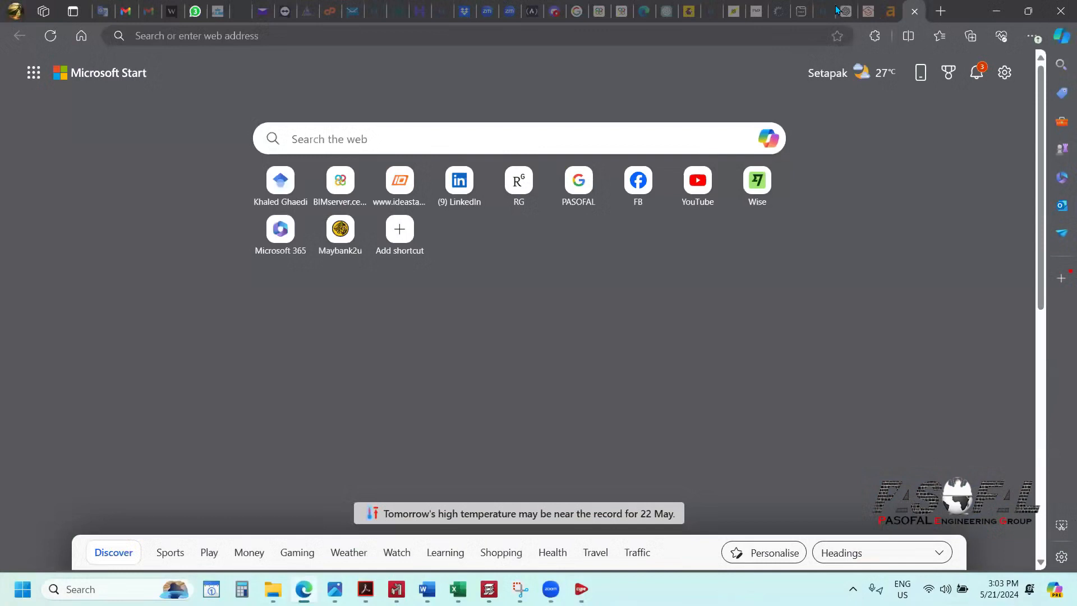
# Step: Search the web for "cype connect steel drawings" in a new browser tab
pyautogui.click(933, 15)
pyautogui.write('cype ')
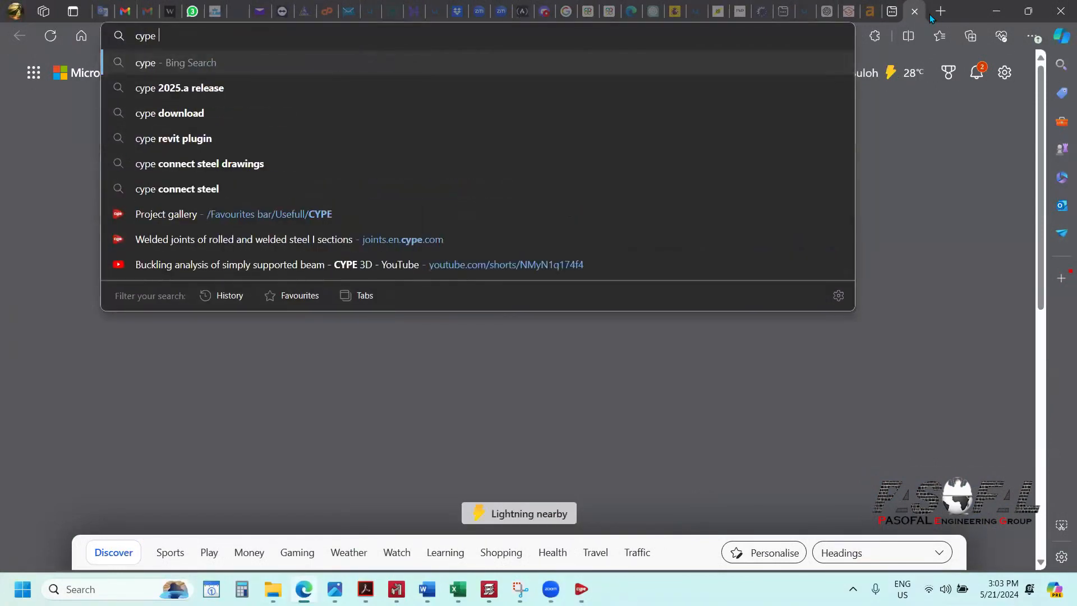
pyautogui.write('connect s')
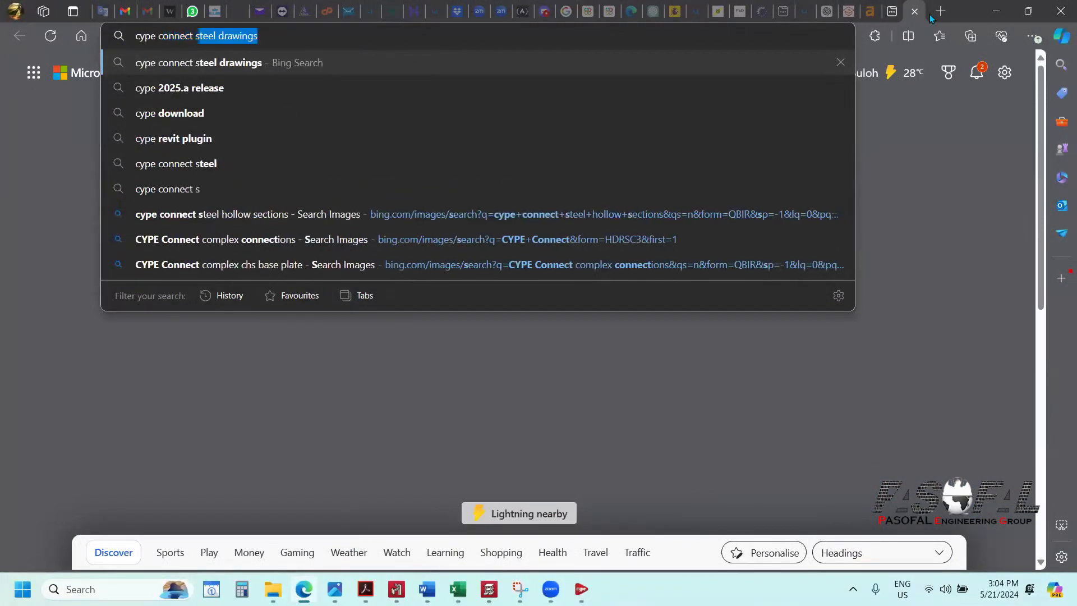
pyautogui.write('teel')
pyautogui.press('Return')
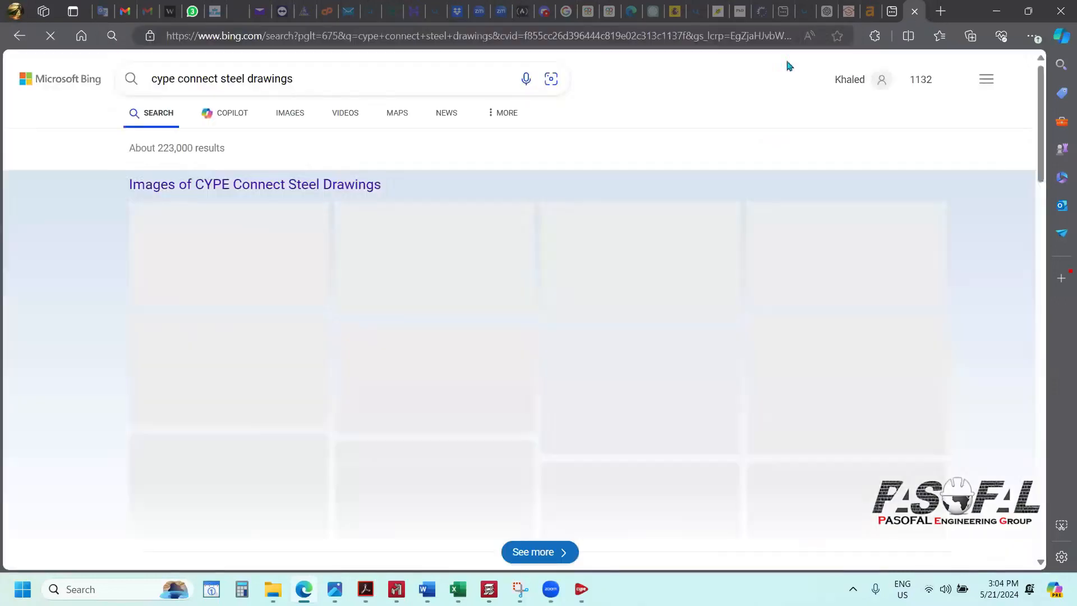
# Step: Browse the full image results for steel connection drawings and open the CYPE Connect Steel drawing sheet image
pyautogui.scroll(-2, 452, 296)
pyautogui.scroll(2, 481, 330)
pyautogui.scroll(-3, 505, 365)
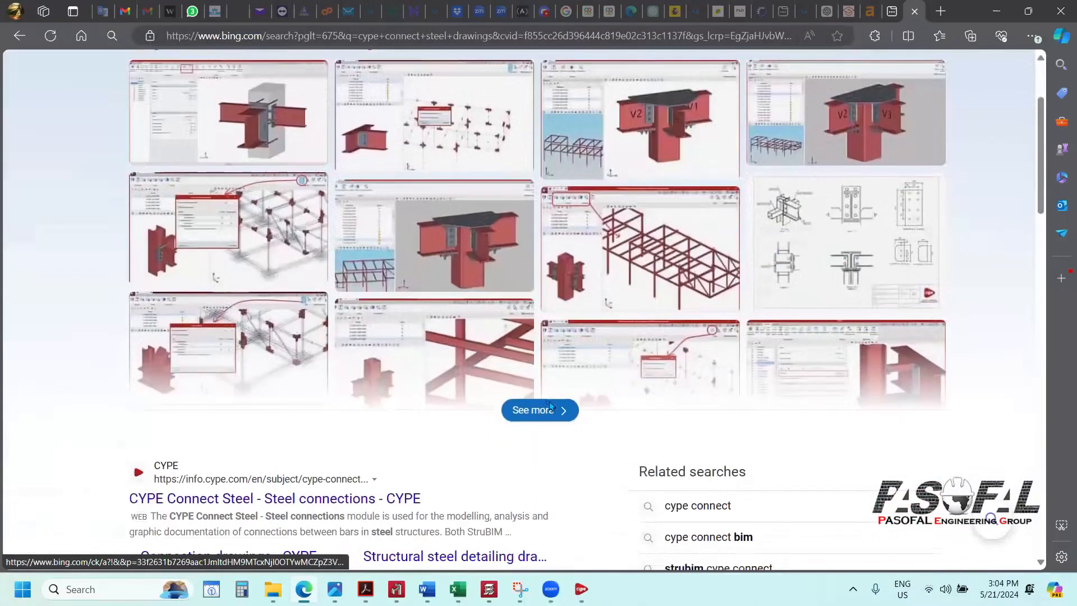
pyautogui.click(559, 397)
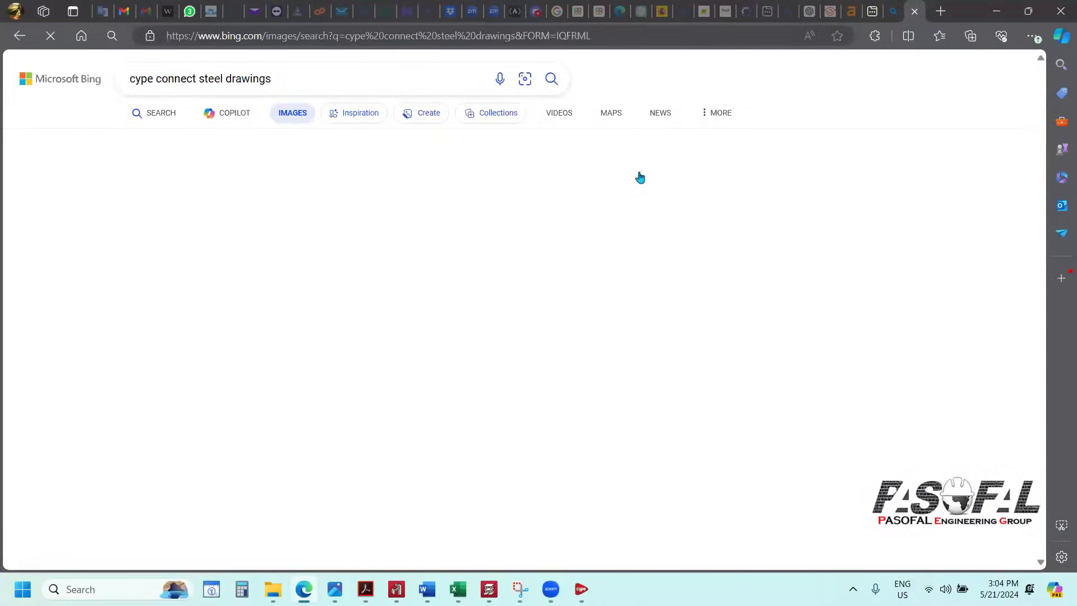
pyautogui.scroll(-8, 522, 306)
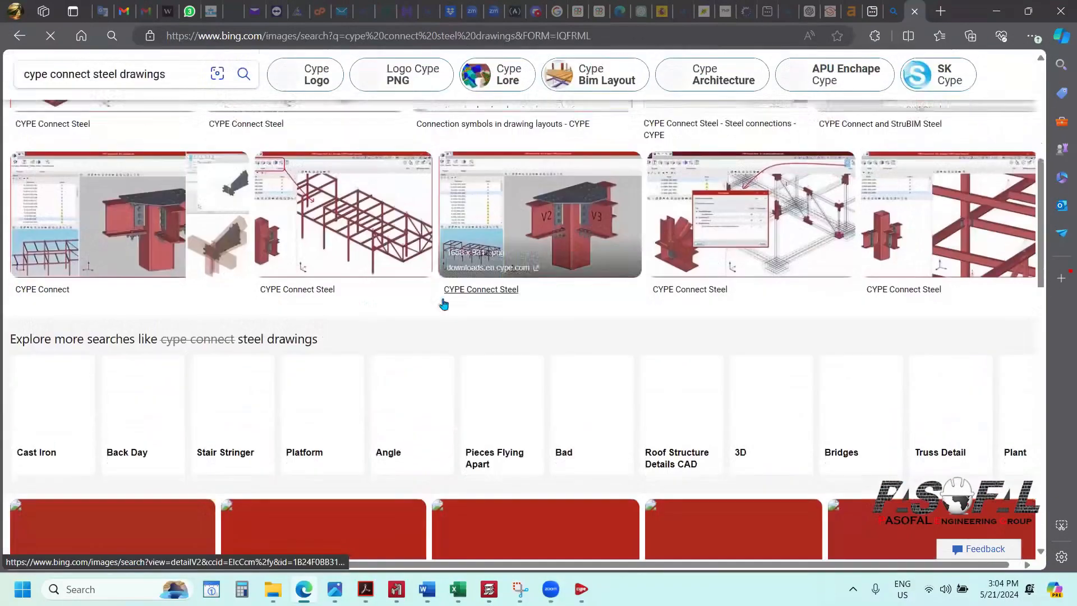
pyautogui.scroll(5, 305, 316)
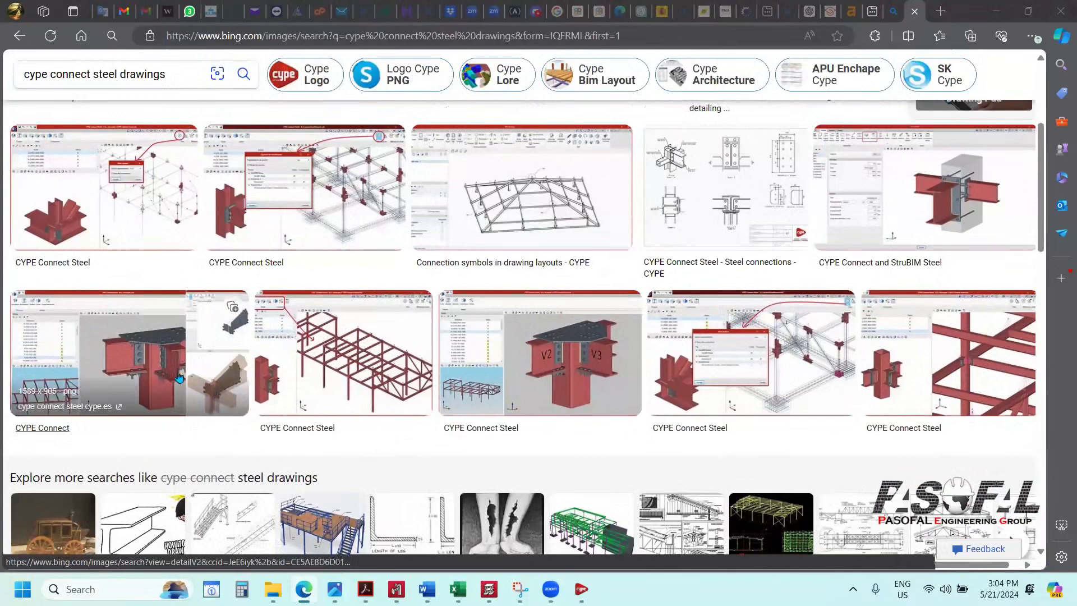
pyautogui.scroll(-2, 718, 345)
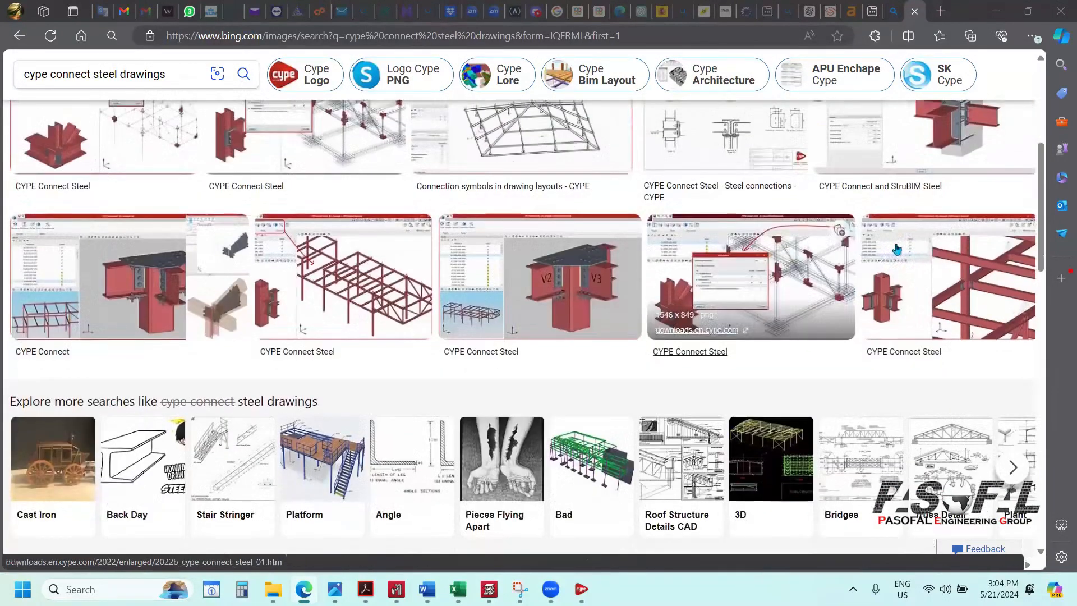
pyautogui.scroll(3, 952, 285)
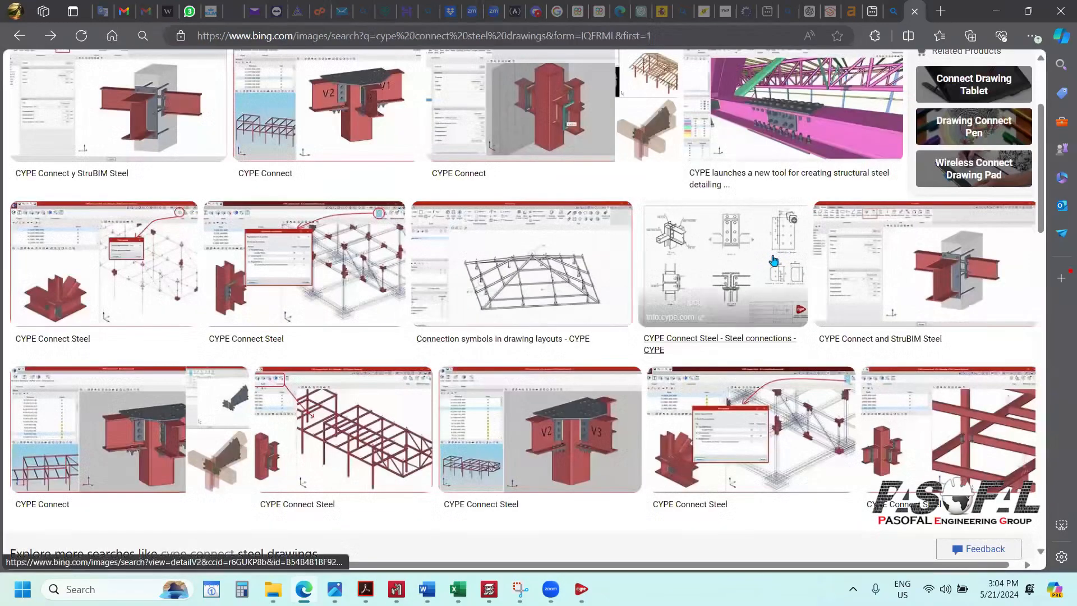
pyautogui.click(772, 259)
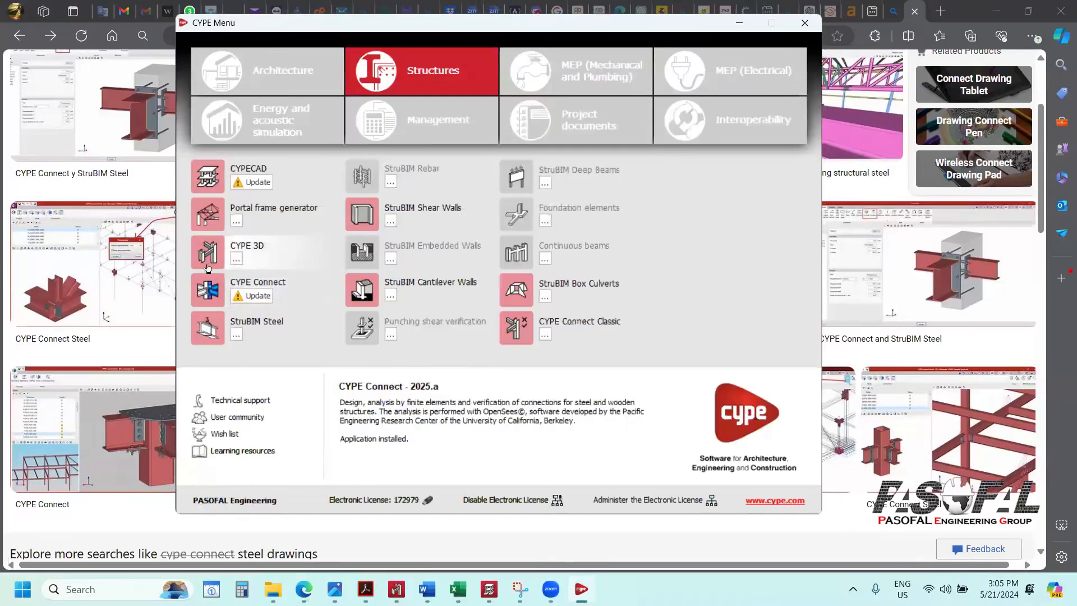
# Step: Switch to CYPE 3D and examine the beams and columns in the partial 3D view
pyautogui.moveTo(396, 589)
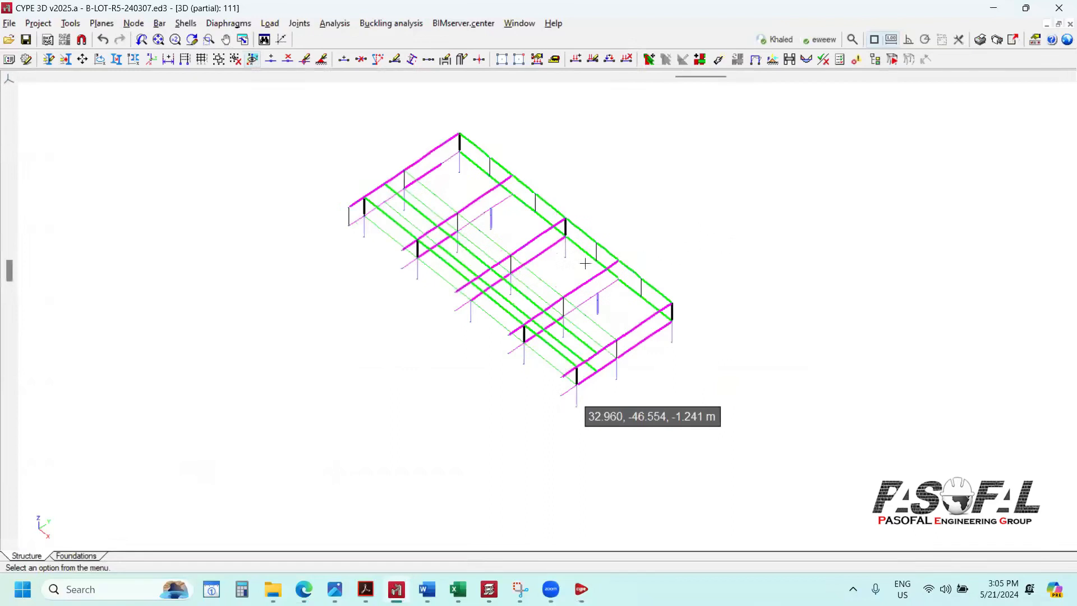
pyautogui.scroll(4, 645, 260)
pyautogui.scroll(-1, 552, 171)
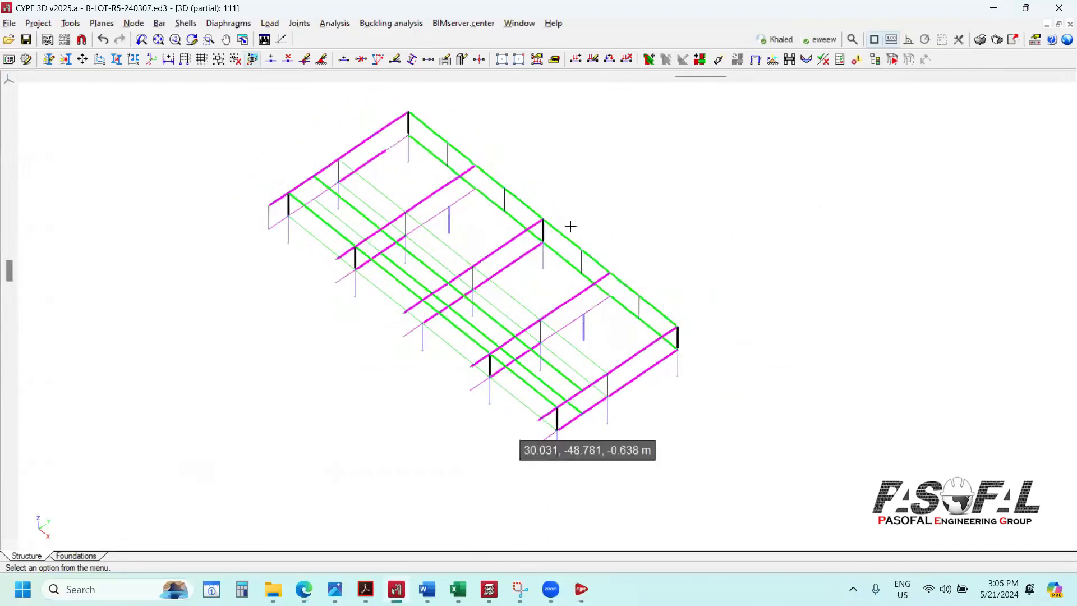
pyautogui.scroll(3, 571, 226)
pyautogui.scroll(-1, 570, 238)
pyautogui.scroll(1, 544, 301)
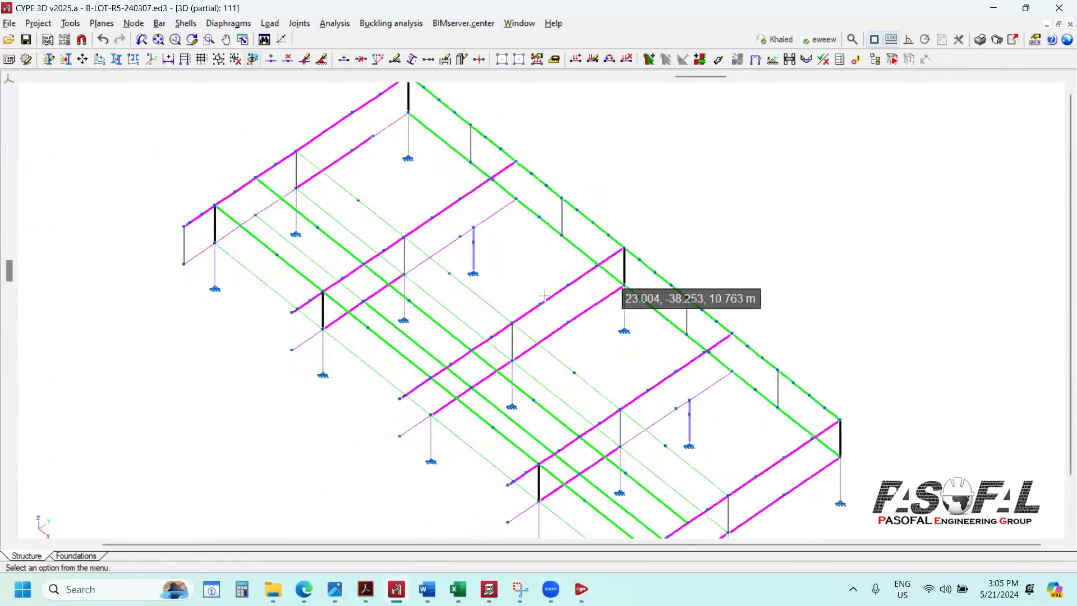
pyautogui.scroll(-1, 510, 213)
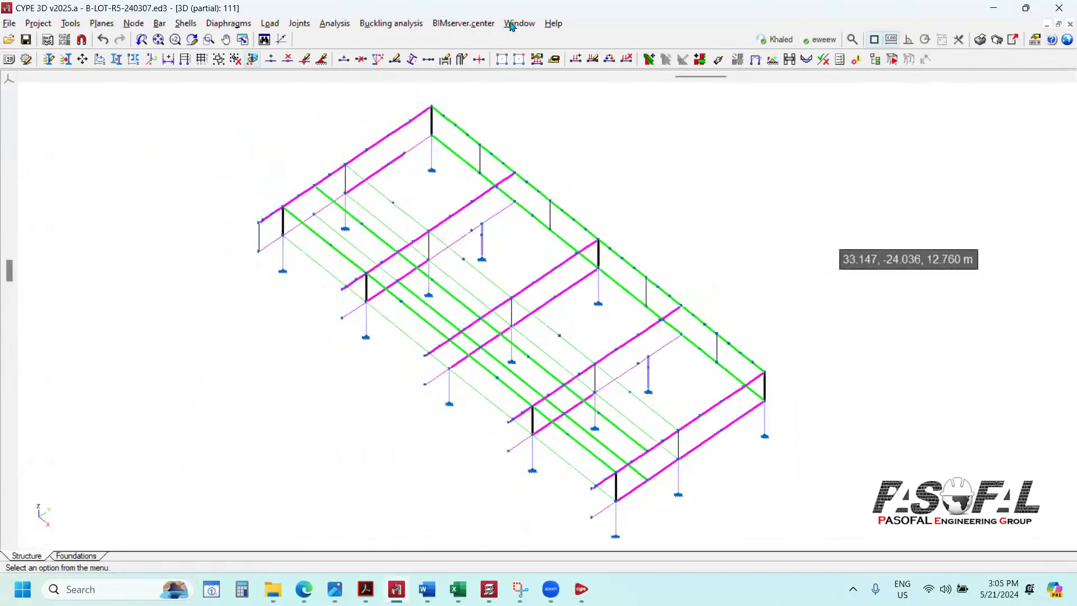
# Step: Display the complete 3D view and inspect the whole steel structure with its trusses
pyautogui.scroll(4, 558, 245)
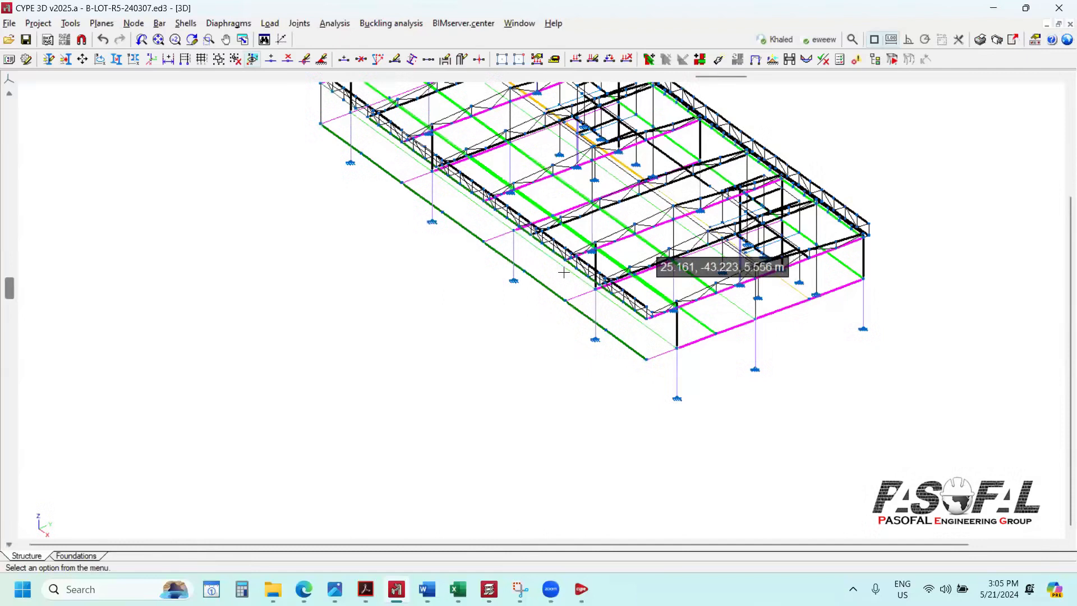
pyautogui.scroll(-4, 563, 272)
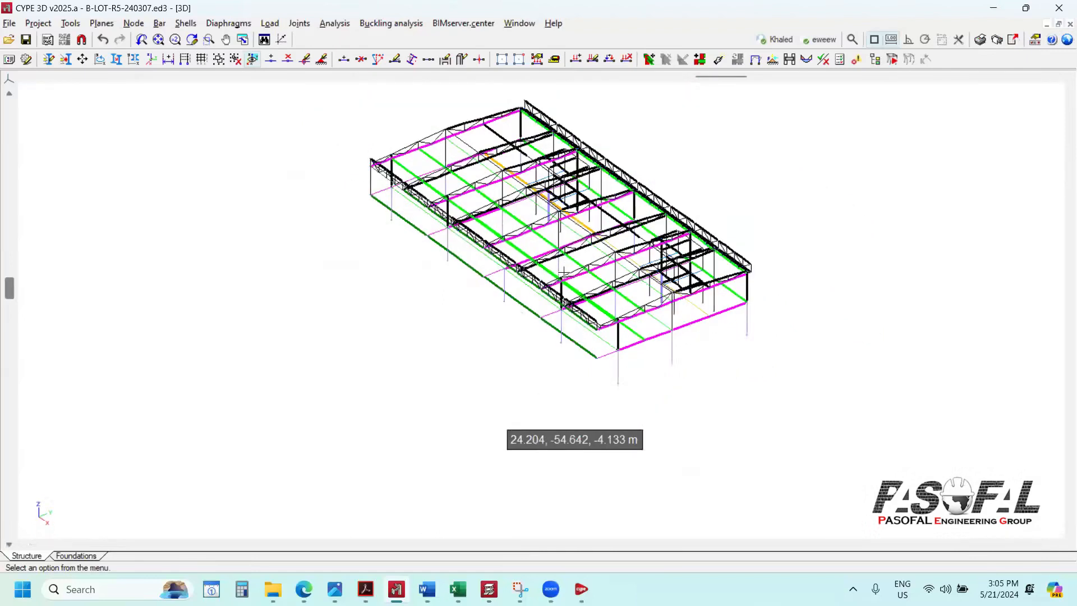
pyautogui.scroll(2, 572, 387)
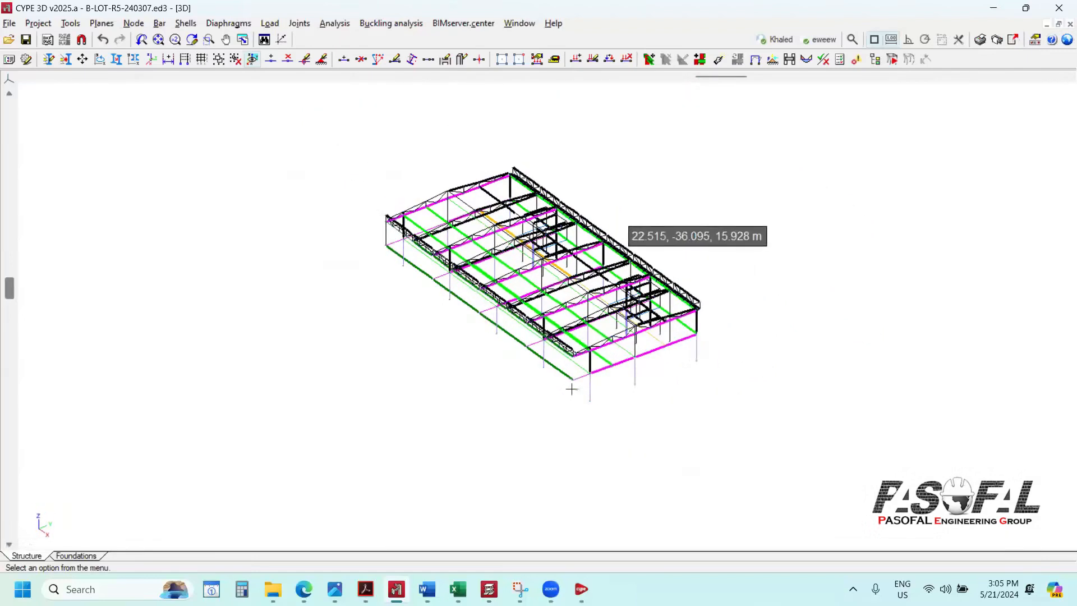
pyautogui.scroll(2, 582, 389)
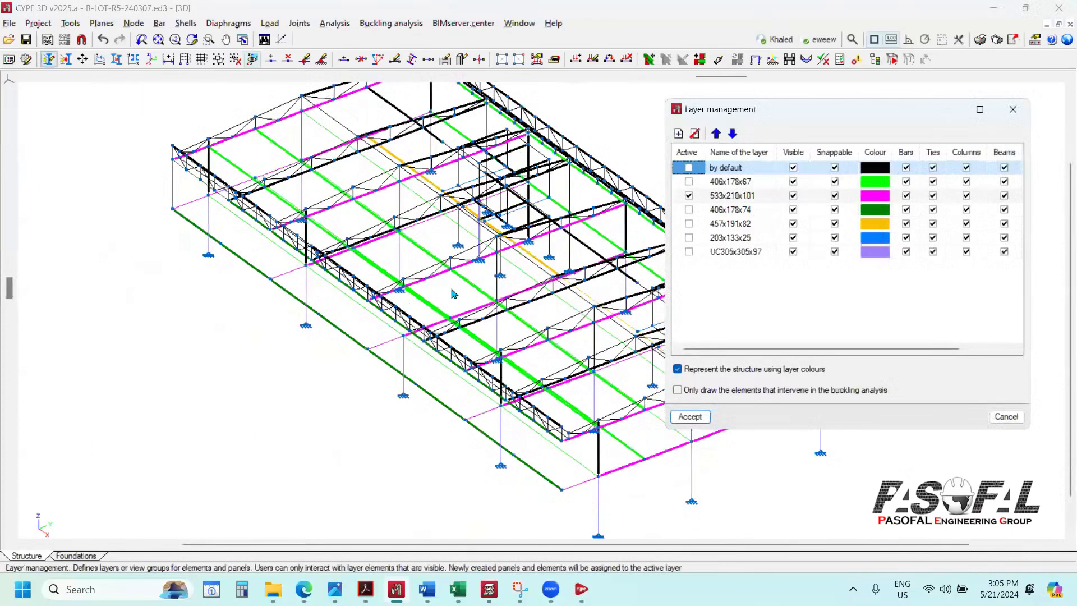
# Step: In layer management, make UC305x305x97 the active layer and return the active layer to 533x210x101
pyautogui.click(689, 196)
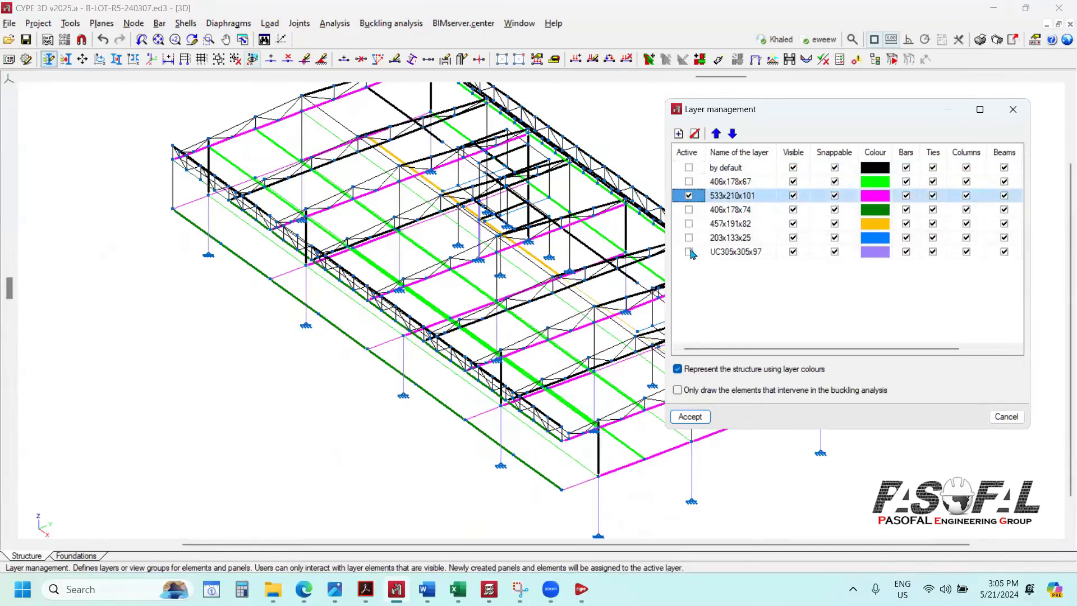
pyautogui.click(723, 254)
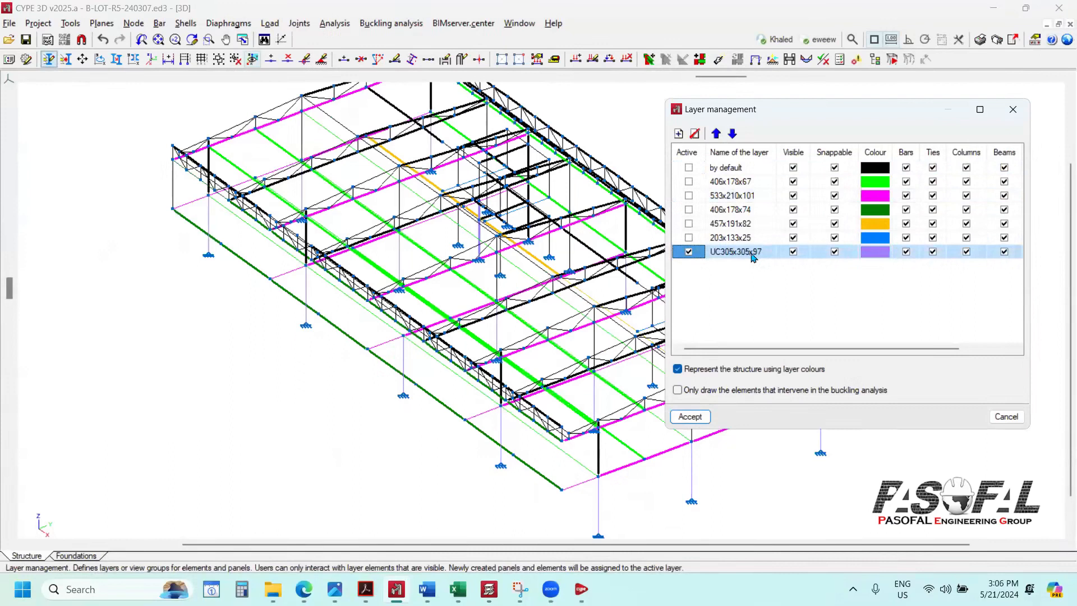
pyautogui.click(690, 197)
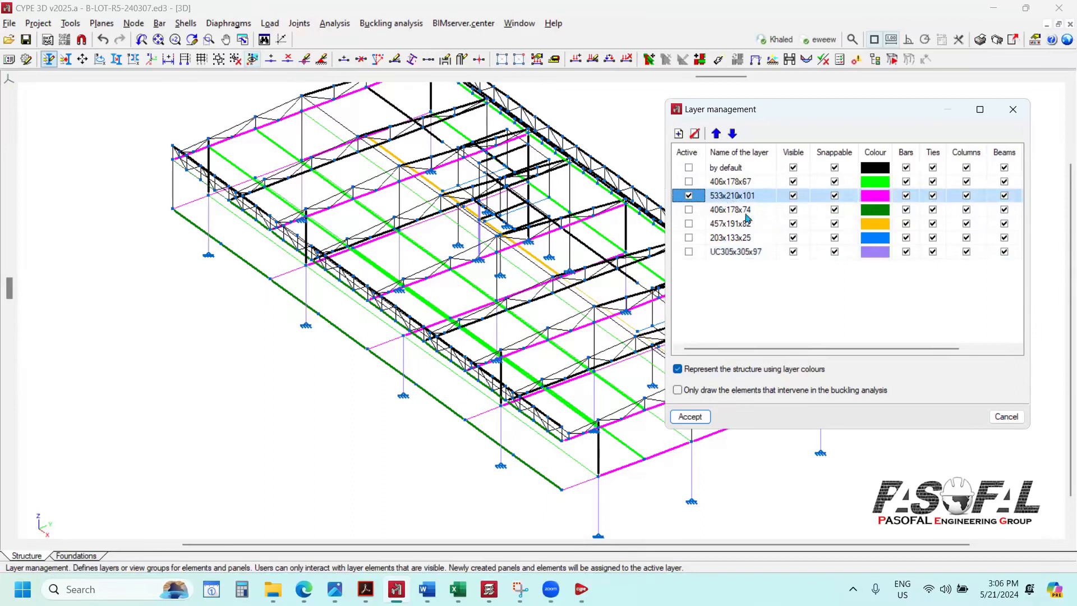
# Step: Hide the layers by default, 406x178x67, 406x178x74, 457x191x82 and 203x133x25, isolating the 533x210x101 beams and UC305x305x97 columns
pyautogui.click(793, 168)
pyautogui.click(793, 182)
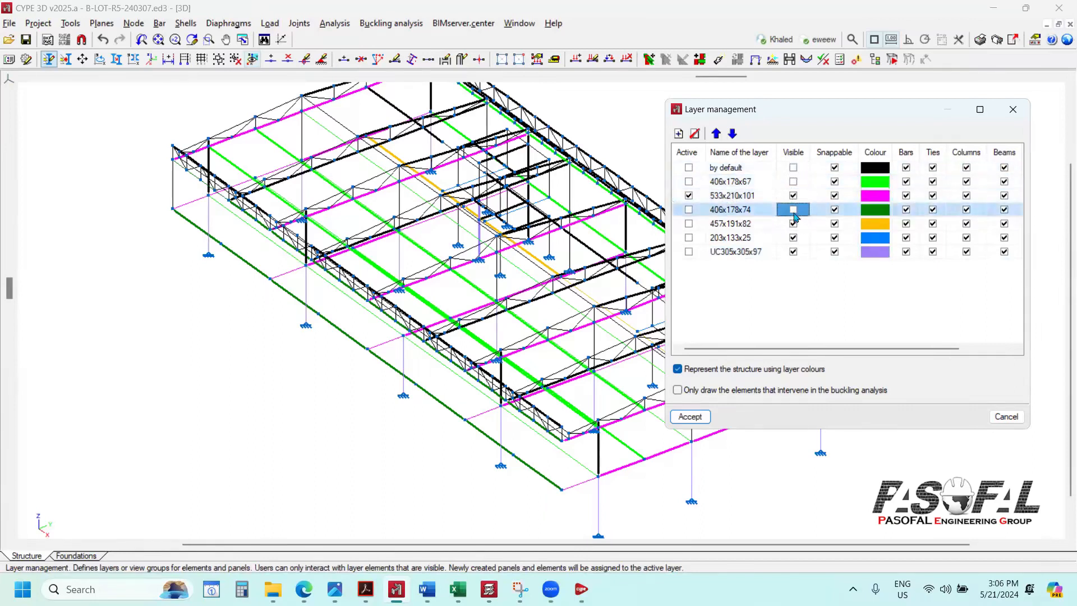
pyautogui.click(794, 210)
pyautogui.click(794, 224)
pyautogui.click(793, 238)
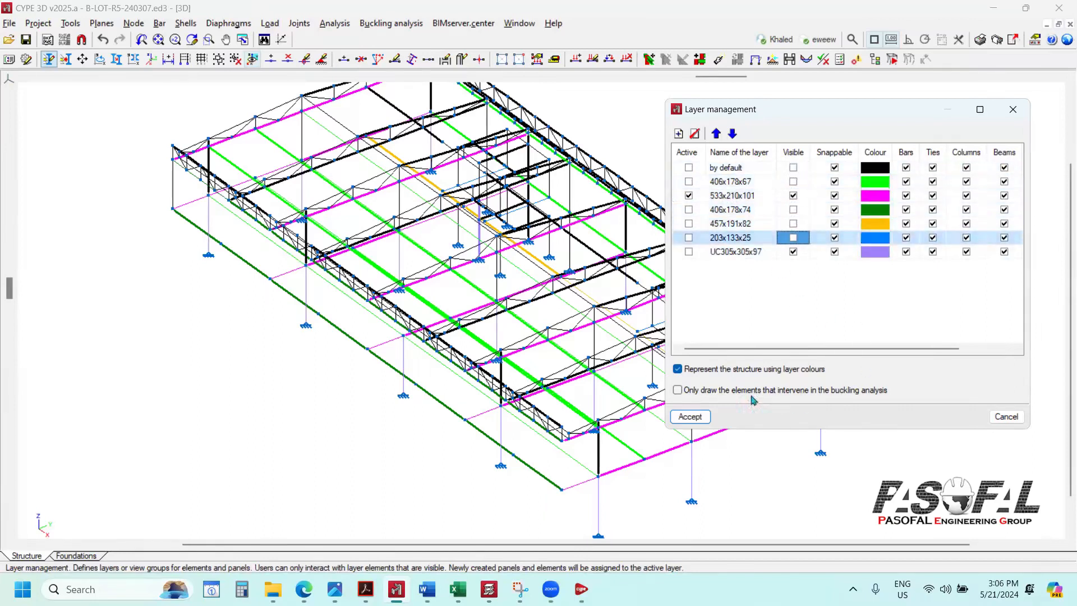
pyautogui.click(690, 417)
pyautogui.scroll(-4, 665, 341)
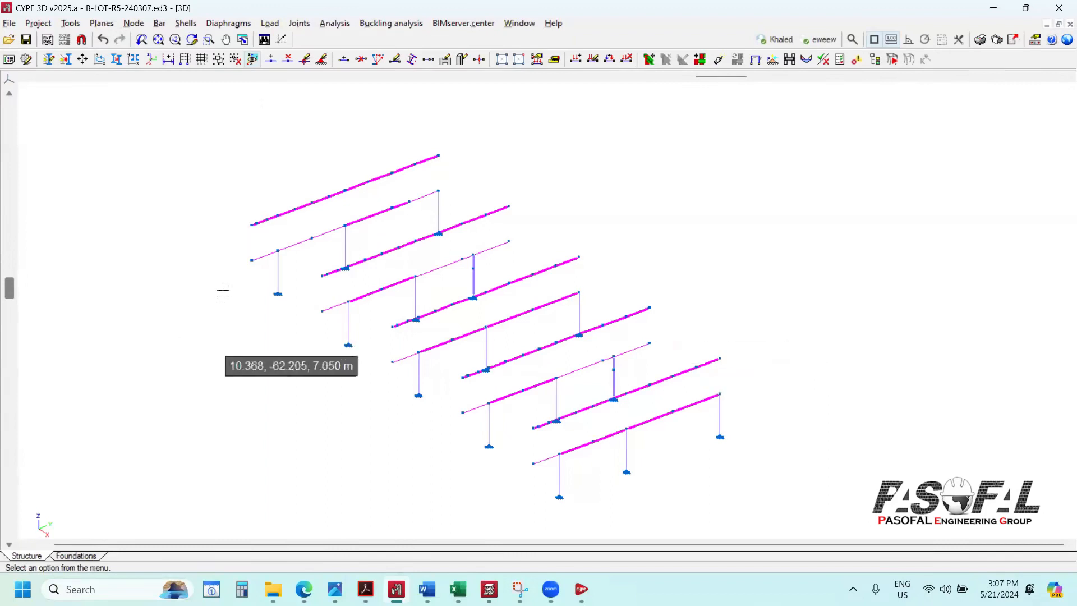
# Step: Make the layers by default, 406x178x67, 406x178x74, 457x191x82 and 203x133x25 visible again
pyautogui.click(70, 23)
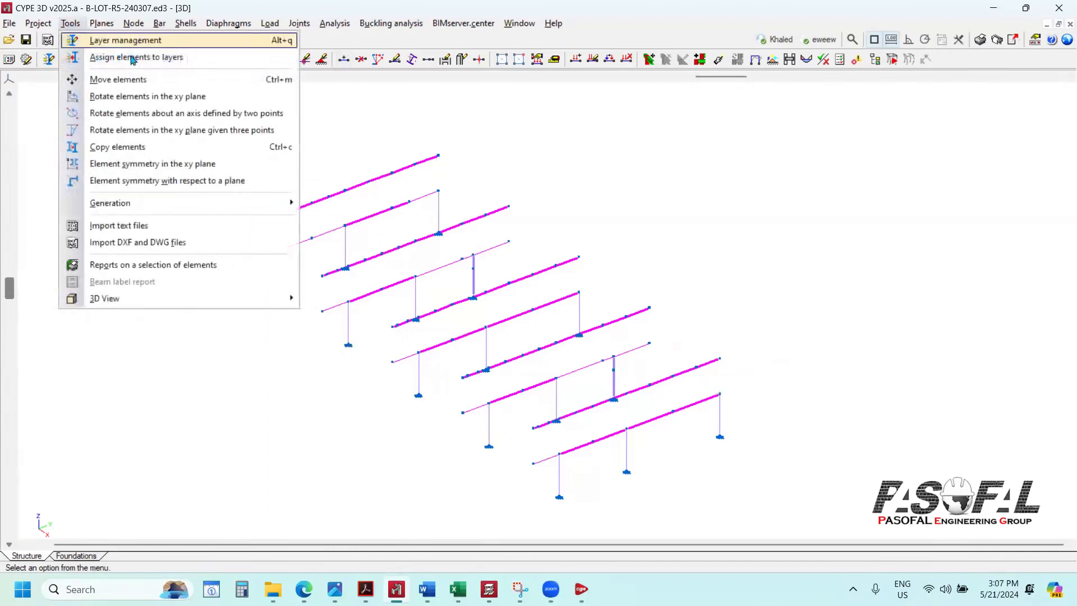
pyautogui.click(90, 40)
pyautogui.click(793, 167)
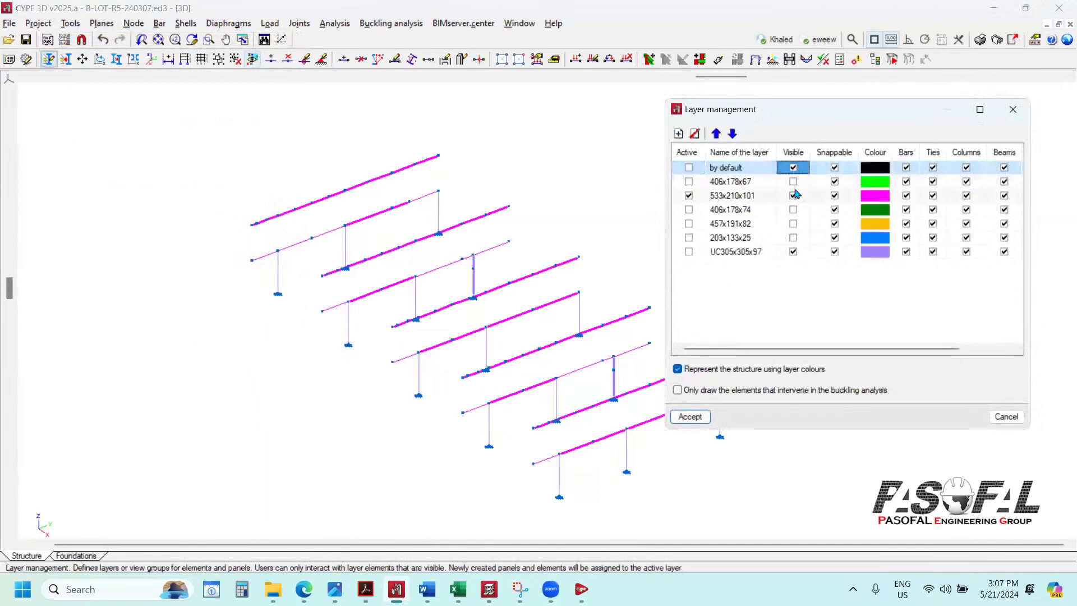
pyautogui.click(793, 181)
pyautogui.click(794, 210)
pyautogui.click(794, 224)
pyautogui.click(793, 238)
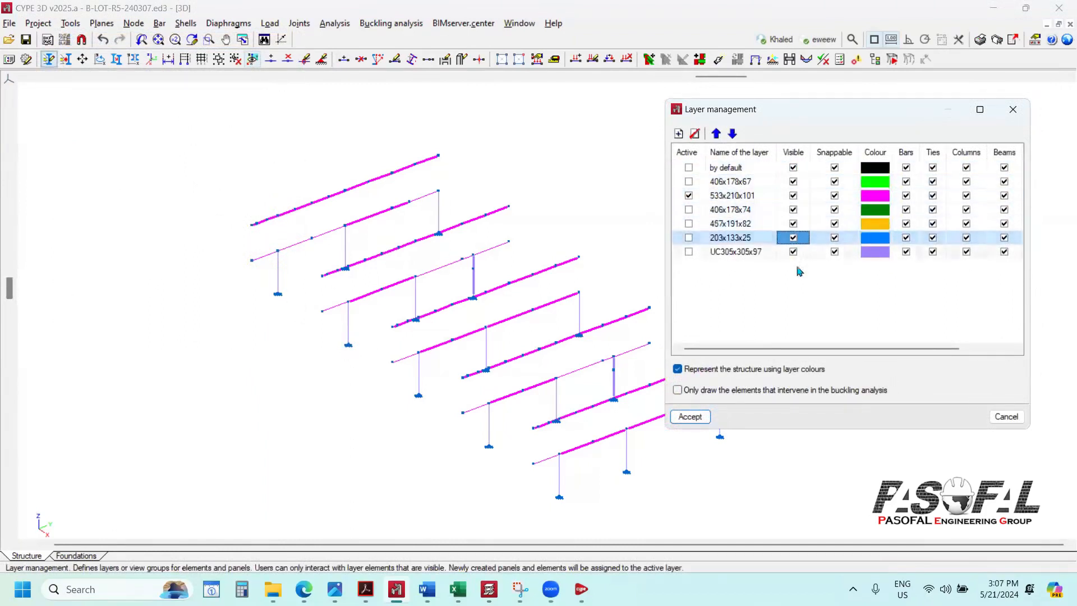
pyautogui.click(690, 416)
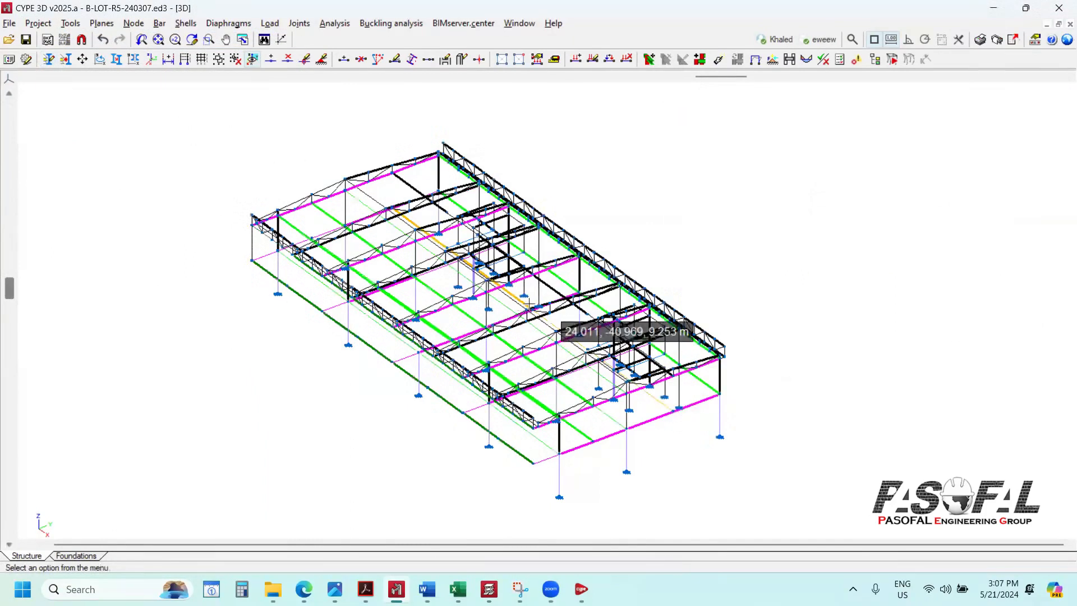
# Step: Turn off the representation of the structure using layer colours in layer management
pyautogui.scroll(2, 521, 308)
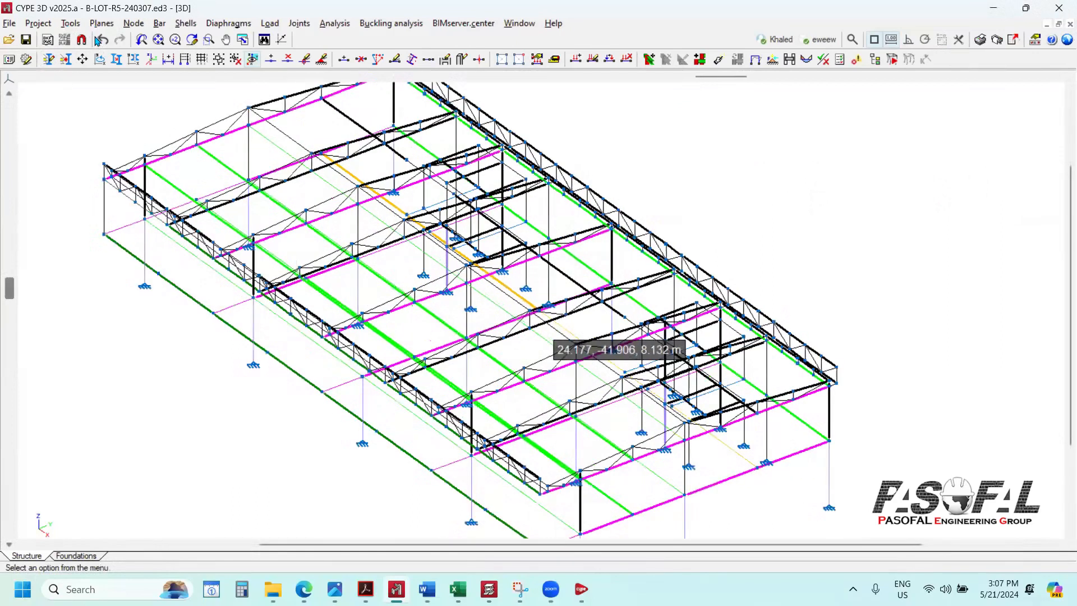
pyautogui.scroll(1, 533, 331)
pyautogui.scroll(-2, 573, 320)
pyautogui.click(70, 23)
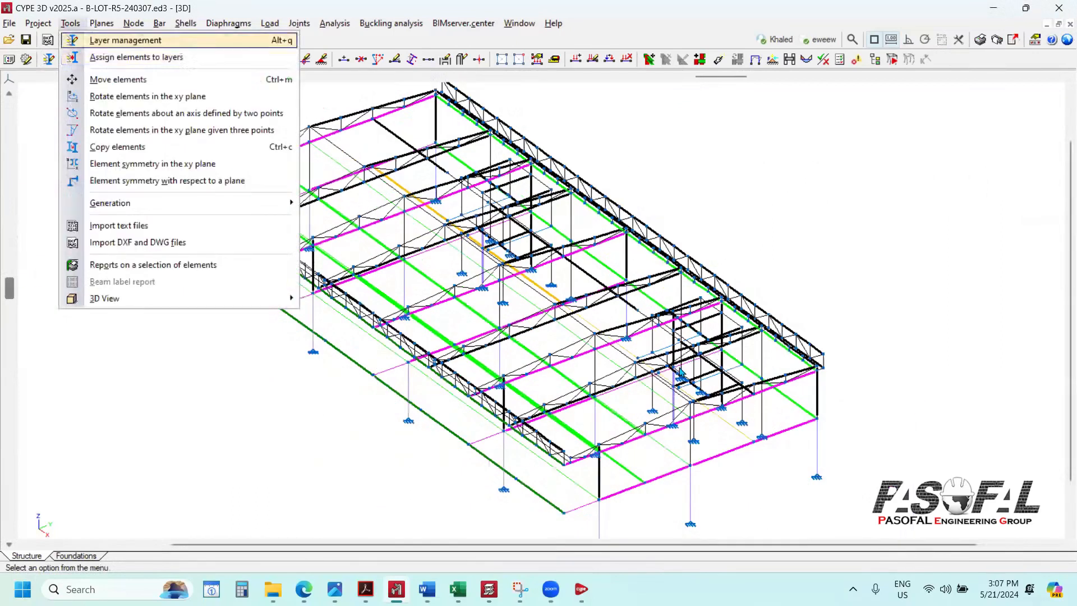
pyautogui.click(85, 40)
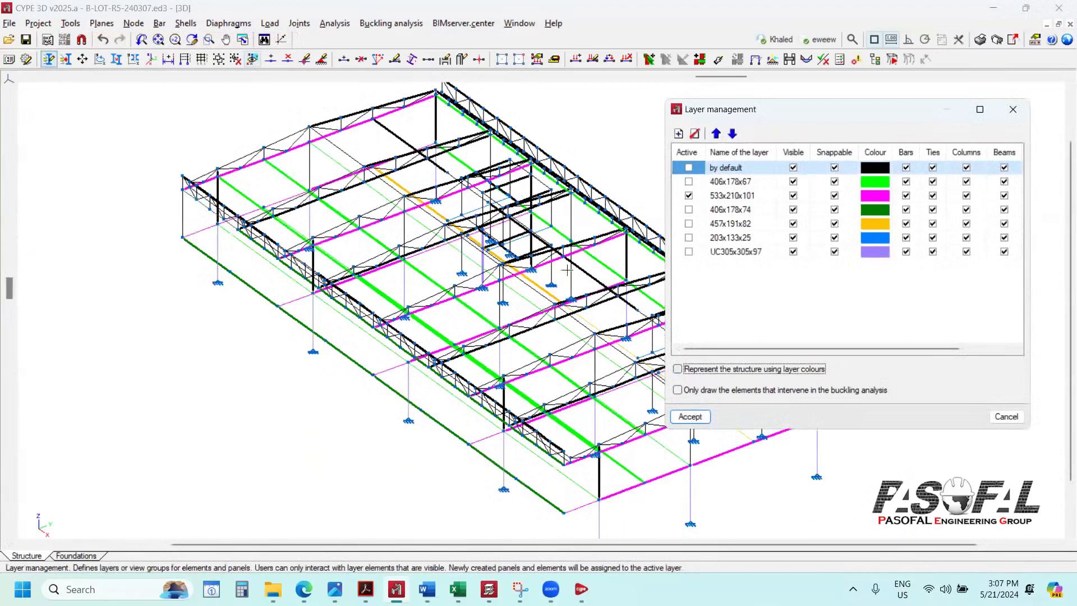
pyautogui.click(691, 416)
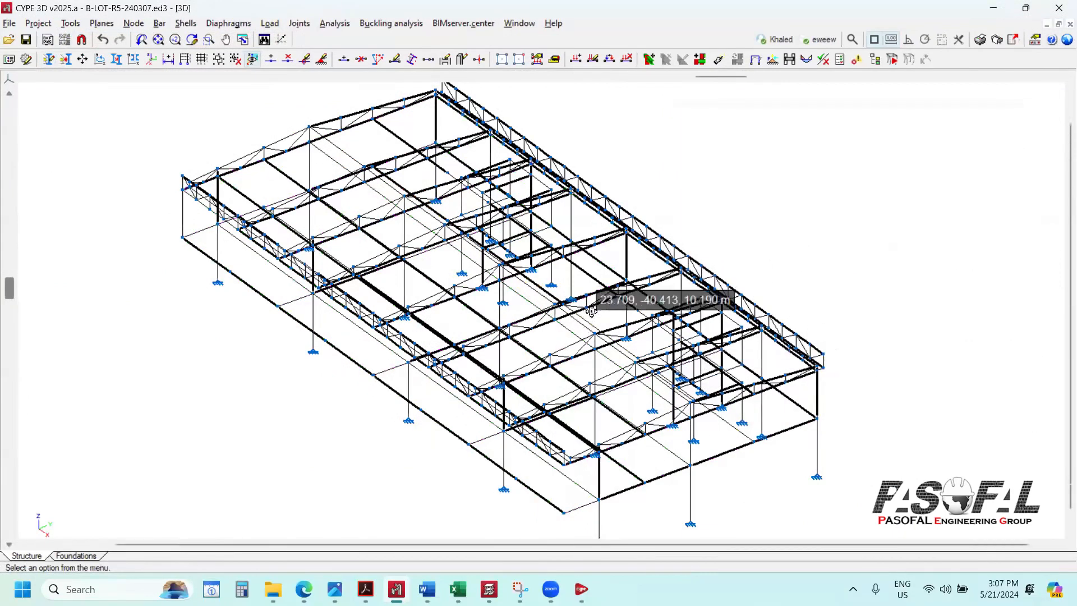
# Step: Examine the full 3D frame from several angles and inspect the nodes where beams and columns meet up close
pyautogui.scroll(-2, 570, 320)
pyautogui.scroll(2, 570, 331)
pyautogui.keyDown('shift'); pyautogui.moveTo(497, 356); pyautogui.dragTo(553, 295, button='middle'); pyautogui.keyUp('shift')
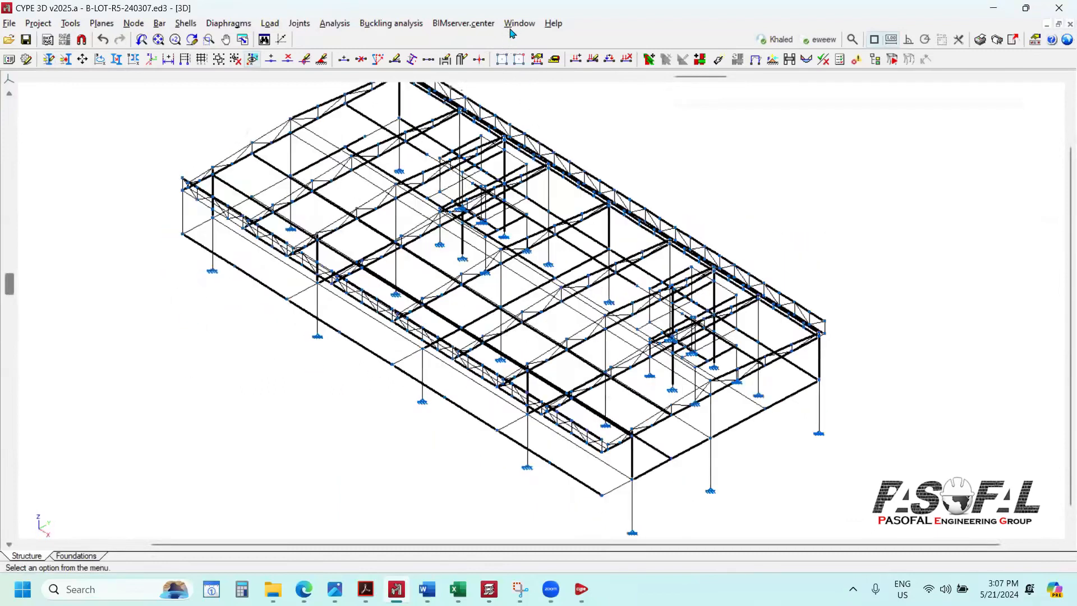
pyautogui.keyDown('shift'); pyautogui.moveTo(414, 300); pyautogui.dragTo(423, 278, button='middle'); pyautogui.keyUp('shift')
pyautogui.keyDown('shift'); pyautogui.moveTo(425, 319); pyautogui.dragTo(461, 358, button='middle'); pyautogui.keyUp('shift')
pyautogui.moveTo(463, 400)
pyautogui.keyDown('shift'); pyautogui.mouseDown(button='middle')
pyautogui.moveTo(481, 404)
pyautogui.moveTo(483, 392)
pyautogui.moveTo(472, 407)
pyautogui.mouseUp(button='middle'); pyautogui.keyUp('shift')
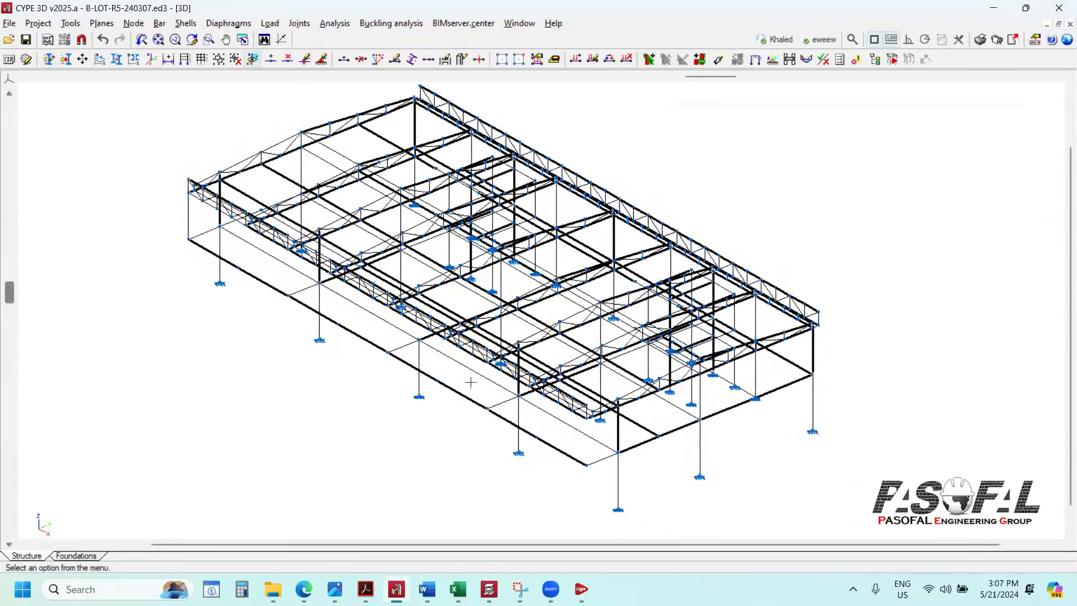
pyautogui.scroll(4, 482, 368)
pyautogui.scroll(4, 482, 366)
pyautogui.scroll(4, 475, 381)
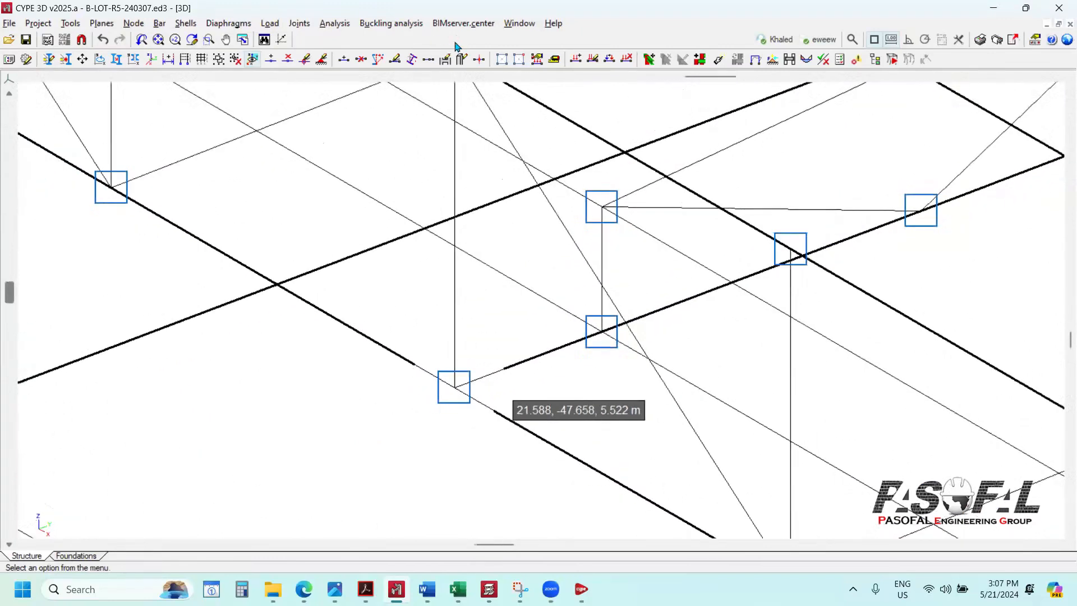
# Step: View the BIMserver.center commands, switch to the web browser and open the BIMserver.center website in a new tab
pyautogui.scroll(-5, 475, 381)
pyautogui.click(448, 25)
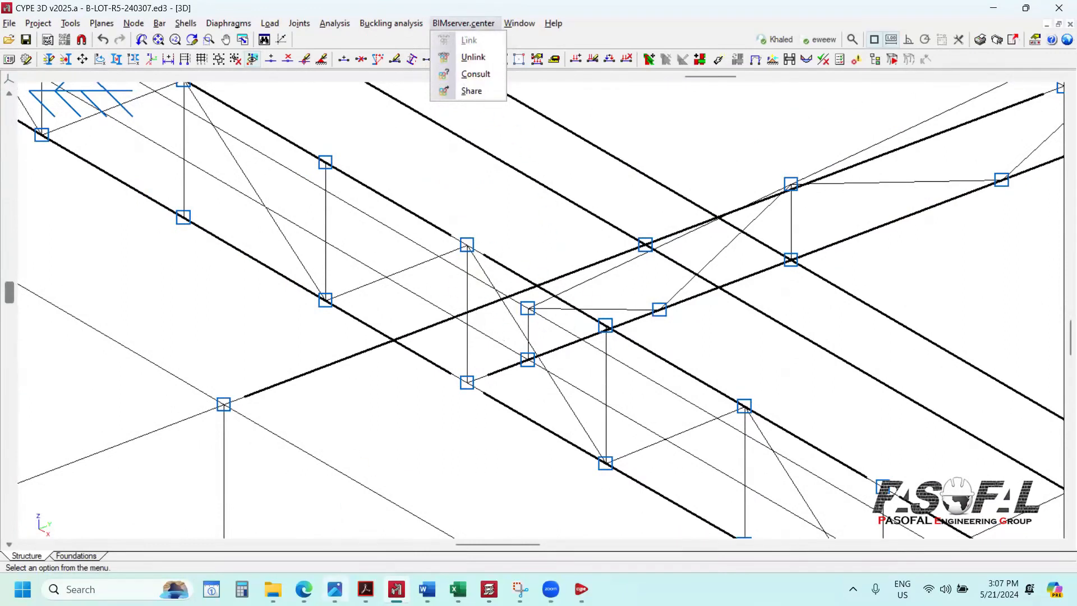
pyautogui.click(303, 589)
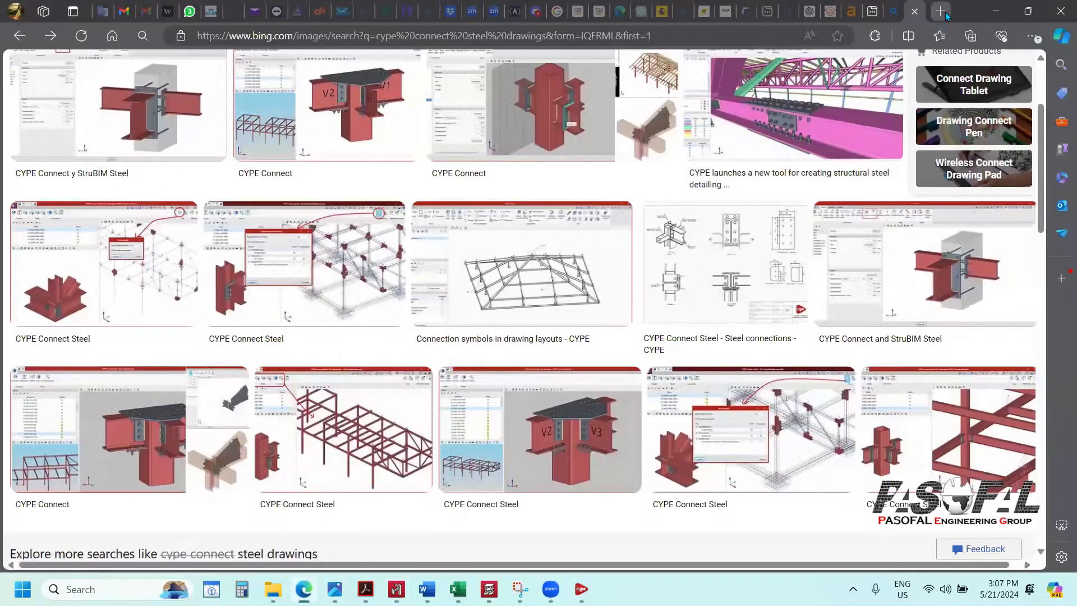
pyautogui.click(946, 16)
pyautogui.write('b')
pyautogui.press('BackSpace')
pyautogui.press('BackSpace')
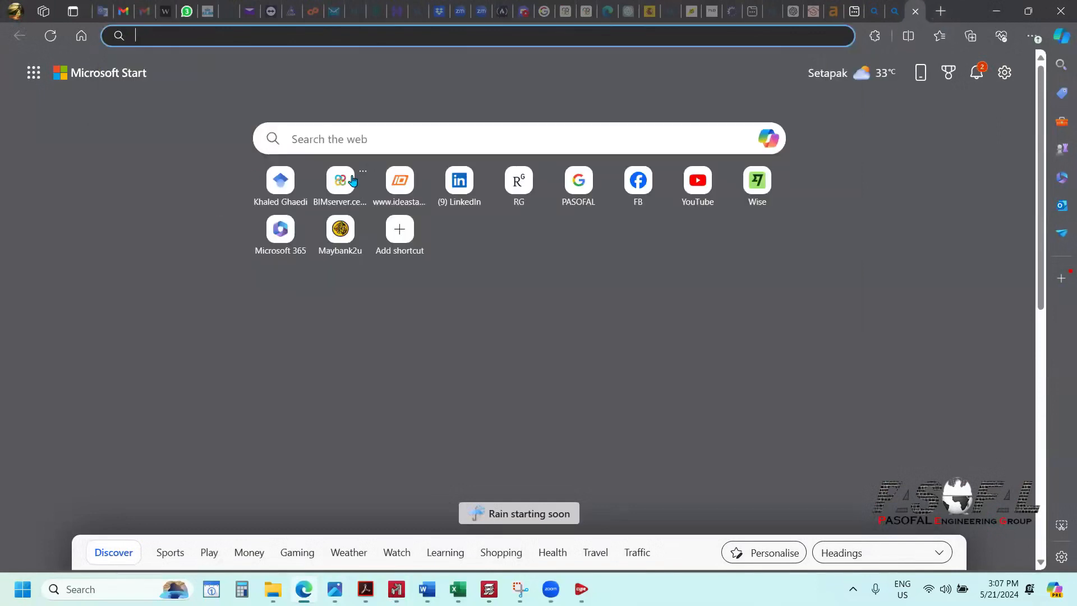
pyautogui.click(353, 180)
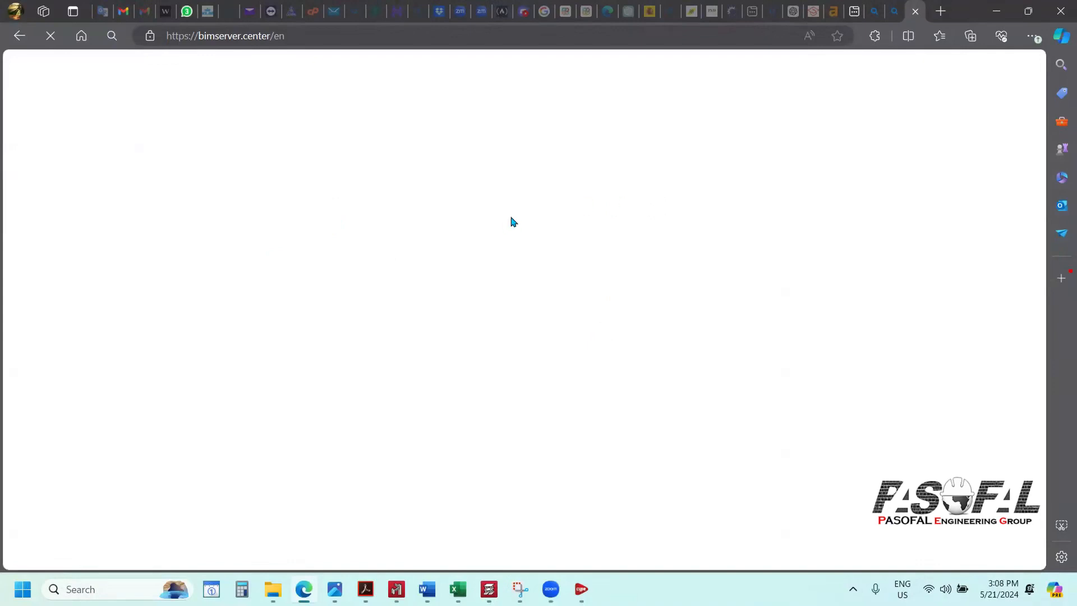
# Step: Switch back to CYPE 3D, view the whole steel frame and look at the BIMserver.center linking and sharing options
pyautogui.click(582, 589)
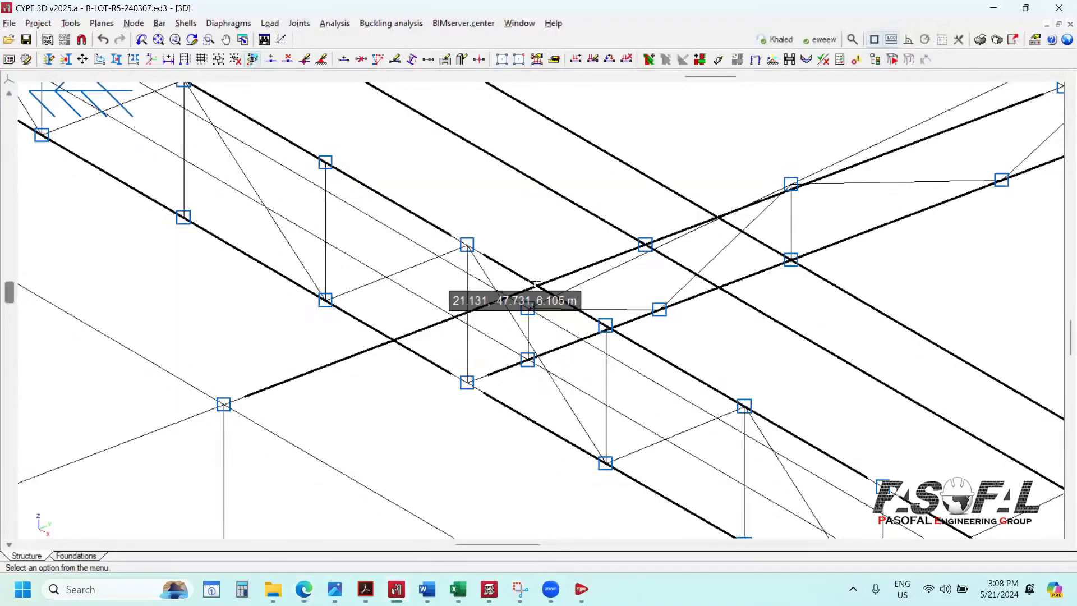
pyautogui.scroll(-2, 543, 333)
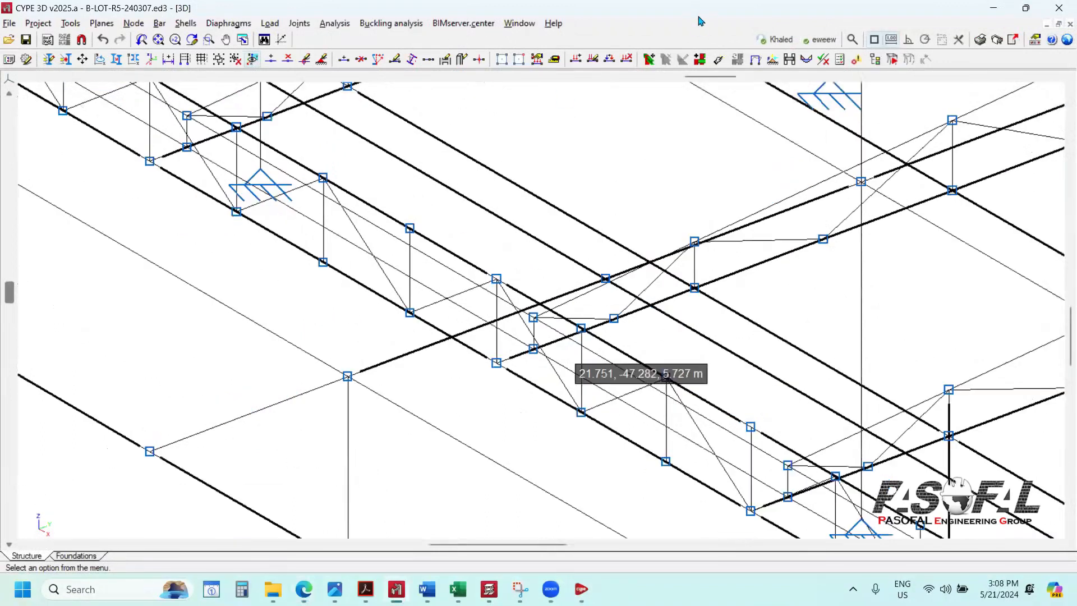
pyautogui.scroll(-1, 503, 344)
pyautogui.scroll(-1, 549, 336)
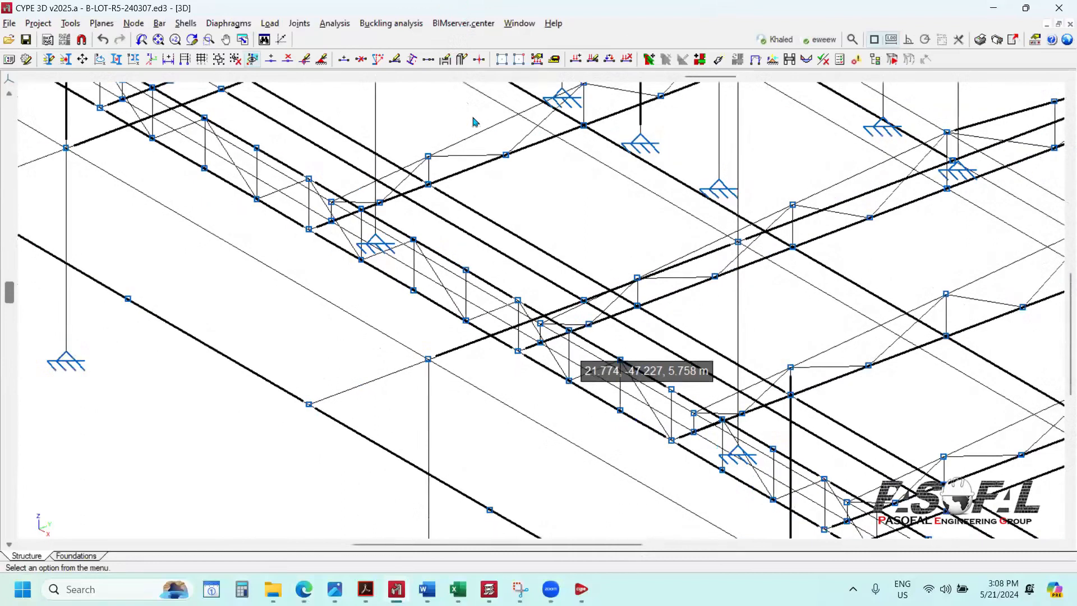
pyautogui.click(463, 23)
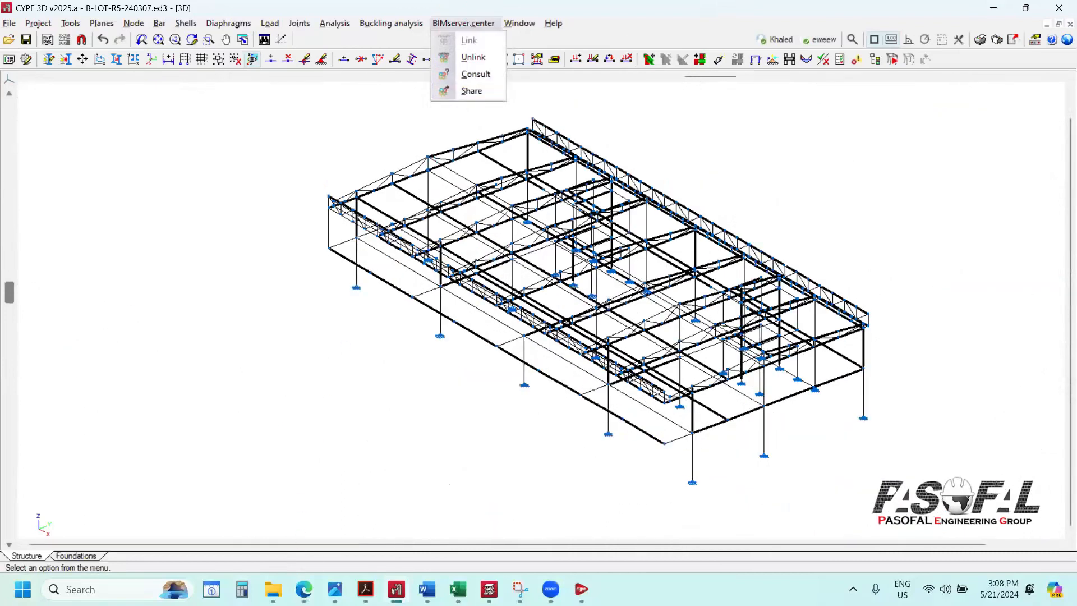
# Step: In the web browser, open the PASOFAL Engineering YouTube channel in a new tab and open its Building Information Modelling (BIM) playlist
pyautogui.moveTo(304, 589)
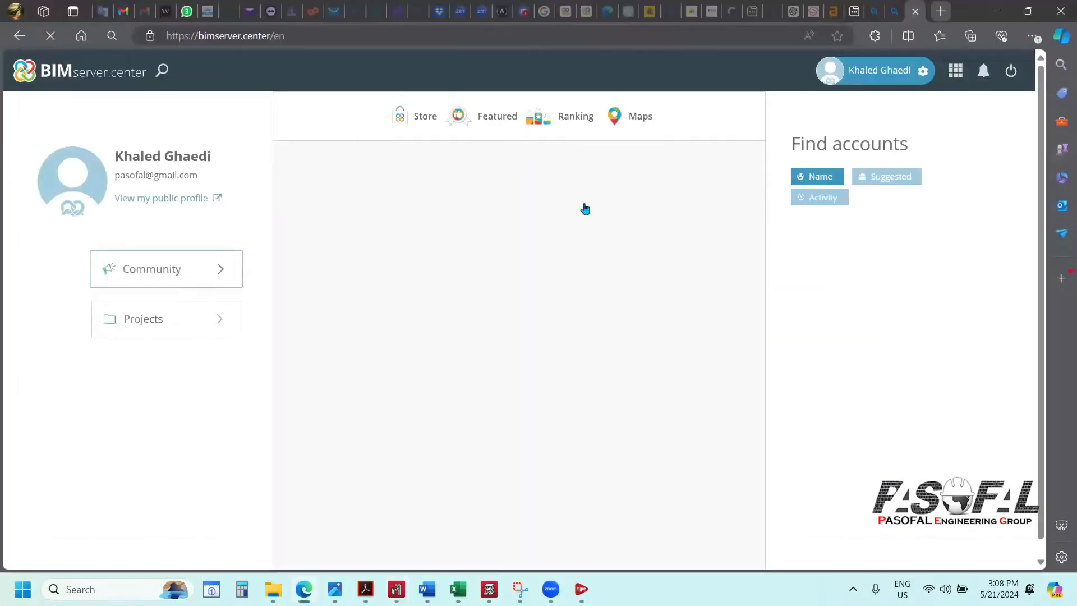
pyautogui.hotkey('ctrl', 't')
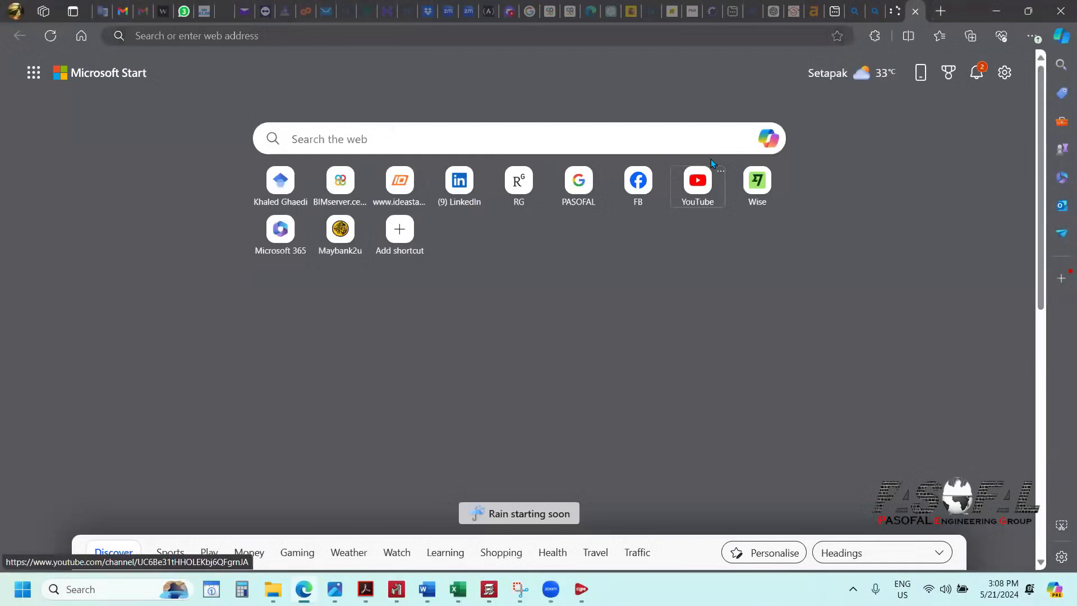
pyautogui.click(711, 161)
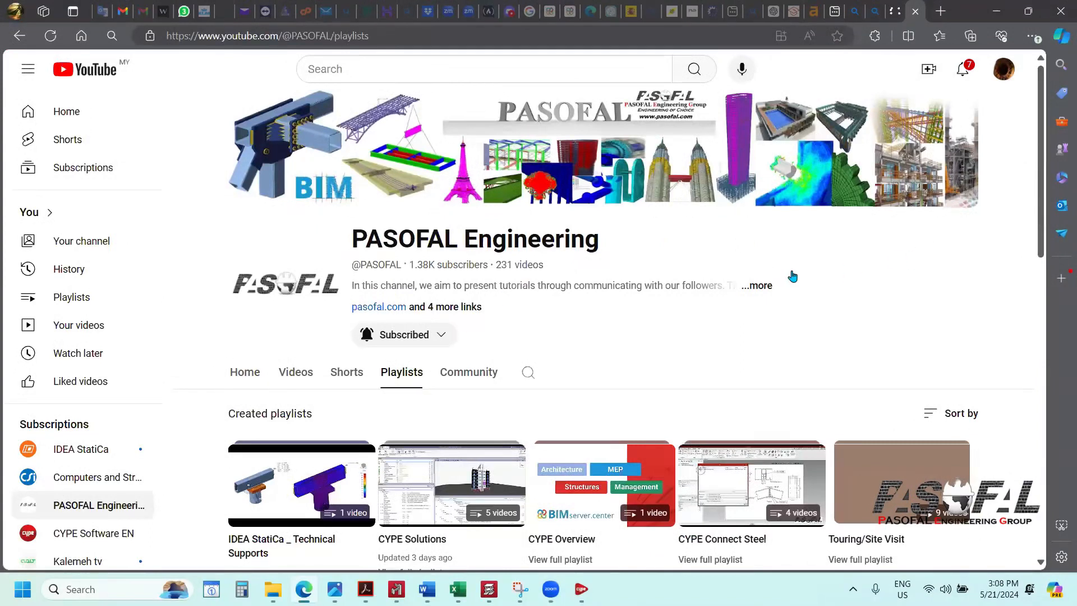
pyautogui.scroll(-5, 670, 298)
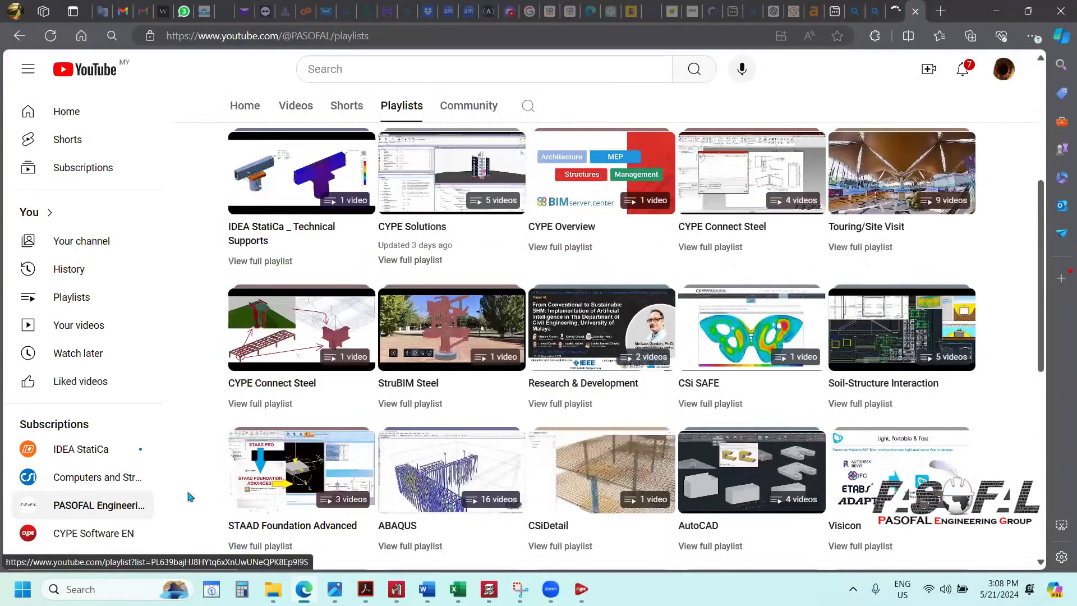
pyautogui.scroll(-2, 553, 425)
pyautogui.scroll(-9, 579, 227)
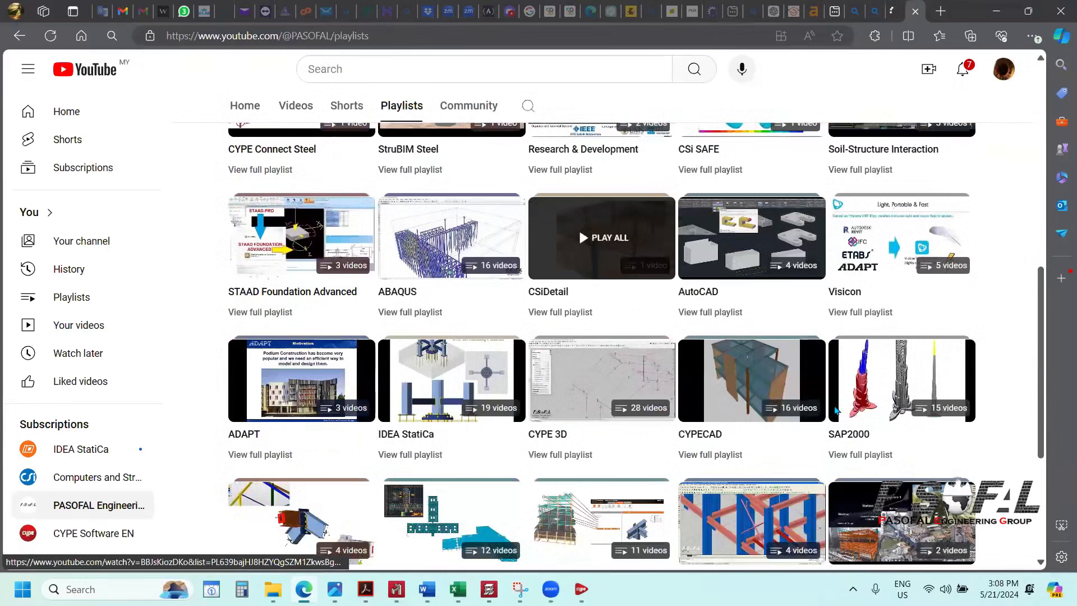
pyautogui.middleClick(915, 241)
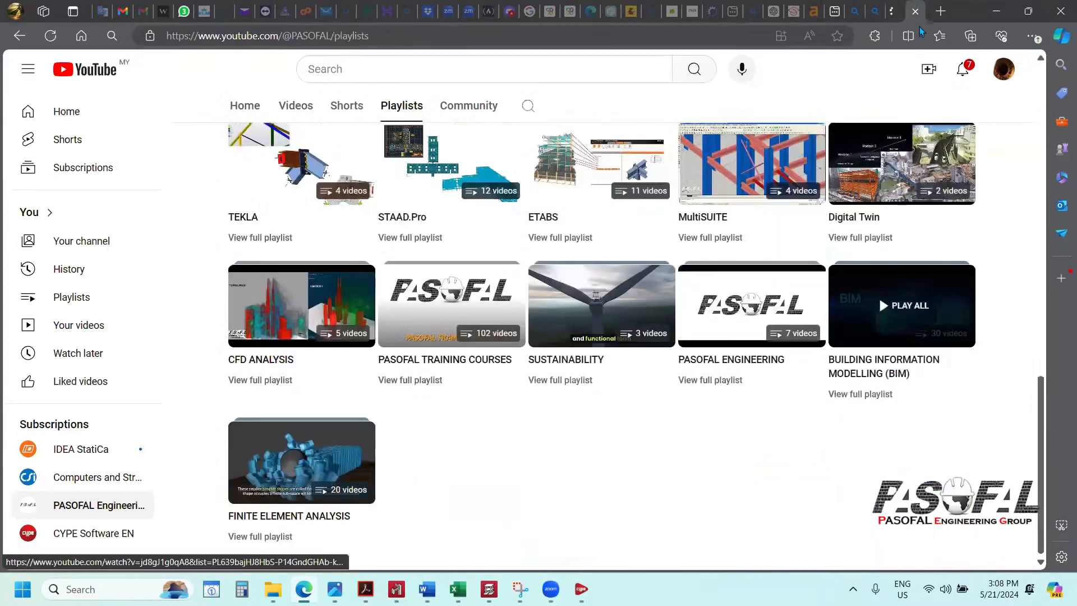
# Step: Pause the playing video and open "Easy BIM Collaboration using CYPE Solutions" from the playlist in a separate tab
pyautogui.click(448, 316)
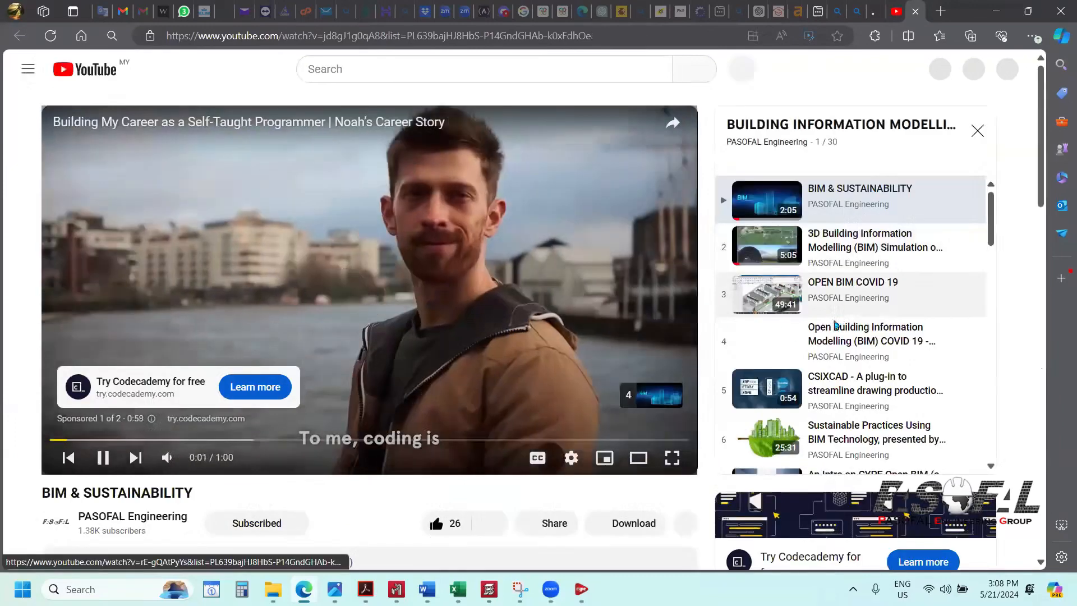
pyautogui.scroll(-5, 823, 366)
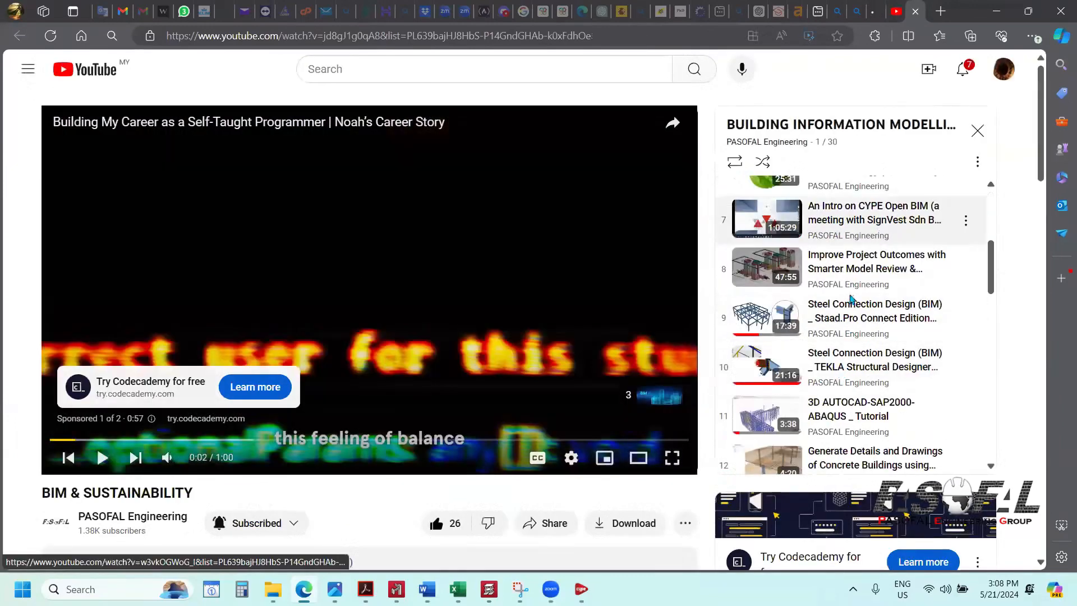
pyautogui.scroll(-3, 836, 336)
pyautogui.scroll(-7, 837, 365)
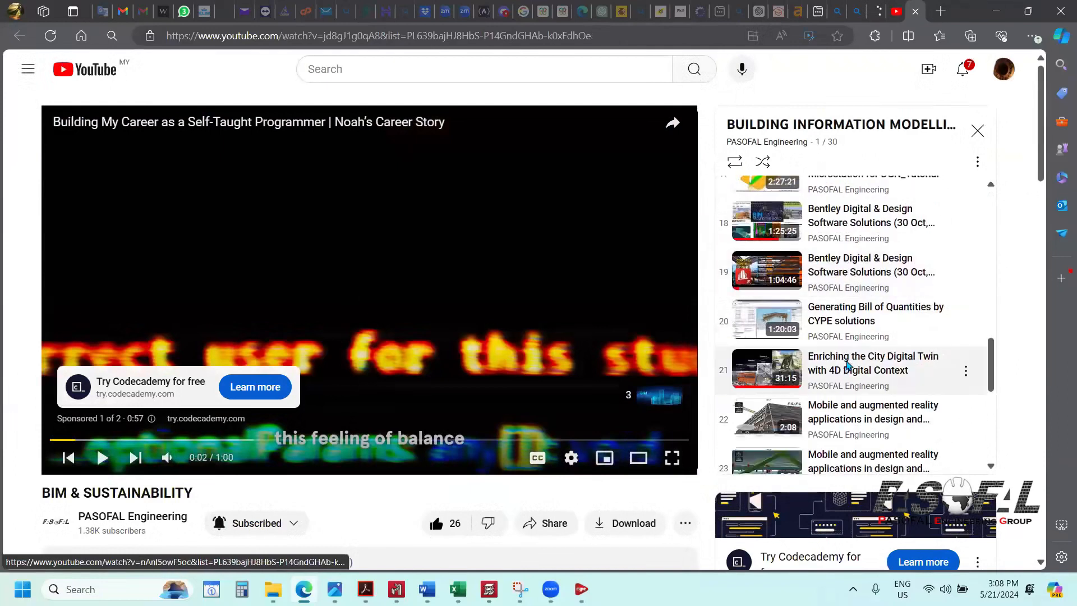
pyautogui.scroll(-7, 849, 366)
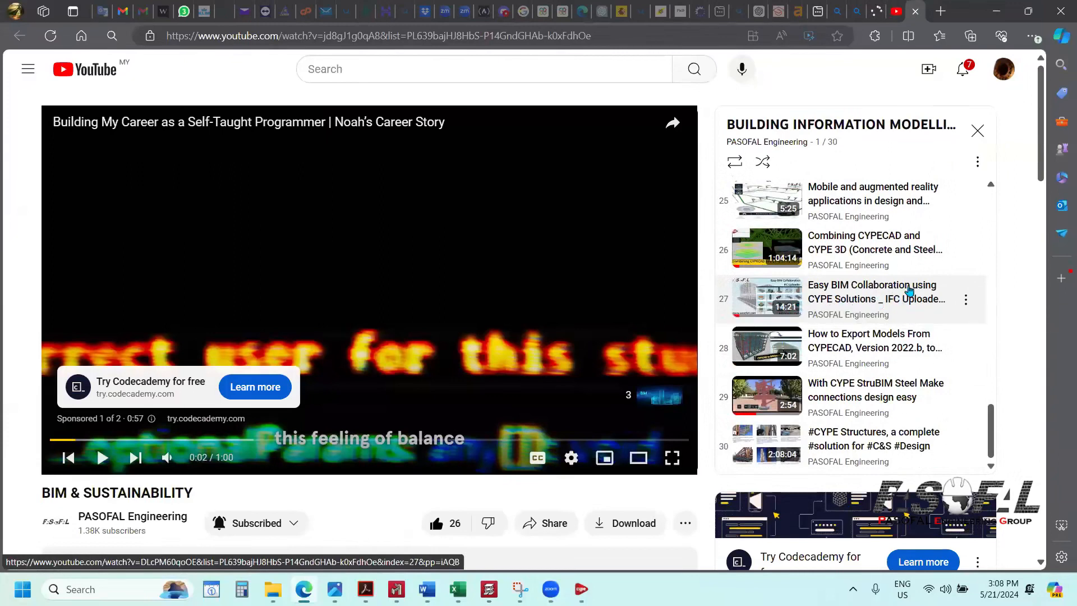
pyautogui.middleClick(762, 303)
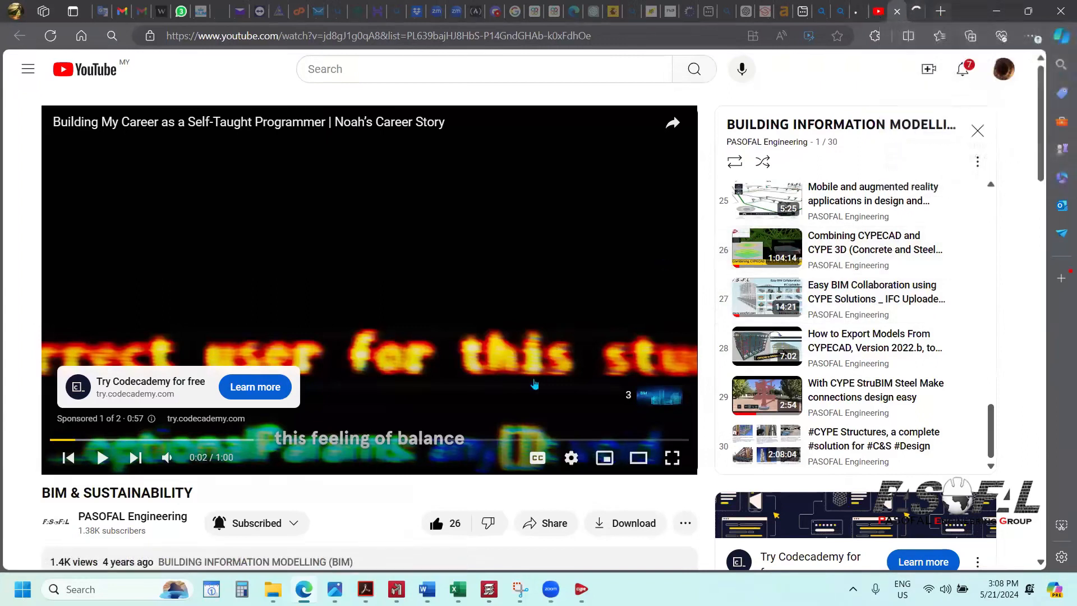
# Step: Return to the channel's playlists page and look through the created playlists
pyautogui.hotkey('ctrl', 'Tab')
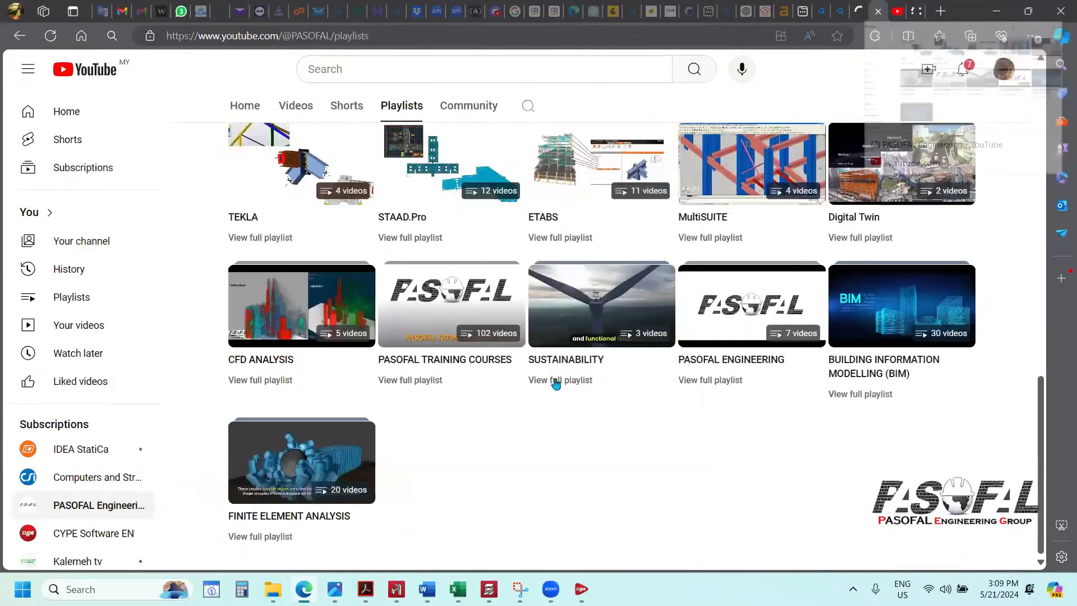
pyautogui.scroll(2, 802, 316)
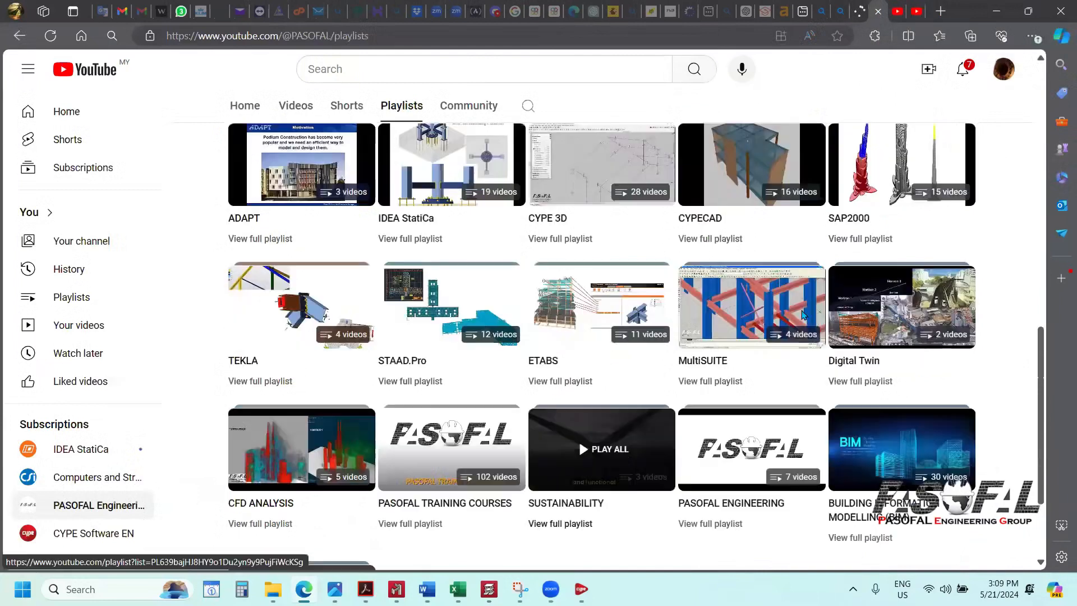
pyautogui.scroll(10, 578, 439)
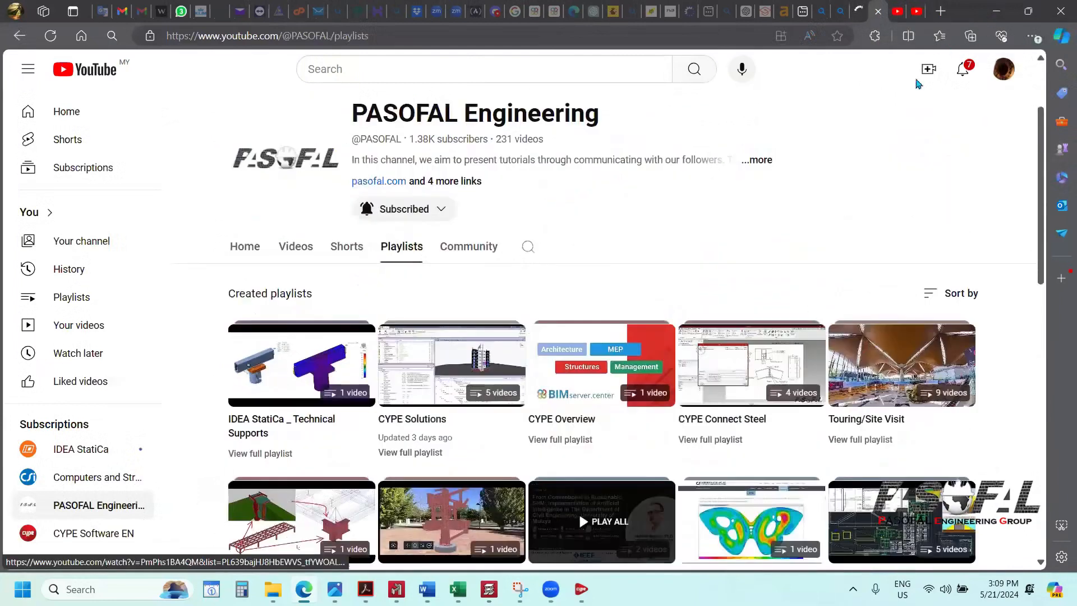
pyautogui.scroll(2, 579, 505)
pyautogui.scroll(-4, 578, 477)
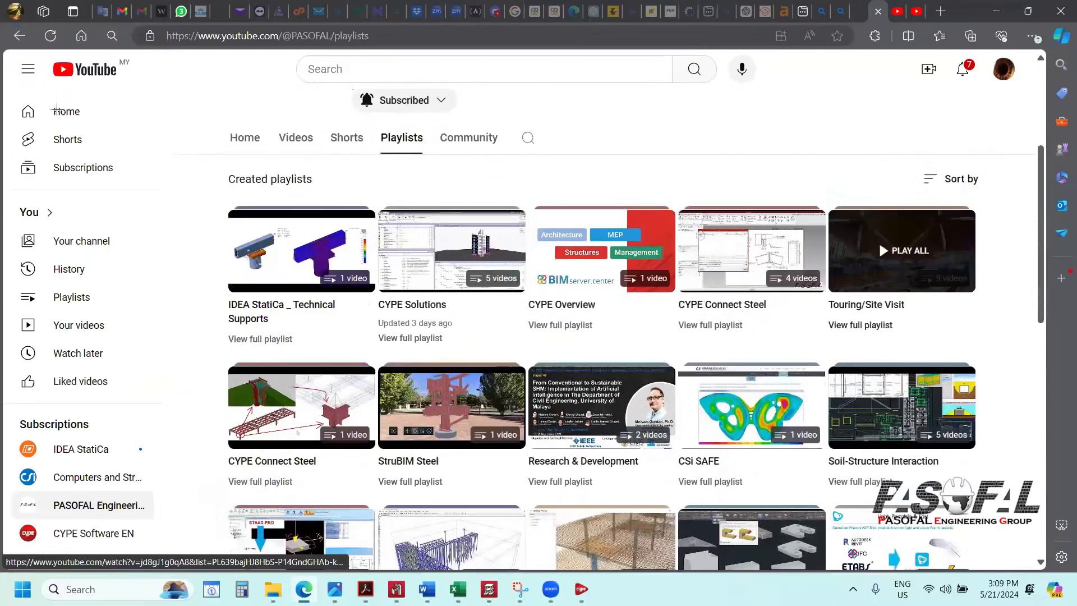
# Step: Switch to CYPE 3D and open the CYPE FLAG project from the file manager
pyautogui.hotkey('alt', 'Tab')
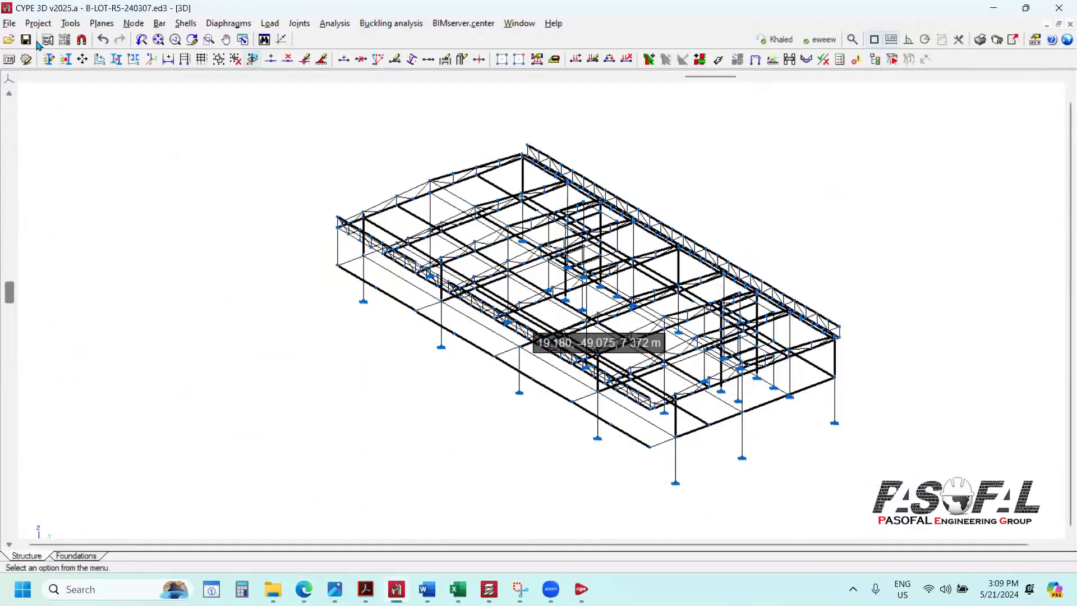
pyautogui.hotkey('alt', 'f')
pyautogui.click(65, 66)
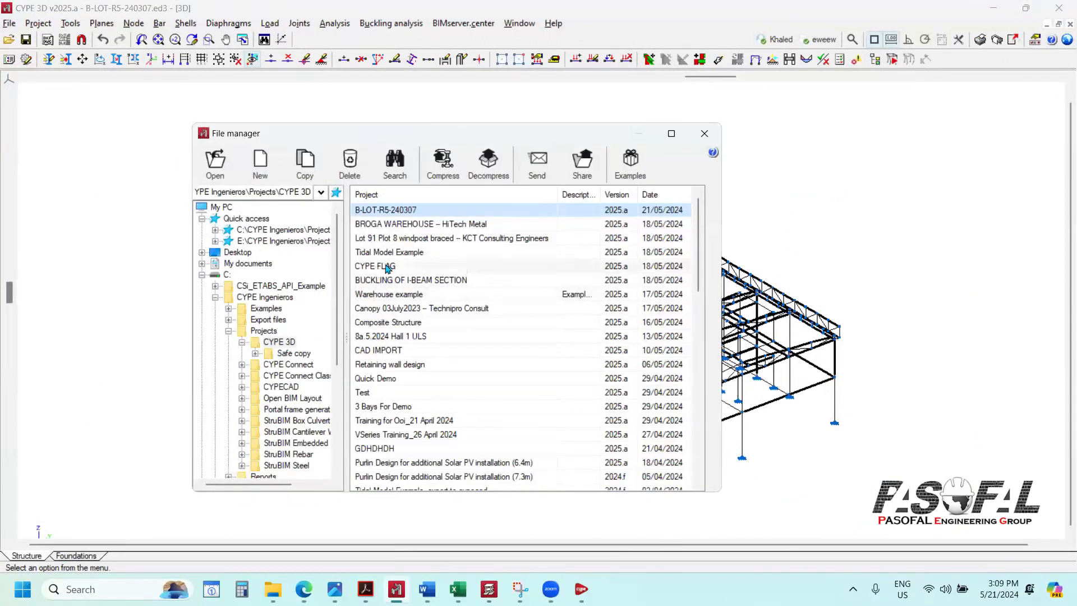
pyautogui.click(221, 165)
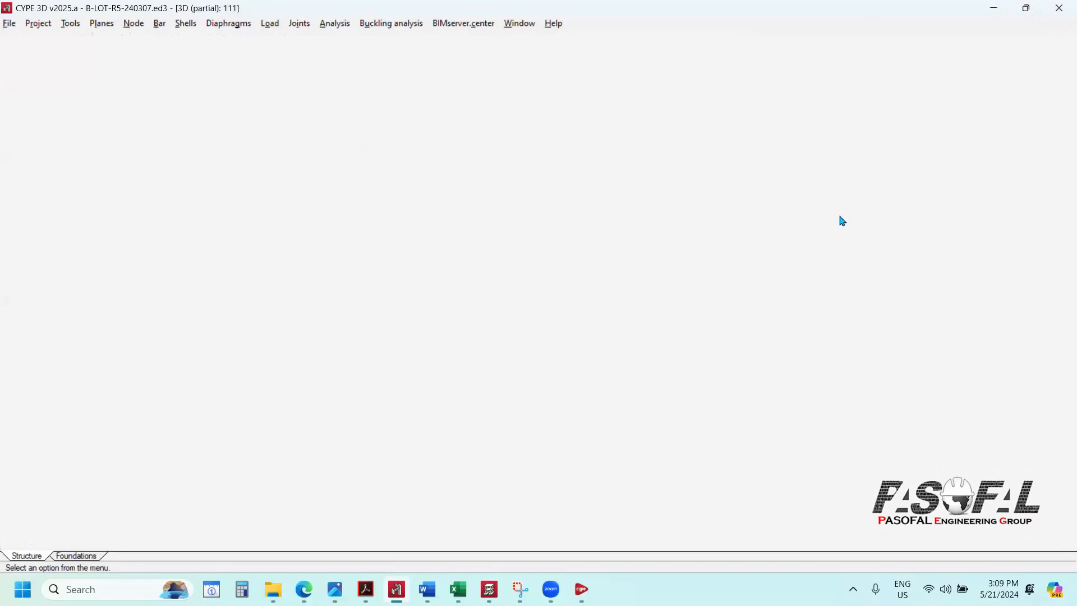
pyautogui.scroll(-3, 546, 355)
pyautogui.scroll(2, 547, 356)
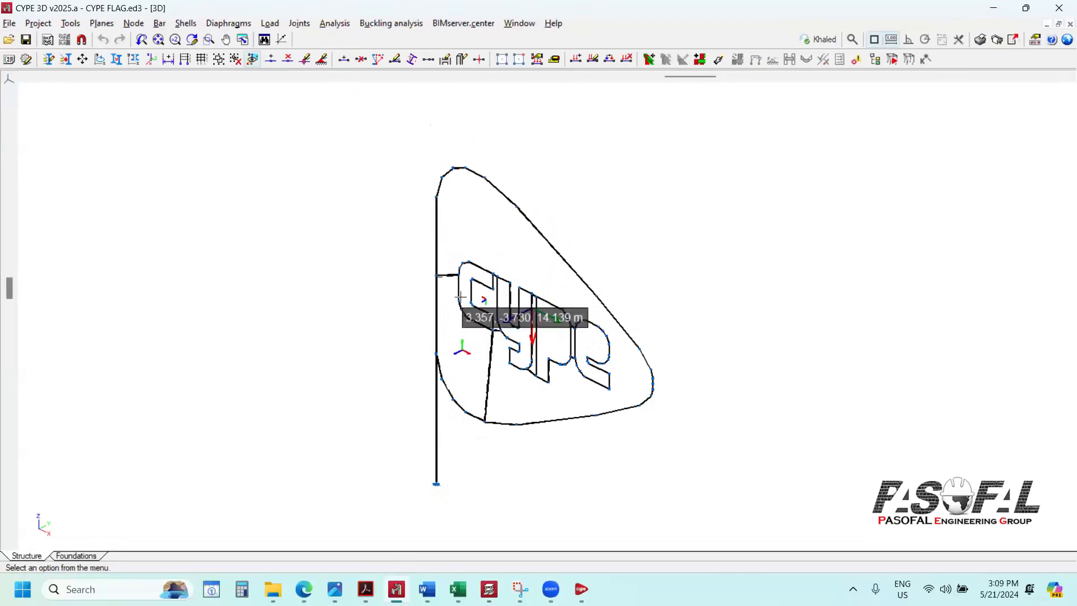
# Step: Examine the rendered 3D model of the flag from several angles and close the 3D view
pyautogui.click(70, 23)
pyautogui.moveTo(118, 301)
pyautogui.click(348, 298)
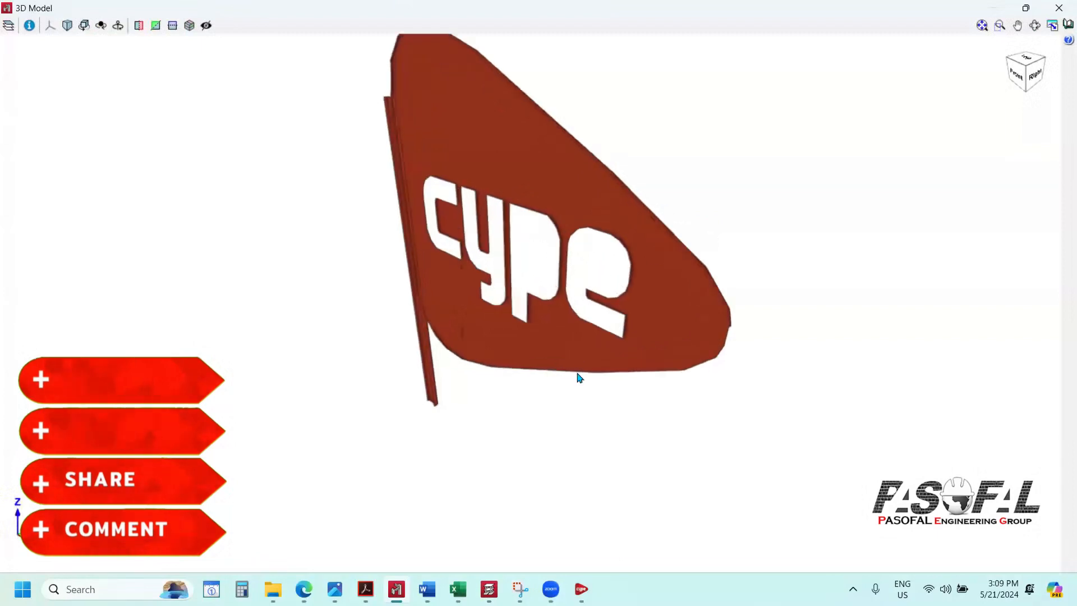
pyautogui.scroll(-3, 578, 378)
pyautogui.moveTo(544, 323)
pyautogui.keyDown('shift'); pyautogui.mouseDown(button='middle')
pyautogui.moveTo(607, 267)
pyautogui.moveTo(553, 308)
pyautogui.mouseUp(button='middle'); pyautogui.keyUp('shift')
pyautogui.scroll(5, 411, 373)
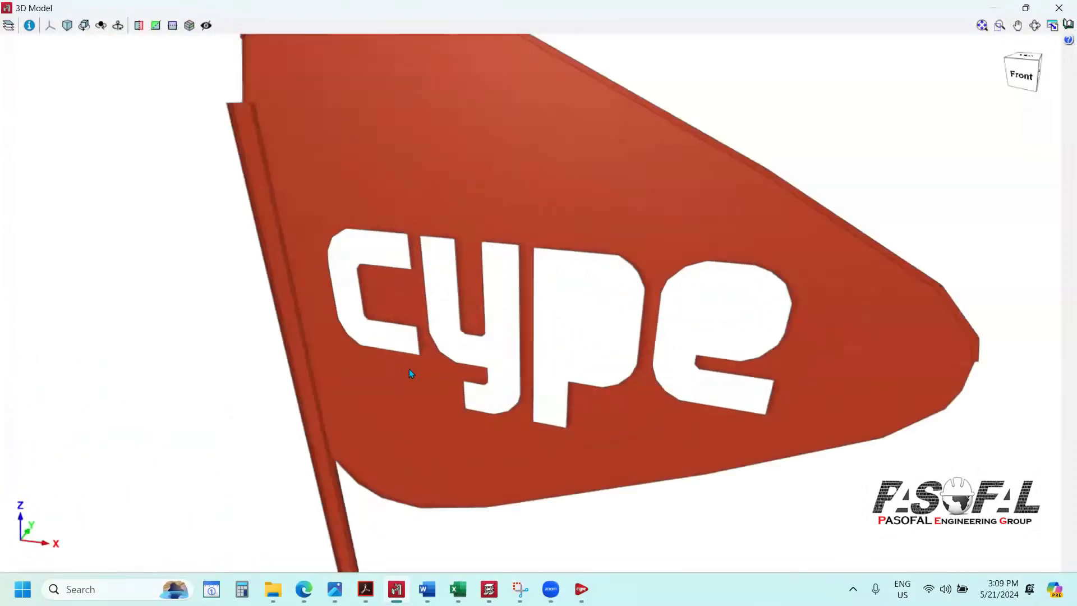
pyautogui.scroll(-4, 411, 373)
pyautogui.click(1058, 8)
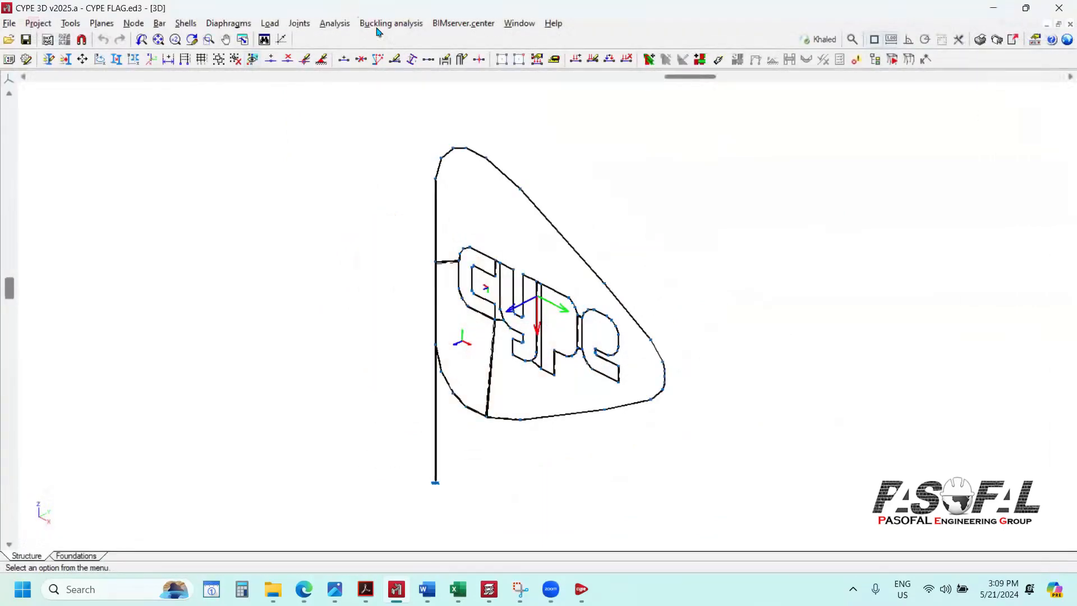
# Step: Display the buckling results of the active window as contour plots for mode 2 of the 1.5·SW+1.5·DL combination
pyautogui.click(374, 24)
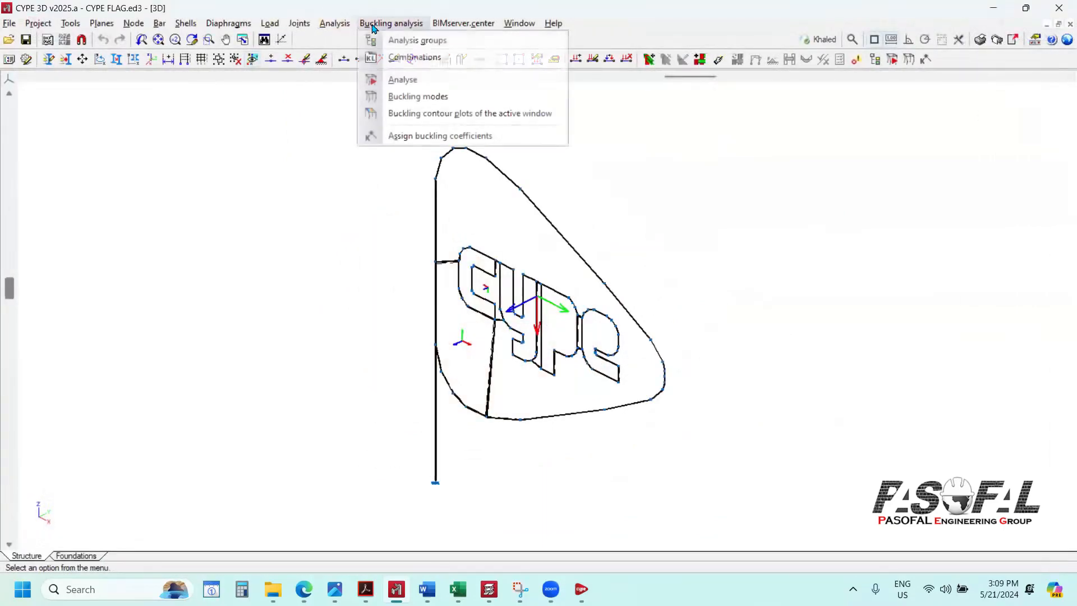
pyautogui.click(413, 113)
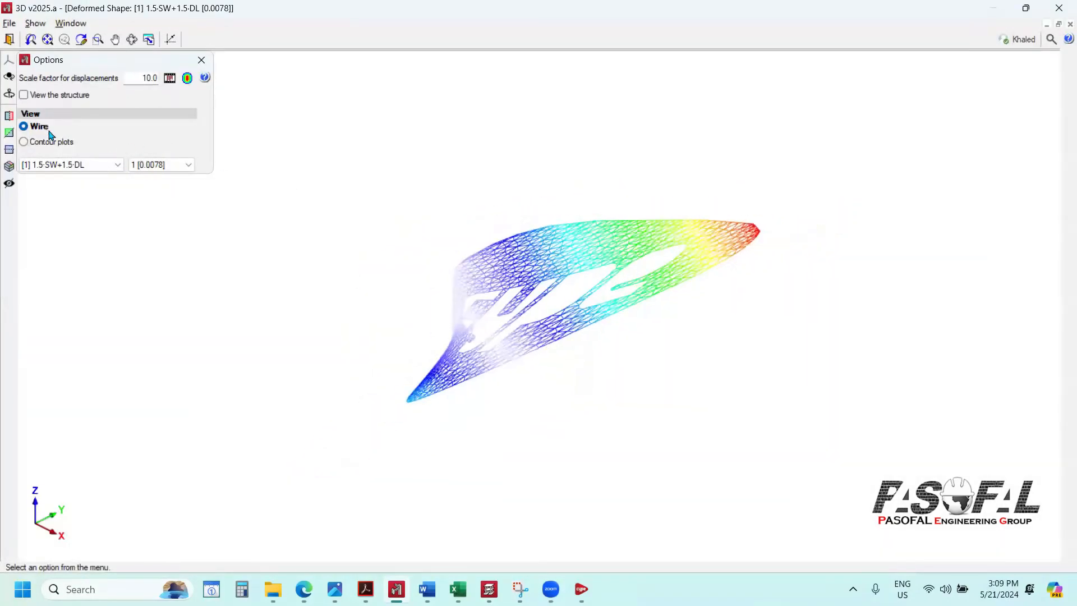
pyautogui.click(49, 141)
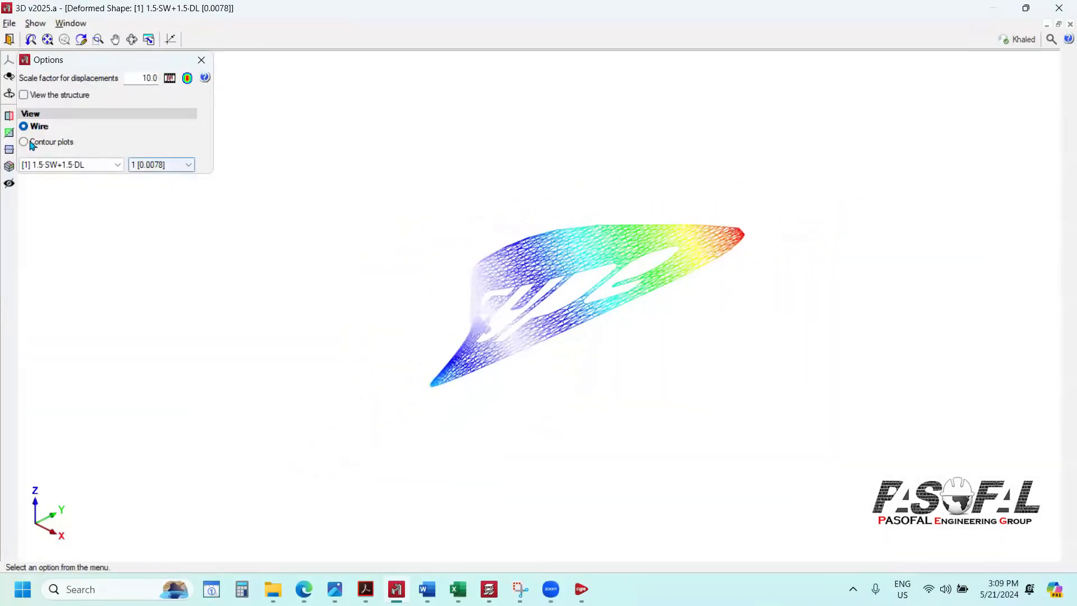
pyautogui.click(147, 165)
pyautogui.click(150, 185)
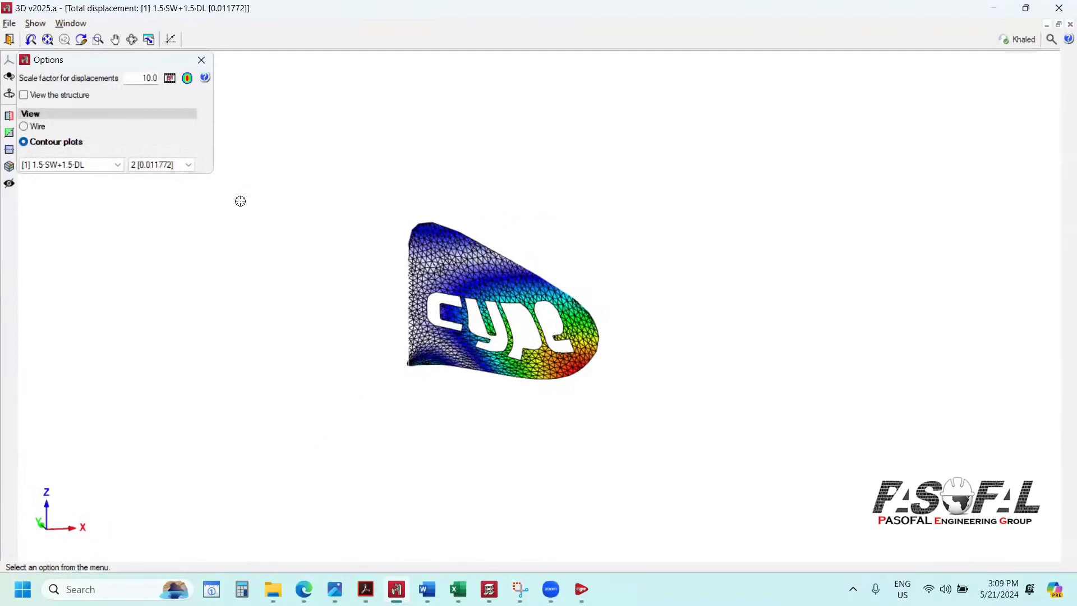
# Step: Set the scale factor for displacements to 3.0
pyautogui.click(137, 77)
pyautogui.write('3')
pyautogui.press('Tab')
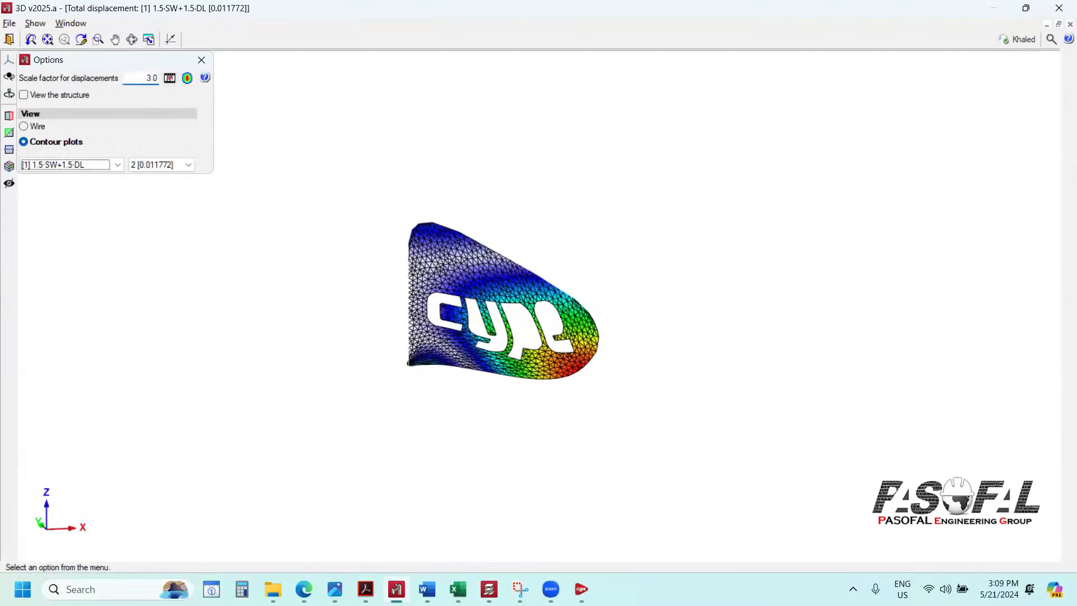
# Step: Display the contour plots of buckling modes 3, 11 and 4 for the 1.5·SW+1.5·DL combination
pyautogui.moveTo(513, 324); pyautogui.dragTo(207, 183)
pyautogui.keyDown('shift'); pyautogui.moveTo(208, 183); pyautogui.dragTo(176, 173, button='middle'); pyautogui.keyUp('shift')
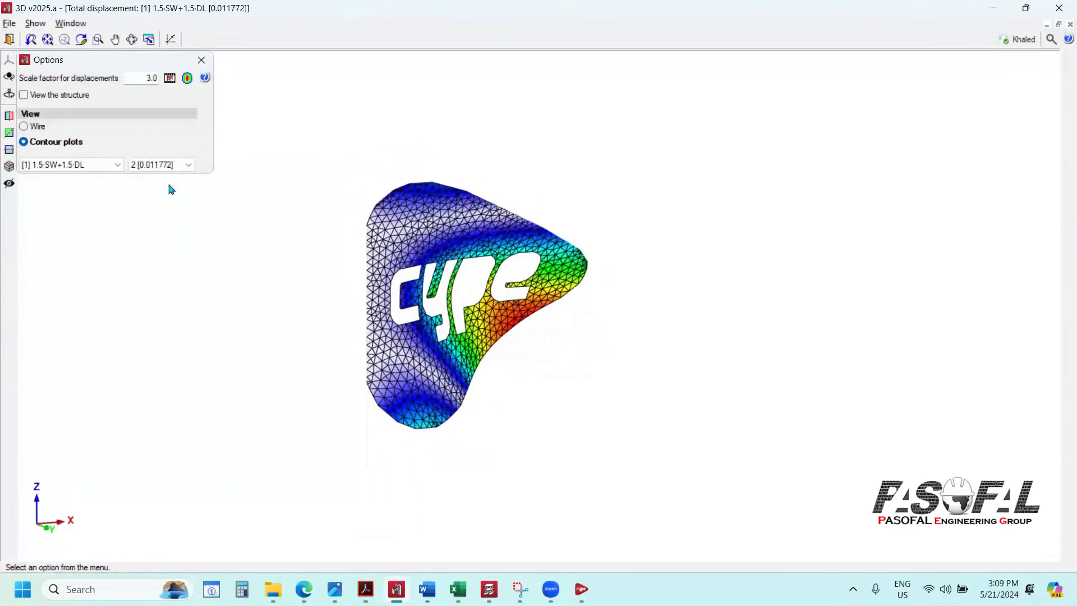
pyautogui.click(174, 166)
pyautogui.click(160, 196)
pyautogui.click(179, 169)
pyautogui.click(154, 242)
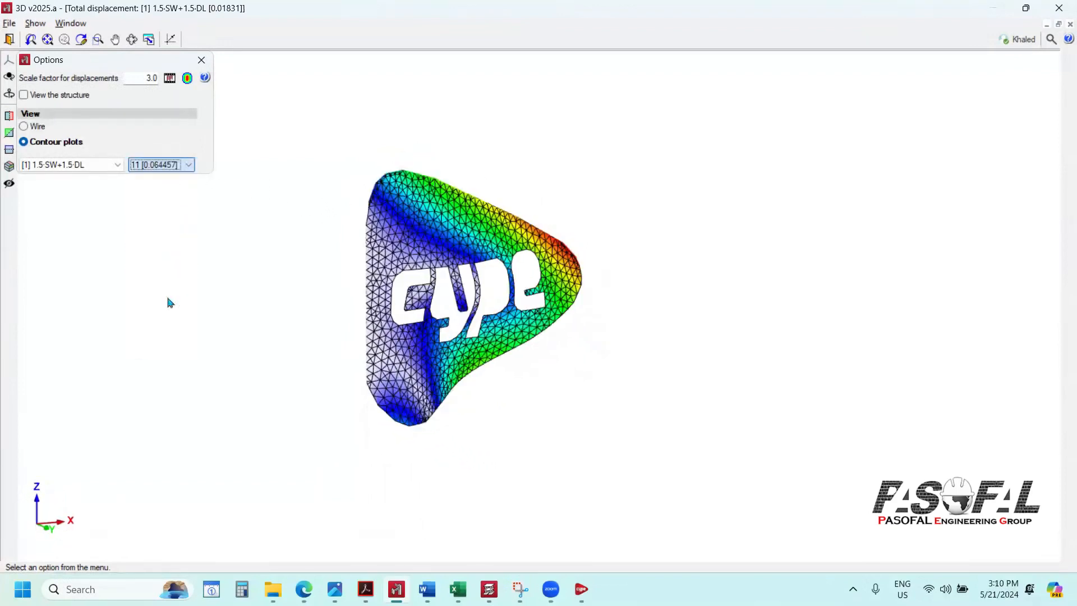
pyautogui.click(177, 166)
pyautogui.click(163, 204)
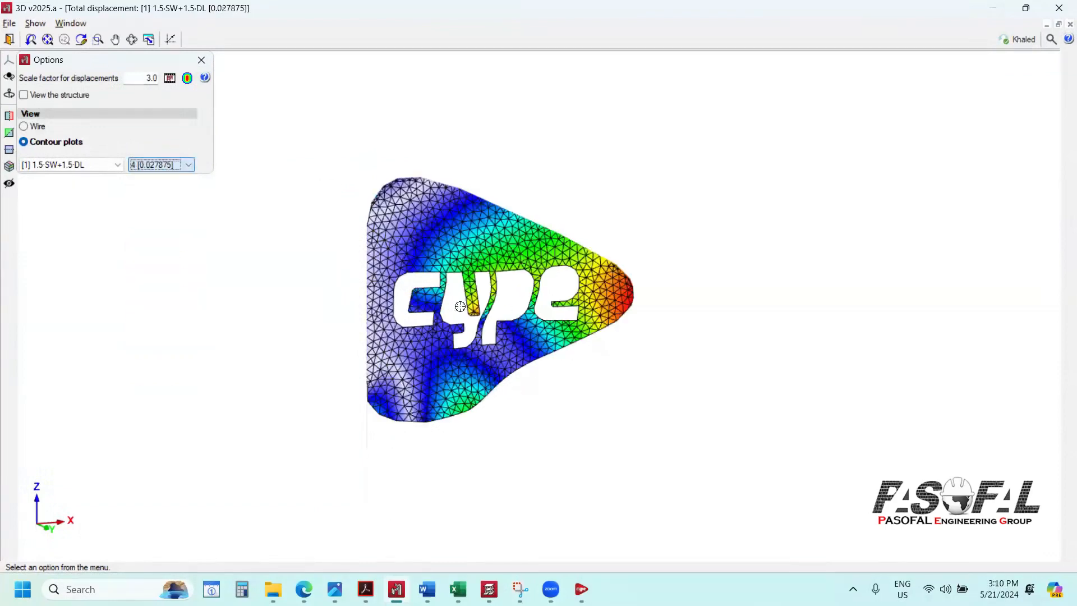
# Step: Examine the mode 4 buckled shape of the flag from several angles and close the buckling results
pyautogui.scroll(1, 480, 313)
pyautogui.scroll(2, 480, 313)
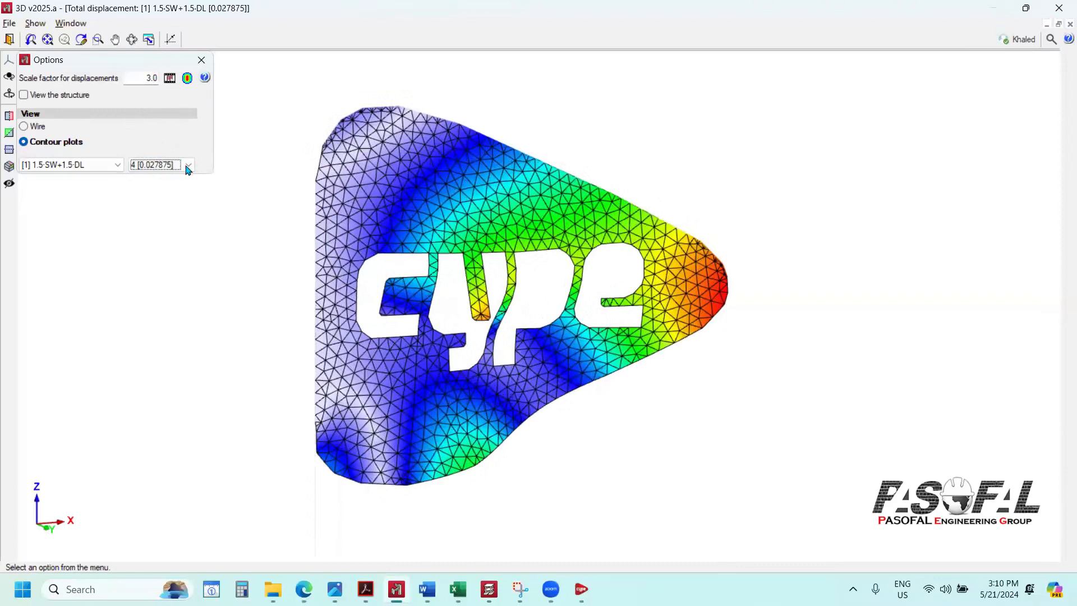
pyautogui.scroll(-2, 179, 208)
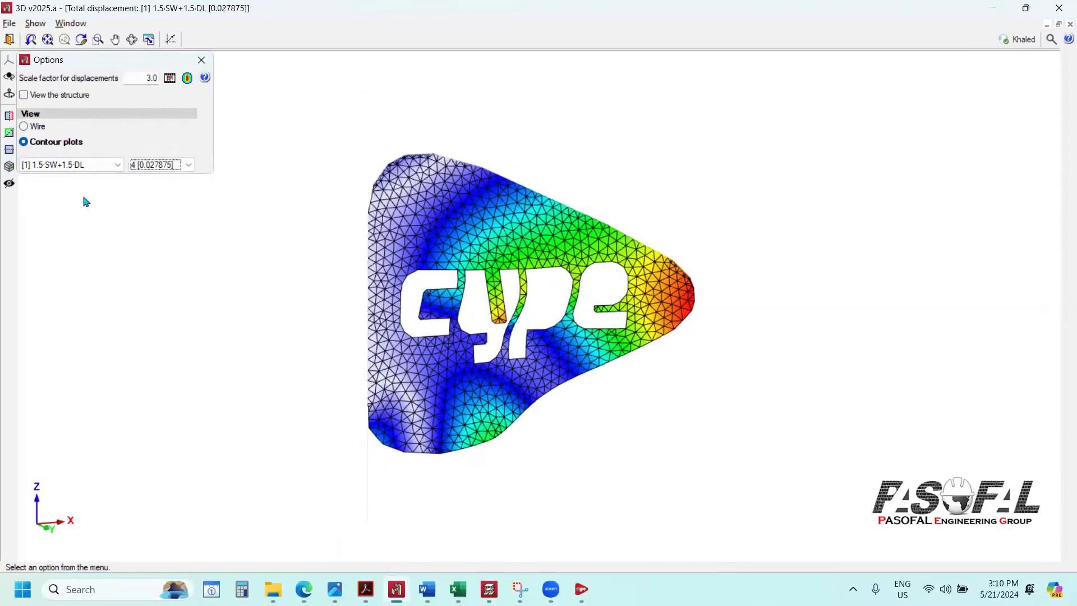
pyautogui.click(99, 164)
pyautogui.click(112, 175)
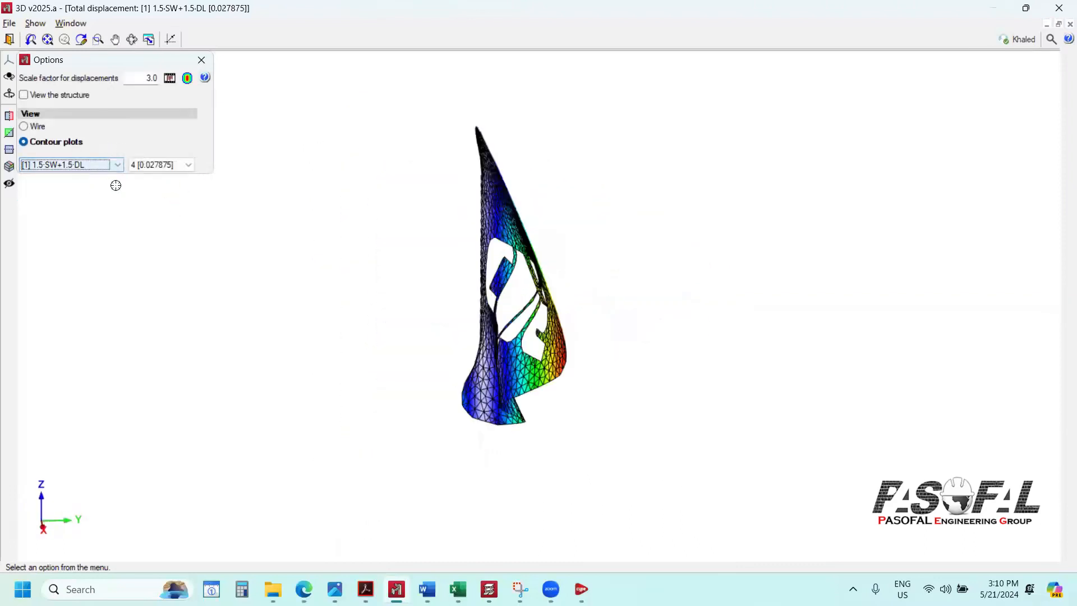
pyautogui.click(191, 166)
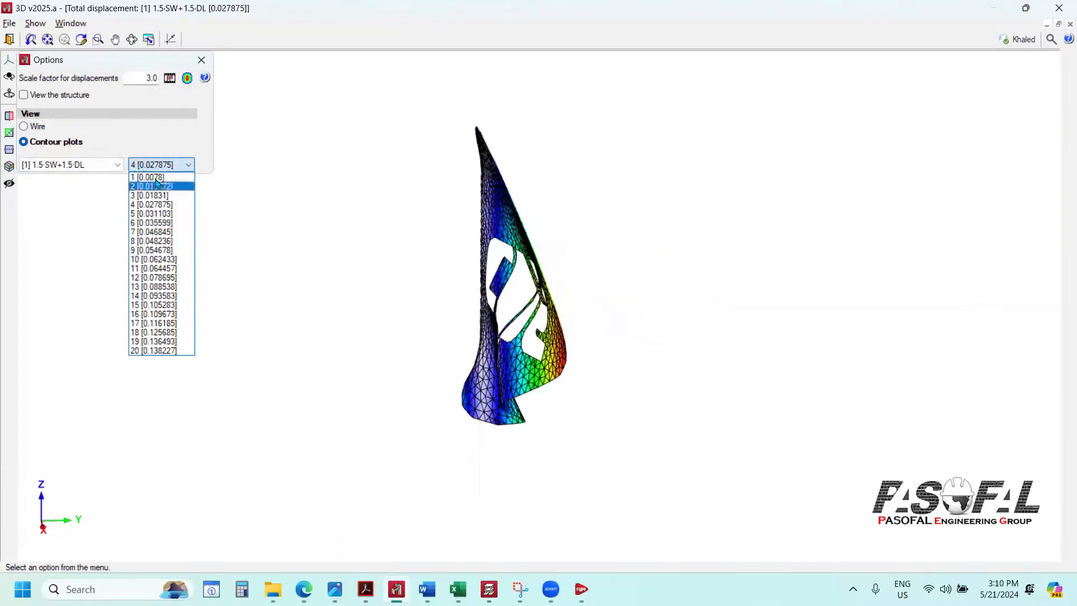
pyautogui.click(357, 183)
pyautogui.keyDown('shift'); pyautogui.moveTo(508, 359); pyautogui.dragTo(213, 68, button='middle'); pyautogui.keyUp('shift')
pyautogui.keyDown('shift'); pyautogui.moveTo(947, 48); pyautogui.dragTo(497, 326, button='middle'); pyautogui.keyUp('shift')
pyautogui.press('Escape')
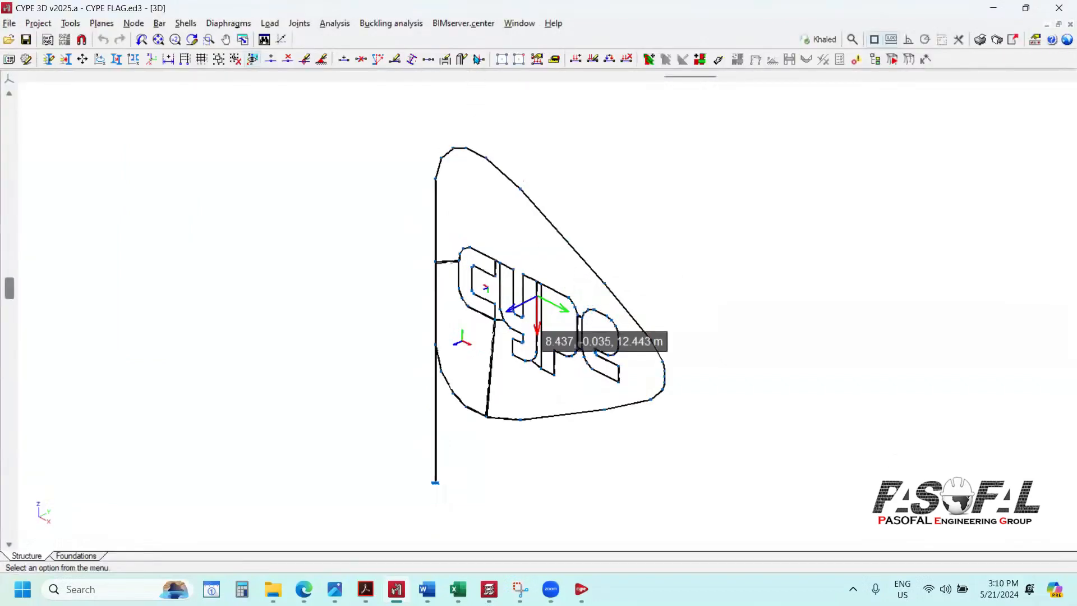
# Step: Start linking the flag model to BIMserver.center and check the online project list in the browser
pyautogui.click(465, 25)
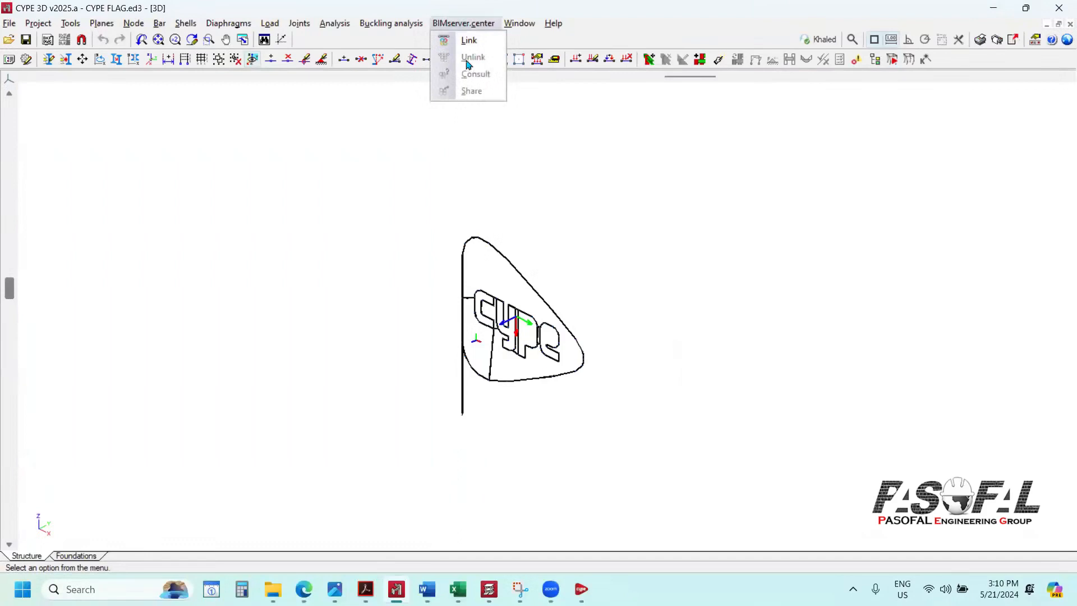
pyautogui.click(467, 43)
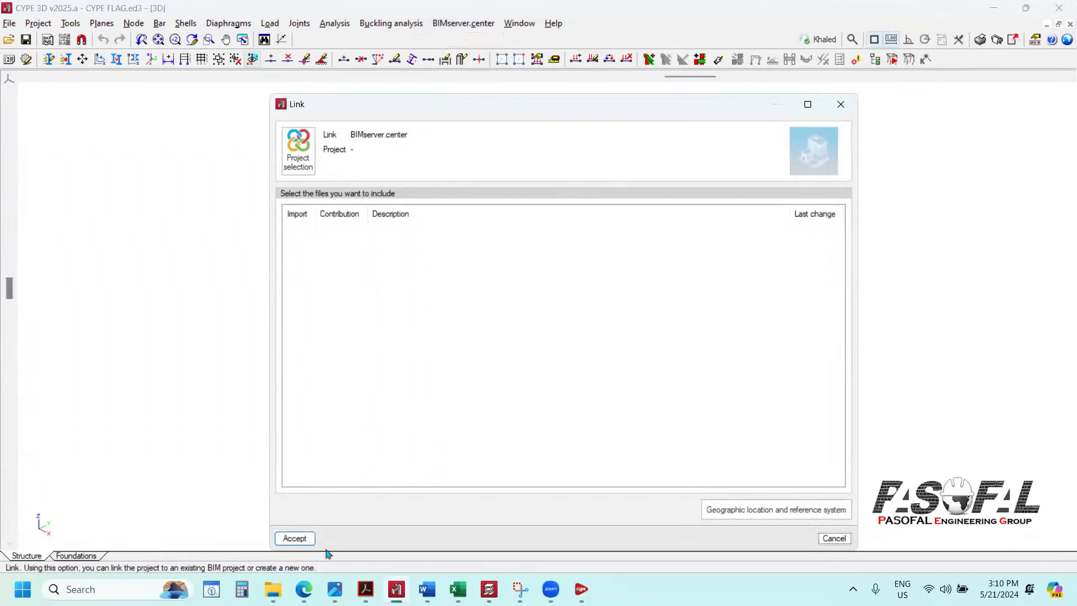
pyautogui.moveTo(303, 589)
pyautogui.click(302, 533)
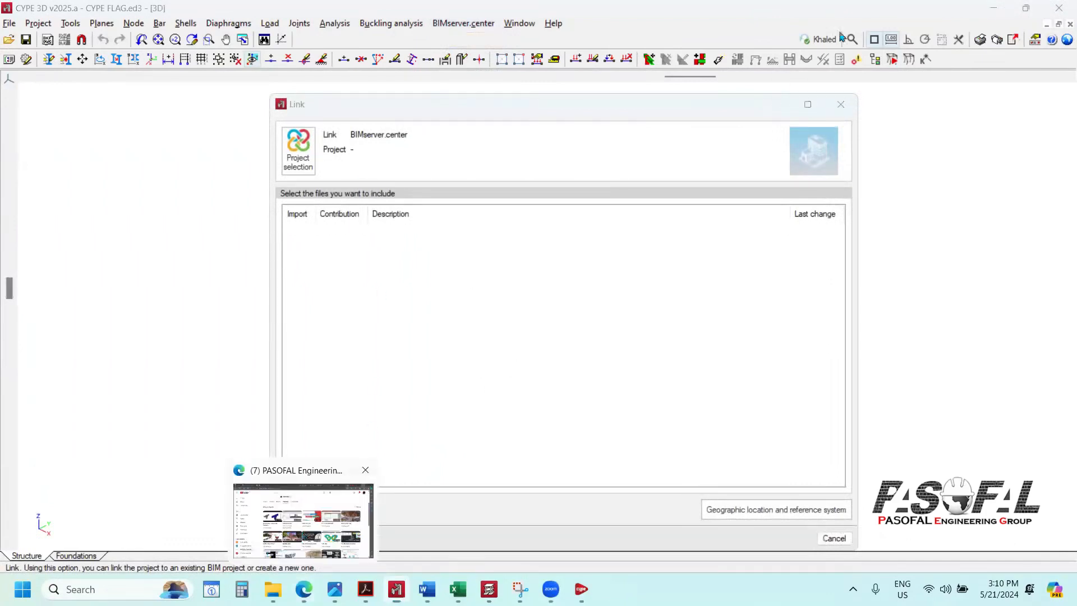
pyautogui.click(861, 14)
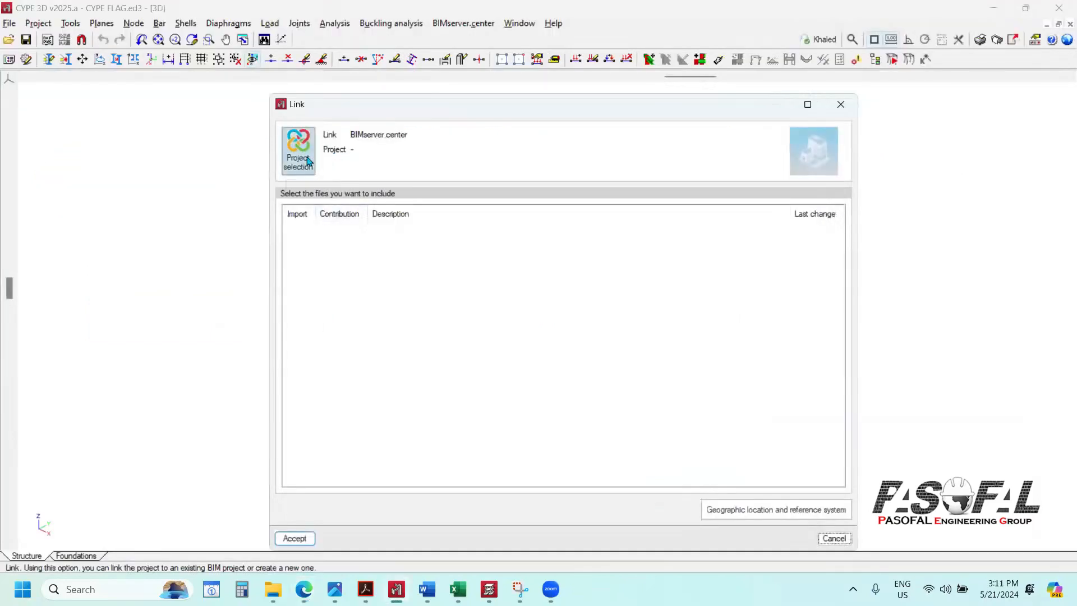
# Step: Start a new BIMserver.center project named CYPE FLAG, owned by the signed-in account and of the Professional type
pyautogui.click(301, 168)
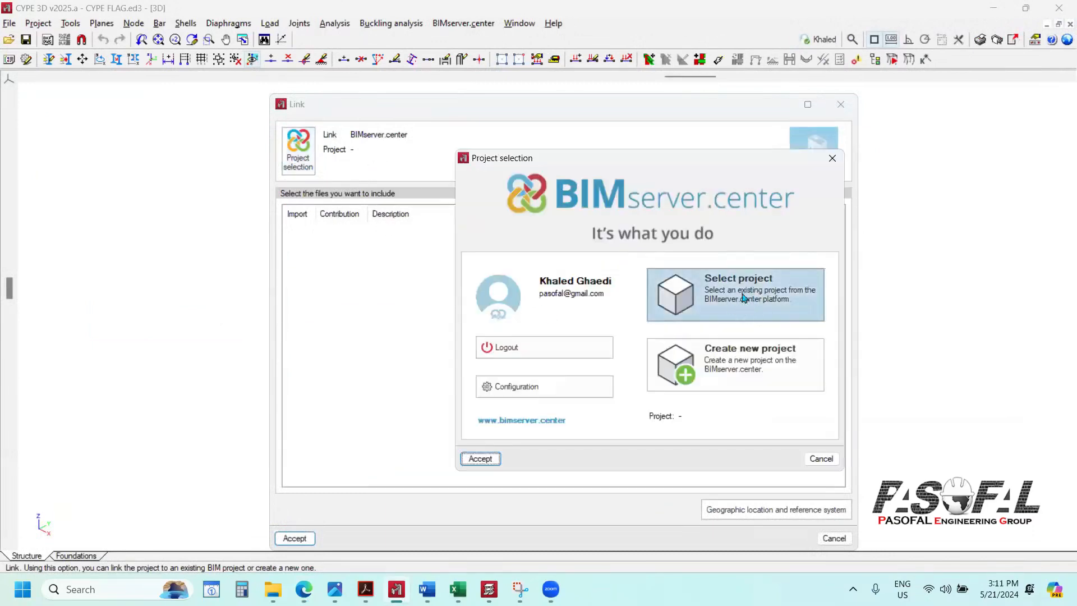
pyautogui.click(730, 366)
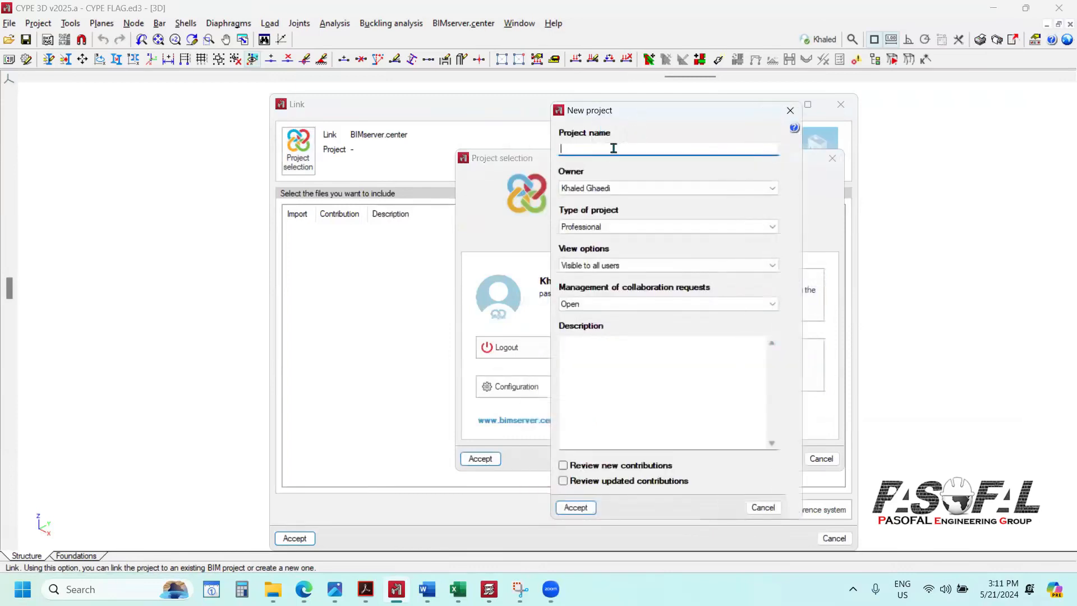
pyautogui.write('CY')
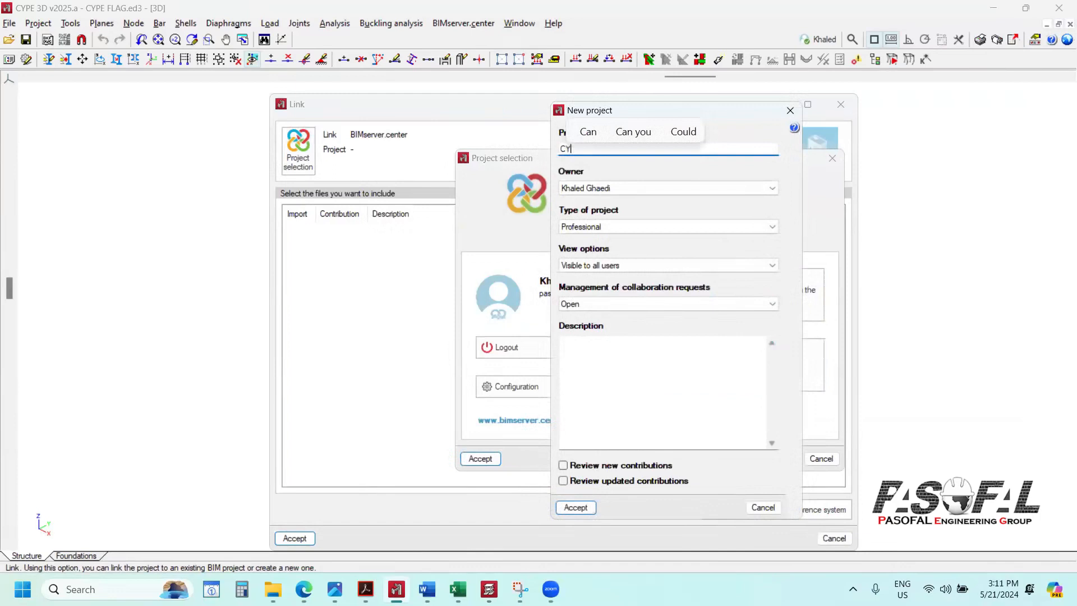
pyautogui.write('PE FLAG')
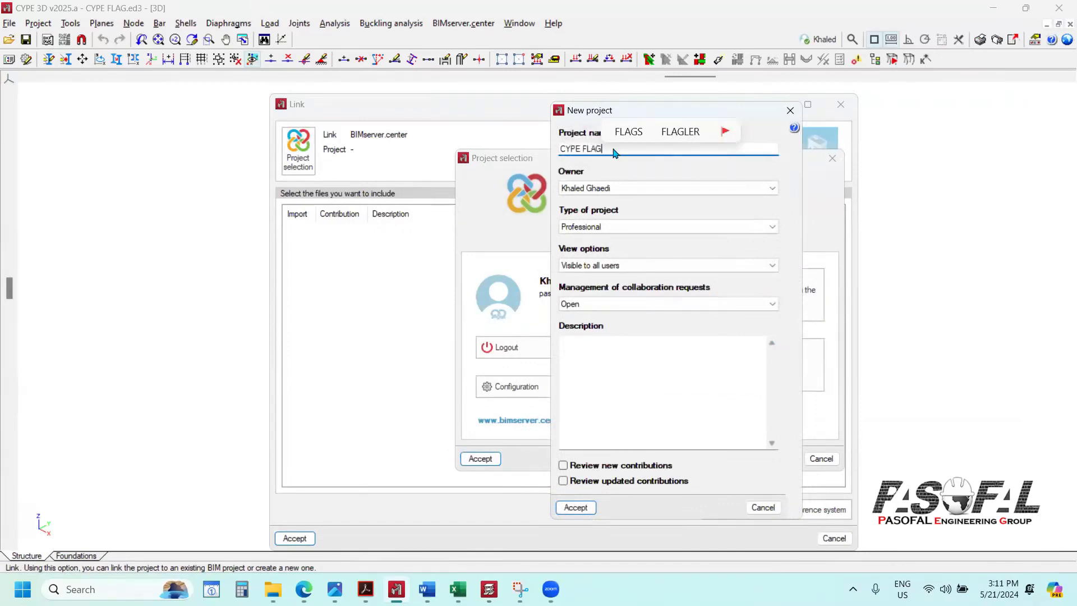
pyautogui.click(621, 192)
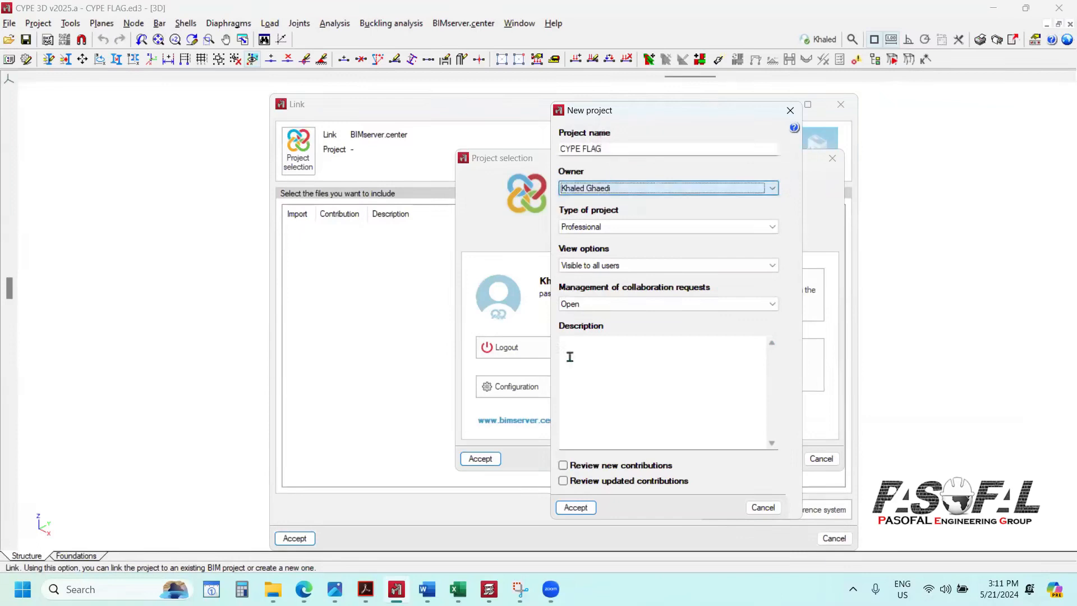
pyautogui.click(616, 231)
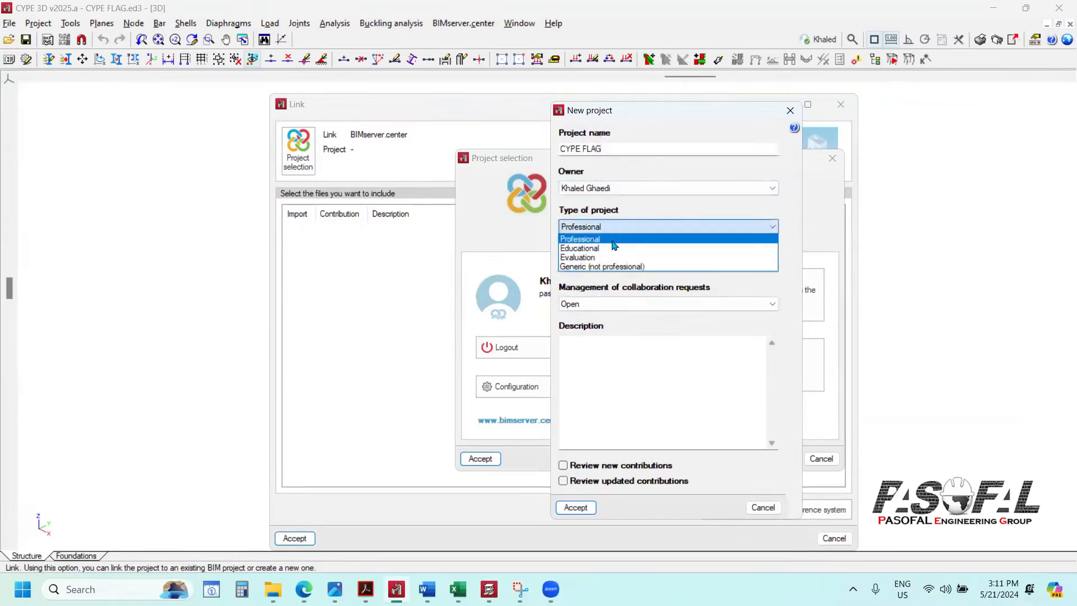
pyautogui.click(600, 238)
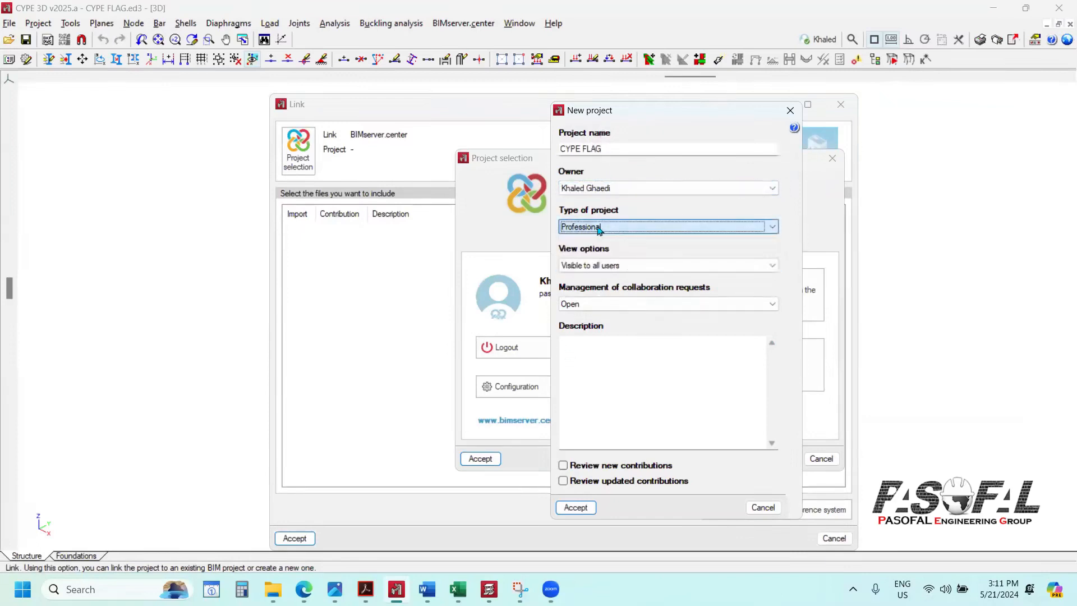
# Step: Set the new project's view options to Not visible and its management of collaboration requests to Open
pyautogui.click(595, 267)
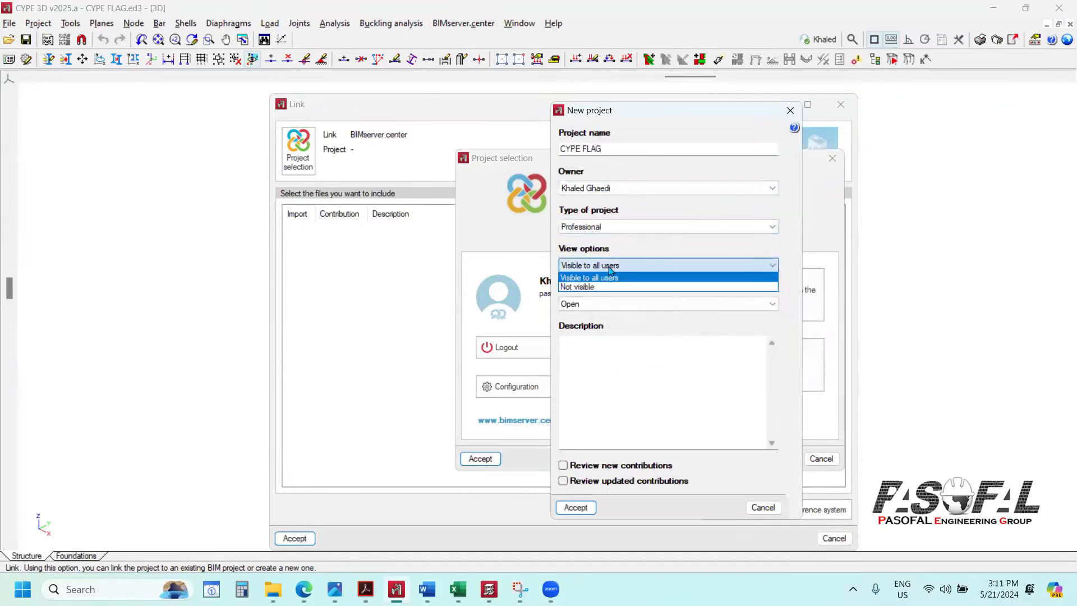
pyautogui.click(596, 281)
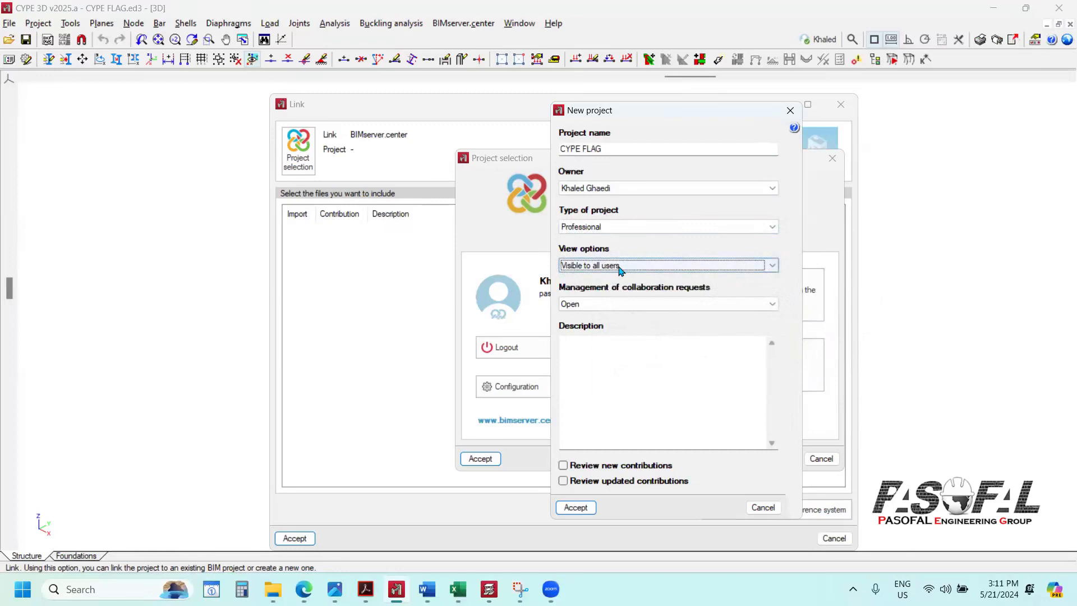
pyautogui.click(619, 265)
pyautogui.click(594, 287)
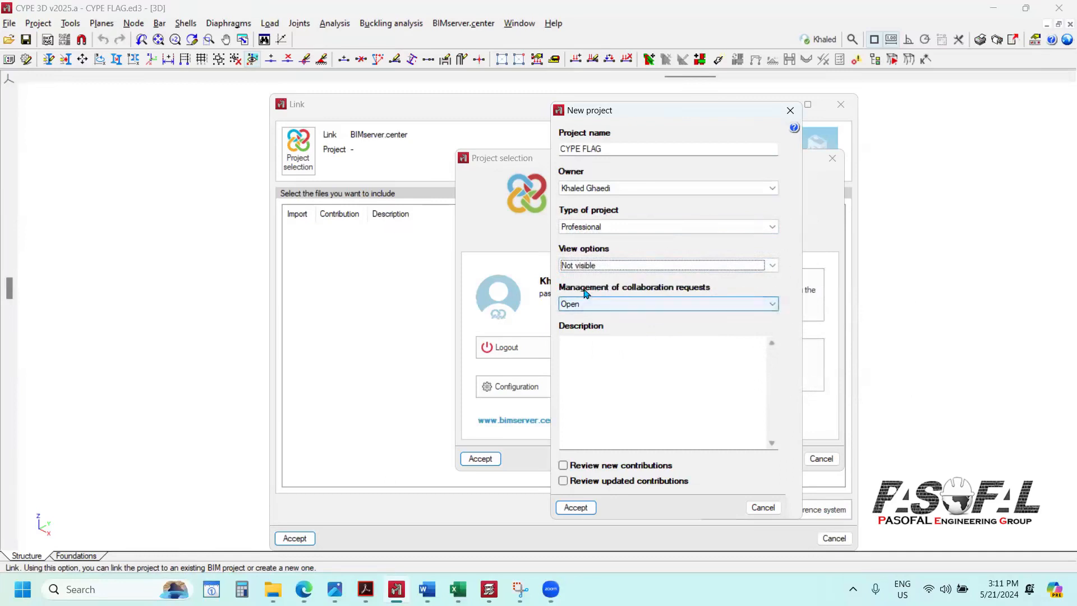
pyautogui.click(651, 303)
pyautogui.click(645, 304)
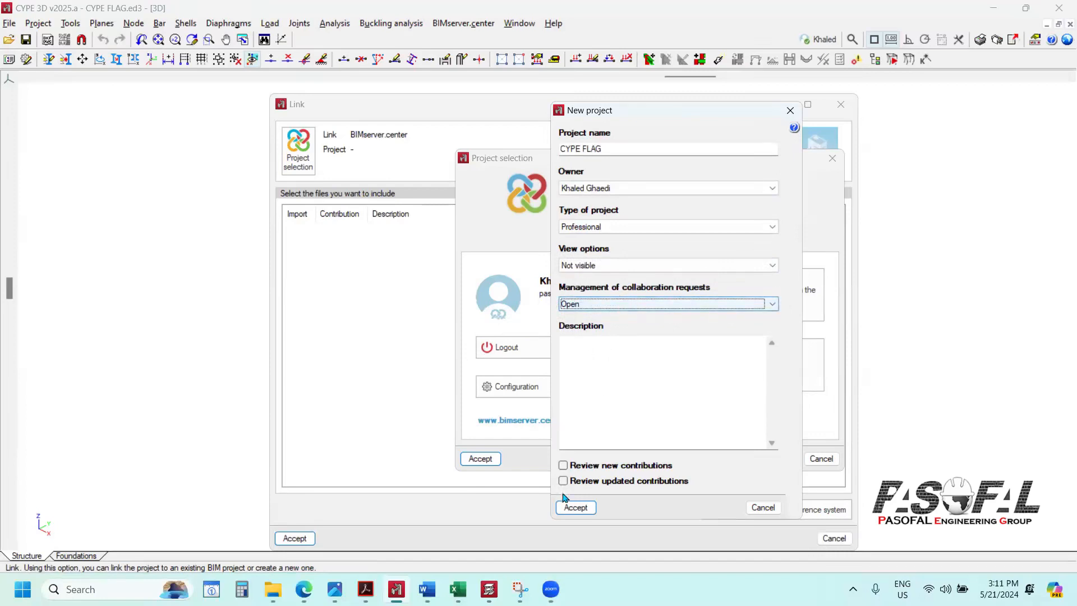
# Step: Enable the review of new and updated contributions and create the project
pyautogui.click(564, 466)
pyautogui.click(563, 480)
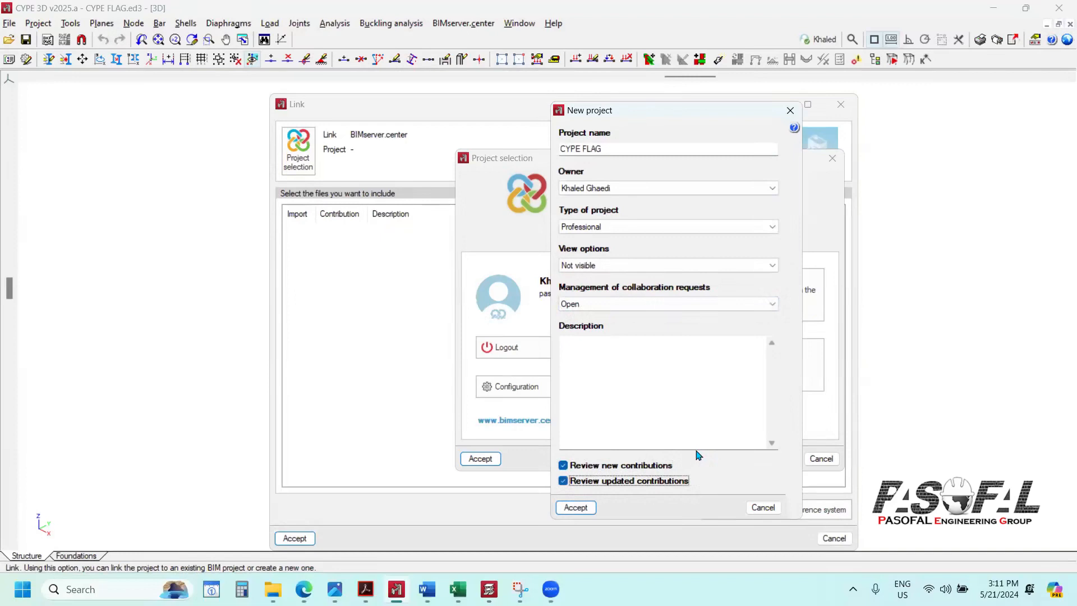
pyautogui.click(575, 507)
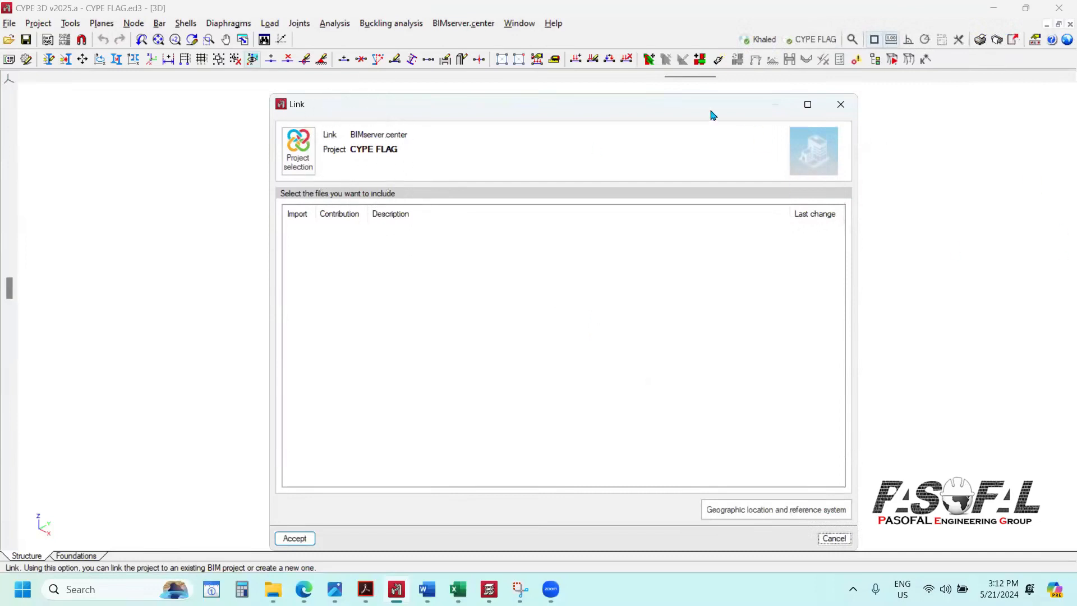
# Step: Accept the link between the flag model and the CYPE FLAG project on BIMserver.center
pyautogui.moveTo(707, 106); pyautogui.dragTo(487, 319)
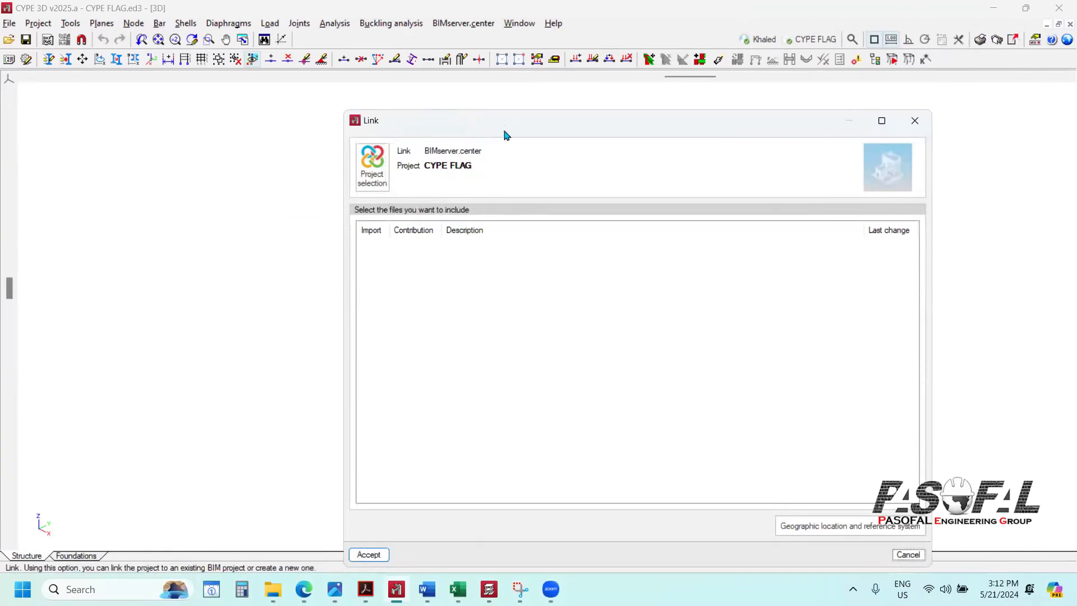
pyautogui.moveTo(510, 130); pyautogui.dragTo(529, 98)
pyautogui.click(388, 524)
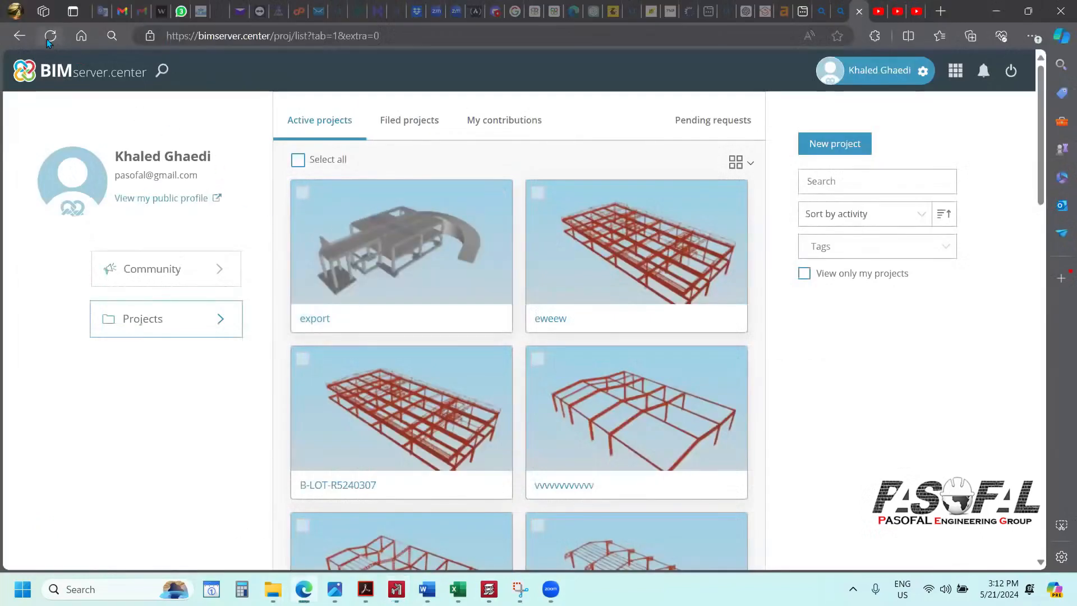
# Step: Refresh the BIMserver.center project list in the browser, locate the CYPE FLAG project and return to CYPE 3D
pyautogui.click(484, 317)
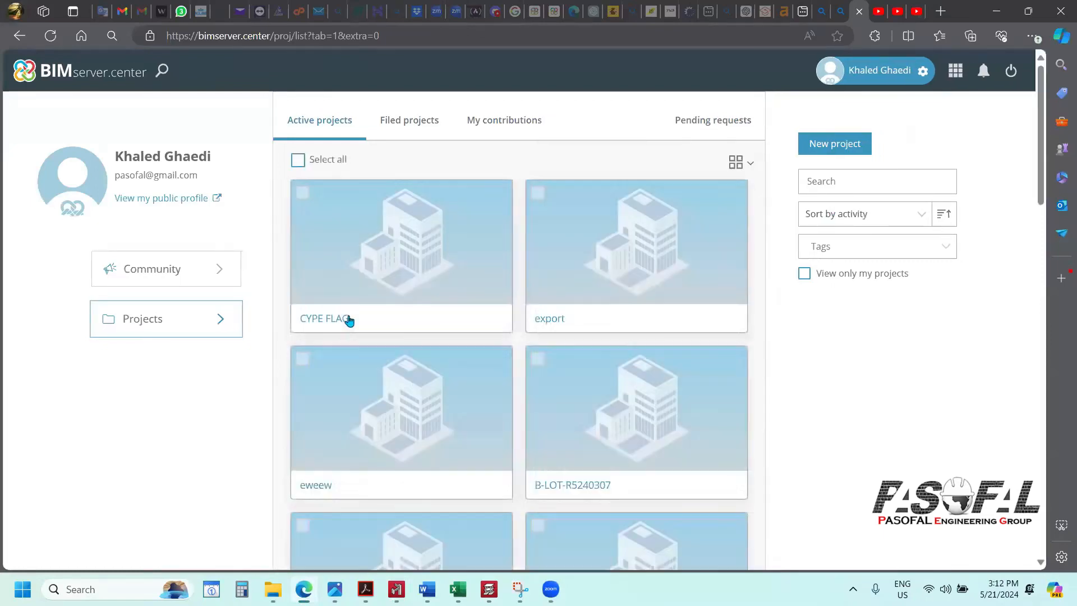
pyautogui.click(330, 330)
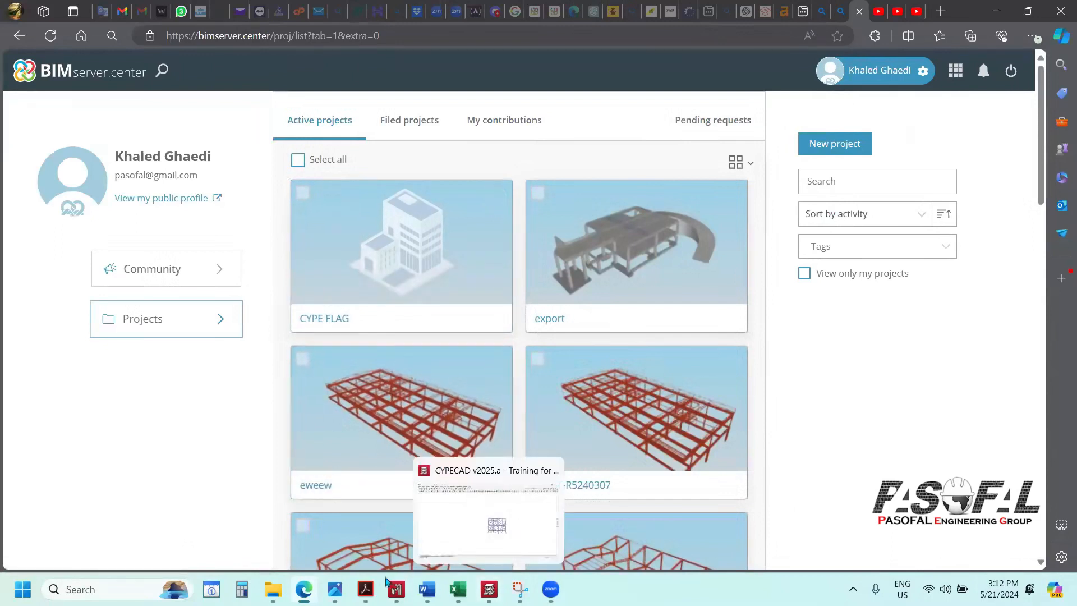
pyautogui.moveTo(393, 585)
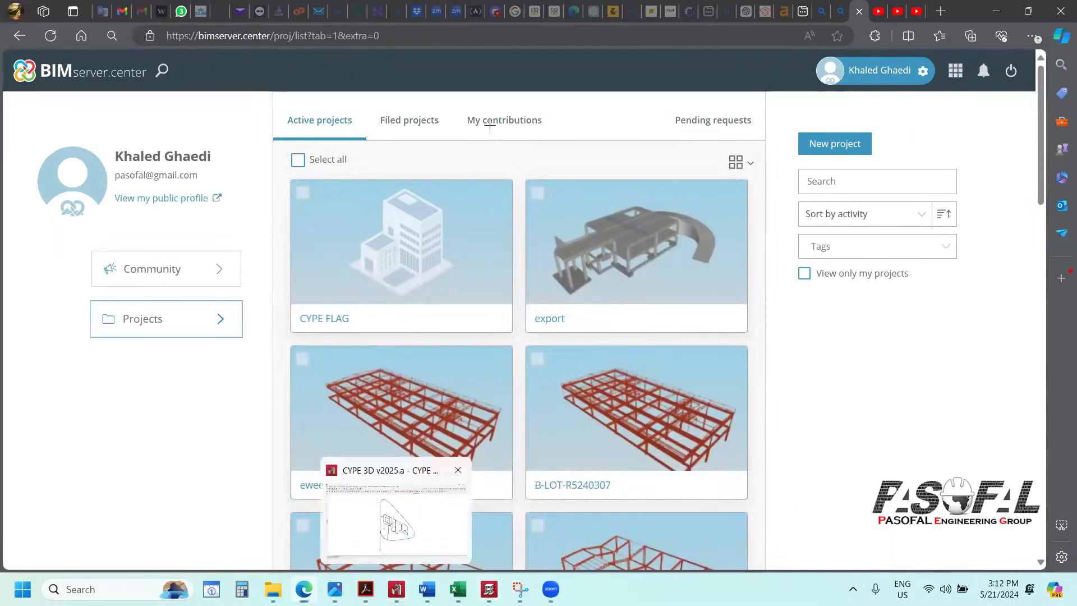
pyautogui.click(396, 525)
pyautogui.click(464, 23)
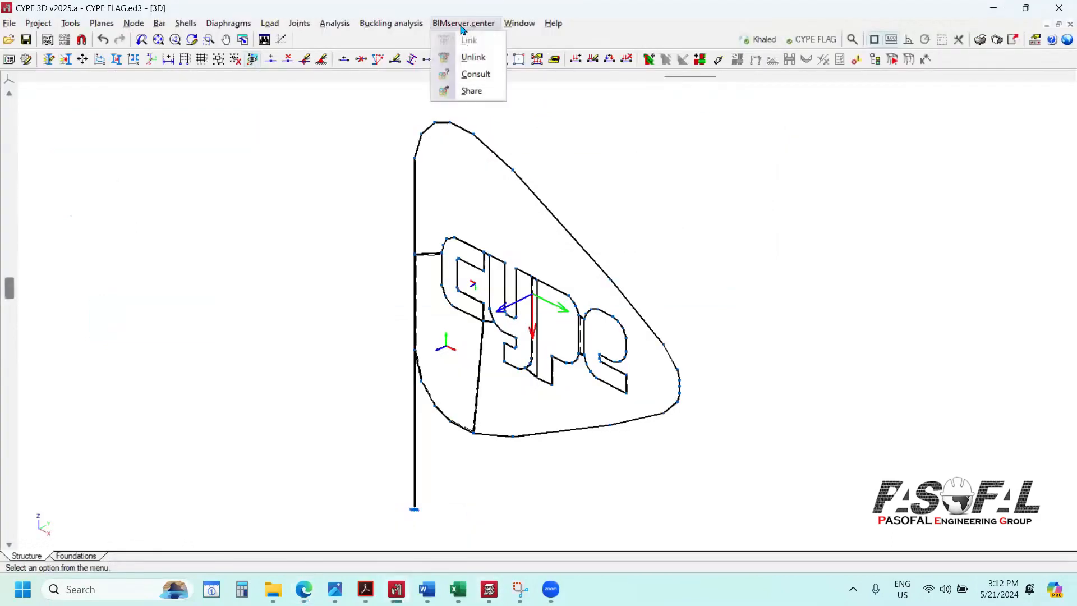
pyautogui.click(472, 91)
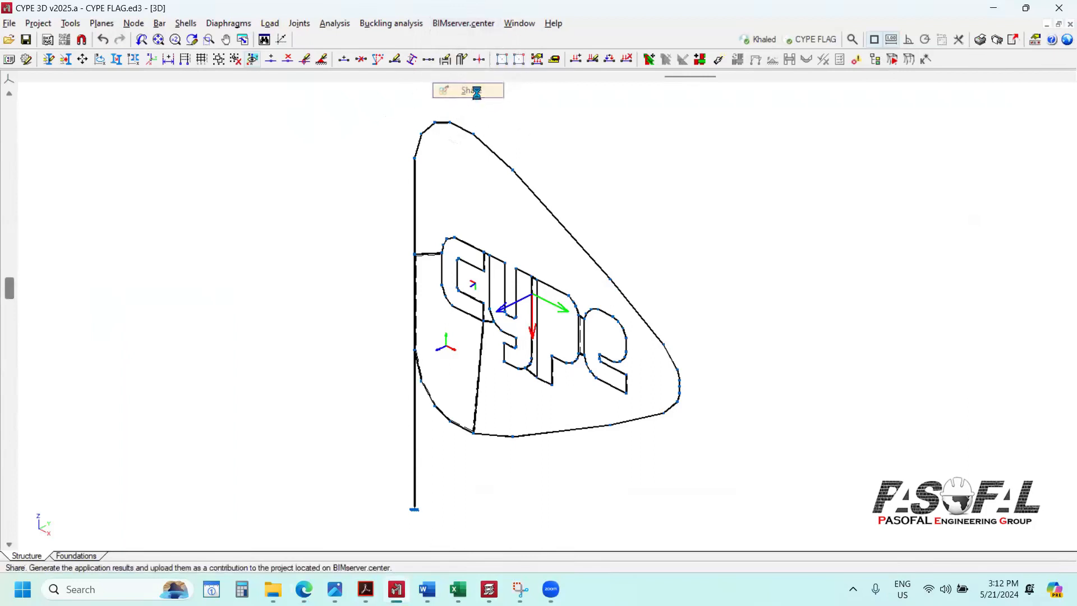
pyautogui.write('c')
pyautogui.write('CYPE FLA')
pyautogui.write('G')
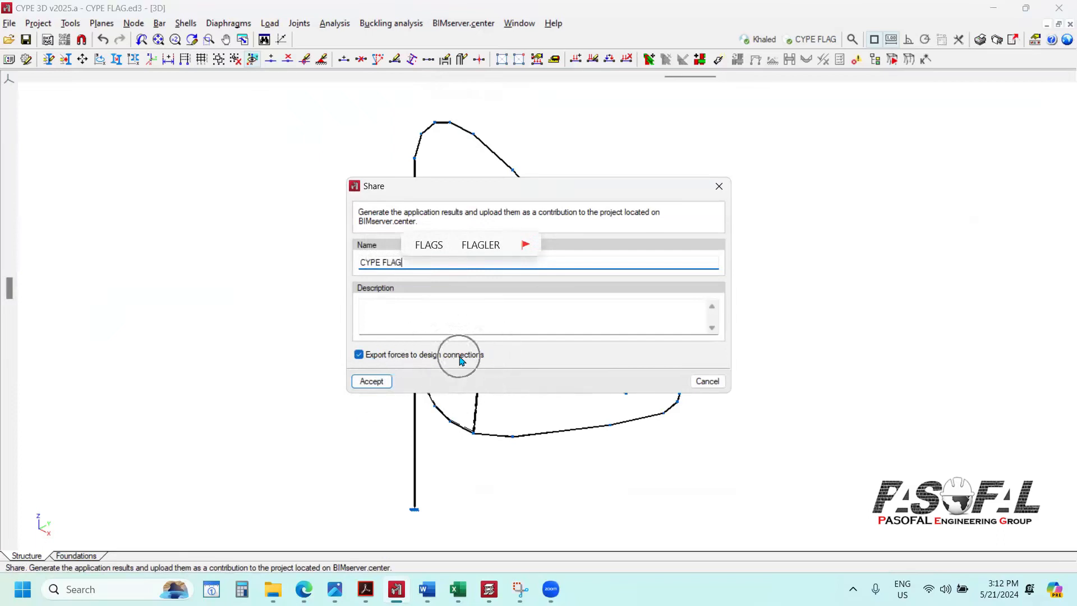
pyautogui.click(712, 383)
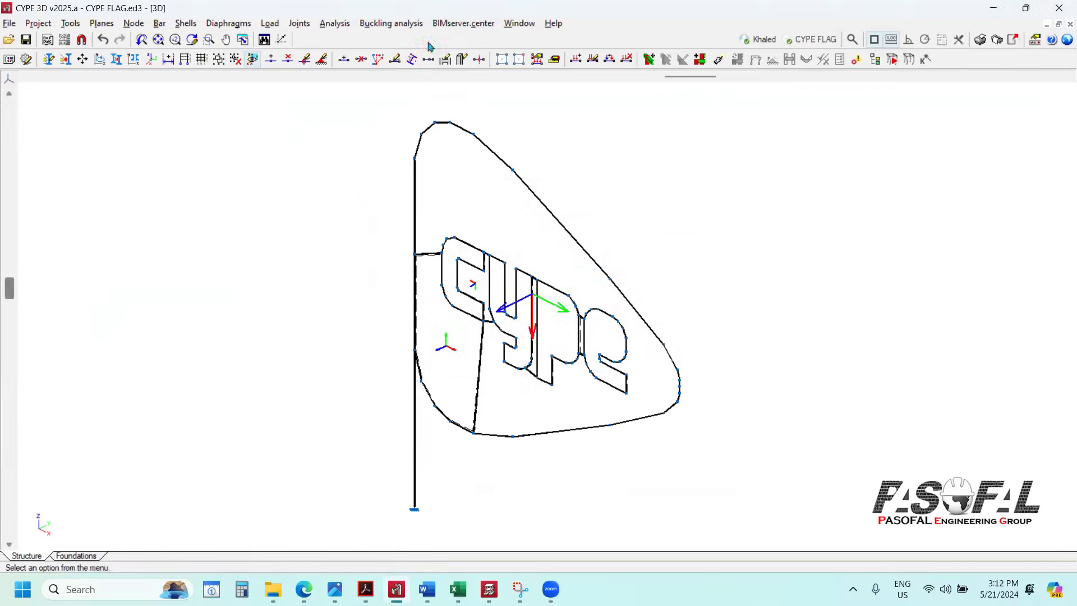
# Step: Calculate the stresses and strains of the flag model
pyautogui.click(337, 25)
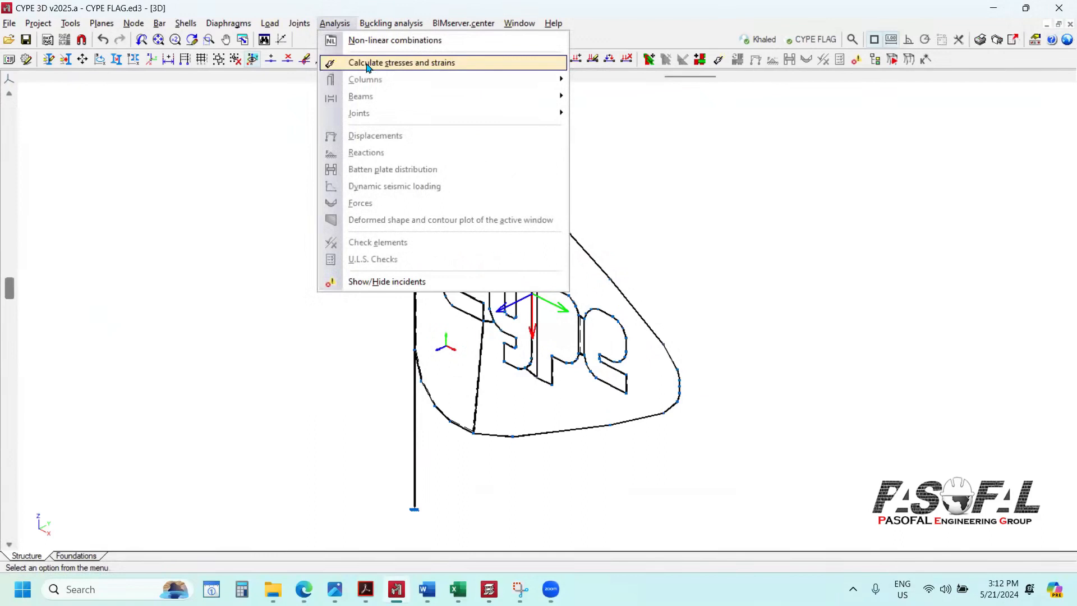
pyautogui.moveTo(387, 23)
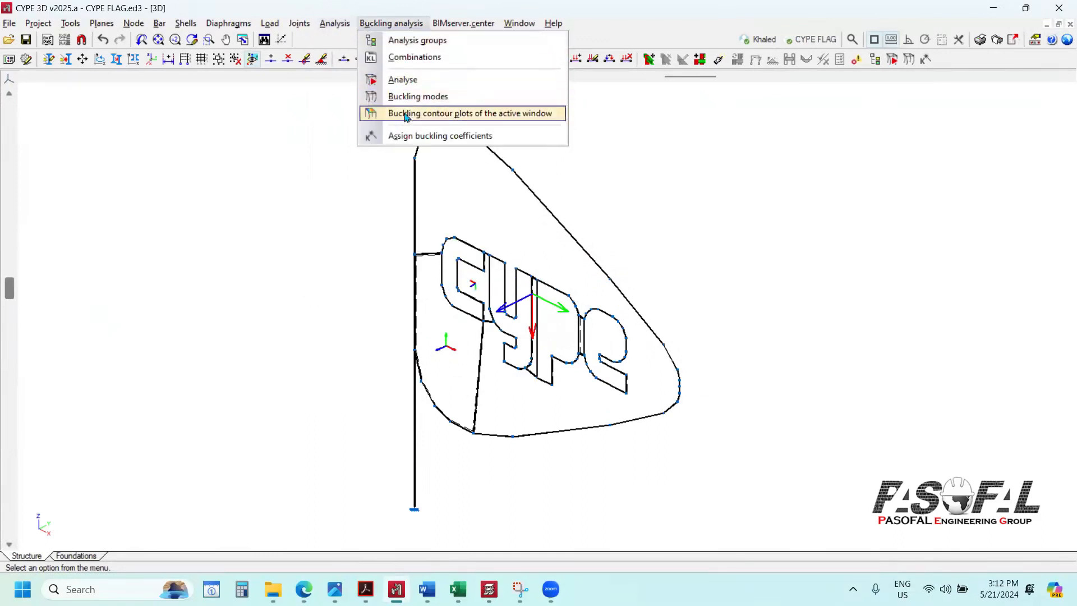
pyautogui.moveTo(335, 23)
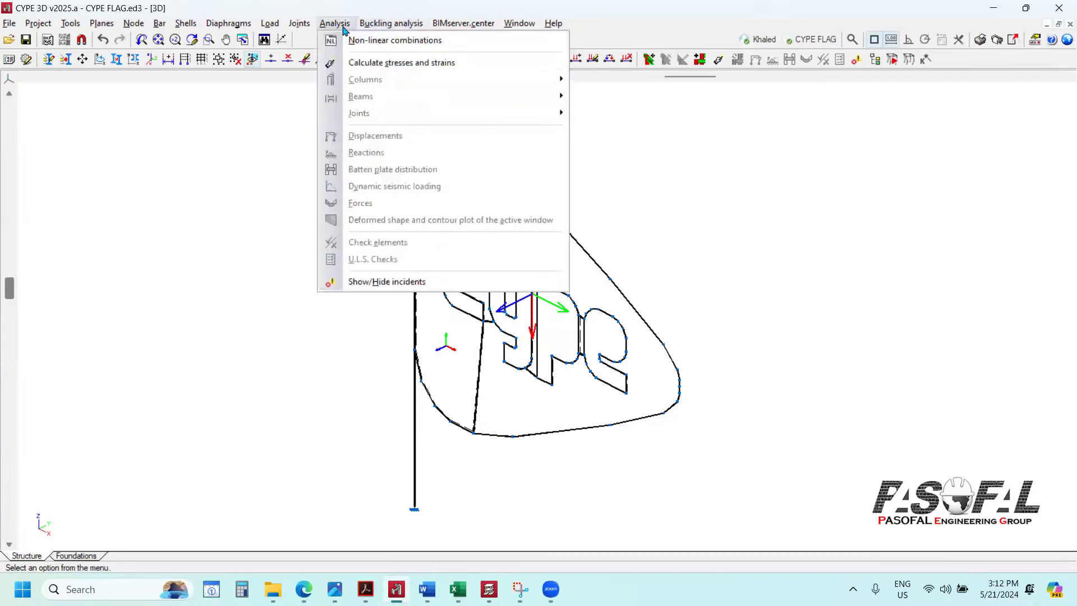
pyautogui.click(369, 66)
pyautogui.click(446, 364)
pyautogui.click(398, 362)
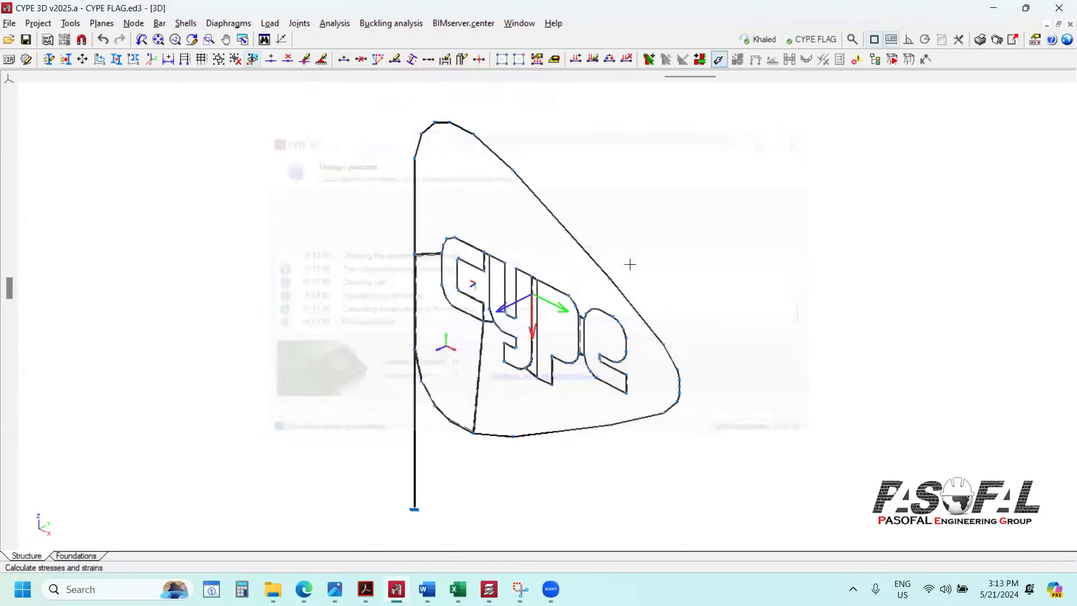
# Step: Examine the envelope of axial force, moment y and stress ratio on the lower mast bar, then close the forces display
pyautogui.click(335, 23)
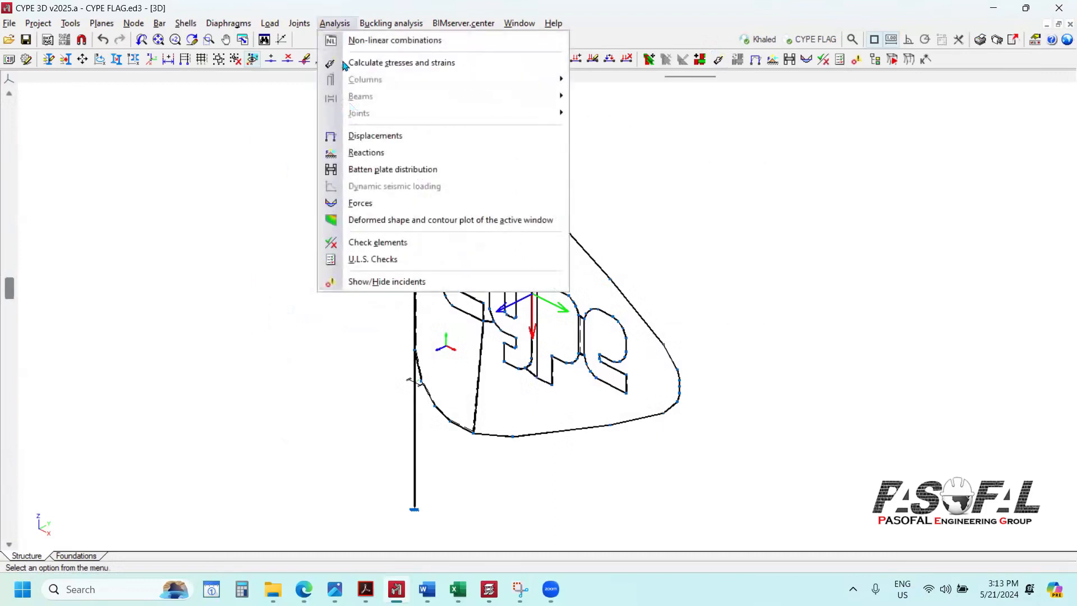
pyautogui.click(360, 203)
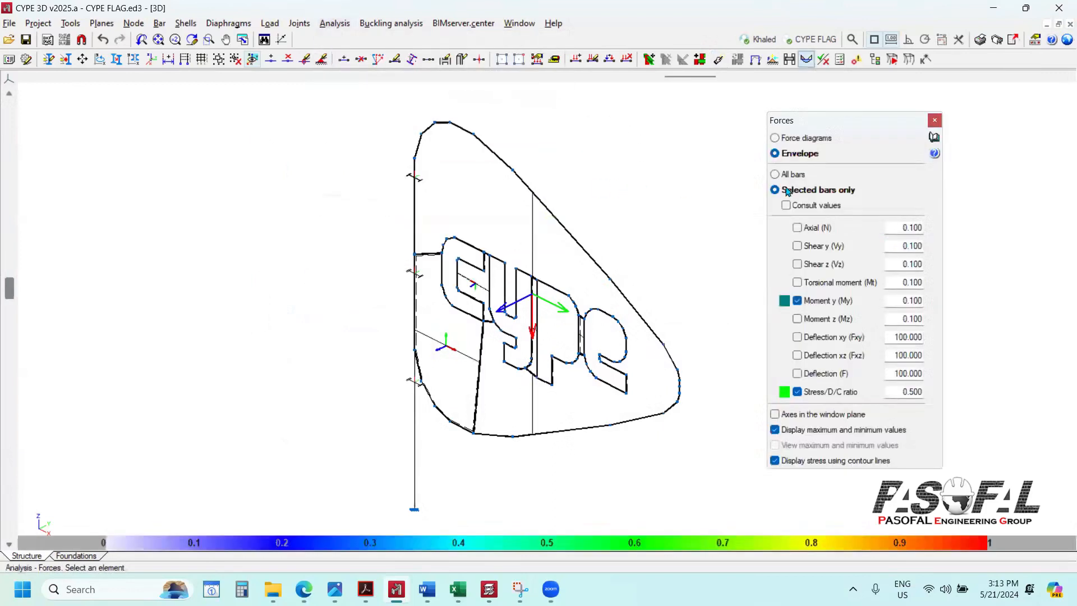
pyautogui.scroll(-2, 528, 274)
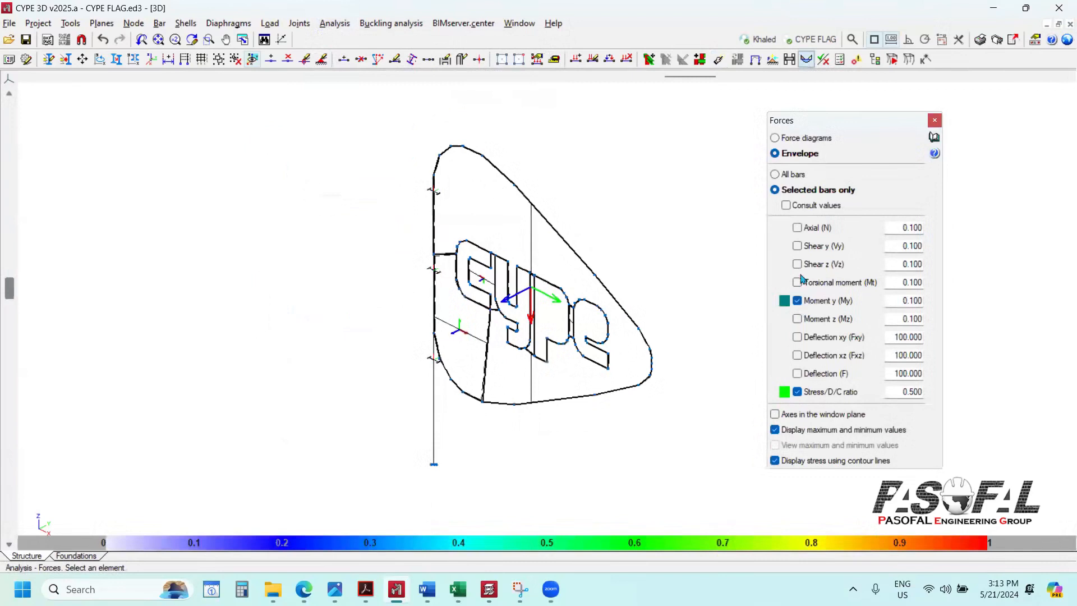
pyautogui.click(797, 228)
pyautogui.click(434, 394)
pyautogui.scroll(-3, 480, 411)
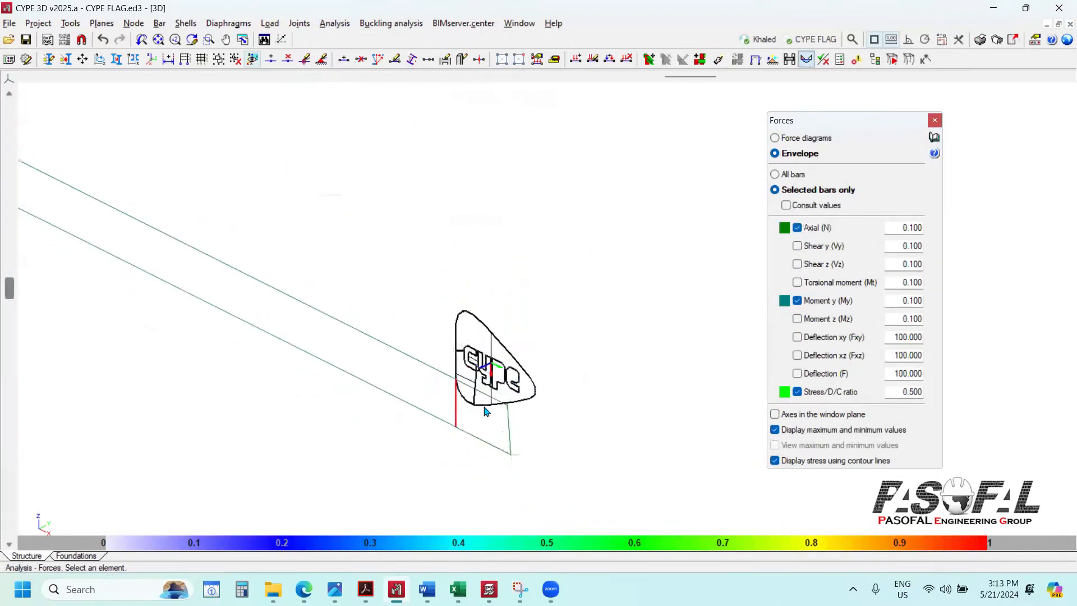
pyautogui.scroll(4, 173, 298)
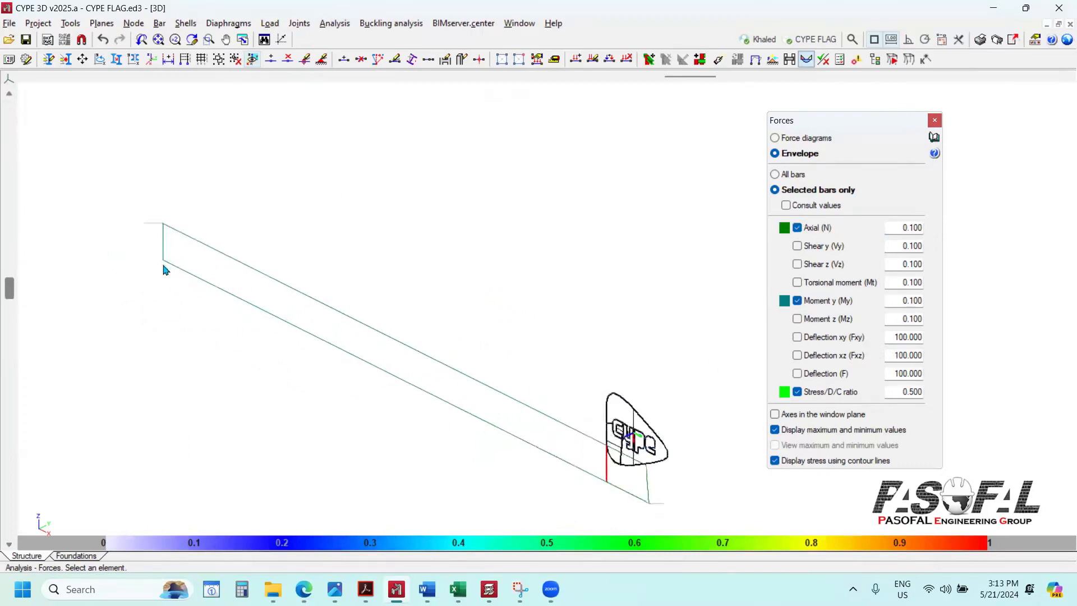
pyautogui.scroll(-2, 247, 289)
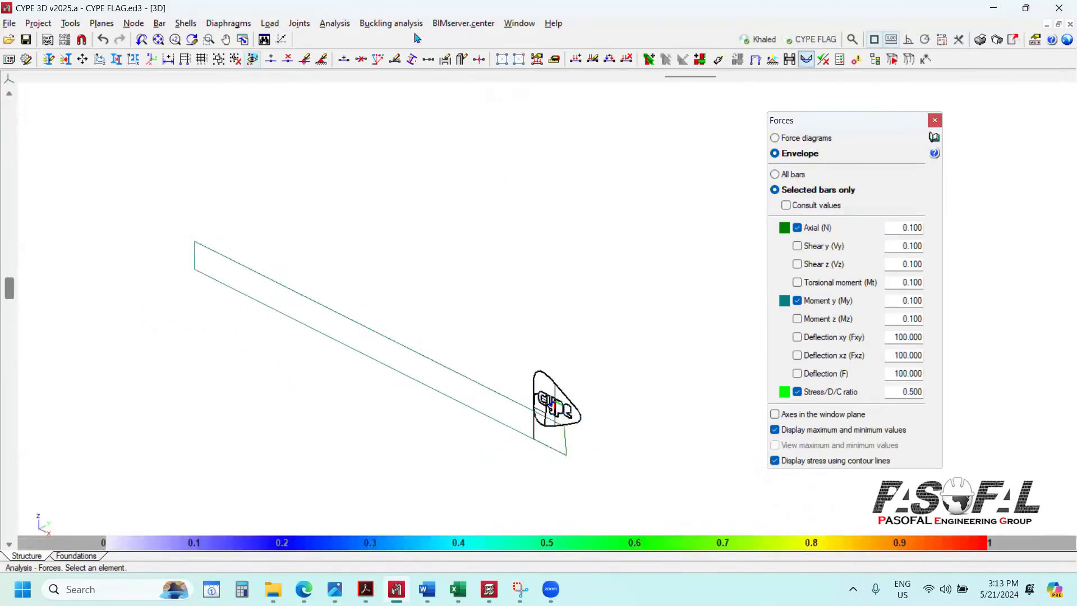
pyautogui.click(935, 120)
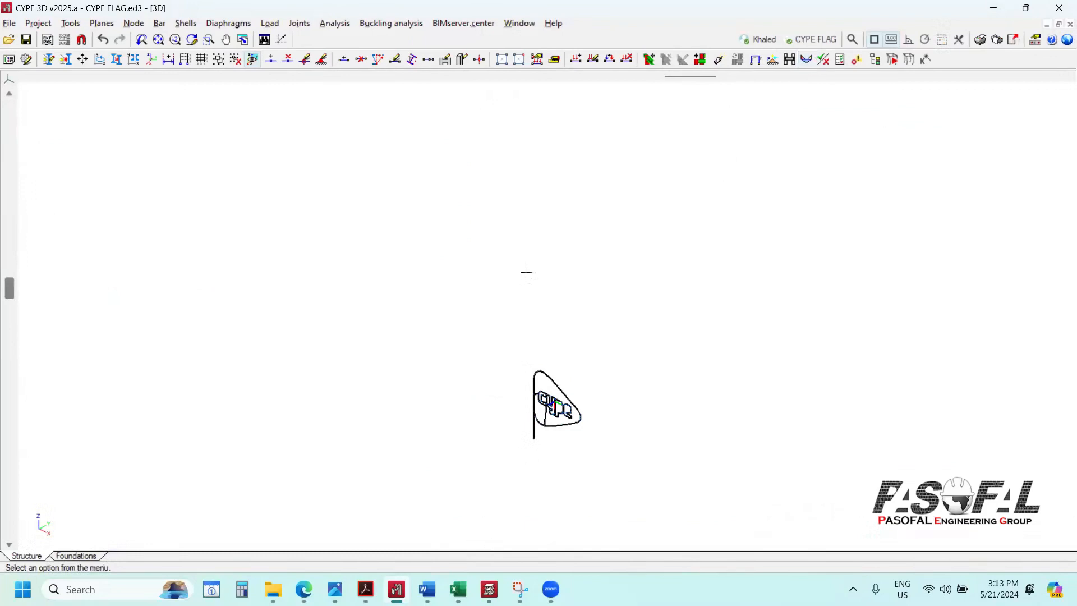
# Step: Share the analysis results to BIMserver.center as a contribution named CYPE FLAG, exporting forces to design connections
pyautogui.click(393, 24)
pyautogui.moveTo(448, 24)
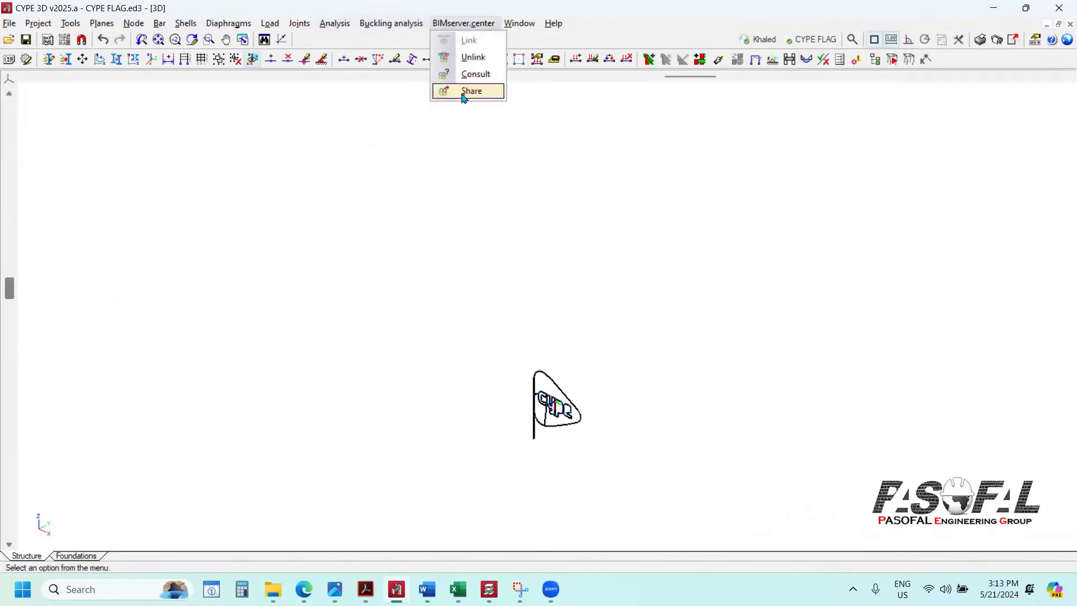
pyautogui.click(465, 92)
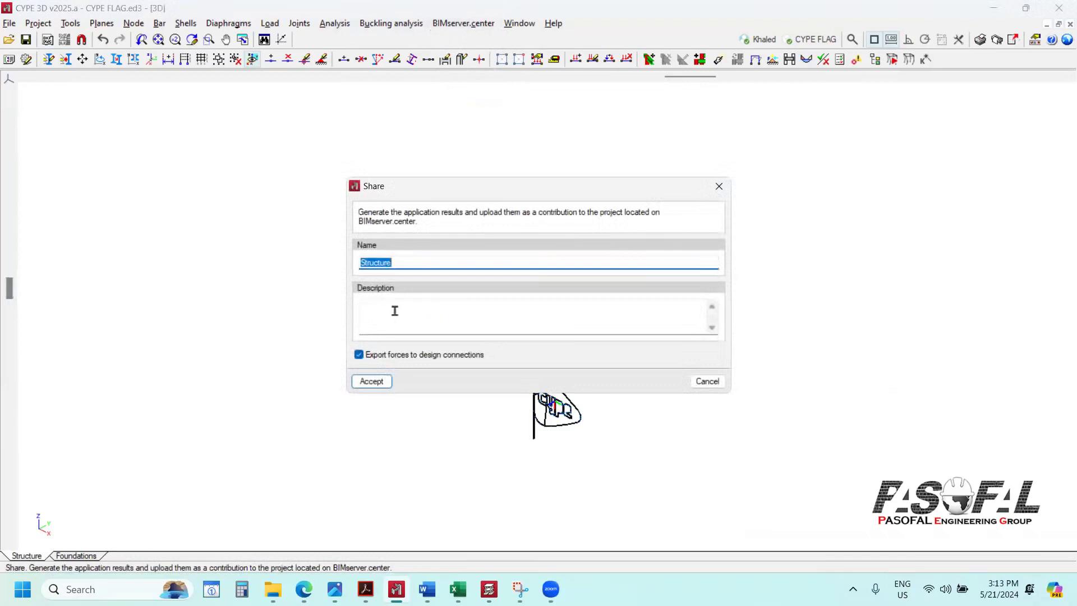
pyautogui.write('CY')
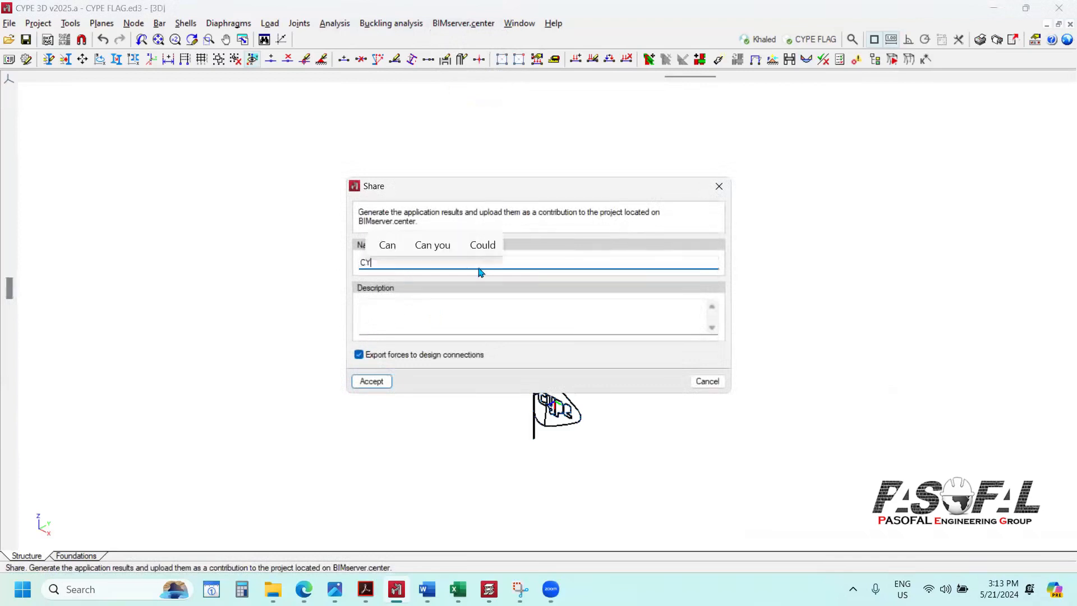
pyautogui.write('PE FLAG')
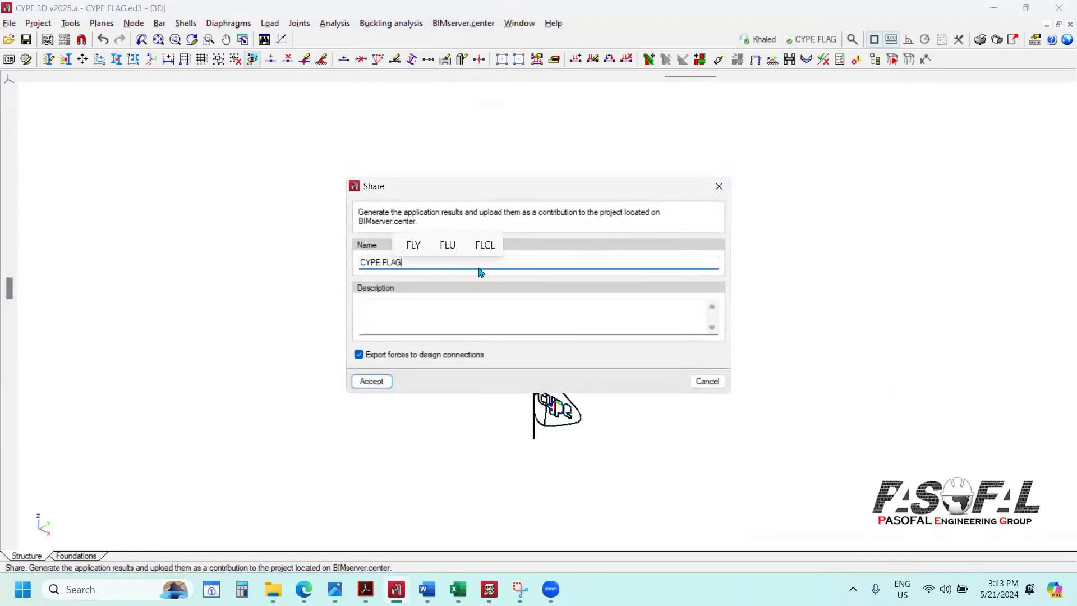
pyautogui.click(367, 381)
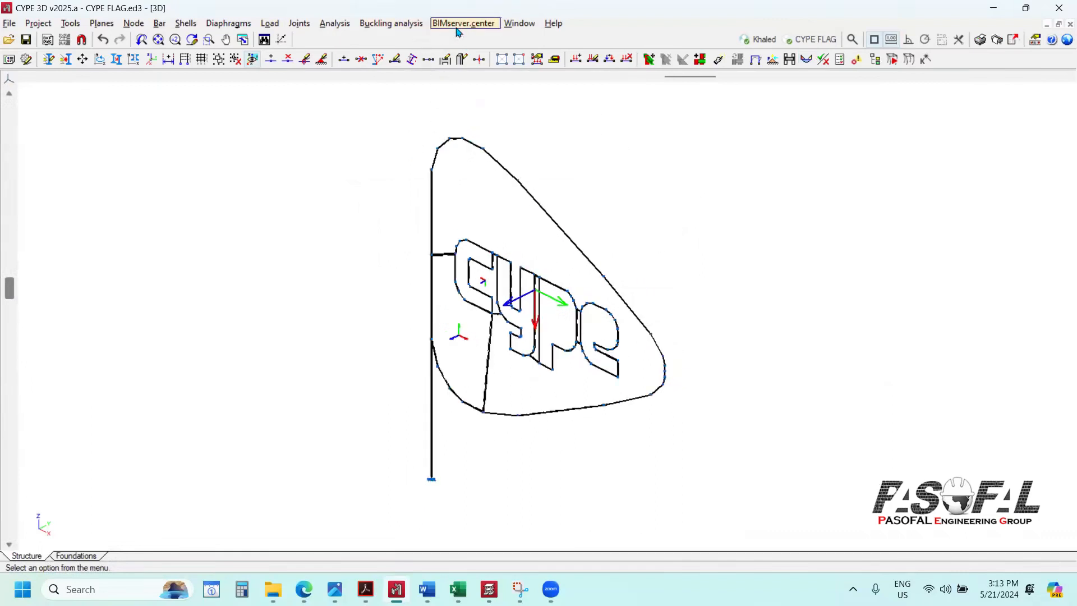
# Step: Consult the contributions of the linked CYPE FLAG project and move the dialog aside to reveal the model
pyautogui.click(458, 28)
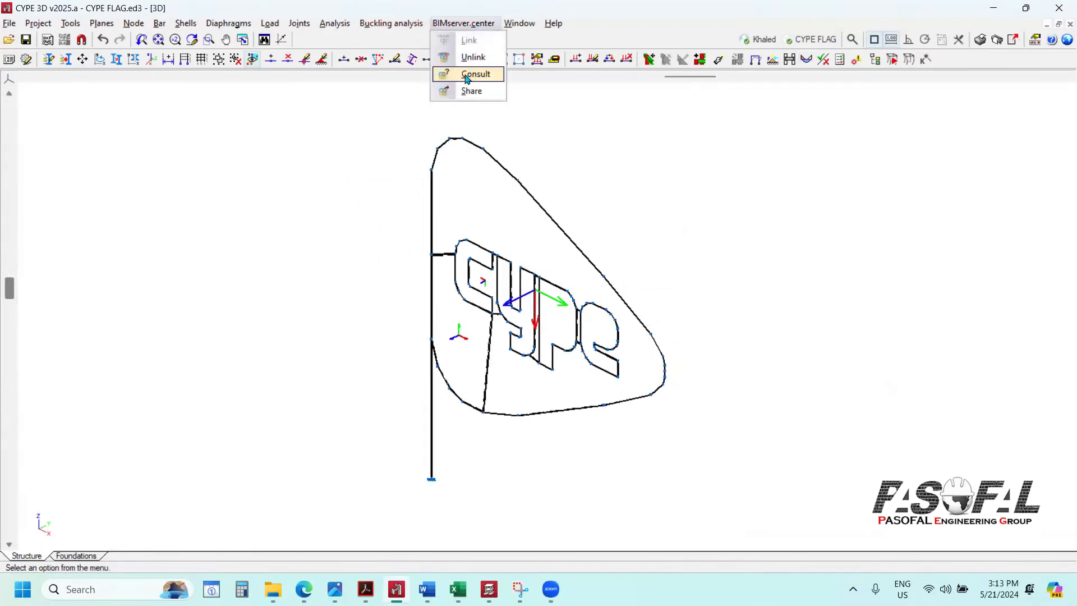
pyautogui.click(467, 75)
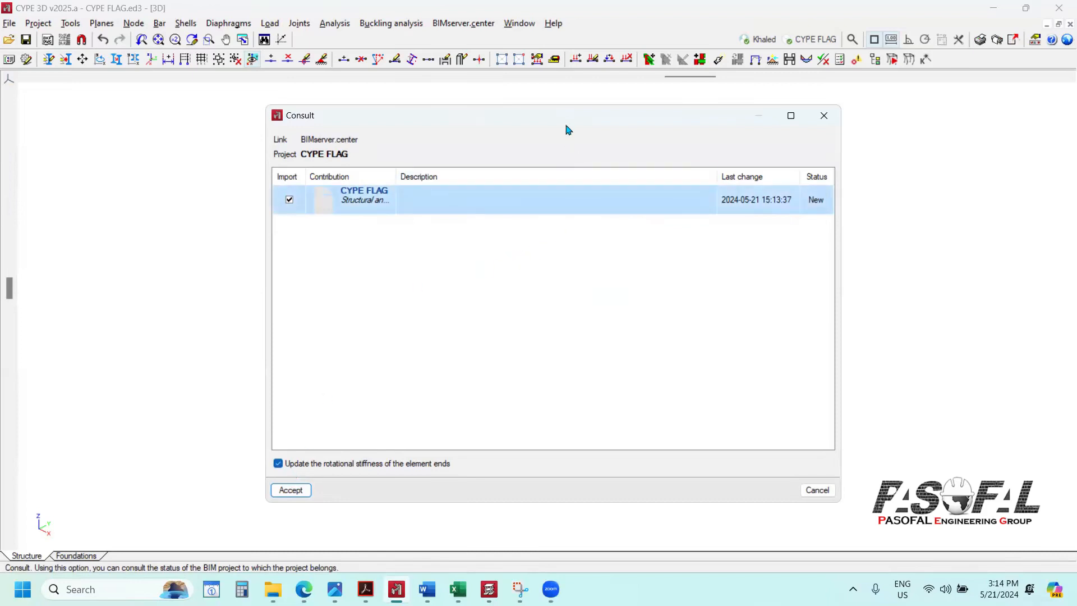
pyautogui.moveTo(568, 129); pyautogui.dragTo(856, 108)
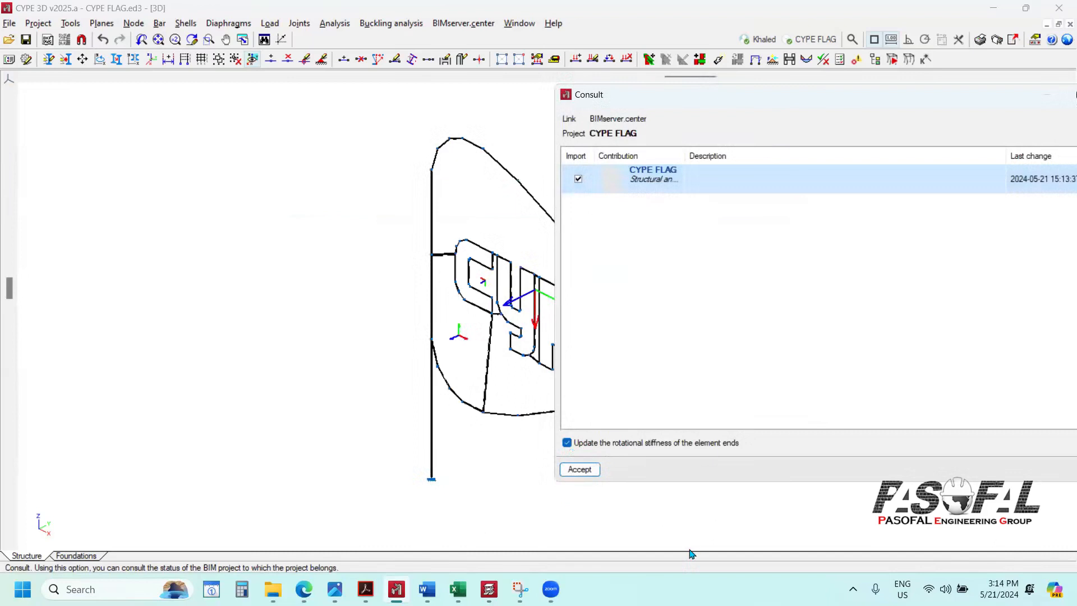
pyautogui.moveTo(275, 406)
pyautogui.mouseDown()
pyautogui.moveTo(284, 473)
pyautogui.moveTo(315, 465)
pyautogui.moveTo(289, 475)
pyautogui.mouseUp()
pyautogui.moveTo(100, 477)
pyautogui.mouseDown()
pyautogui.moveTo(147, 482)
pyautogui.moveTo(105, 474)
pyautogui.mouseUp()
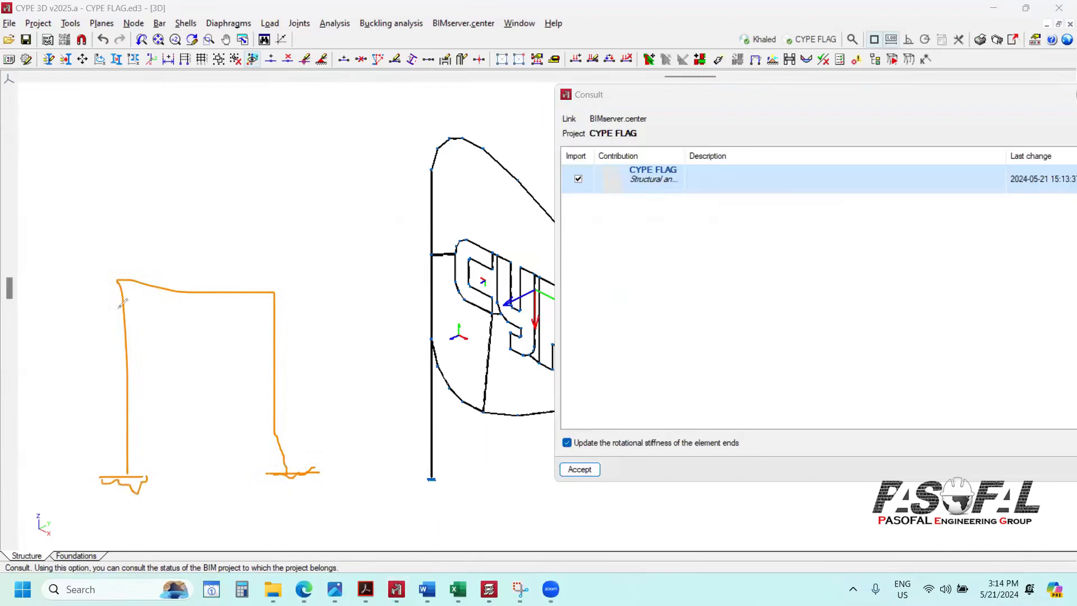
pyautogui.moveTo(121, 279)
pyautogui.mouseDown()
pyautogui.moveTo(108, 280)
pyautogui.moveTo(124, 297)
pyautogui.moveTo(120, 278)
pyautogui.moveTo(124, 291)
pyautogui.moveTo(126, 276)
pyautogui.moveTo(138, 279)
pyautogui.mouseUp()
pyautogui.moveTo(121, 278)
pyautogui.mouseDown()
pyautogui.moveTo(105, 284)
pyautogui.moveTo(126, 282)
pyautogui.mouseUp()
pyautogui.moveTo(204, 233)
pyautogui.mouseDown()
pyautogui.moveTo(192, 121)
pyautogui.moveTo(224, 167)
pyautogui.moveTo(226, 216)
pyautogui.mouseUp()
pyautogui.moveTo(218, 120)
pyautogui.mouseDown()
pyautogui.moveTo(234, 171)
pyautogui.moveTo(224, 171)
pyautogui.mouseUp()
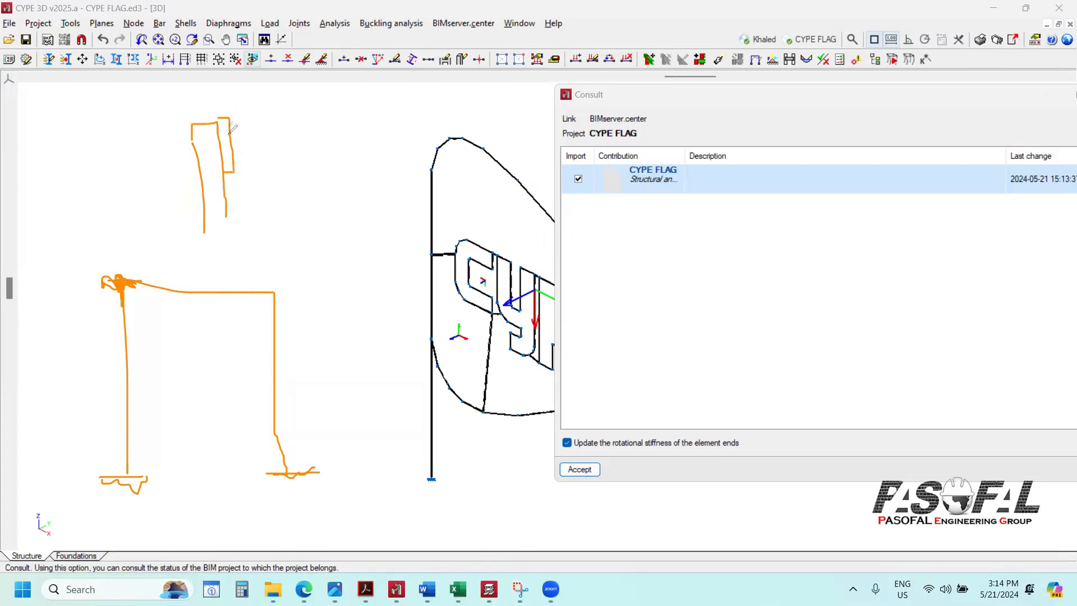
pyautogui.moveTo(230, 118); pyautogui.dragTo(310, 116)
pyautogui.moveTo(232, 145); pyautogui.dragTo(323, 144)
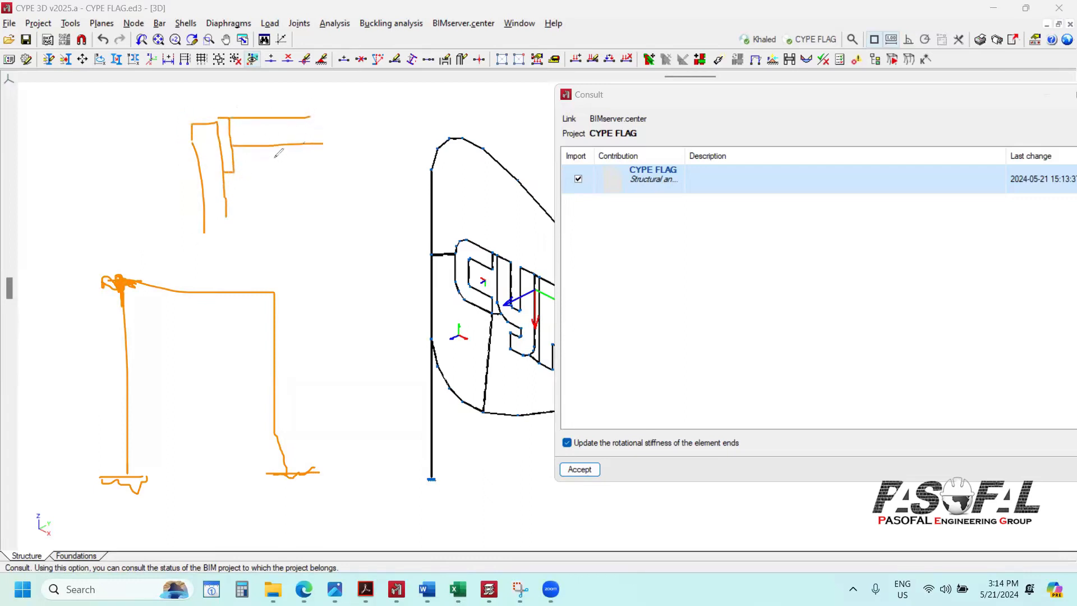
pyautogui.moveTo(234, 171); pyautogui.dragTo(294, 145)
pyautogui.moveTo(211, 167)
pyautogui.mouseDown()
pyautogui.moveTo(250, 156)
pyautogui.moveTo(214, 131)
pyautogui.mouseUp()
pyautogui.moveTo(202, 116); pyautogui.dragTo(242, 114)
pyautogui.moveTo(281, 220)
pyautogui.mouseDown()
pyautogui.moveTo(205, 176)
pyautogui.moveTo(181, 190)
pyautogui.moveTo(228, 195)
pyautogui.mouseUp()
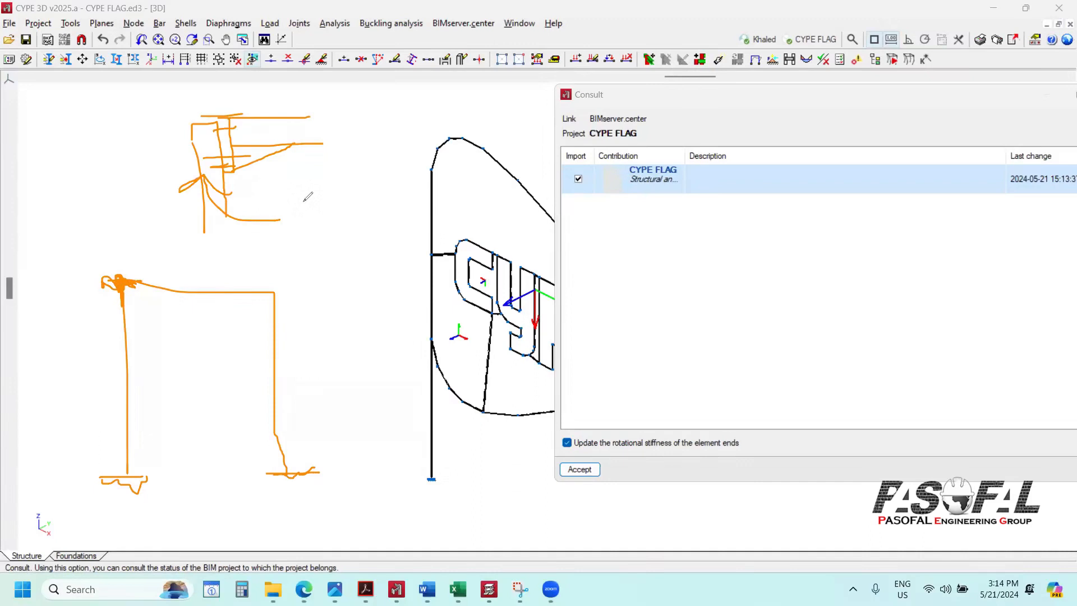
pyautogui.moveTo(263, 180); pyautogui.dragTo(190, 287)
pyautogui.moveTo(187, 245); pyautogui.dragTo(220, 251)
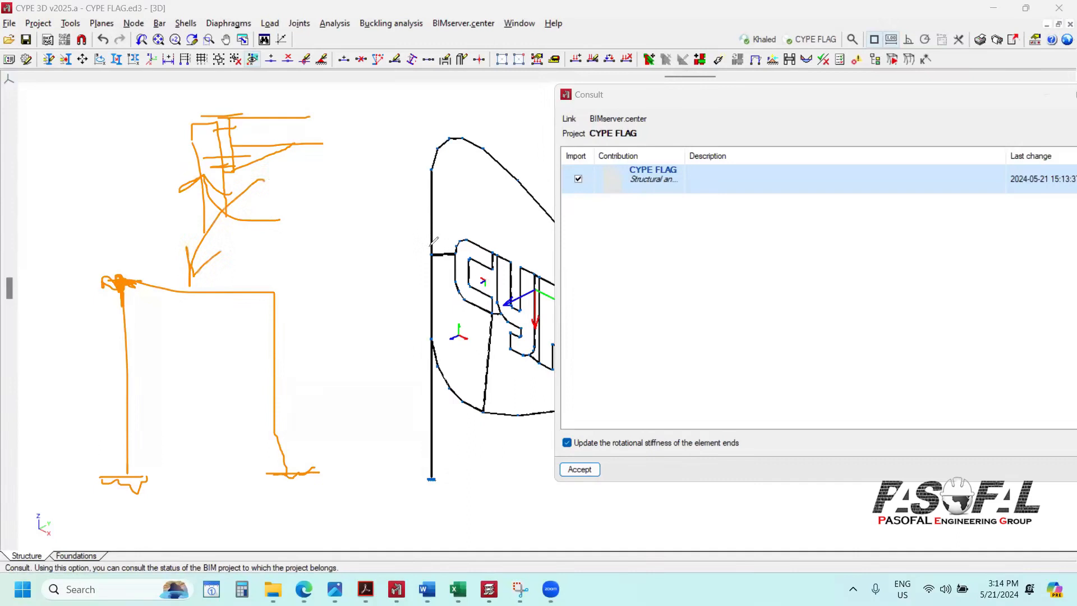
pyautogui.moveTo(555, 453)
pyautogui.mouseDown()
pyautogui.moveTo(774, 444)
pyautogui.moveTo(645, 420)
pyautogui.moveTo(556, 426)
pyautogui.moveTo(552, 449)
pyautogui.mouseUp()
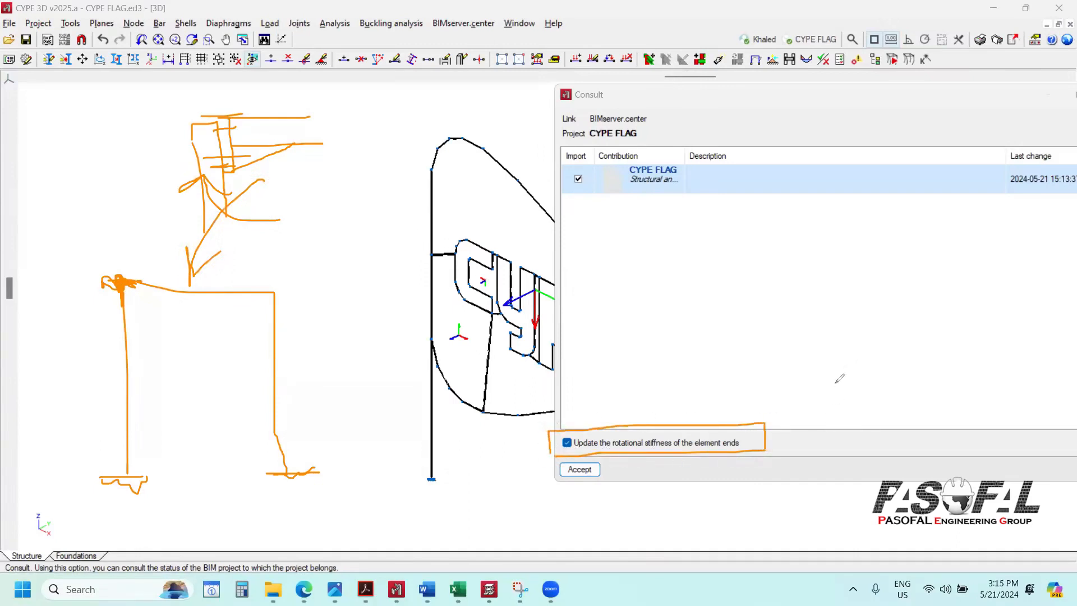
pyautogui.moveTo(341, 236)
pyautogui.mouseDown()
pyautogui.moveTo(255, 164)
pyautogui.moveTo(281, 161)
pyautogui.mouseUp()
# Step: Toggle the update of the element ends' rotational stiffness and accept the import of the CYPE FLAG contribution
pyautogui.click(567, 443)
pyautogui.click(592, 473)
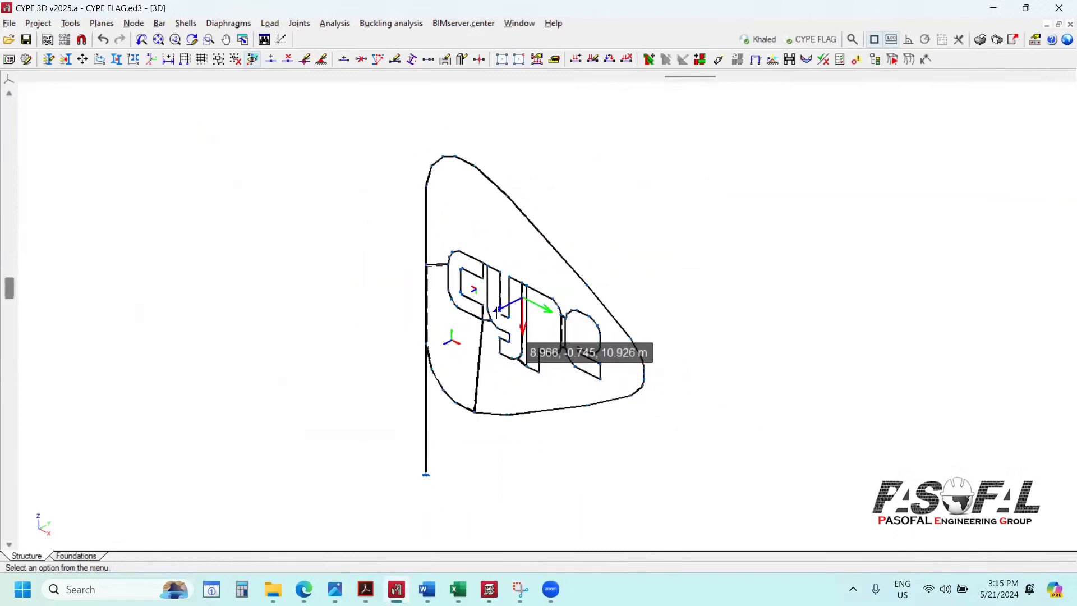
pyautogui.click(446, 25)
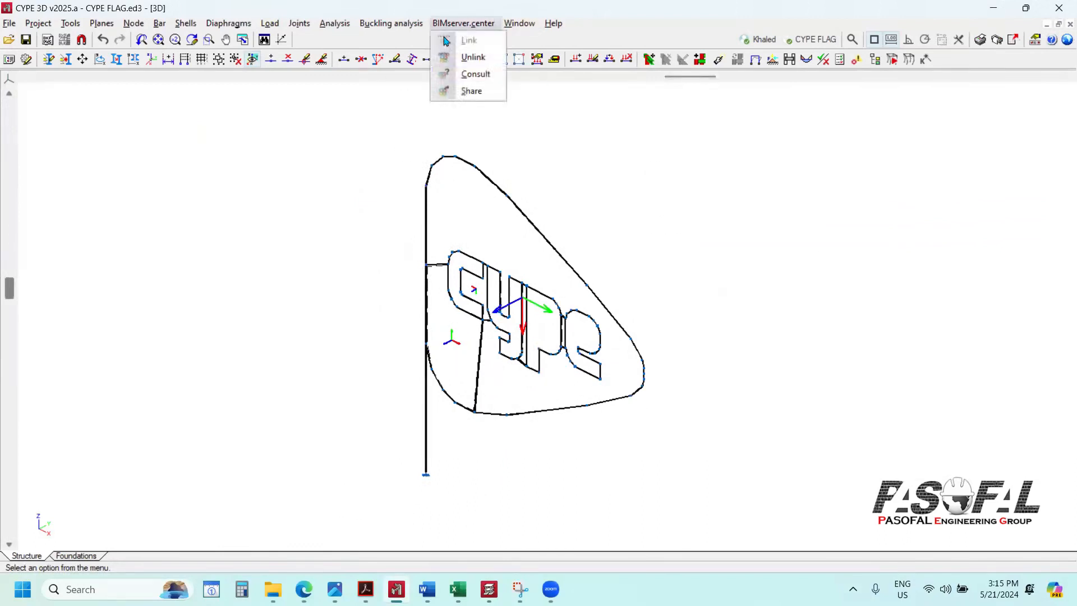
pyautogui.click(399, 152)
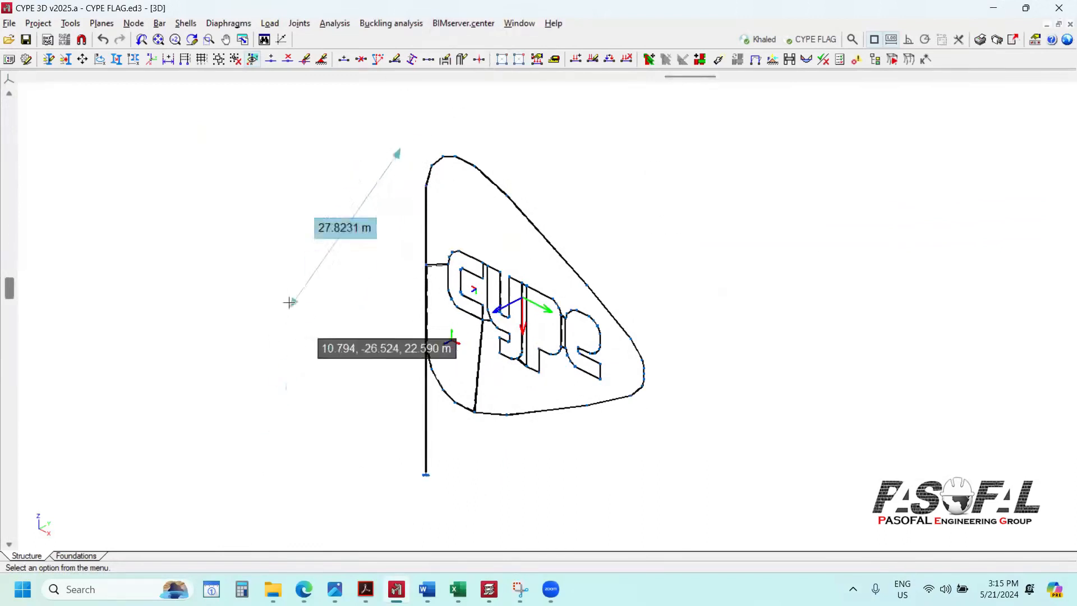
# Step: Switch to the browser, refresh the BIMserver.center project list and check the CYPE FLAG project's preview
pyautogui.moveTo(304, 589)
pyautogui.click(336, 547)
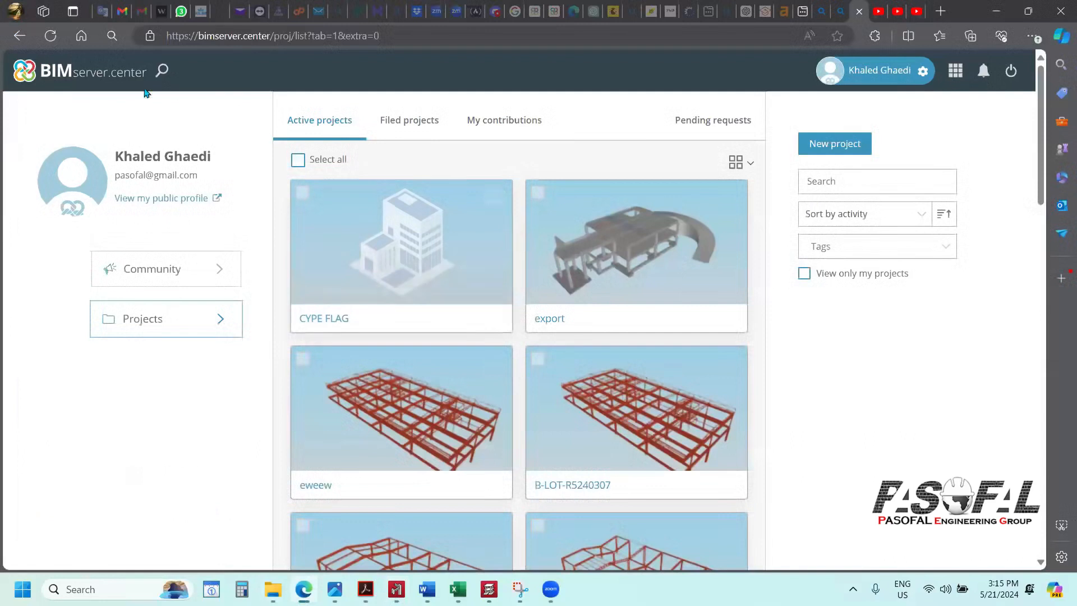
pyautogui.click(51, 35)
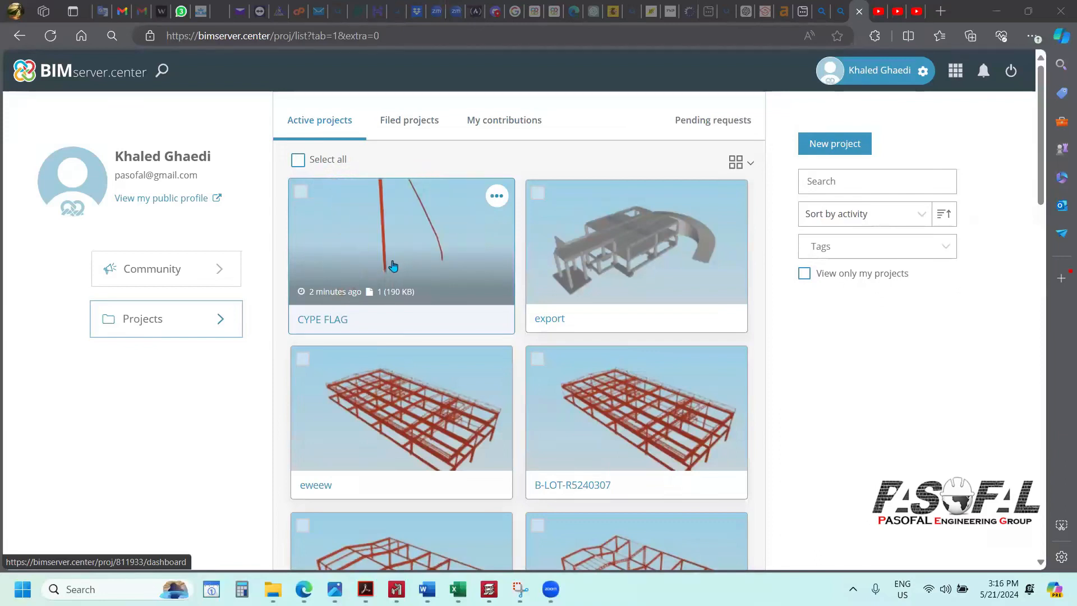
pyautogui.rightClick(196, 413)
pyautogui.click(115, 462)
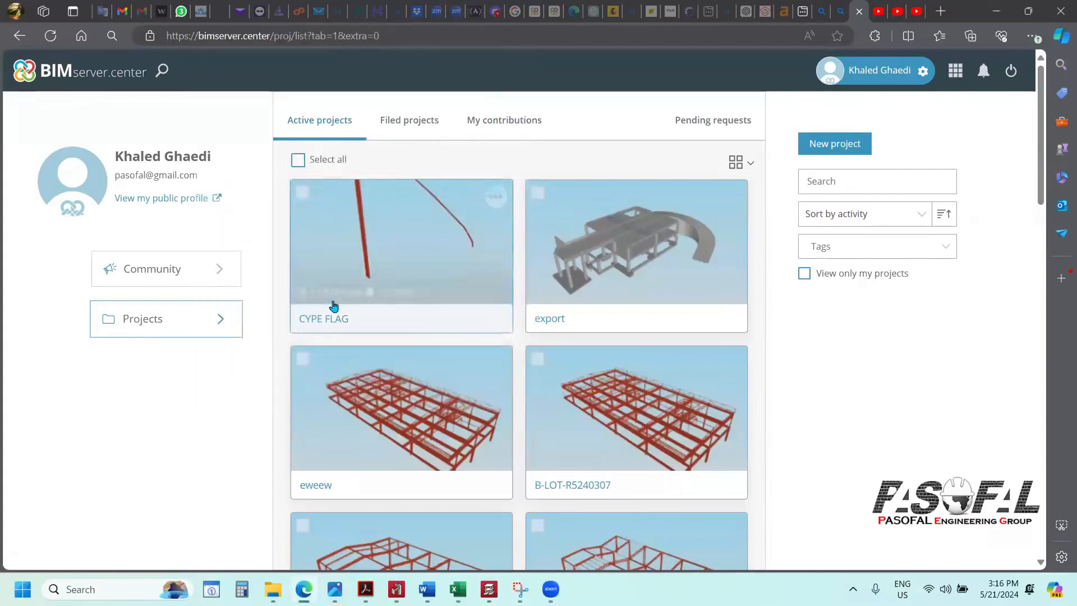
pyautogui.scroll(-3, 336, 314)
pyautogui.scroll(3, 345, 328)
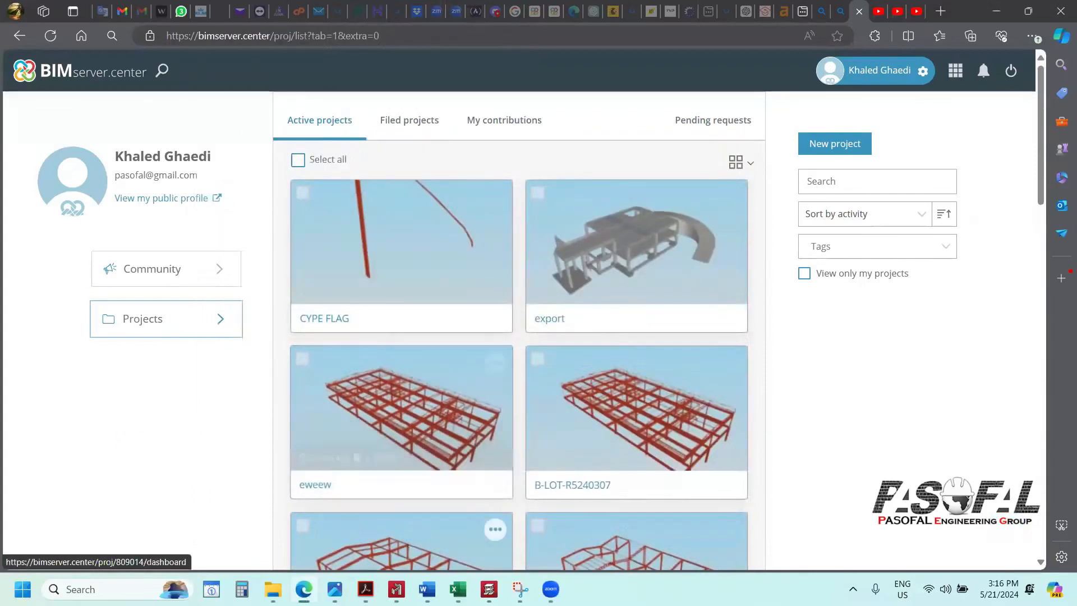
# Step: Launch CYPE Connect from the Structures programs of CYPE Menu and dismiss the offer to install the 2025.a update
pyautogui.click(853, 590)
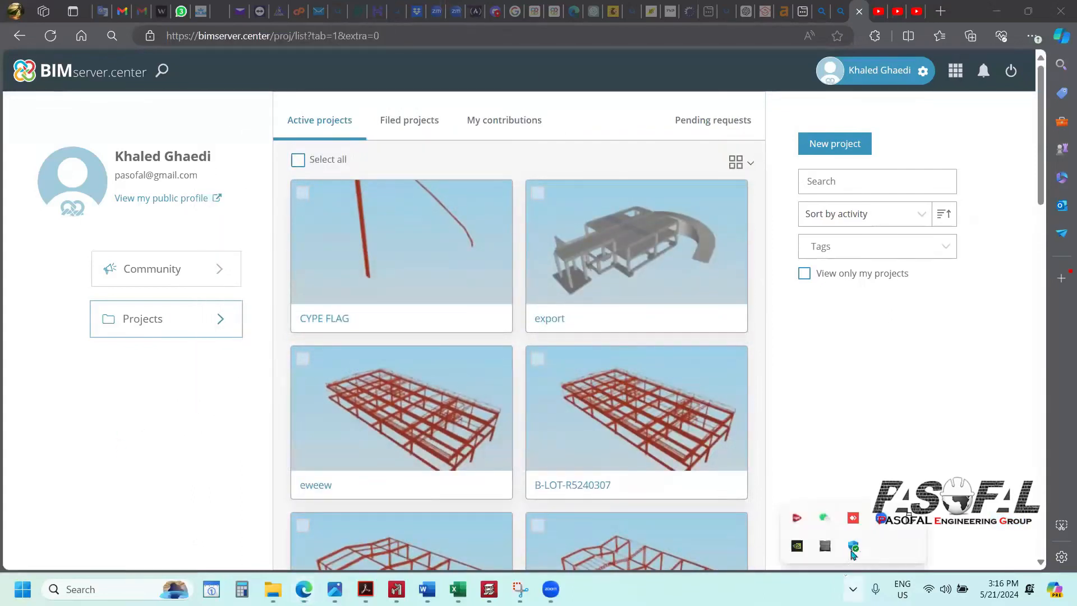
pyautogui.click(803, 516)
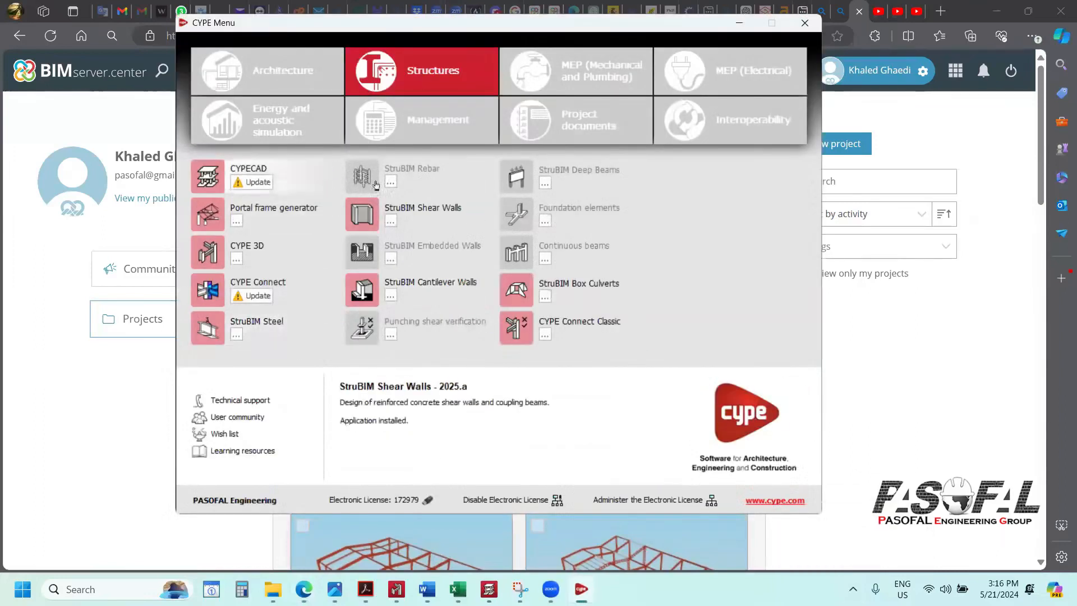
pyautogui.click(199, 298)
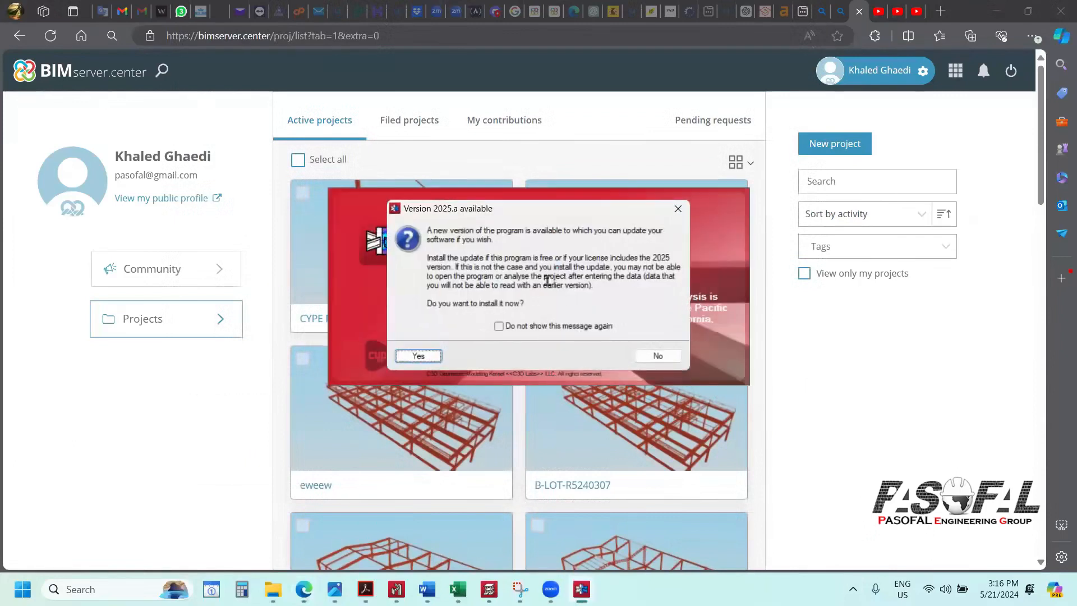
pyautogui.click(678, 208)
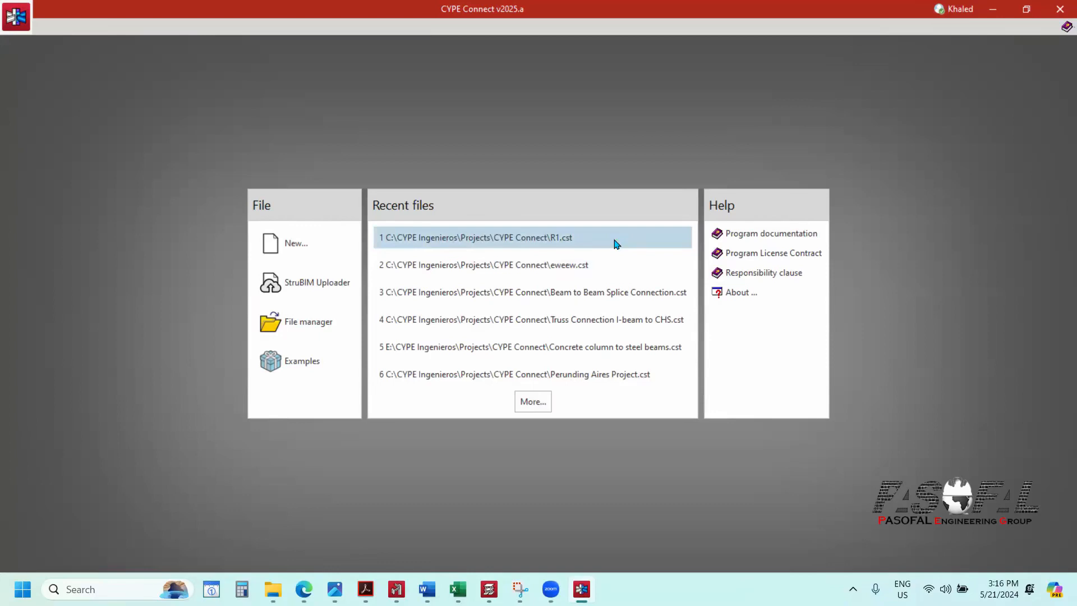
# Step: Create a new job with the file name CYPE FLAG
pyautogui.click(303, 248)
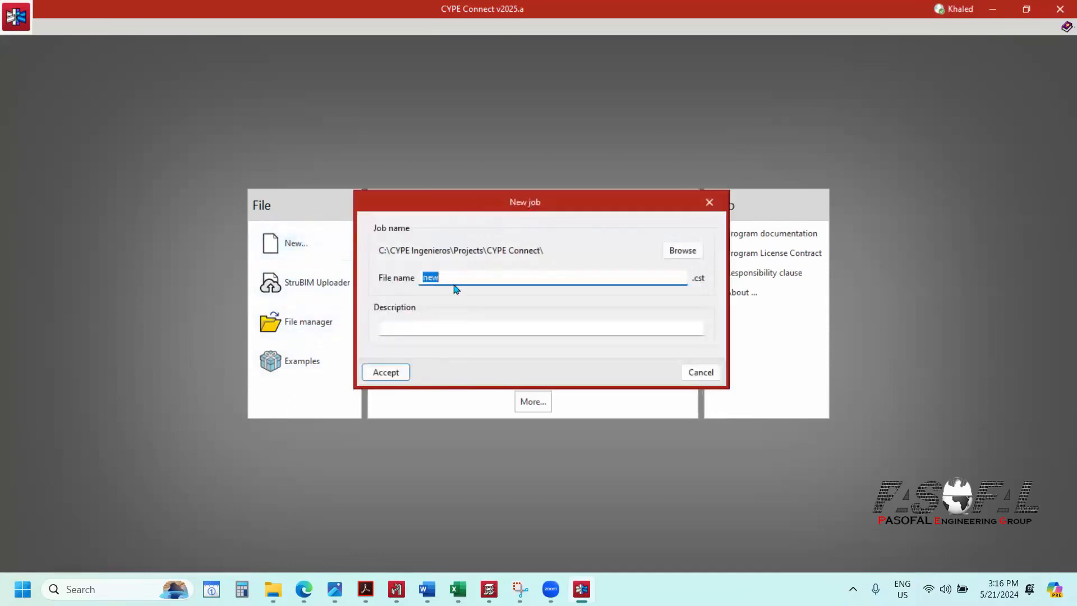
pyautogui.write('CY')
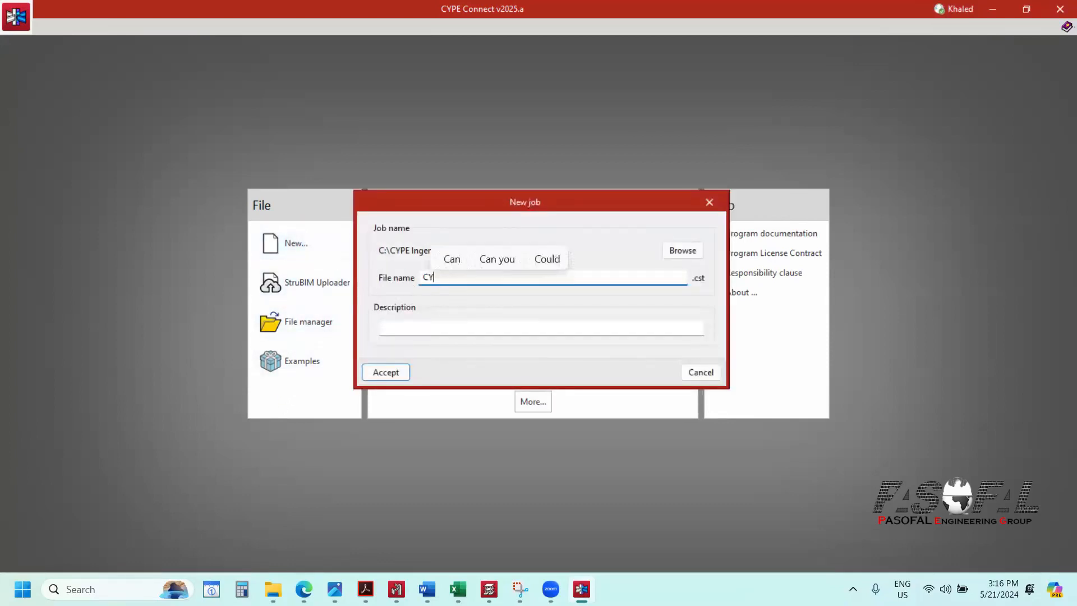
pyautogui.write('PE FLAG')
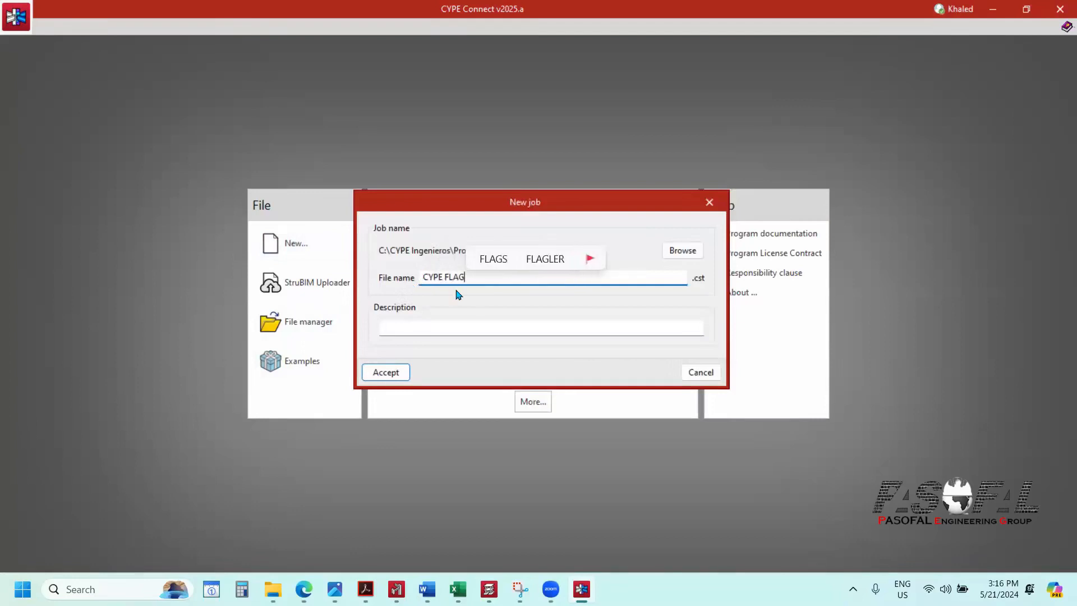
pyautogui.click(386, 373)
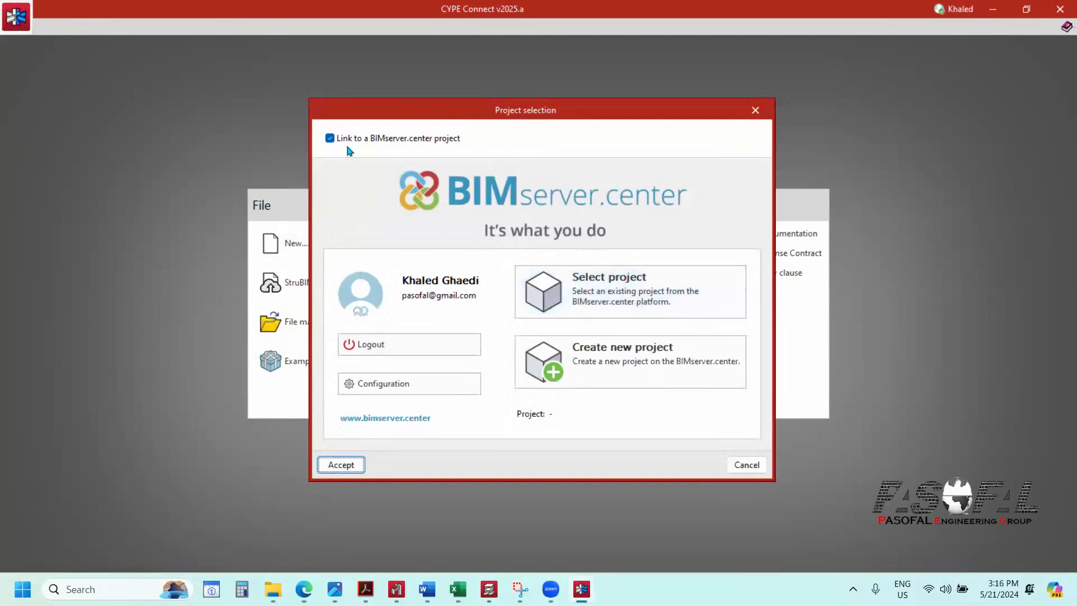
# Step: Switch the link to a BIMserver.center project off and back on, and reposition the project selection dialog
pyautogui.click(330, 139)
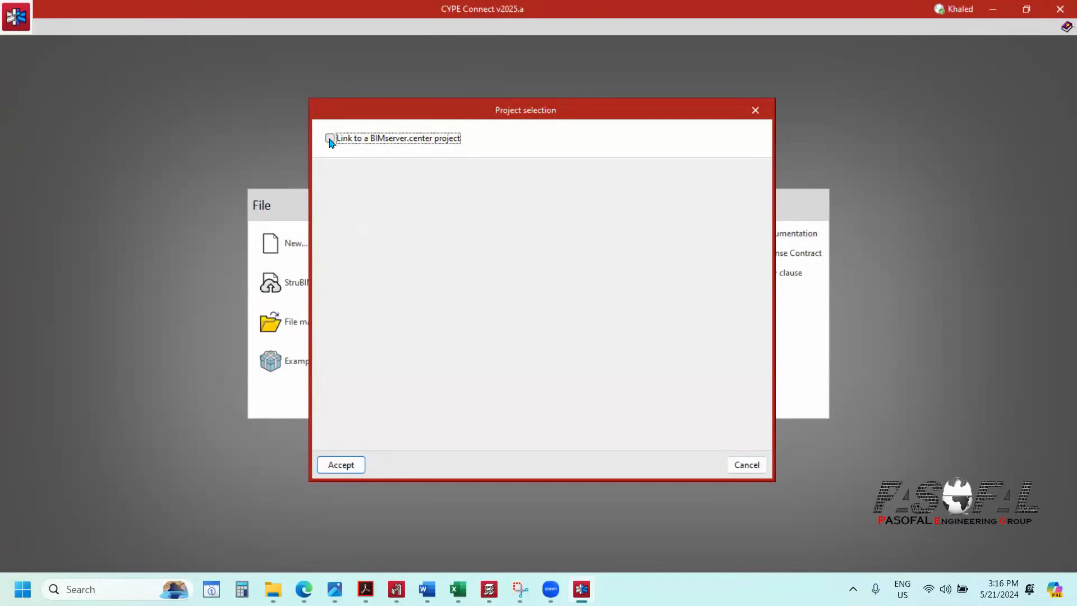
pyautogui.click(330, 139)
pyautogui.click(330, 139)
pyautogui.click(330, 139)
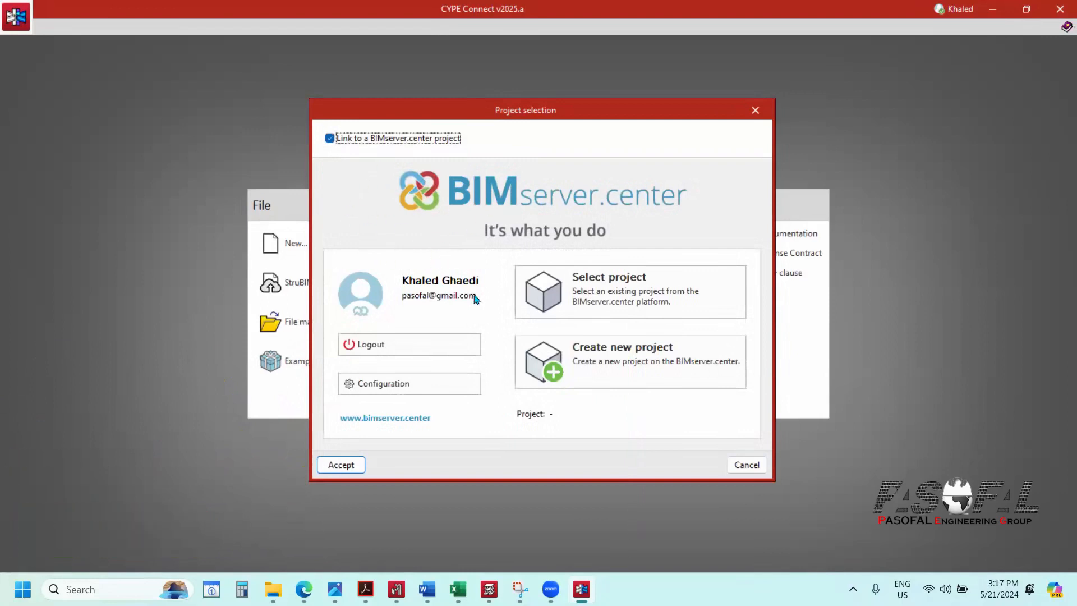
pyautogui.moveTo(517, 117); pyautogui.dragTo(532, 89)
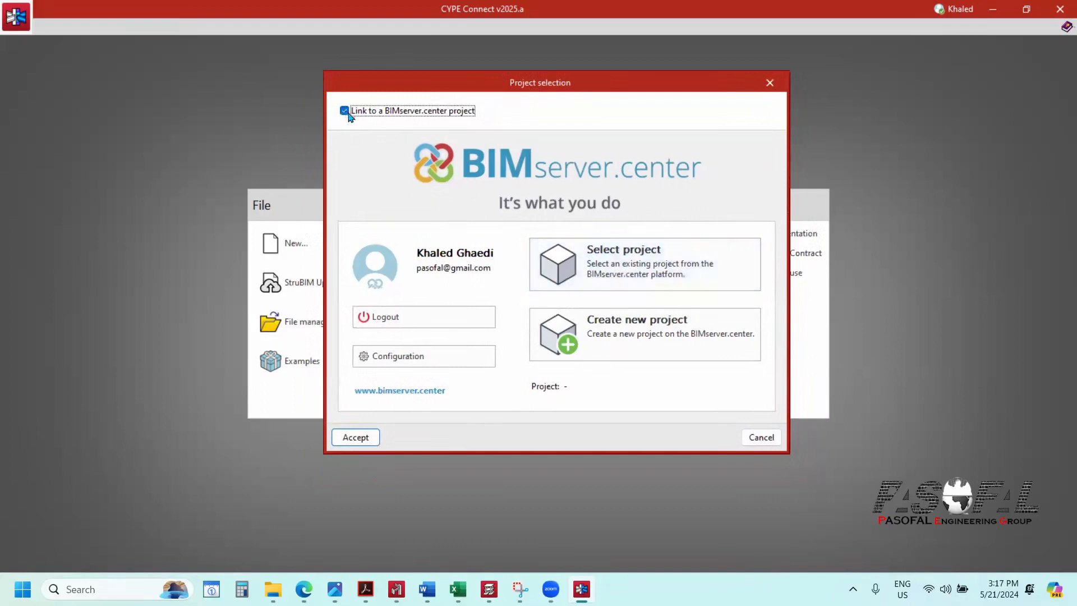
# Step: Link the job to the existing CYPE FLAG project on BIMserver.center after previewing its details
pyautogui.click(628, 262)
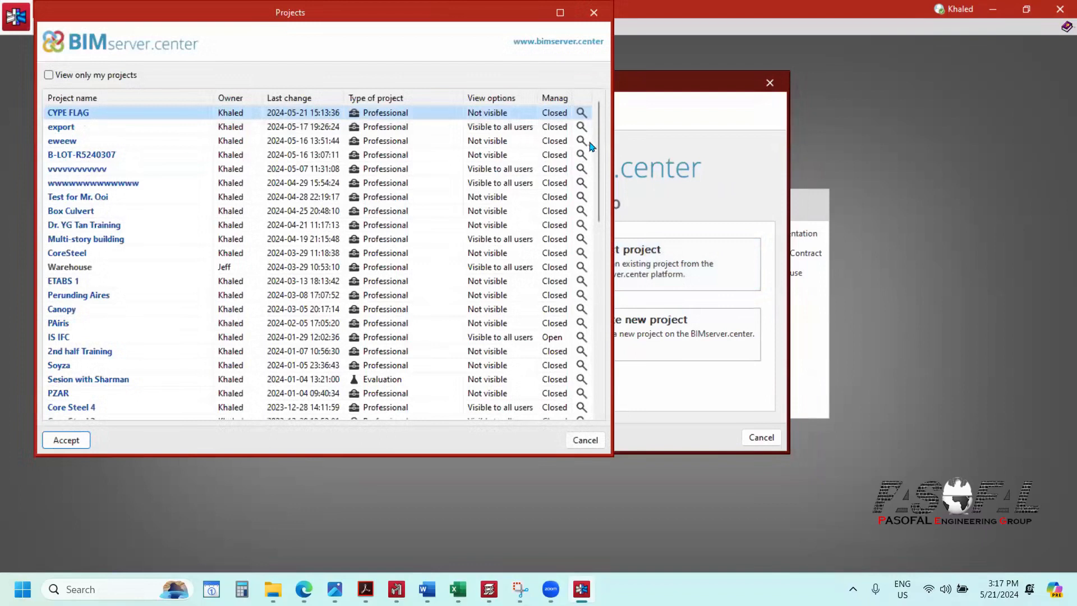
pyautogui.click(582, 114)
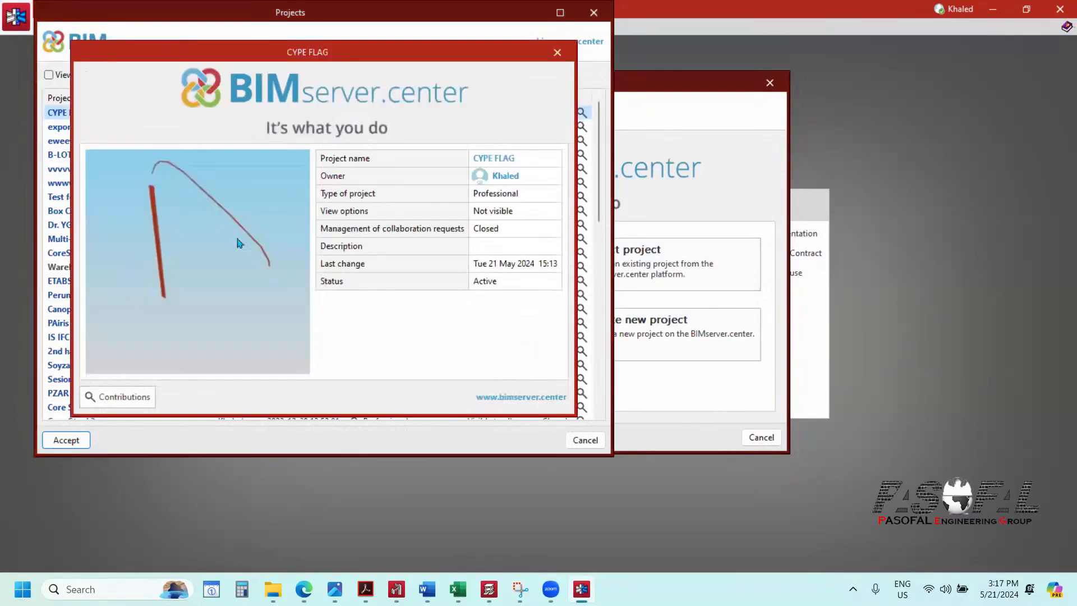
pyautogui.click(557, 52)
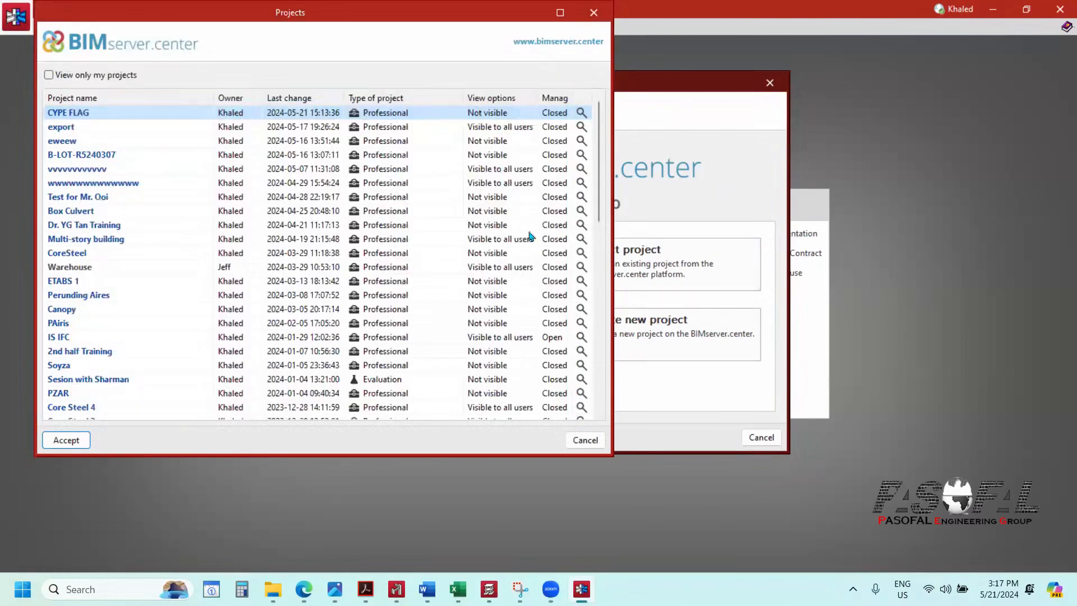
pyautogui.click(76, 446)
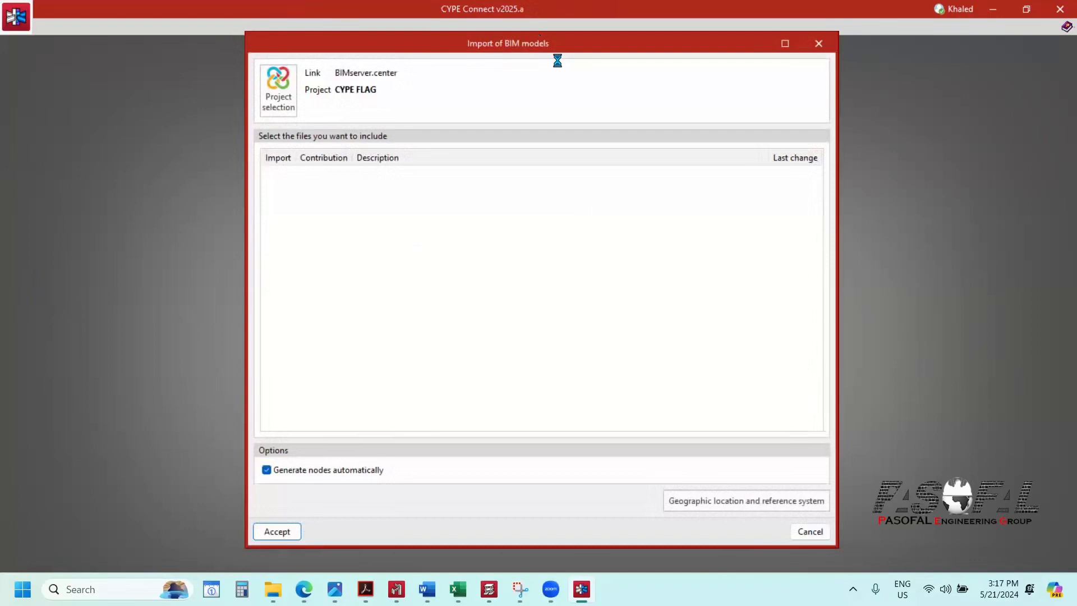
# Step: Include the CYPE FLAG contribution in the BIM model import, disable automatic node generation and accept
pyautogui.click(279, 182)
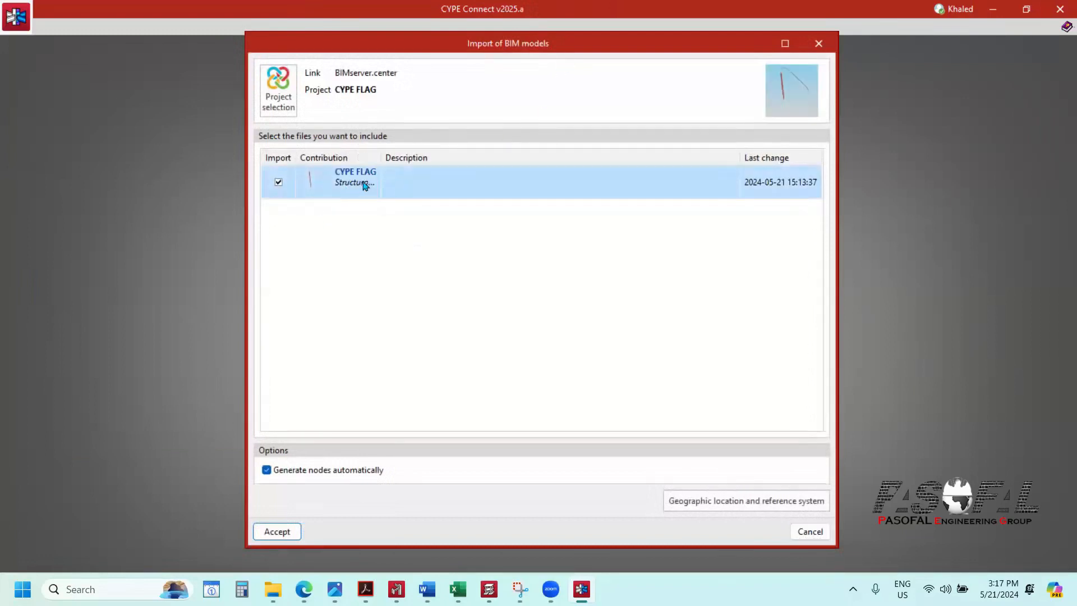
pyautogui.click(272, 474)
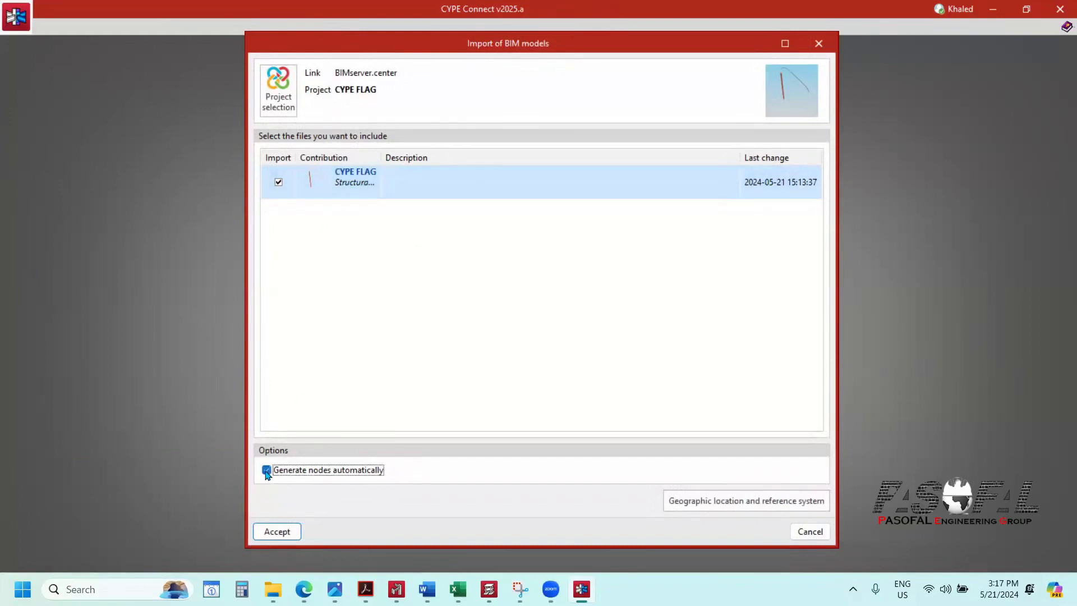
pyautogui.moveTo(552, 34); pyautogui.dragTo(539, 20)
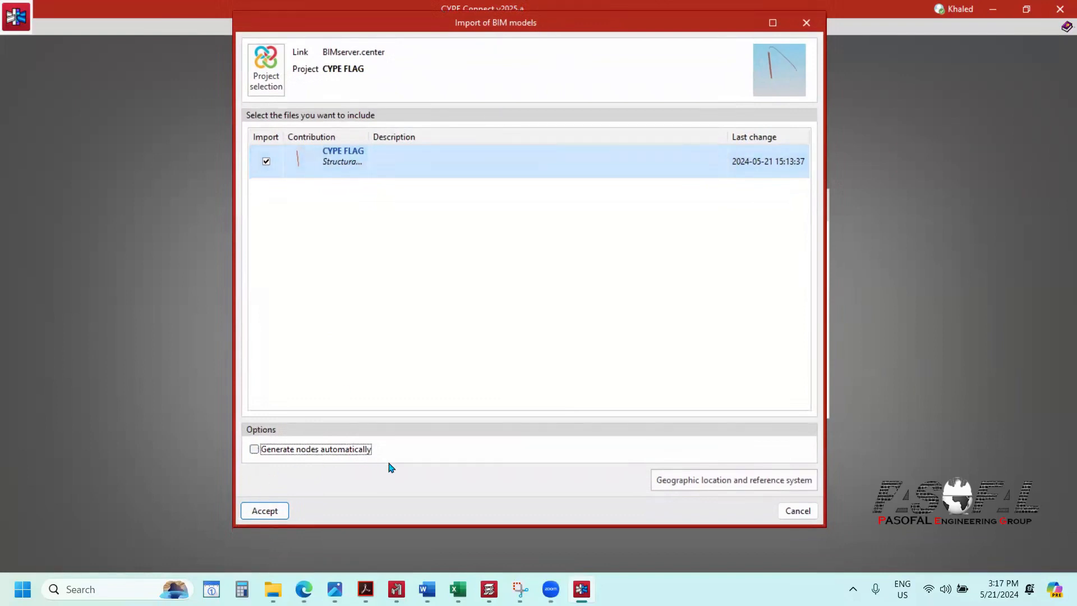
pyautogui.click(264, 510)
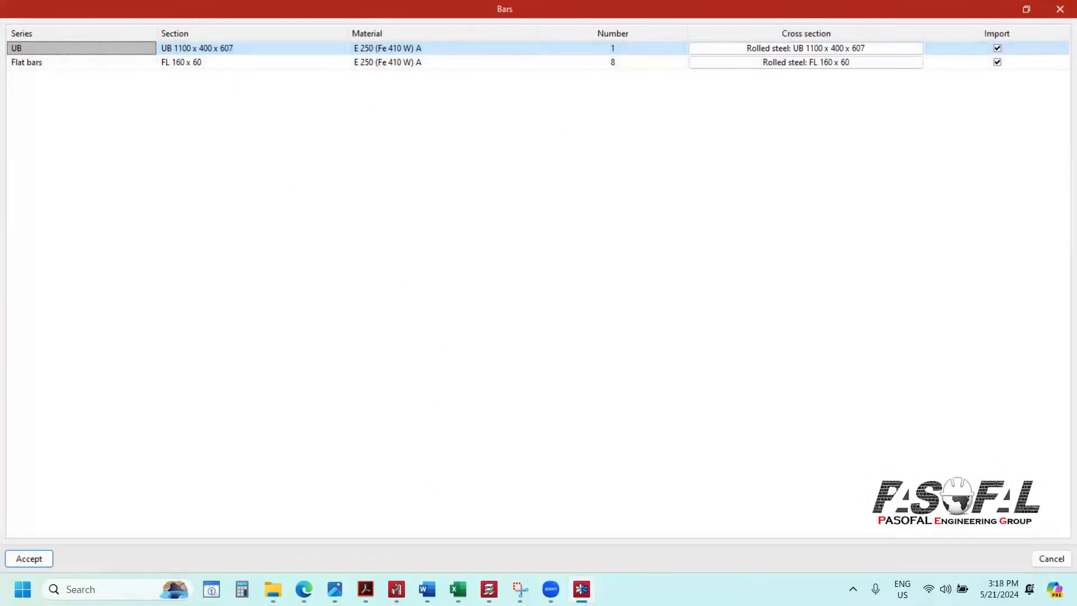
# Step: Switch to CYPE 3D, check the vertical pole's section with the bar Describe command, and return to the CYPE Connect bar list
pyautogui.click(396, 590)
pyautogui.scroll(1, 460, 347)
pyautogui.scroll(-2, 460, 348)
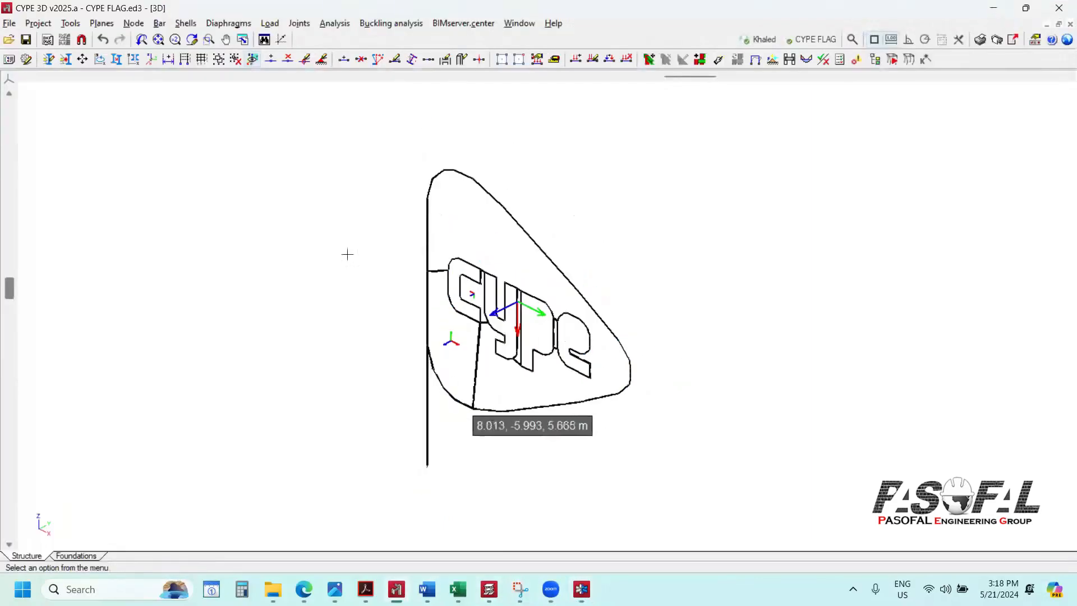
pyautogui.click(160, 23)
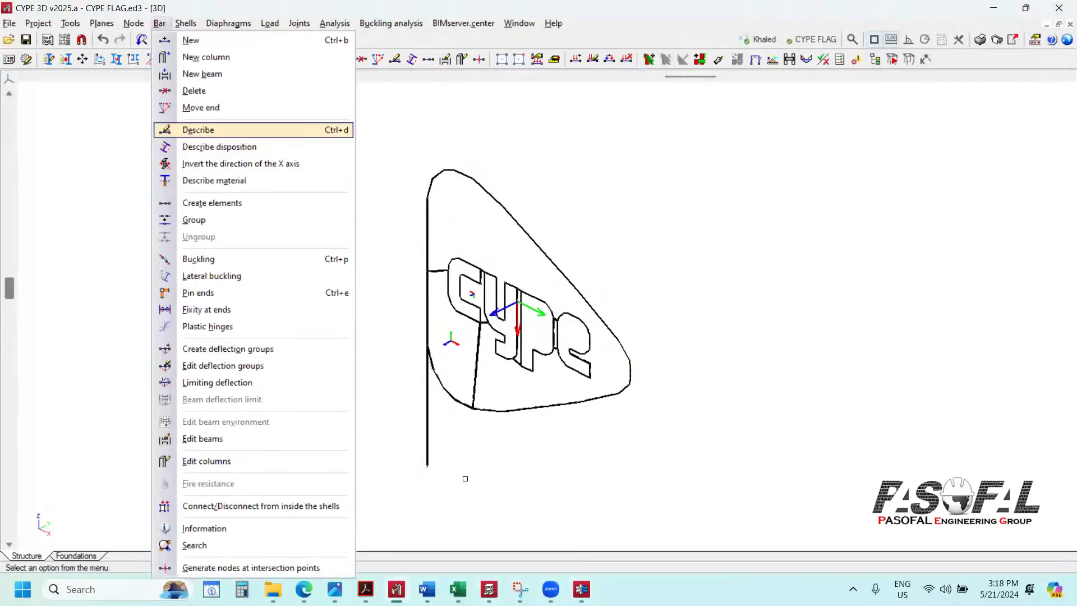
pyautogui.click(188, 129)
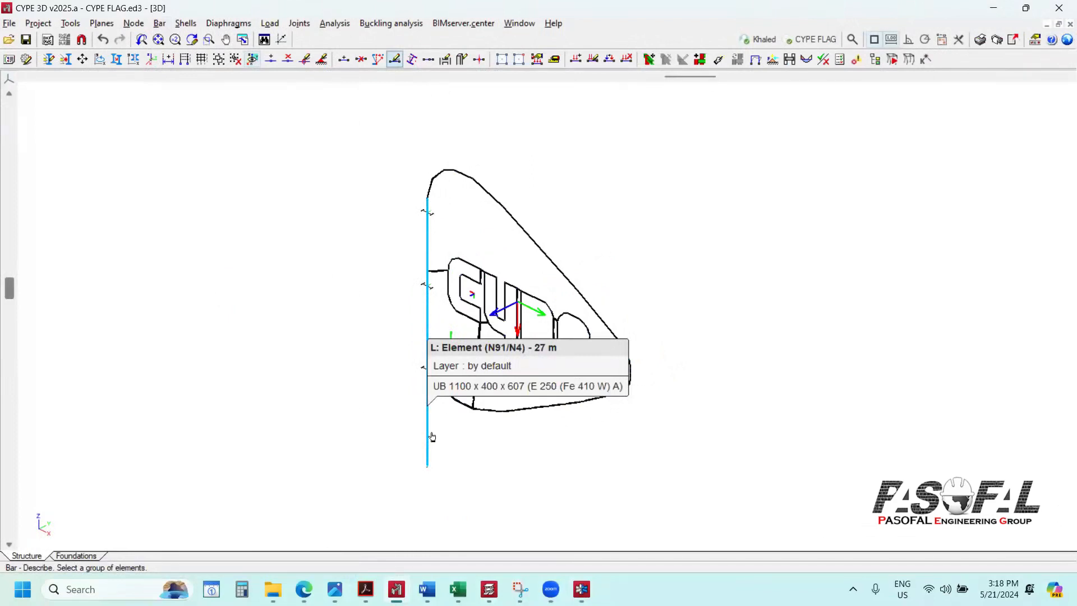
pyautogui.moveTo(581, 589)
pyautogui.click(582, 484)
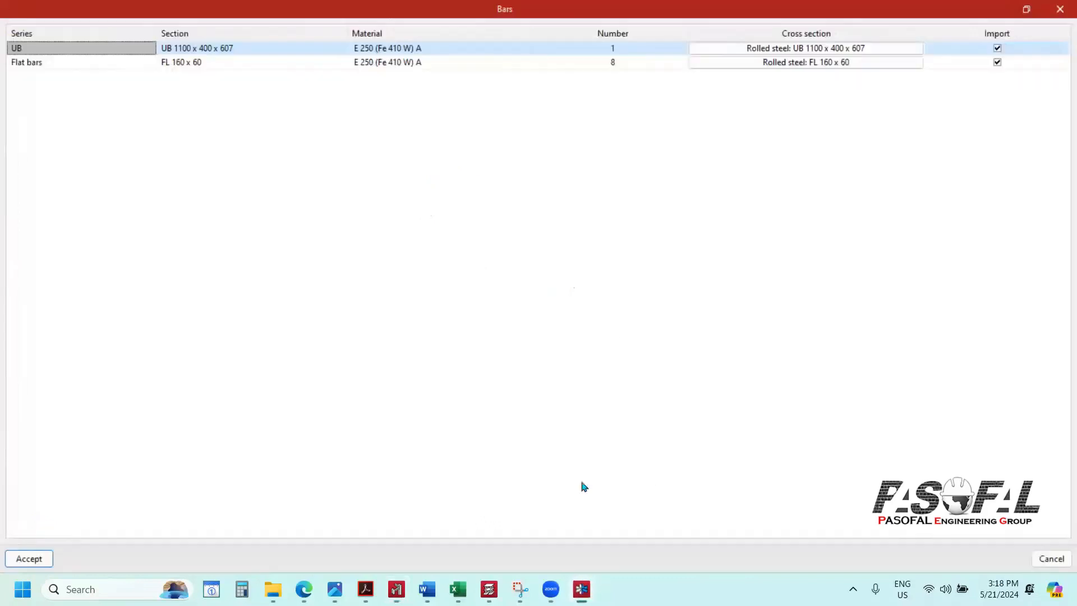
# Step: Compare the flat bar section listed for import with the flag outline in the CYPE 3D model
pyautogui.click(183, 64)
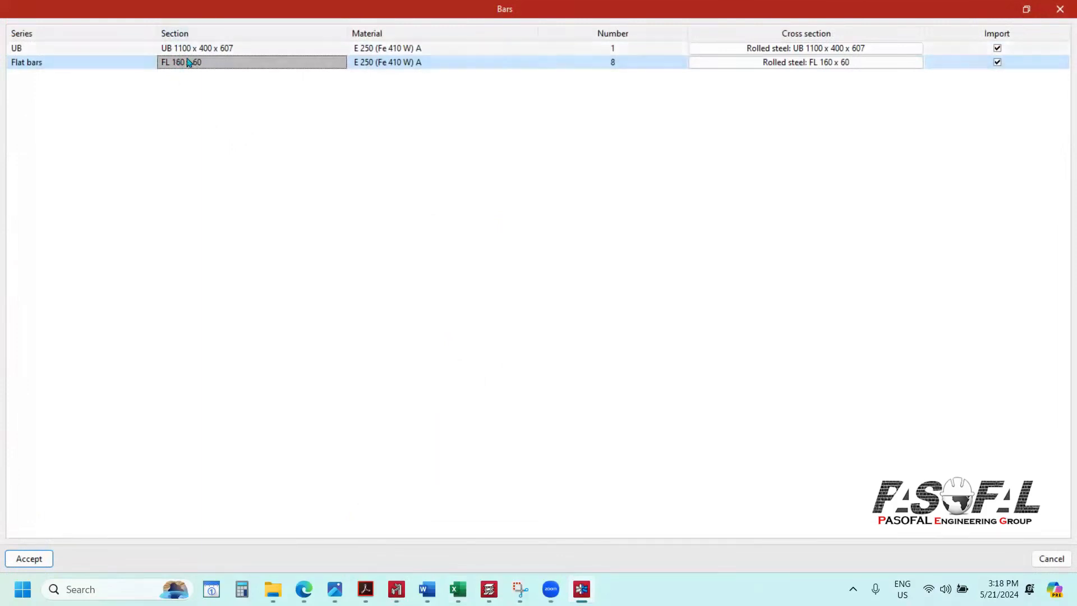
pyautogui.hotkey('alt', 'Tab')
pyautogui.scroll(4, 505, 219)
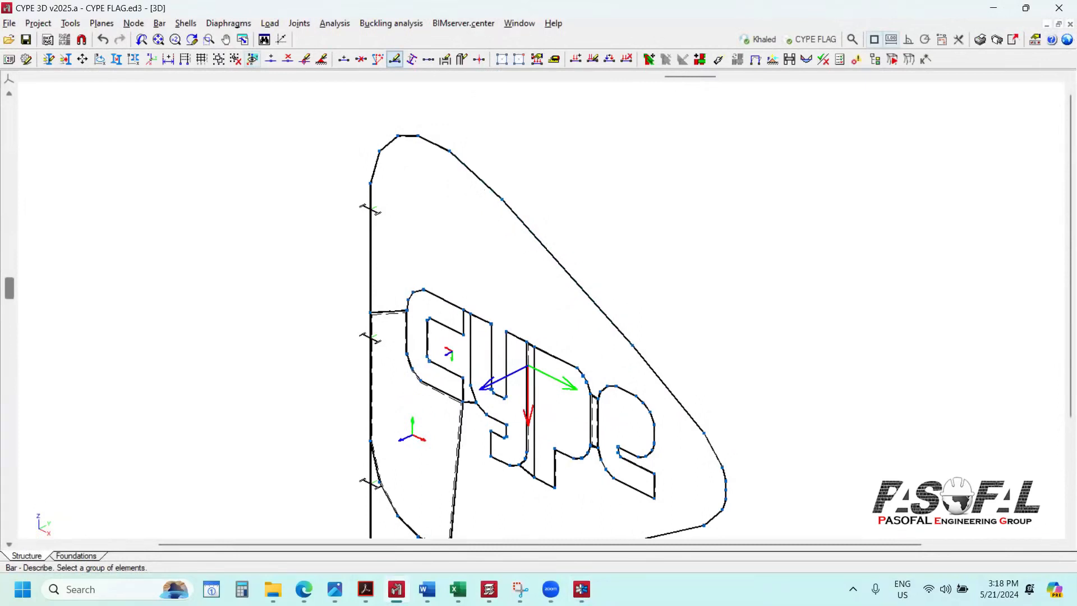
pyautogui.click(581, 589)
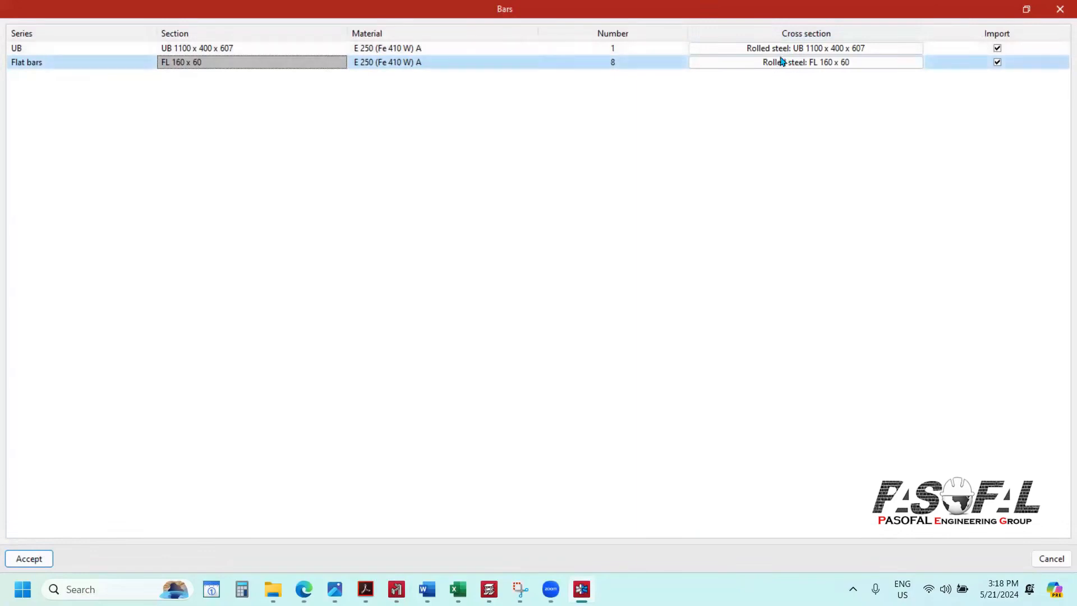
# Step: Review the materials assigned to the UB and flat bar series and check them against the CYPE 3D model
pyautogui.click(382, 51)
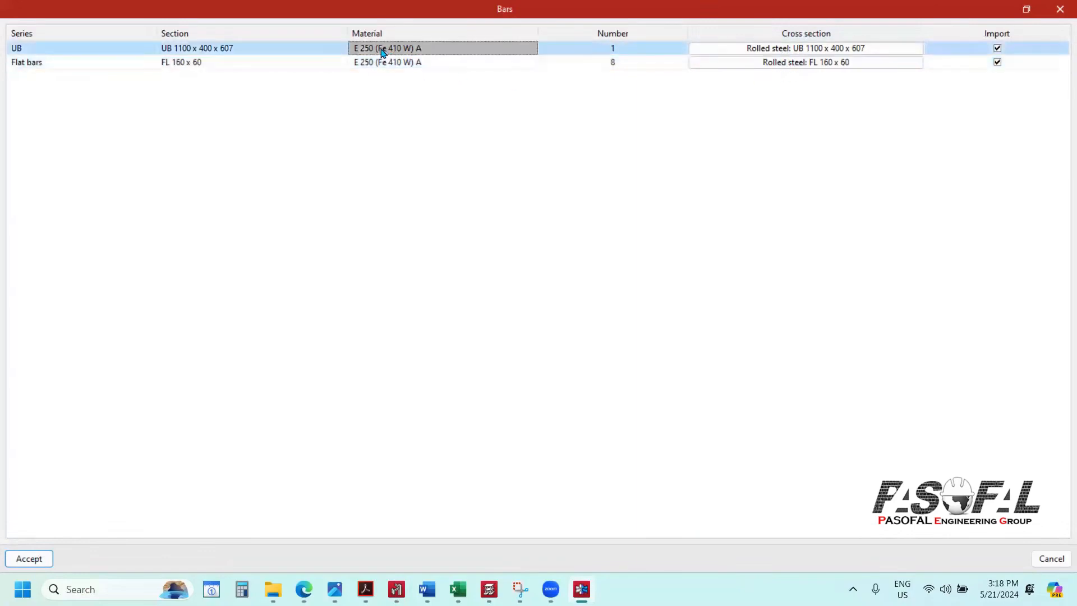
pyautogui.click(366, 63)
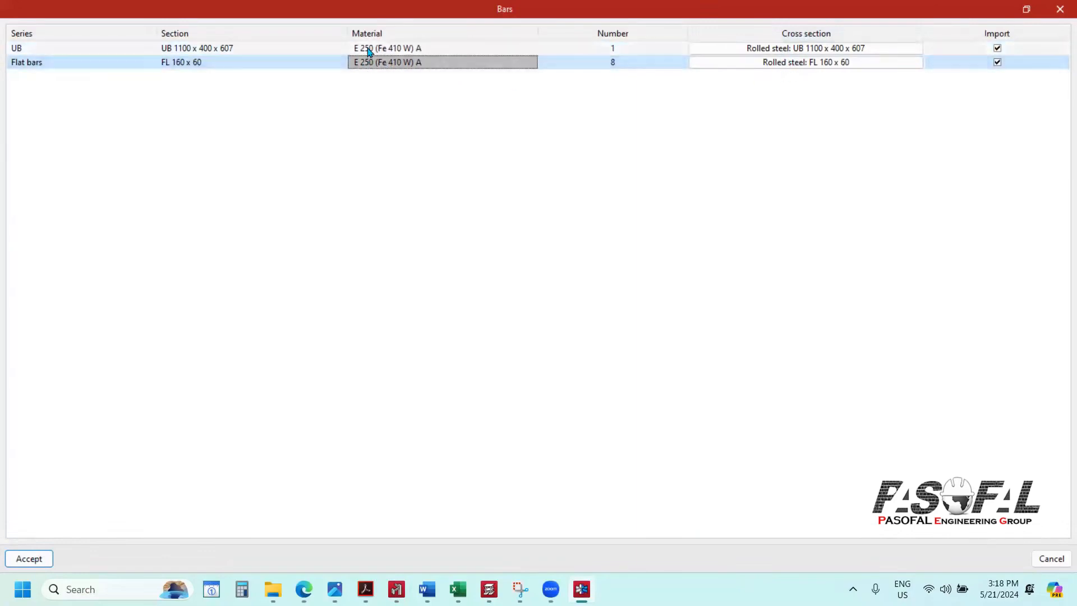
pyautogui.click(368, 51)
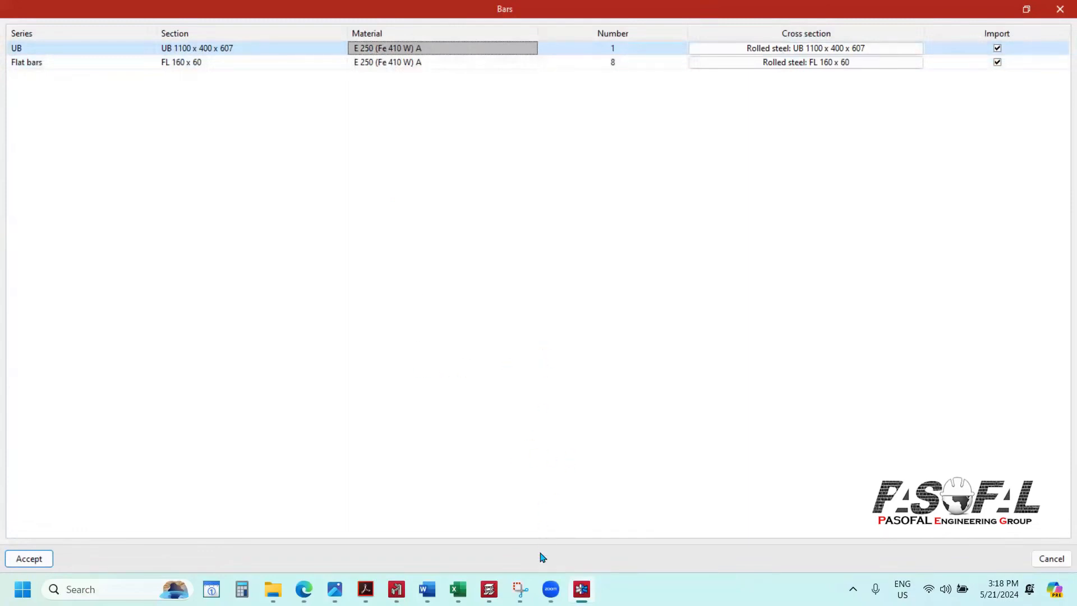
pyautogui.click(397, 589)
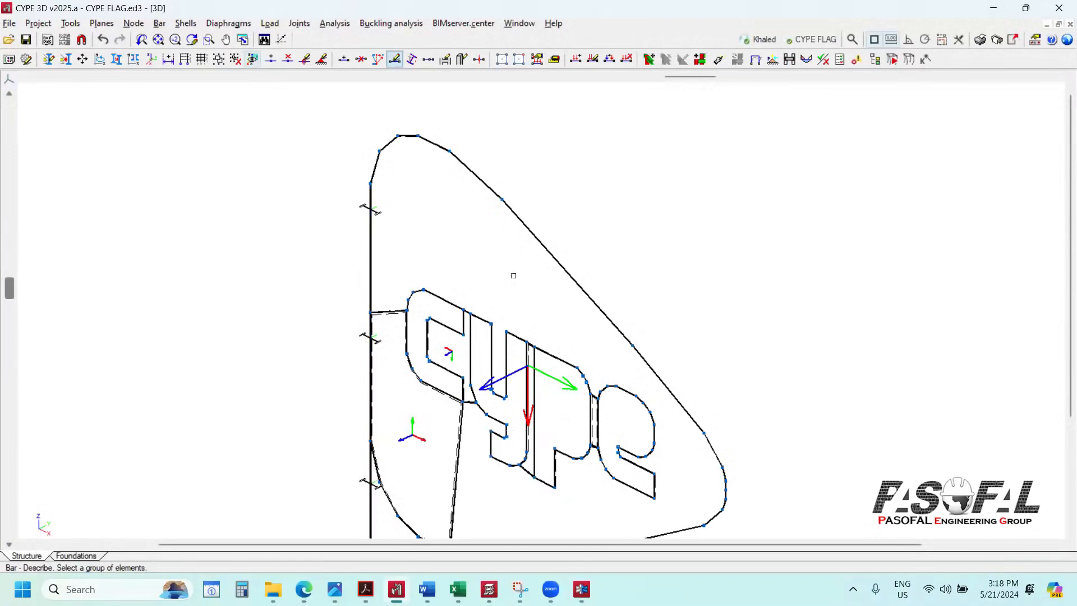
pyautogui.moveTo(526, 238)
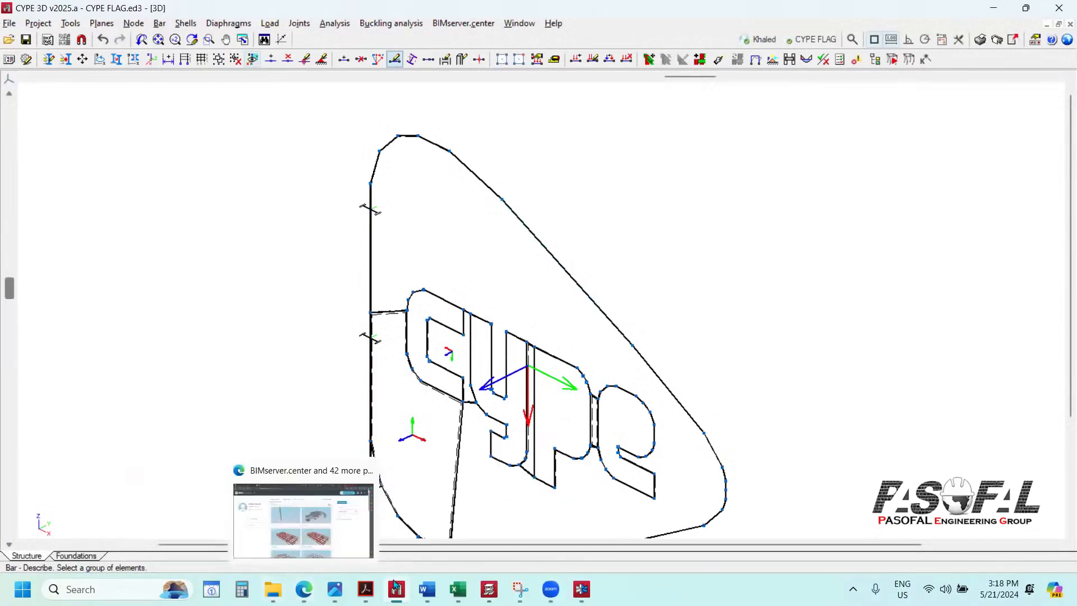
pyautogui.click(582, 590)
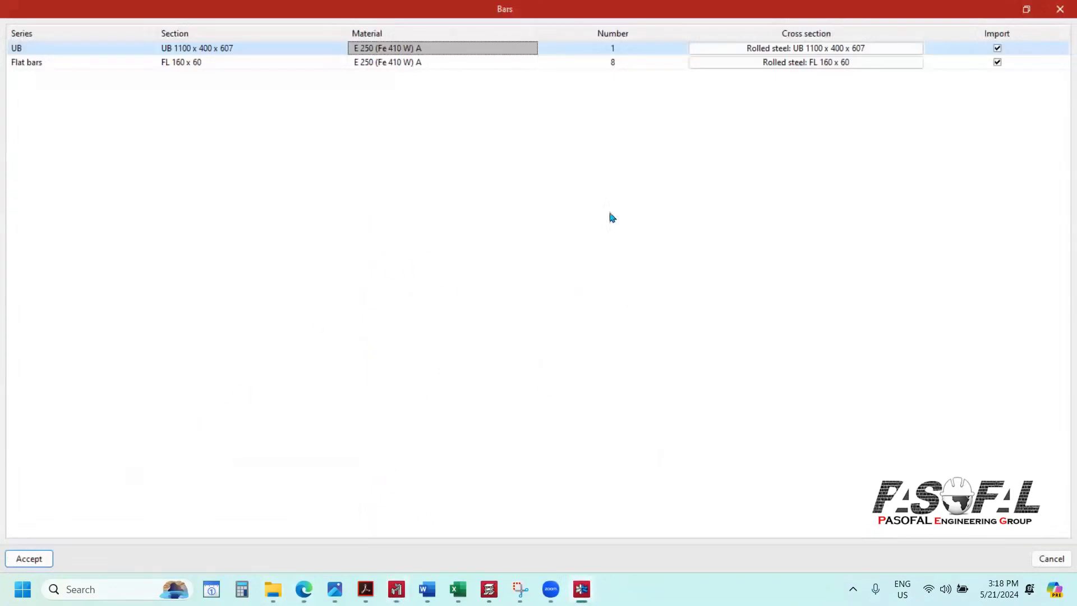
# Step: Accept the import of the UB 1100 x 400 x 607 and FL 160 x 60 bars and inspect the imported pole's base
pyautogui.click(31, 558)
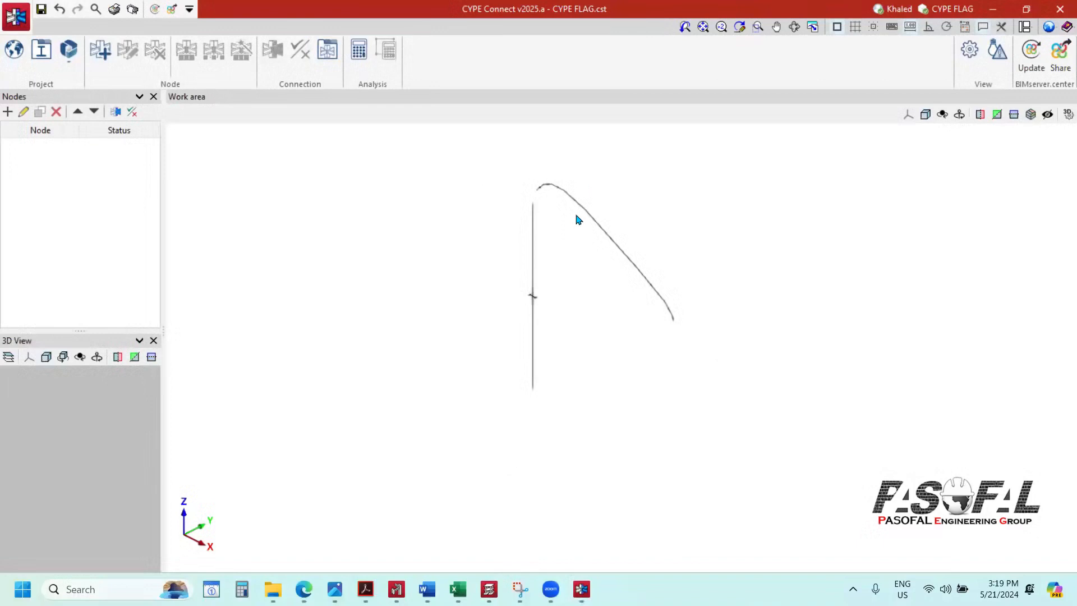
pyautogui.scroll(4, 650, 222)
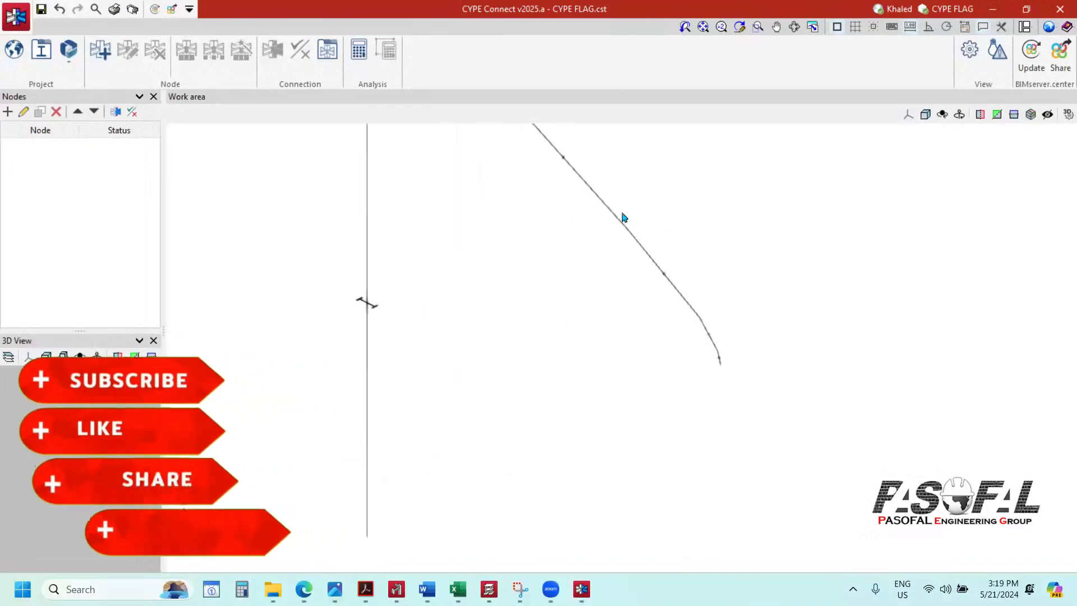
pyautogui.scroll(-2, 720, 235)
pyautogui.scroll(5, 514, 421)
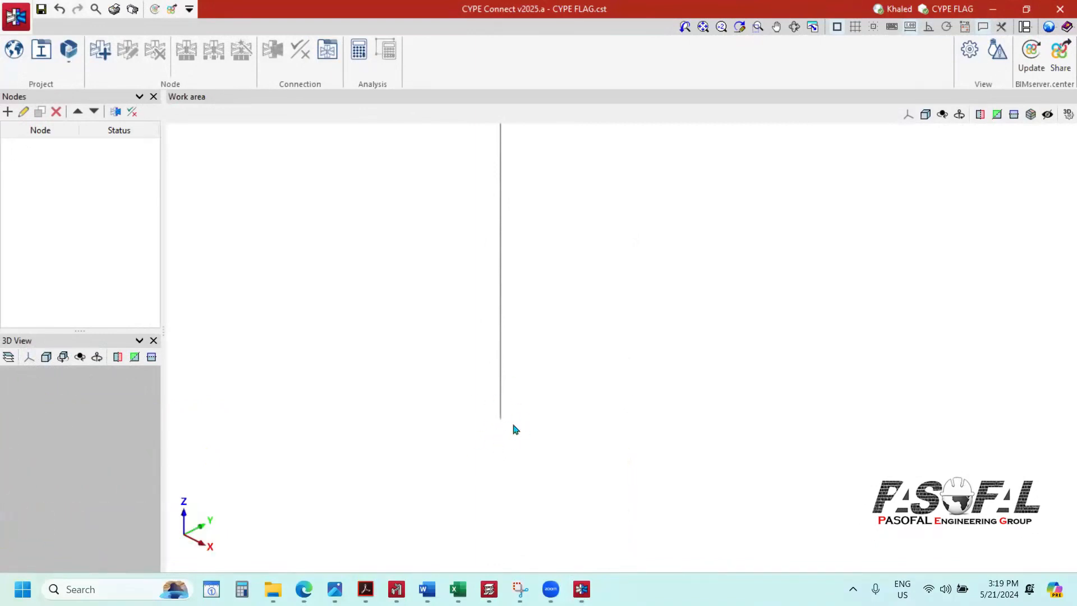
pyautogui.scroll(-1, 517, 402)
pyautogui.scroll(1, 549, 385)
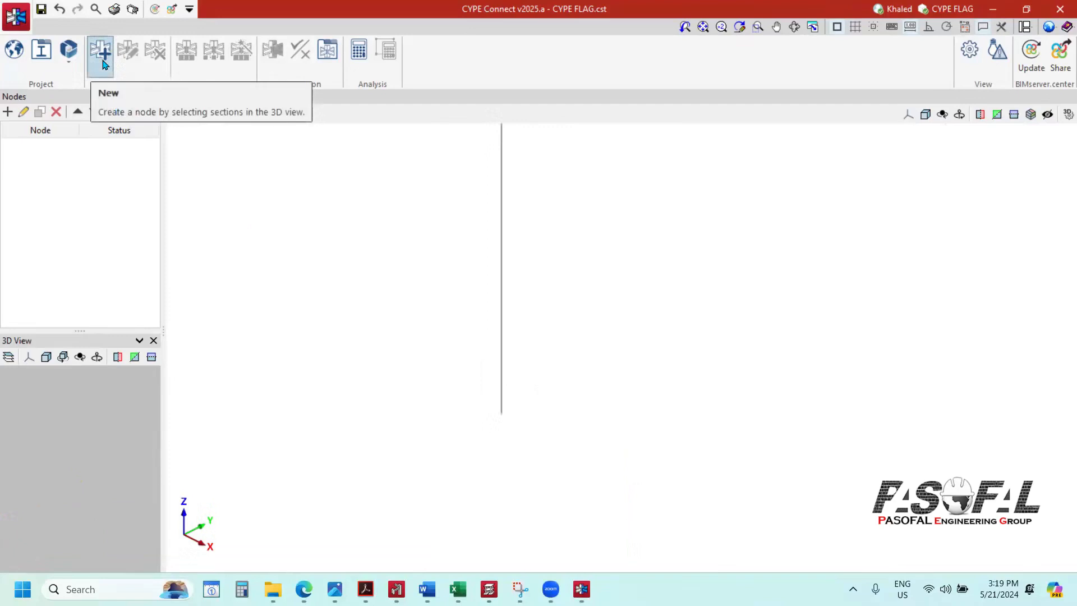
pyautogui.click(103, 59)
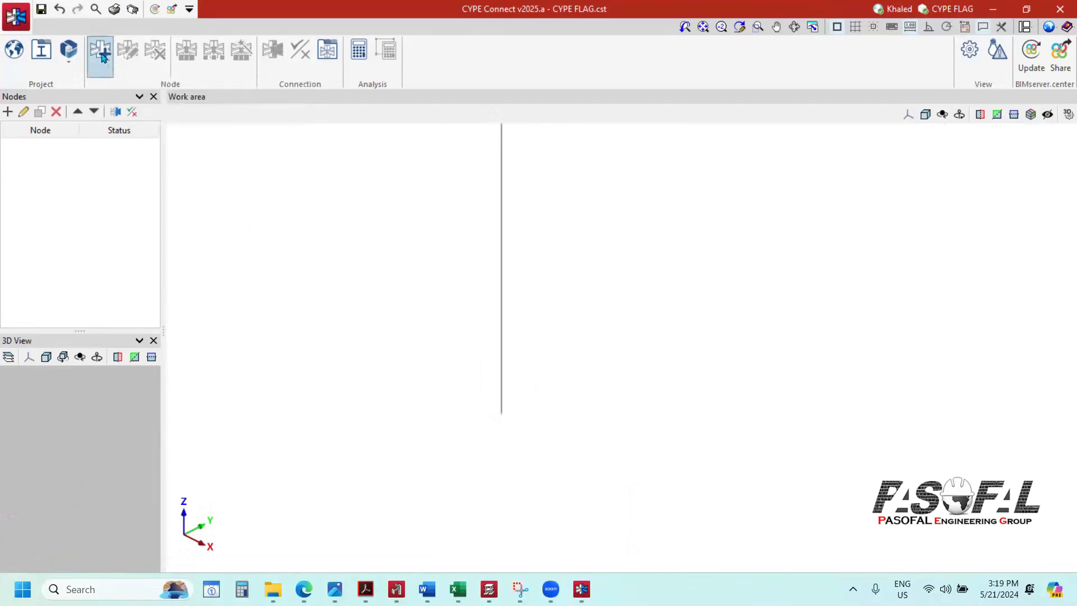
pyautogui.click(103, 59)
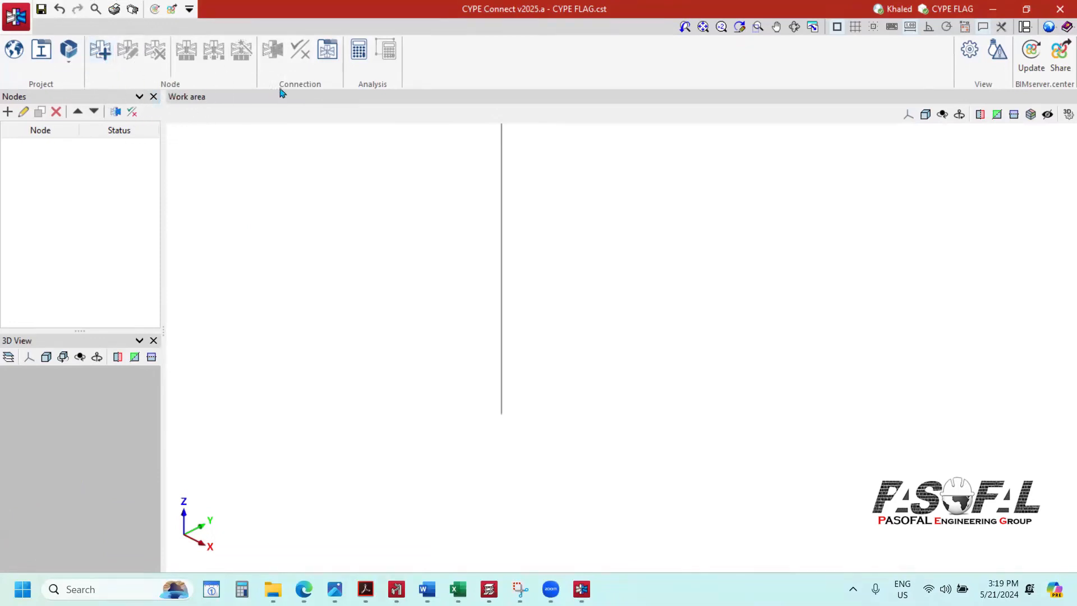
pyautogui.press('ctrl')
pyautogui.press('ctrl')
# Step: Open the project's design codes and examine the steel codes available besides Eurocode EN 1993
pyautogui.click(17, 53)
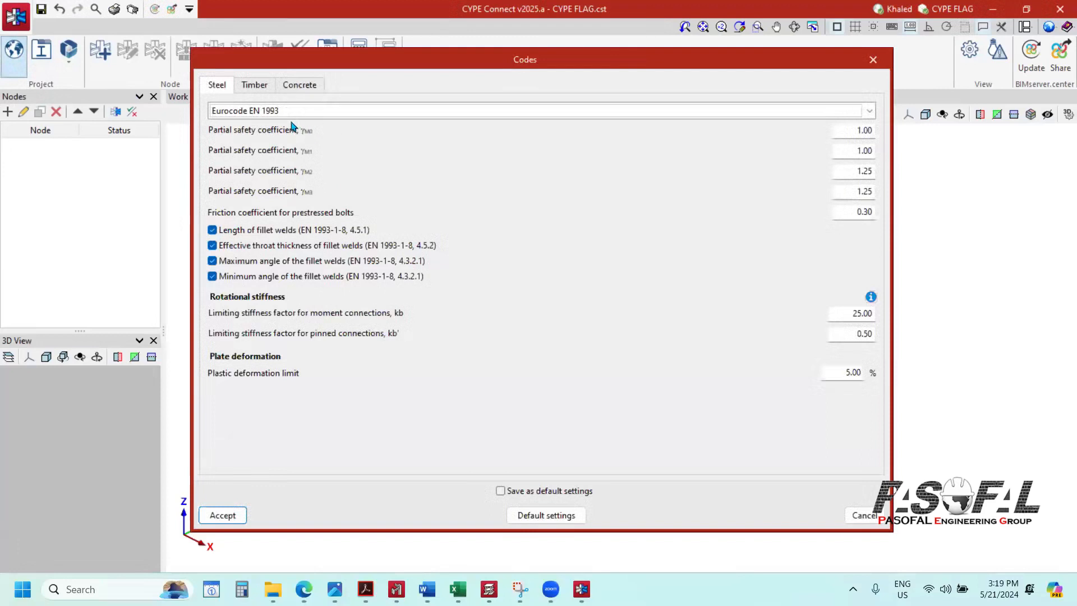
pyautogui.click(291, 115)
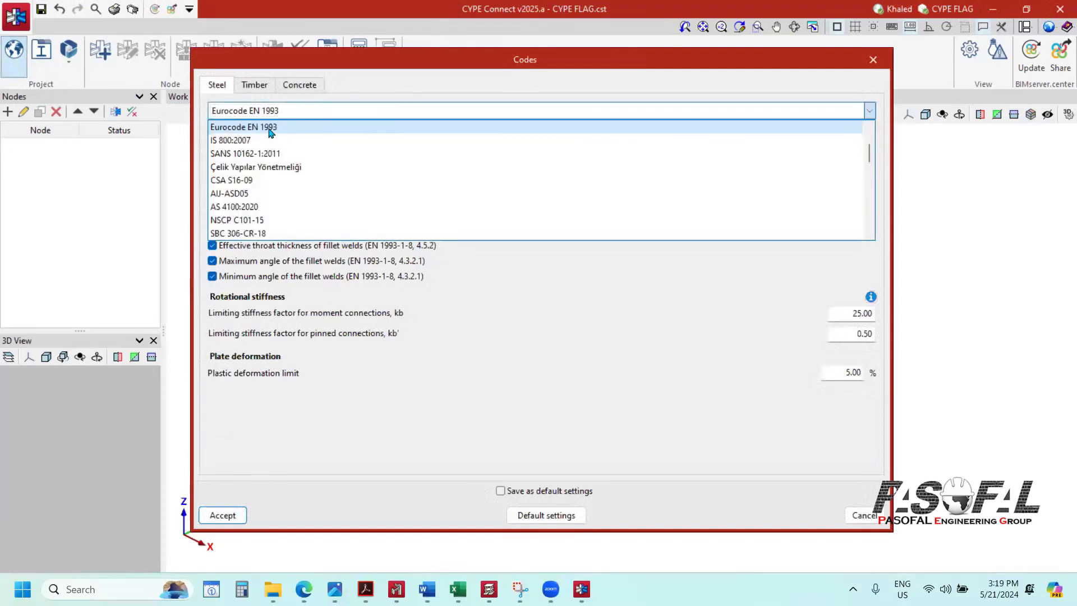
pyautogui.scroll(-2, 259, 207)
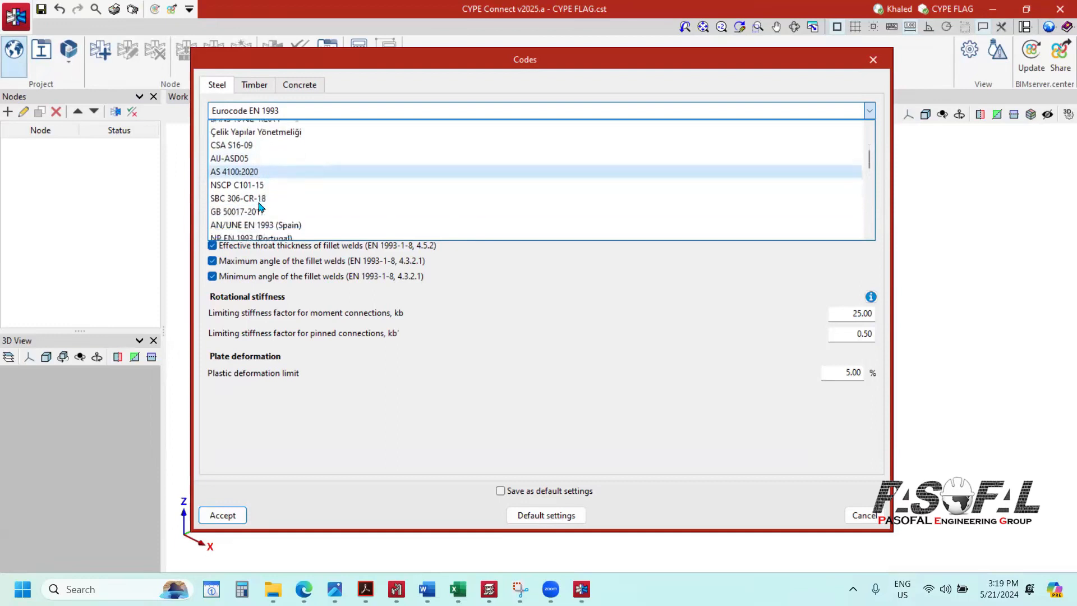
pyautogui.scroll(-2, 260, 207)
pyautogui.scroll(2, 260, 206)
pyautogui.scroll(5, 260, 207)
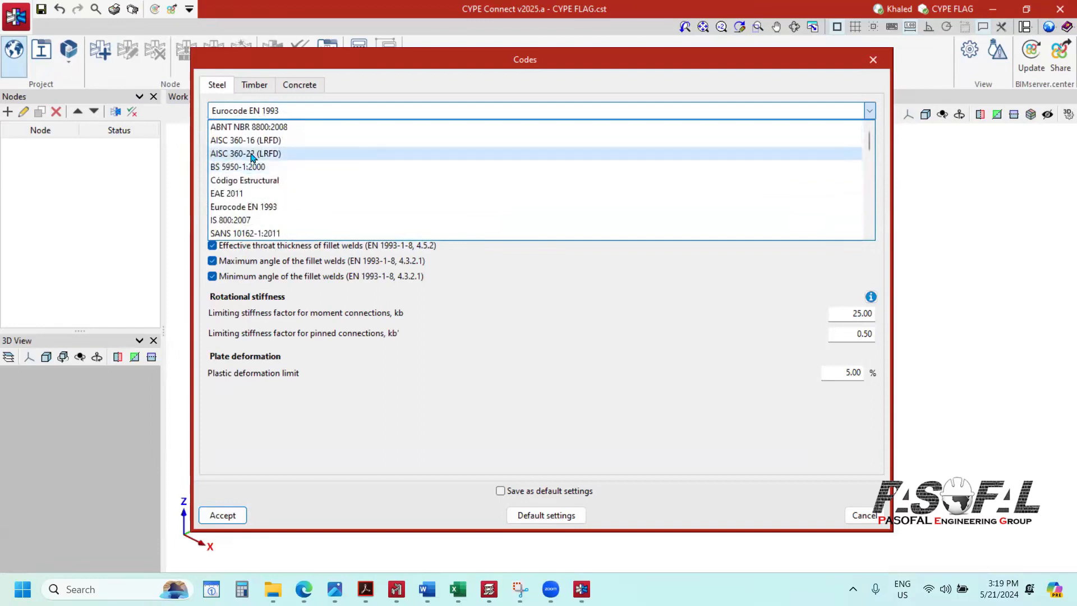
pyautogui.scroll(-6, 253, 168)
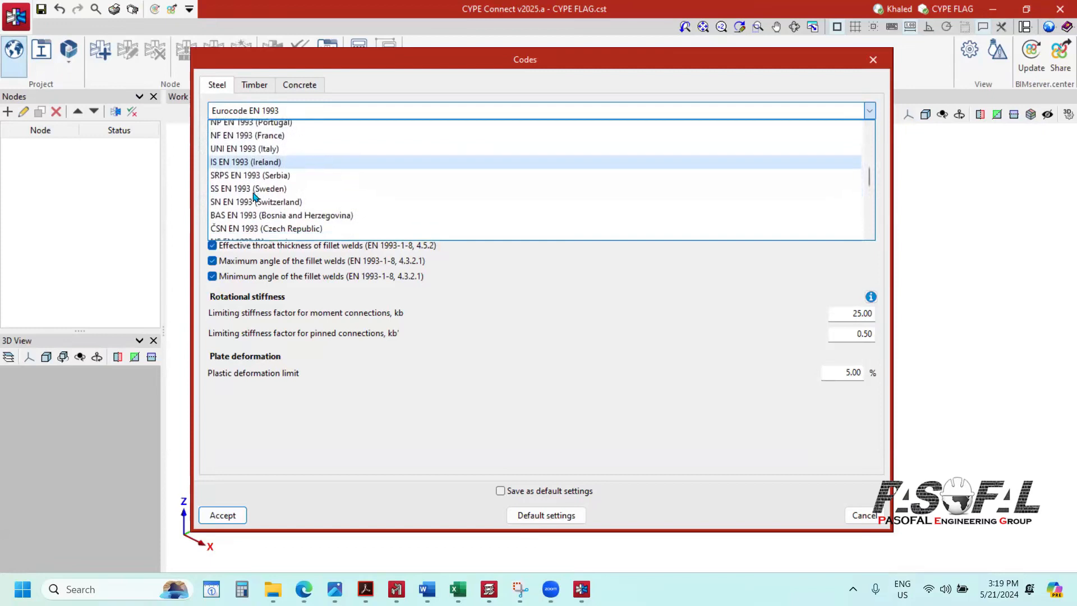
pyautogui.scroll(6, 252, 222)
pyautogui.scroll(-7, 250, 208)
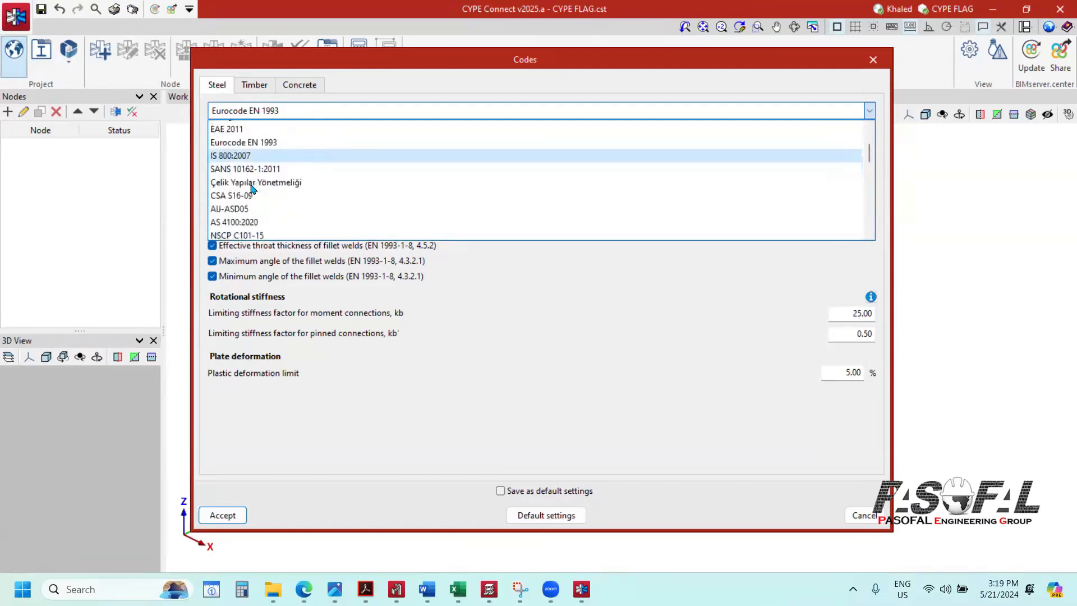
pyautogui.scroll(-5, 253, 202)
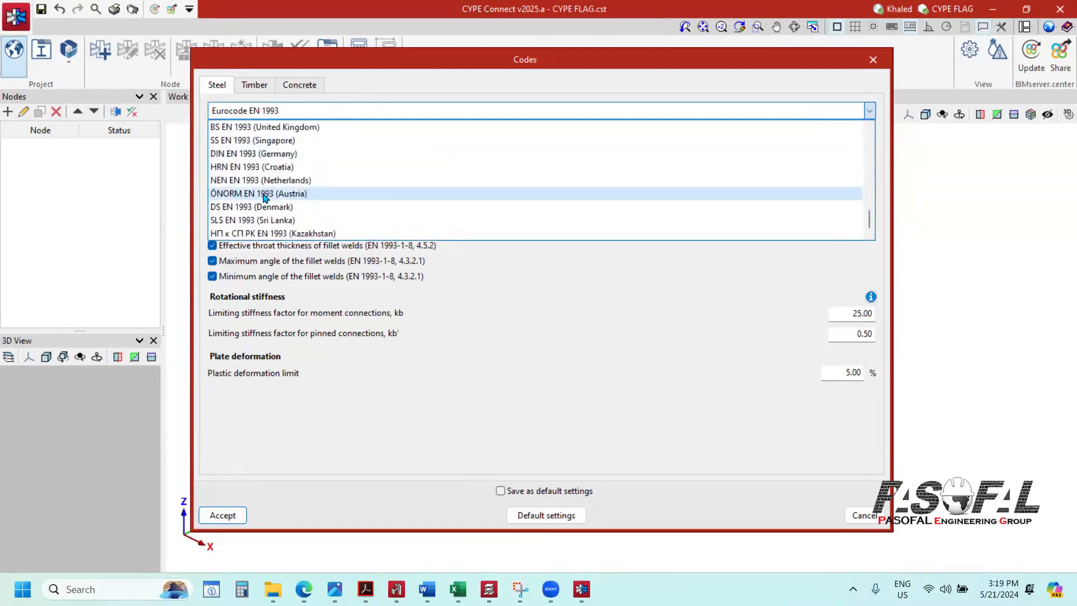
pyautogui.click(585, 80)
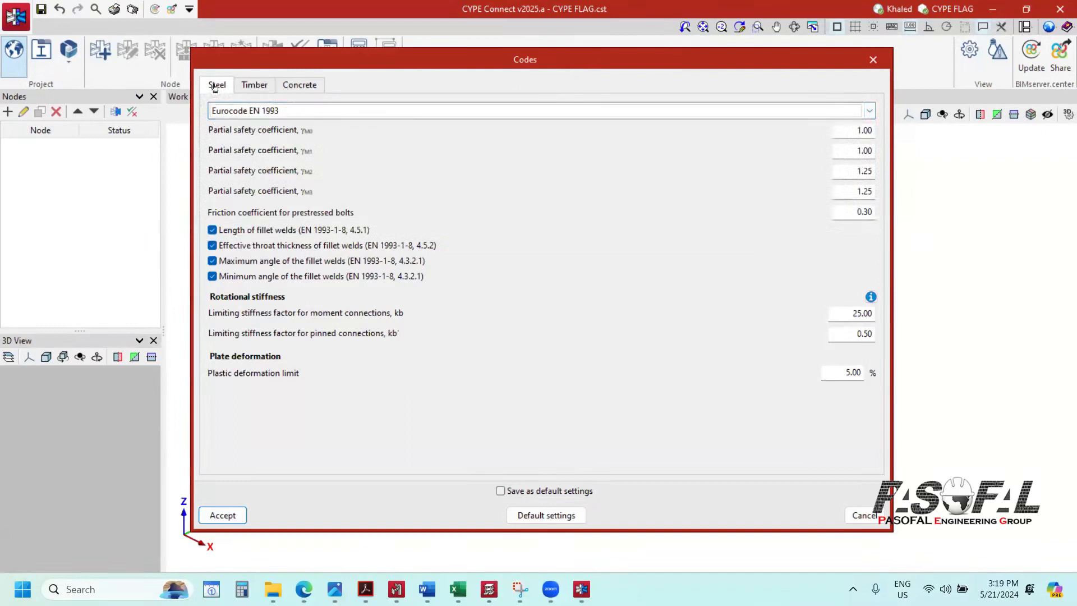
# Step: Review the available timber and concrete codes, and accept the codes with Eurocode EN 1993 for steel and Eurocode EN 1992 for concrete
pyautogui.click(248, 87)
pyautogui.click(272, 110)
pyautogui.click(272, 126)
pyautogui.click(299, 85)
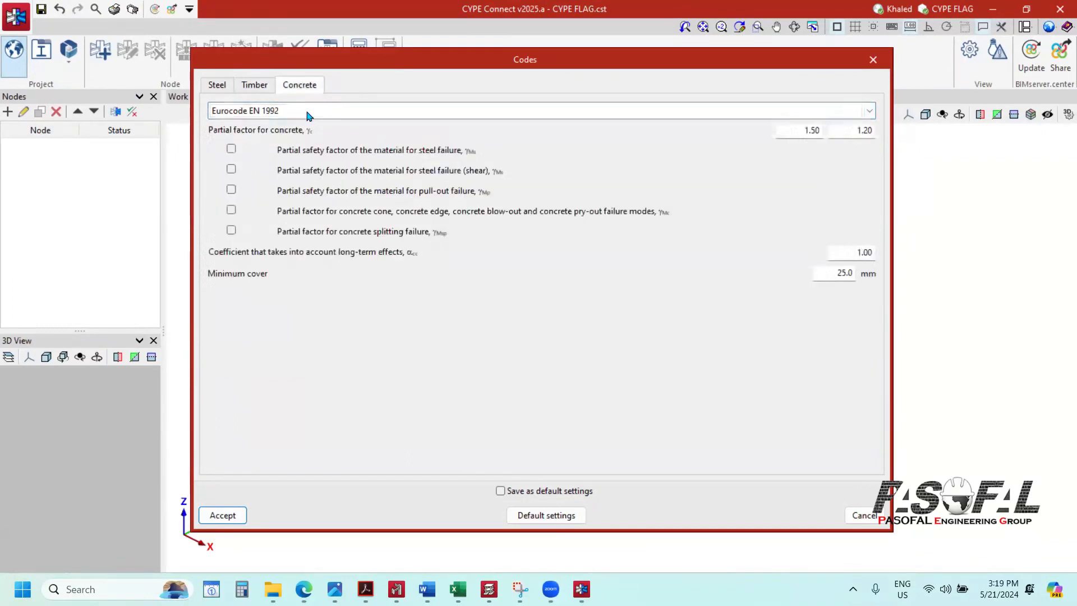
pyautogui.click(308, 112)
pyautogui.scroll(-8, 303, 202)
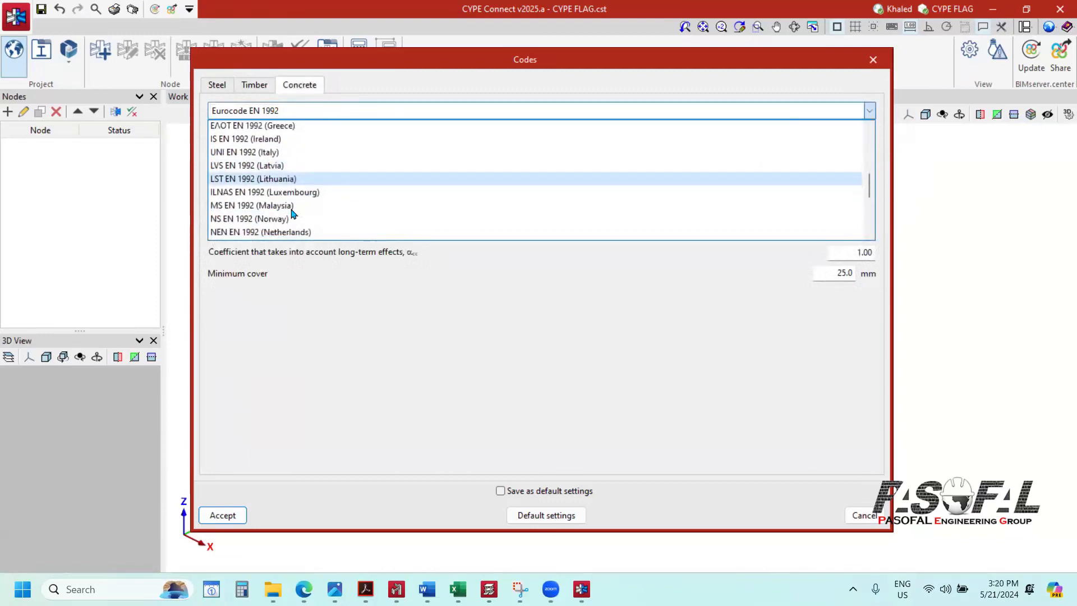
pyautogui.scroll(-1, 292, 213)
pyautogui.scroll(9, 291, 202)
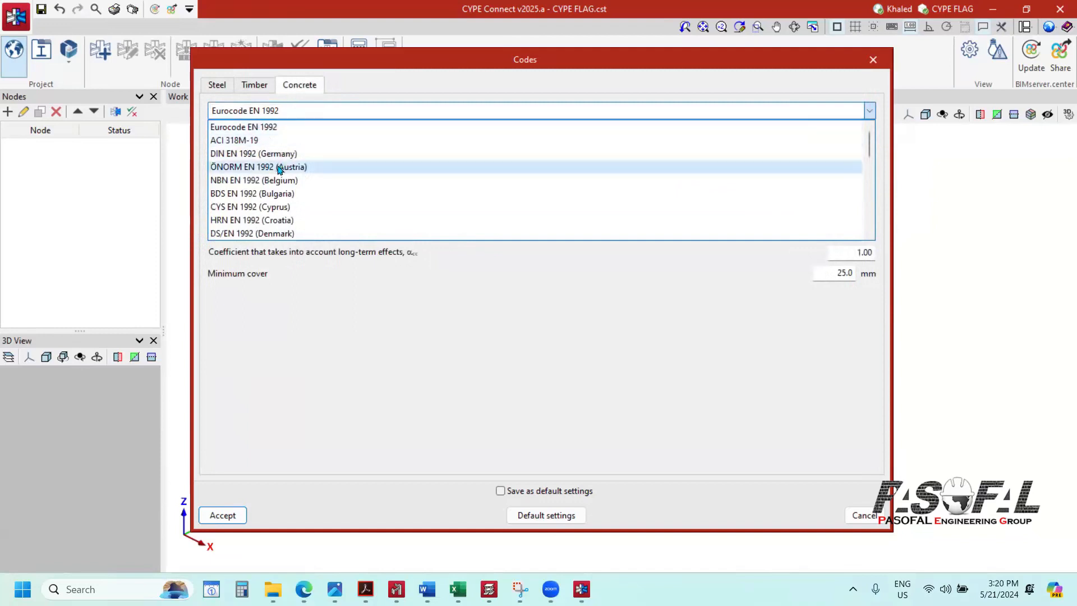
pyautogui.scroll(-3, 263, 187)
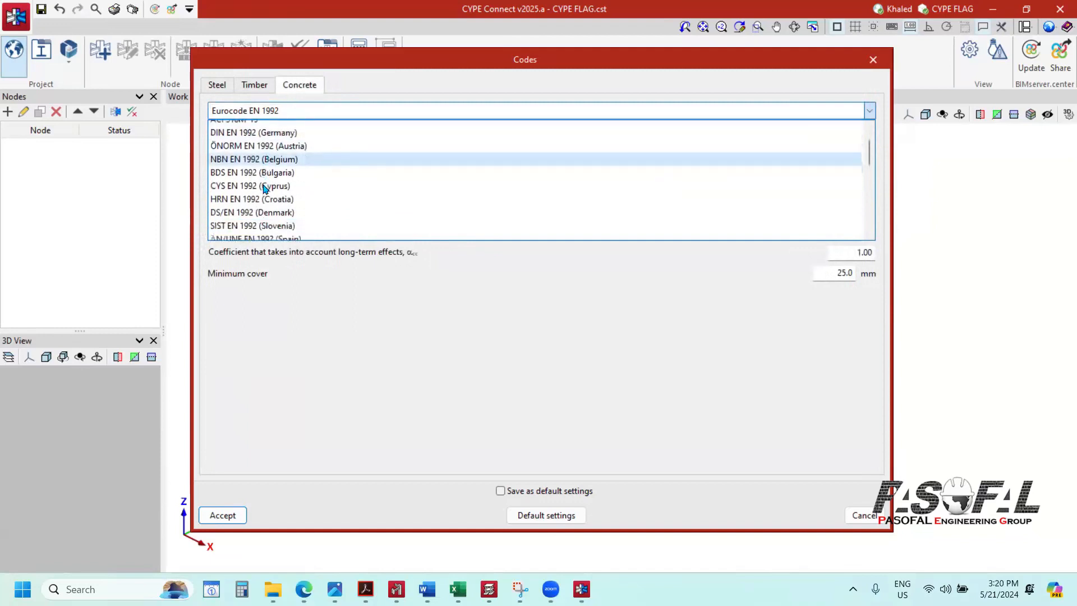
pyautogui.scroll(3, 261, 186)
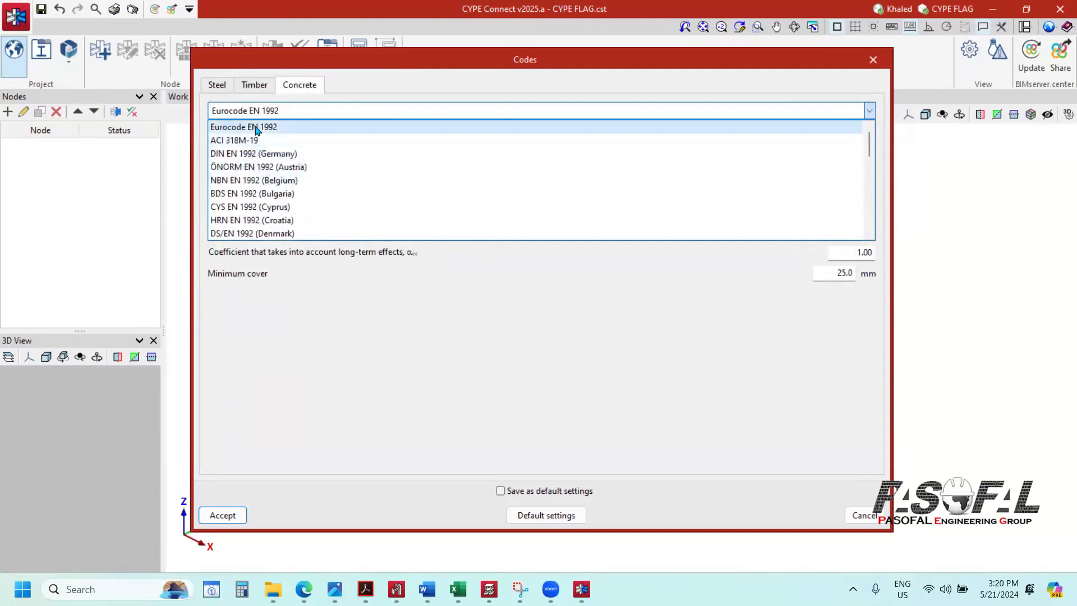
pyautogui.scroll(-5, 269, 185)
pyautogui.scroll(5, 269, 186)
pyautogui.click(350, 90)
pyautogui.click(217, 84)
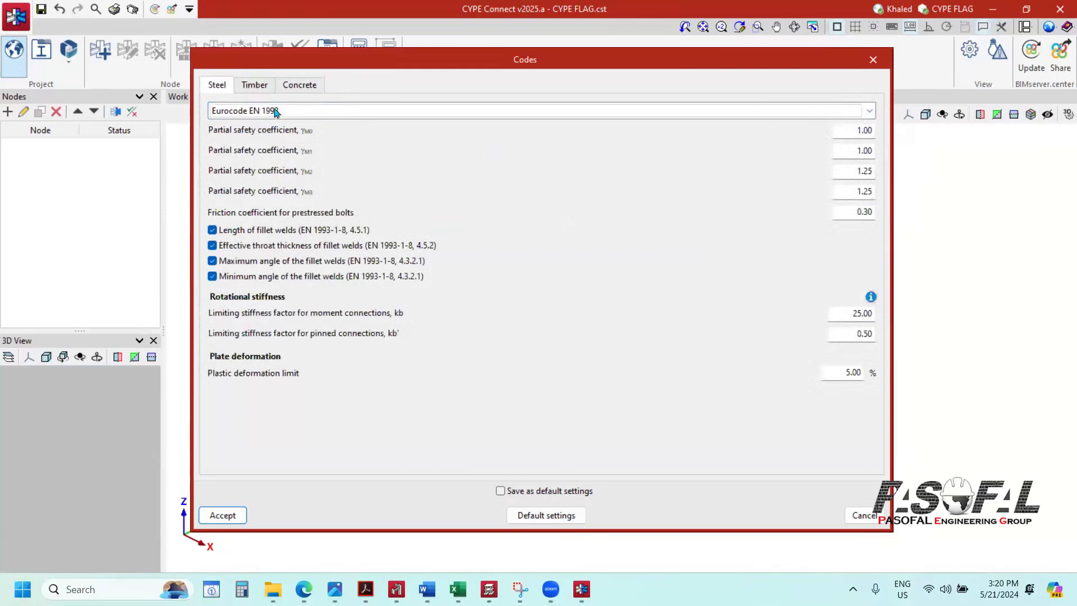
pyautogui.click(218, 515)
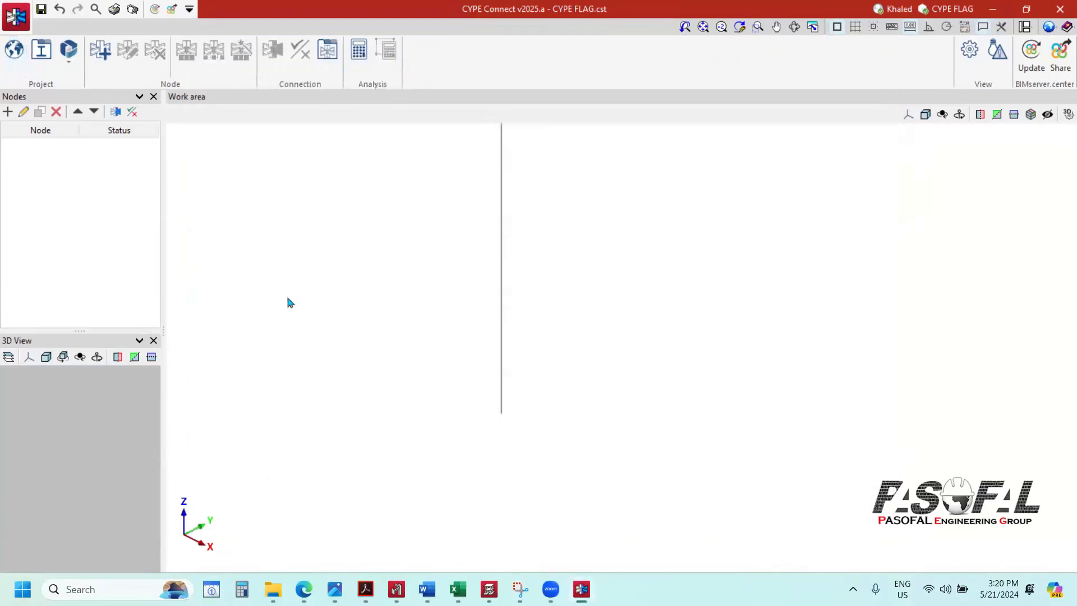
# Step: Open the project libraries and display the types of steel for sections and plates
pyautogui.click(41, 61)
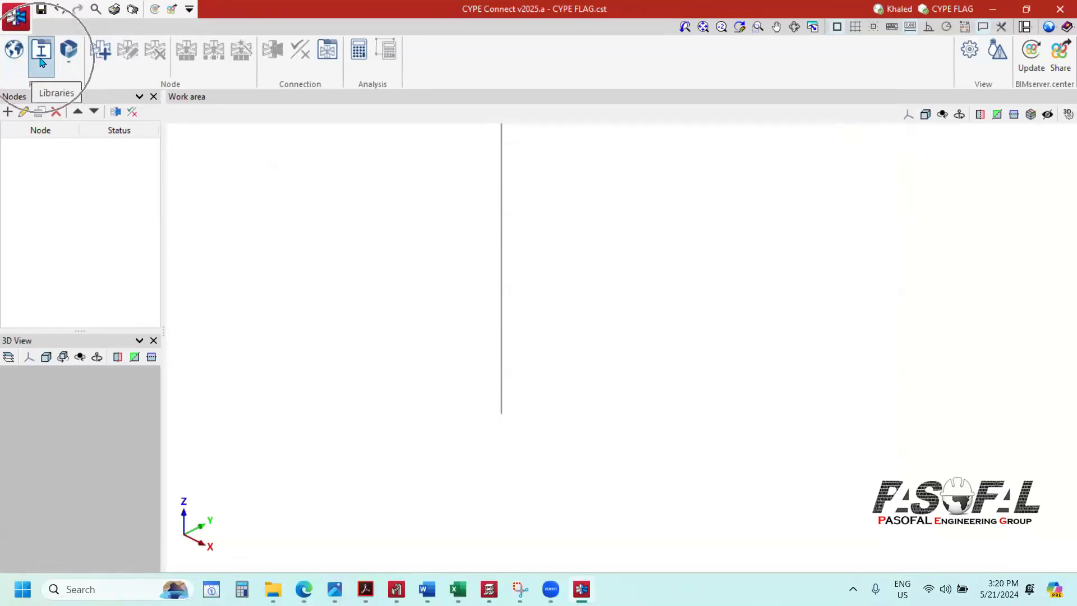
pyautogui.moveTo(539, 161); pyautogui.dragTo(360, 120)
pyautogui.click(260, 167)
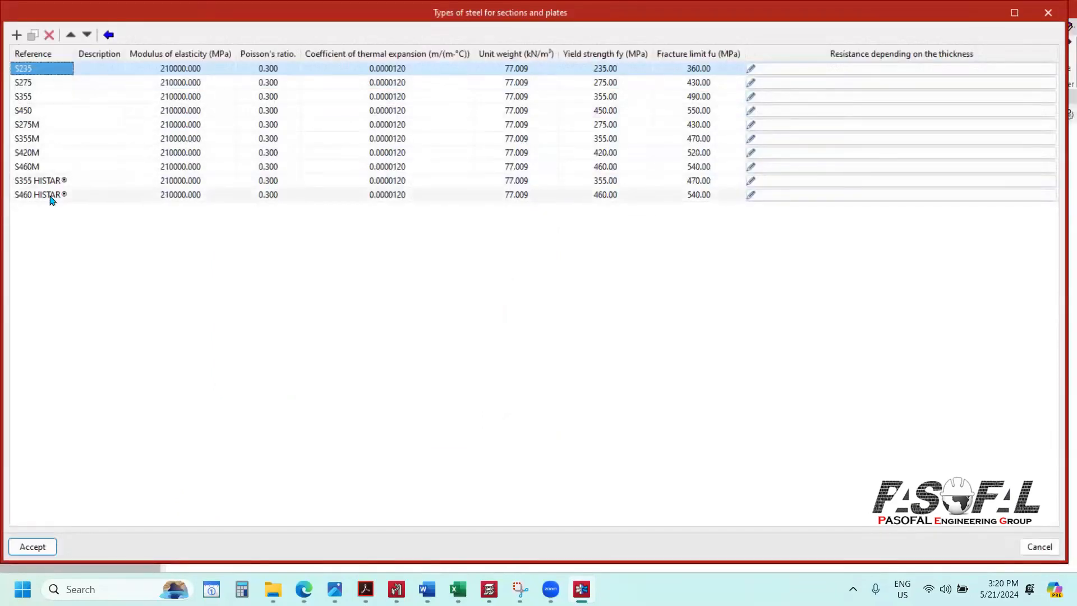
# Step: Add a new steel type with the reference TRRTRT, keeping its default properties
pyautogui.click(17, 36)
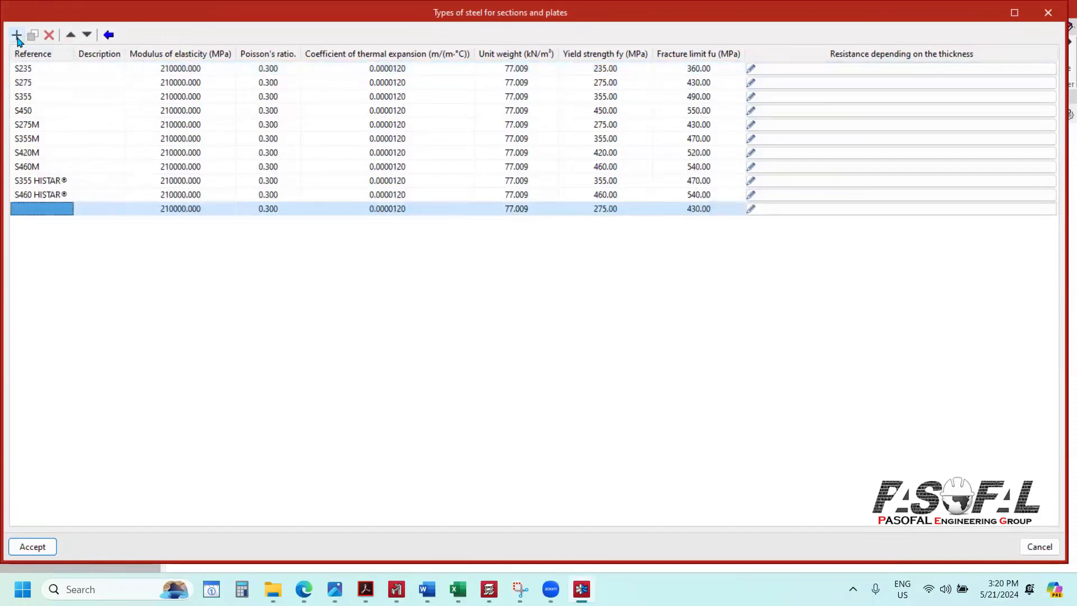
pyautogui.click(48, 211)
pyautogui.write('TRRTRT')
pyautogui.press('Return')
# Step: Start a thickness-dependent resistance entry for the TRRTRT steel, look over its fields, and discard it
pyautogui.click(773, 214)
pyautogui.click(330, 135)
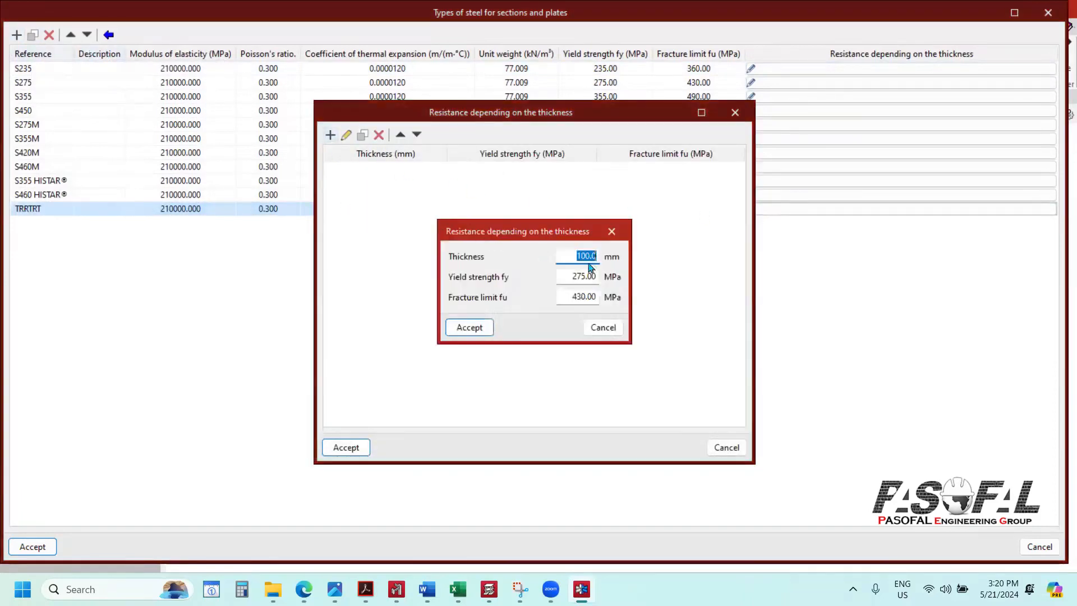
pyautogui.press('Tab')
pyautogui.press('Tab')
pyautogui.click(601, 328)
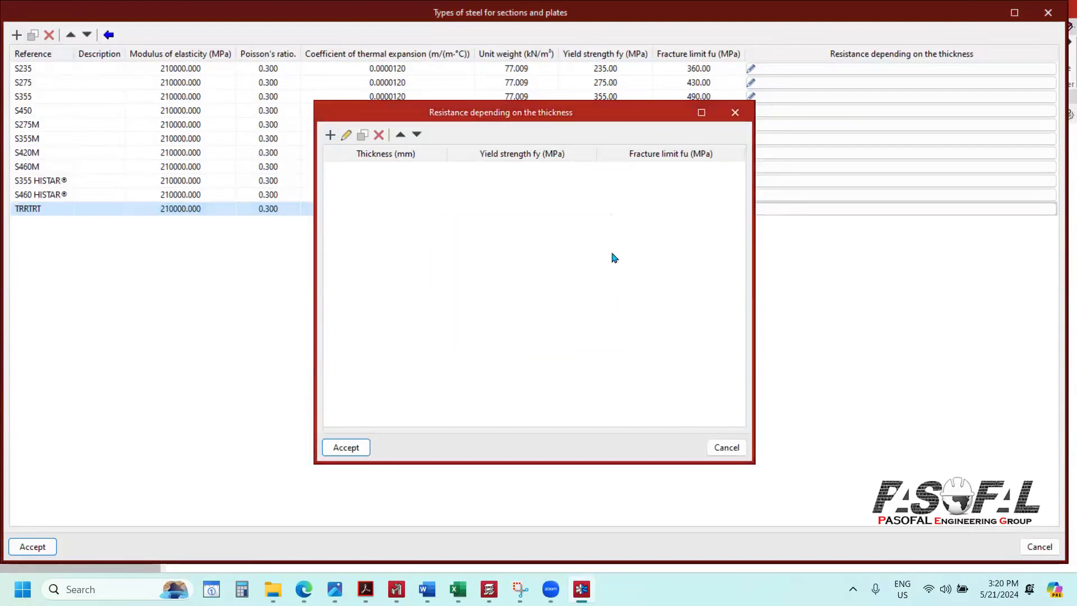
pyautogui.click(734, 114)
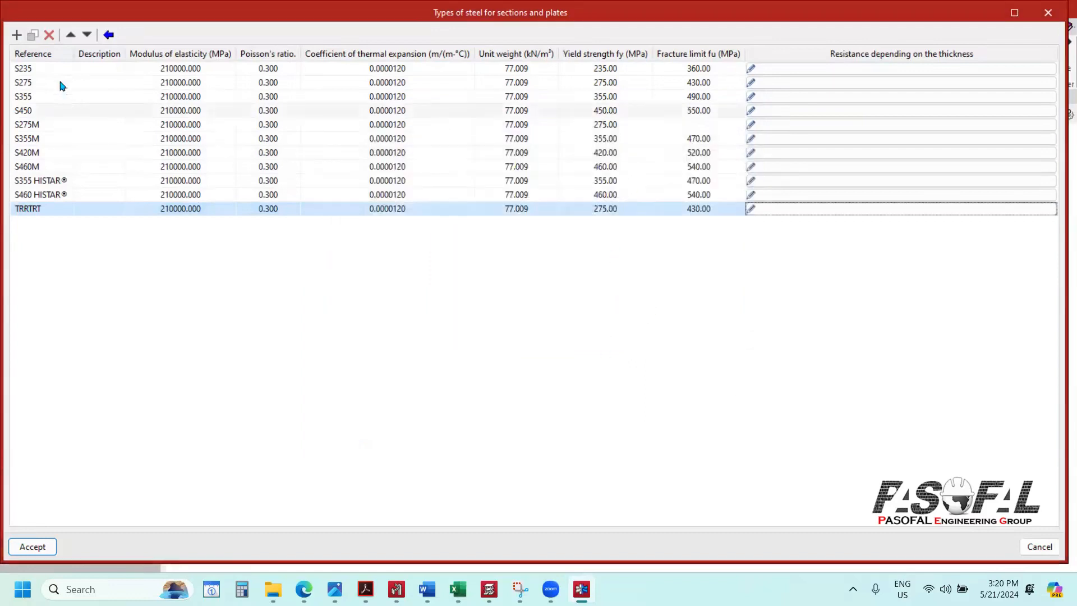
# Step: Delete the TRRTRT steel type and close the list of steels for sections and plates
pyautogui.click(49, 36)
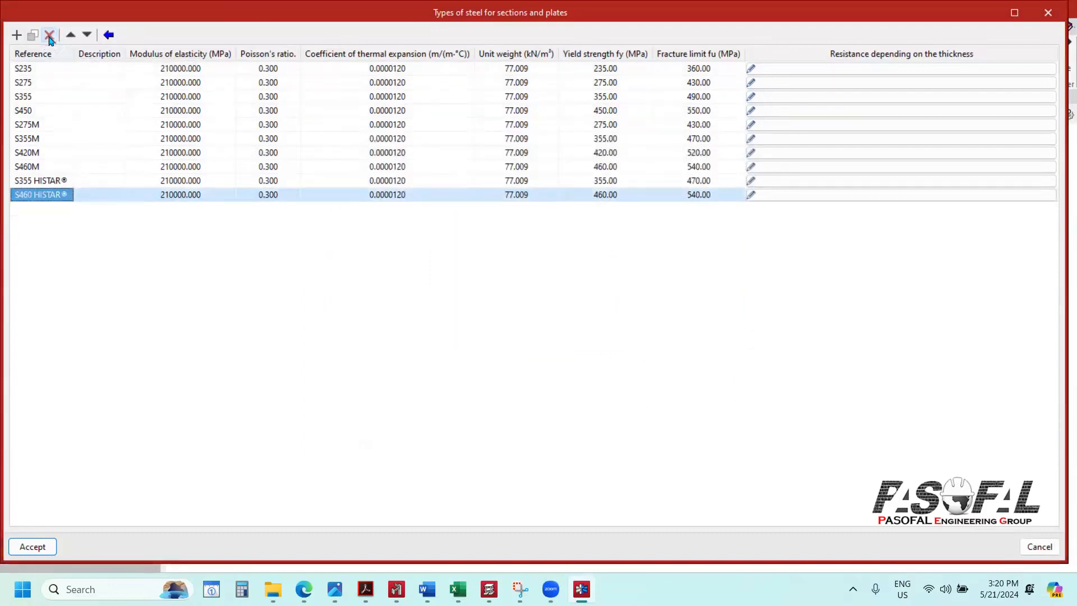
pyautogui.click(1048, 13)
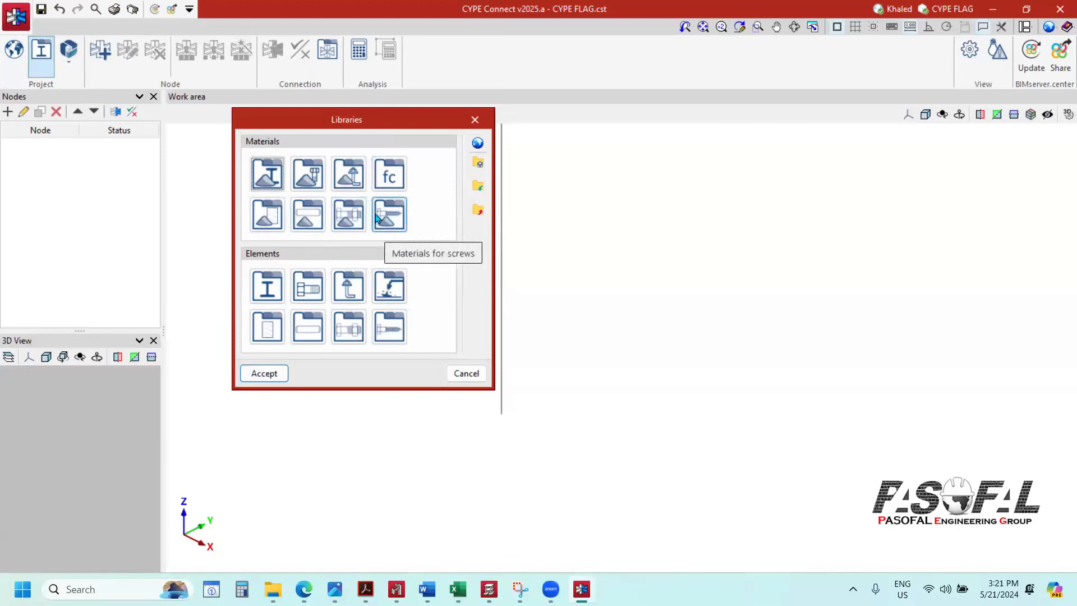
# Step: Import the predefined UB and UC series from the European section ranges into the rolled I-section library
pyautogui.click(269, 298)
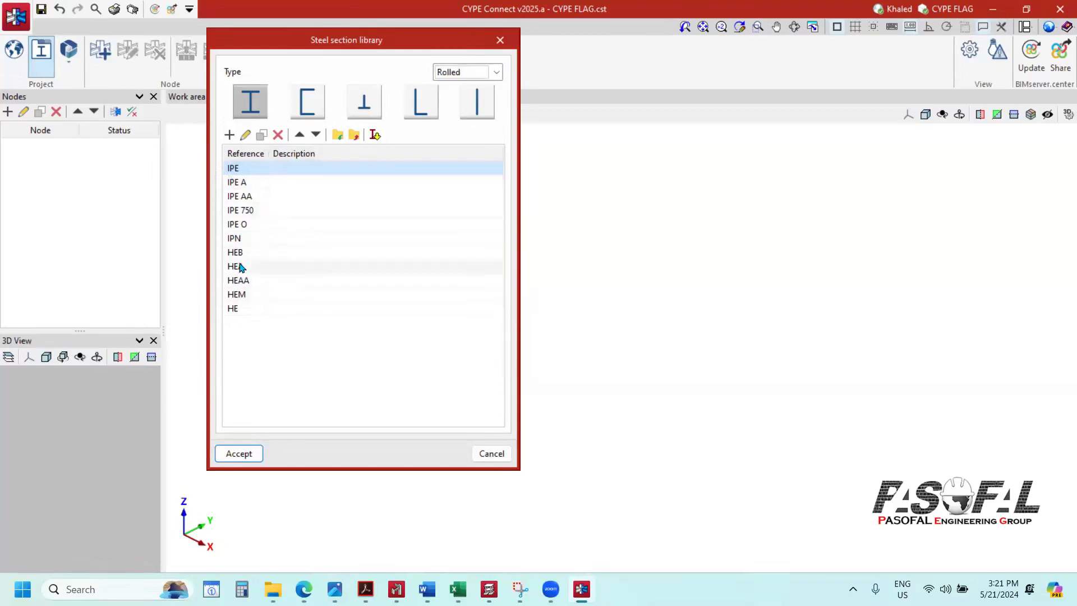
pyautogui.click(375, 135)
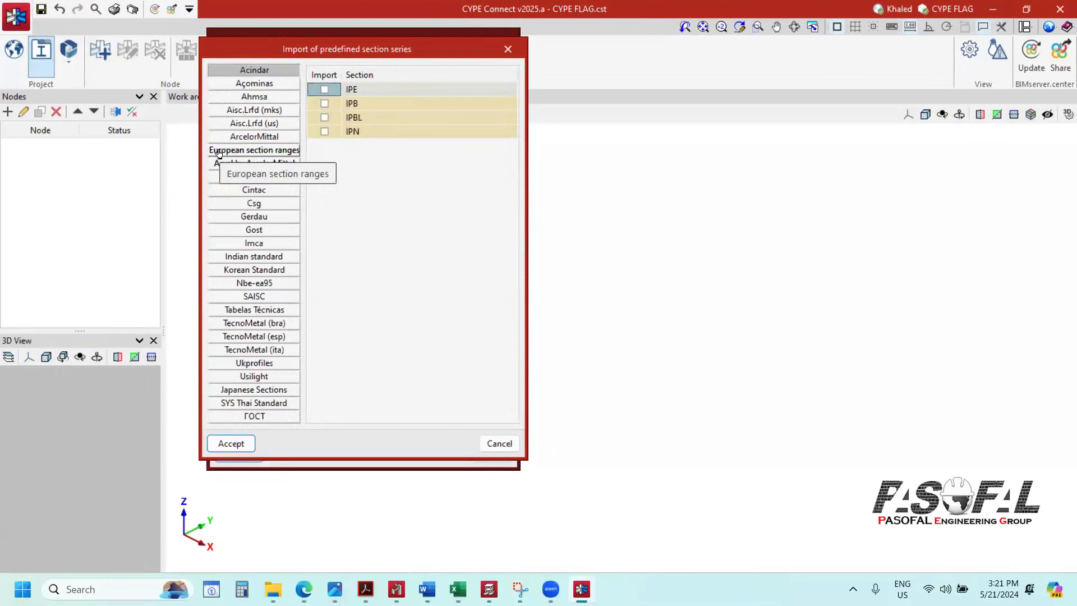
pyautogui.click(238, 154)
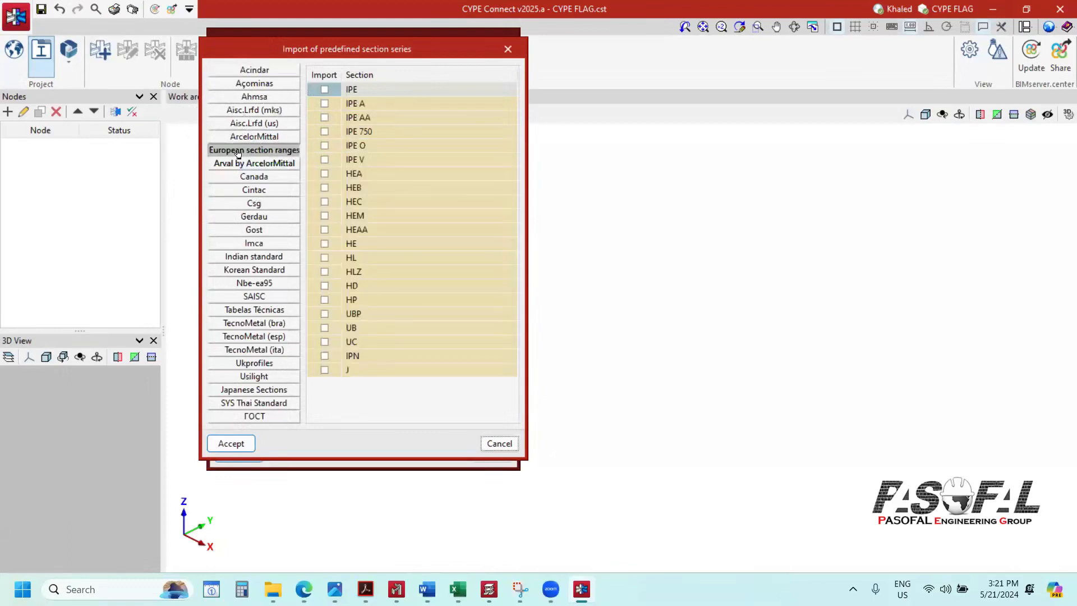
pyautogui.click(325, 328)
pyautogui.click(325, 342)
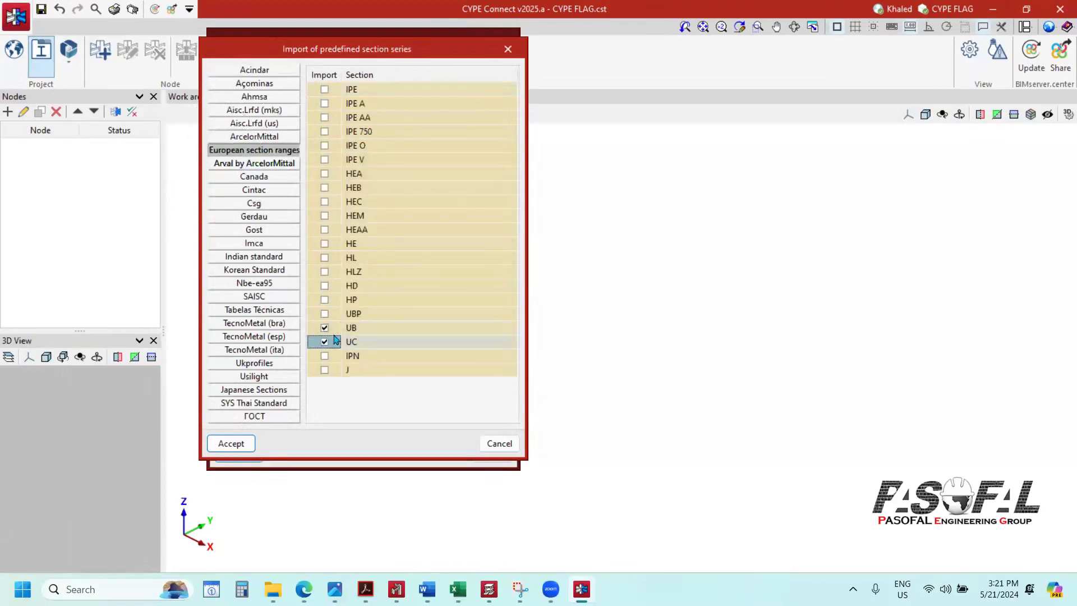
pyautogui.click(235, 445)
pyautogui.click(261, 340)
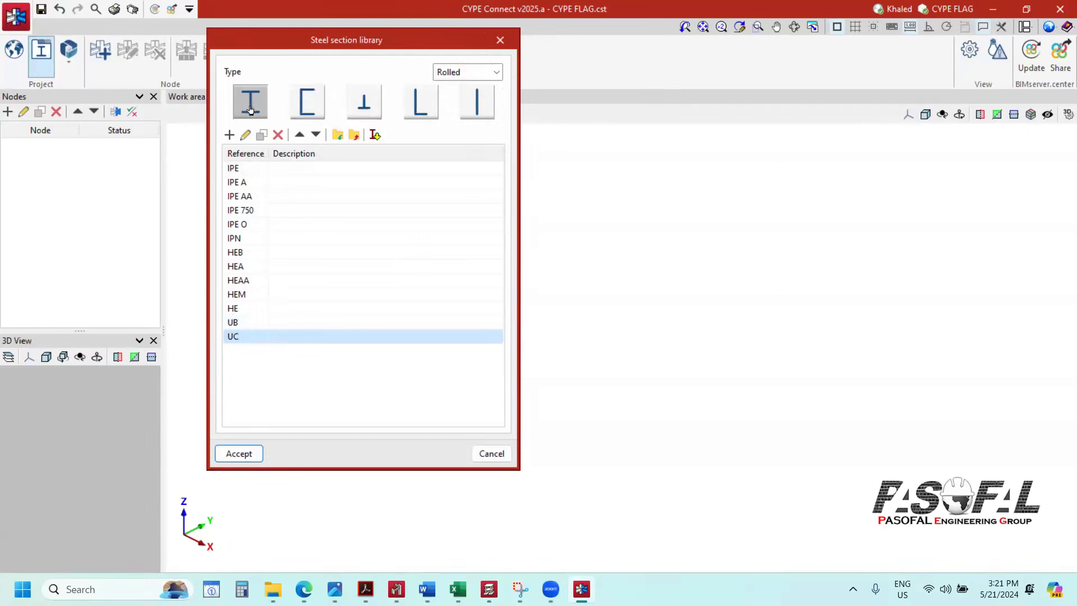
# Step: Examine the rolled channel, T, angle and flat bar series in the steel section library, and display the built-up section type
pyautogui.click(307, 103)
pyautogui.click(364, 103)
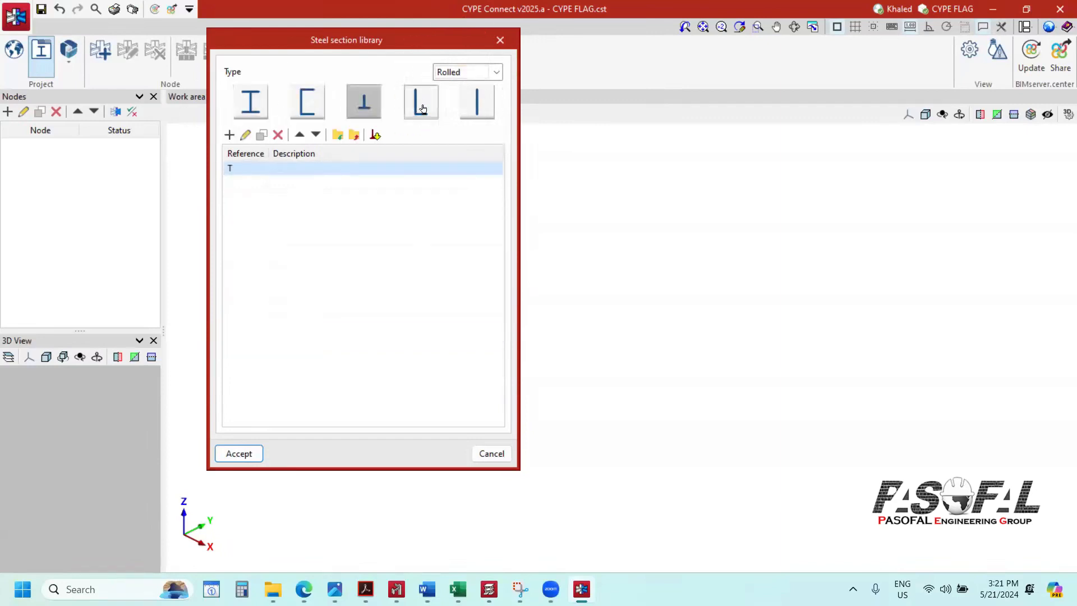
pyautogui.click(423, 108)
pyautogui.click(475, 107)
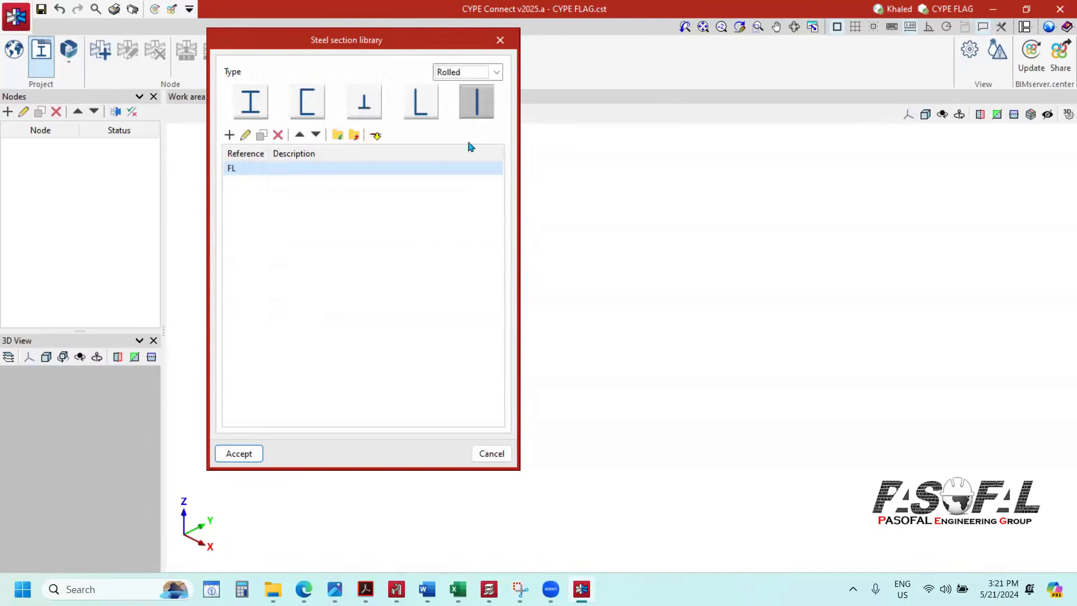
pyautogui.click(251, 104)
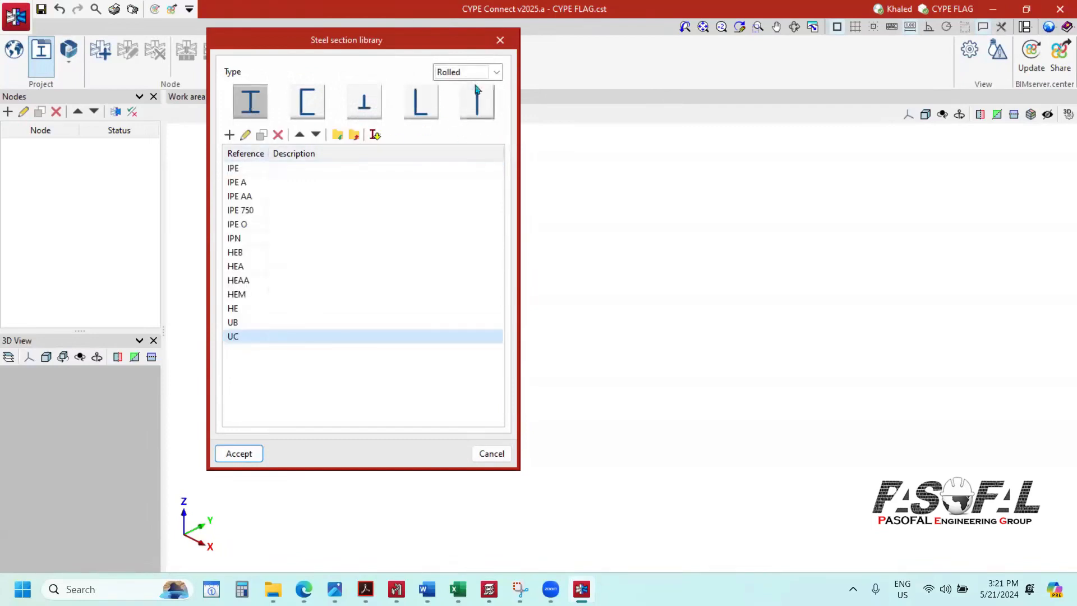
pyautogui.click(496, 73)
pyautogui.click(457, 102)
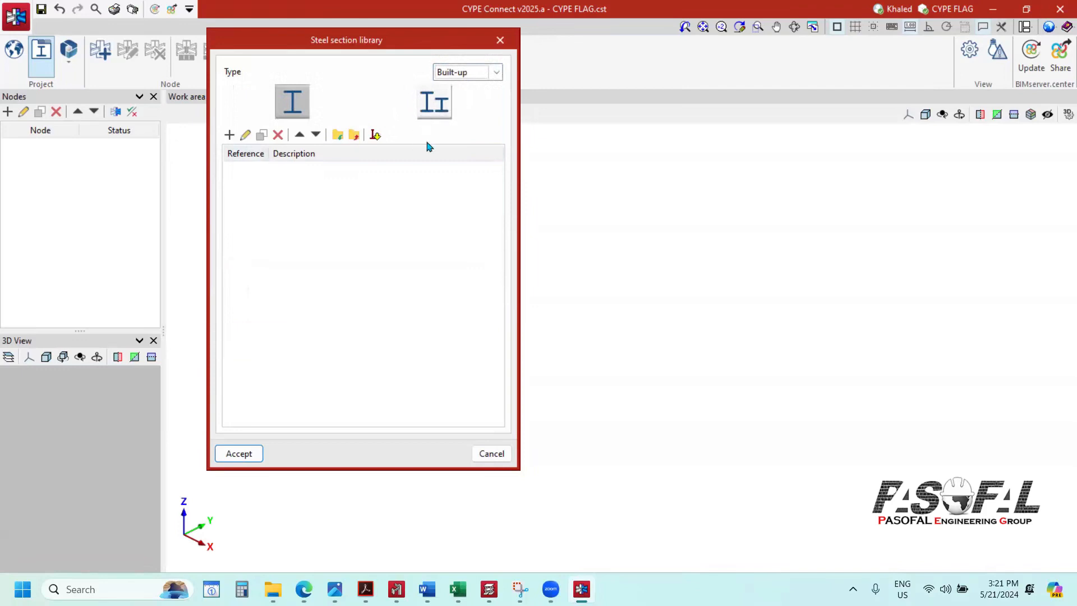
# Step: Start a new built-up I-section series, look over the dimension fields of a new section, and discard it
pyautogui.click(229, 135)
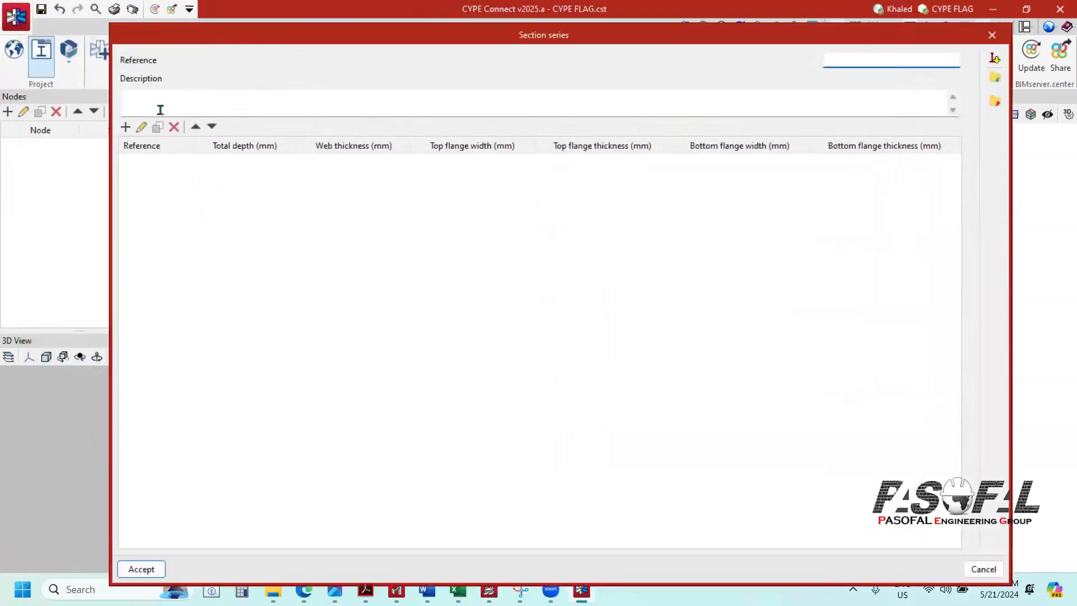
pyautogui.click(125, 126)
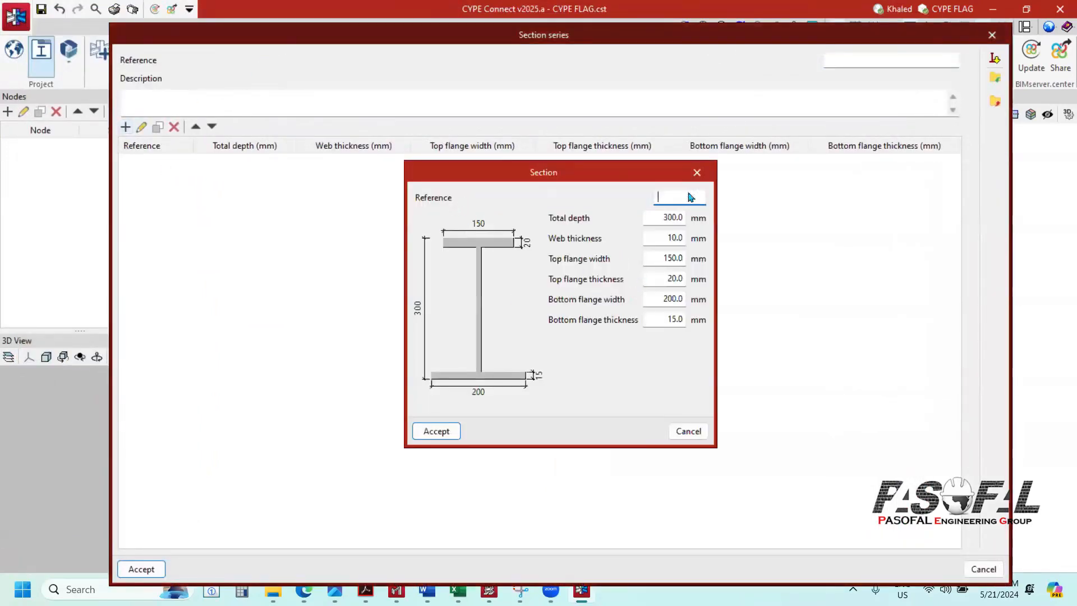
pyautogui.click(697, 172)
pyautogui.click(992, 35)
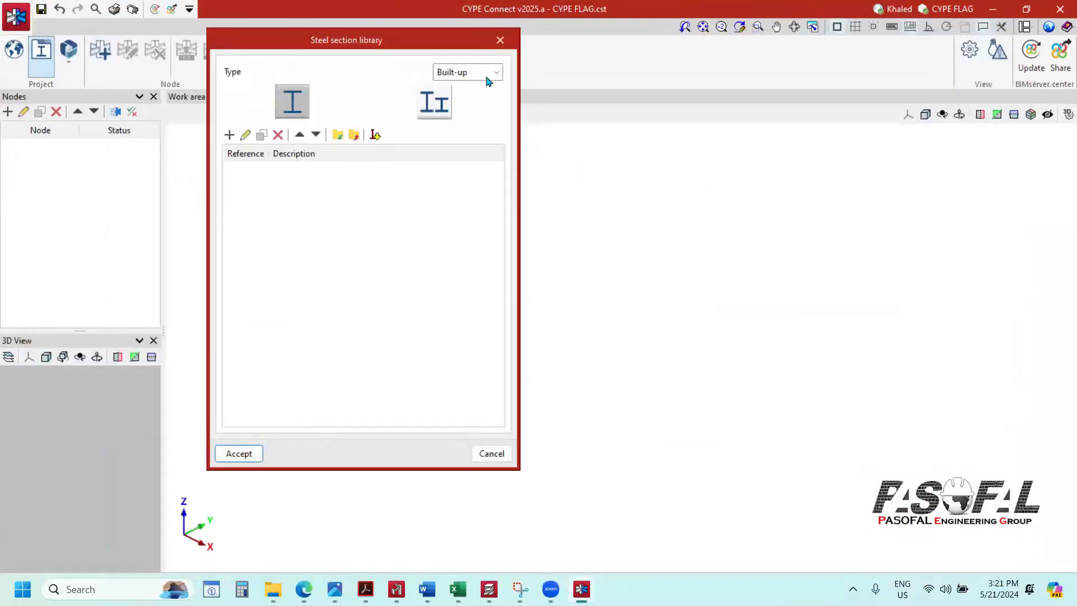
# Step: Examine the cold-formed section series with its predefined import list, and display the tubular section series
pyautogui.click(496, 72)
pyautogui.click(464, 116)
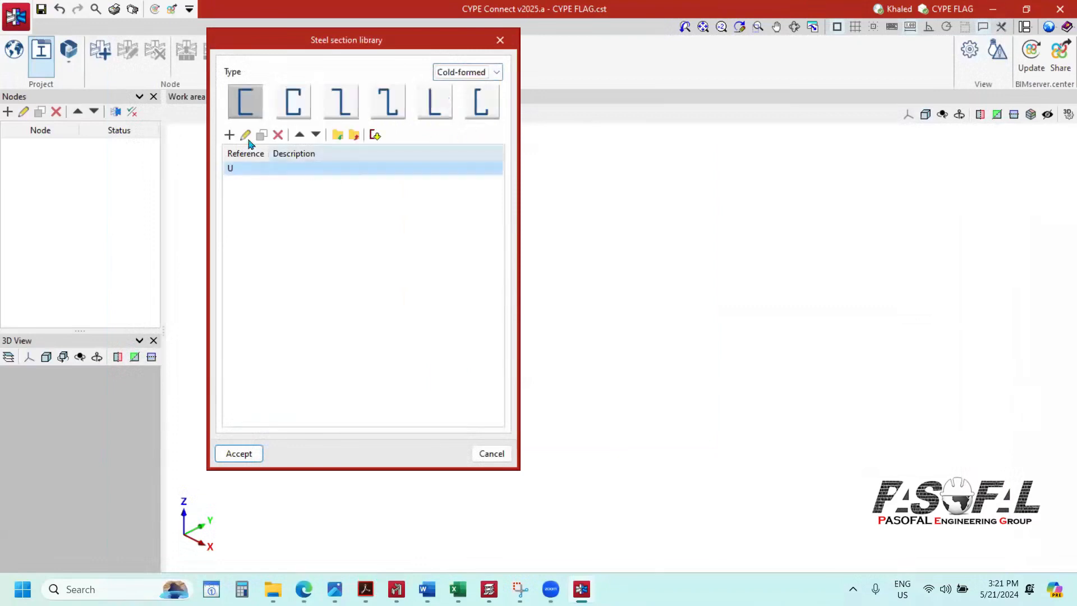
pyautogui.click(375, 136)
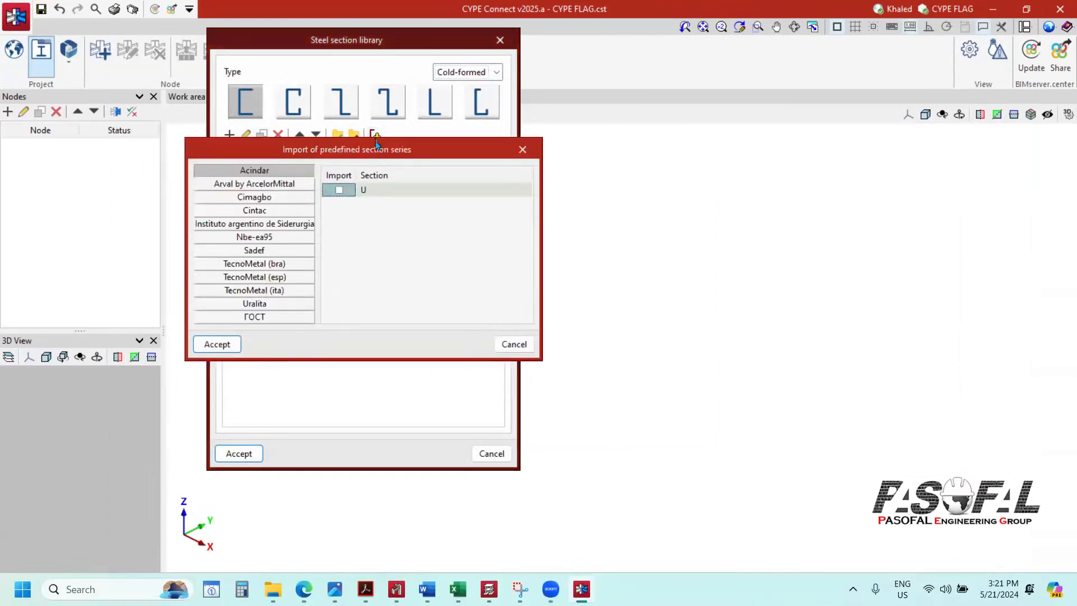
pyautogui.click(523, 149)
pyautogui.click(497, 73)
pyautogui.click(462, 132)
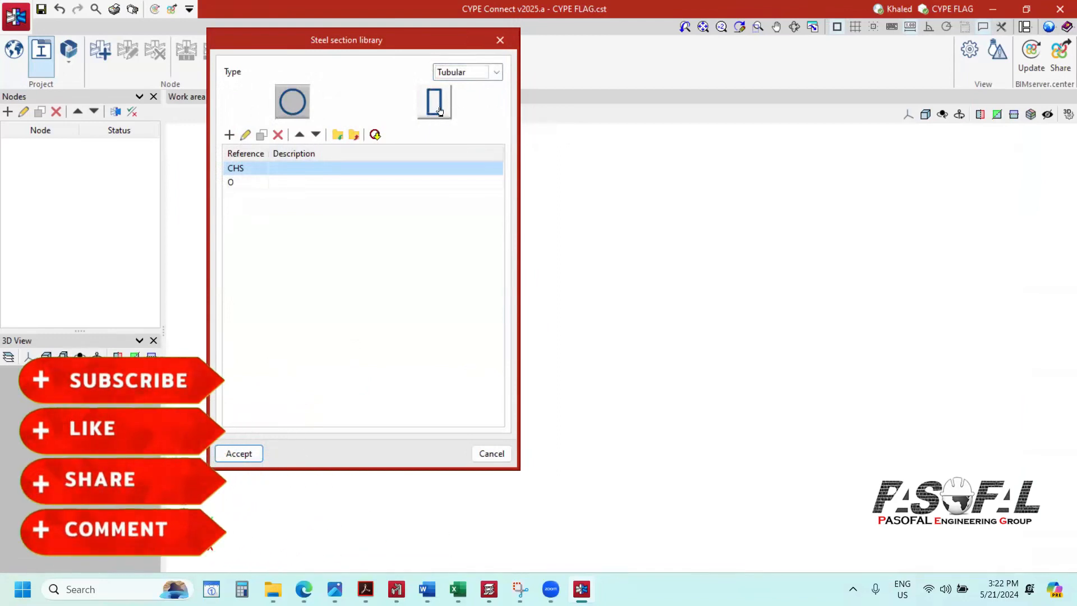
# Step: Return to the rolled section type and accept the steel section library
pyautogui.click(467, 72)
pyautogui.click(451, 86)
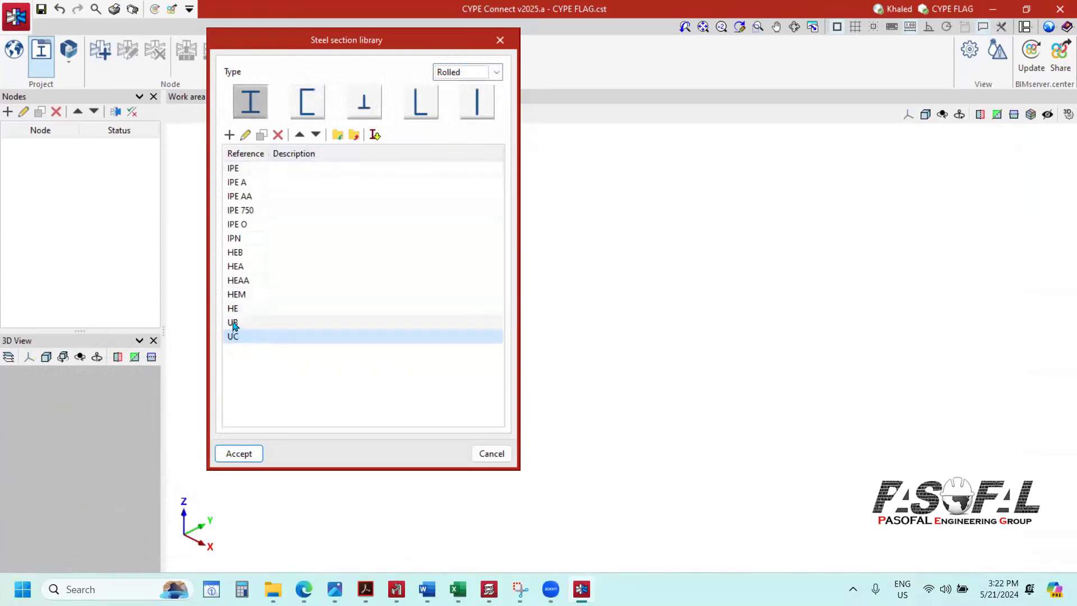
pyautogui.click(239, 453)
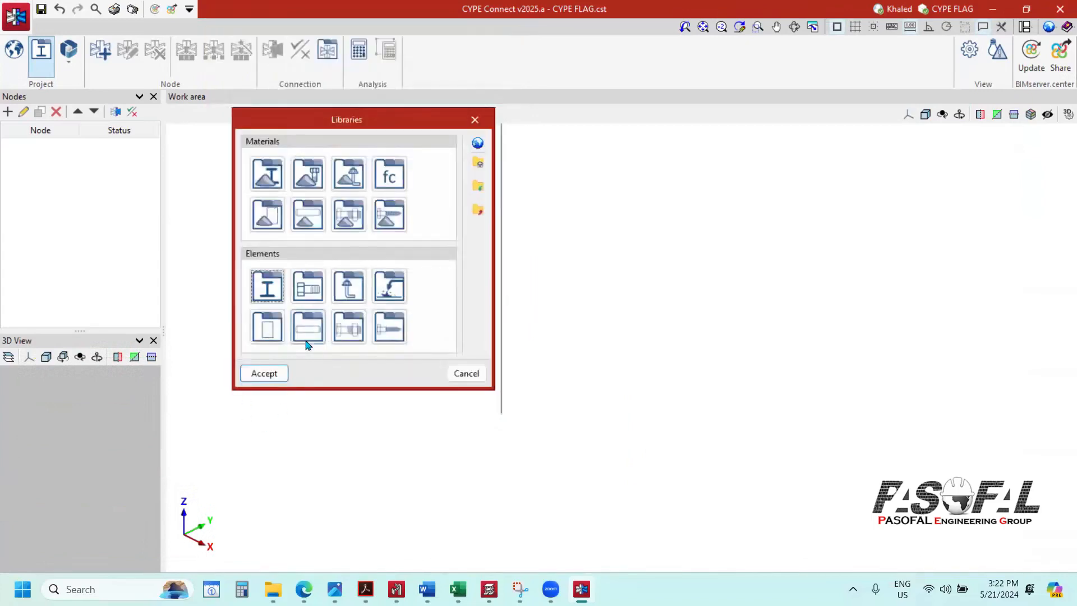
# Step: Examine the DIN 976 series in the cast-in anchor library, checking its anchor sizes and its anchorage, nut and washer references
pyautogui.click(349, 287)
pyautogui.click(265, 148)
pyautogui.click(255, 135)
pyautogui.click(246, 103)
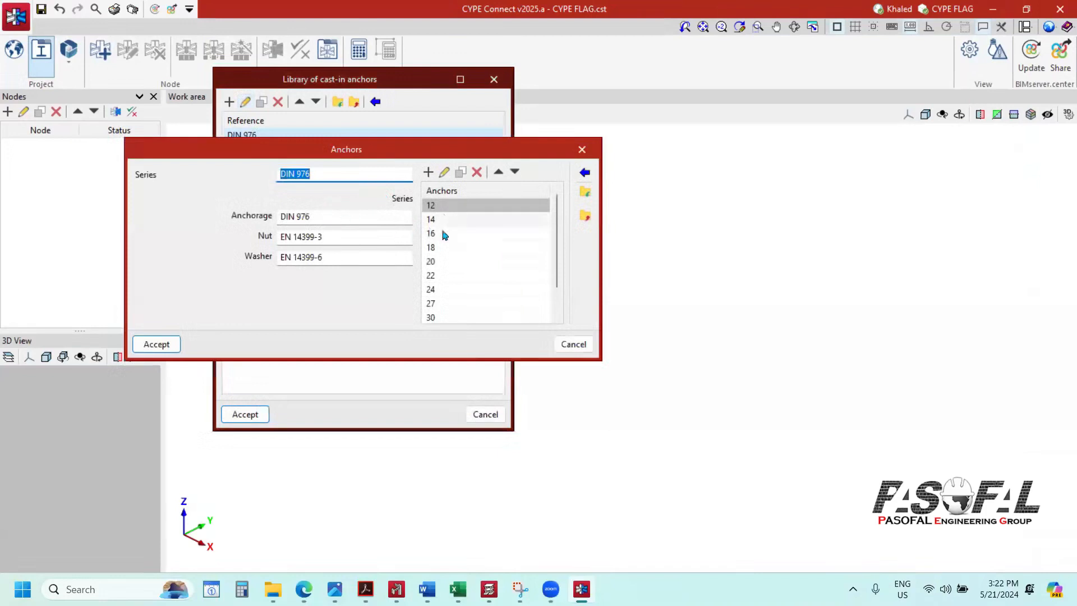
pyautogui.click(442, 233)
pyautogui.scroll(-1, 440, 297)
pyautogui.scroll(1, 446, 275)
pyautogui.click(450, 292)
pyautogui.scroll(-1, 458, 275)
pyautogui.press('Down')
pyautogui.press('Down')
pyautogui.press('Down')
pyautogui.click(330, 257)
pyautogui.click(335, 240)
pyautogui.click(320, 215)
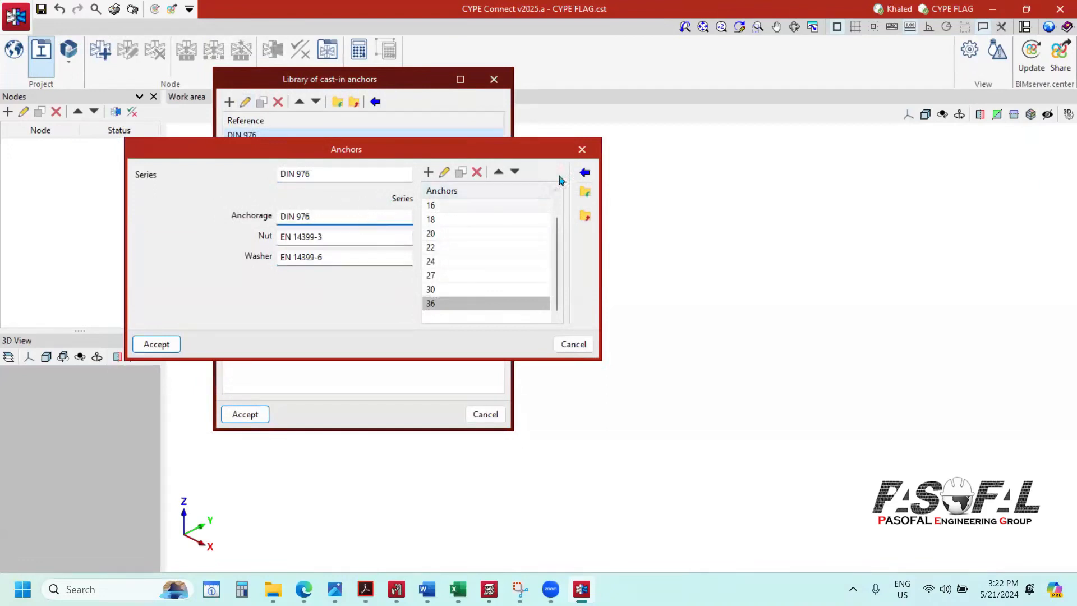
# Step: Close the DIN 976 anchor series and the cast-in anchor library, and accept the project libraries
pyautogui.click(582, 149)
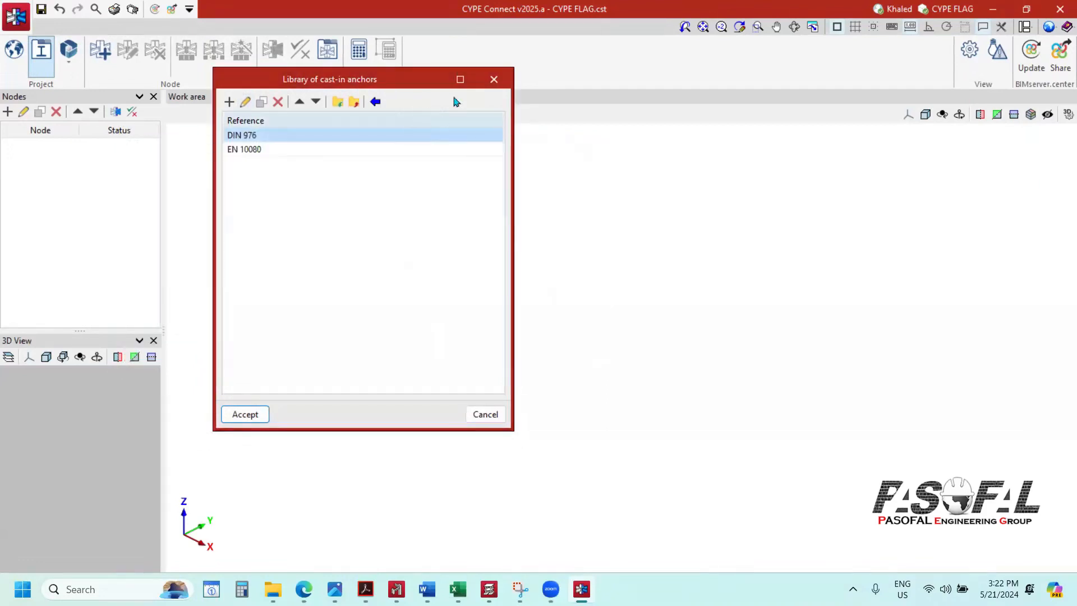
pyautogui.click(494, 79)
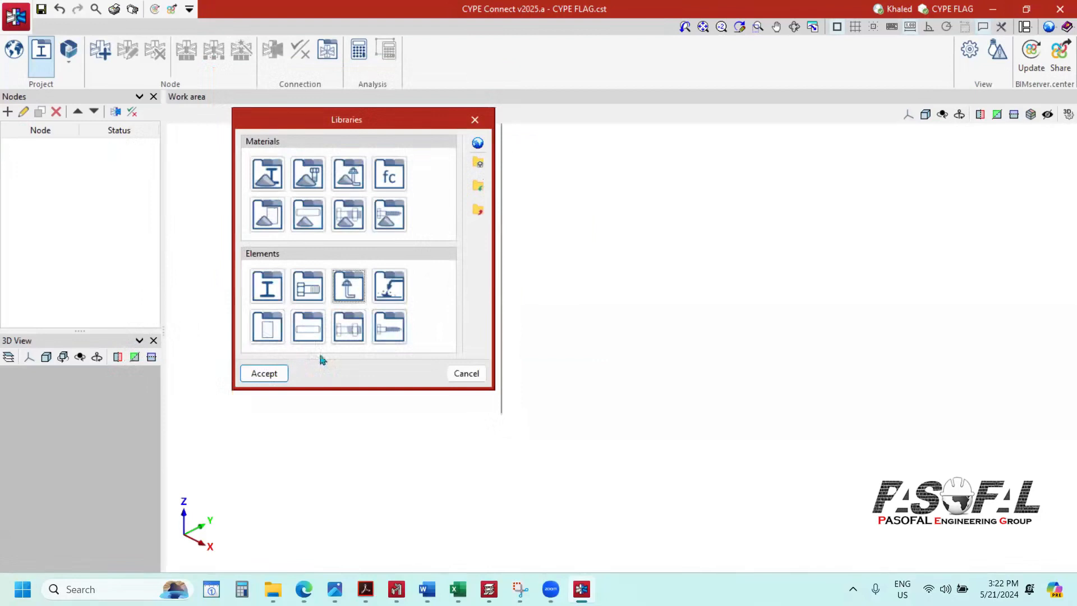
pyautogui.click(268, 374)
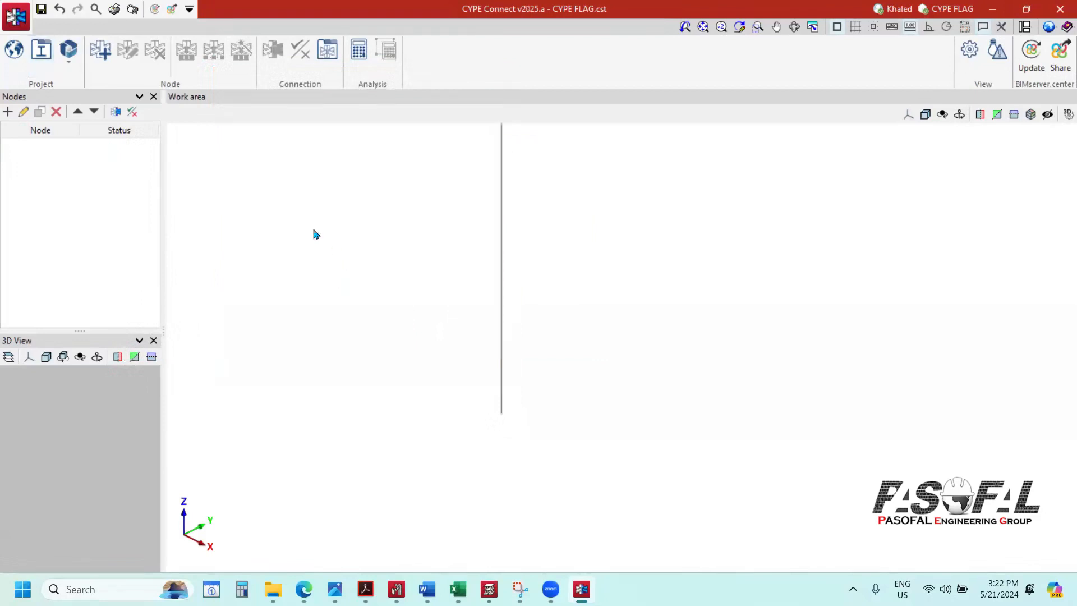
pyautogui.click(69, 65)
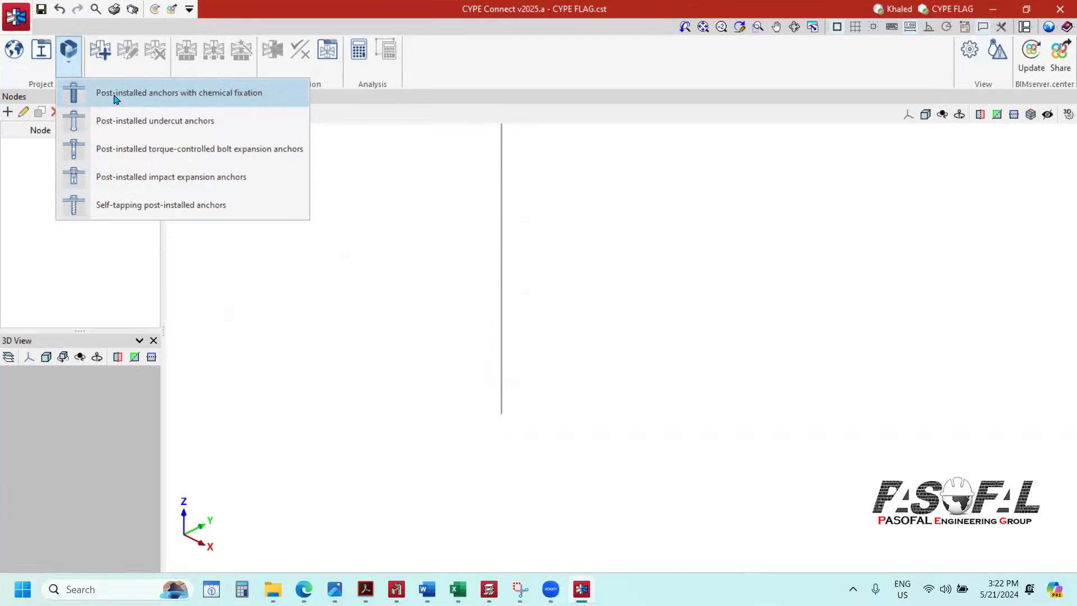
pyautogui.click(157, 121)
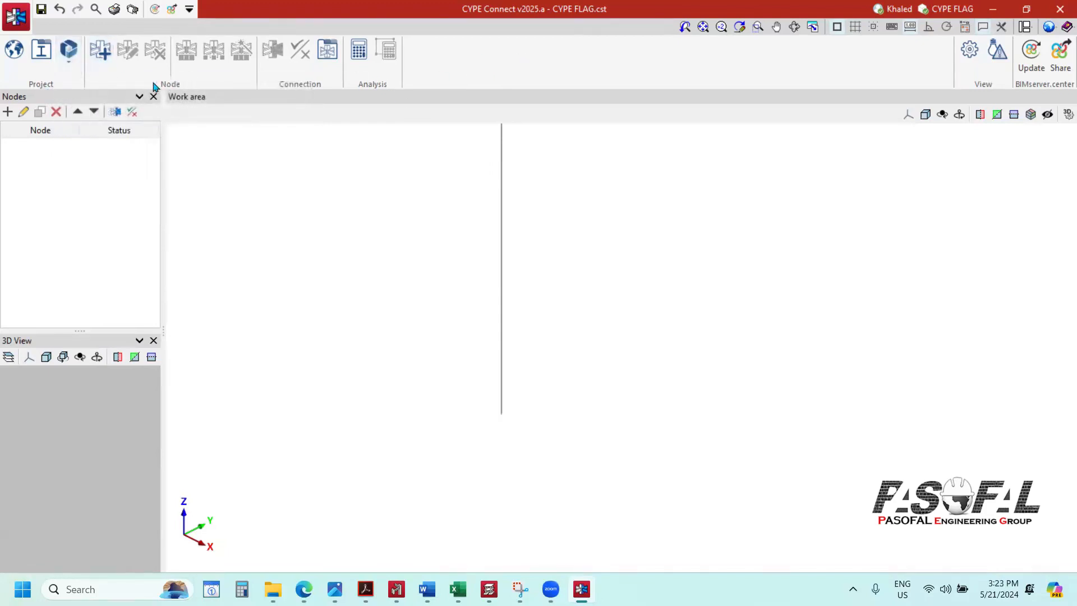
# Step: Create a new node at the base of the column, with the vertical bar as its connected member
pyautogui.click(104, 61)
pyautogui.click(500, 409)
pyautogui.click(500, 408)
pyautogui.scroll(4, 528, 413)
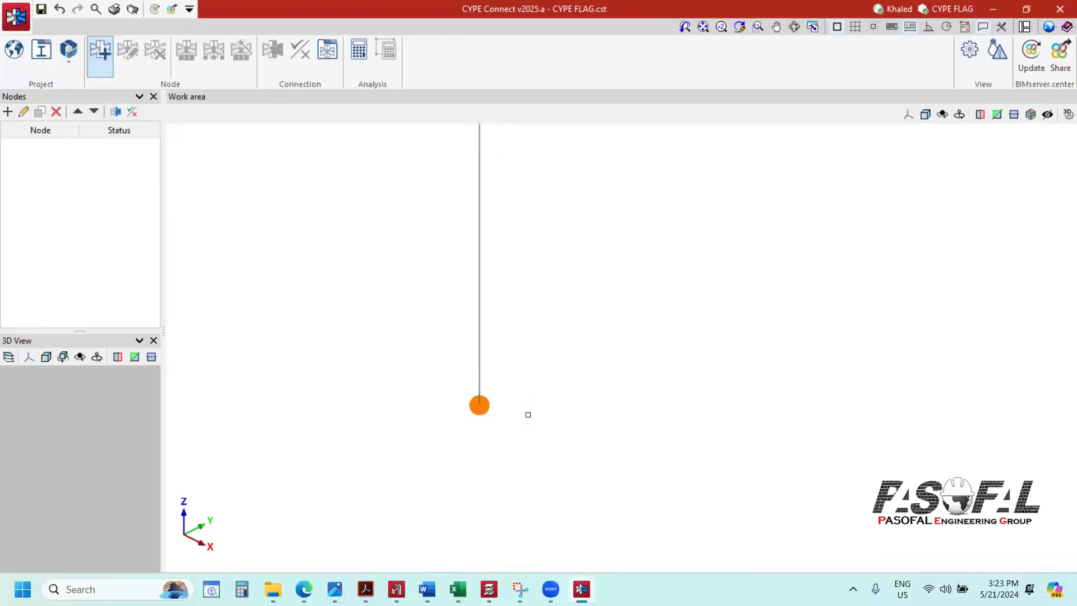
pyautogui.click(468, 393)
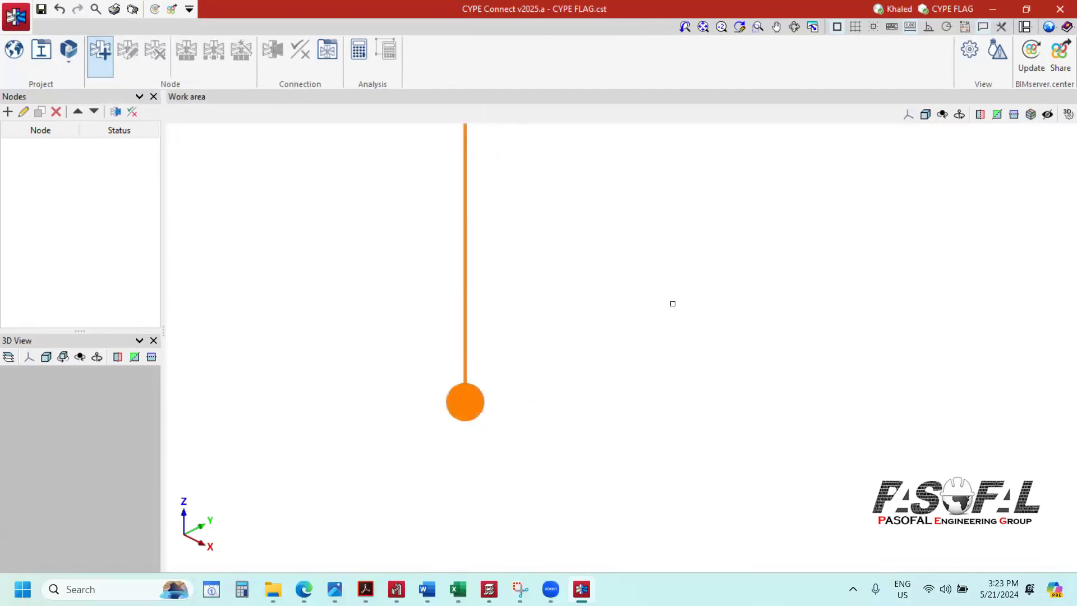
pyautogui.scroll(-3, 523, 392)
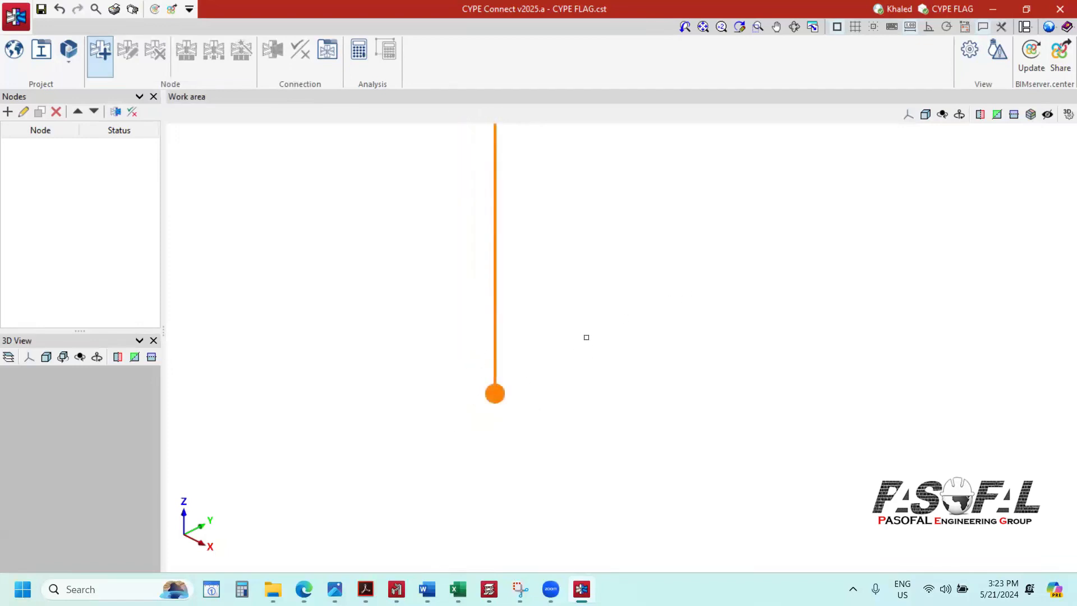
pyautogui.scroll(-2, 626, 309)
pyautogui.rightClick(617, 325)
pyautogui.scroll(-3, 787, 264)
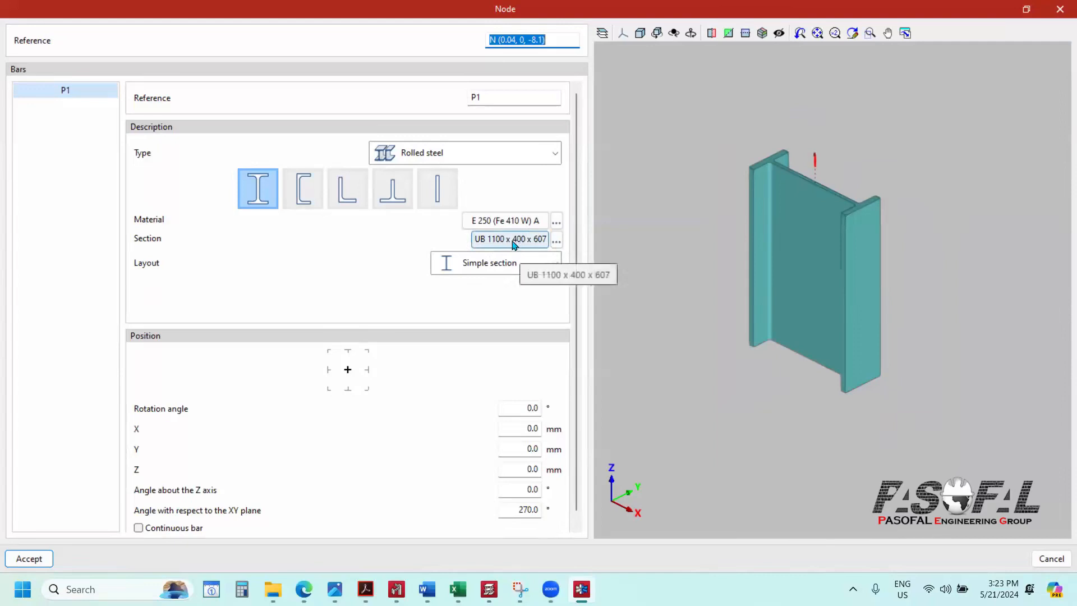
# Step: Set the material of bar P1 to S275
pyautogui.click(556, 223)
pyautogui.click(583, 285)
pyautogui.click(518, 314)
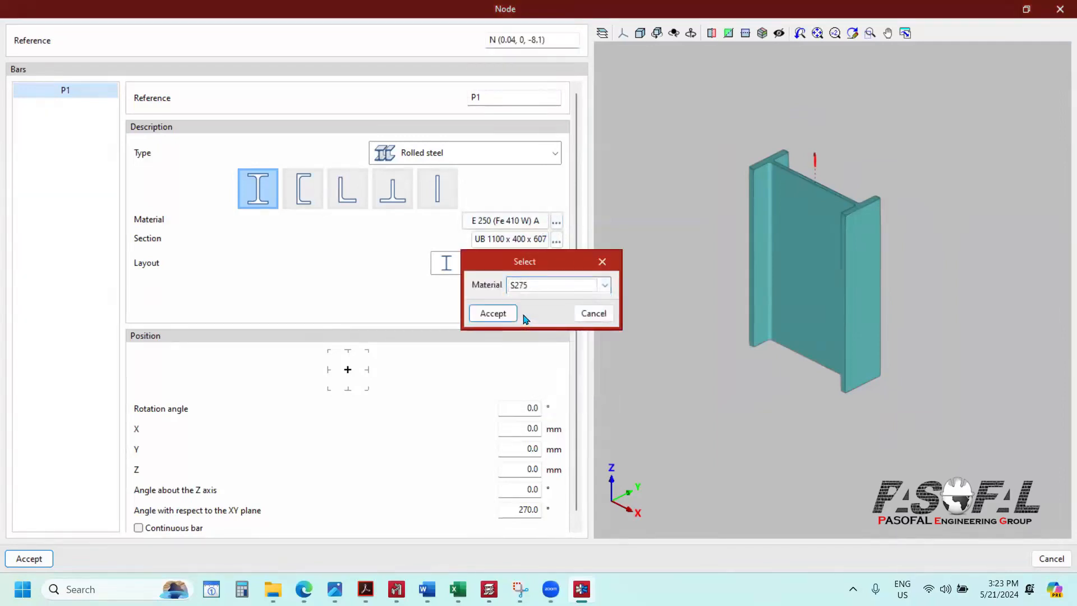
pyautogui.click(519, 315)
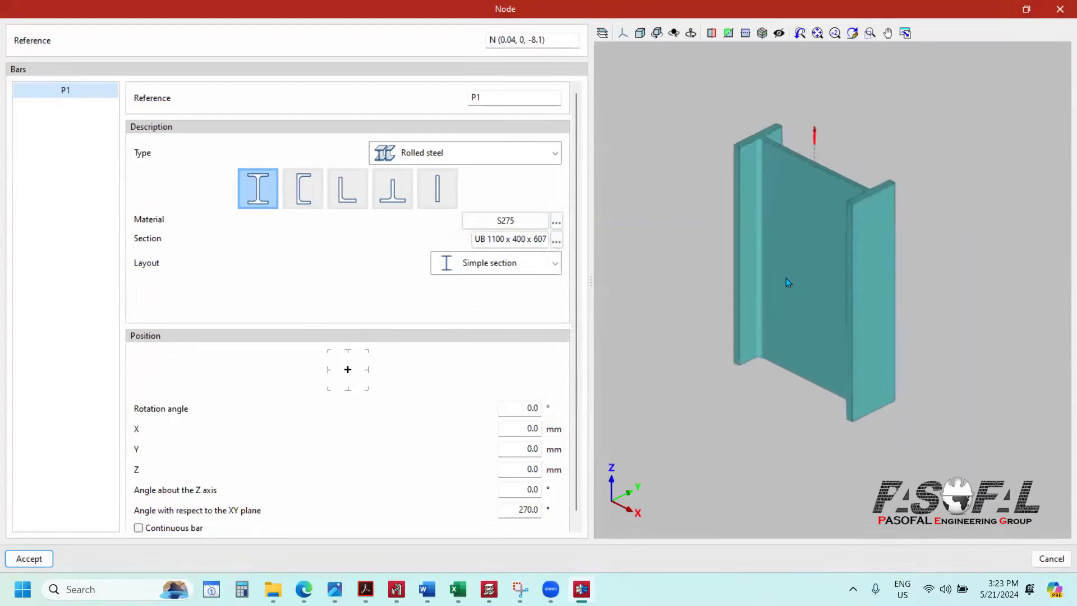
# Step: Try the built-up type with a tapered section for bar P1, view its depth diagram, and restore the rolled steel type
pyautogui.click(554, 155)
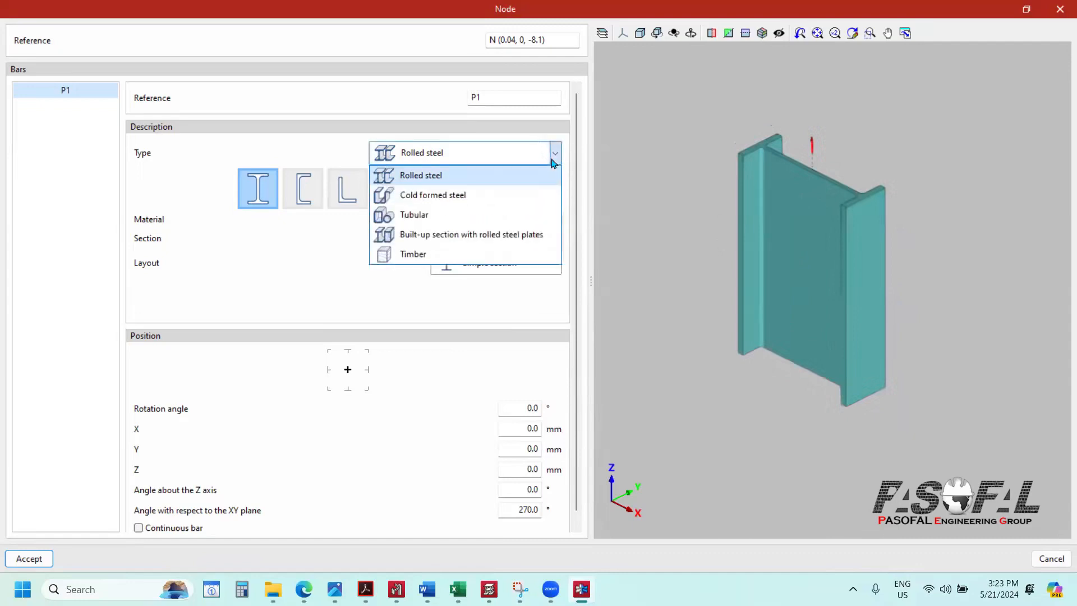
pyautogui.click(435, 236)
pyautogui.click(362, 199)
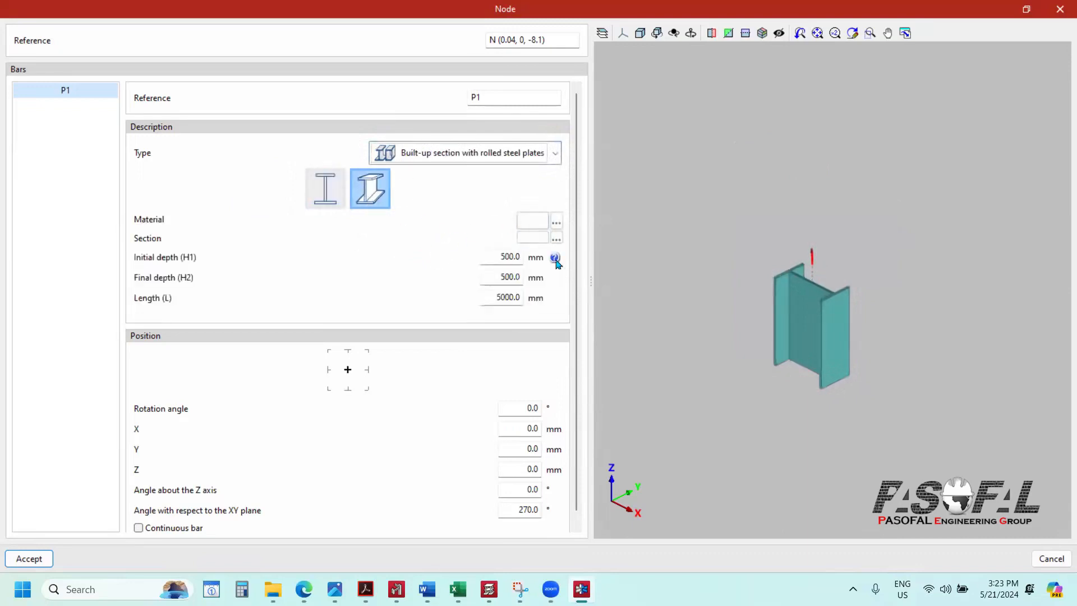
pyautogui.click(555, 259)
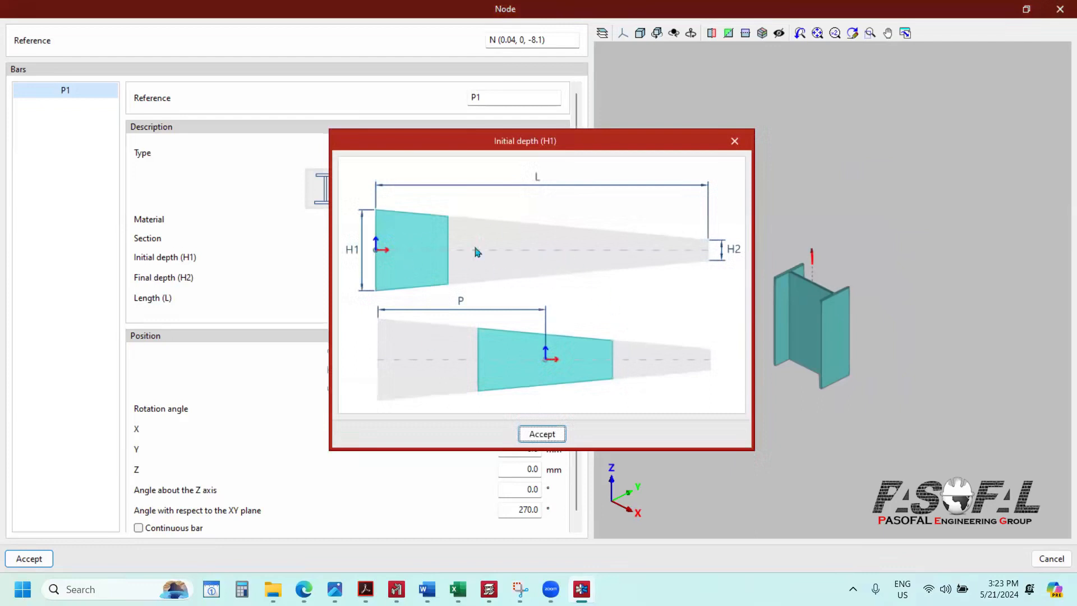
pyautogui.click(734, 143)
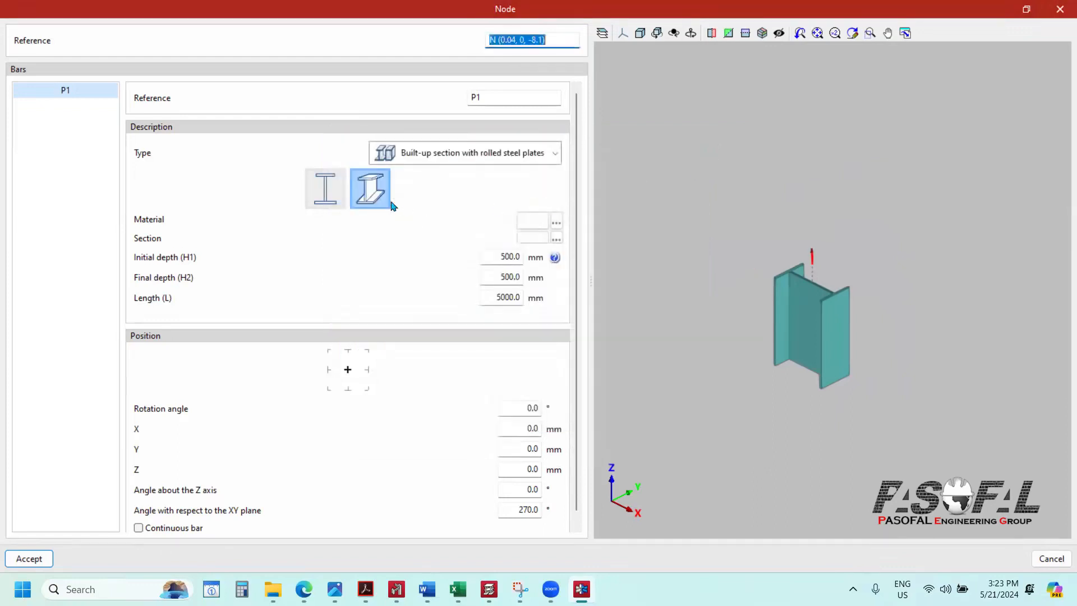
pyautogui.click(322, 196)
pyautogui.click(555, 153)
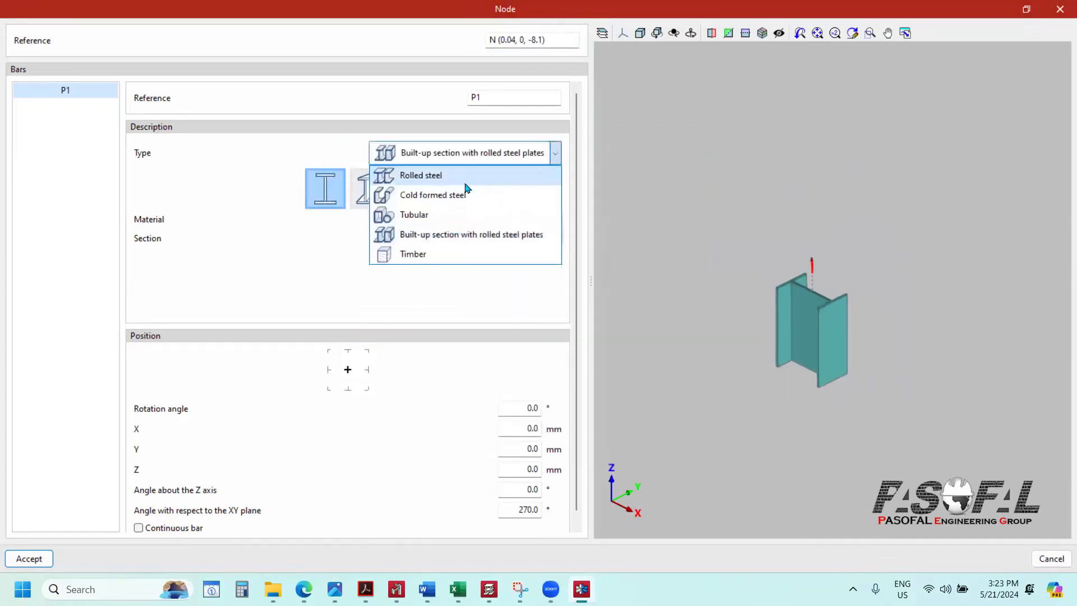
pyautogui.click(466, 175)
# Step: Accept the new column base node with its rolled I-section bar and inspect it in the model
pyautogui.scroll(-2, 855, 262)
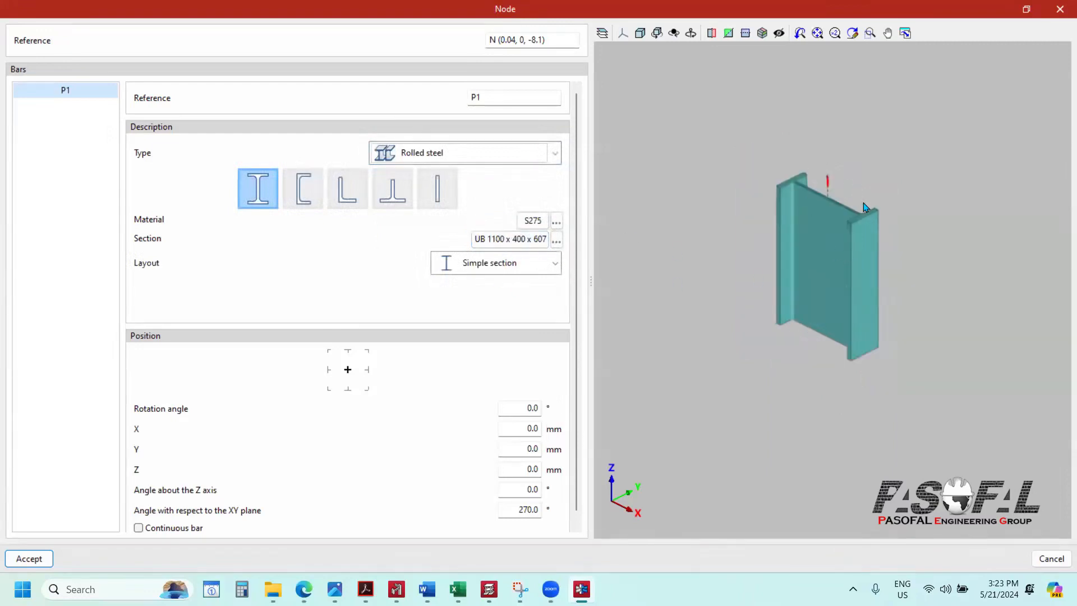
pyautogui.scroll(2, 836, 231)
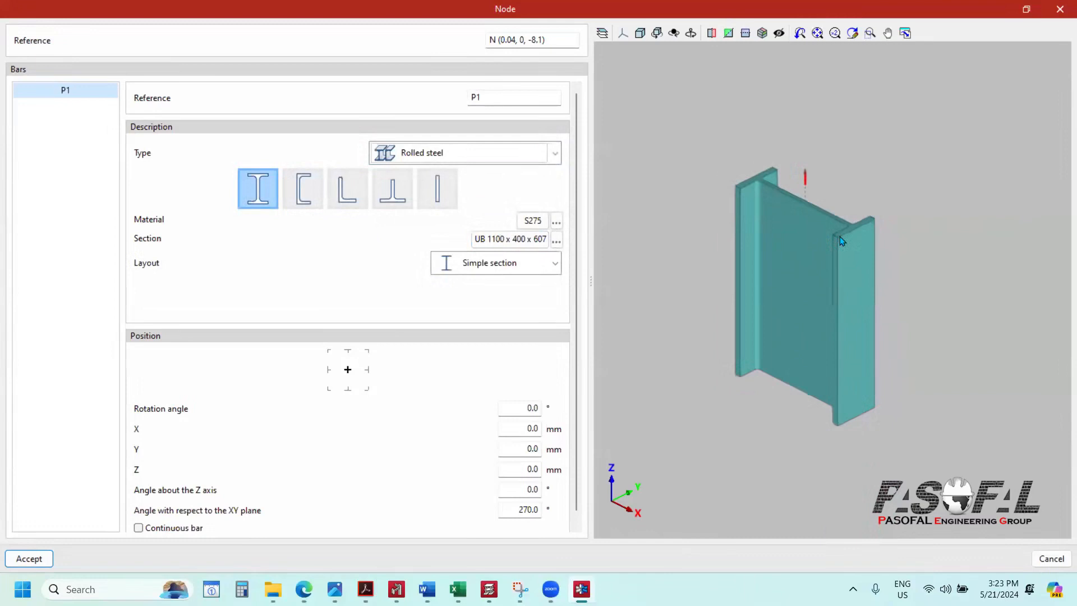
pyautogui.click(29, 559)
pyautogui.scroll(2, 536, 360)
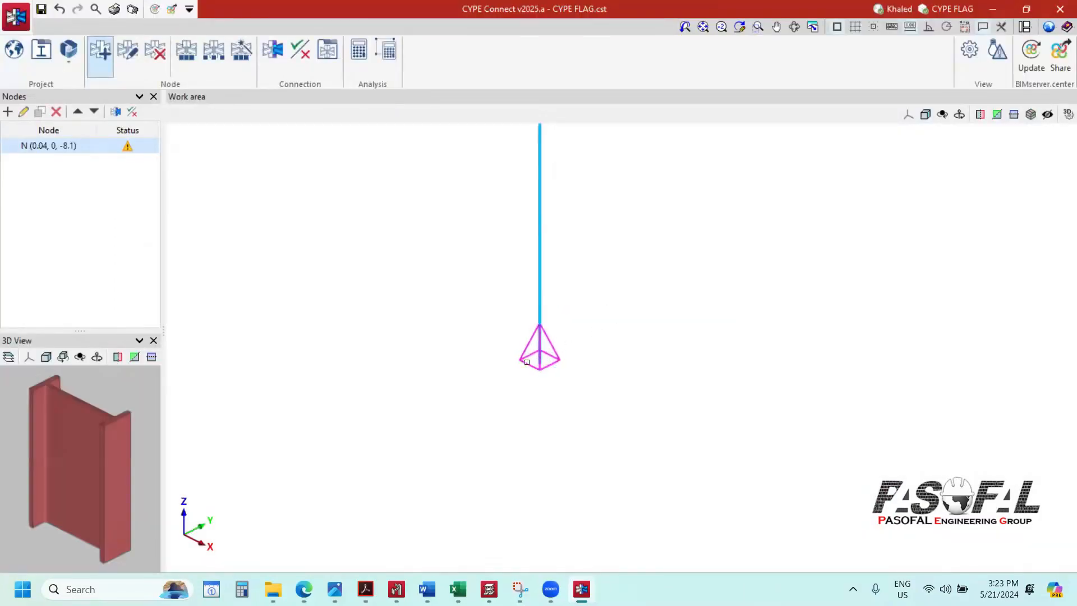
pyautogui.scroll(-3, 604, 344)
pyautogui.scroll(1, 606, 344)
pyautogui.scroll(1, 607, 344)
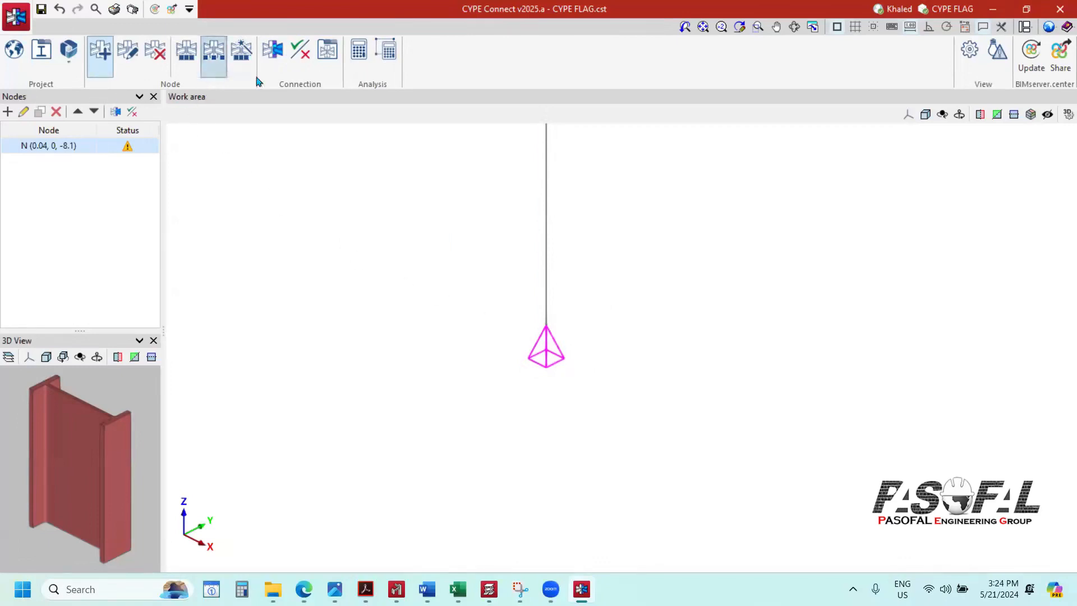
# Step: Edit the column base node and add a second bar to it with the reference M2
pyautogui.click(128, 54)
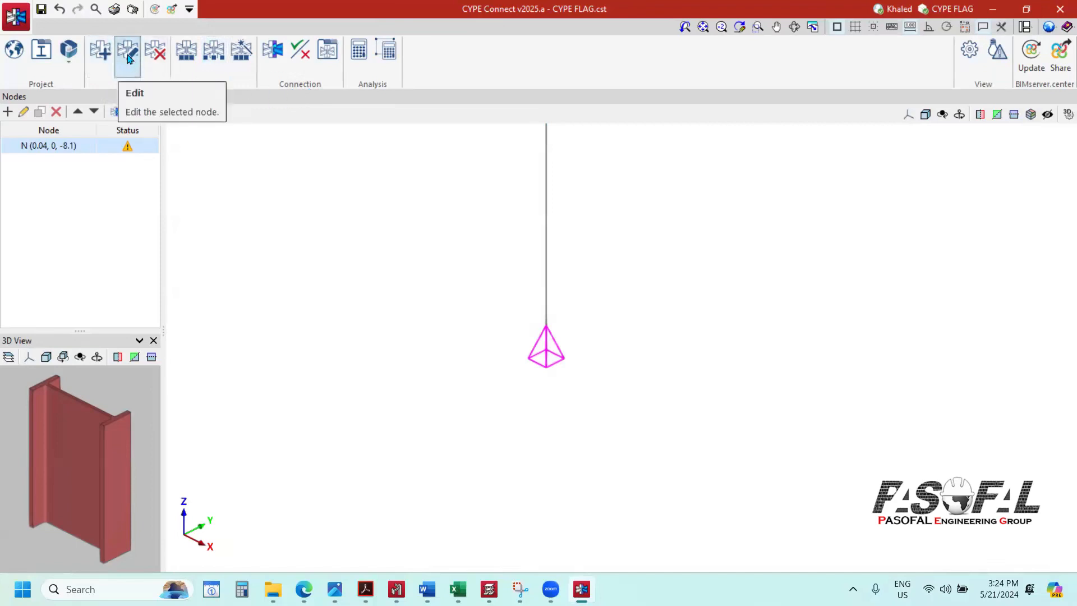
pyautogui.click(543, 351)
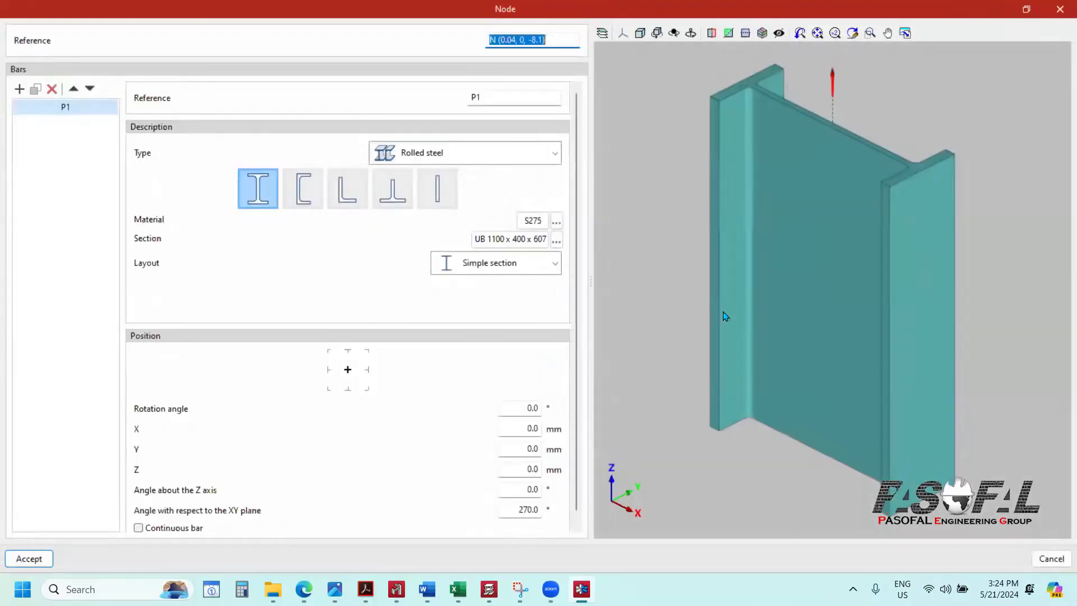
pyautogui.scroll(-3, 751, 295)
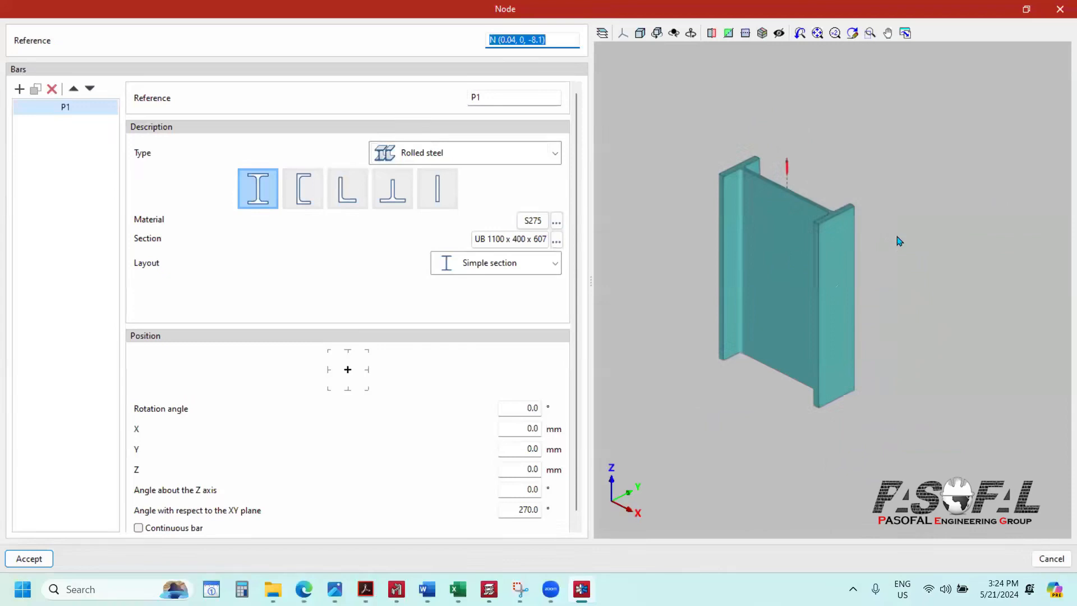
pyautogui.moveTo(827, 292); pyautogui.dragTo(946, 307)
pyautogui.moveTo(843, 324); pyautogui.dragTo(920, 327)
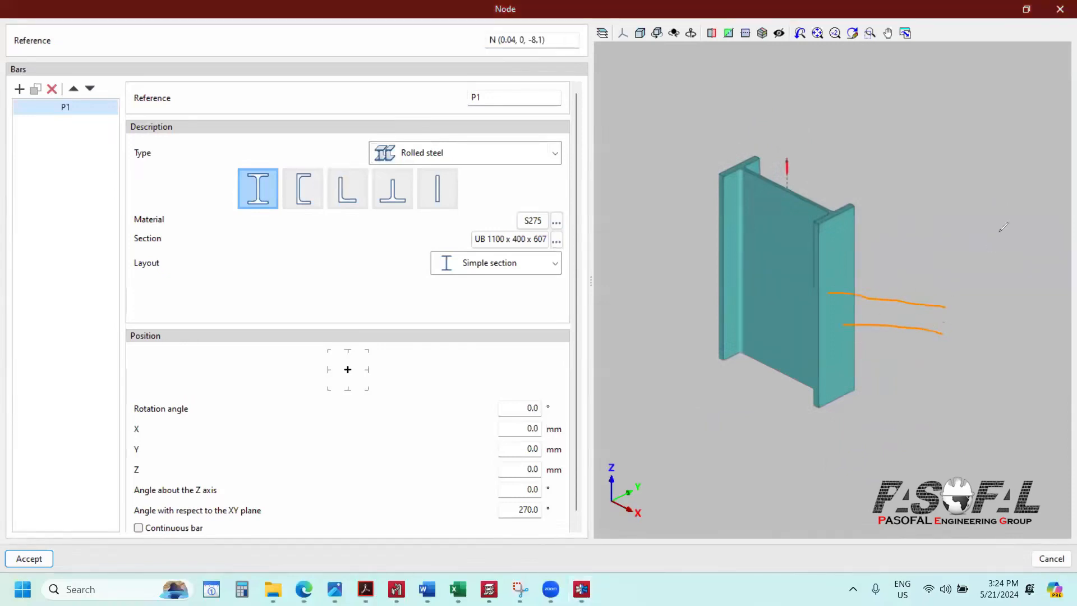
pyautogui.click(19, 89)
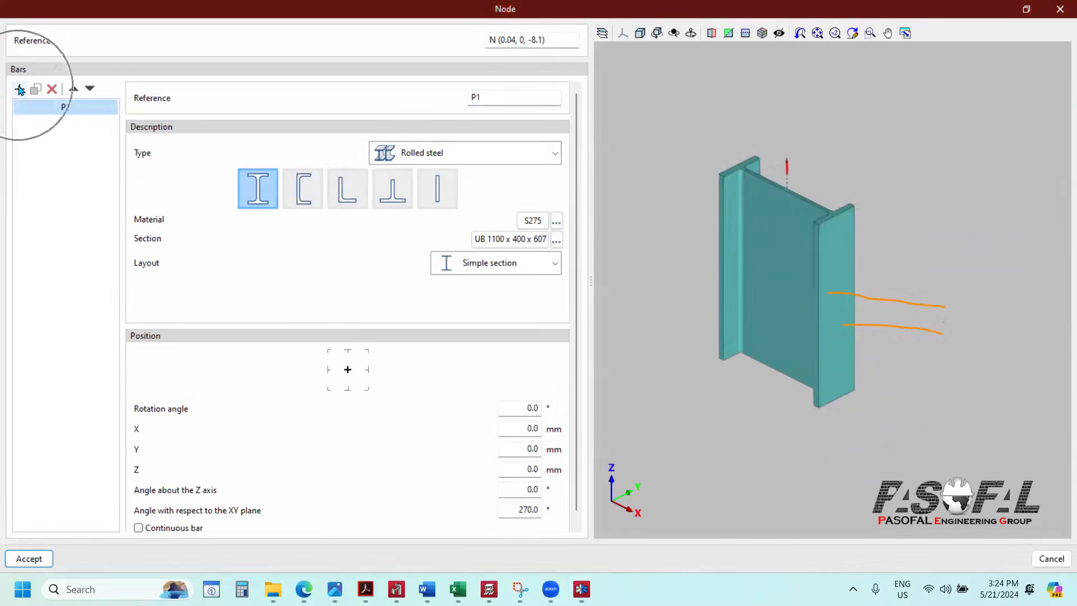
pyautogui.click(484, 101)
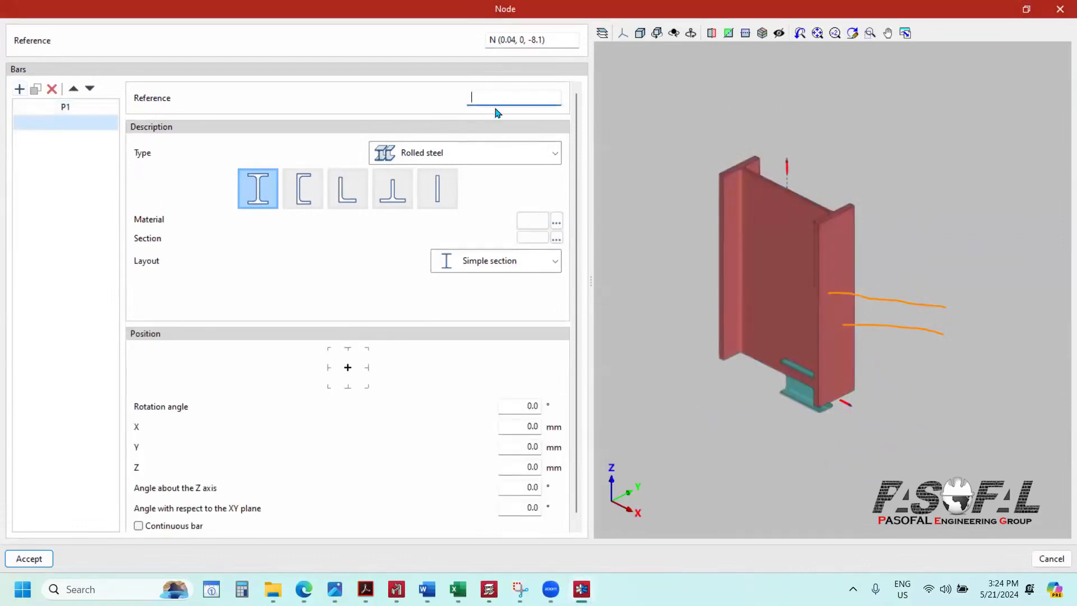
pyautogui.write('M')
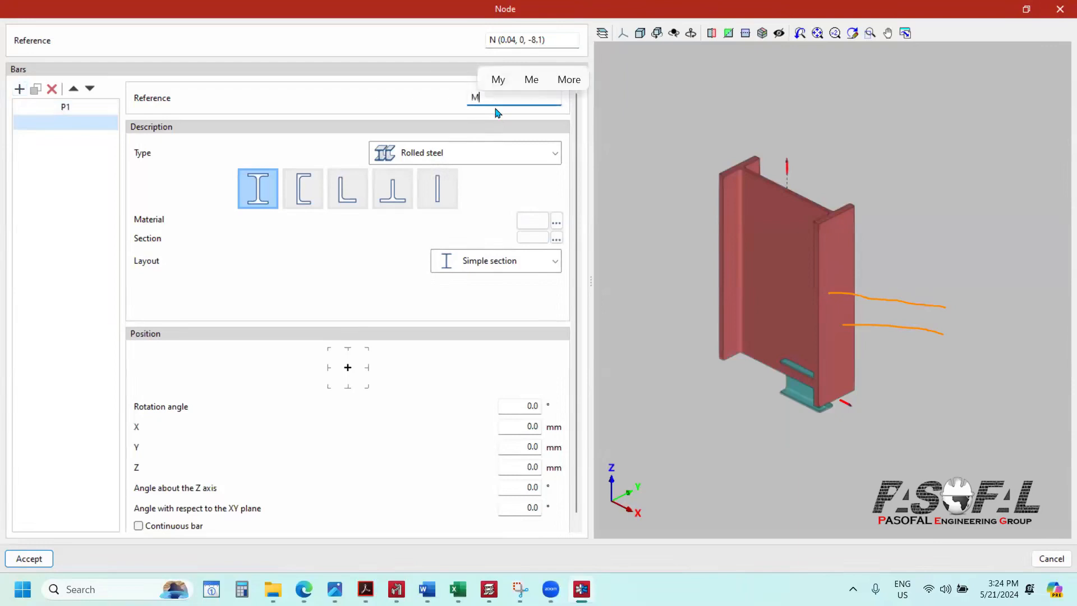
pyautogui.click(100, 122)
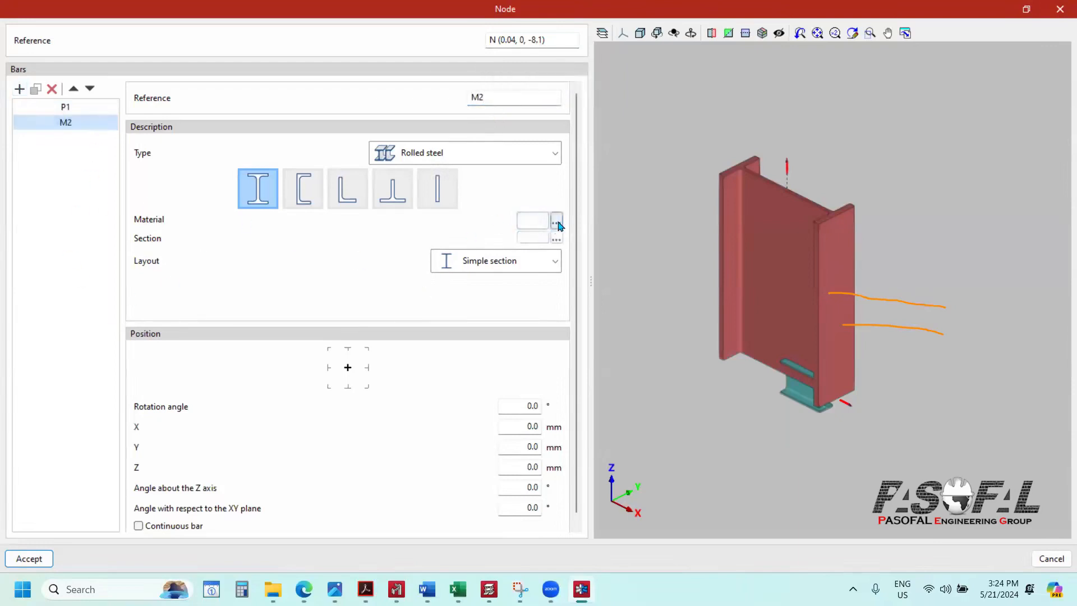
# Step: Set the material of bar M2 to S275
pyautogui.click(556, 221)
pyautogui.click(564, 286)
pyautogui.click(533, 315)
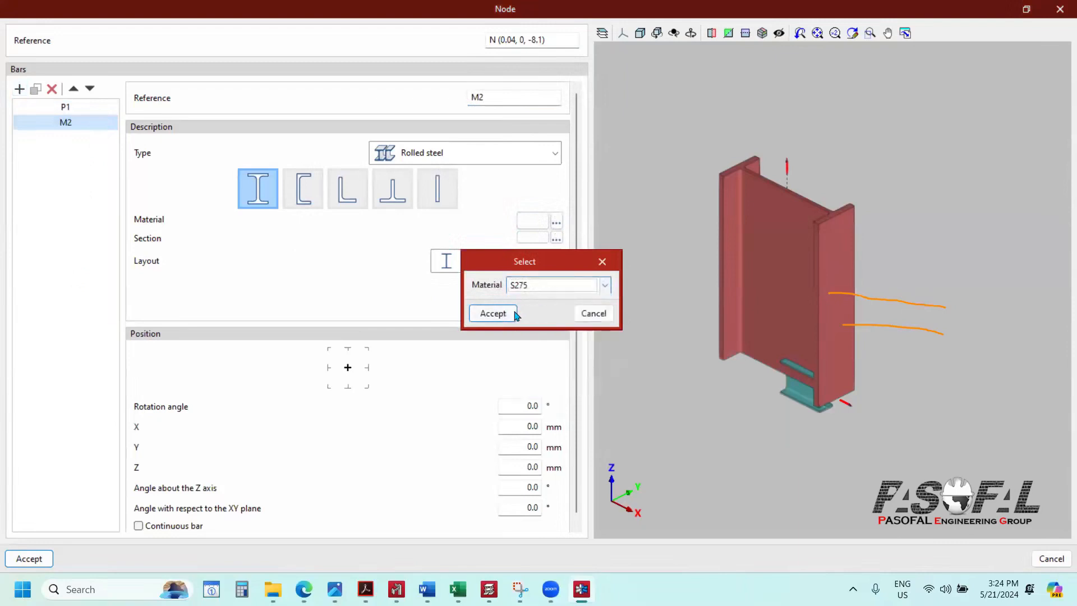
pyautogui.click(513, 313)
# Step: Assign the rolled section UB 203 x 133 x 25 to bar M2
pyautogui.click(556, 238)
pyautogui.click(552, 278)
pyautogui.scroll(-3, 540, 359)
pyautogui.click(546, 397)
pyautogui.click(561, 298)
pyautogui.click(539, 365)
pyautogui.click(484, 322)
# Step: Examine where bar M2 sits at the foot of column bar P1 relative to the X, Y and Z axes
pyautogui.scroll(3, 820, 396)
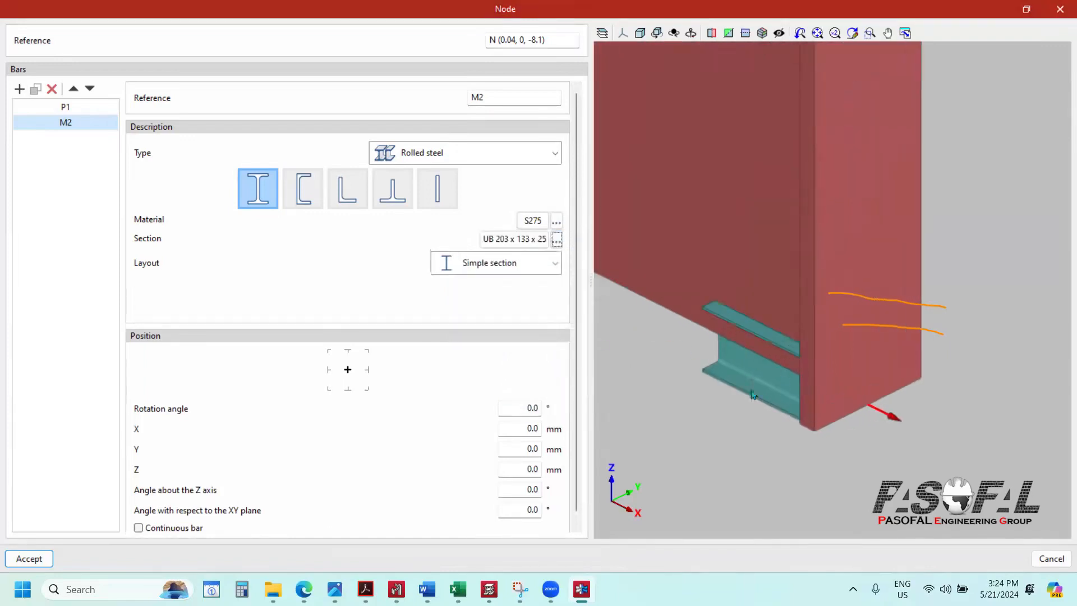
pyautogui.scroll(-3, 749, 368)
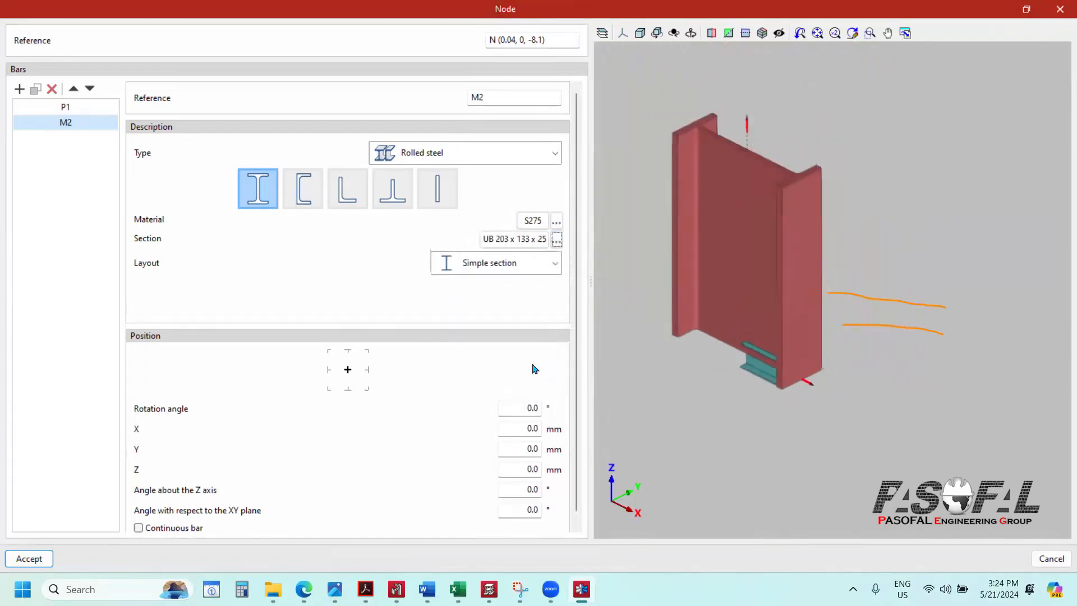
pyautogui.scroll(-1, 533, 365)
pyautogui.scroll(-1, 793, 370)
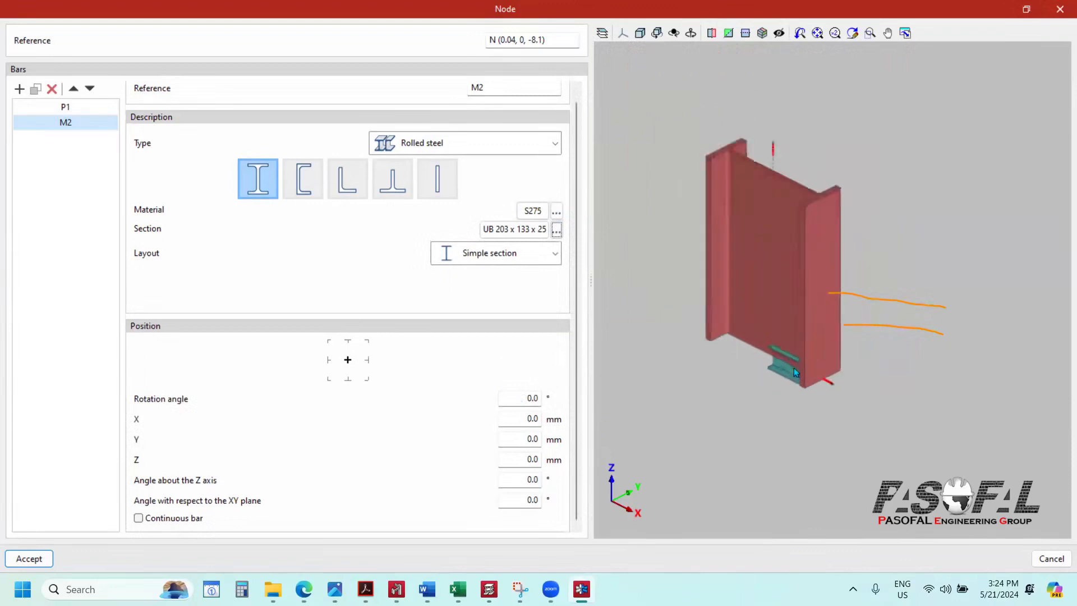
pyautogui.scroll(3, 793, 368)
pyautogui.scroll(-2, 824, 358)
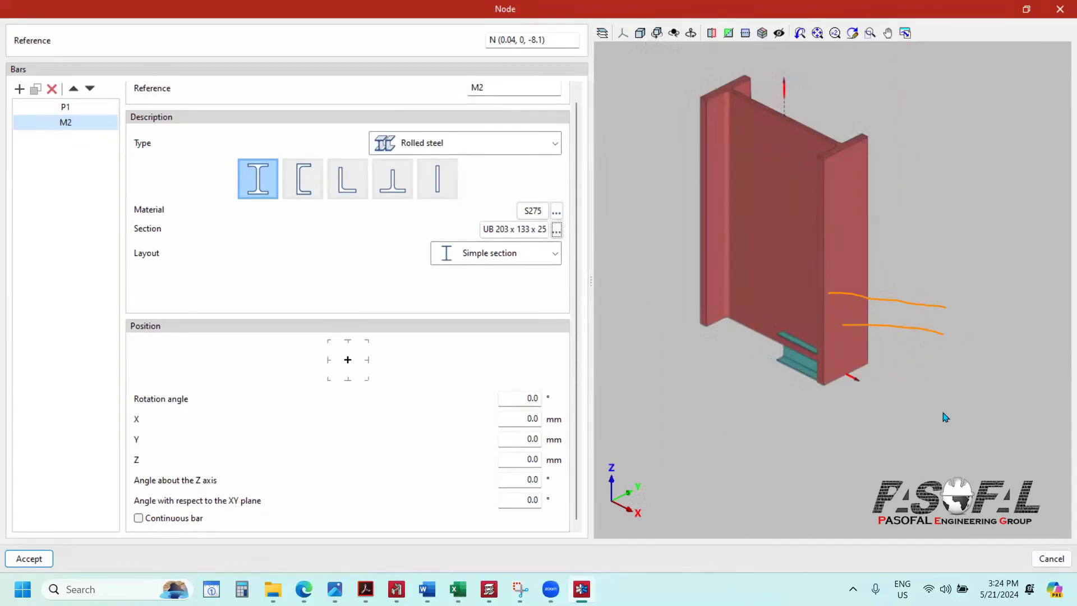
pyautogui.press('Escape')
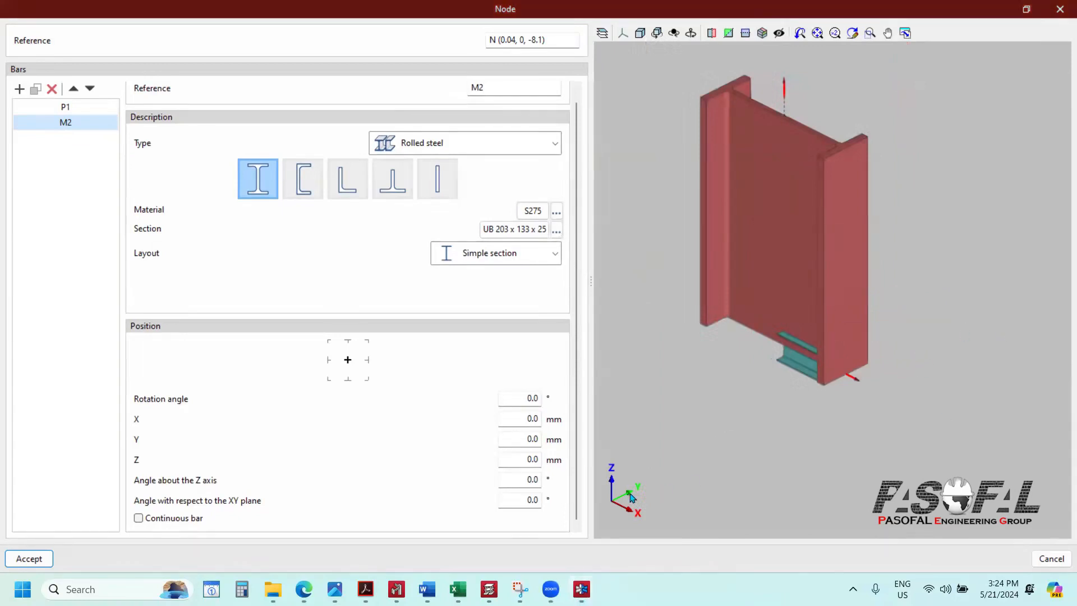
pyautogui.click(848, 379)
pyautogui.click(844, 379)
pyautogui.scroll(3, 844, 379)
pyautogui.scroll(-3, 844, 378)
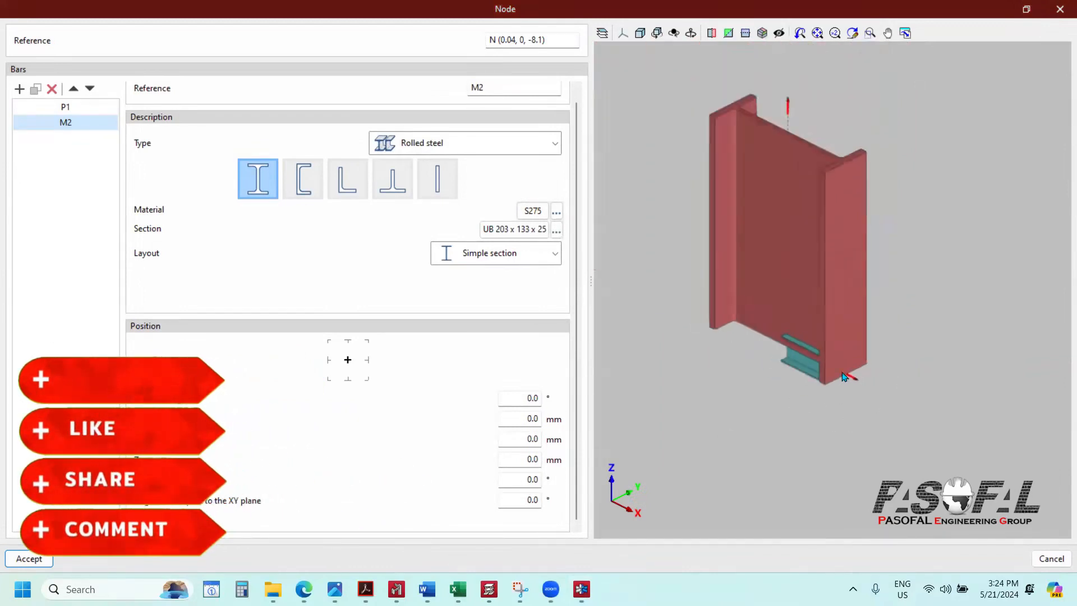
pyautogui.scroll(3, 845, 354)
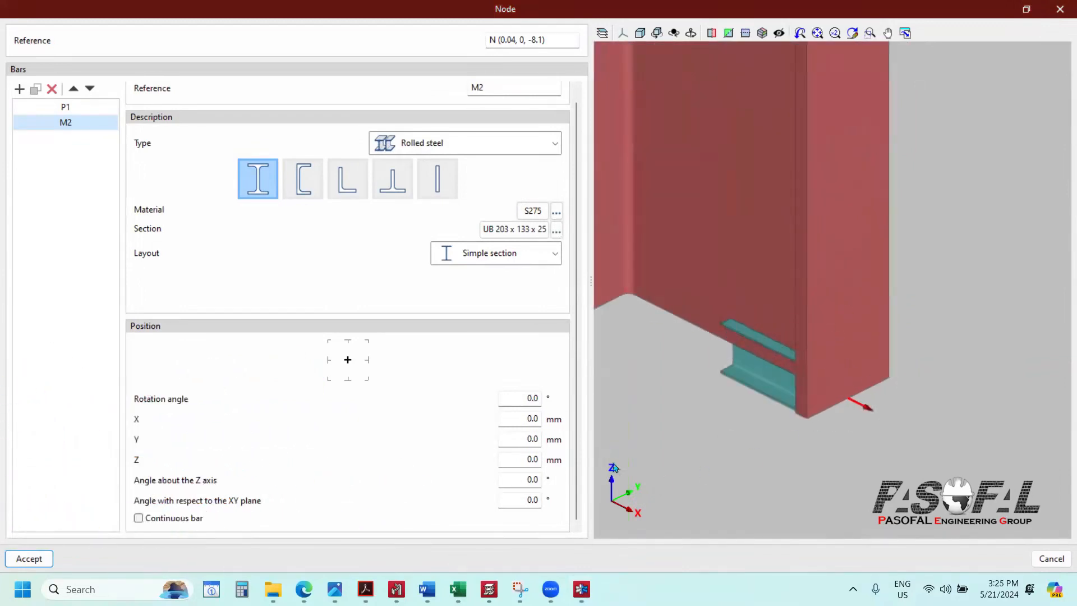
pyautogui.scroll(-2, 620, 458)
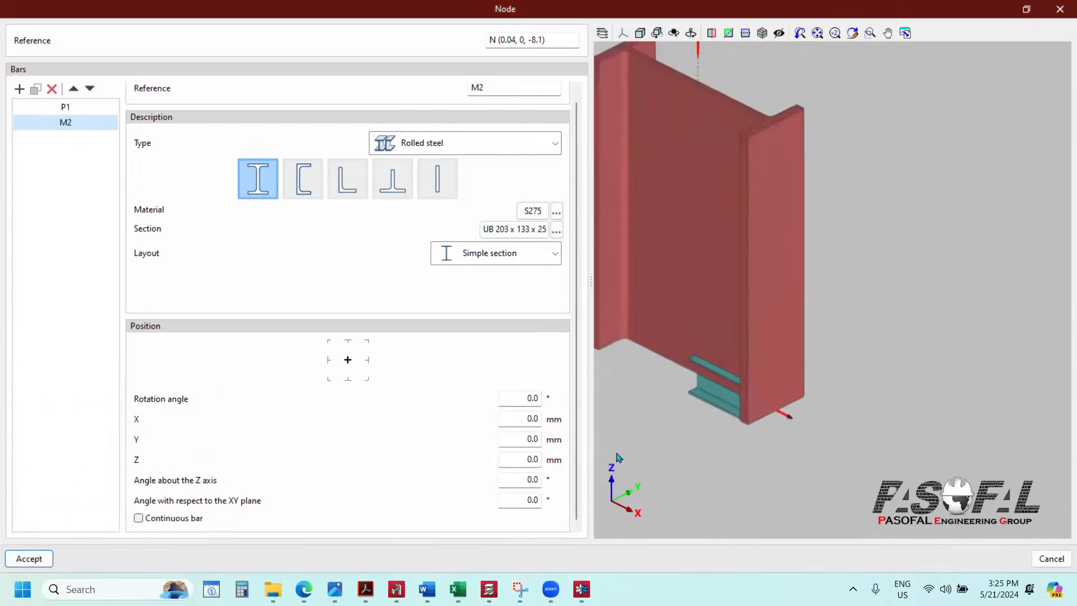
# Step: Raise bar M2 along the column by trying Z offsets of 100 and 600 mm, and settle on 800 mm
pyautogui.click(514, 460)
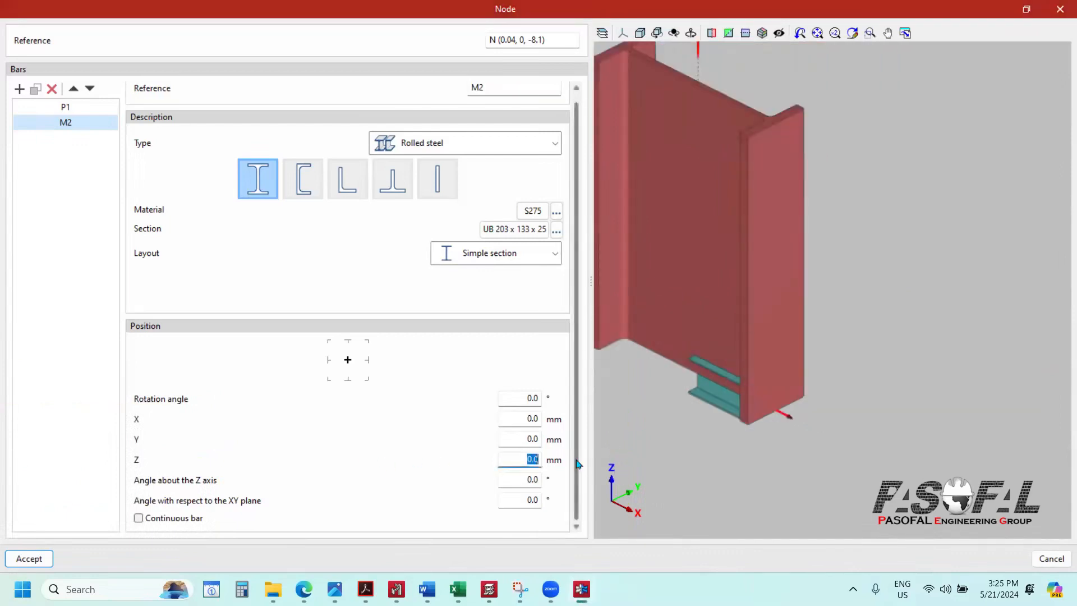
pyautogui.write('100')
pyautogui.press('Tab')
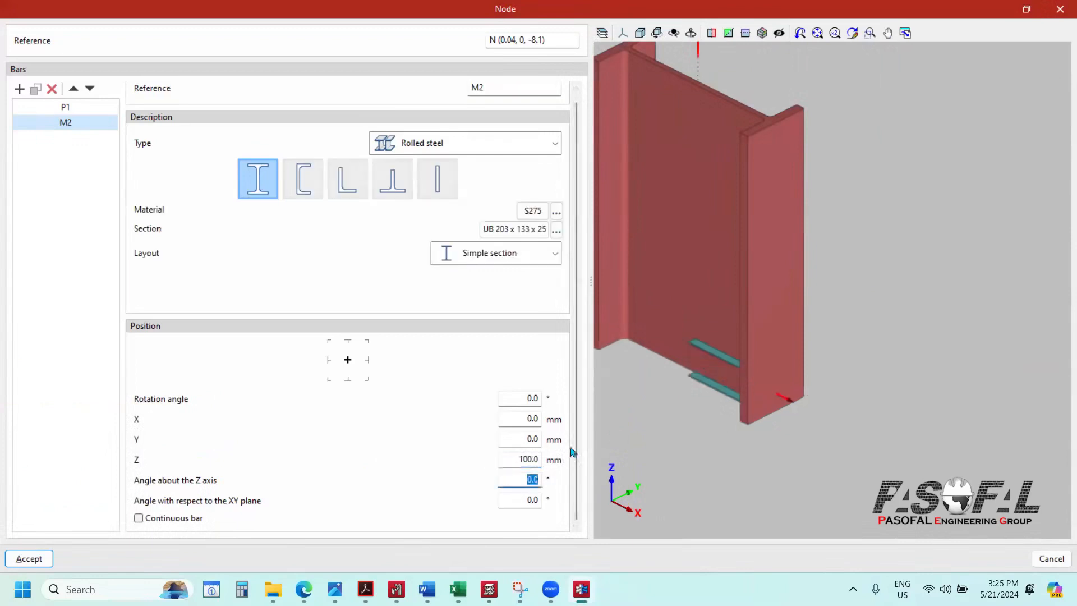
pyautogui.click(521, 464)
pyautogui.write('600')
pyautogui.press('Tab')
pyautogui.click(516, 459)
pyautogui.write('800')
pyautogui.press('Tab')
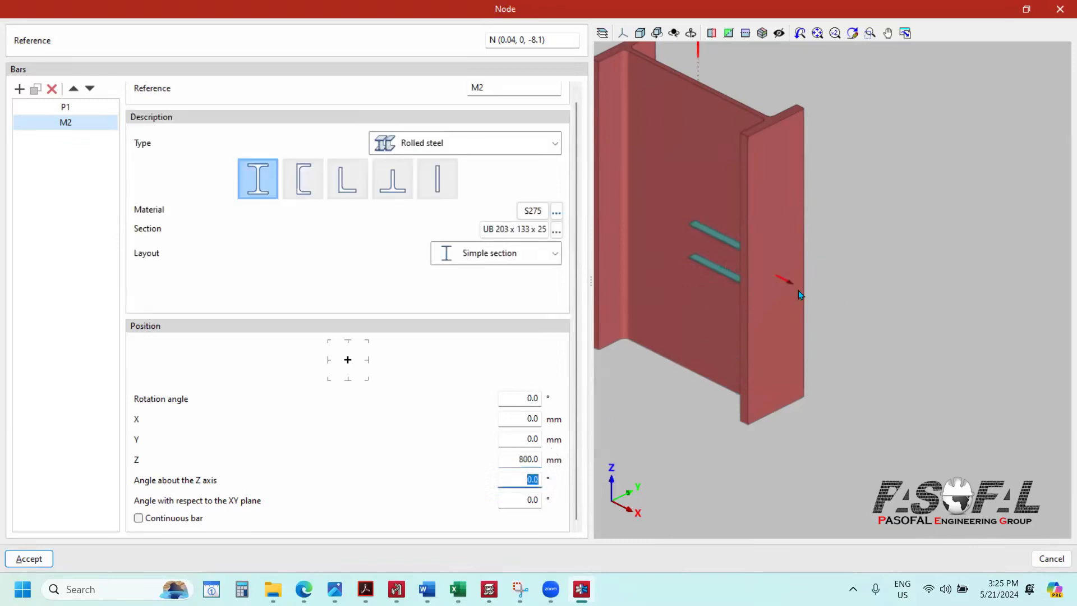
# Step: Show the node in the front XZ view and set the X offset of bar M2 to 400 mm
pyautogui.click(624, 34)
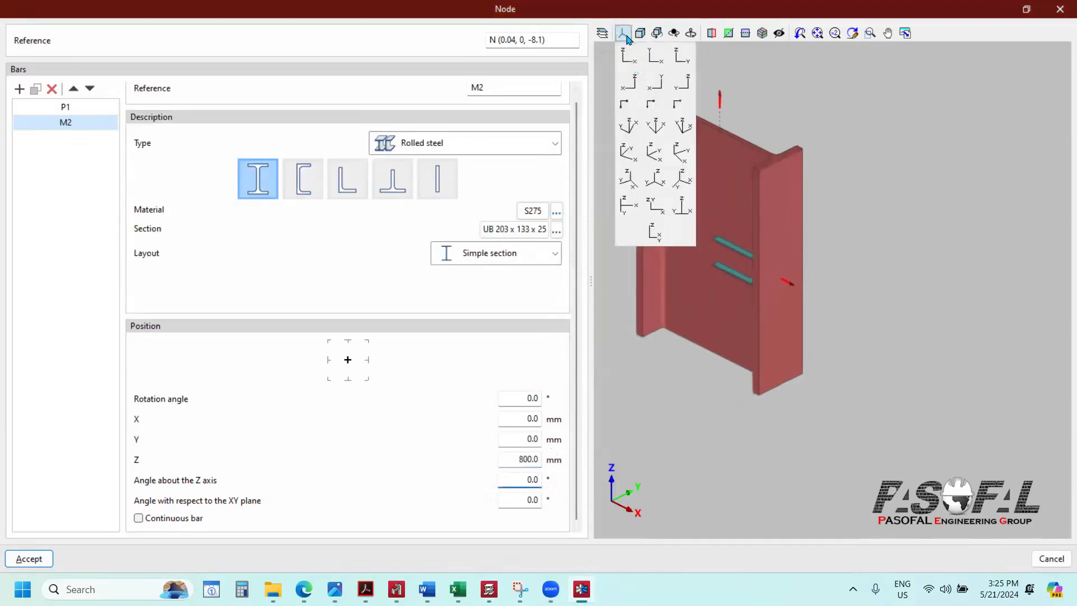
pyautogui.click(628, 55)
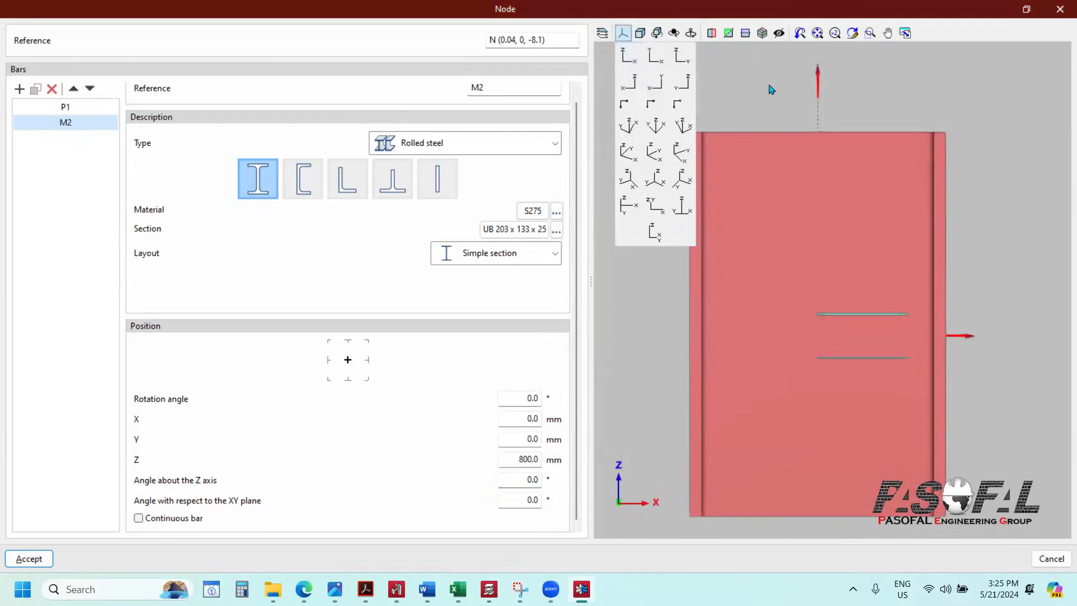
pyautogui.click(903, 142)
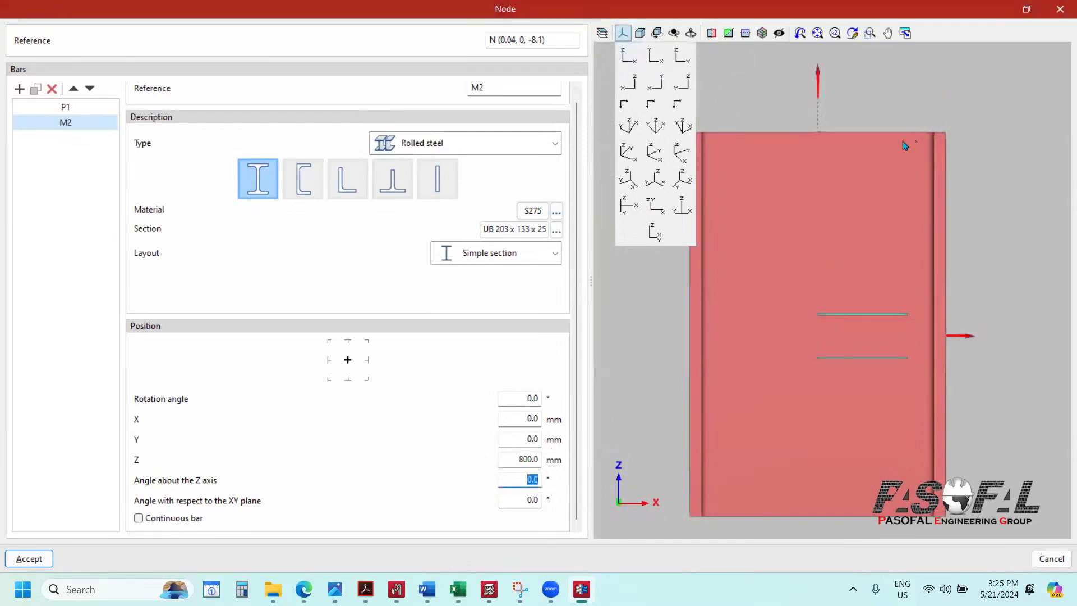
pyautogui.scroll(-3, 851, 253)
pyautogui.scroll(3, 851, 253)
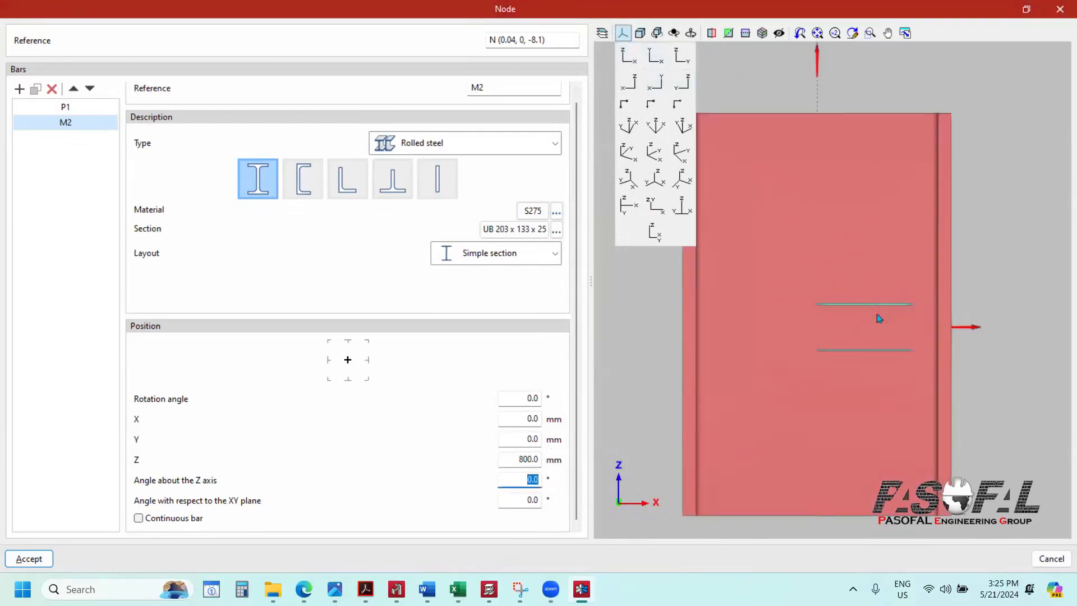
pyautogui.scroll(-2, 877, 328)
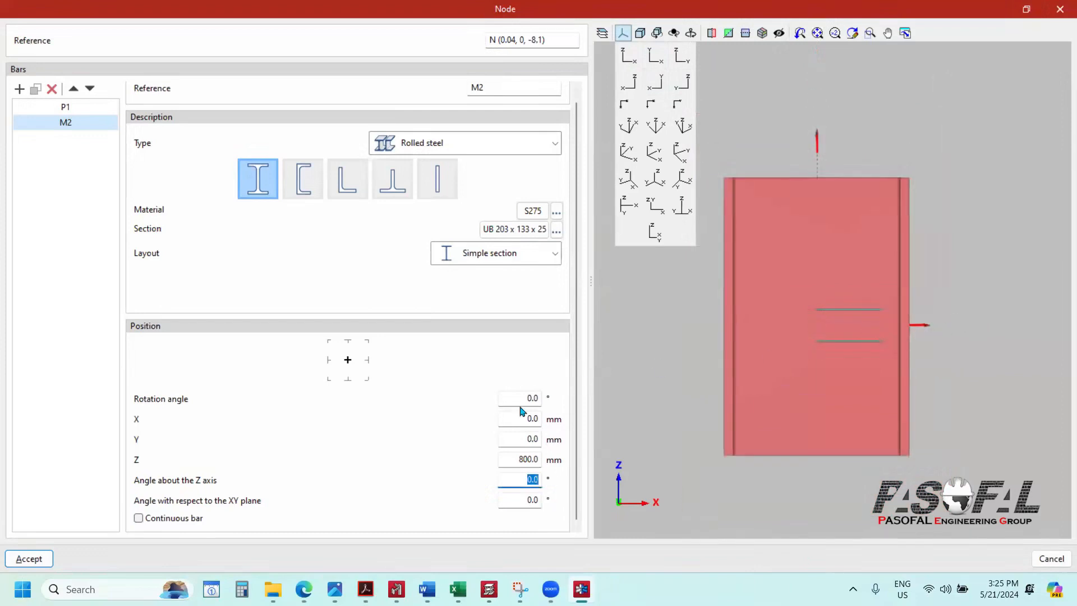
pyautogui.click(520, 420)
pyautogui.write('400')
pyautogui.press('Tab')
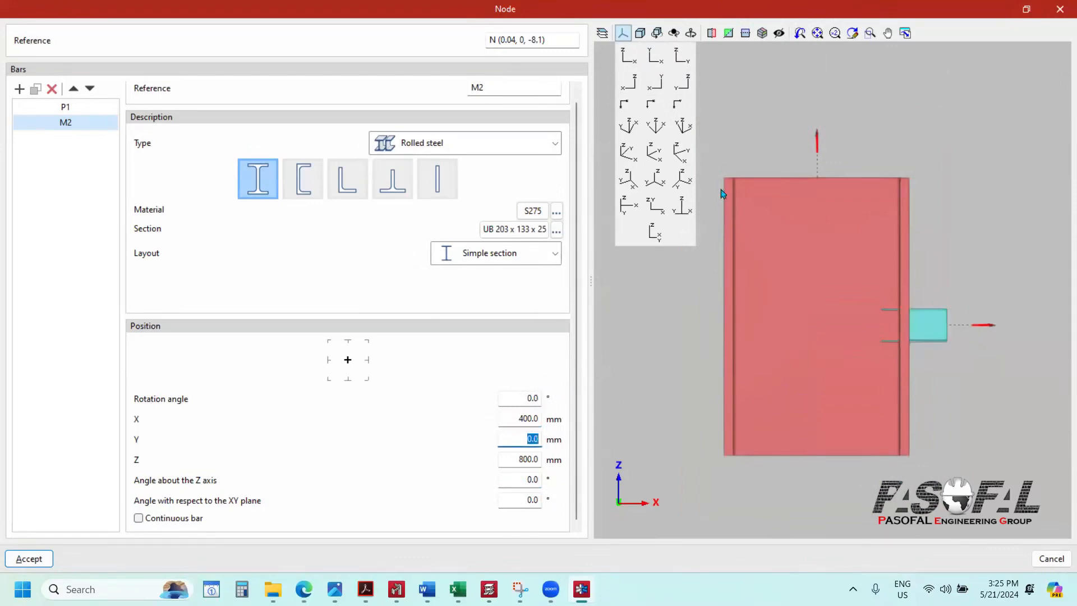
# Step: Inspect the offset bar M2 against the column flange in the front and isometric views
pyautogui.click(630, 62)
pyautogui.scroll(-3, 784, 284)
pyautogui.scroll(2, 791, 280)
pyautogui.click(624, 33)
pyautogui.click(654, 150)
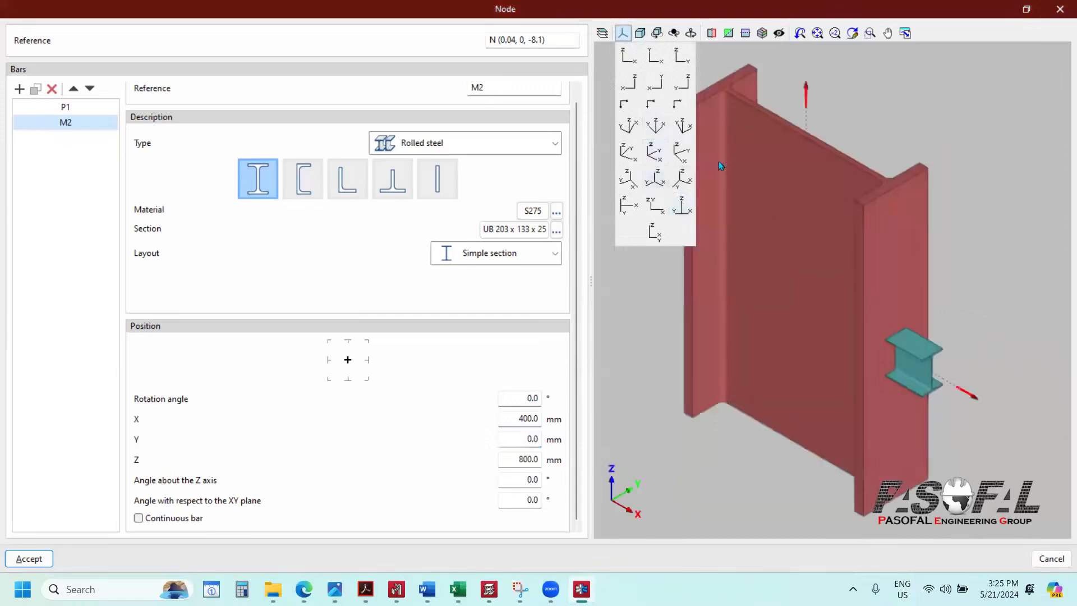
pyautogui.click(621, 34)
pyautogui.scroll(-1, 840, 315)
pyautogui.scroll(3, 891, 338)
pyautogui.scroll(-2, 799, 332)
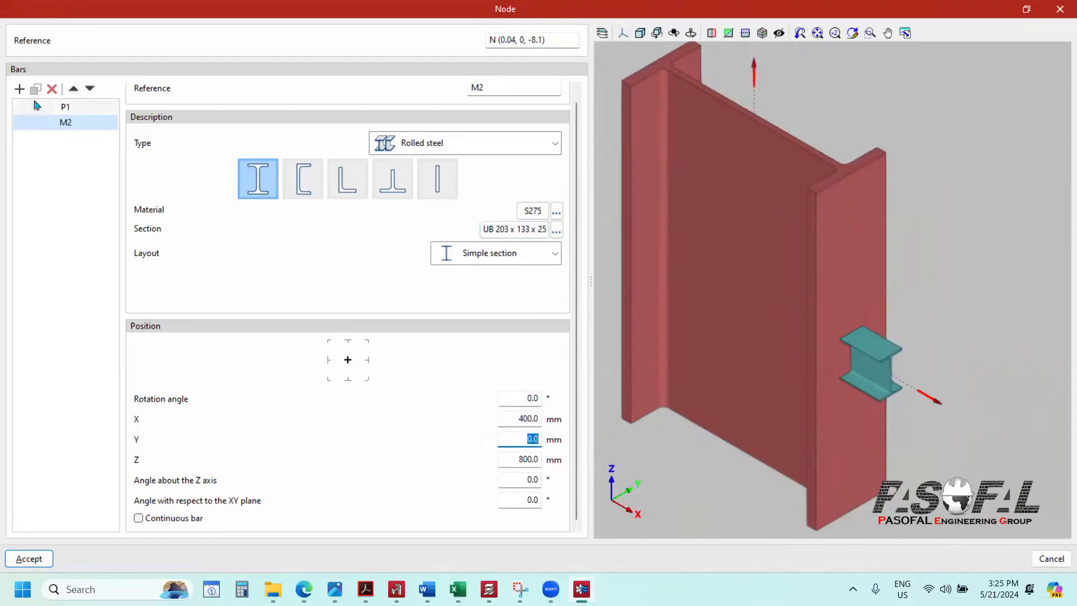
pyautogui.scroll(-2, 848, 368)
pyautogui.scroll(2, 848, 368)
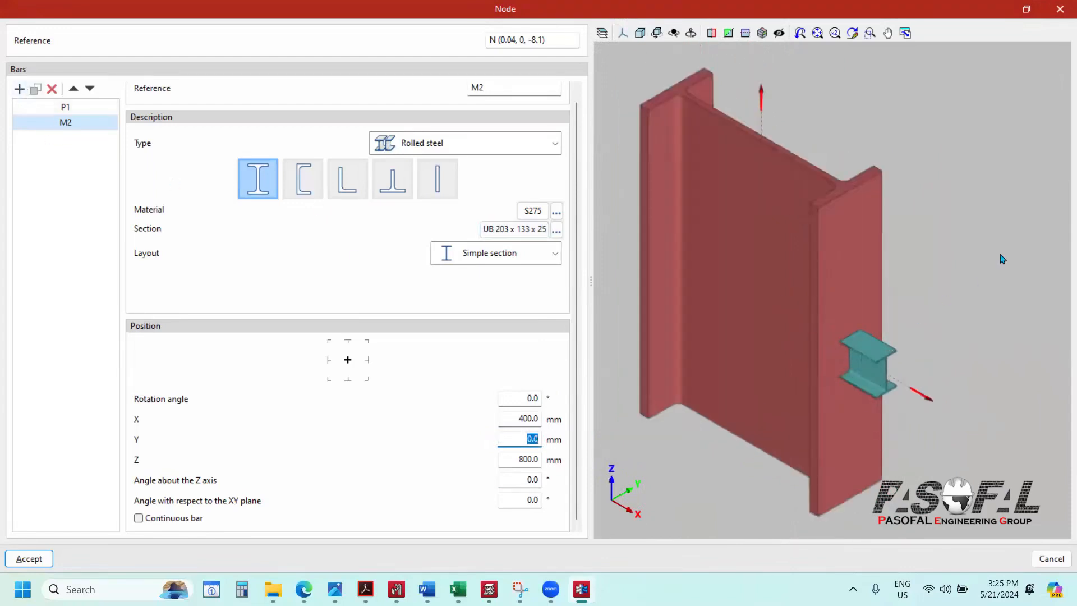
pyautogui.moveTo(876, 276); pyautogui.dragTo(844, 317)
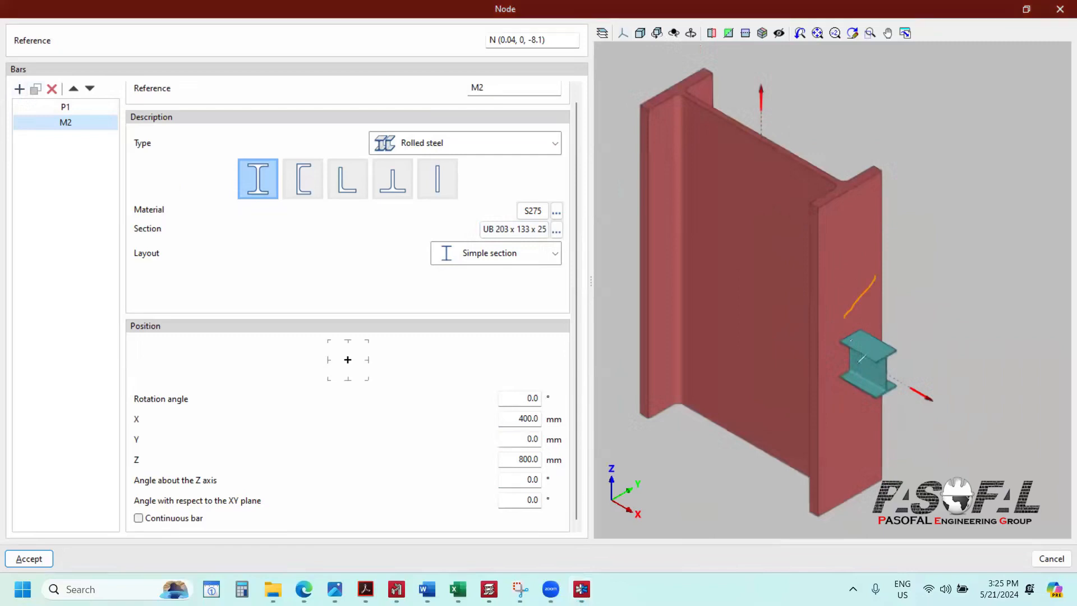
pyautogui.moveTo(850, 395); pyautogui.dragTo(898, 457)
pyautogui.moveTo(135, 490); pyautogui.dragTo(212, 488)
pyautogui.moveTo(134, 508); pyautogui.dragTo(254, 505)
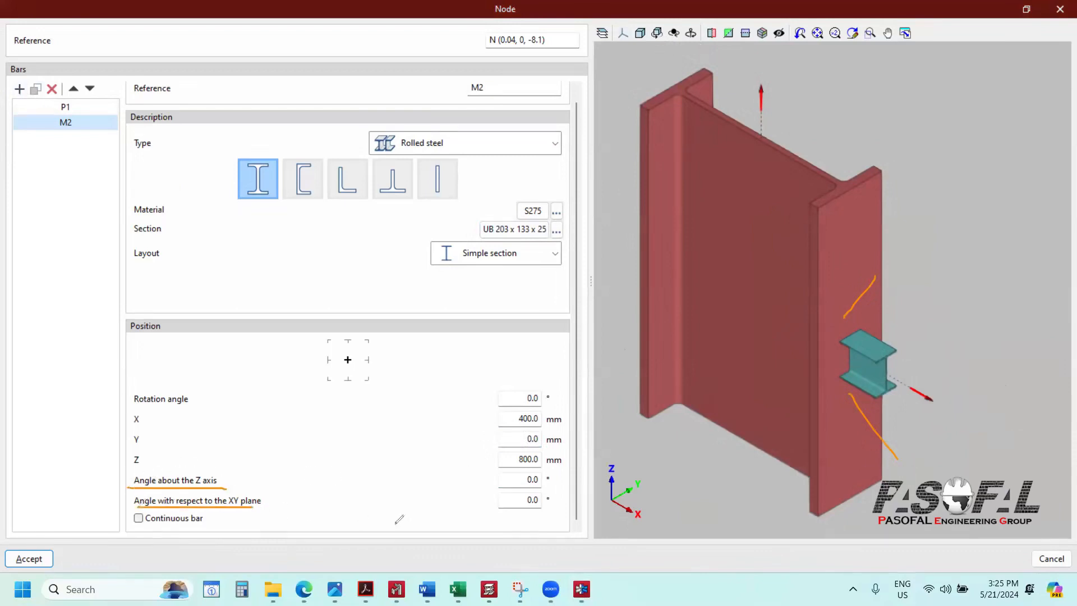
pyautogui.moveTo(640, 472)
pyautogui.mouseDown()
pyautogui.moveTo(625, 524)
pyautogui.moveTo(636, 475)
pyautogui.mouseUp()
# Step: Remove bar M2 from the node, accept the node, and delete the column base node from the model
pyautogui.click(69, 125)
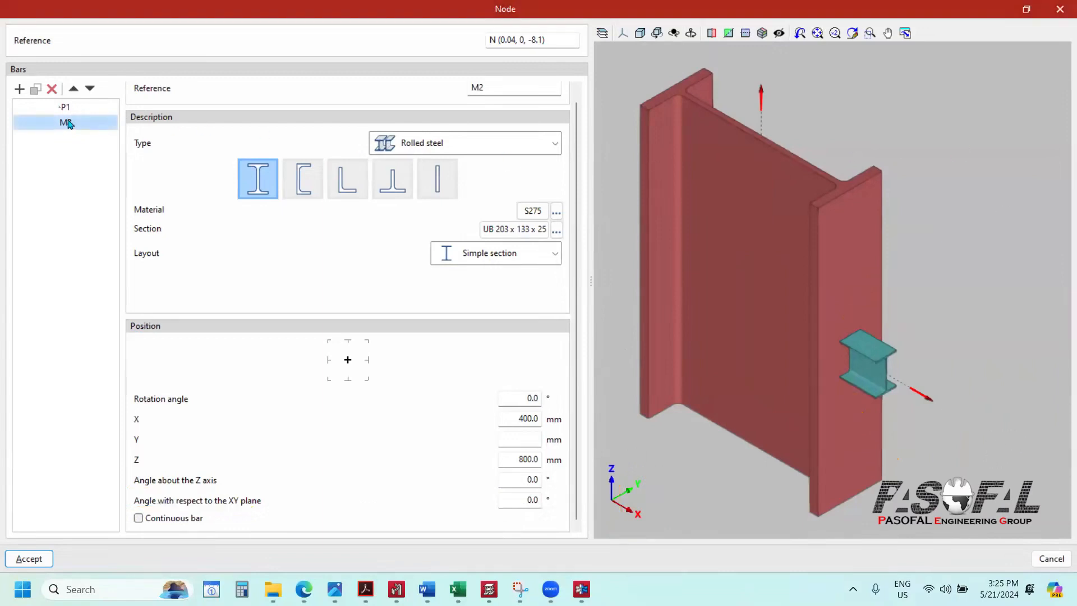
pyautogui.click(52, 92)
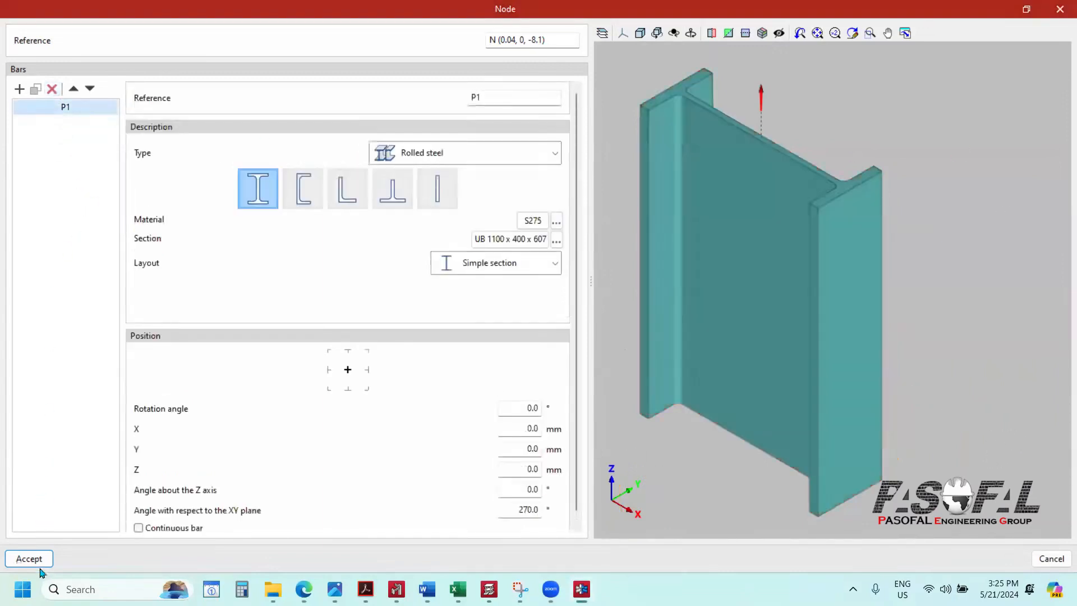
pyautogui.click(33, 558)
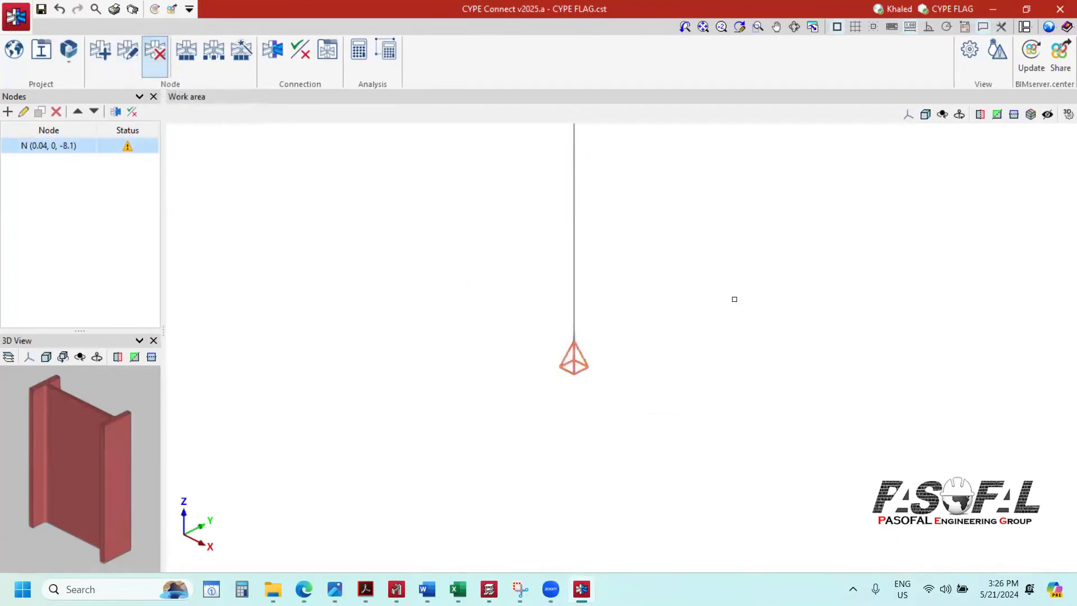
pyautogui.rightClick(734, 299)
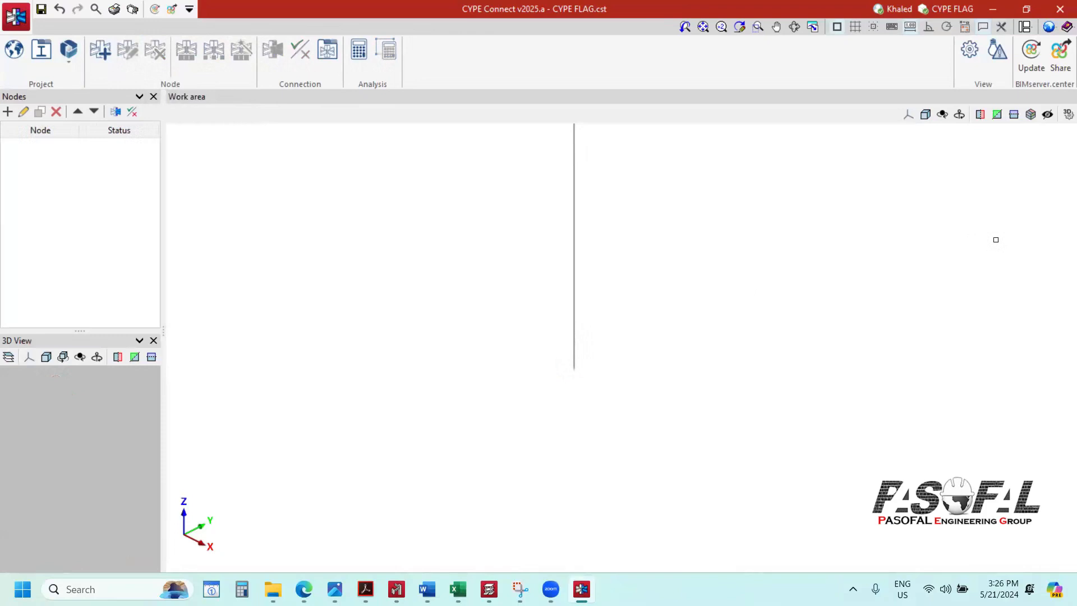
# Step: Undo the deletion of the column base node
pyautogui.moveTo(36, 16); pyautogui.dragTo(48, 22)
pyautogui.click(59, 10)
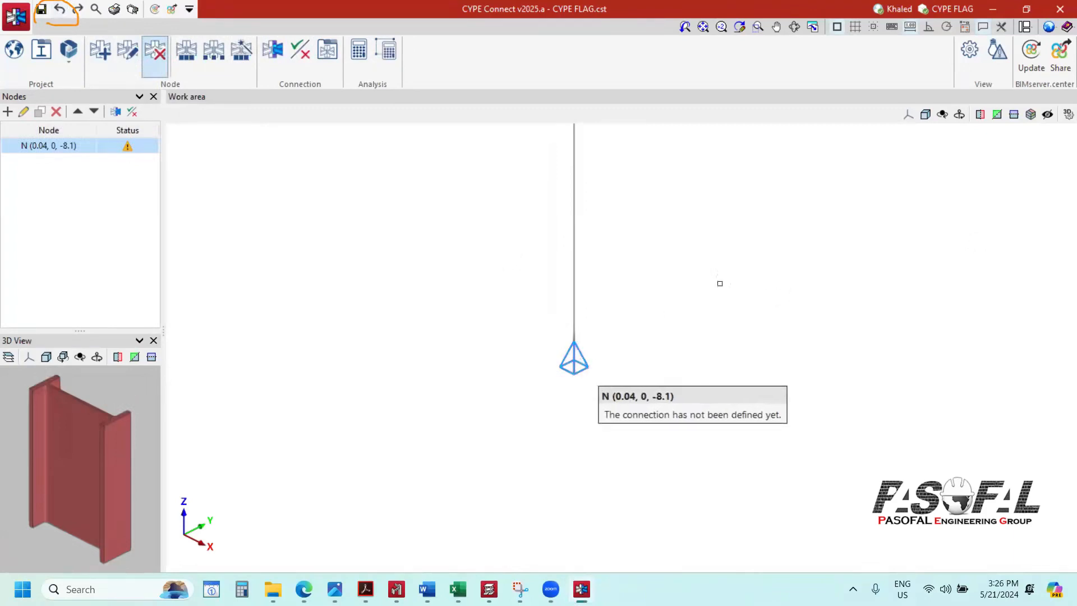
# Step: Check the maximum number of actions allowed in the Undo/Redo settings and close them
pyautogui.click(1052, 32)
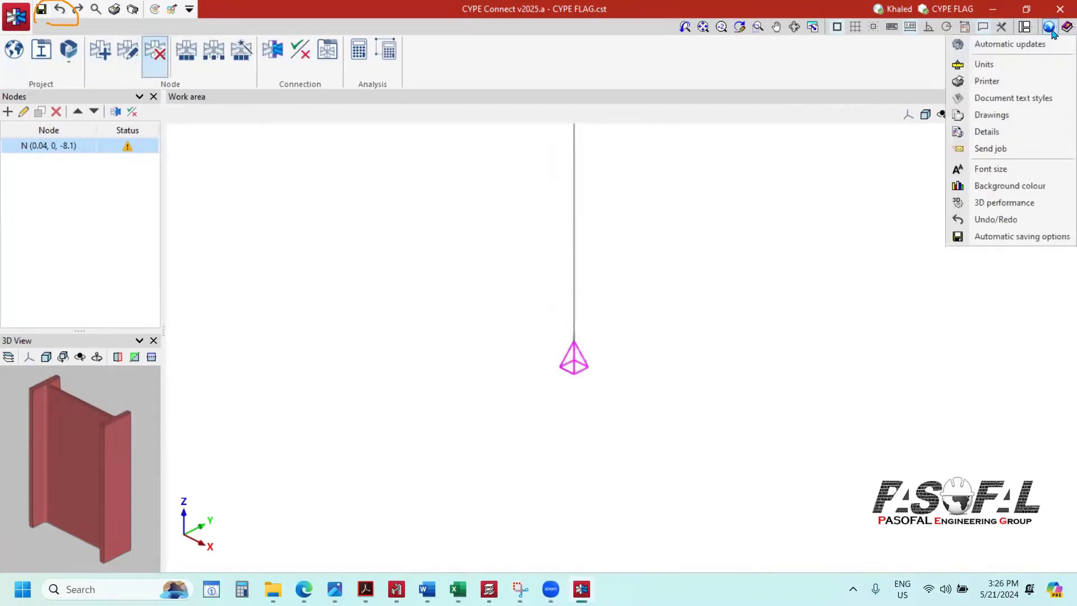
pyautogui.click(1035, 98)
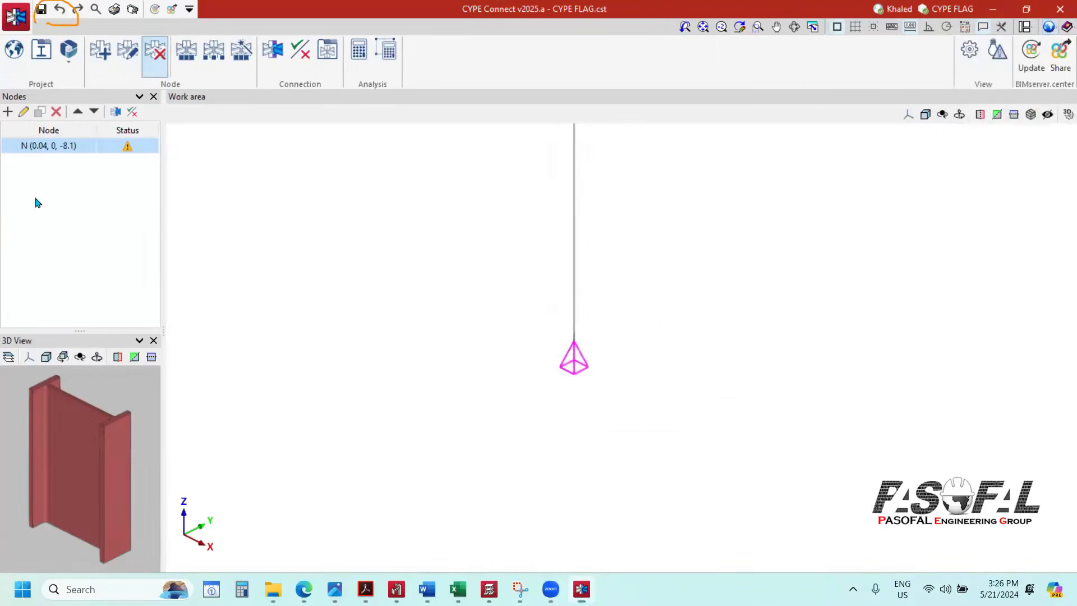
pyautogui.click(1050, 28)
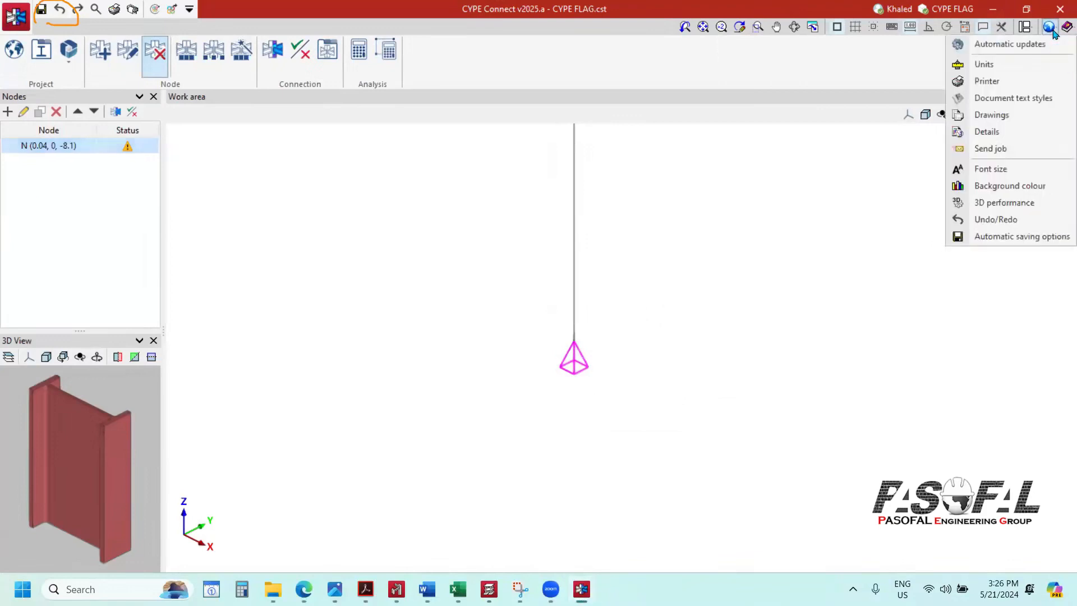
pyautogui.click(992, 223)
pyautogui.moveTo(560, 253); pyautogui.dragTo(415, 177)
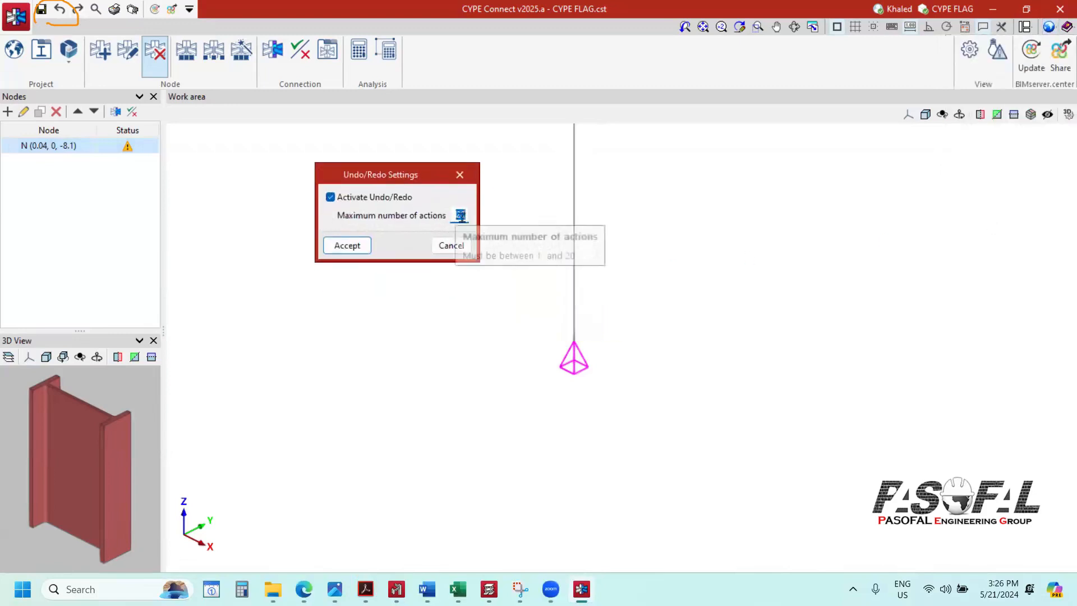
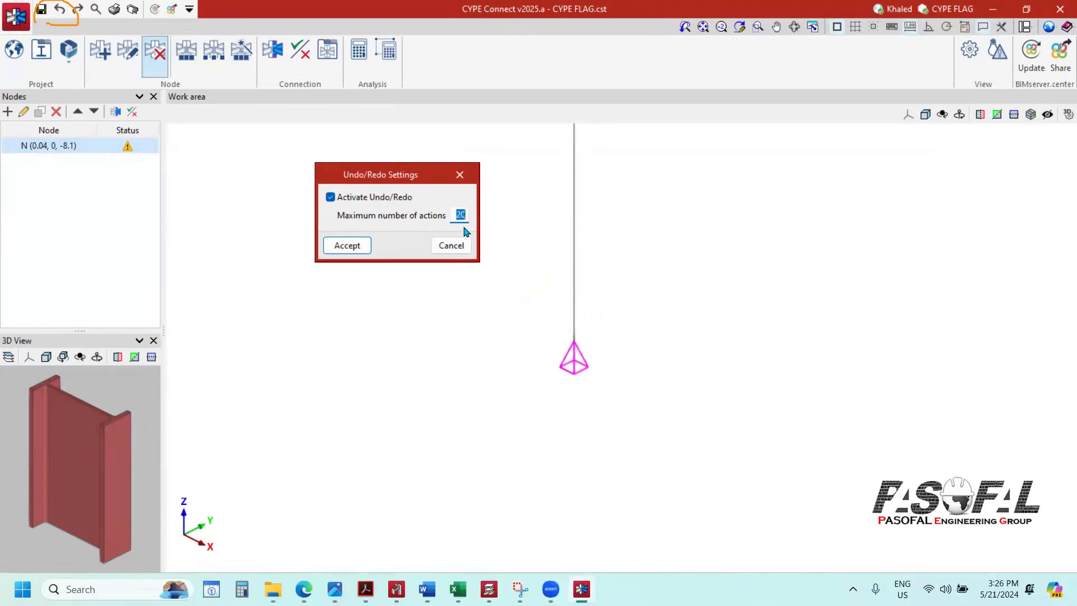
pyautogui.click(459, 174)
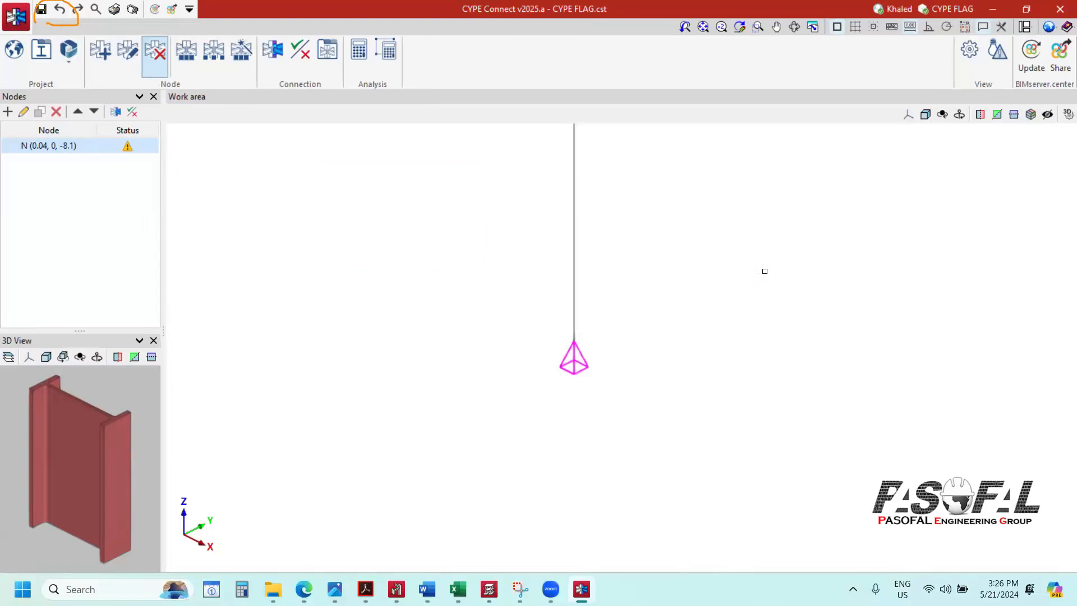
# Step: Open the existing project "Perunding Aires Project" from the CYPE Connect projects folder
pyautogui.scroll(5, 587, 410)
pyautogui.scroll(-2, 587, 395)
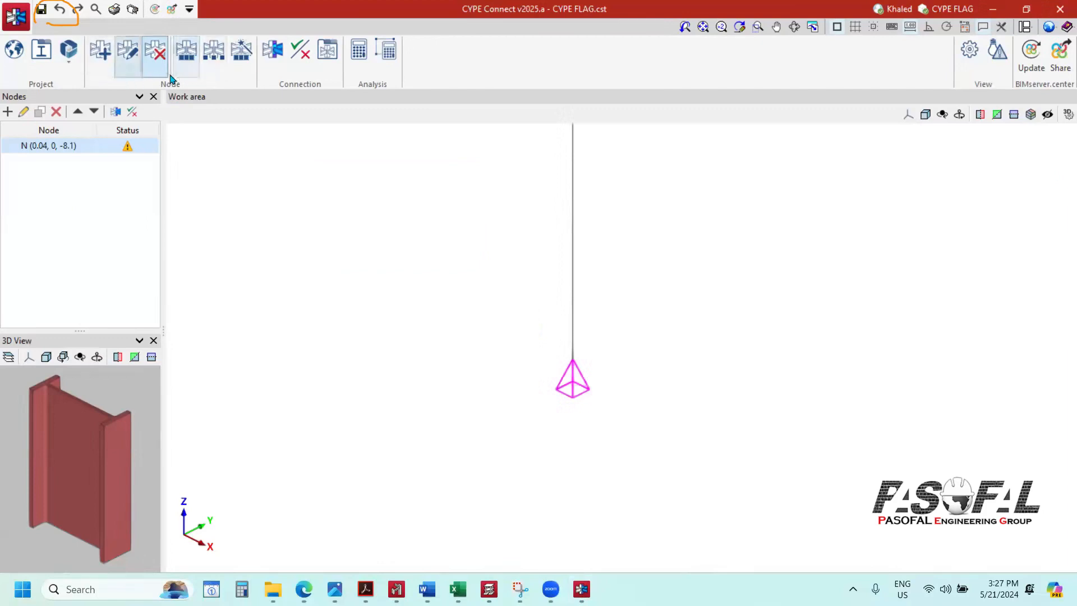
pyautogui.scroll(-2, 593, 281)
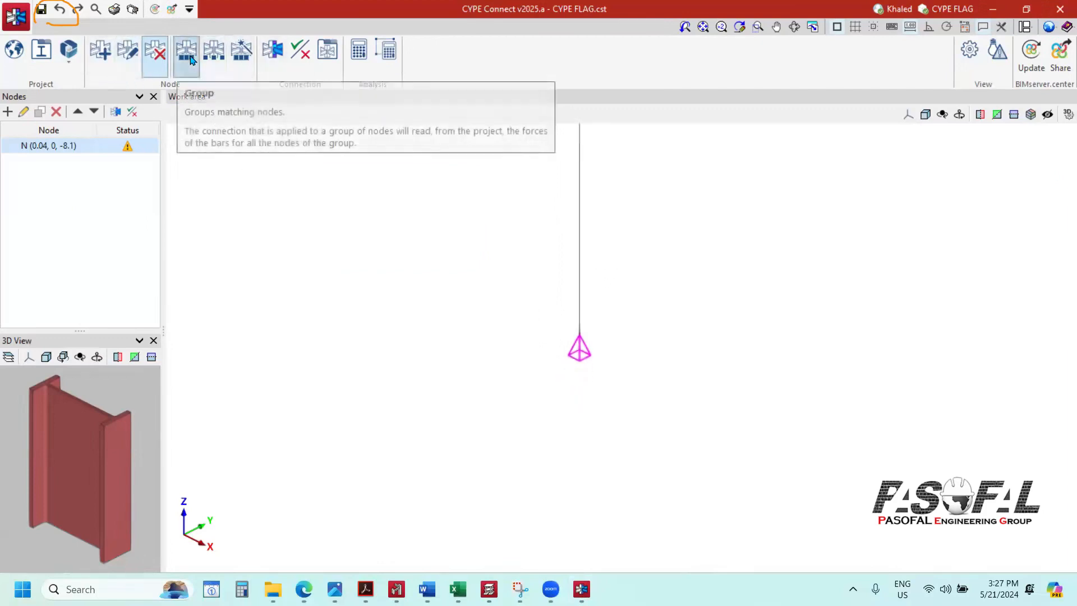
pyautogui.scroll(-1, 601, 306)
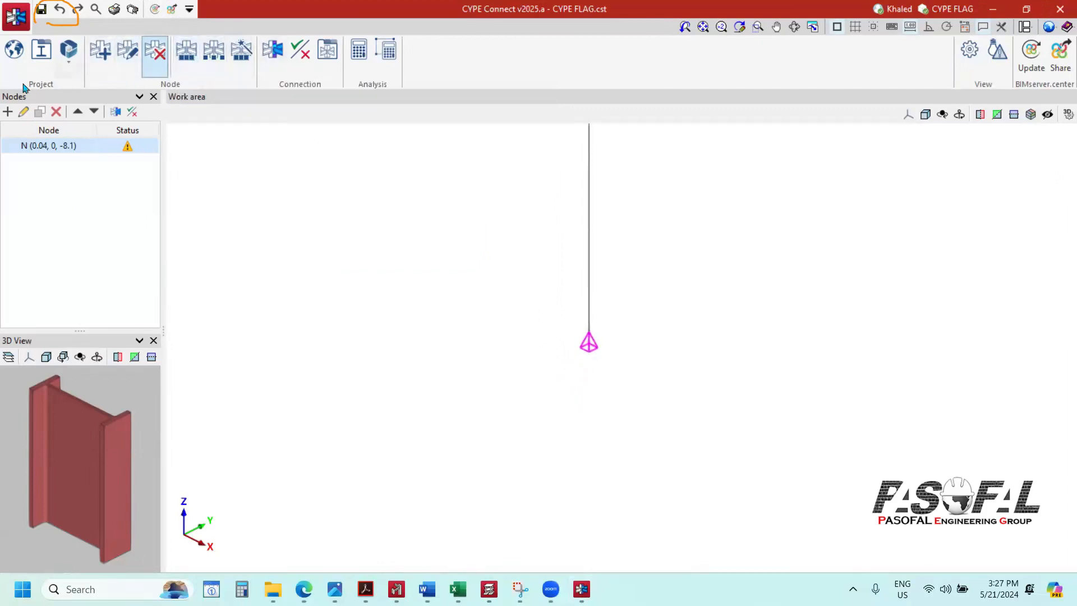
pyautogui.click(17, 18)
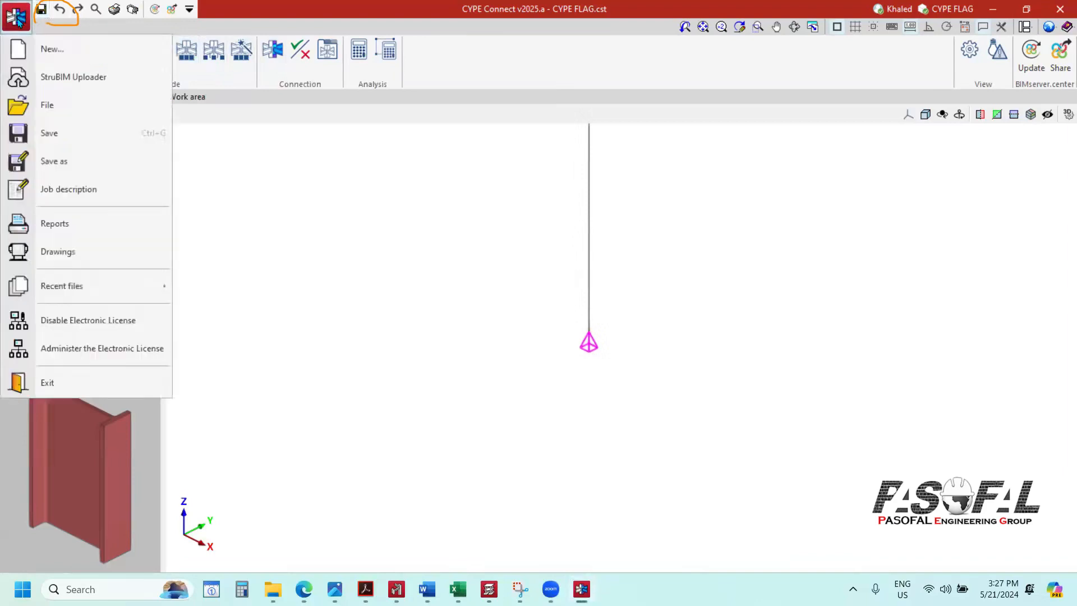
pyautogui.click(51, 105)
pyautogui.click(542, 330)
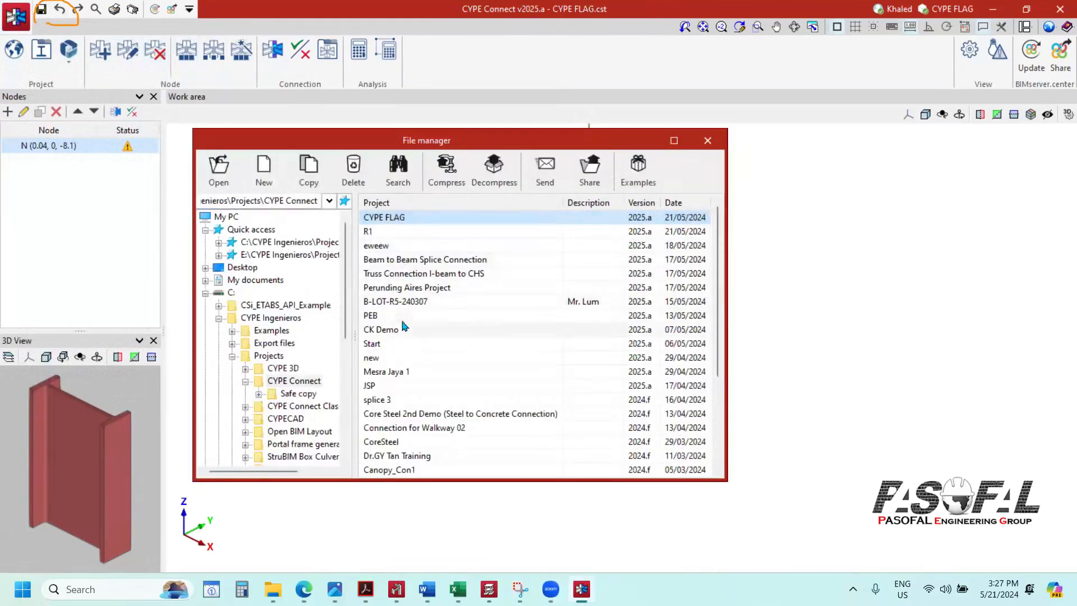
pyautogui.click(407, 288)
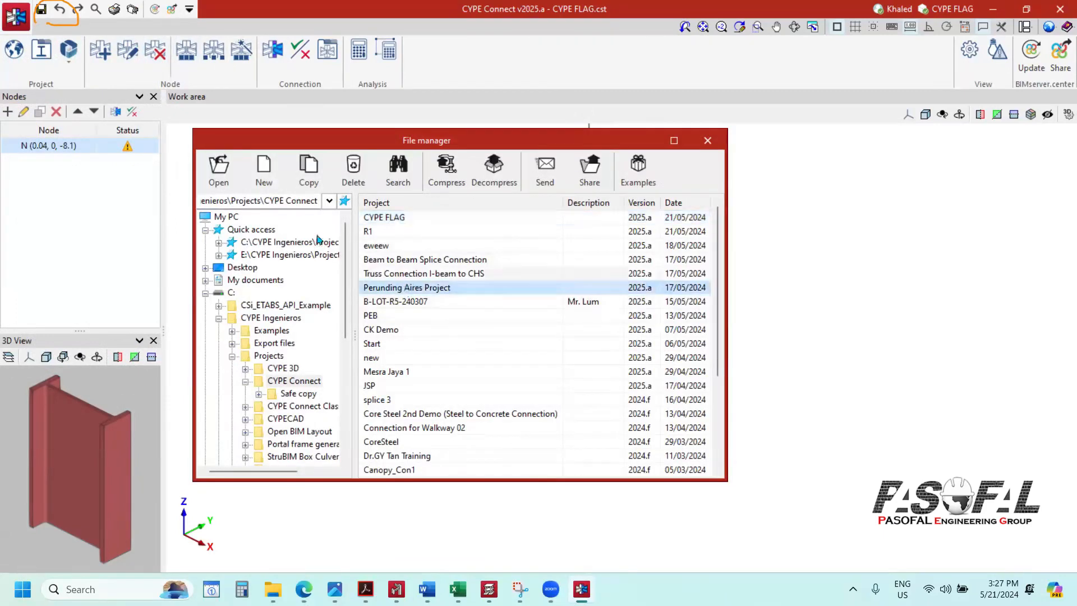
pyautogui.click(219, 168)
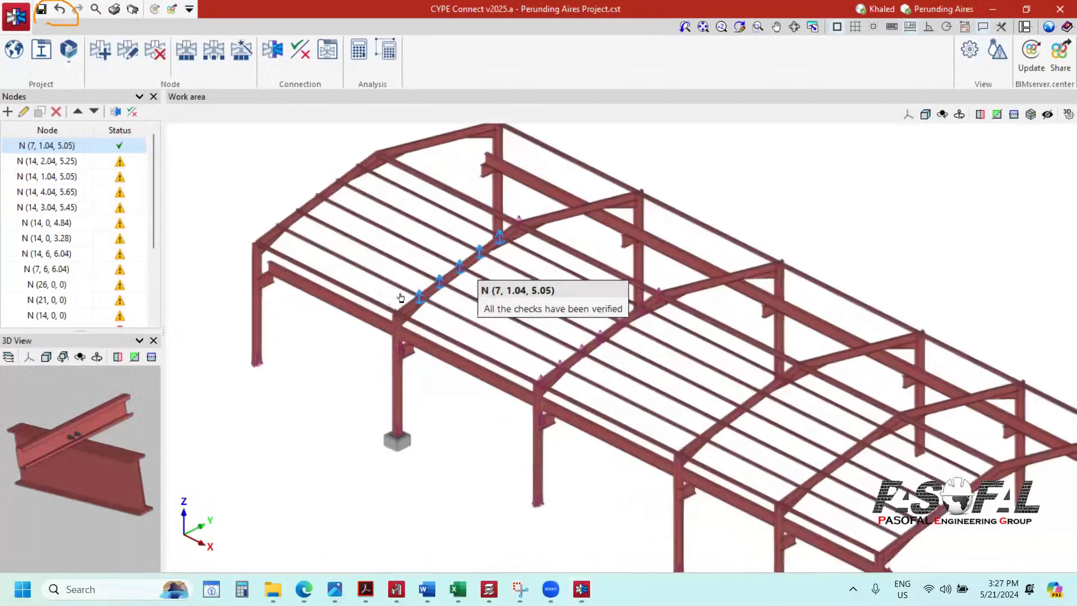
# Step: Examine the grouped purlin-to-rafter nodes on the second frame and compare them with the separate purlin nodes on the third frame
pyautogui.scroll(5, 400, 297)
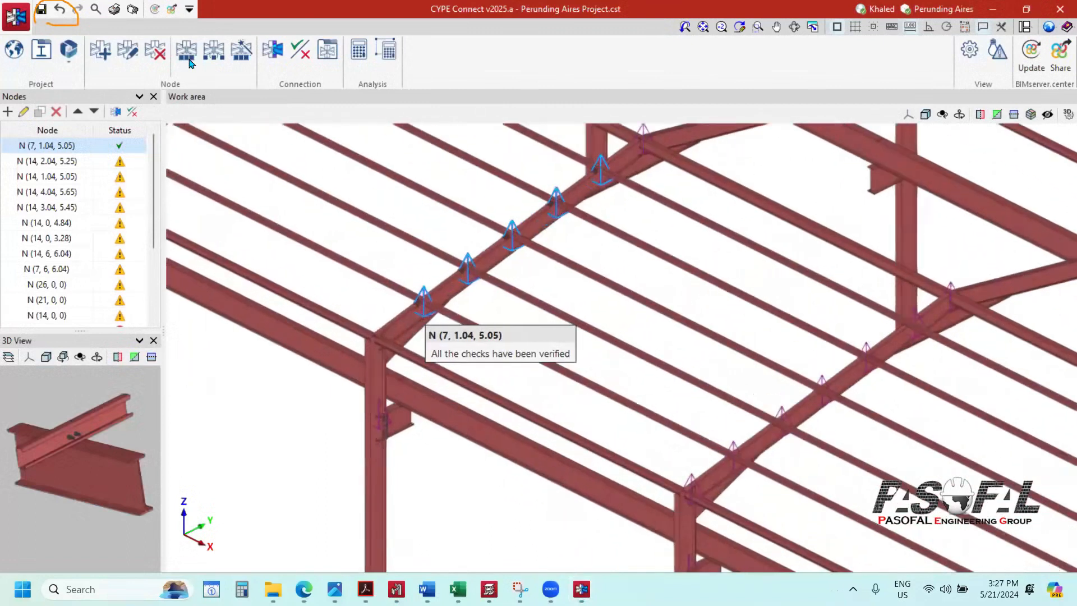
pyautogui.scroll(5, 423, 308)
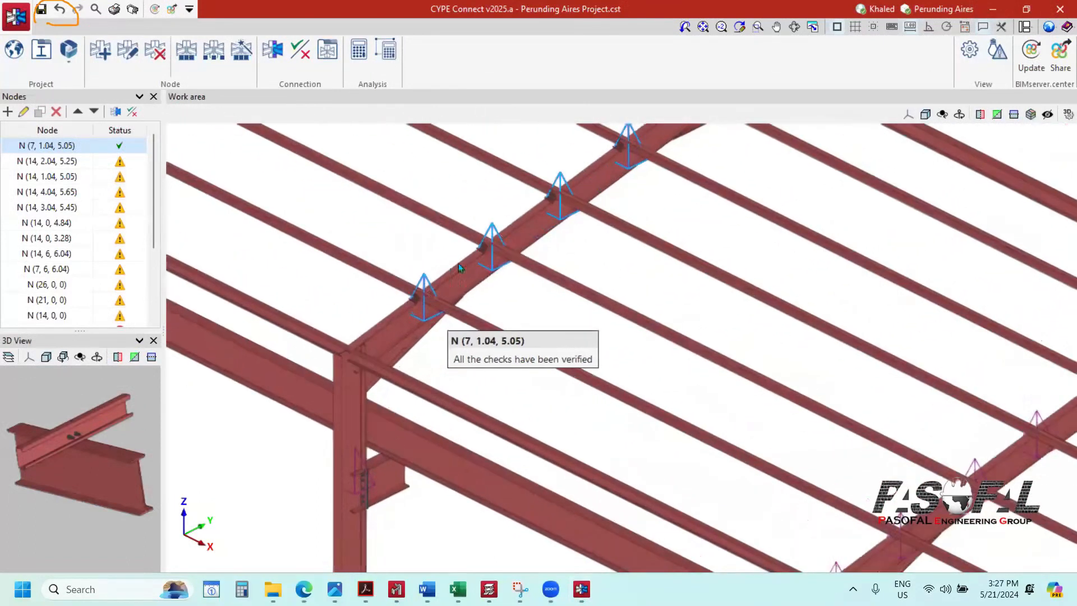
pyautogui.click(186, 50)
pyautogui.scroll(-3, 499, 316)
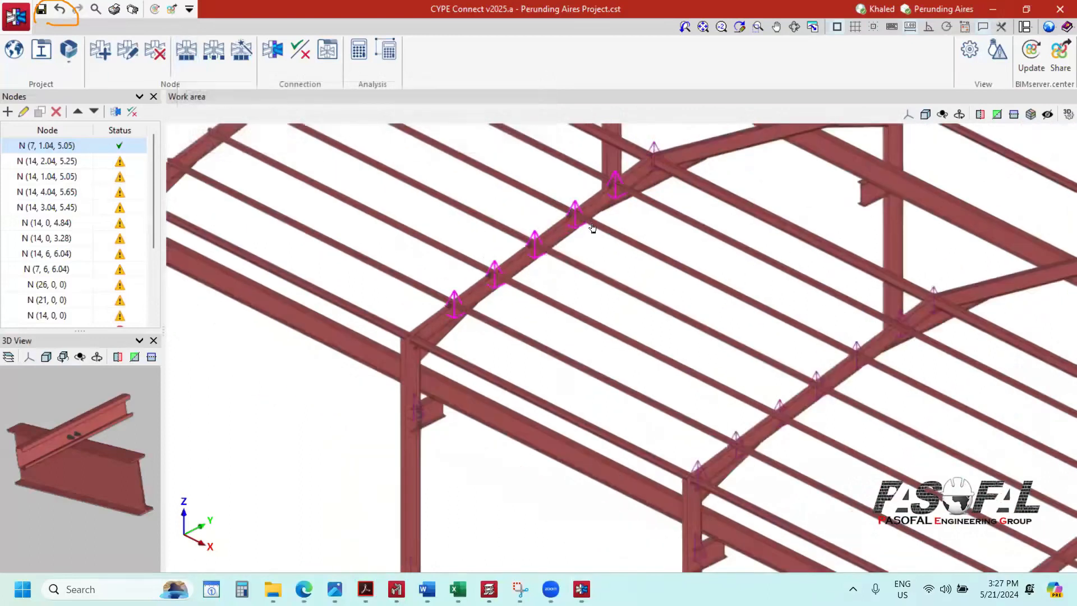
pyautogui.scroll(-2, 593, 227)
pyautogui.scroll(4, 583, 222)
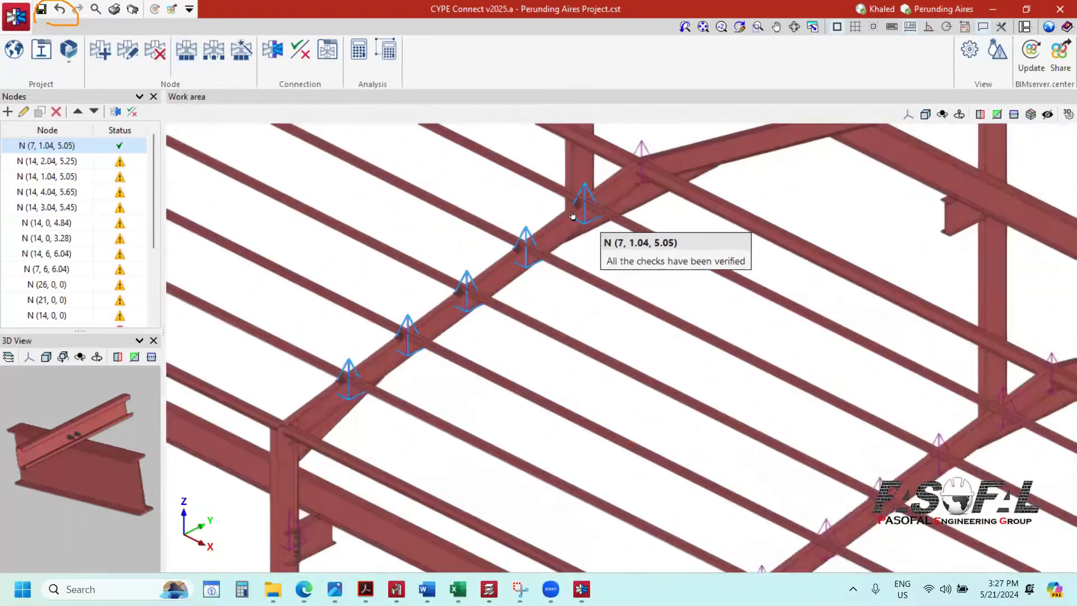
pyautogui.scroll(4, 570, 219)
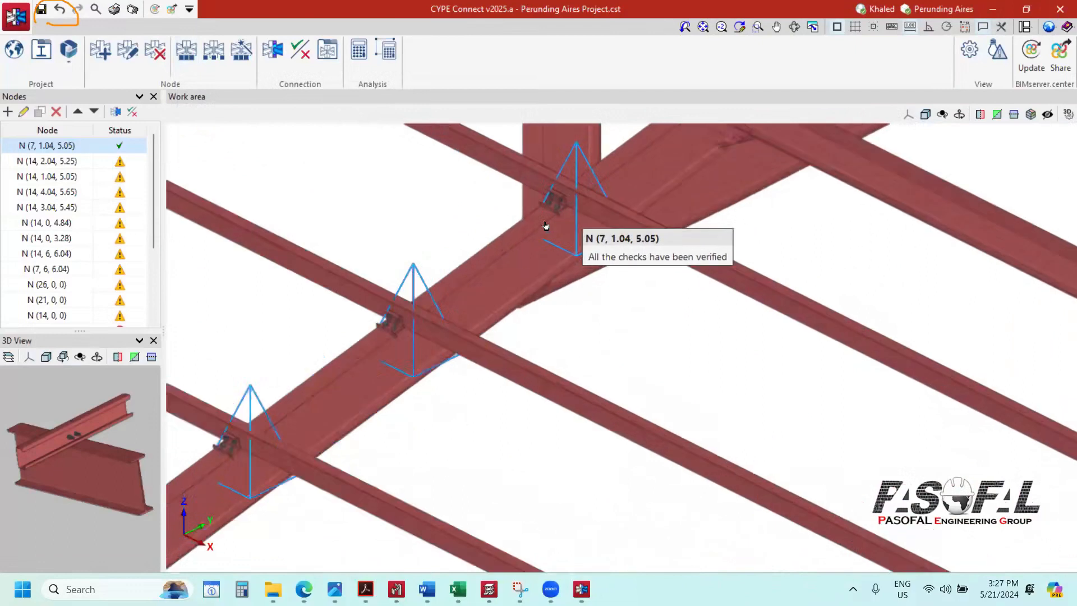
pyautogui.scroll(-5, 546, 225)
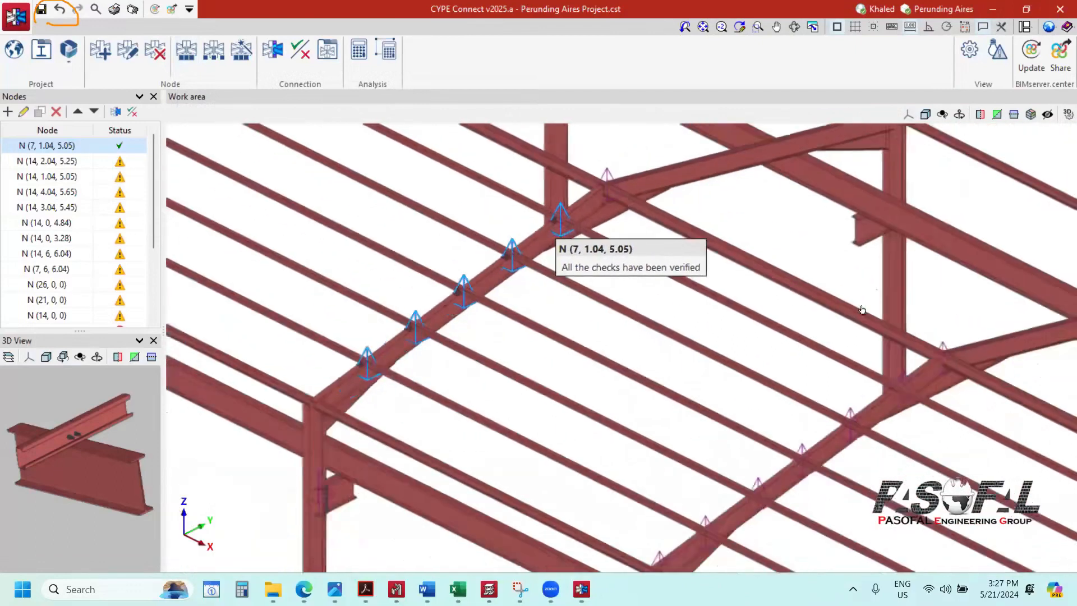
pyautogui.scroll(-3, 842, 323)
pyautogui.scroll(5, 793, 358)
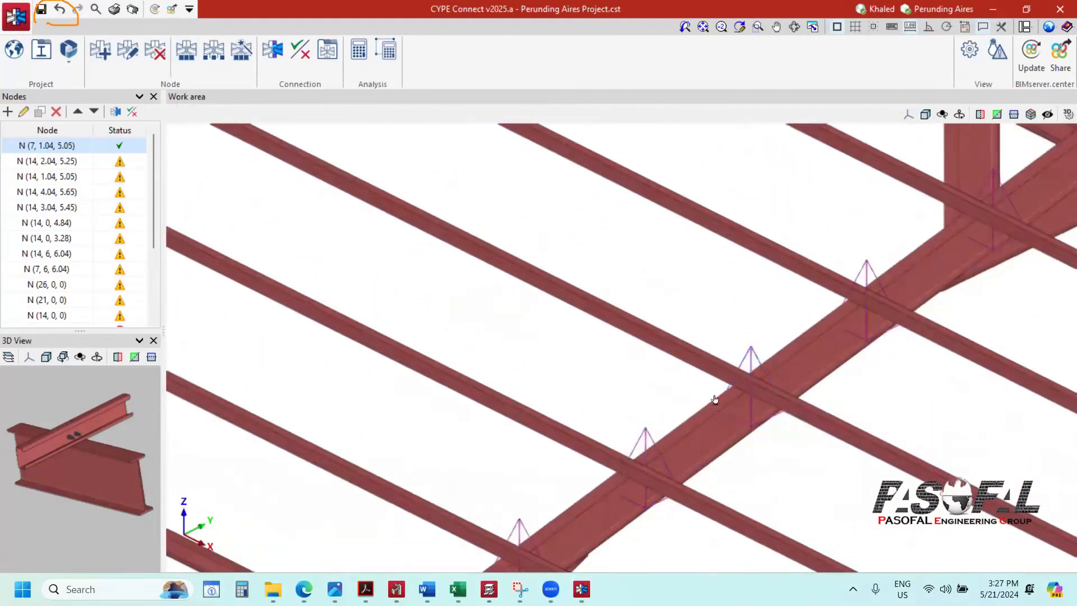
pyautogui.scroll(-3, 715, 400)
pyautogui.scroll(5, 671, 431)
pyautogui.scroll(-3, 721, 384)
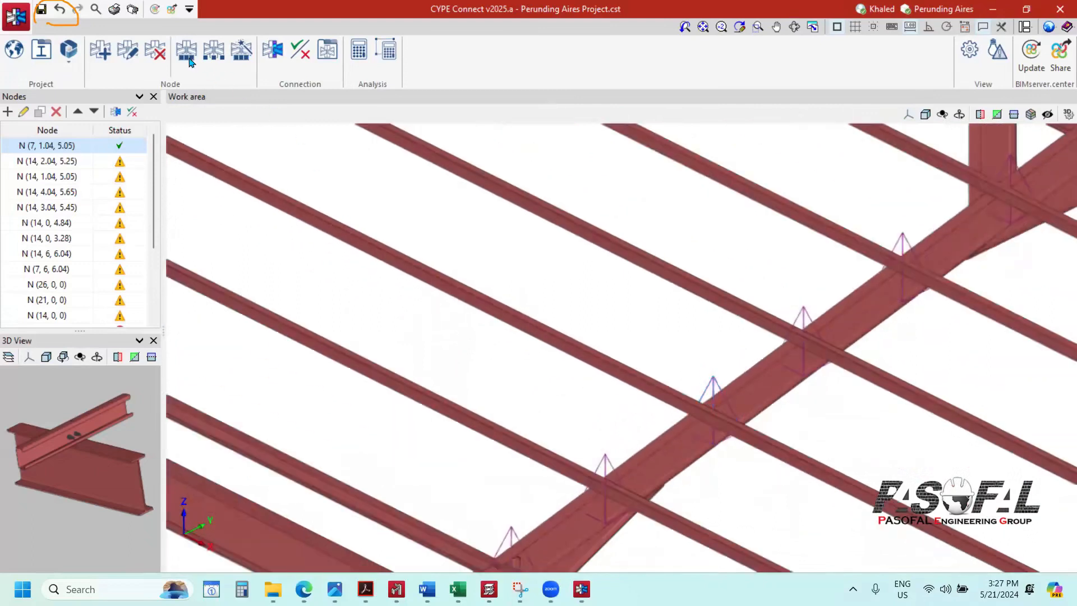
pyautogui.scroll(-8, 688, 426)
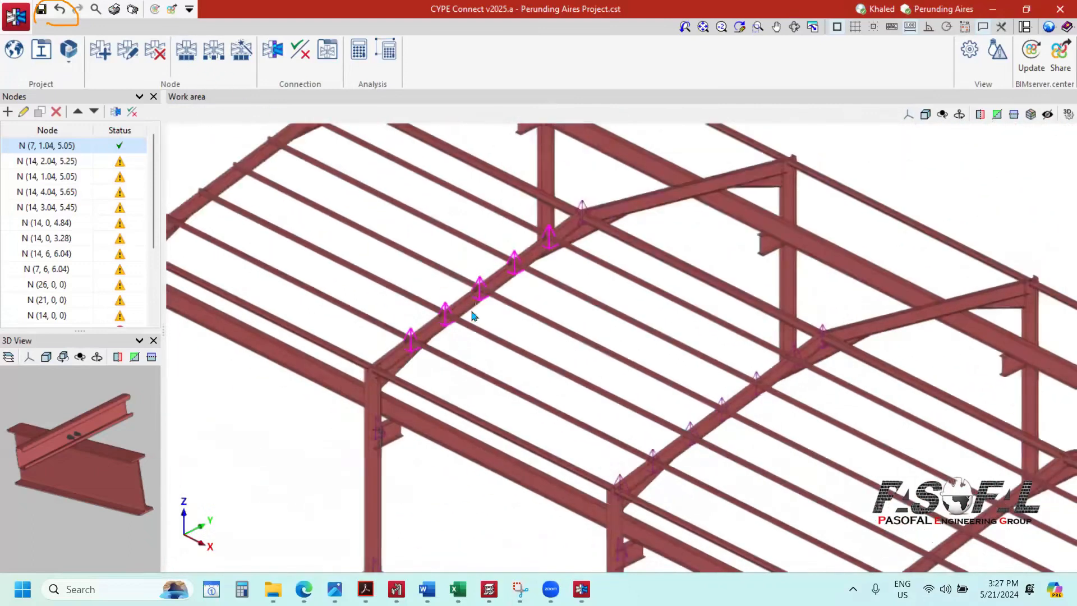
pyautogui.scroll(-2, 677, 476)
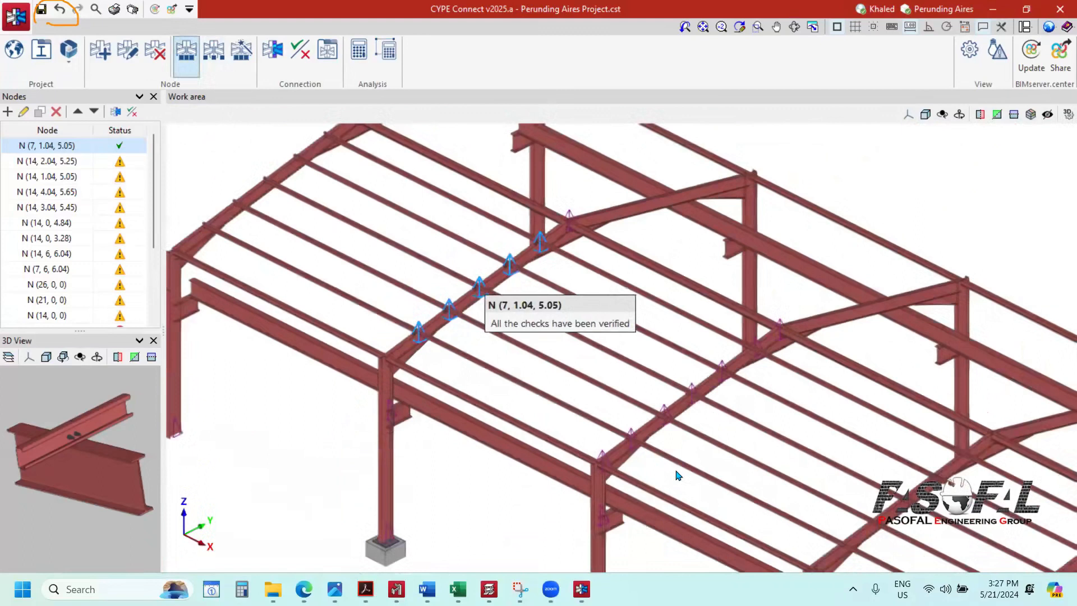
# Step: Try using the eave purlin node on the third frame as the reference for grouping matching nodes
pyautogui.scroll(5, 649, 457)
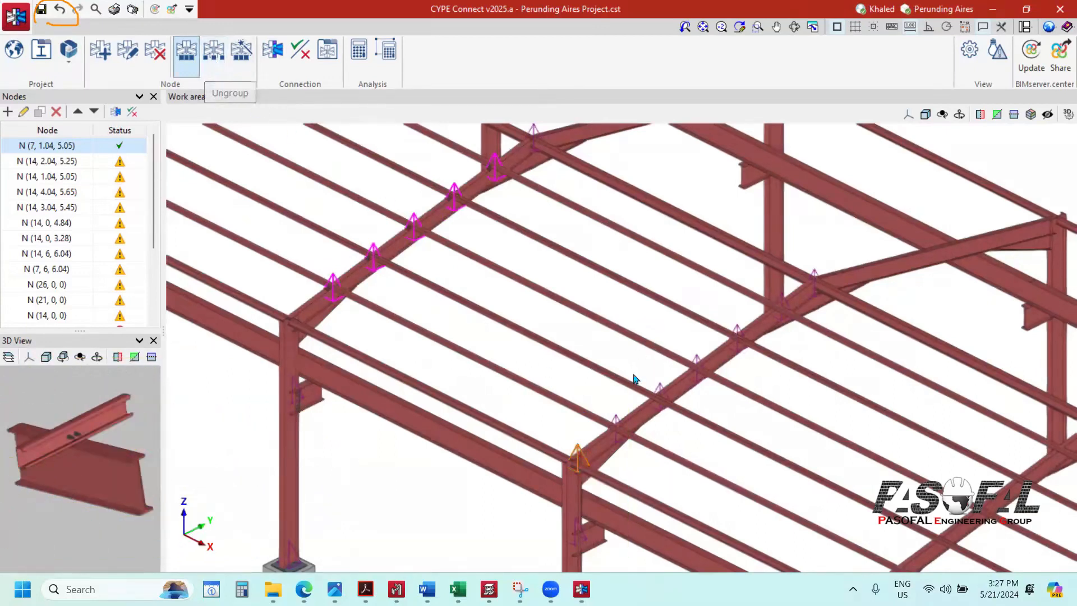
pyautogui.scroll(-3, 634, 380)
pyautogui.scroll(3, 533, 377)
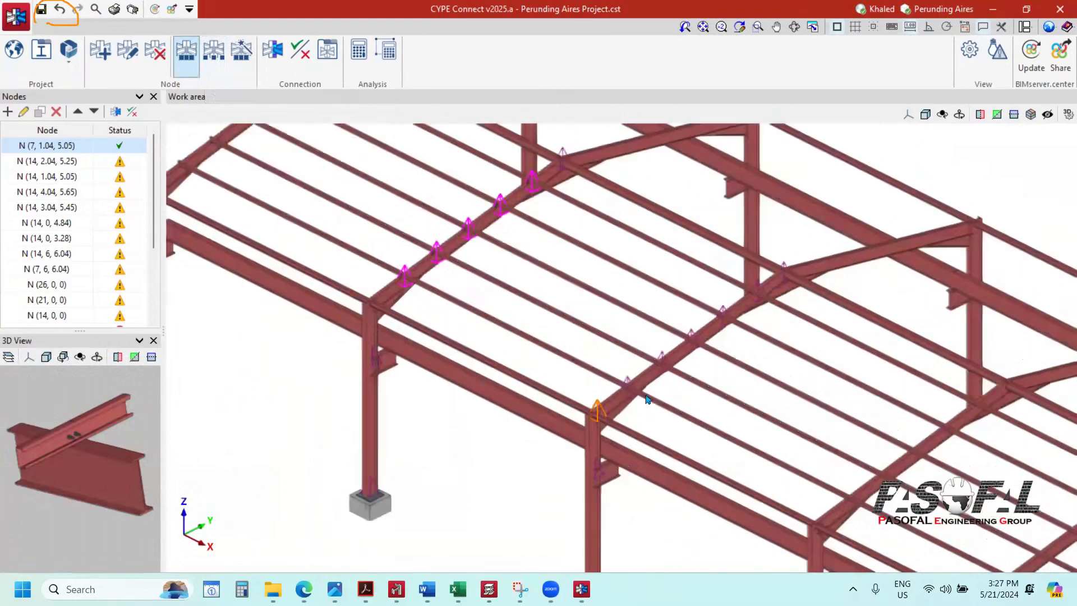
pyautogui.scroll(3, 647, 400)
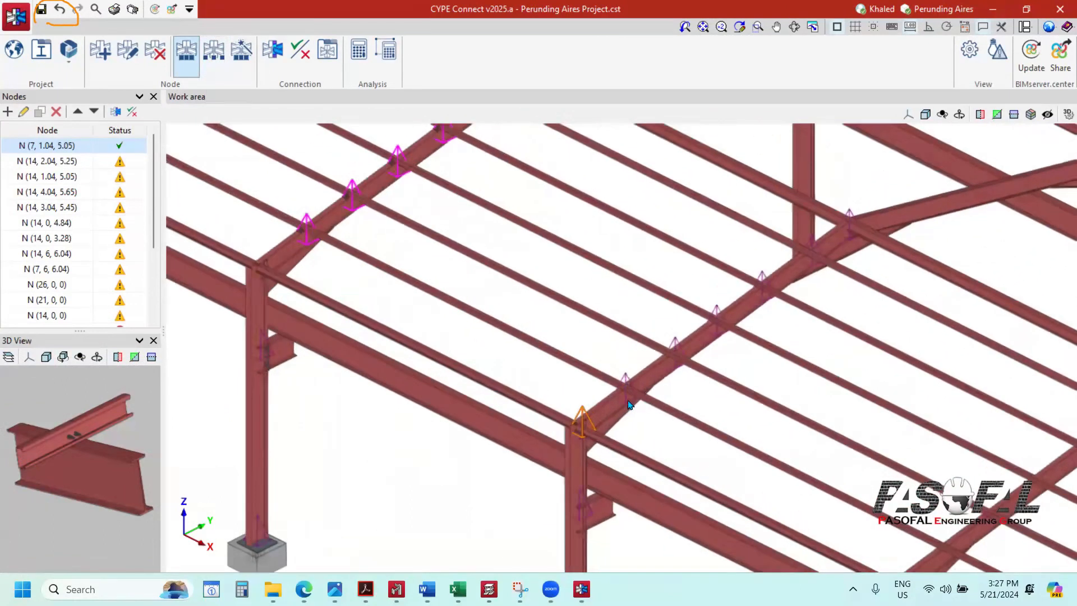
pyautogui.scroll(5, 578, 446)
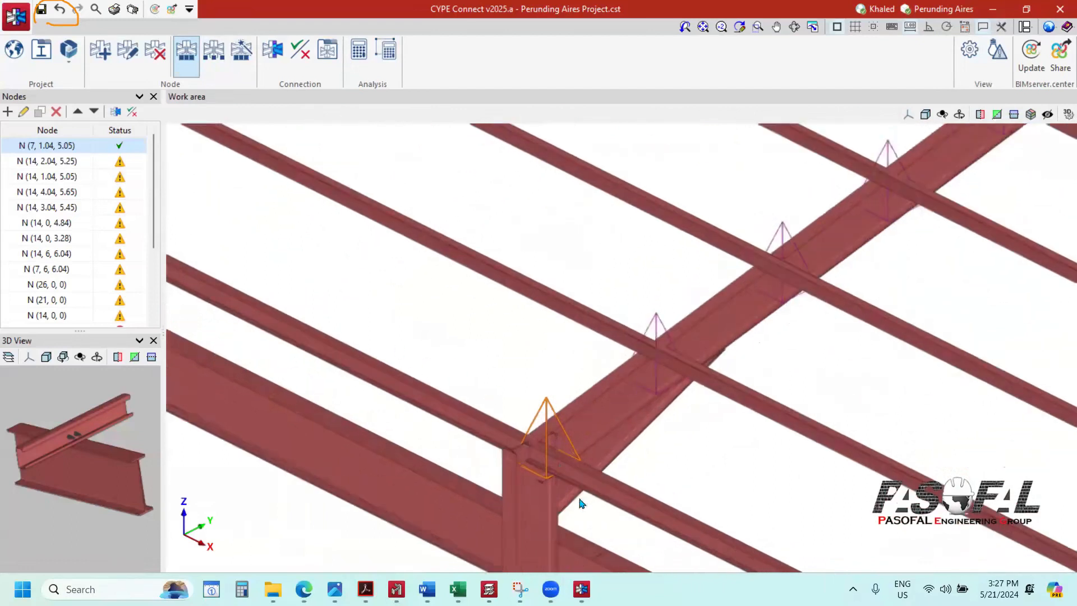
pyautogui.scroll(-5, 546, 453)
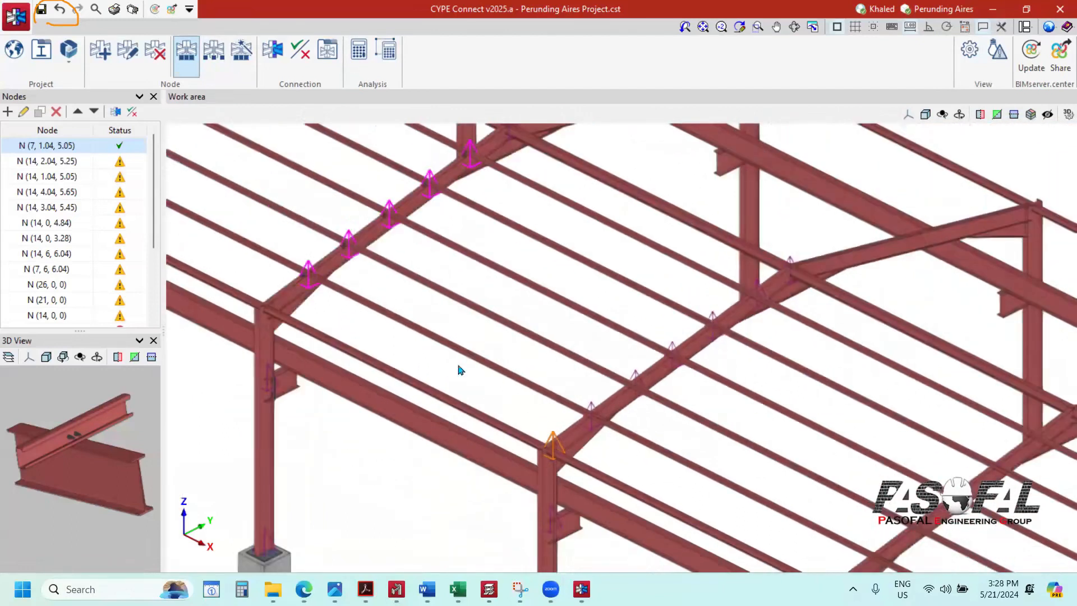
pyautogui.scroll(5, 393, 324)
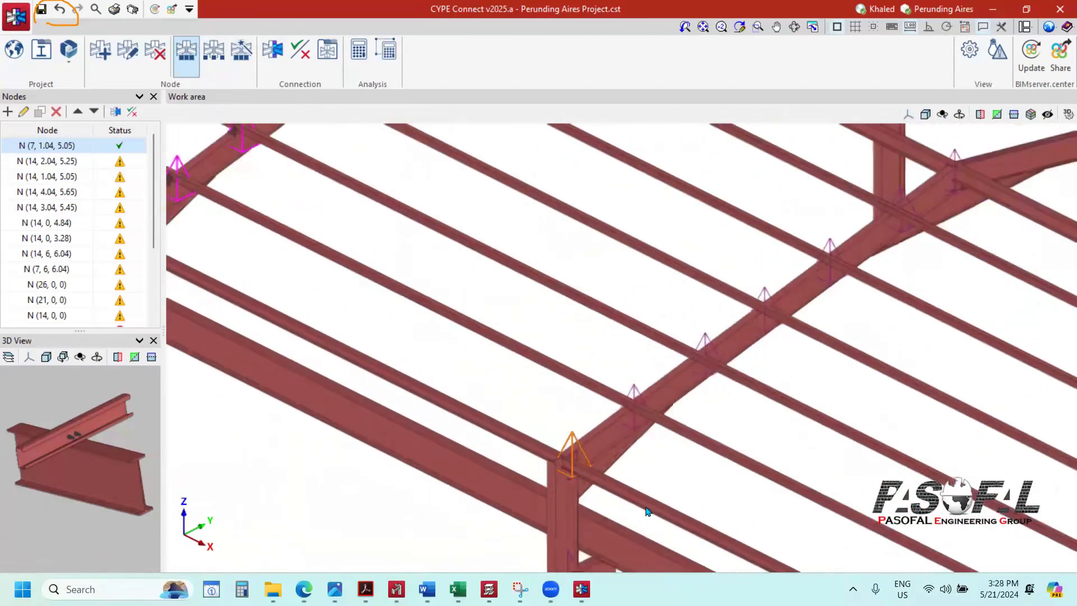
pyautogui.scroll(-4, 645, 489)
pyautogui.scroll(5, 685, 464)
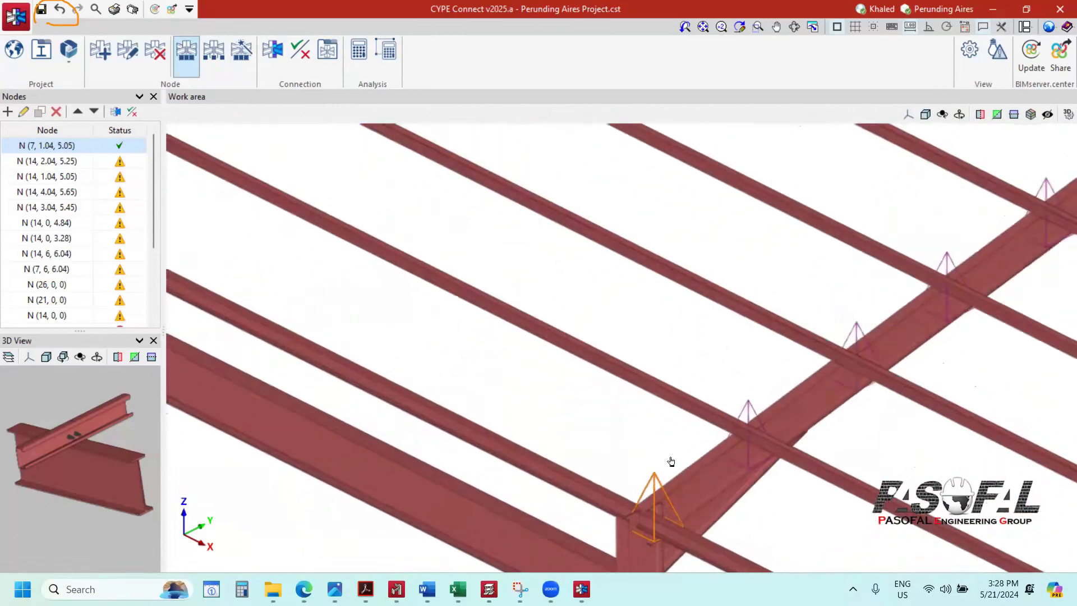
pyautogui.scroll(-5, 671, 461)
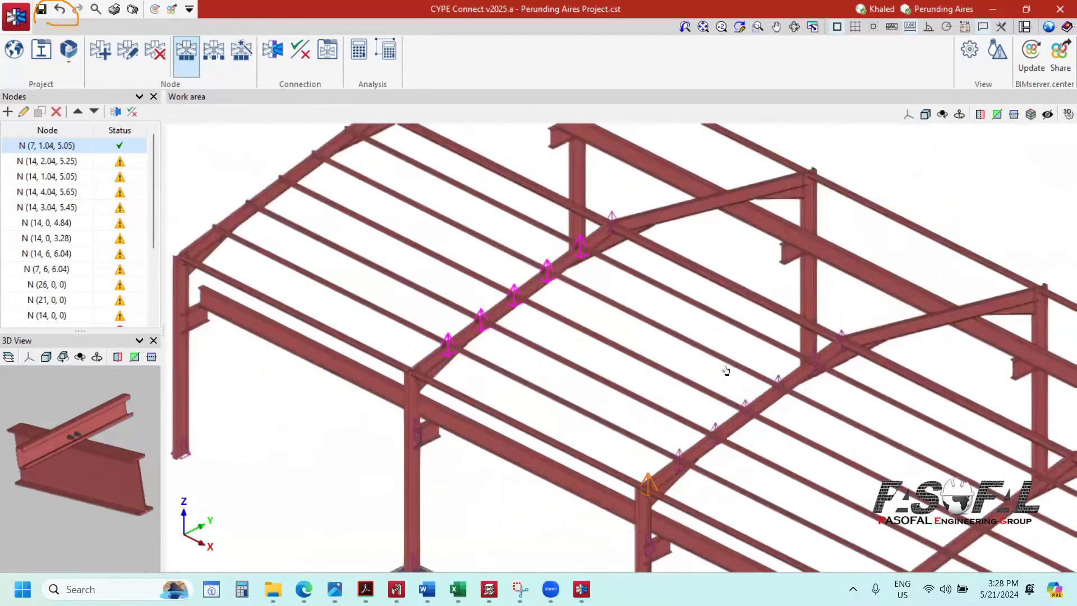
pyautogui.scroll(-1, 726, 371)
pyautogui.scroll(4, 672, 461)
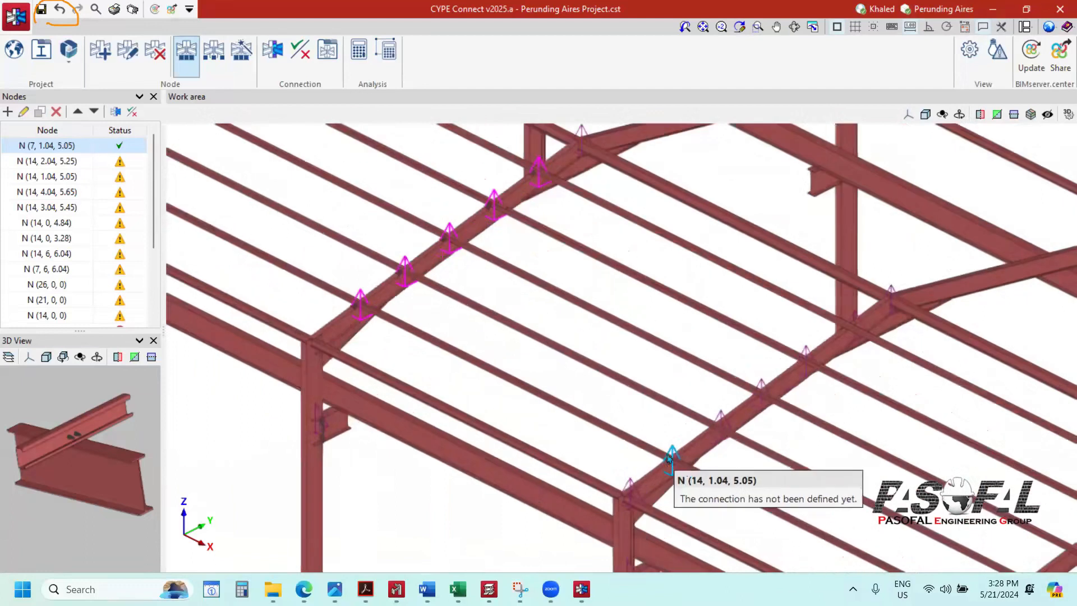
# Step: Try the first and fourth purlin nodes above the eave on the third frame as references for grouping matching nodes
pyautogui.click(672, 459)
pyautogui.scroll(-4, 499, 408)
pyautogui.scroll(-5, 567, 329)
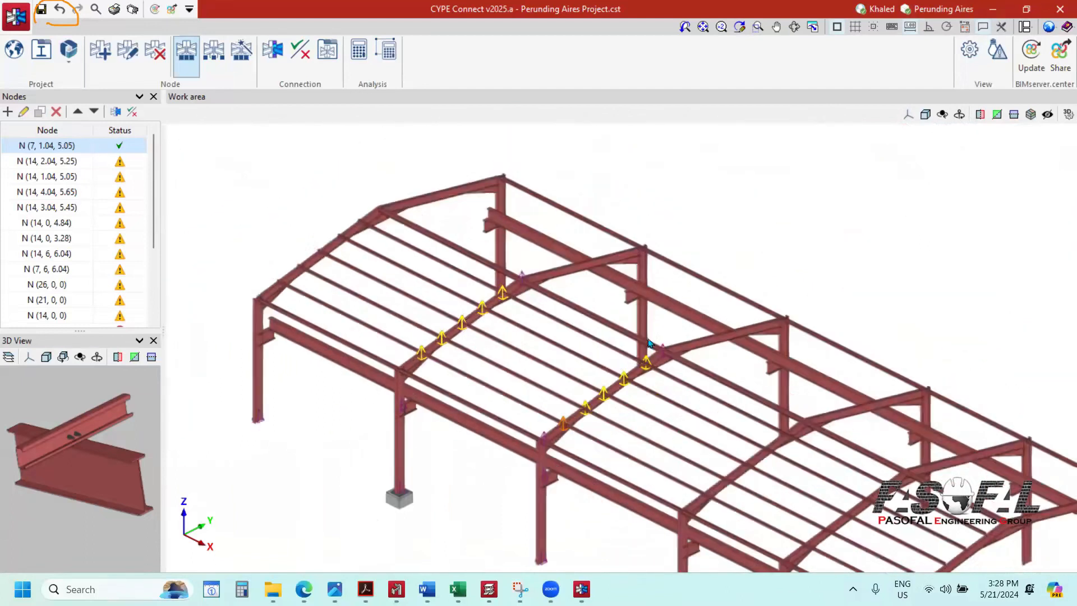
pyautogui.scroll(6, 617, 340)
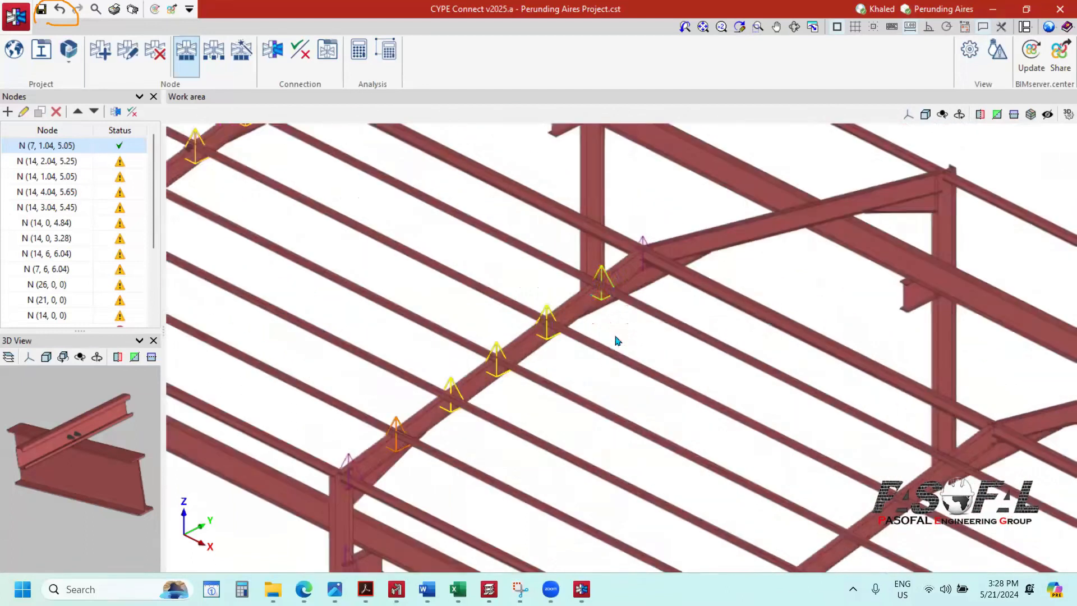
pyautogui.click(546, 331)
pyautogui.scroll(-2, 410, 164)
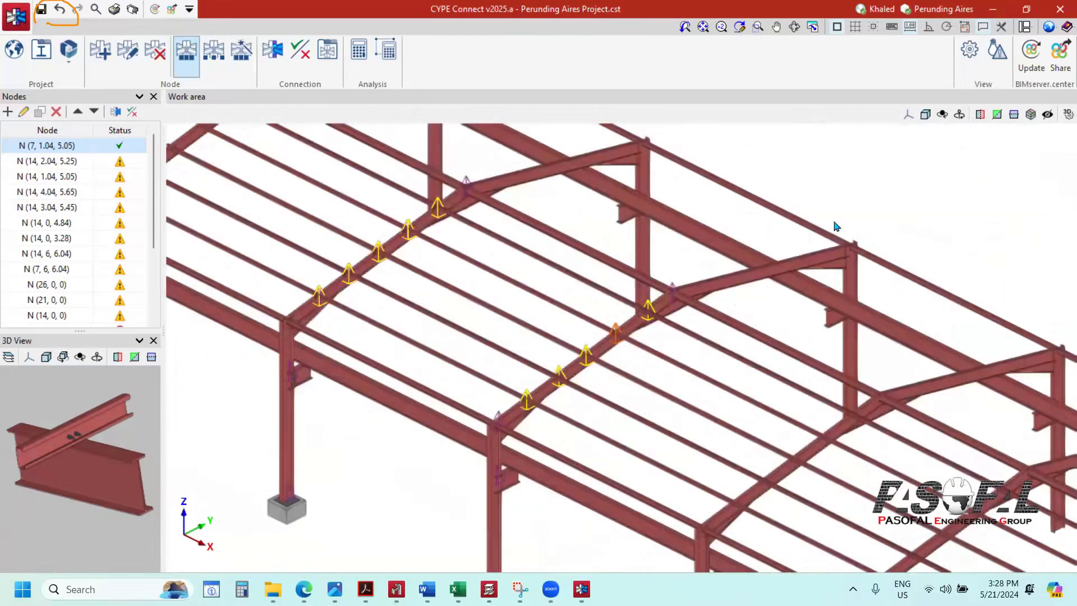
pyautogui.scroll(-2, 801, 179)
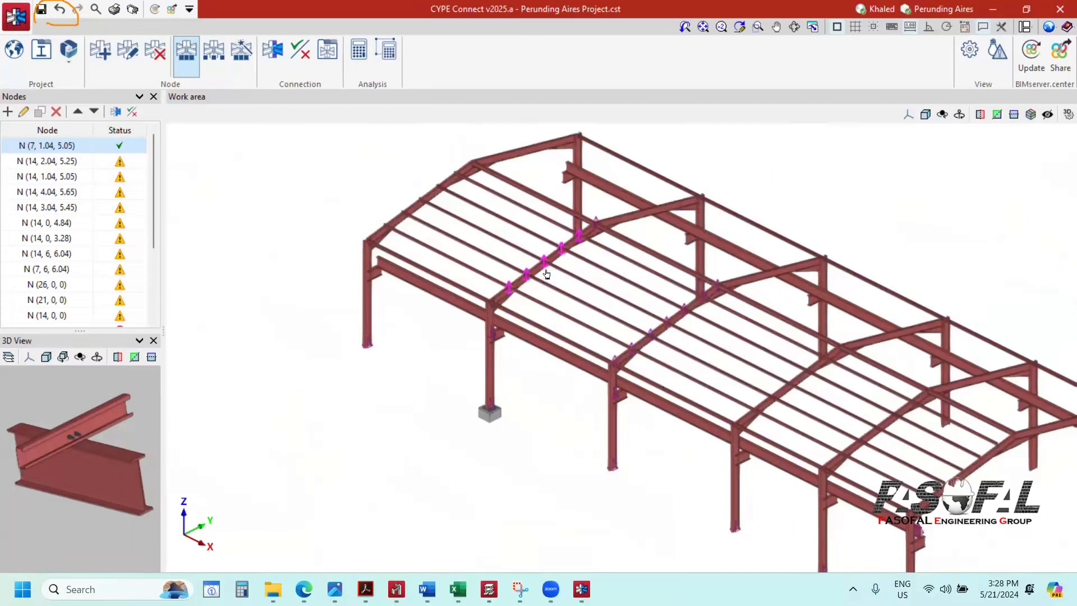
# Step: Group the second frame's purlin-to-rafter nodes with the matching purlin nodes along the third frame's rafter
pyautogui.scroll(2, 733, 355)
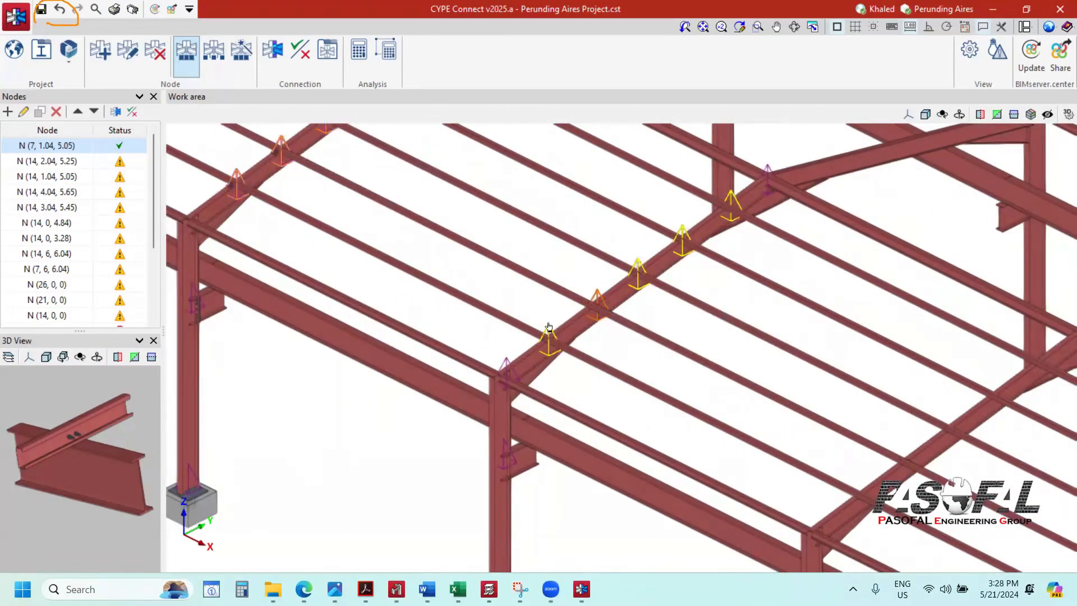
pyautogui.scroll(-4, 467, 413)
pyautogui.click(594, 325)
pyautogui.scroll(4, 622, 294)
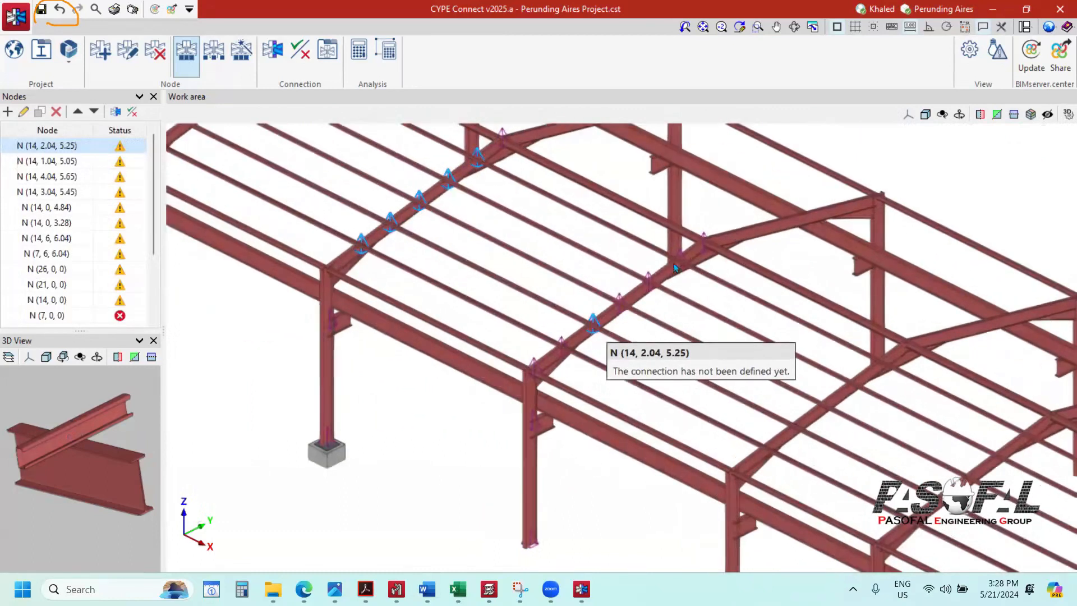
pyautogui.click(349, 207)
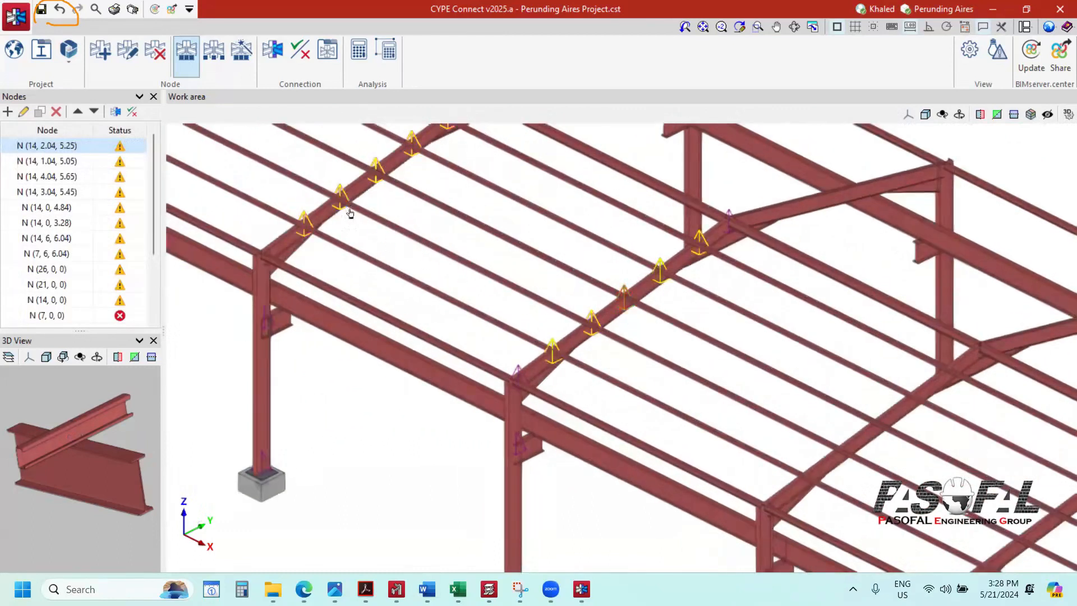
pyautogui.scroll(3, 613, 349)
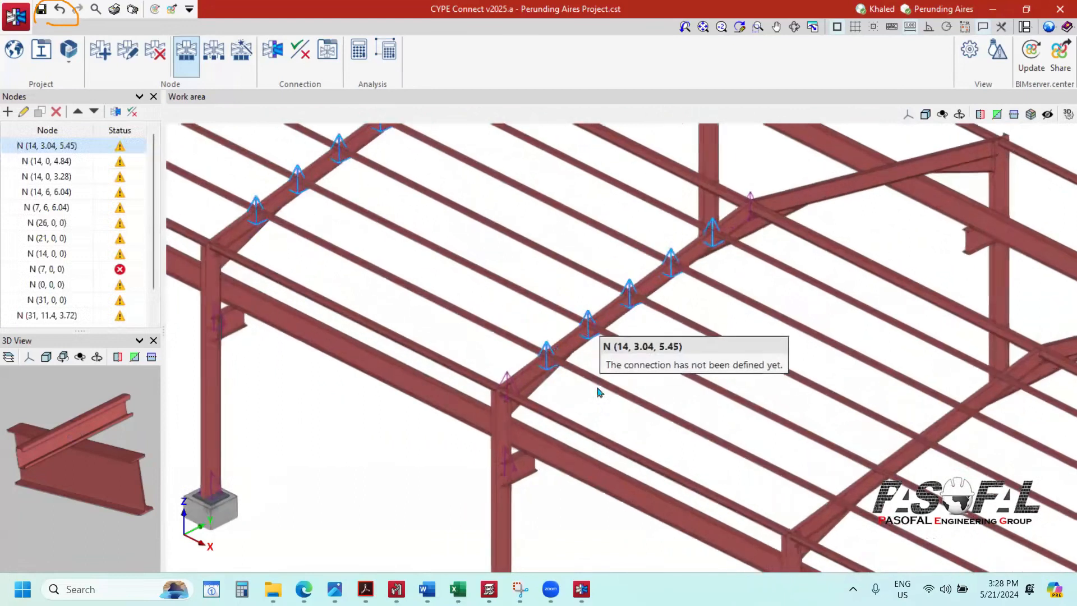
pyautogui.scroll(-3, 499, 275)
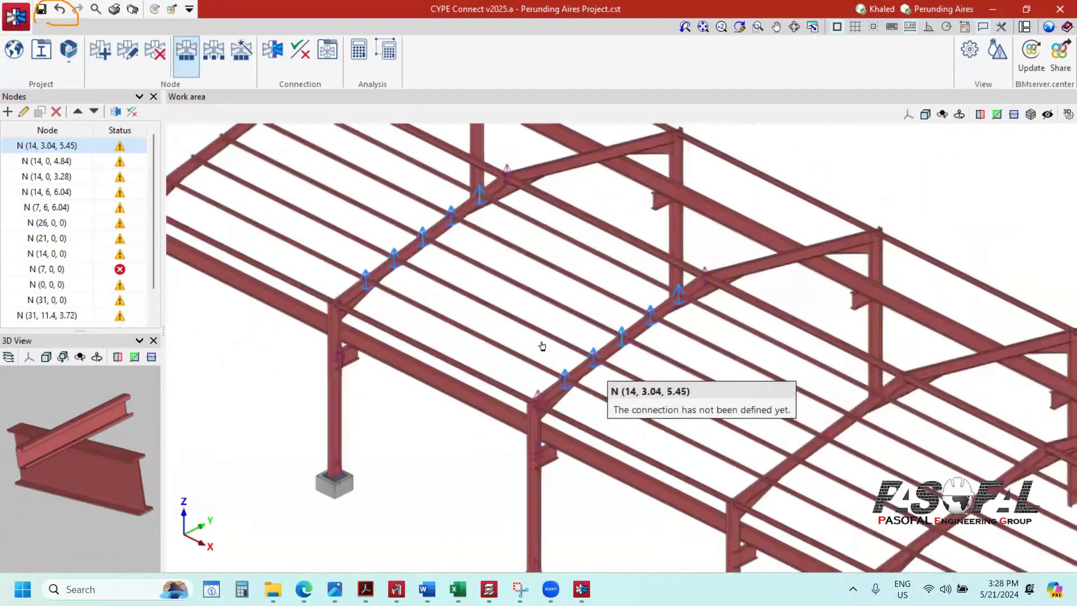
pyautogui.scroll(1, 632, 403)
pyautogui.scroll(-3, 632, 403)
pyautogui.scroll(1, 620, 397)
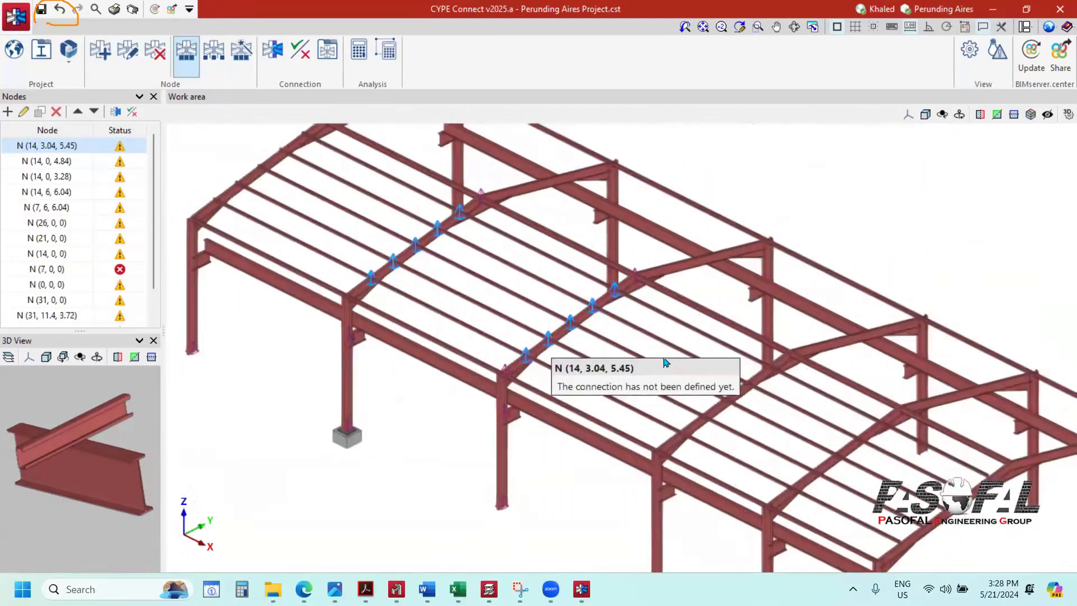
pyautogui.scroll(-1, 666, 360)
# Step: Create a new node where the first purlin above the eave crosses the fourth frame's rafter, keeping the detected bars
pyautogui.scroll(5, 753, 480)
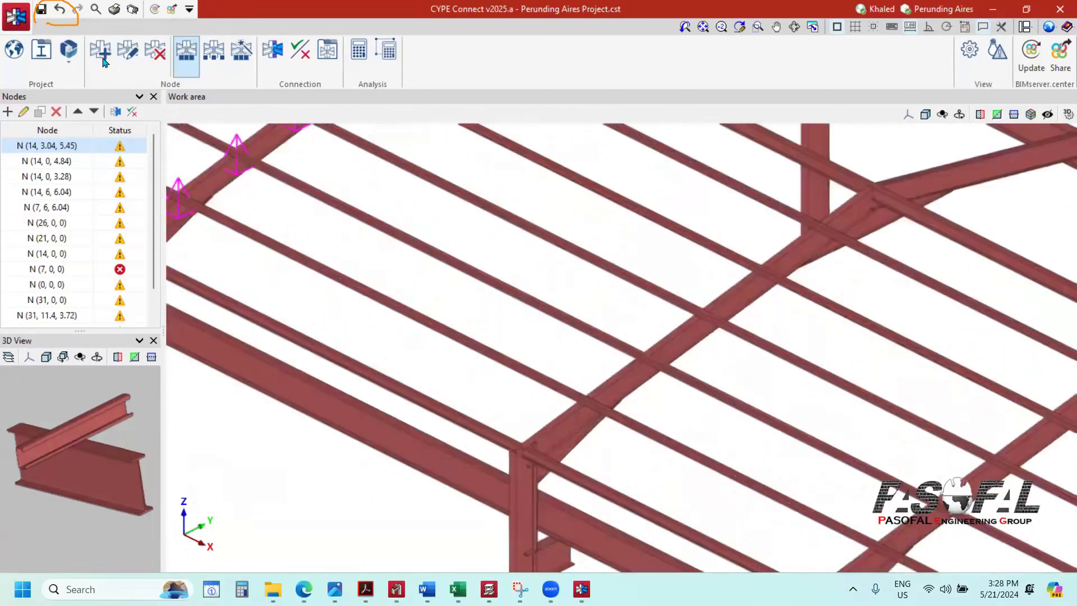
pyautogui.scroll(-3, 754, 481)
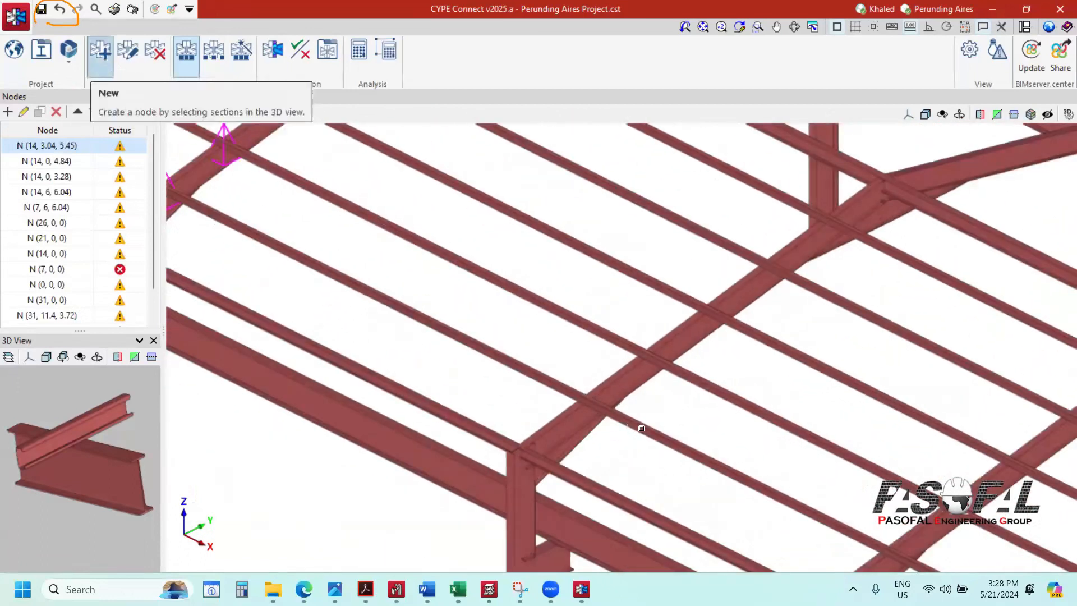
pyautogui.click(100, 51)
pyautogui.click(586, 423)
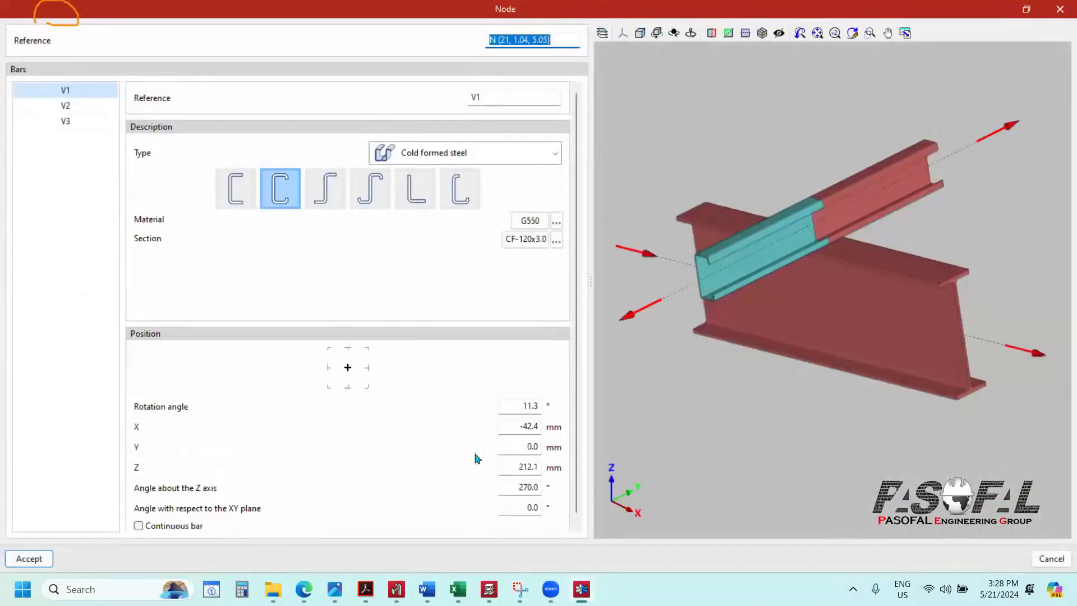
pyautogui.click(29, 558)
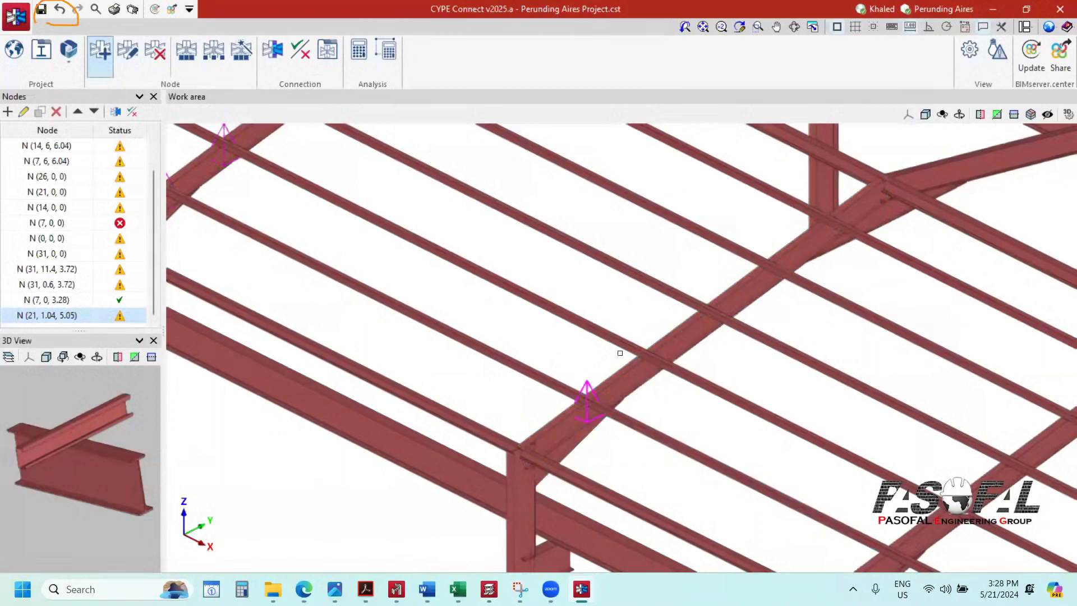
# Step: Set the section representation to Axis and inspect the new purlin node on the fourth frame
pyautogui.scroll(-3, 522, 389)
pyautogui.scroll(1, 903, 150)
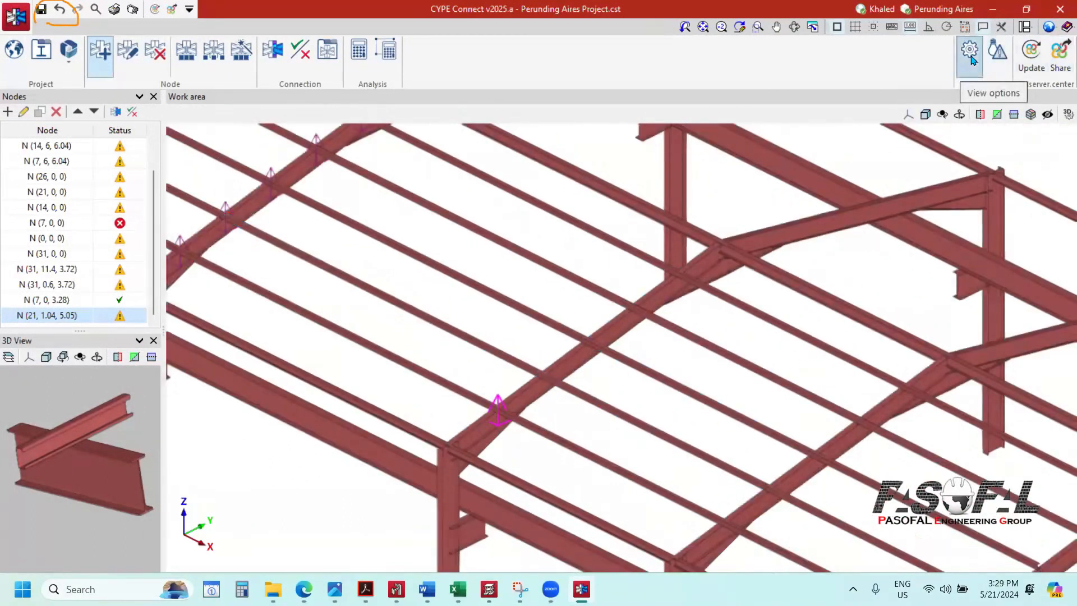
pyautogui.click(970, 53)
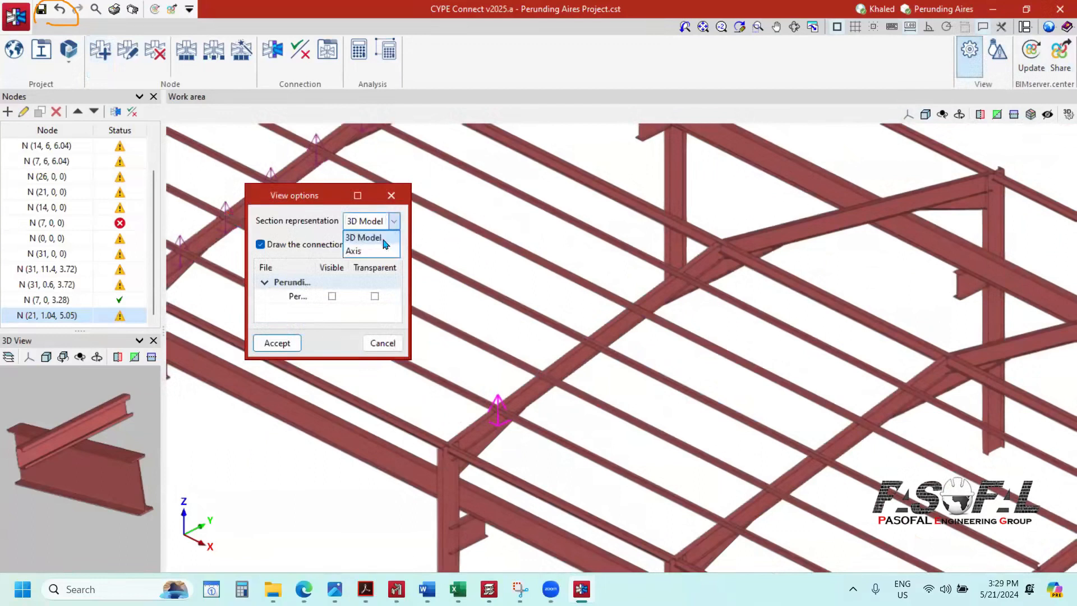
pyautogui.click(277, 344)
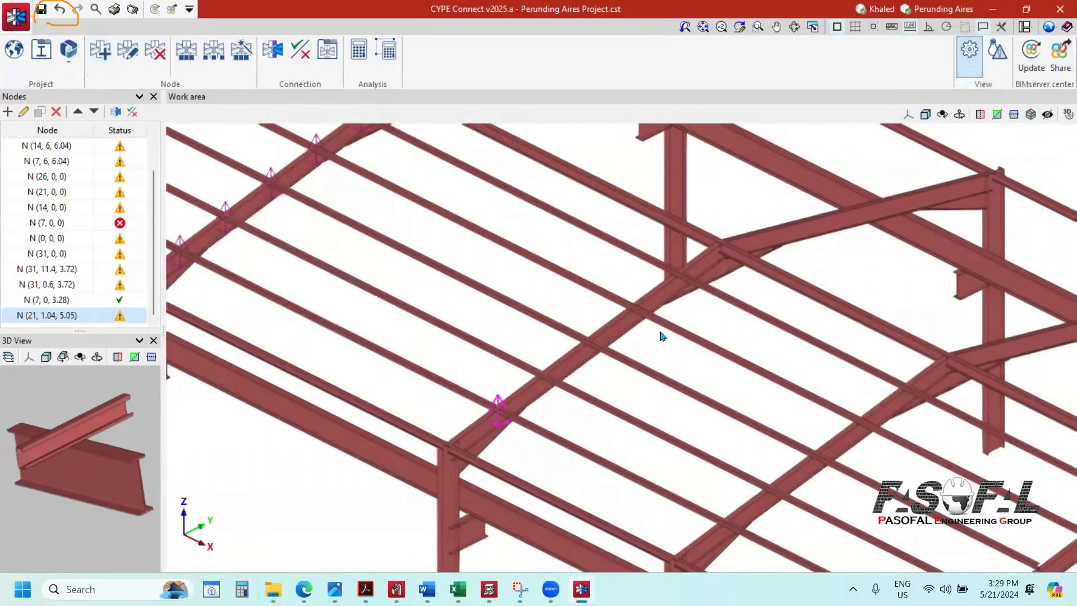
pyautogui.scroll(2, 539, 410)
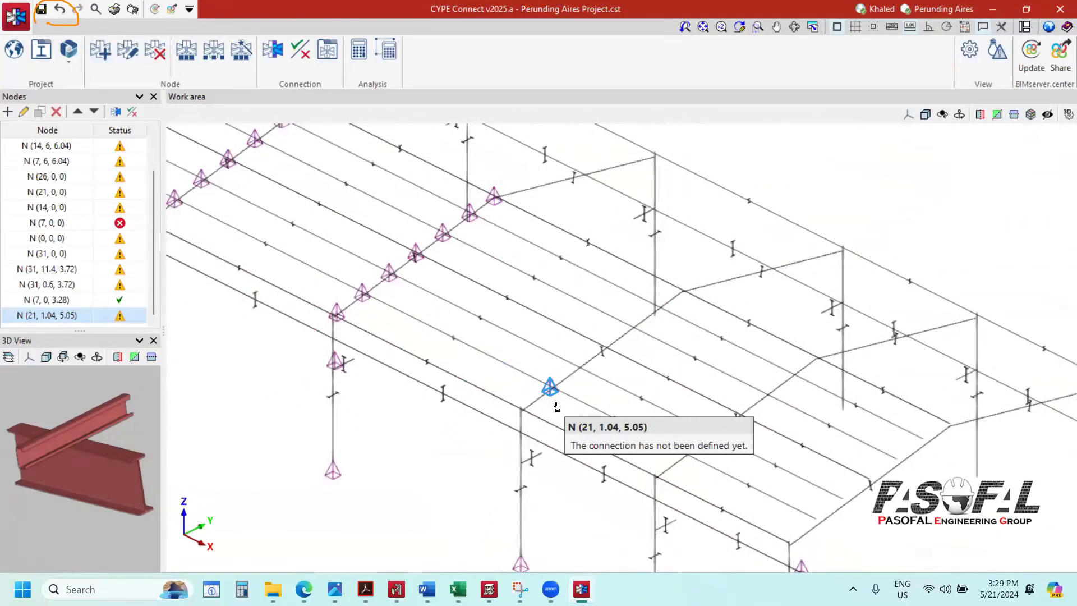
pyautogui.scroll(3, 557, 406)
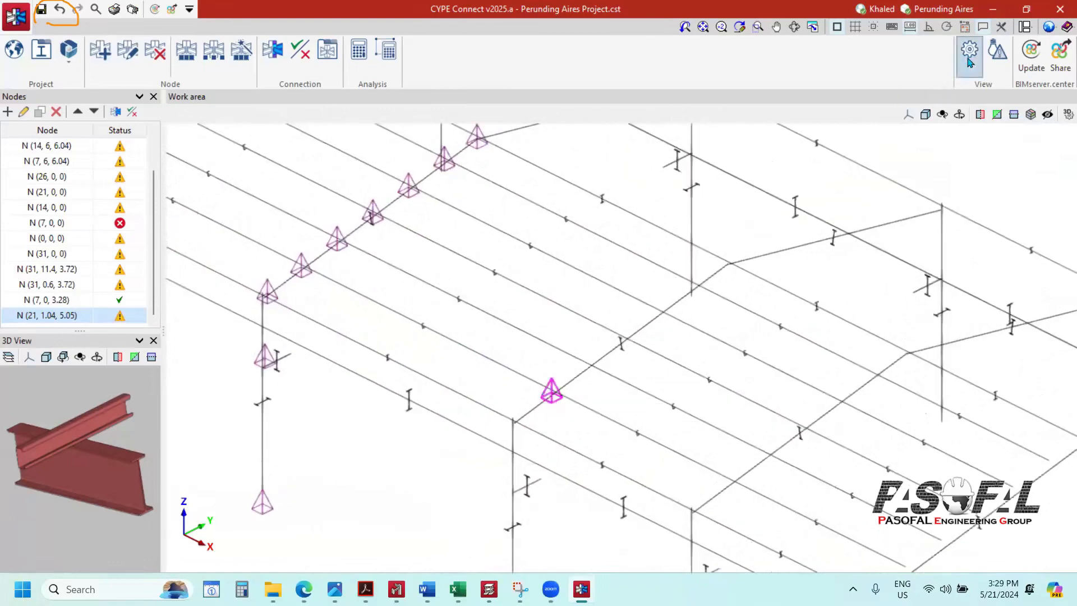
# Step: Set the section representation back to 3D Model
pyautogui.click(969, 53)
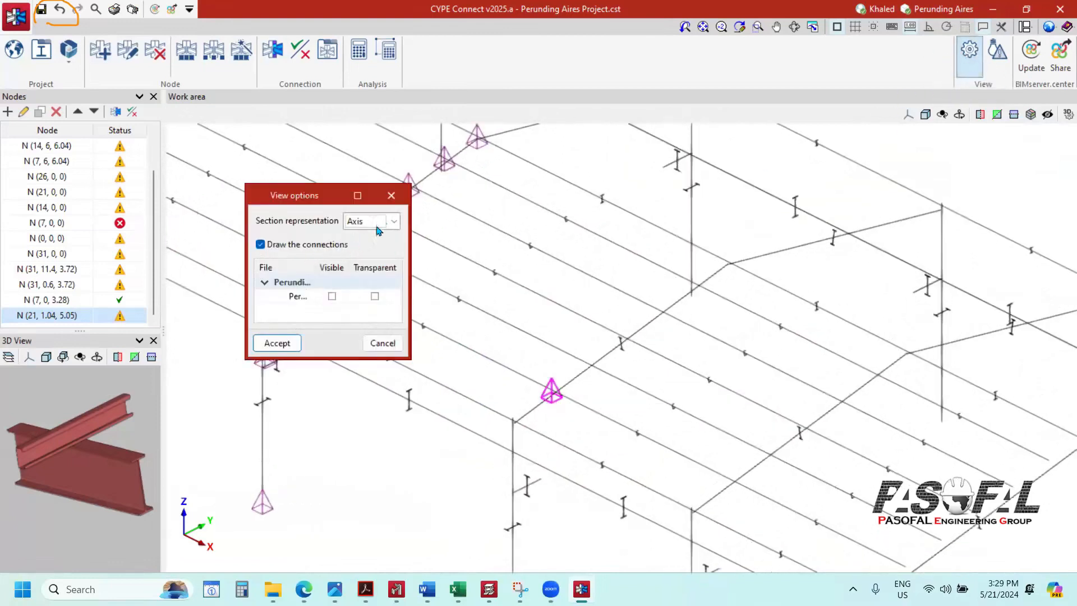
pyautogui.click(278, 343)
pyautogui.scroll(3, 594, 356)
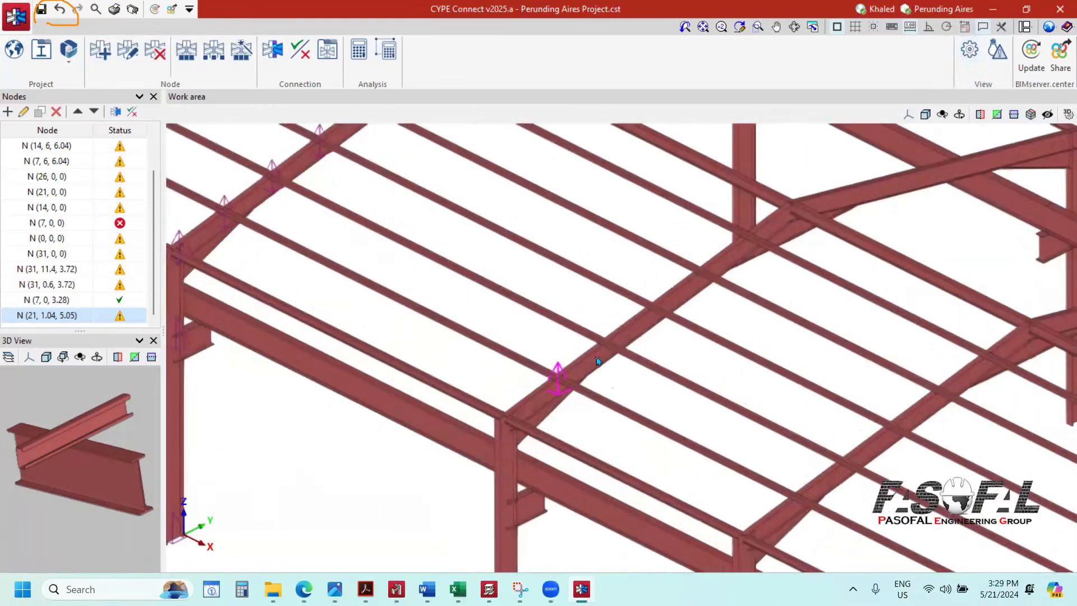
# Step: Create nodes at the second and third purlins above the eave on the fourth frame's rafter, keeping the detected bars
pyautogui.scroll(2, 596, 359)
pyautogui.scroll(3, 640, 346)
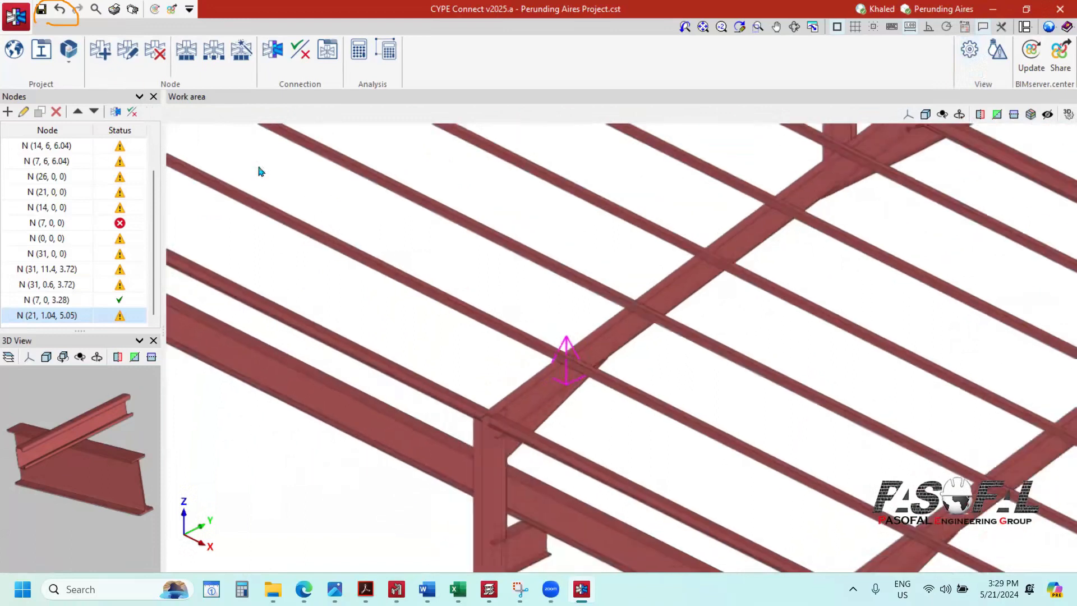
pyautogui.scroll(-1, 623, 340)
pyautogui.scroll(-3, 632, 341)
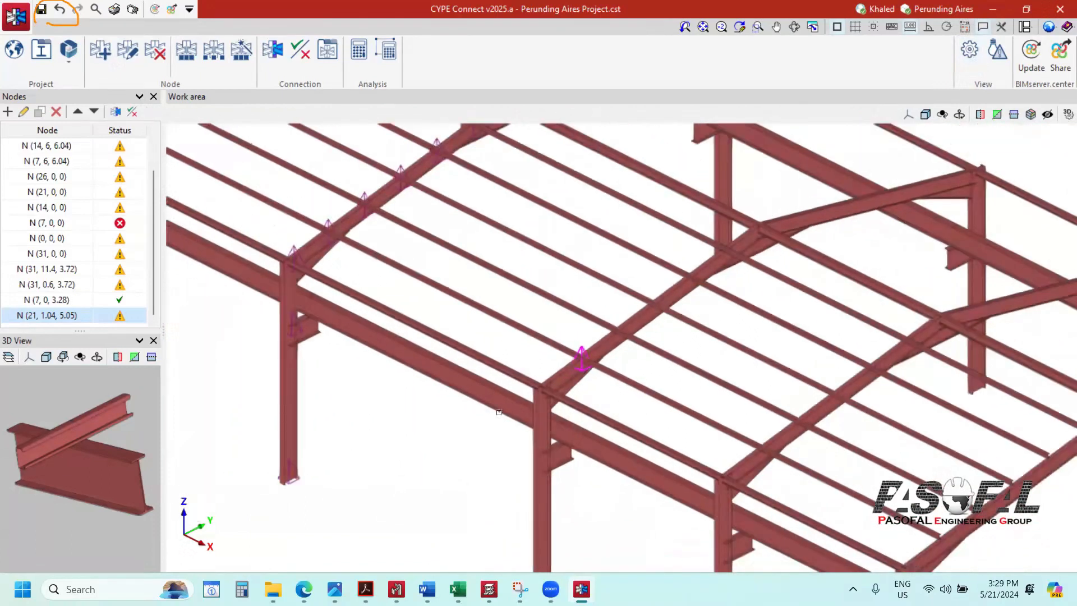
pyautogui.doubleClick(582, 357)
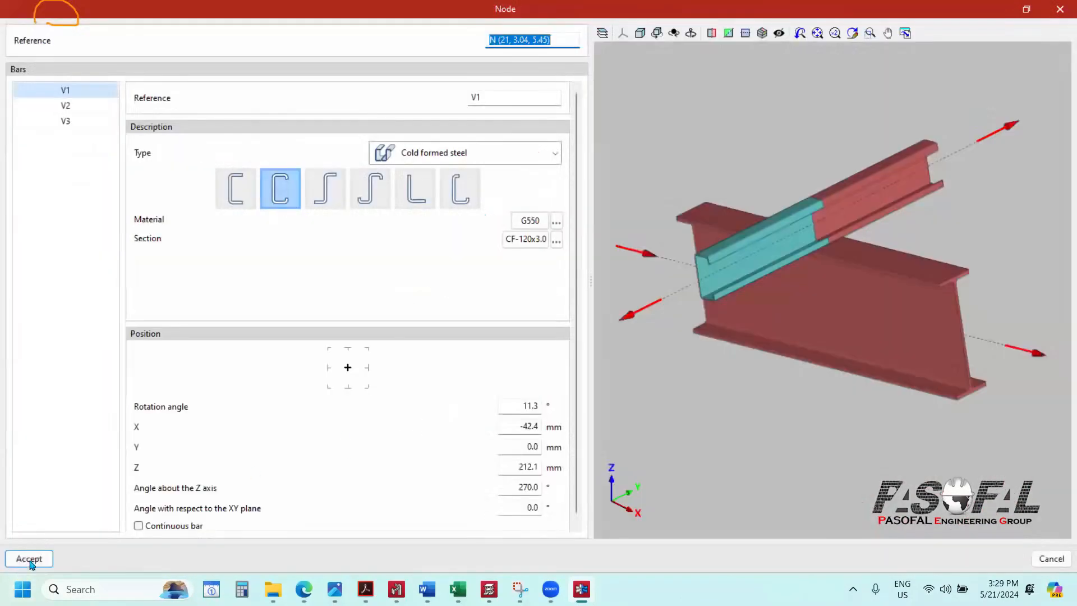
pyautogui.click(29, 559)
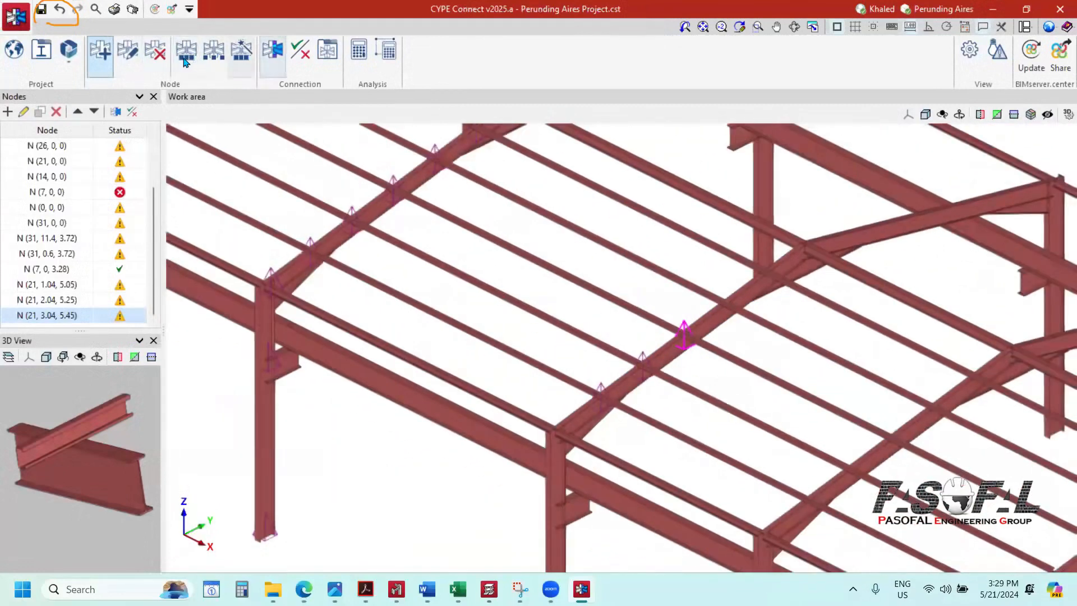
# Step: Group the fourth frame's new purlin nodes with the existing purlin node group, using its first purlin node as reference
pyautogui.click(186, 61)
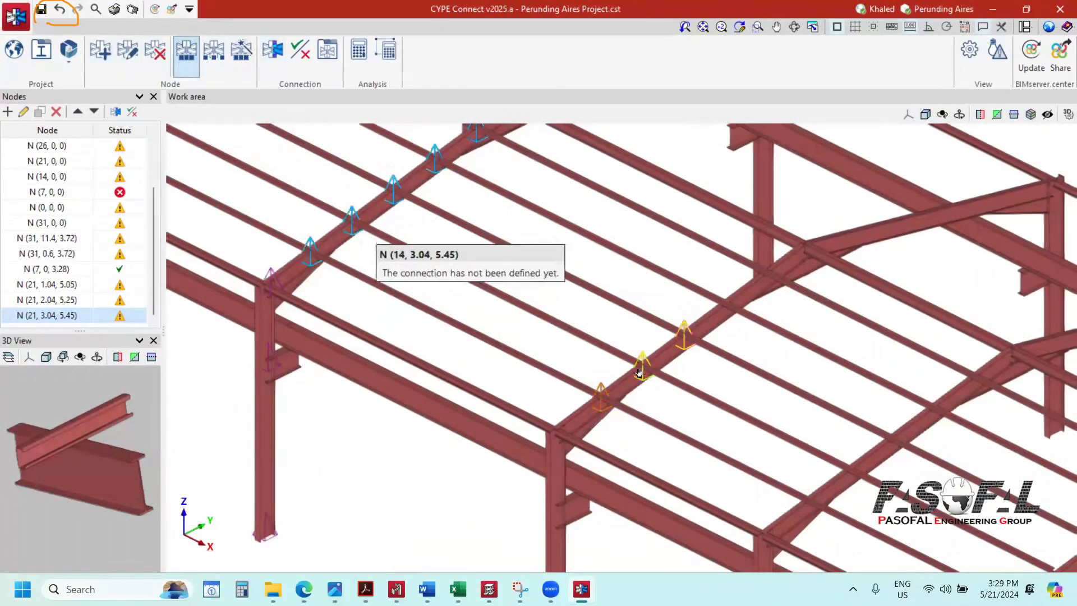
pyautogui.click(354, 223)
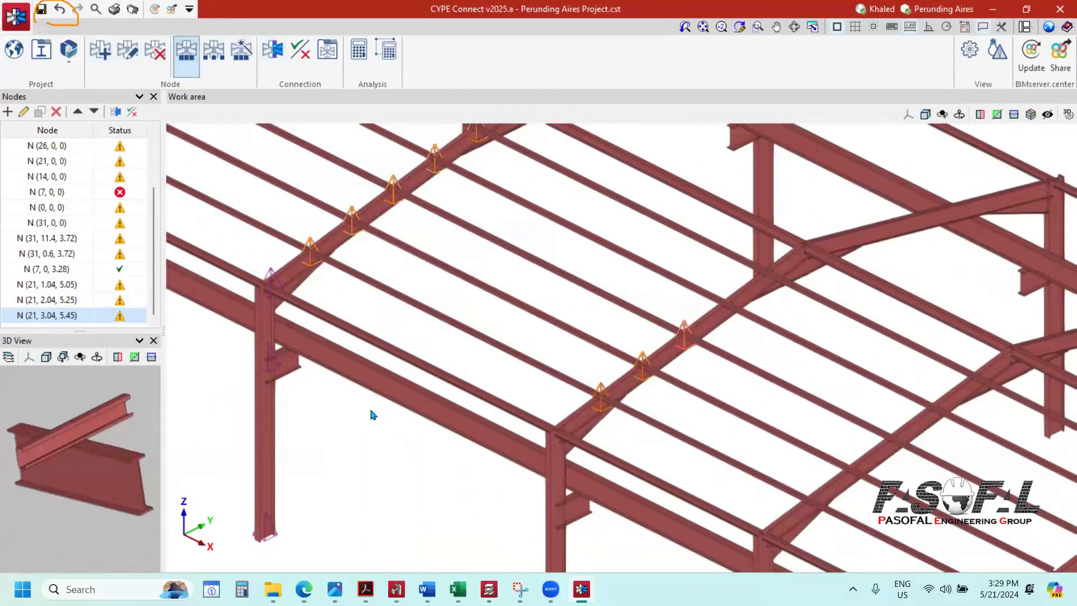
pyautogui.scroll(-3, 638, 332)
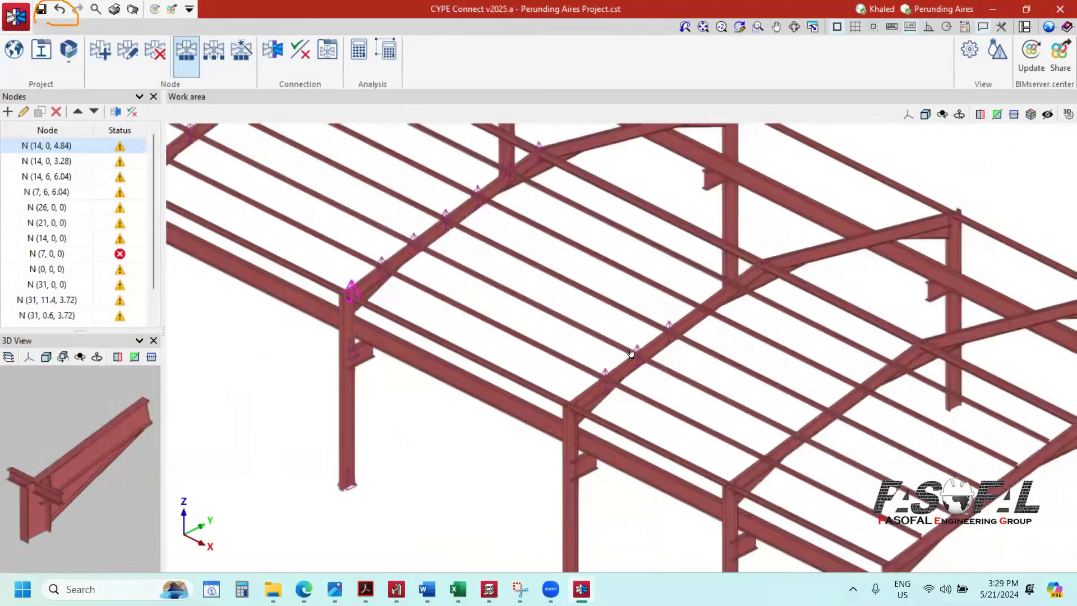
pyautogui.scroll(2, 723, 406)
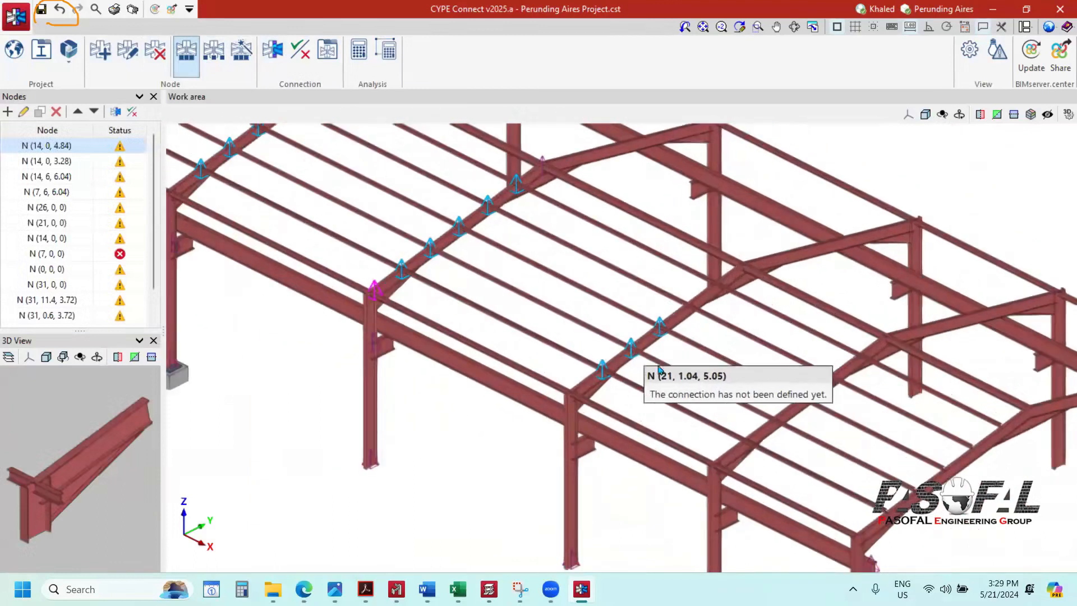
pyautogui.scroll(3, 452, 271)
pyautogui.scroll(-5, 442, 303)
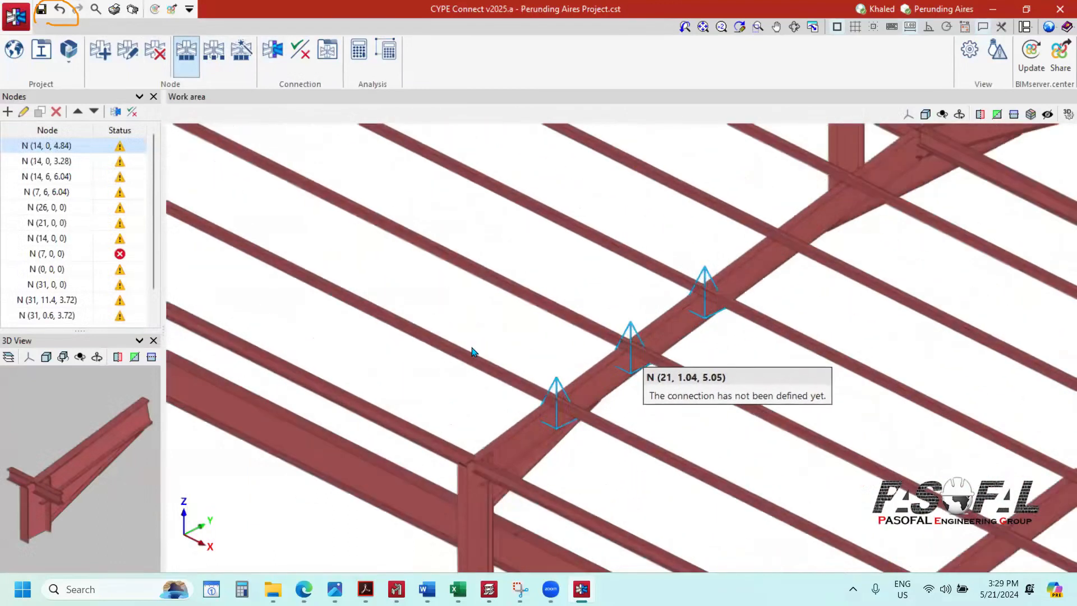
pyautogui.scroll(-2, 504, 297)
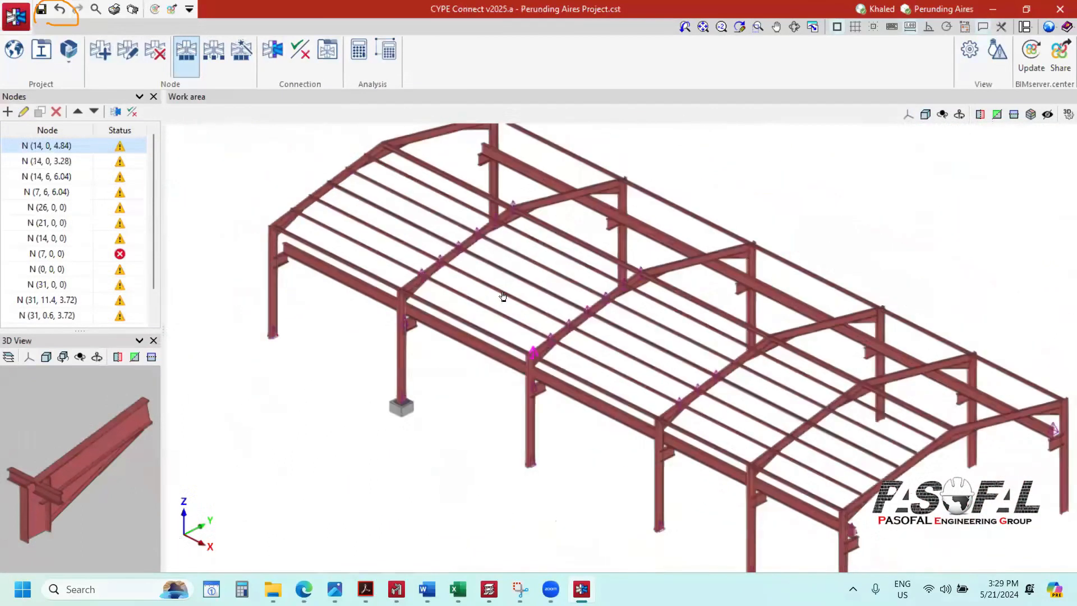
pyautogui.scroll(4, 443, 275)
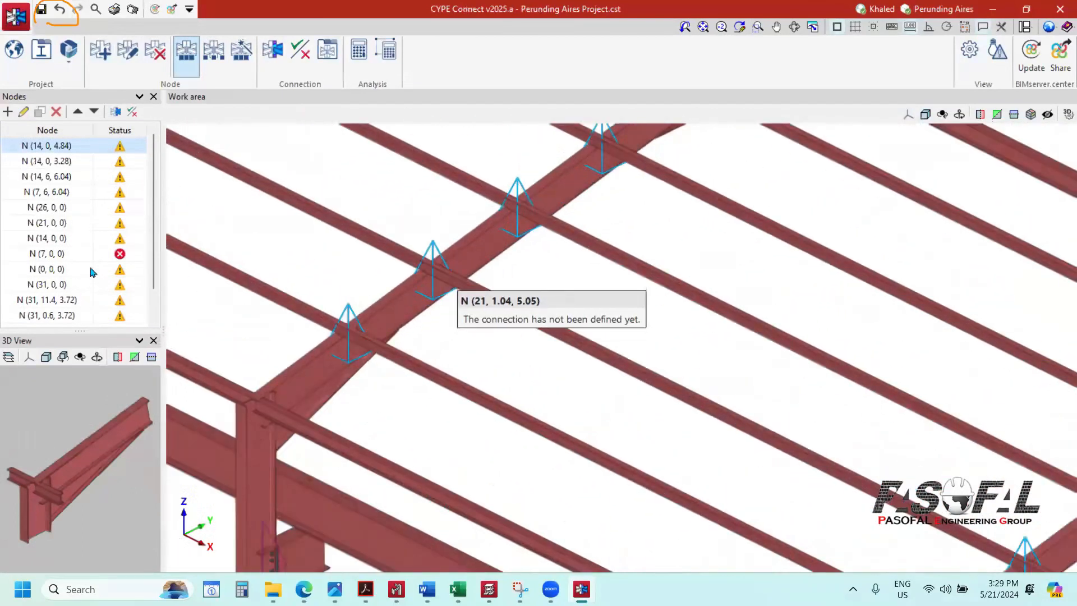
pyautogui.scroll(-3, 630, 269)
pyautogui.scroll(4, 339, 174)
pyautogui.scroll(2, 504, 298)
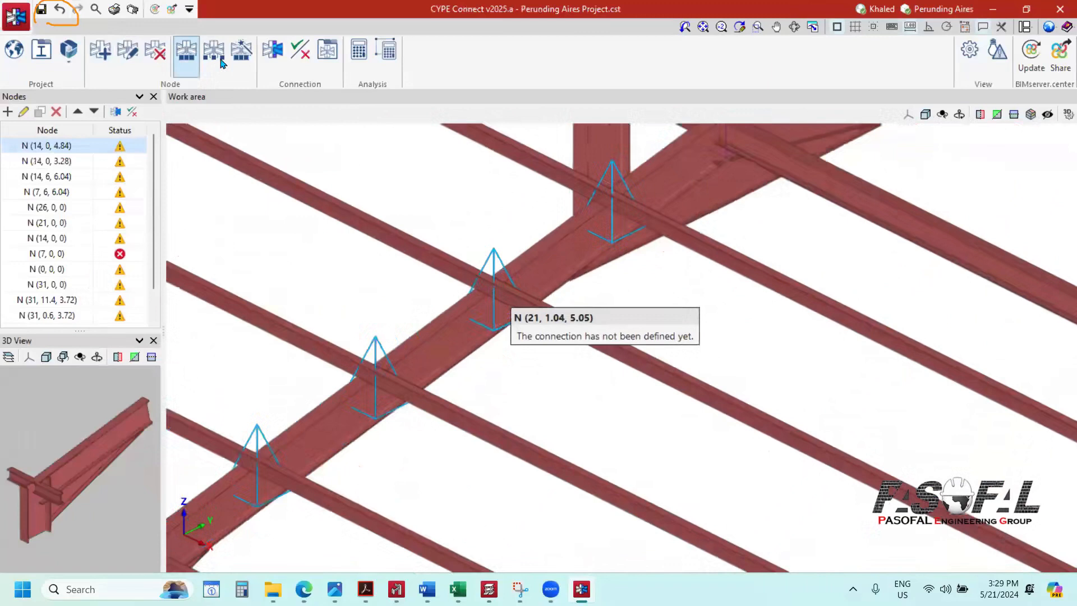
# Step: Group all matching nodes in the project automatically
pyautogui.scroll(-5, 535, 282)
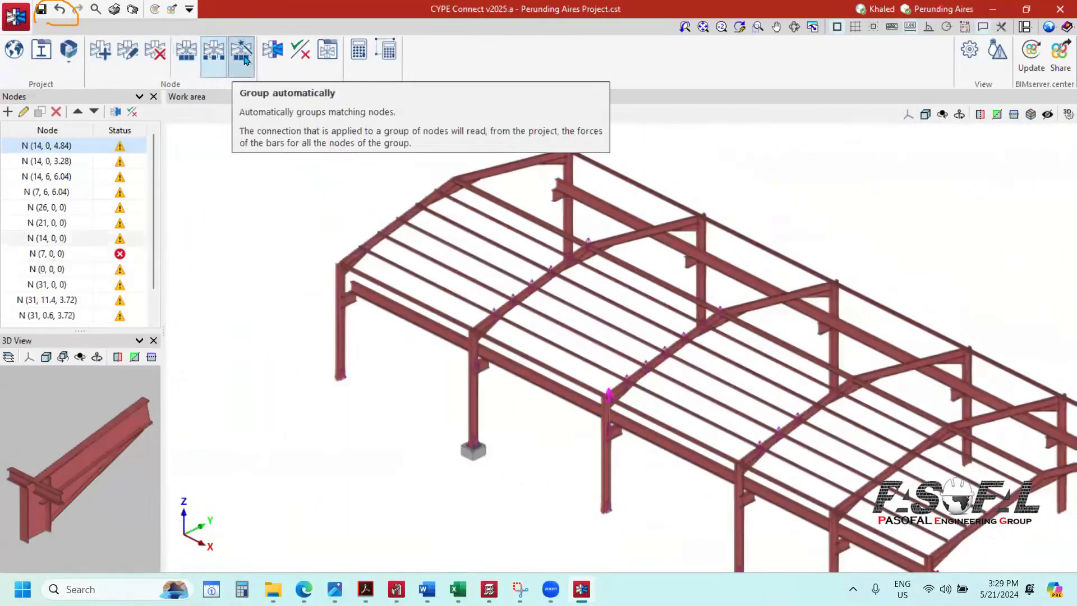
pyautogui.click(243, 56)
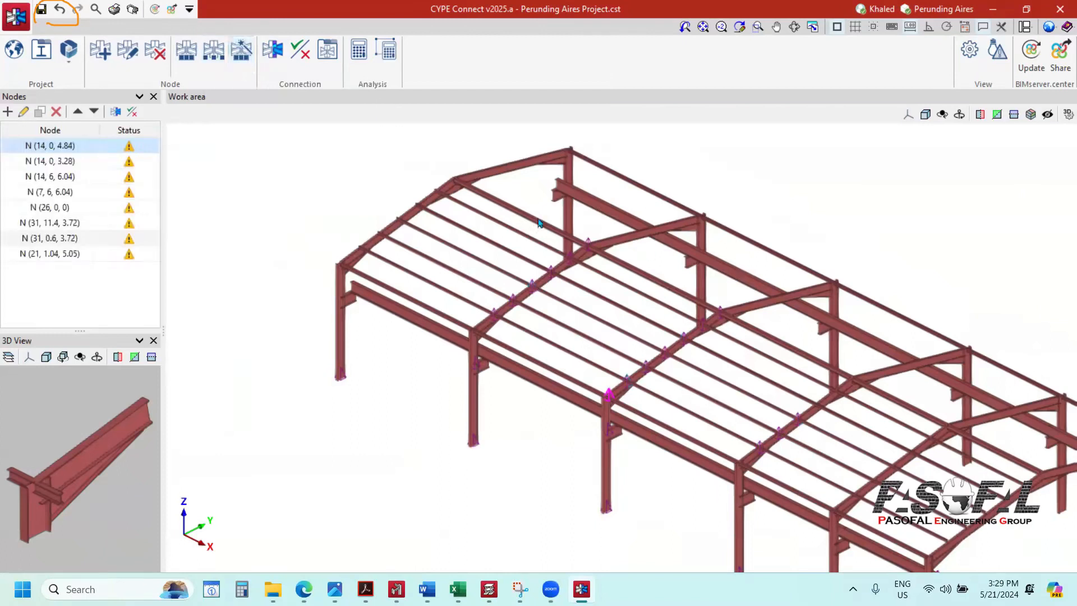
# Step: Examine the purlin nodes along the rafters of the intermediate frames to check which ones belong to the automatic grouping
pyautogui.scroll(-3, 664, 378)
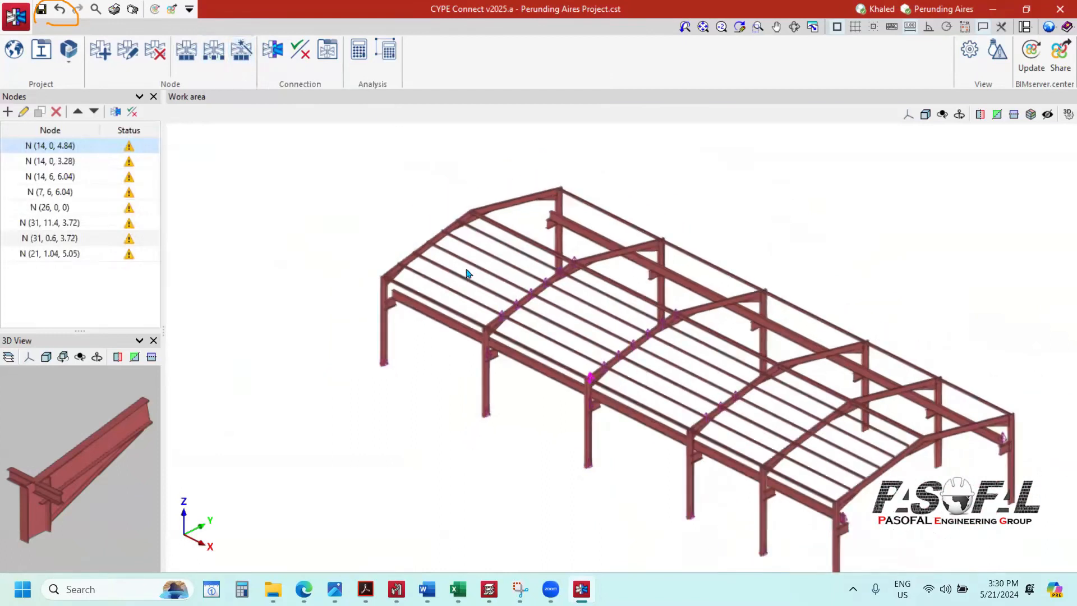
pyautogui.scroll(3, 469, 272)
pyautogui.scroll(2, 460, 288)
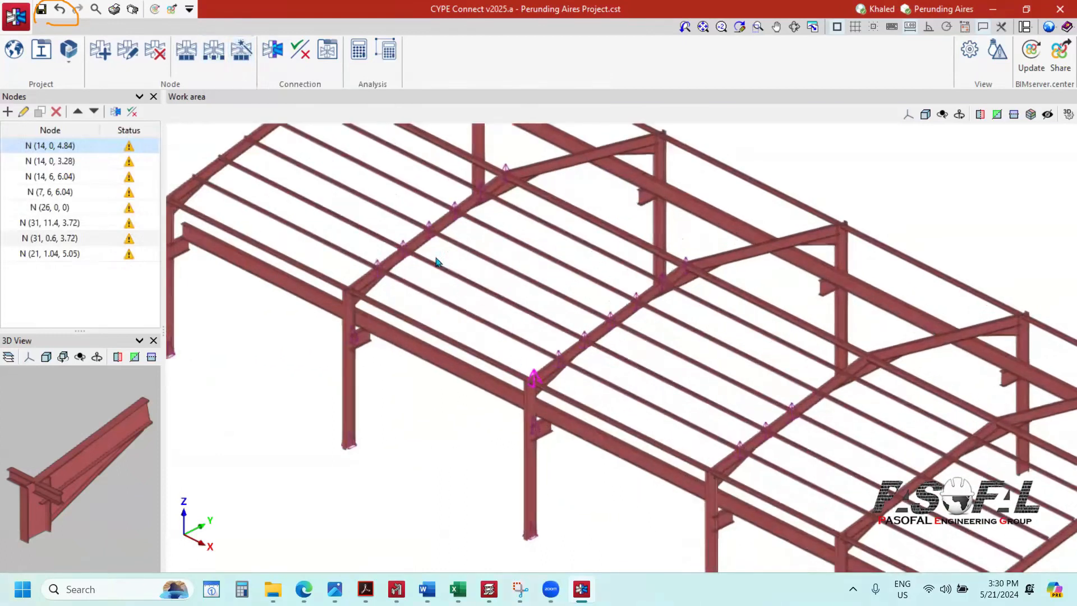
pyautogui.scroll(4, 437, 262)
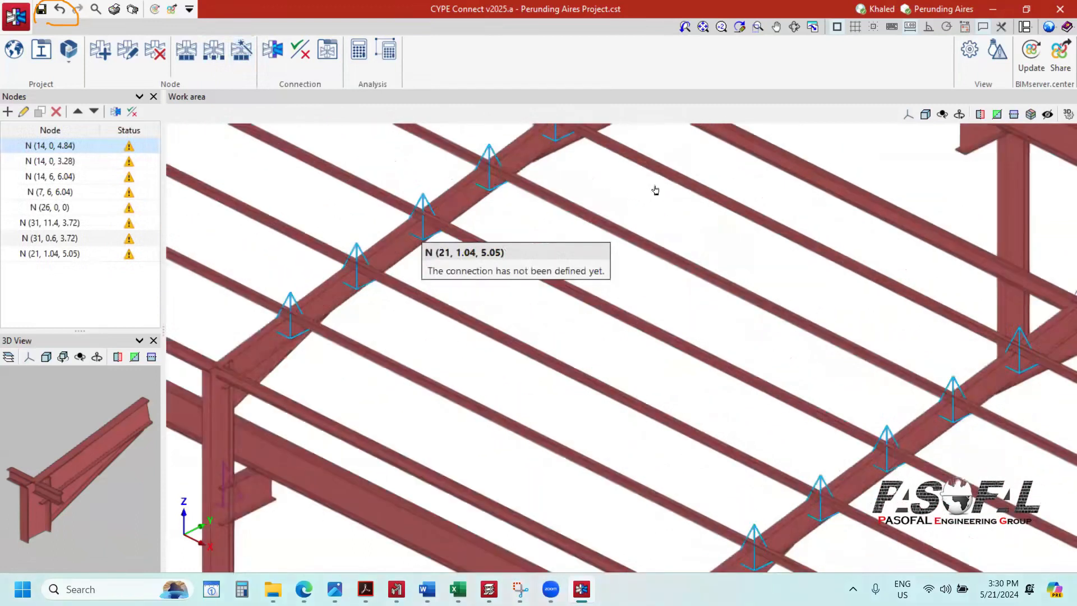
pyautogui.scroll(-3, 589, 277)
pyautogui.scroll(2, 598, 254)
pyautogui.scroll(2, 596, 242)
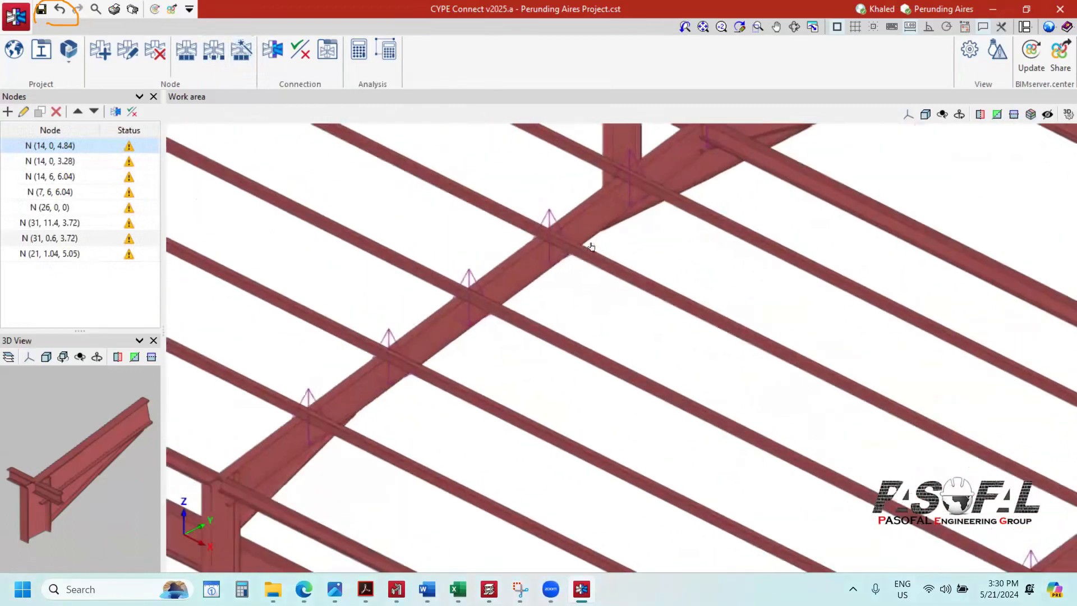
pyautogui.scroll(-4, 589, 253)
pyautogui.scroll(-3, 464, 415)
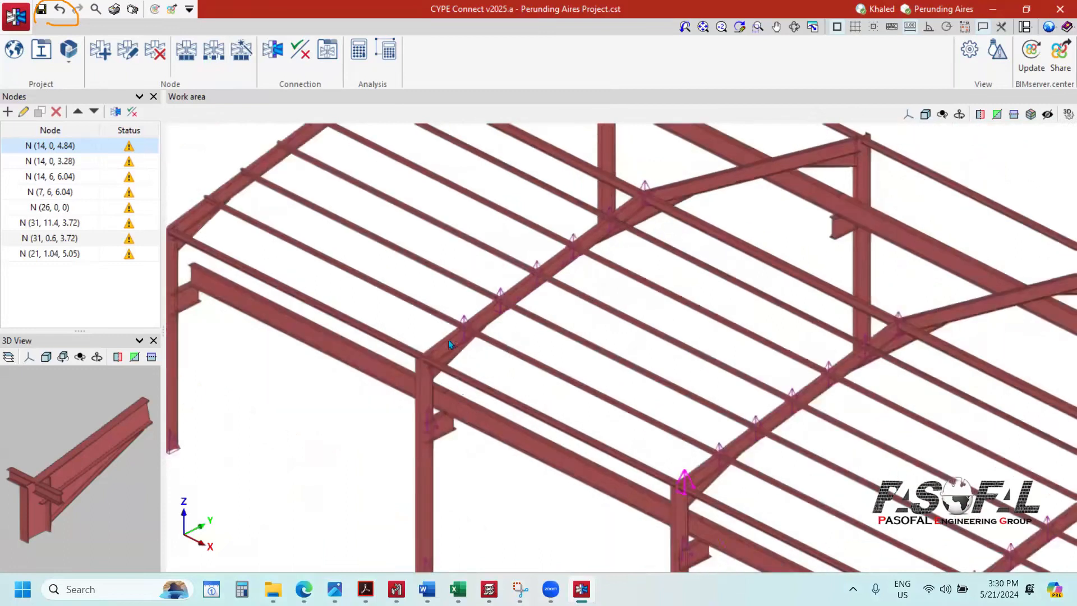
pyautogui.scroll(4, 494, 331)
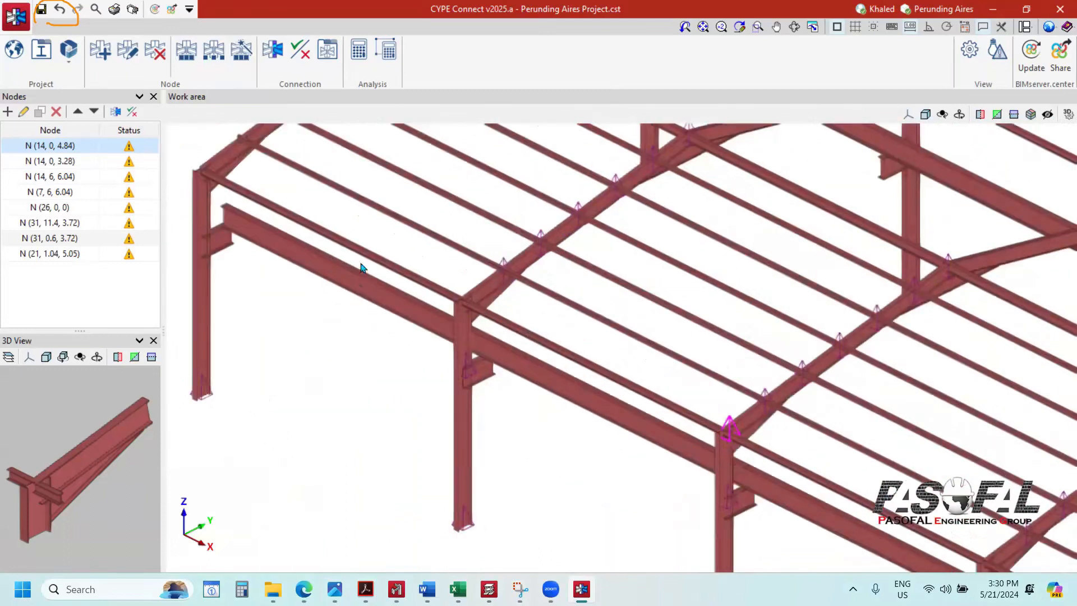
# Step: Open the CYPE FLAG project without saving the data of the current project
pyautogui.scroll(-3, 361, 268)
pyautogui.scroll(4, 281, 264)
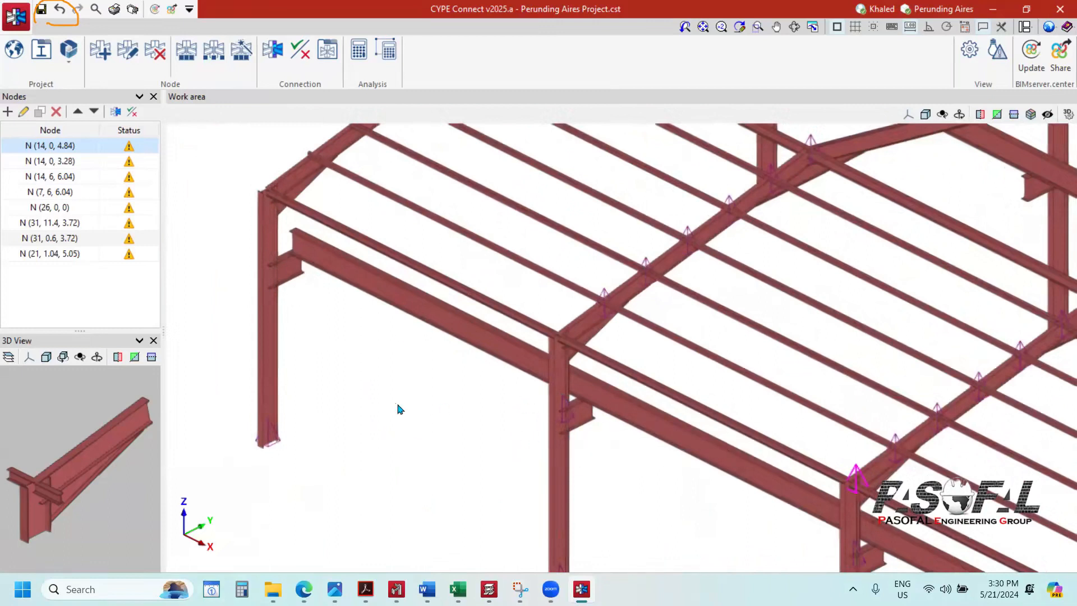
pyautogui.scroll(-3, 392, 370)
pyautogui.scroll(-3, 308, 133)
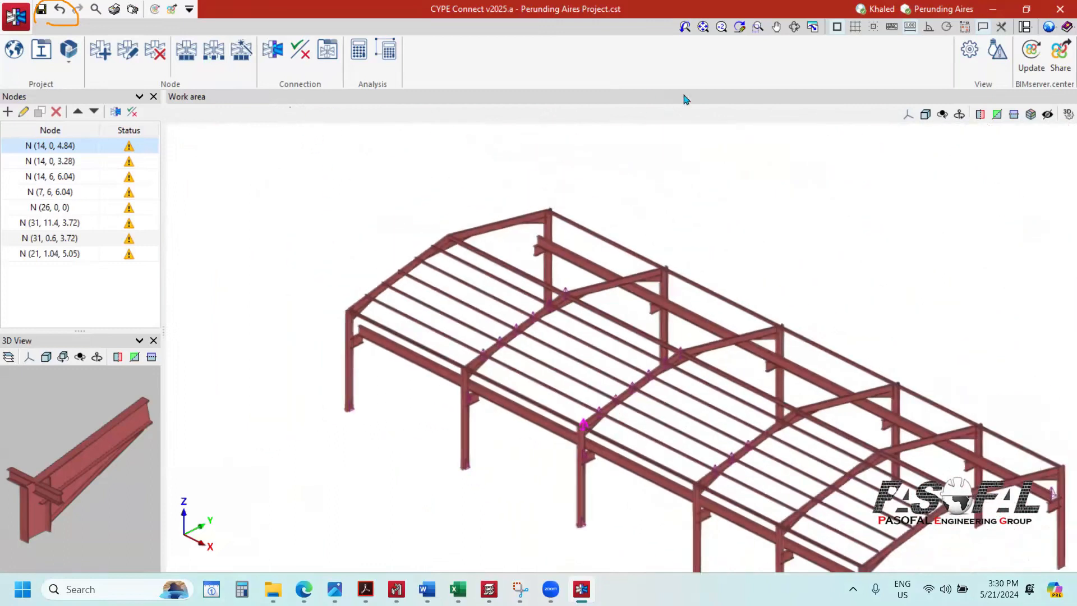
pyautogui.click(15, 23)
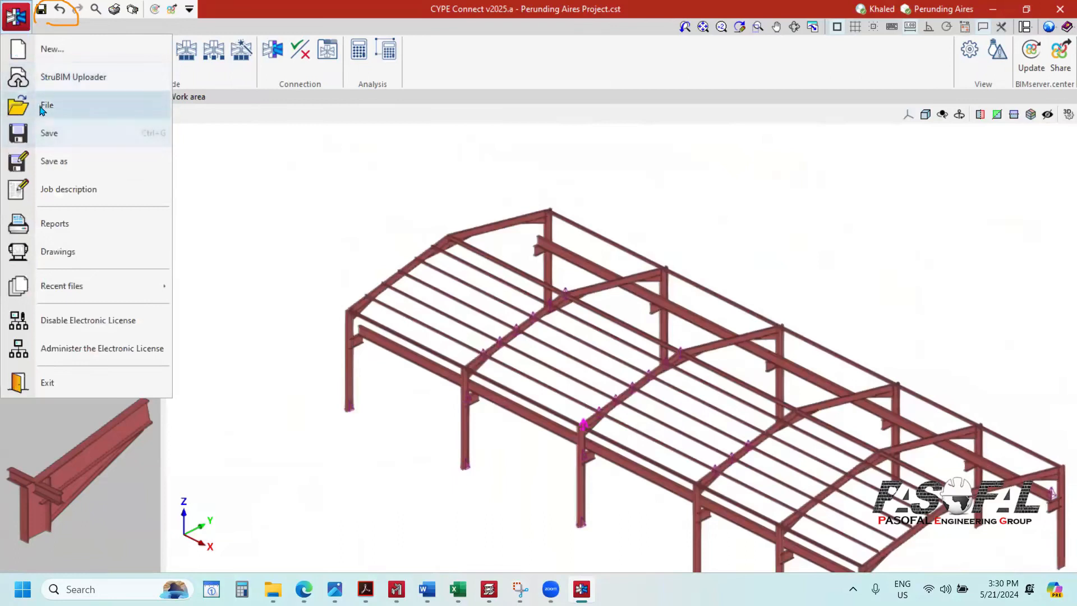
pyautogui.click(25, 104)
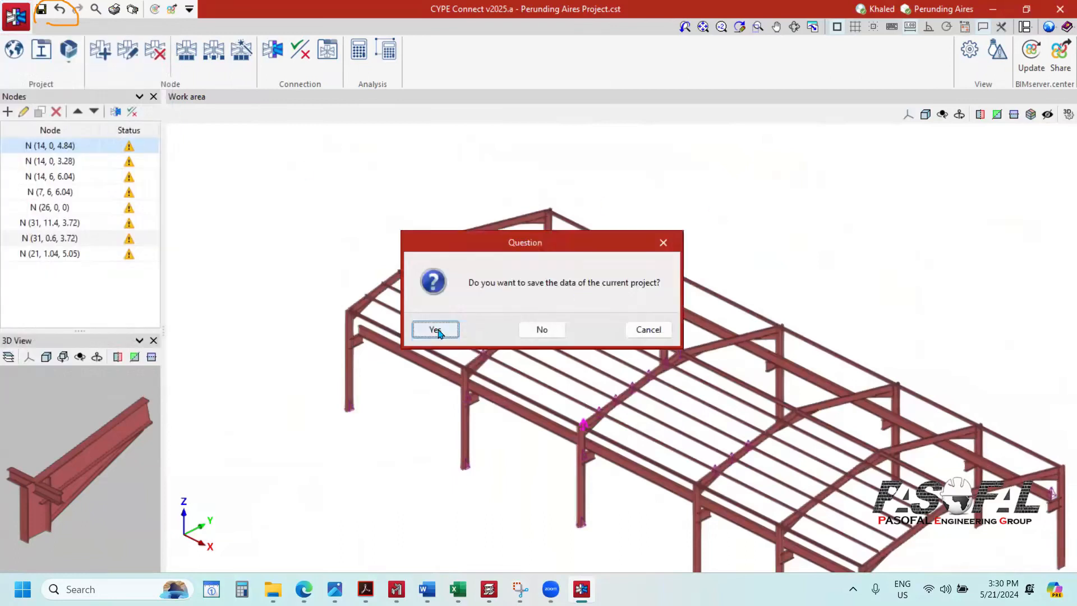
pyautogui.click(540, 330)
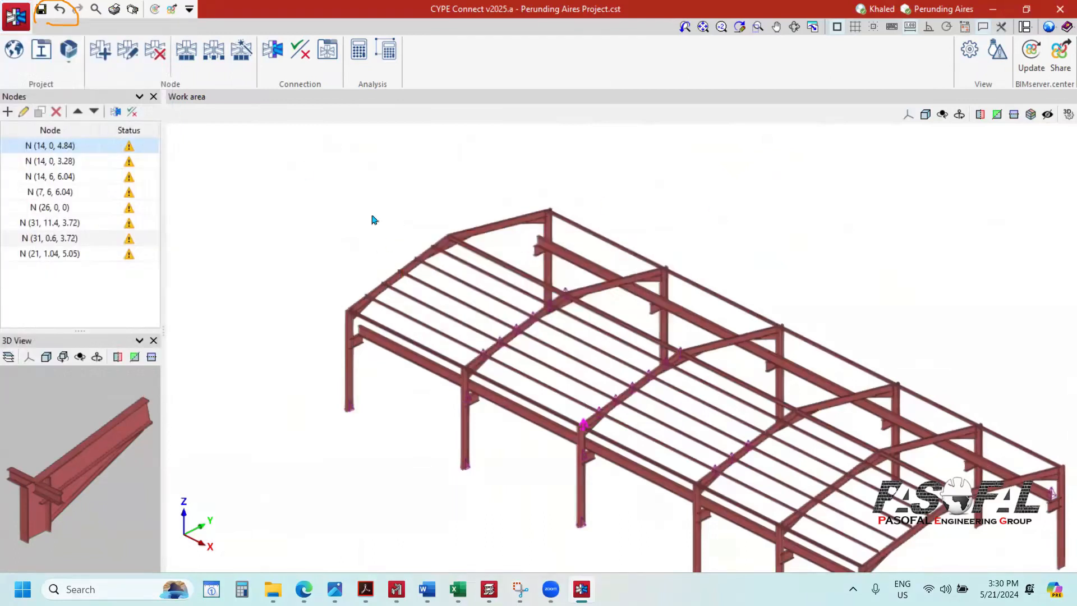
pyautogui.doubleClick(654, 218)
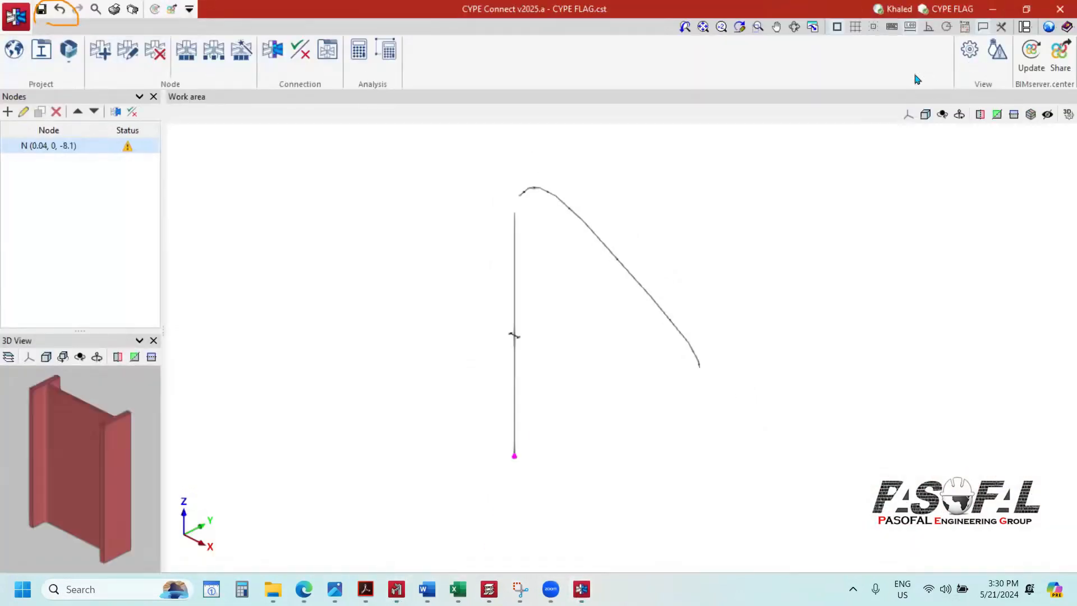
# Step: Change the section representation in the view options so the bars are drawn with their full sections
pyautogui.click(967, 63)
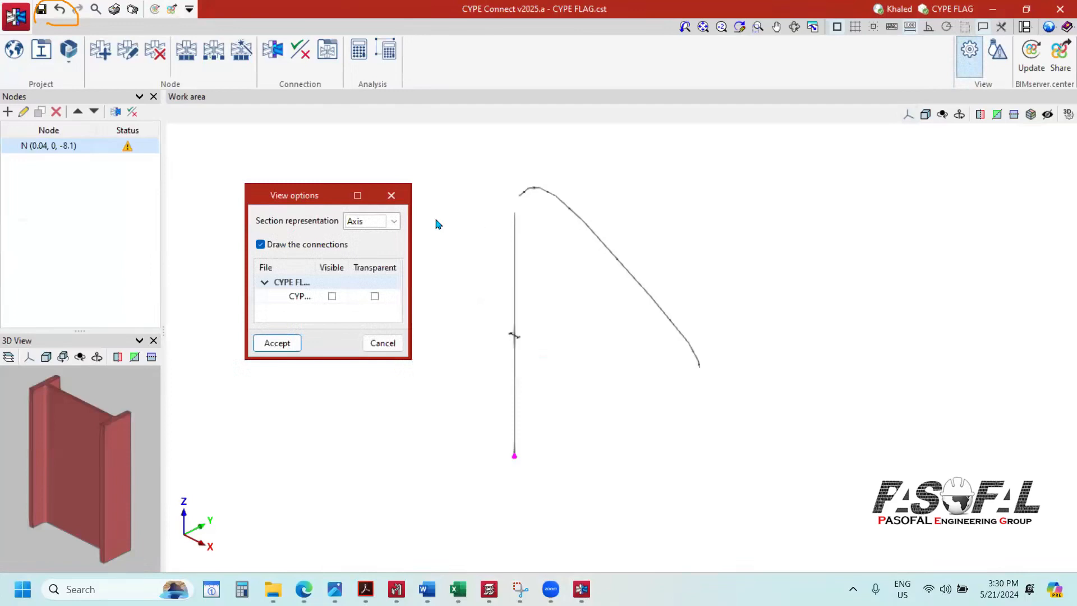
pyautogui.click(275, 343)
pyautogui.scroll(5, 511, 474)
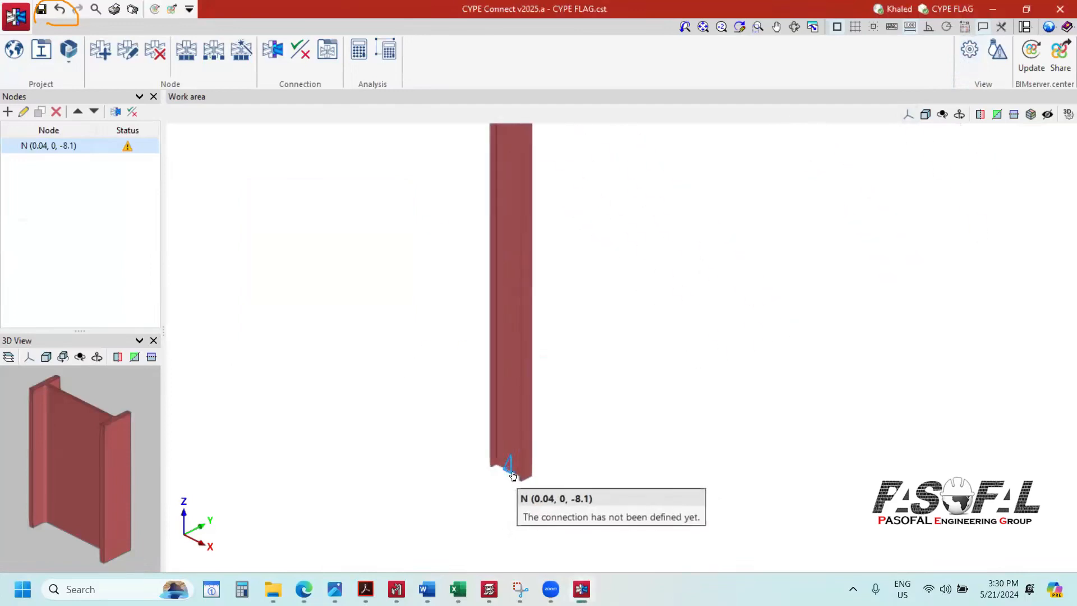
# Step: Examine column P1 in the base node's connection editor and in the node's bar definition, leaving both unchanged
pyautogui.scroll(-2, 519, 435)
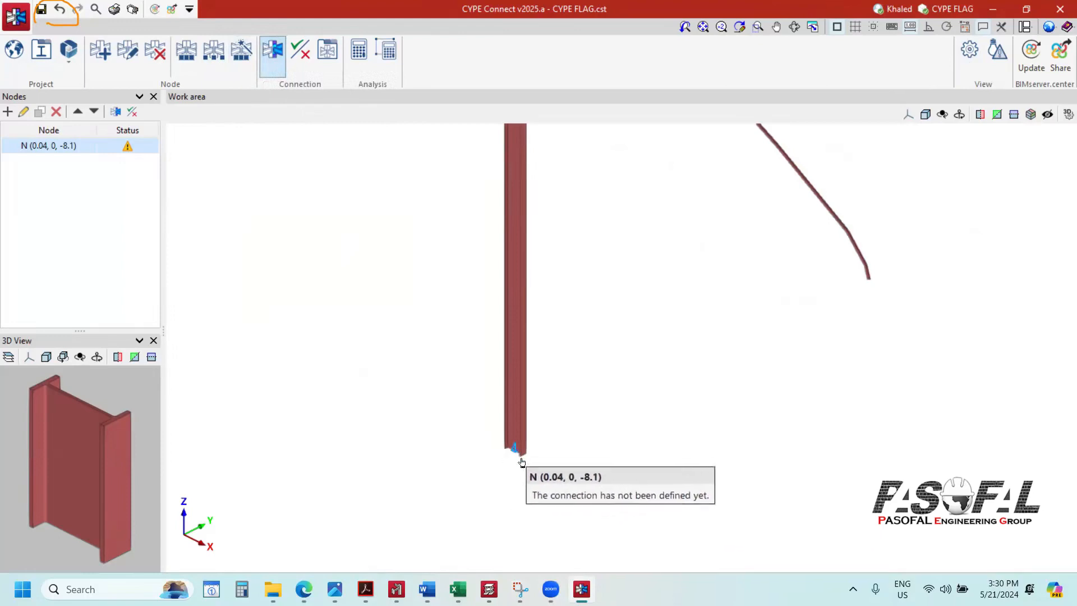
pyautogui.scroll(2, 509, 444)
pyautogui.scroll(1, 508, 439)
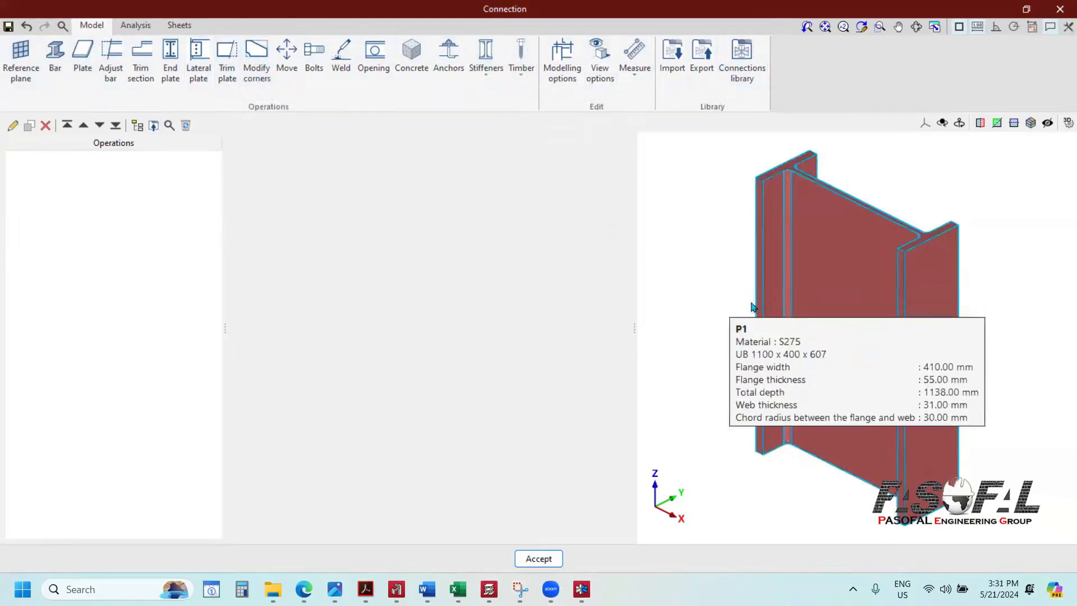
pyautogui.scroll(-3, 811, 302)
pyautogui.scroll(4, 811, 301)
pyautogui.scroll(-2, 811, 301)
pyautogui.moveTo(635, 328); pyautogui.dragTo(558, 329)
pyautogui.moveTo(723, 298)
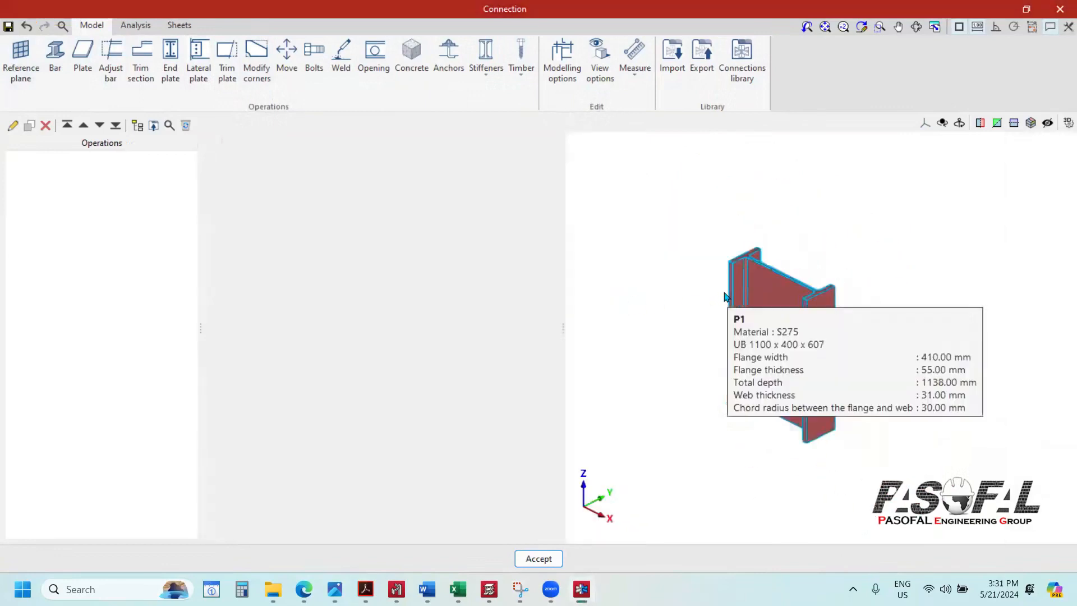
pyautogui.scroll(-2, 724, 297)
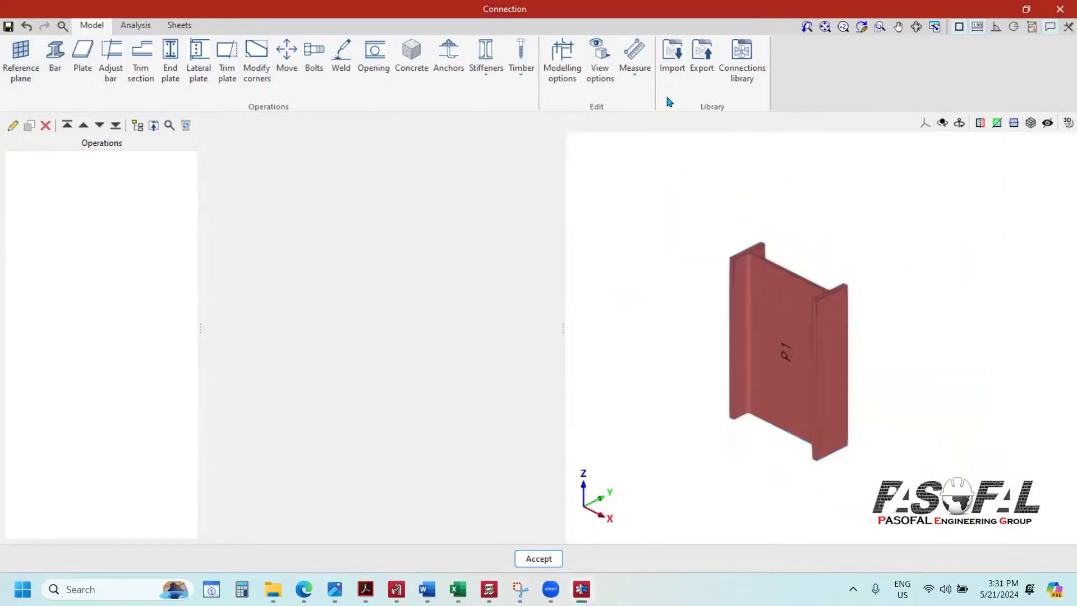
pyautogui.click(539, 558)
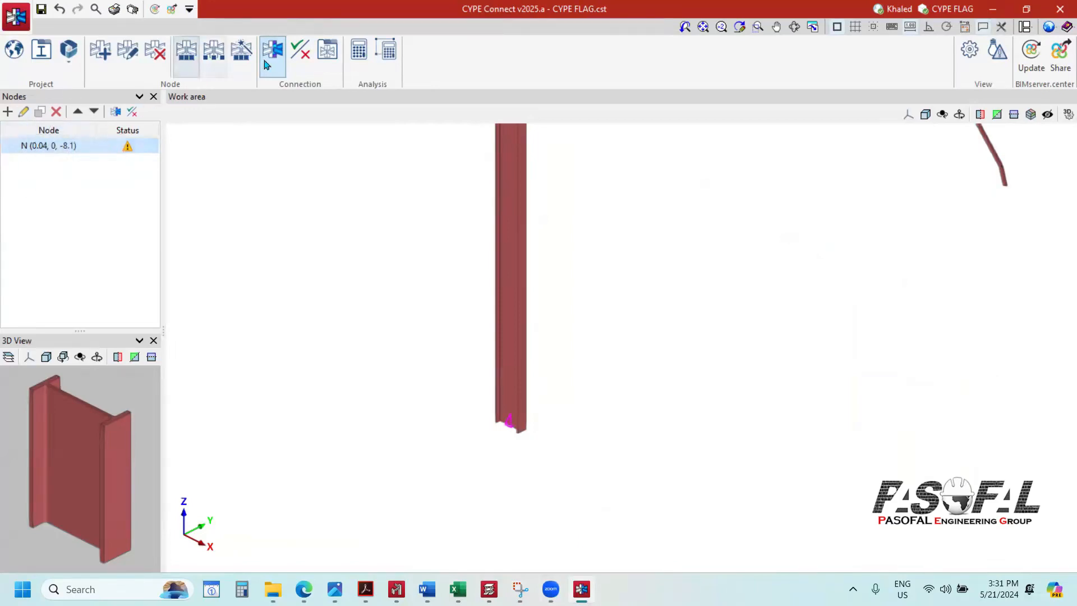
pyautogui.click(23, 112)
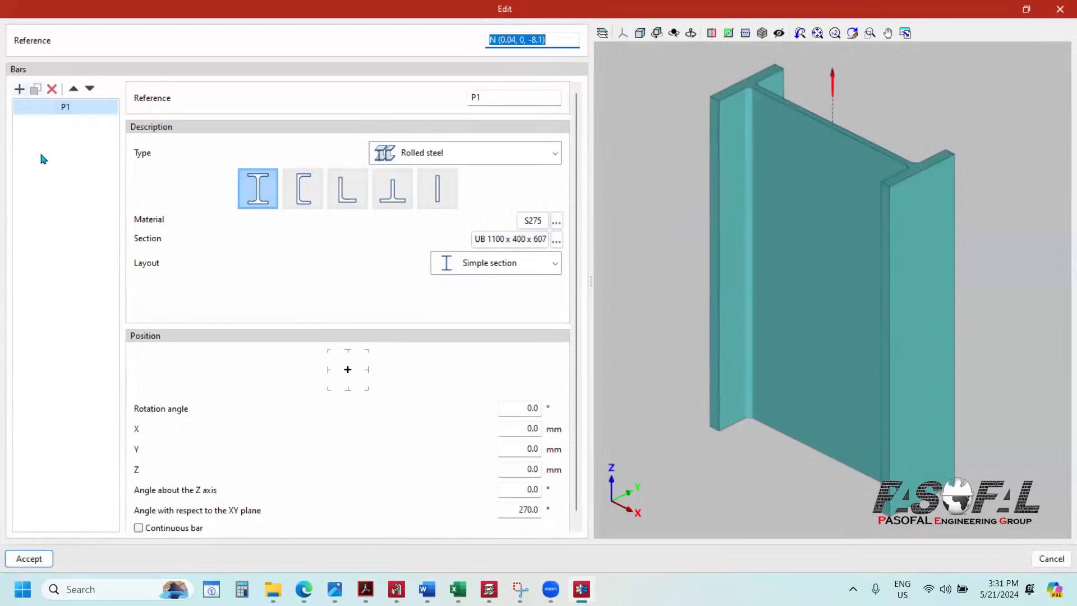
pyautogui.click(1059, 9)
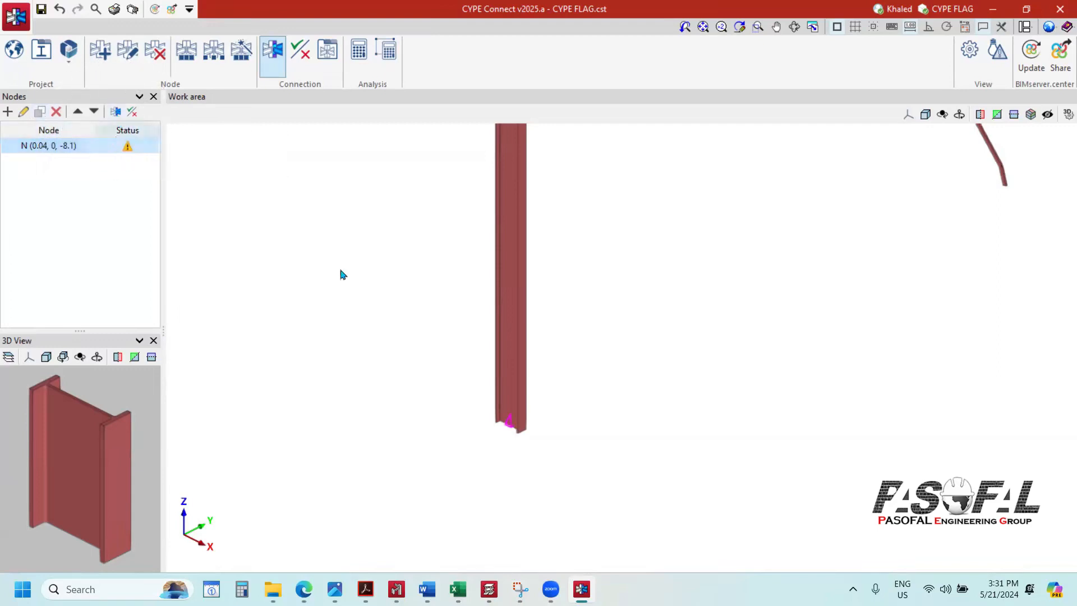
# Step: Open the connection of node N (0.04, 0, -8.1) and add a plate at the foot of column P1
pyautogui.click(72, 152)
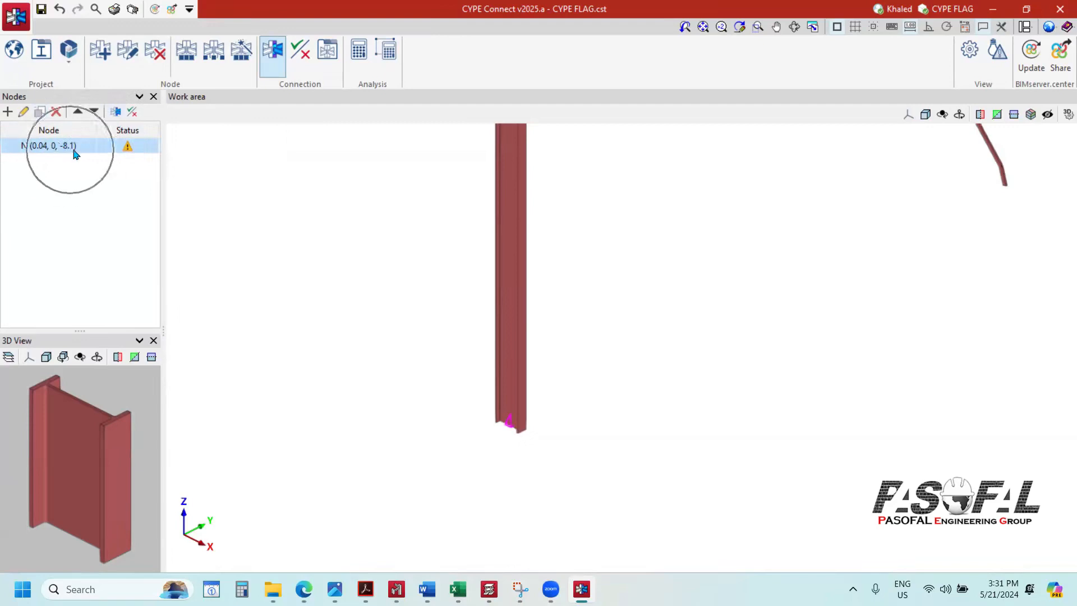
pyautogui.click(116, 113)
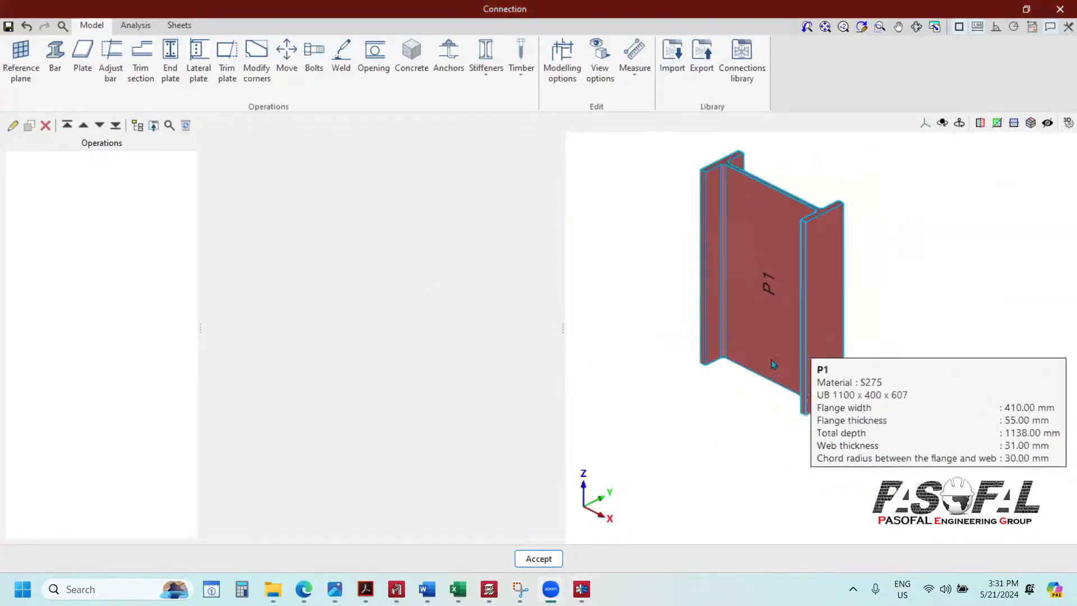
pyautogui.scroll(3, 792, 331)
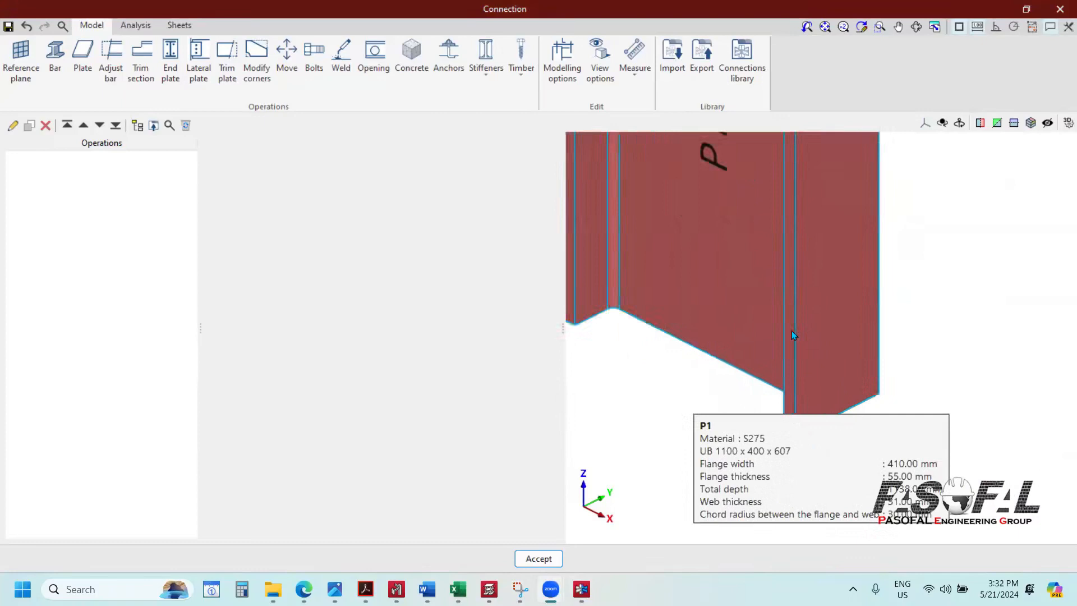
pyautogui.scroll(-3, 792, 331)
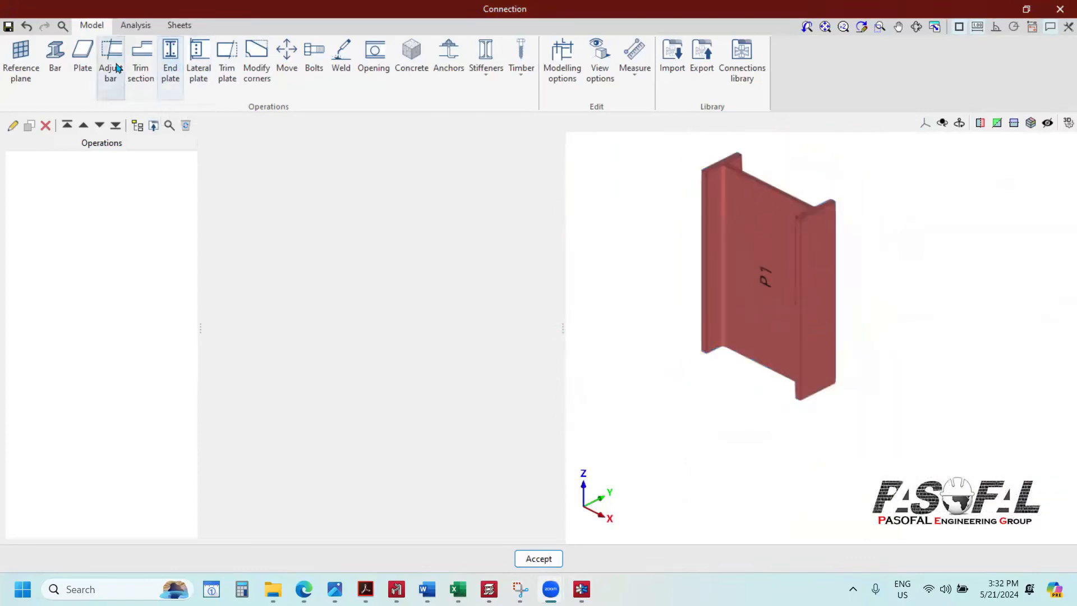
pyautogui.click(83, 67)
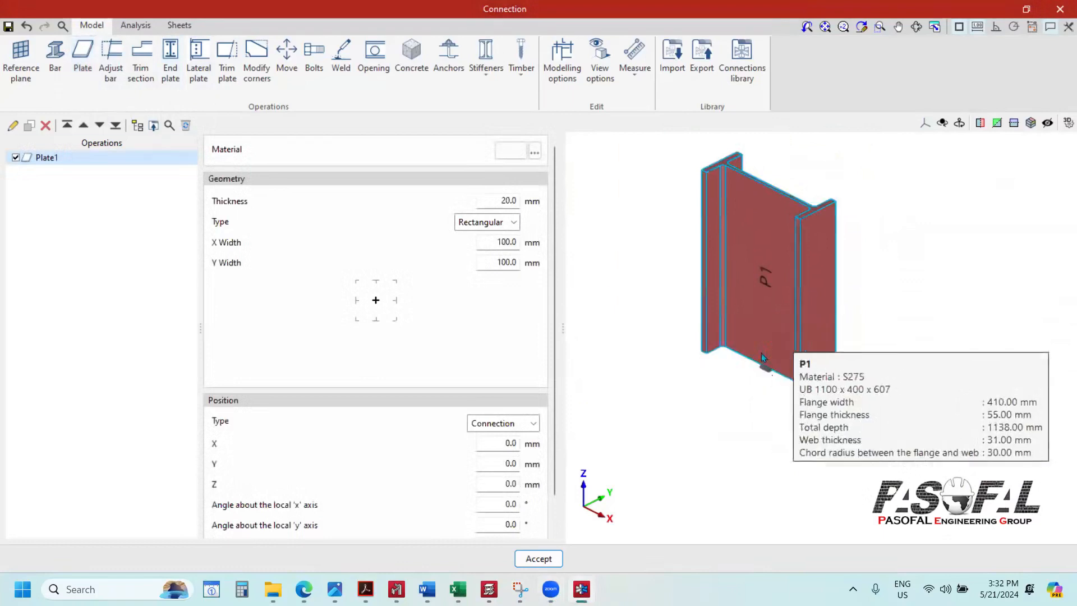
pyautogui.scroll(4, 774, 387)
pyautogui.scroll(-1, 776, 391)
pyautogui.scroll(-2, 776, 391)
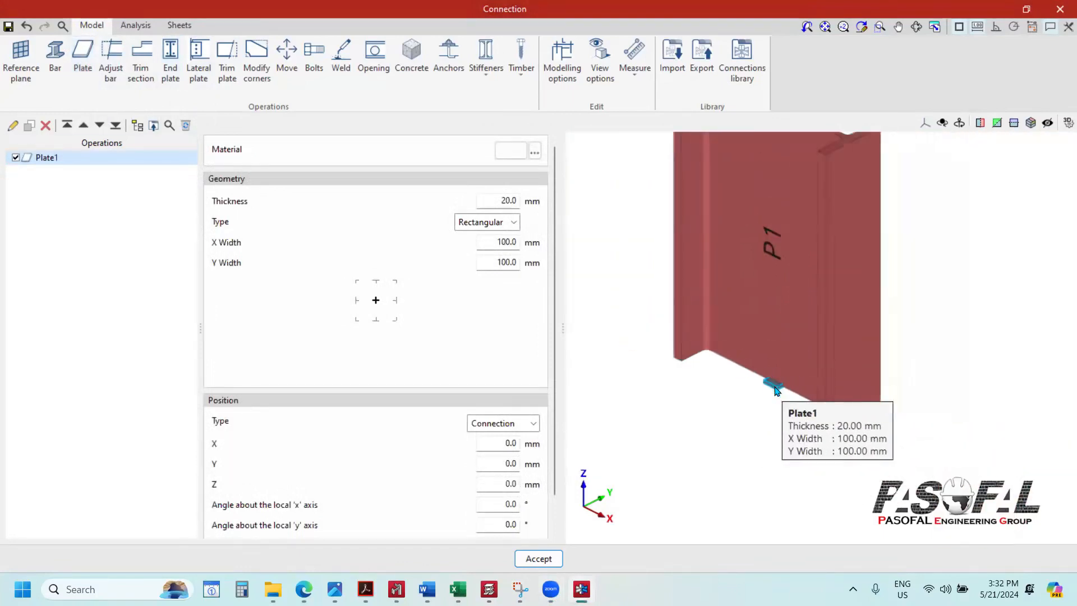
# Step: Rename the new plate operation as BASE PLATE
pyautogui.rightClick(47, 159)
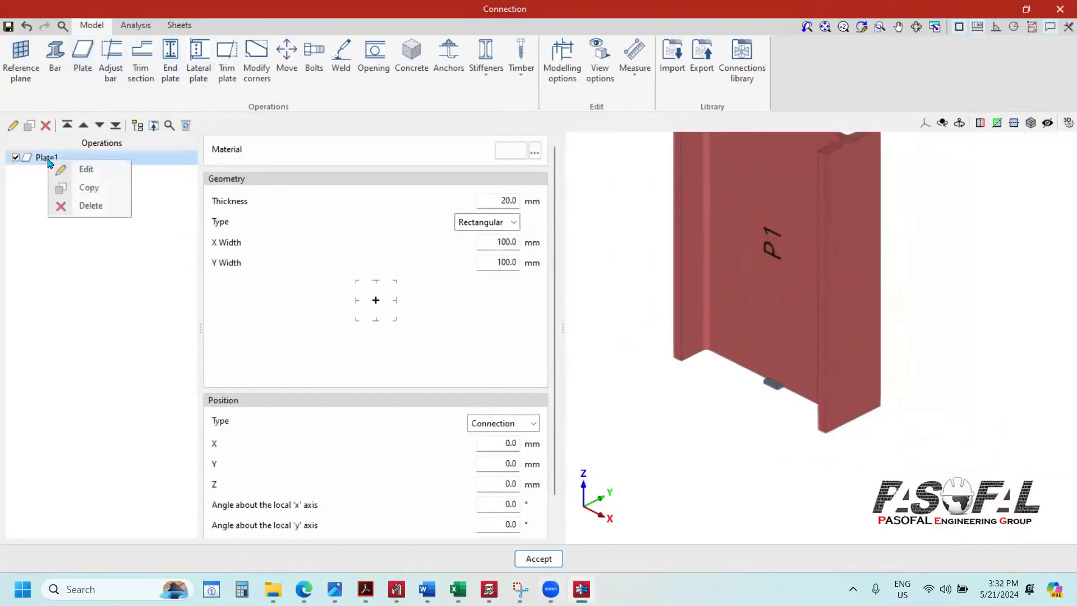
pyautogui.click(86, 172)
pyautogui.write('BASE PLATE')
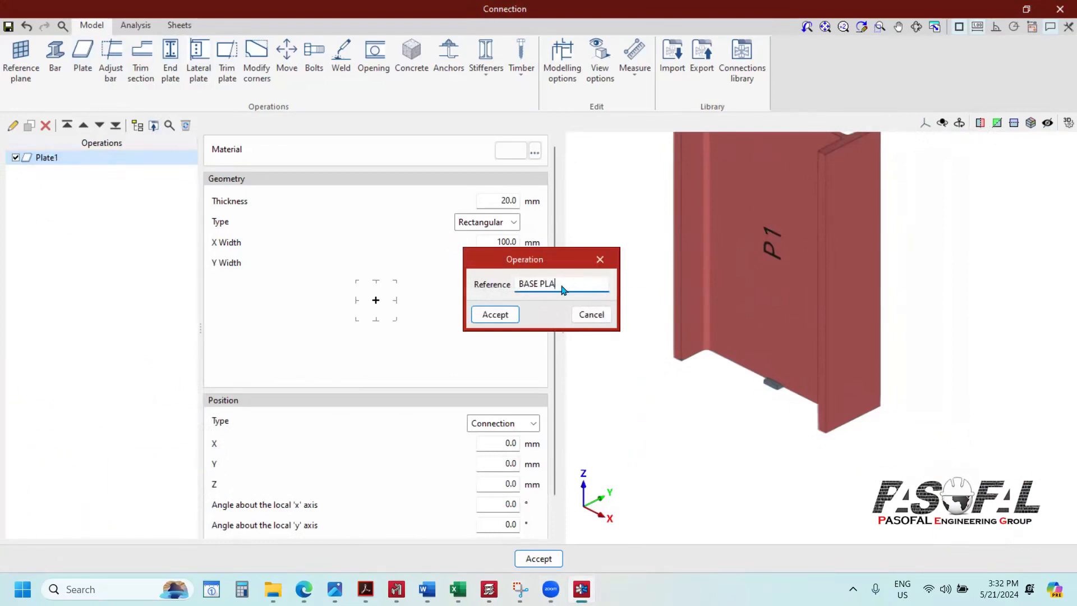
pyautogui.click(488, 314)
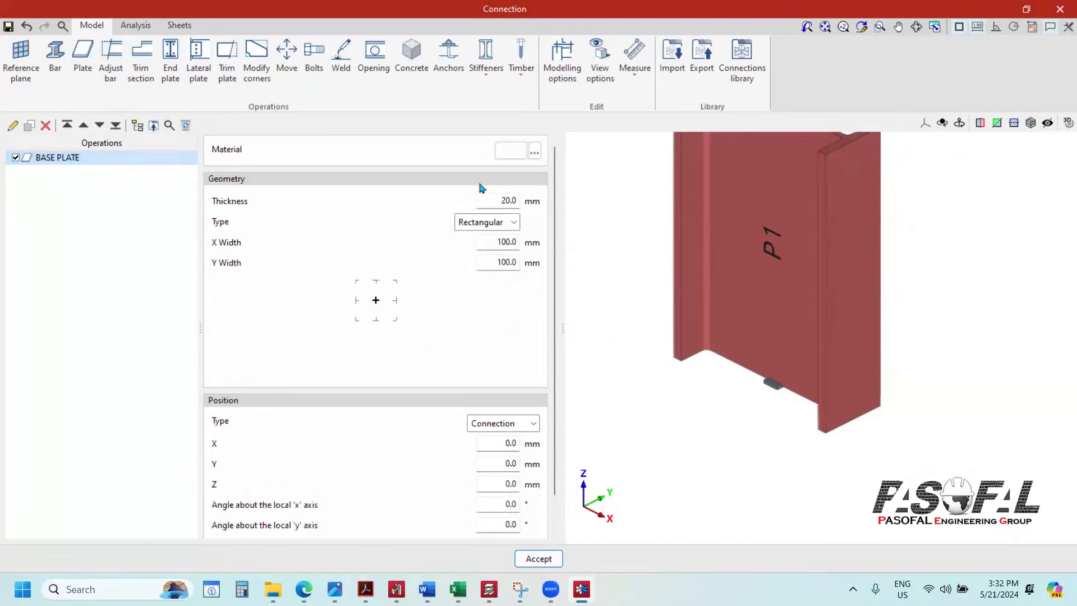
# Step: Assign steel S275 as the base plate's material
pyautogui.click(535, 152)
pyautogui.click(529, 293)
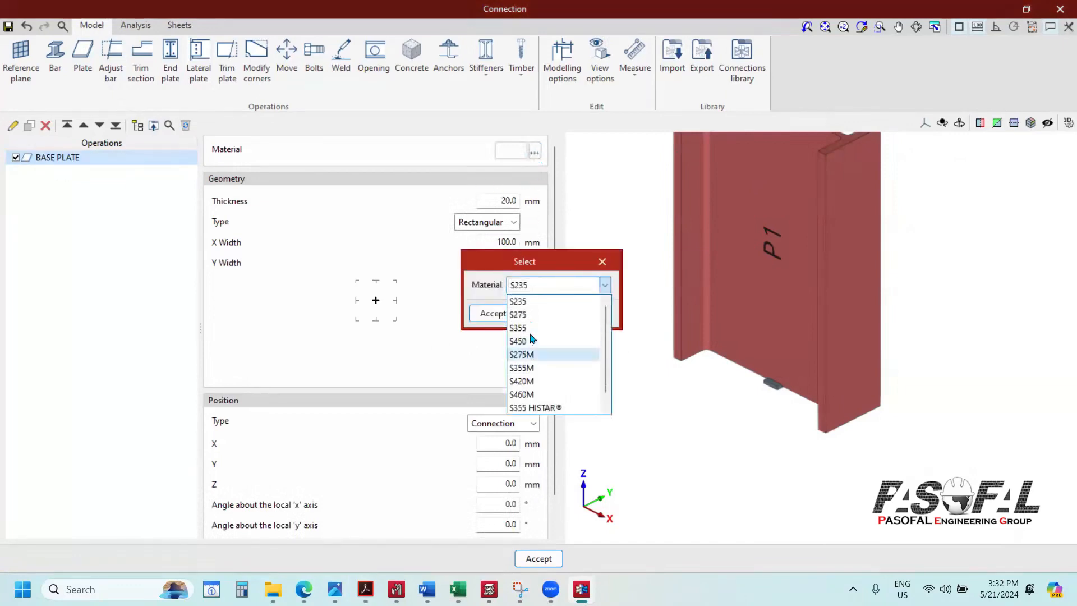
pyautogui.click(512, 312)
pyautogui.click(493, 313)
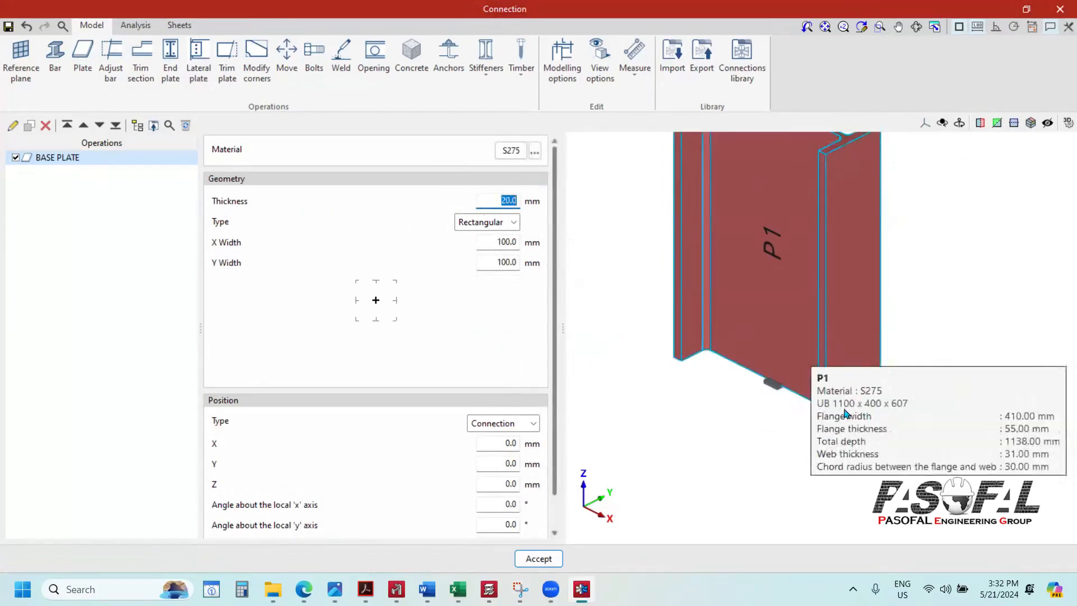
# Step: Set the base plate's X width and Y width to 1500 mm each
pyautogui.scroll(4, 841, 413)
pyautogui.scroll(-3, 766, 386)
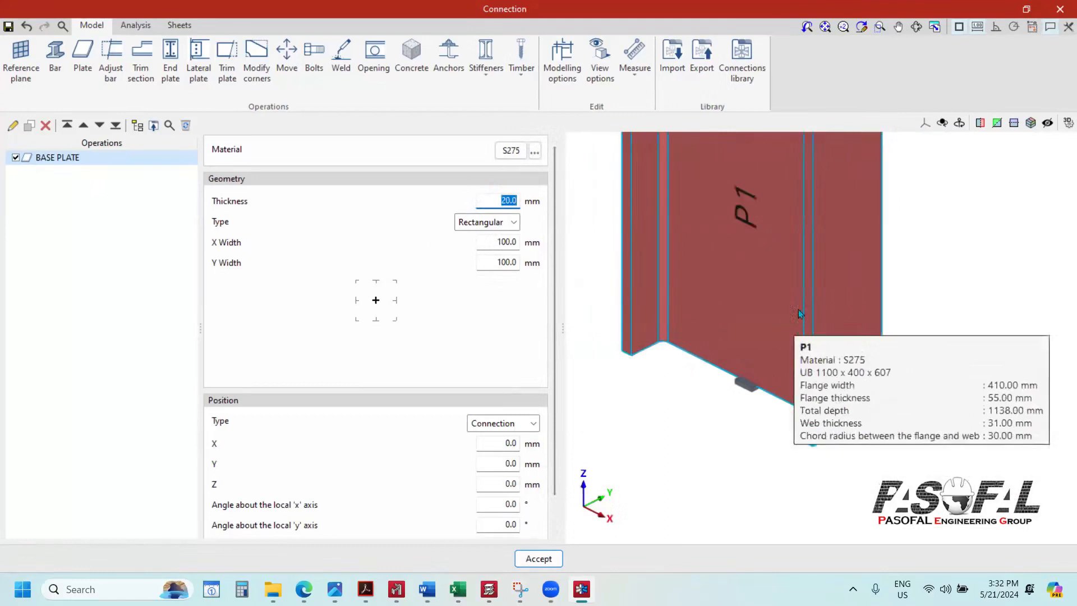
pyautogui.click(926, 124)
pyautogui.click(958, 146)
pyautogui.scroll(-1, 812, 360)
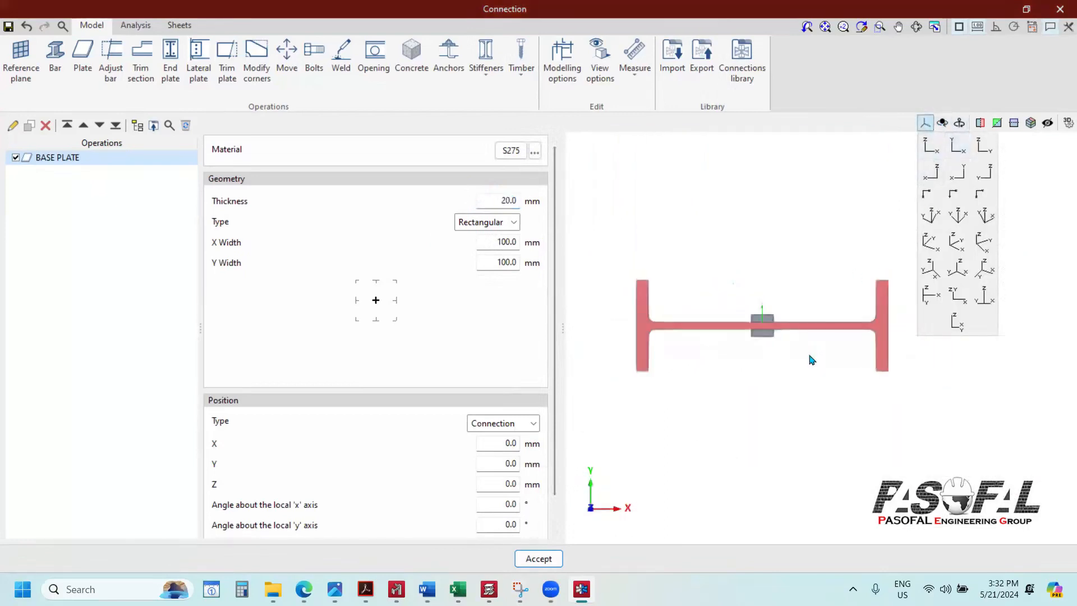
pyautogui.click(485, 243)
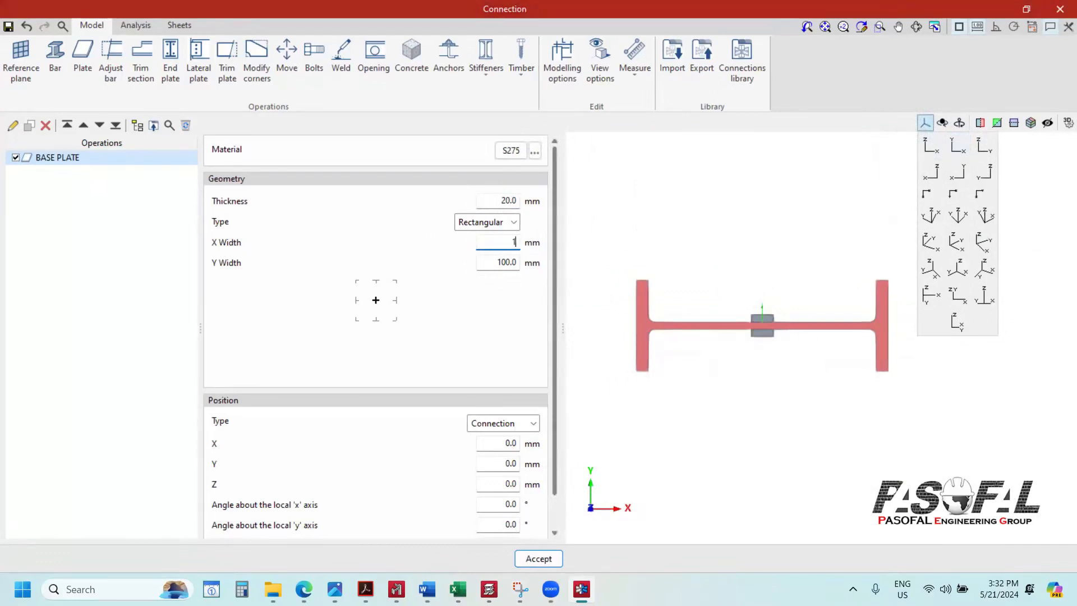
pyautogui.press('Tab')
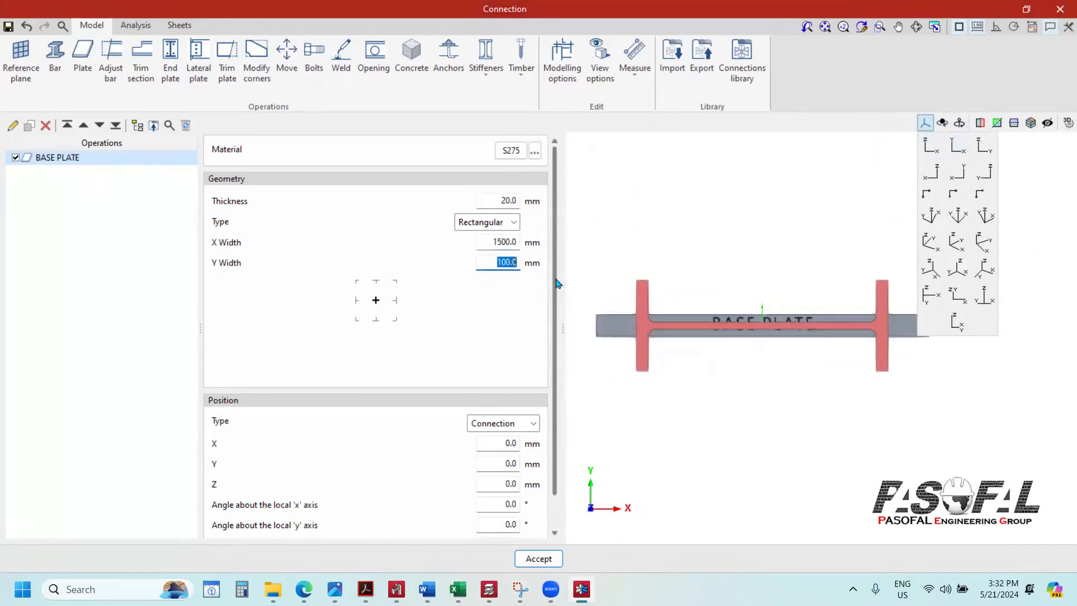
pyautogui.write('1')
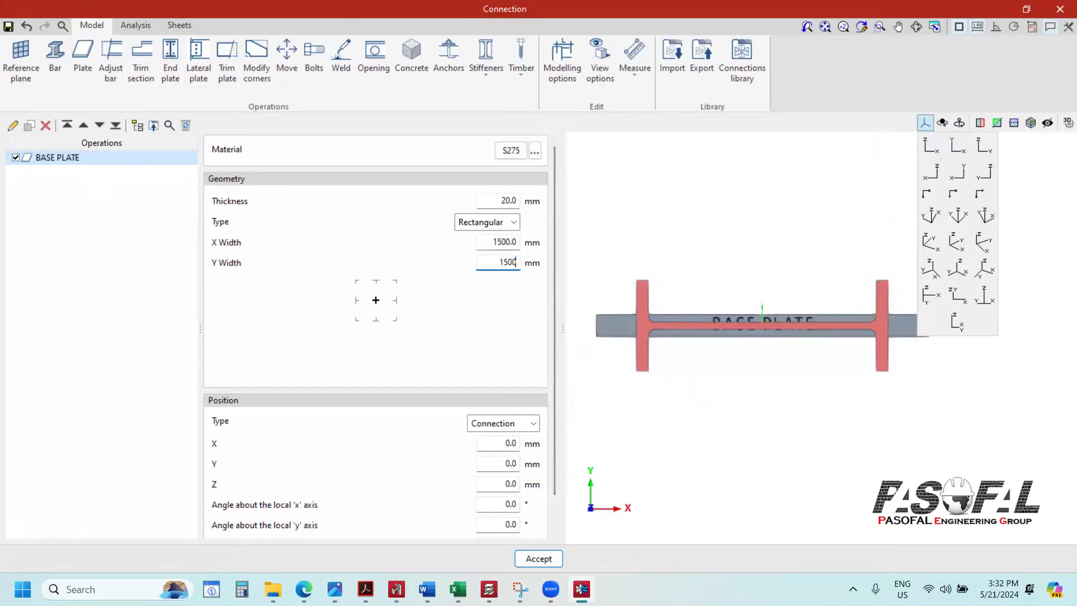
pyautogui.press('Return')
# Step: Set the base plate's Y width to 1200 mm and inspect the plate around the column foot
pyautogui.click(932, 295)
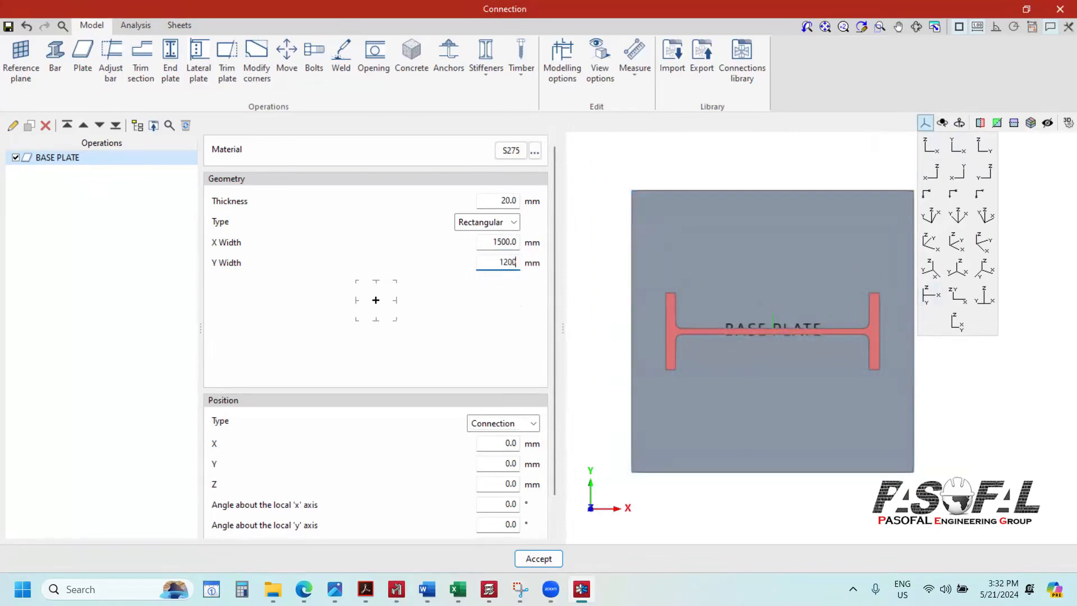
pyautogui.press('Return')
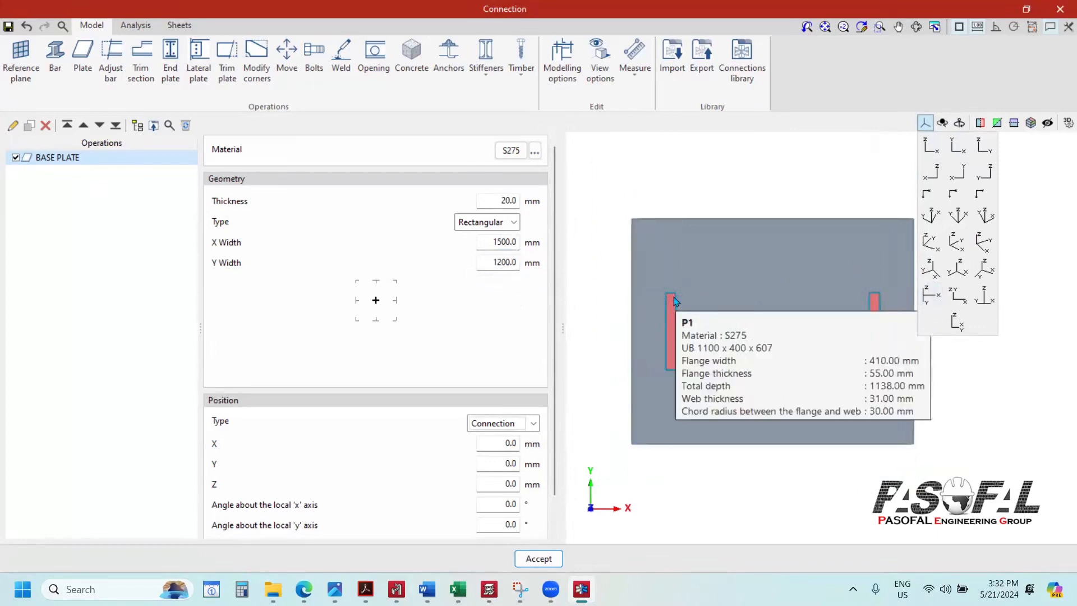
pyautogui.scroll(-1, 674, 298)
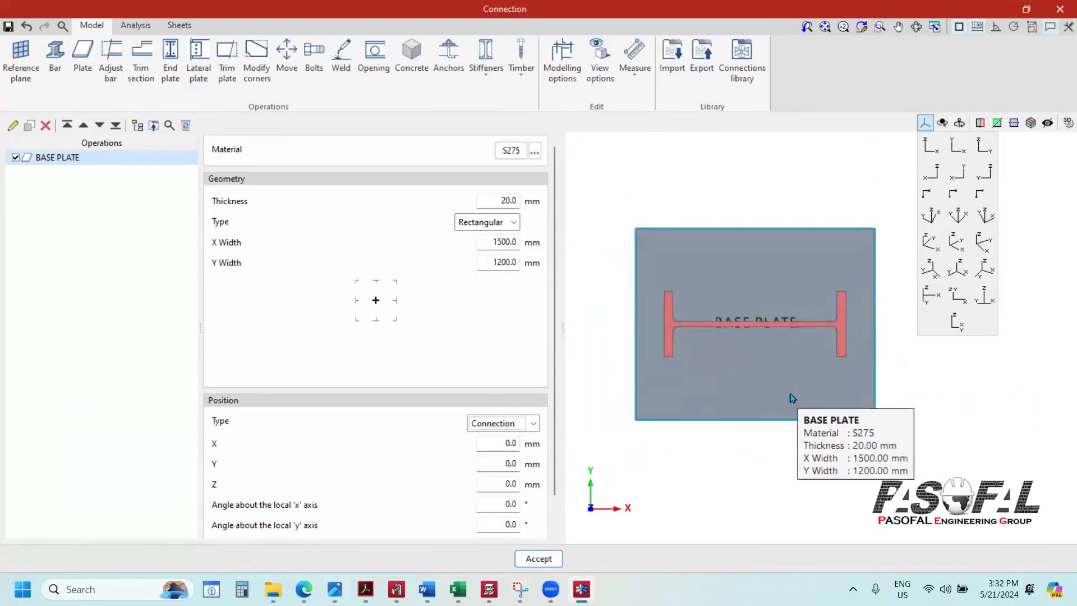
pyautogui.moveTo(789, 389); pyautogui.dragTo(679, 429, button='right')
pyautogui.scroll(4, 678, 428)
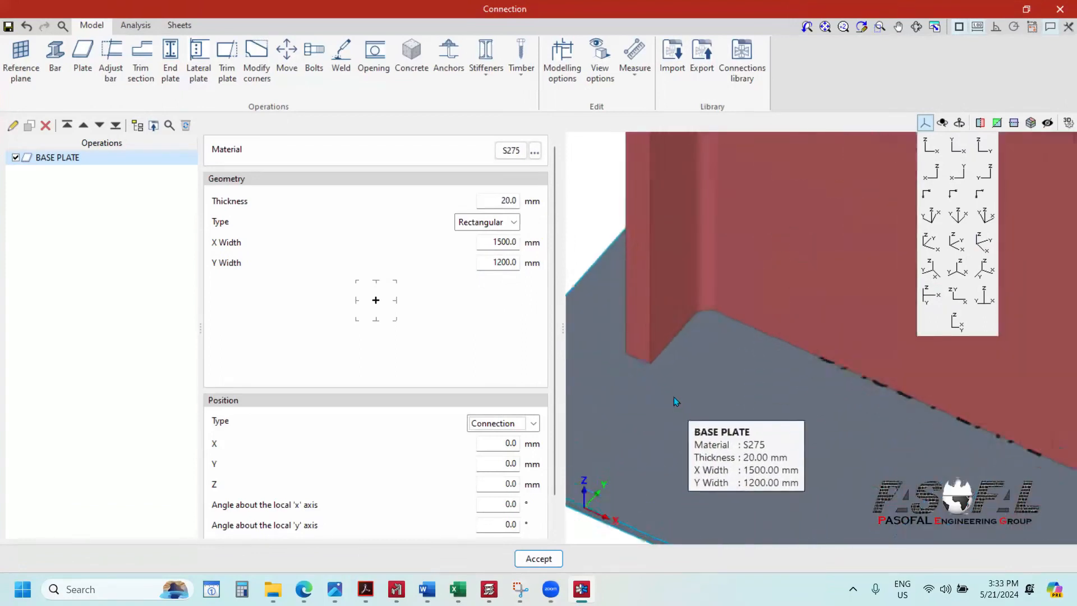
# Step: Examine the joint between column P1 and the base plate, switching to the XZ elevation close to the column foot
pyautogui.scroll(-2, 671, 387)
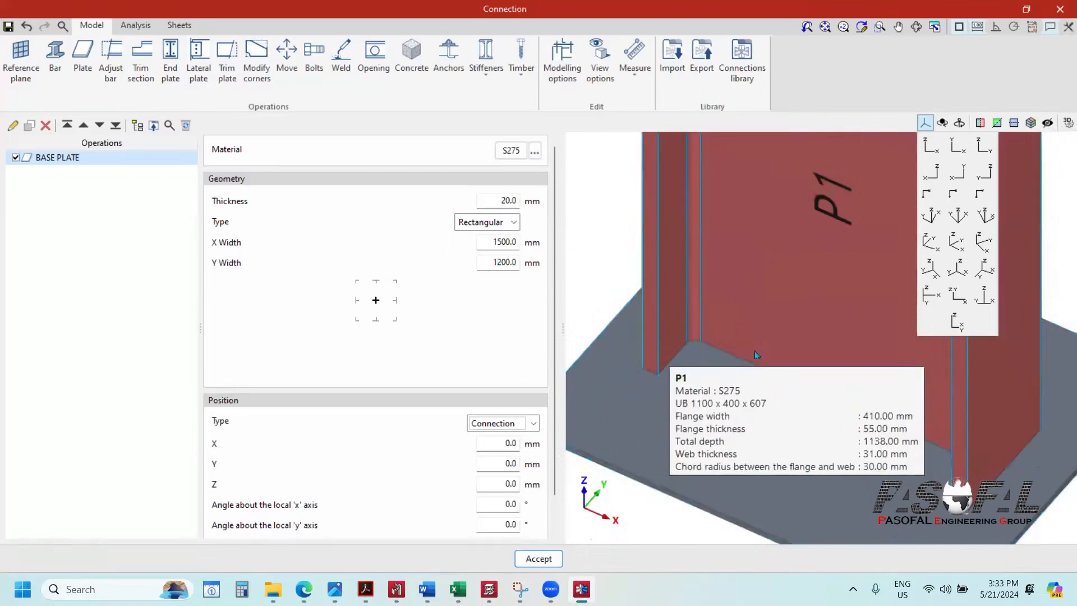
pyautogui.scroll(-2, 747, 407)
pyautogui.scroll(-3, 755, 393)
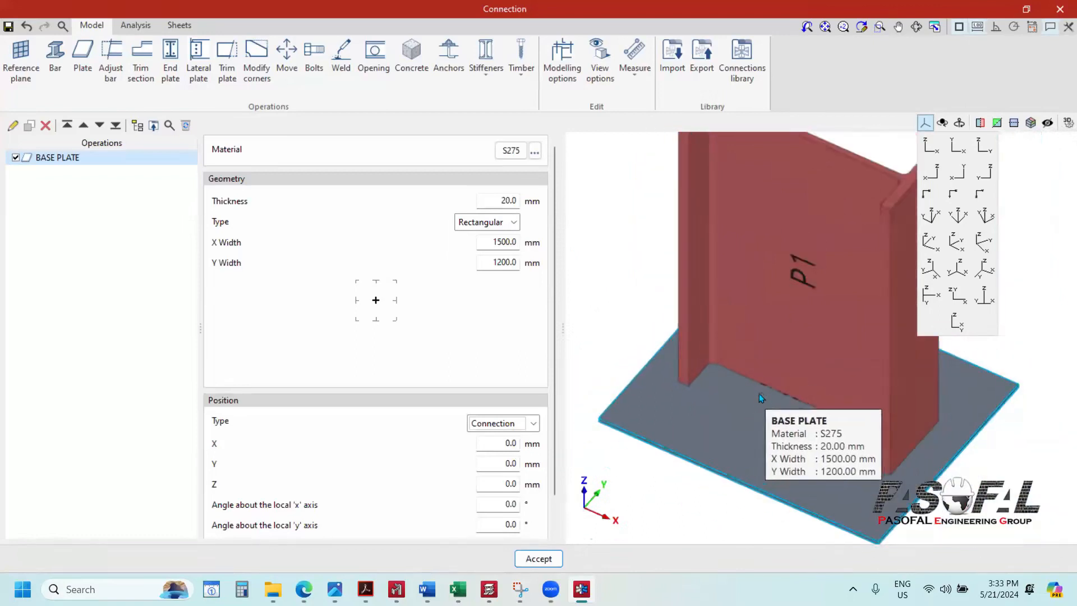
pyautogui.scroll(3, 745, 288)
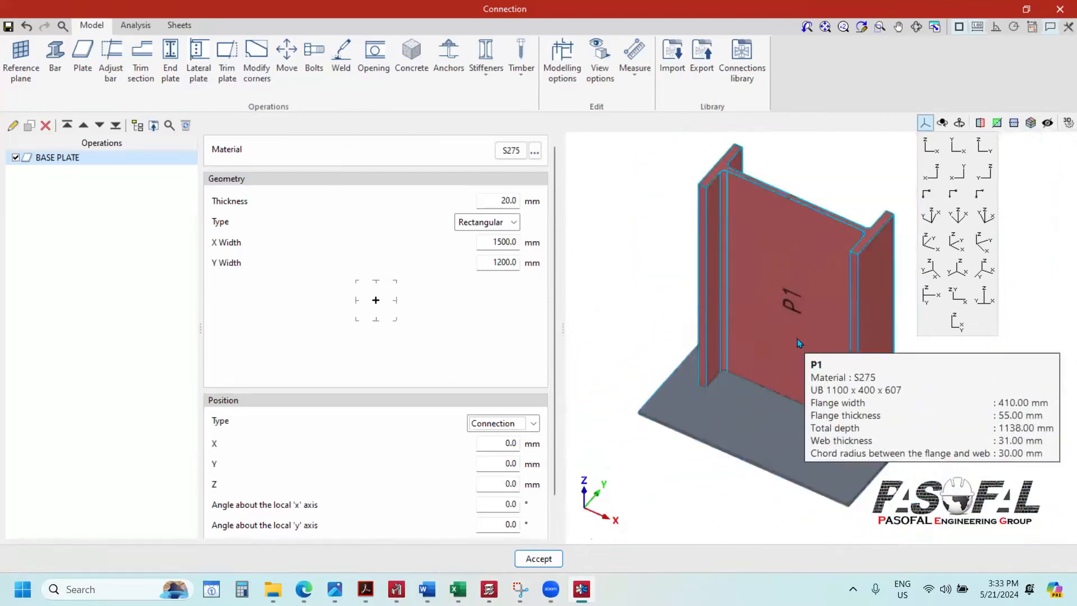
pyautogui.scroll(4, 797, 337)
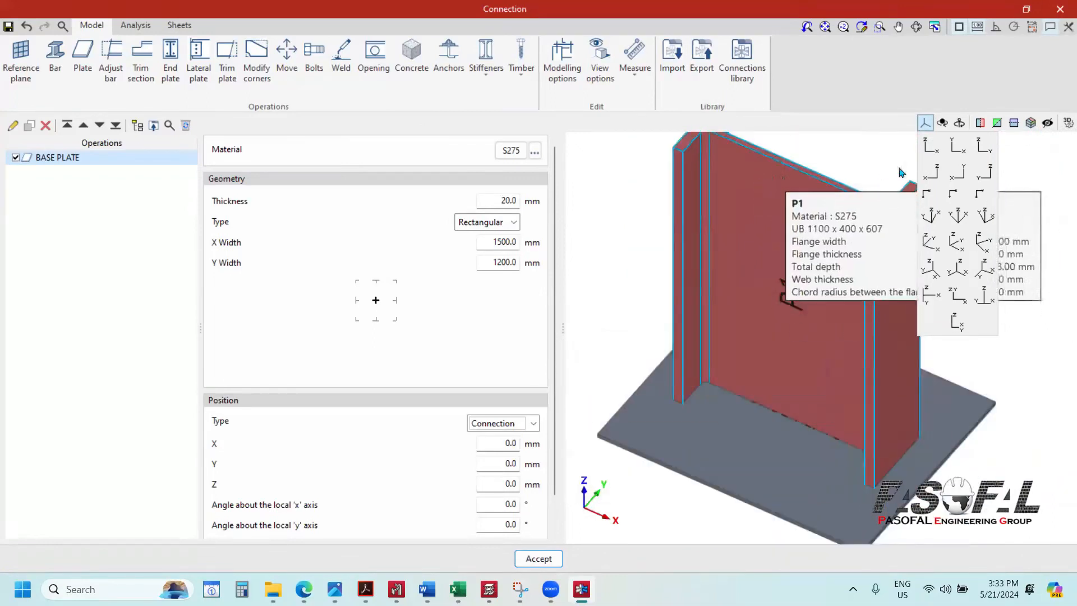
pyautogui.click(931, 146)
pyautogui.scroll(5, 750, 378)
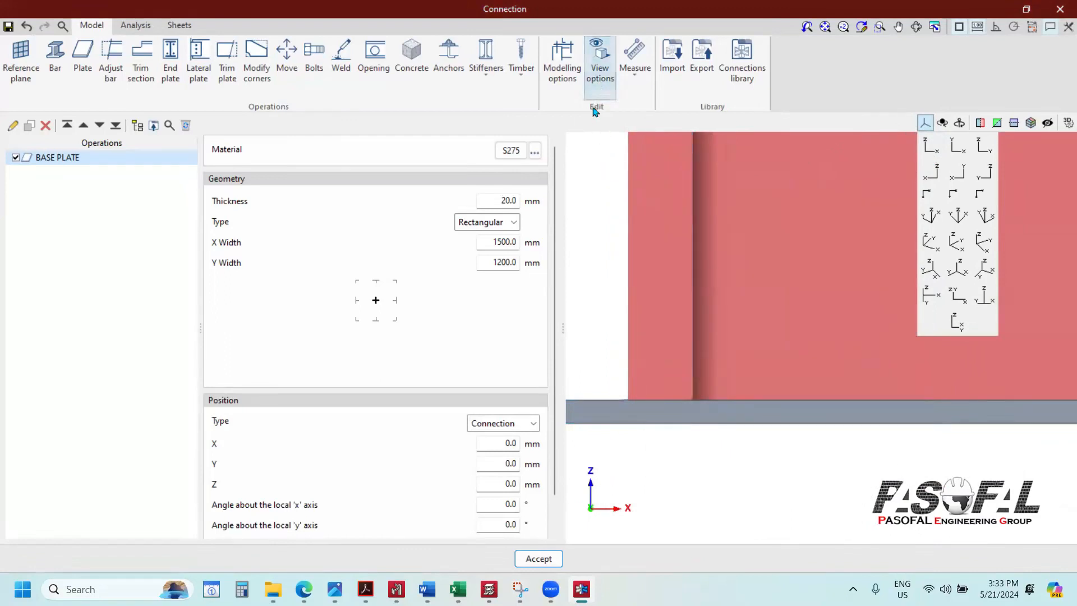
# Step: Change the drawing style of both sections and plates to transparent in the view options
pyautogui.click(600, 66)
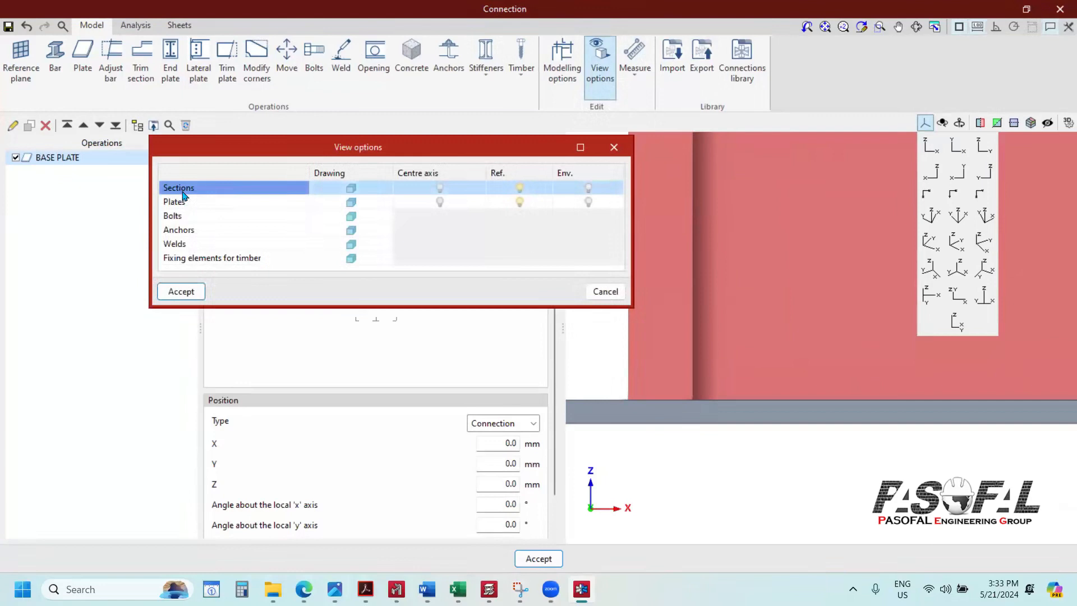
pyautogui.click(352, 190)
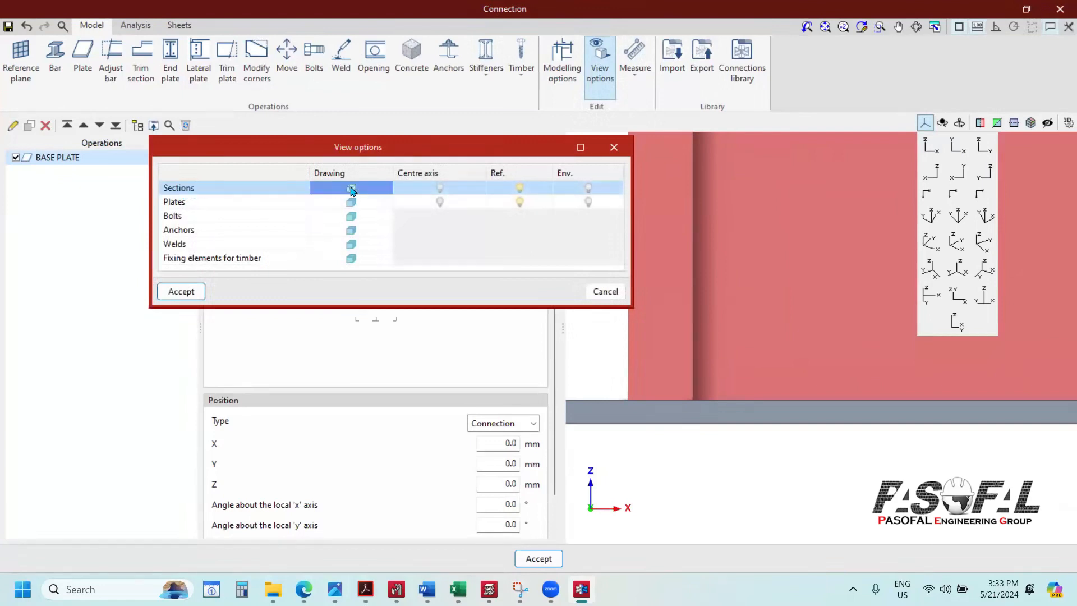
pyautogui.click(192, 292)
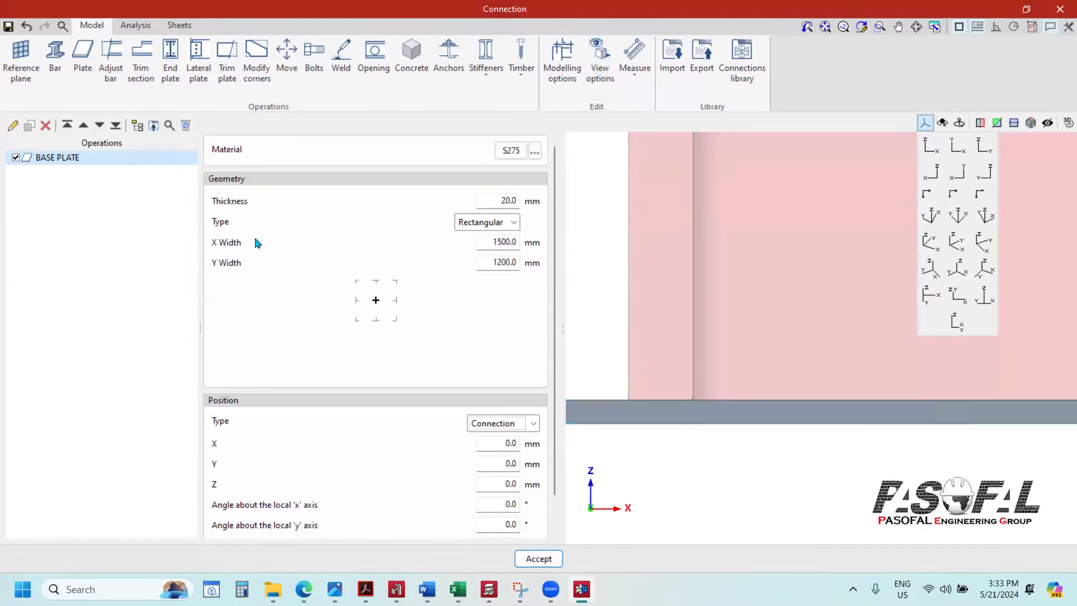
pyautogui.click(600, 62)
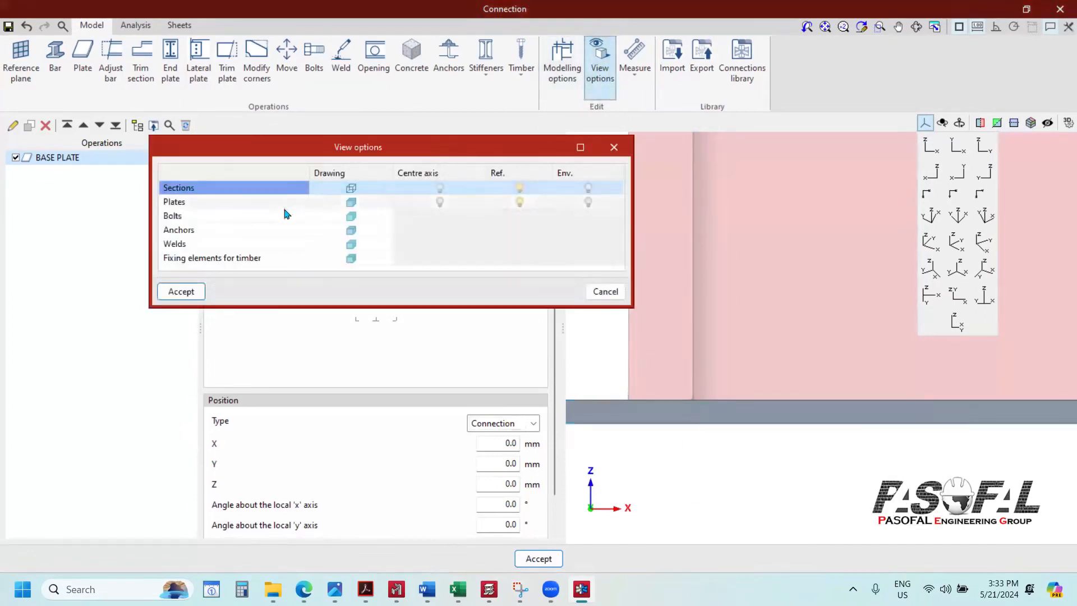
pyautogui.click(352, 208)
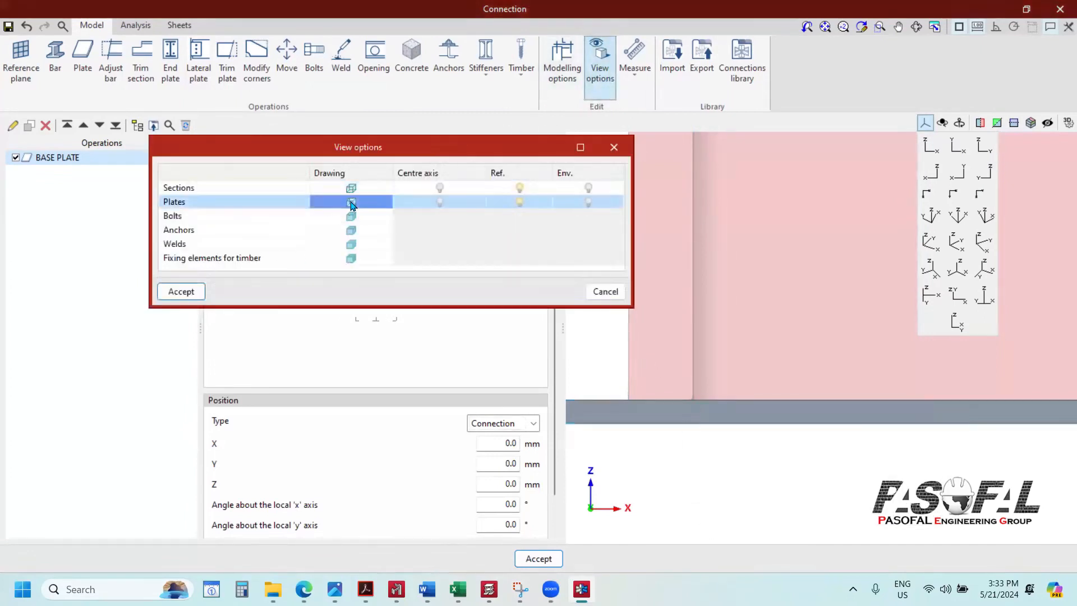
pyautogui.click(191, 295)
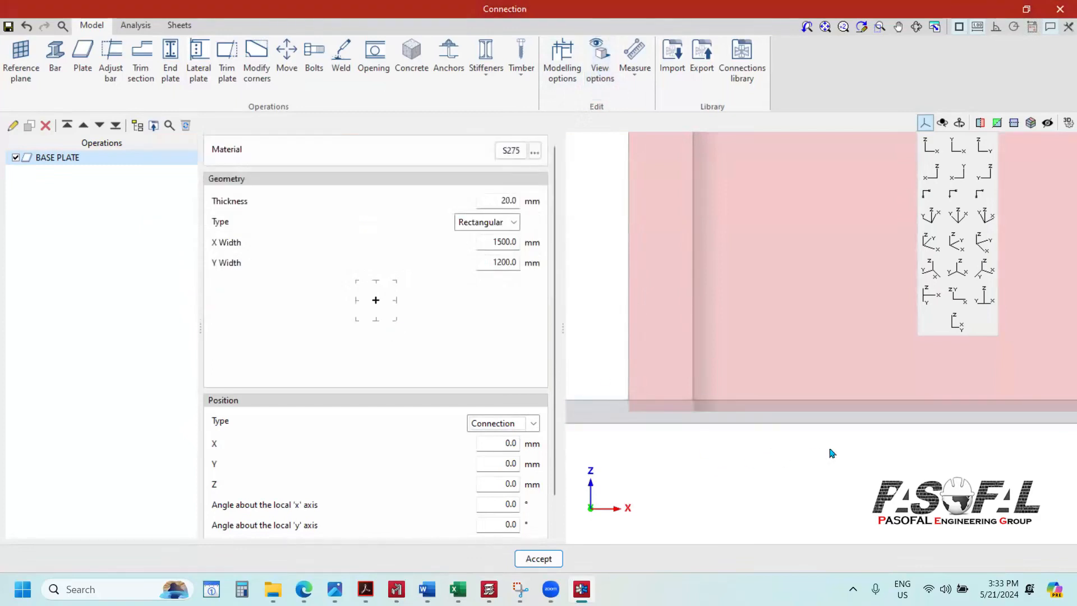
# Step: Examine in elevation how the foot of column P1 sits relative to the base plate's thickness
pyautogui.scroll(5, 645, 412)
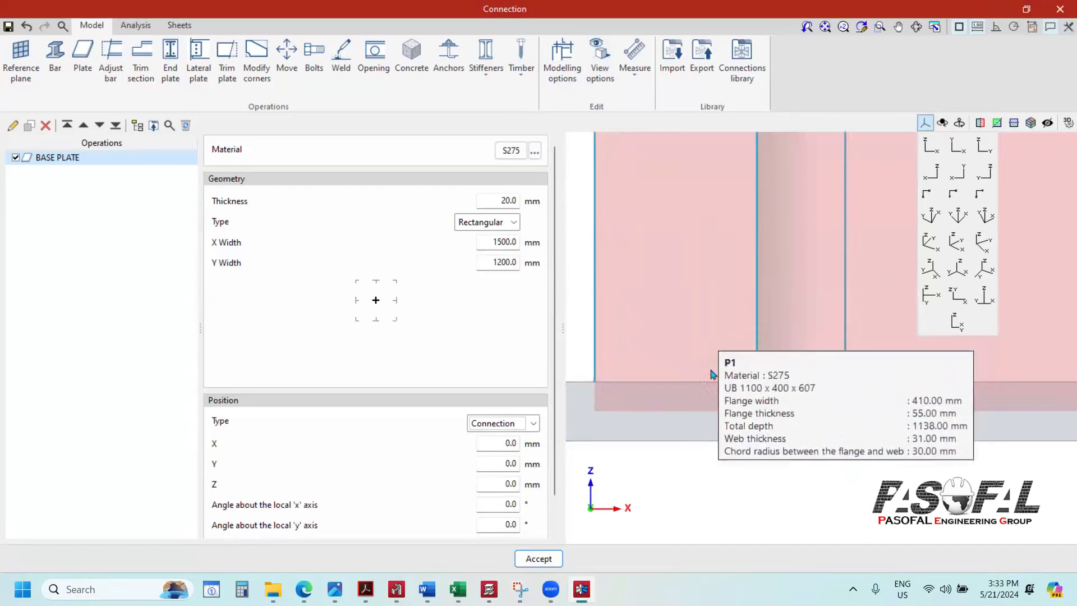
pyautogui.scroll(3, 685, 409)
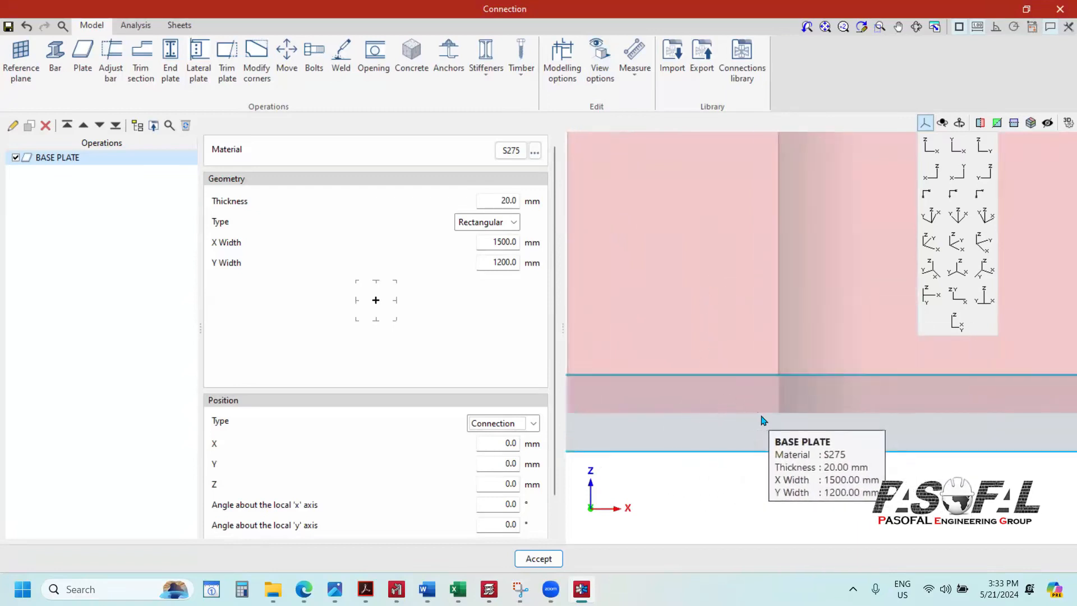
pyautogui.scroll(-4, 761, 415)
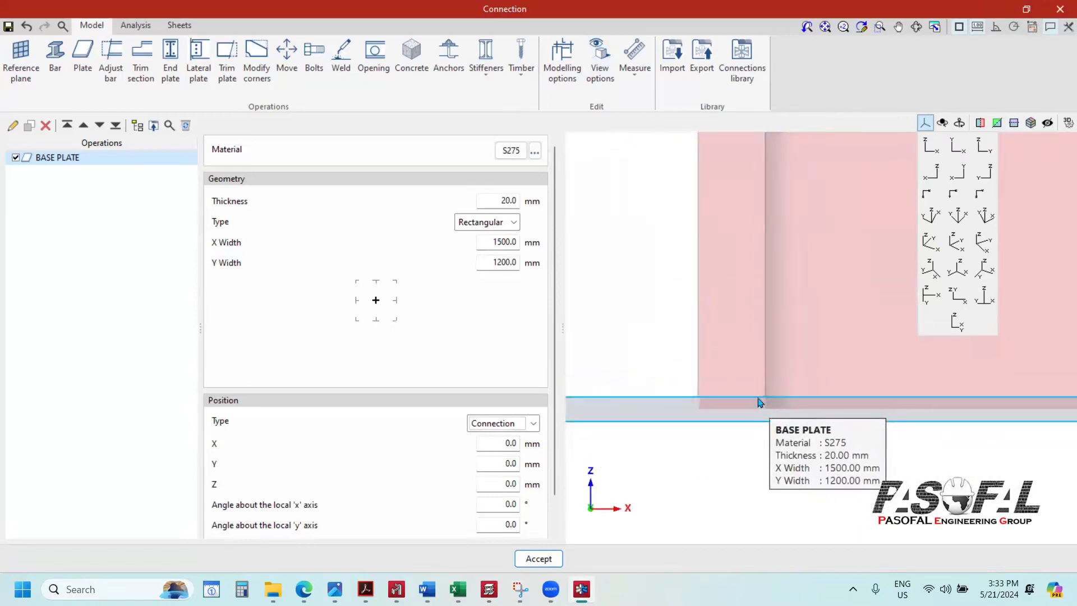
pyautogui.scroll(-2, 764, 392)
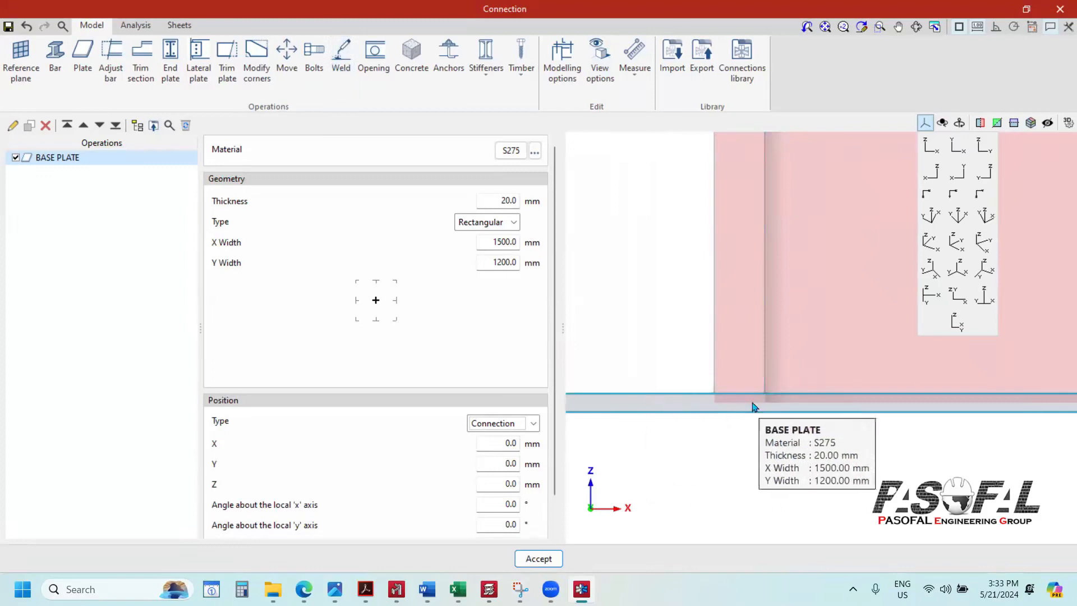
pyautogui.scroll(3, 743, 399)
pyautogui.scroll(-2, 739, 397)
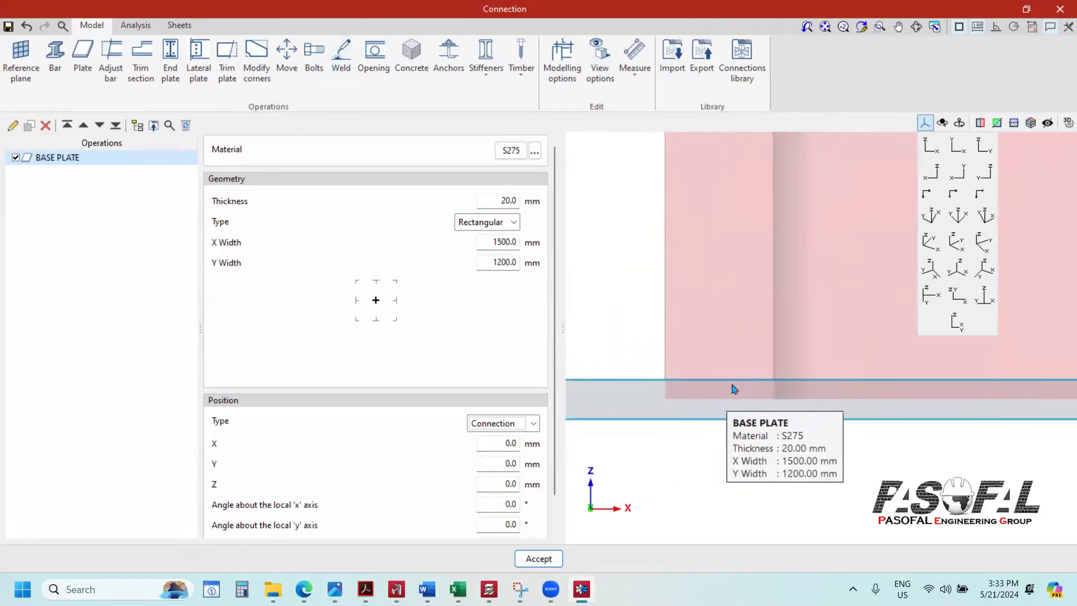
pyautogui.scroll(3, 709, 393)
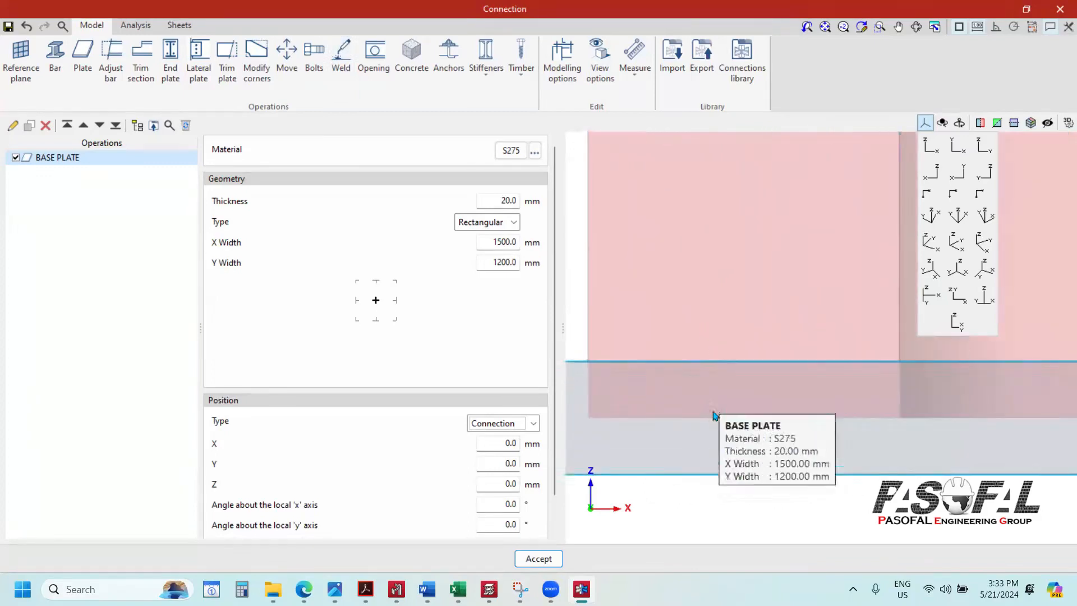
pyautogui.scroll(-4, 753, 424)
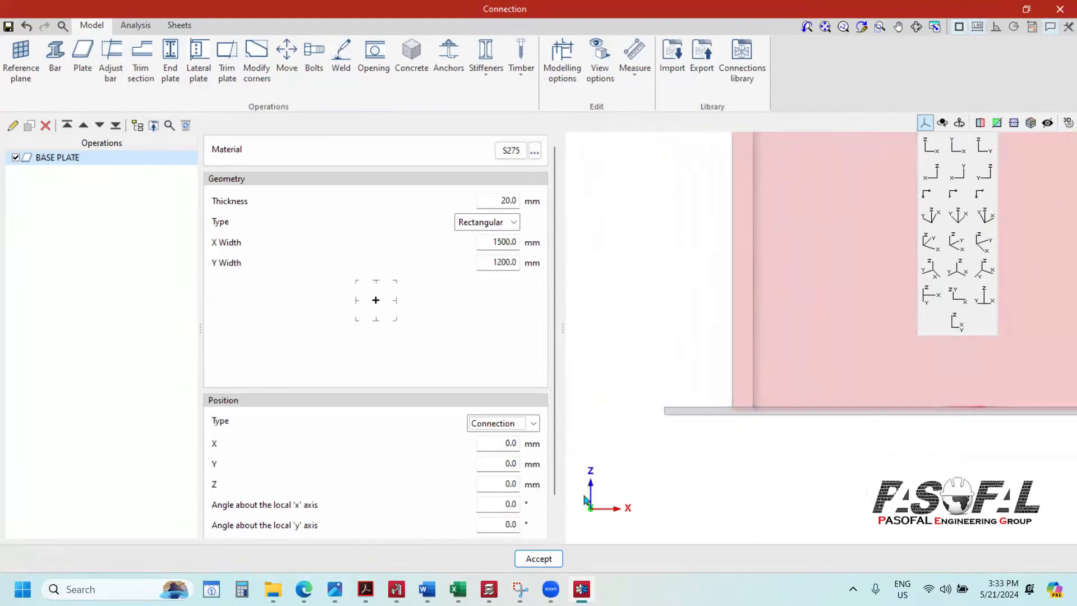
# Step: Set the base plate's Z position to -10 mm and check its fit against the foot of column P1
pyautogui.click(518, 483)
pyautogui.press('BackSpace')
pyautogui.write('-10')
pyautogui.click(496, 201)
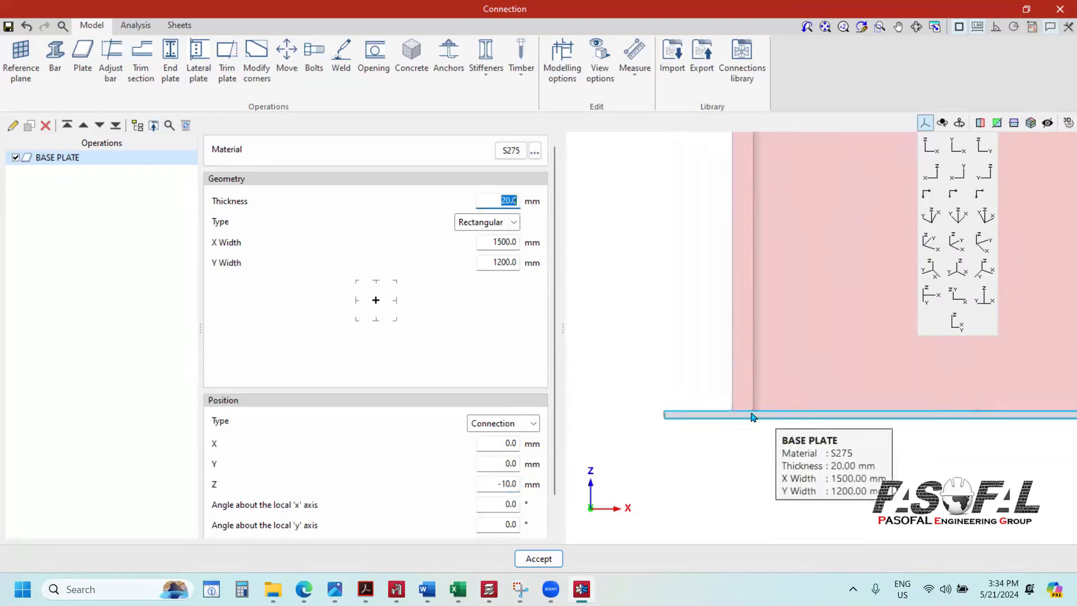
pyautogui.scroll(5, 746, 418)
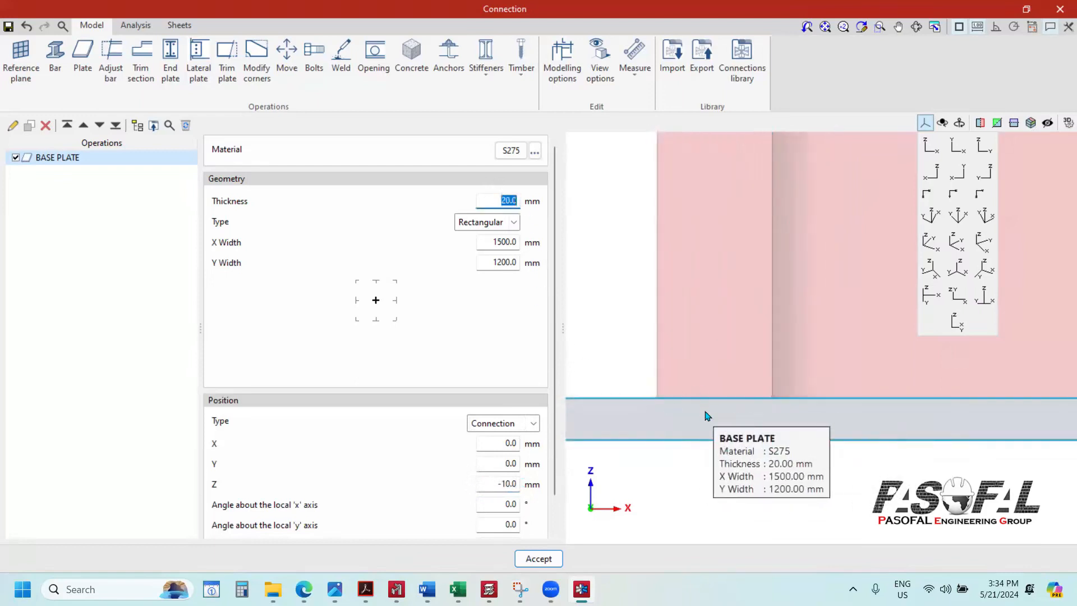
pyautogui.scroll(-5, 707, 416)
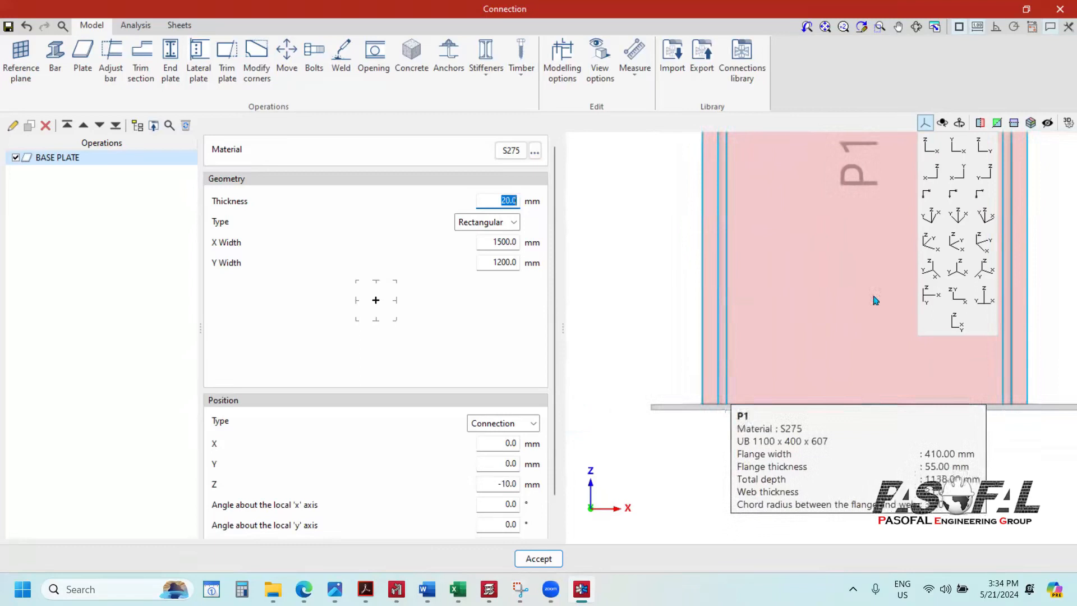
# Step: Add a weld operation in an isometric view, with the top flange of section P1 as the element to weld
pyautogui.click(979, 267)
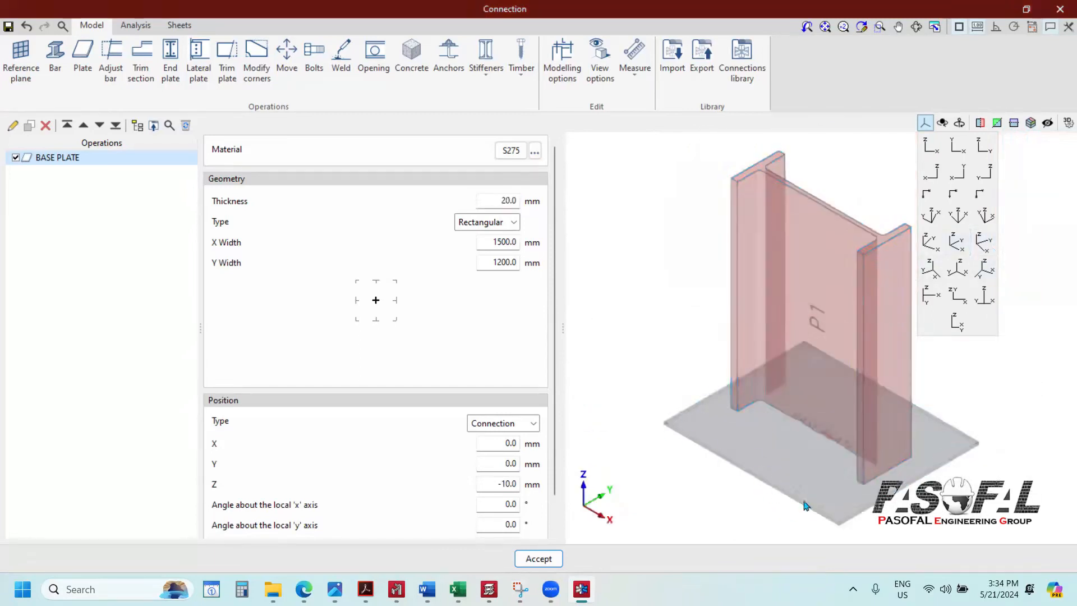
pyautogui.scroll(3, 789, 457)
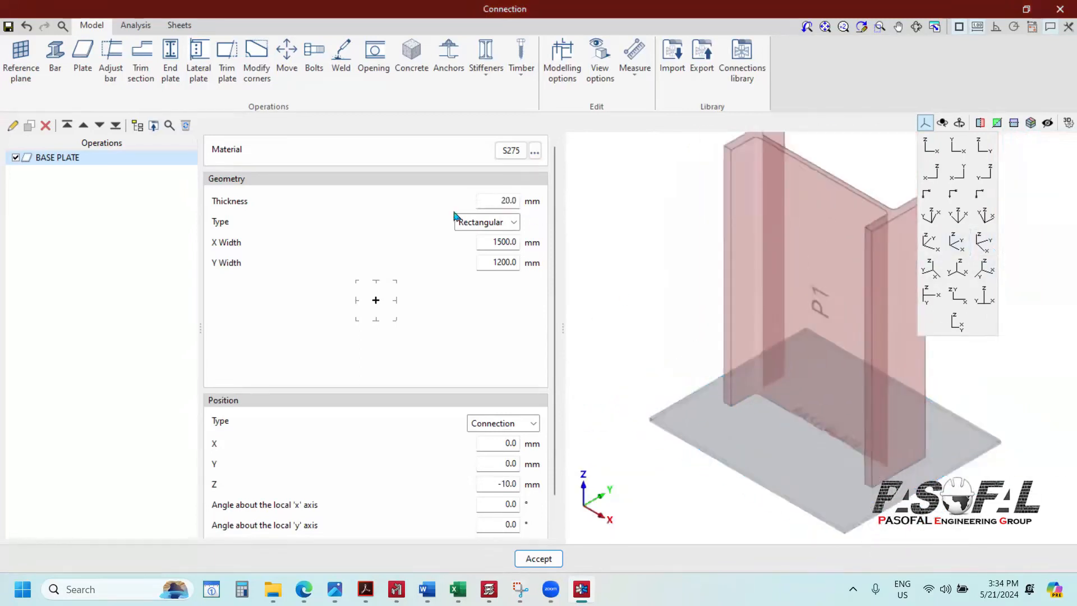
pyautogui.click(341, 67)
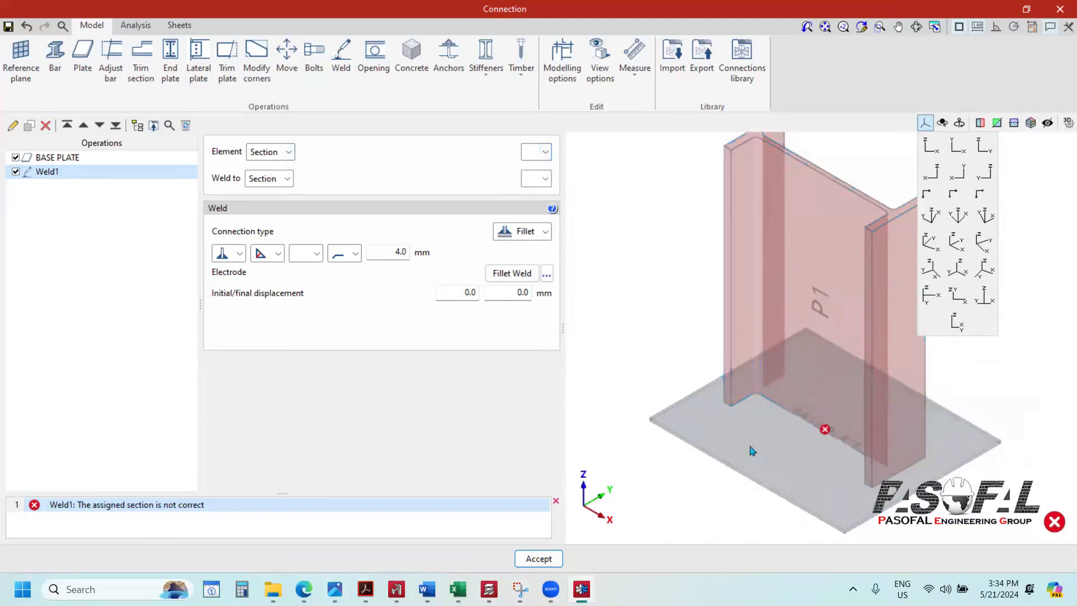
pyautogui.scroll(3, 814, 369)
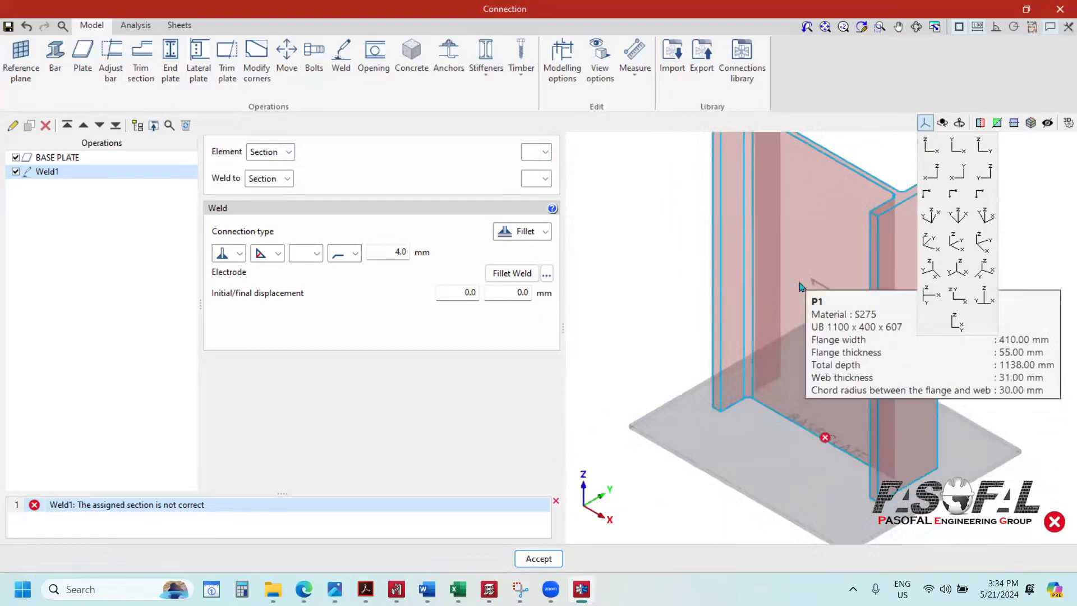
pyautogui.click(545, 151)
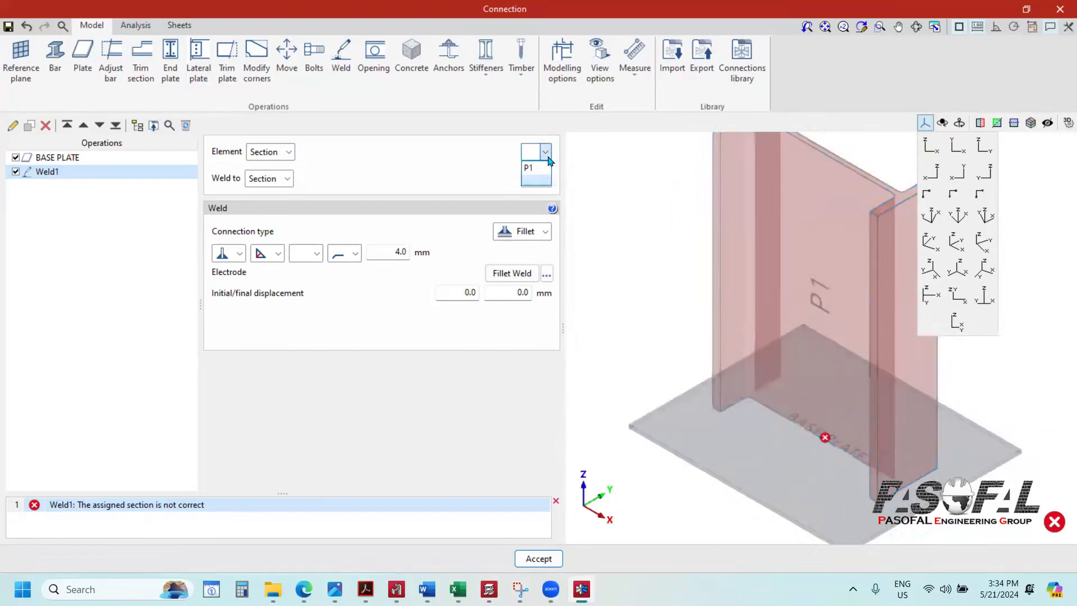
pyautogui.click(533, 163)
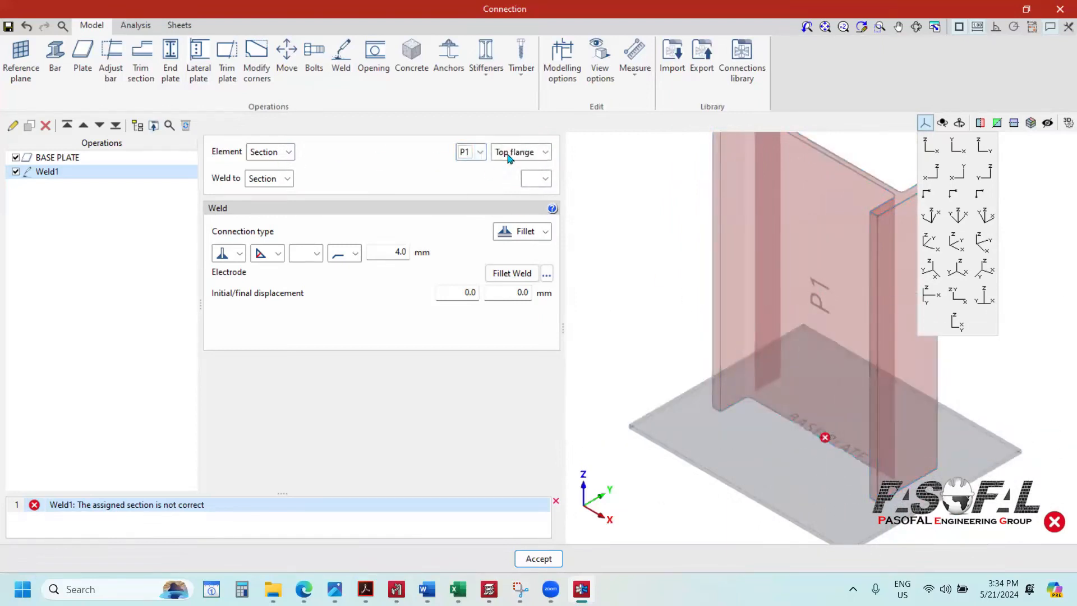
pyautogui.click(546, 152)
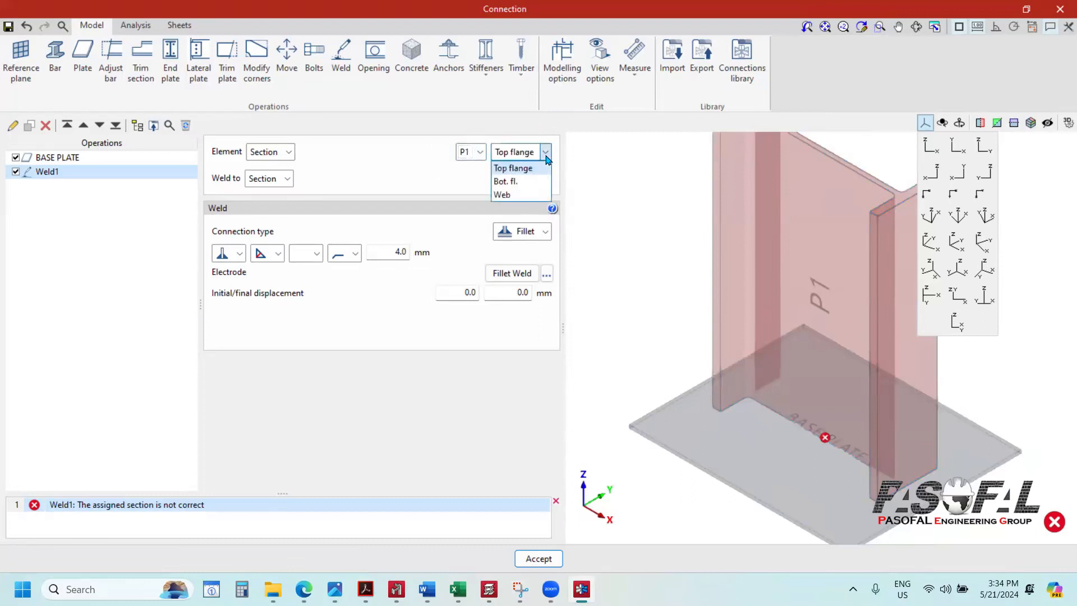
pyautogui.click(518, 170)
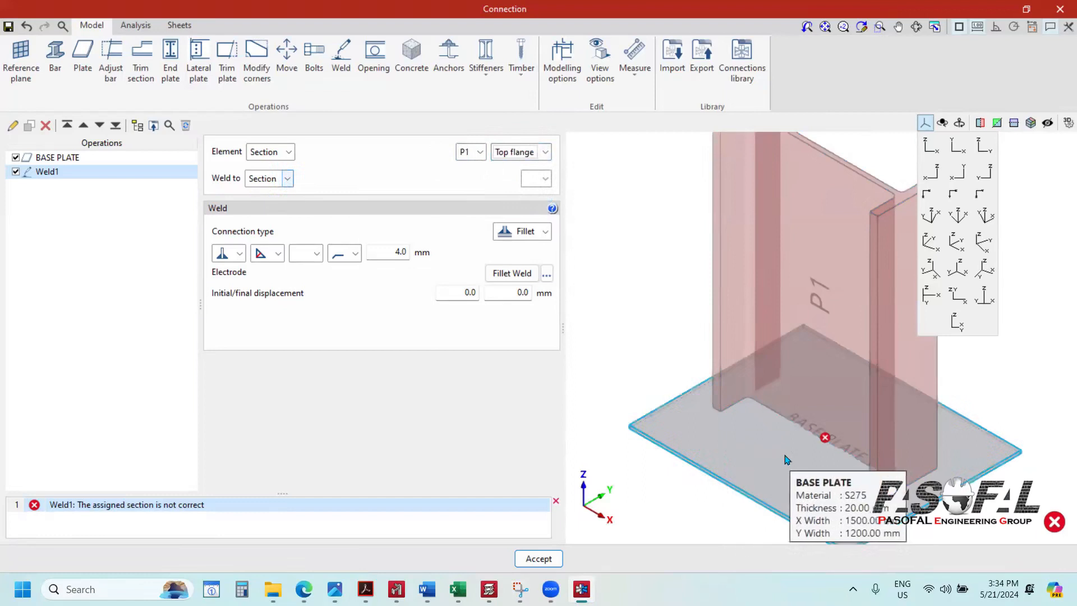
# Step: Set the weld's target to the plate BASE PLATE
pyautogui.scroll(3, 797, 435)
pyautogui.scroll(-2, 846, 436)
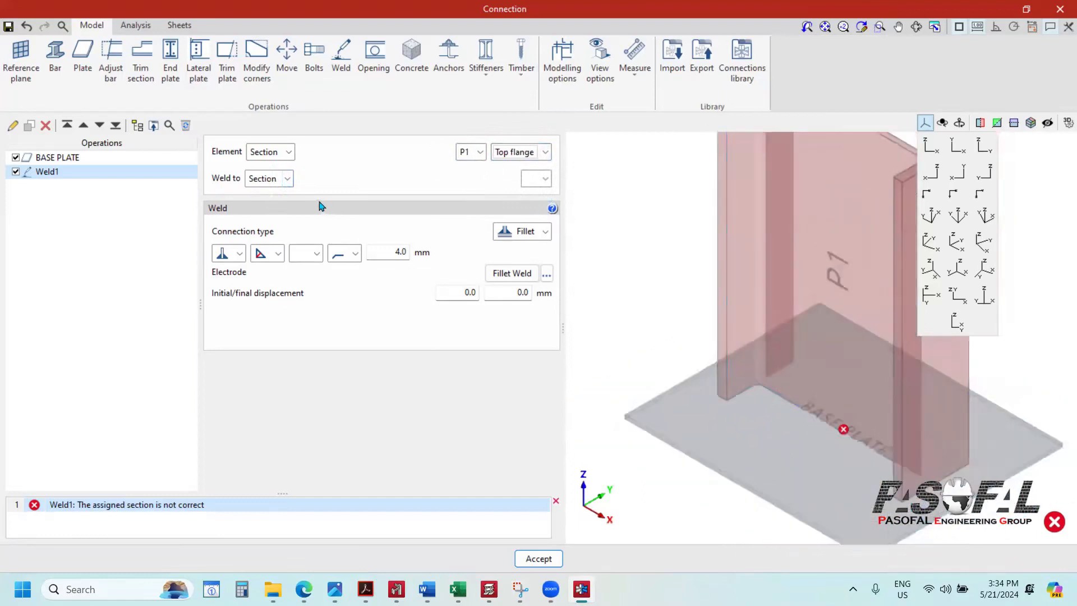
pyautogui.click(287, 179)
pyautogui.click(268, 209)
pyautogui.click(457, 179)
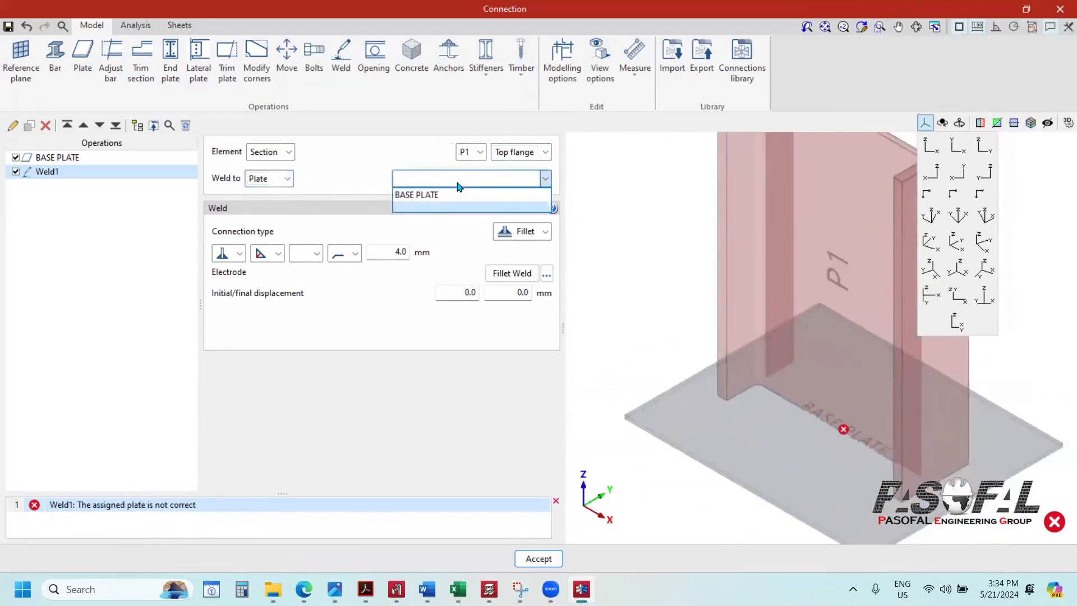
pyautogui.click(432, 202)
# Step: Set the throat thickness of the top flange fillet weld to 8 mm
pyautogui.scroll(5, 842, 393)
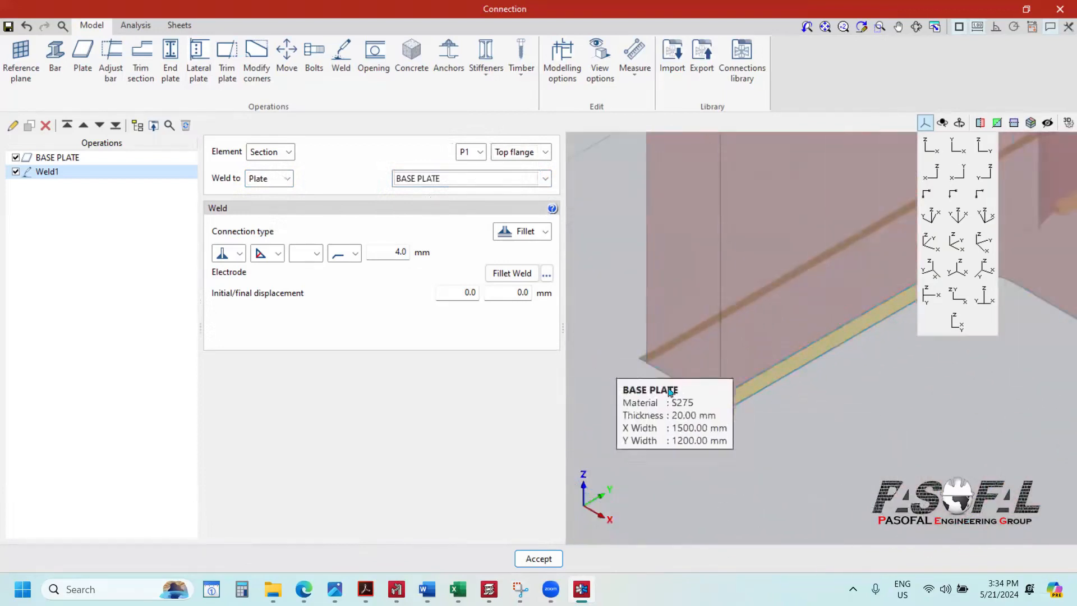
pyautogui.scroll(-2, 764, 370)
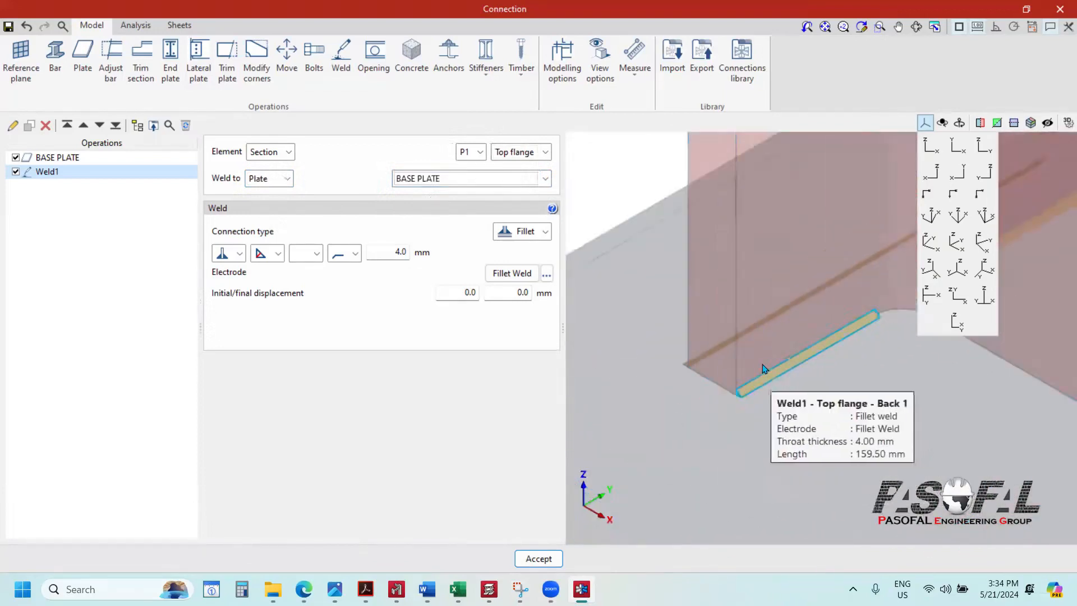
pyautogui.doubleClick(402, 253)
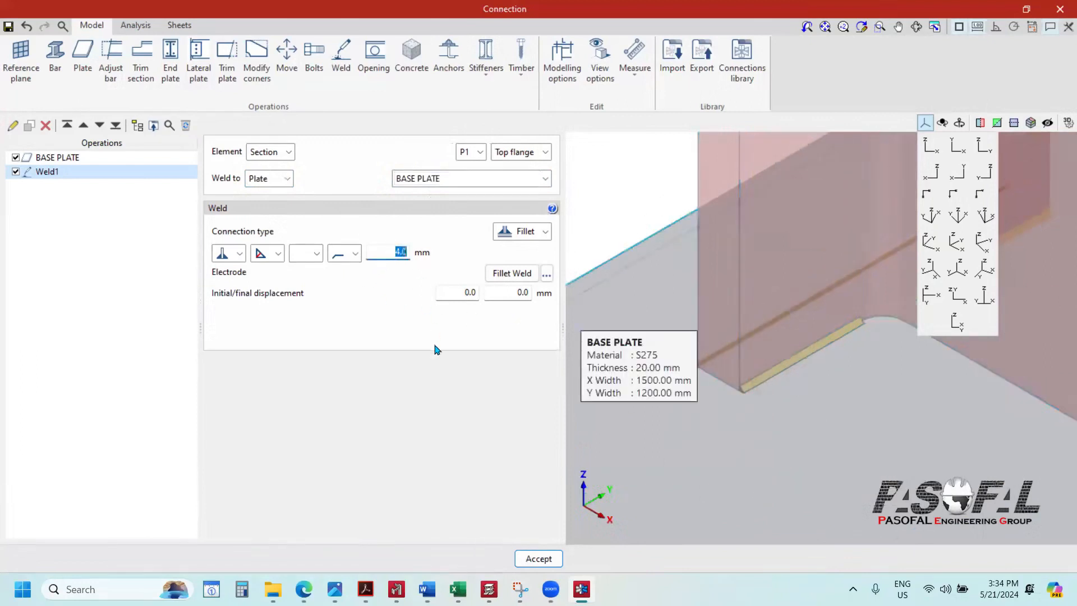
pyautogui.write('8')
pyautogui.press('Tab')
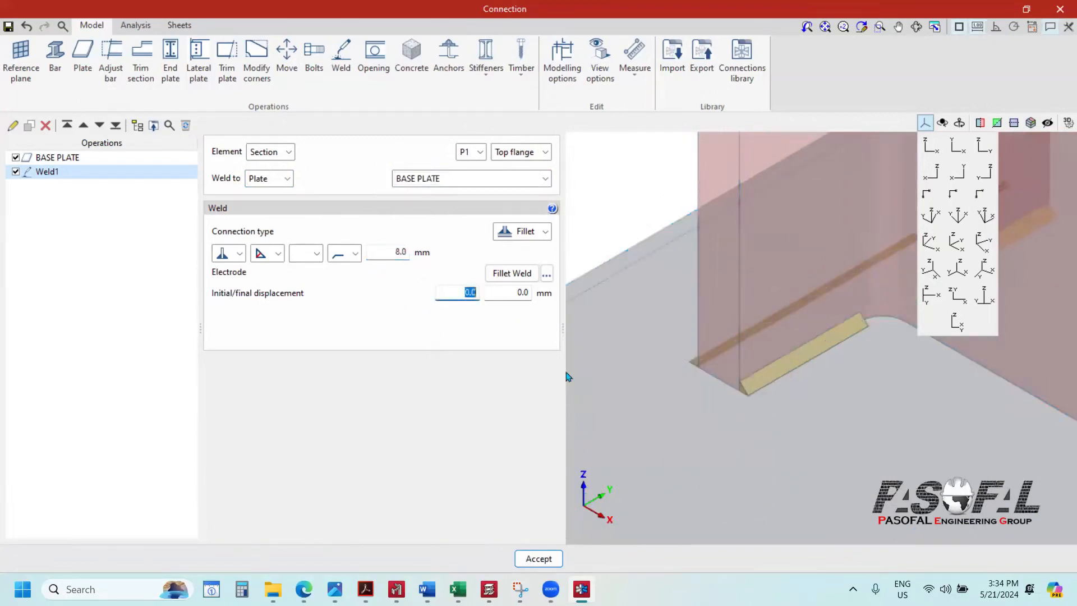
# Step: Make two copies of the 8 mm fillet weld joining P1's top flange to the base plate
pyautogui.scroll(2, 724, 382)
pyautogui.scroll(-1, 749, 412)
pyautogui.scroll(-3, 749, 411)
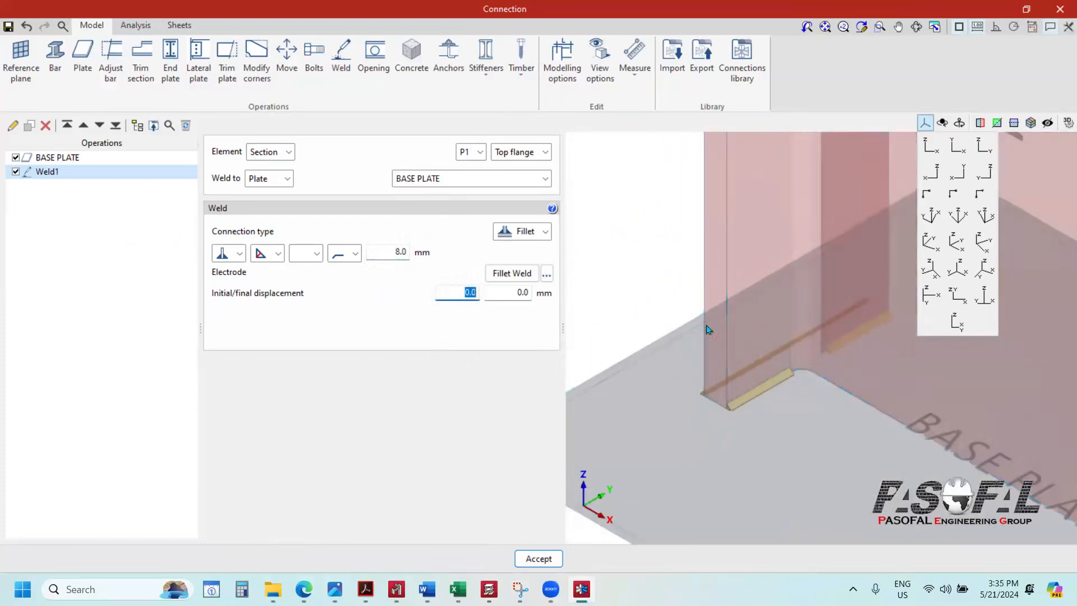
pyautogui.scroll(-3, 707, 330)
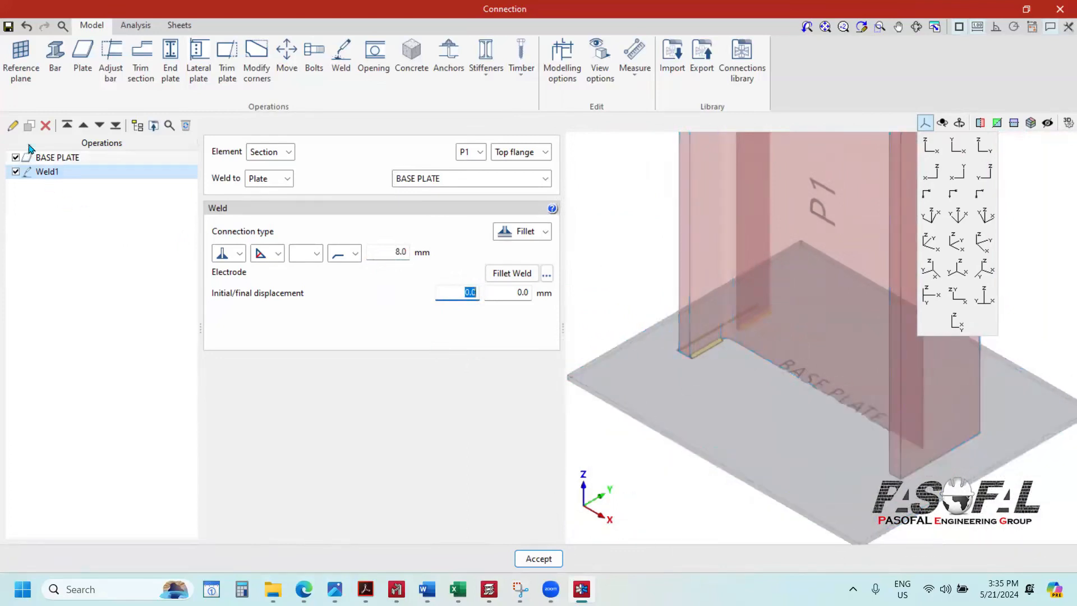
pyautogui.click(30, 127)
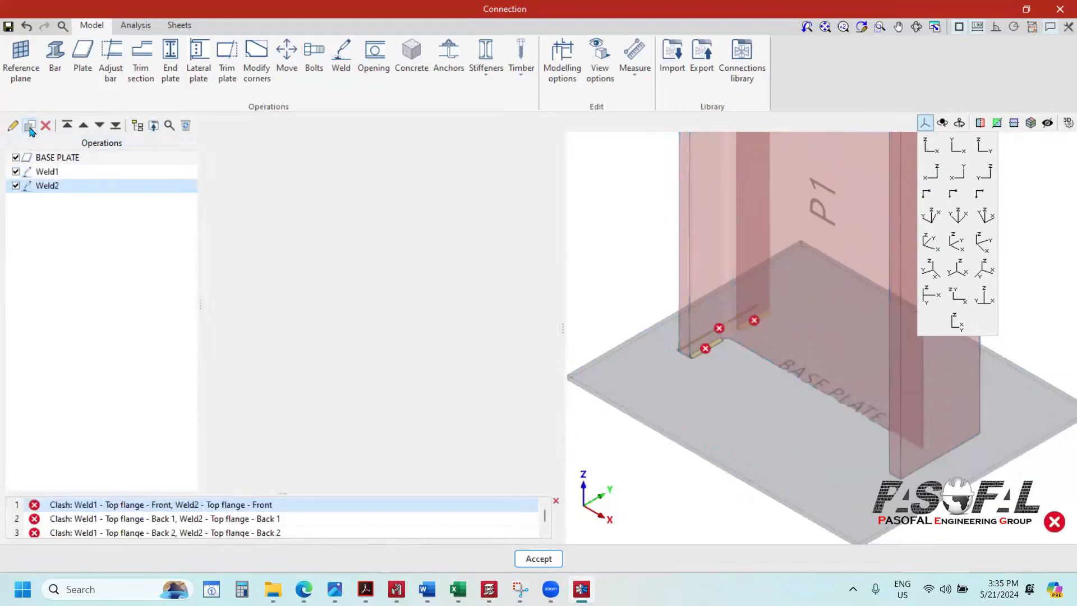
pyautogui.click(30, 127)
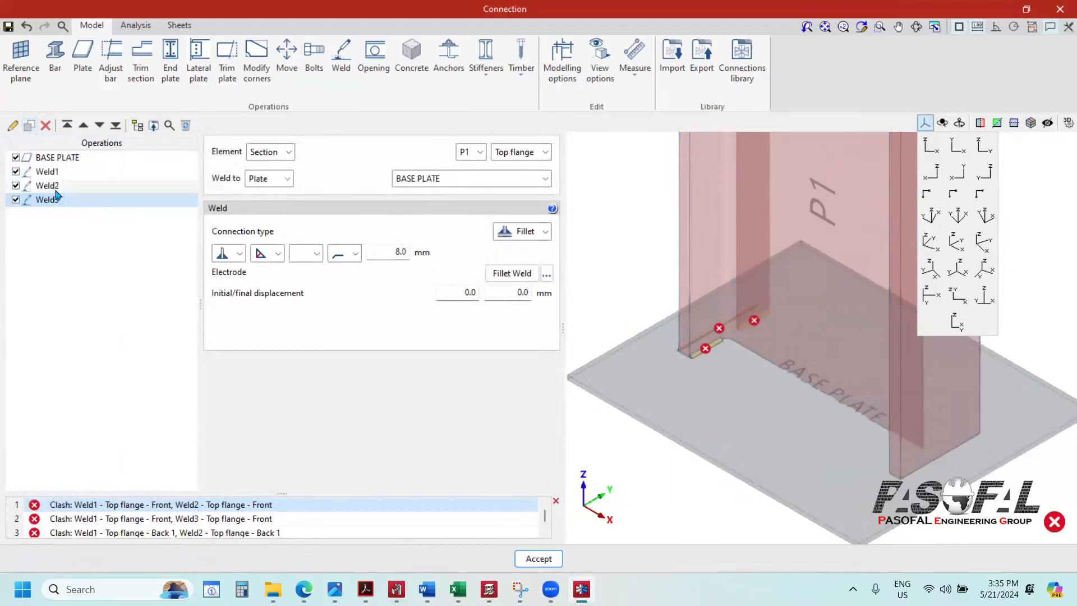
# Step: Assign the first weld copy to P1's bottom flange and the second copy to its web
pyautogui.click(47, 186)
pyautogui.click(544, 152)
pyautogui.click(513, 178)
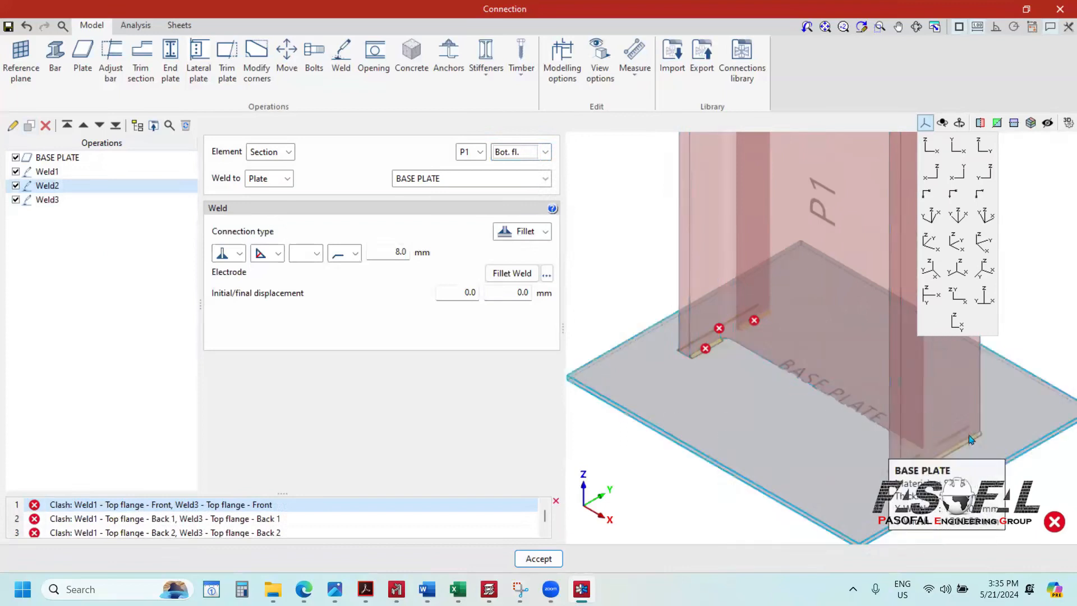
pyautogui.click(47, 200)
pyautogui.click(544, 152)
pyautogui.click(514, 193)
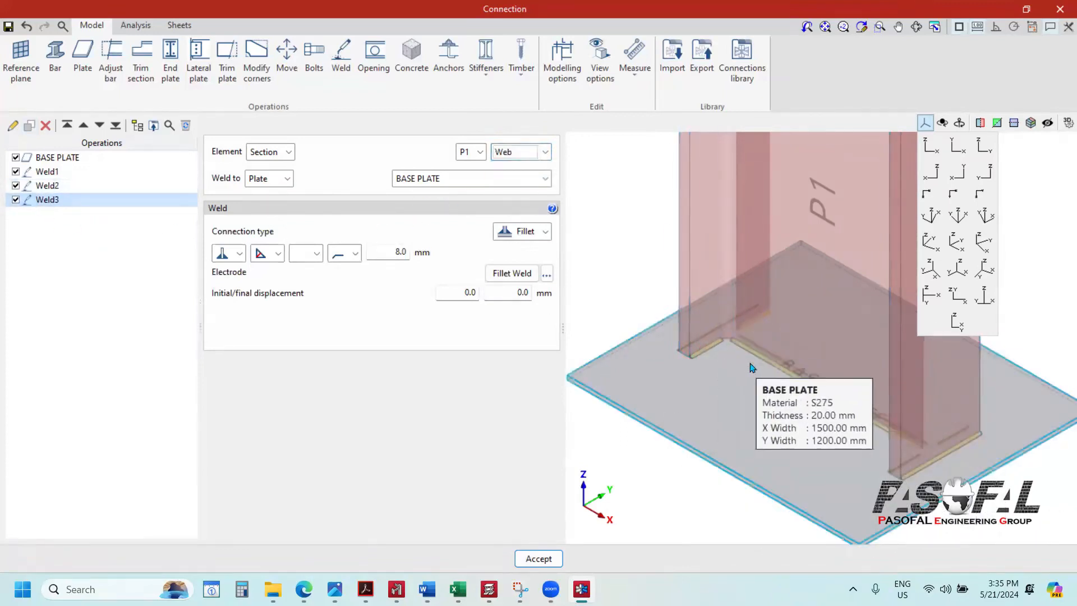
pyautogui.scroll(4, 751, 365)
pyautogui.scroll(-4, 736, 328)
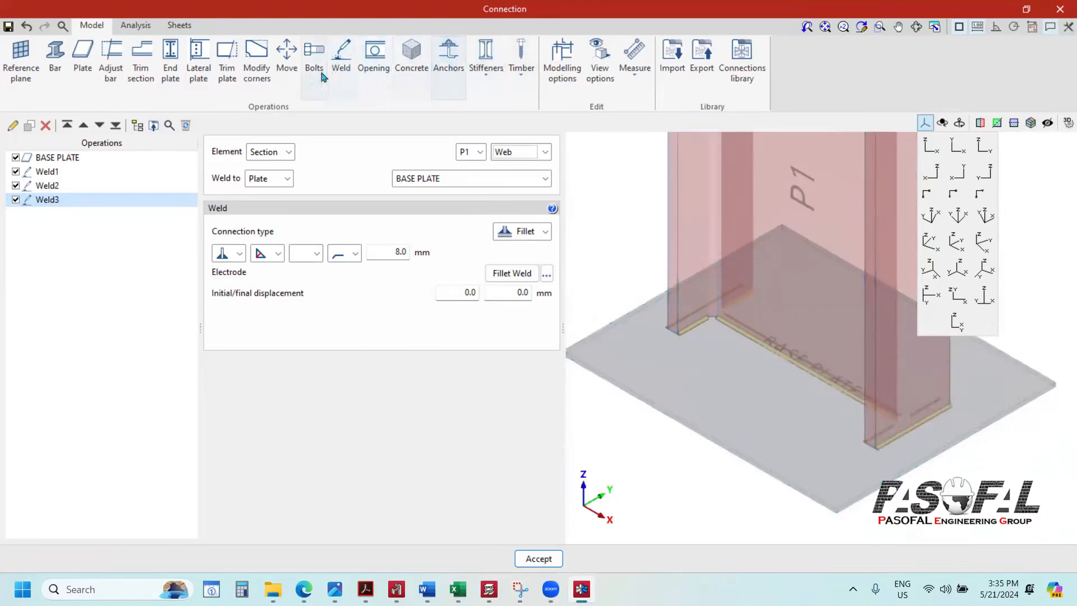
# Step: Deactivate the three individual weld operations Weld1, Weld2 and Weld3
pyautogui.click(16, 200)
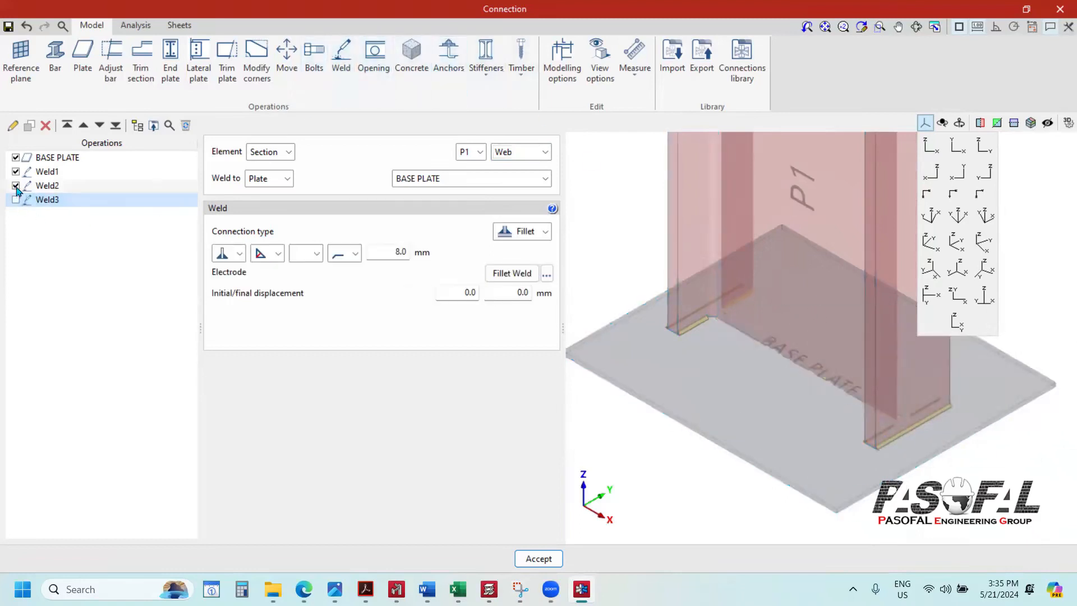
pyautogui.click(16, 186)
pyautogui.click(17, 172)
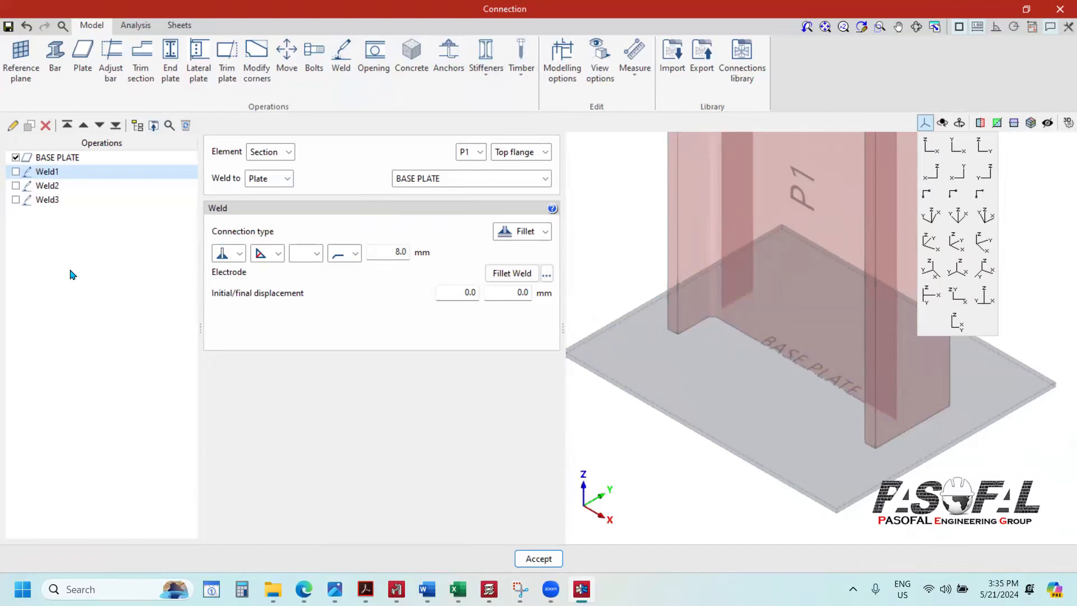
# Step: Set the base plate's Z position to 0 mm and check its fit against the foot of column P1
pyautogui.click(70, 158)
pyautogui.moveTo(492, 484); pyautogui.dragTo(539, 489)
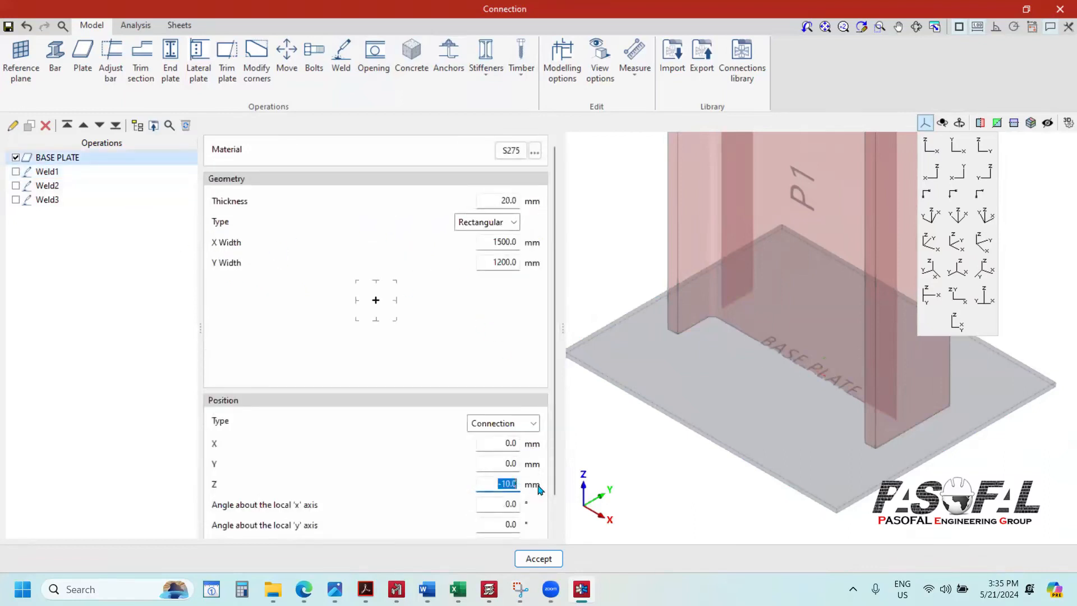
pyautogui.write('0')
pyautogui.click(500, 466)
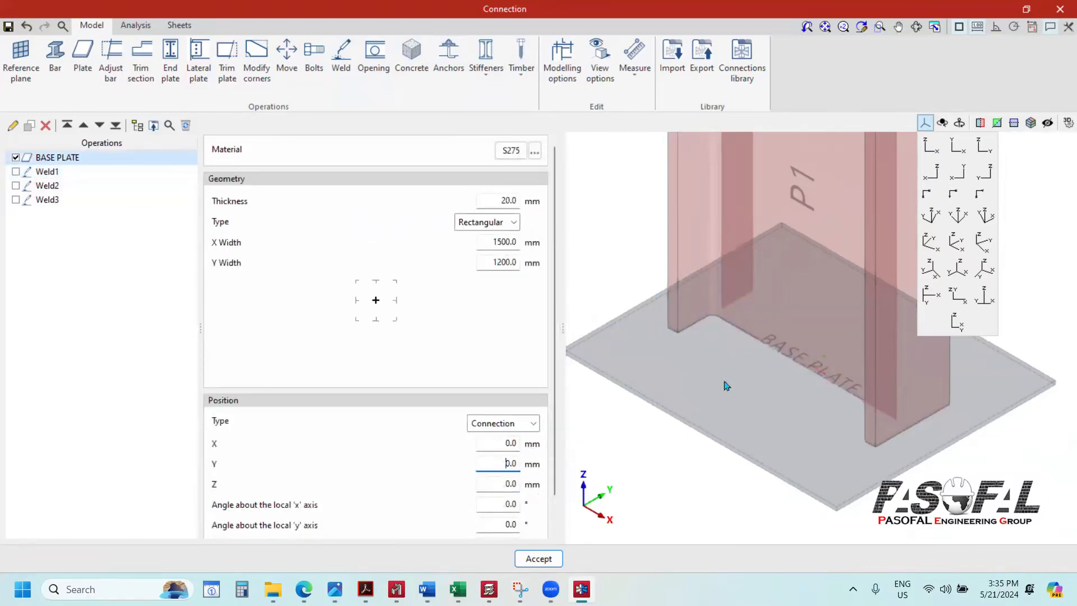
pyautogui.scroll(5, 651, 331)
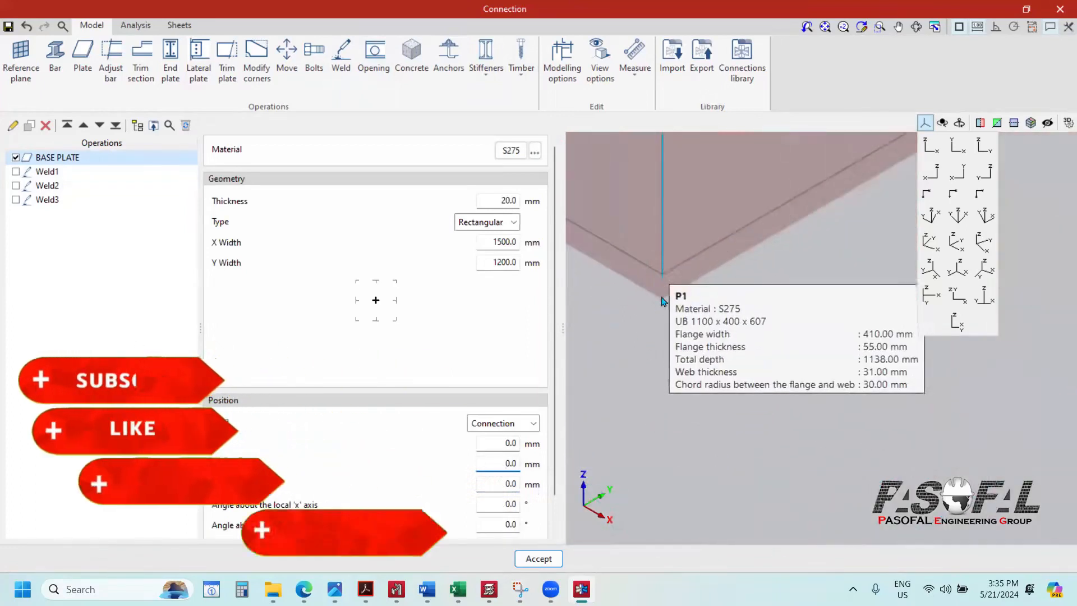
pyautogui.scroll(-3, 730, 398)
pyautogui.scroll(-4, 701, 270)
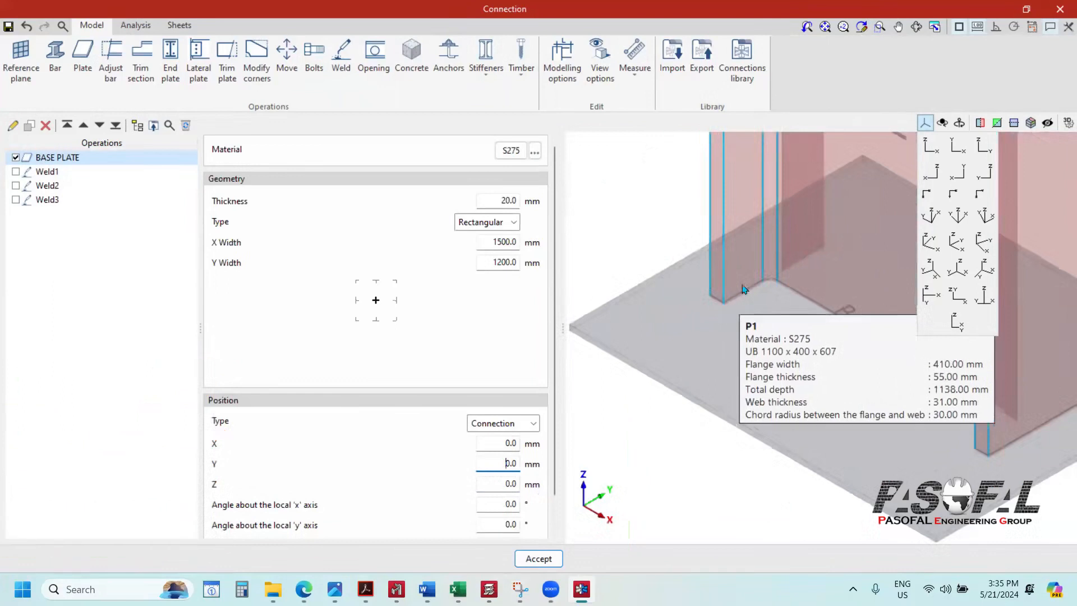
# Step: Add a bar adjustment operation with P1 as the bar to adjust
pyautogui.click(112, 75)
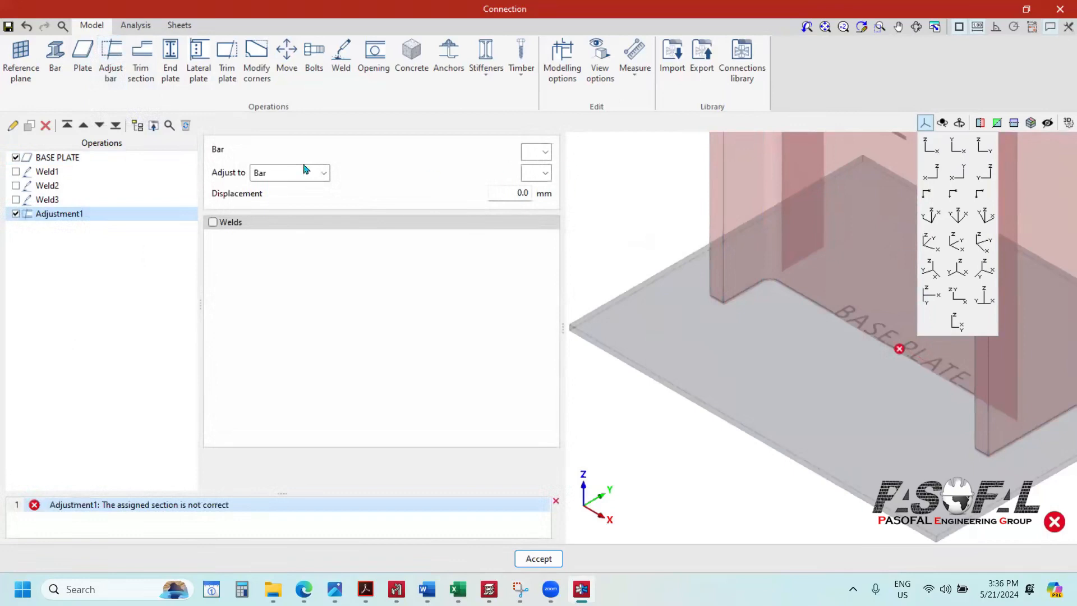
pyautogui.scroll(5, 806, 318)
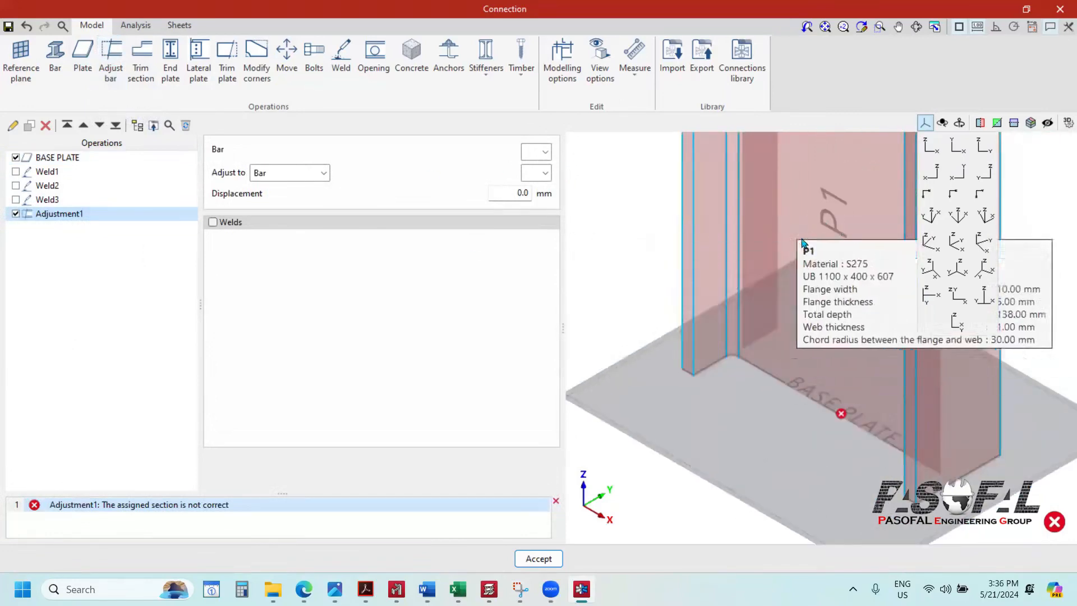
pyautogui.click(545, 152)
pyautogui.click(530, 168)
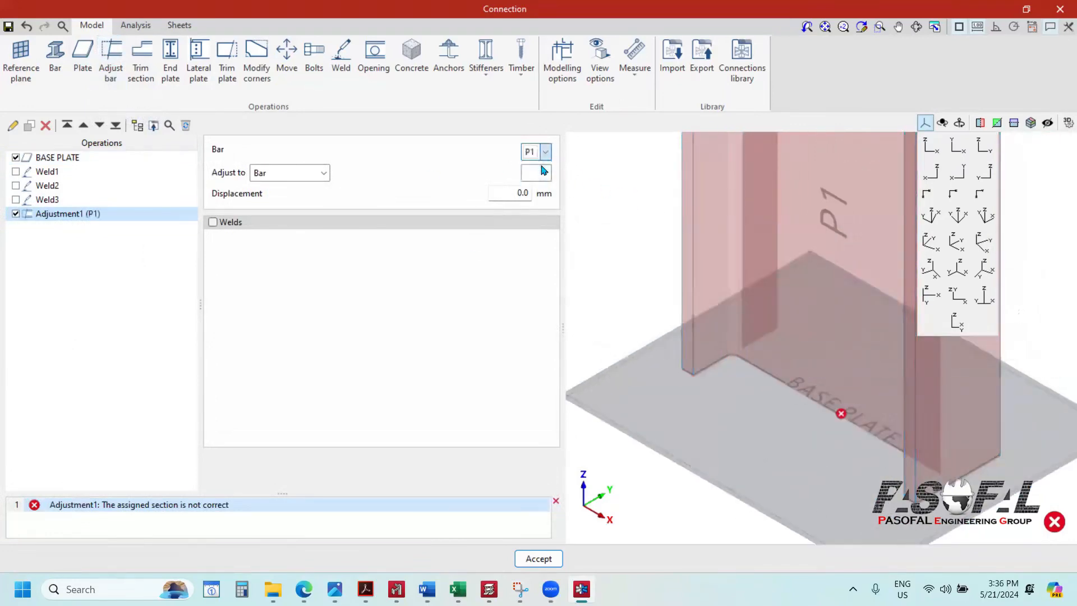
# Step: Adjust bar P1 to the plate BASE PLATE and check the column foot in a front XZ view
pyautogui.click(323, 173)
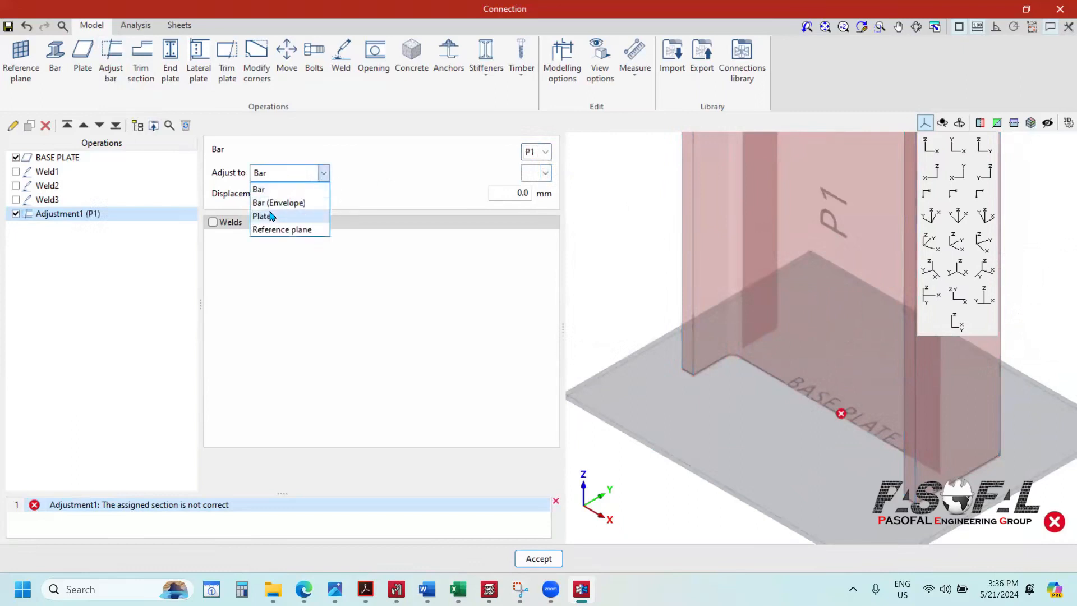
pyautogui.click(273, 216)
pyautogui.click(528, 175)
pyautogui.click(515, 190)
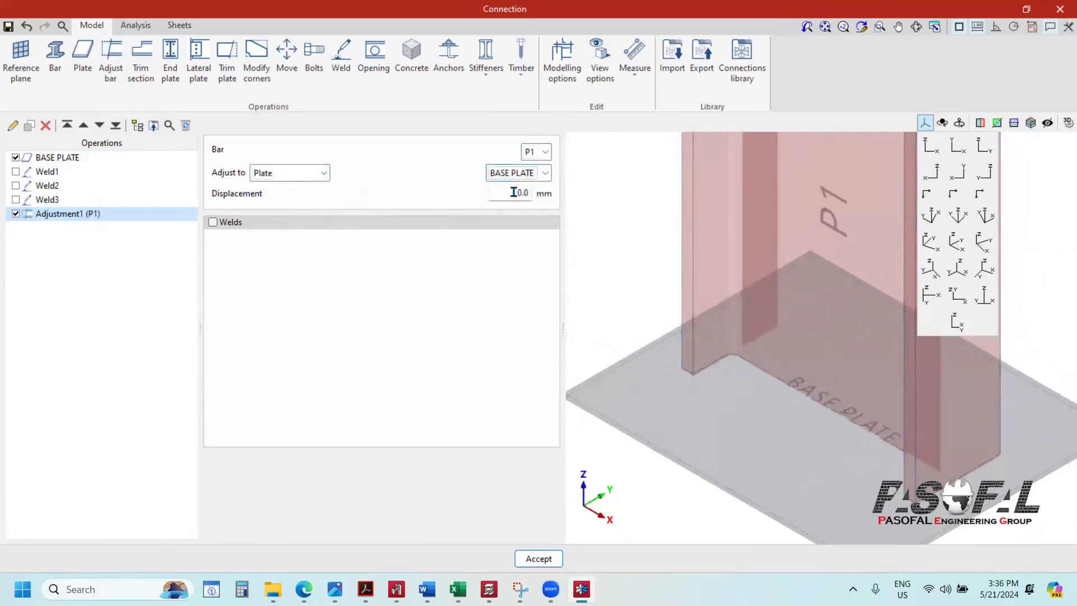
pyautogui.scroll(3, 671, 376)
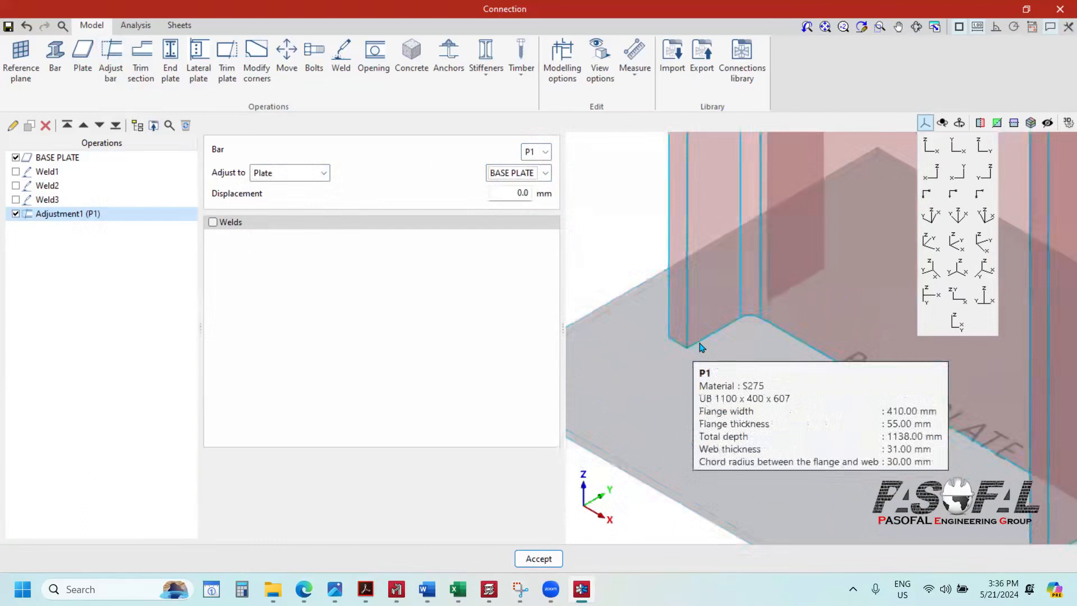
pyautogui.scroll(-2, 702, 348)
pyautogui.click(935, 154)
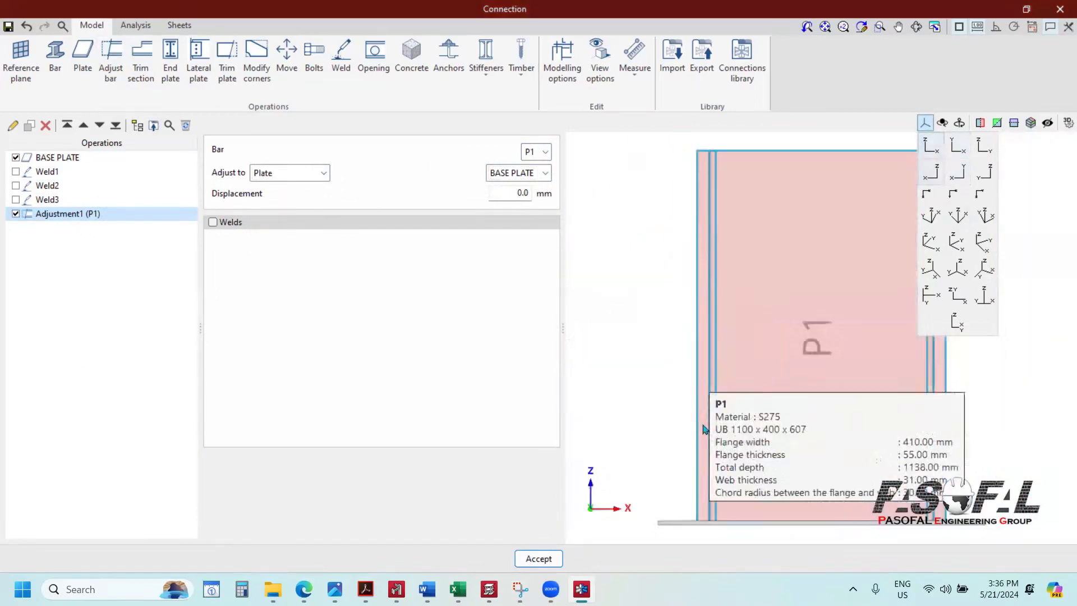
pyautogui.scroll(1, 677, 437)
pyautogui.scroll(-4, 680, 420)
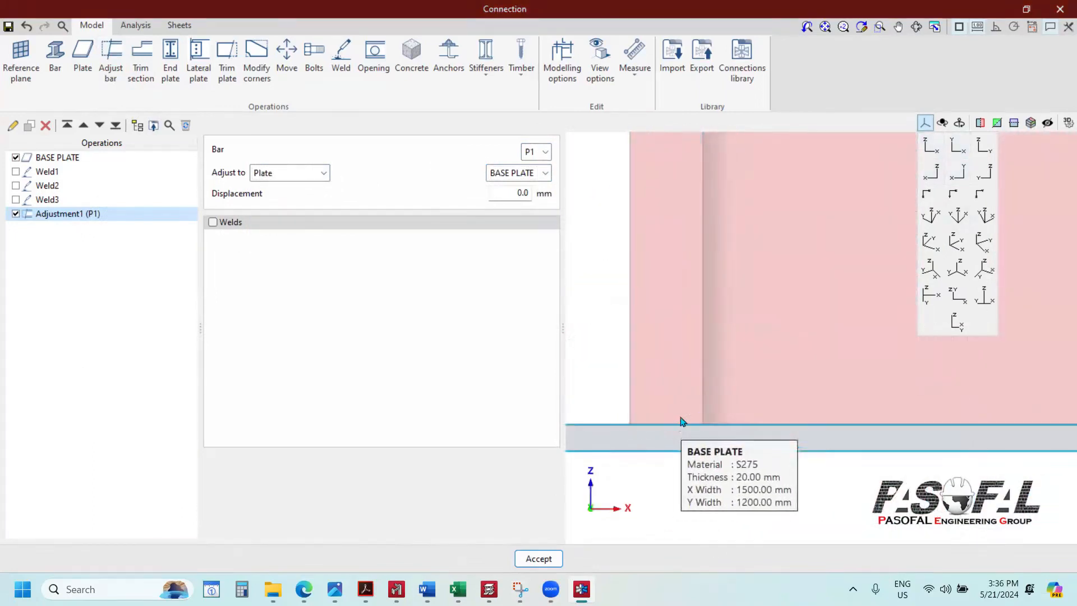
# Step: Enable welds in the P1 adjustment and inspect the flange and web welds in an isometric view
pyautogui.click(213, 222)
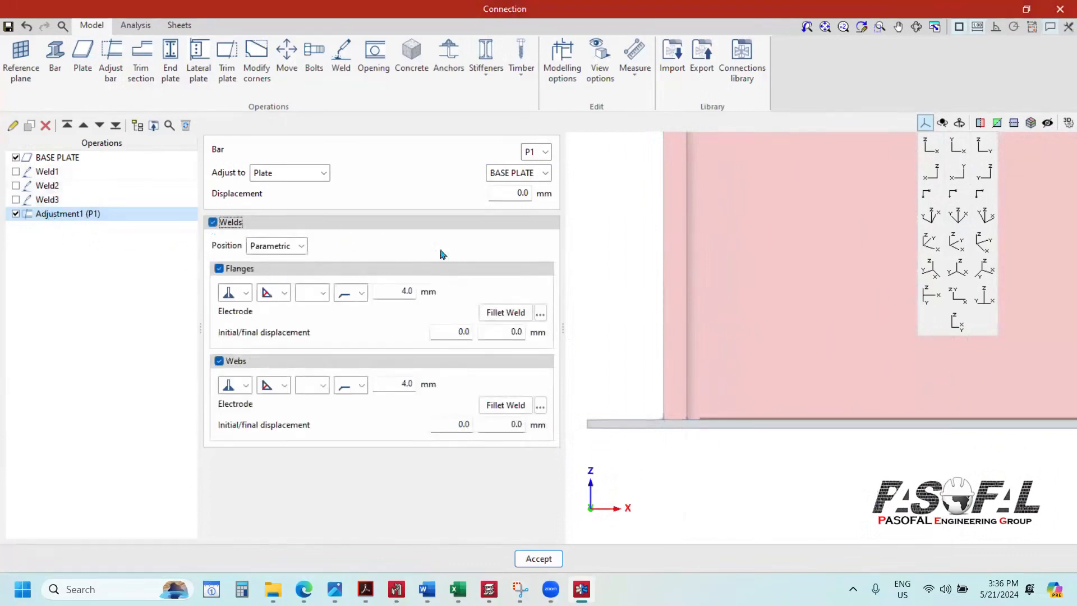
pyautogui.scroll(-3, 740, 337)
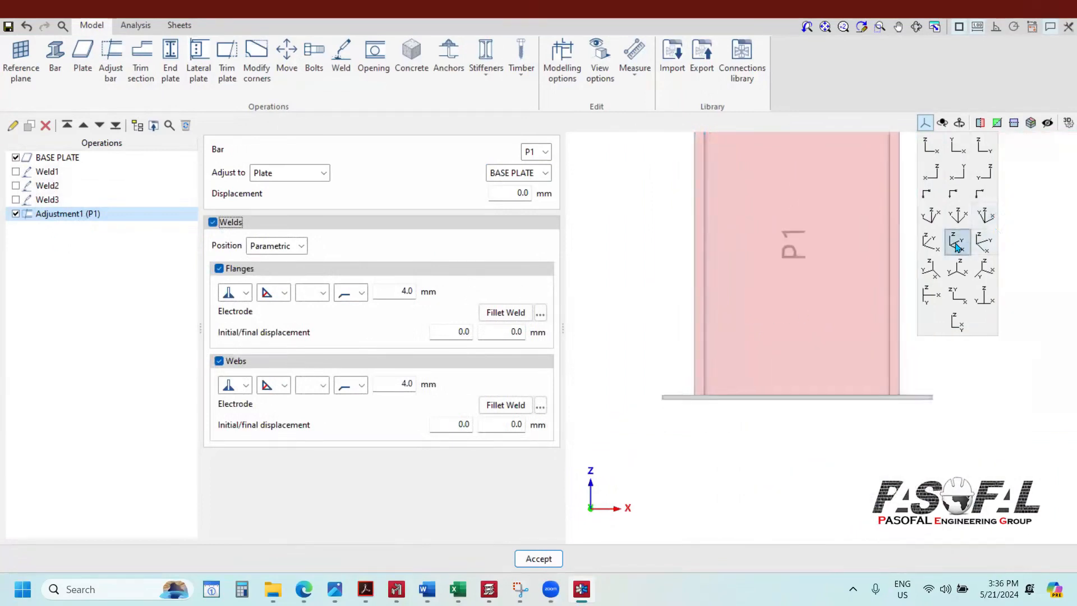
pyautogui.click(958, 244)
pyautogui.scroll(6, 782, 404)
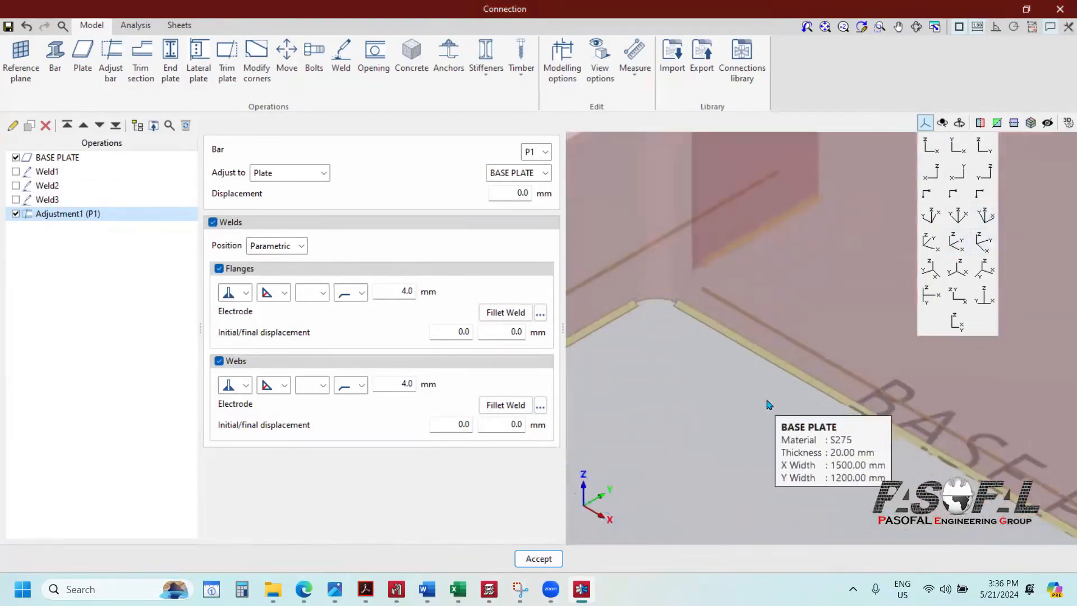
pyautogui.scroll(-3, 769, 404)
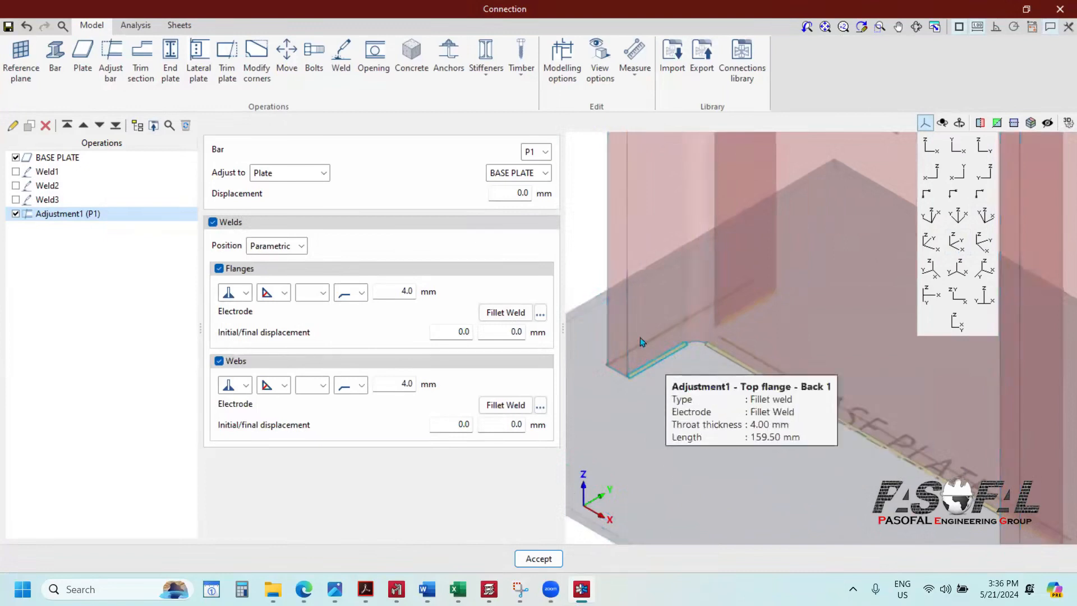
pyautogui.scroll(-3, 718, 359)
pyautogui.scroll(6, 730, 370)
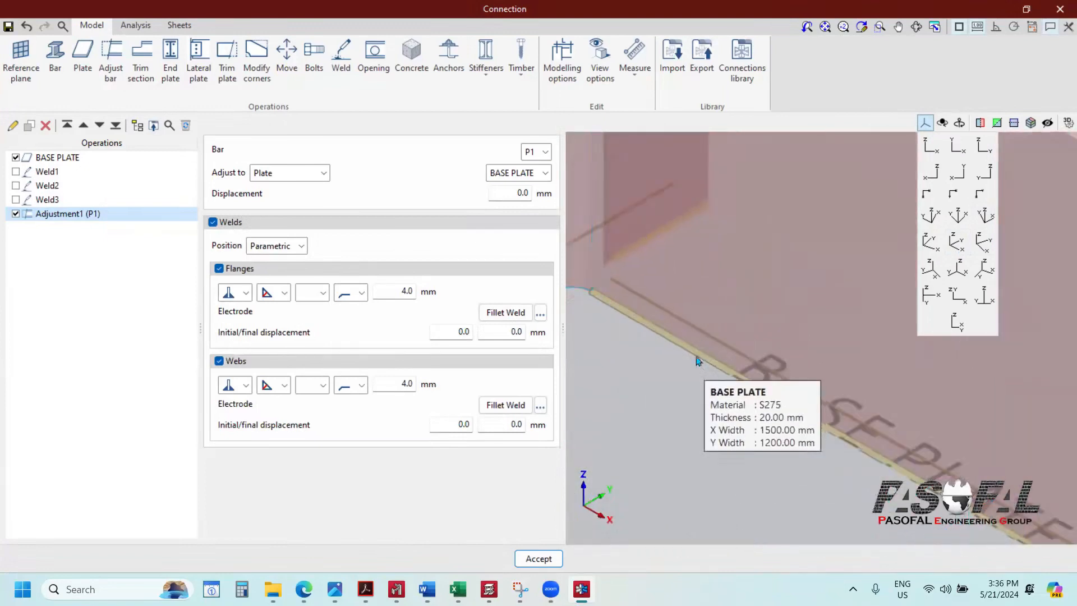
pyautogui.scroll(-3, 707, 360)
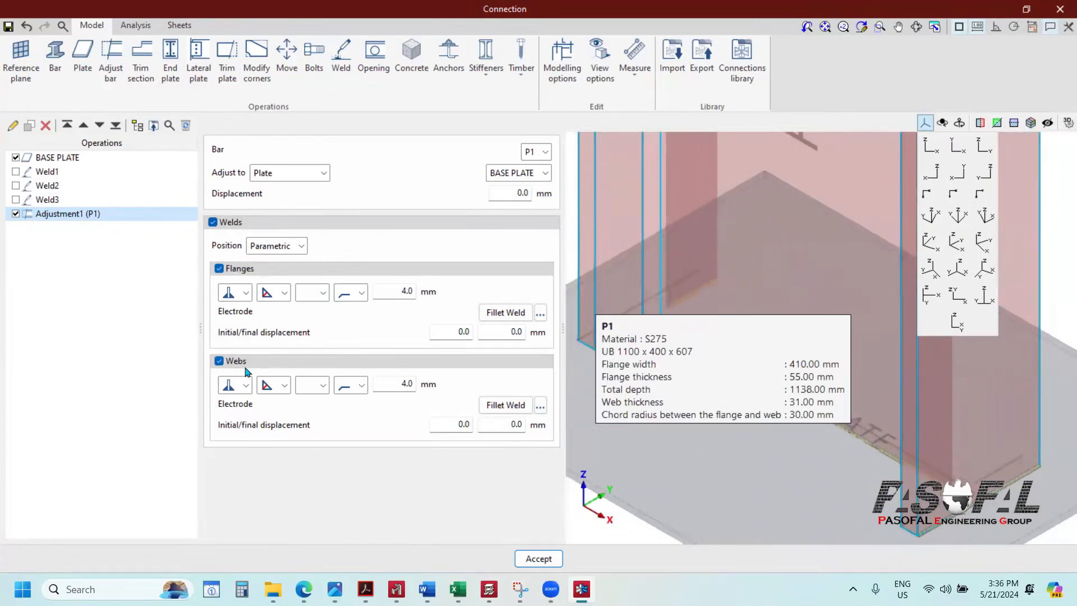
# Step: Set the throat thickness of both the flange and web welds in the adjustment to 8 mm
pyautogui.click(414, 291)
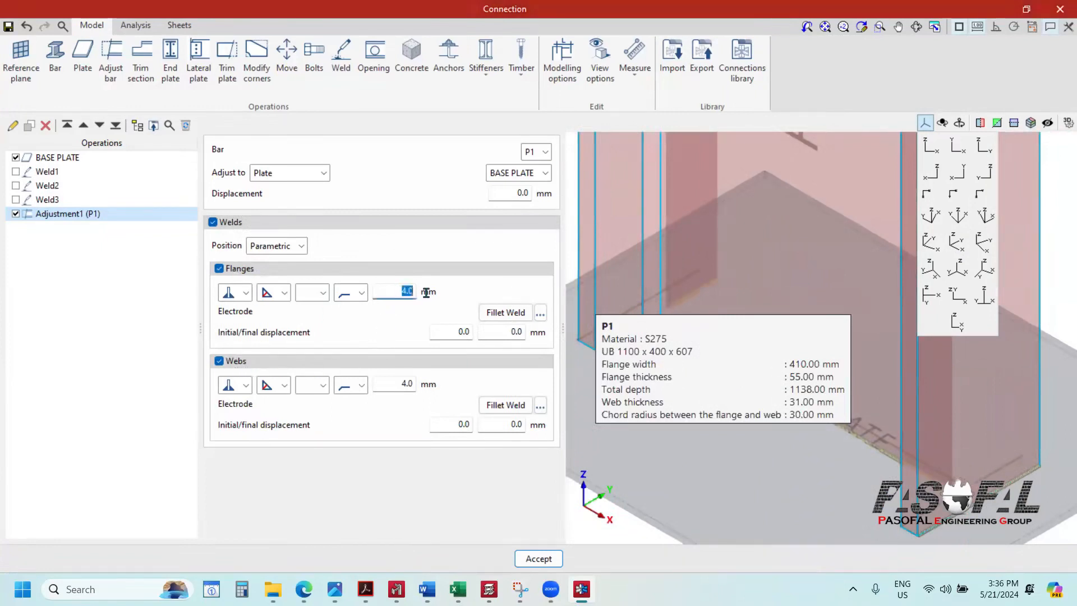
pyautogui.write('8')
pyautogui.click(409, 384)
pyautogui.write('8')
pyautogui.press('Return')
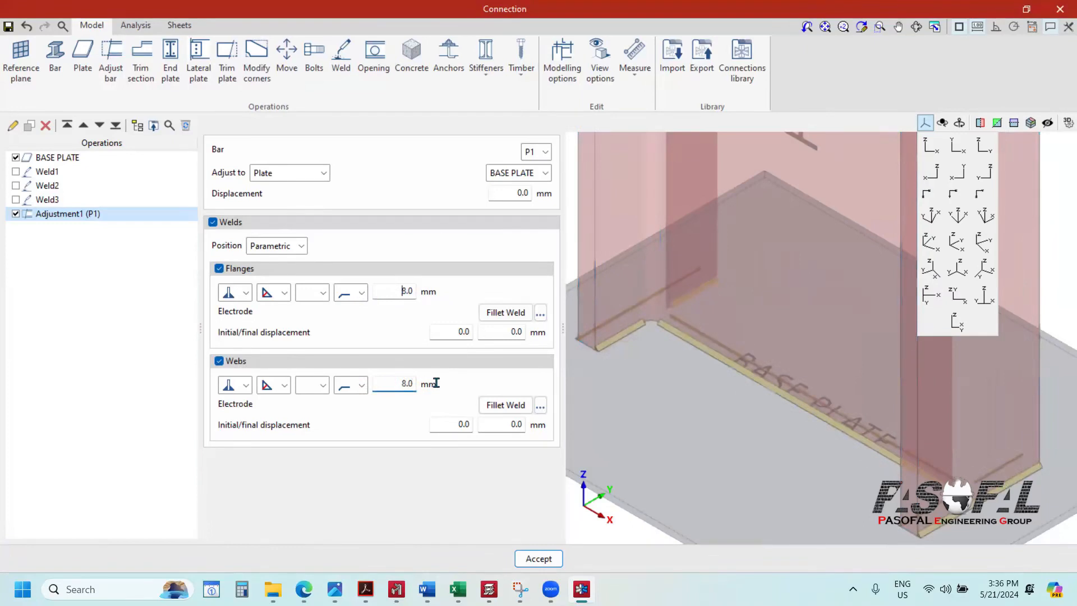
pyautogui.scroll(-3, 753, 402)
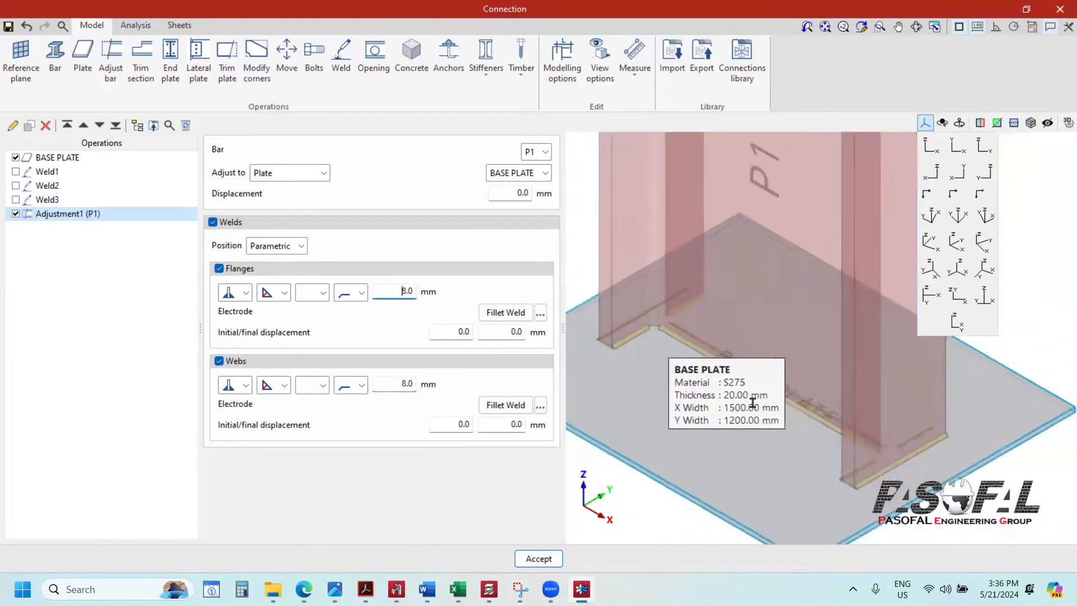
pyautogui.scroll(3, 745, 399)
pyautogui.scroll(-2, 657, 365)
# Step: Change the view options so the column and base plate are drawn as opaque solids, and view the whole connection
pyautogui.click(600, 67)
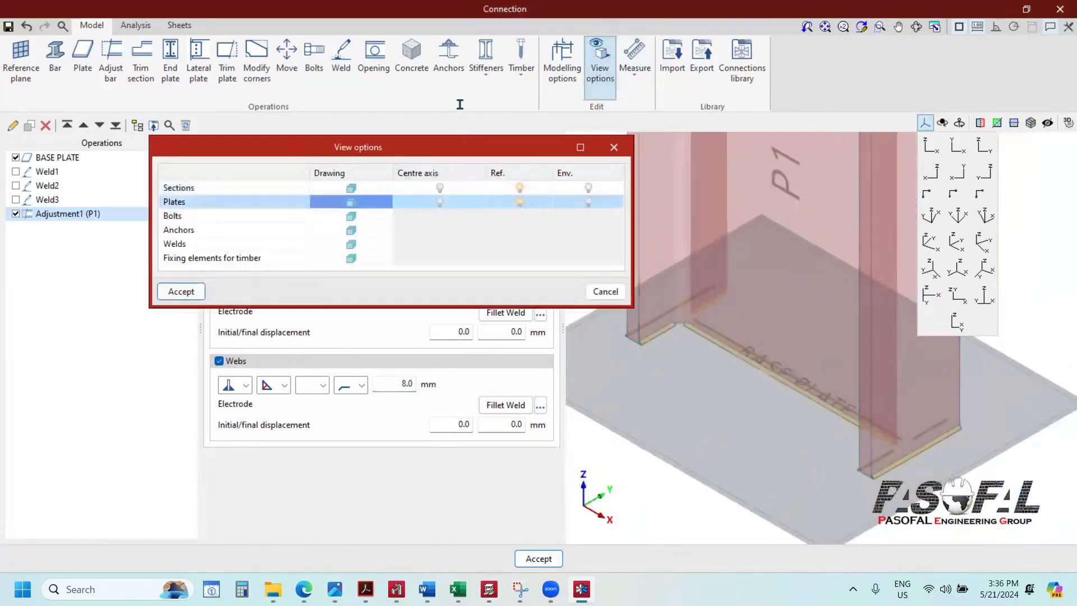
pyautogui.press('Return')
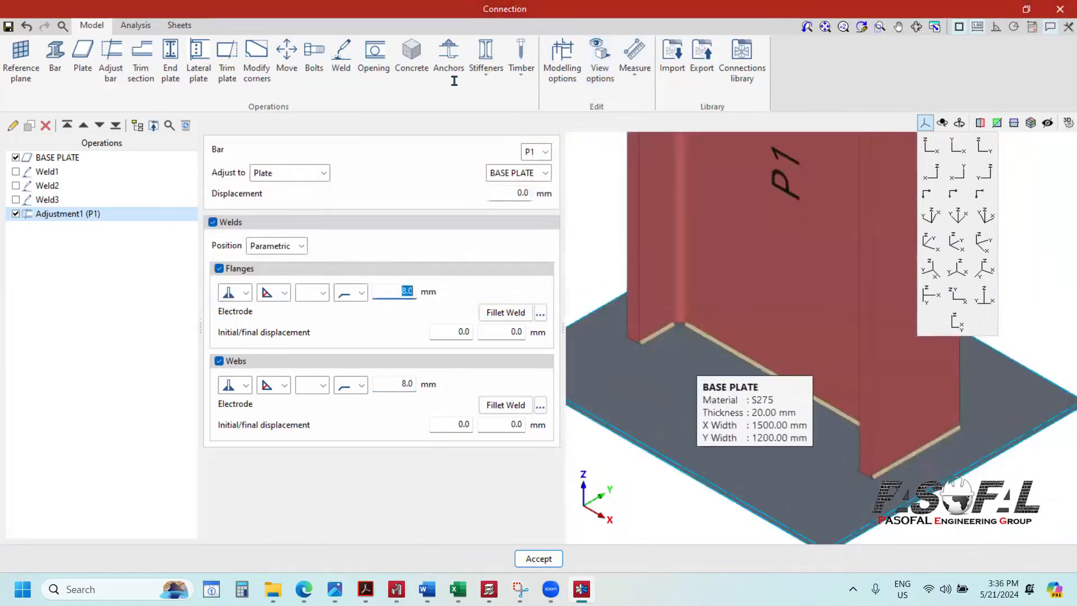
pyautogui.scroll(-3, 696, 370)
pyautogui.scroll(5, 757, 370)
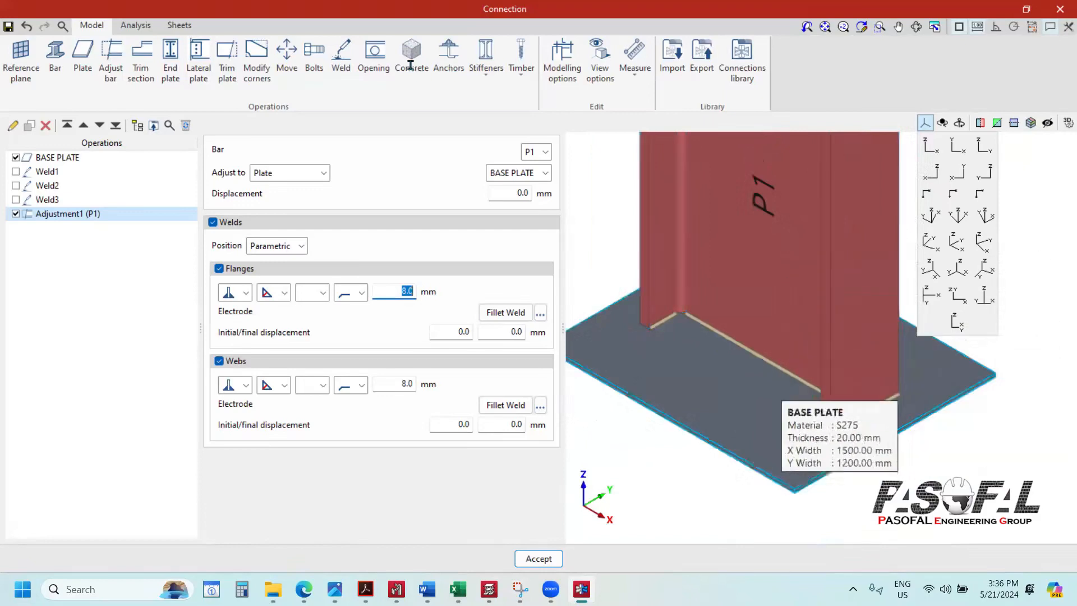
pyautogui.scroll(-2, 750, 403)
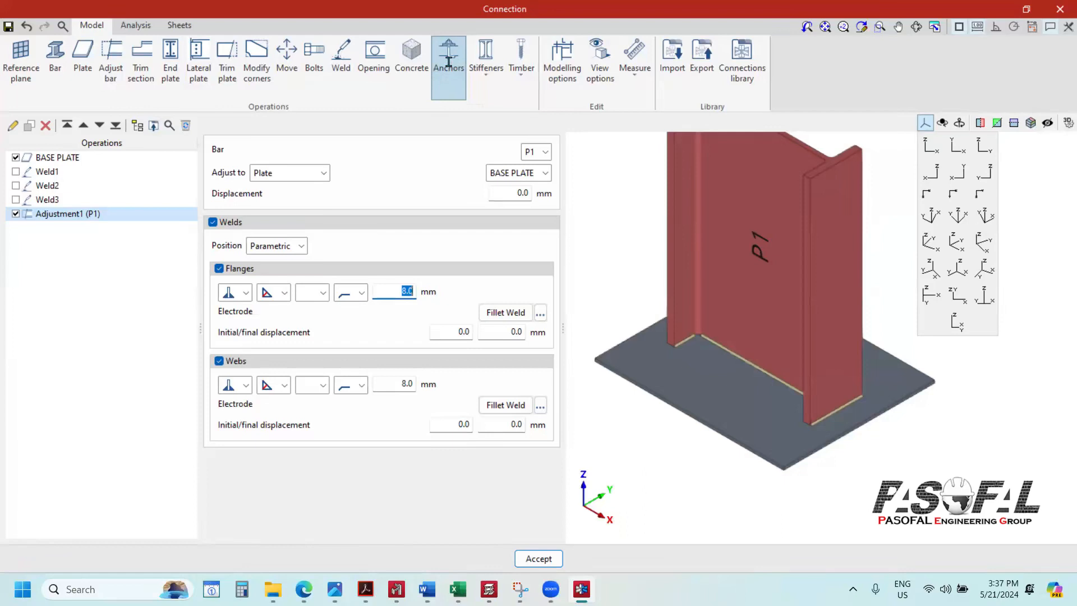
# Step: Create an anchorage operation and assign the plate BASE PLATE as the steel element to anchor
pyautogui.click(449, 62)
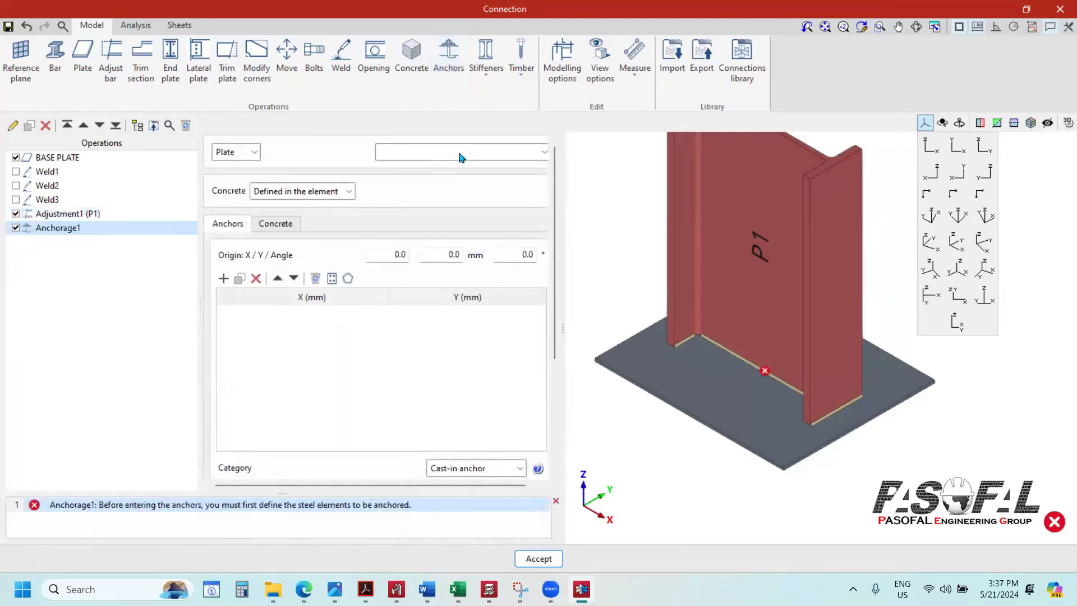
pyautogui.scroll(-3, 814, 422)
pyautogui.scroll(5, 755, 409)
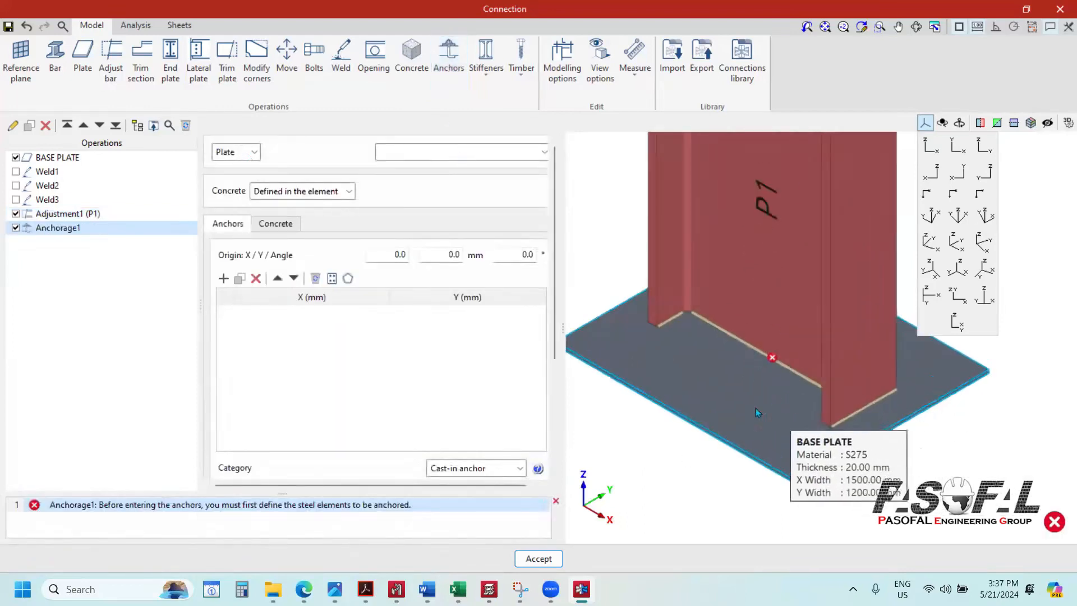
pyautogui.click(521, 158)
pyautogui.click(485, 167)
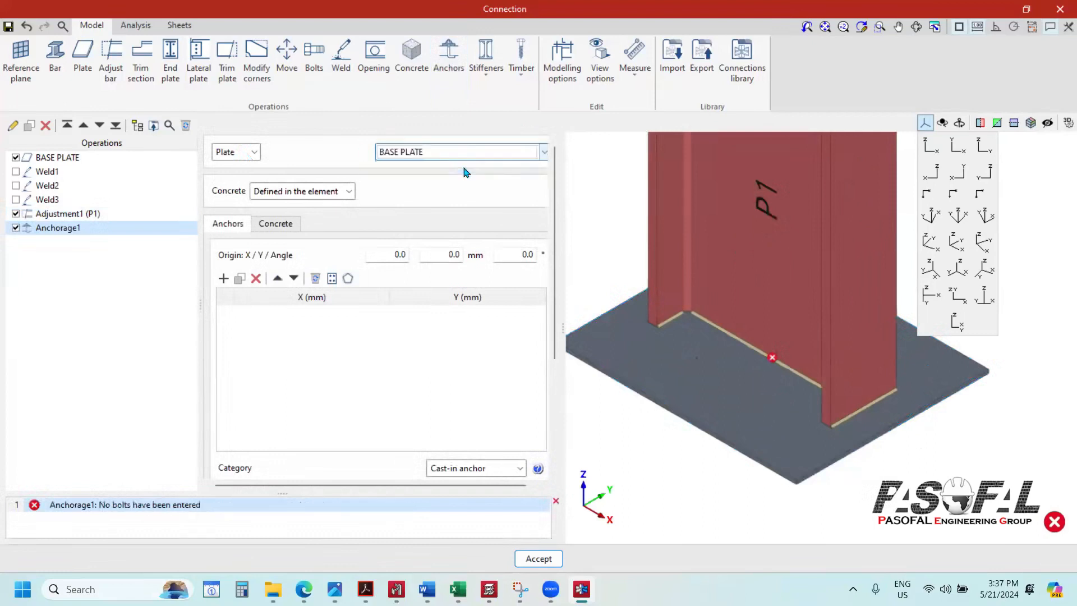
# Step: Add a first anchor at the base plate's origin and inspect the concrete block under the plate
pyautogui.scroll(-2, 801, 320)
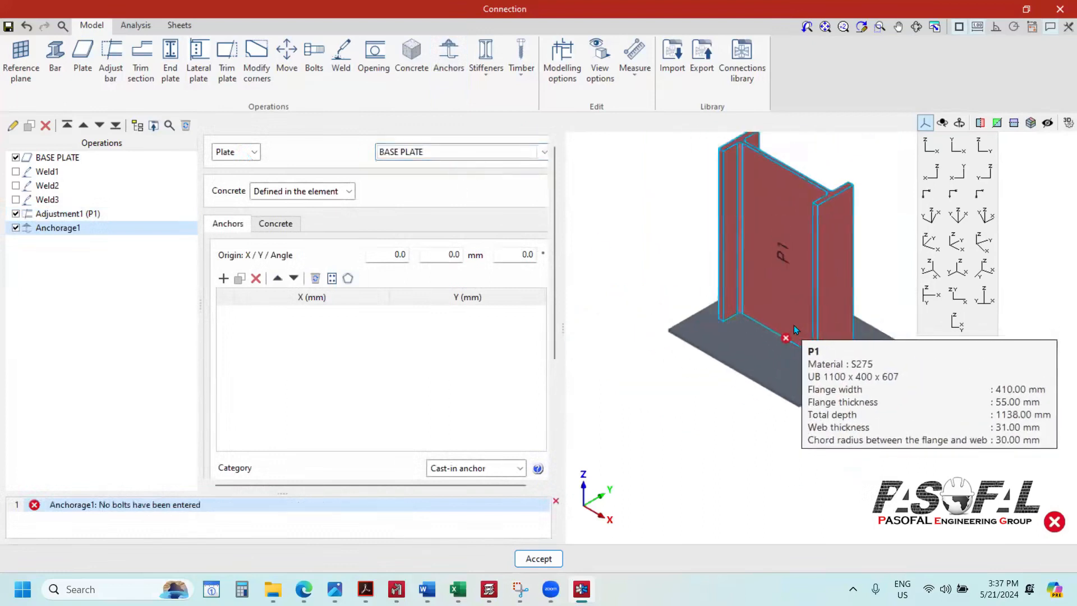
pyautogui.scroll(2, 793, 325)
pyautogui.scroll(-1, 224, 275)
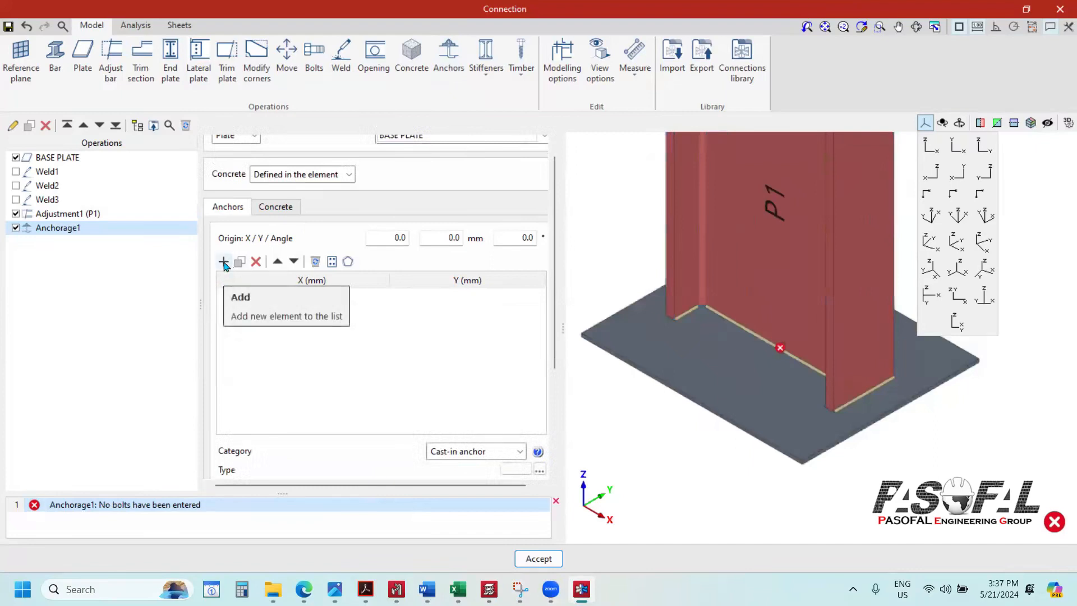
pyautogui.click(223, 262)
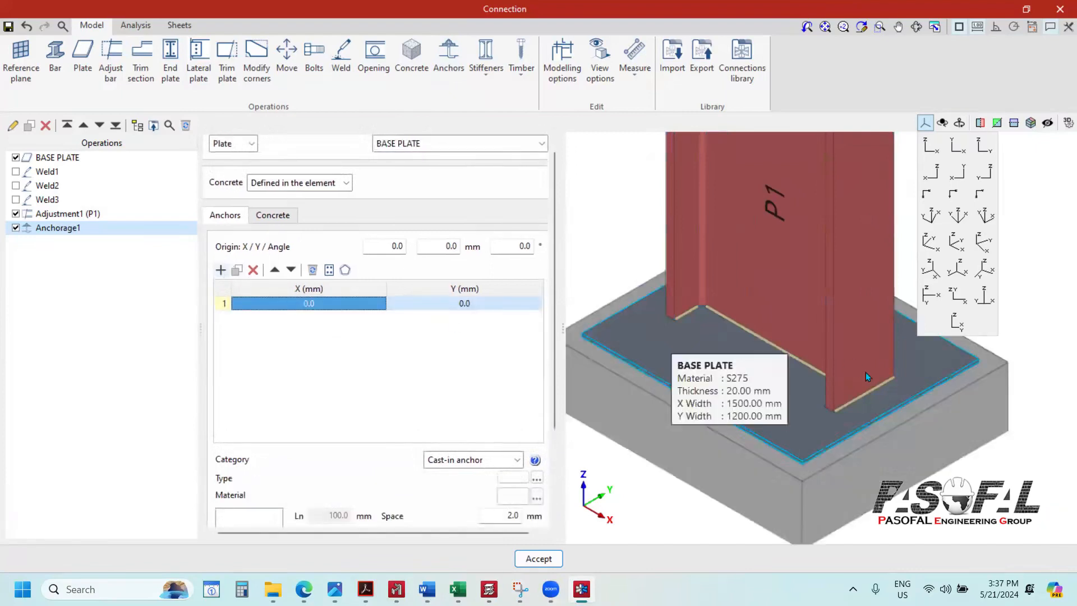
pyautogui.scroll(-3, 866, 373)
pyautogui.scroll(4, 833, 461)
pyautogui.scroll(-3, 758, 435)
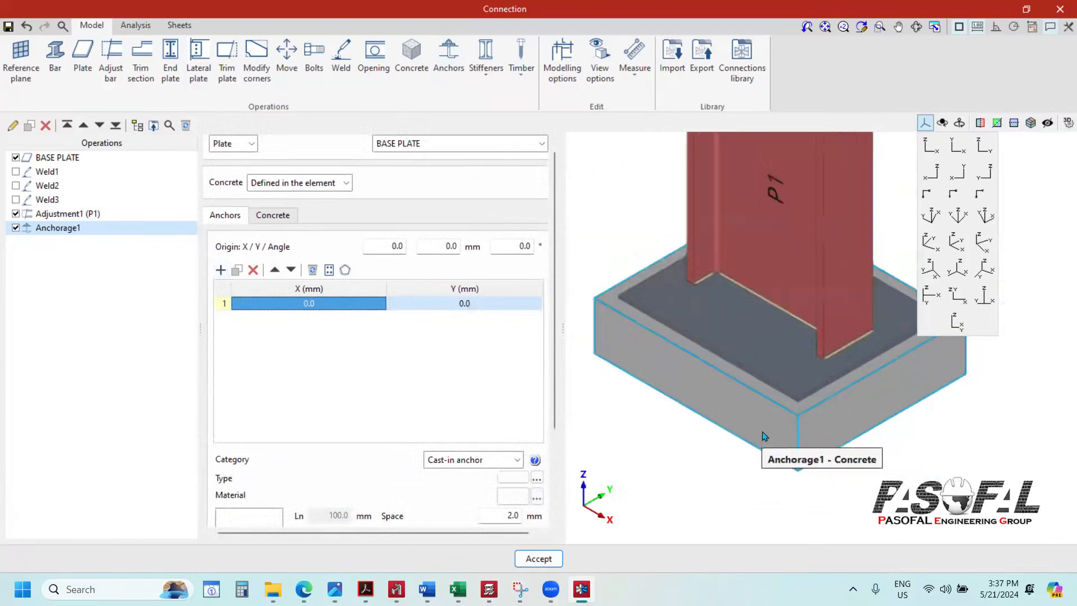
pyautogui.moveTo(780, 432); pyautogui.dragTo(767, 471, button='right')
pyautogui.scroll(4, 790, 340)
pyautogui.scroll(-4, 766, 335)
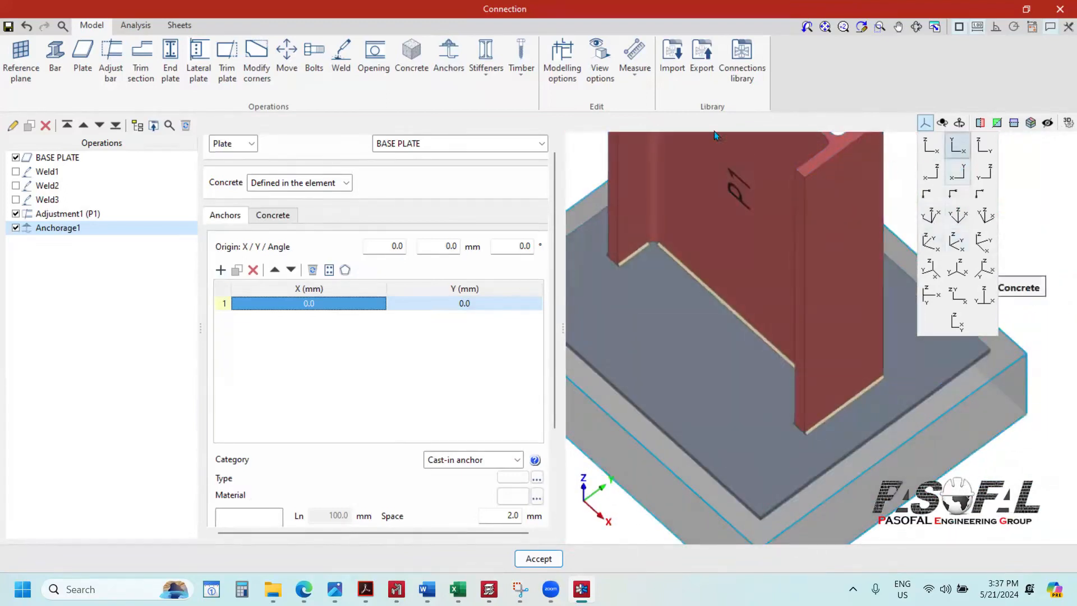
# Step: Show the connection in an XY plan view with the sections and plates drawn as transparent solids
pyautogui.click(959, 149)
pyautogui.click(600, 68)
pyautogui.click(350, 188)
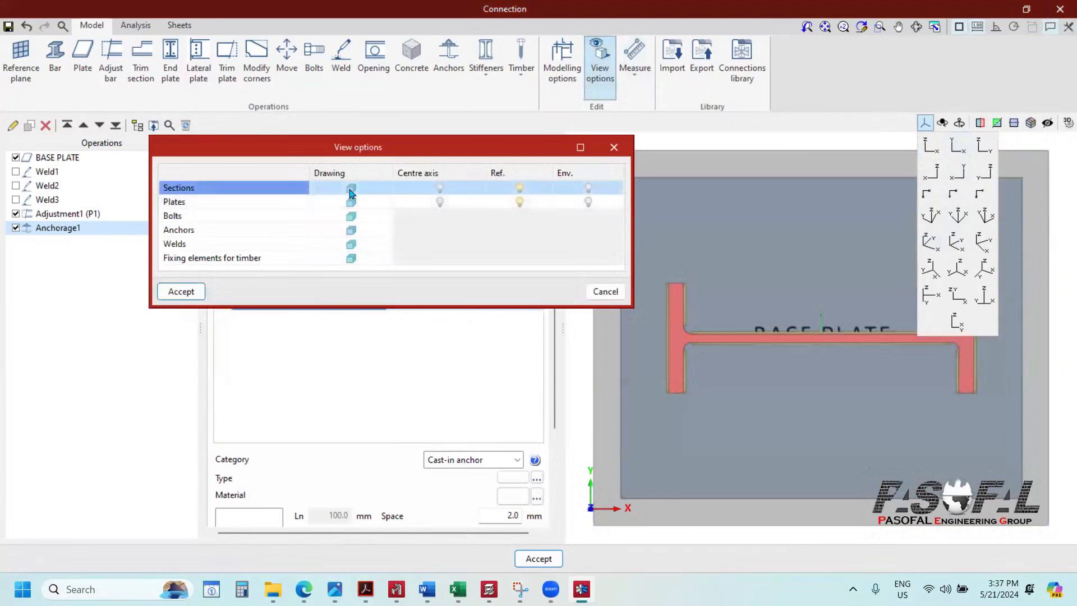
pyautogui.click(350, 202)
pyautogui.click(188, 289)
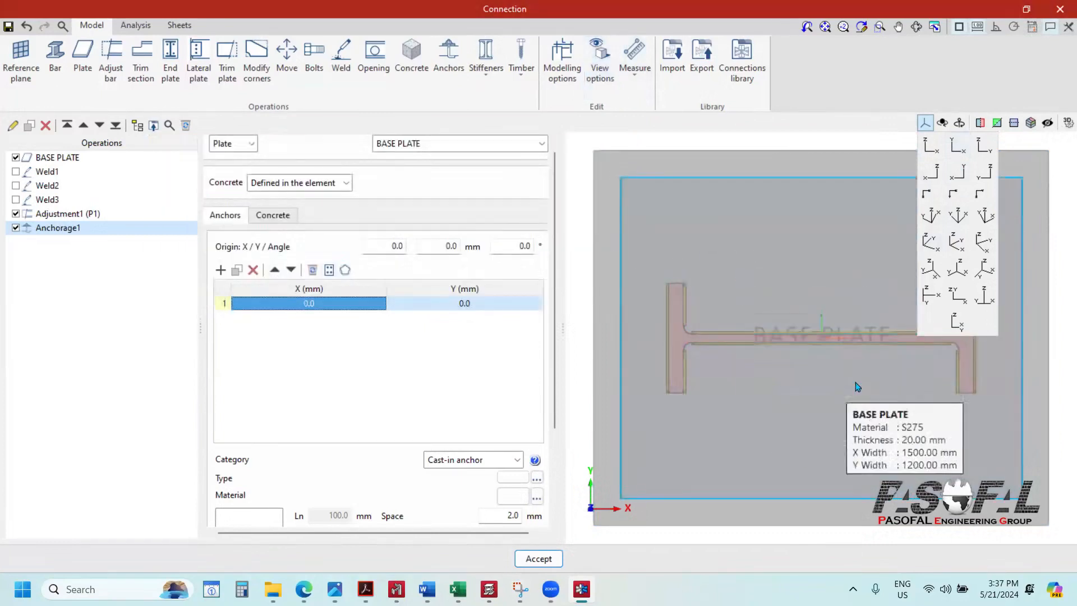
# Step: Examine the anchor's position at the plate centre relative to the column web, flanges, plate edges and X and Y axes
pyautogui.scroll(5, 820, 344)
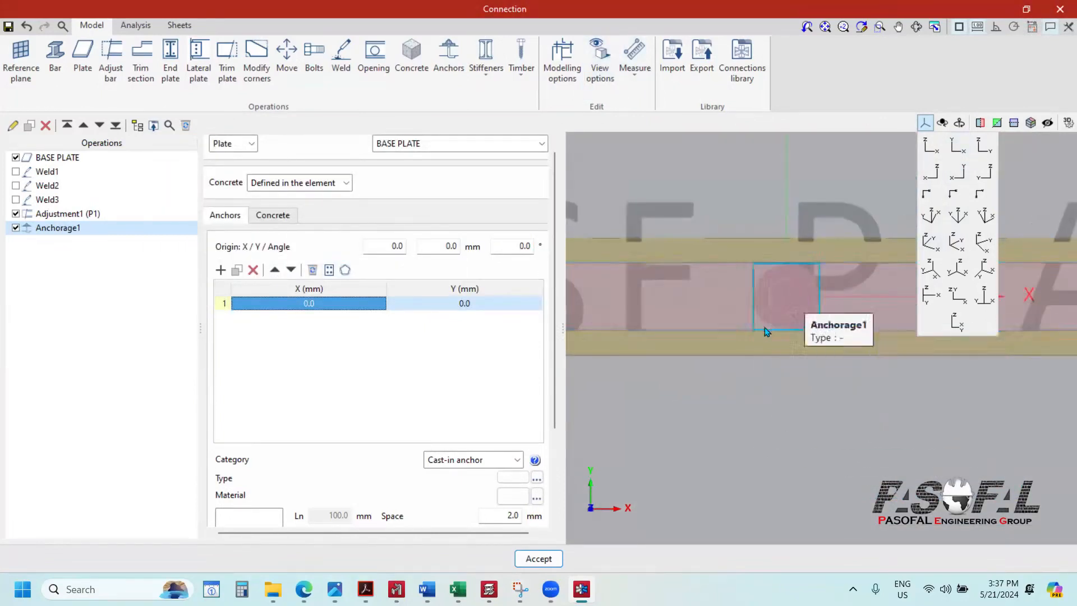
pyautogui.scroll(-5, 797, 348)
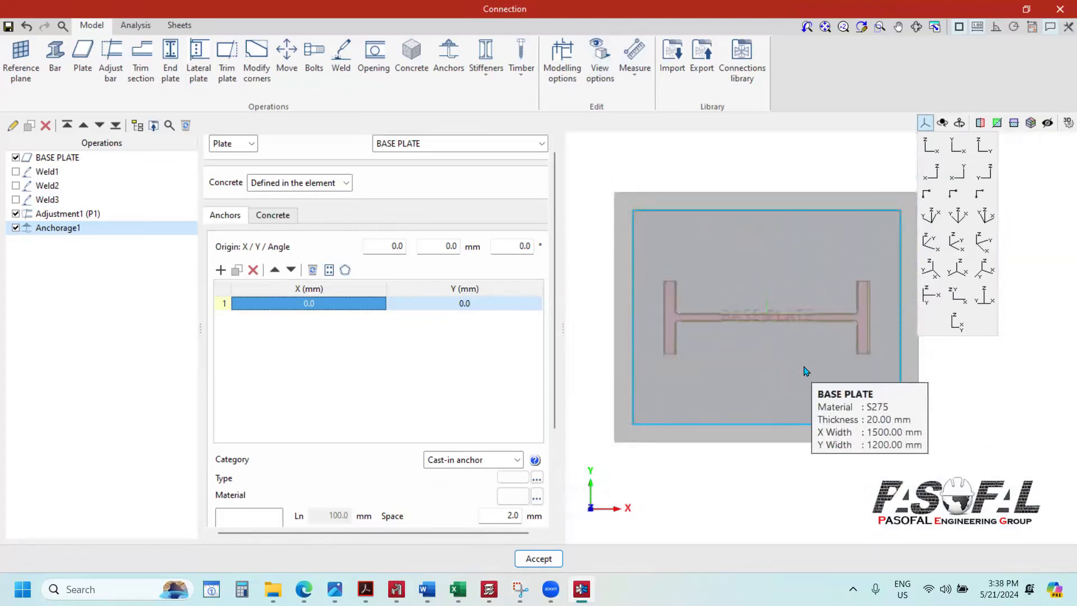
pyautogui.scroll(3, 783, 360)
pyautogui.scroll(-3, 785, 351)
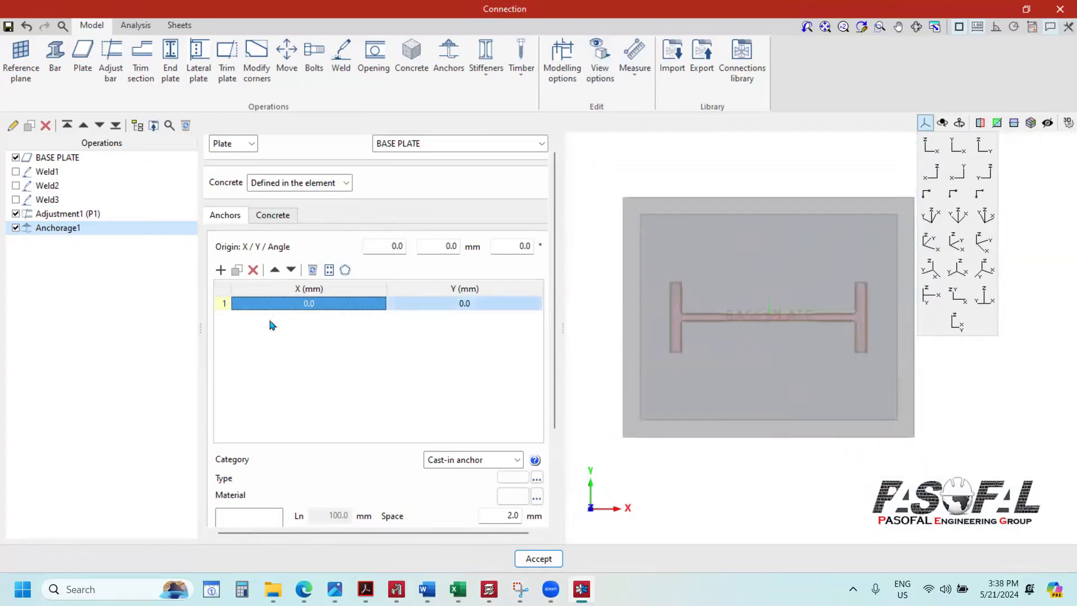
pyautogui.scroll(5, 765, 318)
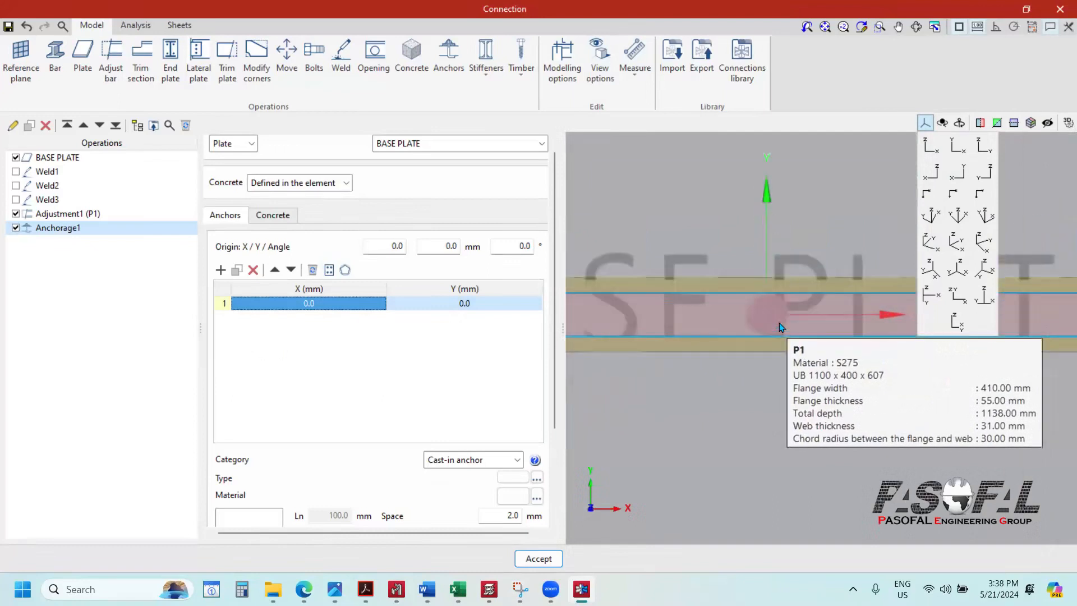
pyautogui.scroll(-5, 765, 316)
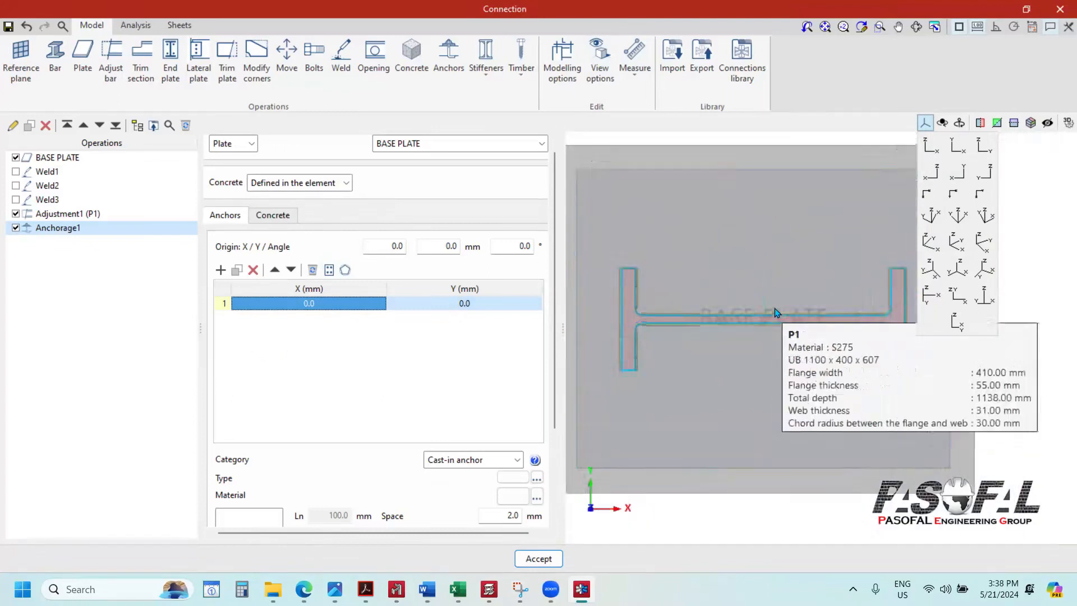
pyautogui.scroll(5, 763, 316)
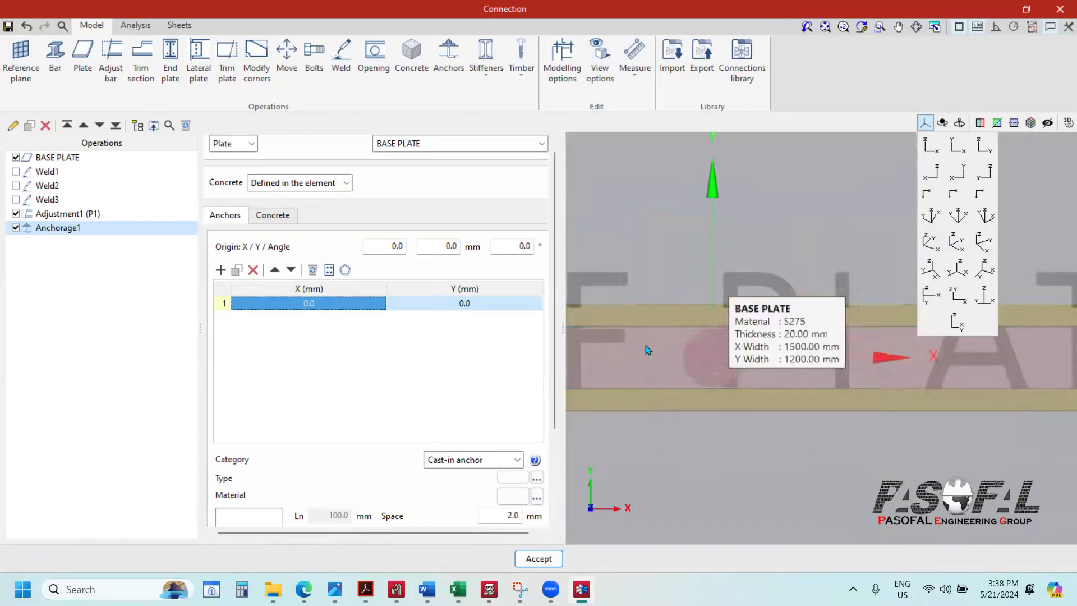
pyautogui.scroll(-1, 669, 224)
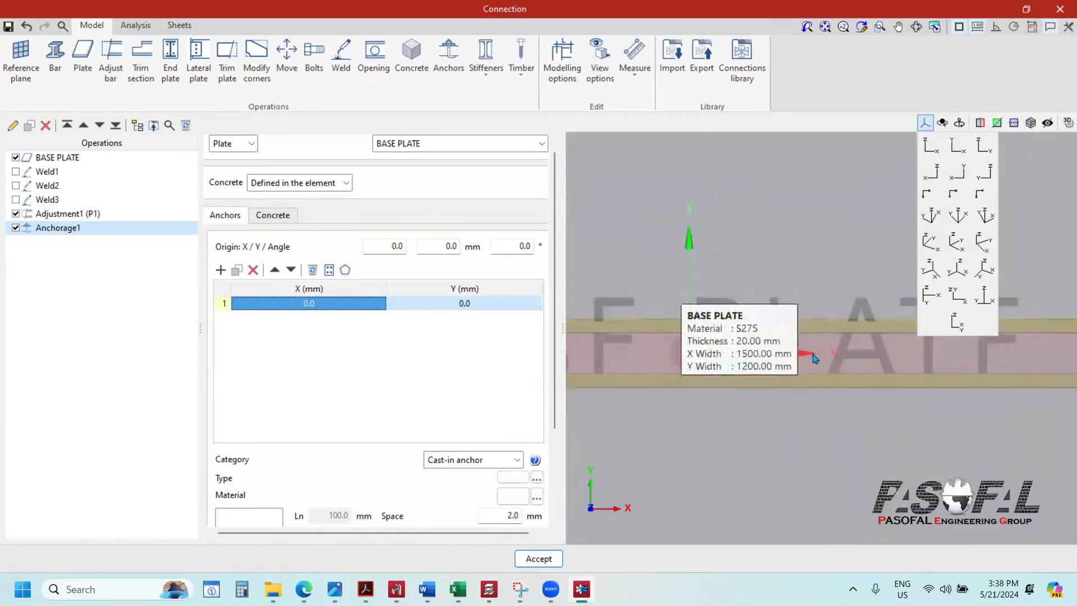
pyautogui.scroll(-1, 758, 300)
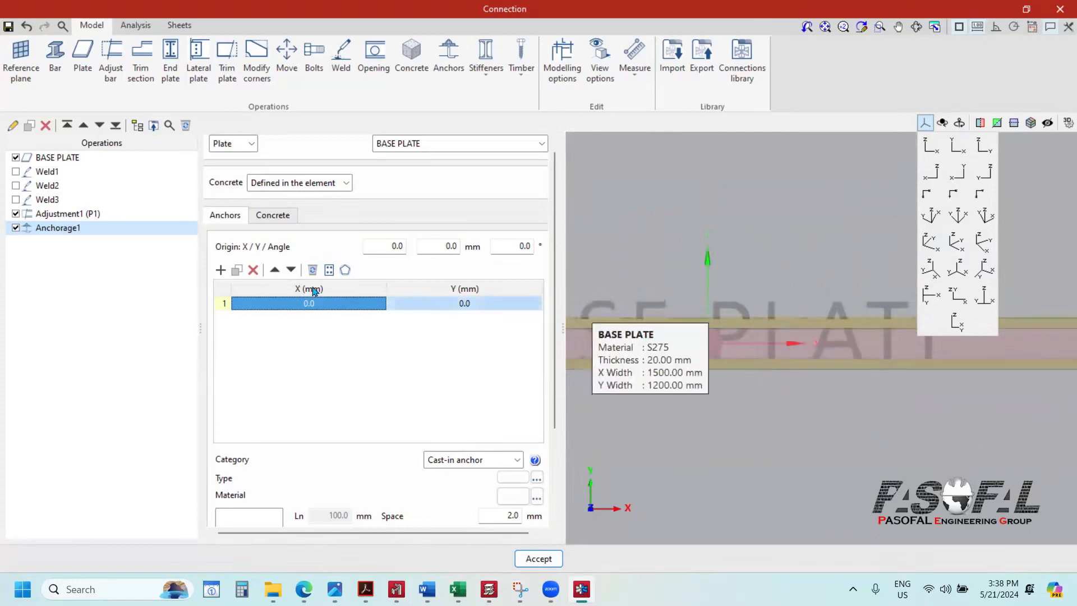
pyautogui.scroll(-5, 645, 337)
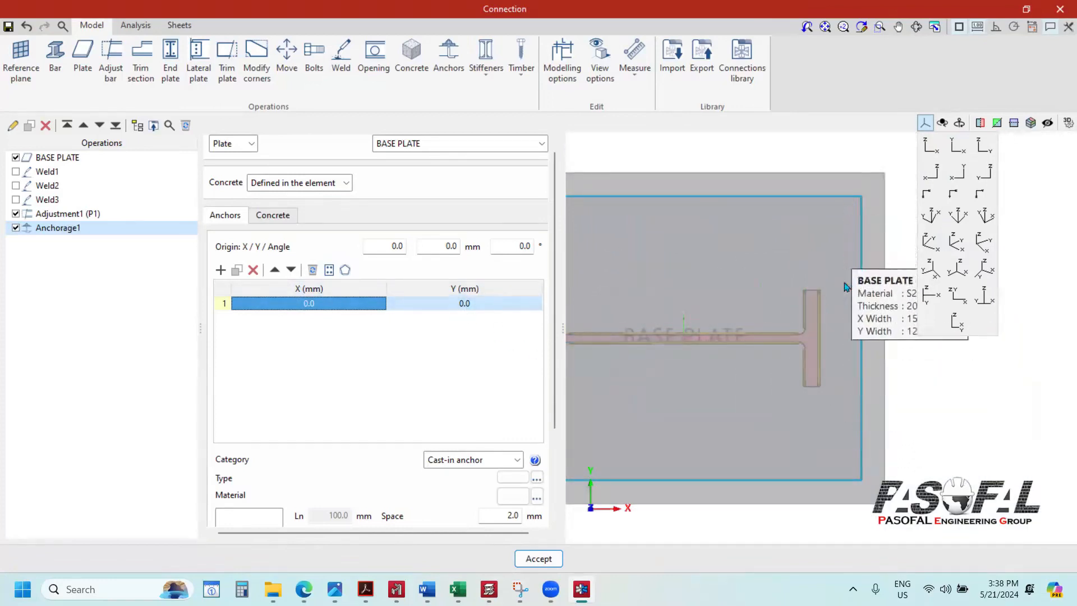
pyautogui.scroll(3, 715, 343)
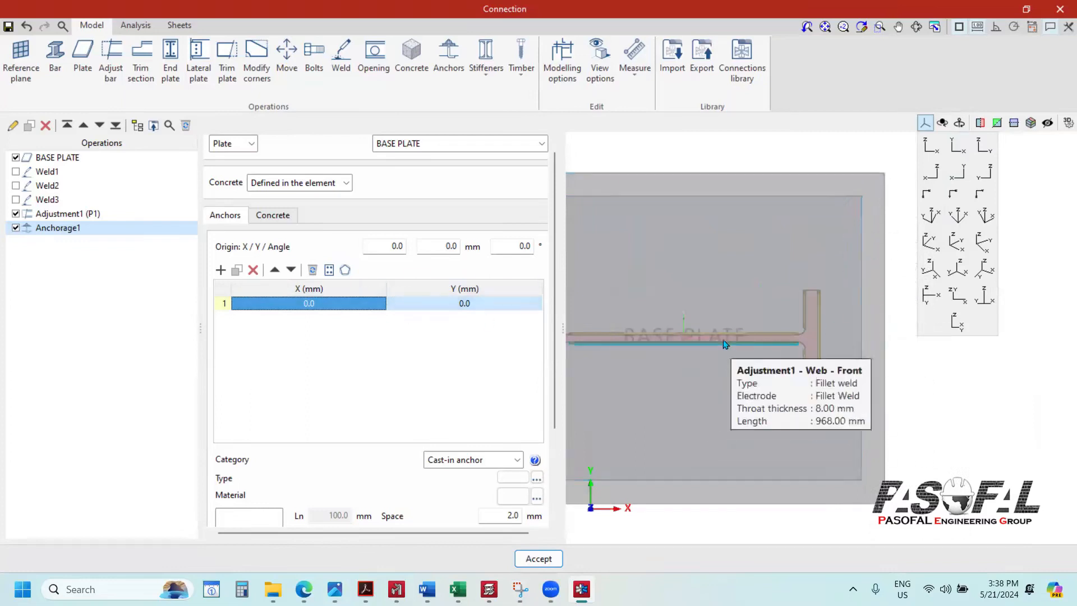
pyautogui.scroll(4, 705, 336)
pyautogui.scroll(-4, 732, 334)
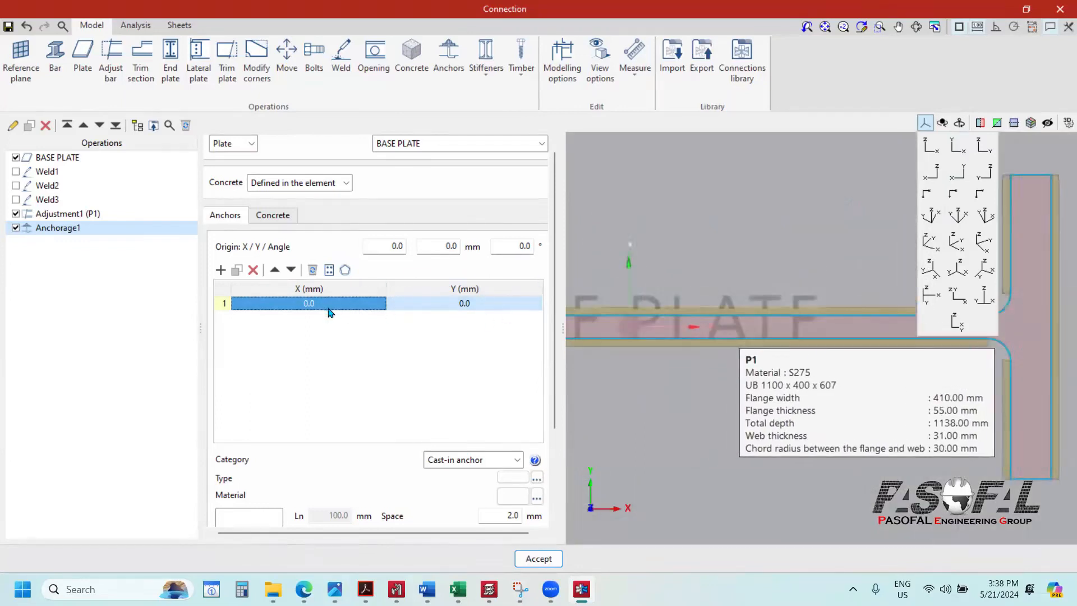
# Step: Try X coordinates of 1250 mm and 700 mm for the first anchor
pyautogui.doubleClick(341, 306)
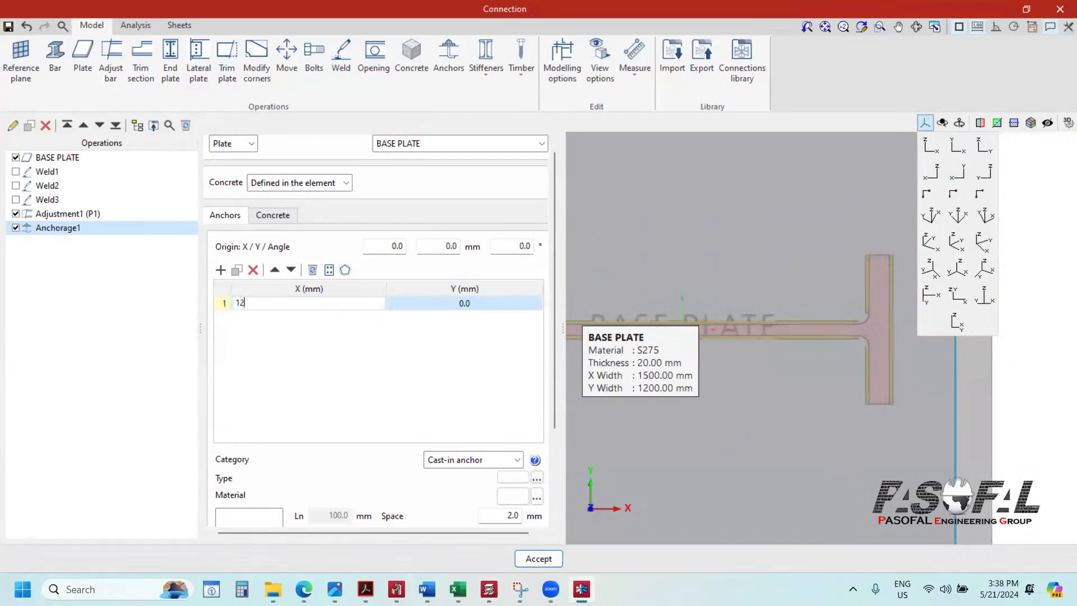
pyautogui.press('Tab')
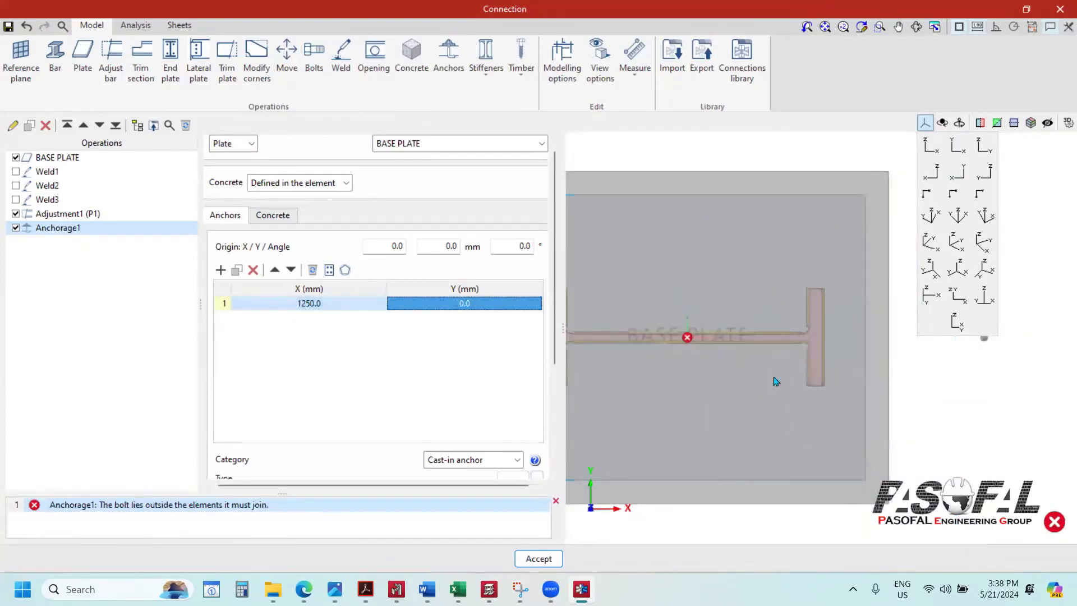
pyautogui.click(325, 305)
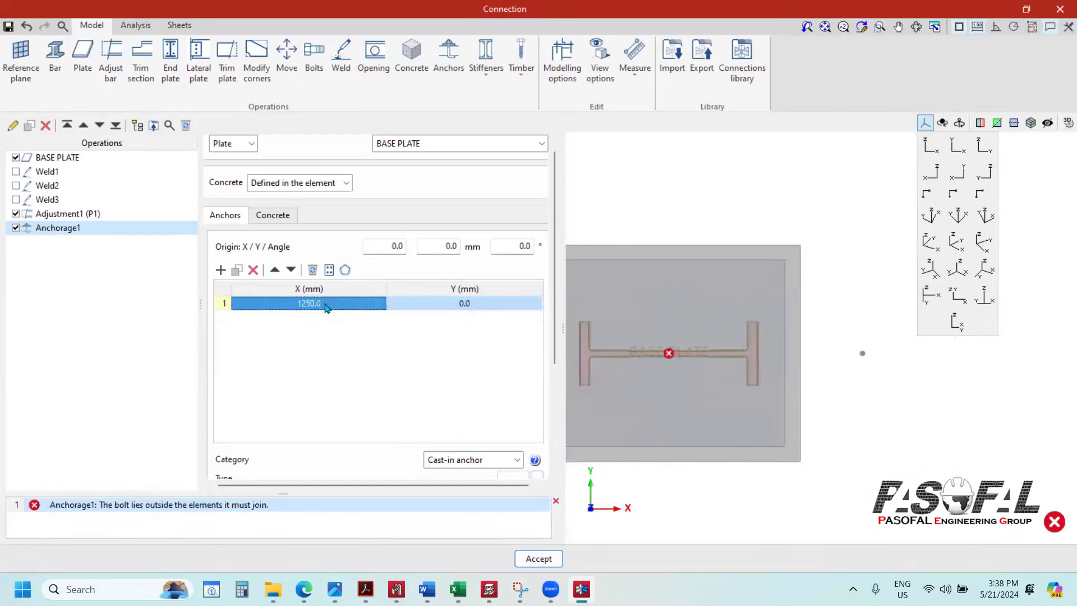
pyautogui.write('700')
pyautogui.press('Tab')
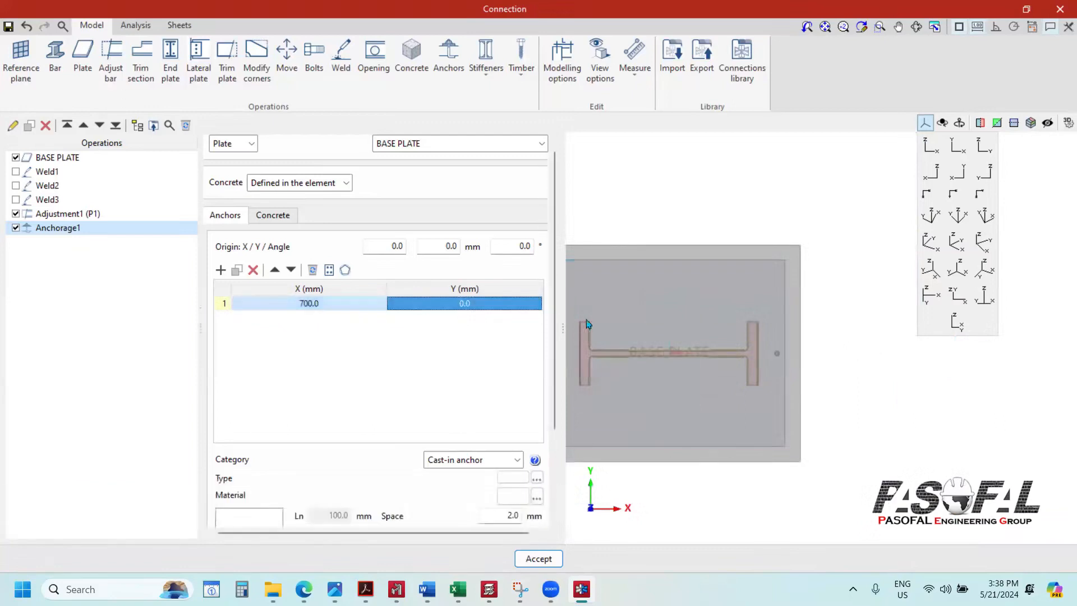
# Step: Set the first anchor's X coordinate to 650 mm
pyautogui.click(322, 309)
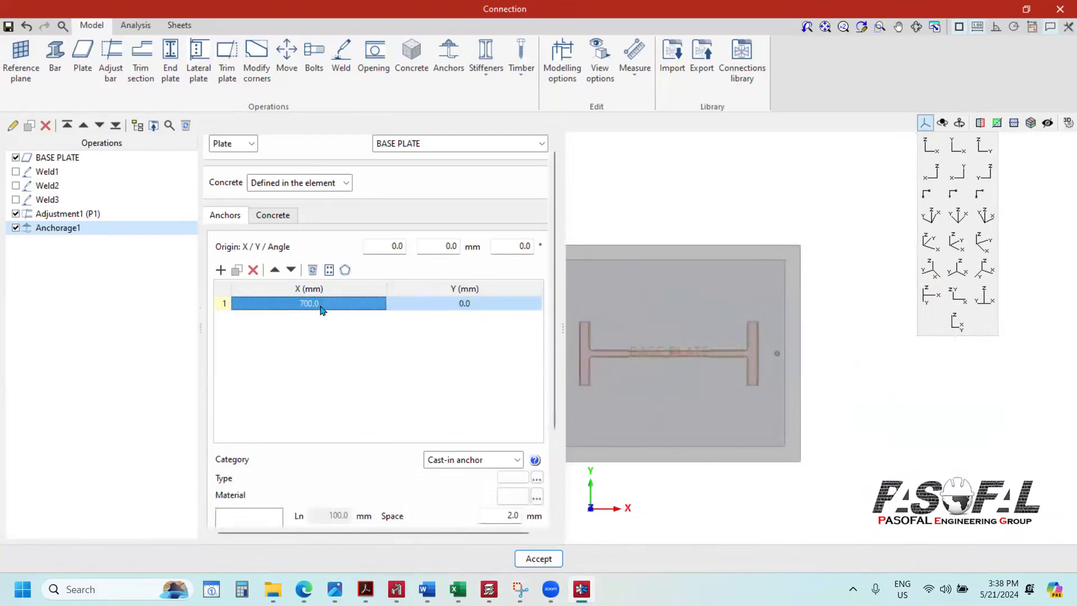
pyautogui.write('600')
pyautogui.press('Return')
pyautogui.write('650')
pyautogui.press('Tab')
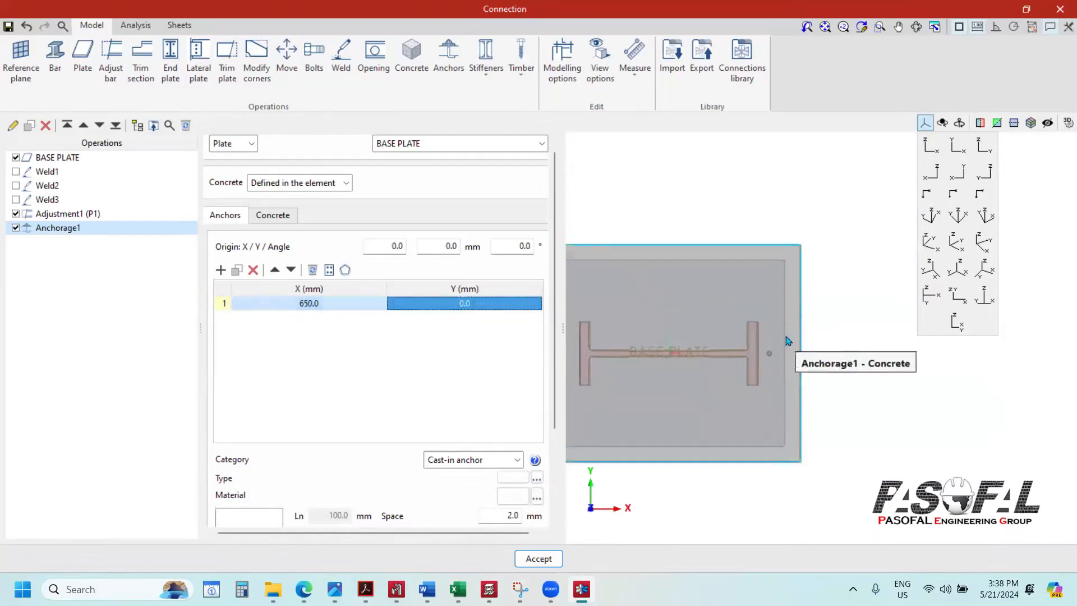
# Step: Examine the anchor's position between the column flange and the base plate edge in plan view
pyautogui.scroll(4, 763, 376)
pyautogui.scroll(-3, 755, 317)
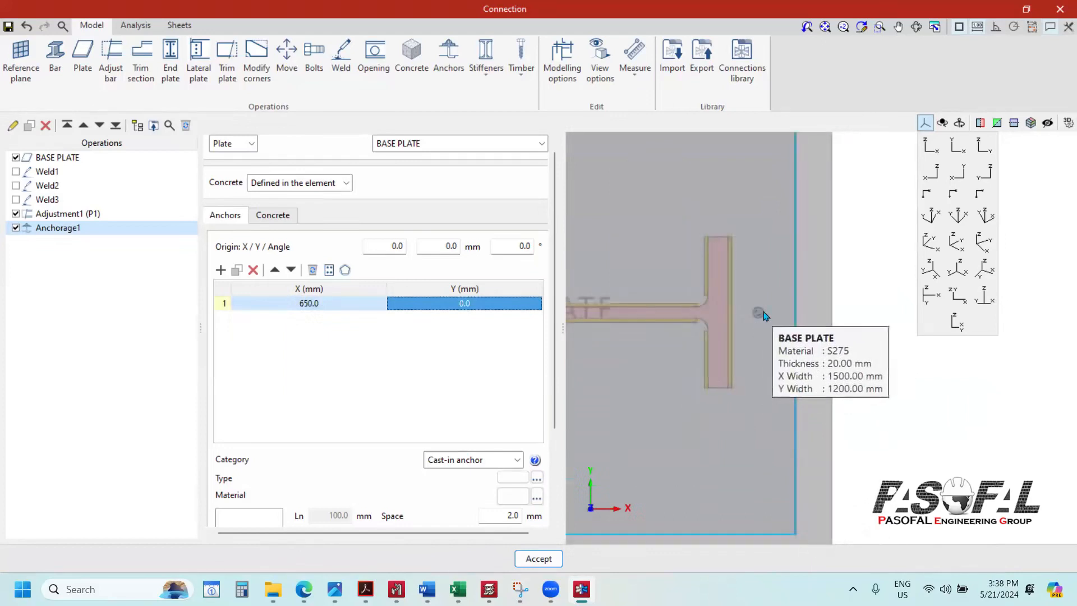
pyautogui.scroll(-2, 763, 315)
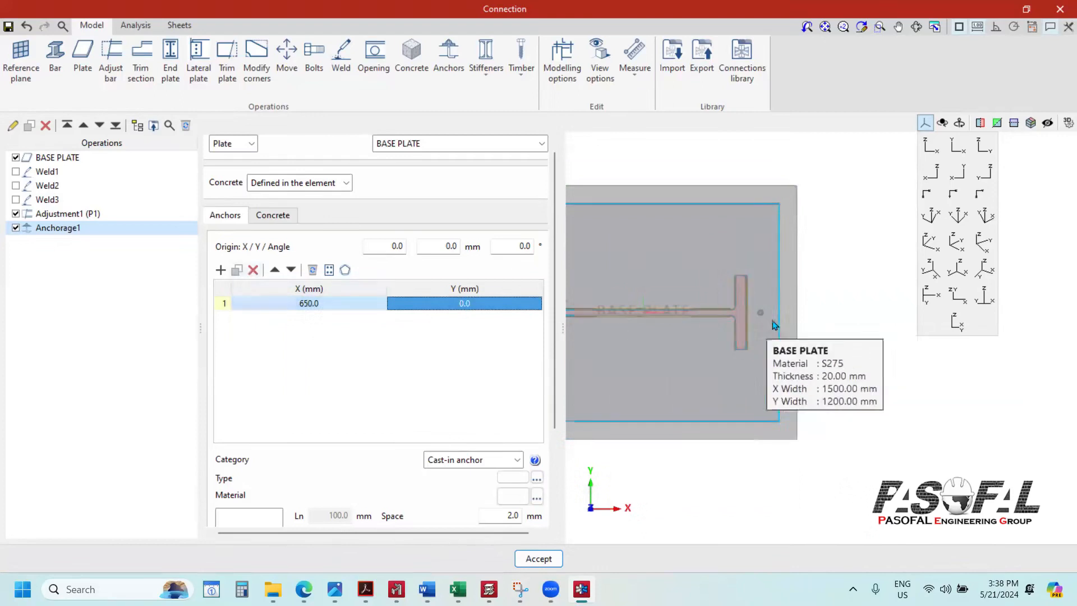
pyautogui.scroll(2, 764, 320)
pyautogui.scroll(-2, 758, 312)
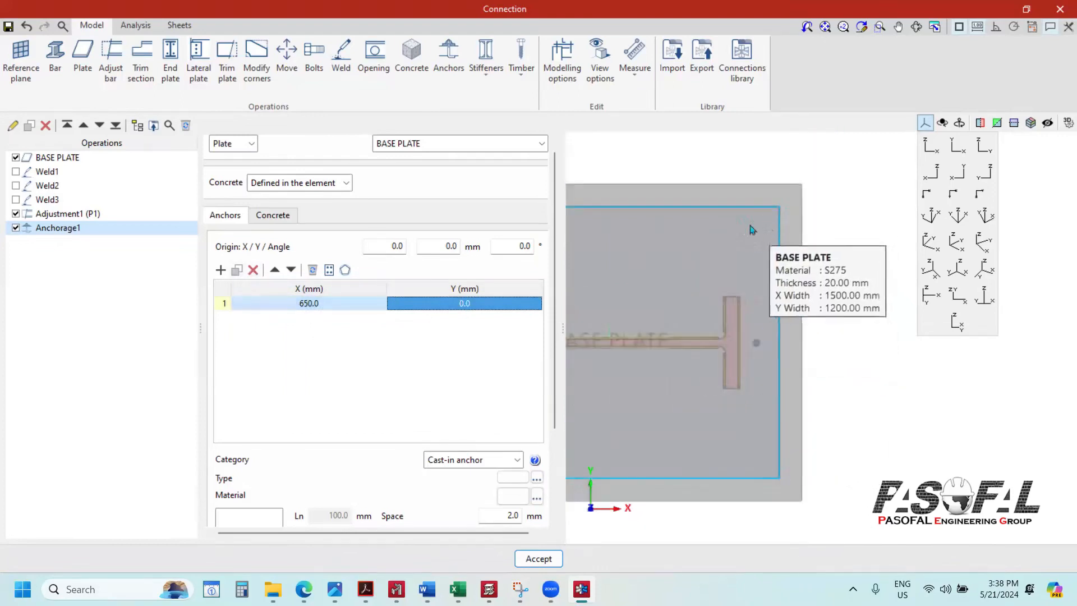
pyautogui.scroll(3, 671, 343)
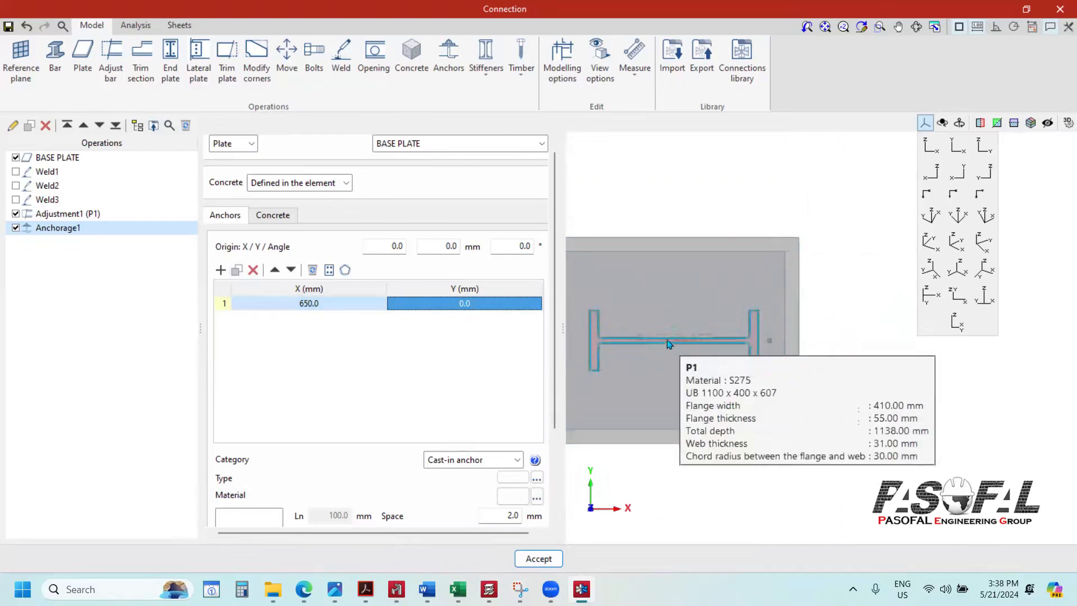
pyautogui.scroll(3, 680, 284)
pyautogui.scroll(-2, 753, 389)
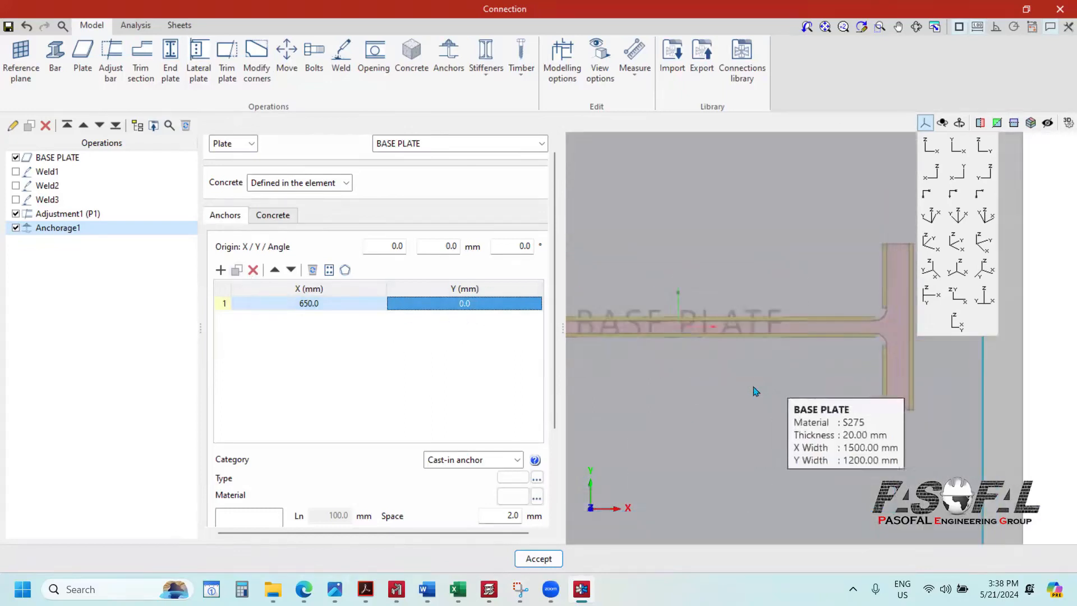
# Step: Try a Y coordinate of 700 mm for the first anchor
pyautogui.click(459, 308)
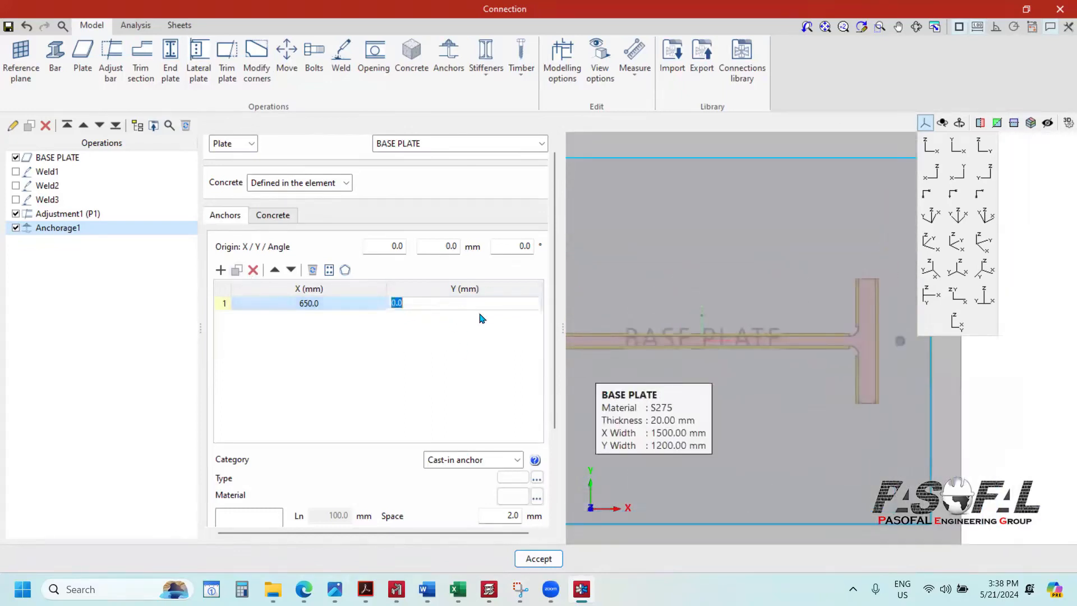
pyautogui.write('7')
pyautogui.press('Return')
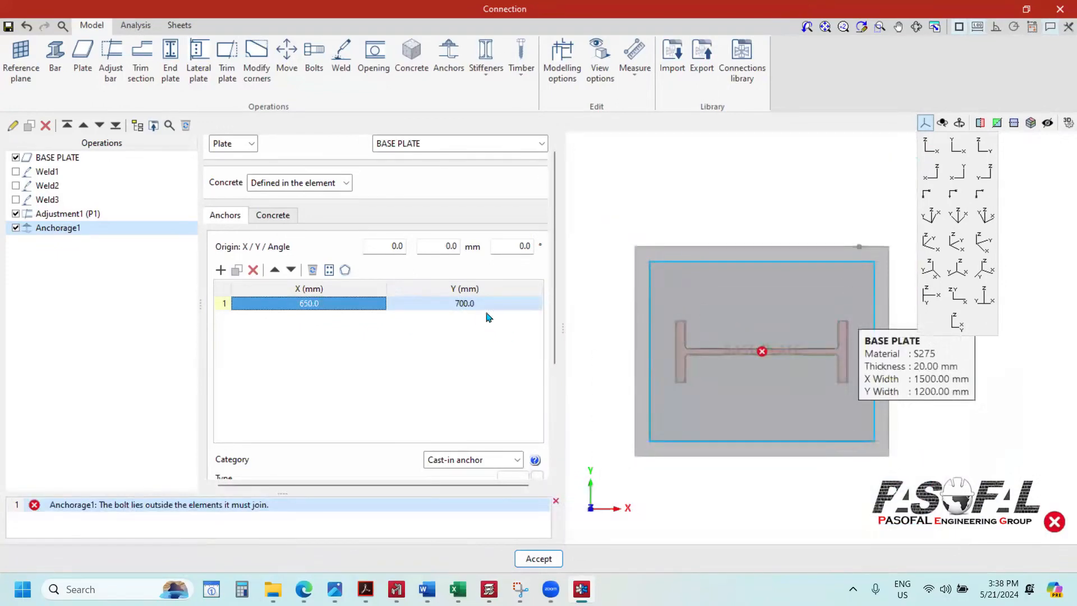
# Step: Try Y coordinates of 650 mm and 550 mm for the first anchor
pyautogui.click(483, 309)
pyautogui.write('650')
pyautogui.press('Return')
pyautogui.write('550')
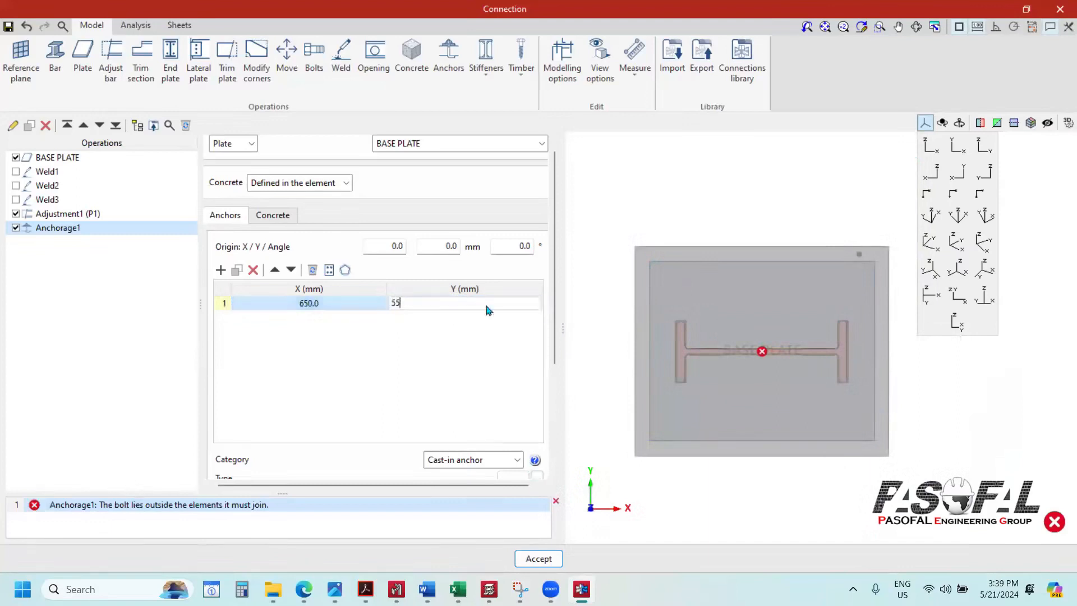
pyautogui.press('Return')
# Step: Set the first anchor's Y coordinate to 450 mm and check its position on the base plate
pyautogui.click(489, 307)
pyautogui.write('450')
pyautogui.press('Return')
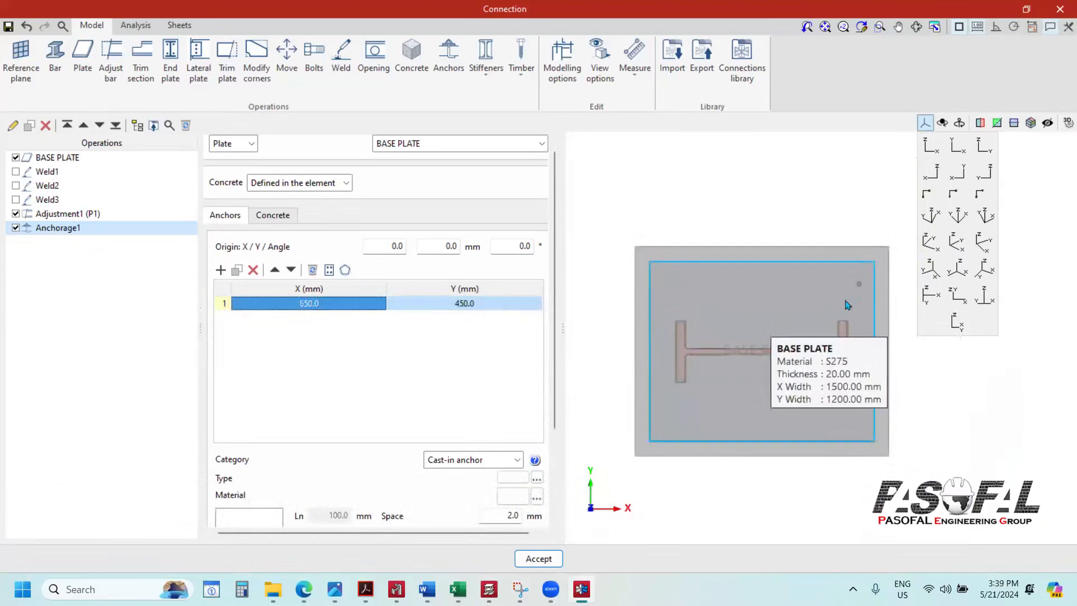
pyautogui.scroll(3, 847, 278)
pyautogui.scroll(-1, 855, 286)
pyautogui.scroll(-2, 855, 285)
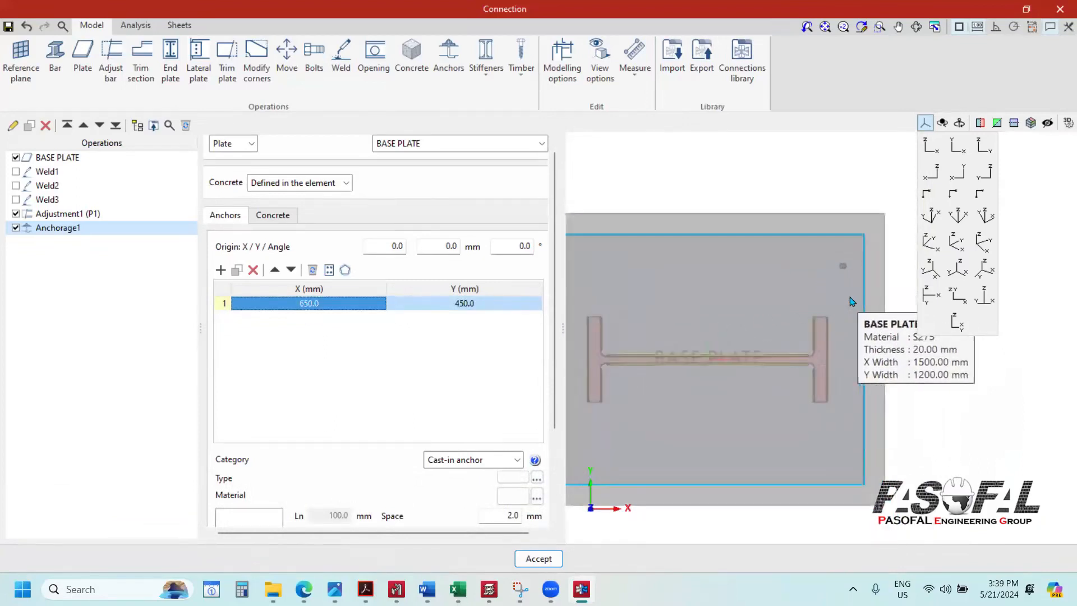
# Step: Copy the first anchor and set the copy's Y coordinate to 0 mm
pyautogui.click(237, 272)
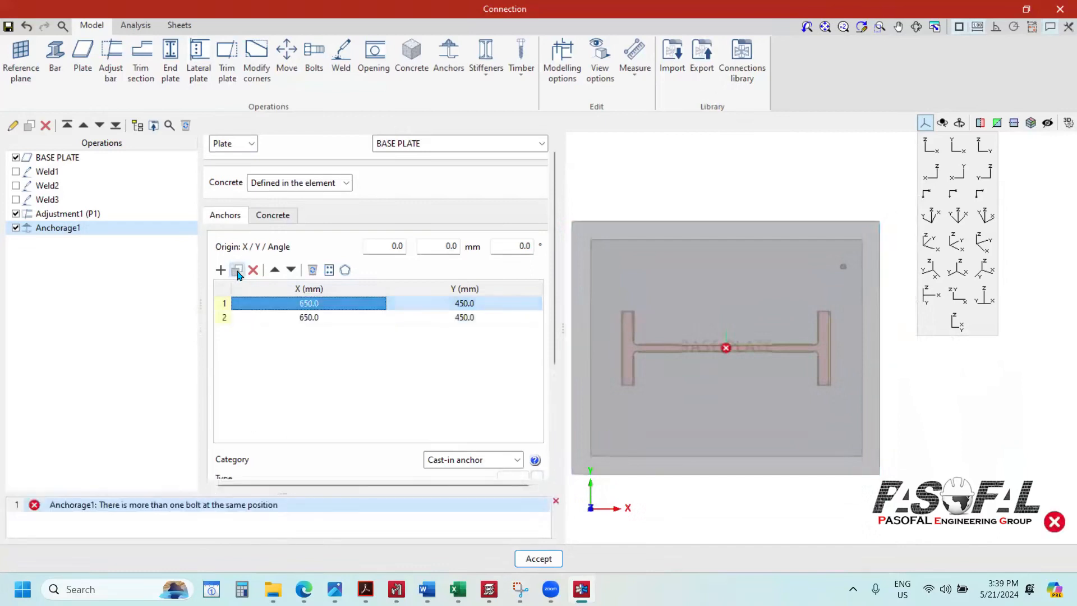
pyautogui.click(312, 317)
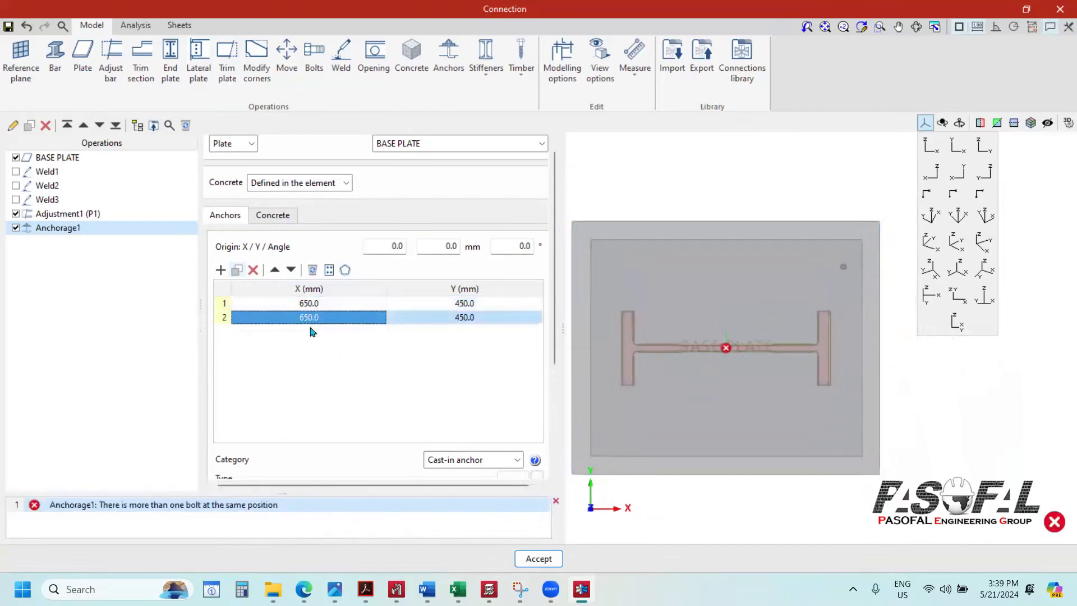
pyautogui.click(466, 319)
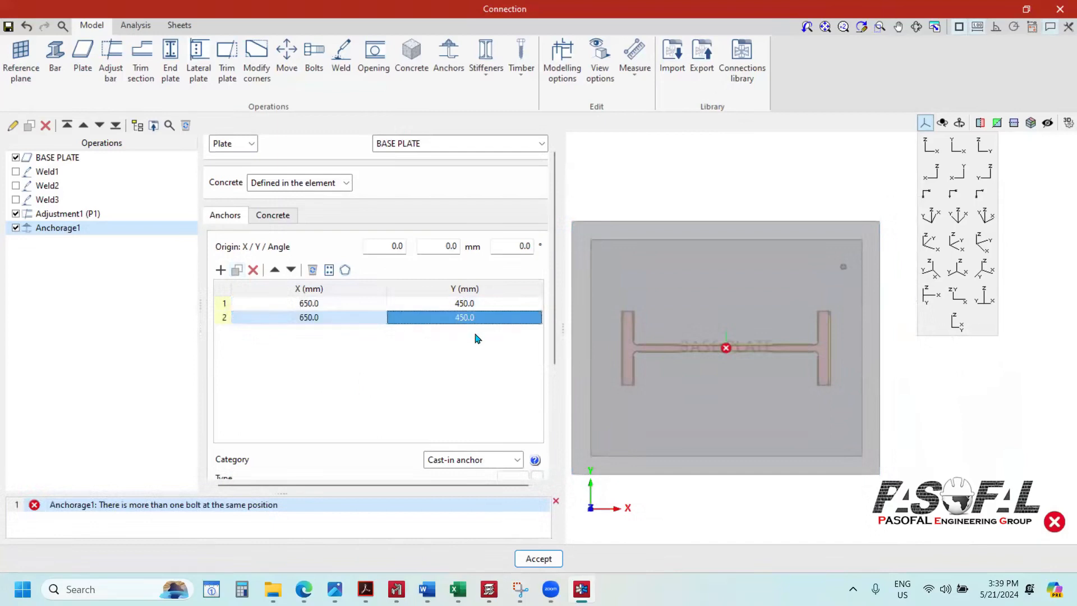
pyautogui.write('0')
pyautogui.press('Return')
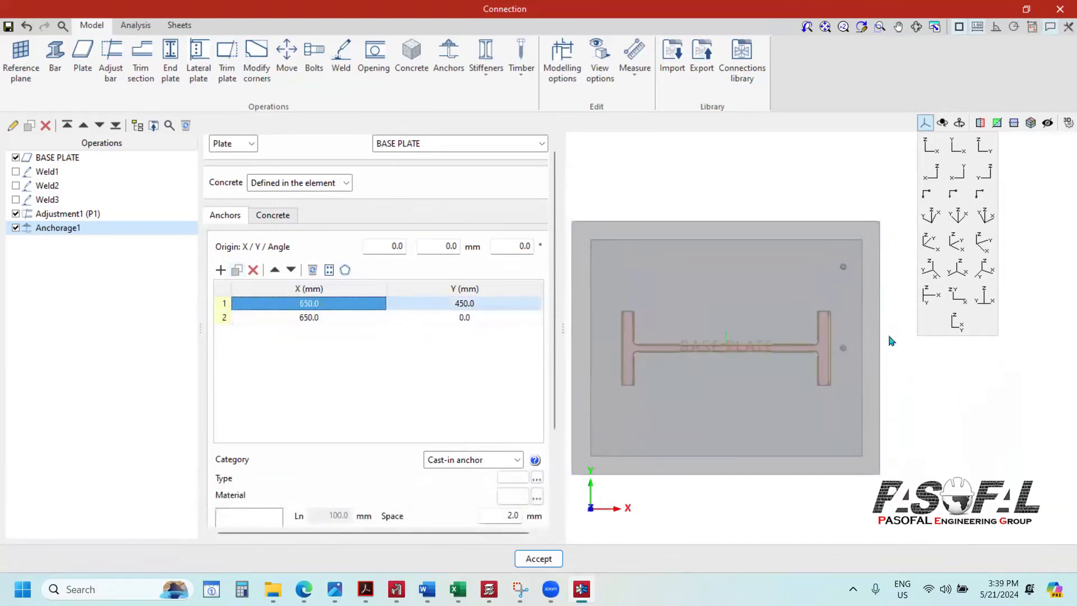
pyautogui.scroll(3, 844, 349)
pyautogui.scroll(-2, 844, 344)
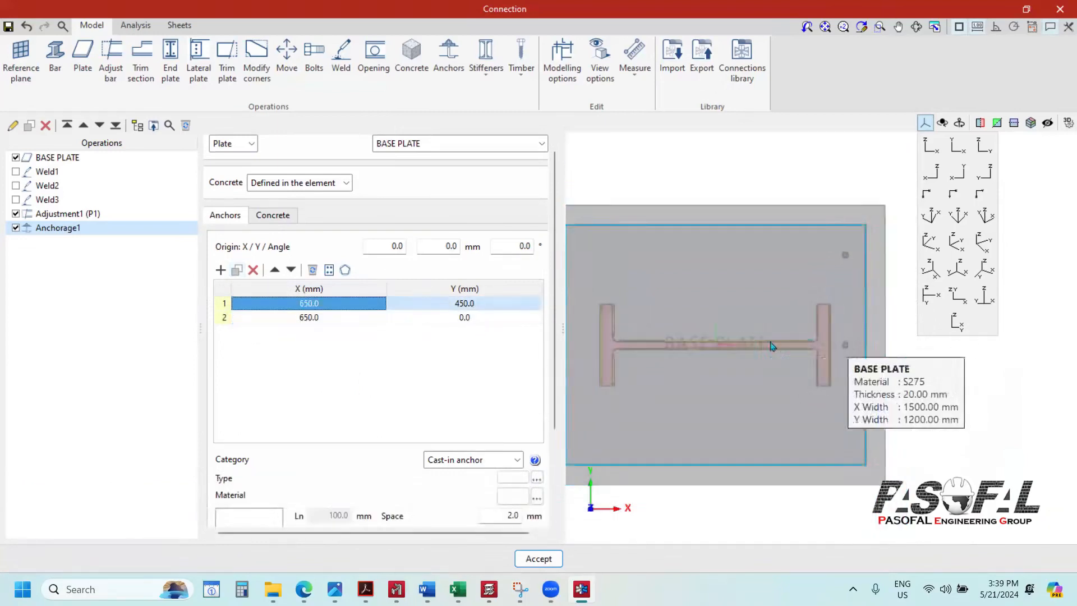
# Step: Copy the second anchor and set the new anchor's Y coordinate to -450 mm
pyautogui.click(288, 318)
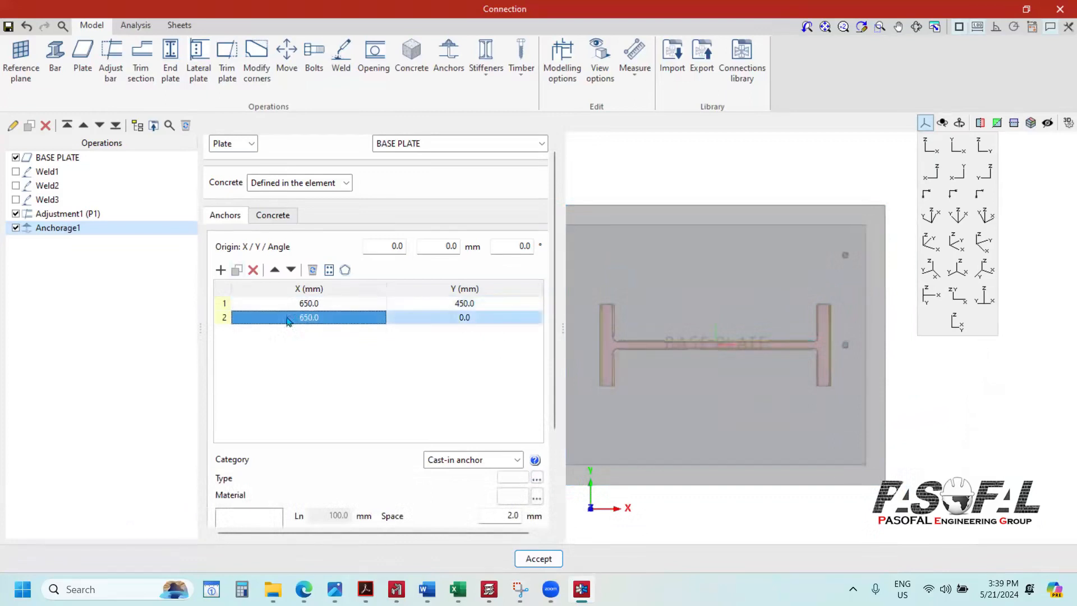
pyautogui.click(236, 270)
pyautogui.click(471, 332)
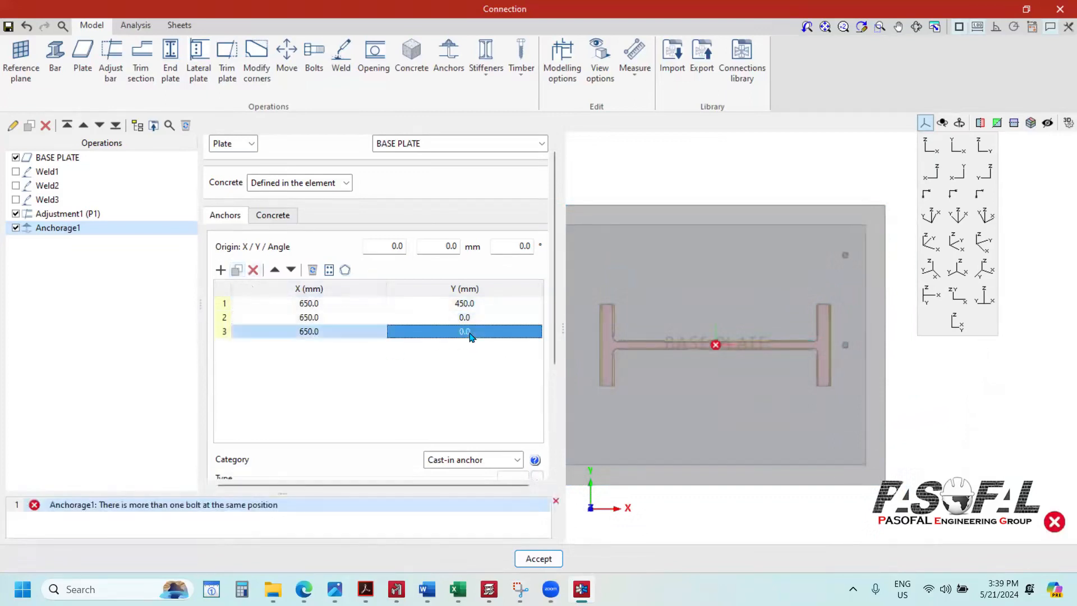
pyautogui.write('-450')
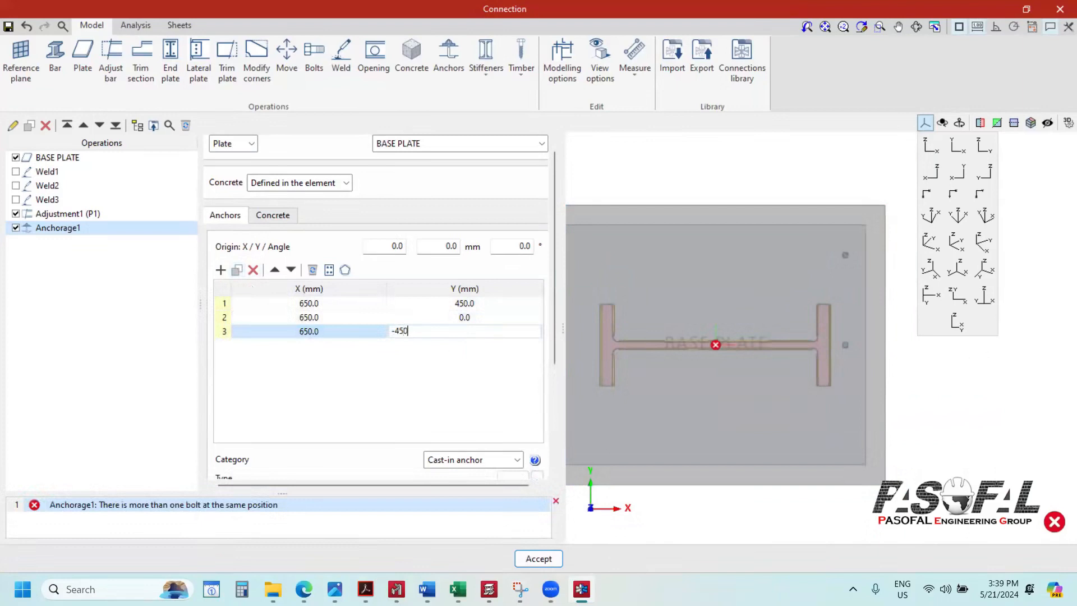
pyautogui.press('Return')
pyautogui.scroll(-1, 851, 428)
pyautogui.scroll(-1, 853, 421)
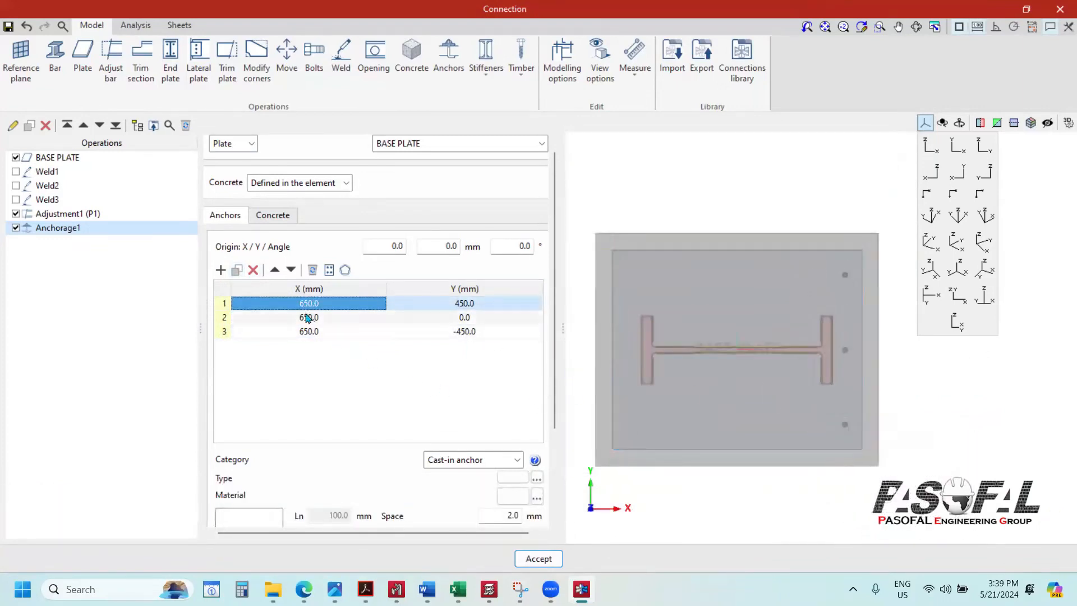
# Step: Duplicate the three anchors together and set the X coordinate of anchor 4 to -650 mm
pyautogui.moveTo(298, 305); pyautogui.dragTo(310, 336)
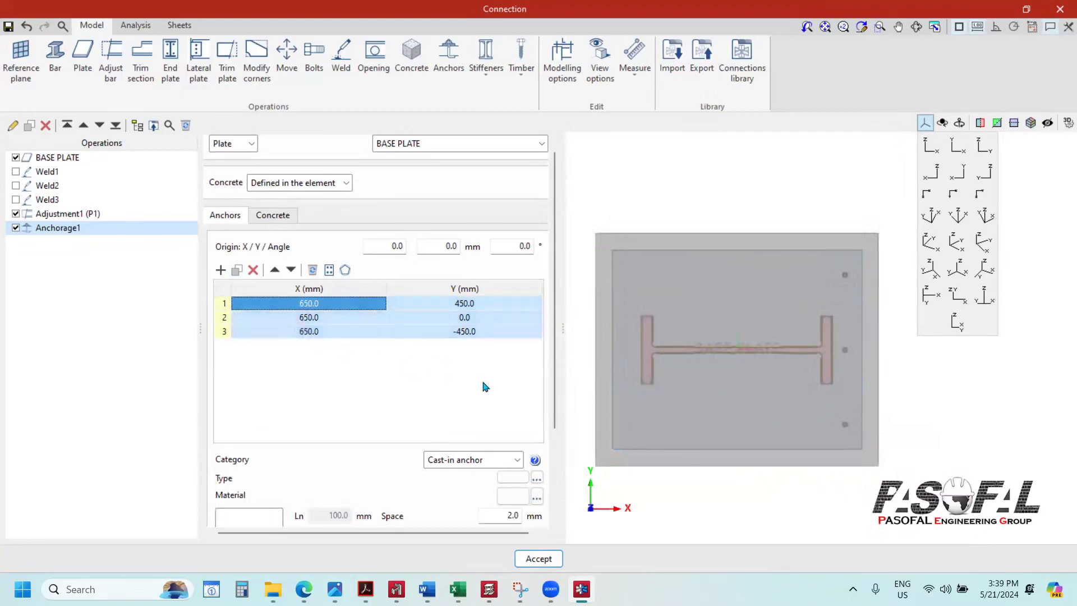
pyautogui.click(237, 271)
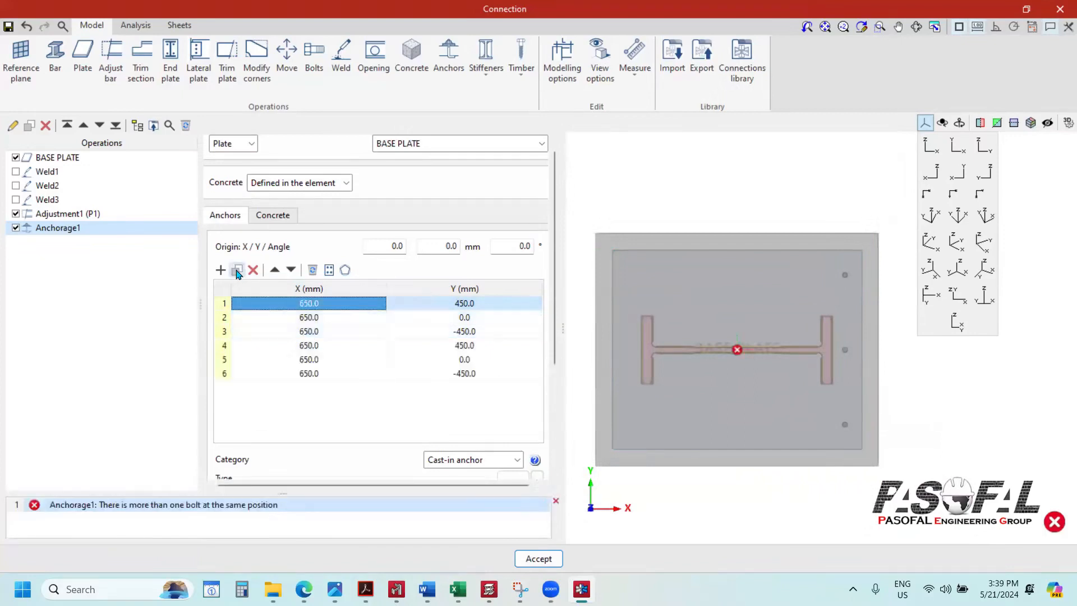
pyautogui.click(315, 346)
pyautogui.click(269, 348)
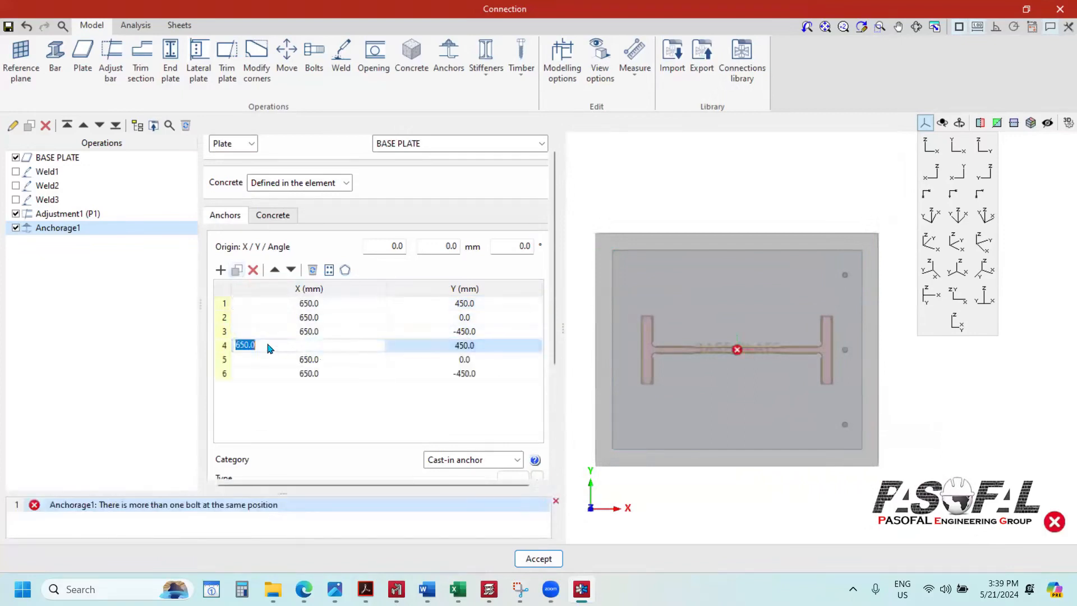
pyautogui.click(236, 346)
pyautogui.write('-')
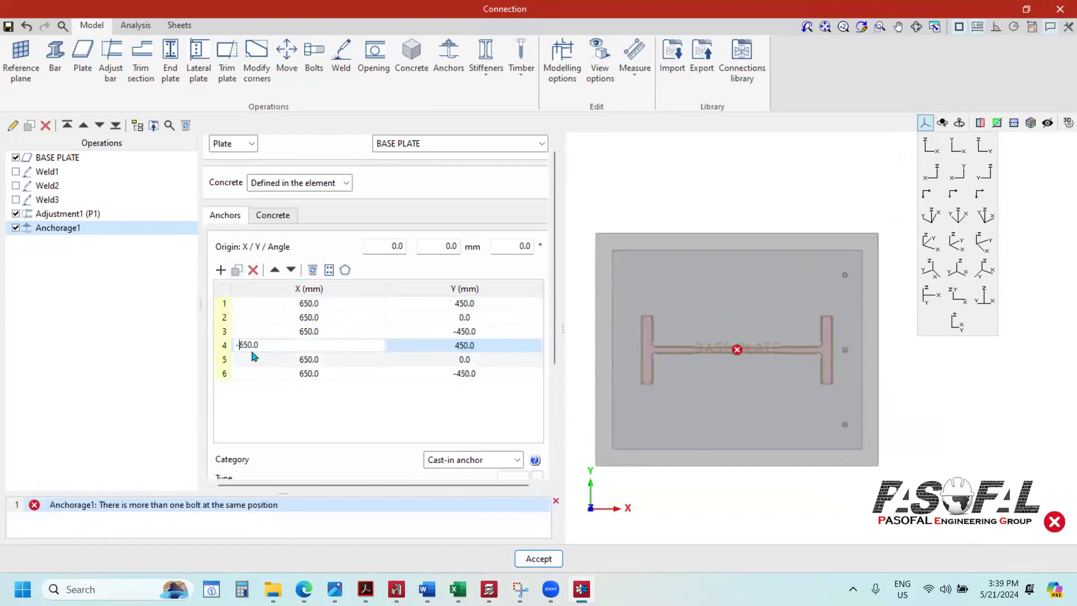
pyautogui.press('Return')
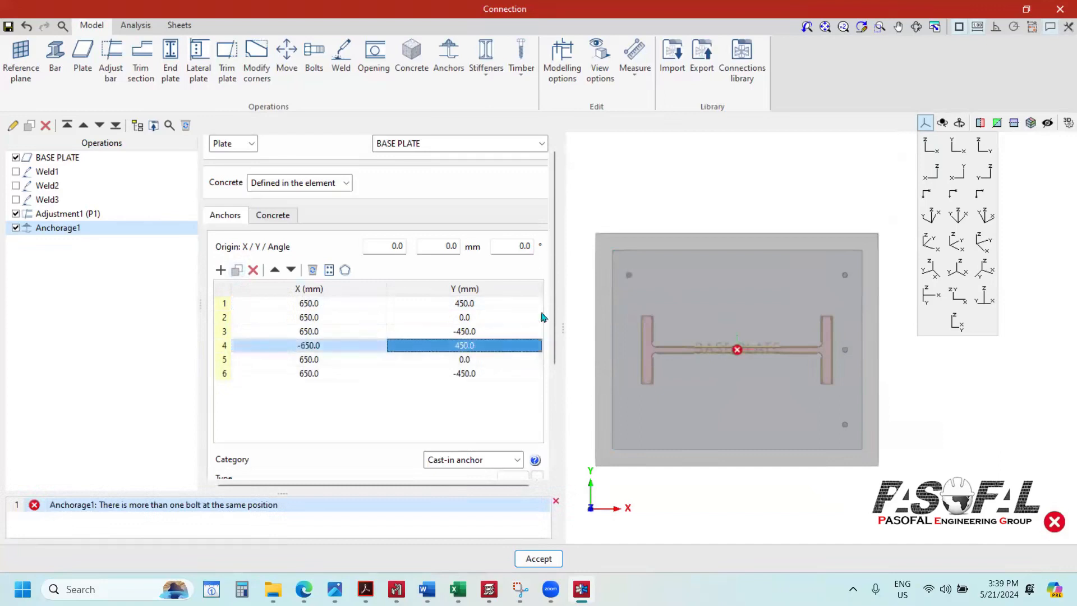
# Step: Set the X coordinates of anchors 5 and 6 to -650 mm to complete the row beside the opposite flange
pyautogui.click(297, 360)
pyautogui.click(297, 359)
pyautogui.click(238, 360)
pyautogui.write('-')
pyautogui.press('Return')
pyautogui.click(264, 374)
pyautogui.click(264, 374)
pyautogui.click(240, 373)
pyautogui.write('-')
pyautogui.press('Tab')
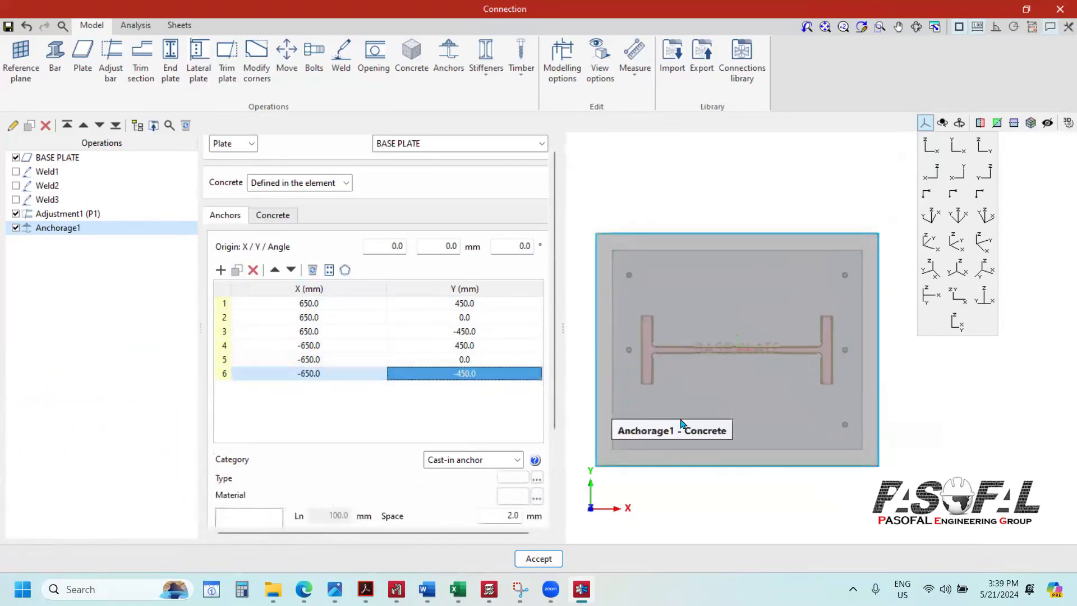
pyautogui.scroll(2, 674, 421)
pyautogui.scroll(-3, 707, 414)
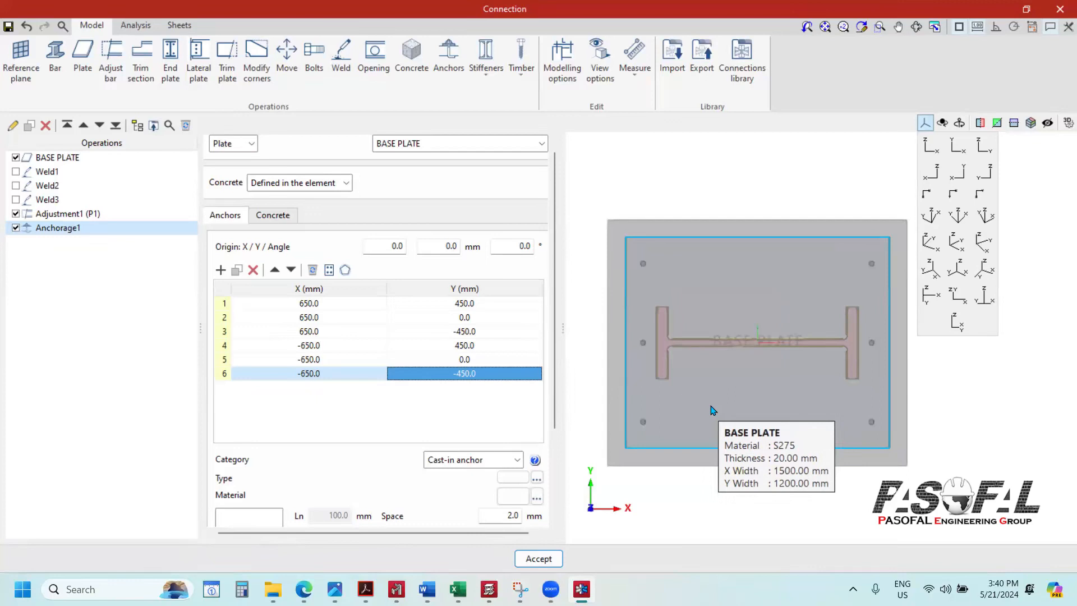
pyautogui.scroll(5, 699, 359)
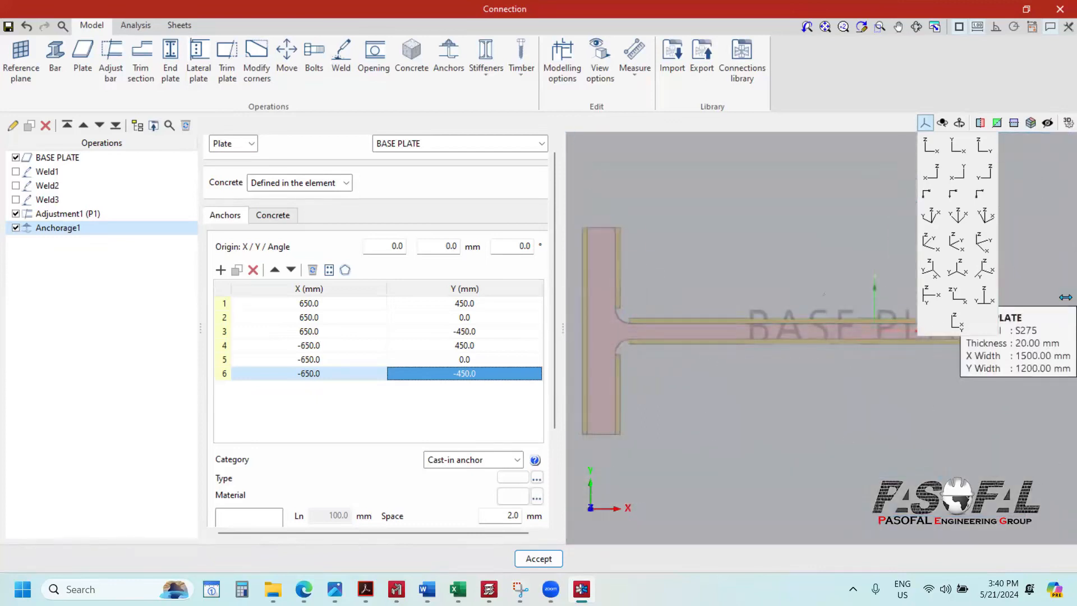
pyautogui.moveTo(774, 300); pyautogui.dragTo(778, 300)
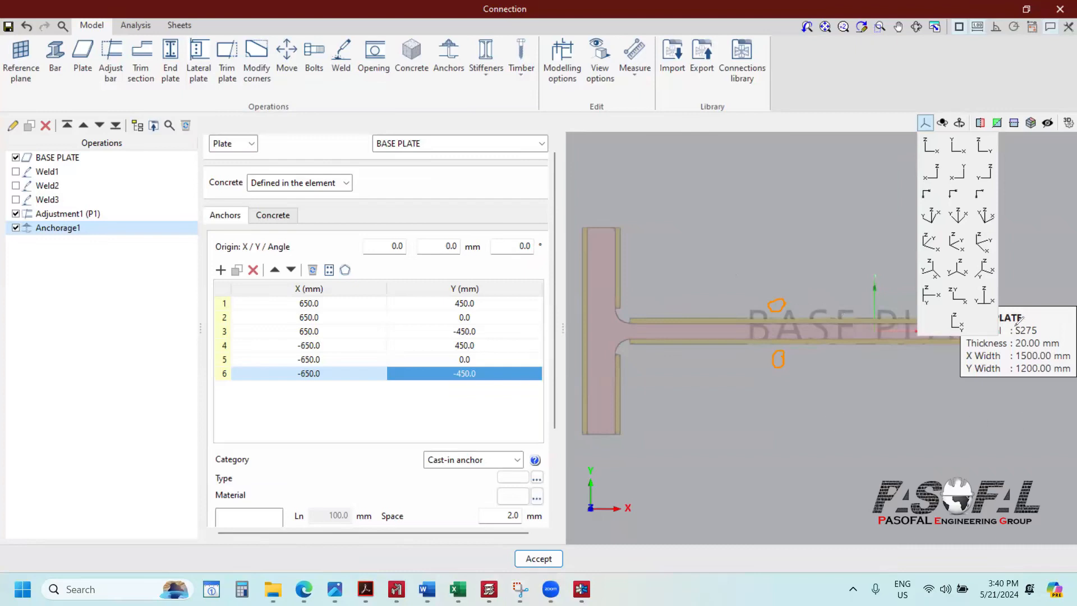
pyautogui.scroll(-5, 657, 376)
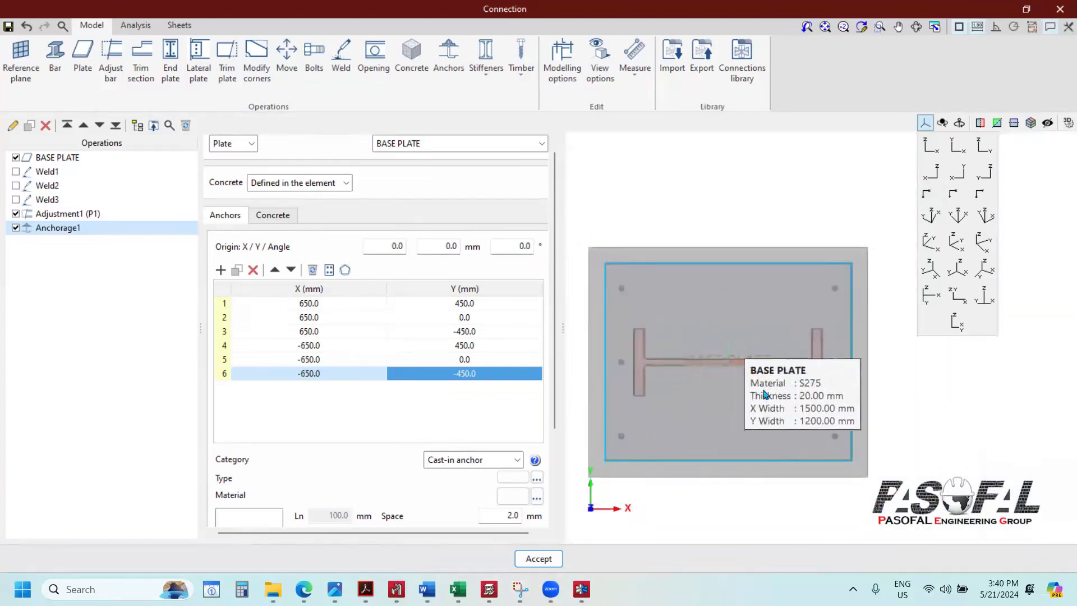
pyautogui.scroll(3, 834, 344)
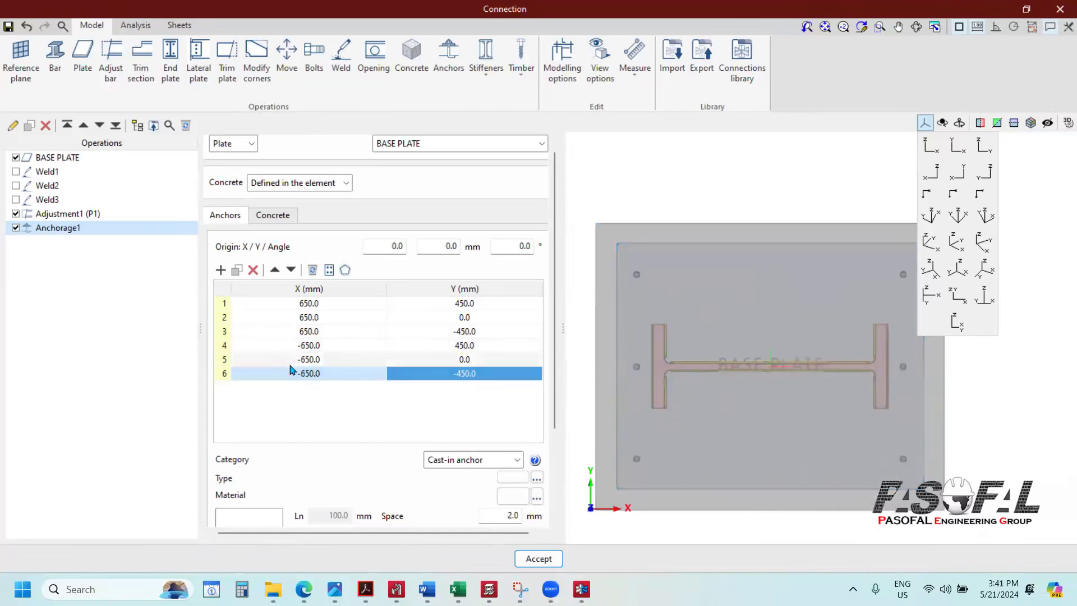
# Step: Copy the first anchor as a seventh one and set its X coordinate to 0 mm
pyautogui.click(460, 305)
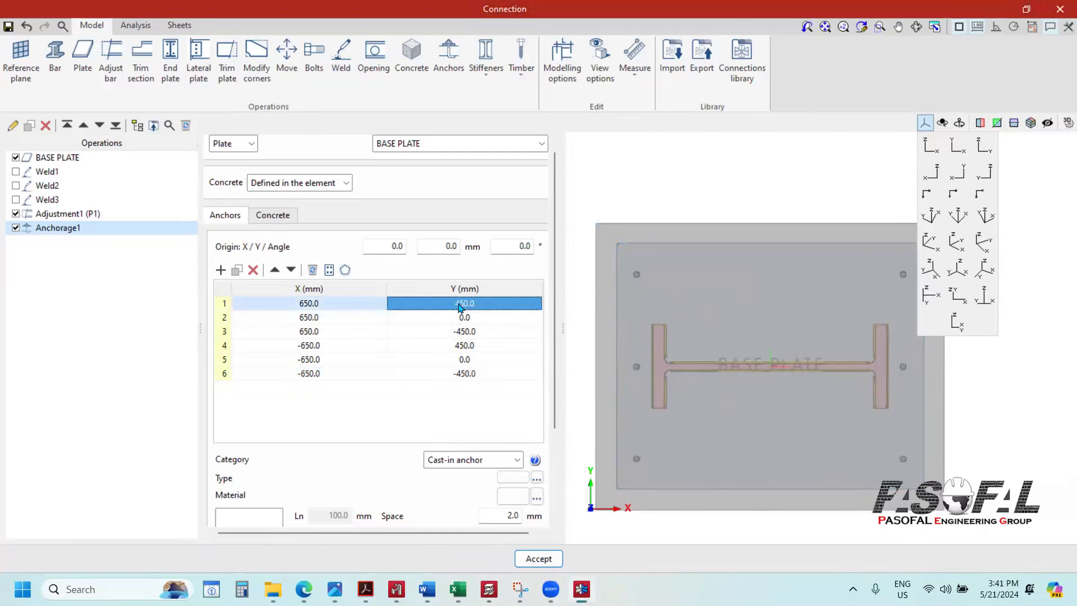
pyautogui.click(237, 273)
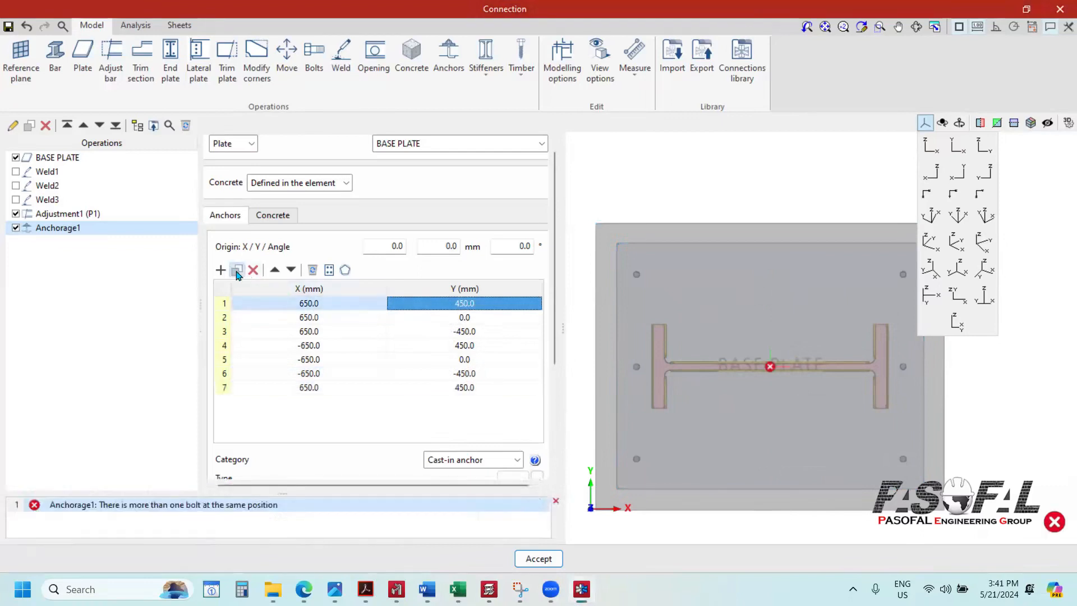
pyautogui.click(322, 390)
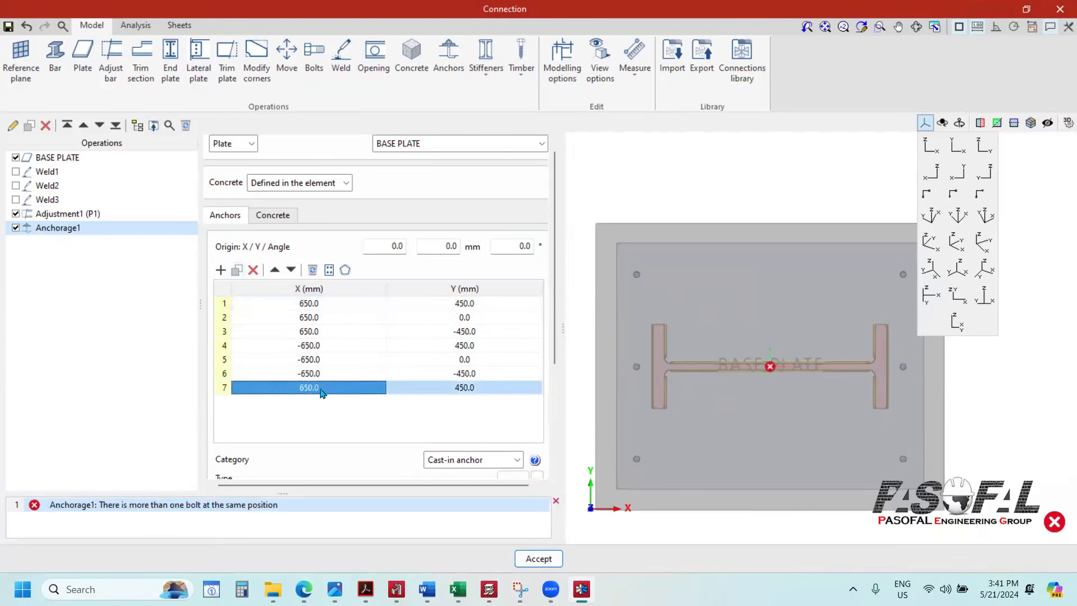
pyautogui.click(317, 392)
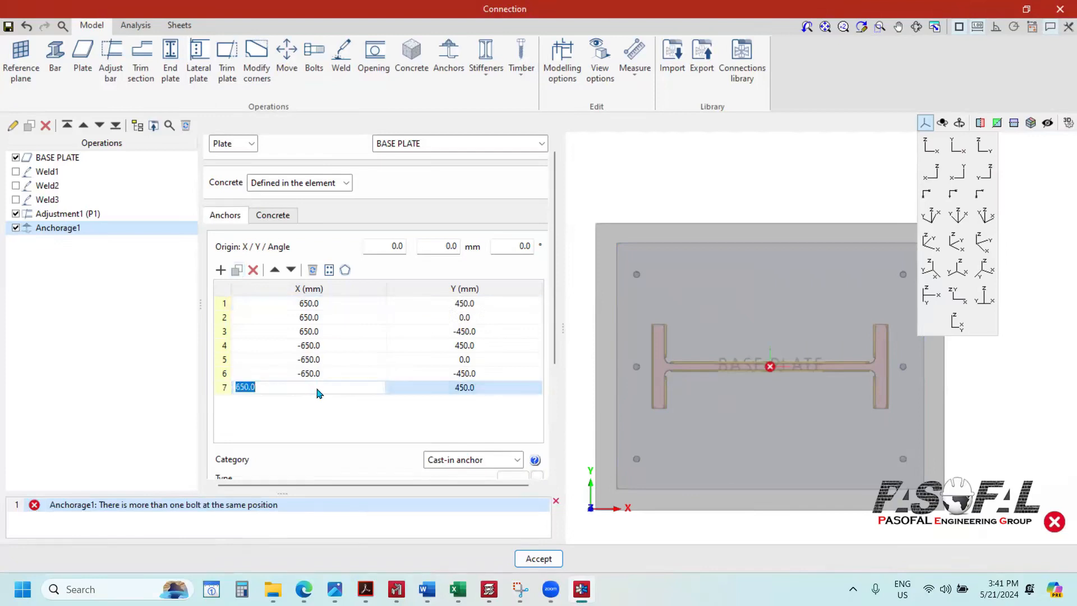
pyautogui.click(470, 392)
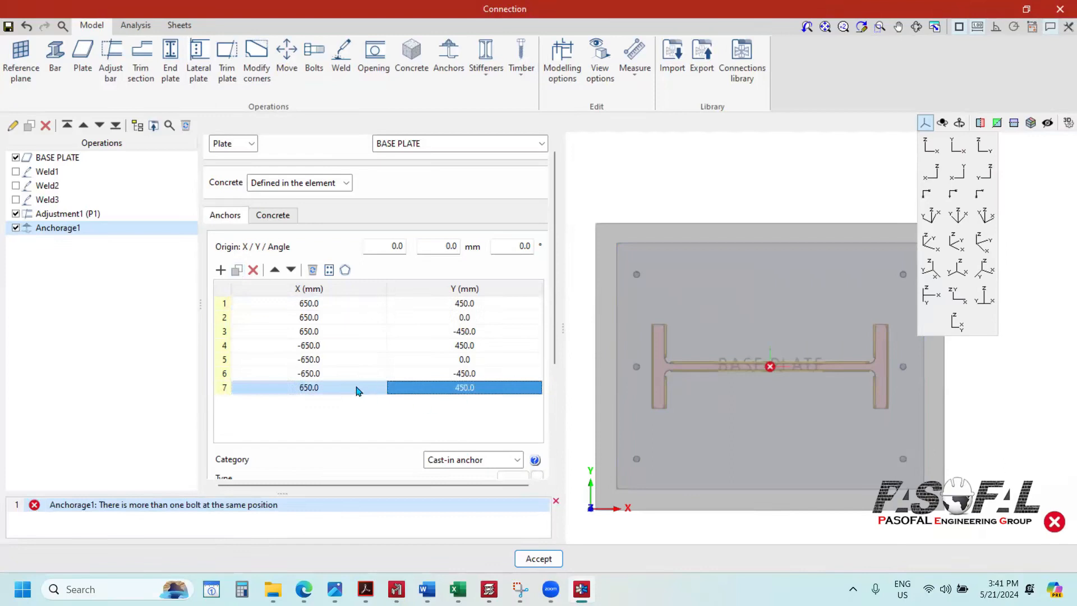
pyautogui.click(336, 387)
pyautogui.write('0')
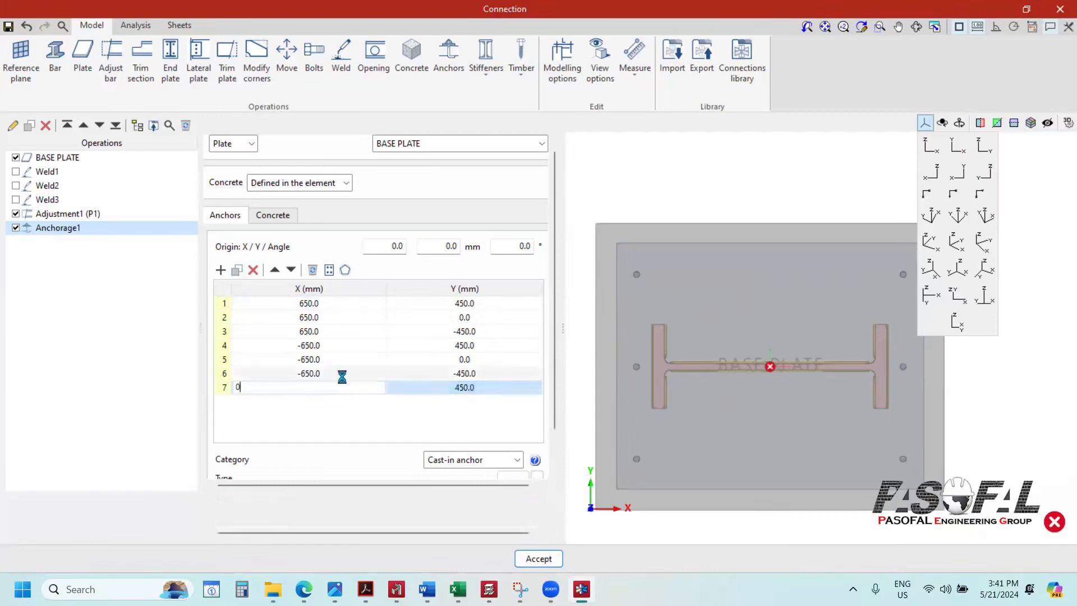
pyautogui.click(342, 377)
# Step: Copy the seventh anchor and set the copy's Y coordinate to -450 mm
pyautogui.click(327, 386)
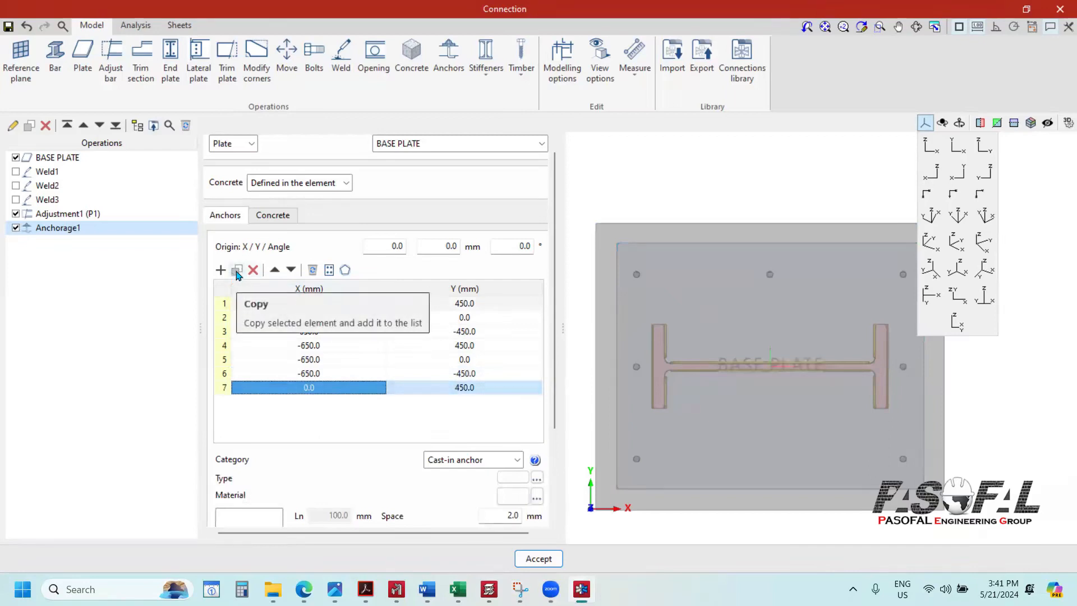
pyautogui.click(443, 404)
pyautogui.click(393, 402)
pyautogui.write('-')
pyautogui.press('Return')
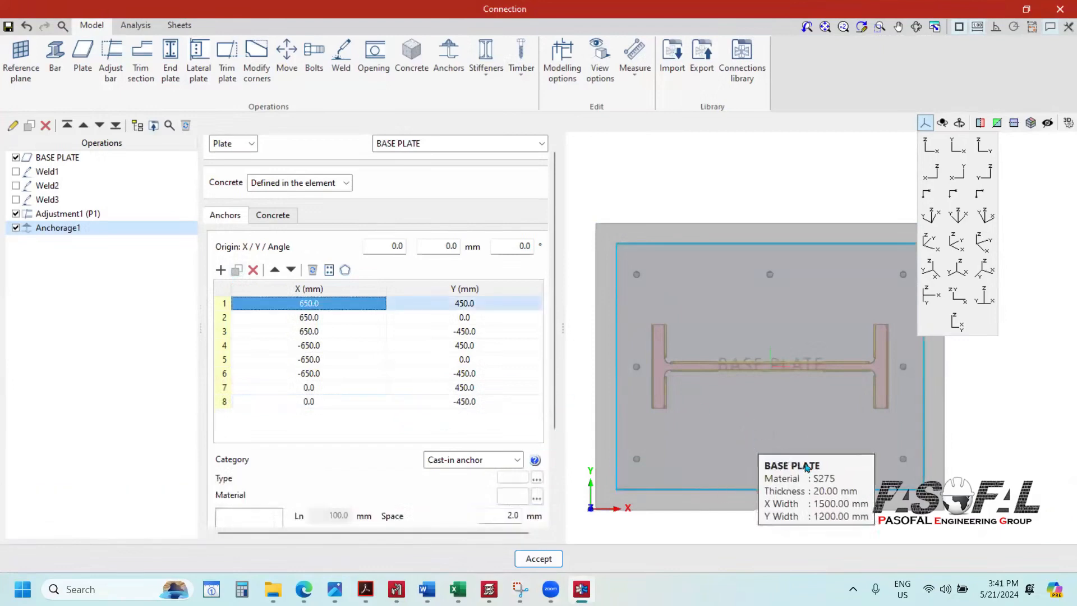
# Step: Change the category of the eight base plate anchors to Post-installed anchor
pyautogui.keyDown('shift'); pyautogui.moveTo(747, 414); pyautogui.dragTo(743, 168, button='middle'); pyautogui.keyUp('shift')
pyautogui.keyDown('shift'); pyautogui.moveTo(770, 393); pyautogui.dragTo(730, 473, button='middle'); pyautogui.keyUp('shift')
pyautogui.scroll(5, 724, 438)
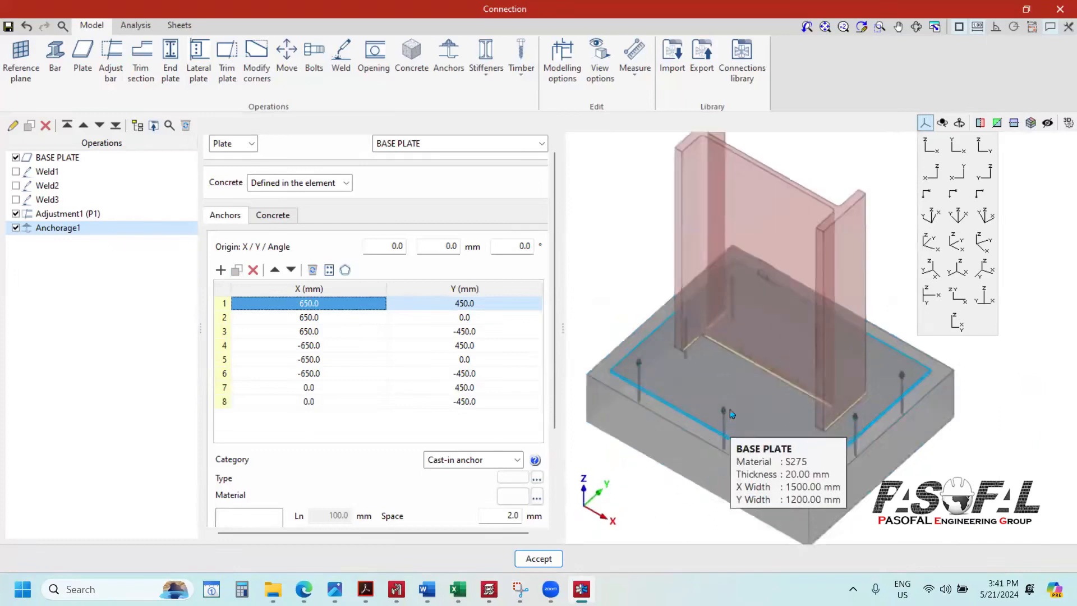
pyautogui.scroll(1, 332, 222)
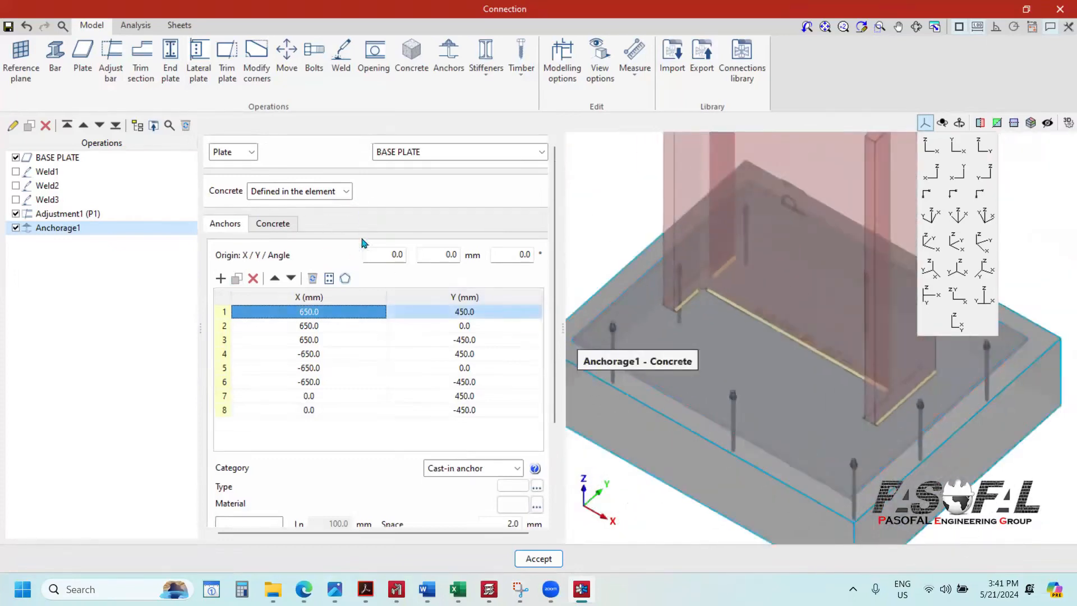
pyautogui.scroll(-8, 362, 242)
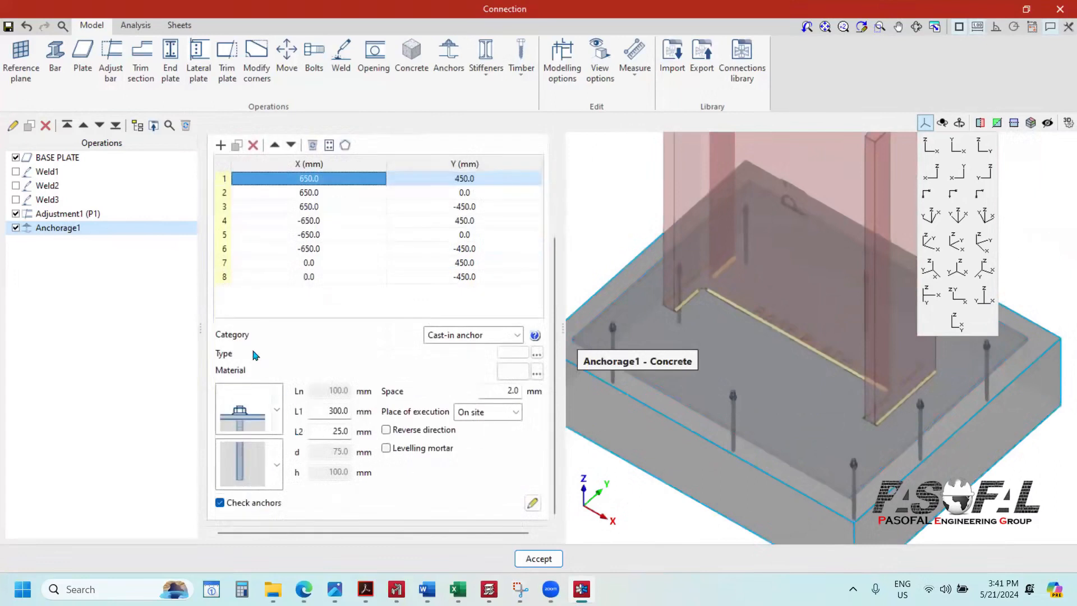
pyautogui.click(515, 335)
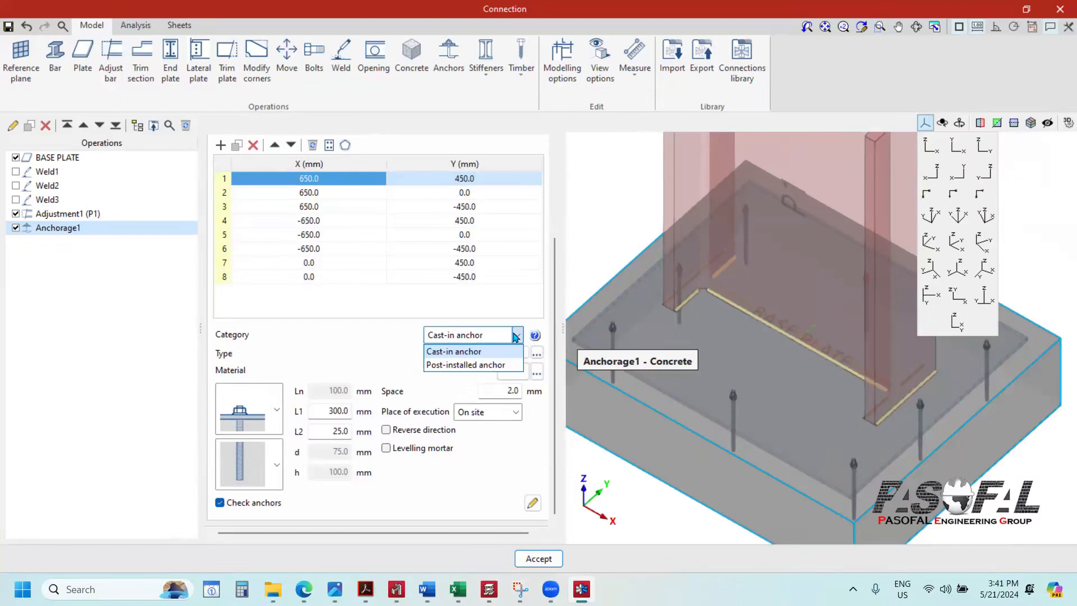
pyautogui.click(491, 364)
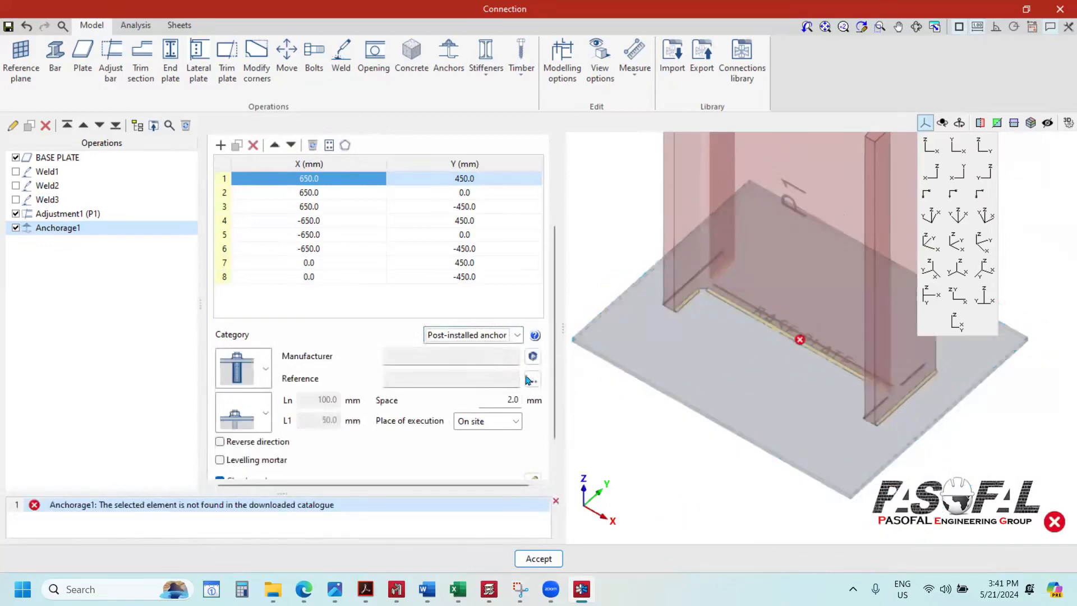
# Step: Download the Fischer and Hilti anchor catalogues from the Open BIM Database, accepting the responsible declaration for each
pyautogui.click(533, 359)
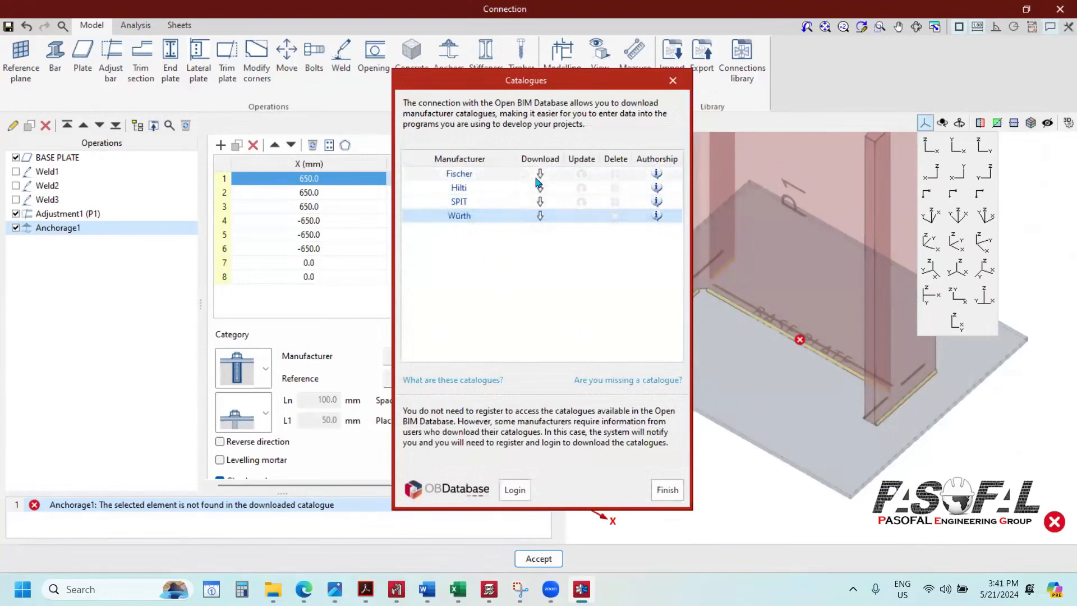
pyautogui.click(324, 344)
pyautogui.click(332, 378)
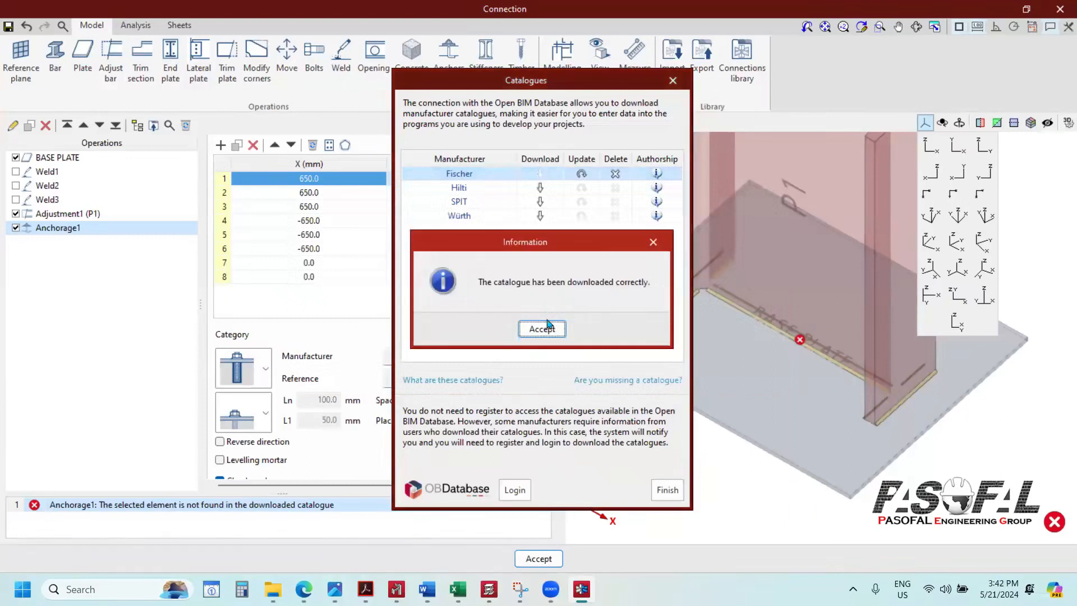
pyautogui.click(542, 329)
pyautogui.click(540, 187)
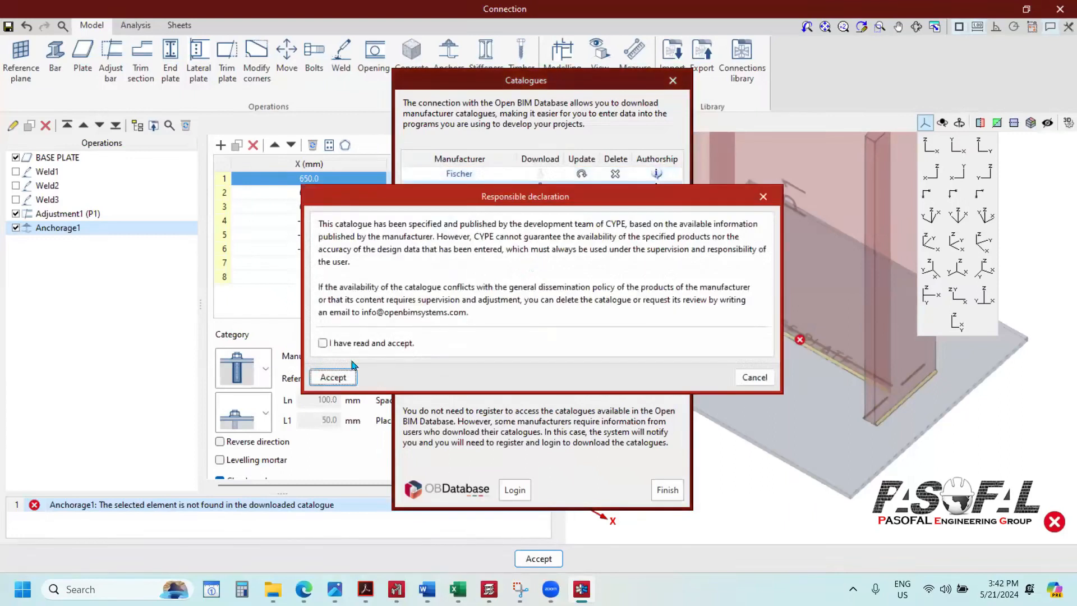
pyautogui.click(323, 344)
pyautogui.click(333, 377)
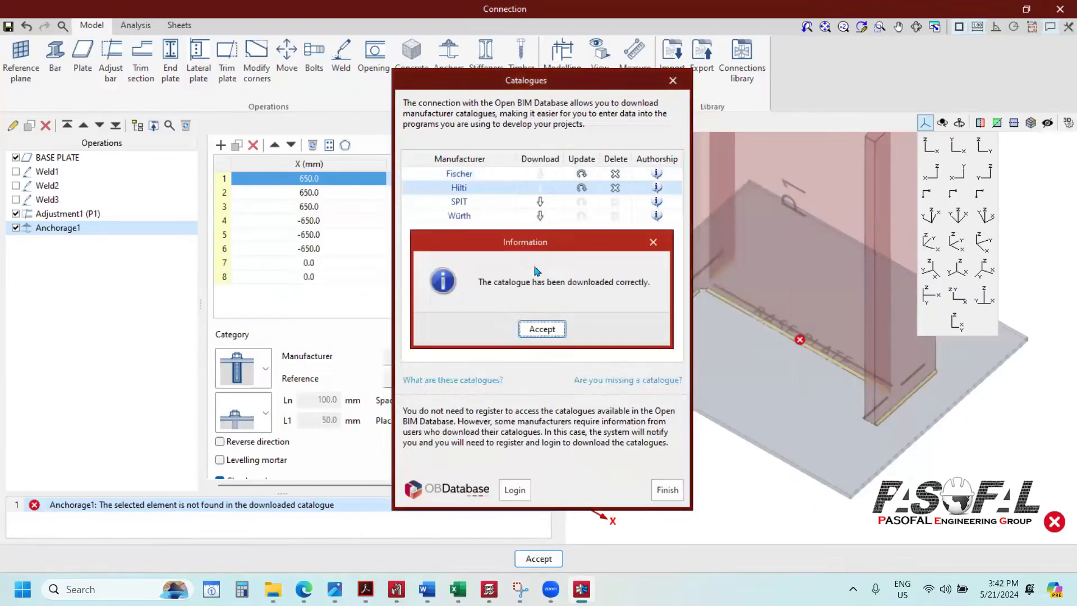
pyautogui.click(542, 329)
# Step: Download the SPIT and Würth anchor catalogues, accepting their declarations, and finish the catalogue management
pyautogui.click(540, 202)
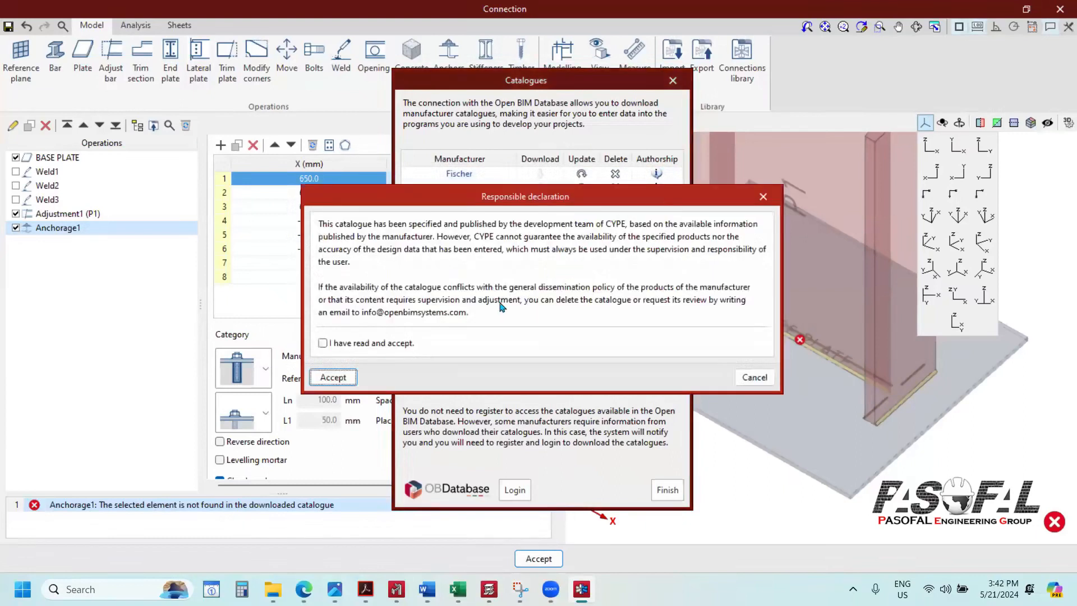
pyautogui.click(323, 344)
pyautogui.click(334, 377)
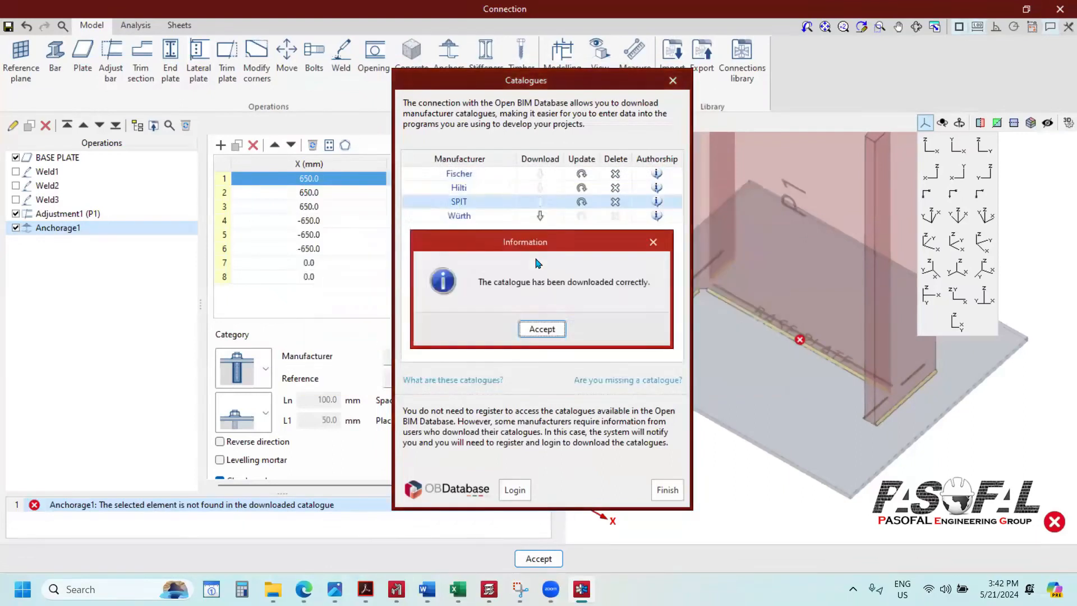
pyautogui.click(542, 329)
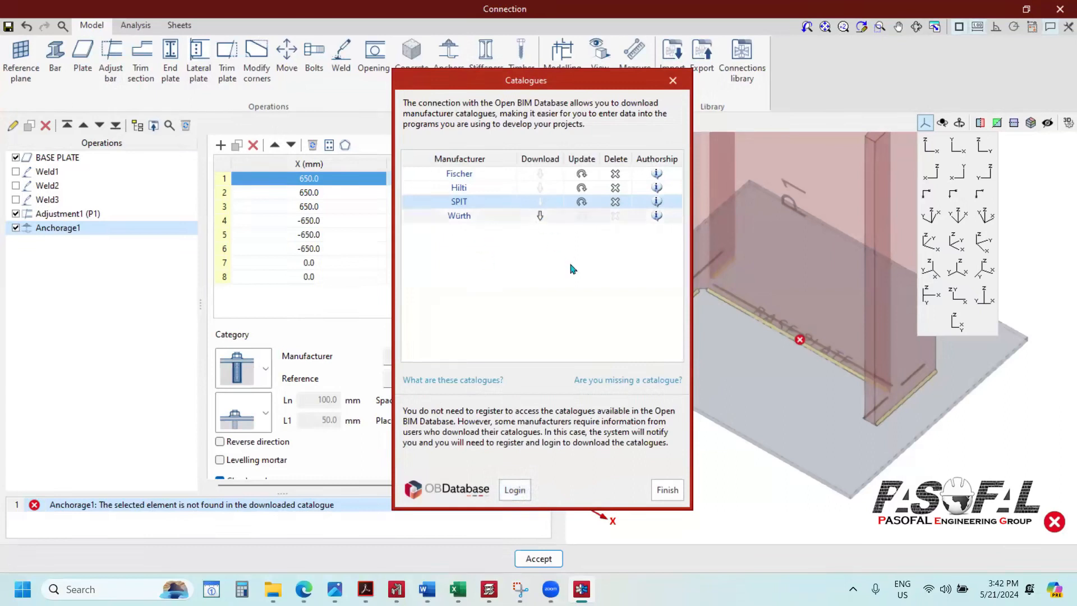
pyautogui.click(323, 343)
pyautogui.click(333, 377)
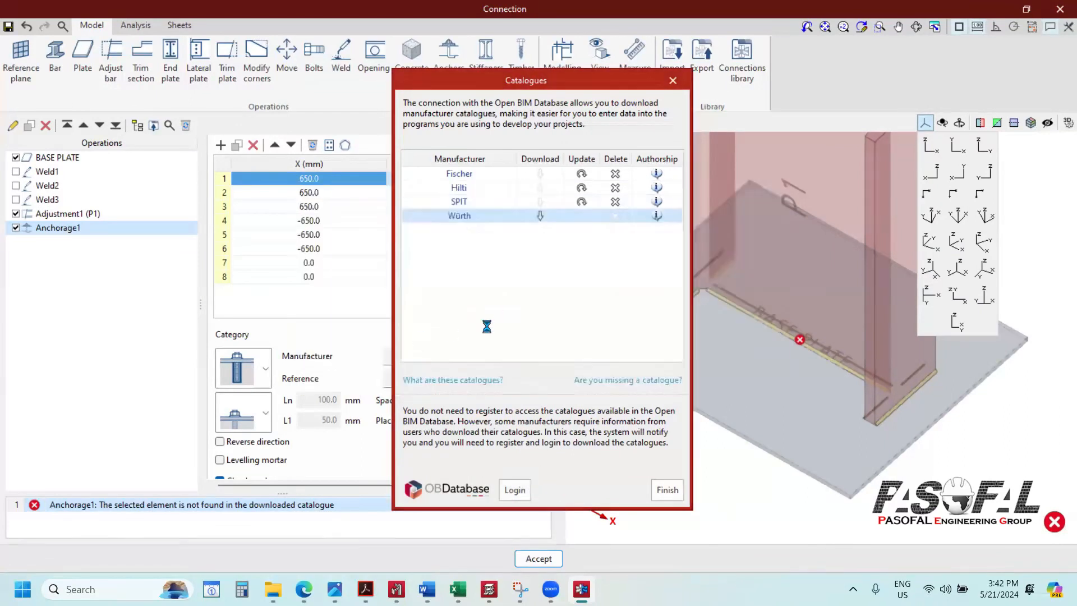
pyautogui.click(534, 330)
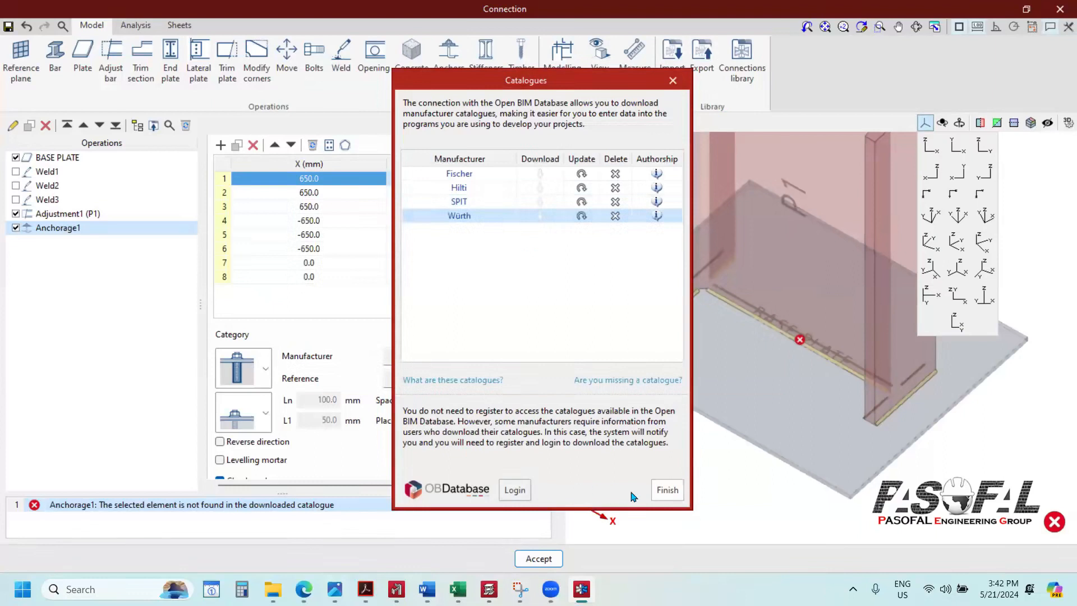
pyautogui.click(667, 490)
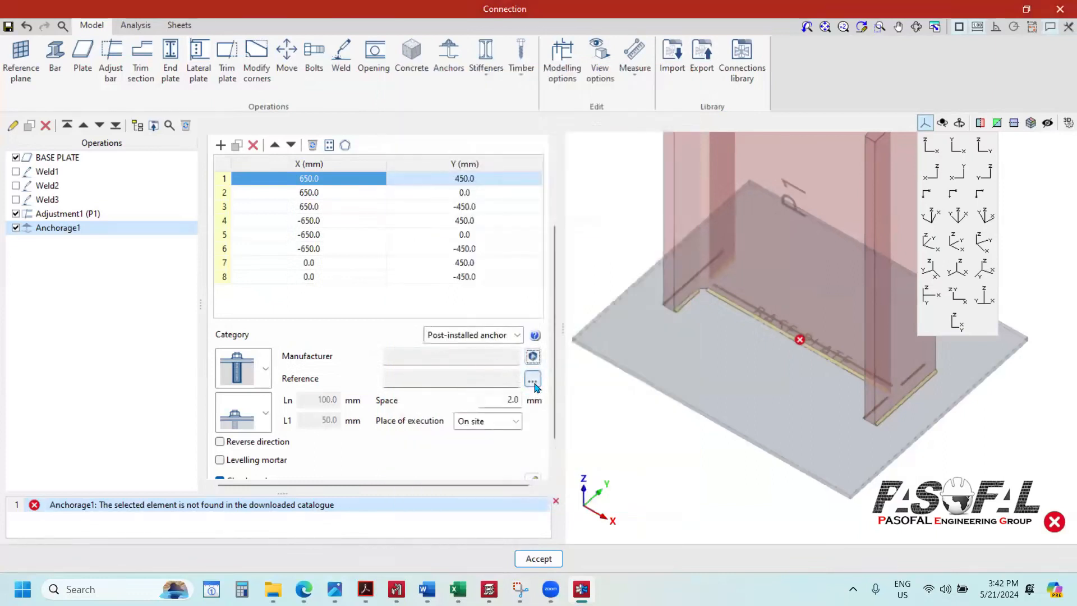
# Step: Browse the Hilti, SPIT and Würth manufacturers and the Würth anchor references, and leave the selection without applying one
pyautogui.click(533, 356)
pyautogui.moveTo(548, 249); pyautogui.dragTo(376, 173)
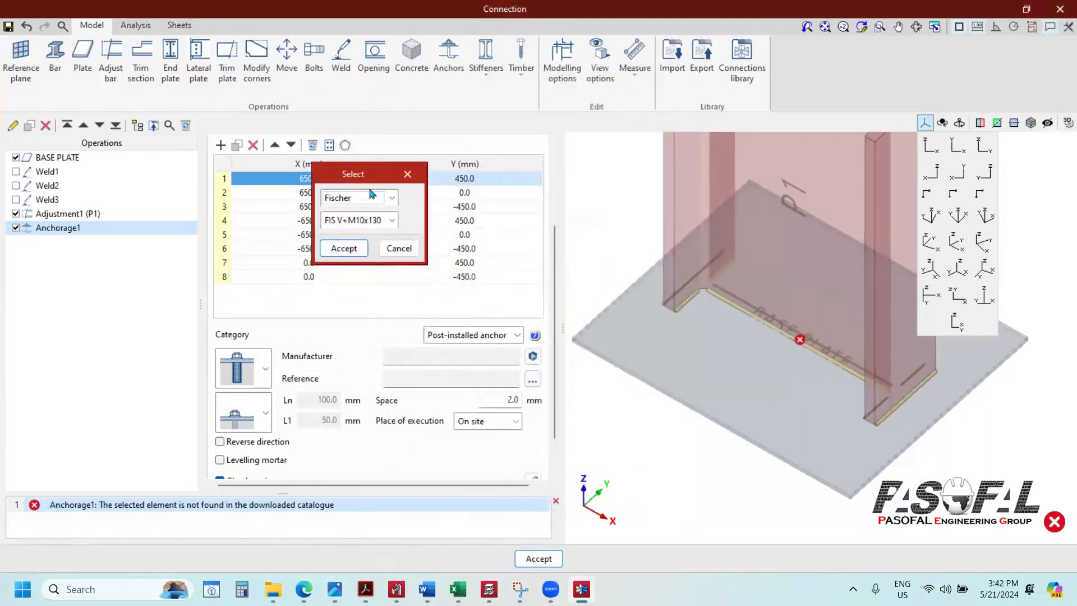
pyautogui.click(392, 199)
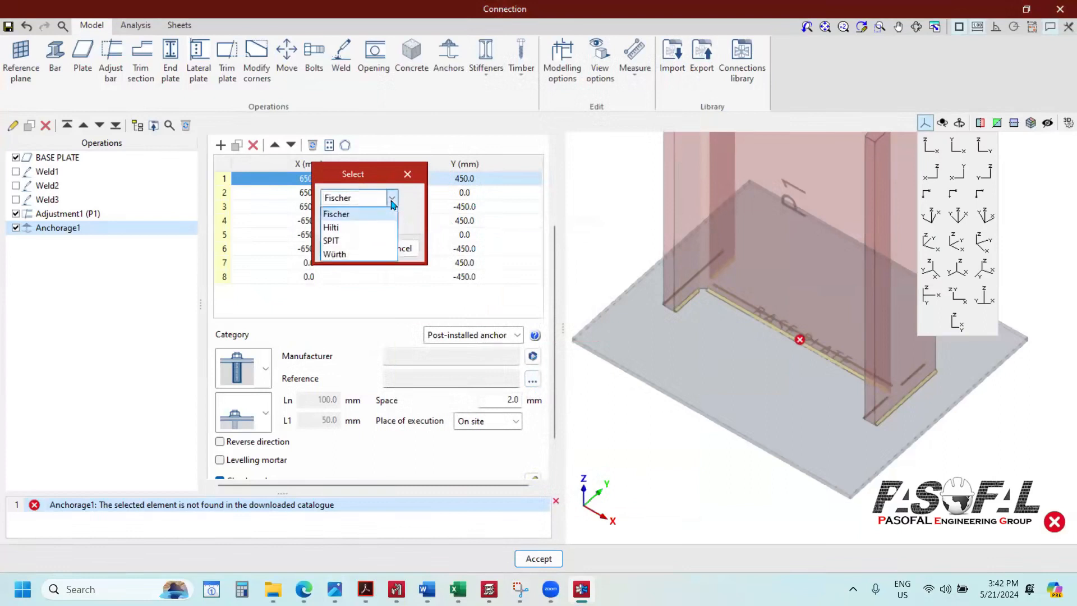
pyautogui.click(353, 227)
pyautogui.click(356, 199)
pyautogui.click(337, 240)
pyautogui.click(351, 201)
pyautogui.click(343, 254)
pyautogui.click(392, 220)
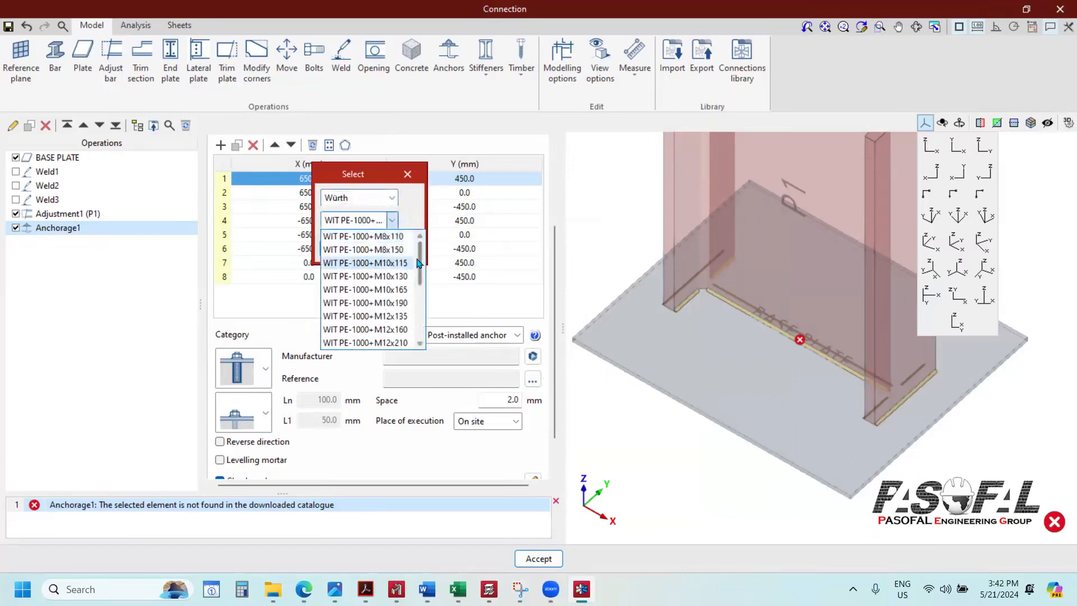
pyautogui.click(385, 264)
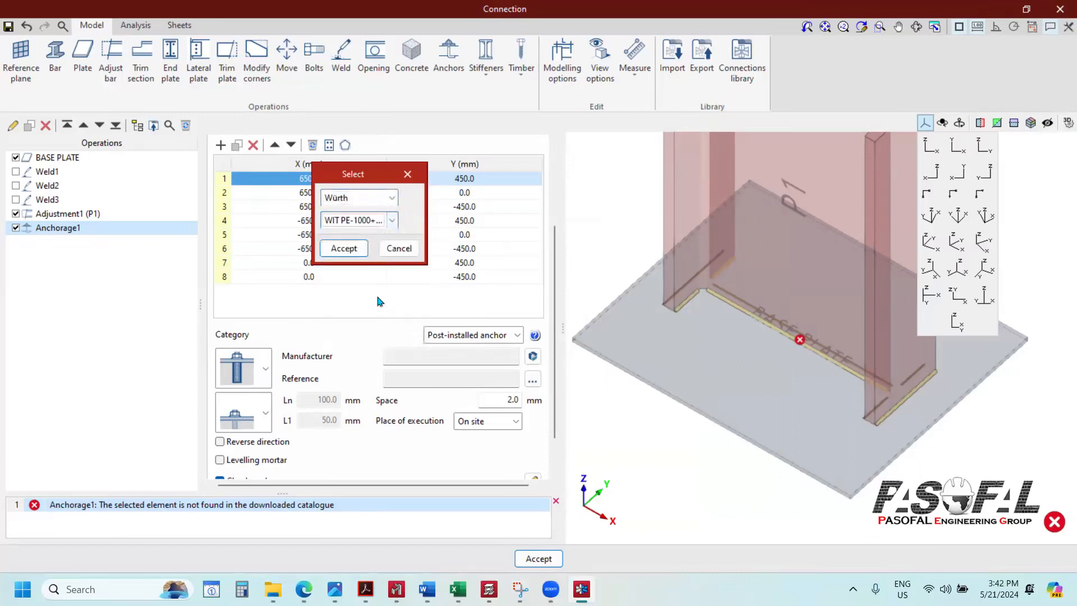
pyautogui.click(407, 174)
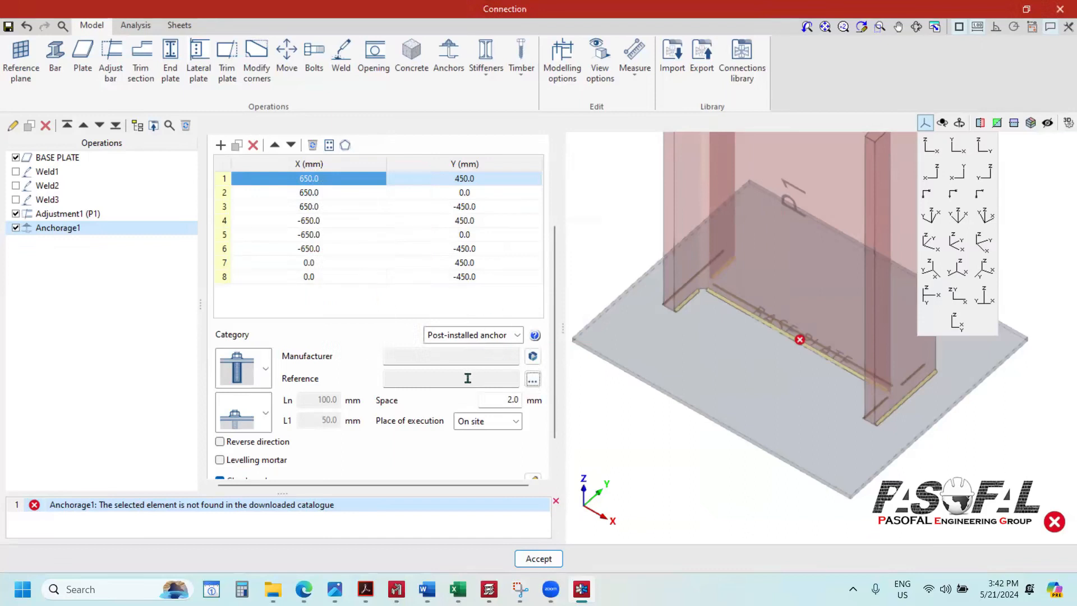
# Step: Look through the post-installed anchor and fixing types, and set the category back to Cast-in anchor
pyautogui.click(247, 368)
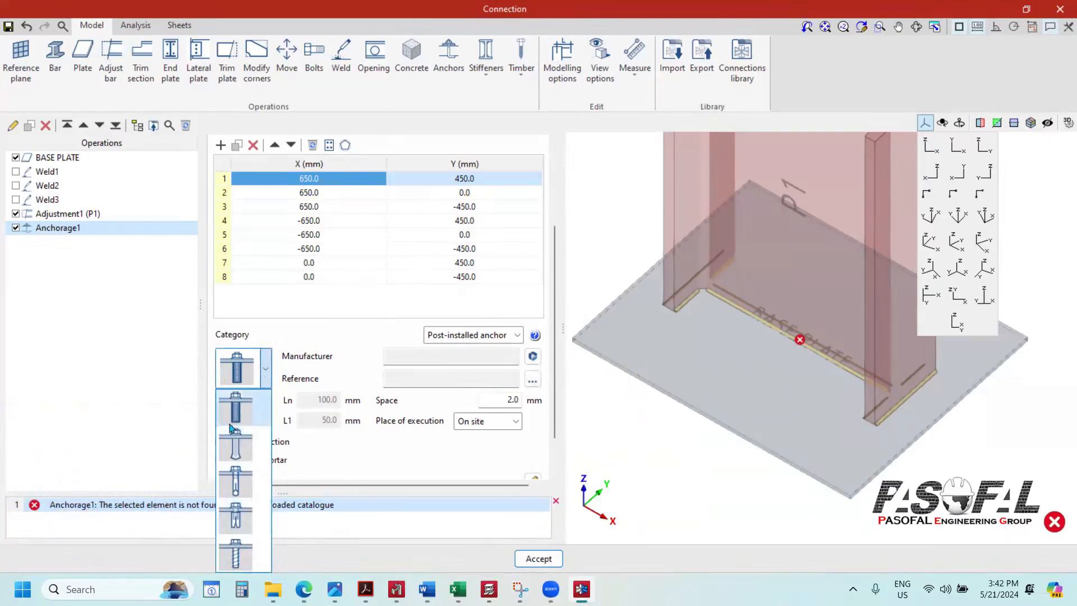
pyautogui.click(171, 425)
pyautogui.click(264, 419)
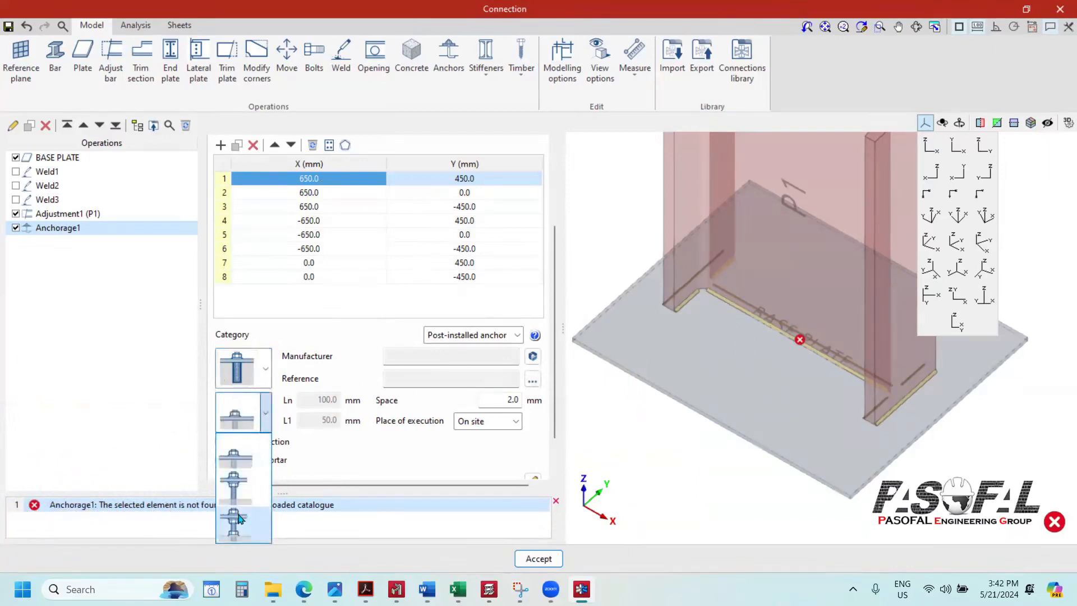
pyautogui.click(146, 435)
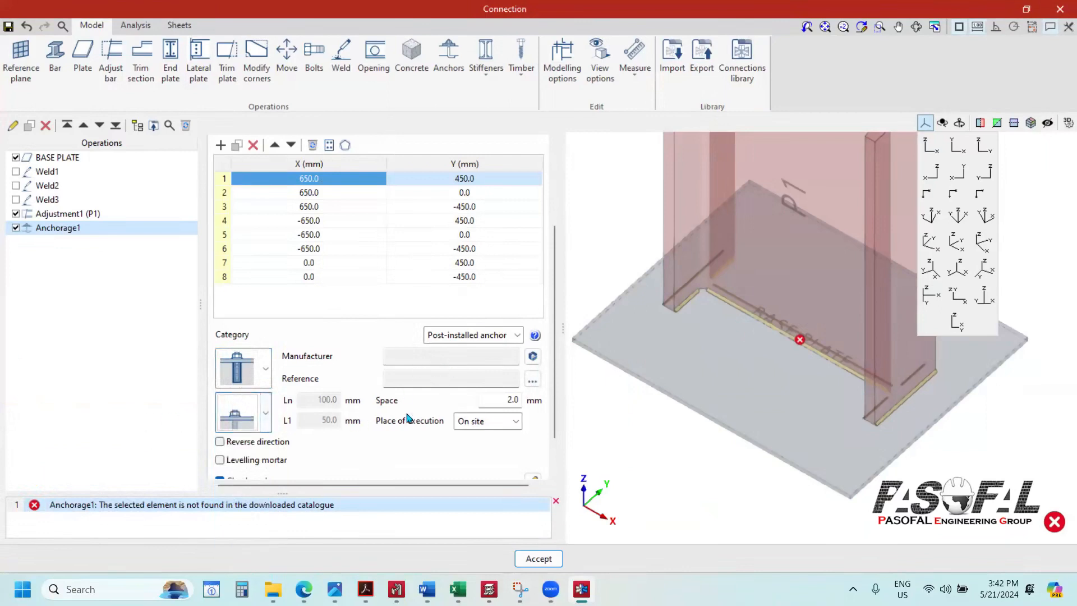
pyautogui.click(516, 337)
pyautogui.click(456, 352)
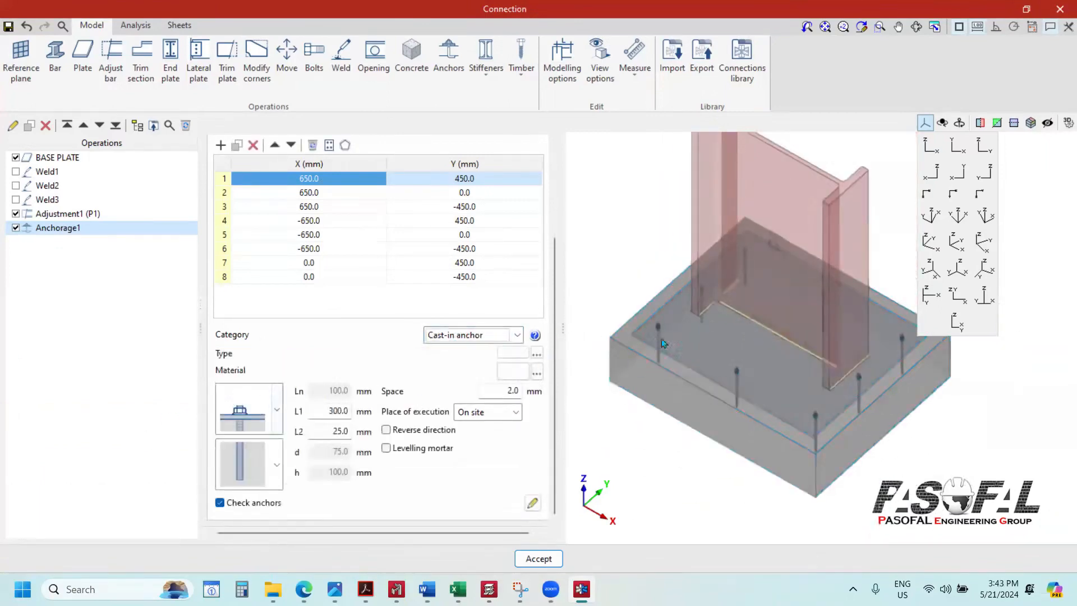
# Step: View an anchor from the front and try the head type welded to the base plate without a nut
pyautogui.scroll(5, 898, 348)
pyautogui.click(930, 148)
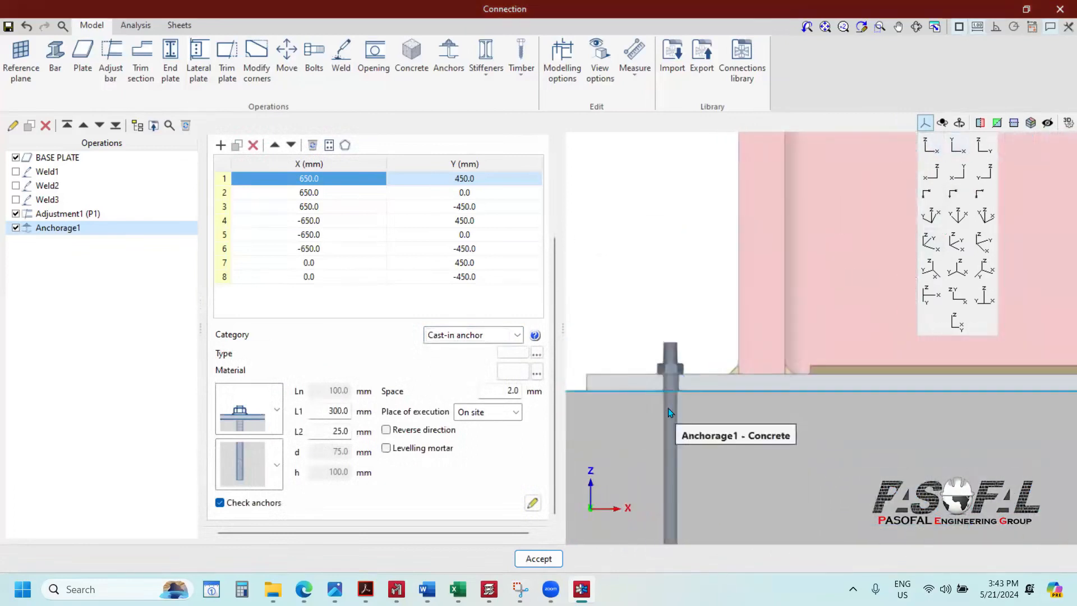
pyautogui.click(276, 410)
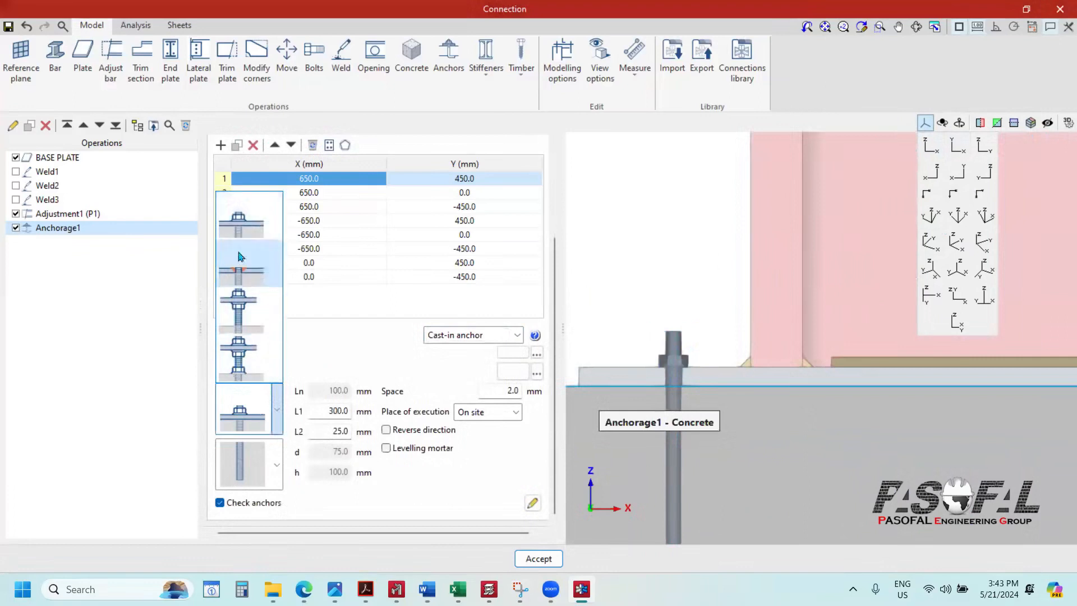
pyautogui.click(238, 277)
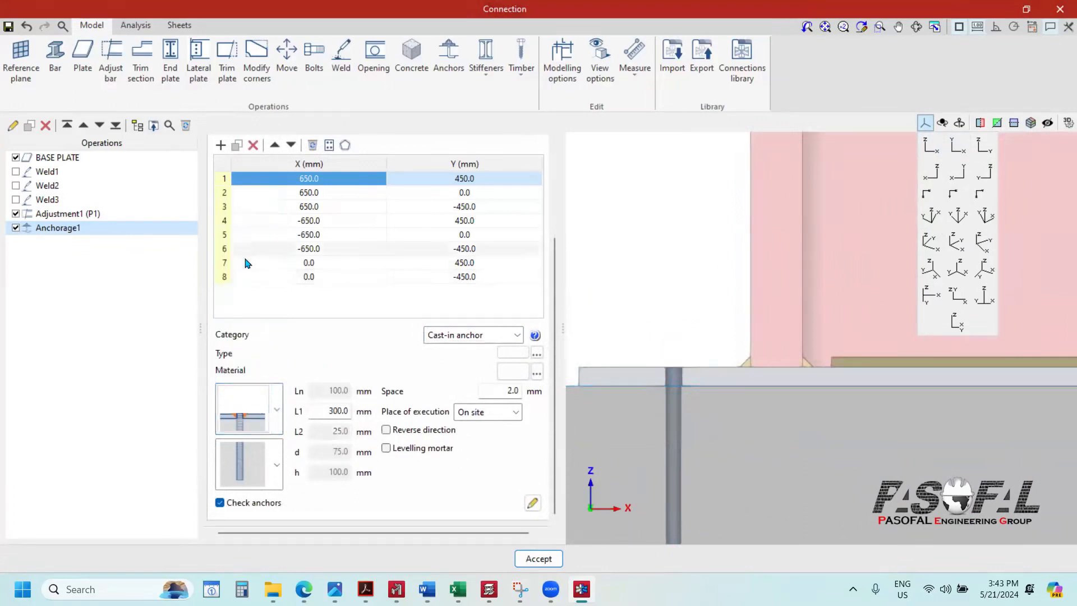
# Step: Try the raised-plate anchor head with nuts directly above and below the base plate, and inspect it up close
pyautogui.click(275, 411)
pyautogui.click(254, 325)
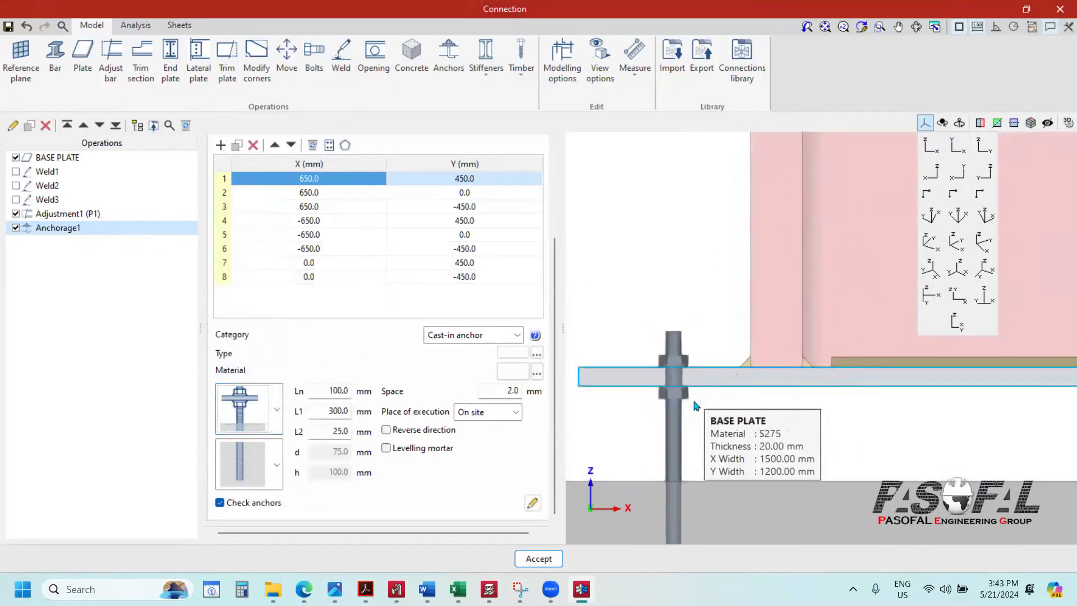
pyautogui.scroll(-3, 688, 394)
pyautogui.scroll(2, 696, 405)
pyautogui.scroll(2, 695, 400)
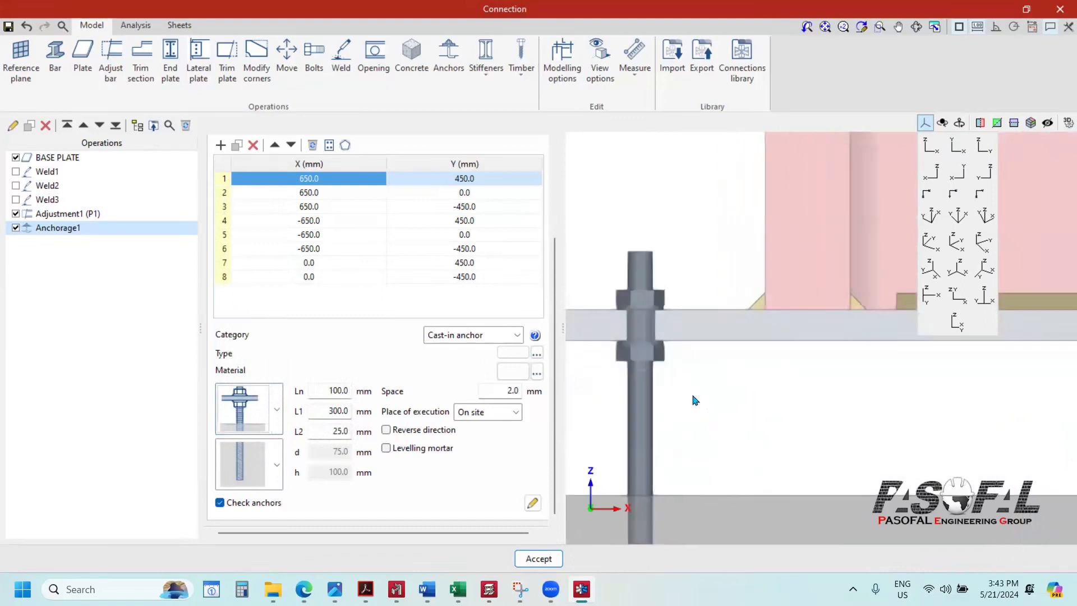
pyautogui.scroll(-2, 730, 396)
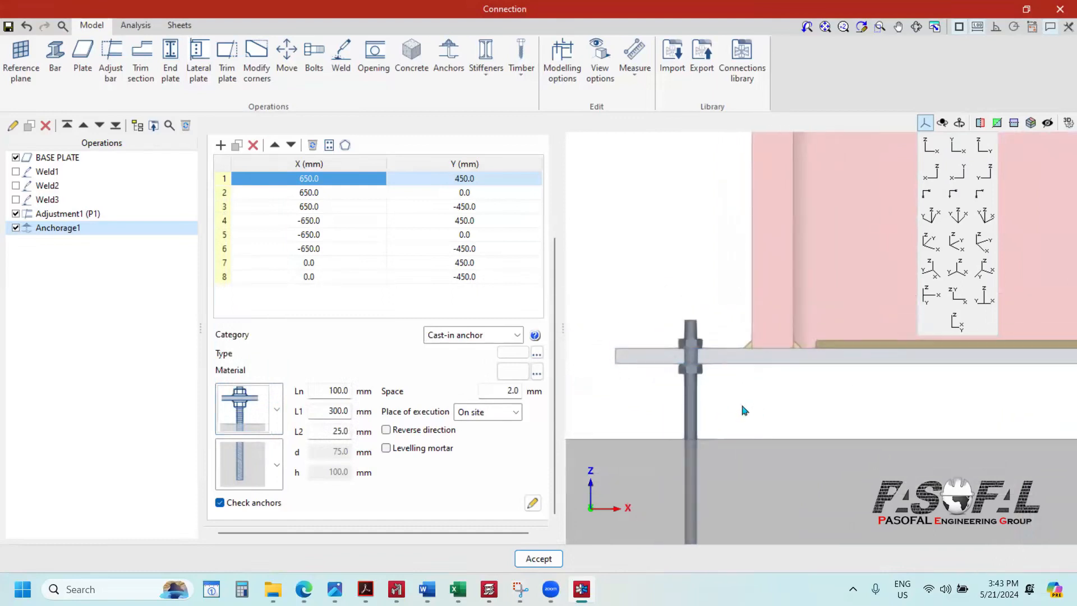
pyautogui.scroll(1, 750, 385)
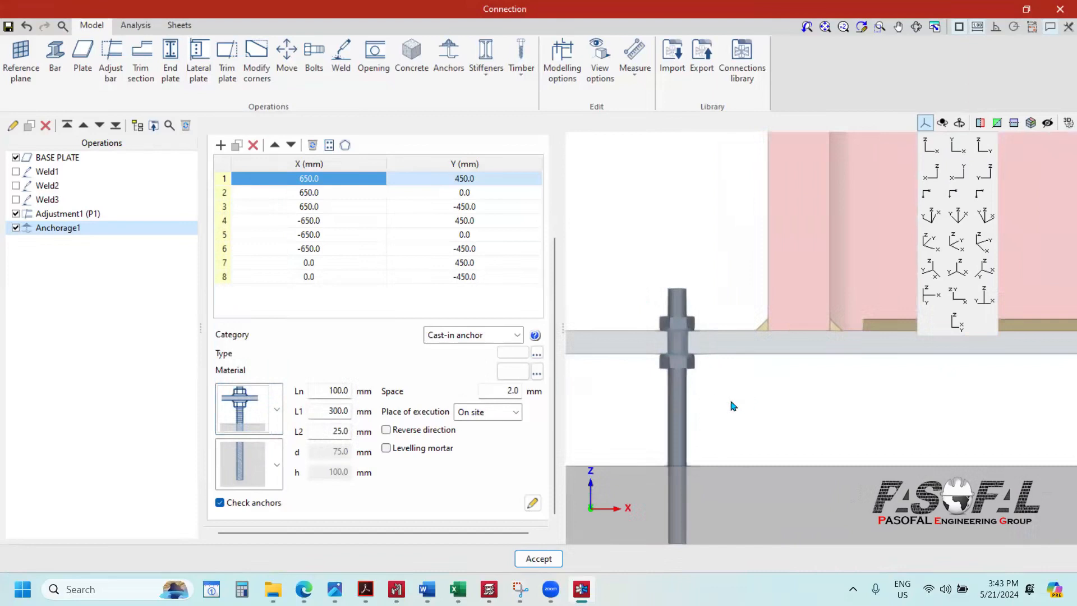
pyautogui.scroll(-1, 740, 397)
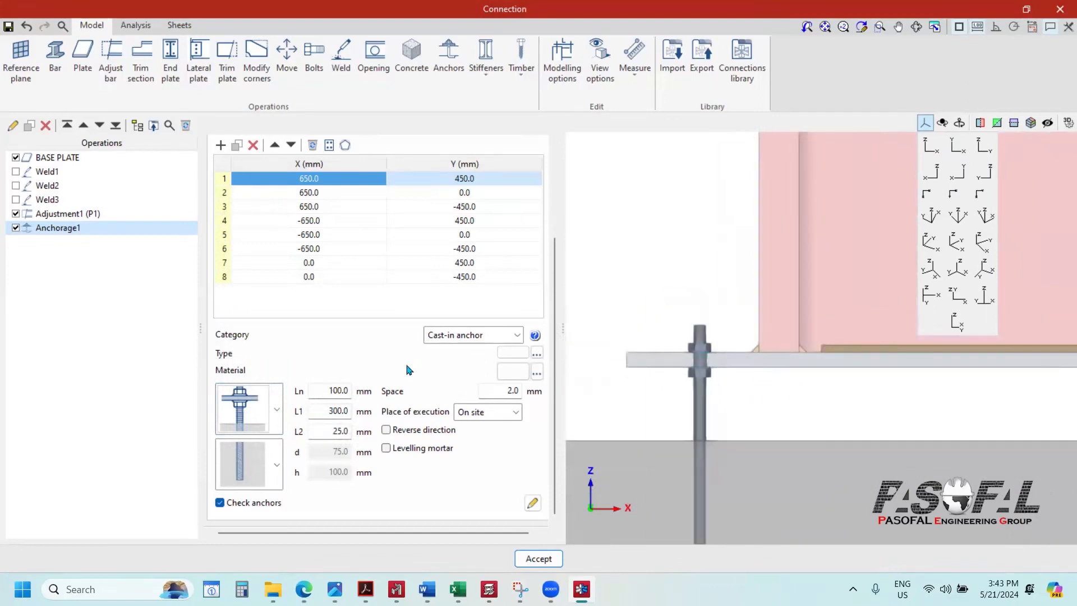
# Step: Set the anchor head type to a single nut above the base plate, with the plate resting on the concrete
pyautogui.click(277, 410)
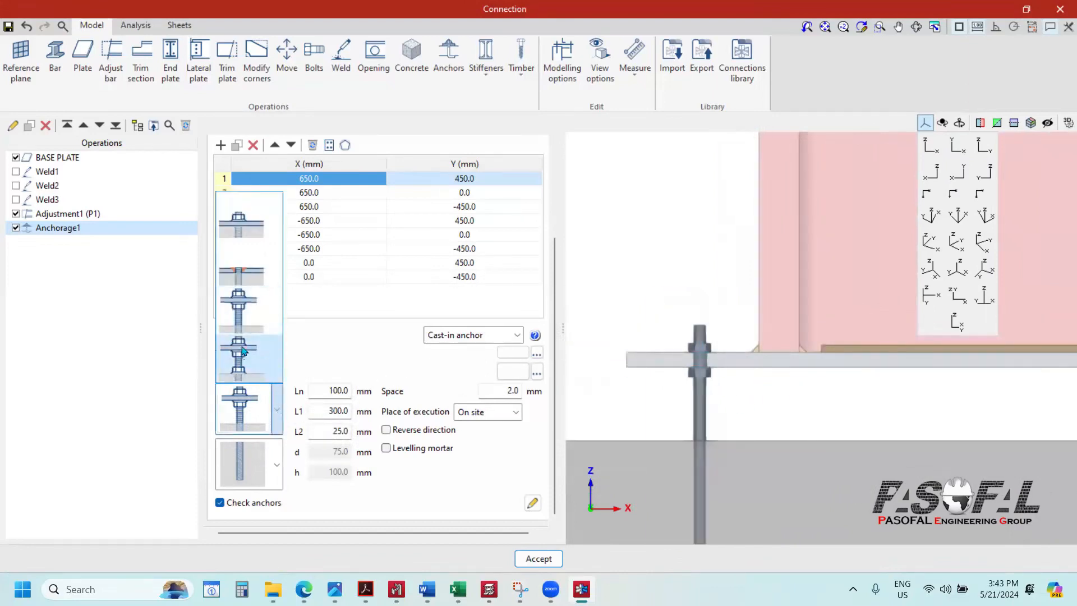
pyautogui.click(171, 378)
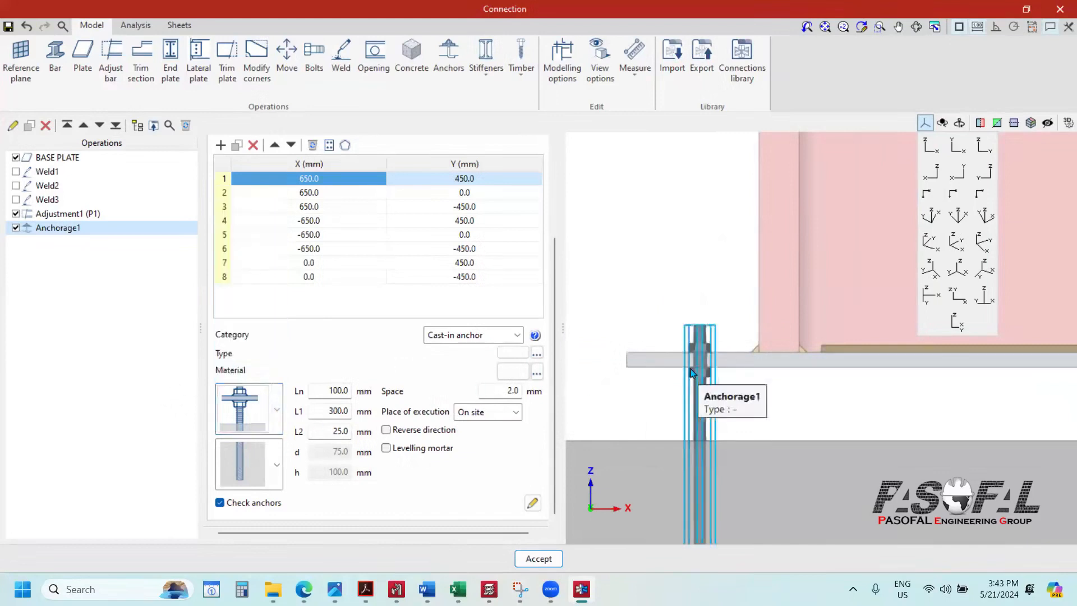
pyautogui.click(277, 410)
pyautogui.click(247, 224)
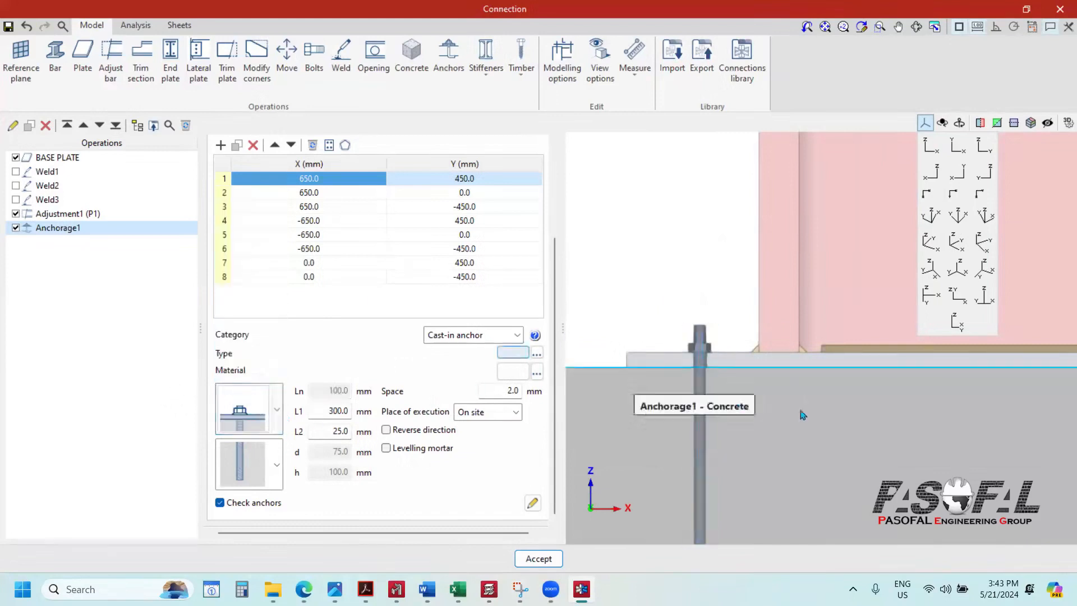
# Step: Try the anchor bottom end with a washer held by a single nut, and inspect it up close
pyautogui.scroll(-5, 759, 352)
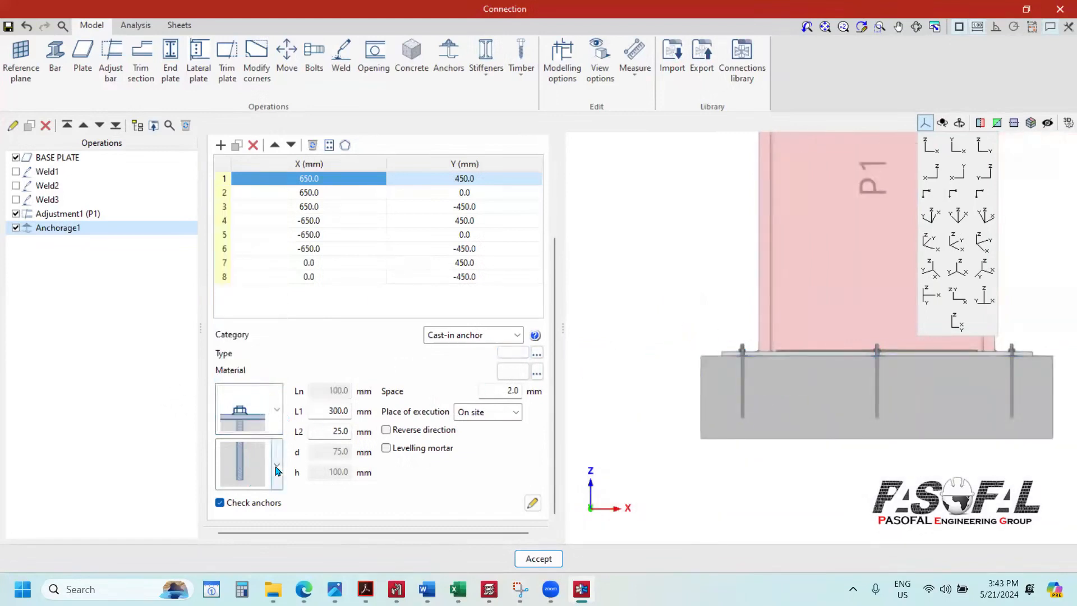
pyautogui.click(276, 470)
pyautogui.click(242, 278)
pyautogui.scroll(10, 729, 418)
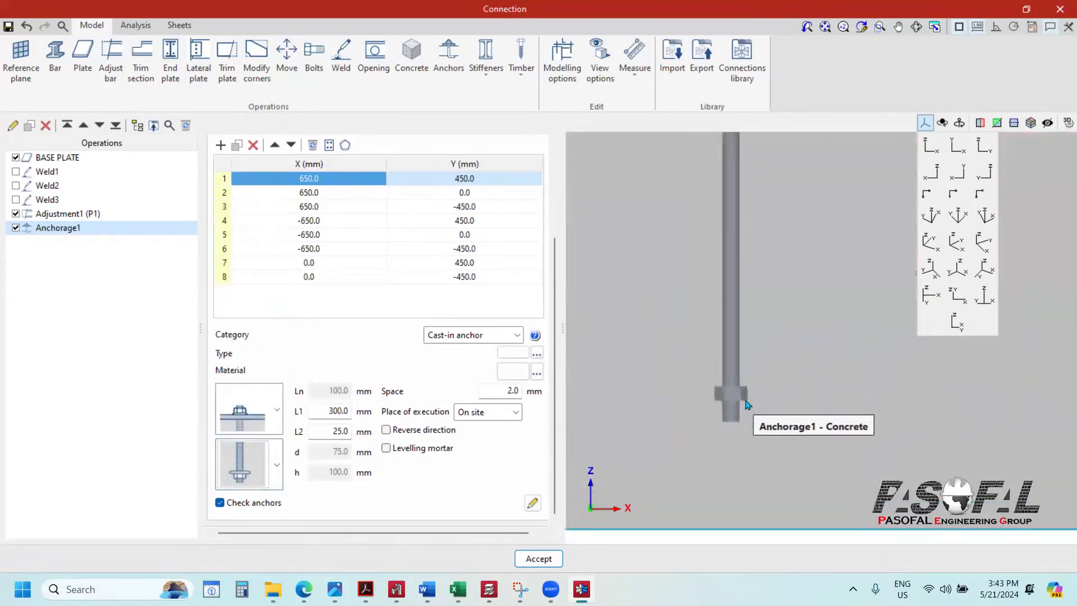
pyautogui.scroll(-5, 735, 404)
# Step: Try the anchor bottom end with a washer between two nuts, and inspect it up close
pyautogui.click(278, 466)
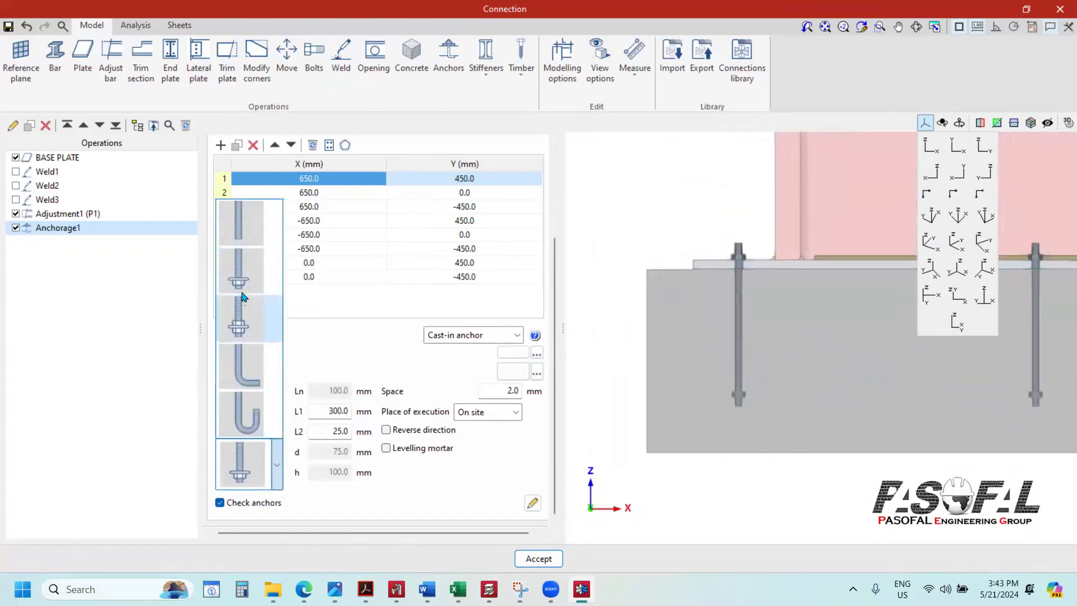
pyautogui.click(240, 322)
pyautogui.scroll(3, 745, 396)
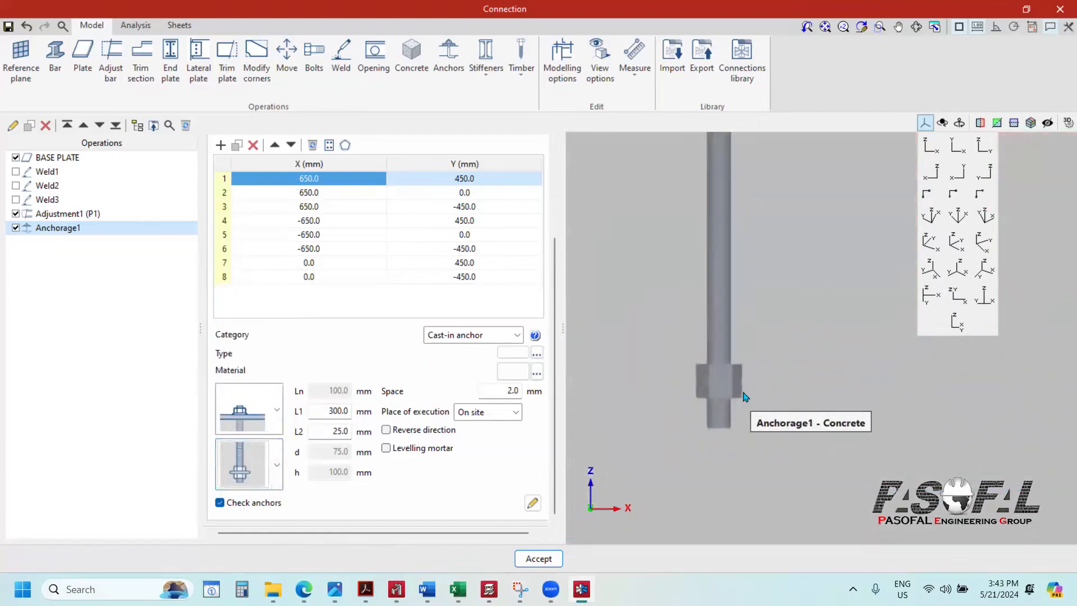
pyautogui.scroll(-2, 745, 386)
# Step: Try the L-shaped bent bottom end on the anchors, and inspect the bend in the concrete
pyautogui.click(277, 465)
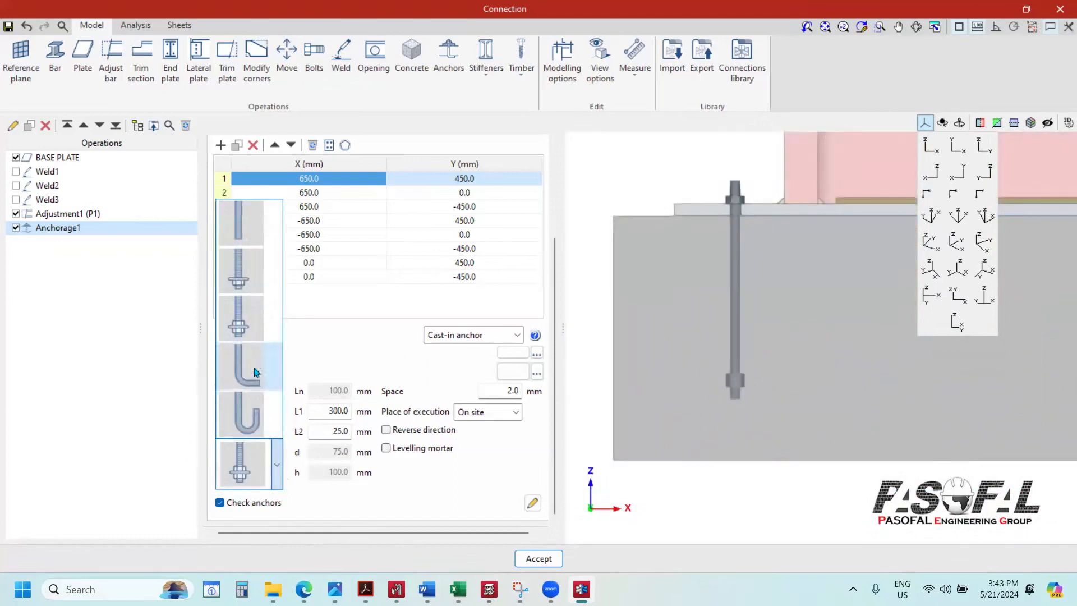
pyautogui.click(241, 374)
pyautogui.scroll(5, 729, 409)
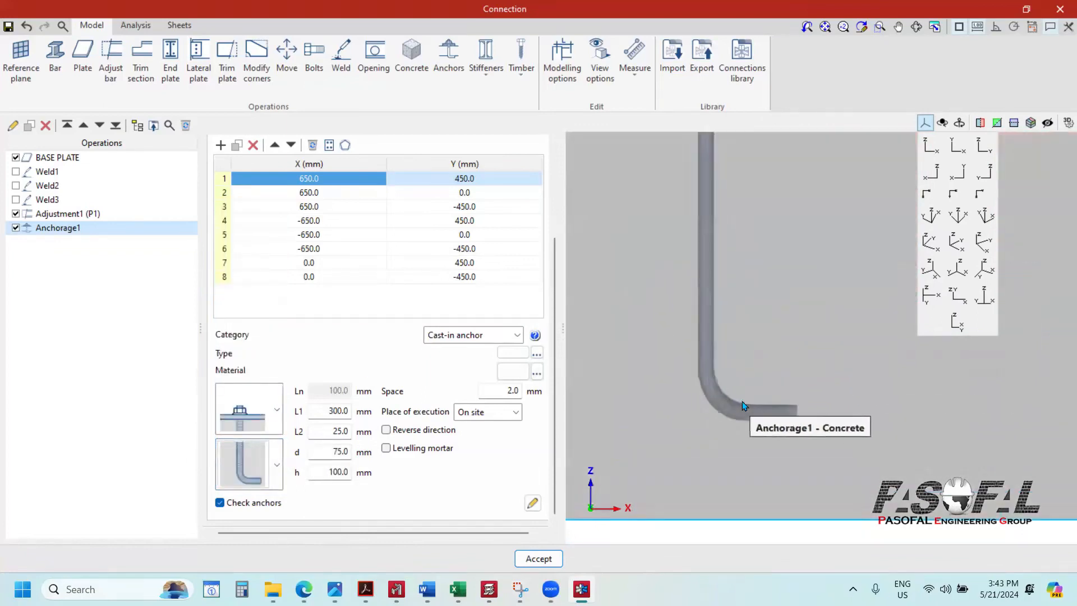
pyautogui.scroll(-5, 682, 421)
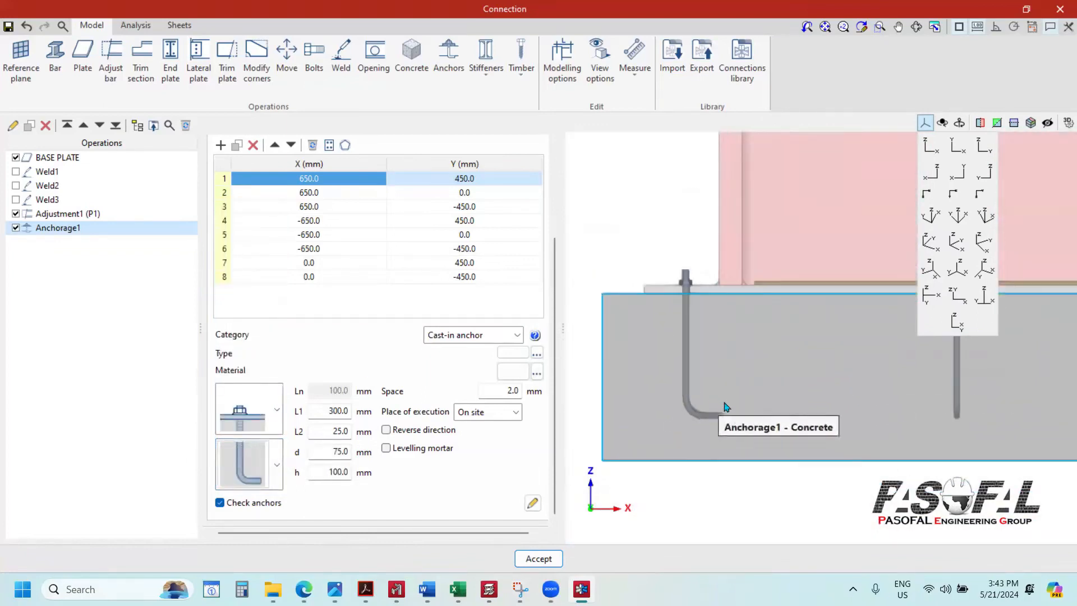
# Step: Try the J-shaped hooked bottom end on the anchors, and inspect it from the front and in 3D
pyautogui.click(277, 465)
pyautogui.click(241, 417)
pyautogui.scroll(5, 715, 414)
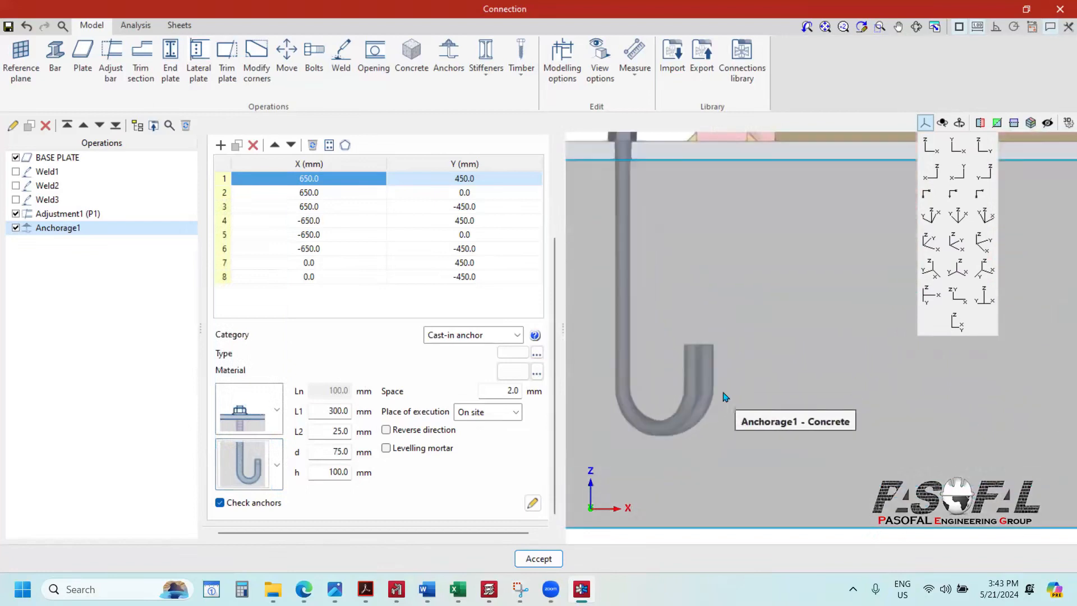
pyautogui.scroll(-5, 716, 413)
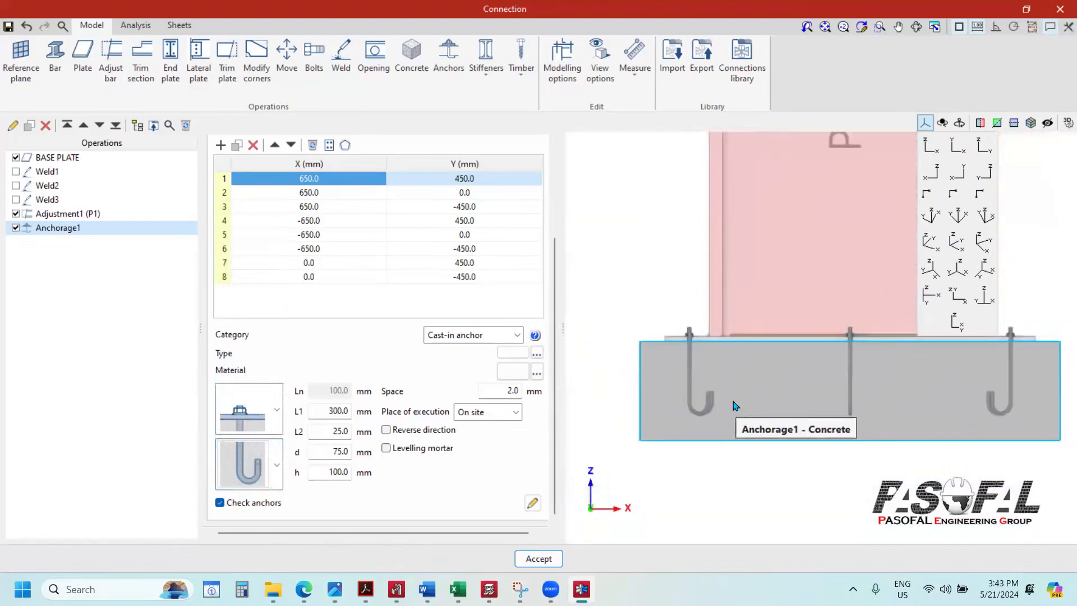
pyautogui.scroll(-3, 761, 400)
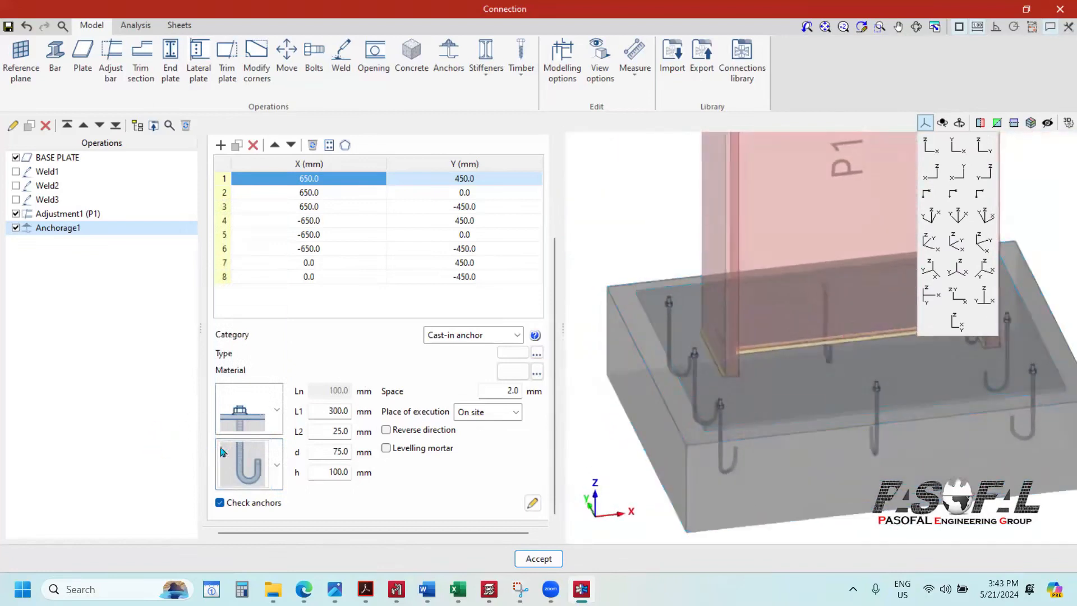
# Step: Set the anchor bottom end to the straight bolt with a washer between two nuts
pyautogui.click(277, 465)
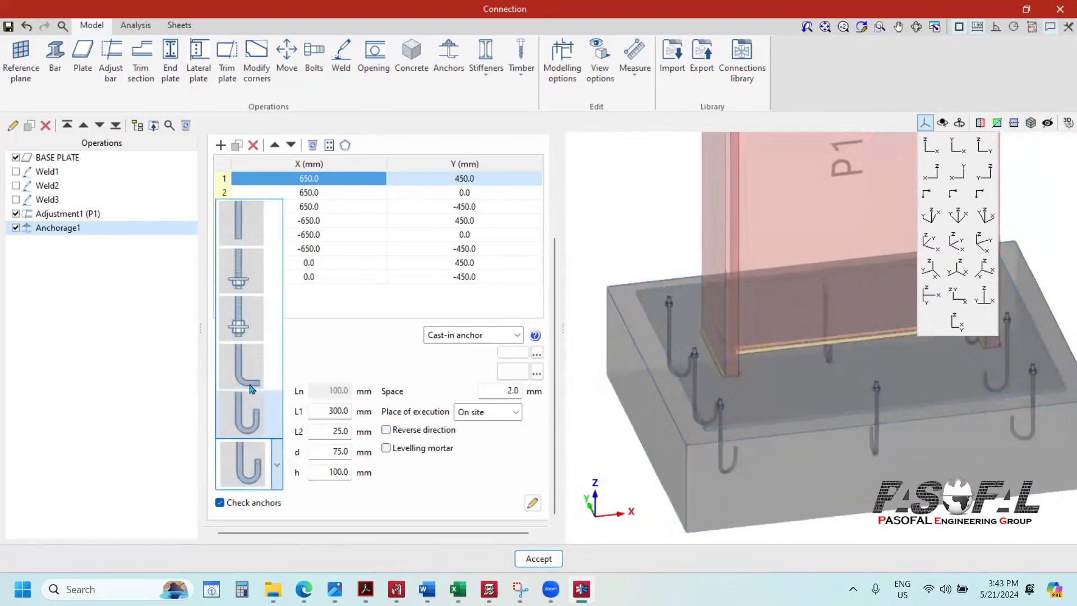
pyautogui.click(241, 329)
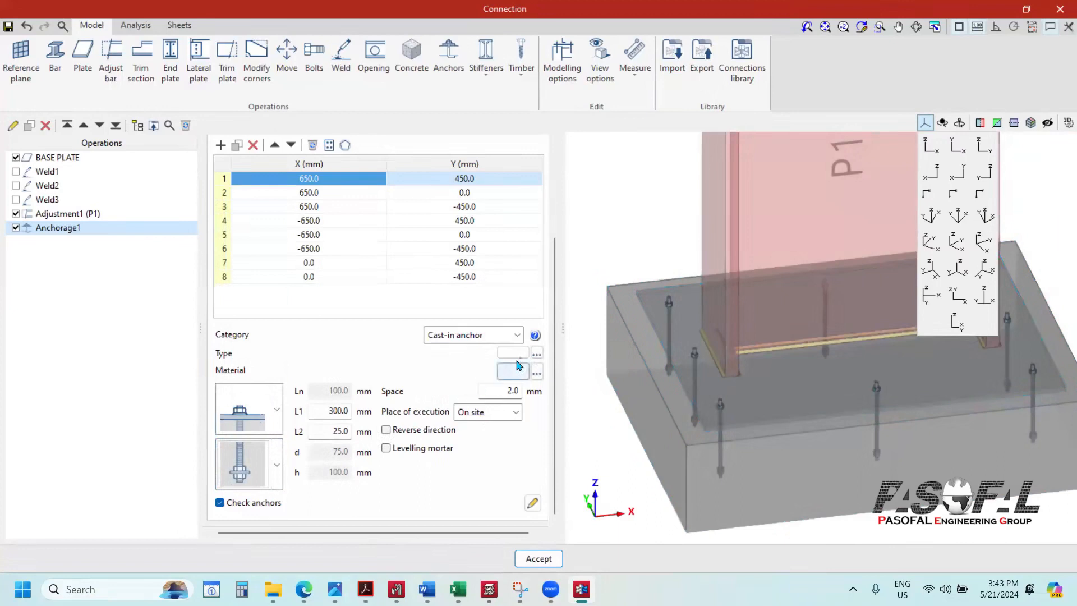
# Step: Try the DIN 976 series with diameter 24, and set the anchor type to EN 10080 with diameter Ø25
pyautogui.click(537, 353)
pyautogui.click(564, 285)
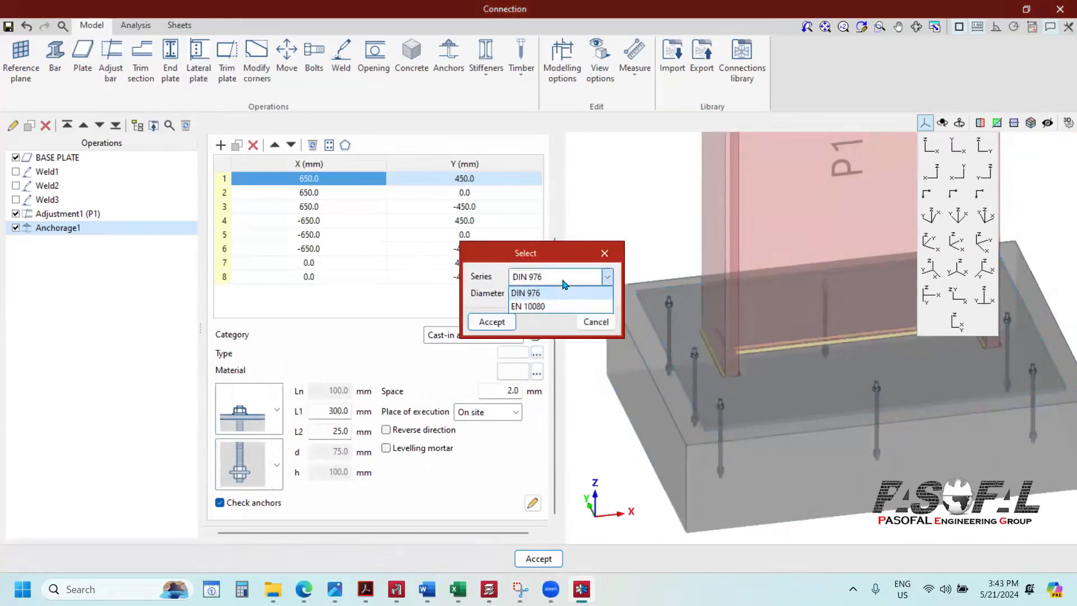
pyautogui.click(562, 294)
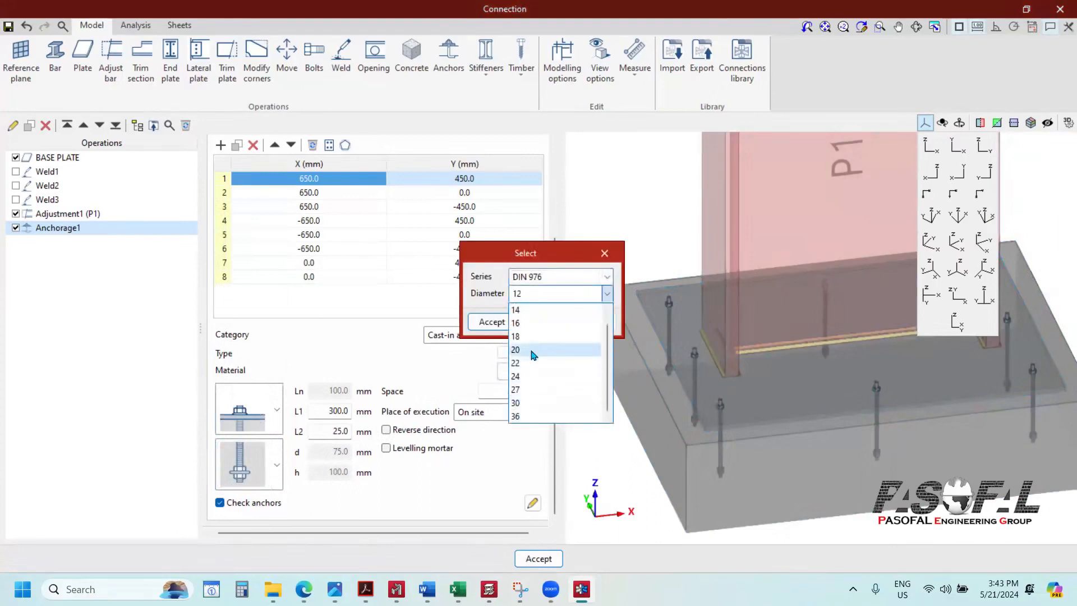
pyautogui.click(526, 376)
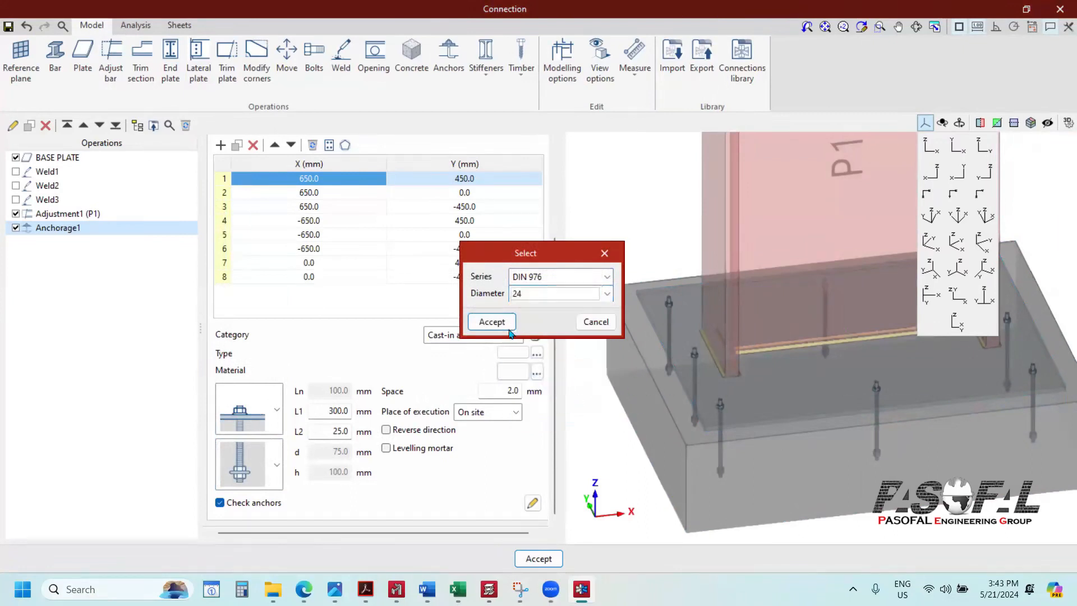
pyautogui.click(549, 275)
pyautogui.click(533, 306)
pyautogui.click(541, 295)
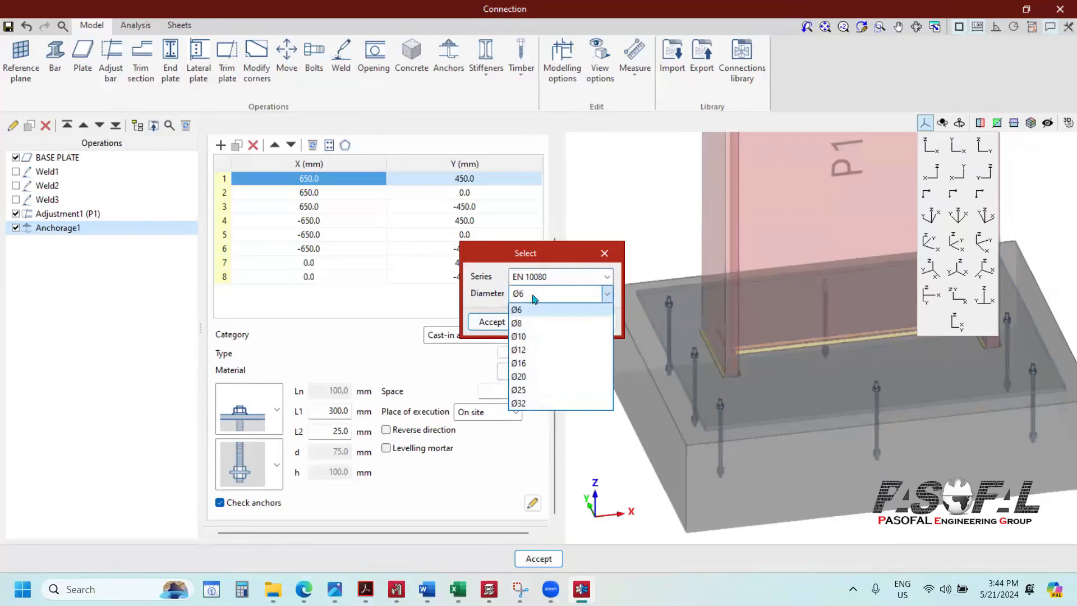
pyautogui.click(521, 390)
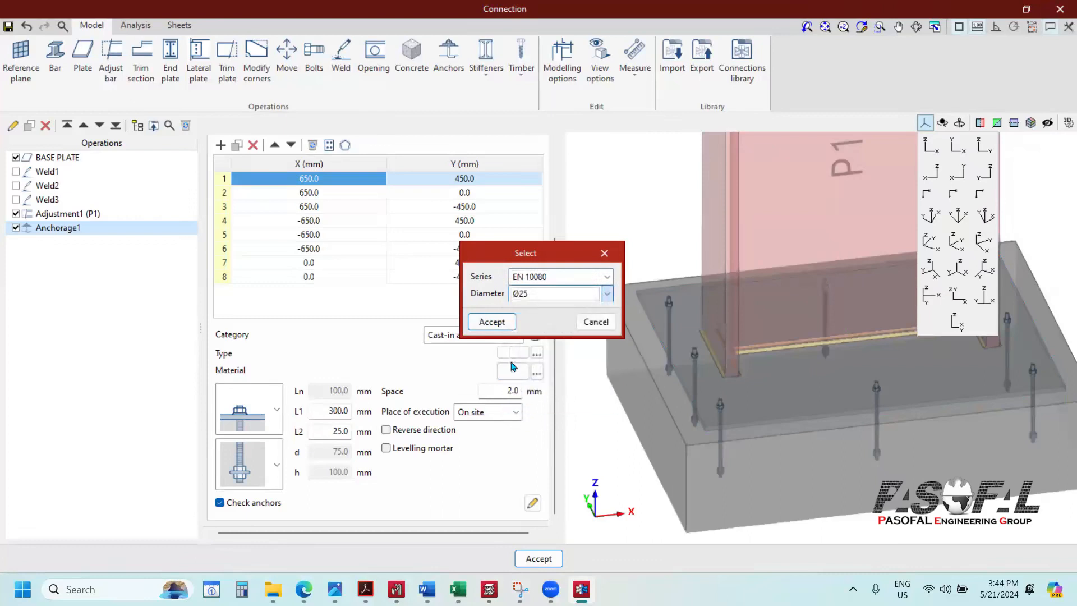
pyautogui.click(492, 322)
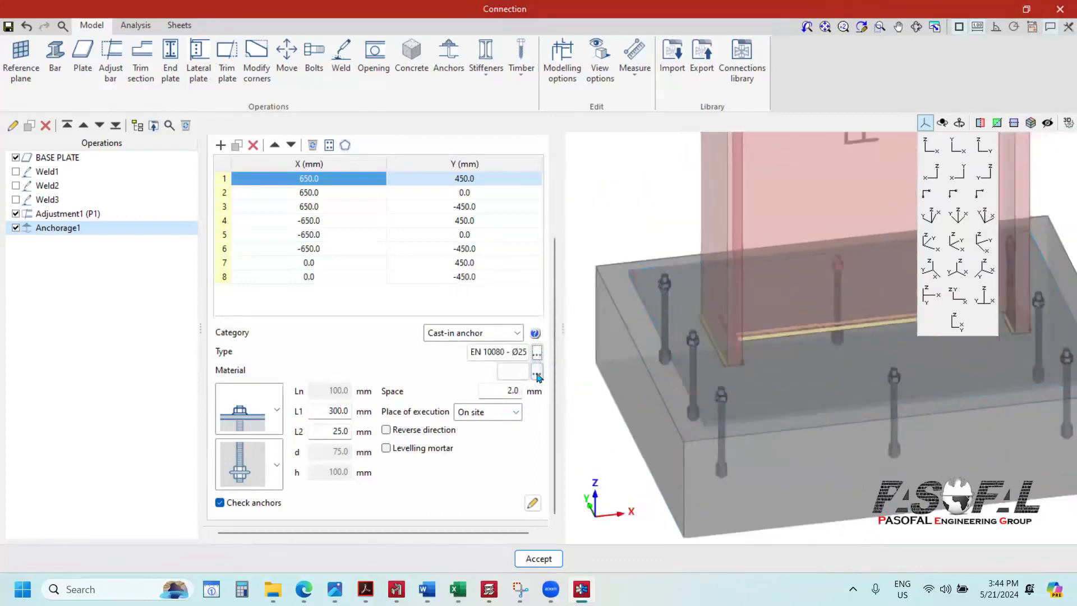
# Step: Set the anchor material to grade 8.8
pyautogui.click(537, 373)
pyautogui.click(542, 286)
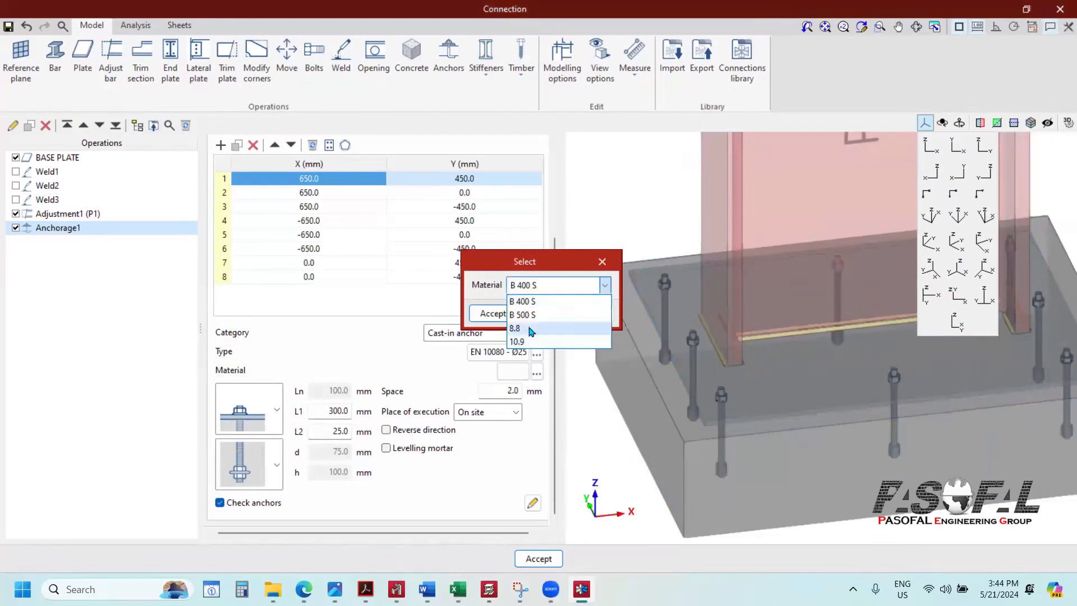
pyautogui.click(530, 329)
pyautogui.click(492, 313)
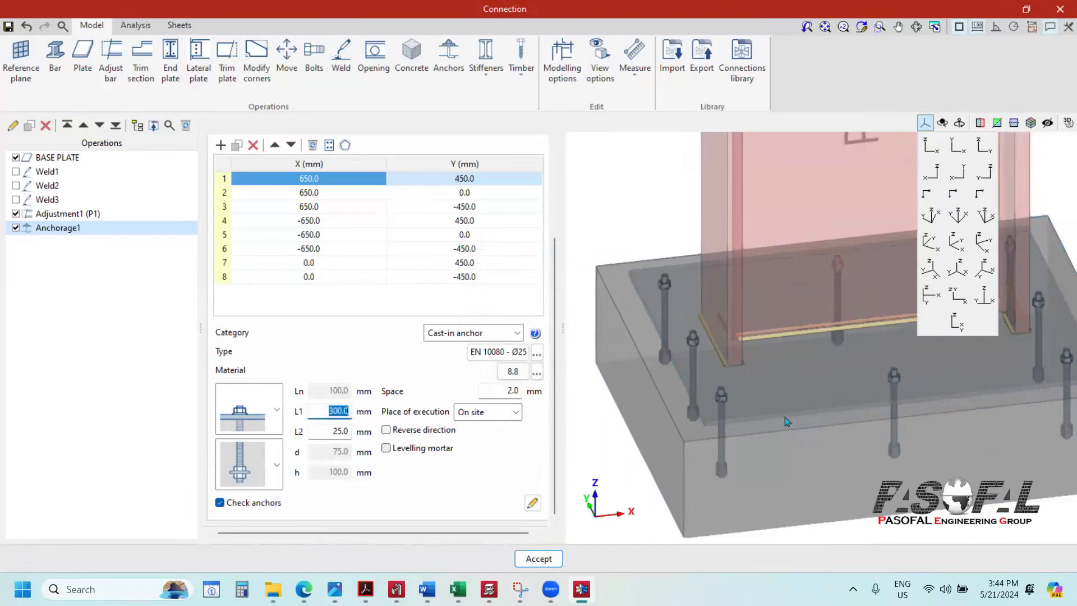
# Step: View the connection from the front and try an anchor length L1 of 200 mm
pyautogui.scroll(3, 718, 459)
pyautogui.scroll(-1, 810, 371)
pyautogui.click(932, 149)
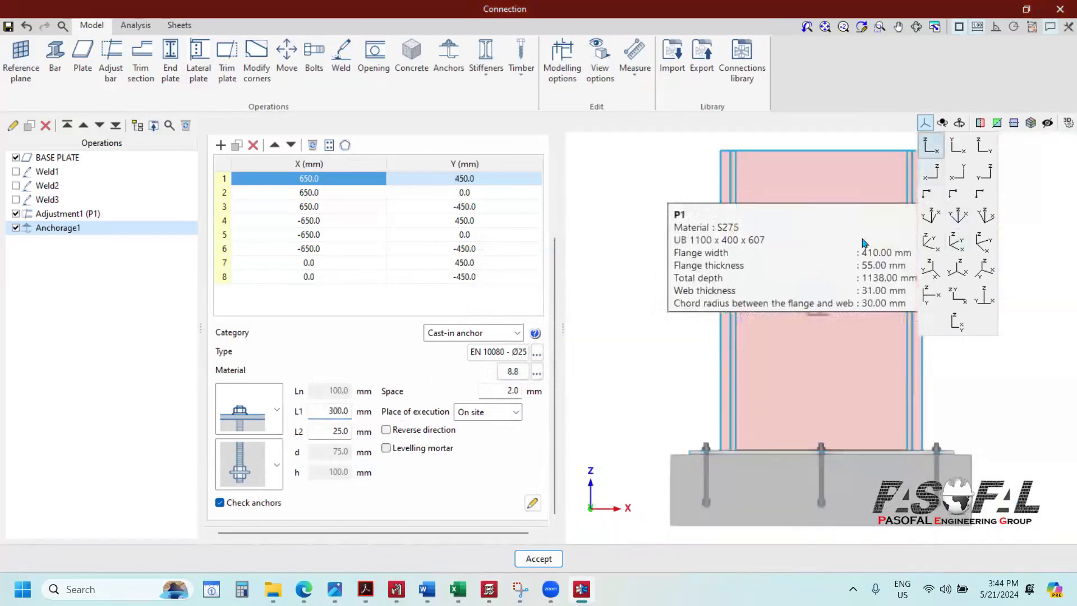
pyautogui.scroll(3, 709, 536)
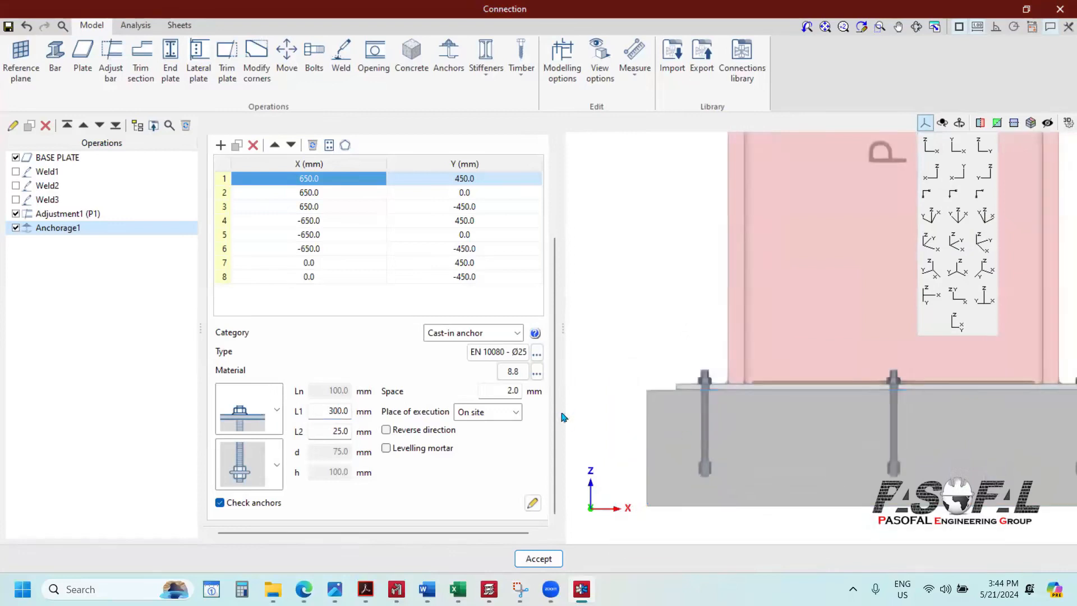
pyautogui.scroll(-3, 727, 467)
pyautogui.scroll(3, 727, 466)
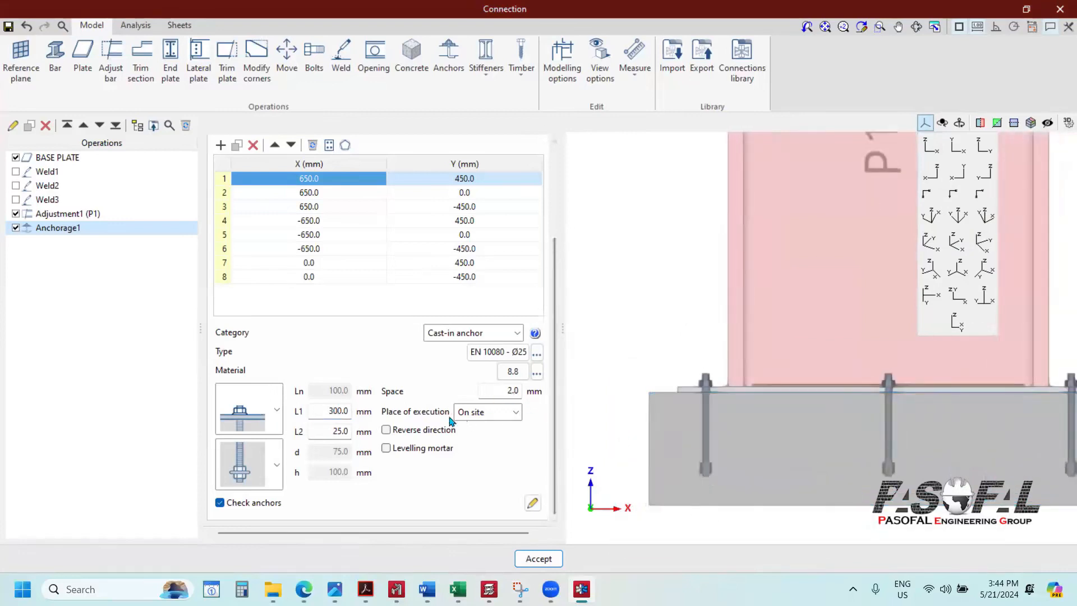
pyautogui.click(326, 412)
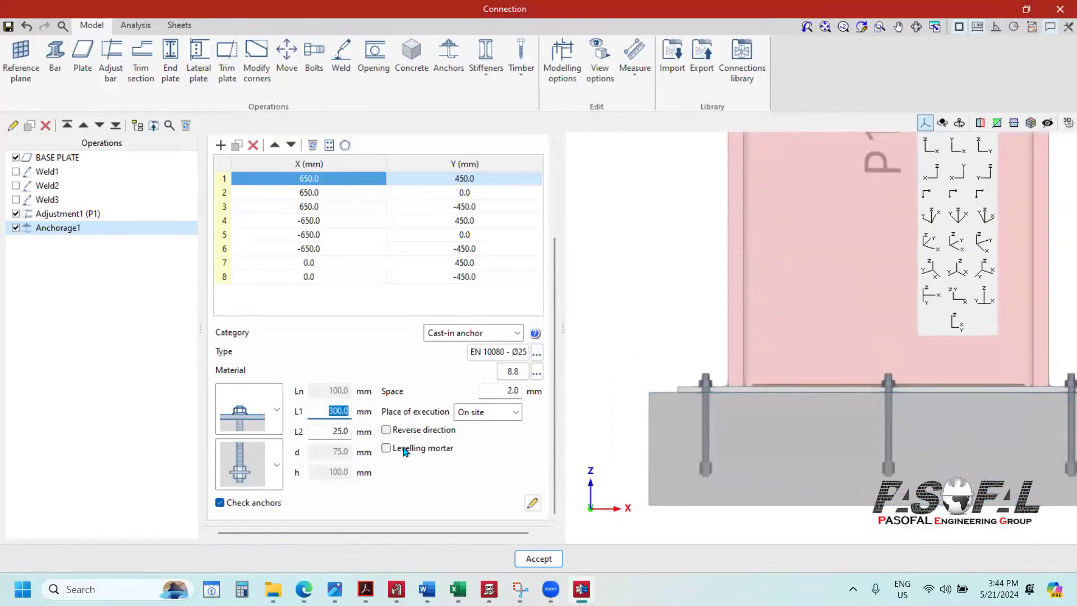
pyautogui.write('200')
pyautogui.press('Tab')
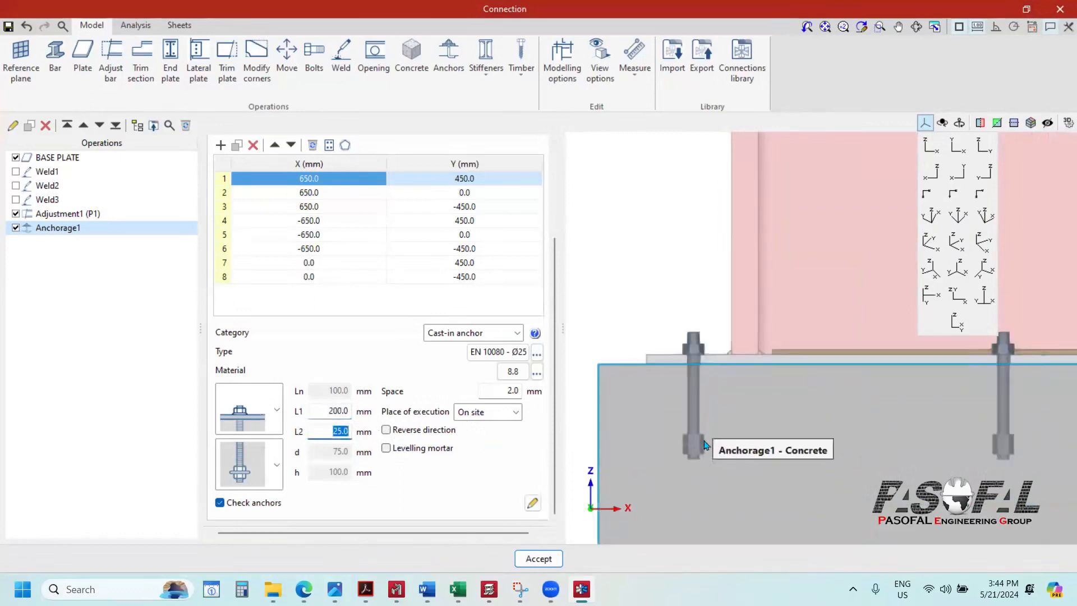
# Step: Set the anchor length L1 back to 300 mm and check the anchors within the concrete block
pyautogui.click(319, 412)
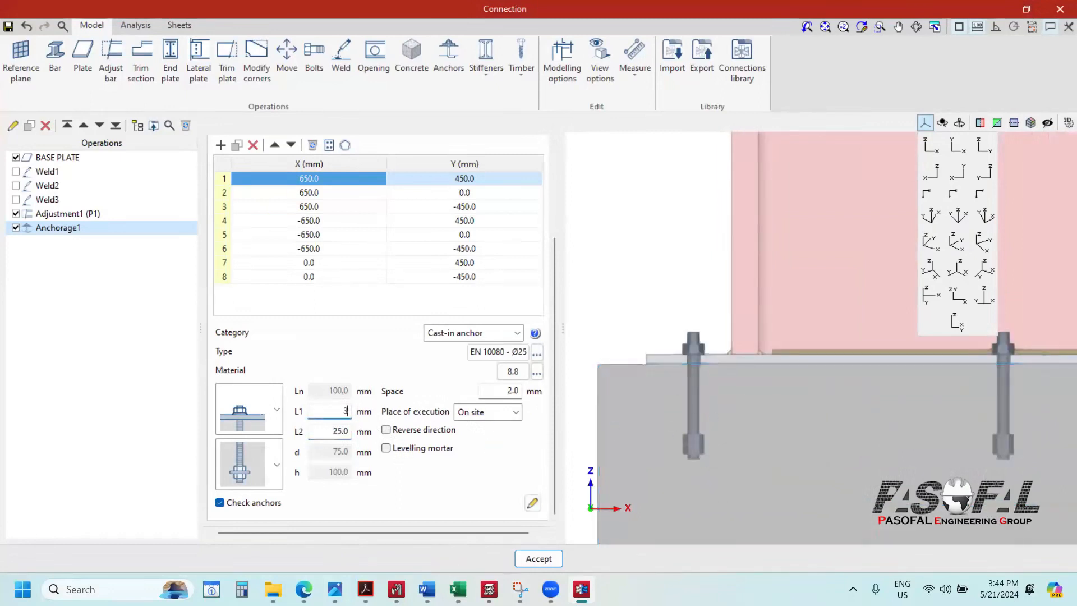
pyautogui.write('300')
pyautogui.press('Tab')
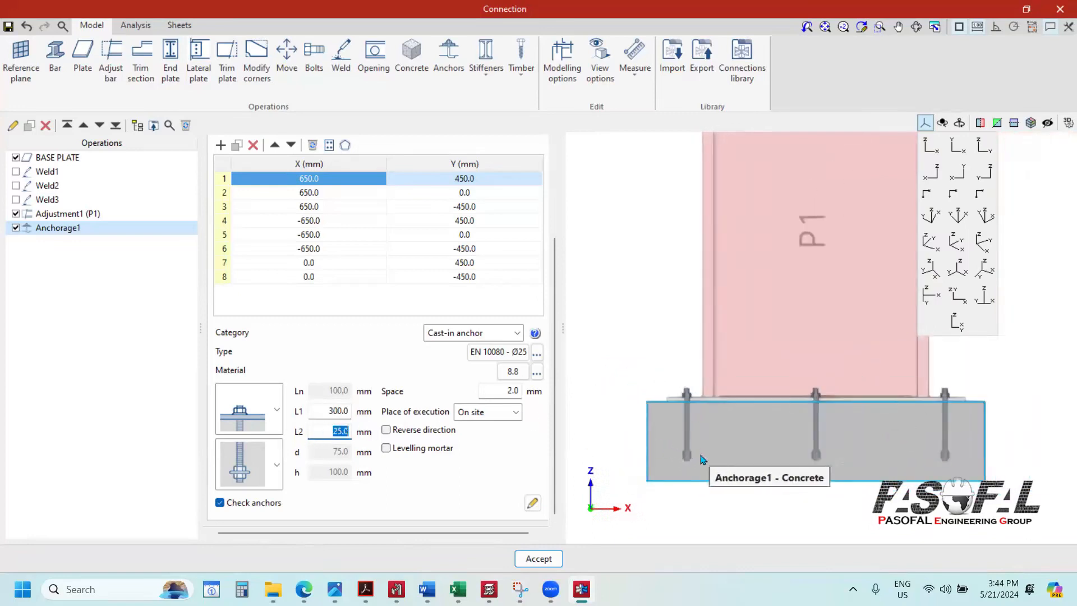
pyautogui.scroll(-2, 732, 458)
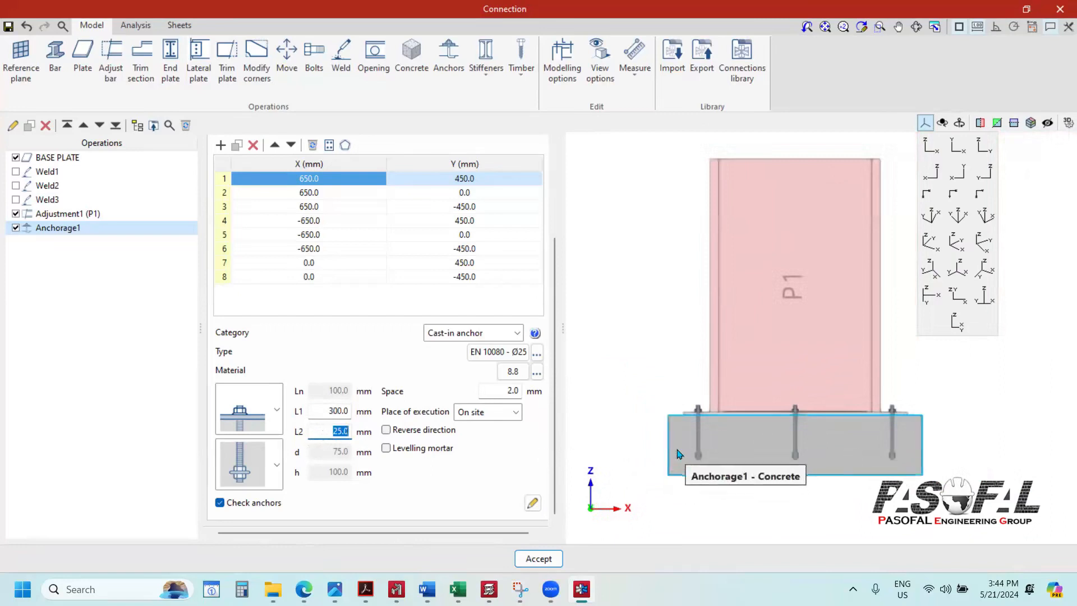
# Step: Try the L-shaped bottom end on the Ø25 anchors, and set it back to the washer between two nuts
pyautogui.click(276, 465)
pyautogui.click(242, 365)
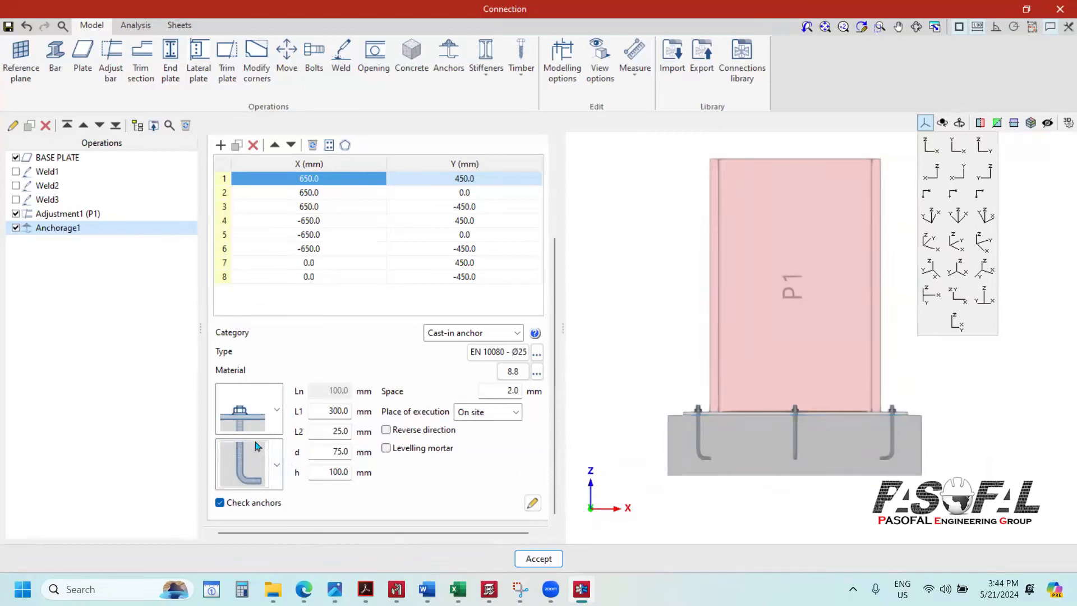
pyautogui.click(277, 465)
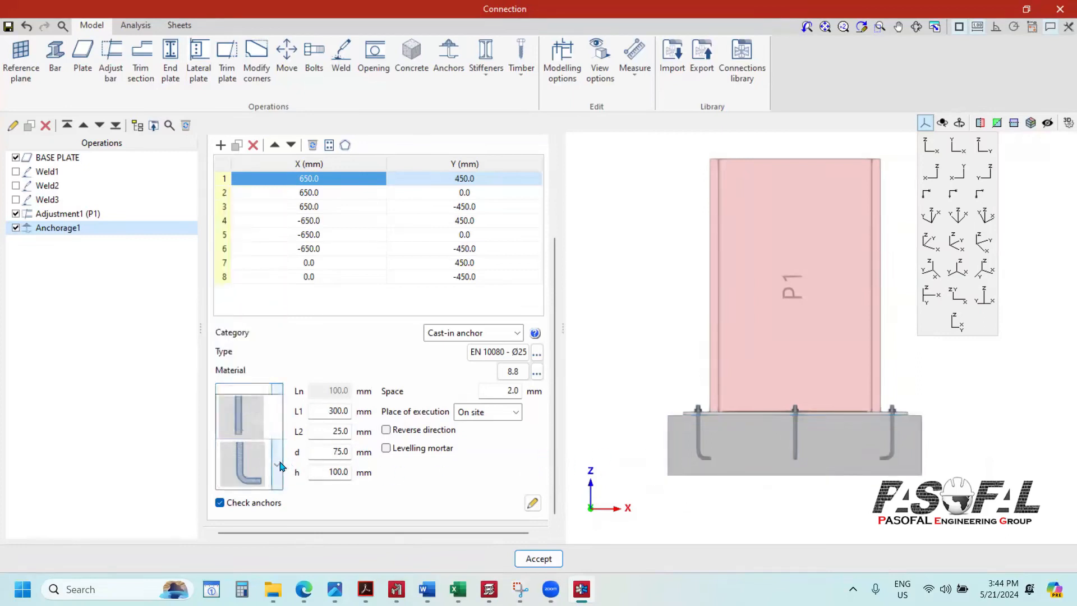
pyautogui.click(250, 329)
# Step: Inspect the anchors in the concrete block from an angled 3D view, and open the analysis commands
pyautogui.scroll(-2, 839, 423)
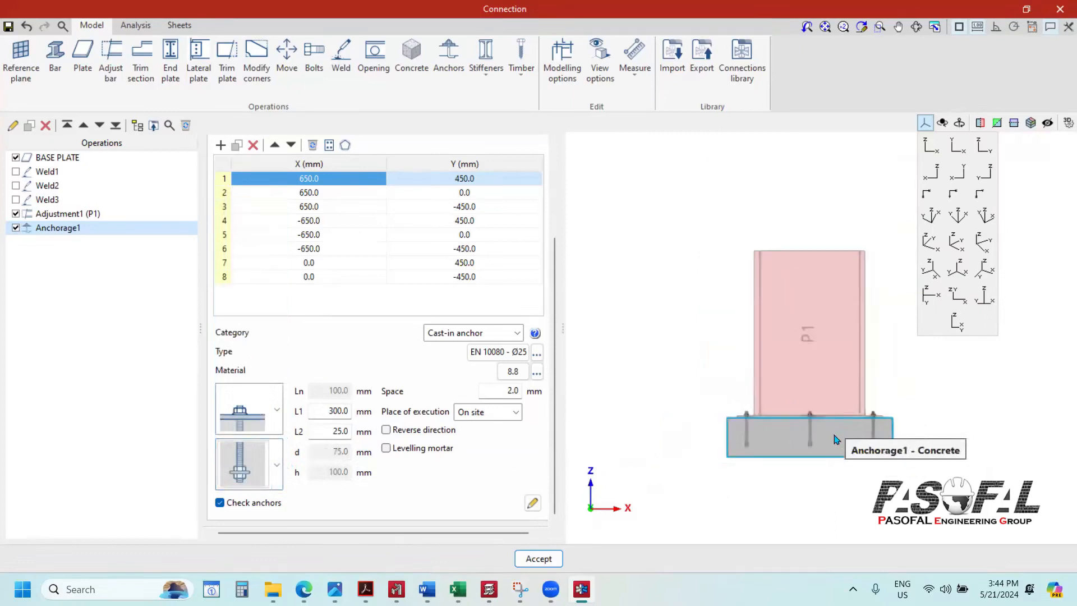
pyautogui.scroll(3, 815, 442)
pyautogui.keyDown('shift'); pyautogui.moveTo(785, 440); pyautogui.dragTo(791, 460, button='middle'); pyautogui.keyUp('shift')
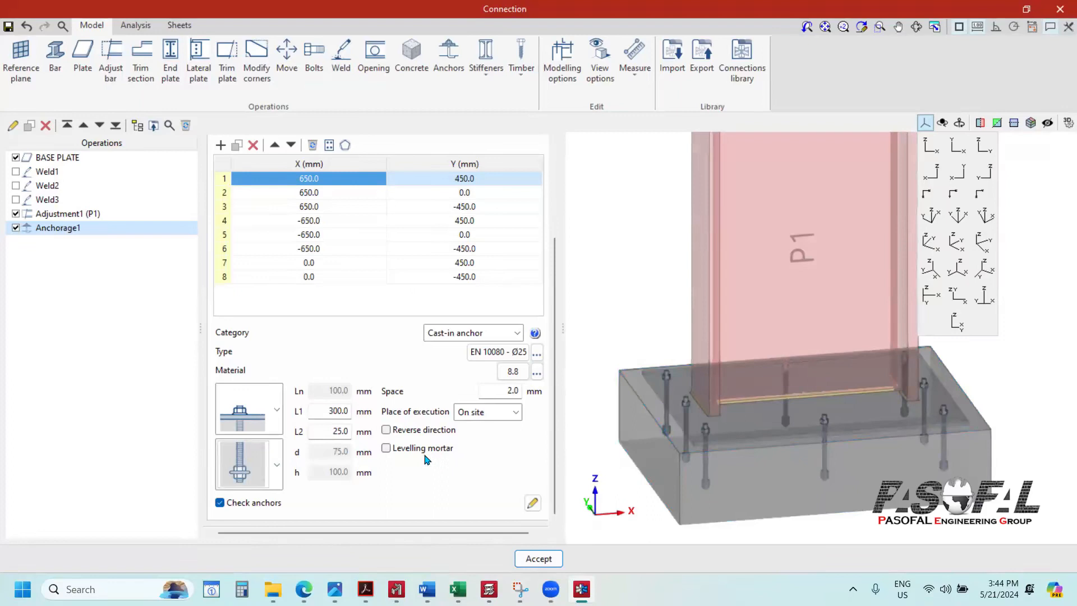
pyautogui.scroll(3, 681, 442)
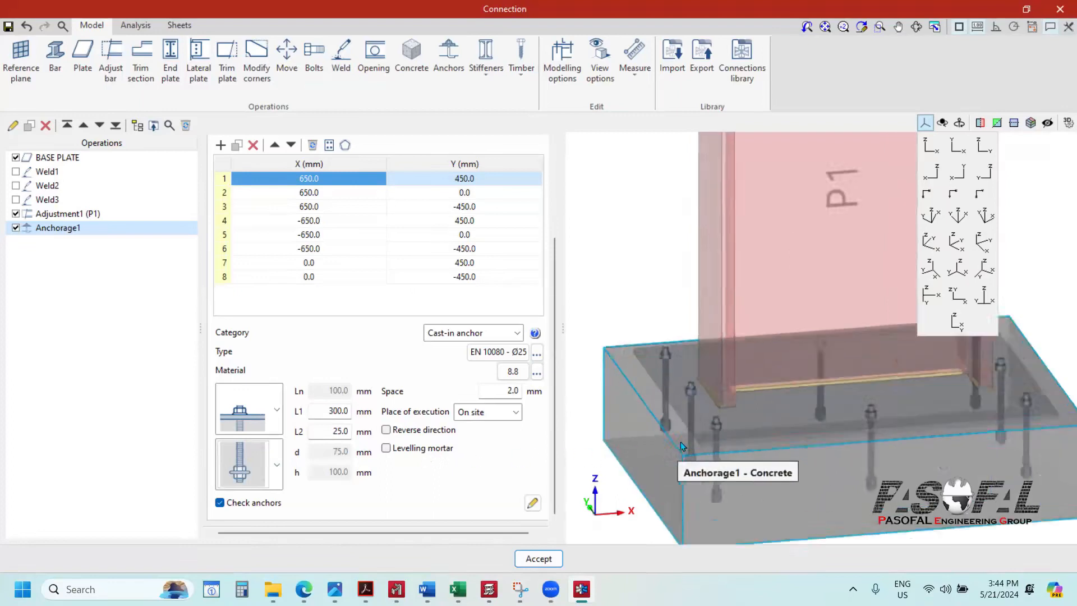
pyautogui.scroll(-3, 692, 424)
pyautogui.moveTo(703, 414)
pyautogui.keyDown('shift'); pyautogui.mouseDown(button='middle')
pyautogui.moveTo(703, 427)
pyautogui.moveTo(704, 409)
pyautogui.mouseUp(button='middle'); pyautogui.keyUp('shift')
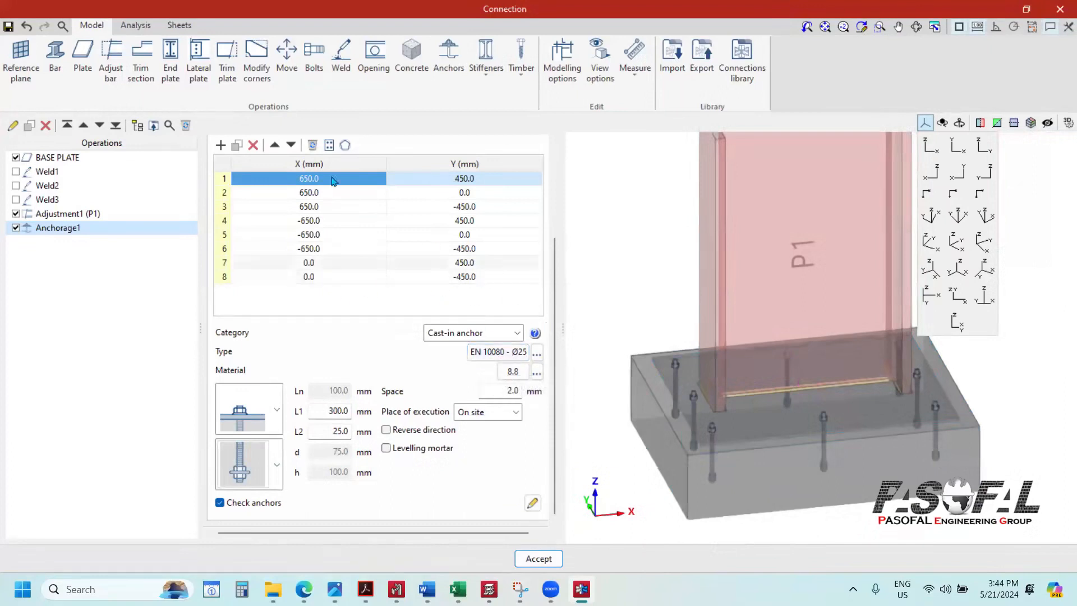
pyautogui.click(139, 28)
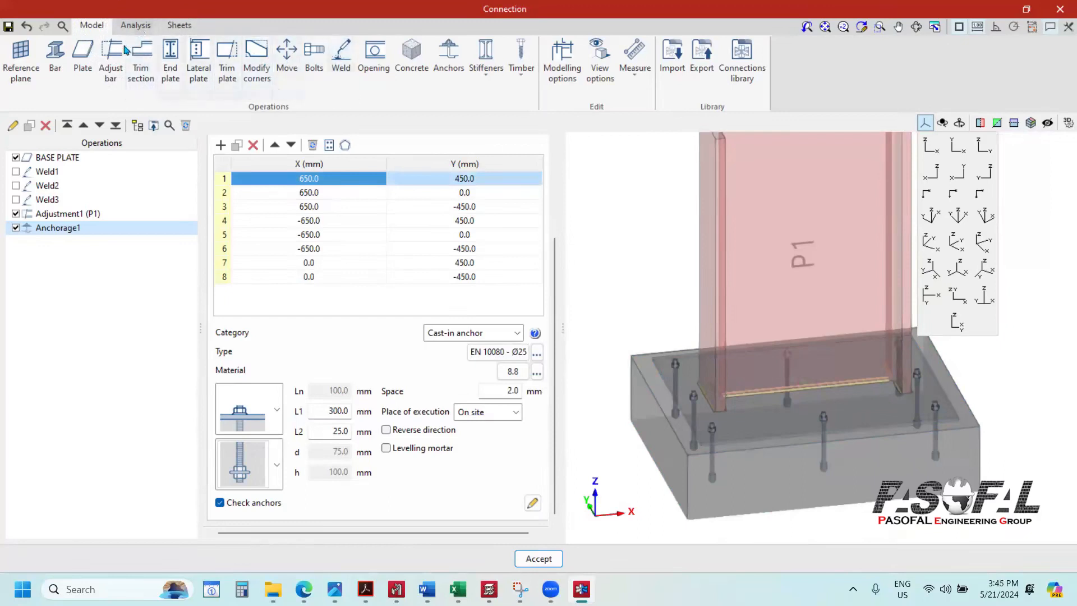
# Step: View the connection in plan and add a Modify corners operation on the BASE PLATE with an entry for corner 1
pyautogui.scroll(3, 782, 414)
pyautogui.scroll(-5, 768, 403)
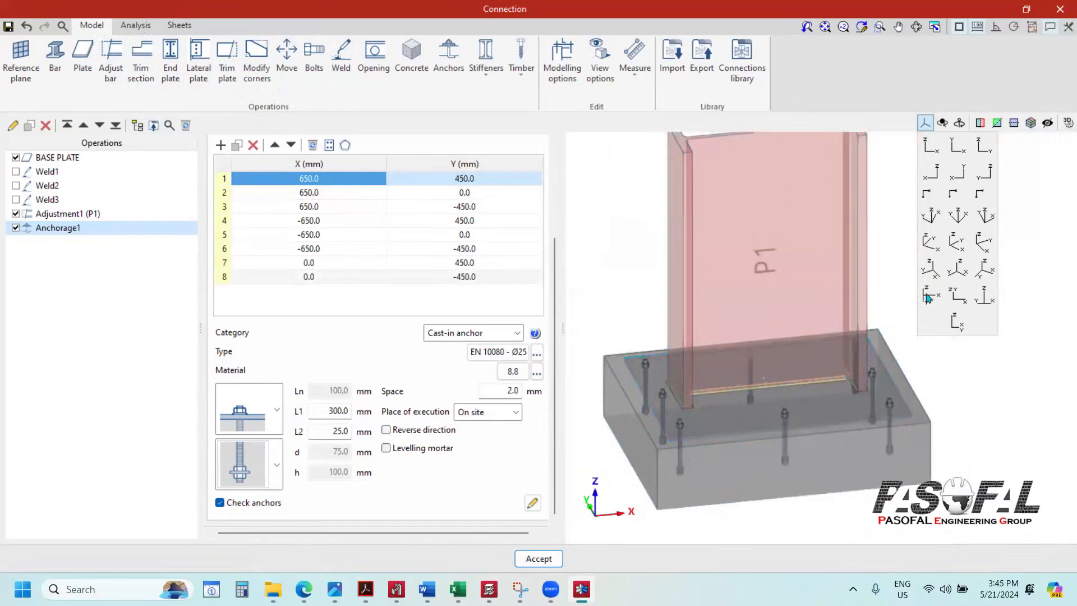
pyautogui.click(959, 178)
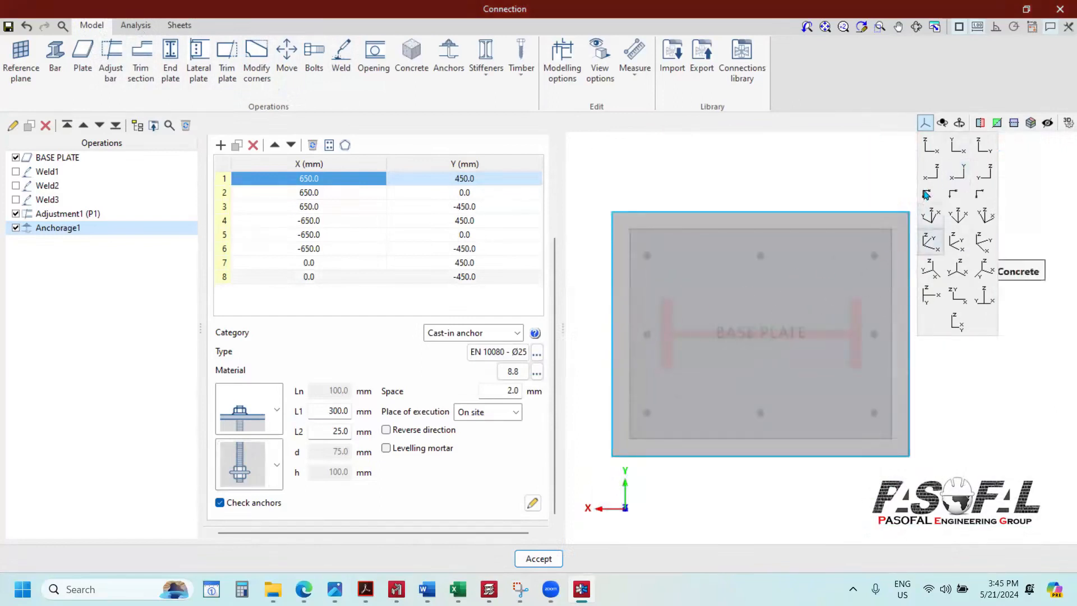
pyautogui.click(957, 146)
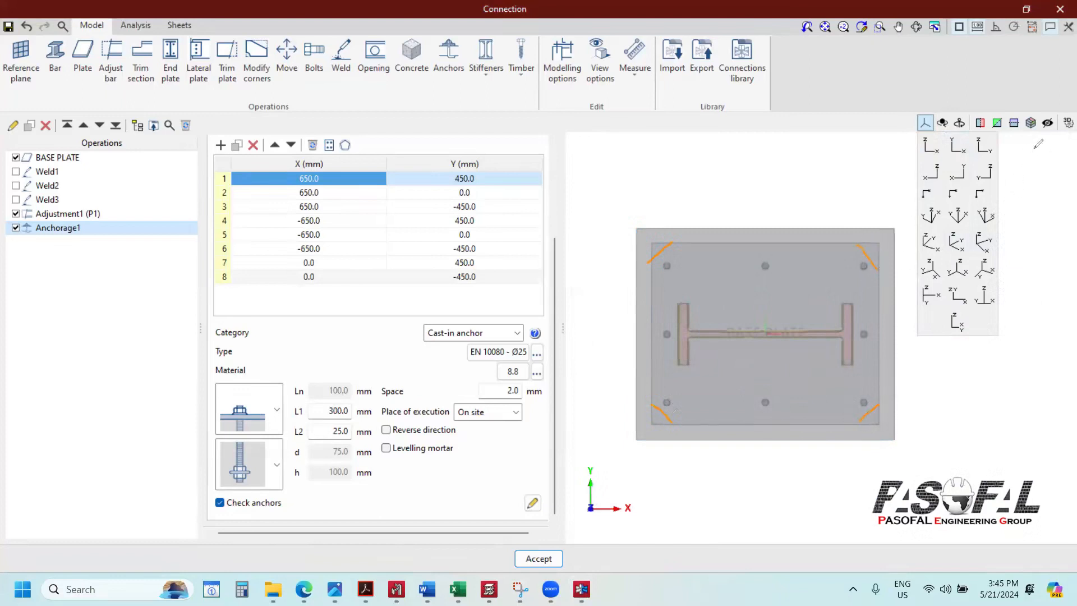
pyautogui.click(258, 71)
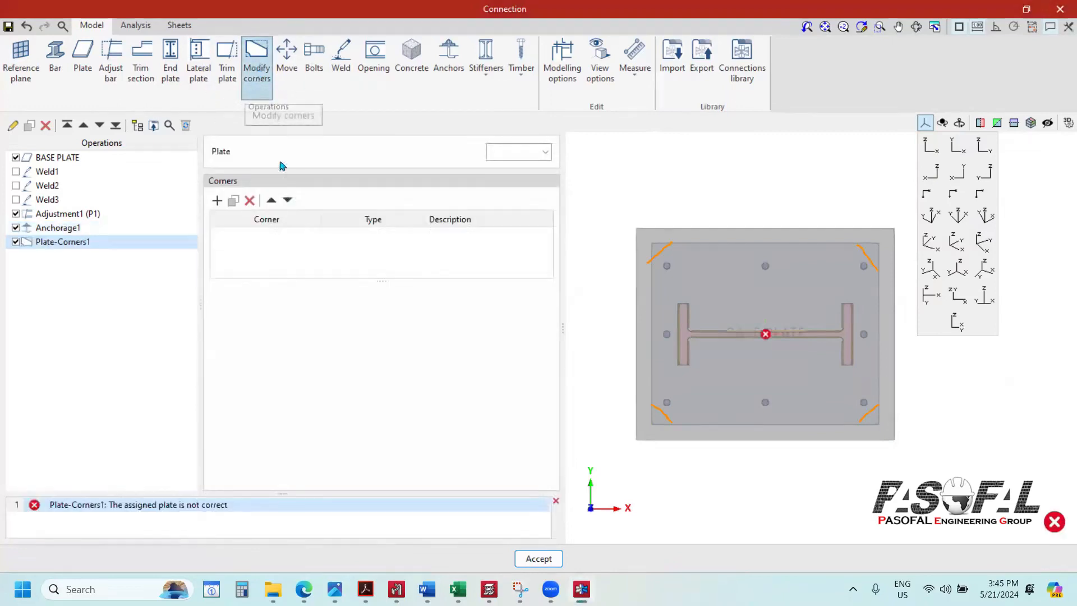
pyautogui.click(545, 151)
pyautogui.click(531, 165)
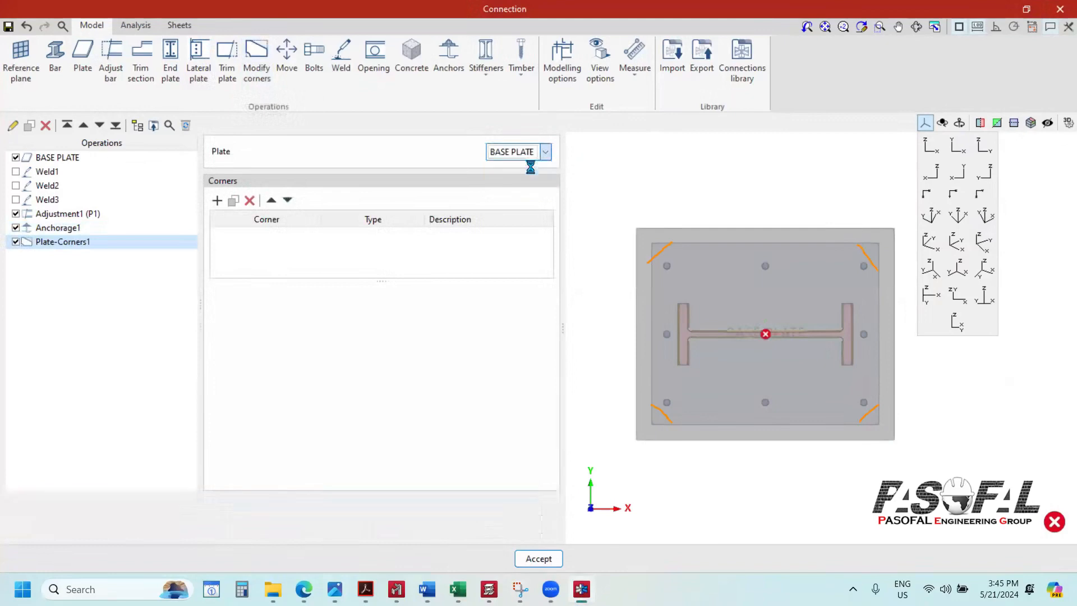
pyautogui.click(216, 202)
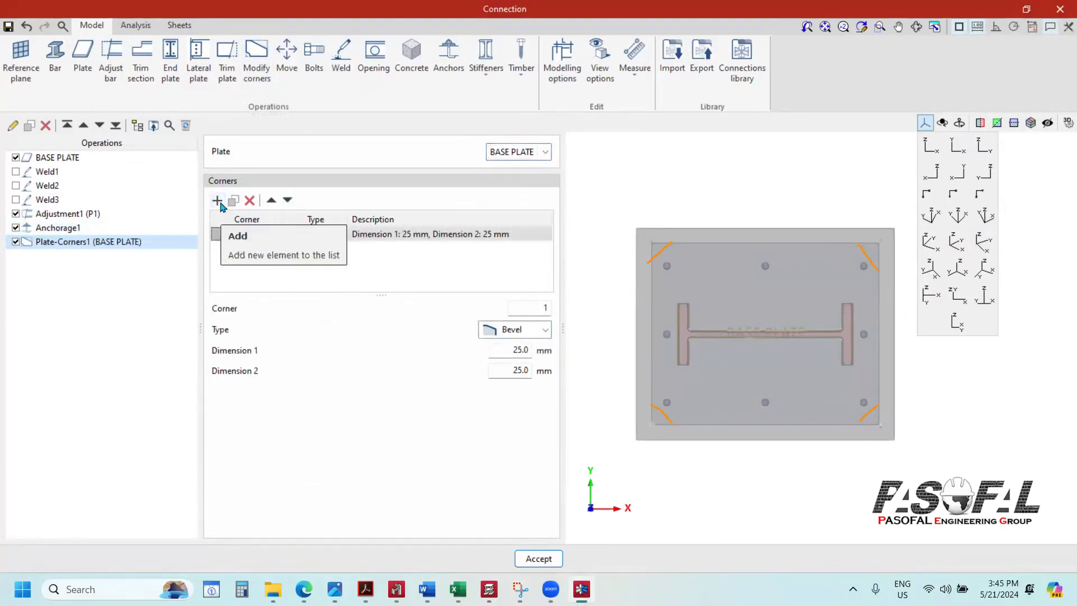
# Step: Locate corner 1 on the base plate and set its corner type to Chamfer
pyautogui.scroll(5, 647, 250)
pyautogui.scroll(-5, 647, 250)
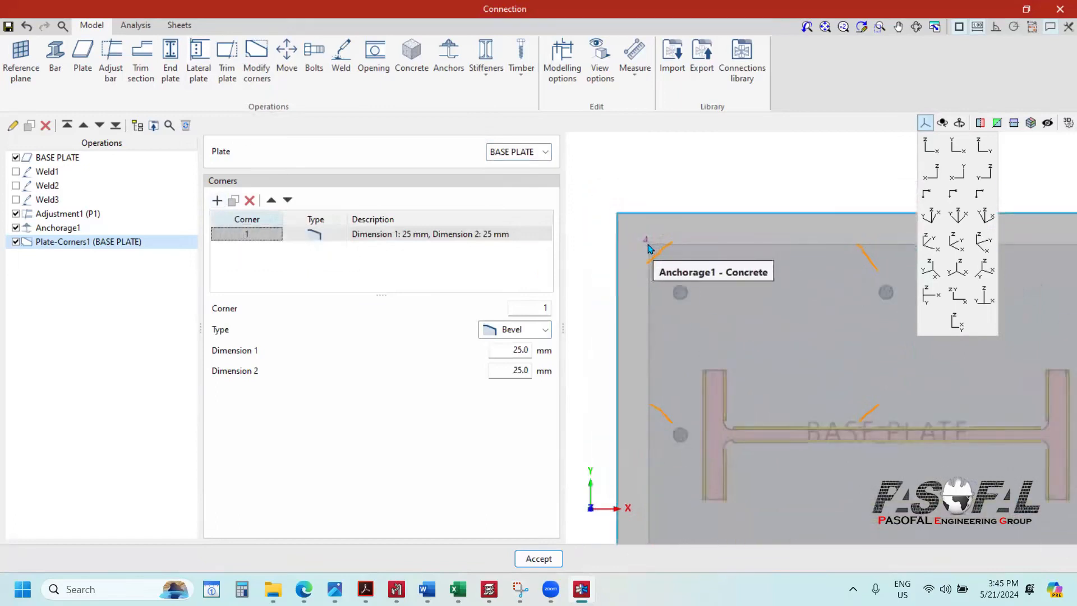
pyautogui.scroll(5, 644, 502)
pyautogui.scroll(-5, 644, 502)
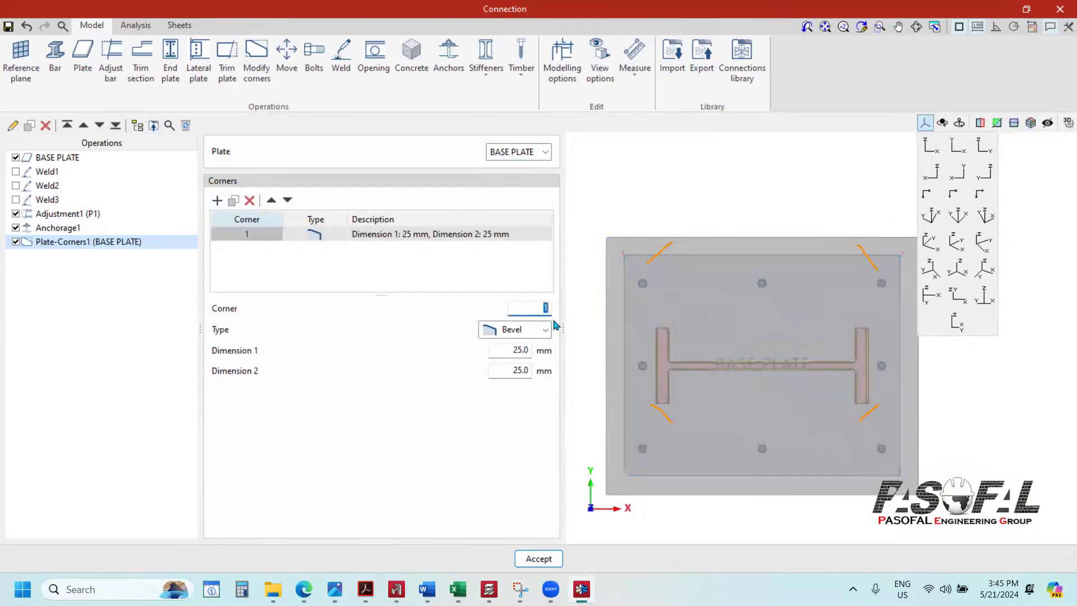
pyautogui.click(522, 351)
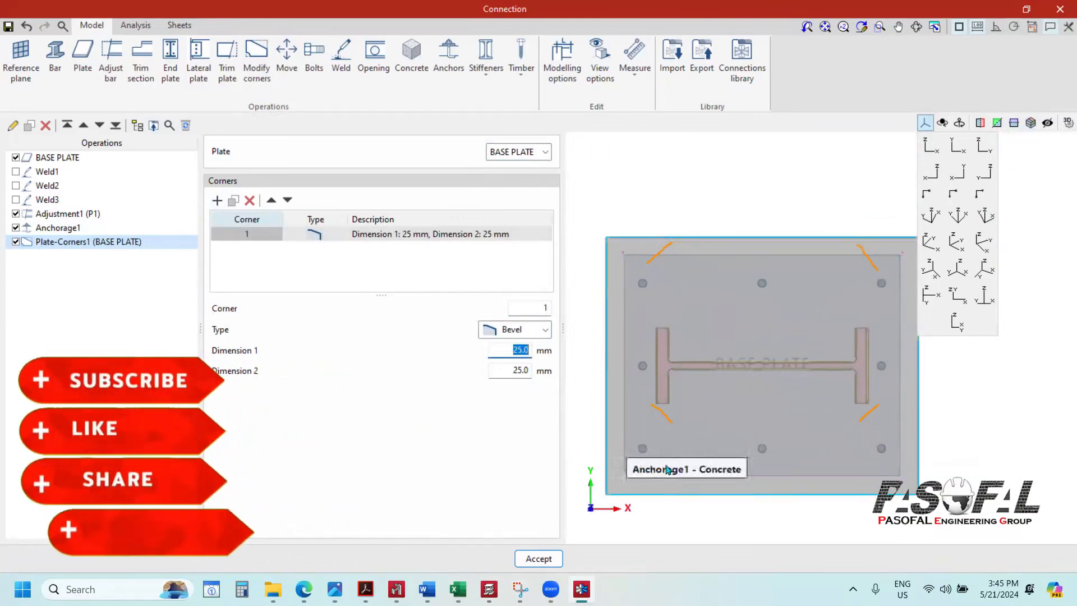
pyautogui.click(526, 337)
pyautogui.click(515, 360)
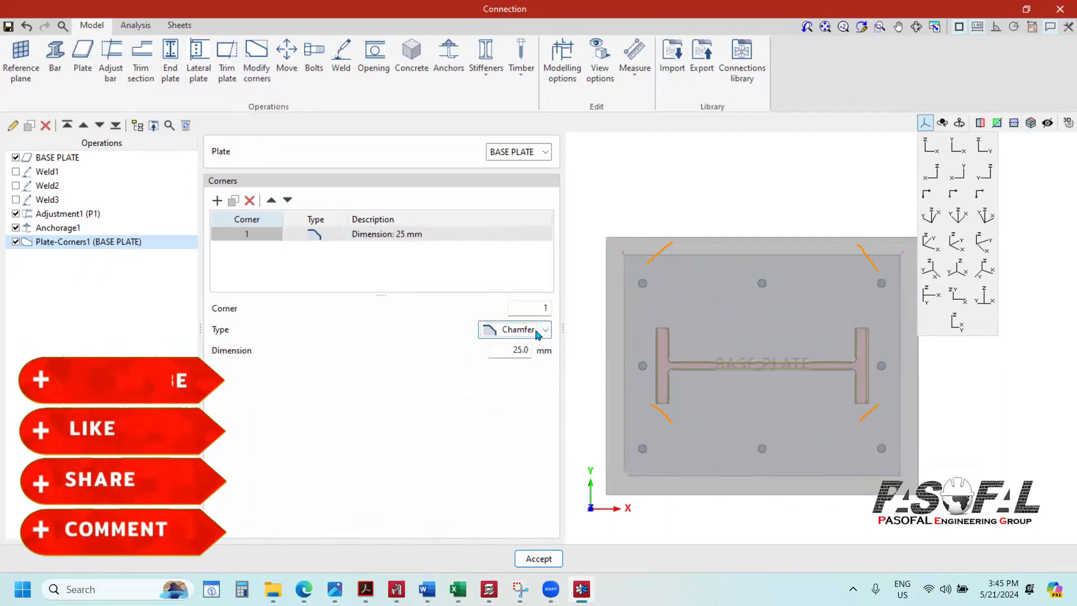
pyautogui.click(519, 330)
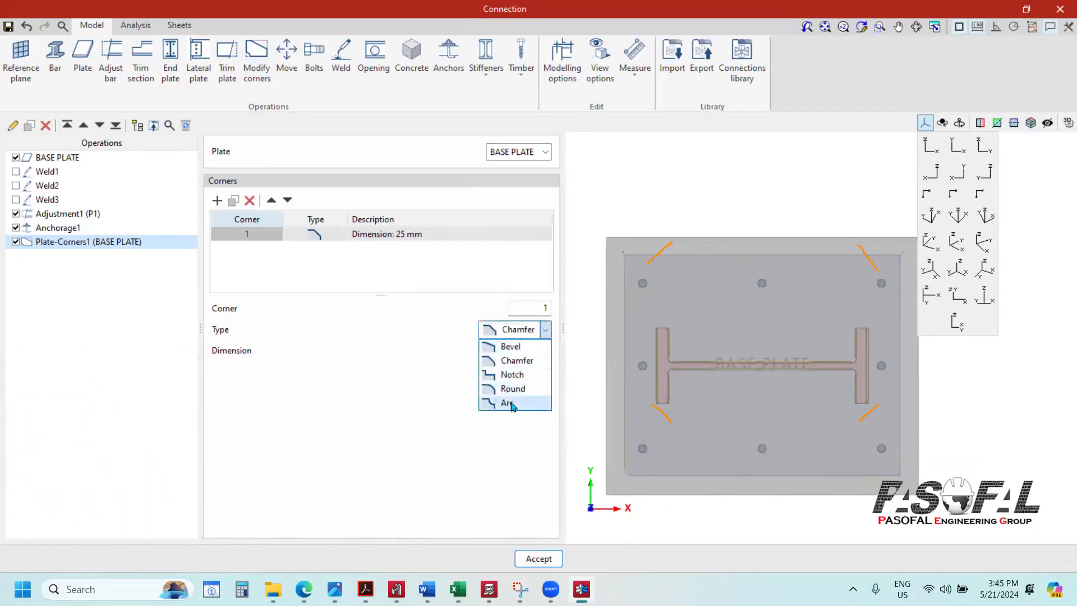
pyautogui.click(521, 360)
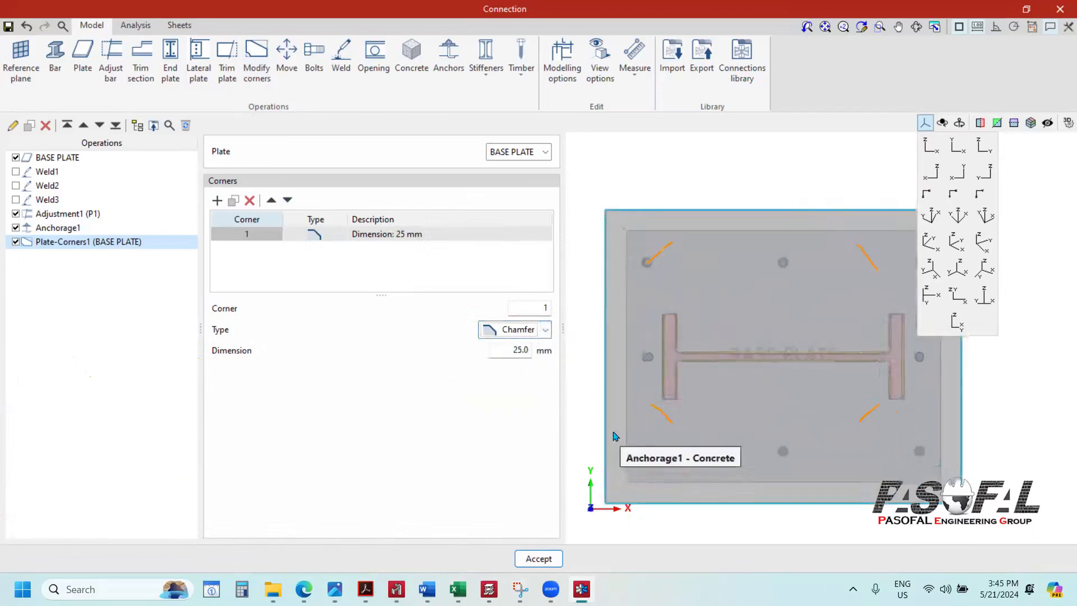
# Step: Try chamfer dimensions of 50, 100, 200 and 150 mm on corner 1 of the base plate
pyautogui.scroll(2, 614, 444)
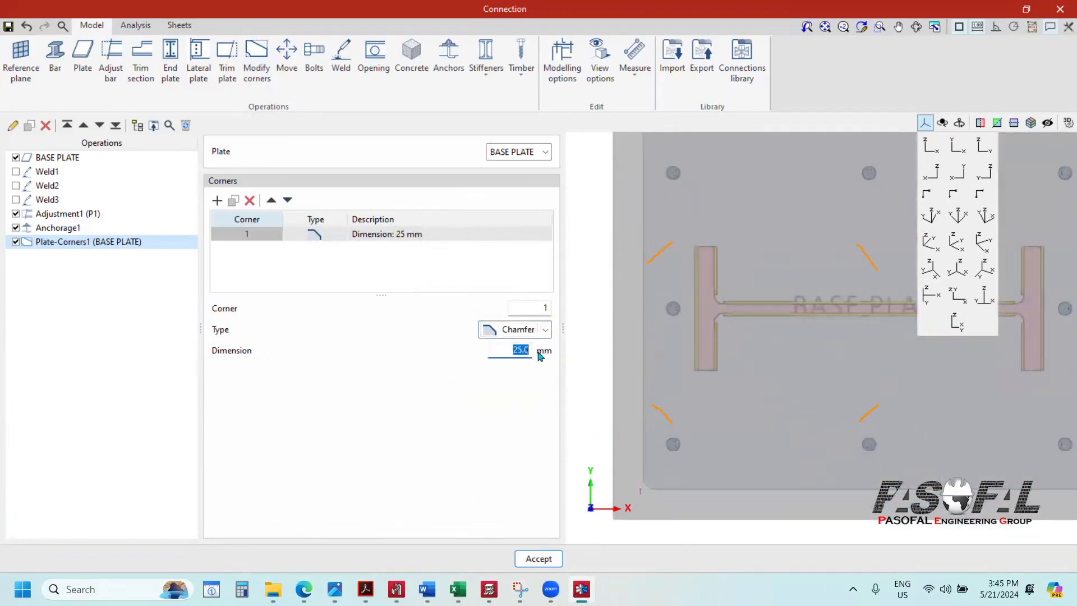
pyautogui.write('50')
pyautogui.press('Tab')
pyautogui.moveTo(512, 351); pyautogui.dragTo(546, 355)
pyautogui.write('100')
pyautogui.press('Tab')
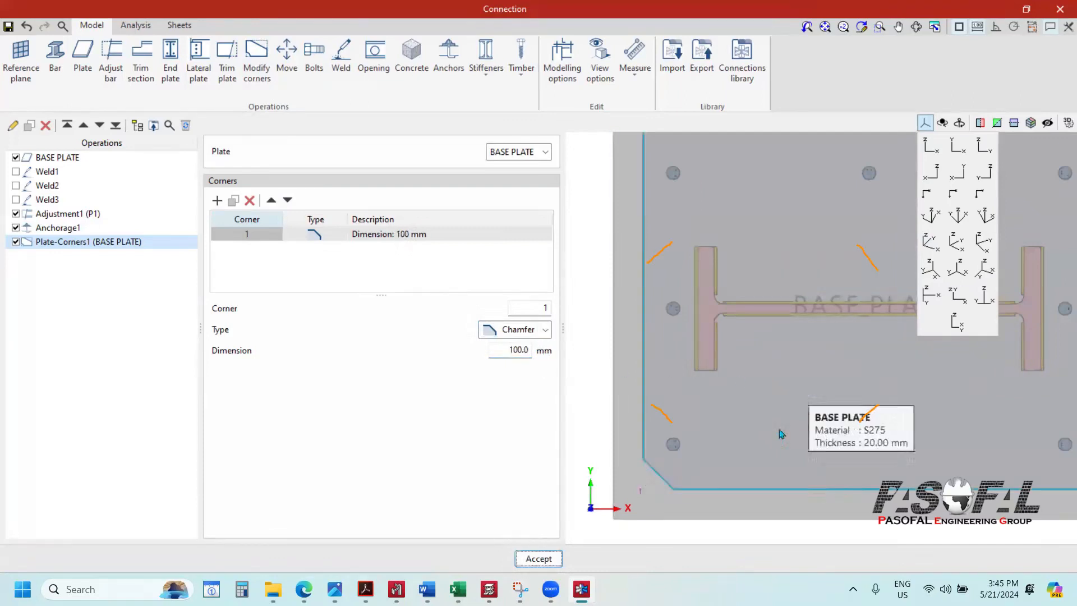
pyautogui.moveTo(507, 352); pyautogui.dragTo(551, 359)
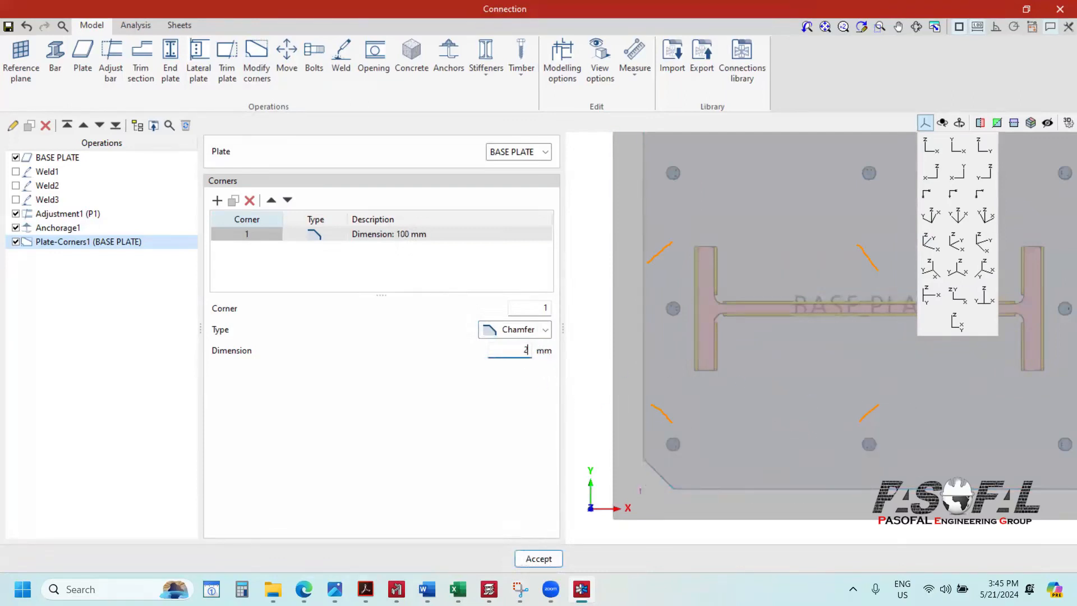
pyautogui.press('Tab')
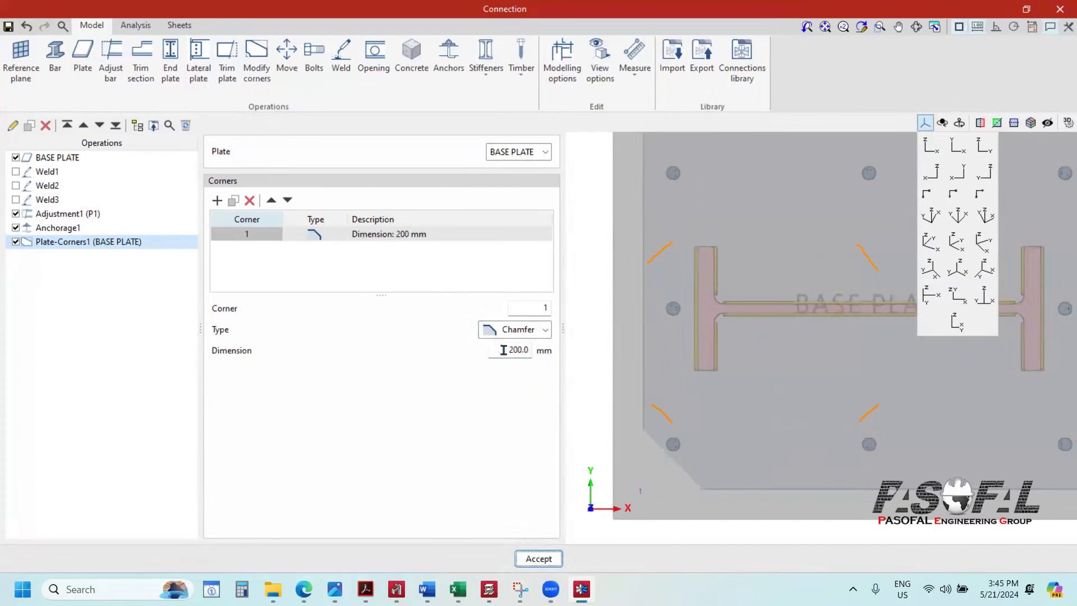
pyautogui.write('150')
pyautogui.press('Tab')
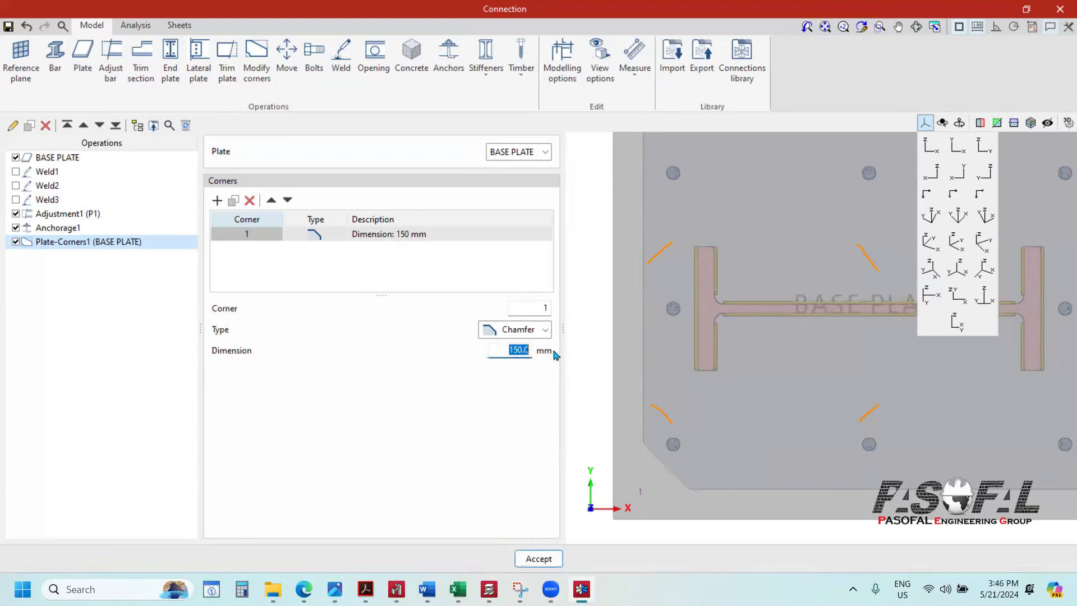
# Step: Set the corner 1 chamfer to 125 mm and copy it to corners 2, 3 and 4 of the base plate
pyautogui.press('Tab')
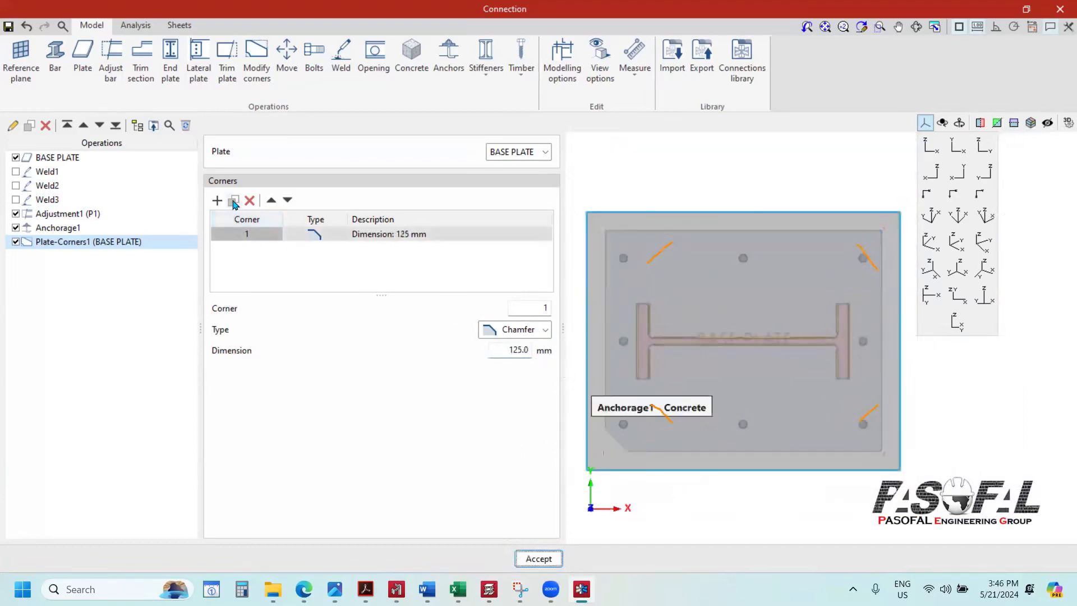
pyautogui.click(234, 202)
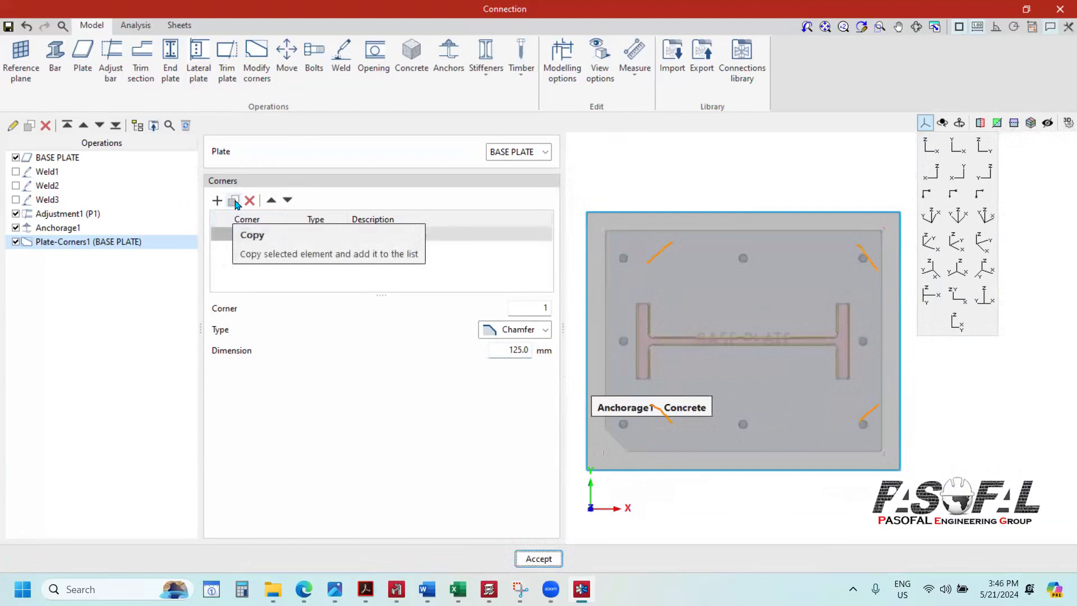
pyautogui.click(234, 201)
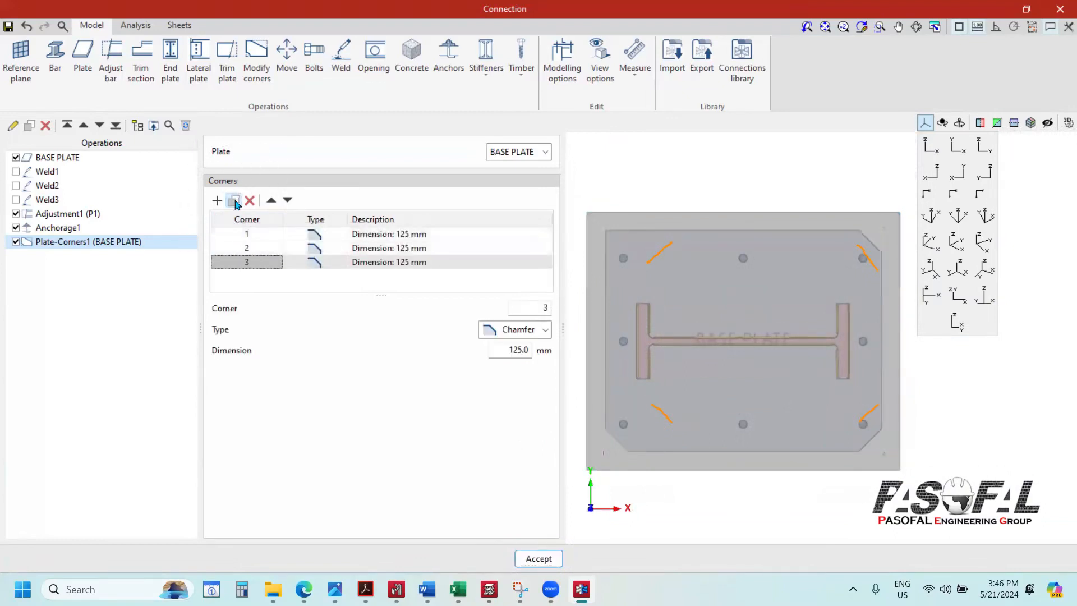
pyautogui.click(234, 202)
pyautogui.scroll(-3, 726, 327)
pyautogui.scroll(3, 775, 320)
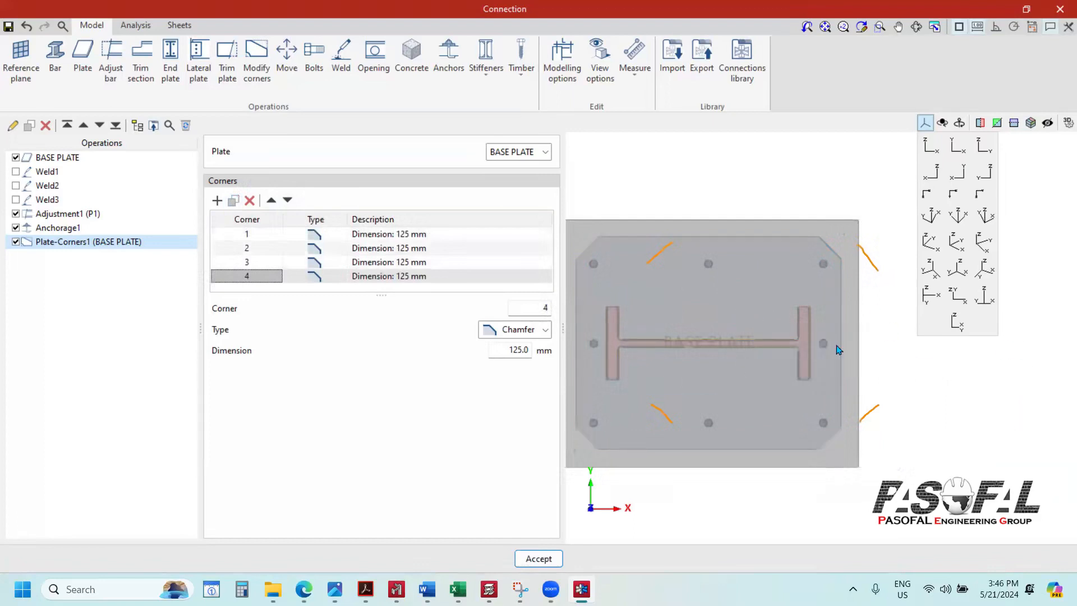
pyautogui.scroll(-3, 836, 346)
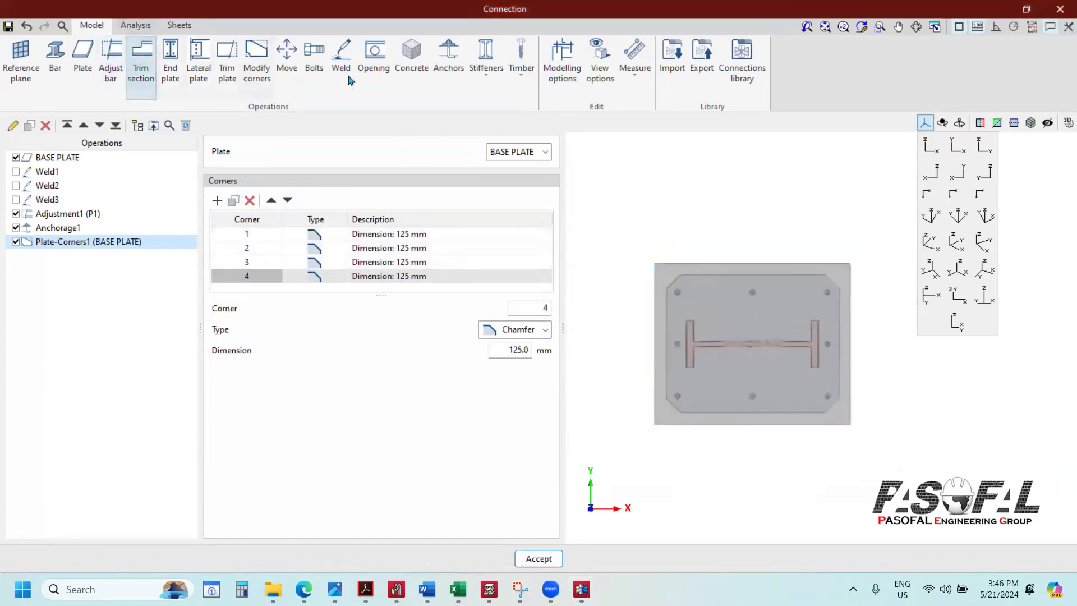
# Step: Change the view options to draw the sections and plates as opaque solids
pyautogui.click(136, 29)
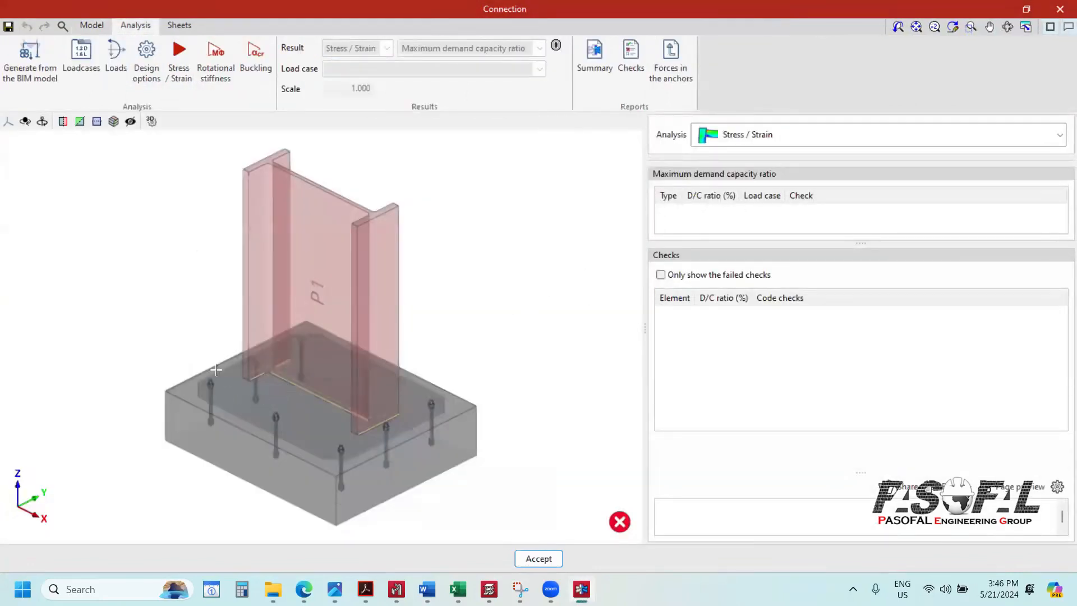
pyautogui.click(92, 25)
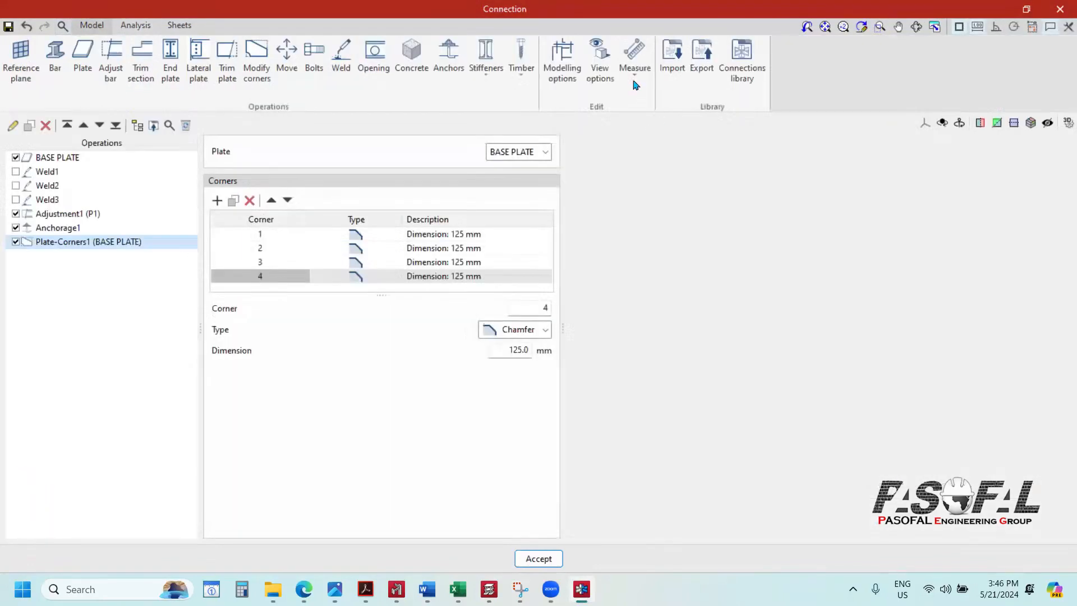
pyautogui.click(599, 62)
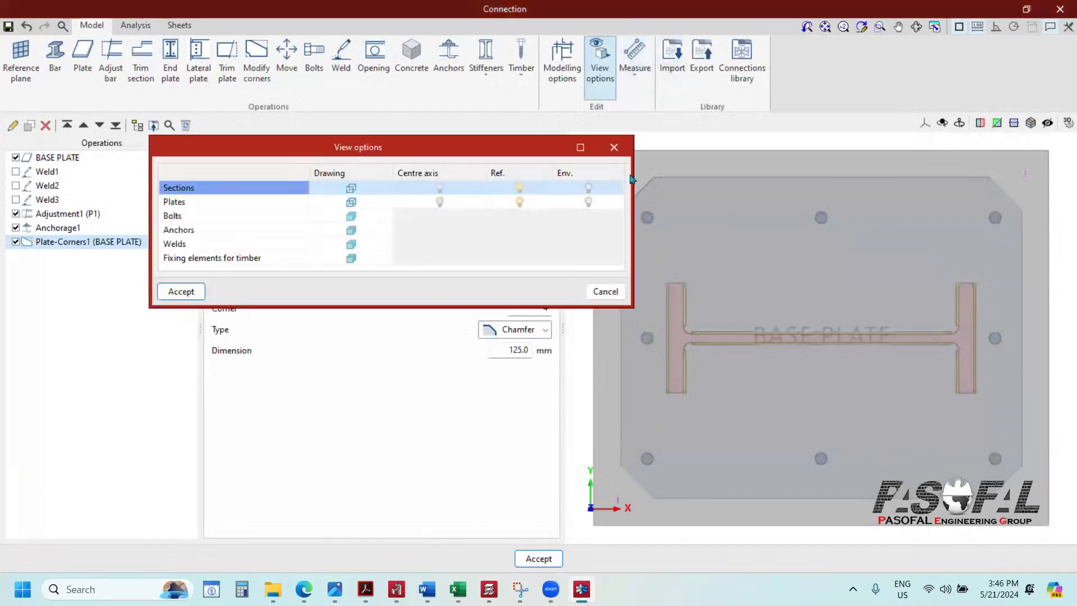
pyautogui.click(351, 188)
pyautogui.click(351, 202)
pyautogui.click(200, 286)
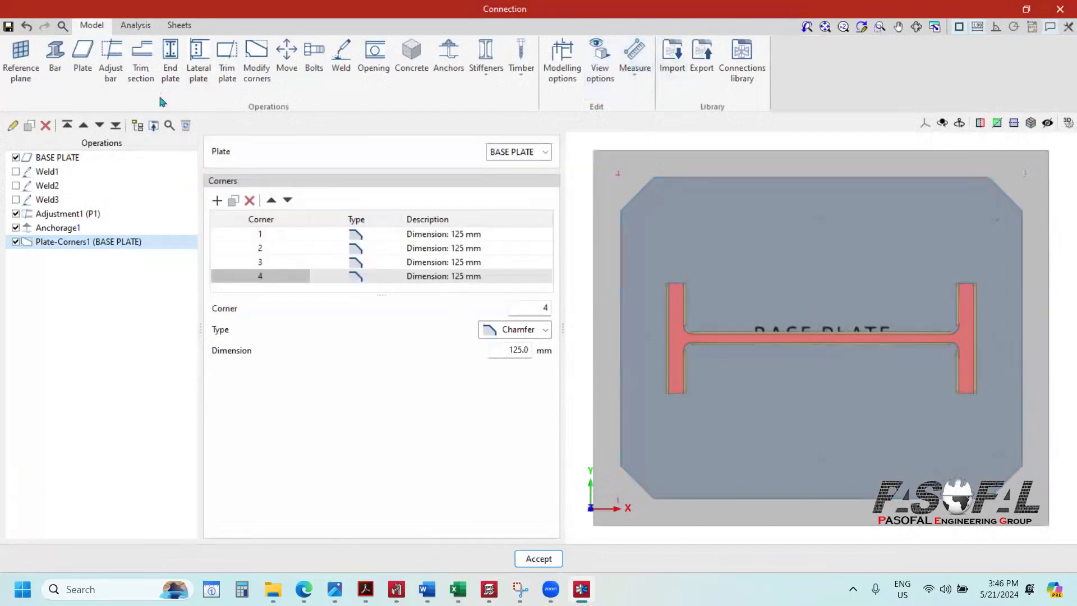
# Step: Open the loadcases of the connection analysis
pyautogui.click(135, 27)
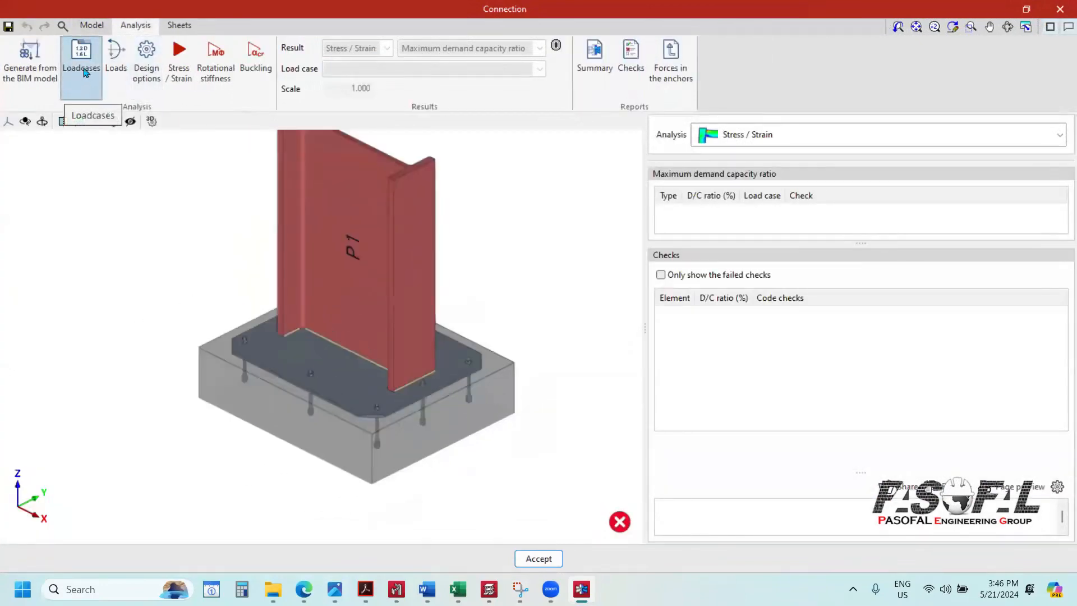
pyautogui.click(83, 69)
pyautogui.moveTo(389, 126); pyautogui.dragTo(321, 103)
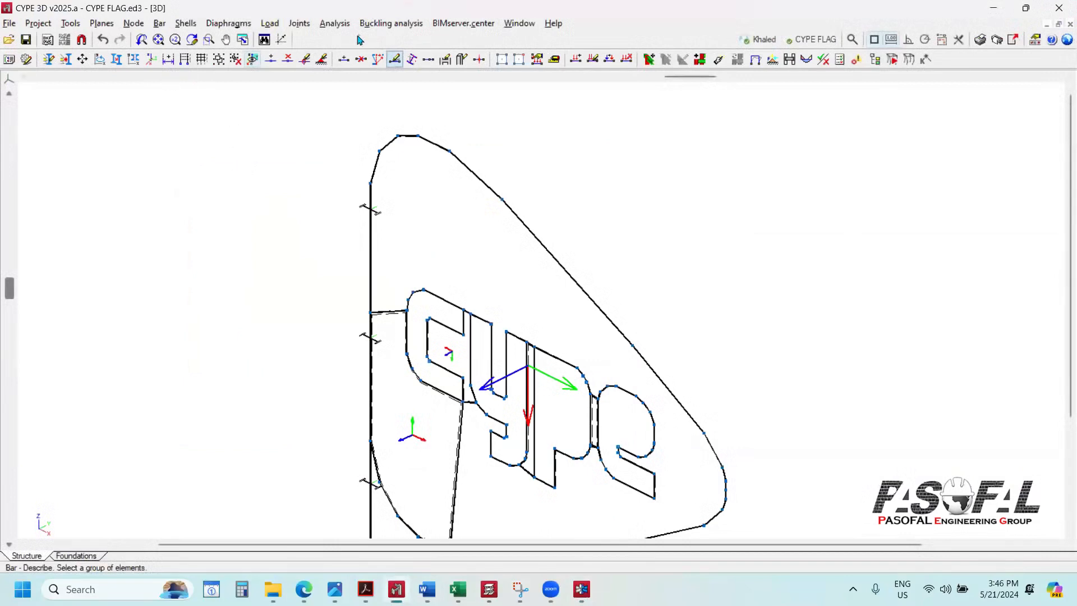
# Step: Switch to CYPE 3D and show the bar forces as force diagrams, listing the combinations for rolled and built-up section steel
pyautogui.click(335, 23)
pyautogui.click(385, 202)
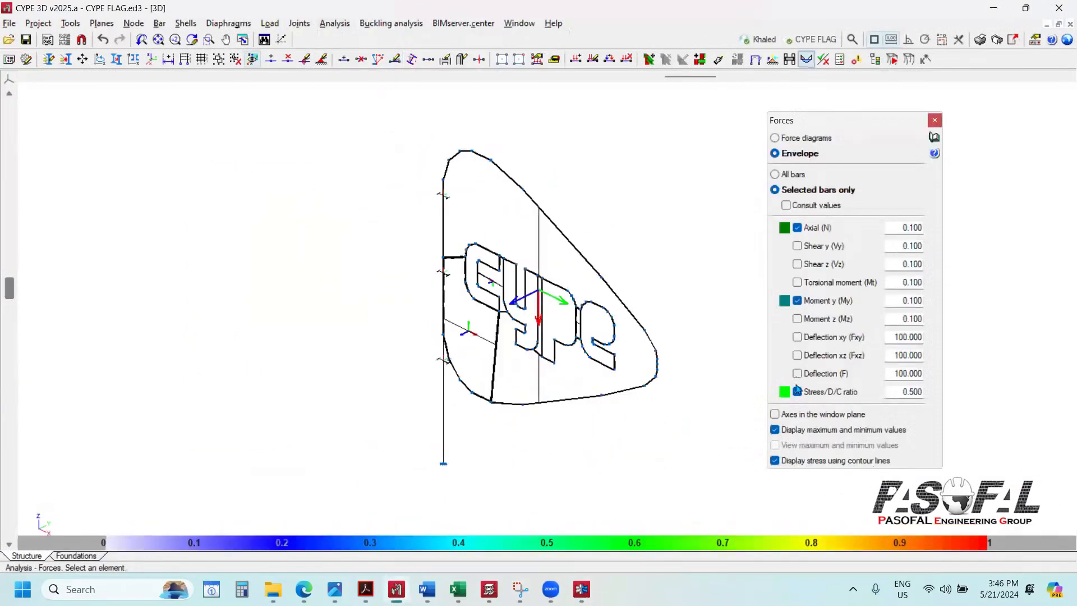
pyautogui.click(787, 143)
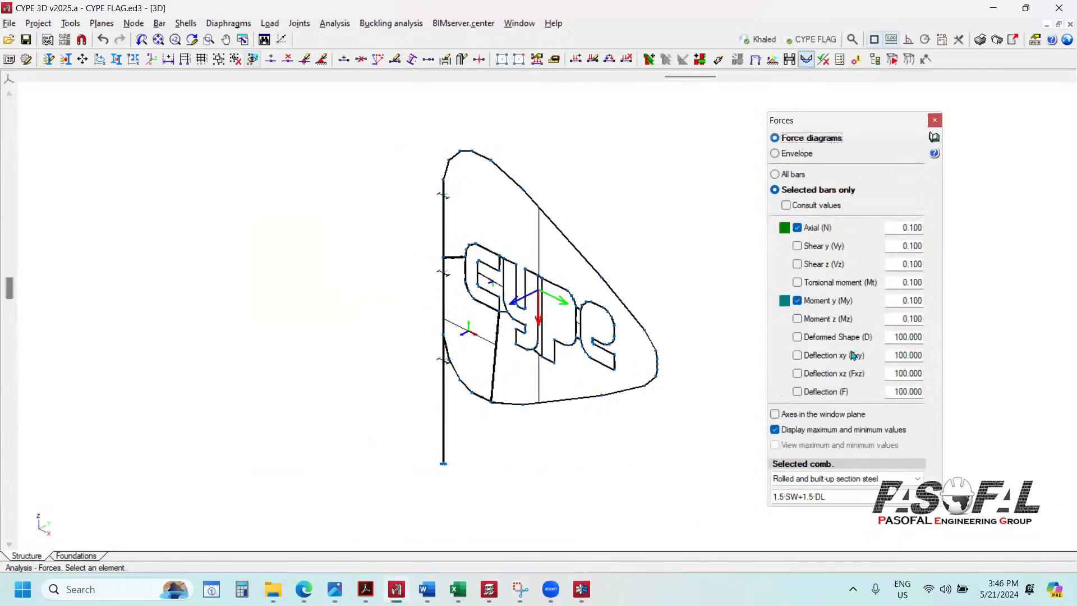
pyautogui.click(825, 497)
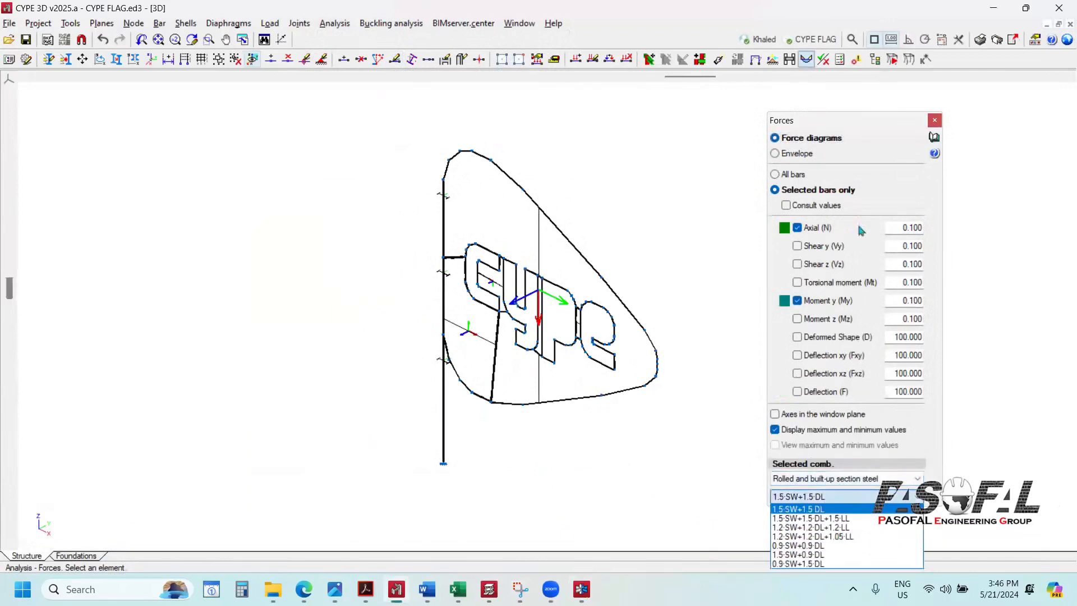
pyautogui.click(862, 130)
pyautogui.moveTo(880, 120); pyautogui.dragTo(804, 56)
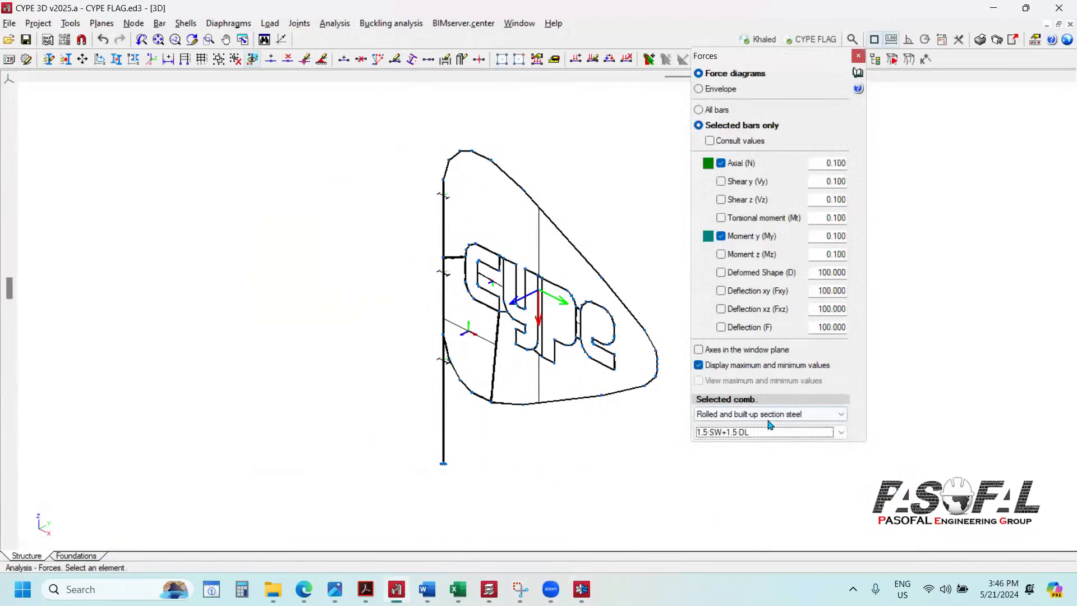
# Step: Compare the CYPE 3D load combinations with the loadcase defined in the connection, and close the connection's loadcases without changes
pyautogui.click(752, 432)
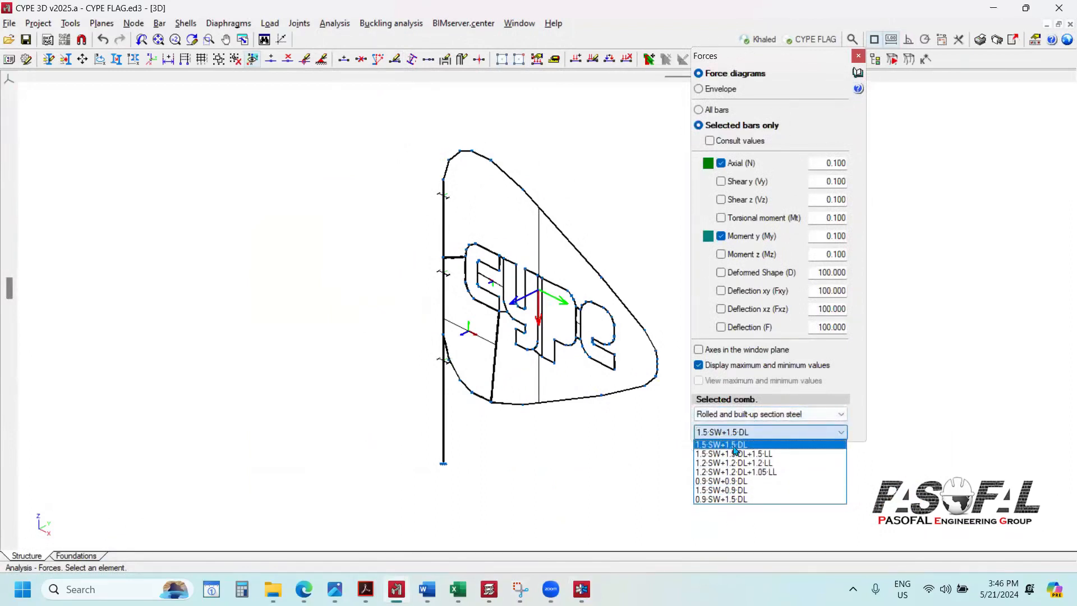
pyautogui.click(679, 478)
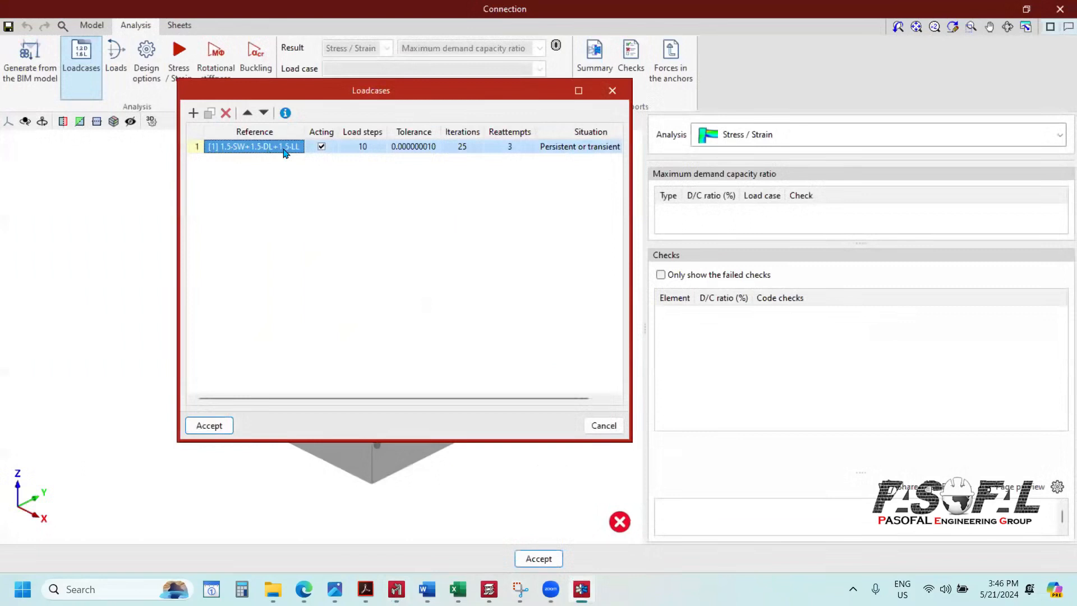
pyautogui.click(612, 92)
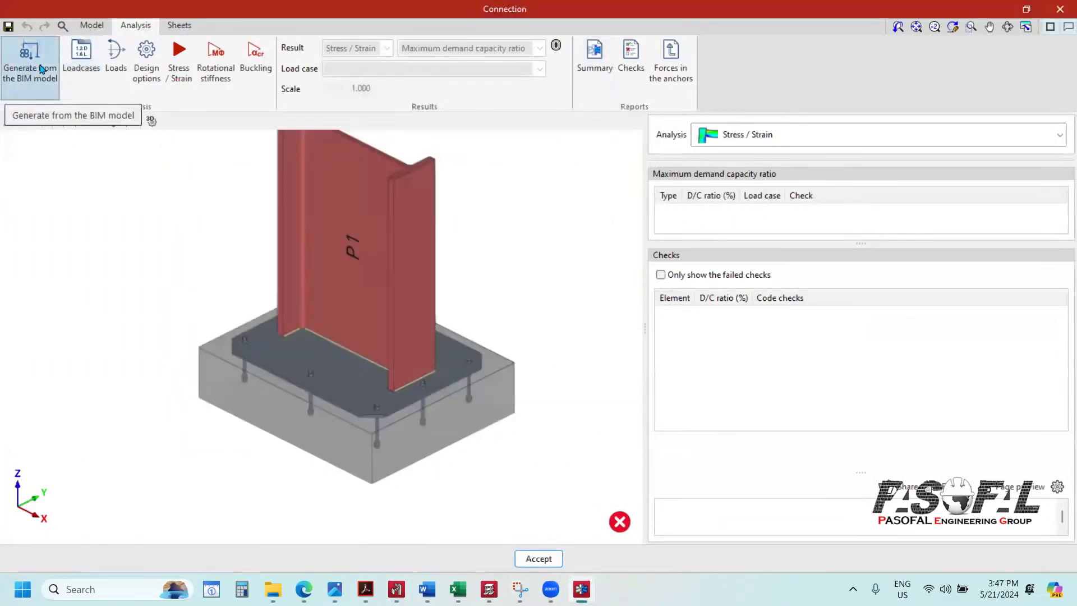
# Step: Open the settings for reading loadcases from the BIM model and review the maximum force and moment criteria
pyautogui.click(23, 78)
pyautogui.click(621, 400)
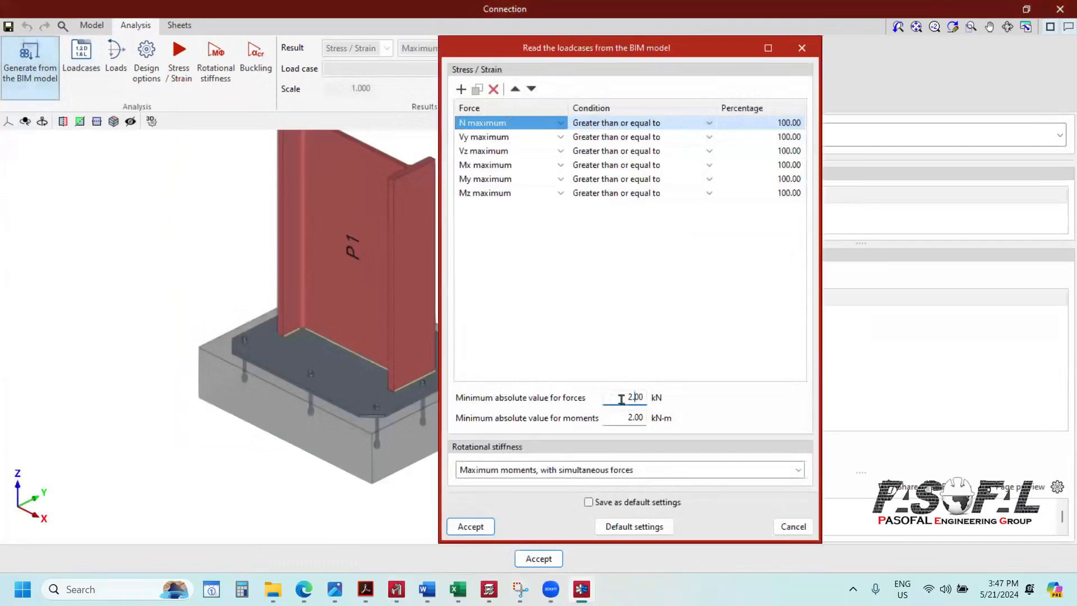
pyautogui.click(489, 141)
pyautogui.click(486, 150)
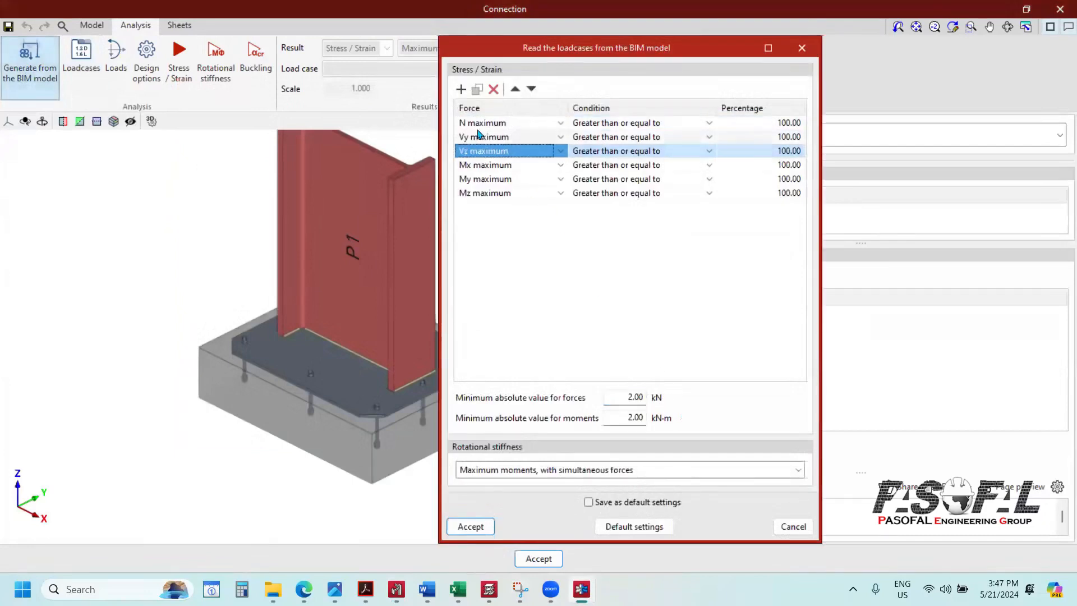
pyautogui.click(477, 127)
pyautogui.click(478, 139)
pyautogui.click(480, 151)
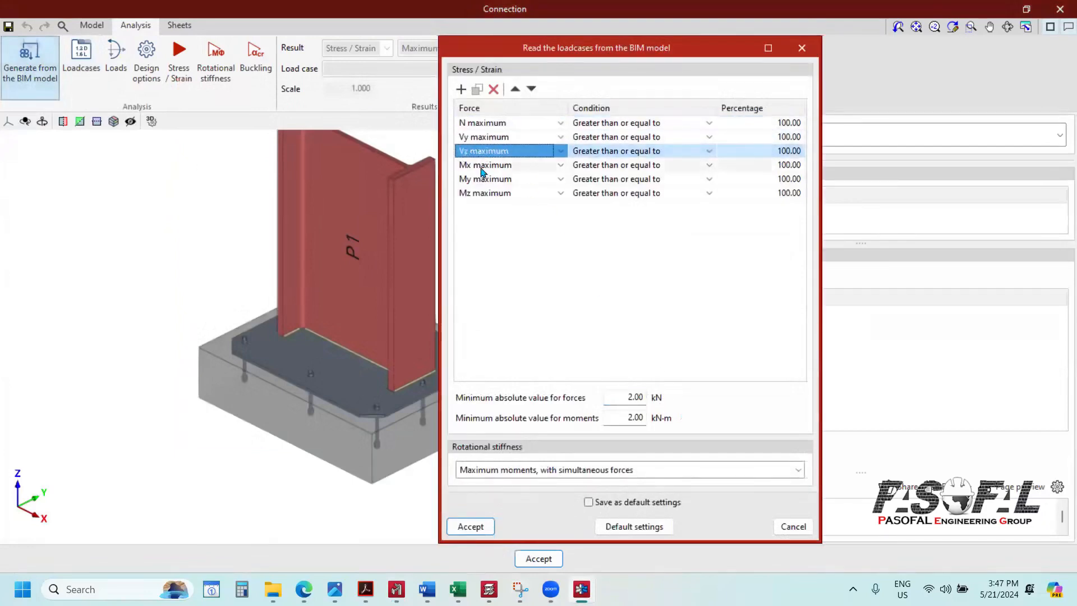
pyautogui.click(481, 168)
pyautogui.click(482, 179)
pyautogui.click(481, 193)
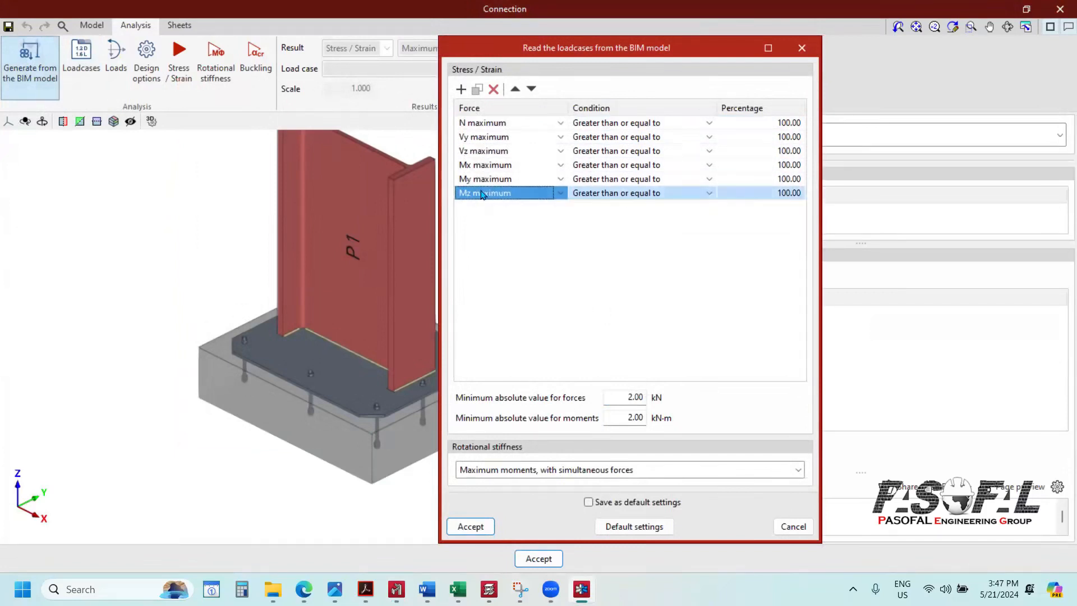
pyautogui.click(479, 124)
pyautogui.click(479, 137)
pyautogui.click(479, 151)
pyautogui.click(478, 165)
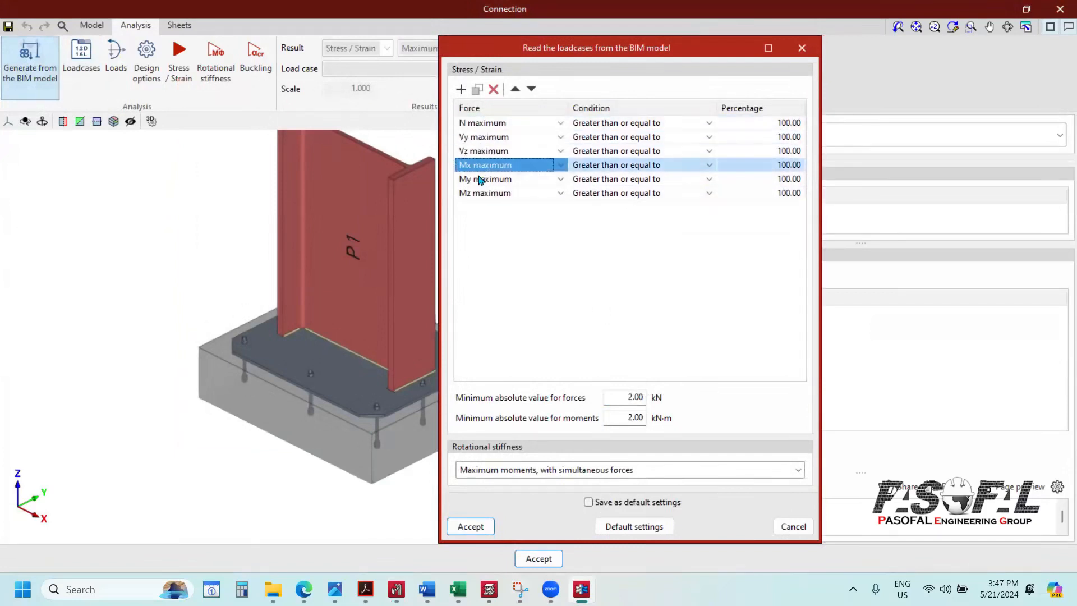
pyautogui.click(482, 179)
pyautogui.click(484, 180)
pyautogui.click(490, 196)
# Step: Set the minimum absolute values for forces and moments to 0 and generate the loadcases from the BIM model
pyautogui.moveTo(621, 397); pyautogui.dragTo(643, 397)
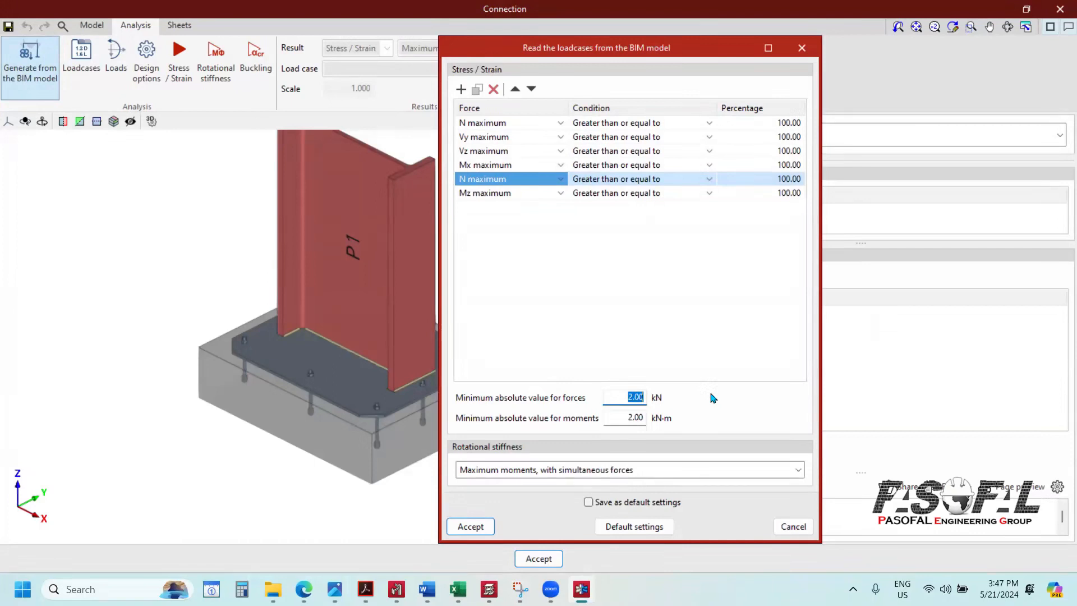
pyautogui.moveTo(622, 417); pyautogui.dragTo(673, 421)
pyautogui.moveTo(623, 397); pyautogui.dragTo(653, 416)
pyautogui.write('0')
pyautogui.click(624, 418)
pyautogui.write('0')
pyautogui.click(625, 398)
pyautogui.click(466, 526)
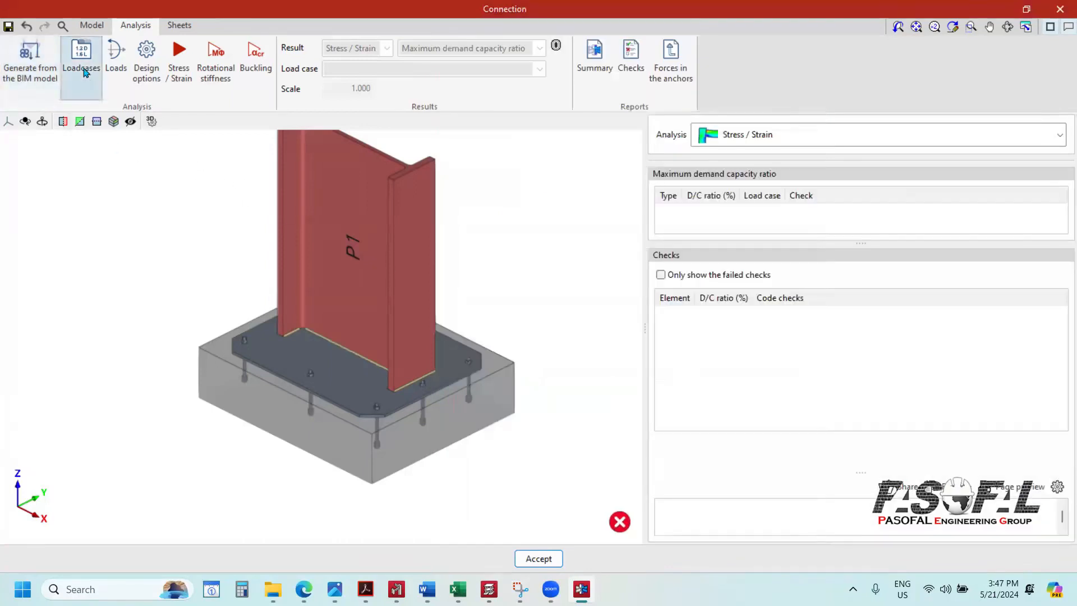
# Step: Review the generated loadcases and their combination references, and close the list without changes
pyautogui.click(79, 76)
pyautogui.click(255, 163)
pyautogui.click(249, 176)
pyautogui.click(247, 189)
pyautogui.click(247, 204)
pyautogui.click(245, 218)
pyautogui.click(244, 230)
pyautogui.click(247, 176)
pyautogui.click(247, 188)
pyautogui.click(248, 217)
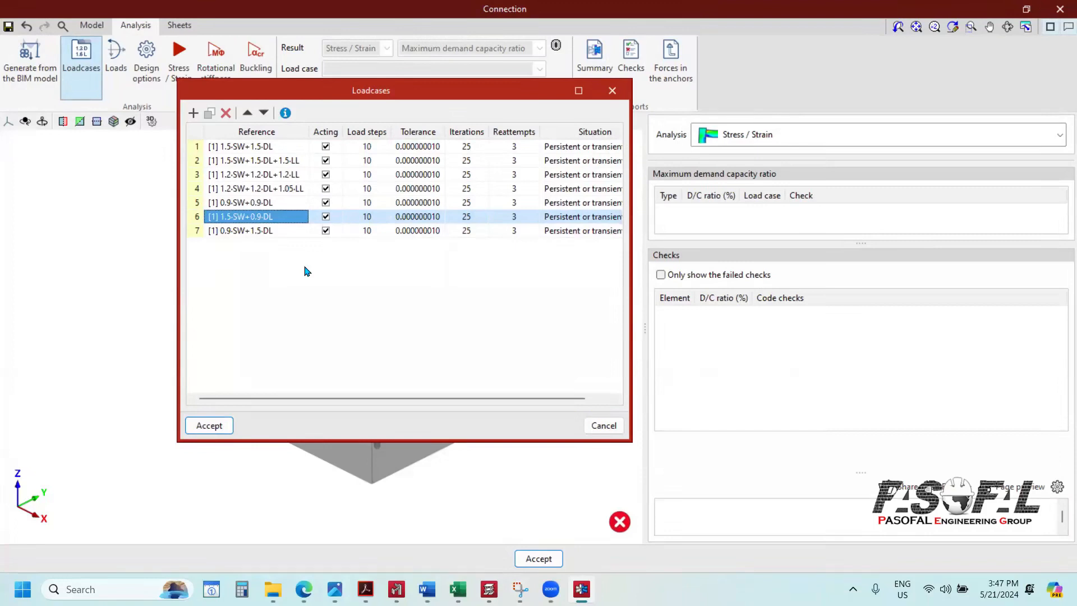
pyautogui.click(612, 91)
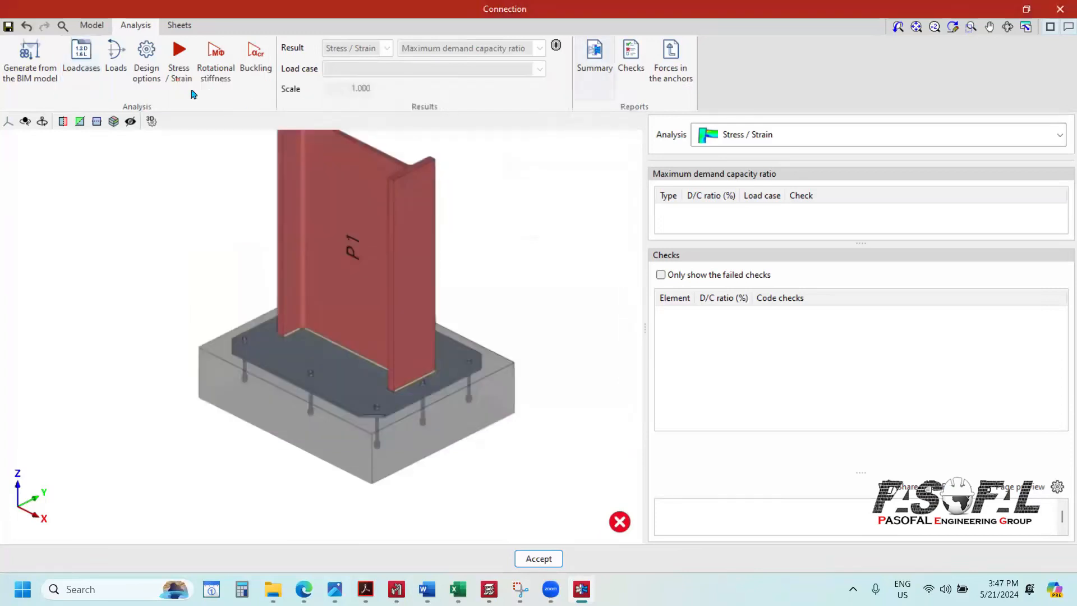
# Step: Regenerate the loadcases from the BIM model with minimum values of 2 kN for forces and 2 kN·m for moments
pyautogui.click(31, 67)
pyautogui.click(621, 397)
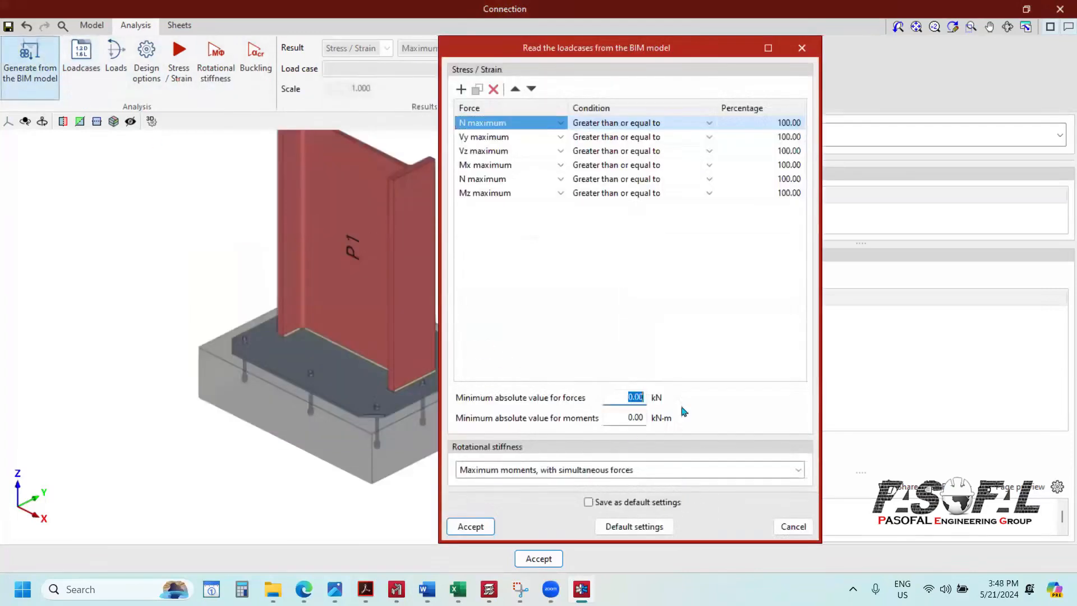
pyautogui.write('2')
pyautogui.click(637, 418)
pyautogui.write('2')
pyautogui.click(629, 396)
pyautogui.click(493, 526)
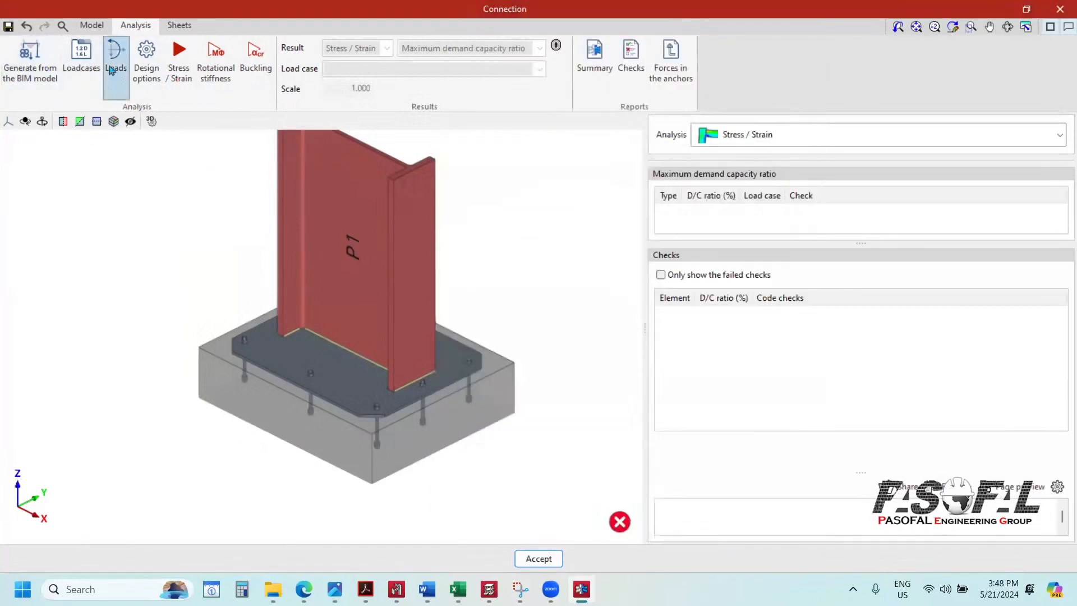
# Step: Check which loadcases the 2 kN and 2 kN·m thresholds leave in the connection, and accept the list
pyautogui.click(82, 61)
pyautogui.click(231, 150)
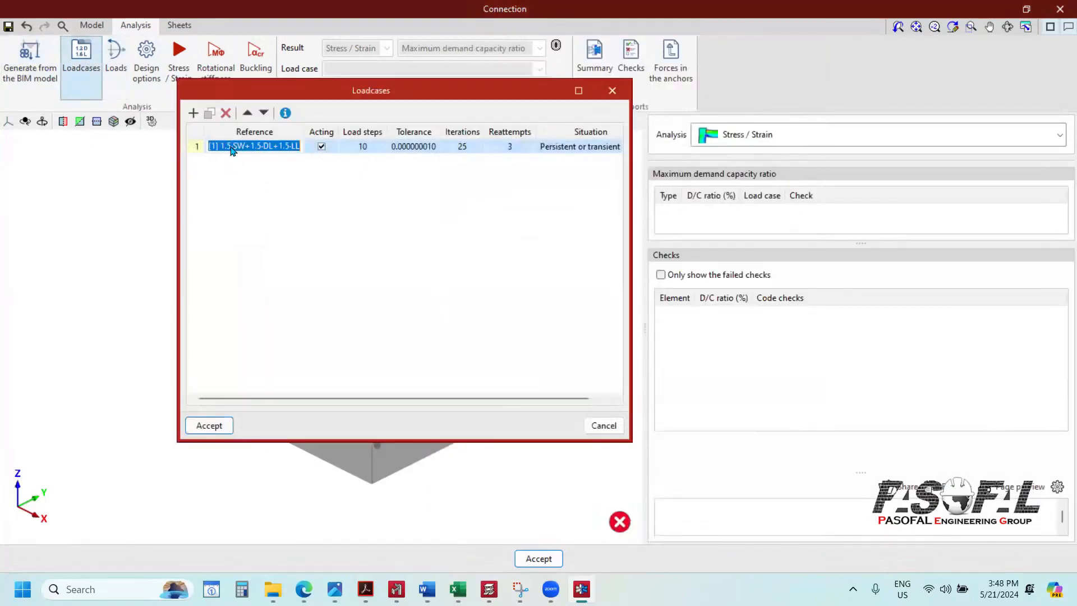
pyautogui.click(296, 193)
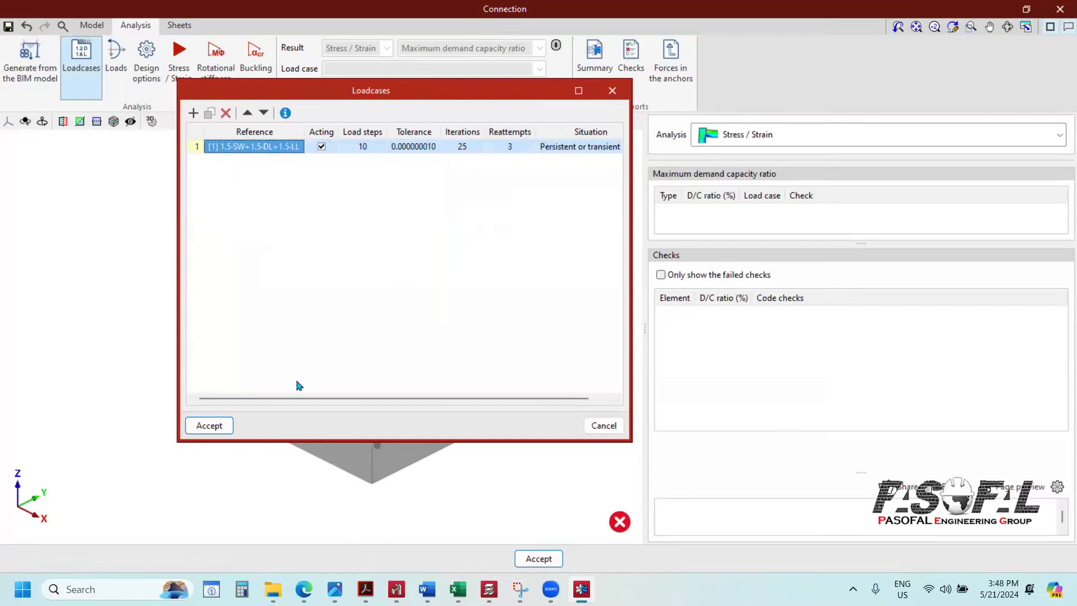
pyautogui.click(210, 427)
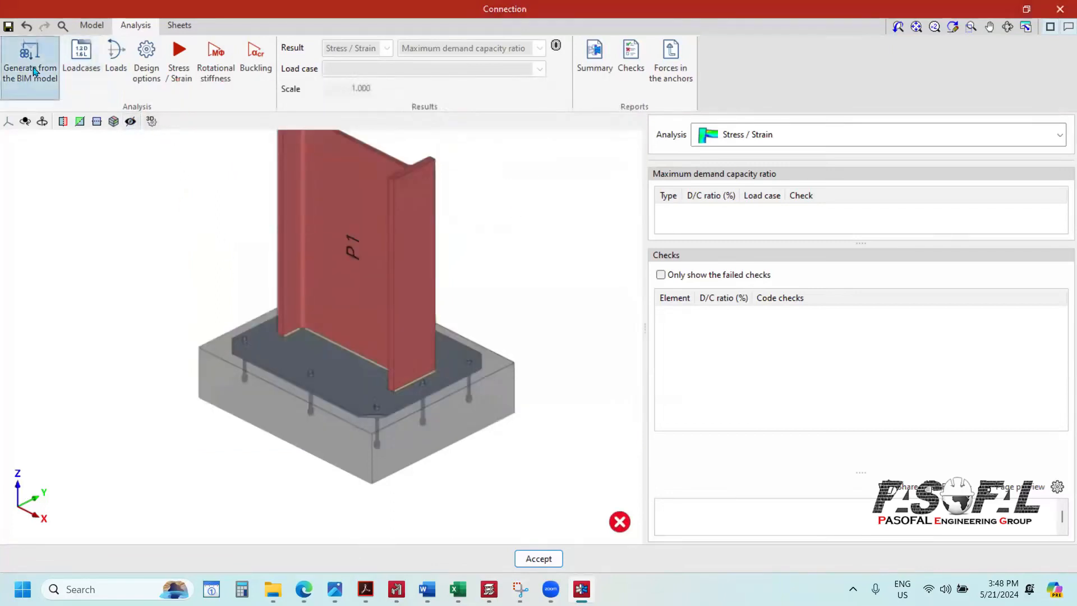
# Step: Read the loadcases from the BIM model again with both minimum absolute values set back to 0
pyautogui.click(34, 71)
pyautogui.doubleClick(620, 401)
pyautogui.write('0')
pyautogui.doubleClick(630, 418)
pyautogui.write('0')
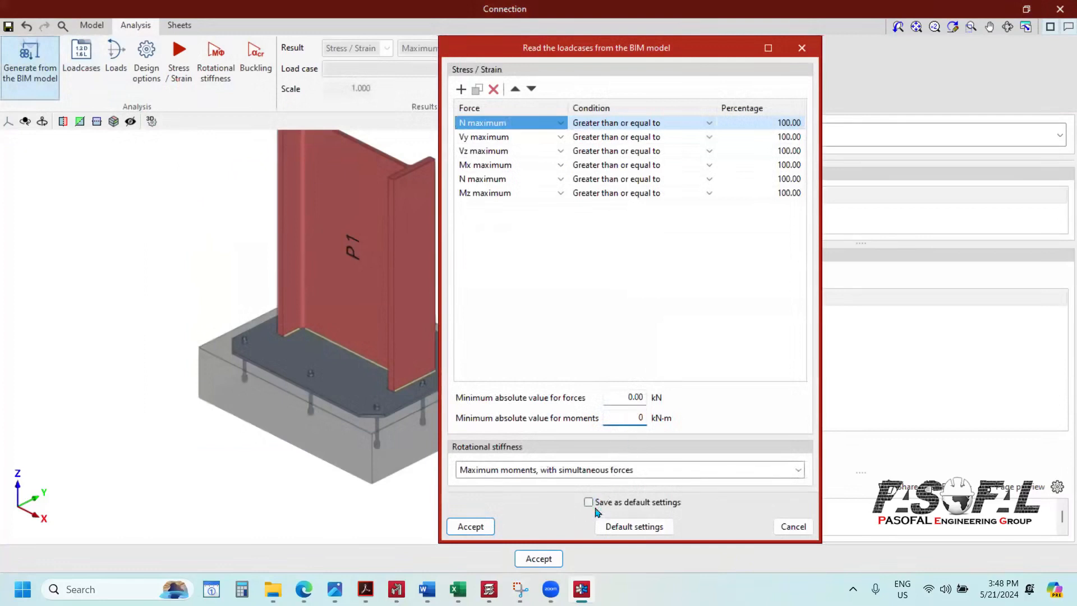
pyautogui.click(624, 398)
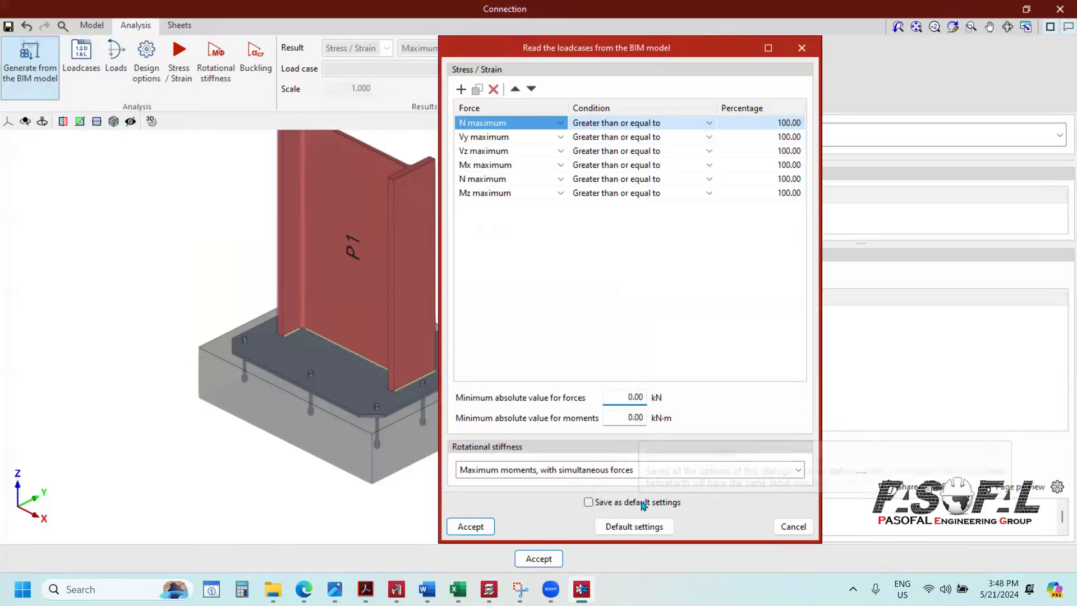
pyautogui.click(471, 527)
# Step: Open the loadcases and make every one non-acting except 1.2·SW+1.2·DL+1.2·LL
pyautogui.click(81, 56)
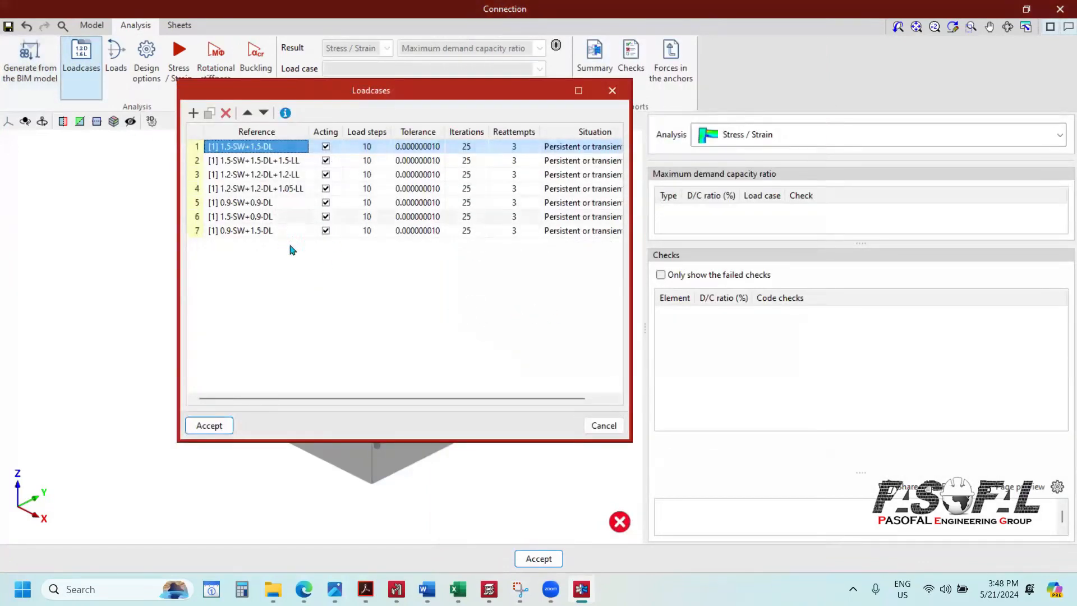
pyautogui.click(326, 231)
pyautogui.click(326, 216)
pyautogui.click(326, 202)
pyautogui.click(326, 188)
pyautogui.click(326, 161)
pyautogui.click(326, 146)
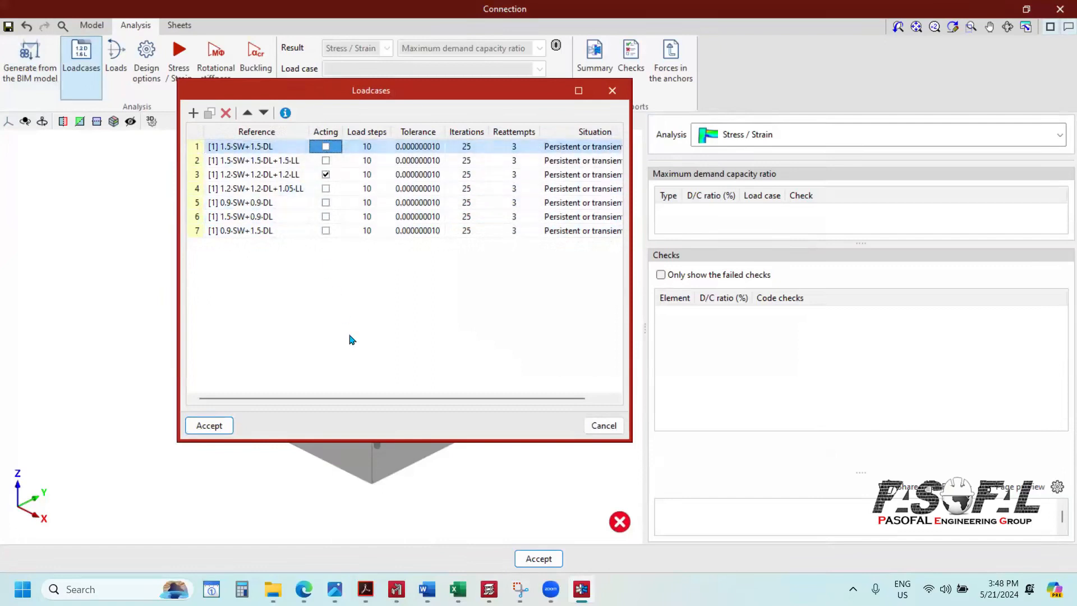
# Step: Make the six deactivated loadcases acting again and accept the list
pyautogui.click(326, 147)
pyautogui.click(326, 160)
pyautogui.click(326, 188)
pyautogui.click(326, 202)
pyautogui.click(326, 217)
pyautogui.click(326, 231)
pyautogui.click(219, 428)
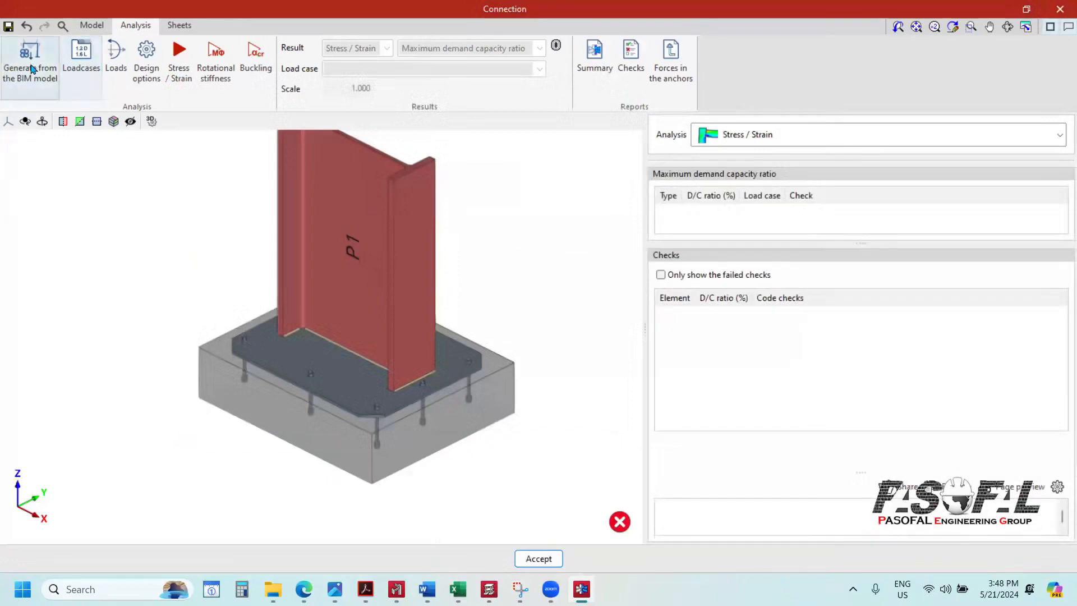
# Step: Set the minimum forces to 2 kN and moments to 2 kN·m, generate the loadcases from the BIM model, and check the list
pyautogui.click(31, 67)
pyautogui.click(623, 398)
pyautogui.write('2')
pyautogui.click(628, 417)
pyautogui.write('2')
pyautogui.click(623, 399)
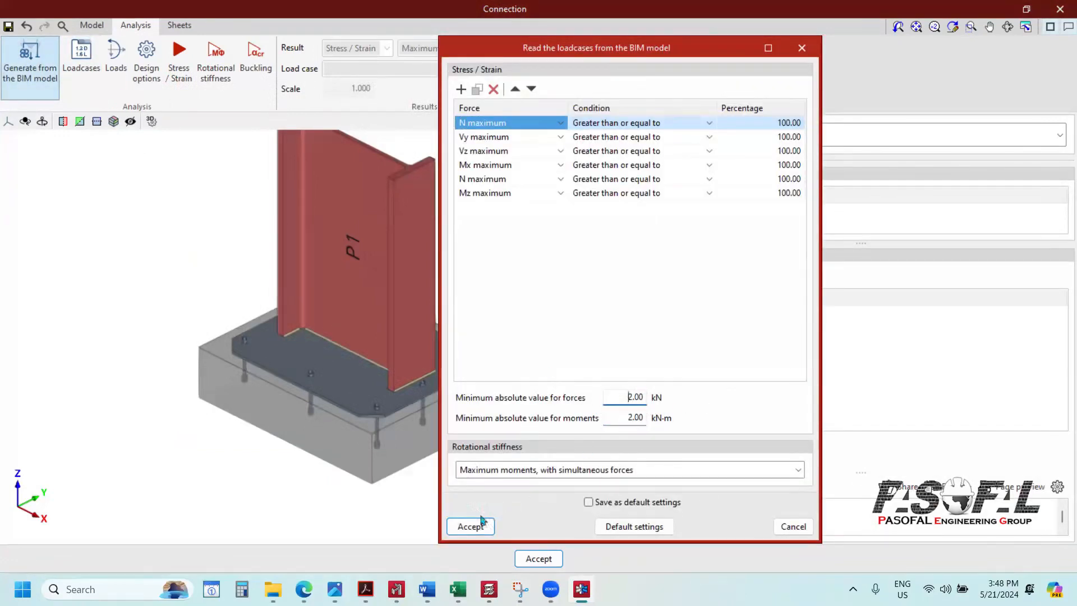
pyautogui.click(472, 526)
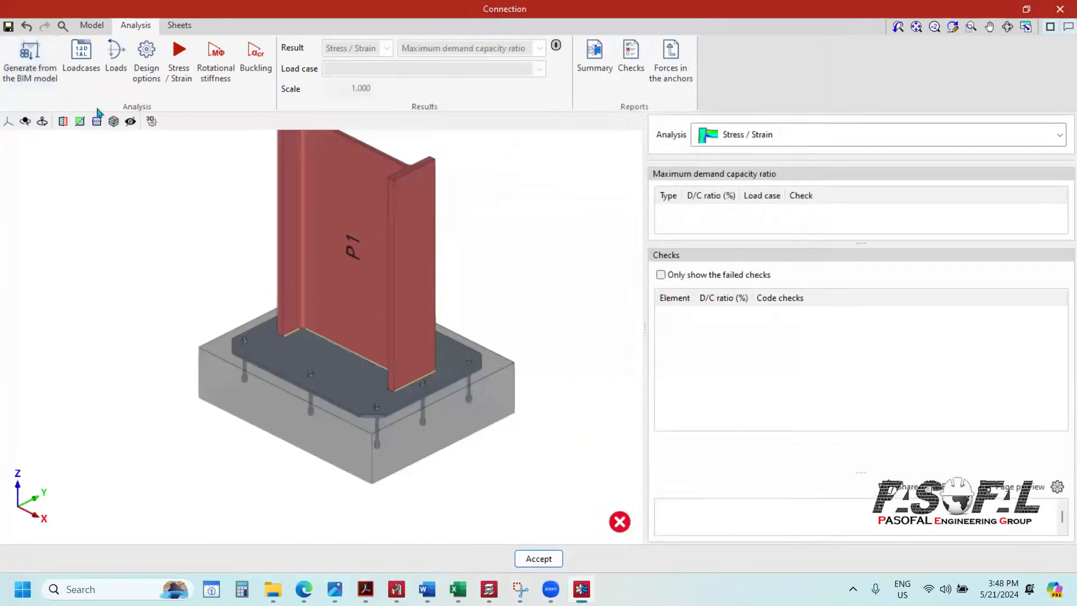
pyautogui.click(82, 64)
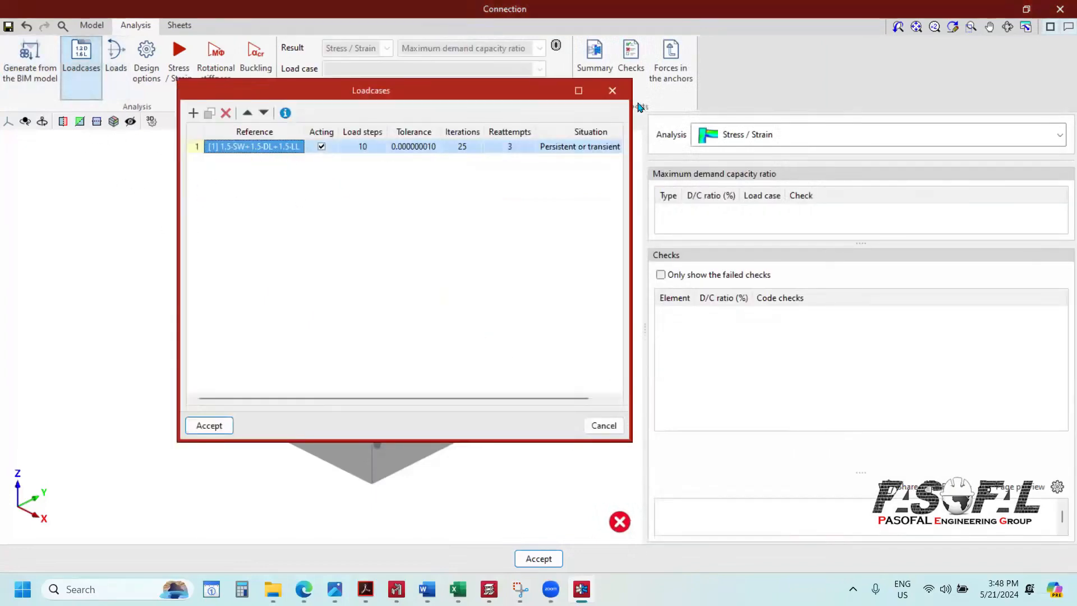
pyautogui.click(612, 90)
# Step: Open the connection's loads and examine the N and My forces at the end of bar P1
pyautogui.click(116, 56)
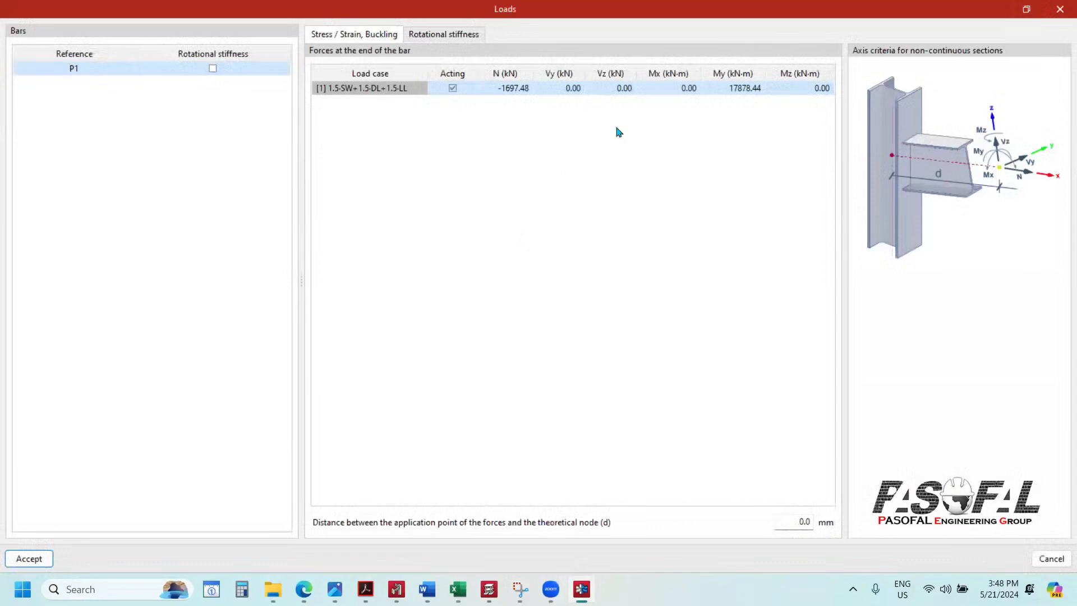
pyautogui.click(510, 88)
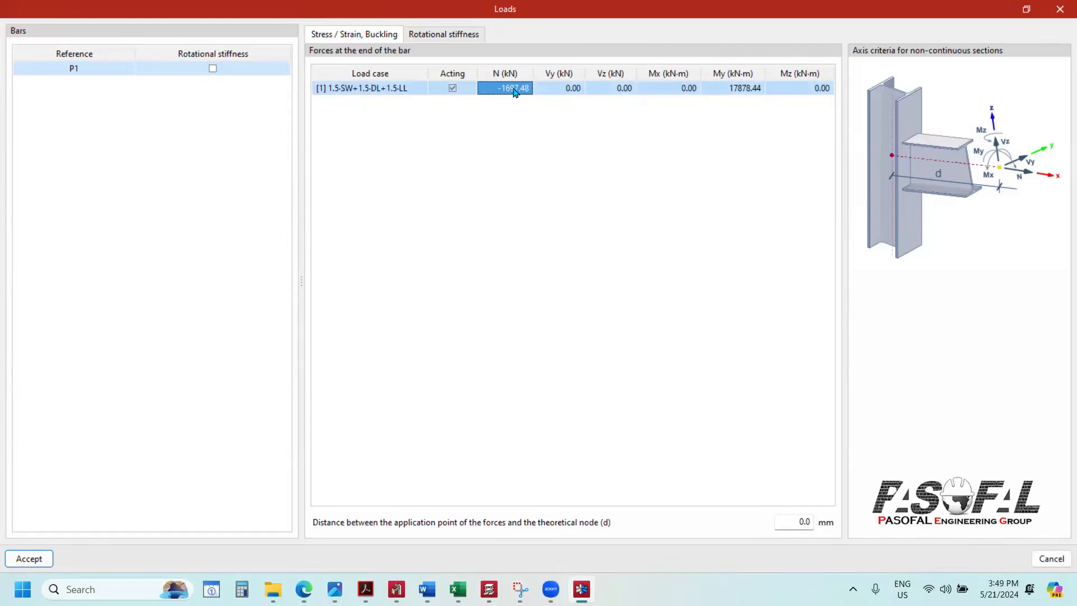
pyautogui.click(735, 89)
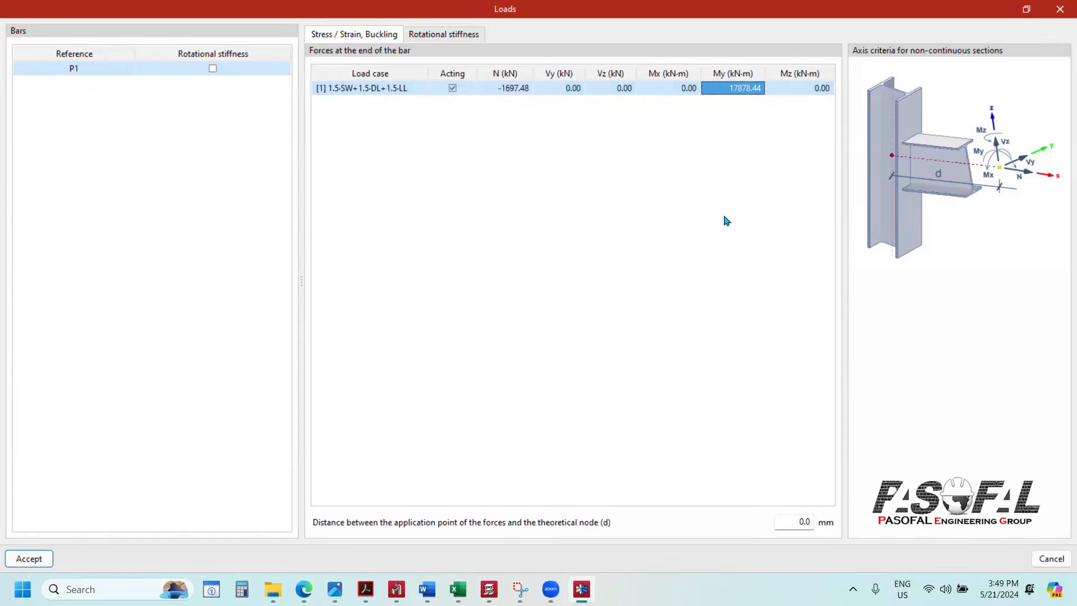
# Step: Switch to CYPE 3D and show the force envelope of the bottom column bar with only Axial (N) enabled
pyautogui.click(408, 582)
pyautogui.scroll(-3, 645, 298)
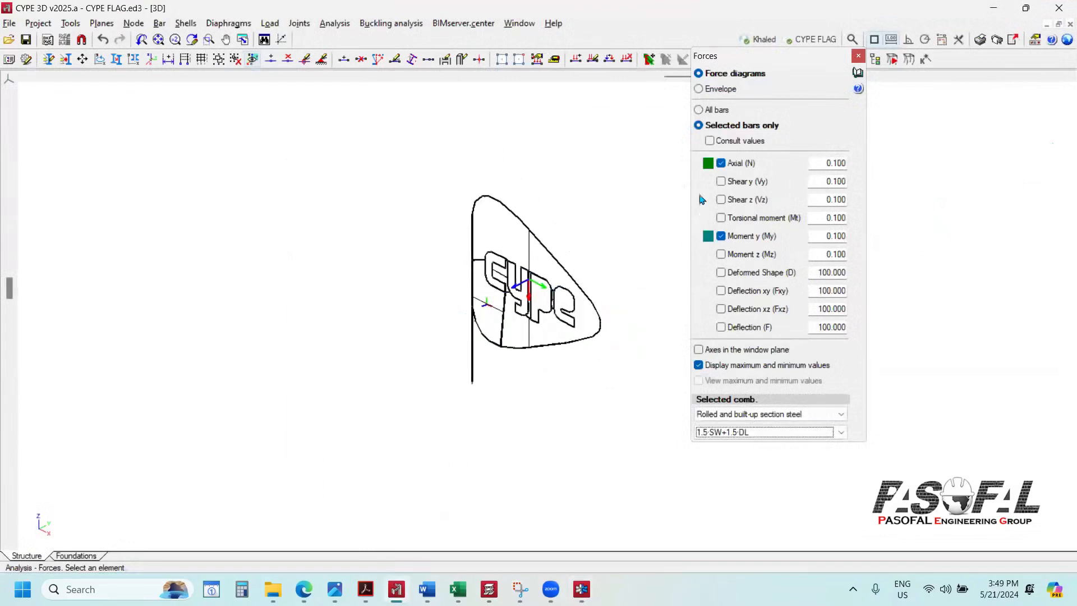
pyautogui.click(711, 89)
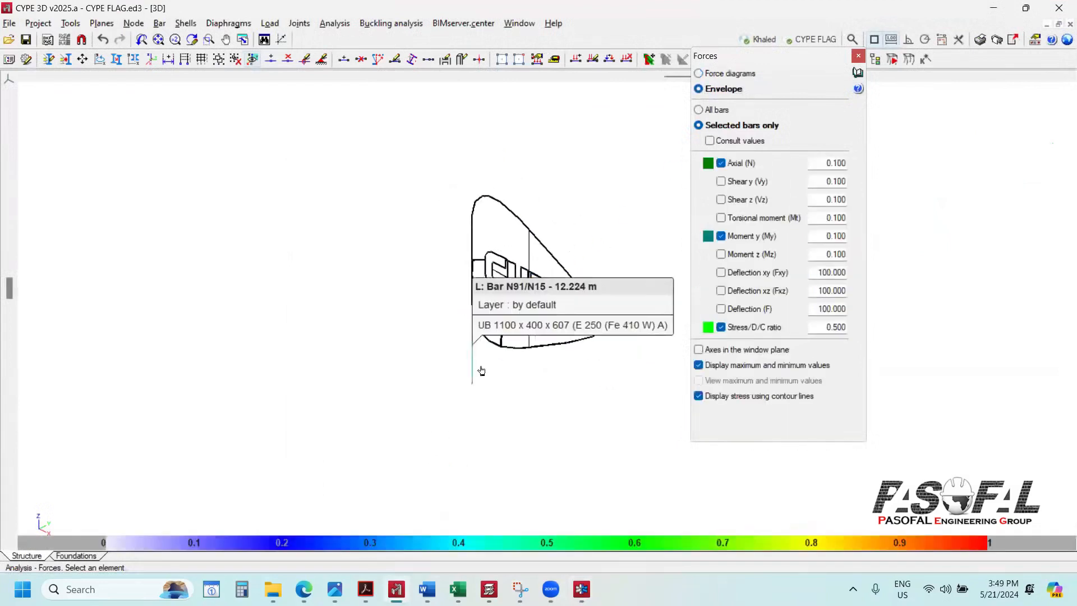
pyautogui.scroll(2, 463, 378)
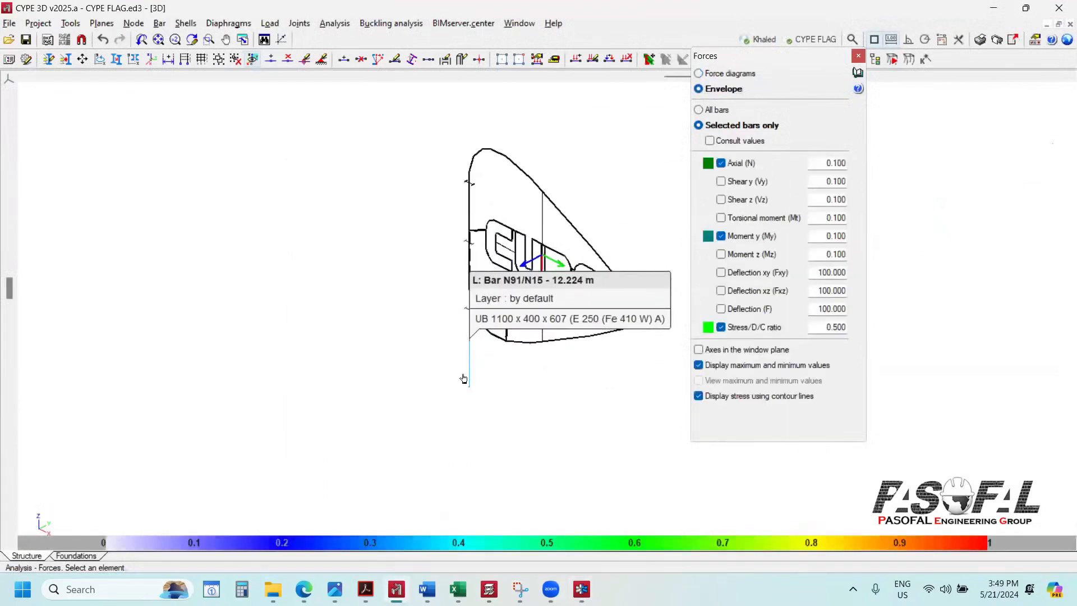
pyautogui.click(722, 236)
pyautogui.click(722, 327)
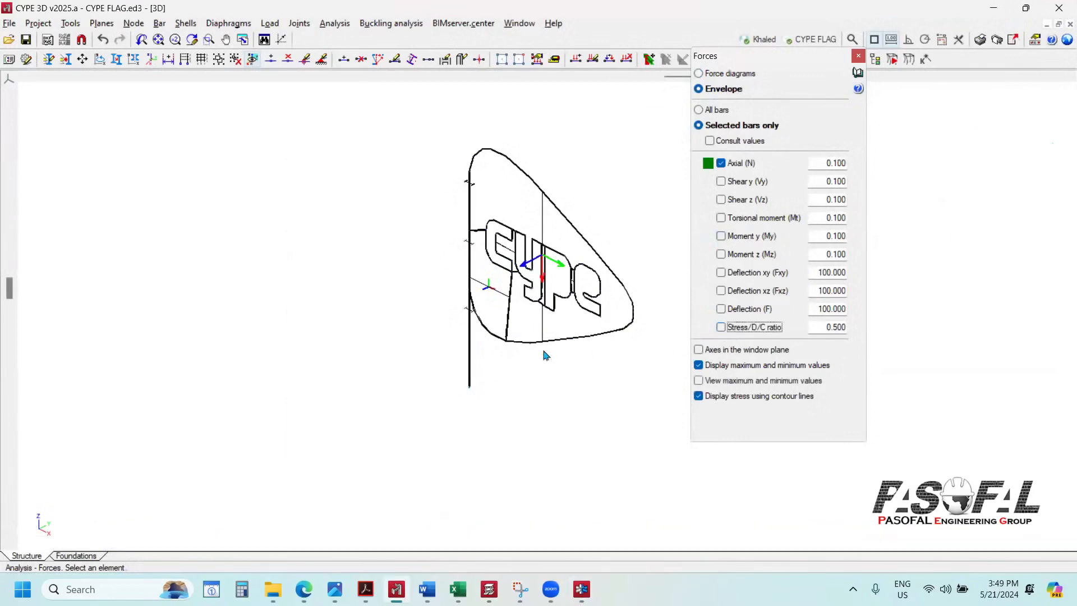
pyautogui.scroll(5, 586, 457)
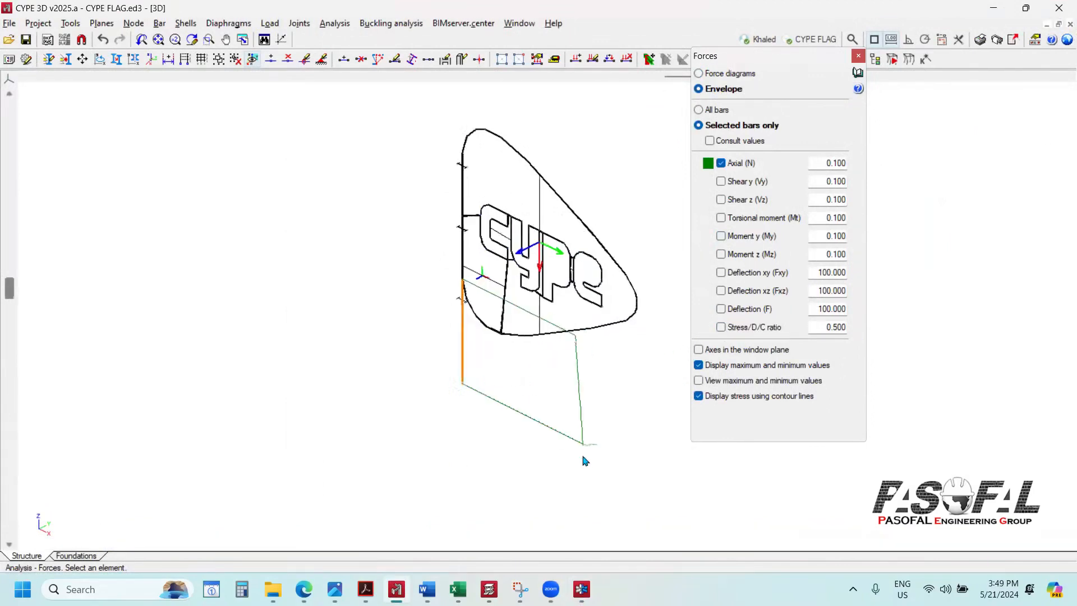
pyautogui.scroll(3, 592, 449)
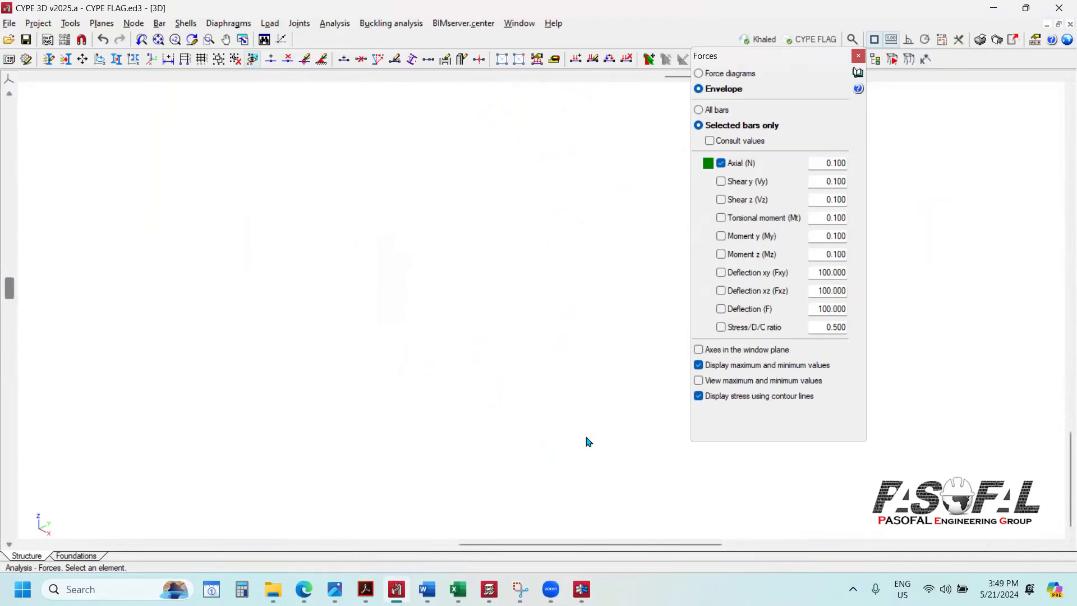
# Step: Set the Axial (N) diagram scale to 0.06 and read the axial force at the column base
pyautogui.moveTo(836, 163); pyautogui.dragTo(847, 164)
pyautogui.press('BackSpace')
pyautogui.press('BackSpace')
pyautogui.press('BackSpace')
pyautogui.write('.06')
pyautogui.press('Tab')
pyautogui.scroll(-3, 497, 312)
pyautogui.scroll(6, 413, 318)
pyautogui.scroll(-1, 401, 322)
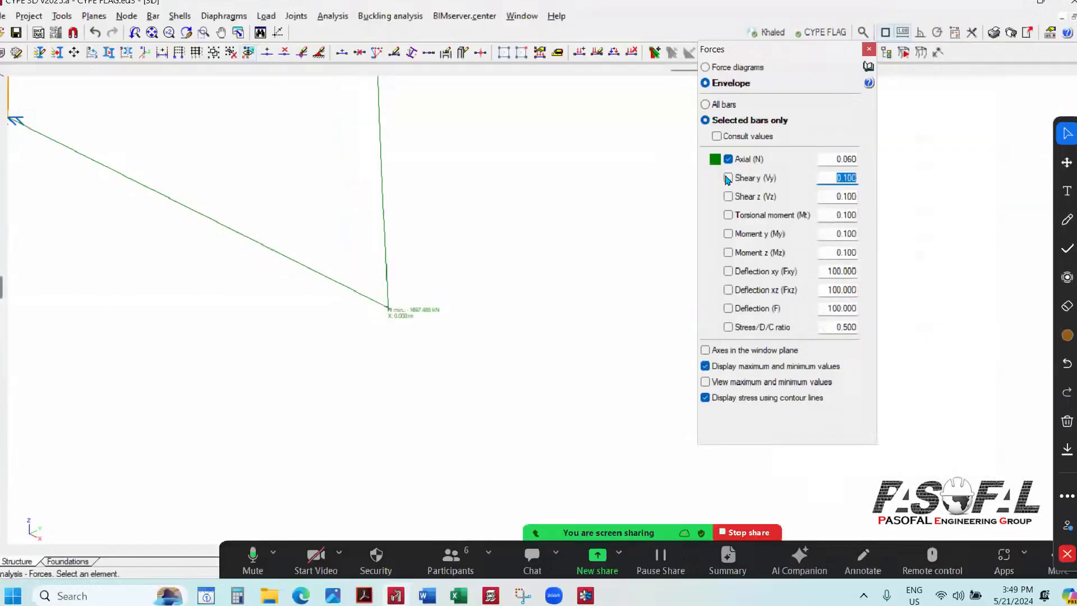
# Step: Add the Moment y (My) envelope to the diagrams shown for the bottom column bar
pyautogui.click(722, 236)
pyautogui.scroll(-5, 574, 359)
pyautogui.scroll(-4, 574, 362)
pyautogui.scroll(5, 235, 171)
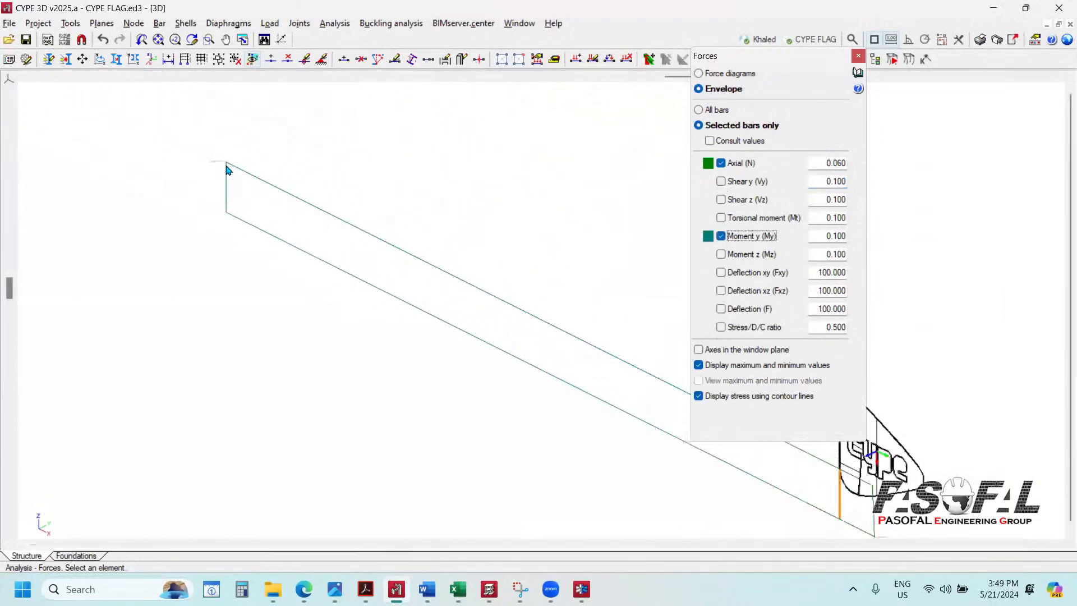
pyautogui.scroll(-2, 227, 168)
# Step: Set the Moment y (My) diagram scale to 0.010 and look for the value at the column base
pyautogui.click(838, 237)
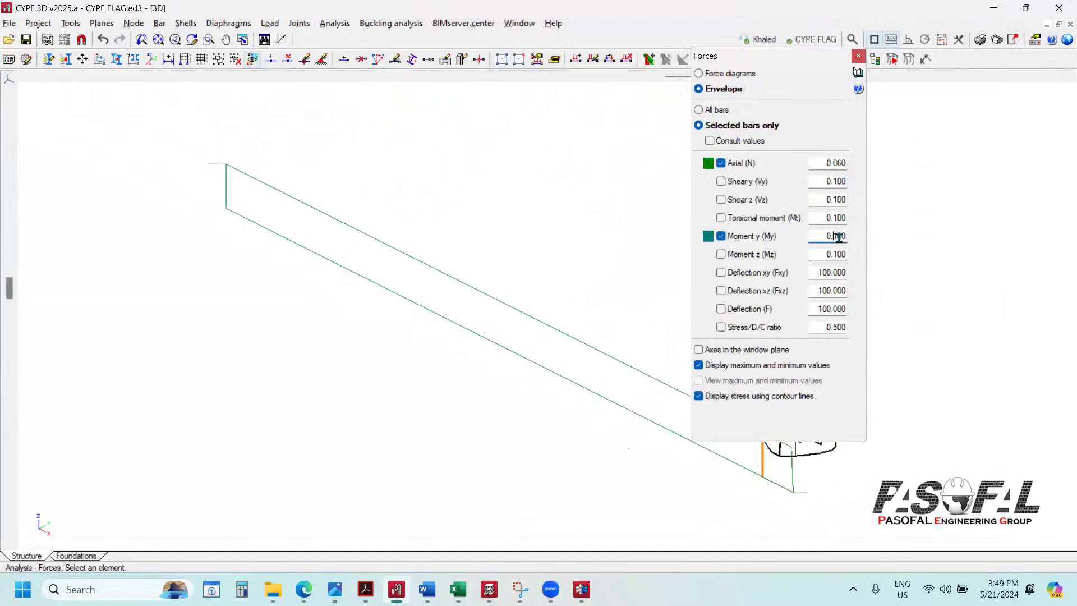
pyautogui.doubleClick(838, 237)
pyautogui.write('0.0')
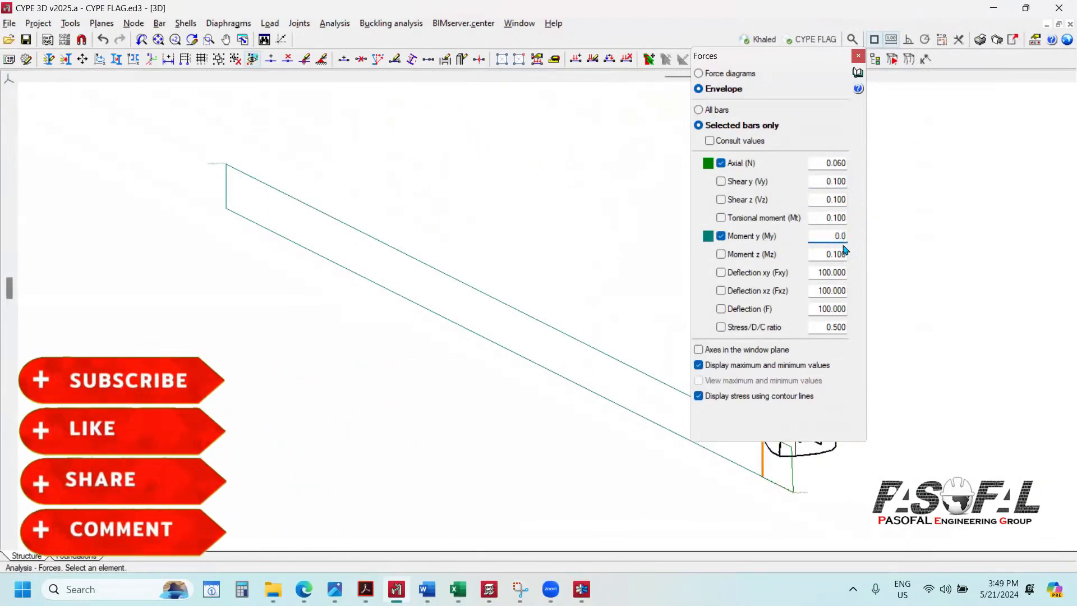
pyautogui.write('10')
pyautogui.press('Tab')
pyautogui.scroll(-4, 620, 264)
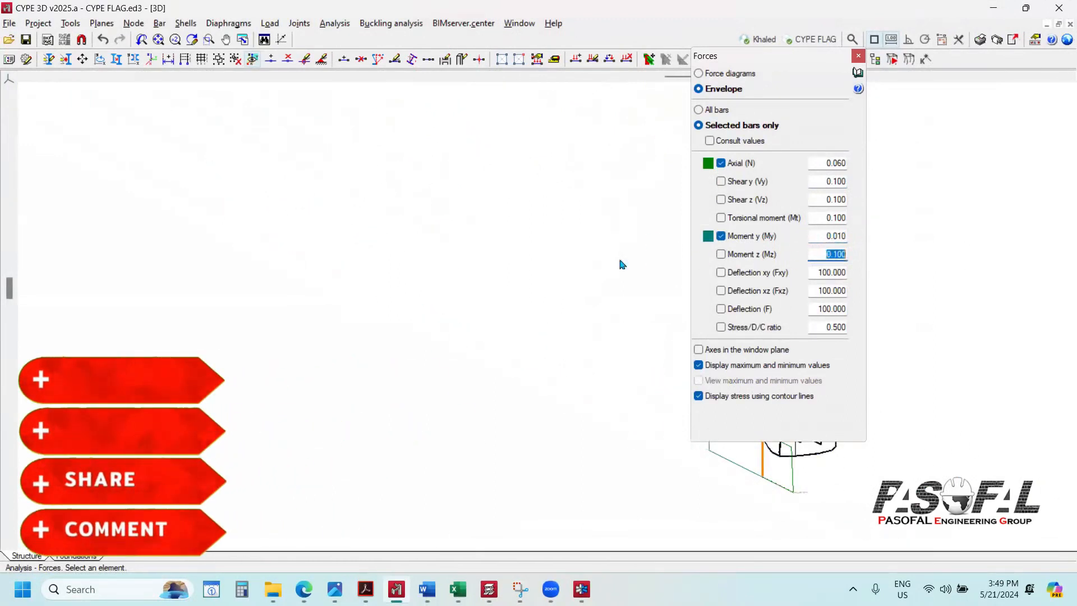
pyautogui.scroll(6, 560, 343)
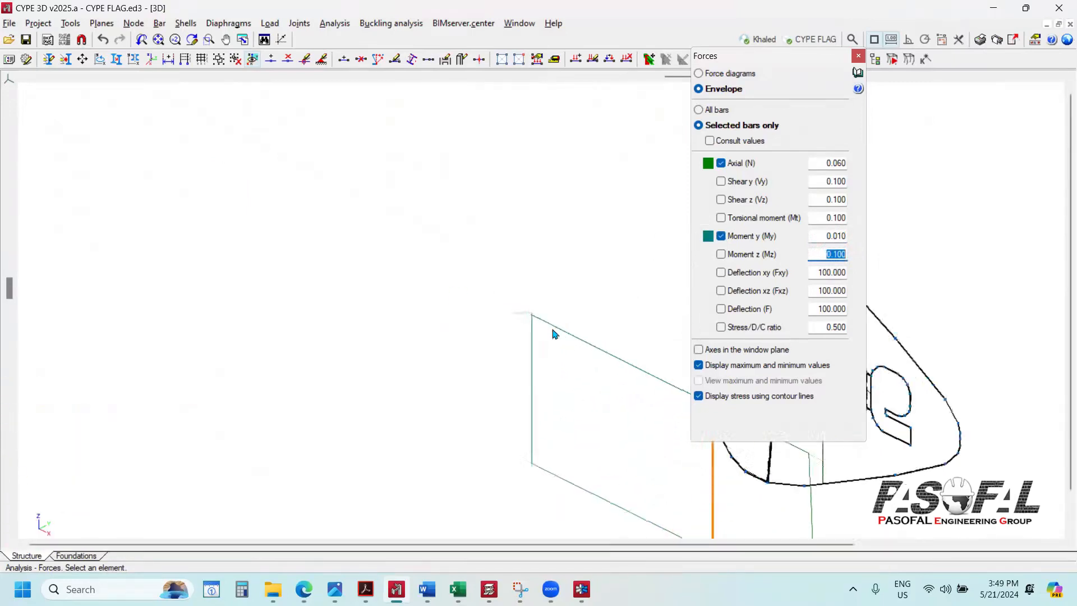
pyautogui.scroll(1, 534, 321)
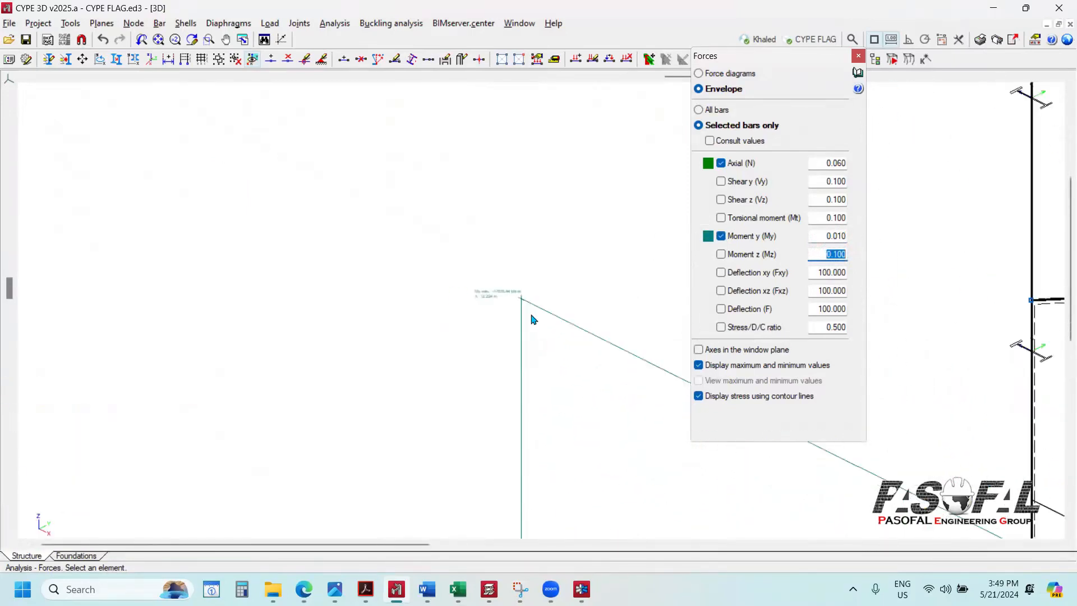
# Step: Set the Moment y (My) diagram scale to 0.004 and read the moment at the column base
pyautogui.click(840, 254)
pyautogui.moveTo(838, 235); pyautogui.dragTo(847, 236)
pyautogui.write('04')
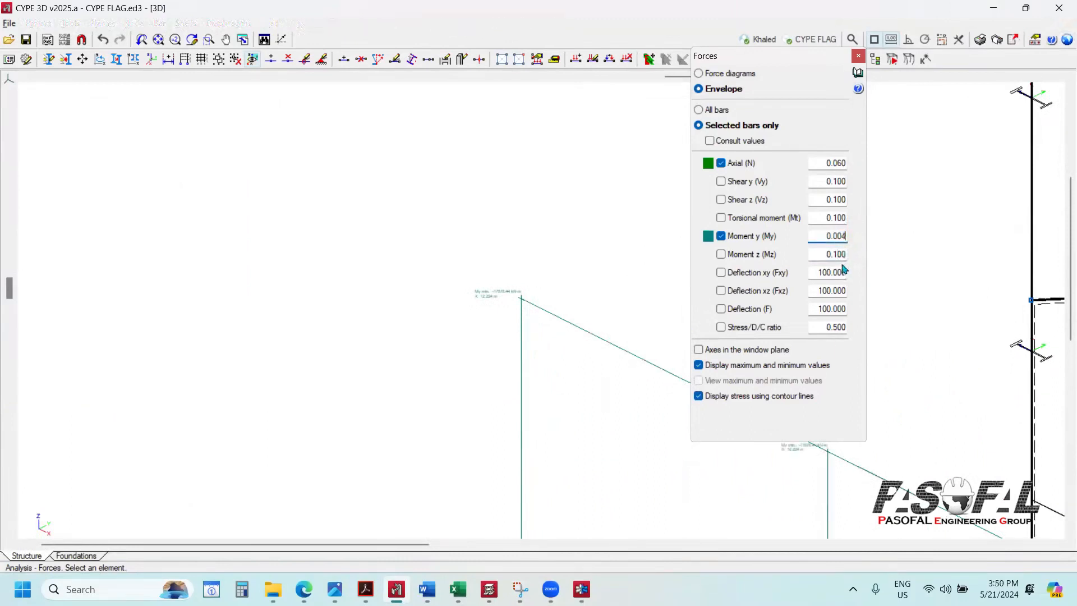
pyautogui.press('Tab')
pyautogui.scroll(3, 589, 376)
pyautogui.scroll(3, 566, 376)
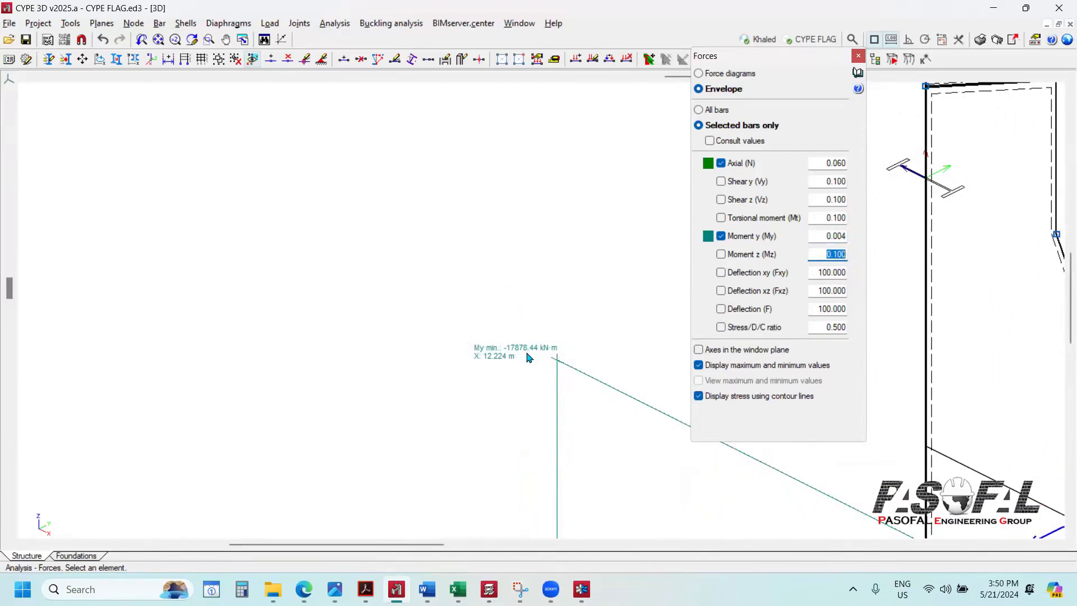
# Step: Switch to CYPE Connect, compare P1's N and My forces with the envelope values, and accept the loads
pyautogui.moveTo(582, 589)
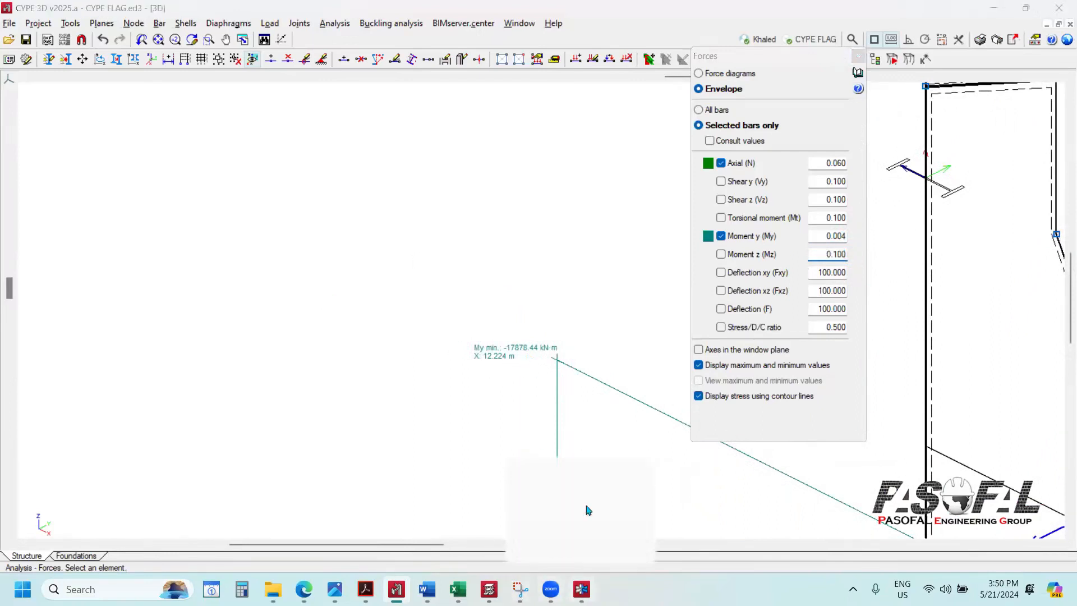
pyautogui.click(586, 510)
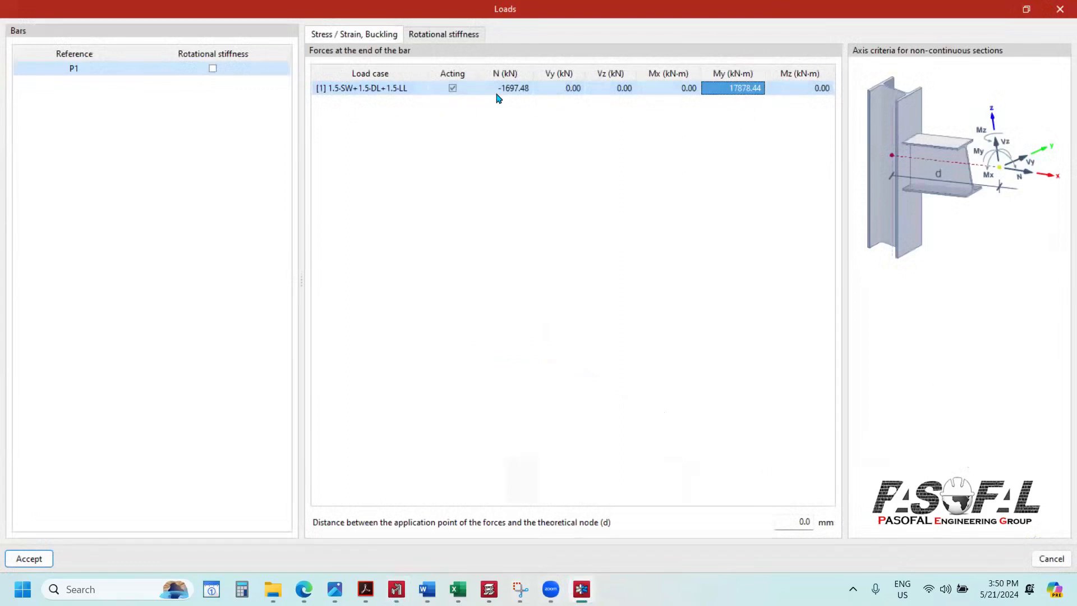
pyautogui.click(528, 90)
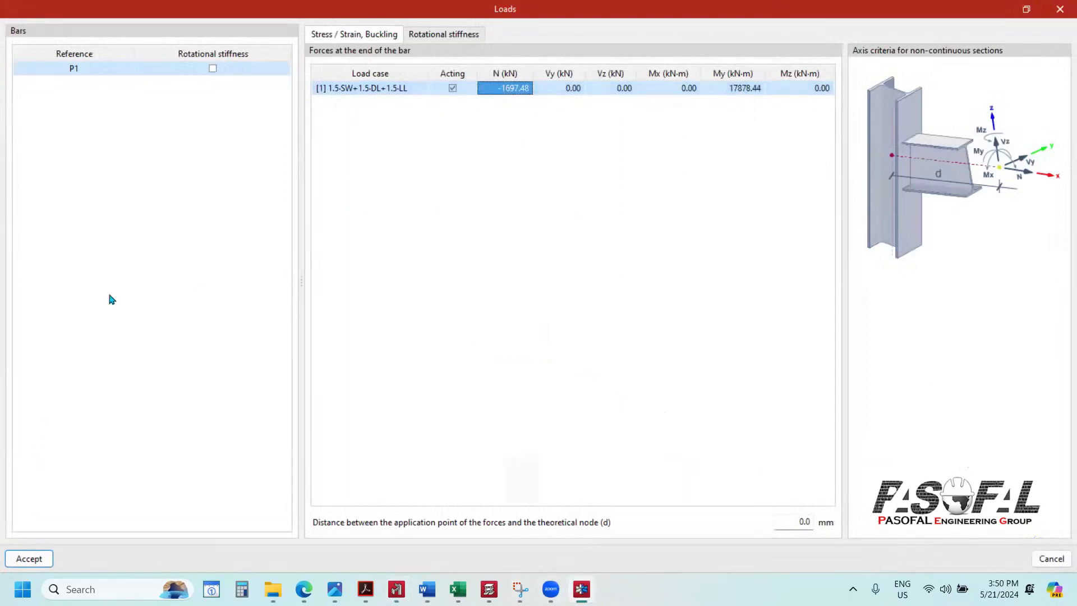
pyautogui.click(29, 559)
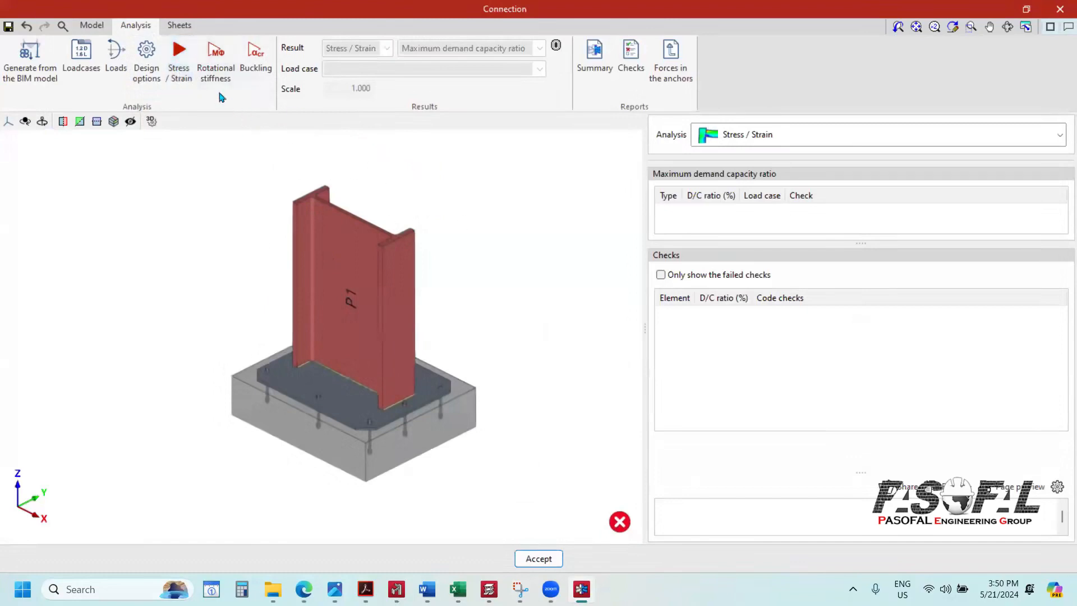
# Step: Try to run the Stress / Strain analysis of the connection with the imported loads
pyautogui.click(178, 84)
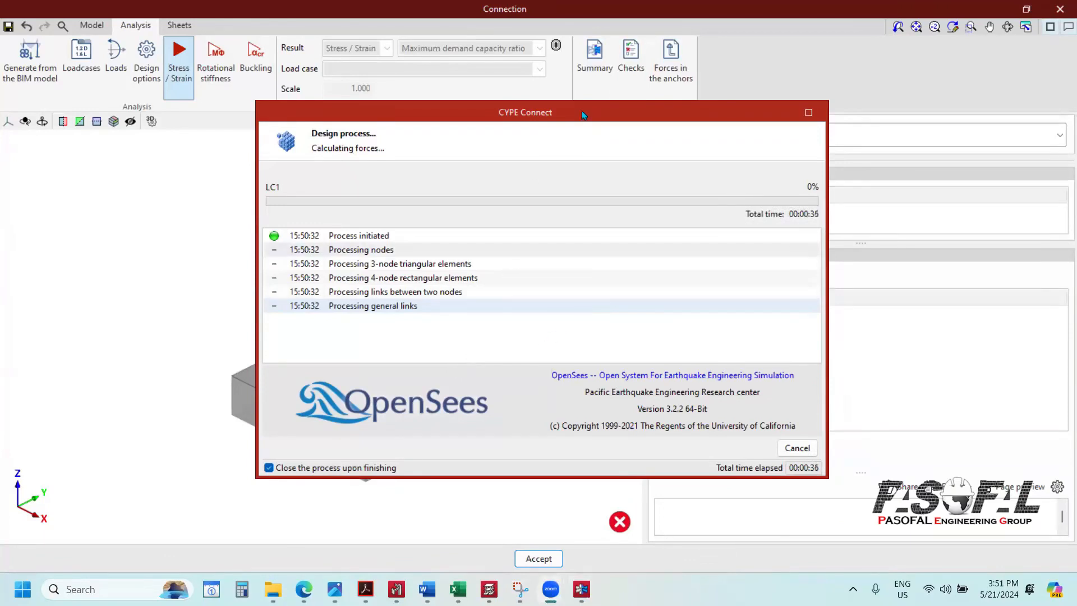
pyautogui.moveTo(583, 124); pyautogui.dragTo(19, 221)
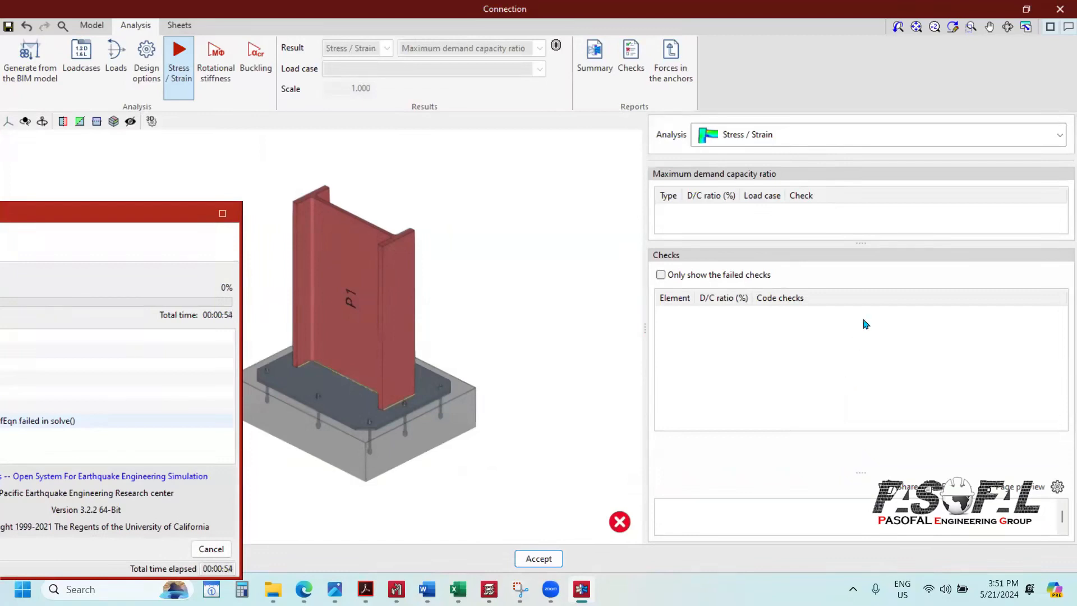
pyautogui.moveTo(120, 217); pyautogui.dragTo(654, 152)
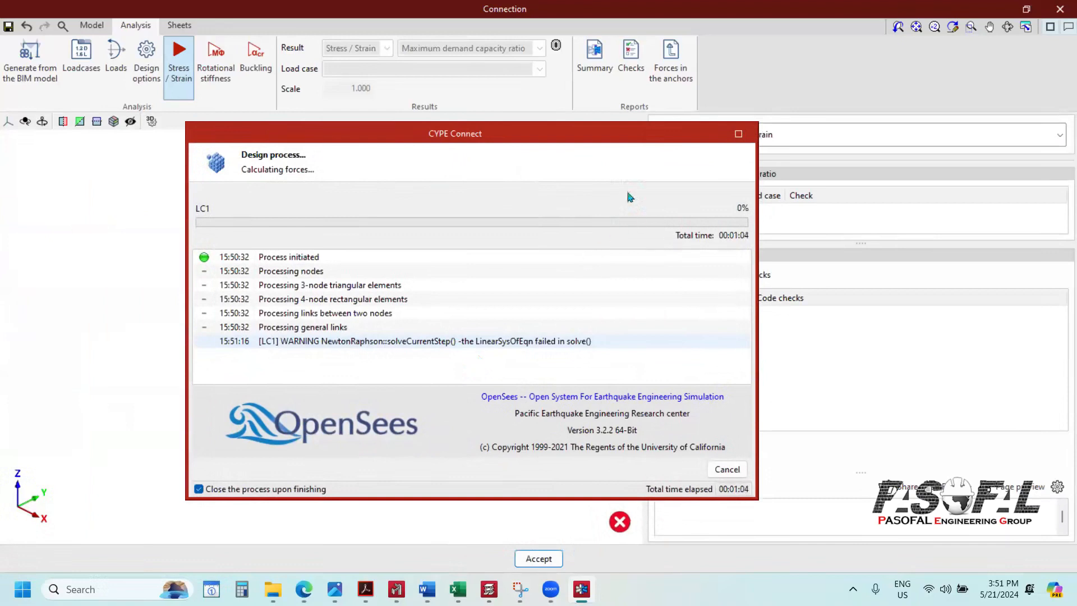
pyautogui.moveTo(579, 122); pyautogui.dragTo(549, 124)
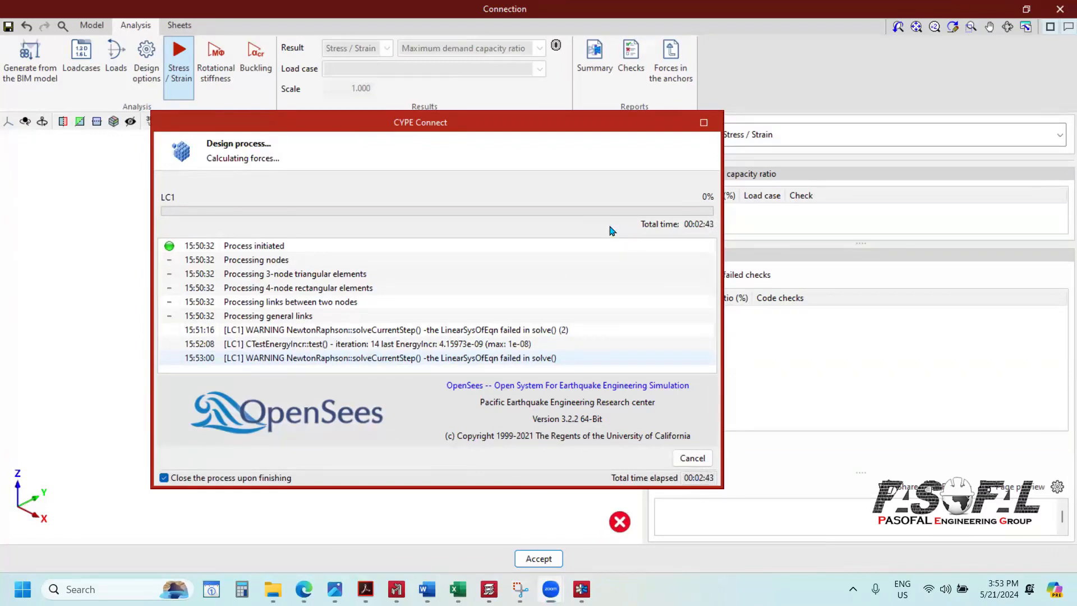
pyautogui.click(691, 458)
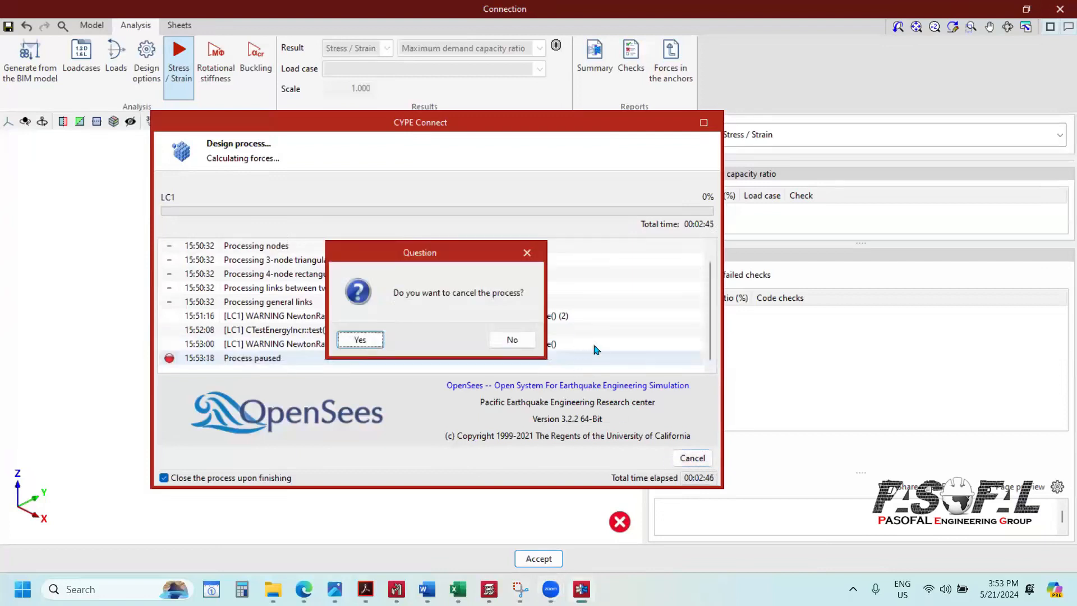
pyautogui.click(373, 339)
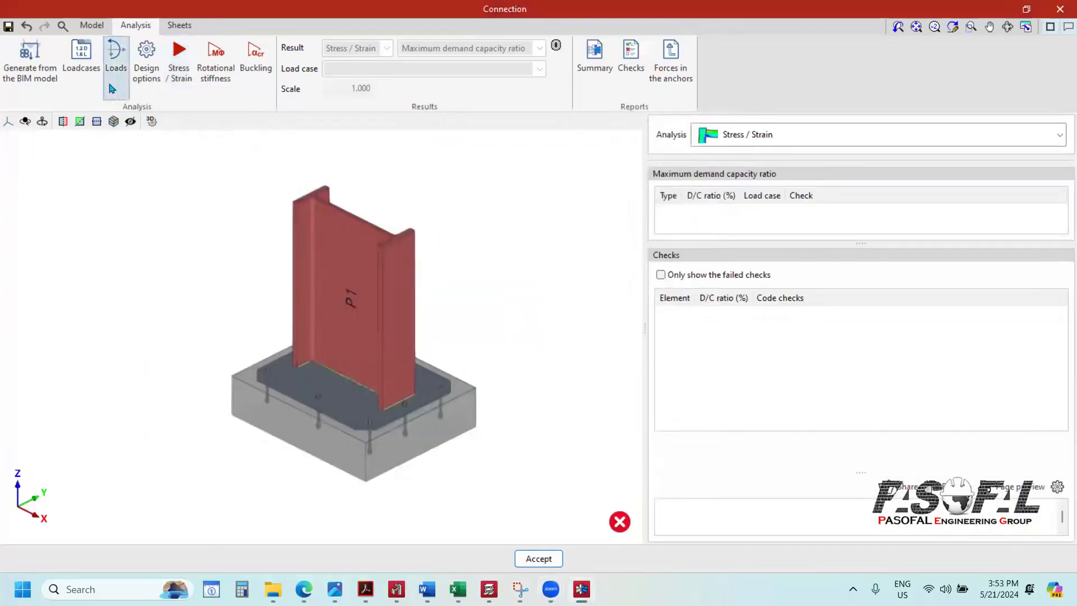
# Step: Set the forces at the end of bar P1 to N = -100 kN and My = 200 kN·m, and accept the loads
pyautogui.click(112, 89)
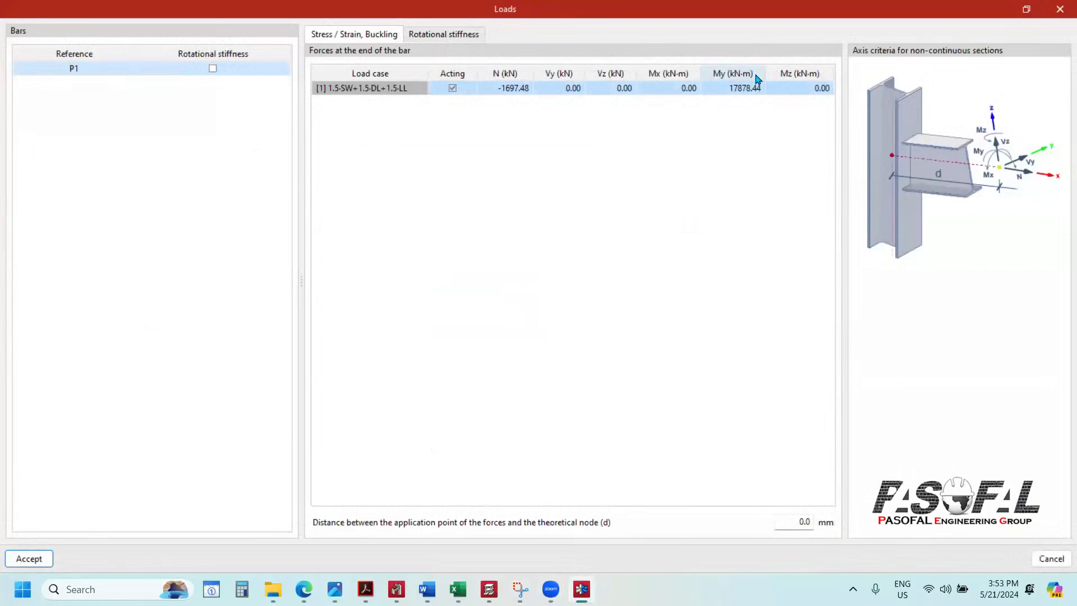
pyautogui.click(511, 88)
pyautogui.click(507, 89)
pyautogui.moveTo(507, 88); pyautogui.dragTo(490, 88)
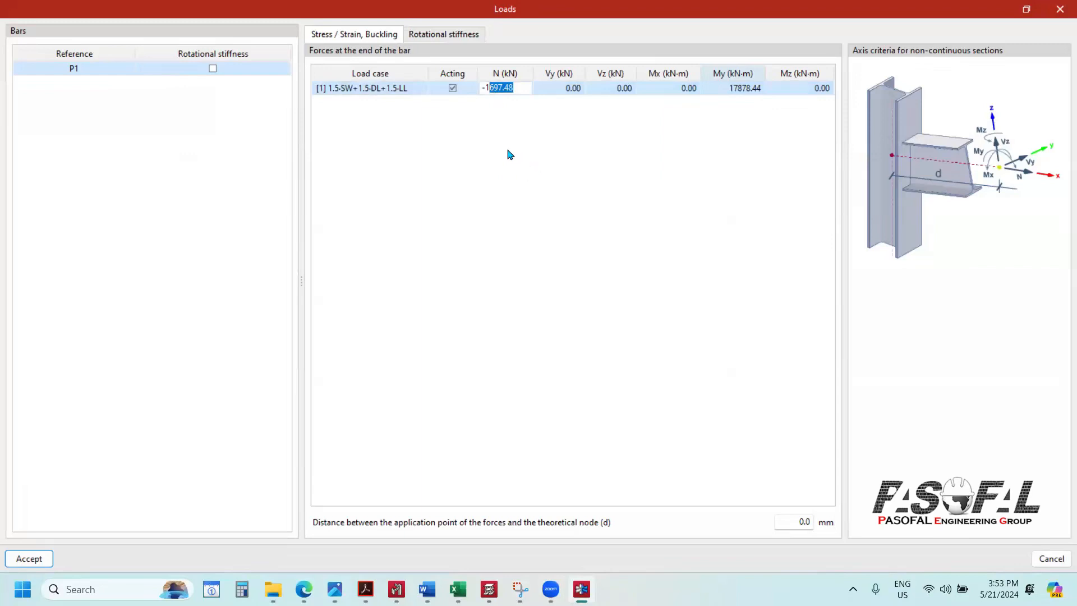
pyautogui.write('00')
pyautogui.click(750, 89)
pyautogui.moveTo(746, 93); pyautogui.dragTo(707, 94)
pyautogui.write('200')
pyautogui.press('Return')
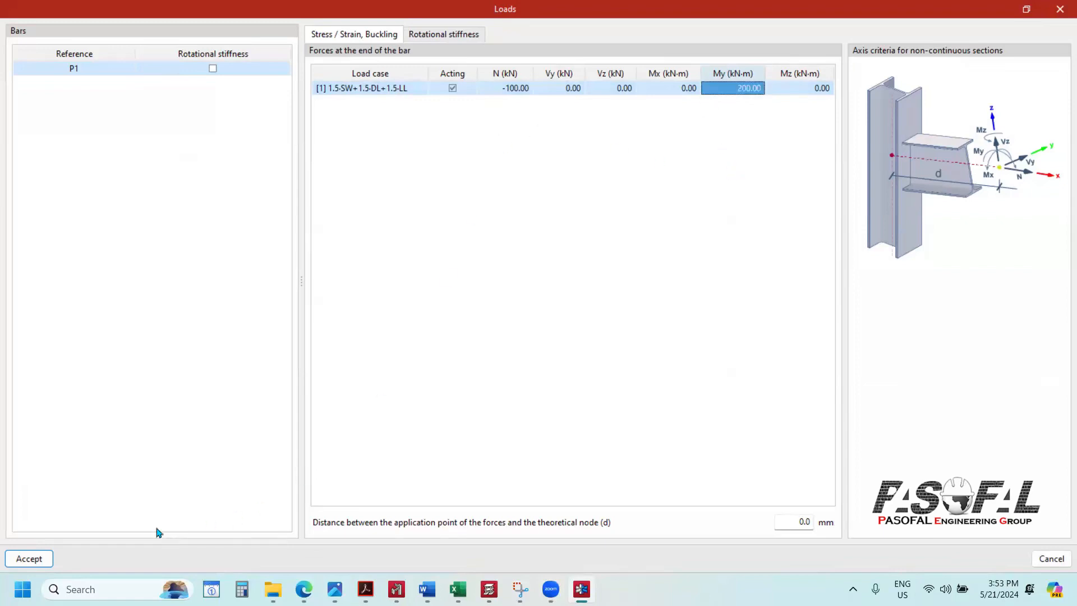
pyautogui.click(29, 558)
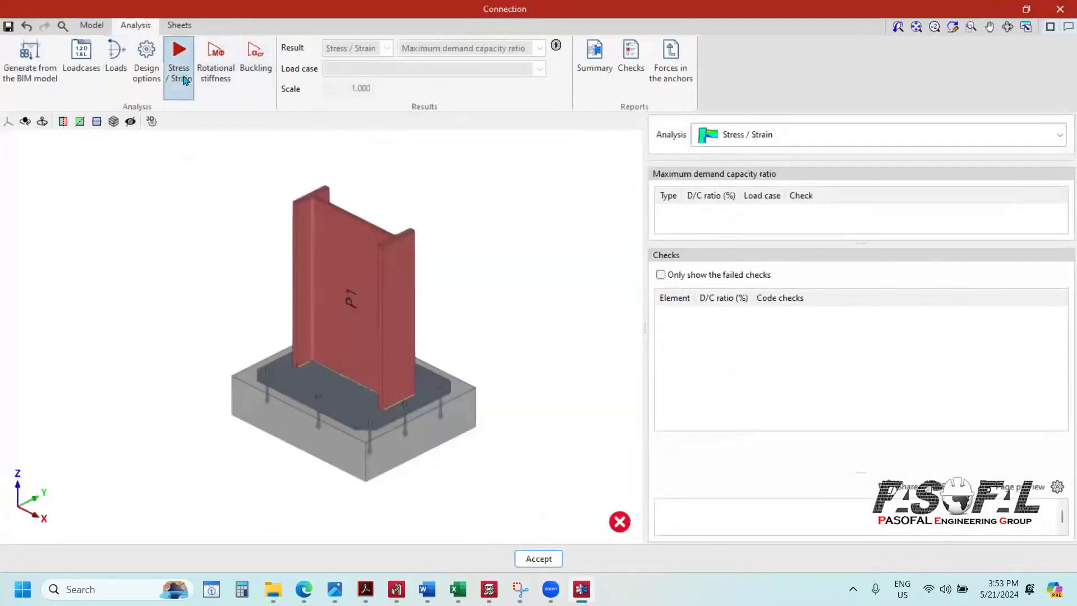
# Step: Run the Stress / Strain analysis of the connection and view the demand capacity results on the column model
pyautogui.click(184, 80)
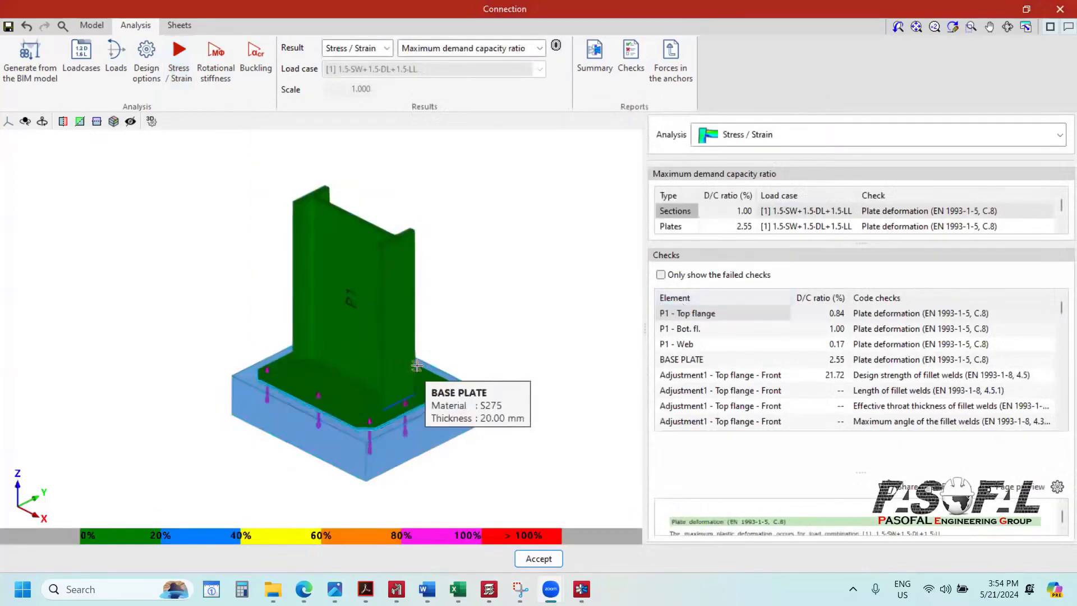
pyautogui.scroll(-1, 417, 364)
pyautogui.scroll(1, 349, 452)
pyautogui.scroll(1, 349, 451)
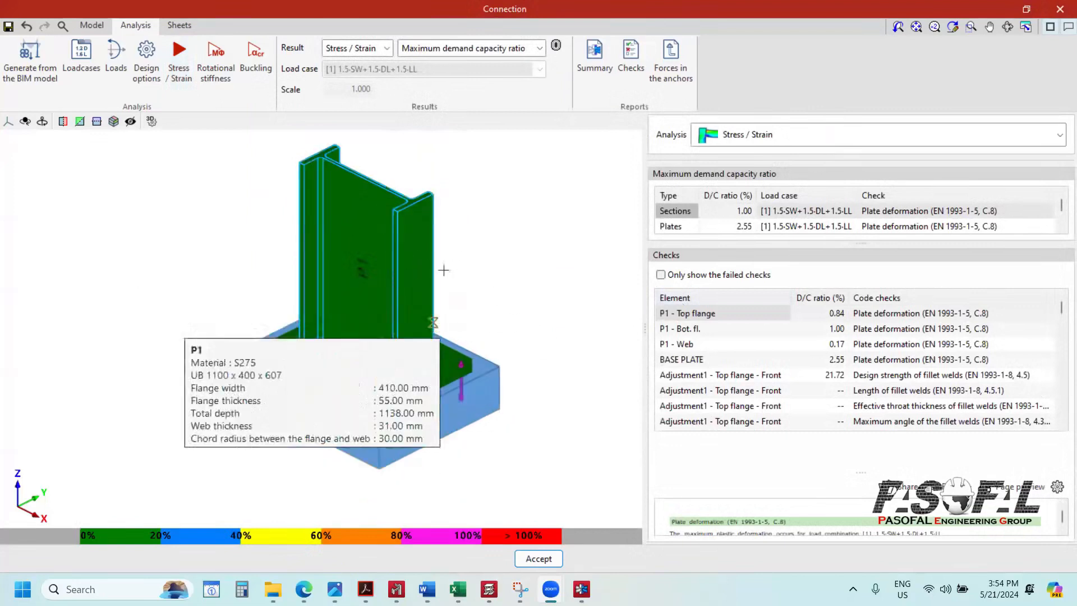
pyautogui.scroll(-1, 404, 434)
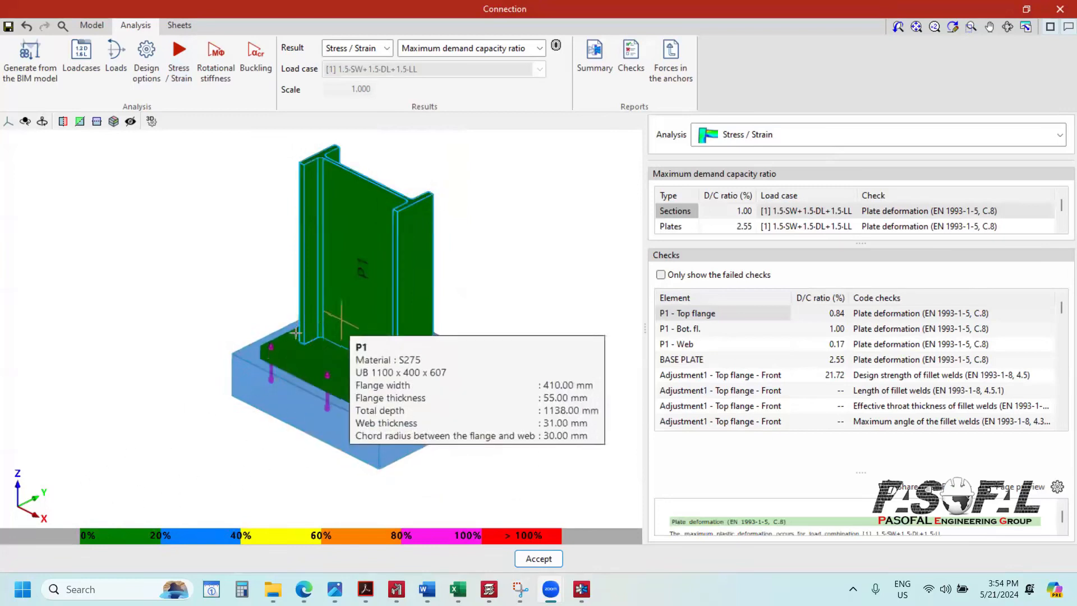
# Step: Examine the maximum demand capacity ratio colouring on the anchors, base plate and flange weld
pyautogui.scroll(5, 283, 359)
pyautogui.scroll(5, 279, 344)
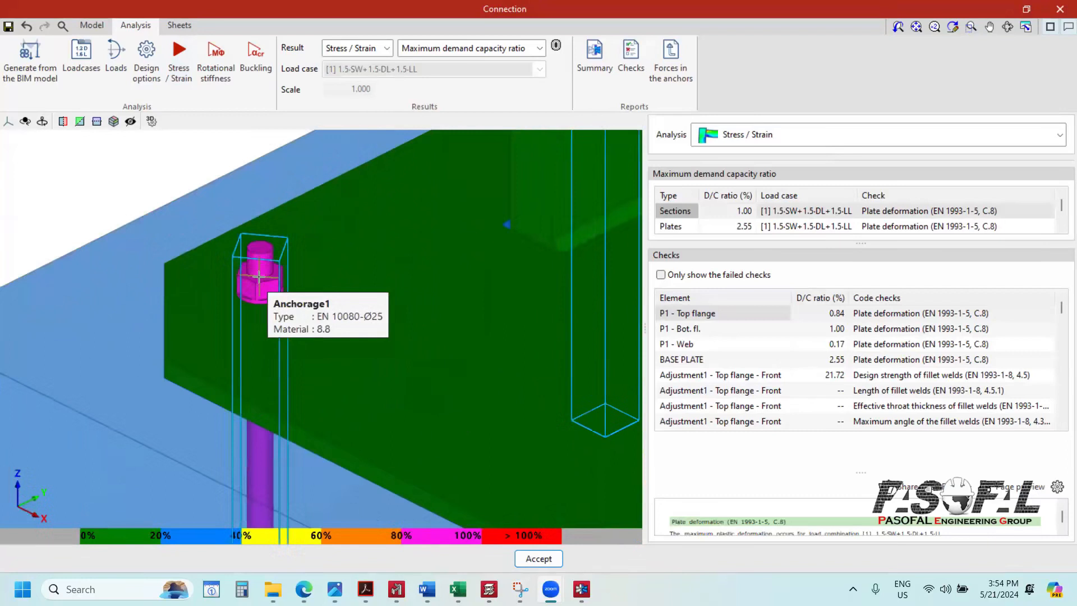
pyautogui.scroll(4, 255, 277)
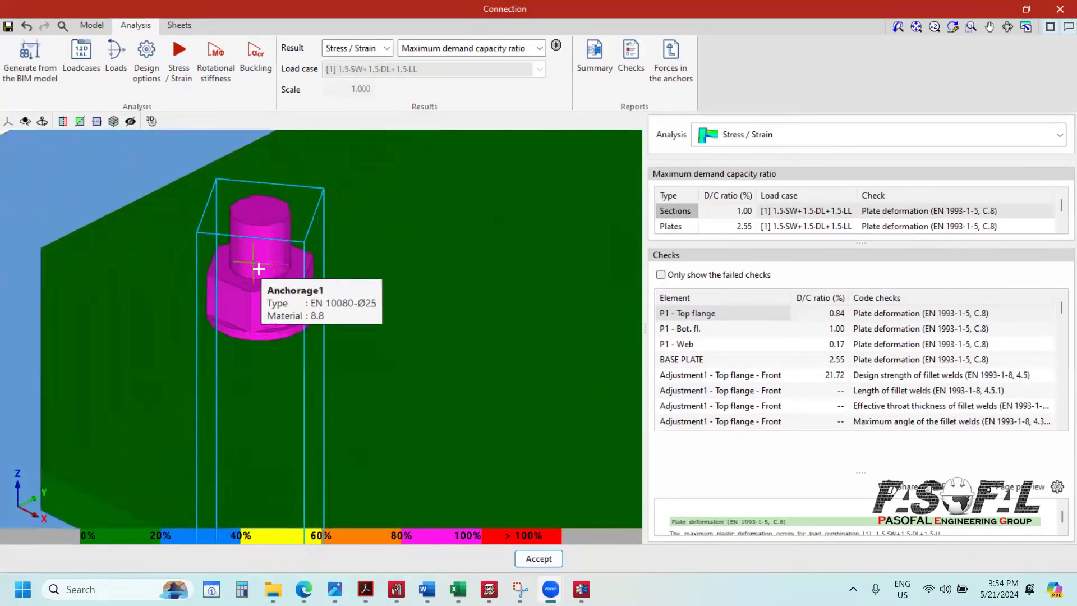
pyautogui.scroll(-5, 252, 264)
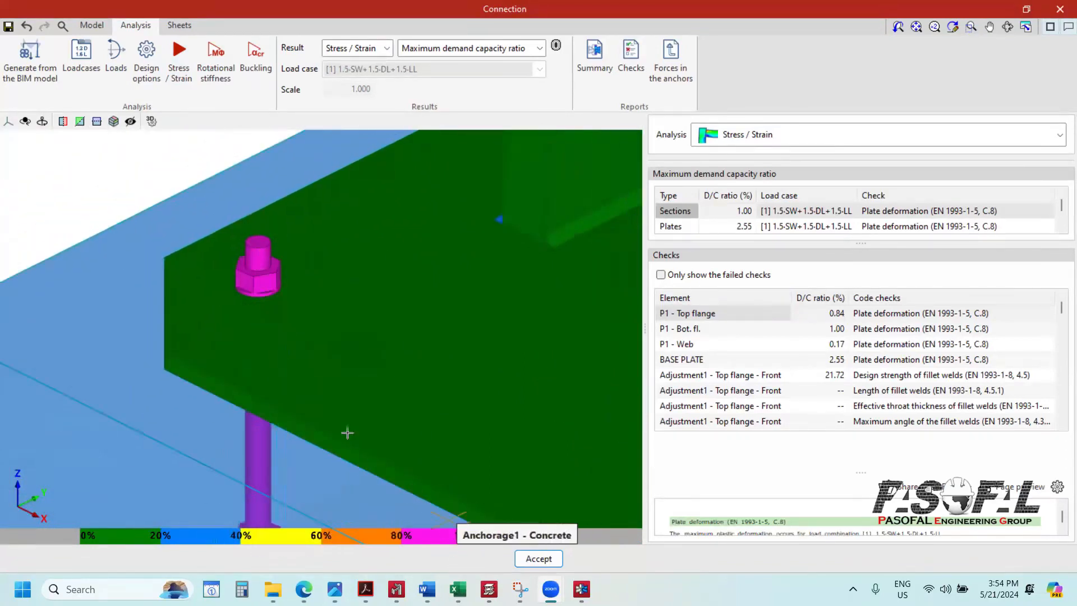
pyautogui.scroll(-5, 331, 426)
pyautogui.scroll(-5, 328, 424)
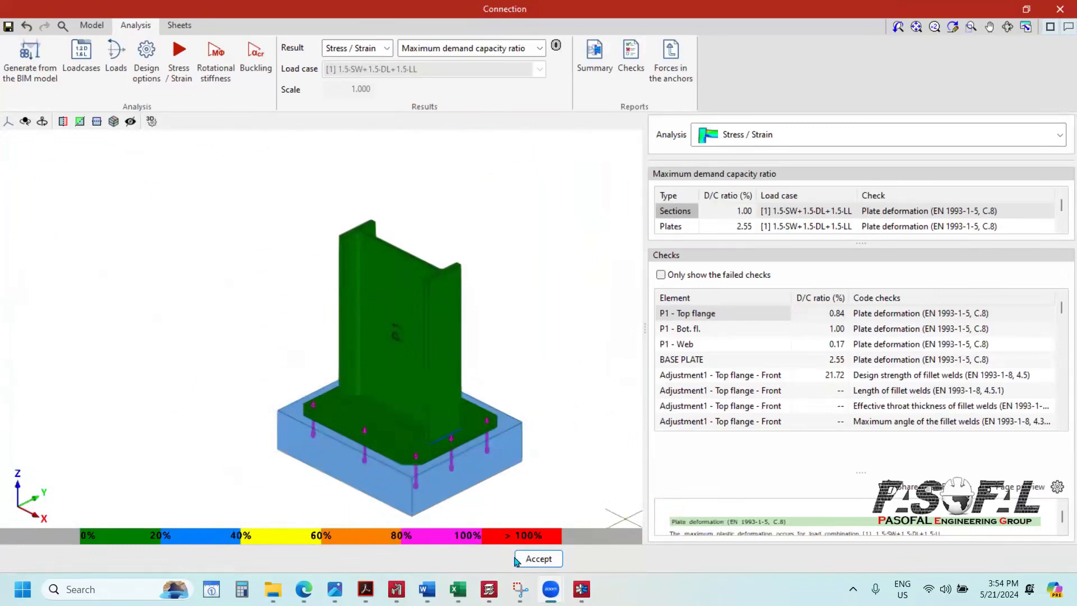
pyautogui.scroll(5, 414, 474)
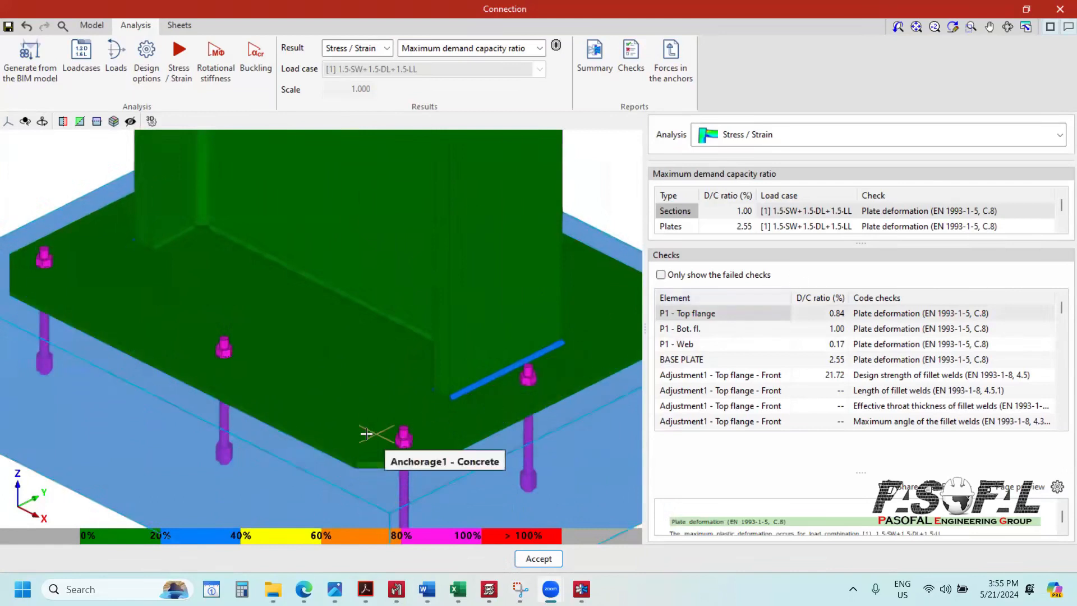
pyautogui.scroll(-5, 367, 434)
# Step: Reveal all rows of the maximum demand capacity ratio table, select the Anchors splitting failure check, and inspect the base plate and anchors
pyautogui.moveTo(863, 248); pyautogui.dragTo(860, 304)
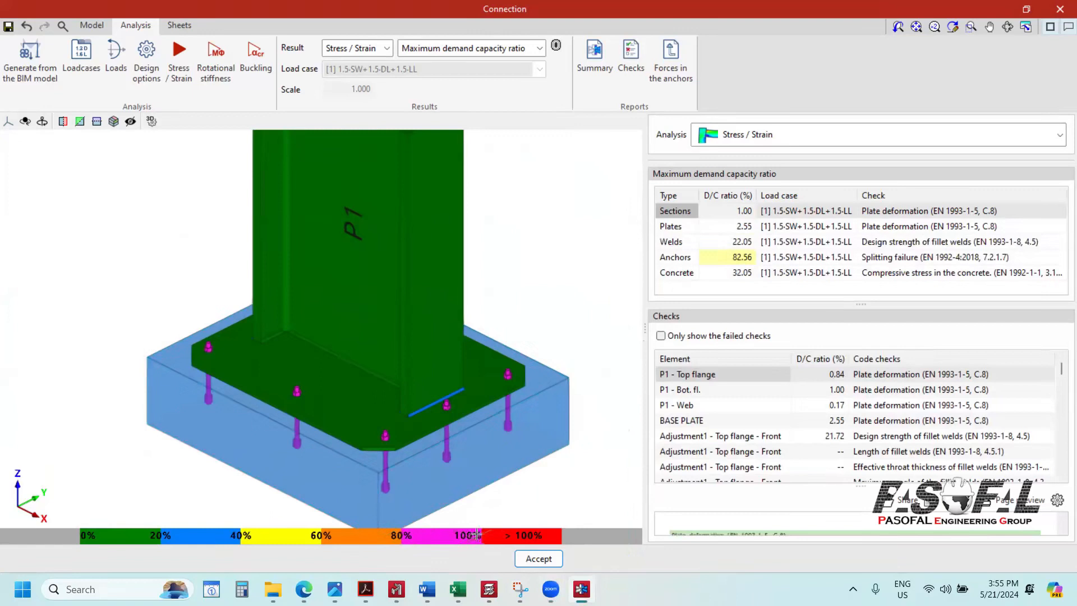
pyautogui.click(730, 260)
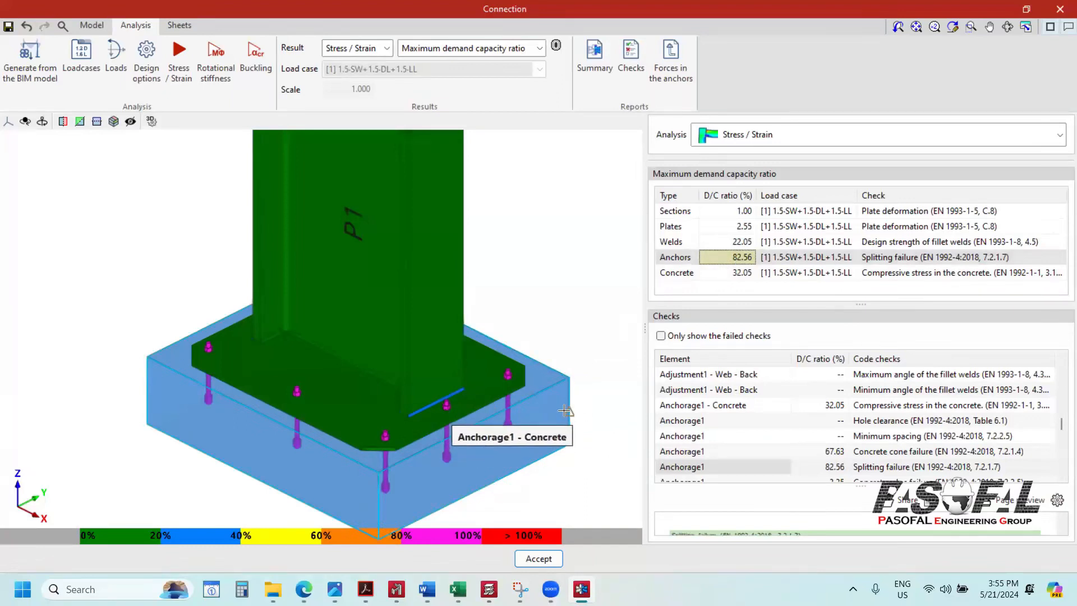
pyautogui.scroll(-3, 436, 393)
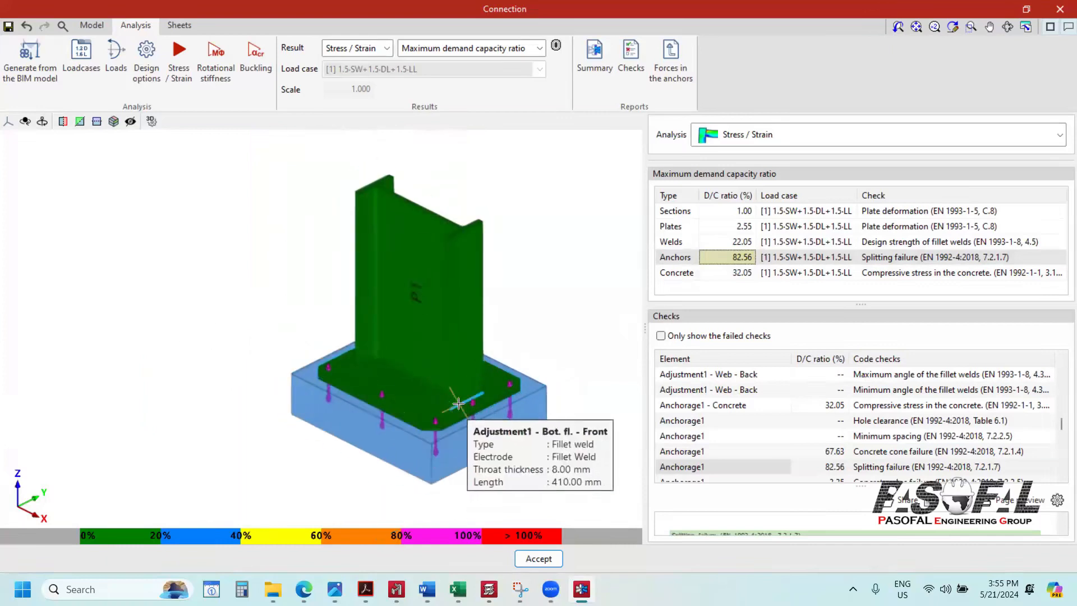
pyautogui.scroll(2, 427, 410)
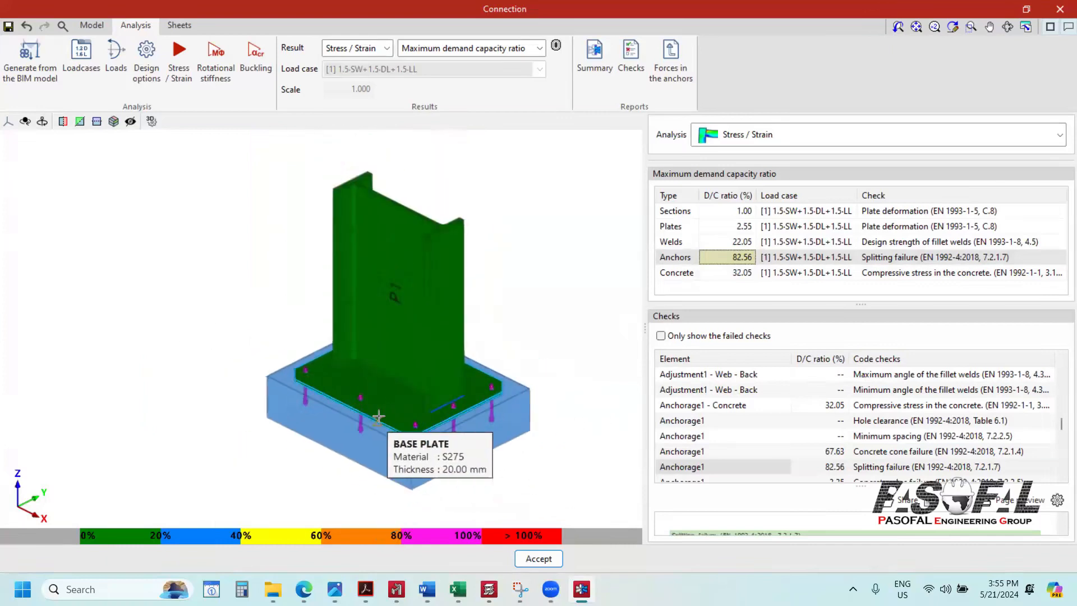
pyautogui.scroll(1, 348, 401)
pyautogui.scroll(5, 348, 401)
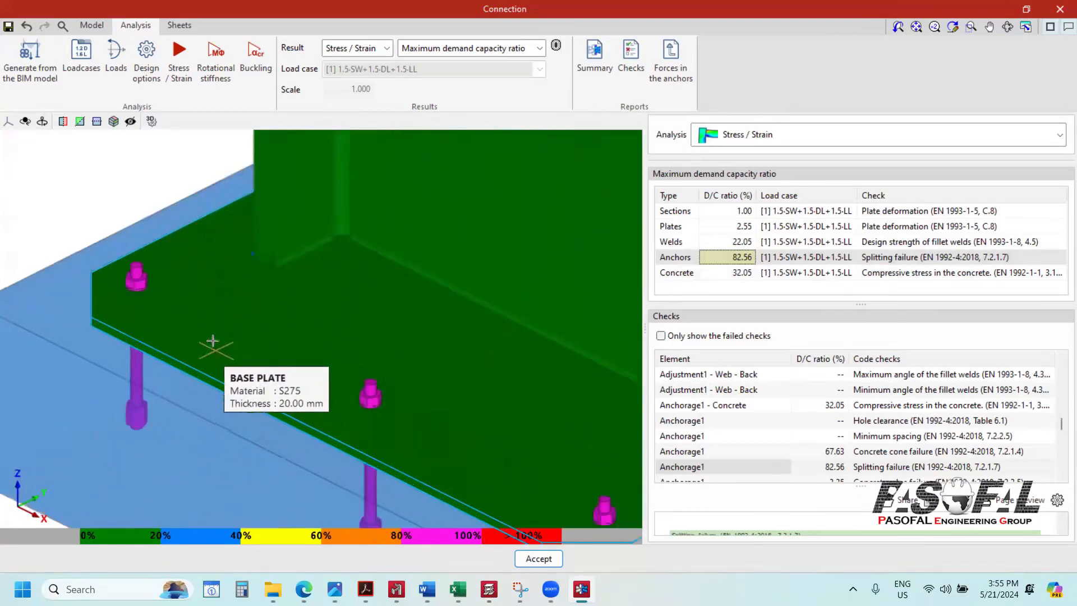
pyautogui.scroll(-4, 222, 356)
pyautogui.scroll(-2, 221, 356)
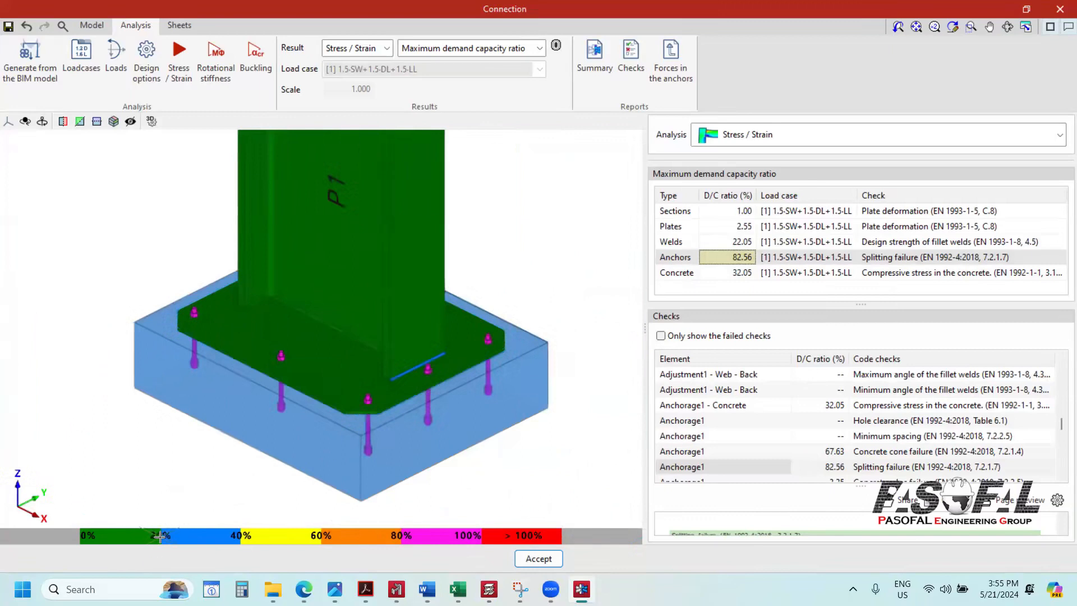
pyautogui.scroll(3, 260, 356)
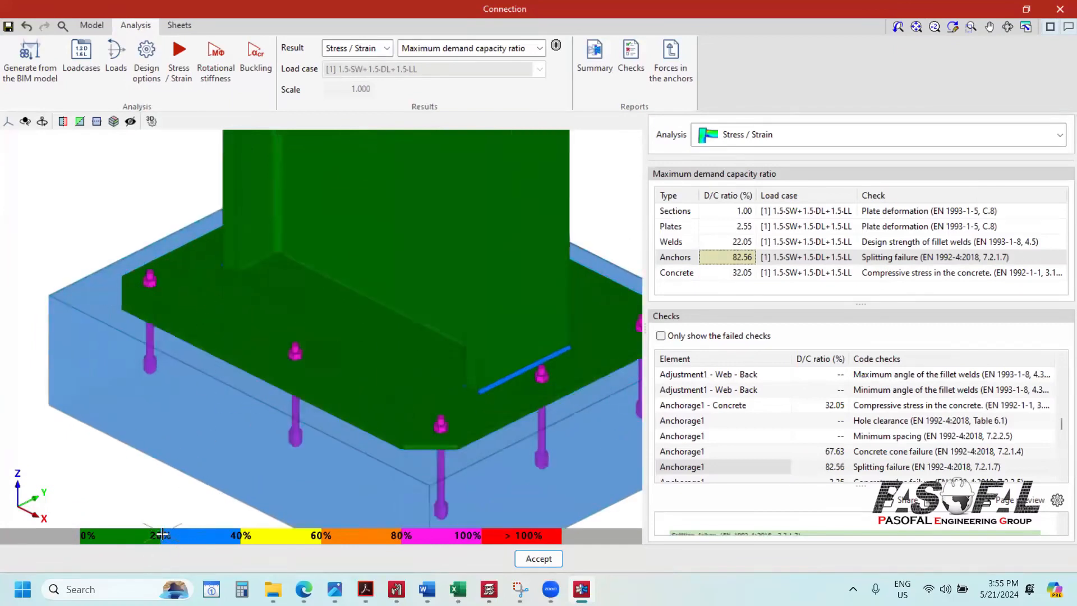
pyautogui.moveTo(258, 344)
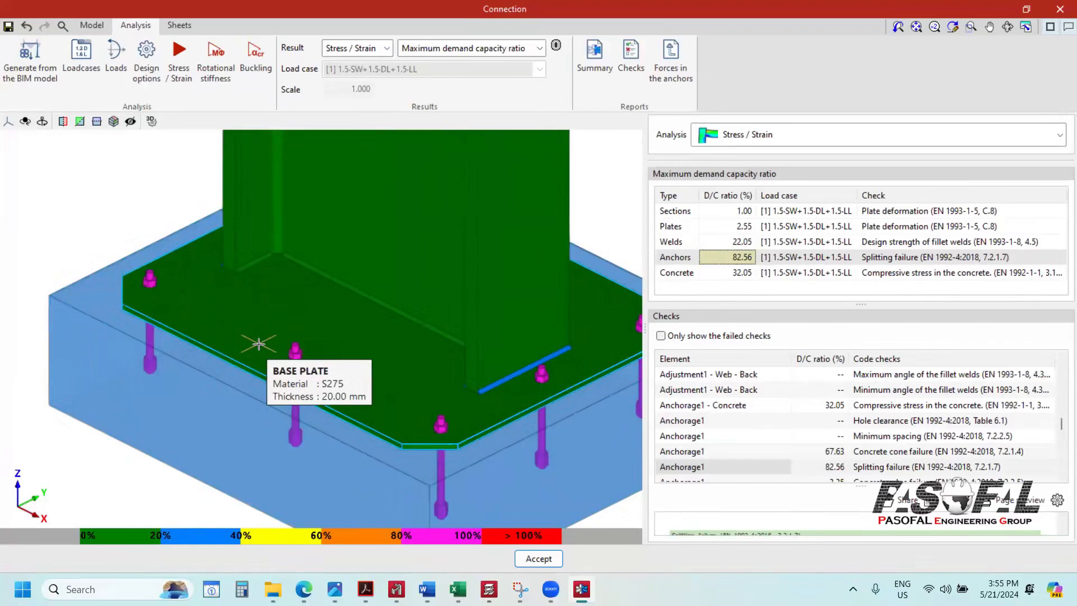
pyautogui.scroll(5, 259, 344)
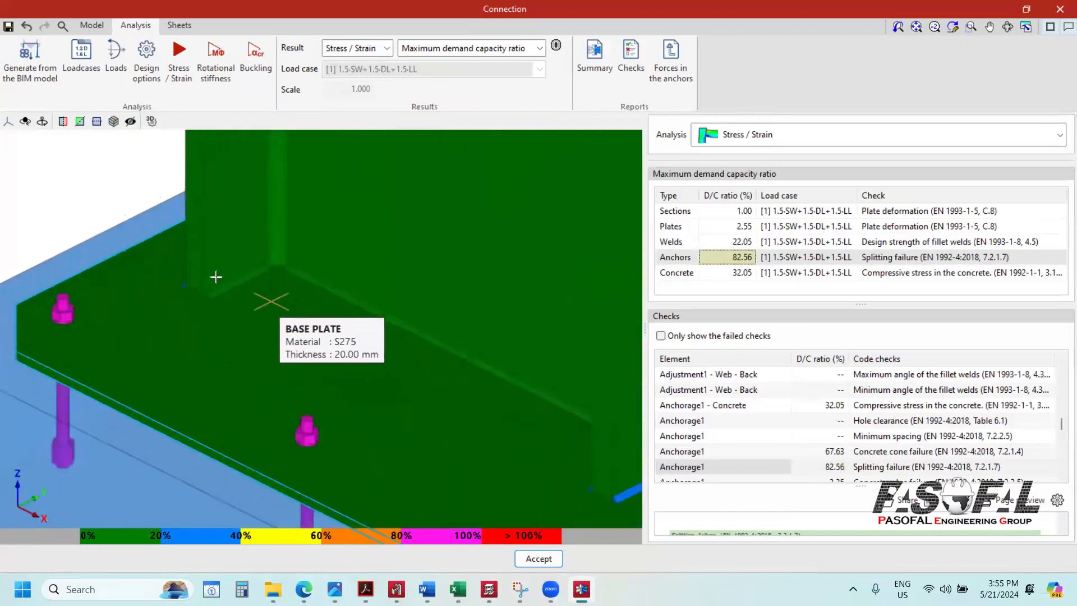
# Step: Examine the fillet welds joining the column flanges and web to the base plate in the maximum demand capacity ratio results
pyautogui.scroll(2, 216, 278)
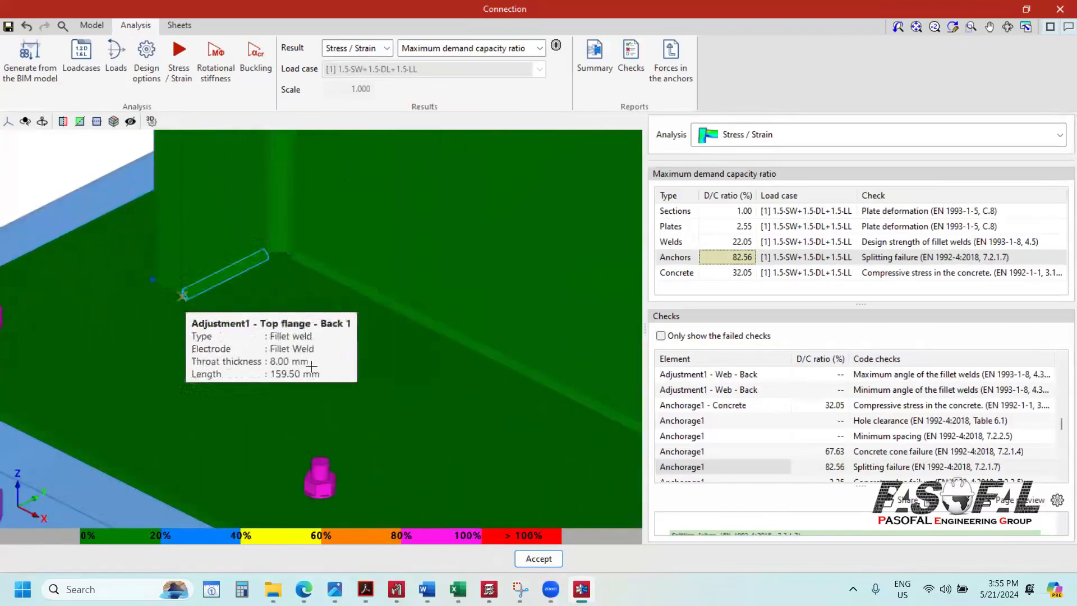
pyautogui.scroll(-3, 279, 355)
pyautogui.moveTo(356, 336)
pyautogui.keyDown('shift'); pyautogui.mouseDown(button='middle')
pyautogui.moveTo(192, 374)
pyautogui.moveTo(238, 358)
pyautogui.moveTo(251, 365)
pyautogui.mouseUp(button='middle'); pyautogui.keyUp('shift')
pyautogui.scroll(3, 205, 368)
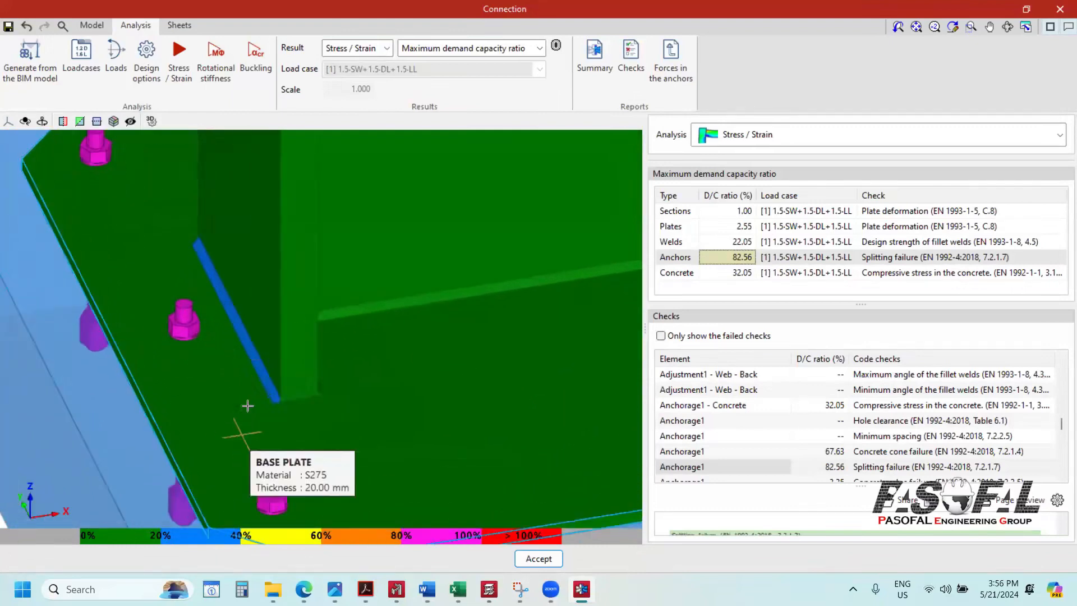
pyautogui.scroll(-5, 247, 399)
pyautogui.scroll(5, 255, 418)
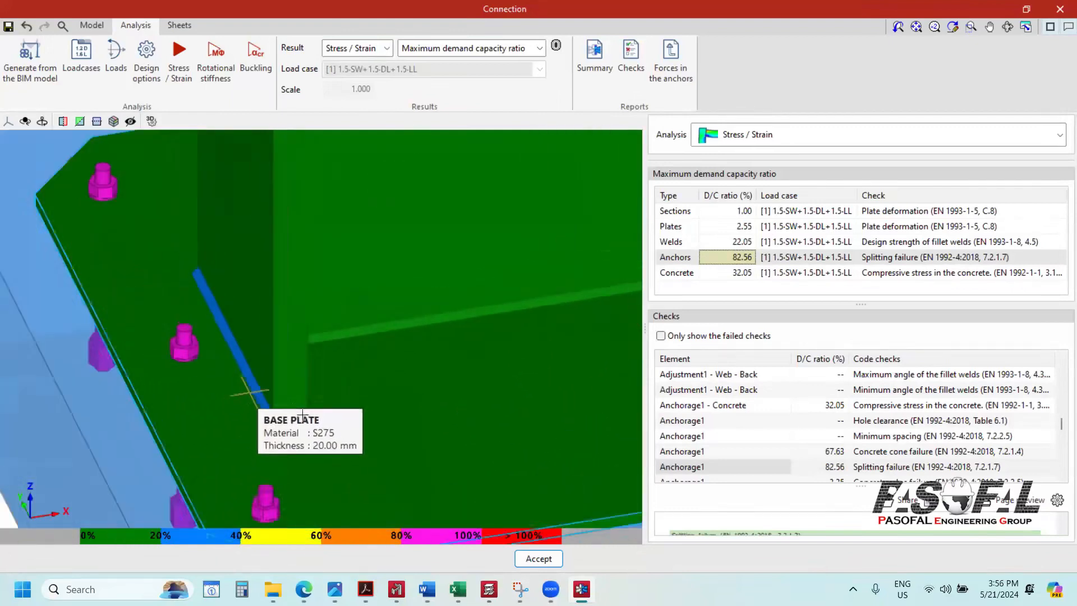
pyautogui.scroll(4, 300, 466)
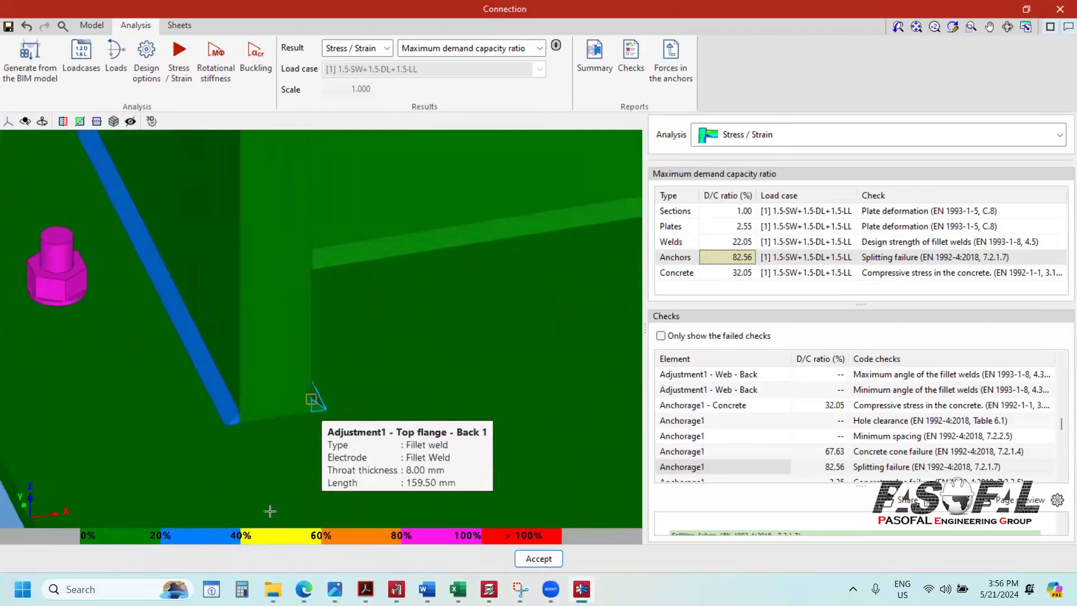
pyautogui.scroll(-3, 202, 412)
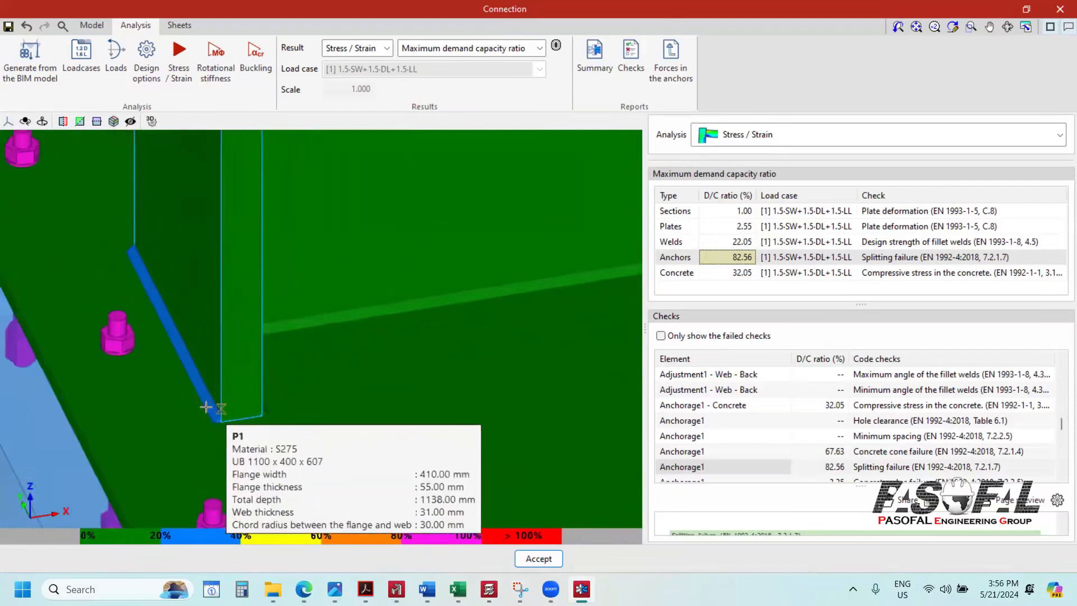
pyautogui.scroll(-5, 206, 407)
pyautogui.scroll(3, 208, 393)
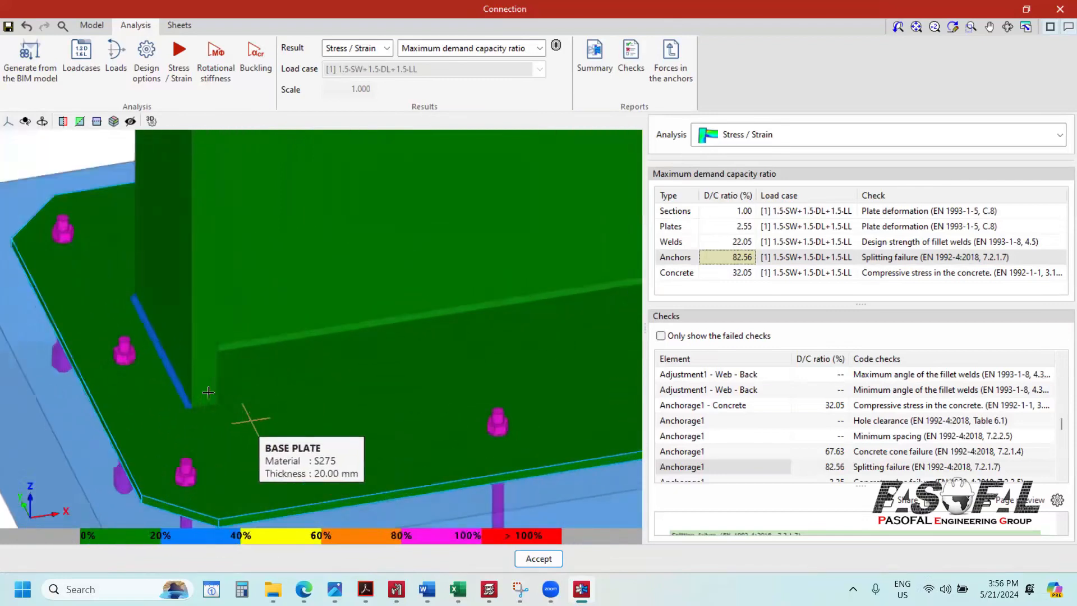
pyautogui.scroll(2, 208, 392)
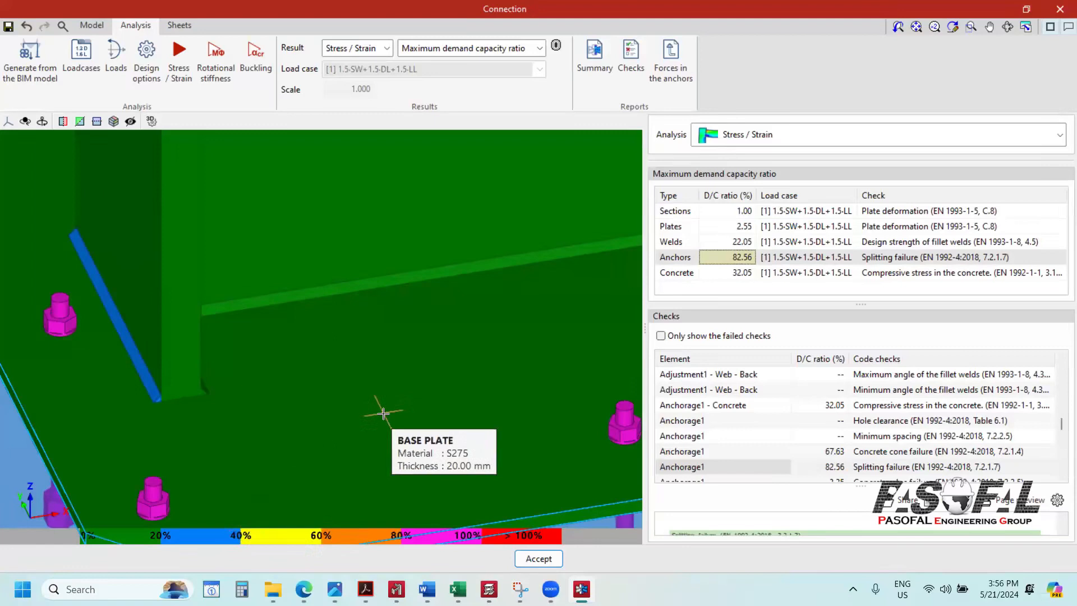
pyautogui.scroll(-4, 224, 382)
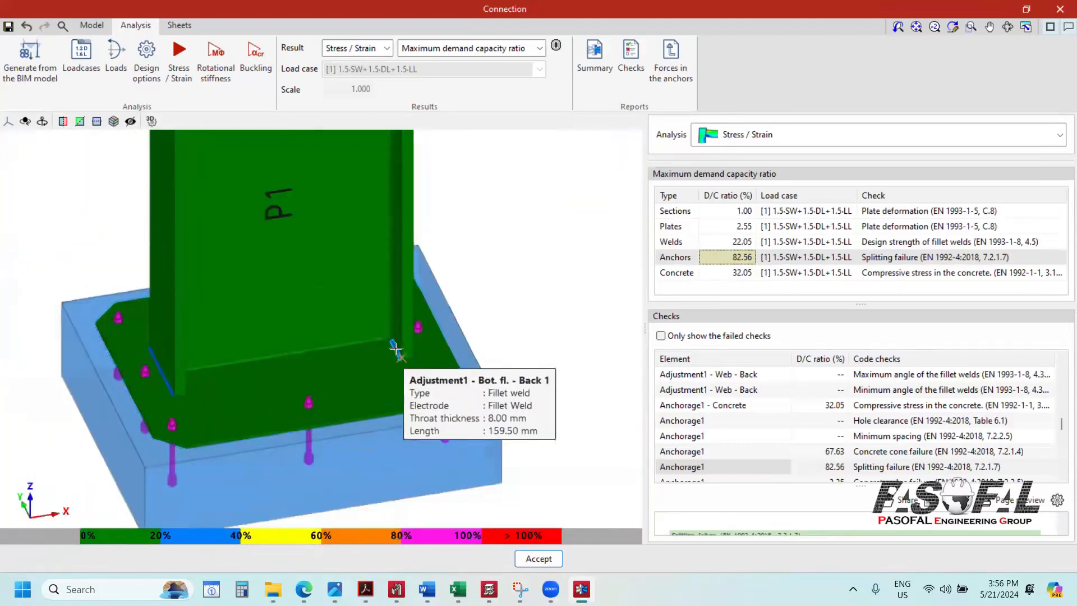
pyautogui.scroll(5, 400, 356)
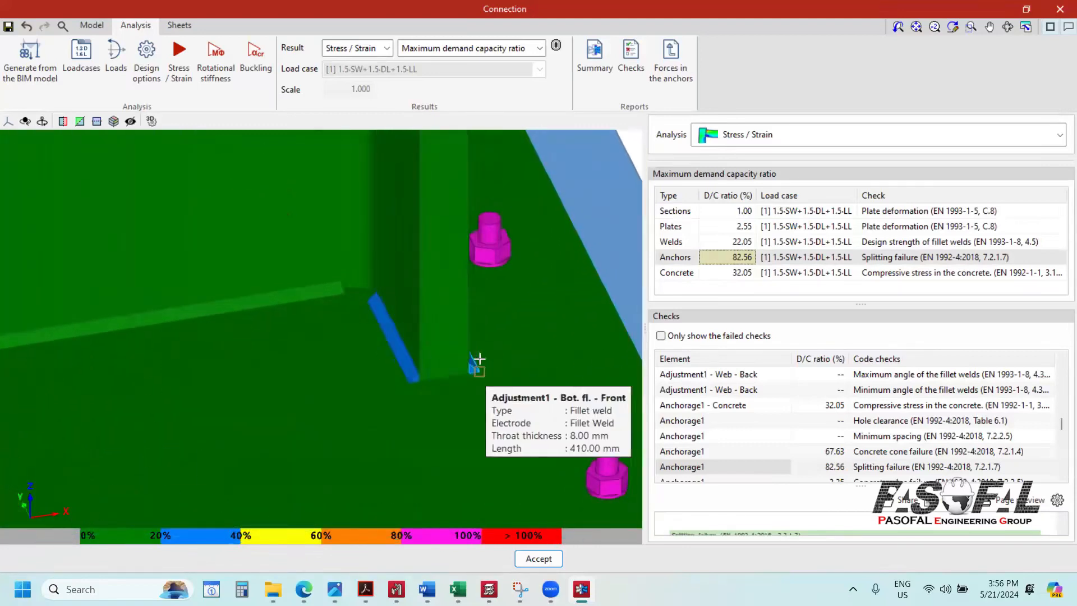
pyautogui.scroll(-5, 474, 366)
pyautogui.scroll(-4, 416, 411)
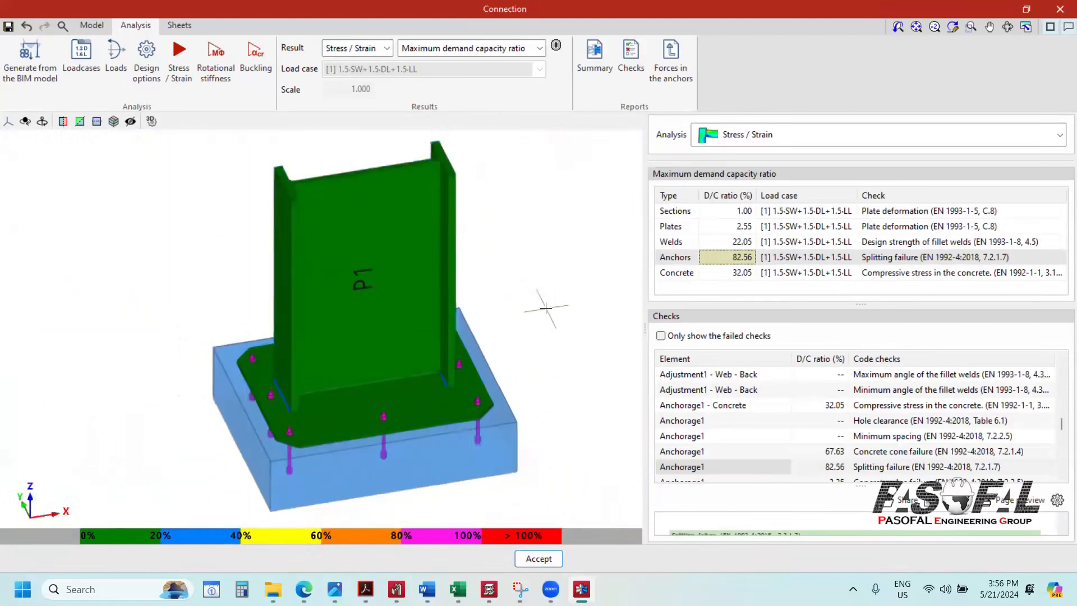
pyautogui.scroll(5, 397, 440)
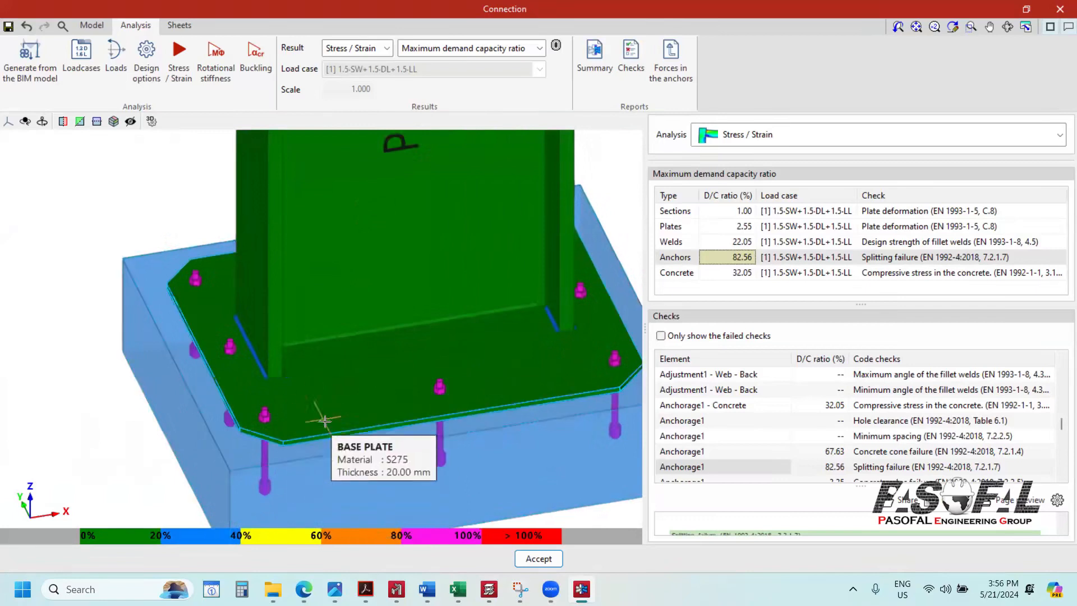
# Step: Display the Von Mises stress results and inspect the stress concentration in the base plate beside the column flange
pyautogui.scroll(-5, 323, 438)
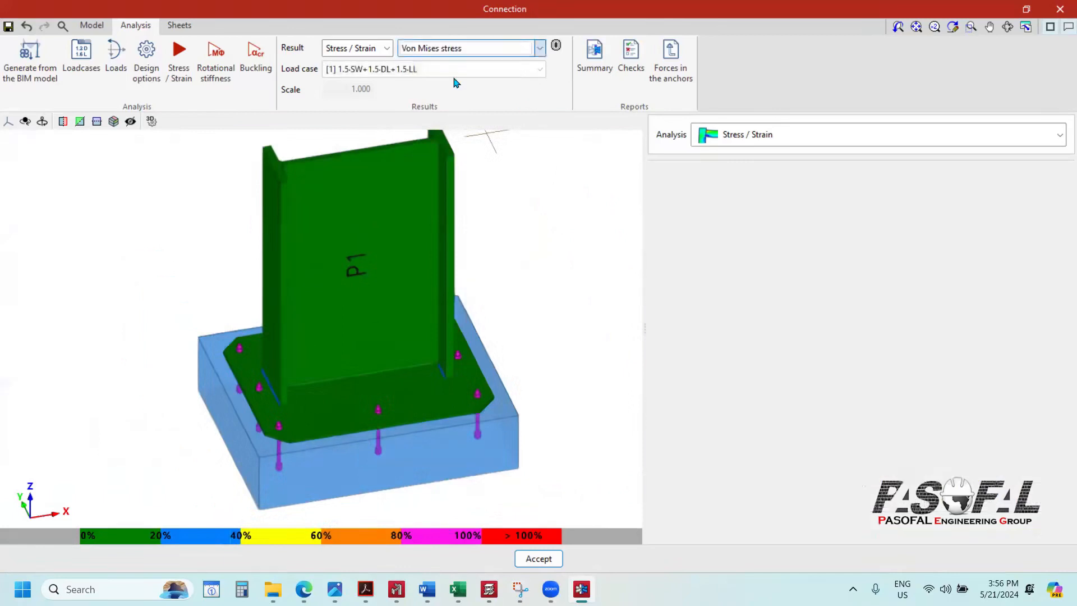
pyautogui.scroll(2, 265, 407)
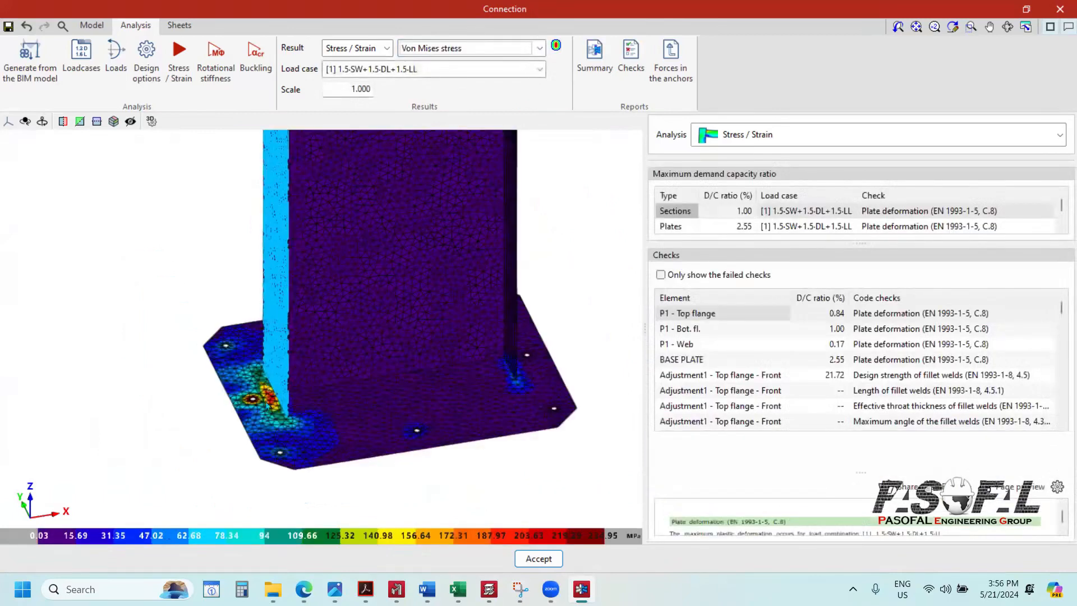
pyautogui.scroll(1, 226, 414)
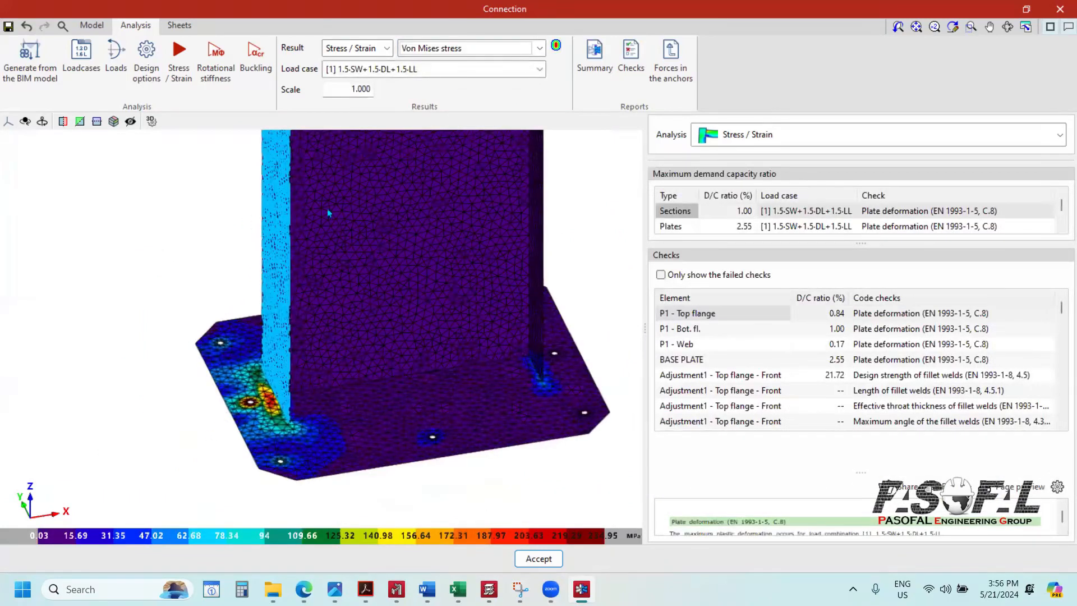
pyautogui.scroll(3, 261, 399)
pyautogui.scroll(1, 245, 232)
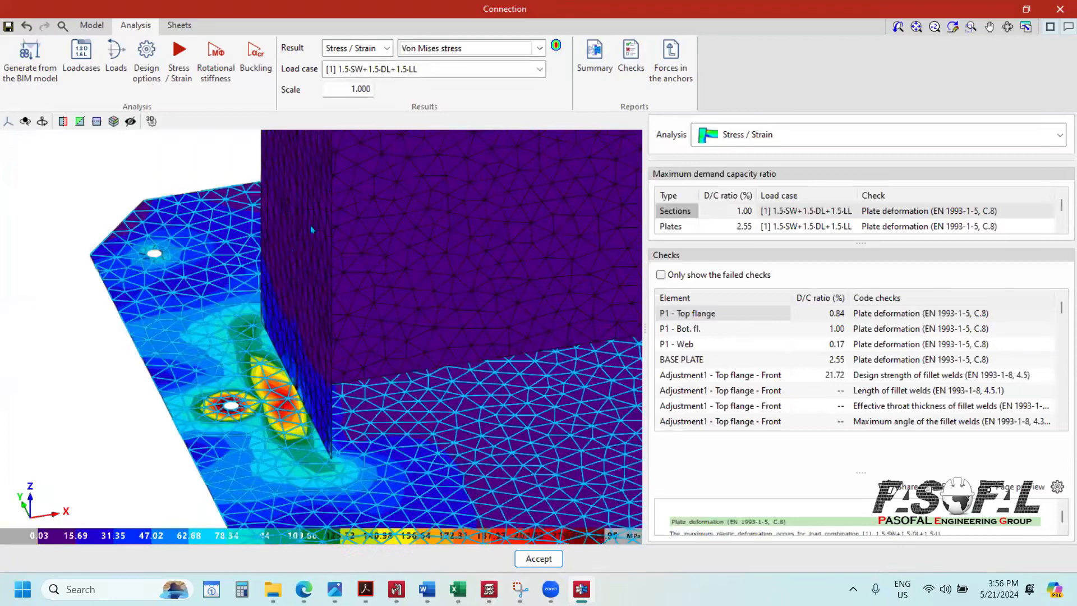
pyautogui.scroll(-6, 311, 227)
# Step: Try a deformation scale of 50 on the stress plot, and set the scale to 100
pyautogui.click(343, 89)
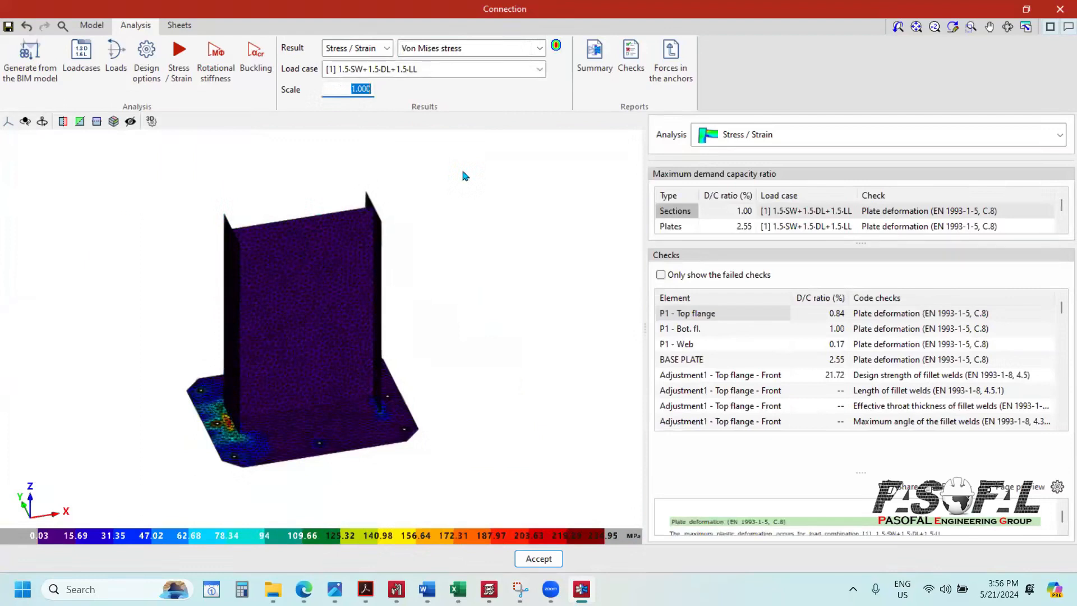
pyautogui.write('50')
pyautogui.press('Return')
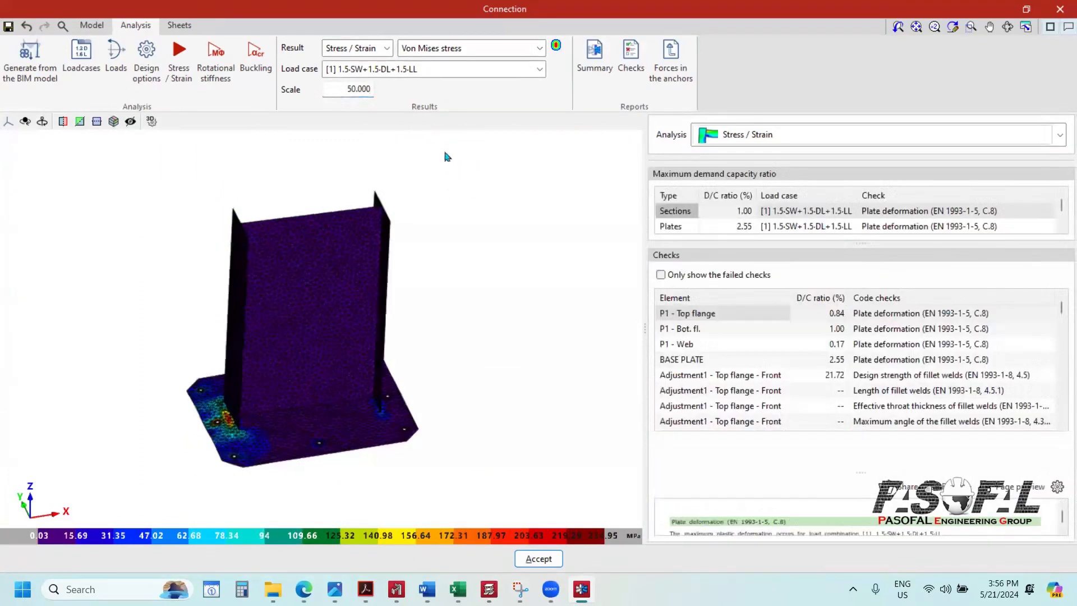
pyautogui.click(345, 90)
pyautogui.press('Return')
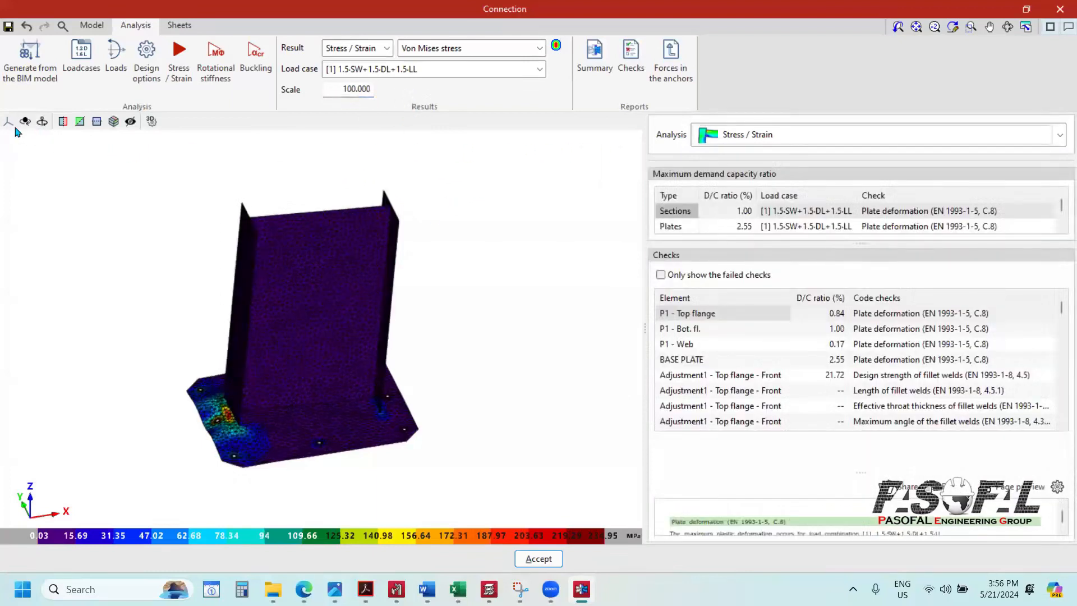
# Step: Inspect the deformed column and base plate in the front XZ view and in a 3D view
pyautogui.click(14, 126)
pyautogui.click(68, 145)
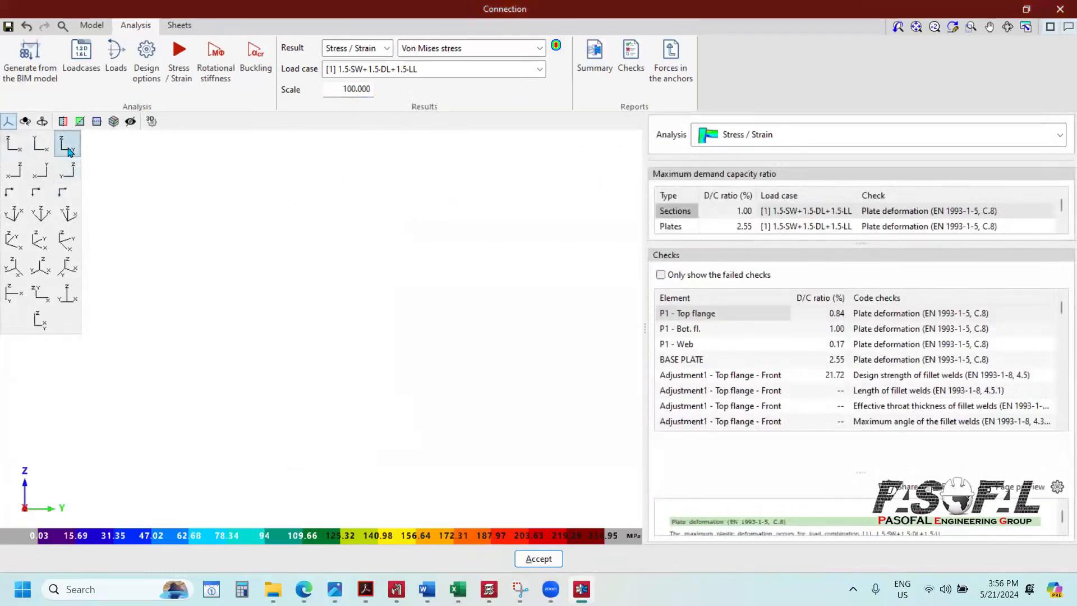
pyautogui.click(13, 144)
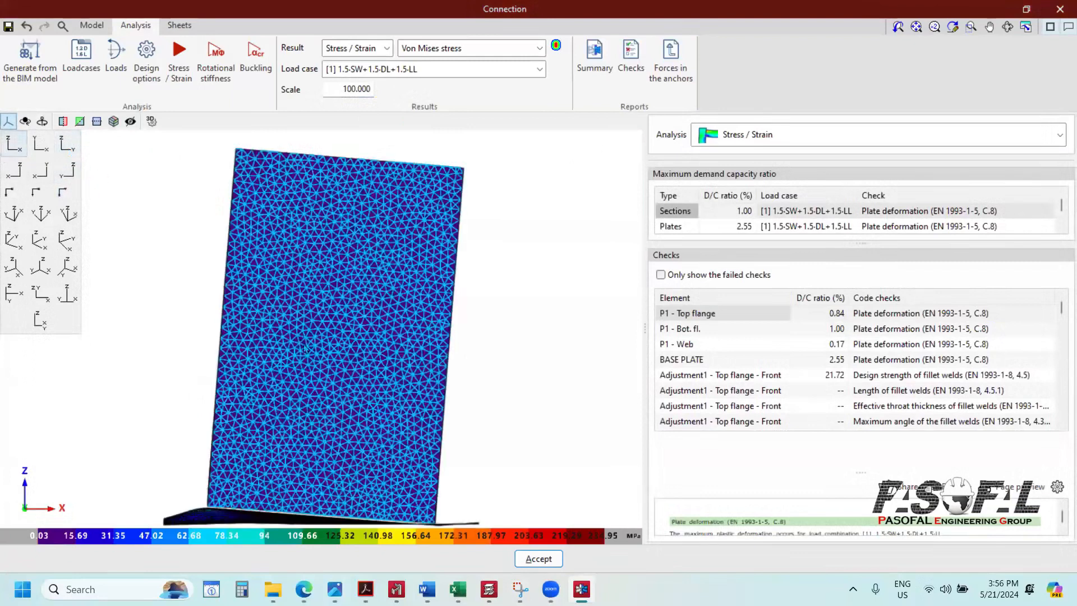
pyautogui.scroll(-2, 398, 255)
pyautogui.scroll(1, 312, 402)
pyautogui.scroll(4, 365, 399)
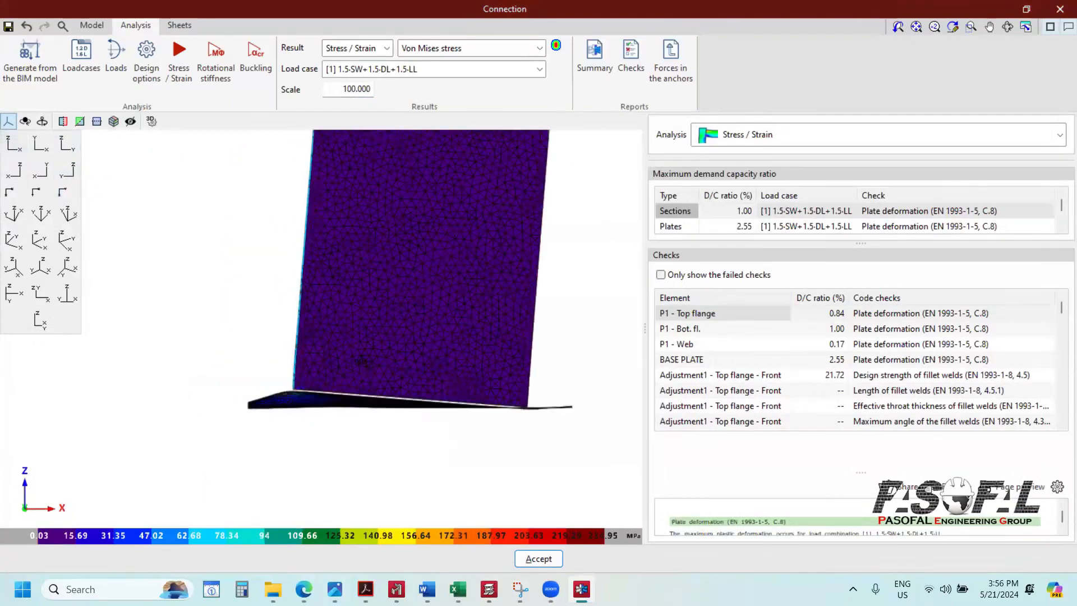
pyautogui.scroll(3, 379, 374)
pyautogui.scroll(-4, 308, 411)
pyautogui.moveTo(315, 397)
pyautogui.keyDown('shift'); pyautogui.mouseDown(button='middle')
pyautogui.moveTo(403, 87)
pyautogui.moveTo(443, 83)
pyautogui.mouseUp(button='middle'); pyautogui.keyUp('shift')
# Step: Display the Equivalent Von Mises deformation and inspect the base plate around the anchor hole beside the column flange
pyautogui.click(443, 48)
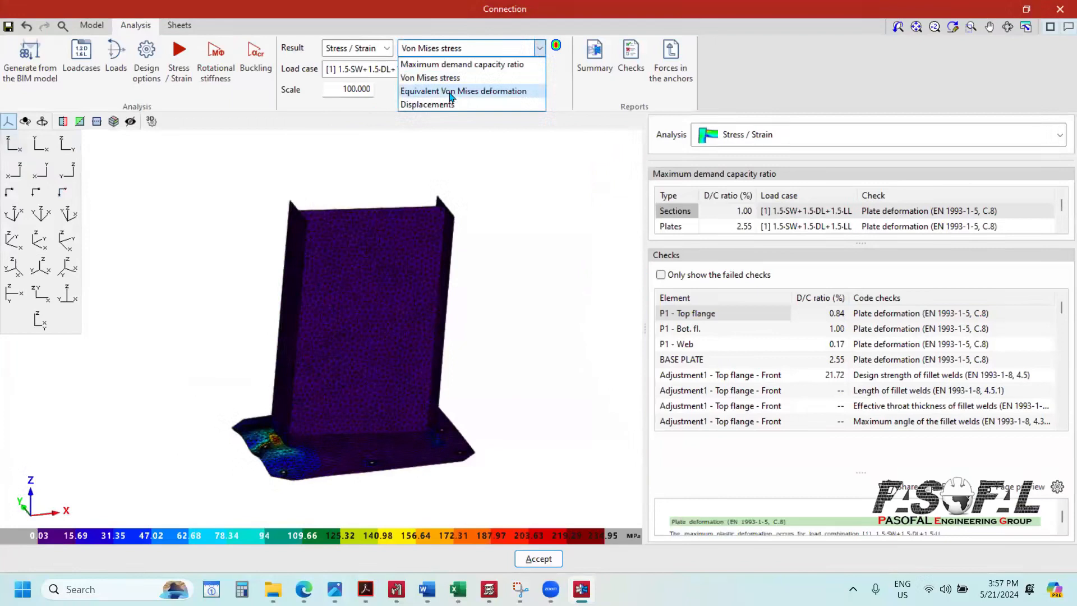
pyautogui.click(450, 92)
pyautogui.scroll(4, 298, 402)
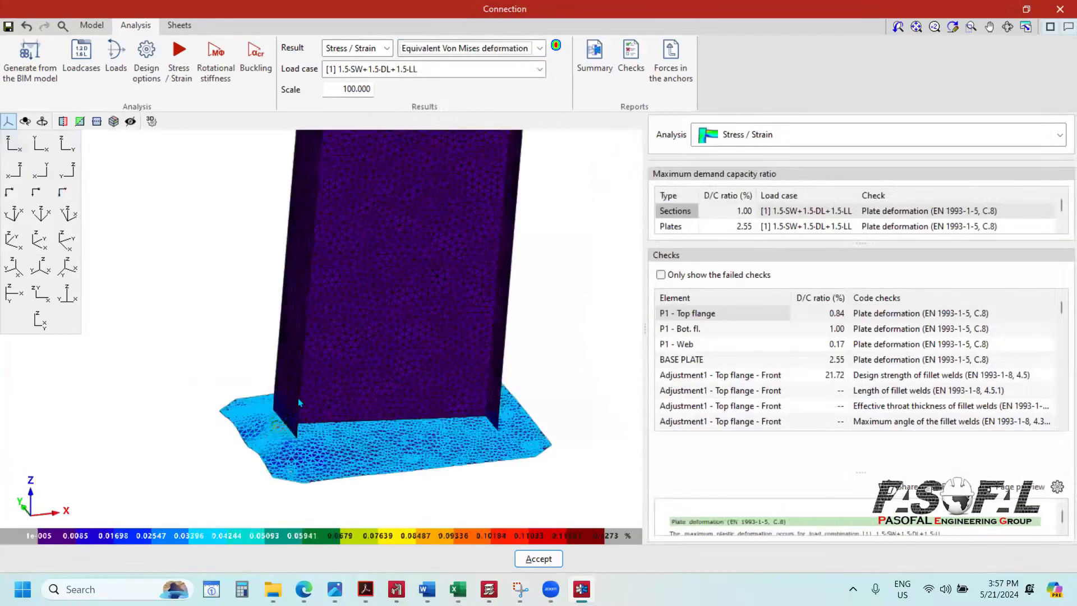
pyautogui.scroll(5, 224, 423)
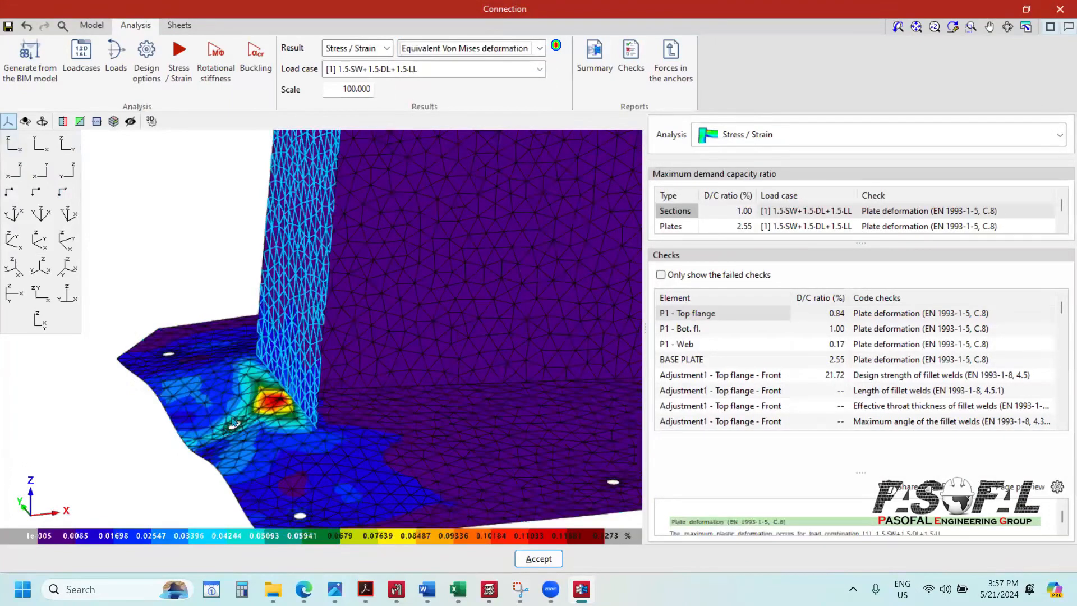
pyautogui.scroll(3, 234, 423)
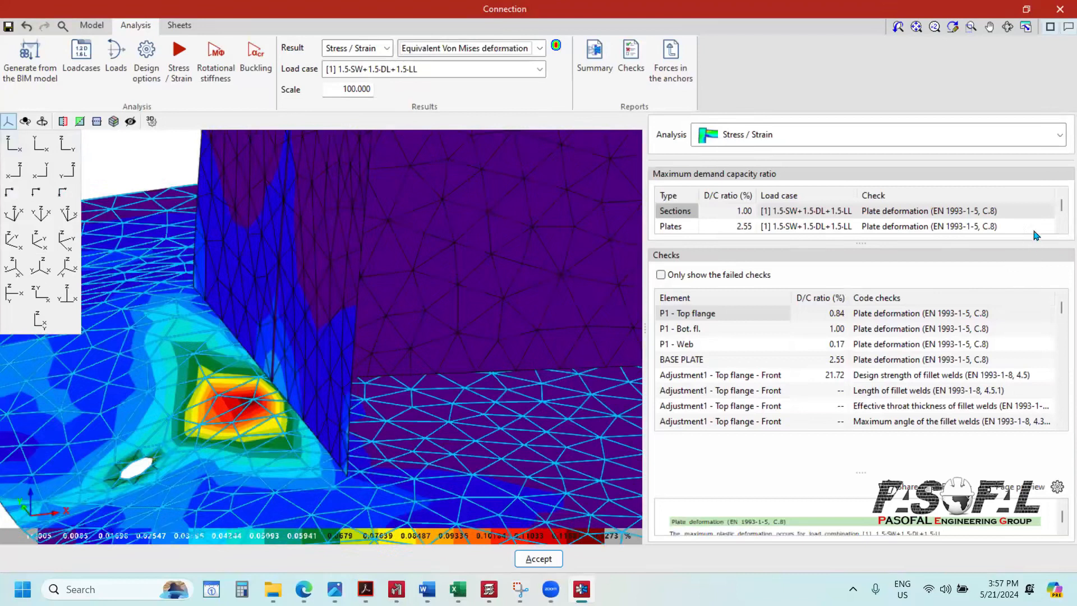
# Step: Annotate the top of the column with a freehand curved moment arrow labelled 200
pyautogui.scroll(-1, 368, 159)
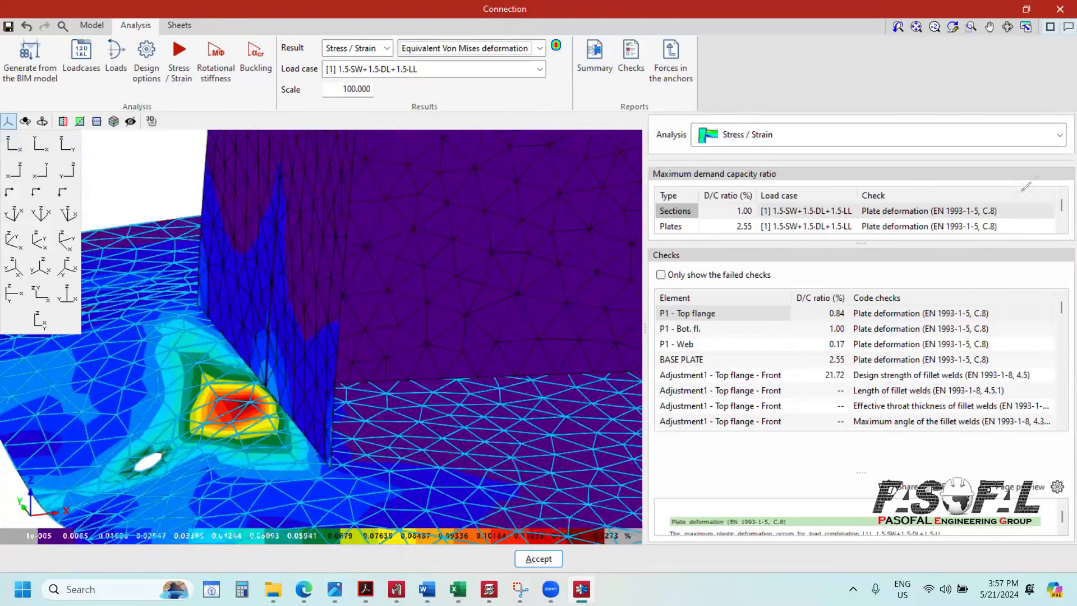
pyautogui.scroll(-8, 311, 141)
pyautogui.moveTo(243, 218); pyautogui.dragTo(357, 195)
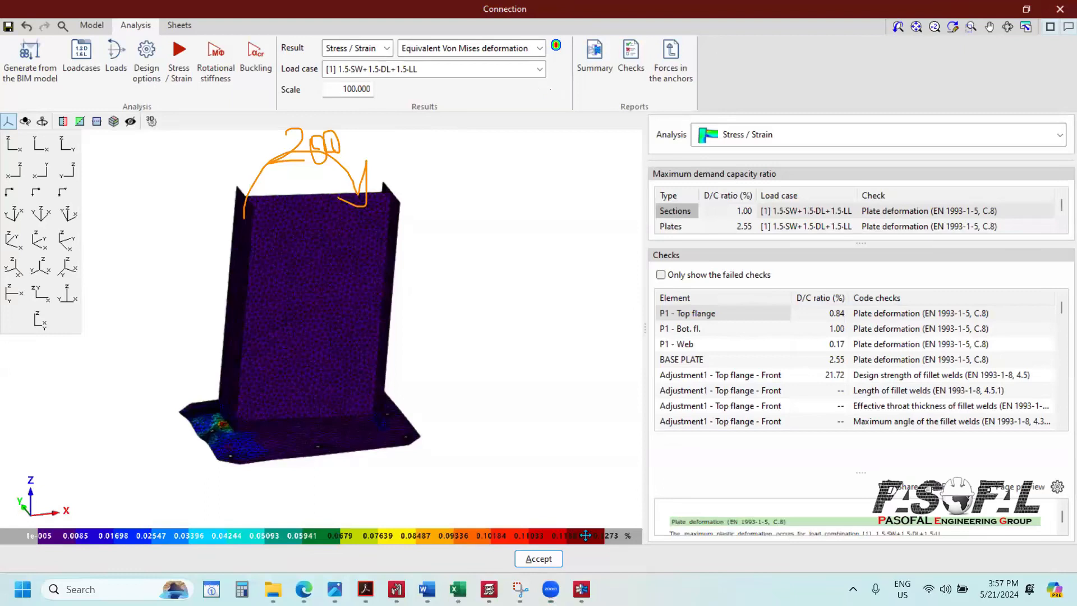
# Step: Display the Displacements results and inspect the displacement contours over the column's height and the base plate
pyautogui.click(491, 51)
pyautogui.click(497, 113)
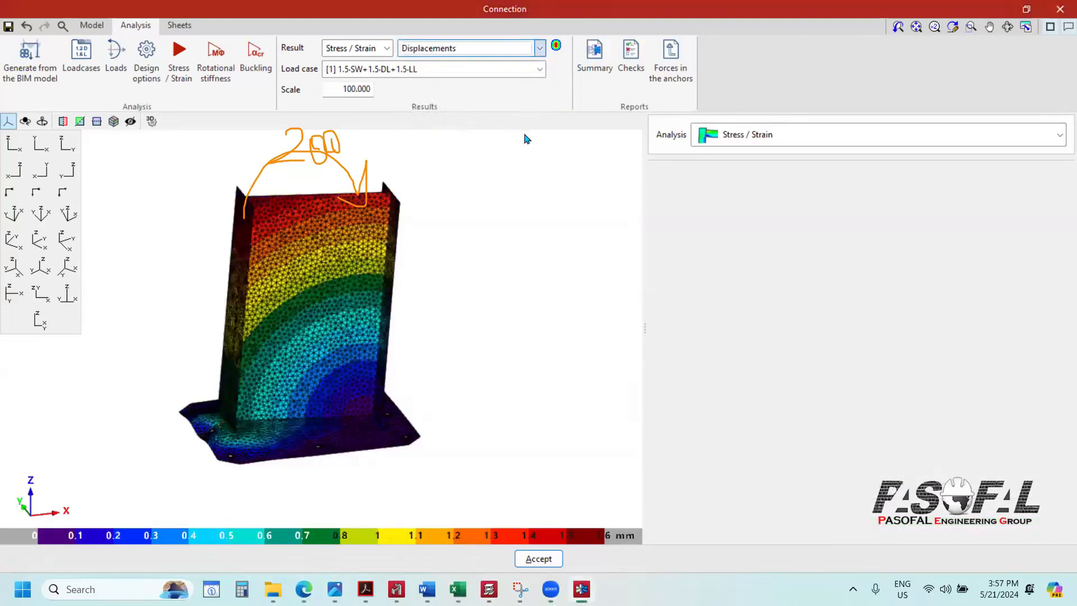
pyautogui.scroll(5, 420, 218)
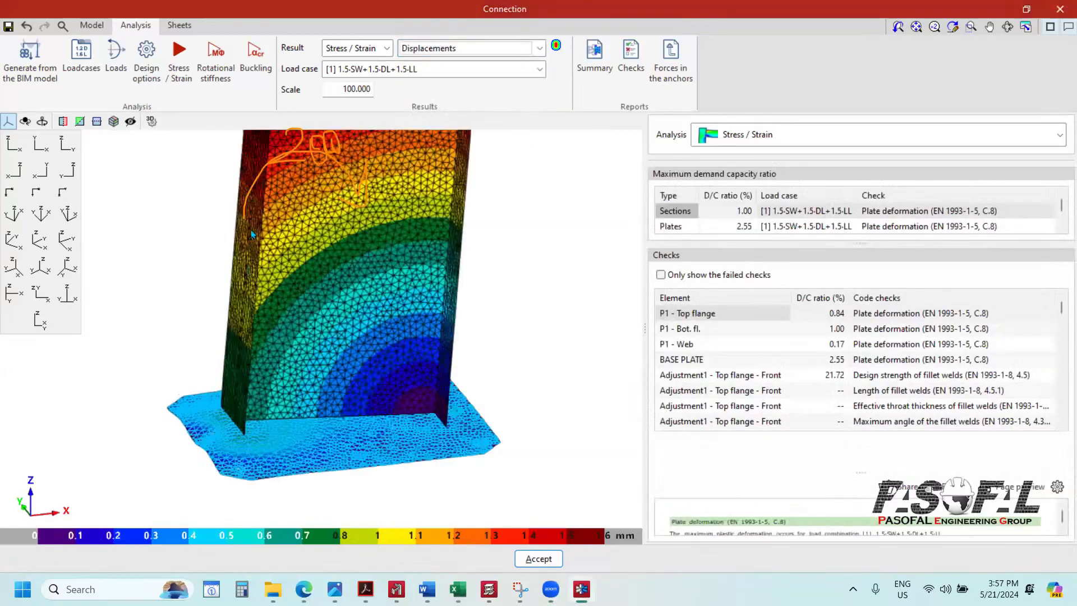
pyautogui.scroll(-4, 221, 471)
pyautogui.scroll(3, 256, 253)
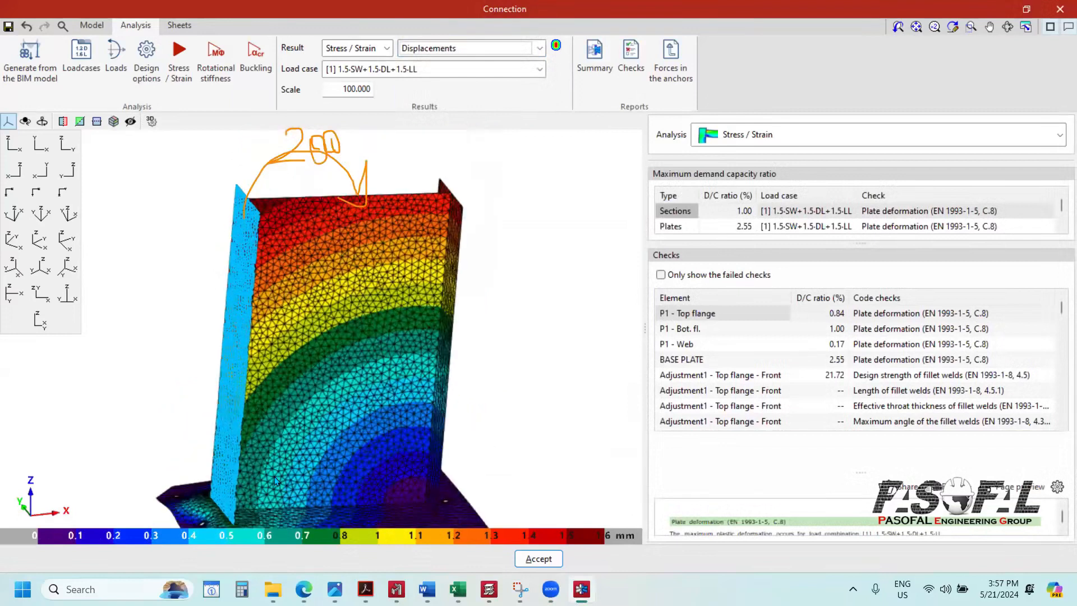
pyautogui.scroll(4, 264, 358)
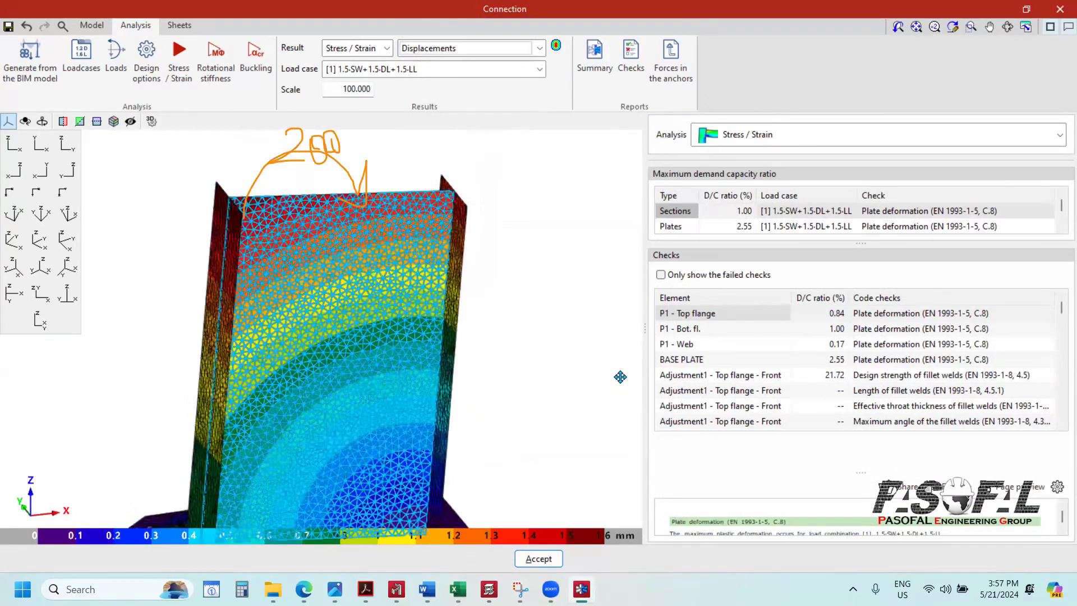
pyautogui.scroll(-3, 436, 207)
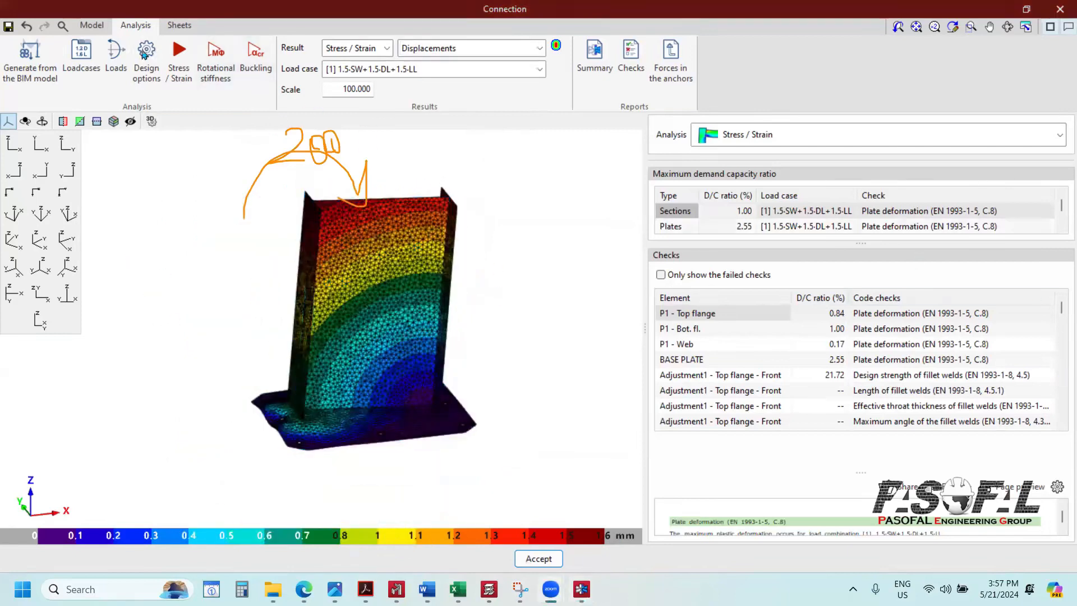
# Step: Return to the connection's modelling operations and show the column base in an isometric 3D view
pyautogui.click(92, 25)
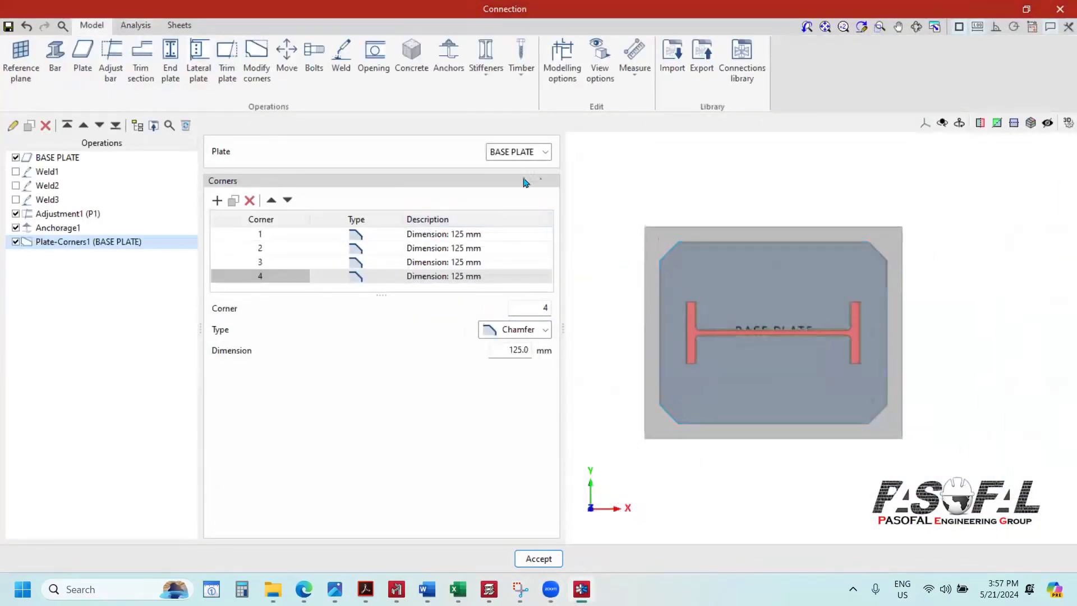
pyautogui.click(924, 124)
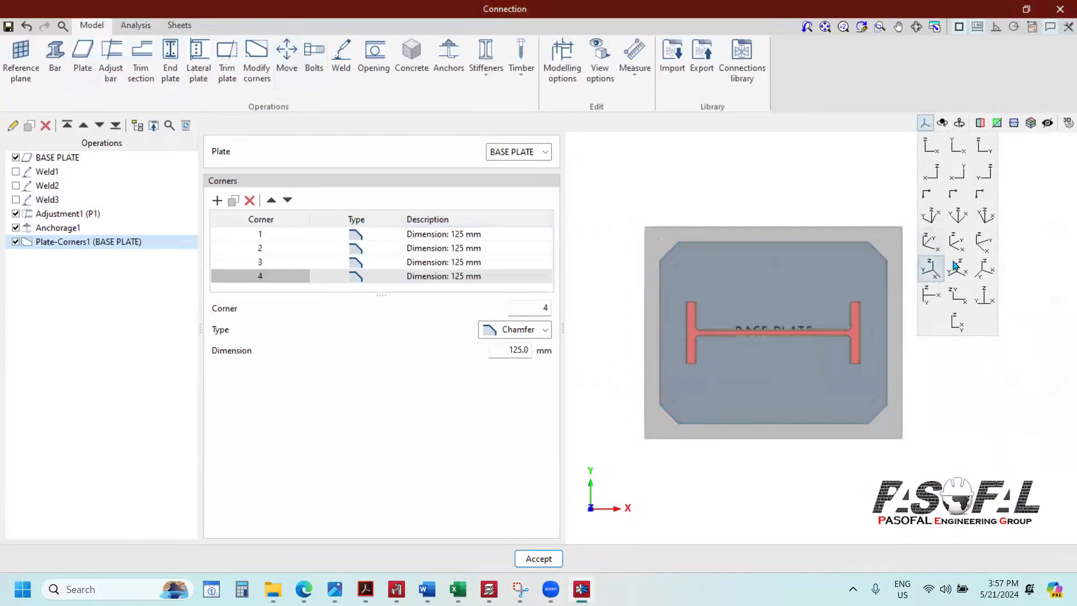
pyautogui.click(958, 242)
pyautogui.scroll(5, 756, 352)
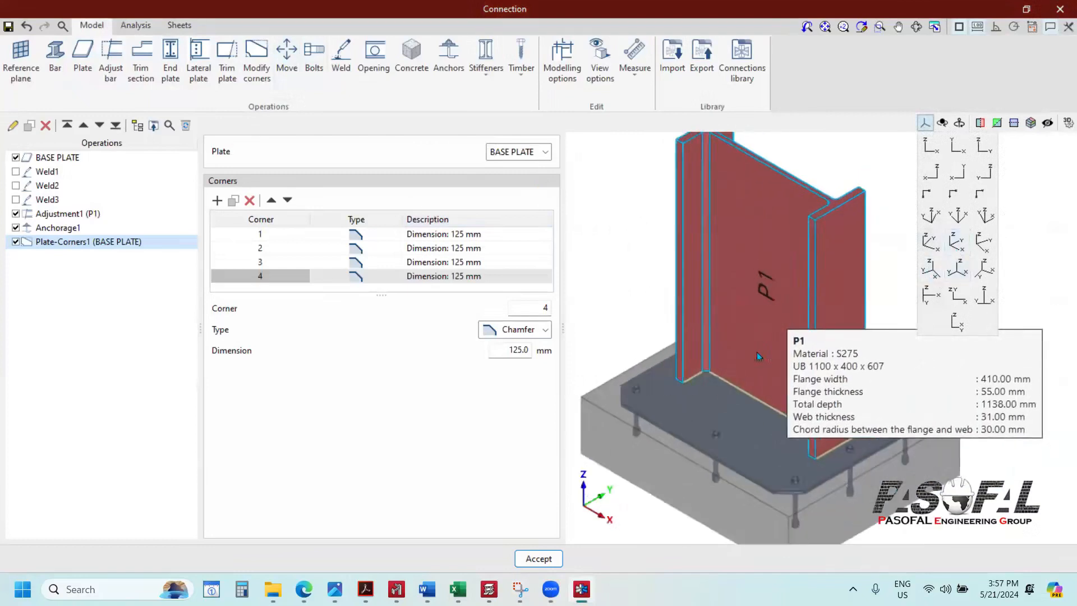
# Step: Edit the BASE PLATE operation and set the plate's thickness to 16 mm
pyautogui.click(704, 371)
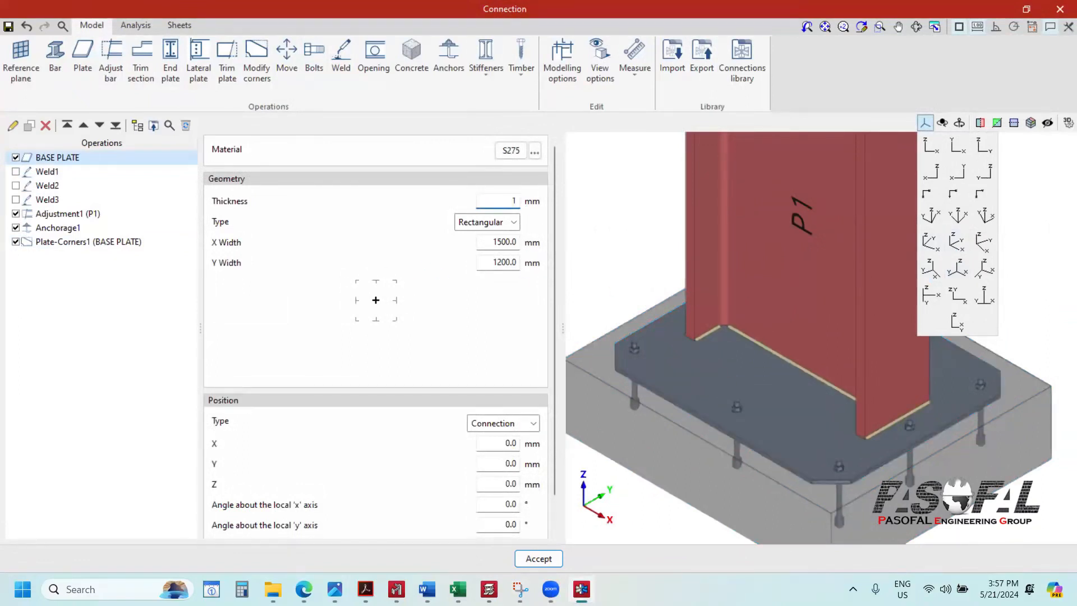
pyautogui.scroll(5, 713, 375)
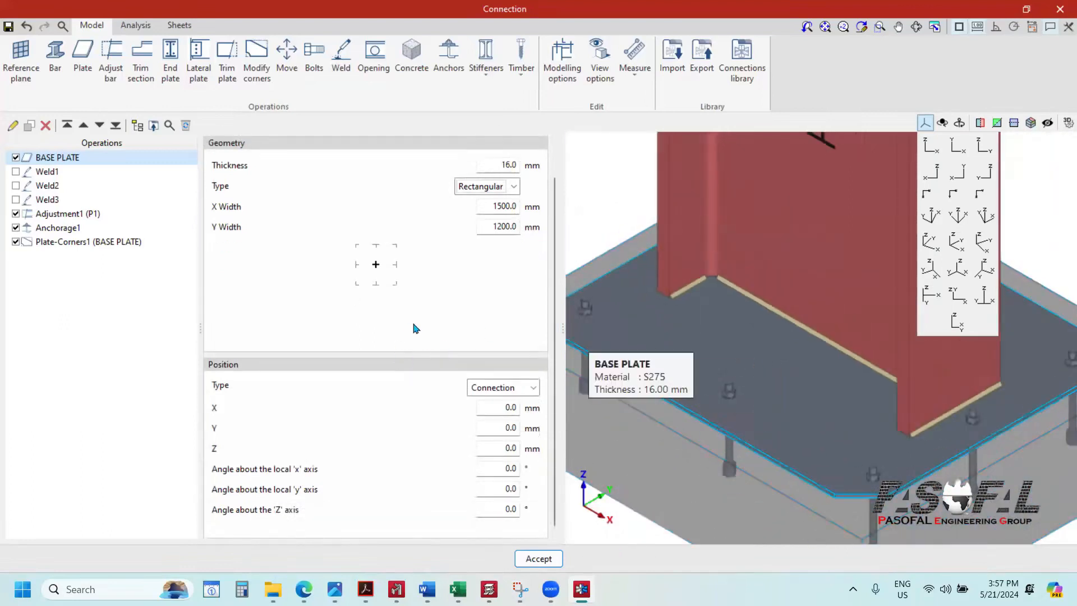
pyautogui.scroll(-3, 772, 358)
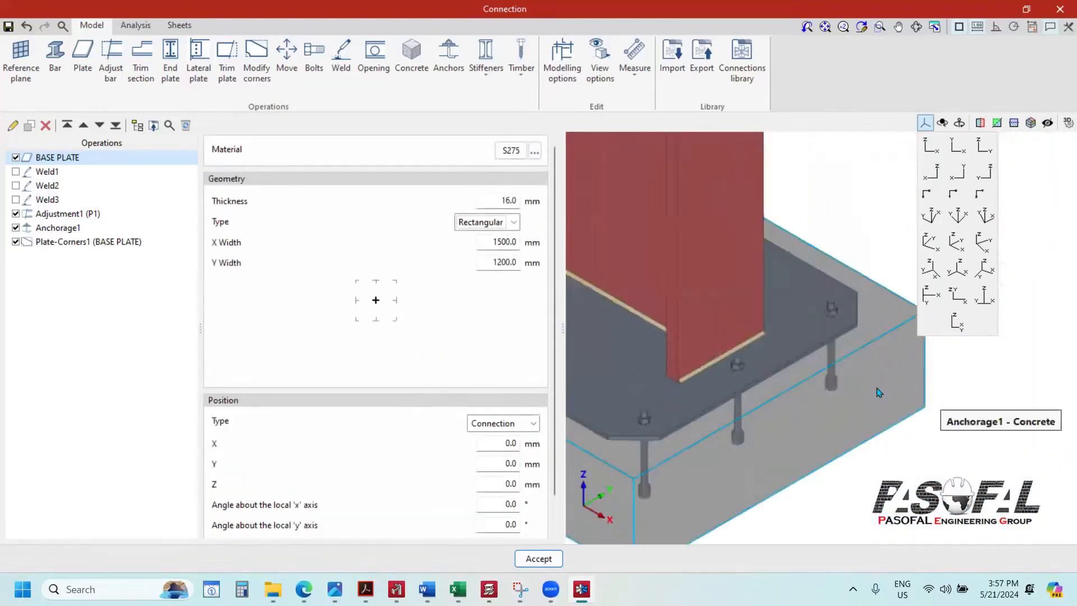
pyautogui.scroll(2, 797, 387)
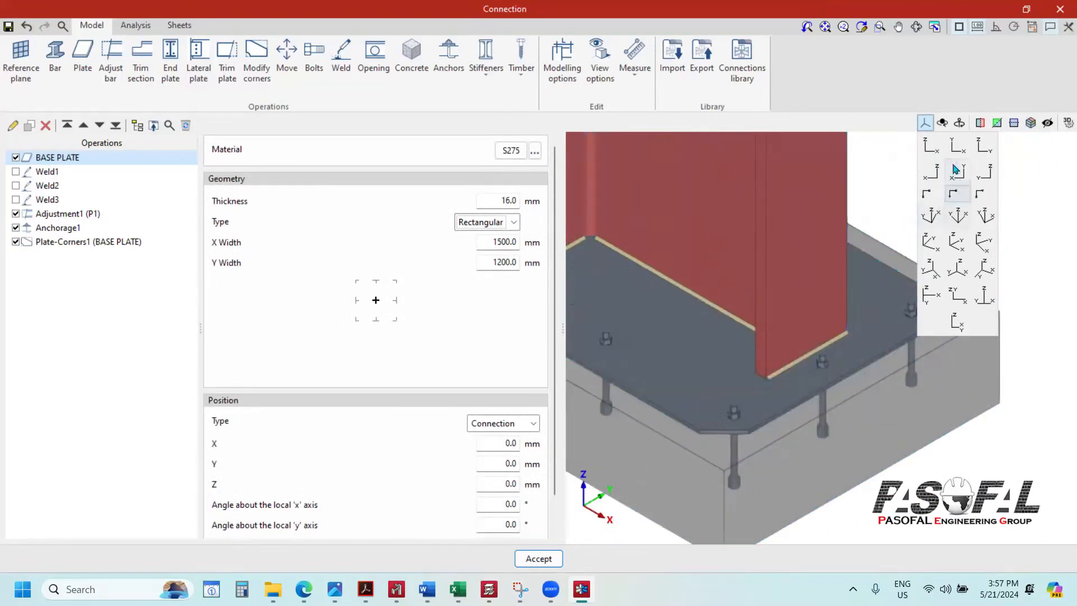
# Step: Show the connection in XY plan view and set the base plate's X width to 2000 mm
pyautogui.click(958, 145)
pyautogui.scroll(-2, 627, 364)
pyautogui.scroll(3, 762, 359)
pyautogui.scroll(-2, 765, 359)
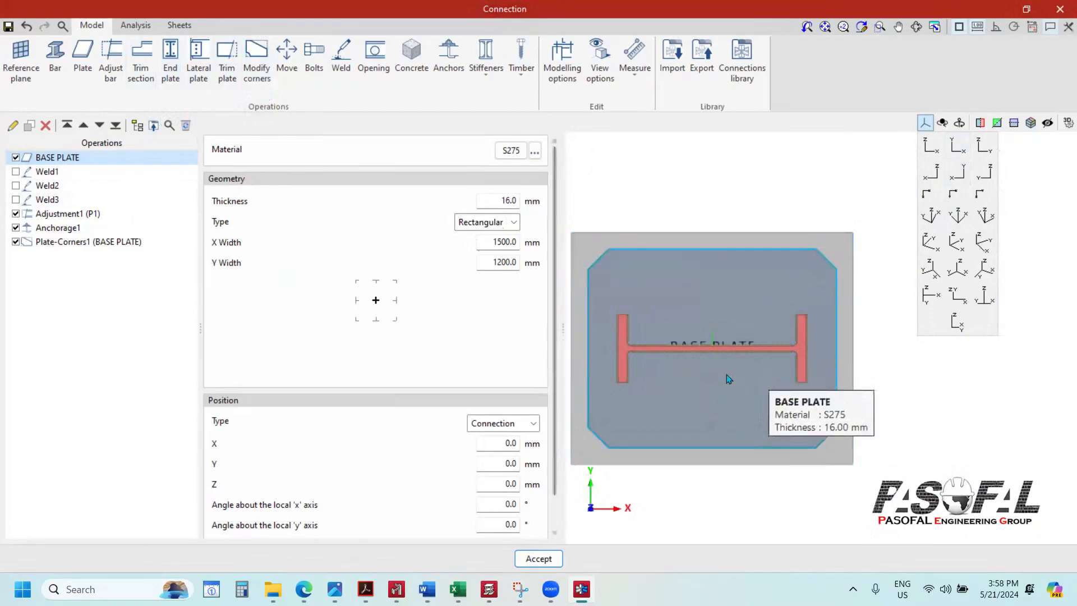
pyautogui.scroll(5, 730, 364)
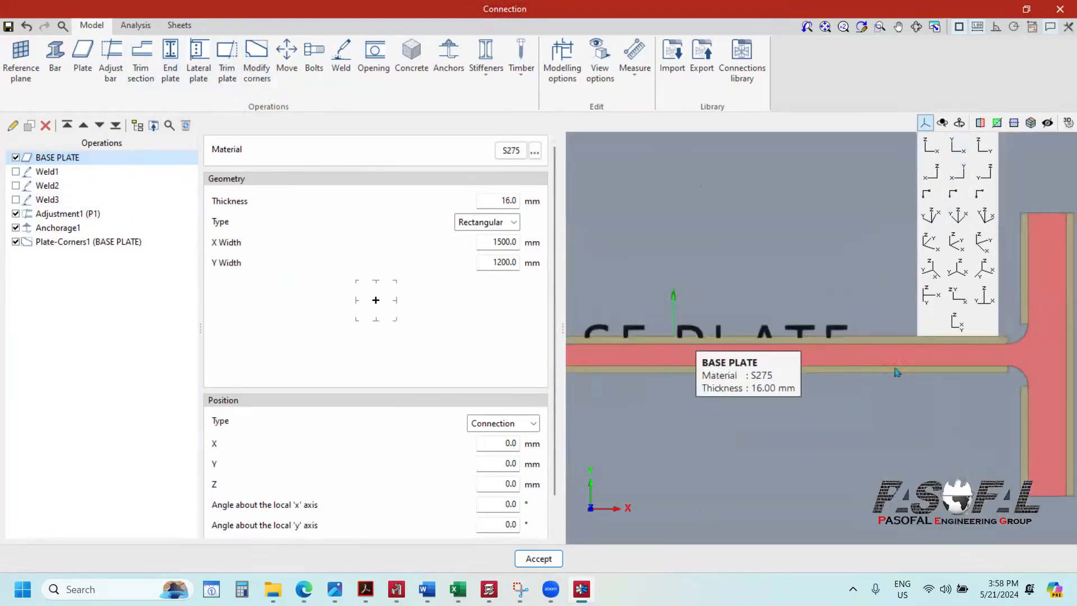
pyautogui.scroll(-4, 869, 365)
pyautogui.moveTo(518, 245); pyautogui.dragTo(519, 244)
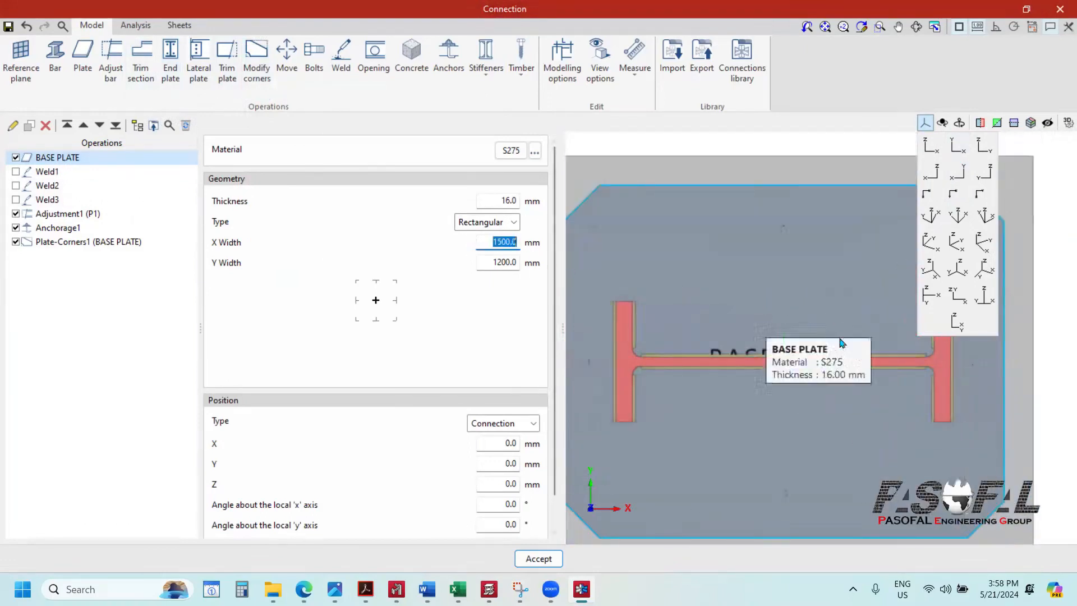
pyautogui.scroll(-2, 800, 346)
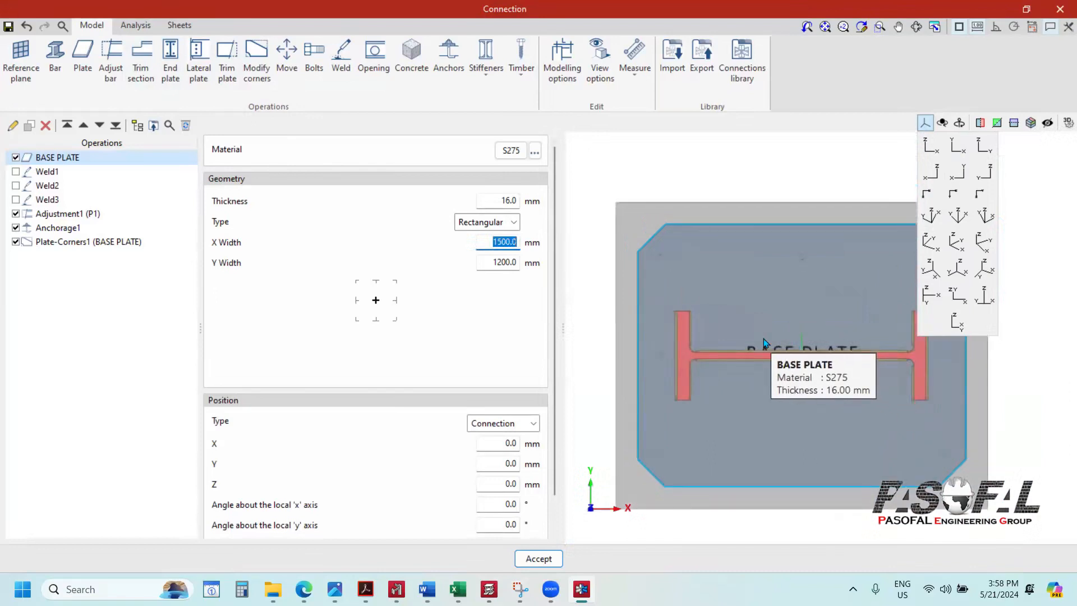
pyautogui.write('2')
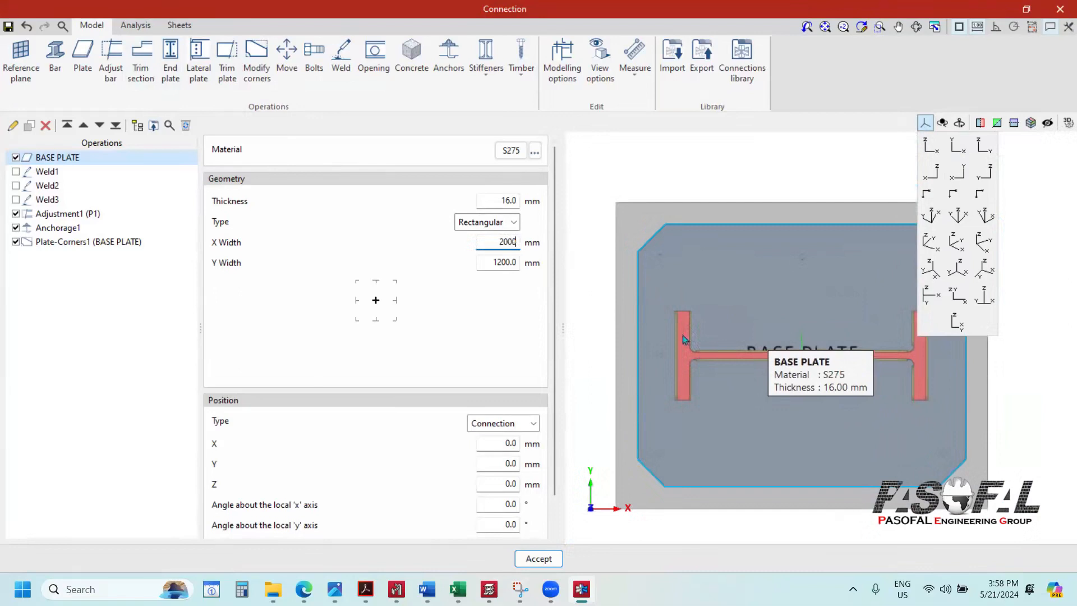
pyautogui.press('Tab')
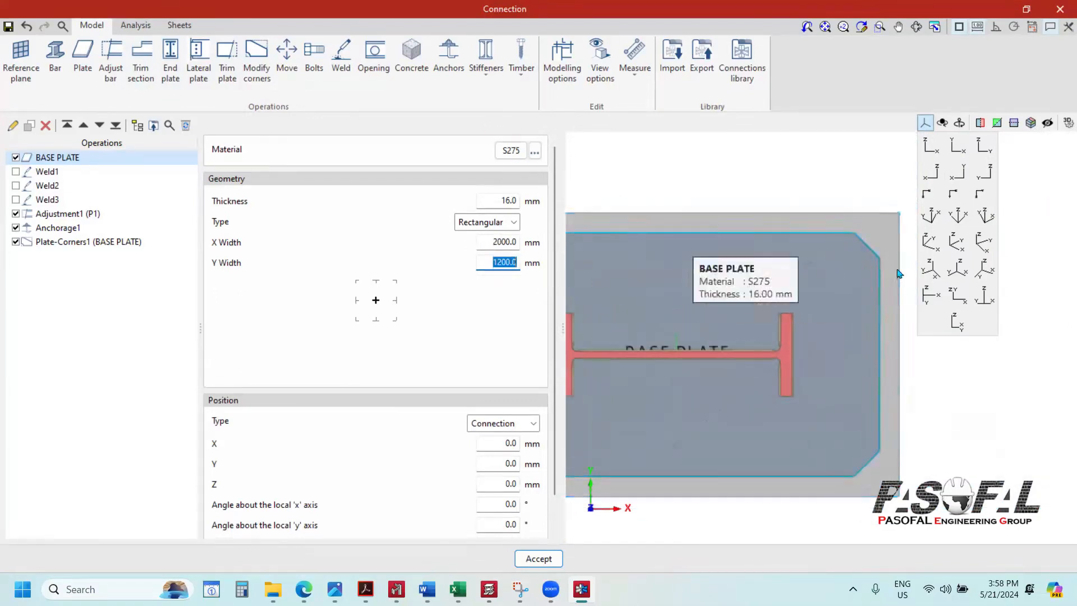
# Step: Return to an isometric 3D view and add a new bar operation with material S275
pyautogui.click(957, 241)
pyautogui.scroll(5, 810, 355)
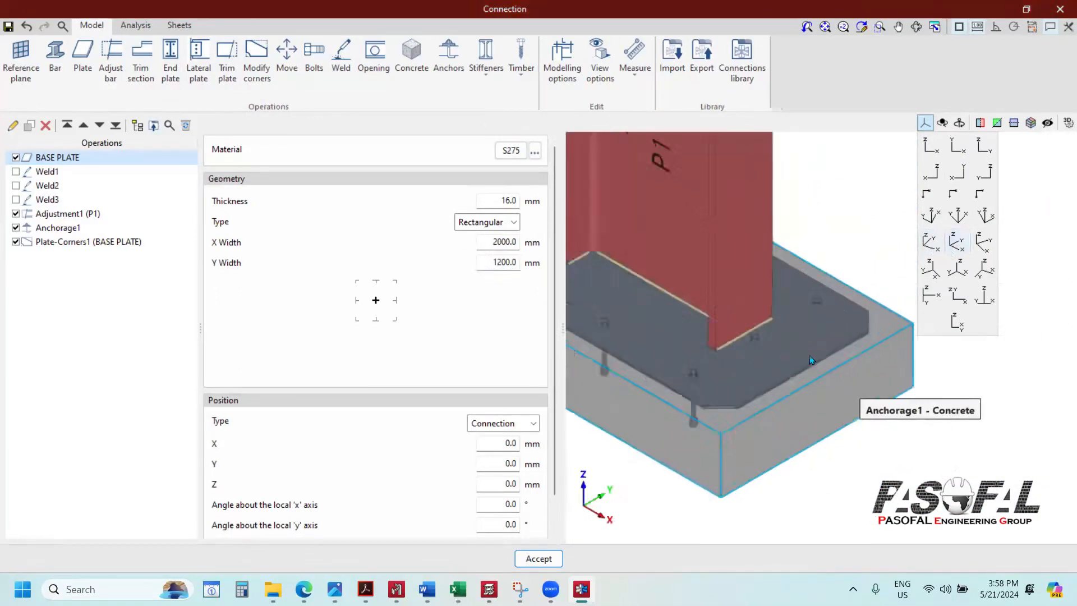
pyautogui.scroll(3, 807, 371)
pyautogui.scroll(-4, 806, 372)
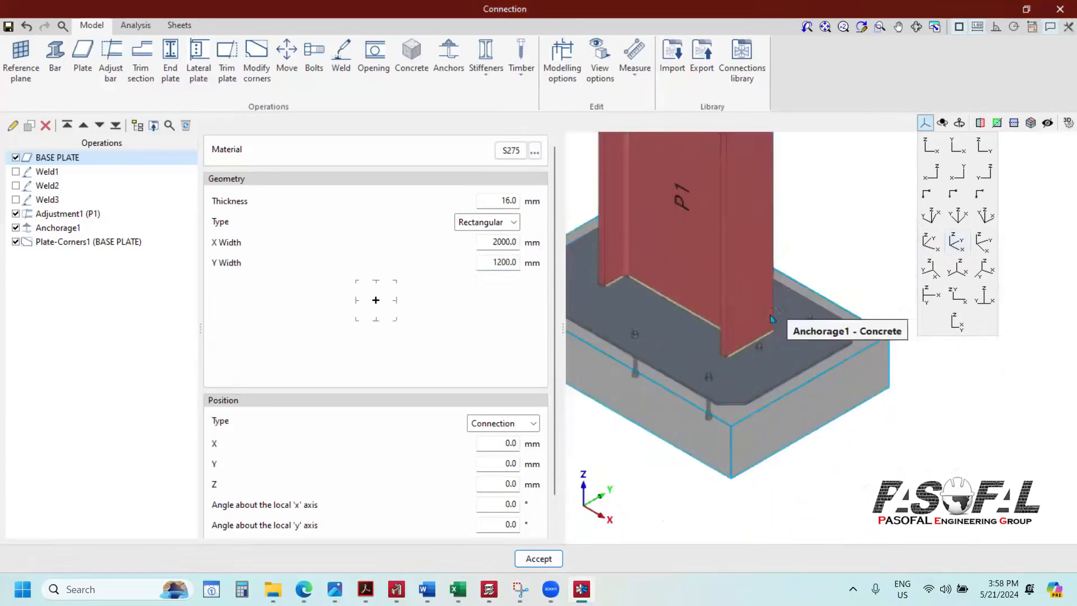
pyautogui.scroll(-1, 770, 316)
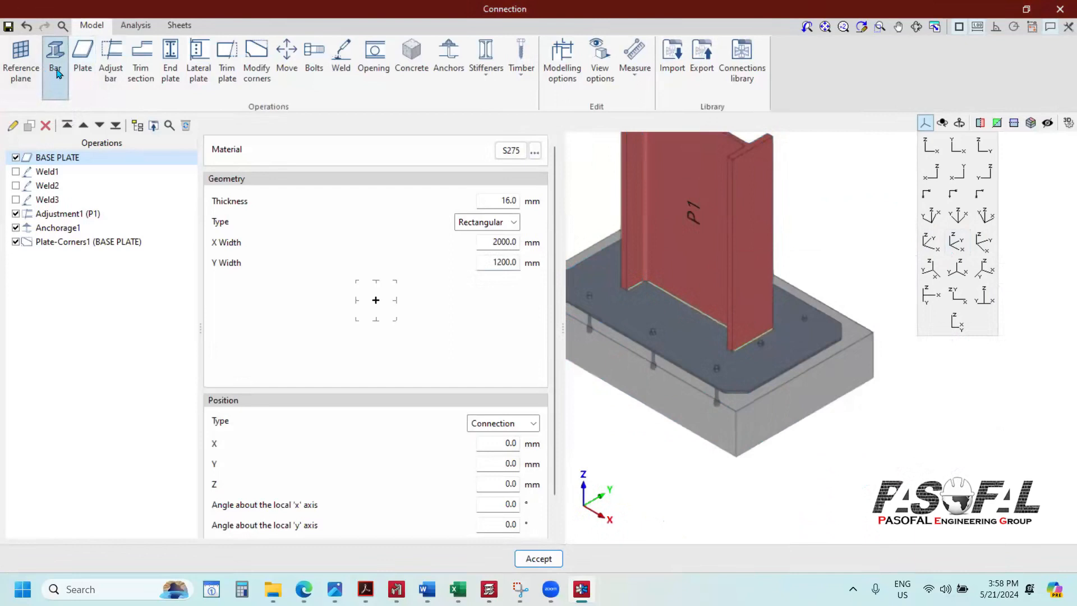
pyautogui.click(56, 72)
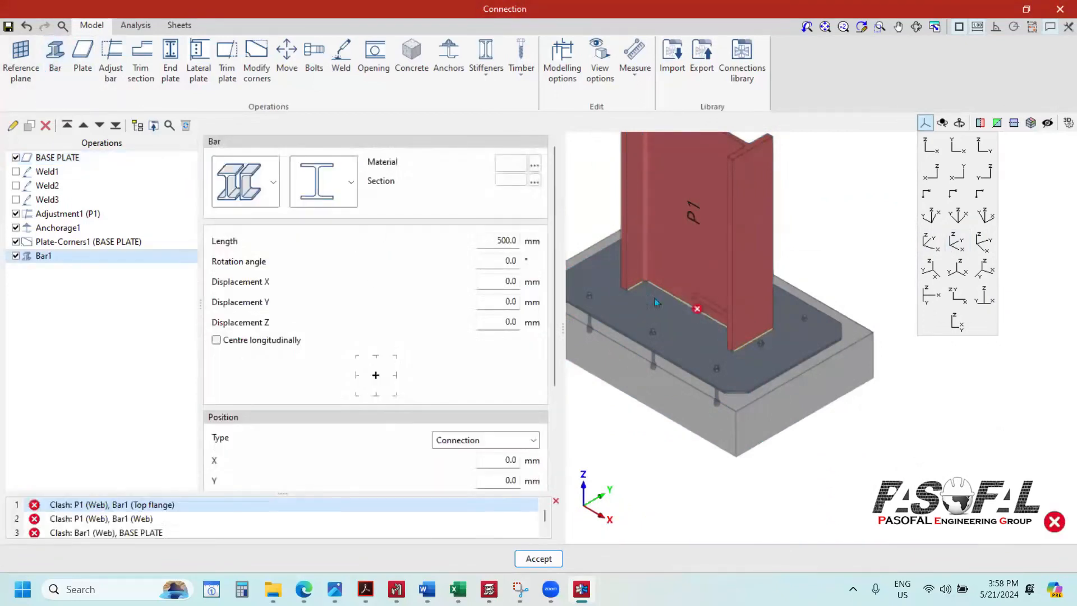
pyautogui.scroll(3, 735, 297)
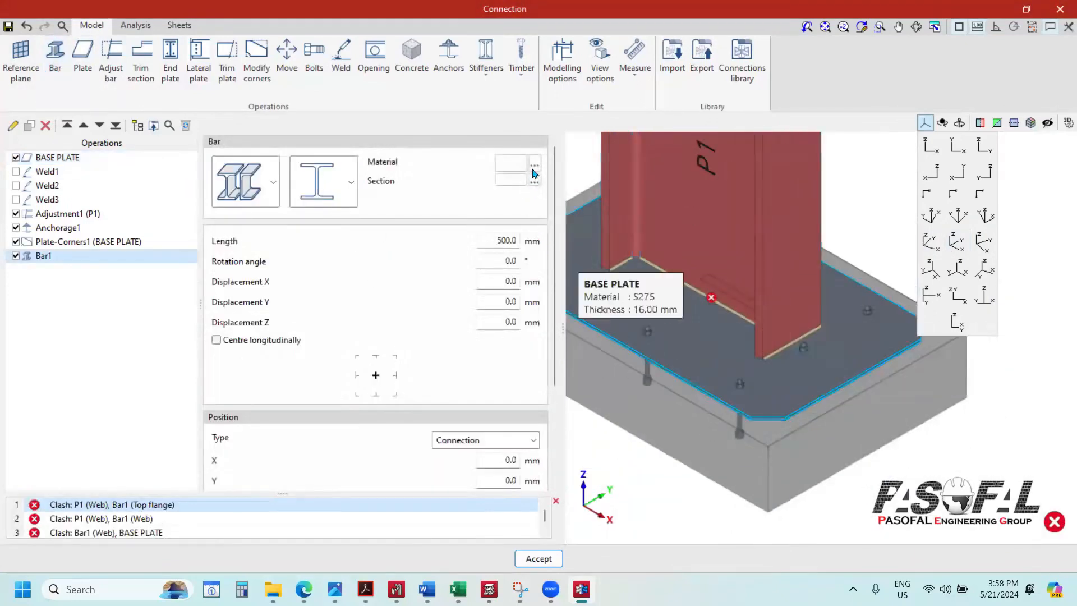
pyautogui.click(533, 168)
pyautogui.click(605, 285)
pyautogui.click(522, 310)
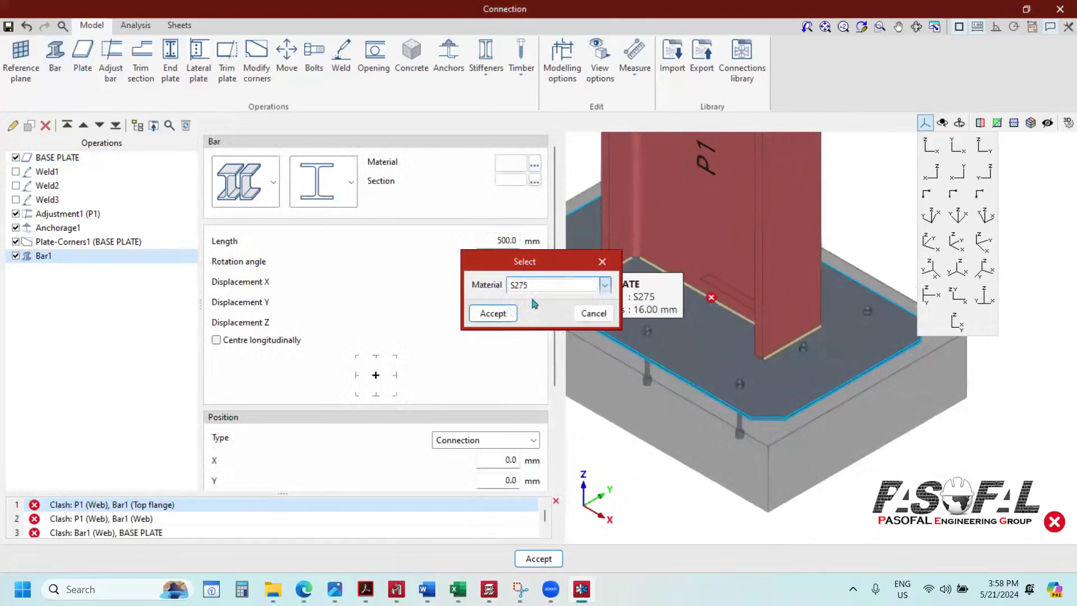
pyautogui.click(492, 313)
# Step: Give the new bar an I-shaped profile from the UB series with section UB 178 x 102 x 19
pyautogui.click(535, 182)
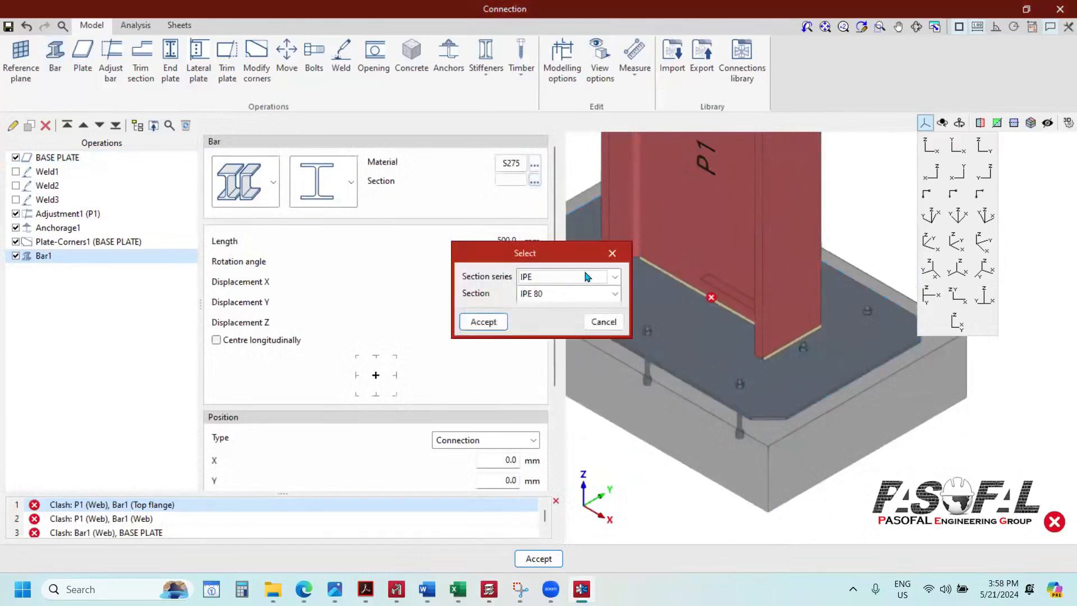
pyautogui.click(612, 254)
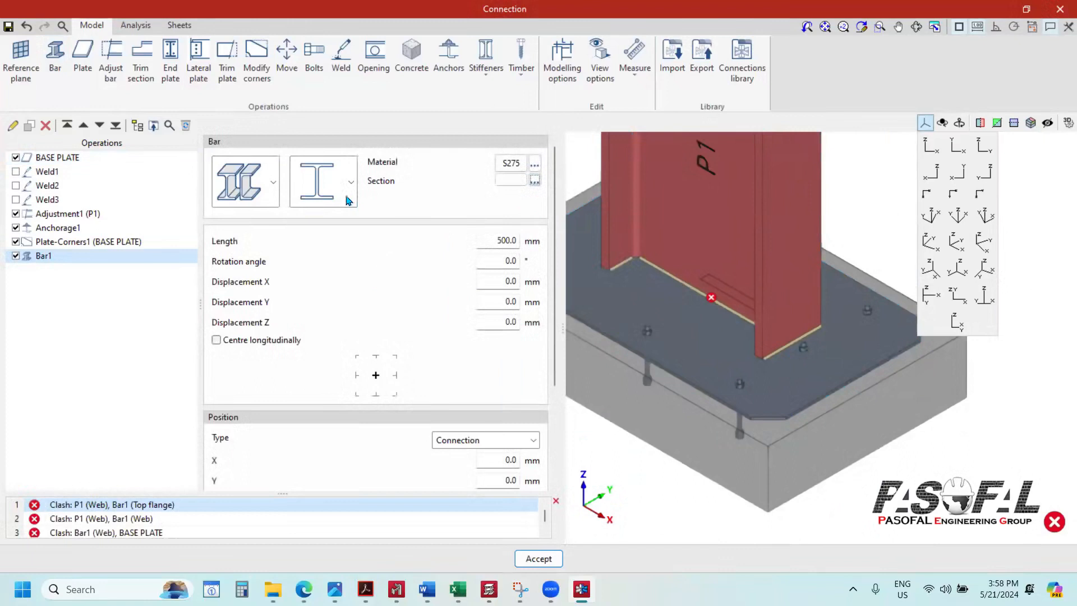
pyautogui.click(324, 189)
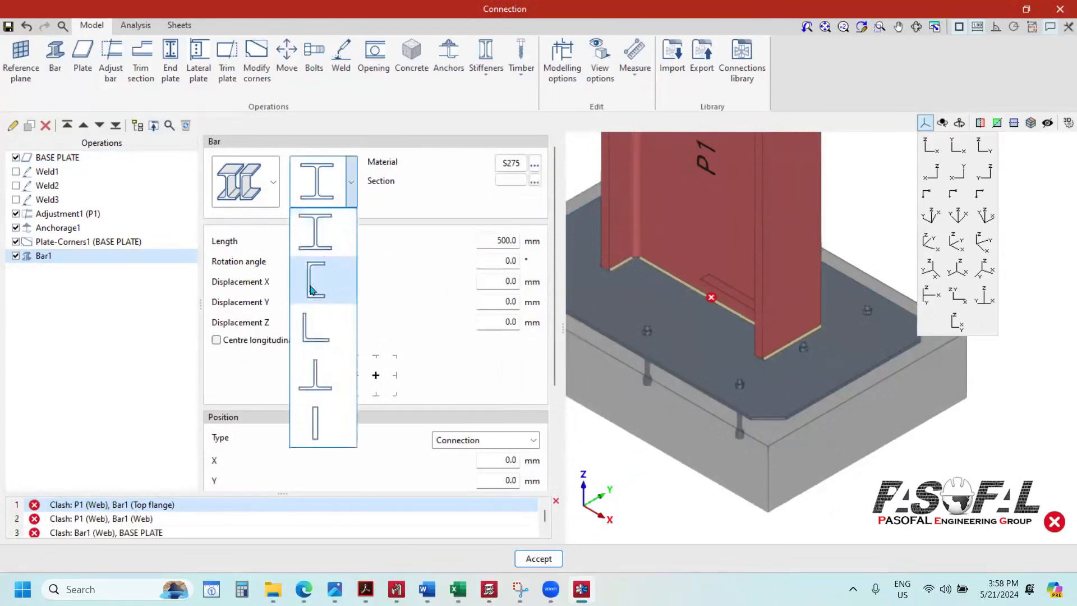
pyautogui.click(317, 224)
pyautogui.click(535, 182)
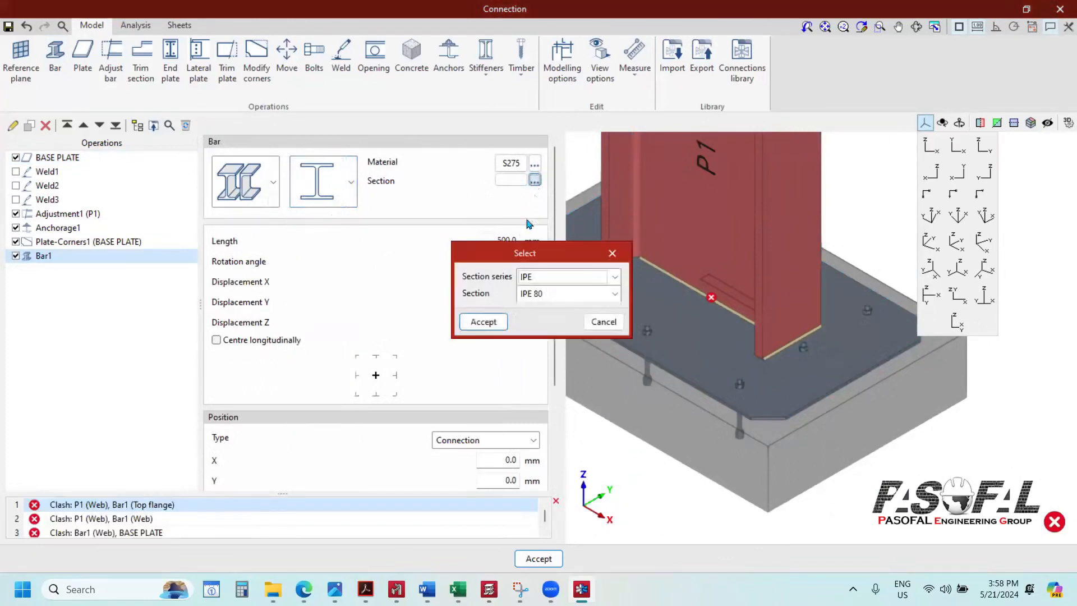
pyautogui.click(614, 278)
pyautogui.scroll(-3, 553, 370)
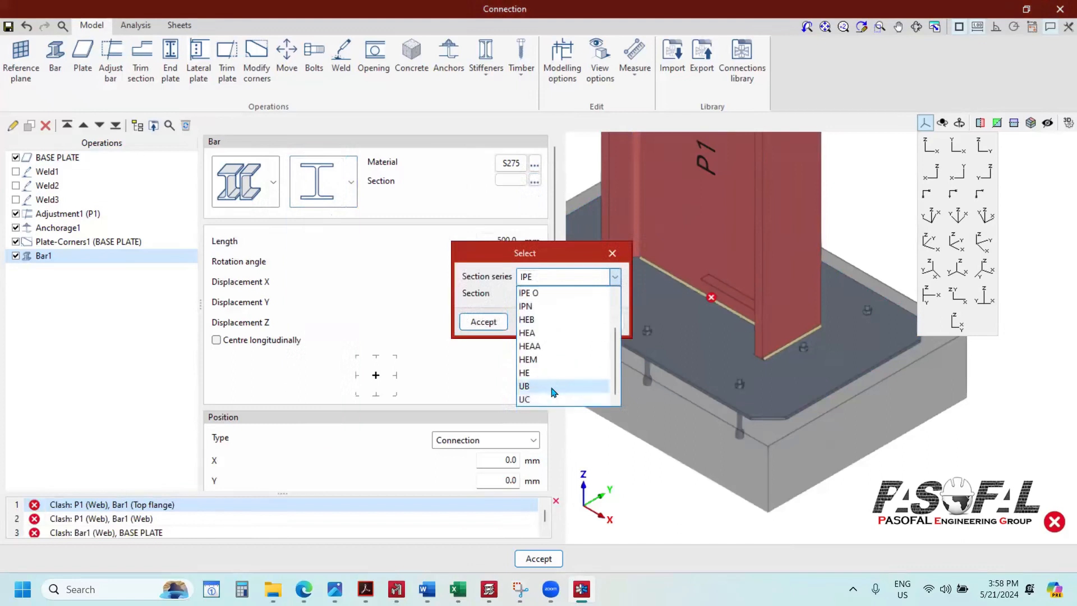
pyautogui.click(552, 390)
pyautogui.click(608, 298)
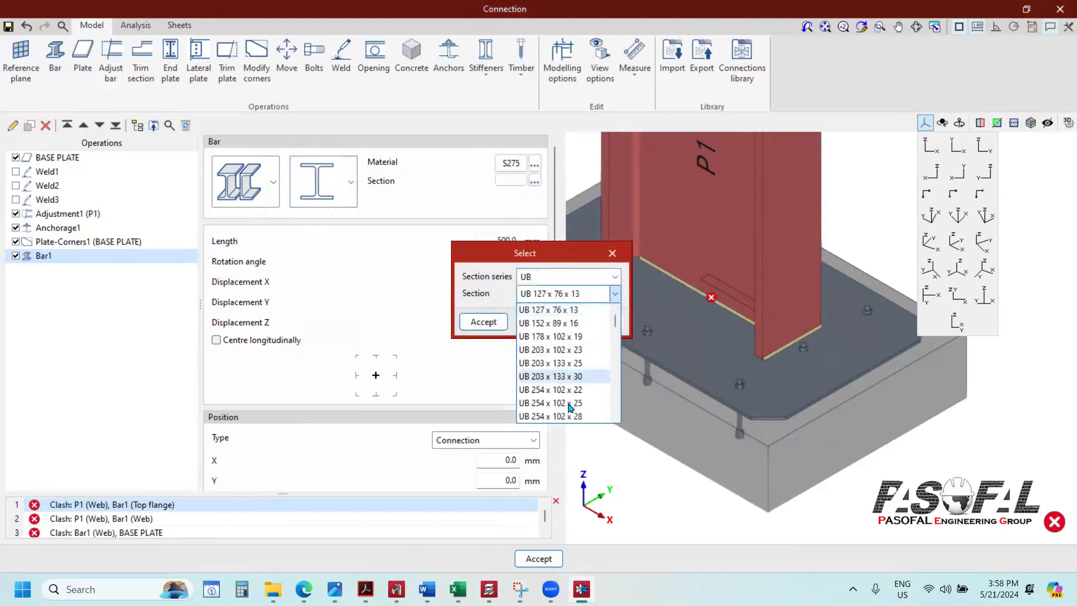
pyautogui.click(566, 343)
pyautogui.click(483, 323)
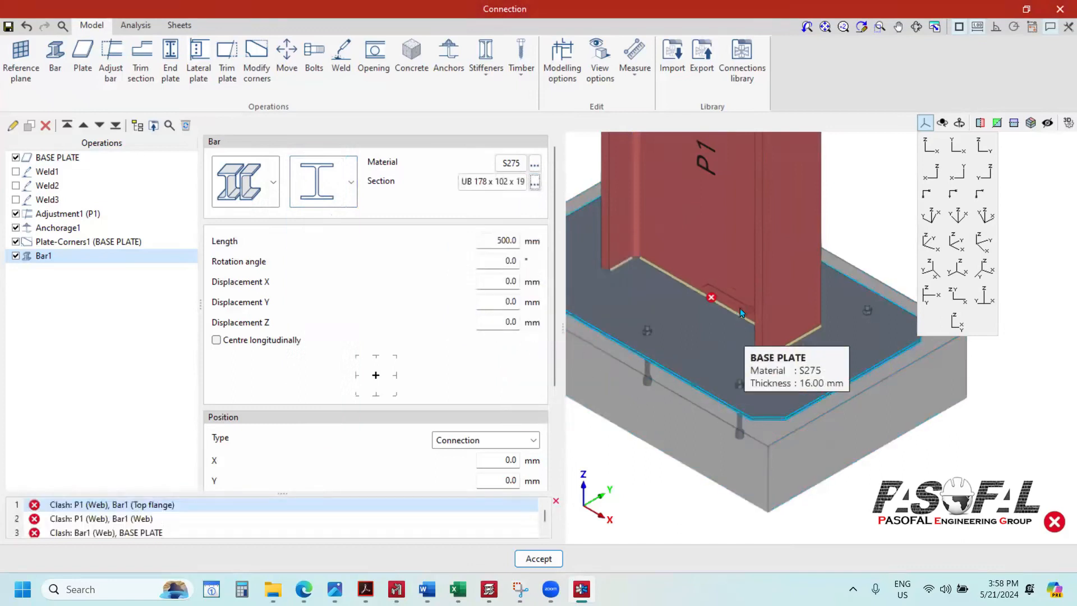
# Step: Change the view options so that sections and plates are drawn transparent
pyautogui.scroll(3, 703, 298)
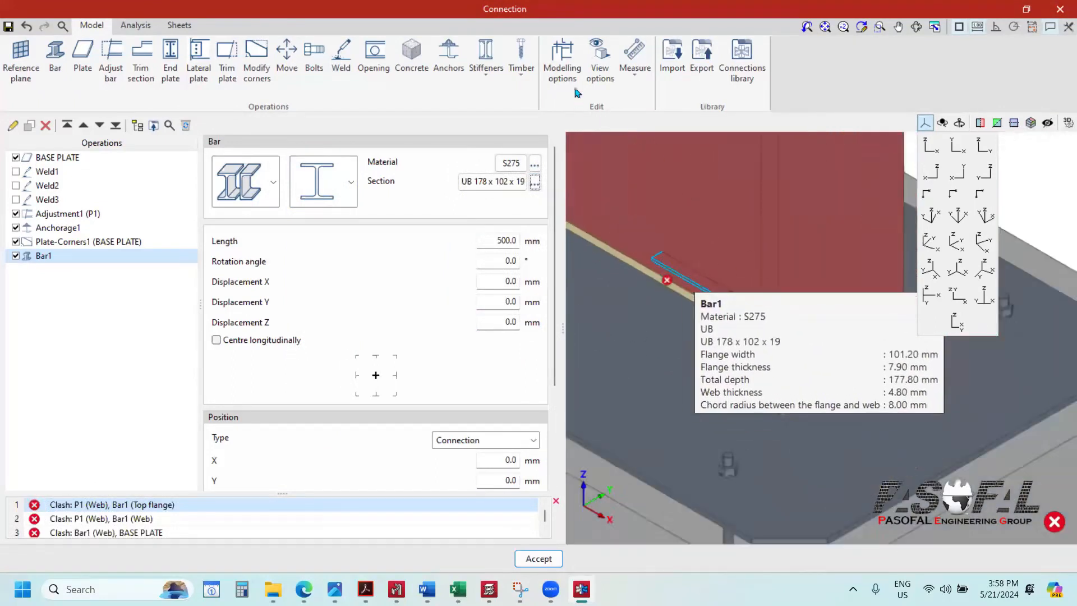
pyautogui.scroll(-3, 754, 320)
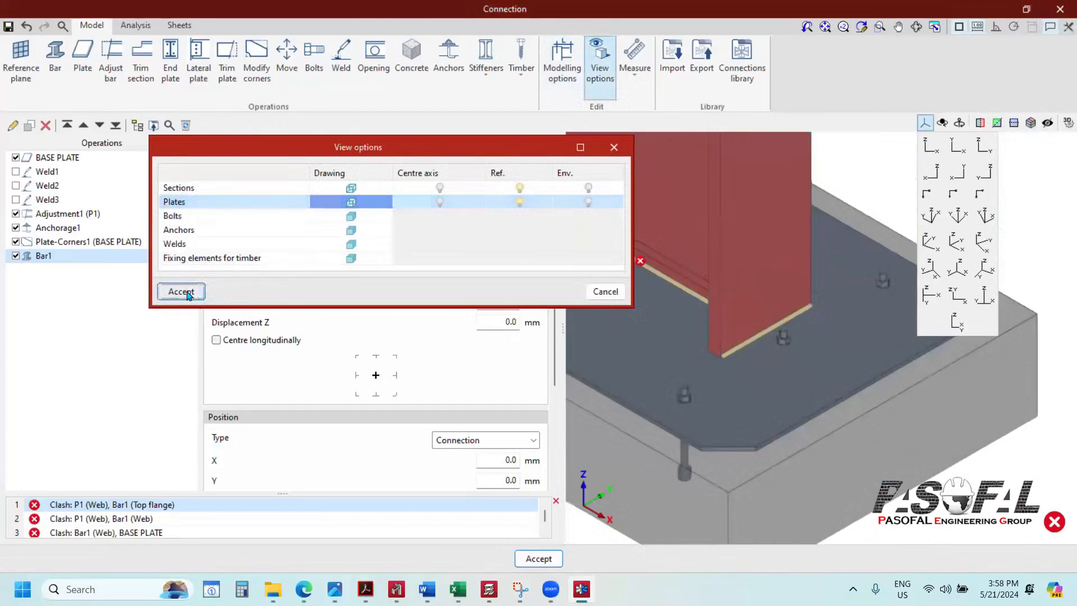
pyautogui.click(177, 291)
# Step: Set the new bar's length to 750 mm
pyautogui.scroll(3, 724, 303)
pyautogui.scroll(-4, 725, 286)
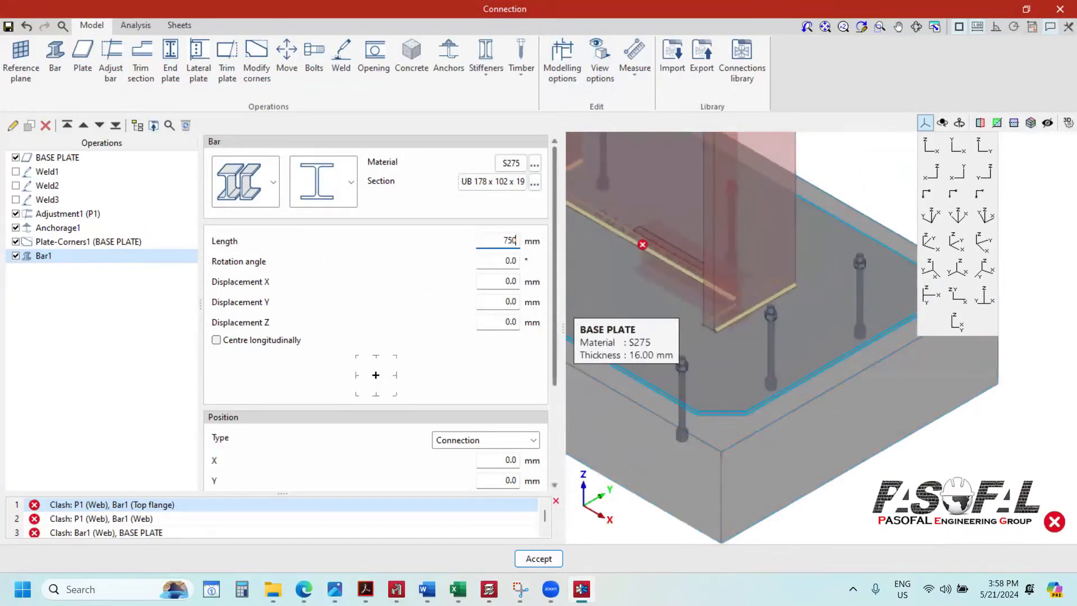
pyautogui.press('Tab')
pyautogui.scroll(2, 763, 284)
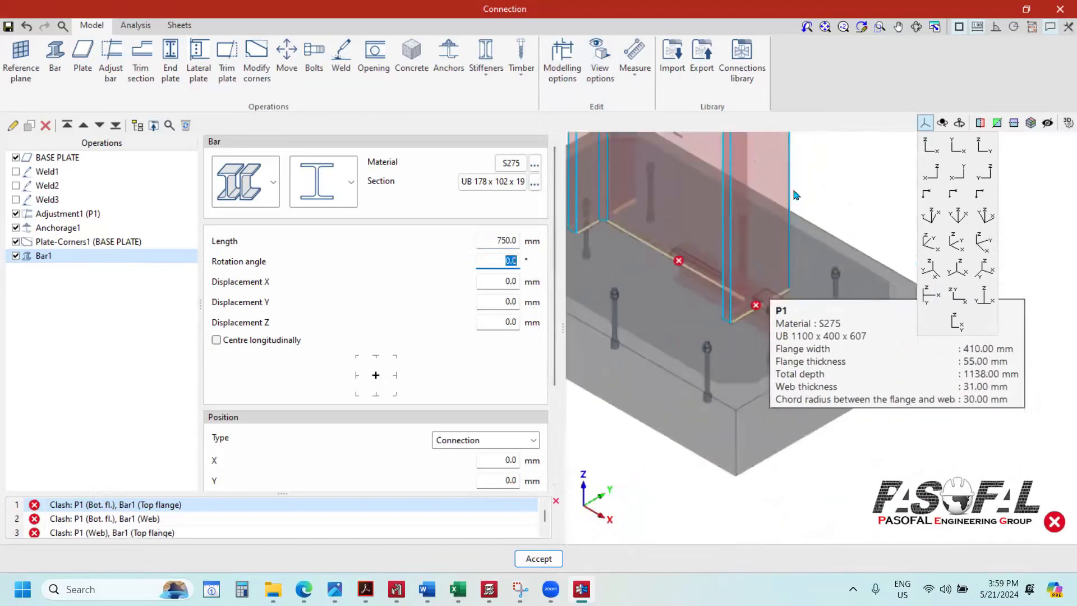
# Step: Show the XZ elevation view and set the bar's angle with respect to the XY plane to 45°
pyautogui.click(931, 145)
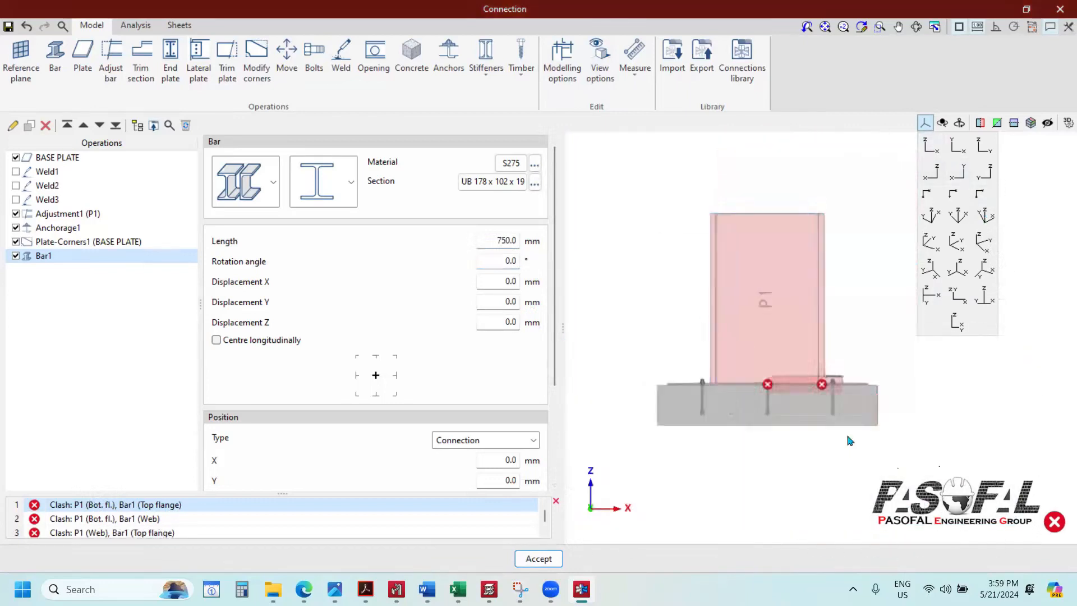
pyautogui.scroll(4, 774, 352)
pyautogui.scroll(-1, 446, 412)
pyautogui.scroll(-4, 408, 320)
pyautogui.scroll(1, 337, 383)
pyautogui.scroll(-3, 875, 413)
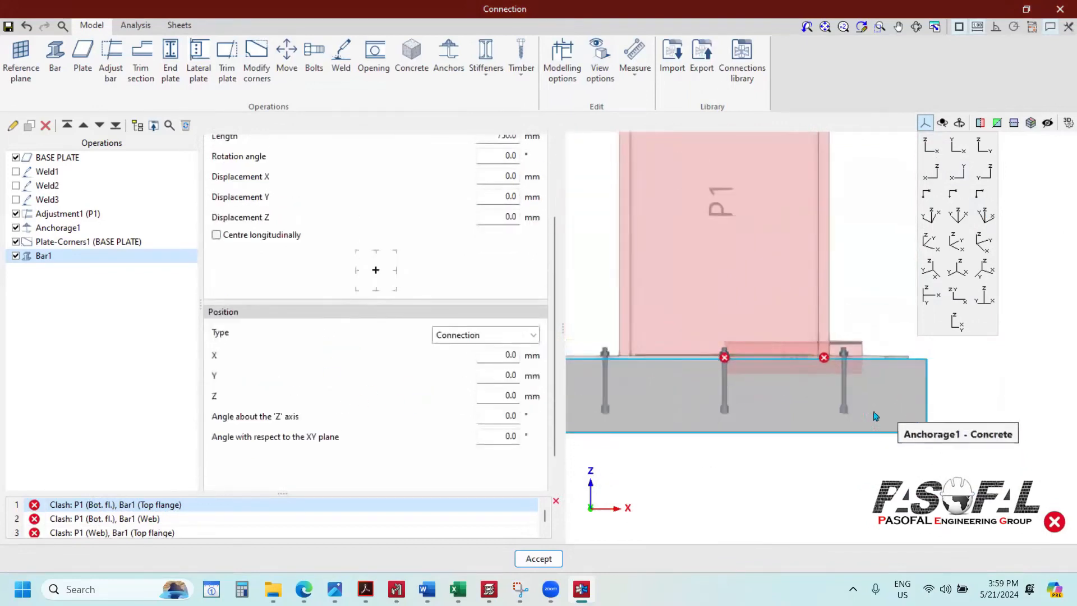
pyautogui.click(498, 436)
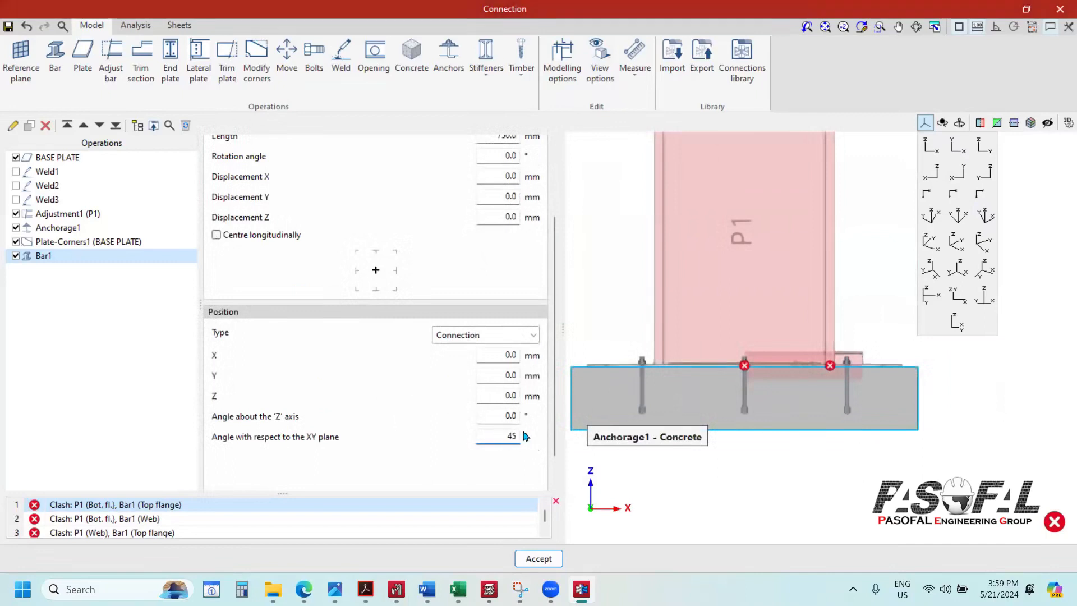
pyautogui.press('Return')
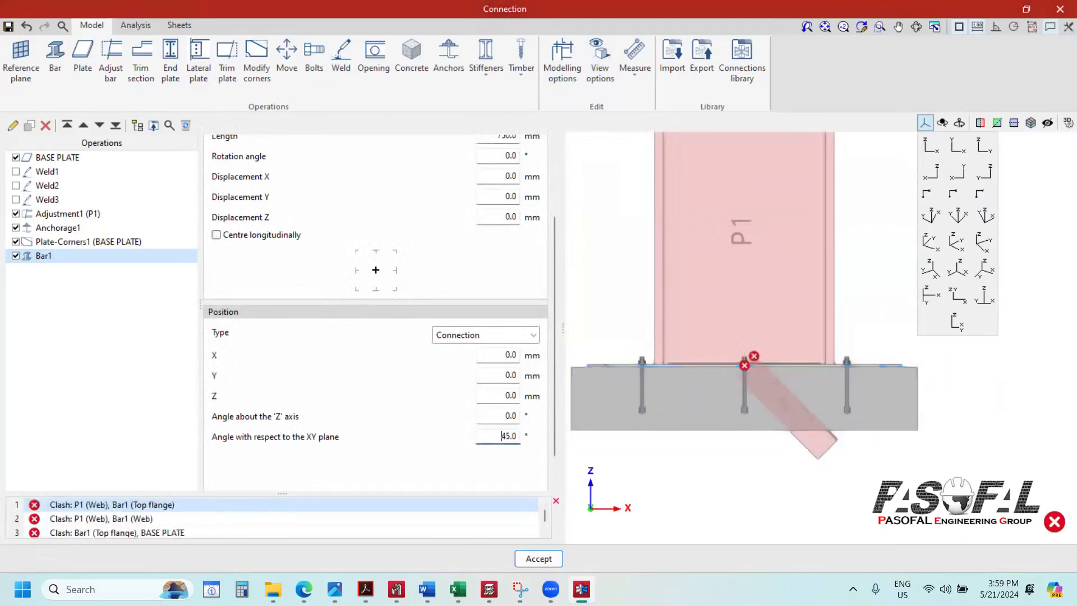
# Step: Try an angle of -45° with respect to the XY plane for the bar
pyautogui.write('-')
pyautogui.press('Return')
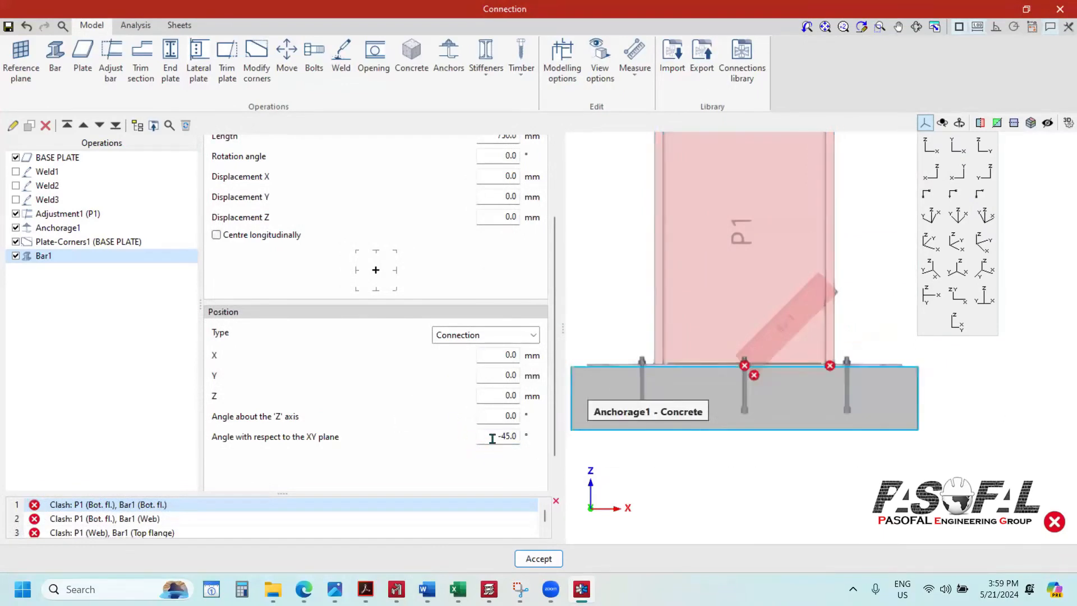
# Step: Set the bar's angle with respect to the XY plane back to 45° and its Z position to 400 mm
pyautogui.click(490, 416)
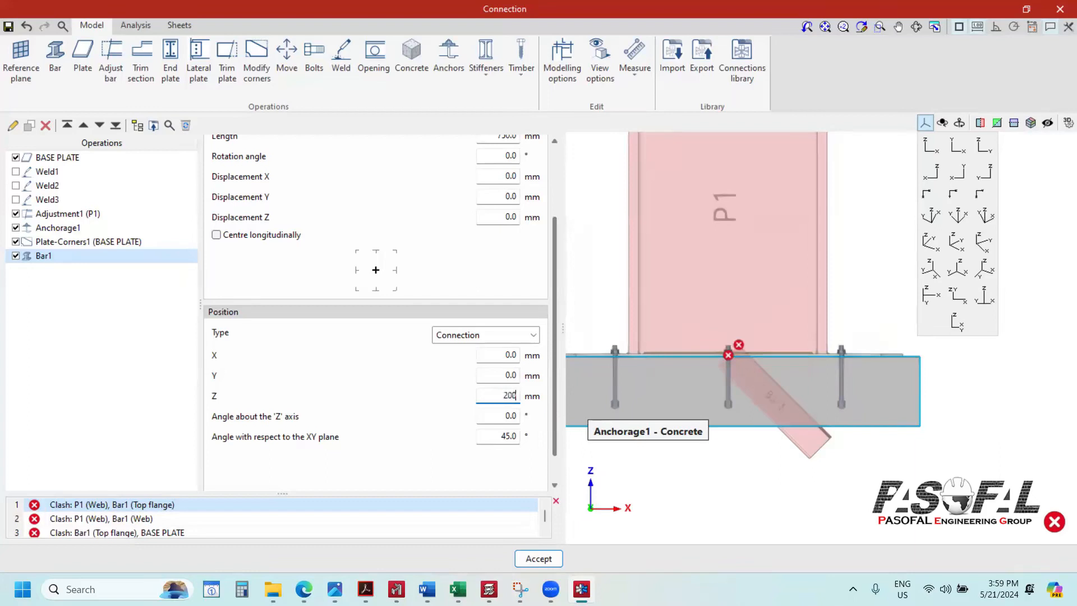
pyautogui.press('Tab')
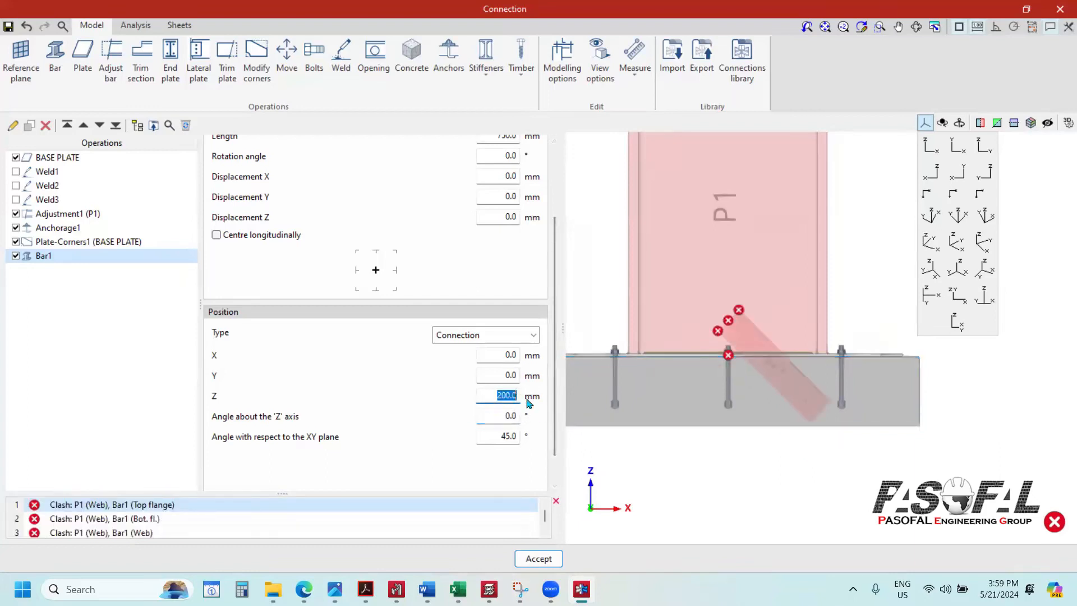
pyautogui.press('Tab')
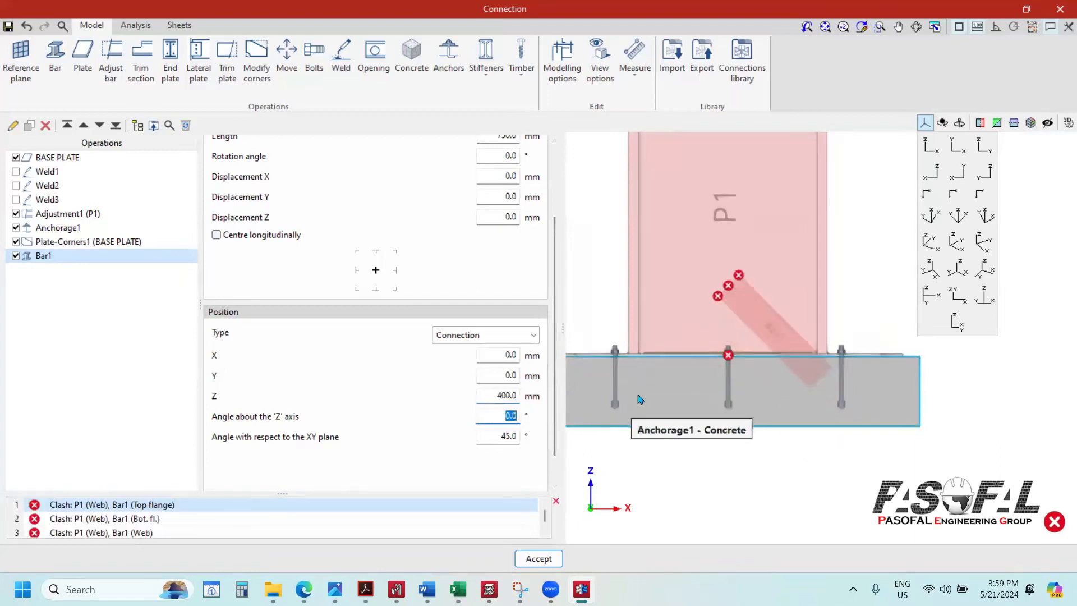
# Step: Set Bar1's Z position to 500 mm and try X positions of 200 mm and 400 mm
pyautogui.click(486, 395)
pyautogui.write('500')
pyautogui.press('Tab')
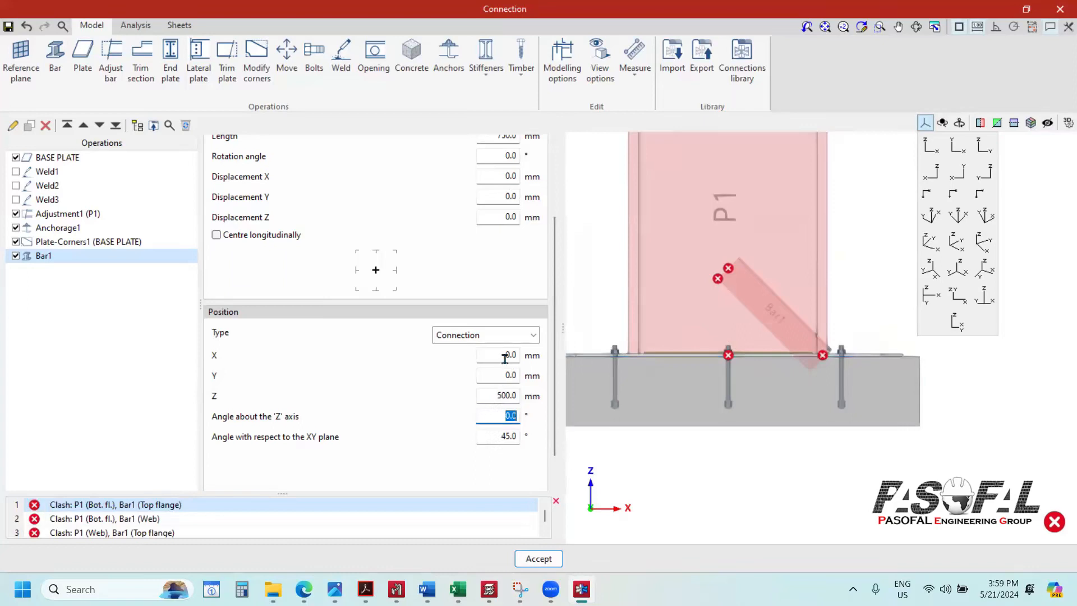
pyautogui.write('200')
pyautogui.press('Tab')
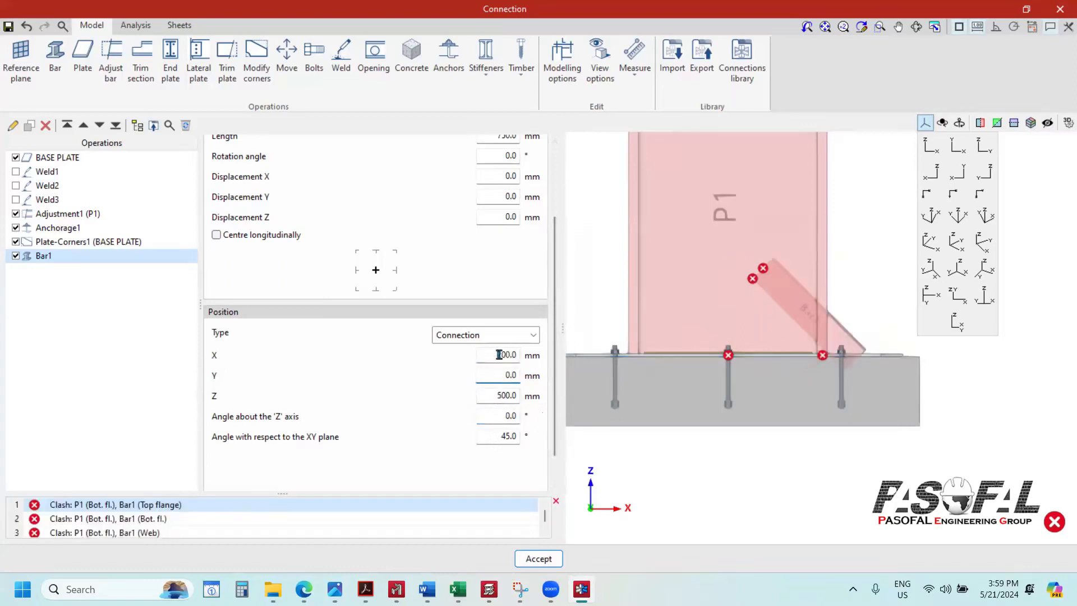
pyautogui.write('400')
pyautogui.press('Tab')
pyautogui.scroll(3, 871, 378)
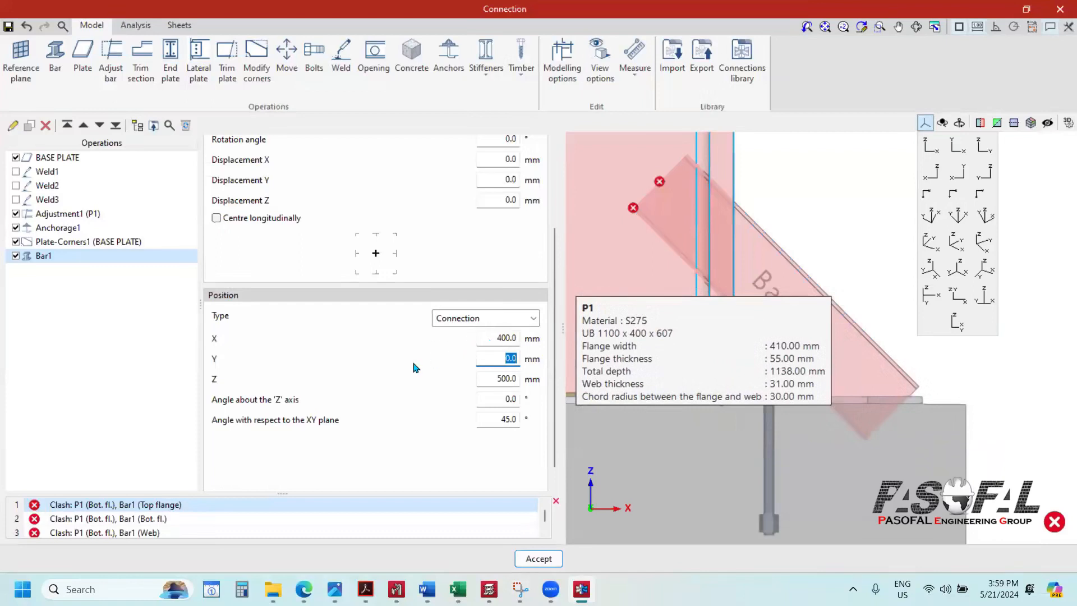
# Step: Set Bar1's length to 800 mm and check where it meets the base plate
pyautogui.scroll(3, 494, 241)
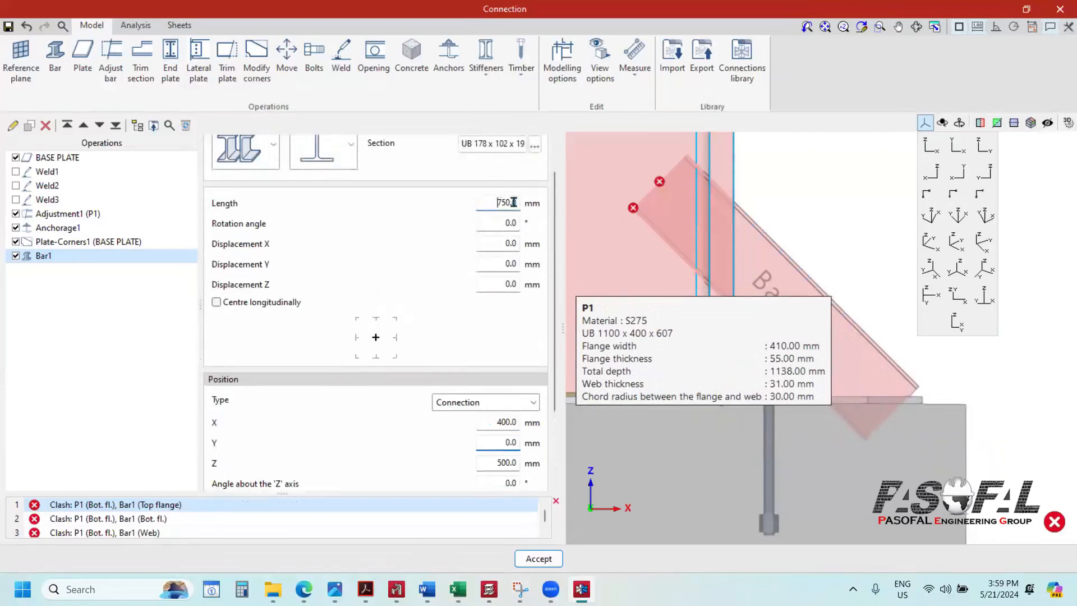
pyautogui.write('800')
pyautogui.press('Tab')
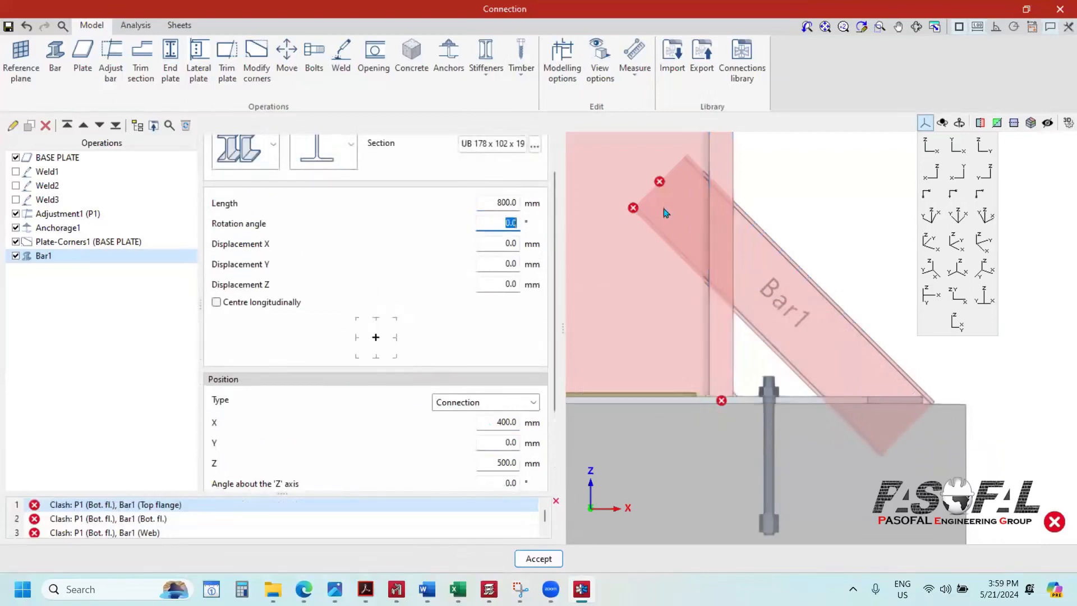
pyautogui.scroll(-2, 651, 234)
pyautogui.scroll(4, 770, 314)
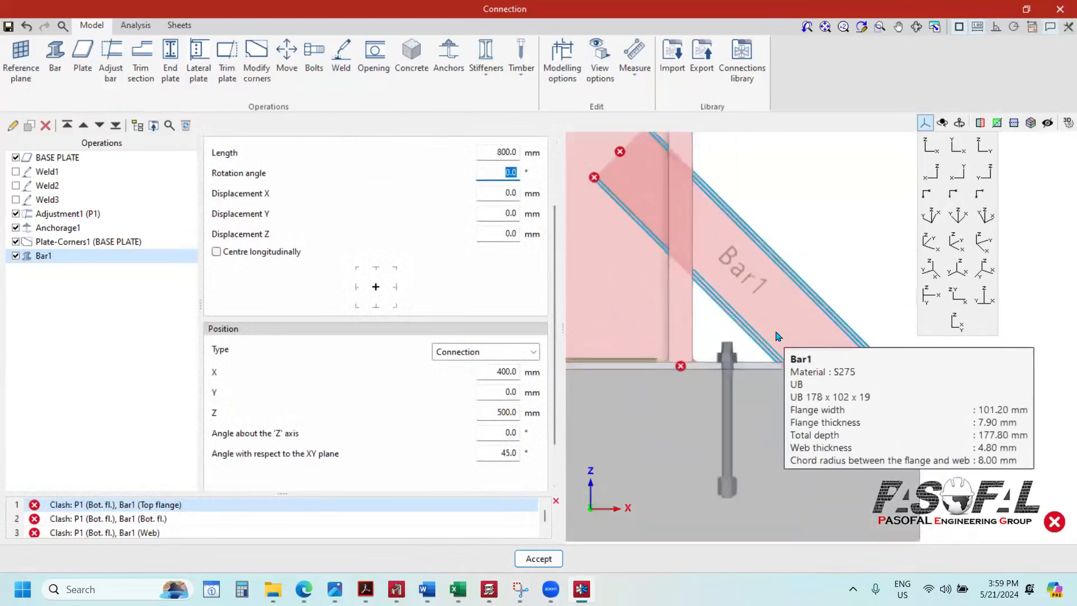
# Step: Set Bar1's X position to 370 mm and check its lower end against the base plate edge
pyautogui.scroll(-4, 760, 323)
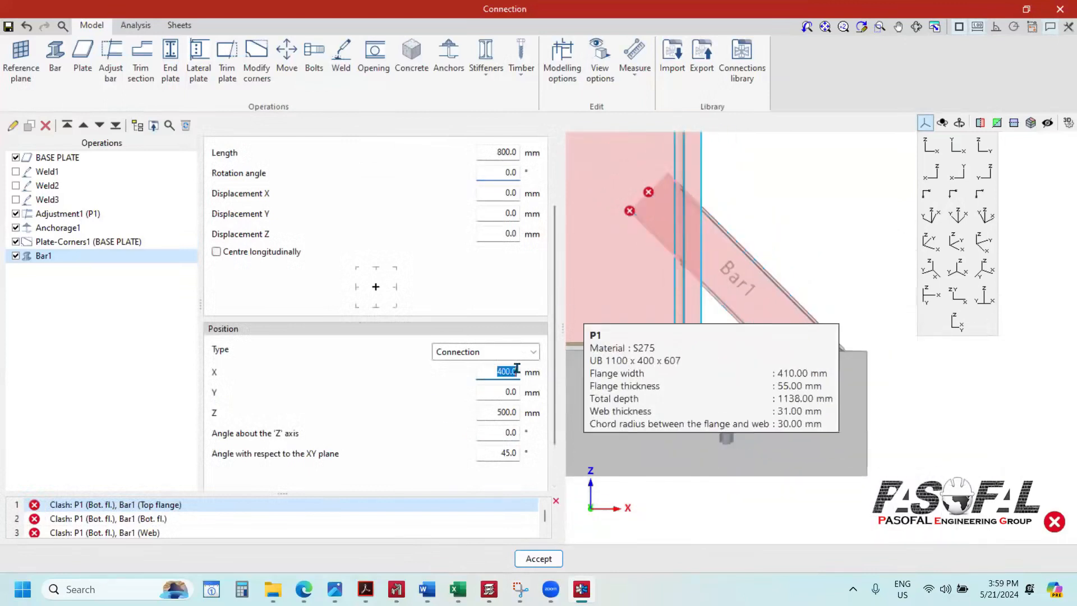
pyautogui.write('370')
pyautogui.press('Tab')
pyautogui.scroll(3, 839, 358)
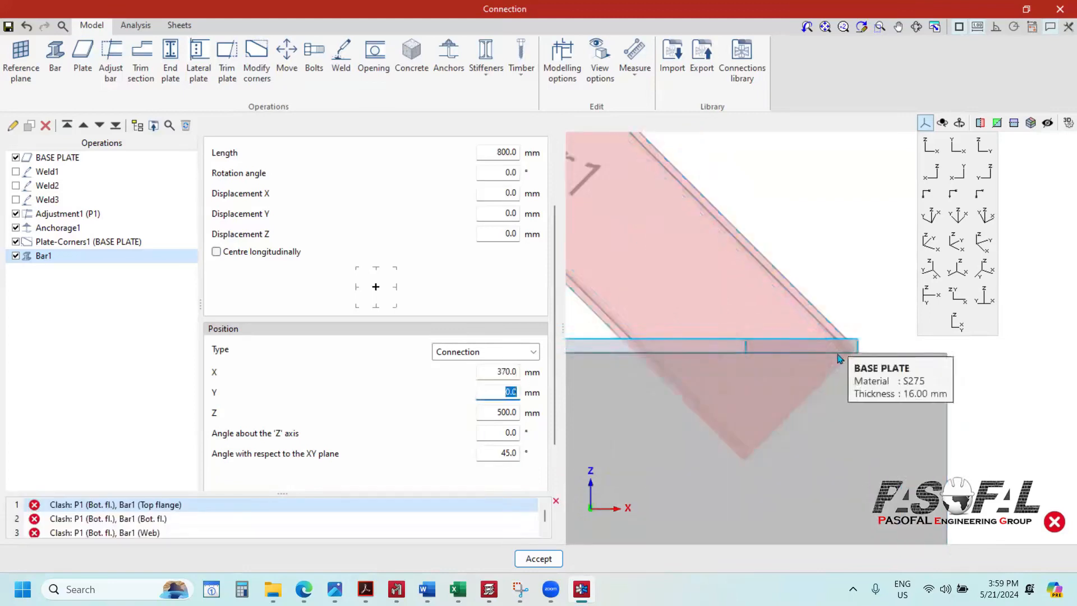
pyautogui.scroll(-3, 840, 357)
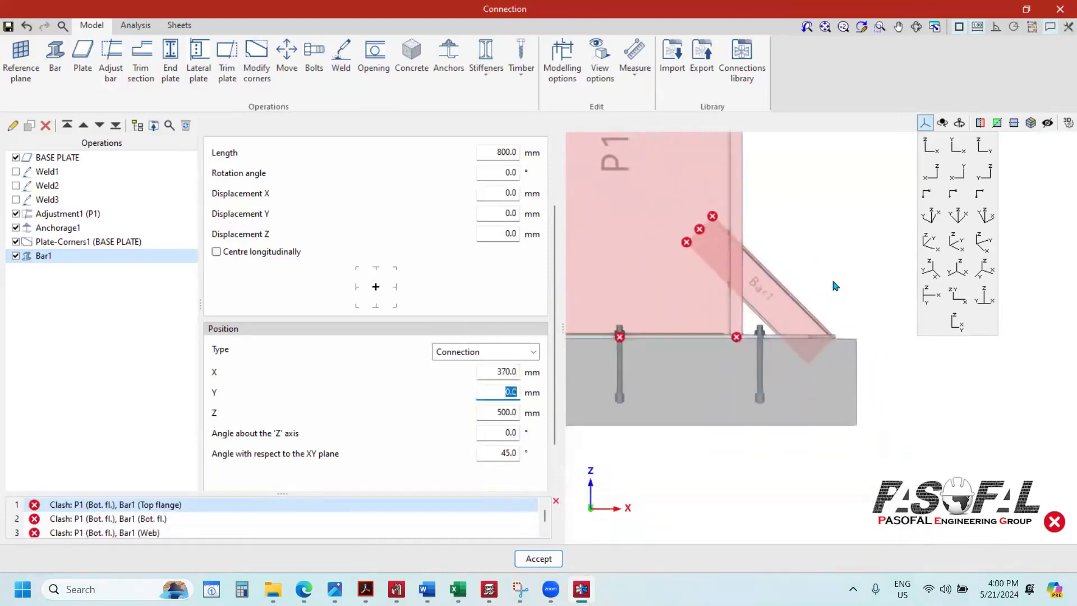
# Step: Change the drawing style of the sections from transparent to solid and inspect Bar1 in 3D at the column base
pyautogui.keyDown('shift'); pyautogui.moveTo(814, 276); pyautogui.dragTo(748, 301, button='middle'); pyautogui.keyUp('shift')
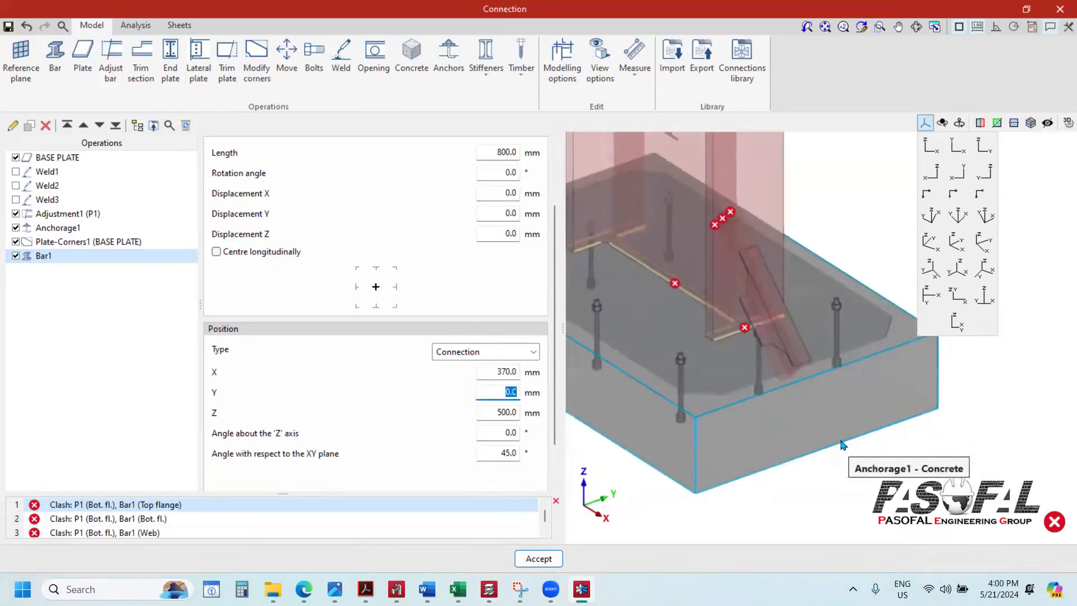
pyautogui.click(599, 73)
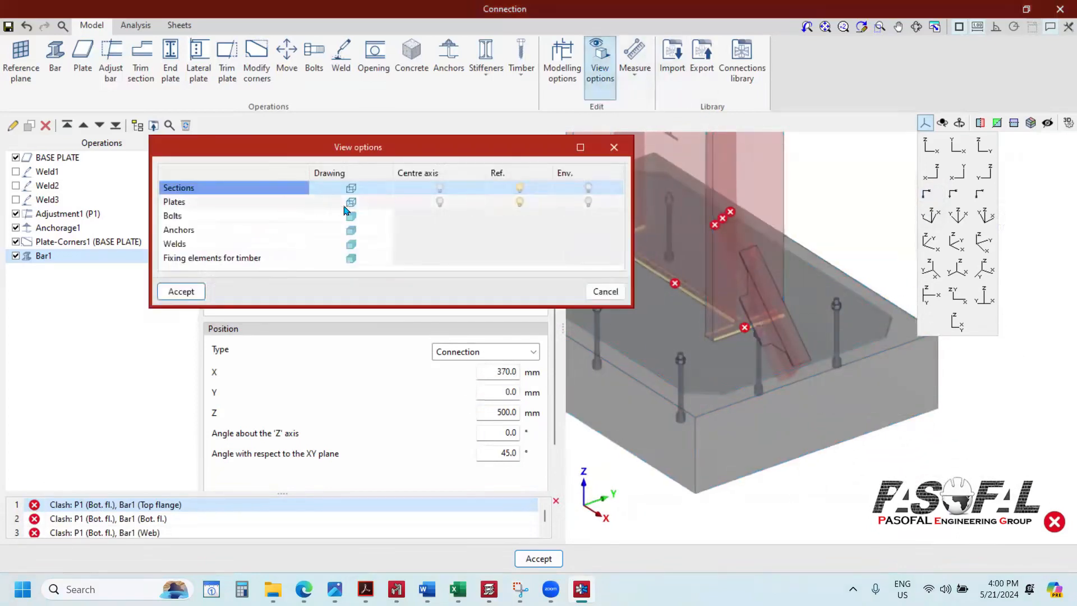
pyautogui.click(351, 189)
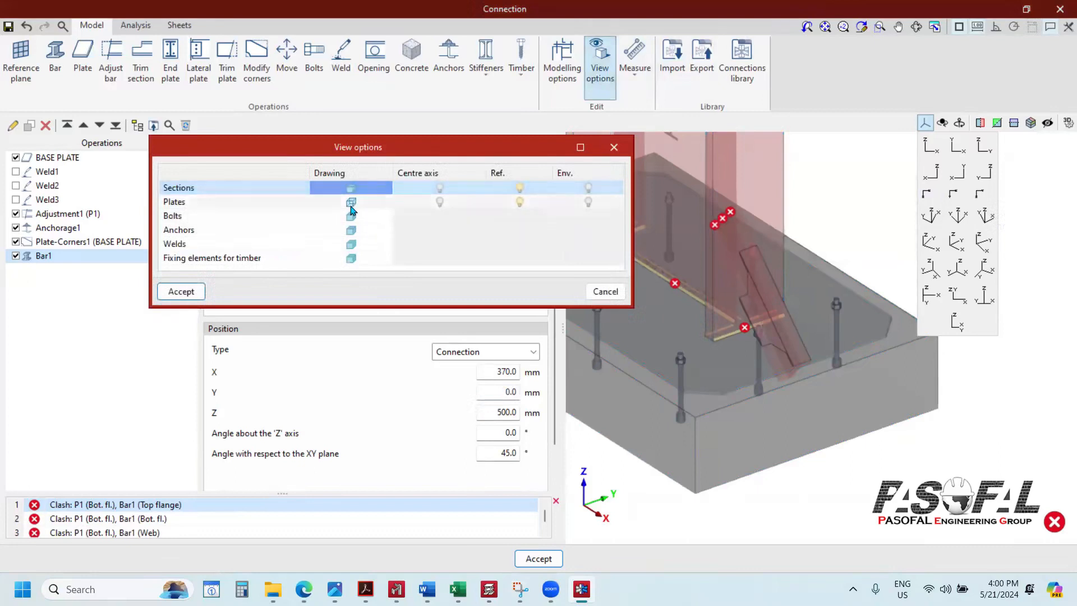
pyautogui.click(190, 292)
pyautogui.scroll(6, 847, 353)
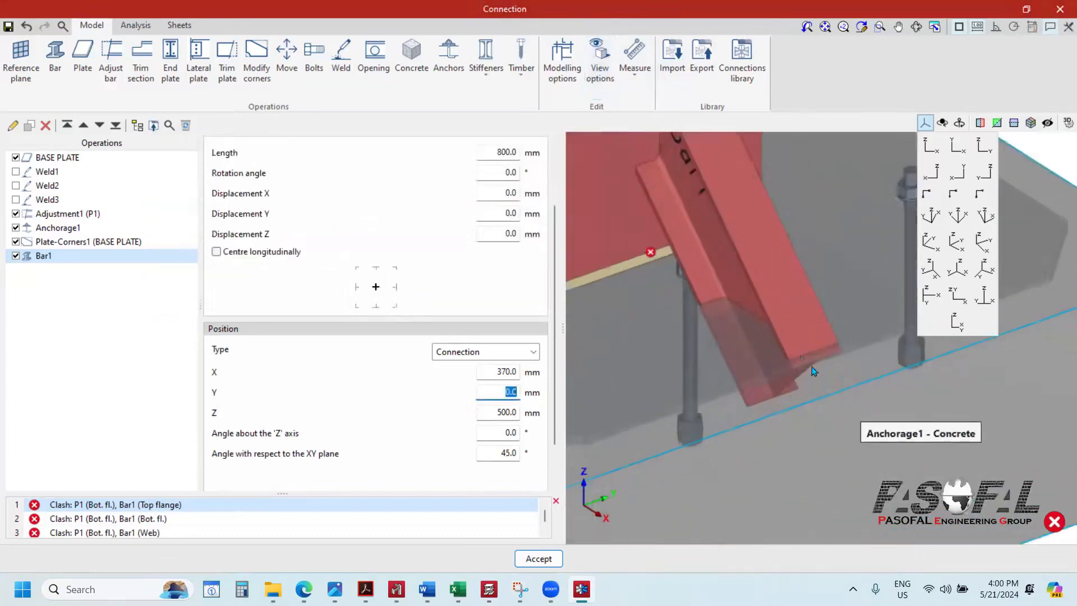
pyautogui.scroll(-5, 803, 347)
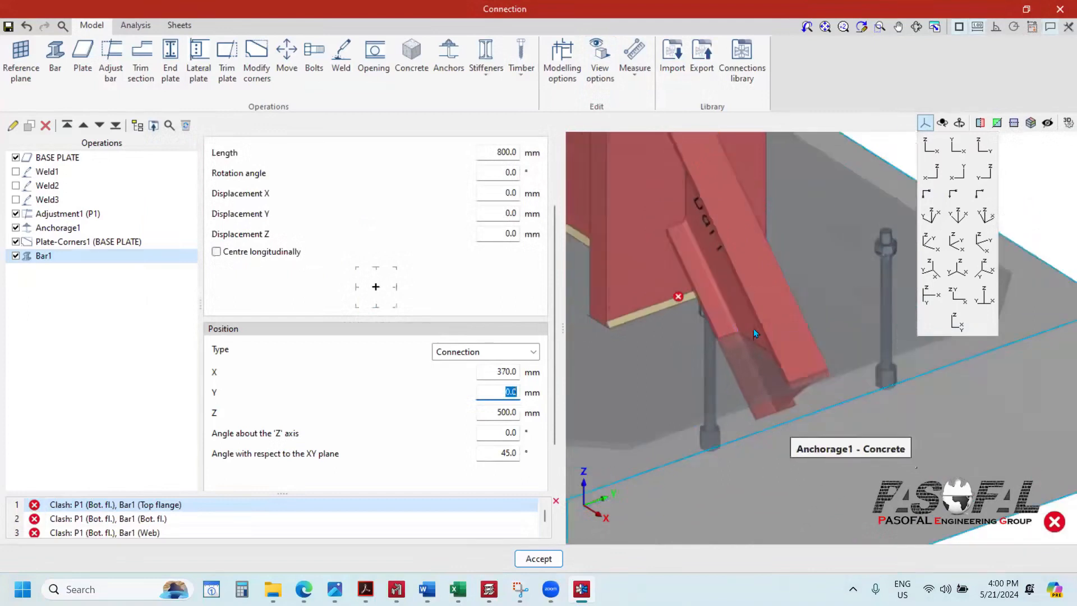
pyautogui.scroll(-4, 792, 373)
pyautogui.scroll(4, 745, 262)
pyautogui.scroll(-6, 745, 262)
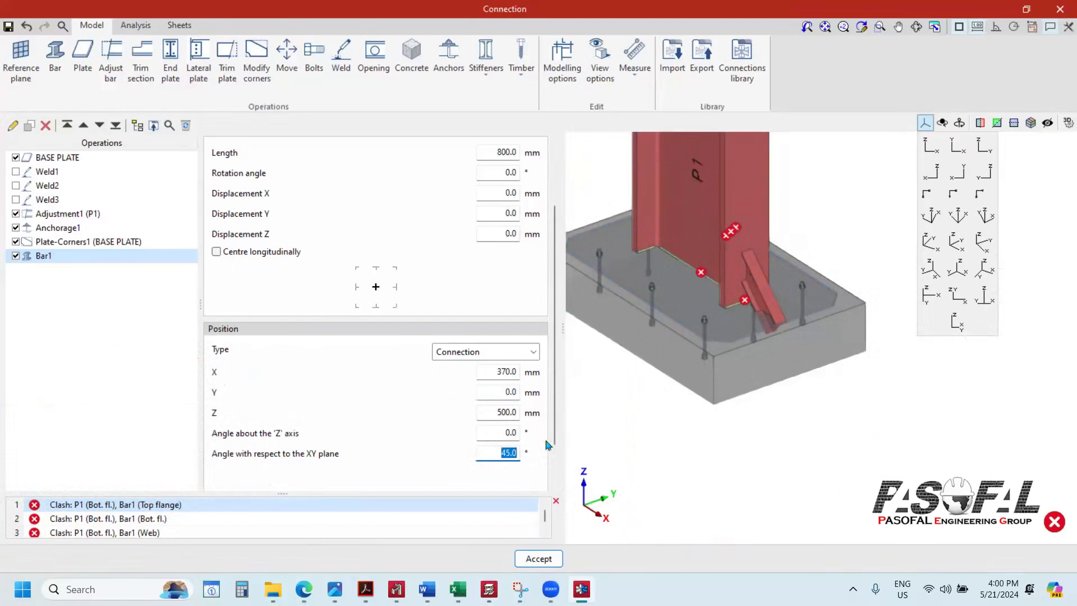
# Step: Add a bar adjustment that trims the initial end of Bar1 to the nearest face of column P1
pyautogui.click(119, 71)
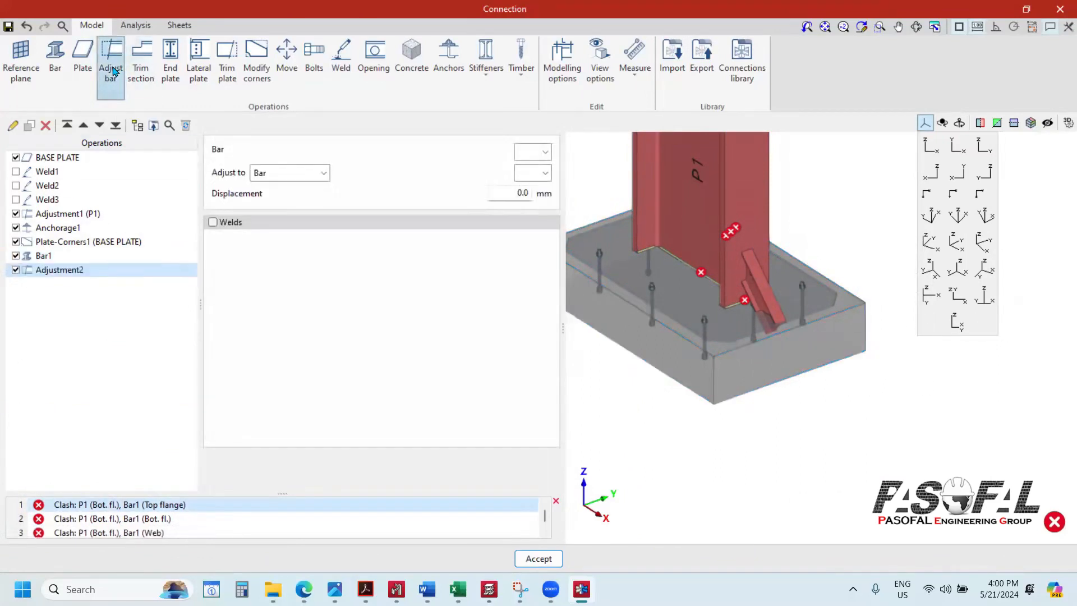
pyautogui.scroll(3, 580, 164)
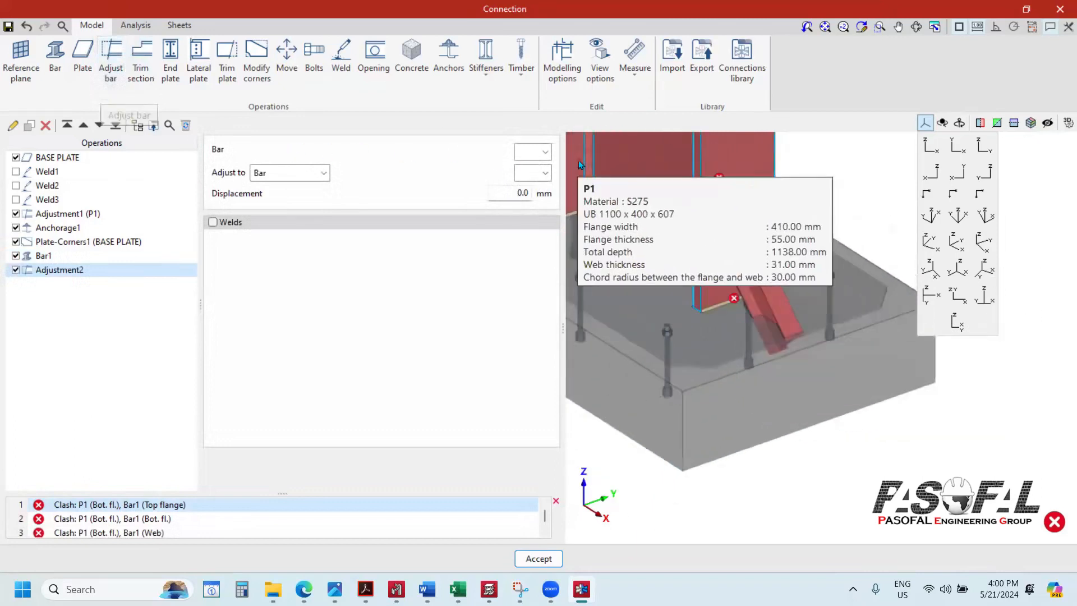
pyautogui.click(544, 154)
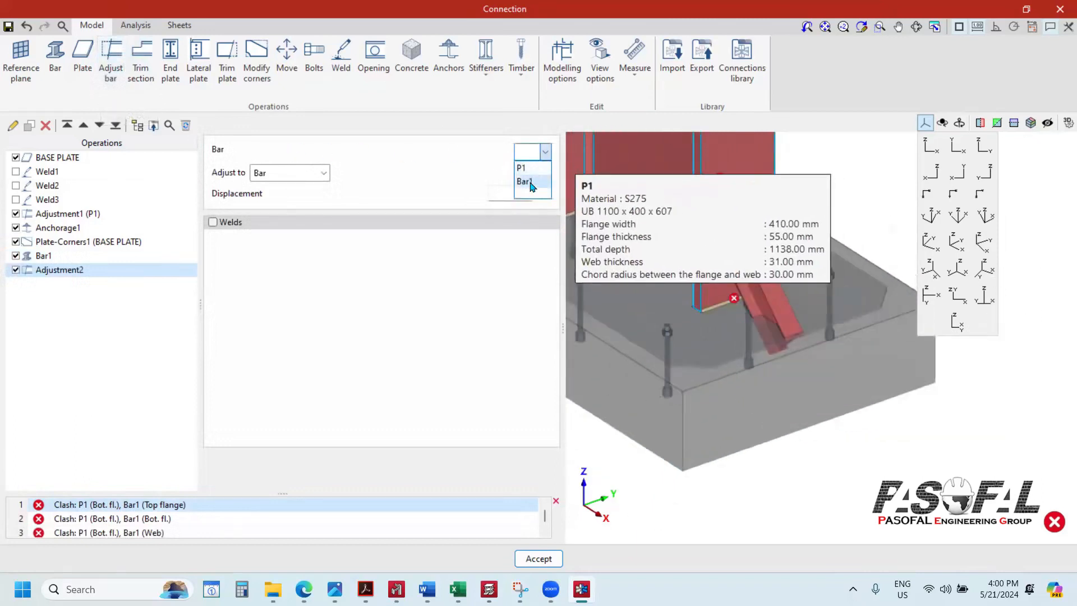
pyautogui.click(531, 182)
pyautogui.scroll(2, 752, 298)
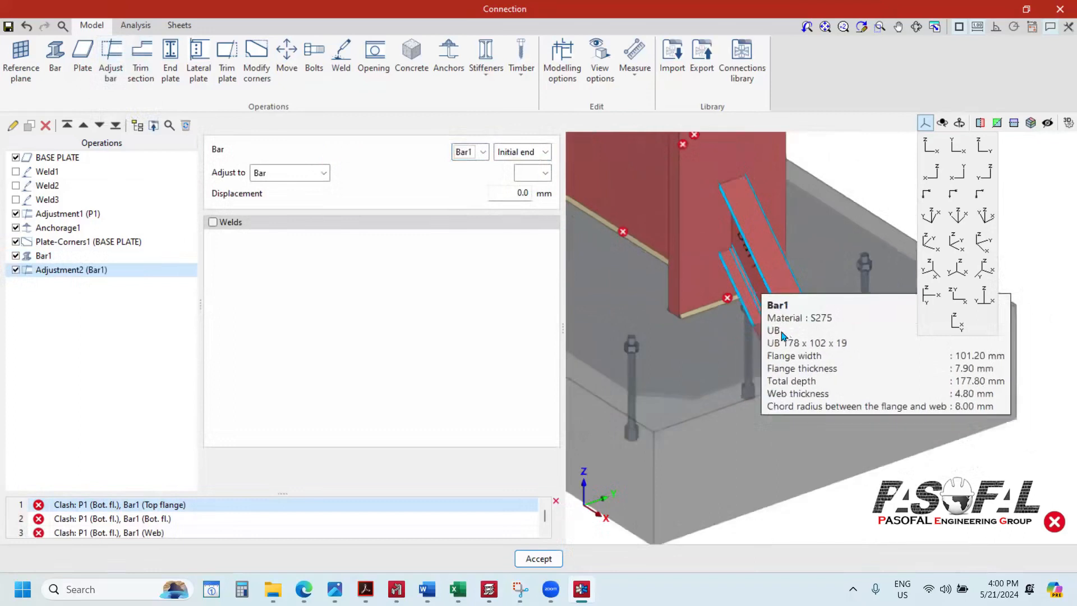
pyautogui.scroll(-2, 769, 299)
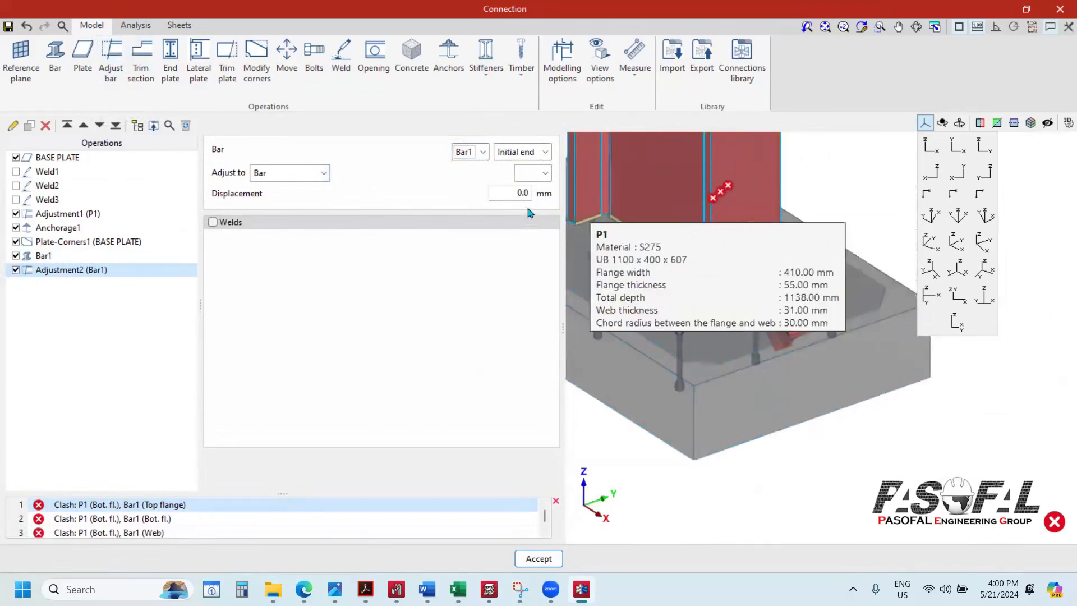
pyautogui.click(545, 174)
pyautogui.click(538, 189)
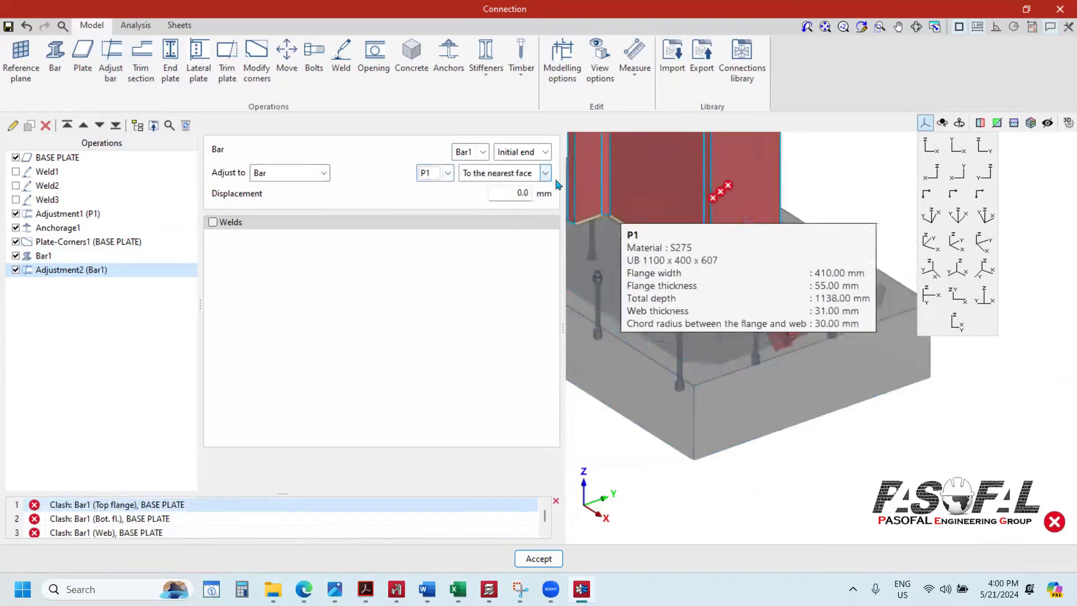
pyautogui.click(544, 174)
pyautogui.click(514, 194)
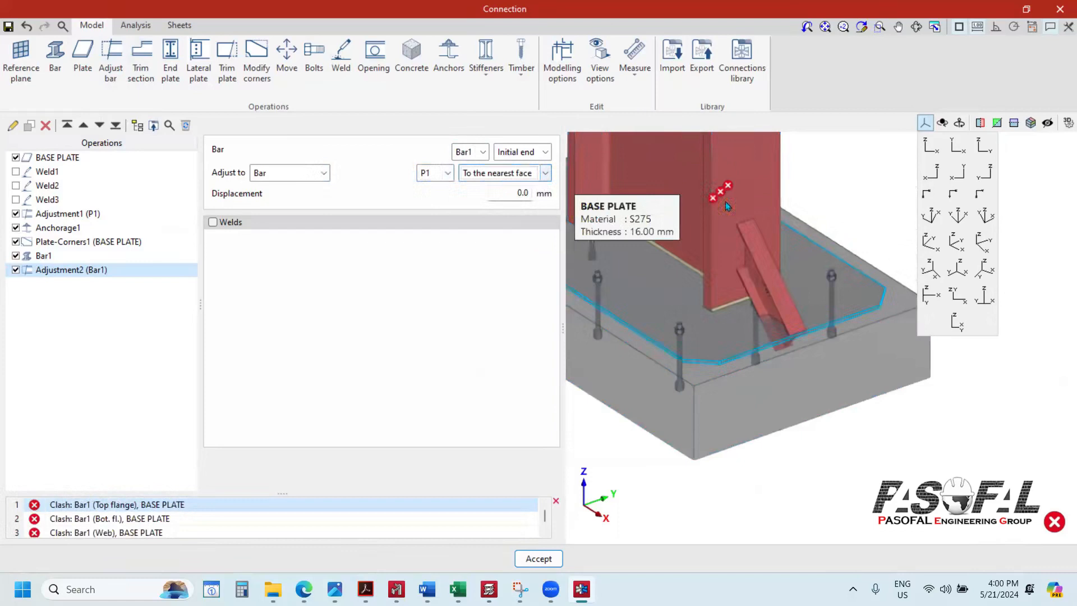
pyautogui.scroll(4, 729, 224)
# Step: Try applying the adjustment to Bar1's final end, and restore it to the initial end
pyautogui.click(545, 152)
pyautogui.click(536, 179)
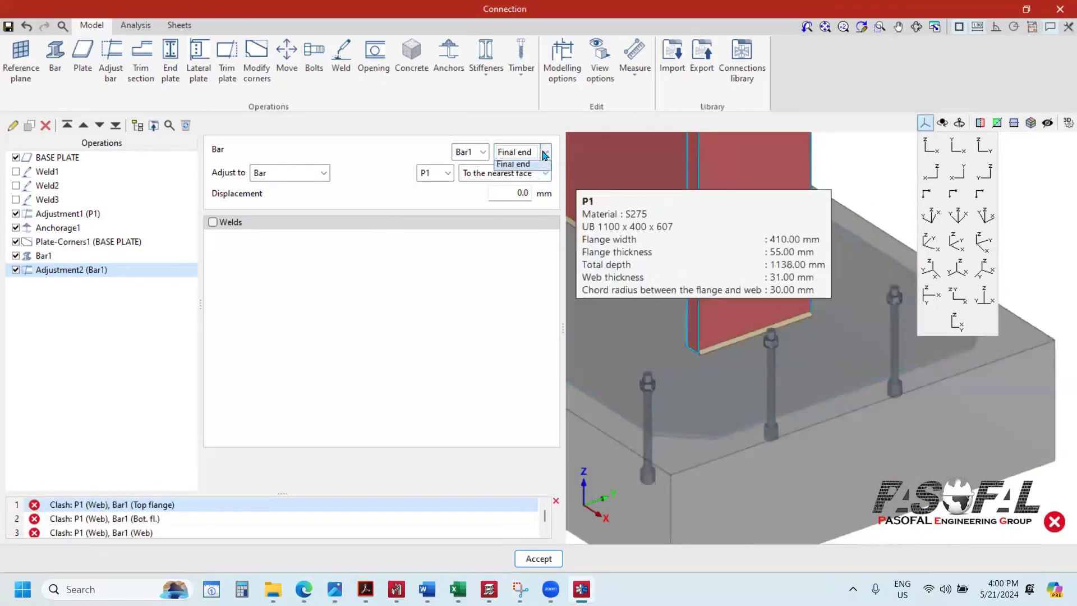
pyautogui.click(544, 155)
pyautogui.click(544, 152)
pyautogui.click(542, 164)
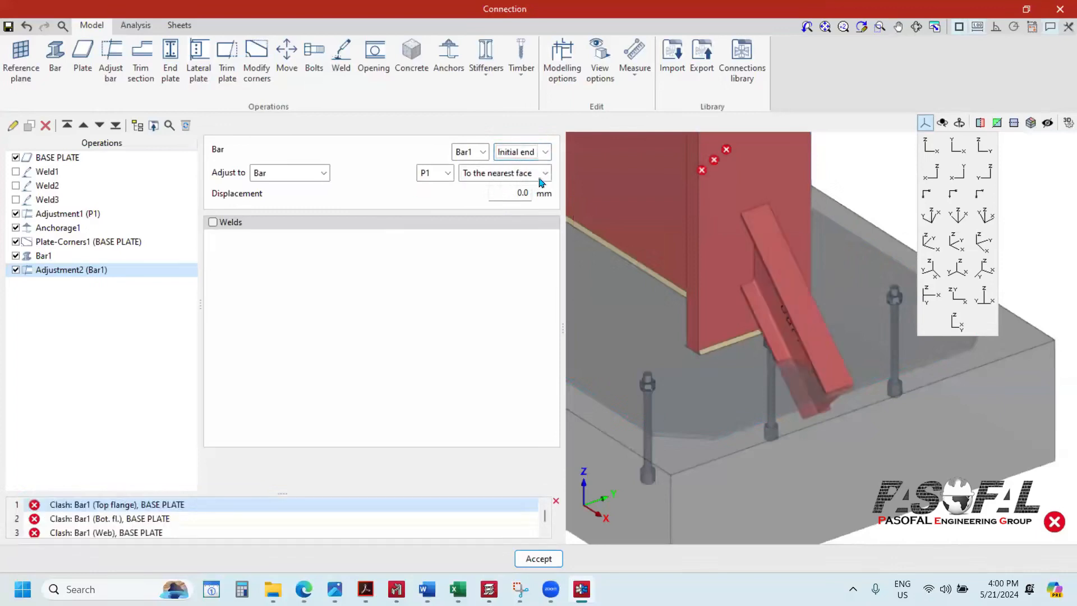
# Step: Try adjusting Bar1 to the bottom flange of P1 and compare it with an adjustment to the top flange
pyautogui.click(544, 173)
pyautogui.click(508, 231)
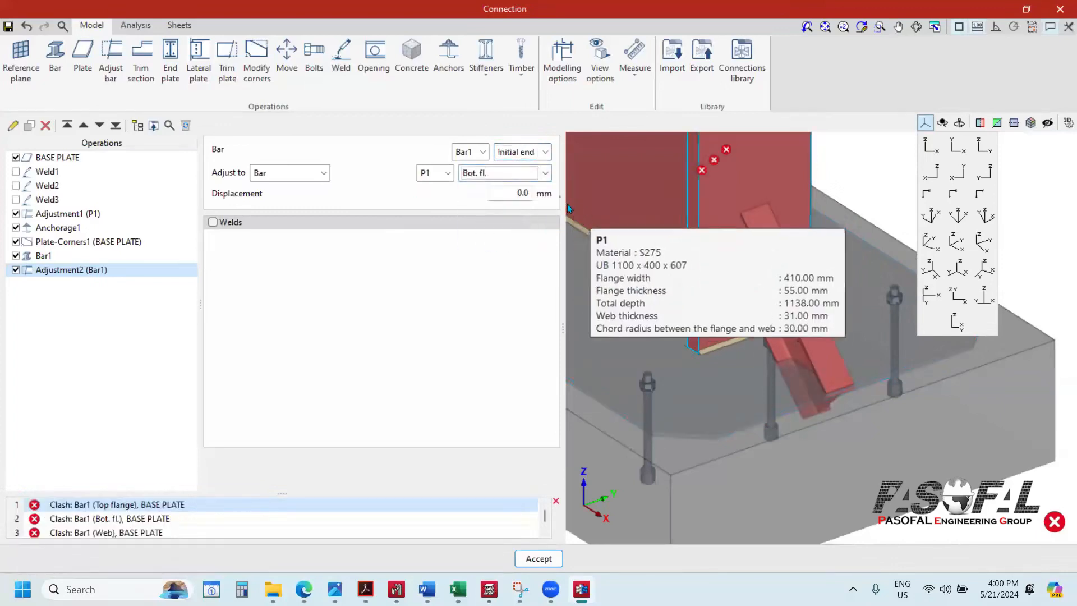
pyautogui.click(545, 172)
pyautogui.click(503, 220)
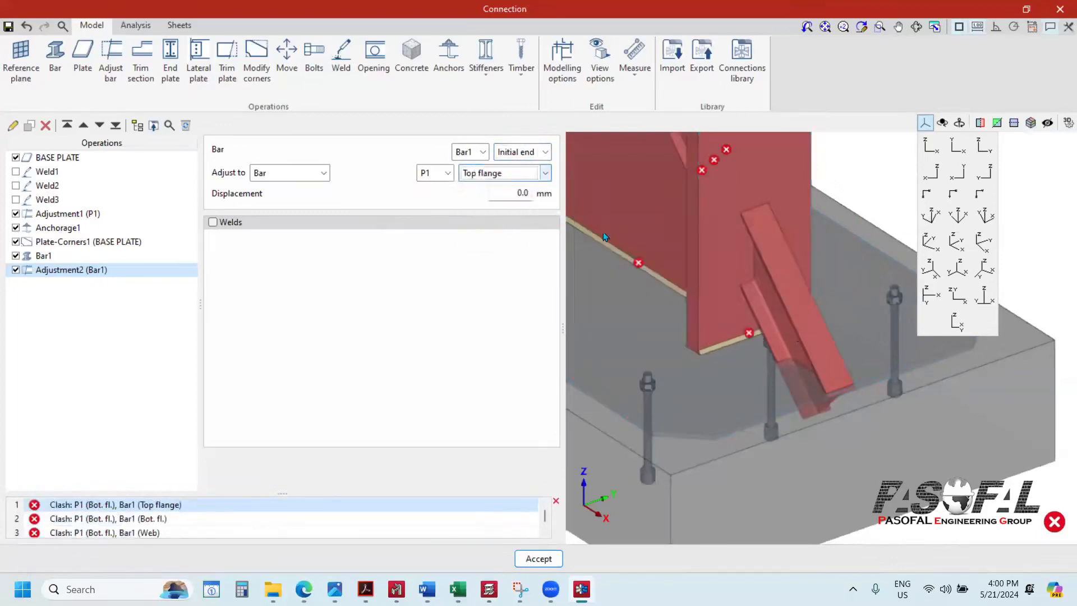
pyautogui.scroll(2, 803, 317)
pyautogui.scroll(-5, 792, 319)
pyautogui.scroll(-4, 748, 369)
# Step: Adjust the initial end of Bar1 to the bottom flange of P1
pyautogui.click(544, 173)
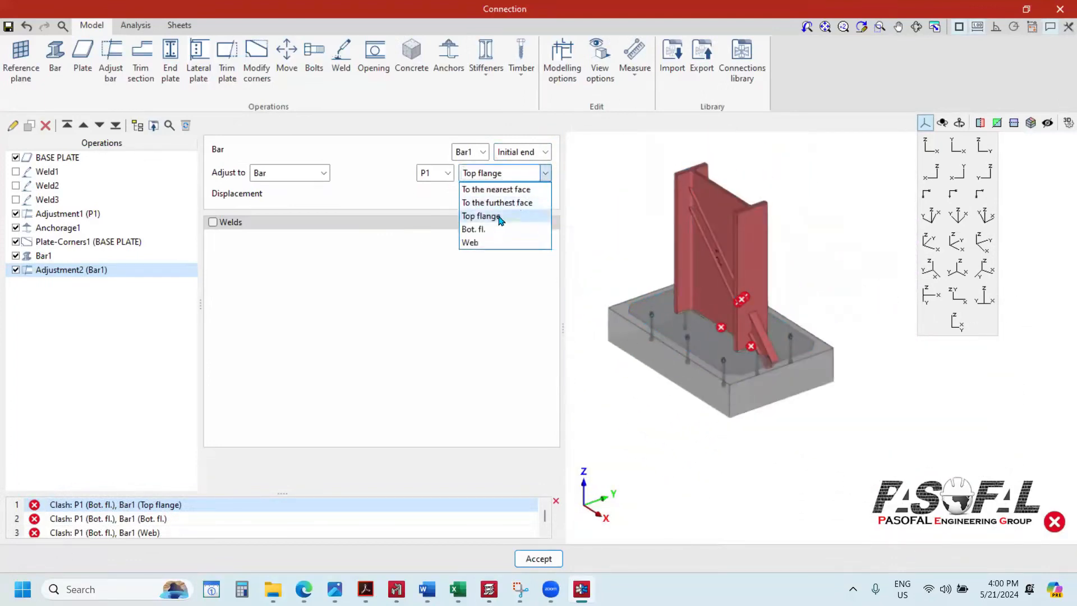
pyautogui.click(473, 229)
pyautogui.scroll(5, 751, 312)
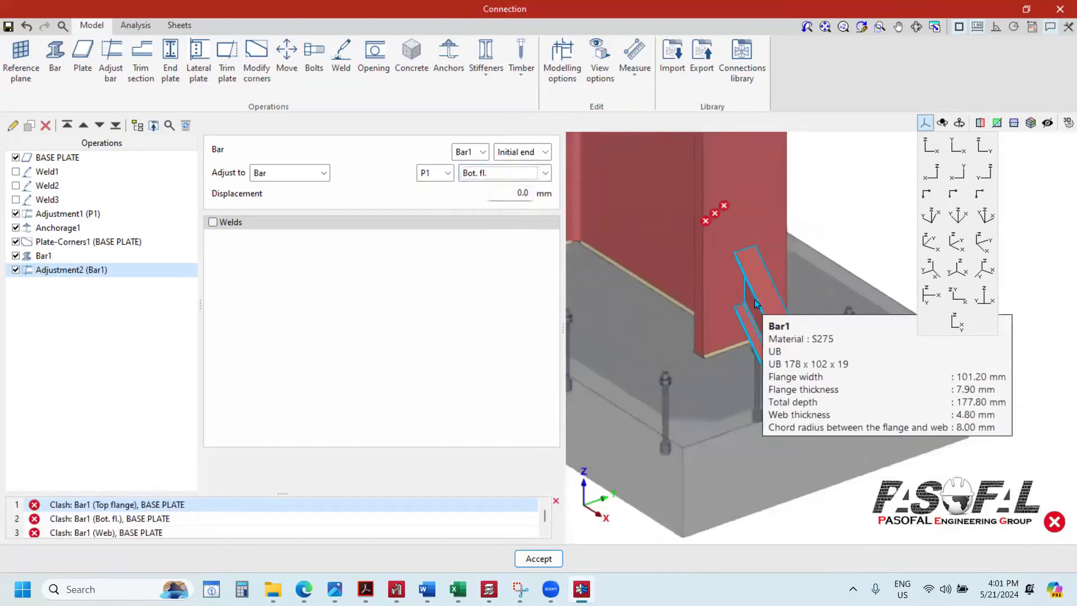
pyautogui.scroll(3, 756, 303)
# Step: Enable welds for the Bar1 adjustment and set both the flange and web weld thickness to 6 mm
pyautogui.click(213, 222)
pyautogui.scroll(5, 790, 265)
pyautogui.scroll(4, 776, 302)
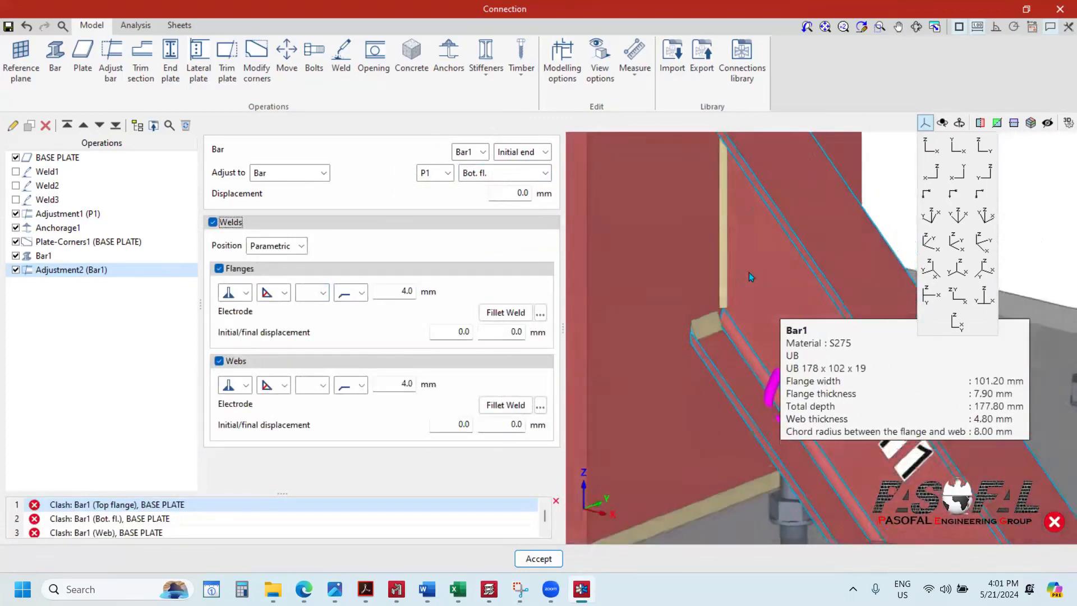
pyautogui.scroll(-5, 750, 271)
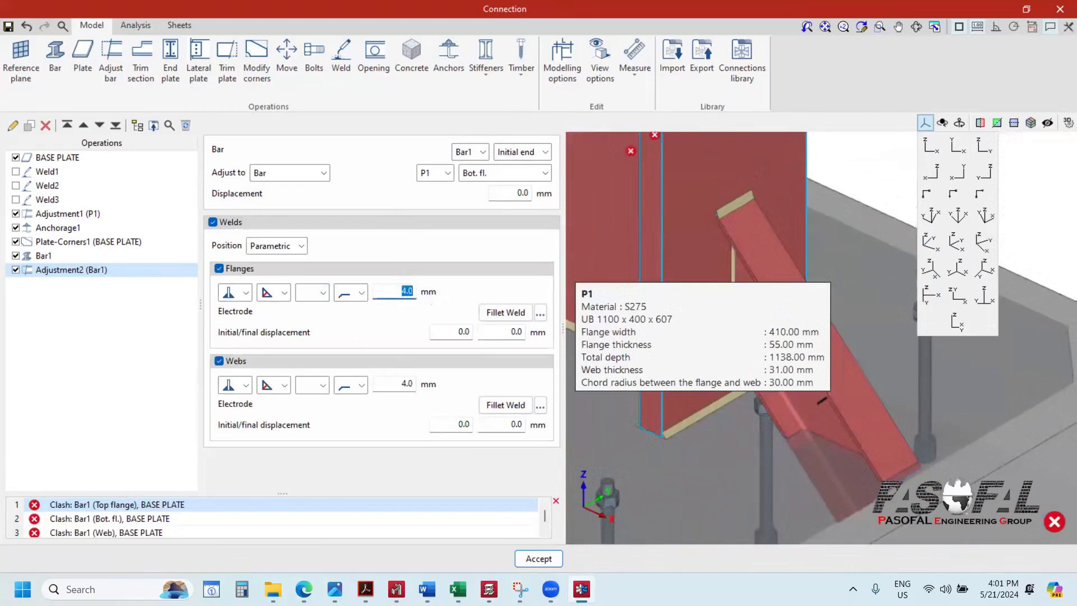
pyautogui.click(404, 385)
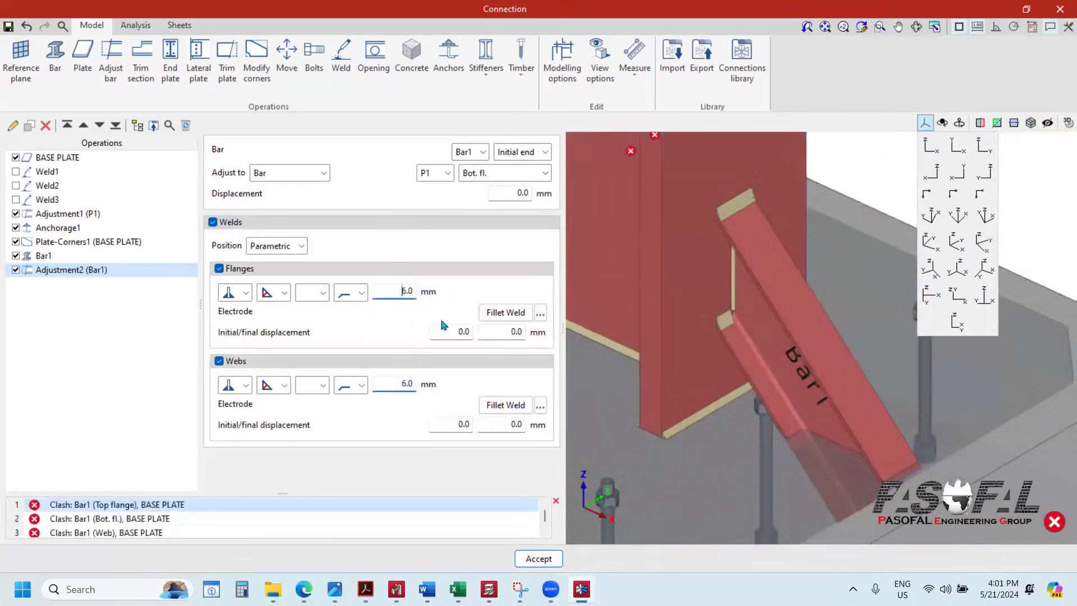
pyautogui.click(284, 293)
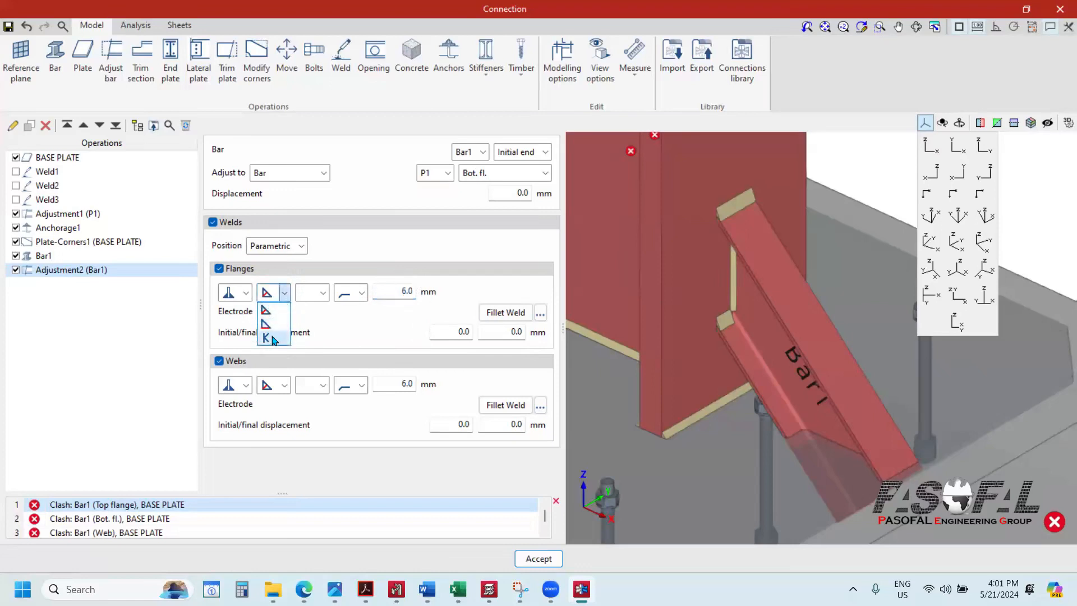
pyautogui.click(362, 329)
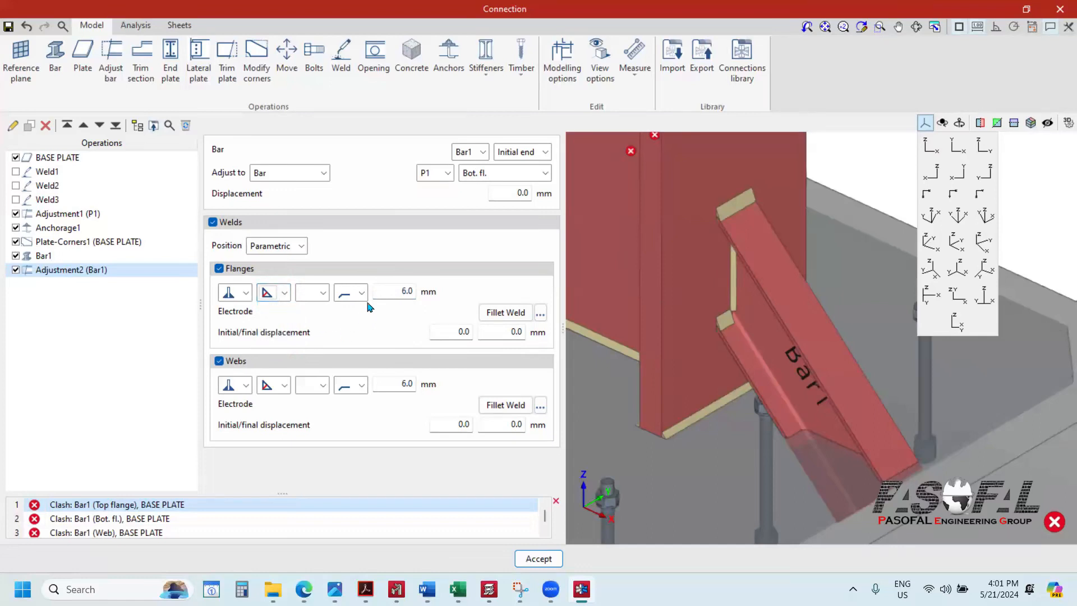
pyautogui.click(285, 292)
pyautogui.click(247, 317)
pyautogui.scroll(-3, 761, 279)
pyautogui.scroll(2, 752, 289)
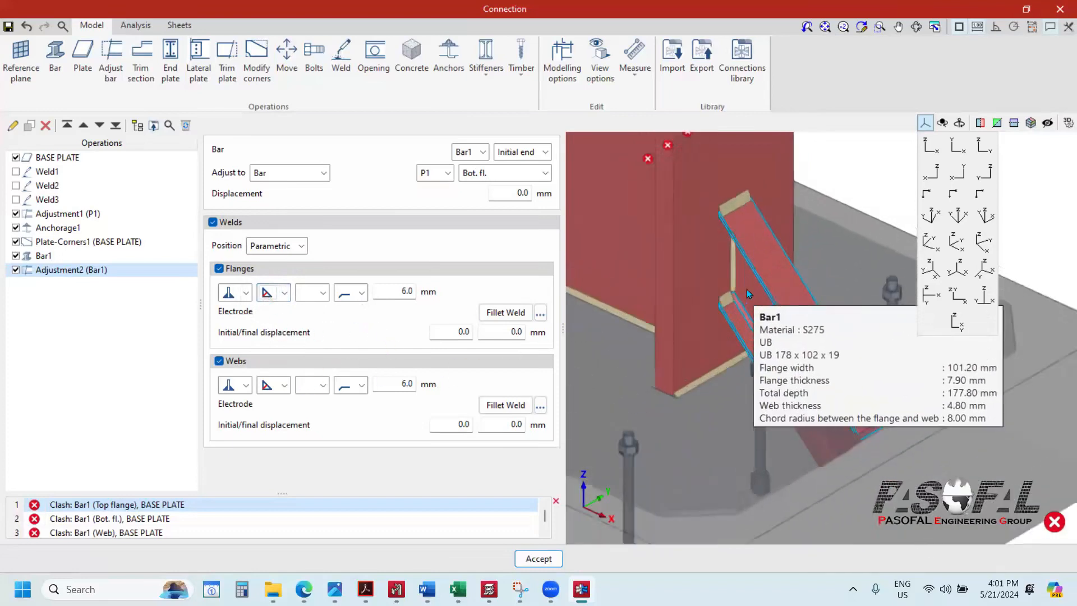
# Step: Duplicate the Bar1 adjustment and apply the copy to Bar1's final end
pyautogui.rightClick(87, 272)
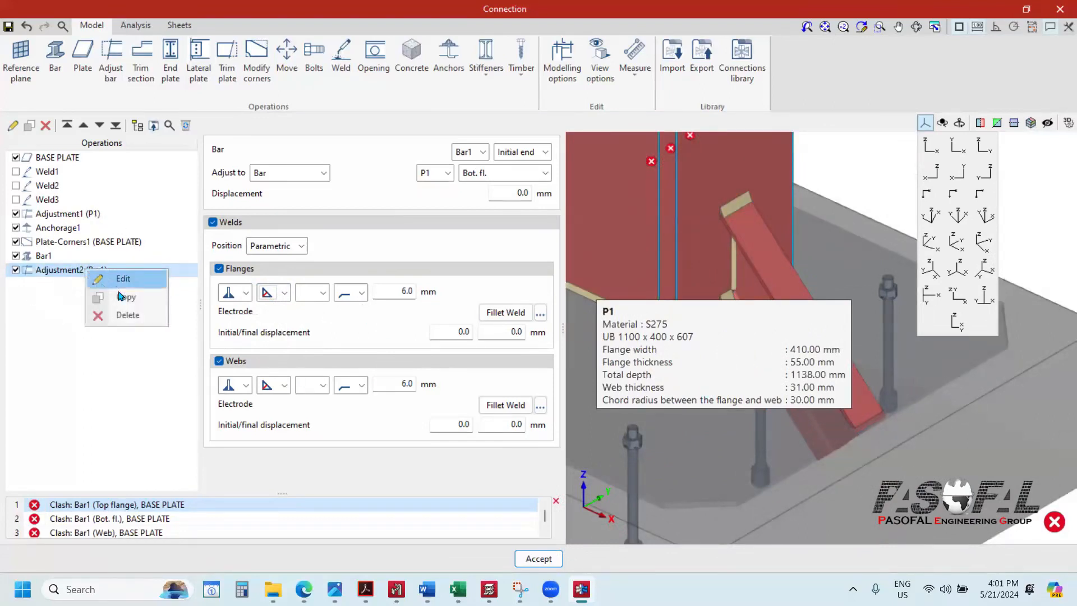
pyautogui.click(120, 298)
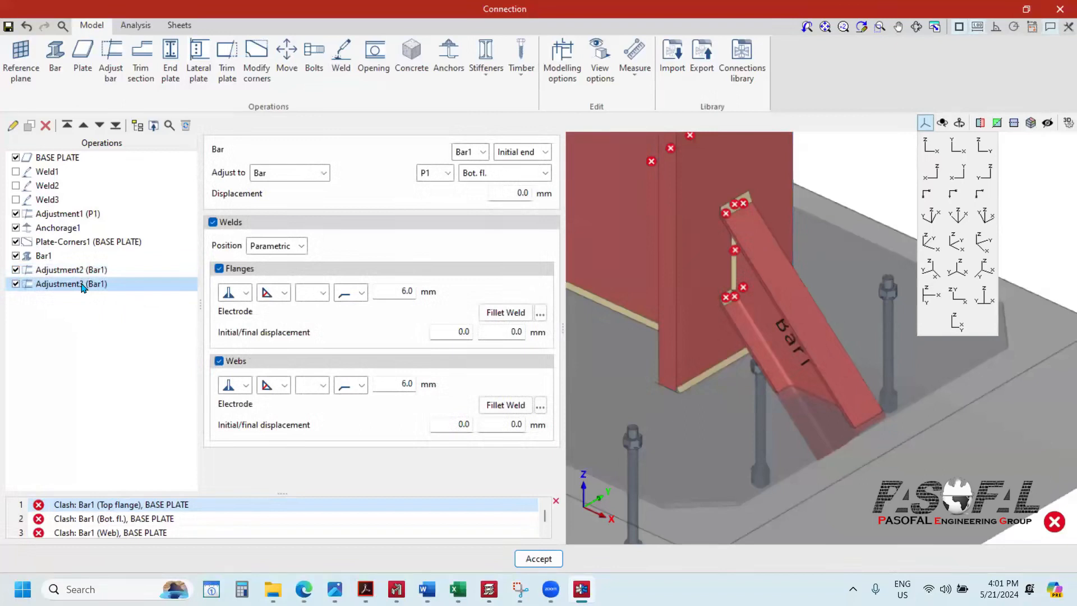
pyautogui.click(545, 153)
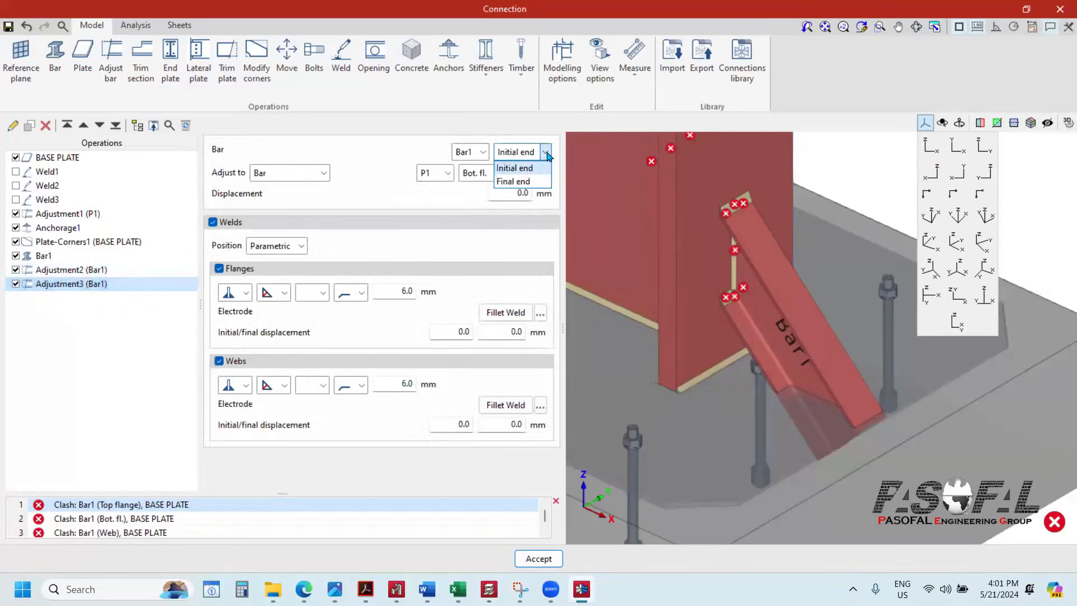
pyautogui.click(514, 181)
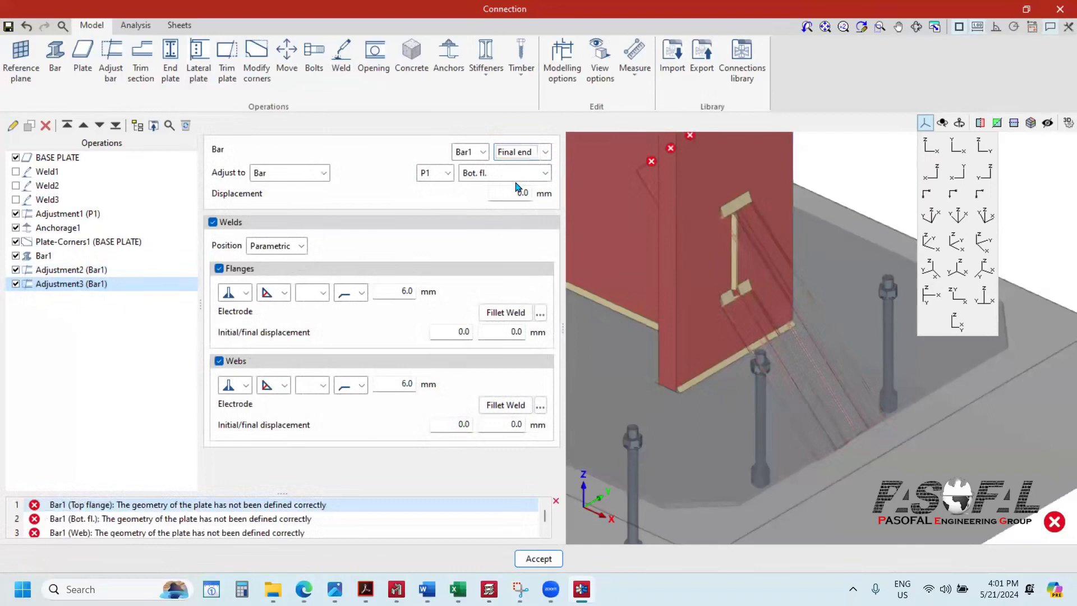
# Step: Adjust Bar1's final end to the plate BASE PLATE, then inspect the trimmed and welded bar
pyautogui.click(324, 174)
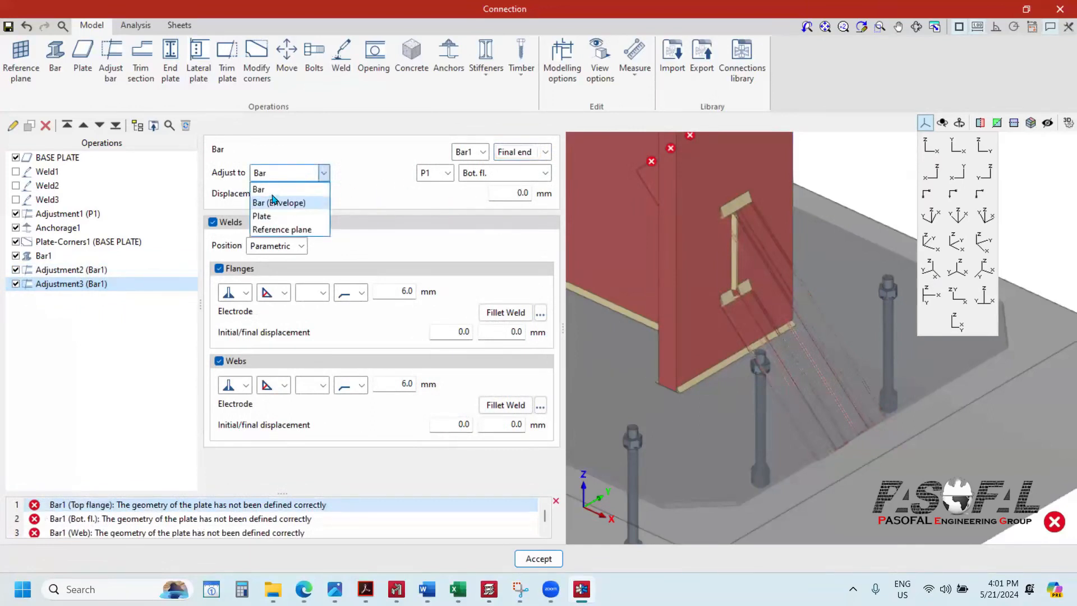
pyautogui.click(262, 216)
pyautogui.click(545, 173)
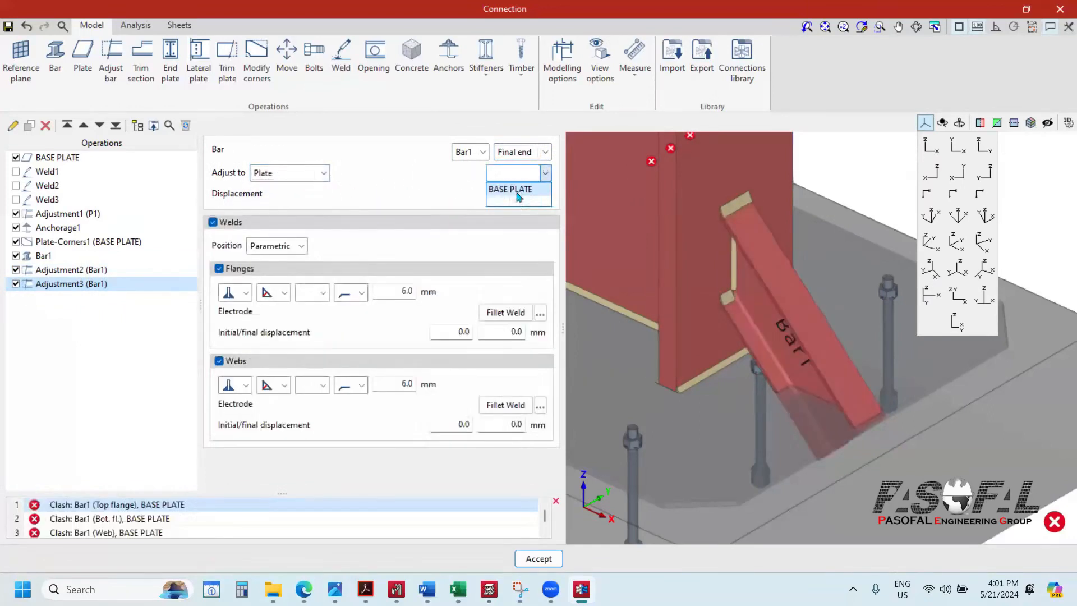
pyautogui.click(512, 190)
pyautogui.scroll(5, 840, 423)
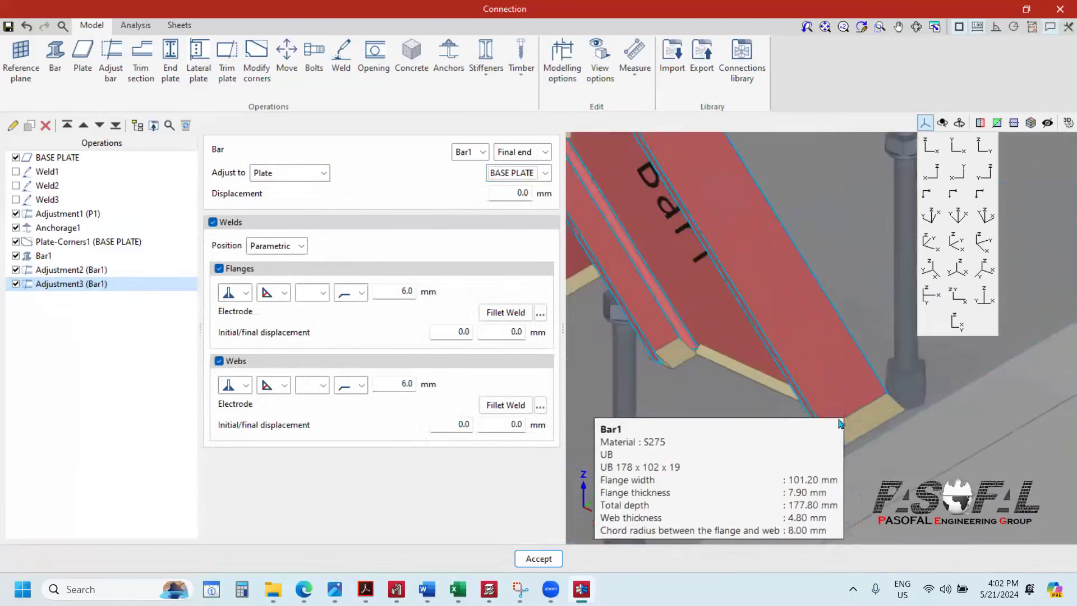
pyautogui.scroll(-5, 840, 424)
pyautogui.keyDown('shift'); pyautogui.moveTo(810, 387); pyautogui.dragTo(946, 397, button='middle'); pyautogui.keyUp('shift')
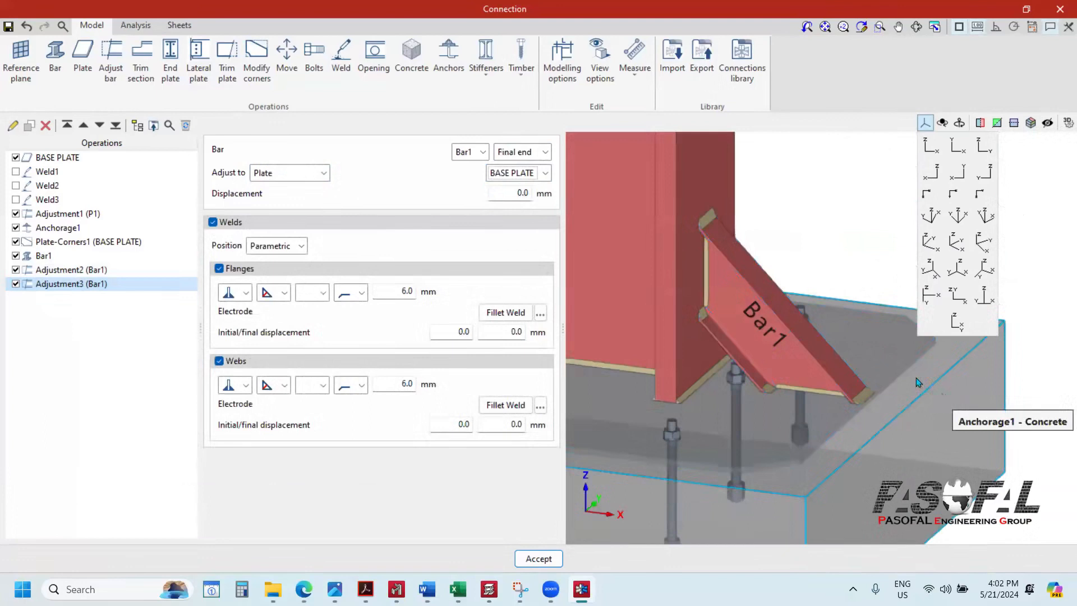
pyautogui.scroll(-6, 831, 385)
pyautogui.scroll(5, 793, 313)
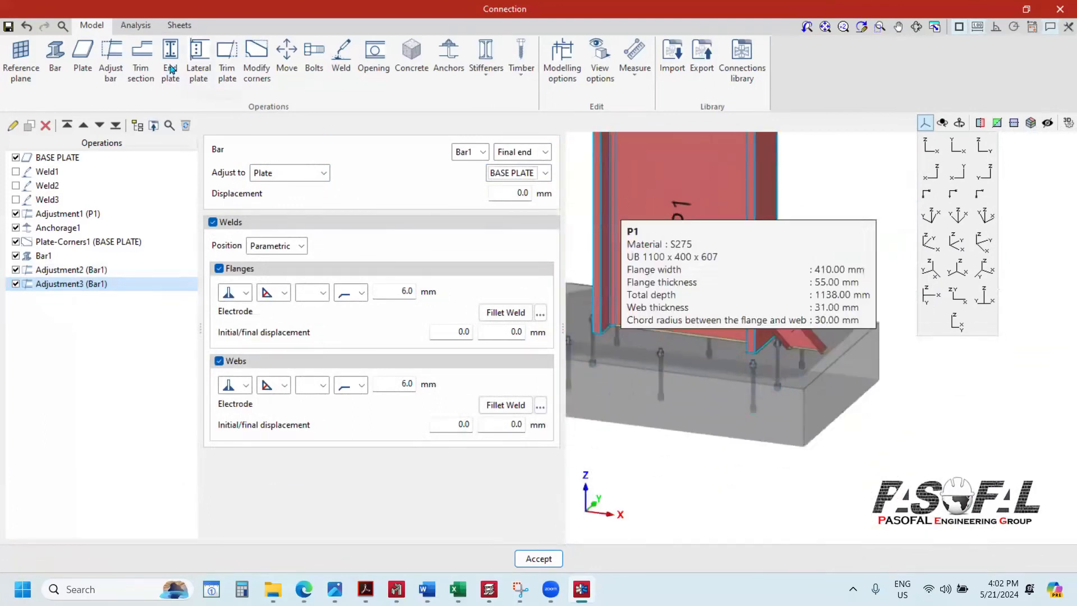
# Step: Run the Stress / Strain analysis of the modified connection
pyautogui.click(136, 25)
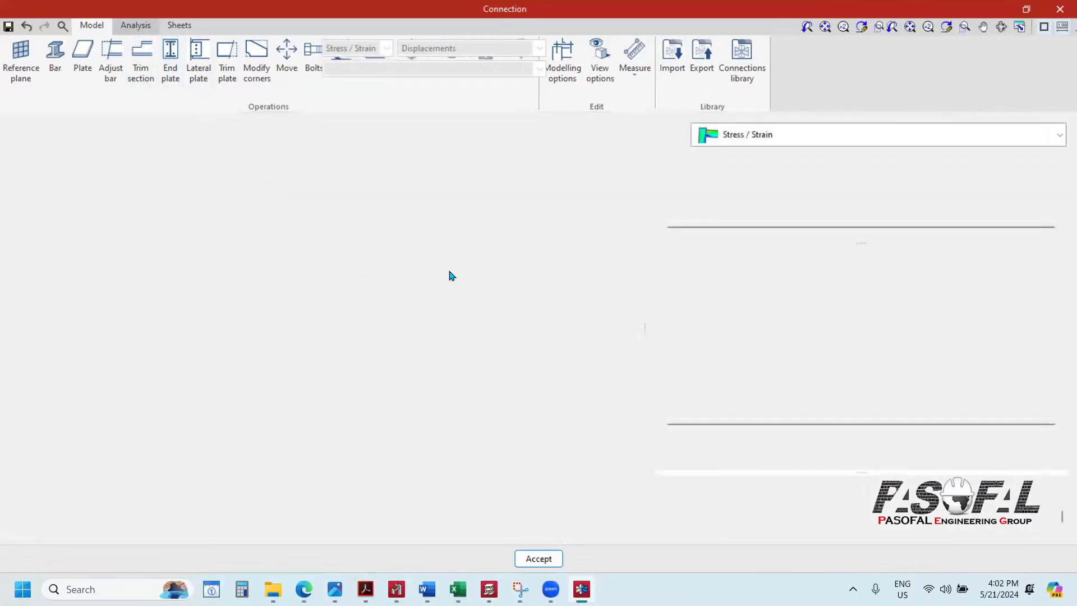
pyautogui.scroll(-3, 467, 298)
pyautogui.scroll(3, 470, 304)
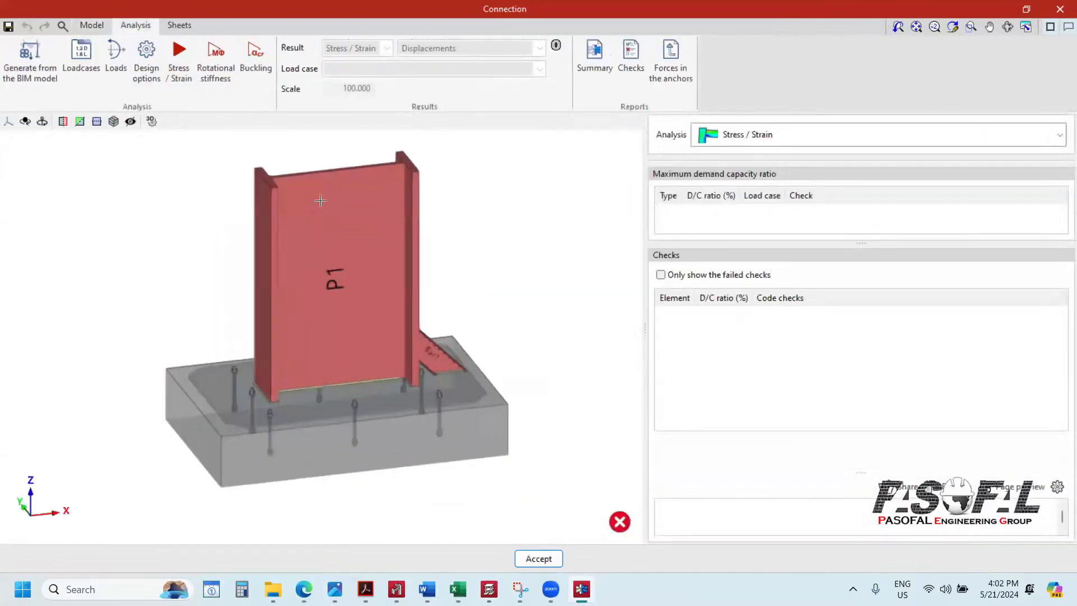
pyautogui.click(181, 77)
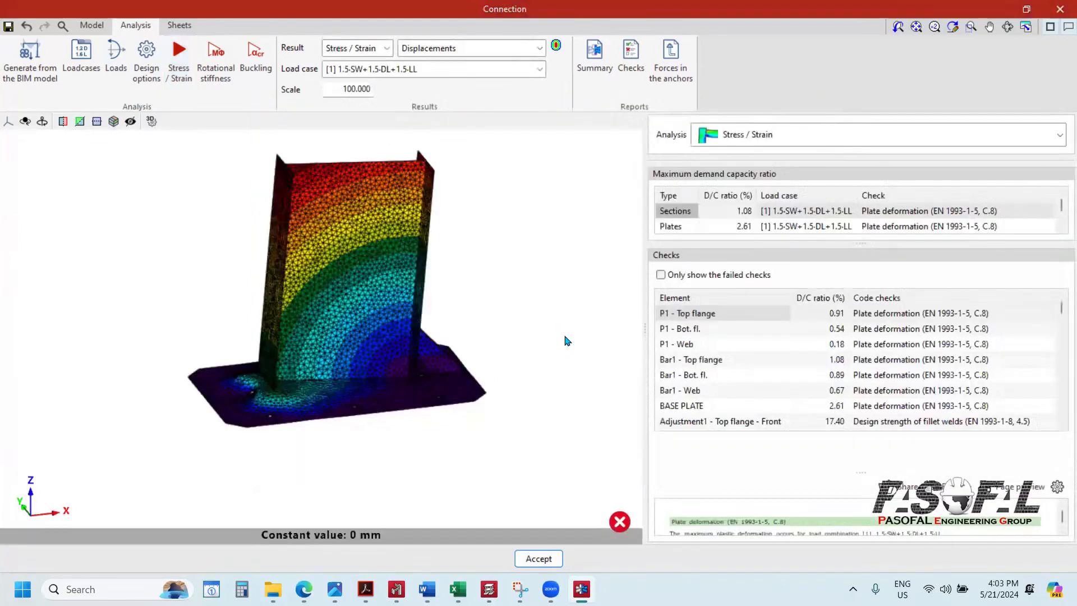
pyautogui.scroll(3, 519, 333)
pyautogui.scroll(-4, 405, 351)
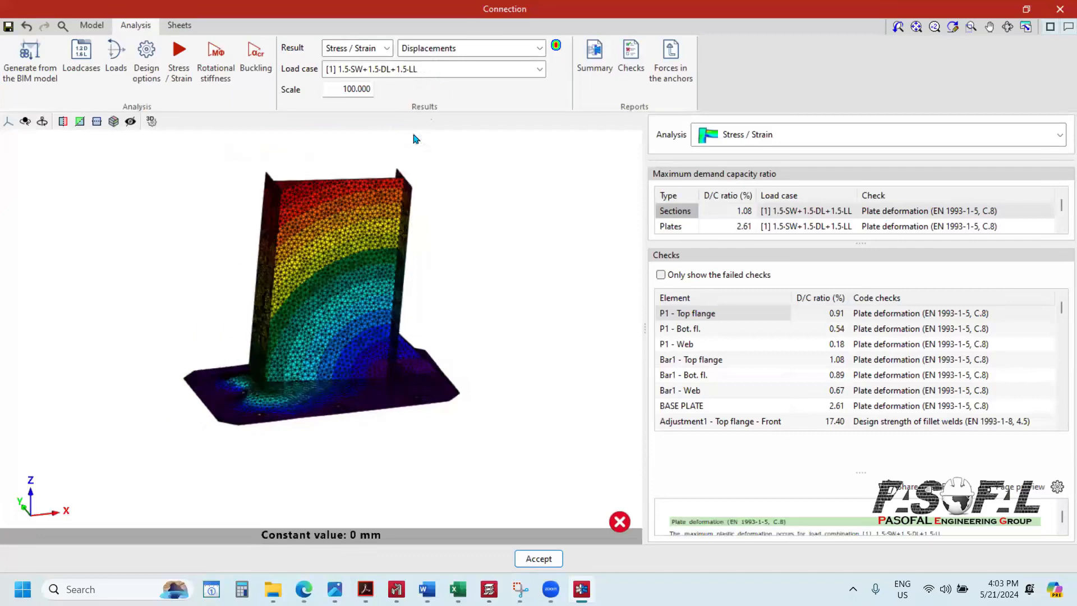
# Step: Review the demand capacity ratios and inspect the minimum fillet weld angle check for Adjustment2's top flange, Back 1
pyautogui.moveTo(620, 527)
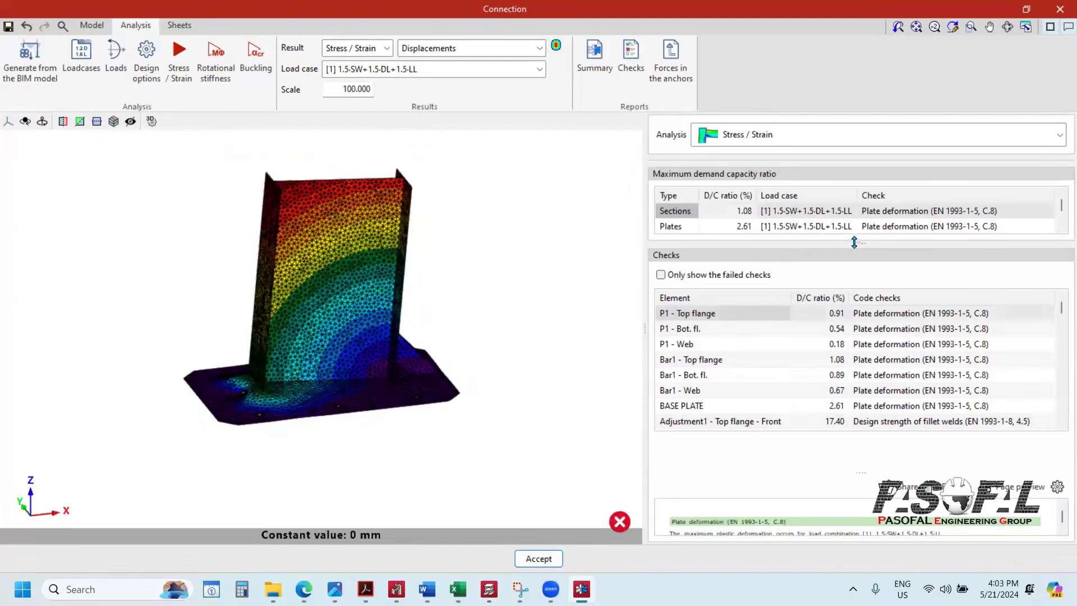
pyautogui.moveTo(860, 246); pyautogui.dragTo(860, 364)
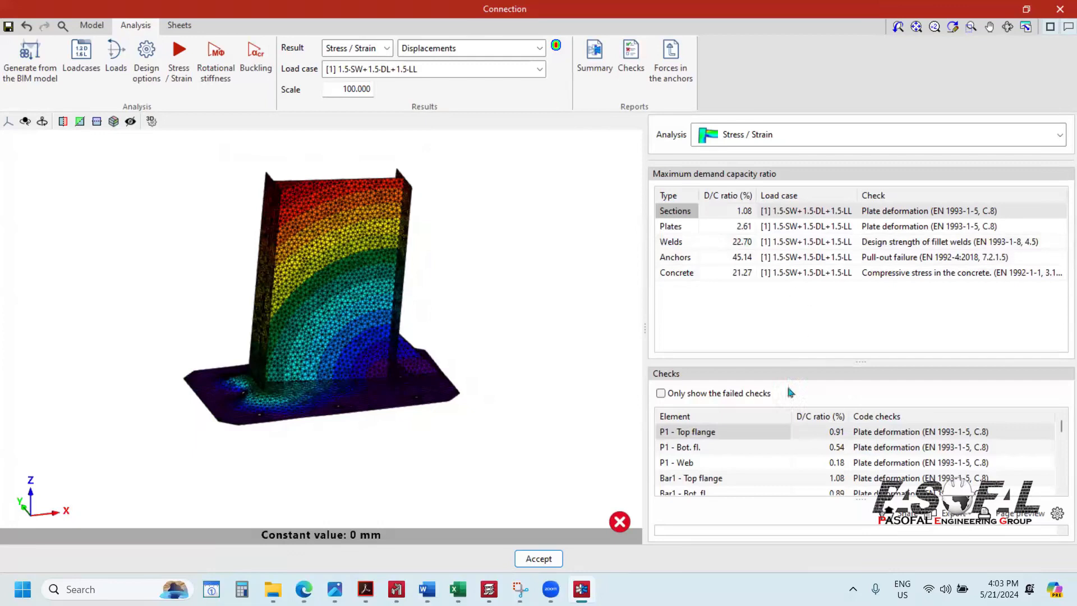
pyautogui.moveTo(858, 362); pyautogui.dragTo(859, 296)
pyautogui.scroll(-10, 835, 408)
pyautogui.scroll(-6, 834, 408)
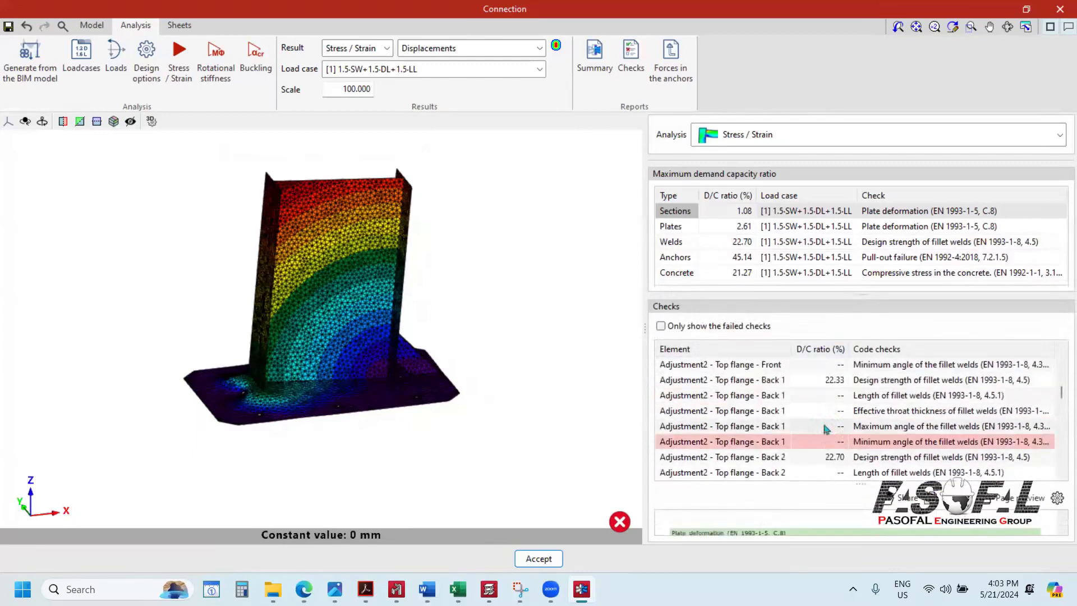
pyautogui.click(735, 443)
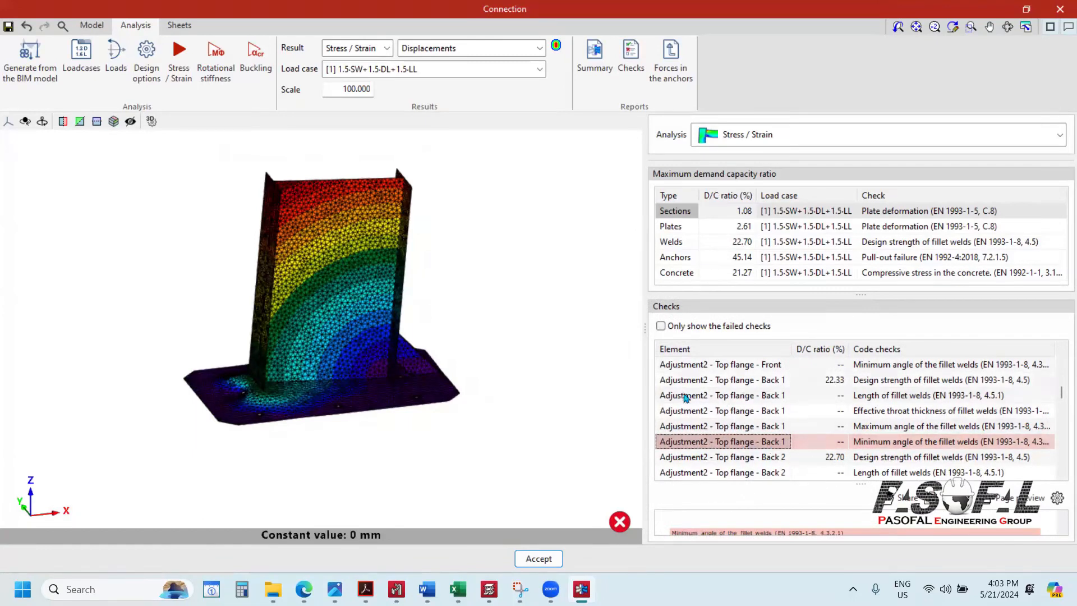
pyautogui.moveTo(643, 332); pyautogui.dragTo(358, 332)
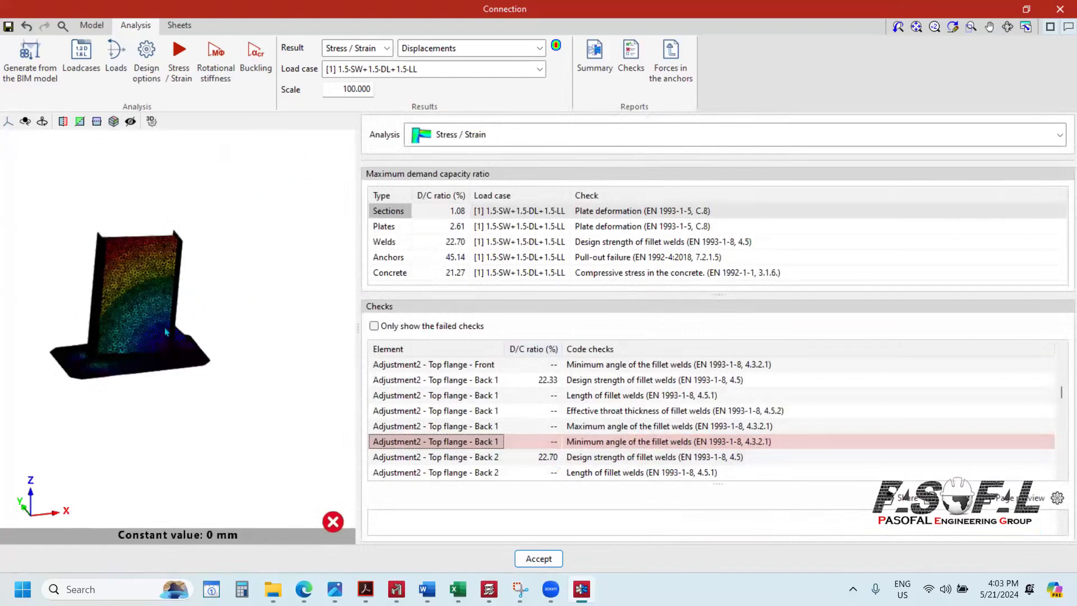
# Step: Display the maximum demand capacity ratio results on the connection model
pyautogui.keyDown('shift'); pyautogui.moveTo(219, 334); pyautogui.dragTo(101, 289, button='middle'); pyautogui.keyUp('shift')
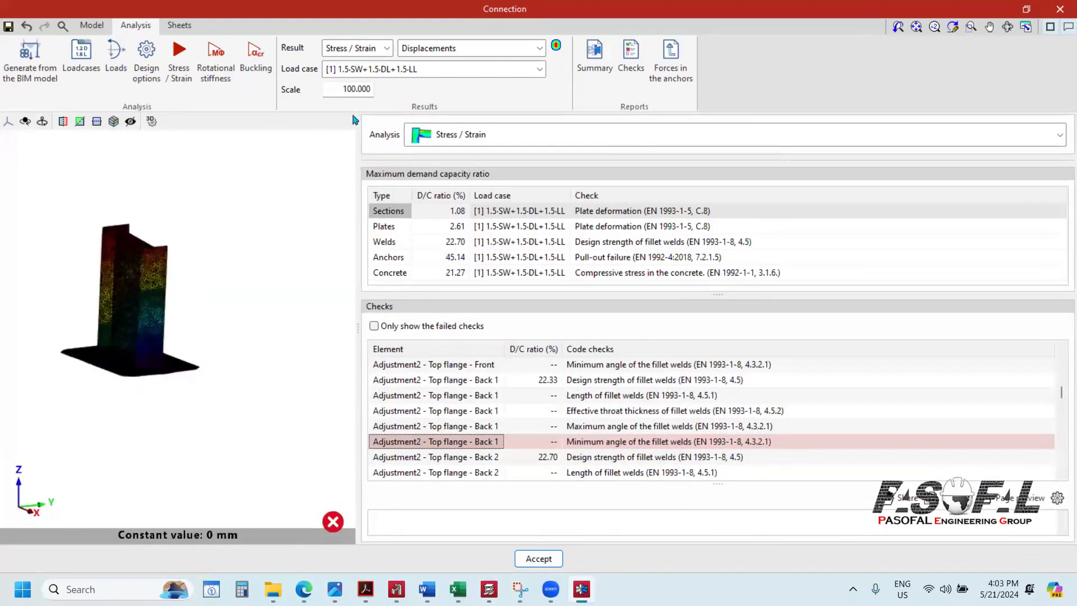
pyautogui.click(424, 54)
pyautogui.click(427, 65)
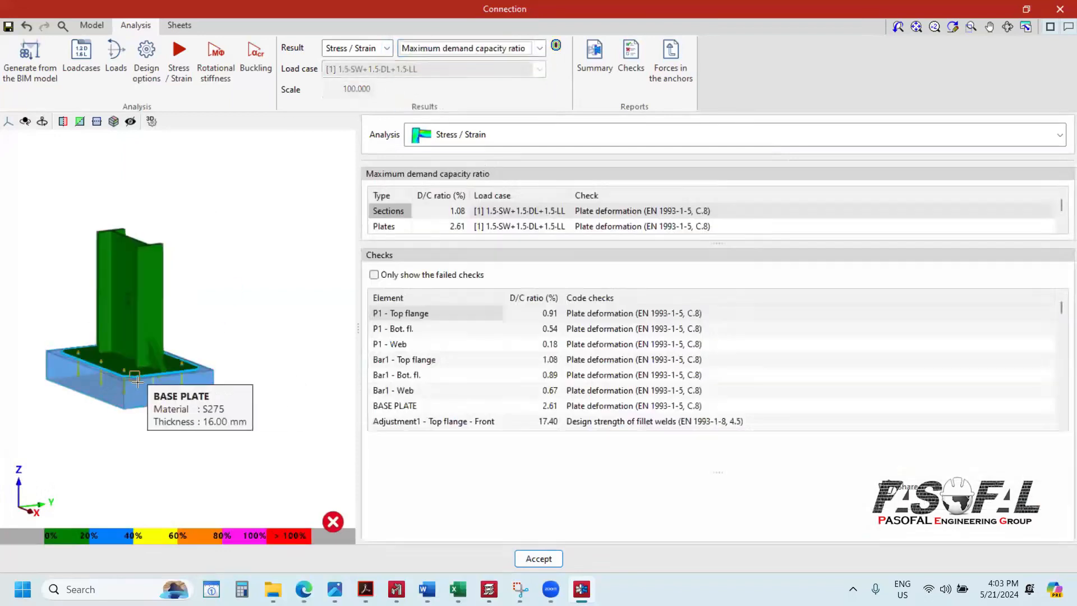
# Step: Examine the demand capacity colours on Bar1, its welds and the base plate around it
pyautogui.scroll(5, 255, 321)
pyautogui.moveTo(254, 321)
pyautogui.keyDown('shift'); pyautogui.mouseDown(button='middle')
pyautogui.moveTo(240, 365)
pyautogui.moveTo(239, 321)
pyautogui.moveTo(127, 340)
pyautogui.moveTo(166, 372)
pyautogui.mouseUp(button='middle'); pyautogui.keyUp('shift')
pyautogui.scroll(4, 240, 292)
pyautogui.scroll(-1, 255, 346)
pyautogui.keyDown('shift'); pyautogui.moveTo(226, 356); pyautogui.dragTo(170, 435, button='middle'); pyautogui.keyUp('shift')
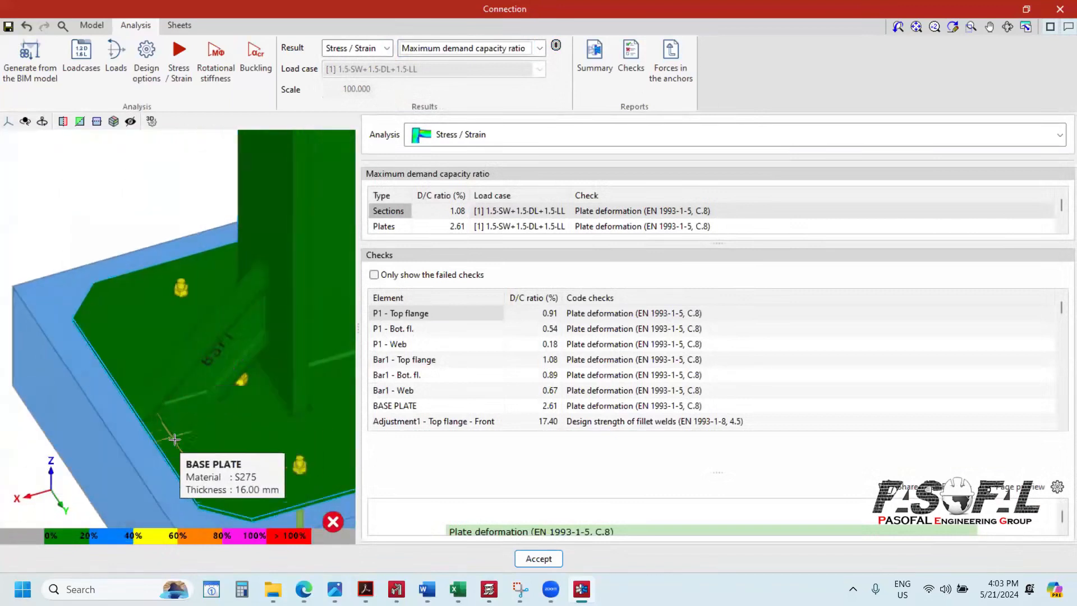
pyautogui.scroll(-2, 209, 432)
pyautogui.scroll(5, 209, 431)
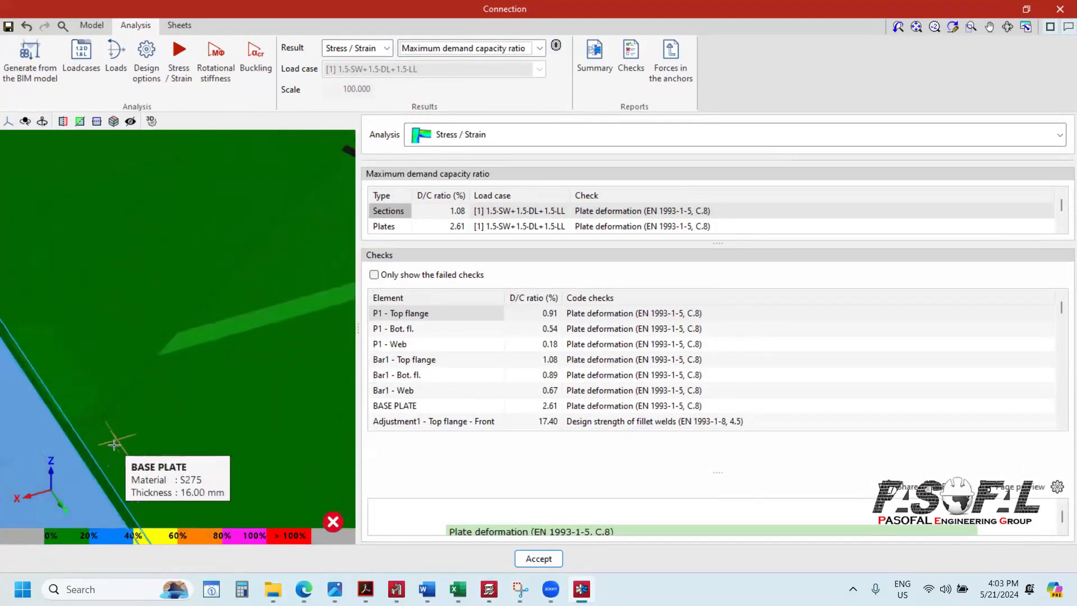
pyautogui.scroll(6, 227, 421)
pyautogui.keyDown('shift'); pyautogui.moveTo(274, 381); pyautogui.dragTo(230, 366, button='middle'); pyautogui.keyUp('shift')
pyautogui.scroll(-5, 230, 365)
# Step: Open the details of the maximum fillet weld angle check for Adjustment2's top flange, Front
pyautogui.scroll(-9, 613, 387)
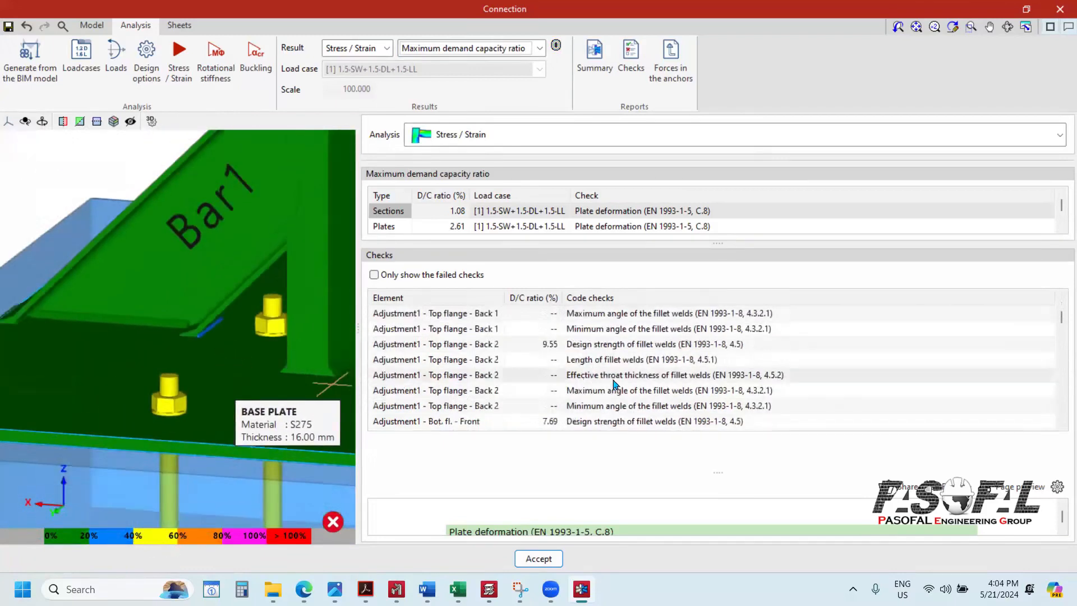
pyautogui.scroll(-6, 615, 382)
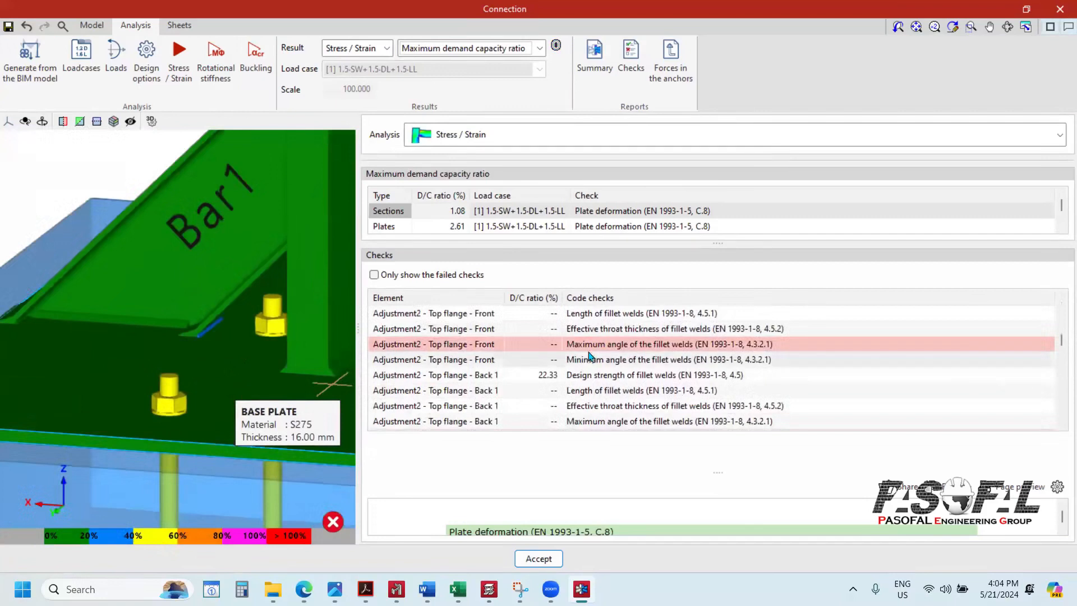
pyautogui.click(588, 348)
pyautogui.moveTo(722, 471); pyautogui.dragTo(722, 357)
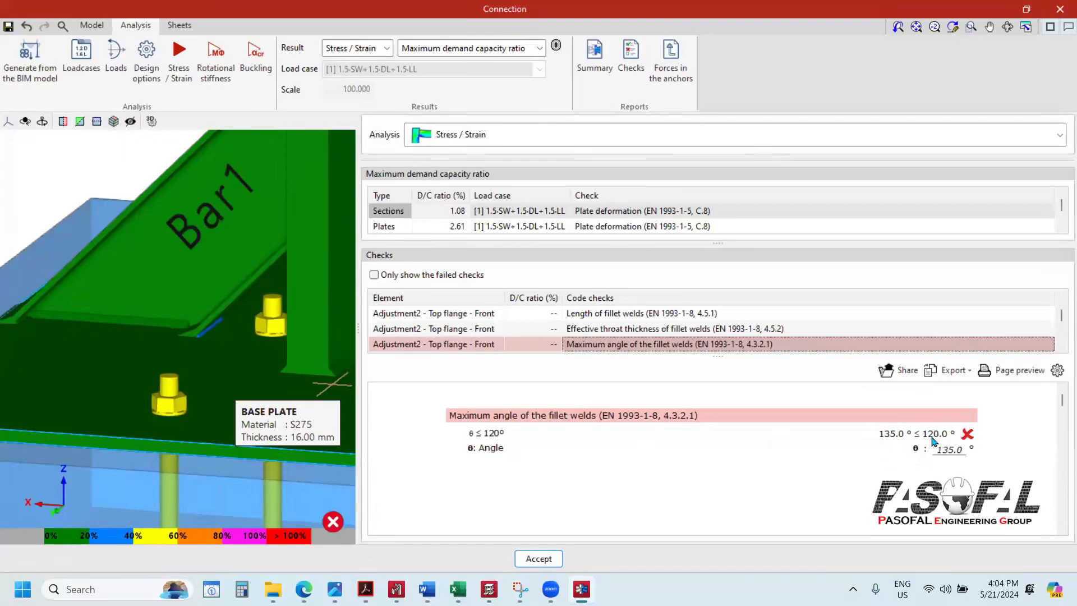
# Step: Examine the geometry of the fillet welds where Bar1's flanges and web meet the base plate
pyautogui.scroll(2, 231, 333)
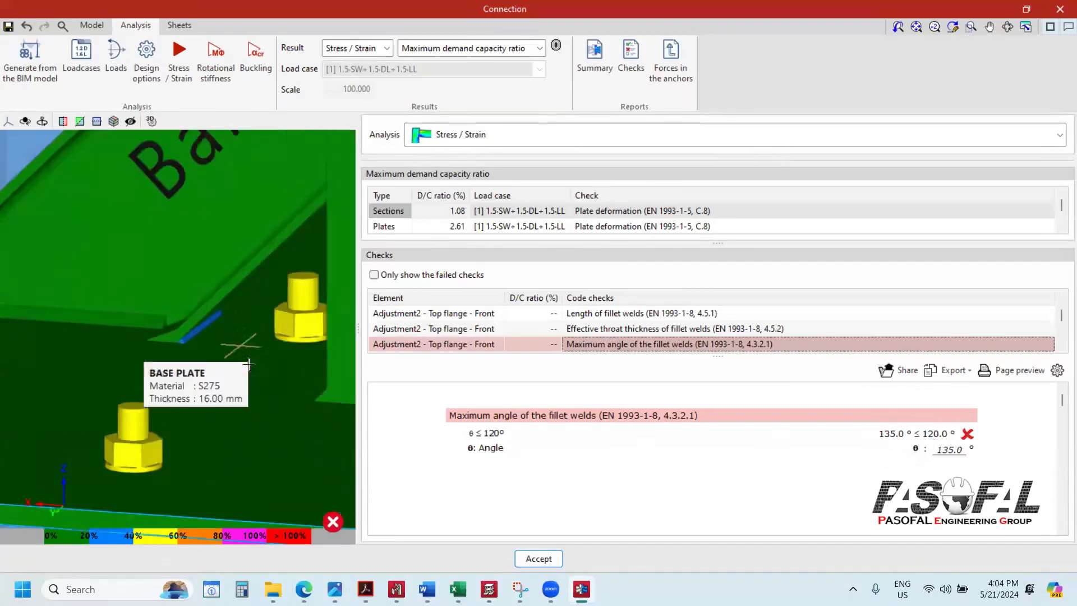
pyautogui.scroll(-3, 258, 362)
pyautogui.scroll(3, 49, 343)
pyautogui.scroll(5, 49, 343)
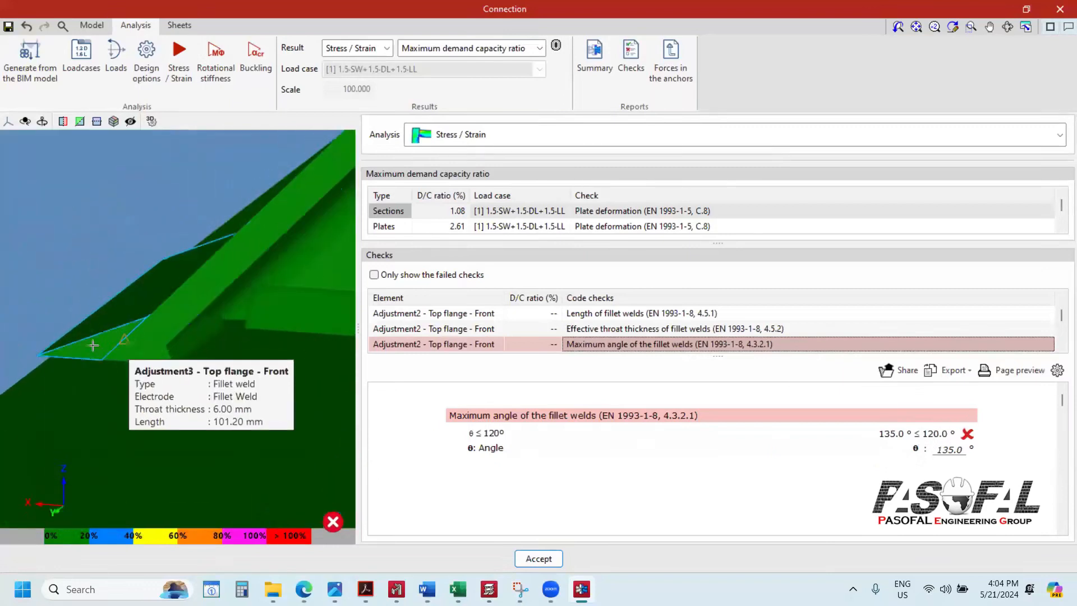
pyautogui.scroll(-5, 136, 339)
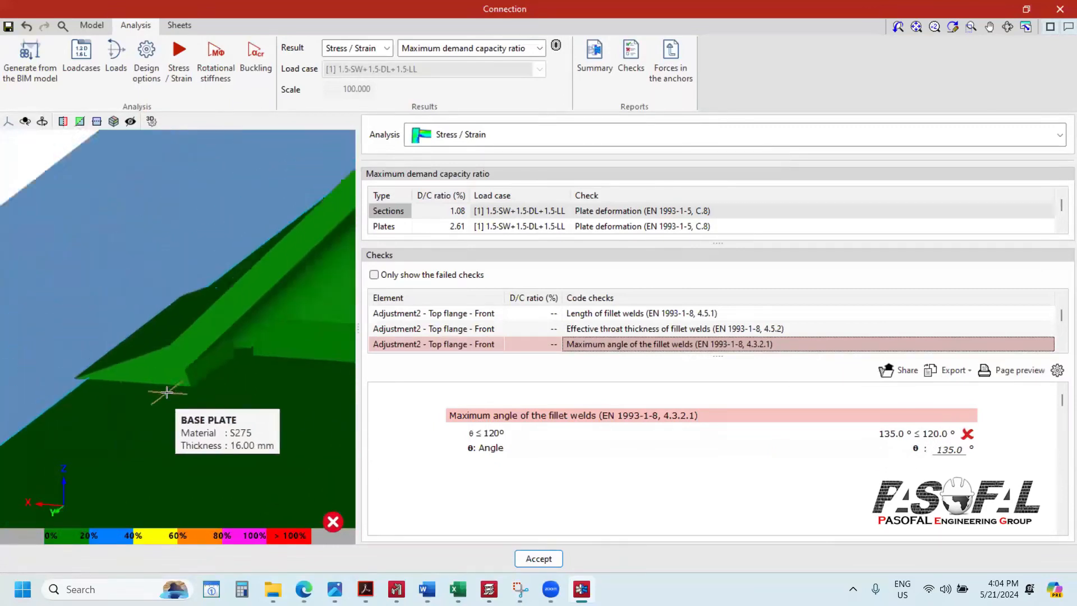
pyautogui.scroll(-2, 195, 375)
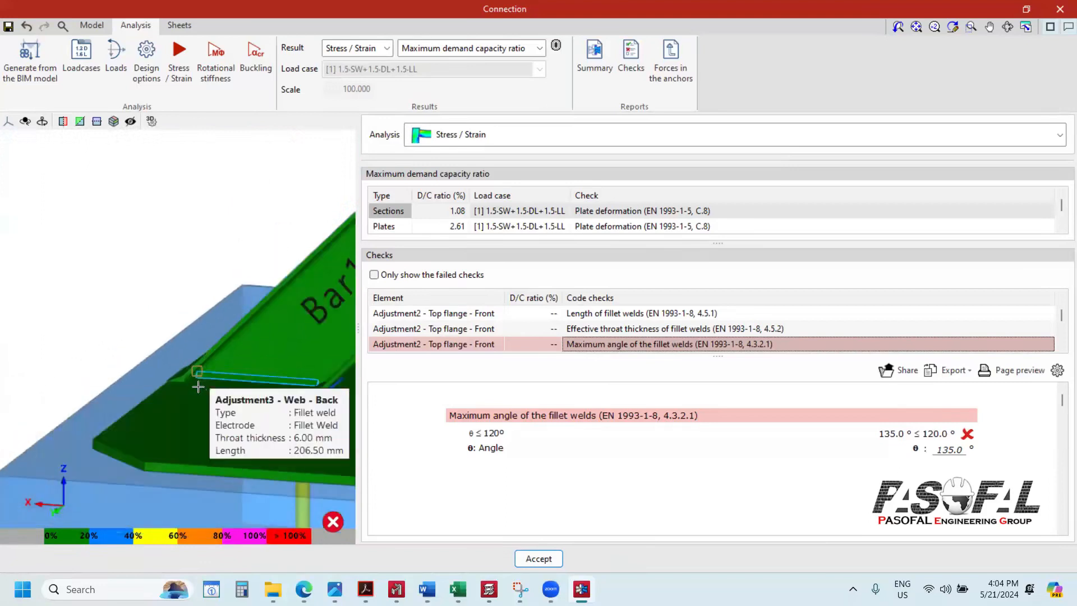
pyautogui.keyDown('shift'); pyautogui.moveTo(200, 386); pyautogui.dragTo(297, 401, button='middle'); pyautogui.keyUp('shift')
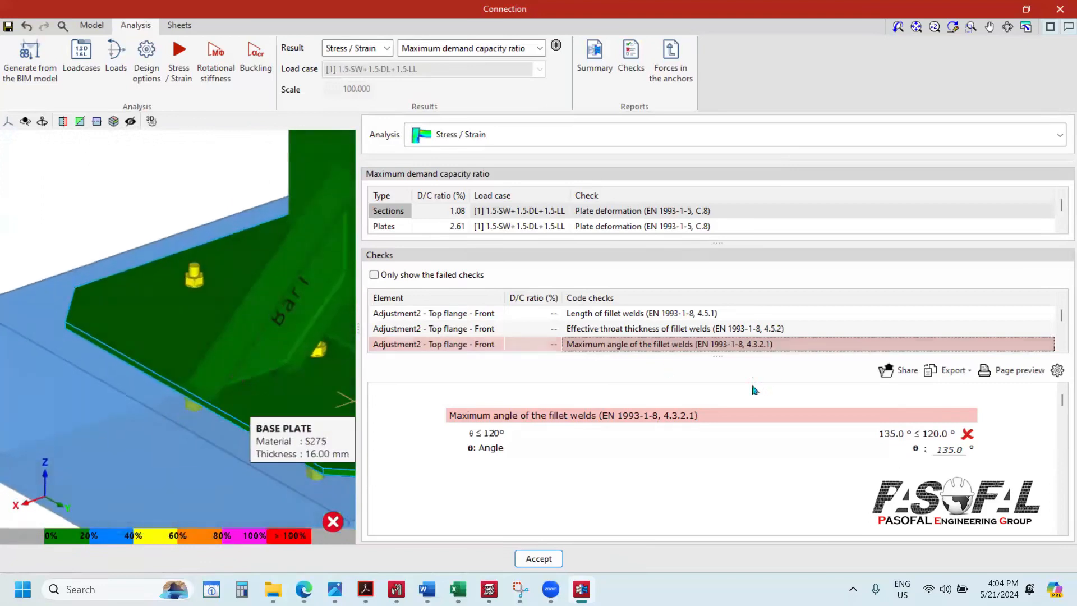
# Step: Shrink the check details, enlarge the model view and examine the connection around Bar1
pyautogui.moveTo(719, 359); pyautogui.dragTo(719, 418)
pyautogui.scroll(10, 675, 339)
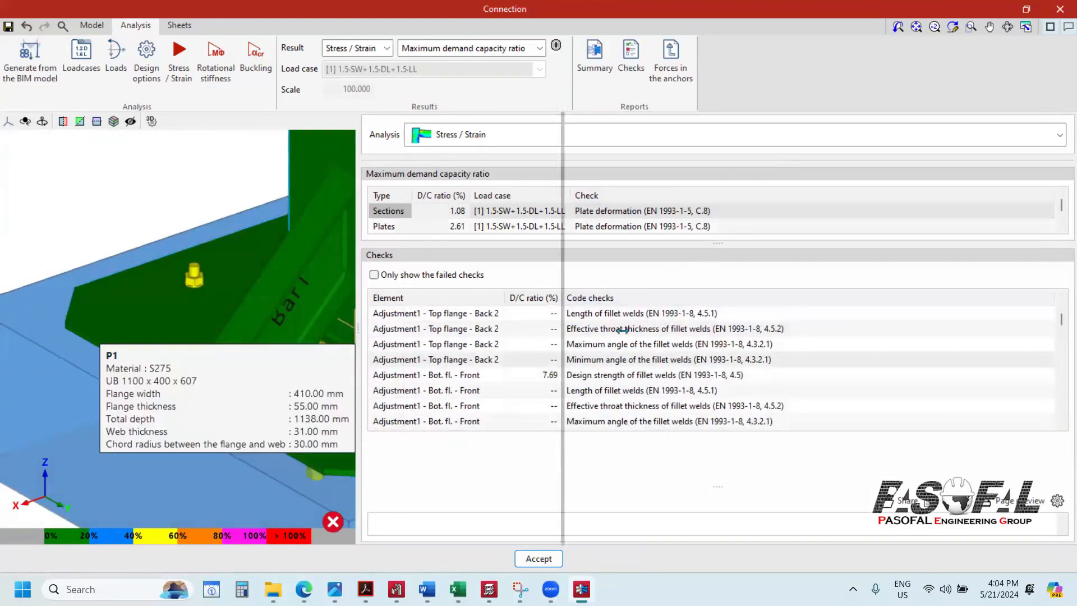
pyautogui.moveTo(355, 329); pyautogui.dragTo(728, 331)
pyautogui.scroll(-3, 335, 327)
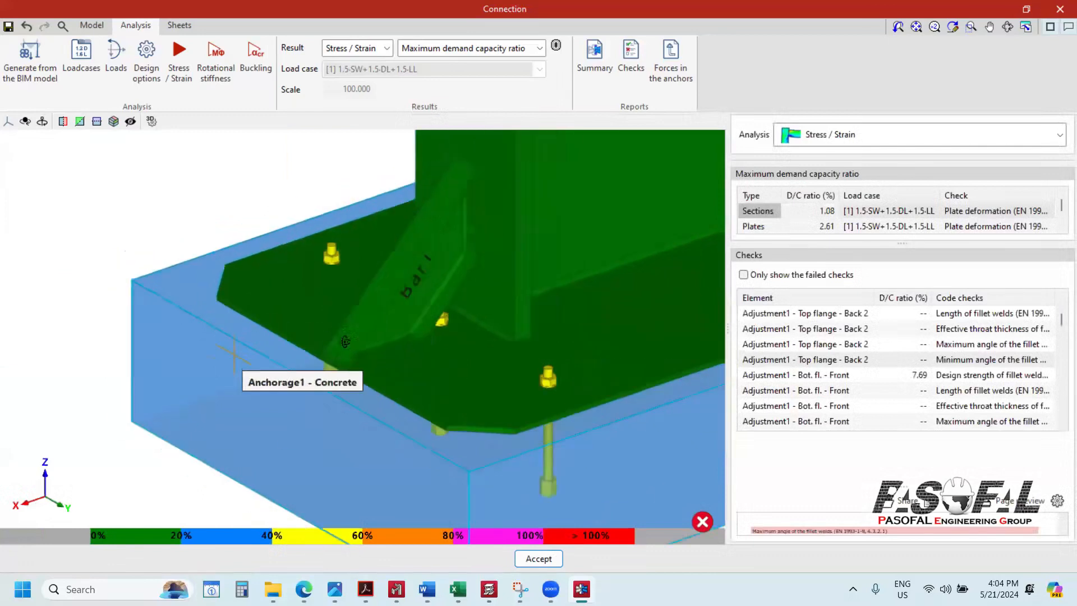
pyautogui.keyDown('shift'); pyautogui.moveTo(334, 327); pyautogui.dragTo(365, 336, button='middle'); pyautogui.keyUp('shift')
pyautogui.keyDown('shift'); pyautogui.moveTo(517, 327); pyautogui.dragTo(469, 317, button='middle'); pyautogui.keyUp('shift')
pyautogui.scroll(-3, 462, 331)
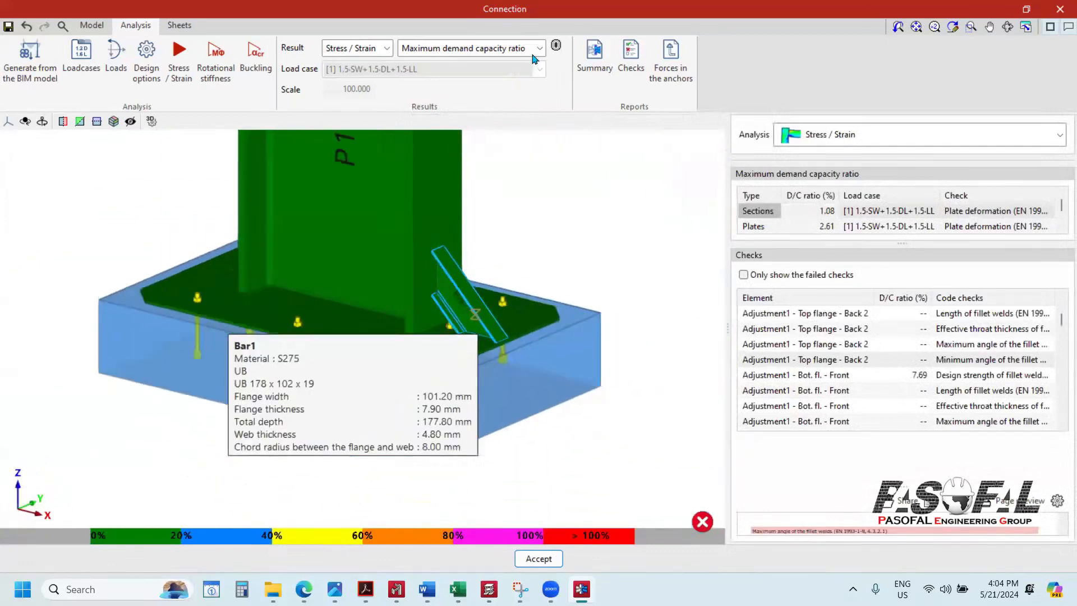
pyautogui.scroll(2, 462, 331)
# Step: Display the Von Mises stress results for load case 1.5·SW+1.5·DL+1.5·LL
pyautogui.click(449, 48)
pyautogui.click(430, 63)
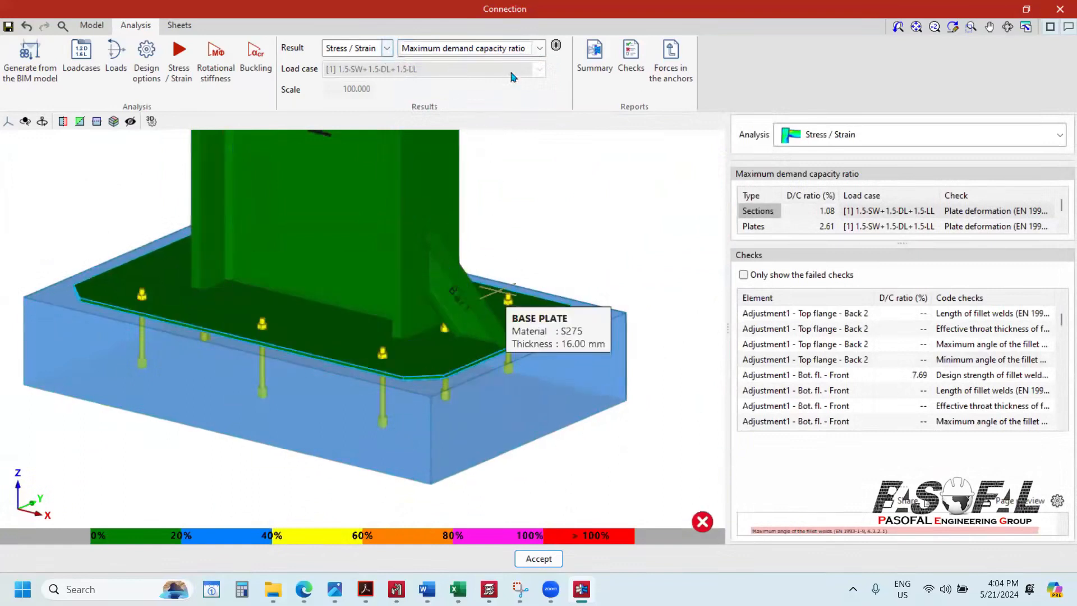
pyautogui.click(517, 48)
pyautogui.click(449, 79)
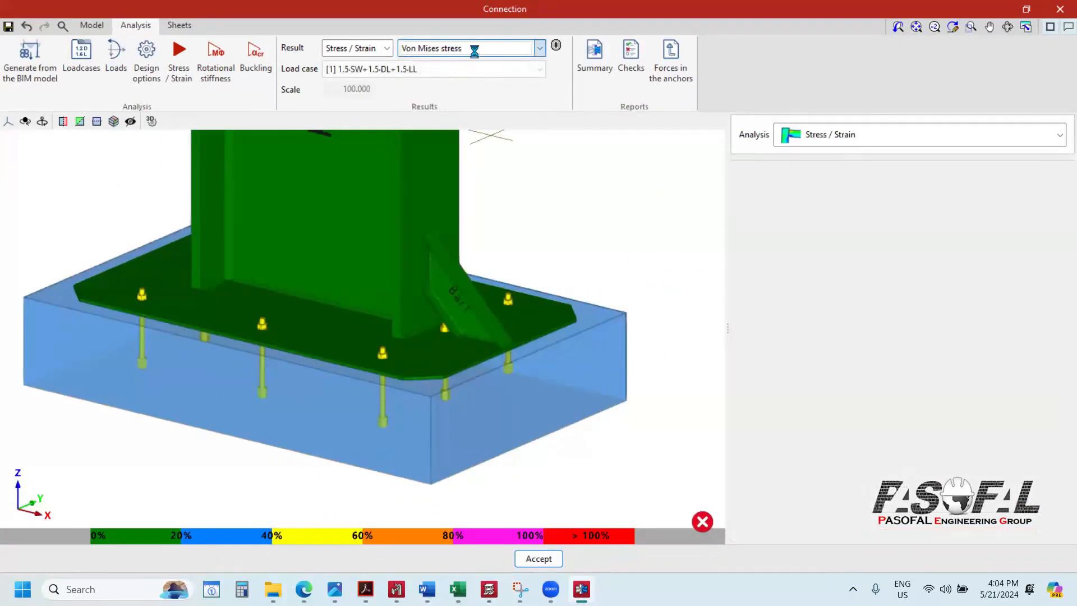
# Step: Display the equivalent Von Mises deformation and the displacements for load case 1.5·SW+1.5·DL+1.5·LL
pyautogui.scroll(-1, 467, 55)
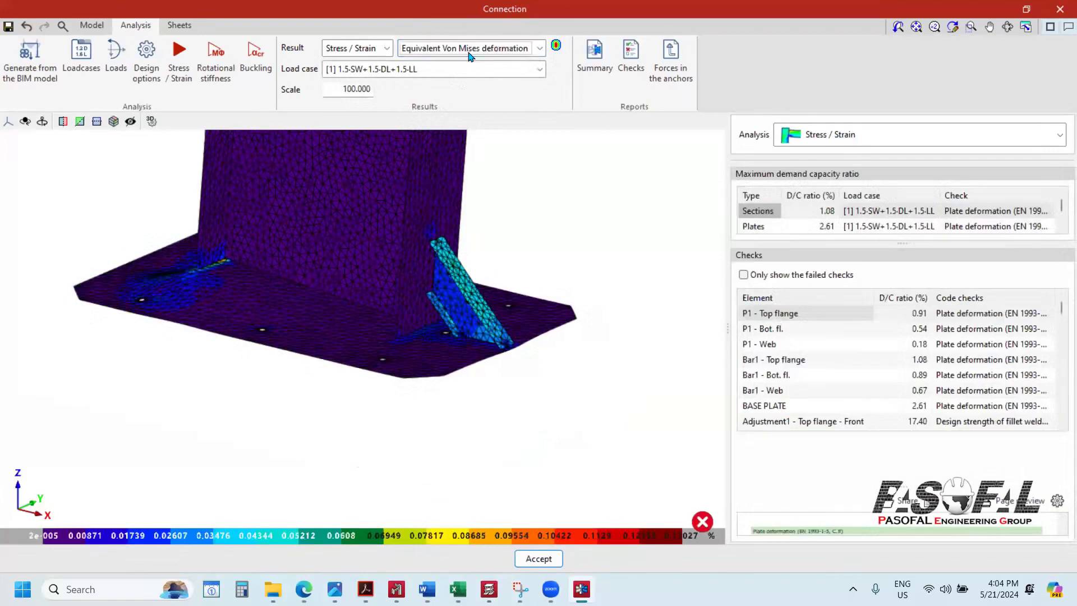
pyautogui.click(470, 53)
pyautogui.click(443, 104)
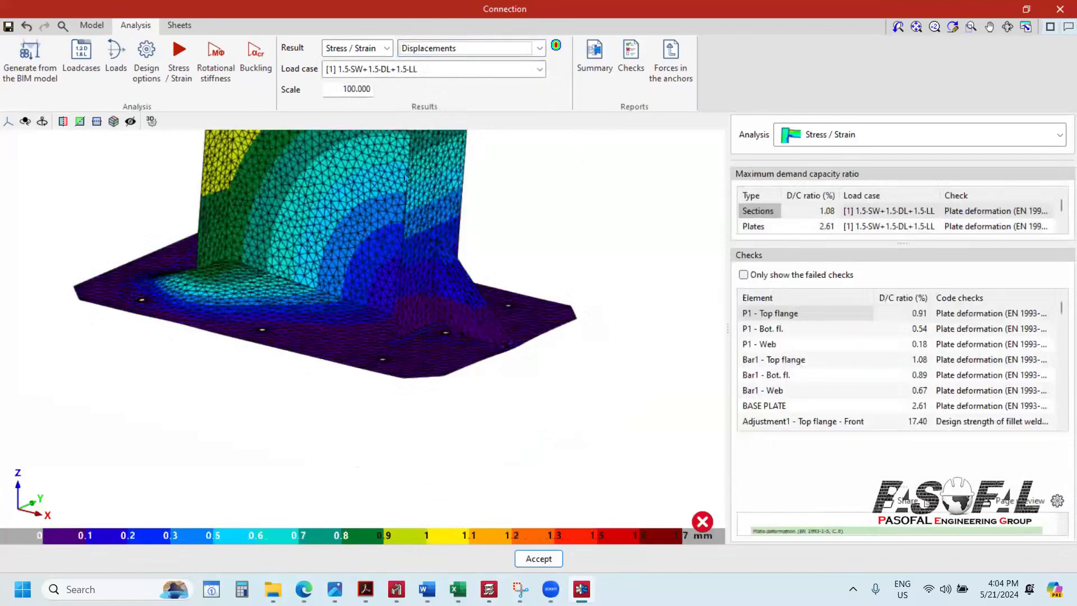
pyautogui.scroll(-2, 410, 314)
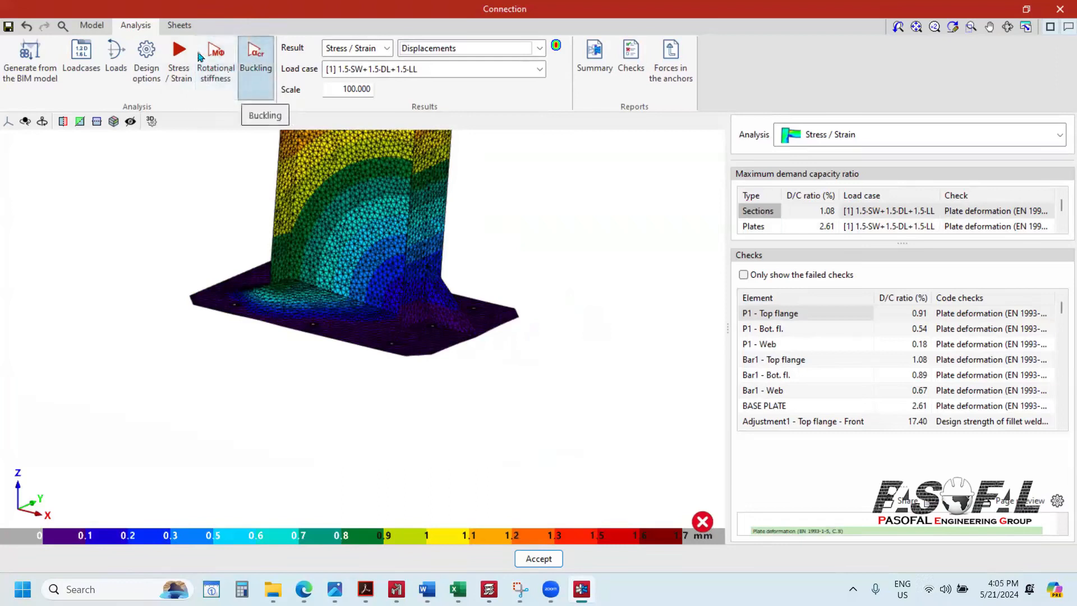
# Step: Examine the blank A3 landscape drawing sheet and revisit the connection model and analysis
pyautogui.click(180, 26)
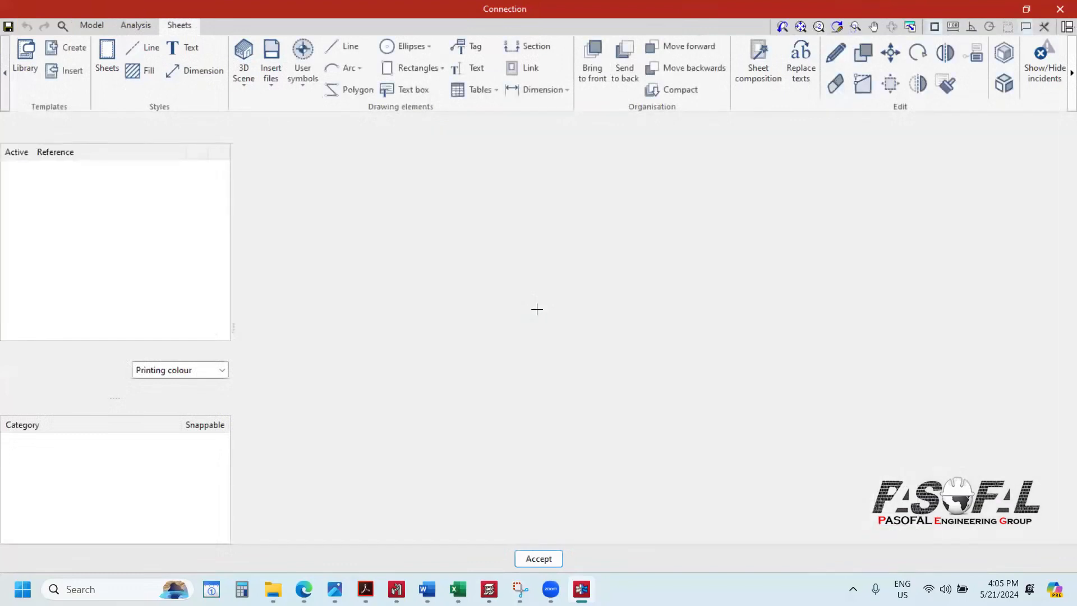
pyautogui.scroll(-1, 536, 297)
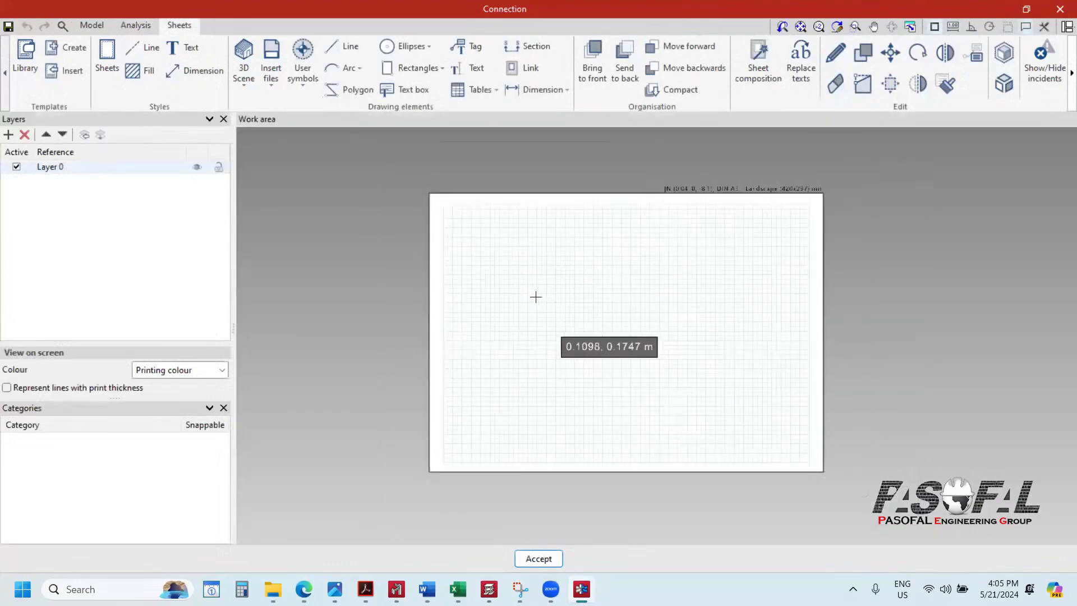
pyautogui.scroll(2, 536, 297)
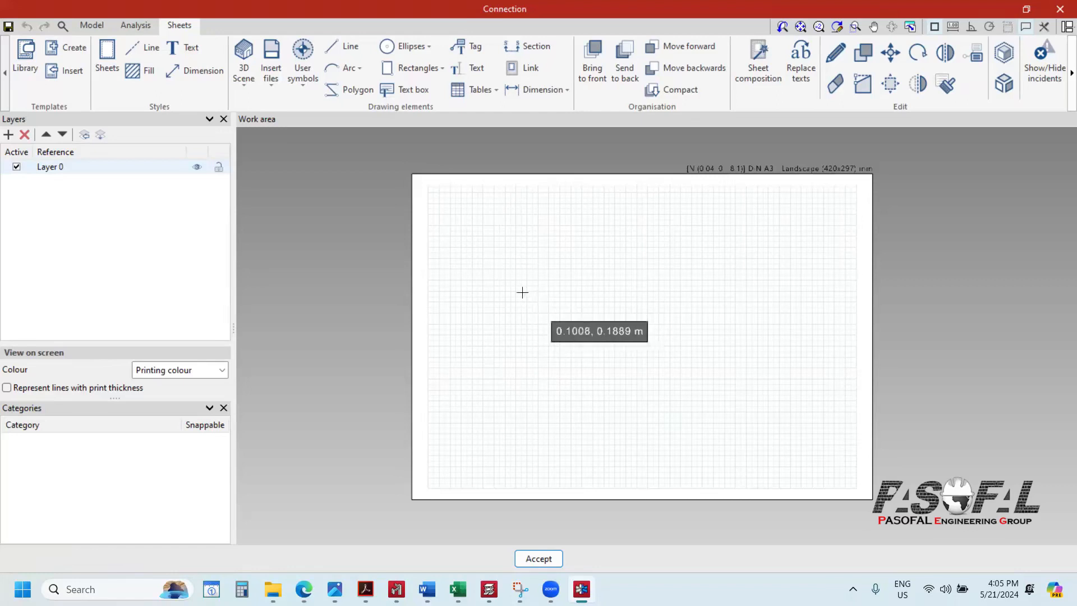
pyautogui.scroll(3, 579, 270)
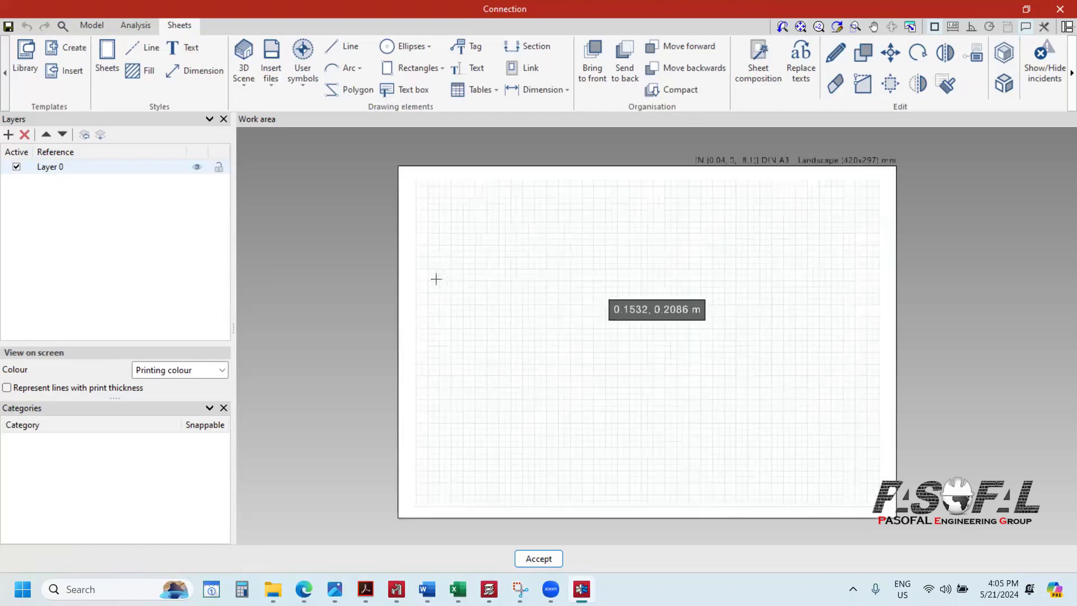
pyautogui.click(90, 26)
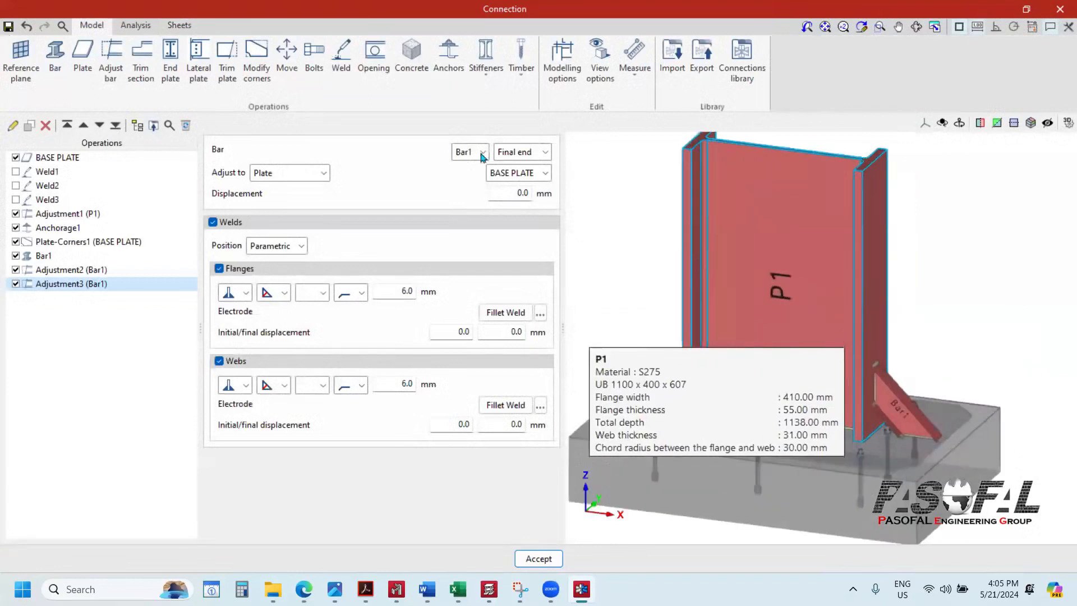
pyautogui.click(135, 30)
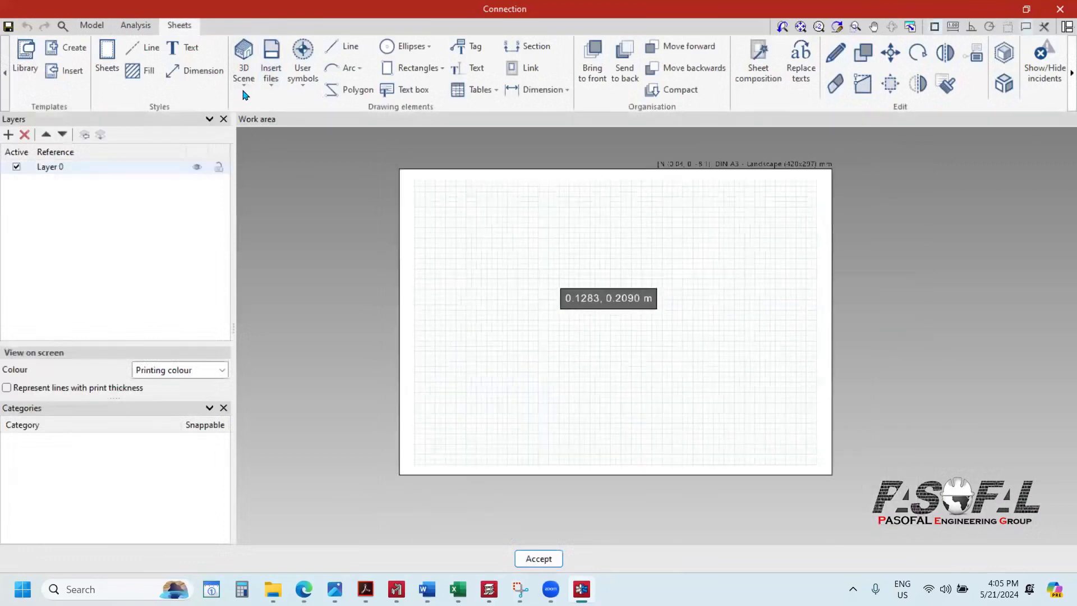
# Step: Draw a 3D scene frame in the upper-left area of the drawing sheet
pyautogui.click(248, 88)
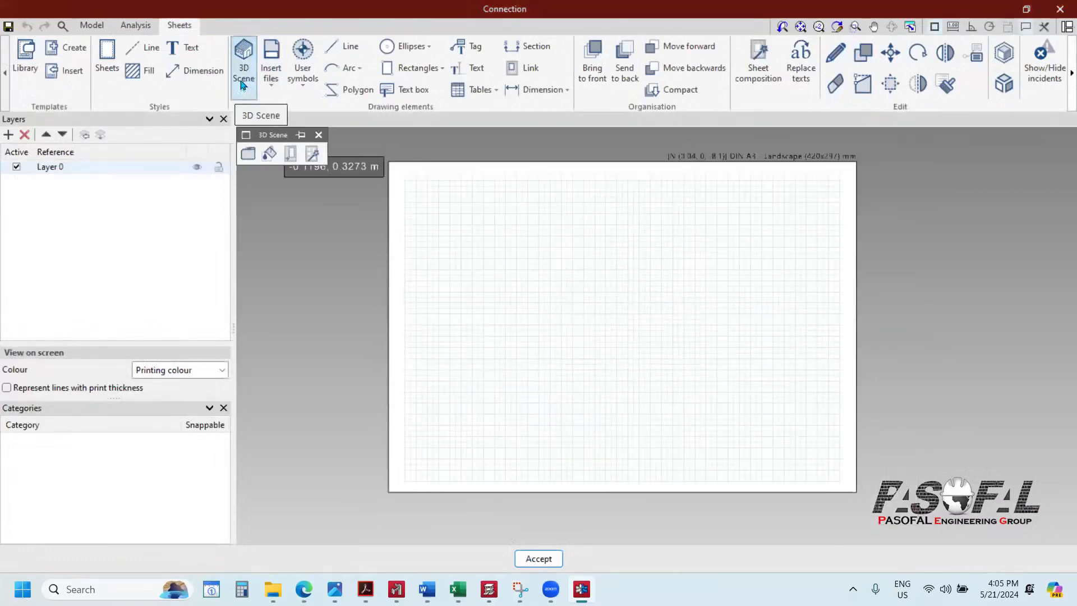
pyautogui.click(291, 157)
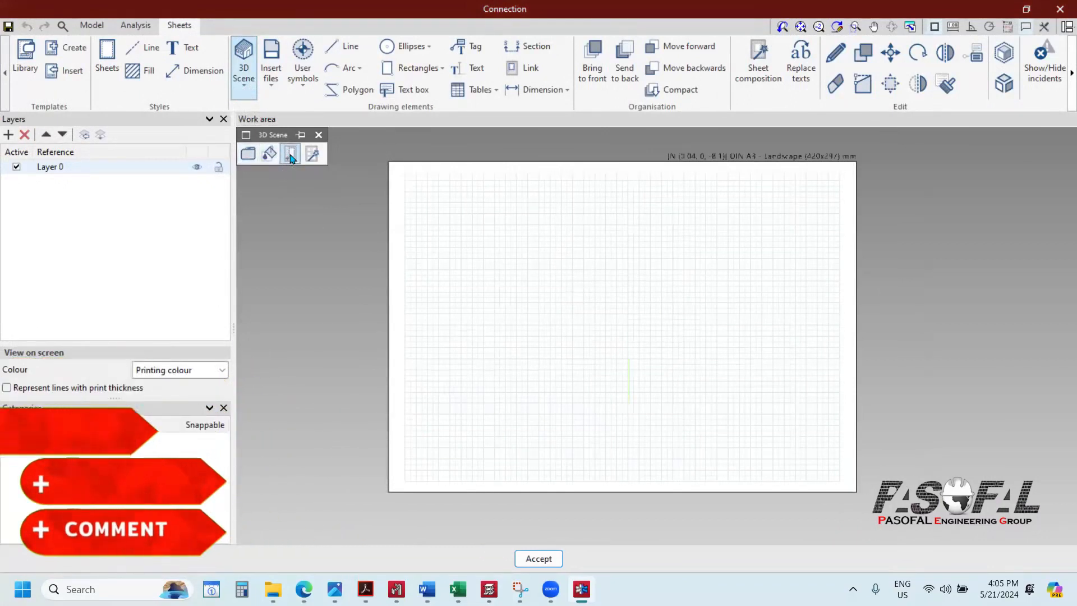
pyautogui.click(416, 185)
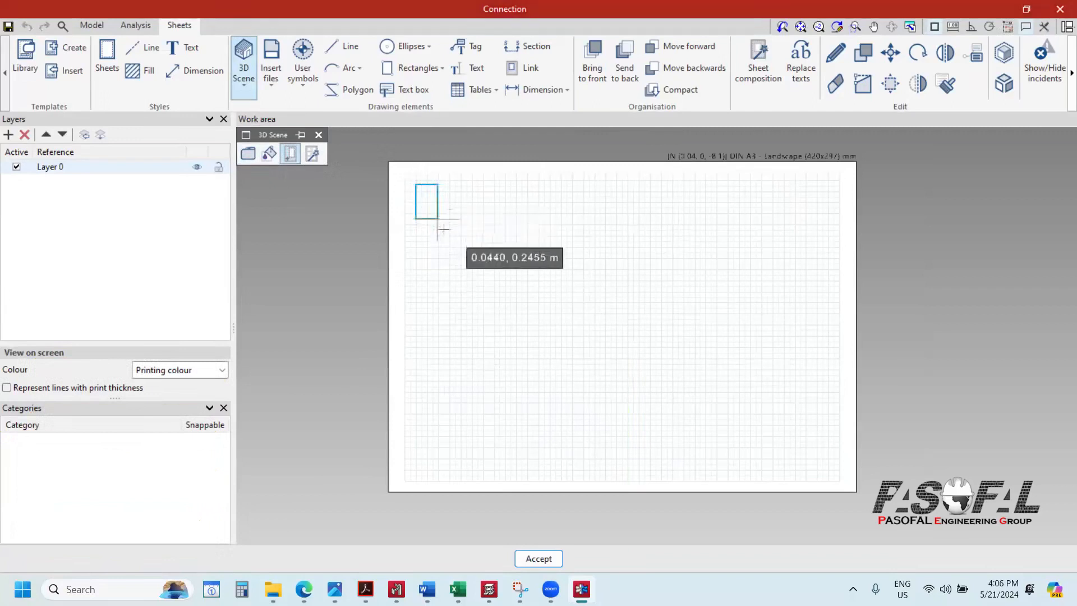
pyautogui.click(528, 349)
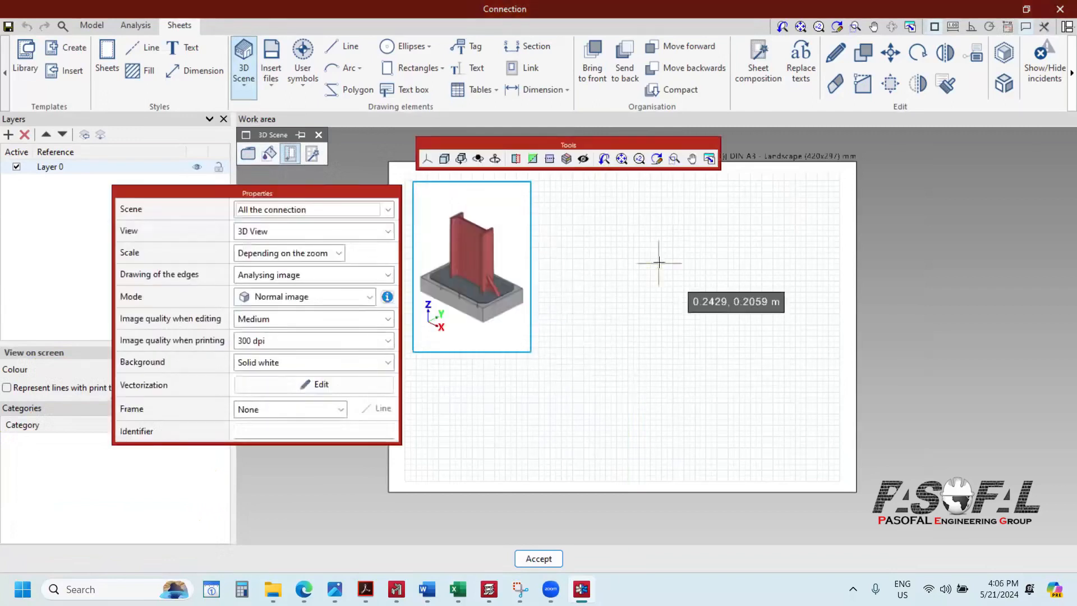
# Step: Rotate and scale the 3D view of the whole connection to fit its frame, and accept the scene
pyautogui.scroll(5, 488, 274)
pyautogui.scroll(-2, 614, 313)
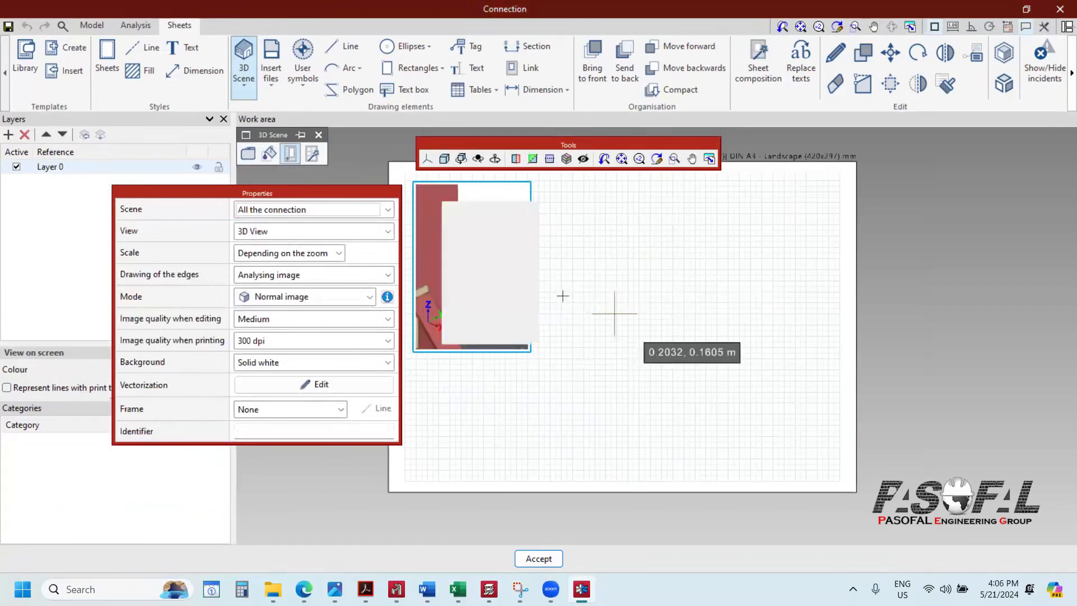
pyautogui.scroll(-3, 500, 274)
pyautogui.scroll(4, 497, 275)
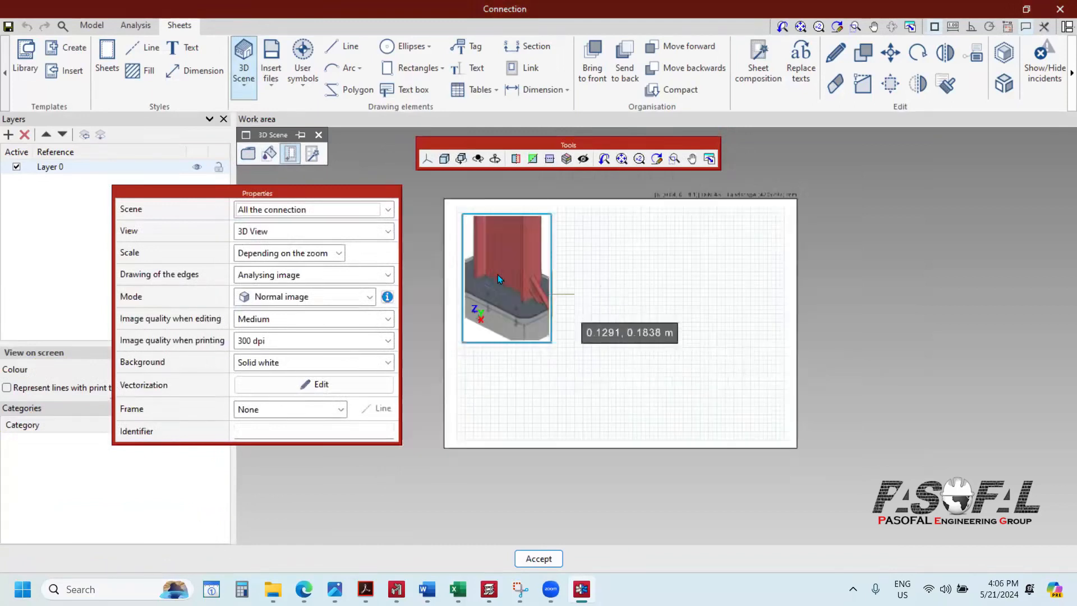
pyautogui.scroll(-3, 500, 273)
pyautogui.scroll(3, 500, 268)
pyautogui.scroll(-3, 500, 267)
pyautogui.scroll(1, 505, 276)
pyautogui.keyDown('shift'); pyautogui.moveTo(523, 285); pyautogui.dragTo(504, 273, button='middle'); pyautogui.keyUp('shift')
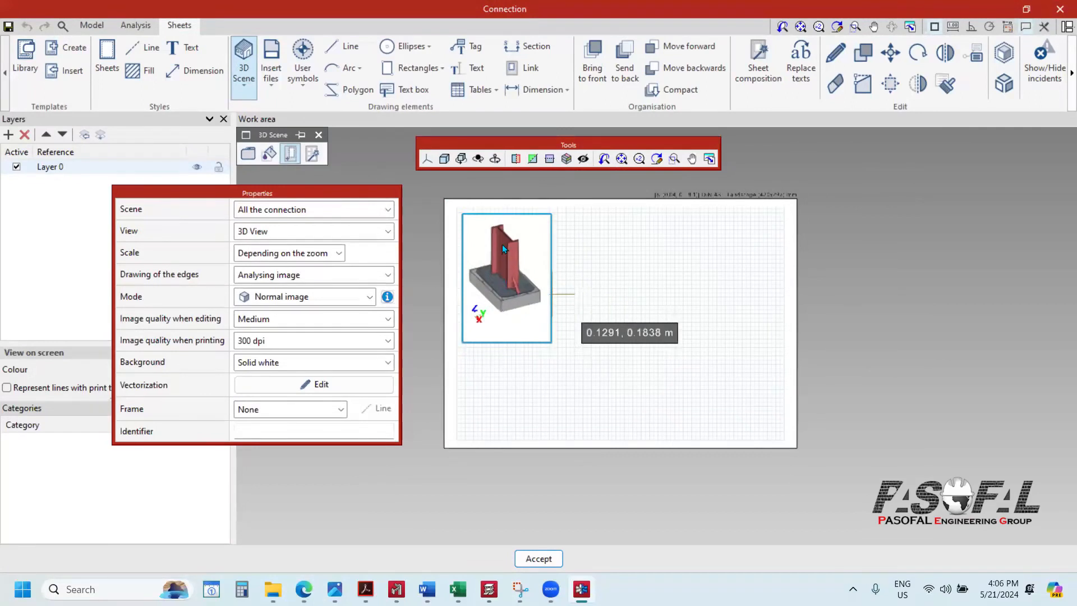
pyautogui.keyDown('shift'); pyautogui.moveTo(513, 272); pyautogui.dragTo(515, 272, button='middle'); pyautogui.keyUp('shift')
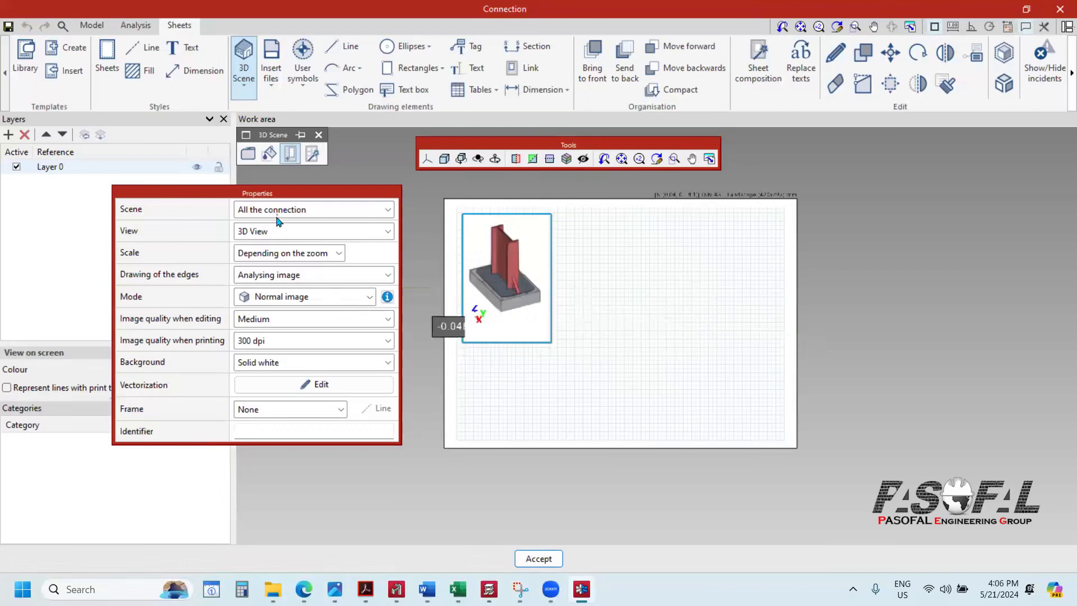
pyautogui.click(631, 284)
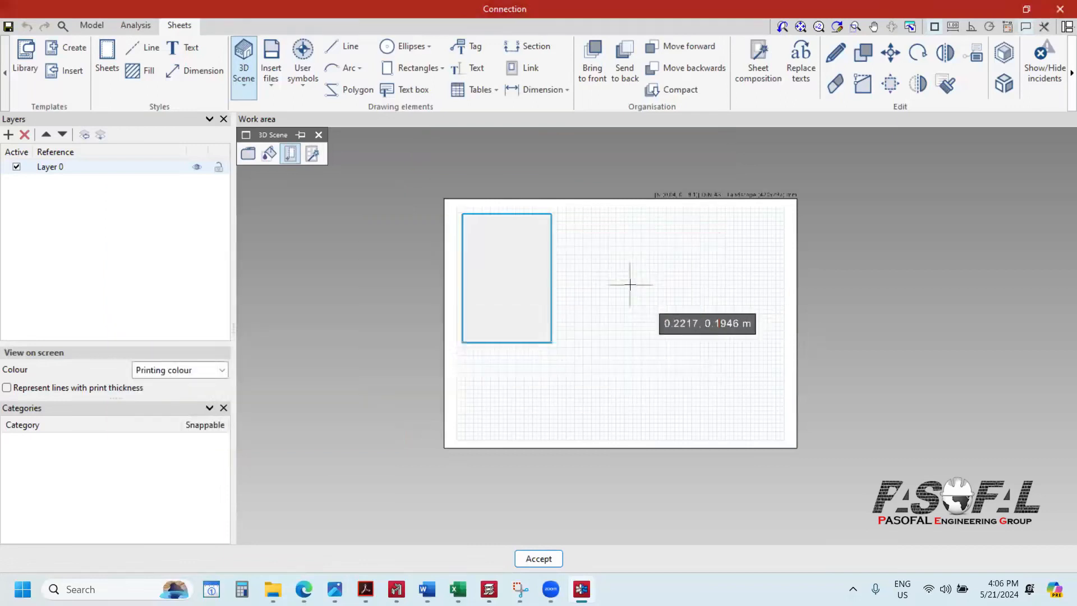
# Step: Place a second 3D scene beside the first on the sheet and set its scene to BASE PLATE
pyautogui.scroll(3, 542, 289)
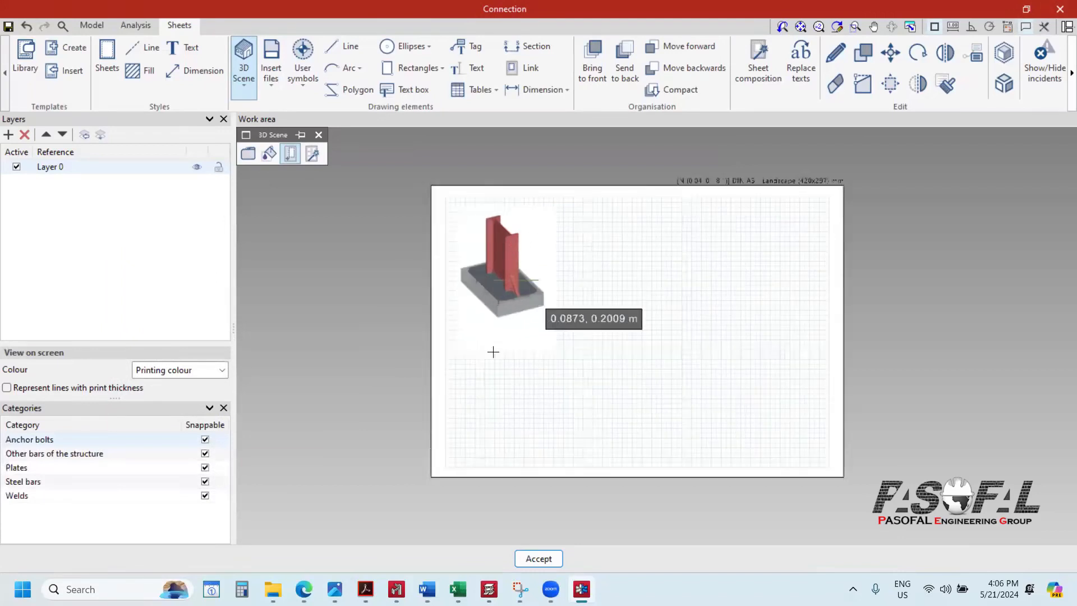
pyautogui.scroll(4, 508, 283)
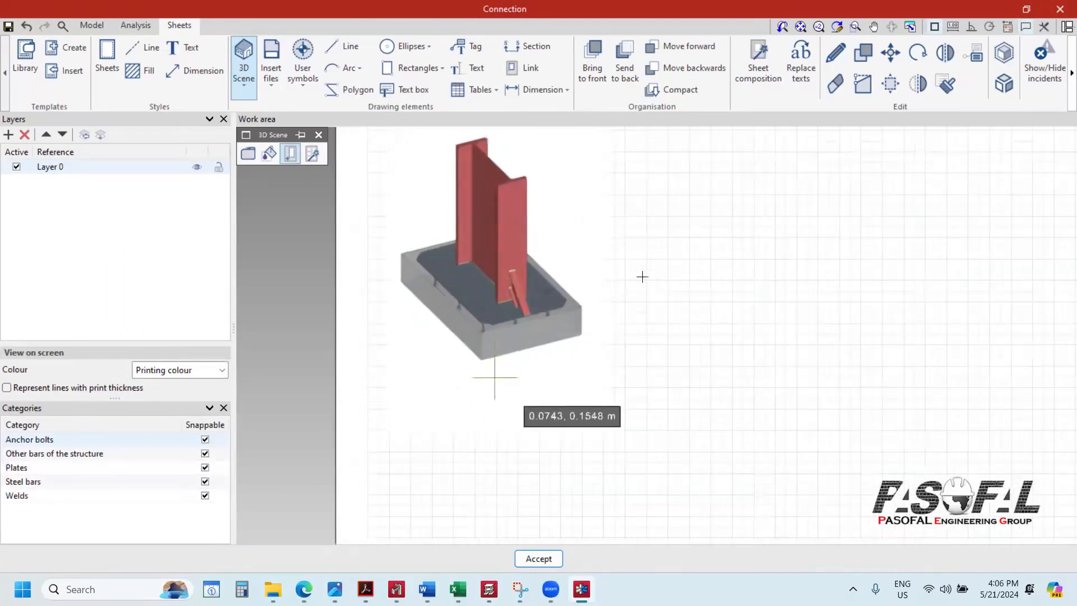
pyautogui.scroll(-4, 495, 377)
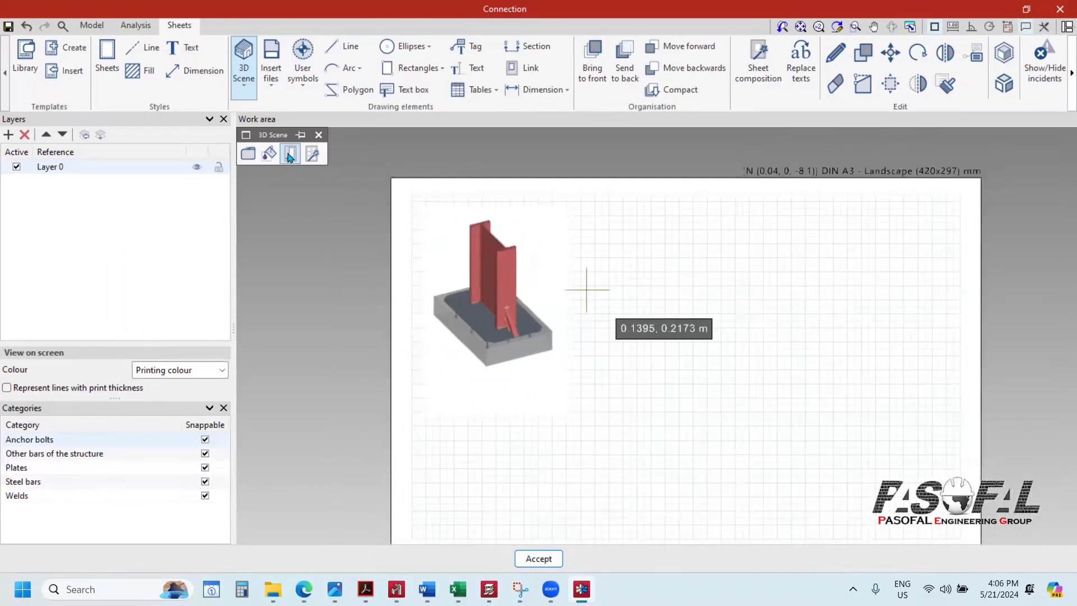
pyautogui.scroll(-1, 630, 260)
pyautogui.scroll(-1, 624, 236)
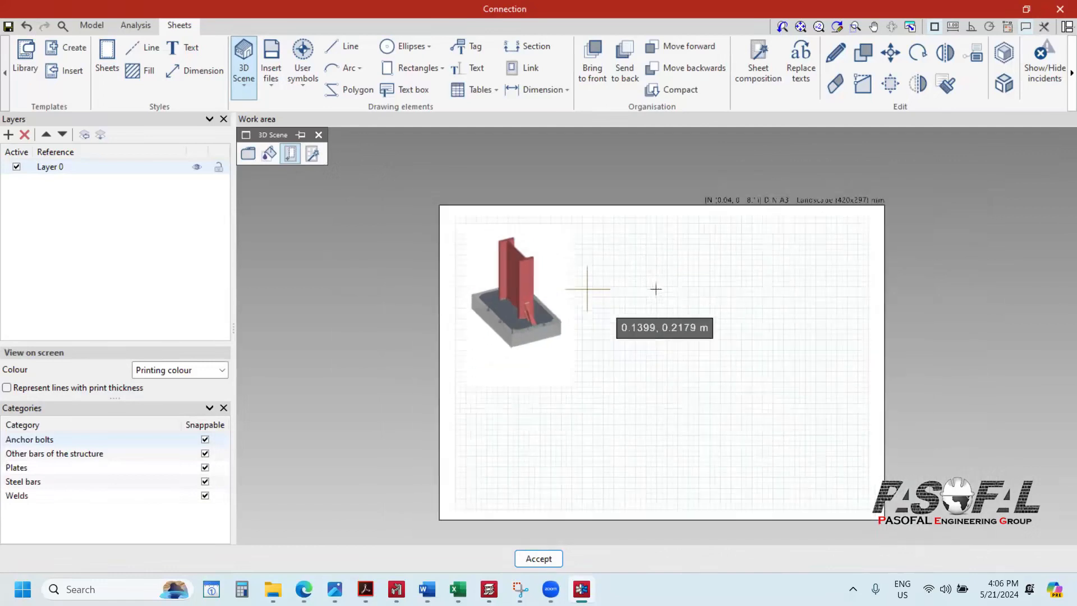
pyautogui.click(619, 233)
pyautogui.click(744, 379)
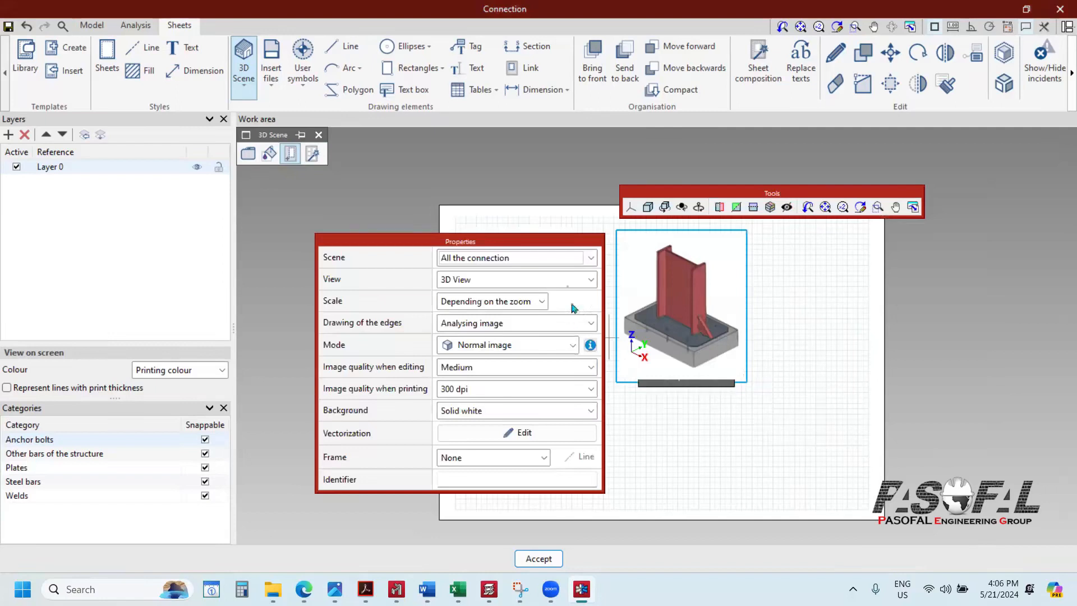
pyautogui.moveTo(422, 242); pyautogui.dragTo(255, 210)
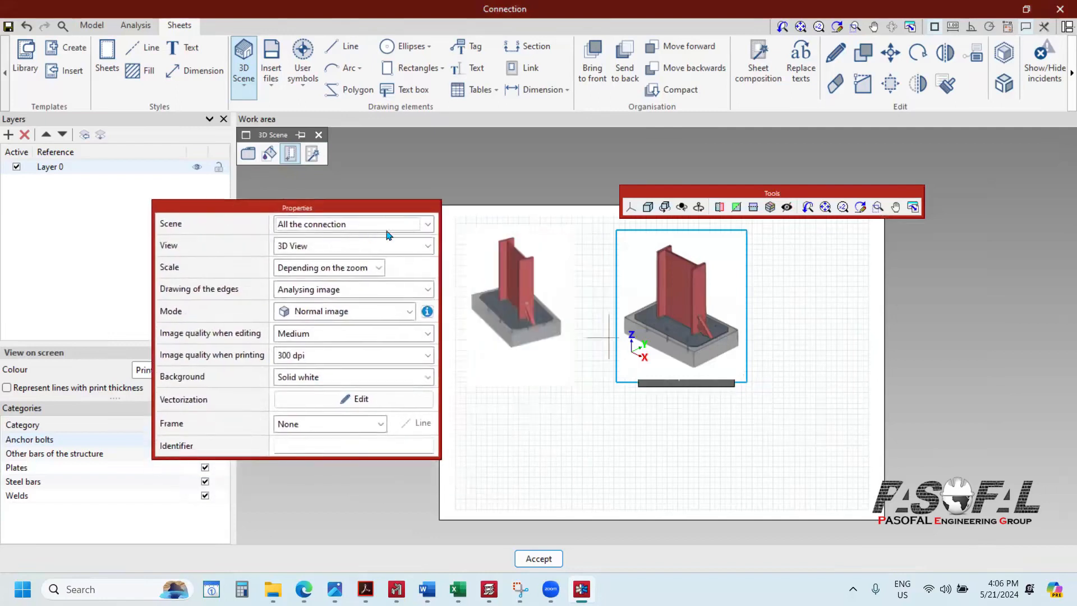
pyautogui.click(426, 225)
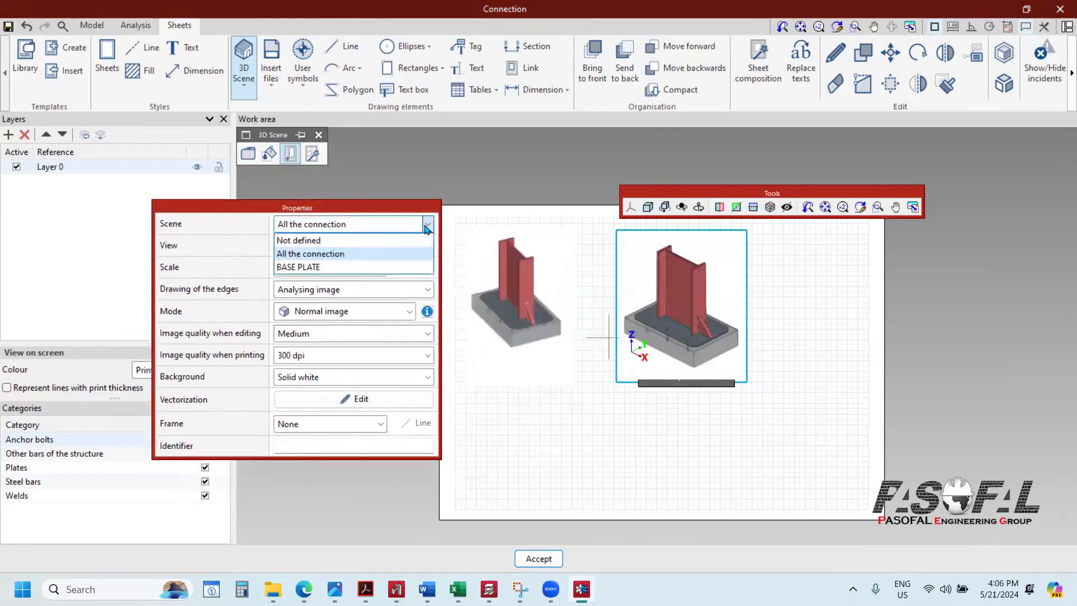
pyautogui.click(324, 269)
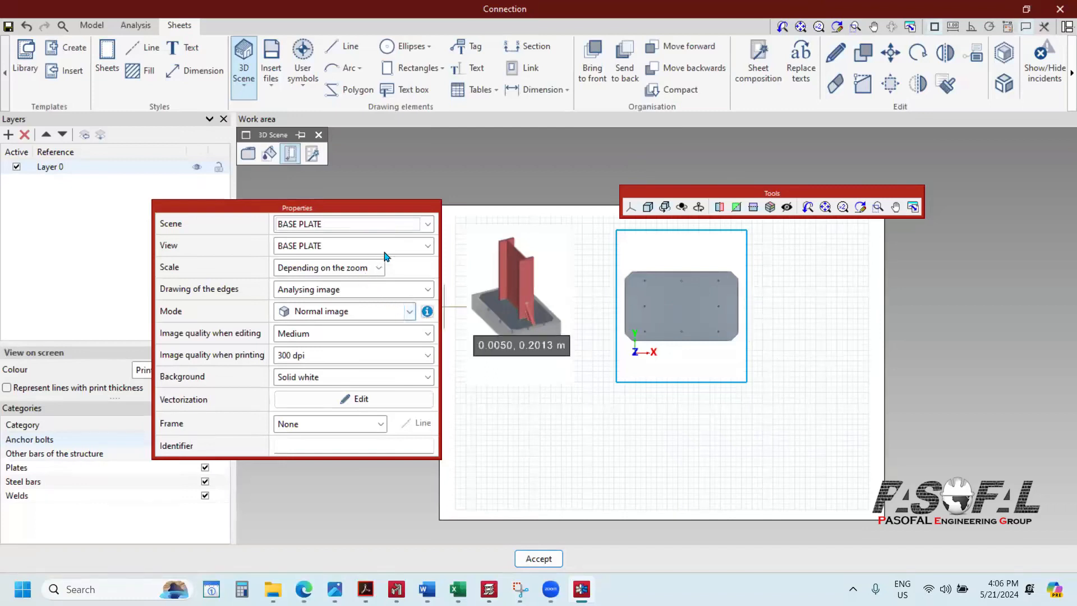
# Step: Keep BASE PLATE as the second scene's view and set its mode to Vector image
pyautogui.click(420, 251)
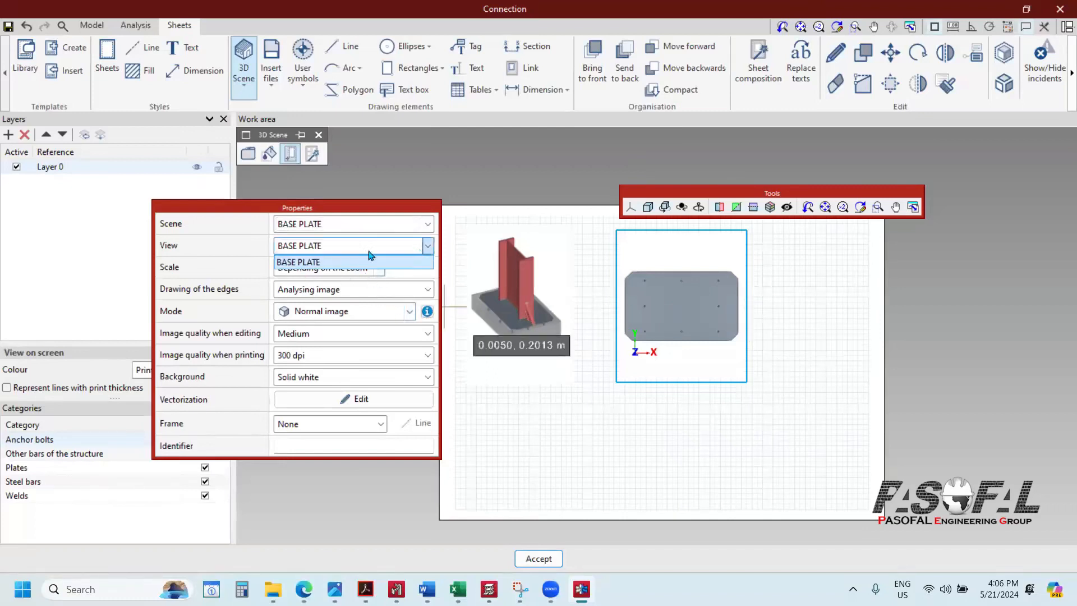
pyautogui.click(348, 267)
pyautogui.click(393, 291)
pyautogui.click(415, 290)
pyautogui.click(409, 311)
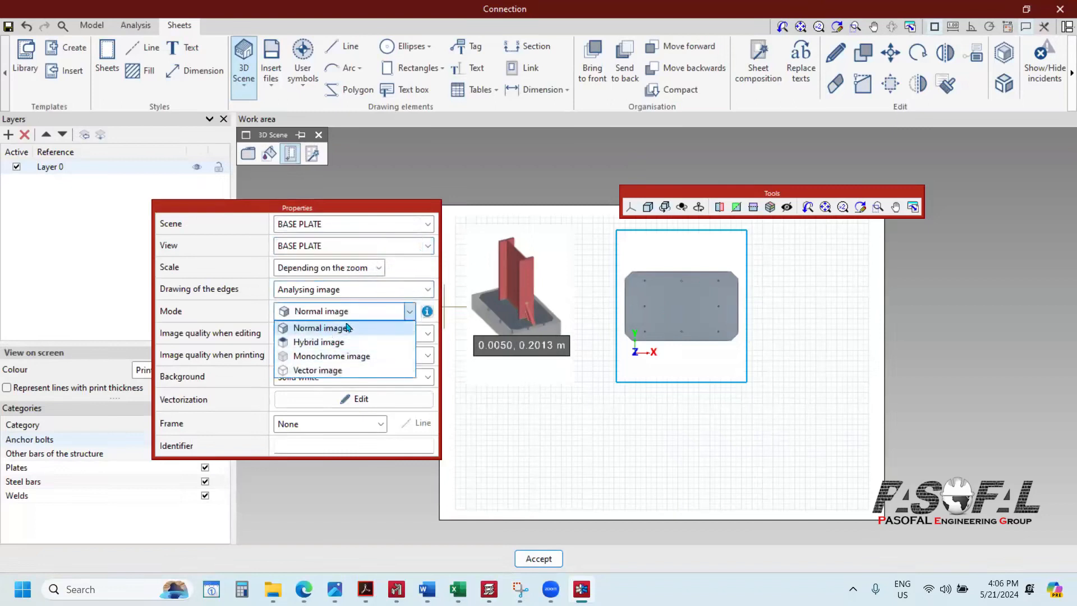
pyautogui.click(323, 372)
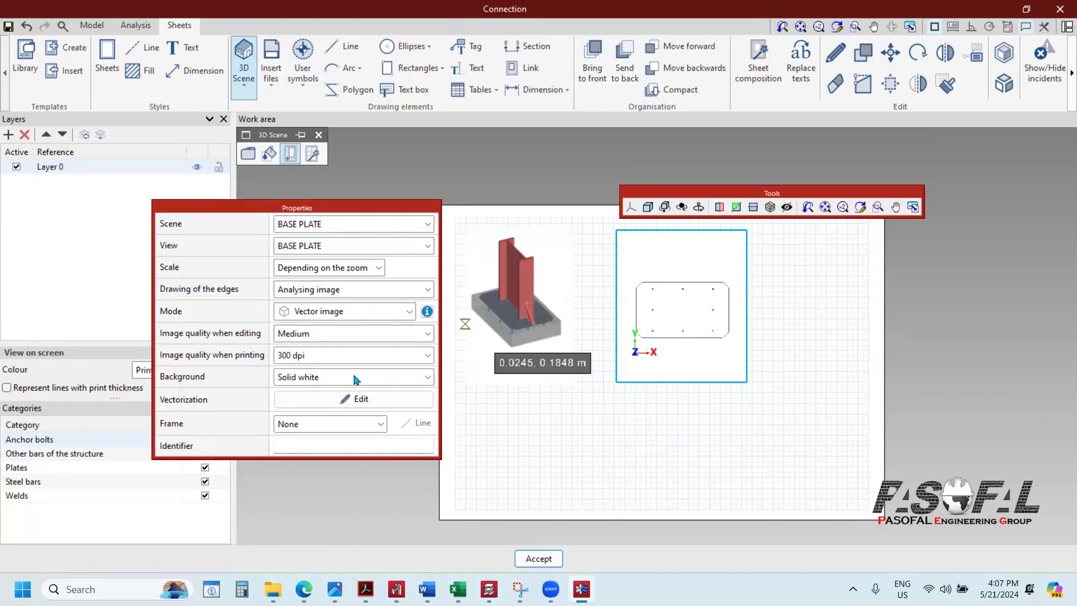
# Step: Try a transparent background for the base plate scene and restore Solid white
pyautogui.click(330, 381)
pyautogui.click(314, 405)
pyautogui.click(312, 378)
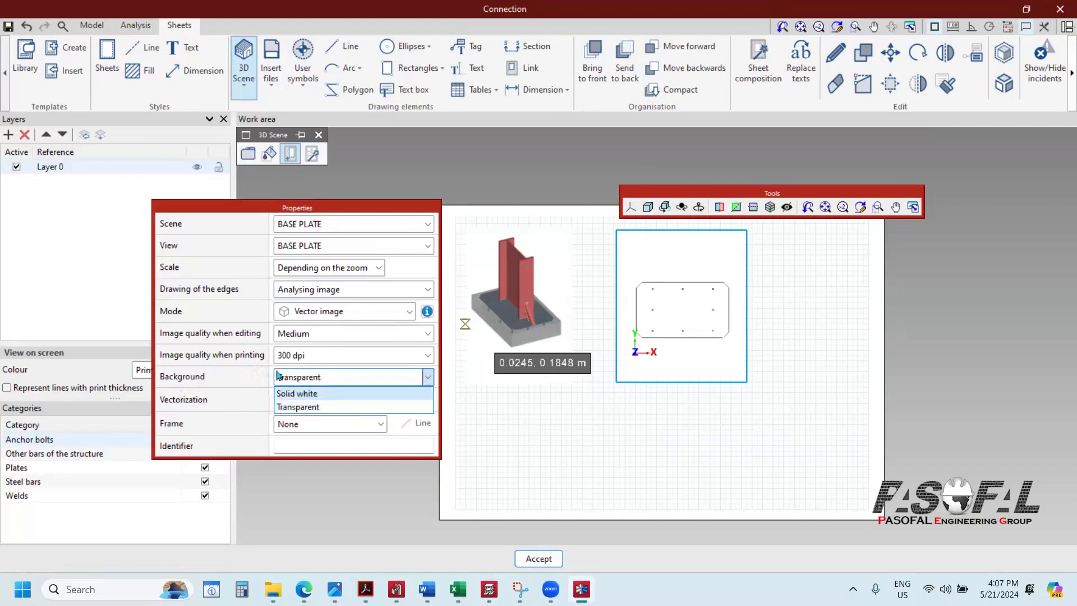
pyautogui.click(312, 394)
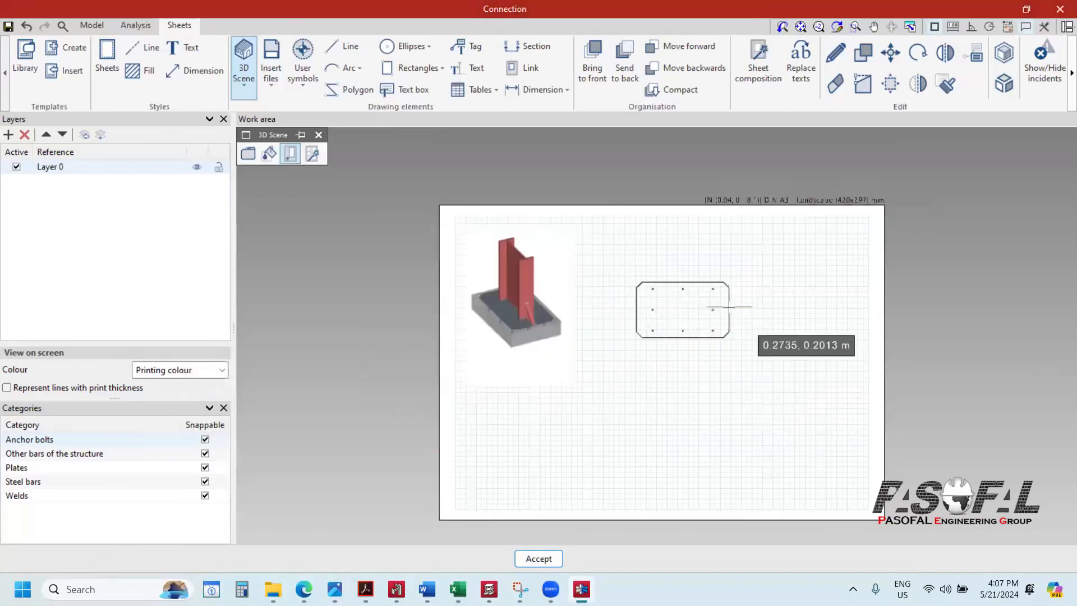
# Step: Draw a third 3D scene frame on the sheet below the base plate drawing
pyautogui.scroll(3, 728, 307)
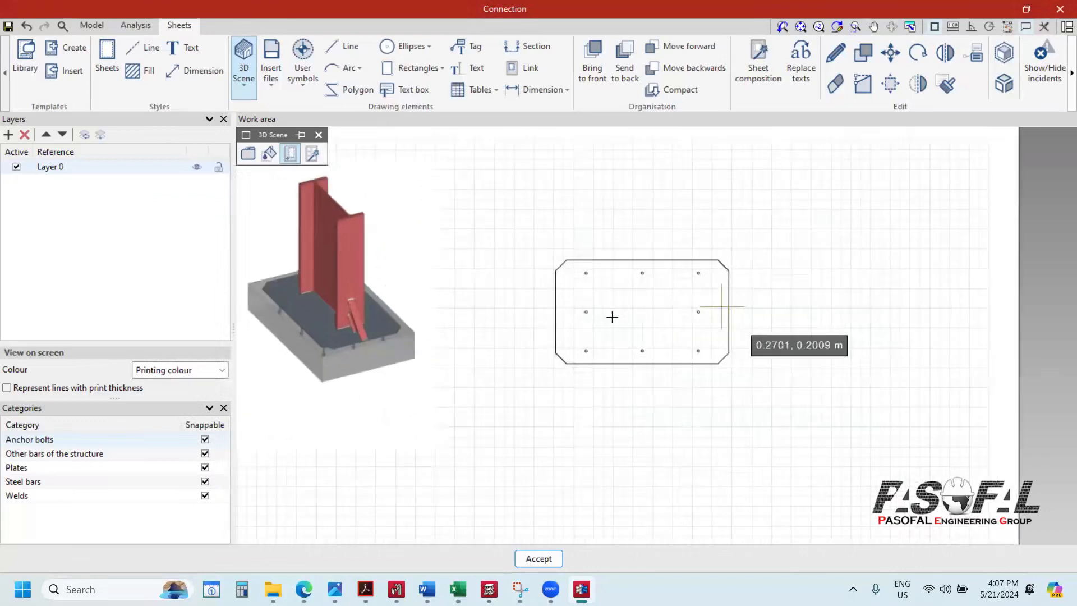
pyautogui.scroll(4, 722, 307)
pyautogui.scroll(-7, 736, 293)
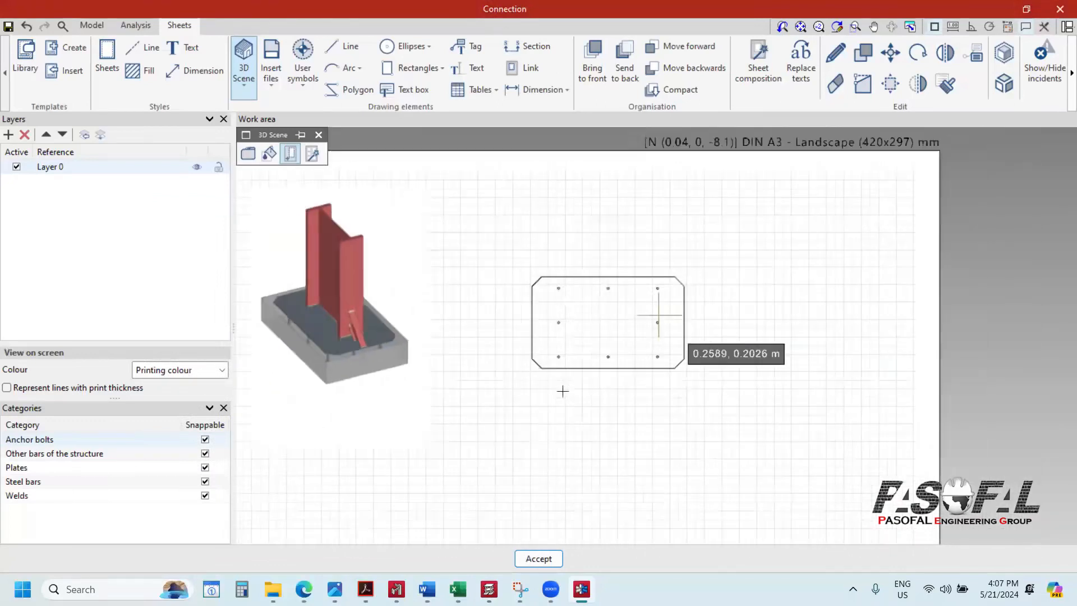
pyautogui.scroll(-5, 567, 396)
pyautogui.scroll(2, 524, 445)
pyautogui.click(563, 392)
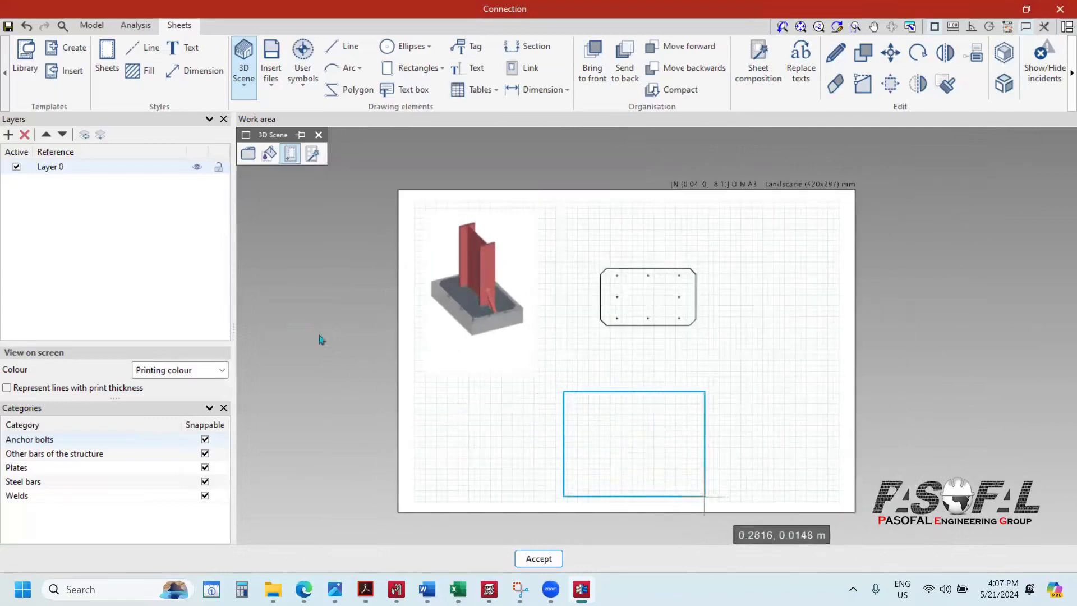
pyautogui.click(700, 500)
# Step: Finish placing the third scene below the base plate drawing and set its view to Front elevation
pyautogui.moveTo(449, 397); pyautogui.dragTo(272, 215)
pyautogui.click(289, 320)
pyautogui.click(255, 351)
pyautogui.click(252, 258)
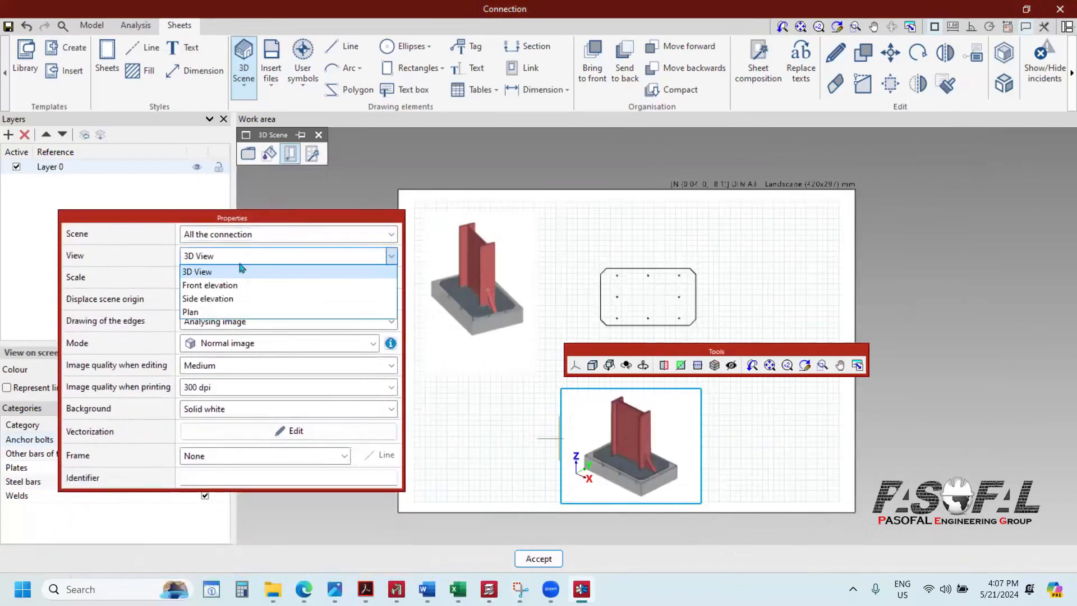
pyautogui.click(212, 286)
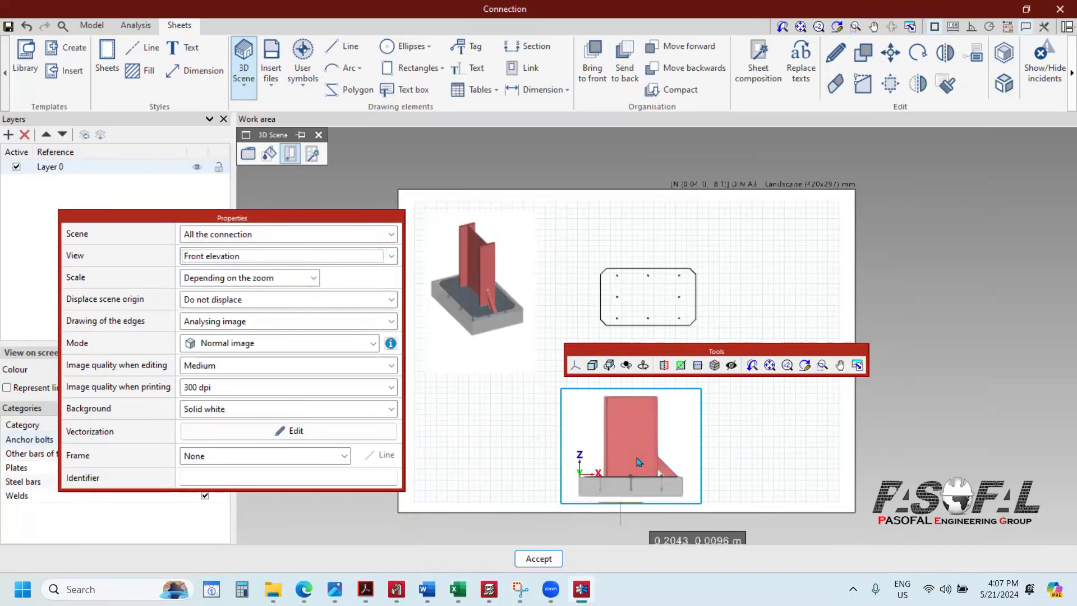
# Step: Set the front elevation scene's mode to Vector image and inspect the generated line drawing up close
pyautogui.click(284, 348)
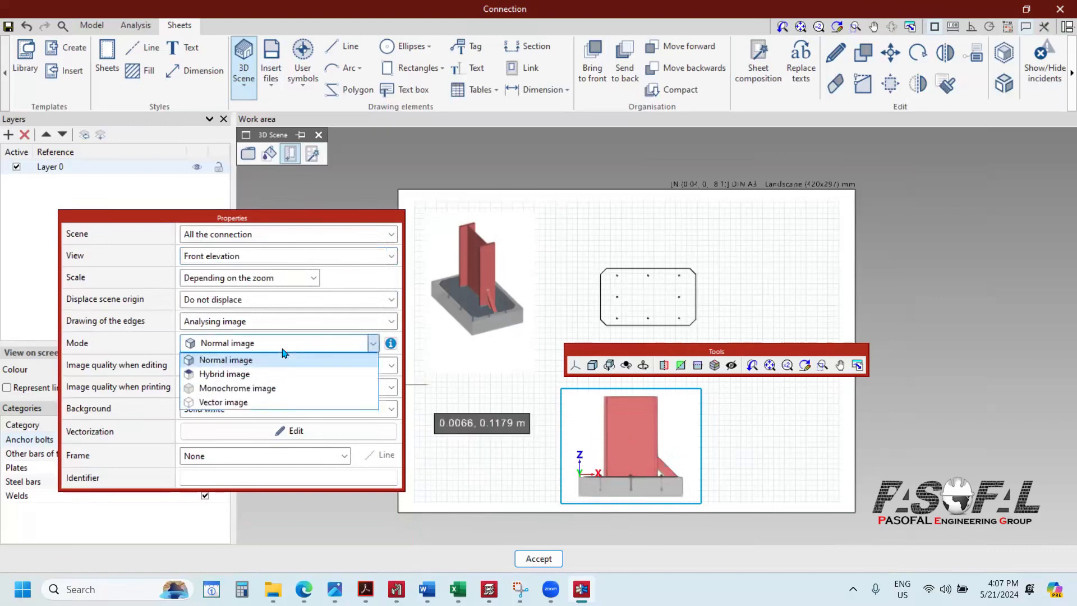
pyautogui.click(236, 403)
pyautogui.click(511, 418)
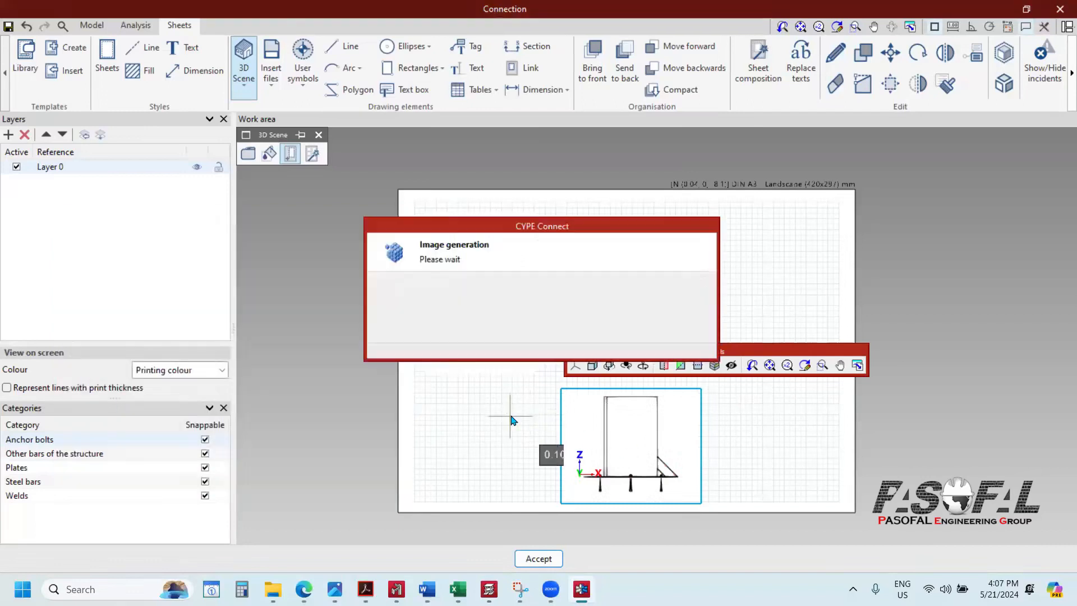
pyautogui.scroll(2, 621, 432)
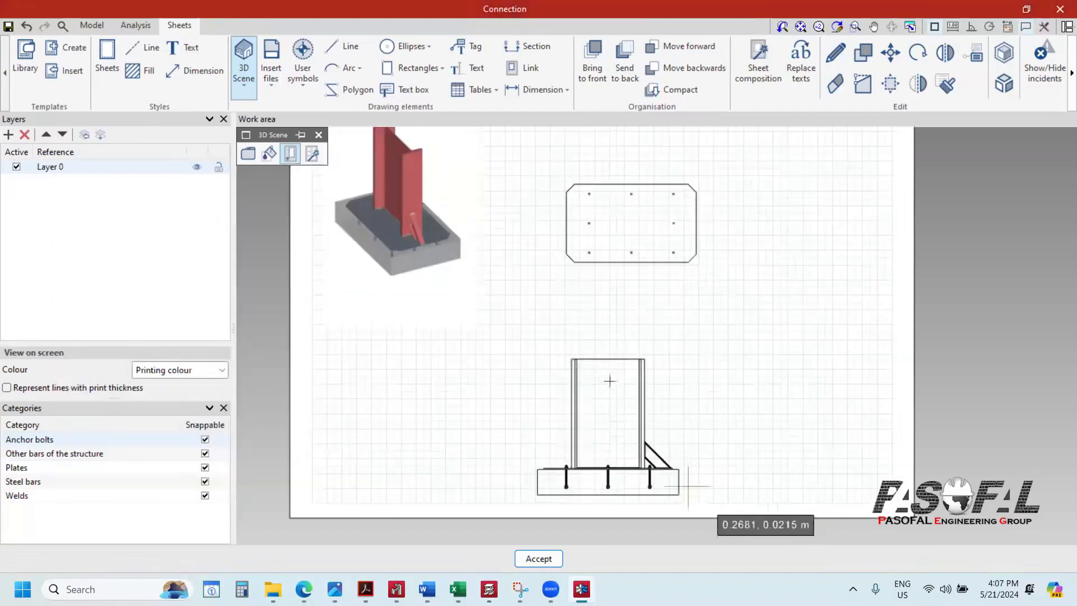
pyautogui.scroll(2, 608, 217)
pyautogui.scroll(2, 618, 421)
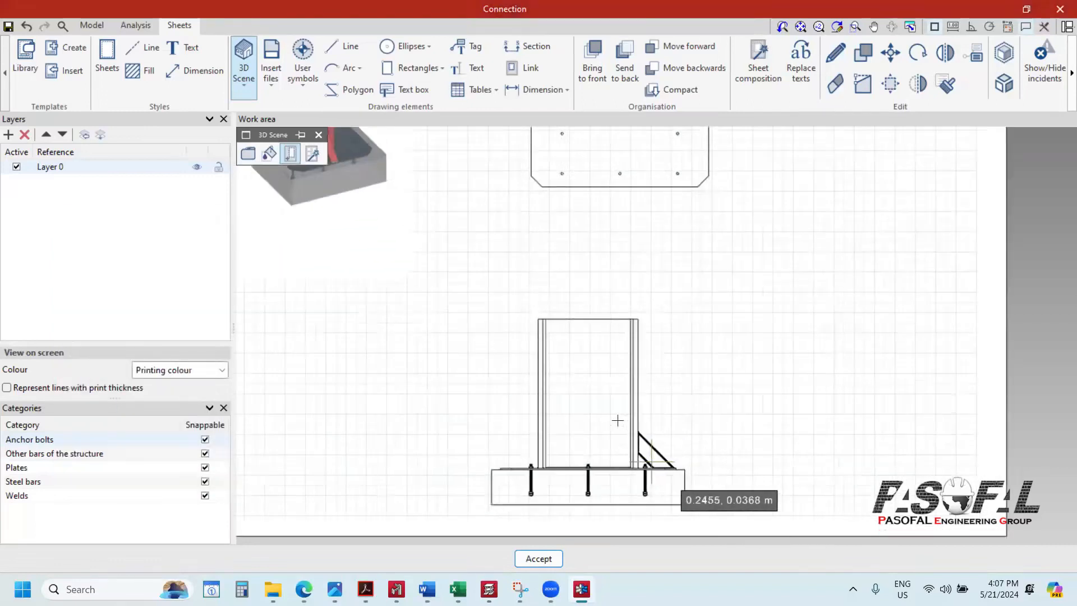
pyautogui.scroll(-3, 608, 400)
pyautogui.scroll(-3, 611, 401)
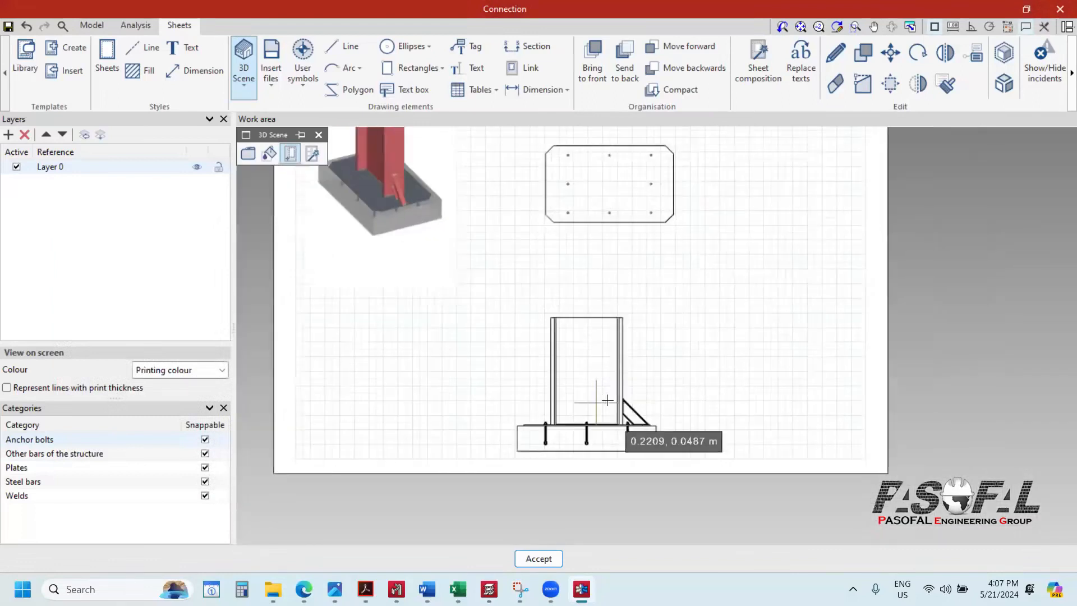
pyautogui.scroll(3, 630, 256)
pyautogui.scroll(2, 630, 255)
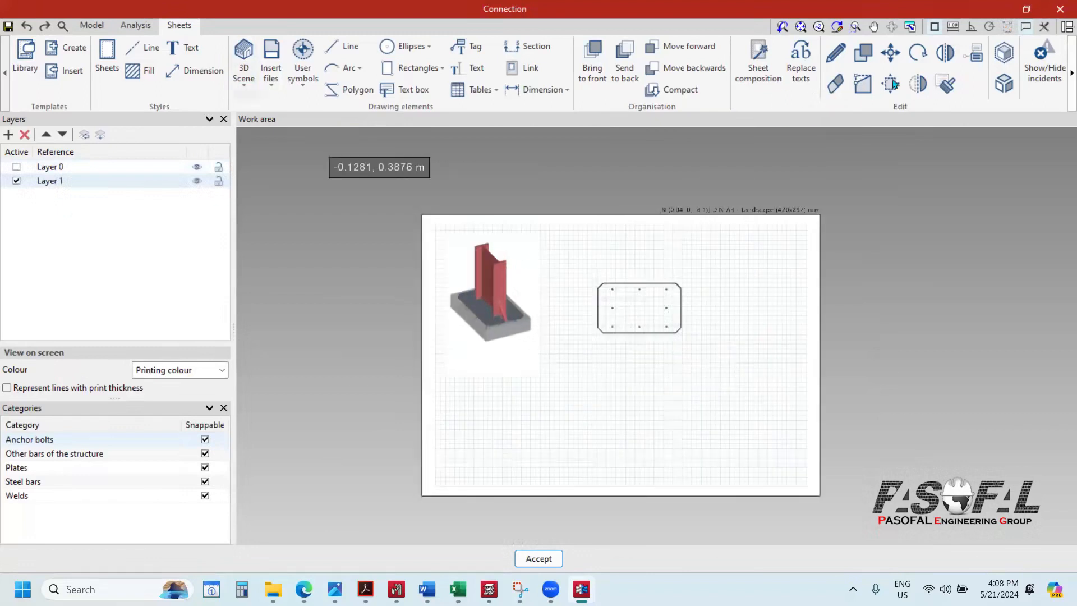
# Step: Edit the first scene showing the whole connection and change its view from 3D View to Side elevation
pyautogui.click(863, 84)
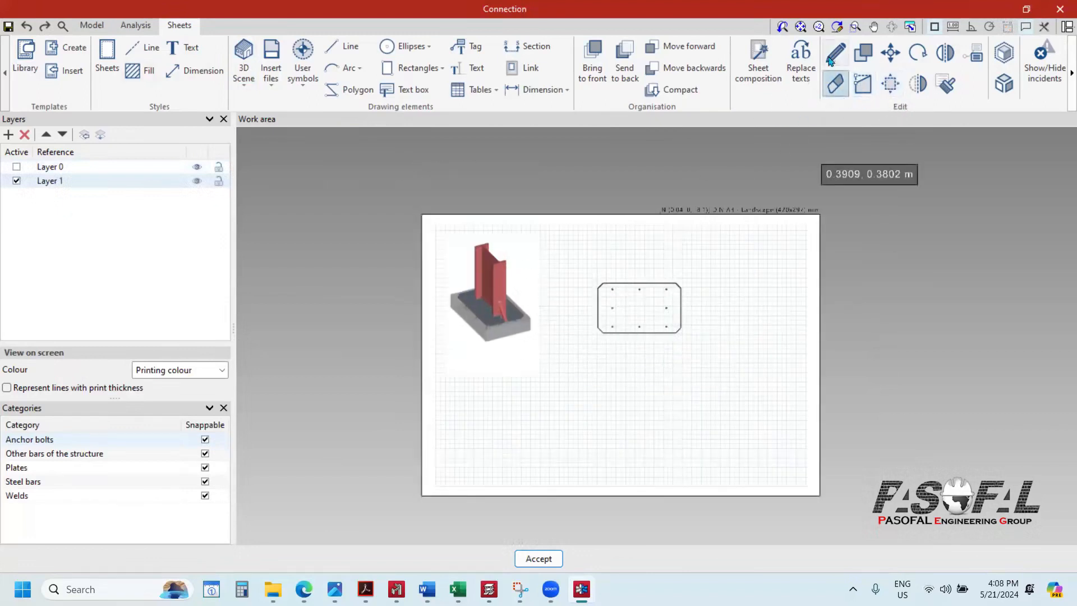
pyautogui.press('ctrl')
pyautogui.press('ctrl')
pyautogui.click(838, 54)
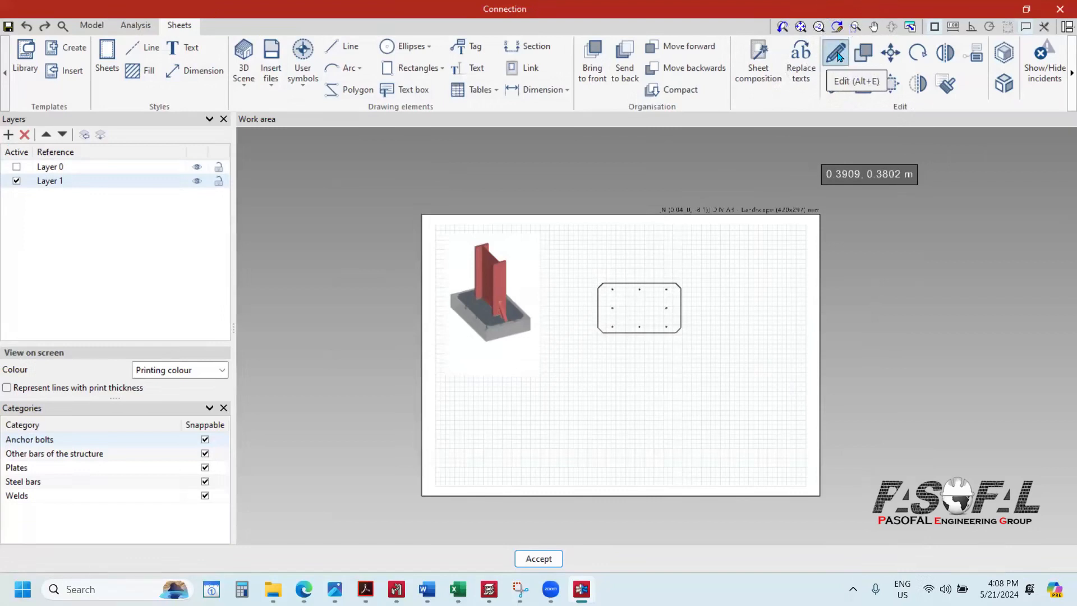
pyautogui.click(493, 289)
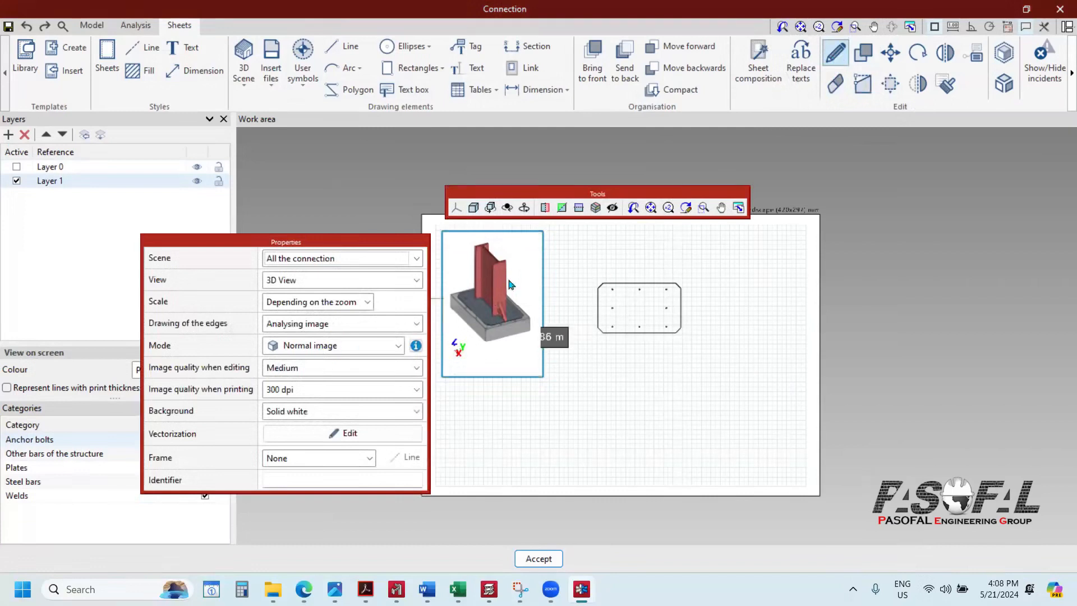
pyautogui.click(415, 280)
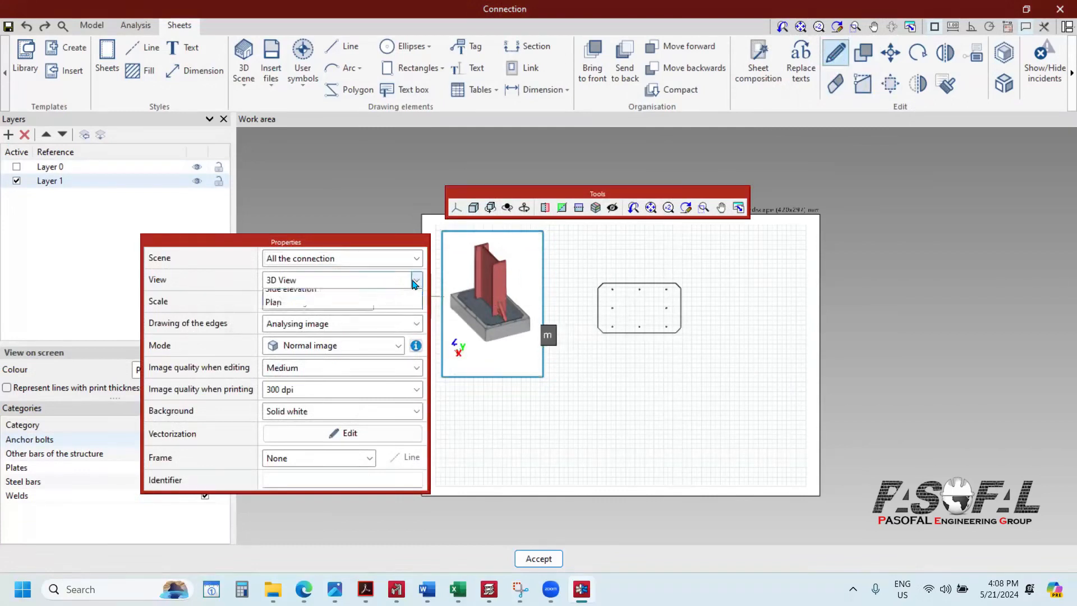
pyautogui.click(325, 325)
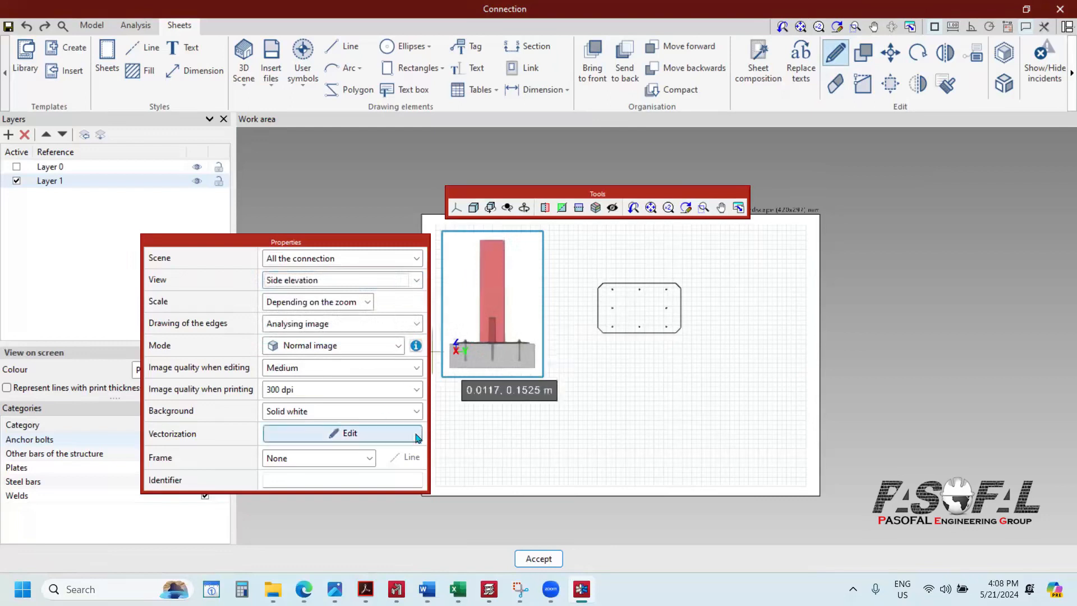
pyautogui.click(536, 433)
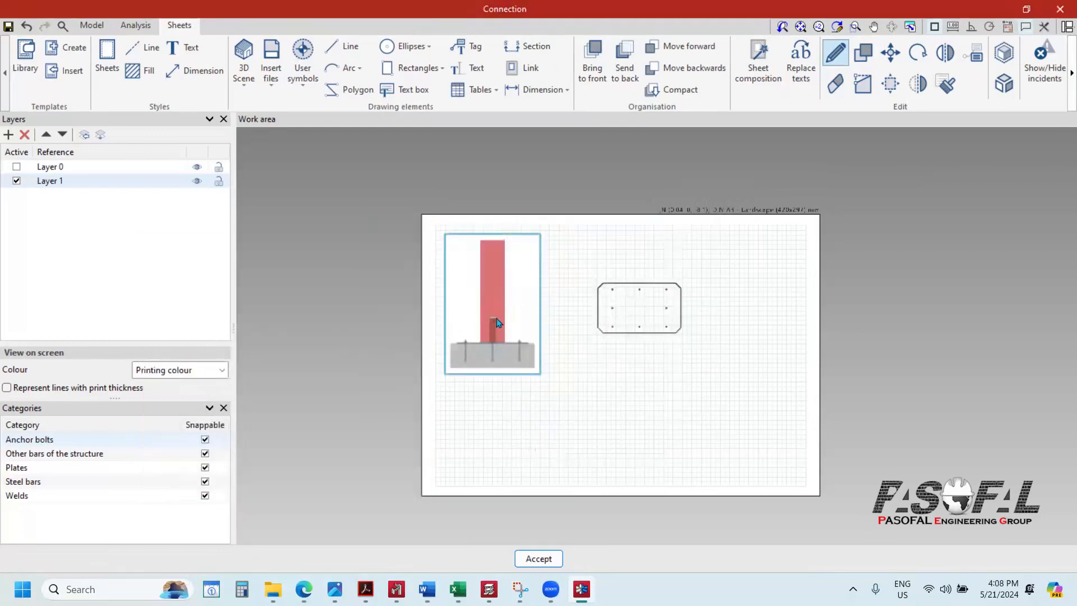
pyautogui.scroll(2, 496, 318)
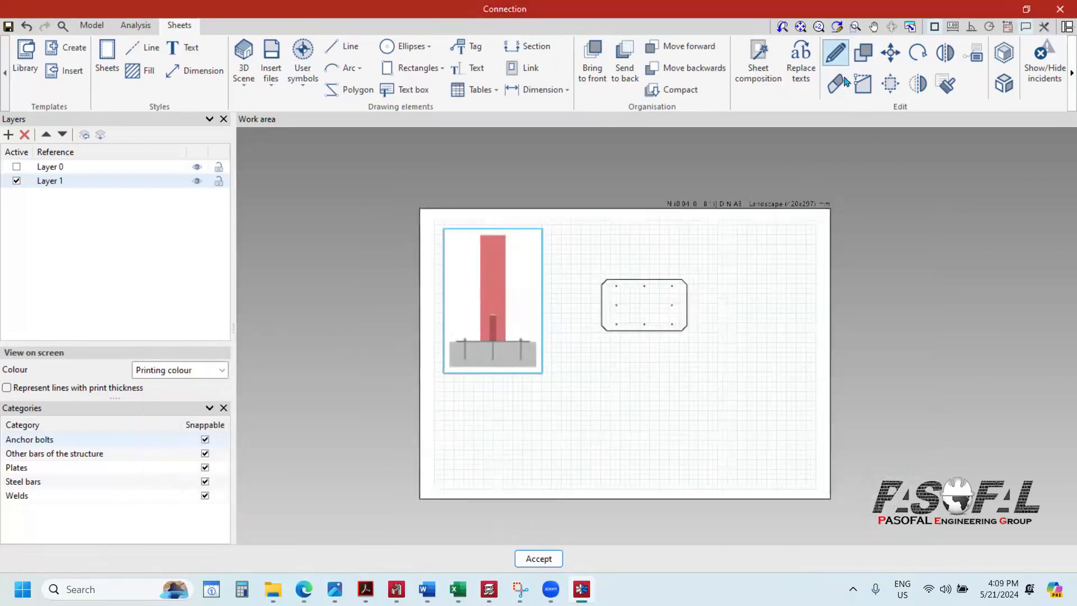
# Step: Copy the base plate scene to the lower right area of the sheet
pyautogui.click(863, 52)
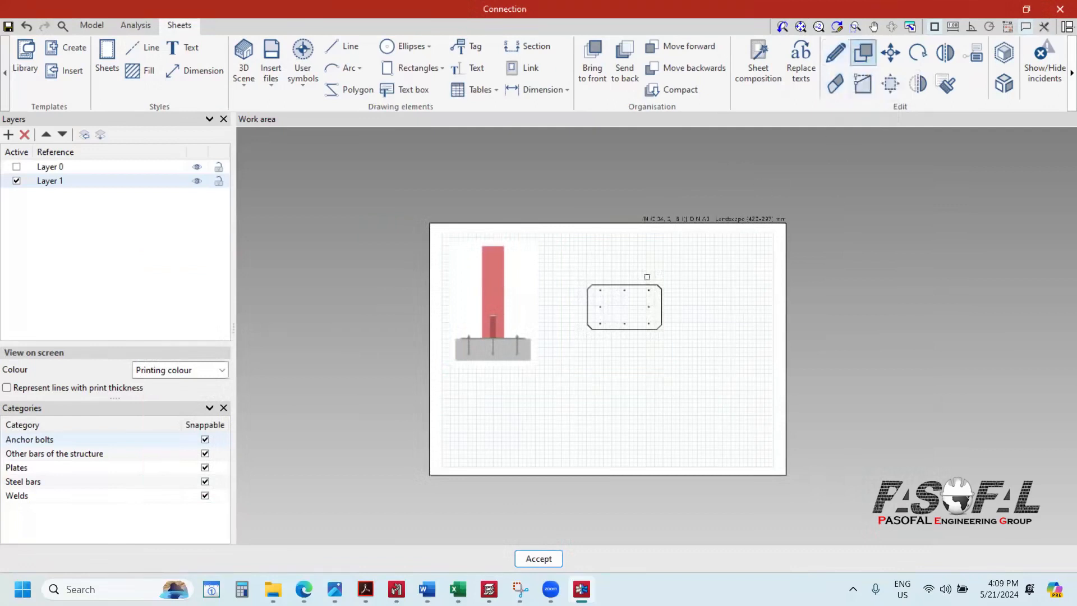
pyautogui.click(621, 299)
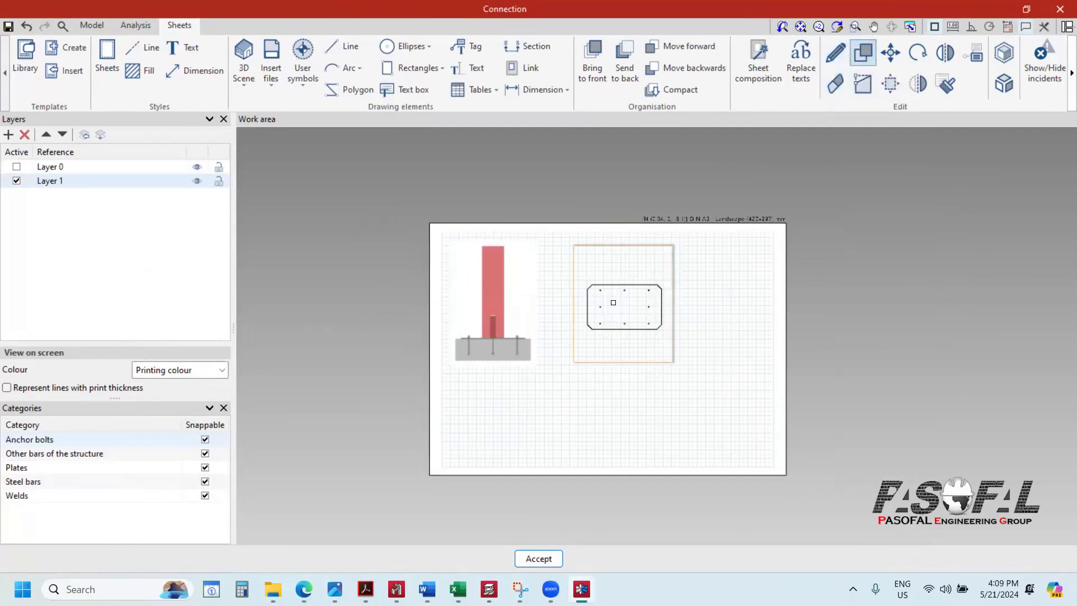
pyautogui.rightClick(724, 310)
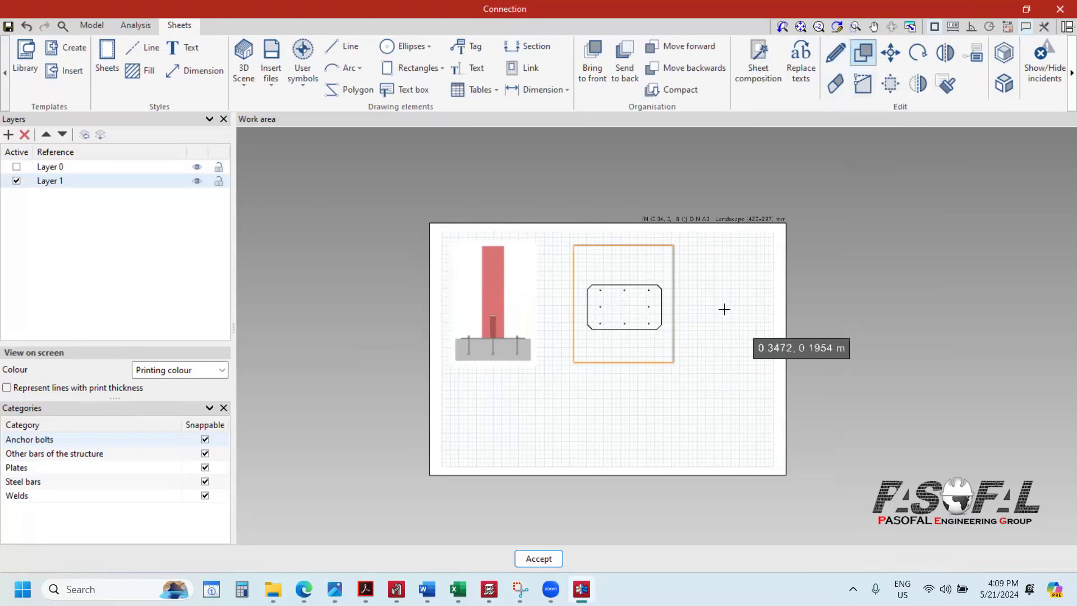
pyautogui.click(570, 362)
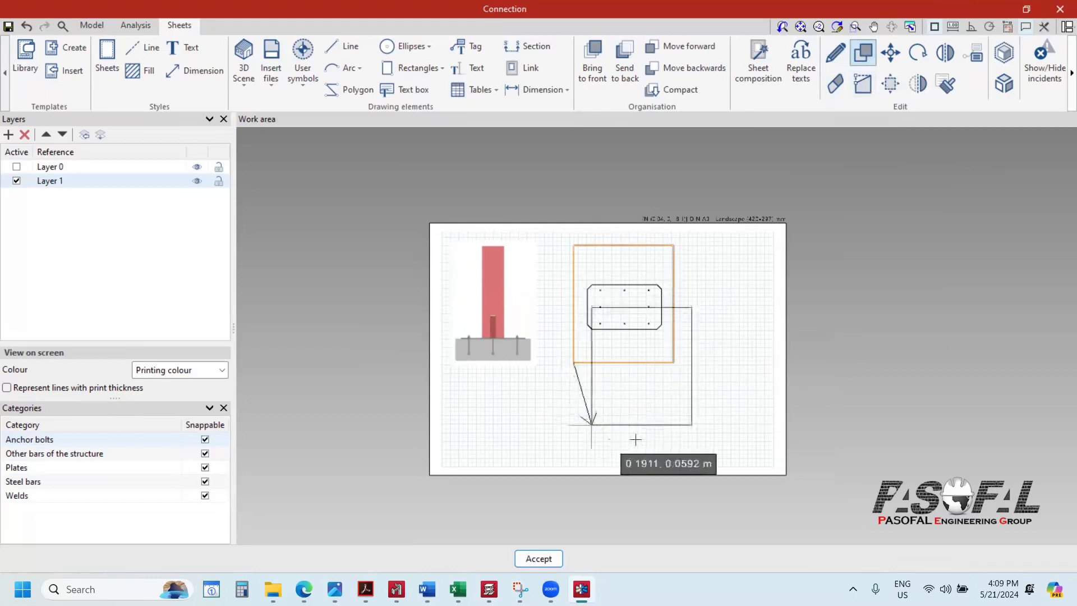
pyautogui.click(723, 372)
pyautogui.press('Escape')
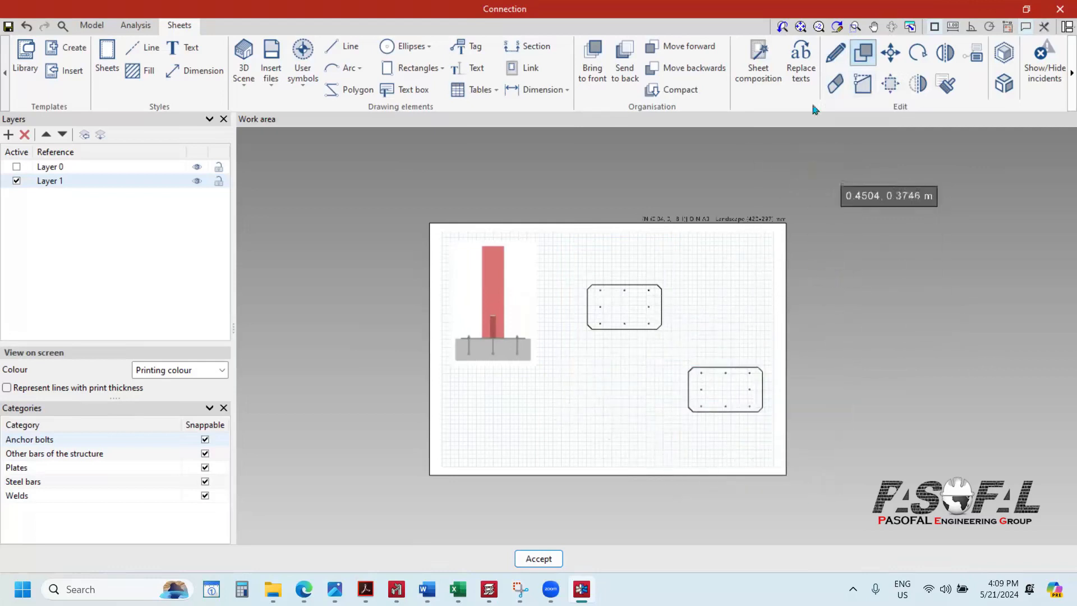
# Step: Move the original base plate scene down and slightly left, beside its copy
pyautogui.click(892, 58)
pyautogui.click(627, 327)
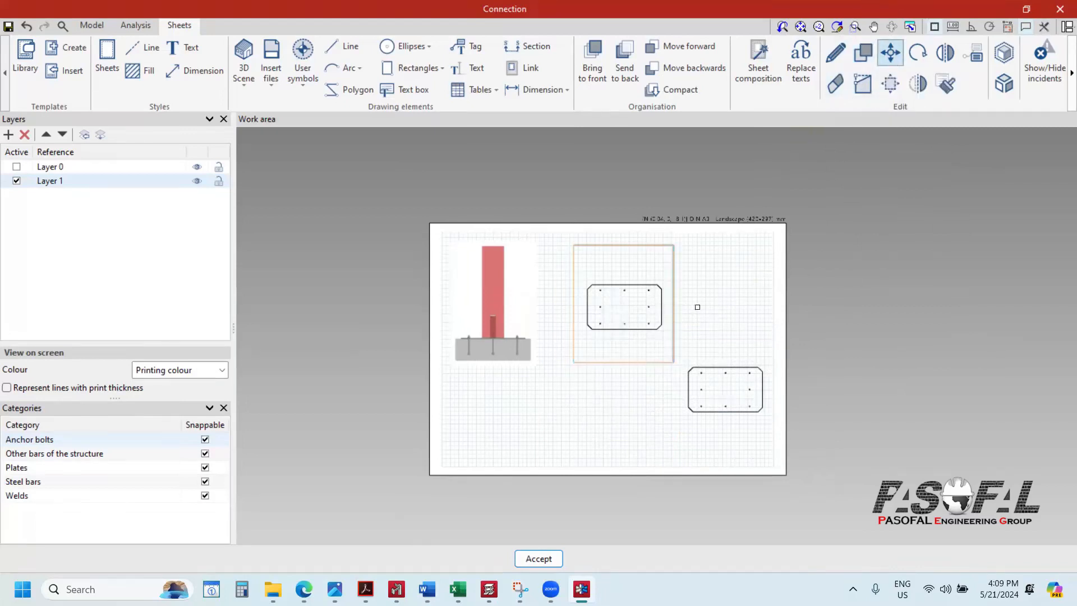
pyautogui.rightClick(698, 306)
pyautogui.click(574, 365)
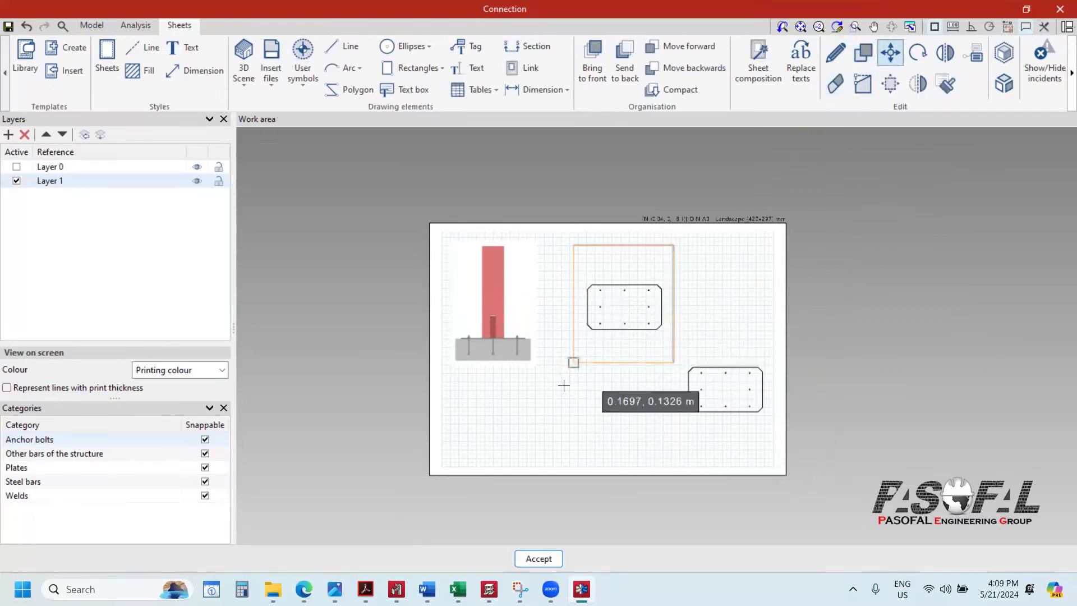
pyautogui.click(549, 436)
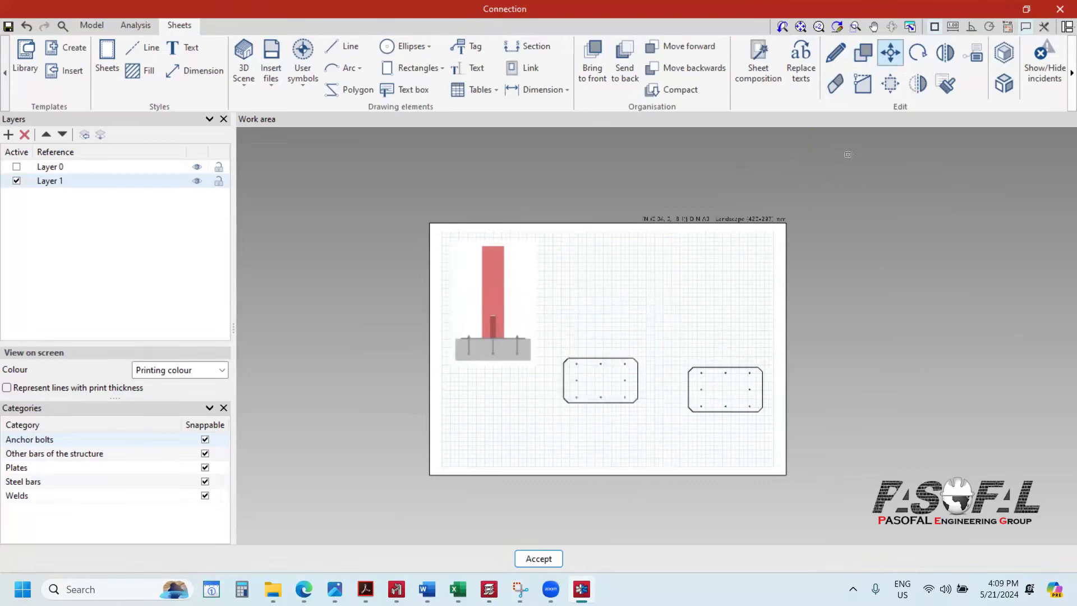
# Step: Shrink the moved base plate scene's frame by lowering its upper edge and raising its lower edge towards the plate
pyautogui.click(864, 89)
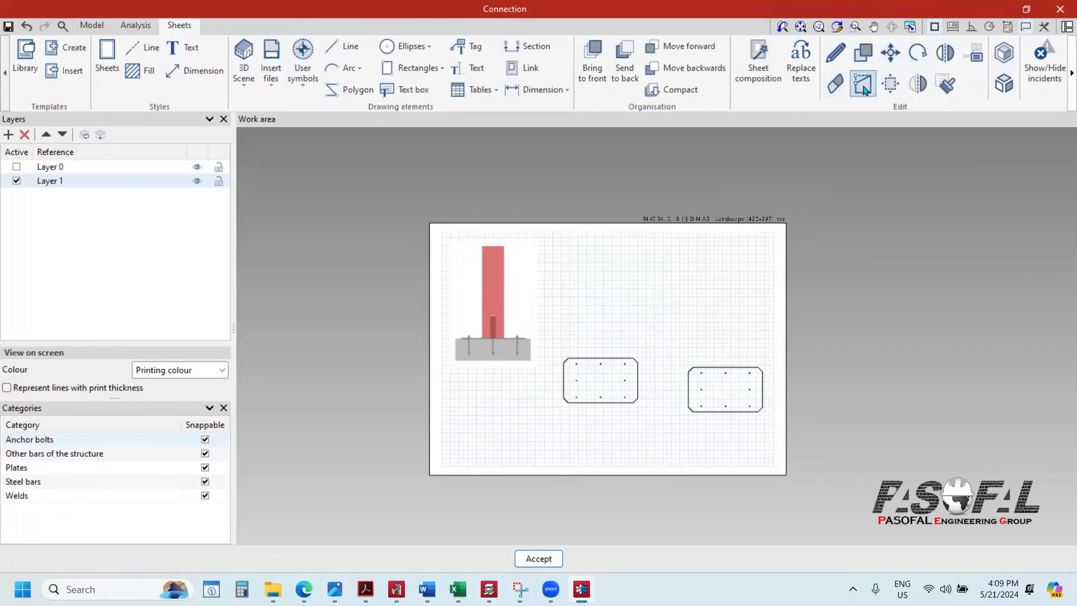
pyautogui.click(615, 348)
pyautogui.scroll(2, 609, 344)
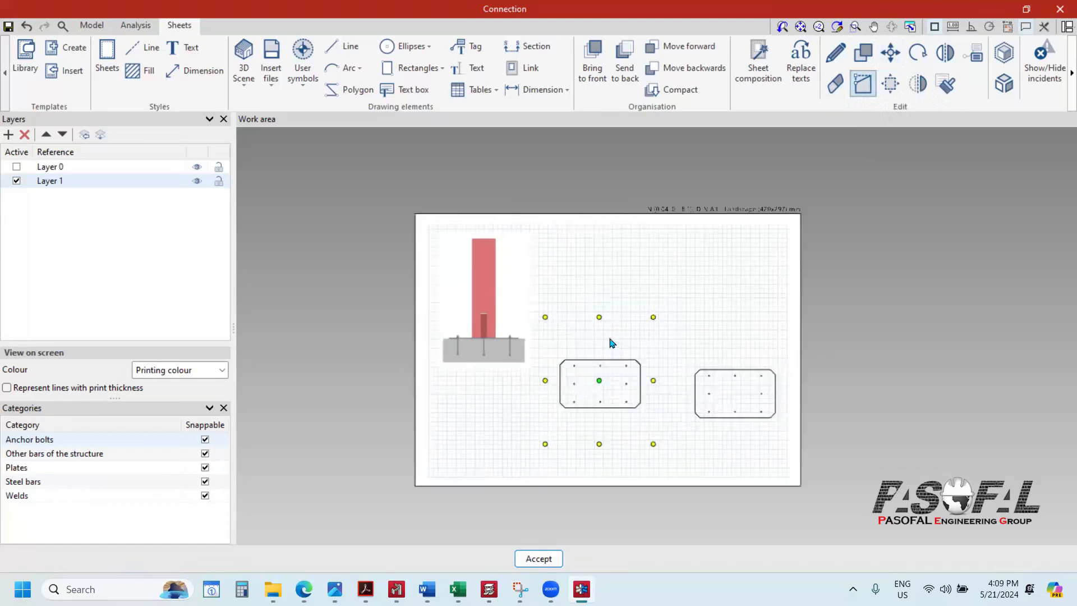
pyautogui.scroll(4, 601, 303)
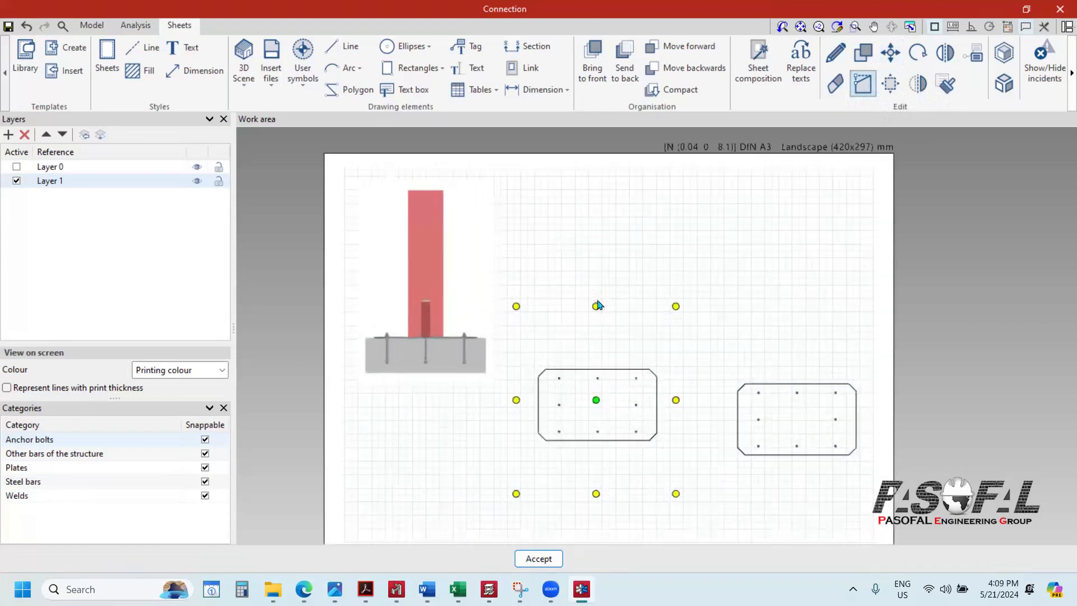
pyautogui.scroll(-2, 598, 270)
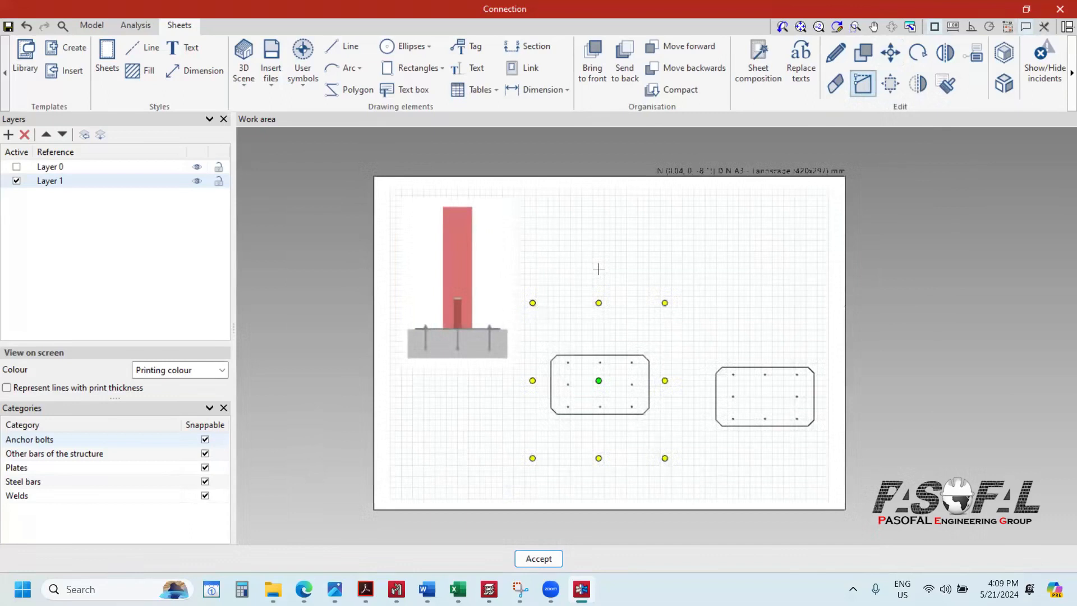
pyautogui.scroll(3, 598, 270)
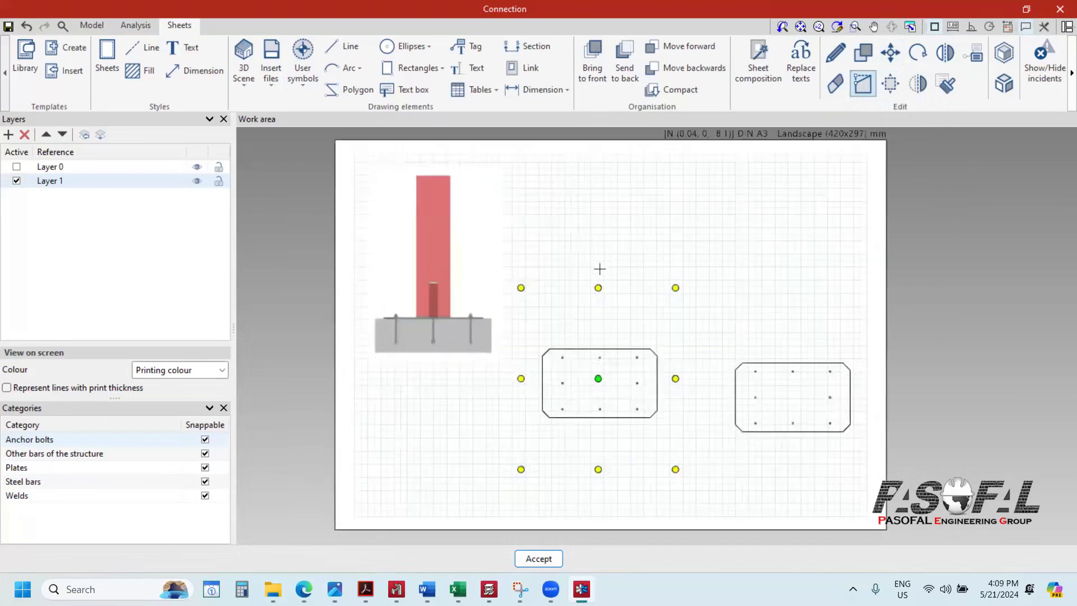
pyautogui.click(601, 314)
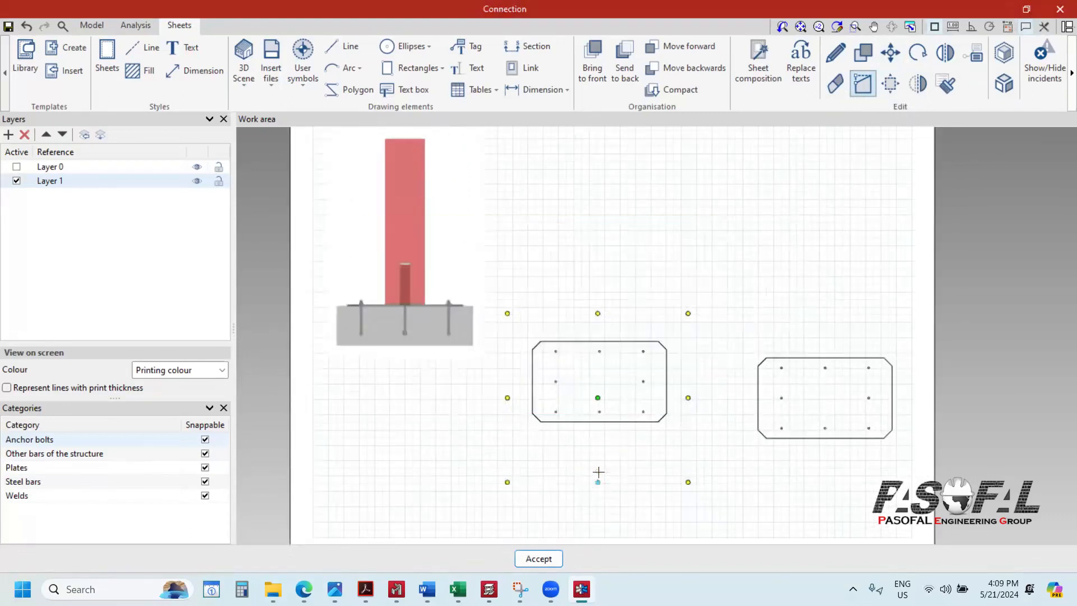
pyautogui.click(598, 482)
pyautogui.click(598, 446)
pyautogui.scroll(2, 746, 295)
pyautogui.scroll(-2, 746, 290)
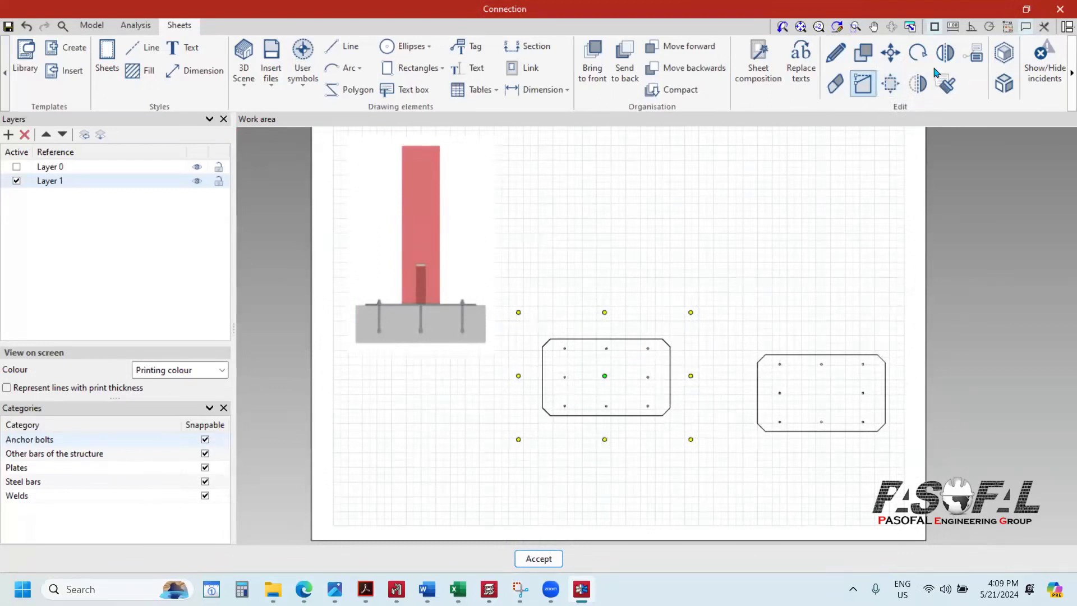
# Step: Open the property assignment for the left base plate scene and enable its line, fill and dimension styles
pyautogui.click(890, 83)
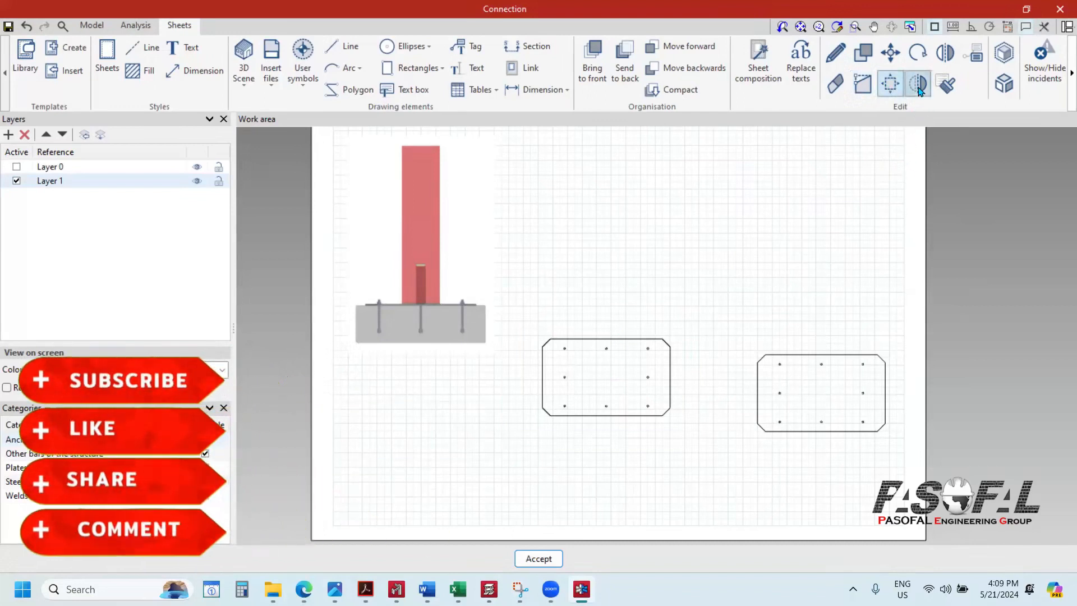
pyautogui.click(947, 90)
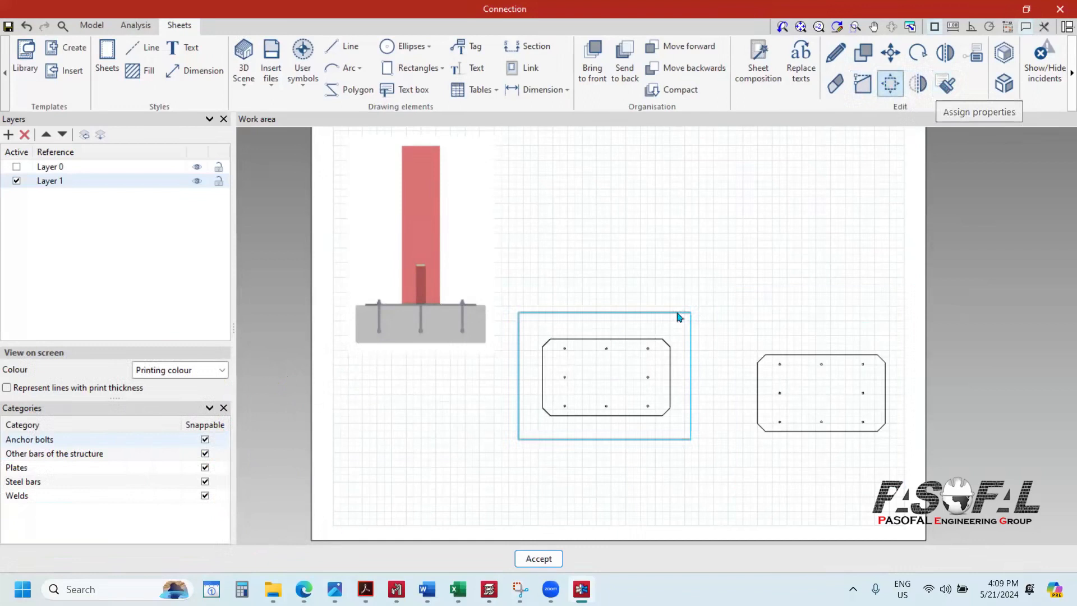
pyautogui.scroll(-1, 597, 383)
pyautogui.click(617, 375)
pyautogui.rightClick(751, 270)
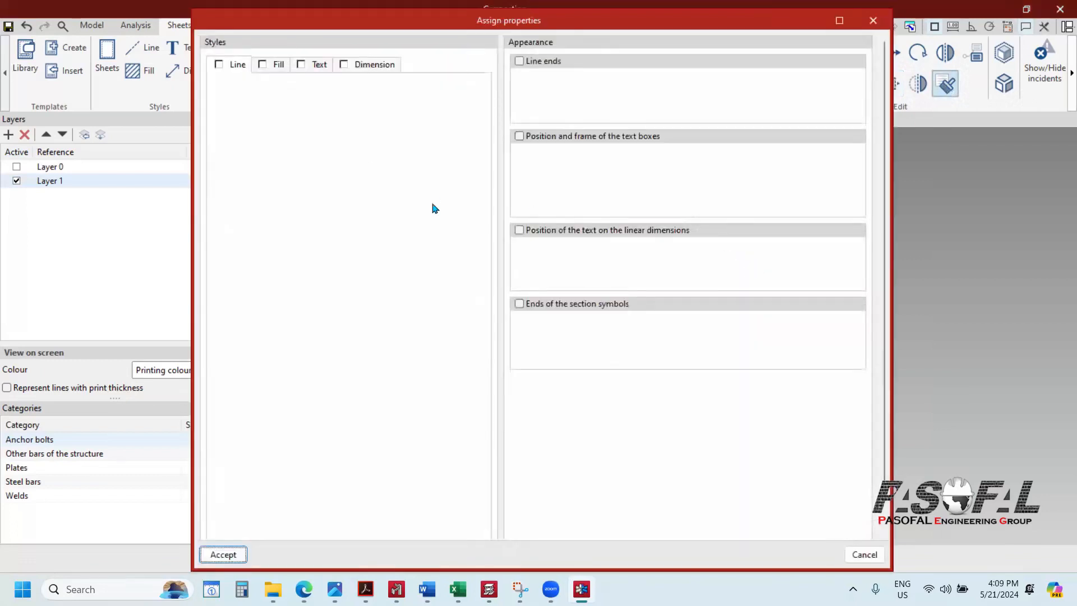
pyautogui.click(219, 65)
pyautogui.click(262, 65)
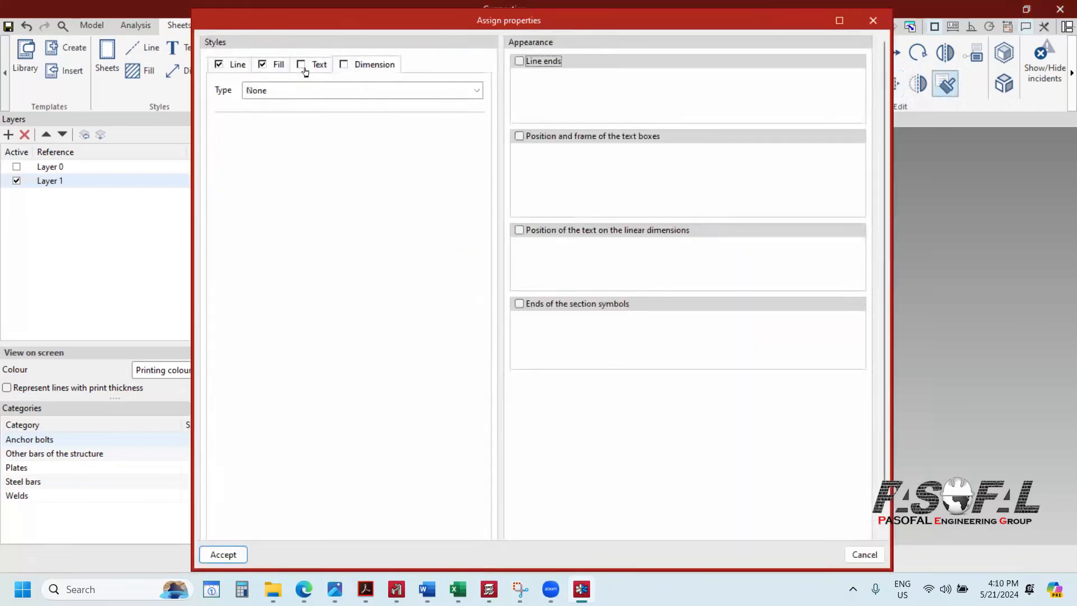
pyautogui.click(301, 65)
pyautogui.click(344, 65)
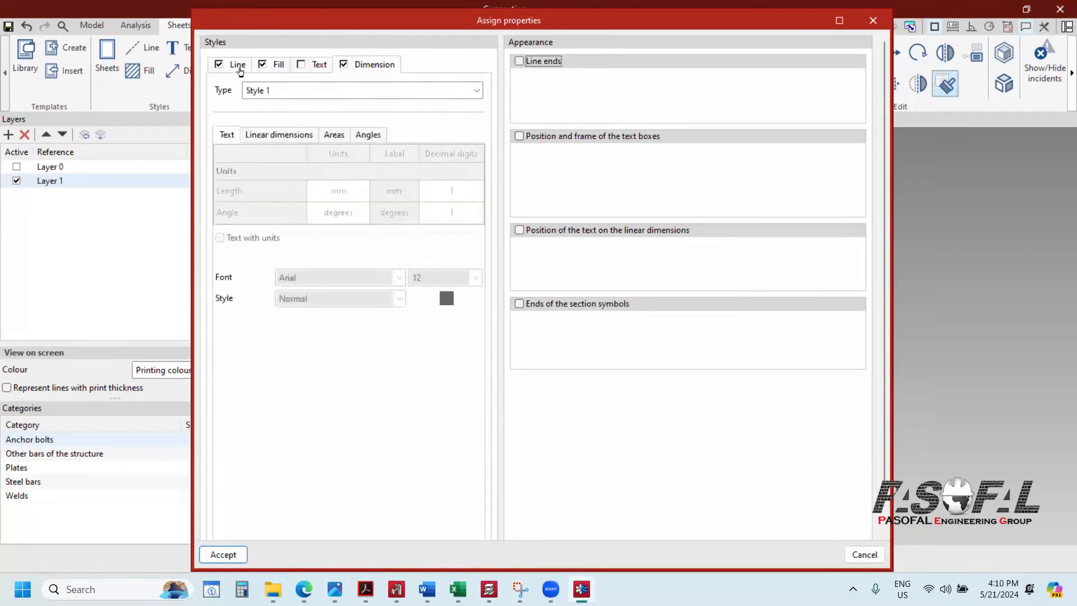
# Step: Set the dimension style to Customised and look through its text font and size options
pyautogui.click(293, 87)
pyautogui.click(293, 87)
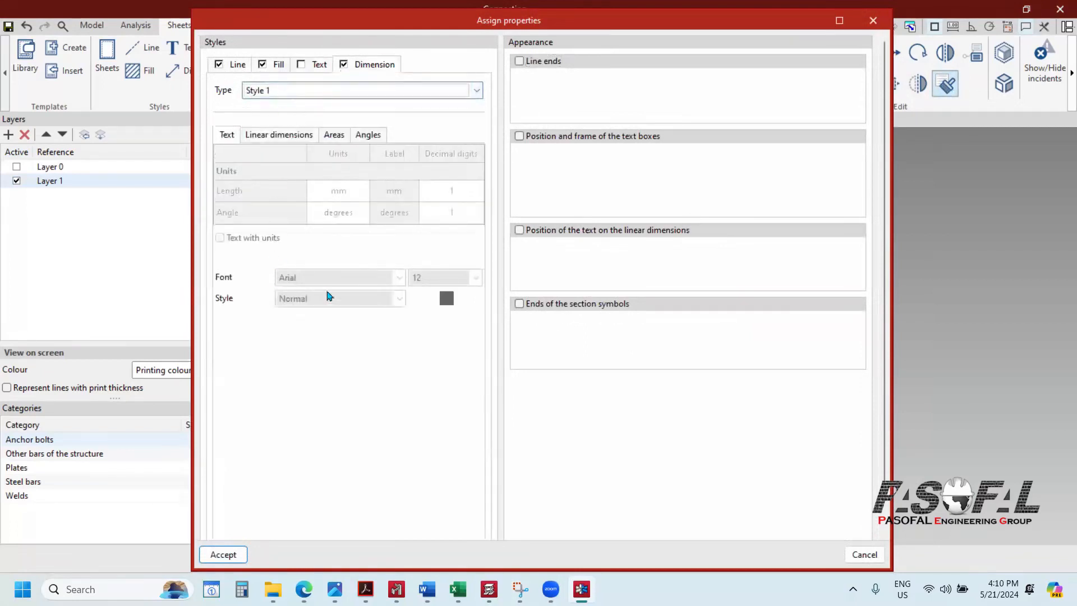
pyautogui.click(274, 95)
pyautogui.click(274, 133)
pyautogui.click(376, 279)
pyautogui.click(377, 280)
pyautogui.click(436, 282)
pyautogui.click(436, 283)
# Step: Look through the initial and final end symbols available for the customised linear dimensions
pyautogui.click(286, 137)
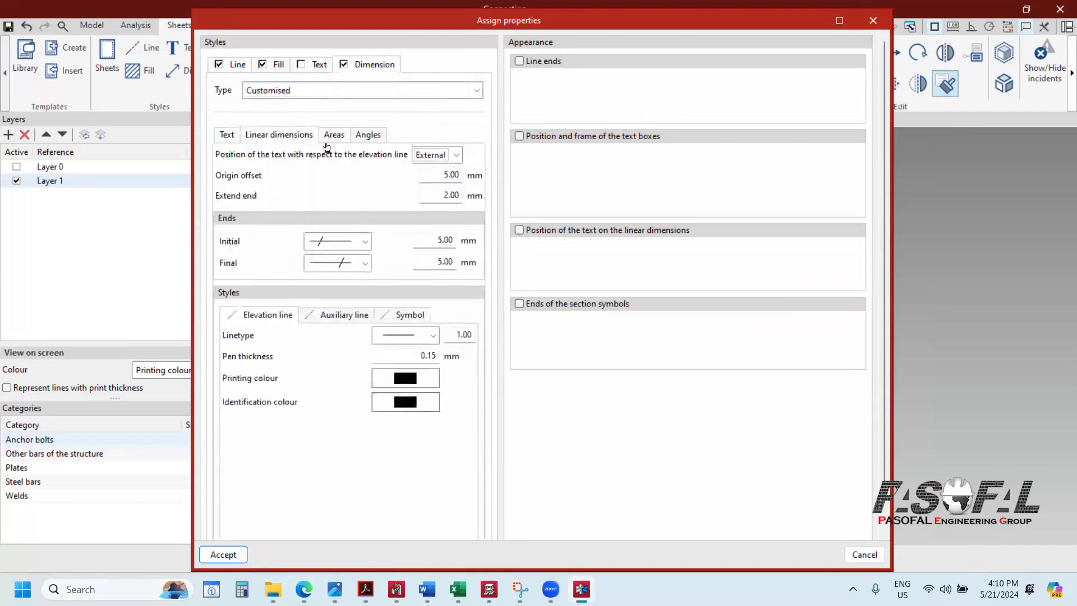
pyautogui.click(362, 242)
pyautogui.click(364, 241)
pyautogui.click(365, 263)
pyautogui.click(366, 263)
# Step: Enable the text style, set it to Customised and browse the available fonts
pyautogui.click(306, 66)
pyautogui.click(301, 65)
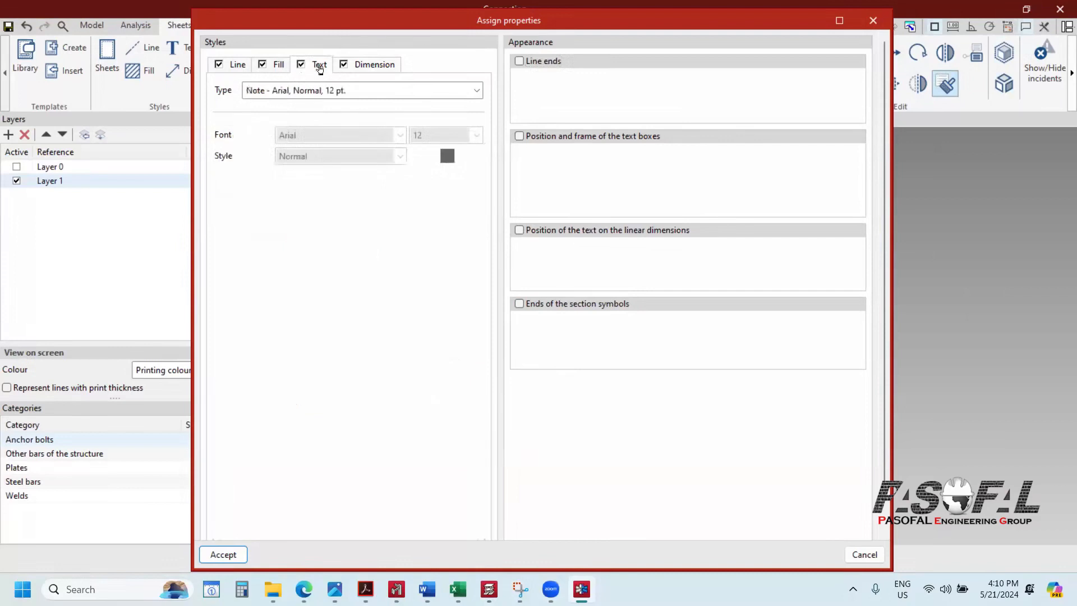
pyautogui.click(431, 99)
pyautogui.click(328, 147)
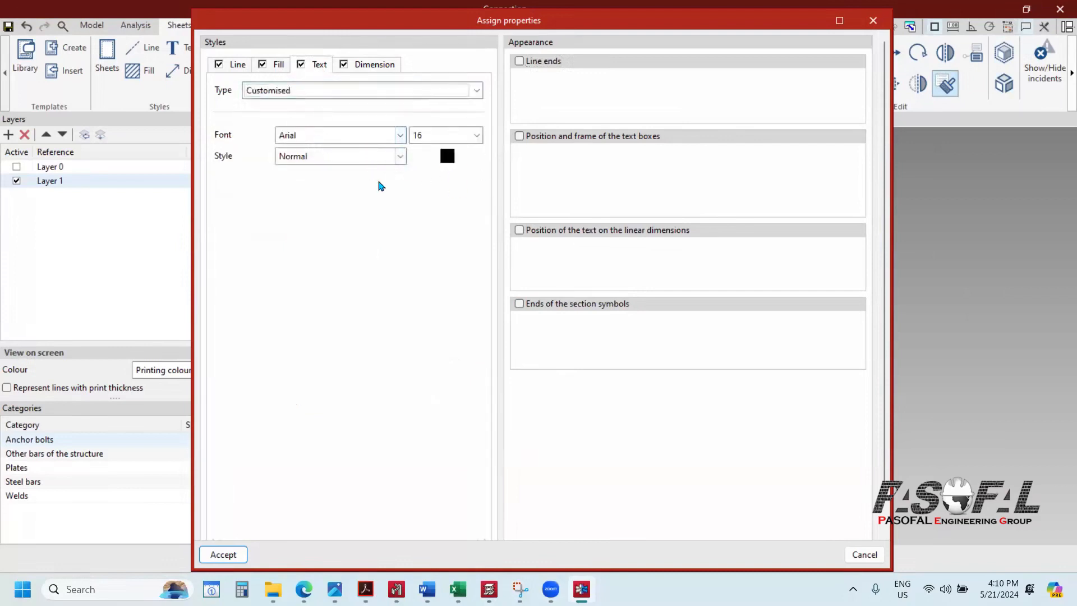
pyautogui.click(401, 135)
pyautogui.scroll(-12, 382, 230)
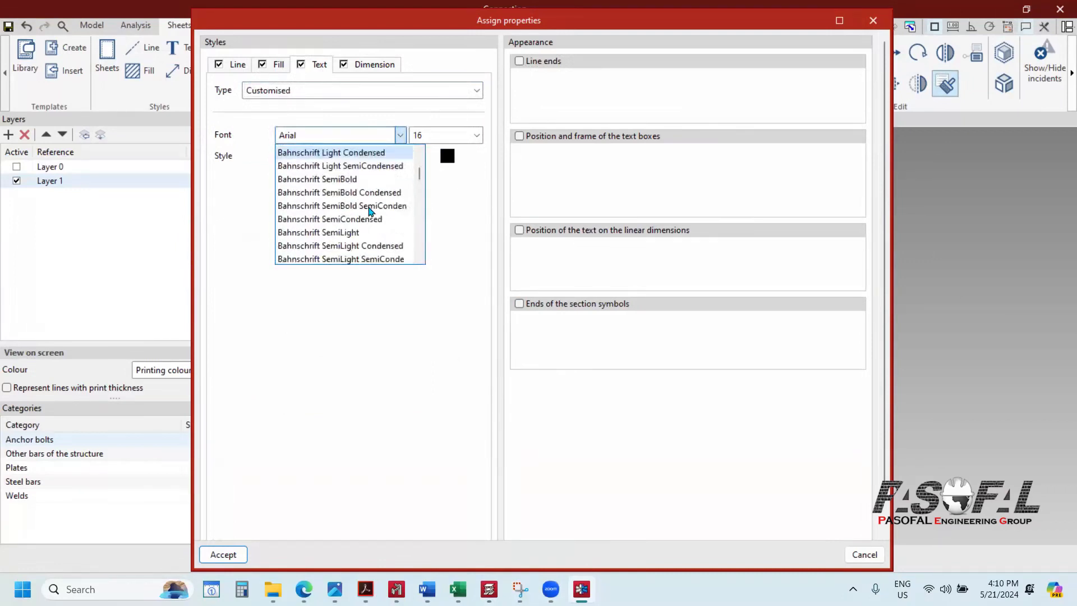
pyautogui.click(392, 329)
# Step: Set the fill style to Customised and view the printing colour palette without choosing a colour
pyautogui.click(276, 66)
pyautogui.click(385, 92)
pyautogui.click(294, 170)
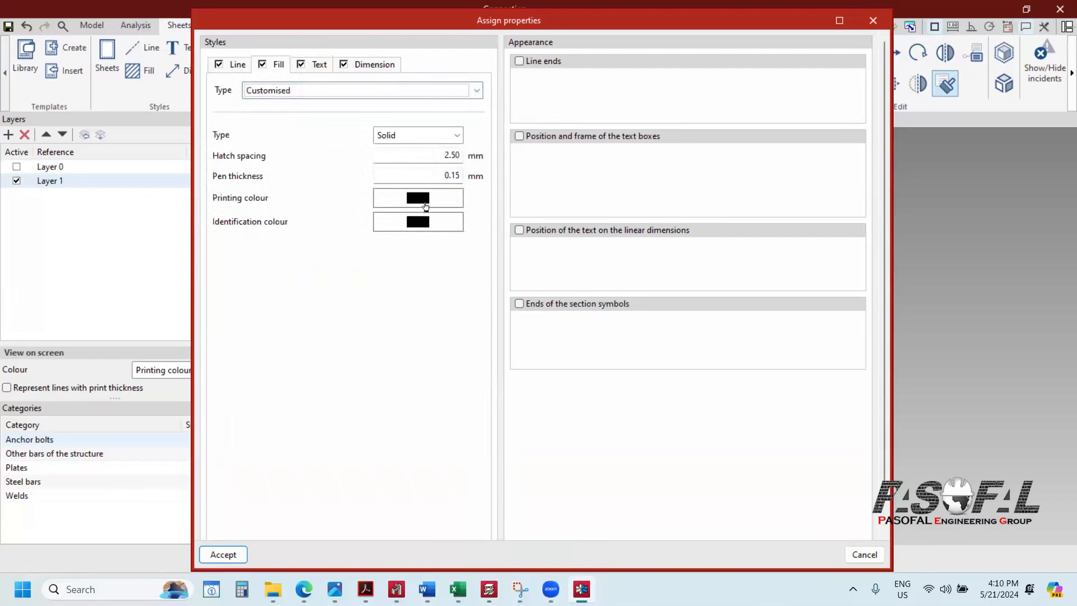
pyautogui.click(451, 201)
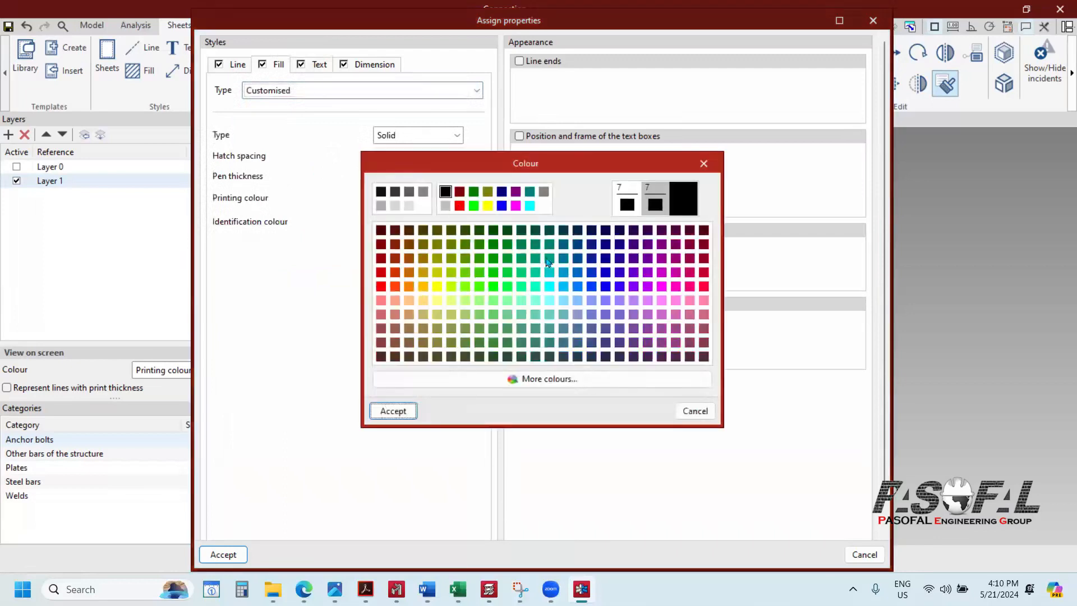
pyautogui.click(693, 170)
# Step: Check the elevation linetypes for the customised linear dimensions and close the property assignment without applying it
pyautogui.click(390, 68)
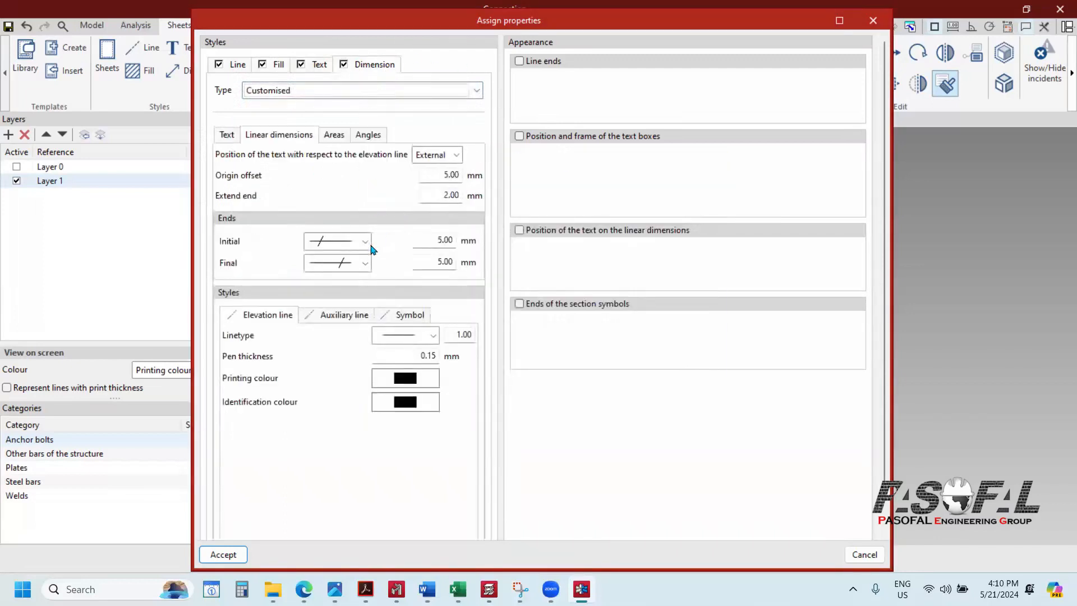
pyautogui.click(228, 135)
pyautogui.click(292, 139)
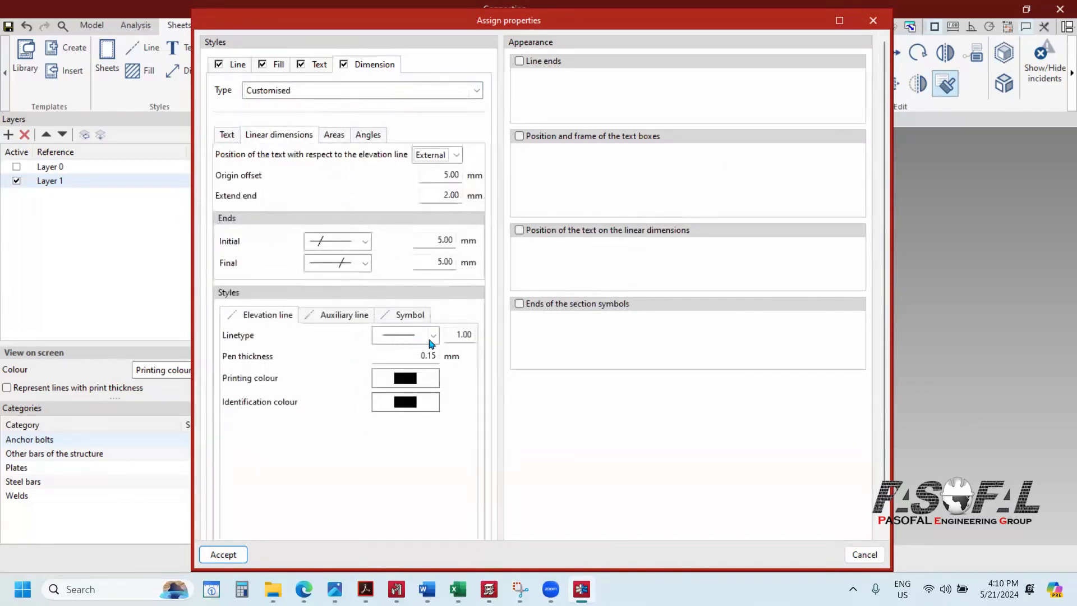
pyautogui.click(432, 336)
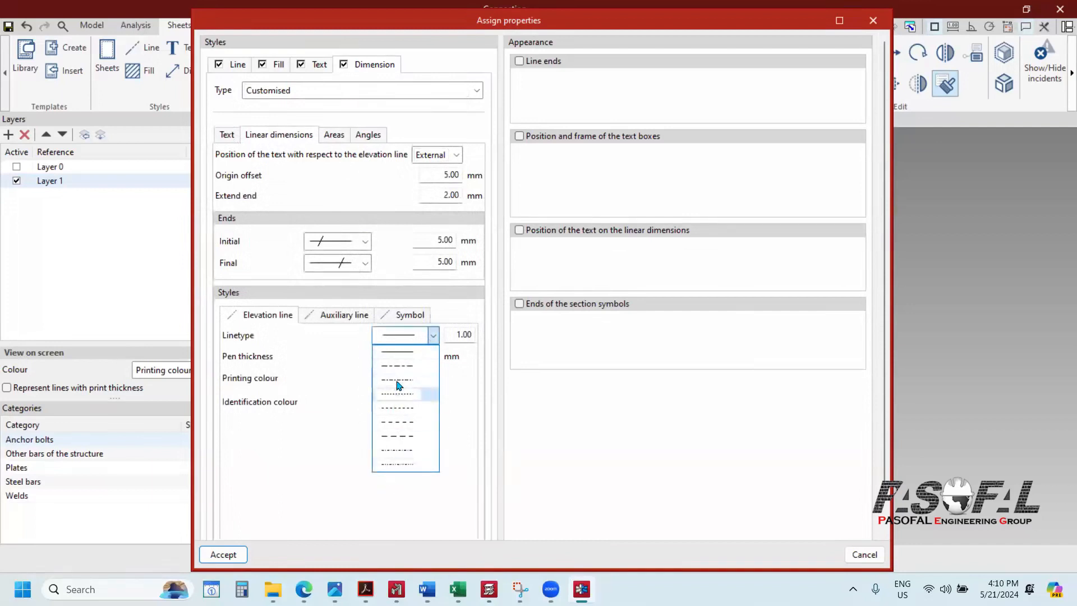
pyautogui.click(329, 425)
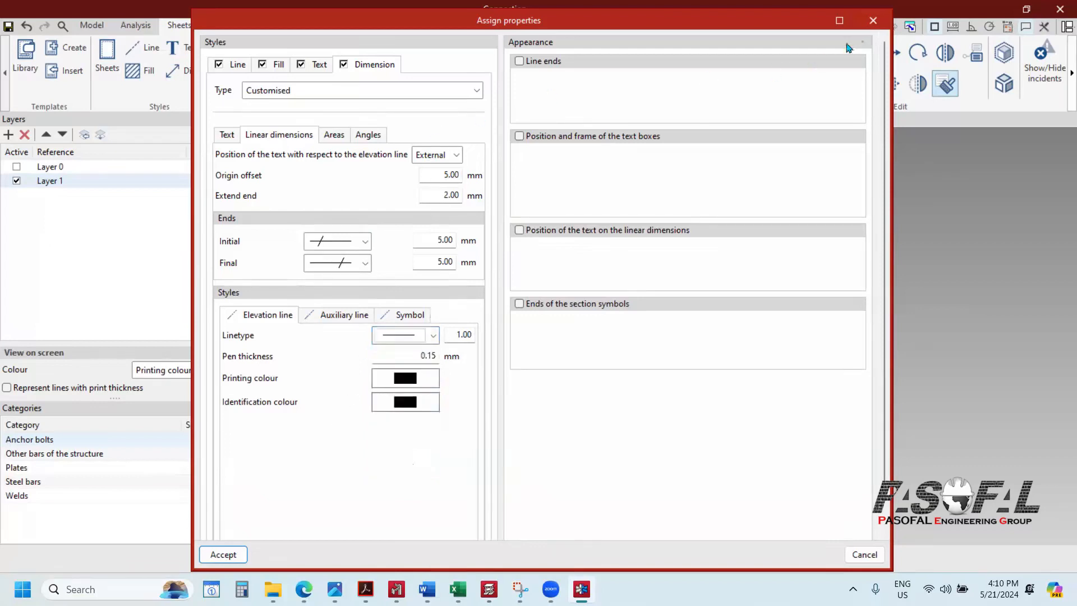
pyautogui.click(873, 22)
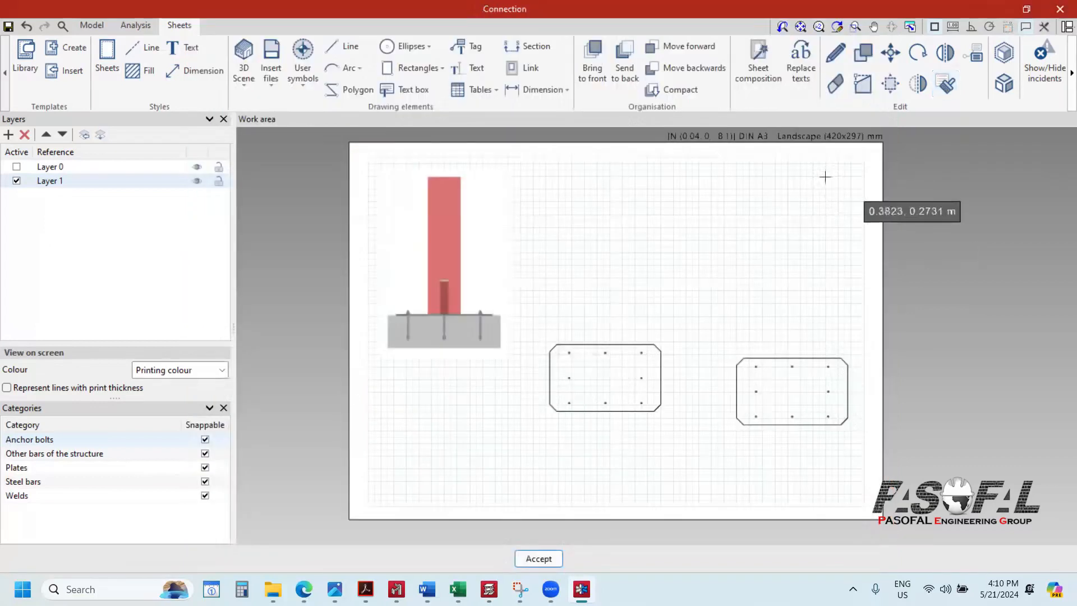
# Step: Delete the elevation scene and both base plate scenes from the sheet
pyautogui.click(835, 83)
pyautogui.moveTo(353, 159)
pyautogui.mouseDown()
pyautogui.moveTo(692, 426)
pyautogui.moveTo(890, 482)
pyautogui.mouseUp()
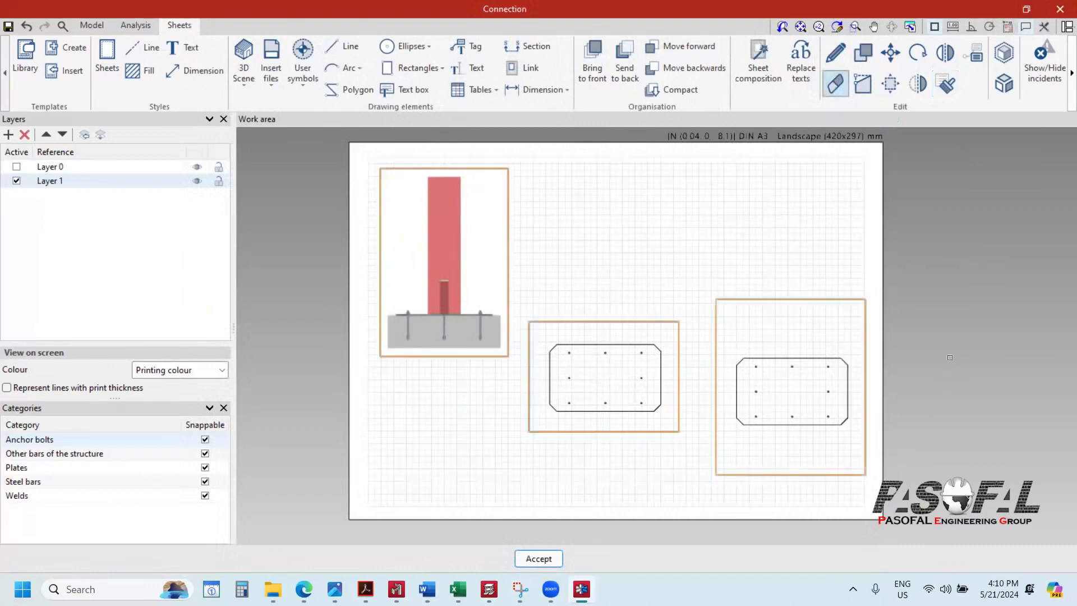
pyautogui.rightClick(799, 241)
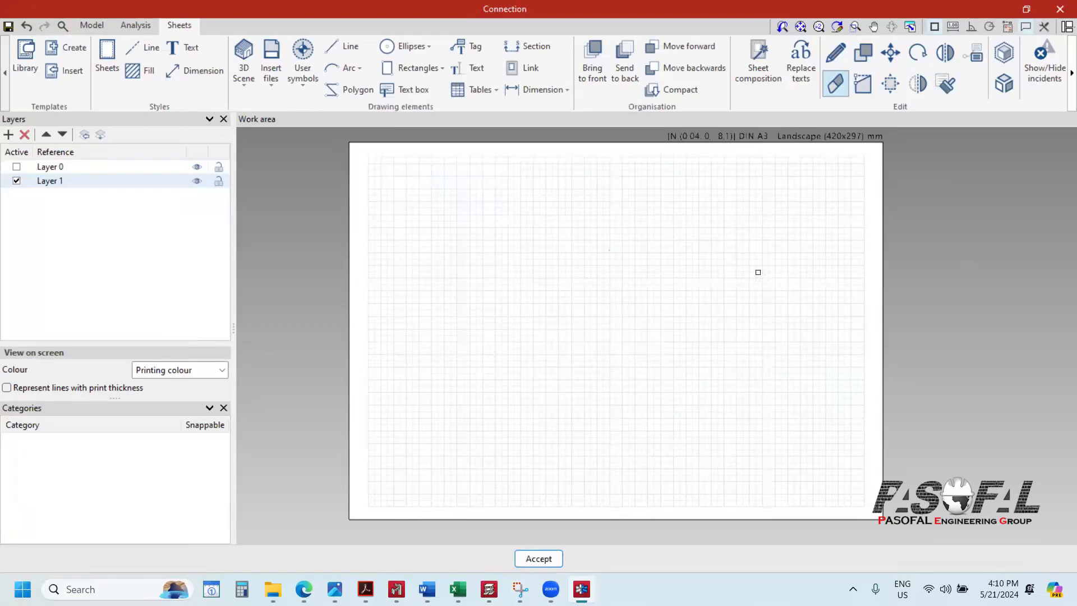
# Step: Start inserting predefined views and set their colour mode to Vector image
pyautogui.click(248, 89)
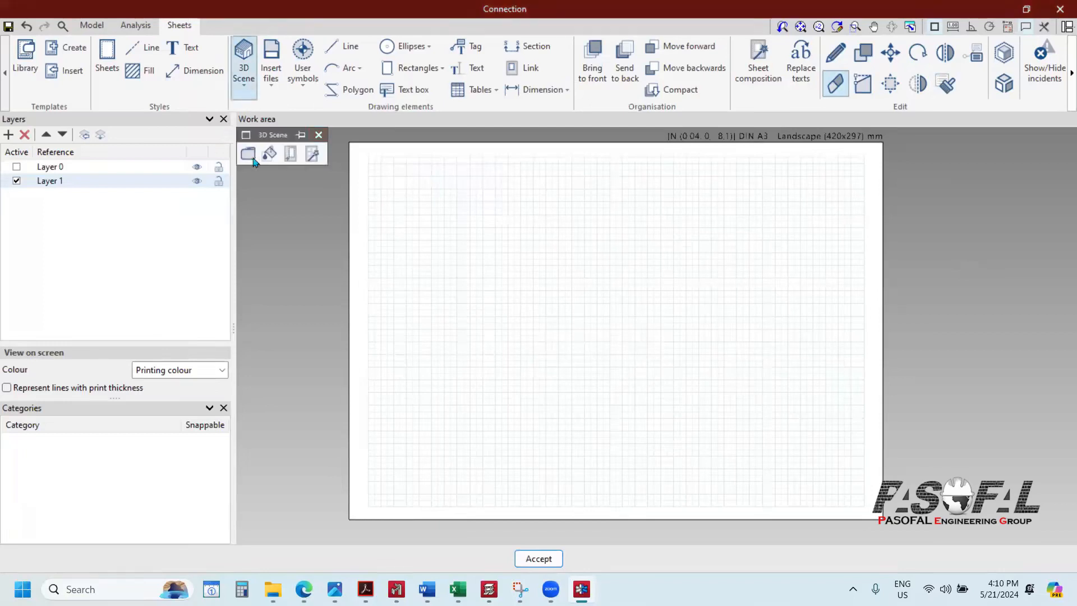
pyautogui.click(316, 161)
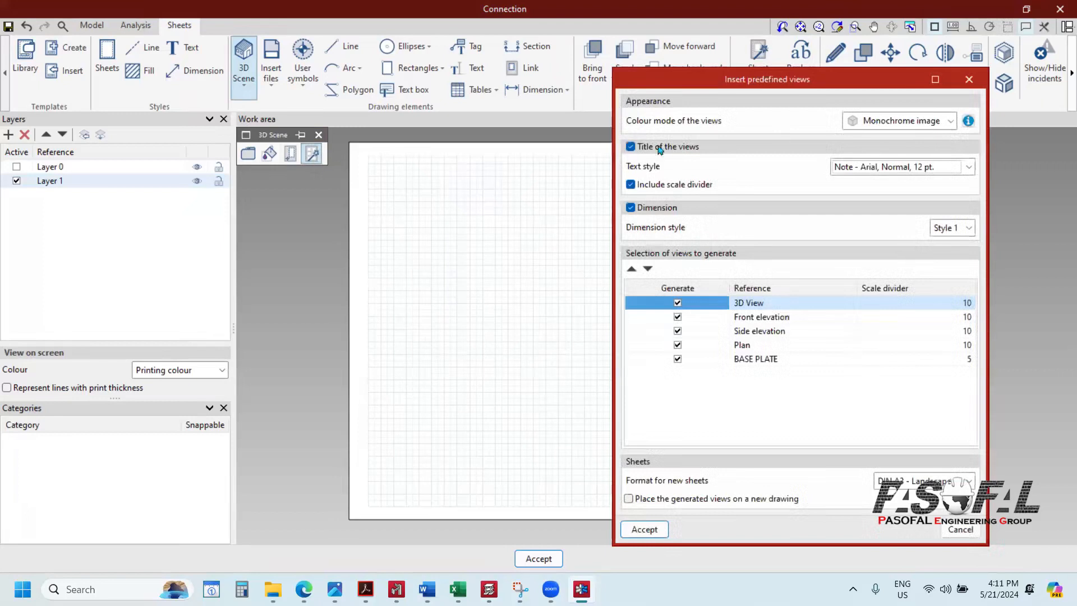
pyautogui.moveTo(748, 77); pyautogui.dragTo(479, 53)
pyautogui.click(638, 100)
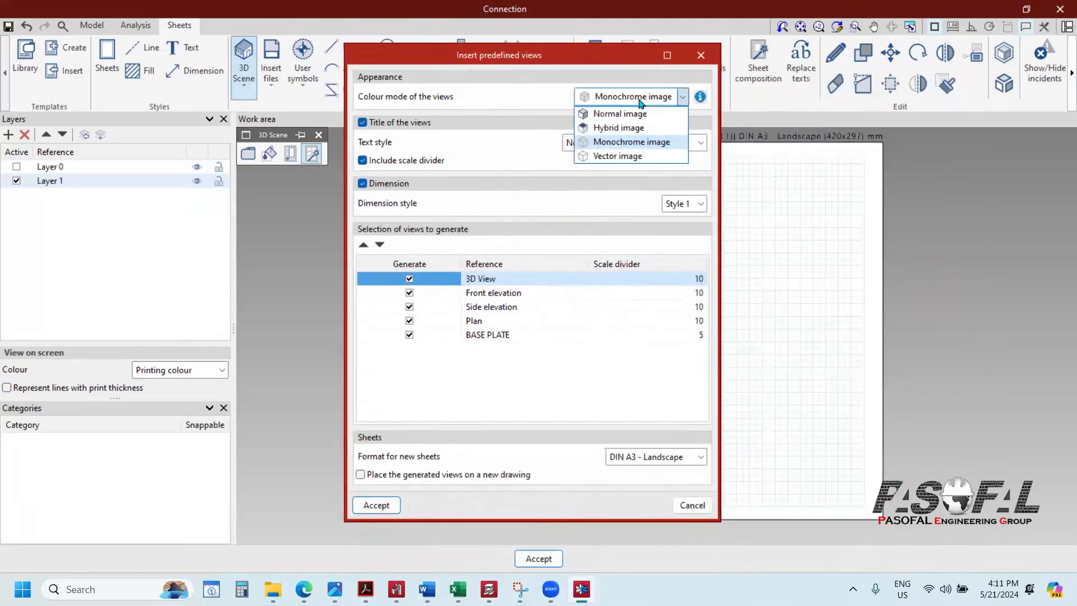
pyautogui.click(621, 157)
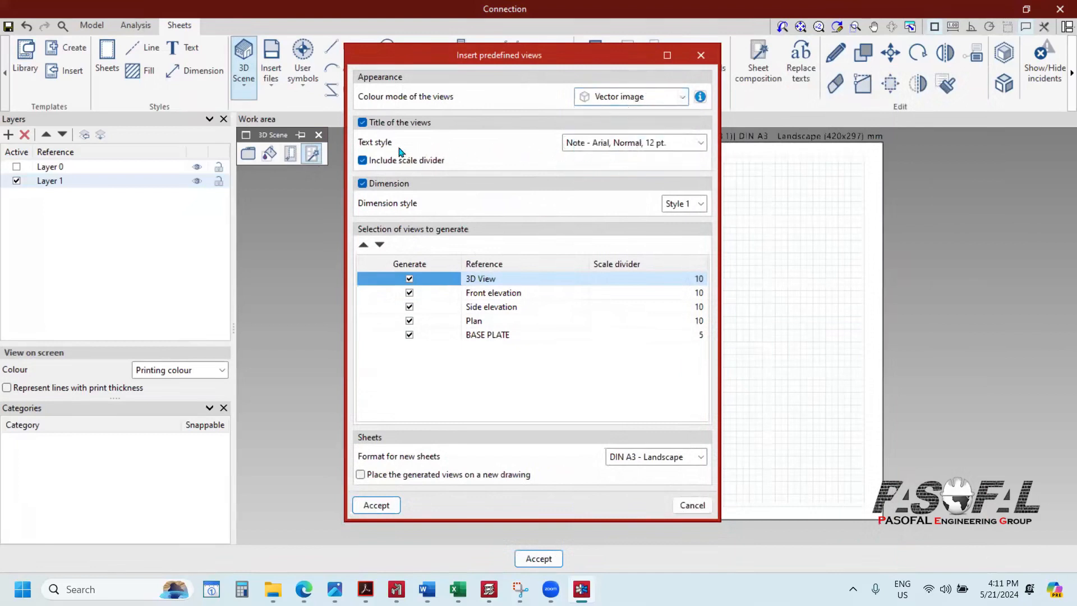
# Step: Review the title text styles and dimension styles offered for the predefined views
pyautogui.click(673, 145)
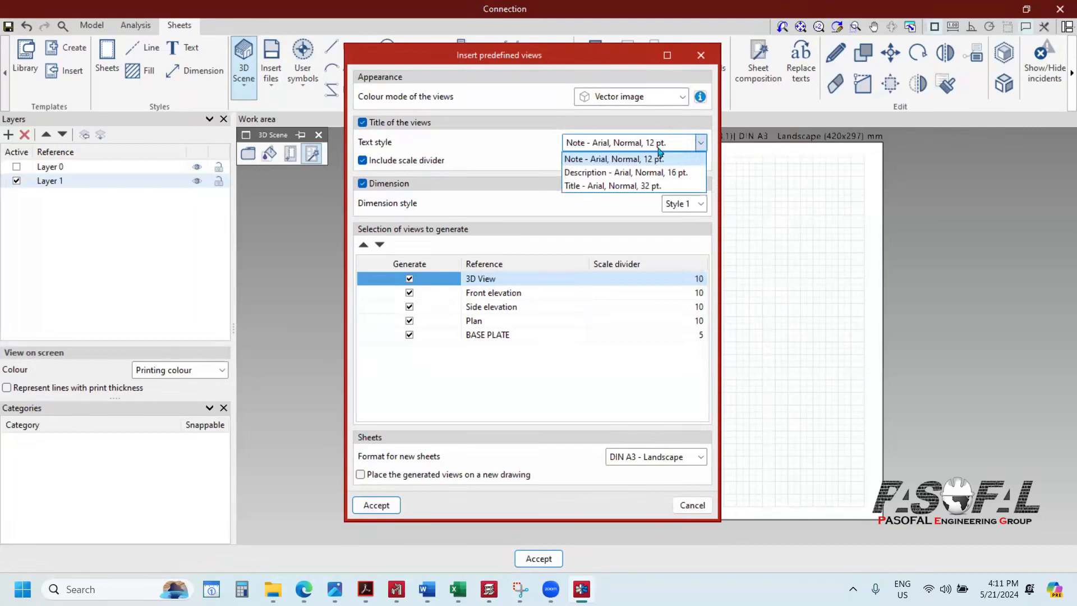
pyautogui.click(522, 172)
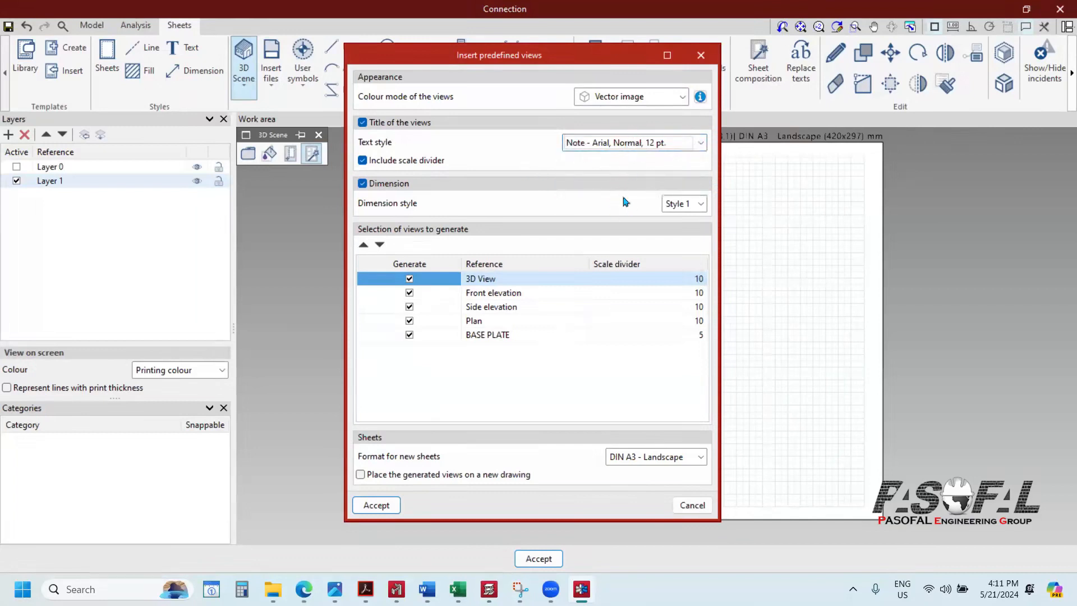
pyautogui.click(647, 144)
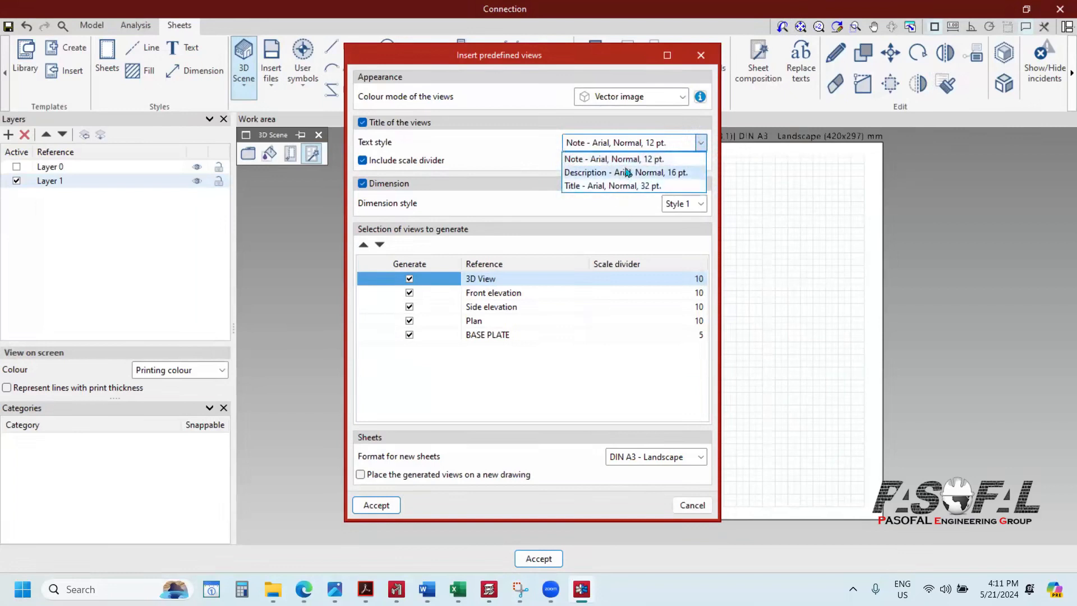
pyautogui.click(507, 171)
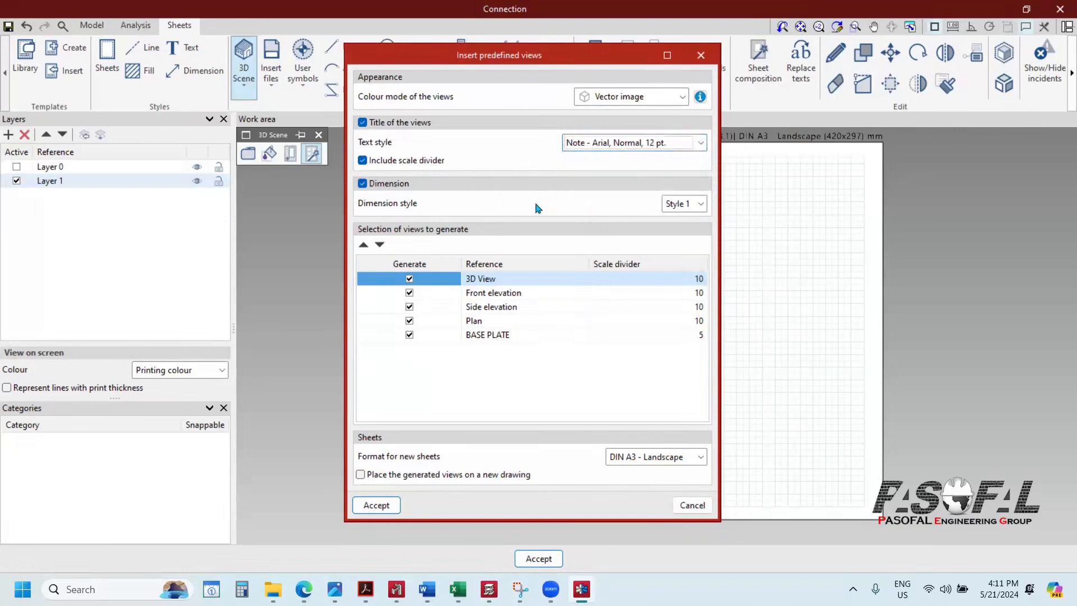
pyautogui.click(701, 206)
pyautogui.click(637, 212)
pyautogui.click(701, 206)
pyautogui.click(701, 206)
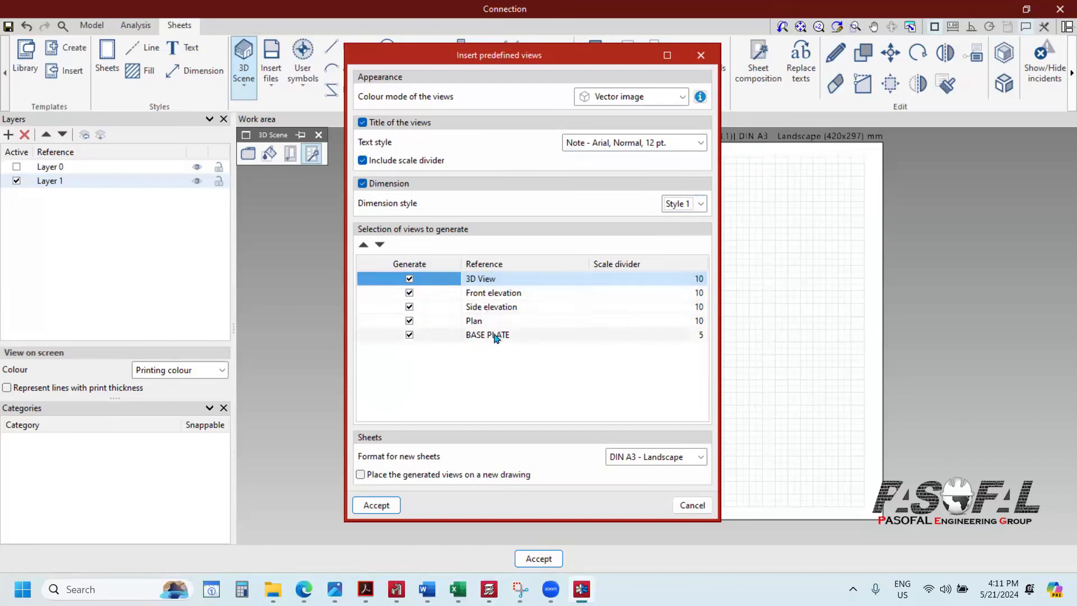
# Step: Generate the 3D View, Front elevation, Side elevation, Plan and BASE PLATE views in DIN A3 - Landscape format
pyautogui.click(687, 459)
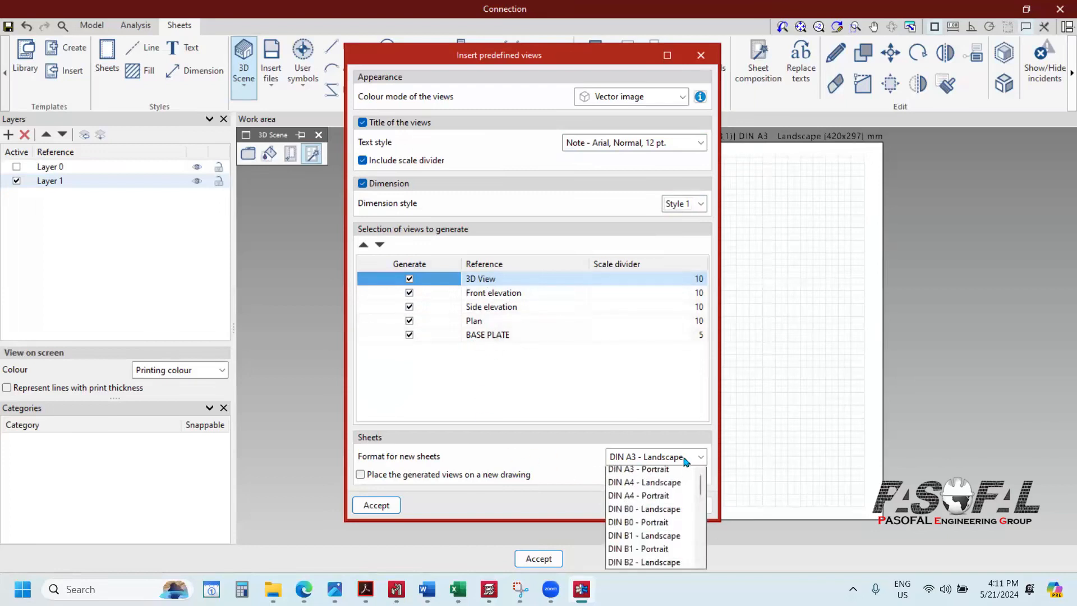
pyautogui.scroll(2, 645, 511)
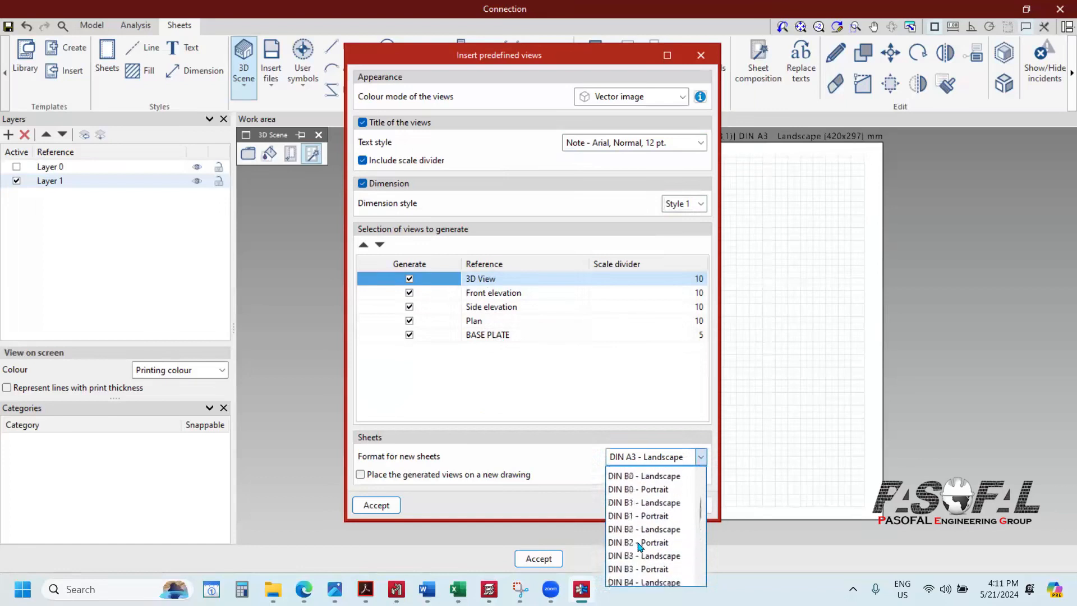
pyautogui.click(645, 552)
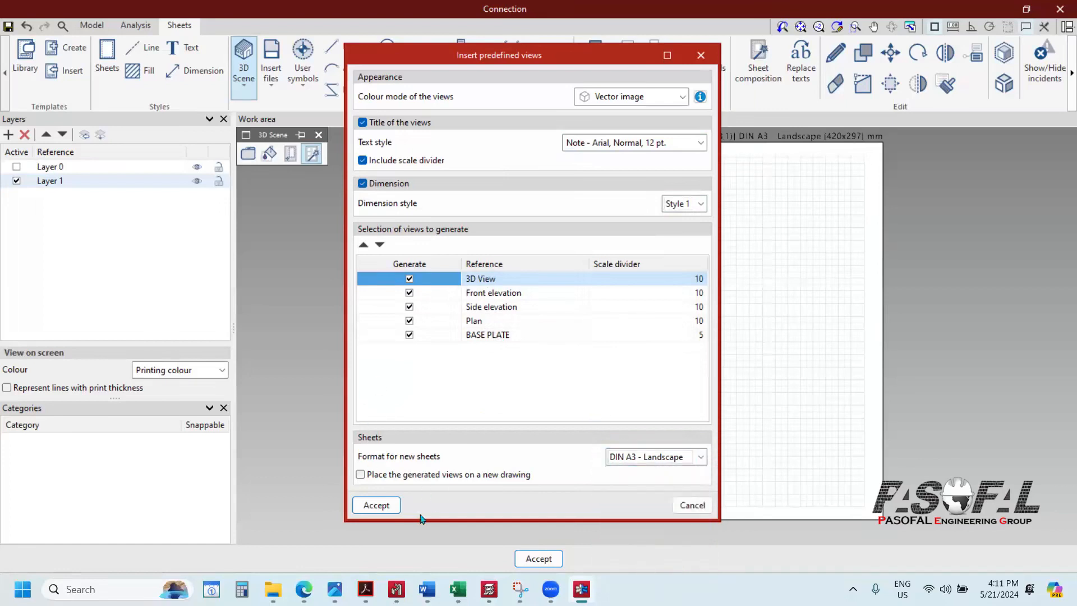
pyautogui.click(379, 506)
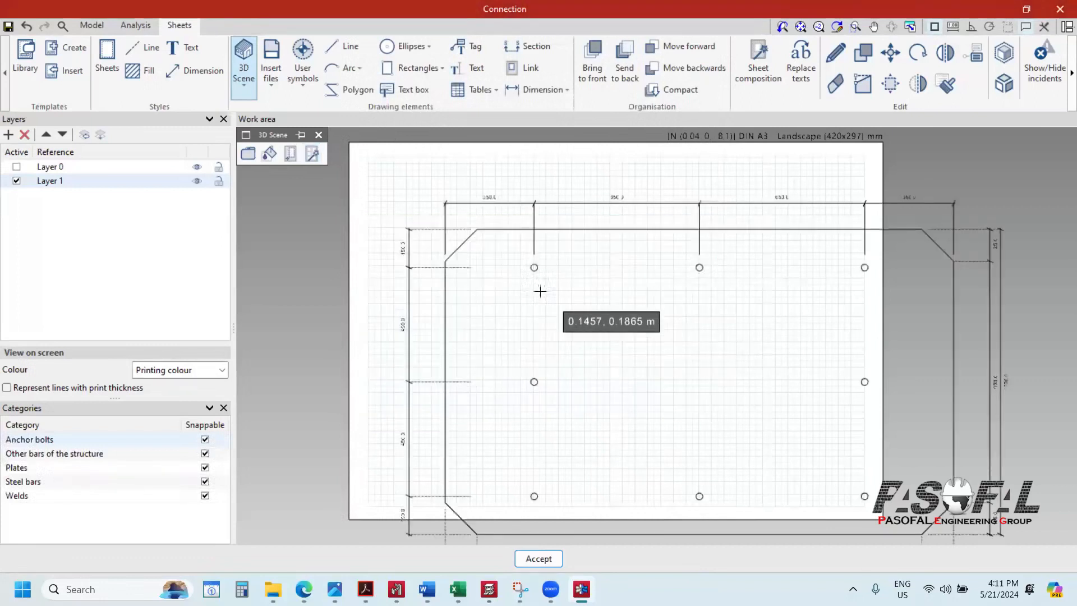
# Step: Examine how the dimensioned base plate view fits on the sheet
pyautogui.scroll(-3, 539, 289)
pyautogui.scroll(1, 590, 313)
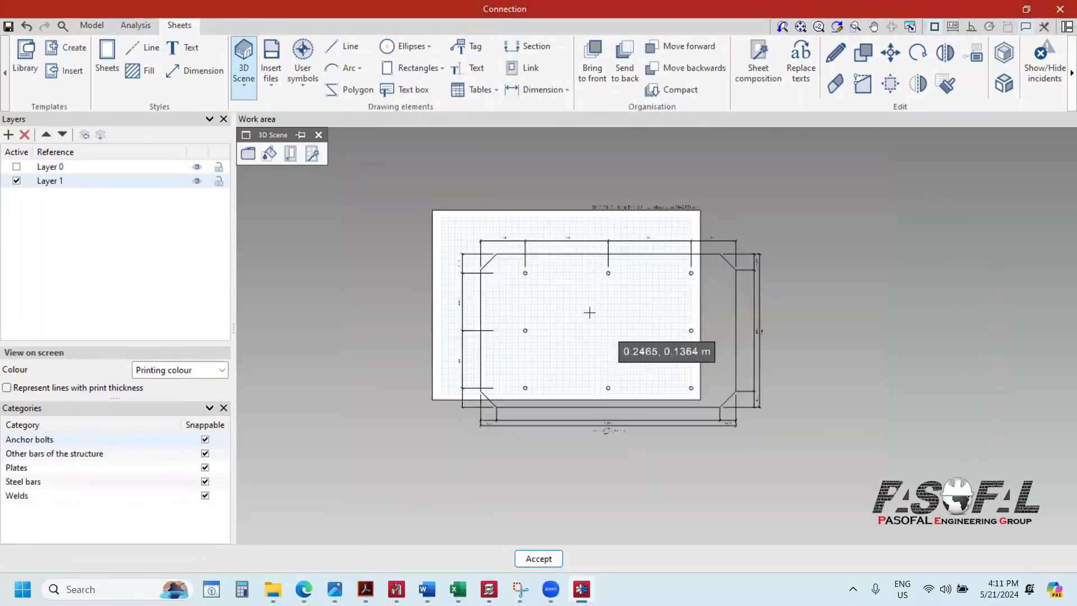
pyautogui.scroll(-3, 600, 340)
pyautogui.scroll(3, 608, 334)
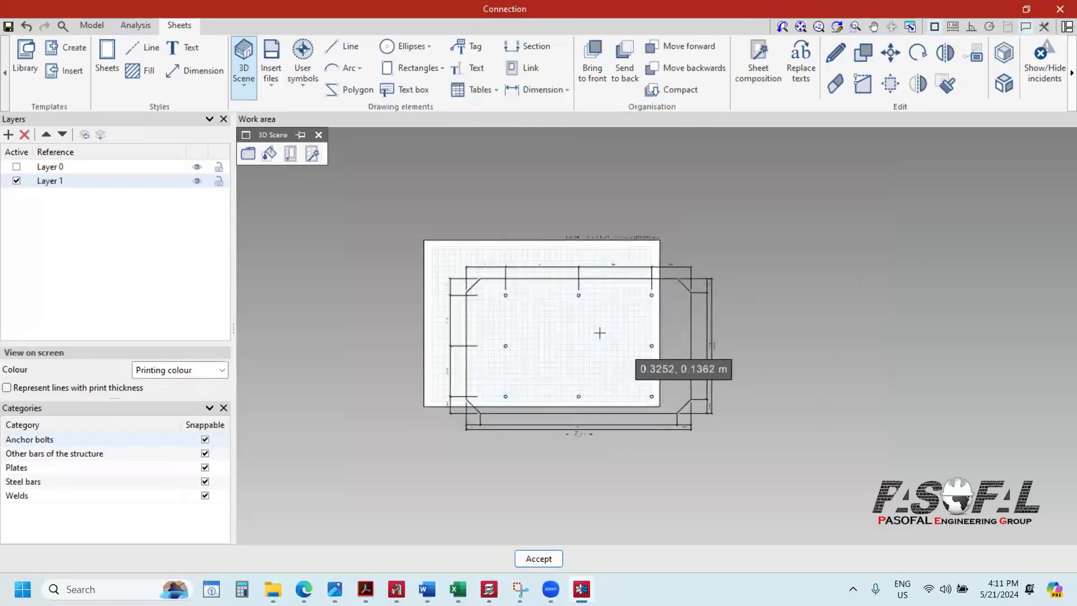
pyautogui.scroll(2, 612, 328)
pyautogui.scroll(3, 577, 243)
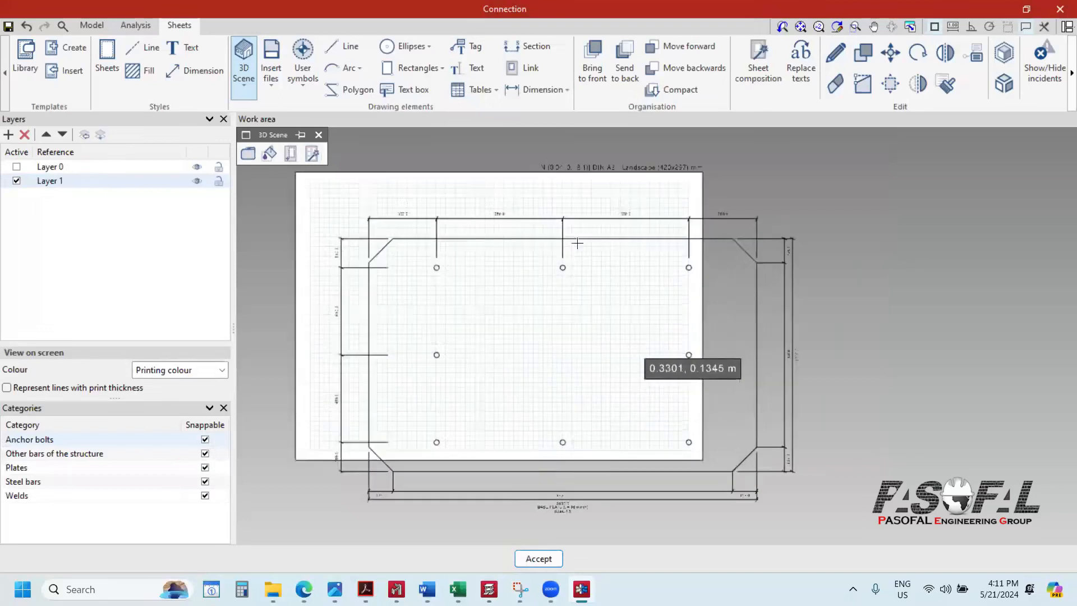
# Step: Make Layer 0 the active layer of the sheet
pyautogui.scroll(-5, 578, 243)
pyautogui.click(16, 167)
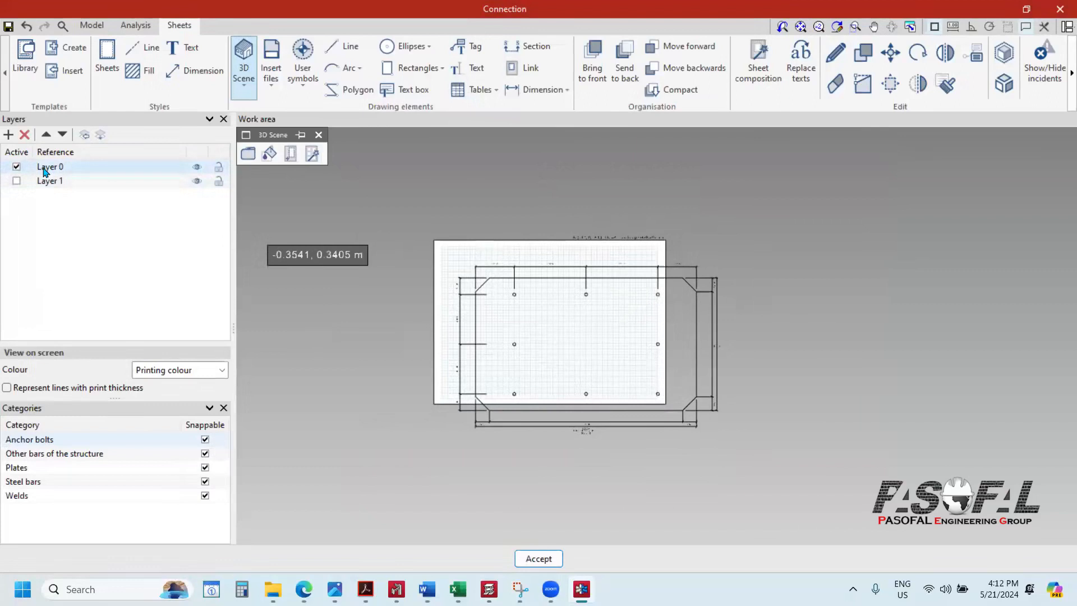
pyautogui.scroll(-1, 599, 273)
pyautogui.scroll(2, 595, 278)
pyautogui.scroll(-1, 594, 281)
# Step: Set the scale divider of the BASE PLATE scene to 1:100
pyautogui.click(835, 52)
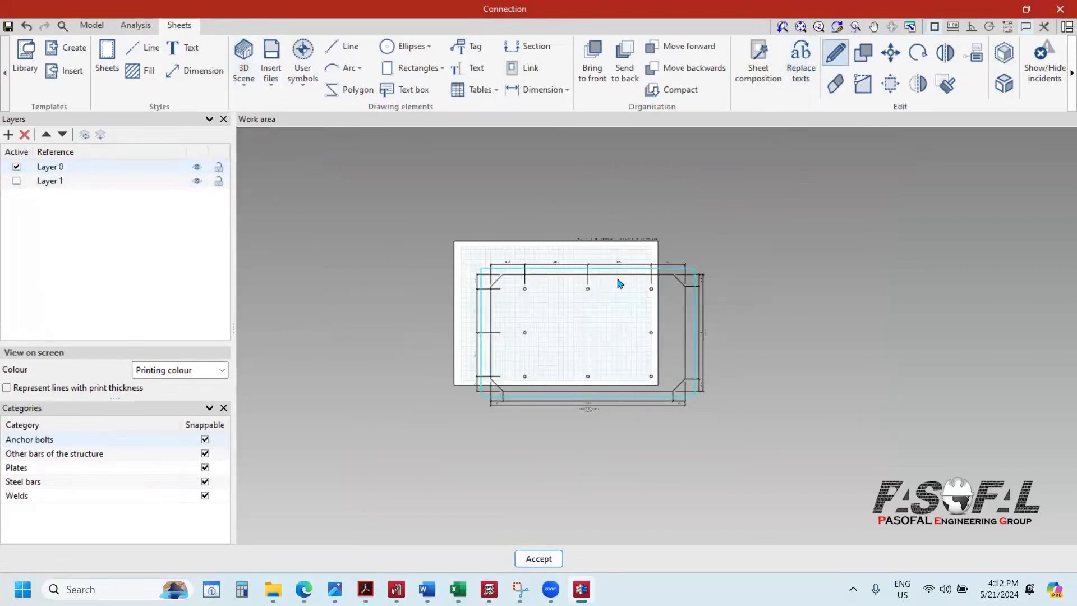
pyautogui.click(682, 266)
pyautogui.doubleClick(449, 337)
pyautogui.write('1')
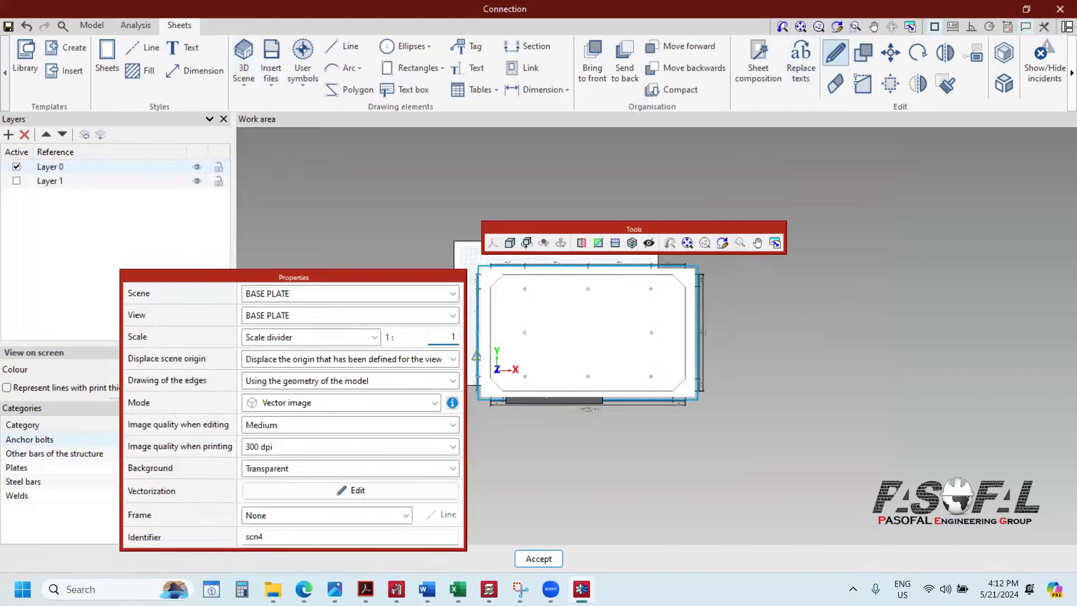
pyautogui.write('00')
pyautogui.press('Return')
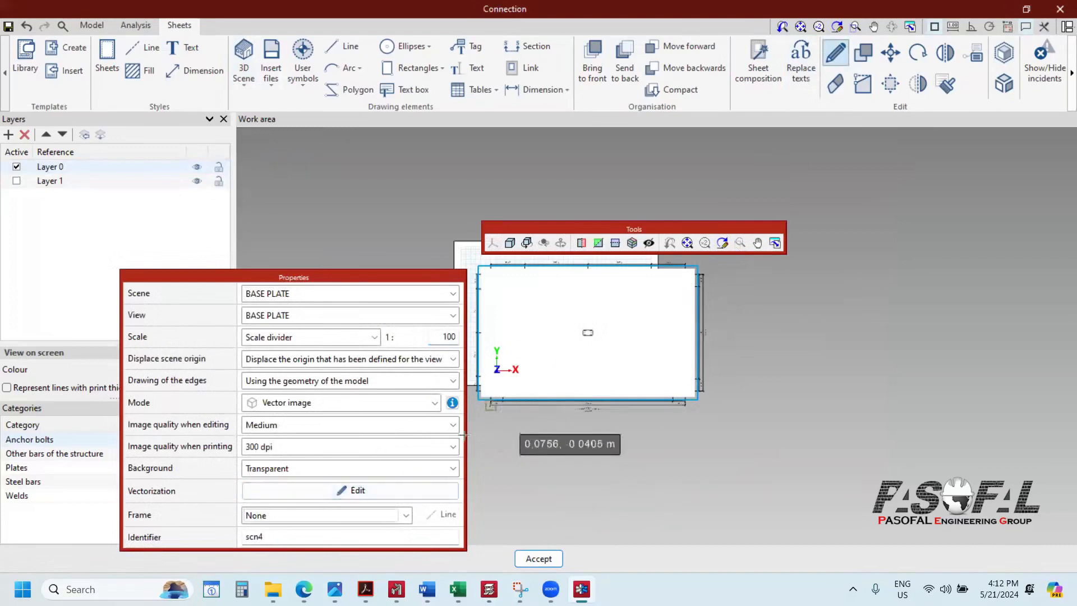
pyautogui.rightClick(525, 462)
pyautogui.scroll(2, 597, 336)
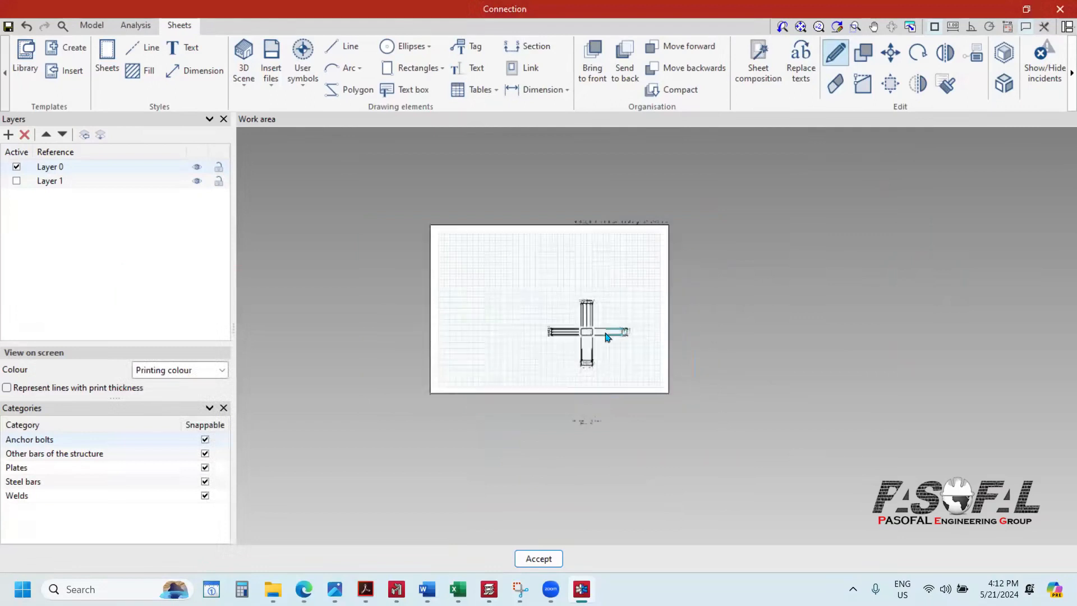
pyautogui.scroll(5, 593, 334)
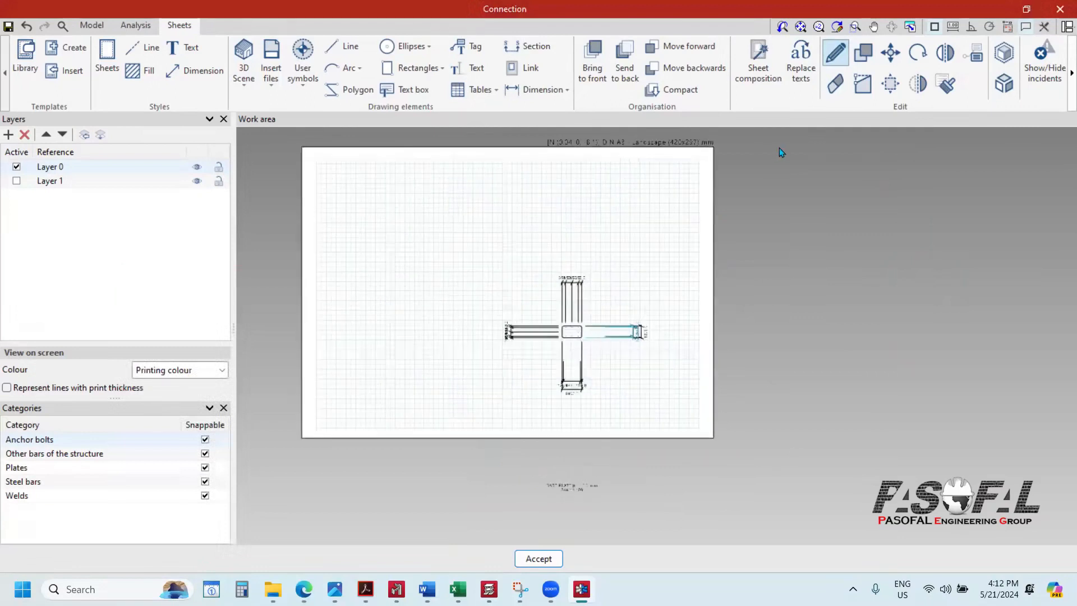
pyautogui.scroll(4, 556, 337)
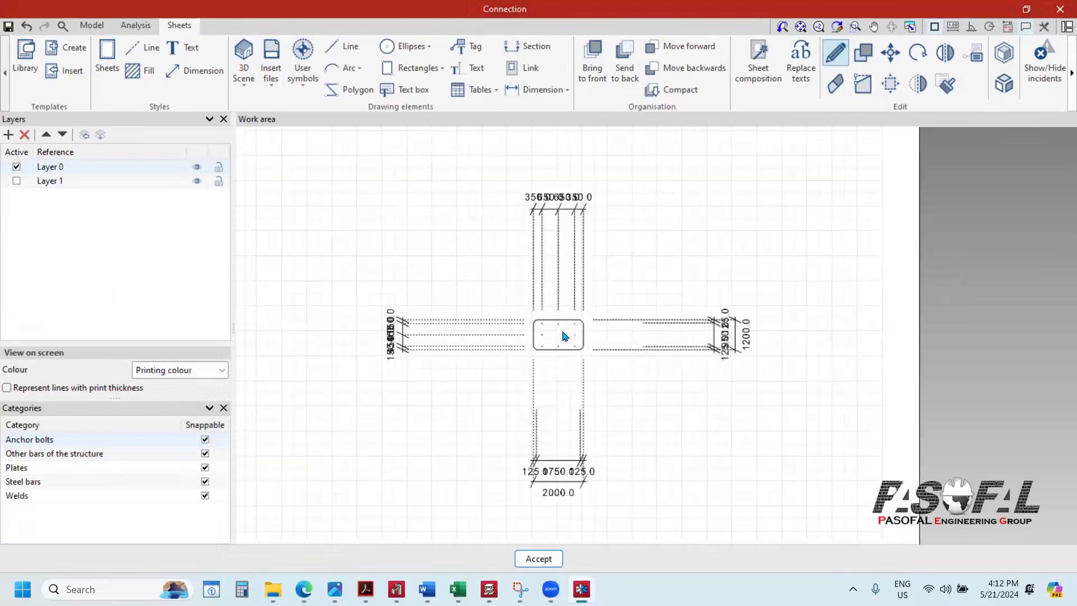
pyautogui.scroll(-4, 559, 335)
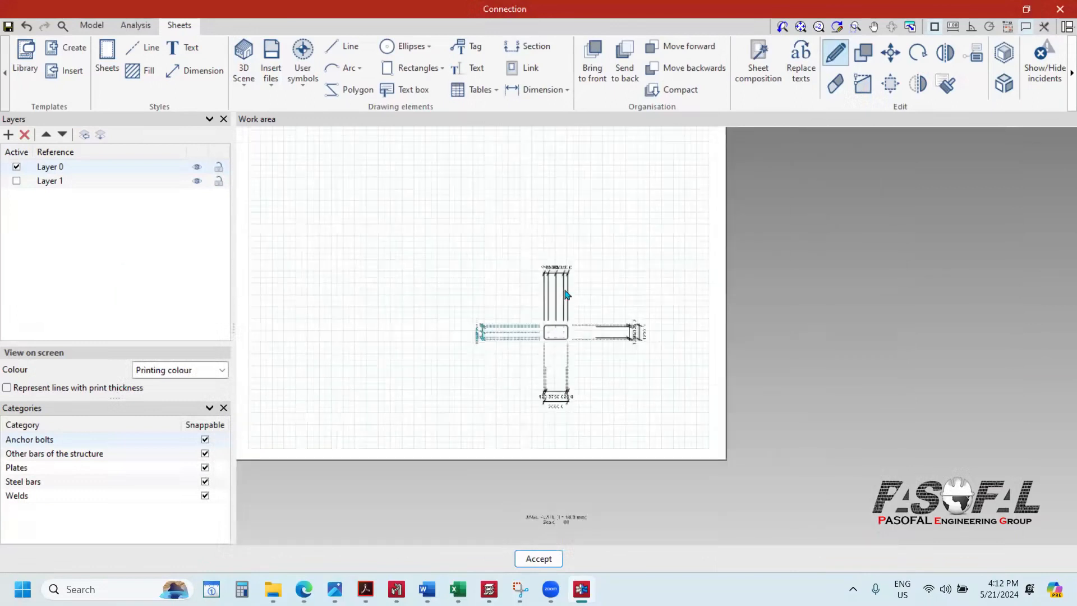
# Step: Shrink the frame of the BASE PLATE scene on all four sides to fit closely around the plate and its dimensions
pyautogui.scroll(2, 558, 355)
pyautogui.scroll(-3, 623, 413)
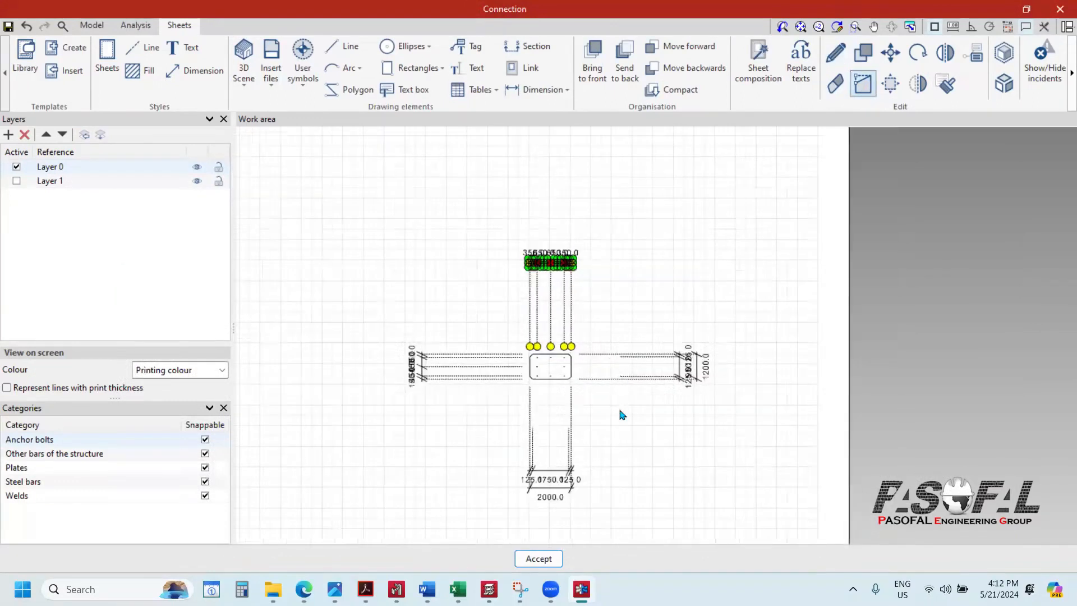
pyautogui.scroll(-2, 602, 401)
pyautogui.click(541, 379)
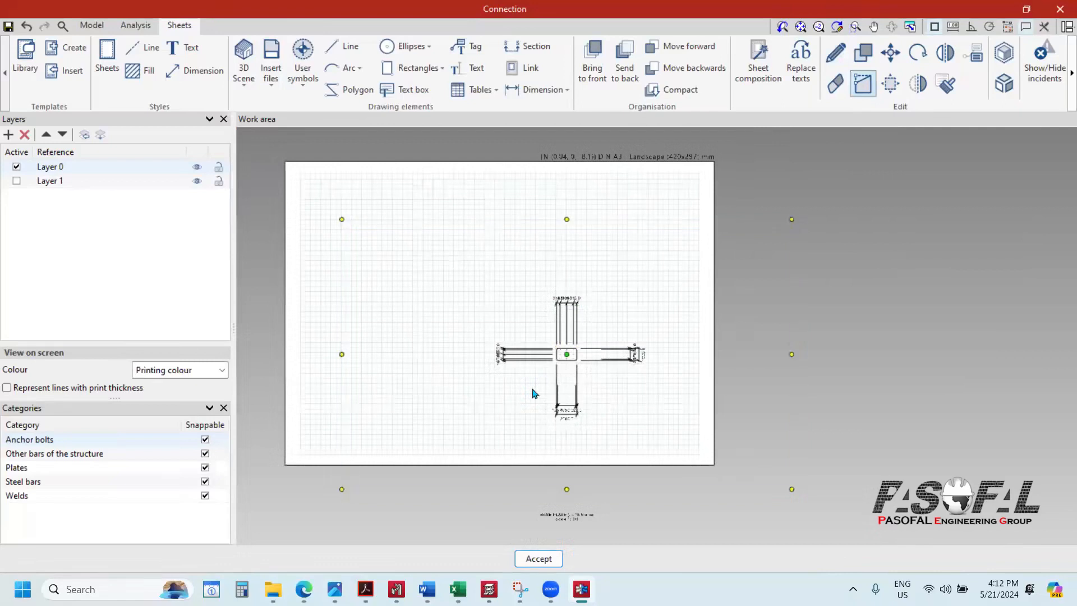
pyautogui.click(342, 354)
pyautogui.click(478, 354)
pyautogui.click(792, 354)
pyautogui.click(654, 354)
pyautogui.click(566, 219)
pyautogui.click(566, 288)
pyautogui.click(565, 436)
pyautogui.scroll(4, 605, 368)
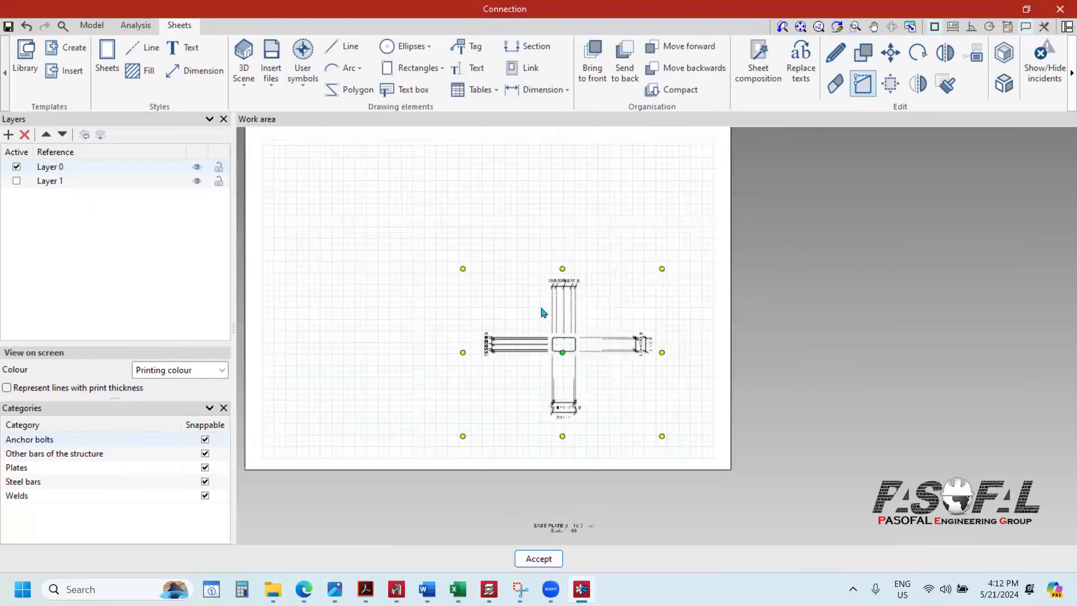
# Step: Delete the BASE PLATE scene and all of its dimensions from the sheet
pyautogui.click(862, 82)
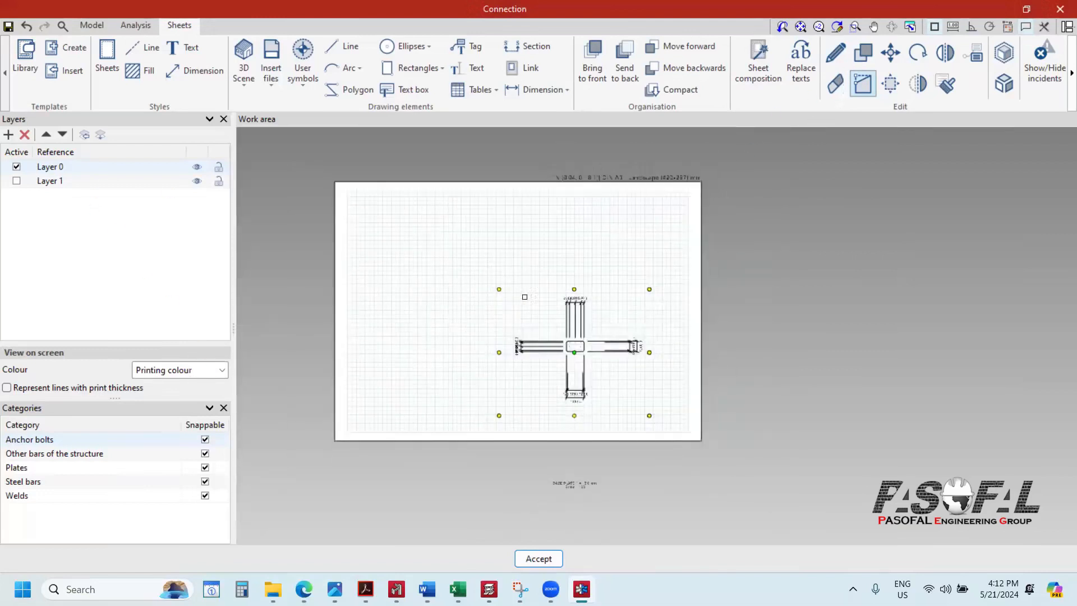
pyautogui.scroll(1, 609, 352)
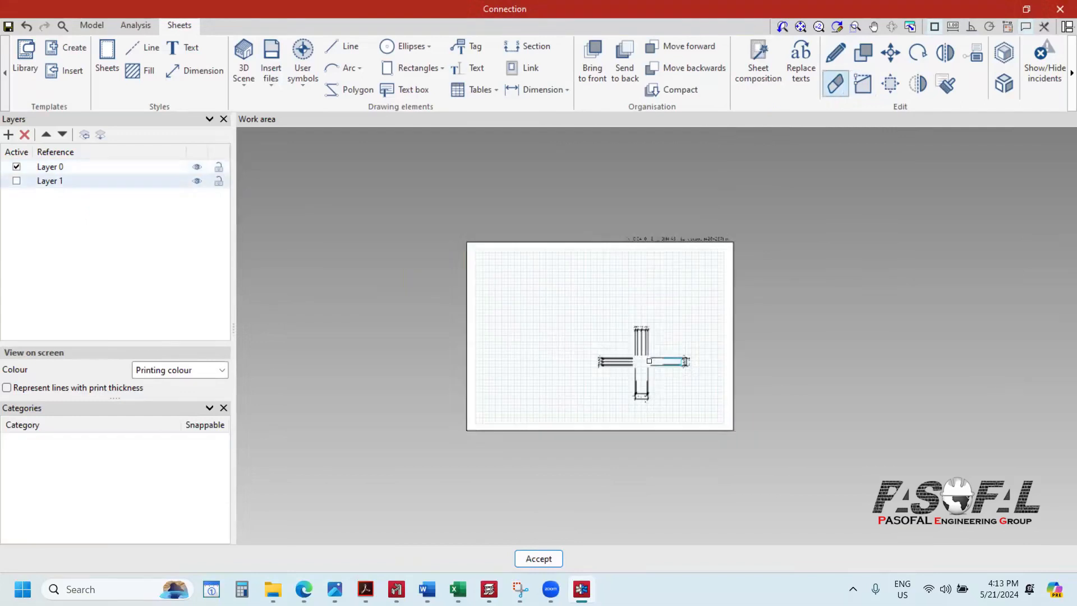
pyautogui.scroll(2, 661, 374)
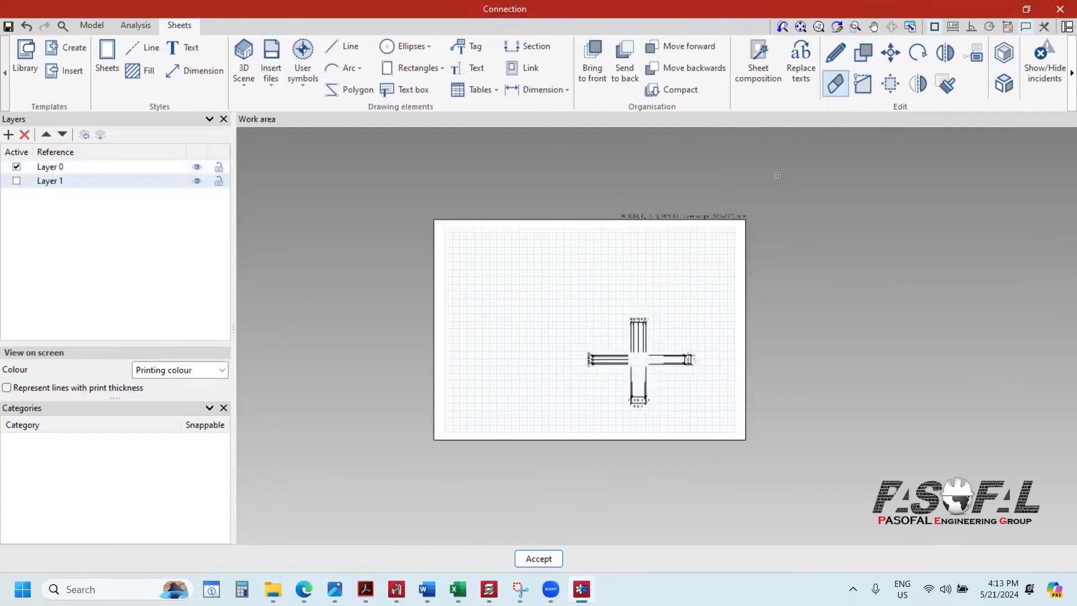
pyautogui.click(538, 285)
pyautogui.click(723, 425)
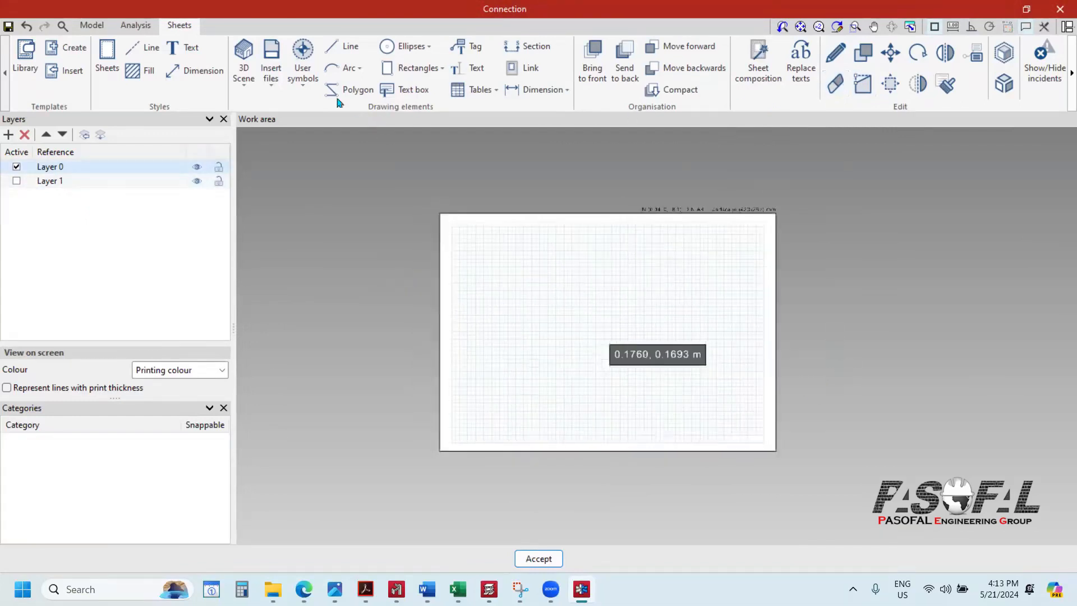
pyautogui.scroll(2, 311, 157)
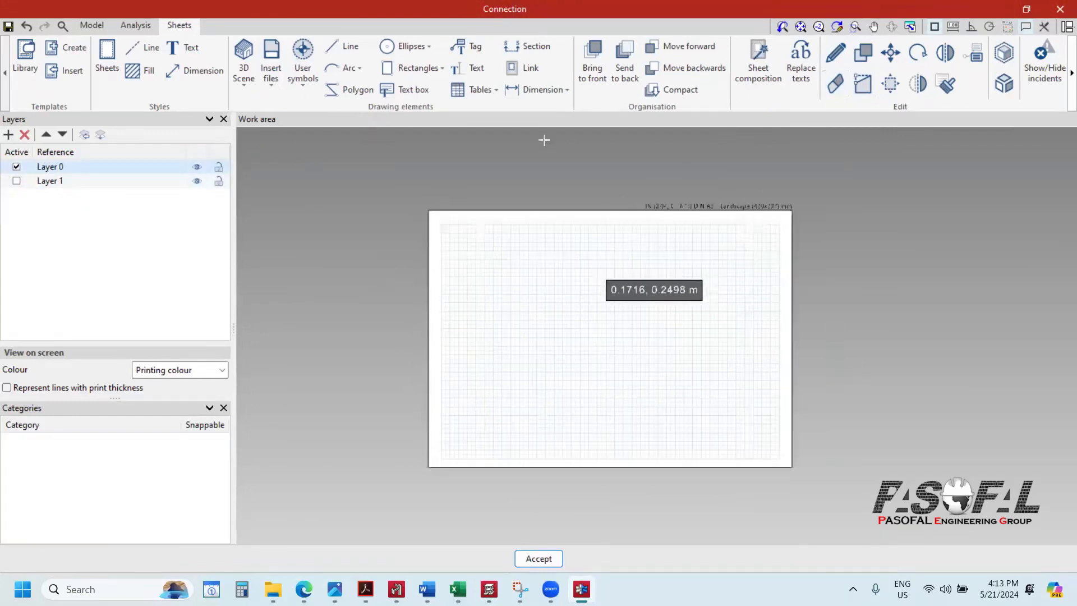
# Step: Open the sheet composition and preview the views contained in Drawings 1 to 4
pyautogui.click(771, 83)
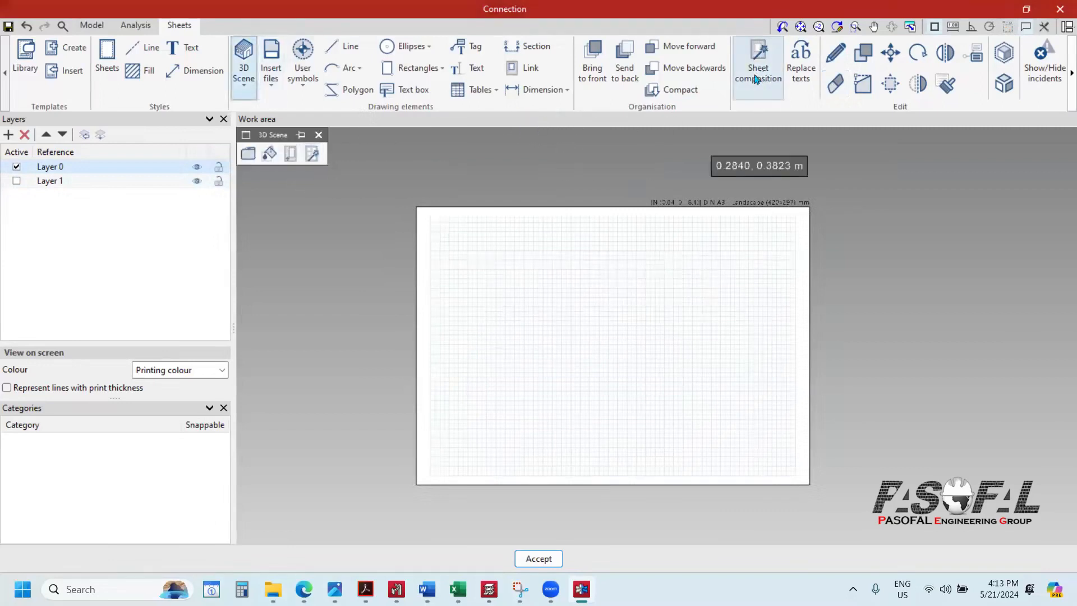
pyautogui.click(758, 75)
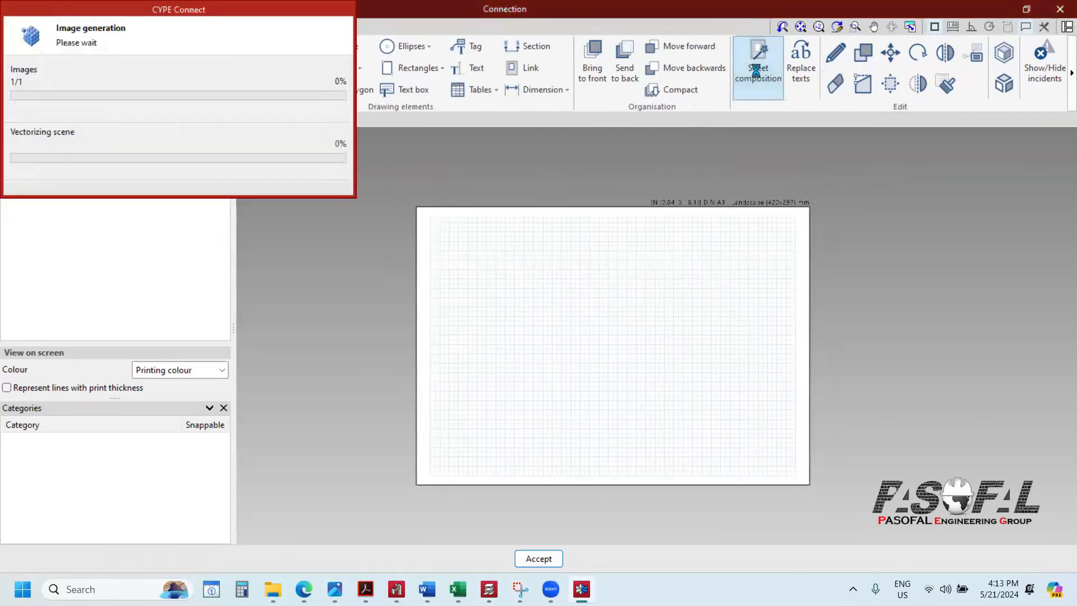
pyautogui.scroll(2, 675, 292)
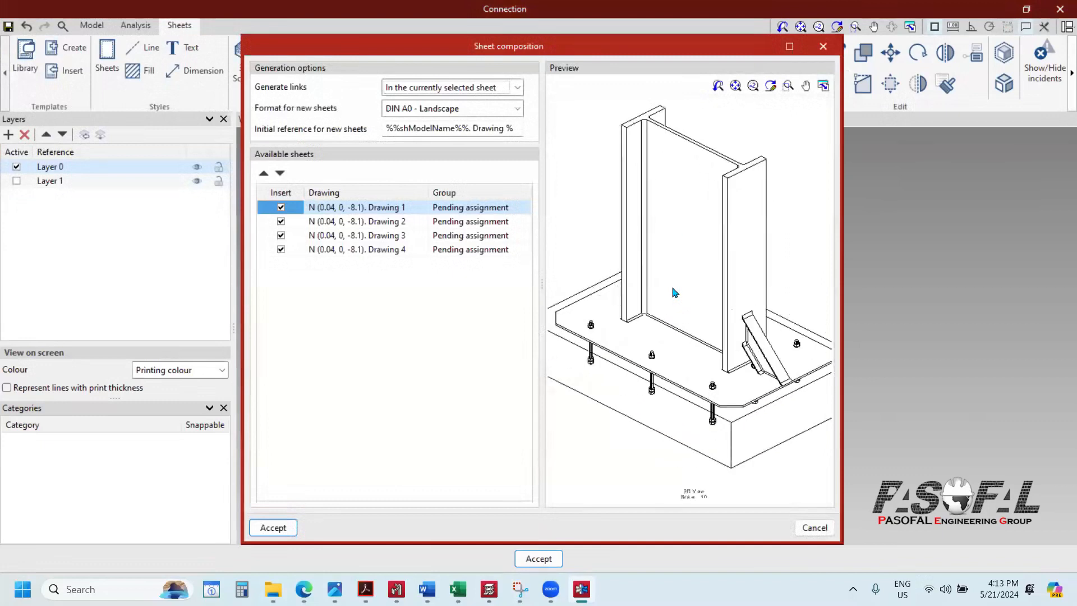
pyautogui.moveTo(677, 48); pyautogui.dragTo(592, 47)
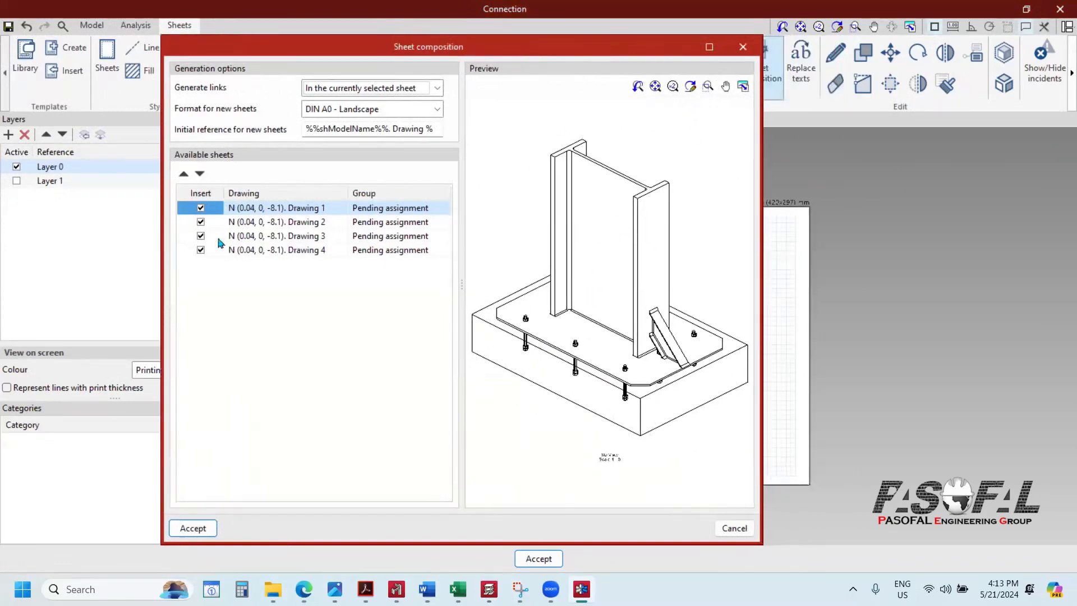
pyautogui.click(264, 221)
pyautogui.click(282, 238)
pyautogui.click(284, 250)
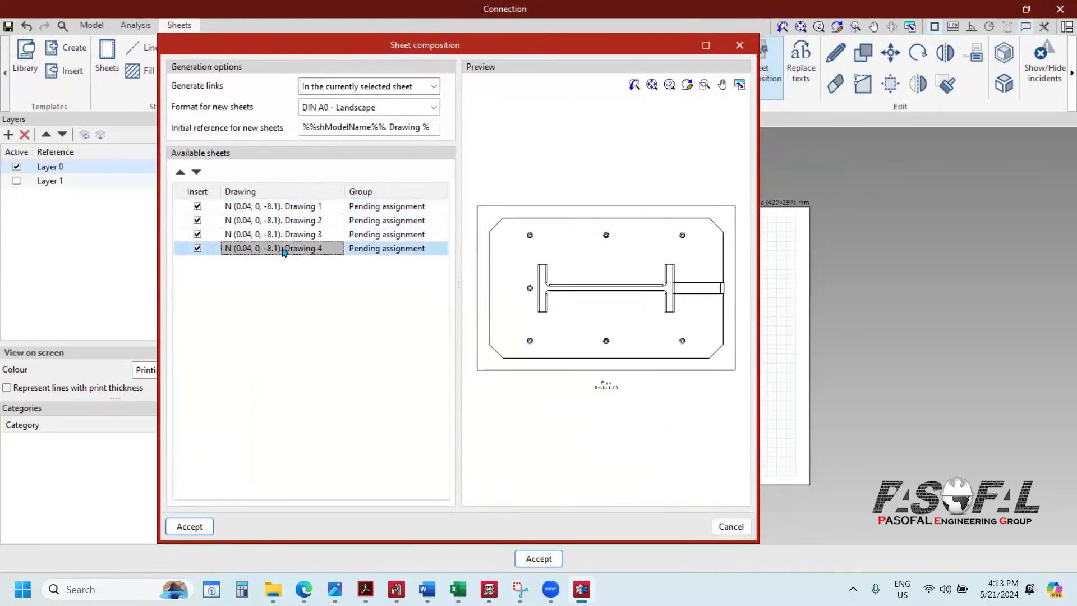
pyautogui.click(285, 236)
pyautogui.click(285, 221)
pyautogui.click(285, 209)
pyautogui.click(287, 222)
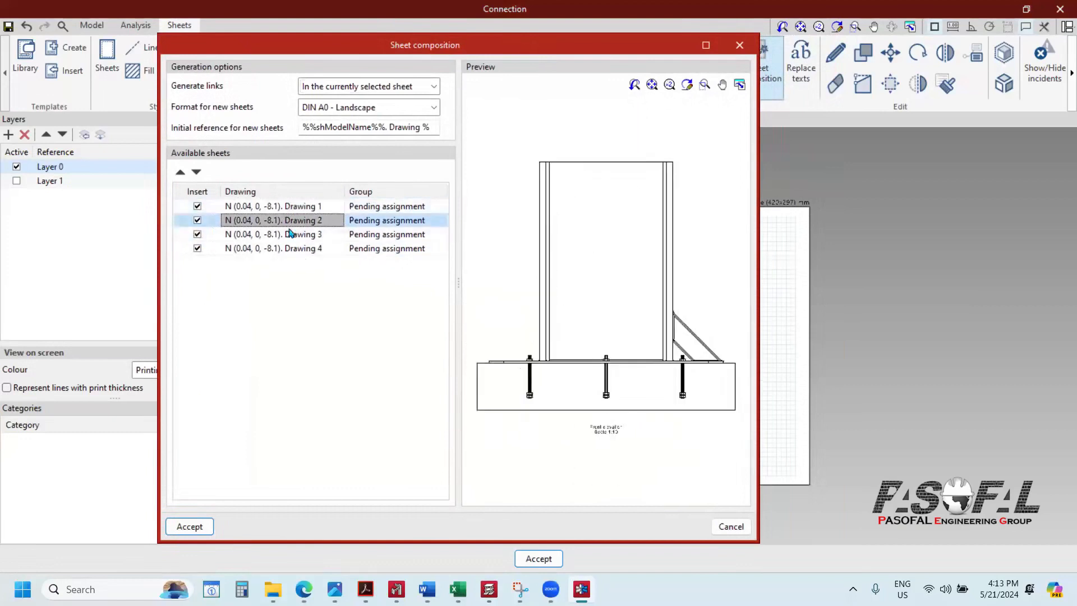
pyautogui.click(291, 236)
pyautogui.click(295, 251)
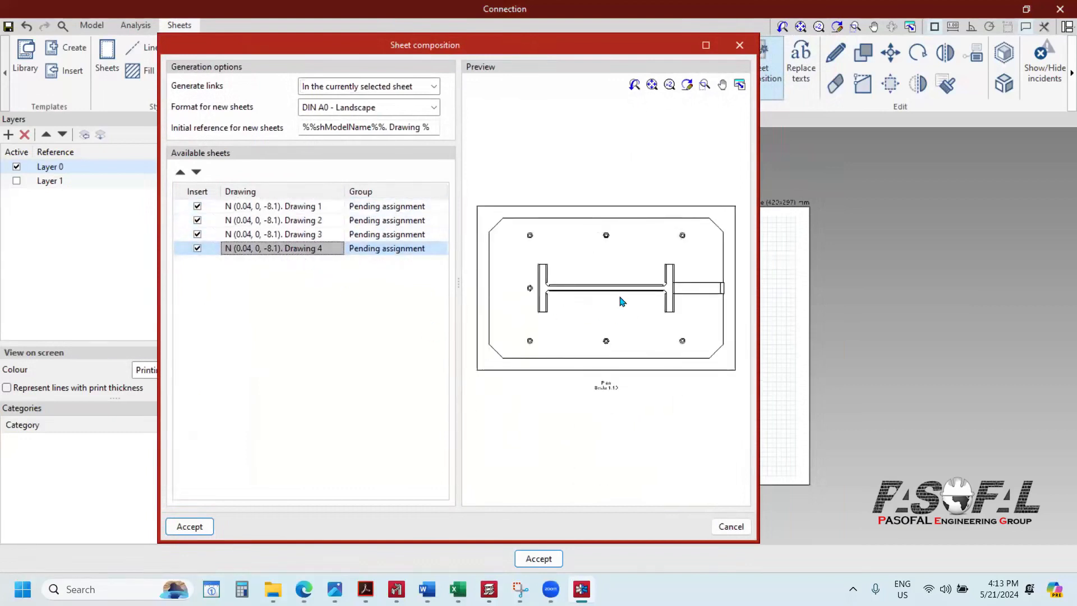
pyautogui.click(326, 208)
pyautogui.click(308, 221)
pyautogui.click(308, 235)
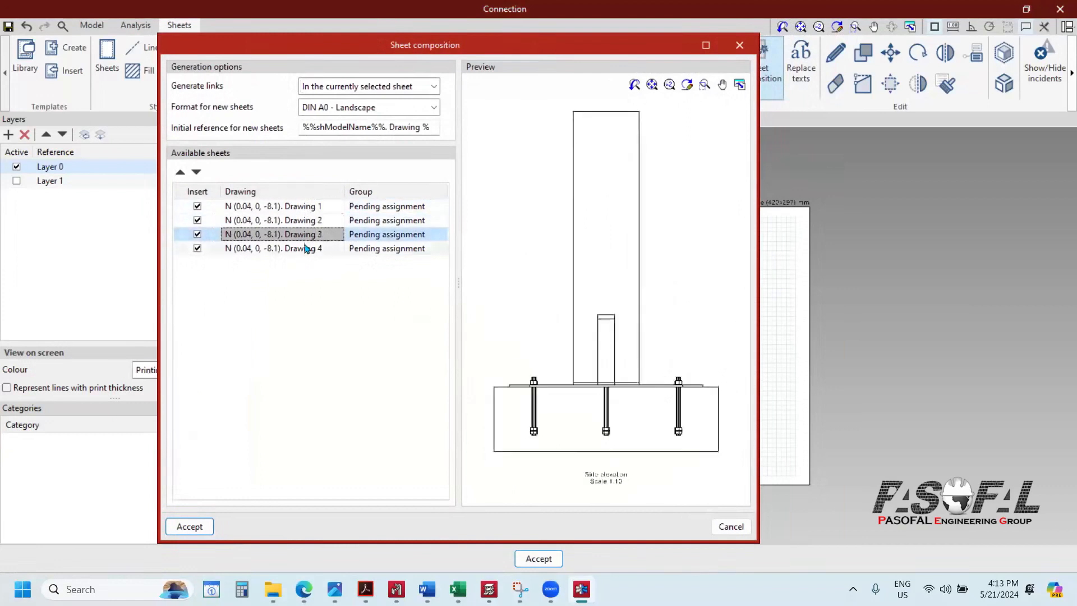
pyautogui.click(308, 249)
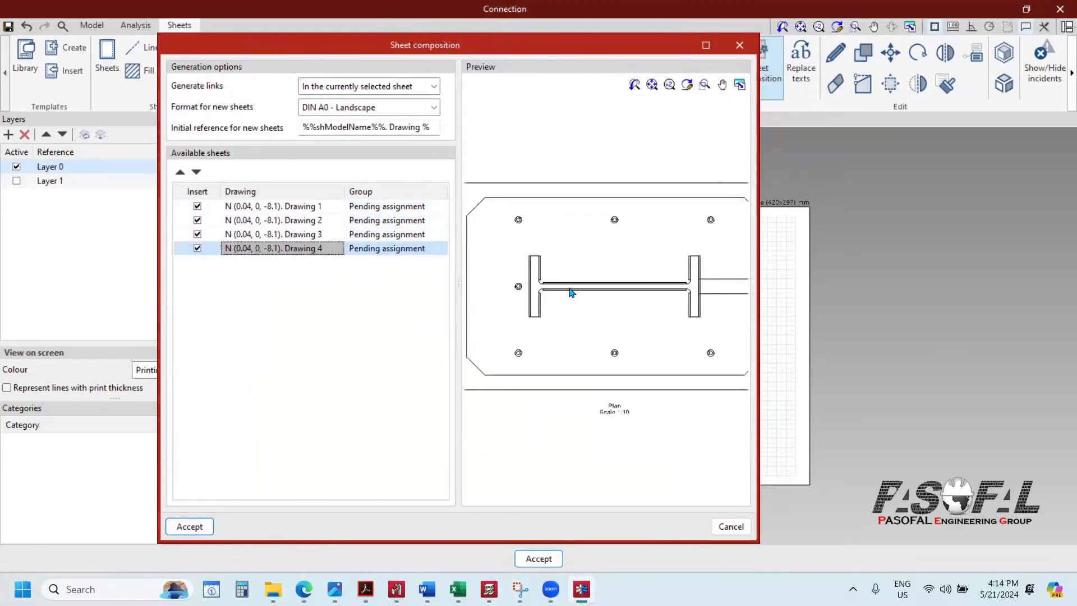
pyautogui.click(308, 234)
pyautogui.click(292, 217)
pyautogui.click(291, 210)
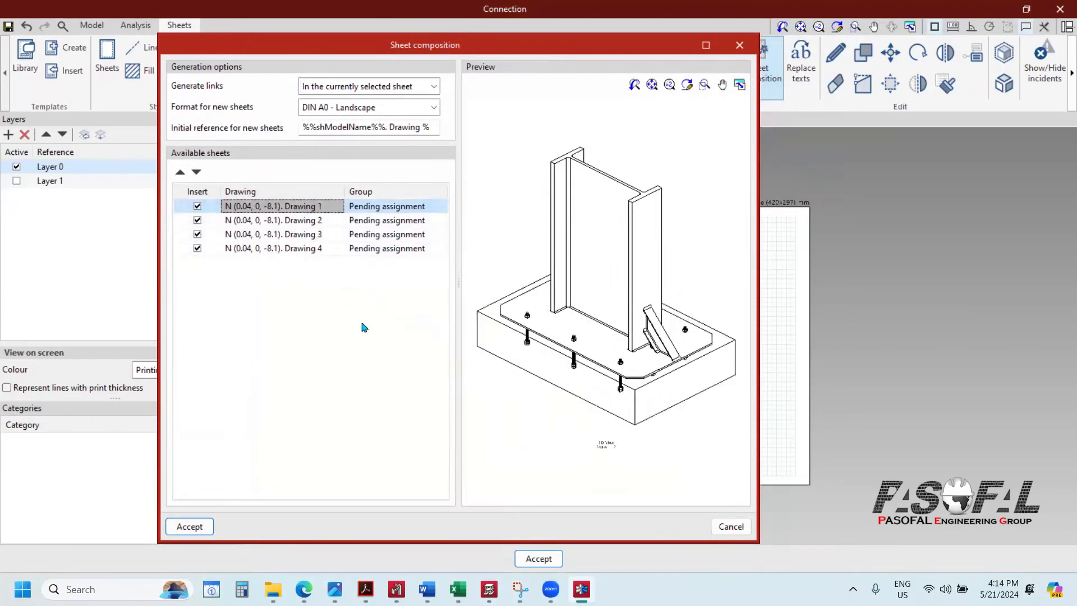
pyautogui.scroll(-1, 629, 335)
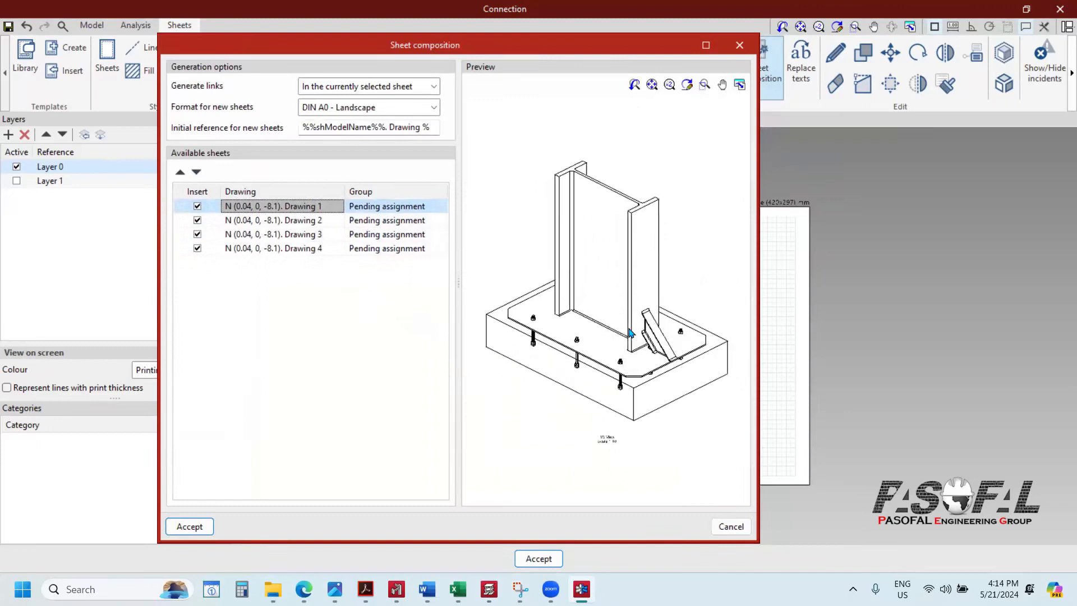
pyautogui.click(381, 212)
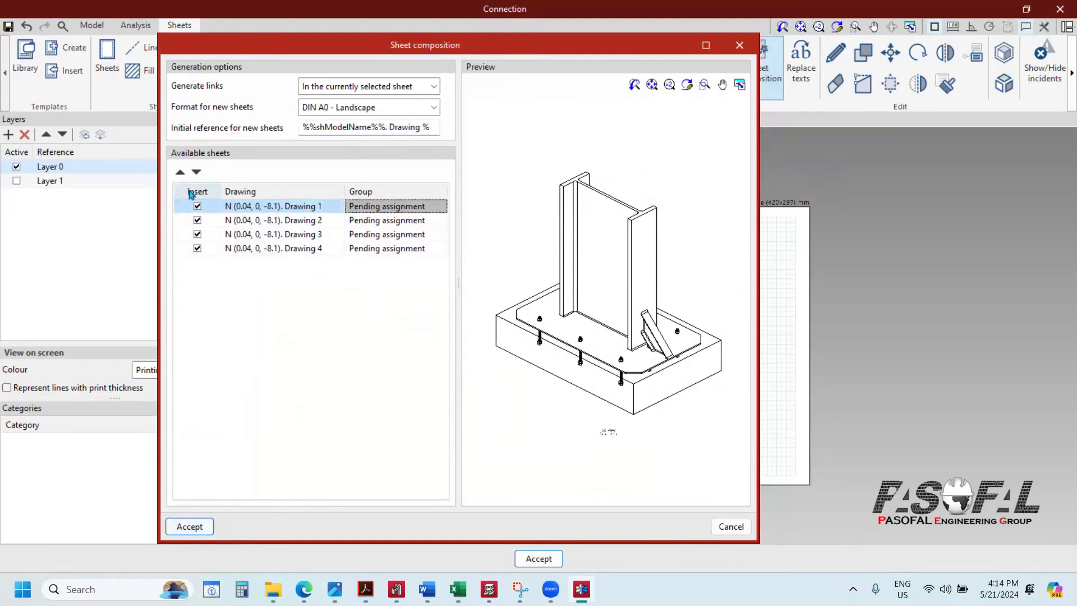
# Step: Generate the sheet composition with Drawings 1 to 4 included, using the DIN A0 - Landscape format
pyautogui.click(190, 526)
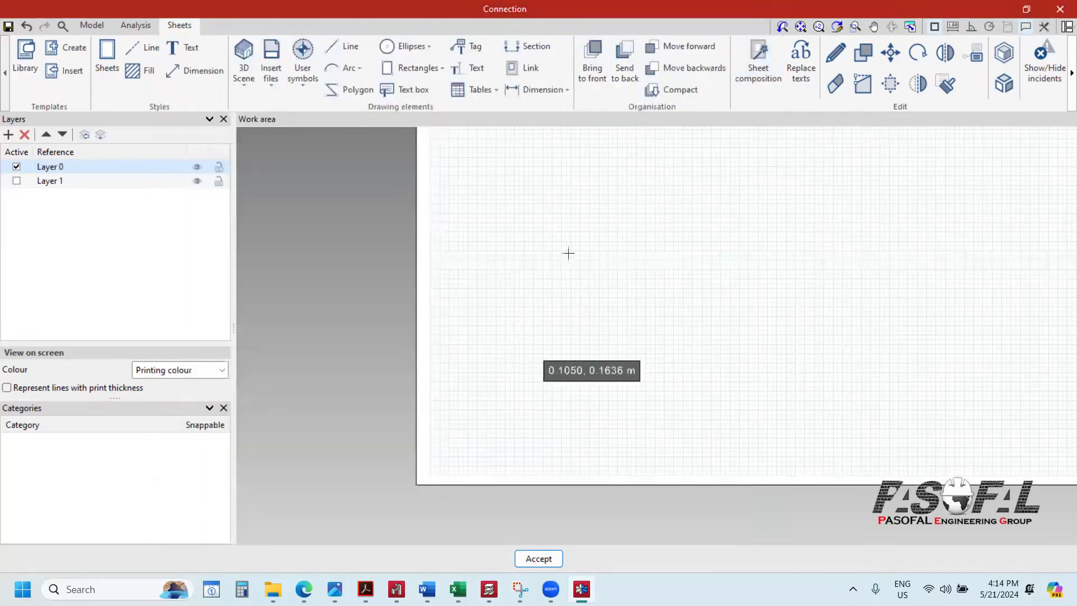
pyautogui.moveTo(568, 254); pyautogui.dragTo(599, 209, button='middle')
pyautogui.scroll(-5, 598, 208)
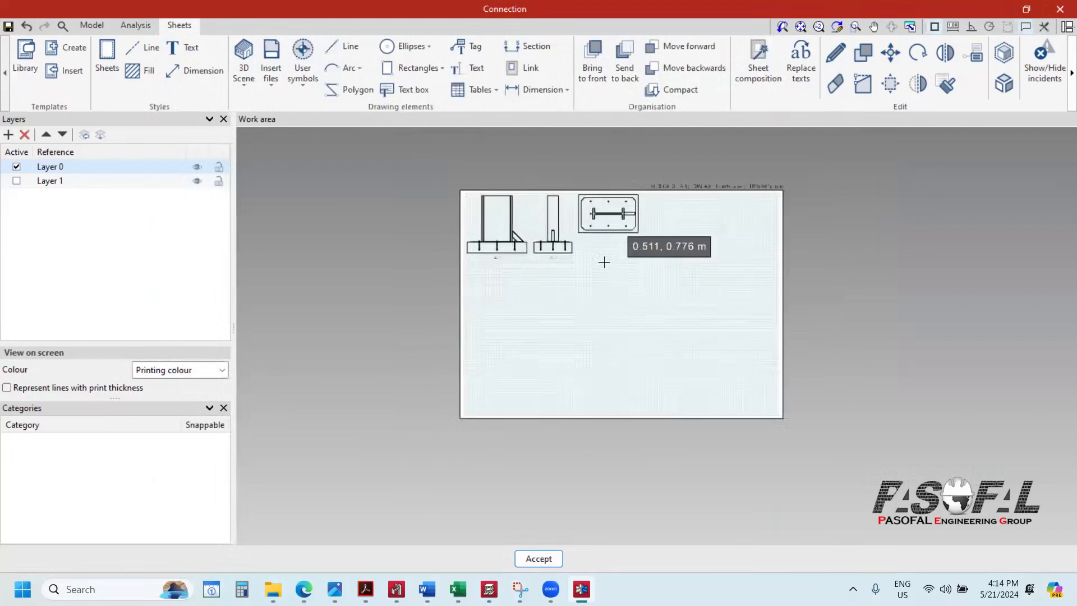
pyautogui.scroll(1, 601, 256)
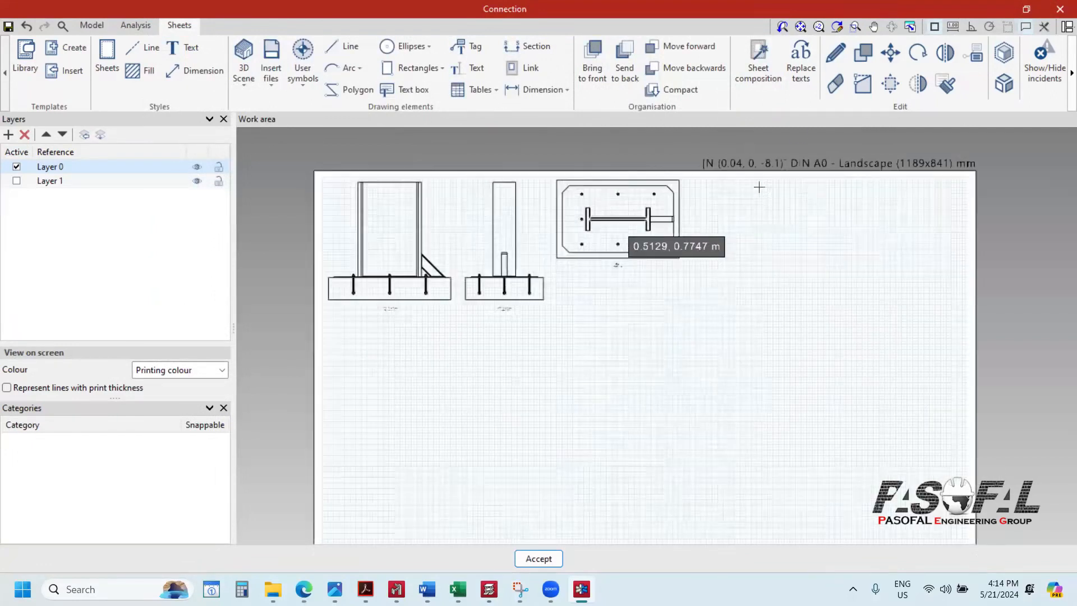
pyautogui.scroll(1, 610, 243)
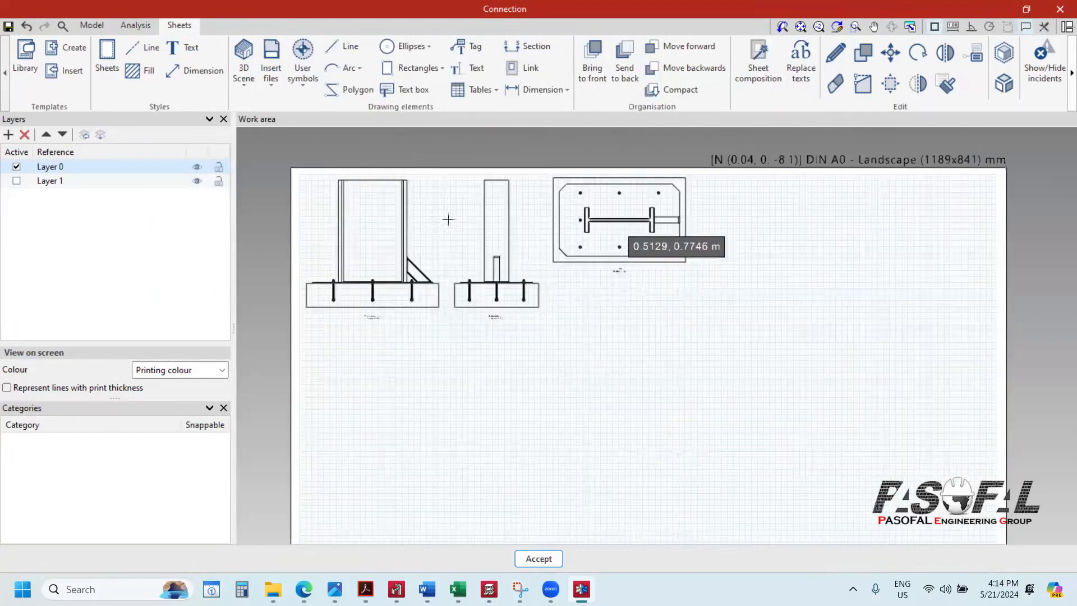
pyautogui.scroll(1, 599, 217)
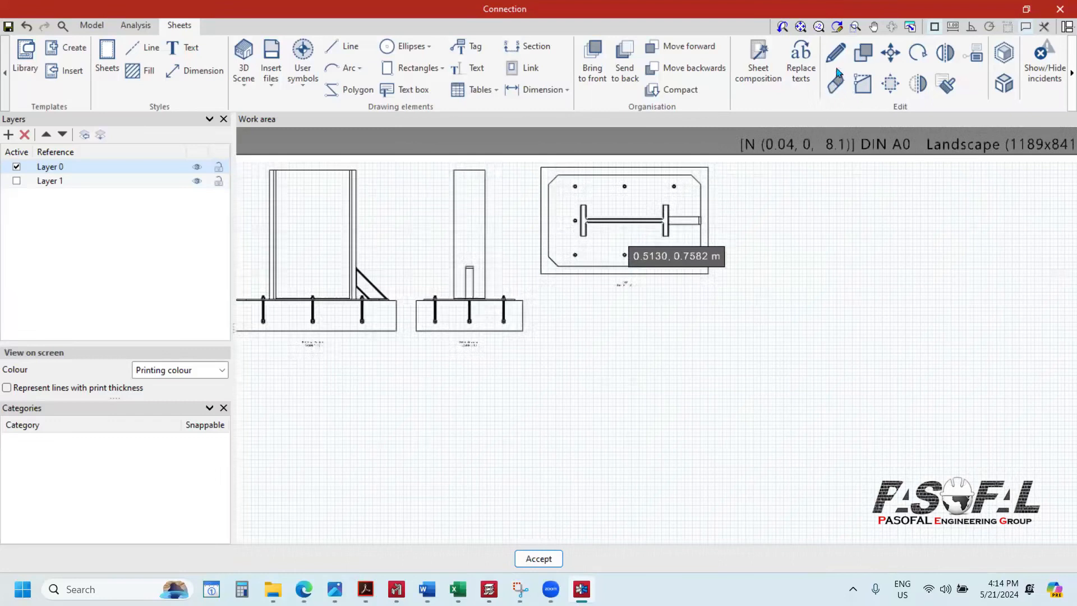
pyautogui.scroll(1, 603, 218)
pyautogui.scroll(-3, 638, 256)
# Step: Move the plan view down to the empty area of the DIN A0 sheet, clear of the elevations
pyautogui.click(892, 55)
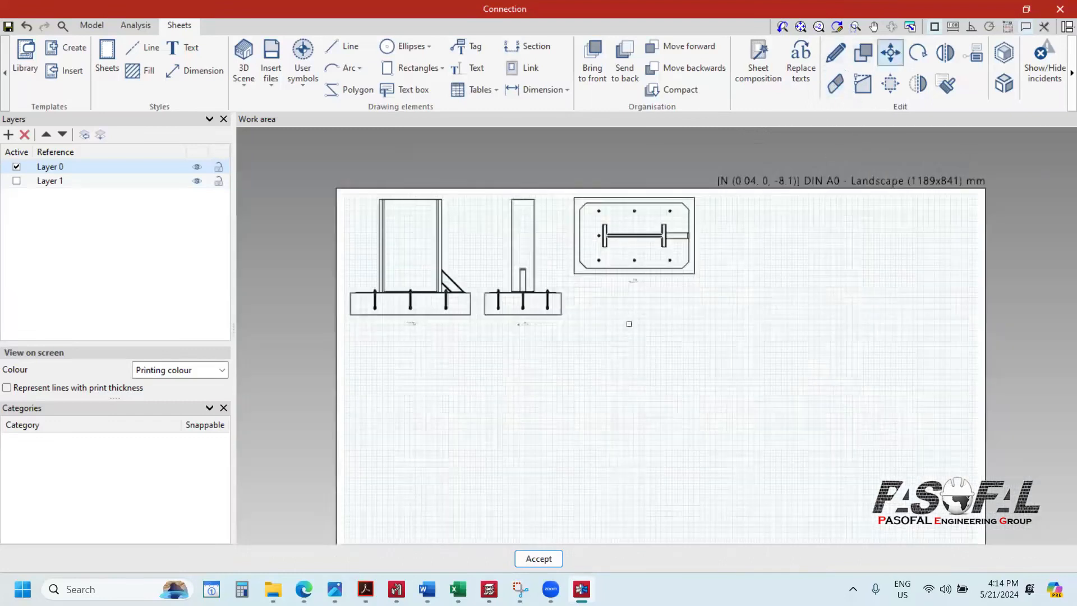
pyautogui.click(619, 284)
pyautogui.click(699, 418)
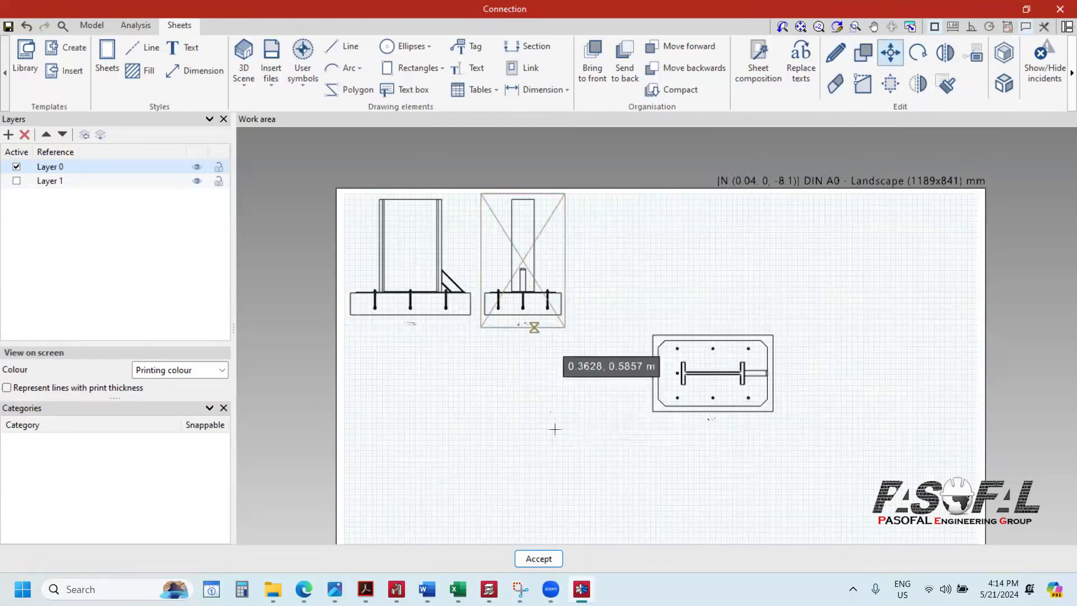
# Step: Move the side elevation down beside the plan and the front elevation to the empty area below the plan
pyautogui.scroll(-2, 562, 427)
pyautogui.click(564, 470)
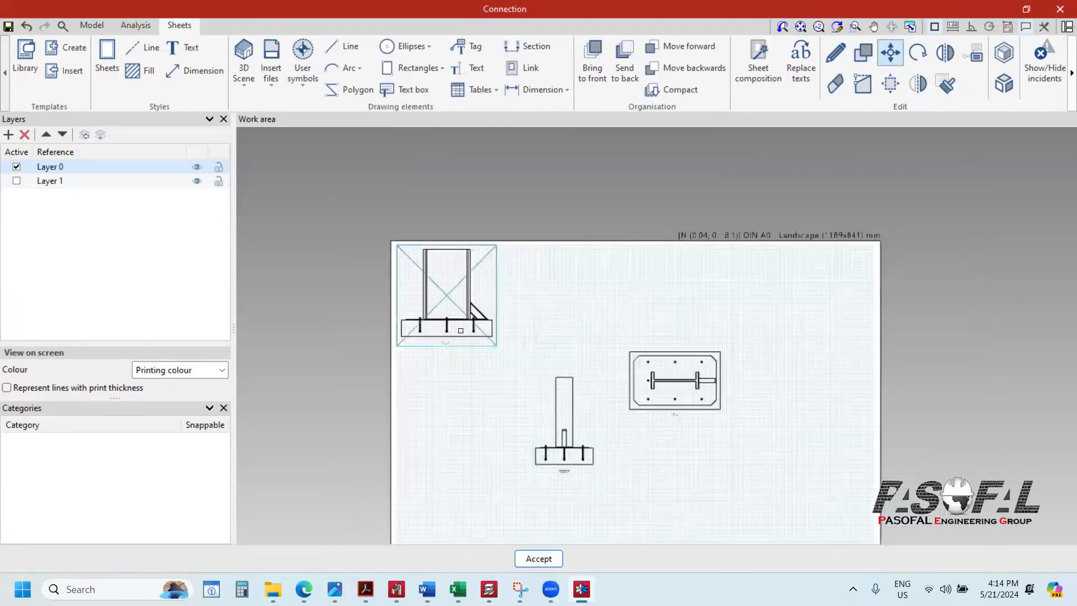
pyautogui.click(446, 343)
pyautogui.scroll(-2, 748, 379)
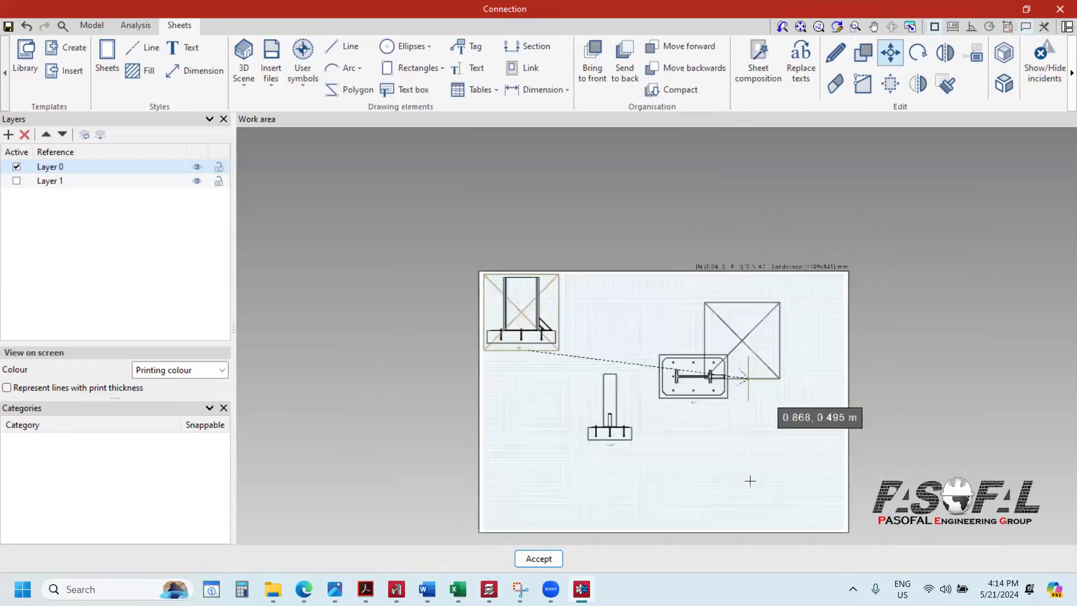
pyautogui.scroll(2, 750, 481)
pyautogui.click(747, 476)
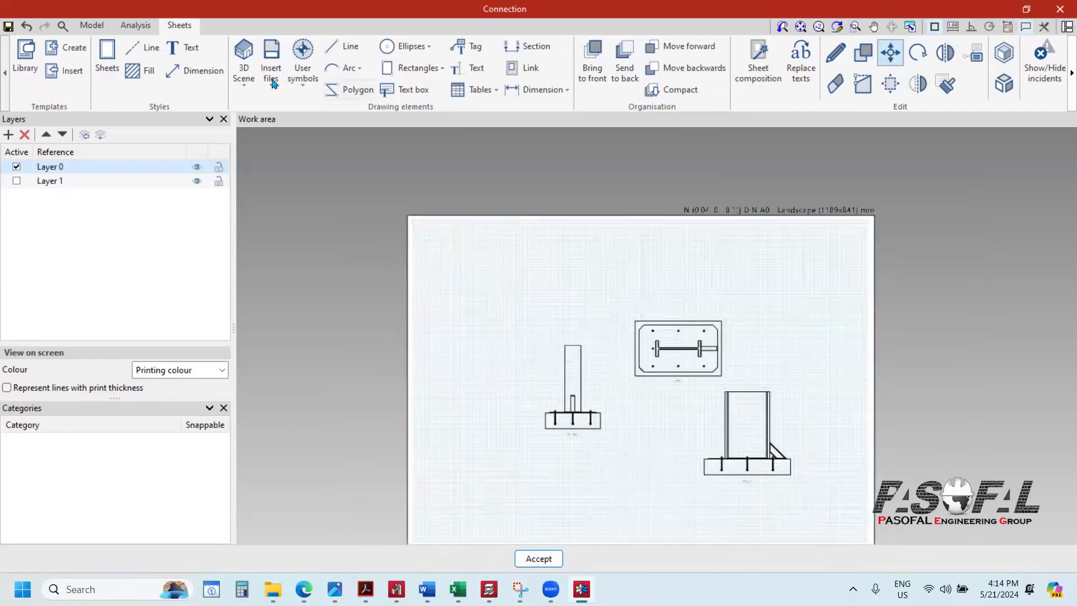
# Step: Insert a coloured isometric 3D scene of the connection in the empty upper-left area of the drawing sheet
pyautogui.click(242, 87)
pyautogui.click(294, 157)
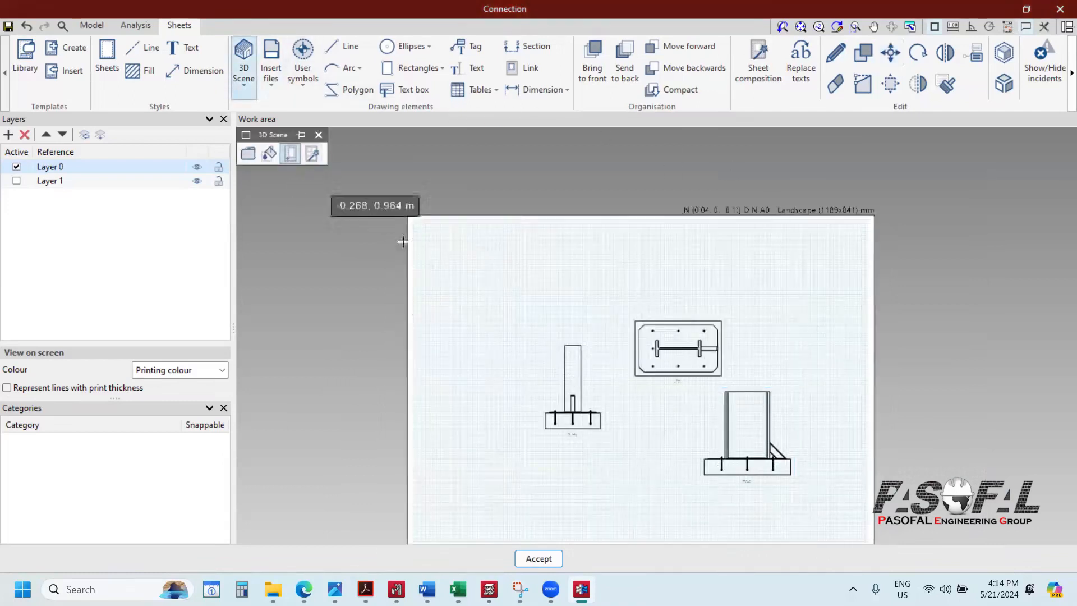
pyautogui.click(427, 233)
pyautogui.click(540, 388)
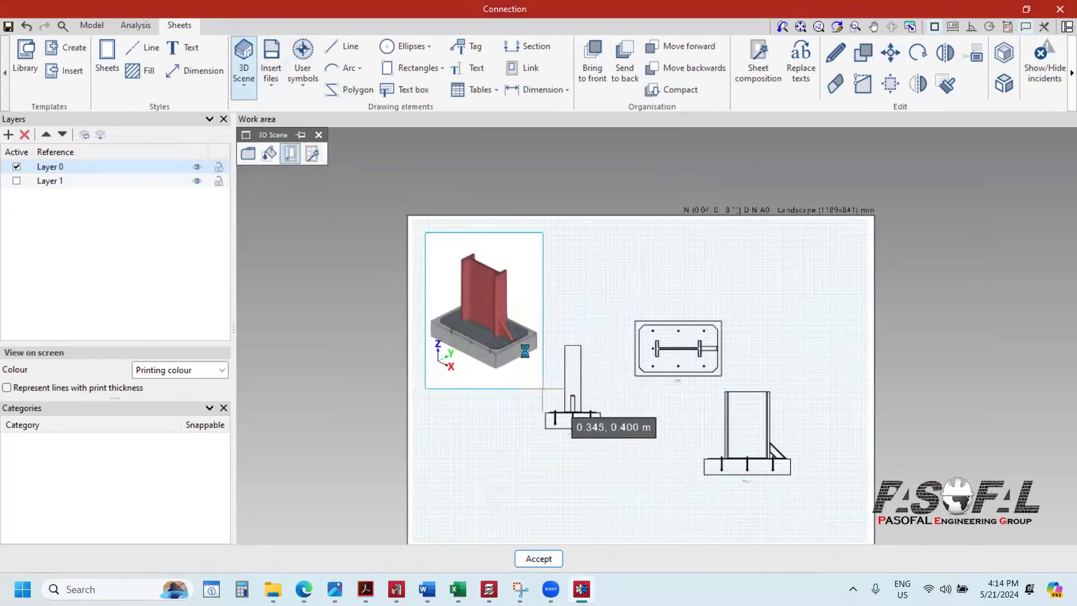
pyautogui.press('Return')
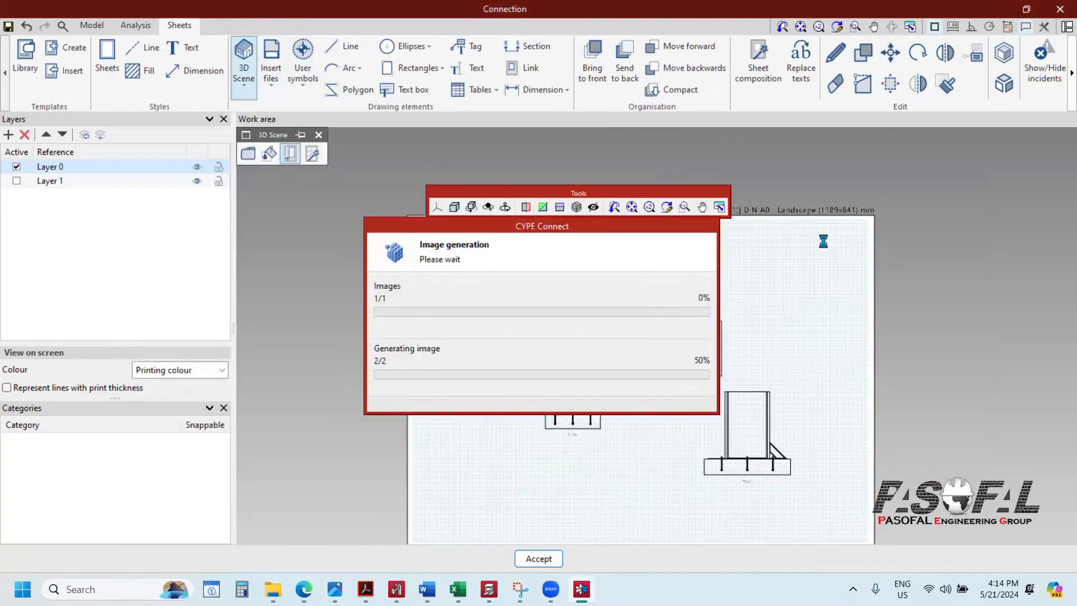
pyautogui.scroll(2, 460, 263)
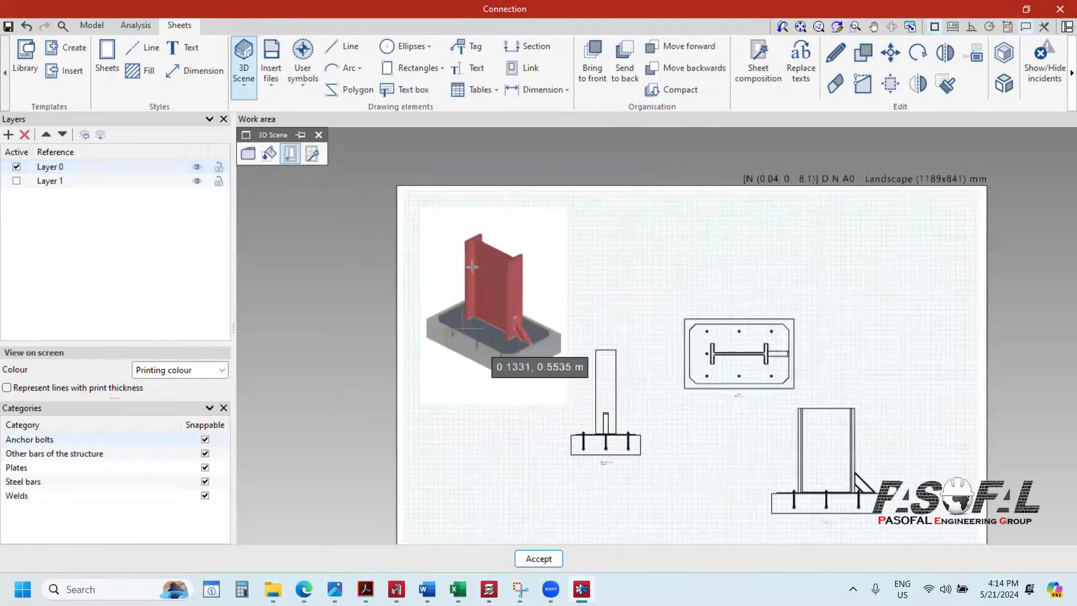
pyautogui.scroll(1, 582, 374)
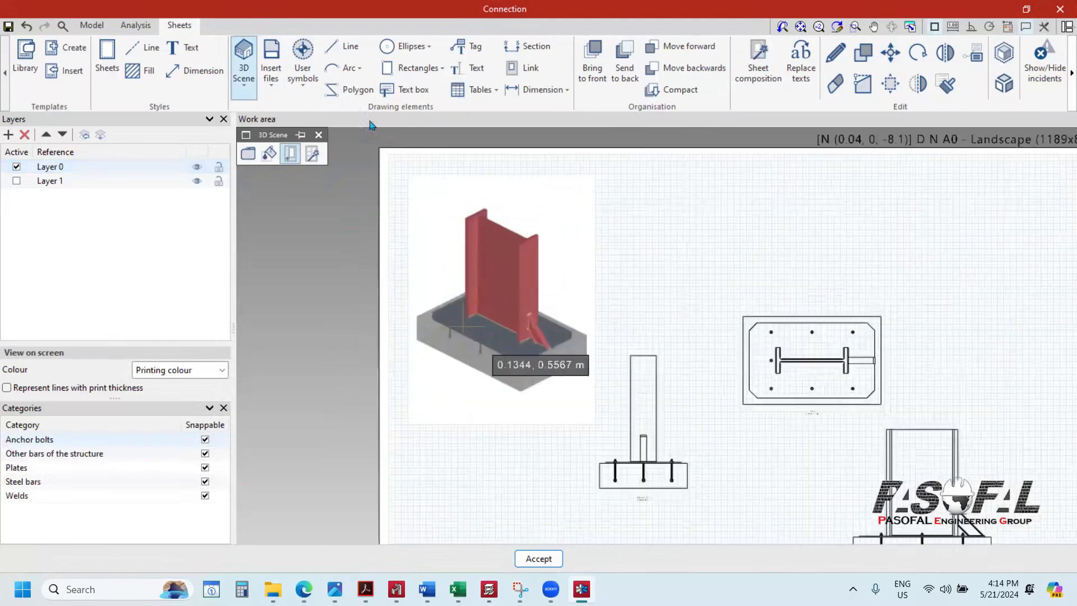
# Step: Start the Tag command and examine the anchor bolts and plates in the side elevation and plan
pyautogui.scroll(-3, 463, 284)
pyautogui.scroll(2, 568, 370)
pyautogui.click(467, 51)
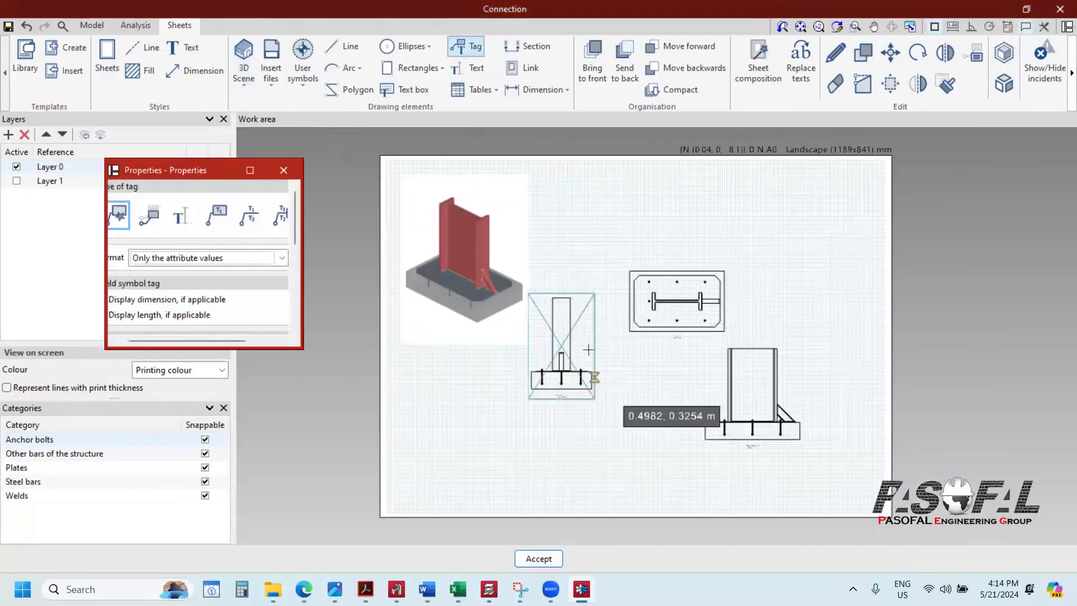
pyautogui.scroll(3, 573, 365)
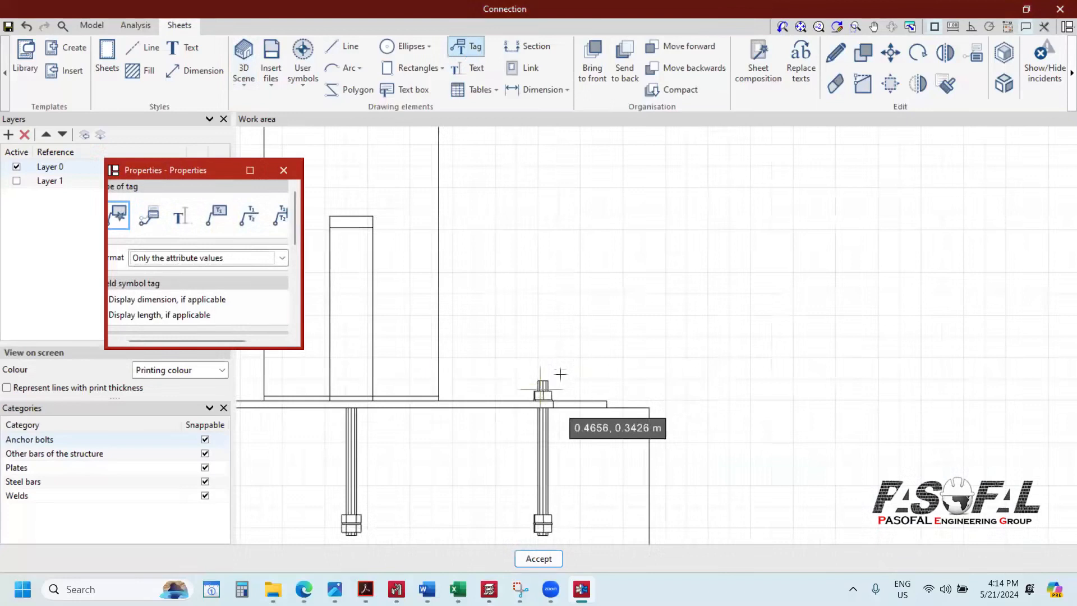
pyautogui.scroll(-3, 630, 416)
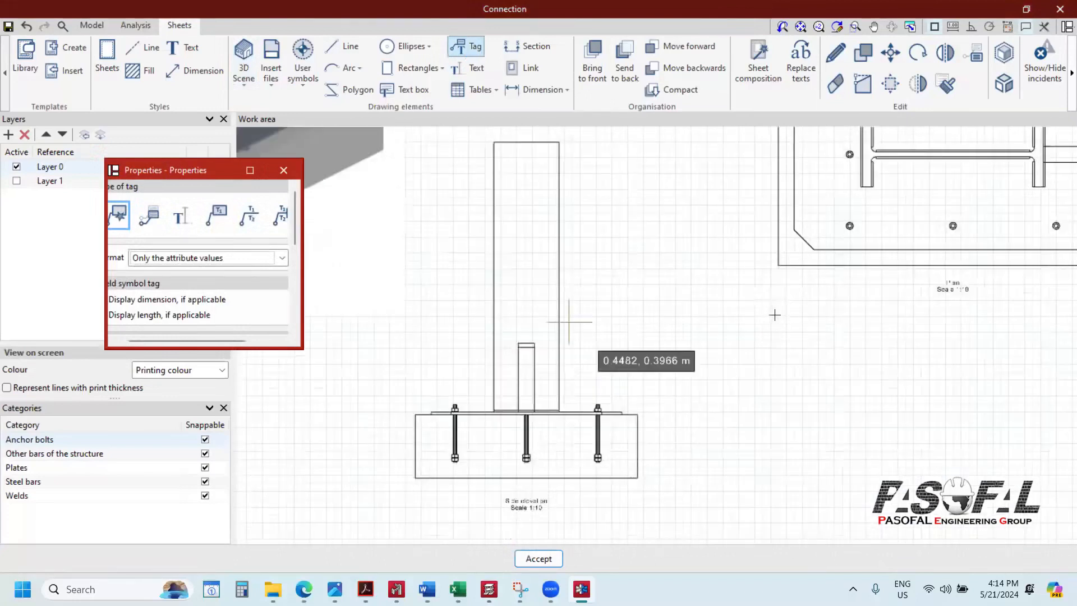
pyautogui.scroll(-2, 667, 324)
pyautogui.scroll(3, 769, 327)
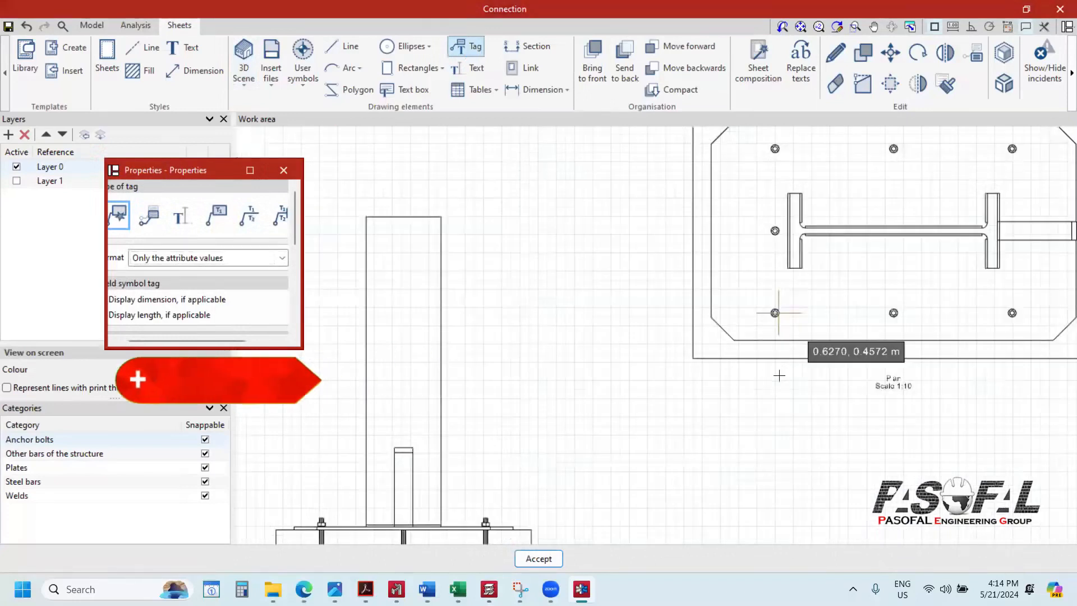
pyautogui.scroll(-6, 806, 318)
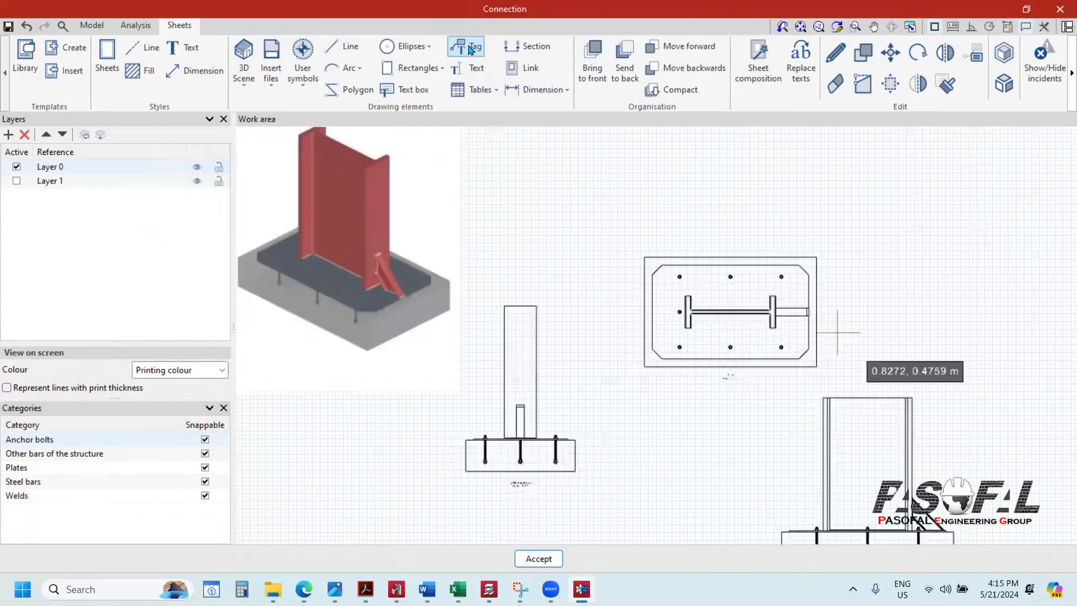
pyautogui.scroll(-2, 838, 333)
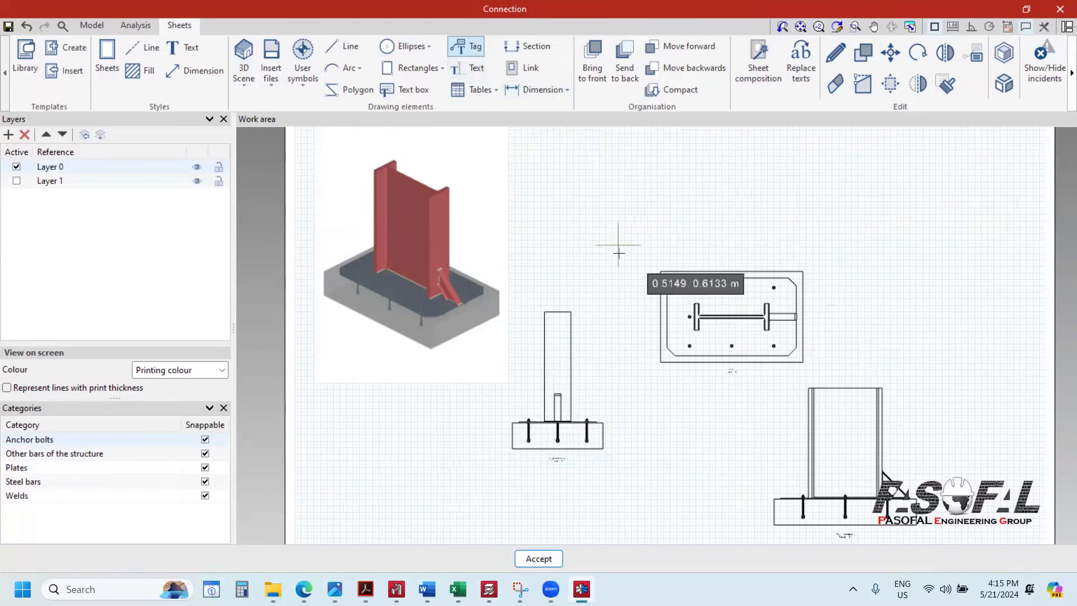
pyautogui.scroll(-3, 620, 253)
pyautogui.scroll(2, 758, 301)
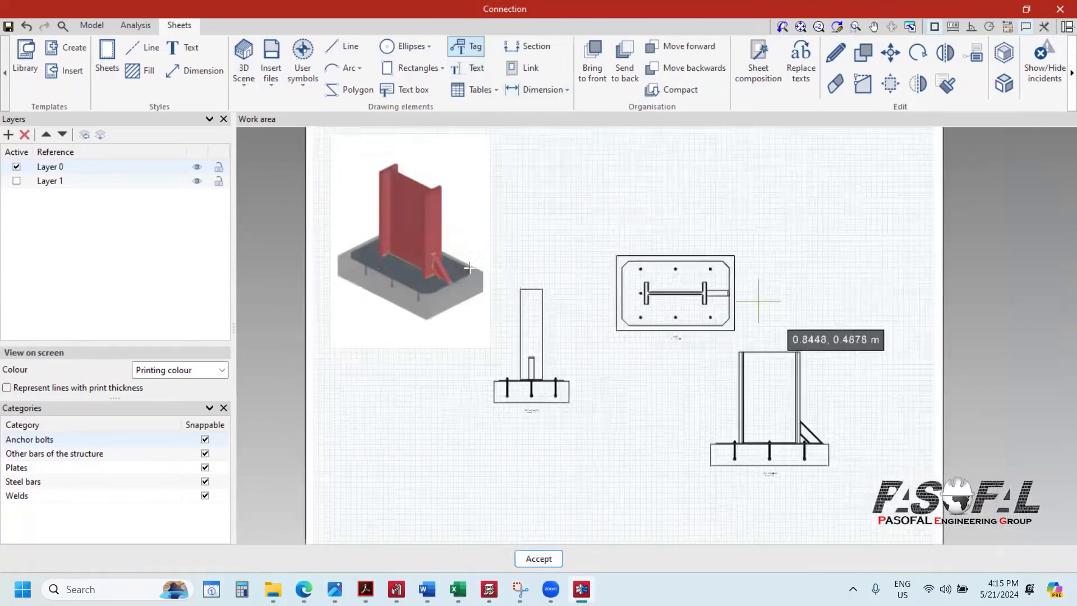
pyautogui.scroll(-2, 506, 258)
# Step: Delete the 3D scene, plan, side elevation and front elevation from the DIN A0 sheet
pyautogui.click(836, 84)
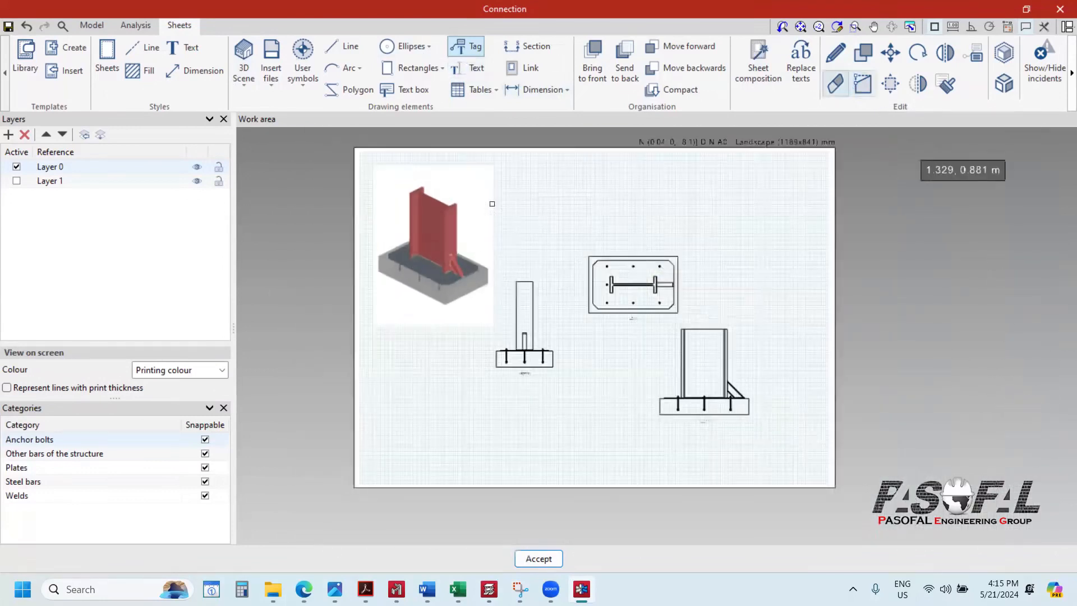
pyautogui.moveTo(360, 159); pyautogui.dragTo(773, 511)
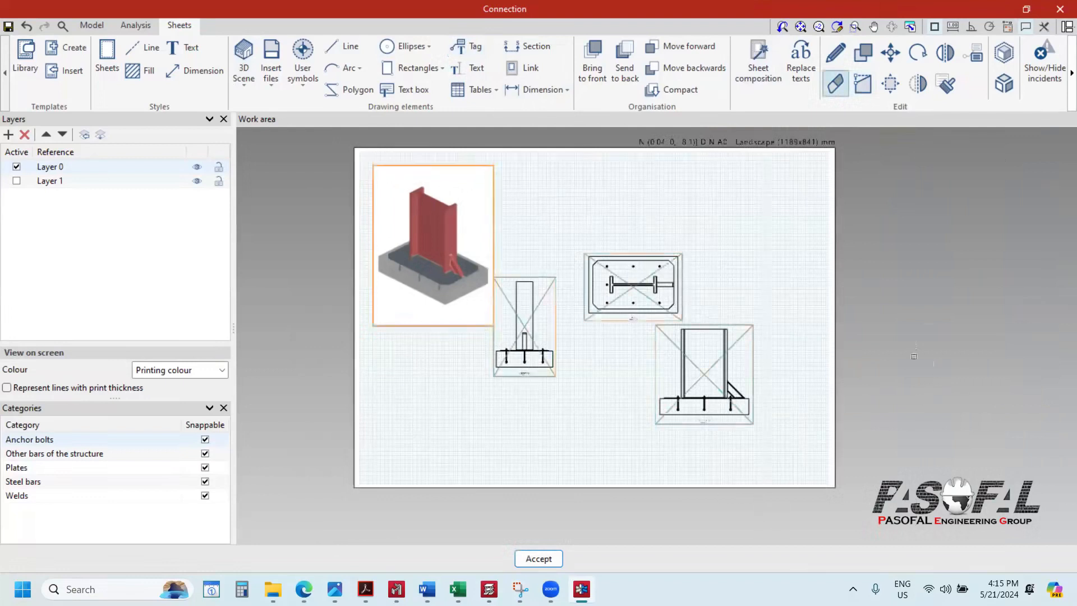
pyautogui.rightClick(914, 361)
# Step: Start inserting predefined views and include the Plan, Side elevation, Front elevation and 3D View alongside BASE PLATE
pyautogui.click(243, 67)
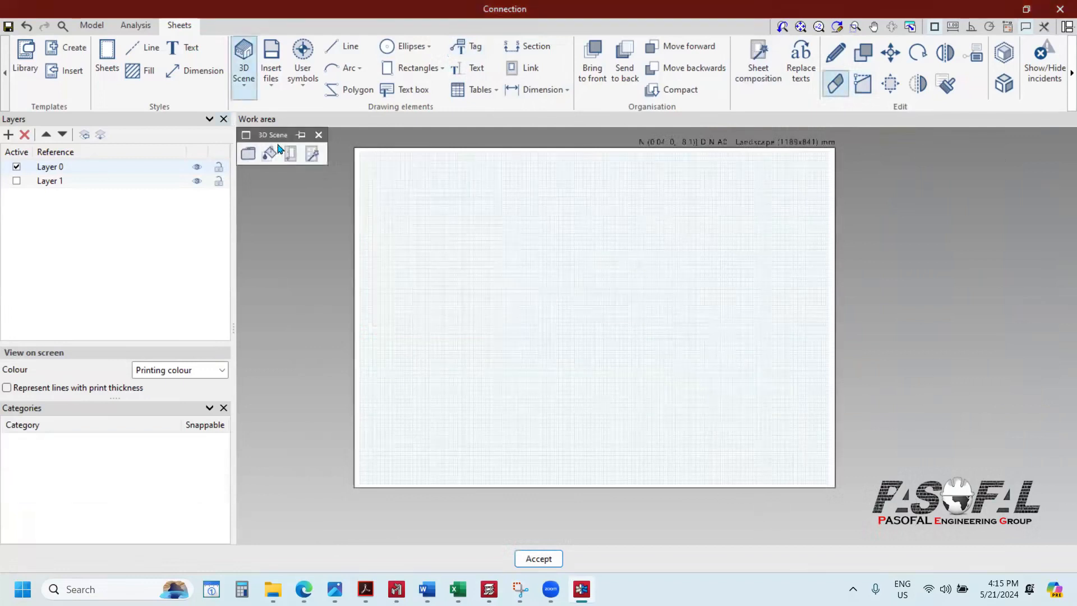
pyautogui.click(313, 155)
pyautogui.click(410, 321)
pyautogui.click(409, 307)
pyautogui.click(409, 293)
pyautogui.click(409, 279)
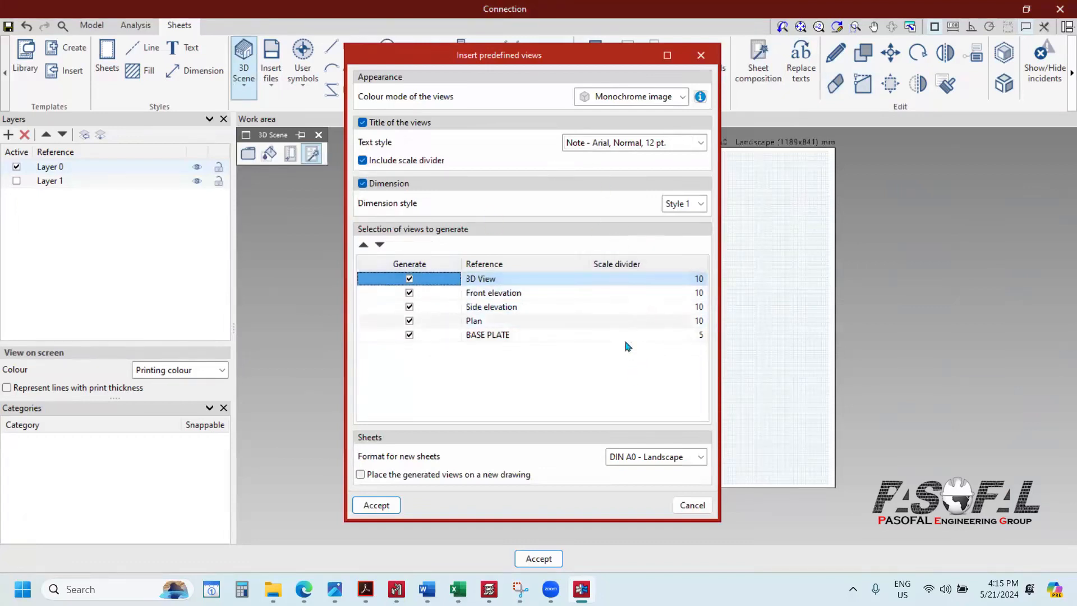
# Step: Set the scale divider to 50 for the 3D View, Front elevation and Side elevation
pyautogui.click(679, 283)
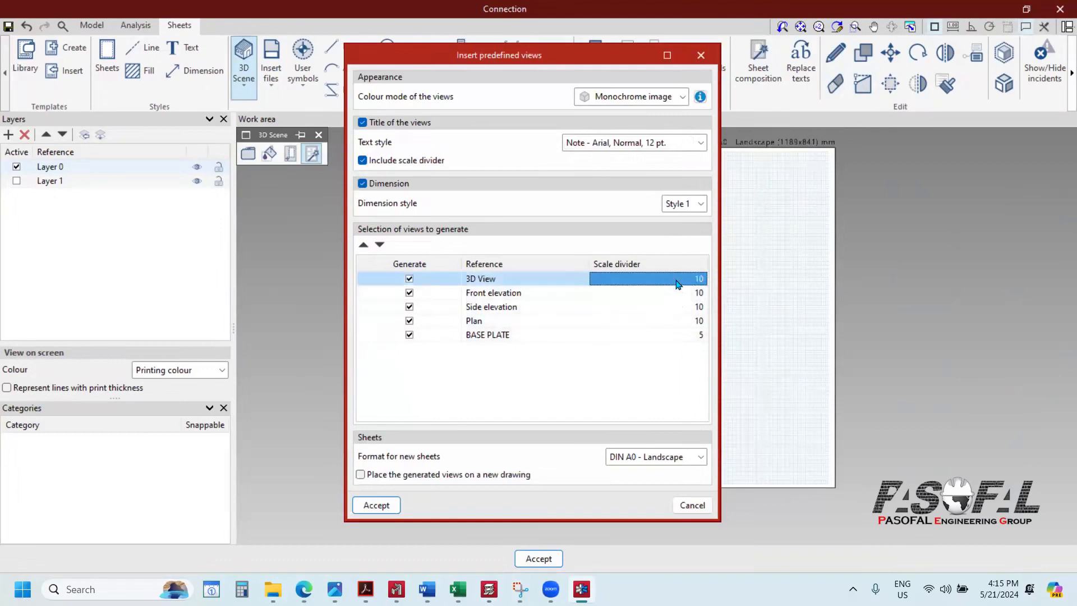
pyautogui.click(677, 283)
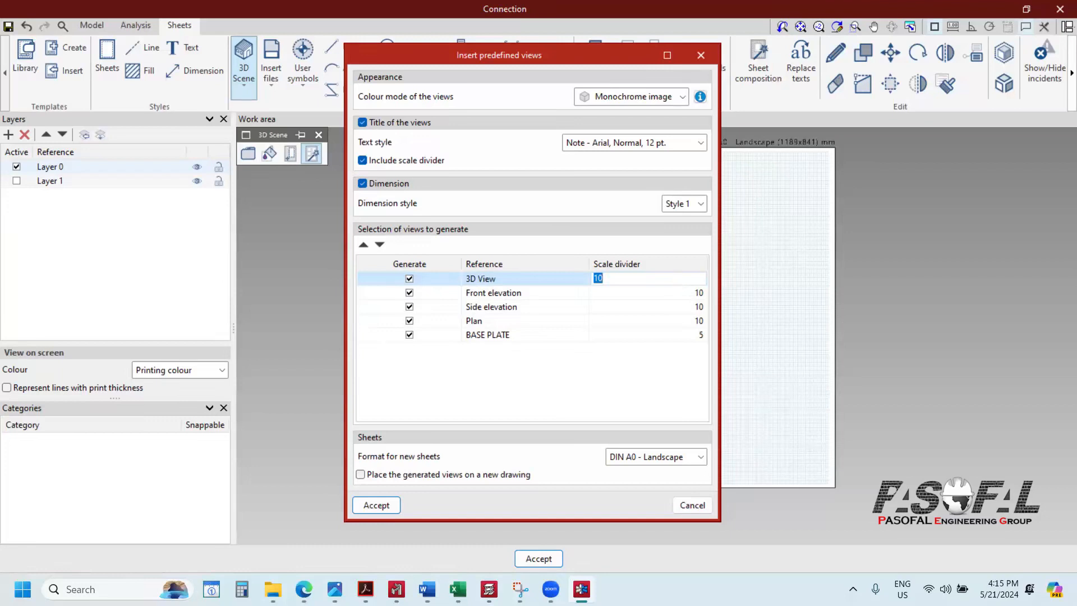
pyautogui.write('50')
pyautogui.click(680, 297)
pyautogui.write('0')
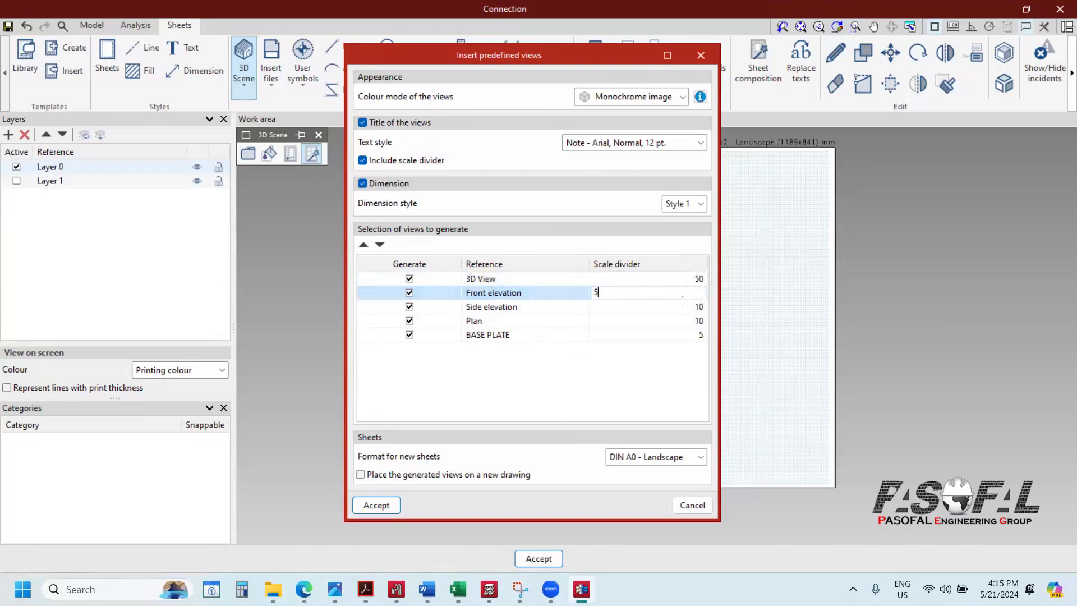
pyautogui.click(685, 308)
pyautogui.write('50')
# Step: Set the scale divider to 50 for Plan and BASE PLATE, and generate the five views on the current sheet
pyautogui.click(685, 324)
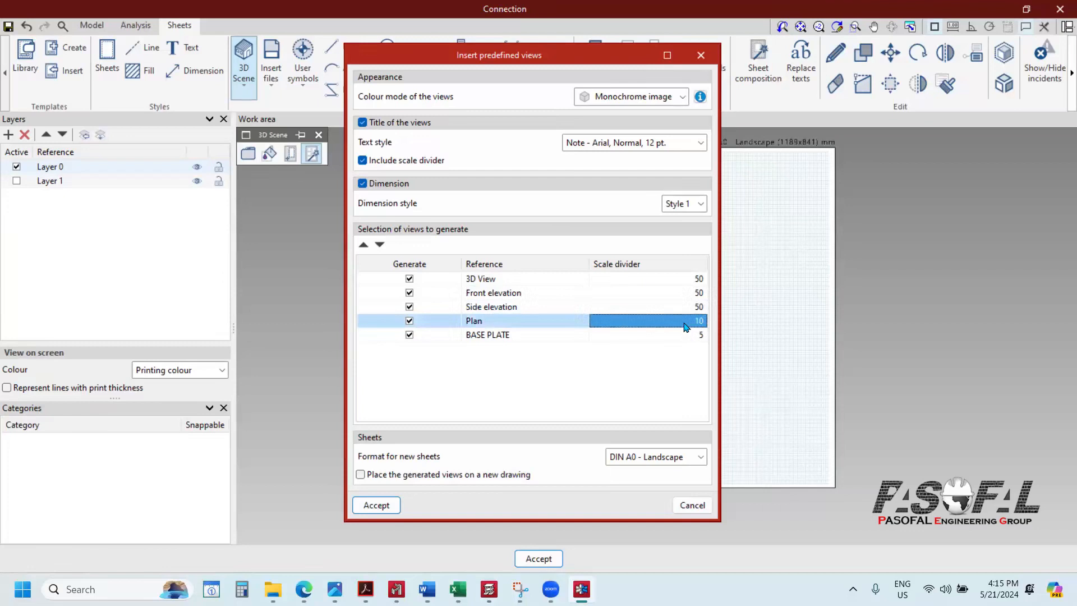
pyautogui.write('50')
pyautogui.click(684, 336)
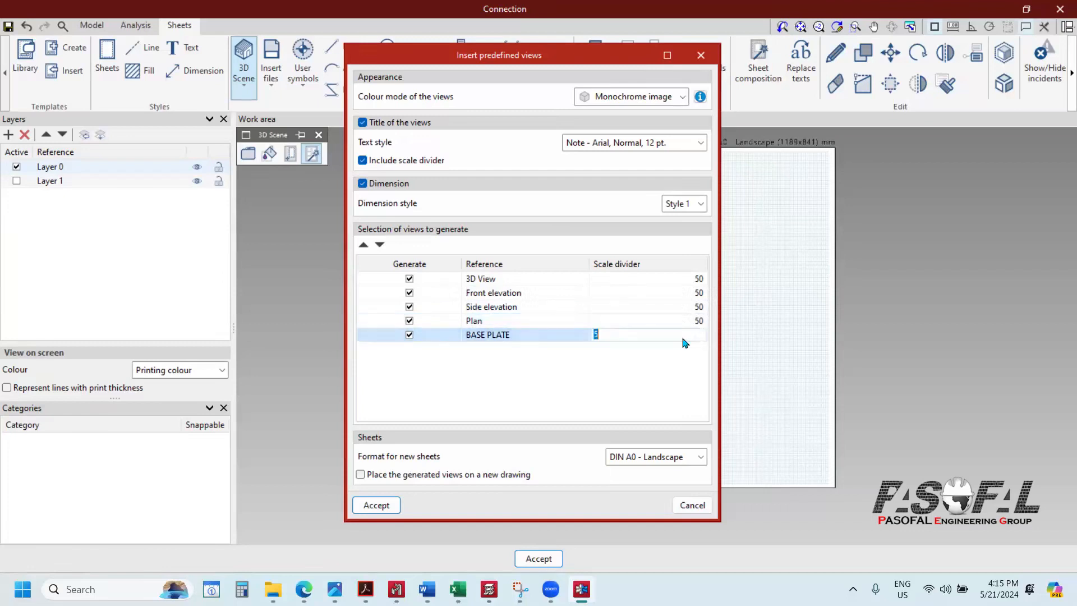
pyautogui.write('50')
pyautogui.press('Return')
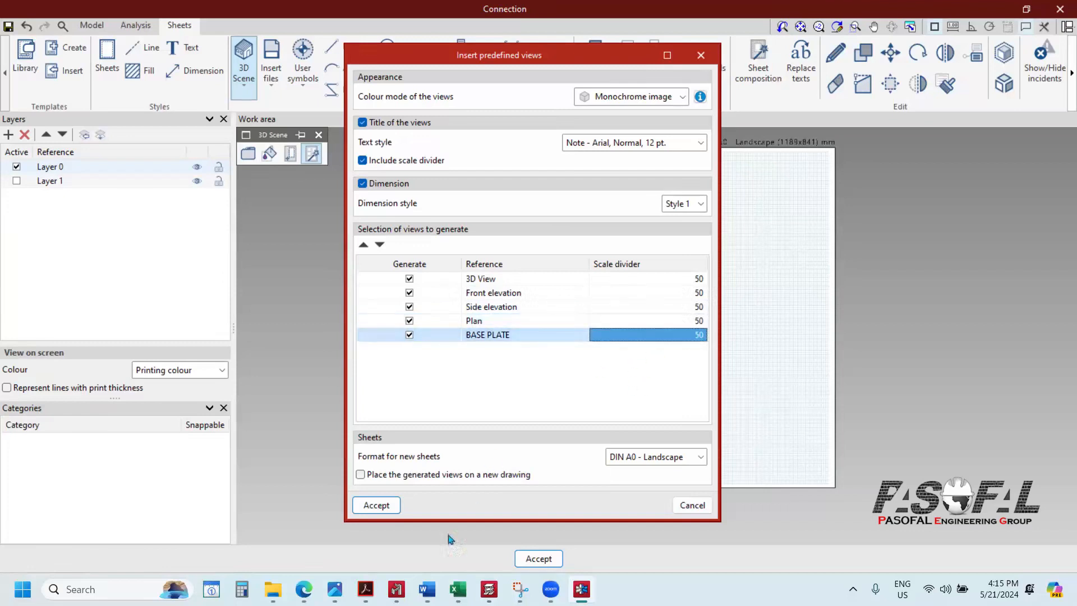
pyautogui.click(377, 505)
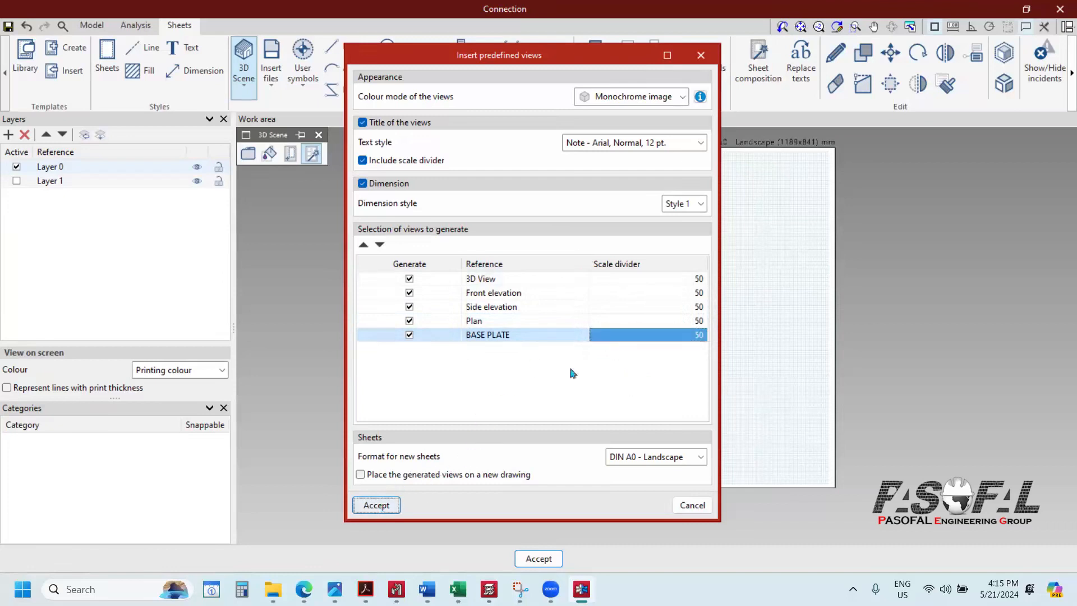
# Step: Examine the generated 1:50 views, their titles and the base plate dimensions on the sheet
pyautogui.scroll(2, 369, 164)
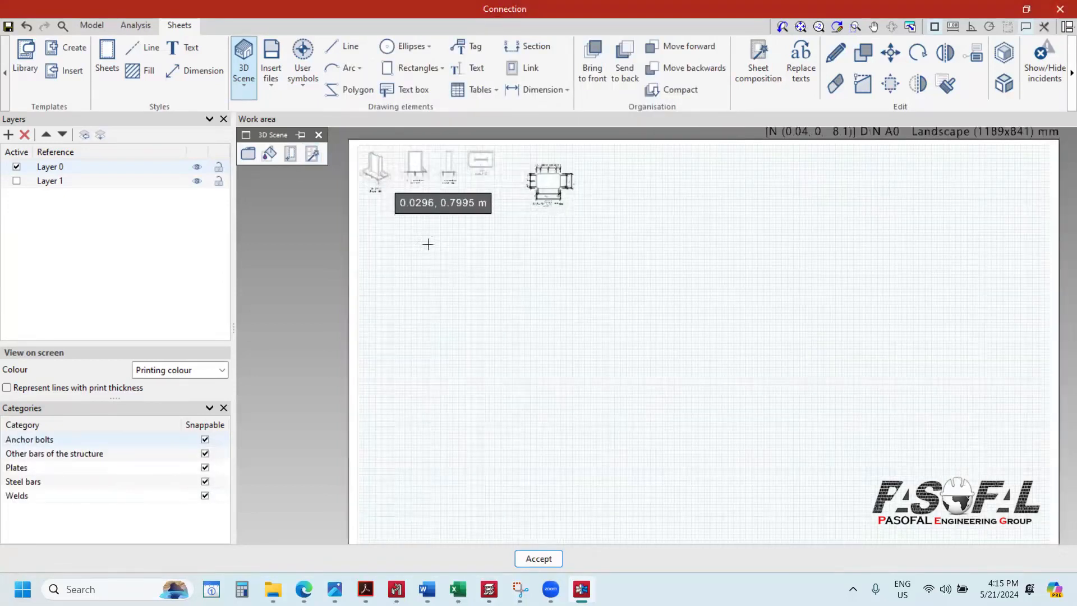
pyautogui.scroll(3, 443, 267)
pyautogui.scroll(-2, 445, 269)
pyautogui.scroll(5, 477, 308)
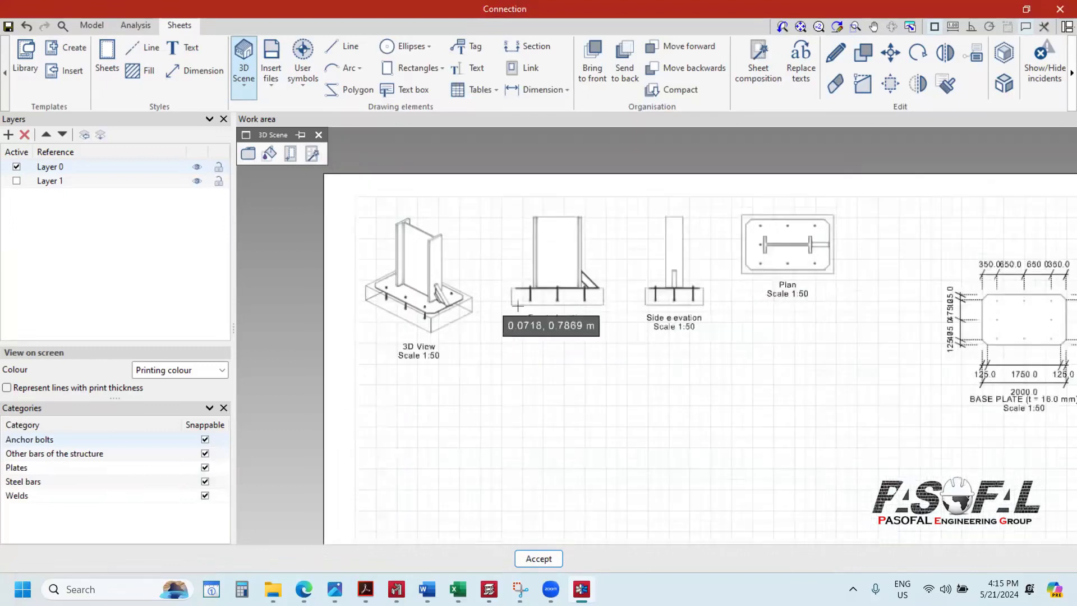
pyautogui.scroll(-5, 962, 284)
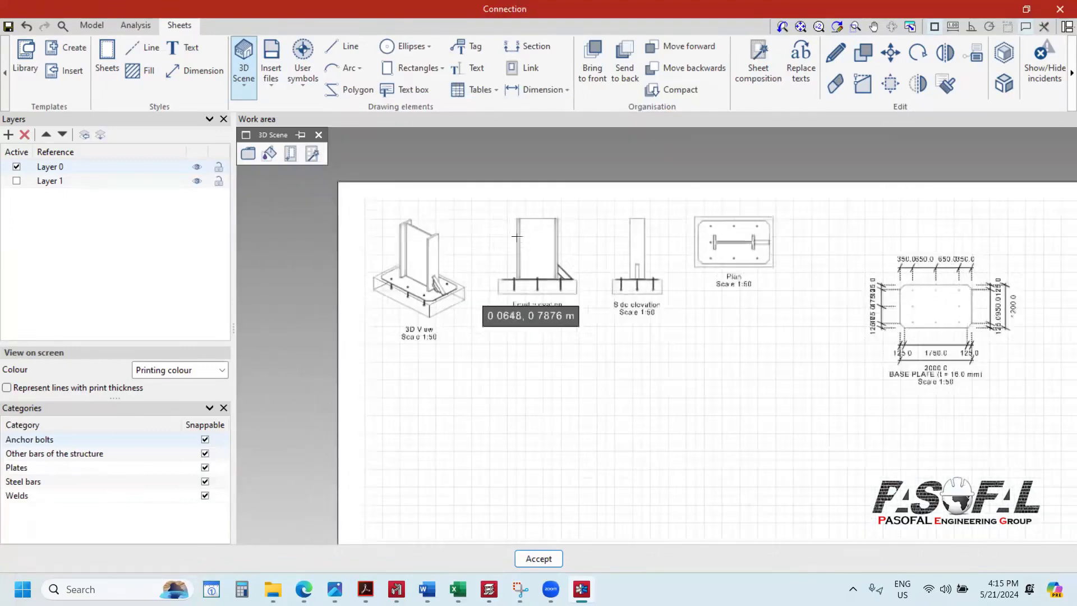
pyautogui.scroll(-2, 465, 311)
pyautogui.scroll(3, 526, 336)
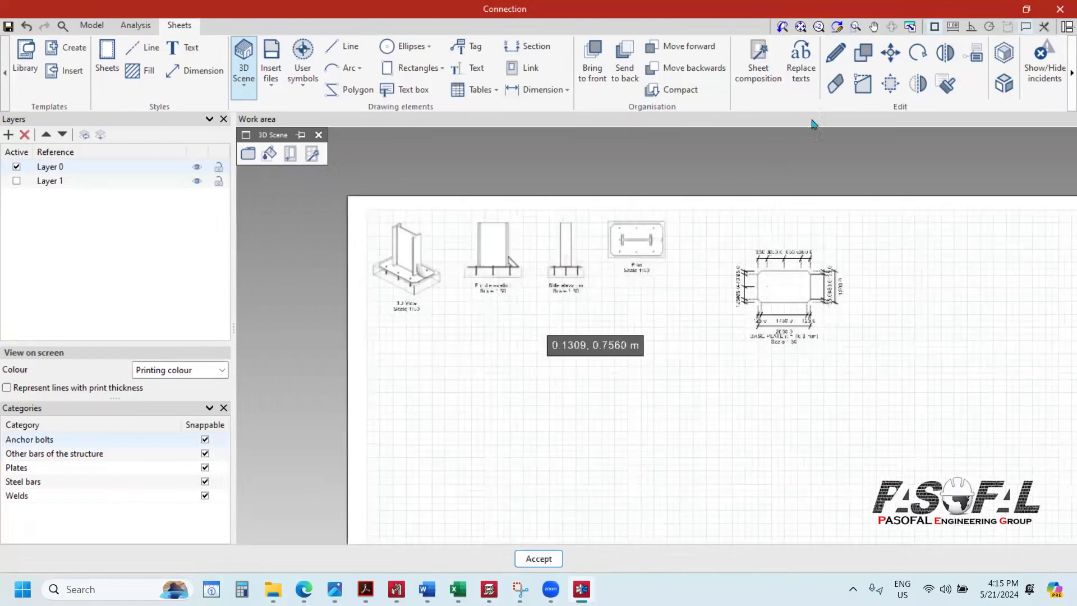
pyautogui.scroll(1, 452, 348)
pyautogui.scroll(-3, 481, 353)
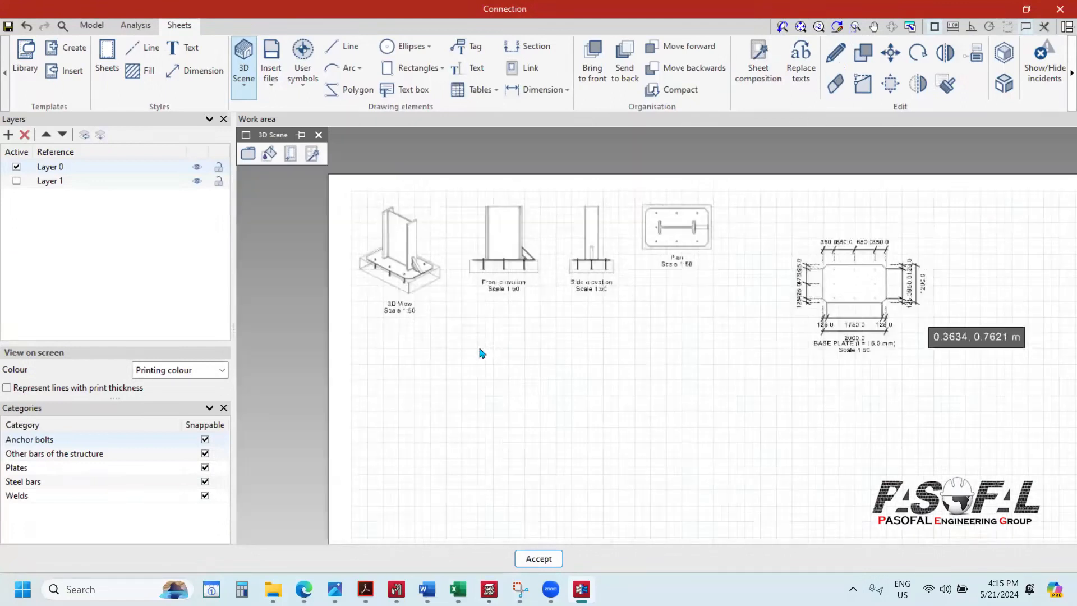
# Step: Edit the 3D View scene so that it is rendered in colour
pyautogui.scroll(1, 469, 363)
pyautogui.scroll(5, 307, 269)
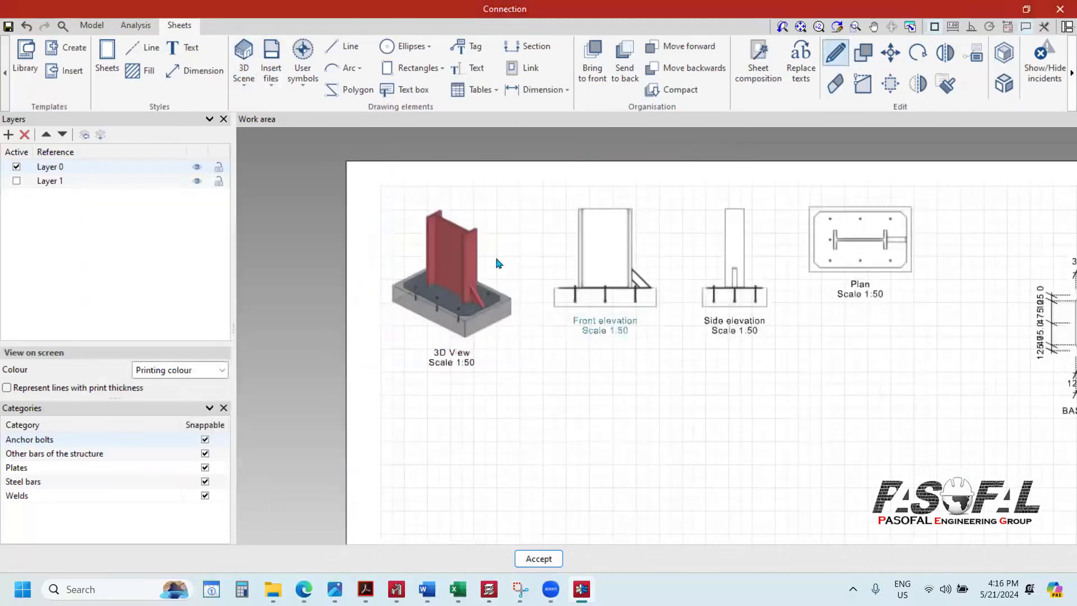
pyautogui.scroll(1, 498, 264)
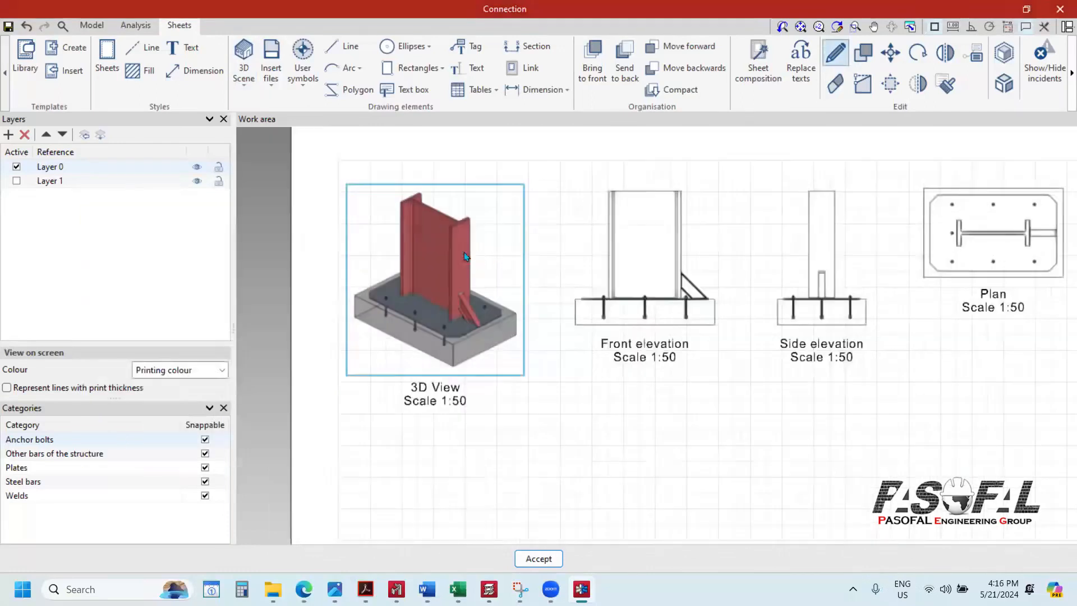
# Step: Move the Front elevation view with its title to directly below the 3D View
pyautogui.scroll(3, 599, 279)
pyautogui.scroll(-3, 598, 279)
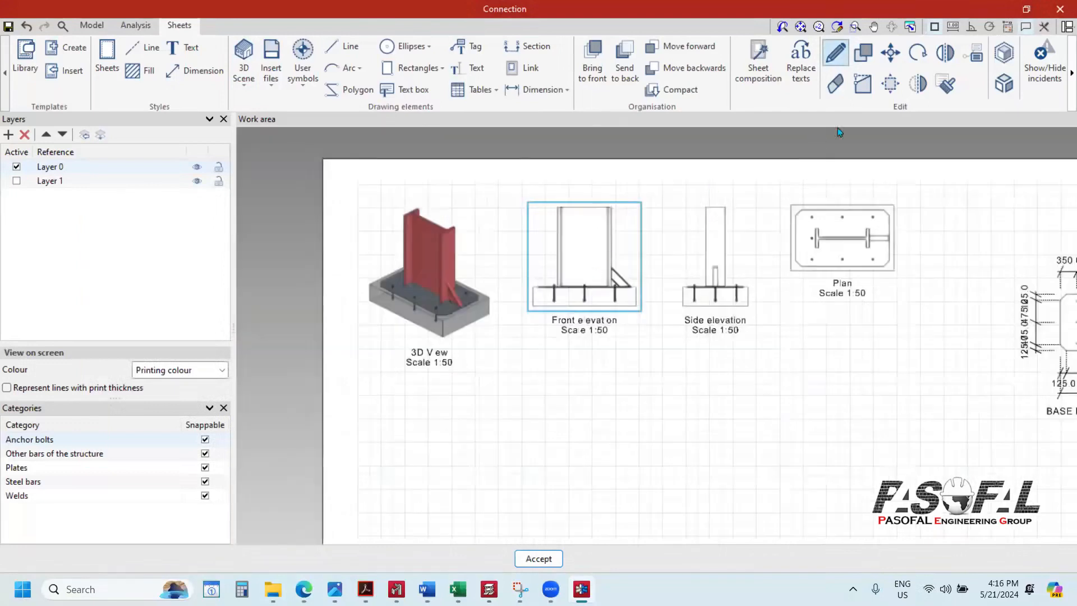
pyautogui.click(891, 52)
pyautogui.click(602, 321)
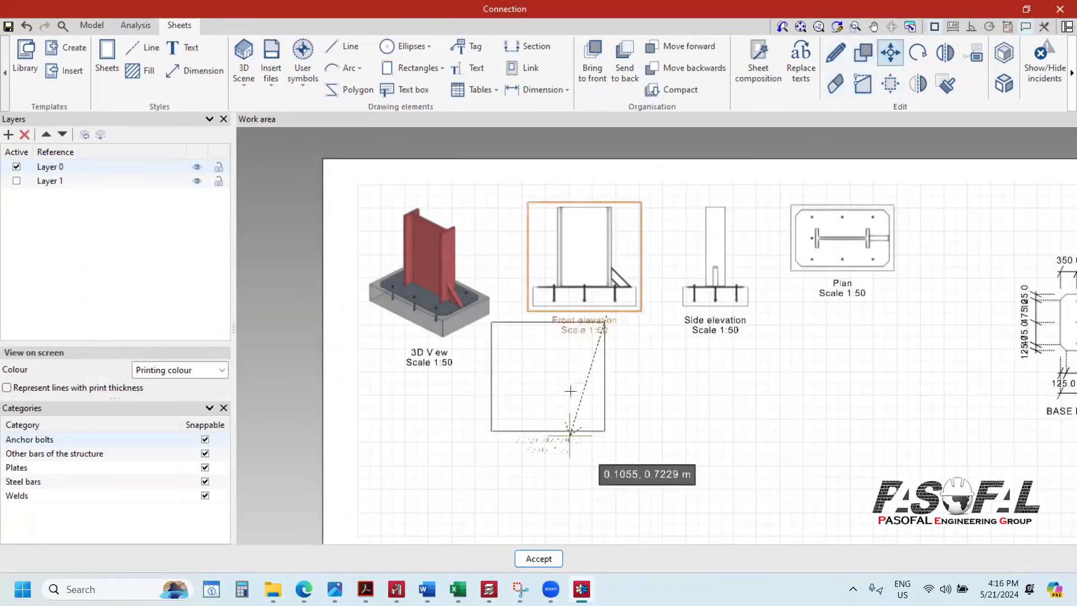
pyautogui.scroll(-2, 561, 415)
pyautogui.click(520, 473)
# Step: Move the Side elevation and Plan views down into the same row as the Front elevation
pyautogui.click(653, 320)
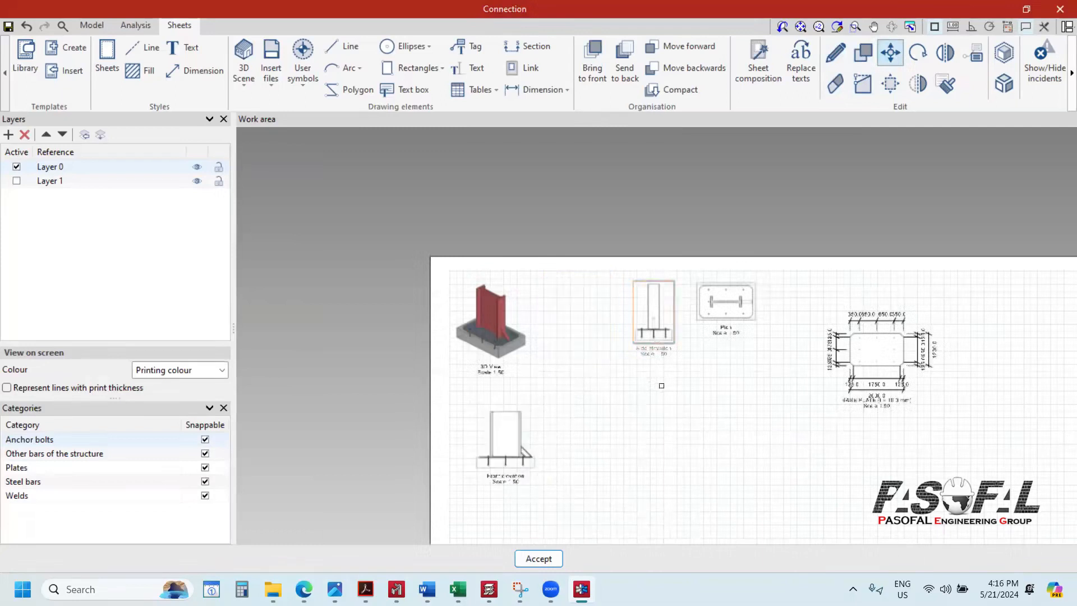
pyautogui.click(616, 476)
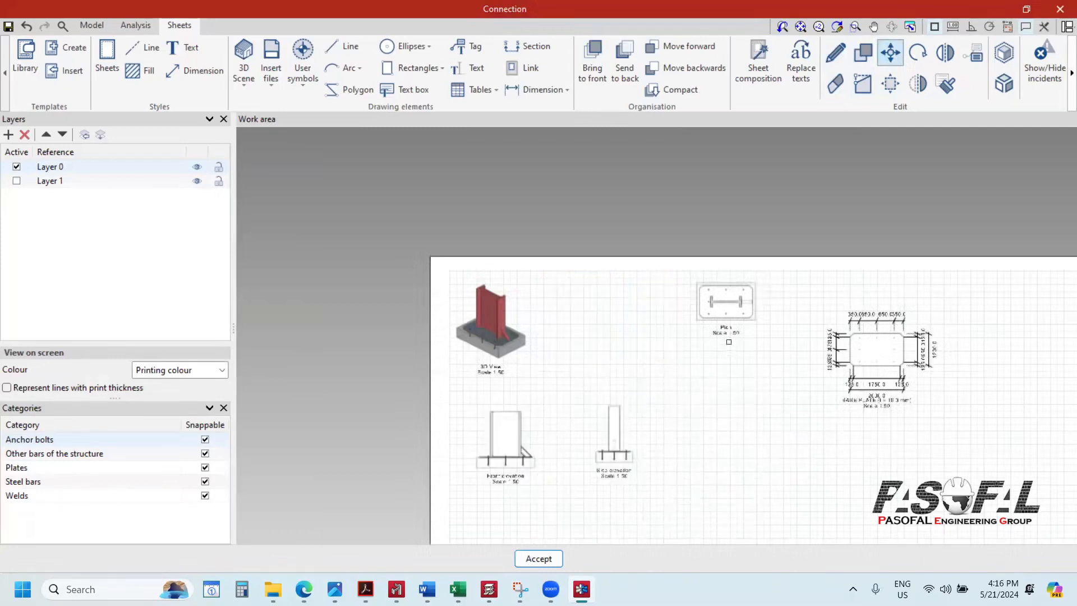
pyautogui.click(728, 321)
pyautogui.click(718, 460)
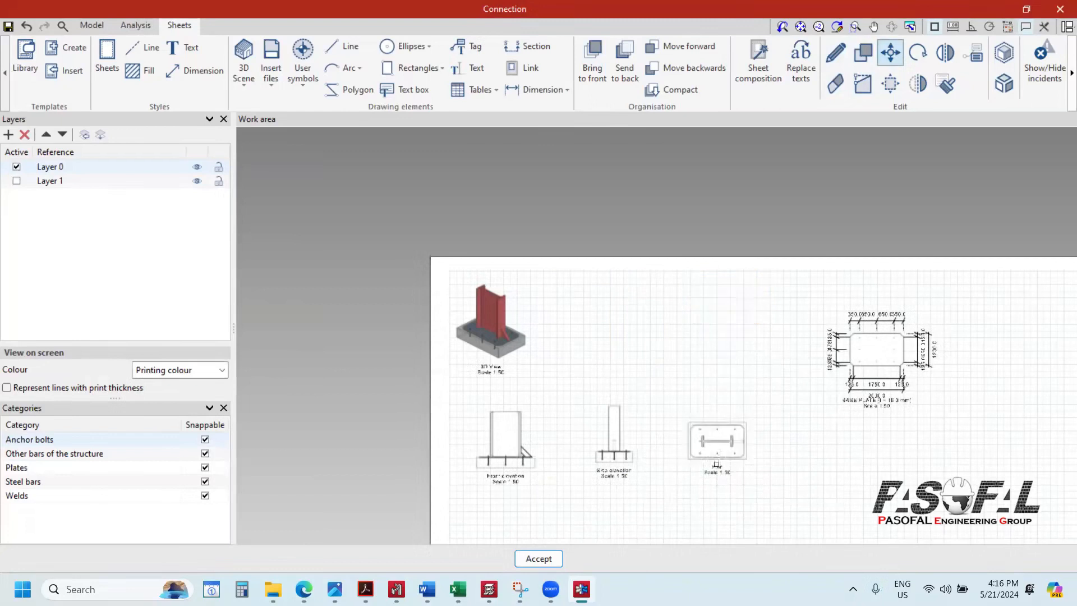
# Step: Move the dimensioned BASE PLATE view to below the Front elevation and Side elevation
pyautogui.scroll(-2, 773, 288)
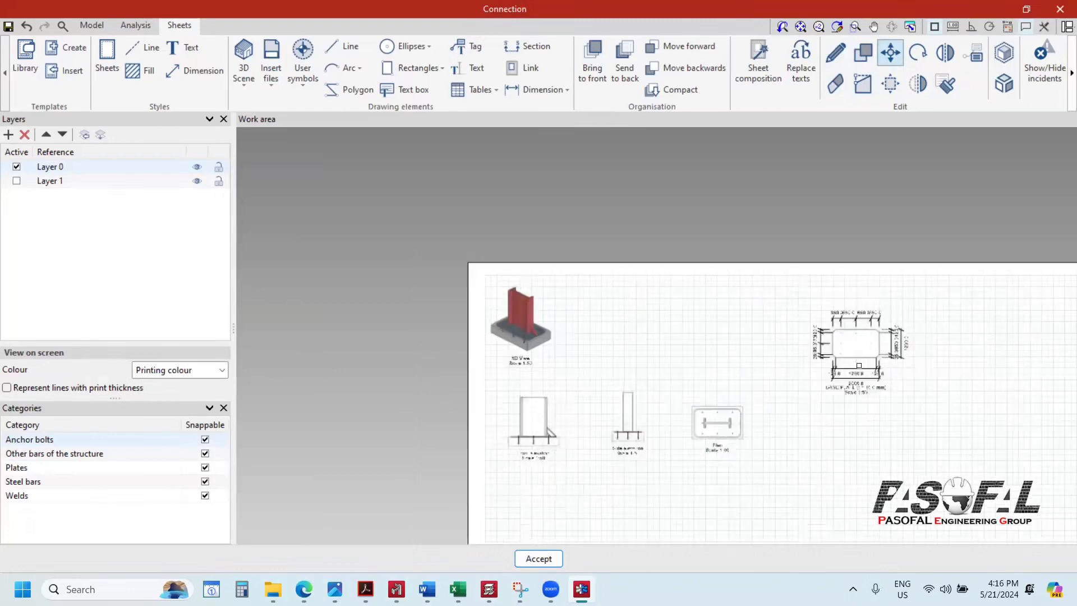
pyautogui.click(856, 366)
pyautogui.scroll(2, 842, 446)
pyautogui.scroll(-3, 851, 386)
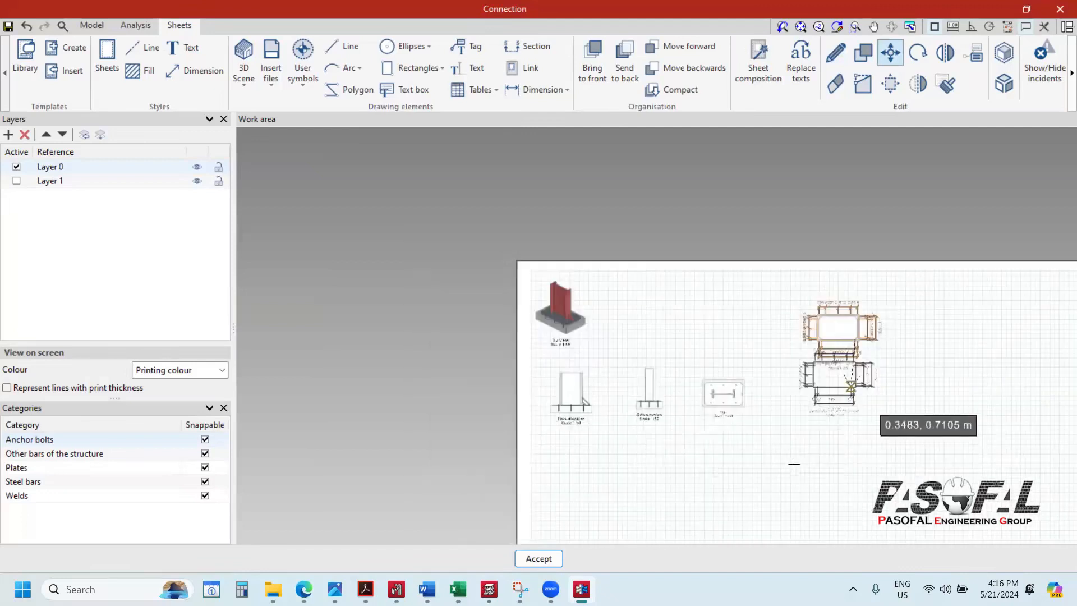
pyautogui.scroll(2, 797, 467)
pyautogui.scroll(2, 785, 452)
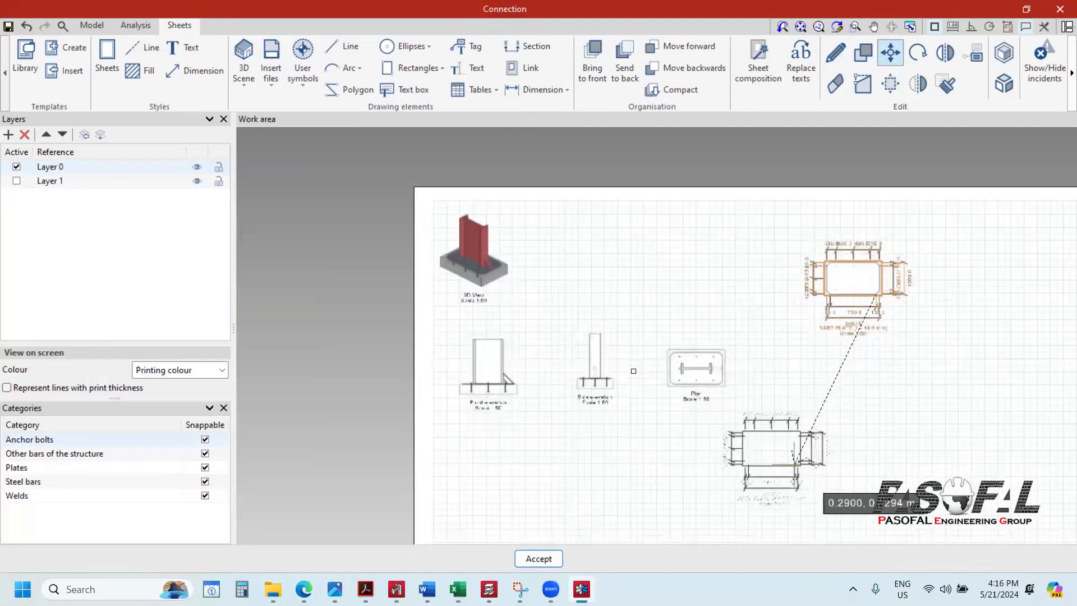
pyautogui.scroll(-2, 814, 396)
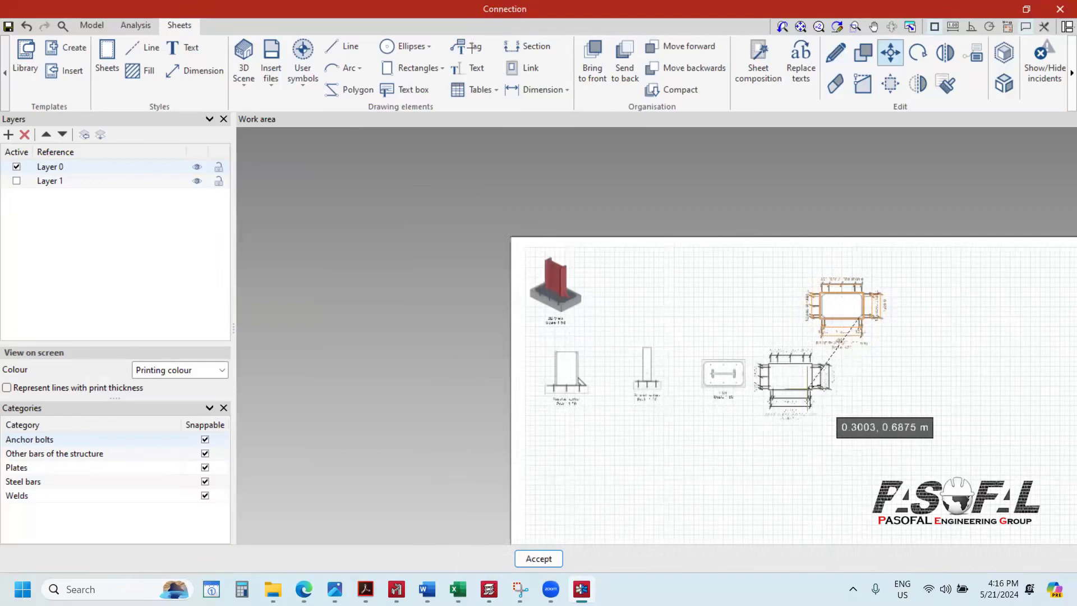
pyautogui.scroll(1, 572, 291)
pyautogui.scroll(1, 542, 334)
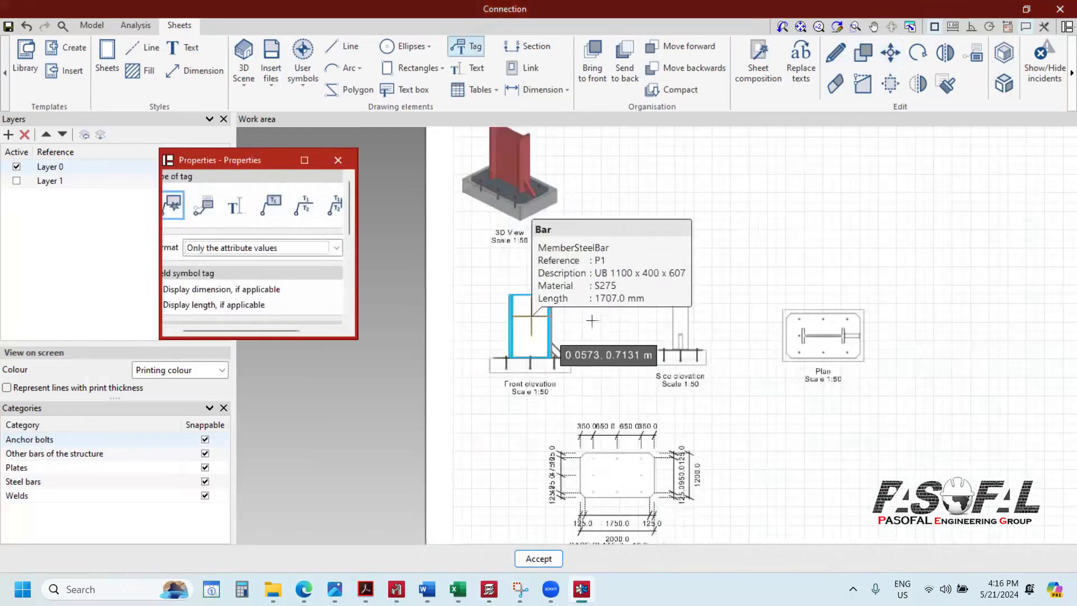
# Step: Tag the steel column in the Front elevation with its reference and section, placing the text above the column
pyautogui.scroll(5, 539, 375)
pyautogui.scroll(1, 523, 402)
pyautogui.scroll(-3, 598, 406)
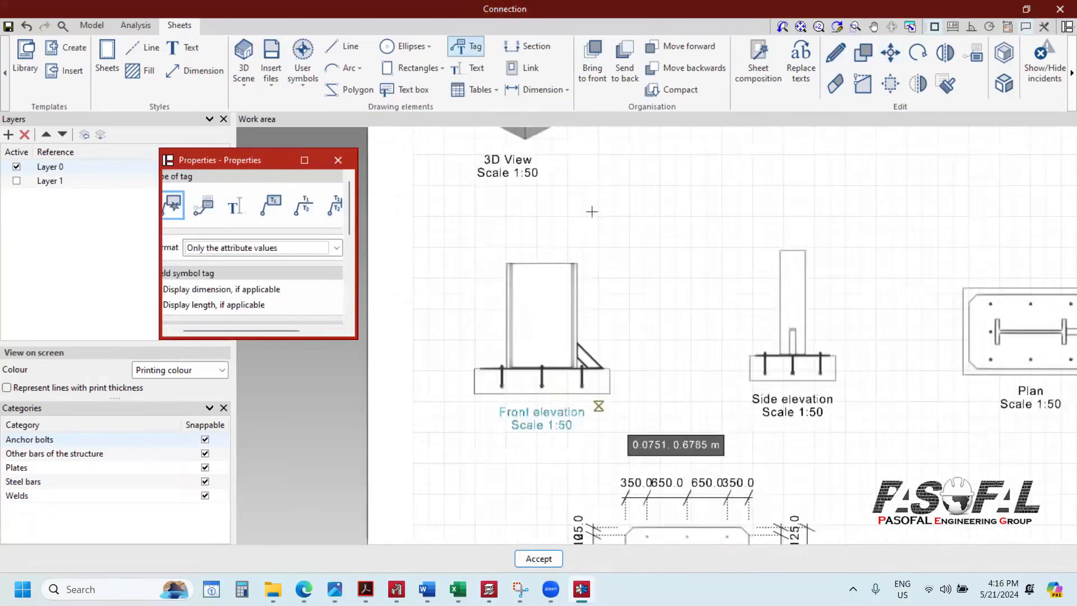
pyautogui.scroll(2, 592, 372)
pyautogui.click(537, 292)
pyautogui.click(590, 212)
pyautogui.scroll(-1, 694, 275)
pyautogui.scroll(-2, 634, 287)
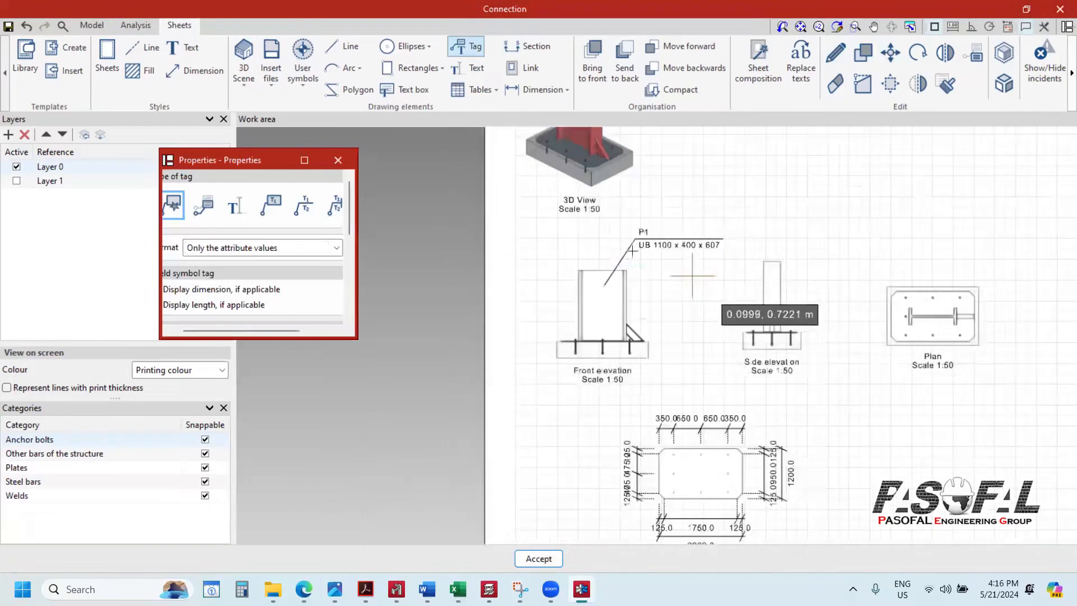
# Step: Resize the tag properties window and place it clear of the 3D View and Front elevation
pyautogui.scroll(3, 685, 253)
pyautogui.scroll(1, 685, 253)
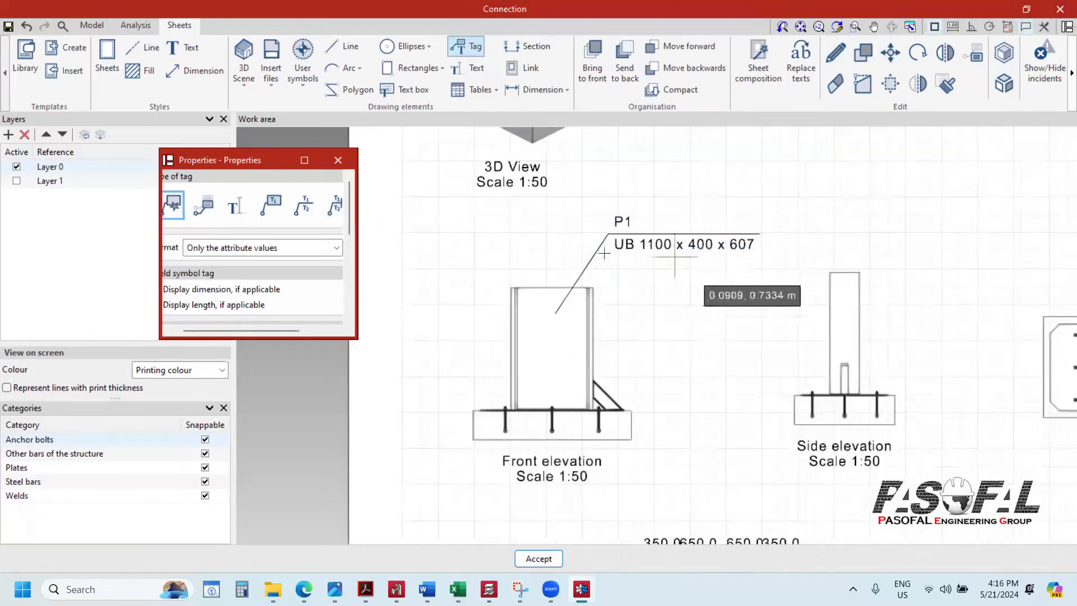
pyautogui.moveTo(263, 158); pyautogui.dragTo(195, 178)
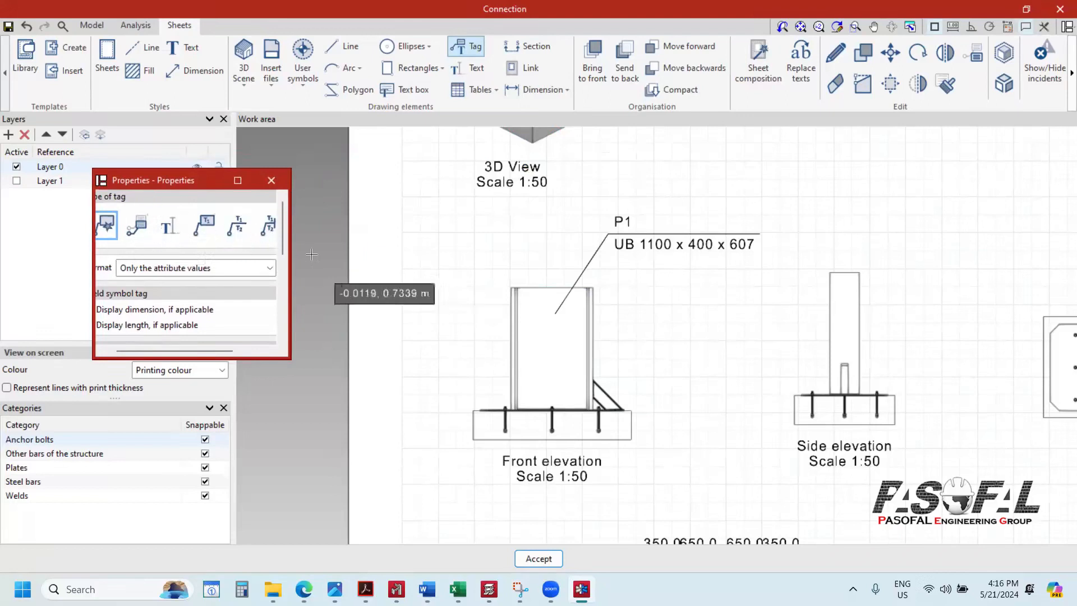
pyautogui.moveTo(290, 254); pyautogui.dragTo(390, 254)
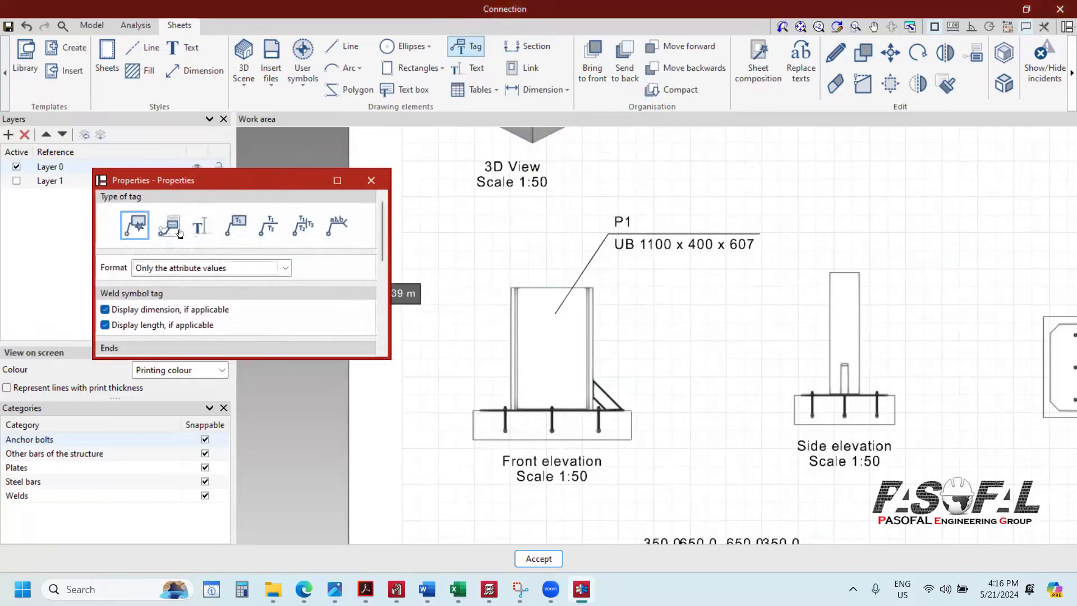
pyautogui.doubleClick(279, 189)
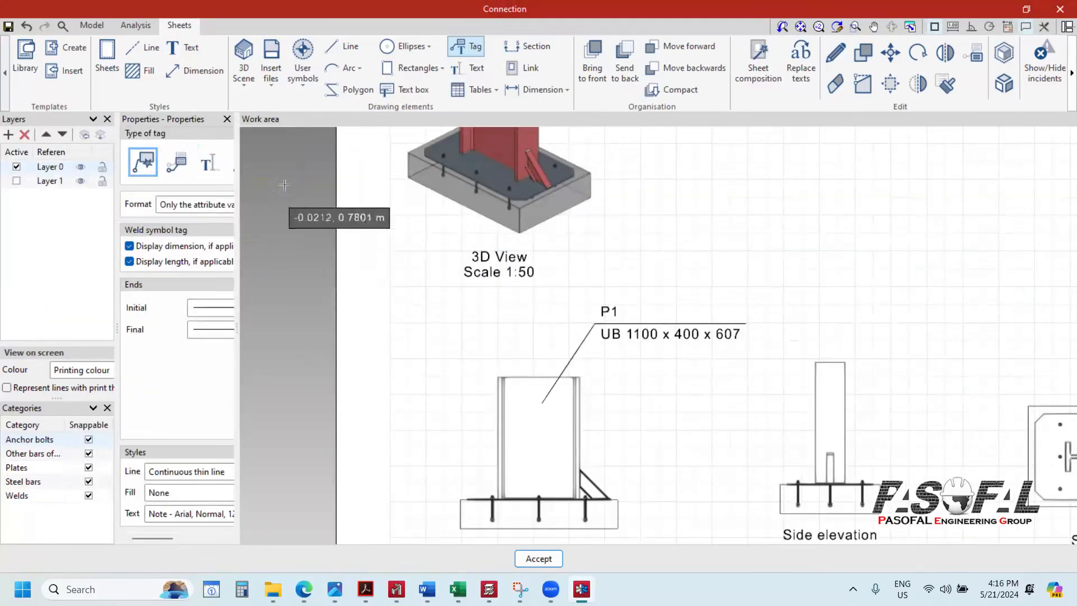
pyautogui.moveTo(198, 118); pyautogui.dragTo(357, 161)
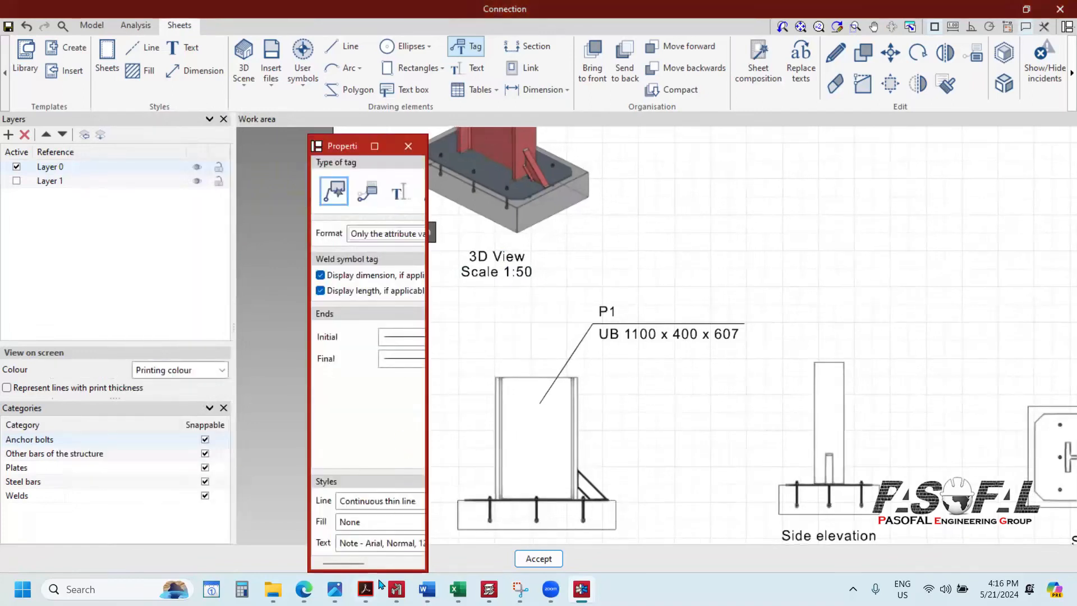
pyautogui.moveTo(380, 584); pyautogui.dragTo(383, 398)
pyautogui.moveTo(365, 146); pyautogui.dragTo(231, 185)
pyautogui.moveTo(191, 119); pyautogui.dragTo(919, 227)
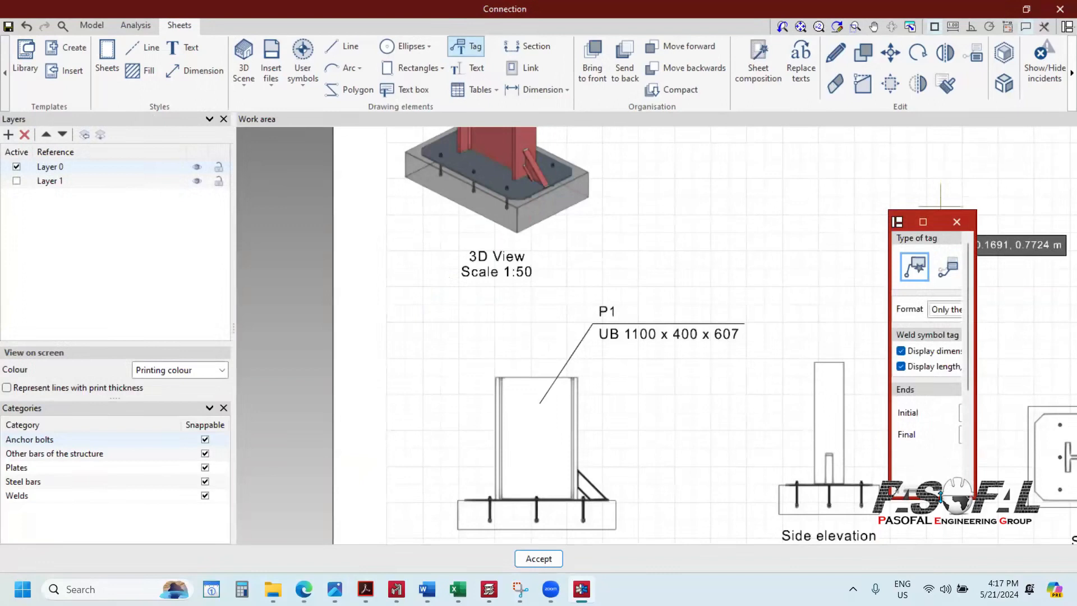
pyautogui.moveTo(941, 496); pyautogui.dragTo(939, 392)
pyautogui.moveTo(841, 293); pyautogui.dragTo(808, 318)
pyautogui.moveTo(861, 222); pyautogui.dragTo(924, 147)
# Step: Tag the outermost anchor bolt on the column's unbraced side in the Front elevation, placing the bolt, nut and washer specification beside the column
pyautogui.scroll(-1, 544, 333)
pyautogui.scroll(4, 576, 445)
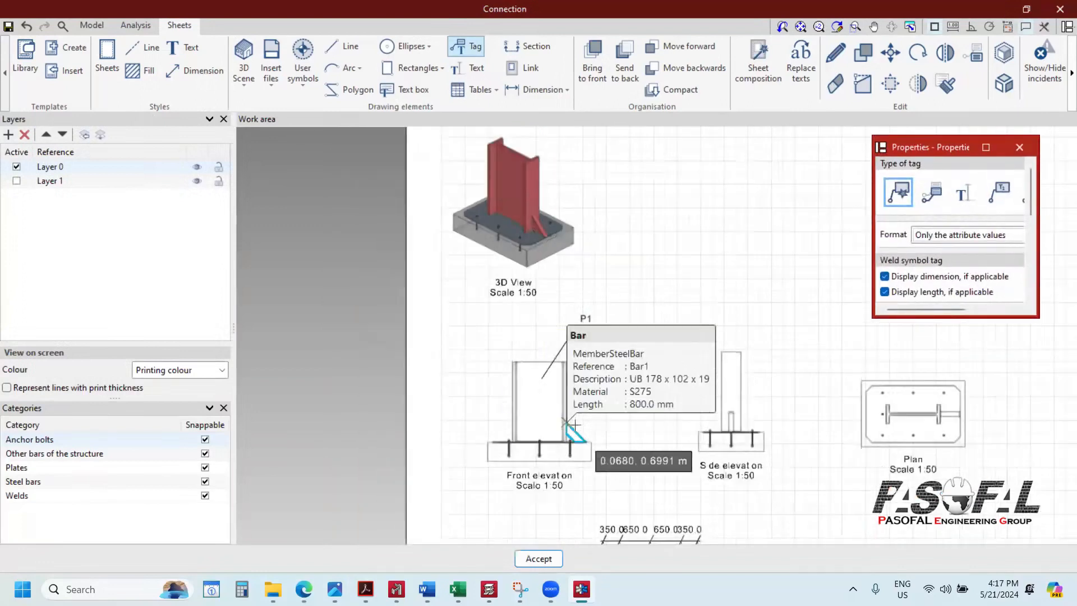
pyautogui.scroll(2, 575, 435)
pyautogui.scroll(-3, 643, 427)
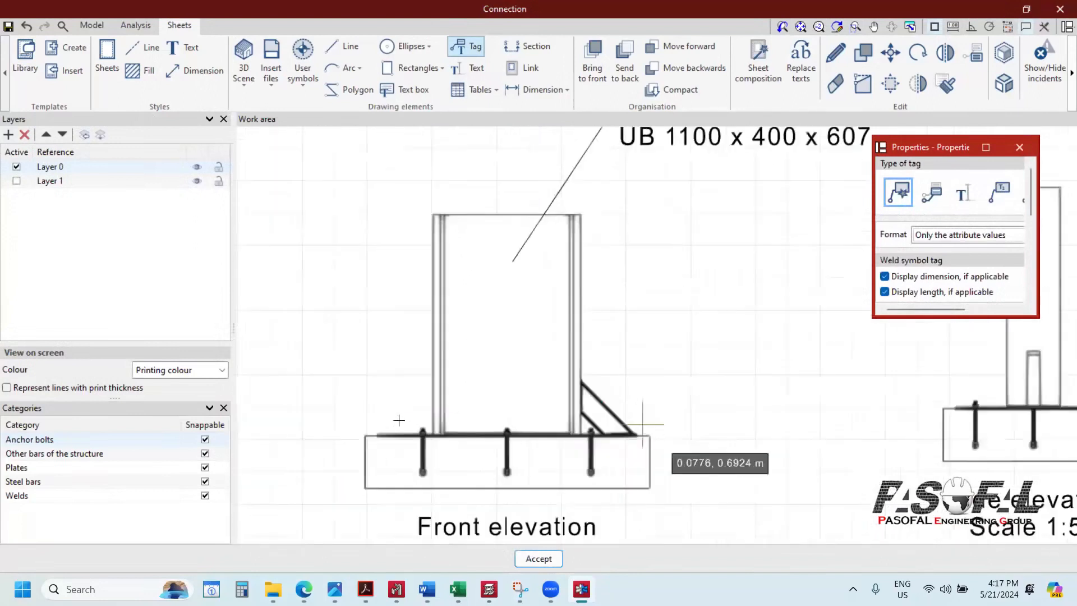
pyautogui.scroll(3, 455, 438)
pyautogui.click(399, 422)
pyautogui.scroll(-3, 579, 462)
pyautogui.scroll(-4, 473, 361)
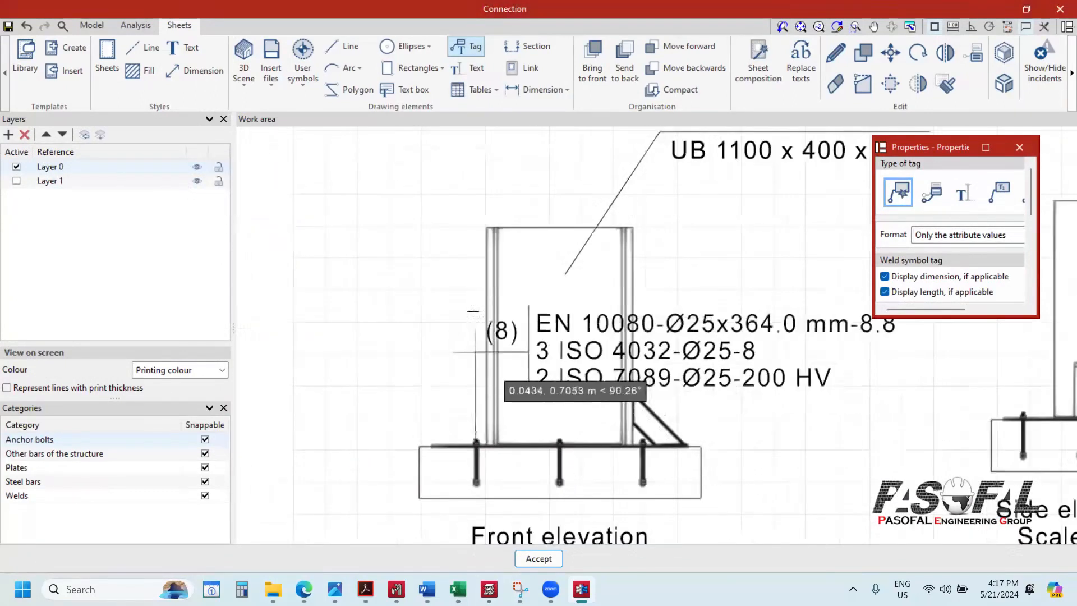
pyautogui.click(475, 318)
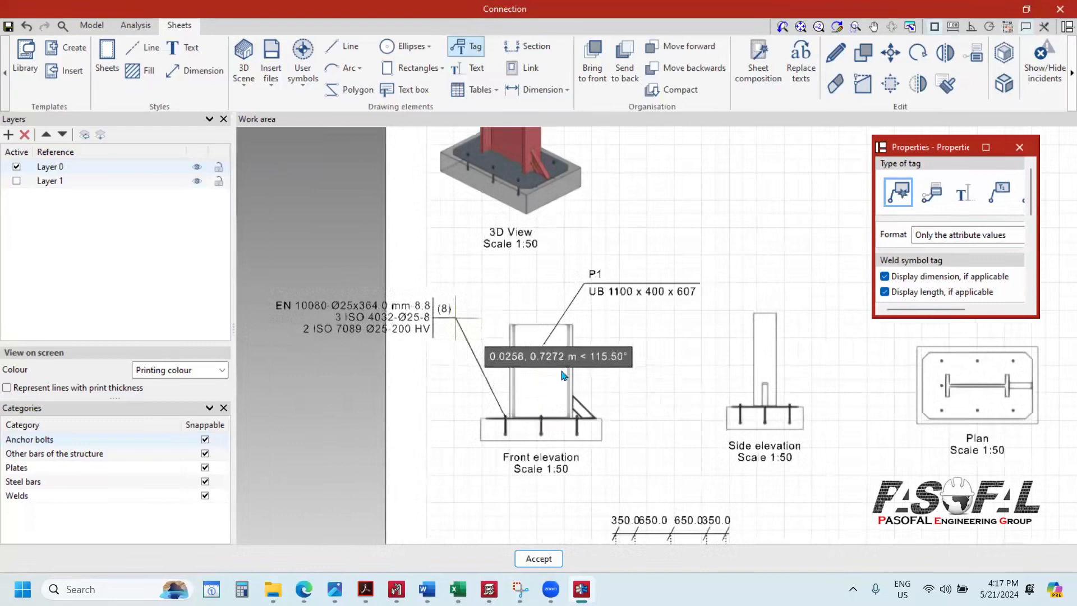
pyautogui.scroll(-5, 533, 389)
# Step: Tag the diagonal stiffening bar in the Front elevation with its reference and section, placing the text beside the column
pyautogui.scroll(1, 556, 382)
pyautogui.scroll(5, 507, 376)
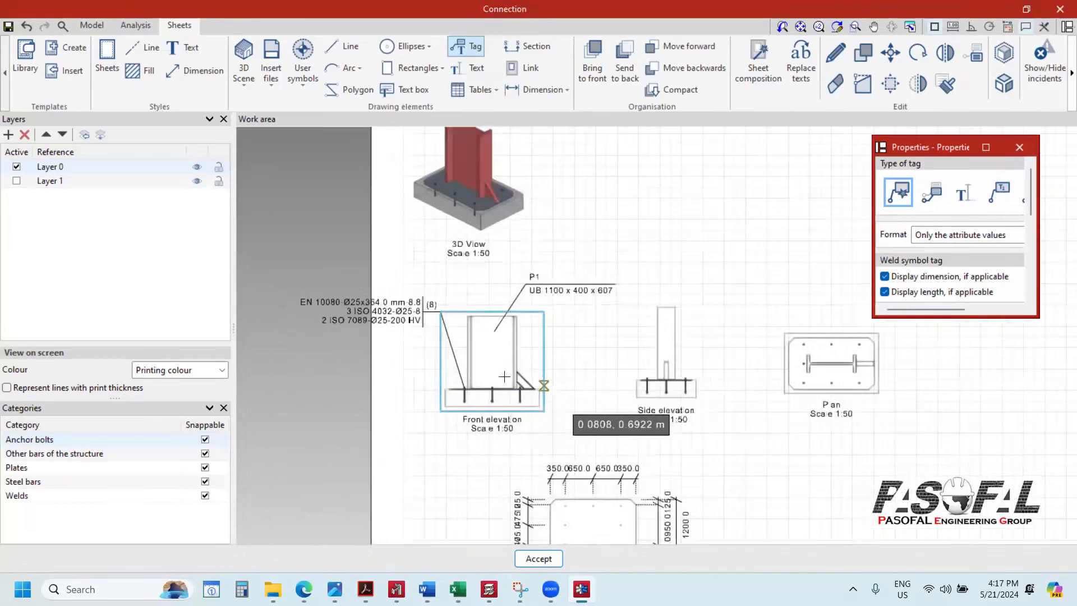
pyautogui.scroll(-2, 525, 423)
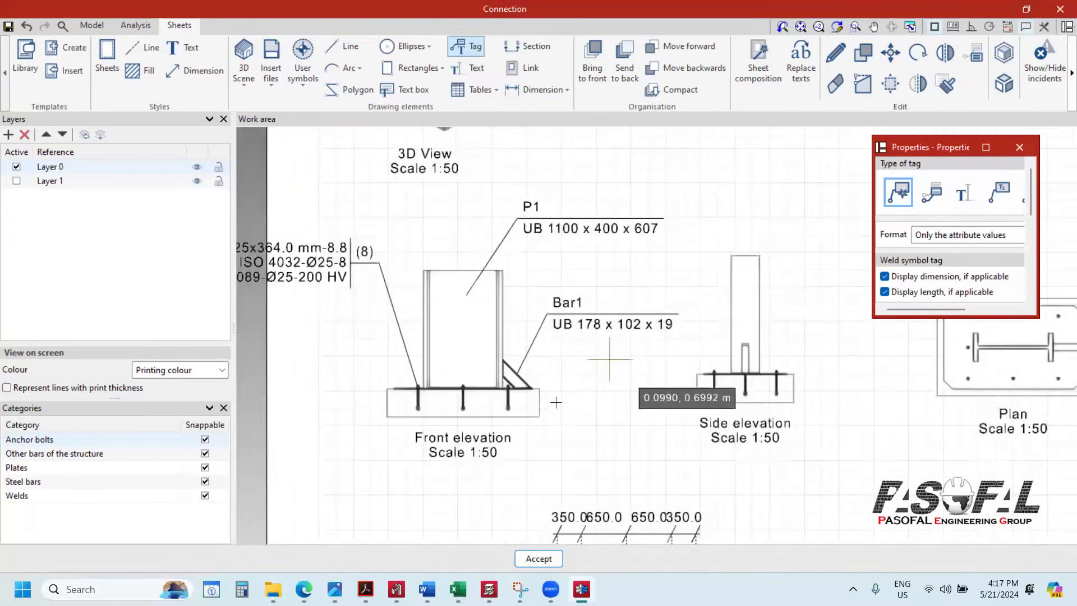
# Step: Tag the concrete block in the Front elevation with a leader running out below its corner, and end the tagging
pyautogui.scroll(4, 567, 415)
pyautogui.scroll(2, 557, 408)
pyautogui.click(551, 388)
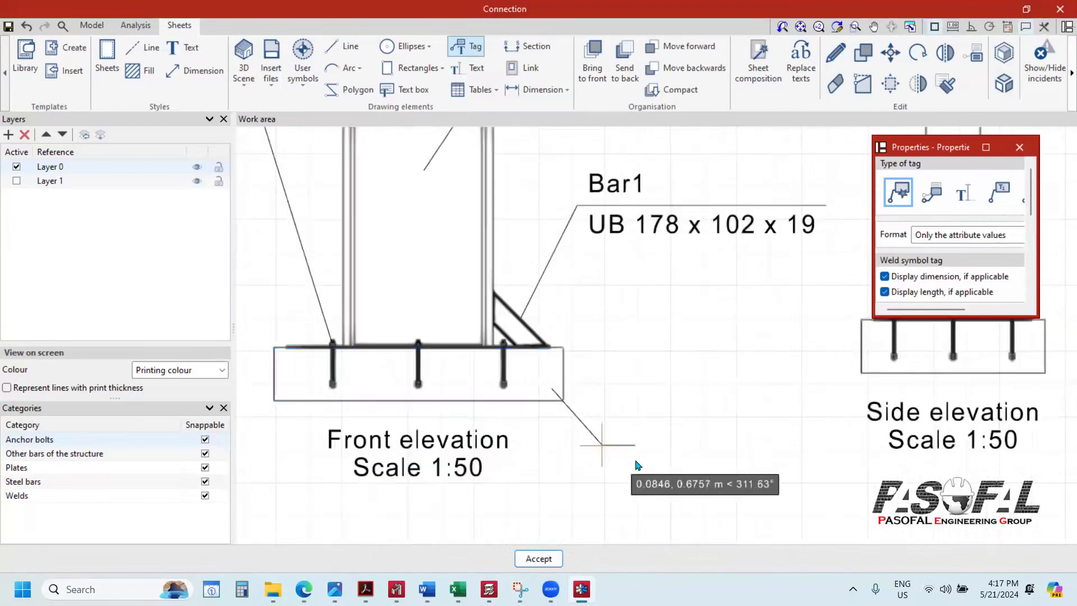
pyautogui.scroll(-2, 603, 448)
pyautogui.click(634, 461)
pyautogui.click(651, 452)
pyautogui.scroll(-2, 651, 451)
pyautogui.scroll(3, 585, 401)
pyautogui.scroll(-2, 585, 401)
pyautogui.scroll(5, 527, 346)
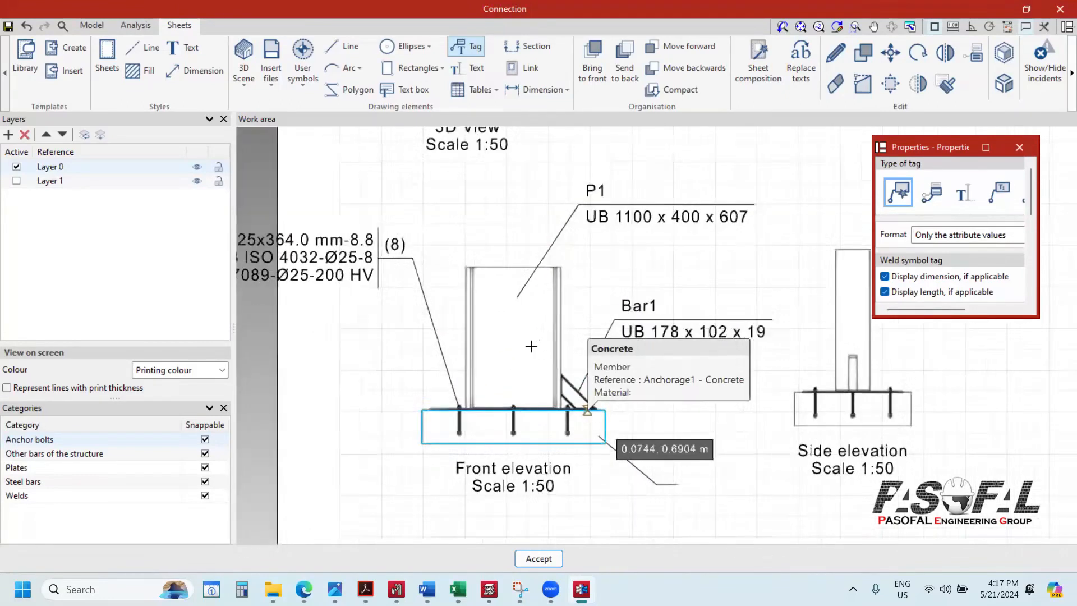
pyautogui.scroll(2, 555, 331)
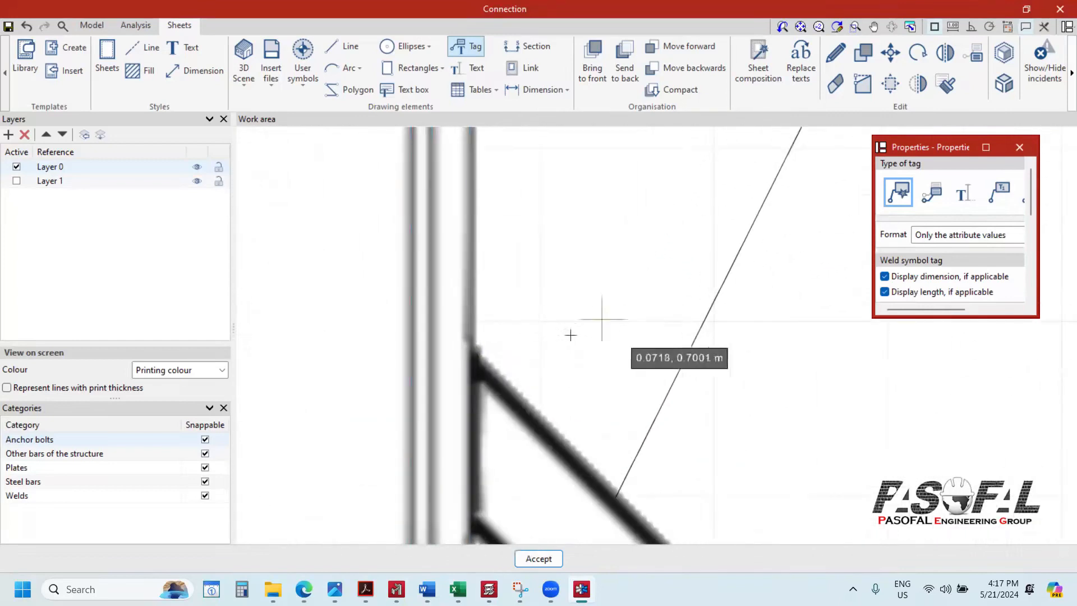
pyautogui.press('Escape')
# Step: Edit the Front elevation scene and replace the Monochrome image mode with one that draws sharp lines
pyautogui.scroll(-4, 642, 344)
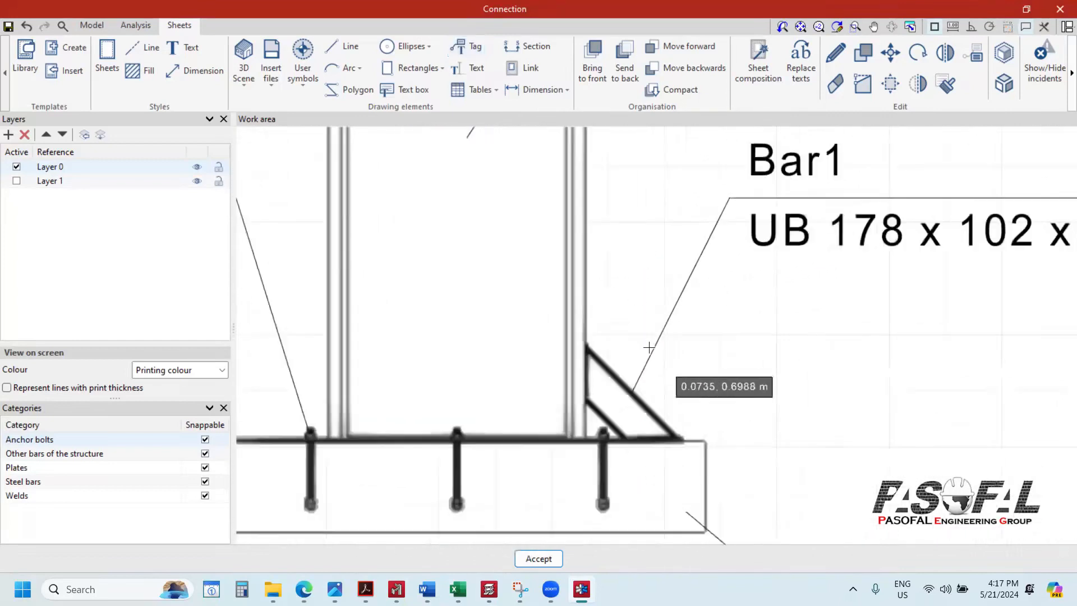
pyautogui.click(835, 56)
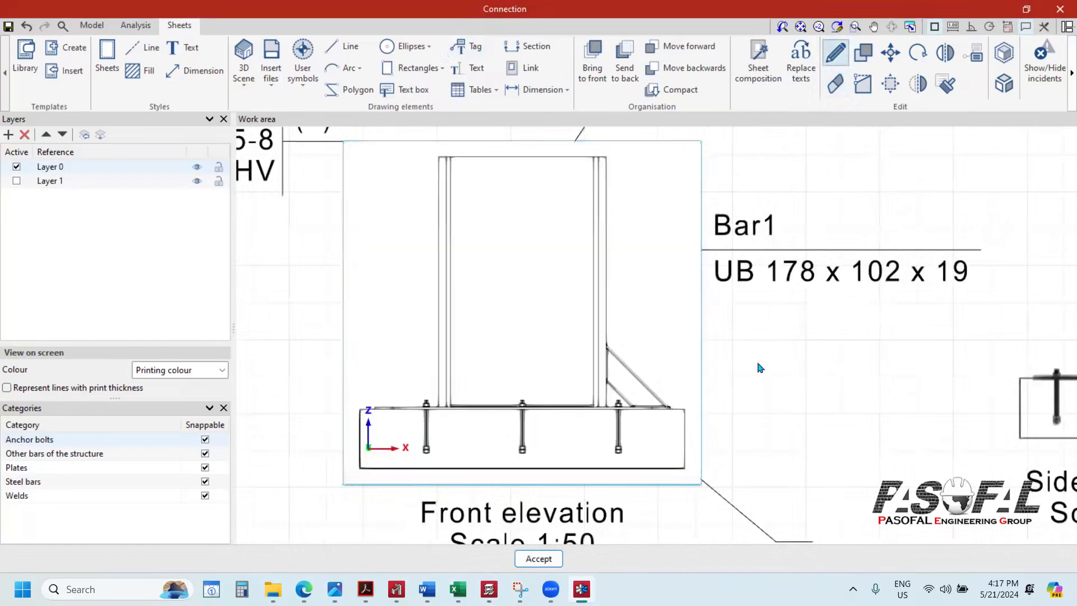
pyautogui.click(589, 313)
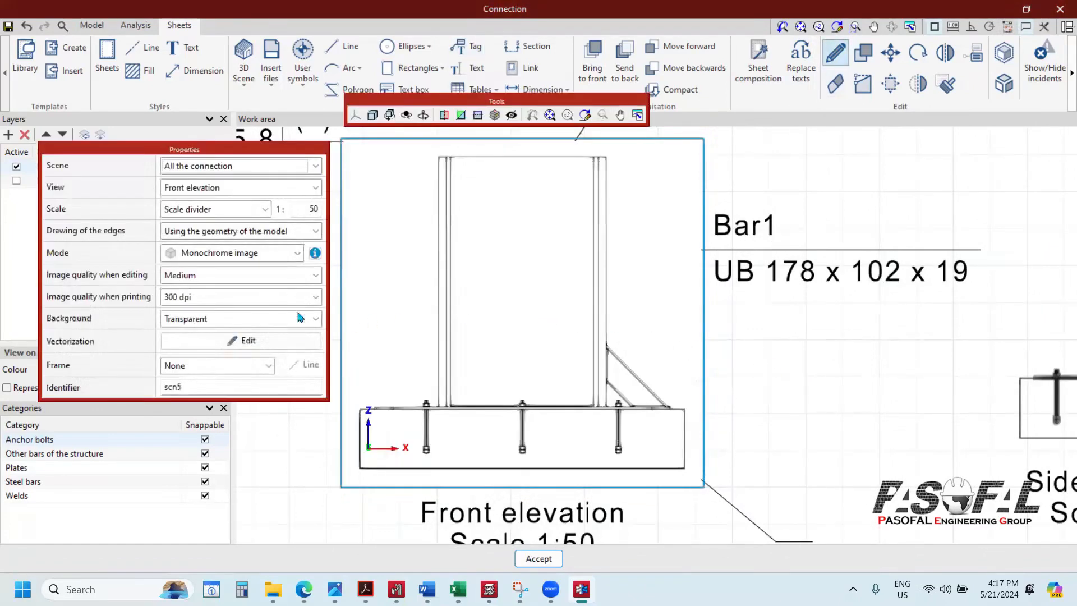
pyautogui.click(230, 275)
pyautogui.click(234, 259)
pyautogui.click(233, 257)
pyautogui.click(233, 316)
pyautogui.click(854, 426)
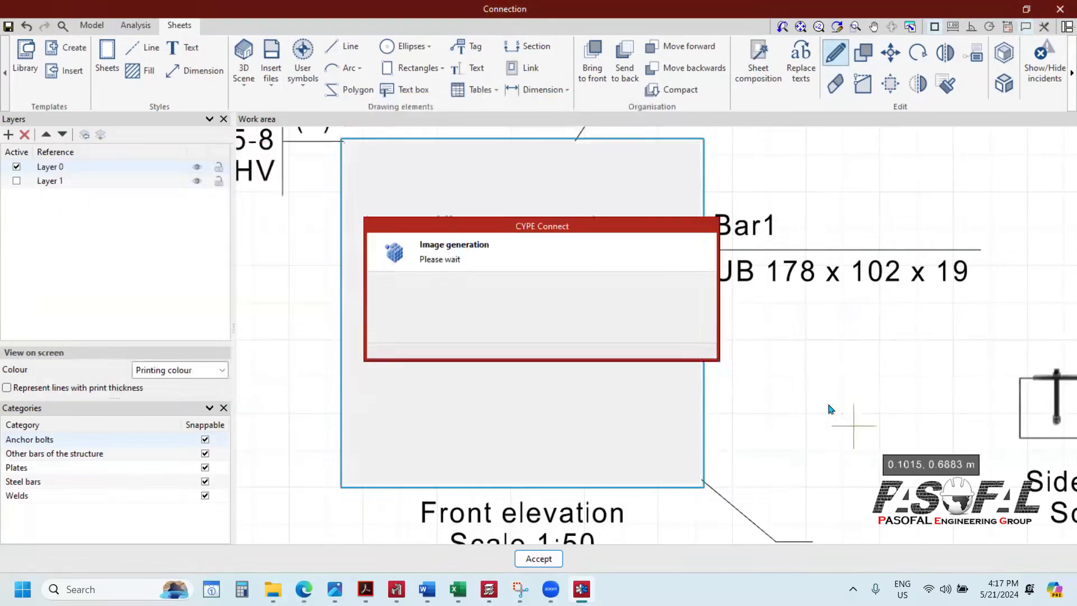
# Step: Tag the fillet weld where the diagonal stiffening bar meets the base plate, placing the weld symbol below the bar's tag
pyautogui.scroll(2, 578, 349)
pyautogui.scroll(5, 629, 350)
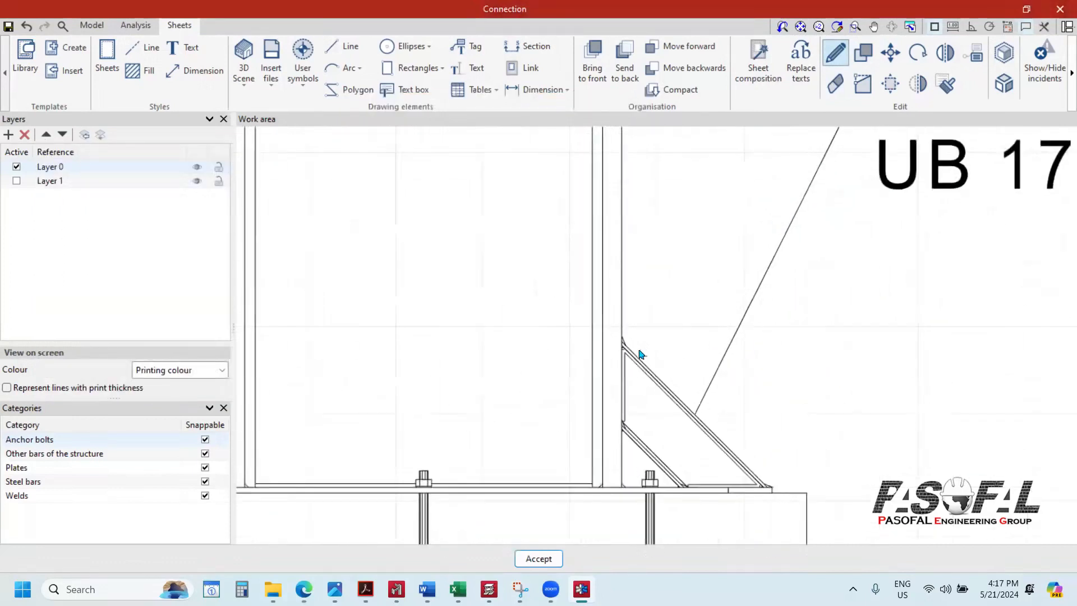
pyautogui.scroll(-2, 510, 351)
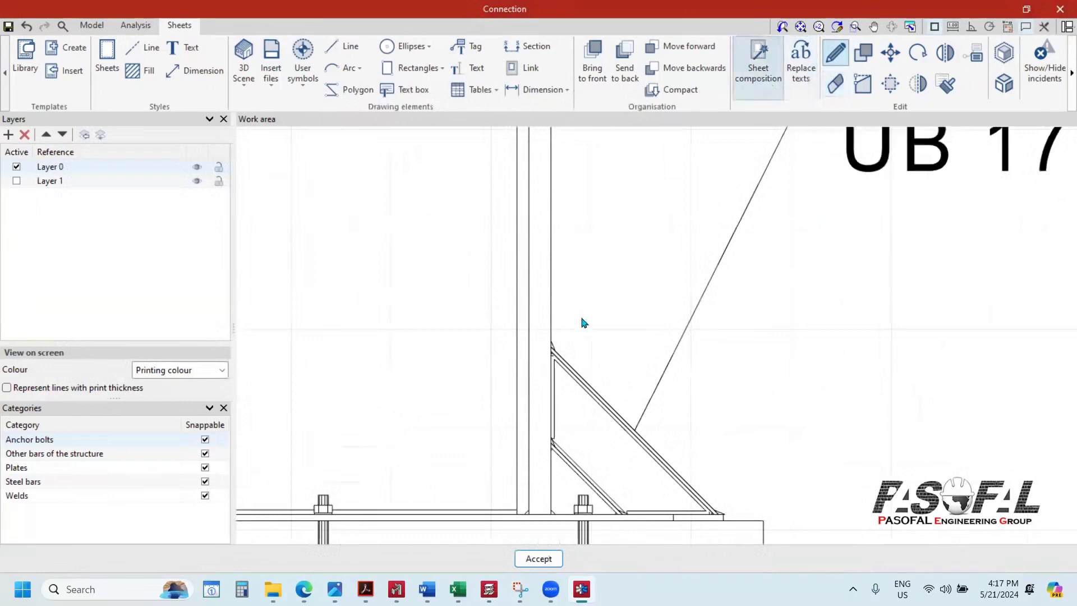
pyautogui.scroll(5, 680, 414)
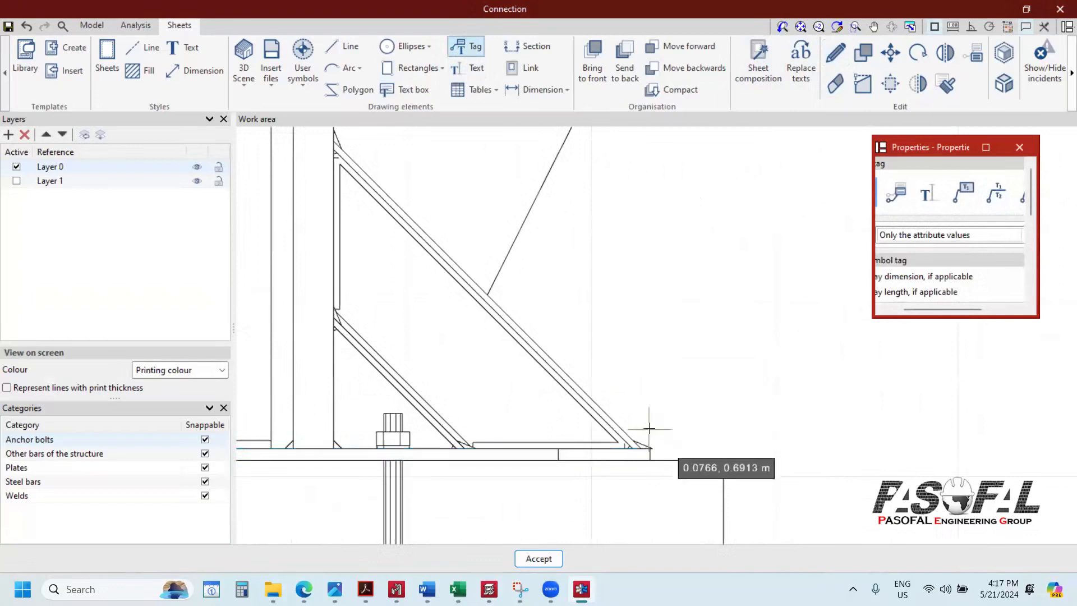
pyautogui.click(640, 446)
pyautogui.scroll(-6, 560, 468)
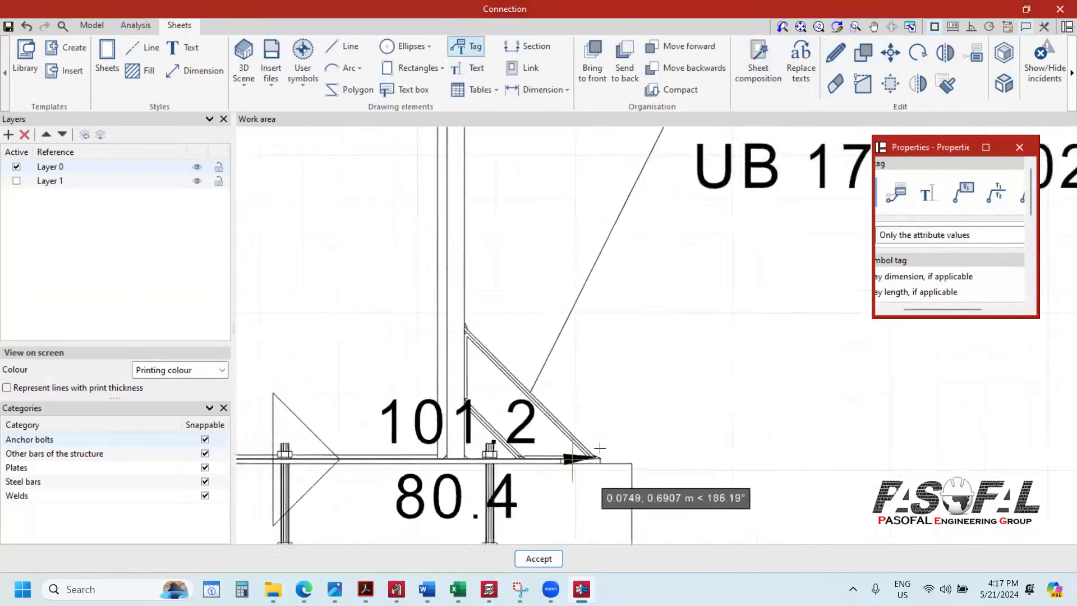
pyautogui.scroll(-2, 643, 427)
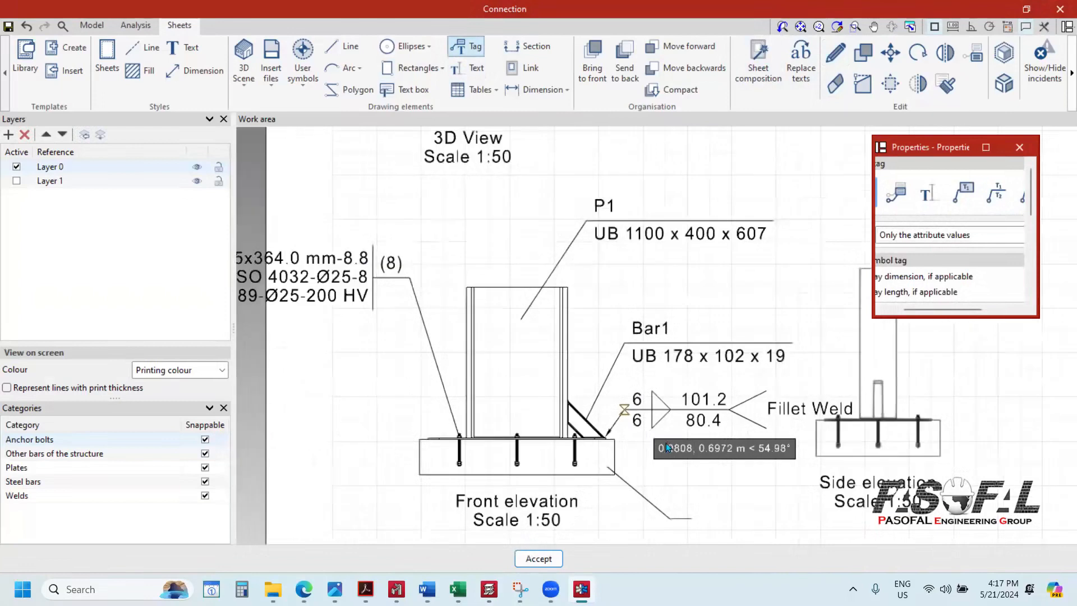
pyautogui.scroll(-3, 673, 382)
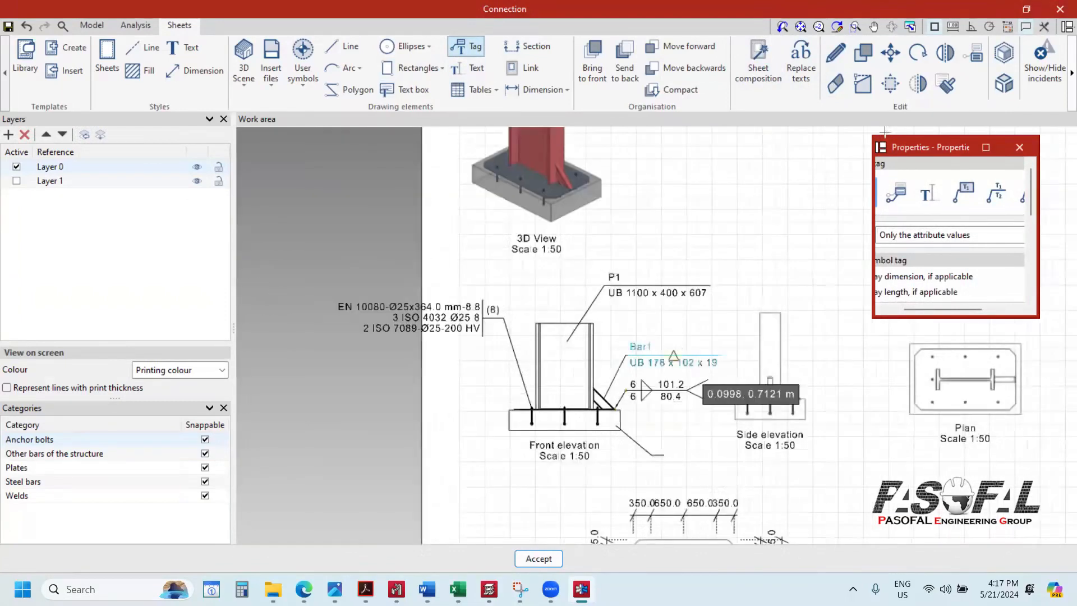
# Step: Move the Front elevation together with its title and tags to the free area beyond the Plan view
pyautogui.scroll(-2, 678, 354)
pyautogui.click(890, 54)
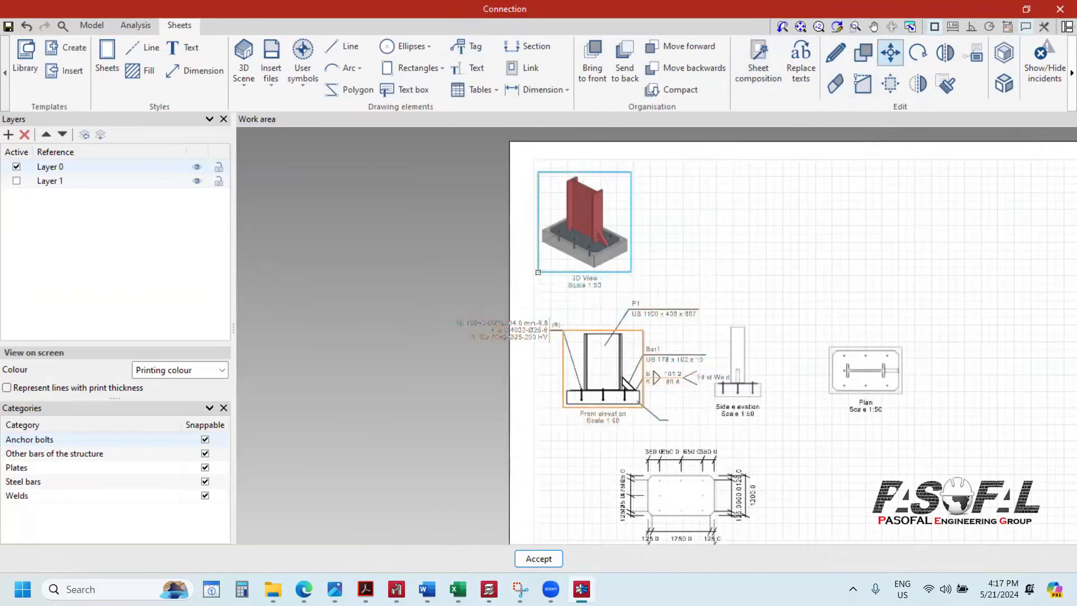
pyautogui.scroll(2, 667, 406)
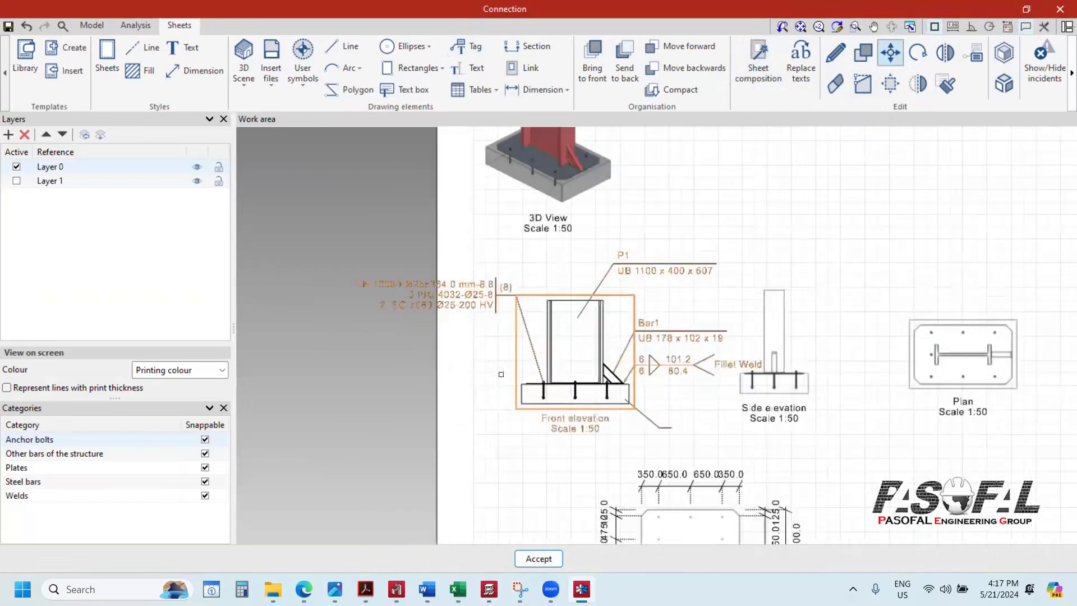
pyautogui.scroll(-4, 502, 392)
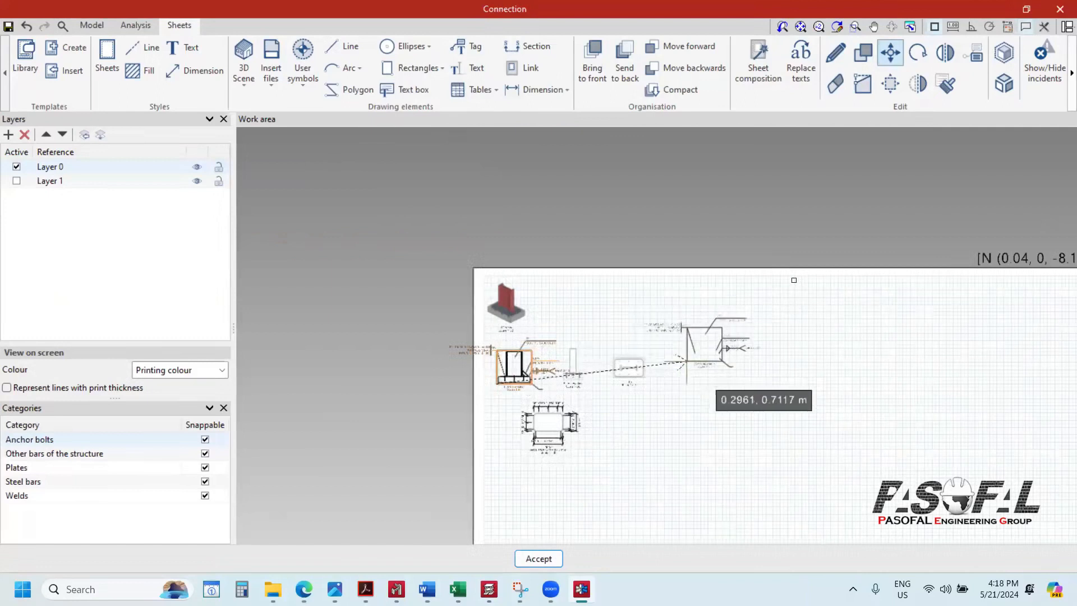
# Step: Give the left vertical dimension chain of the base plate view a customised style with text size 7
pyautogui.scroll(3, 488, 488)
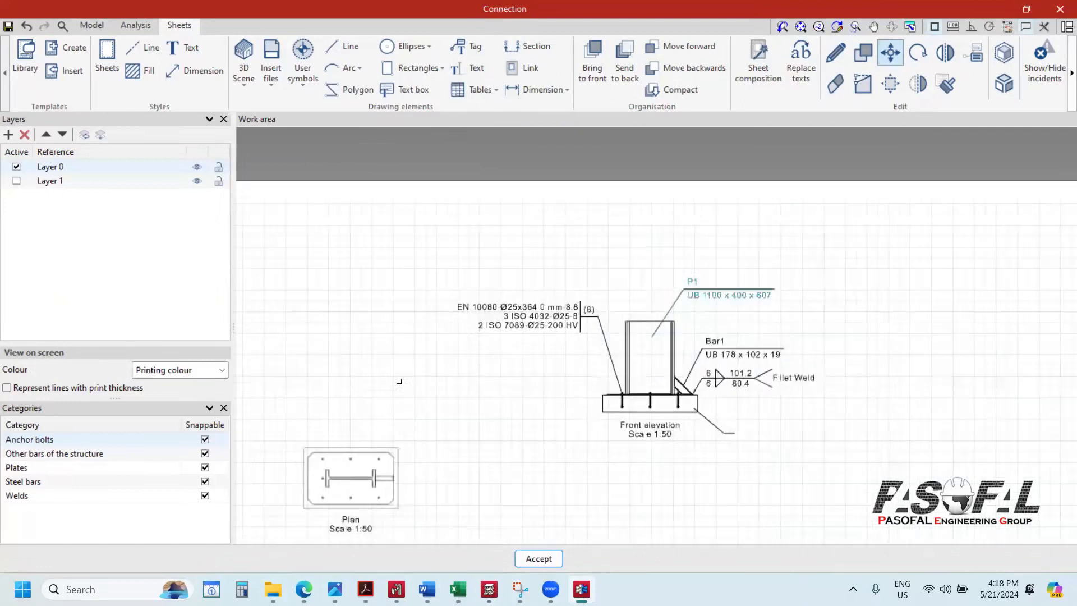
pyautogui.scroll(-5, 553, 385)
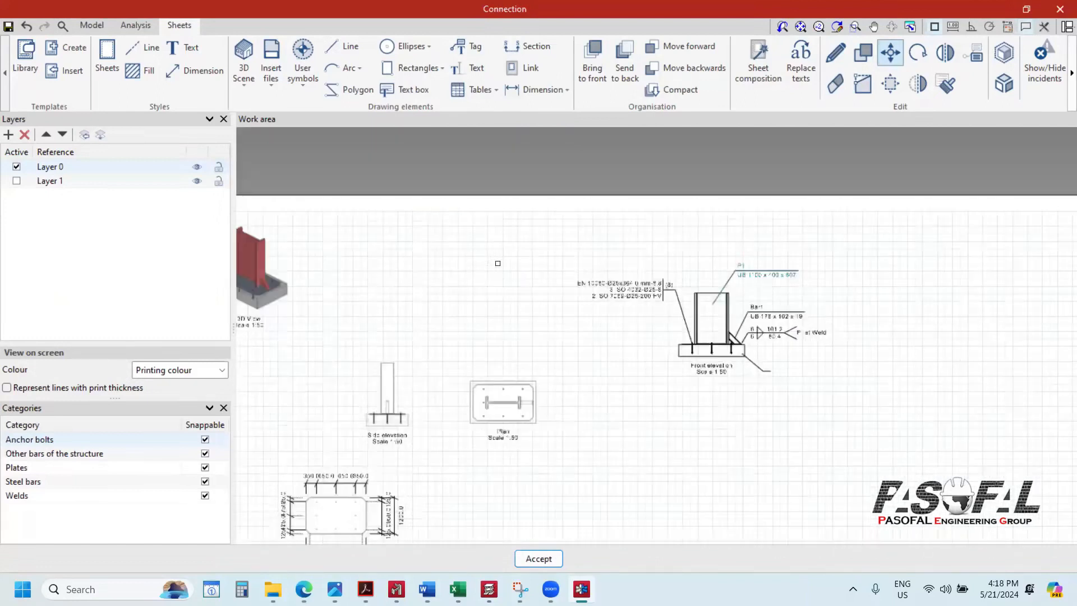
pyautogui.scroll(5, 432, 207)
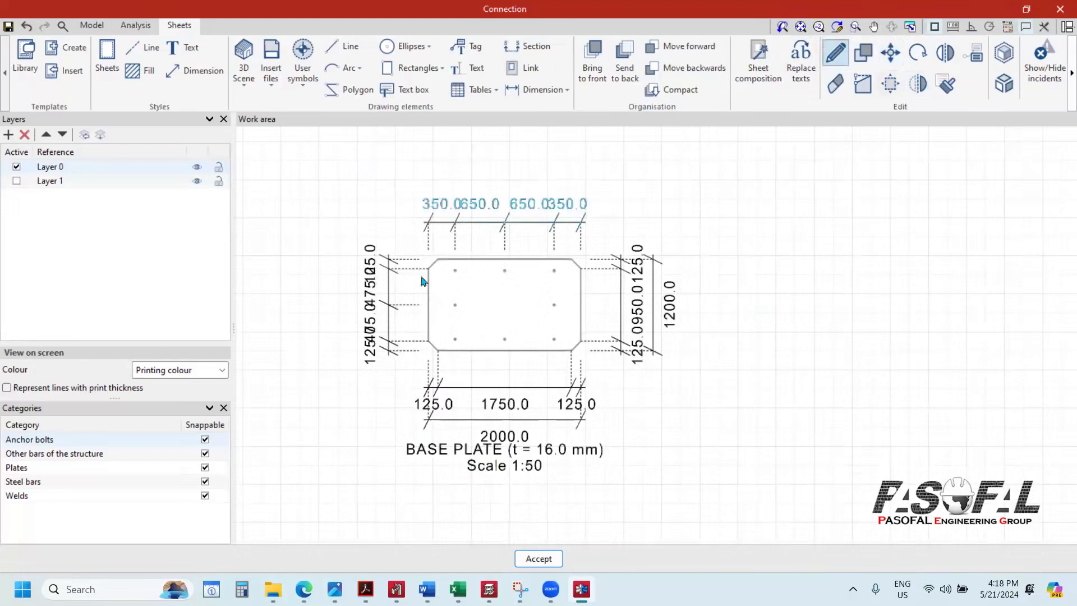
pyautogui.click(393, 273)
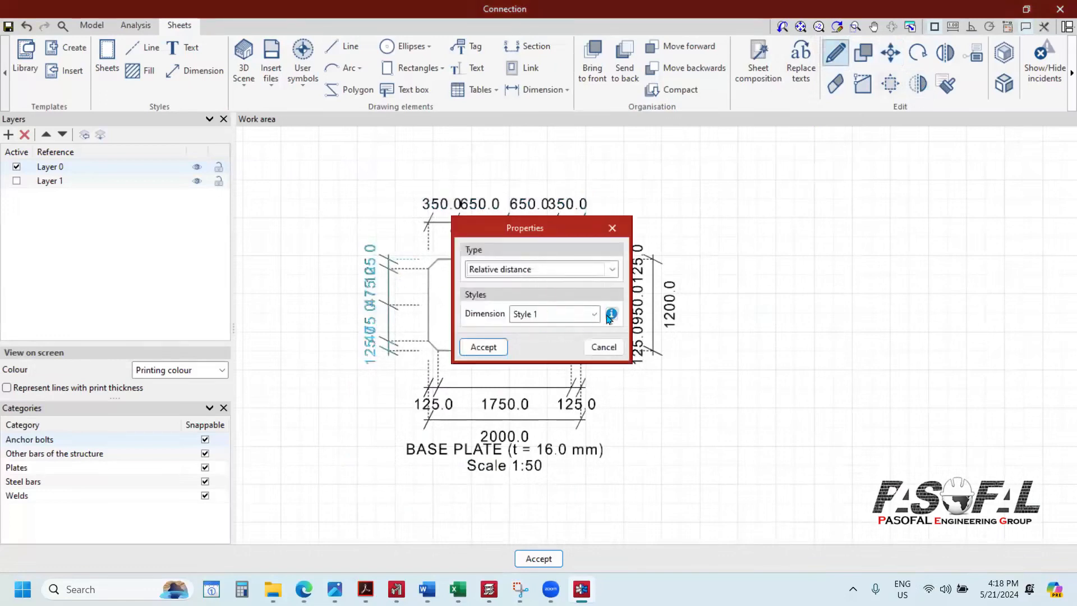
pyautogui.click(599, 275)
pyautogui.click(547, 361)
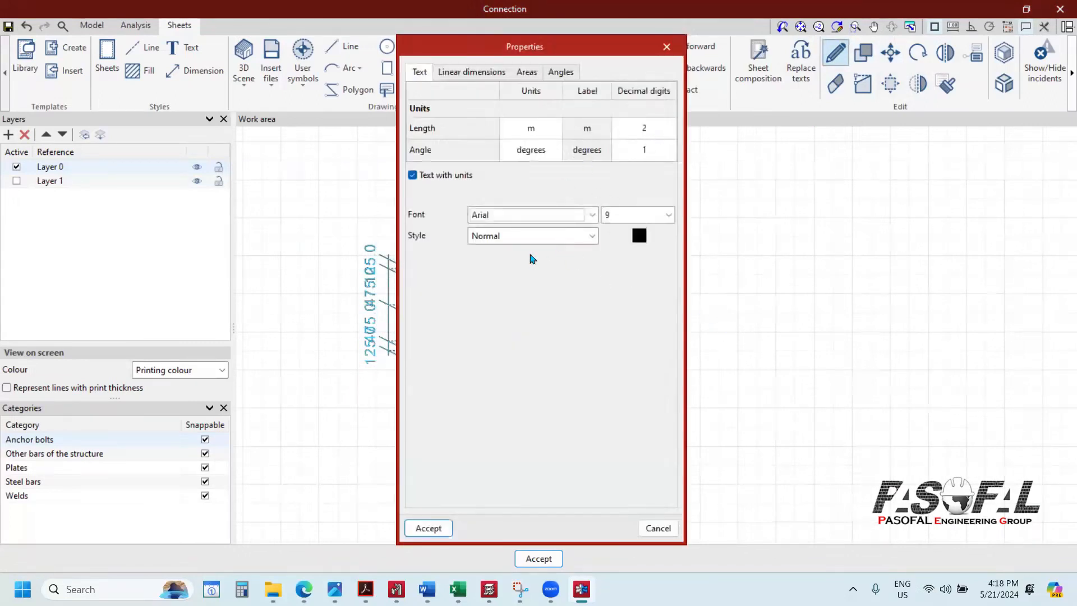
pyautogui.click(641, 217)
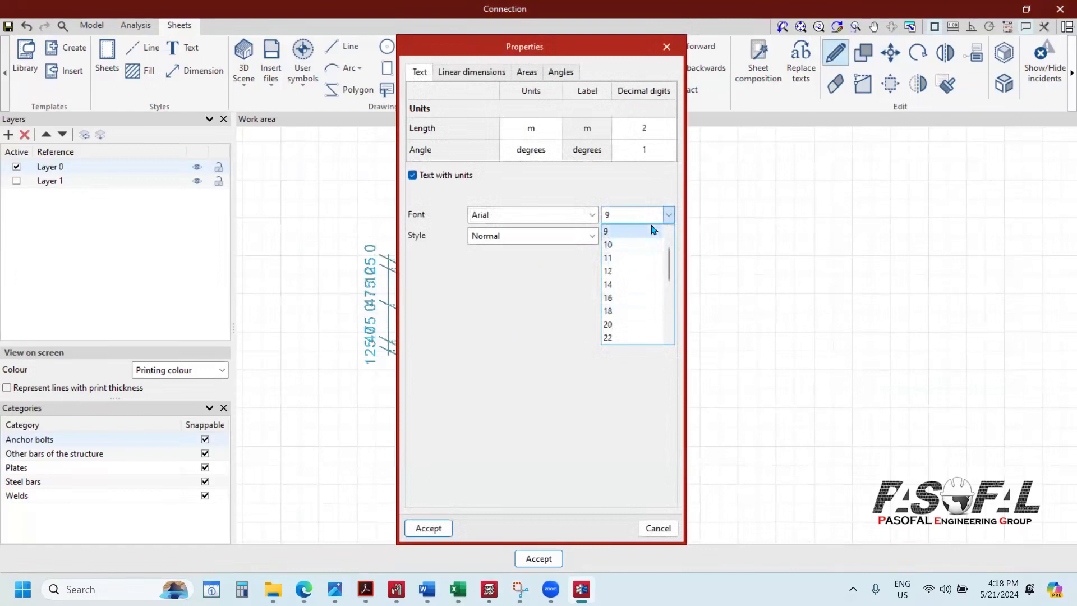
pyautogui.click(617, 245)
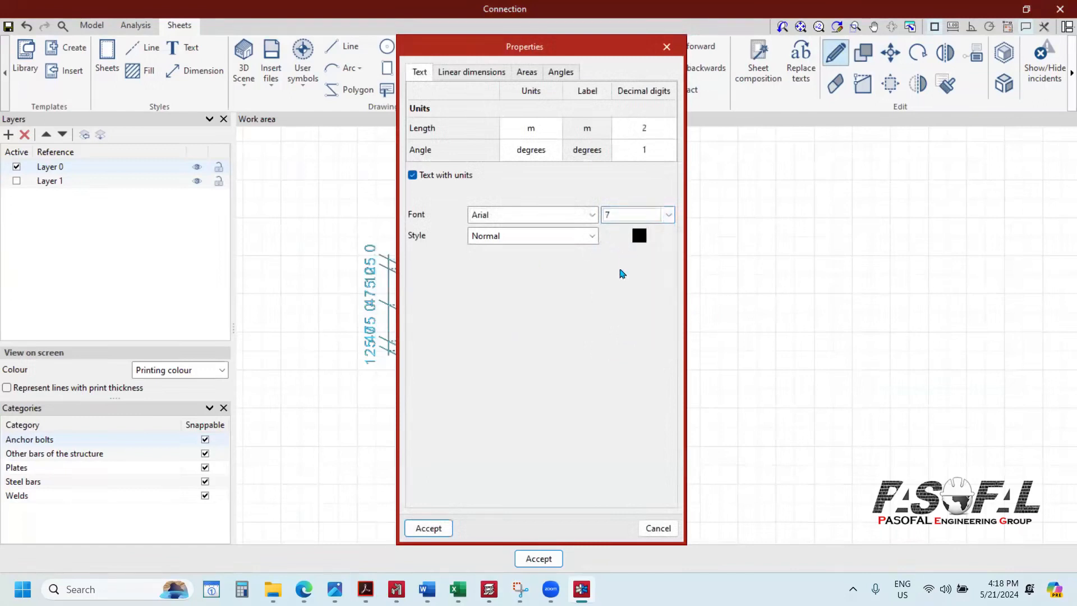
pyautogui.click(428, 530)
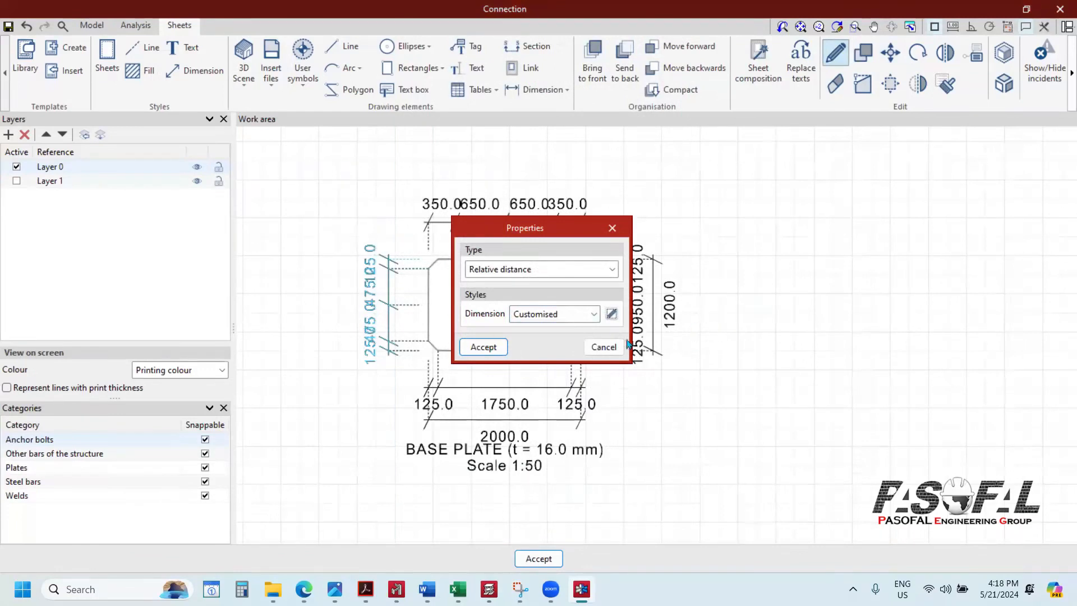
pyautogui.press('Return')
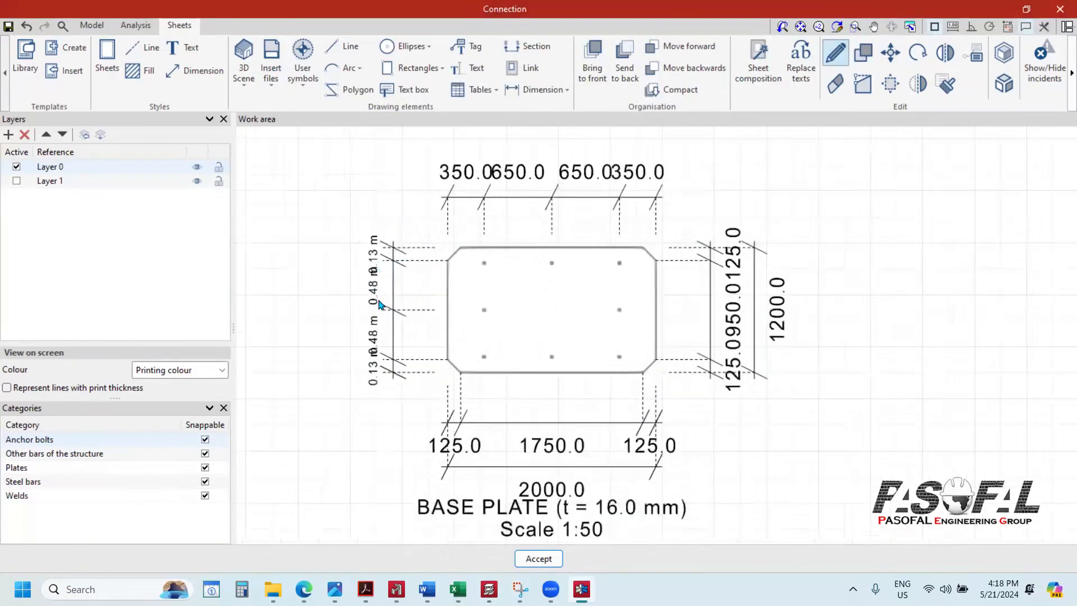
pyautogui.scroll(3, 378, 292)
pyautogui.scroll(-3, 747, 264)
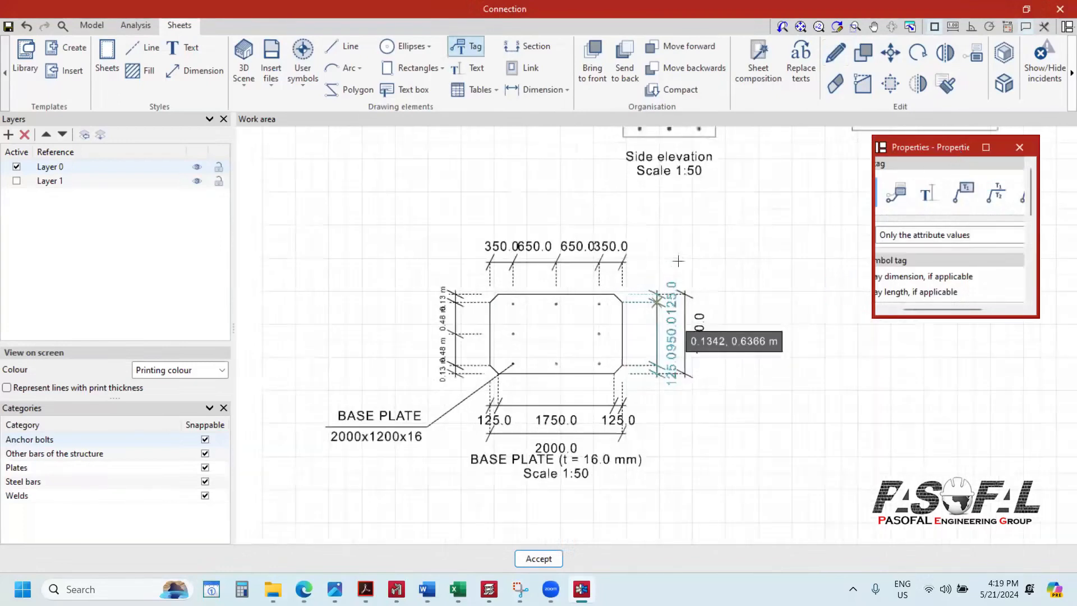
# Step: Draw a rectangular border frame just inside the edges of the A0 sheet
pyautogui.scroll(-5, 432, 283)
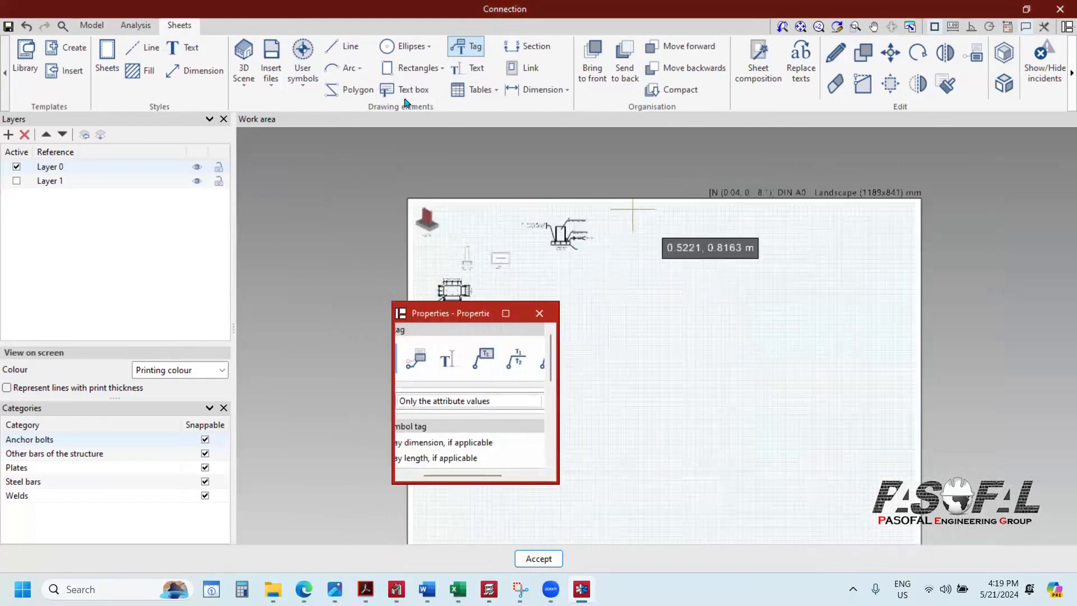
pyautogui.click(407, 68)
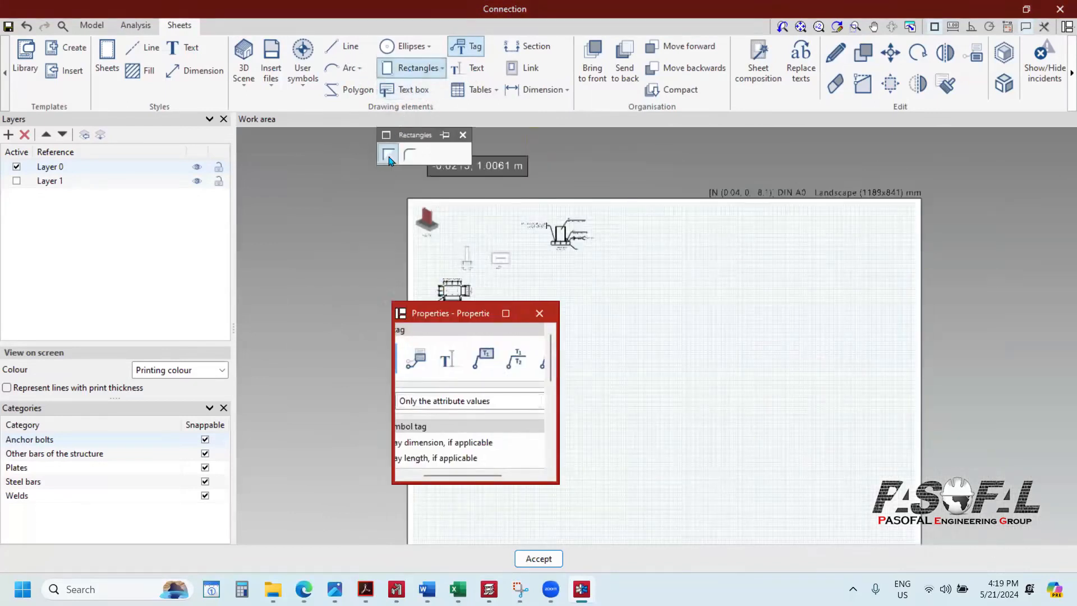
pyautogui.moveTo(461, 329); pyautogui.dragTo(191, 135)
pyautogui.scroll(1, 616, 298)
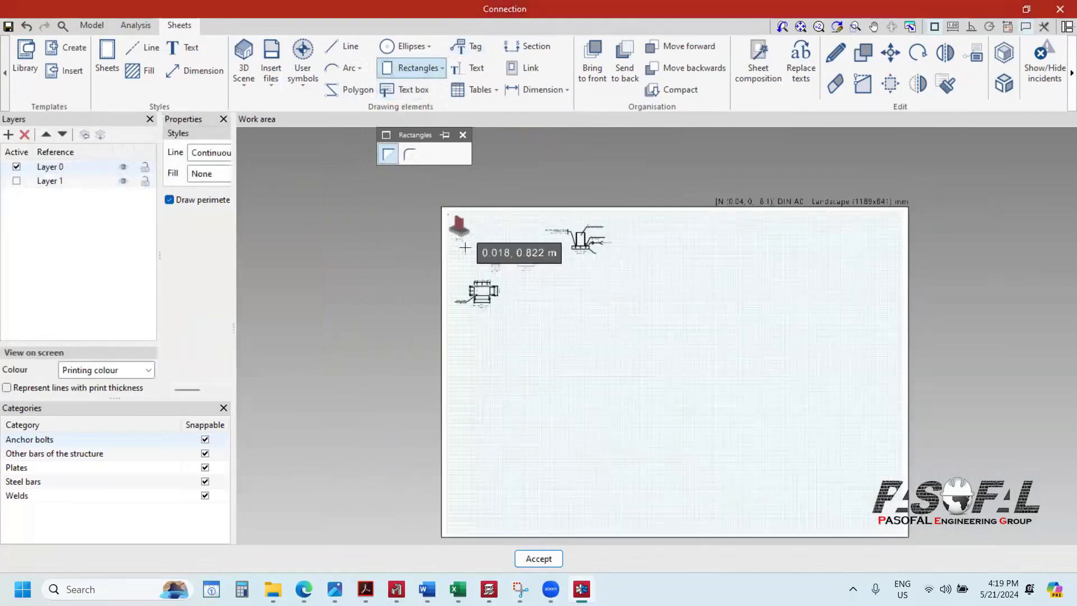
pyautogui.click(448, 216)
pyautogui.click(901, 534)
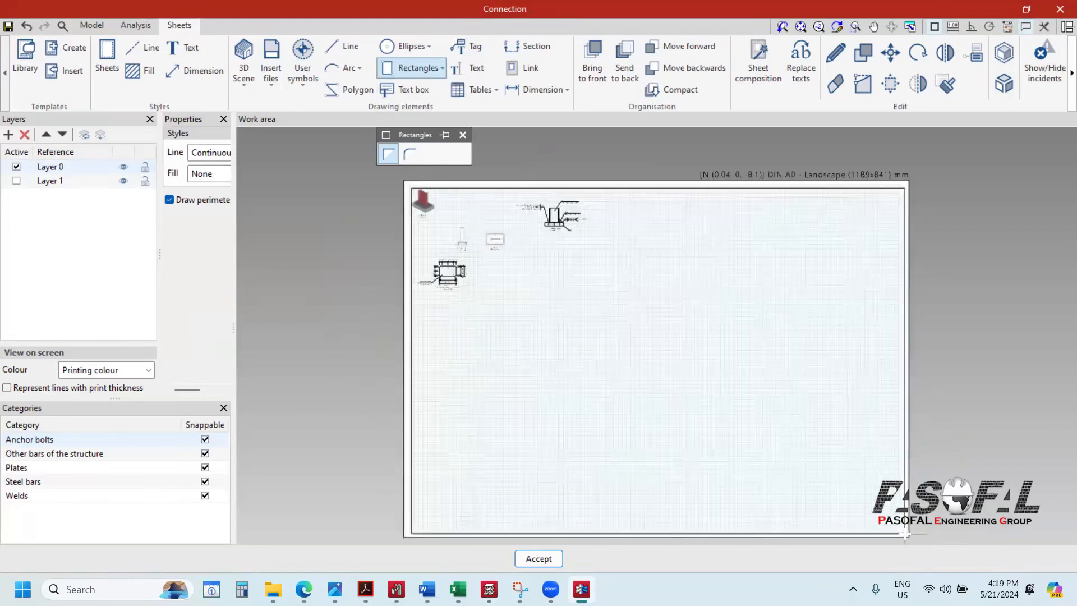
# Step: Draw the title block outline in the frame's lower-right corner and divide it into four columns with rectangles
pyautogui.scroll(1, 905, 532)
pyautogui.scroll(1, 824, 414)
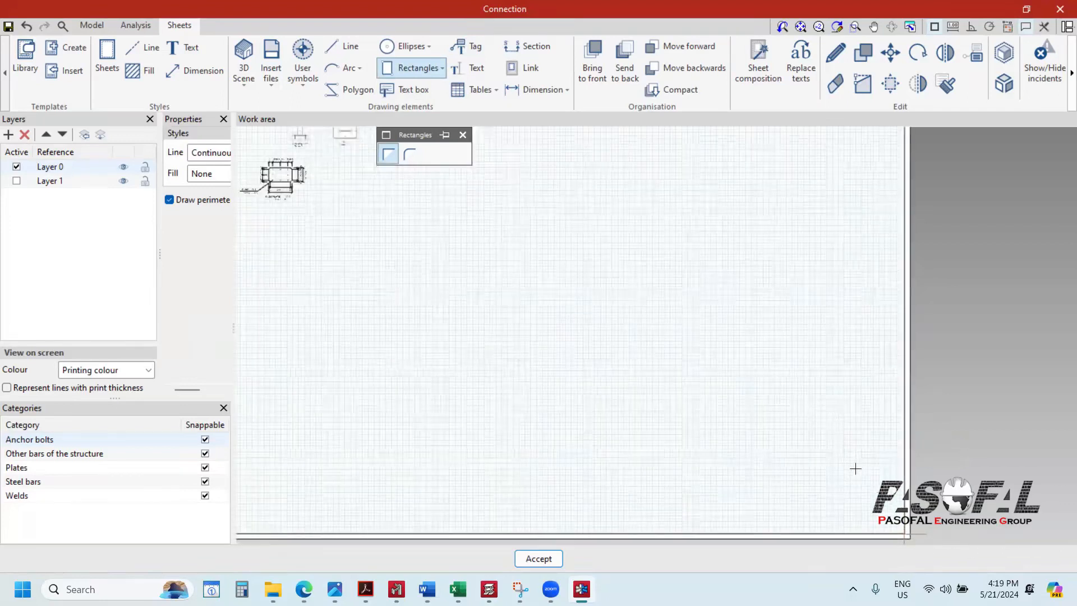
pyautogui.scroll(1, 860, 464)
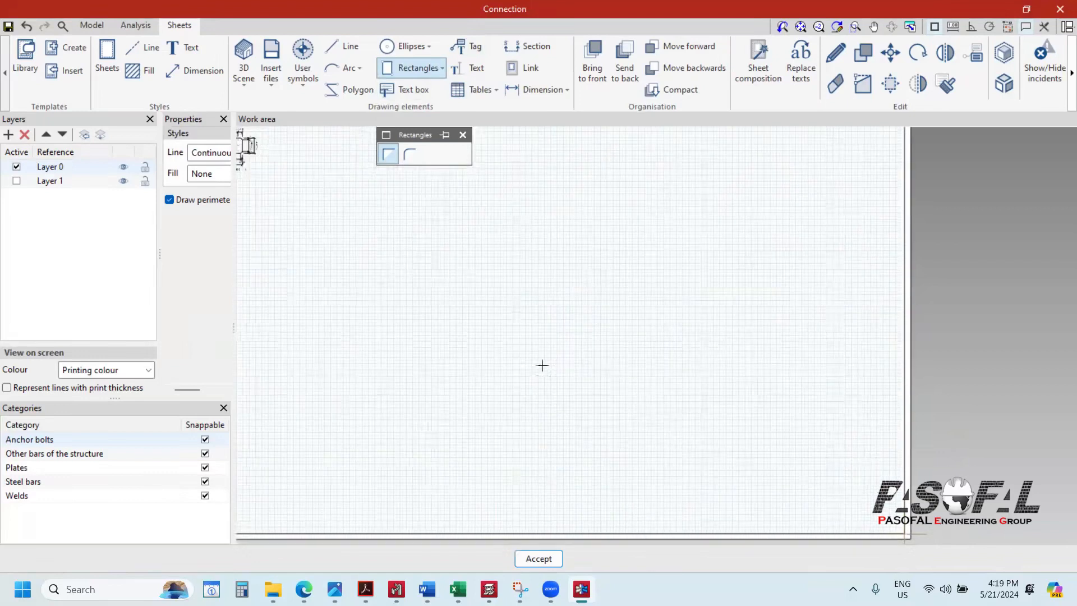
pyautogui.scroll(1, 595, 386)
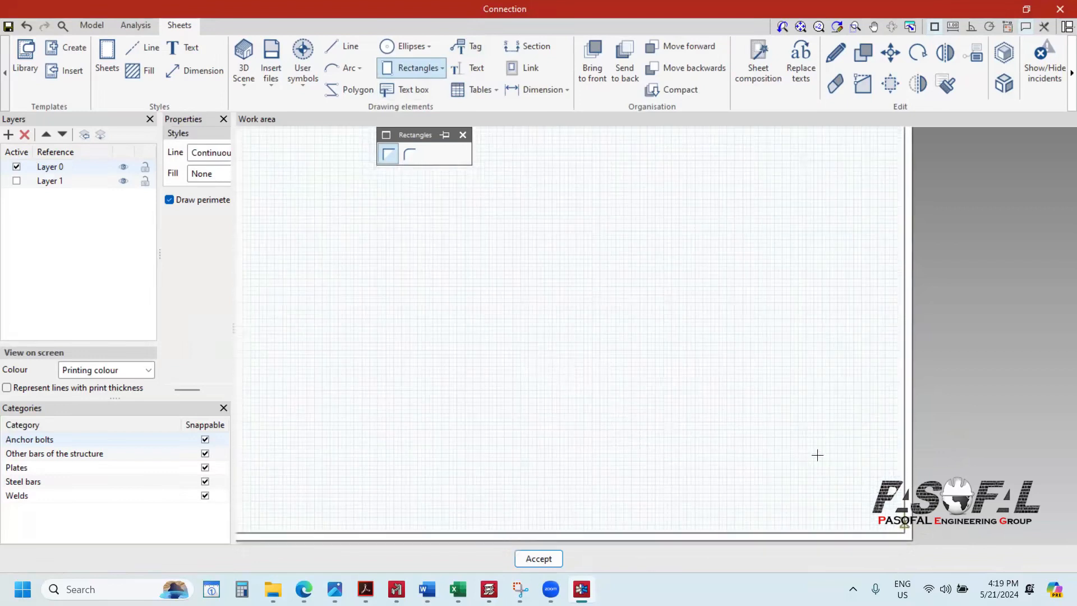
pyautogui.scroll(-5, 817, 455)
pyautogui.scroll(6, 617, 449)
pyautogui.click(616, 365)
pyautogui.click(655, 459)
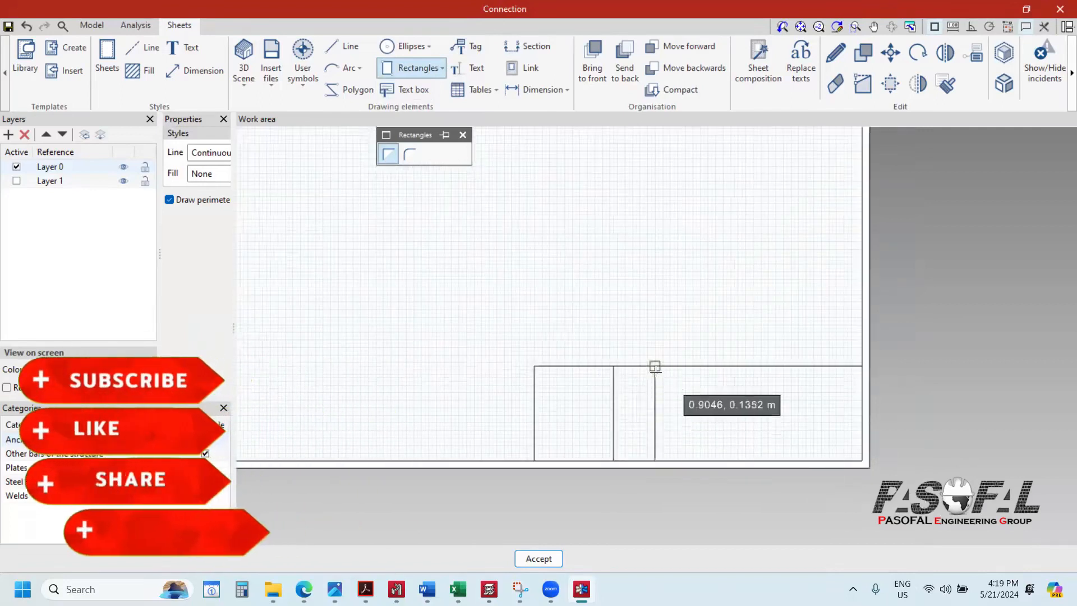
pyautogui.click(655, 366)
pyautogui.click(806, 460)
# Step: Divide the title block into three rows by drawing full-width rectangles across its columns
pyautogui.click(535, 366)
pyautogui.click(862, 402)
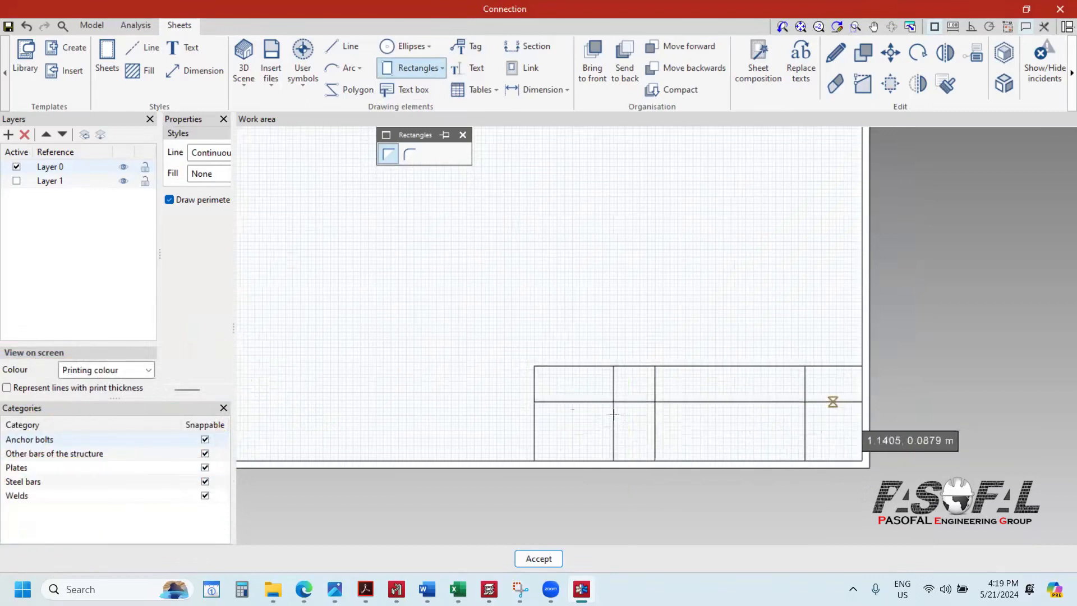
pyautogui.click(534, 401)
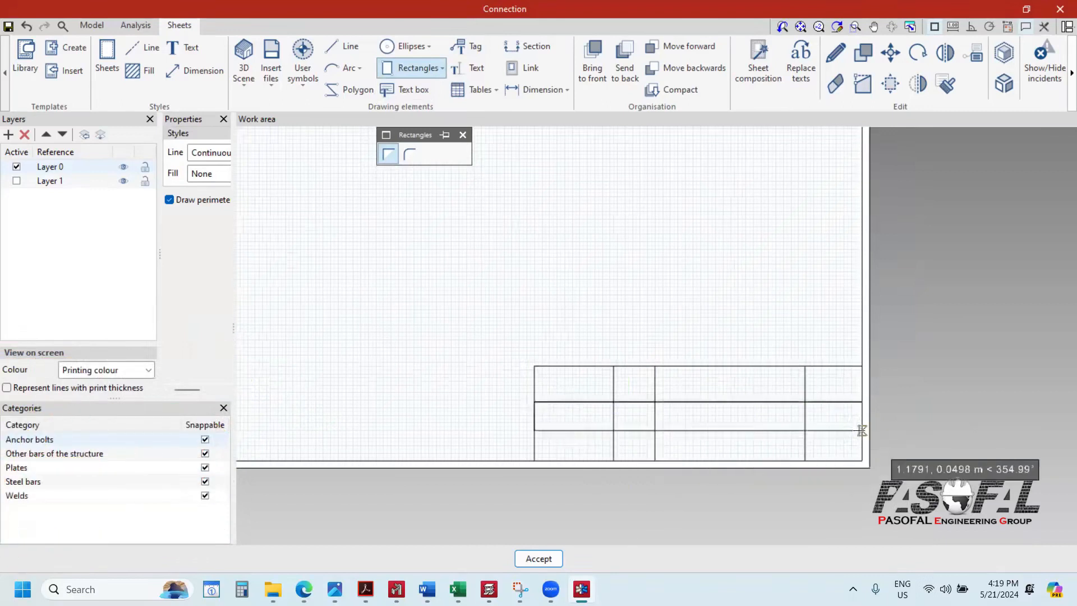
pyautogui.click(844, 427)
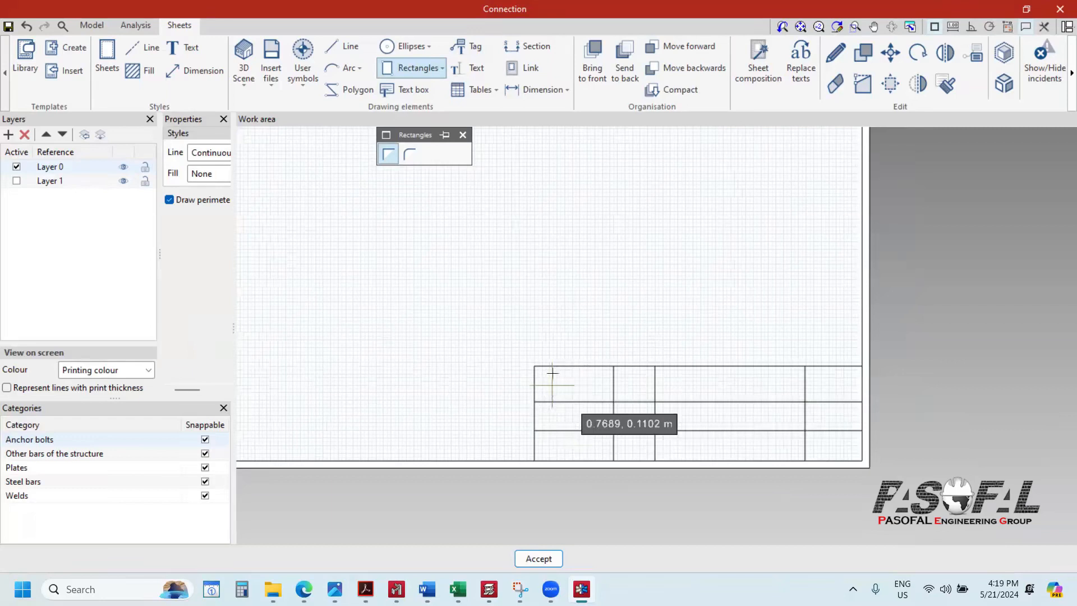
pyautogui.scroll(1, 553, 373)
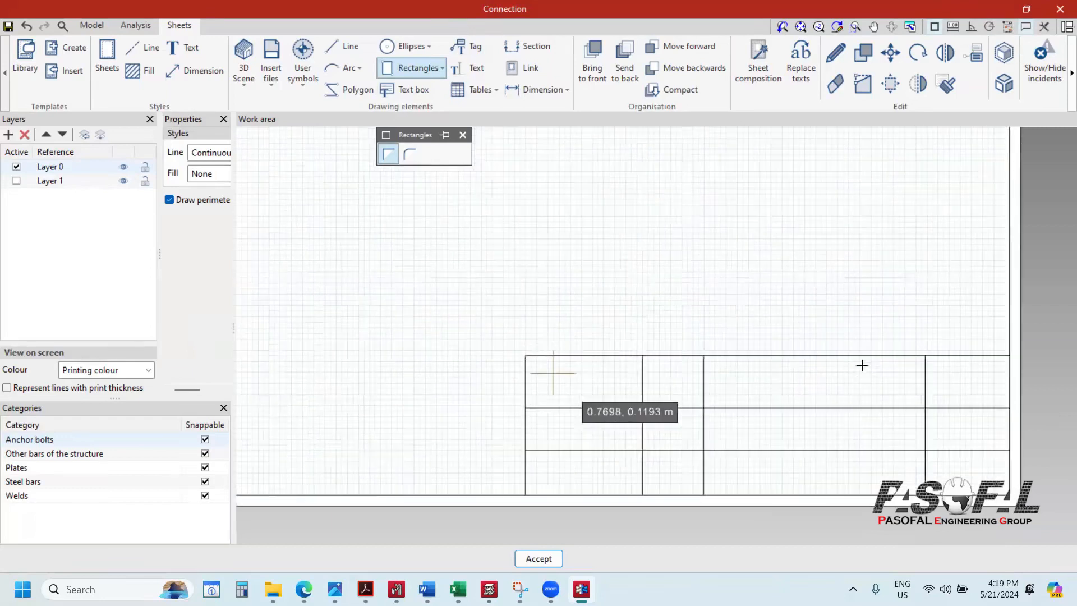
pyautogui.scroll(1, 553, 372)
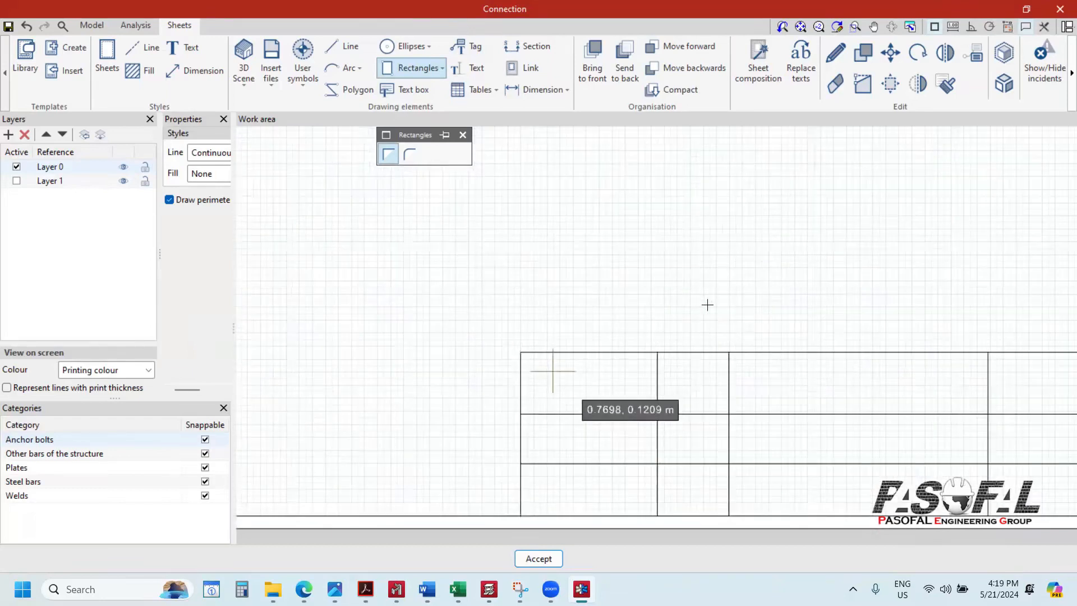
pyautogui.scroll(-5, 553, 370)
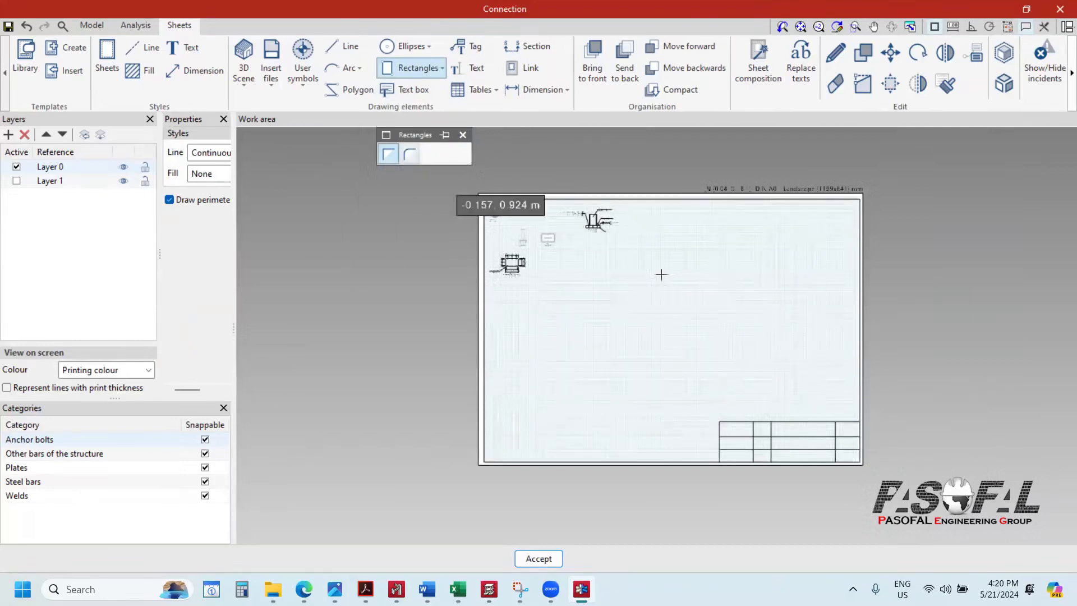
pyautogui.press('Escape')
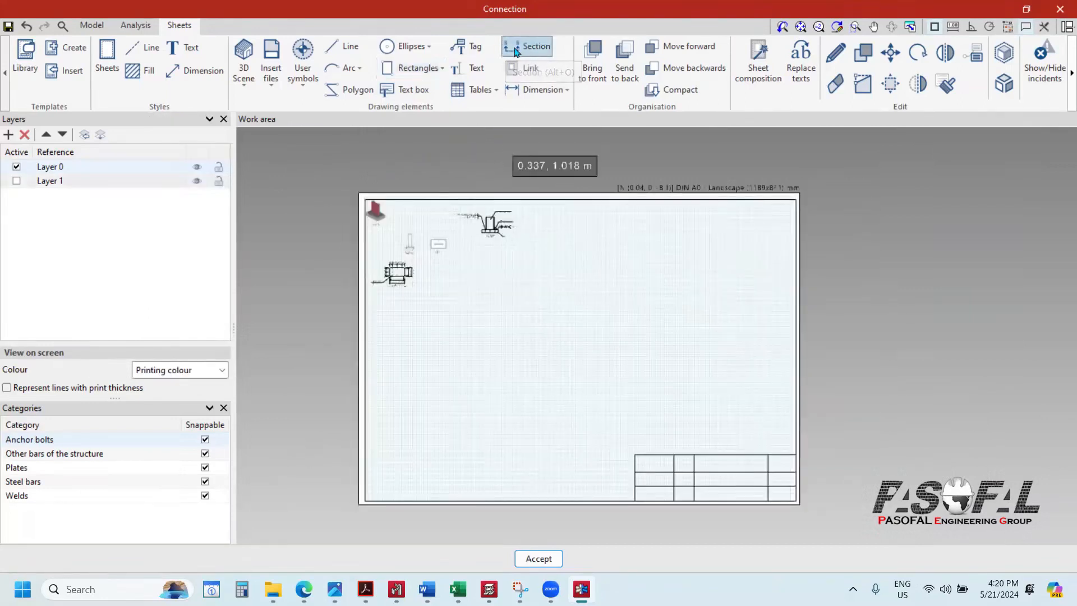
# Step: Draw a vertical section cut through the column in the plan view, looking toward the stiffener bar
pyautogui.click(517, 50)
pyautogui.moveTo(443, 170); pyautogui.dragTo(886, 254)
pyautogui.scroll(2, 443, 296)
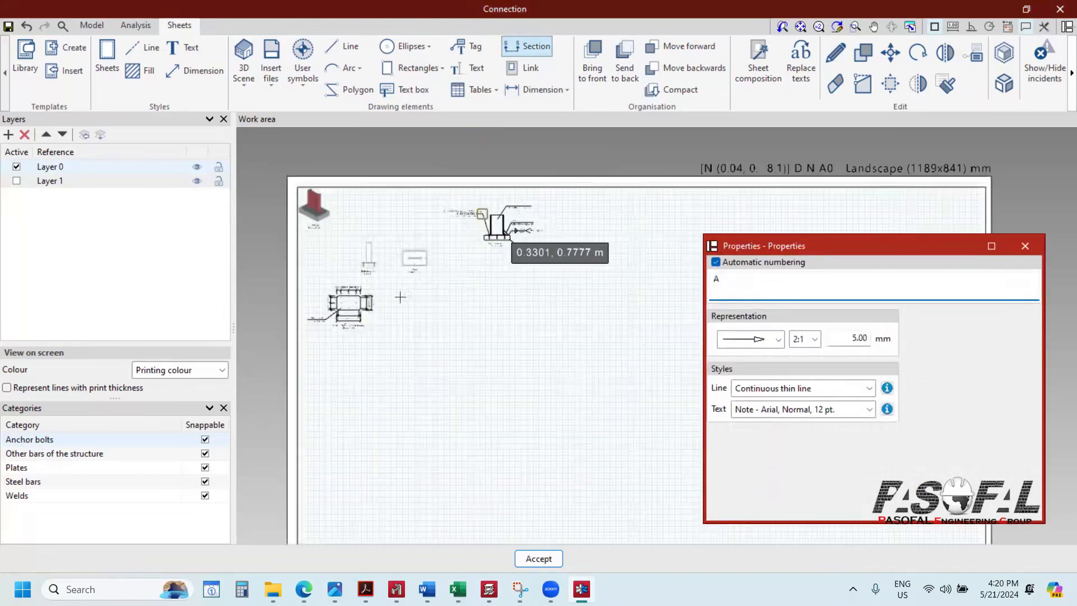
pyautogui.scroll(2, 477, 216)
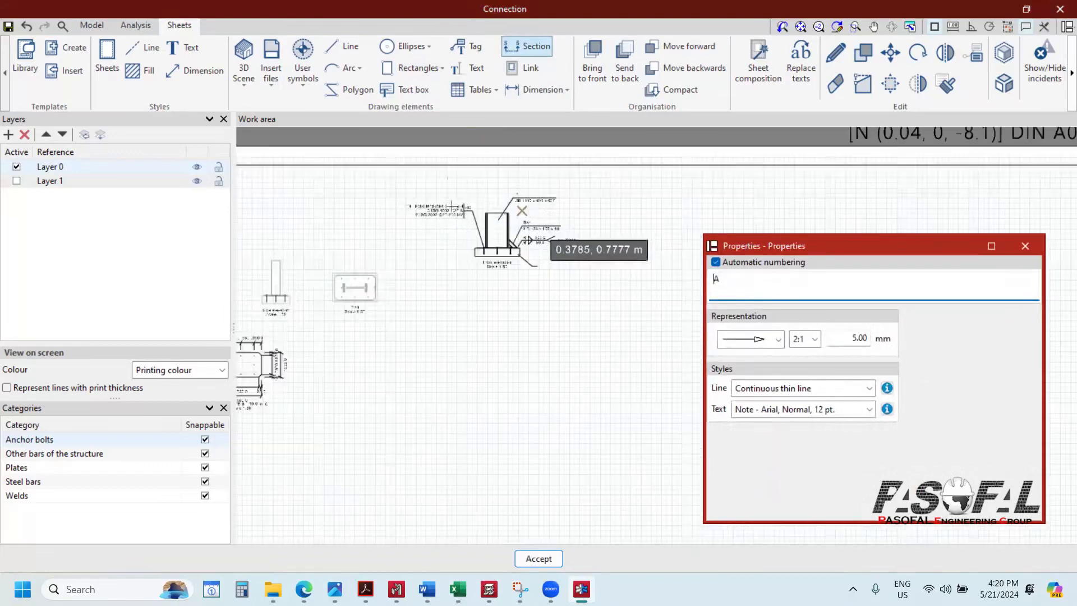
pyautogui.scroll(4, 443, 145)
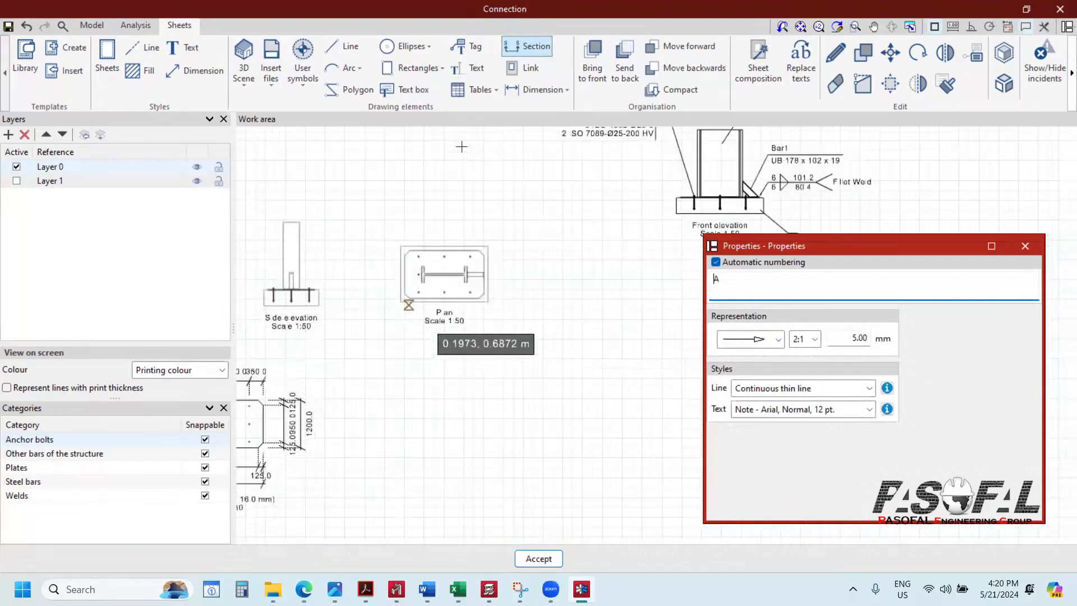
pyautogui.scroll(3, 459, 158)
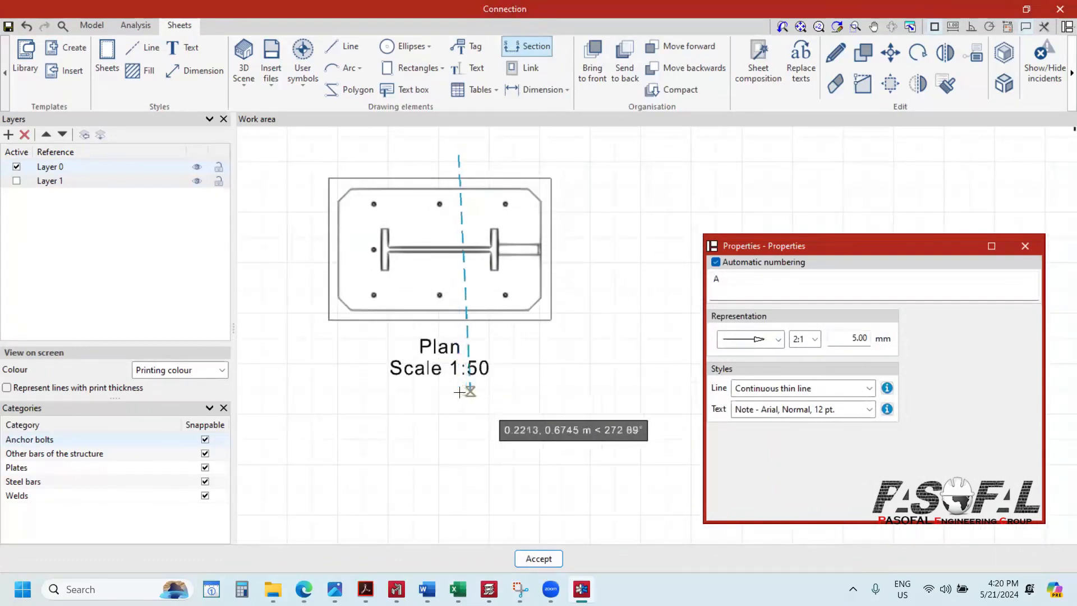
pyautogui.click(459, 390)
pyautogui.scroll(-3, 551, 381)
pyautogui.click(572, 377)
# Step: Place the resulting section view in the free space below the plan view and close the section properties
pyautogui.scroll(-4, 483, 393)
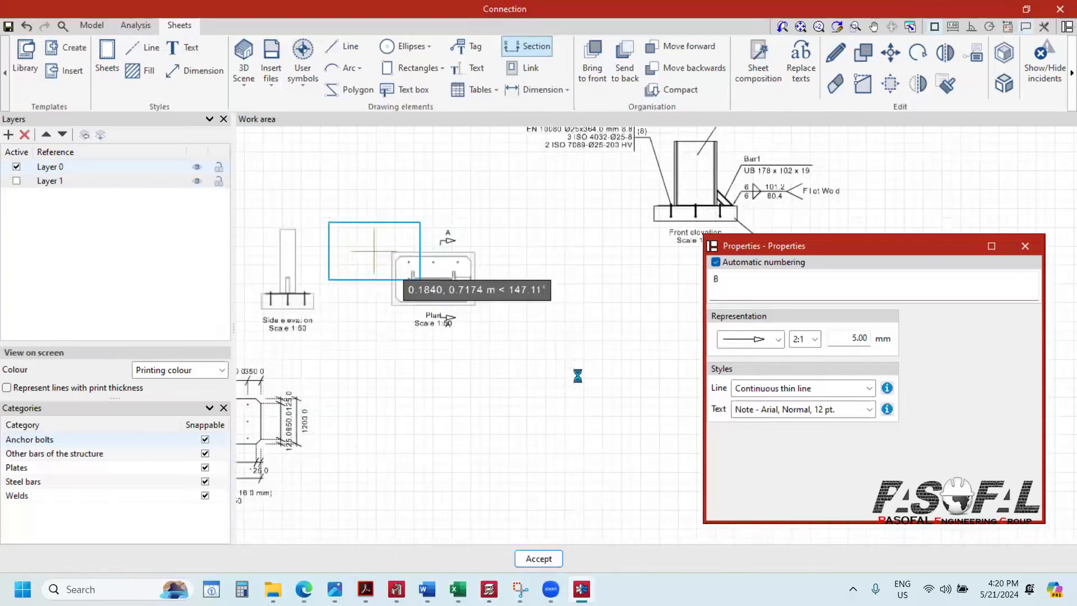
pyautogui.scroll(5, 485, 398)
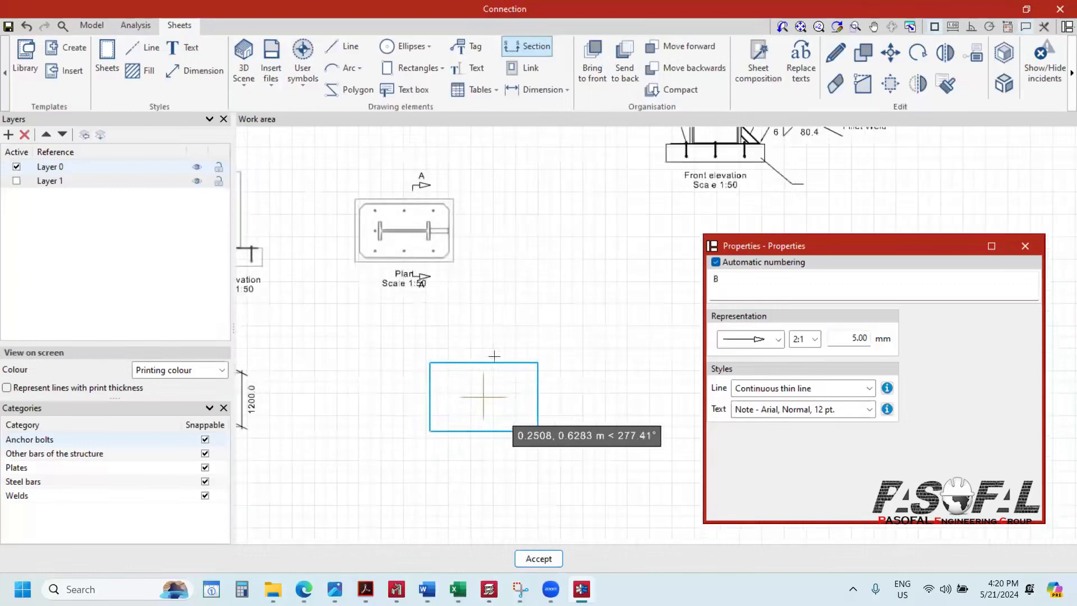
pyautogui.scroll(-5, 519, 347)
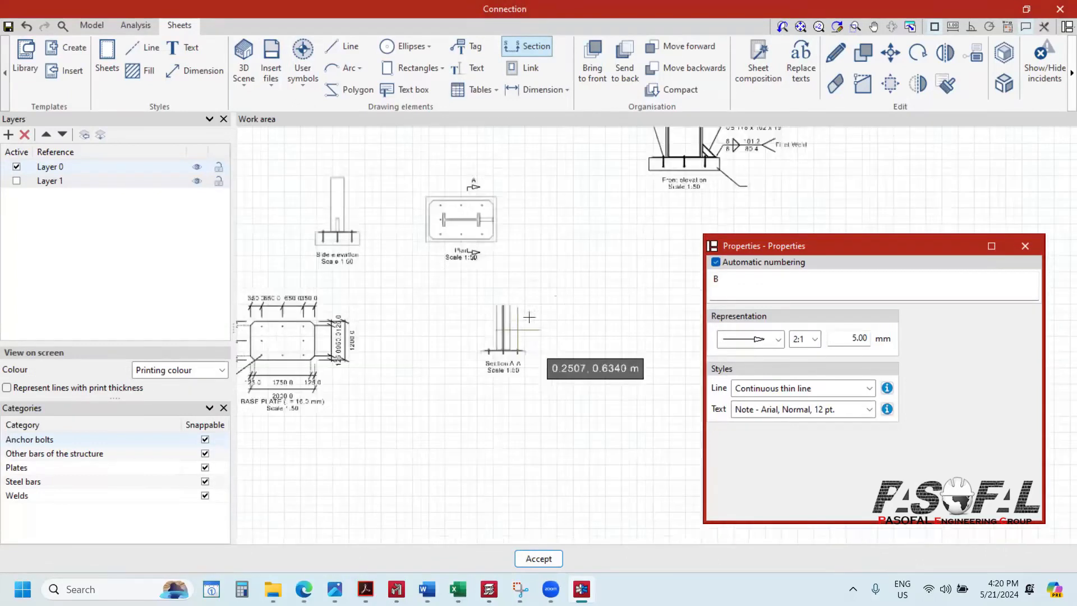
pyautogui.scroll(-1, 529, 318)
pyautogui.moveTo(952, 239); pyautogui.dragTo(757, 208)
pyautogui.click(827, 216)
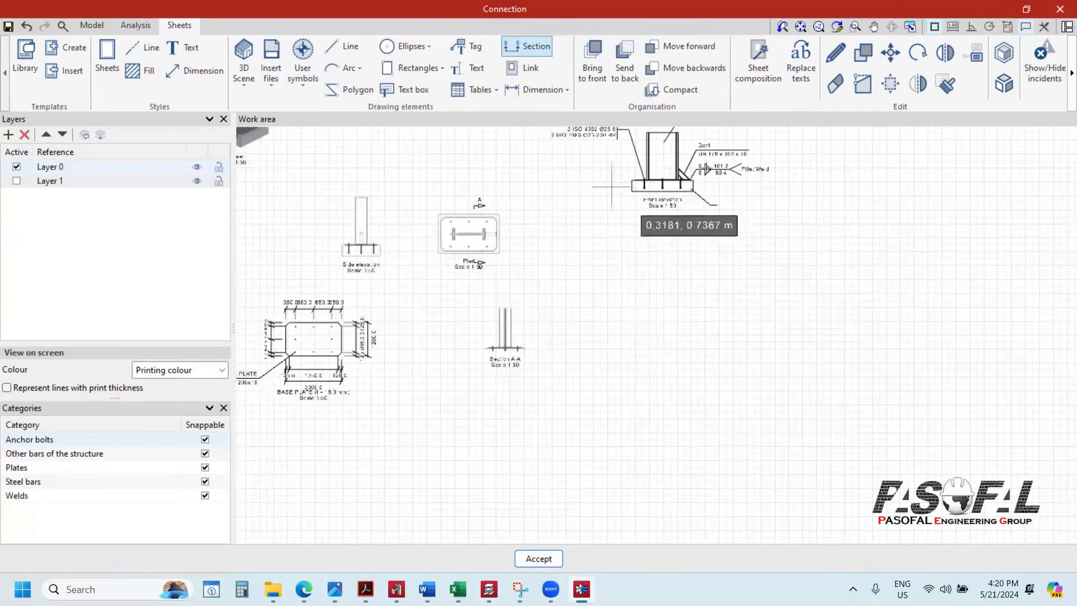
pyautogui.scroll(-2, 510, 291)
pyautogui.scroll(-1, 483, 236)
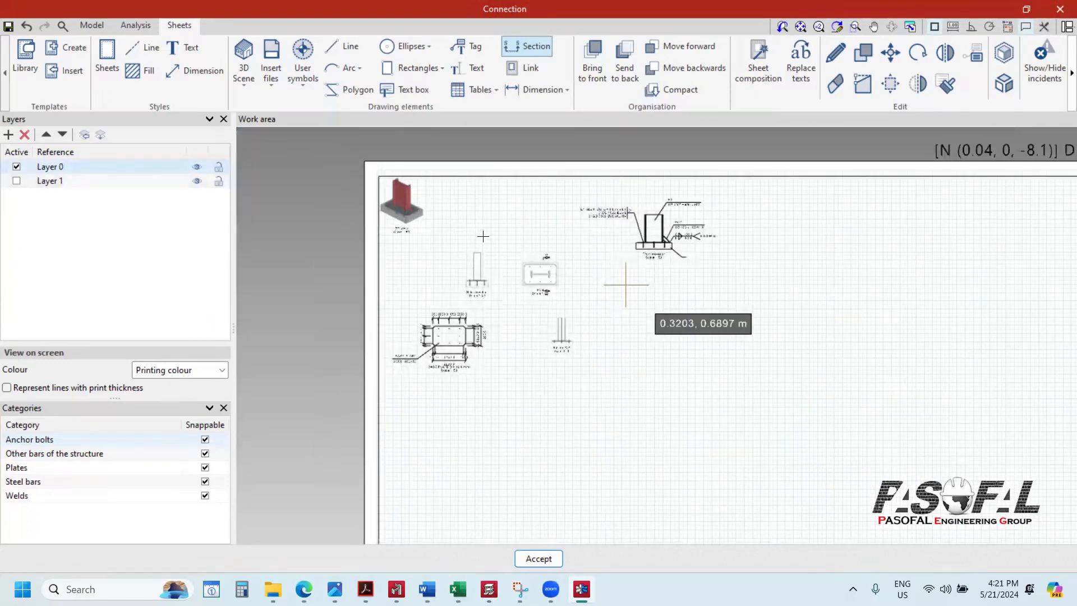
pyautogui.scroll(-1, 483, 236)
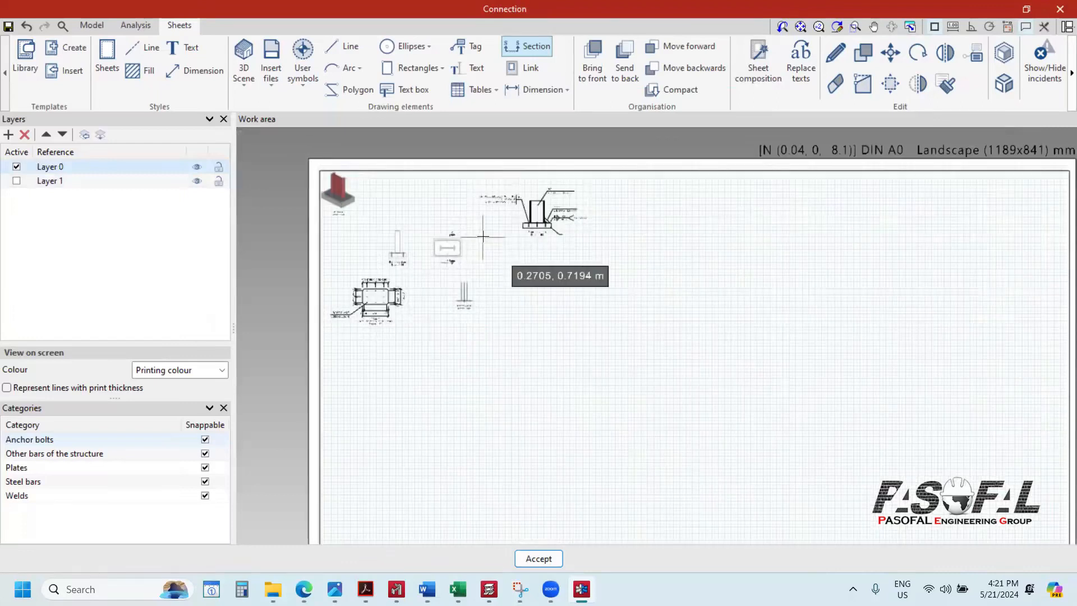
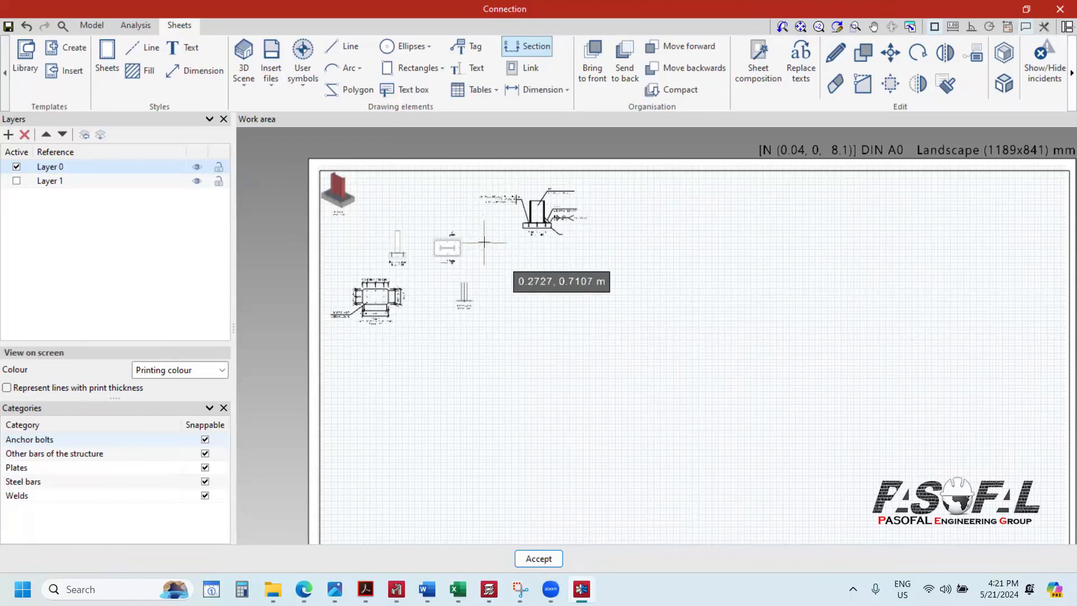
pyautogui.scroll(-3, 482, 243)
pyautogui.scroll(4, 460, 252)
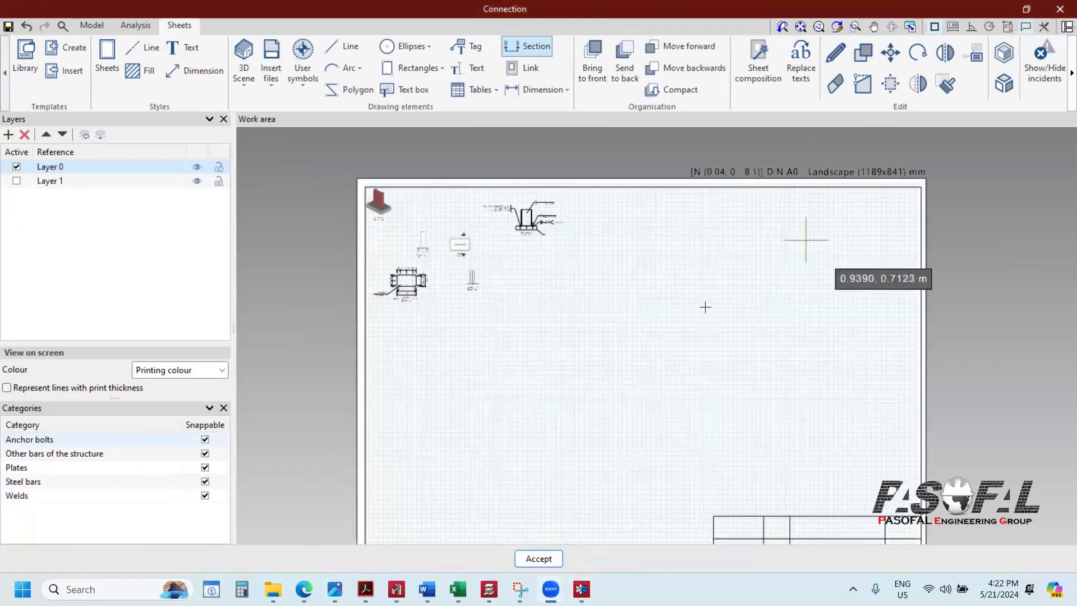
pyautogui.scroll(-1, 471, 221)
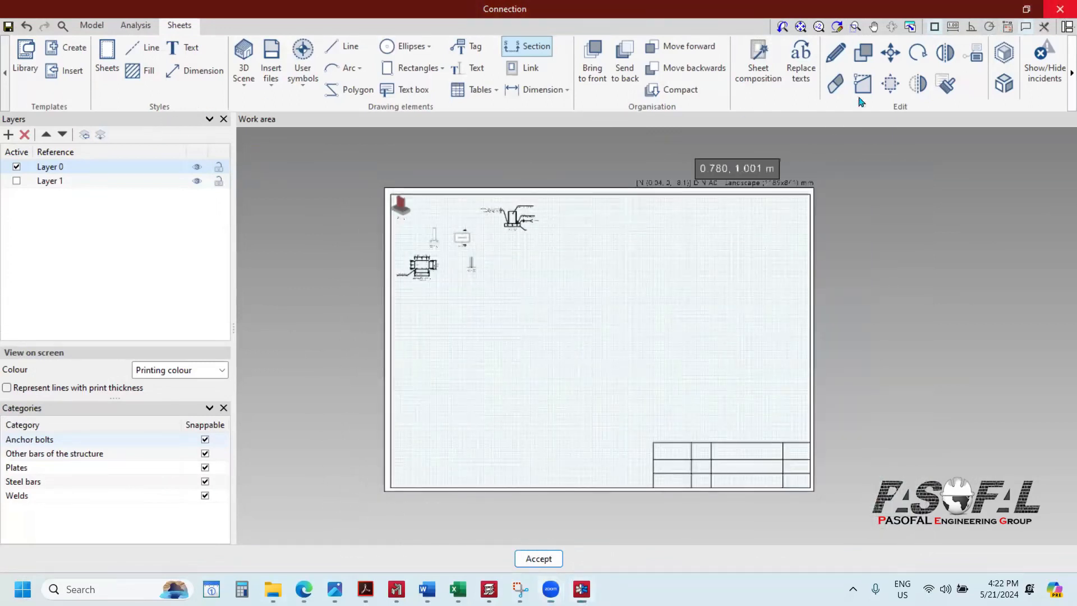
pyautogui.scroll(5, 513, 436)
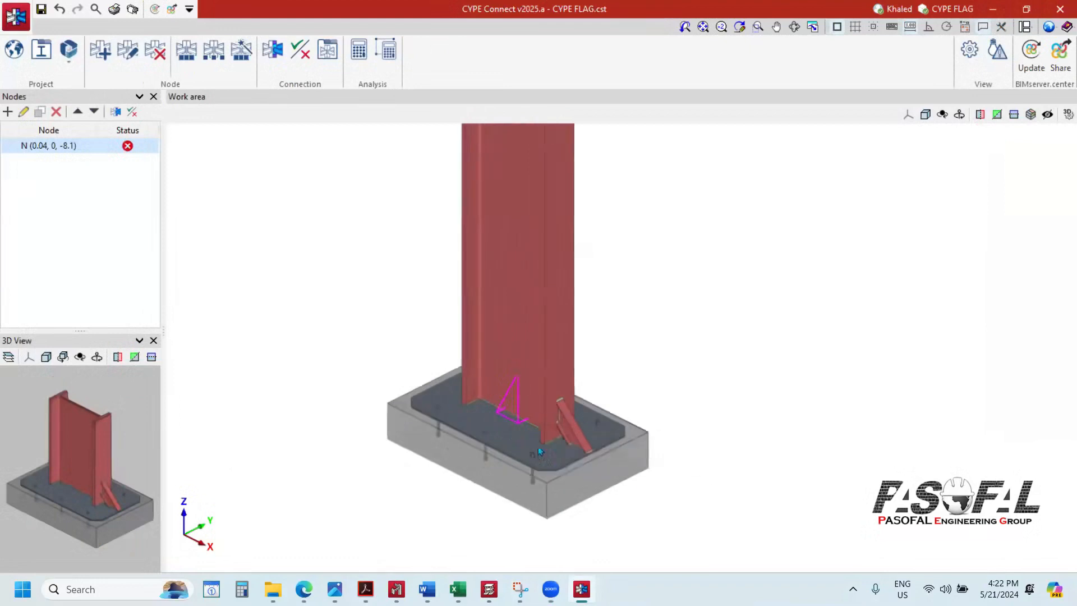
pyautogui.scroll(3, 540, 452)
pyautogui.scroll(-6, 649, 409)
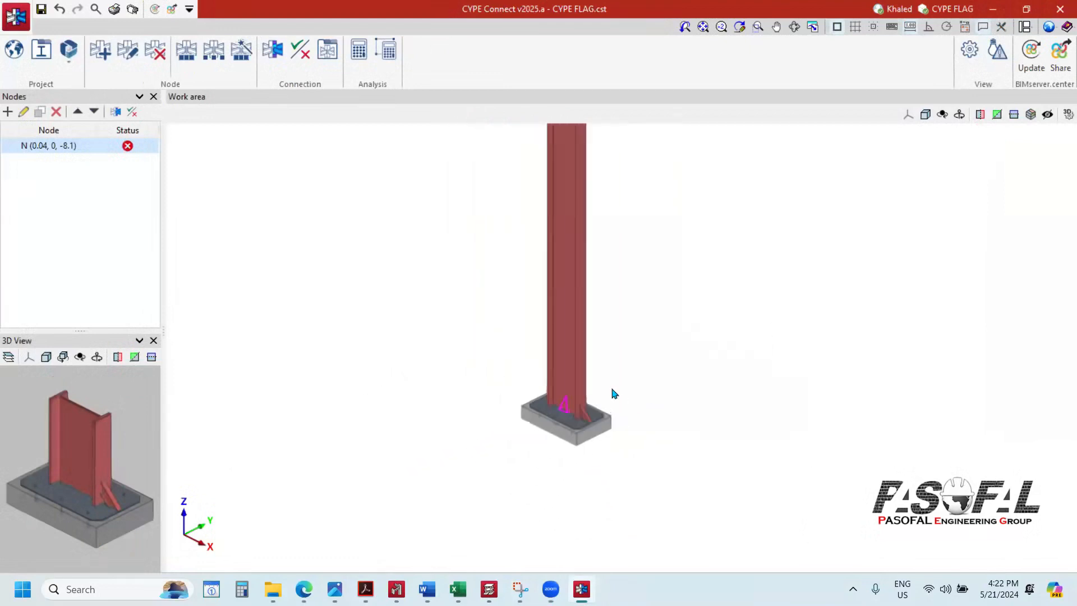
# Step: Save the current project and create a new job named Training 21 May 2024, not linked to a BIMserver.center project
pyautogui.click(16, 15)
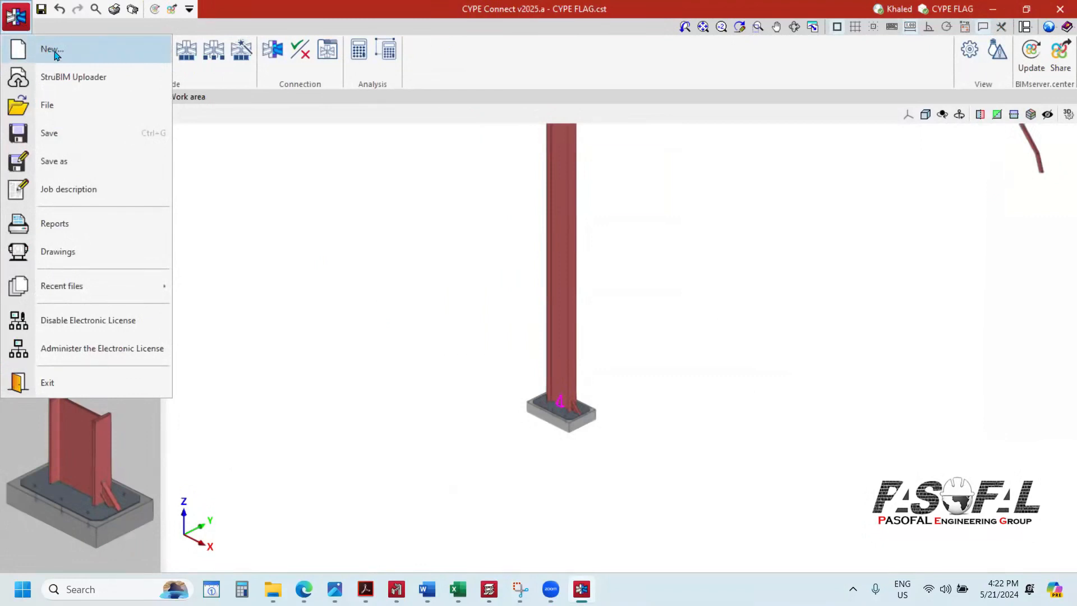
pyautogui.click(52, 50)
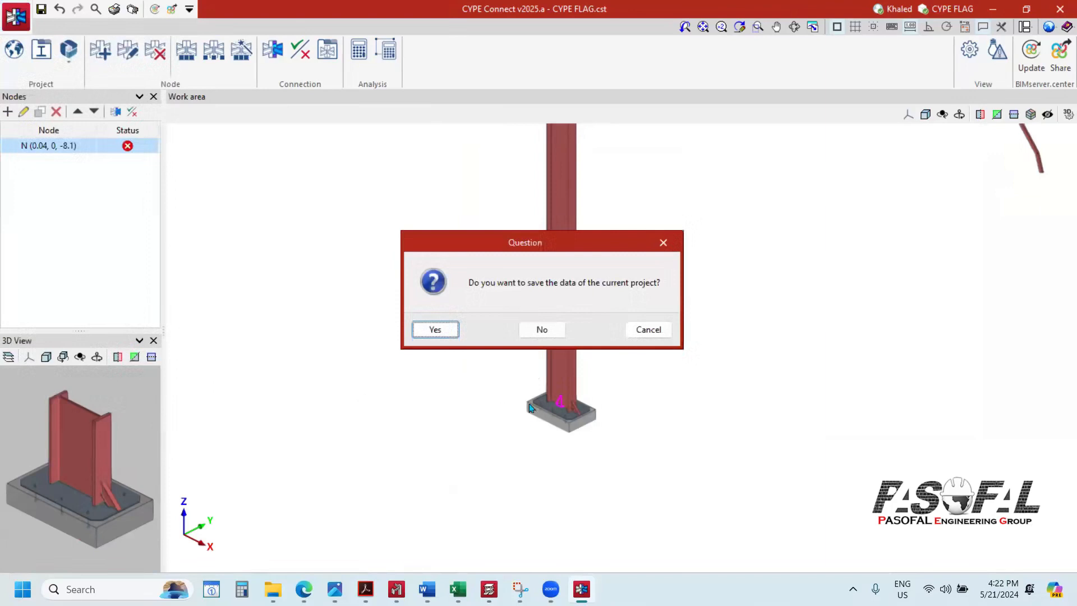
pyautogui.click(432, 331)
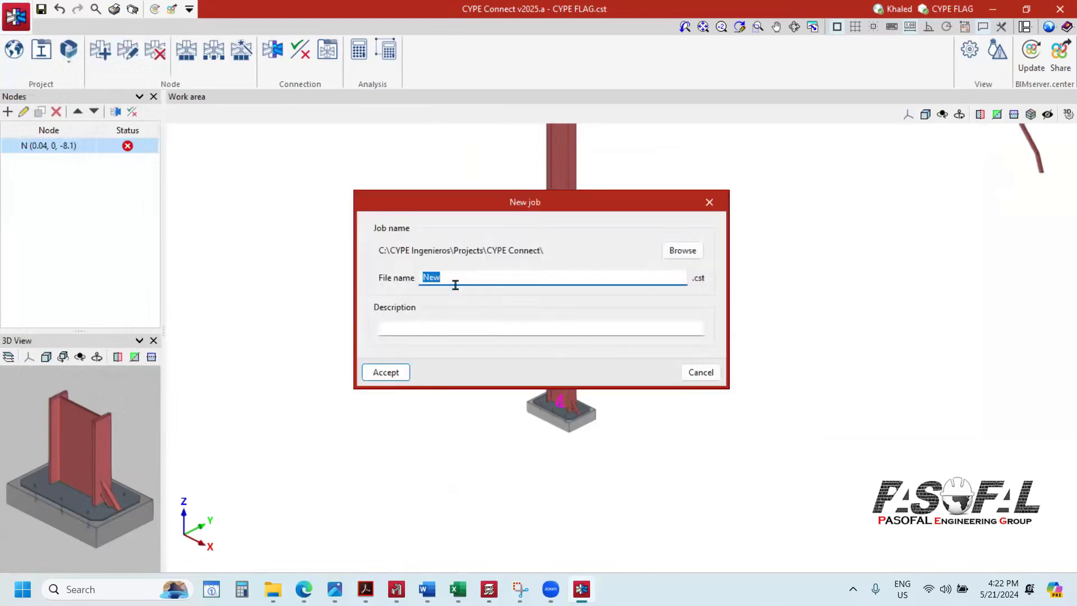
pyautogui.write('Training ')
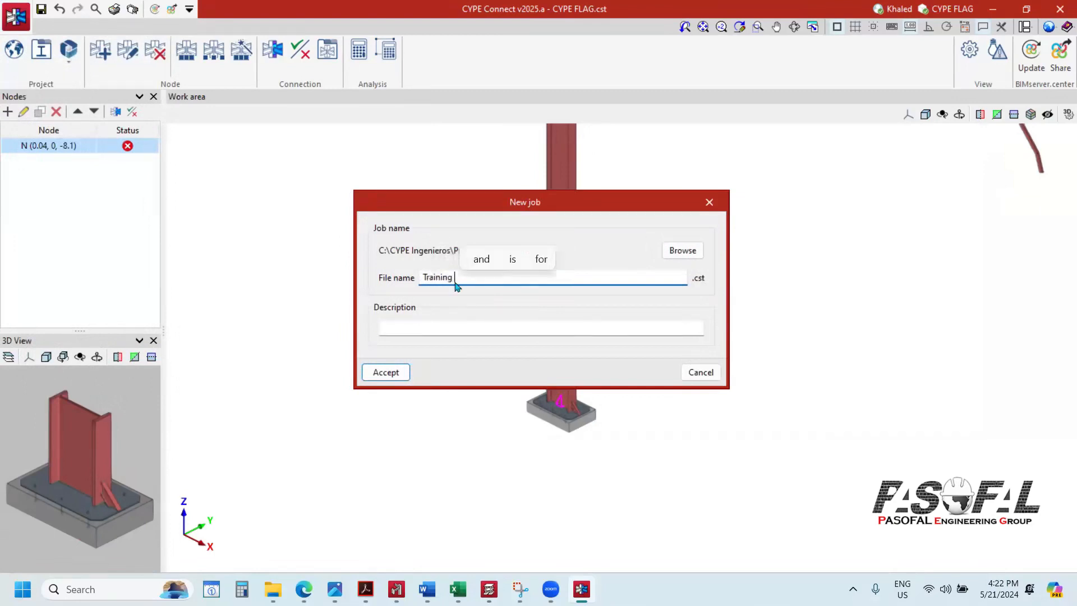
pyautogui.write('21 ')
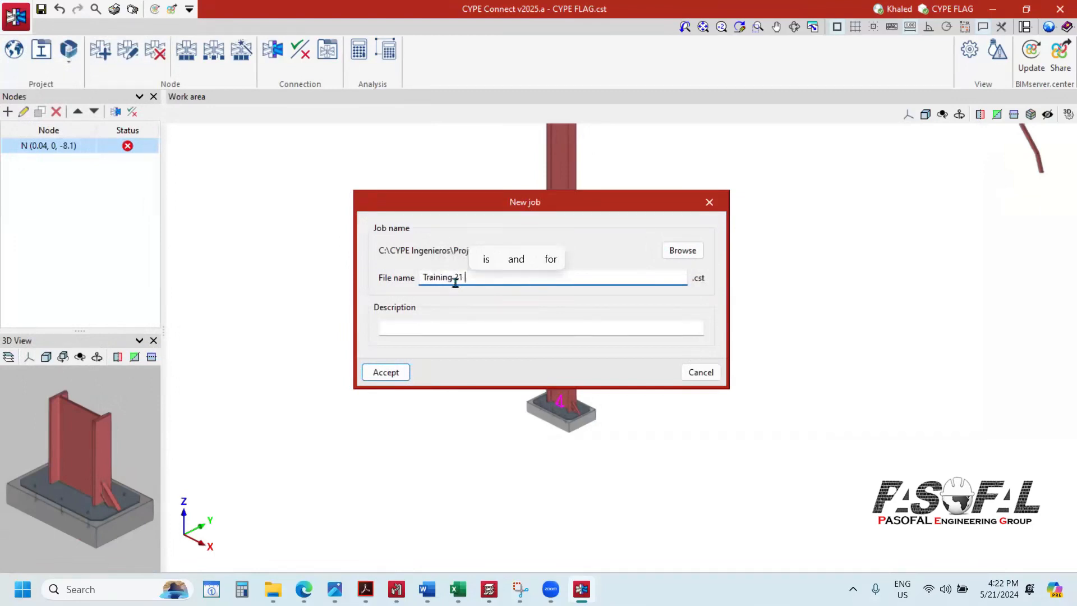
pyautogui.write('May 2024')
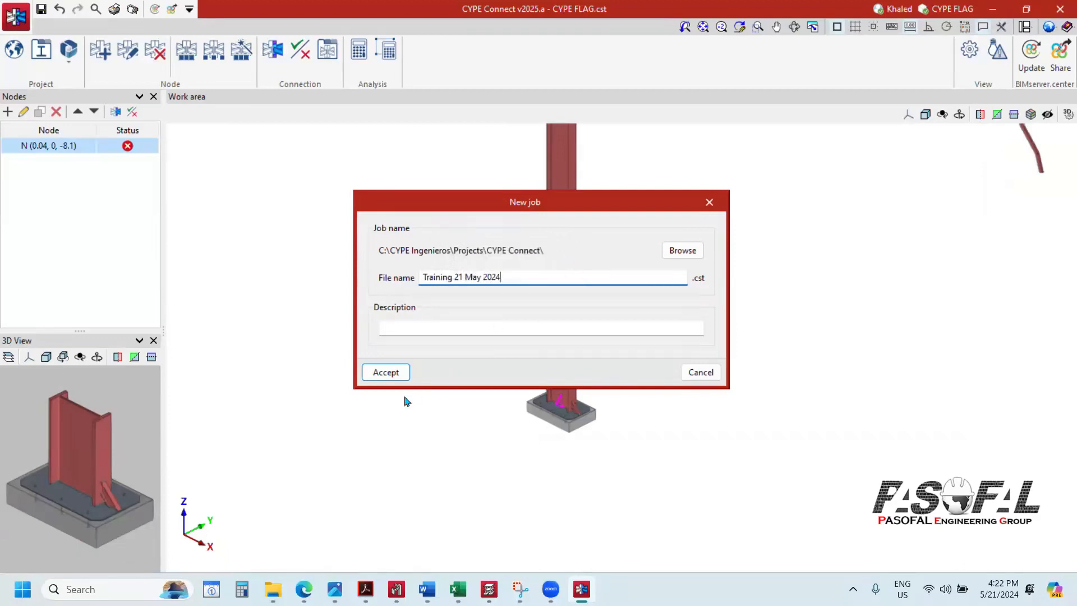
pyautogui.click(387, 372)
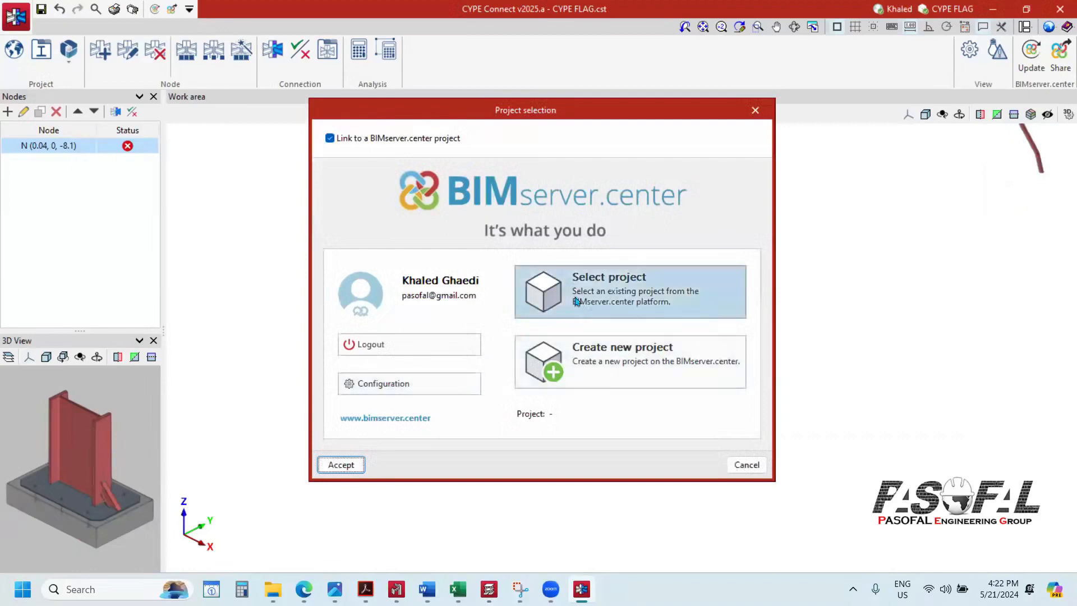
pyautogui.click(330, 138)
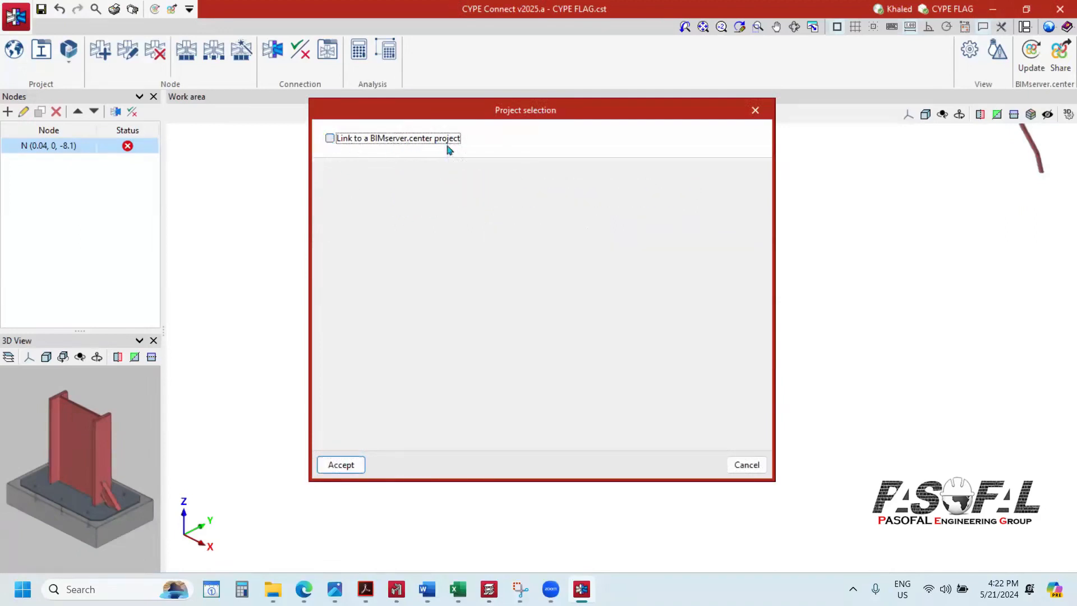
pyautogui.click(343, 465)
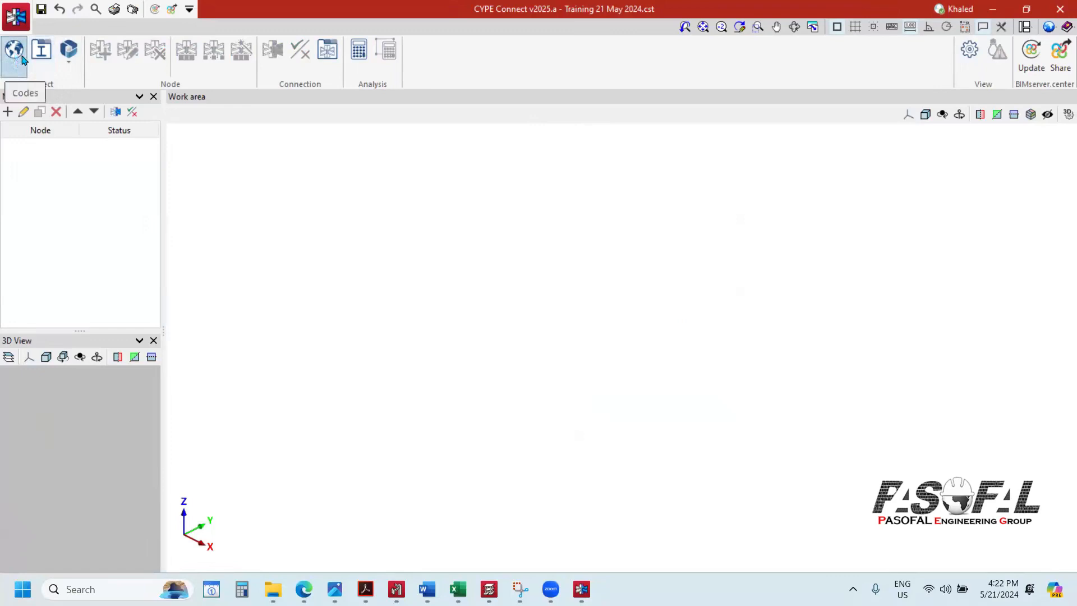
# Step: Import the UB and UC series into the project's steel section library for rolled I-sections
pyautogui.click(43, 61)
pyautogui.moveTo(552, 163); pyautogui.dragTo(450, 111)
pyautogui.click(345, 277)
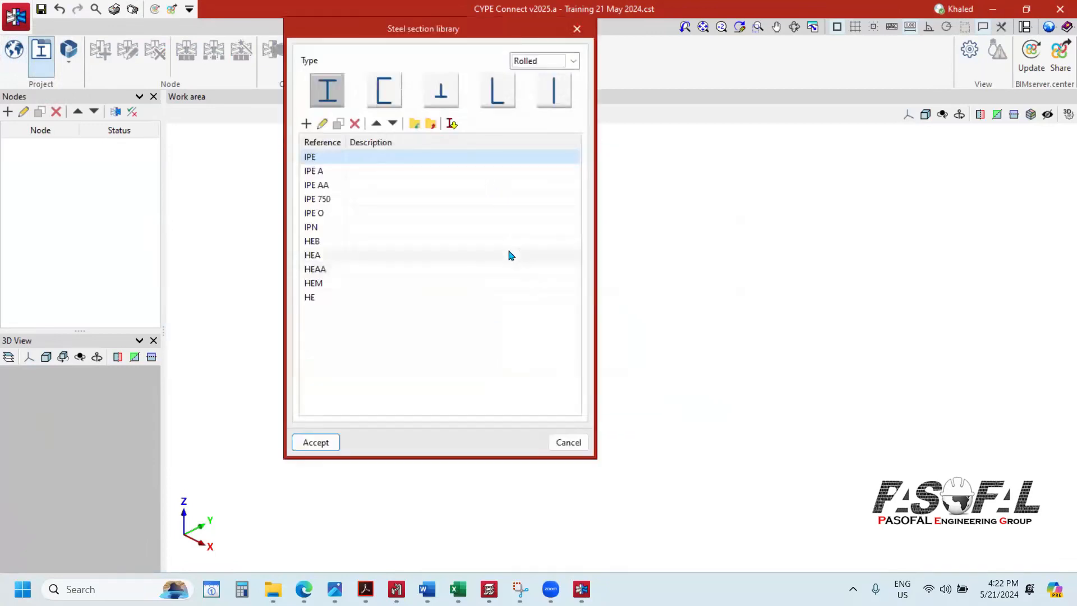
pyautogui.click(449, 121)
pyautogui.click(351, 139)
pyautogui.click(401, 317)
pyautogui.click(401, 331)
pyautogui.click(312, 433)
pyautogui.click(328, 442)
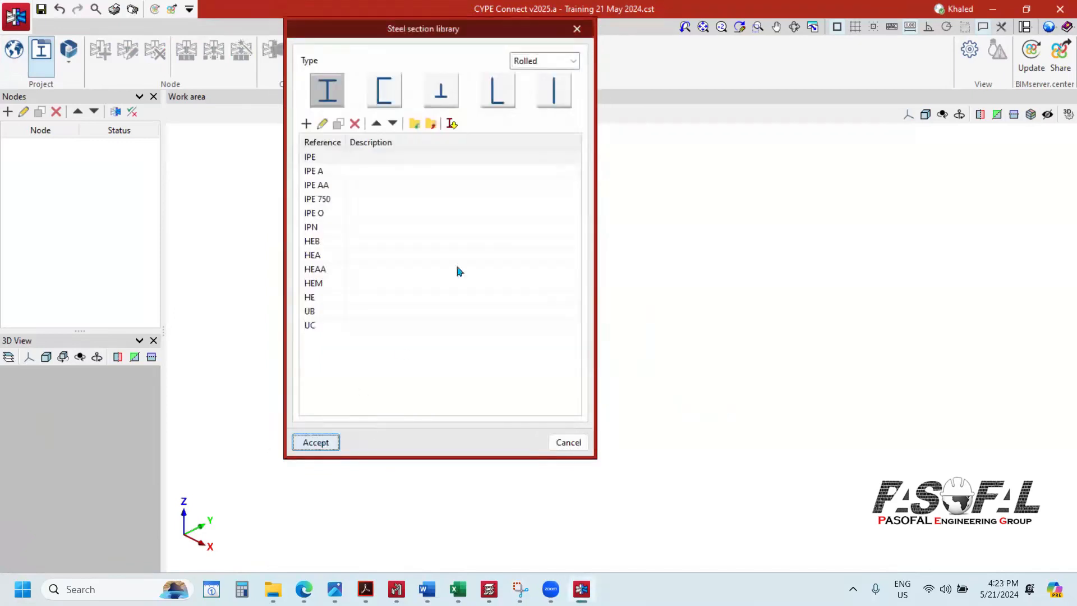
pyautogui.click(351, 363)
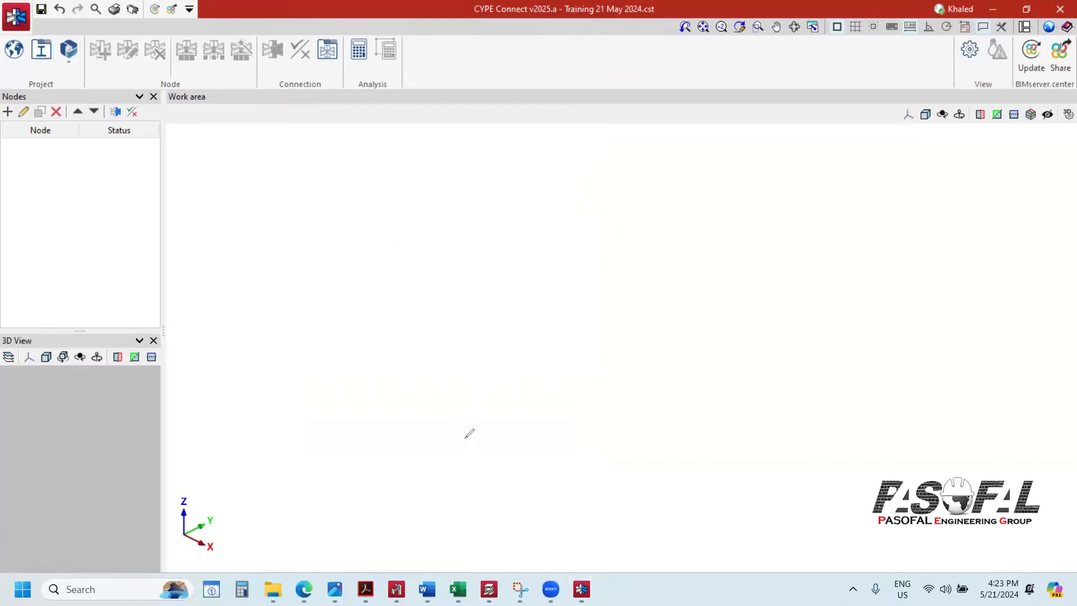
pyautogui.click(440, 222)
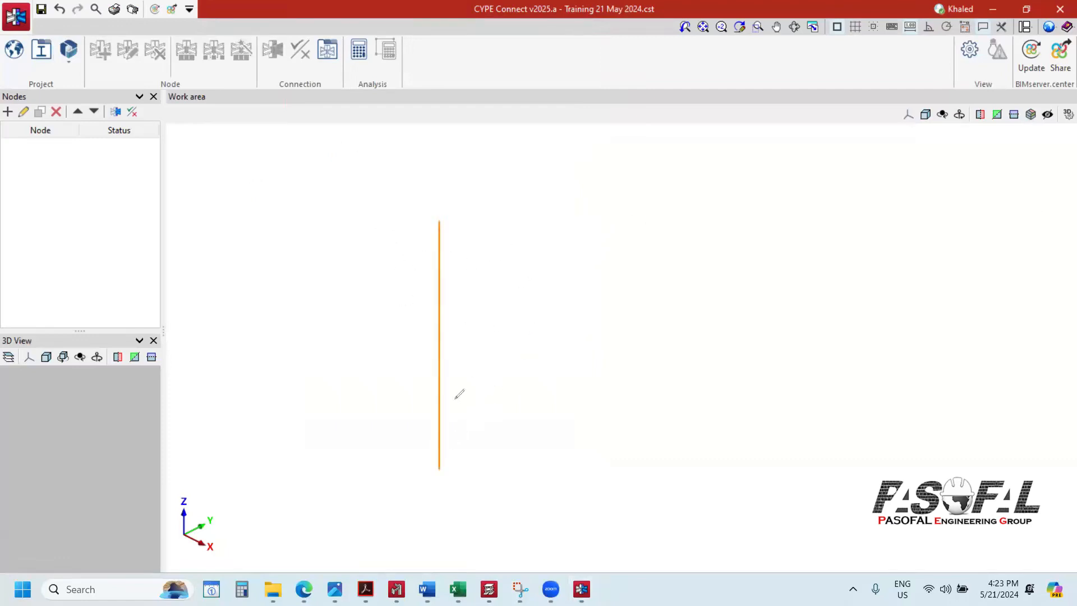
pyautogui.moveTo(440, 218)
pyautogui.mouseDown()
pyautogui.moveTo(508, 209)
pyautogui.moveTo(555, 362)
pyautogui.moveTo(553, 443)
pyautogui.mouseUp()
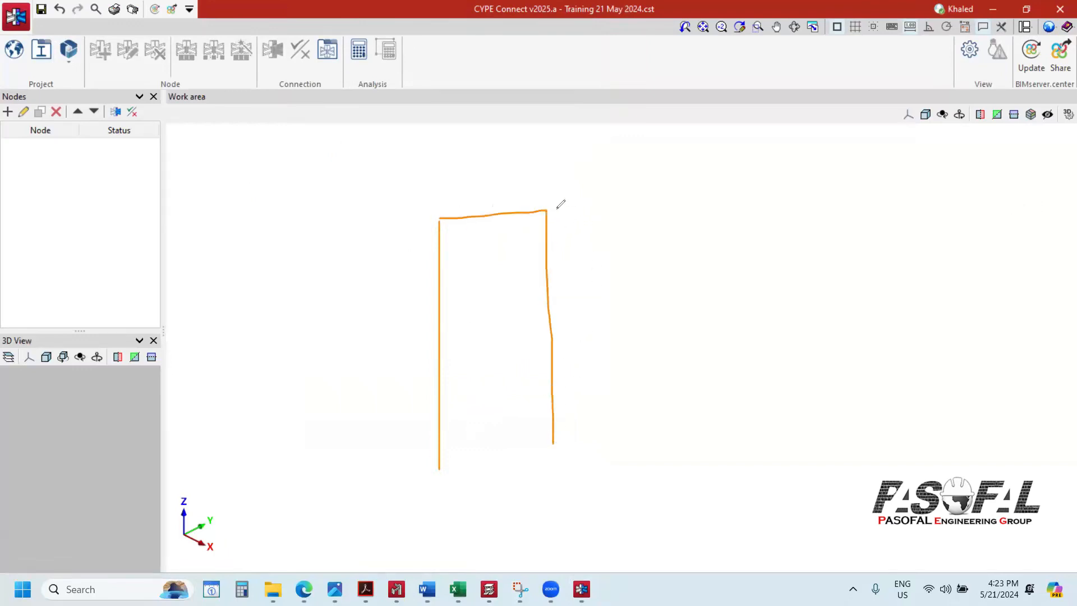
pyautogui.moveTo(547, 210)
pyautogui.mouseDown()
pyautogui.moveTo(568, 207)
pyautogui.moveTo(568, 362)
pyautogui.moveTo(553, 370)
pyautogui.mouseUp()
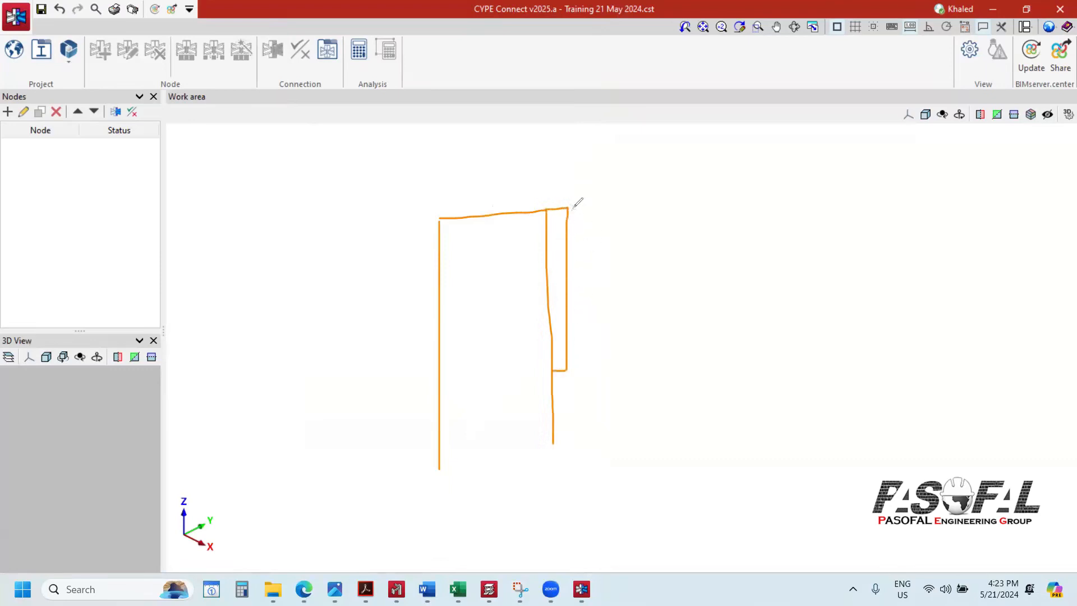
pyautogui.moveTo(571, 208); pyautogui.dragTo(828, 212)
pyautogui.moveTo(568, 289); pyautogui.dragTo(893, 264)
pyautogui.moveTo(569, 370); pyautogui.dragTo(721, 277)
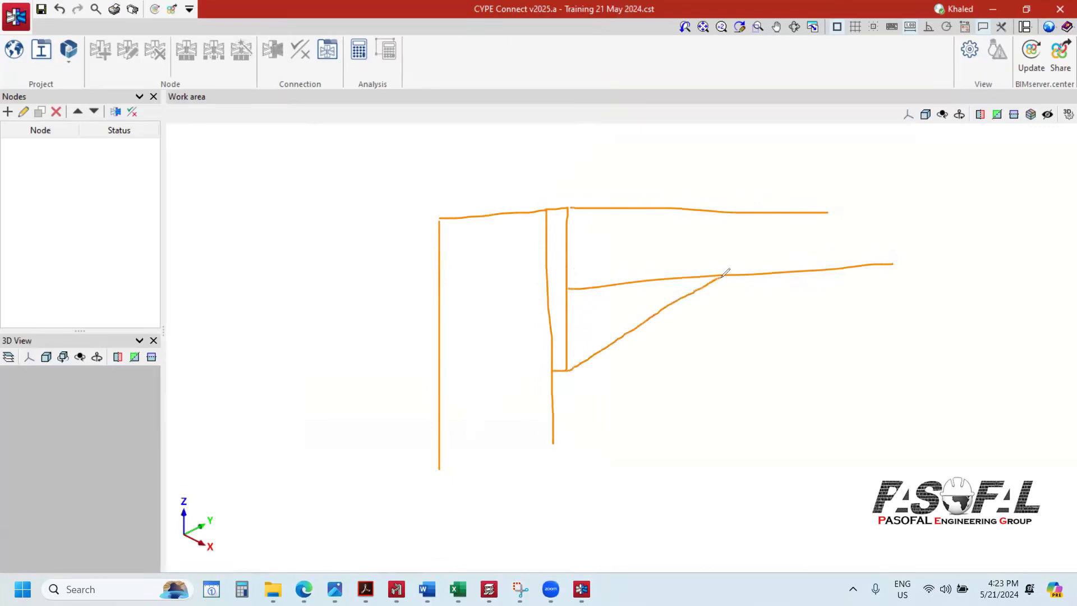
pyautogui.moveTo(538, 341)
pyautogui.mouseDown()
pyautogui.moveTo(574, 341)
pyautogui.moveTo(572, 314)
pyautogui.mouseUp()
pyautogui.moveTo(542, 255)
pyautogui.mouseDown()
pyautogui.moveTo(569, 252)
pyautogui.moveTo(572, 220)
pyautogui.mouseUp()
pyautogui.moveTo(846, 186)
pyautogui.mouseDown()
pyautogui.moveTo(871, 310)
pyautogui.moveTo(907, 321)
pyautogui.moveTo(859, 283)
pyautogui.mouseUp()
pyautogui.moveTo(827, 302); pyautogui.dragTo(843, 318)
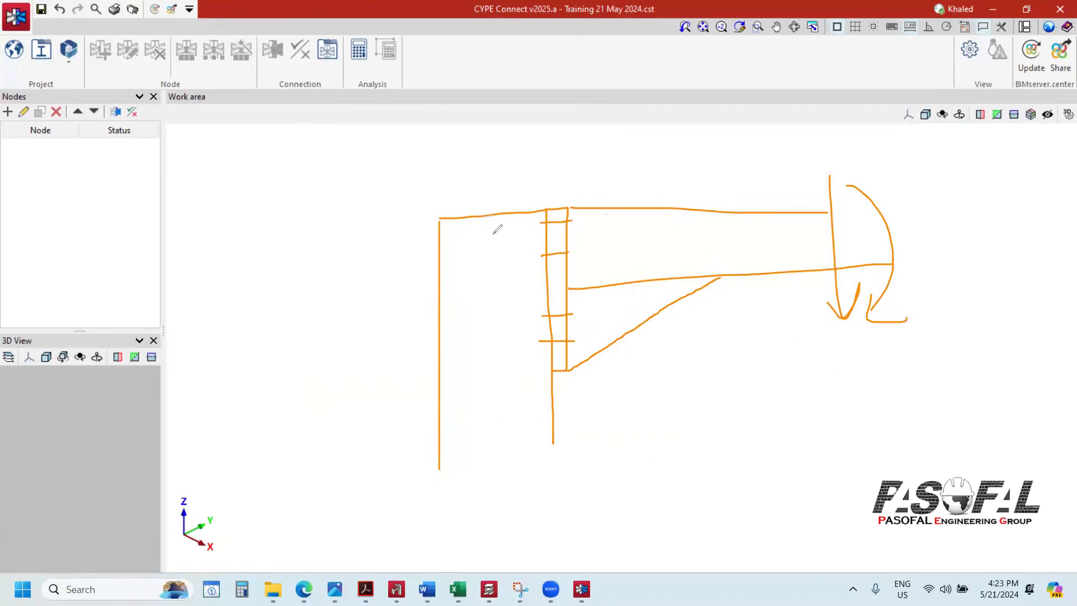
pyautogui.moveTo(709, 212); pyautogui.dragTo(716, 275)
pyautogui.moveTo(440, 222)
pyautogui.mouseDown()
pyautogui.moveTo(542, 222)
pyautogui.moveTo(536, 205)
pyautogui.moveTo(437, 218)
pyautogui.mouseUp()
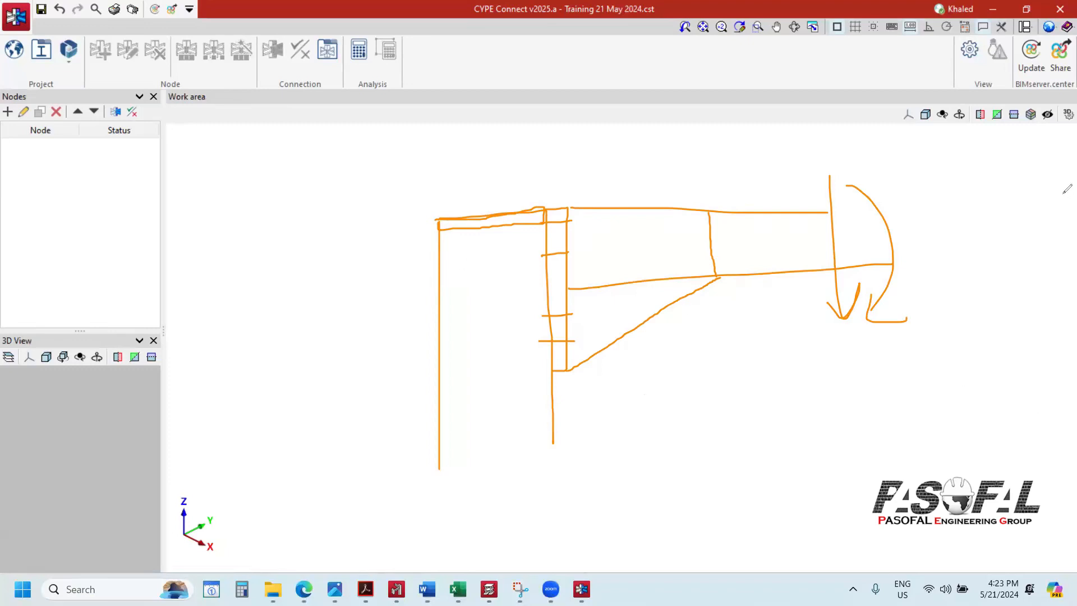
pyautogui.press('Escape')
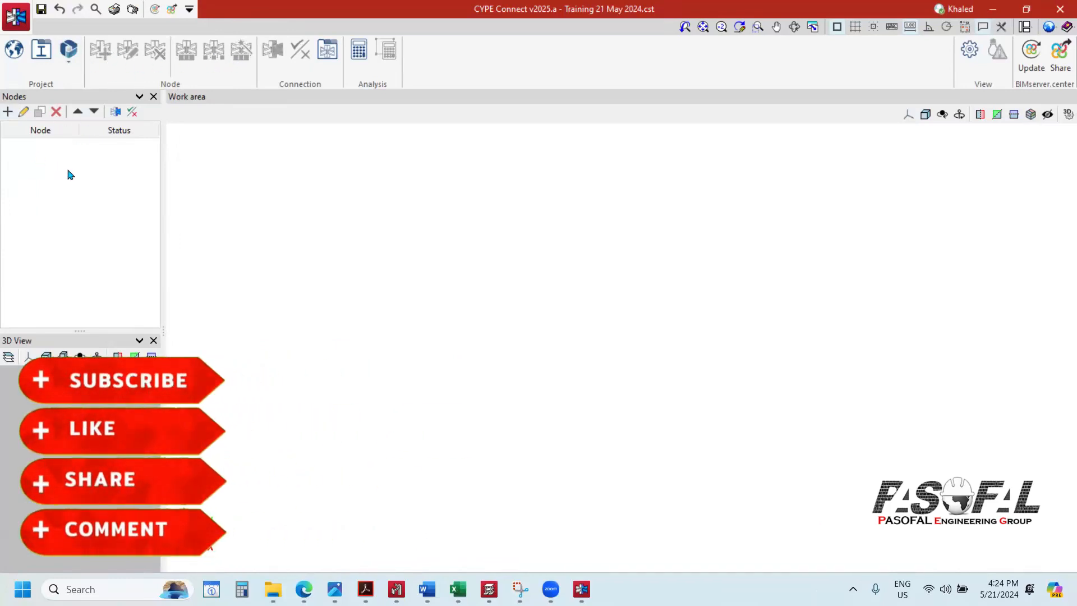
# Step: Add a new node with the reference RIGID BC CON
pyautogui.click(9, 114)
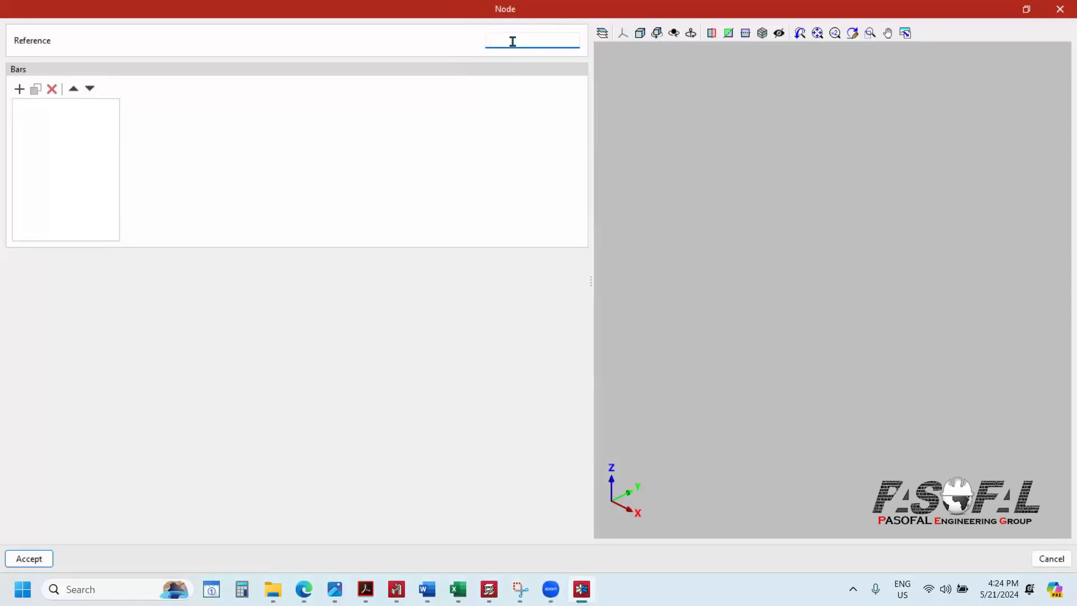
pyautogui.write('bea')
pyautogui.write('C CONN')
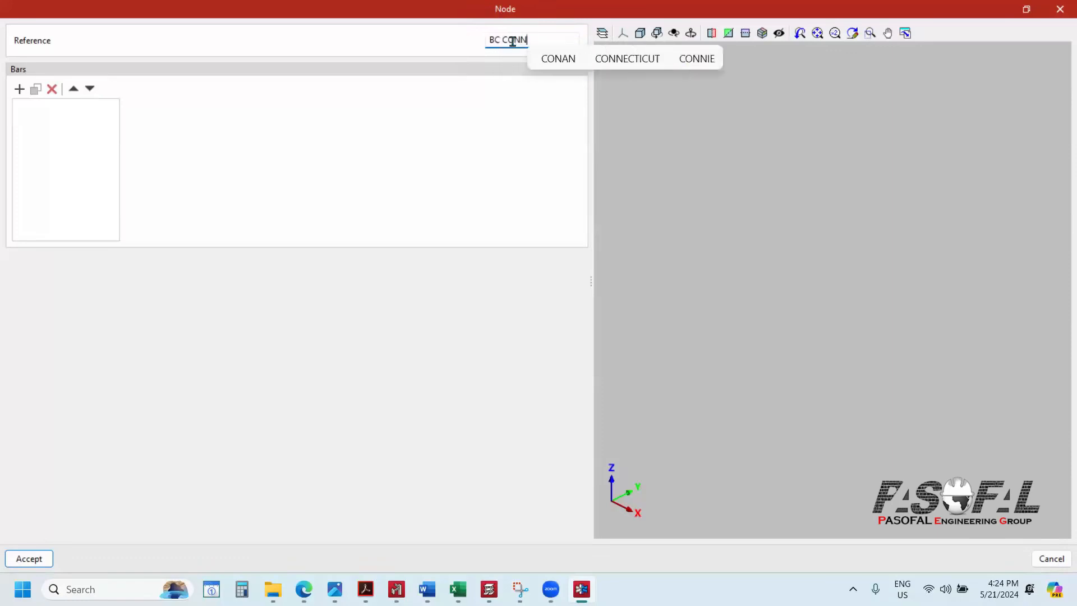
pyautogui.press('BackSpace')
pyautogui.press('BackSpace')
pyautogui.press('BackSpace')
pyautogui.press('BackSpace')
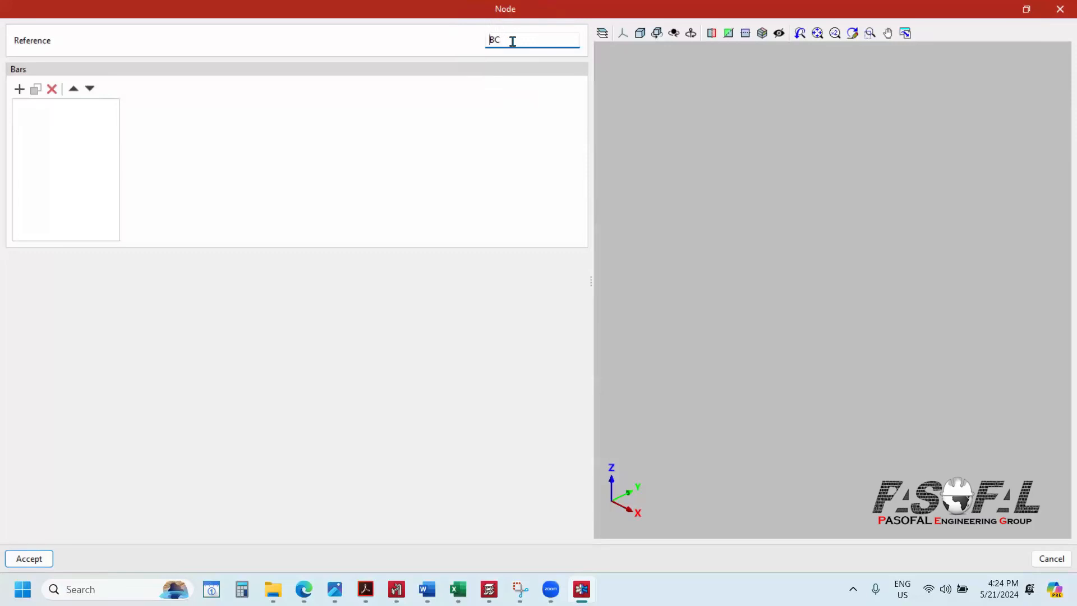
pyautogui.press('Home')
pyautogui.write('RIGID BC CON')
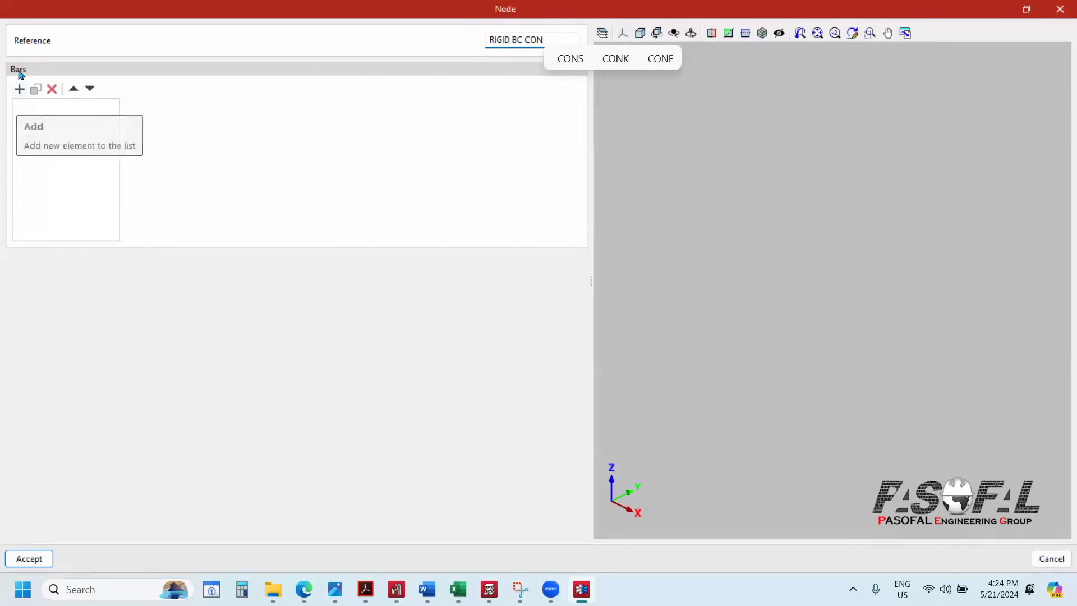
# Step: Add the node's first bar and give it the reference BEAM
pyautogui.click(19, 90)
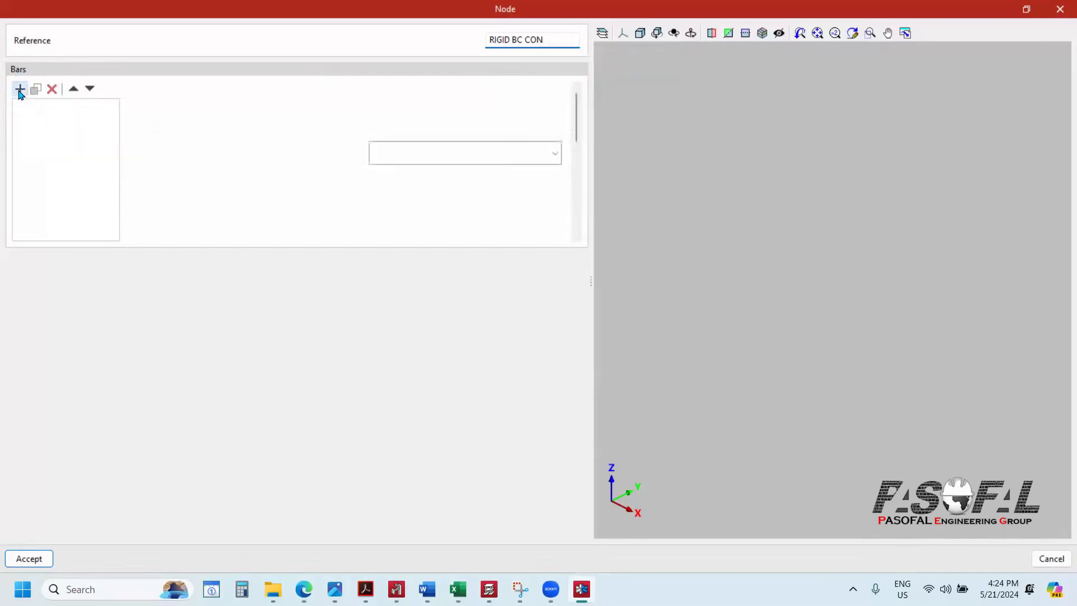
pyautogui.scroll(5, 836, 303)
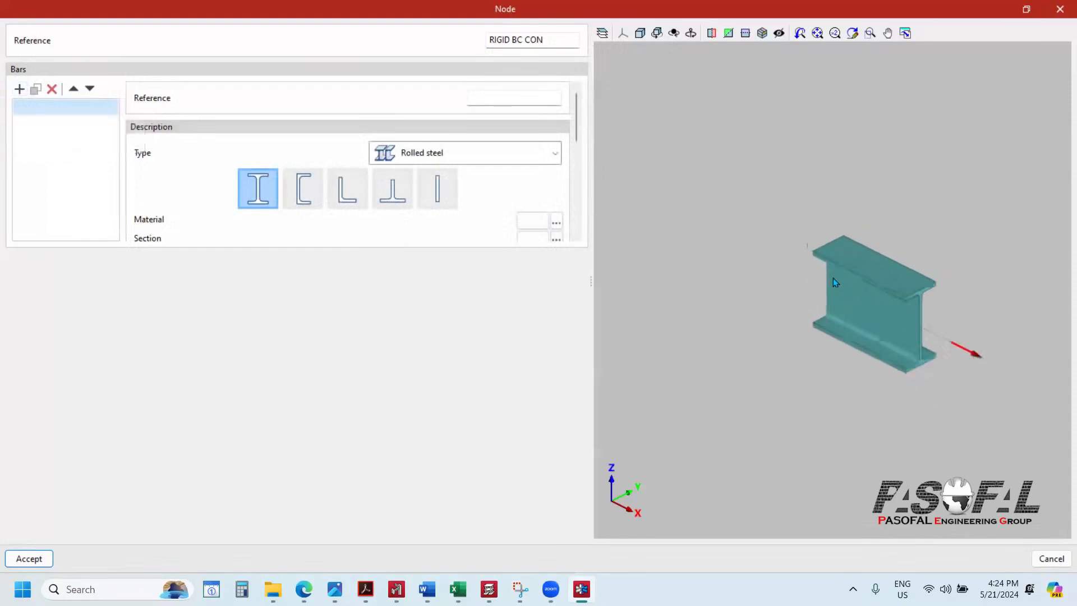
pyautogui.click(536, 97)
pyautogui.write('BEAM')
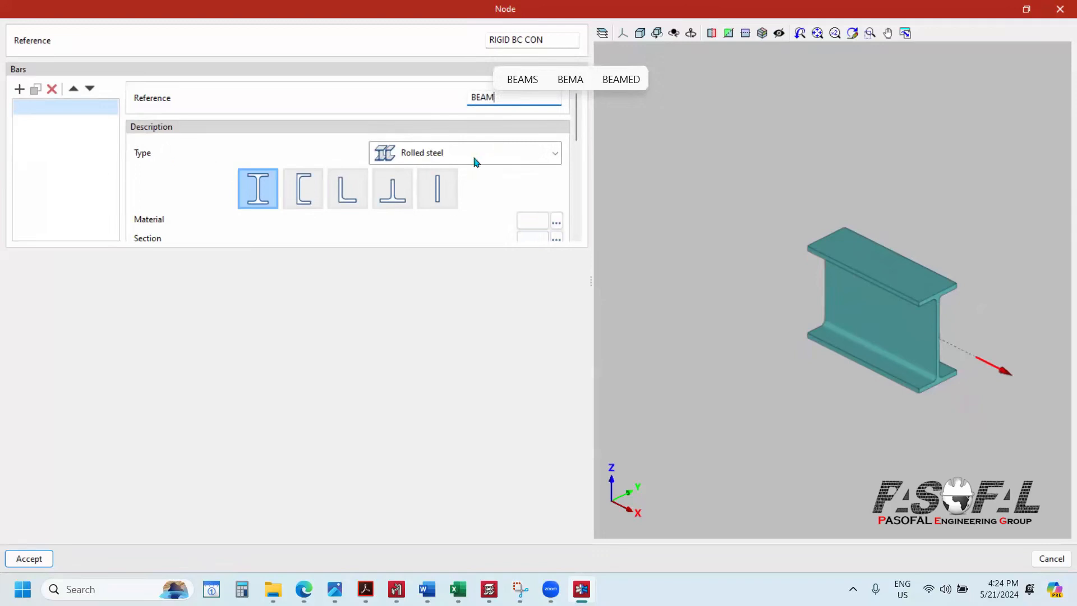
# Step: Try the channel and angle shapes for the rolled steel beam, finishing on the I-shape
pyautogui.click(498, 152)
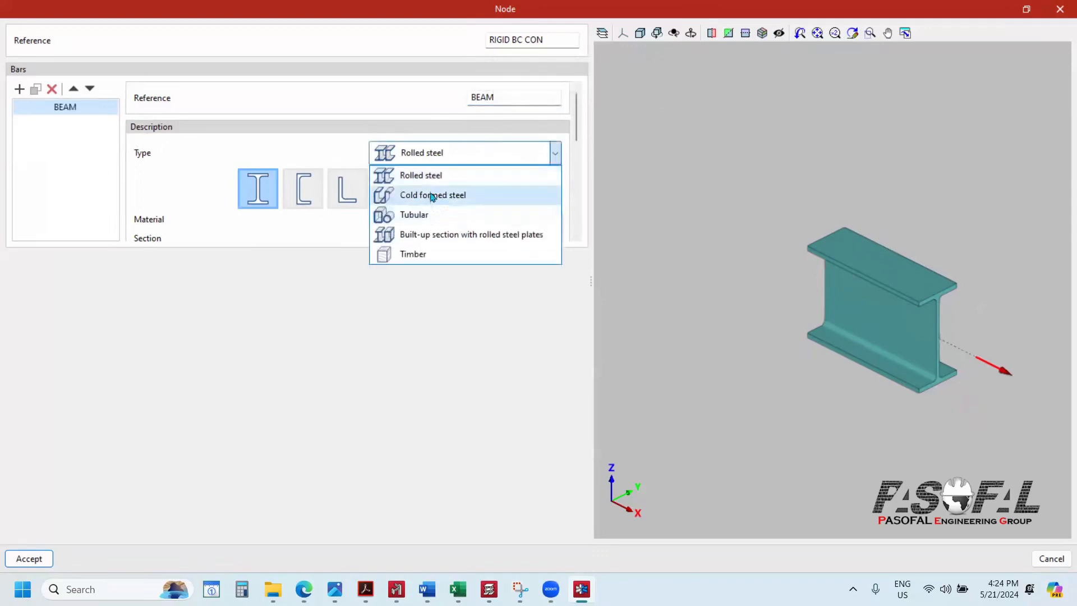
pyautogui.click(330, 142)
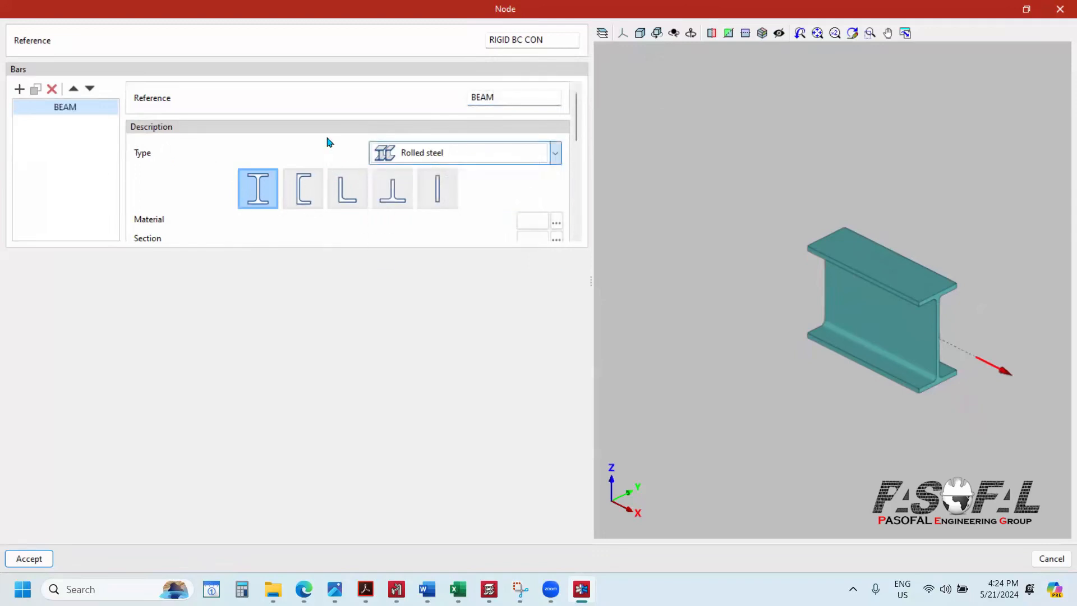
pyautogui.click(302, 188)
pyautogui.click(344, 193)
pyautogui.click(253, 194)
# Step: Try the cold formed steel and tubular types for the beam, ending on the built-up section with rolled steel plates
pyautogui.click(470, 153)
pyautogui.click(415, 196)
pyautogui.click(481, 160)
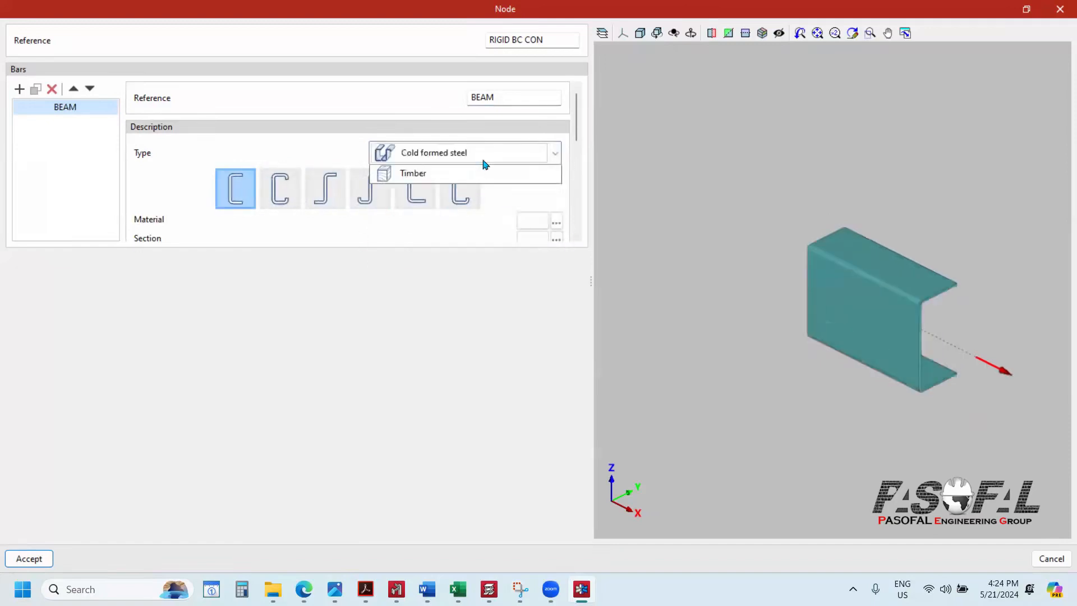
pyautogui.click(404, 213)
pyautogui.click(422, 163)
pyautogui.click(417, 235)
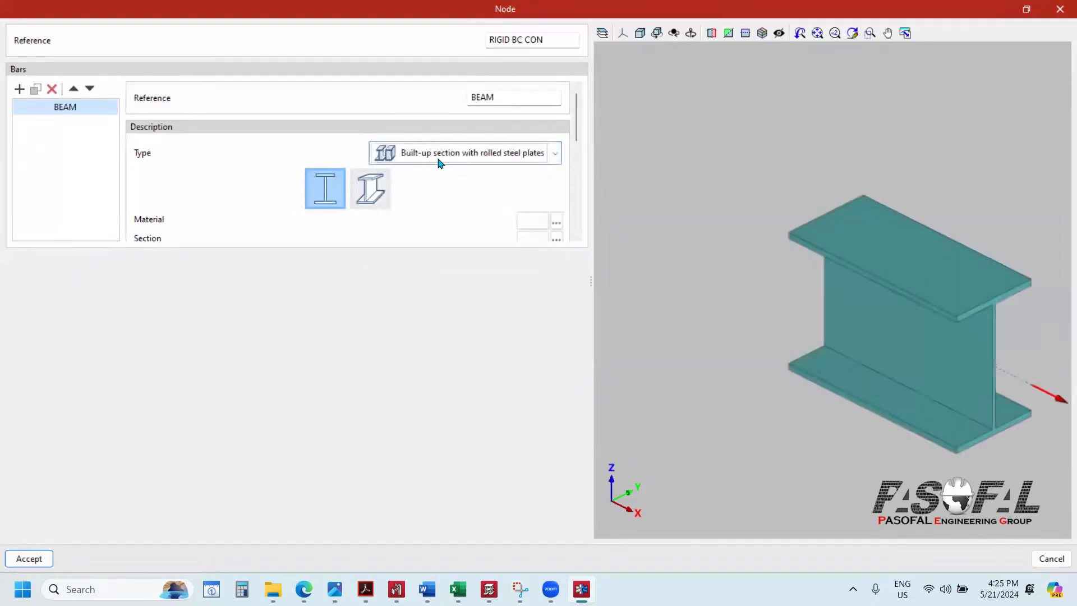
# Step: Try the tapered shape of the built-up section and the timber type for the beam
pyautogui.click(391, 192)
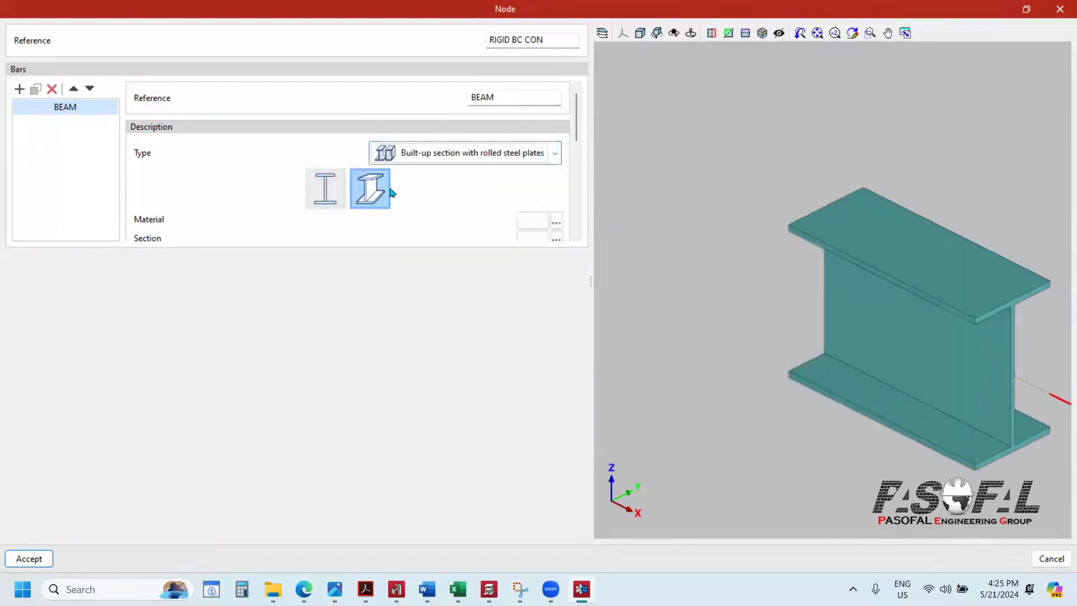
pyautogui.click(446, 153)
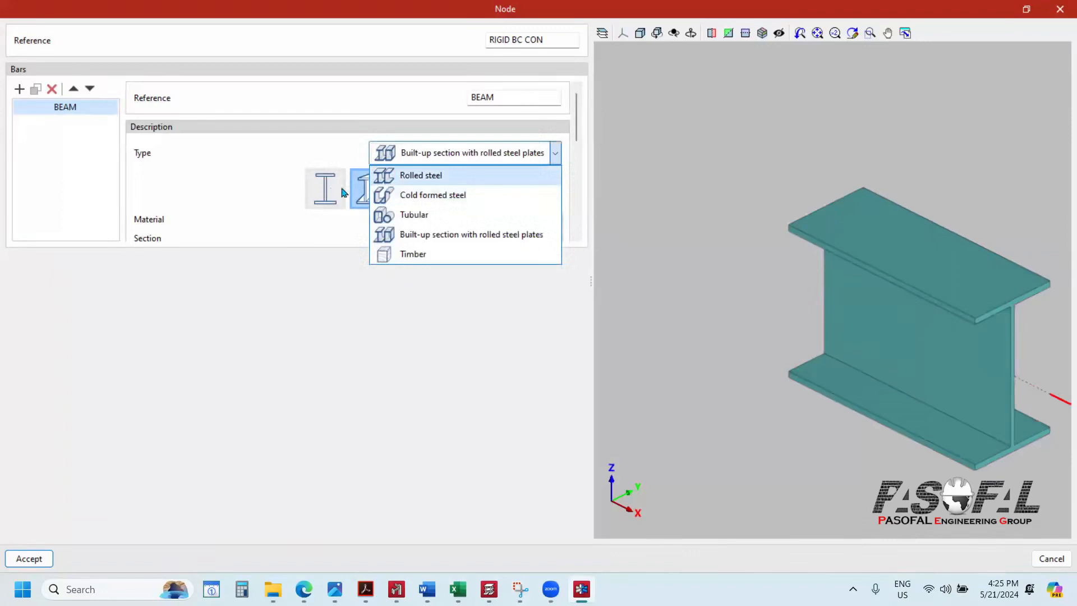
pyautogui.click(444, 130)
pyautogui.click(429, 156)
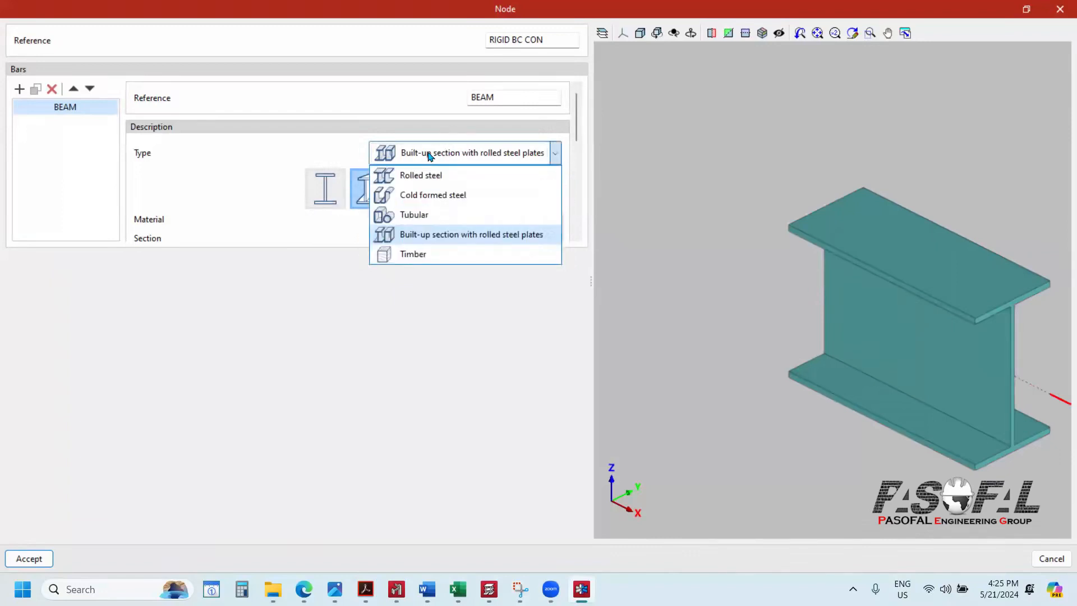
pyautogui.click(419, 256)
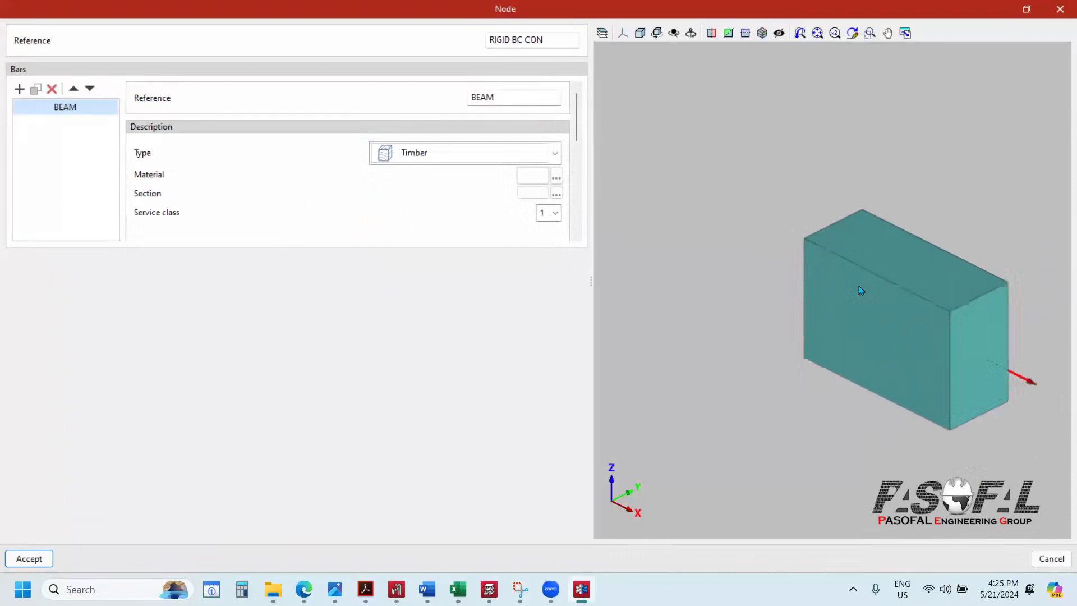
# Step: Set the beam's type back to rolled steel with the I-shape and assign the material S275
pyautogui.click(486, 163)
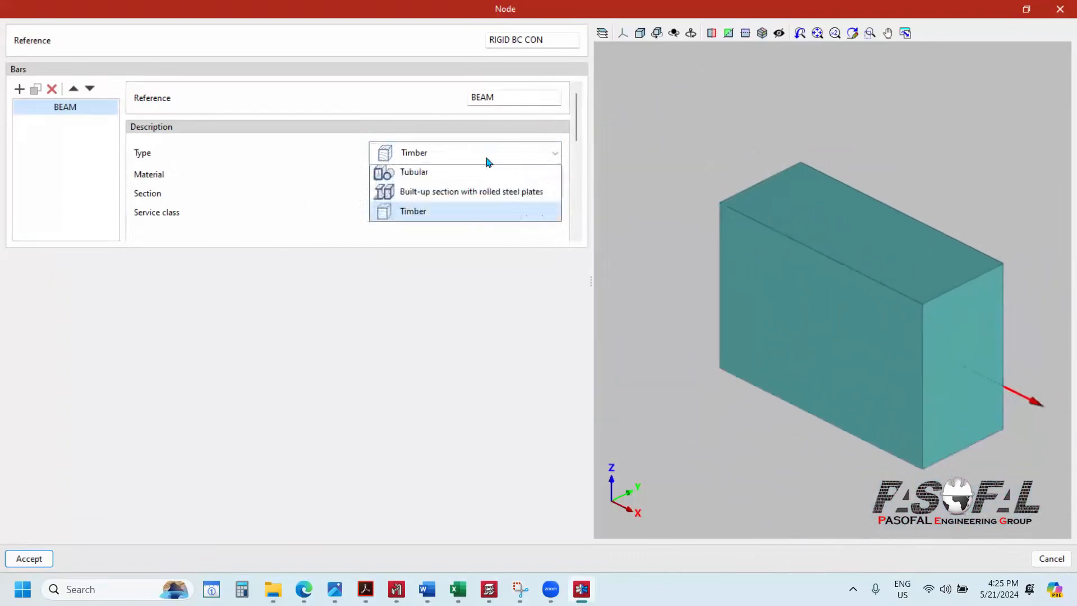
pyautogui.click(429, 177)
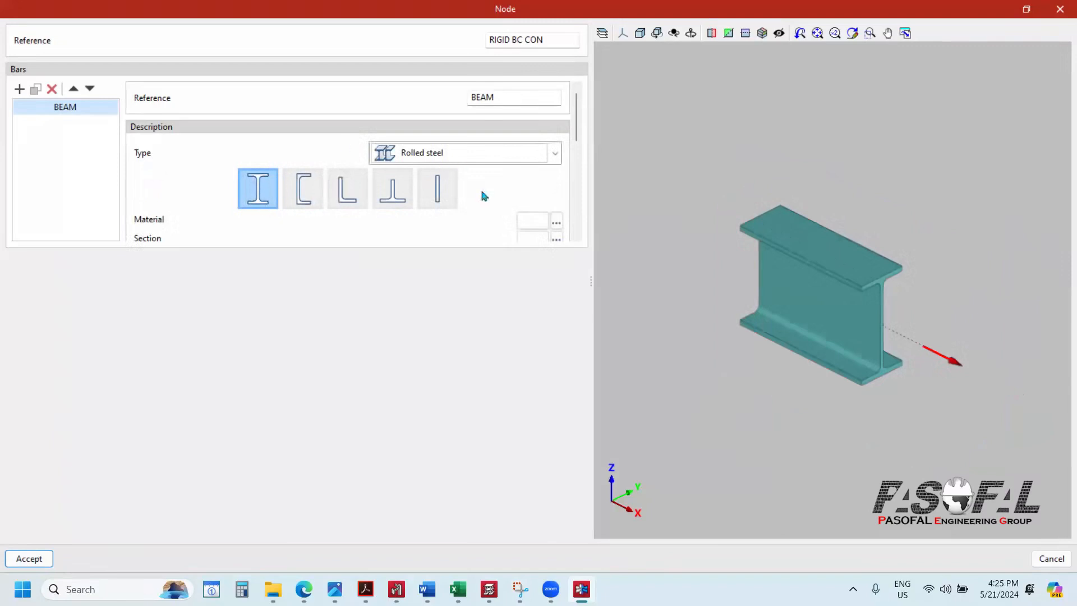
pyautogui.click(556, 222)
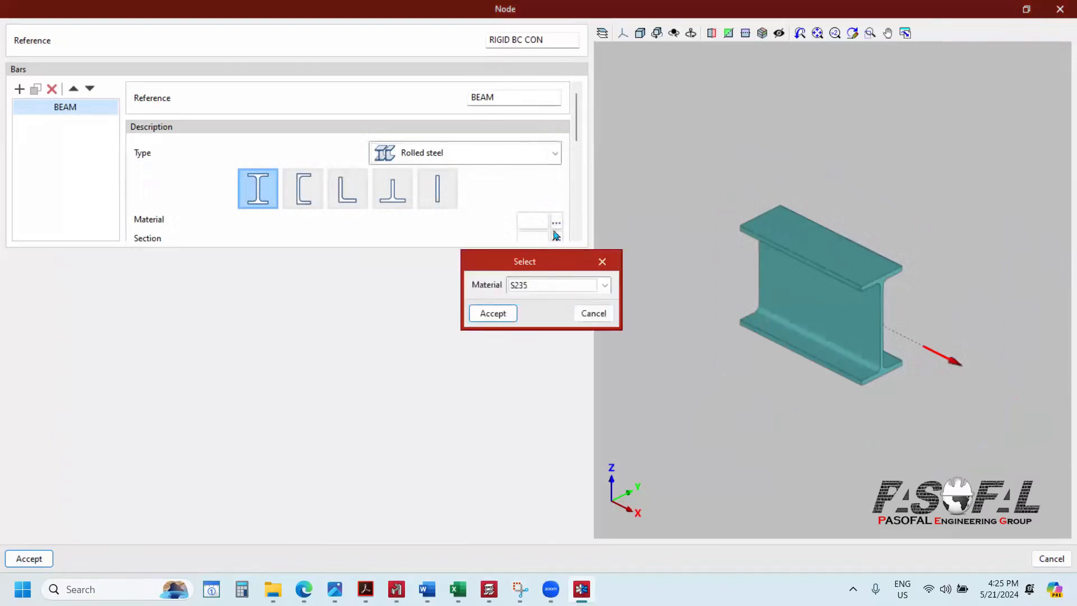
pyautogui.click(603, 286)
pyautogui.click(534, 315)
pyautogui.click(506, 314)
pyautogui.moveTo(593, 282); pyautogui.dragTo(497, 290)
pyautogui.moveTo(604, 284); pyautogui.dragTo(596, 285)
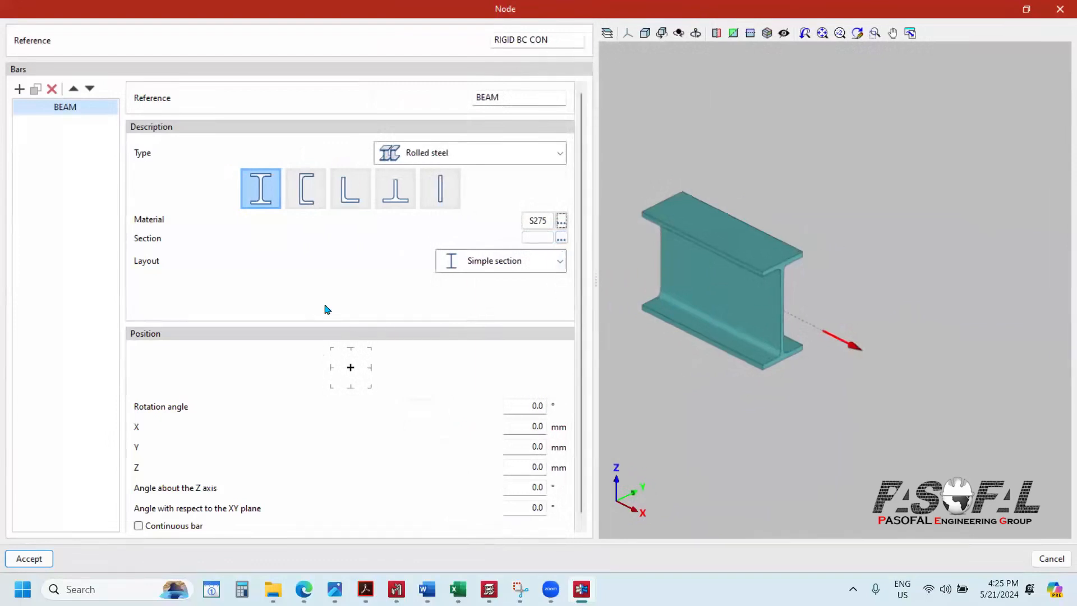
# Step: Choose UB as the series for the beam's section
pyautogui.scroll(-1, 322, 374)
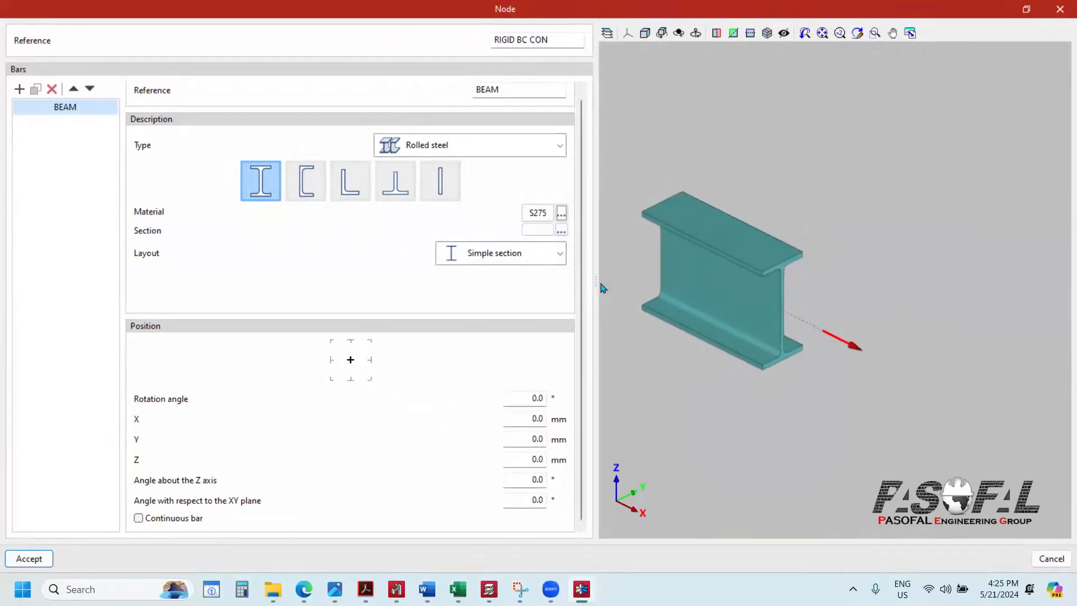
pyautogui.moveTo(595, 282)
pyautogui.mouseDown()
pyautogui.moveTo(531, 281)
pyautogui.moveTo(591, 280)
pyautogui.mouseUp()
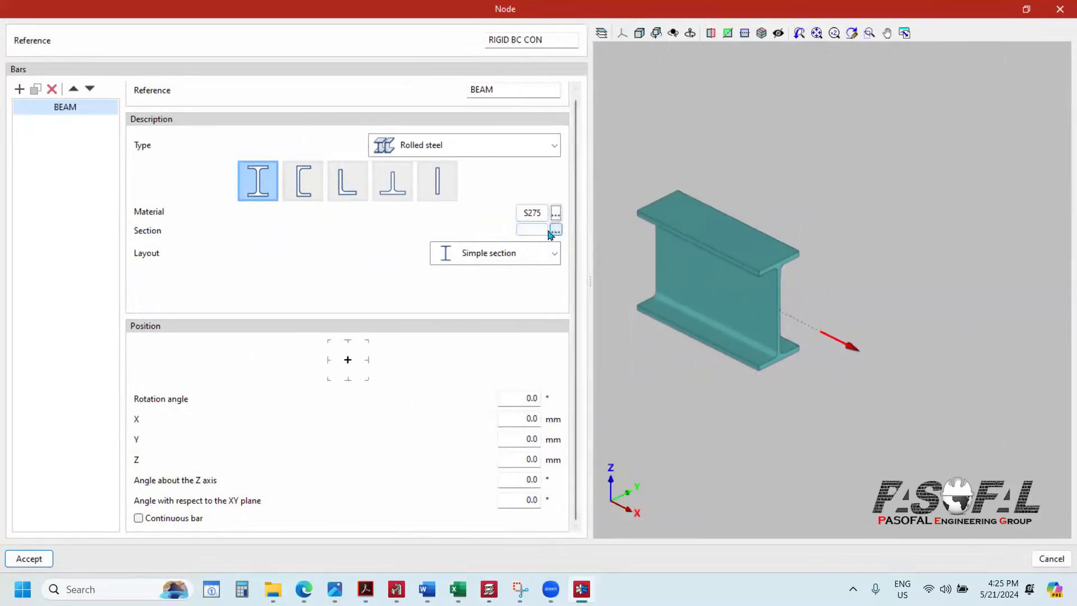
pyautogui.click(556, 231)
pyautogui.click(569, 277)
pyautogui.scroll(-2, 548, 380)
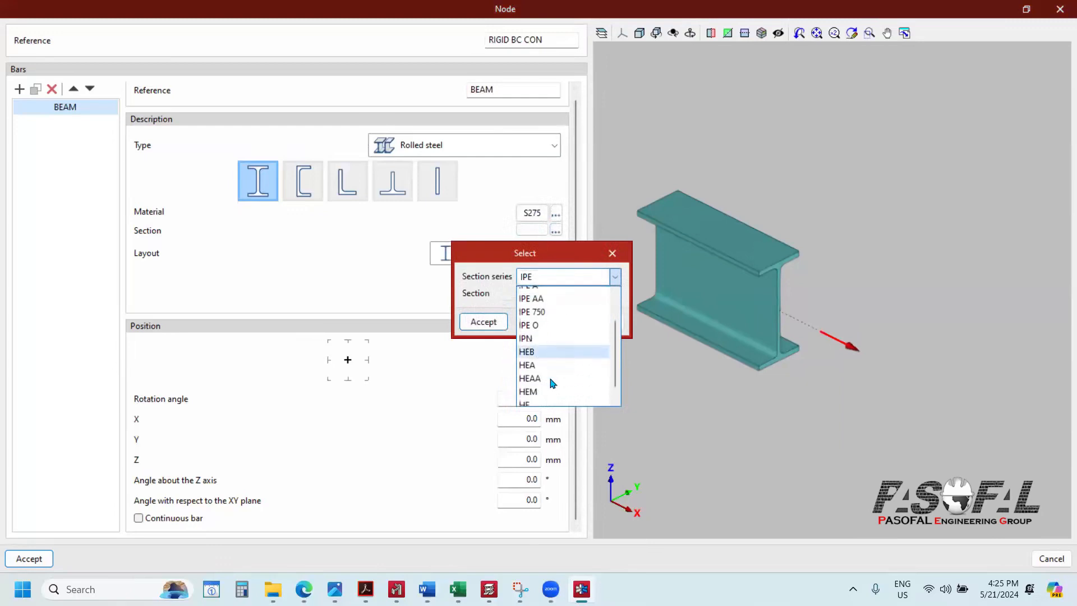
pyautogui.click(539, 388)
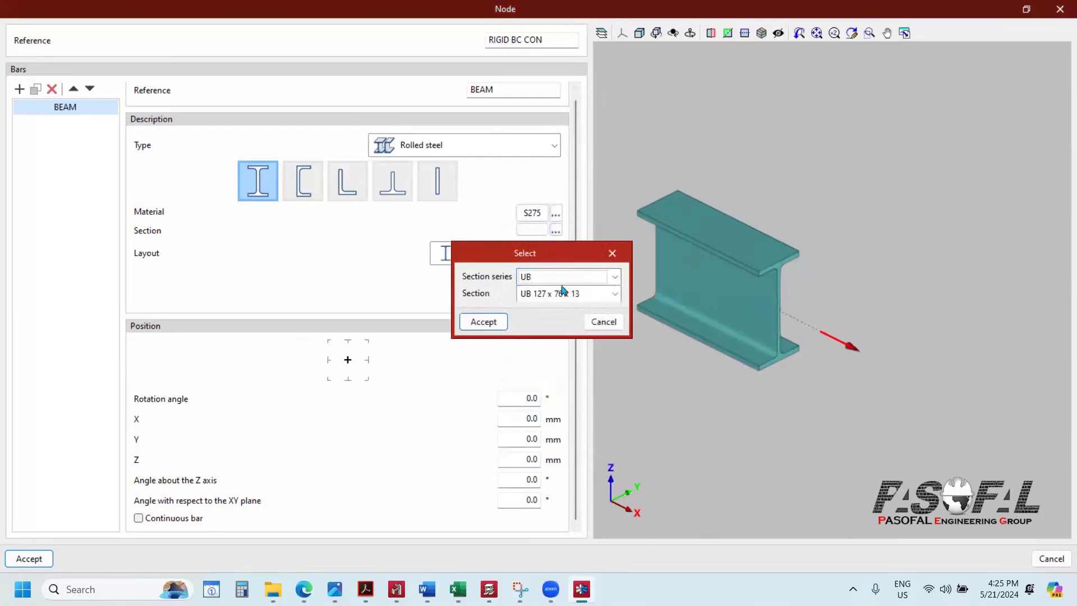
# Step: Assign the section UB 457 x 152 x 52 to the beam
pyautogui.click(592, 294)
pyautogui.scroll(-6, 553, 393)
pyautogui.scroll(-4, 551, 395)
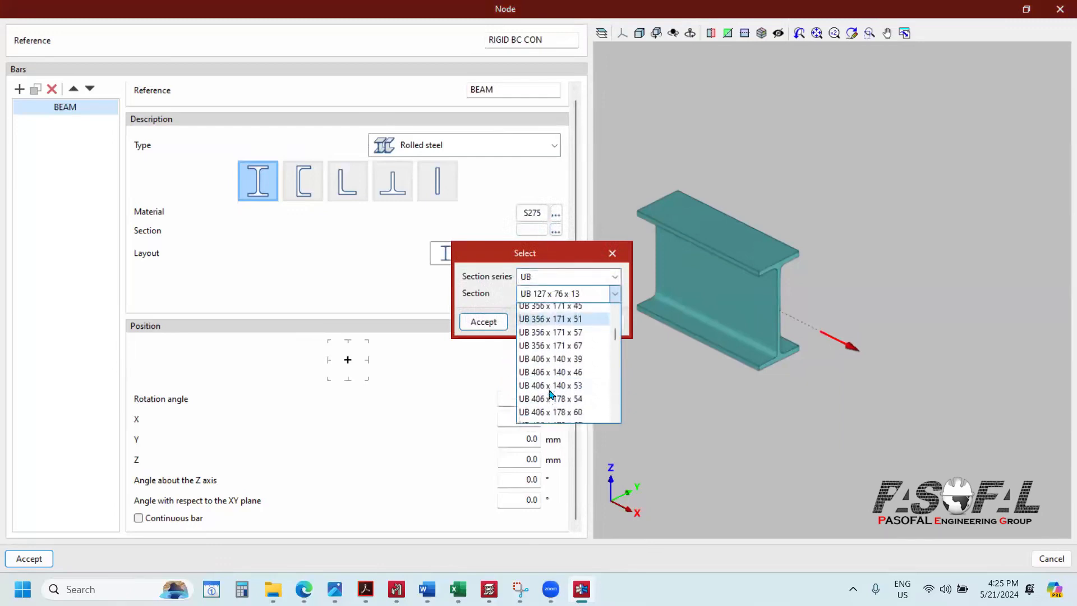
pyautogui.scroll(-7, 551, 391)
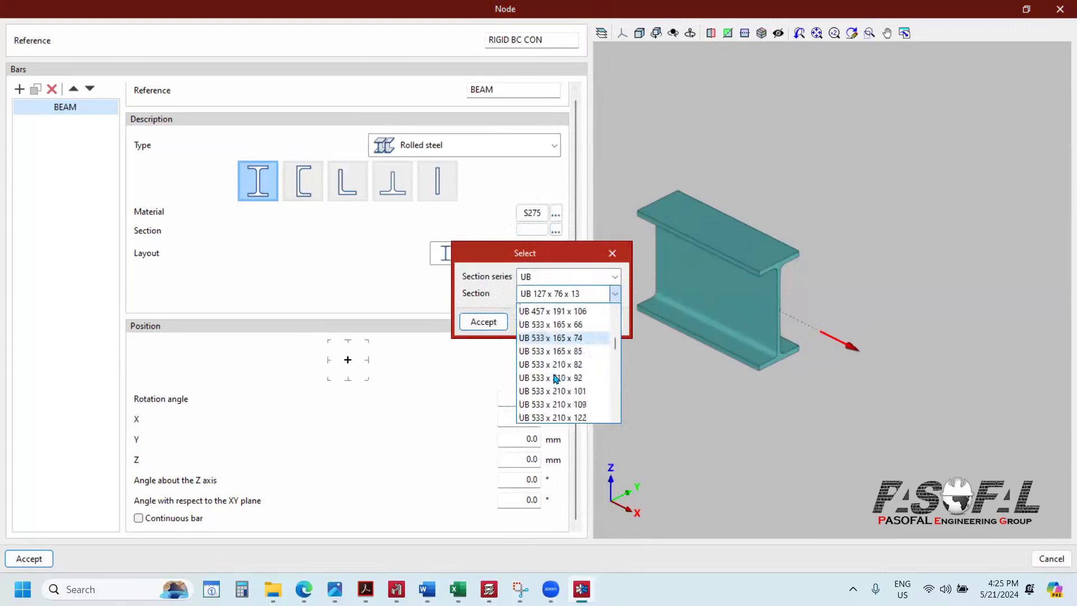
pyautogui.scroll(6, 555, 375)
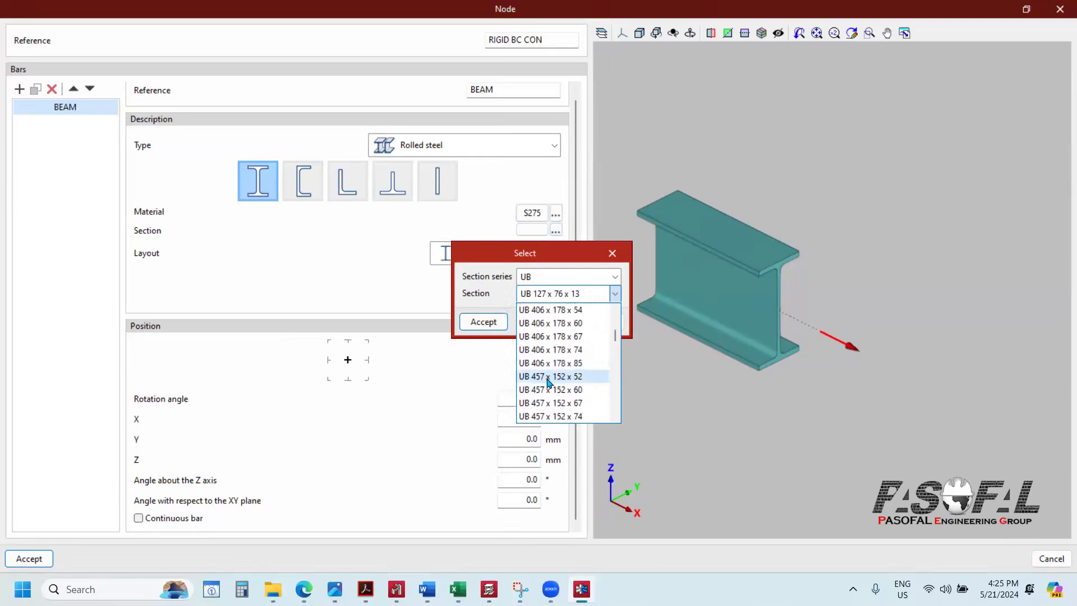
pyautogui.click(570, 378)
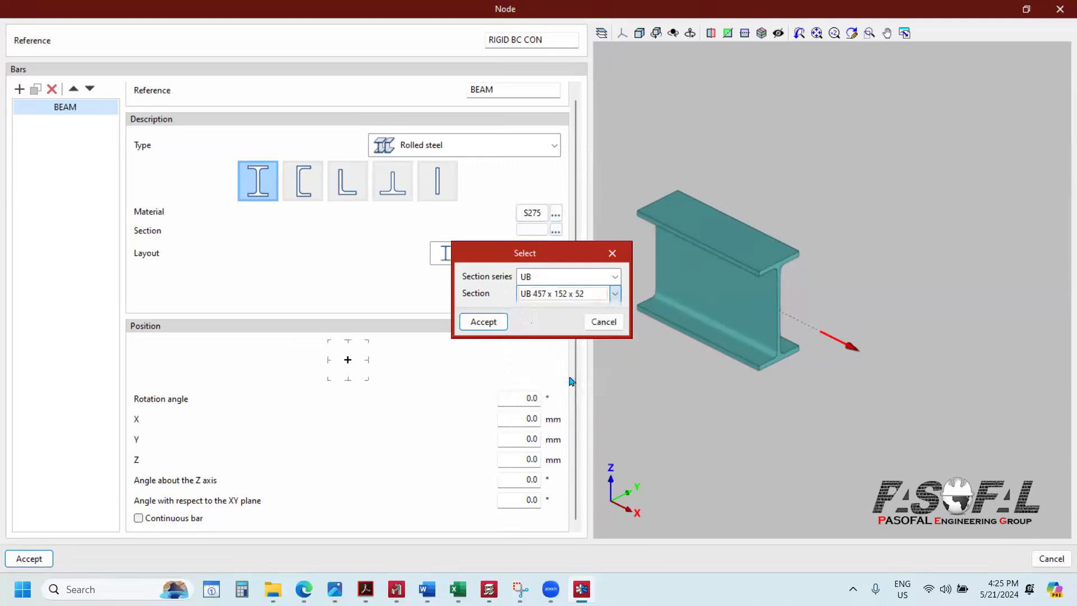
pyautogui.click(486, 322)
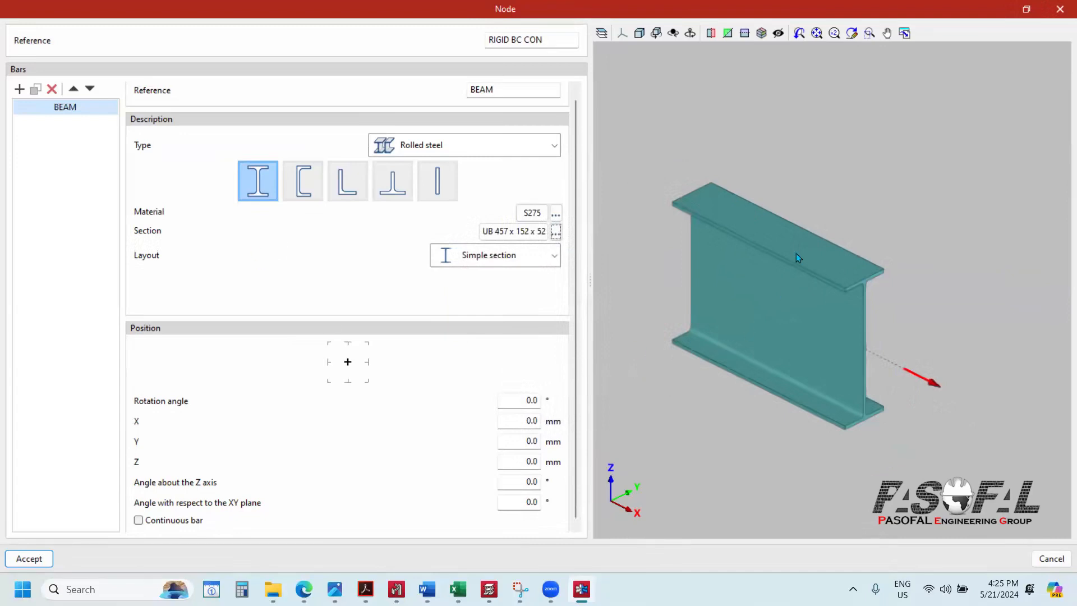
pyautogui.scroll(-1, 798, 256)
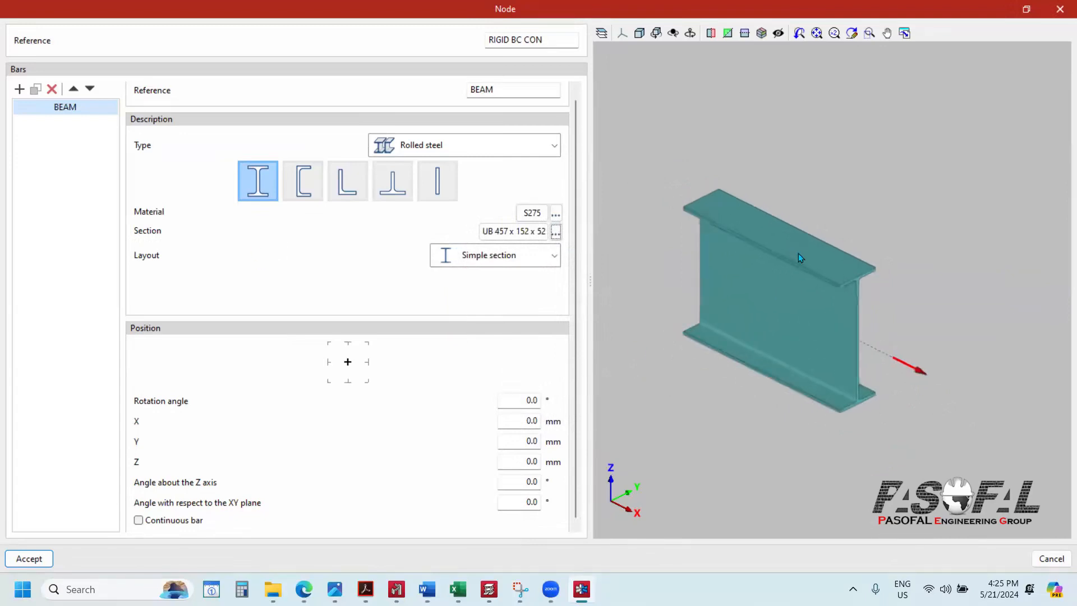
pyautogui.scroll(-3, 782, 322)
pyautogui.scroll(2, 775, 297)
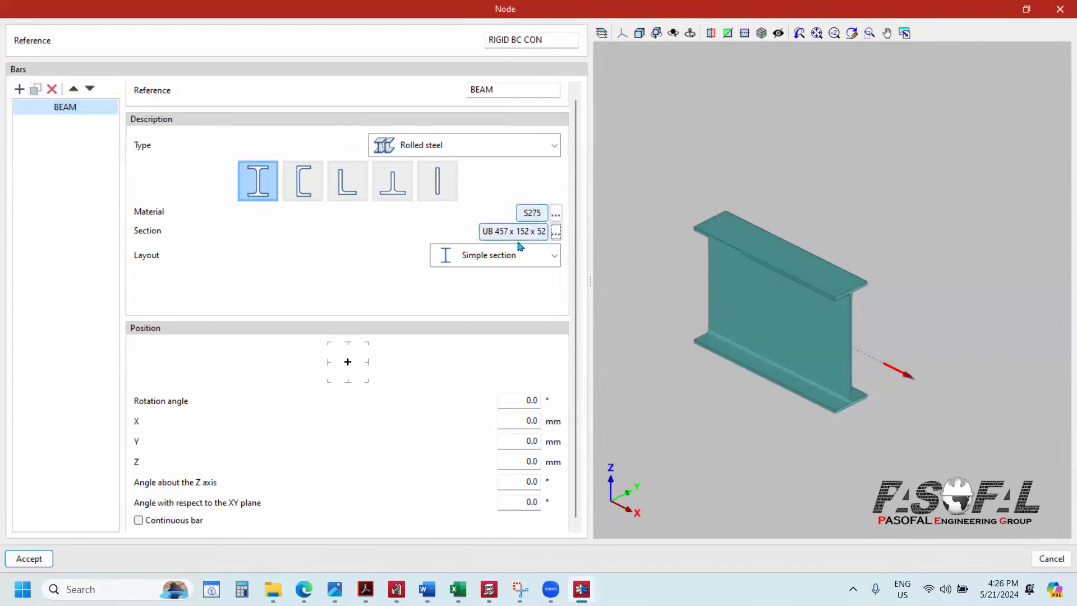
# Step: Copy the BEAM bar and give the copy the reference COLUMN
pyautogui.click(36, 90)
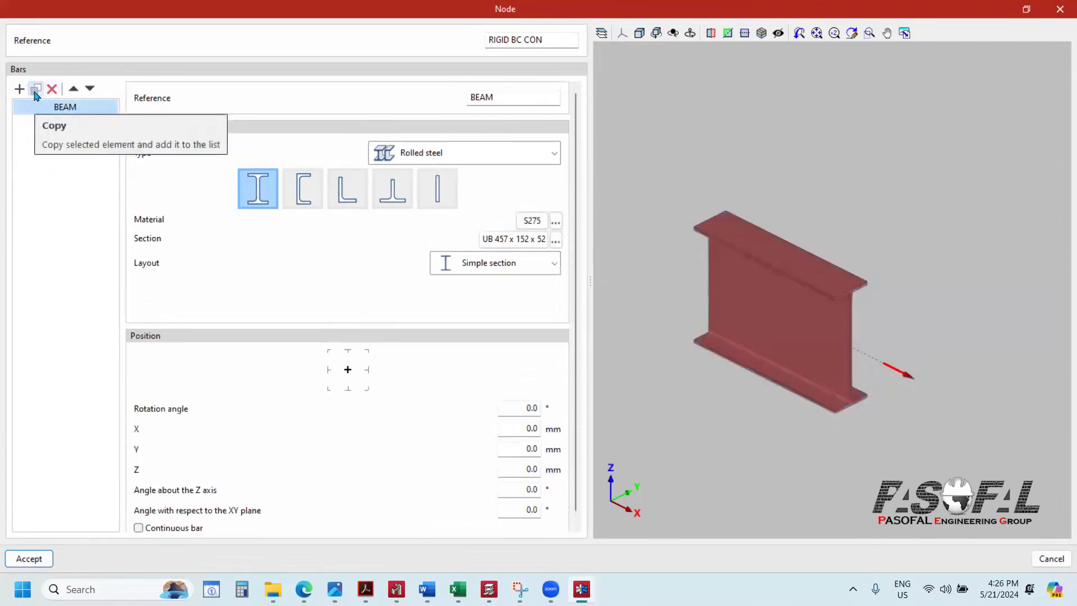
pyautogui.click(59, 123)
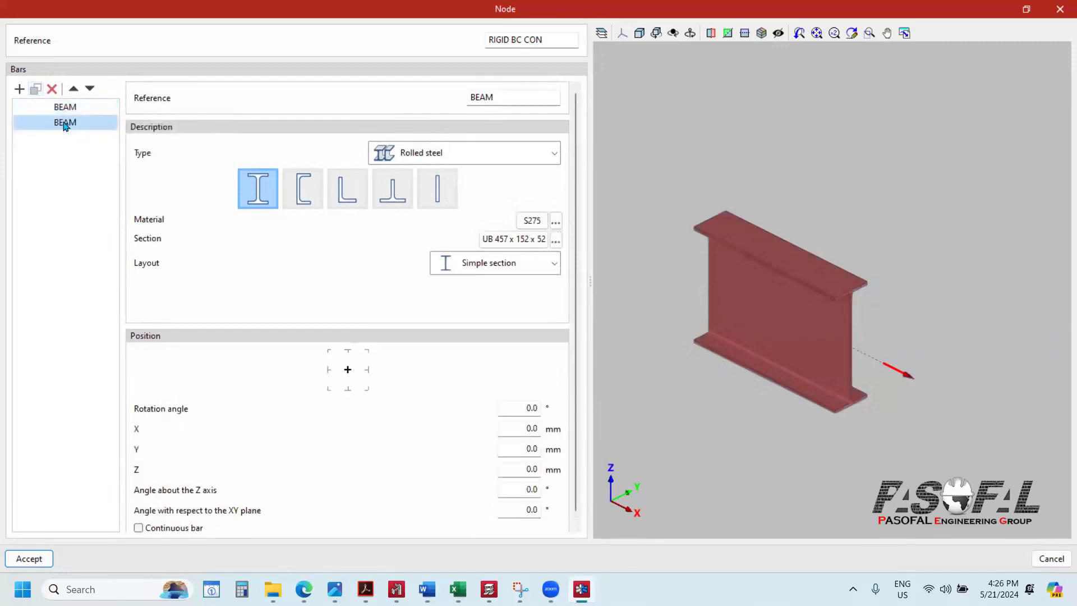
pyautogui.doubleClick(519, 97)
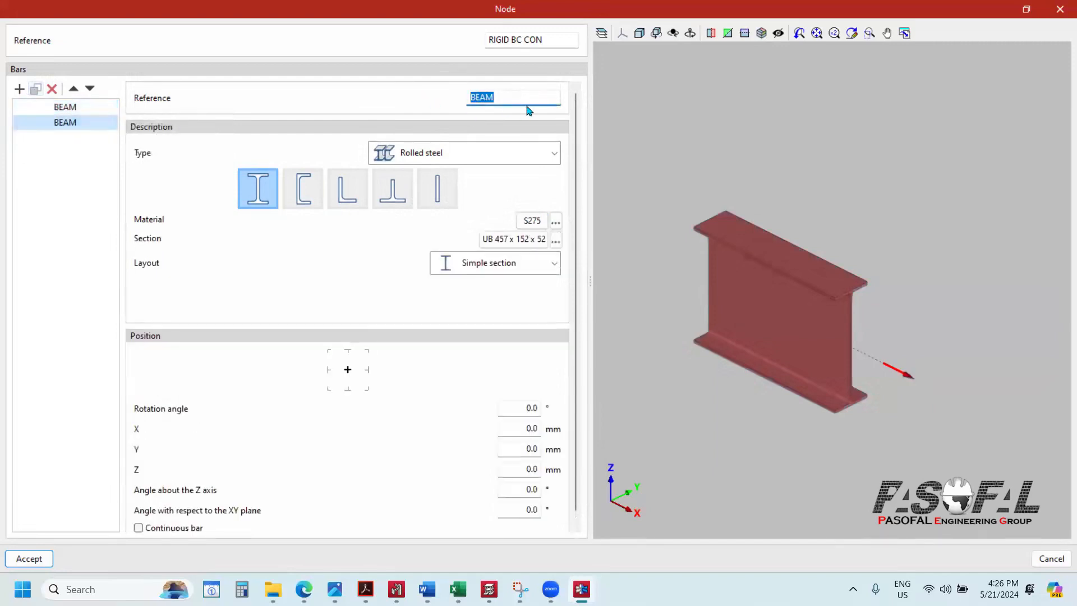
pyautogui.write('COLUMN')
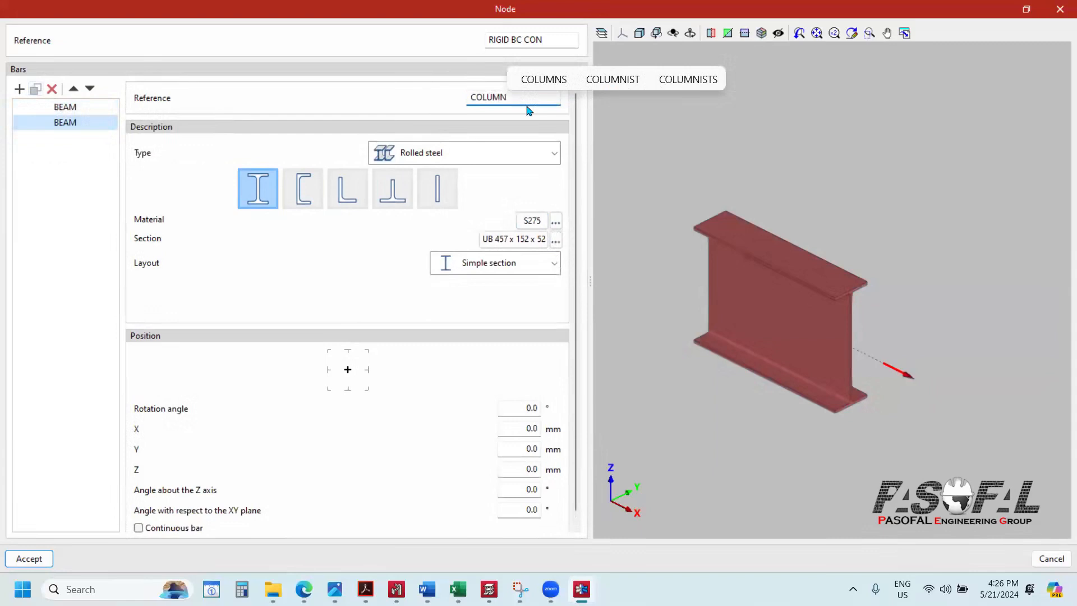
pyautogui.press('Tab')
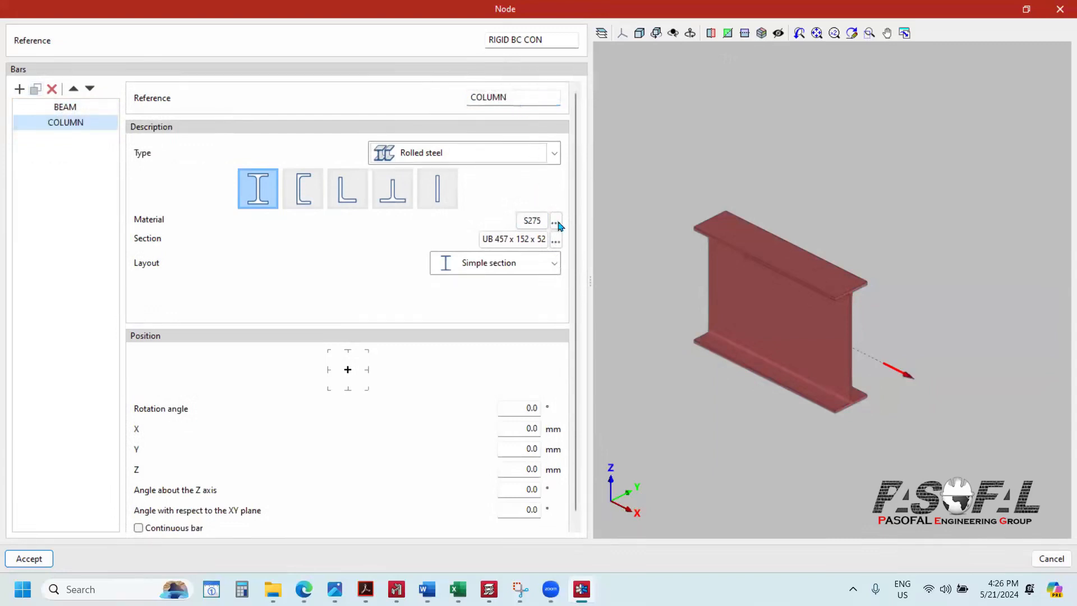
# Step: Set the column's angle with respect to the XY plane to 90°
pyautogui.scroll(-3, 840, 281)
pyautogui.scroll(4, 817, 291)
pyautogui.scroll(-2, 793, 274)
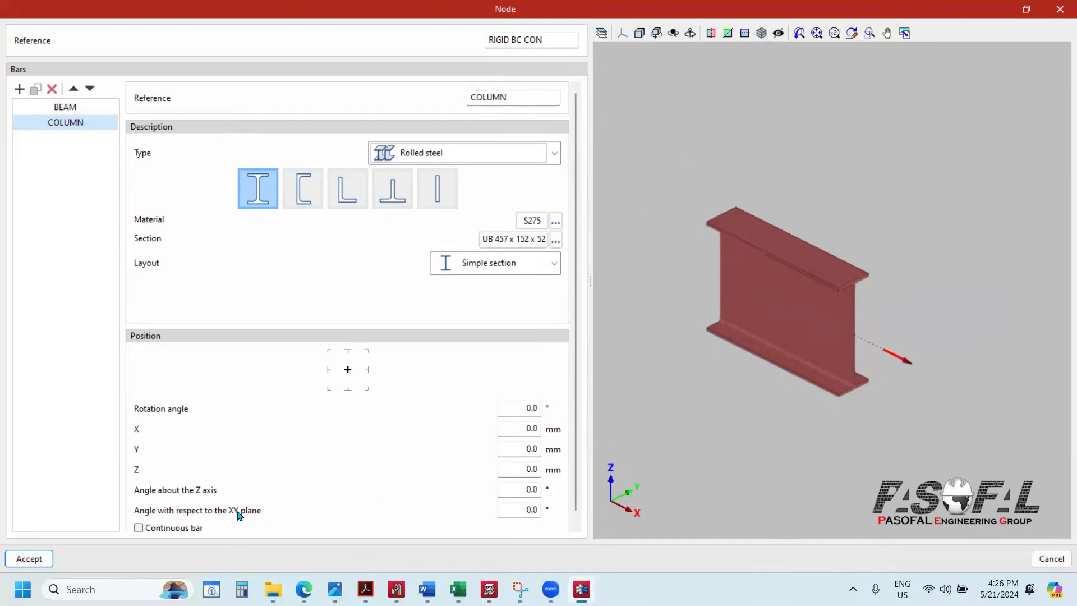
pyautogui.click(518, 510)
pyautogui.write('90')
pyautogui.press('Tab')
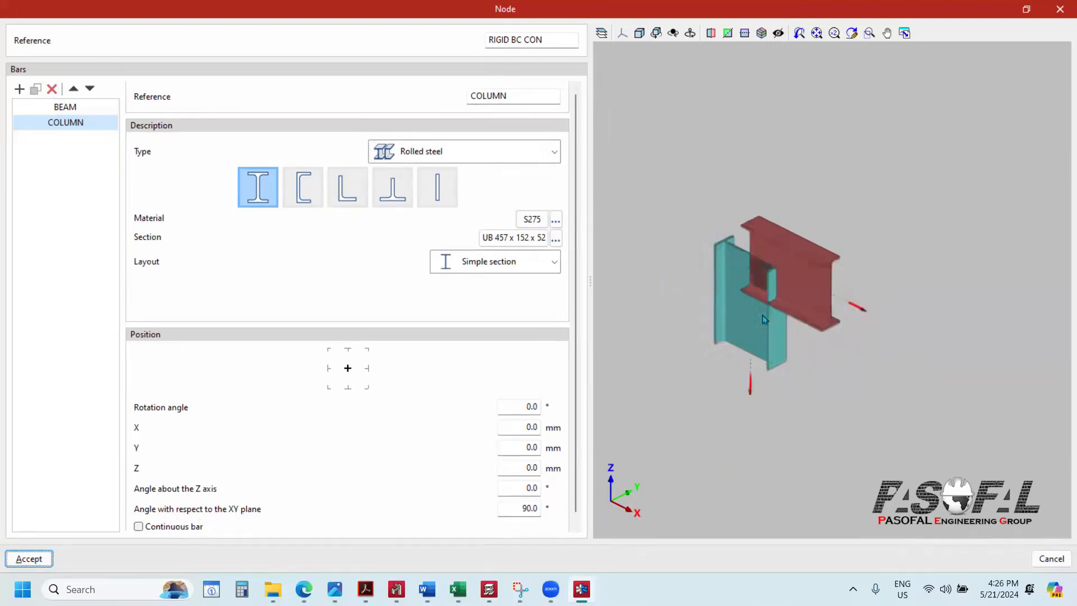
pyautogui.scroll(4, 763, 317)
pyautogui.scroll(-4, 805, 264)
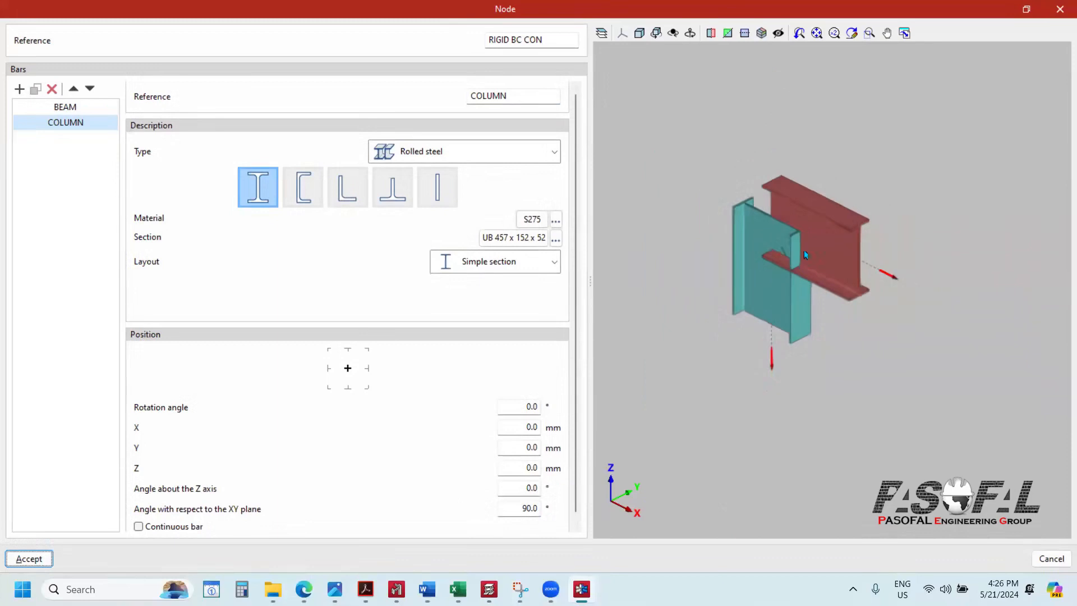
pyautogui.hotkey('ctrl', '2')
pyautogui.moveTo(742, 202); pyautogui.dragTo(741, 73)
pyautogui.moveTo(803, 240); pyautogui.dragTo(802, 89)
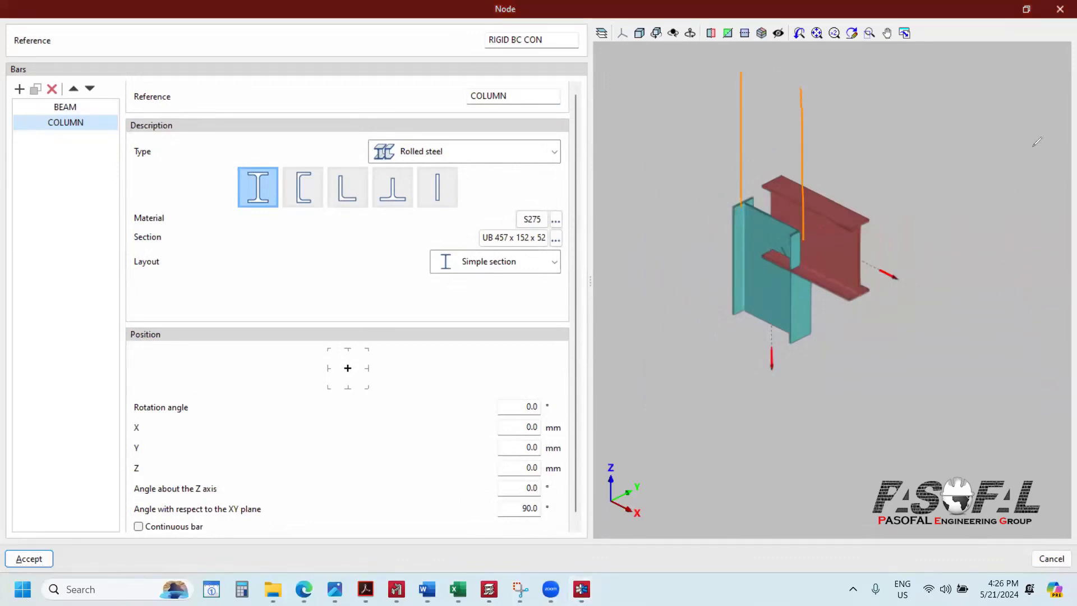
# Step: Try making the column a continuous bar, inspect it at the beam joint and switch the option off again
pyautogui.click(138, 527)
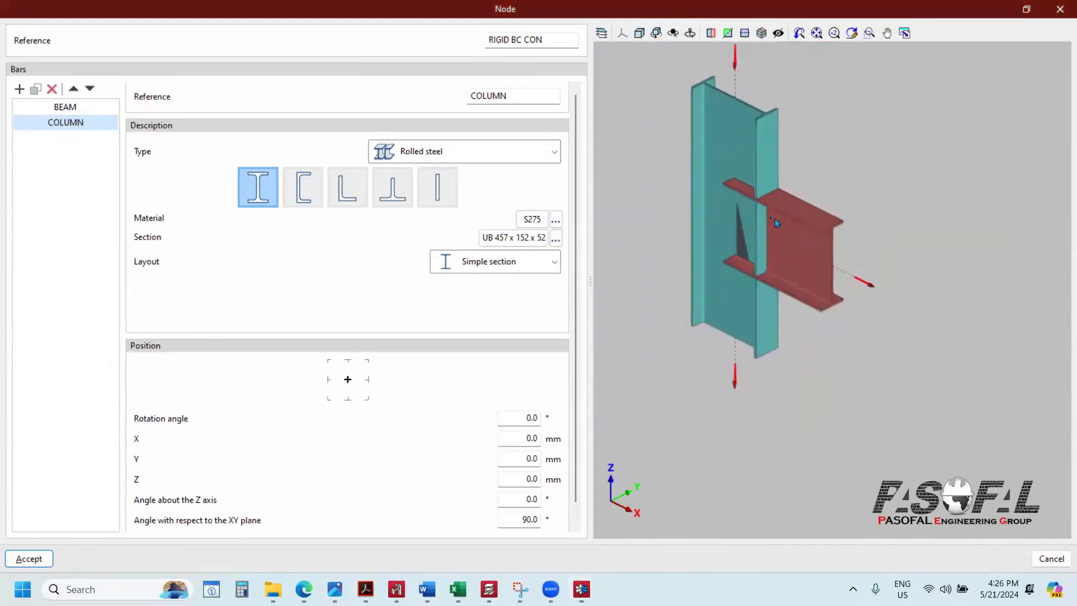
pyautogui.scroll(-2, 780, 194)
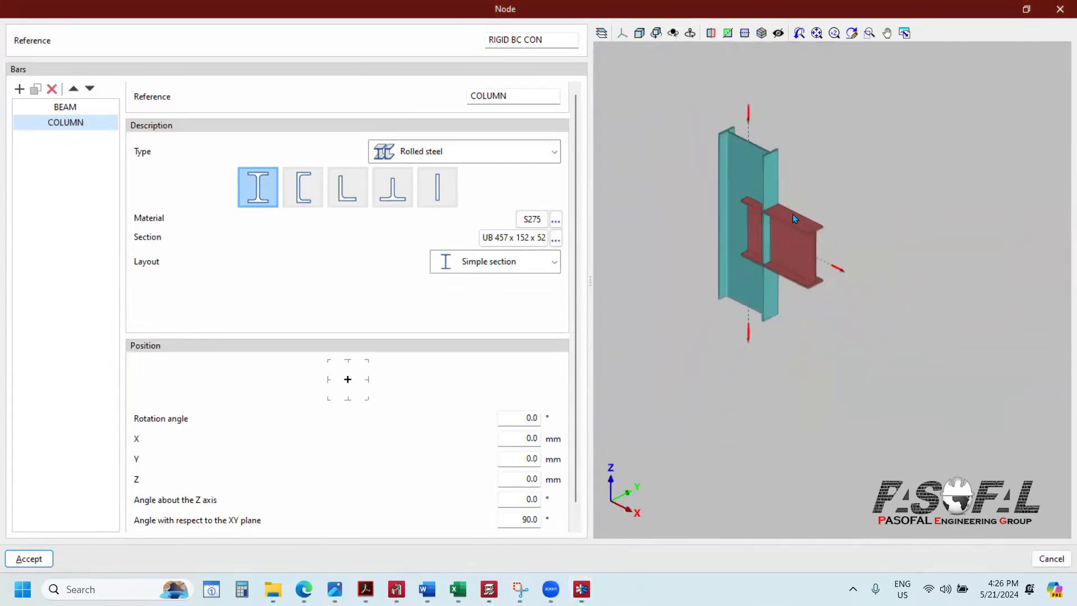
pyautogui.scroll(3, 770, 213)
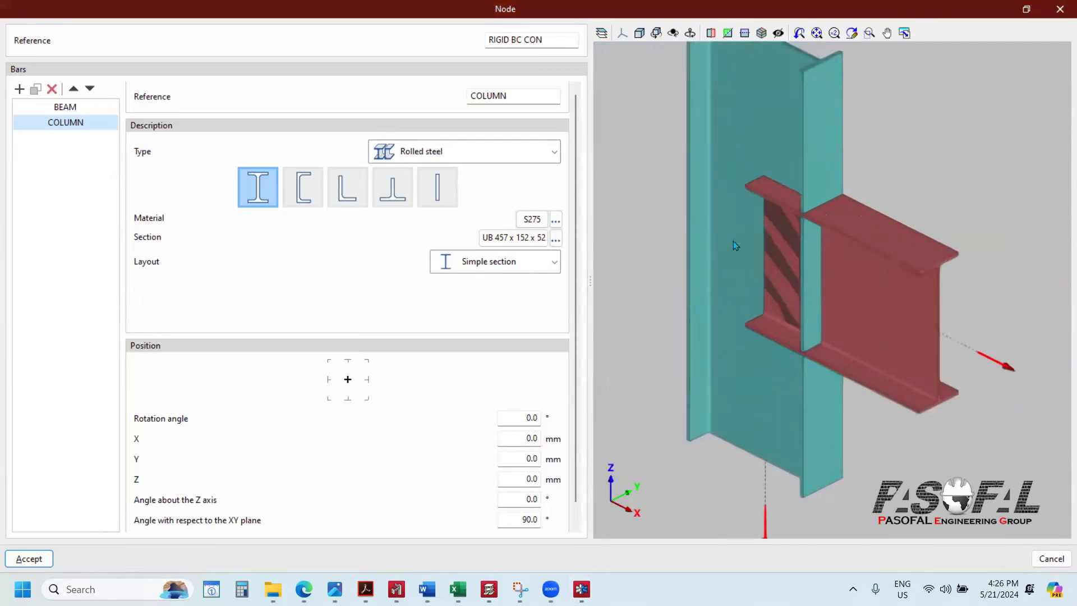
pyautogui.scroll(-1, 735, 241)
pyautogui.scroll(-1, 773, 266)
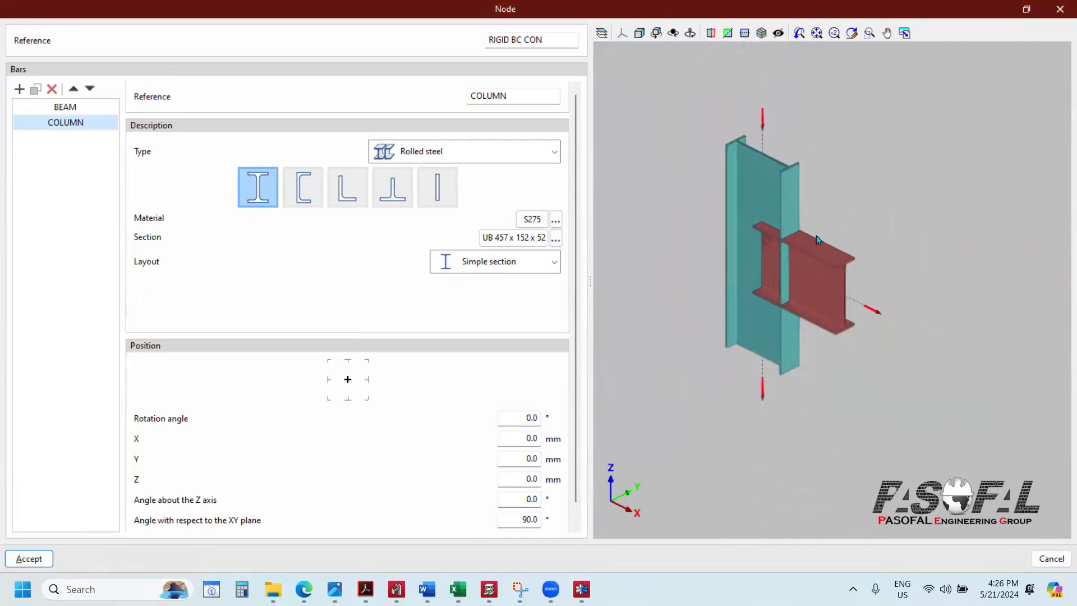
pyautogui.scroll(-1, 259, 440)
pyautogui.click(138, 518)
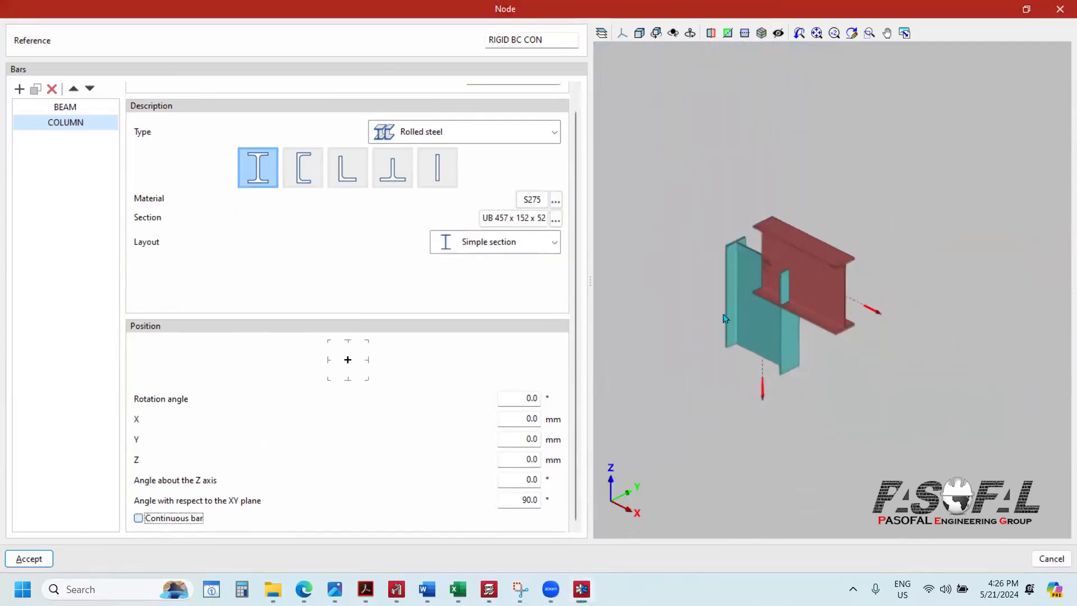
pyautogui.scroll(3, 770, 274)
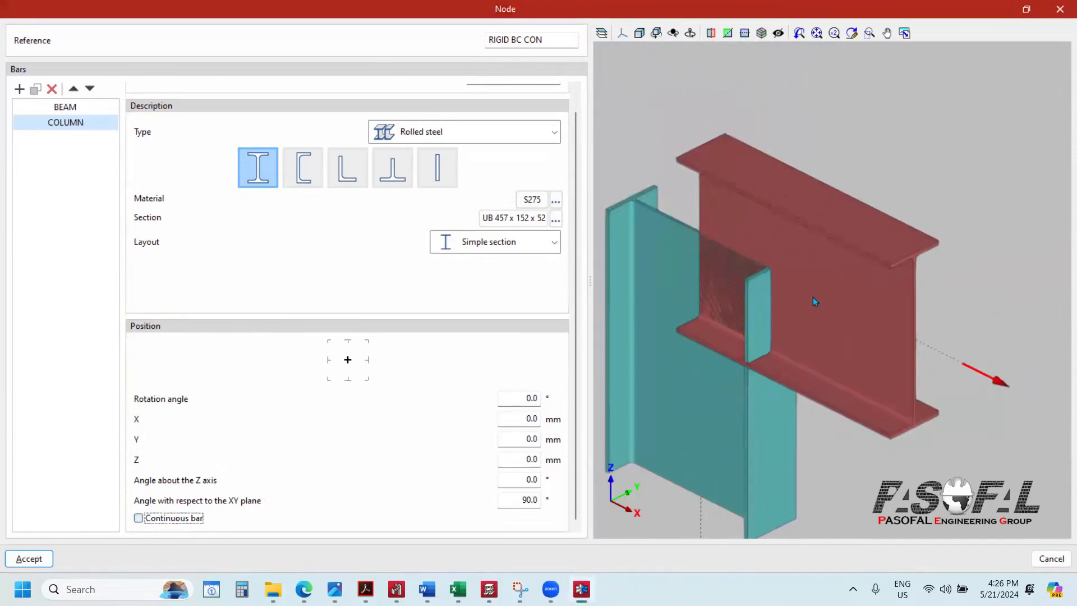
pyautogui.scroll(-1, 815, 301)
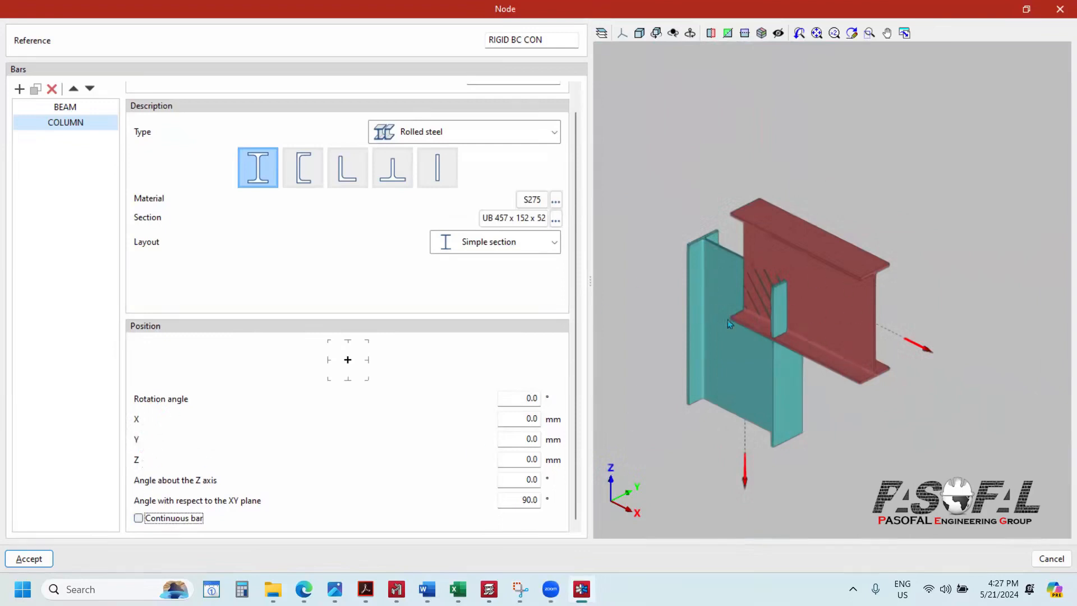
# Step: Make the COLUMN bar continuous through the joint and accept the node definition
pyautogui.scroll(-1, 820, 290)
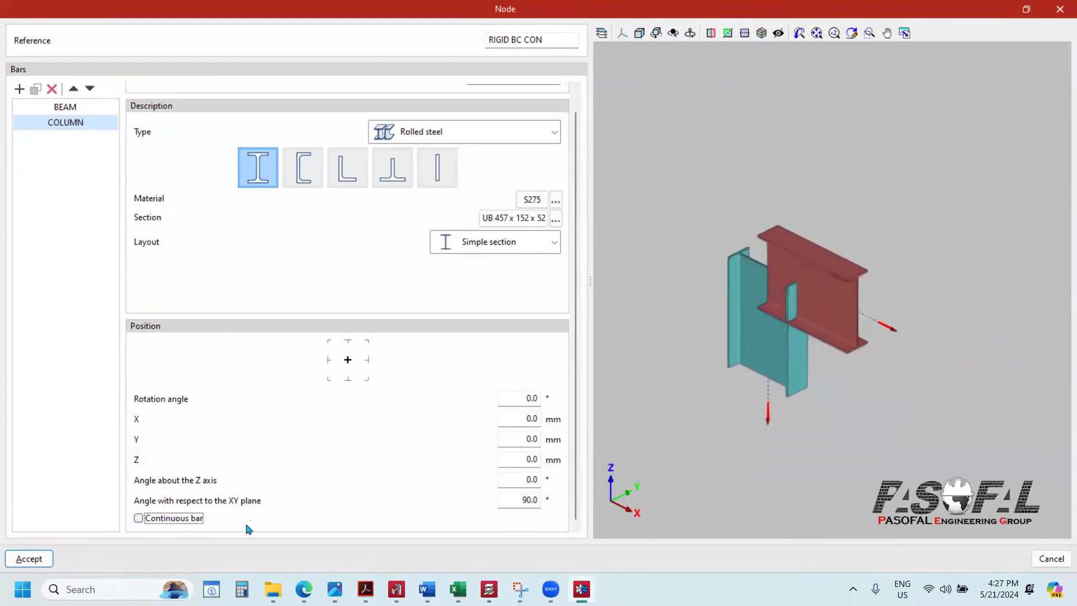
pyautogui.click(139, 518)
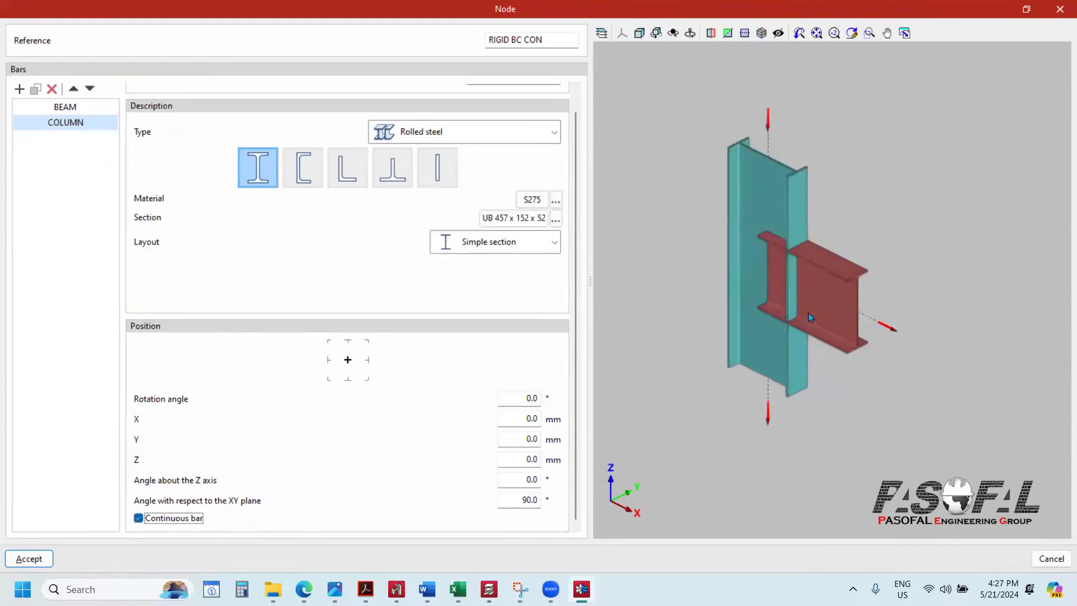
pyautogui.scroll(1, 803, 298)
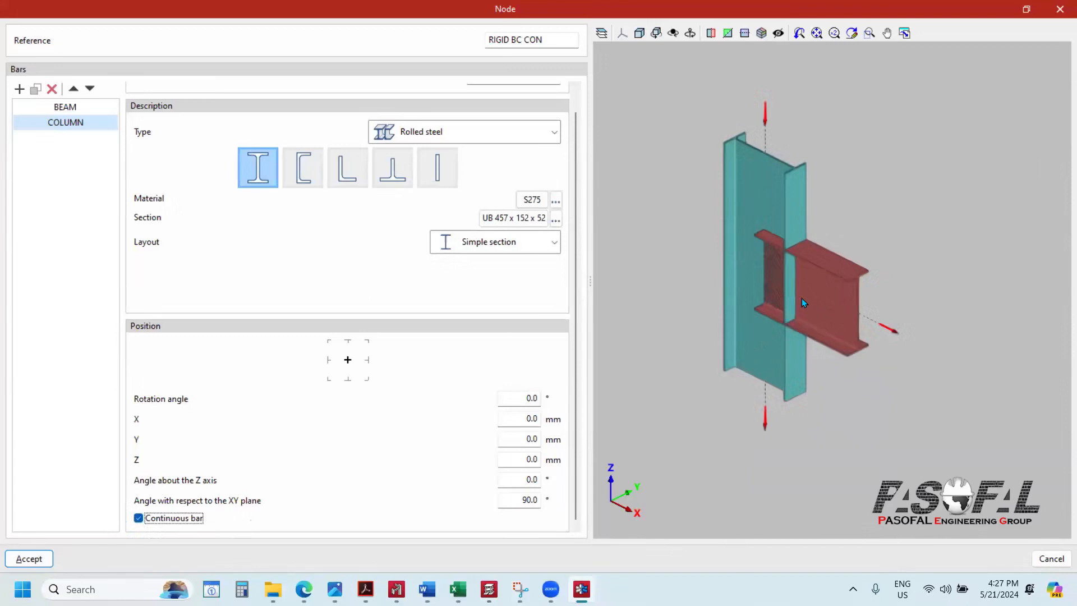
pyautogui.click(34, 564)
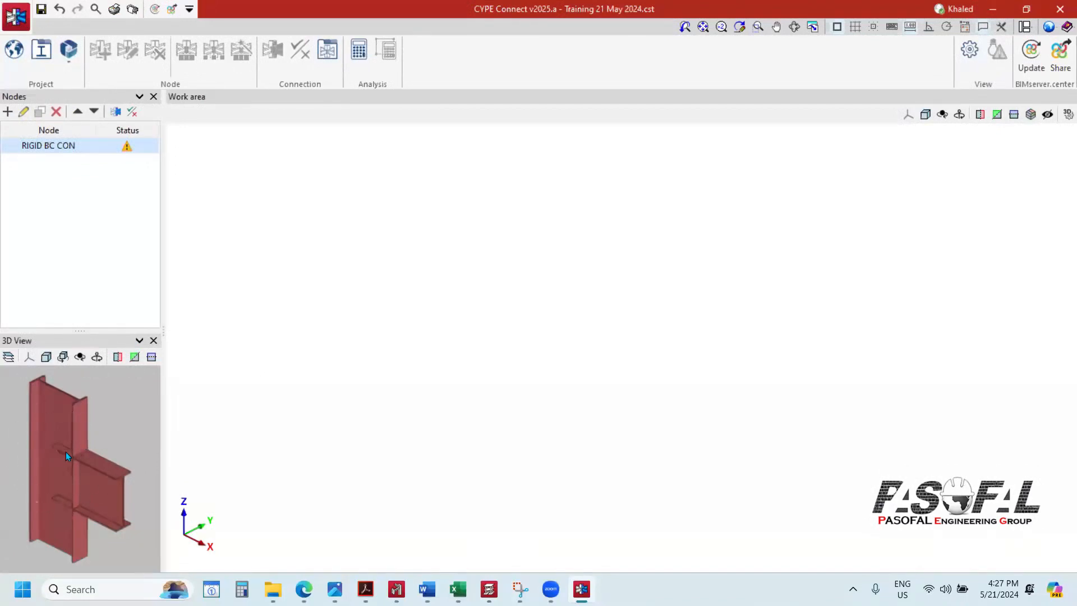
# Step: Open the connection of node RIGID BC CON for editing and examine where the beam meets the column
pyautogui.click(116, 112)
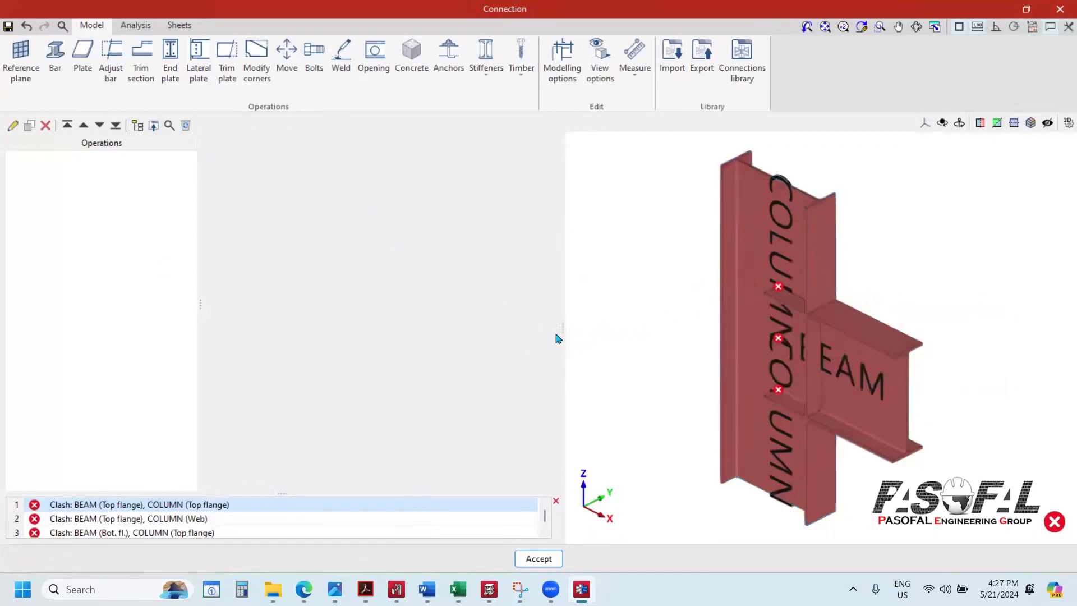
pyautogui.moveTo(562, 333)
pyautogui.mouseDown()
pyautogui.moveTo(577, 337)
pyautogui.moveTo(560, 326)
pyautogui.mouseUp()
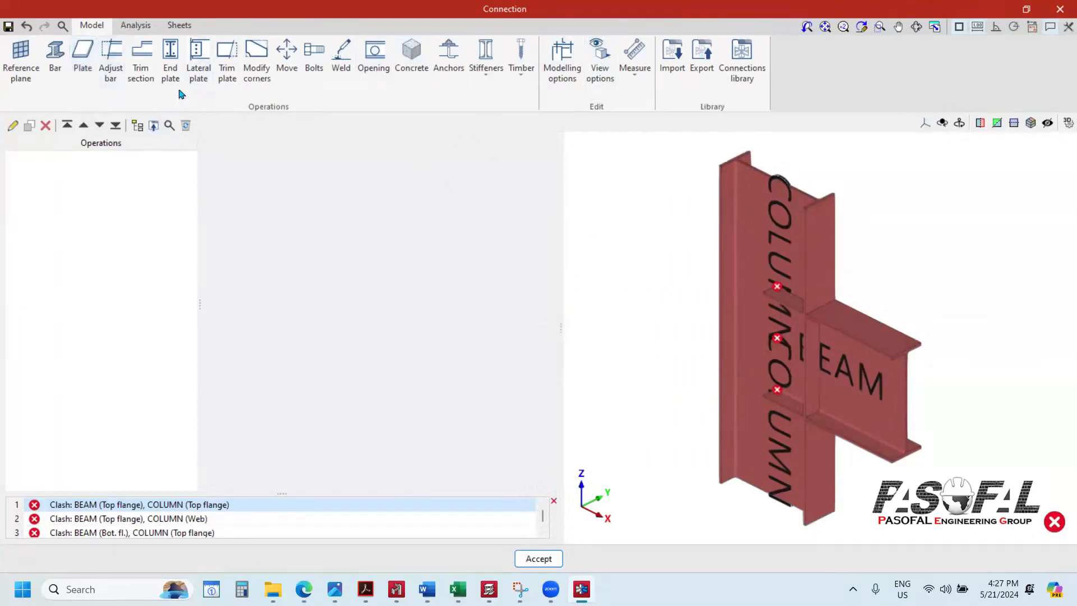
pyautogui.moveTo(830, 324)
pyautogui.scroll(6, 830, 323)
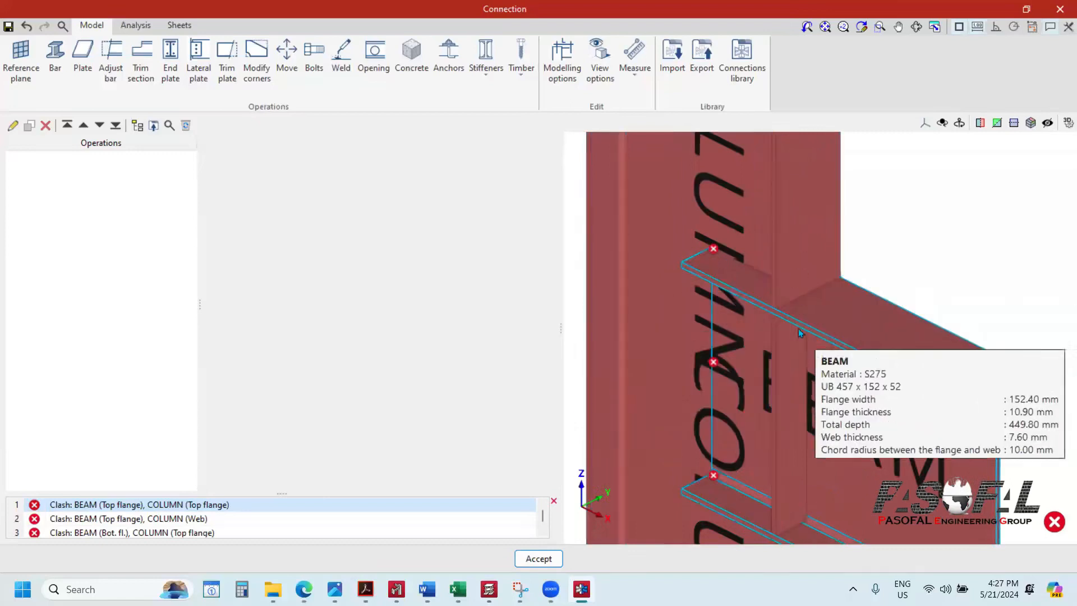
pyautogui.scroll(-3, 802, 263)
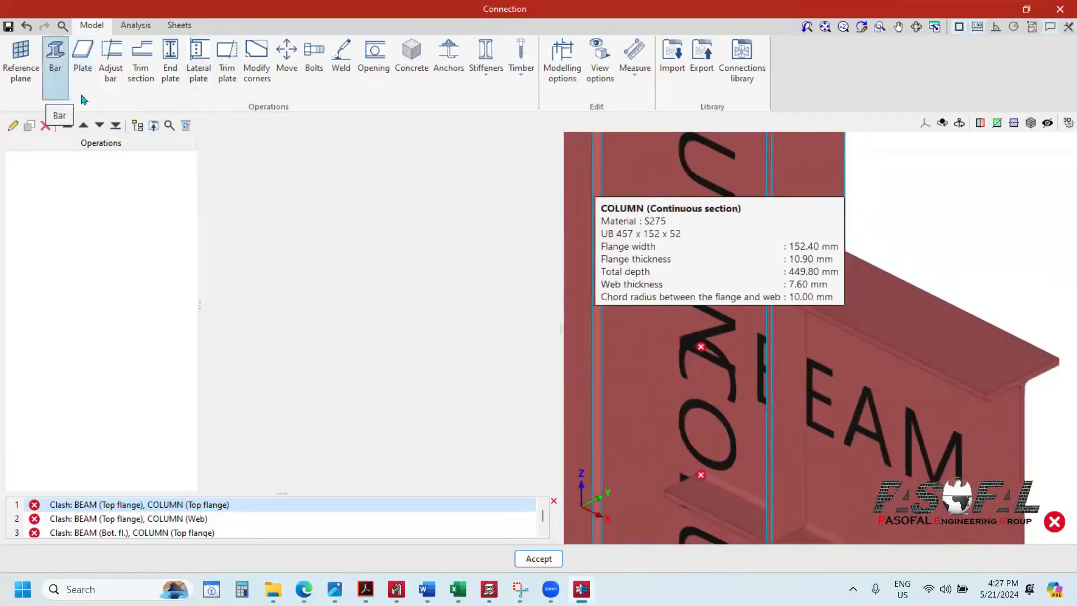
# Step: Add an end plate to the BEAM section and join it to the COLUMN
pyautogui.click(171, 72)
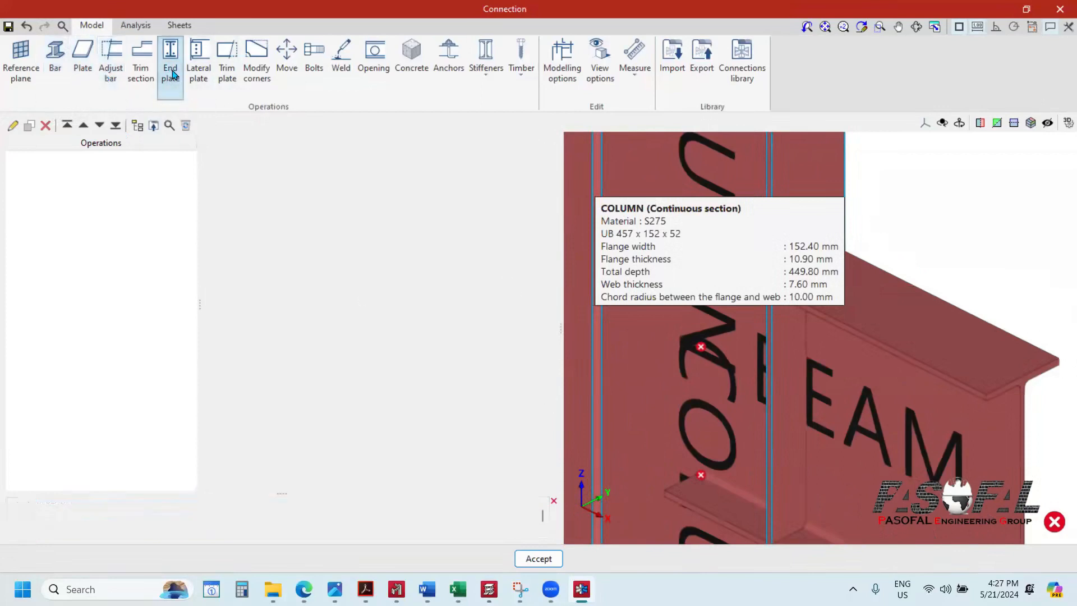
pyautogui.scroll(-3, 790, 258)
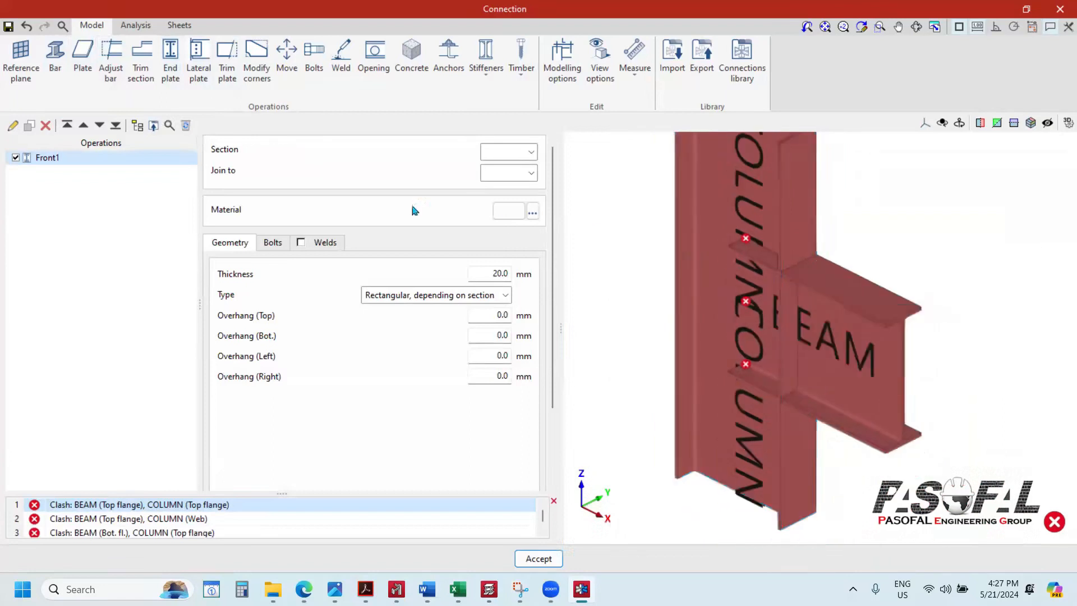
pyautogui.press('ctrl')
pyautogui.press('ctrl')
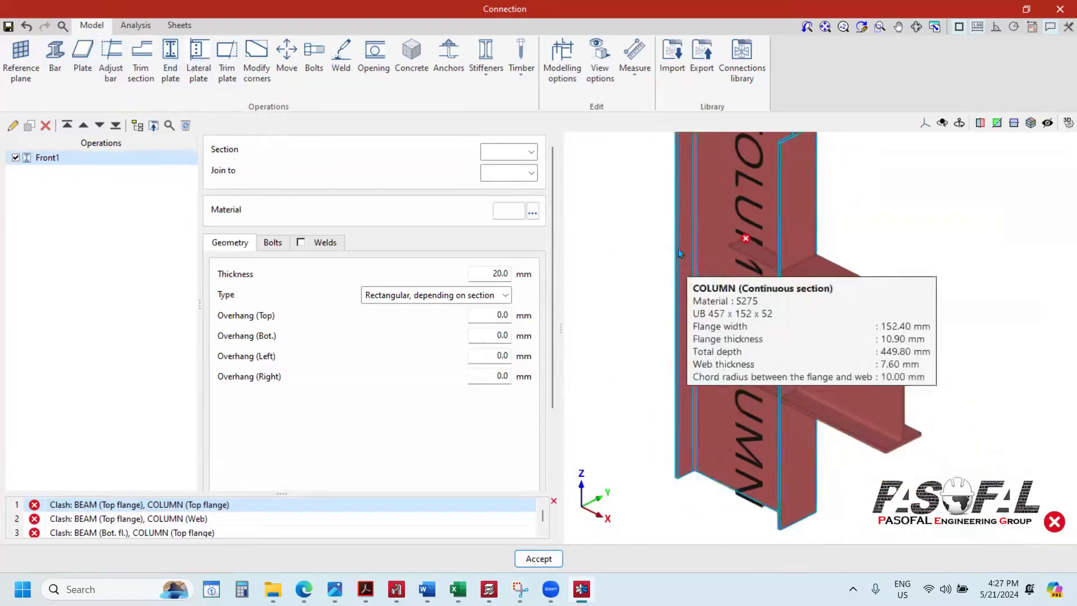
pyautogui.click(532, 153)
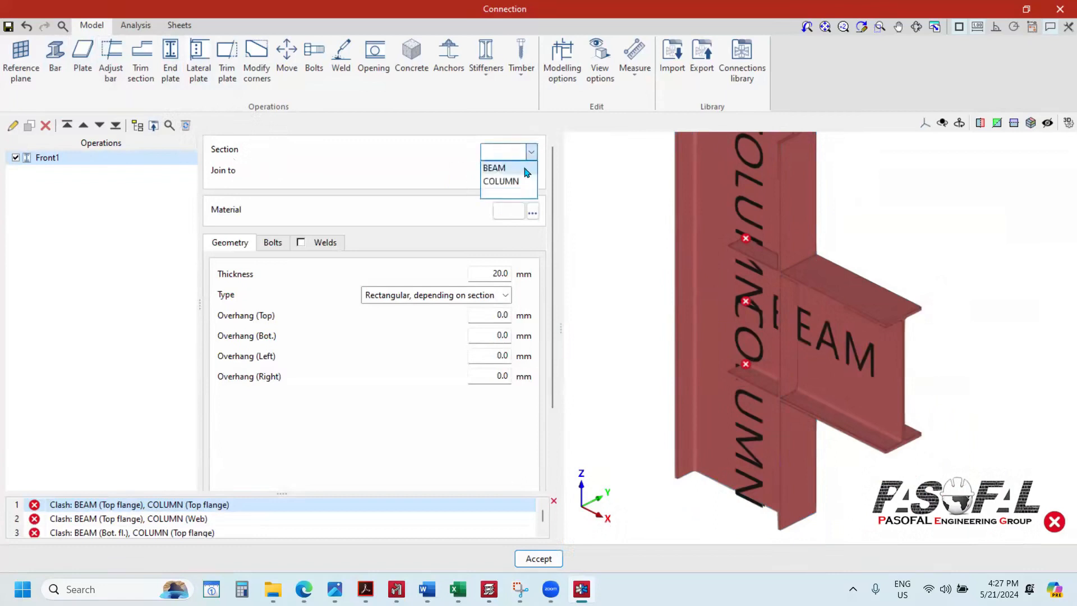
pyautogui.click(526, 168)
pyautogui.click(531, 173)
pyautogui.click(505, 205)
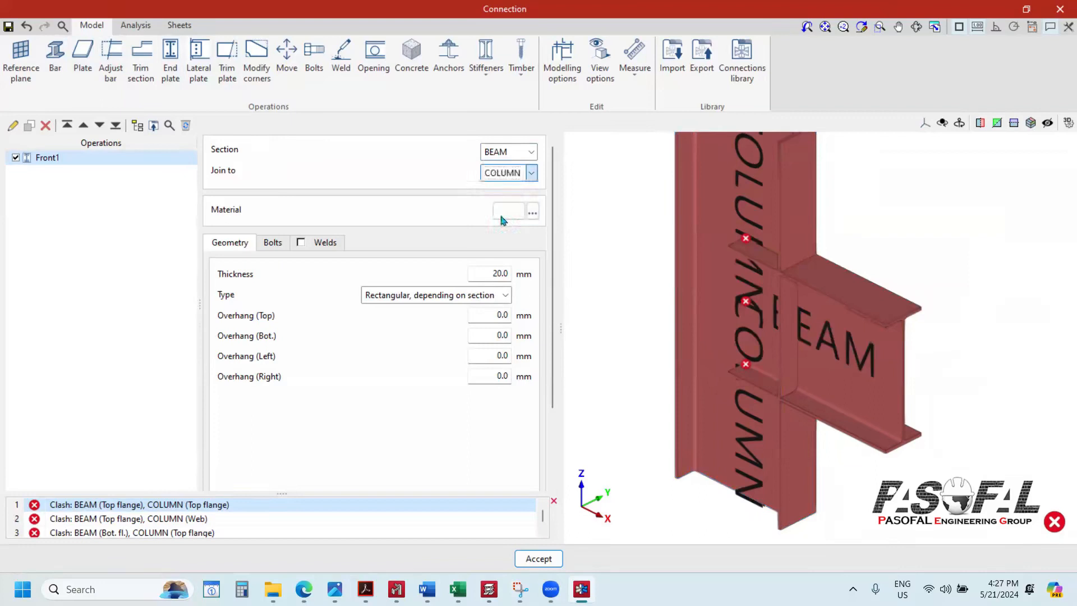
pyautogui.scroll(5, 796, 304)
pyautogui.scroll(-5, 773, 278)
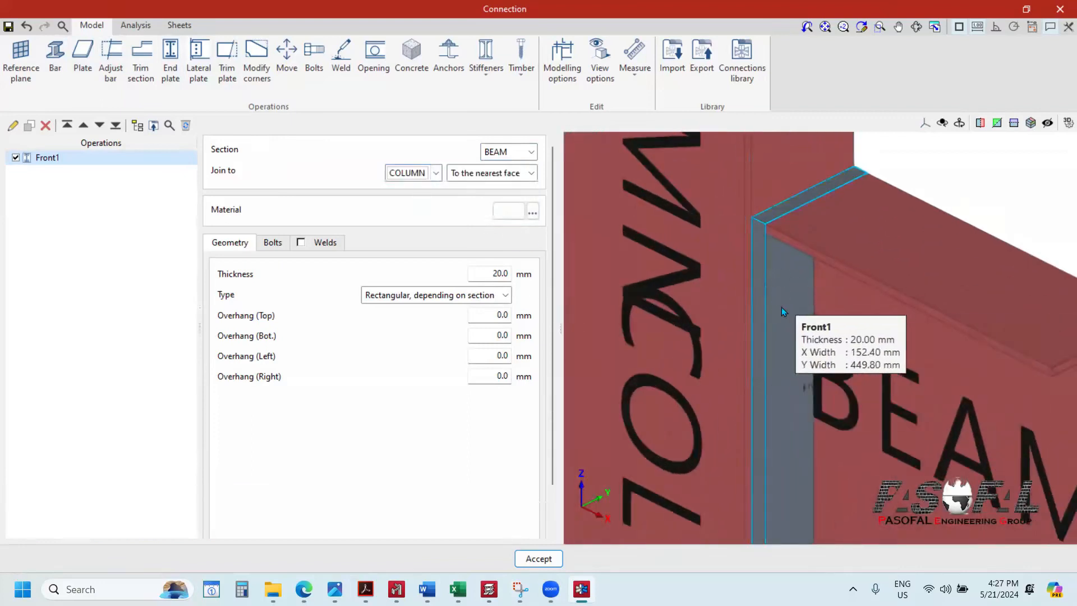
pyautogui.moveTo(819, 333)
pyautogui.keyDown('shift'); pyautogui.mouseDown(button='middle')
pyautogui.moveTo(808, 315)
pyautogui.moveTo(796, 329)
pyautogui.moveTo(834, 328)
pyautogui.mouseUp(button='middle'); pyautogui.keyUp('shift')
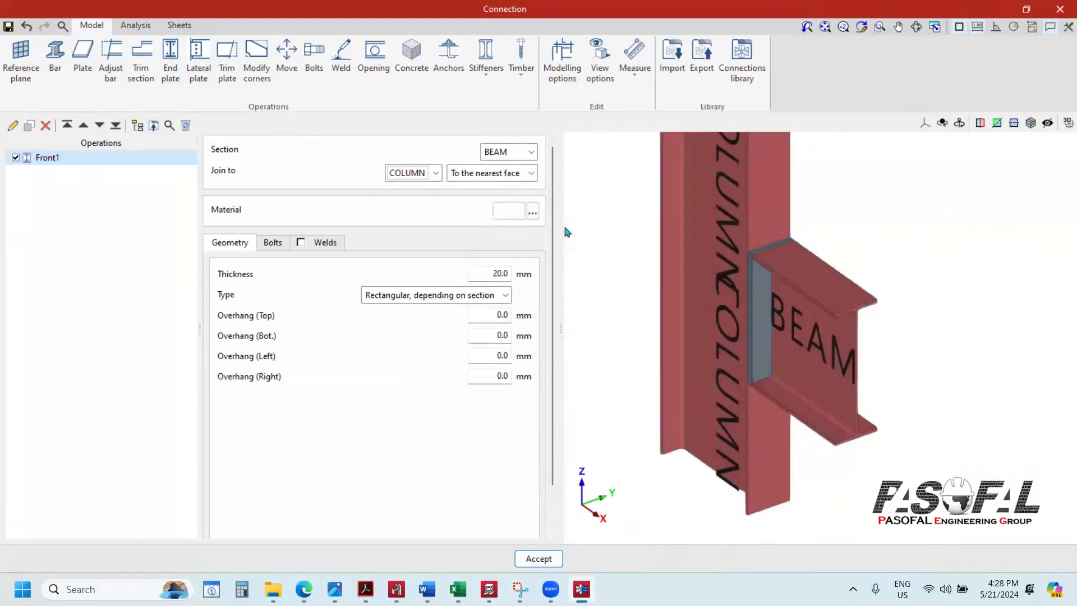
# Step: Assign the material S275 to the end plate
pyautogui.click(547, 284)
pyautogui.click(533, 315)
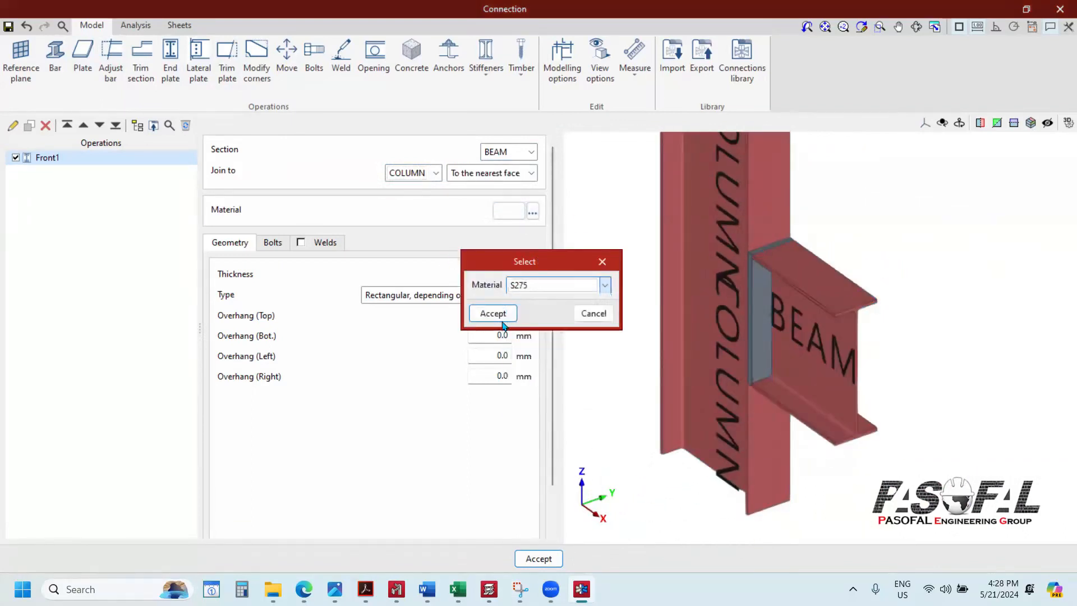
pyautogui.click(492, 312)
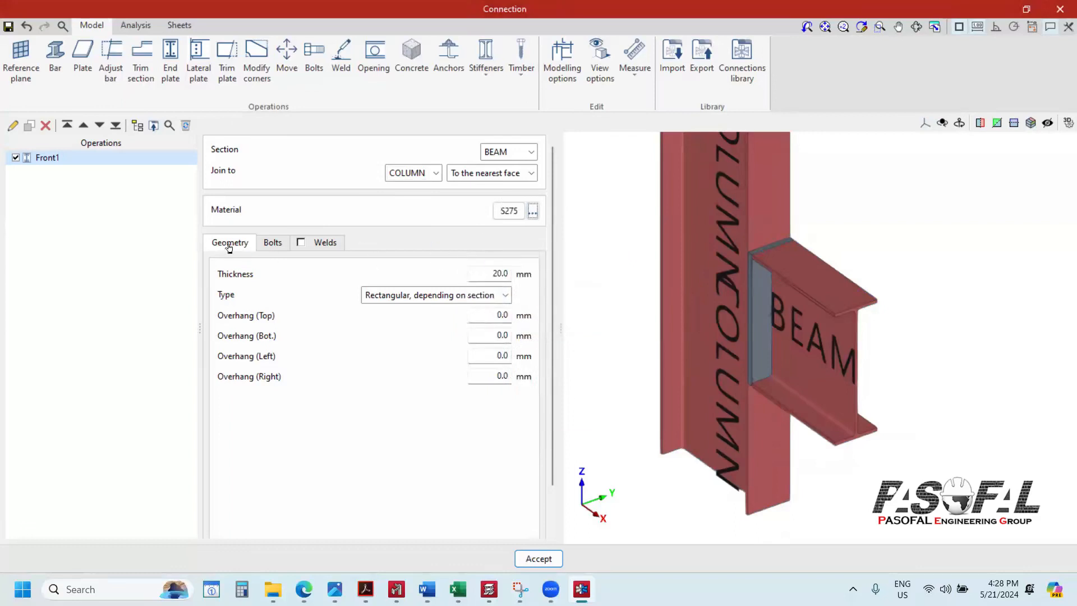
# Step: Set the end plate's top overhang to 15 mm
pyautogui.scroll(8, 748, 281)
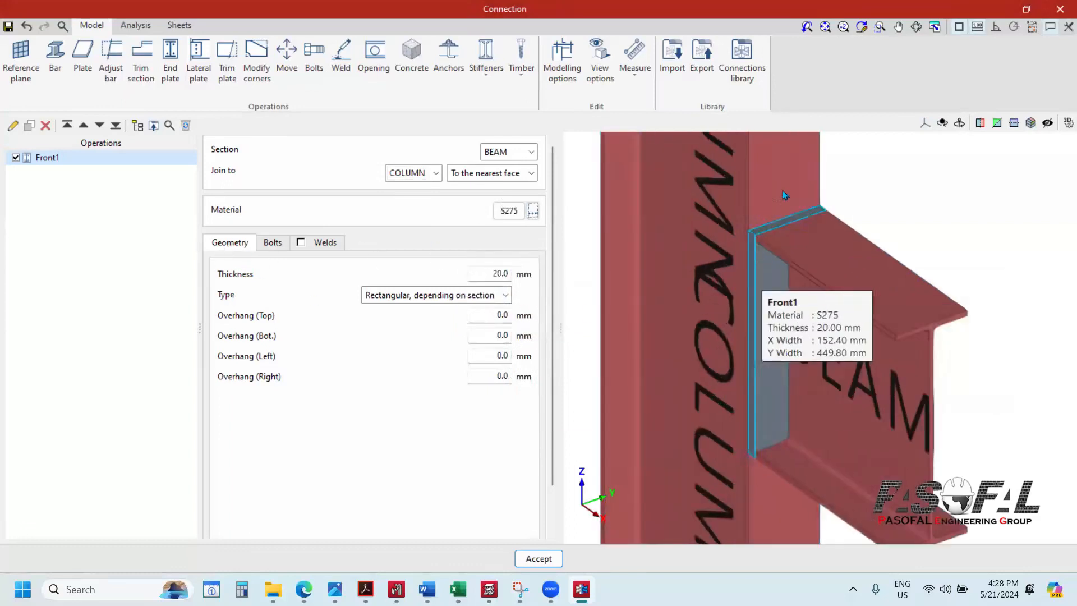
pyautogui.scroll(3, 813, 217)
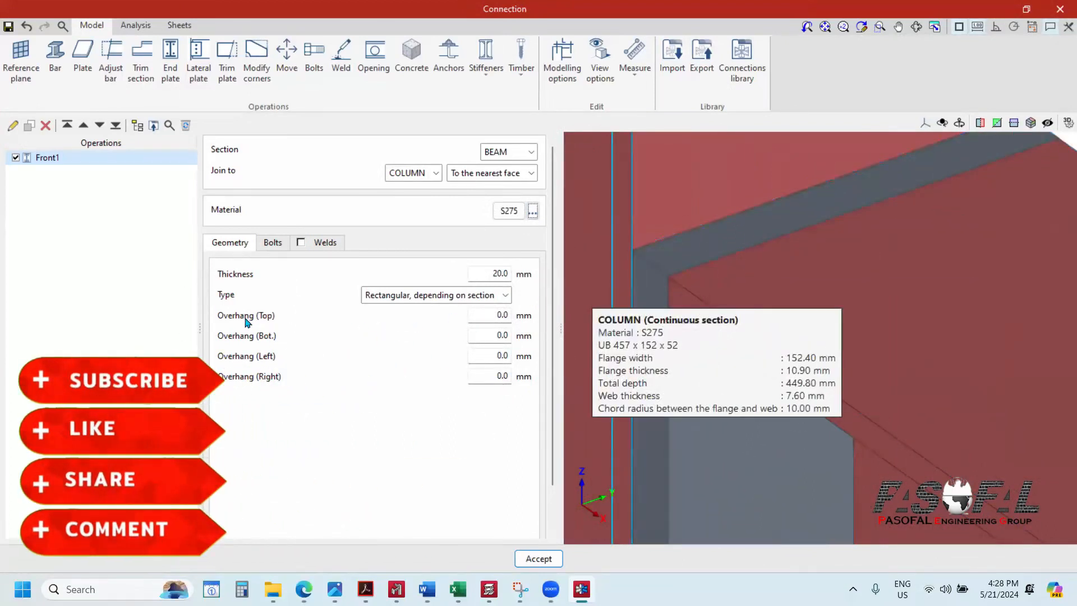
pyautogui.click(508, 316)
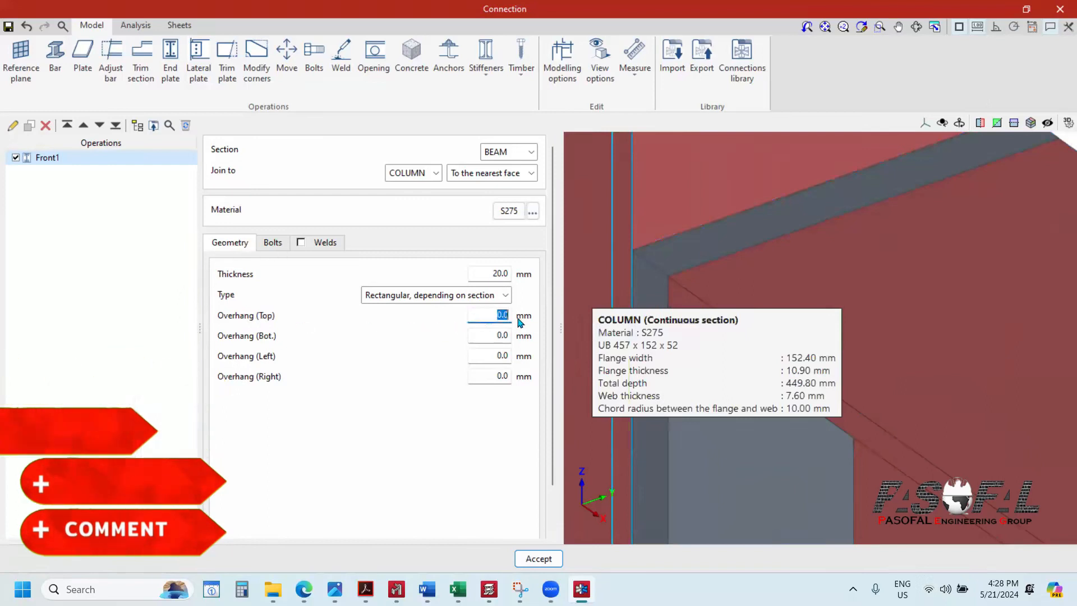
pyautogui.write('15')
pyautogui.press('Tab')
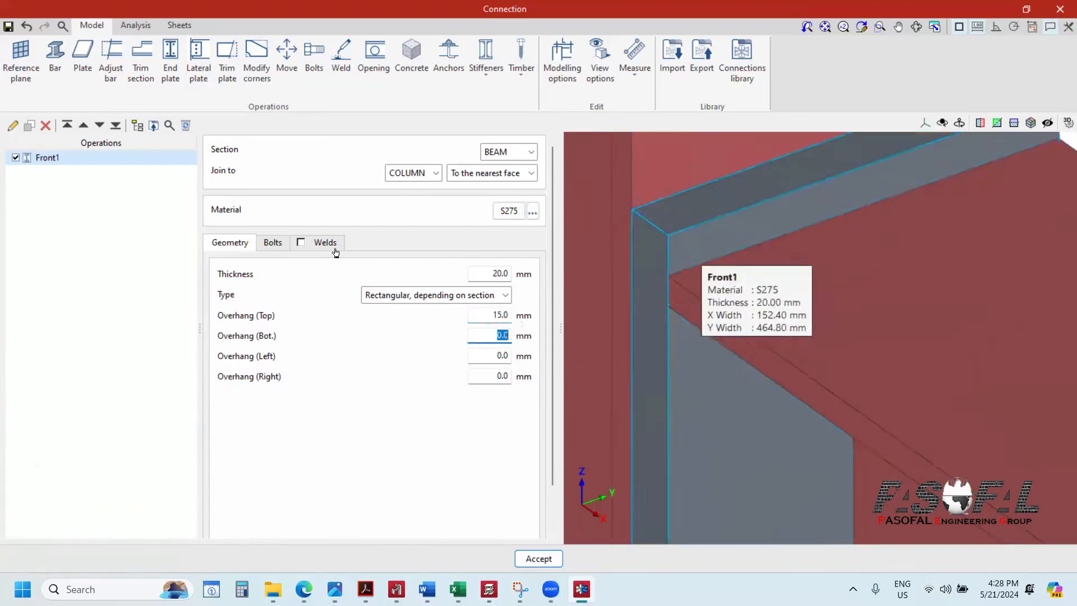
# Step: Try a bottom overhang of 150 mm on the end plate and settle on 250 mm
pyautogui.scroll(-5, 722, 382)
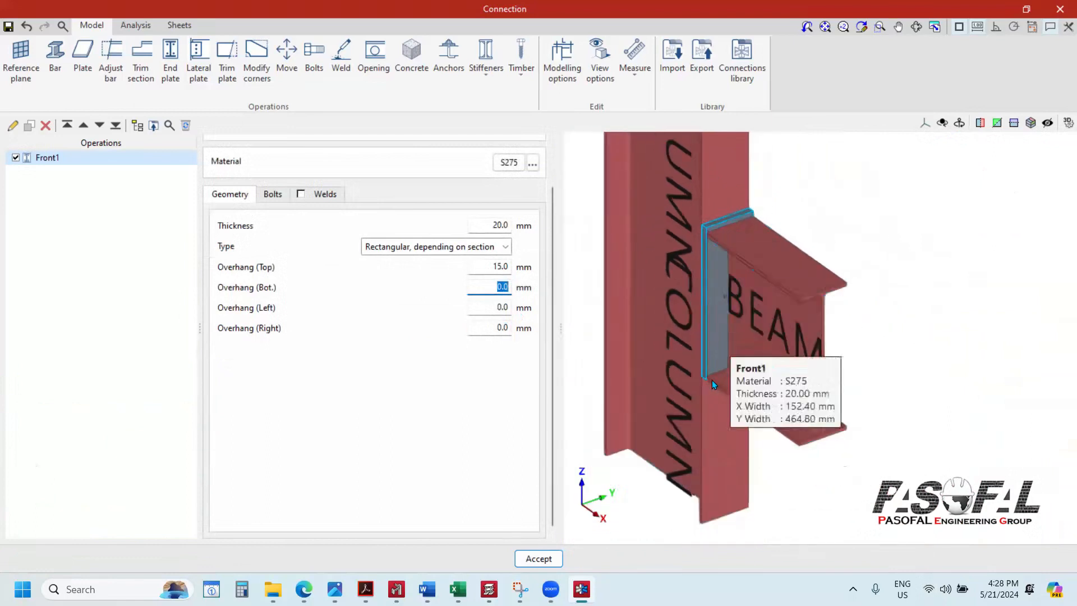
pyautogui.scroll(5, 692, 315)
pyautogui.scroll(-5, 757, 429)
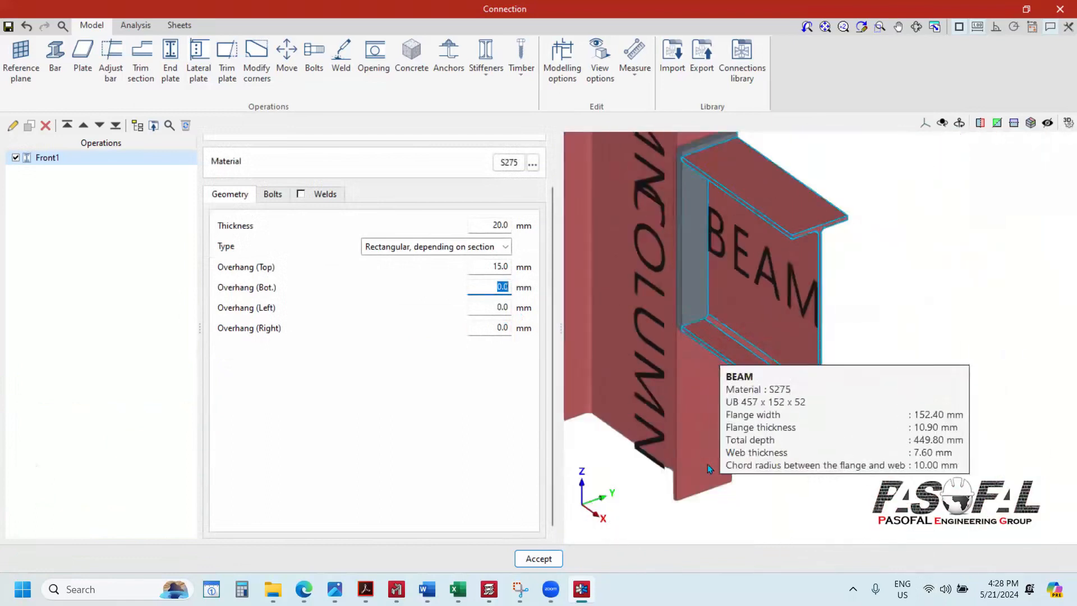
pyautogui.click(480, 289)
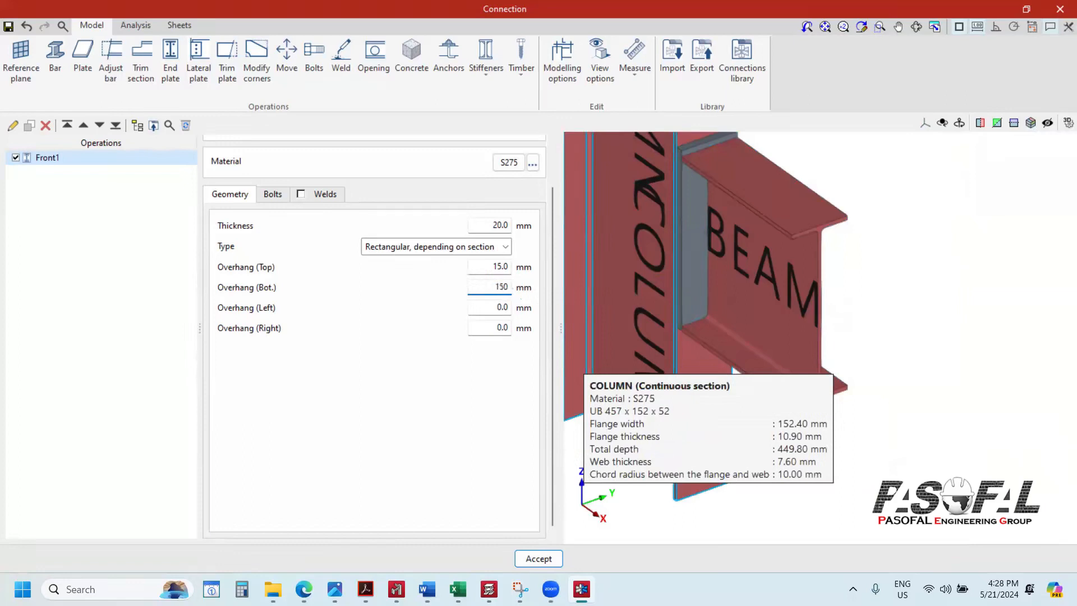
pyautogui.write('150')
pyautogui.press('Tab')
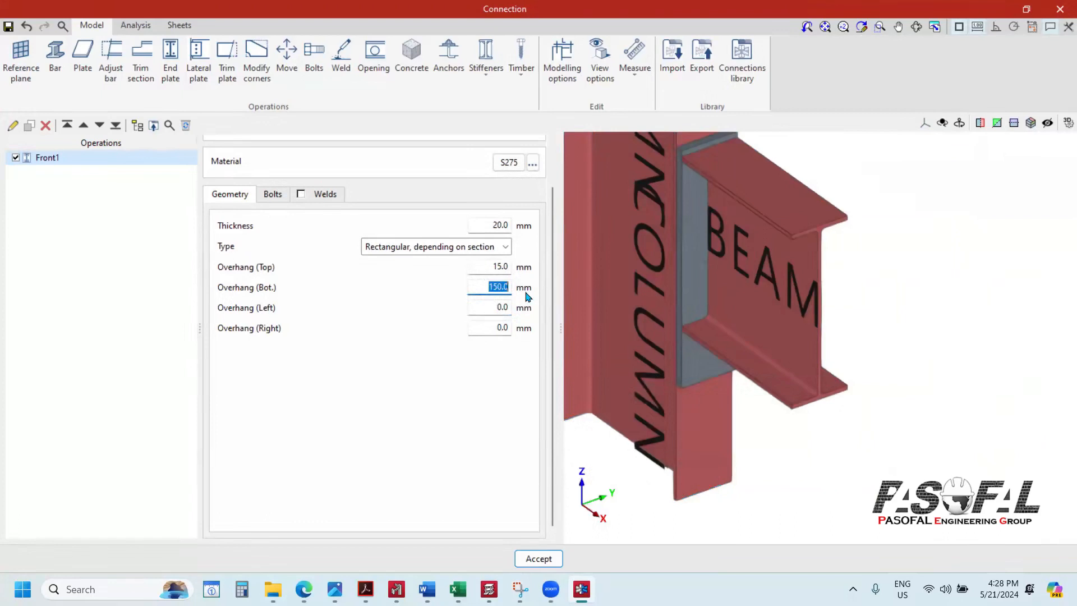
pyautogui.write('250')
pyautogui.press('Tab')
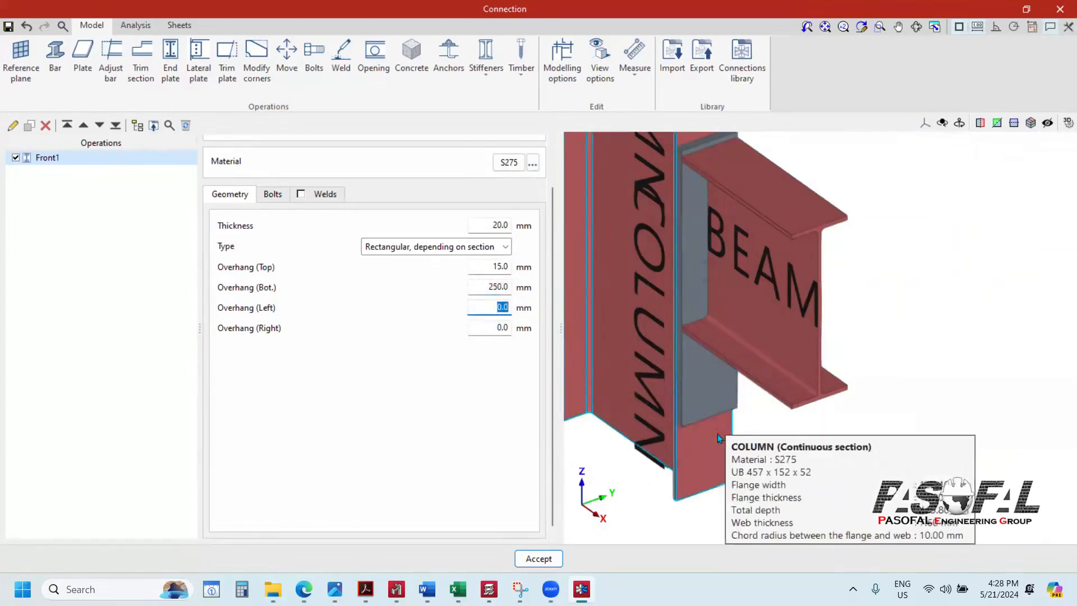
# Step: Examine the end plate between the beam and the column flange from several angles
pyautogui.scroll(2, 728, 352)
pyautogui.keyDown('shift'); pyautogui.moveTo(727, 351); pyautogui.dragTo(749, 351, button='middle'); pyautogui.keyUp('shift')
pyautogui.scroll(-1, 729, 351)
pyautogui.scroll(-2, 757, 342)
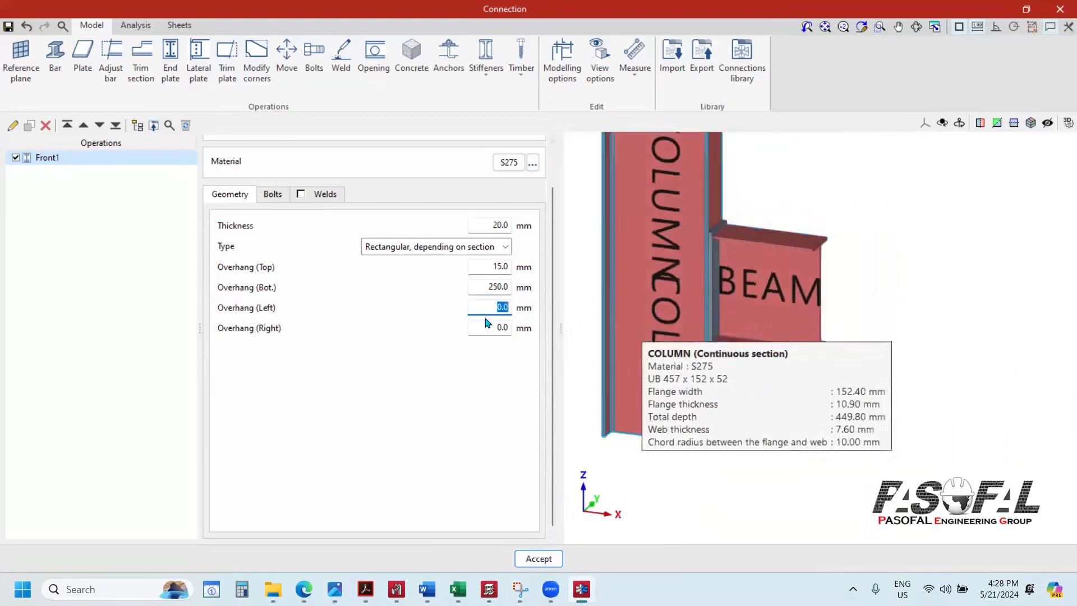
pyautogui.scroll(5, 718, 266)
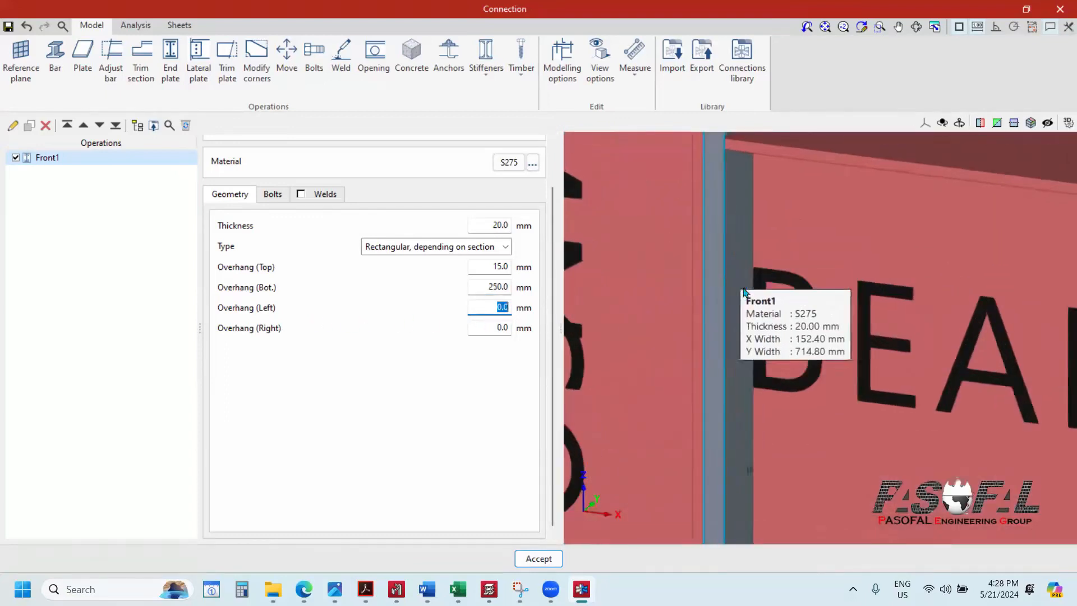
pyautogui.scroll(-2, 753, 305)
pyautogui.keyDown('shift'); pyautogui.moveTo(648, 327); pyautogui.dragTo(274, 196, button='middle'); pyautogui.keyUp('shift')
pyautogui.scroll(-4, 798, 233)
pyautogui.scroll(3, 935, 129)
pyautogui.scroll(-2, 954, 149)
# Step: Show the end plate face-on in the YZ view and add one bolt at the plate's origin
pyautogui.click(272, 194)
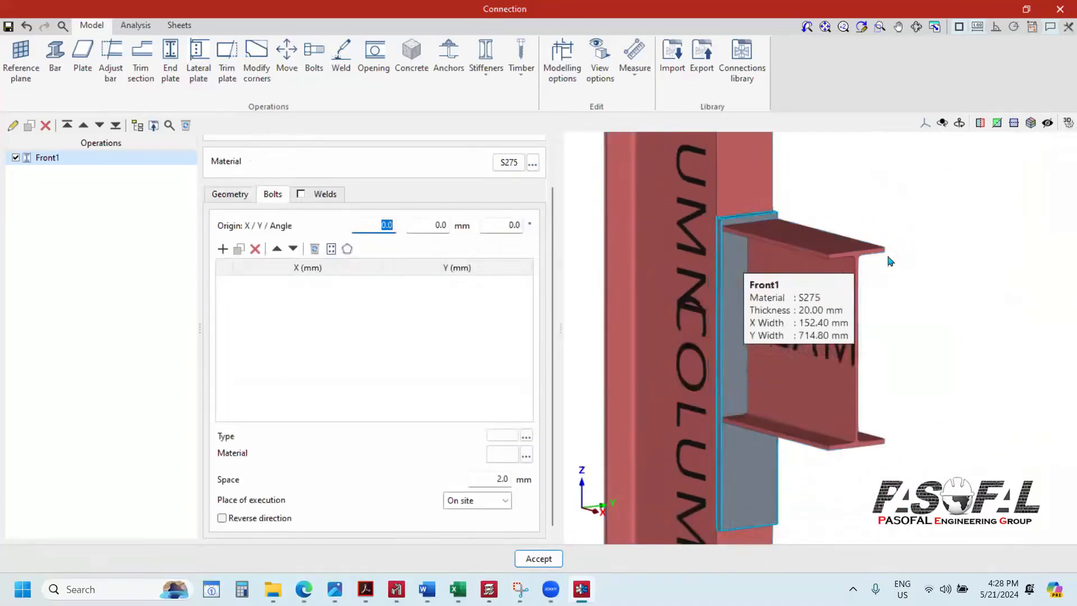
pyautogui.click(925, 123)
pyautogui.click(926, 152)
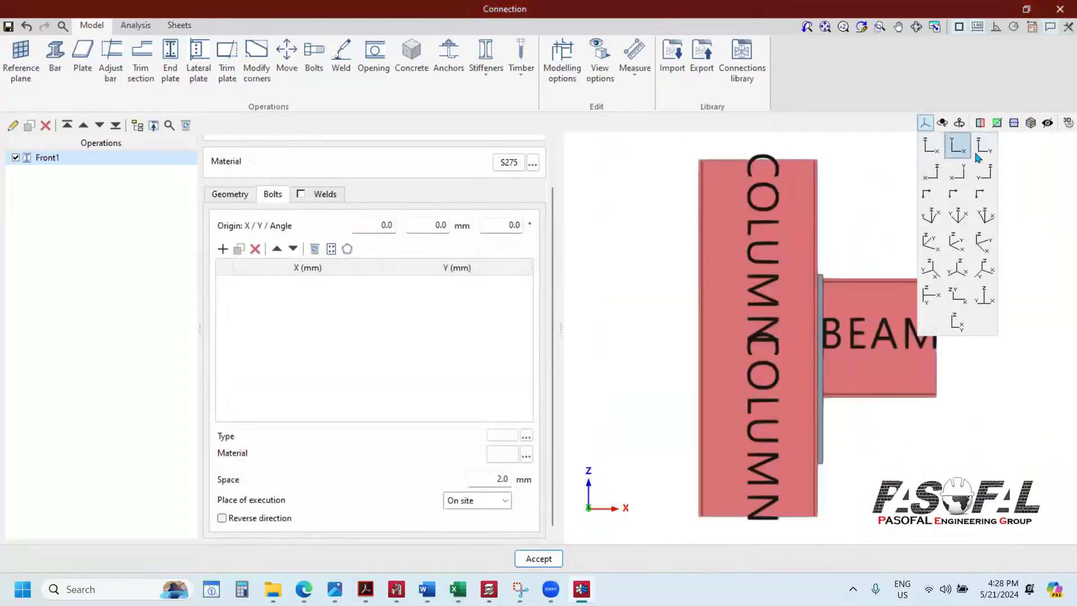
pyautogui.click(977, 154)
pyautogui.scroll(3, 839, 341)
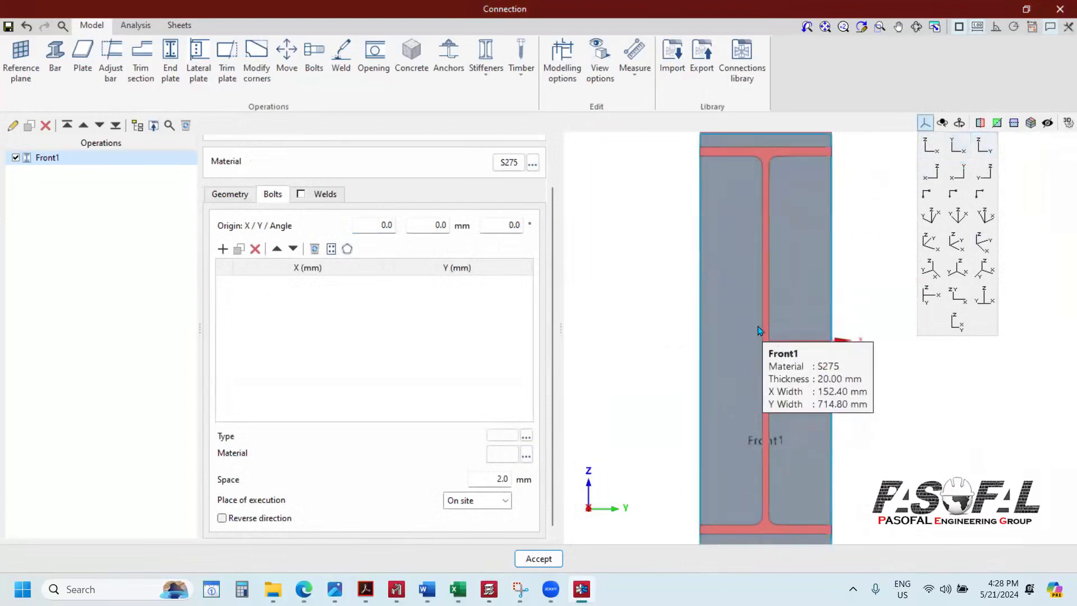
pyautogui.scroll(-2, 760, 329)
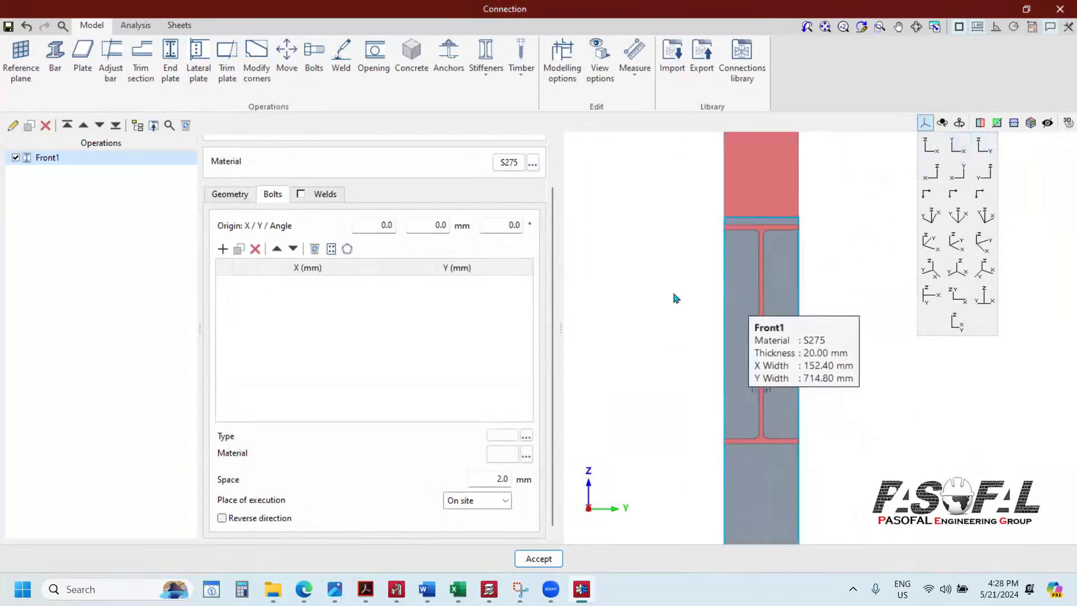
pyautogui.click(223, 248)
pyautogui.scroll(2, 786, 336)
pyautogui.scroll(2, 757, 333)
pyautogui.scroll(-3, 758, 333)
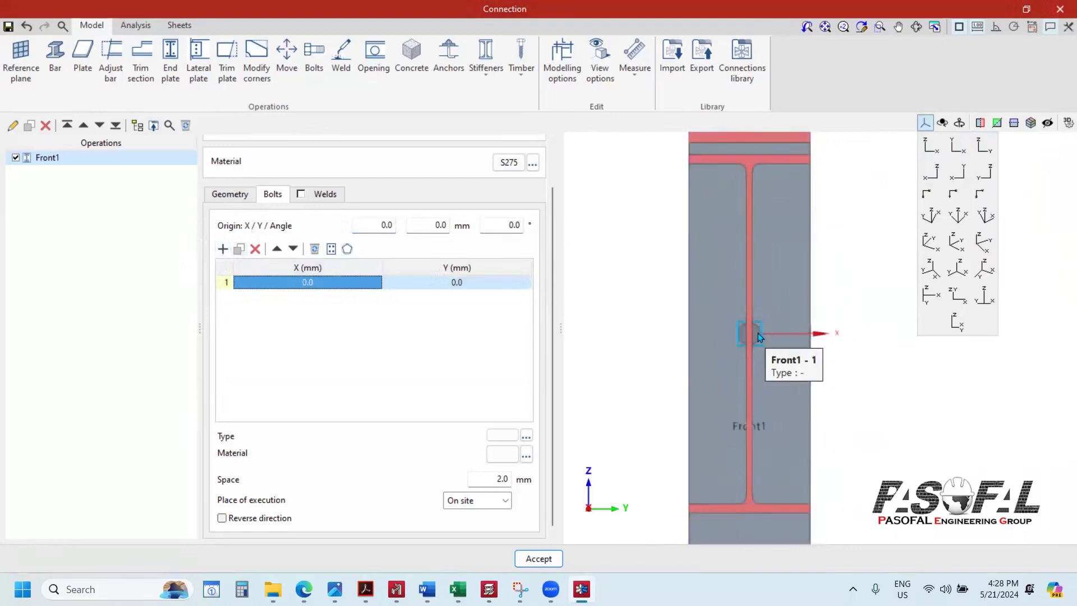
# Step: Set the bolt series to EN 14399-3, trying a nominal diameter of 22 and settling on 16
pyautogui.click(528, 440)
pyautogui.click(624, 278)
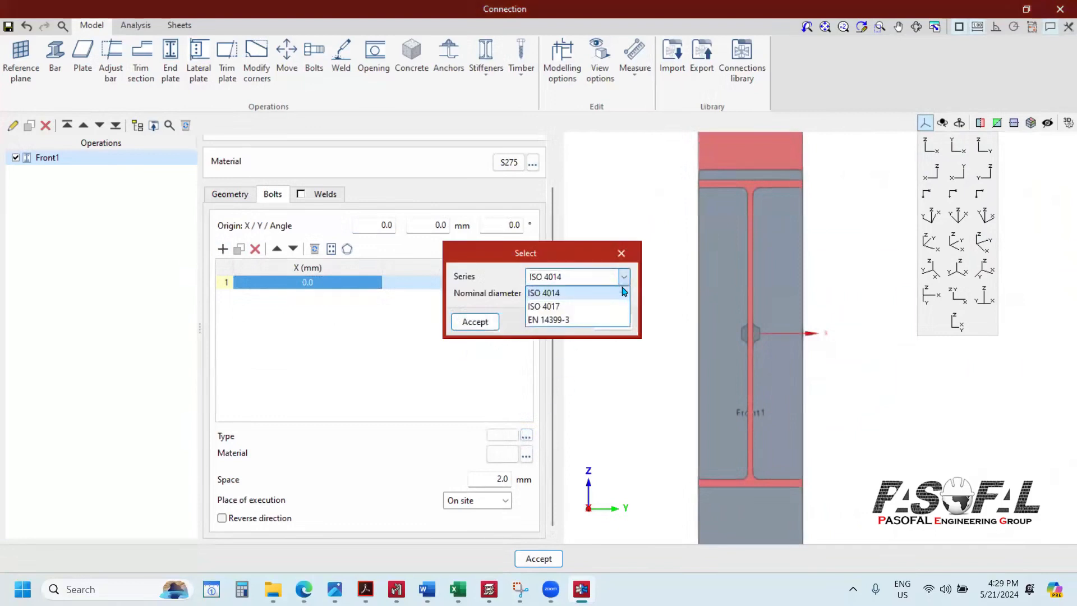
pyautogui.click(581, 321)
pyautogui.click(620, 295)
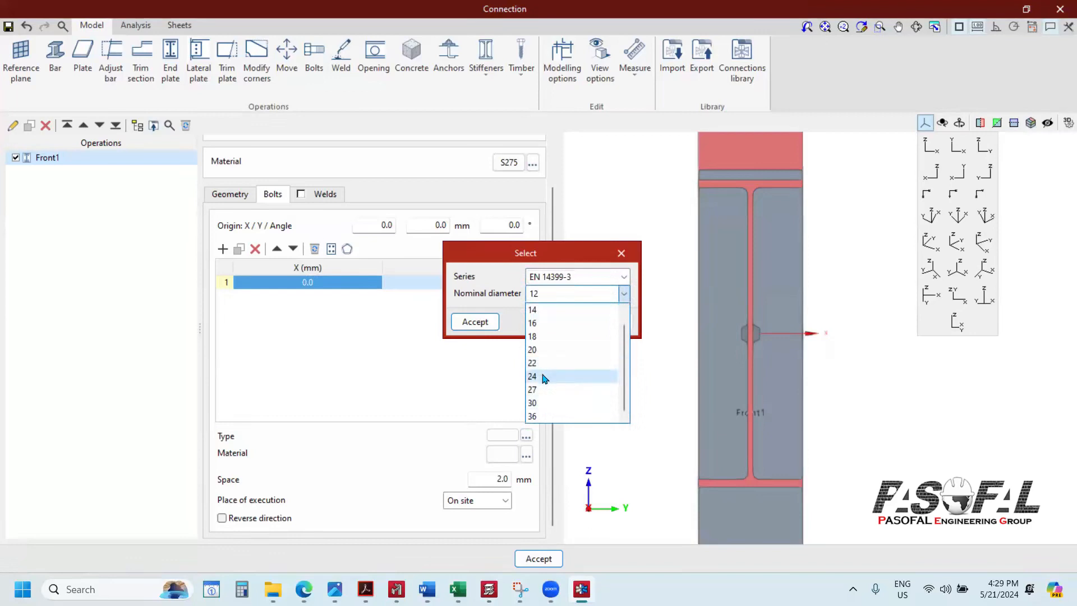
pyautogui.click(540, 363)
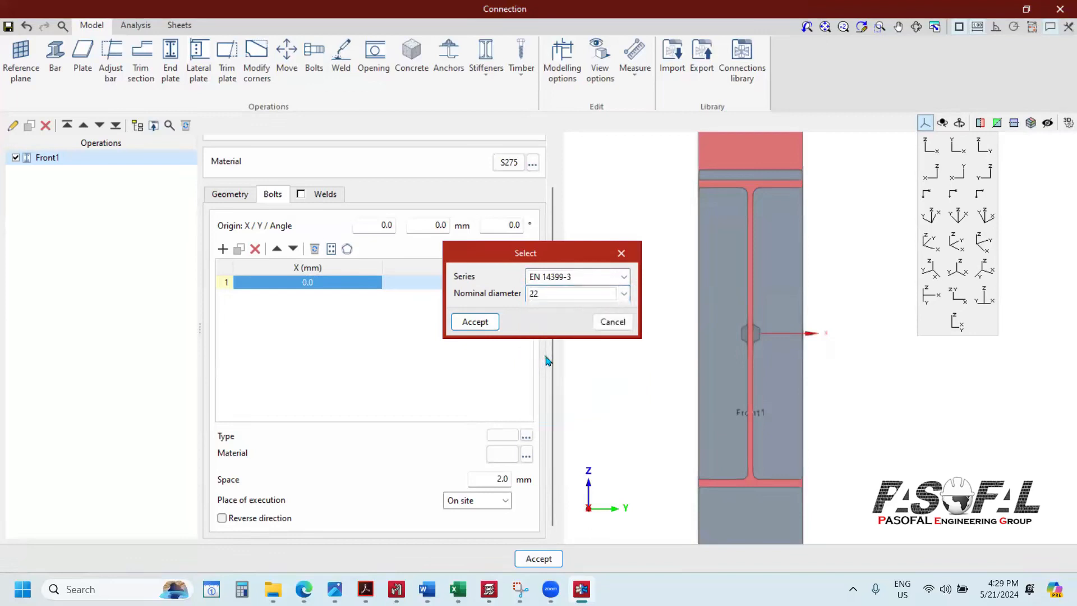
pyautogui.click(475, 323)
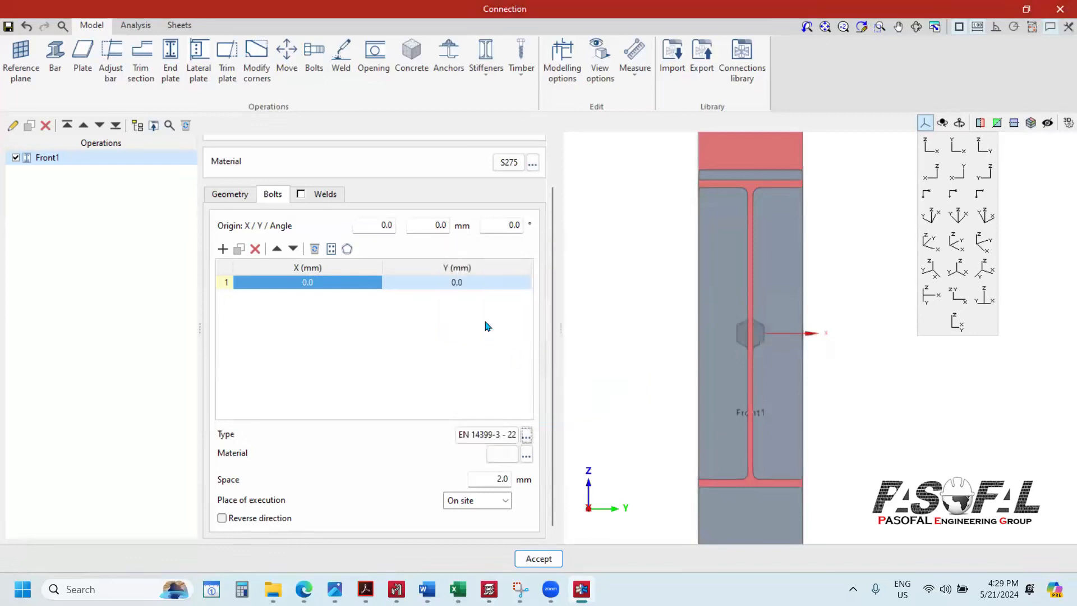
pyautogui.click(527, 436)
pyautogui.click(550, 295)
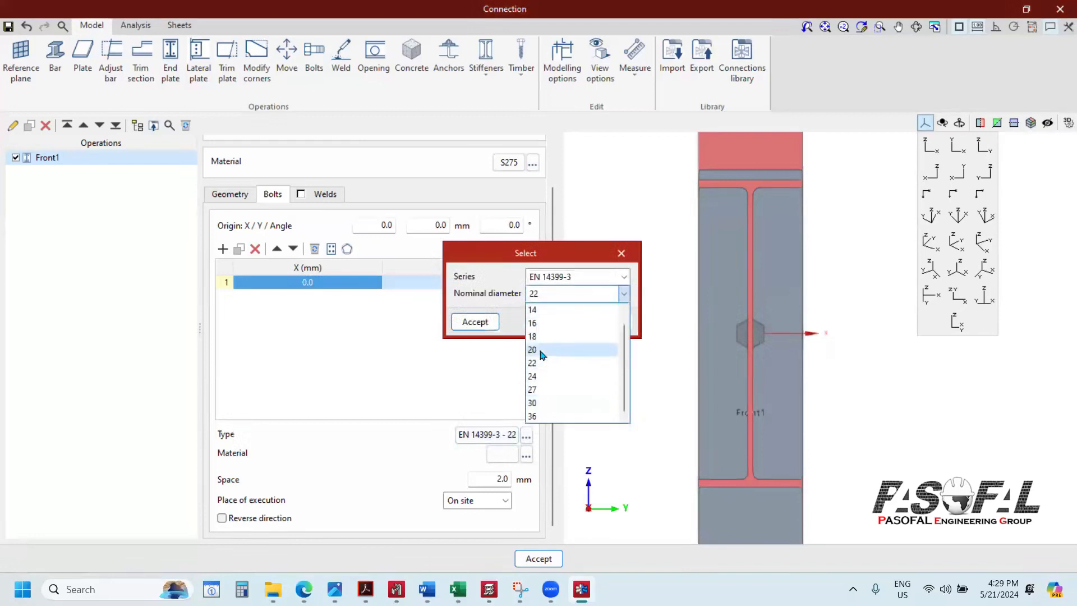
pyautogui.click(540, 326)
pyautogui.click(475, 320)
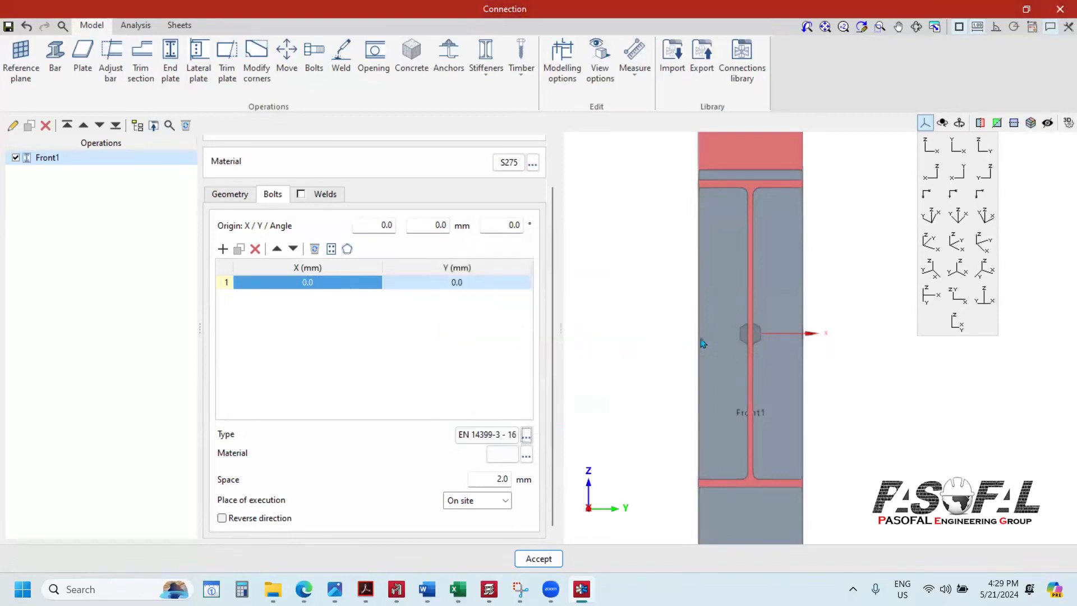
# Step: Set the bolt material to grade 8.8
pyautogui.click(526, 454)
pyautogui.click(571, 286)
pyautogui.click(531, 366)
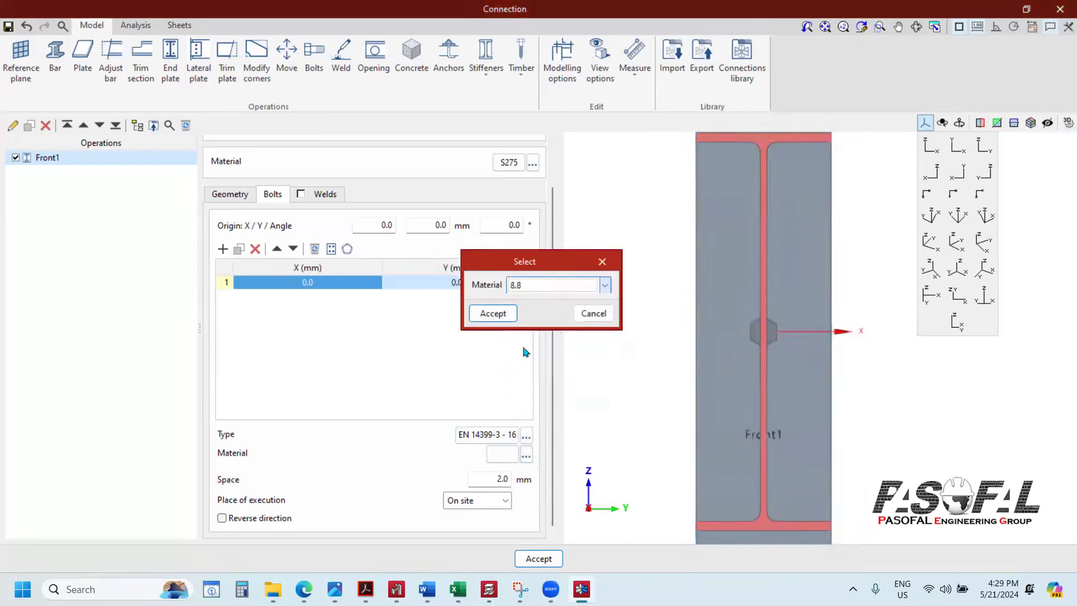
pyautogui.click(494, 313)
pyautogui.moveTo(777, 330)
pyautogui.scroll(-3, 779, 325)
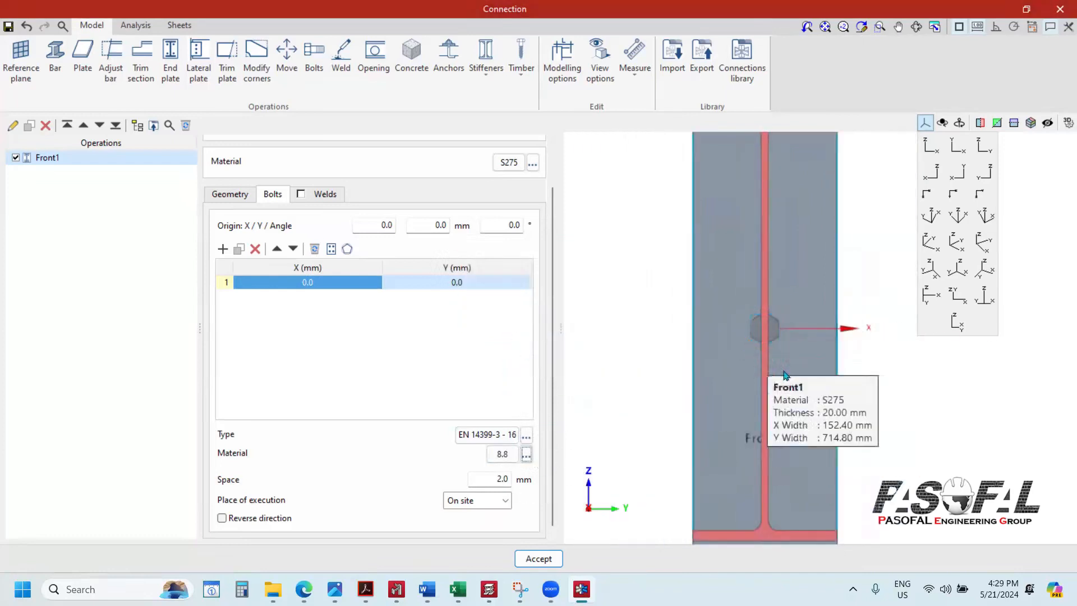
pyautogui.scroll(4, 793, 343)
pyautogui.scroll(-1, 829, 342)
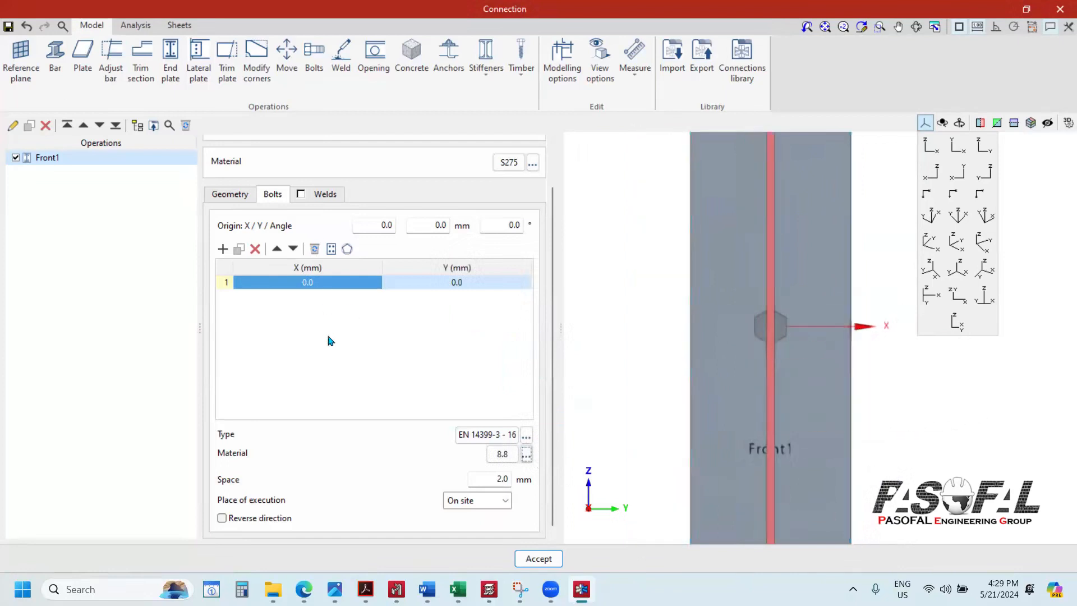
pyautogui.click(331, 250)
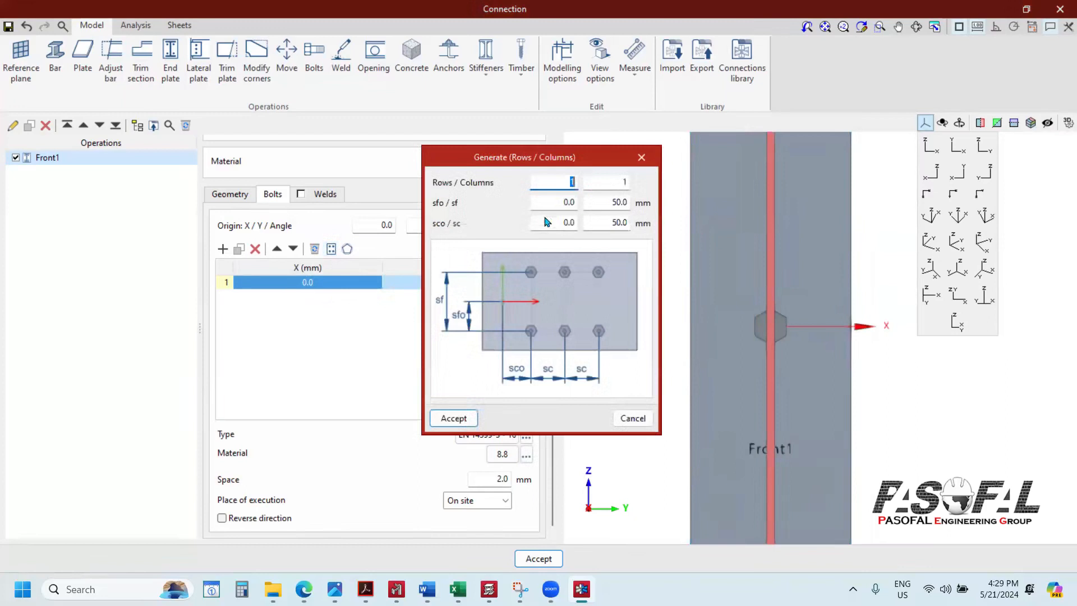
pyautogui.click(642, 158)
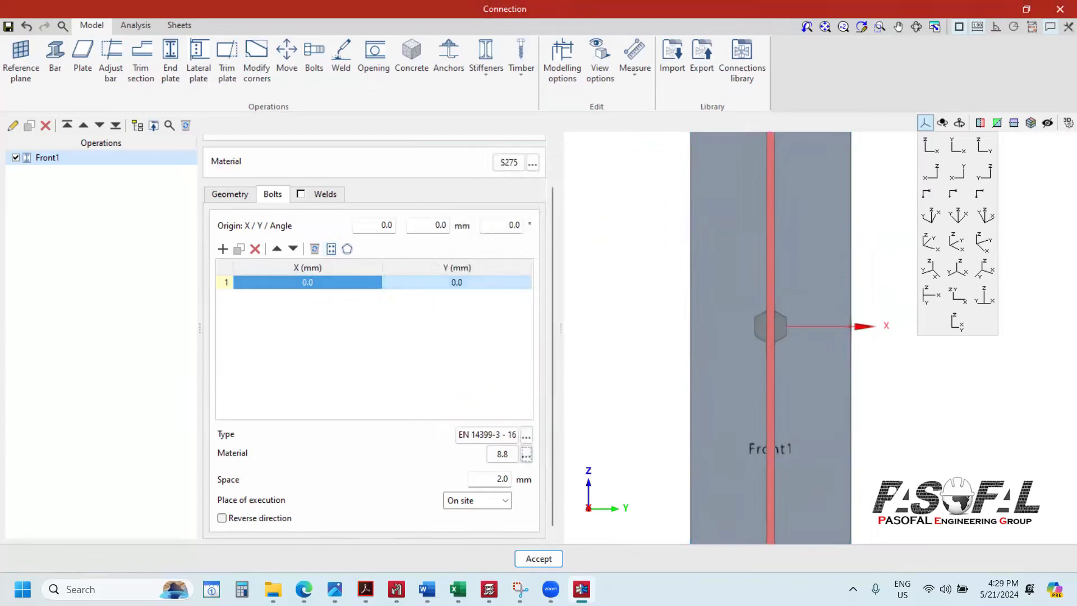
# Step: Switch to Microsoft Edge and open the PASOFAL Engineering YouTube video on designing CHS truss connections in CYPE Connect Steel
pyautogui.click(304, 589)
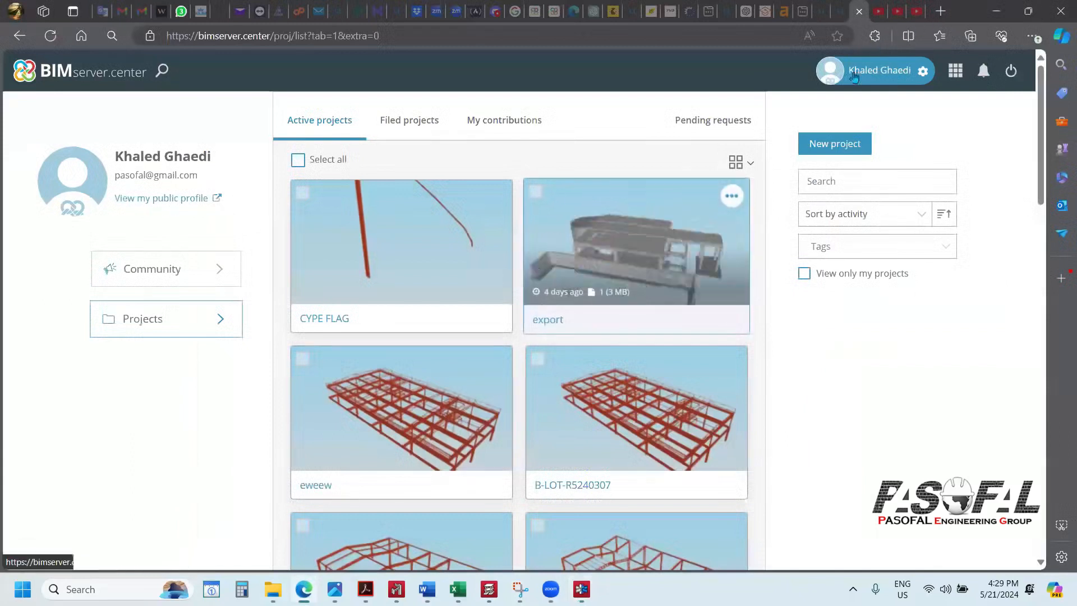
pyautogui.hotkey('ctrl', 't')
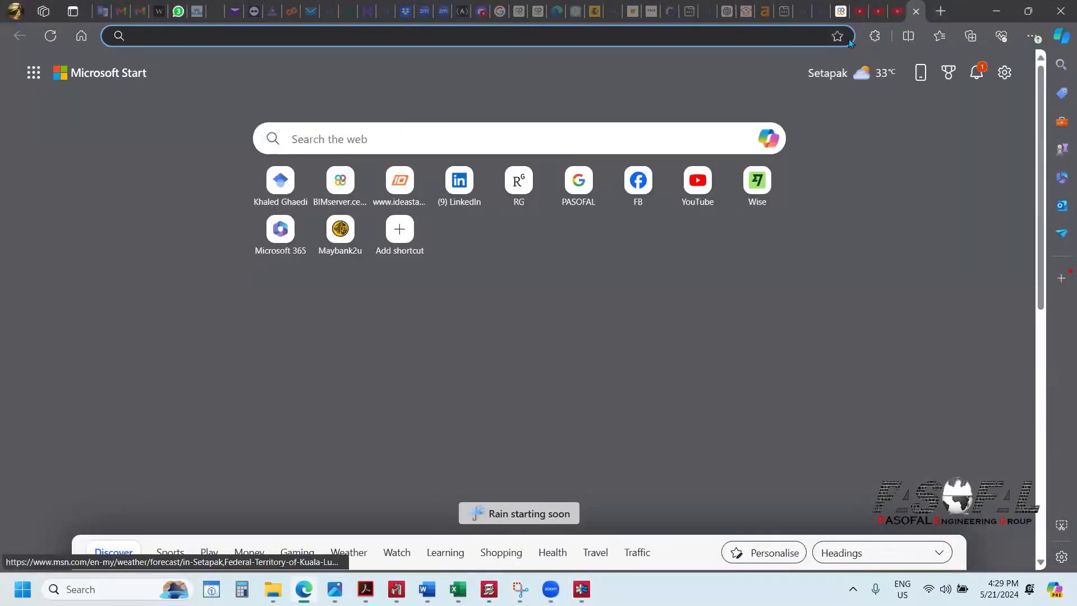
pyautogui.click(698, 180)
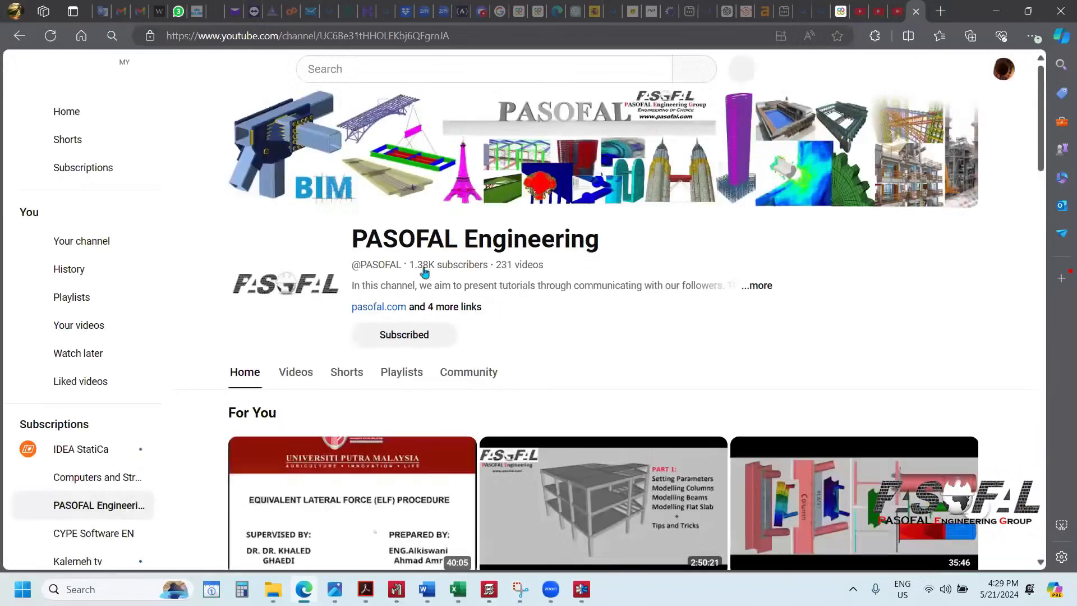
pyautogui.scroll(-3, 359, 147)
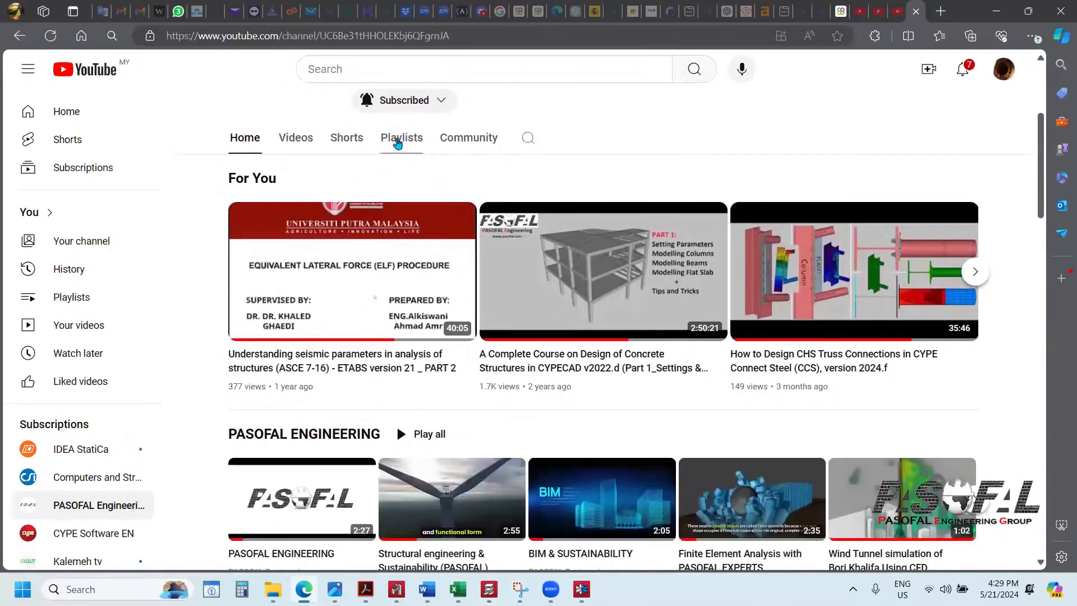
pyautogui.moveTo(857, 223)
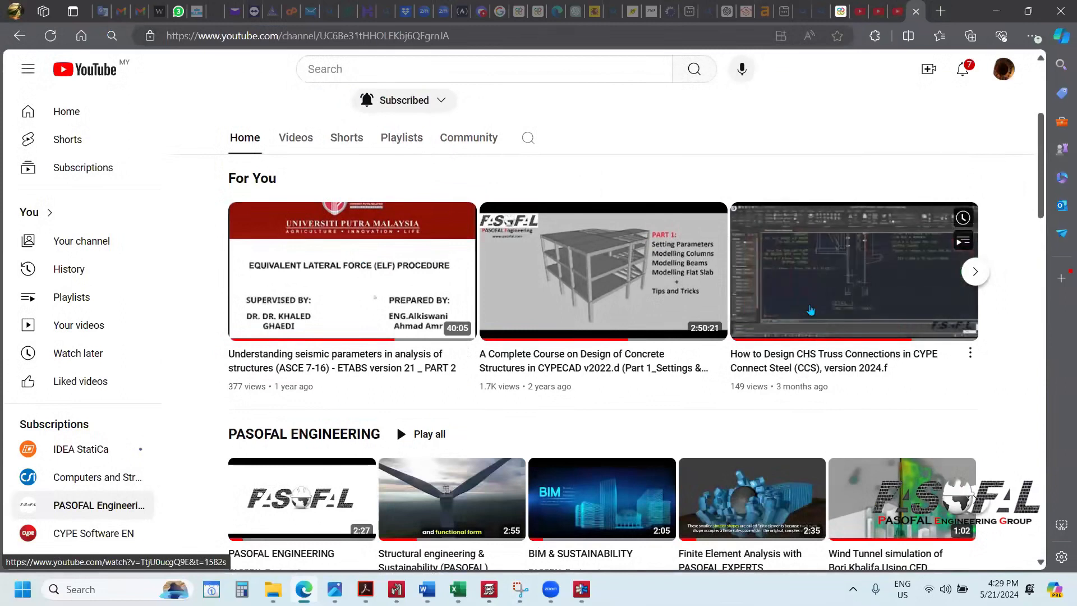
pyautogui.click(856, 223)
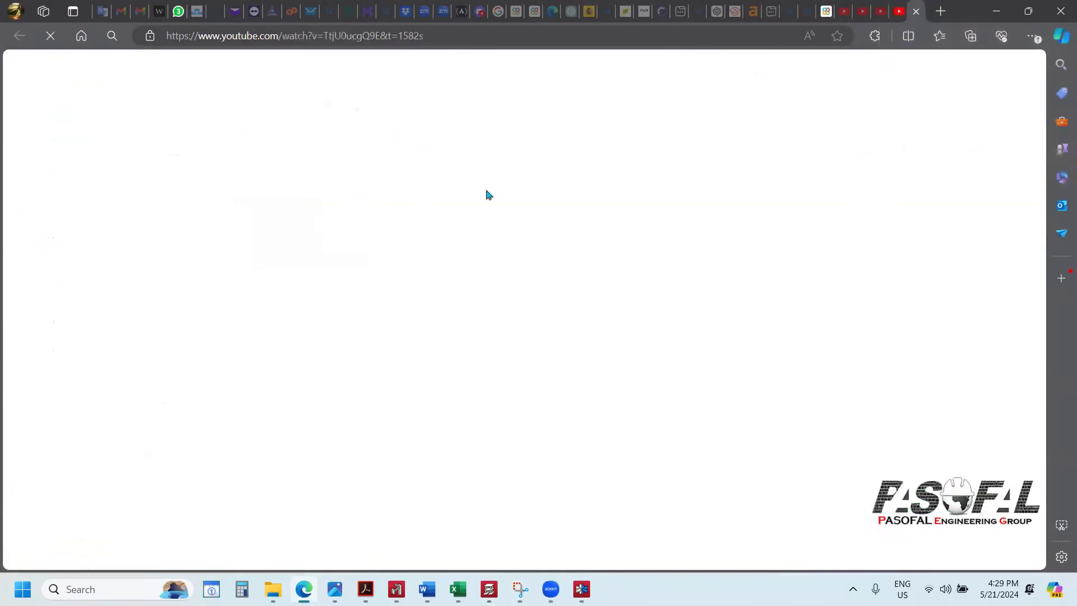
# Step: Mute the video and jump ahead to about 11:40, dismissing the YouTube Premium offer
pyautogui.click(198, 440)
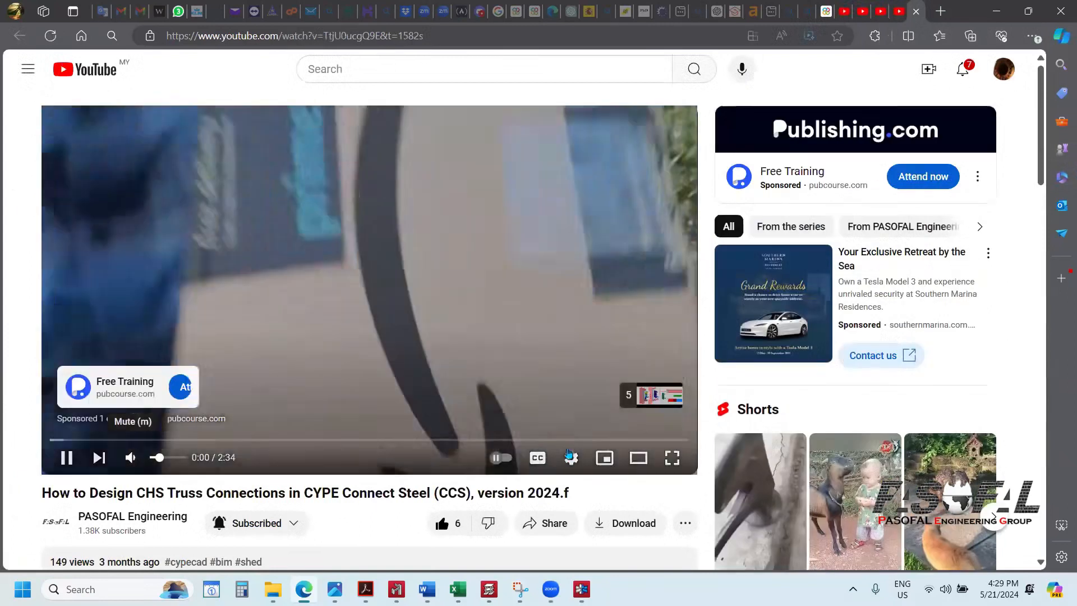
pyautogui.press('m')
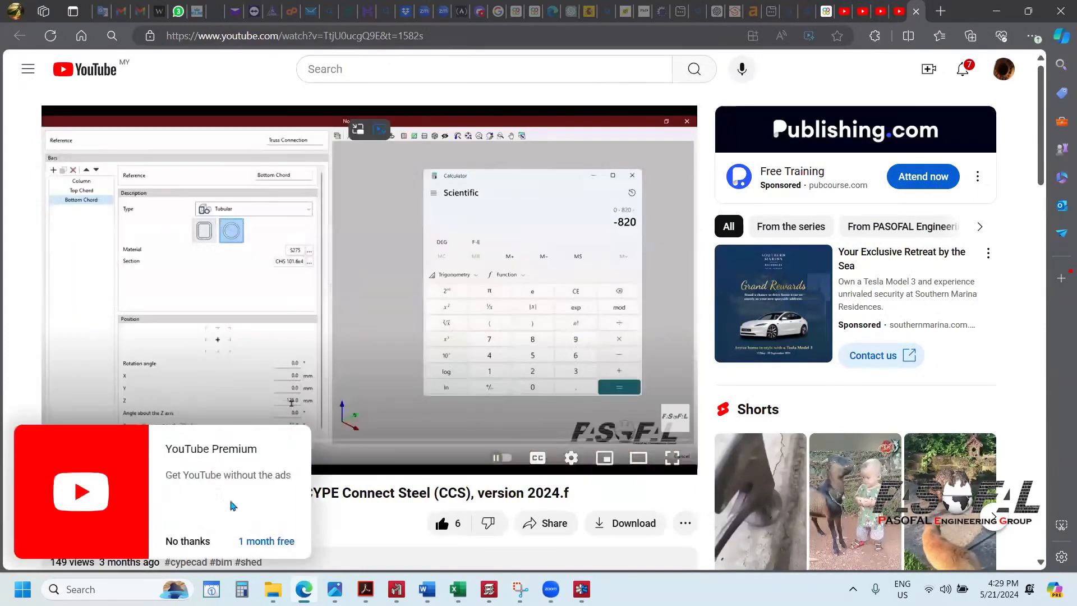
pyautogui.click(190, 546)
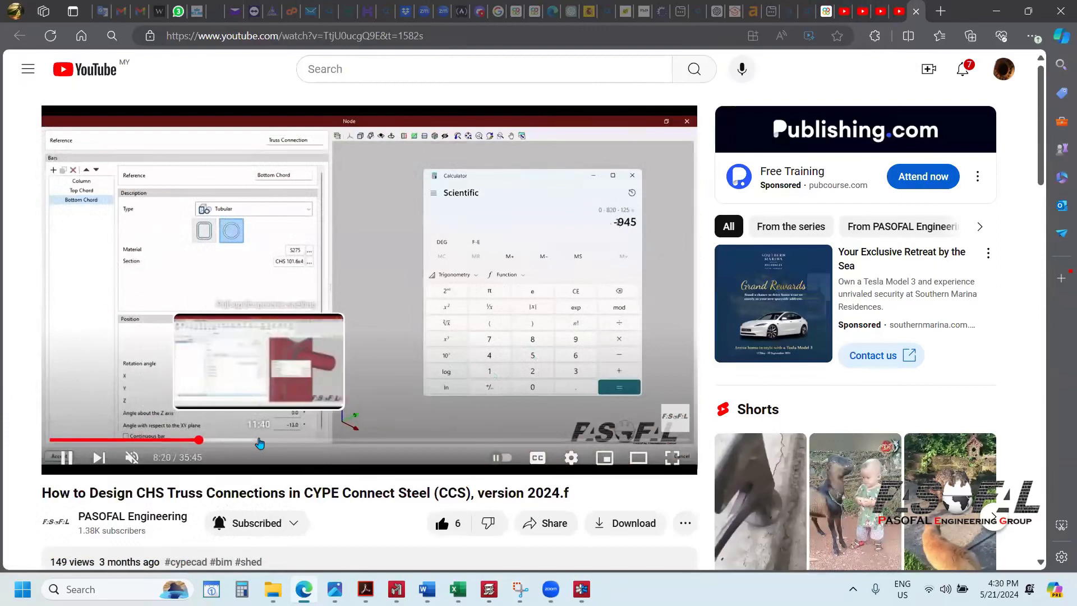
pyautogui.click(259, 440)
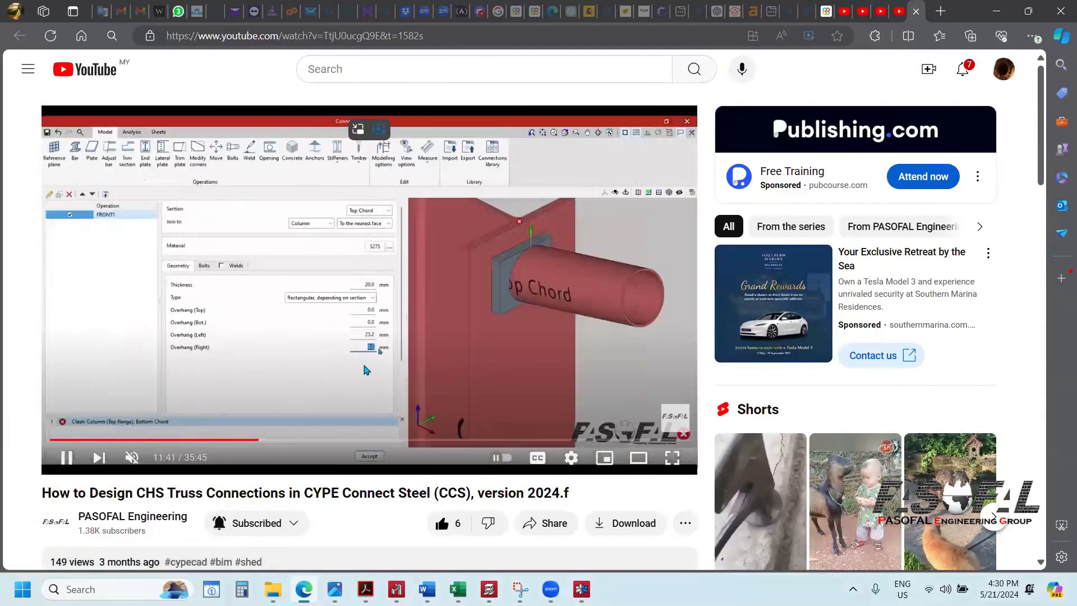
# Step: Skip forward through the video to the plate's bolt layout drawing at about 16:20 and look over the video description
pyautogui.press('Right')
pyautogui.press('Right')
pyautogui.press('Right')
pyautogui.press('Right')
pyautogui.press('Right')
pyautogui.press('Right')
pyautogui.press('Right')
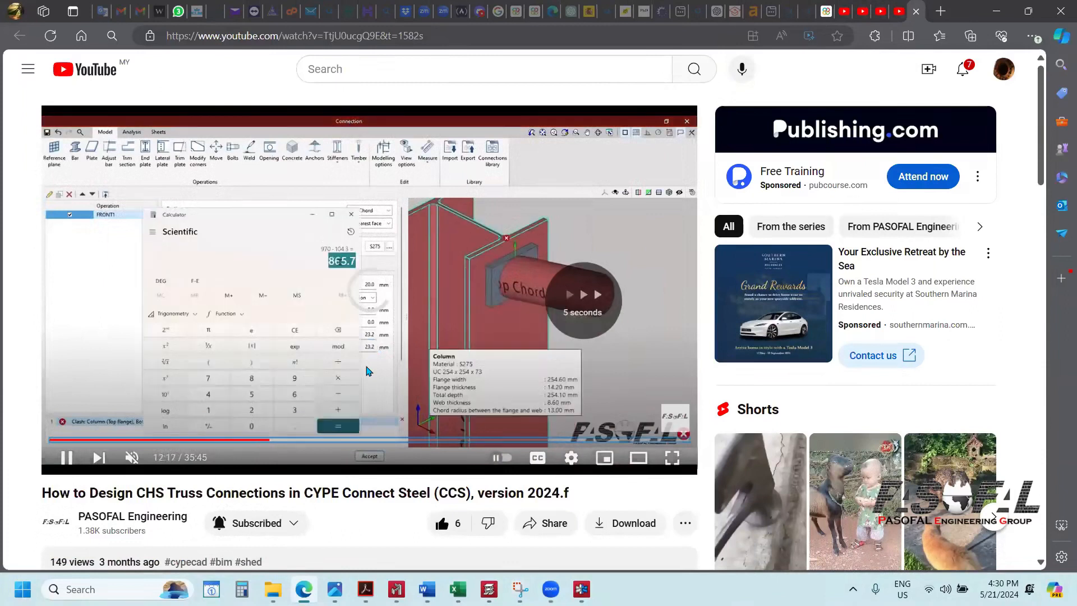
pyautogui.press('Right')
pyautogui.press('Right')
pyautogui.press('Right')
pyautogui.press('Right')
pyautogui.press('Right')
pyautogui.press('Right')
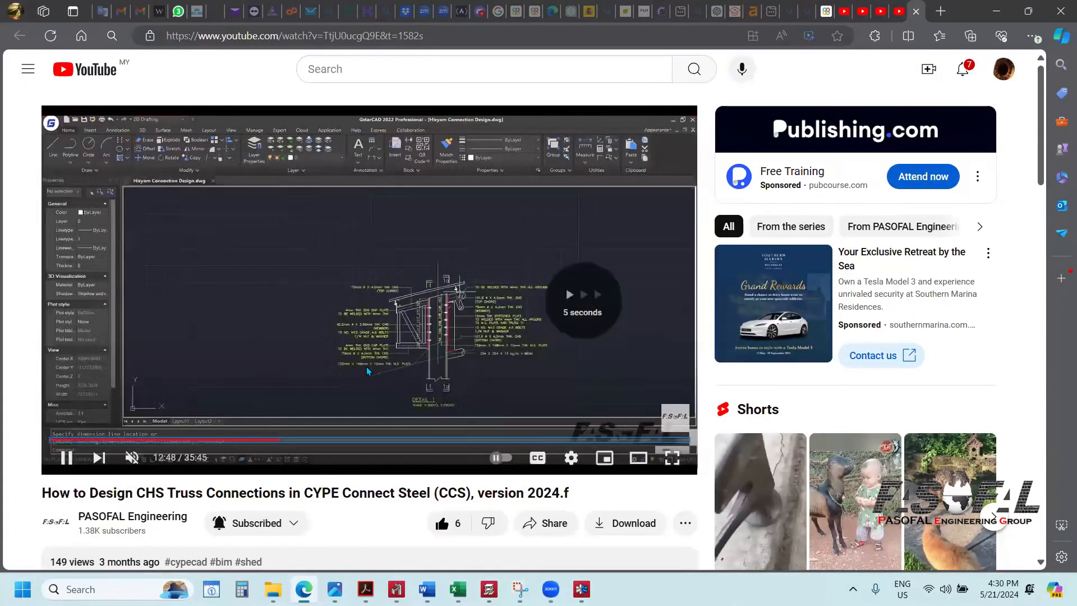
pyautogui.press('Right')
pyautogui.press('Right')
pyautogui.press('Right')
pyautogui.press('Right')
pyautogui.press('Right')
pyautogui.press('Right')
pyautogui.press('Right')
pyautogui.press('Right')
pyautogui.press('Right')
pyautogui.press('Right')
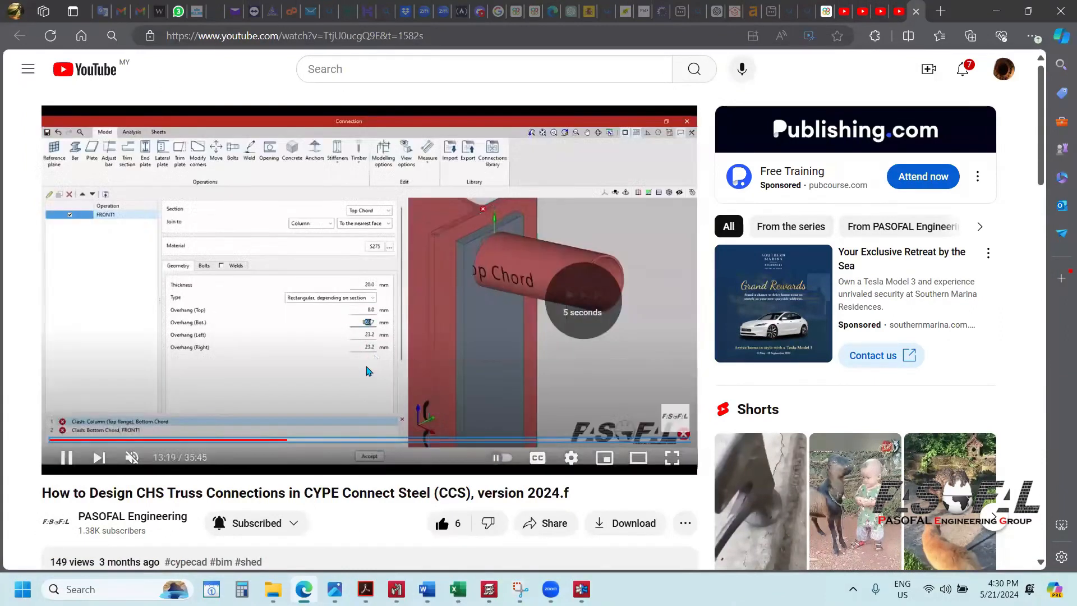
pyautogui.press('Right')
pyautogui.press('Right')
pyautogui.press('Right')
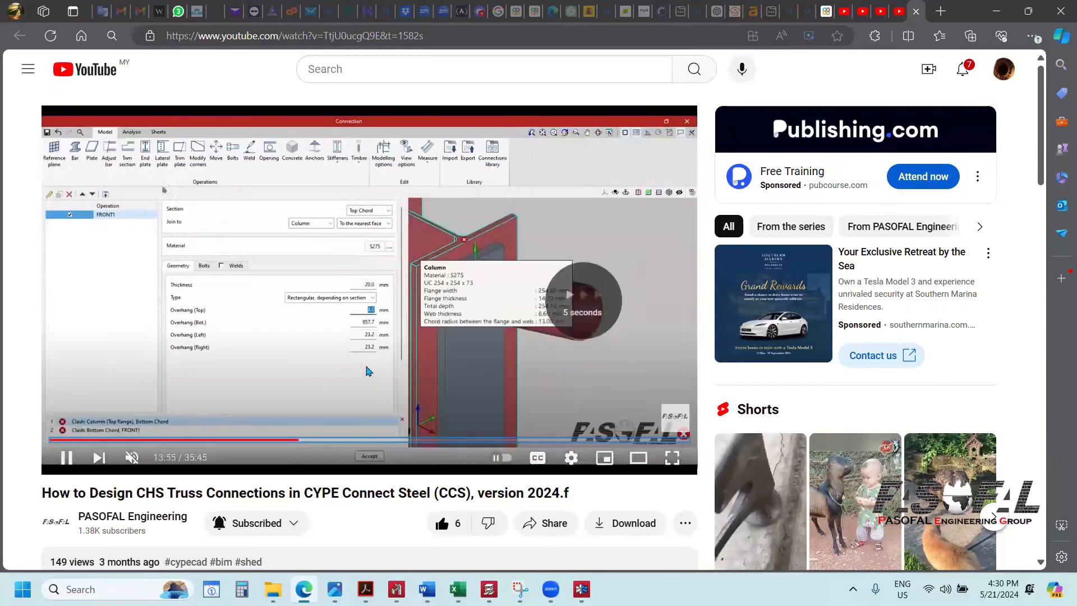
pyautogui.press('Right')
pyautogui.press('Right')
pyautogui.press('Right')
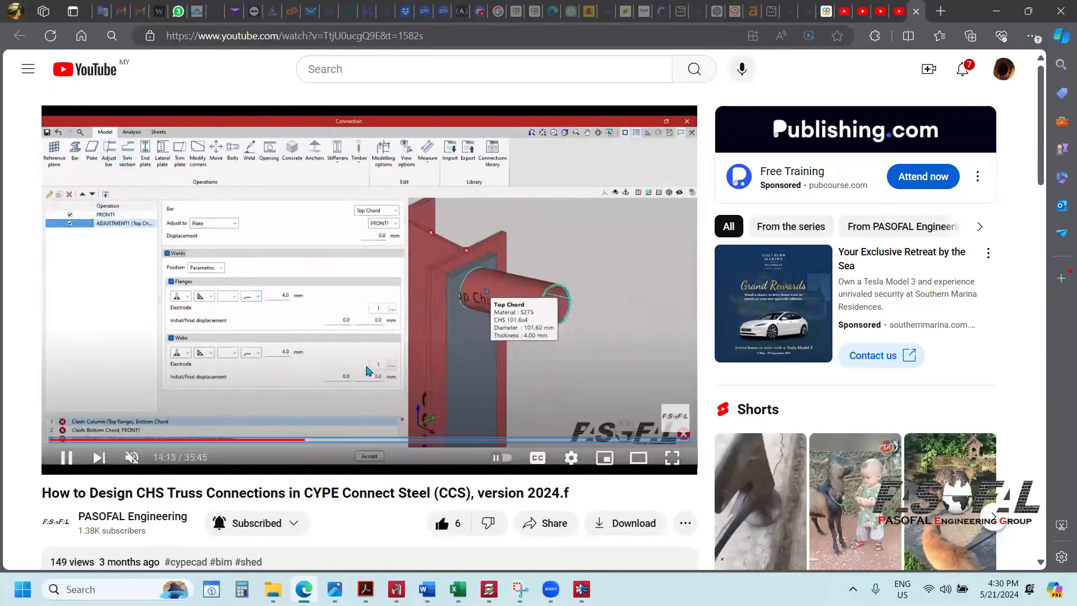
pyautogui.press('Right')
pyautogui.press('Right')
pyautogui.press('Right')
pyautogui.press('Right')
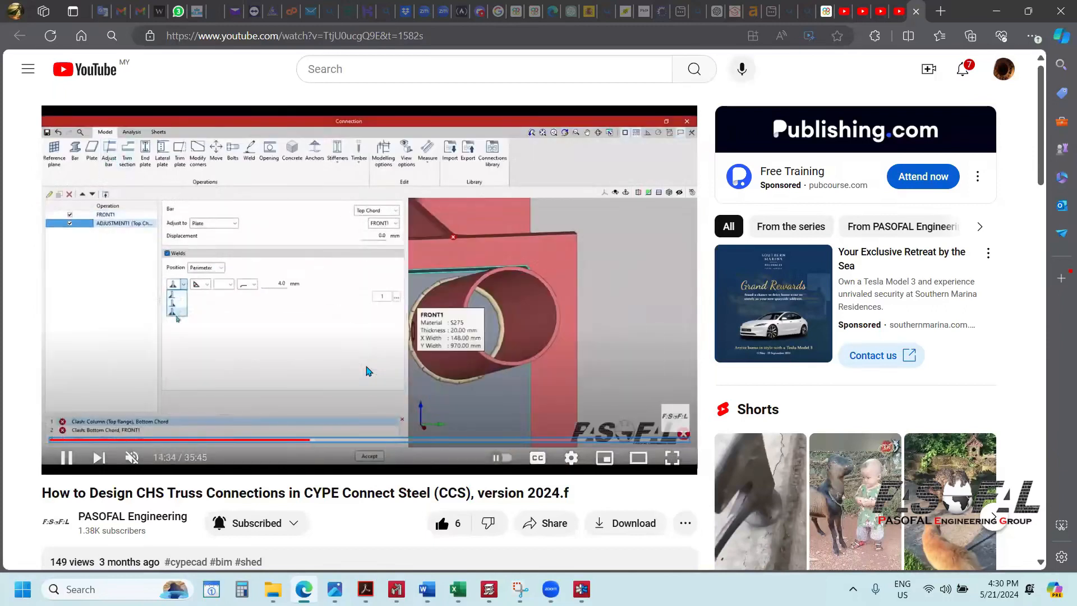
pyautogui.press('Right')
pyautogui.press('Right')
pyautogui.press('Right')
pyautogui.press('Right')
pyautogui.press('Right')
pyautogui.press('Right')
pyautogui.press('Right')
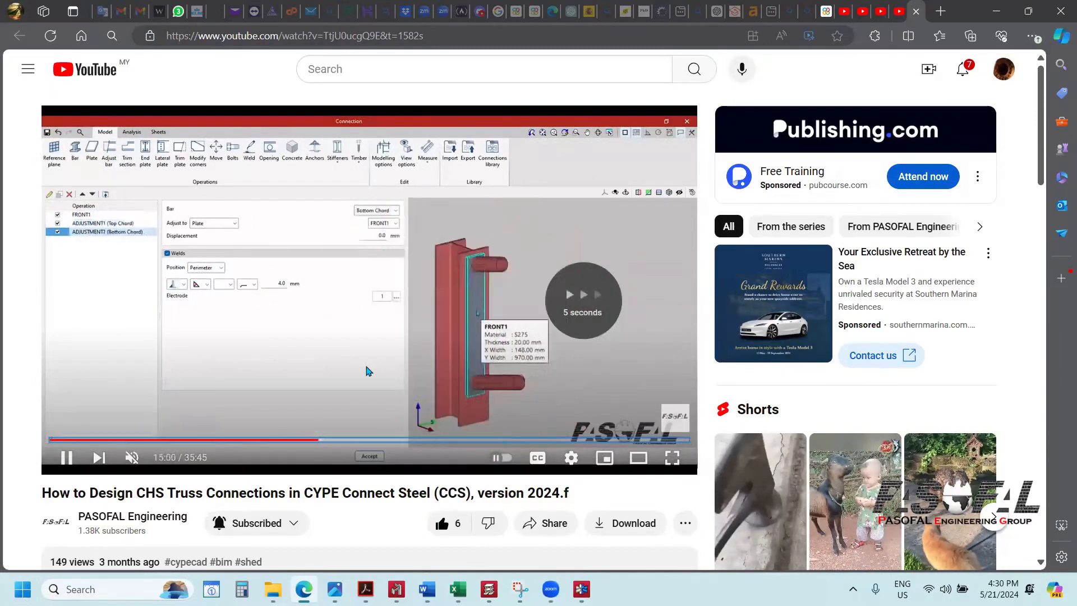
pyautogui.press('Right')
pyautogui.press('Right')
pyautogui.press('Right')
pyautogui.press('Right')
pyautogui.press('Right')
pyautogui.press('Right')
pyautogui.press('Right')
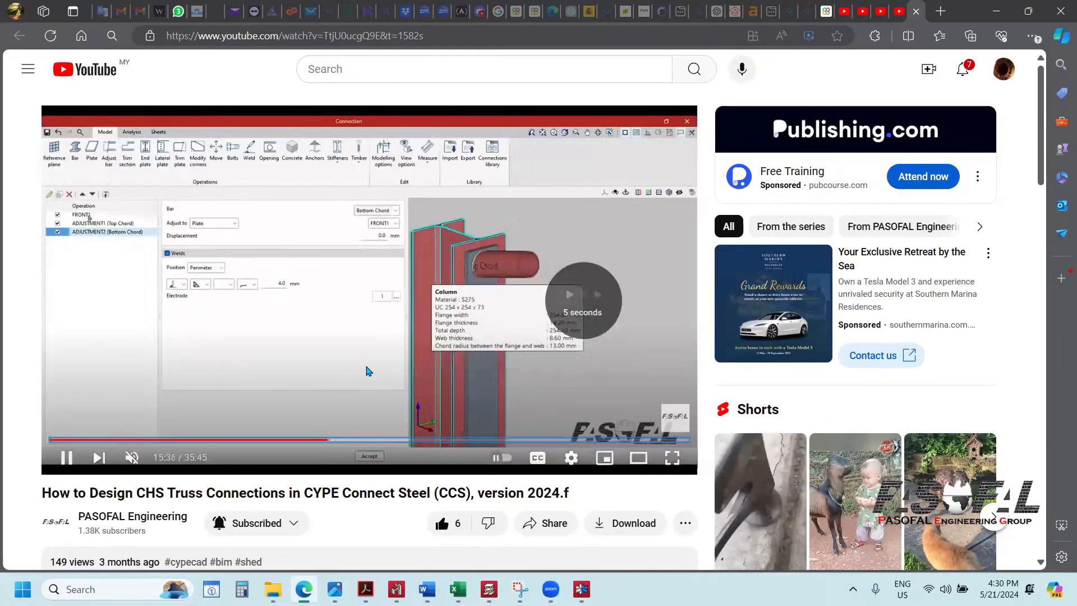
pyautogui.press('Right')
pyautogui.press('Right')
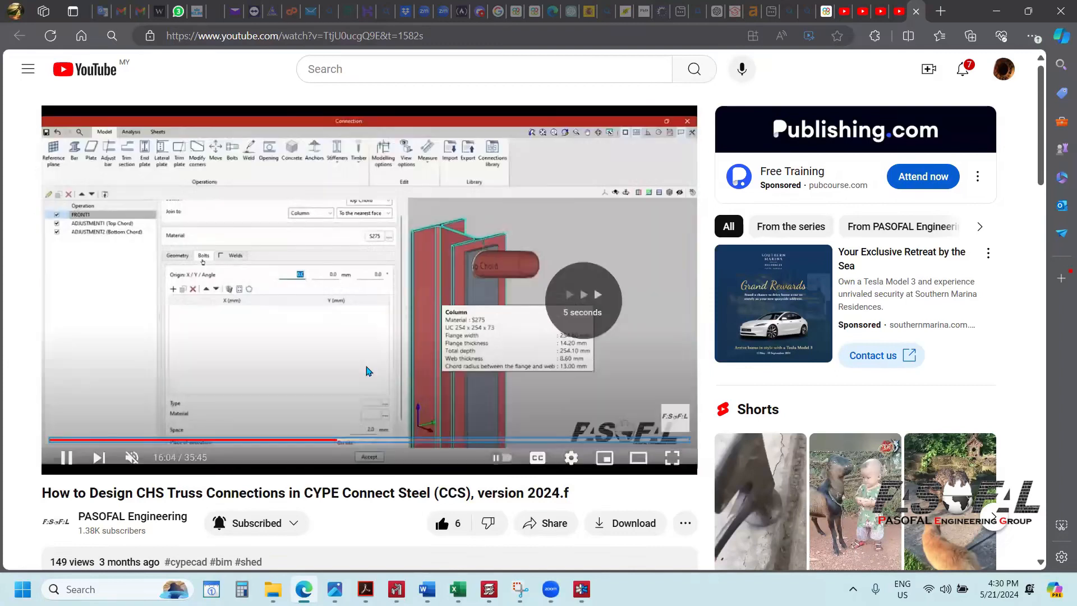
pyautogui.press('Right')
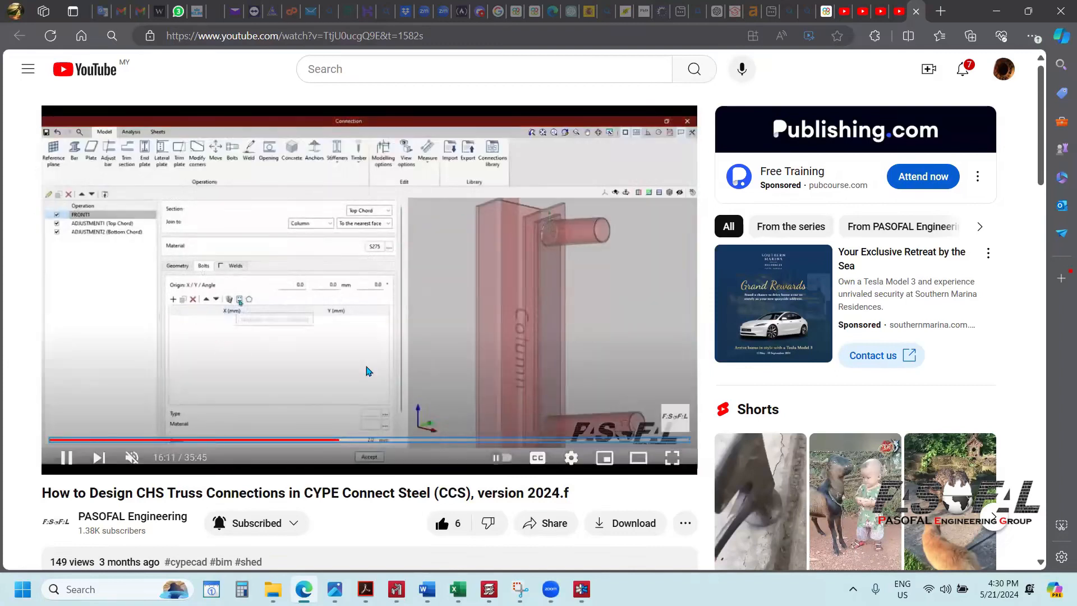
pyautogui.press('Right')
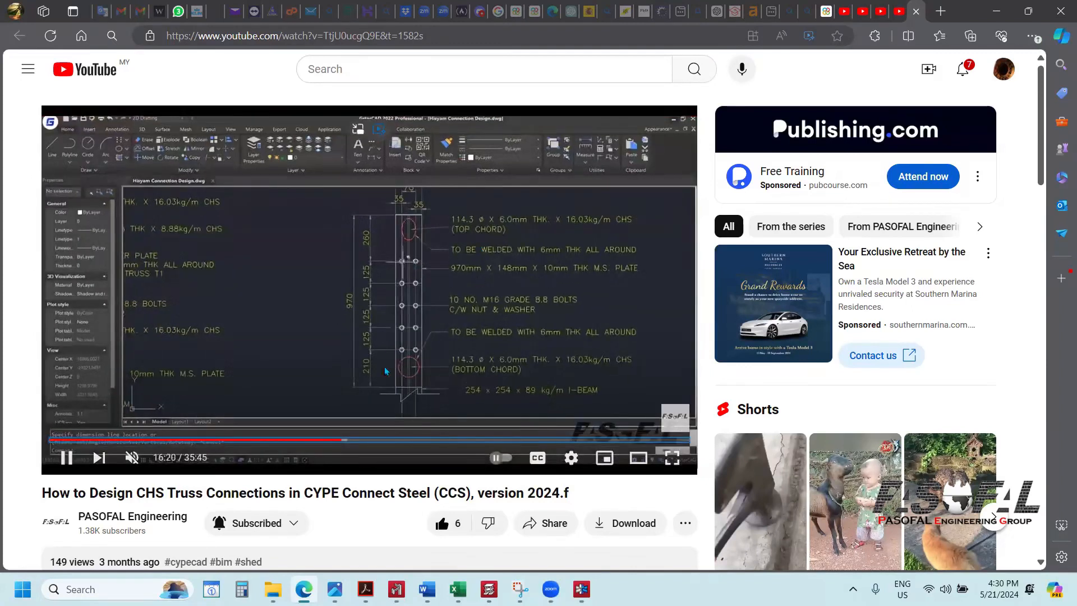
pyautogui.scroll(-3, 90, 488)
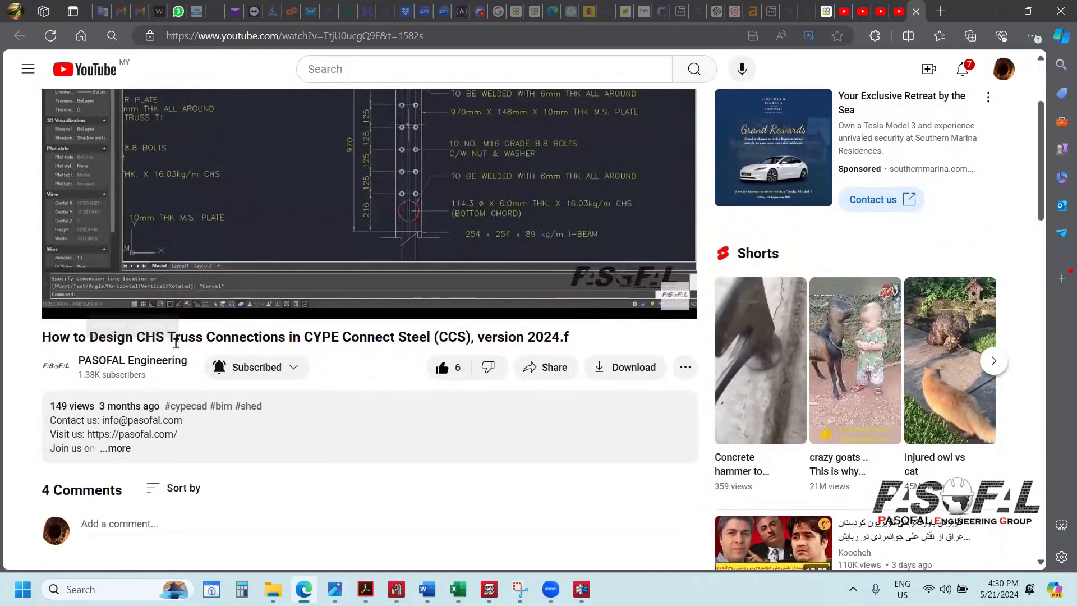
pyautogui.scroll(1, 459, 396)
pyautogui.scroll(2, 459, 396)
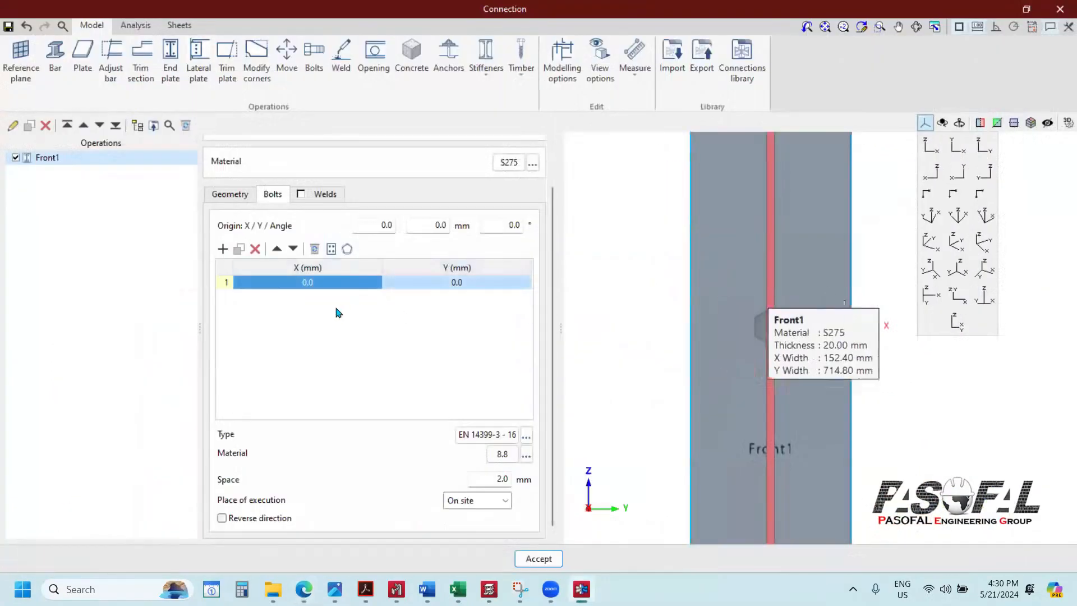
# Step: Position the first end plate bolt at X 35 mm and Y 100 mm
pyautogui.click(326, 286)
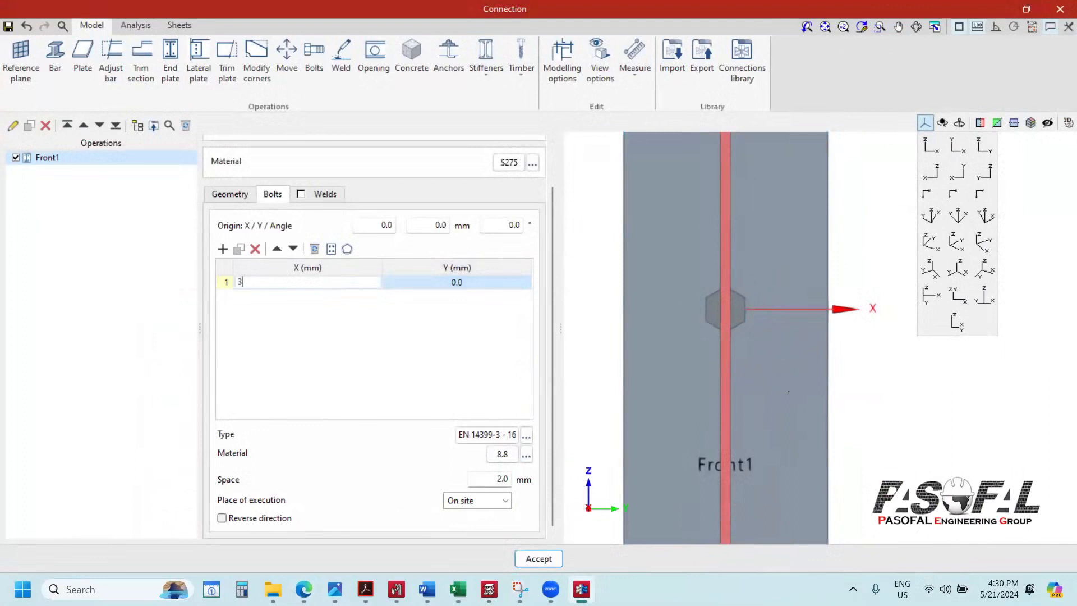
pyautogui.press('Tab')
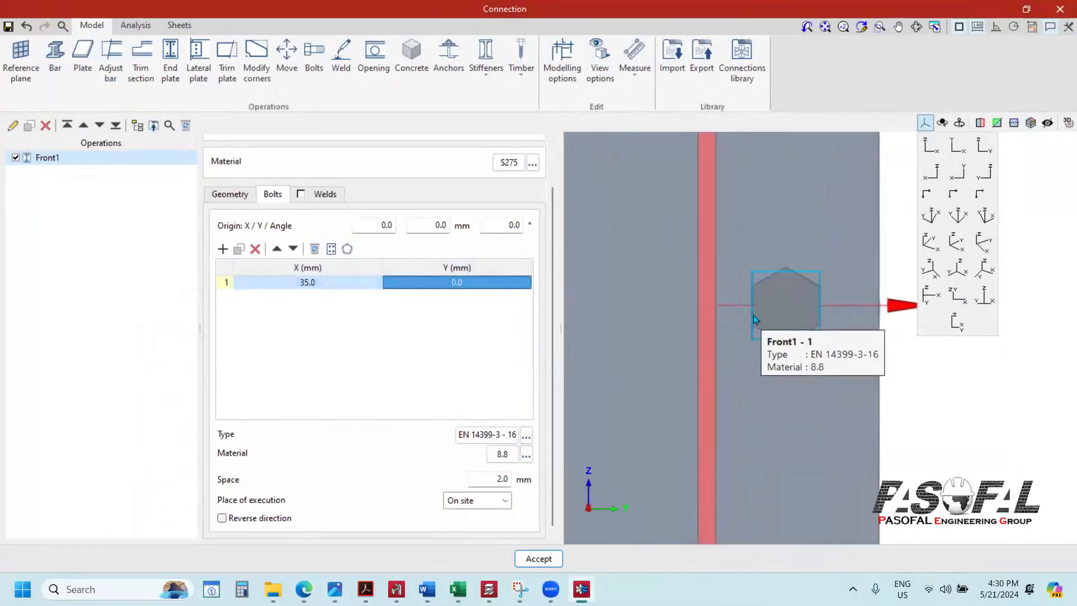
pyautogui.scroll(-3, 769, 387)
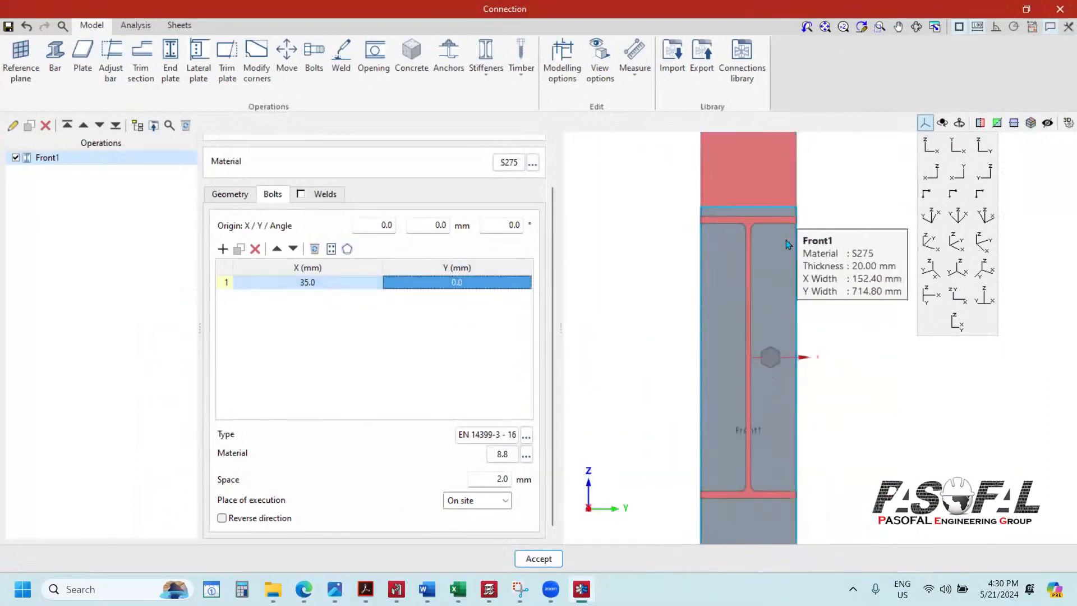
pyautogui.click(459, 286)
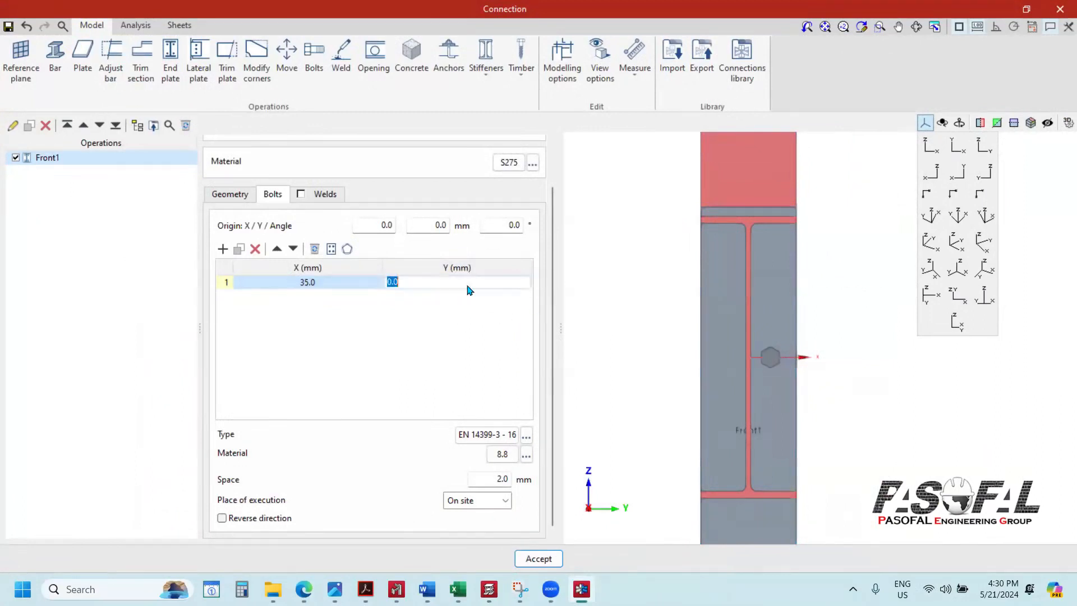
pyautogui.press('Return')
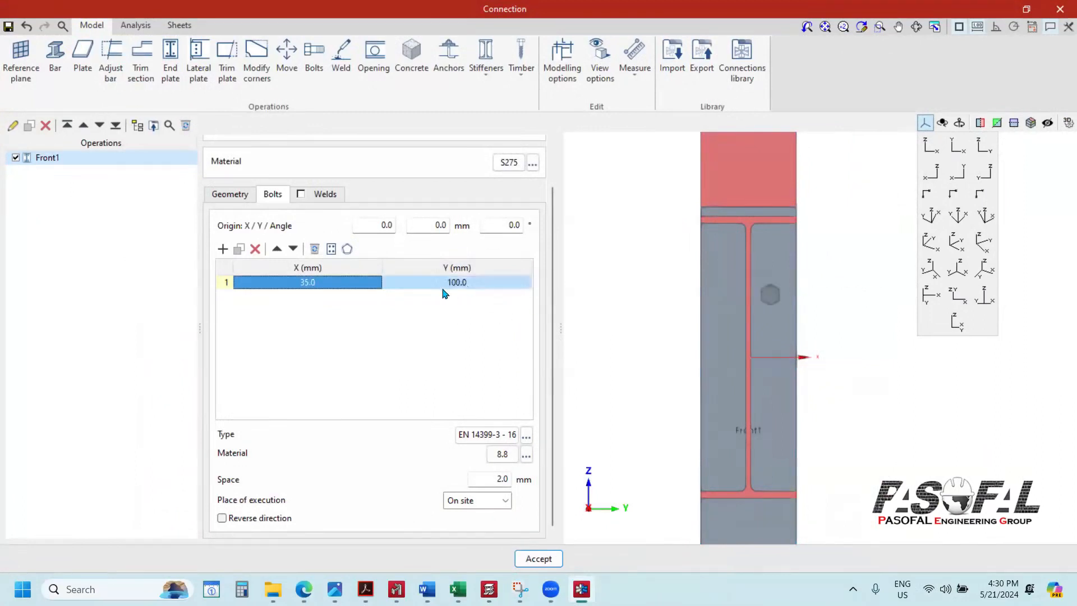
# Step: Try Y positions of 125 mm and 150 mm for the first bolt
pyautogui.write('125')
pyautogui.press('Return')
pyautogui.click(444, 289)
pyautogui.write('1')
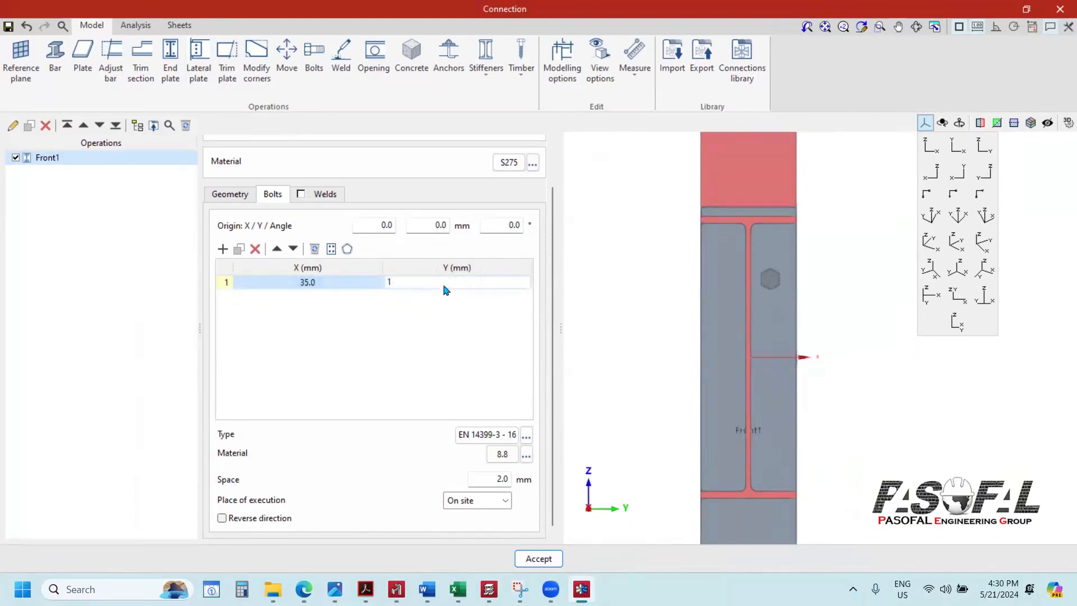
pyautogui.write('50')
pyautogui.press('Return')
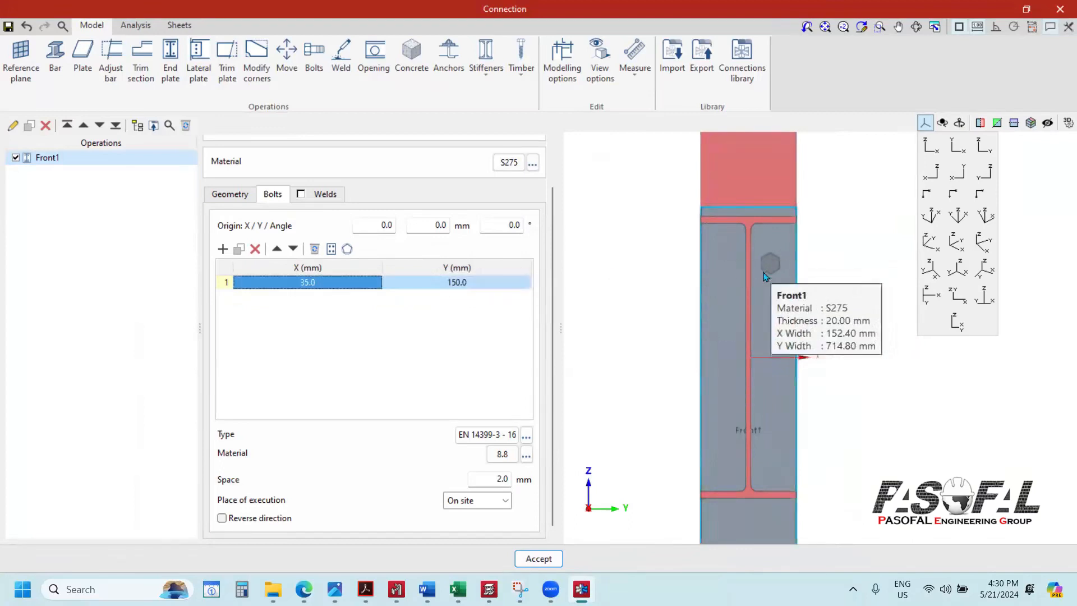
# Step: Set the first bolt's Y position to 175 mm
pyautogui.click(470, 286)
pyautogui.write('17')
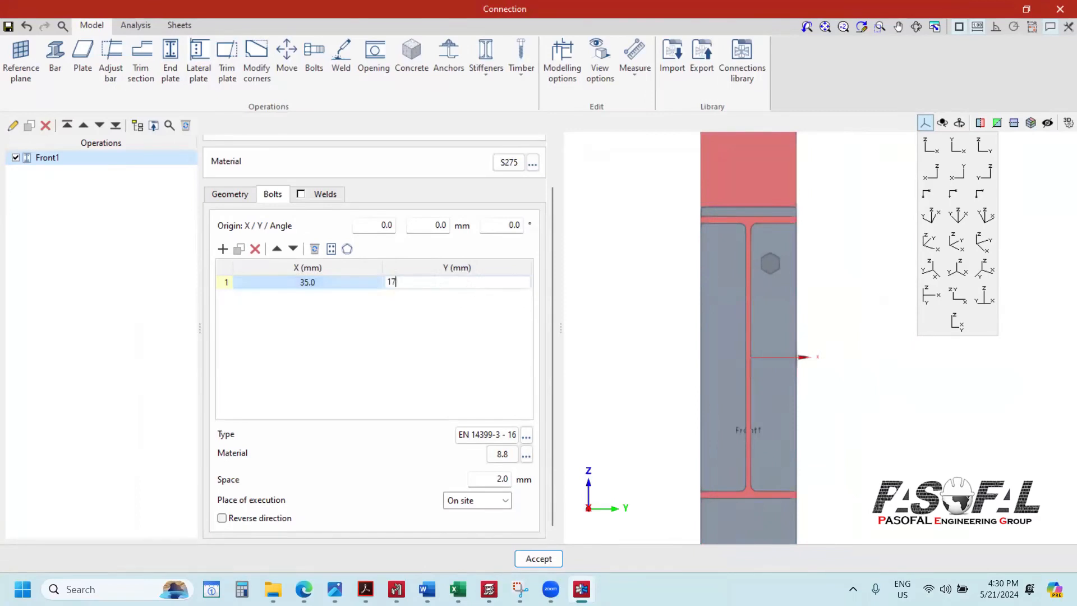
pyautogui.write('5')
pyautogui.press('Return')
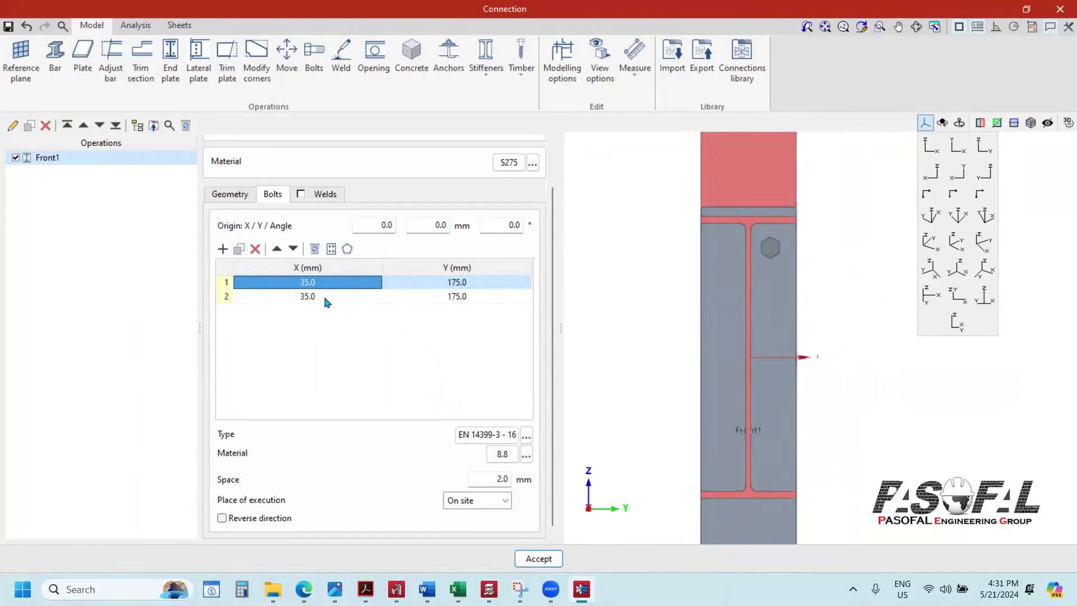
# Step: Set the second bolt's Y position to 100 mm and duplicate it as a third bolt at Y 0 mm
pyautogui.click(447, 300)
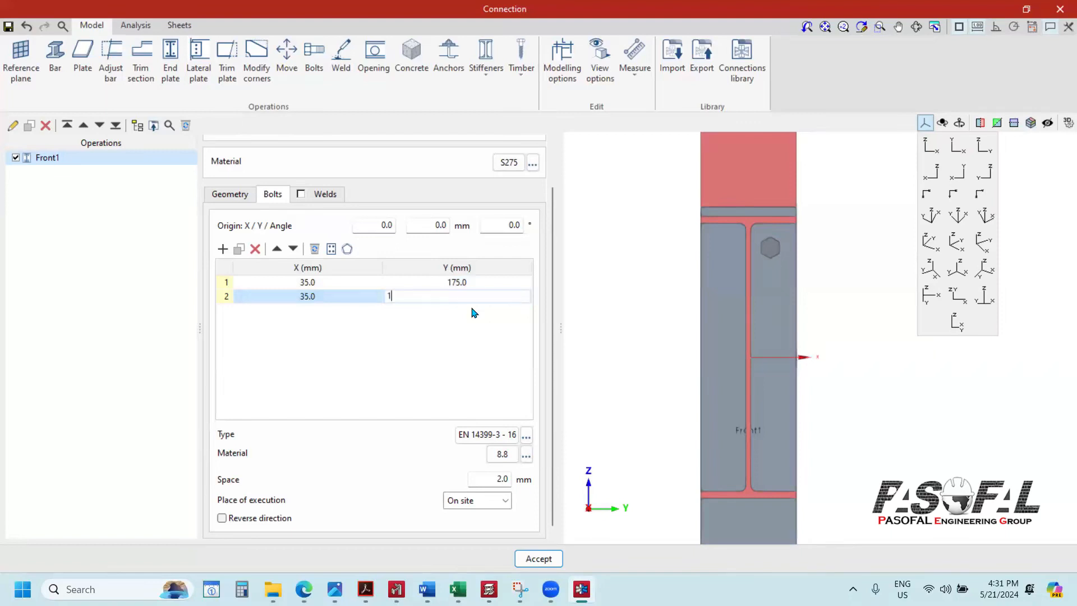
pyautogui.press('Return')
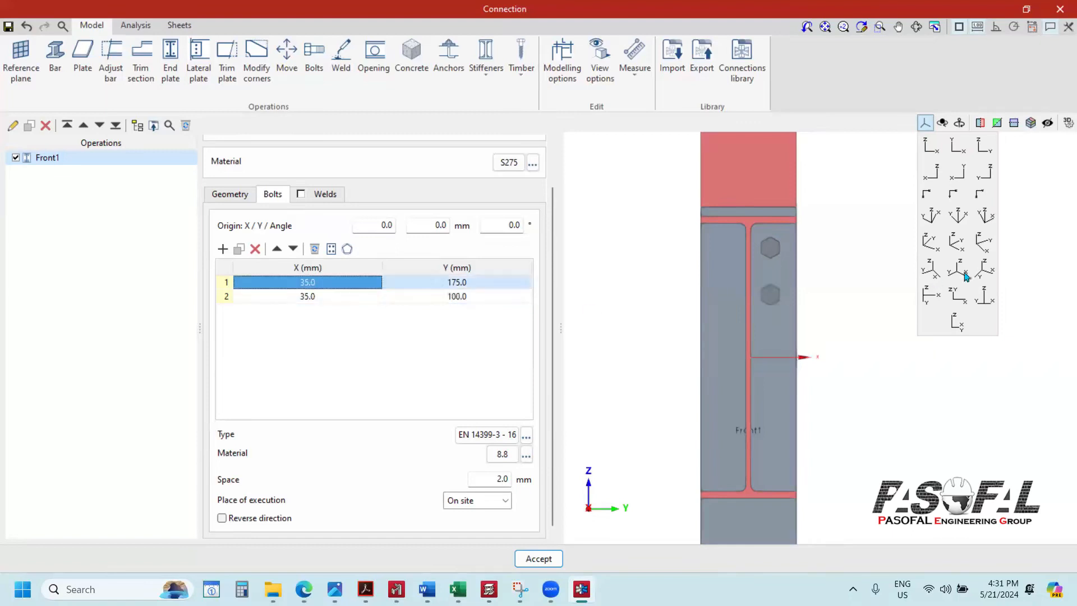
pyautogui.click(424, 299)
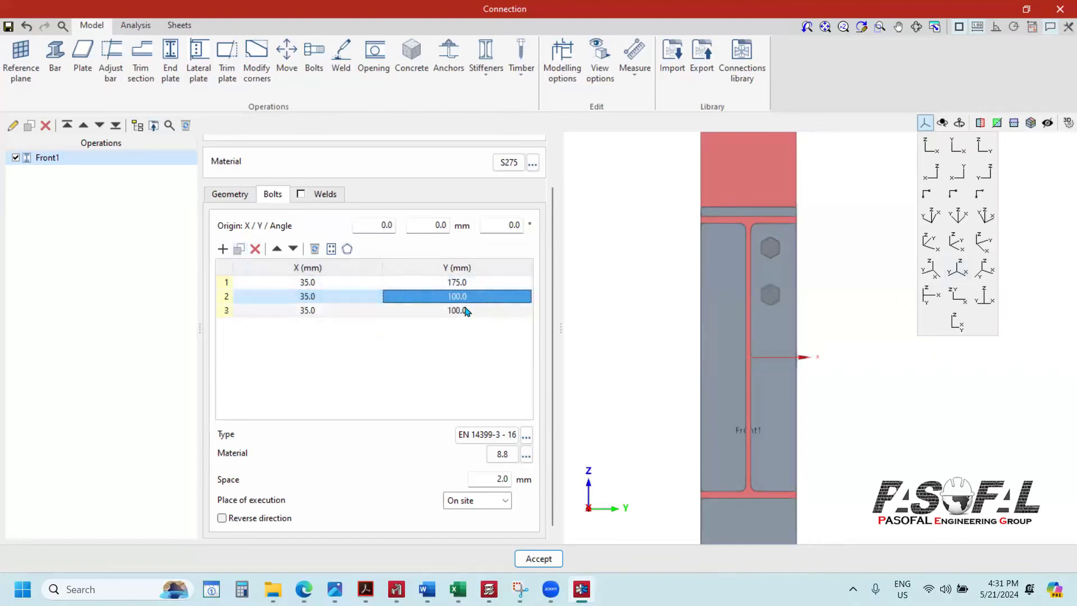
pyautogui.click(481, 312)
pyautogui.write('0')
pyautogui.press('Return')
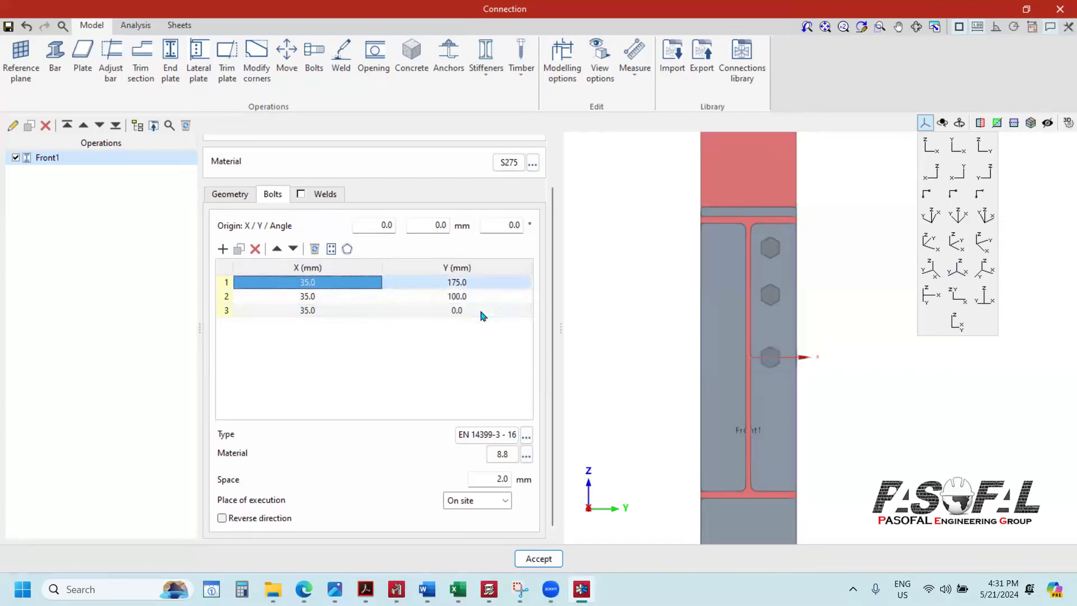
# Step: Duplicate the bolt twice more at X 35 mm, with Y positions of -100 mm and -175 mm
pyautogui.click(240, 250)
pyautogui.click(469, 325)
pyautogui.write('-100')
pyautogui.press('Return')
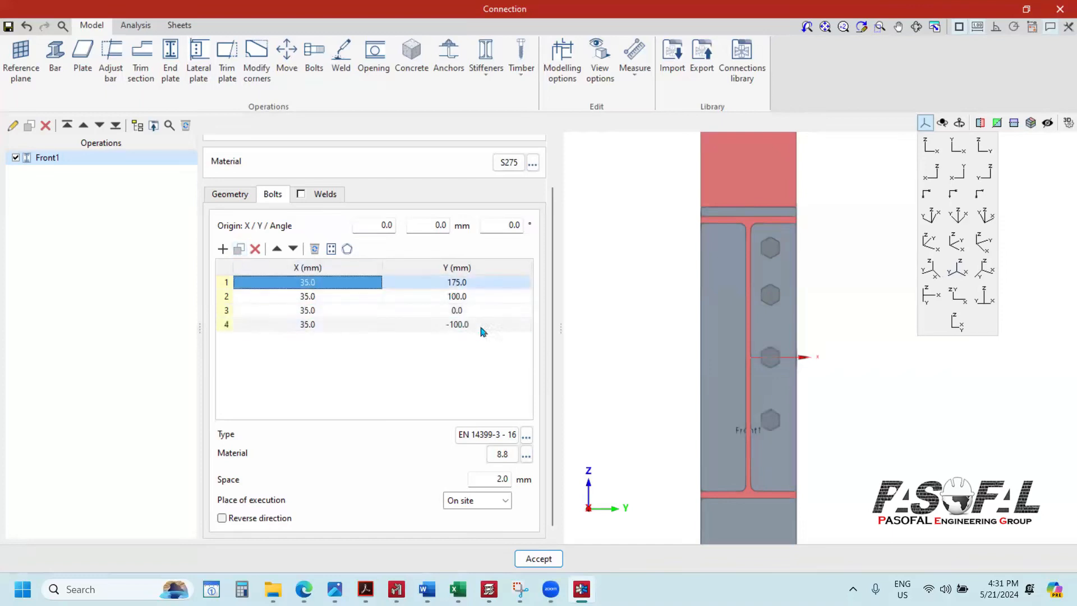
pyautogui.click(293, 326)
pyautogui.click(240, 250)
pyautogui.click(488, 344)
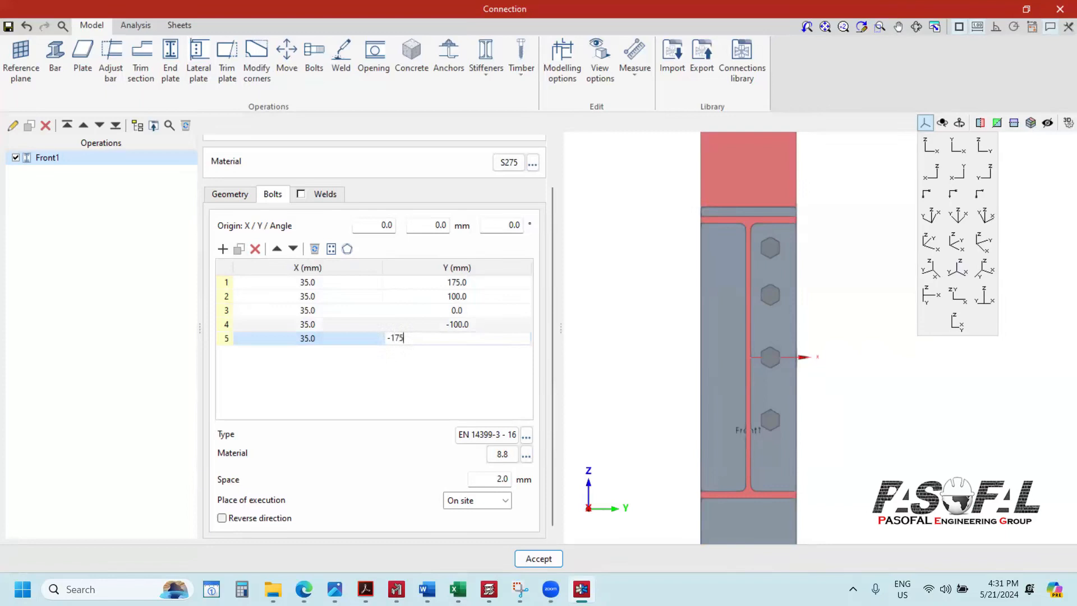
pyautogui.press('Return')
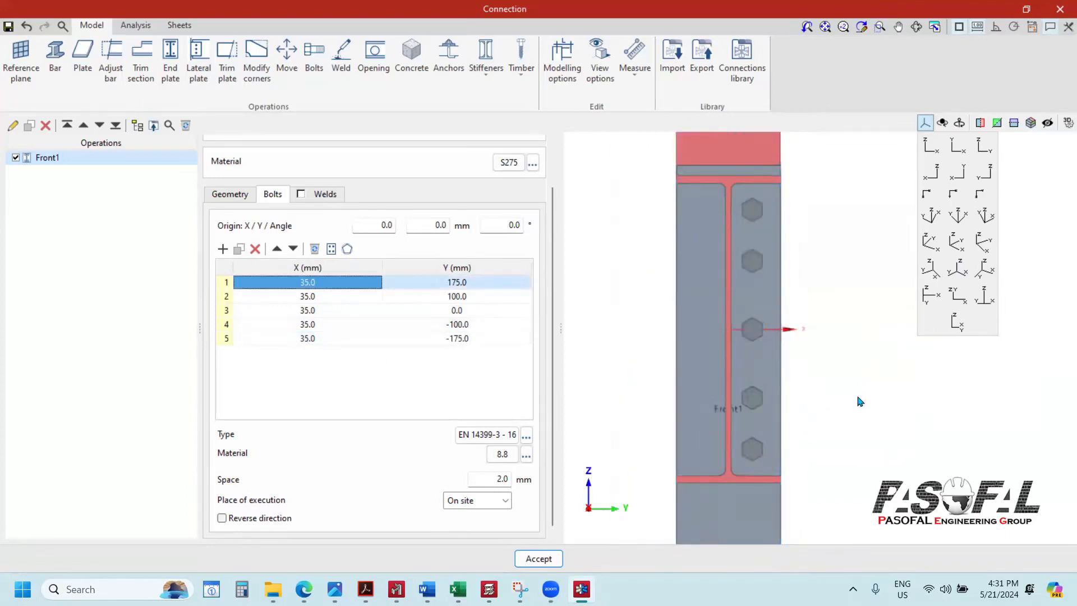
# Step: Duplicate the whole column of five bolts and set the X position of all copies to -35 mm
pyautogui.moveTo(281, 287); pyautogui.dragTo(312, 351)
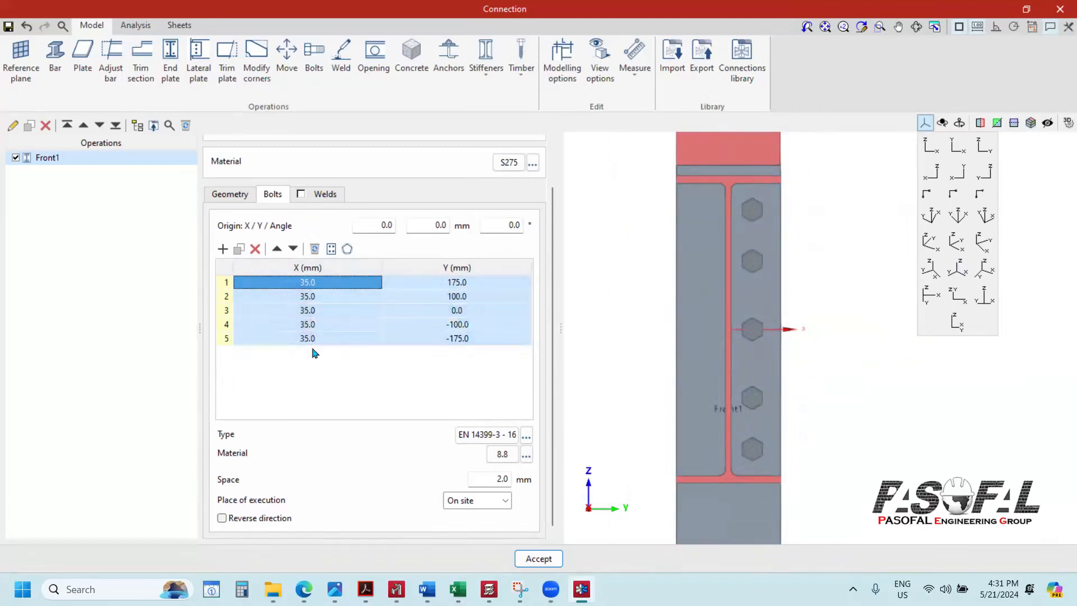
pyautogui.click(240, 252)
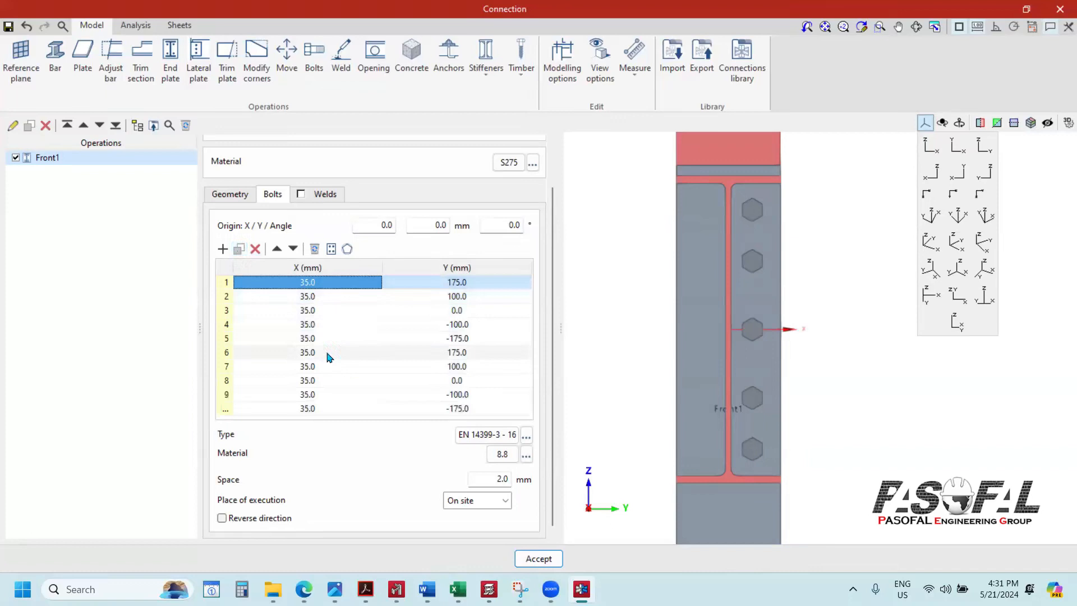
pyautogui.click(329, 354)
pyautogui.click(310, 357)
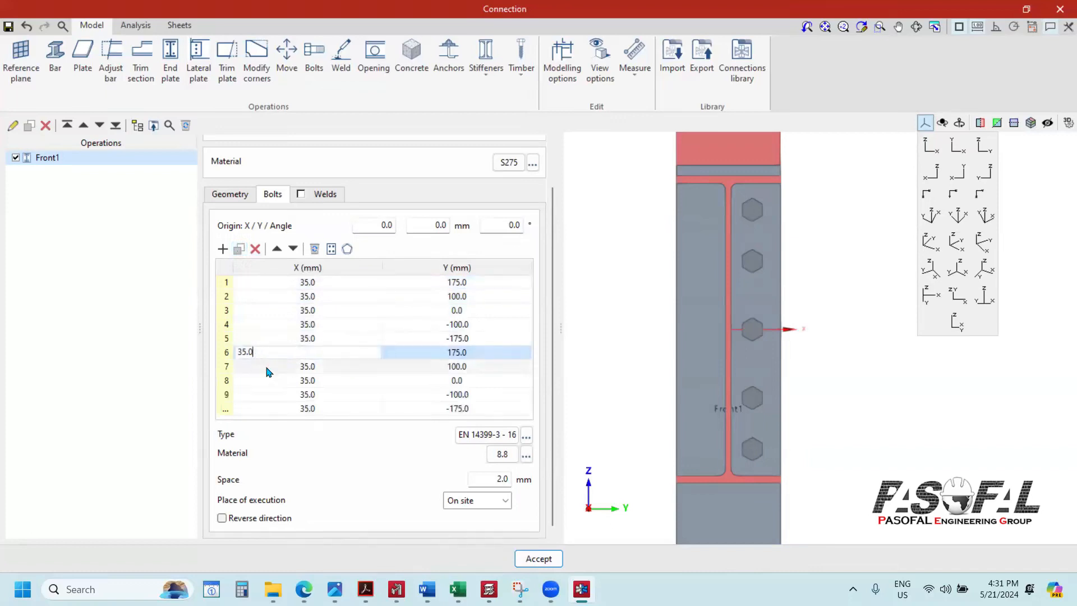
pyautogui.click(261, 365)
pyautogui.moveTo(259, 358); pyautogui.dragTo(297, 415)
pyautogui.click(307, 358)
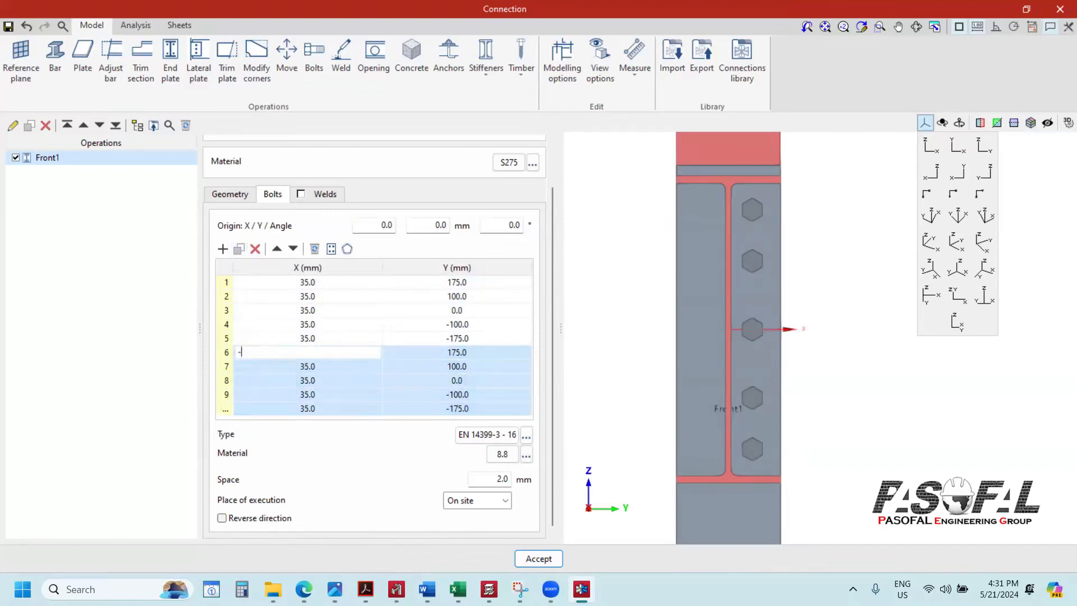
pyautogui.write('-35')
pyautogui.press('Return')
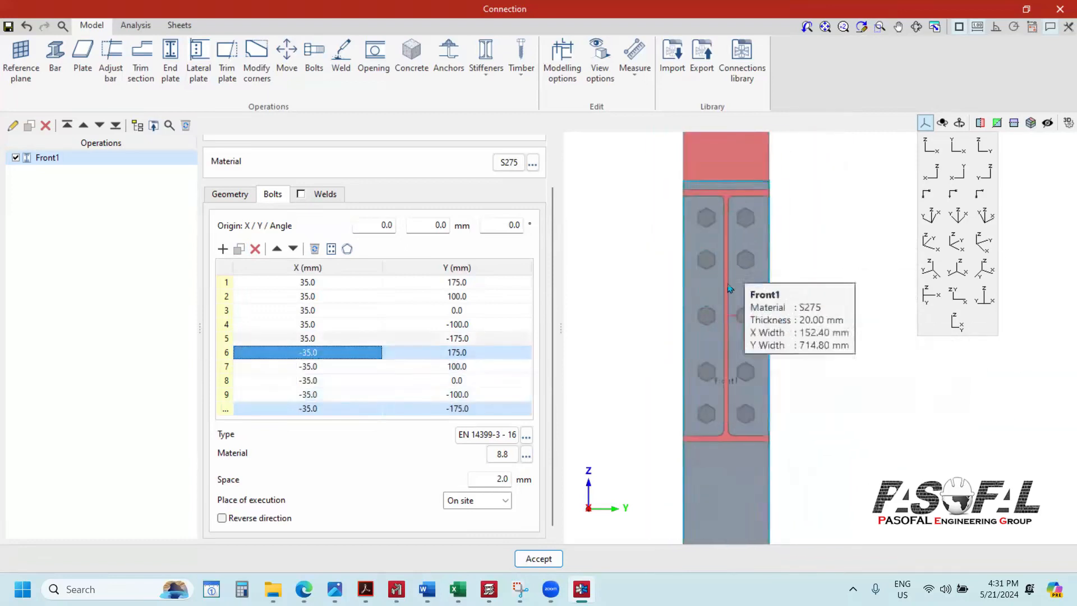
# Step: Duplicate the bolt at X 35 mm, Y -175 mm and set the copy's Y position to -250 mm
pyautogui.scroll(2, 744, 265)
pyautogui.scroll(-2, 745, 258)
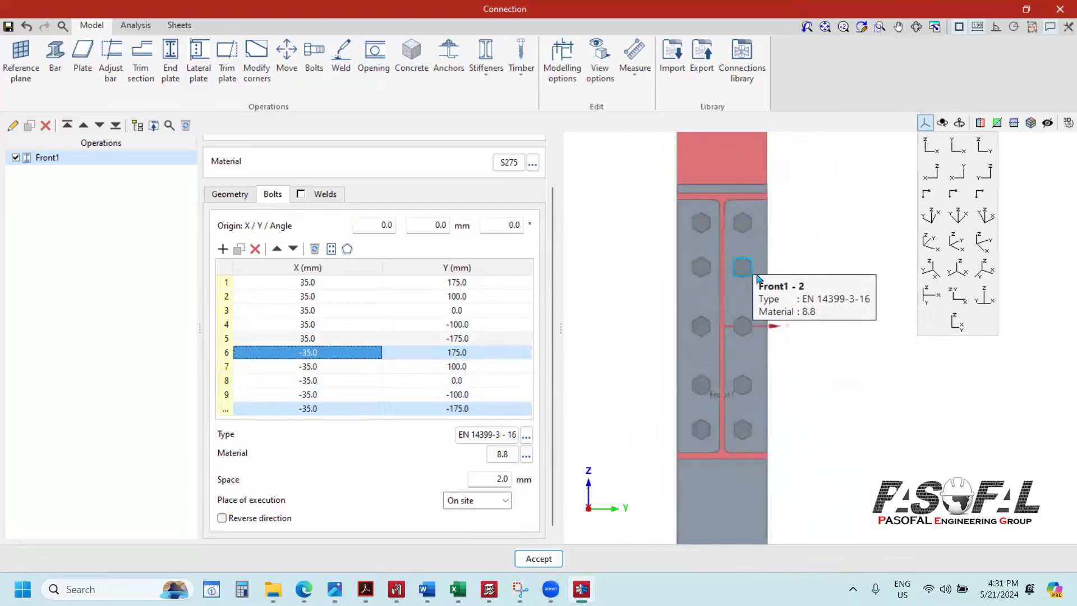
pyautogui.scroll(2, 746, 325)
pyautogui.scroll(-3, 746, 325)
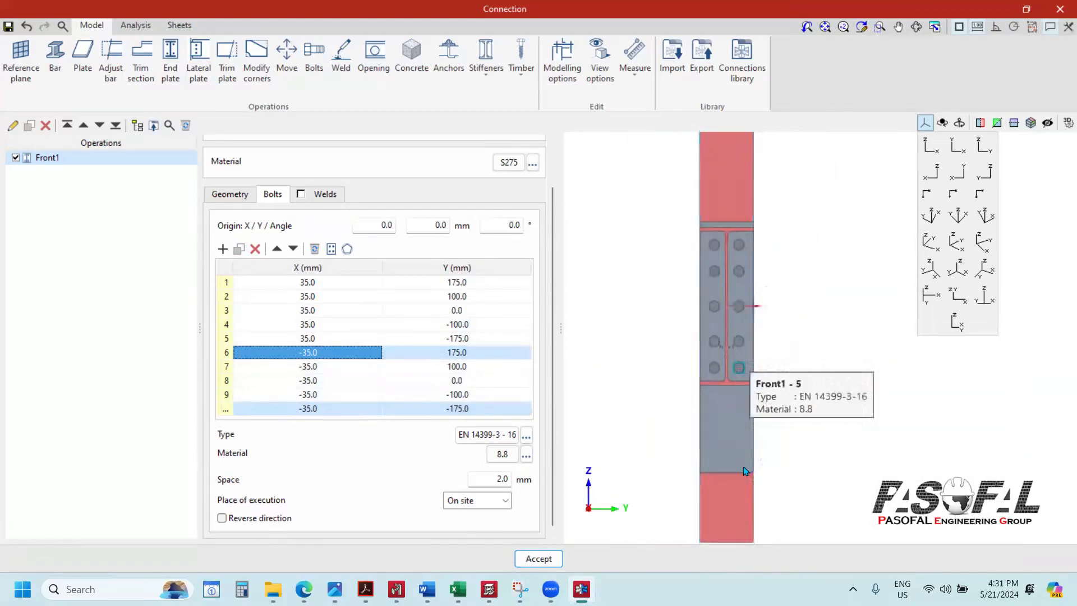
pyautogui.scroll(2, 743, 466)
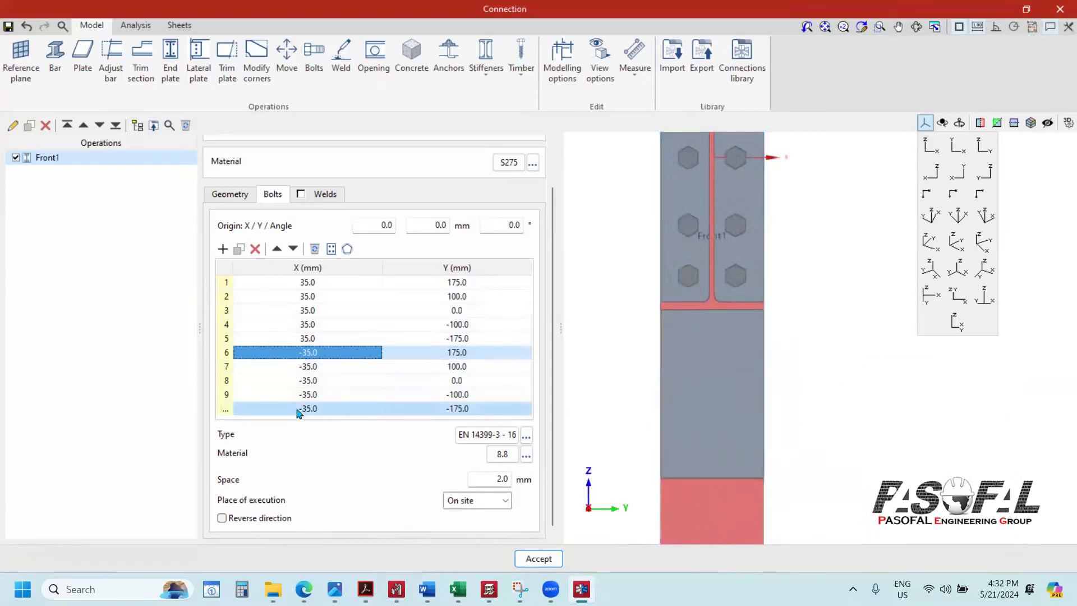
pyautogui.click(289, 339)
pyautogui.click(239, 248)
pyautogui.scroll(-2, 399, 368)
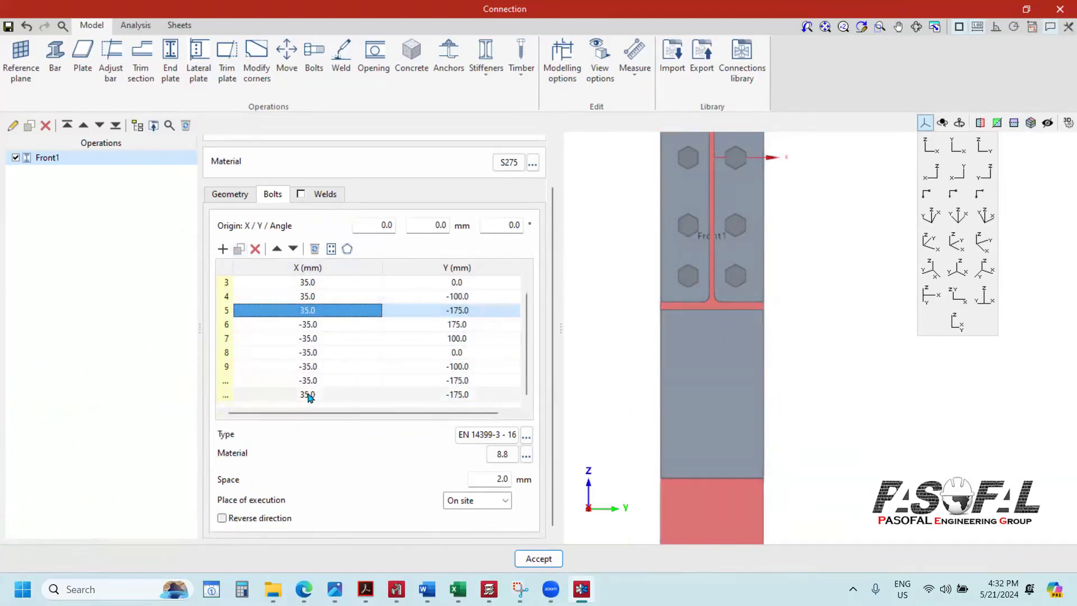
pyautogui.doubleClick(473, 396)
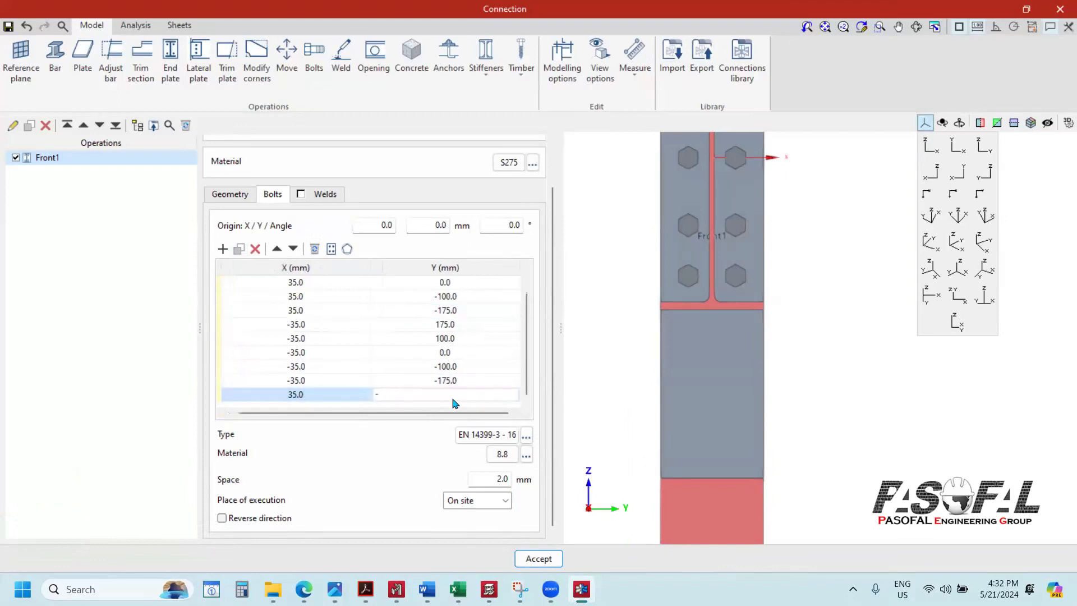
pyautogui.write('-250')
pyautogui.press('Return')
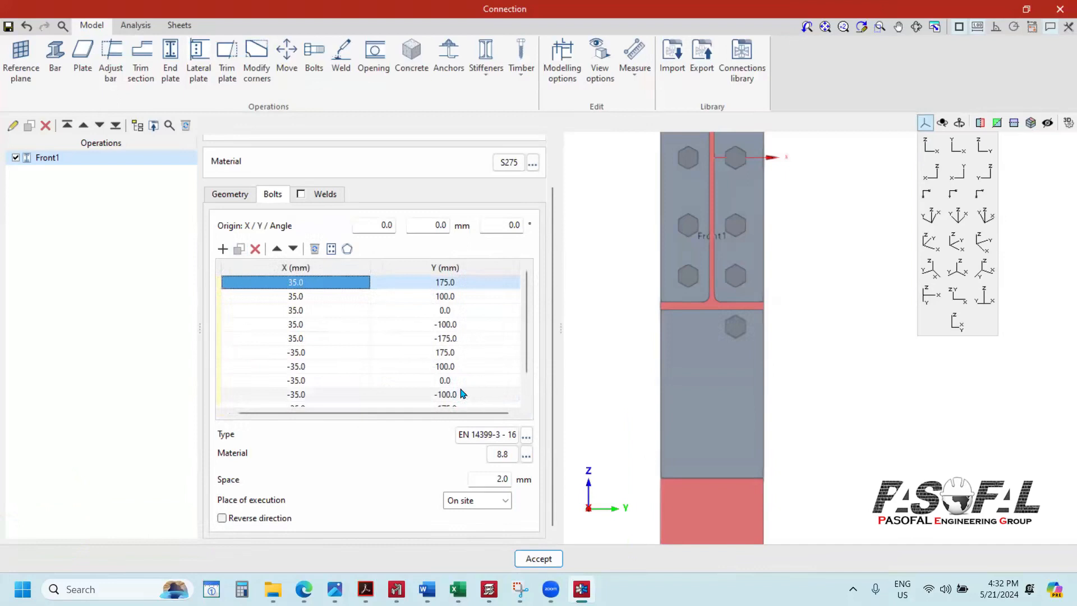
# Step: Move the new bolt below the beam flange to Y -350 mm
pyautogui.scroll(-1, 464, 395)
pyautogui.click(463, 396)
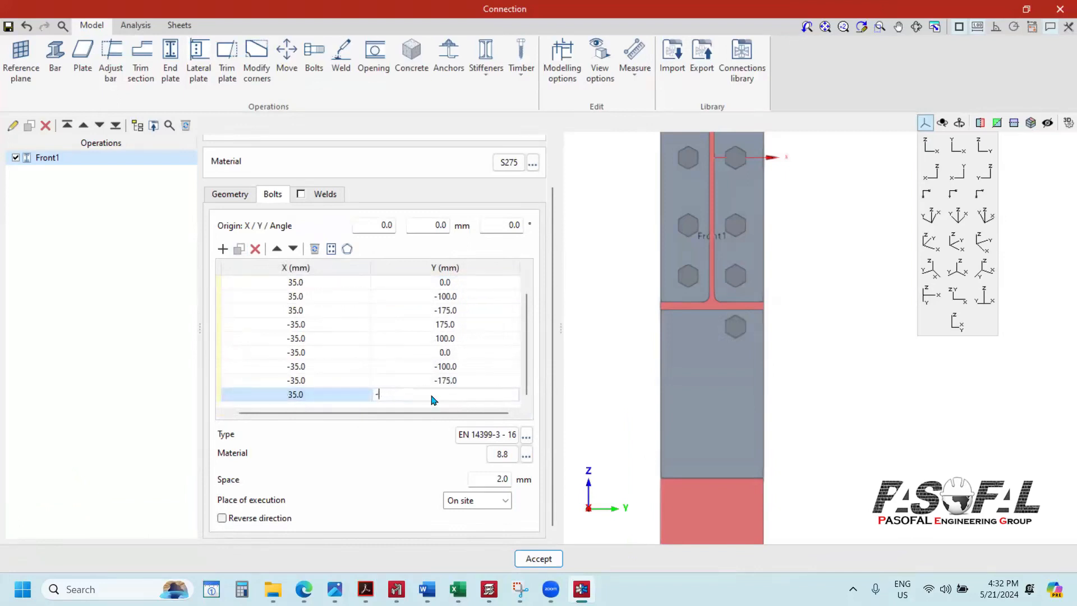
pyautogui.press('Return')
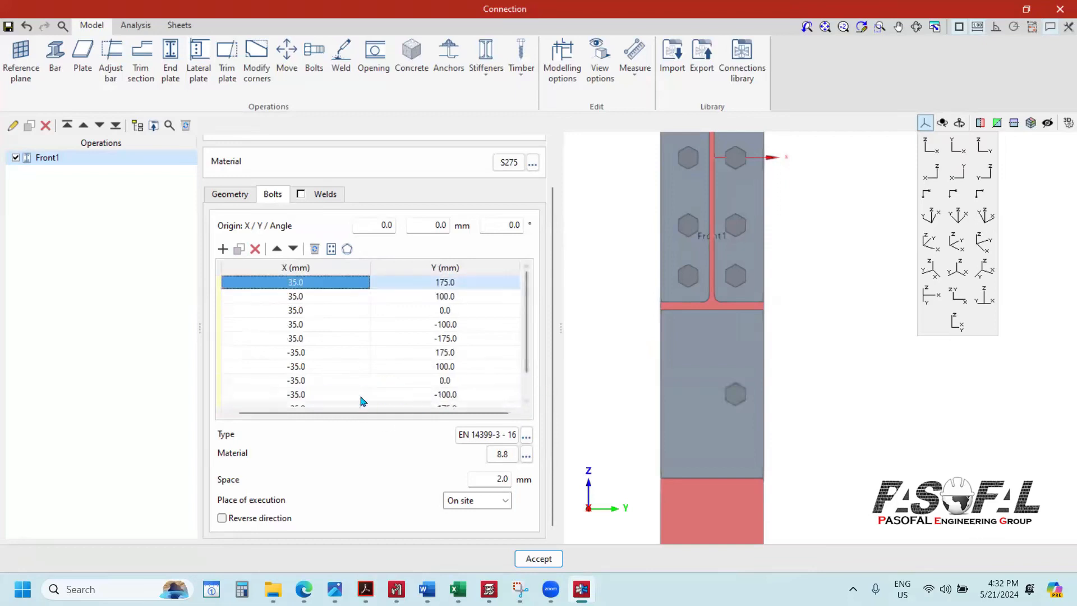
# Step: Duplicate the lowest bolt and set the copy's X position to -35 mm
pyautogui.scroll(-1, 361, 401)
pyautogui.click(309, 395)
pyautogui.click(239, 248)
pyautogui.scroll(-1, 320, 373)
pyautogui.click(308, 397)
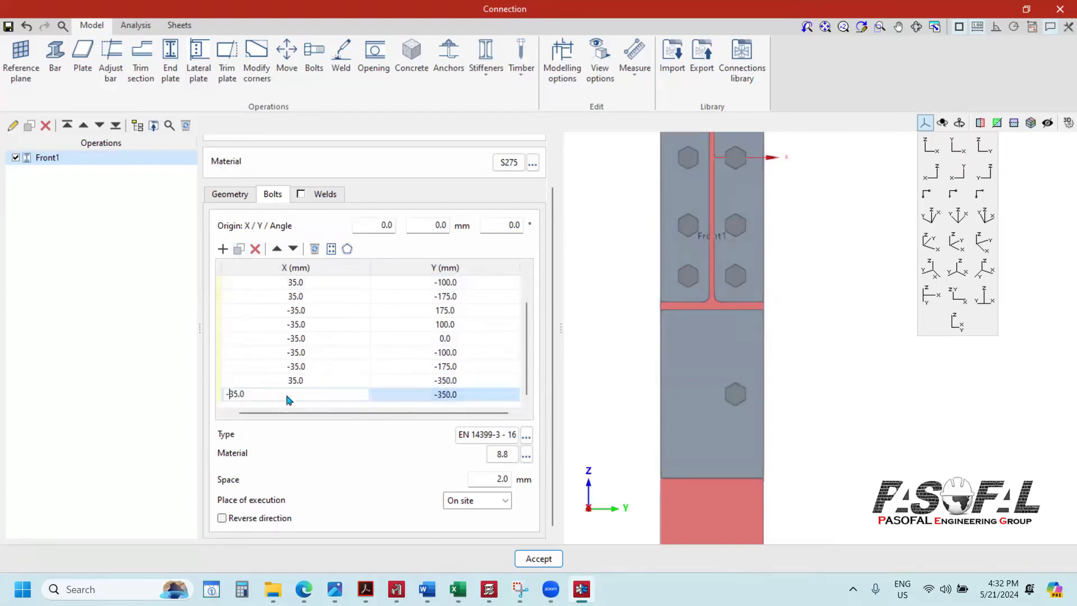
pyautogui.press('Return')
# Step: Examine the end plate and its bolt layout between beam and column in 3D
pyautogui.keyDown('shift'); pyautogui.moveTo(722, 390); pyautogui.dragTo(857, 274, button='middle'); pyautogui.keyUp('shift')
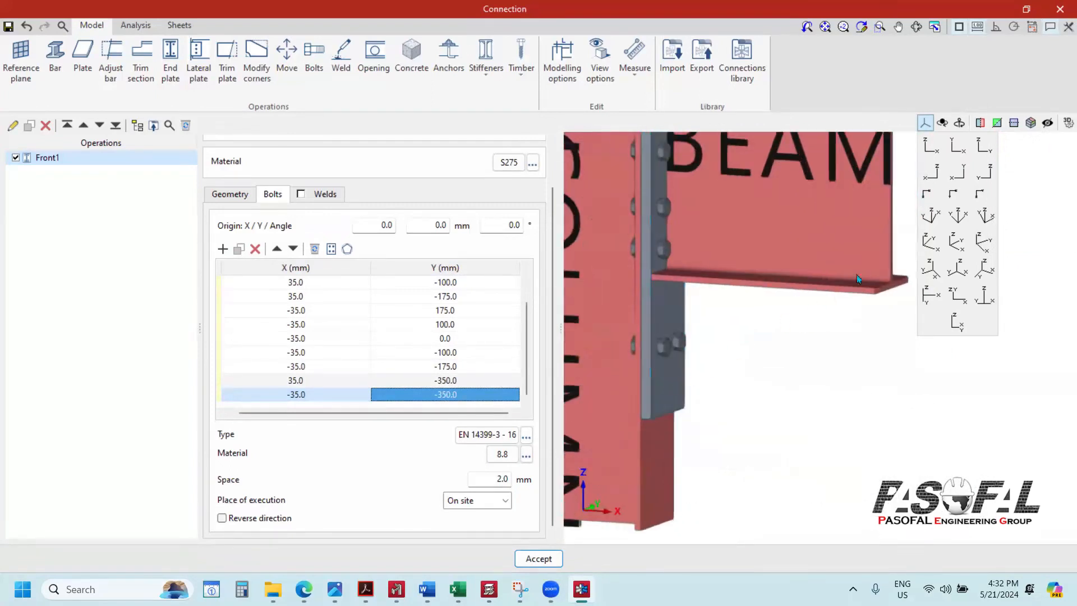
pyautogui.scroll(-2, 784, 334)
pyautogui.scroll(-2, 755, 339)
pyautogui.scroll(3, 787, 325)
pyautogui.scroll(-3, 741, 315)
pyautogui.scroll(5, 641, 292)
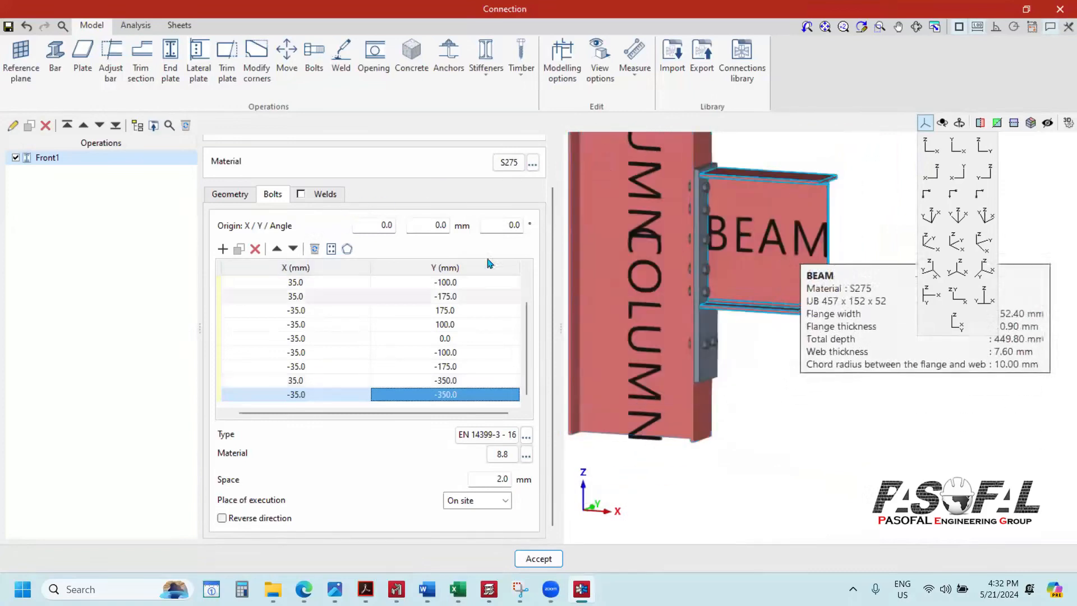
pyautogui.scroll(-2, 756, 285)
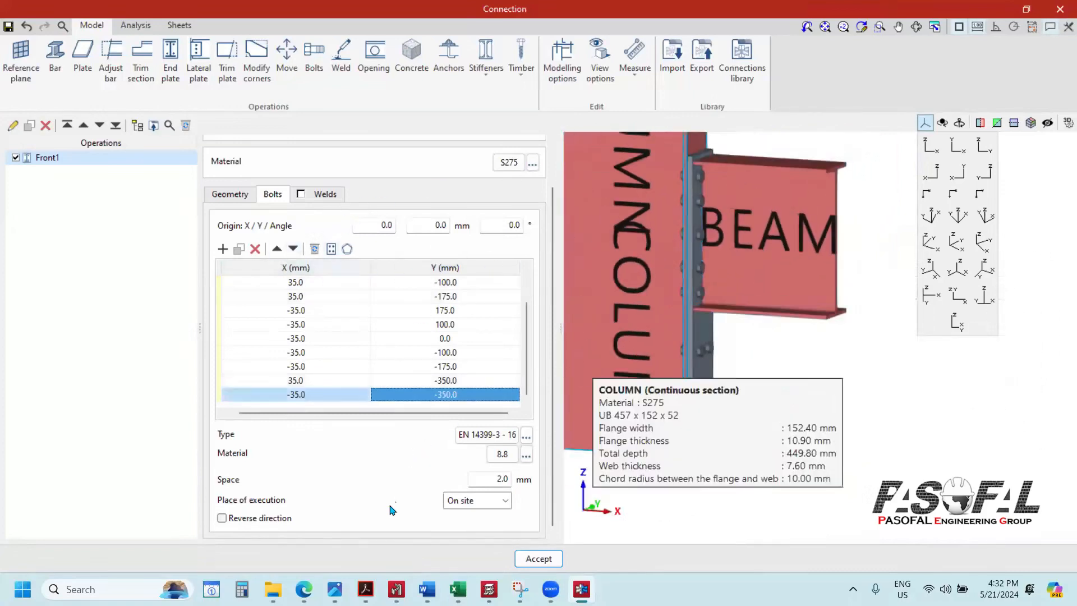
pyautogui.scroll(2, 753, 252)
pyautogui.scroll(-2, 756, 287)
pyautogui.keyDown('shift'); pyautogui.moveTo(775, 323); pyautogui.dragTo(753, 276, button='middle'); pyautogui.keyUp('shift')
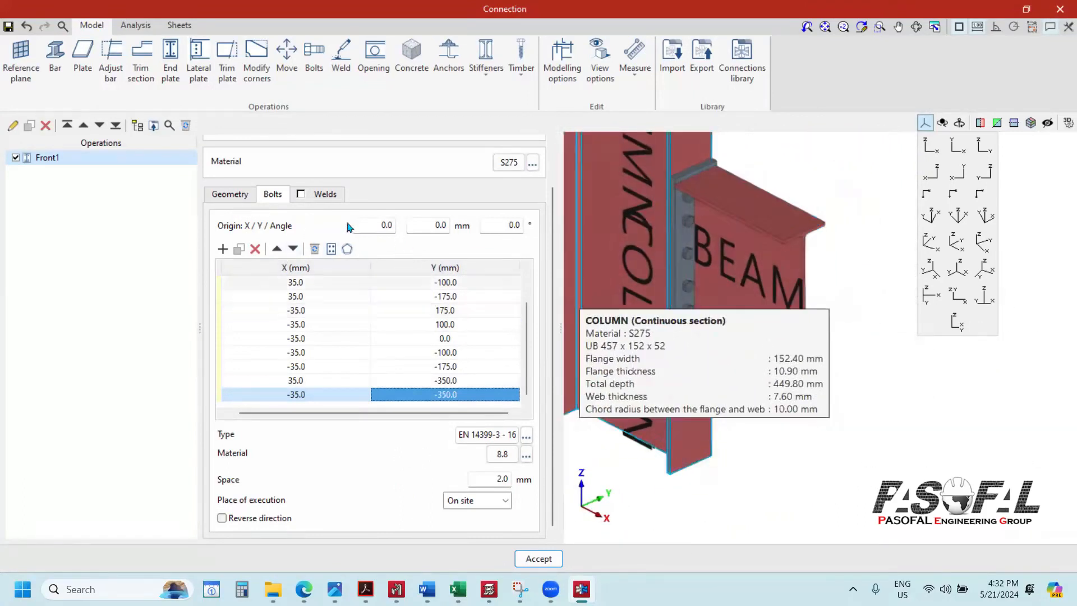
# Step: Enable the end plate's welds and set the fillet weld thickness to 6 mm for both flanges and webs
pyautogui.click(316, 195)
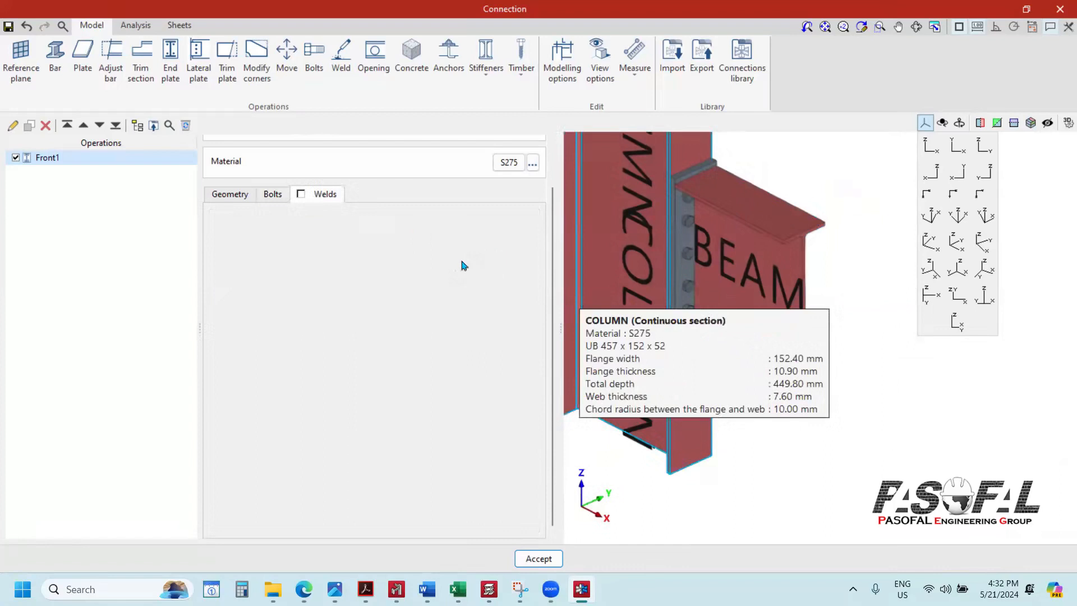
pyautogui.click(301, 197)
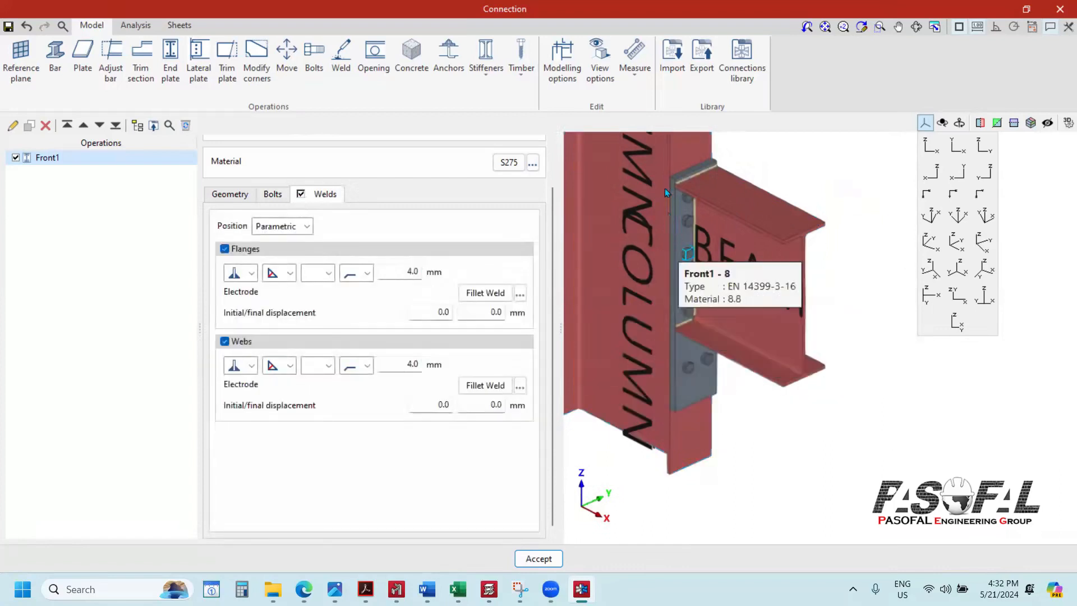
pyautogui.scroll(3, 686, 174)
pyautogui.keyDown('shift'); pyautogui.moveTo(762, 256); pyautogui.dragTo(751, 257, button='middle'); pyautogui.keyUp('shift')
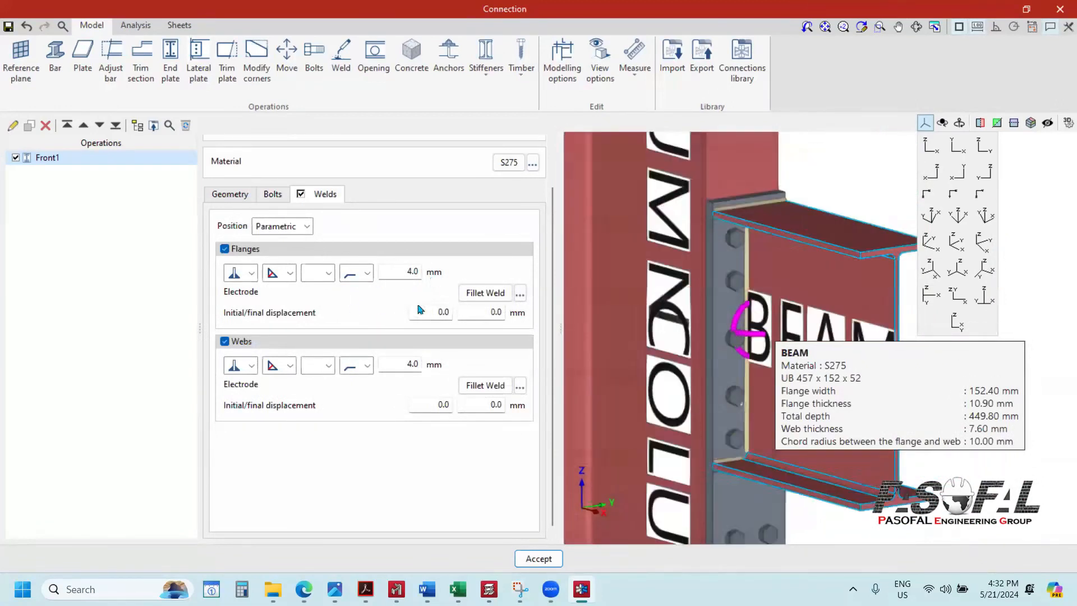
pyautogui.click(412, 271)
pyautogui.write('6')
pyautogui.click(433, 359)
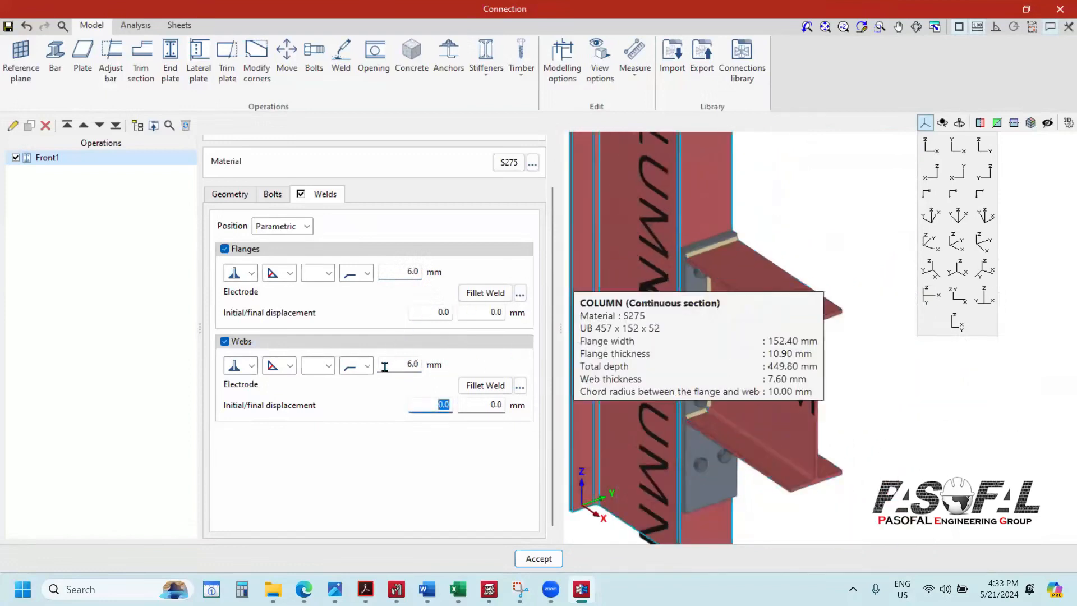
# Step: Set the end plate's thickness to 16 mm
pyautogui.click(230, 194)
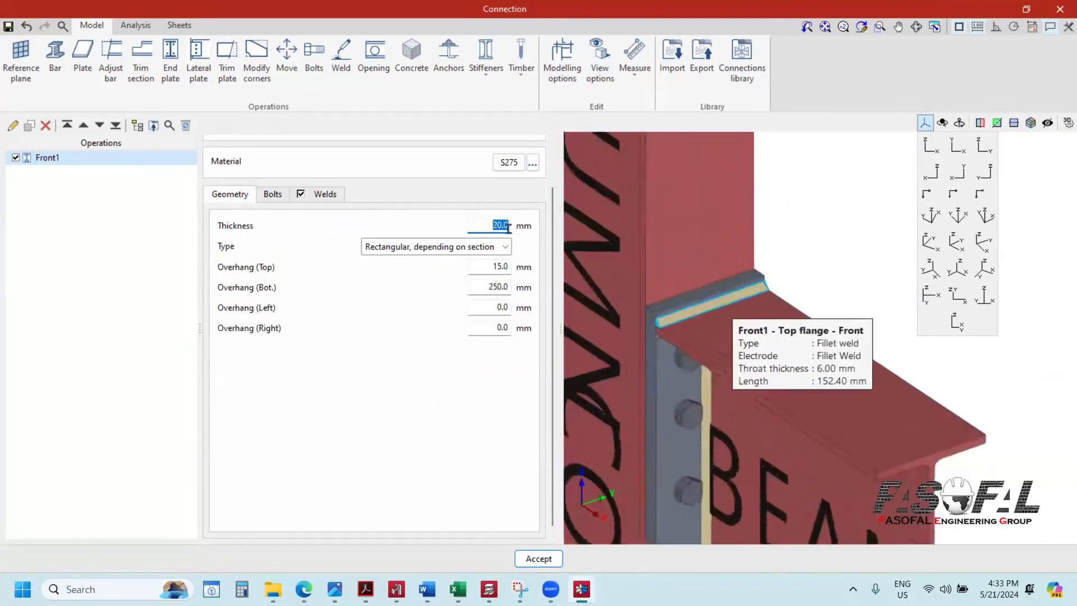
pyautogui.write('16')
pyautogui.press('Tab')
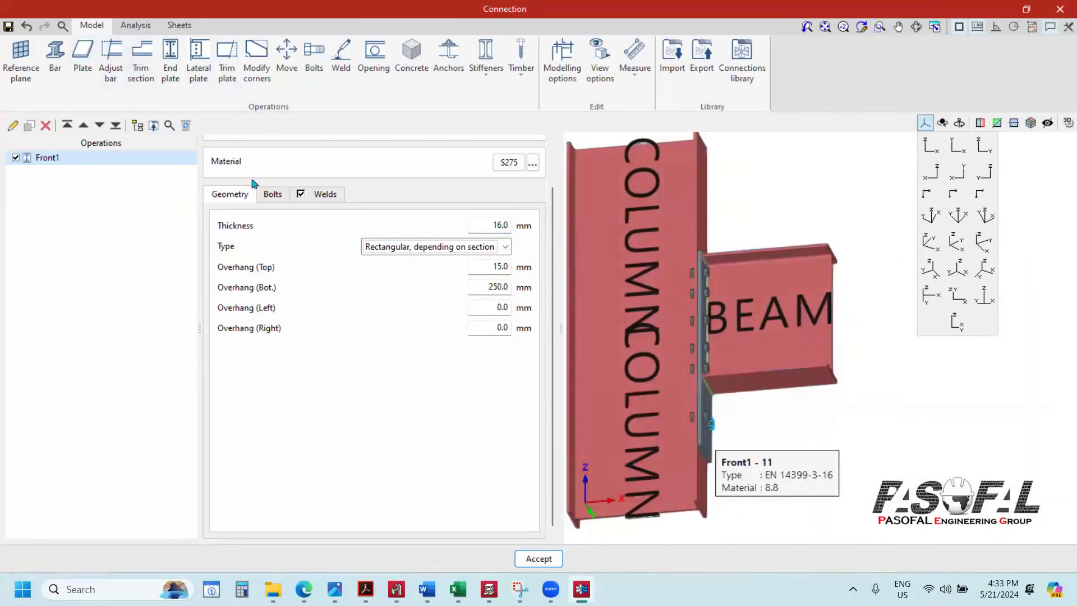
# Step: Add a rectangular plate with S275 material and a thickness of 16 mm
pyautogui.click(83, 63)
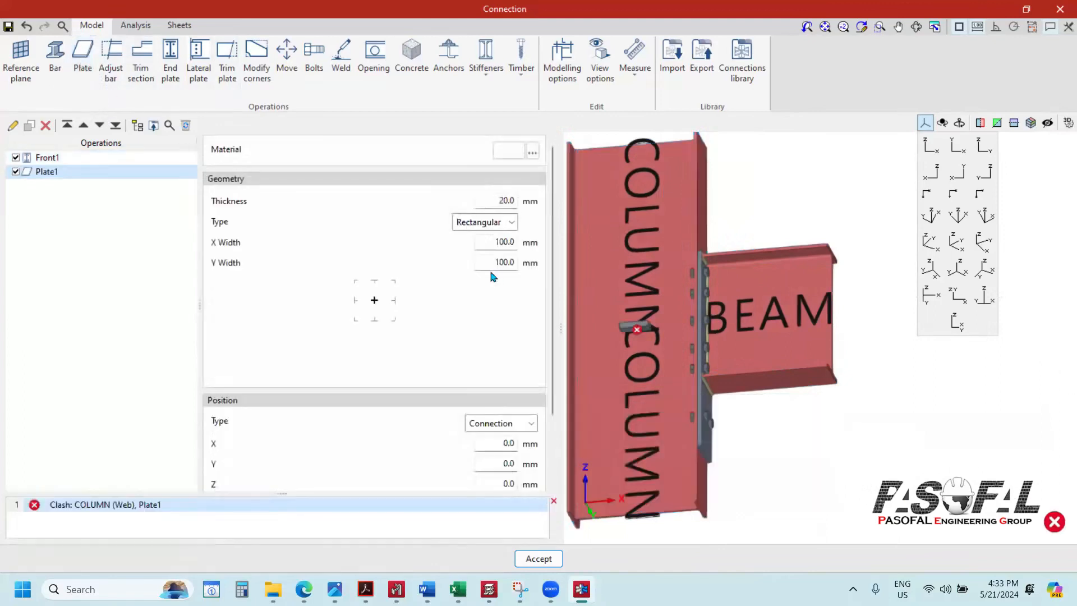
pyautogui.click(532, 152)
pyautogui.click(538, 285)
pyautogui.click(519, 312)
pyautogui.click(493, 313)
pyautogui.scroll(3, 814, 292)
pyautogui.scroll(3, 724, 313)
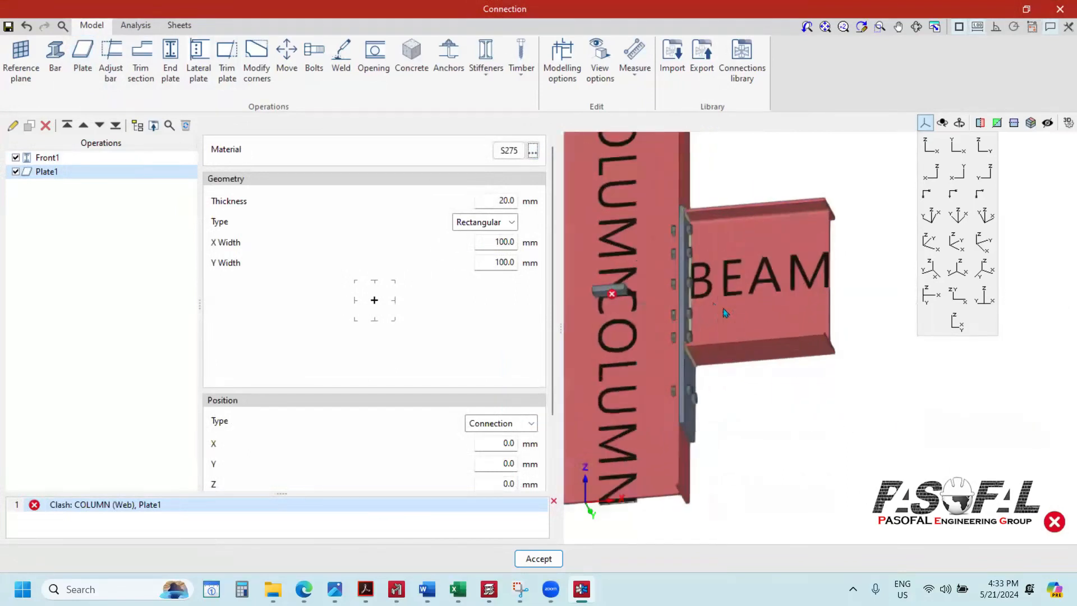
pyautogui.scroll(-3, 710, 303)
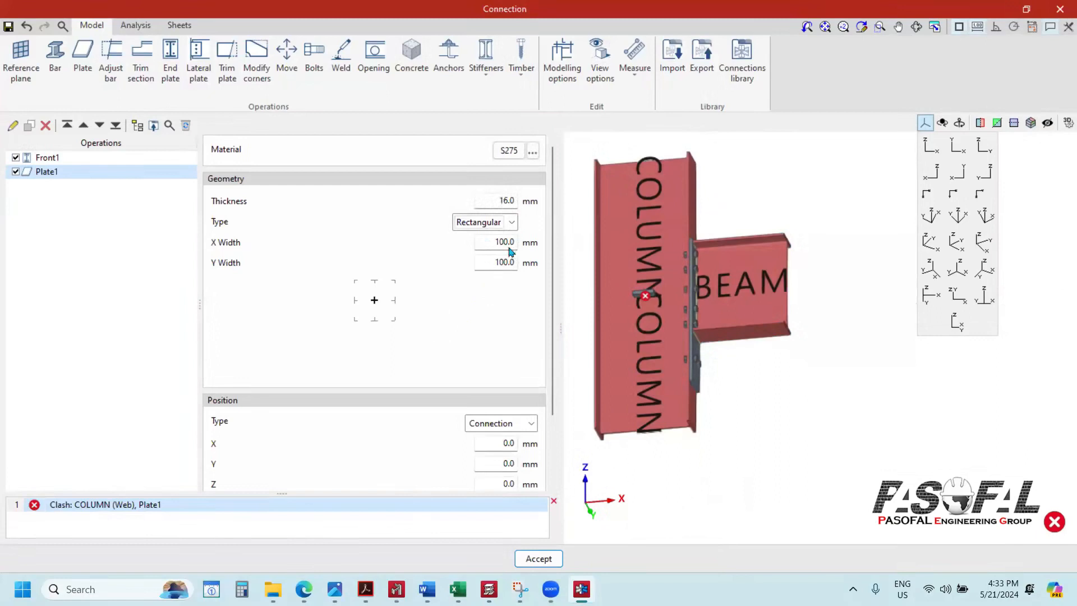
pyautogui.scroll(4, 637, 298)
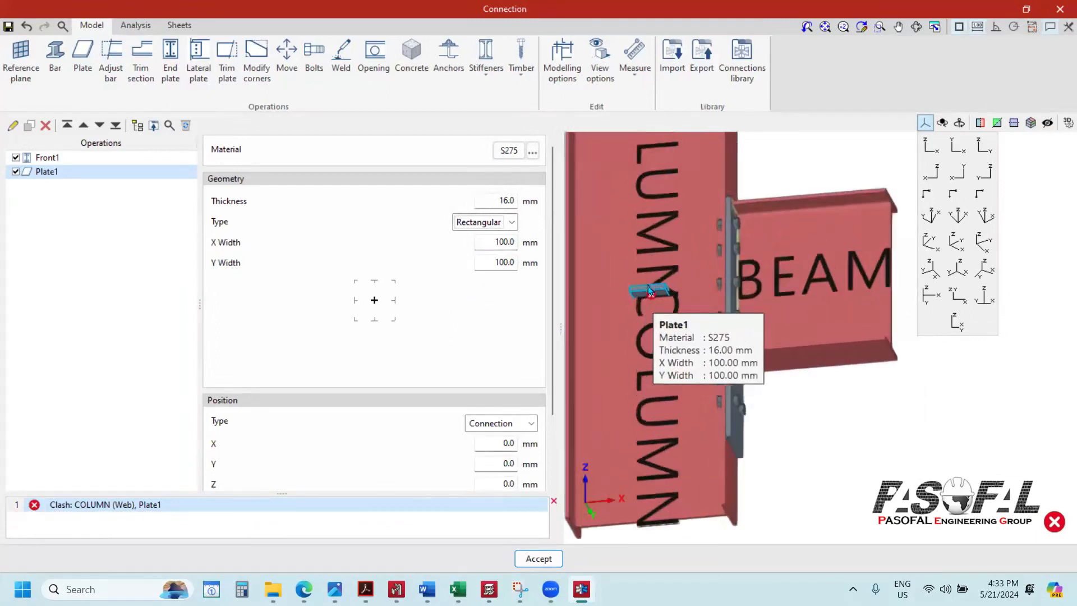
pyautogui.scroll(-5, 659, 270)
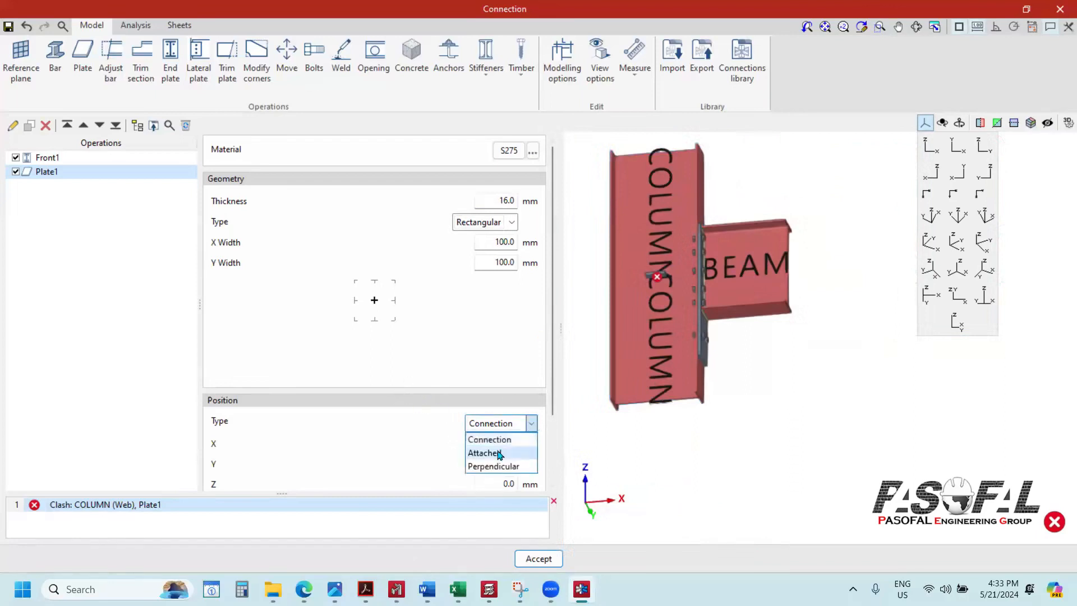
# Step: Try positioning the new plate as Attached to the beam's bottom flange
pyautogui.click(499, 453)
pyautogui.scroll(-1, 359, 409)
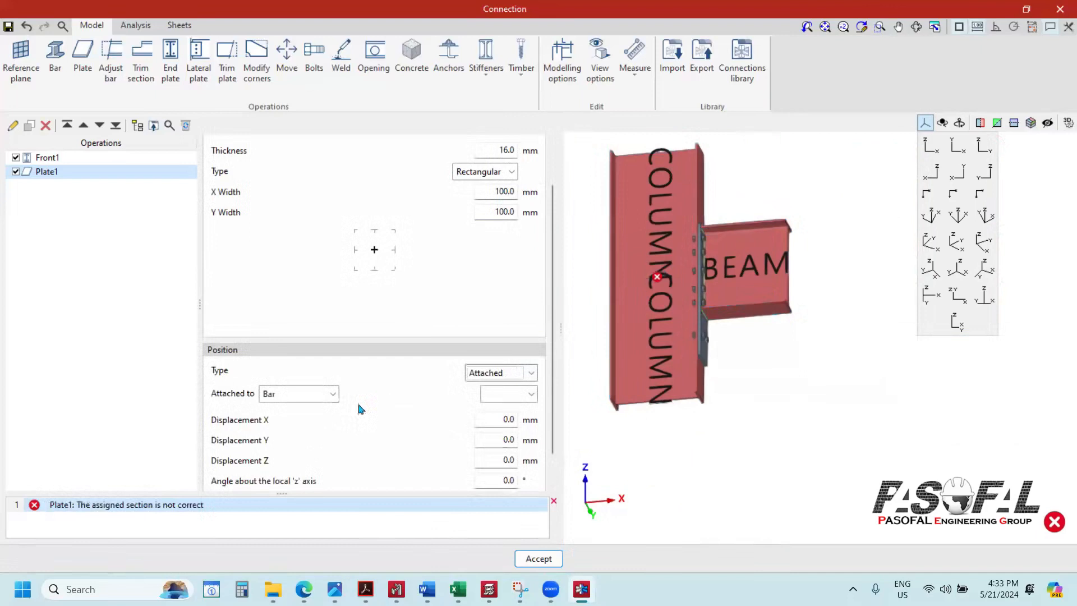
pyautogui.click(512, 413)
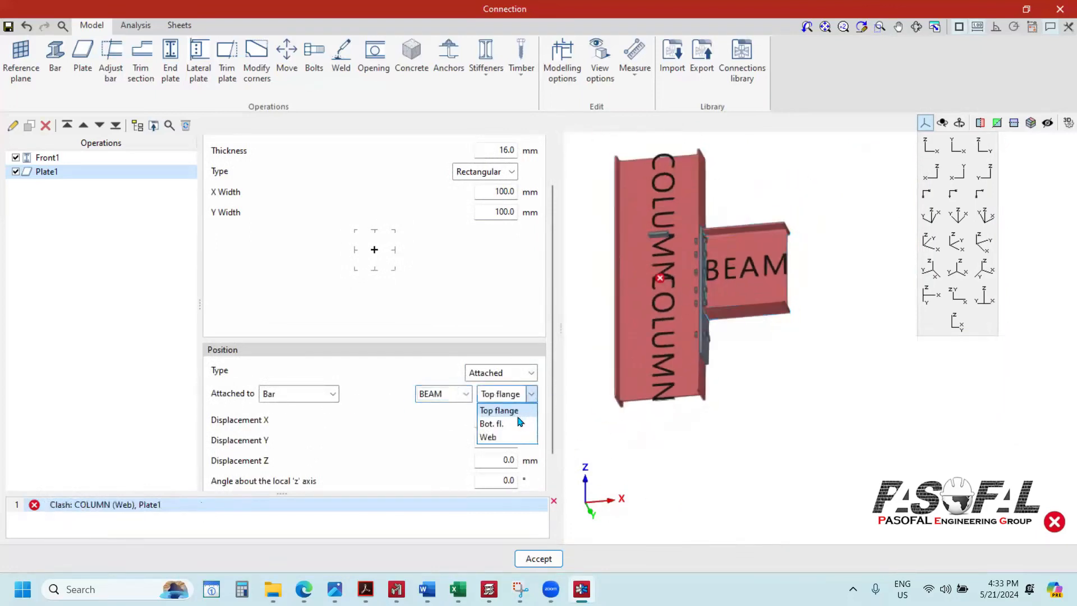
pyautogui.click(505, 424)
pyautogui.scroll(5, 659, 317)
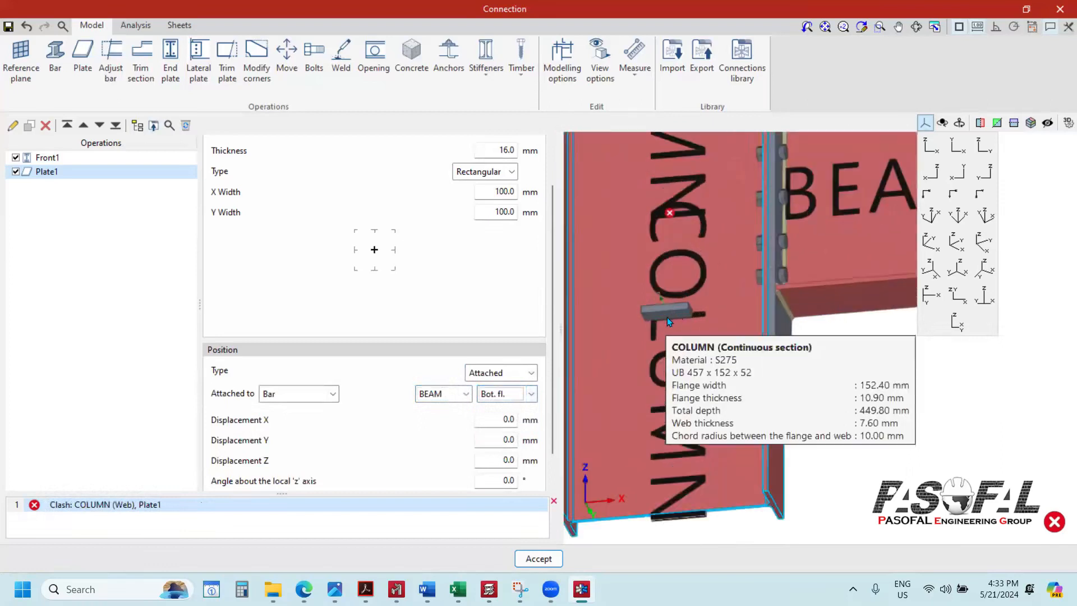
pyautogui.scroll(-5, 668, 318)
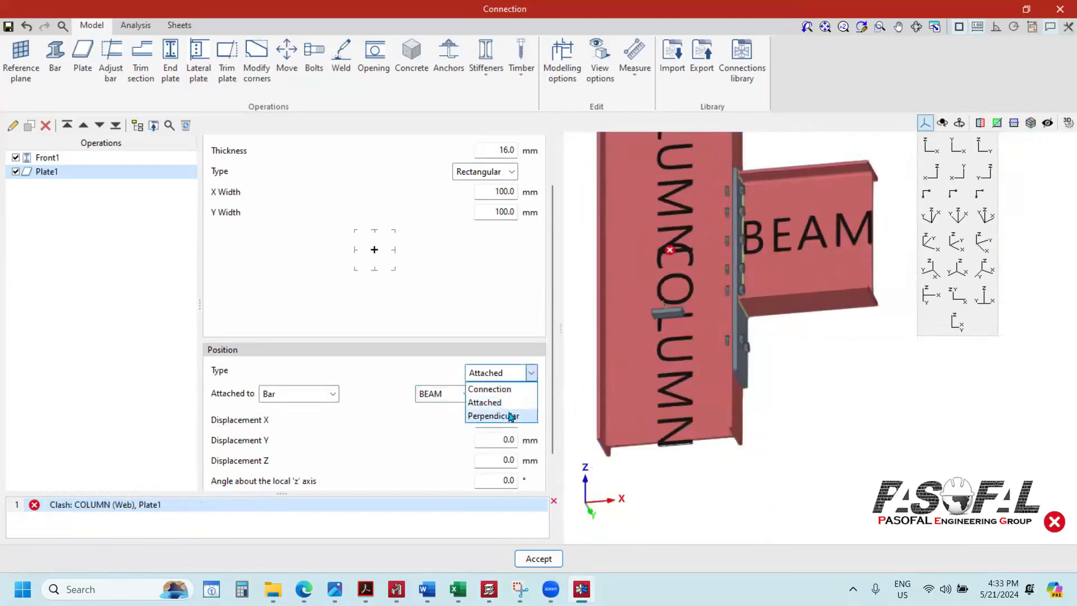
# Step: Position the new plate perpendicular to the beam's bottom flange
pyautogui.click(511, 415)
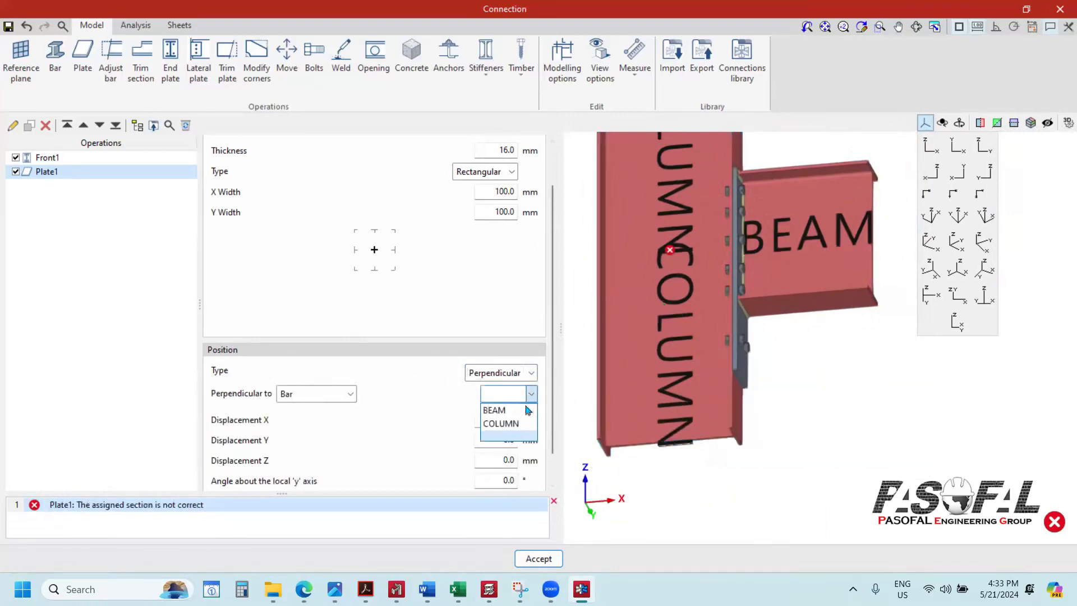
pyautogui.click(500, 410)
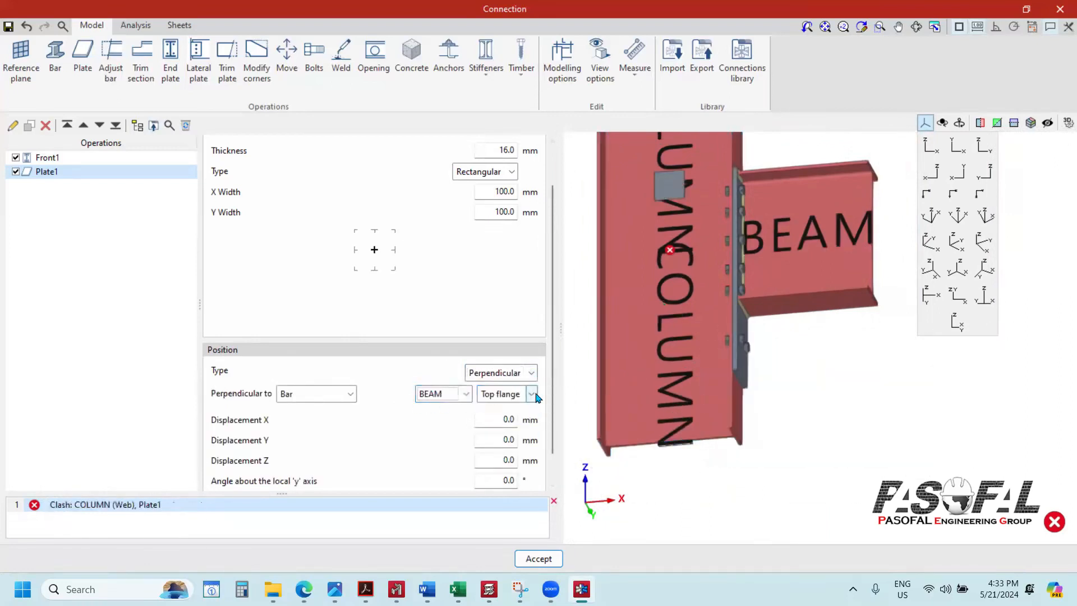
pyautogui.click(492, 424)
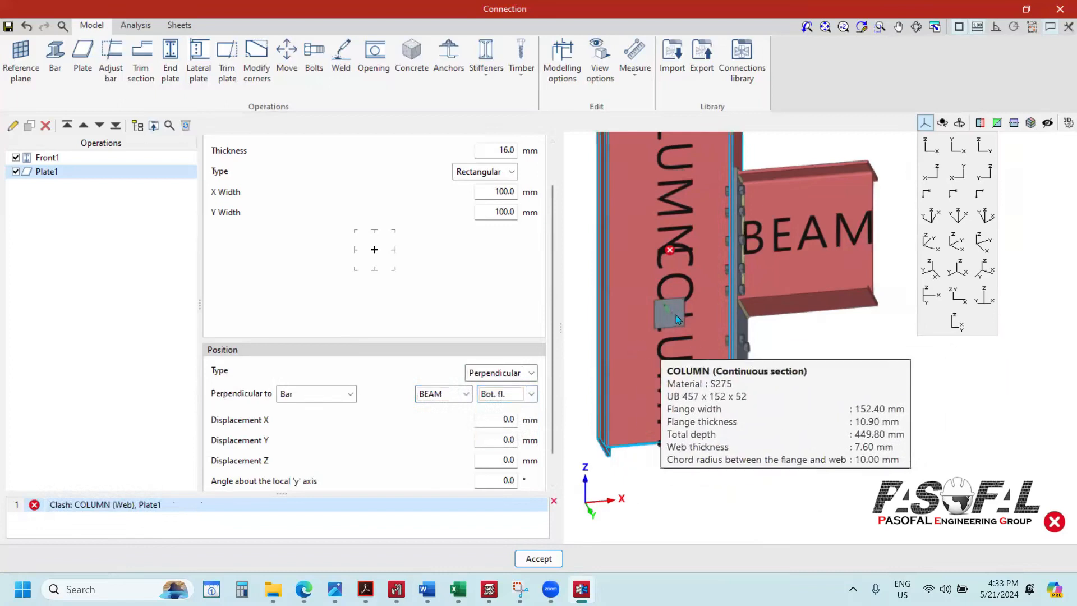
# Step: Examine the new plate's orientation and position against the column and beam in the front, plan and side views
pyautogui.click(983, 149)
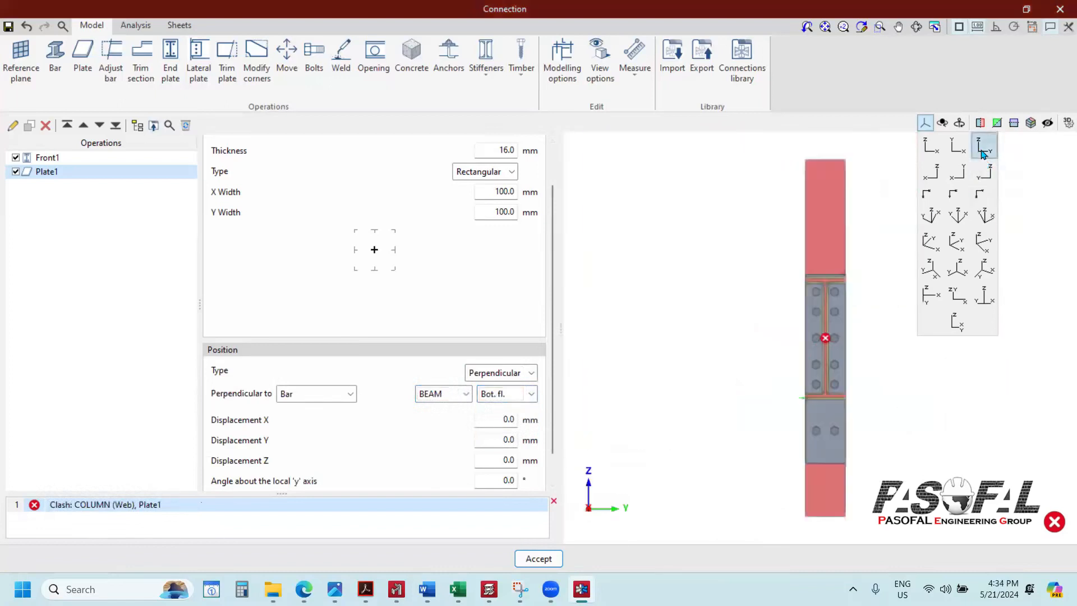
pyautogui.click(941, 153)
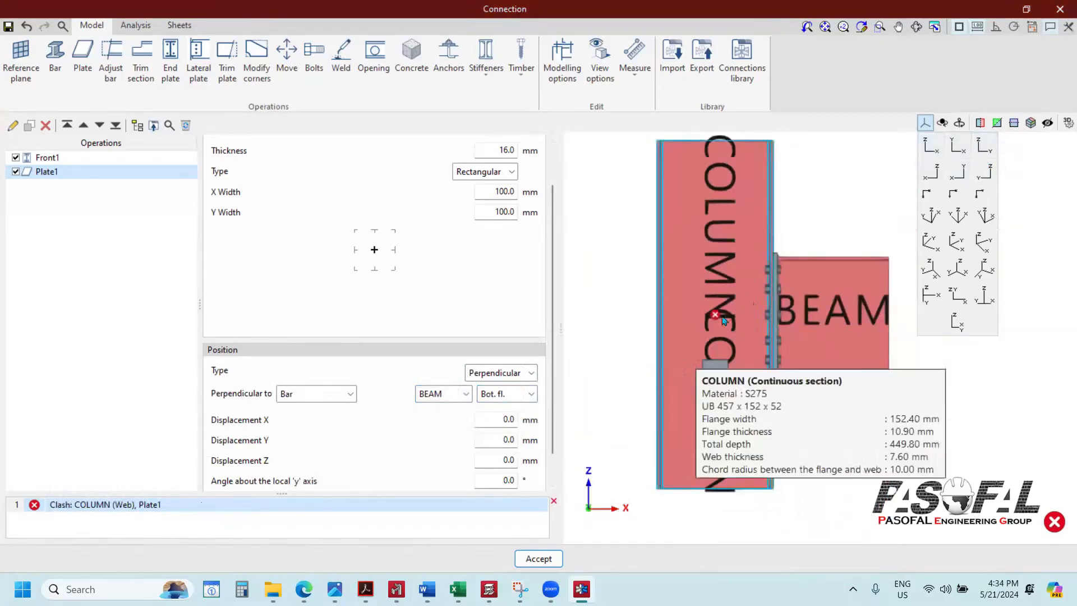
pyautogui.scroll(6, 723, 321)
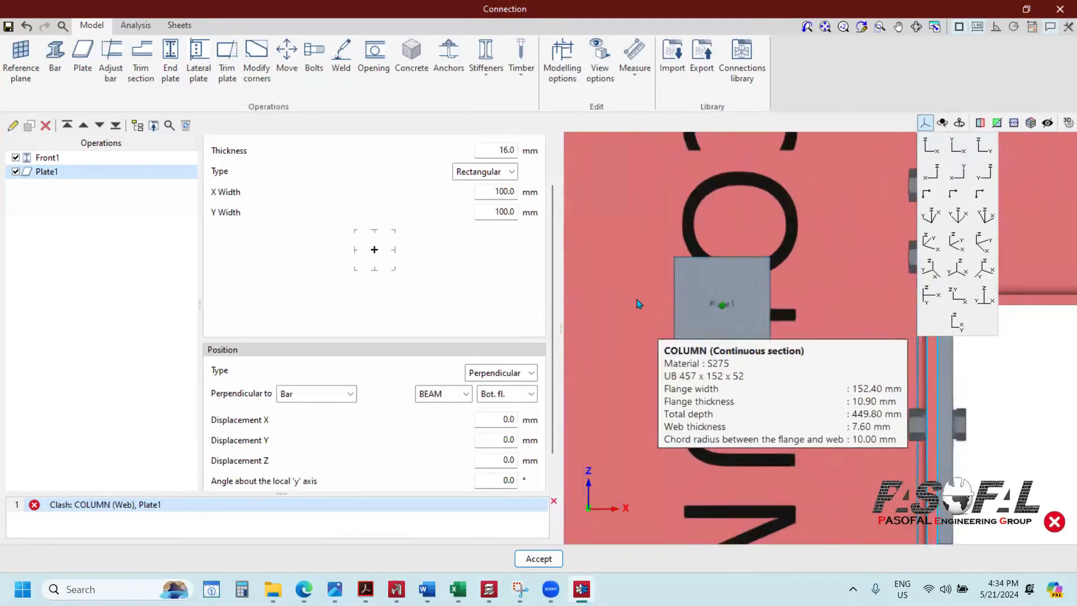
pyautogui.scroll(-6, 645, 320)
pyautogui.scroll(5, 690, 331)
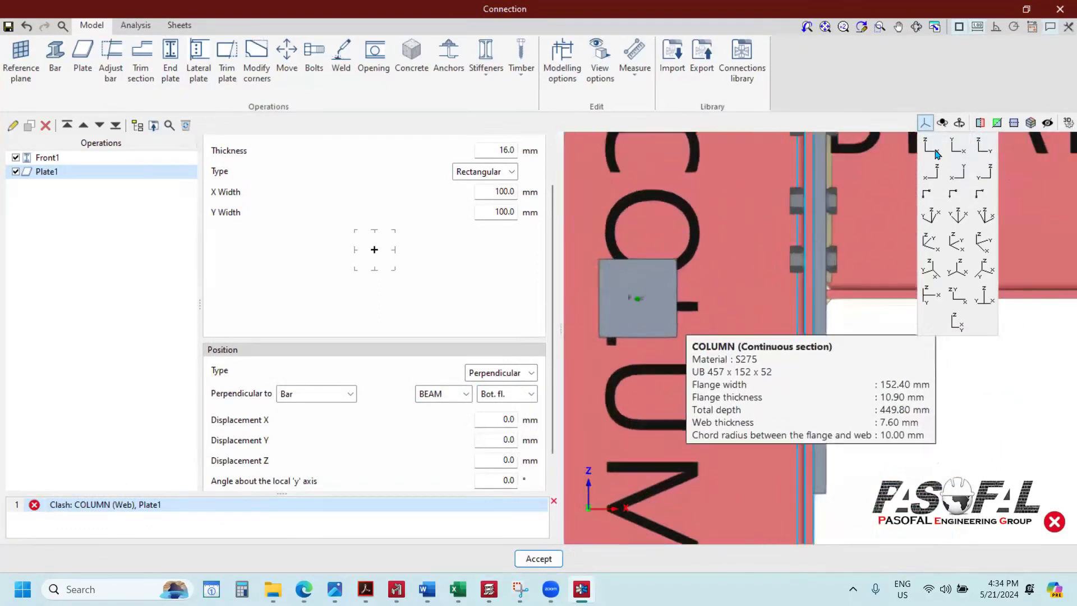
pyautogui.click(961, 148)
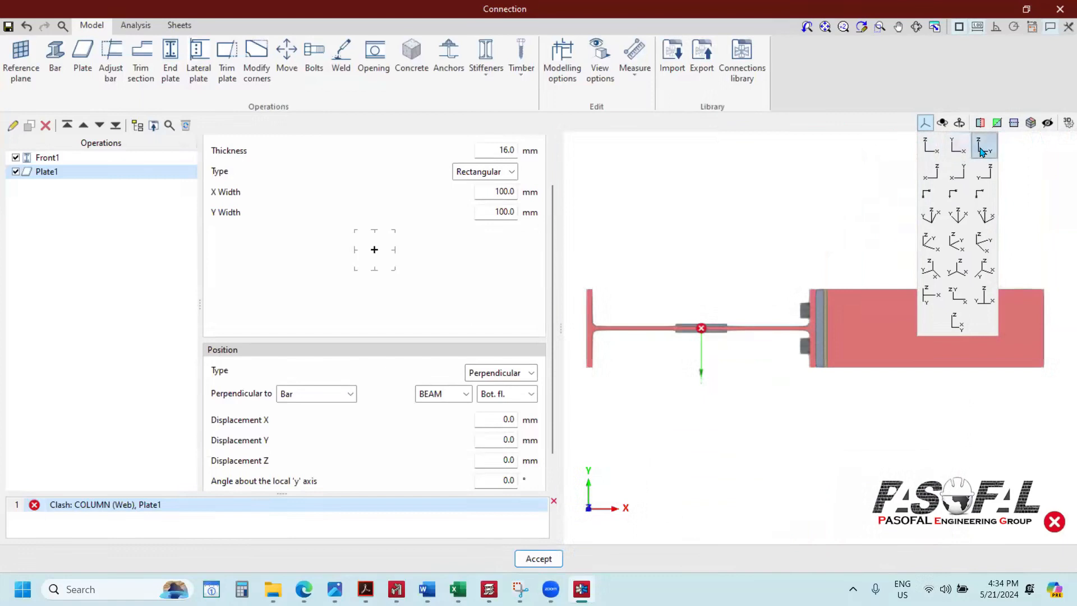
pyautogui.scroll(3, 745, 333)
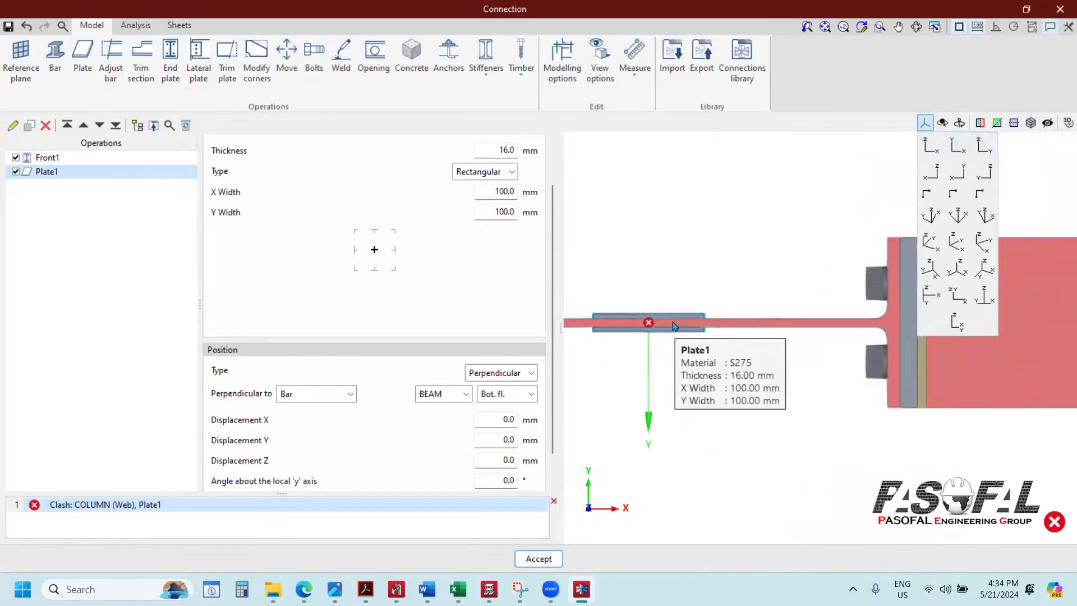
pyautogui.scroll(-4, 685, 318)
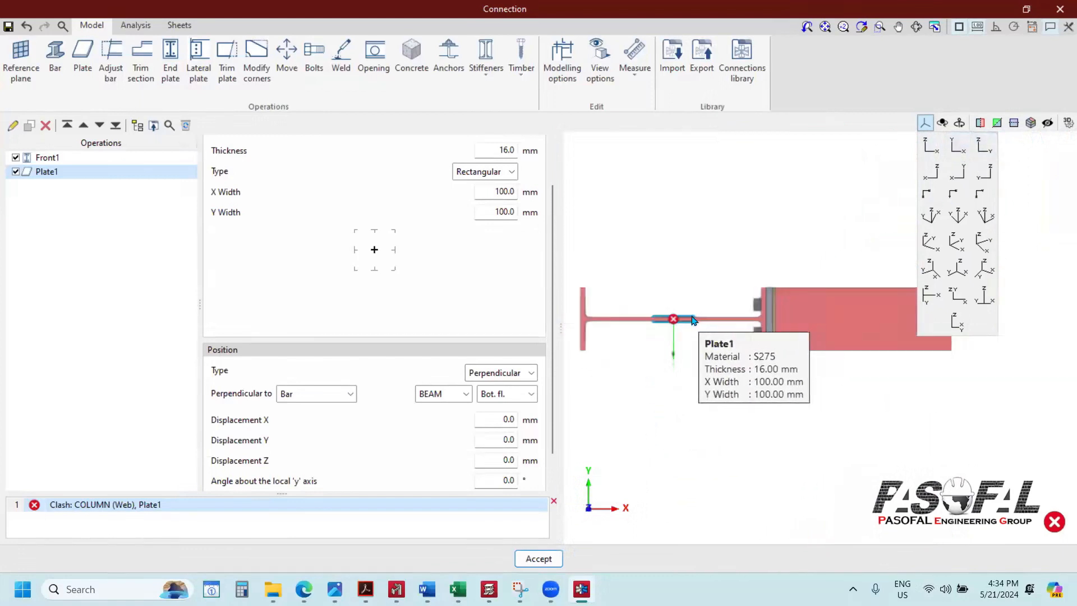
pyautogui.click(985, 148)
pyautogui.click(936, 156)
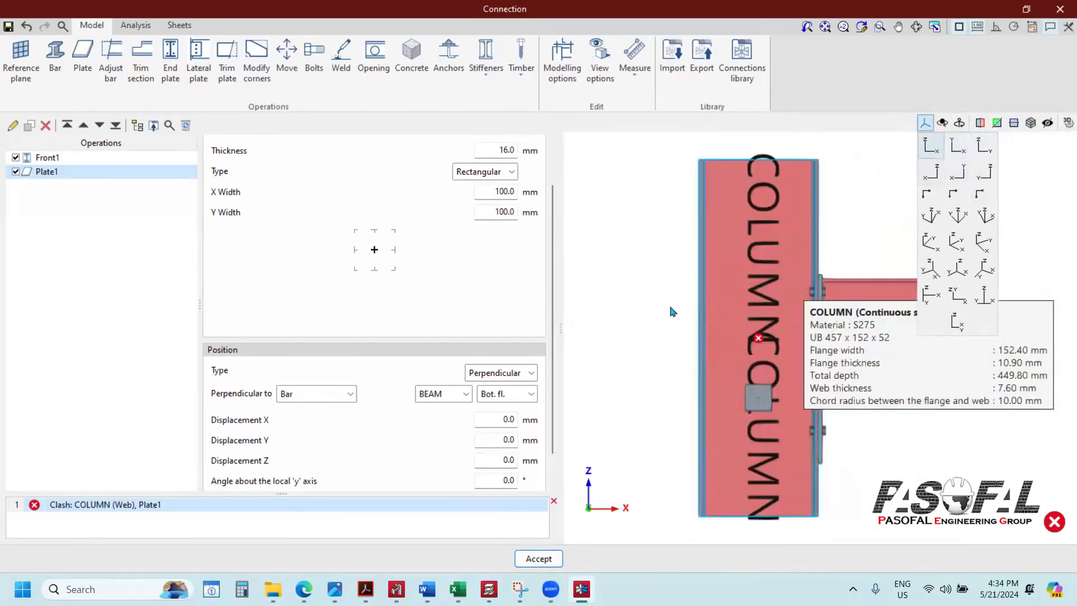
pyautogui.scroll(5, 736, 358)
pyautogui.scroll(-5, 688, 356)
# Step: Try plate dimensions of 400 mm for the X width and 600 mm for the Y width
pyautogui.click(495, 191)
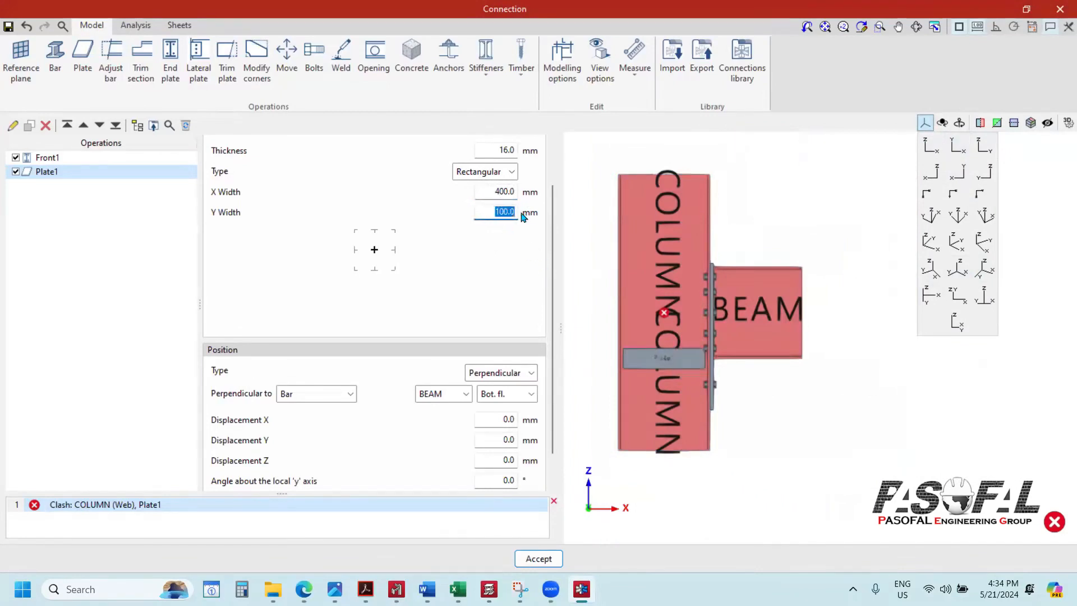
pyautogui.press('Return')
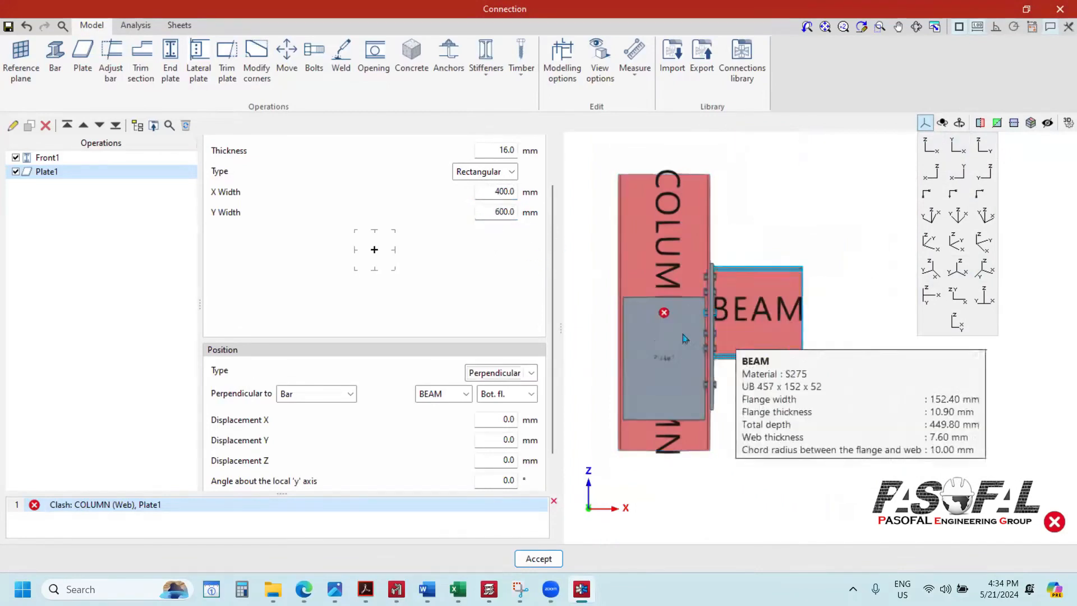
pyautogui.scroll(3, 750, 396)
pyautogui.scroll(-2, 749, 397)
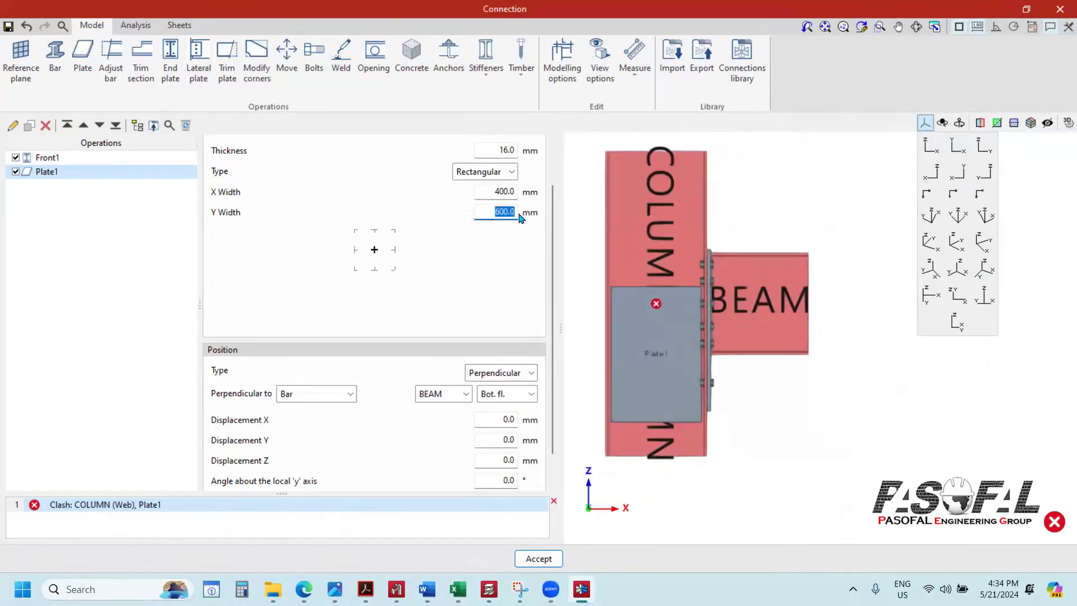
# Step: Set the plate's X width to 600 mm and its Y width to 400 mm
pyautogui.moveTo(494, 192); pyautogui.dragTo(543, 194)
pyautogui.write('600')
pyautogui.press('Tab')
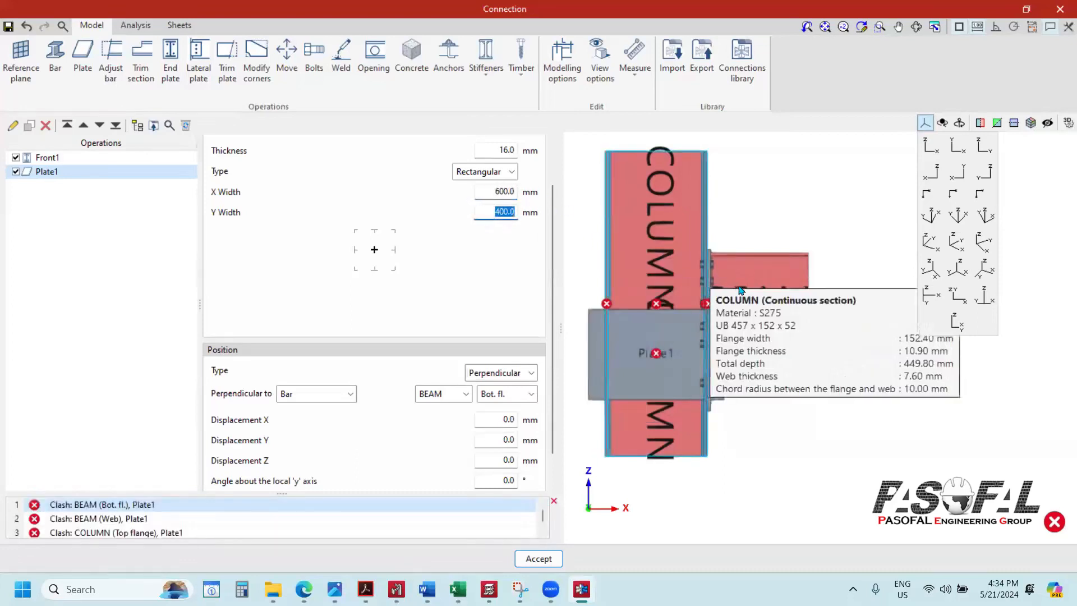
pyautogui.scroll(1, 749, 301)
pyautogui.scroll(-1, 453, 352)
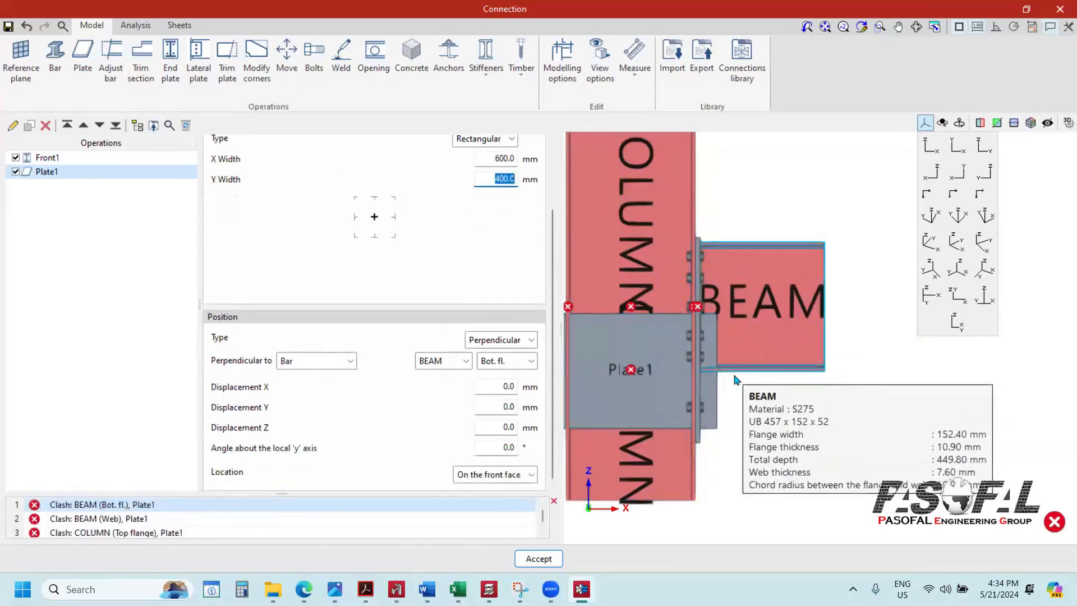
# Step: Shift the plate toward the beam, trying X displacements of 300 and 400 mm before setting 370 mm
pyautogui.scroll(-1, 735, 380)
pyautogui.scroll(-2, 736, 396)
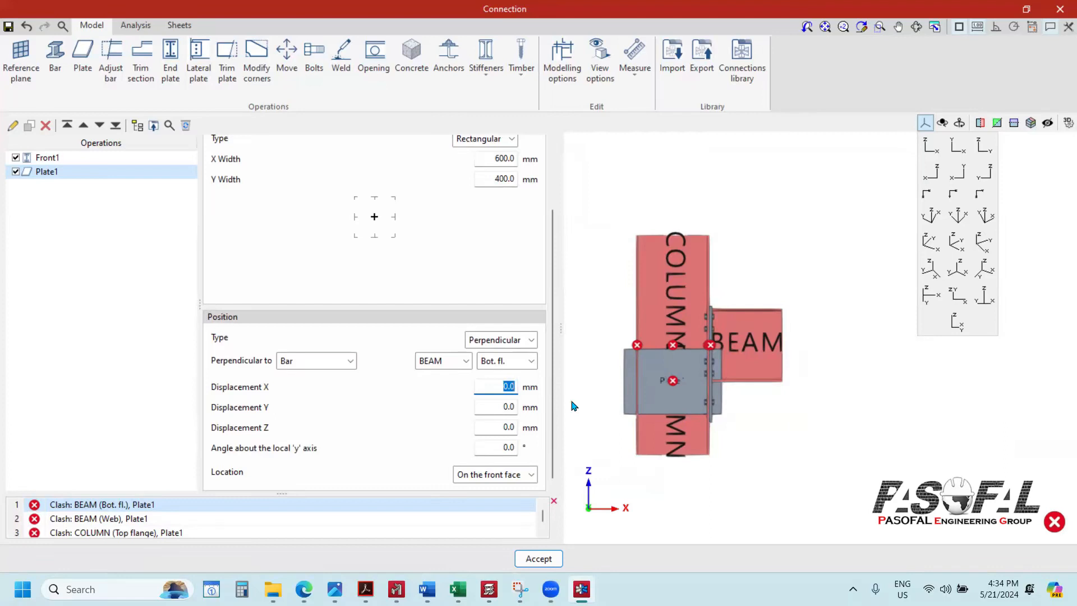
pyautogui.press('Tab')
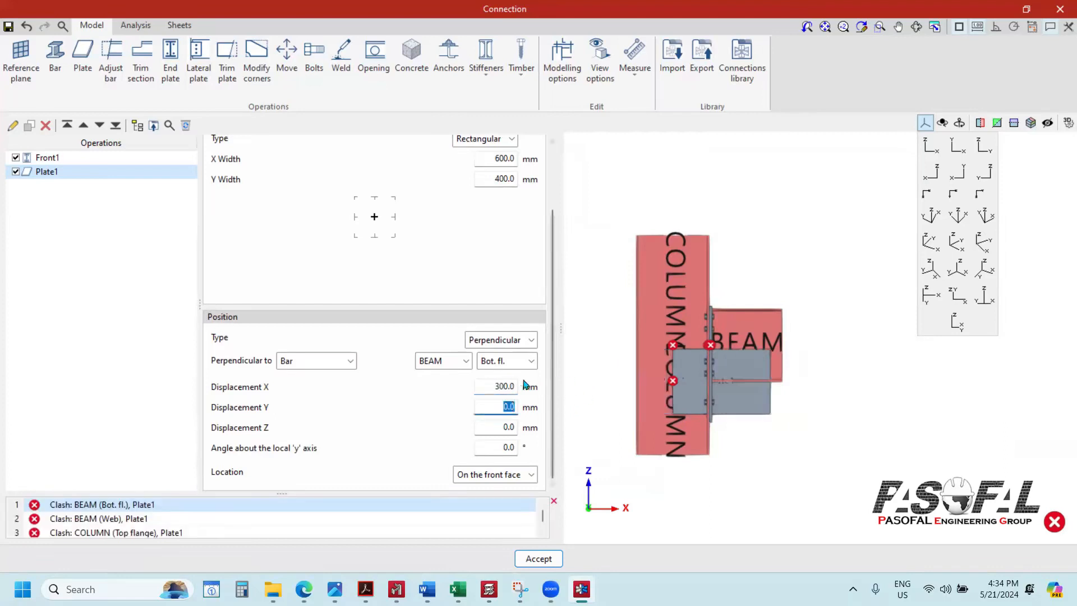
pyautogui.hotkey('shift', 'Tab')
pyautogui.write('400')
pyautogui.press('Tab')
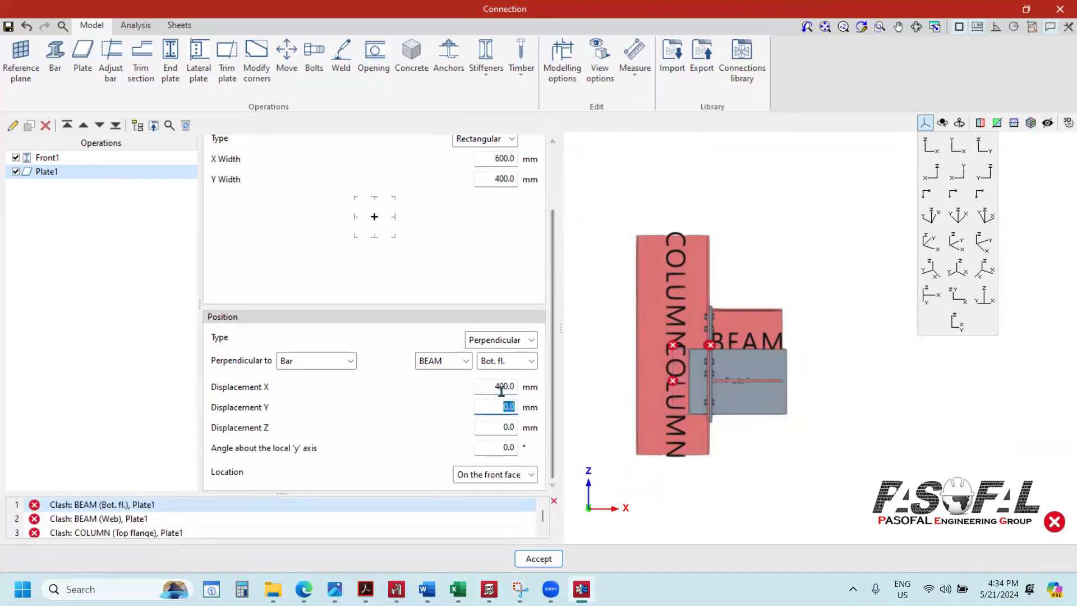
pyautogui.write('370')
pyautogui.press('Tab')
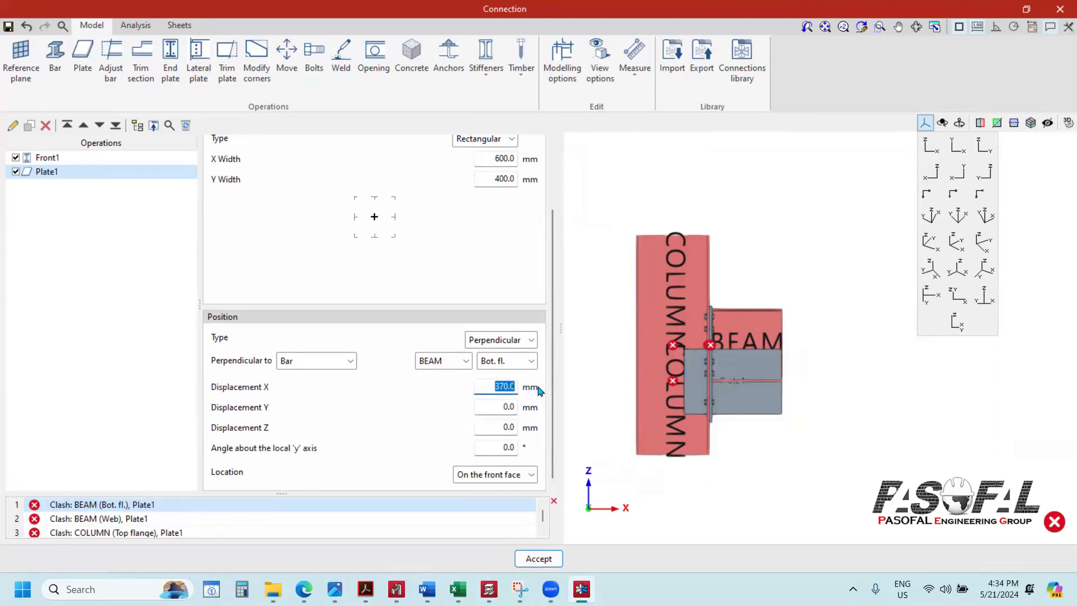
# Step: Set the plate's X displacement to 350 mm and check its fit against the beam and end plate
pyautogui.press('Tab')
pyautogui.scroll(5, 701, 359)
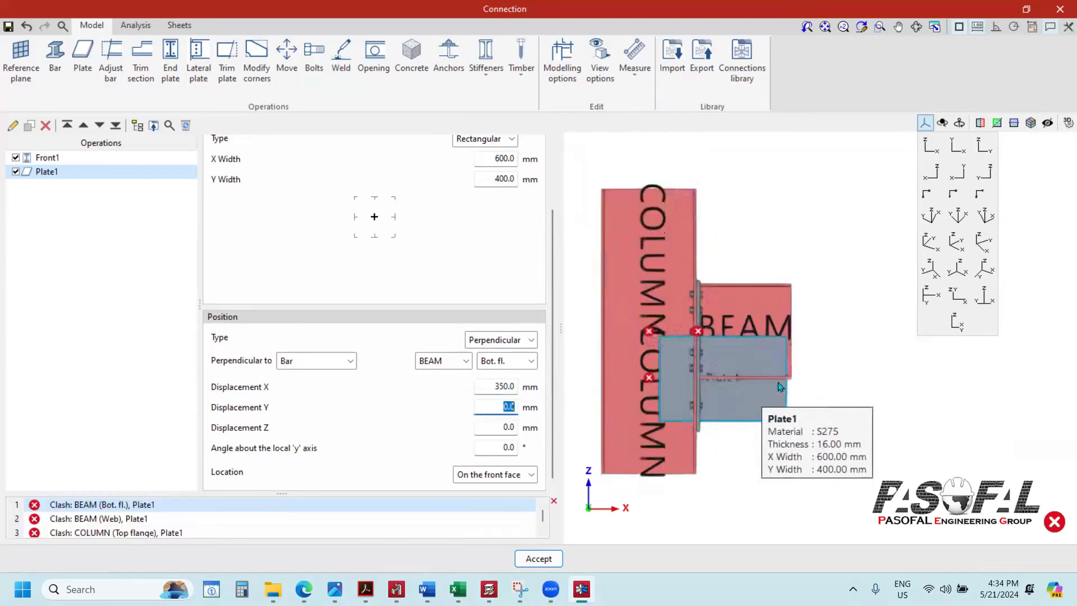
pyautogui.scroll(-3, 774, 404)
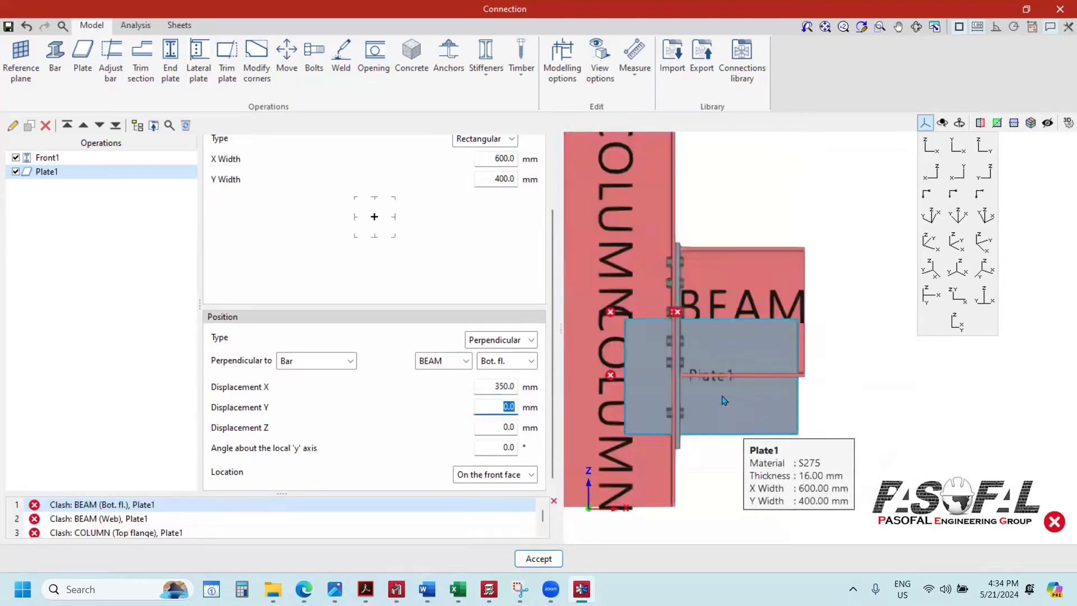
pyautogui.scroll(3, 722, 396)
pyautogui.scroll(-2, 842, 377)
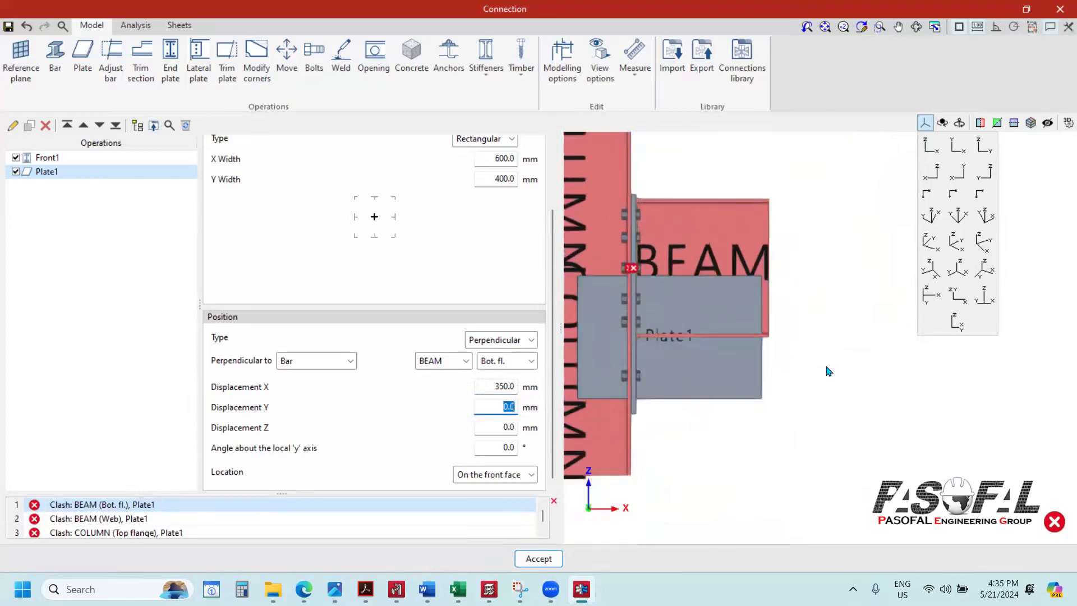
pyautogui.scroll(2, 682, 374)
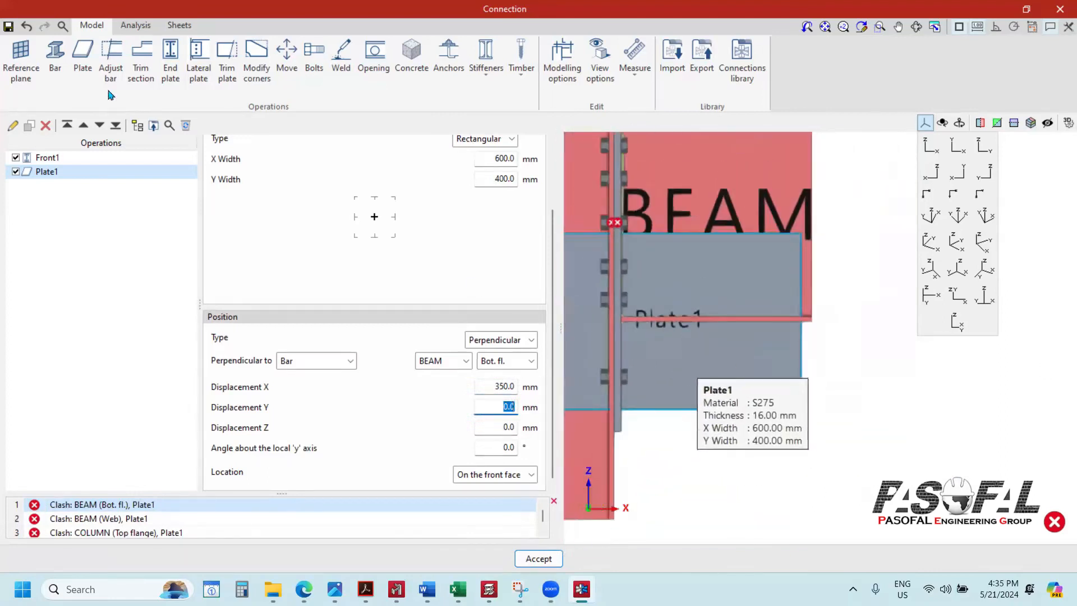
pyautogui.scroll(-2, 701, 264)
pyautogui.scroll(2, 710, 284)
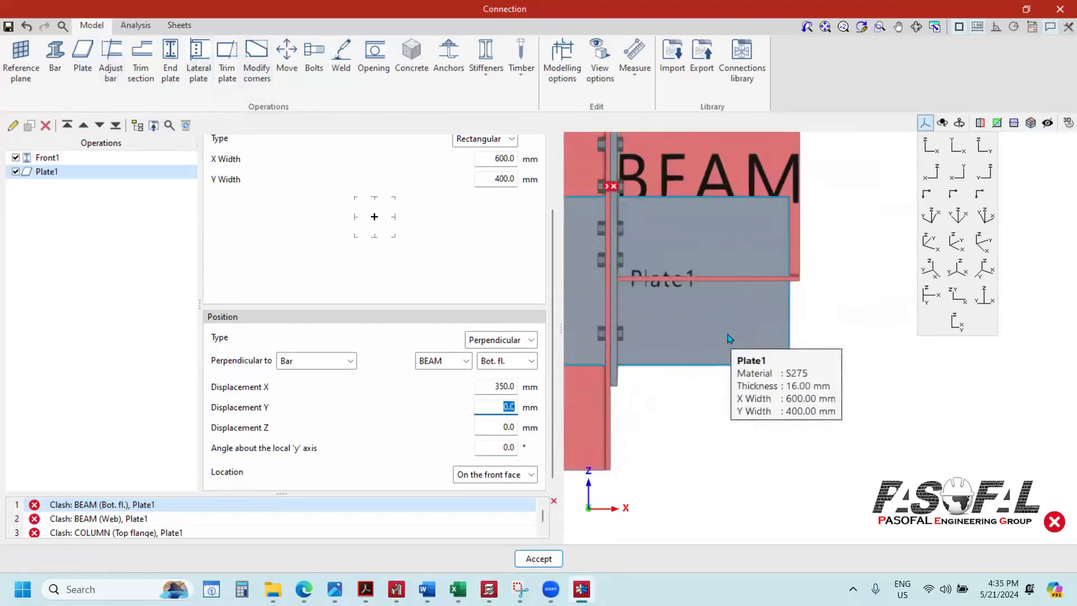
pyautogui.scroll(2, 700, 331)
pyautogui.scroll(-1, 678, 298)
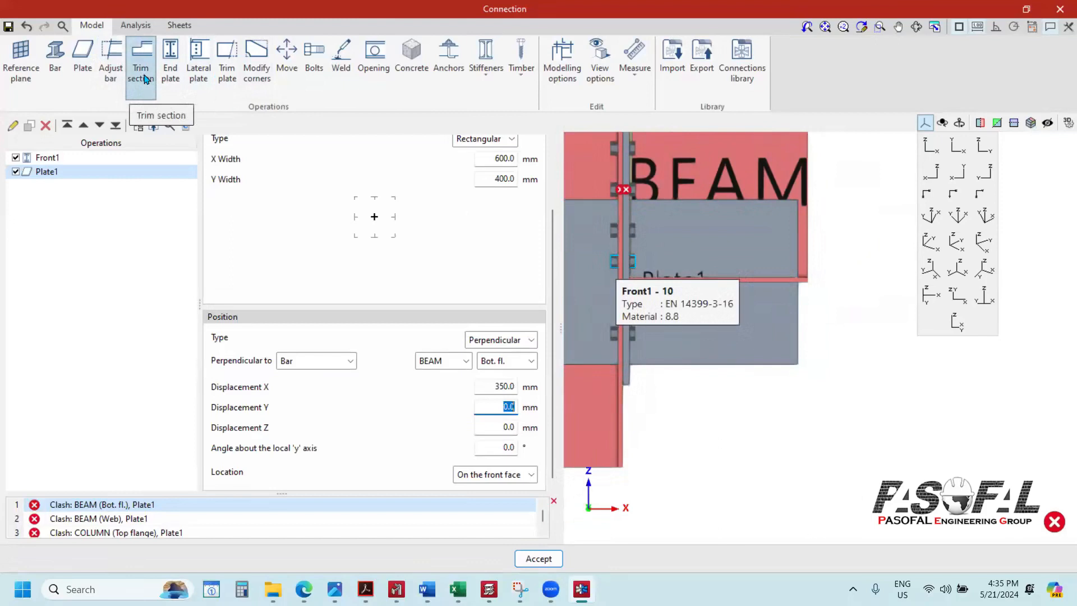
# Step: Trim Plate1 with the bottom flange of the BEAM bar, cutting on the front face
pyautogui.click(227, 75)
pyautogui.scroll(-2, 674, 185)
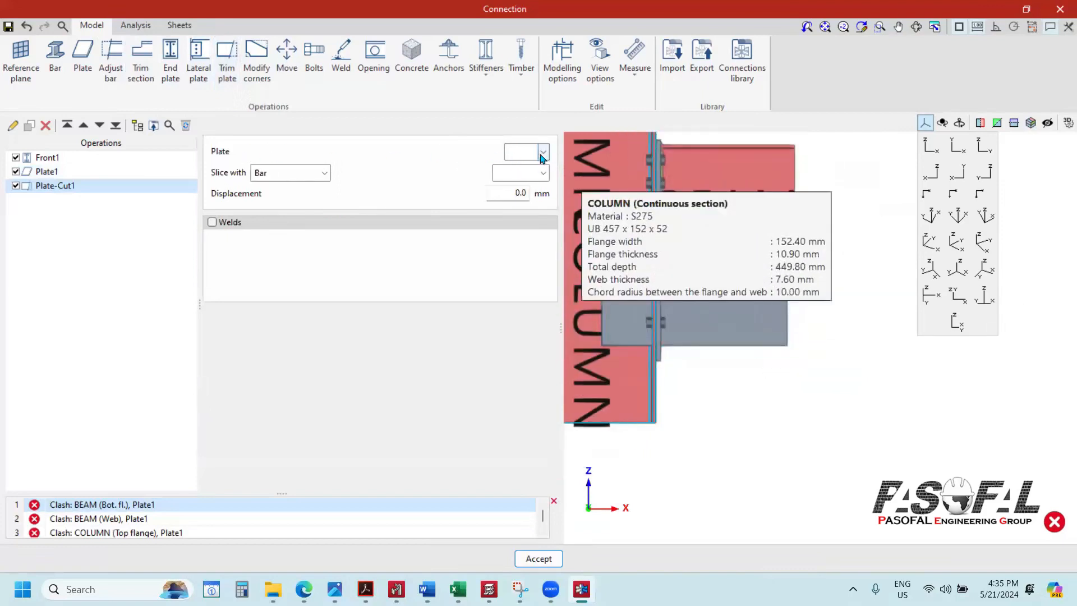
pyautogui.click(518, 181)
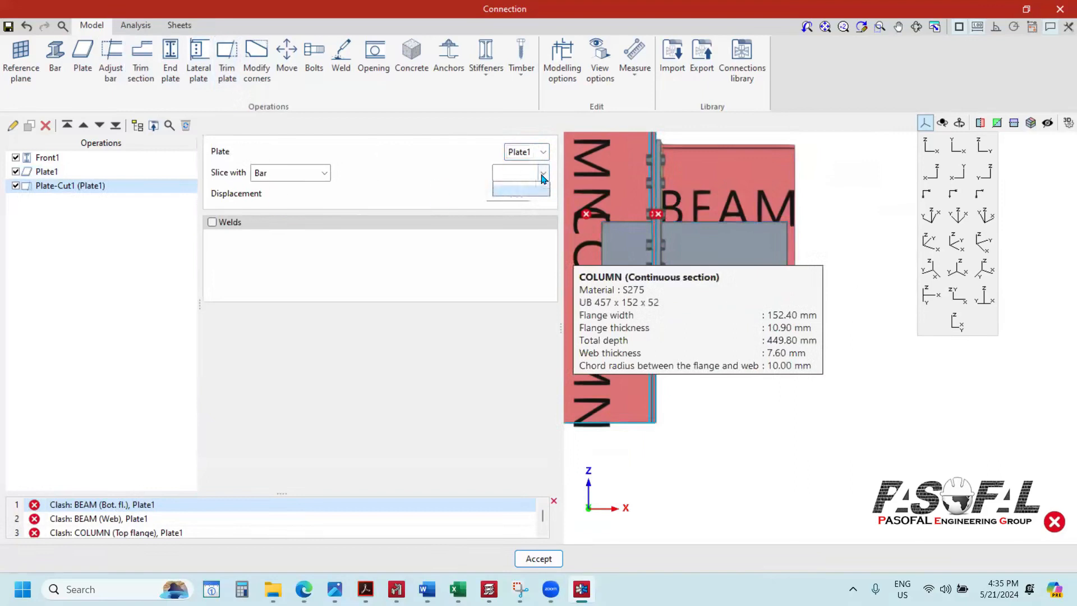
pyautogui.click(519, 190)
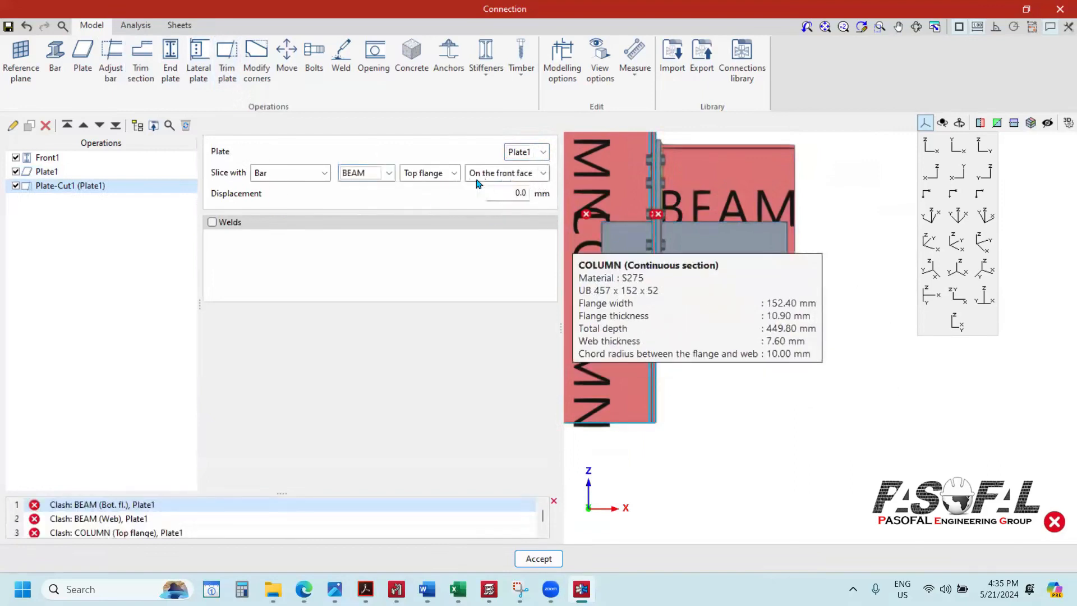
pyautogui.click(452, 178)
pyautogui.click(427, 200)
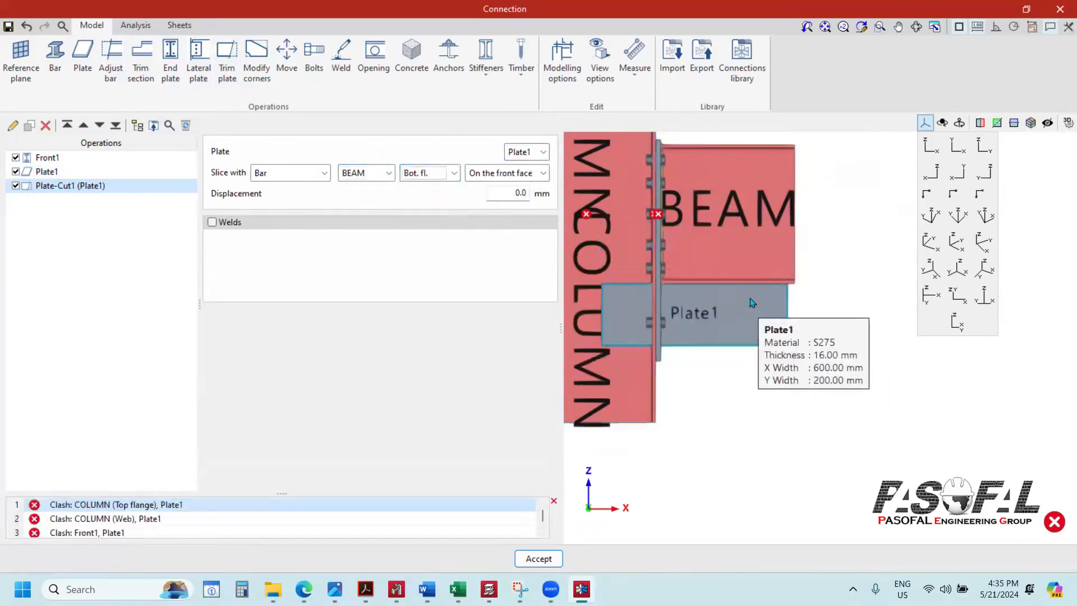
# Step: Enable welds for the plate cut at the beam's bottom flange and set the fillet weld size to 6 mm
pyautogui.scroll(4, 815, 291)
pyautogui.scroll(-4, 750, 285)
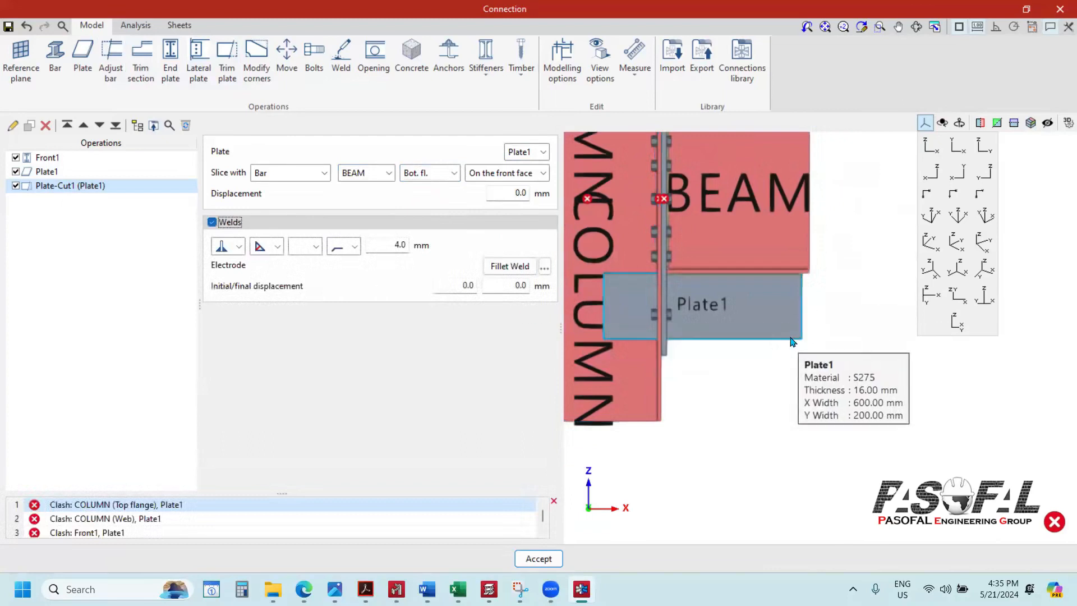
pyautogui.keyDown('shift'); pyautogui.moveTo(757, 289); pyautogui.dragTo(775, 244, button='middle'); pyautogui.keyUp('shift')
pyautogui.scroll(4, 785, 261)
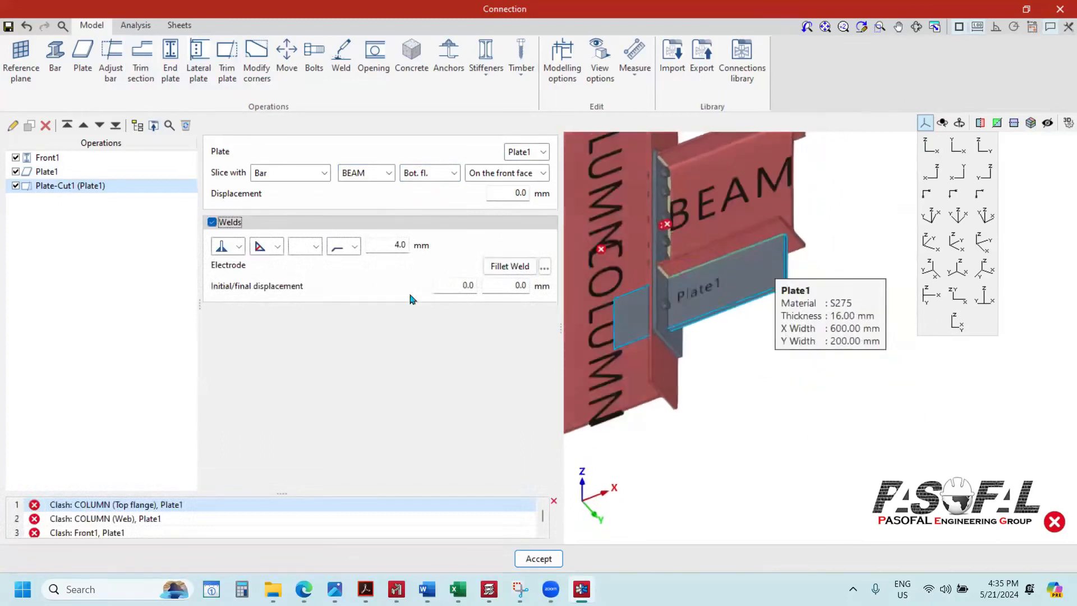
pyautogui.click(400, 245)
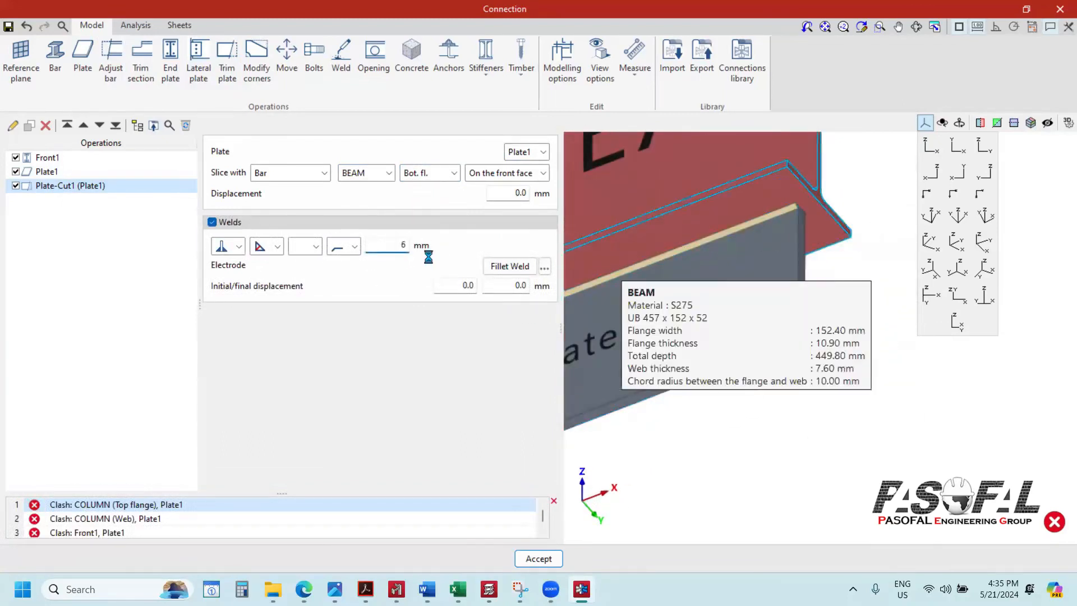
pyautogui.write('6')
pyautogui.press('Tab')
pyautogui.scroll(-4, 836, 280)
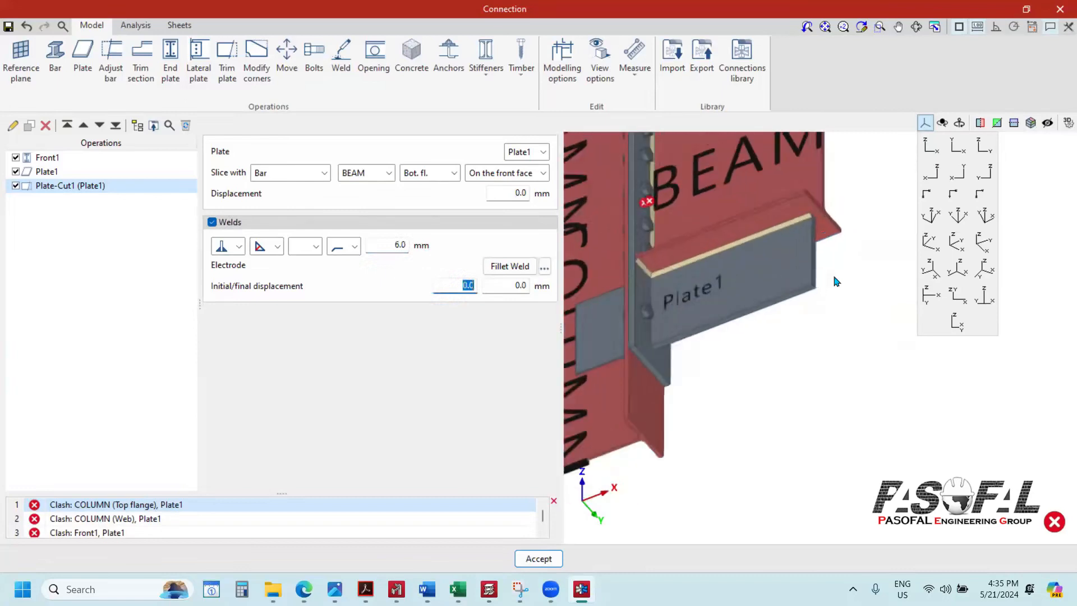
pyautogui.scroll(-1, 837, 281)
# Step: Rename Plate1 as Haunch and reassign the bottom-flange plate cut to the Haunch plate
pyautogui.click(61, 172)
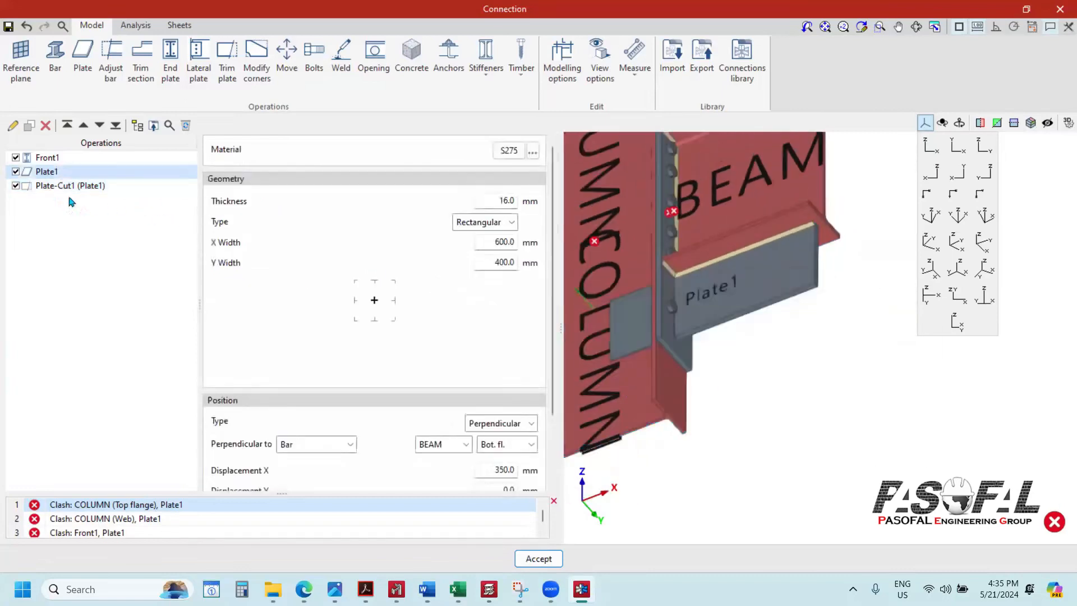
pyautogui.rightClick(53, 178)
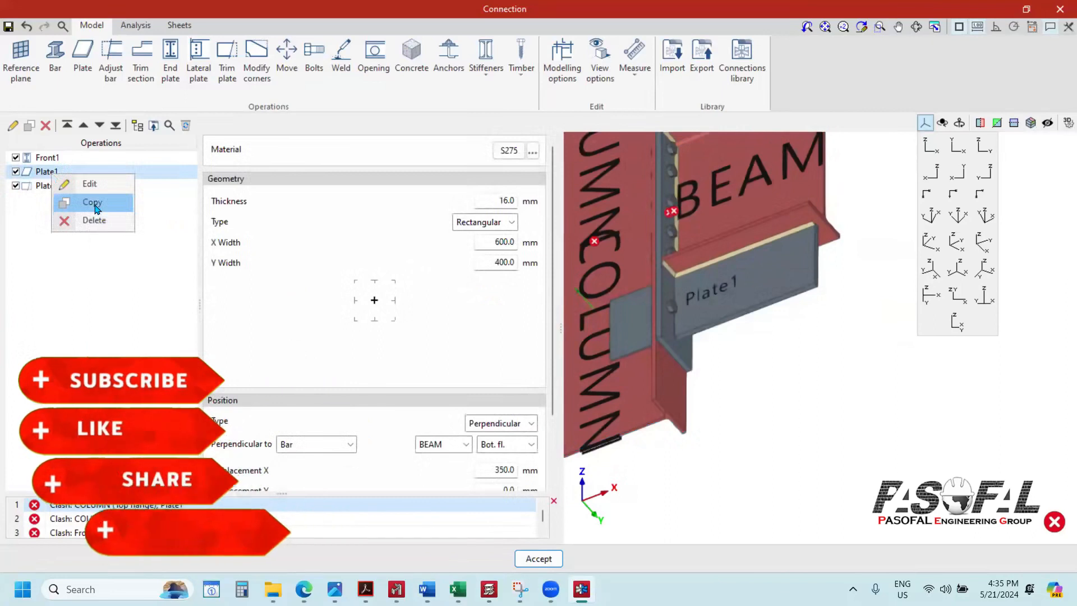
pyautogui.click(128, 222)
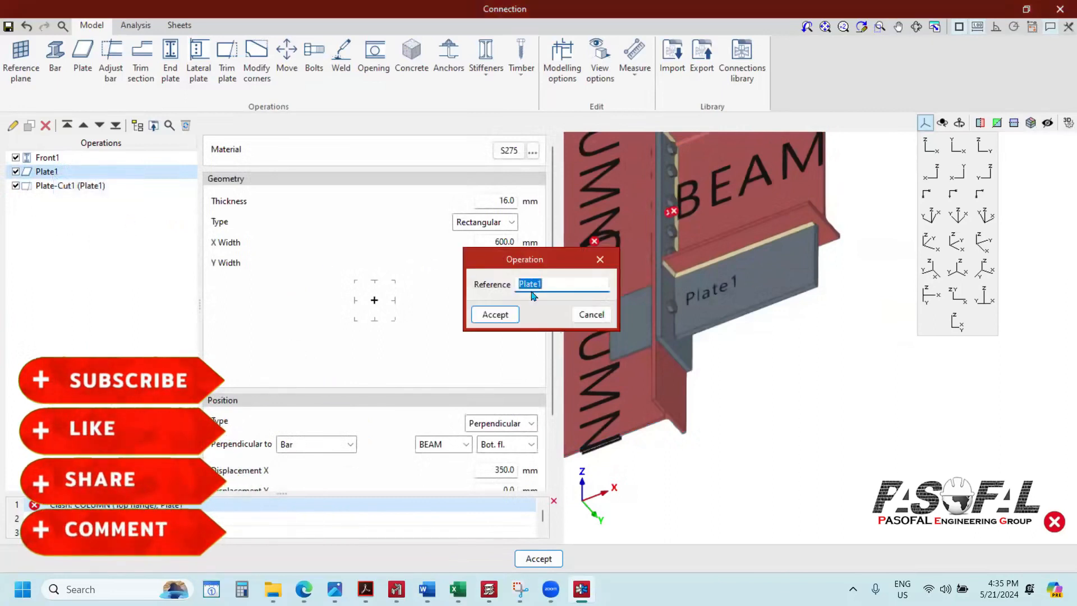
pyautogui.write('HU')
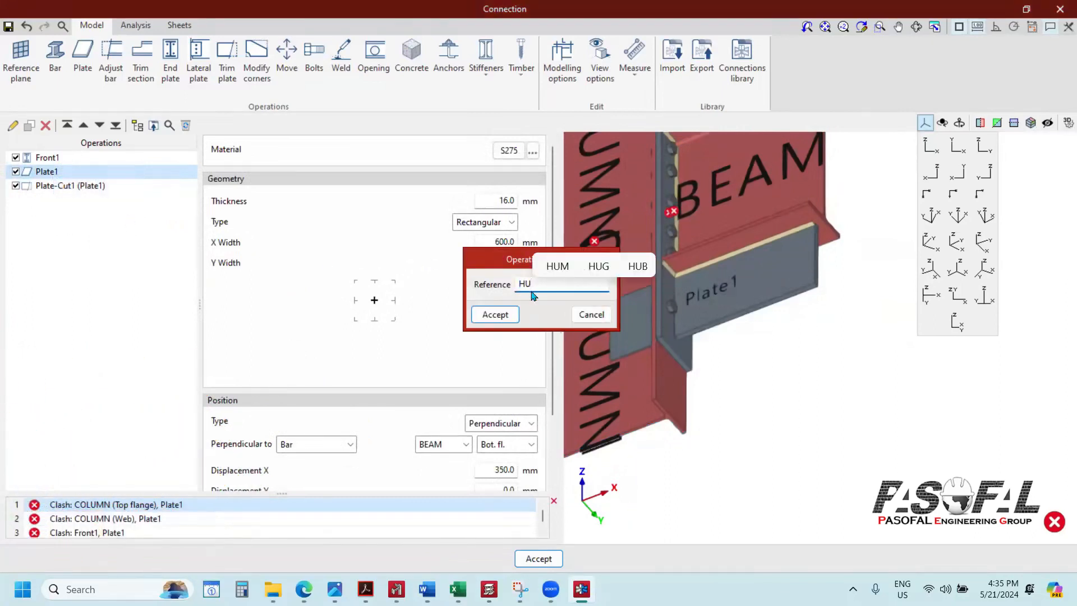
pyautogui.press('BackSpace')
pyautogui.press('BackSpace')
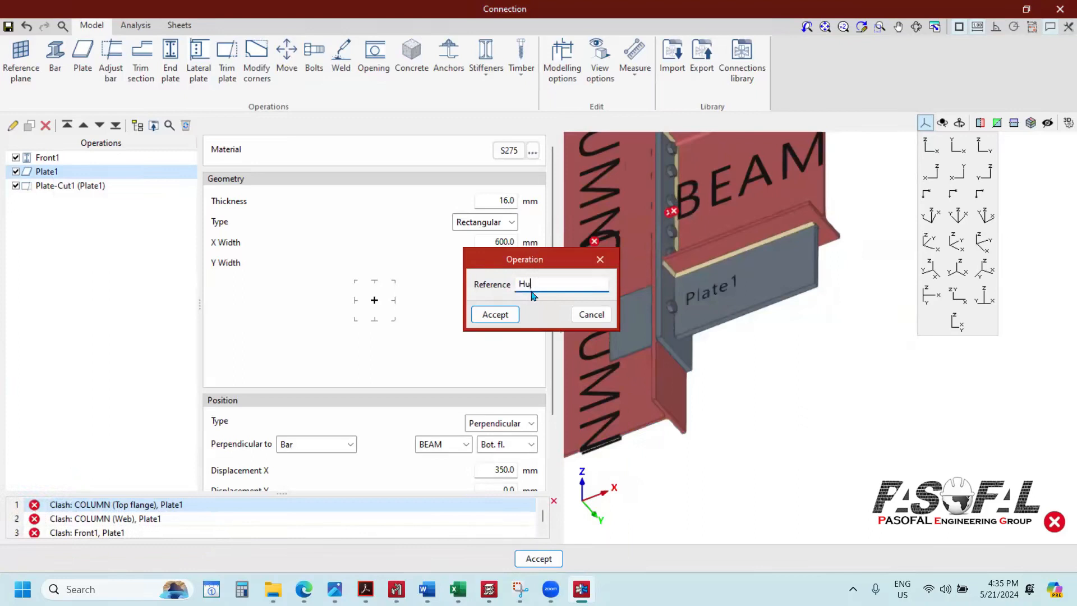
pyautogui.write('aunch')
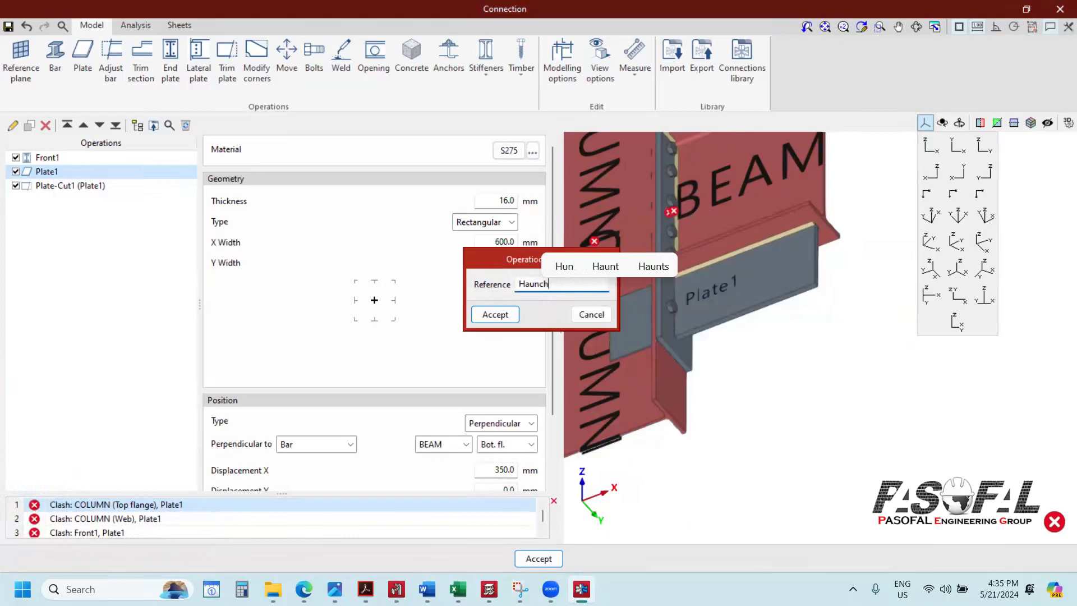
pyautogui.click(516, 313)
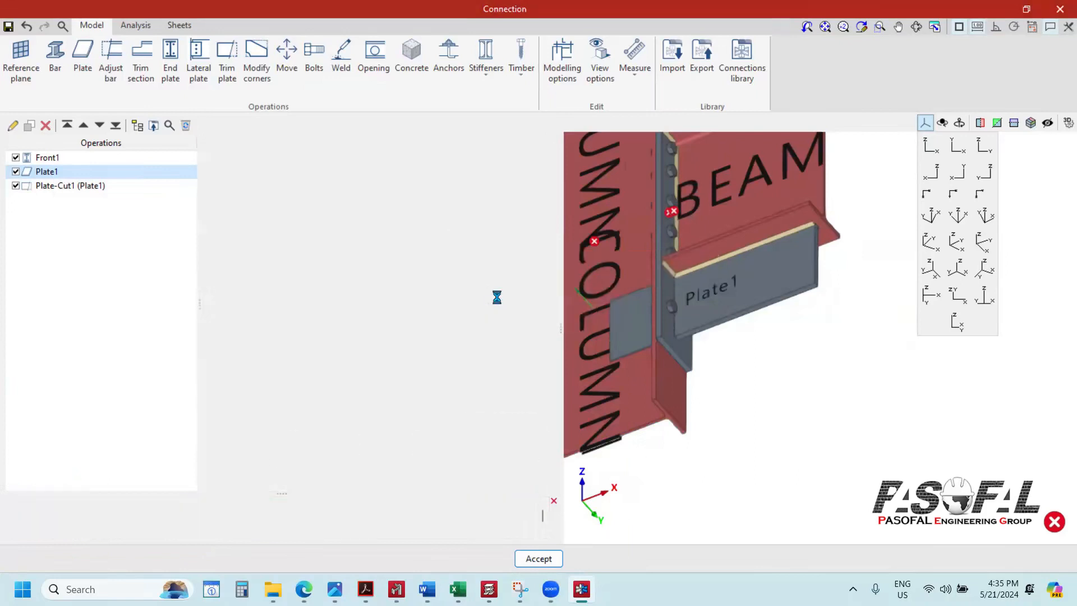
pyautogui.click(70, 185)
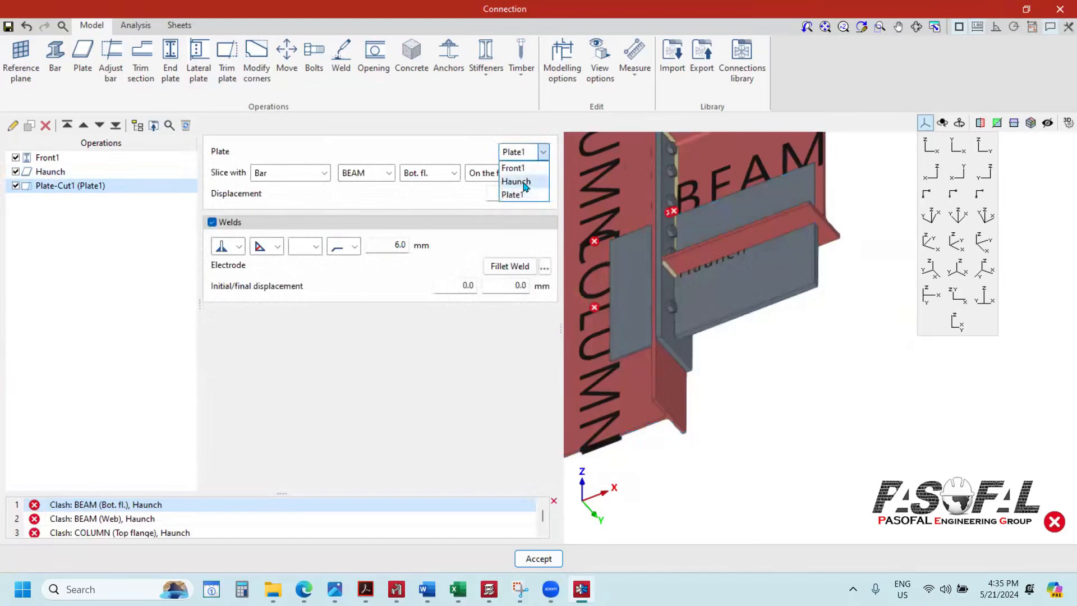
pyautogui.click(519, 167)
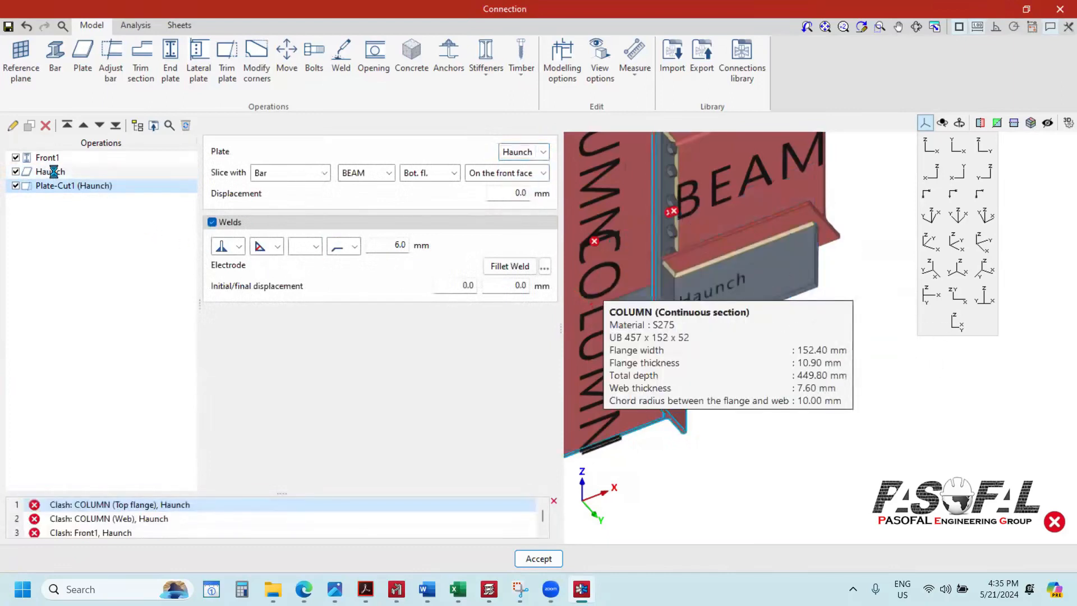
# Step: Check the end plate's bottom overhang and set the Haunch plate's Y width to 500 mm
pyautogui.click(49, 171)
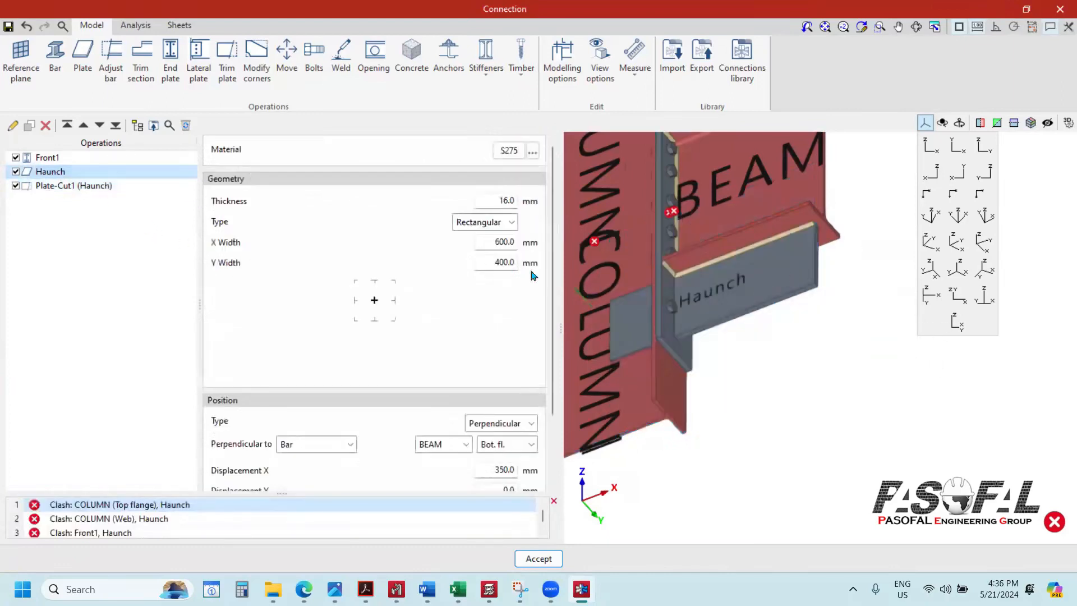
pyautogui.click(47, 159)
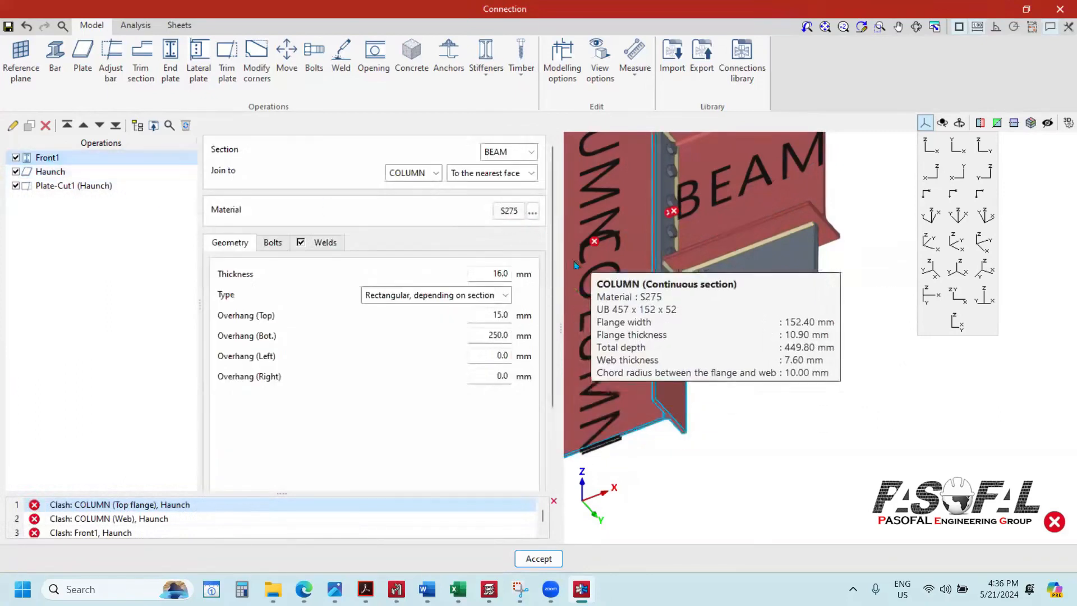
pyautogui.scroll(-1, 784, 297)
pyautogui.scroll(-1, 745, 297)
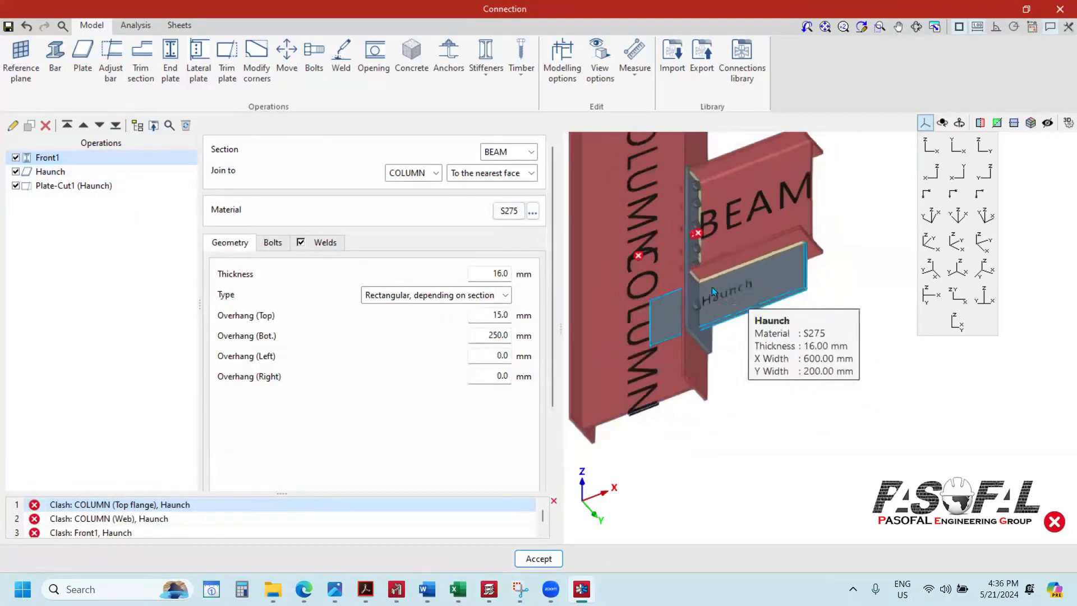
pyautogui.click(696, 278)
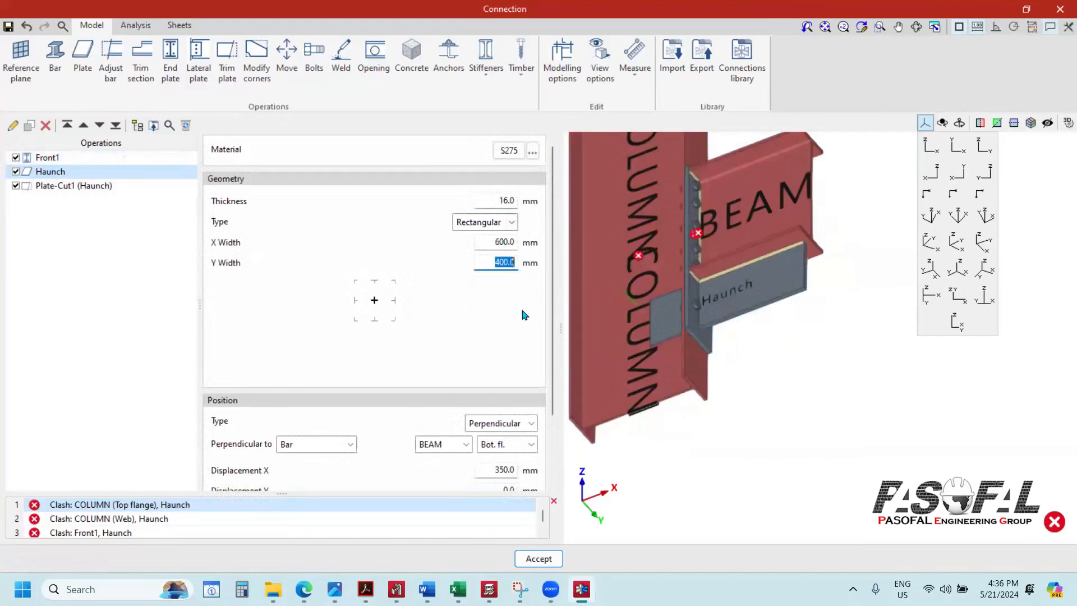
pyautogui.write('500')
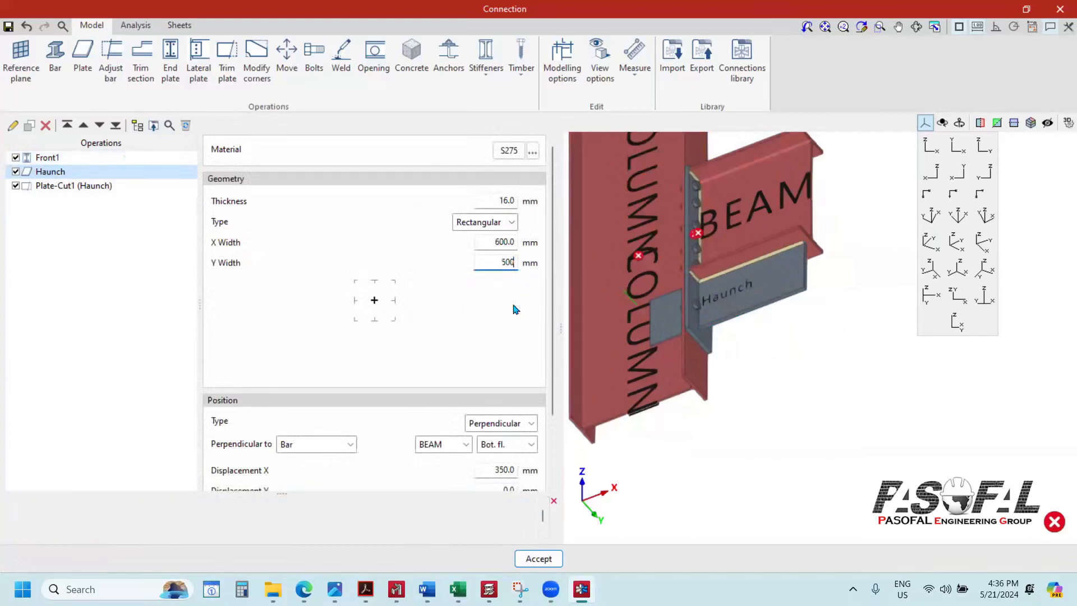
pyautogui.press('Return')
pyautogui.scroll(2, 669, 379)
pyautogui.scroll(-3, 668, 378)
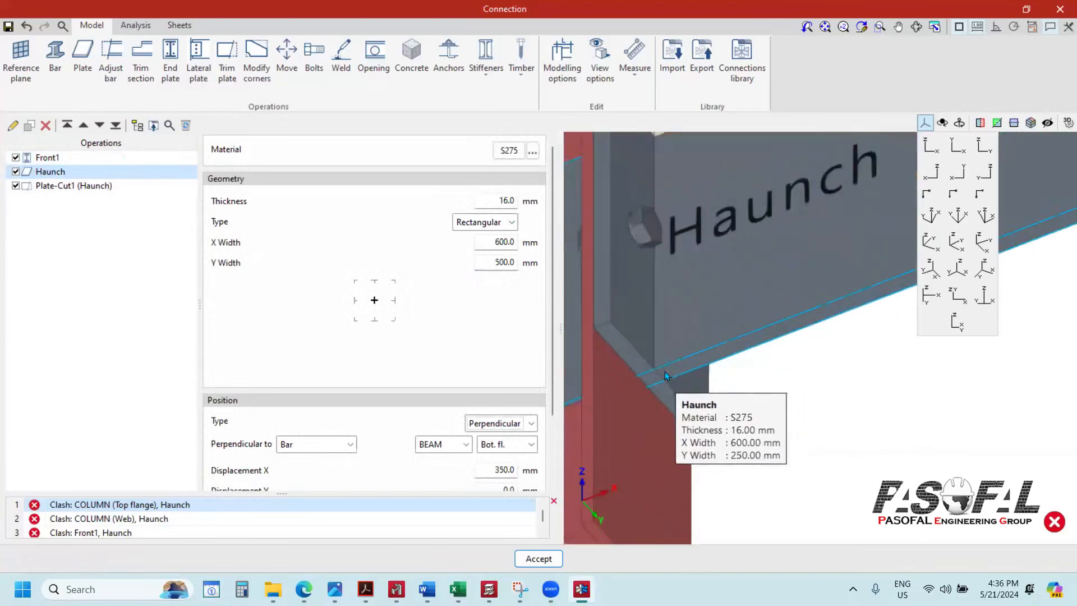
pyautogui.moveTo(675, 323); pyautogui.dragTo(746, 344, button='middle')
# Step: Duplicate the Haunch plate cut made at the beam's bottom flange
pyautogui.click(932, 150)
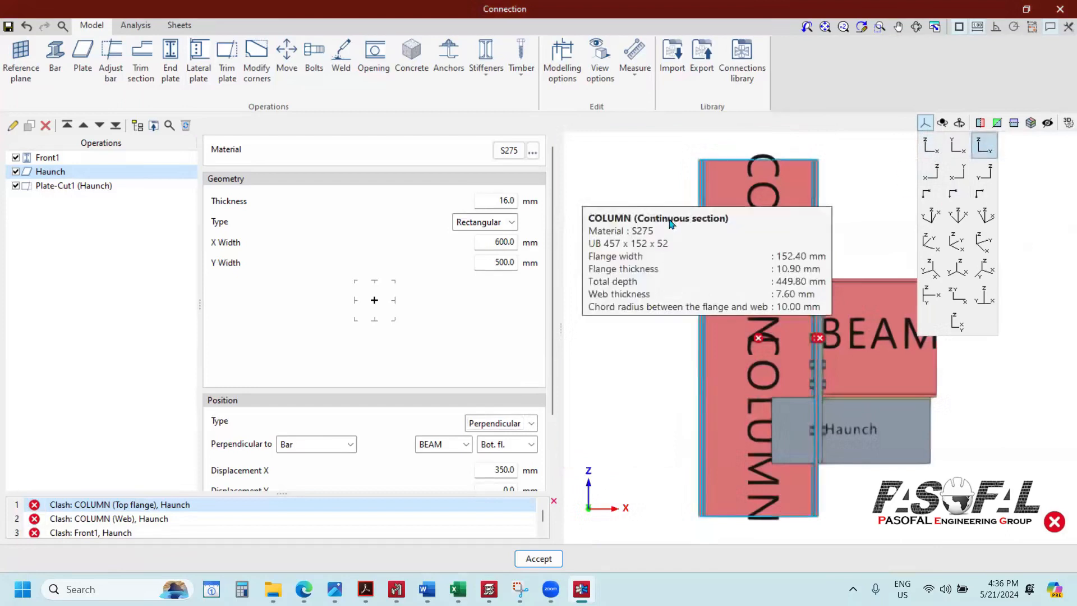
pyautogui.scroll(-2, 673, 220)
pyautogui.scroll(4, 821, 414)
pyautogui.click(66, 189)
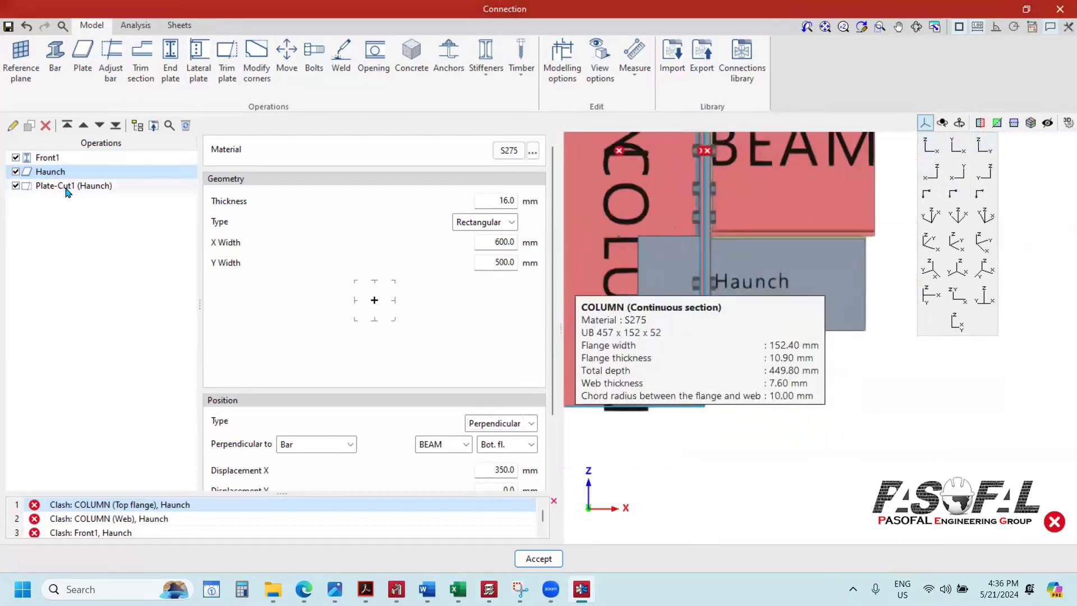
pyautogui.rightClick(67, 190)
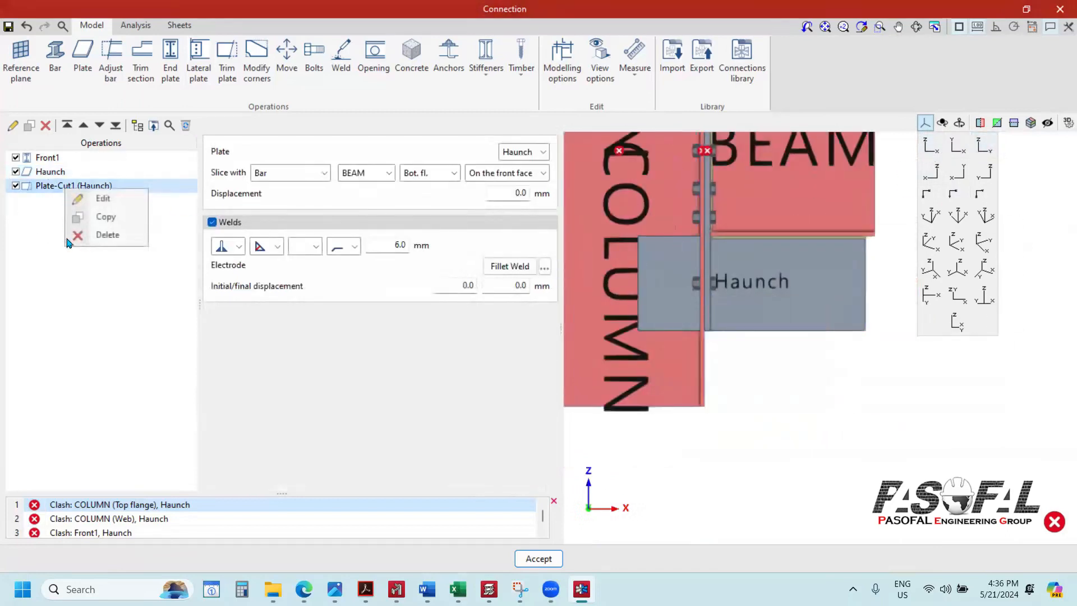
pyautogui.click(93, 218)
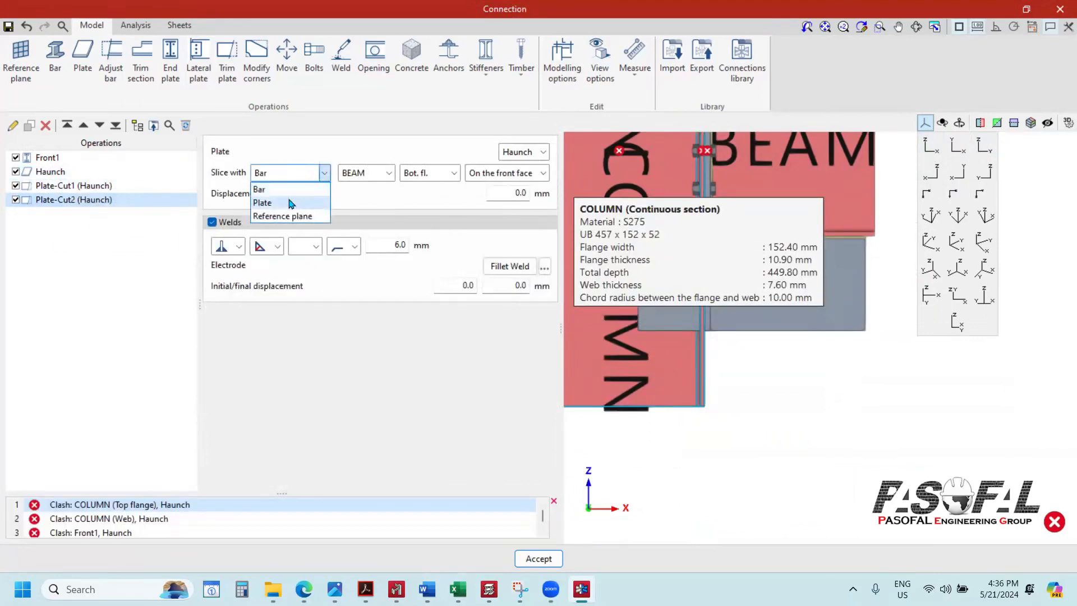
# Step: Set the duplicated cut to slice the Haunch with the Front1 end plate on its front face
pyautogui.click(275, 206)
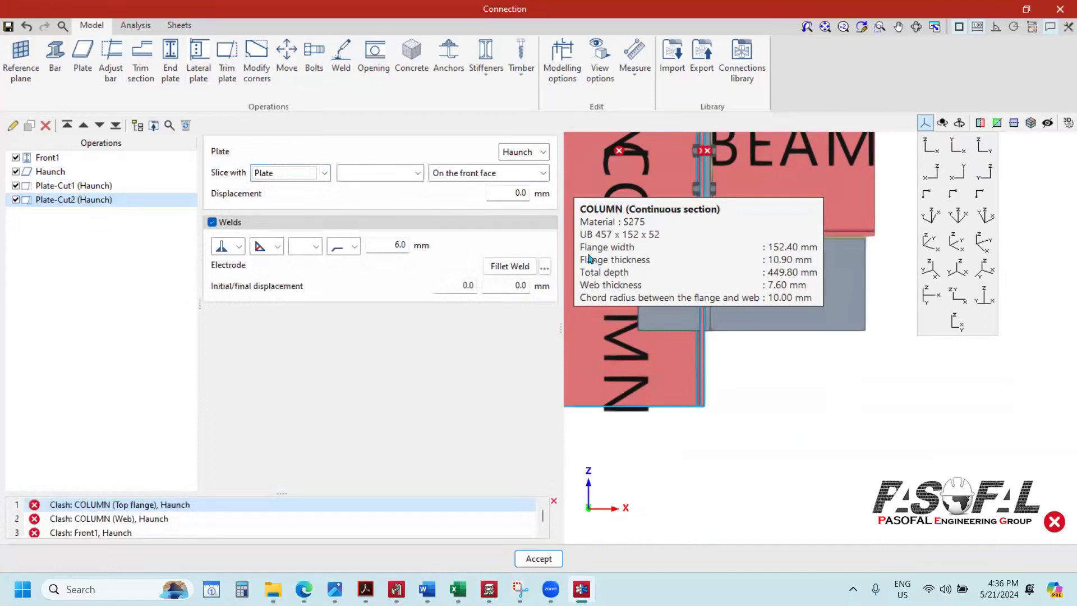
pyautogui.click(409, 177)
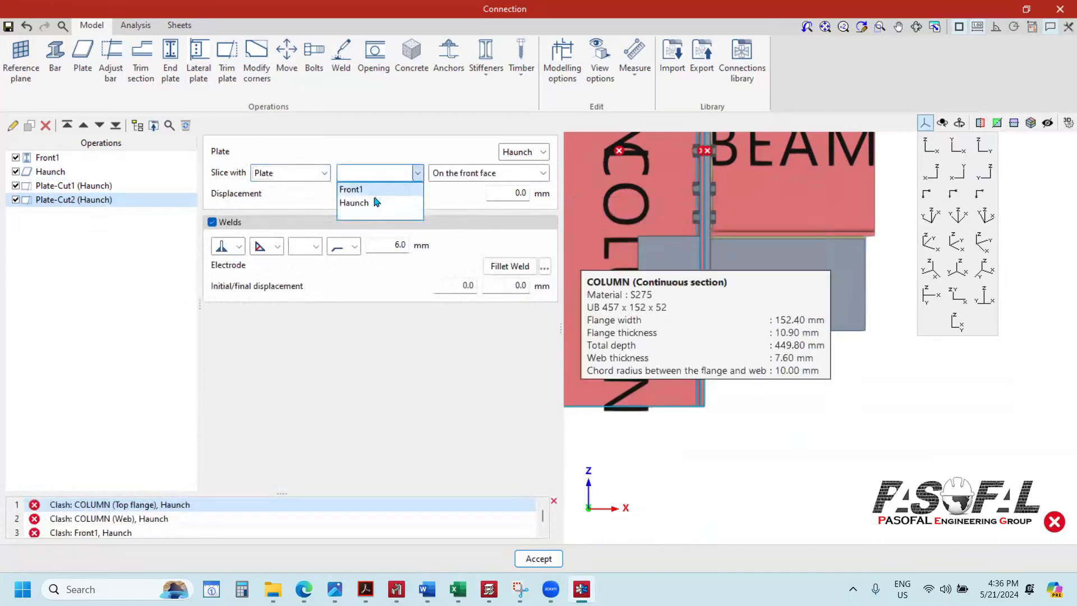
pyautogui.click(360, 188)
pyautogui.scroll(5, 737, 261)
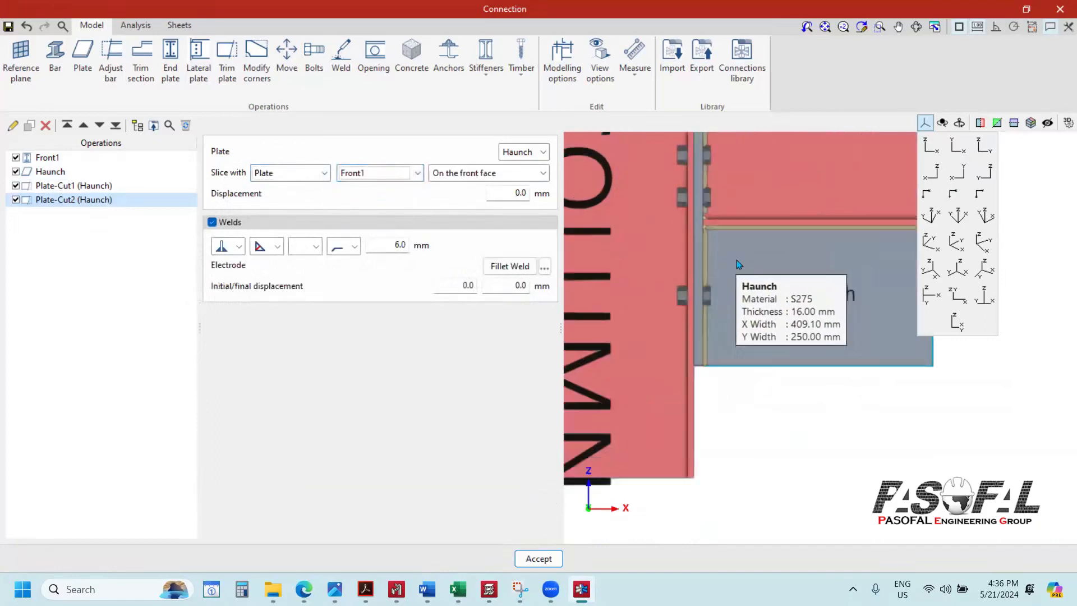
pyautogui.scroll(-5, 740, 281)
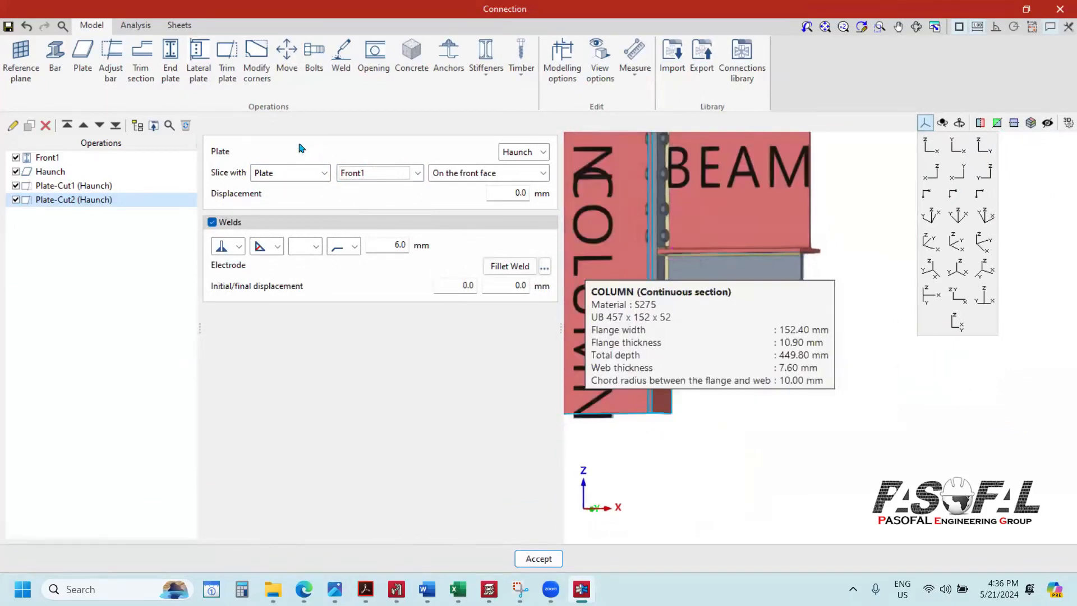
# Step: Add a corner modification operation and assign it to the Haunch plate
pyautogui.click(260, 75)
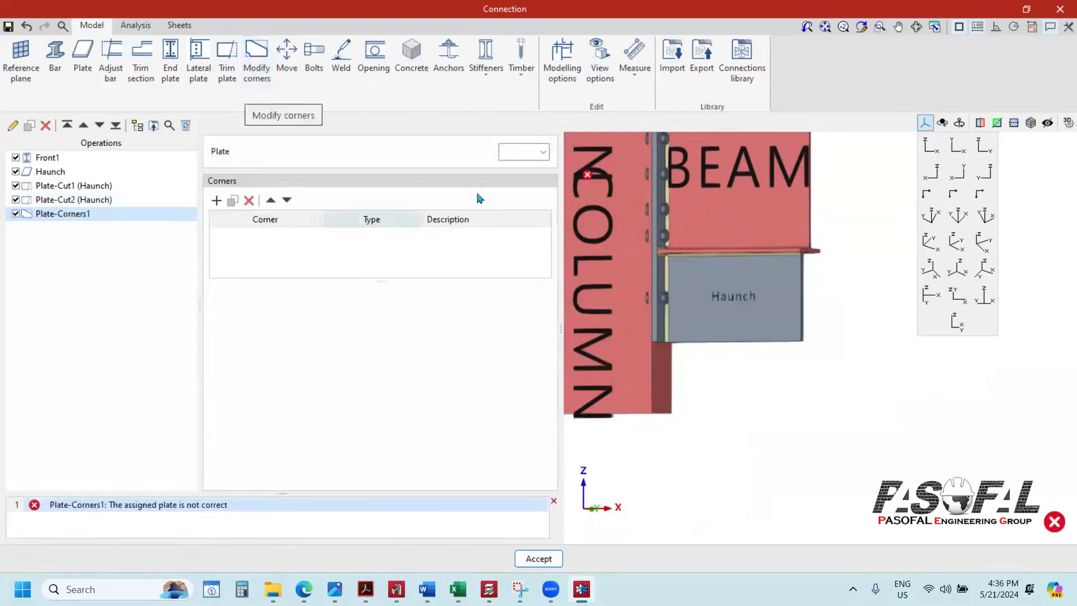
pyautogui.click(537, 159)
pyautogui.click(521, 182)
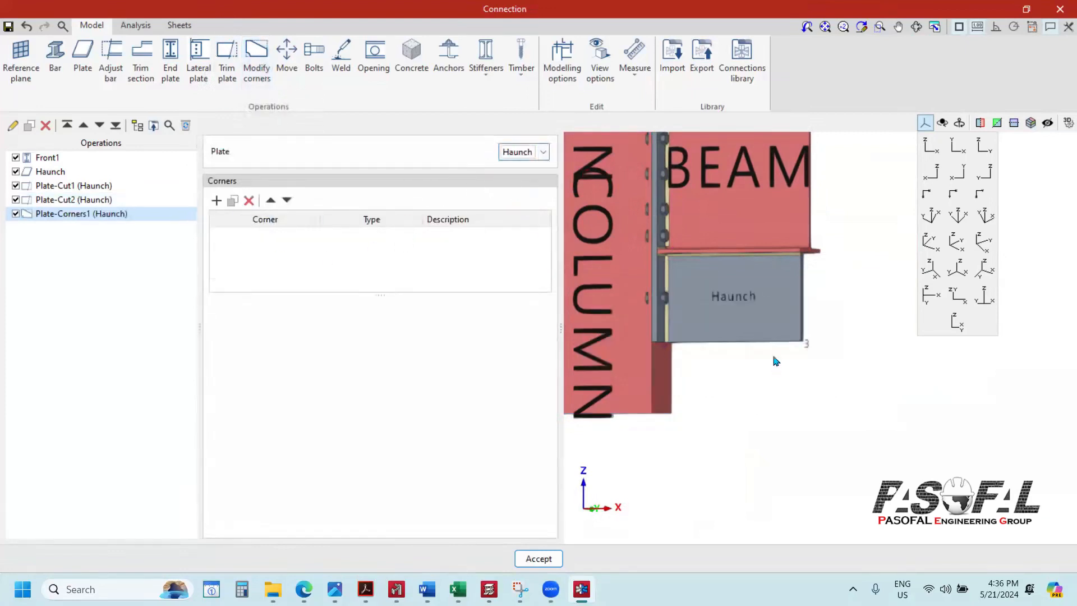
pyautogui.scroll(5, 820, 336)
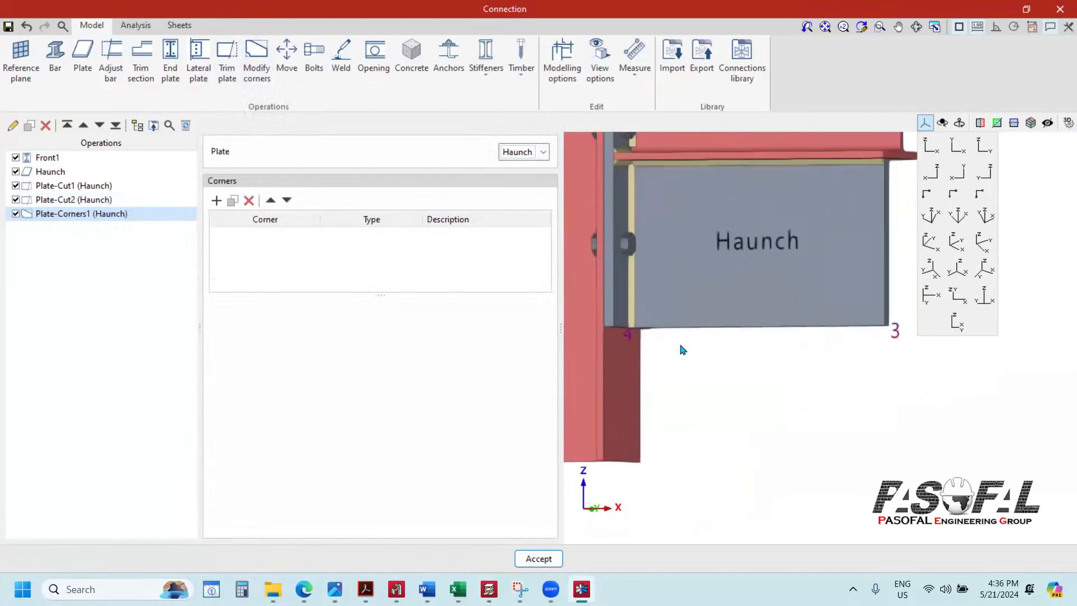
# Step: Switch the sections and plates to transparent display and examine the Haunch plate's corner numbering
pyautogui.click(601, 83)
pyautogui.click(351, 202)
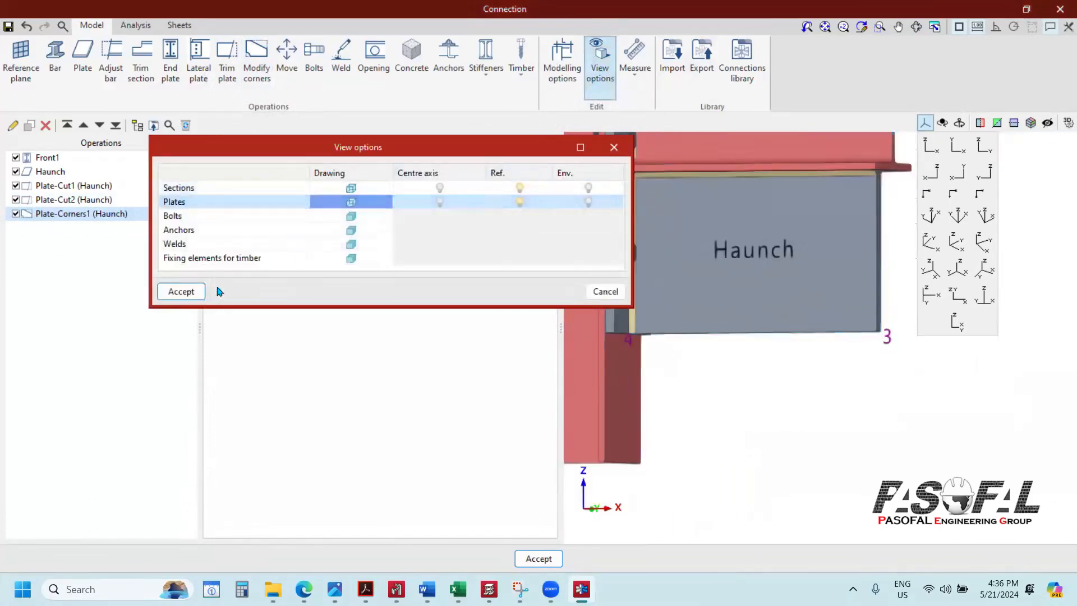
pyautogui.click(181, 291)
pyautogui.scroll(-2, 713, 306)
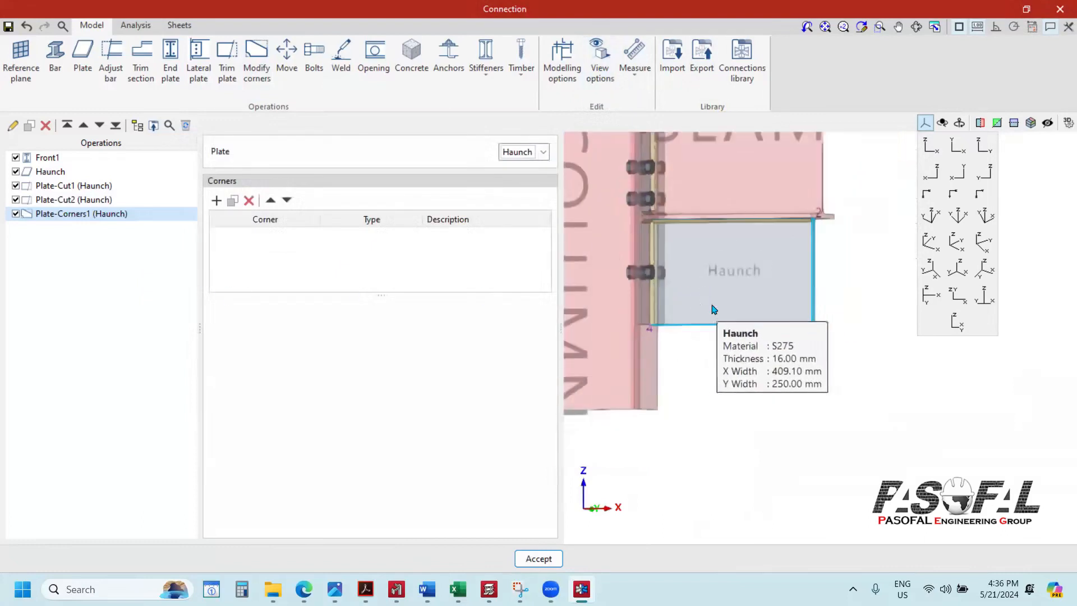
pyautogui.scroll(3, 763, 283)
pyautogui.scroll(-2, 693, 287)
pyautogui.scroll(2, 632, 227)
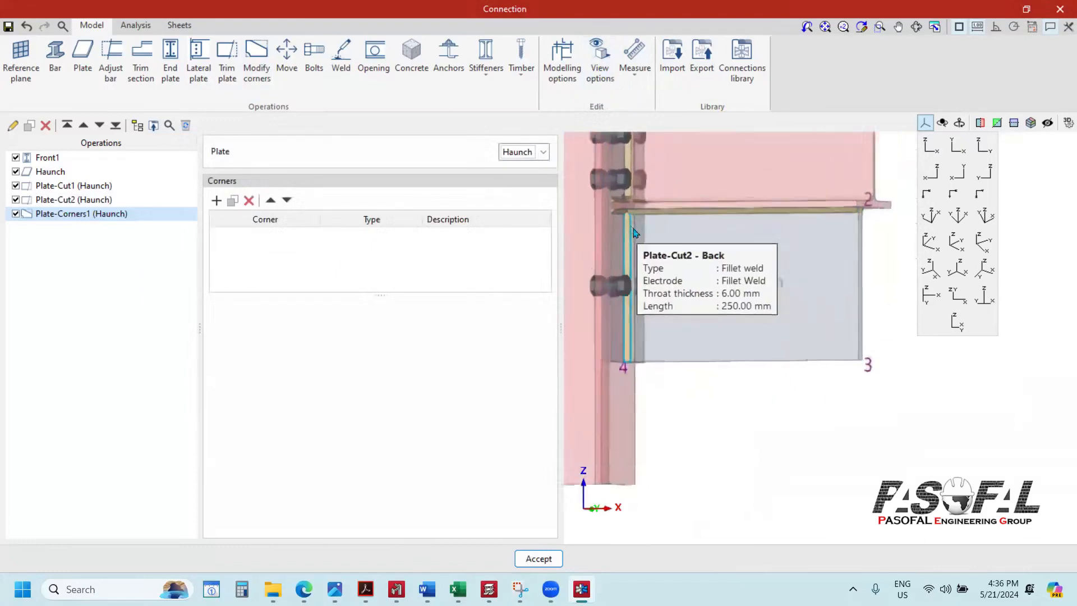
pyautogui.scroll(2, 621, 191)
pyautogui.scroll(-3, 617, 213)
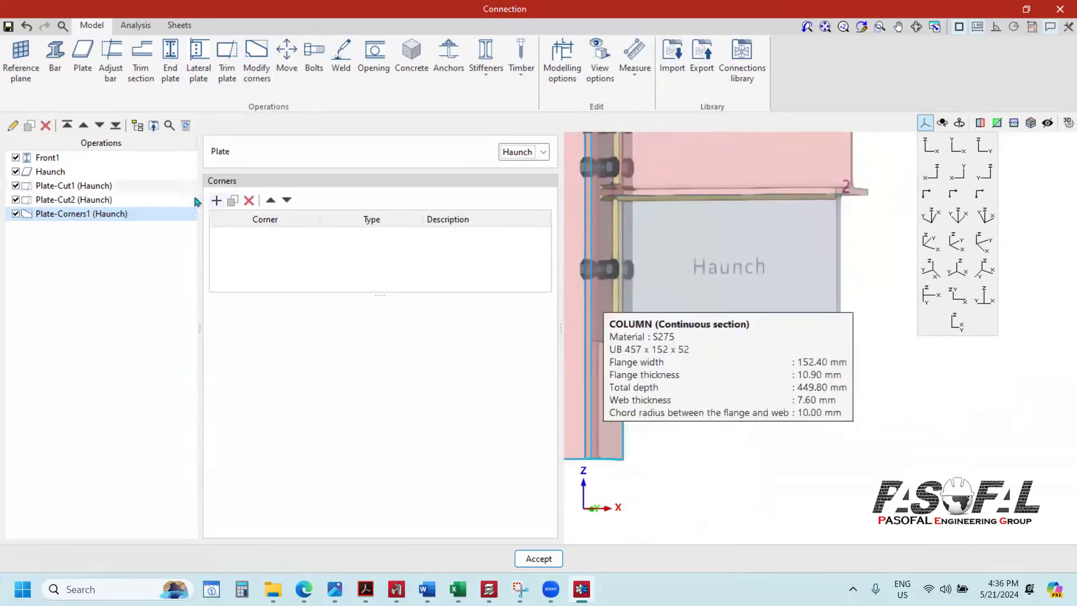
# Step: Add a corner entry for the Haunch plate, assigning it to corner 3 with the Bevel type
pyautogui.click(217, 201)
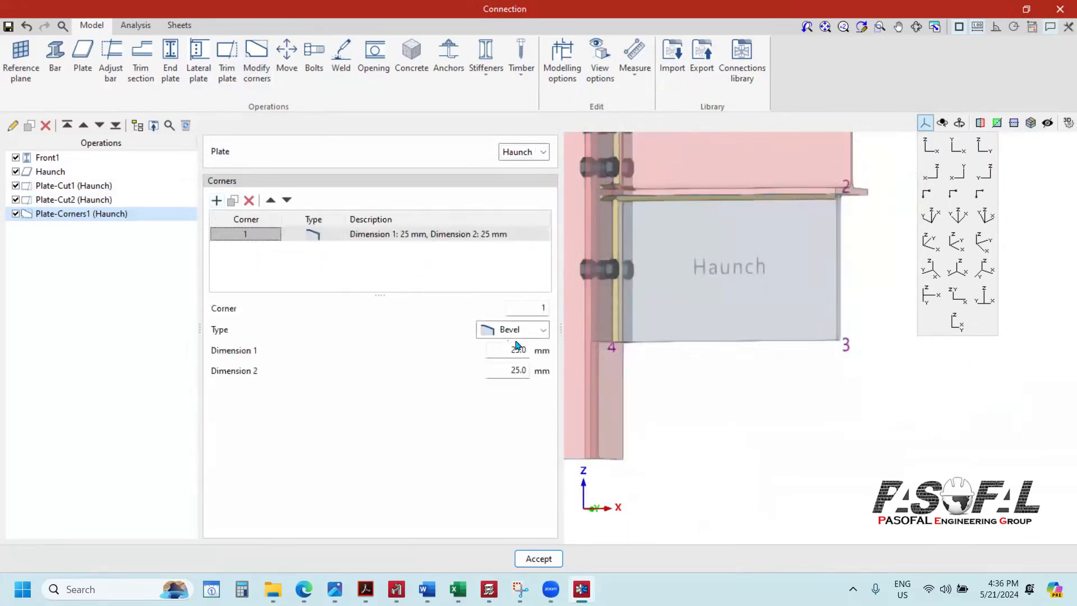
pyautogui.press('Tab')
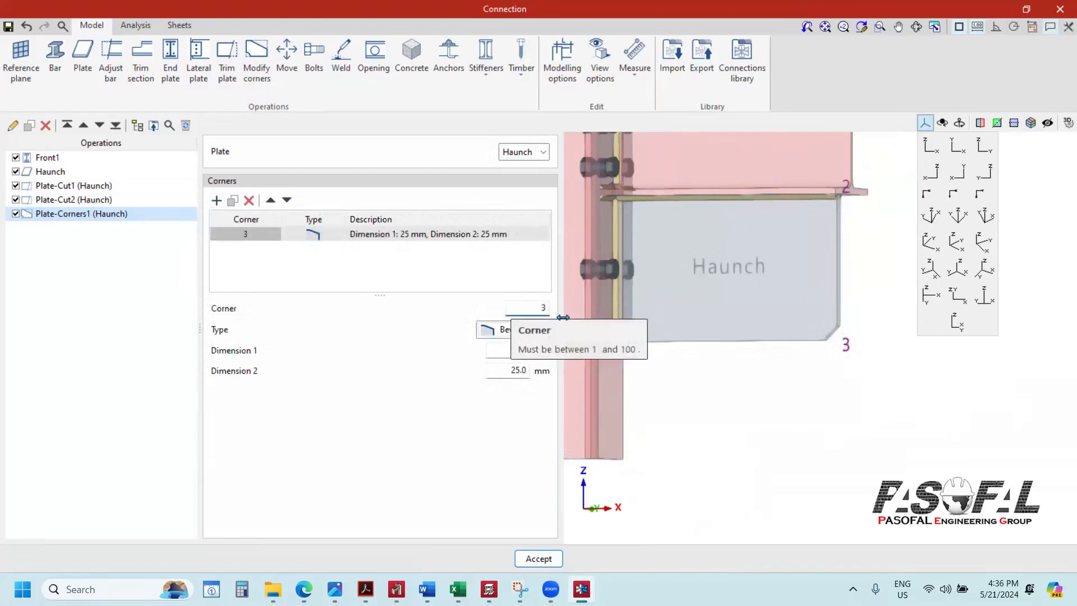
pyautogui.scroll(3, 827, 342)
pyautogui.scroll(-3, 820, 328)
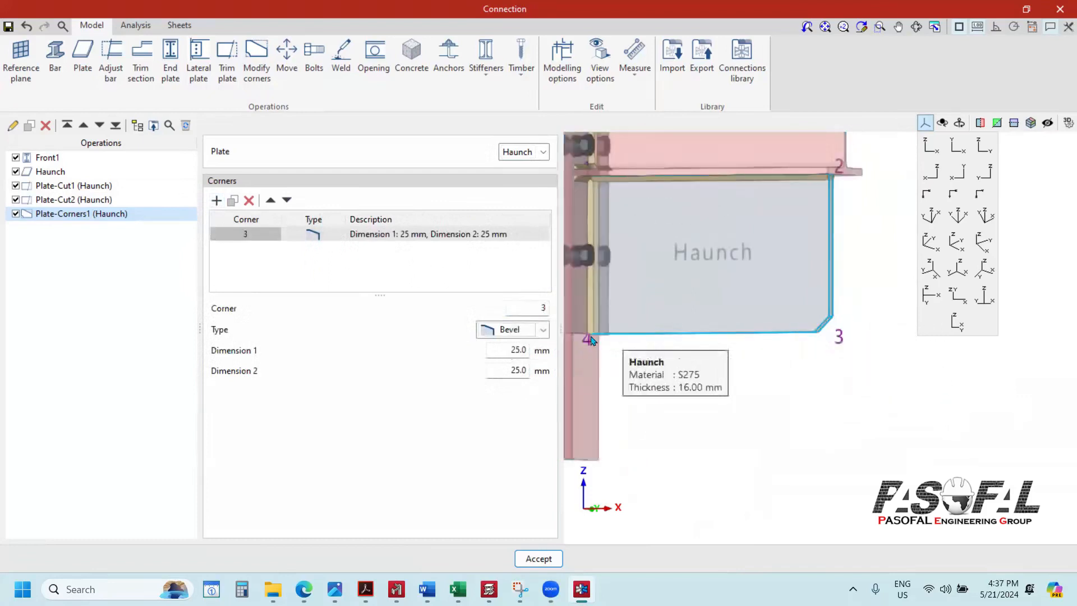
pyautogui.click(544, 331)
pyautogui.click(545, 332)
pyautogui.click(544, 331)
pyautogui.click(544, 331)
pyautogui.scroll(3, 800, 336)
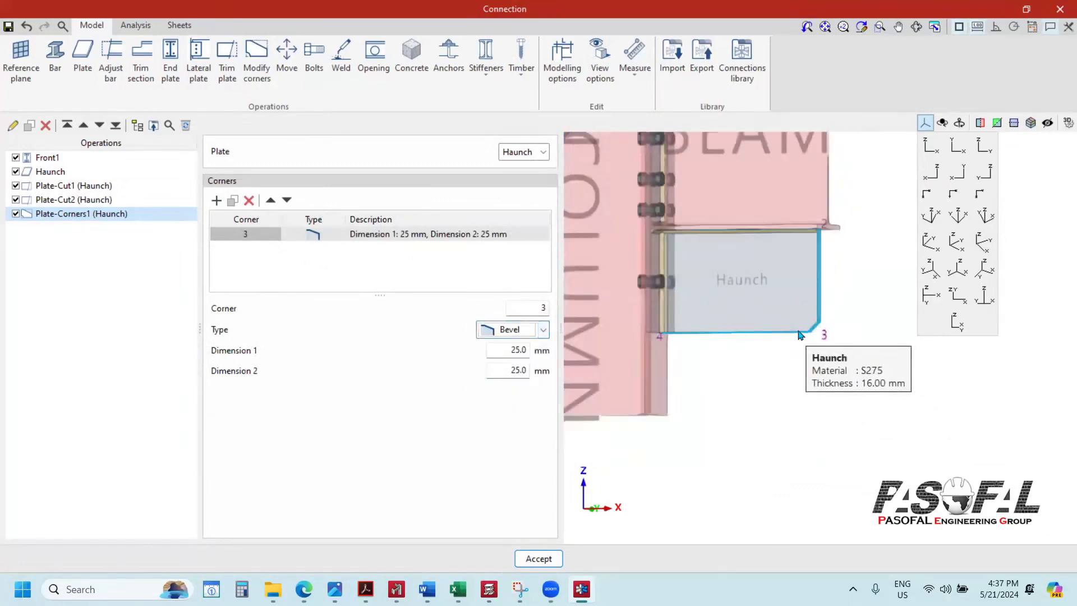
pyautogui.scroll(-4, 800, 336)
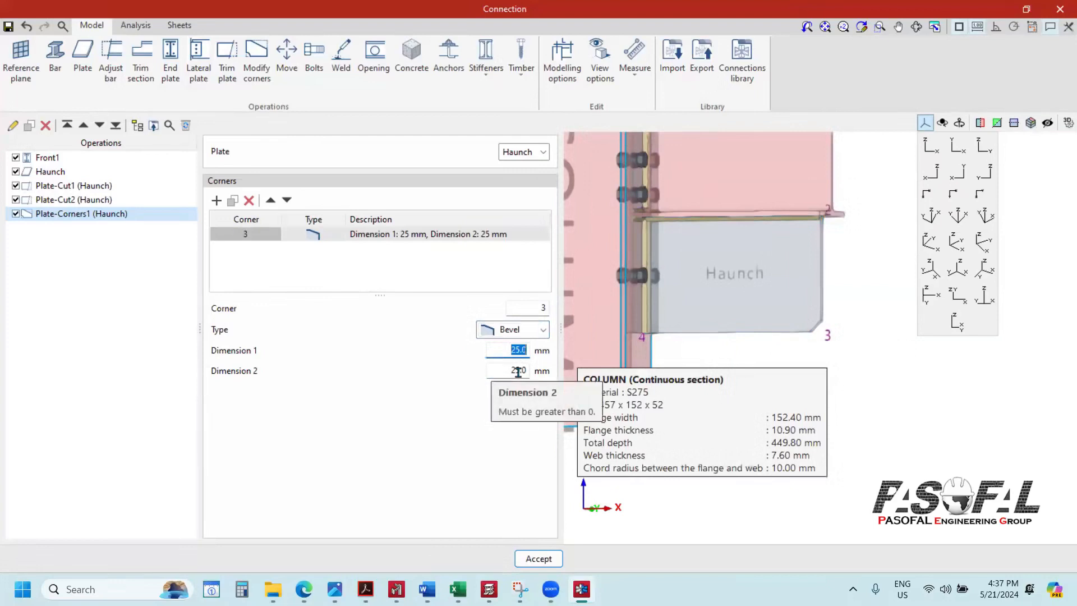
# Step: Set the corner 3 bevel's Dimension 1 to 230 mm and Dimension 2 to 400 mm
pyautogui.write('300')
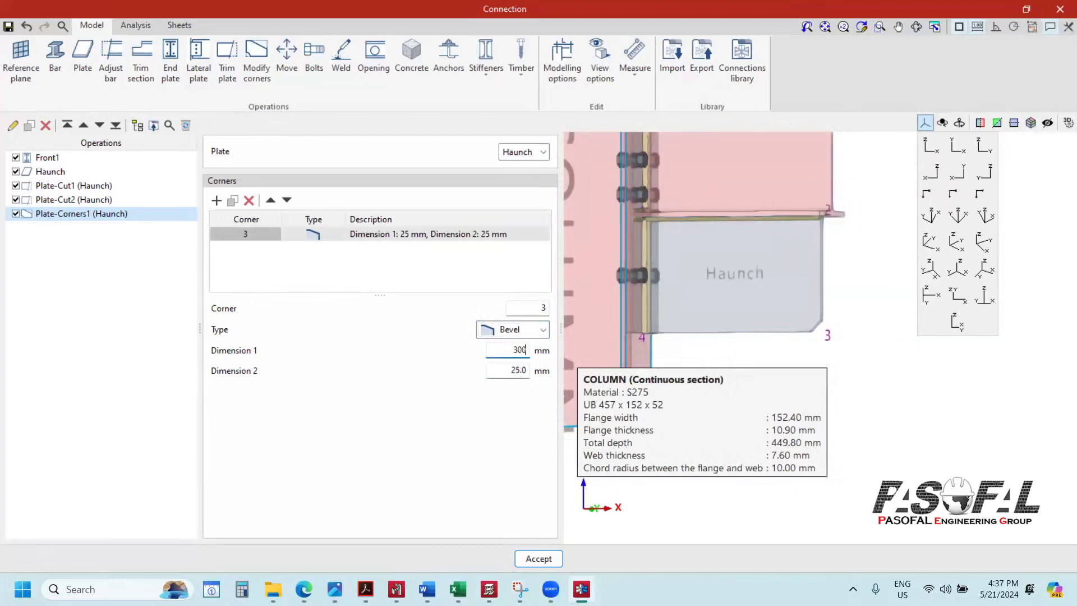
pyautogui.press('Tab')
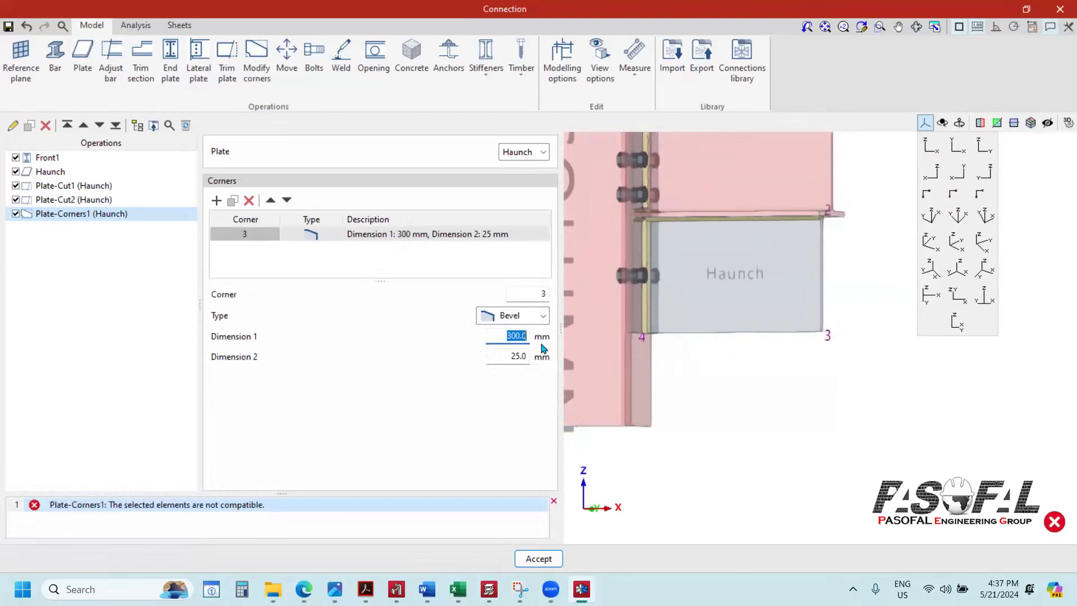
pyautogui.write('200')
pyautogui.press('Tab')
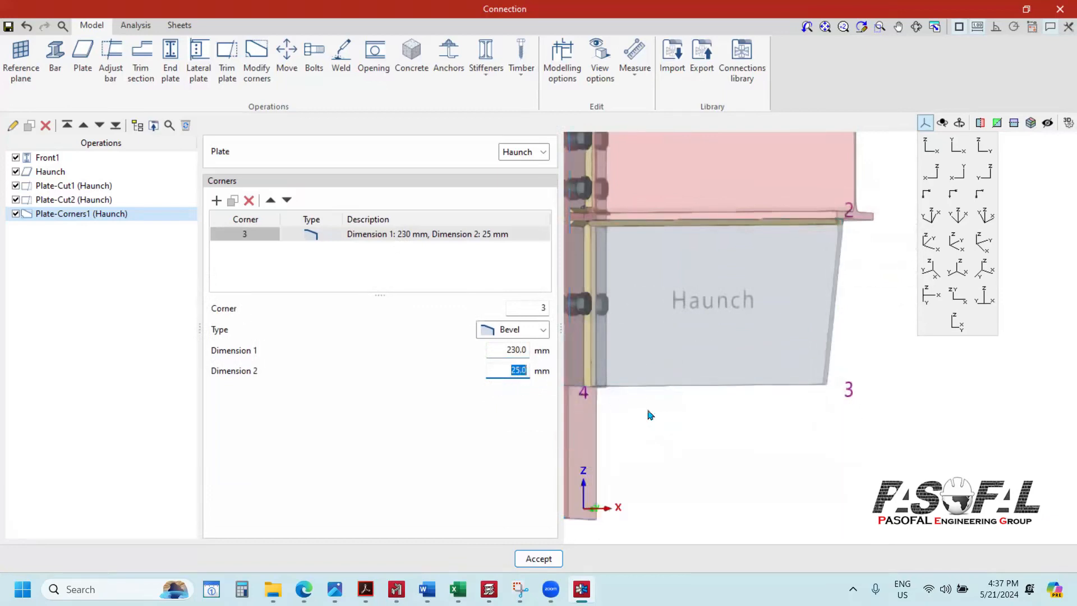
pyautogui.scroll(-2, 701, 425)
pyautogui.press('Tab')
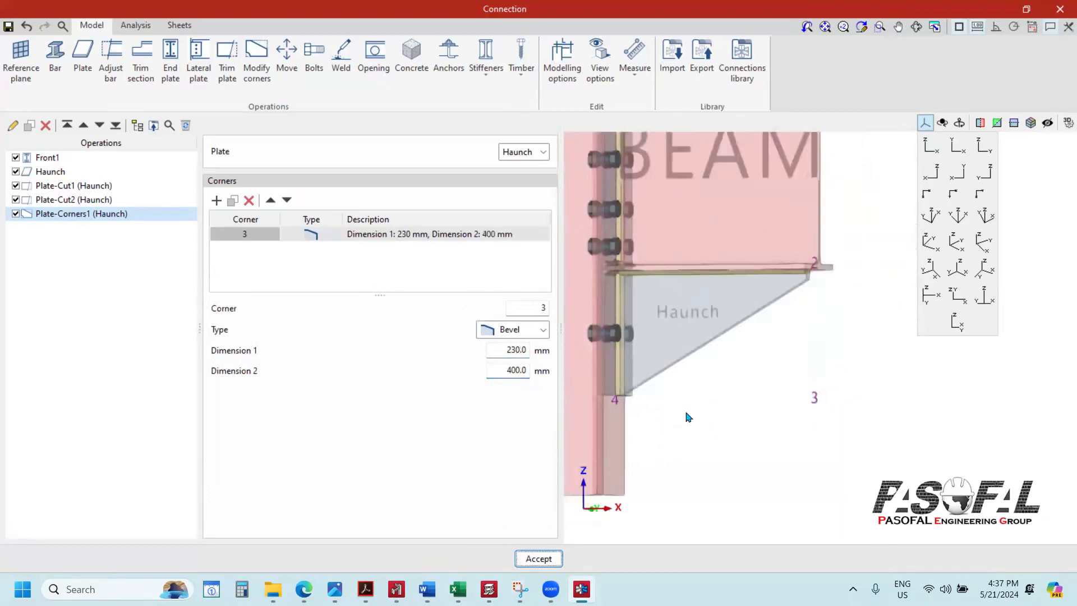
pyautogui.scroll(3, 622, 398)
pyautogui.scroll(-2, 655, 397)
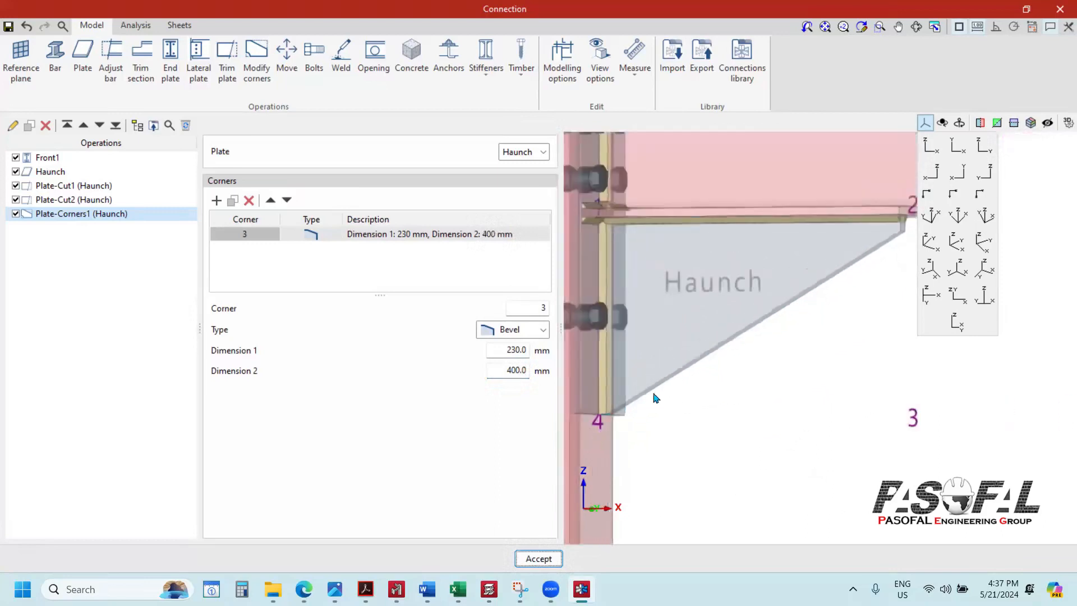
pyautogui.scroll(-1, 691, 366)
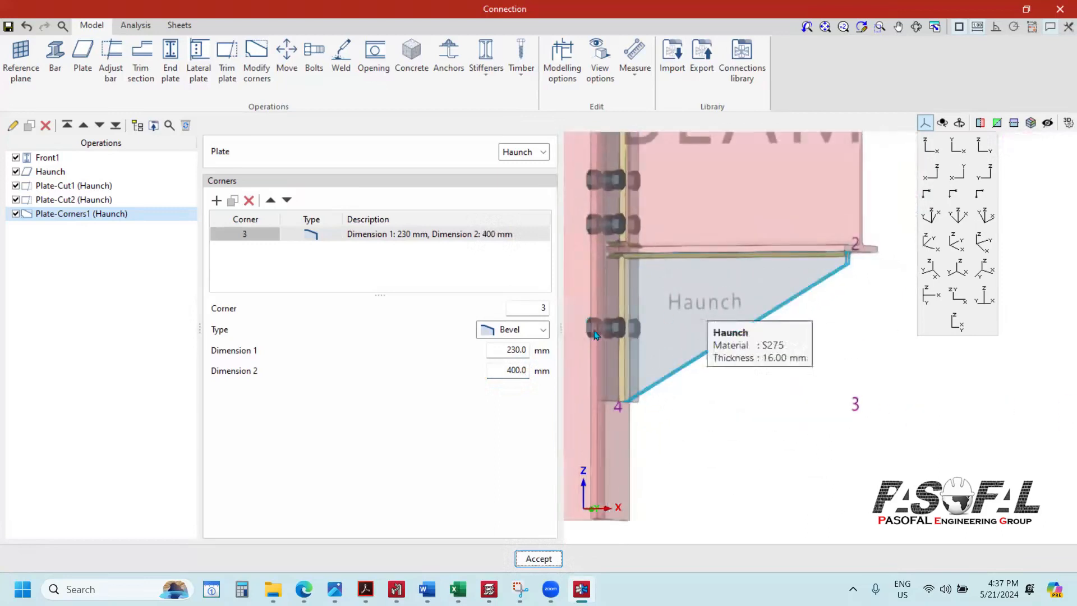
# Step: Return the sections and plates to solid display and examine the tapered haunch under the beam
pyautogui.click(598, 68)
pyautogui.click(351, 203)
pyautogui.click(181, 291)
pyautogui.moveTo(731, 367)
pyautogui.mouseDown(button='right')
pyautogui.moveTo(746, 344)
pyautogui.moveTo(743, 292)
pyautogui.moveTo(762, 372)
pyautogui.moveTo(812, 376)
pyautogui.moveTo(734, 366)
pyautogui.moveTo(750, 376)
pyautogui.moveTo(716, 361)
pyautogui.moveTo(791, 370)
pyautogui.mouseUp(button='right')
pyautogui.scroll(-2, 790, 370)
pyautogui.scroll(4, 785, 307)
pyautogui.scroll(-2, 806, 308)
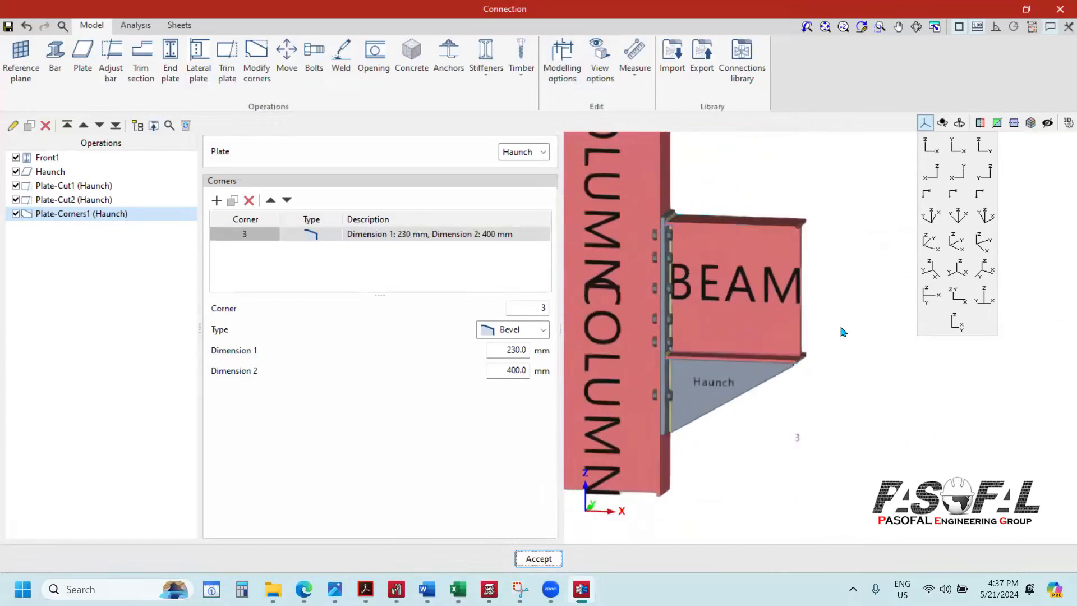
pyautogui.scroll(3, 723, 282)
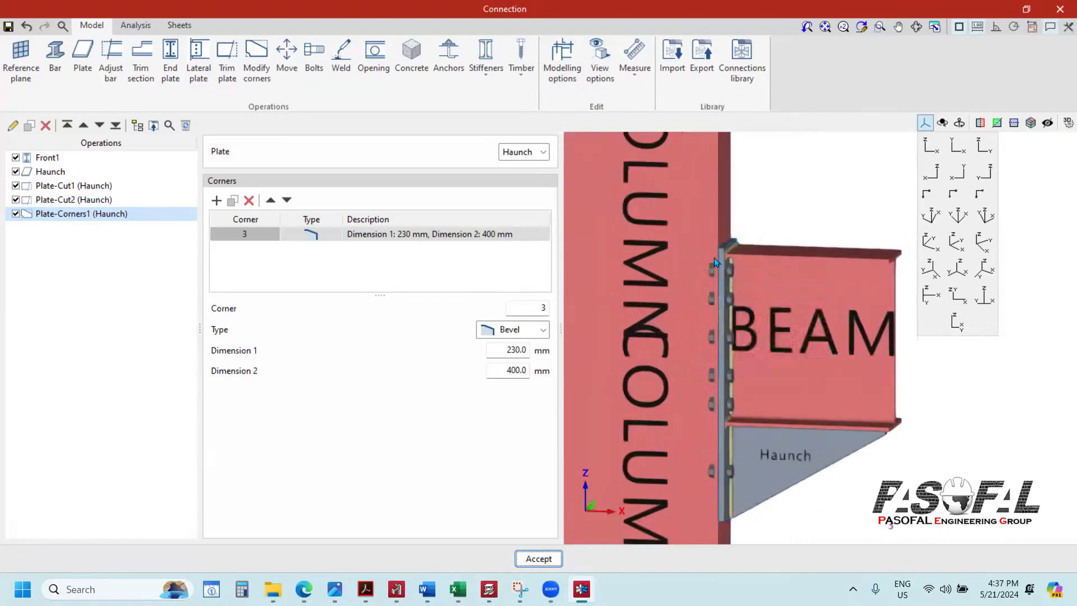
pyautogui.scroll(-3, 692, 281)
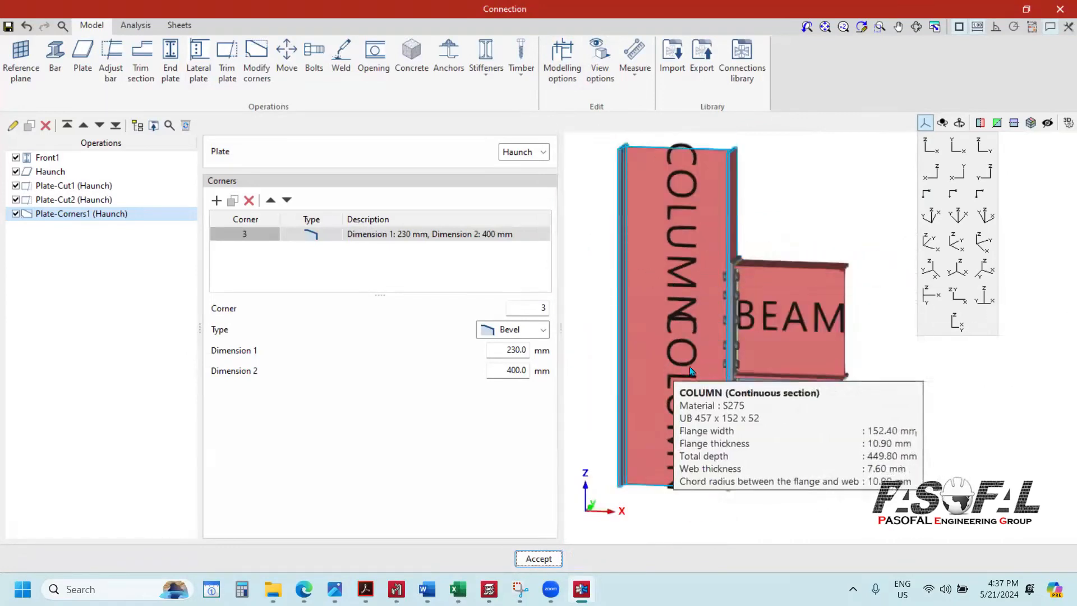
pyautogui.scroll(-2, 689, 366)
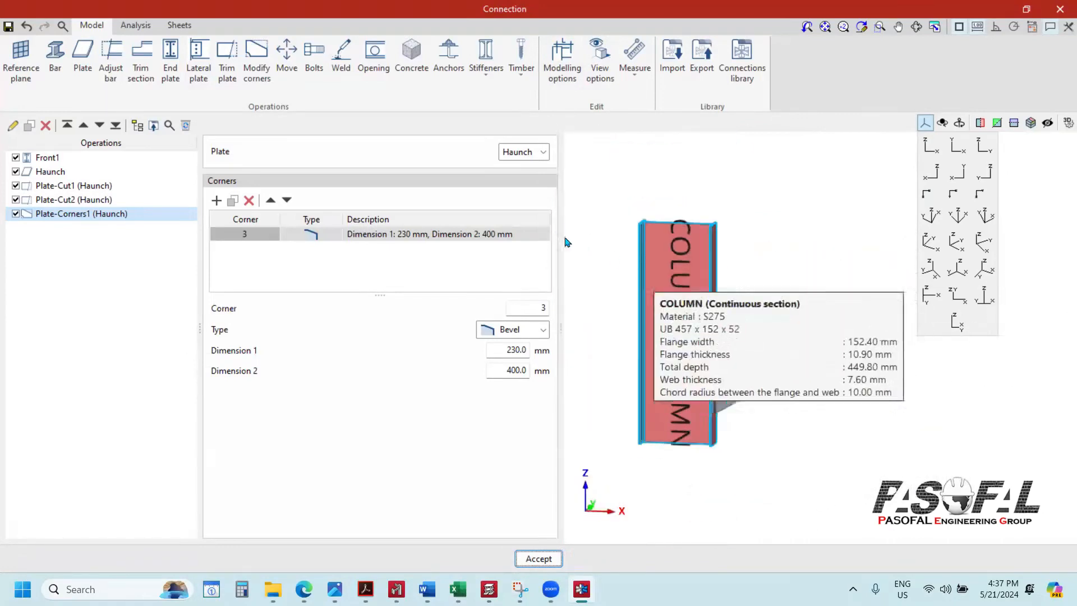
# Step: Add a new plate to the connection at the column web
pyautogui.click(87, 79)
pyautogui.scroll(-2, 701, 297)
pyautogui.scroll(5, 699, 335)
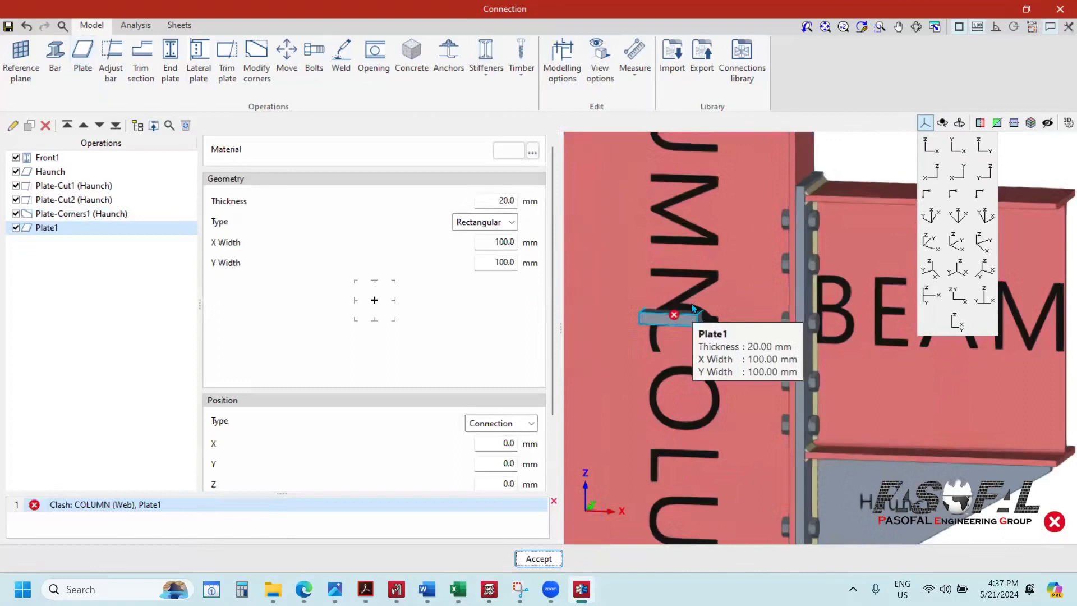
pyautogui.scroll(-2, 692, 304)
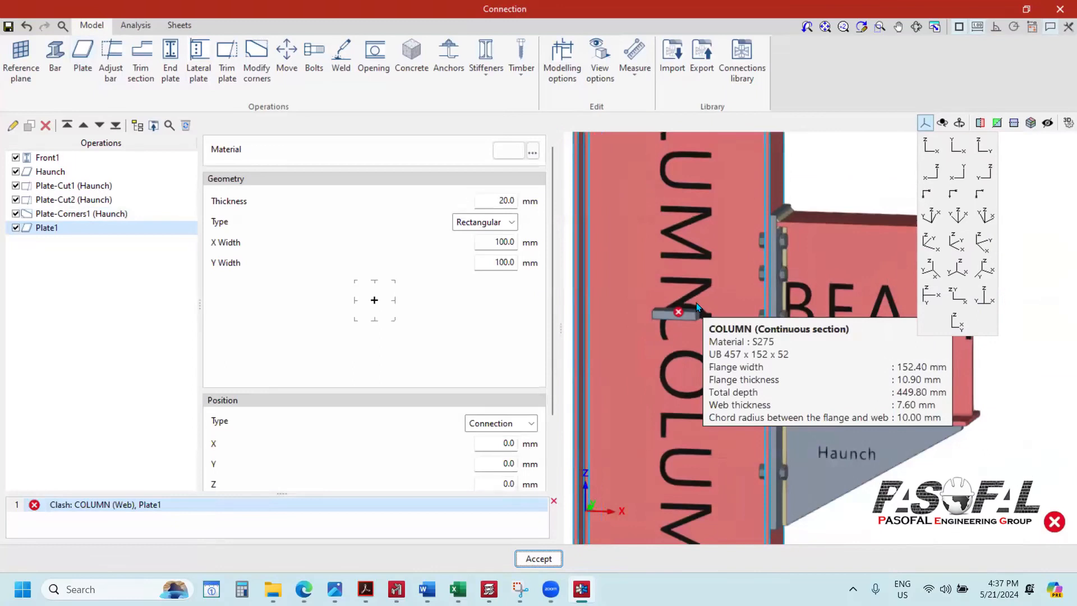
# Step: View the connection in the XZ plane and set the new column plate's Z position to 225 mm
pyautogui.click(931, 145)
pyautogui.scroll(-2, 691, 320)
pyautogui.scroll(5, 738, 348)
pyautogui.scroll(-2, 730, 323)
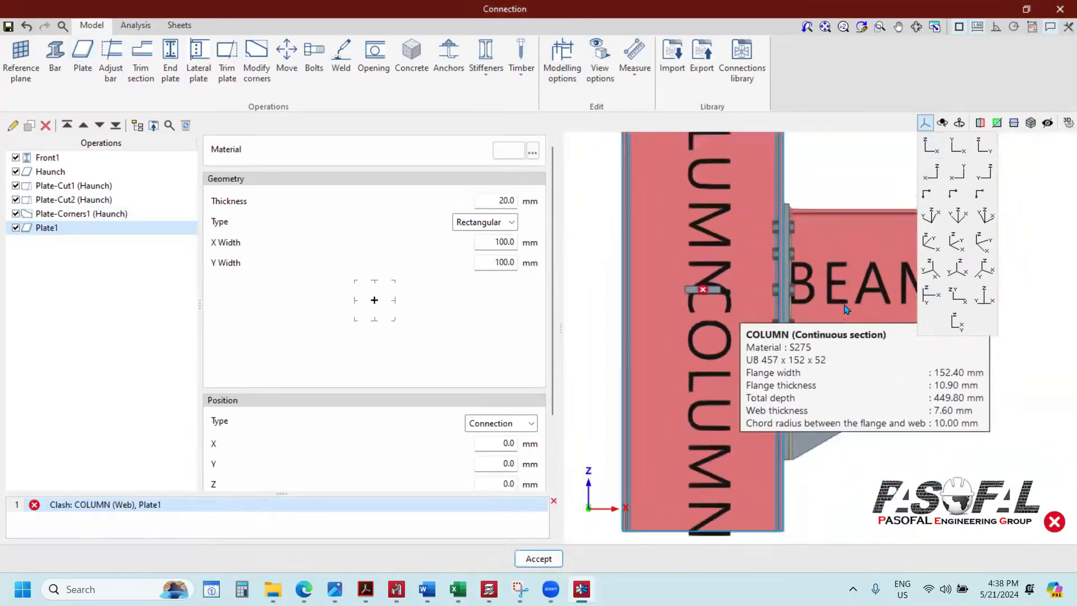
pyautogui.scroll(-4, 846, 309)
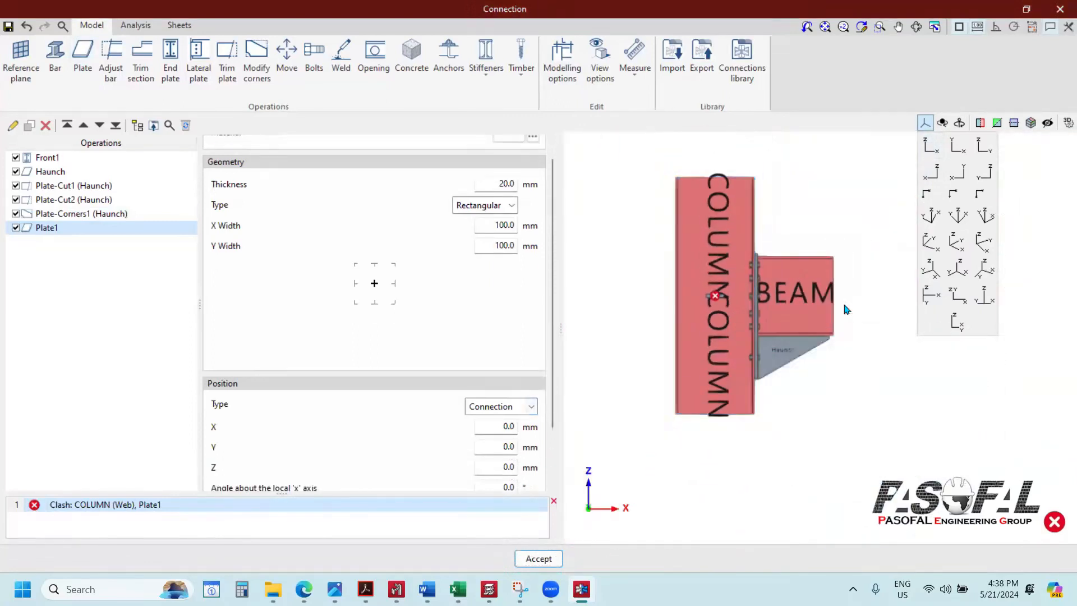
pyautogui.click(504, 469)
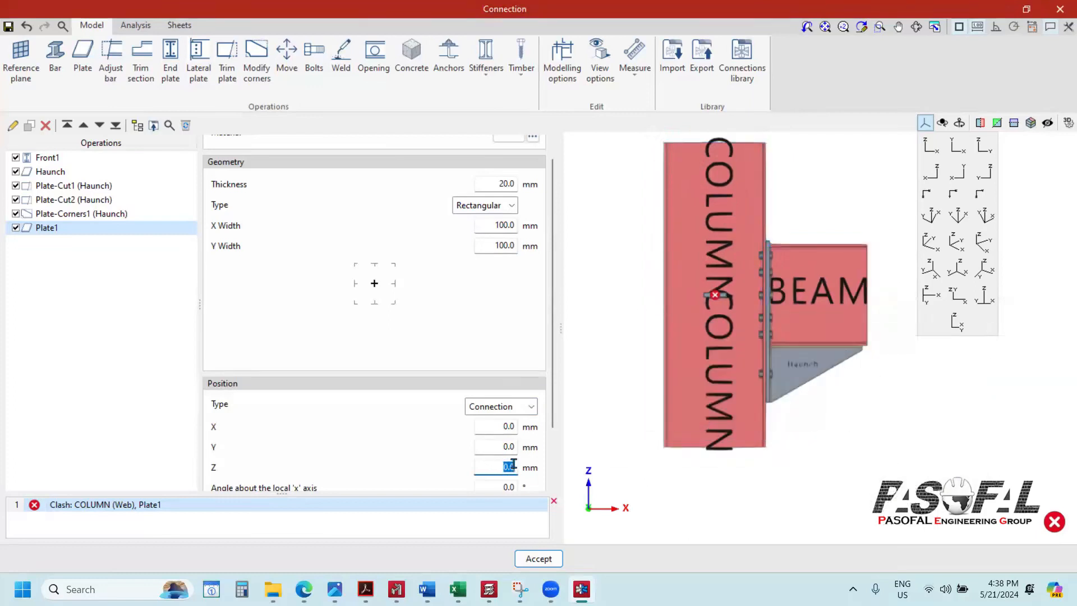
pyautogui.write('225')
pyautogui.press('Tab')
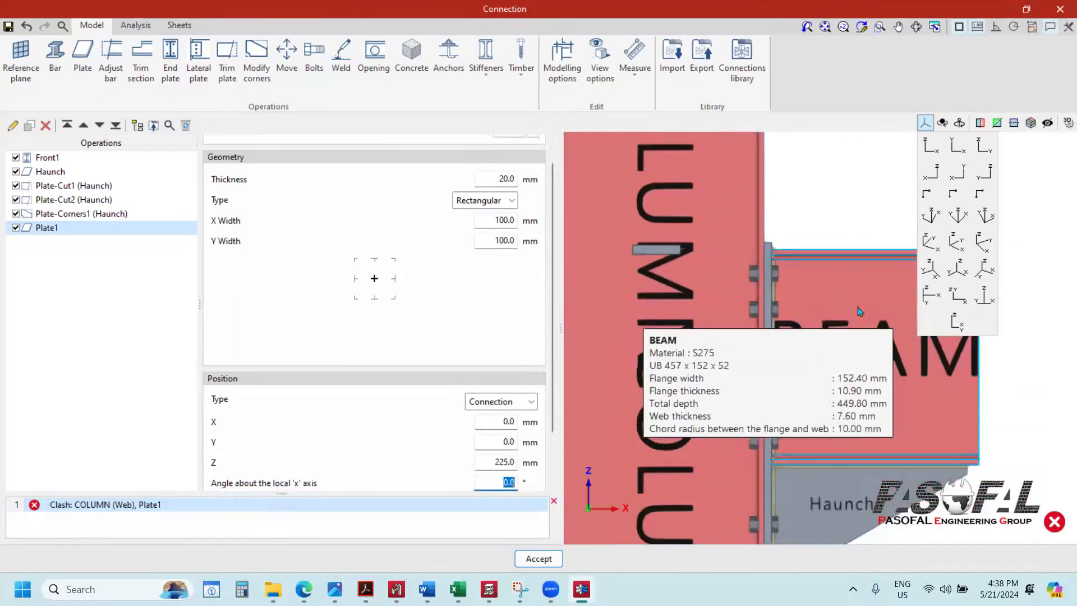
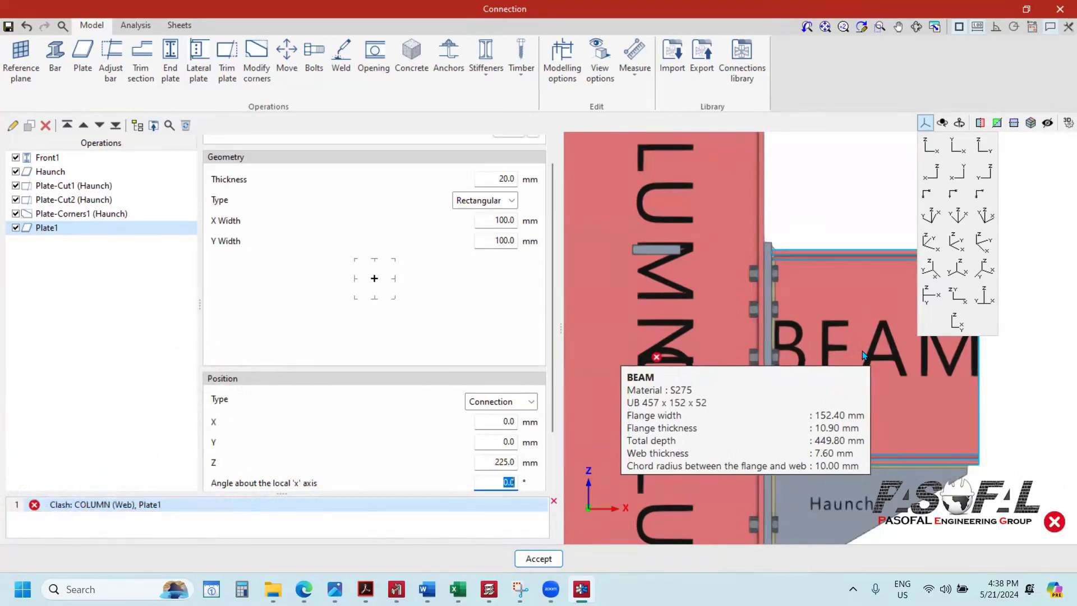
# Step: Set the new plate's Z position to 220 mm and check its level against the beam's top flange
pyautogui.scroll(-1, 794, 229)
pyautogui.scroll(3, 682, 258)
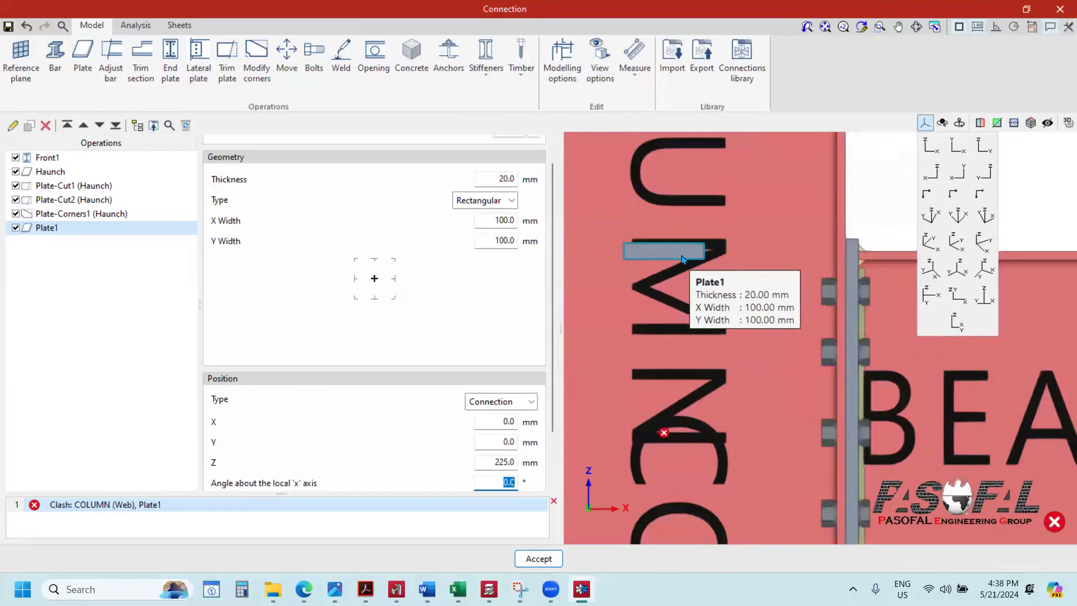
pyautogui.scroll(-1, 681, 259)
pyautogui.click(506, 462)
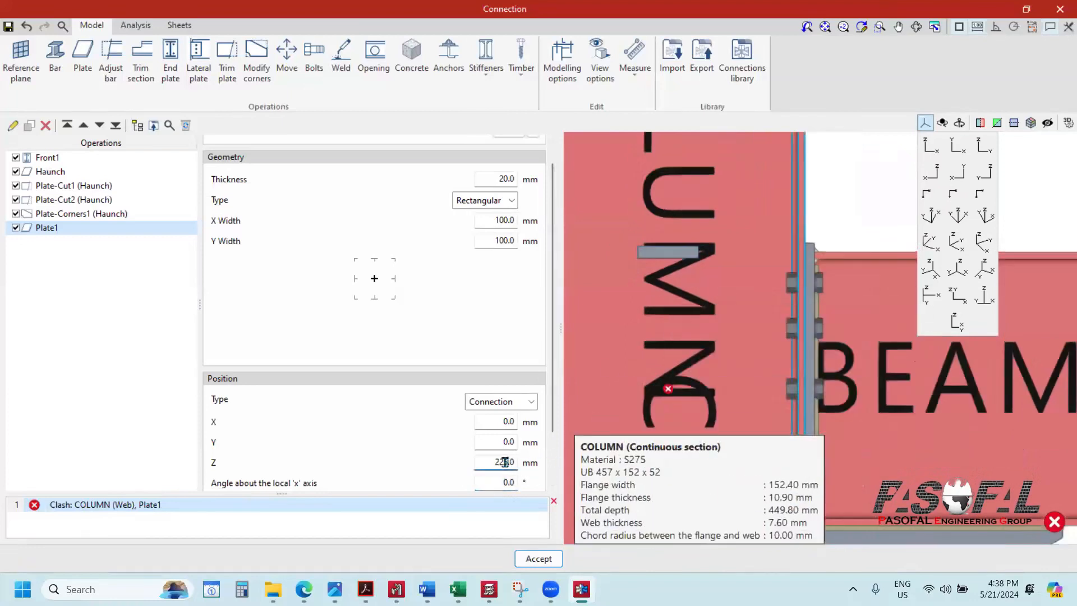
pyautogui.press('Tab')
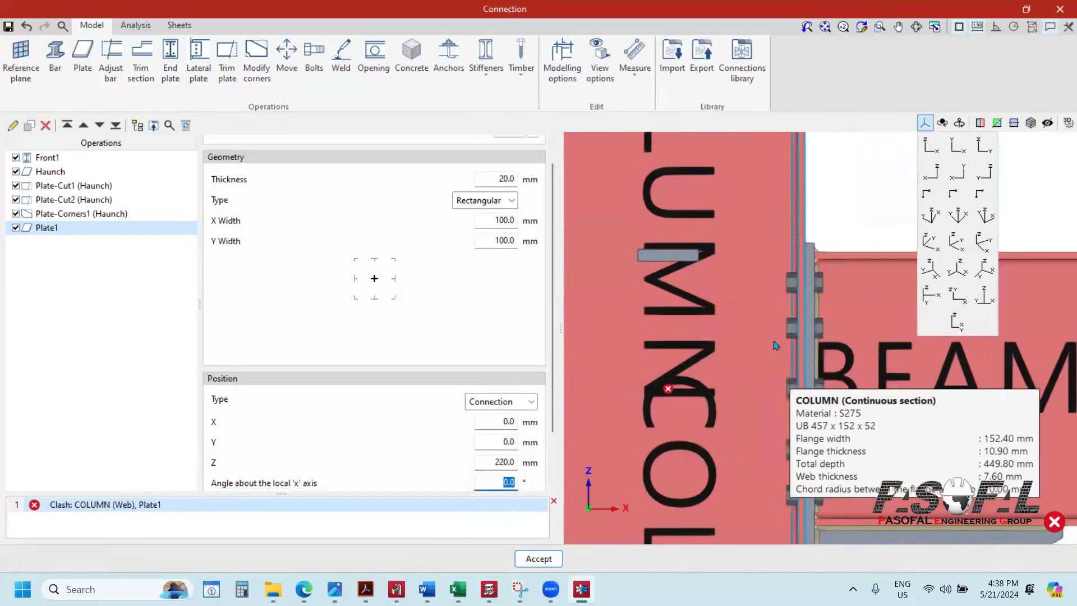
pyautogui.scroll(4, 678, 275)
pyautogui.scroll(-4, 703, 250)
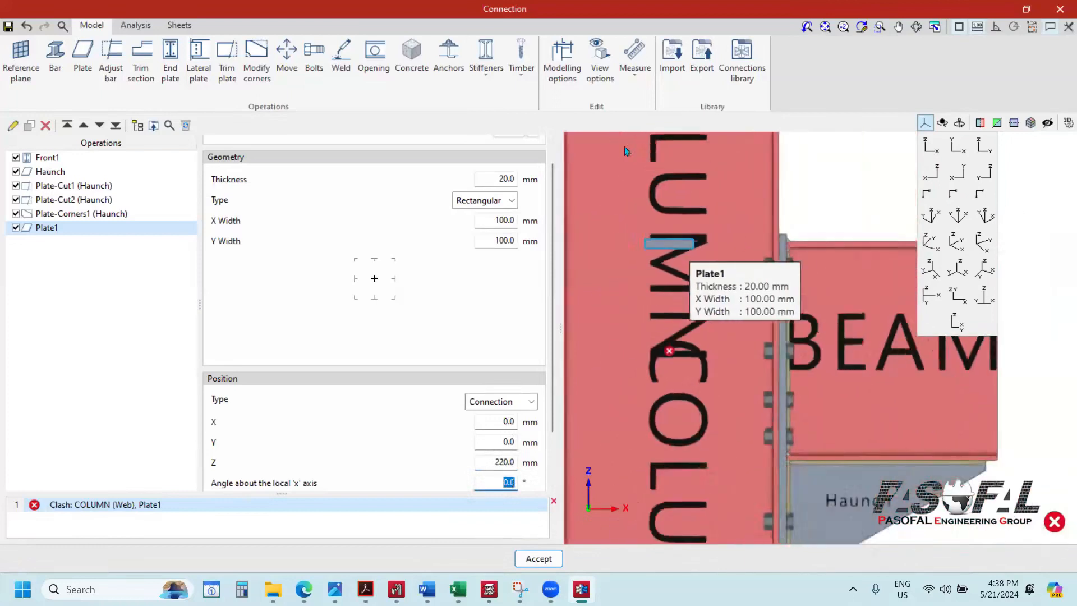
# Step: Switch the sections and plates to transparent display and examine the new plate's local axes
pyautogui.click(586, 84)
pyautogui.click(351, 188)
pyautogui.click(352, 202)
pyautogui.click(181, 292)
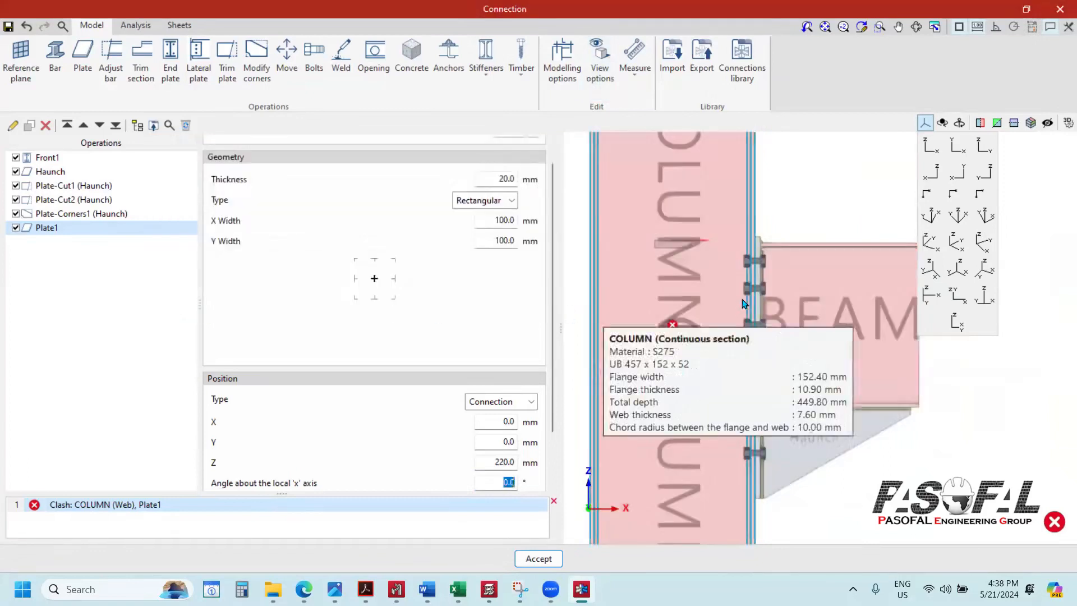
pyautogui.scroll(4, 697, 247)
pyautogui.scroll(-3, 698, 247)
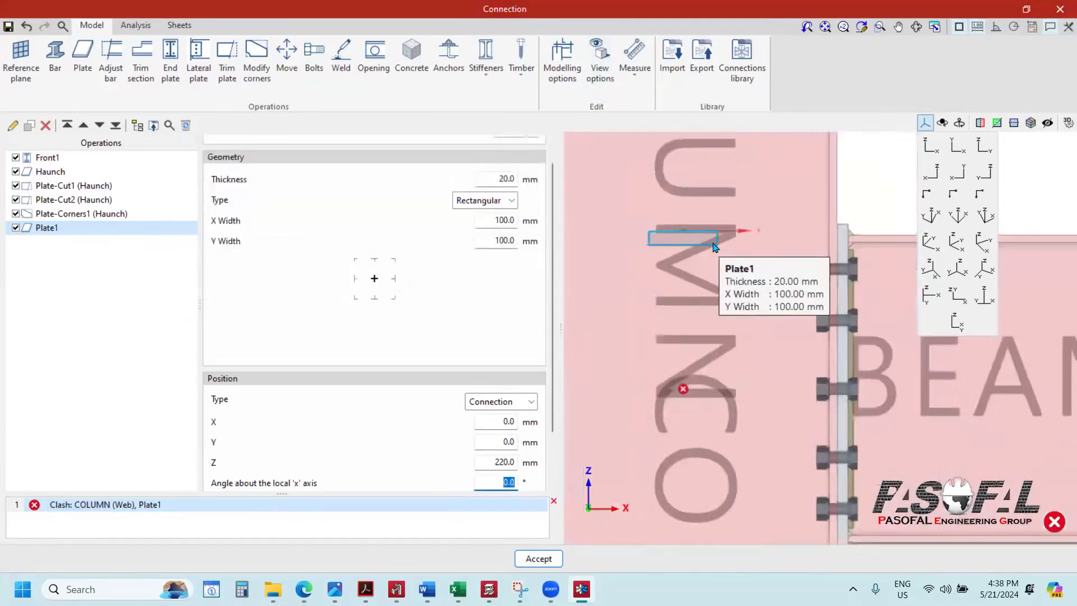
pyautogui.scroll(3, 718, 245)
pyautogui.scroll(2, 746, 241)
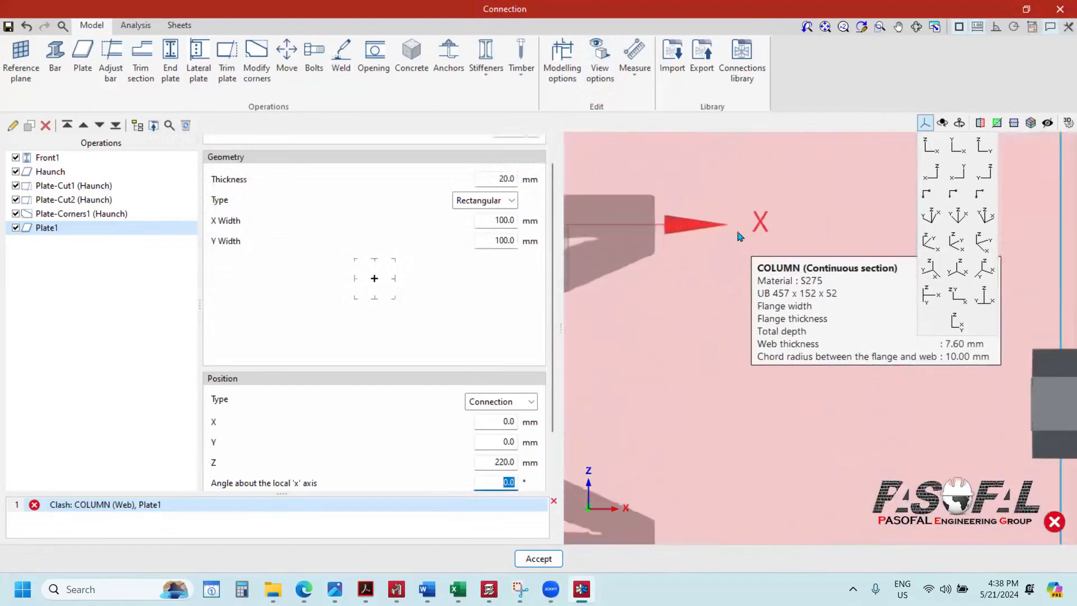
# Step: Set the new plate's X Width to 220 mm
pyautogui.scroll(-1, 757, 224)
pyautogui.click(487, 223)
pyautogui.moveTo(488, 223); pyautogui.dragTo(528, 236)
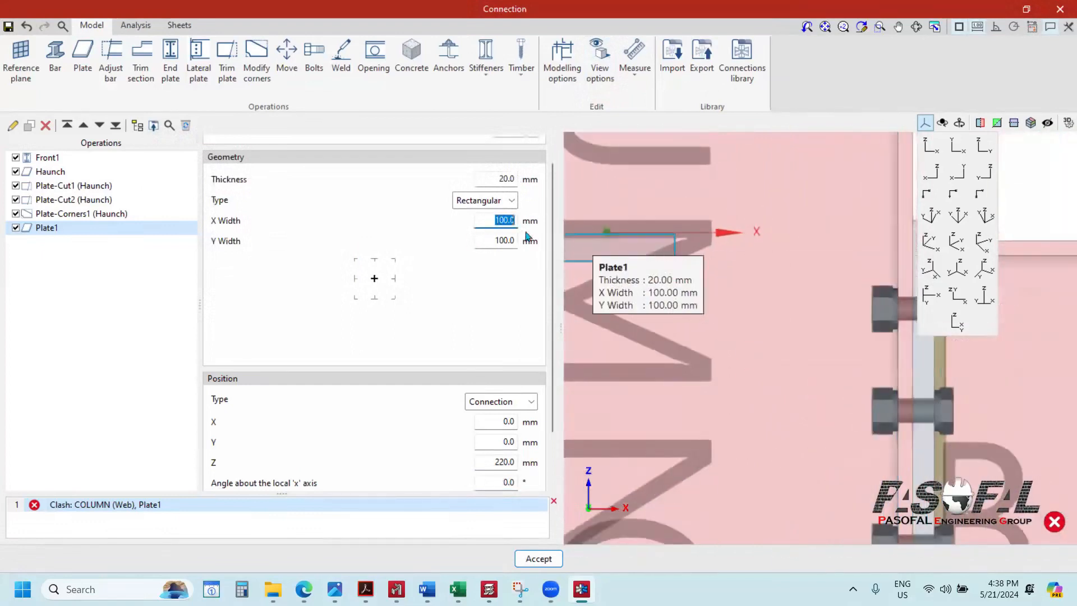
pyautogui.scroll(-5, 729, 334)
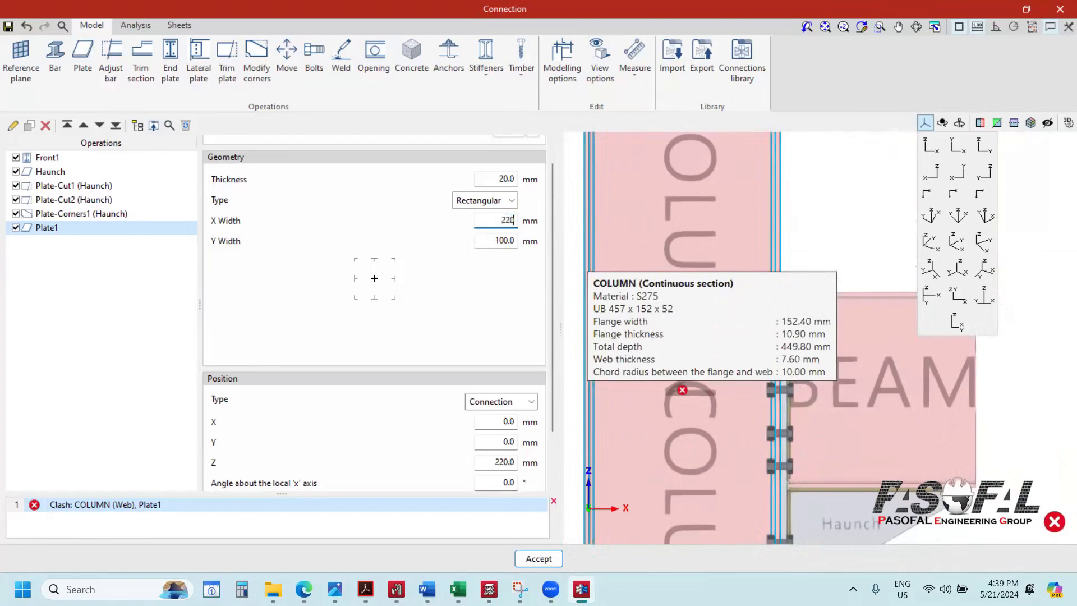
pyautogui.press('Tab')
# Step: Try X Widths of 450 mm and 440 mm for the new plate, checking its end against the column flange
pyautogui.moveTo(496, 220); pyautogui.dragTo(504, 220)
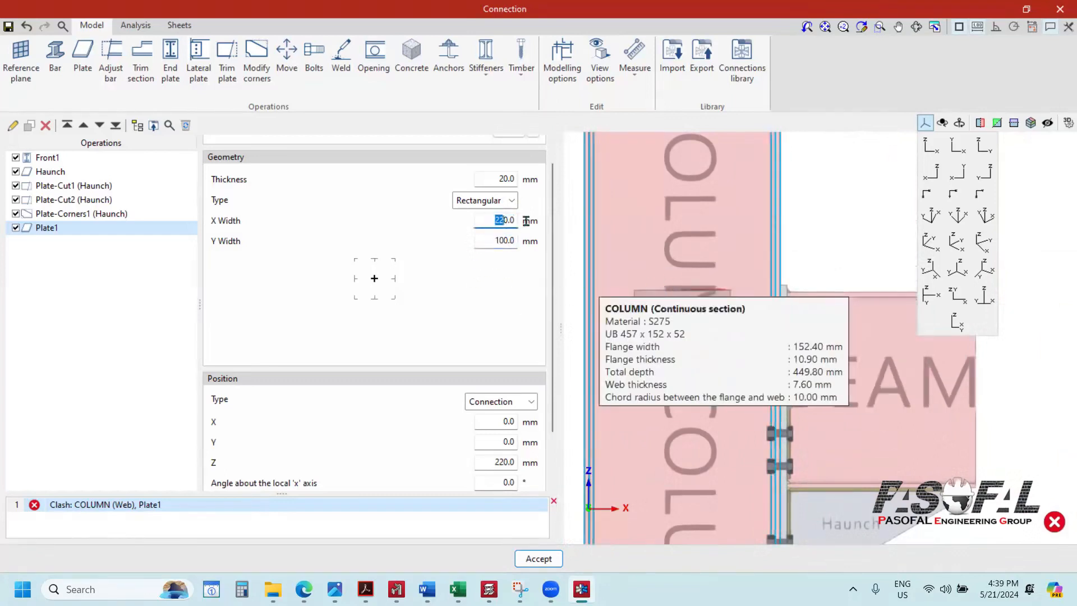
pyautogui.write('450')
pyautogui.press('Tab')
pyautogui.scroll(-2, 745, 328)
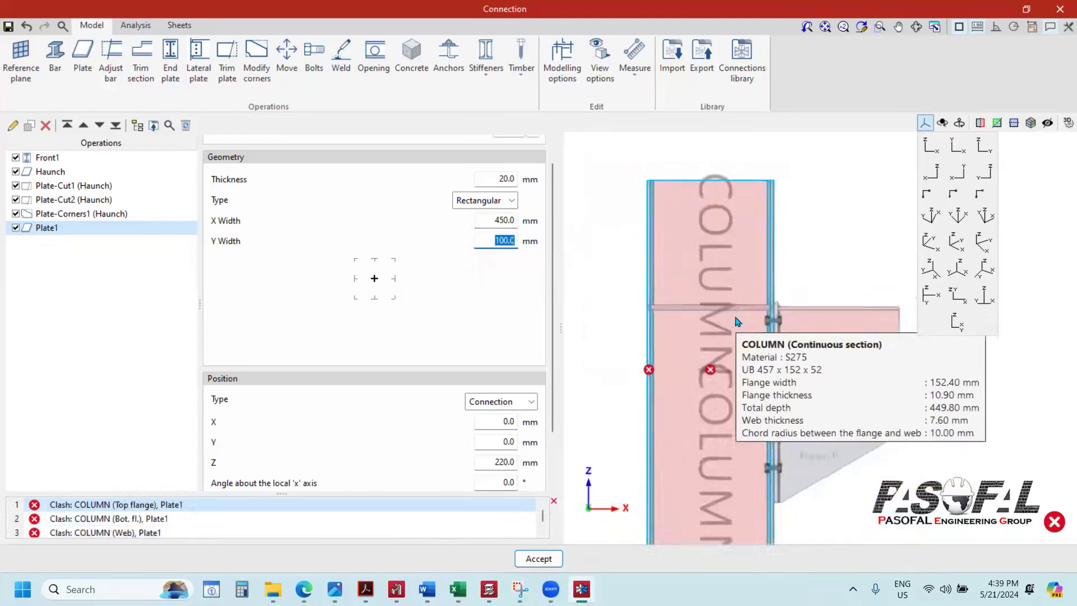
pyautogui.scroll(5, 737, 321)
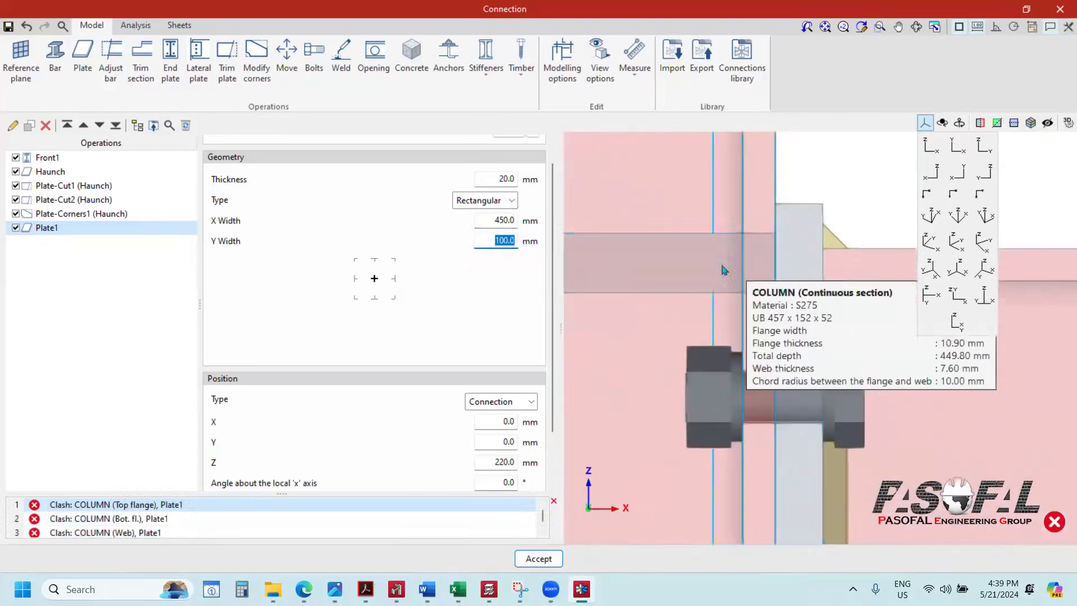
pyautogui.moveTo(501, 220); pyautogui.dragTo(509, 220)
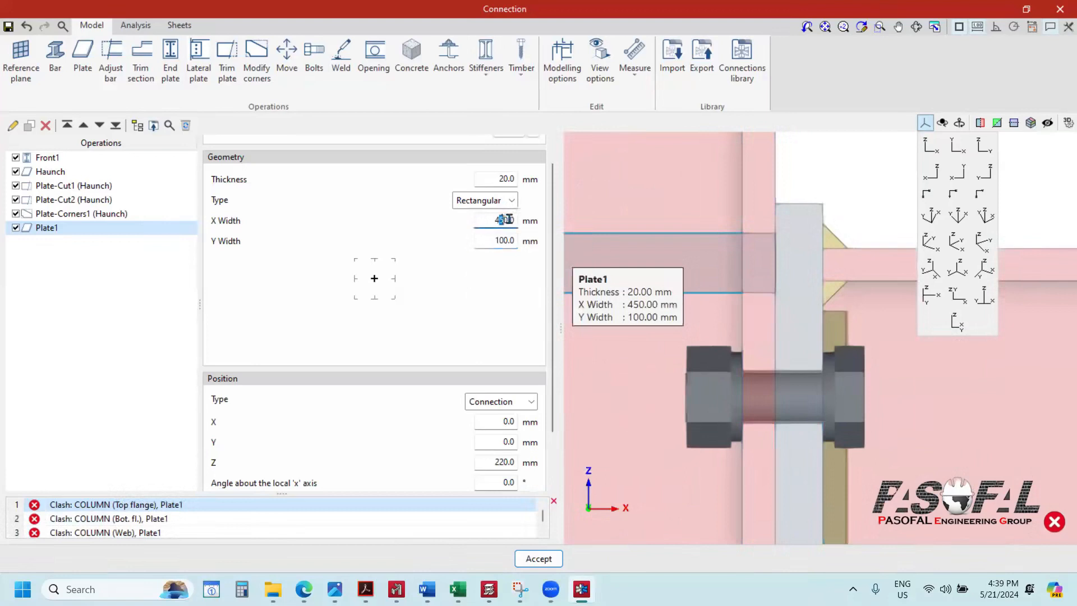
pyautogui.write('40')
pyautogui.press('Tab')
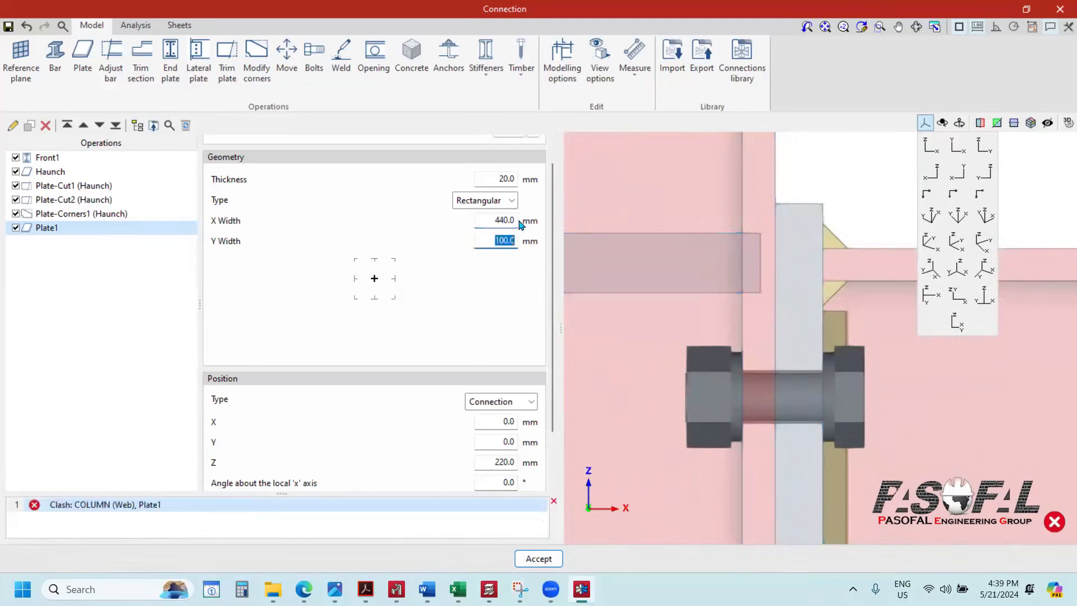
# Step: Shorten the new plate's X Width to 420 mm
pyautogui.moveTo(497, 221); pyautogui.dragTo(519, 221)
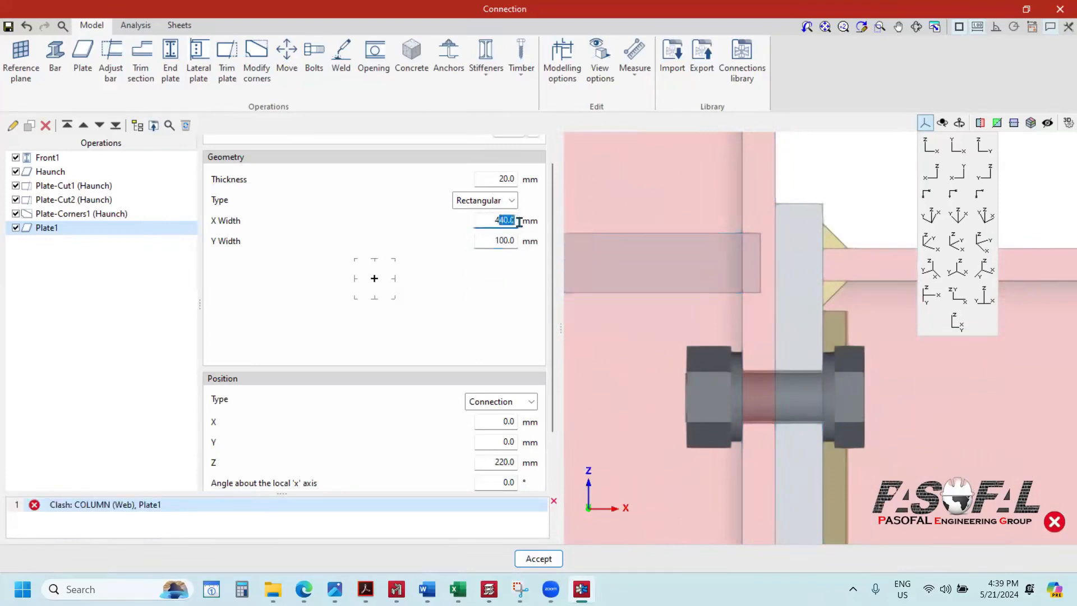
pyautogui.press('Tab')
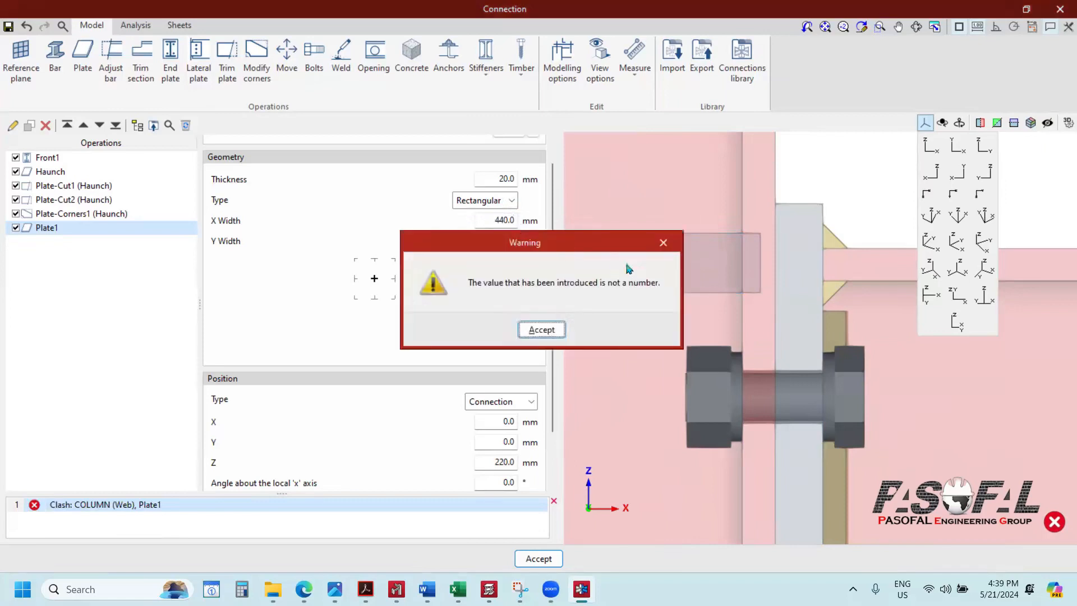
pyautogui.click(661, 246)
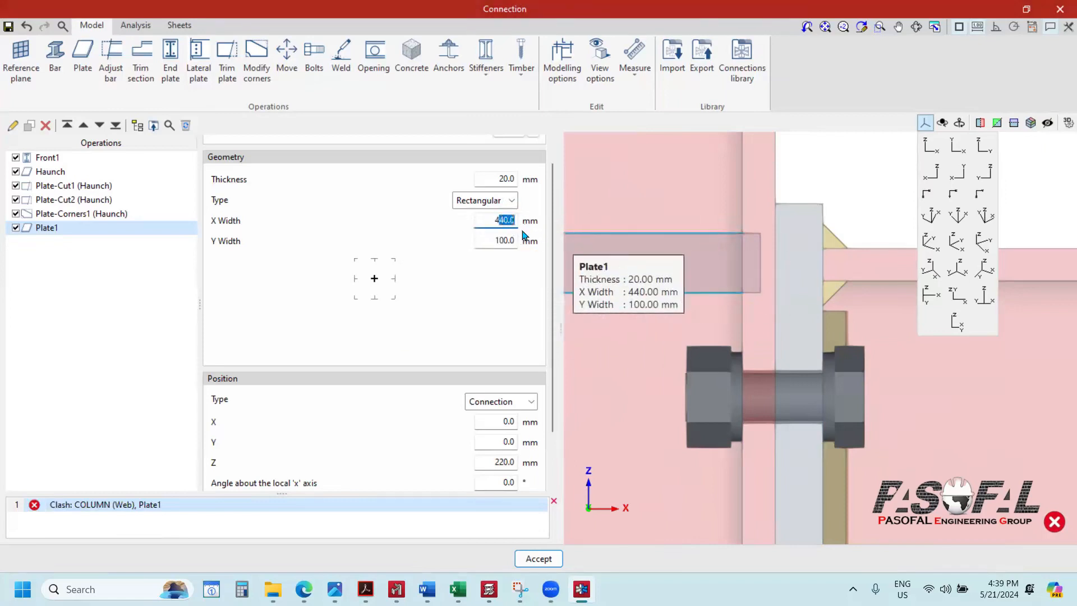
pyautogui.press('Tab')
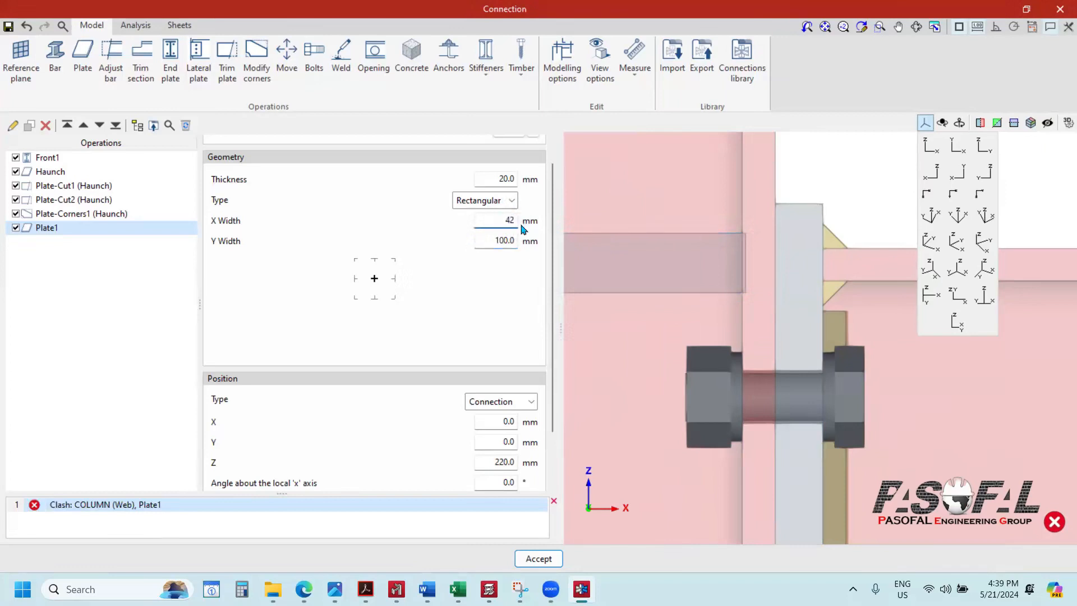
pyautogui.press('Tab')
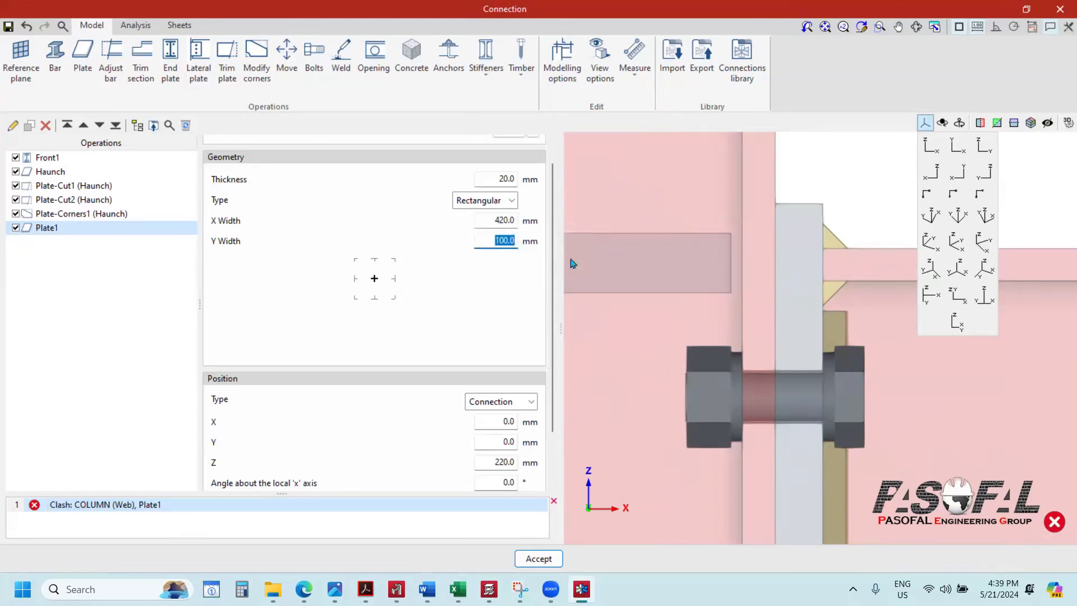
# Step: View the connection in the XY plane and refine the plate's X Width, trying 425 mm before settling on 428 mm
pyautogui.scroll(-4, 680, 299)
pyautogui.scroll(-4, 697, 303)
pyautogui.click(957, 146)
pyautogui.scroll(-1, 660, 245)
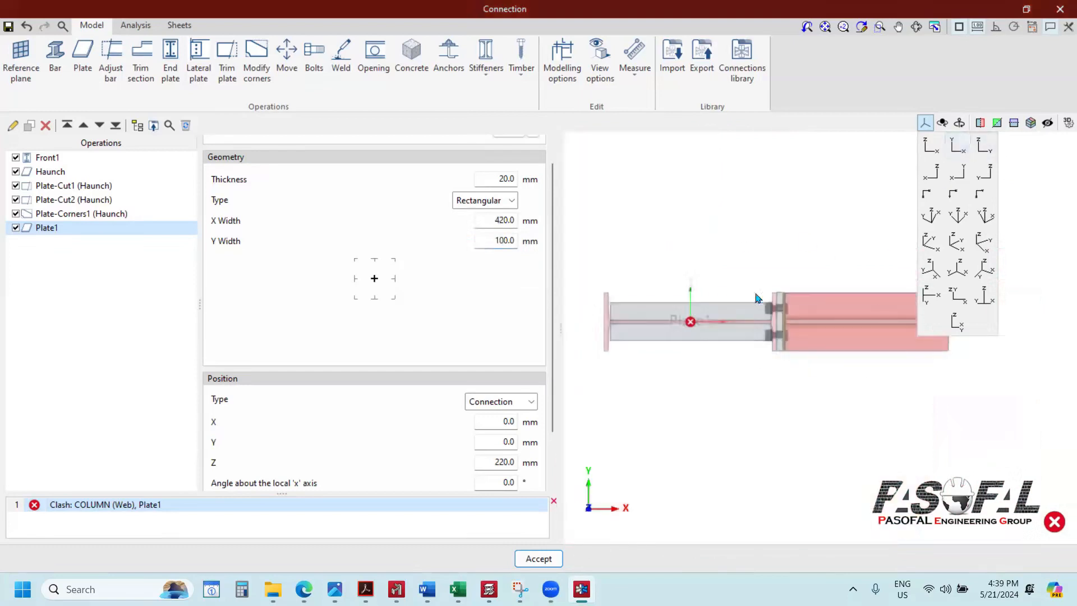
pyautogui.scroll(2, 759, 301)
pyautogui.scroll(5, 759, 305)
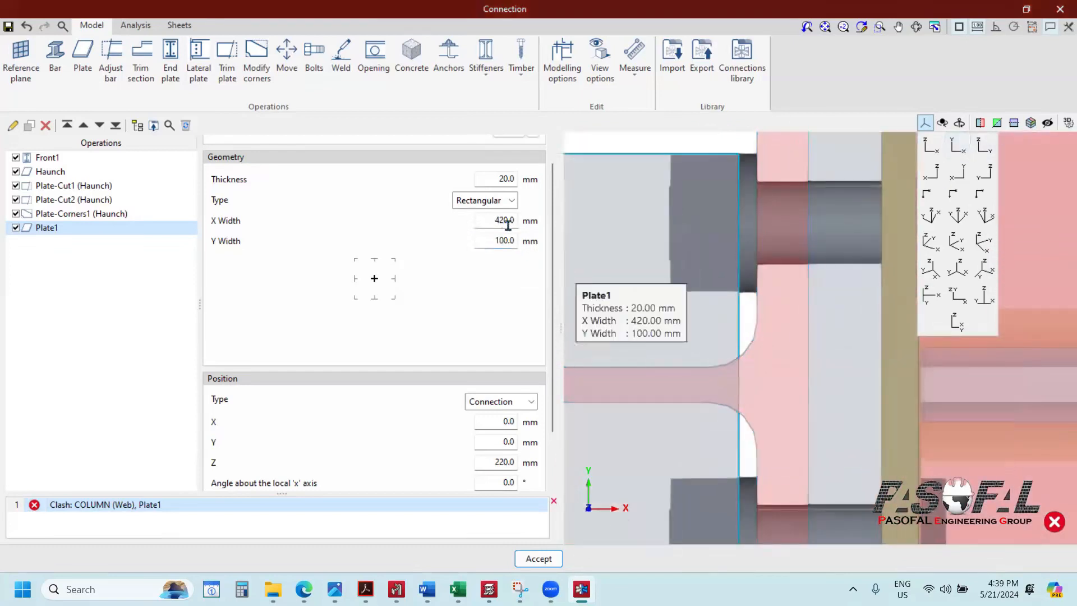
pyautogui.moveTo(502, 222); pyautogui.dragTo(520, 227)
pyautogui.write('5')
pyautogui.press('Tab')
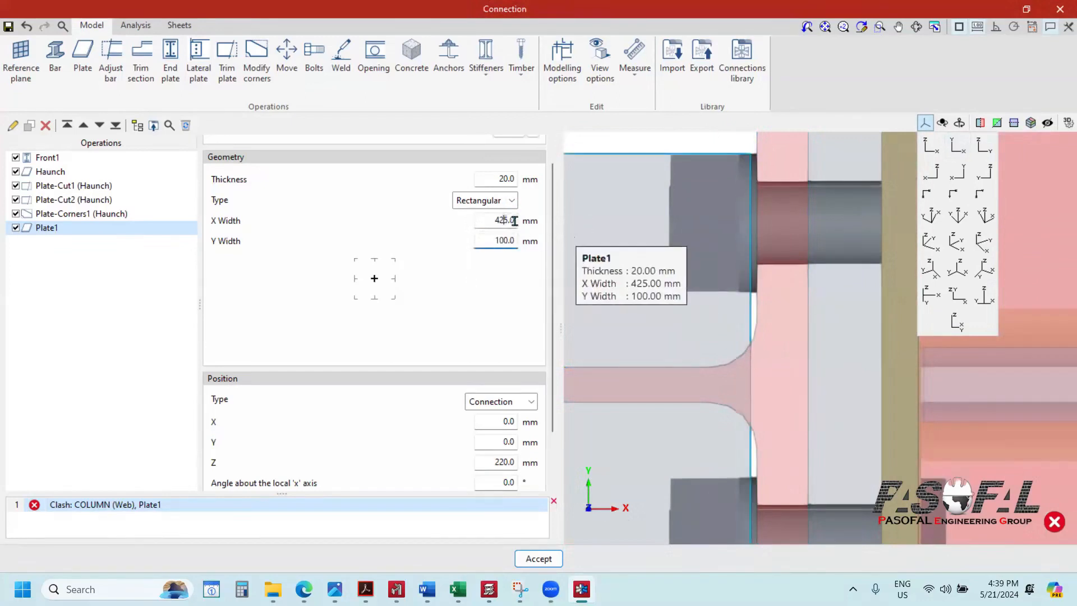
pyautogui.press('Tab')
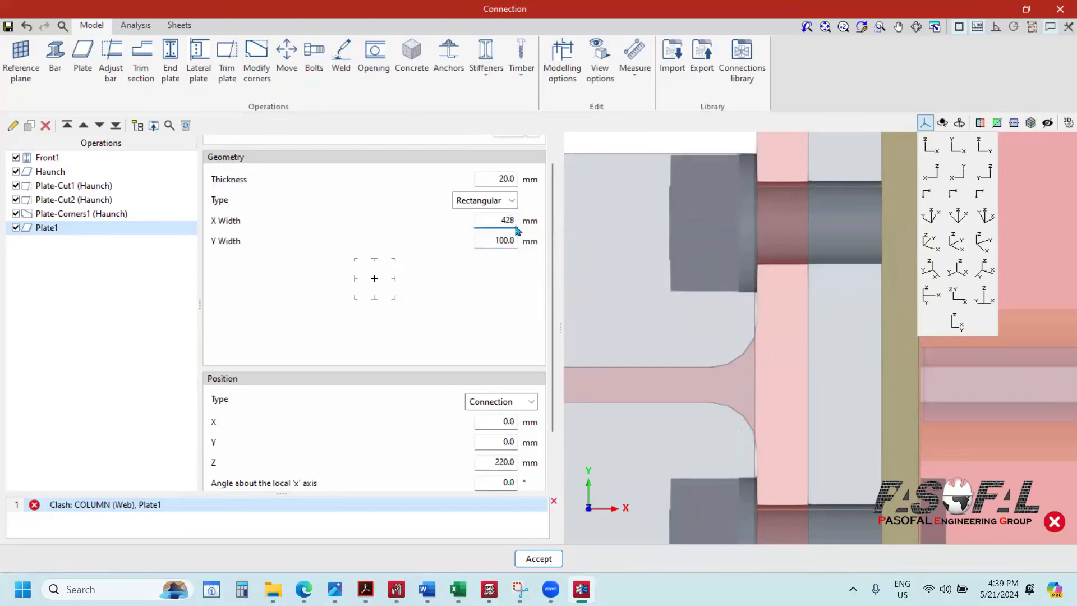
pyautogui.press('Tab')
# Step: Check the plate's fit between the column flanges and set its Y position to 75 mm
pyautogui.scroll(-5, 701, 227)
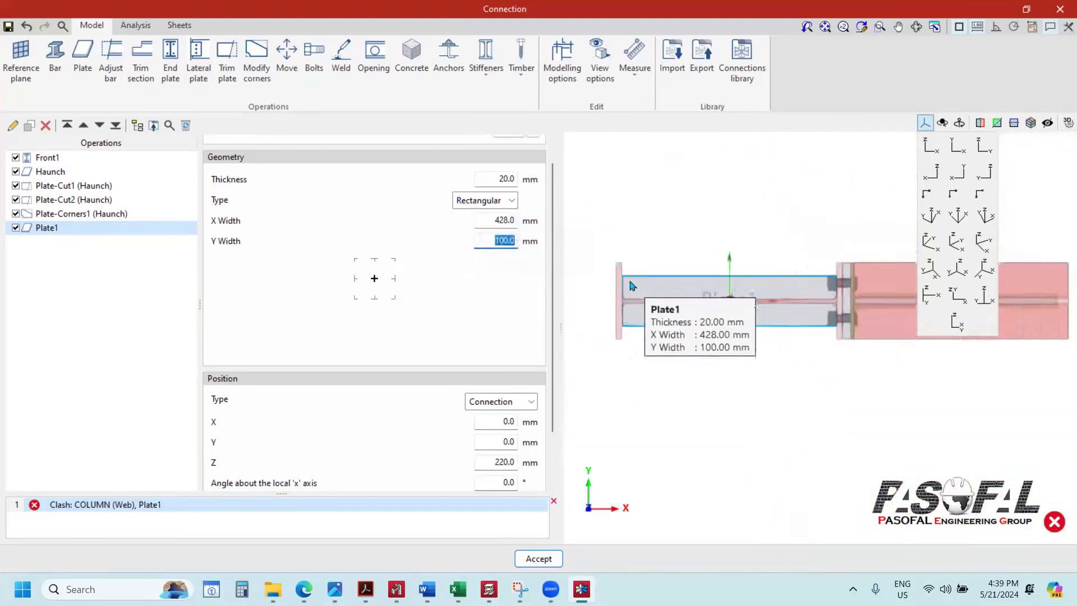
pyautogui.scroll(5, 632, 284)
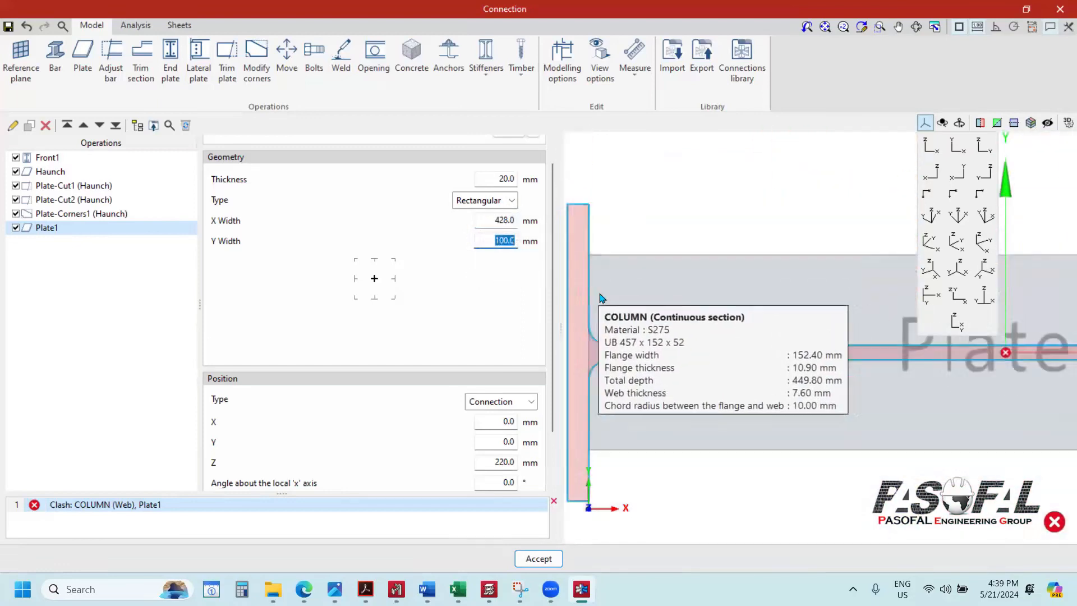
pyautogui.scroll(-5, 602, 298)
pyautogui.scroll(-2, 730, 342)
pyautogui.scroll(6, 685, 313)
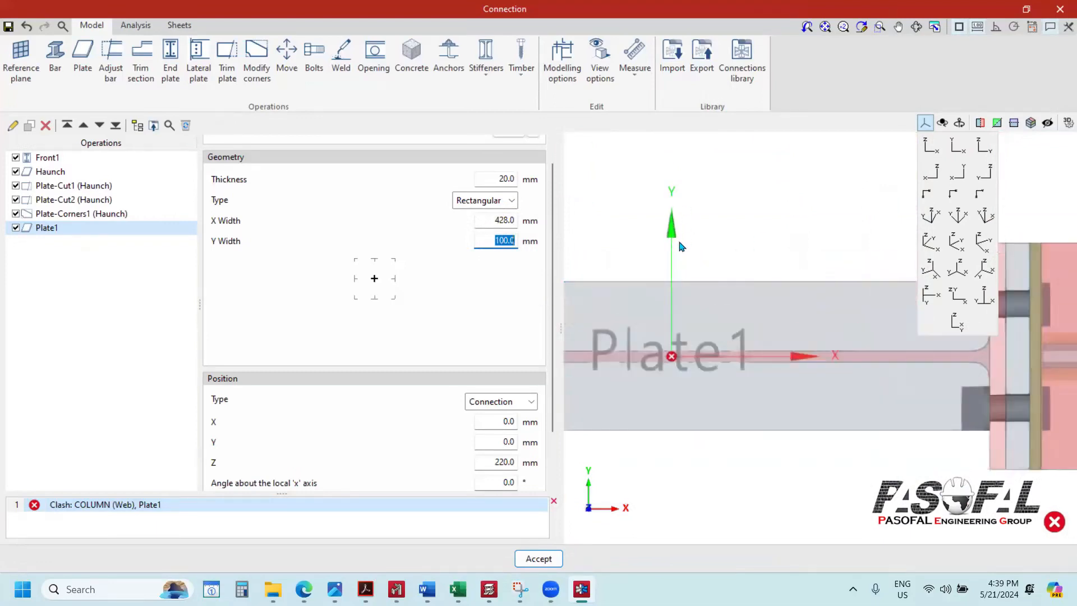
pyautogui.scroll(-5, 735, 235)
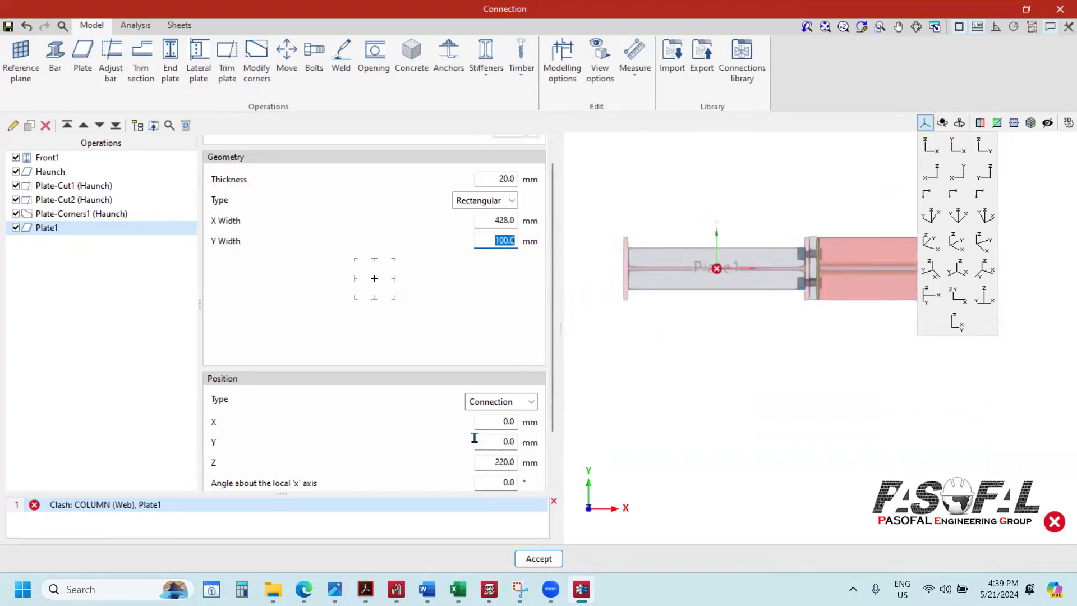
pyautogui.click(507, 442)
pyautogui.write('75')
pyautogui.press('Tab')
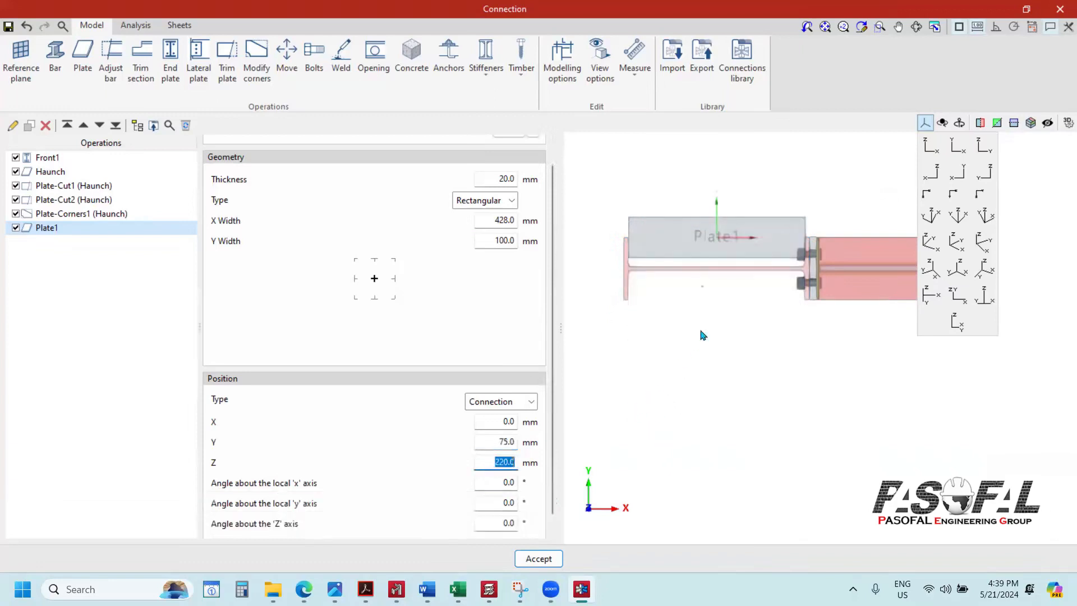
# Step: Move the plate toward the column web, trying a Y position of 65 mm before settling on 55 mm
pyautogui.hotkey('shift', 'Tab')
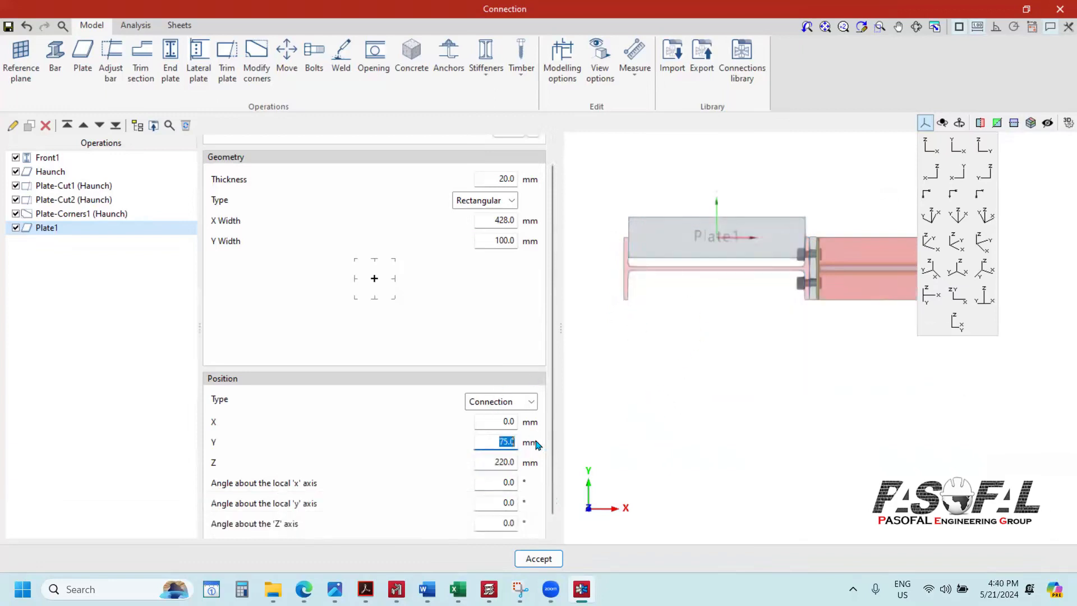
pyautogui.write('65')
pyautogui.press('Tab')
pyautogui.hotkey('shift', 'Tab')
pyautogui.write('55')
pyautogui.press('Tab')
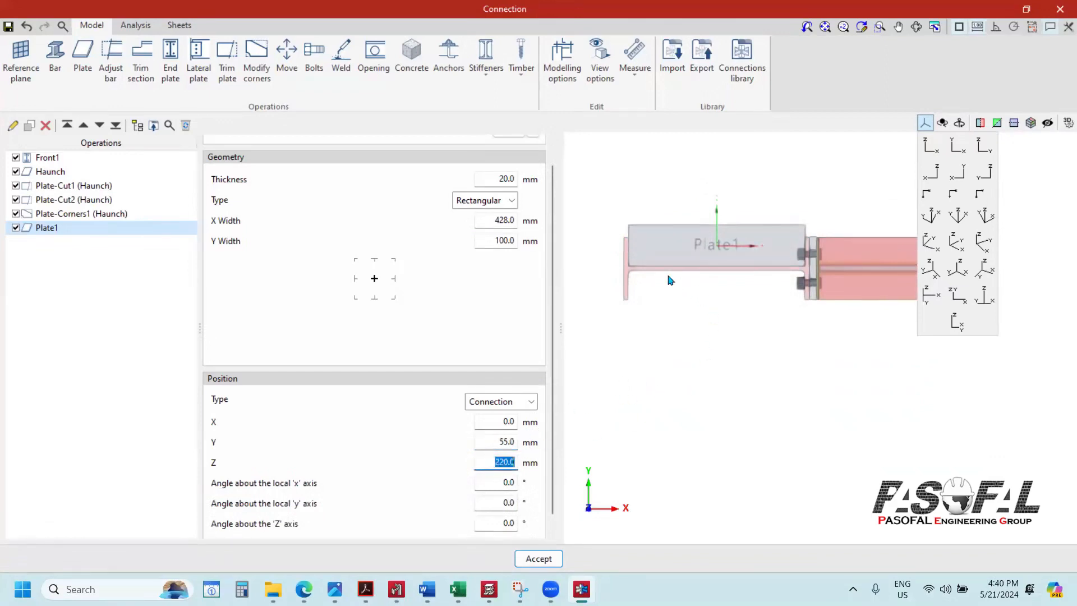
# Step: Fine-tune the plate's Y position against the column web, trying 53 mm before settling on 54 mm
pyautogui.scroll(5, 645, 264)
pyautogui.scroll(3, 616, 257)
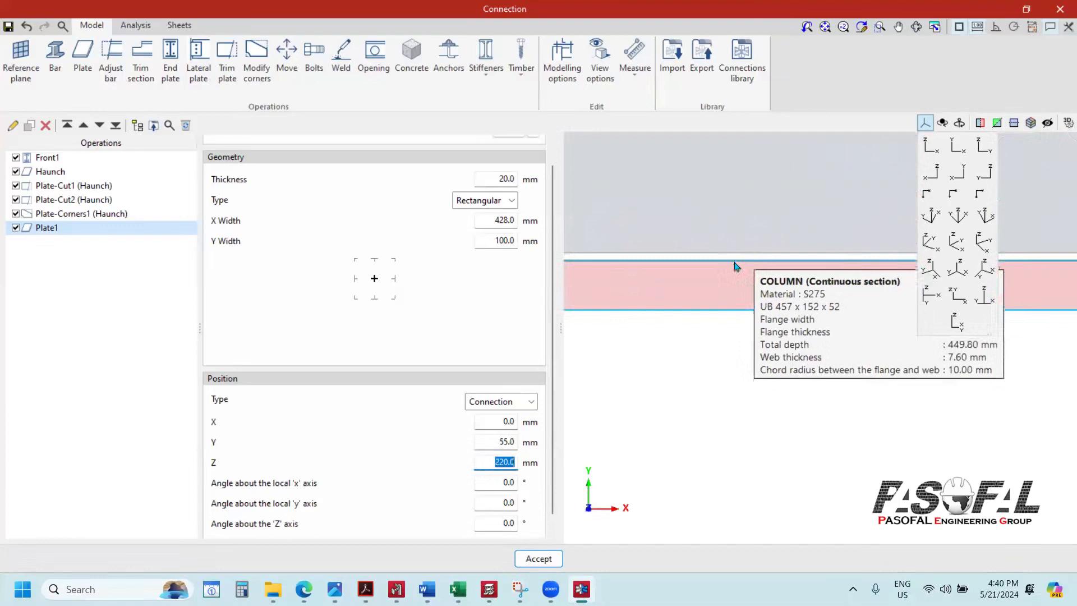
pyautogui.moveTo(504, 442); pyautogui.dragTo(521, 448)
pyautogui.press('Tab')
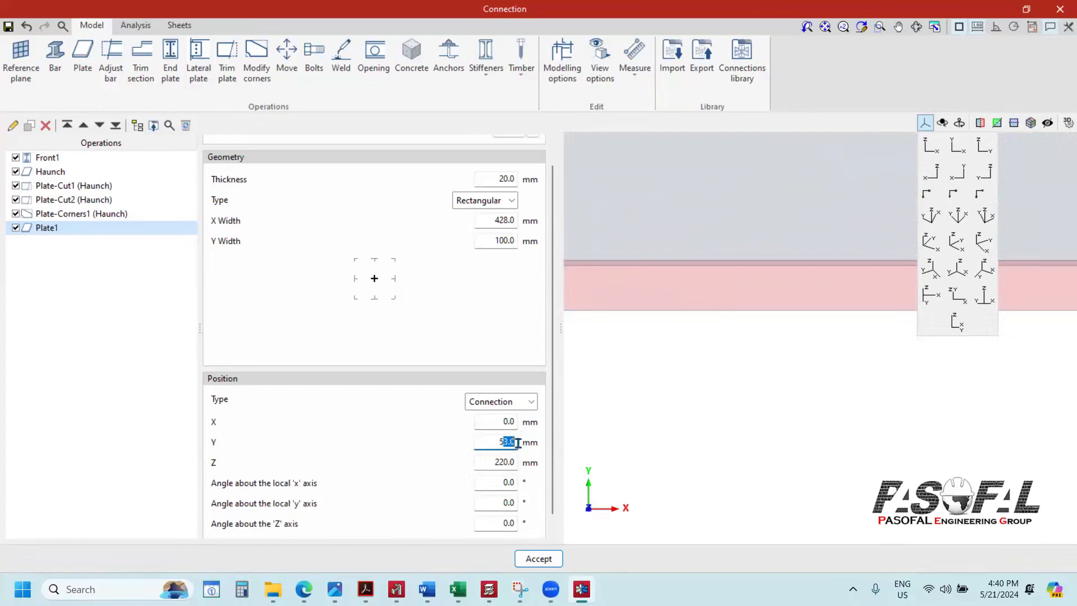
pyautogui.write('4')
pyautogui.press('Tab')
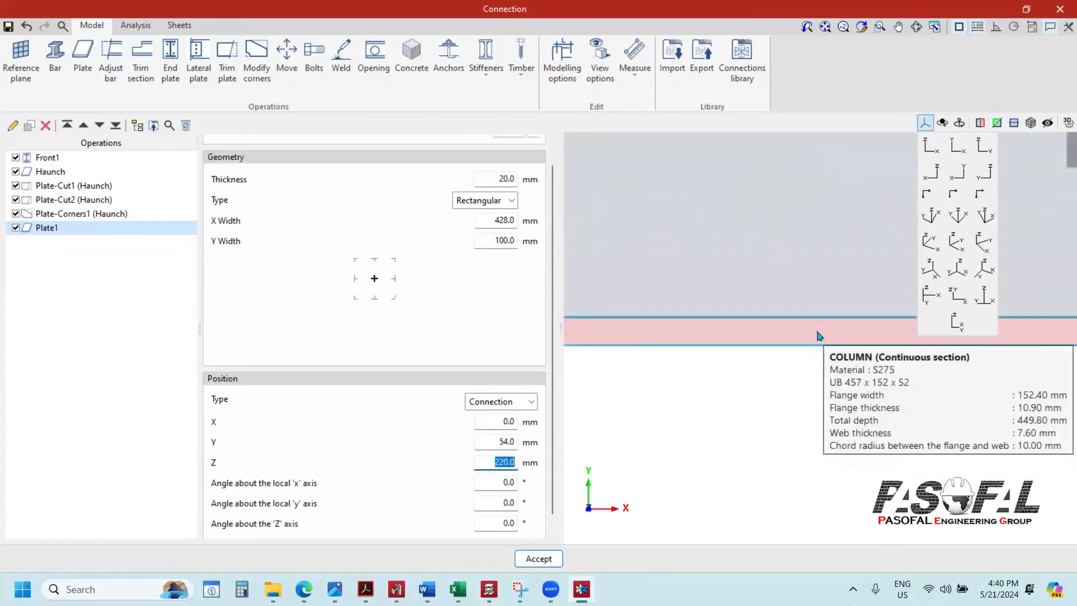
# Step: Examine the plate's fit along the column web and at the rounded corner between the web and flange
pyautogui.moveTo(748, 315)
pyautogui.scroll(2, 724, 288)
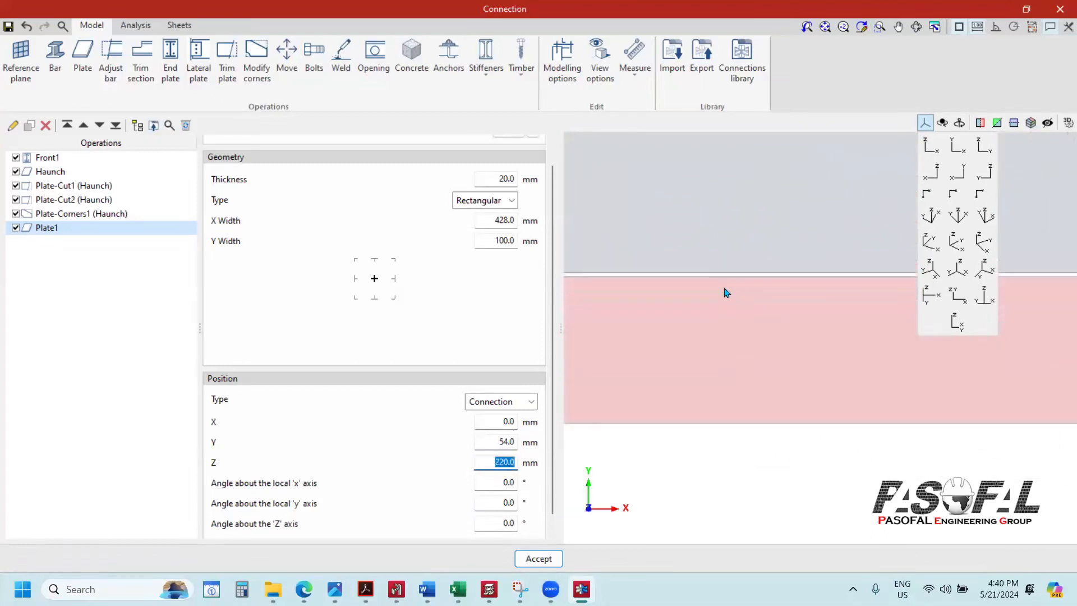
pyautogui.scroll(2, 726, 416)
pyautogui.scroll(-9, 772, 387)
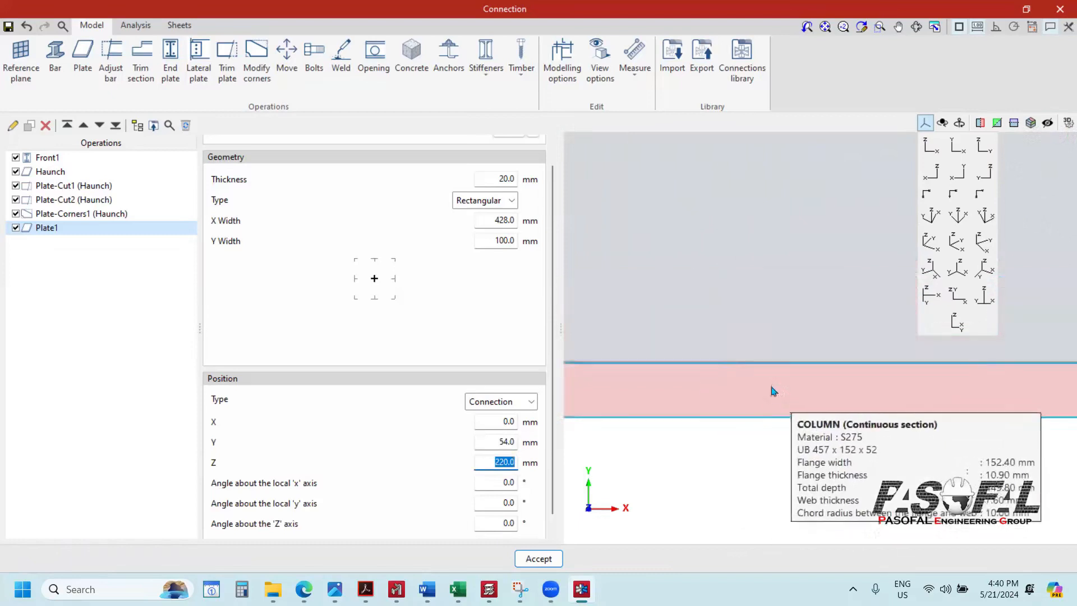
pyautogui.scroll(2, 689, 356)
pyautogui.scroll(-3, 685, 359)
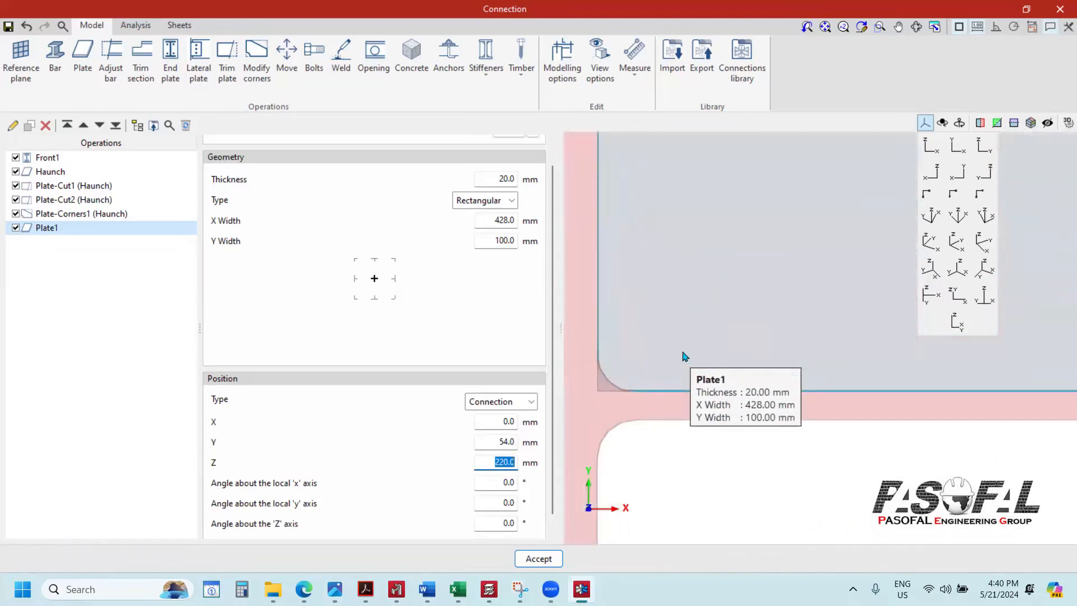
pyautogui.scroll(3, 655, 377)
pyautogui.scroll(-5, 668, 308)
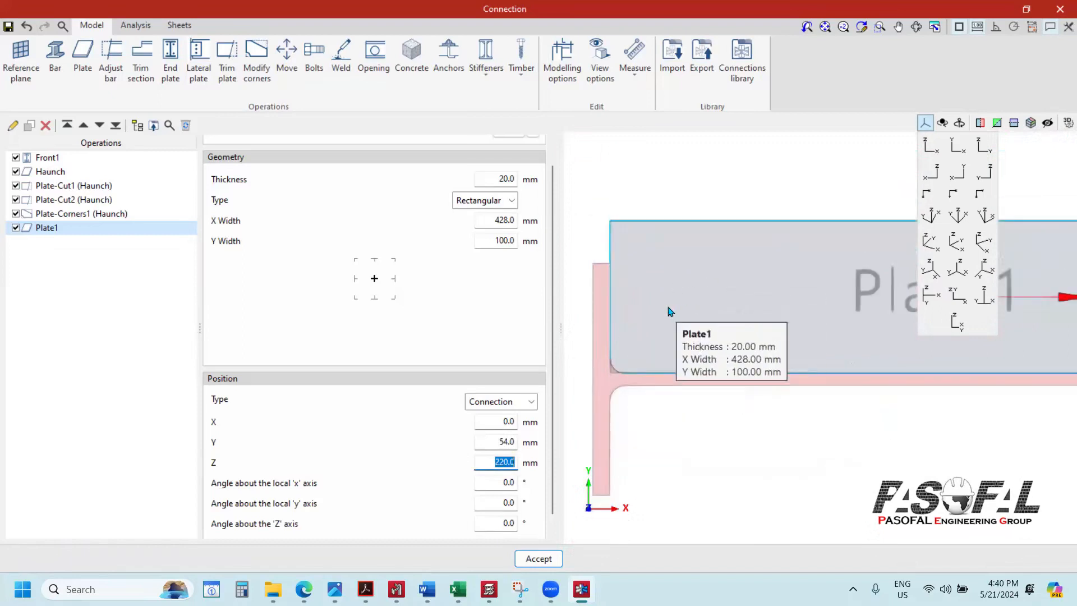
pyautogui.scroll(1, 683, 307)
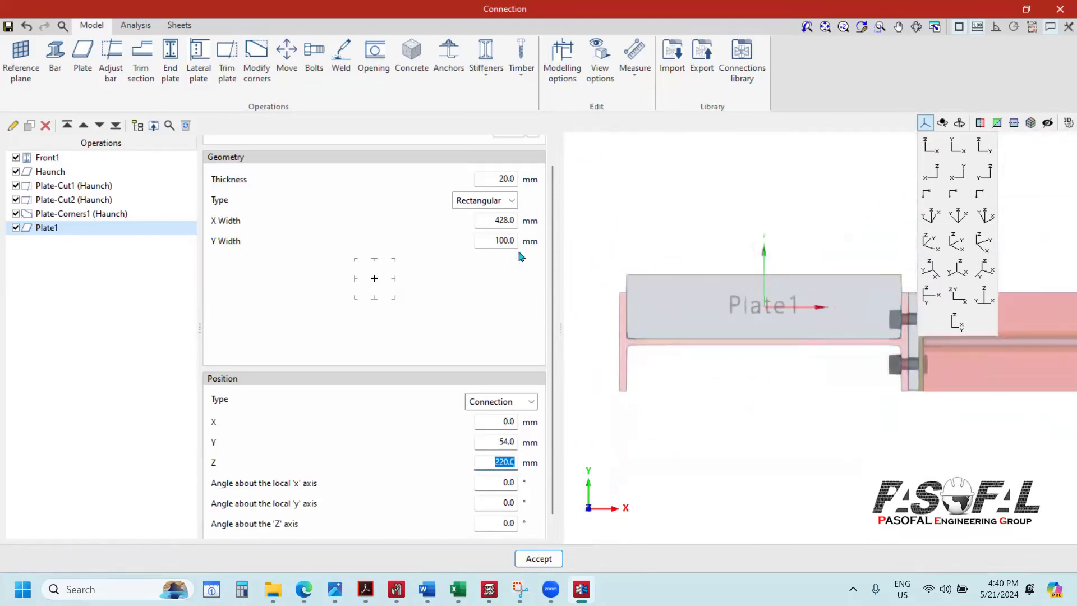
# Step: Set Plate1's Y width to 75 mm
pyautogui.click(516, 243)
pyautogui.scroll(4, 630, 309)
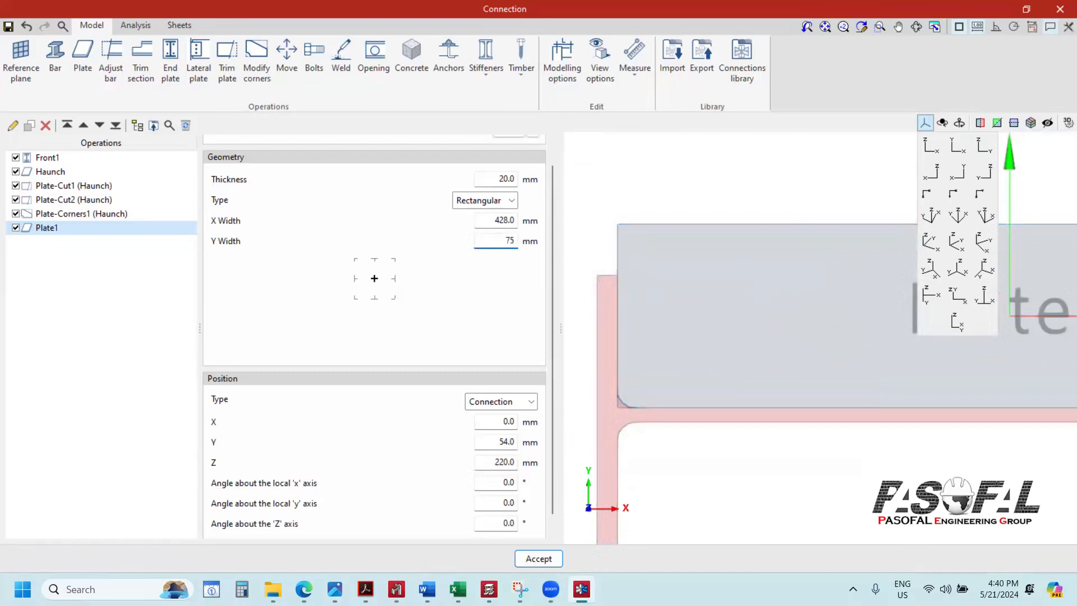
pyautogui.press('Return')
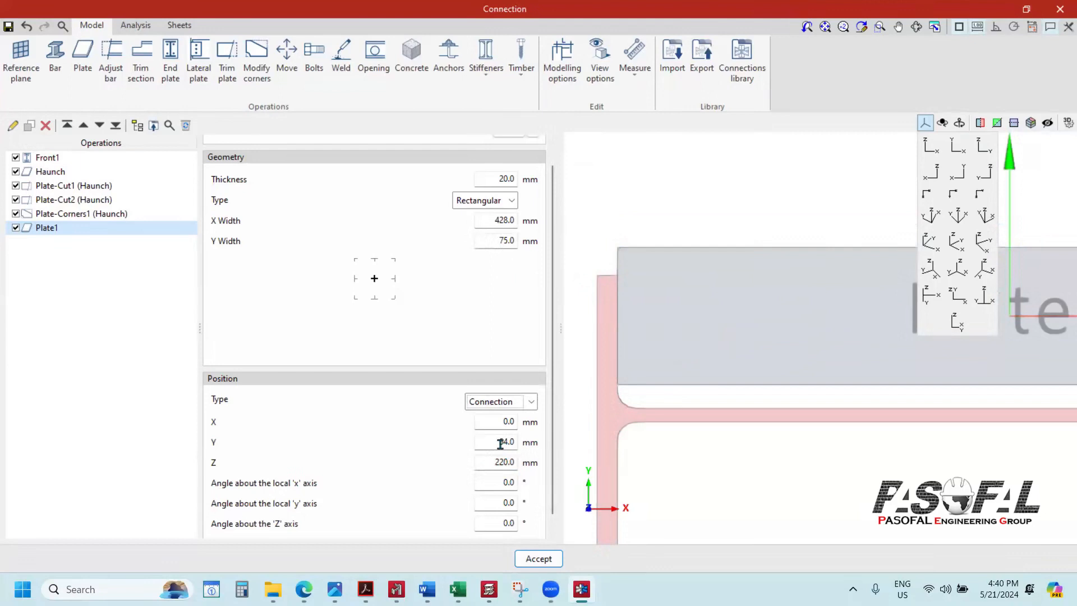
# Step: Try Y positions of 79 mm and 24 mm for Plate1 relative to the column web
pyautogui.moveTo(498, 443); pyautogui.dragTo(528, 445)
pyautogui.write('79')
pyautogui.press('Tab')
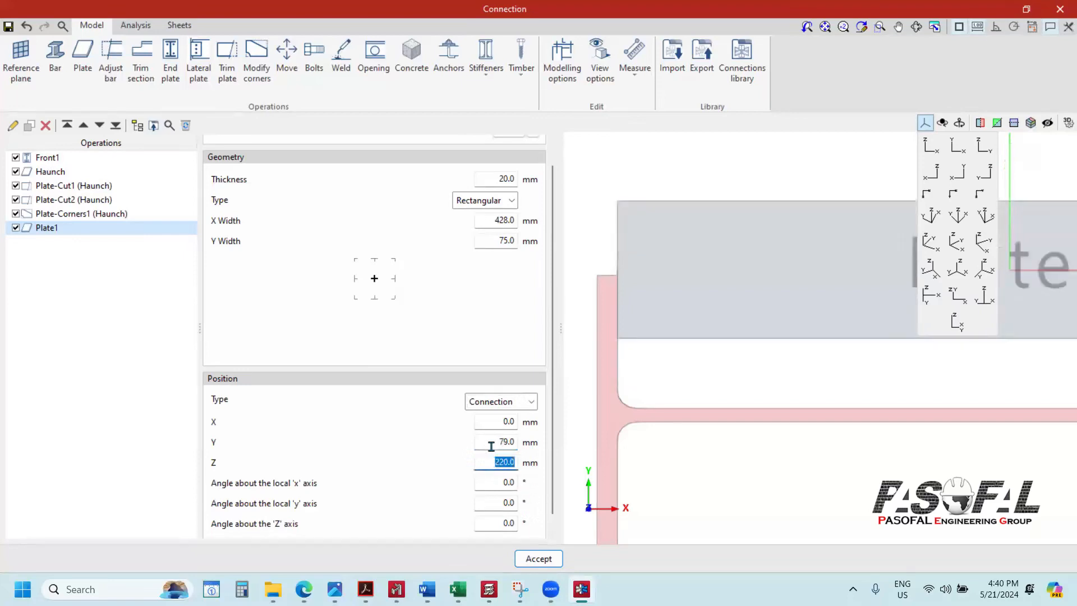
pyautogui.moveTo(492, 446); pyautogui.dragTo(532, 473)
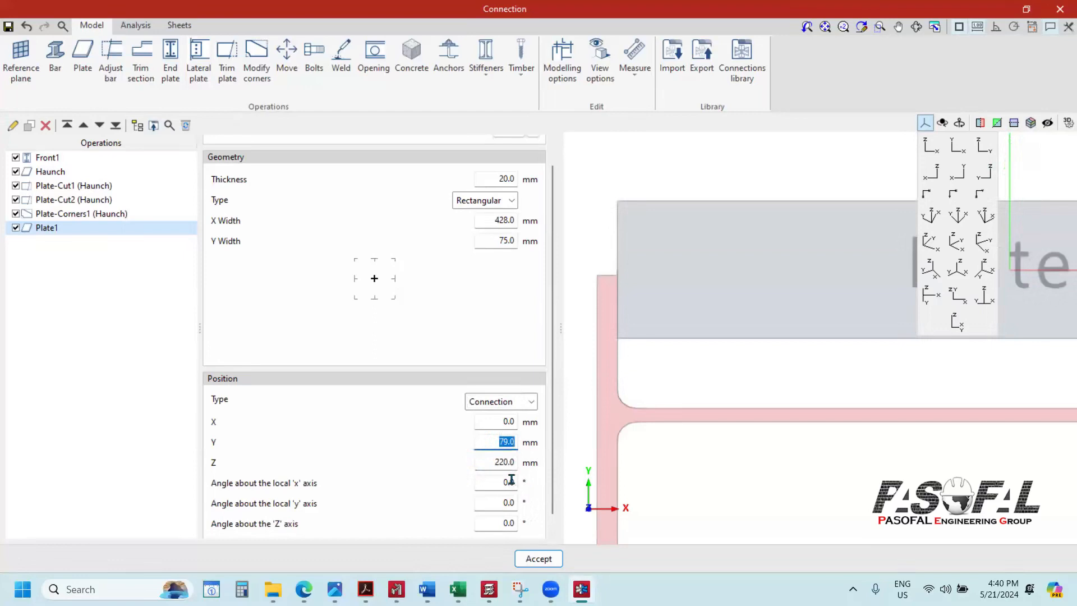
pyautogui.write('24')
pyautogui.press('Tab')
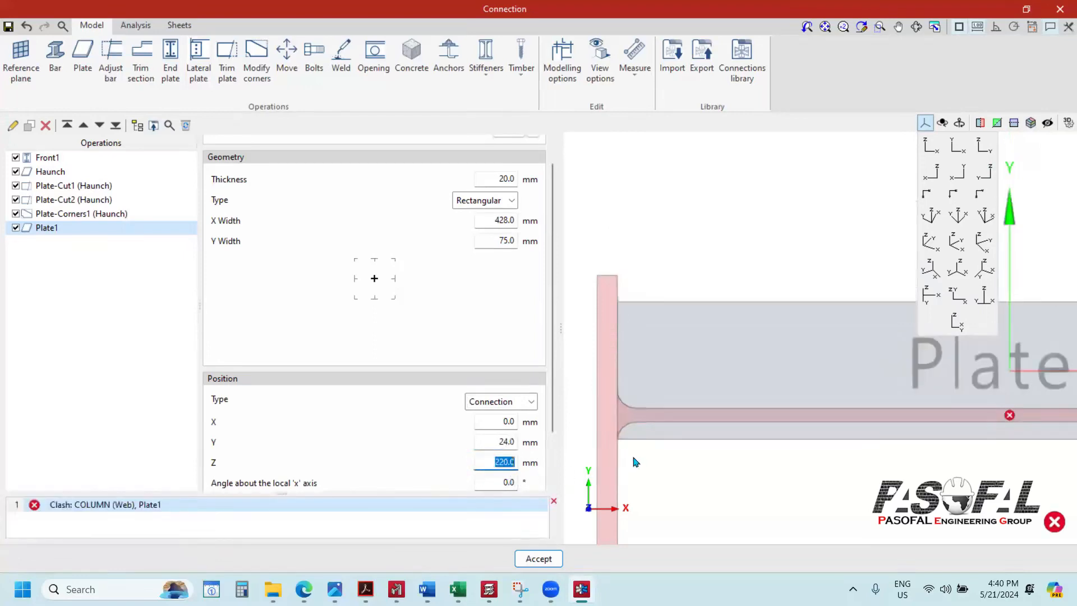
# Step: Adjust Plate1's Y position to 40 mm, and try 42 mm against the column web
pyautogui.moveTo(487, 444); pyautogui.dragTo(541, 465)
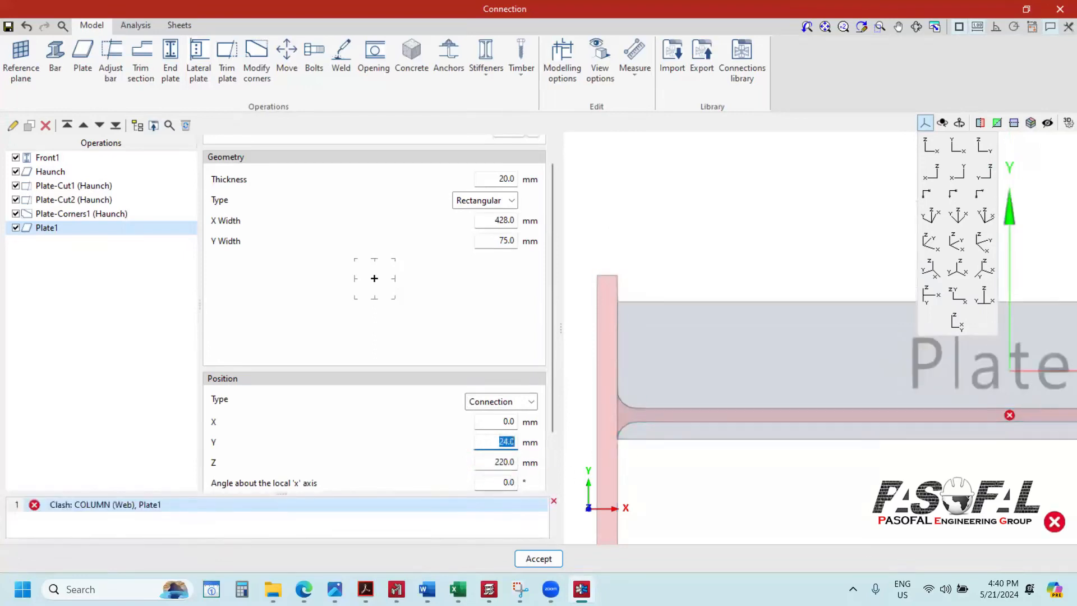
pyautogui.press('Tab')
pyautogui.moveTo(492, 443); pyautogui.dragTo(530, 463)
pyautogui.write('40')
pyautogui.press('Tab')
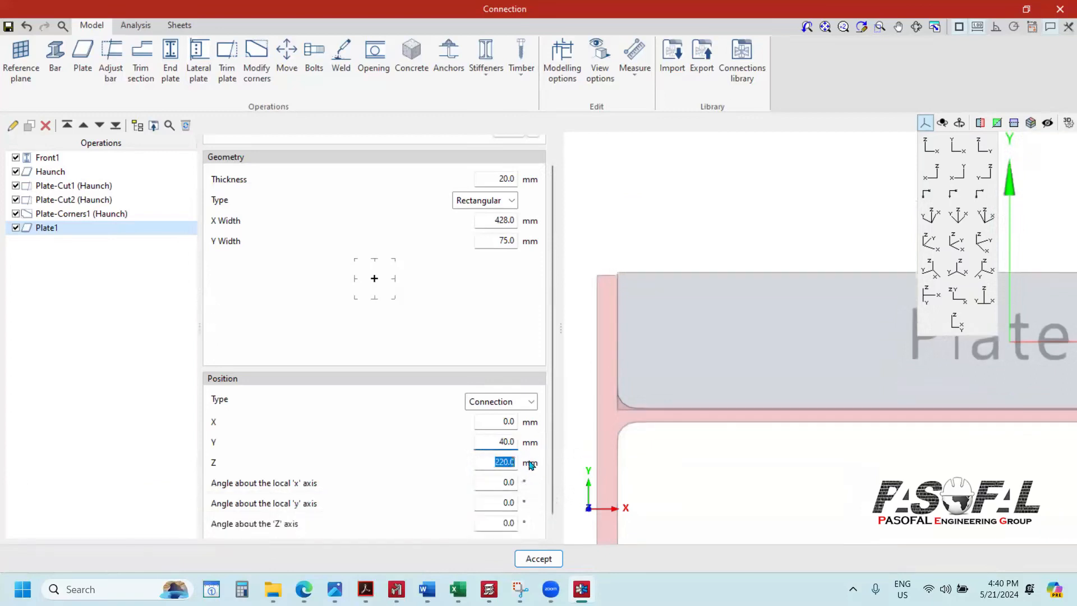
pyautogui.click(511, 442)
pyautogui.press('Tab')
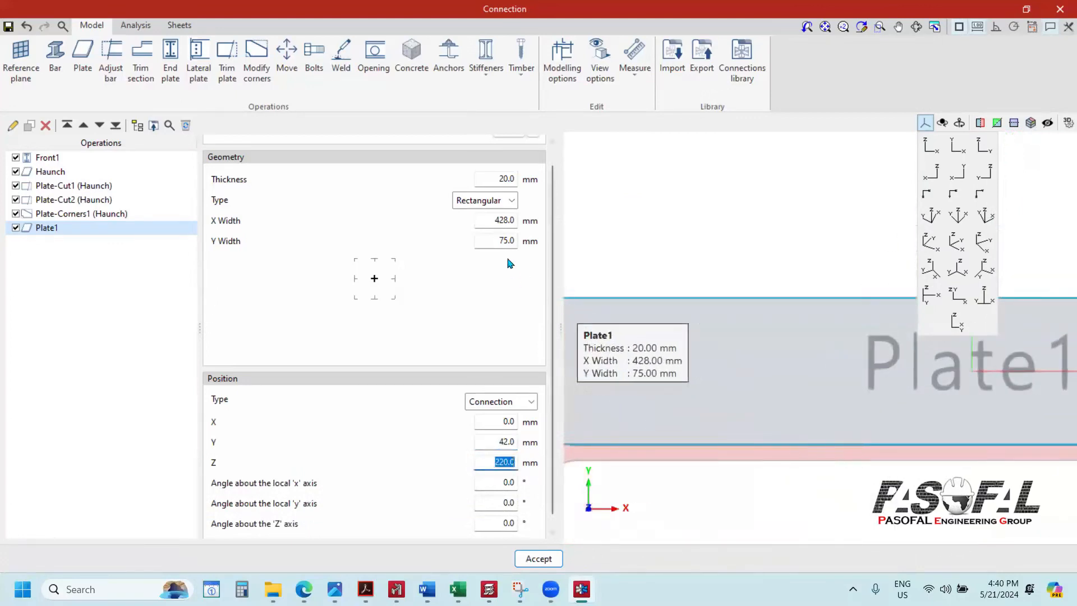
# Step: Set Plate1's Y width to 73 mm and its Y position to 40 mm
pyautogui.moveTo(503, 243); pyautogui.dragTo(518, 243)
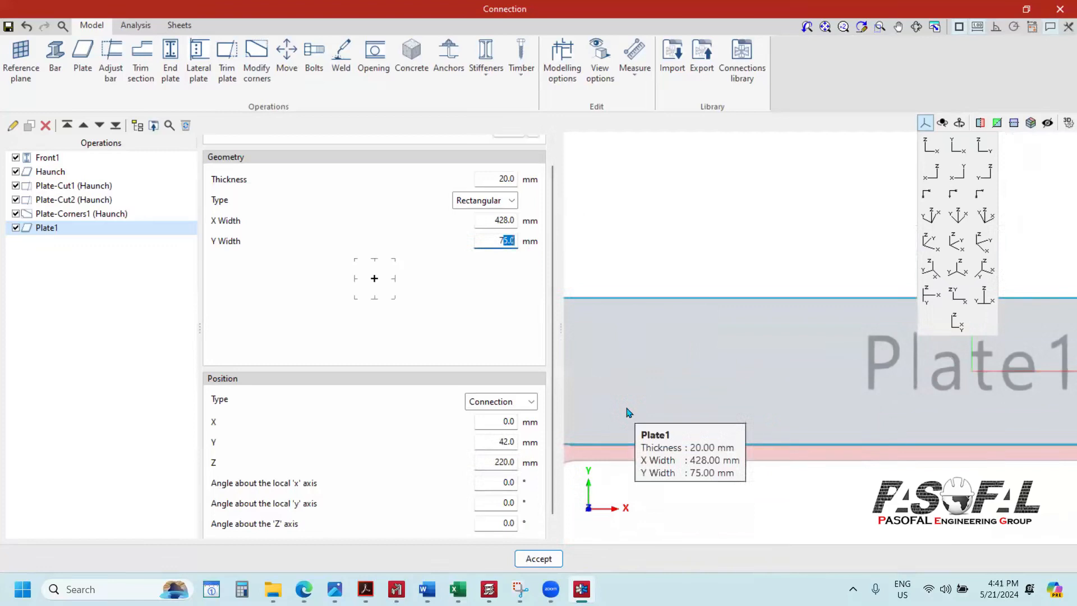
pyautogui.write('3')
pyautogui.press('Return')
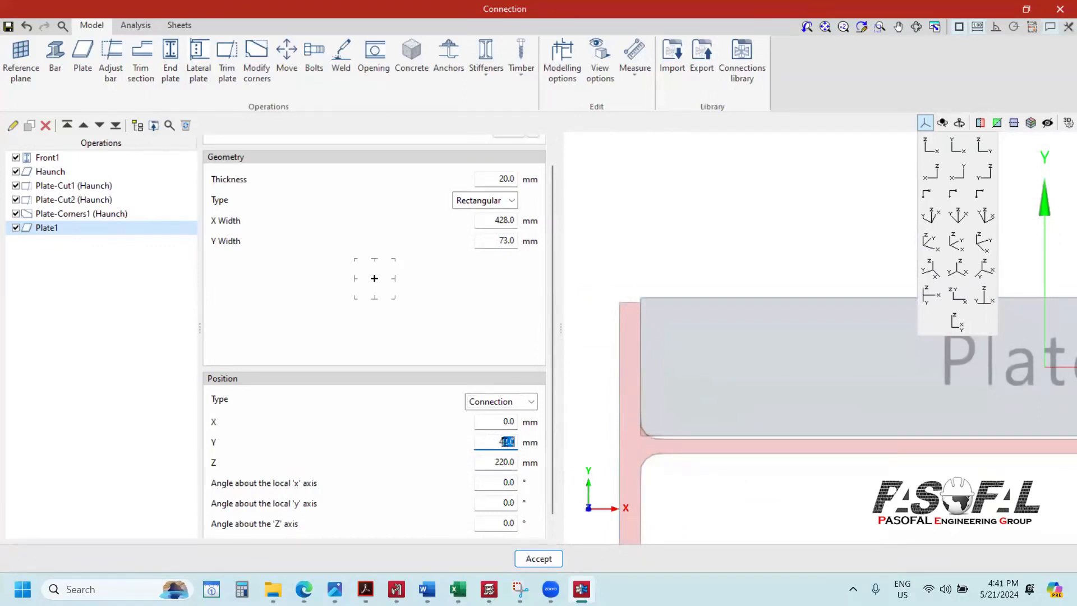
pyautogui.press('Up')
pyautogui.press('Tab')
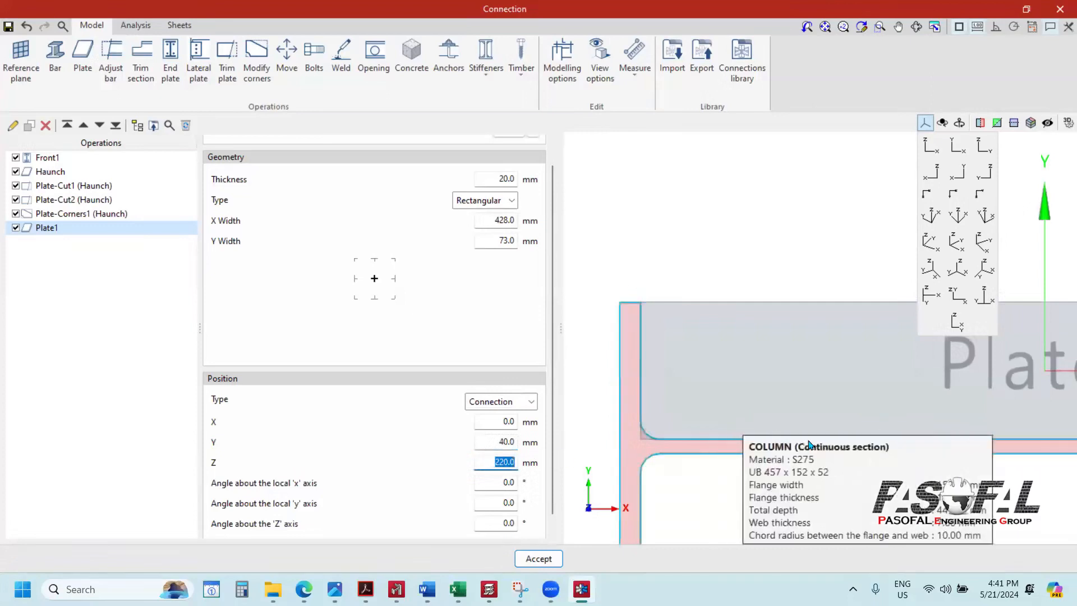
# Step: Duplicate the Plate1 operation
pyautogui.scroll(-9, 821, 445)
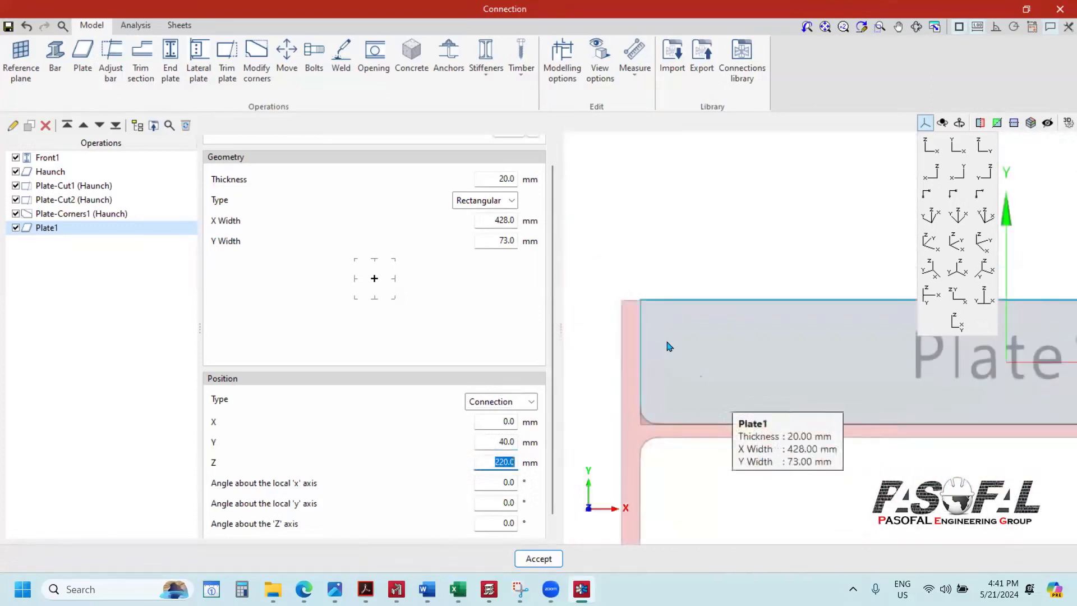
pyautogui.scroll(-3, 630, 337)
pyautogui.scroll(2, 805, 409)
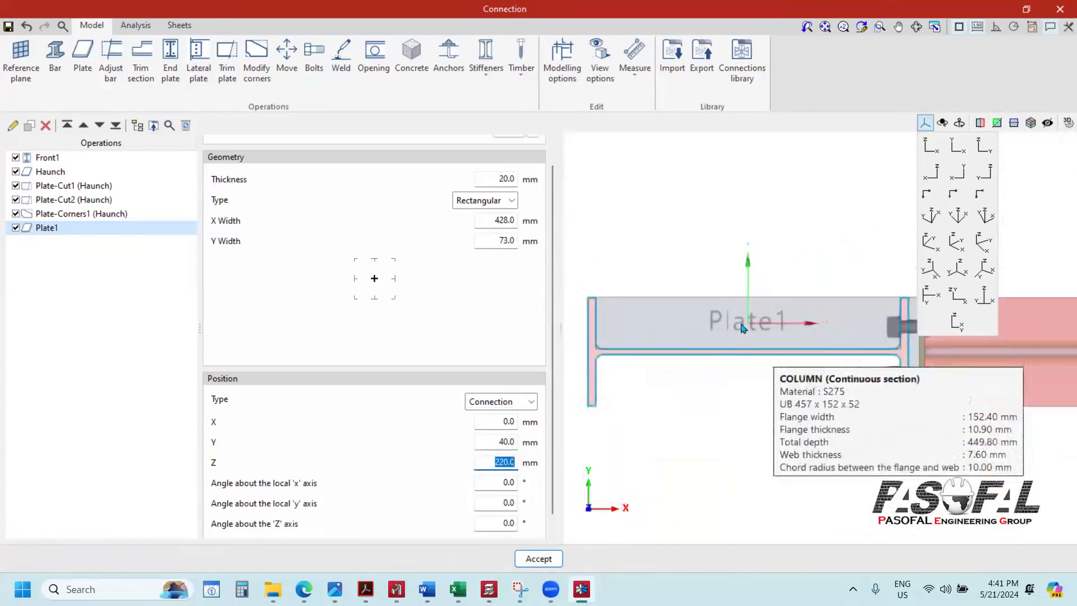
pyautogui.rightClick(50, 231)
pyautogui.click(84, 256)
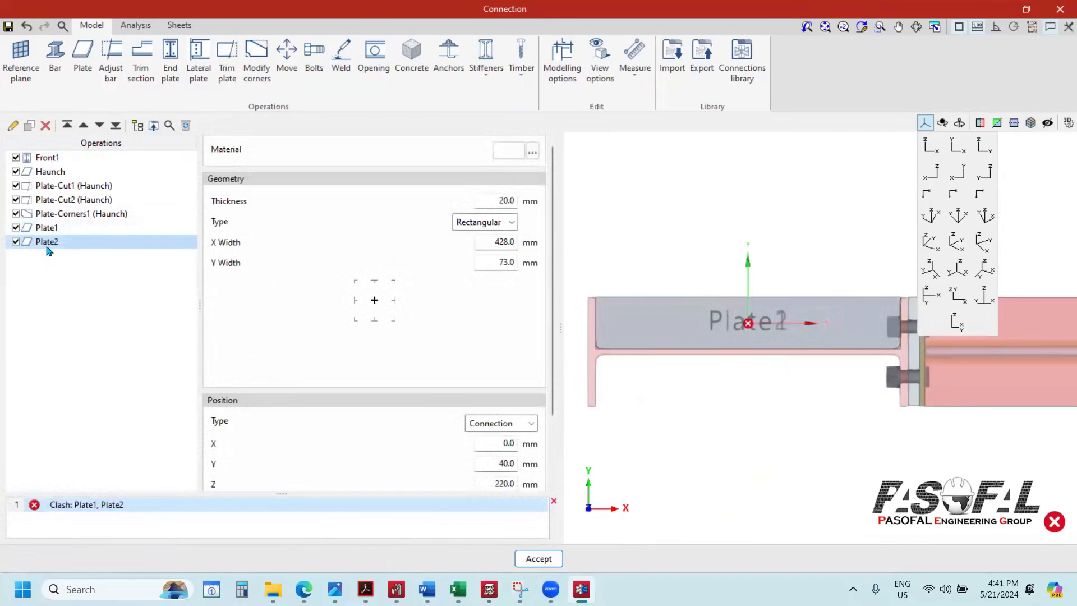
# Step: Rename the original Plate1 operation to ST1
pyautogui.click(45, 229)
pyautogui.rightClick(45, 230)
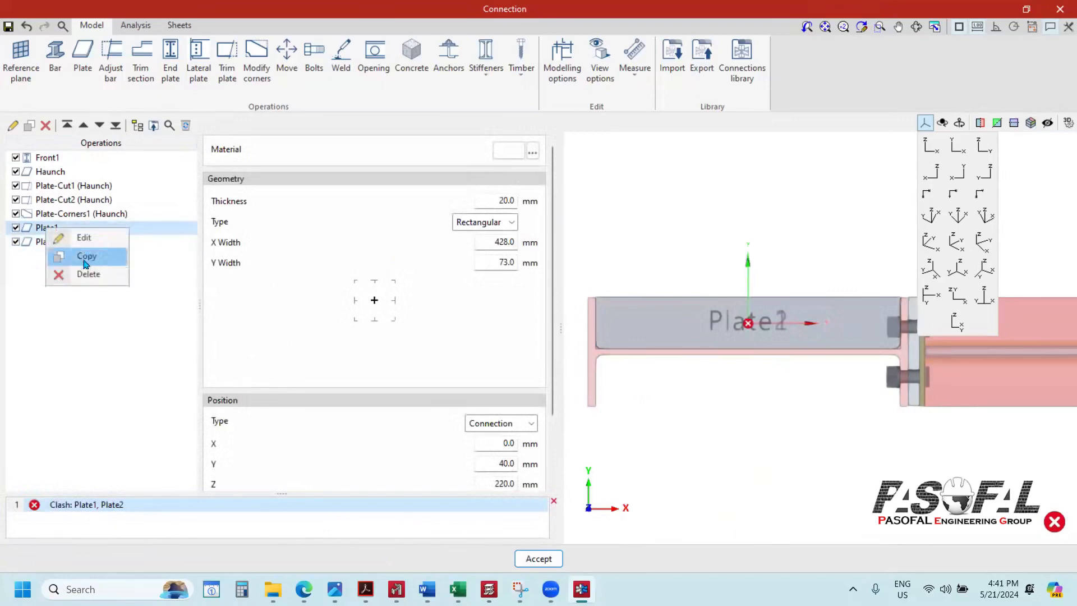
pyautogui.click(81, 238)
pyautogui.write('S')
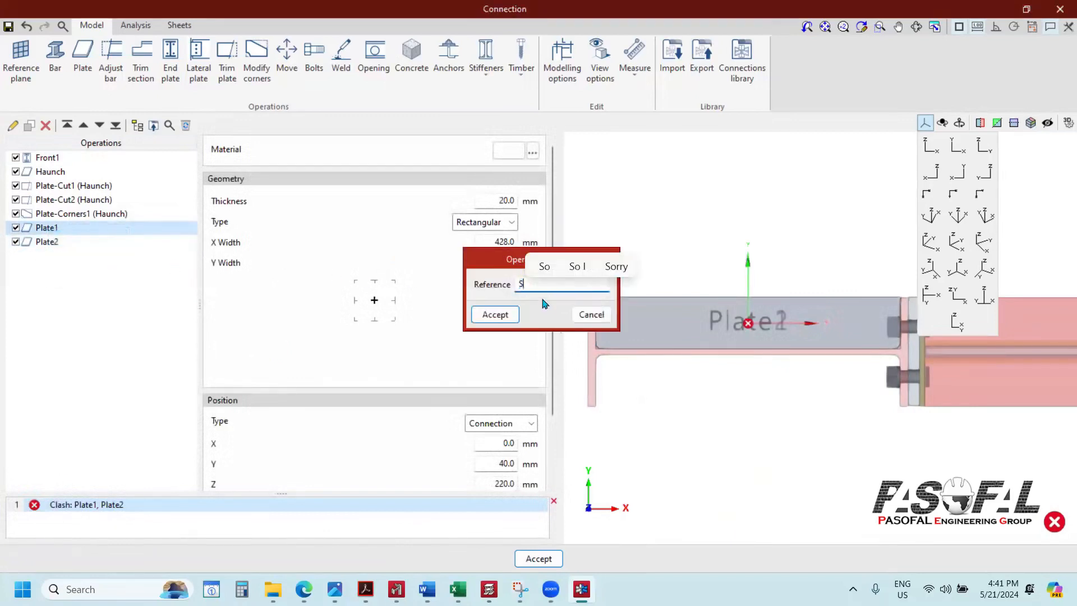
pyautogui.write('1T1')
pyautogui.click(507, 319)
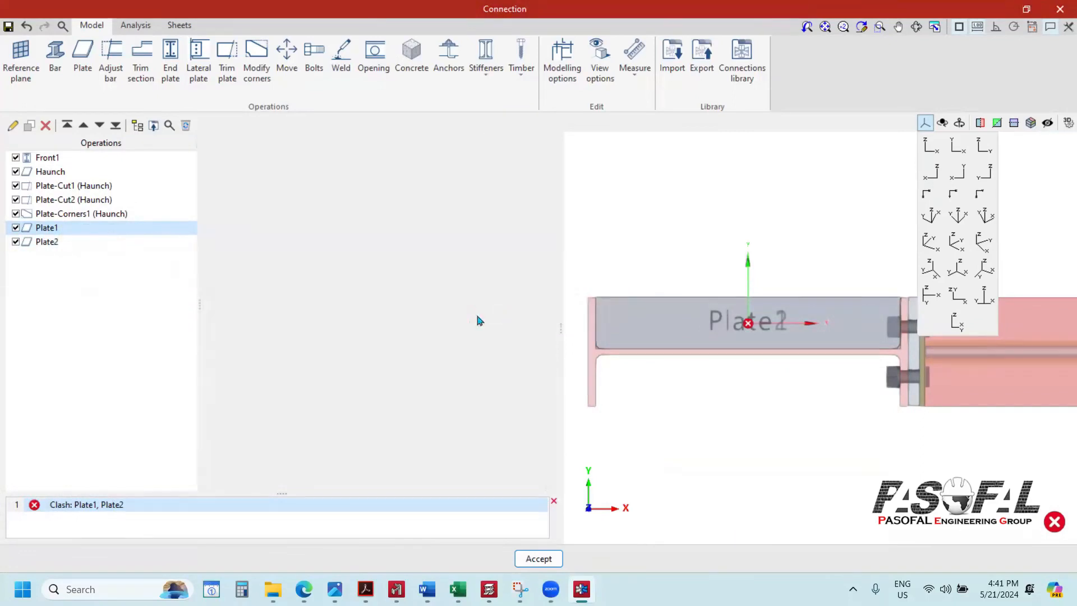
# Step: Delete the duplicate plate operation Plate2
pyautogui.rightClick(56, 249)
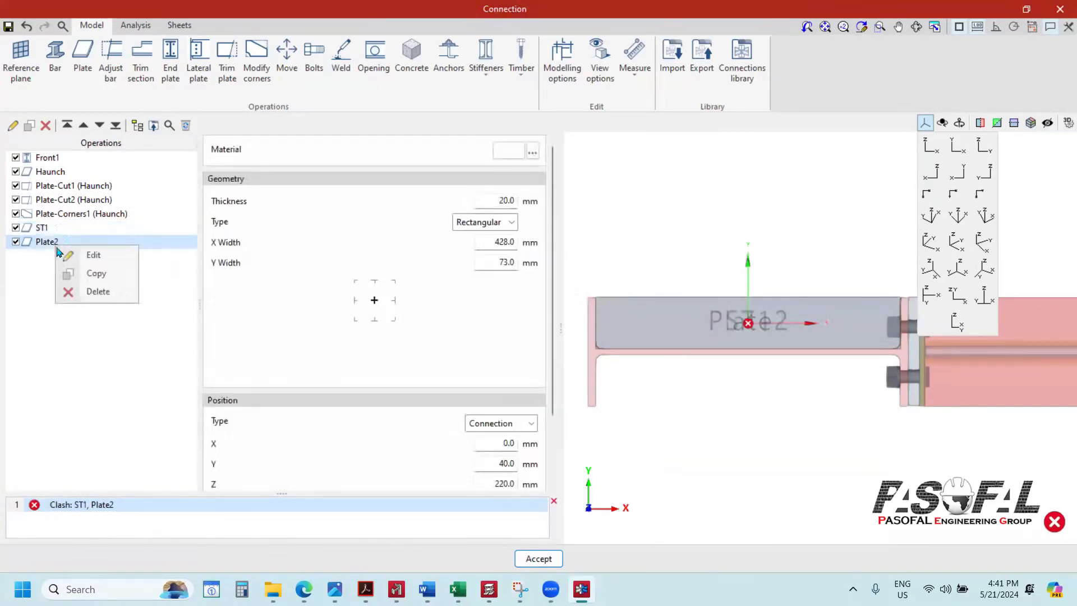
pyautogui.click(93, 293)
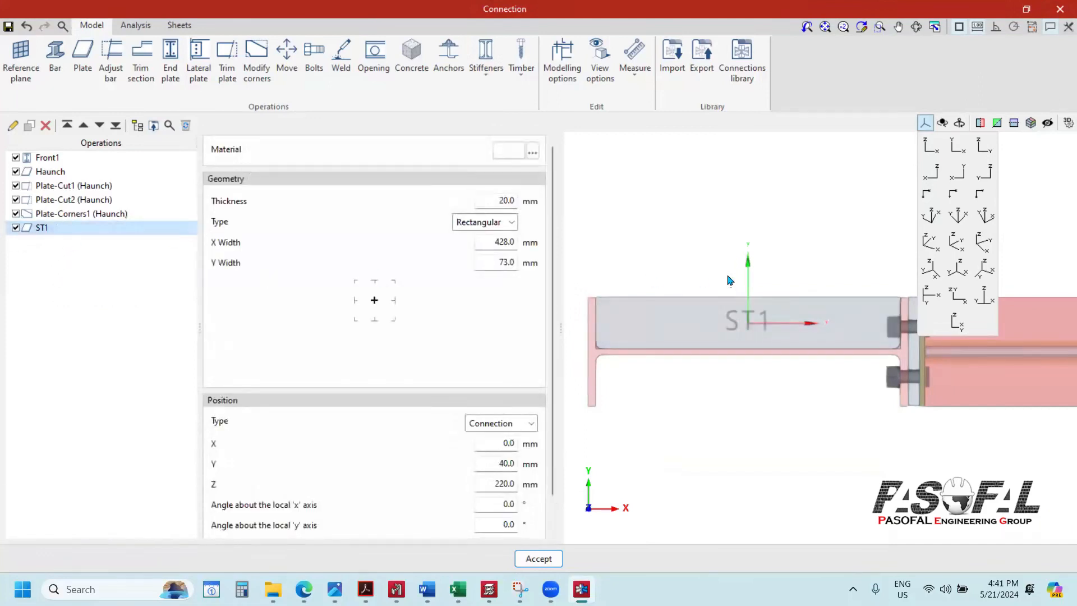
pyautogui.scroll(-2, 728, 322)
pyautogui.scroll(3, 728, 322)
pyautogui.scroll(-2, 727, 323)
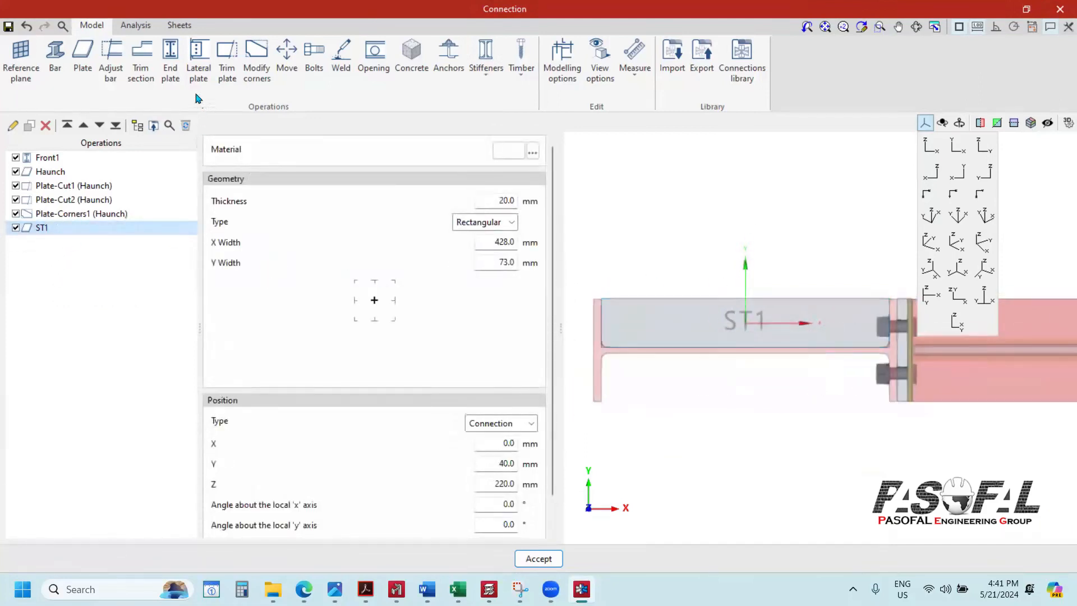
# Step: Add a Modify corners operation and assign it to plate ST1
pyautogui.click(257, 59)
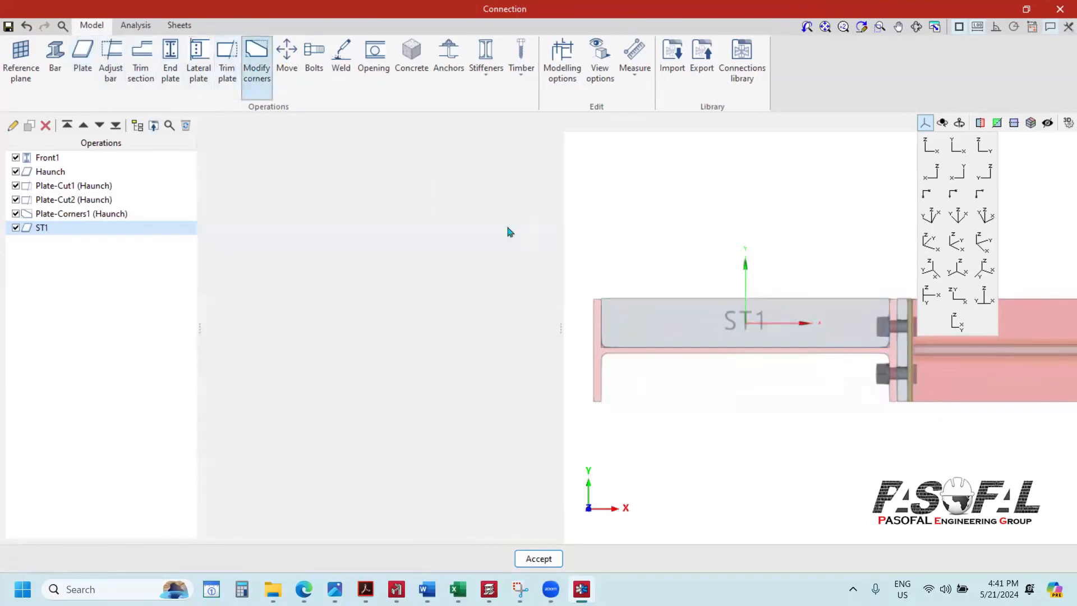
pyautogui.scroll(5, 615, 353)
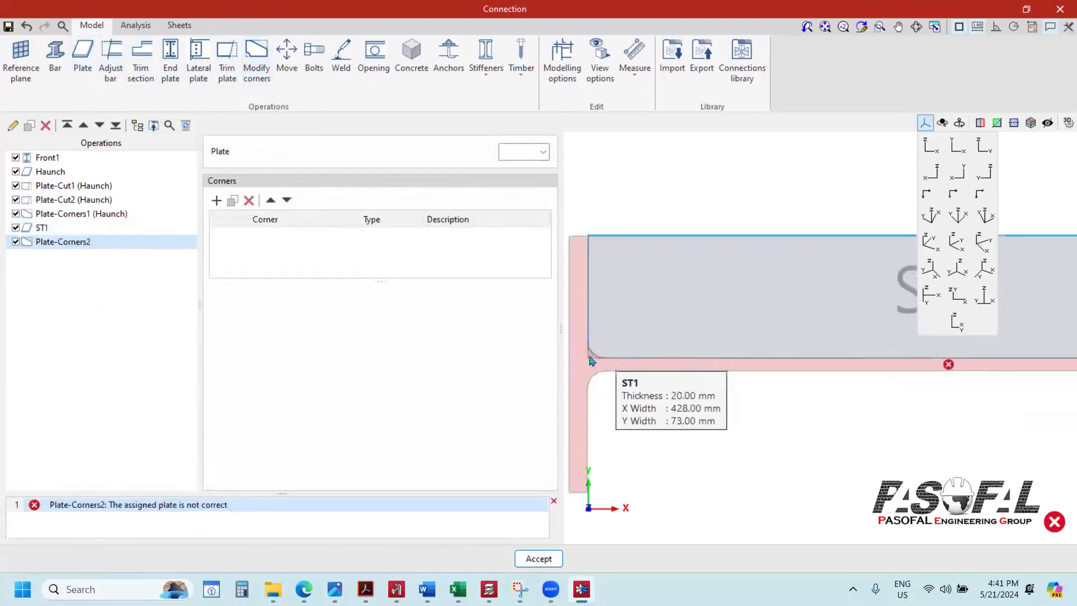
pyautogui.scroll(-3, 592, 362)
pyautogui.scroll(4, 898, 366)
pyautogui.scroll(-2, 850, 373)
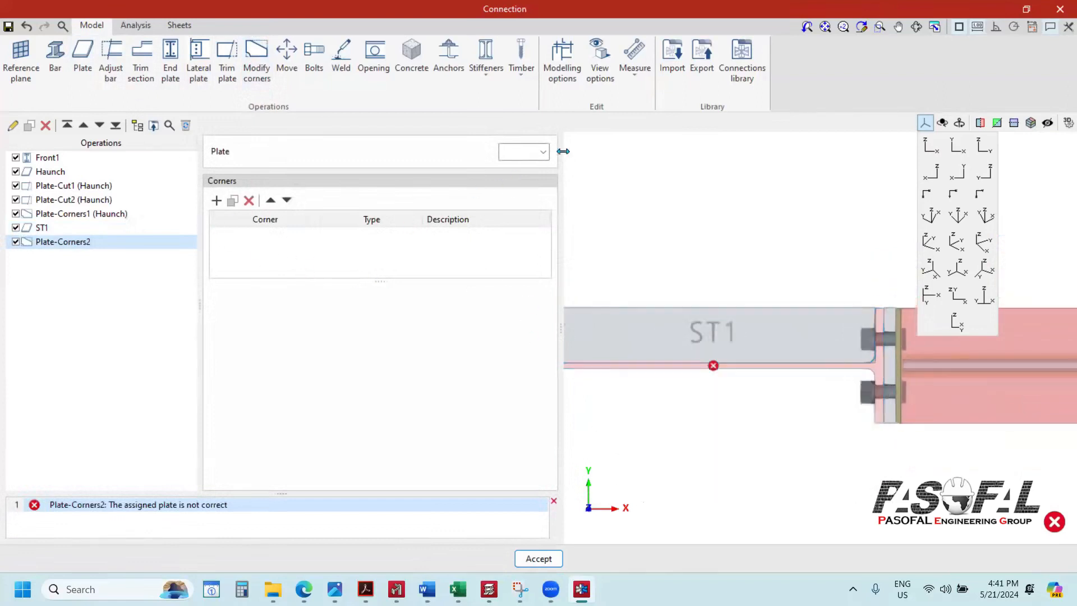
pyautogui.click(540, 154)
pyautogui.click(521, 194)
pyautogui.scroll(-2, 797, 342)
pyautogui.scroll(2, 718, 350)
pyautogui.scroll(2, 631, 351)
pyautogui.scroll(-2, 655, 365)
pyautogui.scroll(2, 892, 370)
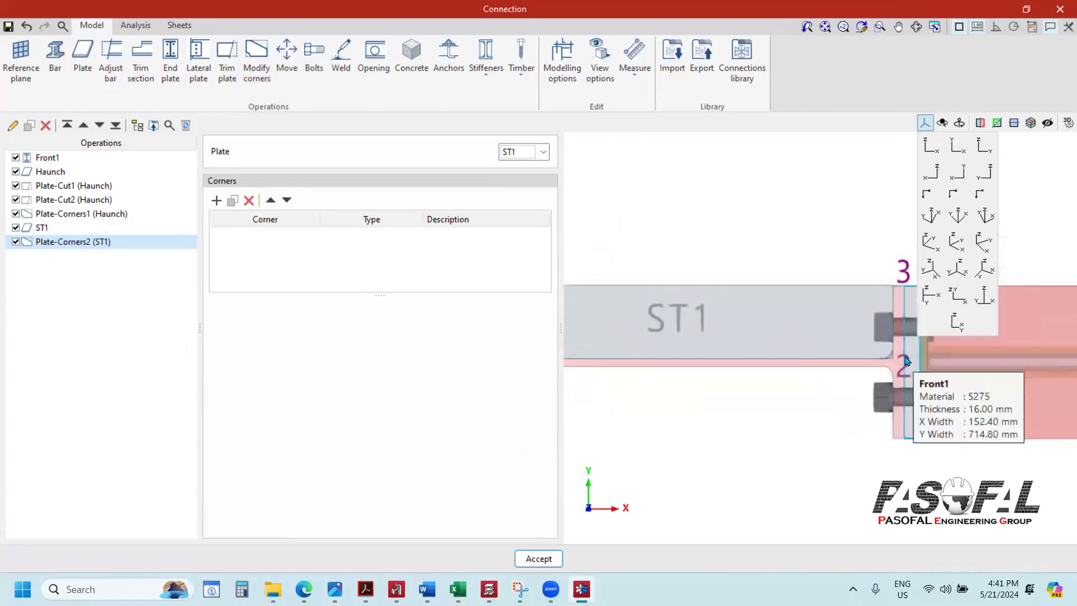
# Step: Add a 20 mm chamfer at corner 1 of plate ST1
pyautogui.click(217, 201)
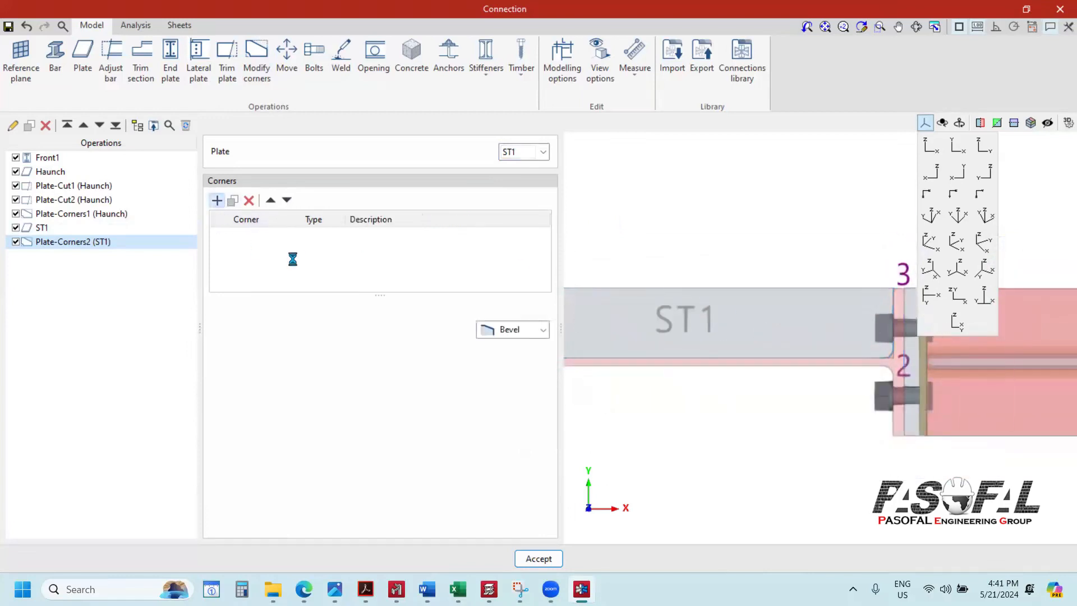
pyautogui.scroll(-1, 841, 330)
pyautogui.click(543, 330)
pyautogui.click(513, 360)
pyautogui.scroll(1, 630, 345)
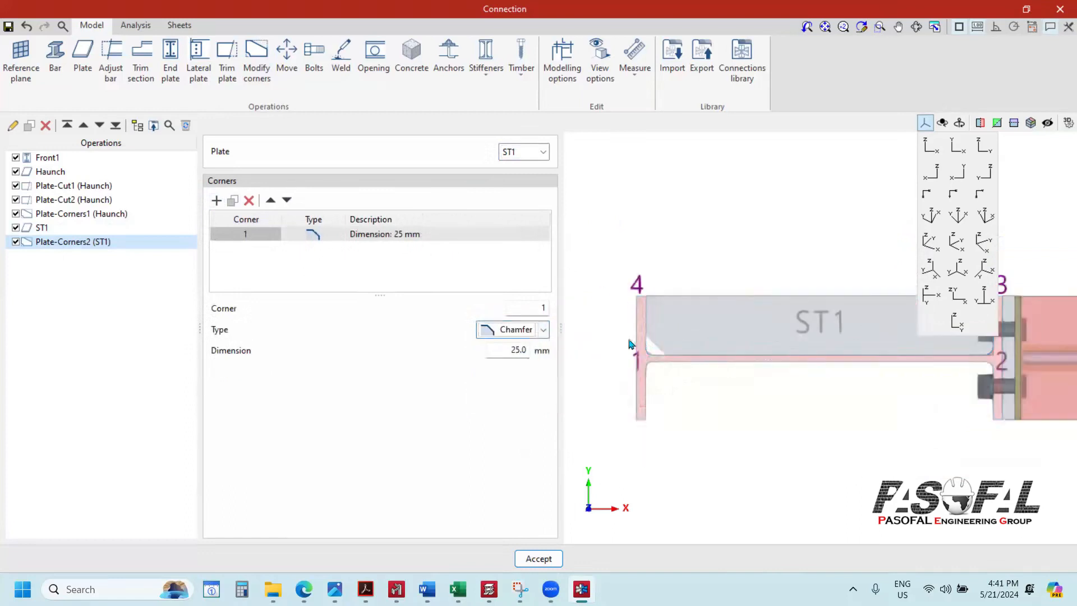
pyautogui.scroll(1, 630, 345)
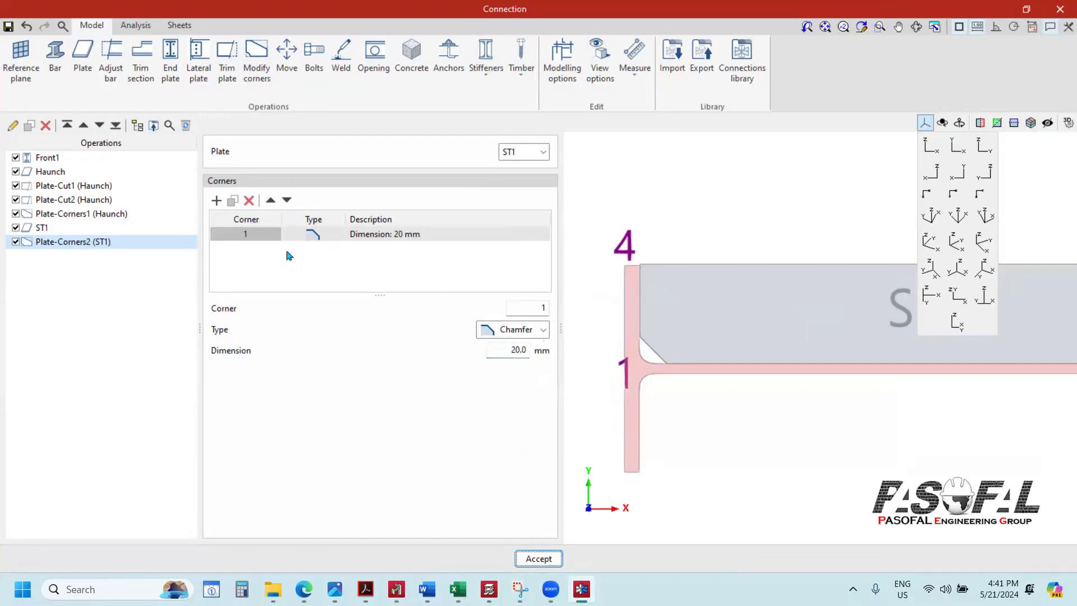
# Step: Copy the corner 1 chamfer to corner 2 of plate ST1, keeping the 20 mm dimension
pyautogui.click(234, 201)
pyautogui.scroll(-3, 696, 359)
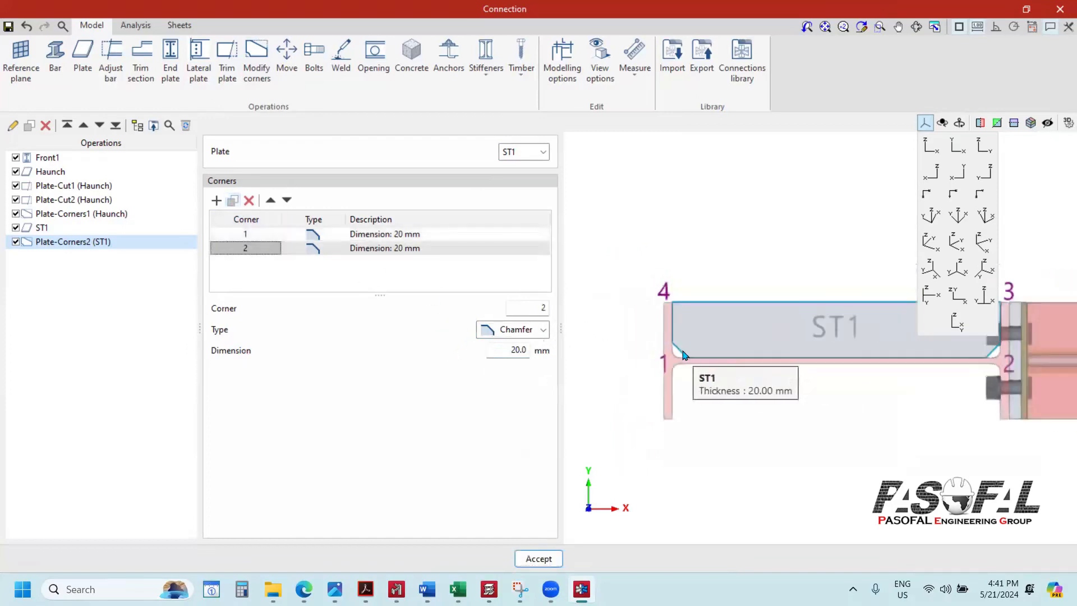
pyautogui.scroll(2, 903, 352)
pyautogui.scroll(-1, 881, 356)
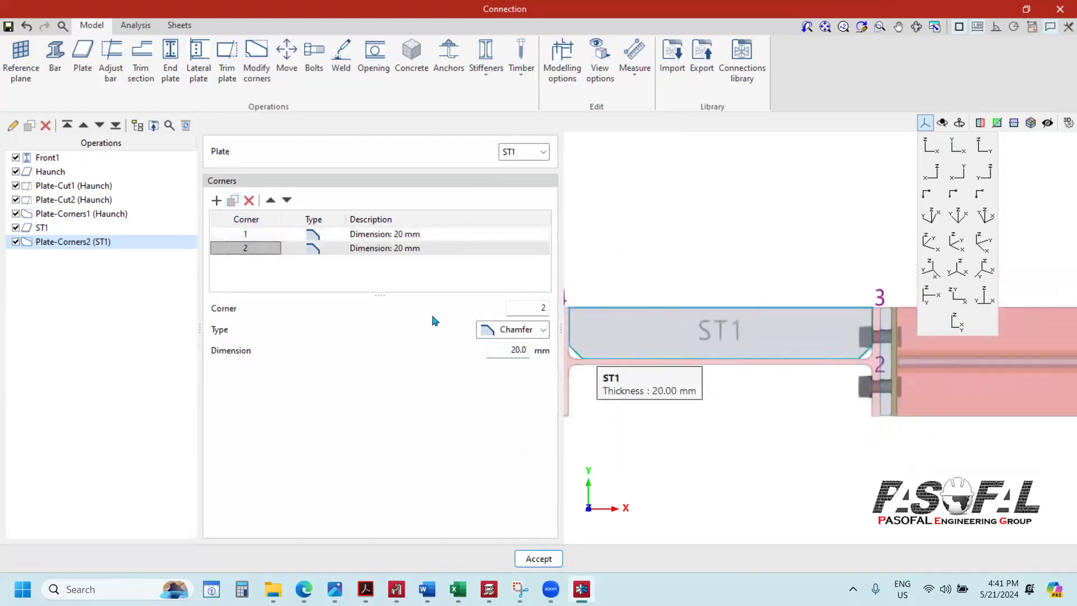
pyautogui.scroll(-1, 840, 352)
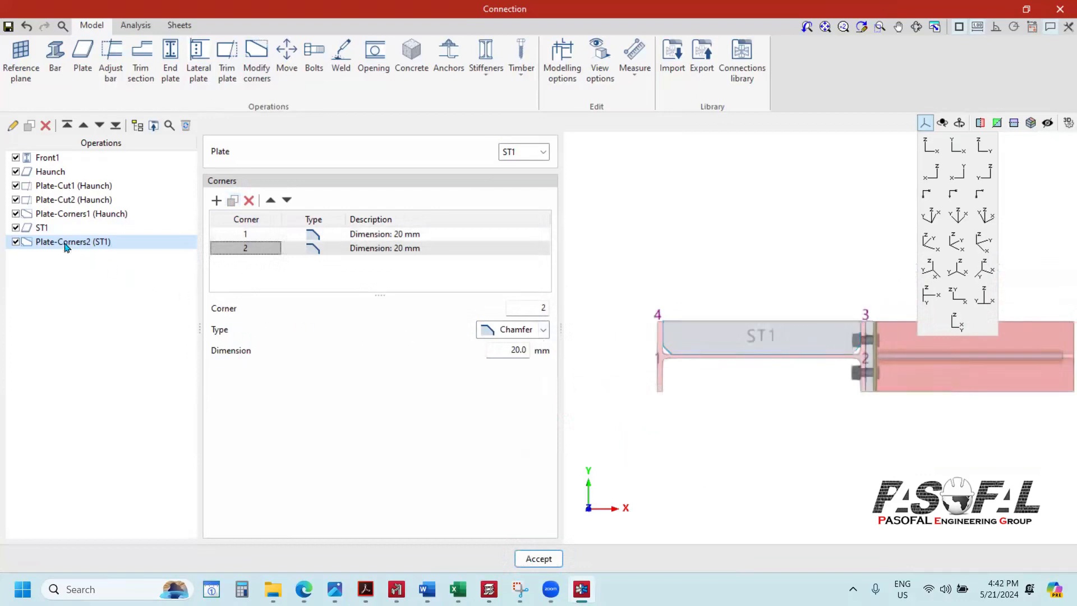
# Step: Duplicate the ST1 plate operation and place the copy at the end of the operations list
pyautogui.click(48, 230)
pyautogui.rightClick(50, 229)
pyautogui.click(90, 247)
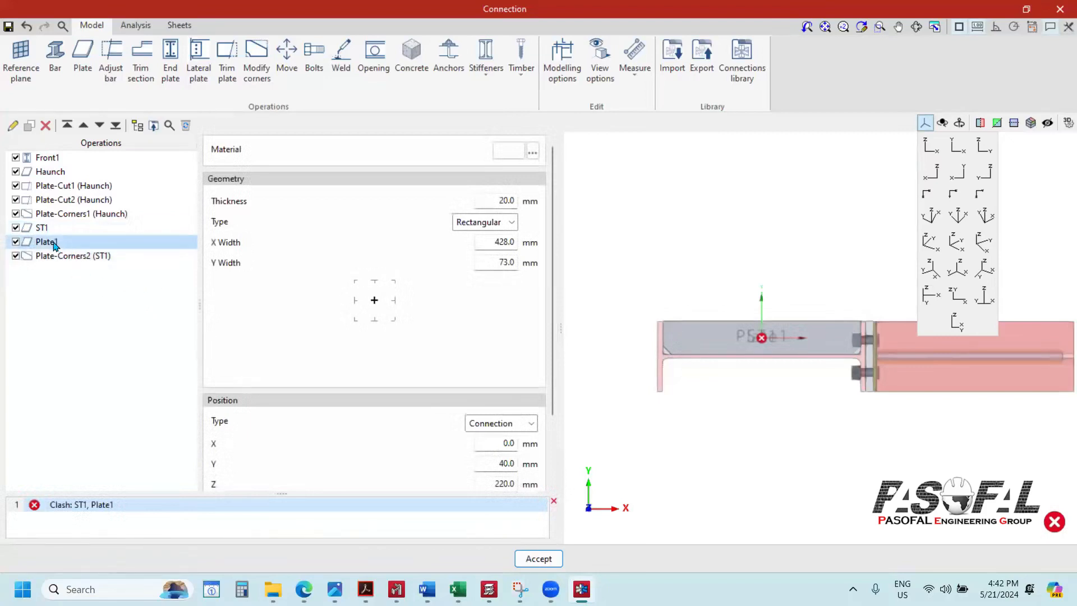
pyautogui.click(116, 125)
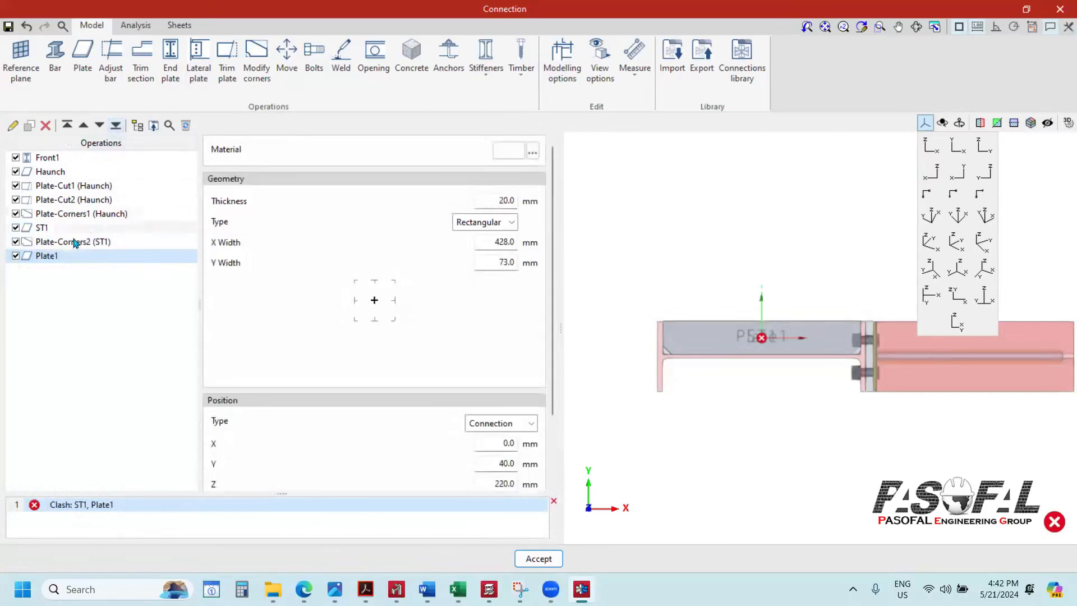
pyautogui.click(86, 284)
pyautogui.rightClick(52, 273)
pyautogui.click(95, 318)
# Step: Rename the copied plate operation to ST2
pyautogui.rightClick(58, 259)
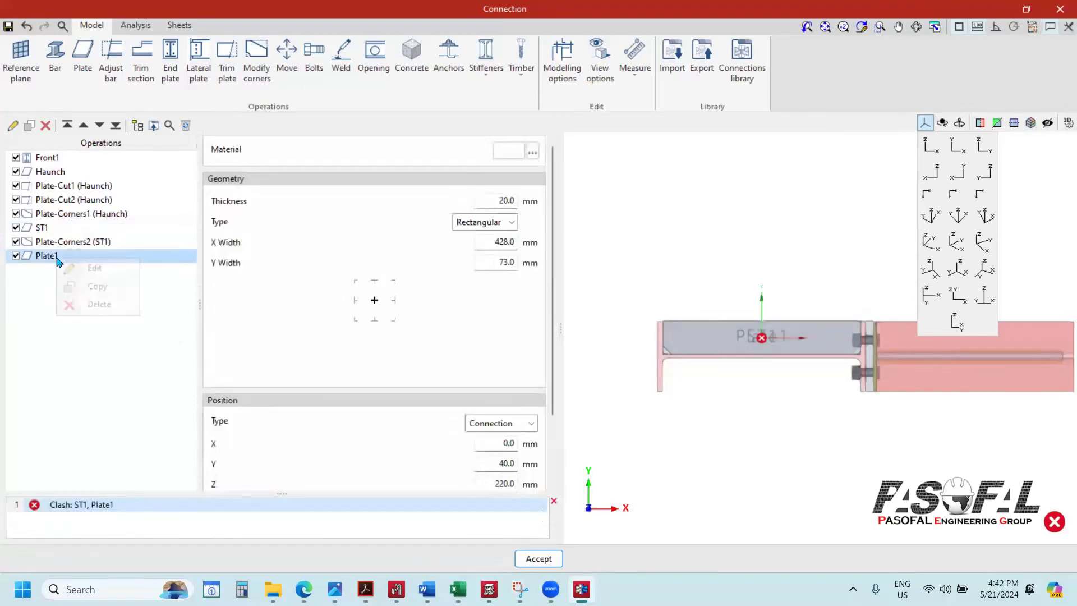
pyautogui.click(93, 268)
pyautogui.write('ST2')
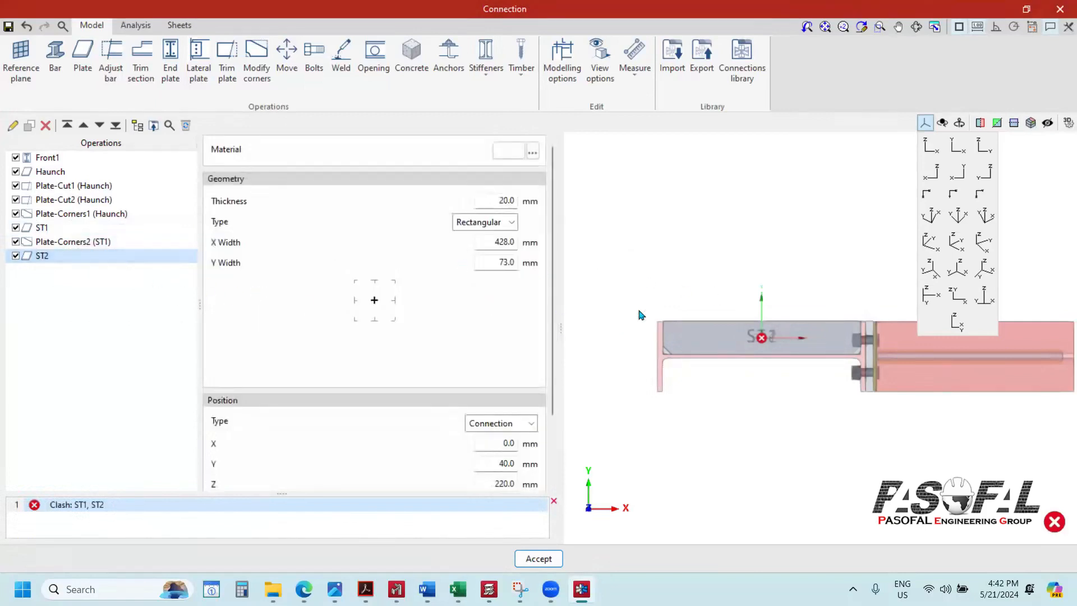
# Step: Assign material S275 to plate ST1
pyautogui.click(45, 227)
pyautogui.click(533, 160)
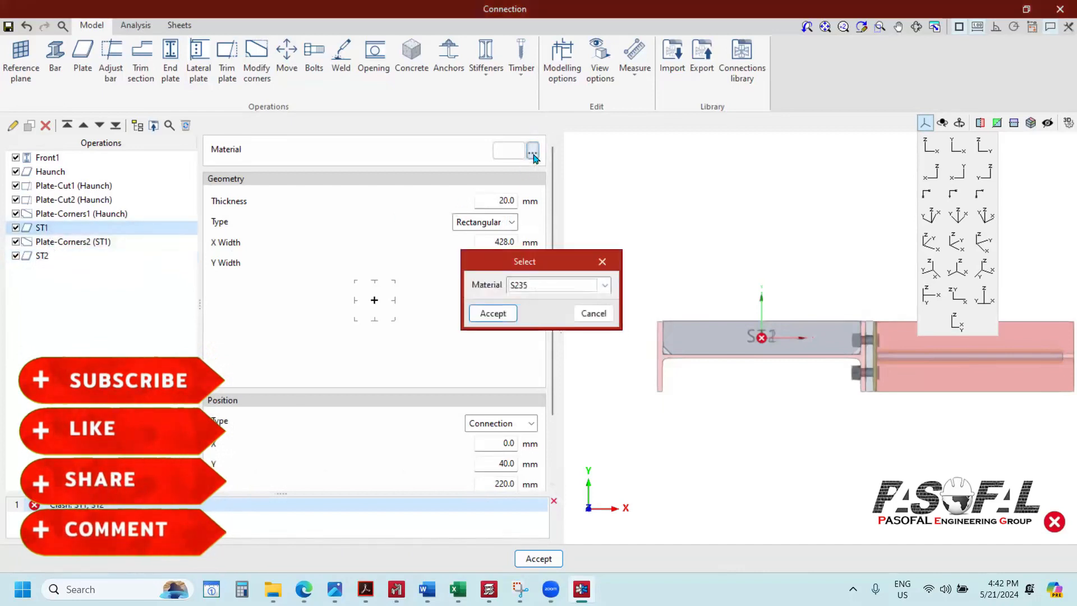
pyautogui.click(554, 284)
pyautogui.click(507, 314)
pyautogui.click(492, 313)
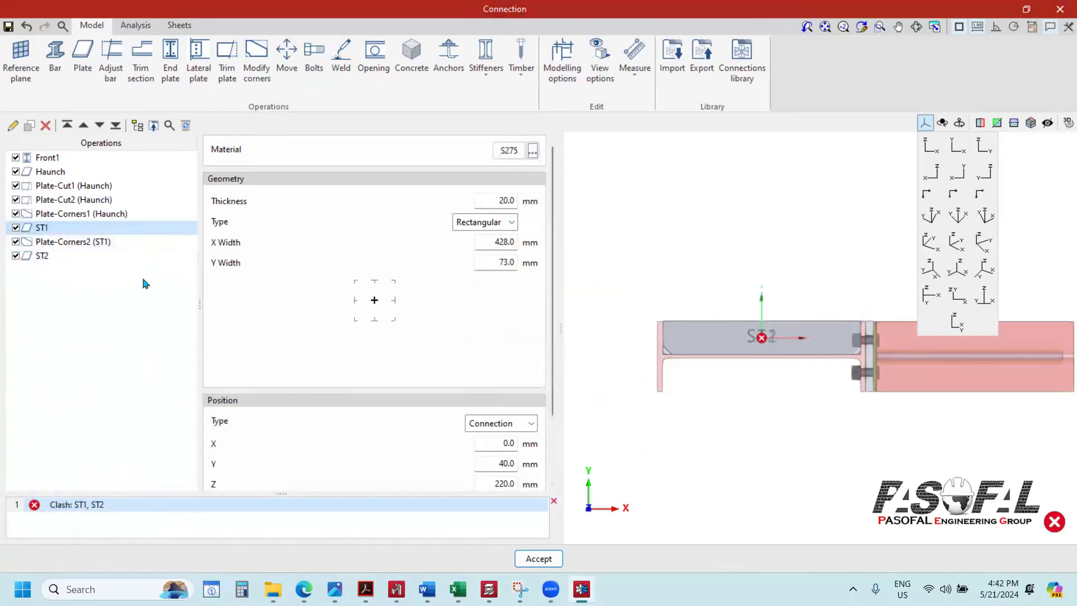
# Step: Assign material S275 to plate ST2
pyautogui.click(42, 256)
pyautogui.click(533, 154)
pyautogui.click(554, 285)
pyautogui.click(556, 313)
pyautogui.click(493, 314)
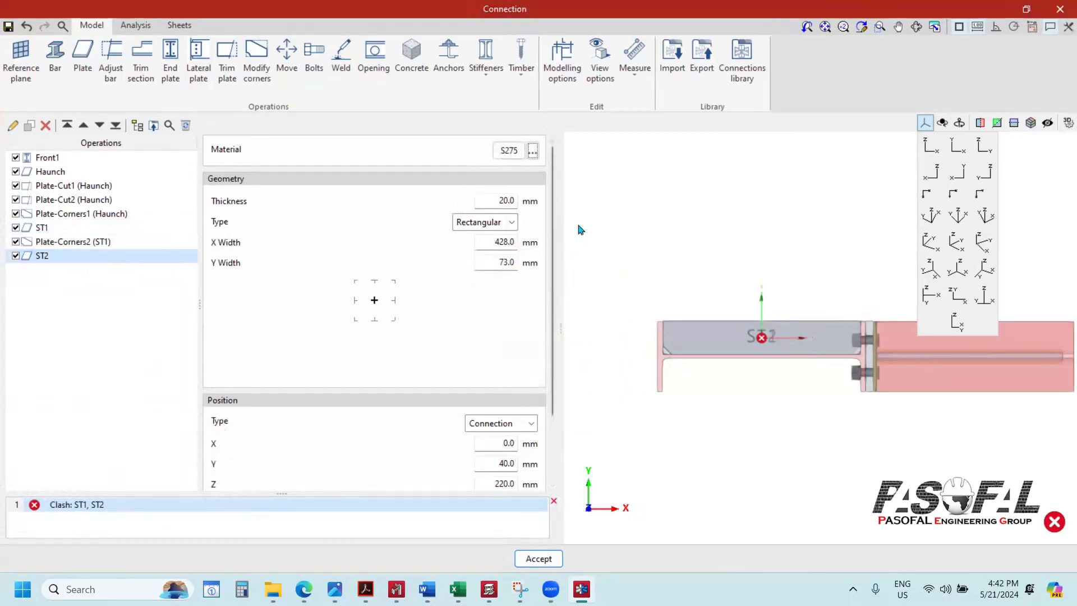
# Step: Set the Y position of plate ST2 to -40 mm, placing it on the opposite side of the column web from ST1
pyautogui.scroll(1, 747, 345)
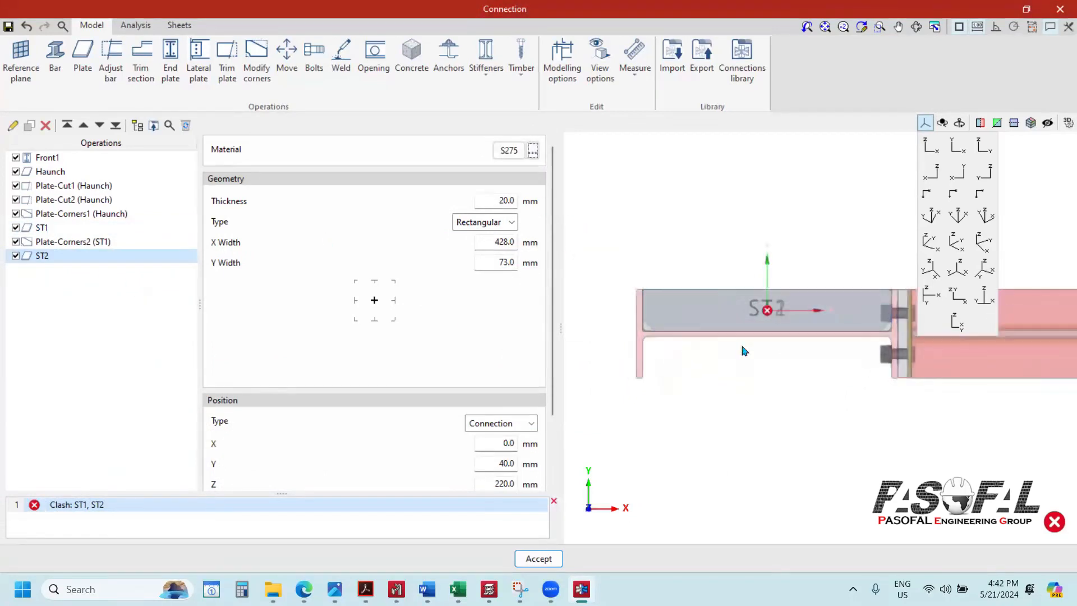
pyautogui.scroll(-1, 533, 443)
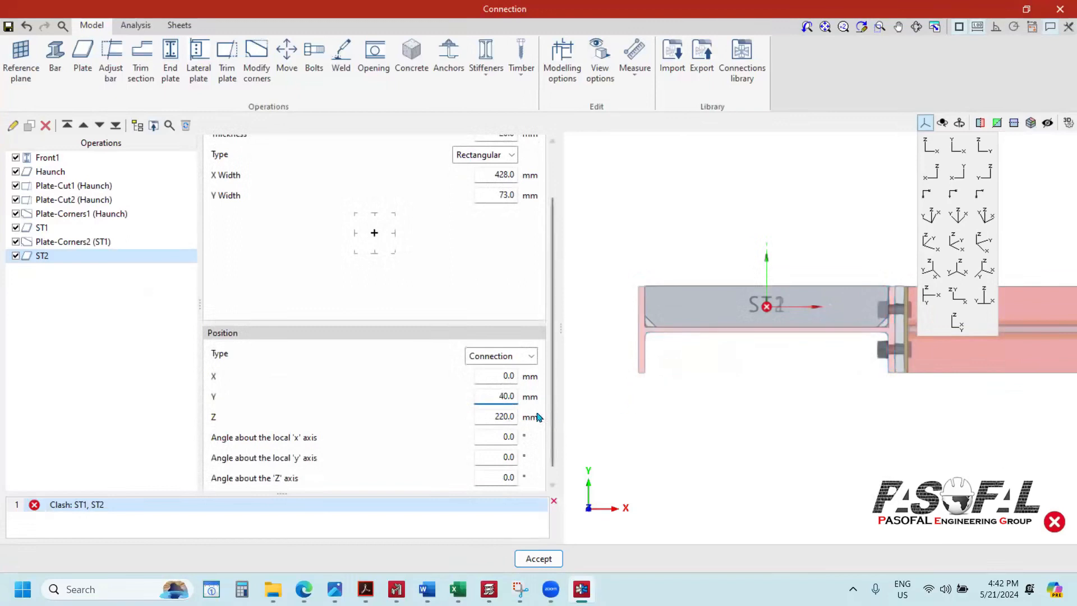
pyautogui.click(490, 417)
pyautogui.scroll(4, 735, 355)
pyautogui.scroll(-3, 741, 354)
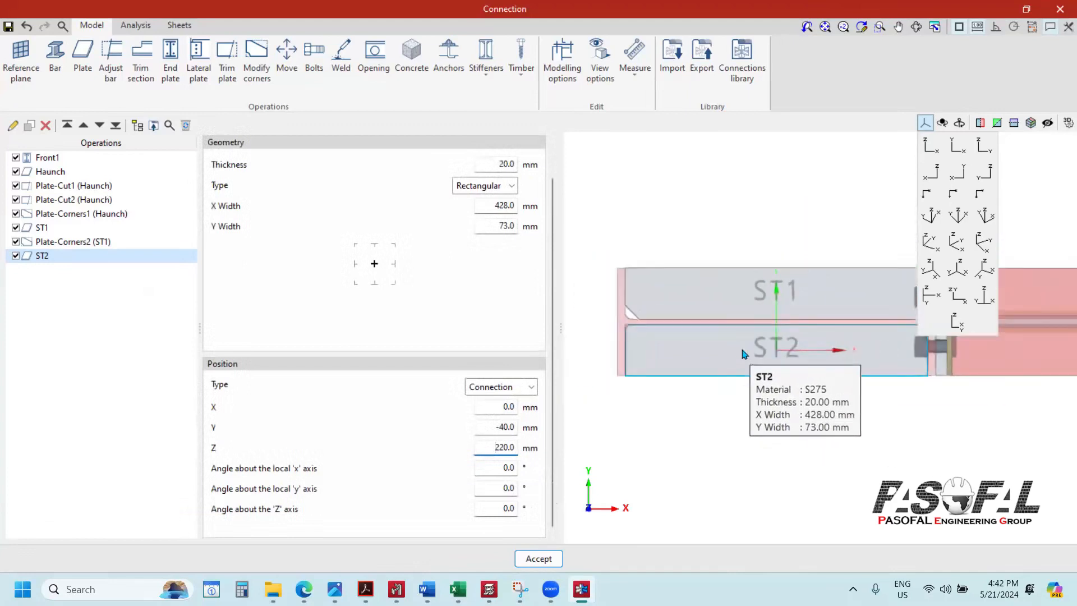
pyautogui.scroll(3, 796, 337)
pyautogui.scroll(-2, 842, 370)
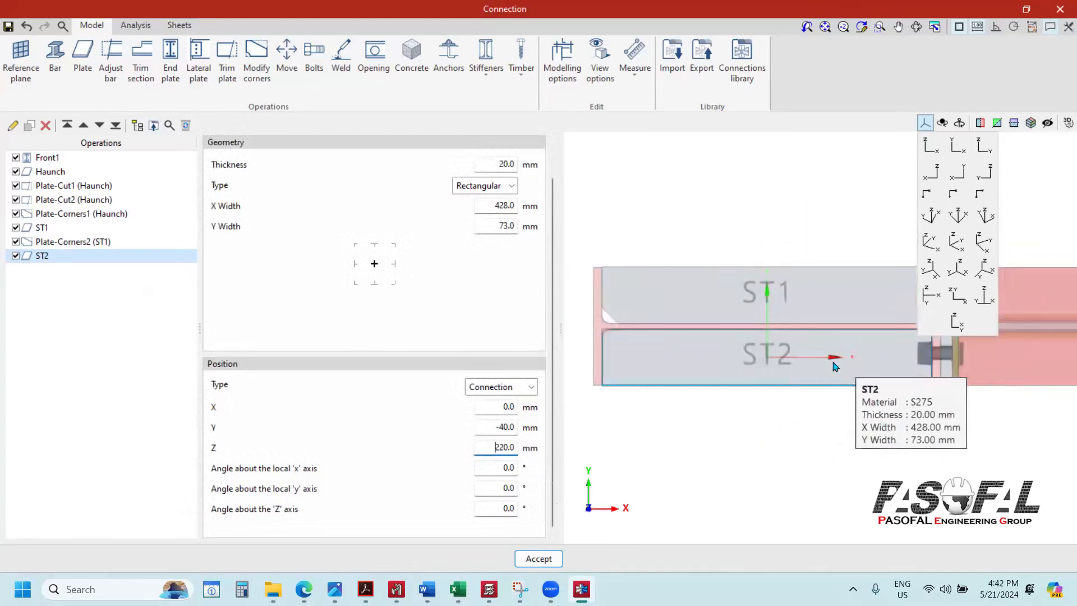
pyautogui.scroll(-2, 835, 366)
# Step: Duplicate the ST1 corner operation at the end of the operations list and assign the copy to plate ST2
pyautogui.click(78, 242)
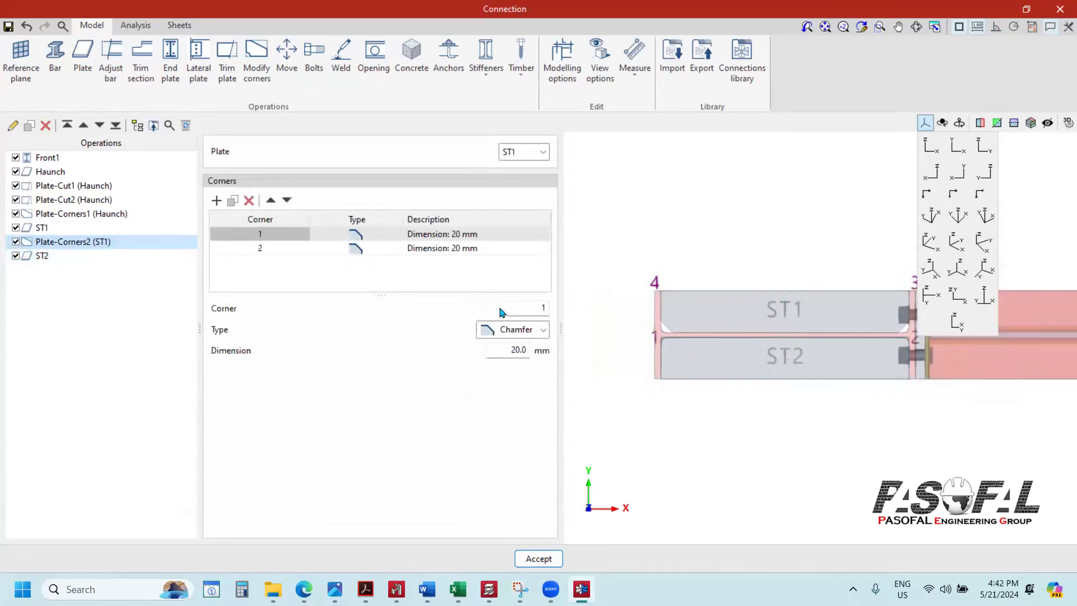
pyautogui.rightClick(115, 242)
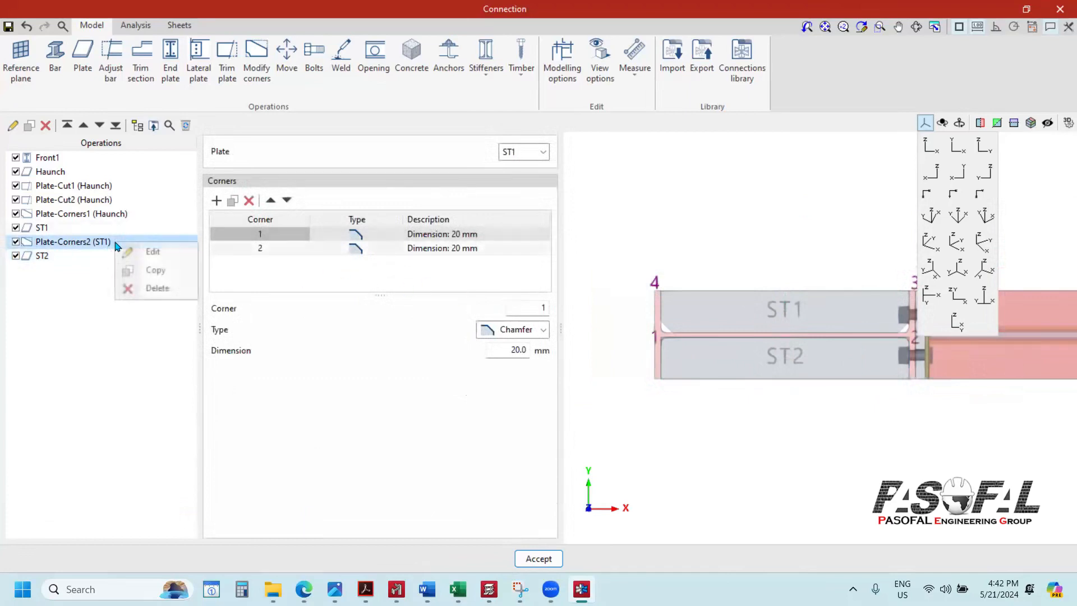
pyautogui.click(148, 271)
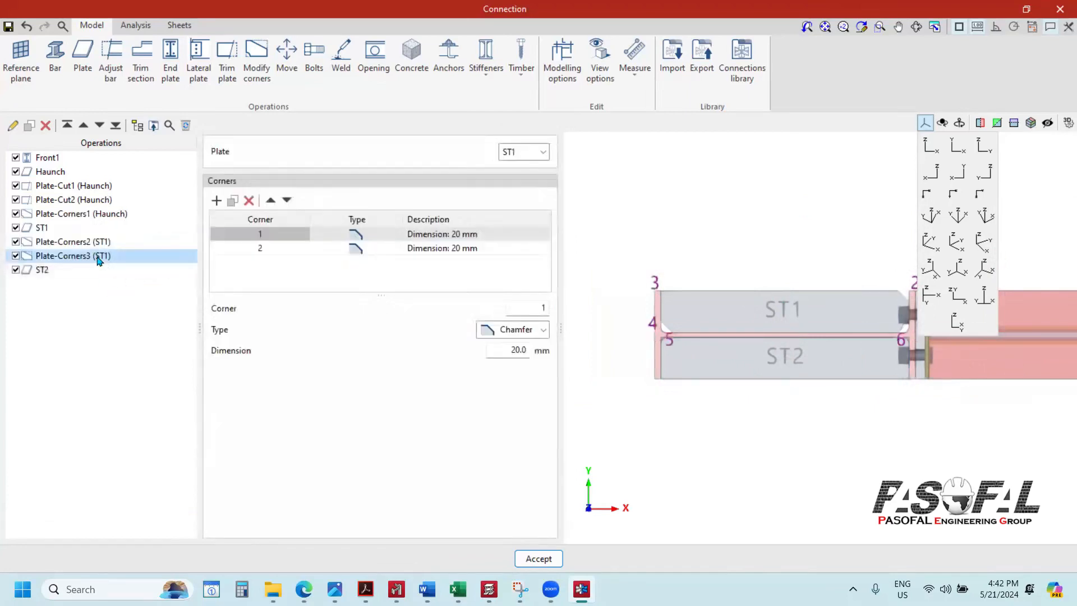
pyautogui.click(116, 126)
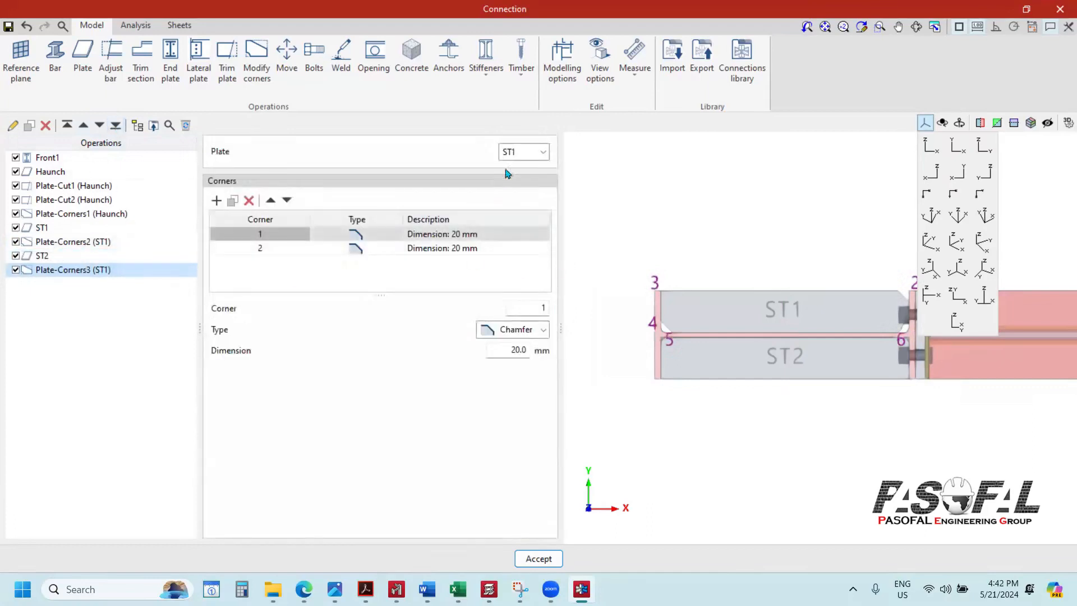
pyautogui.click(511, 206)
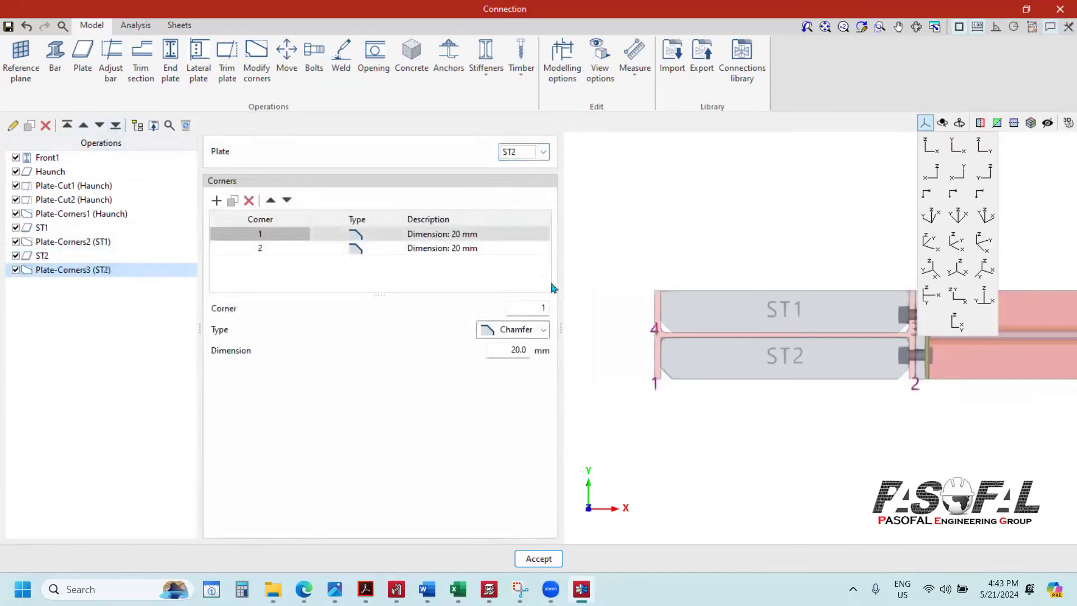
# Step: Replace the corner 1 and 2 chamfers on plate ST2 with 20 mm chamfers at corners 3 and 4
pyautogui.scroll(2, 906, 344)
pyautogui.scroll(-2, 797, 397)
pyautogui.scroll(2, 604, 375)
pyautogui.scroll(-2, 578, 363)
pyautogui.click(260, 248)
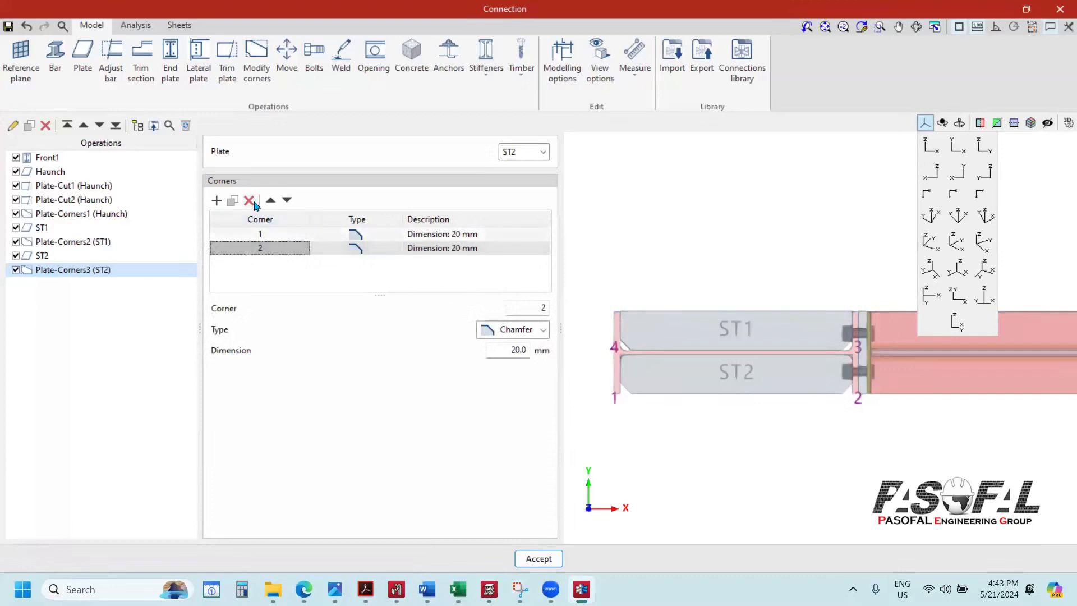
pyautogui.click(250, 201)
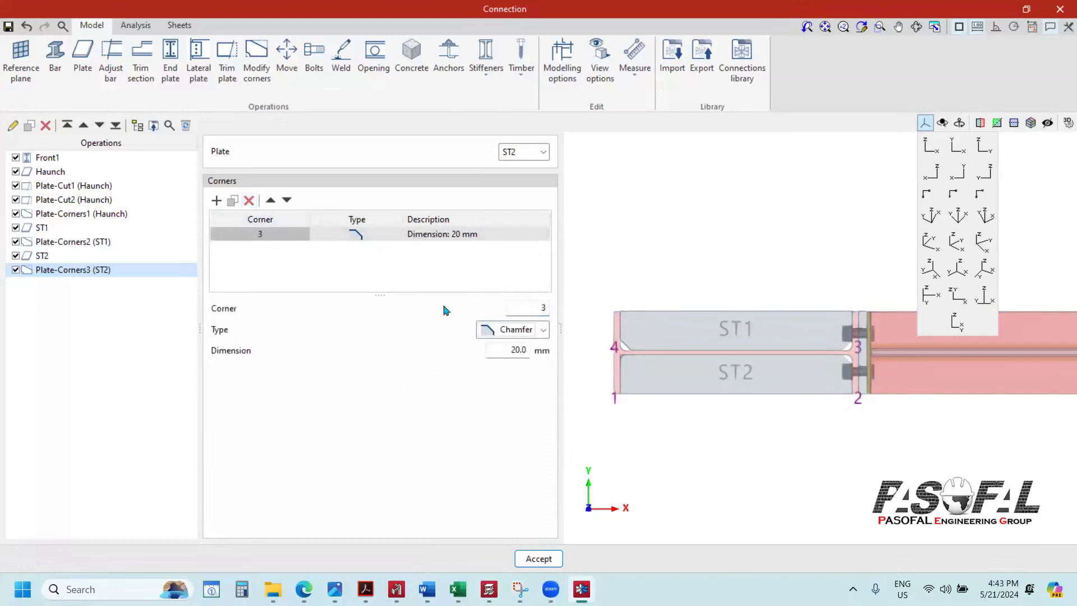
pyautogui.click(232, 199)
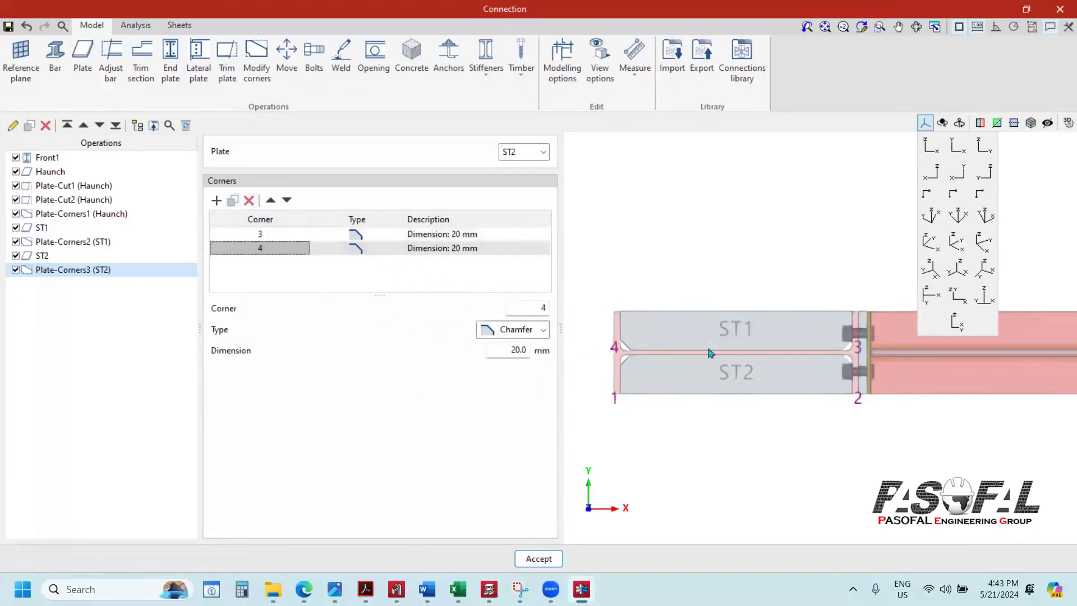
# Step: Examine the chamfers of ST1 and ST2 in plan and check both stiffeners in a 3D view of the connection
pyautogui.scroll(3, 628, 362)
pyautogui.scroll(-2, 629, 362)
pyautogui.scroll(-3, 630, 360)
pyautogui.scroll(10, 823, 364)
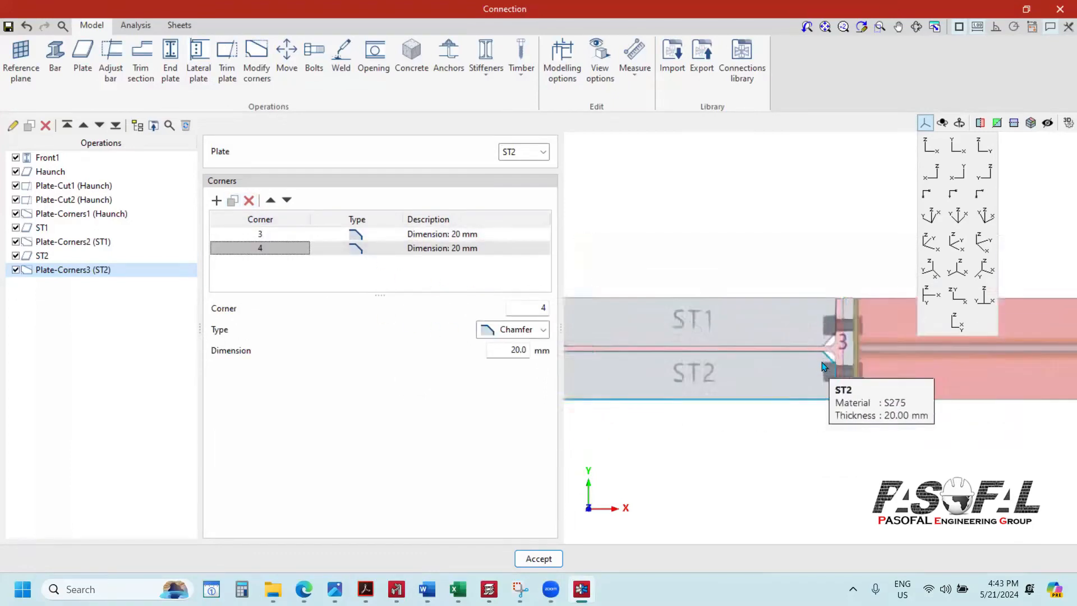
pyautogui.scroll(-8, 852, 335)
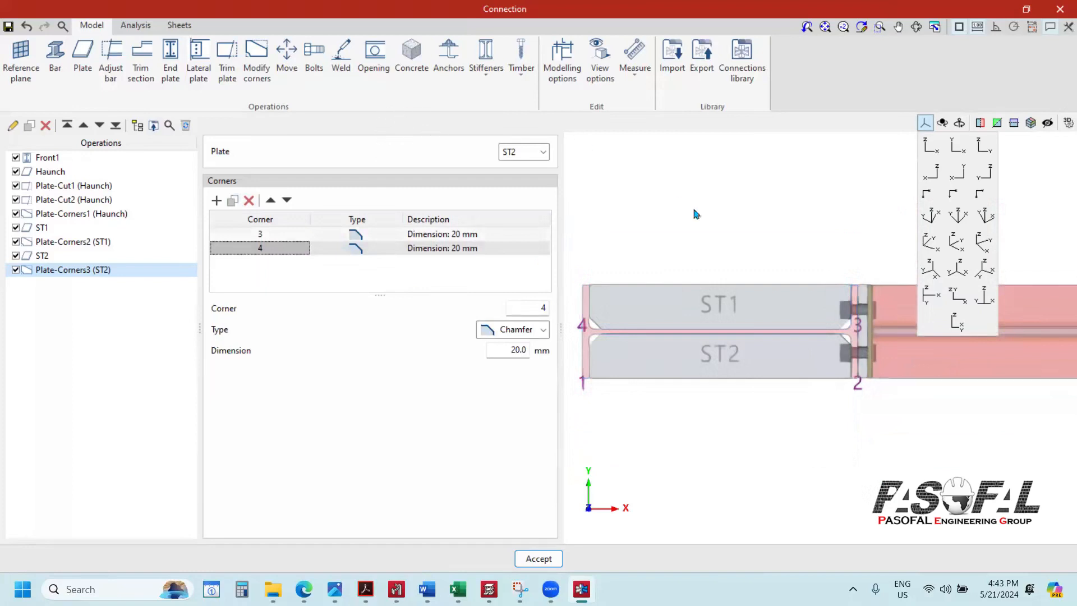
pyautogui.click(960, 245)
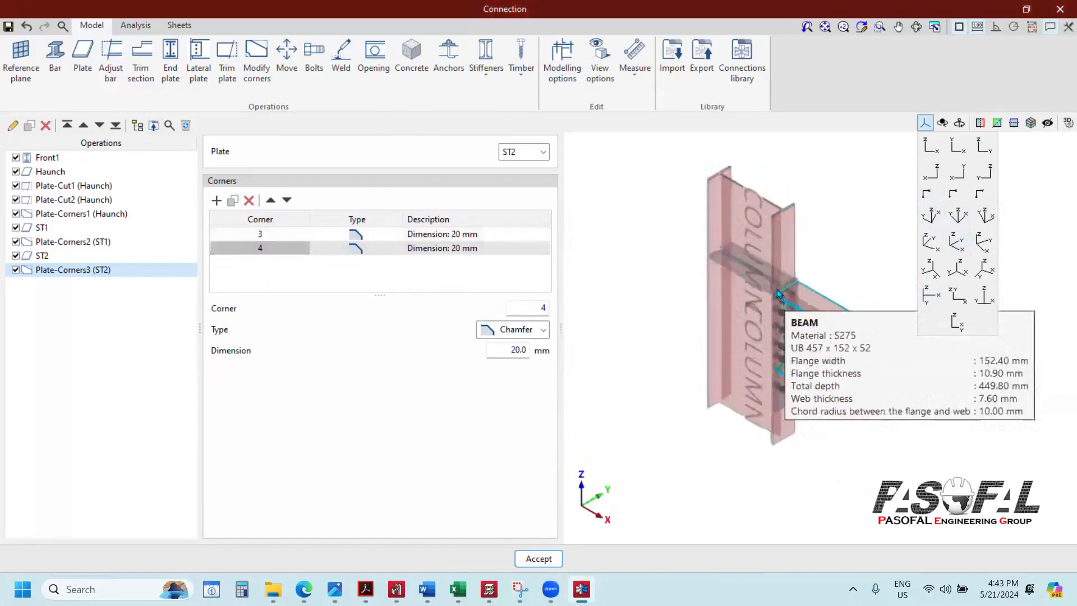
pyautogui.scroll(5, 724, 269)
pyautogui.scroll(-5, 728, 251)
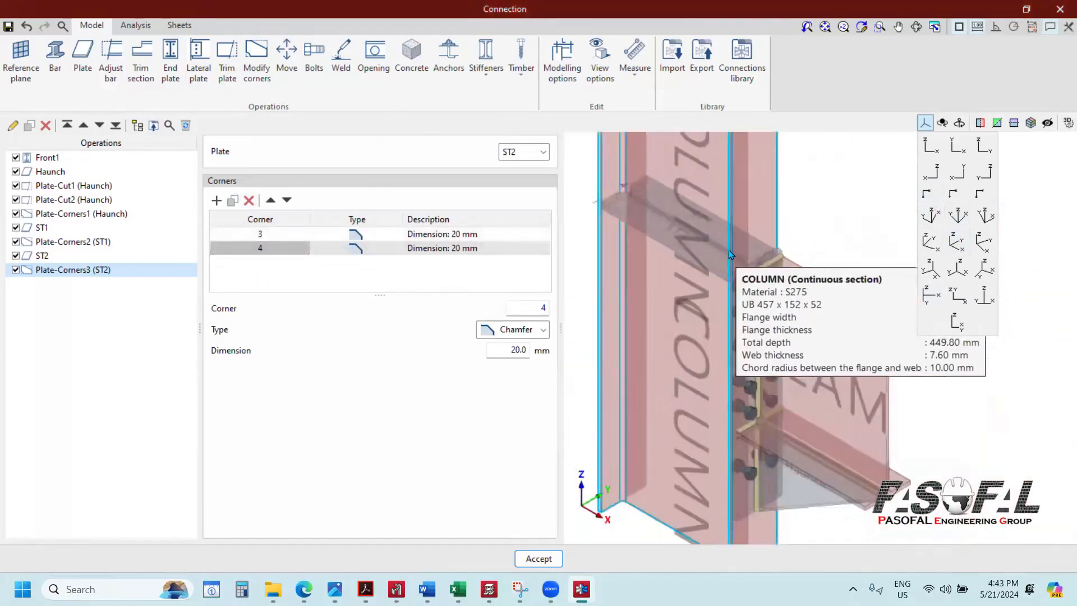
pyautogui.scroll(-3, 740, 237)
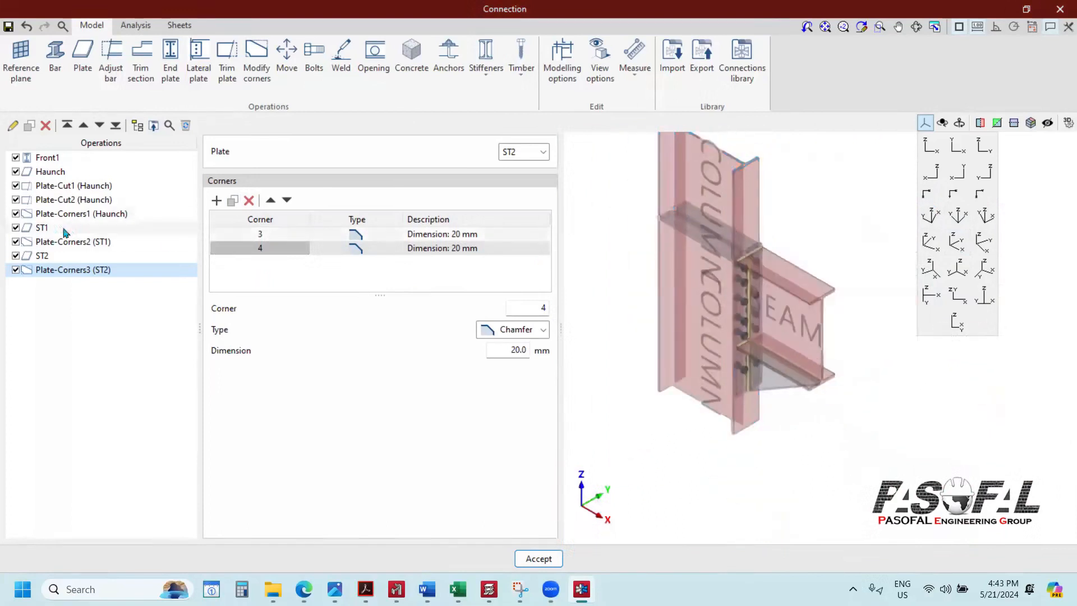
# Step: Duplicate the ST1 plate operation
pyautogui.click(49, 229)
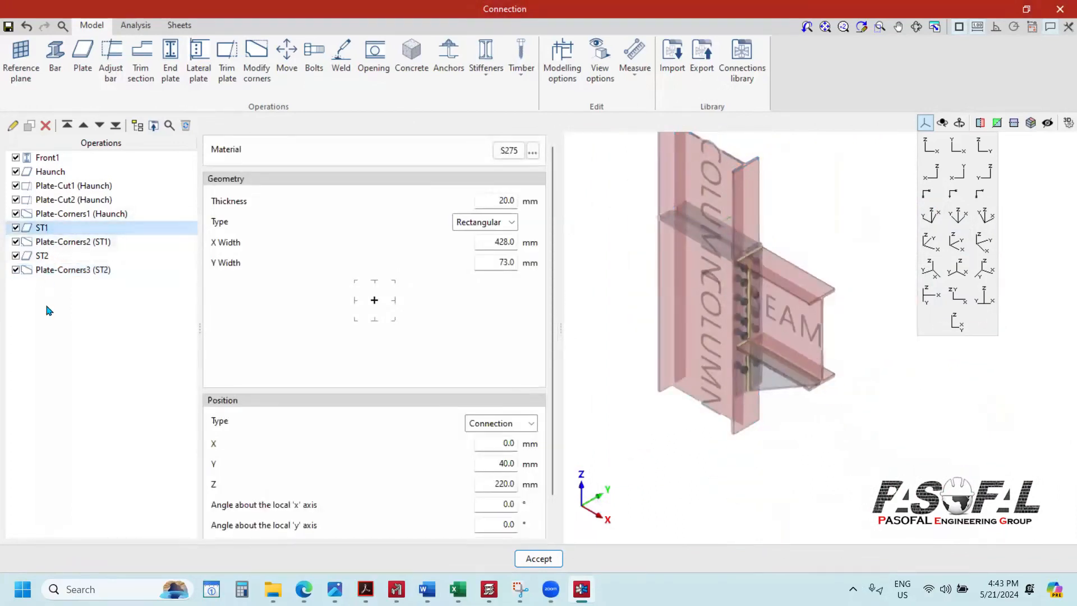
pyautogui.rightClick(50, 231)
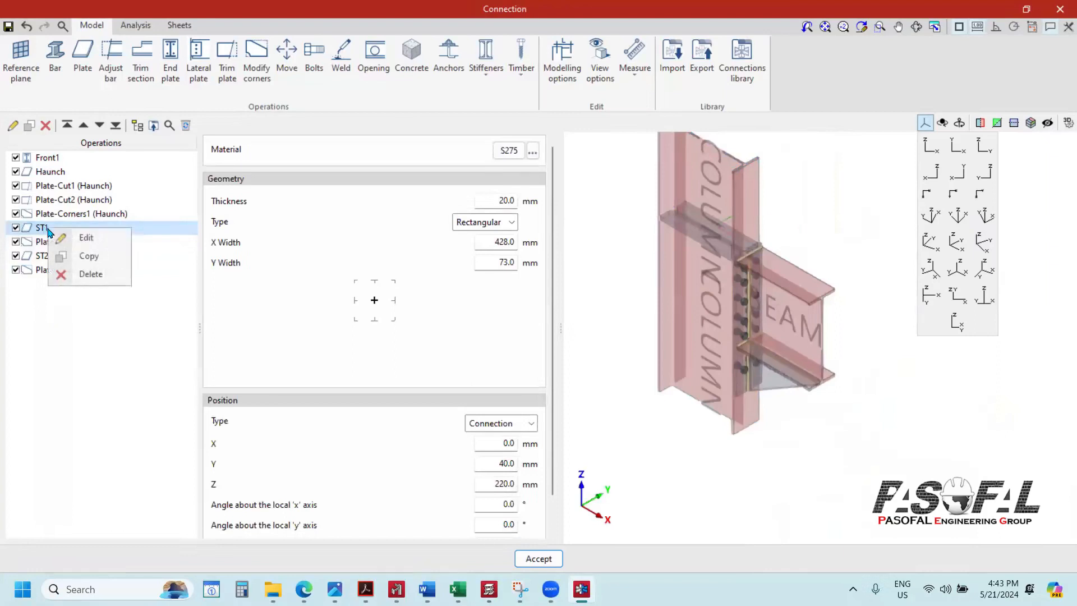
pyautogui.click(88, 257)
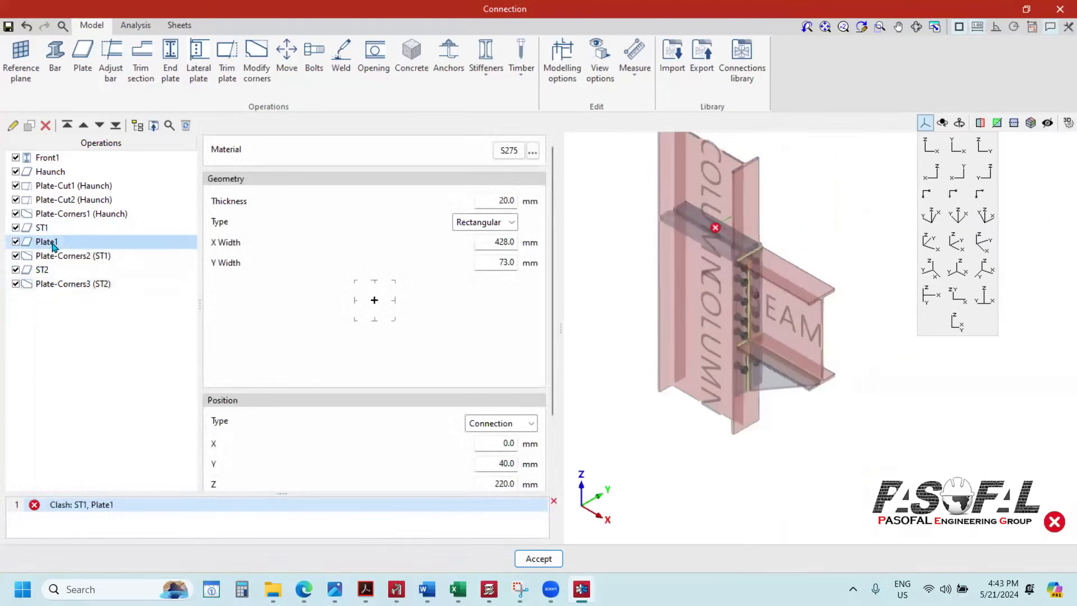
# Step: Rename the copied ST1 plate as ST3 and place it at the end of the operations list
pyautogui.rightClick(53, 247)
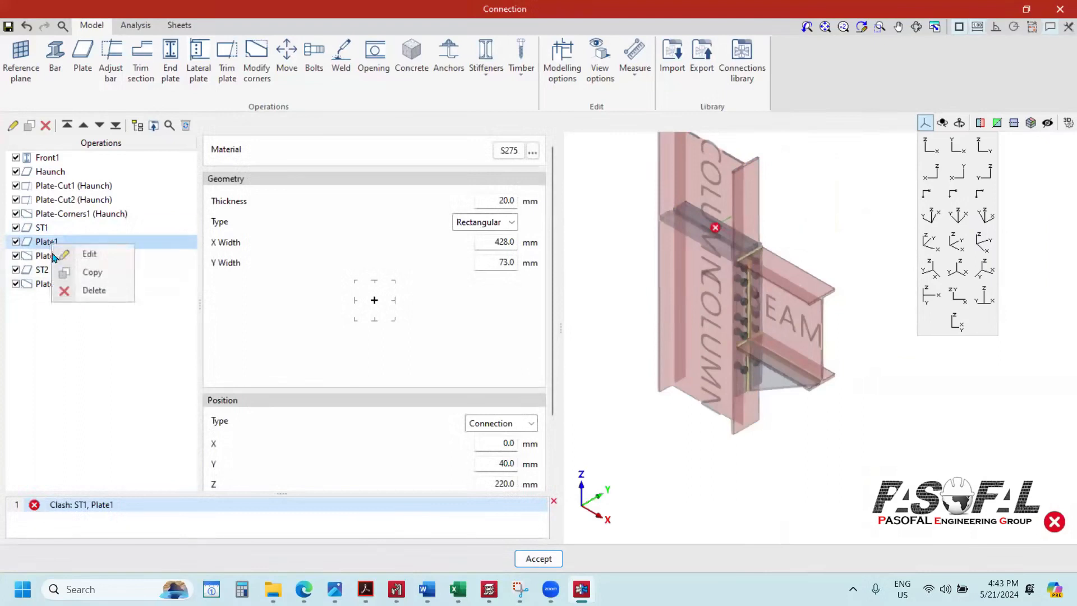
pyautogui.click(90, 255)
pyautogui.write('ST3')
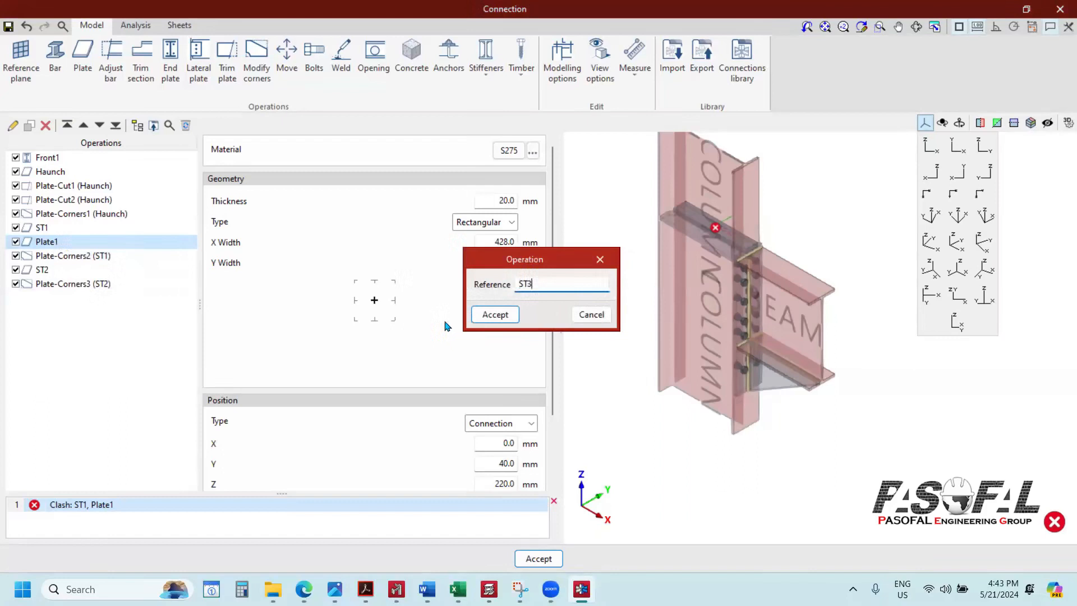
pyautogui.click(489, 315)
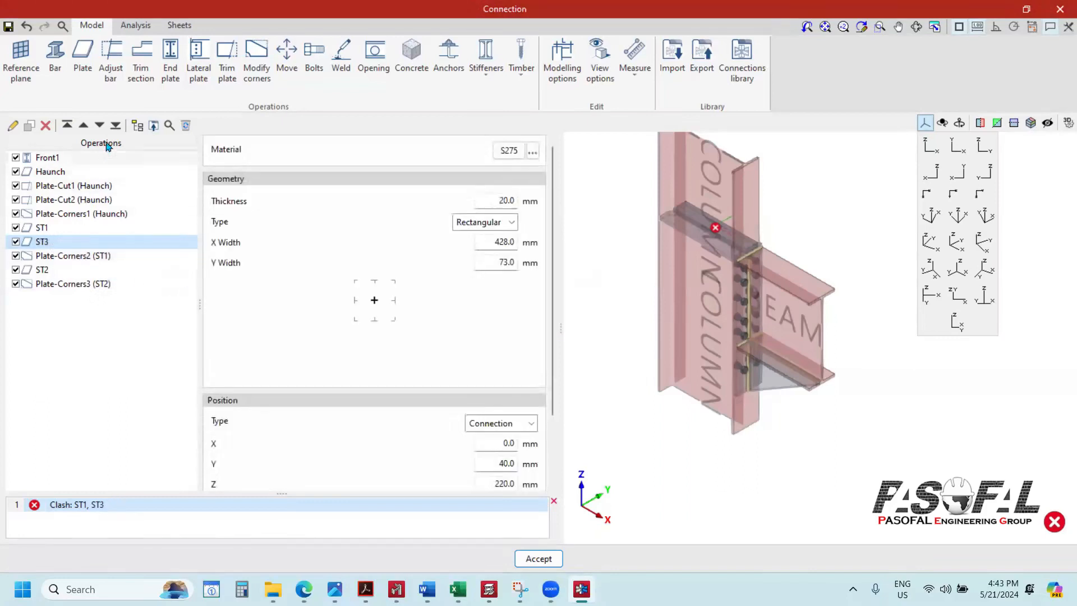
pyautogui.click(116, 125)
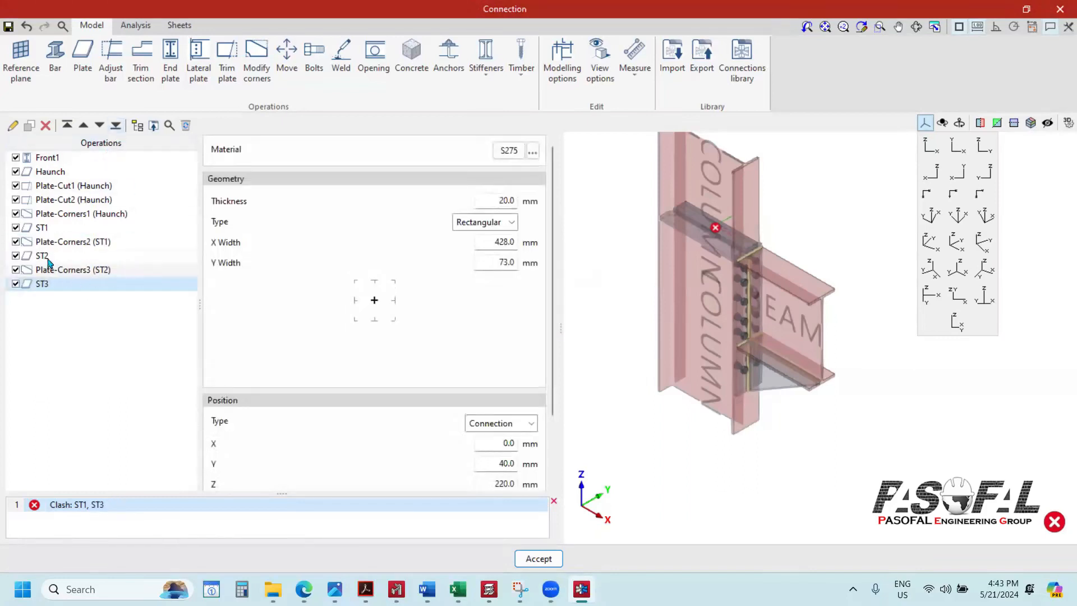
# Step: Duplicate the ST2 plate operation
pyautogui.click(62, 256)
pyautogui.rightClick(51, 256)
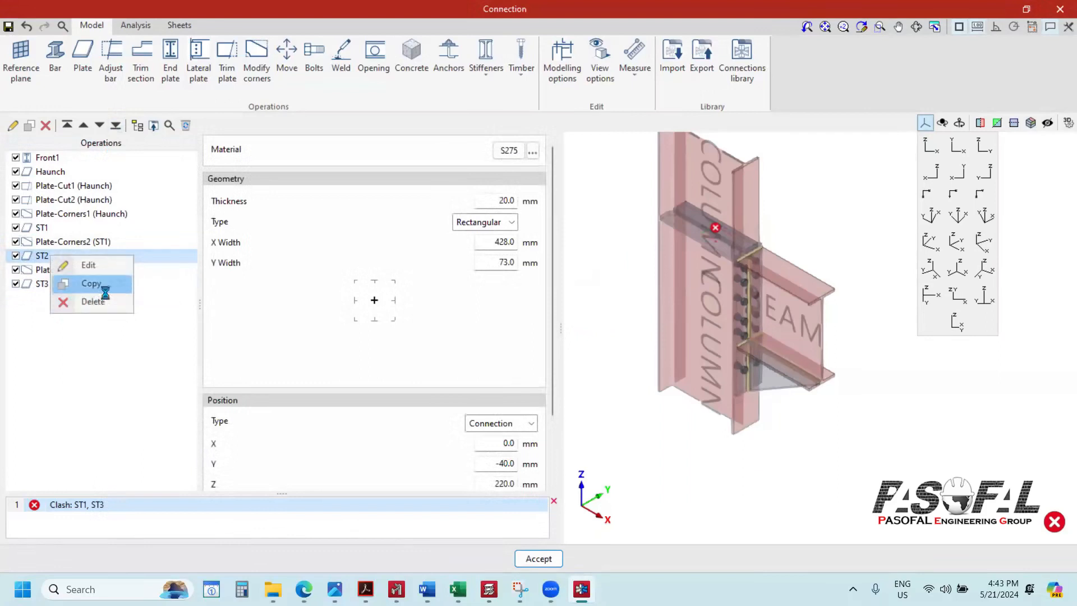
pyautogui.click(104, 292)
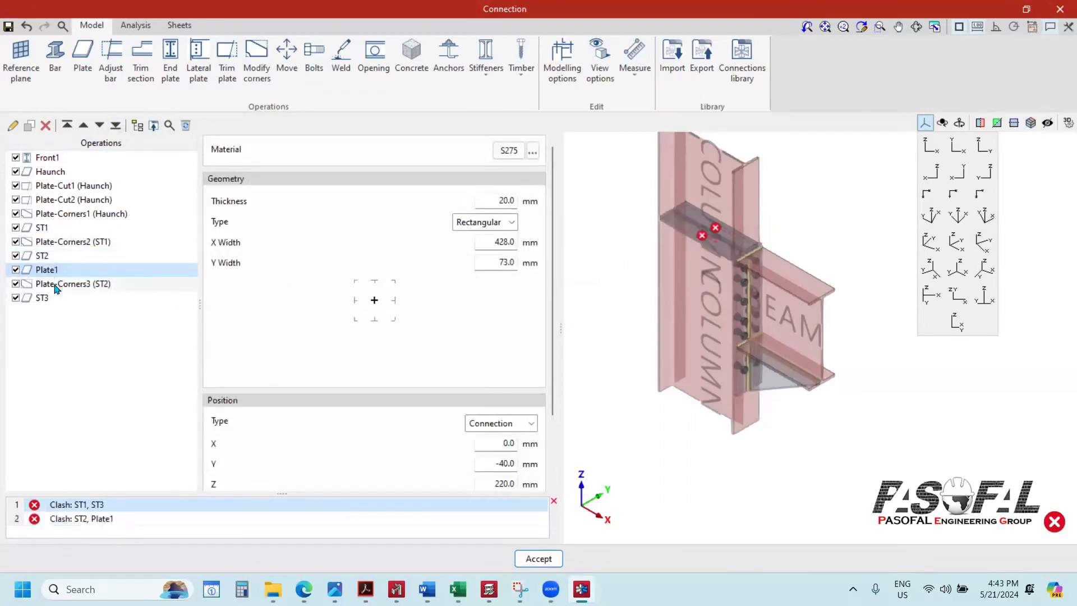
# Step: Rename the copied ST2 plate as ST4 and place it at the end of the operations list
pyautogui.rightClick(55, 275)
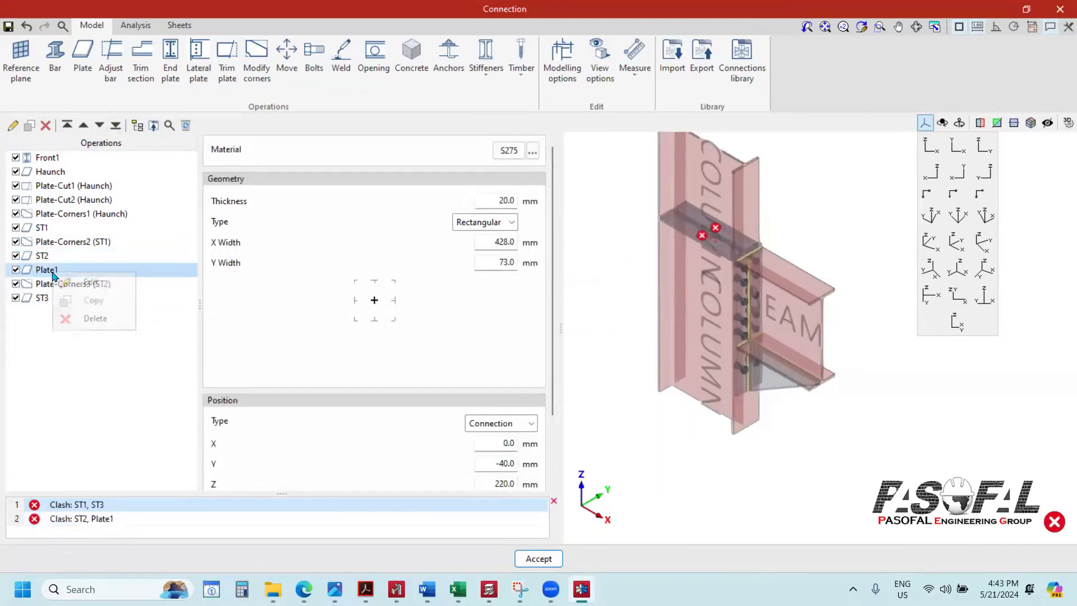
pyautogui.click(89, 283)
pyautogui.write('ST2')
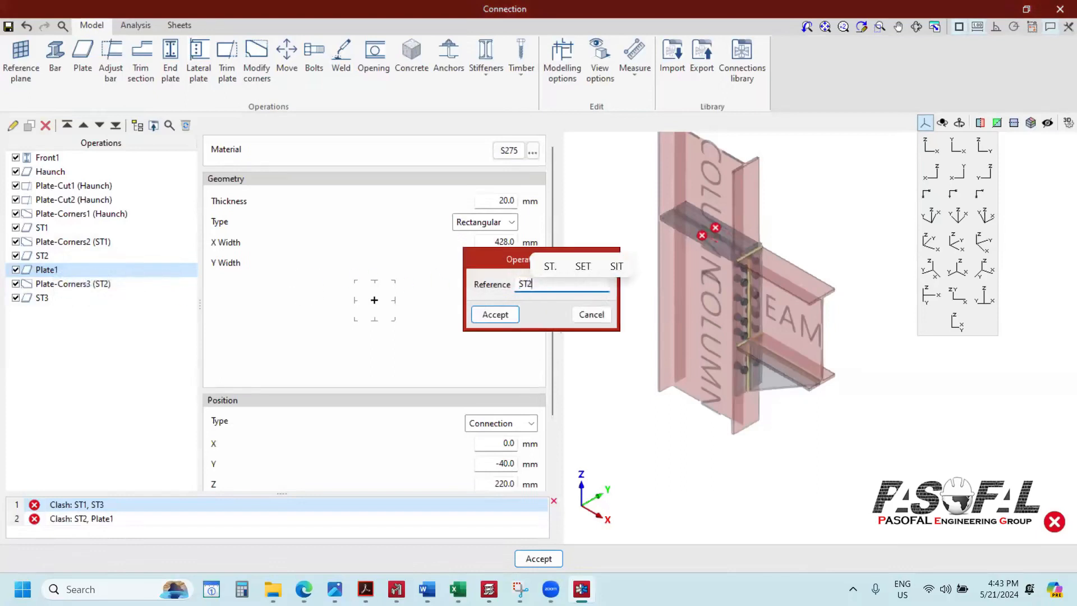
pyautogui.write(',')
pyautogui.click(493, 321)
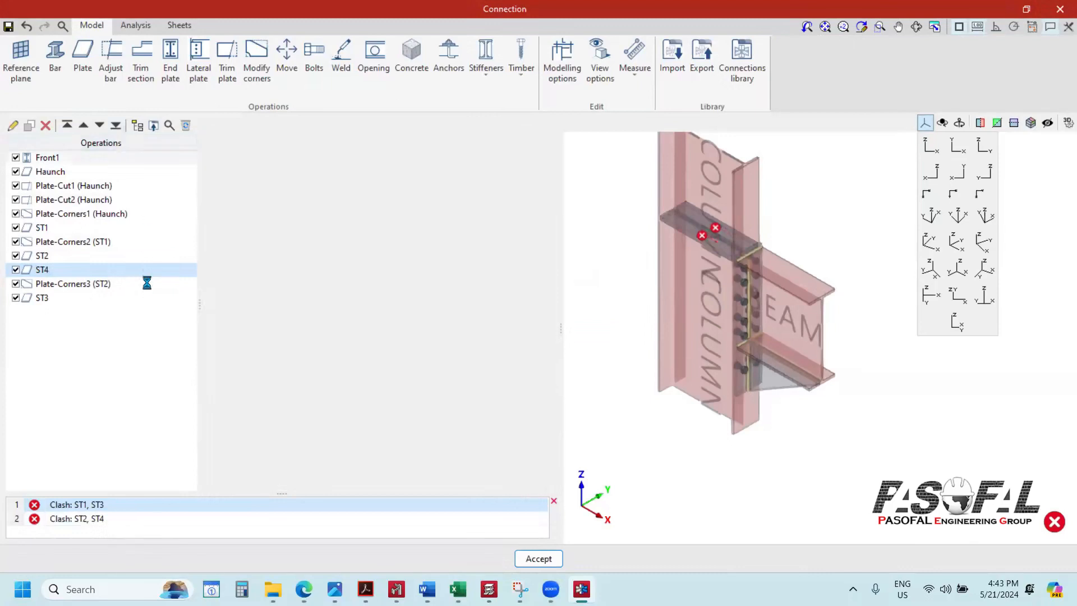
# Step: Set the Z position of plate ST3 to -220 mm
pyautogui.click(62, 288)
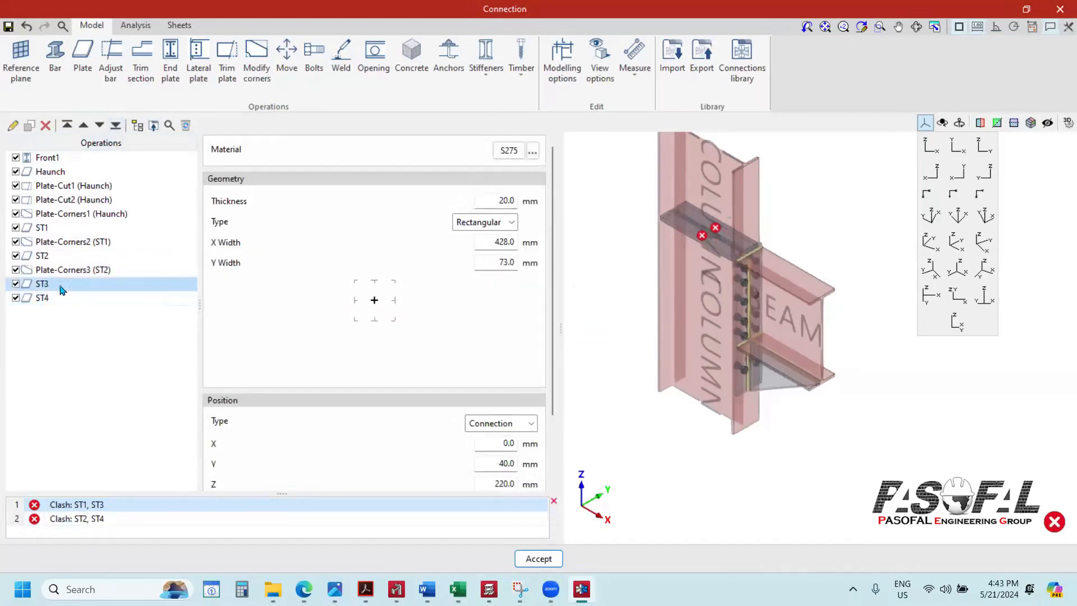
pyautogui.scroll(-3, 493, 446)
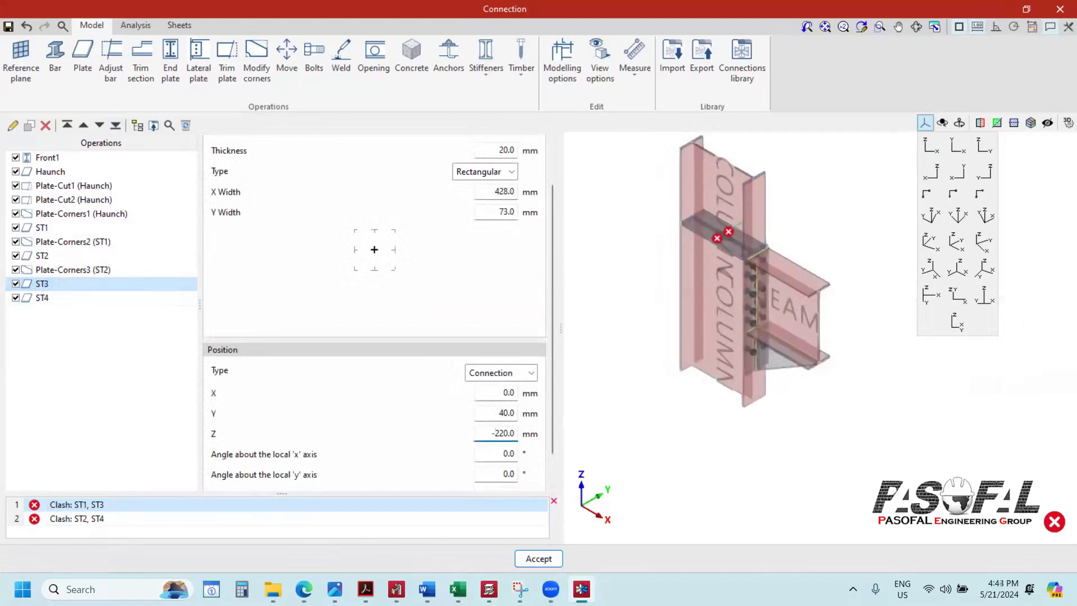
pyautogui.press('Tab')
# Step: Set the Z position of plate ST4 to -220 mm
pyautogui.click(66, 298)
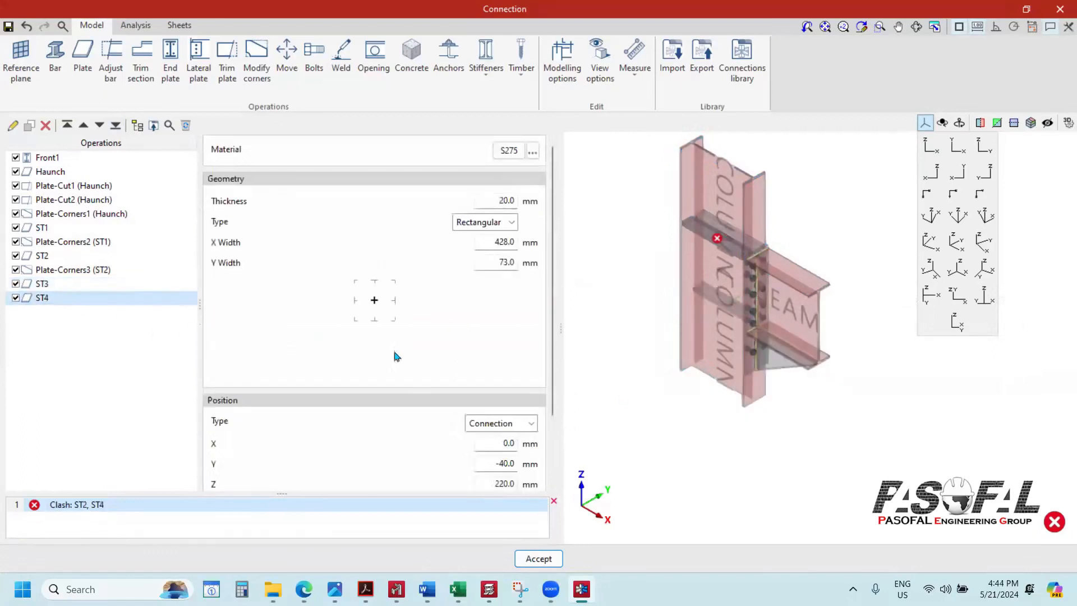
pyautogui.write('-')
pyautogui.press('Tab')
pyautogui.scroll(5, 715, 211)
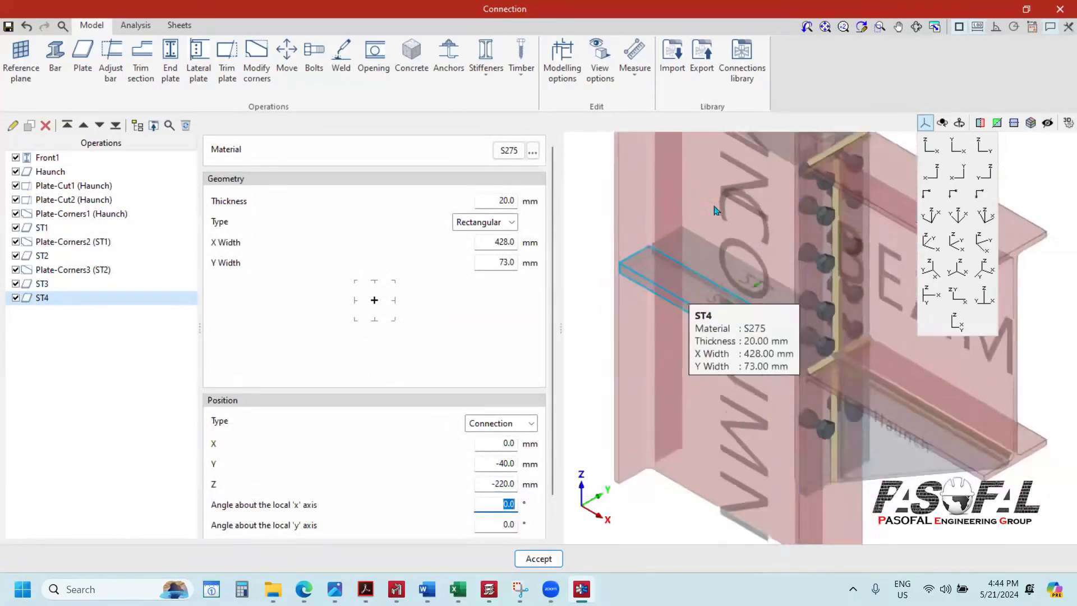
pyautogui.scroll(-4, 714, 211)
pyautogui.scroll(5, 707, 216)
pyautogui.scroll(-3, 702, 221)
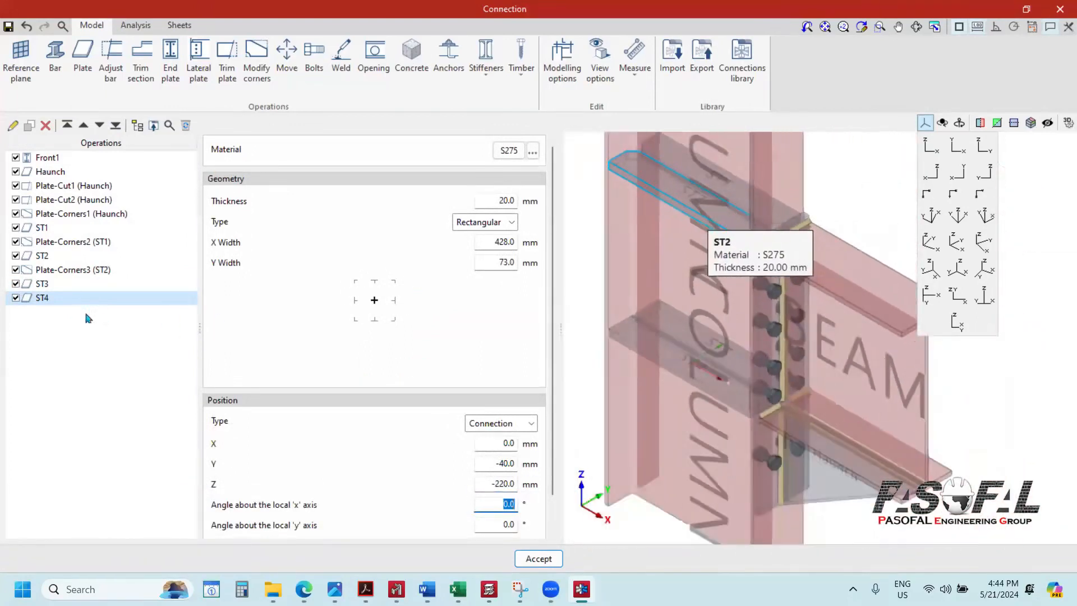
# Step: Copy the corner operation of plate ST1 and place the copy directly after ST3 in the operations list
pyautogui.click(77, 242)
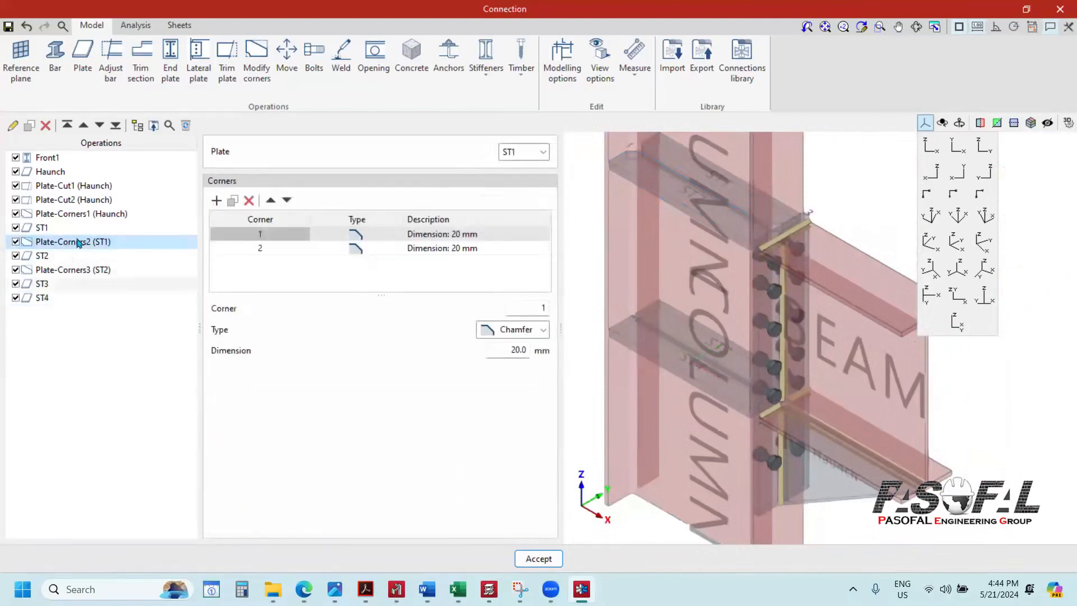
pyautogui.rightClick(77, 243)
pyautogui.click(124, 287)
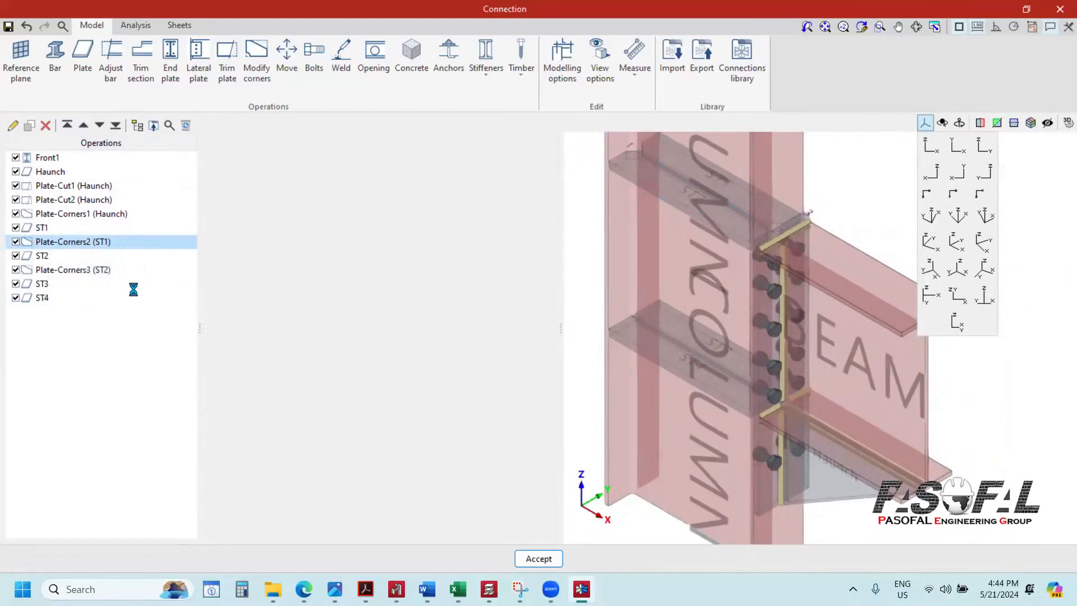
pyautogui.click(115, 126)
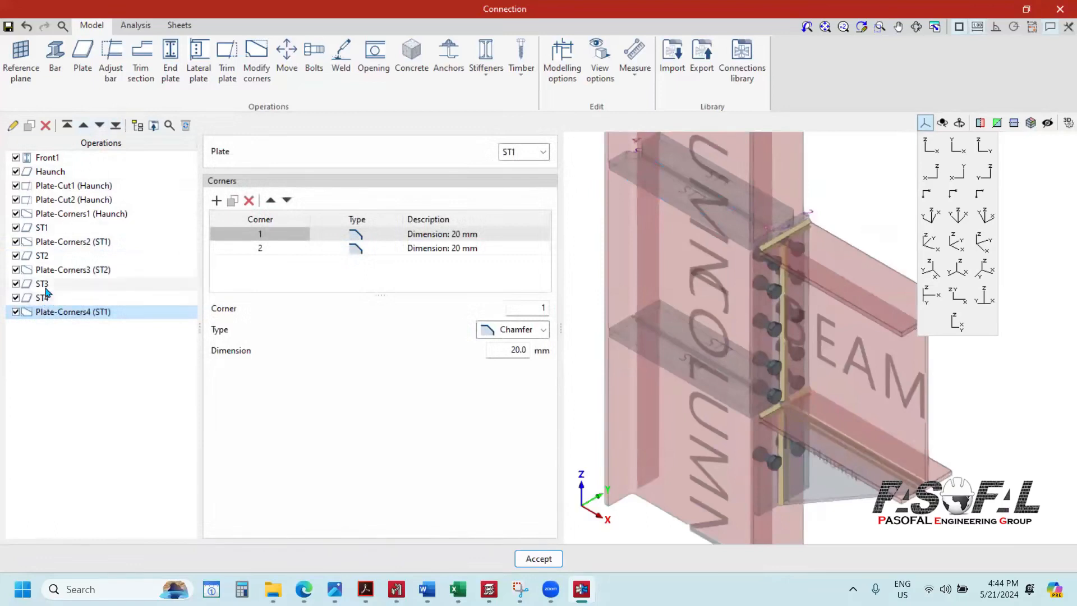
pyautogui.click(83, 126)
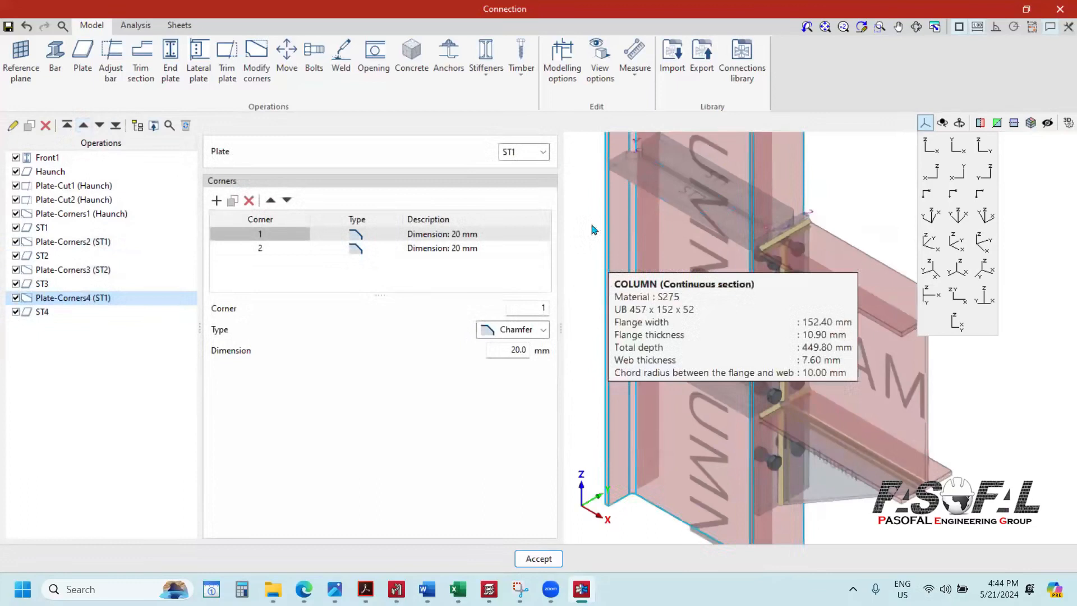
# Step: Assign the copied corner operation to plate ST3, keeping its 20 mm chamfers on corners 1 and 2
pyautogui.click(543, 152)
pyautogui.click(516, 221)
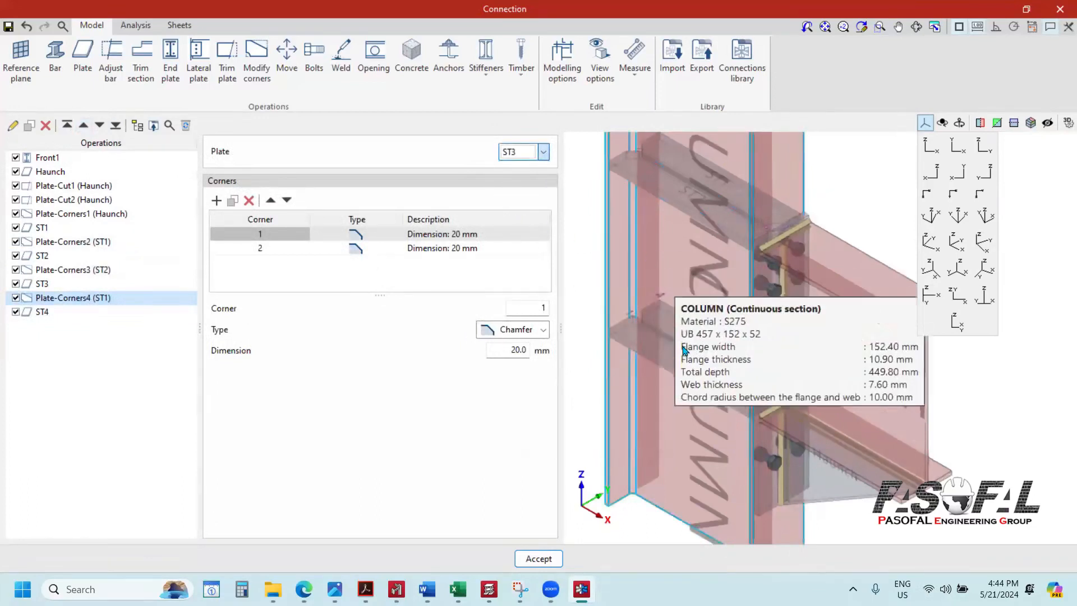
pyautogui.scroll(5, 614, 312)
pyautogui.scroll(1, 615, 310)
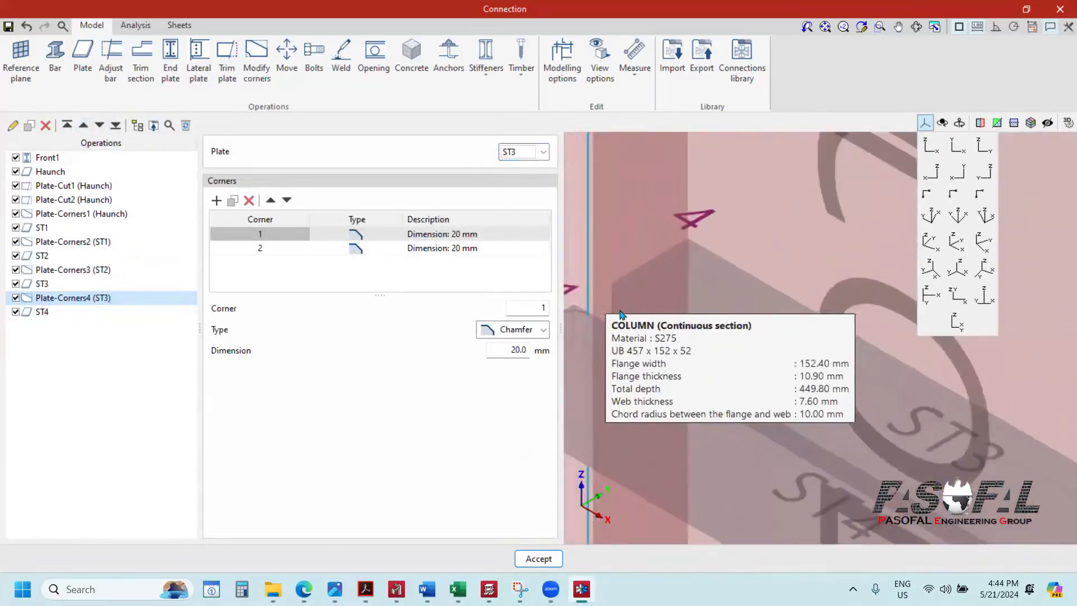
pyautogui.scroll(-4, 813, 439)
pyautogui.scroll(3, 880, 440)
pyautogui.scroll(-5, 884, 438)
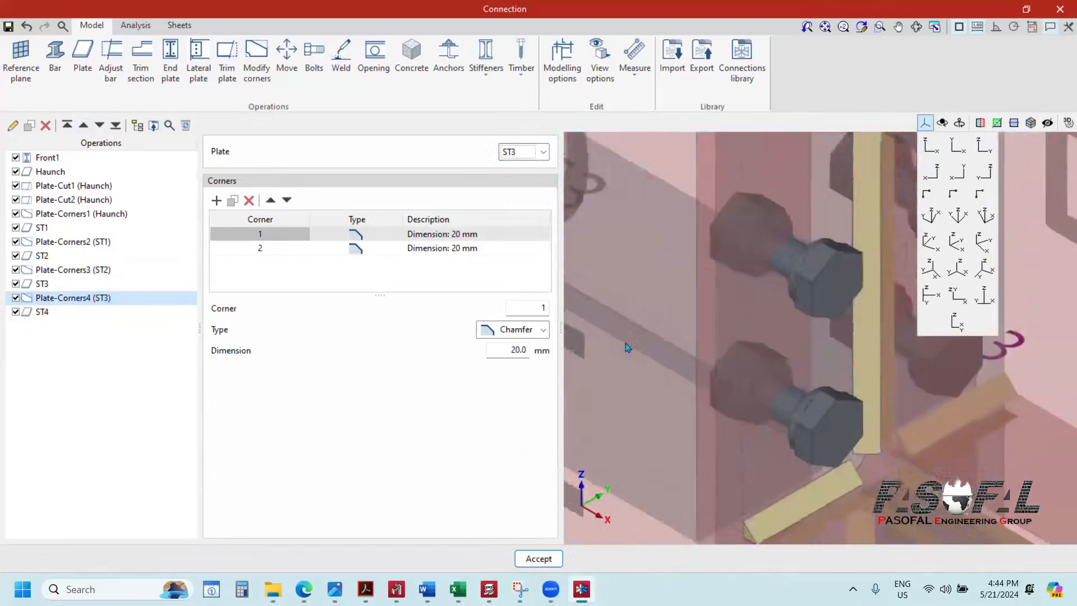
# Step: Copy the corner operation of plate ST2 and place the copy at the end of the operations list
pyautogui.rightClick(62, 275)
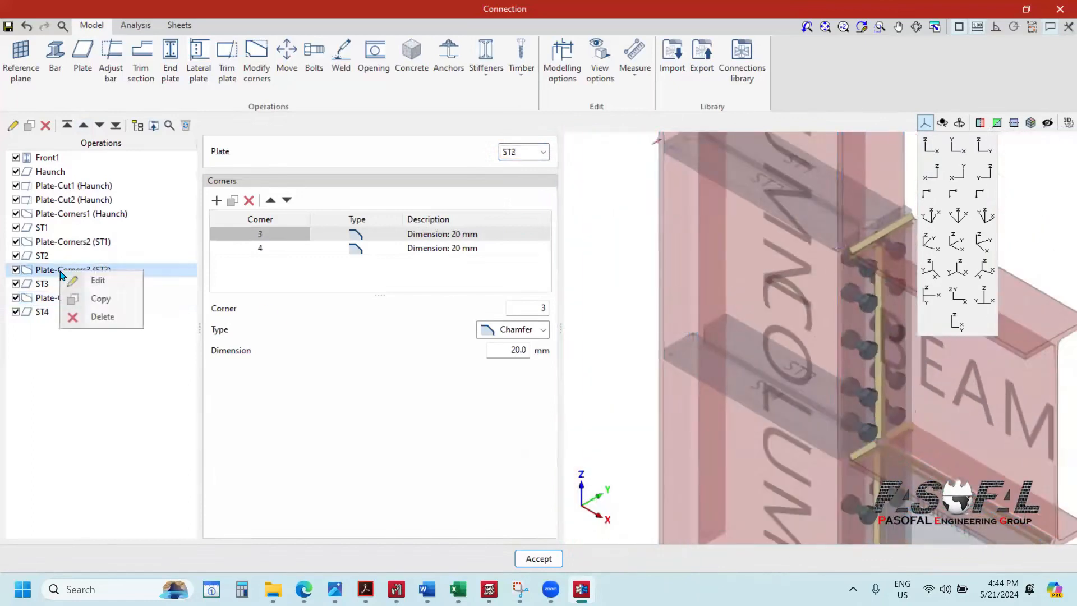
pyautogui.click(93, 297)
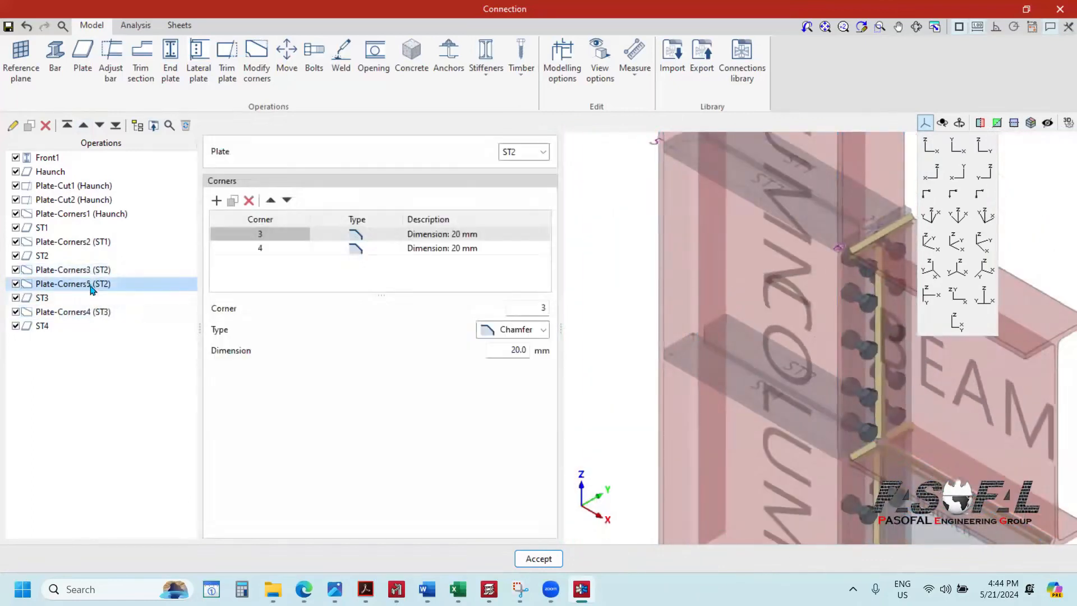
pyautogui.click(116, 126)
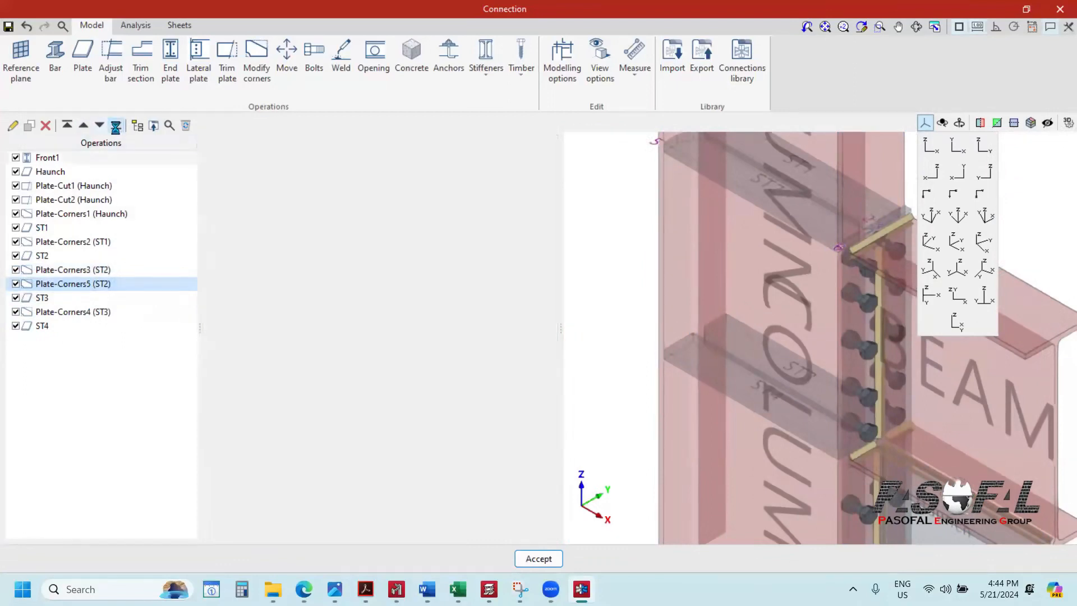
# Step: Assign the copied corner operation to plate ST4, keeping its 20 mm chamfers on corners 3 and 4
pyautogui.click(537, 156)
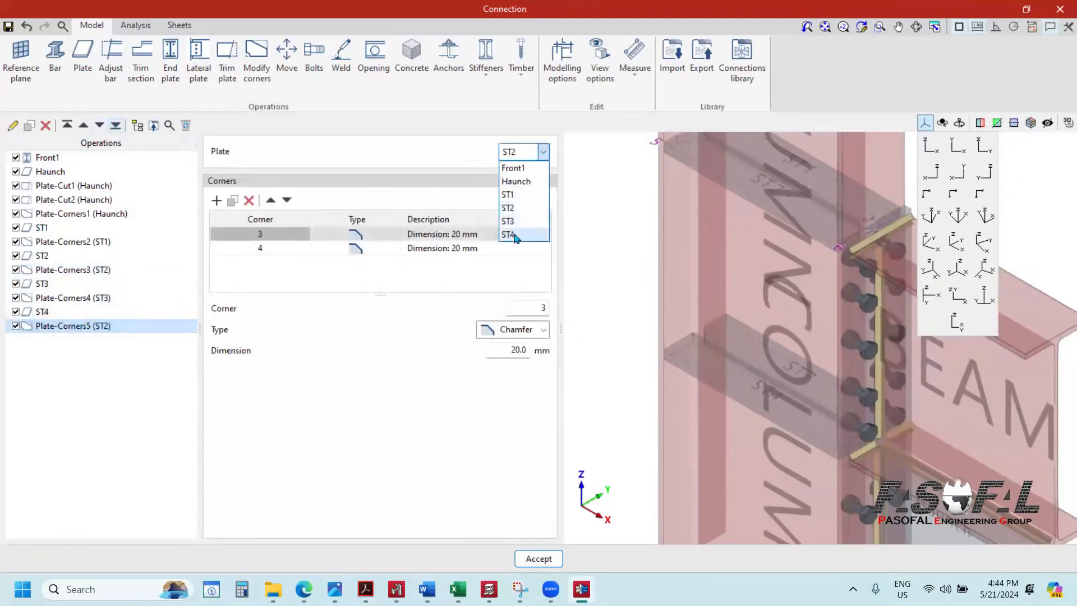
pyautogui.click(512, 235)
pyautogui.scroll(3, 702, 332)
pyautogui.scroll(2, 695, 334)
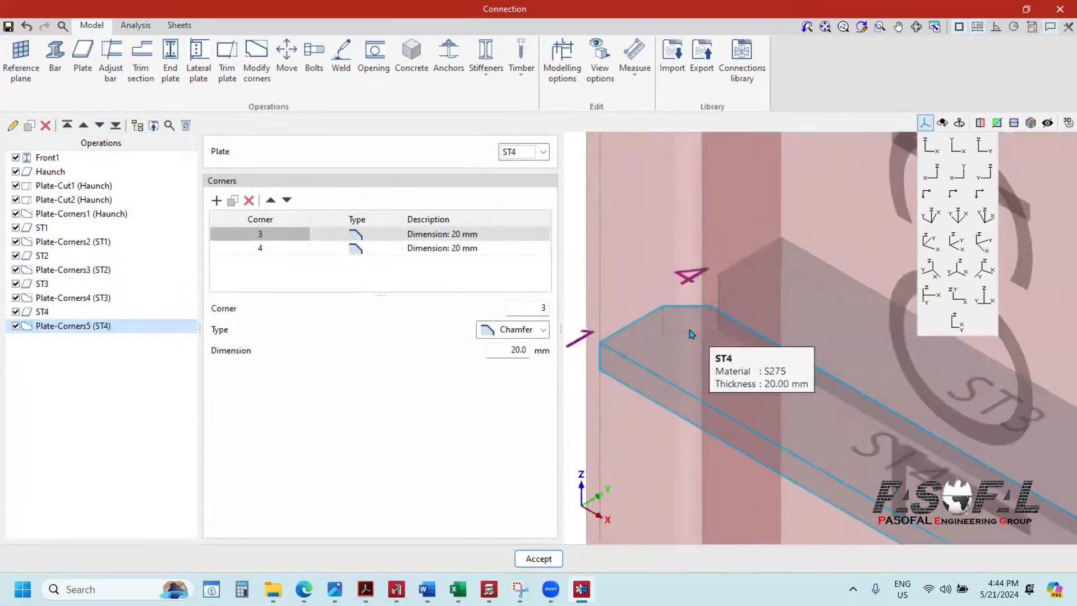
pyautogui.scroll(-6, 691, 334)
pyautogui.moveTo(694, 331); pyautogui.dragTo(661, 268, button='middle')
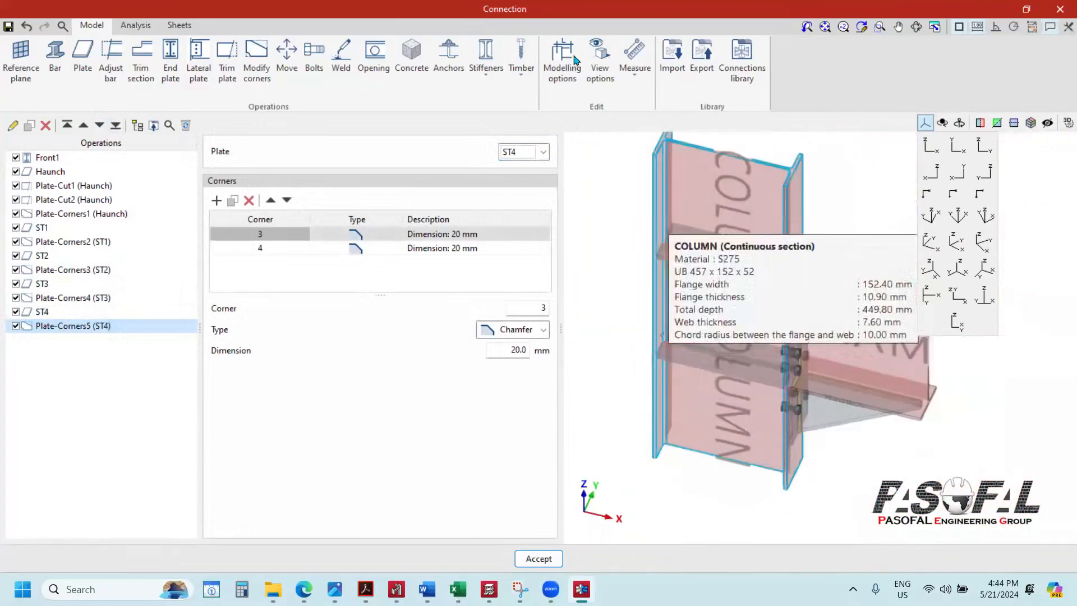
# Step: Change the view options so the connection's members and plates are drawn opaque instead of transparent
pyautogui.click(600, 61)
pyautogui.click(353, 204)
pyautogui.click(181, 292)
pyautogui.scroll(5, 752, 332)
pyautogui.scroll(-2, 730, 328)
pyautogui.moveTo(853, 353); pyautogui.dragTo(705, 241, button='middle')
pyautogui.scroll(5, 706, 240)
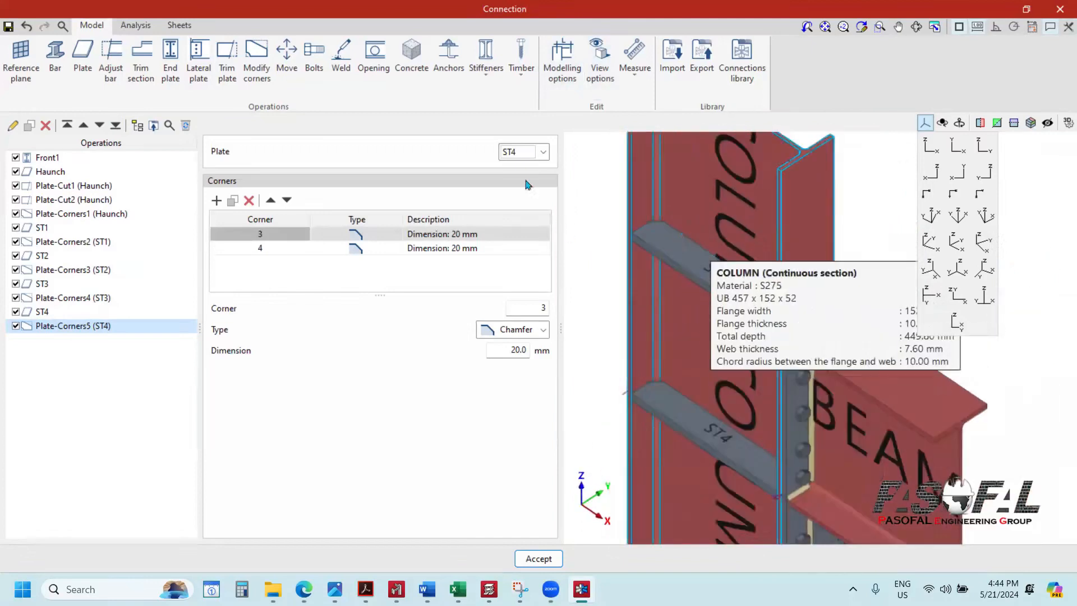
# Step: Add a fillet weld operation joining plate ST1 to the top flange of the COLUMN section
pyautogui.click(344, 65)
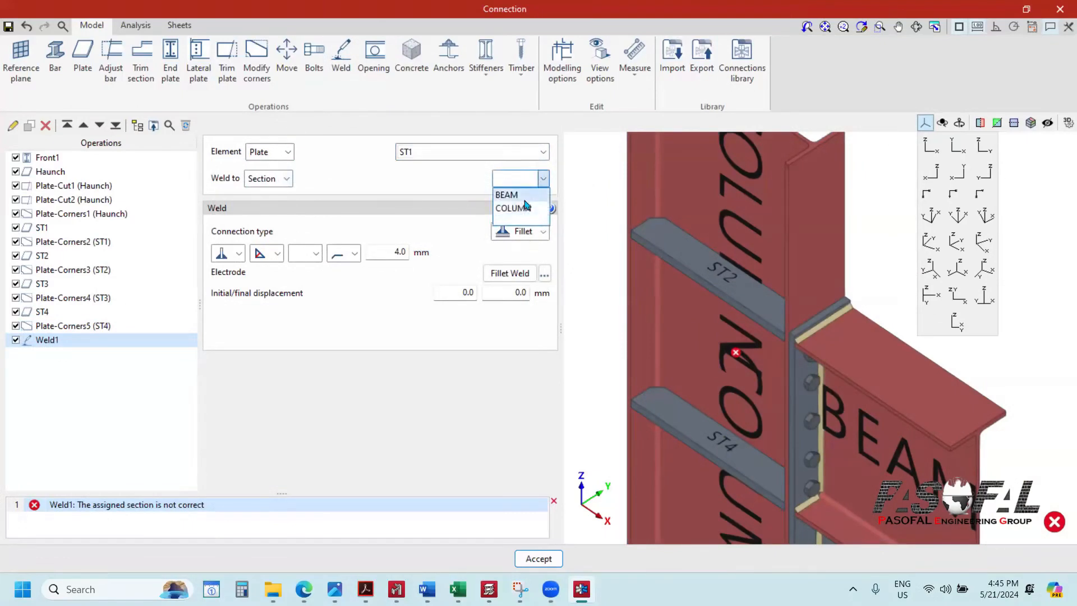
pyautogui.click(525, 207)
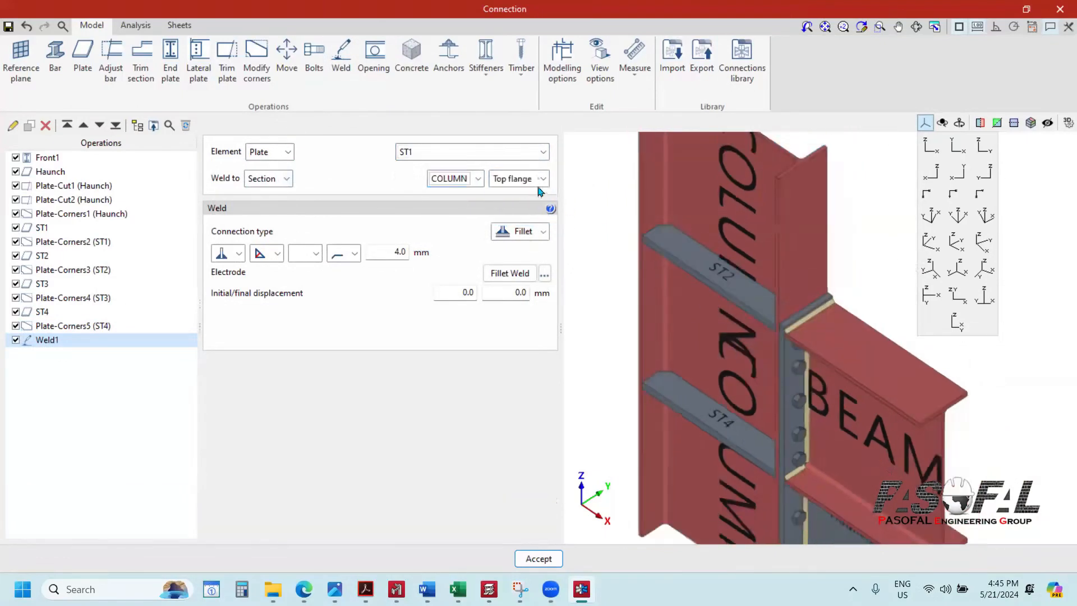
pyautogui.scroll(-1, 769, 315)
pyautogui.moveTo(938, 344)
pyautogui.mouseDown(button='right')
pyautogui.moveTo(732, 311)
pyautogui.moveTo(749, 291)
pyautogui.mouseUp(button='right')
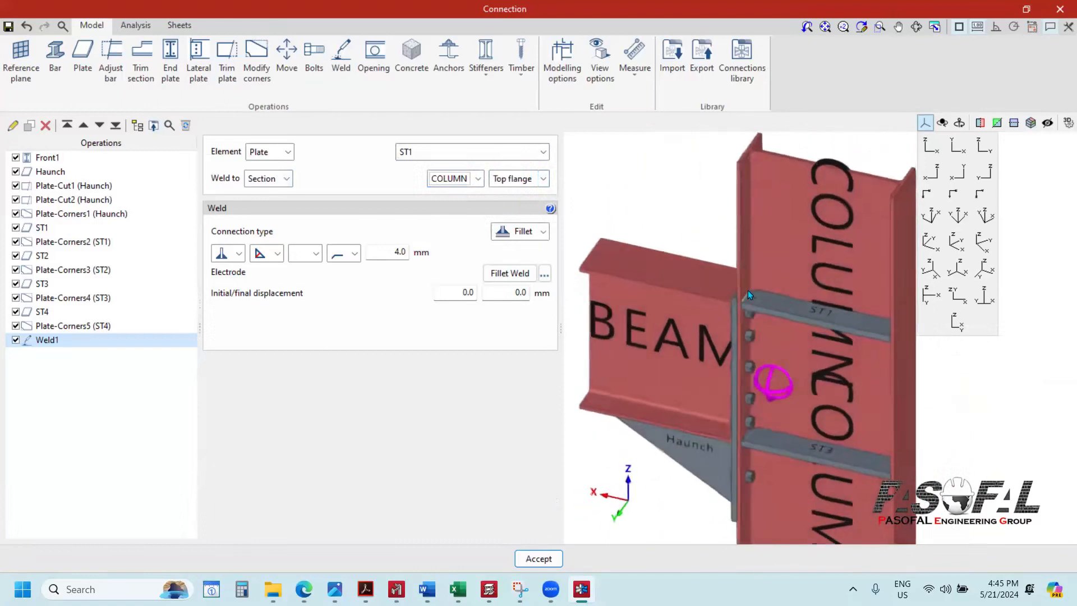
pyautogui.scroll(6, 749, 291)
# Step: Set the size of the fillet weld between ST1 and the column's top flange to 6 mm
pyautogui.click(399, 252)
pyautogui.write('6')
pyautogui.press('Tab')
pyautogui.scroll(-3, 681, 261)
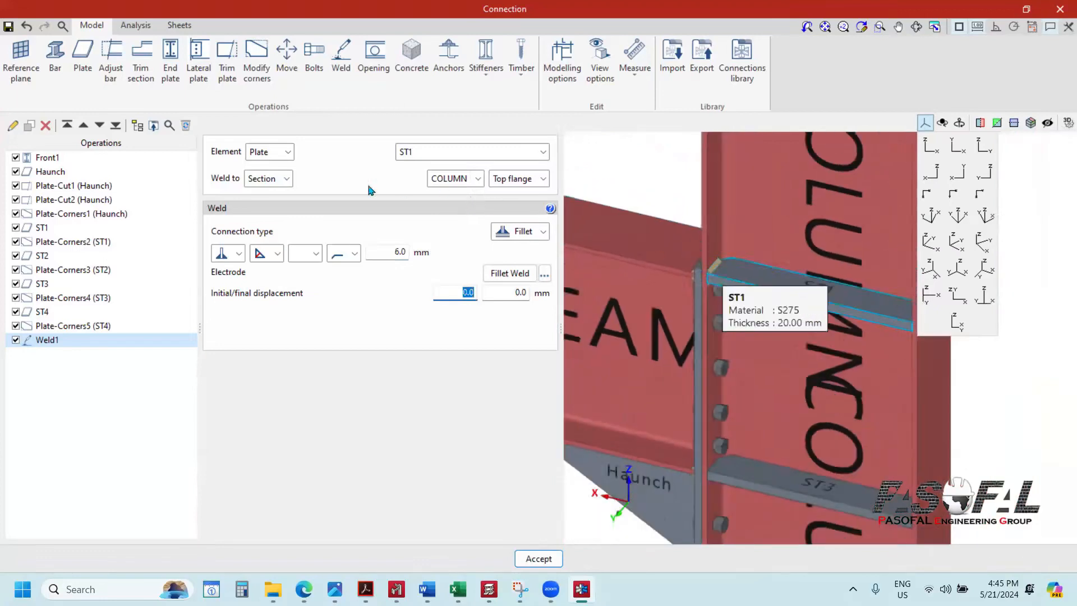
# Step: Duplicate the ST1 weld operation and assign the copy to the column's bottom flange
pyautogui.click(30, 125)
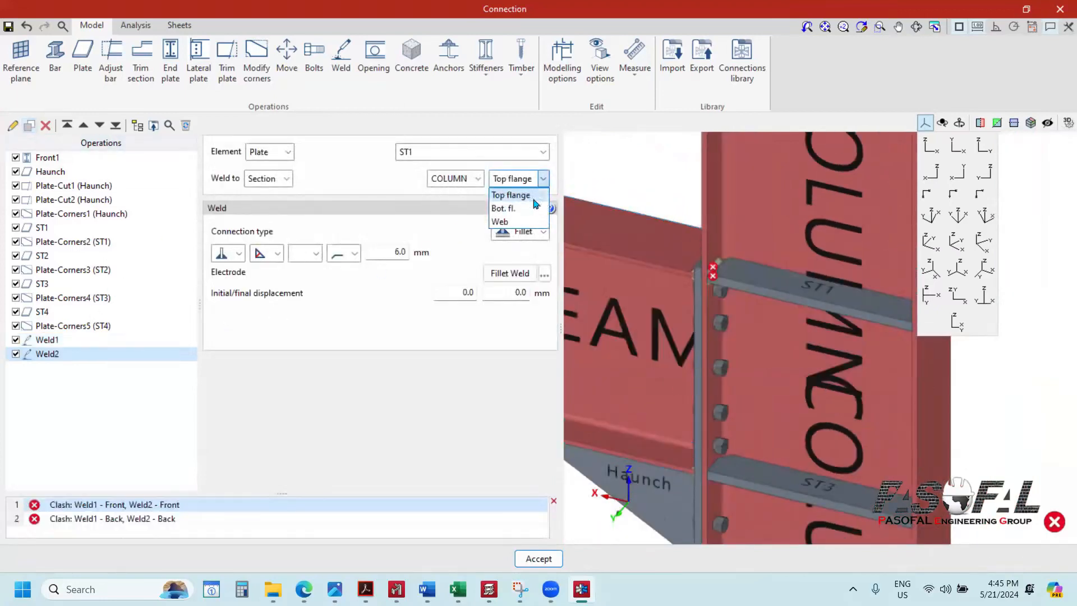
pyautogui.click(517, 210)
pyautogui.scroll(-3, 691, 336)
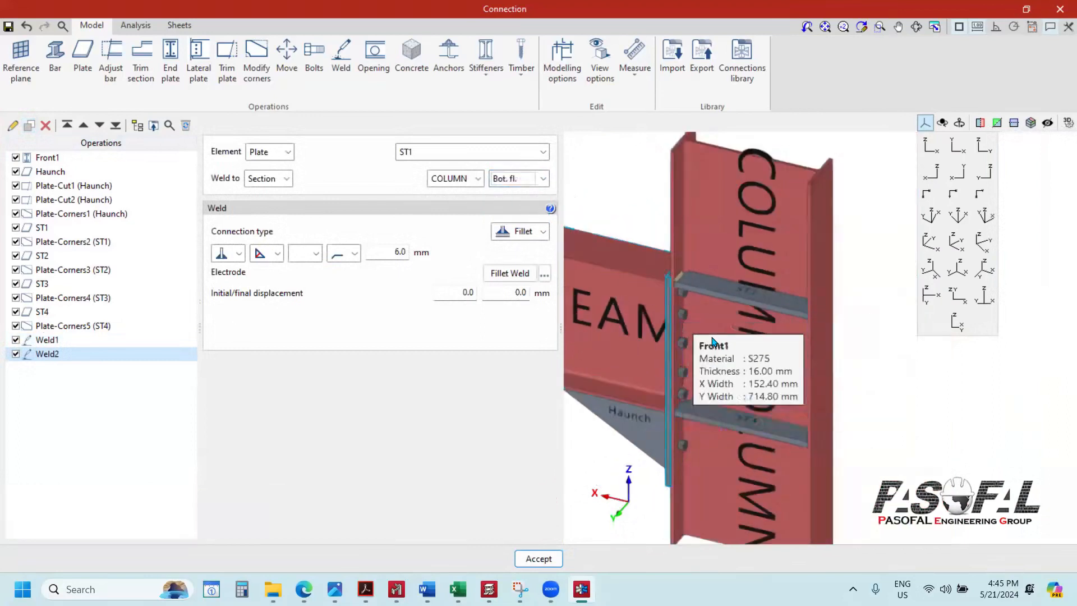
pyautogui.keyDown('shift'); pyautogui.moveTo(777, 336); pyautogui.dragTo(820, 317, button='middle'); pyautogui.keyUp('shift')
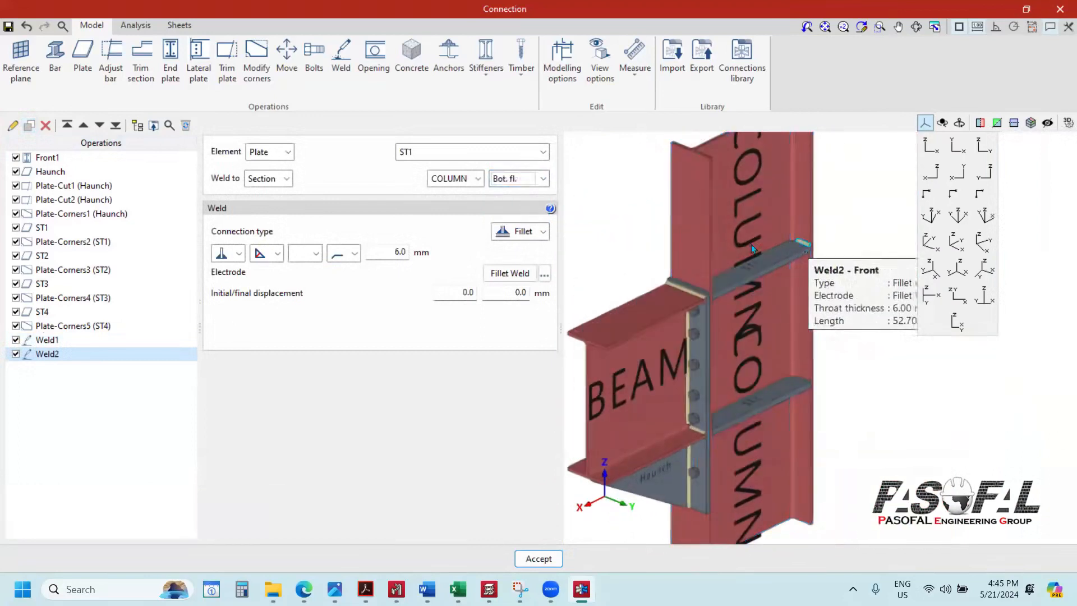
pyautogui.scroll(4, 806, 243)
pyautogui.scroll(-2, 804, 244)
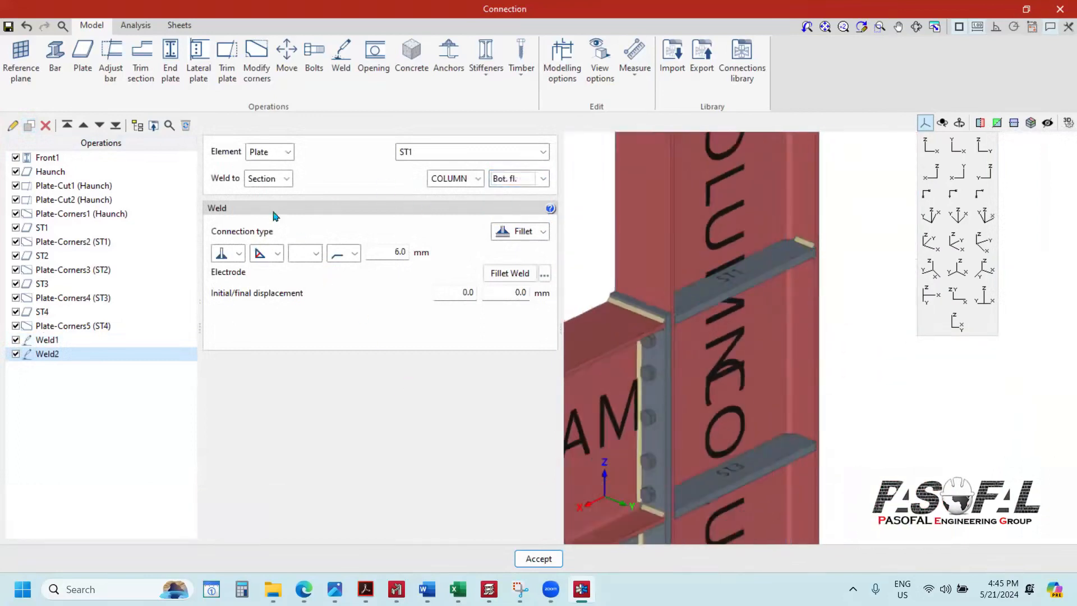
# Step: Duplicate the ST1 bottom-flange weld and assign the copy to the column's web
pyautogui.click(29, 126)
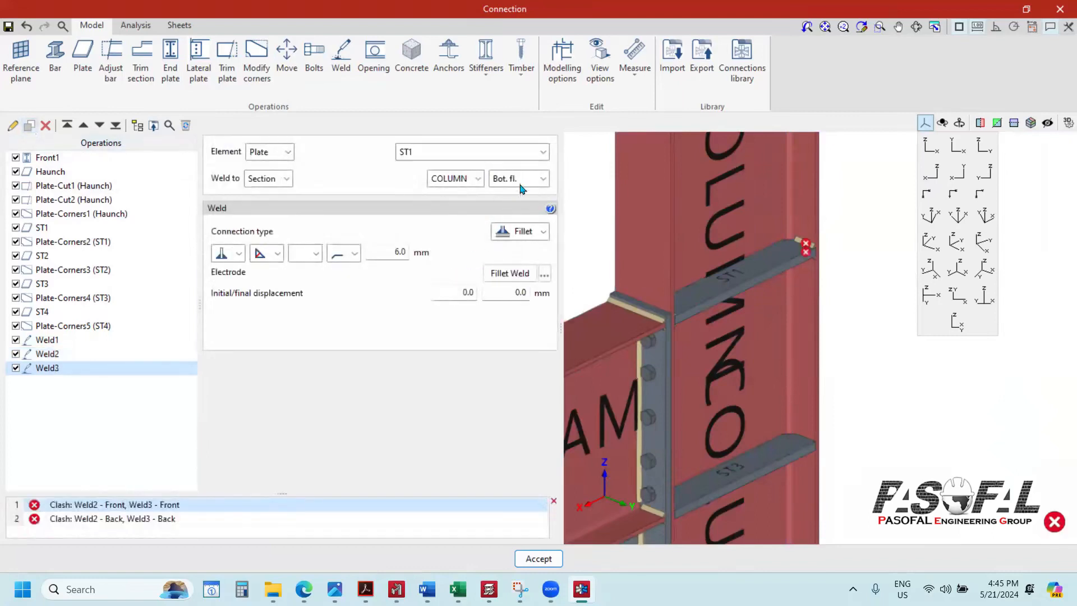
pyautogui.click(519, 223)
pyautogui.keyDown('shift'); pyautogui.moveTo(818, 286); pyautogui.dragTo(764, 306, button='middle'); pyautogui.keyUp('shift')
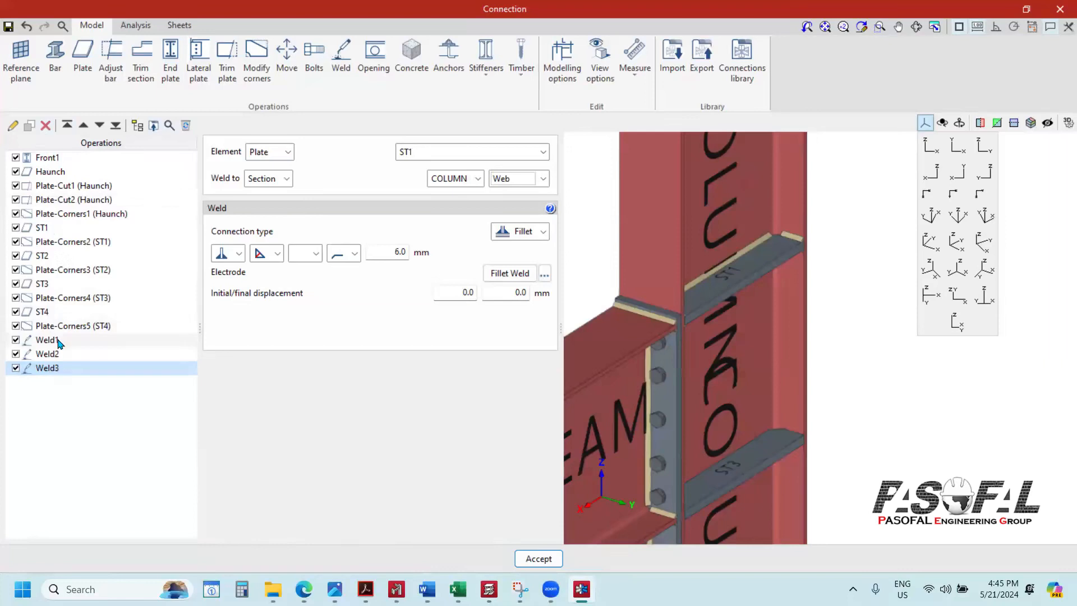
# Step: Duplicate the ST1 web weld and assign the copy to plate ST2
pyautogui.click(29, 127)
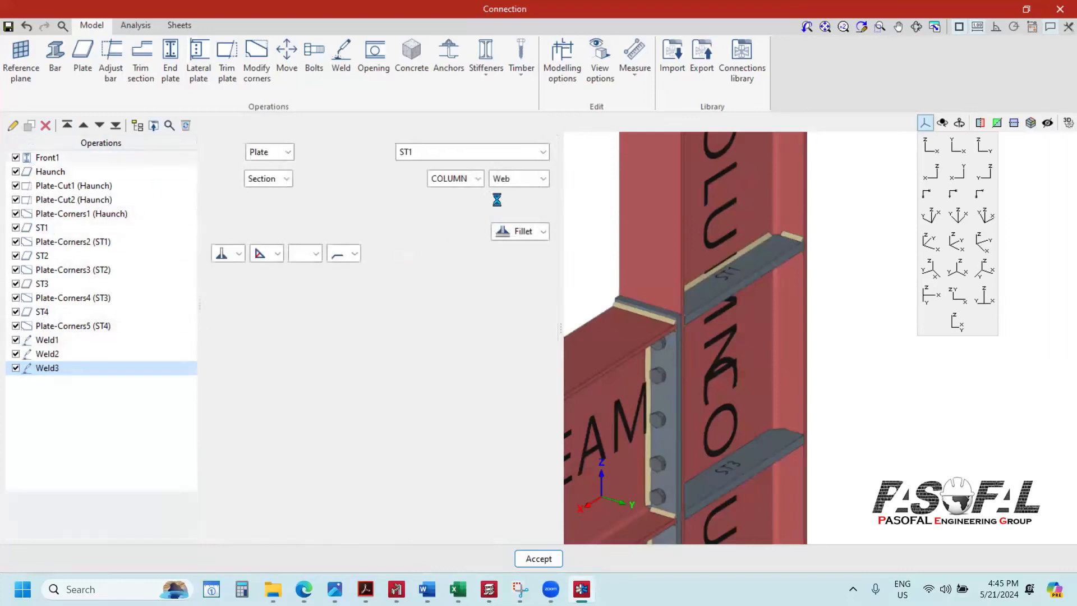
pyautogui.click(450, 211)
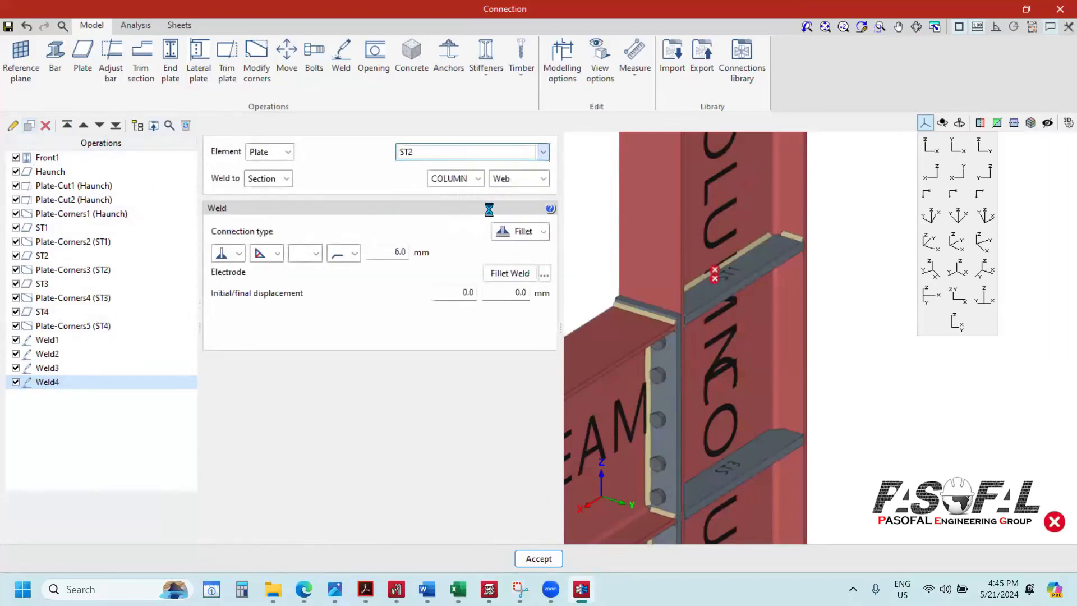
pyautogui.keyDown('shift'); pyautogui.moveTo(790, 288); pyautogui.dragTo(685, 380, button='middle'); pyautogui.keyUp('shift')
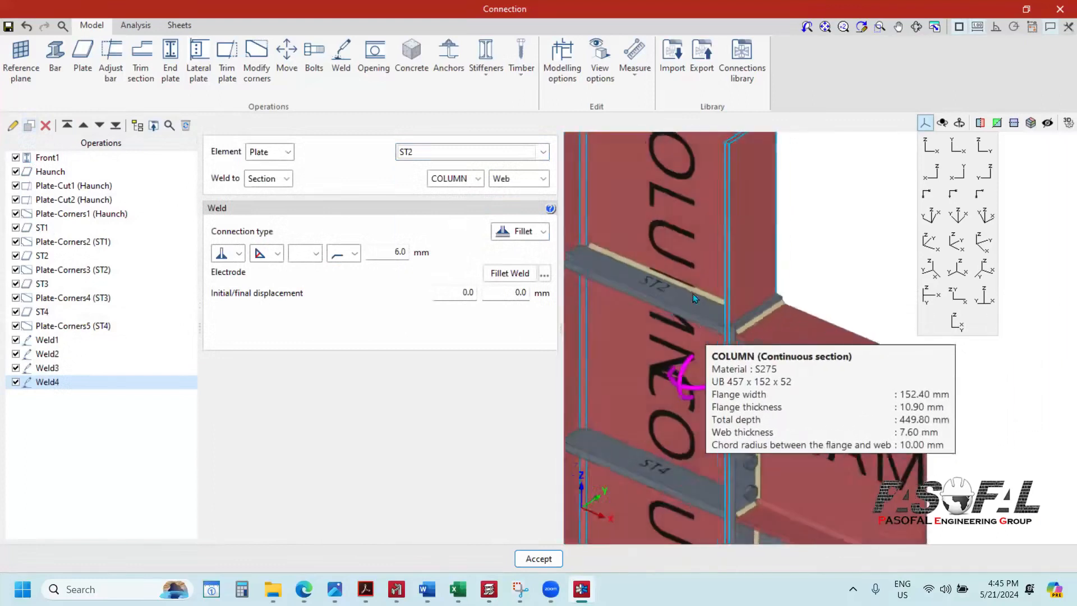
# Step: Duplicate the ST2 weld twice, assigning one copy to the column's top flange and the other to its bottom flange
pyautogui.click(29, 127)
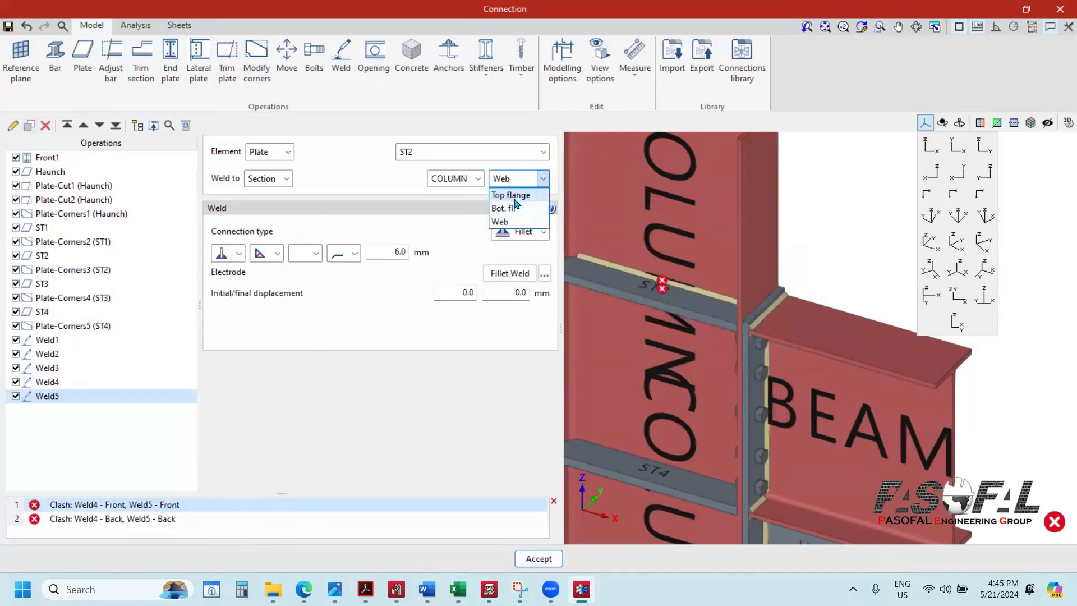
pyautogui.click(516, 200)
pyautogui.click(30, 127)
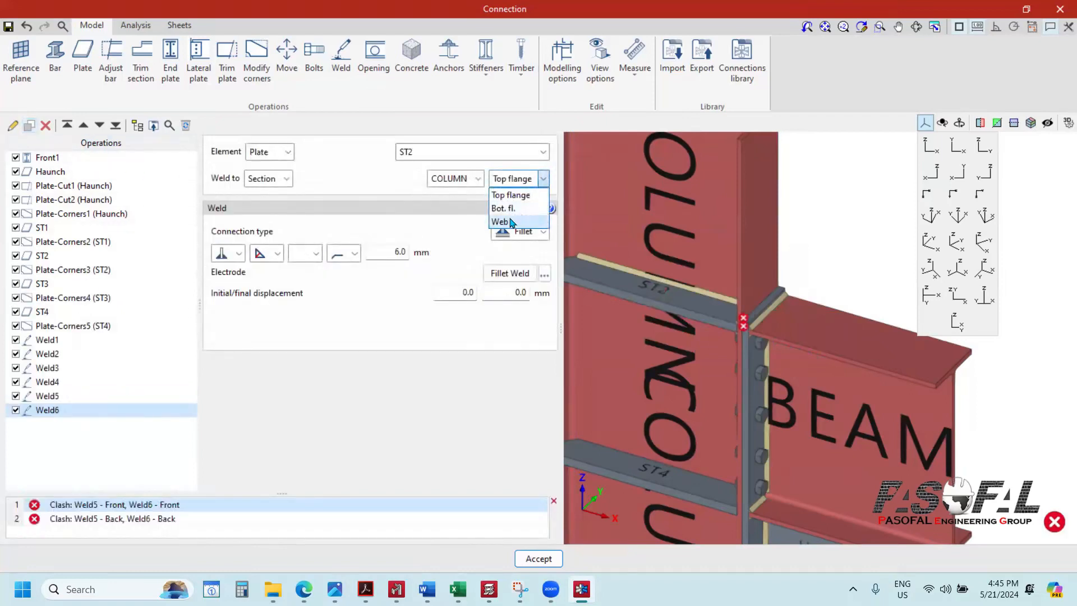
pyautogui.click(515, 209)
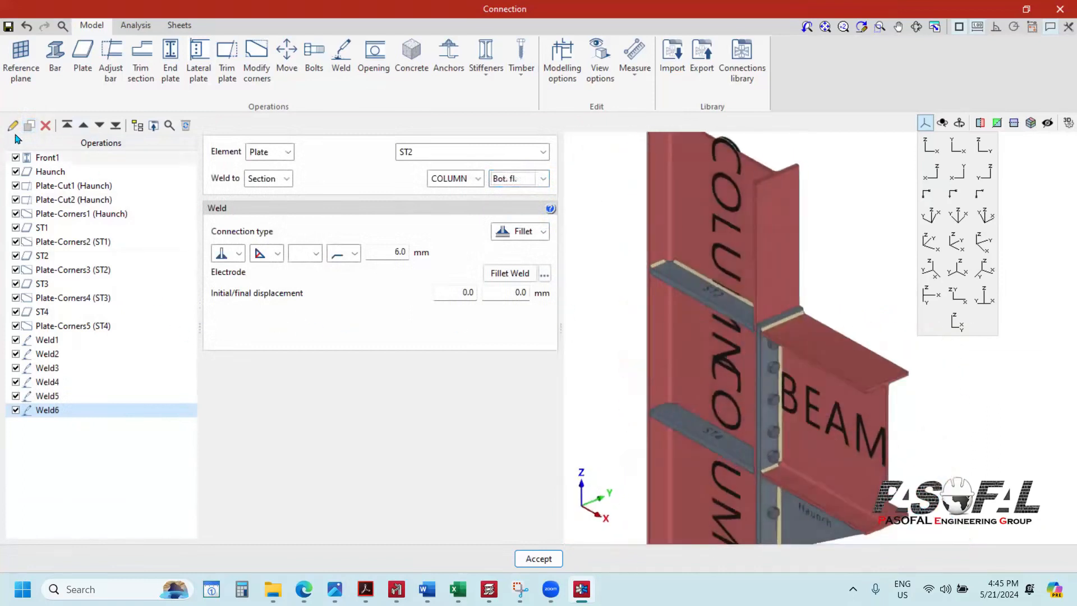
# Step: Duplicate the ST2 bottom-flange weld and assign the copy to plate ST3
pyautogui.click(31, 128)
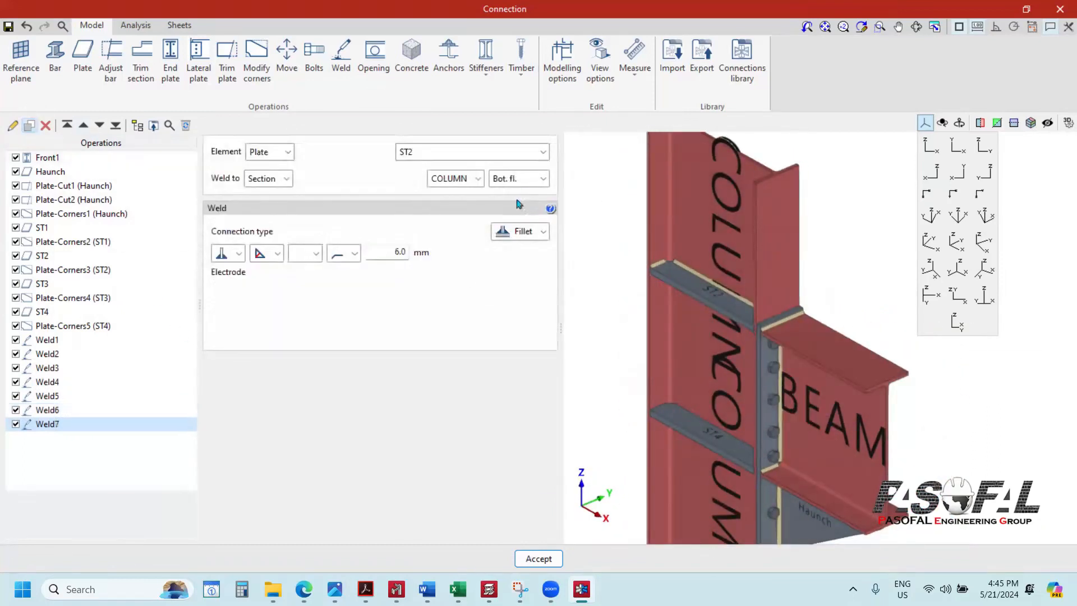
pyautogui.click(440, 222)
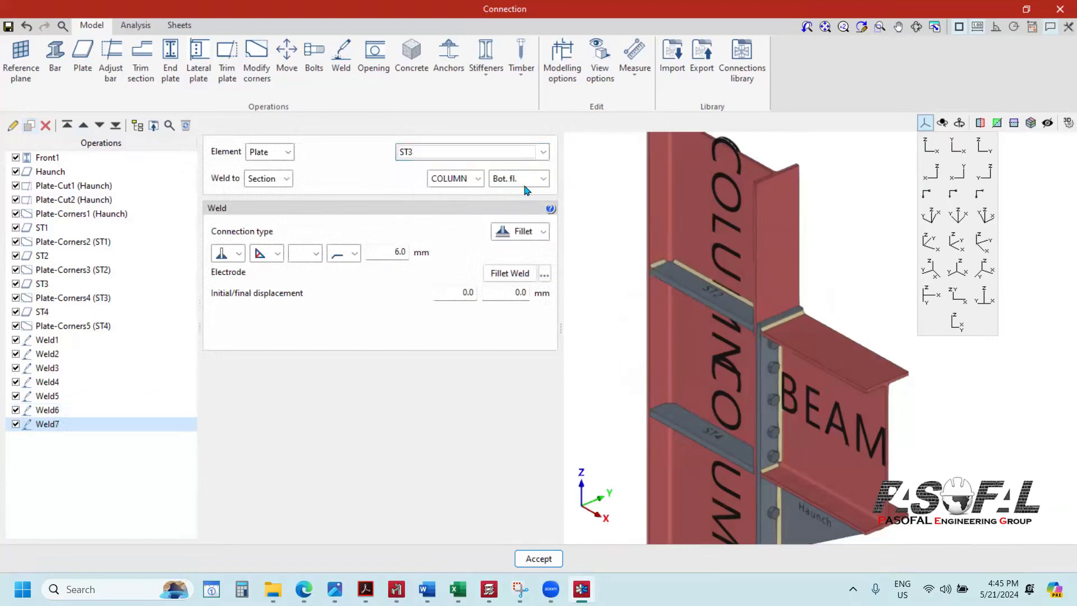
# Step: Duplicate the ST3 bottom-flange weld twice, assigning one copy to the column's top flange and the other to its web
pyautogui.click(29, 128)
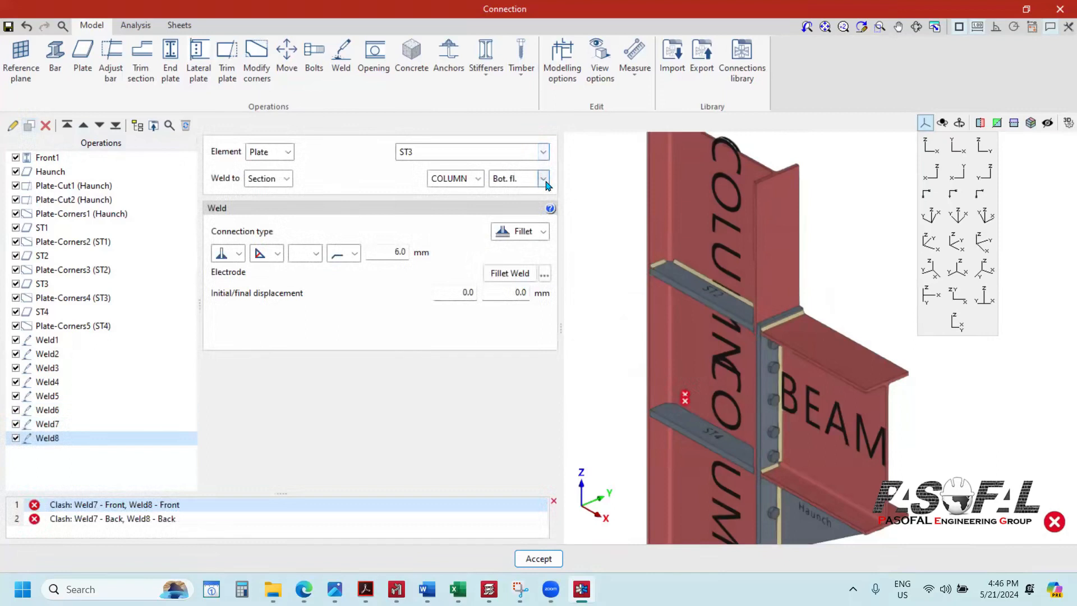
pyautogui.click(522, 196)
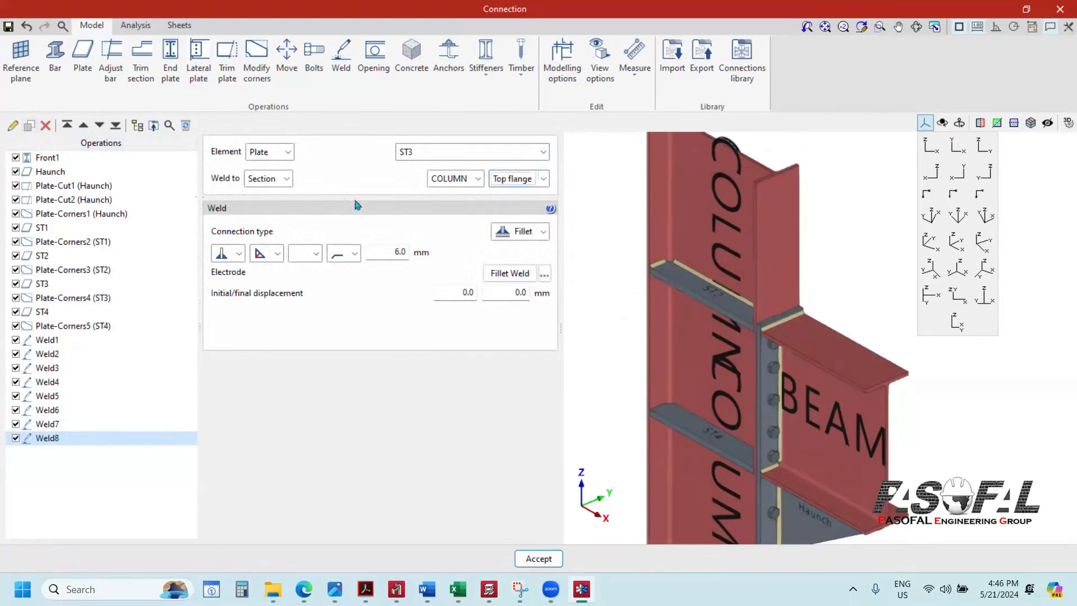
pyautogui.click(29, 127)
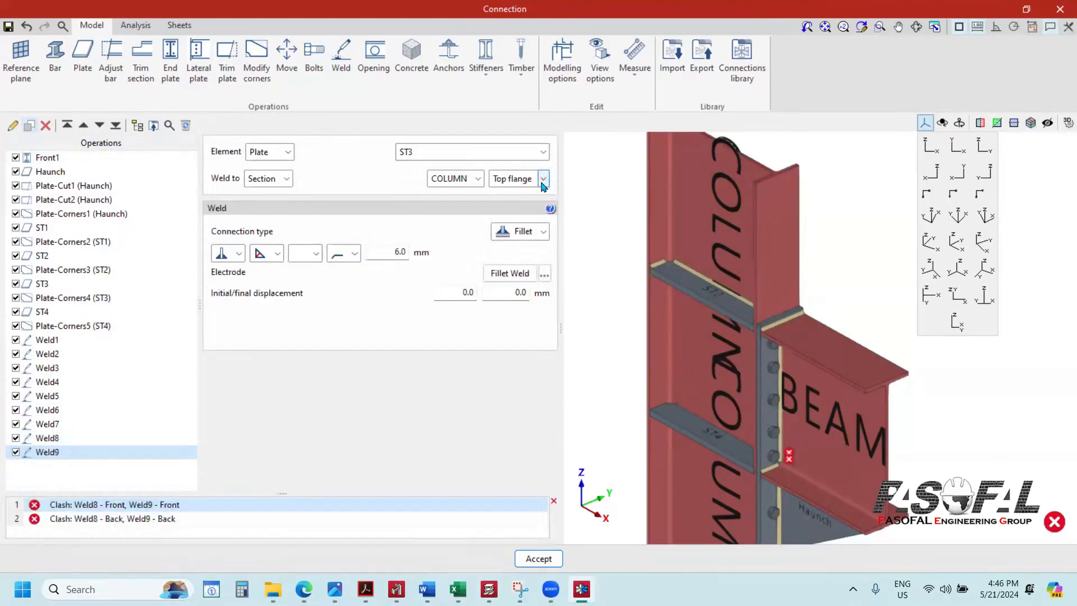
pyautogui.click(523, 223)
# Step: Duplicate the ST3 web weld and assign the copy to plate ST4
pyautogui.scroll(-2, 715, 366)
pyautogui.keyDown('shift'); pyautogui.moveTo(854, 393); pyautogui.dragTo(770, 416, button='middle'); pyautogui.keyUp('shift')
pyautogui.scroll(1, 770, 416)
pyautogui.scroll(4, 770, 416)
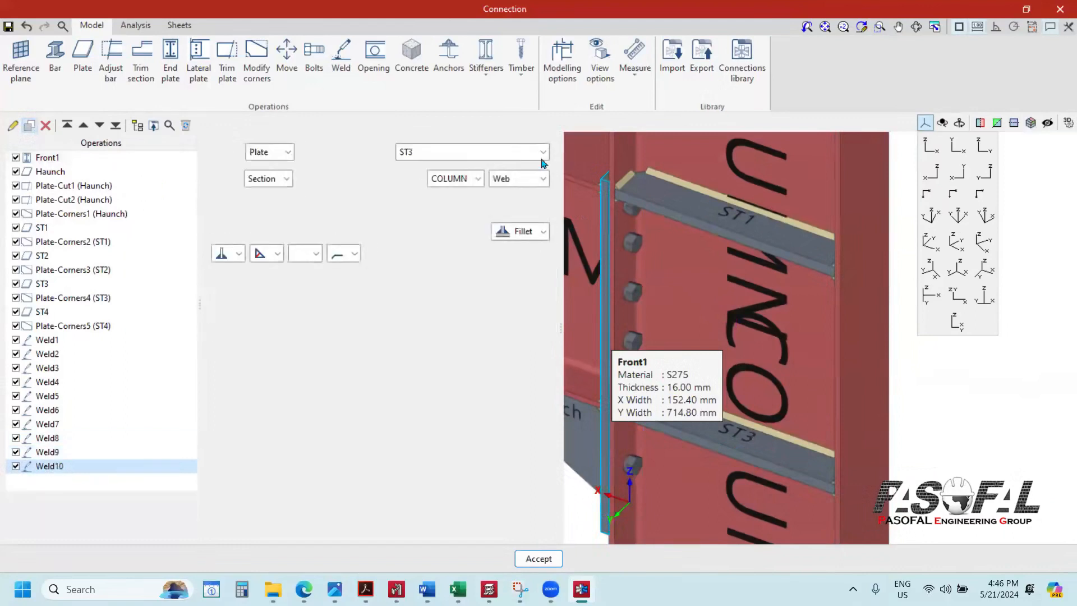
pyautogui.click(543, 151)
pyautogui.click(415, 236)
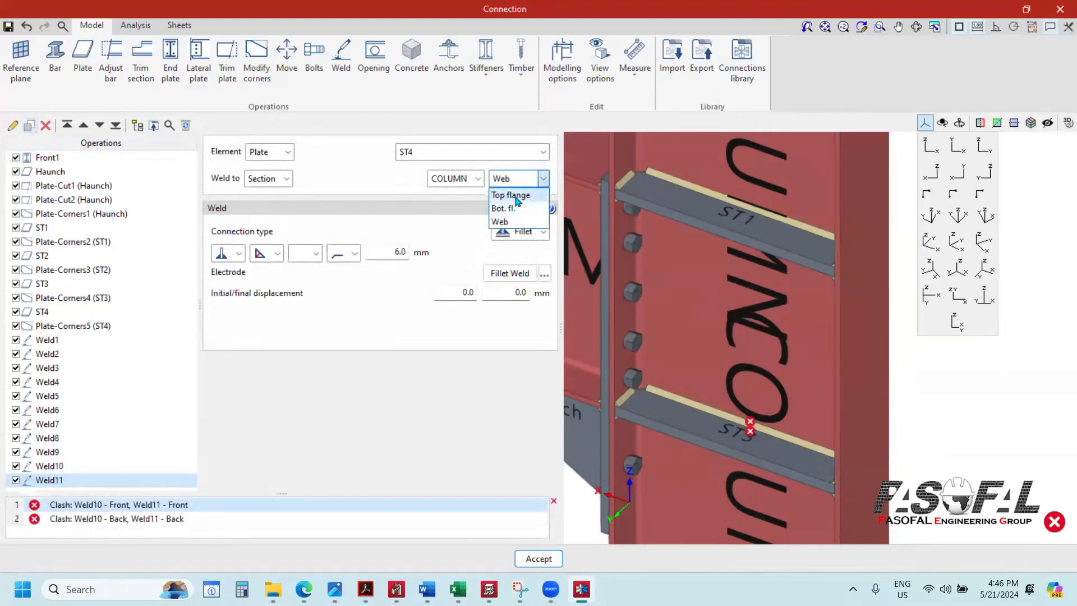
# Step: Duplicate the ST4 weld twice, assigning one copy to the column's top flange and the other to its bottom flange
pyautogui.click(517, 197)
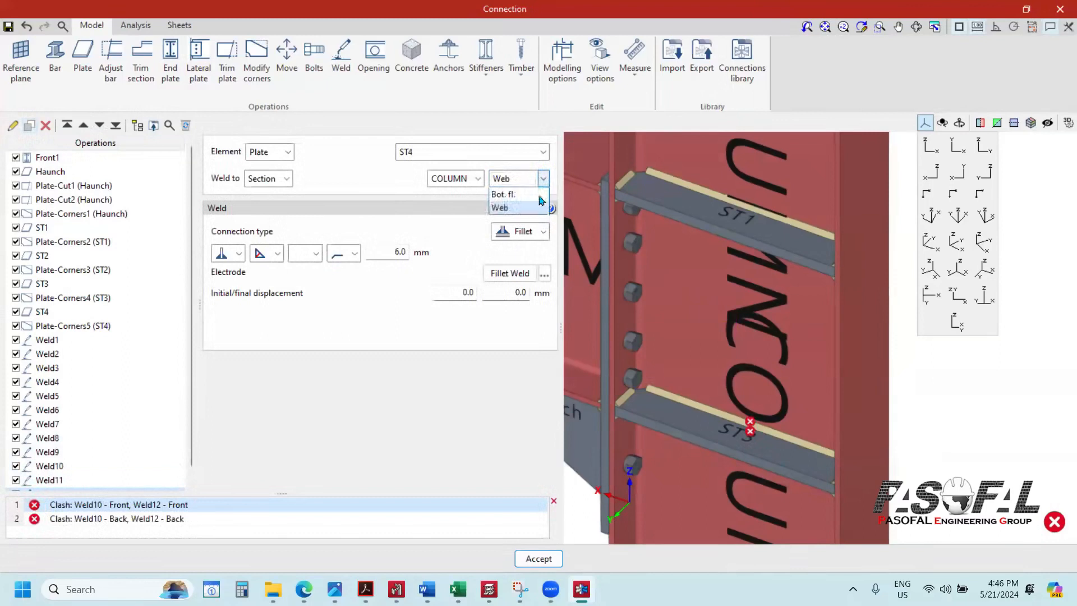
pyautogui.scroll(-5, 704, 361)
pyautogui.moveTo(732, 360)
pyautogui.mouseDown(button='middle')
pyautogui.moveTo(634, 391)
pyautogui.moveTo(638, 337)
pyautogui.moveTo(578, 444)
pyautogui.moveTo(704, 266)
pyautogui.moveTo(723, 281)
pyautogui.moveTo(875, 286)
pyautogui.moveTo(775, 415)
pyautogui.moveTo(784, 344)
pyautogui.moveTo(815, 309)
pyautogui.moveTo(721, 337)
pyautogui.moveTo(791, 337)
pyautogui.moveTo(783, 420)
pyautogui.moveTo(779, 347)
pyautogui.mouseUp(button='middle')
pyautogui.scroll(4, 789, 368)
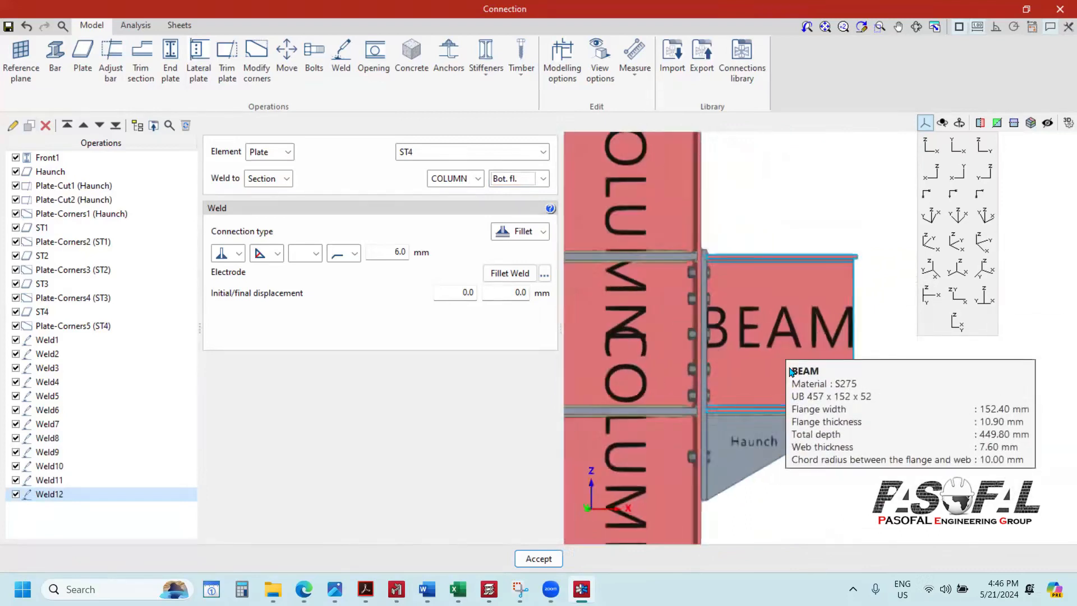
# Step: Add a circular opening to the web of the BEAM section
pyautogui.scroll(-4, 792, 342)
pyautogui.scroll(4, 785, 323)
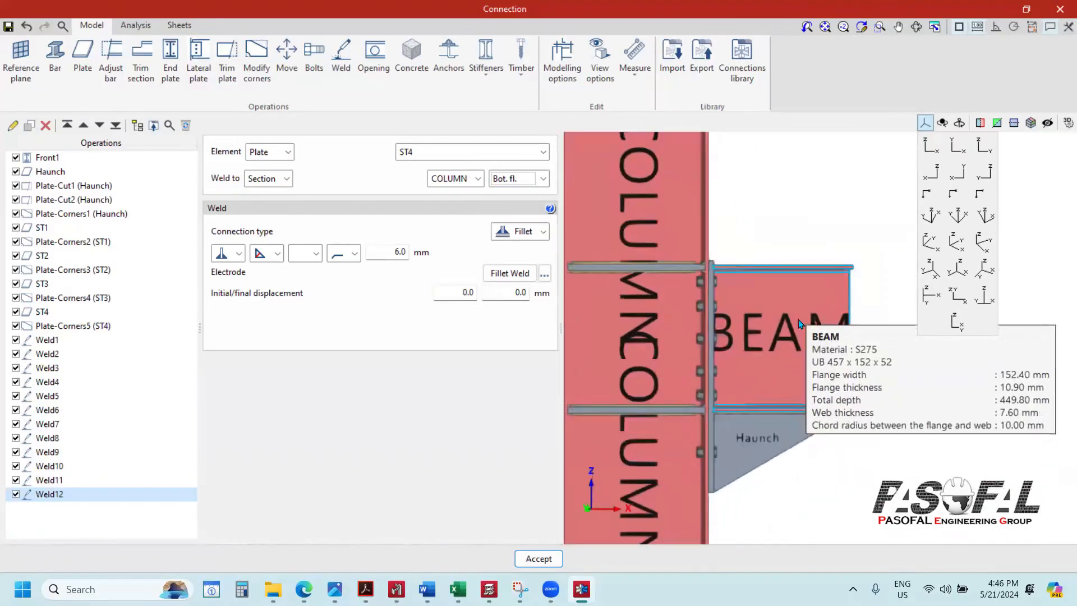
pyautogui.scroll(-4, 788, 332)
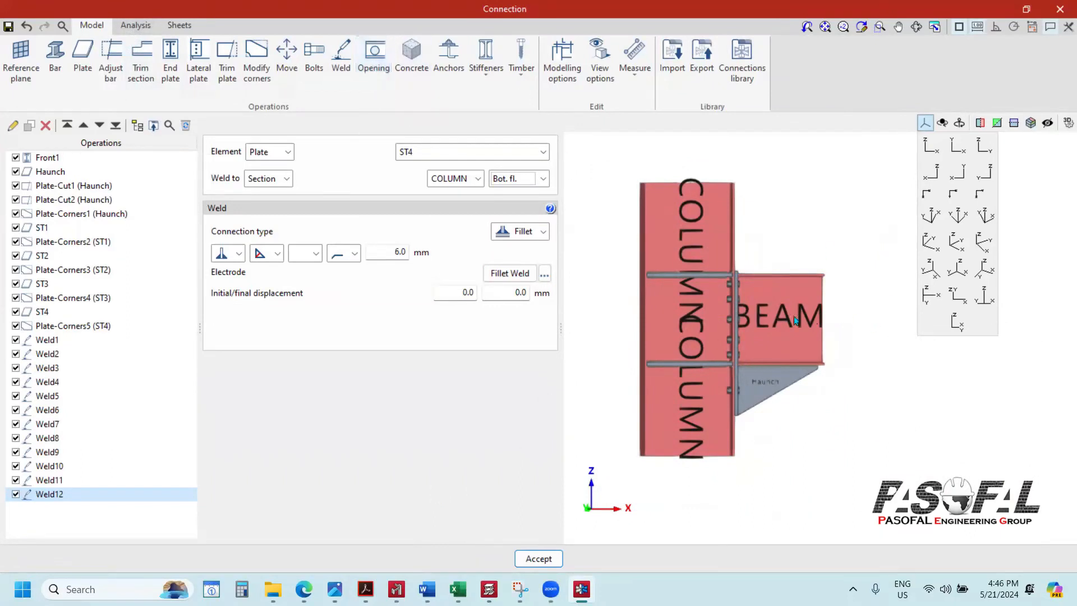
pyautogui.scroll(3, 795, 320)
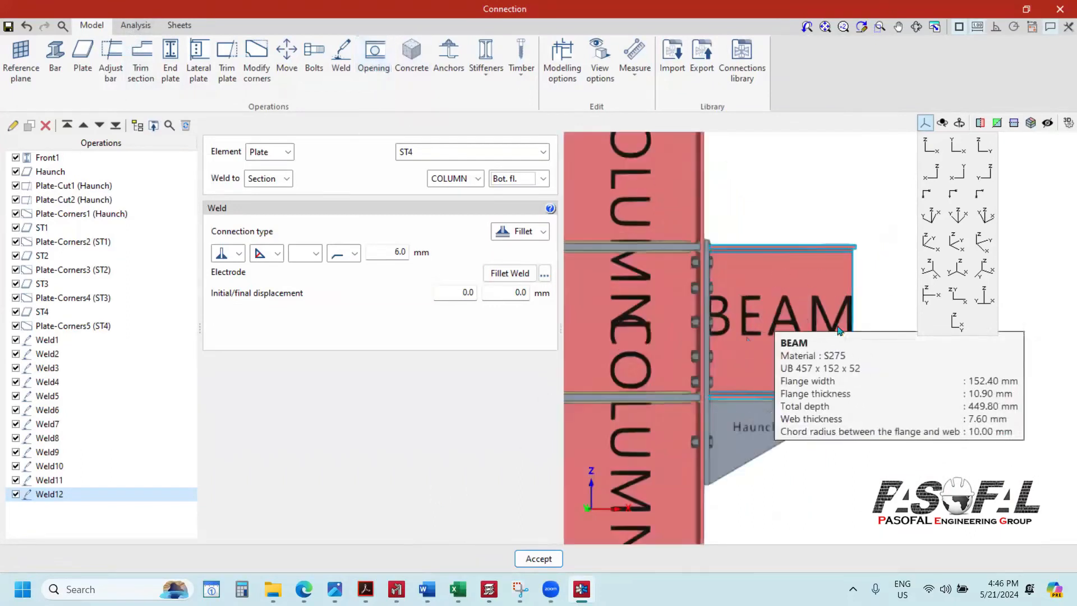
pyautogui.click(374, 62)
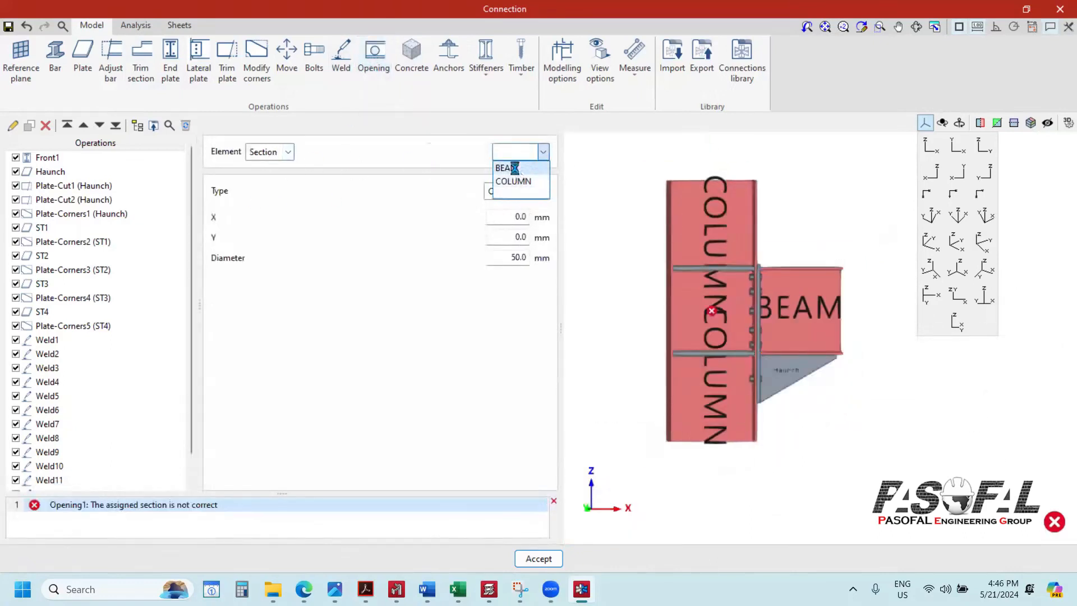
pyautogui.click(515, 167)
pyautogui.click(509, 196)
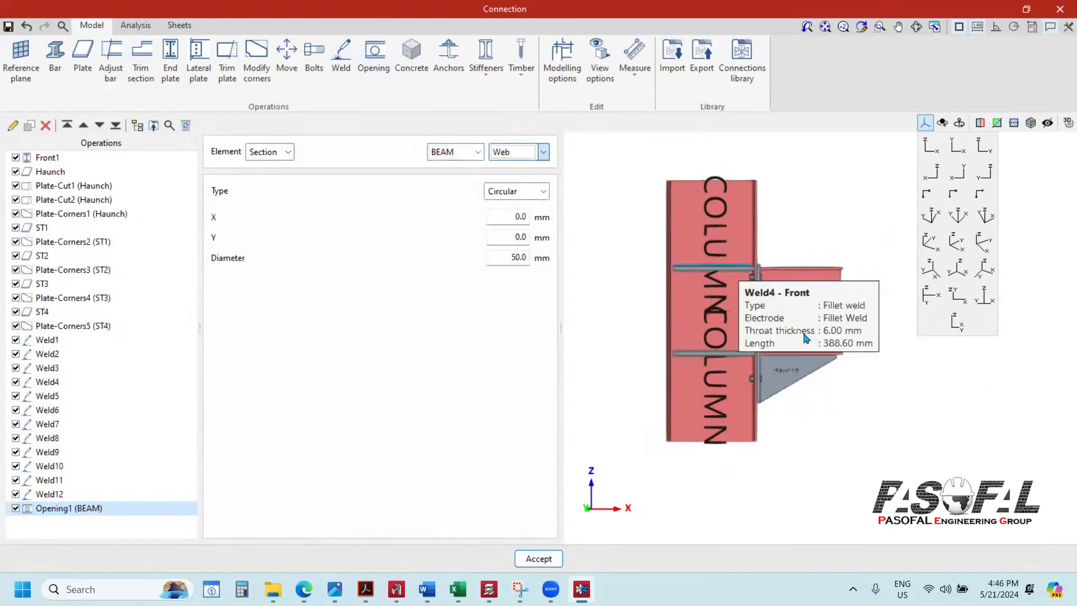
pyautogui.scroll(4, 803, 328)
pyautogui.click(543, 192)
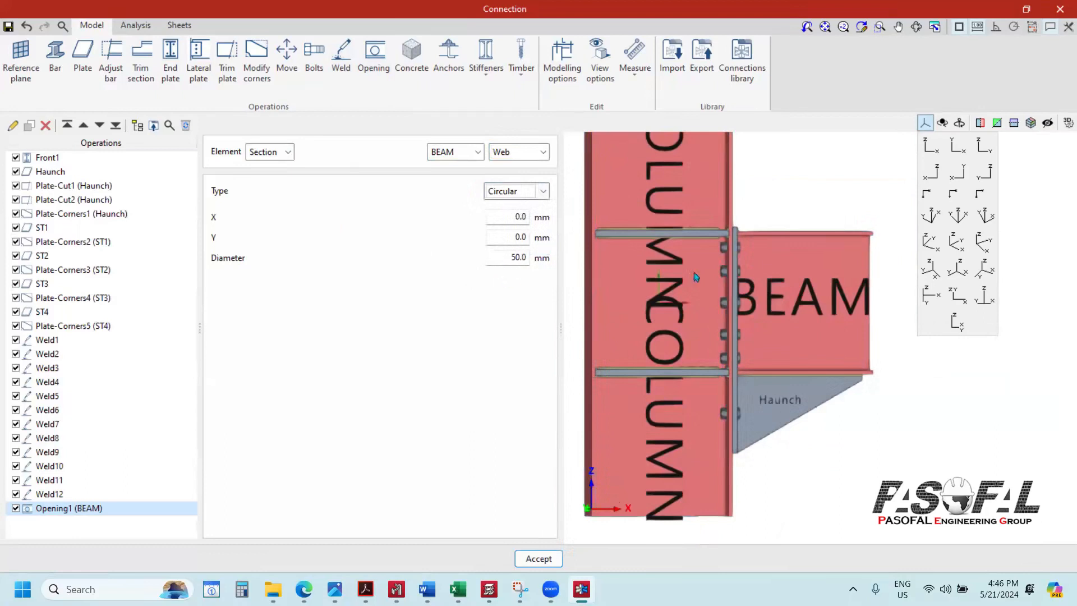
# Step: Set the beam web opening's X position to 300 mm
pyautogui.scroll(-3, 847, 294)
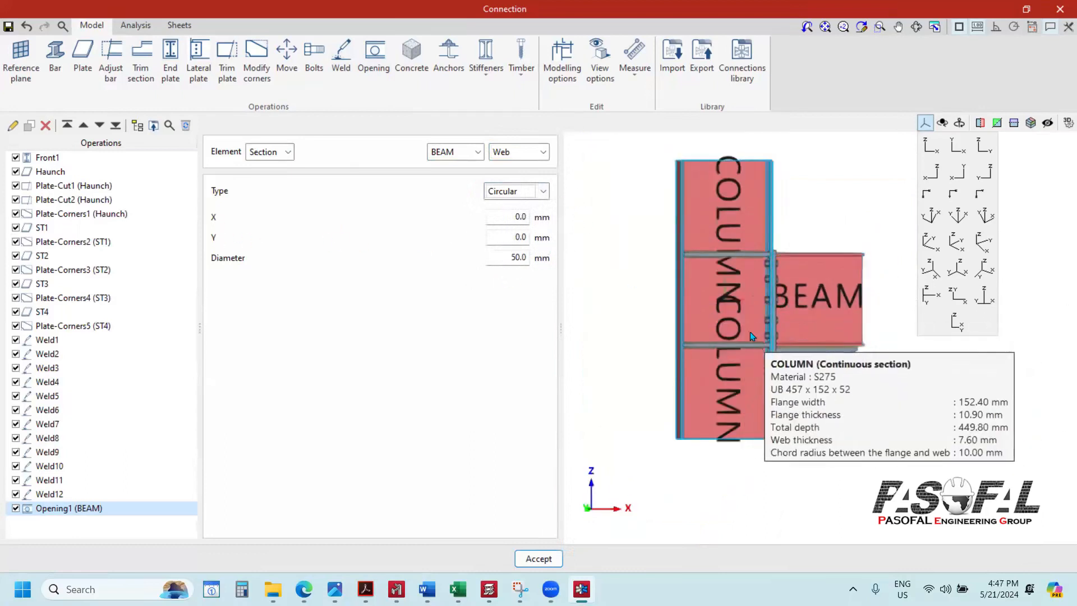
pyautogui.scroll(5, 729, 301)
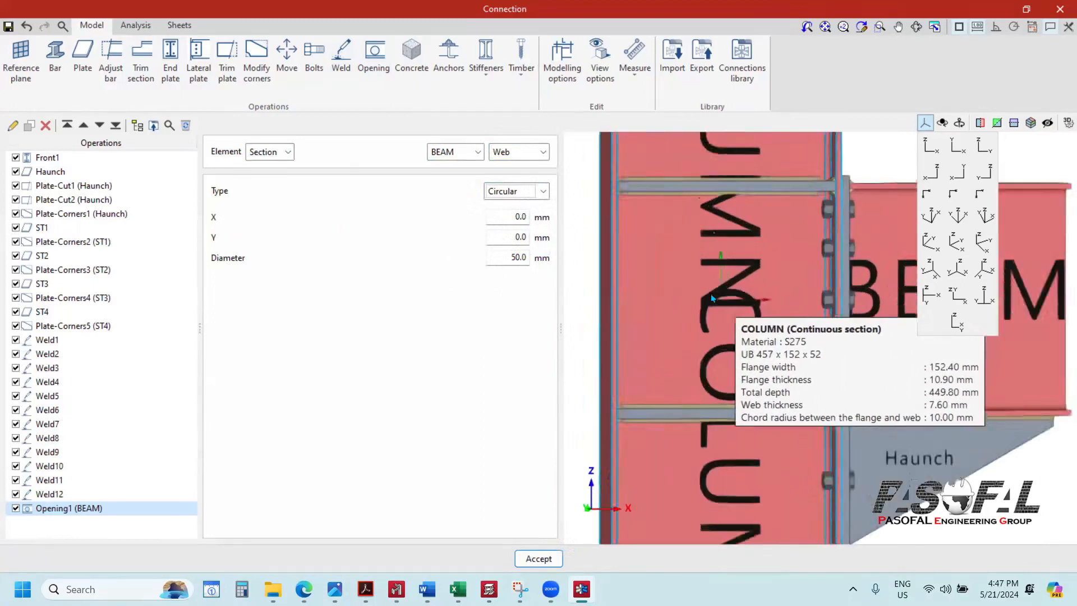
pyautogui.scroll(3, 840, 314)
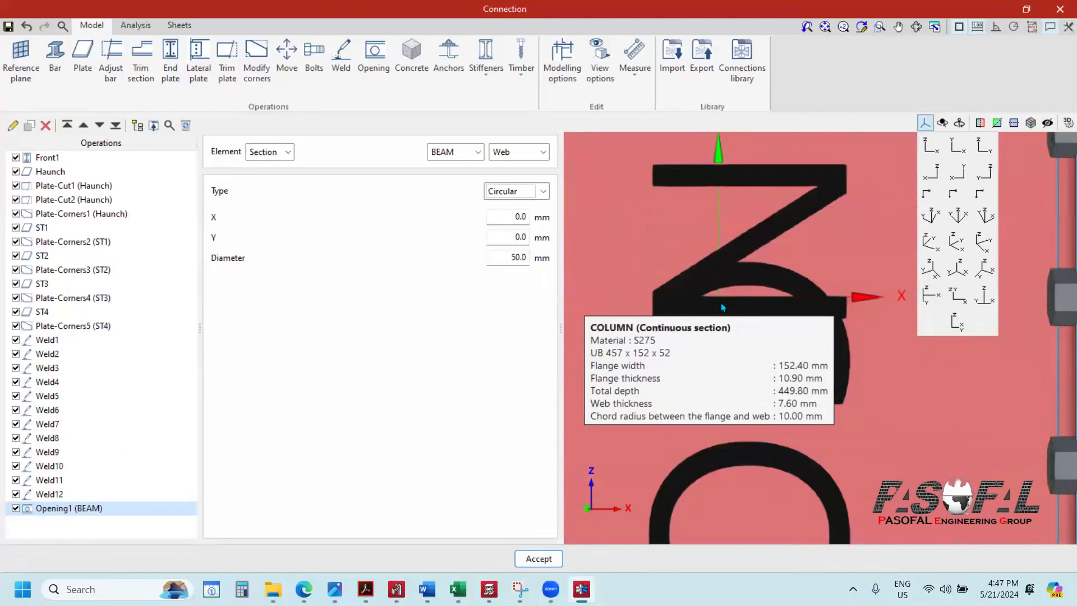
pyautogui.scroll(-3, 794, 291)
pyautogui.scroll(-3, 842, 297)
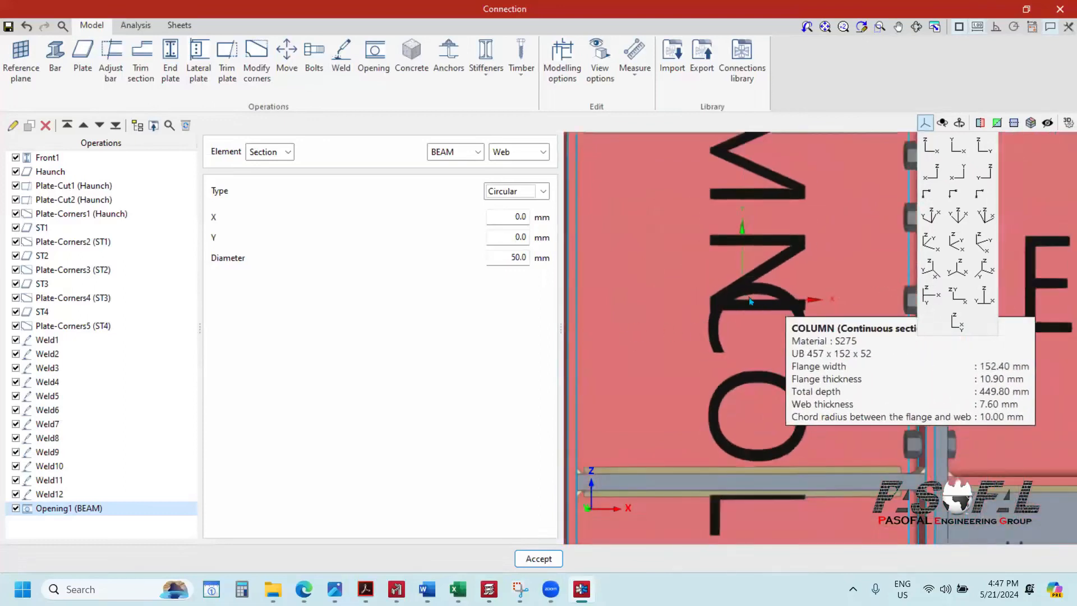
pyautogui.scroll(3, 627, 302)
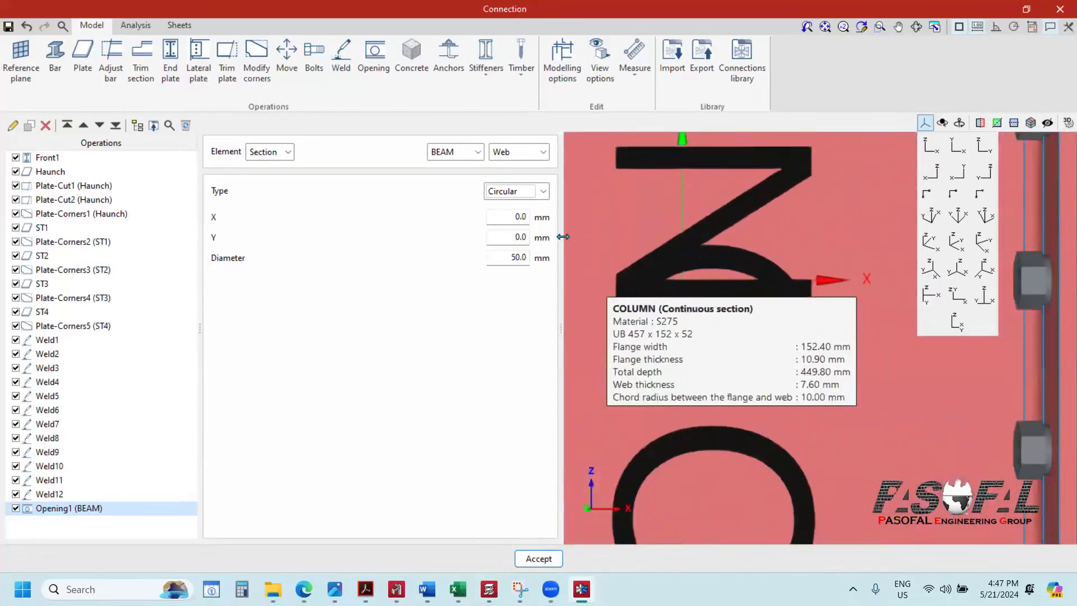
pyautogui.scroll(-5, 583, 269)
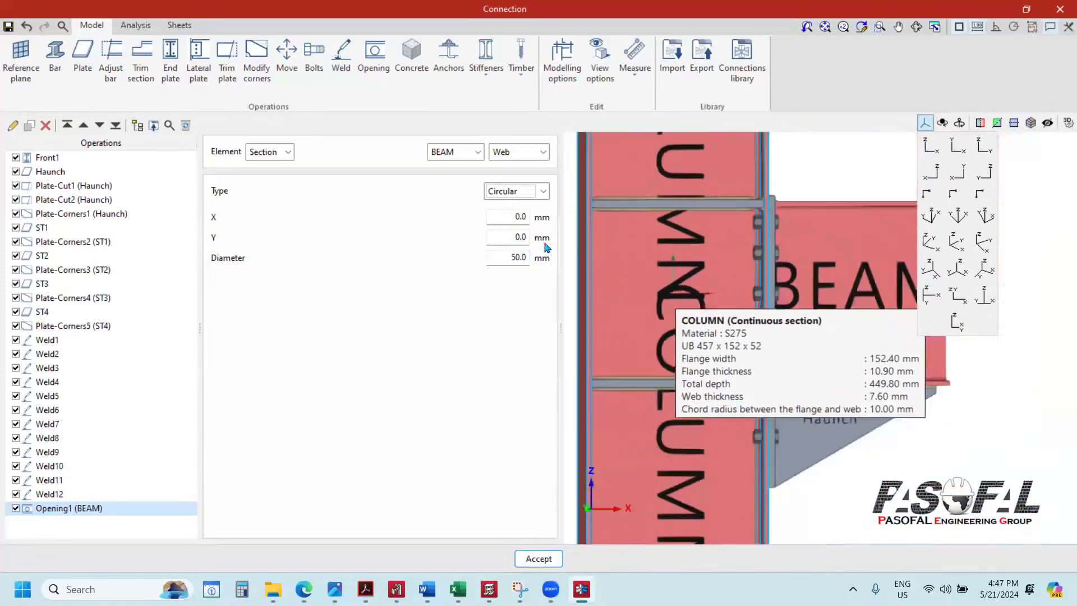
pyautogui.click(519, 217)
pyautogui.press('Tab')
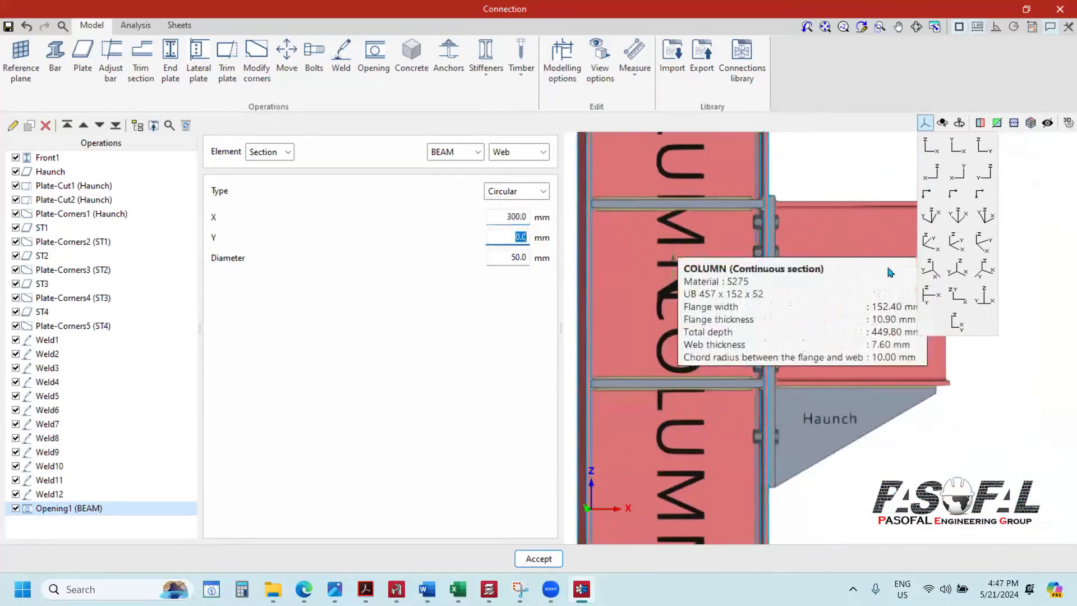
# Step: Enlarge the opening's diameter to 100 mm and set its X position to 400 mm
pyautogui.scroll(5, 645, 281)
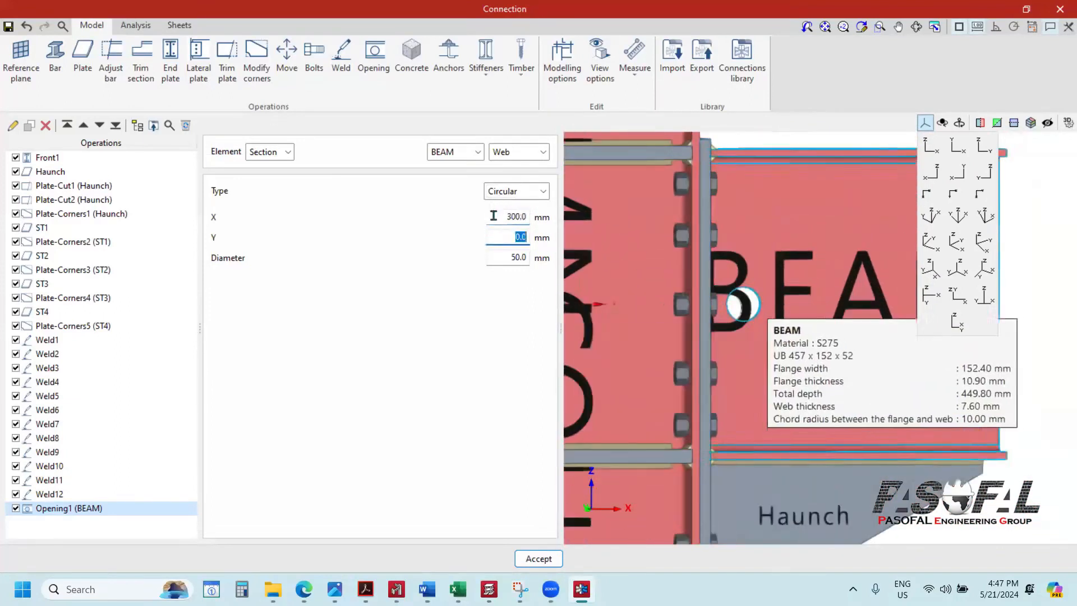
pyautogui.scroll(-2, 696, 252)
pyautogui.press('Tab')
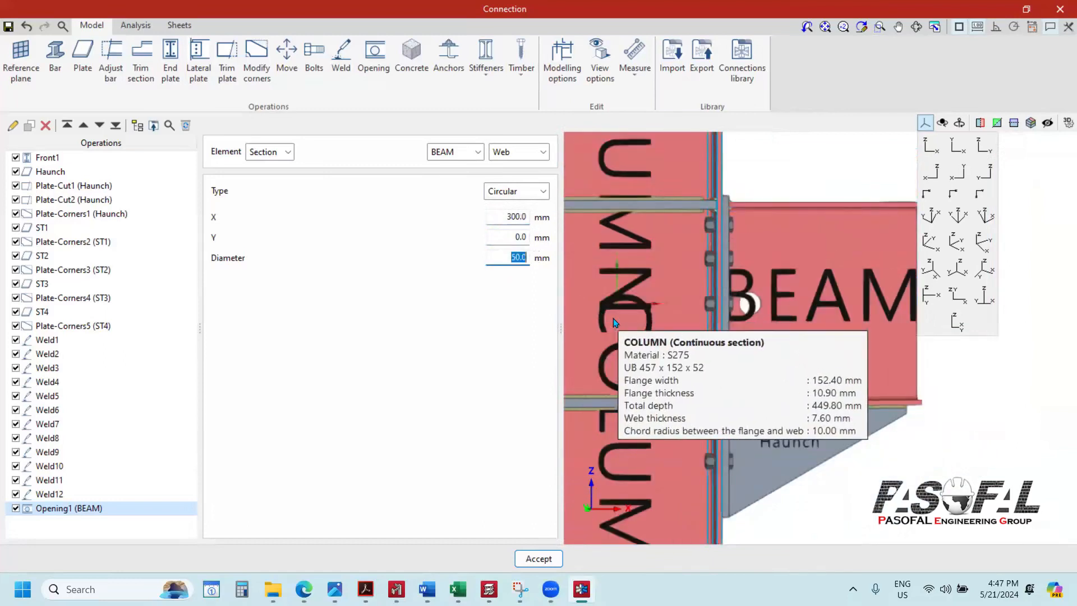
pyautogui.write('100')
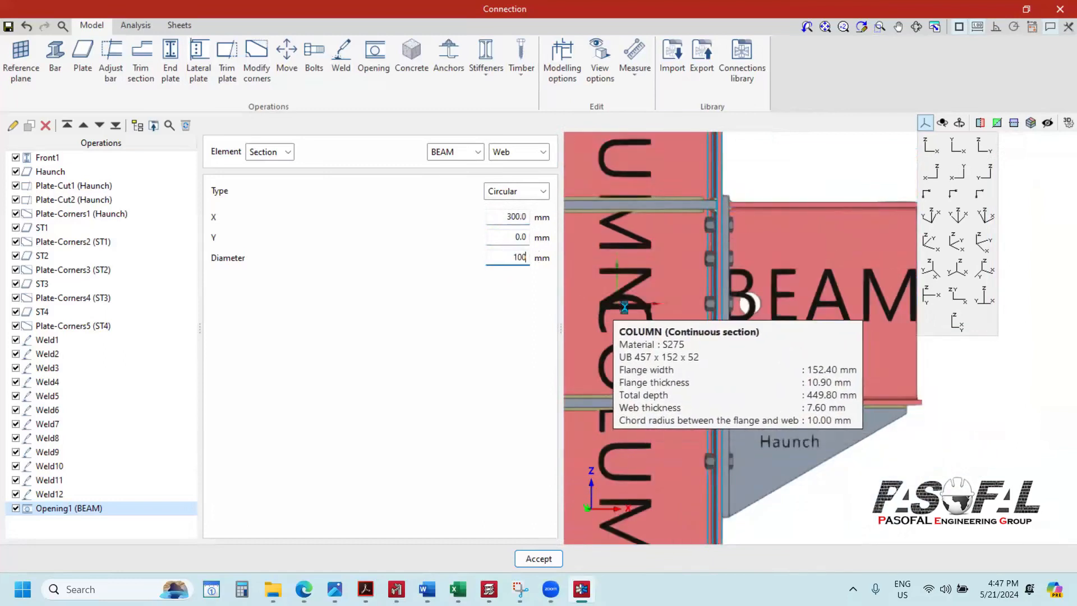
pyautogui.press('Tab')
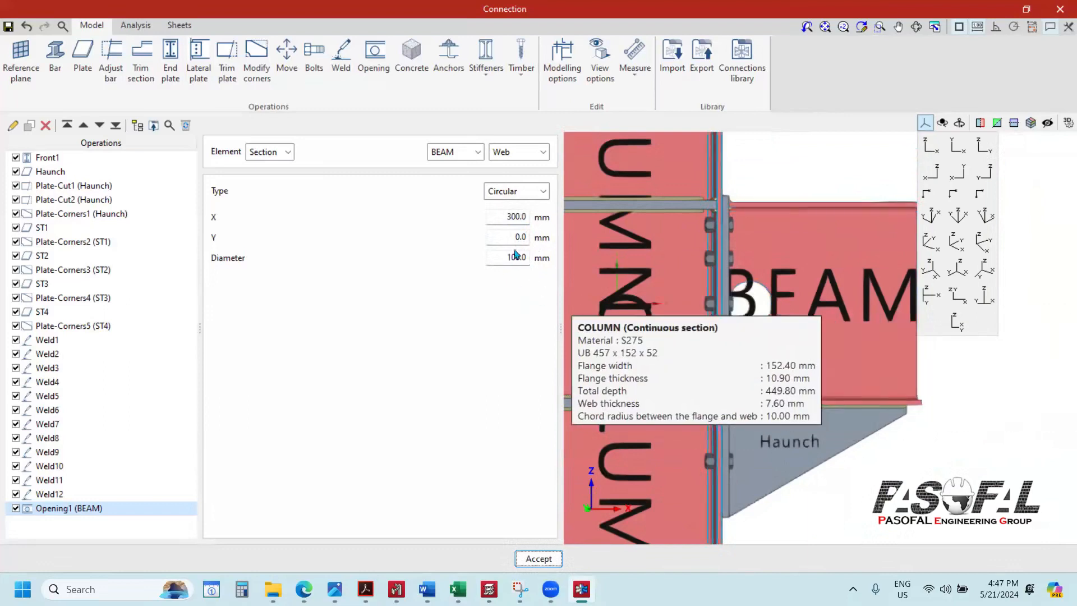
pyautogui.doubleClick(512, 216)
pyautogui.write('400')
pyautogui.press('Tab')
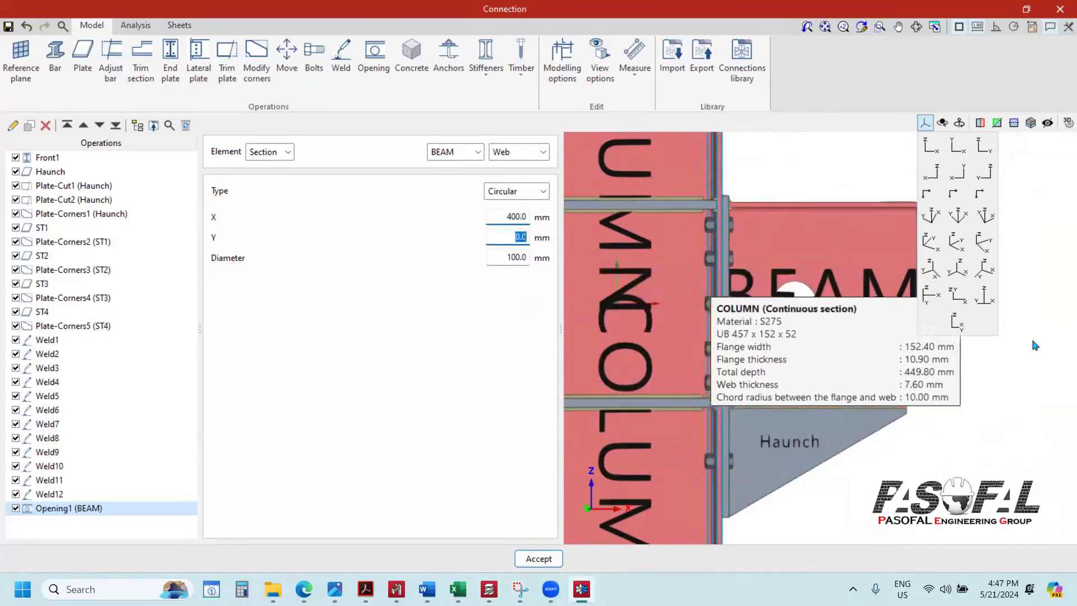
# Step: Set the opening's X position to 500 mm
pyautogui.doubleClick(503, 218)
pyautogui.write('50')
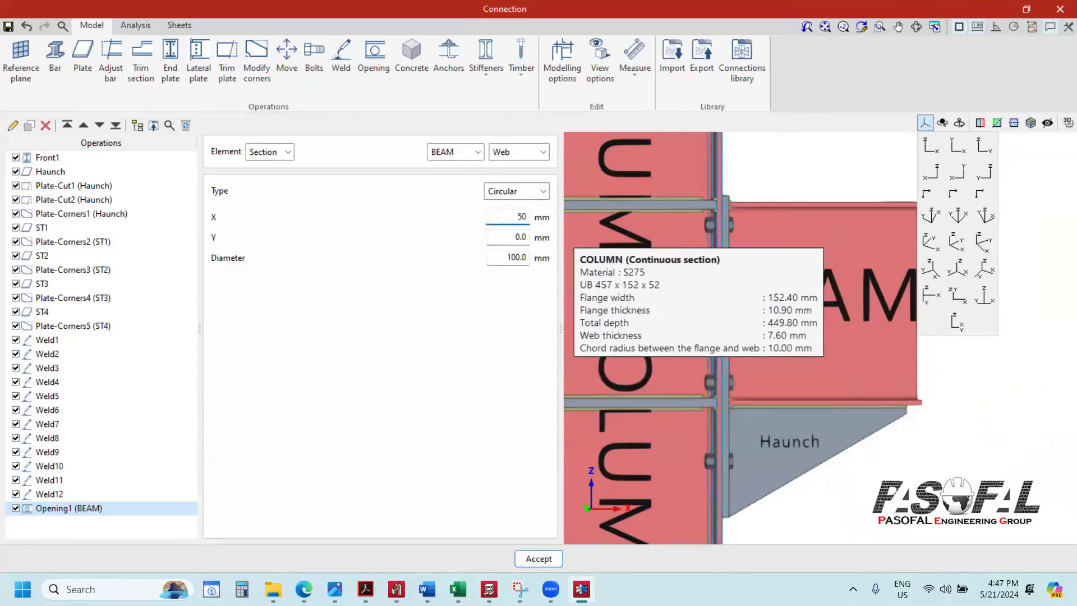
pyautogui.write('0')
pyautogui.press('Tab')
pyautogui.scroll(-3, 578, 264)
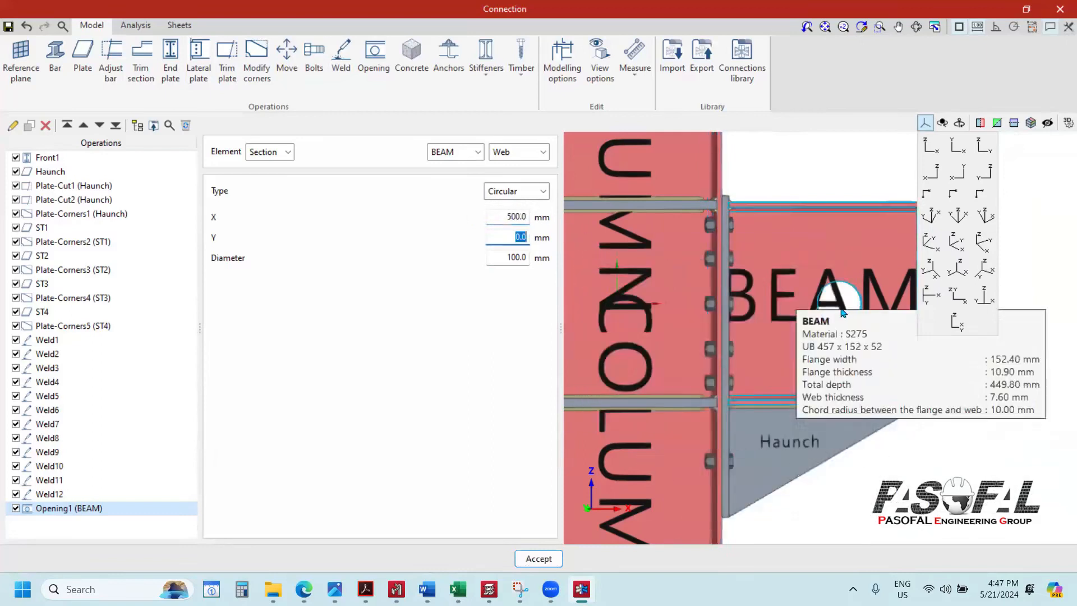
pyautogui.scroll(3, 564, 269)
pyautogui.scroll(-2, 571, 277)
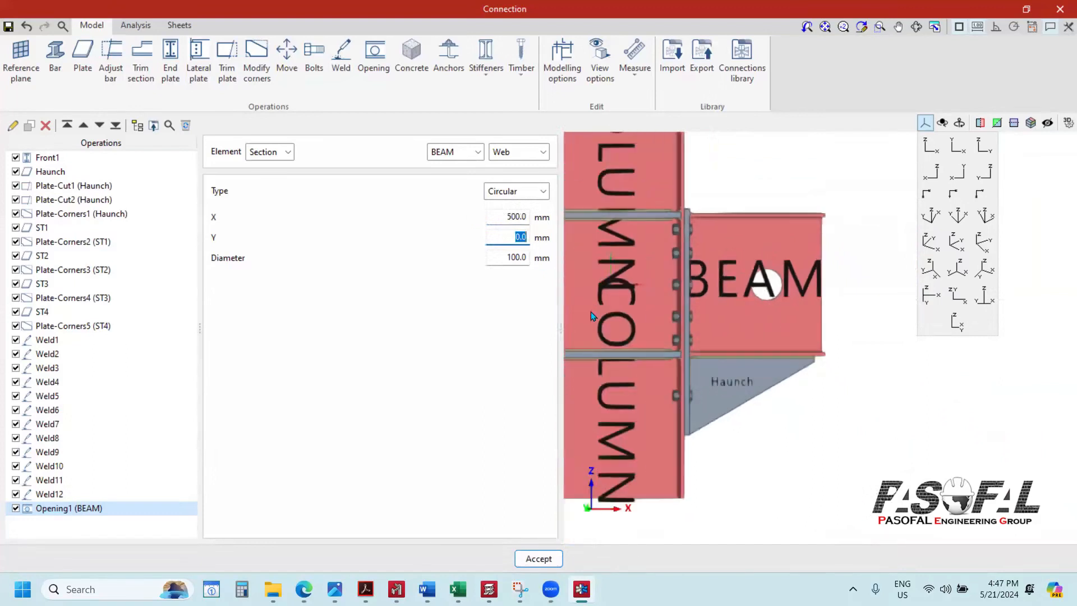
# Step: Set the opening's diameter to 150 mm and inspect it in the beam web
pyautogui.press('Tab')
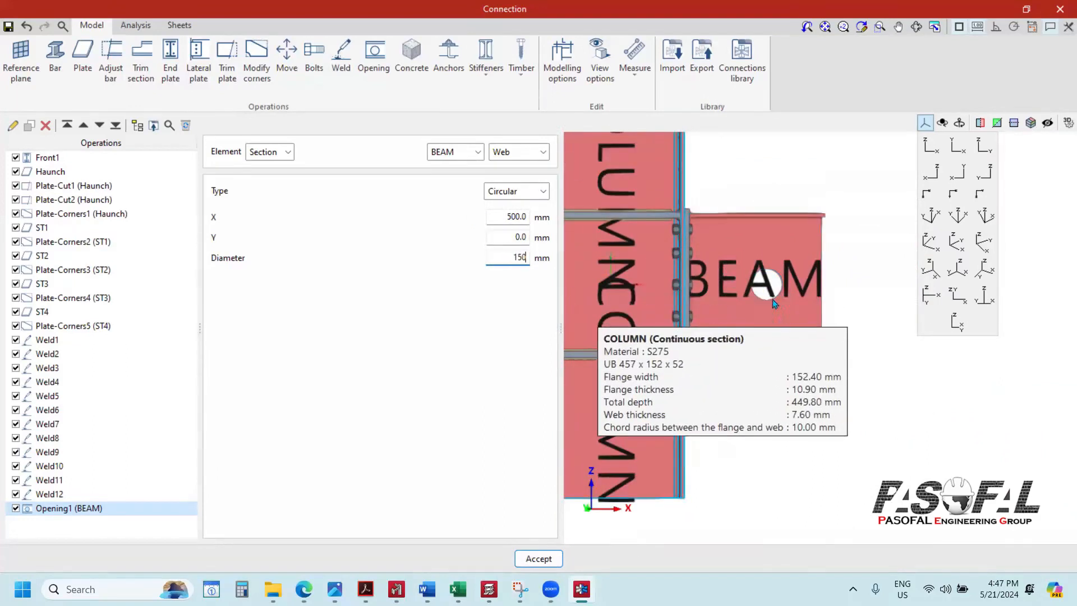
pyautogui.press('Tab')
pyautogui.scroll(3, 763, 273)
pyautogui.scroll(-2, 785, 268)
pyautogui.moveTo(798, 286); pyautogui.dragTo(781, 361, button='middle')
pyautogui.scroll(-5, 781, 361)
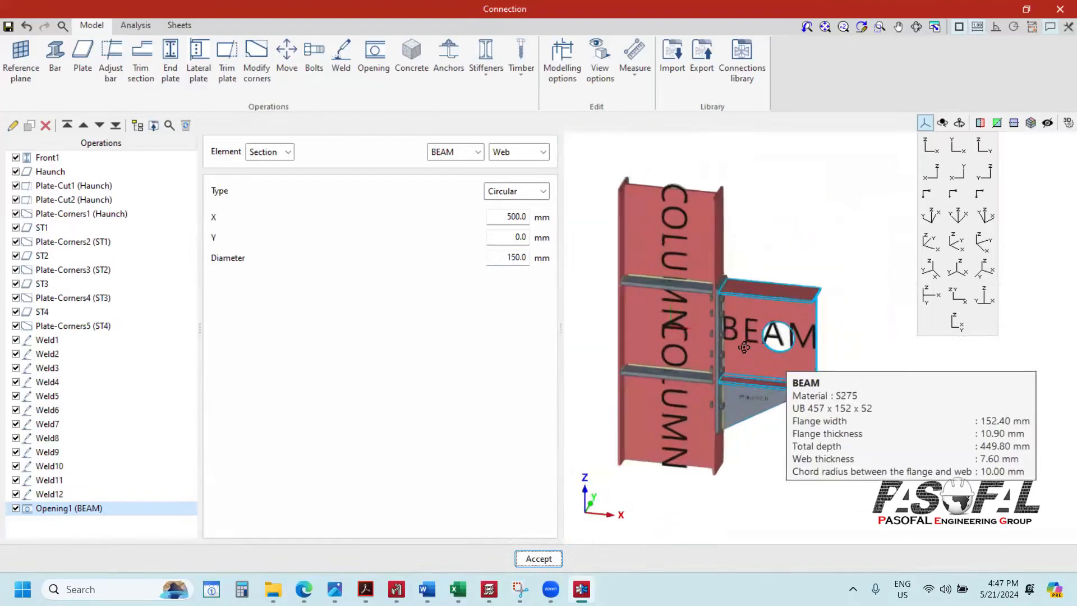
pyautogui.scroll(5, 744, 347)
pyautogui.moveTo(772, 355); pyautogui.dragTo(724, 347, button='middle')
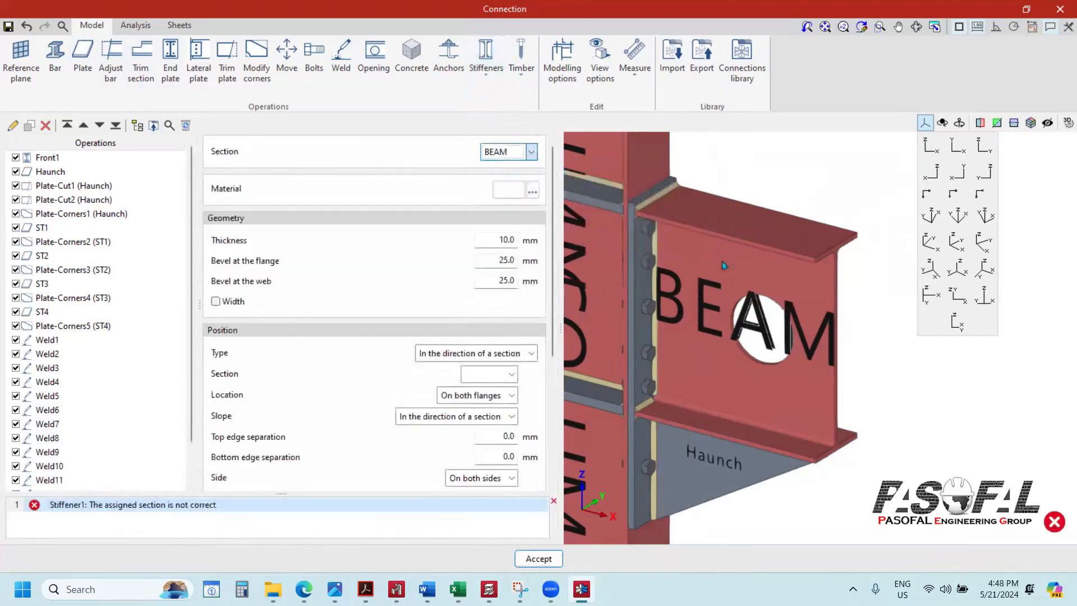
# Step: Add a stiffener to the BEAM section and assign it material S275
pyautogui.click(533, 192)
pyautogui.click(521, 268)
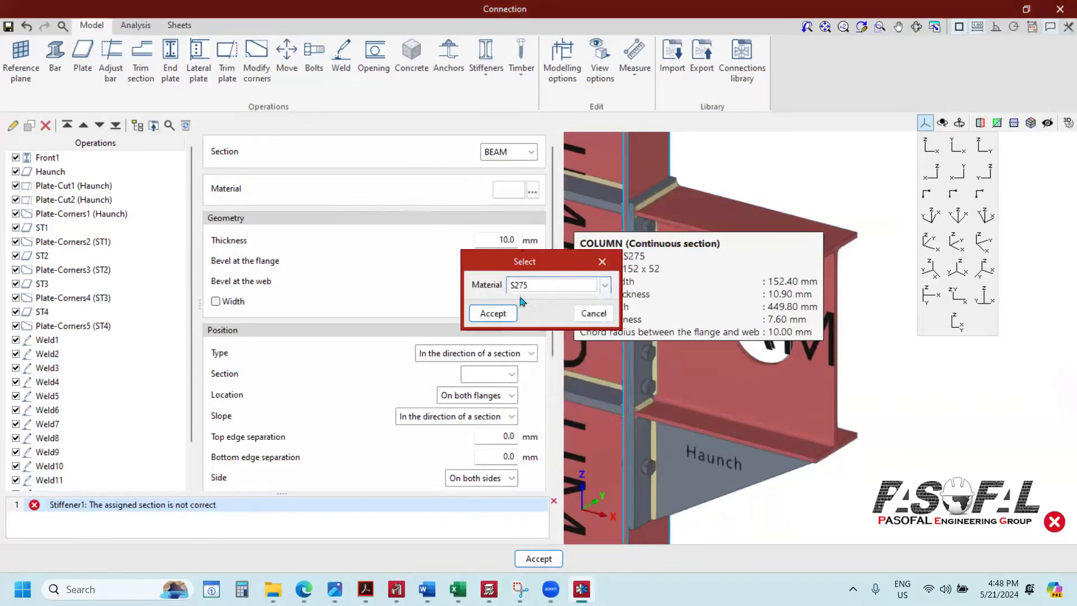
pyautogui.click(495, 313)
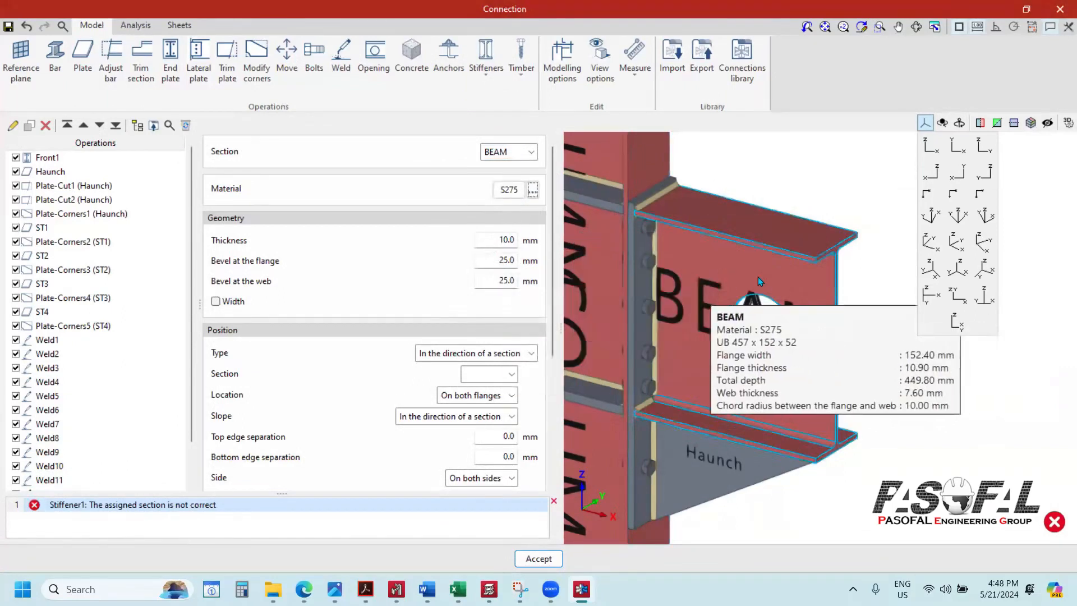
# Step: Use BEAM as the reference section for the stiffener positioned in the direction of a section
pyautogui.scroll(-3, 758, 281)
pyautogui.scroll(-1, 486, 333)
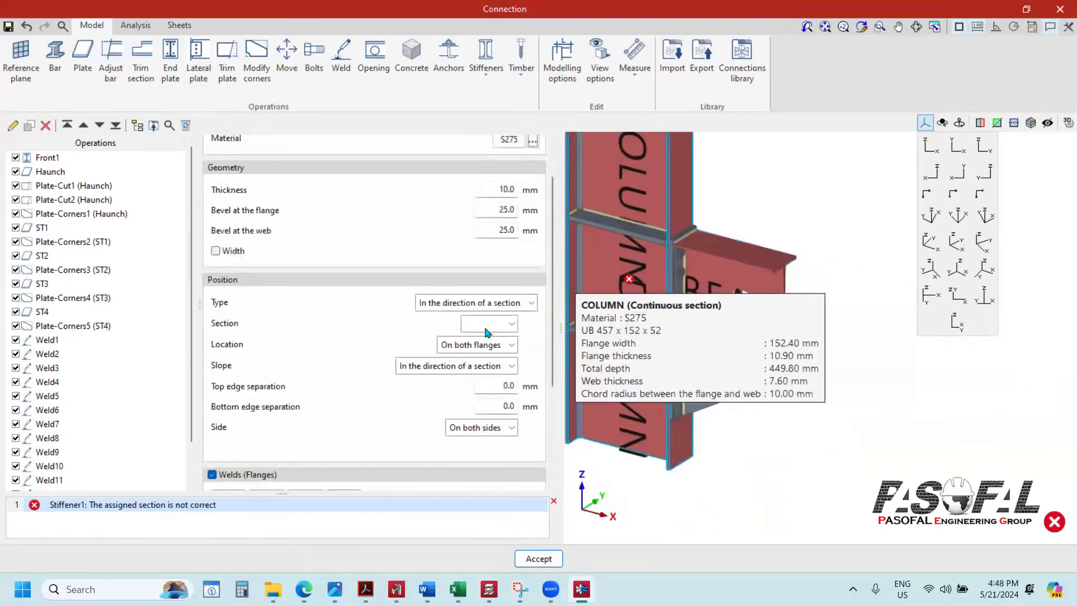
pyautogui.scroll(-1, 487, 332)
pyautogui.click(510, 290)
pyautogui.click(476, 301)
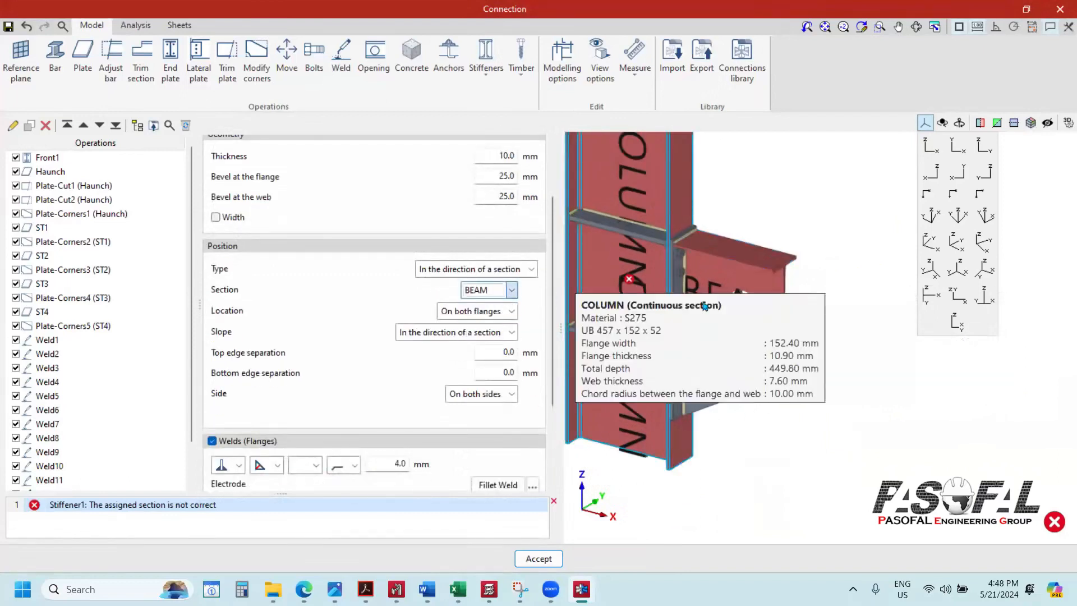
# Step: Check the stiffener's location options and display the sections and plates as translucent
pyautogui.click(510, 314)
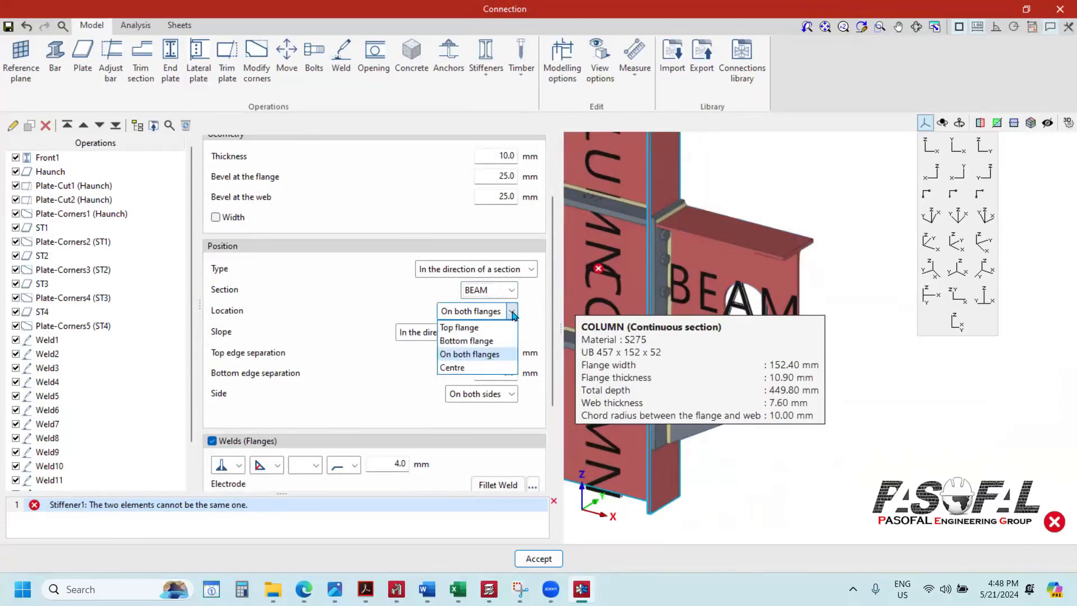
pyautogui.click(514, 316)
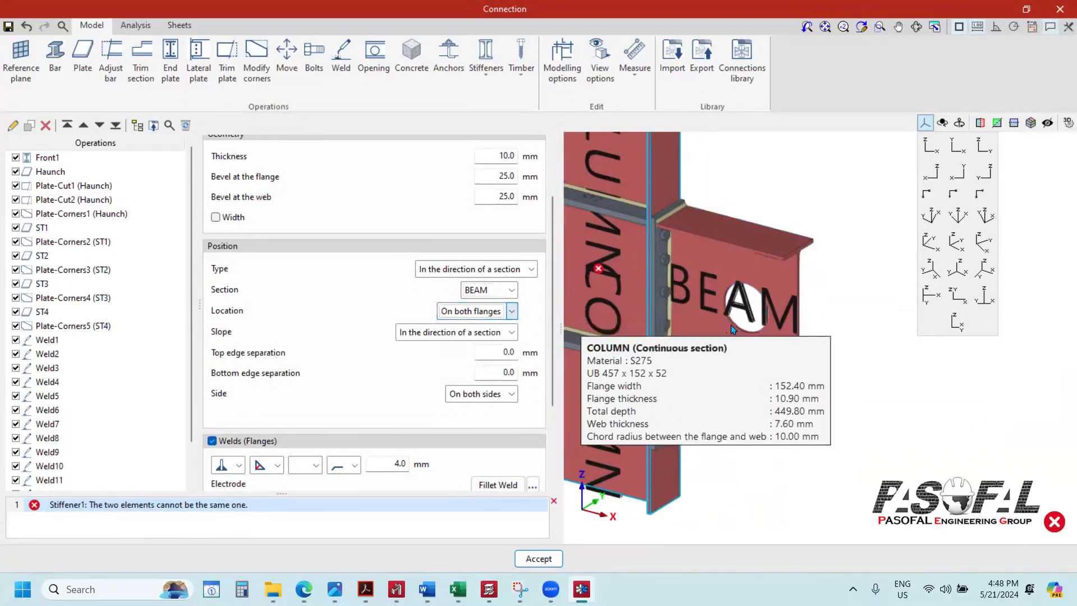
pyautogui.click(600, 62)
pyautogui.click(351, 202)
pyautogui.click(181, 291)
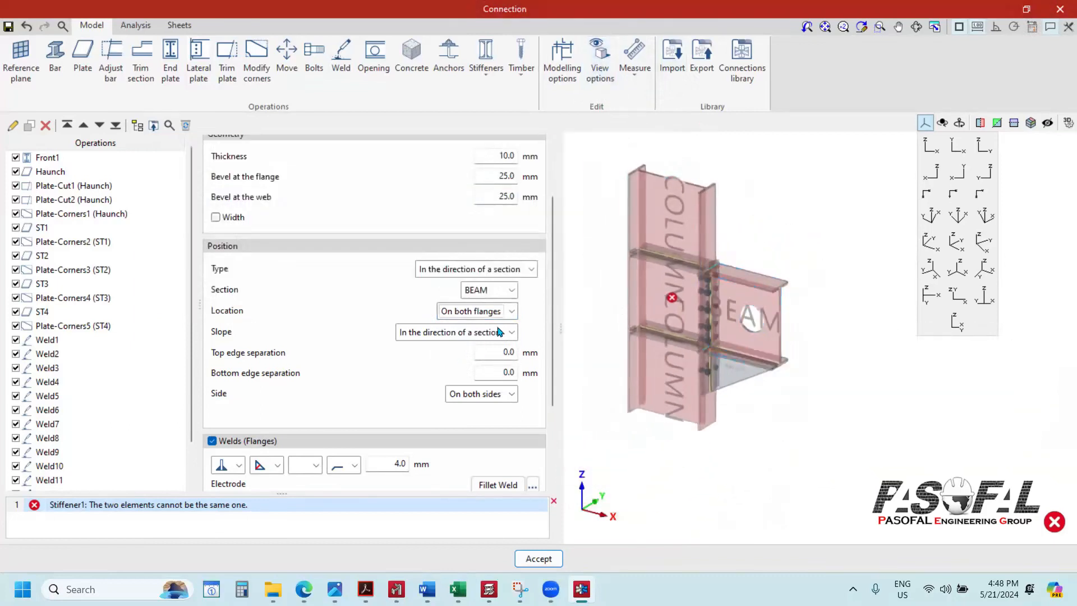
# Step: Review the stiffener's geometry, position and weld settings, keeping BEAM as its section
pyautogui.scroll(3, 497, 301)
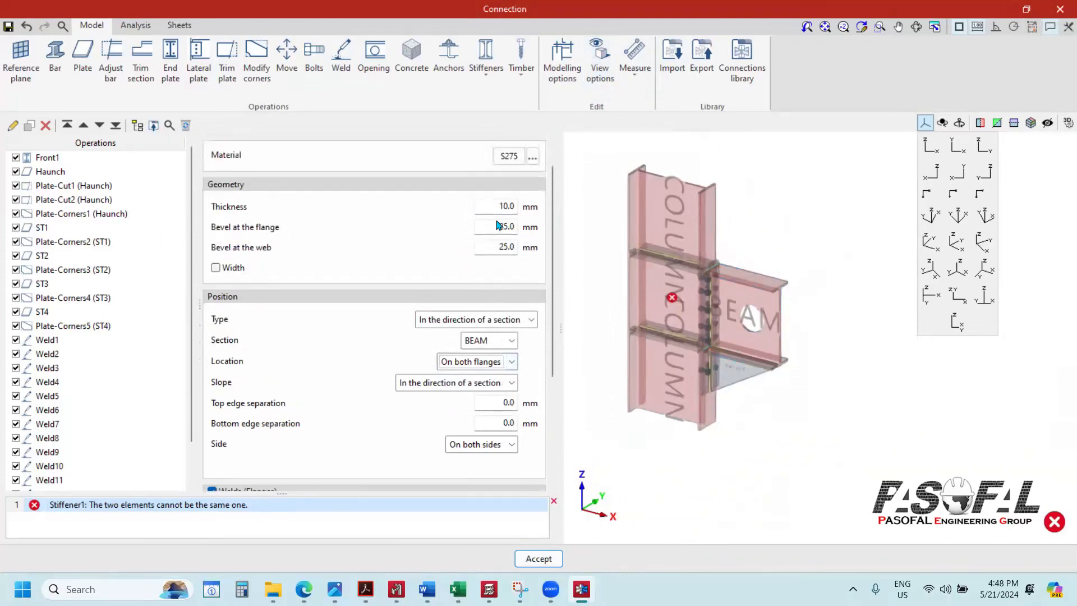
pyautogui.scroll(-2, 121, 387)
pyautogui.scroll(2, 143, 376)
pyautogui.scroll(1, 521, 230)
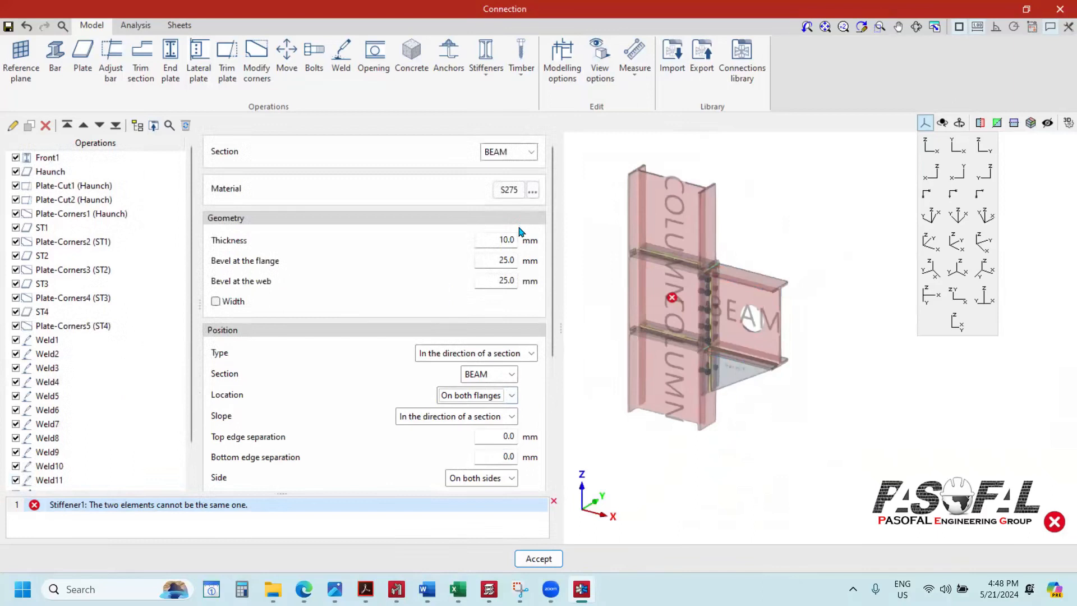
pyautogui.click(532, 154)
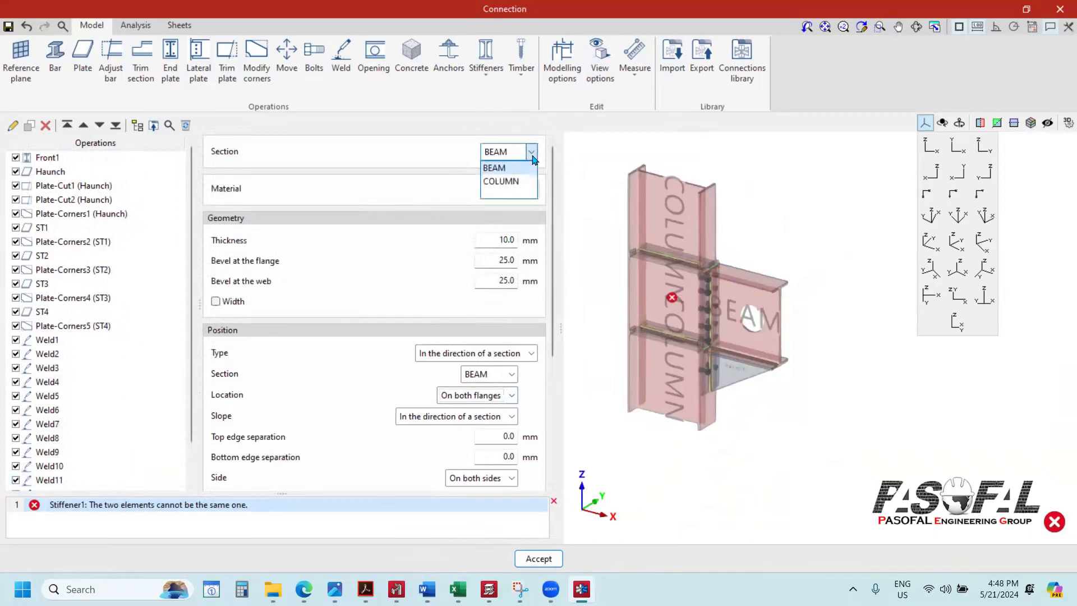
pyautogui.click(532, 168)
pyautogui.scroll(-2, 470, 282)
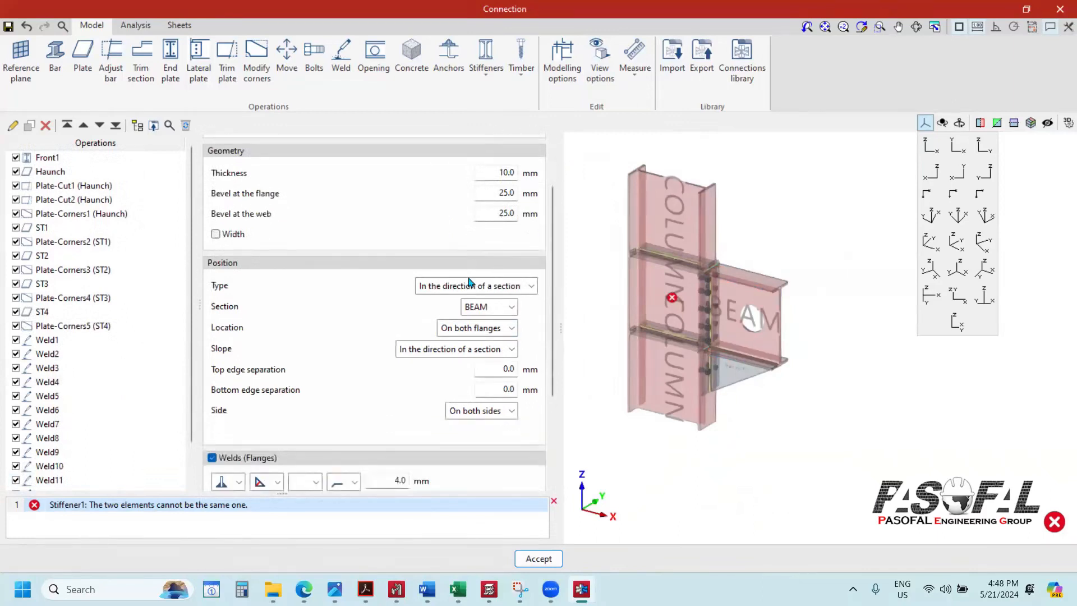
pyautogui.scroll(-3, 438, 364)
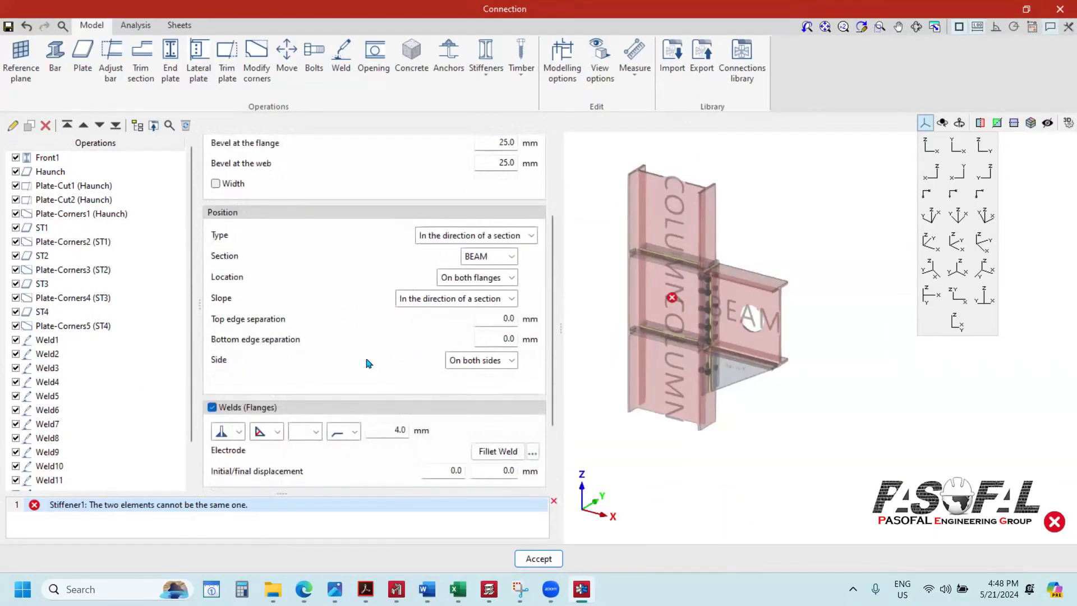
pyautogui.scroll(-1, 353, 322)
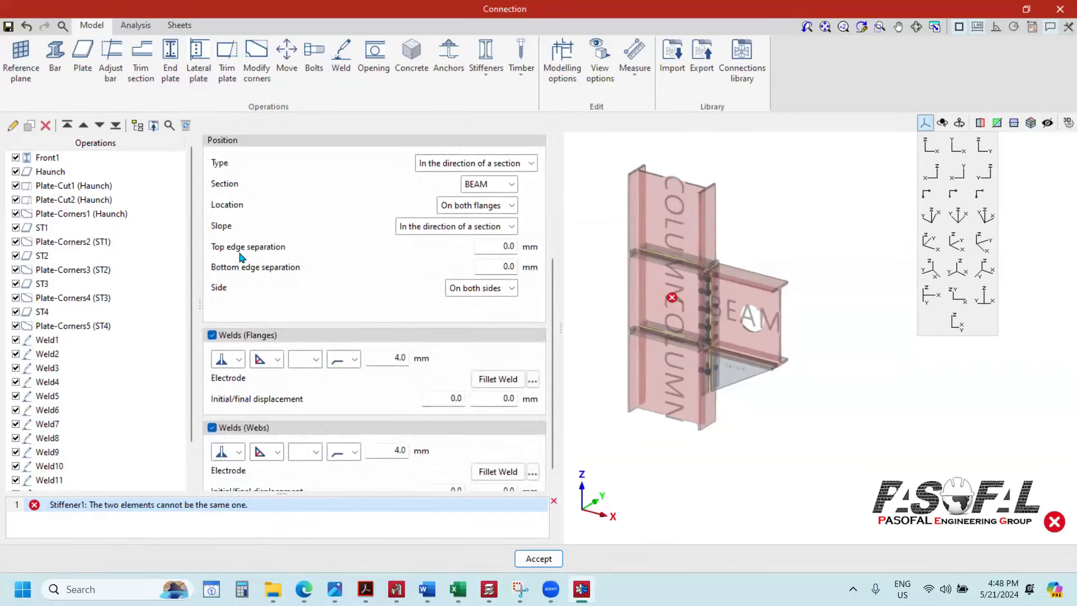
pyautogui.scroll(1, 431, 261)
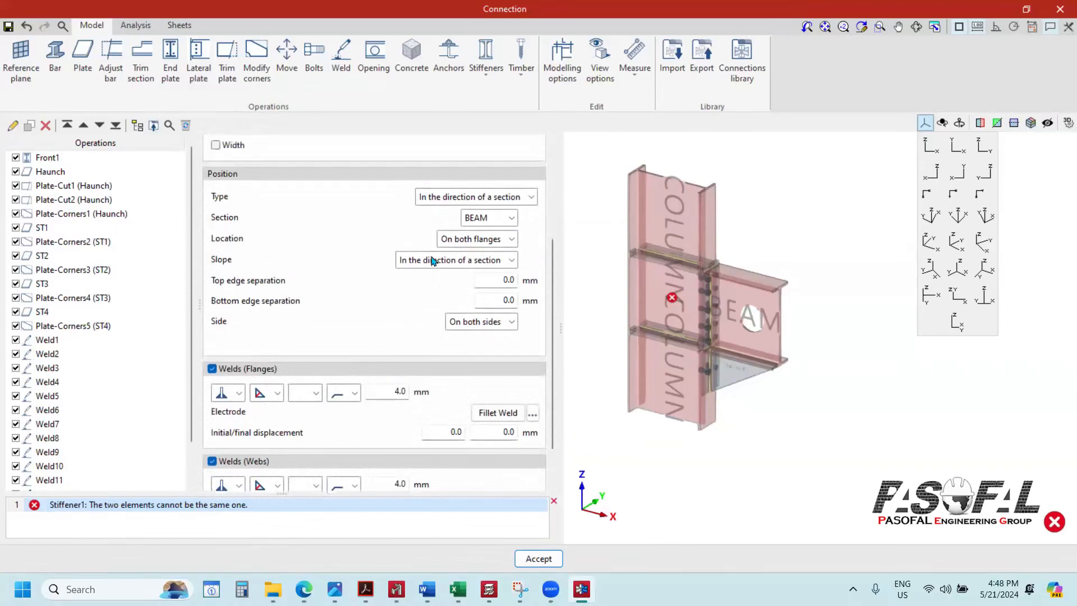
# Step: Set the stiffener's position type to Local, try a displacement X of 500 mm and settle on 600 mm
pyautogui.click(530, 199)
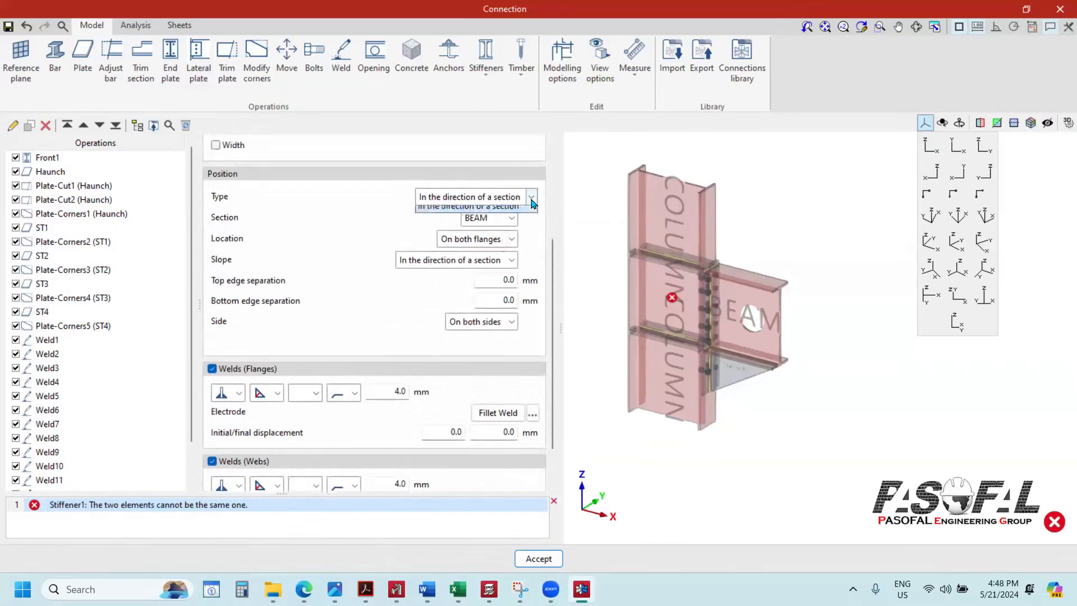
pyautogui.click(505, 211)
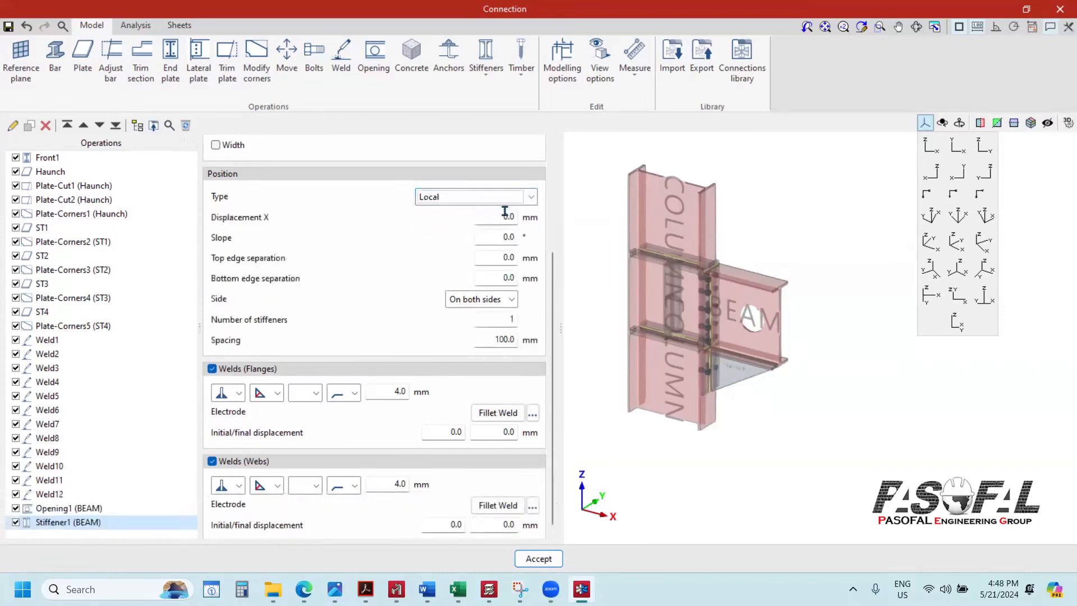
pyautogui.scroll(5, 713, 309)
pyautogui.scroll(-2, 671, 292)
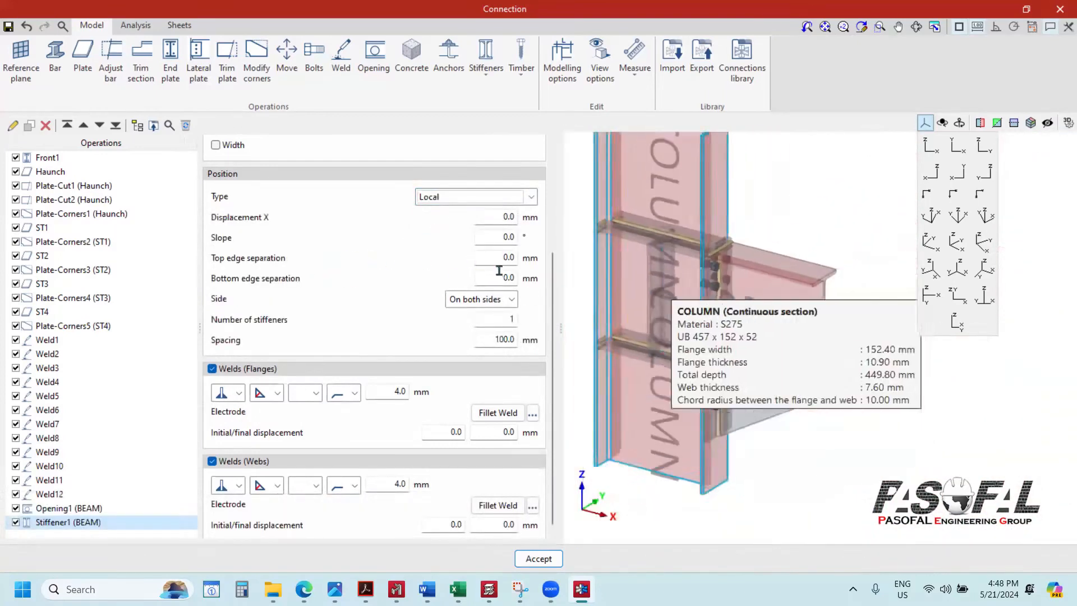
pyautogui.scroll(1, 490, 251)
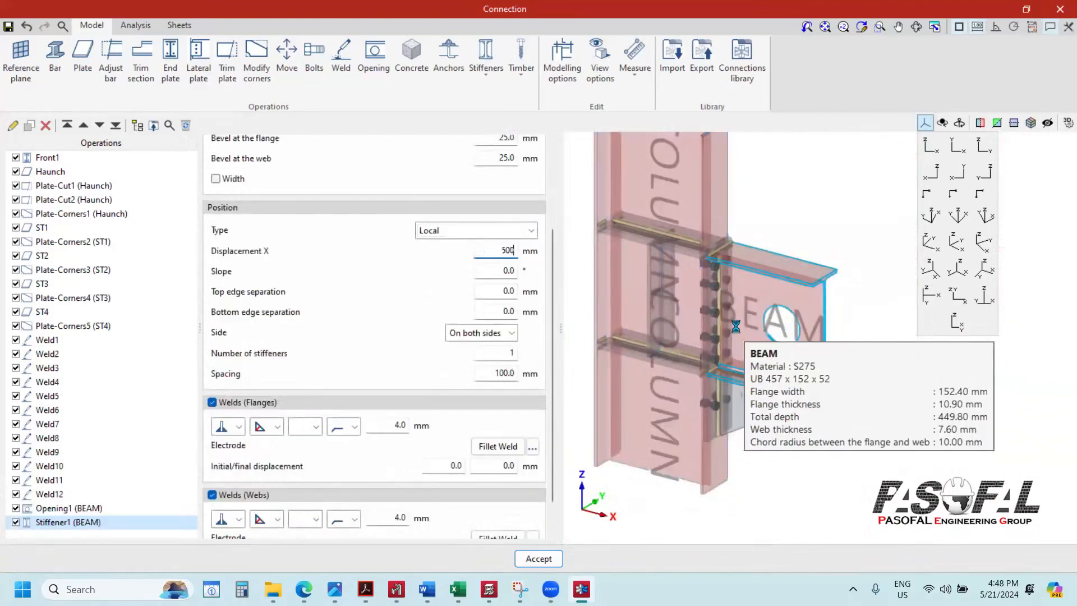
pyautogui.press('Tab')
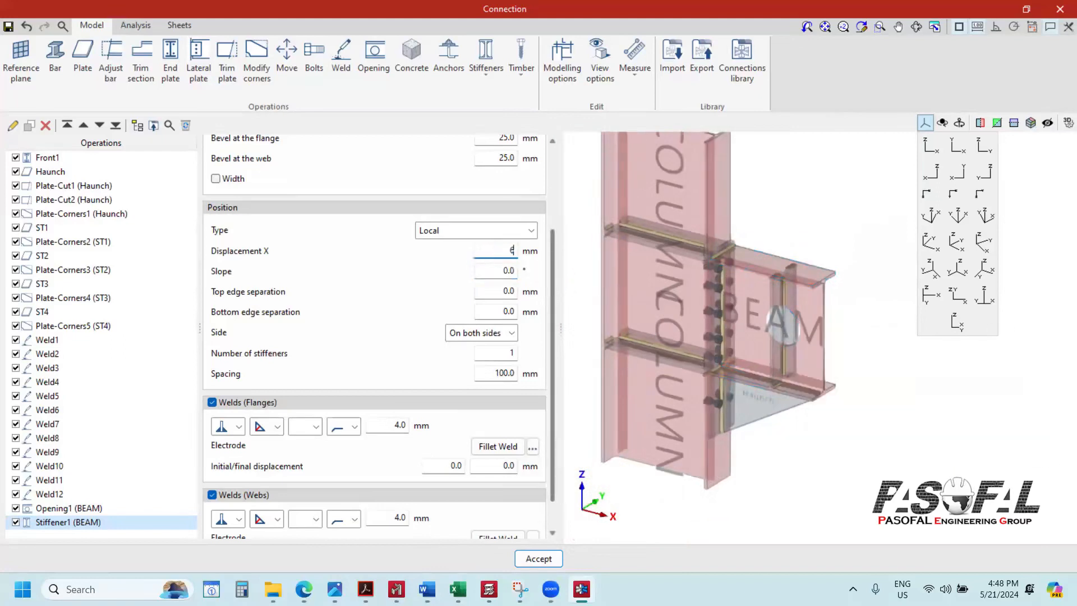
pyautogui.press('Tab')
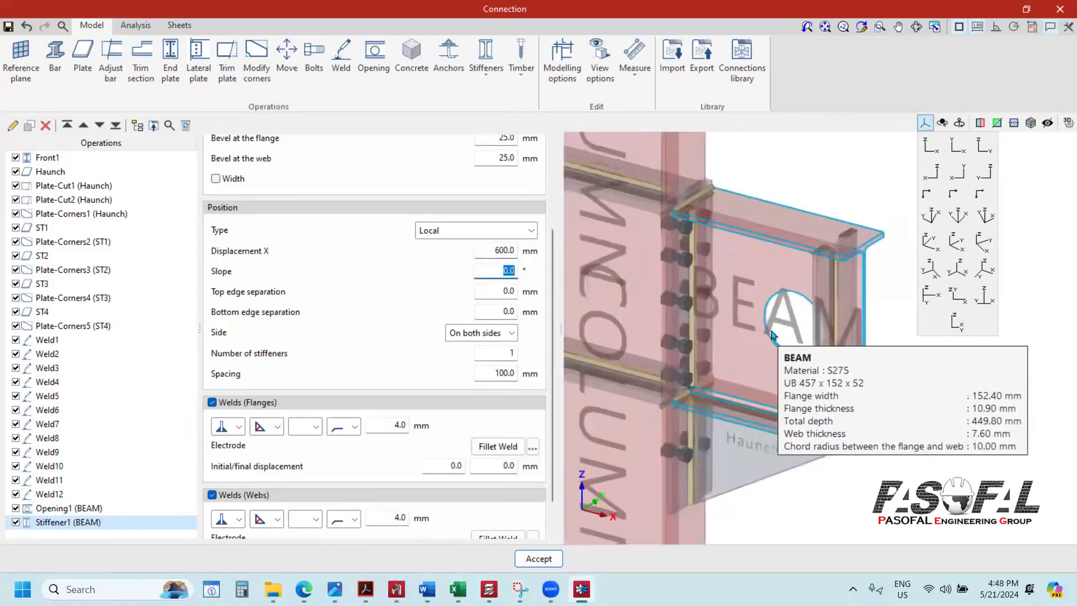
pyautogui.moveTo(814, 354); pyautogui.dragTo(839, 342, button='middle')
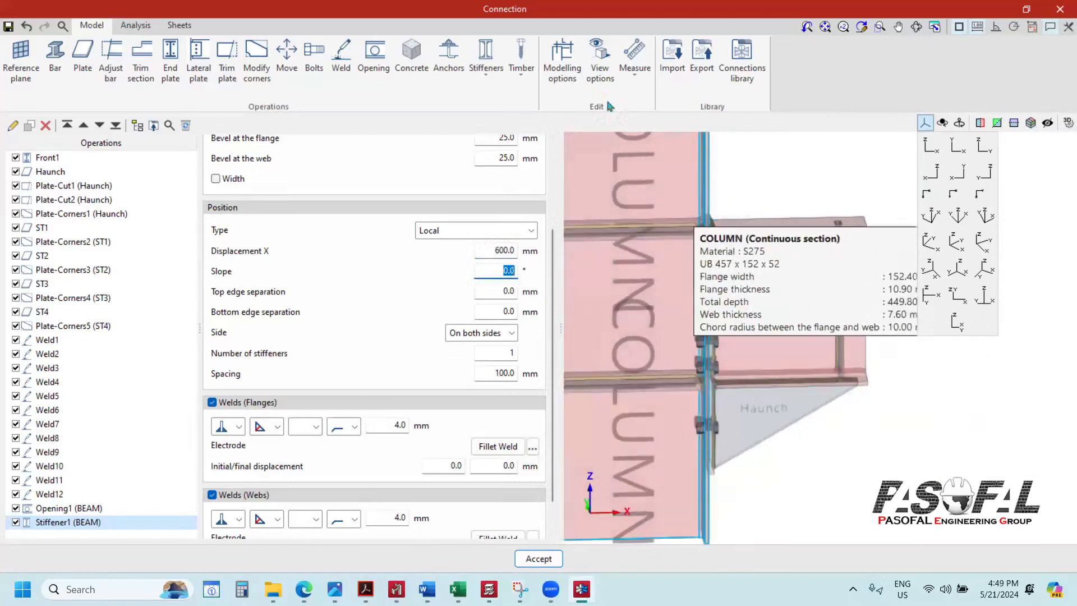
# Step: Display the sections and plates as solid again and view the stiffener beside the web opening
pyautogui.click(600, 77)
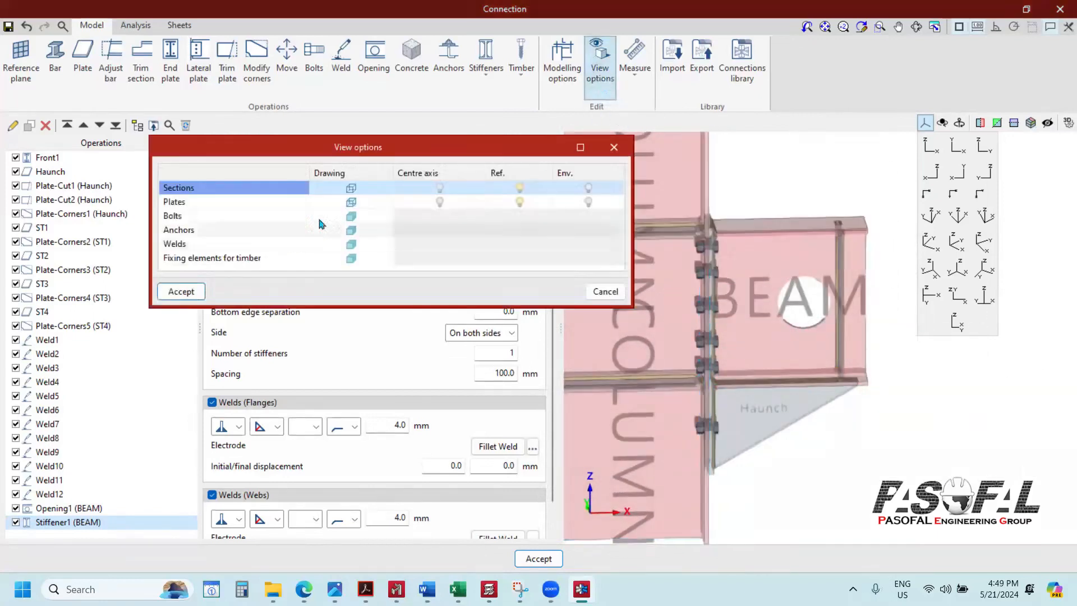
pyautogui.click(351, 202)
pyautogui.click(181, 292)
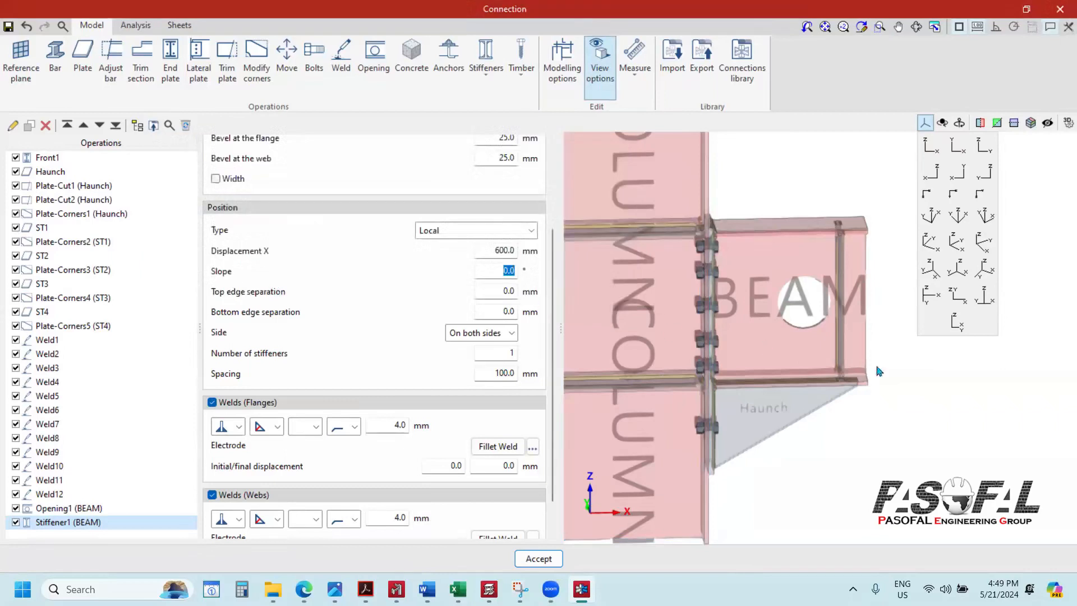
pyautogui.moveTo(854, 353); pyautogui.dragTo(578, 381, button='middle')
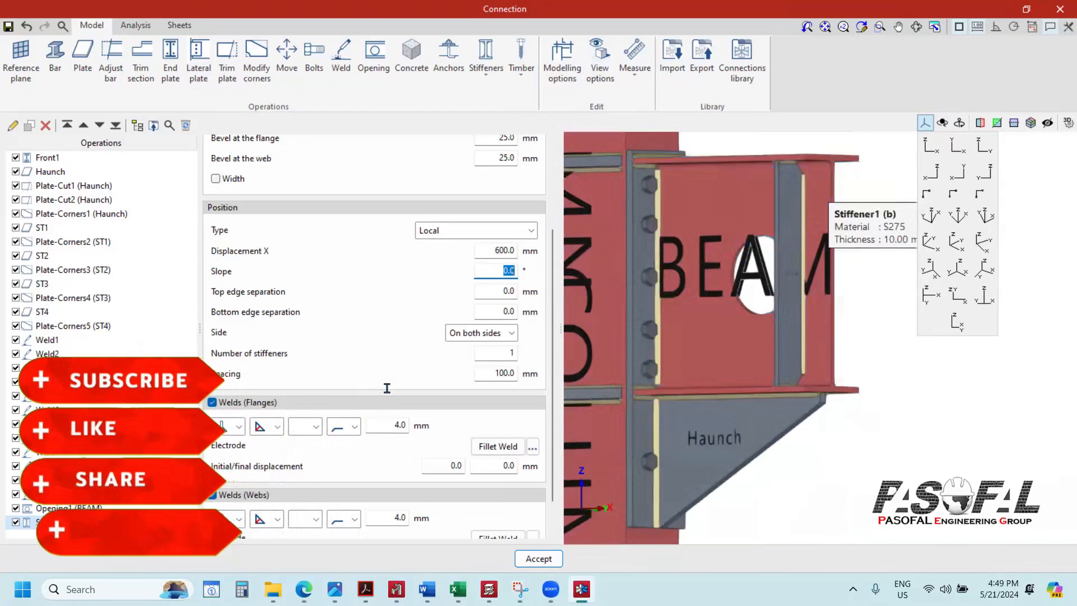
# Step: Set the stiffener's flange and web weld thicknesses to 6 mm
pyautogui.scroll(-1, 393, 469)
pyautogui.click(392, 388)
pyautogui.write('6')
pyautogui.click(392, 481)
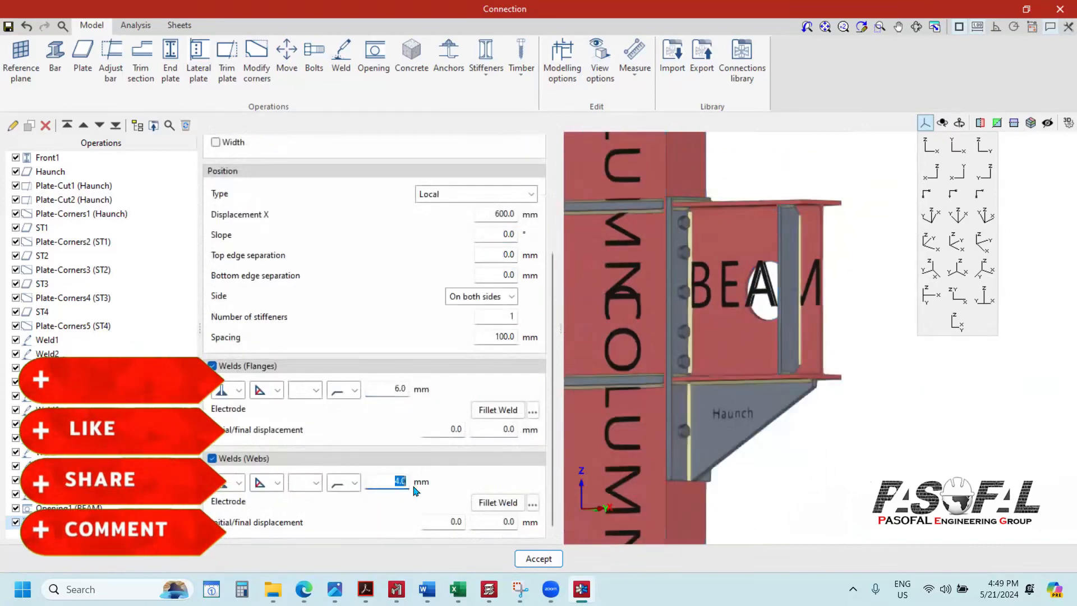
pyautogui.write('6')
pyautogui.click(394, 399)
# Step: Inspect the beam stiffener, its welds and the whole connection from several angles
pyautogui.scroll(5, 809, 336)
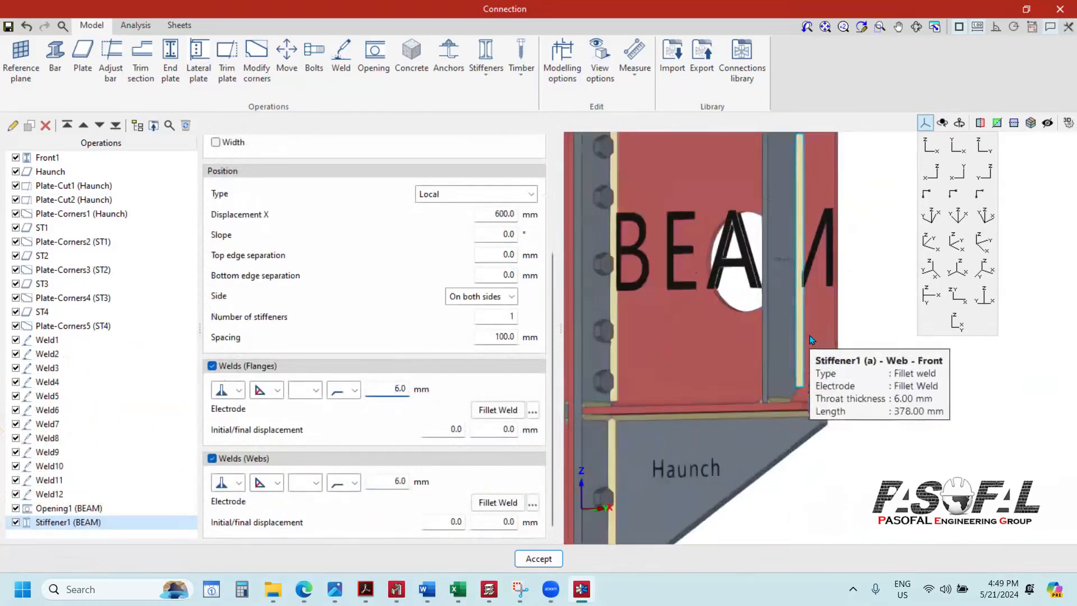
pyautogui.scroll(-5, 809, 342)
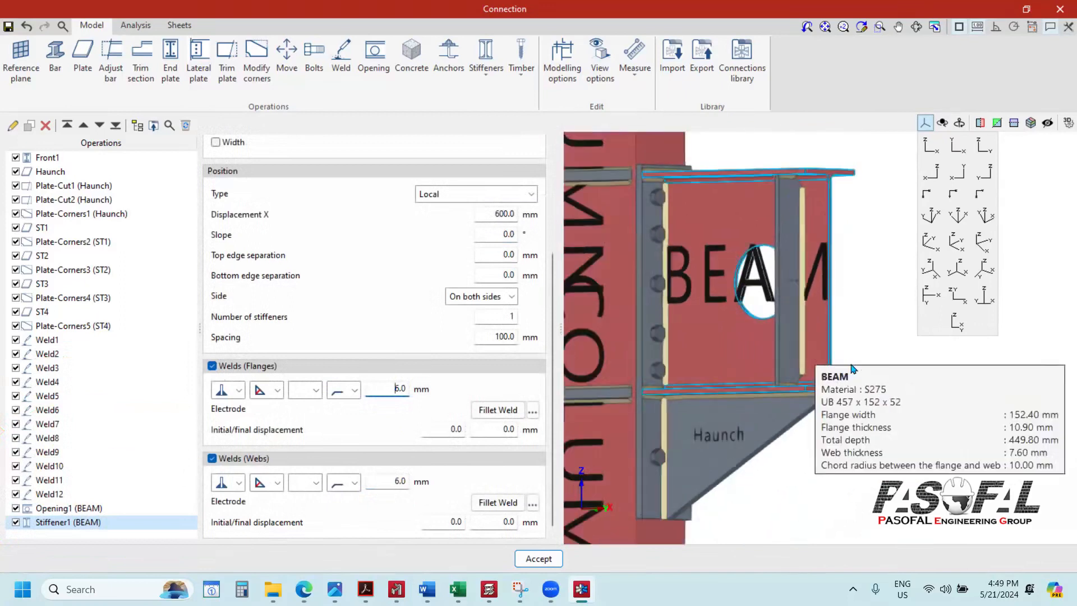
pyautogui.scroll(-3, 793, 354)
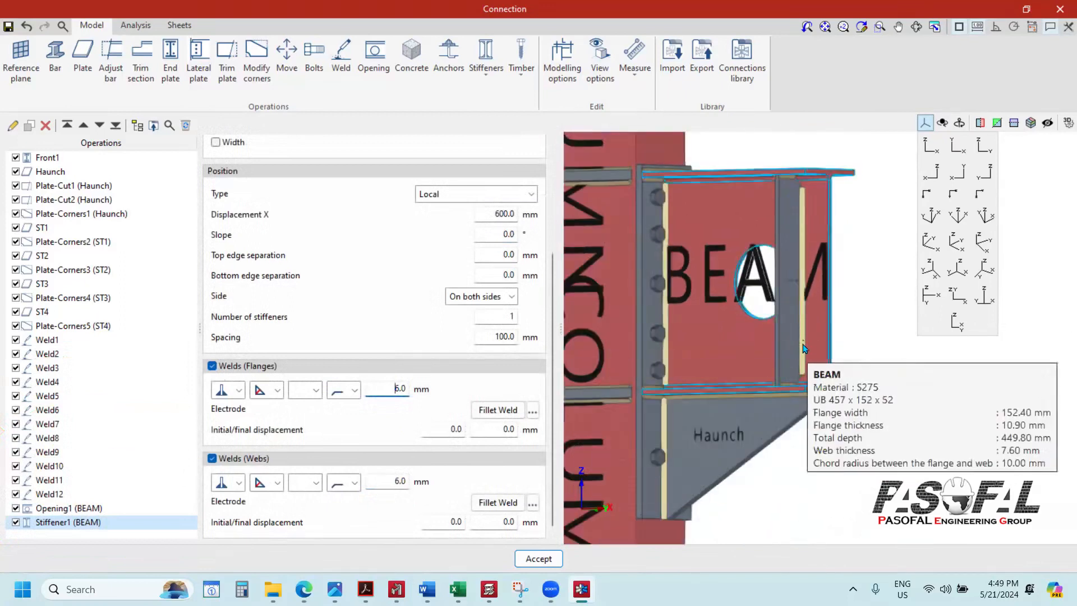
pyautogui.scroll(-1, 792, 349)
pyautogui.scroll(3, 793, 349)
pyautogui.scroll(-2, 796, 349)
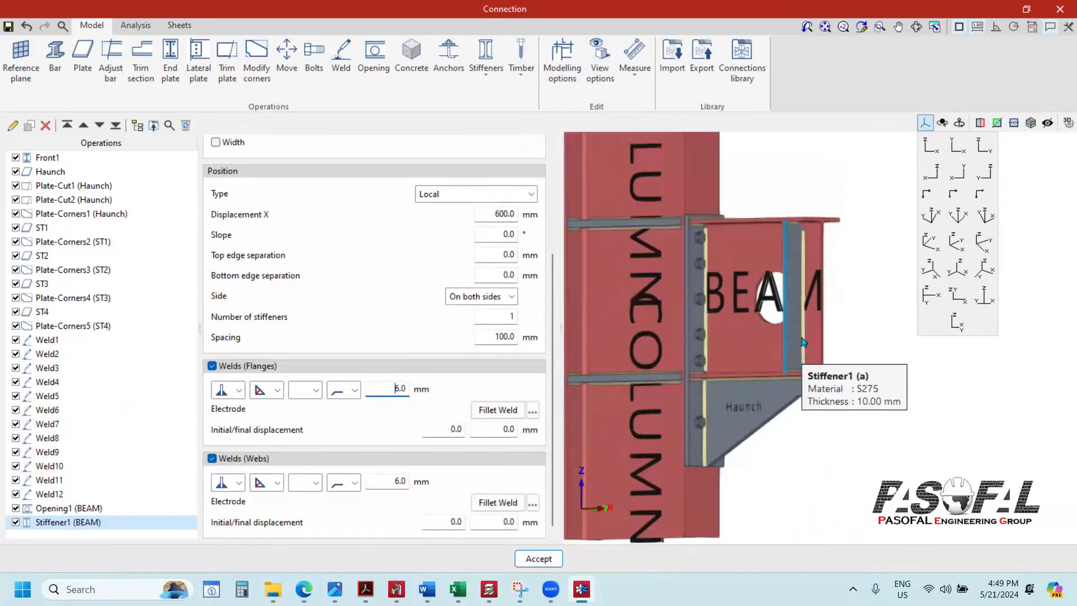
pyautogui.moveTo(762, 342); pyautogui.dragTo(758, 341, button='middle')
pyautogui.keyDown('shift'); pyautogui.moveTo(804, 293); pyautogui.dragTo(796, 396, button='middle'); pyautogui.keyUp('shift')
pyautogui.scroll(4, 824, 370)
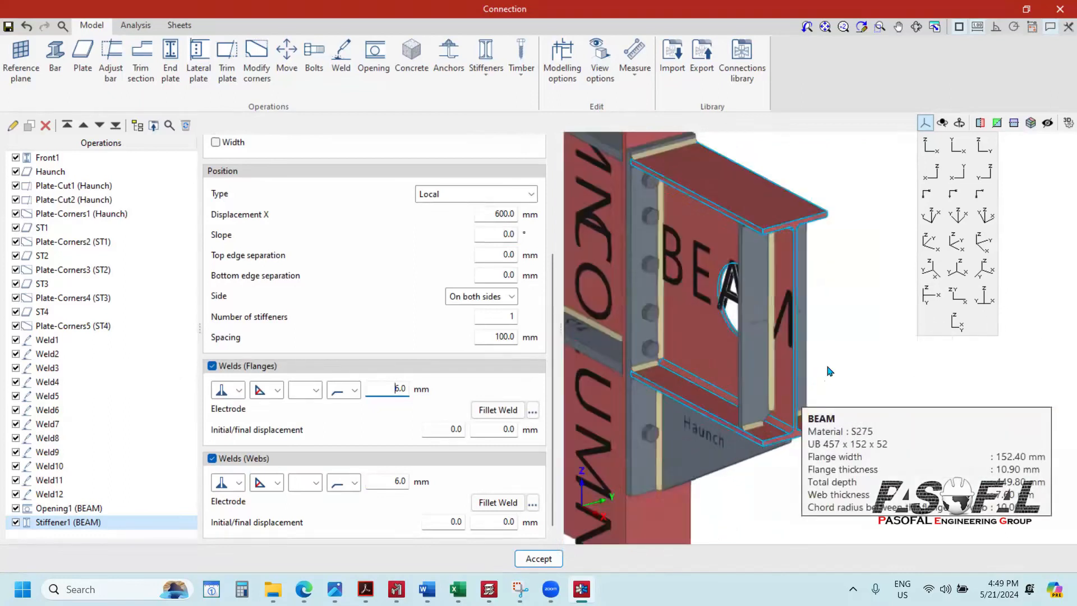
pyautogui.scroll(-3, 832, 366)
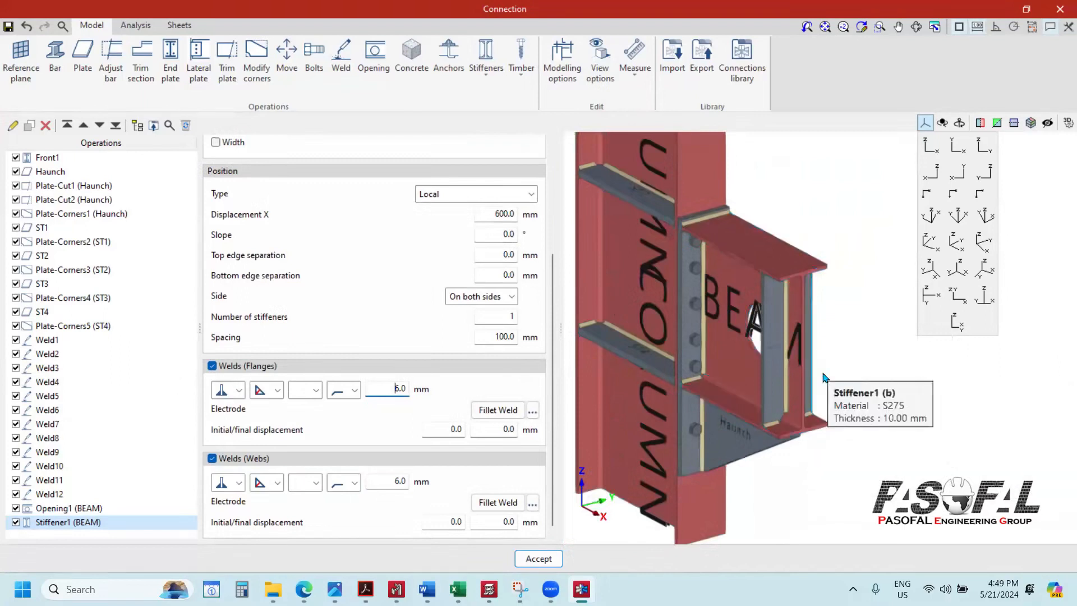
pyautogui.scroll(-3, 825, 378)
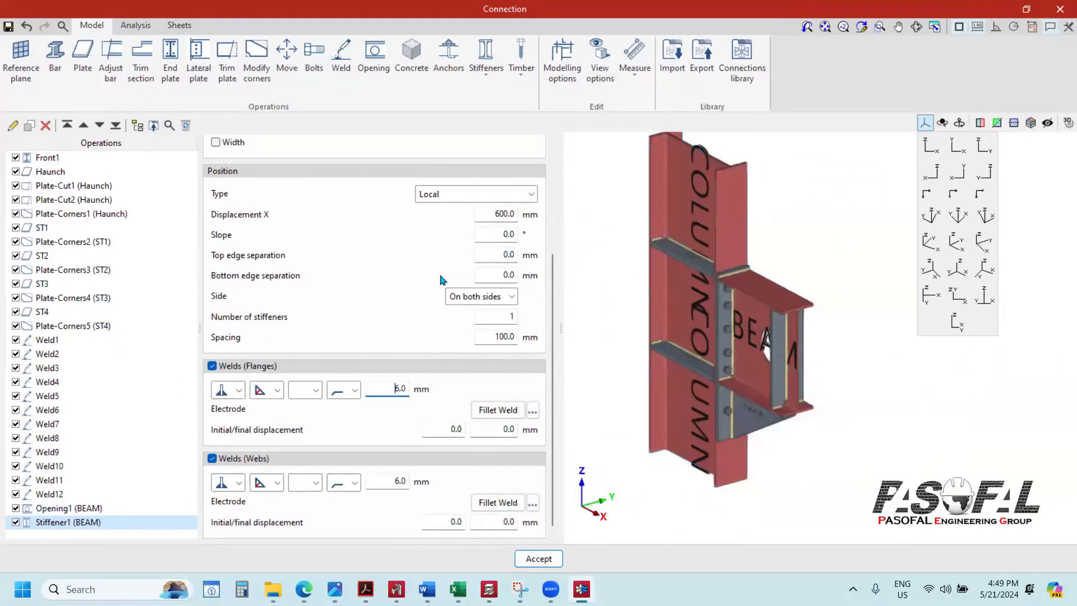
pyautogui.scroll(2, 766, 323)
pyautogui.scroll(2, 765, 327)
pyautogui.scroll(-3, 706, 277)
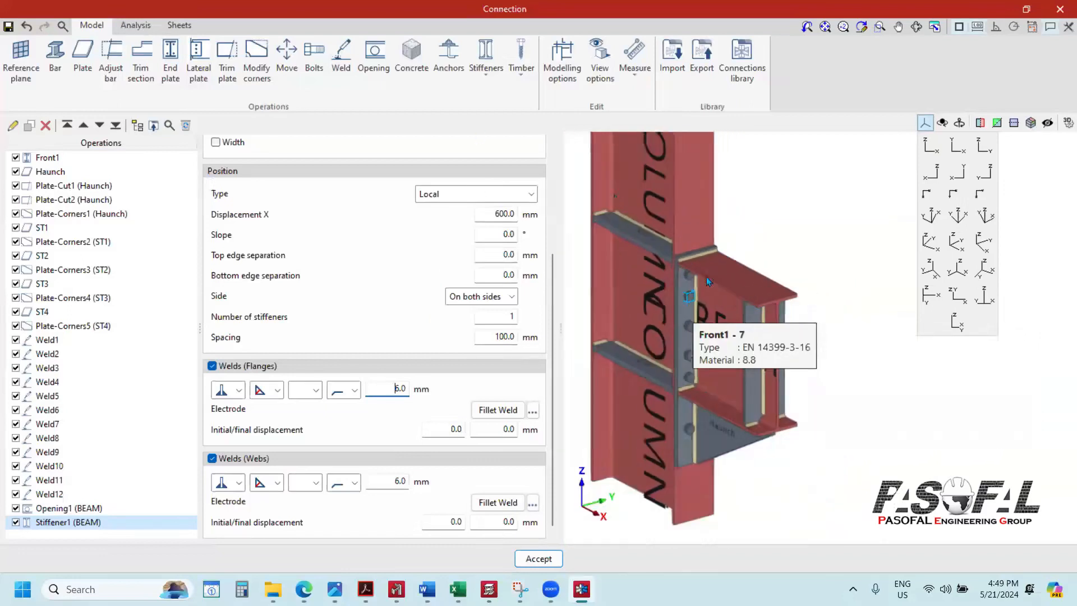
pyautogui.scroll(-2, 803, 295)
pyautogui.scroll(2, 748, 317)
pyautogui.scroll(-2, 795, 298)
pyautogui.scroll(-1, 795, 298)
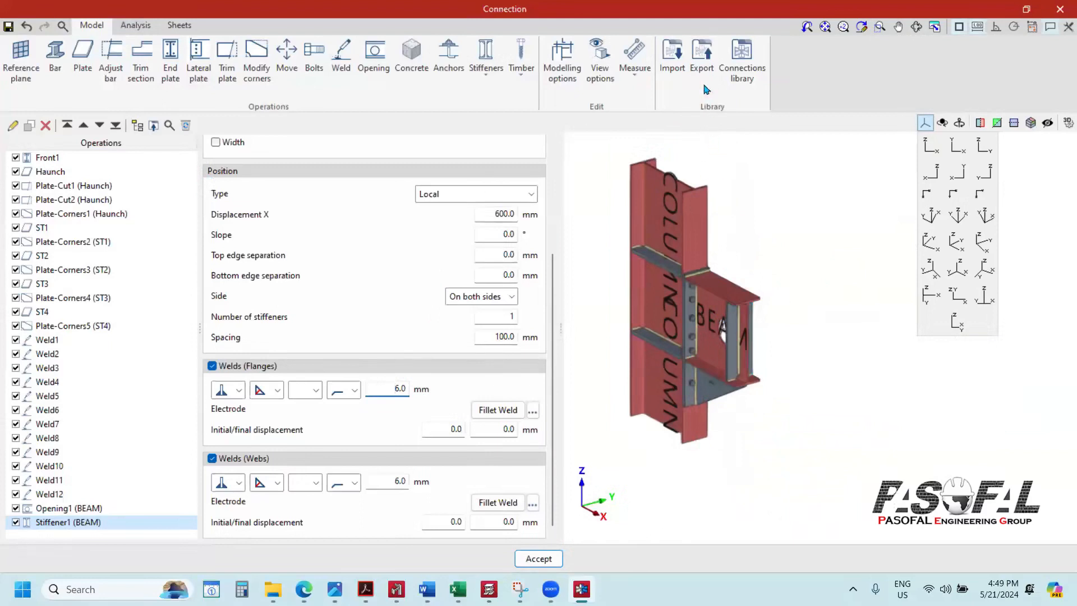
pyautogui.scroll(2, 688, 252)
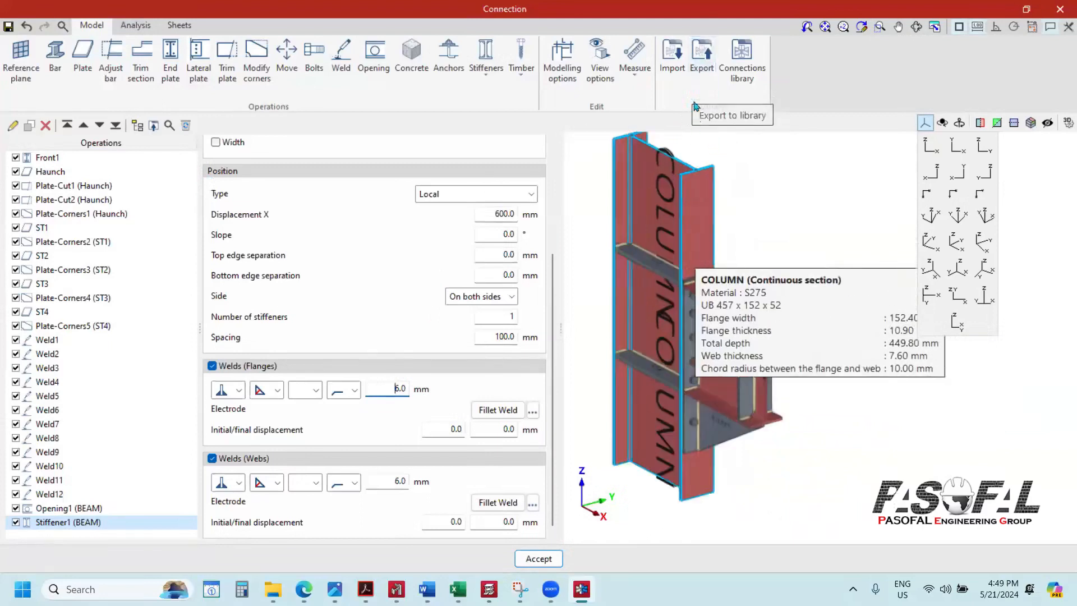
# Step: Export the finished connection to the library with the reference RIGID BC CONNE 1
pyautogui.click(701, 72)
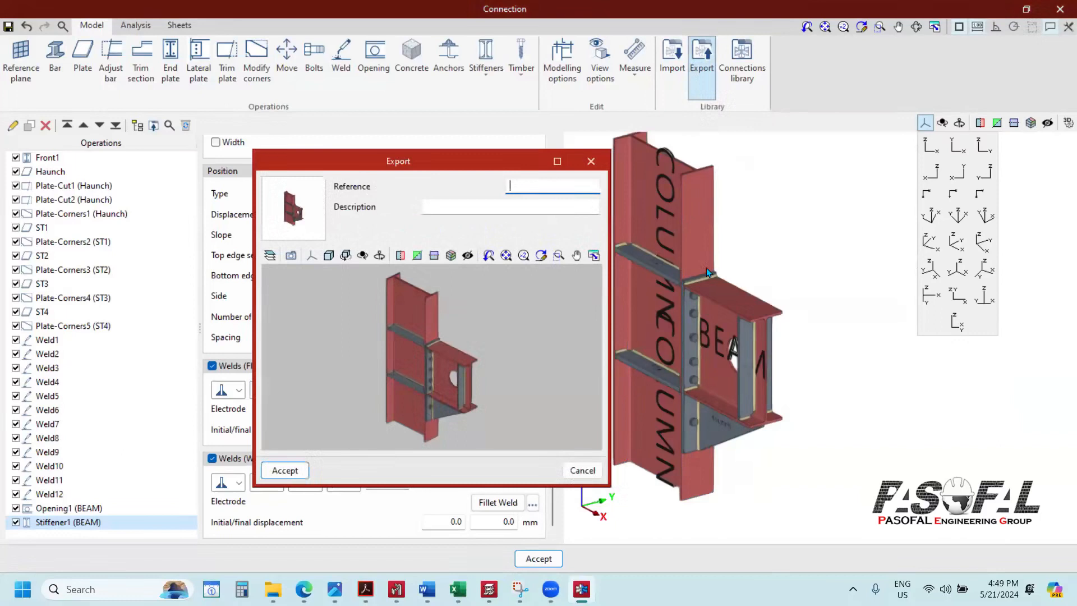
pyautogui.write('RIGID ')
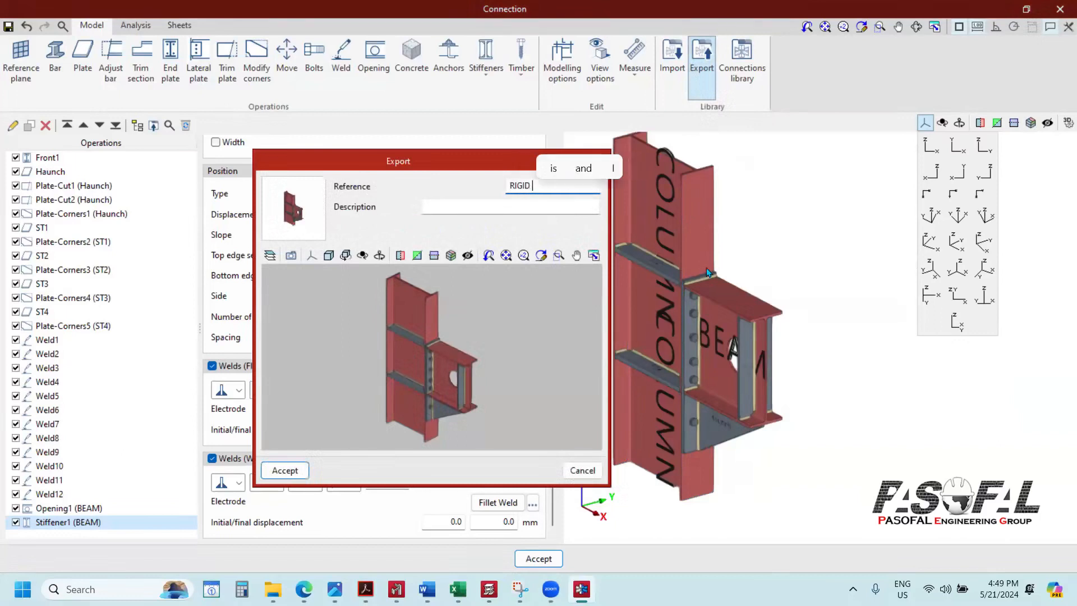
pyautogui.write('BC')
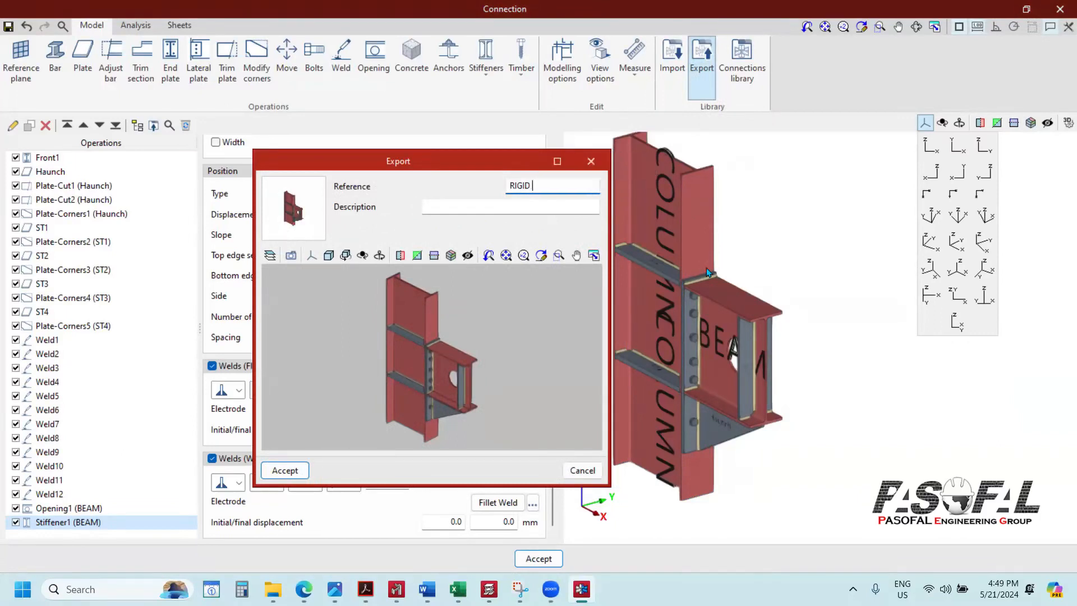
pyautogui.write(' CONNE 1')
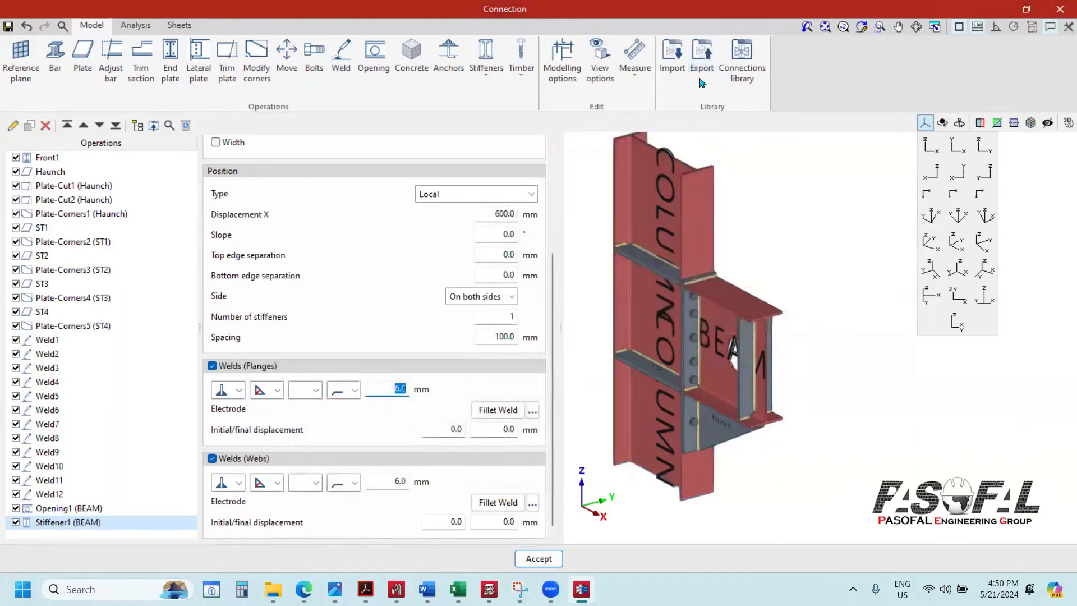
# Step: View the exported RIGID BC CON 1 connection in the library's import list without importing it
pyautogui.click(674, 63)
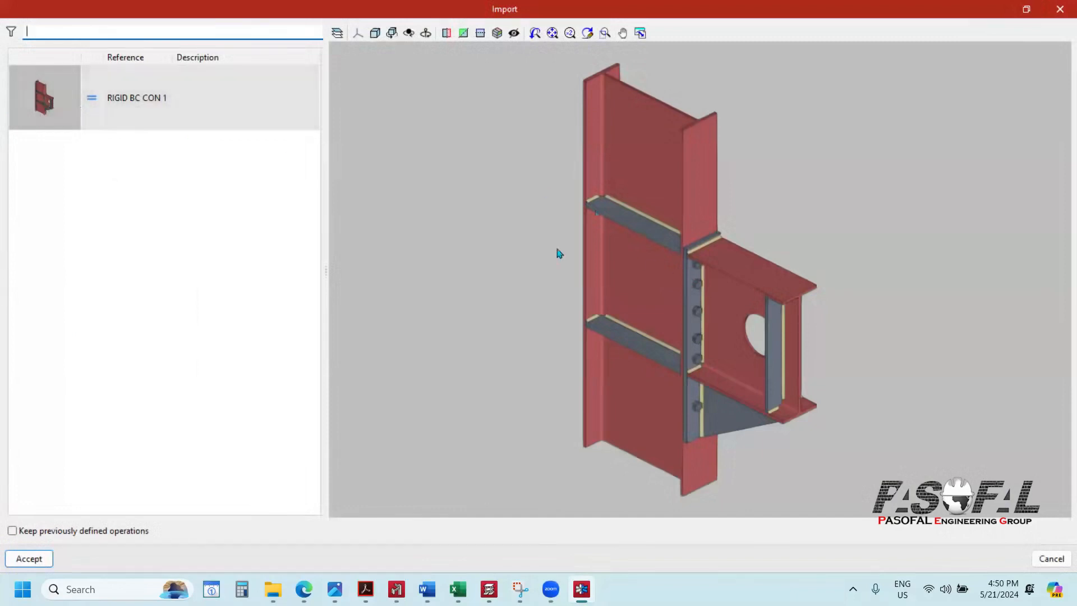
pyautogui.click(1061, 9)
pyautogui.scroll(-4, 645, 176)
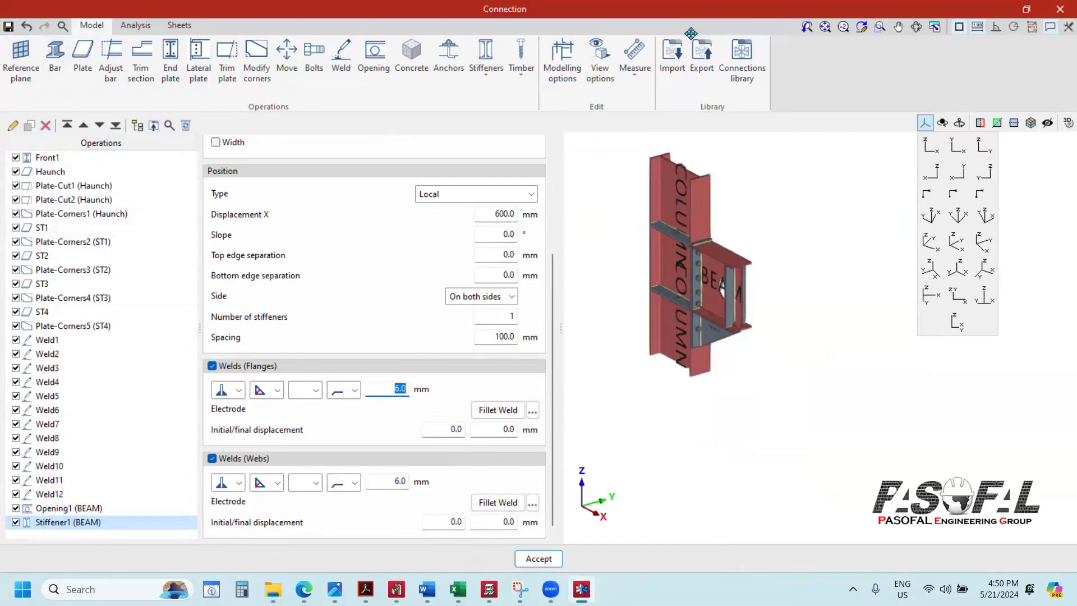
# Step: Accept the finished connection, then duplicate its RIGID BC CON node and open the copy's connection for editing
pyautogui.click(538, 559)
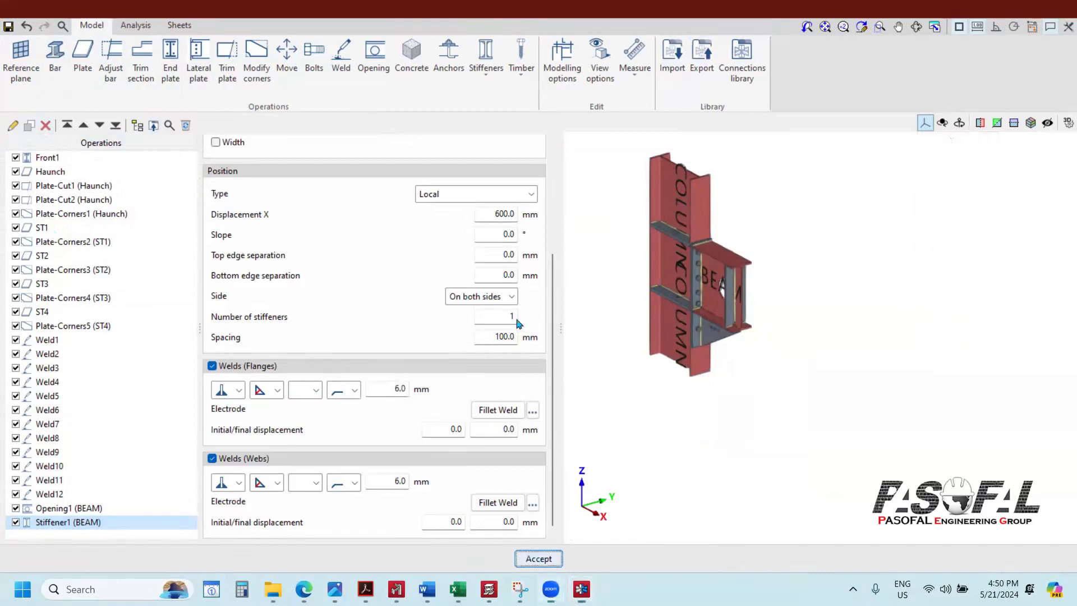
pyautogui.click(39, 112)
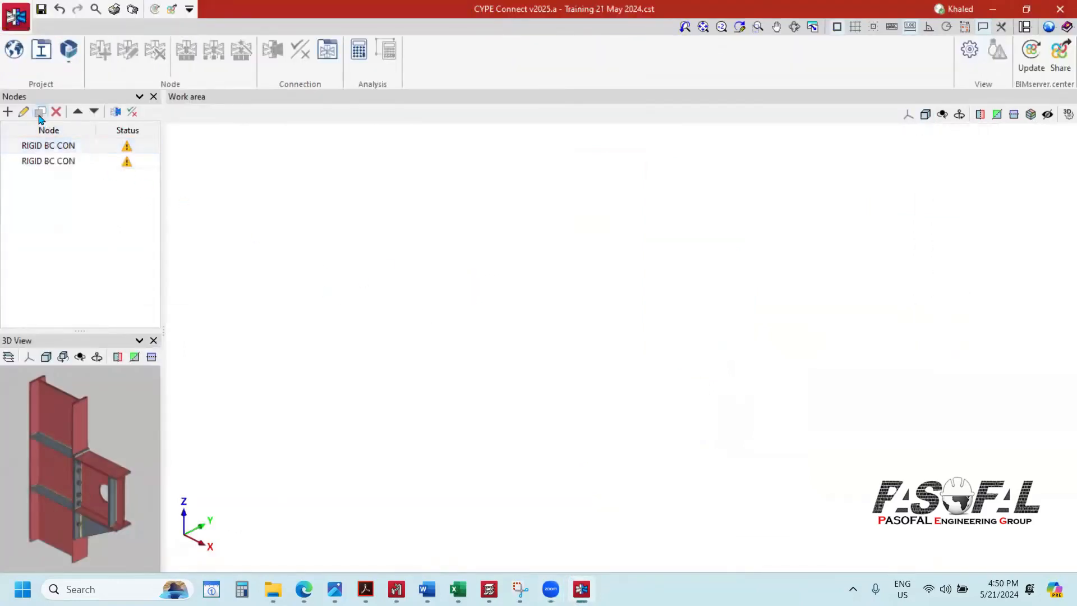
pyautogui.click(61, 161)
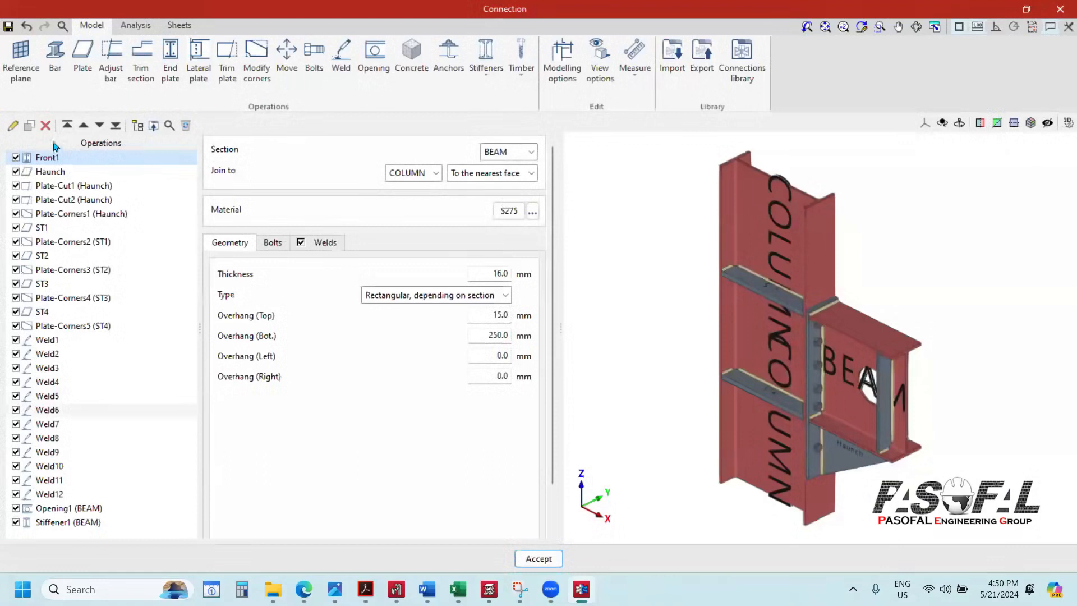
# Step: Delete all modelling operations from the duplicated connection, from Front1 through Stiffener1, keeping only the bare beam and column
pyautogui.click(46, 126)
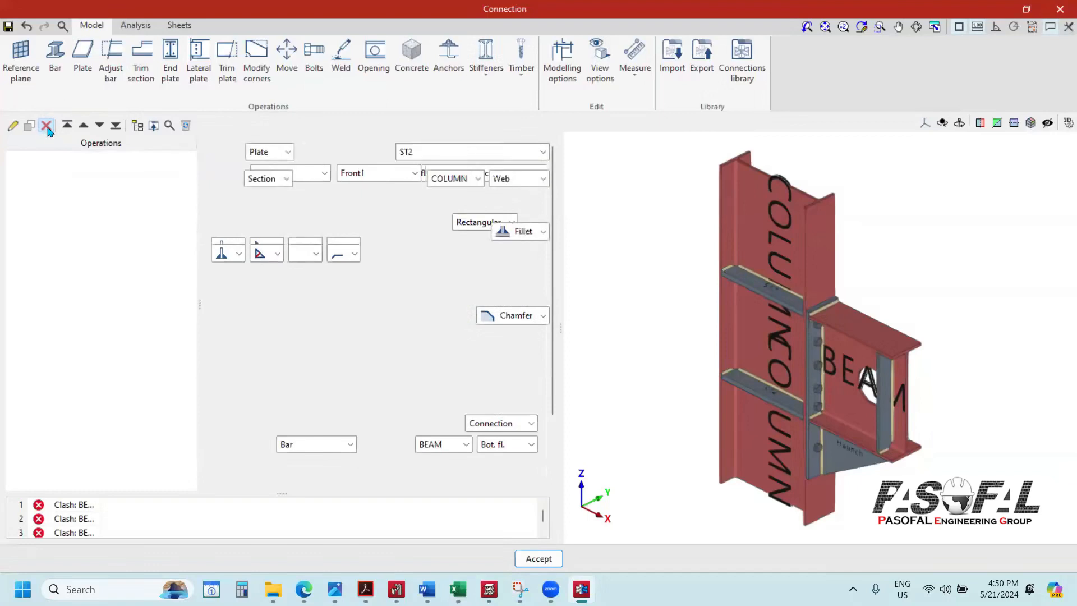
pyautogui.click(47, 127)
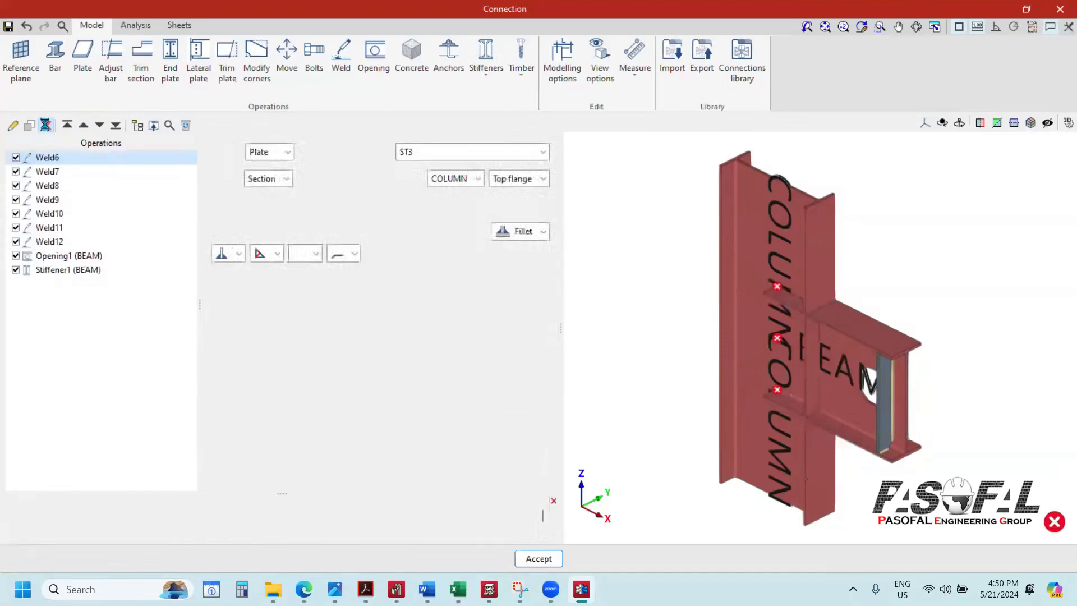
pyautogui.click(46, 125)
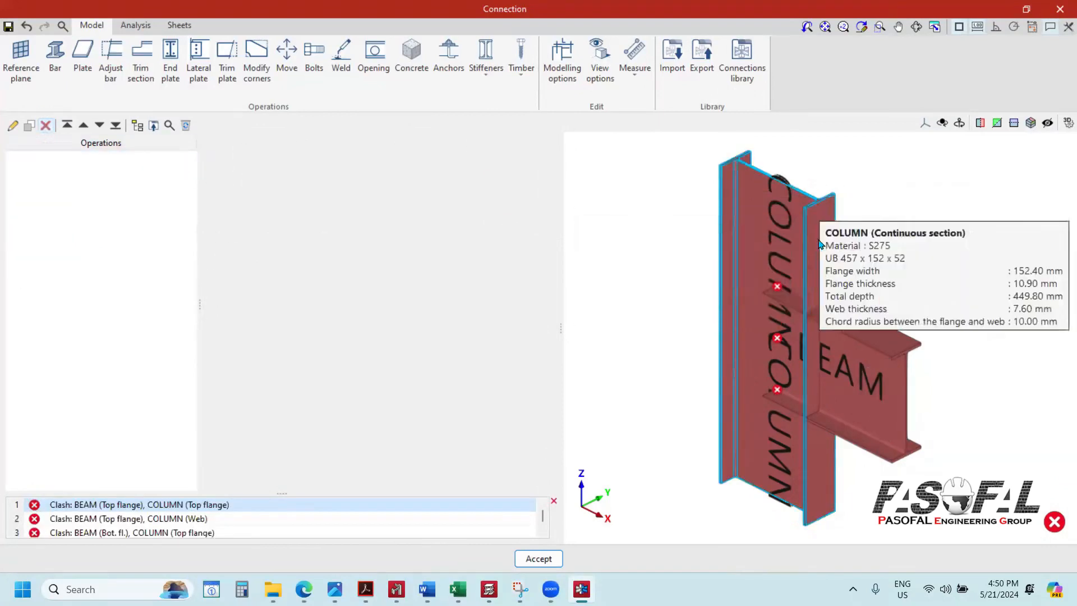
pyautogui.scroll(-2, 811, 230)
pyautogui.scroll(5, 814, 251)
pyautogui.scroll(-3, 737, 259)
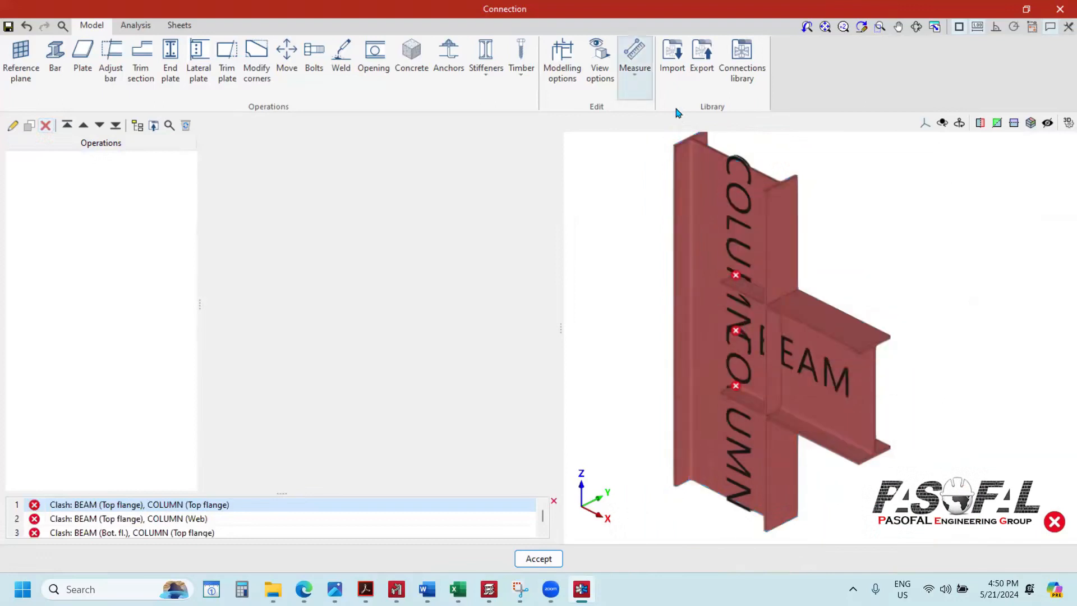
# Step: Import the RIGID BC CON 1 connection from the library onto the bare beam and column
pyautogui.click(671, 70)
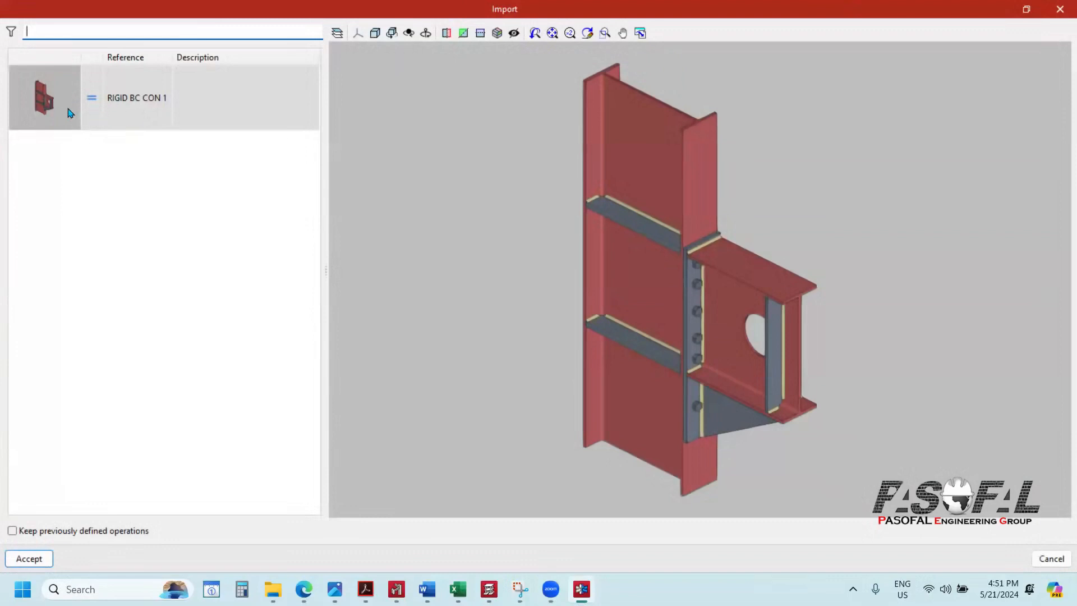
pyautogui.click(50, 114)
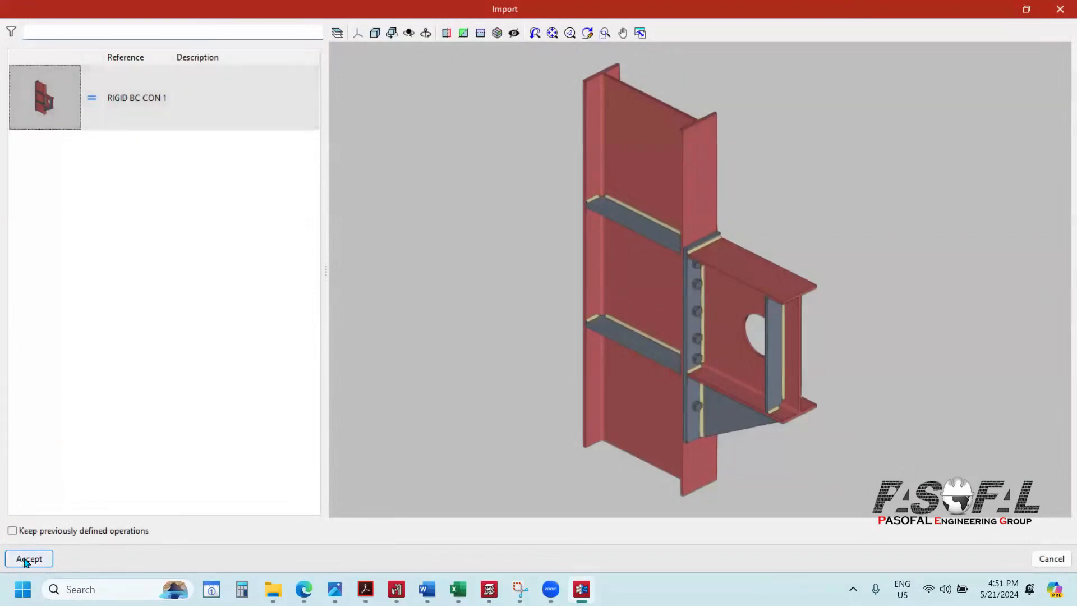
pyautogui.click(28, 559)
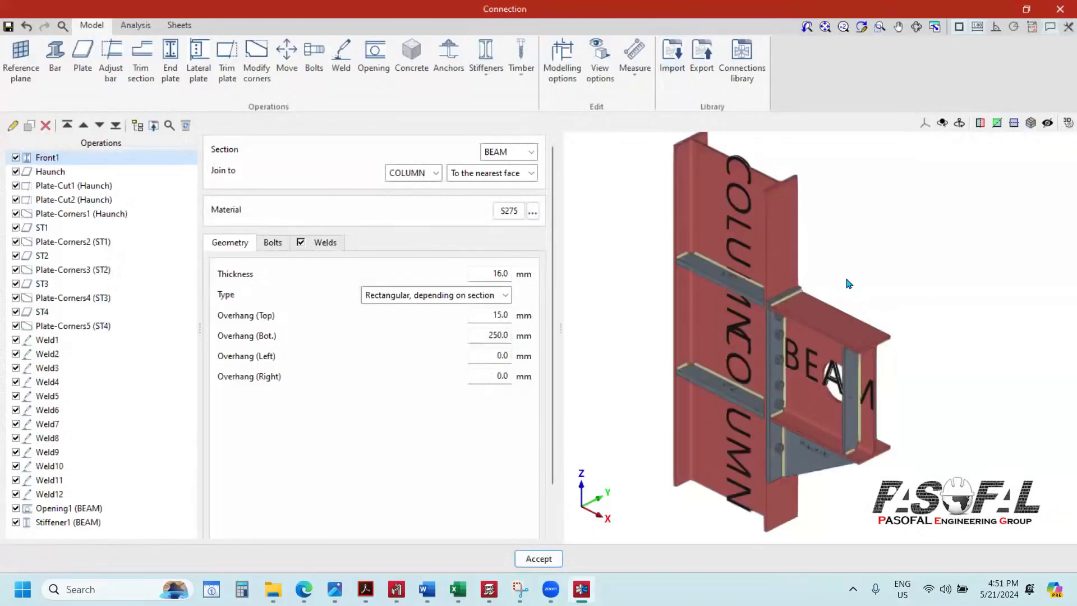
# Step: Inspect the imported connection in the model and view its entry in the connections library
pyautogui.scroll(-3, 833, 291)
pyautogui.scroll(4, 831, 286)
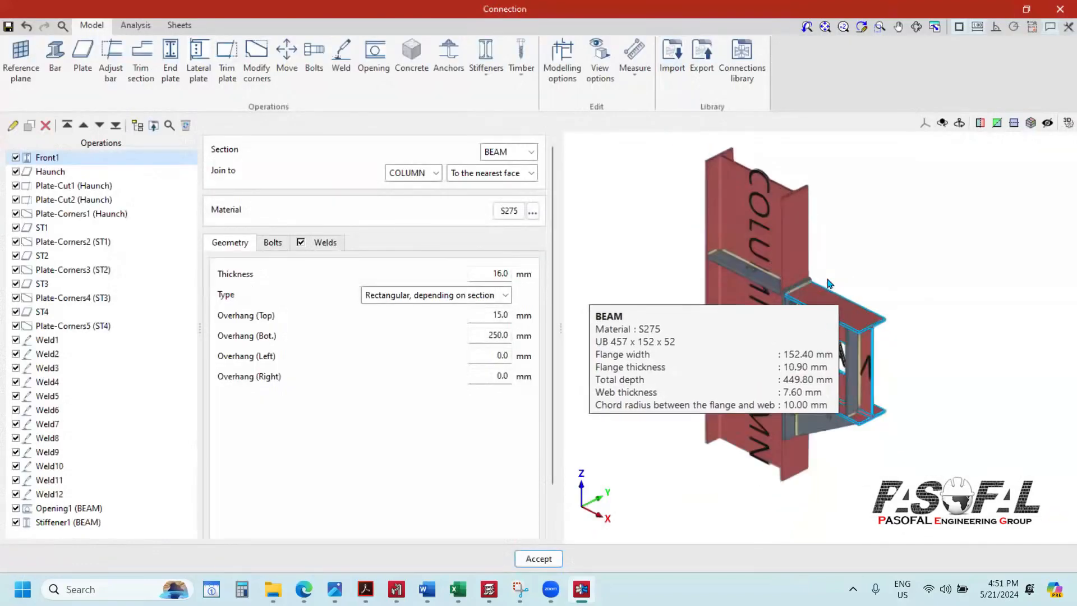
pyautogui.scroll(-2, 831, 270)
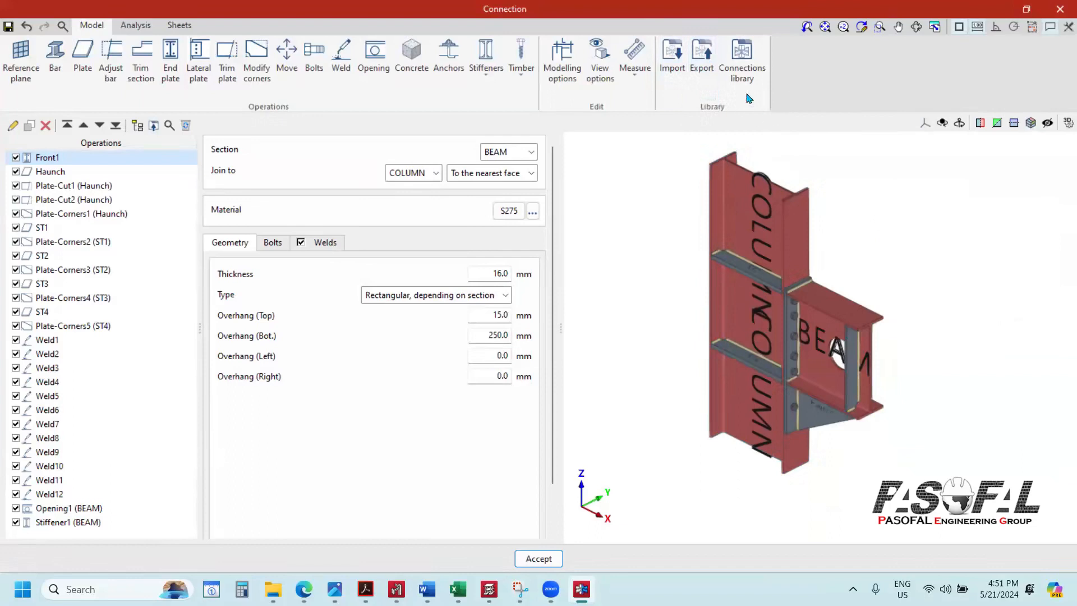
pyautogui.click(742, 62)
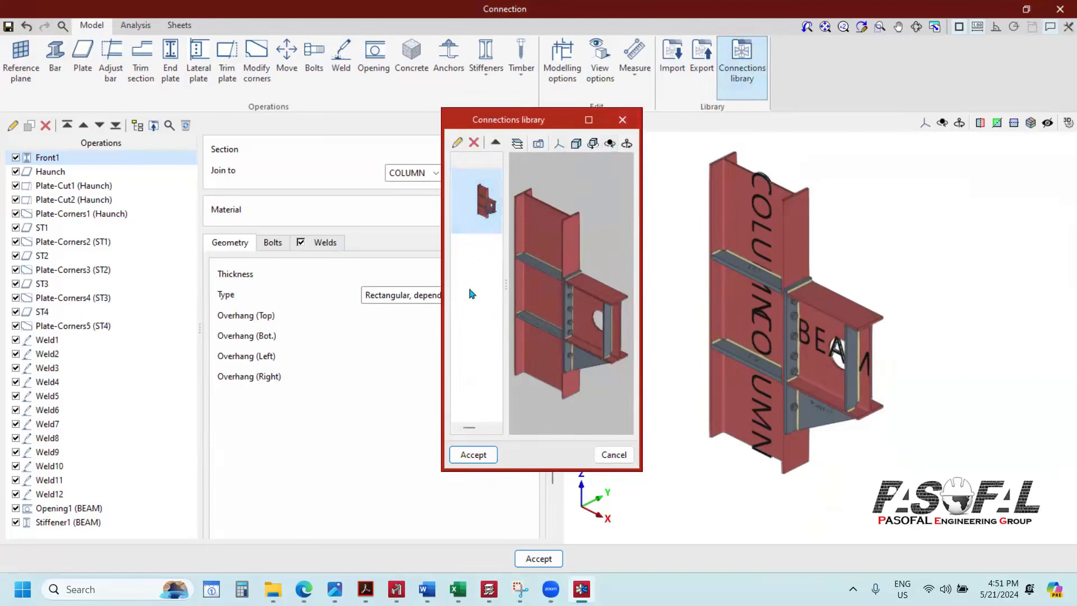
pyautogui.click(625, 120)
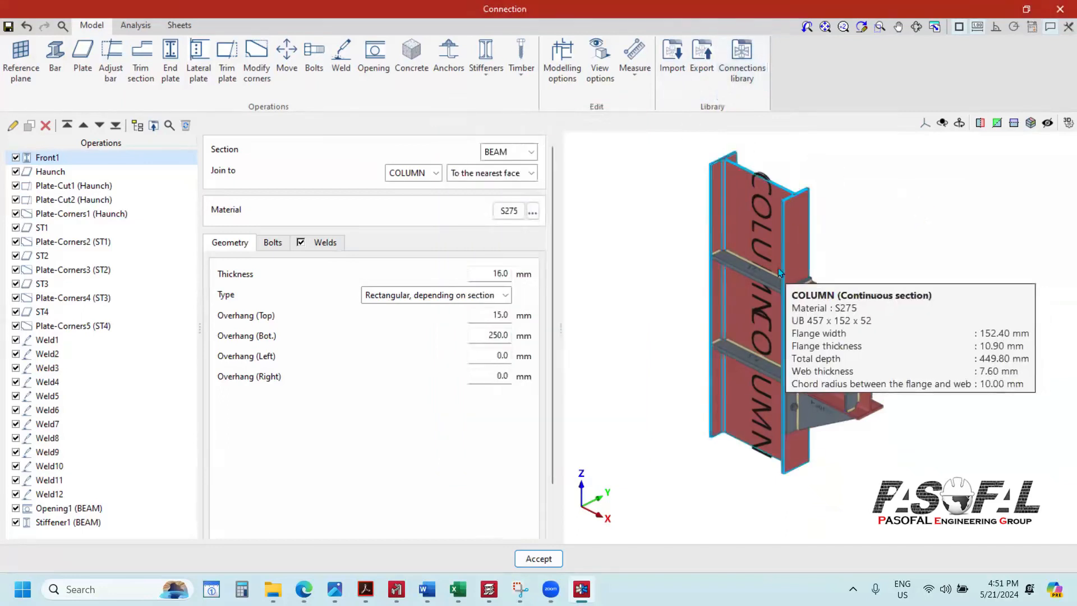
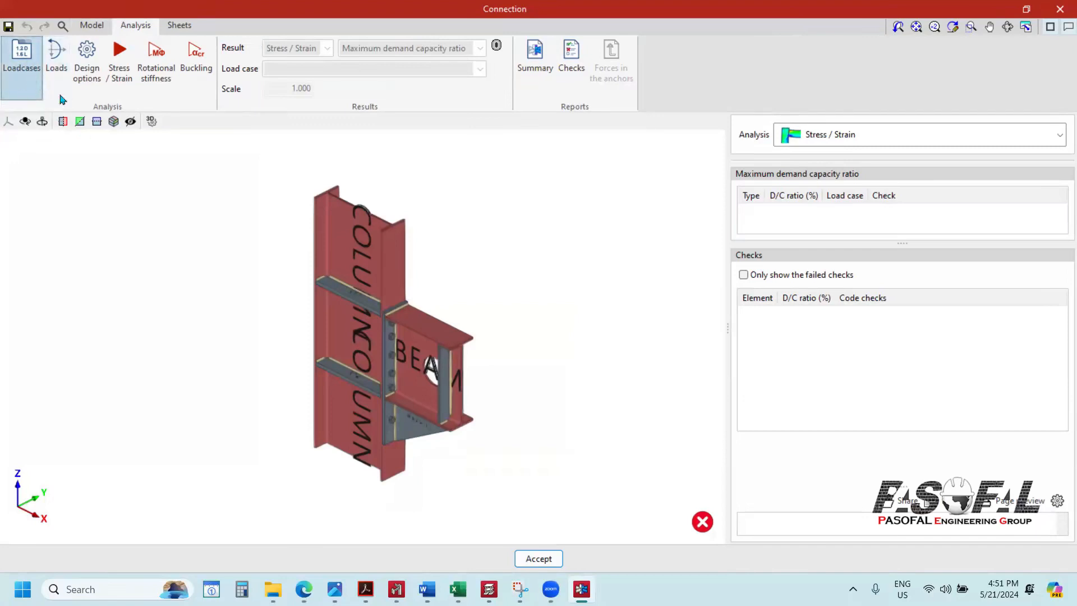
# Step: Add load cases LC2, LC3, LC4 and LC5 to the connection's analysis
pyautogui.click(27, 67)
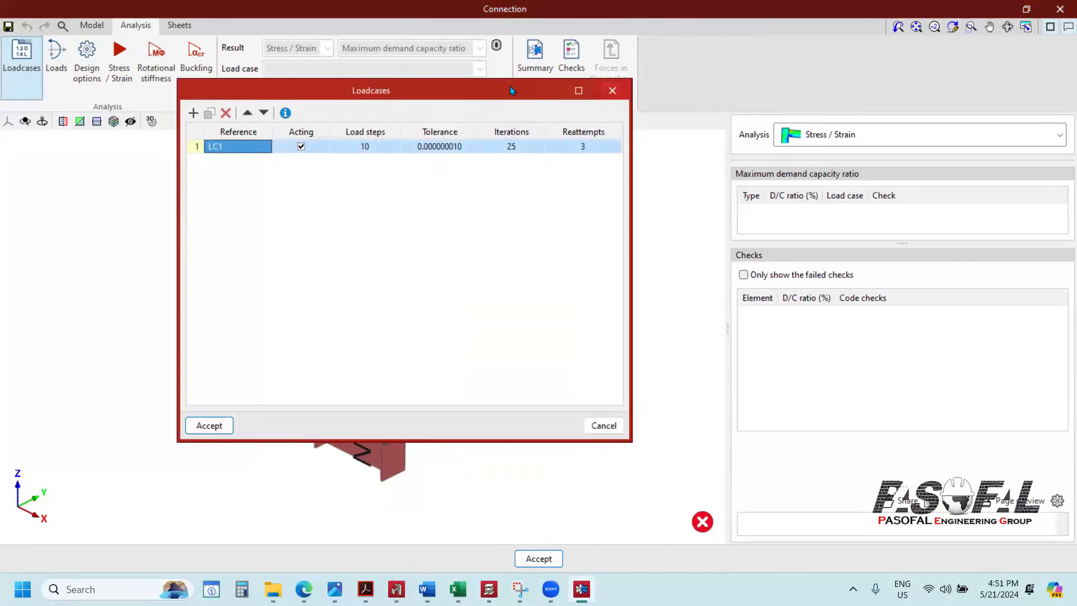
pyautogui.moveTo(510, 90); pyautogui.dragTo(583, 77)
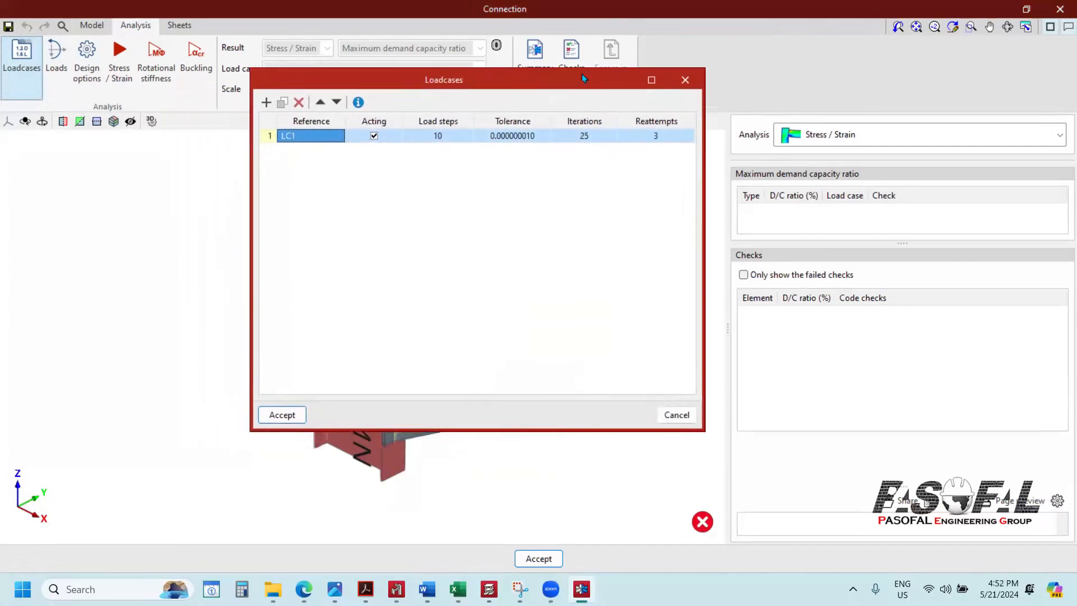
pyautogui.click(267, 101)
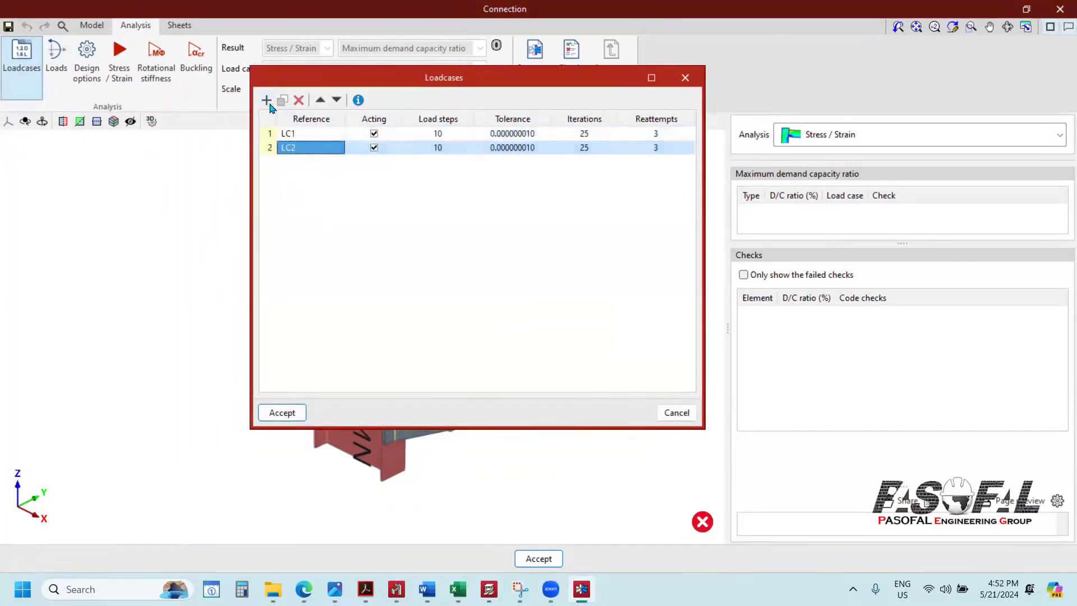
pyautogui.click(269, 102)
pyautogui.click(268, 103)
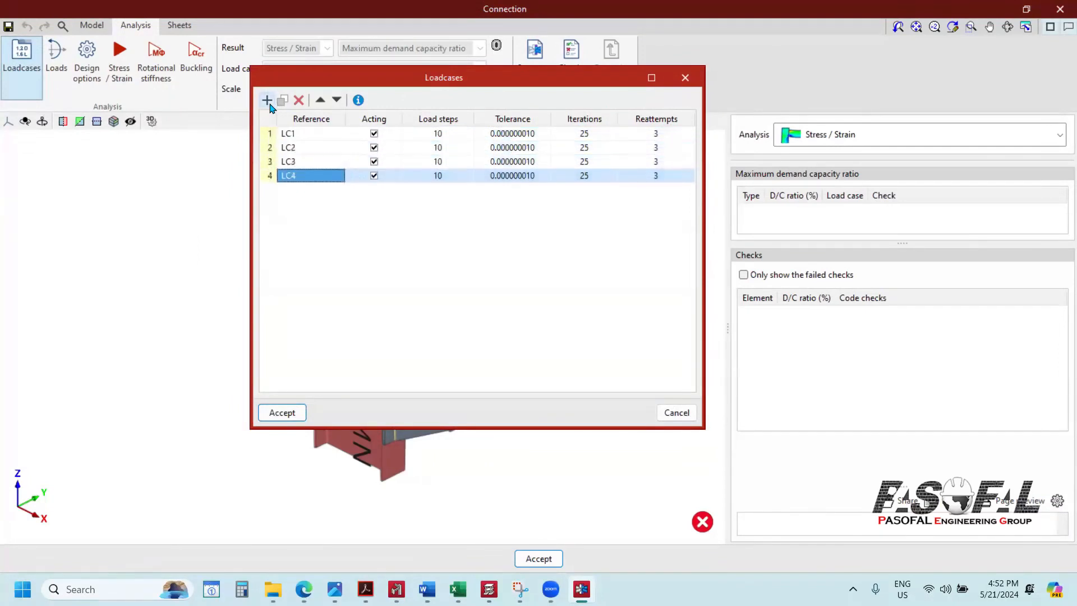
pyautogui.click(268, 102)
pyautogui.click(282, 412)
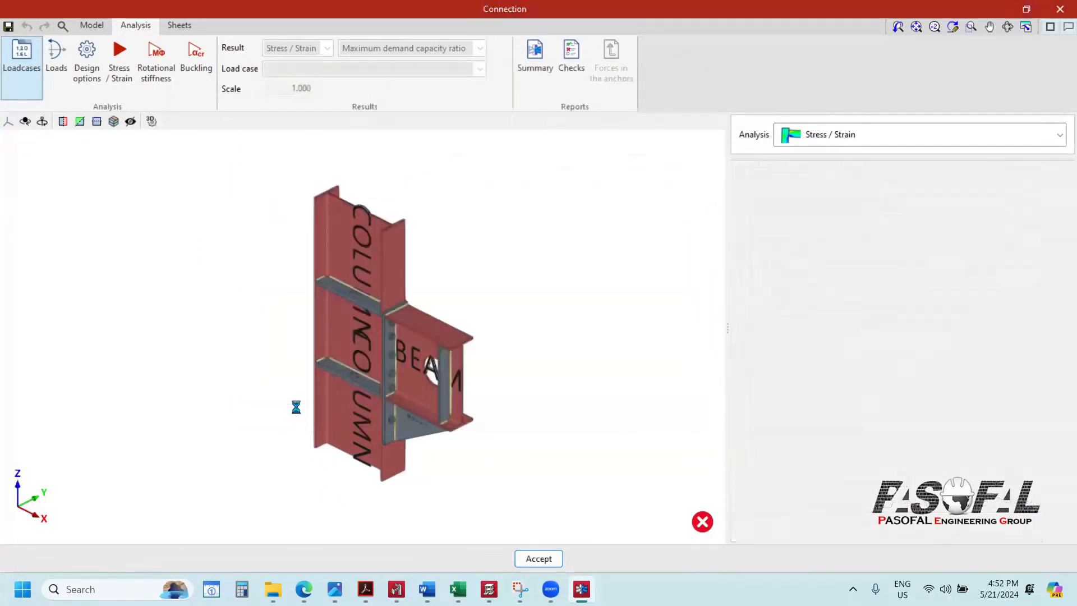
# Step: Make the column the bearing section in the connection's loads instead of the beam
pyautogui.click(62, 67)
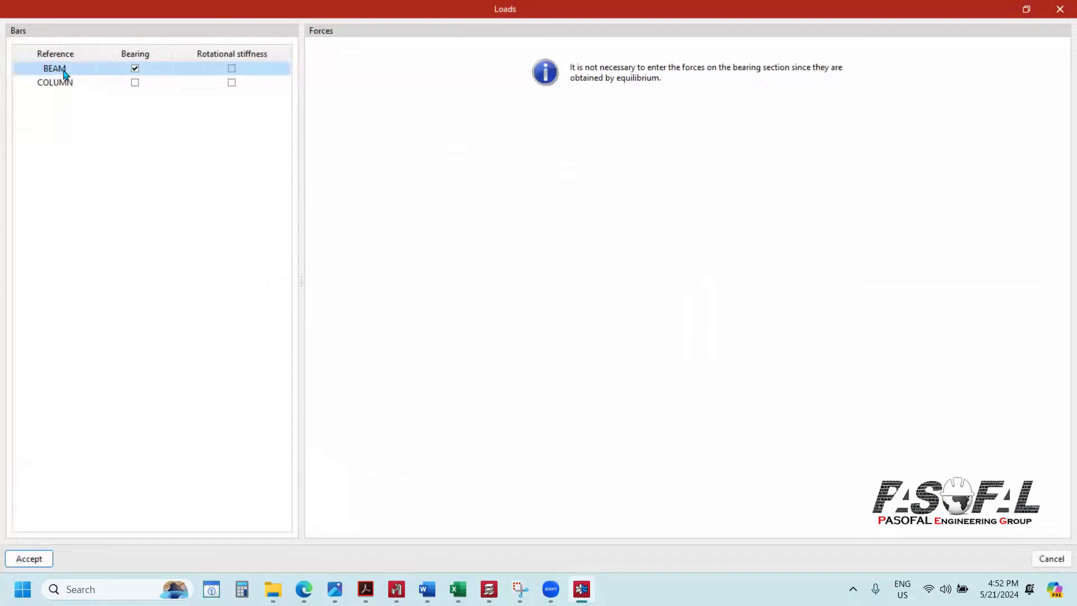
pyautogui.click(74, 84)
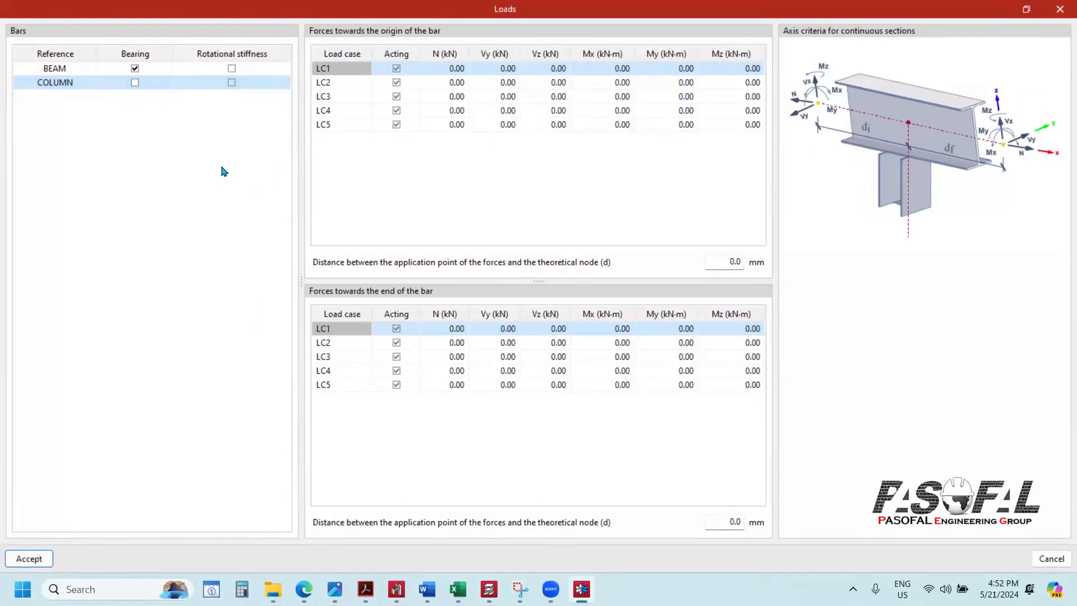
pyautogui.click(135, 82)
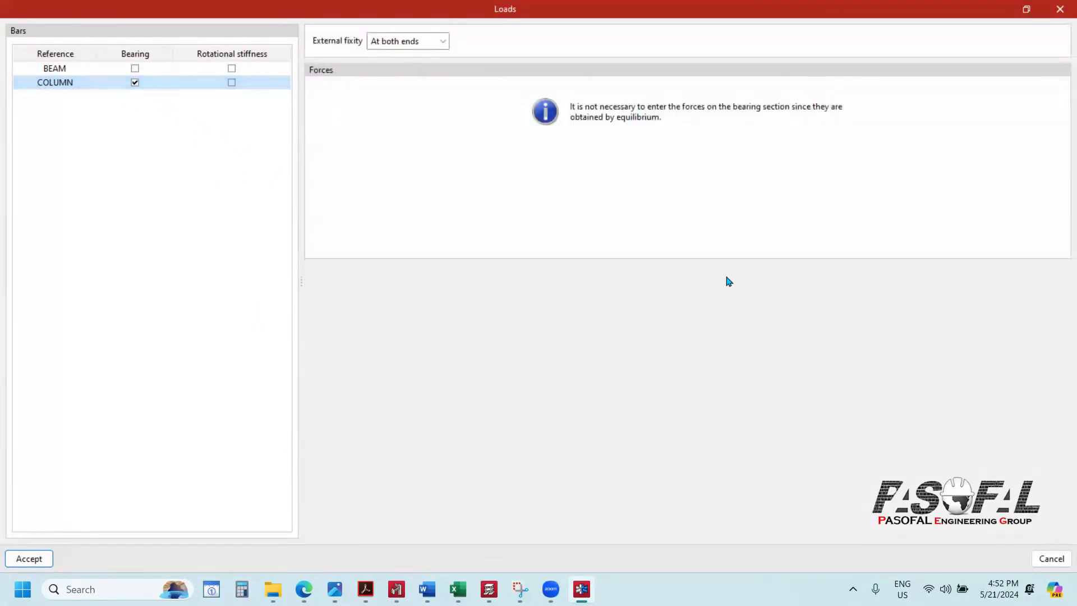
# Step: Enter the beam's end forces for load case LC1 as N 10 kN and Vz -22 kN
pyautogui.click(60, 69)
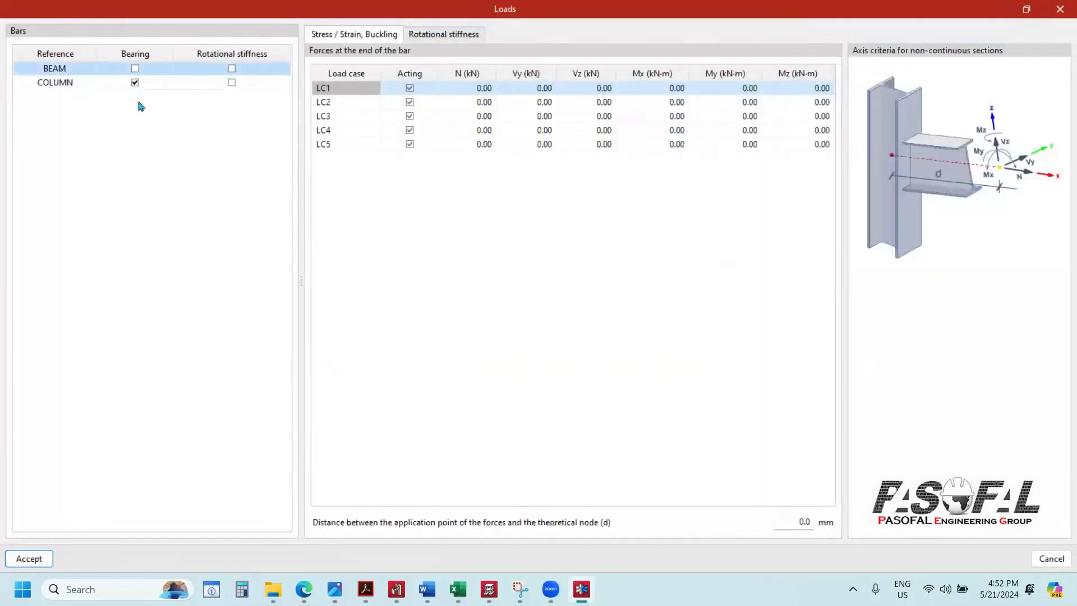
pyautogui.click(334, 103)
pyautogui.click(337, 117)
pyautogui.click(338, 145)
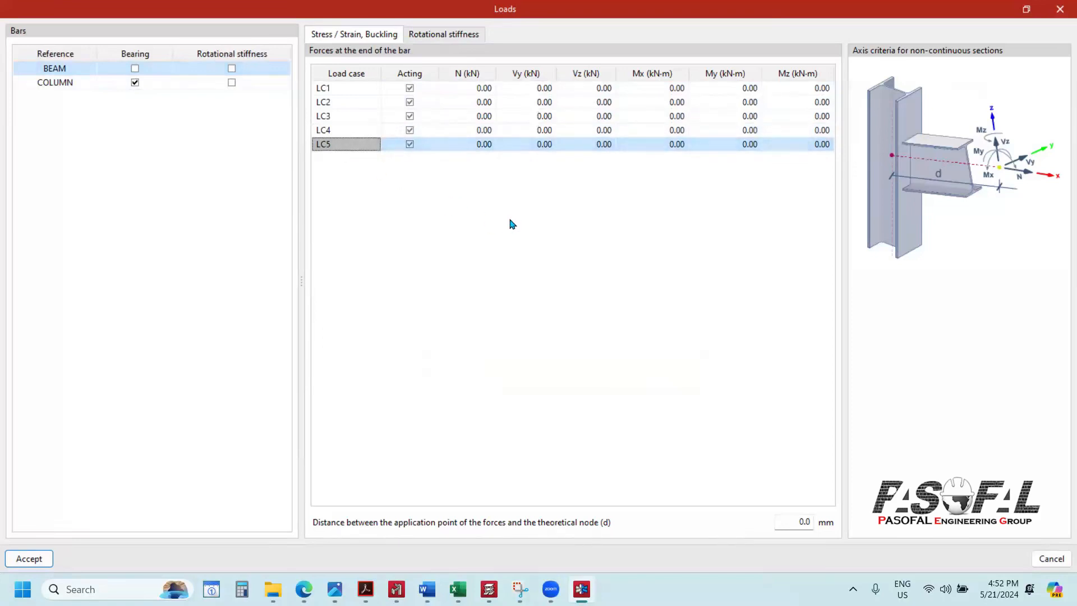
pyautogui.click(492, 89)
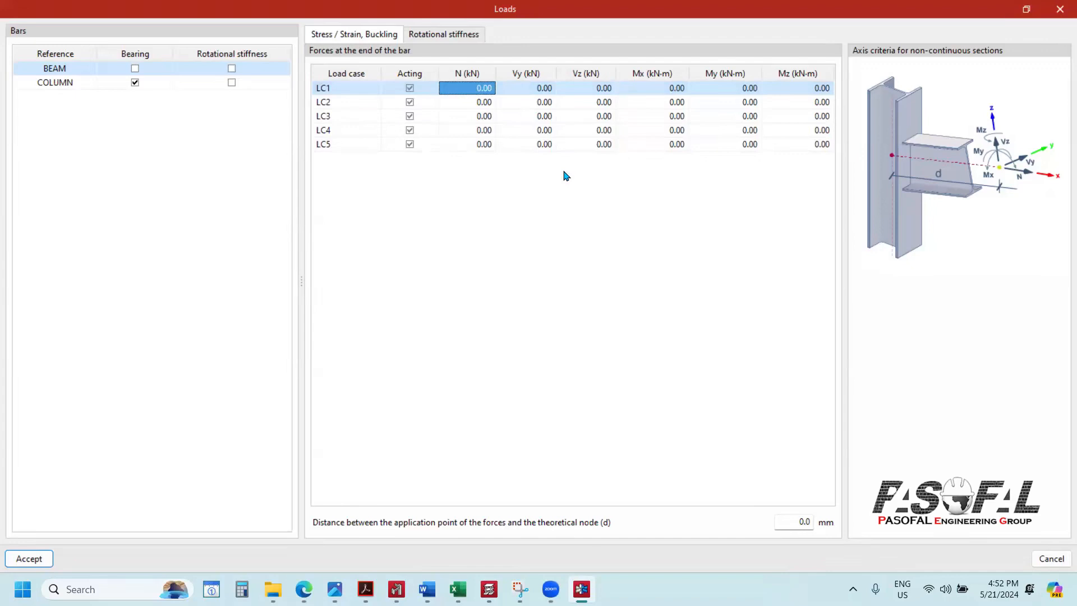
pyautogui.write('10')
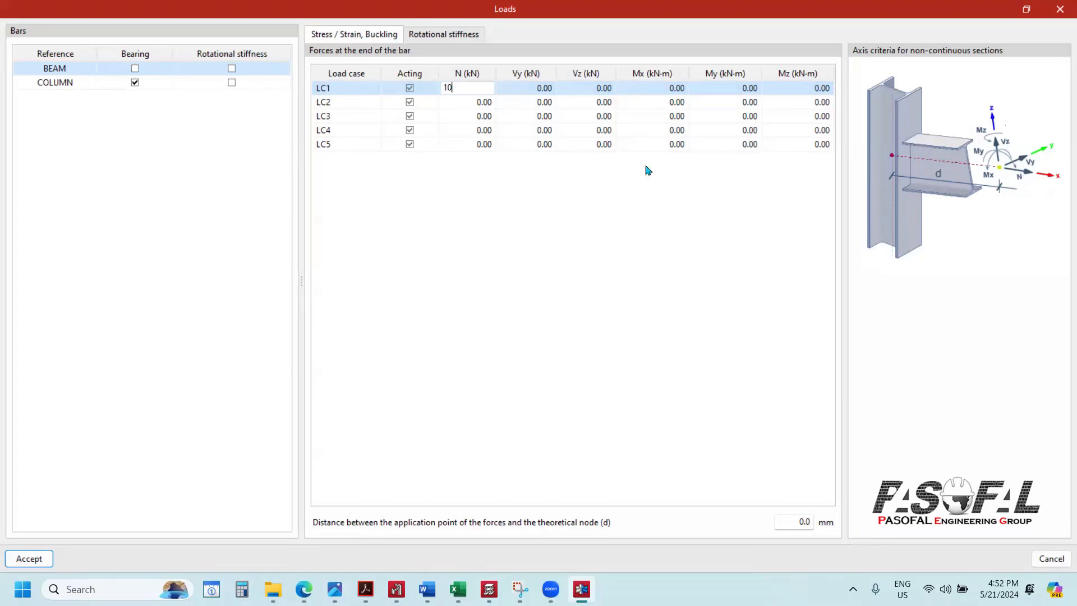
pyautogui.click(544, 90)
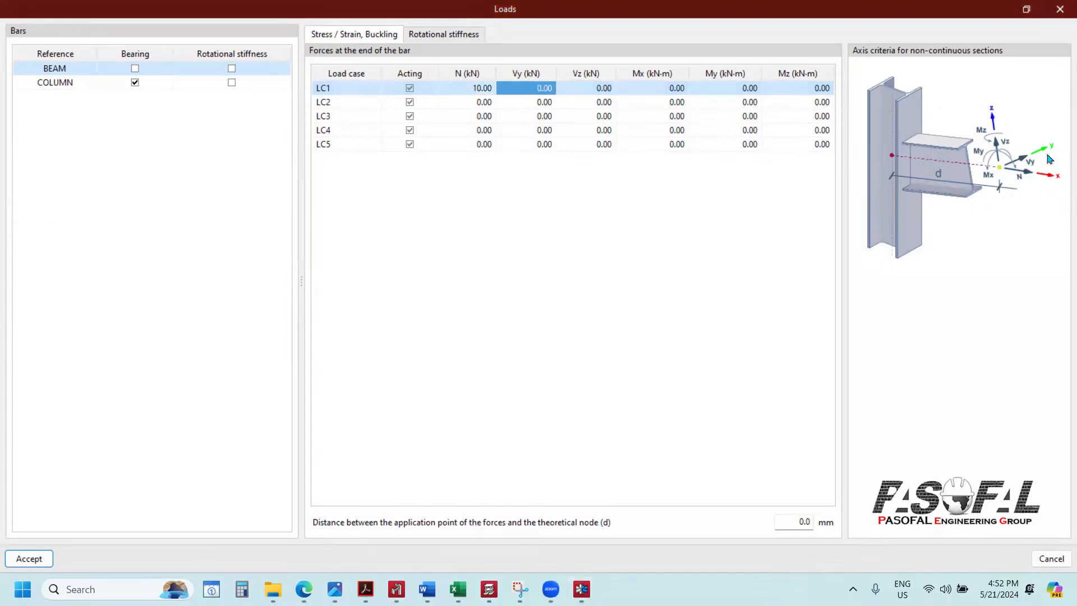
pyautogui.click(600, 89)
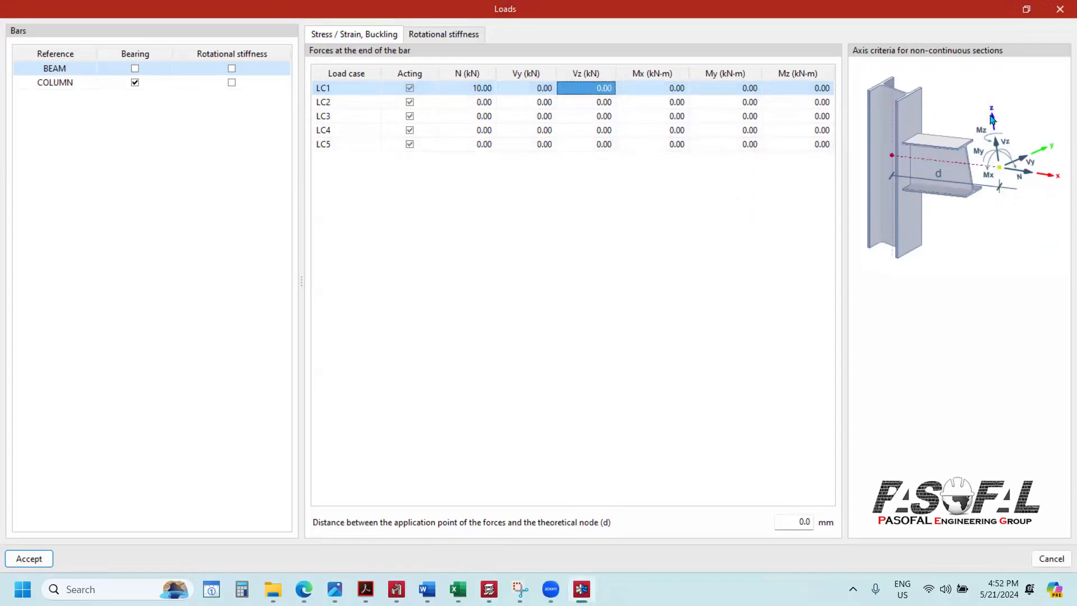
pyautogui.write('-')
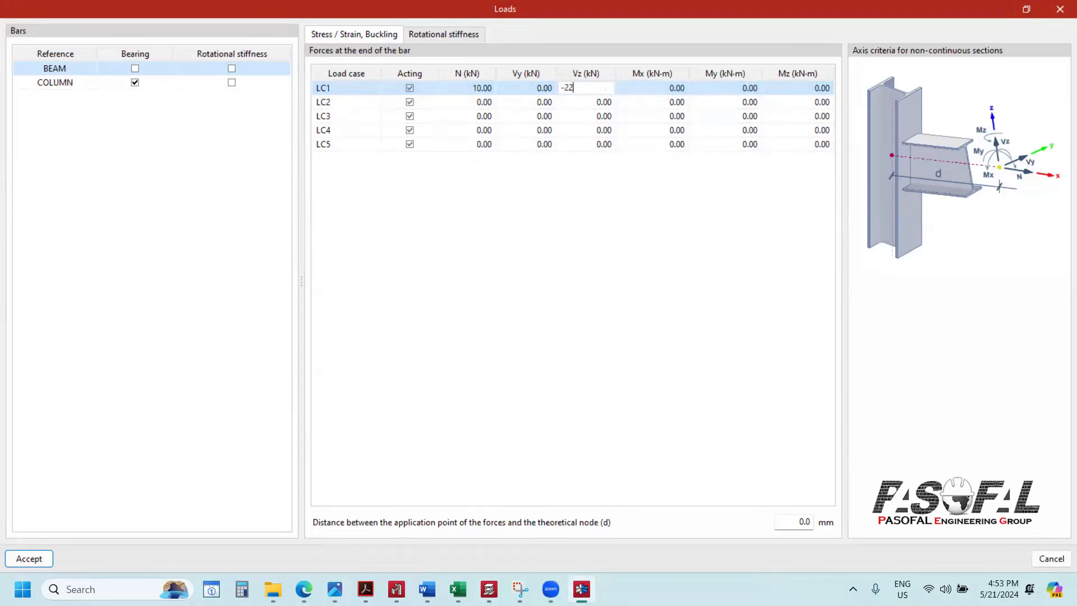
pyautogui.write('22')
# Step: Set the beam's My moment for load case LC1 to 35 kN·m and accept the loads
pyautogui.click(660, 89)
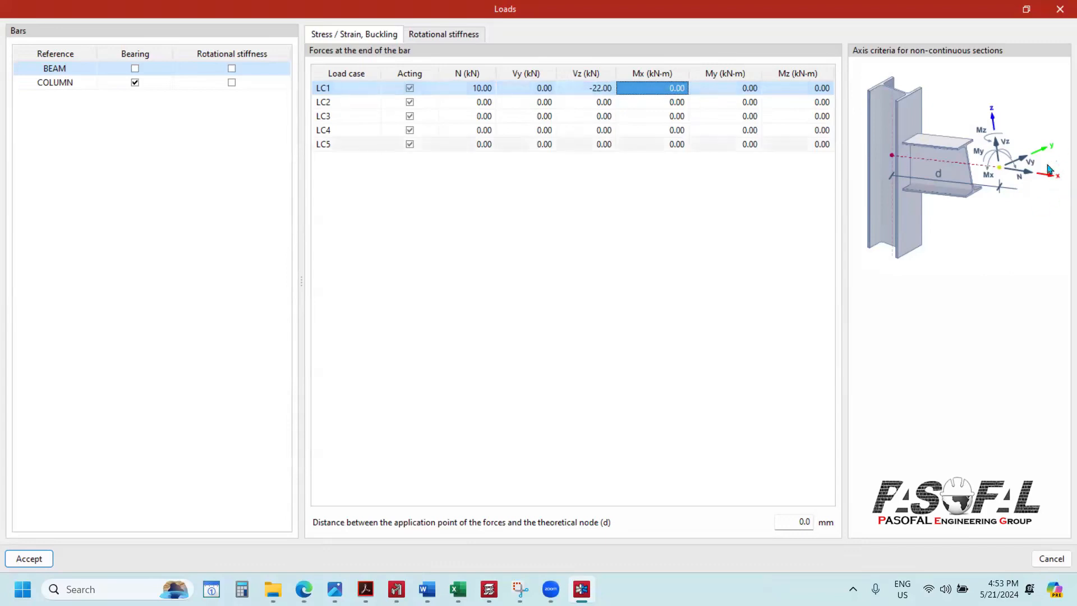
pyautogui.click(724, 90)
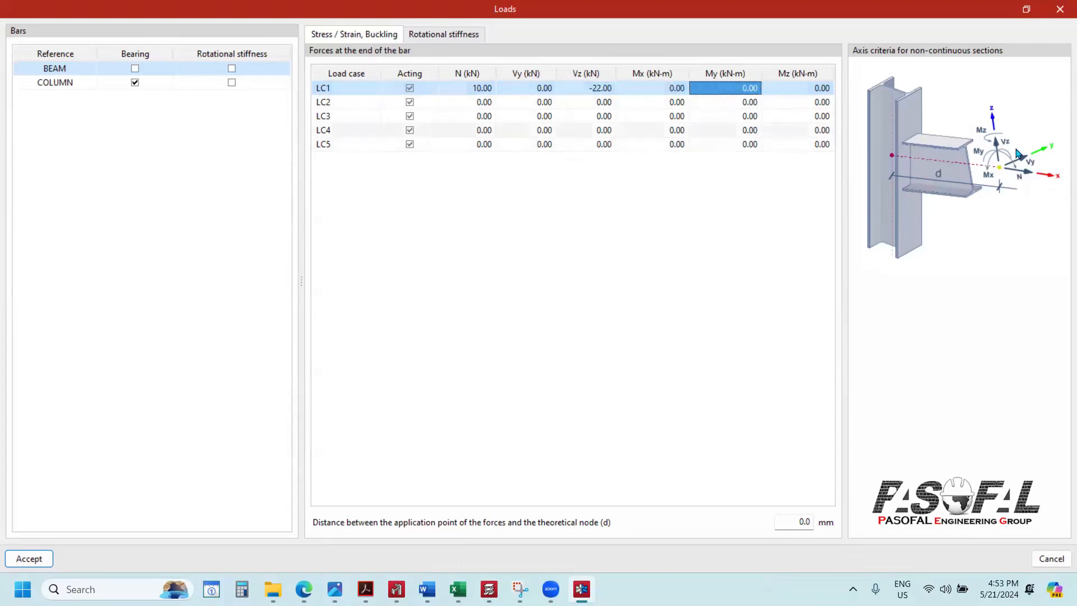
pyautogui.click(744, 89)
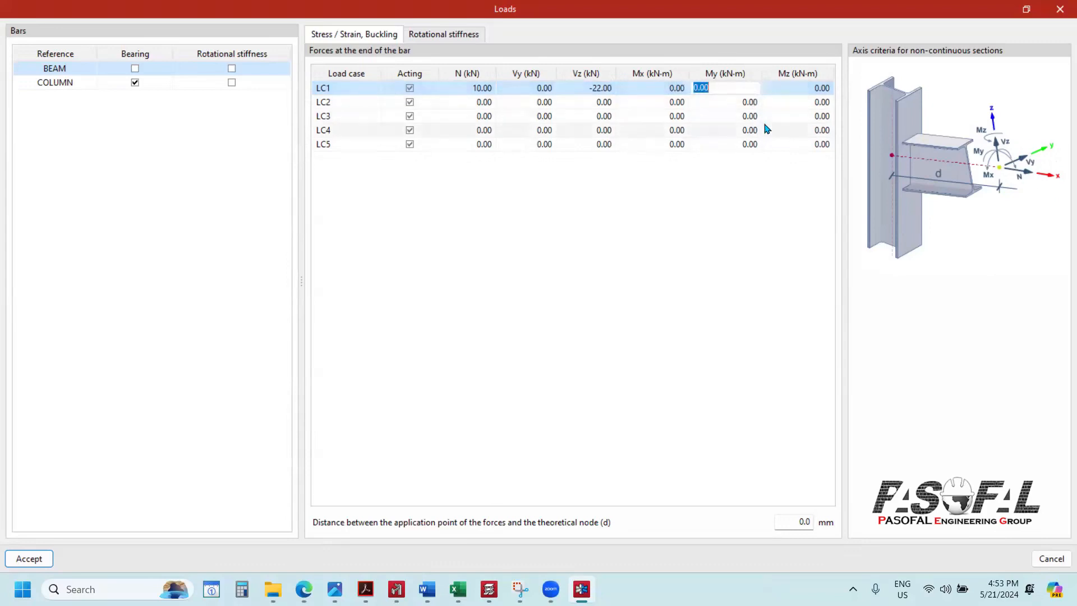
pyautogui.write('35')
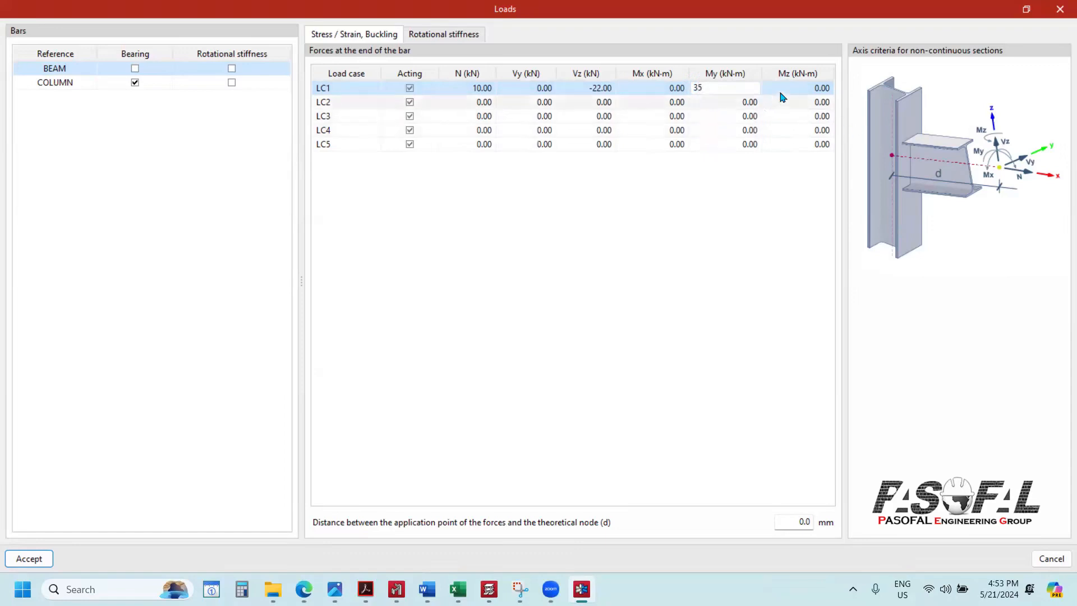
pyautogui.click(781, 91)
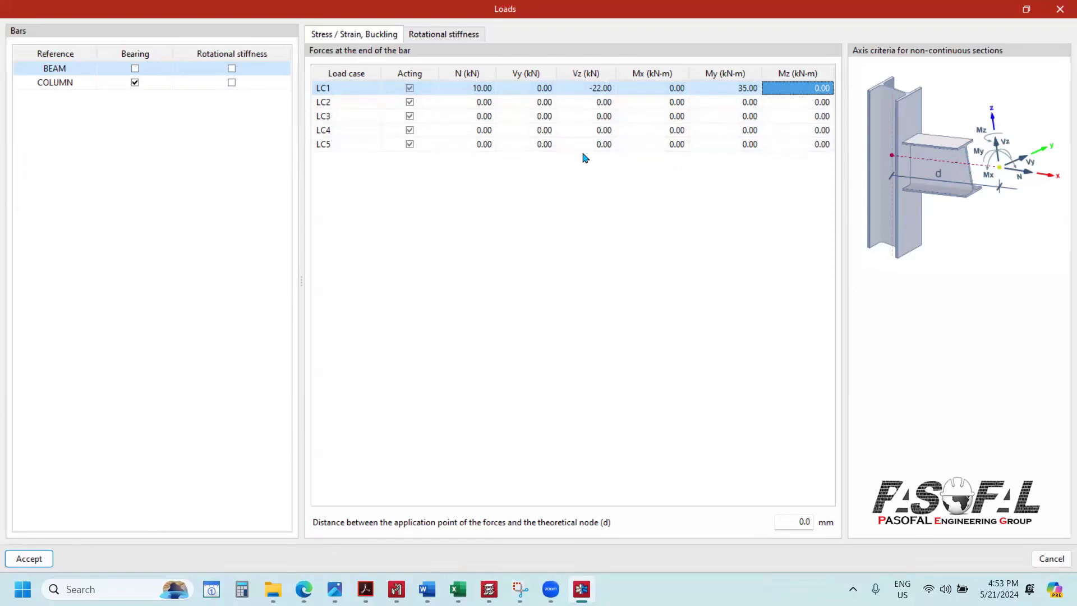
pyautogui.click(327, 102)
pyautogui.click(328, 117)
pyautogui.click(329, 130)
pyautogui.click(329, 144)
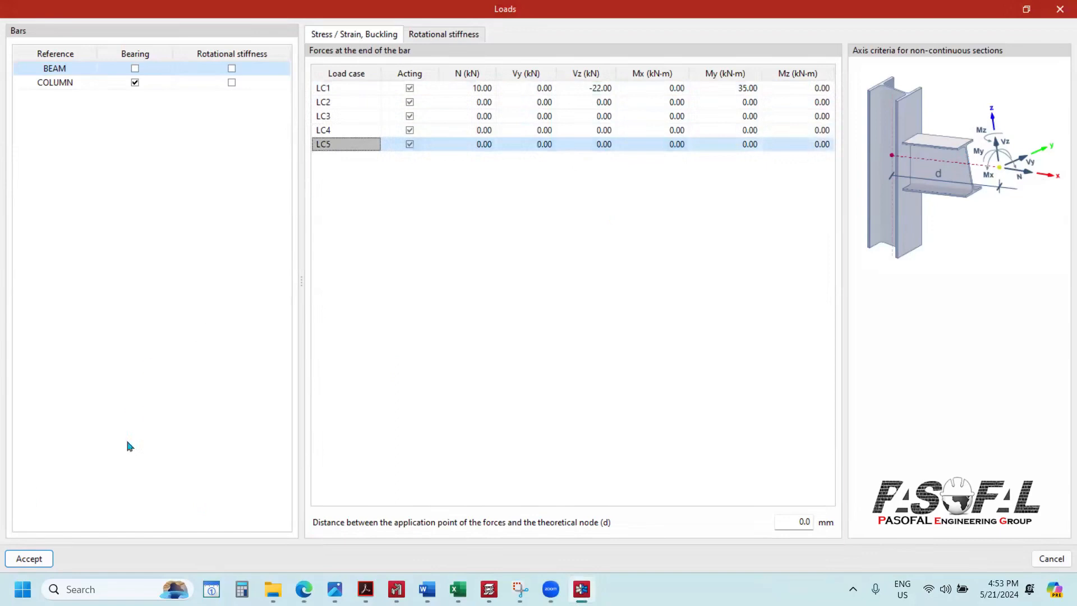
pyautogui.click(31, 560)
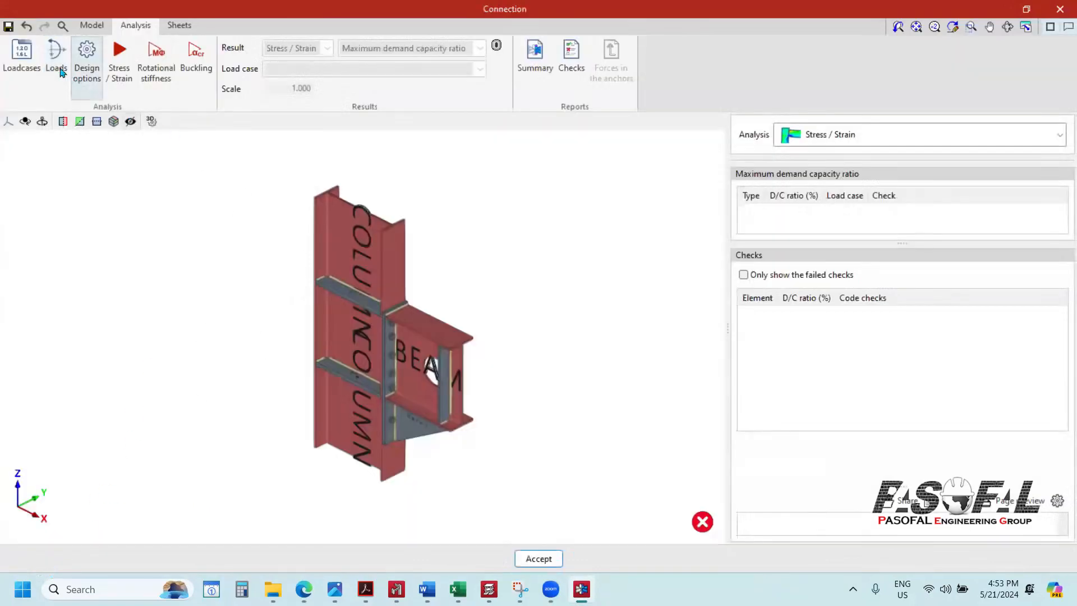
# Step: Delete load cases LC5, LC4, LC3 and LC2, and check the remaining LC1 forces in the connection's loads
pyautogui.click(22, 56)
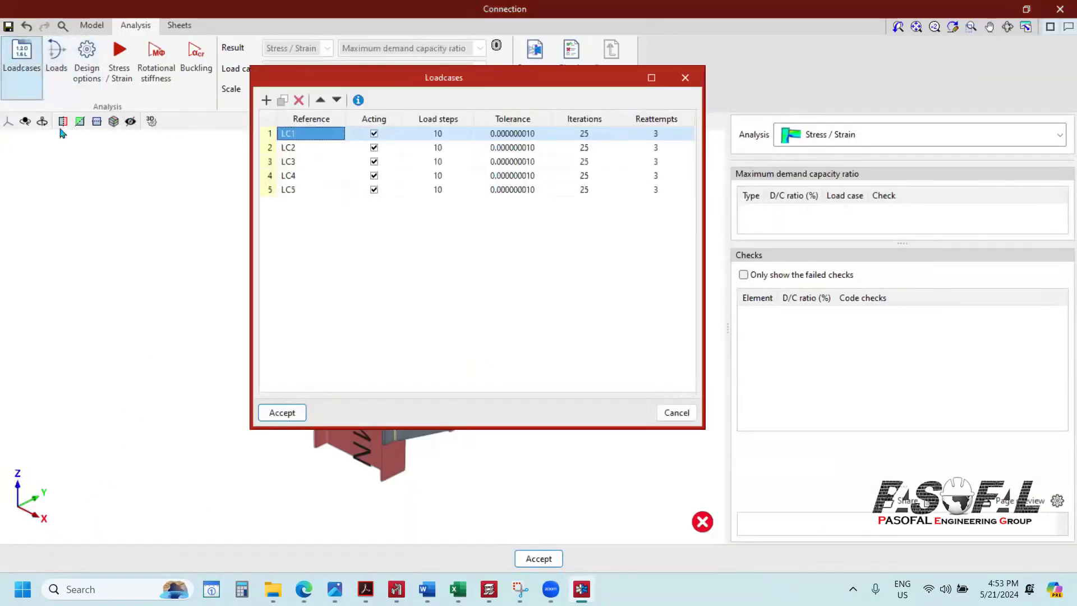
pyautogui.click(288, 191)
pyautogui.click(298, 100)
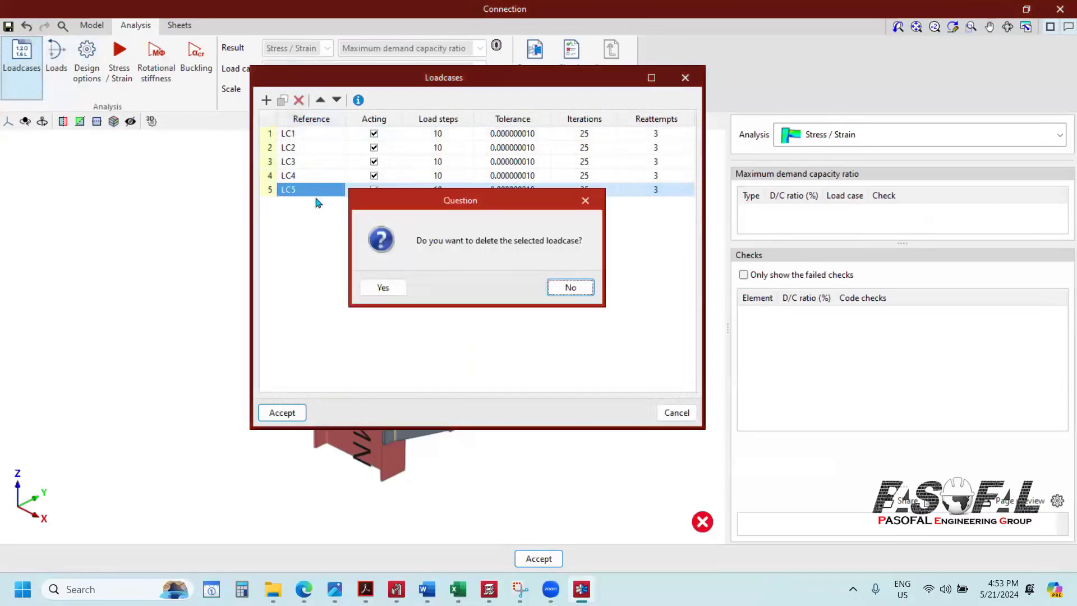
pyautogui.click(383, 288)
pyautogui.click(297, 175)
pyautogui.click(299, 101)
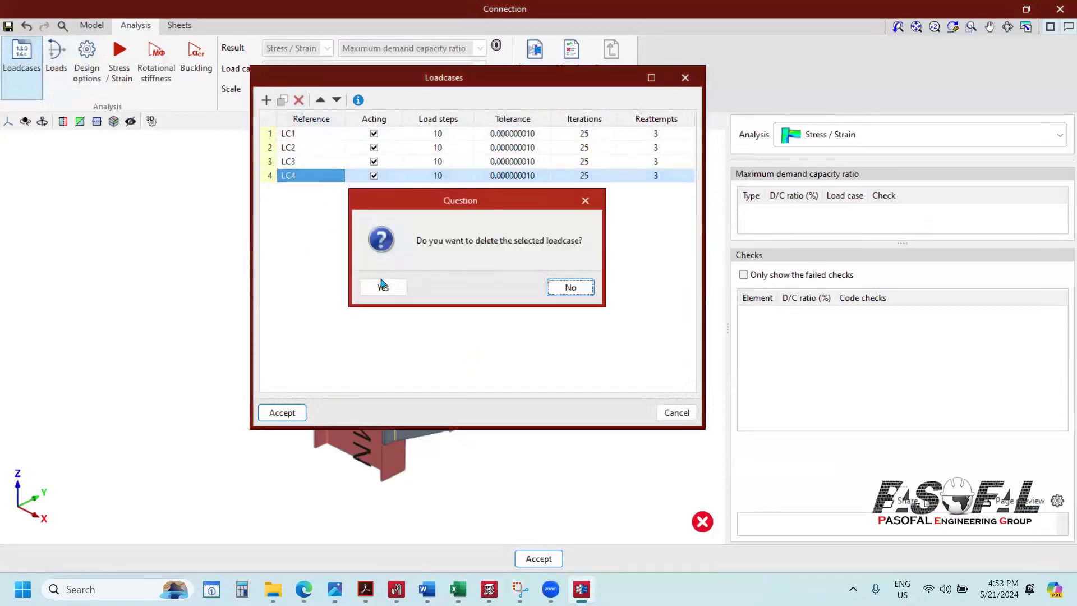
pyautogui.click(383, 287)
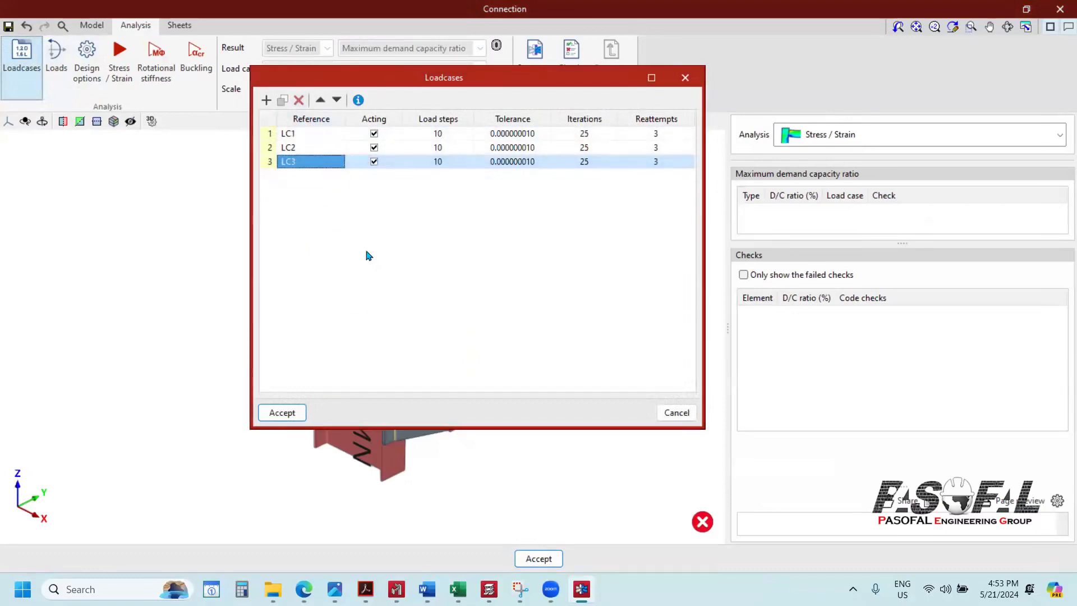
pyautogui.click(299, 100)
pyautogui.click(382, 286)
pyautogui.click(298, 100)
pyautogui.click(393, 290)
pyautogui.click(283, 413)
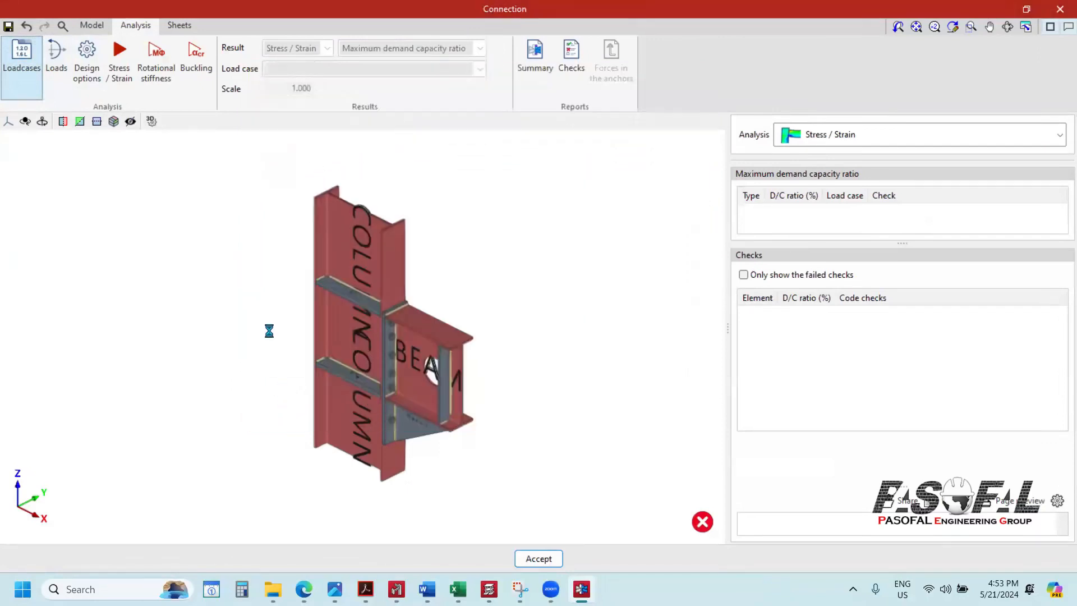
pyautogui.click(56, 59)
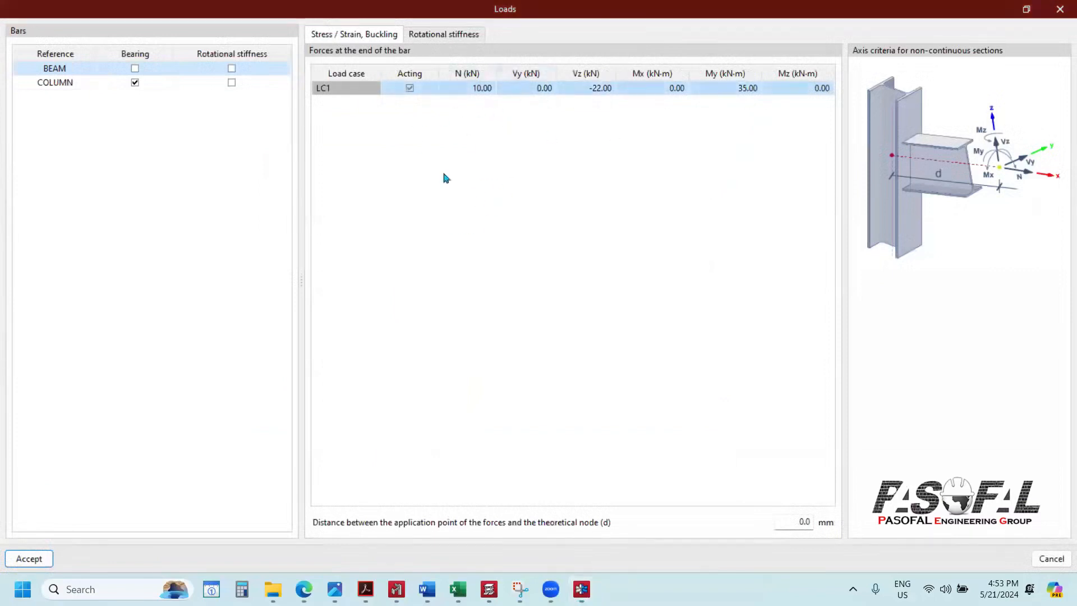
pyautogui.click(25, 559)
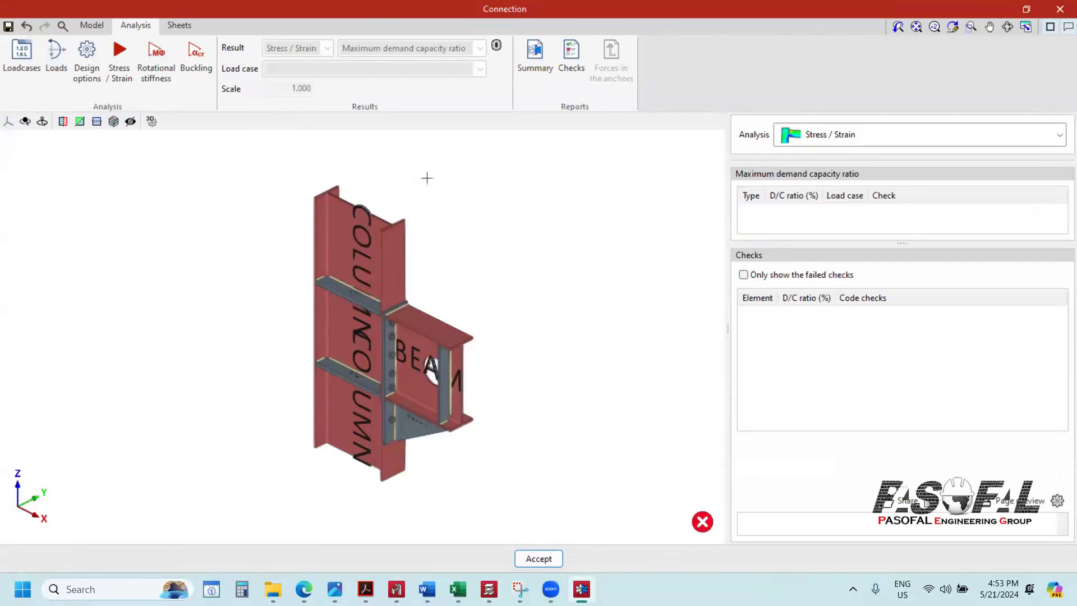
# Step: Run the buckling analysis of the connection and examine the critical load factor of the first mode under LC1
pyautogui.scroll(-2, 490, 193)
pyautogui.scroll(1, 487, 192)
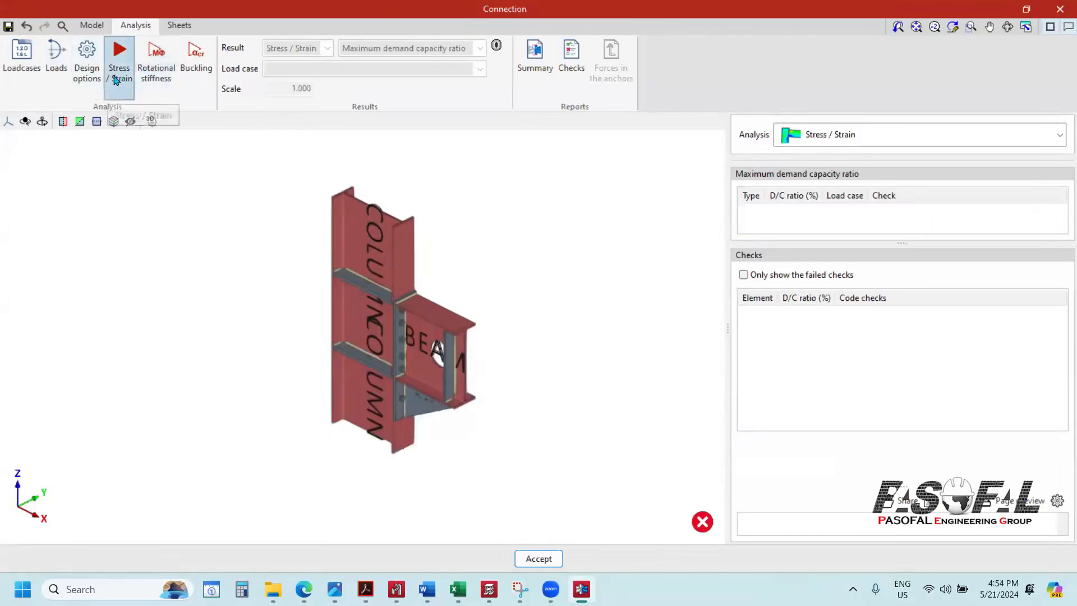
pyautogui.click(195, 73)
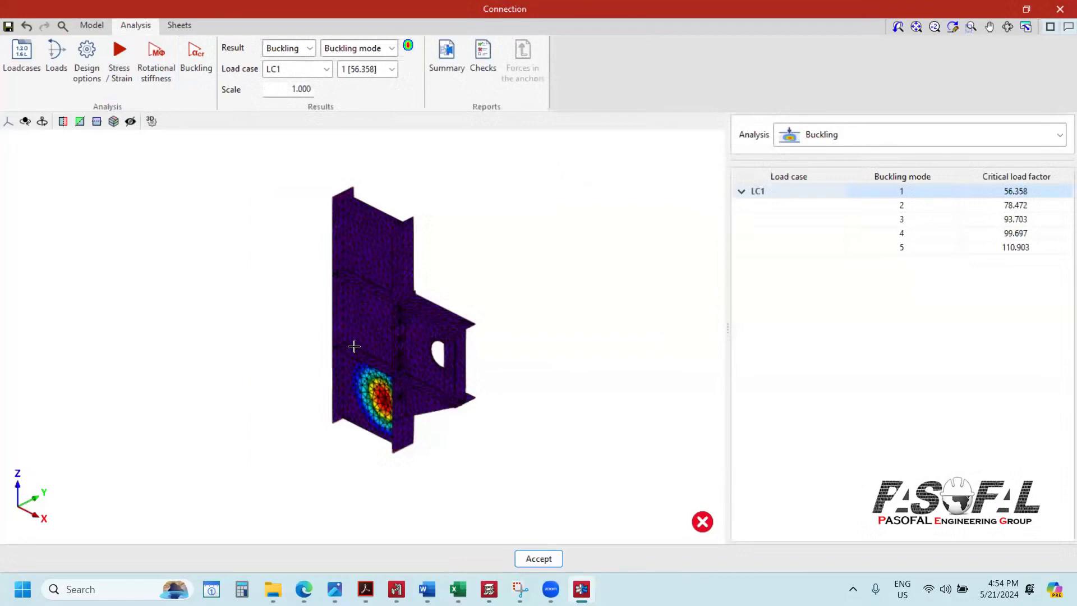
pyautogui.click(366, 68)
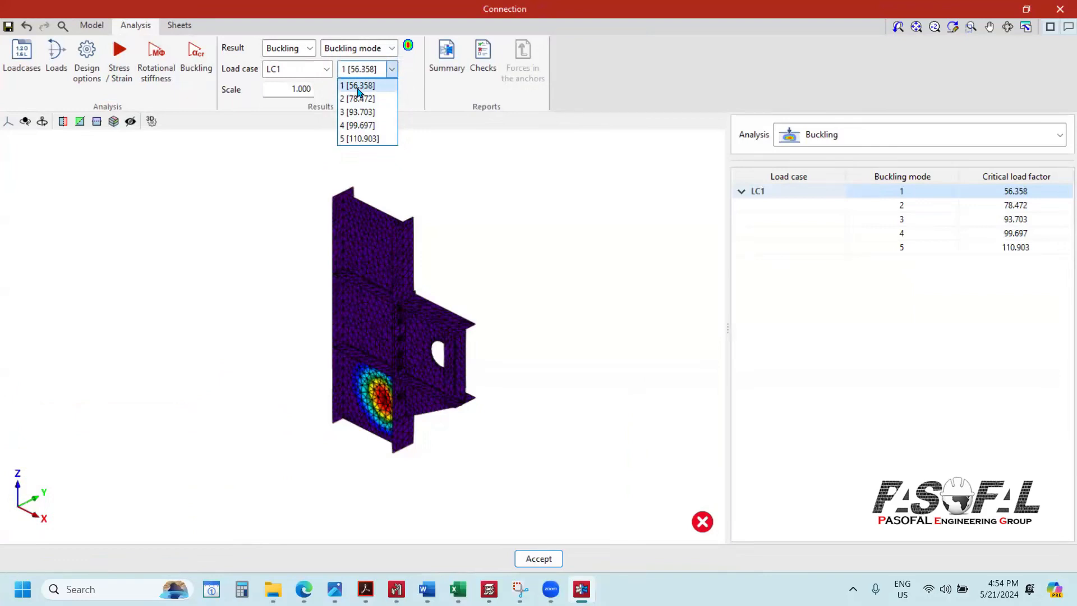
pyautogui.click(1012, 193)
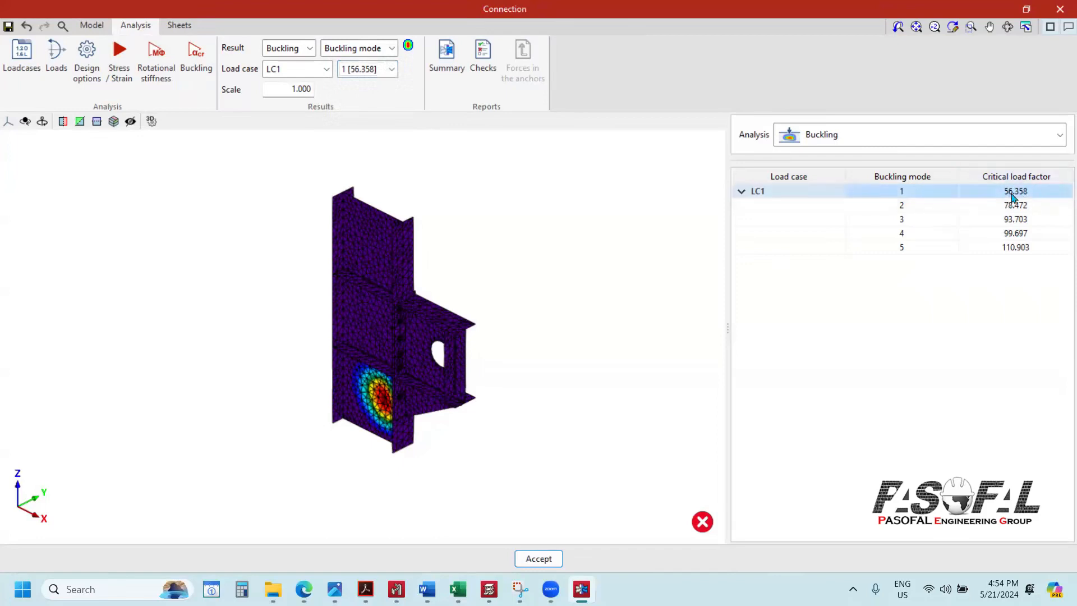
pyautogui.click(1060, 138)
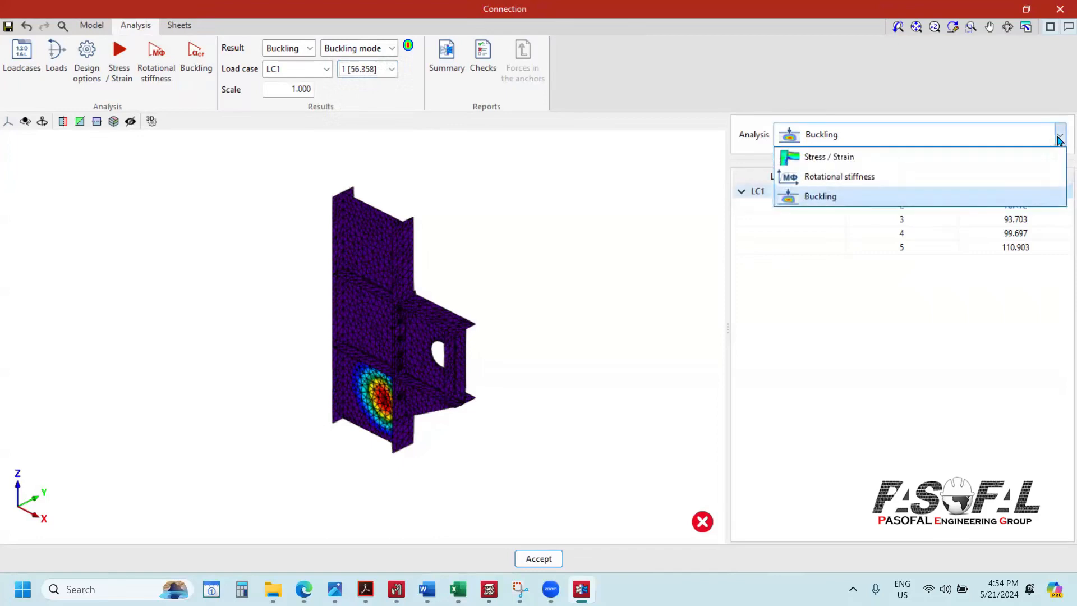
pyautogui.click(1059, 138)
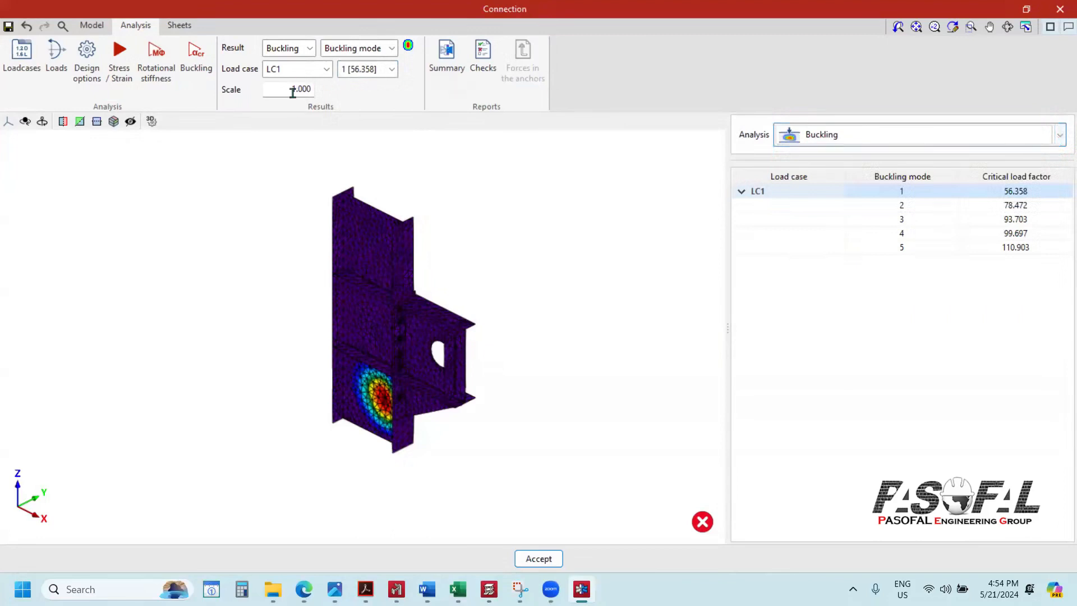
# Step: View the shapes of buckling modes 2, 3, 4 and 5 for LC1 and return to mode 1
pyautogui.click(392, 69)
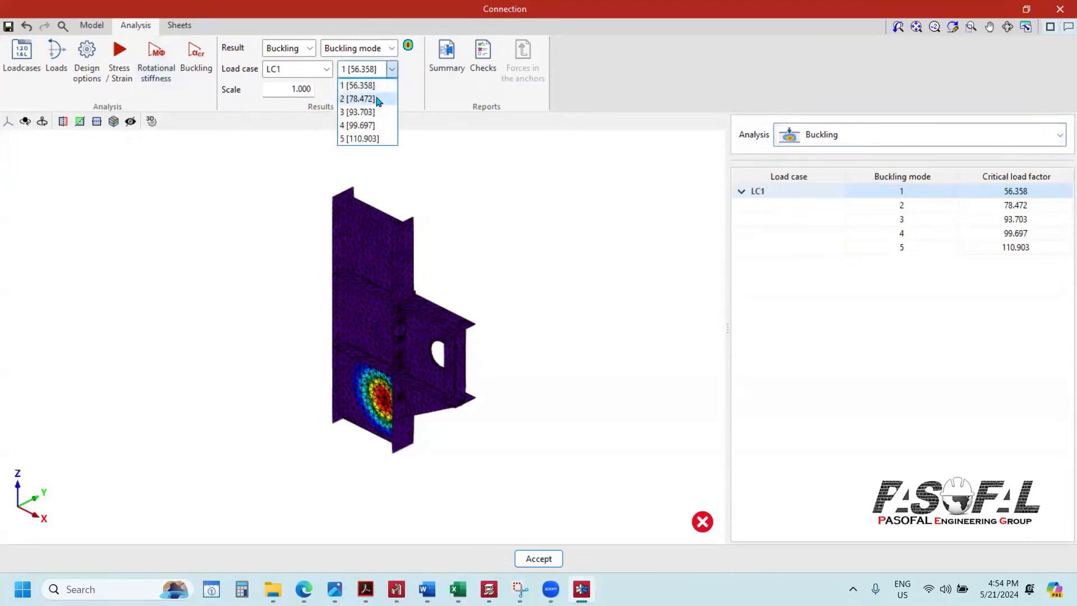
pyautogui.click(370, 99)
pyautogui.click(392, 69)
pyautogui.click(361, 112)
pyautogui.click(392, 69)
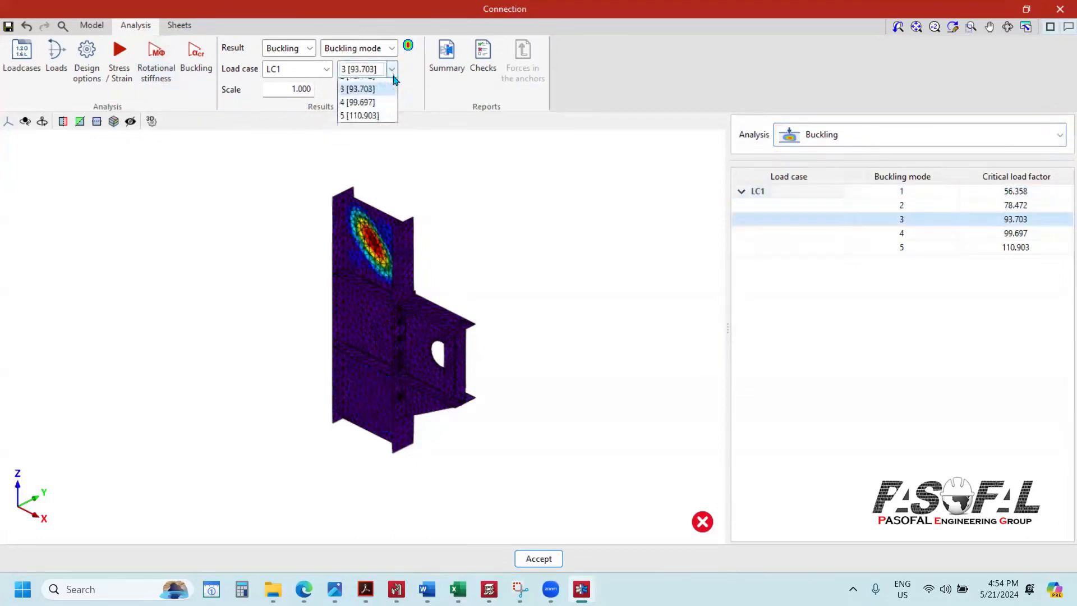
pyautogui.click(359, 125)
pyautogui.click(391, 69)
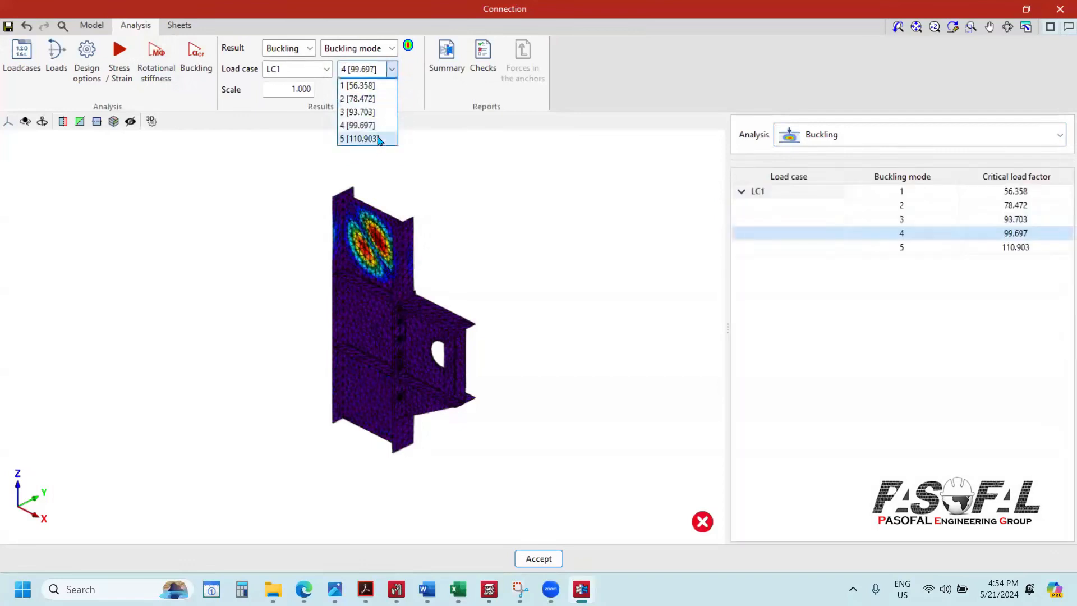
pyautogui.click(377, 138)
pyautogui.scroll(3, 375, 331)
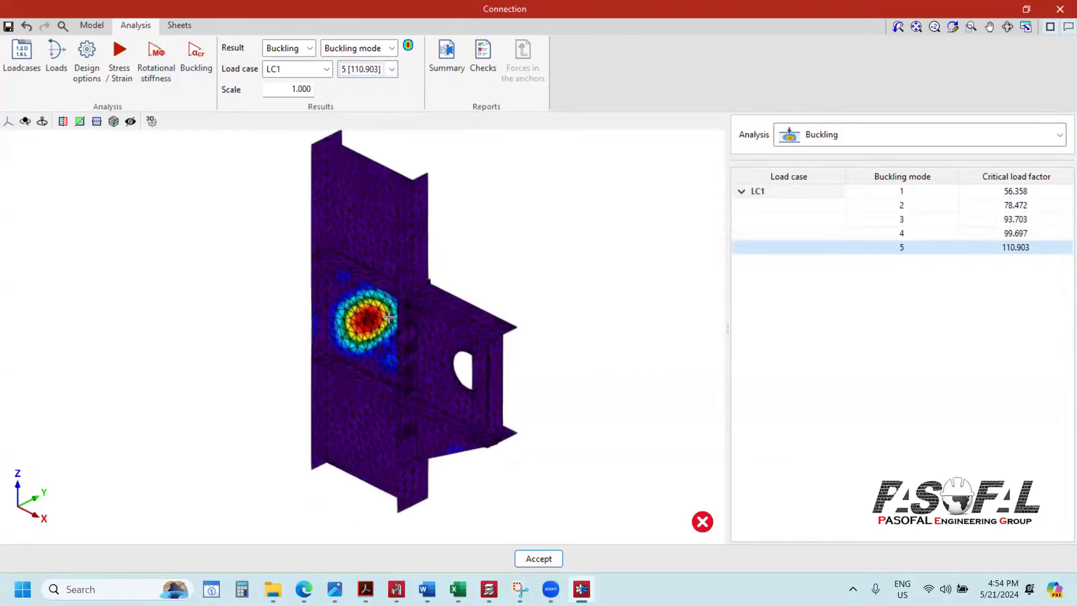
pyautogui.click(391, 69)
pyautogui.click(382, 88)
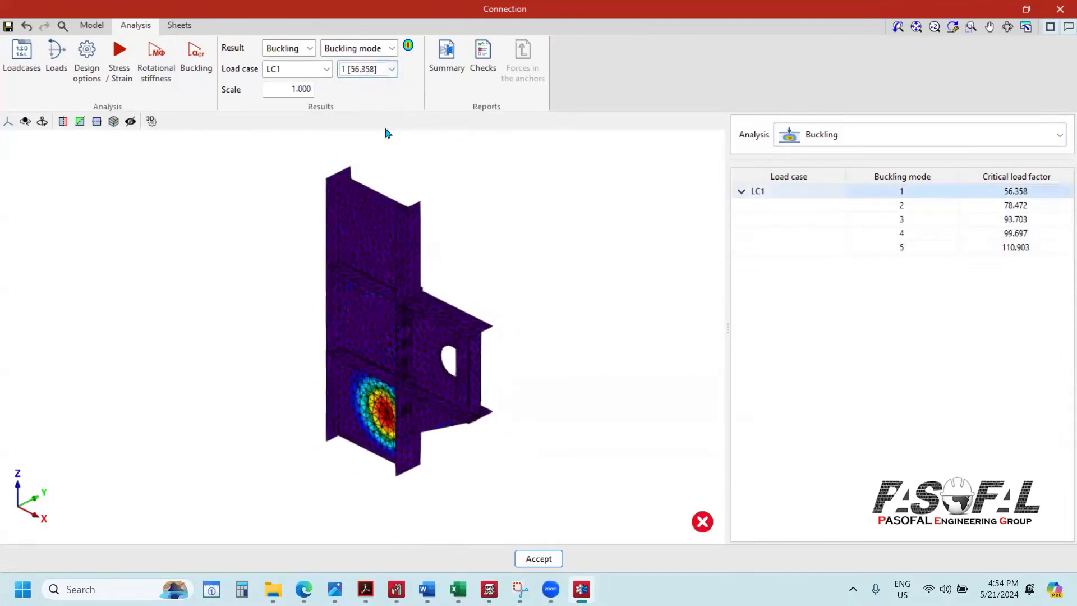
# Step: Run the stress/strain analysis and examine the maximum demand capacity ratios on the beam, column and bolts from both sides
pyautogui.click(122, 68)
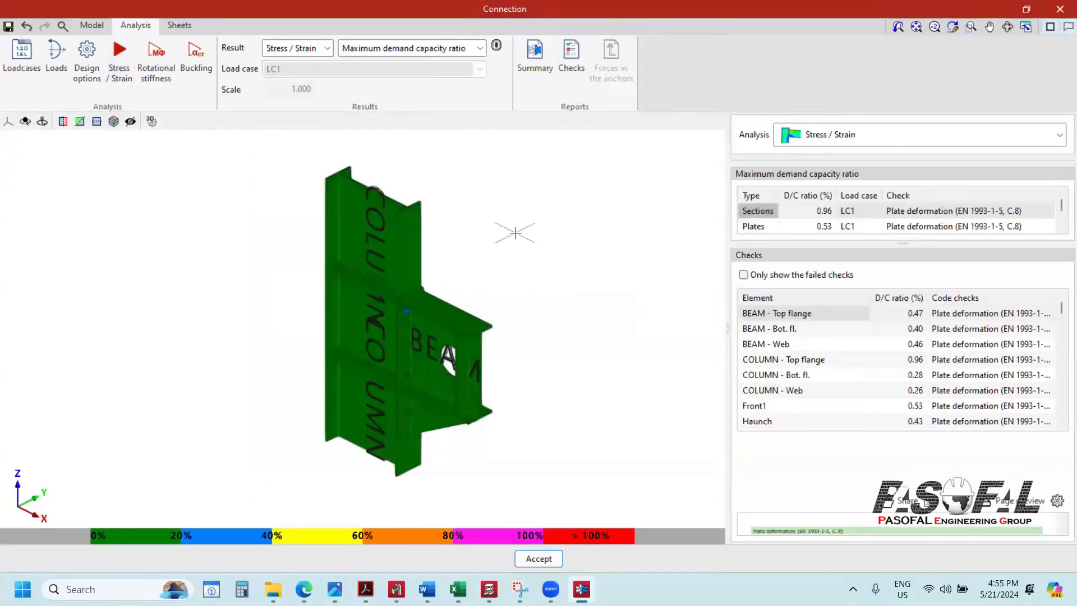
pyautogui.scroll(3, 409, 294)
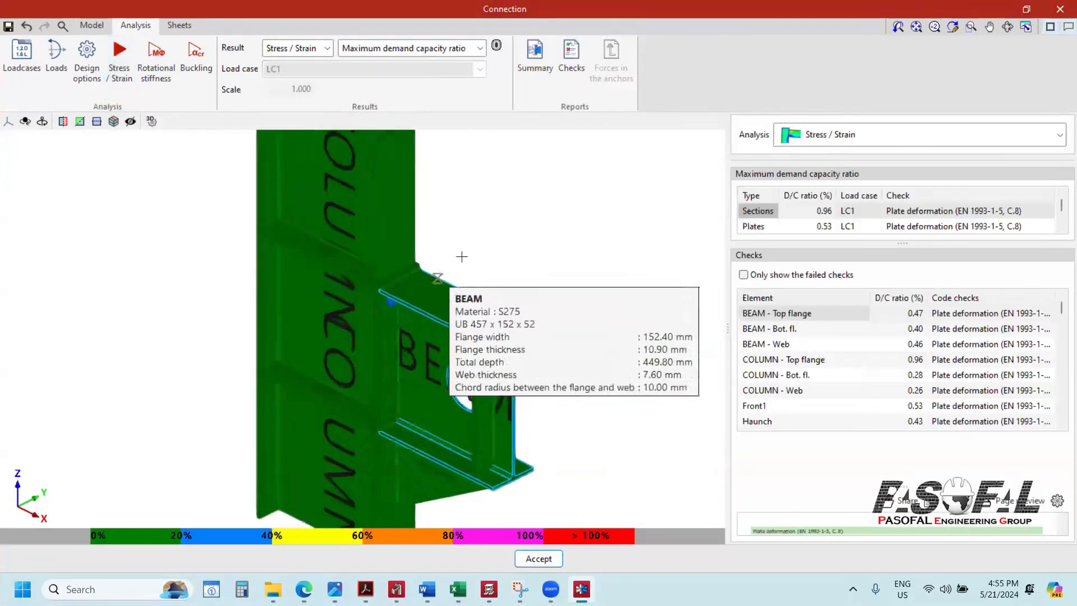
pyautogui.scroll(5, 408, 322)
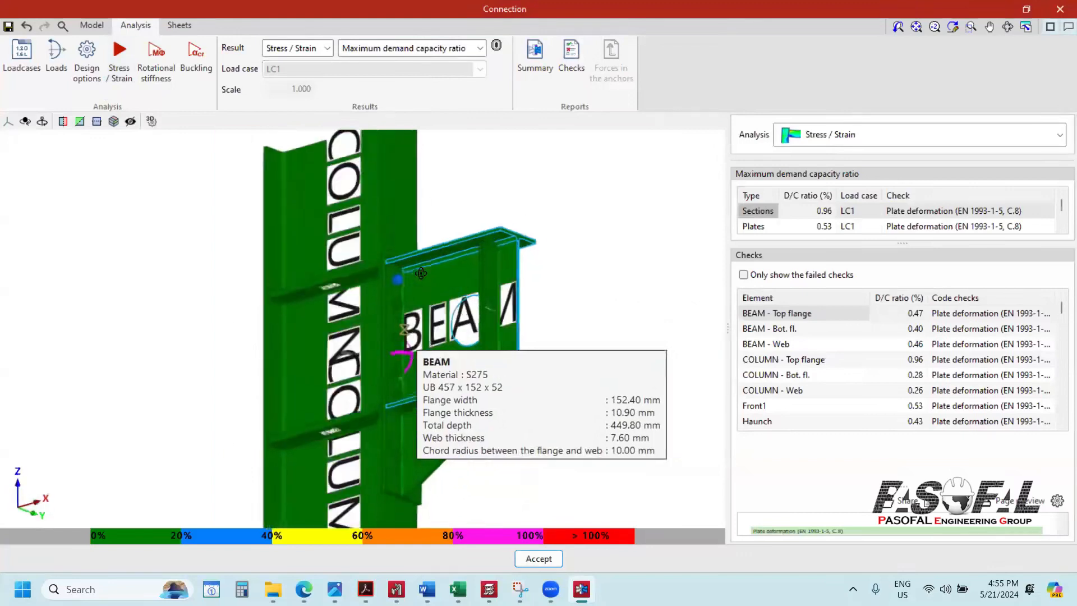
pyautogui.scroll(-5, 385, 278)
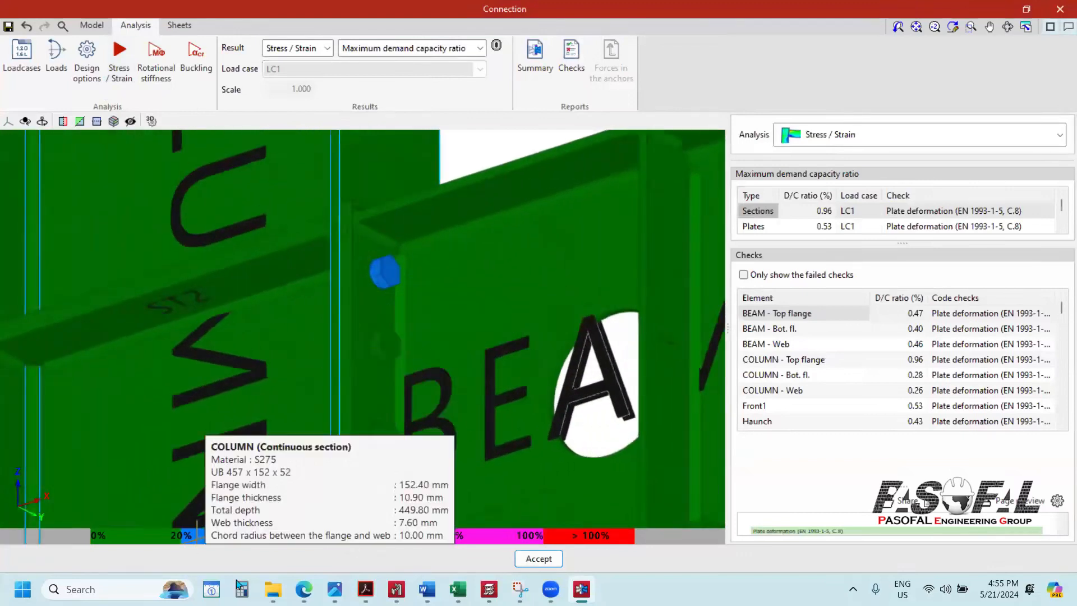
pyautogui.scroll(-5, 409, 286)
pyautogui.keyDown('shift'); pyautogui.moveTo(429, 270); pyautogui.dragTo(270, 342, button='middle'); pyautogui.keyUp('shift')
pyautogui.keyDown('shift'); pyautogui.moveTo(484, 290); pyautogui.dragTo(498, 351, button='middle'); pyautogui.keyUp('shift')
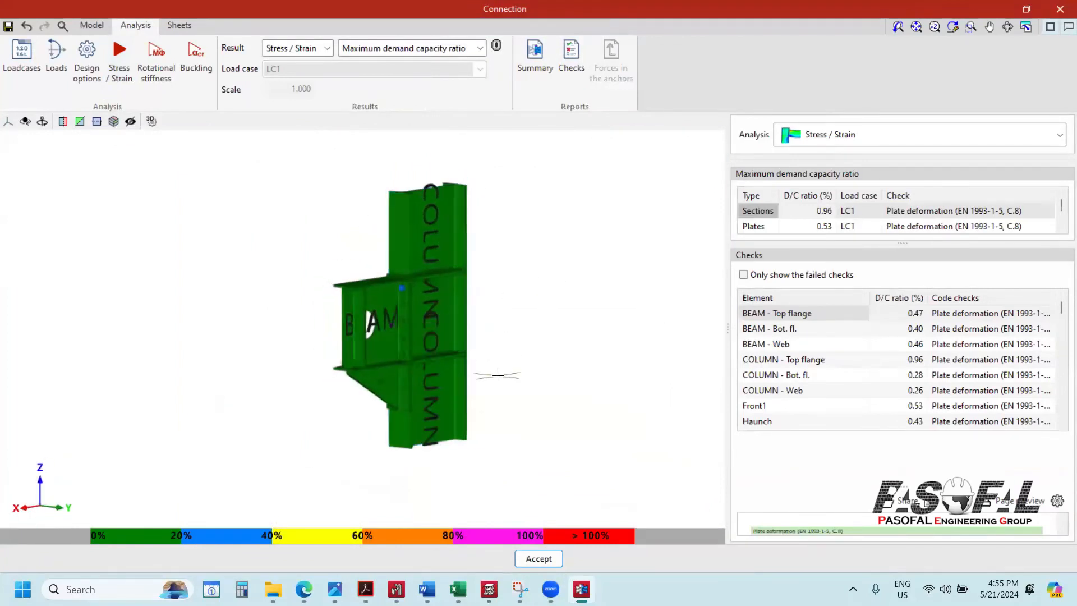
pyautogui.scroll(8, 426, 381)
pyautogui.keyDown('shift'); pyautogui.moveTo(441, 263); pyautogui.dragTo(421, 372, button='middle'); pyautogui.keyUp('shift')
pyautogui.scroll(-8, 422, 371)
# Step: Show the Von Mises stress, equivalent Von Mises deformation and displacement results for LC1 in turn
pyautogui.click(471, 50)
pyautogui.click(371, 77)
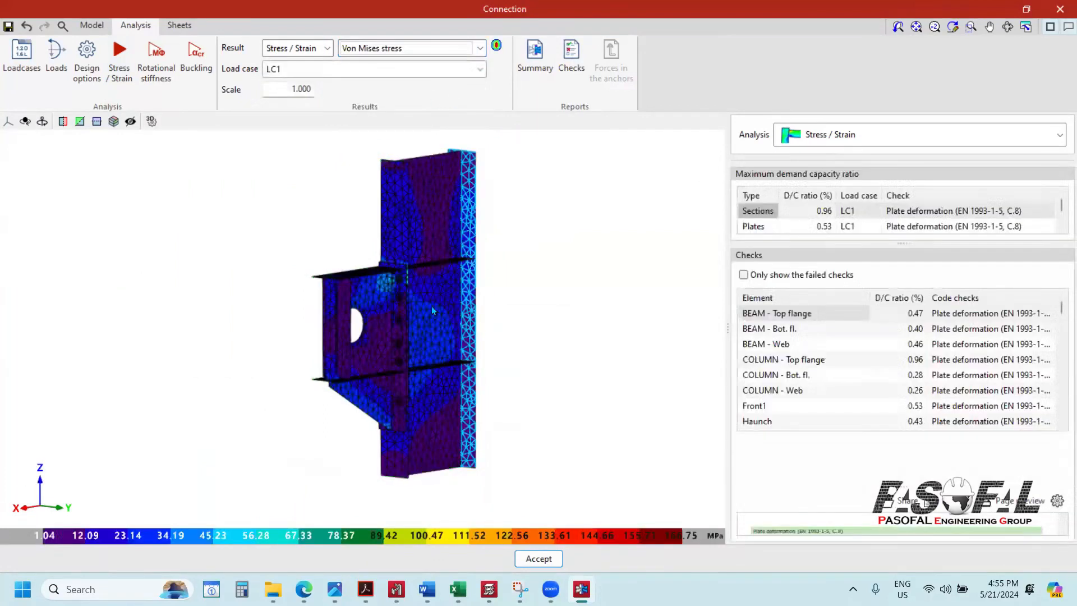
pyautogui.click(435, 50)
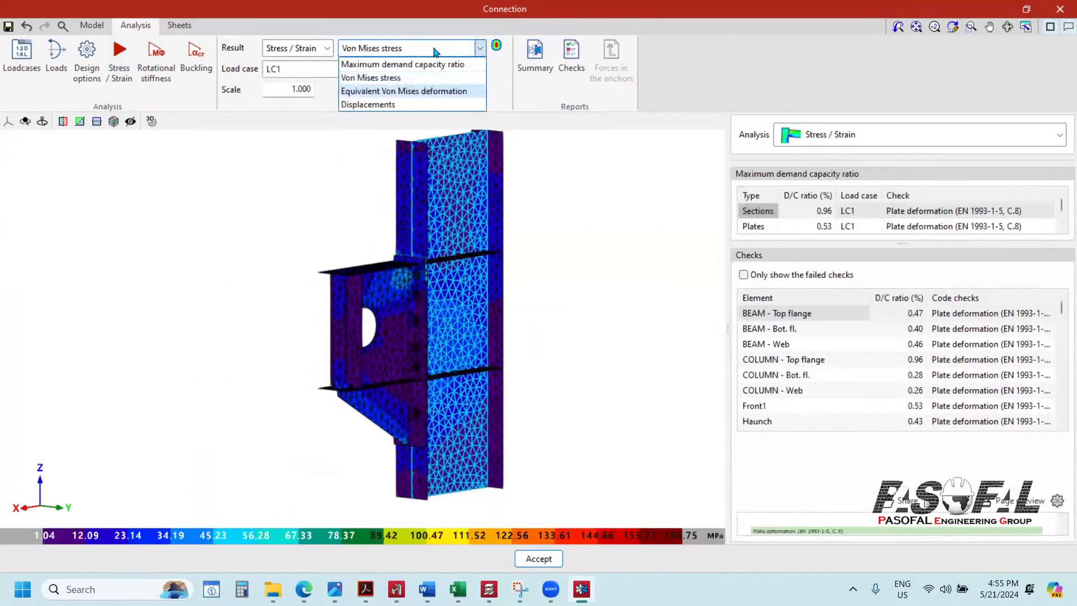
pyautogui.click(404, 91)
pyautogui.click(435, 50)
pyautogui.click(368, 104)
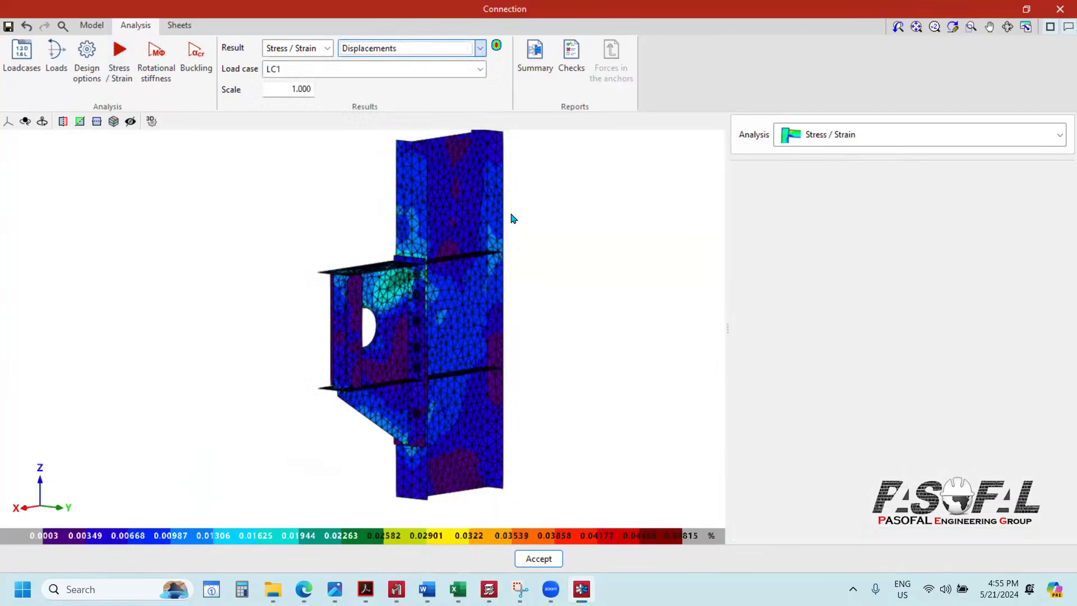
# Step: Try displacement scales of 100 and 1000 to exaggerate the connection's deformed shape
pyautogui.doubleClick(301, 89)
pyautogui.write('100')
pyautogui.click(368, 169)
pyautogui.moveTo(277, 88); pyautogui.dragTo(329, 104)
pyautogui.write('1000')
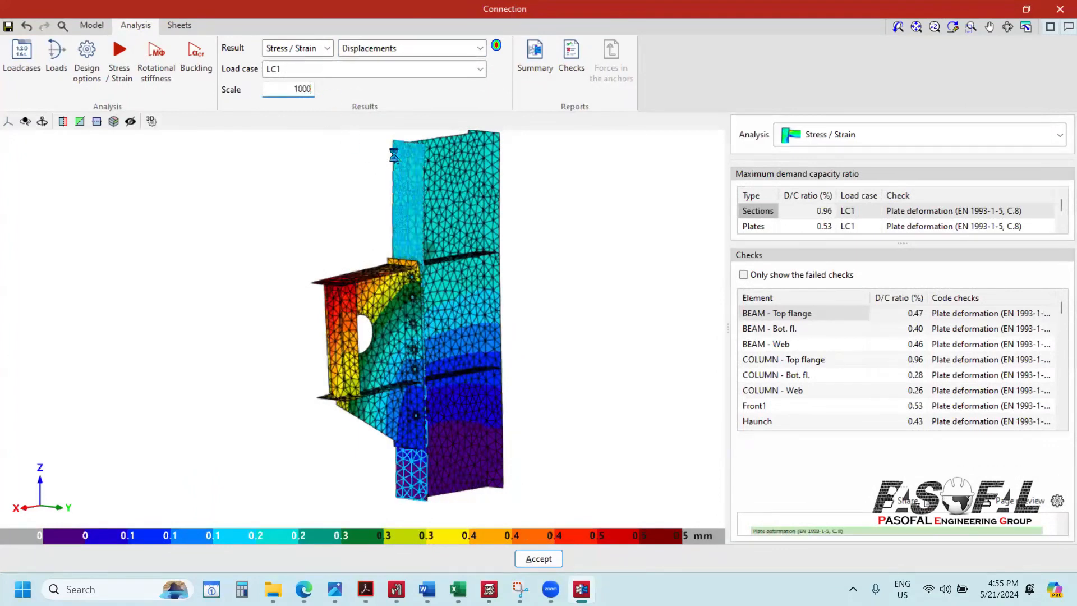
pyautogui.click(396, 159)
# Step: Set the displacement scale to 500 and view the deformed connection from the side
pyautogui.scroll(-3, 429, 258)
pyautogui.moveTo(287, 336); pyautogui.dragTo(419, 233)
pyautogui.doubleClick(295, 88)
pyautogui.write('500')
pyautogui.click(391, 286)
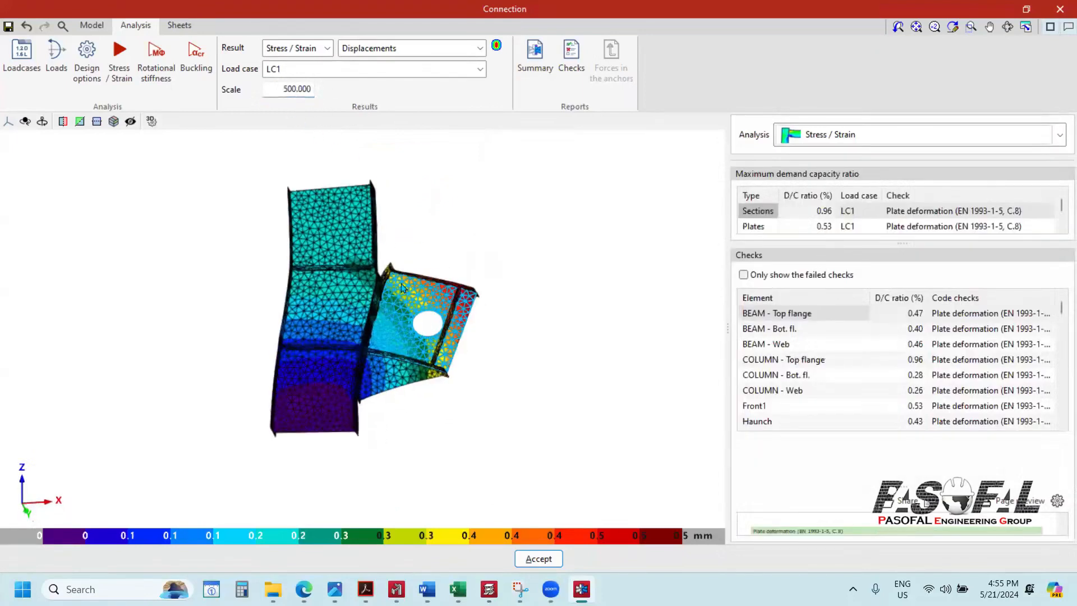
# Step: Examine the displacement contours around the beam, haunch and column of the deformed connection up close
pyautogui.scroll(2, 393, 286)
pyautogui.scroll(2, 417, 281)
pyautogui.scroll(1, 421, 296)
pyautogui.scroll(-4, 421, 293)
pyautogui.scroll(3, 421, 281)
pyautogui.scroll(1, 397, 192)
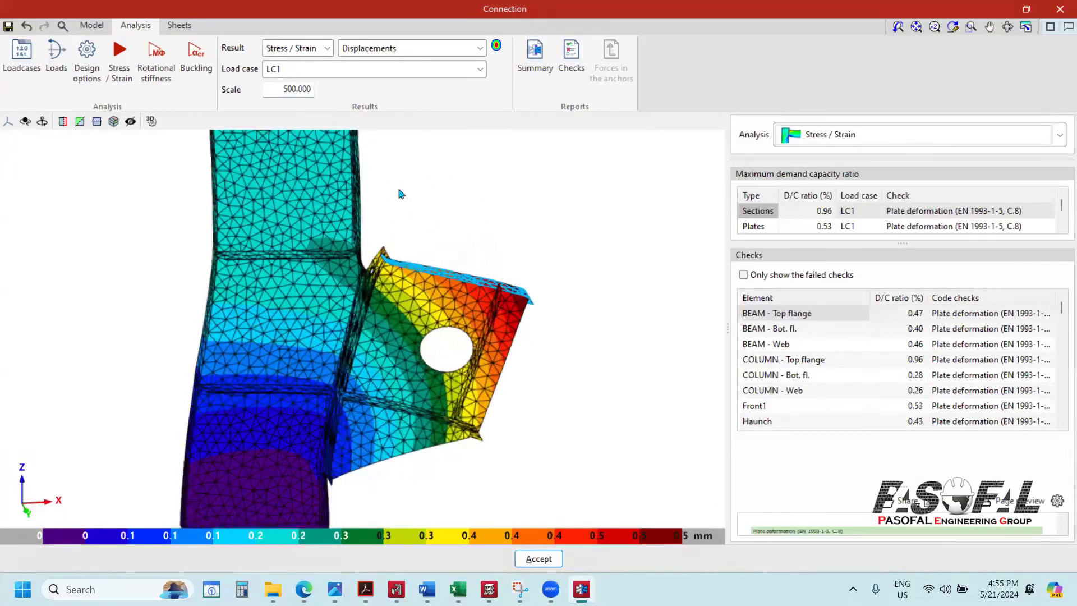
pyautogui.moveTo(451, 209)
pyautogui.keyDown('shift'); pyautogui.mouseDown(button='middle')
pyautogui.moveTo(231, 72)
pyautogui.moveTo(187, 22)
pyautogui.mouseUp(button='middle'); pyautogui.keyUp('shift')
# Step: Open the drawing sheets workspace and look over its empty A3 landscape sheet and line colour display options
pyautogui.click(178, 26)
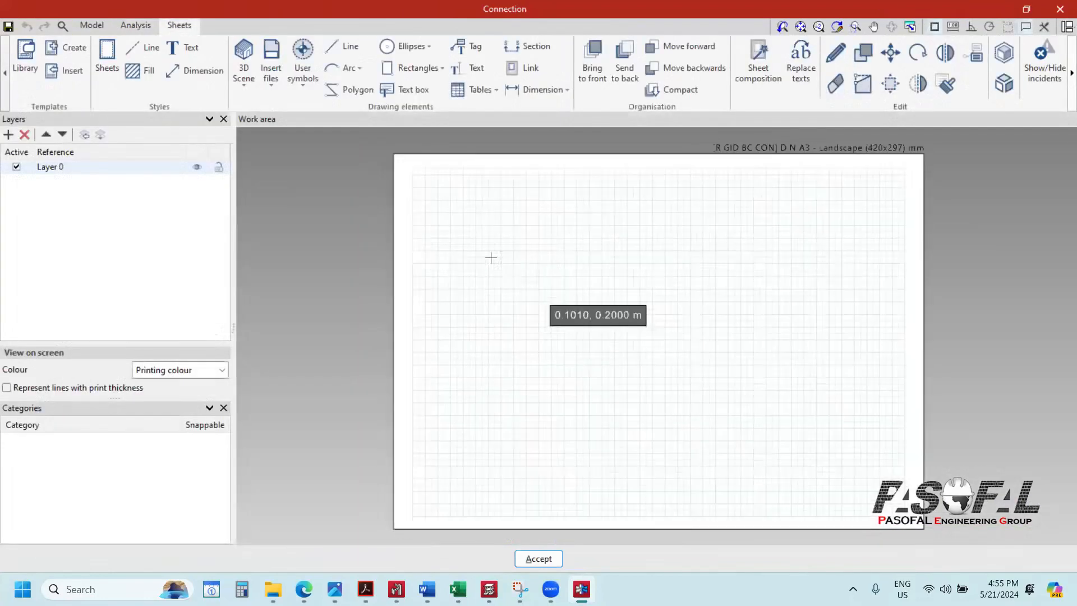
pyautogui.click(220, 370)
pyautogui.click(203, 400)
pyautogui.click(222, 371)
pyautogui.click(186, 386)
pyautogui.scroll(-3, 522, 265)
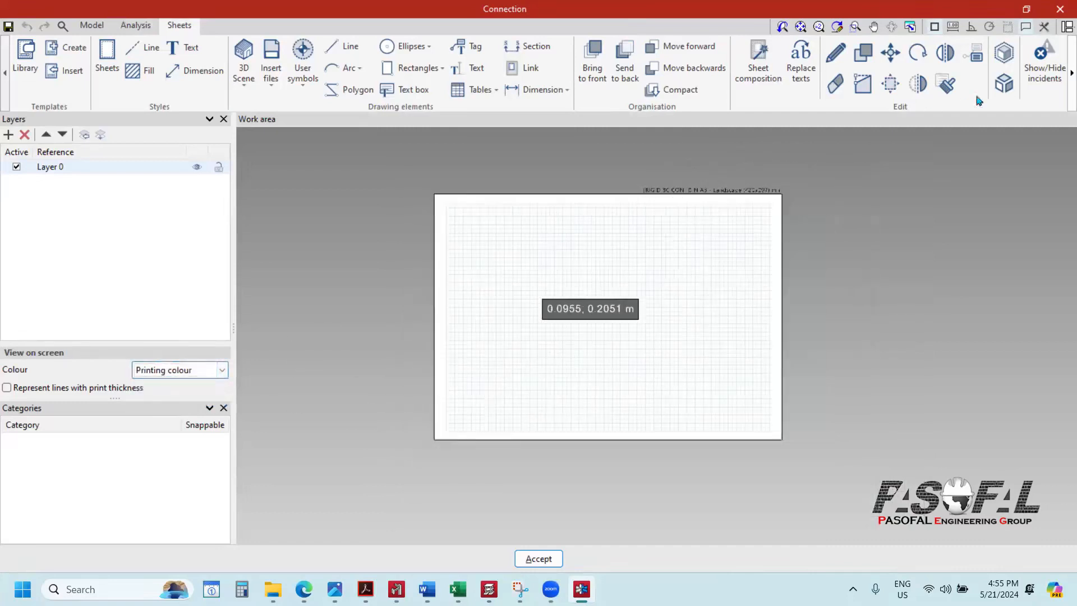
pyautogui.scroll(3, 534, 263)
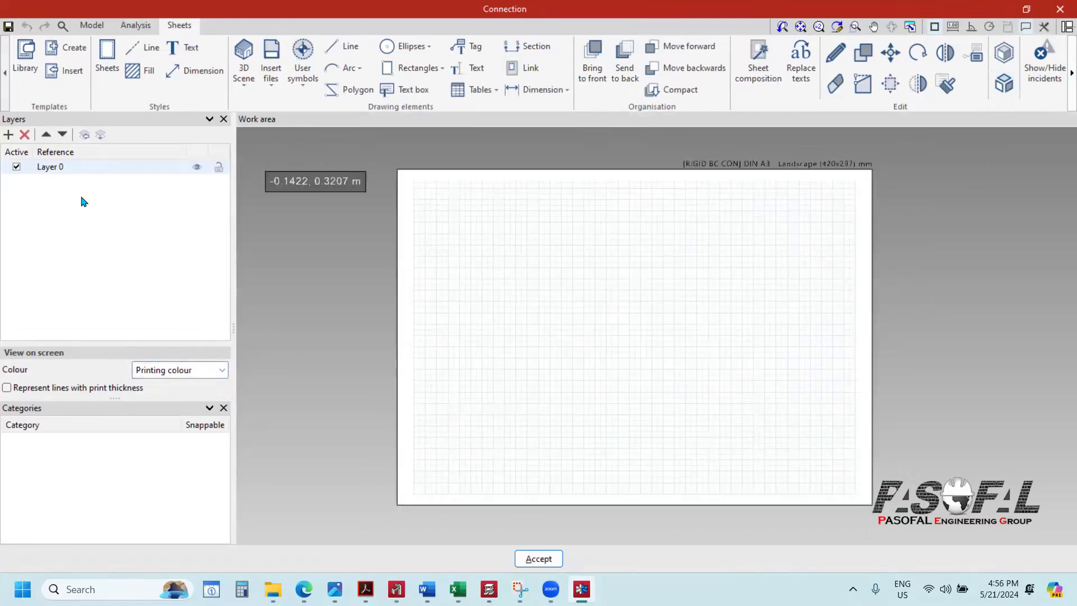
# Step: Return to the analysis workspace, show the buckling results for LC1 and set the display scale to 5
pyautogui.click(135, 25)
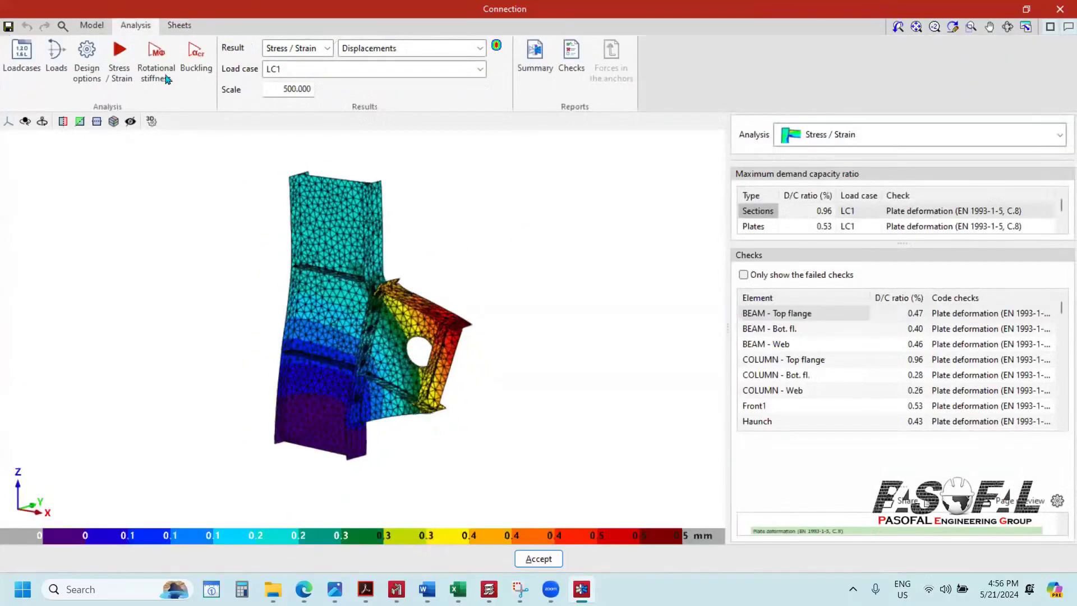
pyautogui.click(865, 141)
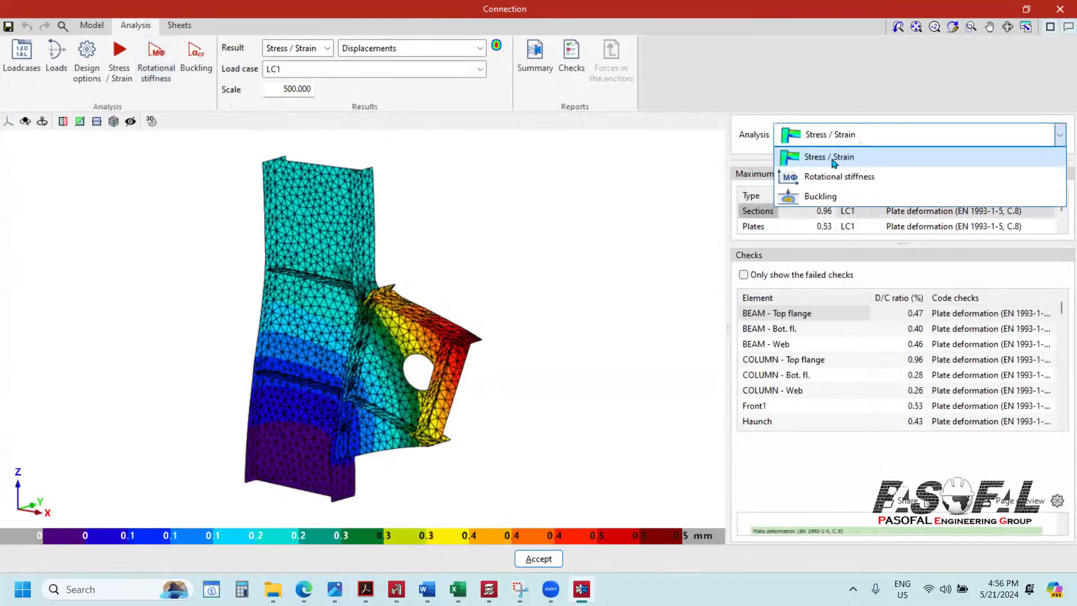
pyautogui.click(815, 197)
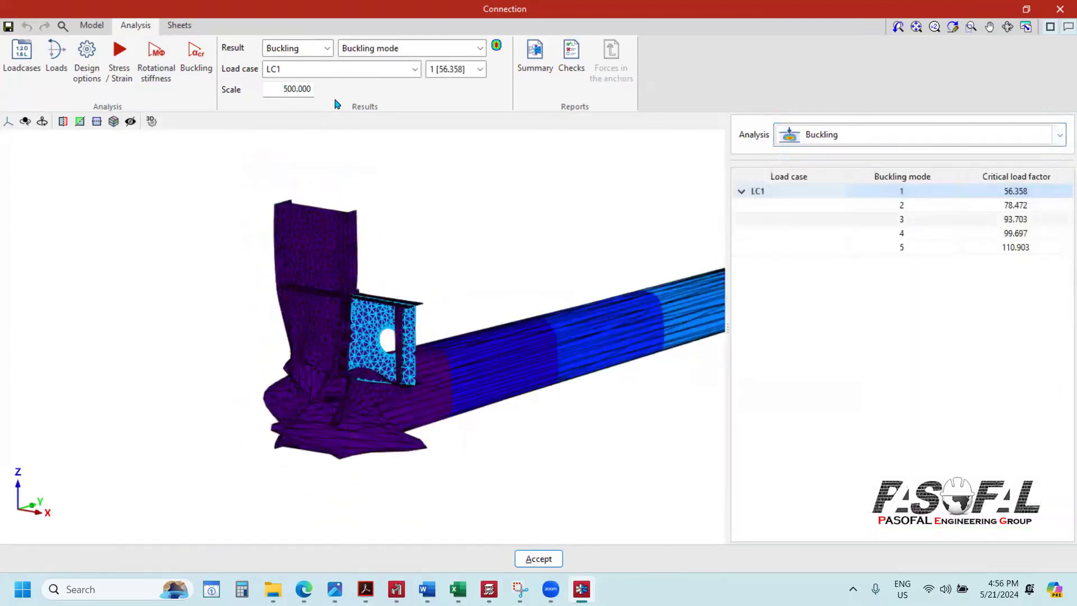
pyautogui.write('5')
pyautogui.press('Return')
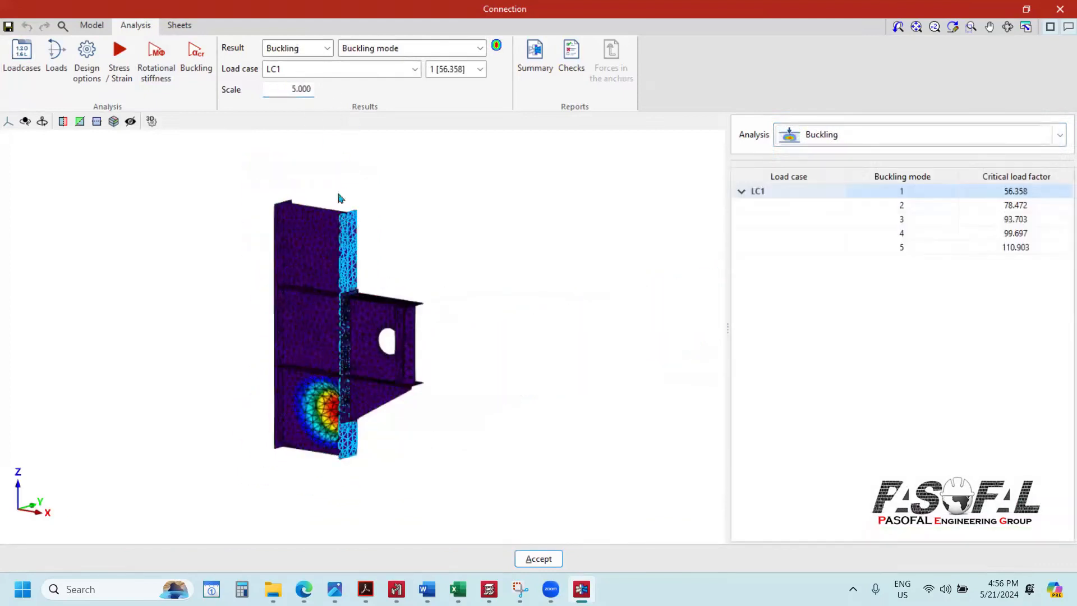
# Step: Switch both the checks list and the model display back to the Stress / Strain results, showing LC1 displacements
pyautogui.click(810, 140)
pyautogui.click(808, 163)
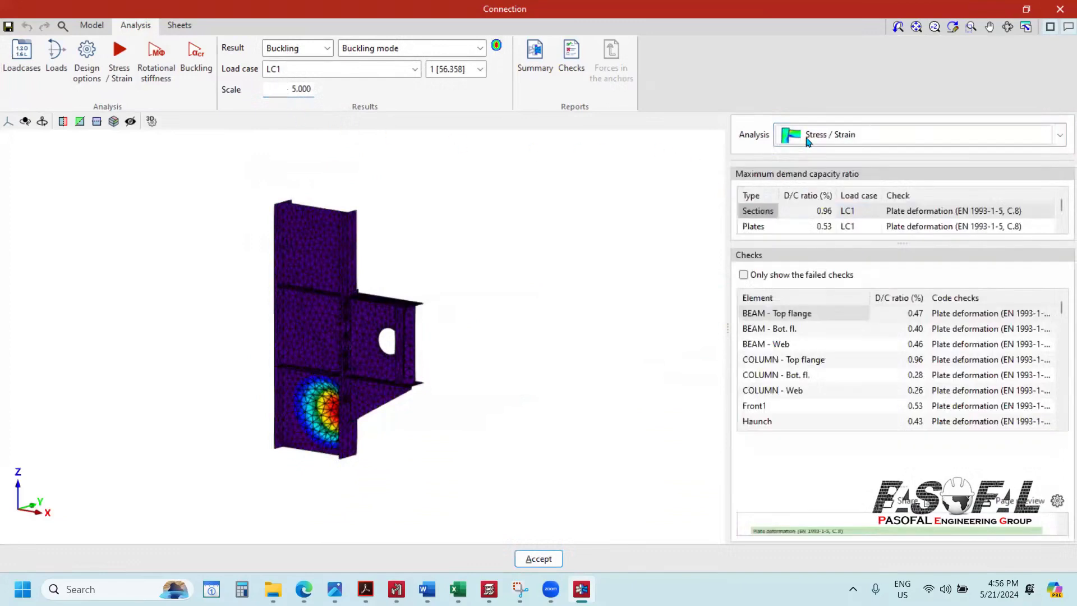
pyautogui.click(806, 137)
pyautogui.click(804, 163)
pyautogui.click(447, 56)
pyautogui.click(425, 65)
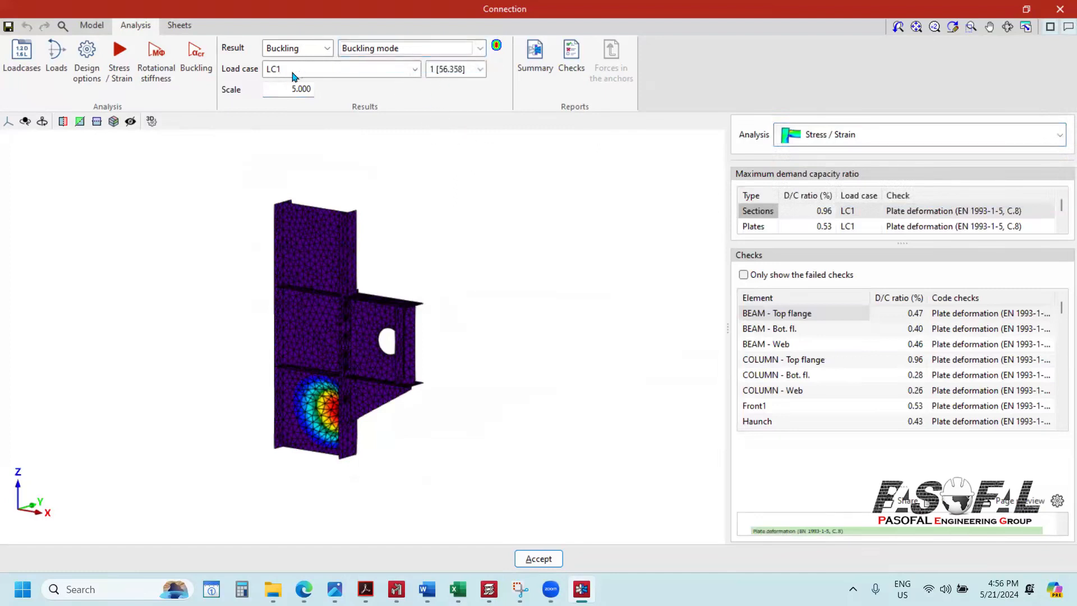
pyautogui.click(306, 50)
pyautogui.click(290, 64)
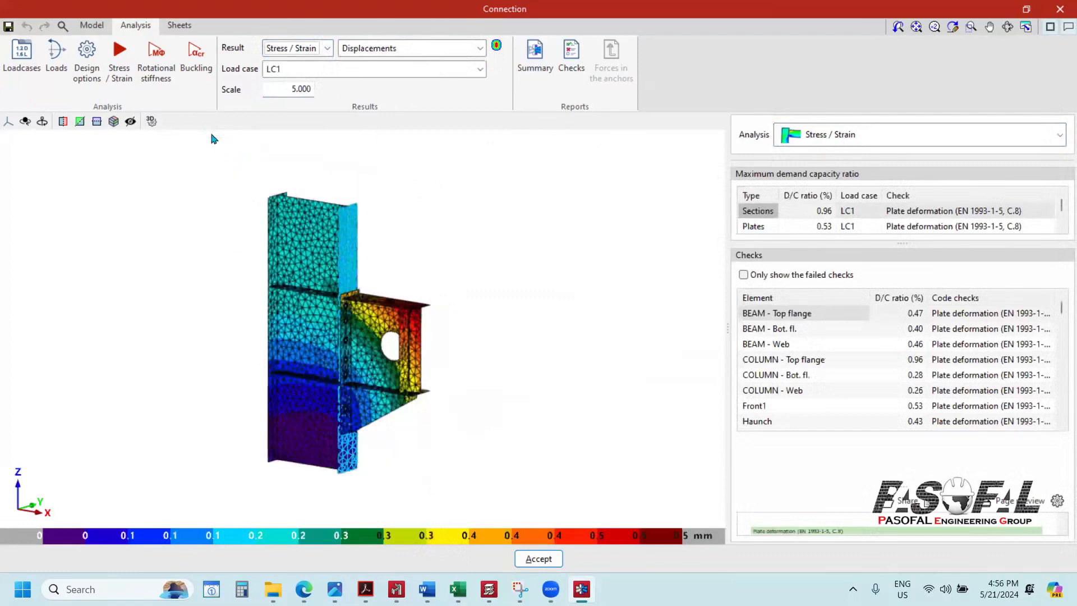
# Step: Try to run the rotational stiffness analysis
pyautogui.click(157, 81)
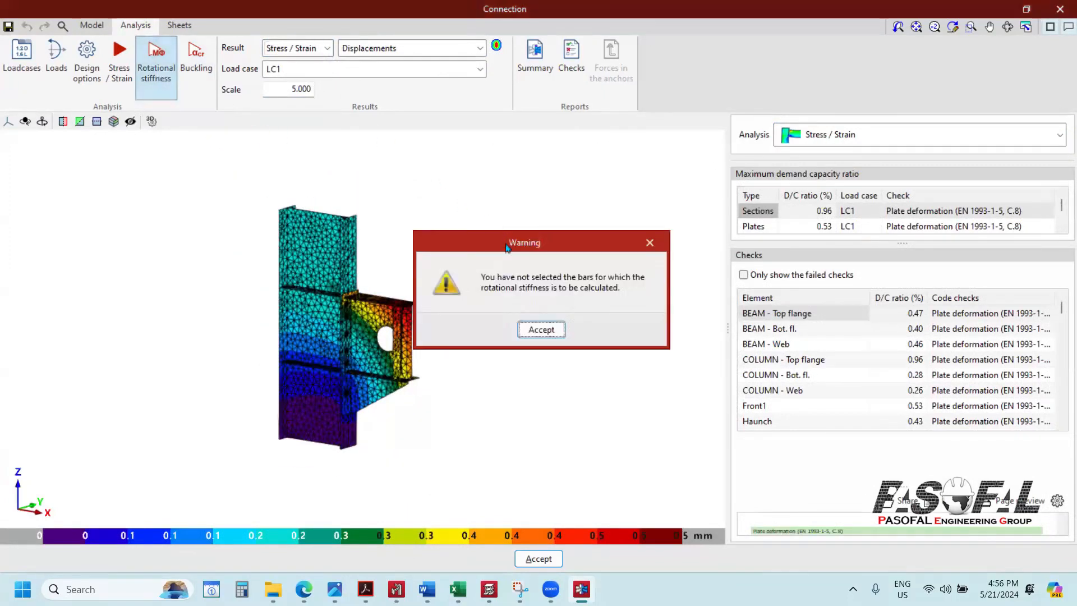
pyautogui.moveTo(506, 248); pyautogui.dragTo(506, 145)
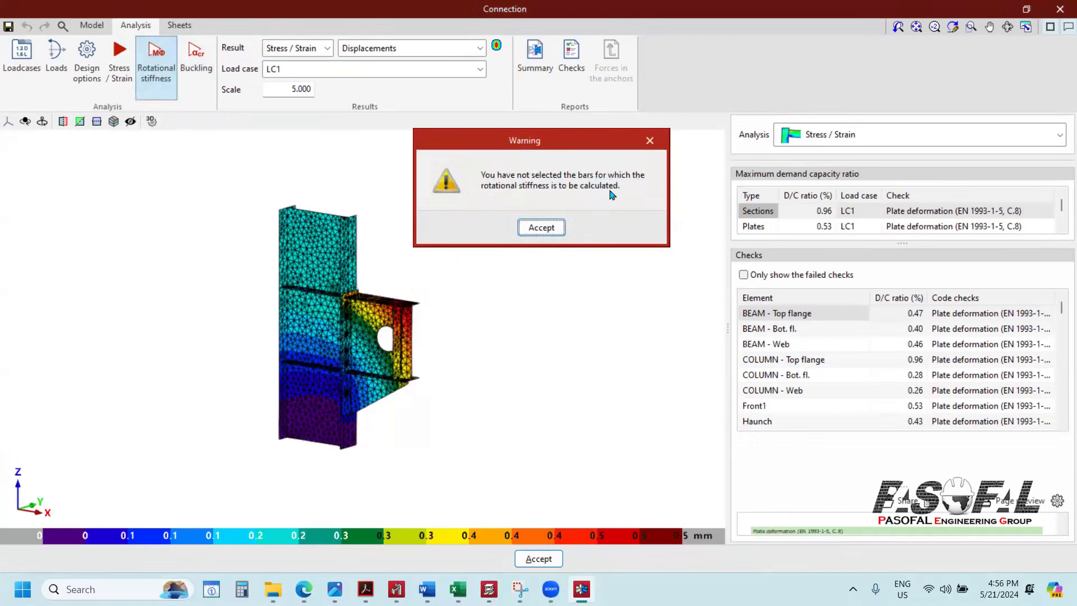
pyautogui.click(650, 141)
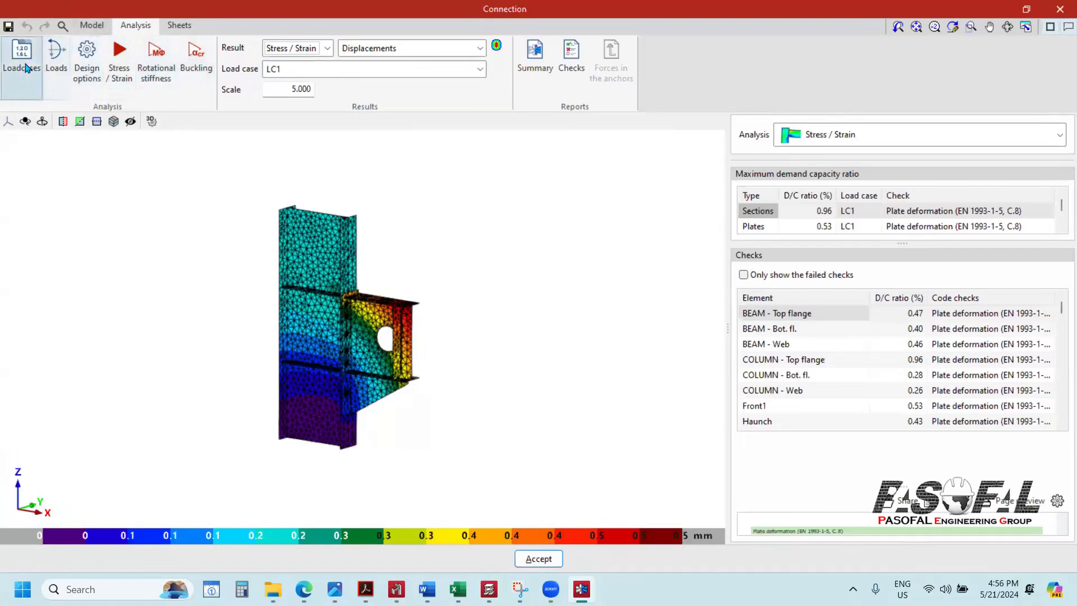
# Step: Enable rotational stiffness for the BEAM bar in the connection's loads
pyautogui.click(58, 63)
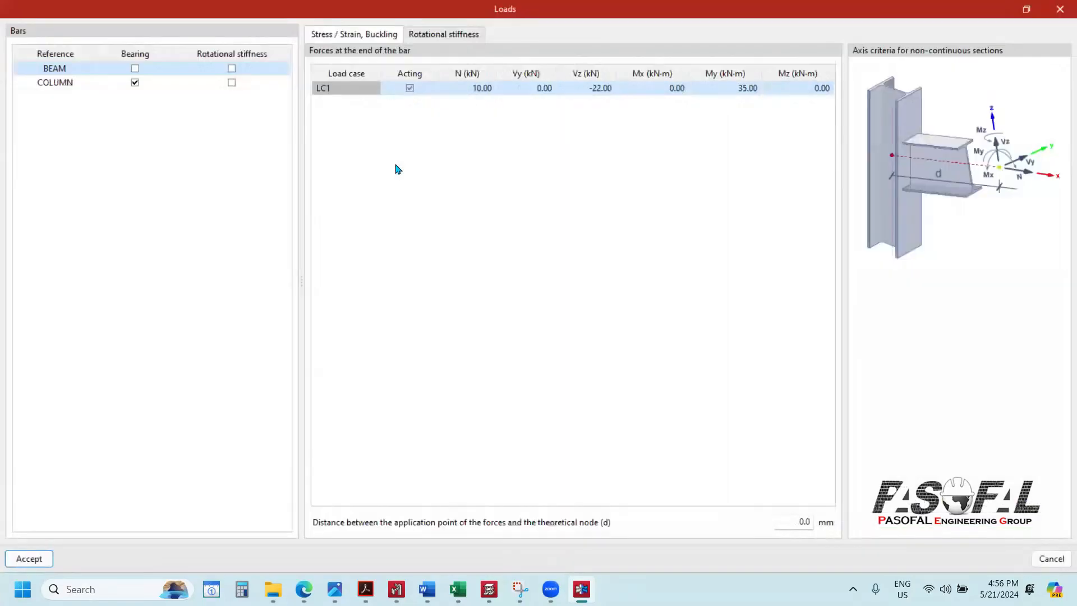
pyautogui.click(234, 69)
pyautogui.click(38, 558)
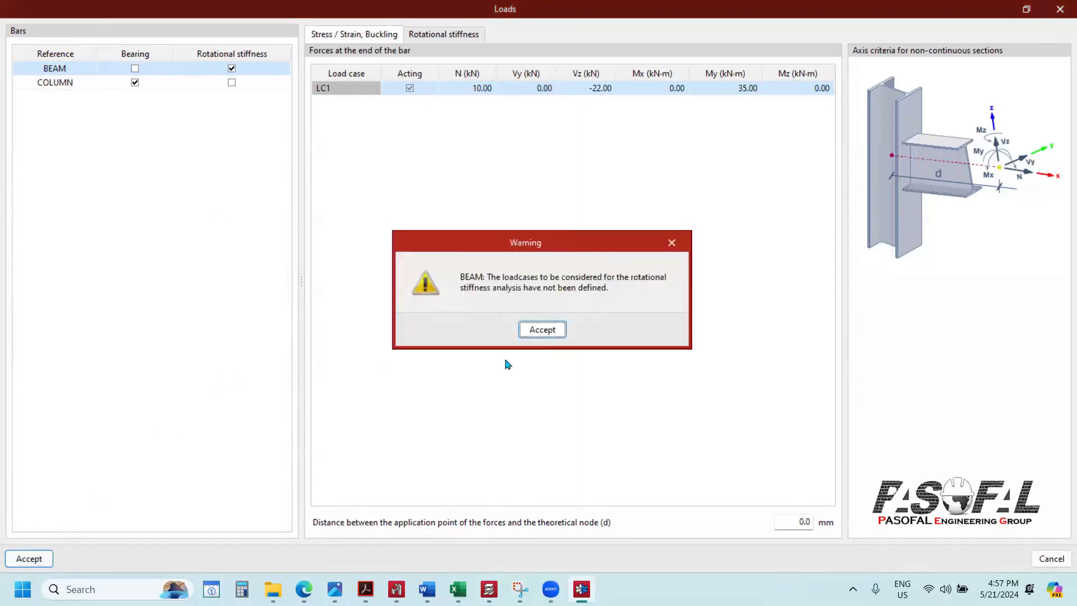
pyautogui.click(540, 336)
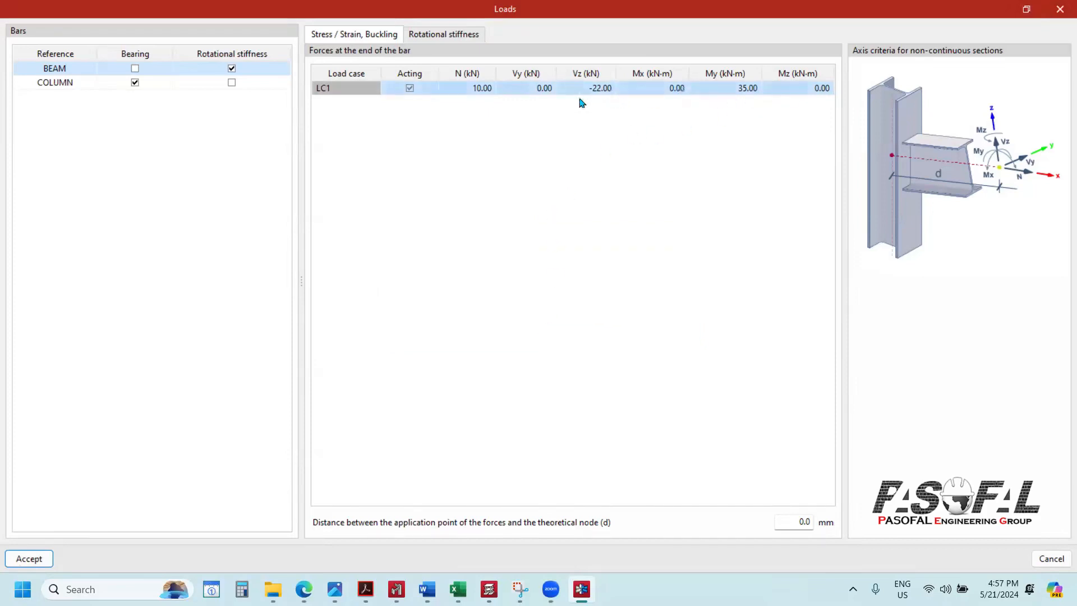
# Step: Add a load case named 1 to the beam's rotational stiffness forces
pyautogui.click(452, 36)
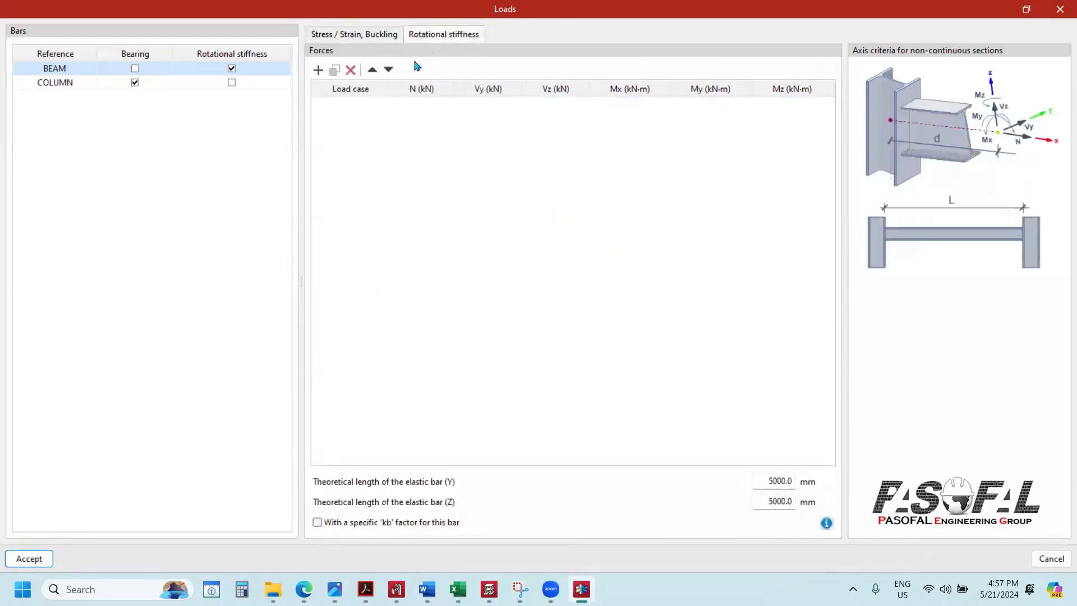
pyautogui.click(318, 70)
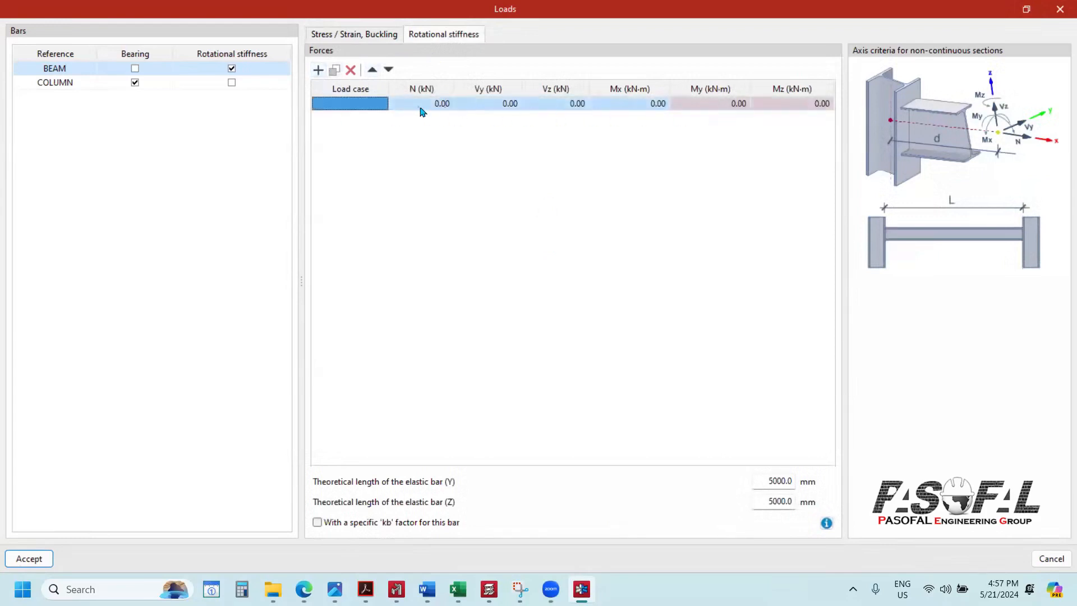
pyautogui.click(370, 108)
pyautogui.write('1')
pyautogui.press('Tab')
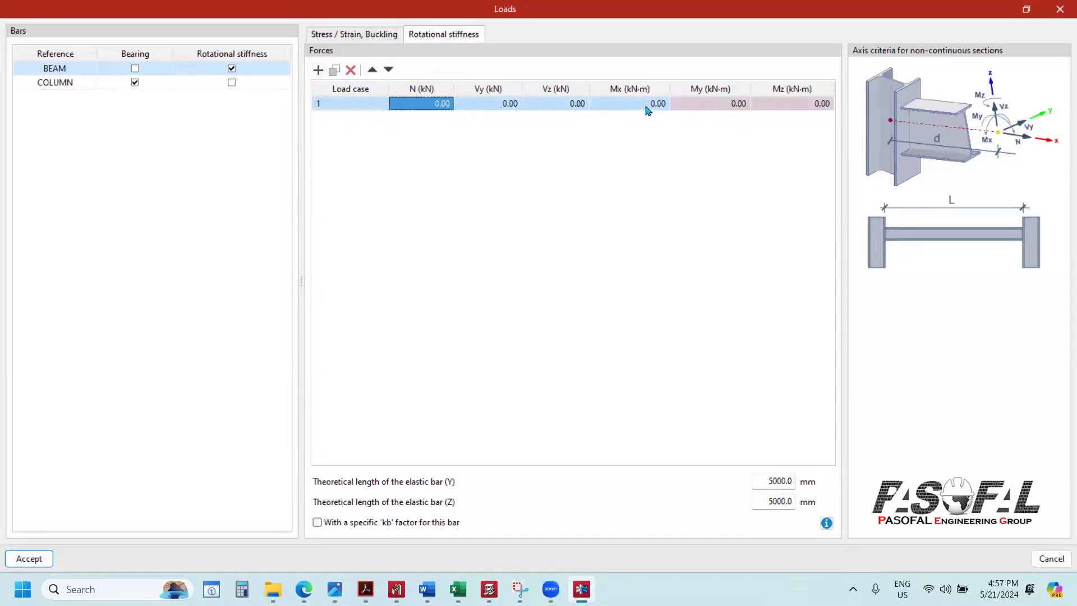
# Step: Set My and Mz to 5 kN·m for load case 1, accept the loads and run the rotational stiffness analysis
pyautogui.click(722, 108)
pyautogui.click(712, 108)
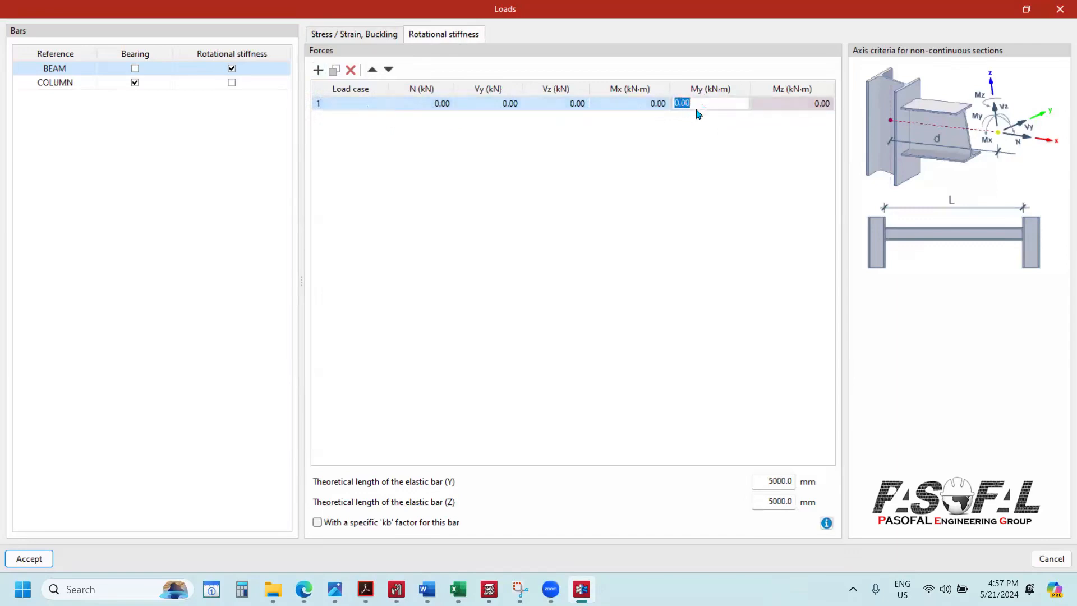
pyautogui.write('5')
pyautogui.press('Return')
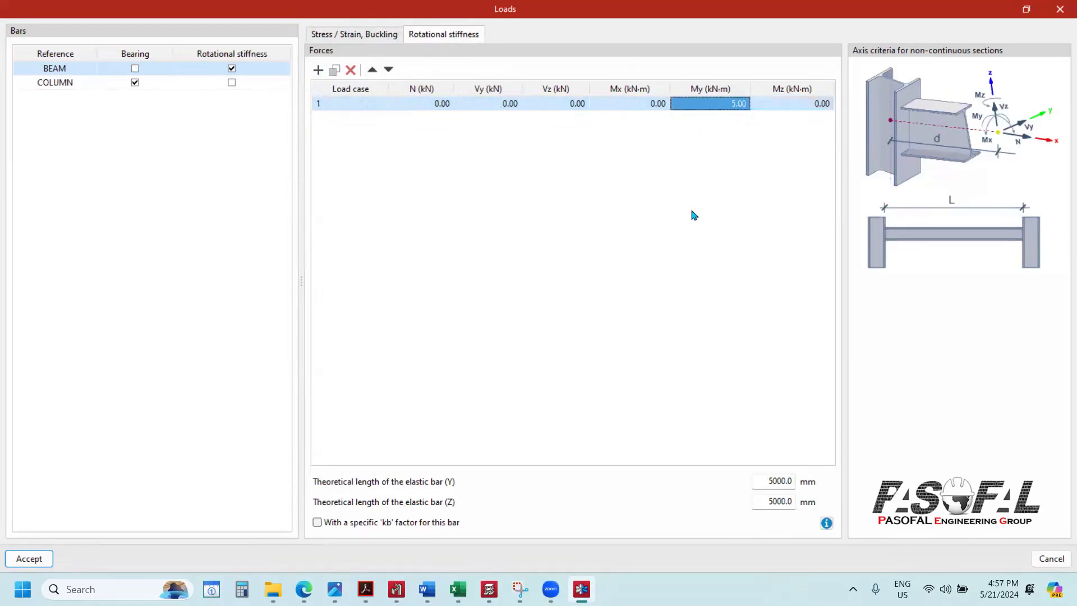
pyautogui.press('Tab')
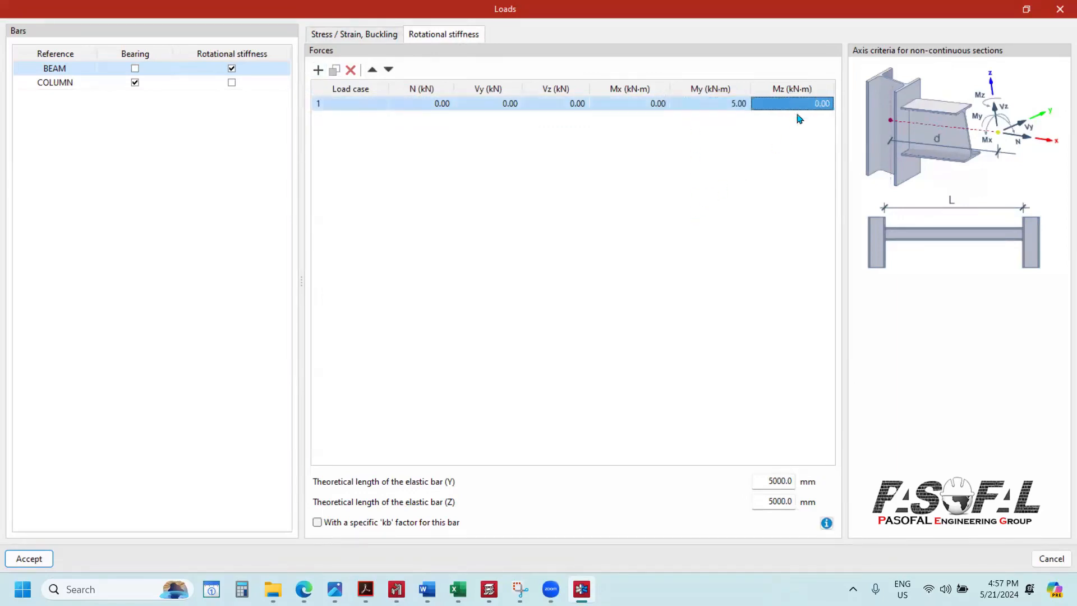
pyautogui.write('5')
pyautogui.press('Return')
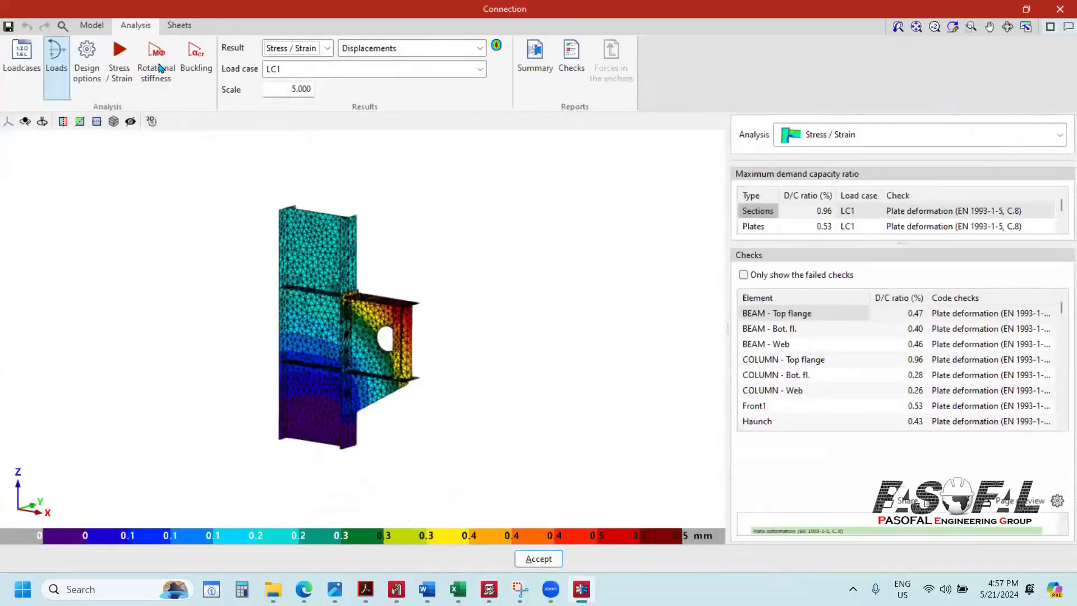
pyautogui.click(160, 68)
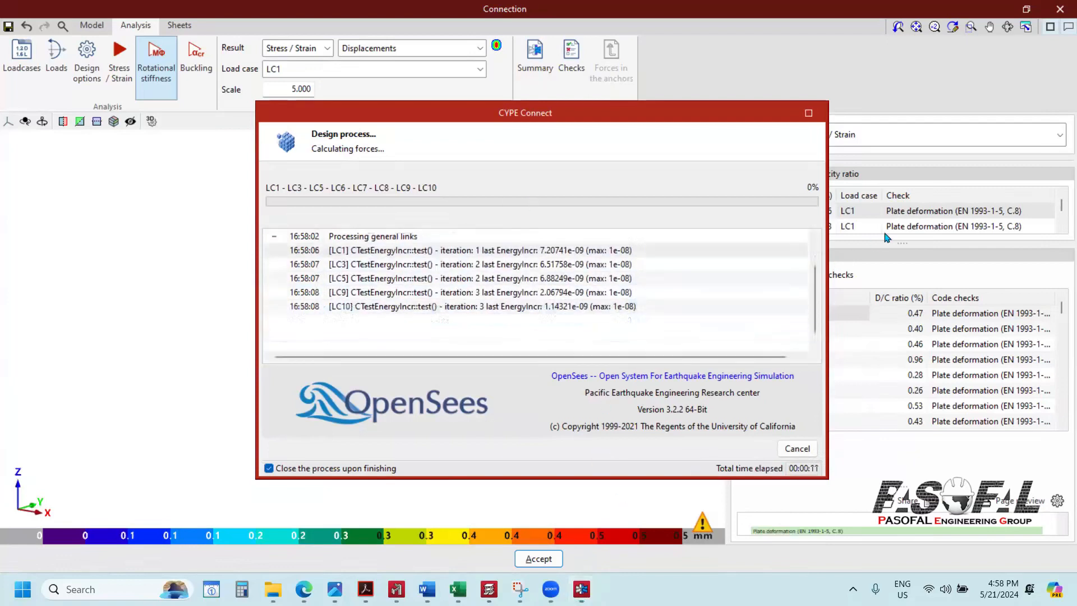
pyautogui.moveTo(39, 424)
pyautogui.mouseDown()
pyautogui.moveTo(45, 245)
pyautogui.moveTo(113, 247)
pyautogui.moveTo(111, 436)
pyautogui.mouseUp()
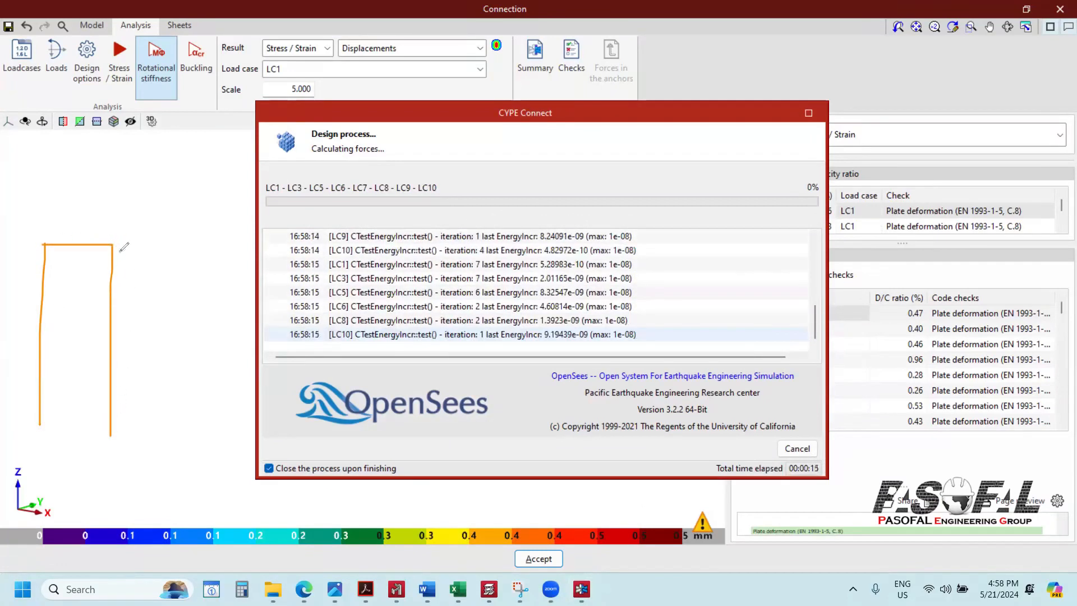
pyautogui.moveTo(115, 245)
pyautogui.mouseDown()
pyautogui.moveTo(115, 317)
pyautogui.moveTo(250, 320)
pyautogui.mouseUp()
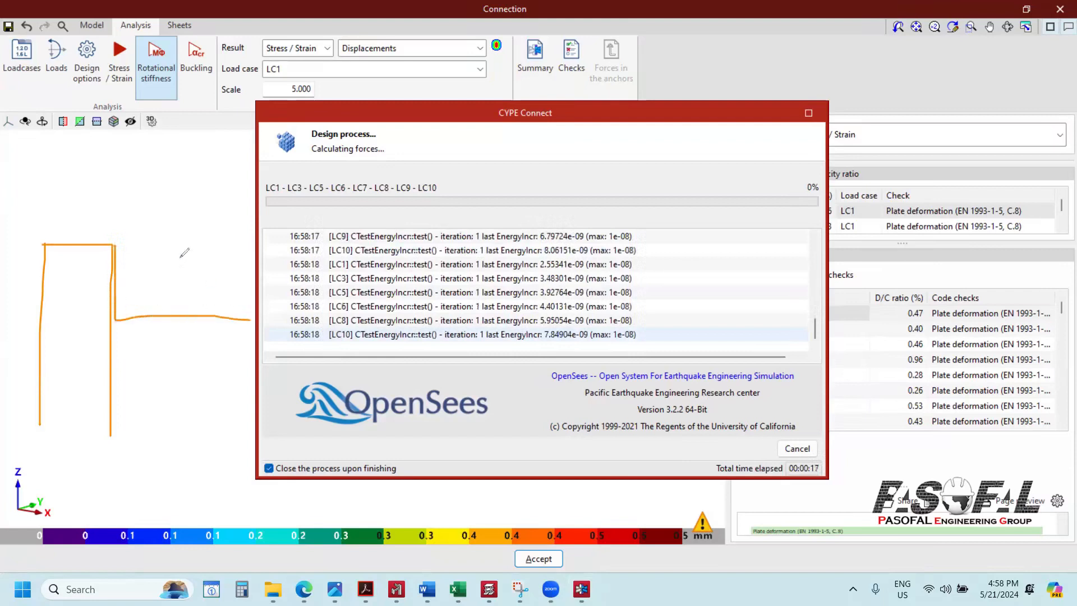
pyautogui.moveTo(115, 247); pyautogui.dragTo(257, 259)
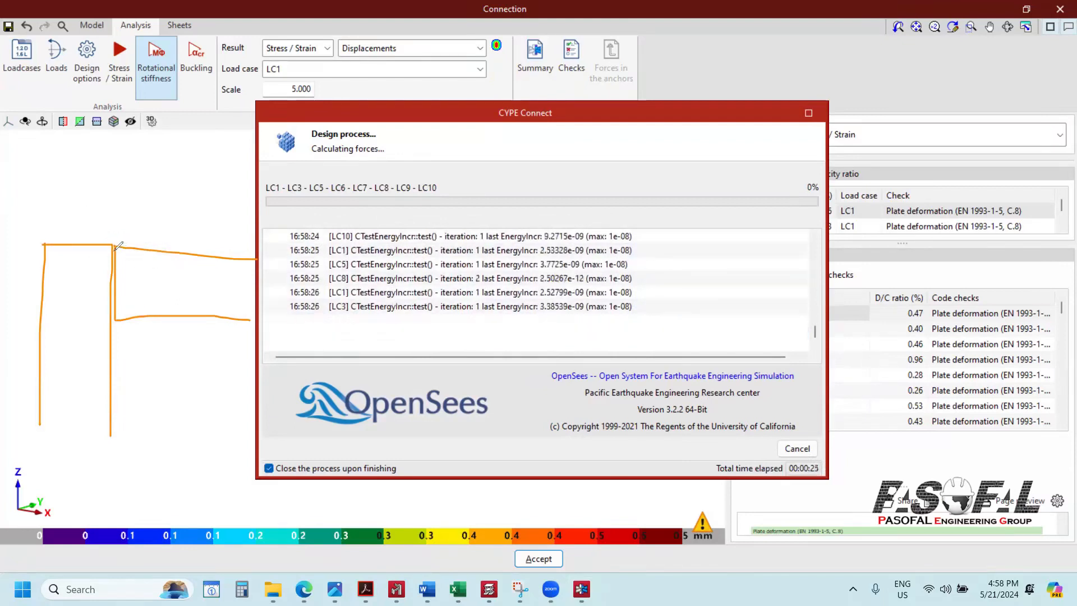
pyautogui.moveTo(115, 247)
pyautogui.mouseDown()
pyautogui.moveTo(172, 255)
pyautogui.moveTo(173, 280)
pyautogui.moveTo(135, 306)
pyautogui.moveTo(114, 303)
pyautogui.mouseUp()
pyautogui.moveTo(131, 264)
pyautogui.mouseDown()
pyautogui.moveTo(125, 291)
pyautogui.moveTo(147, 264)
pyautogui.moveTo(152, 286)
pyautogui.moveTo(166, 259)
pyautogui.moveTo(165, 287)
pyautogui.mouseUp()
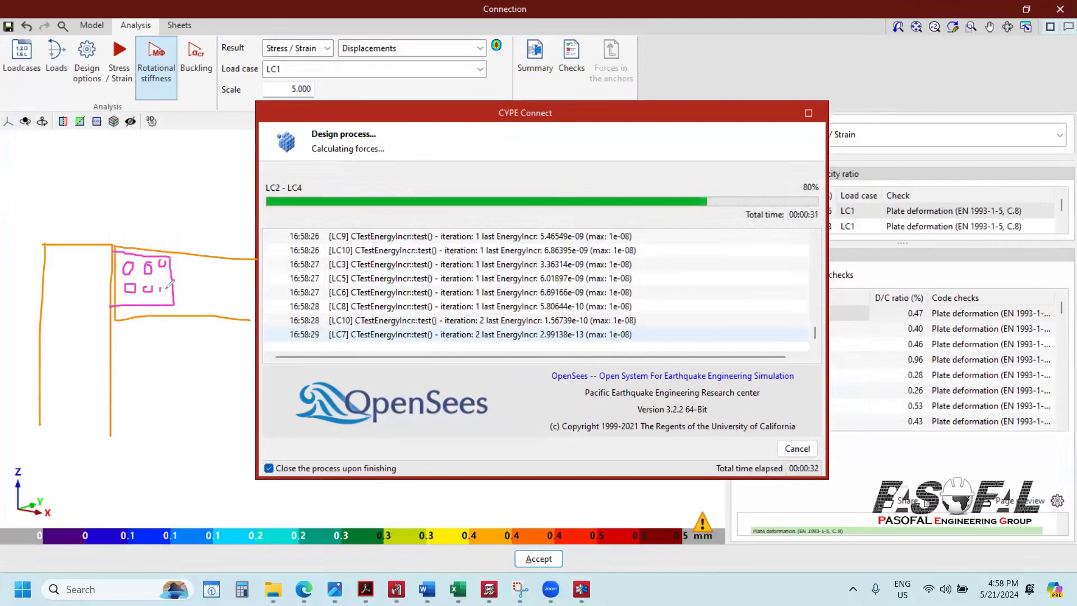
pyautogui.moveTo(206, 318); pyautogui.dragTo(110, 377)
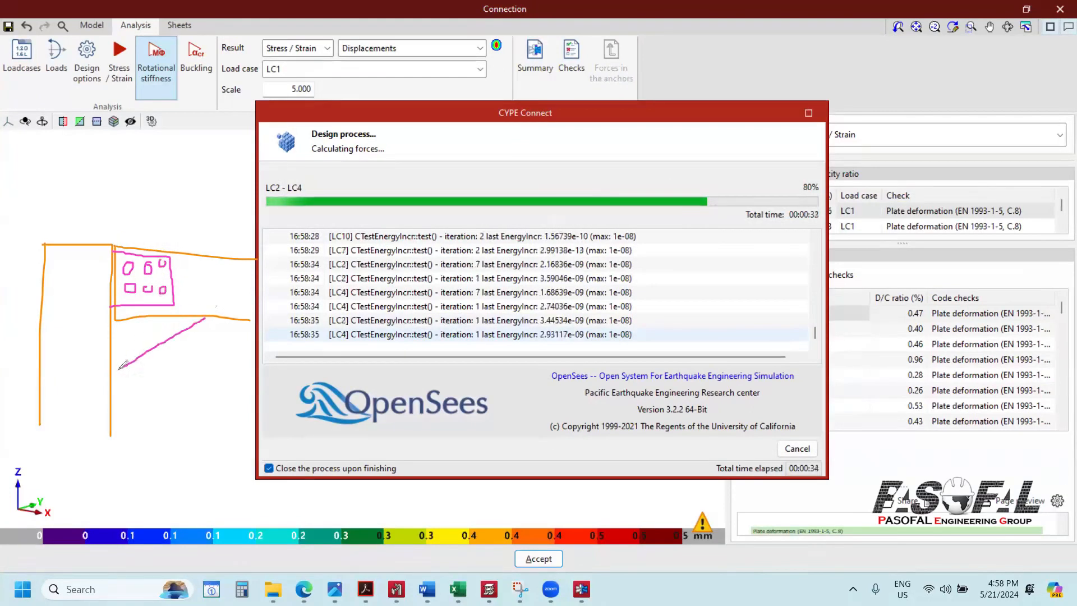
pyautogui.moveTo(213, 315); pyautogui.dragTo(114, 377)
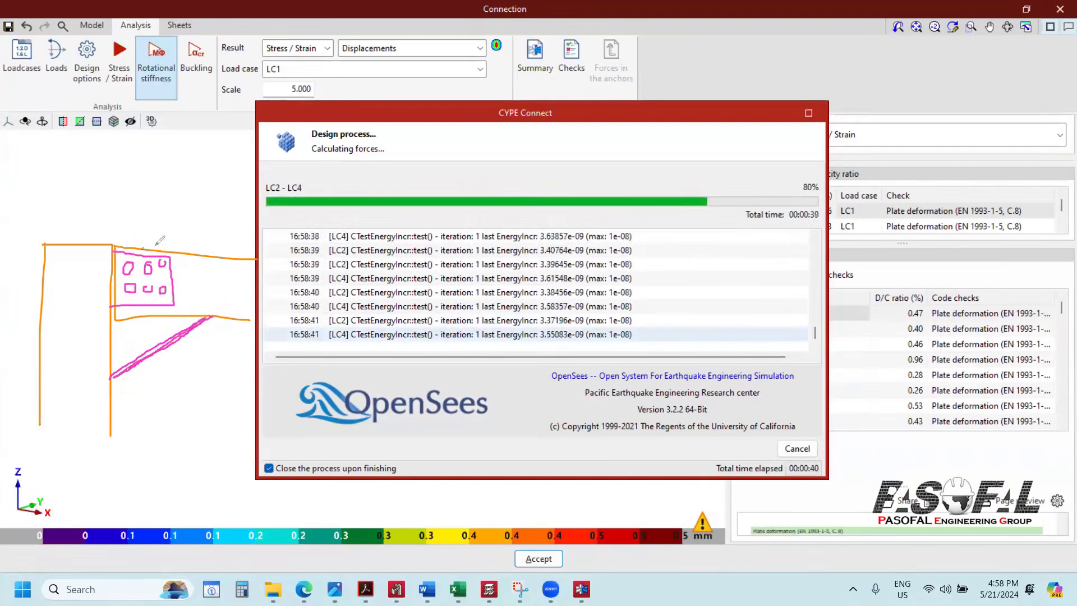
pyautogui.moveTo(101, 172)
pyautogui.mouseDown()
pyautogui.moveTo(116, 222)
pyautogui.moveTo(133, 211)
pyautogui.mouseUp()
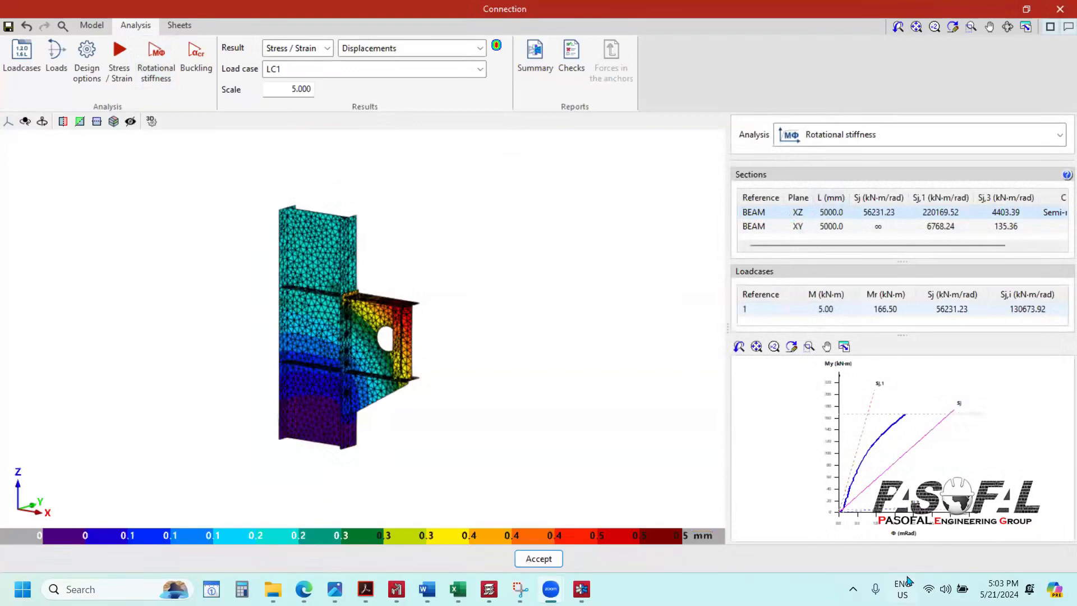
# Step: Widen the rotational stiffness results area and examine the beam's classification and moment-rotation curve
pyautogui.moveTo(728, 330); pyautogui.dragTo(496, 326)
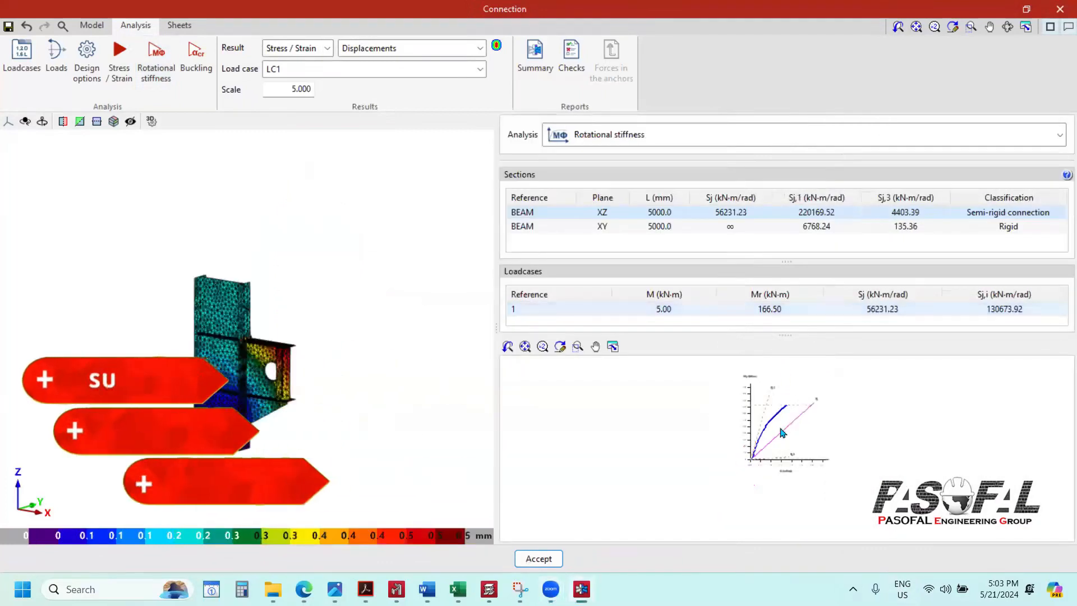
pyautogui.scroll(3, 781, 418)
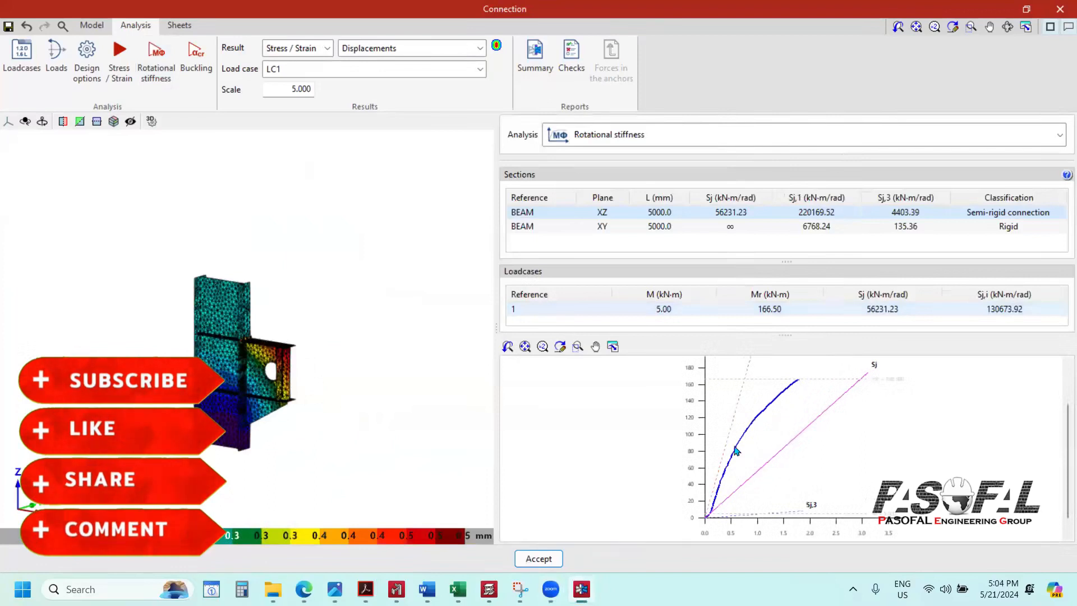
pyautogui.scroll(-3, 737, 452)
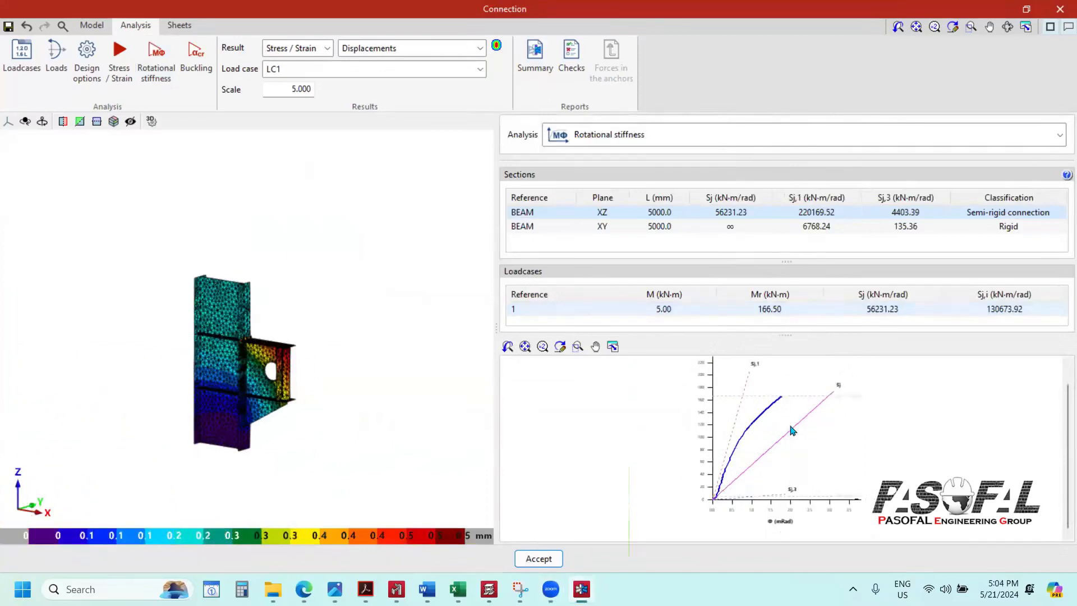
# Step: Compare the beam's rotational stiffness classification and moment-rotation curves for the XZ and XY planes
pyautogui.scroll(-1, 797, 410)
pyautogui.scroll(2, 799, 406)
pyautogui.scroll(-2, 800, 404)
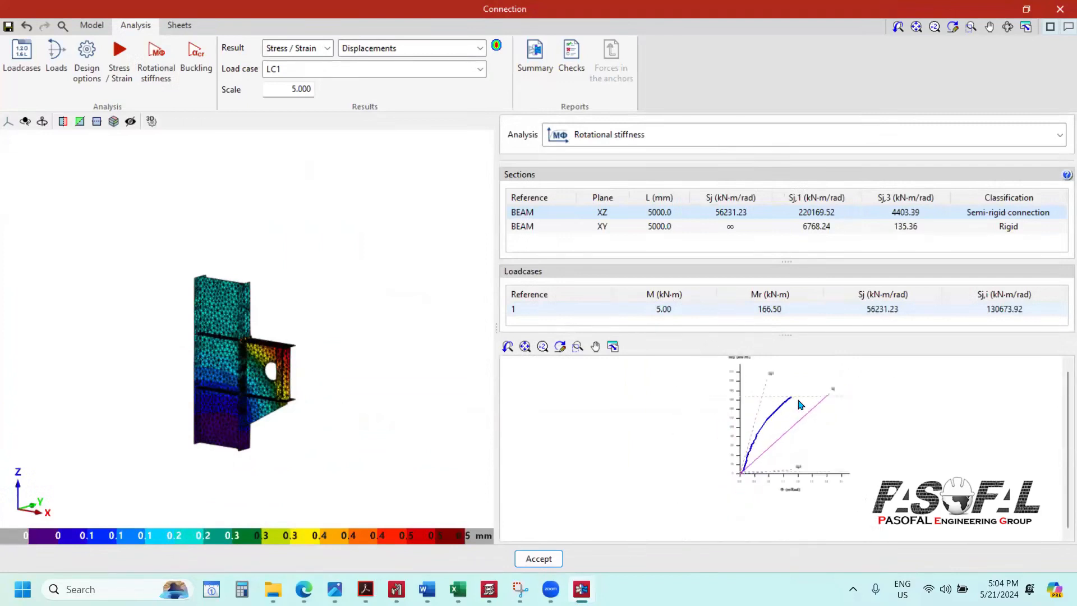
pyautogui.click(525, 227)
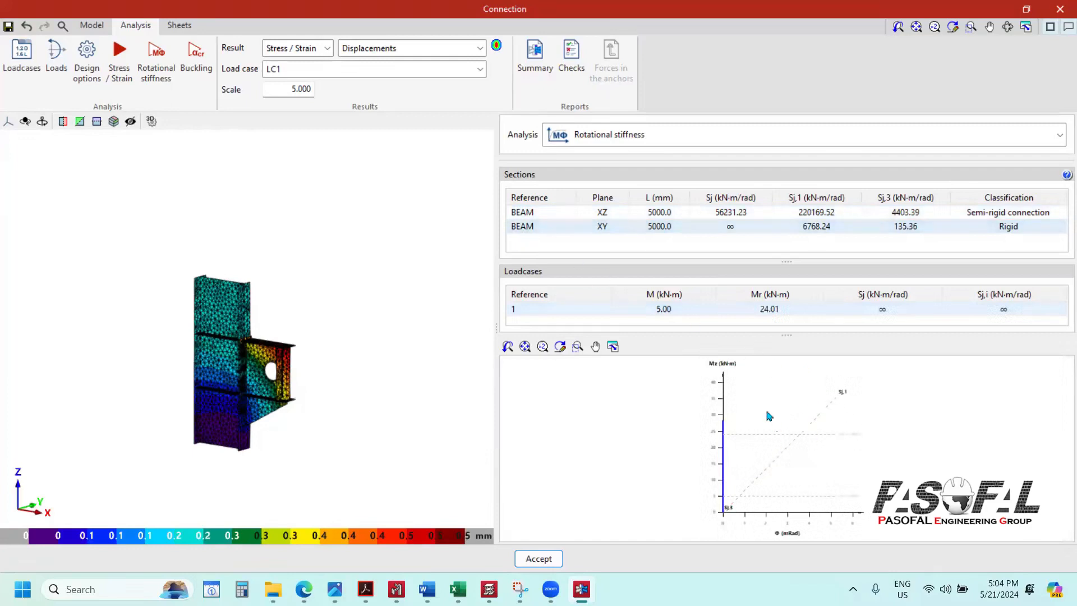
pyautogui.click(543, 212)
pyautogui.click(550, 227)
pyautogui.click(561, 214)
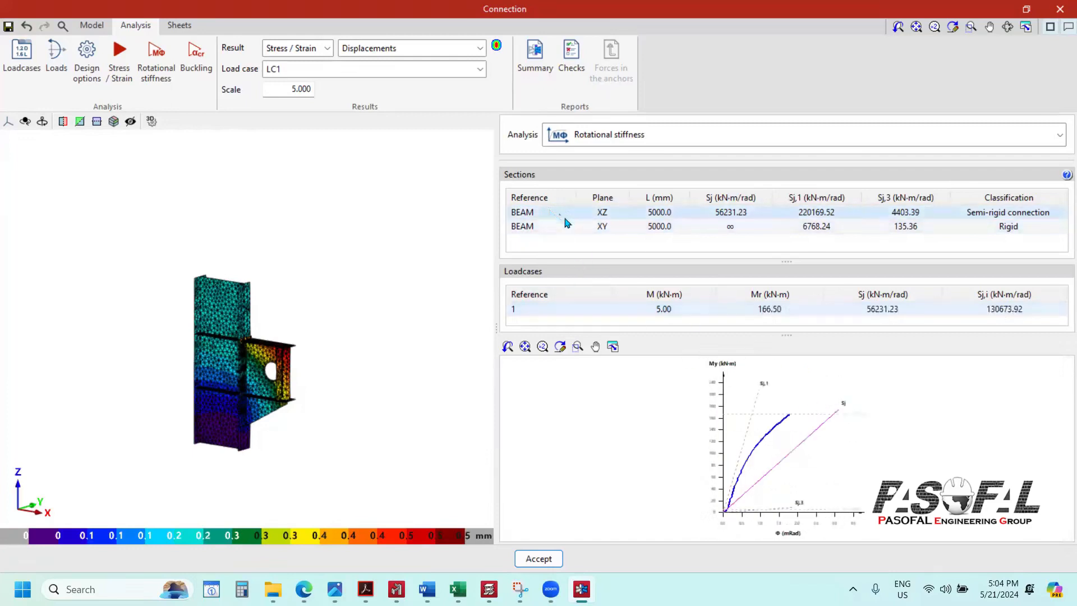
pyautogui.scroll(1, 778, 438)
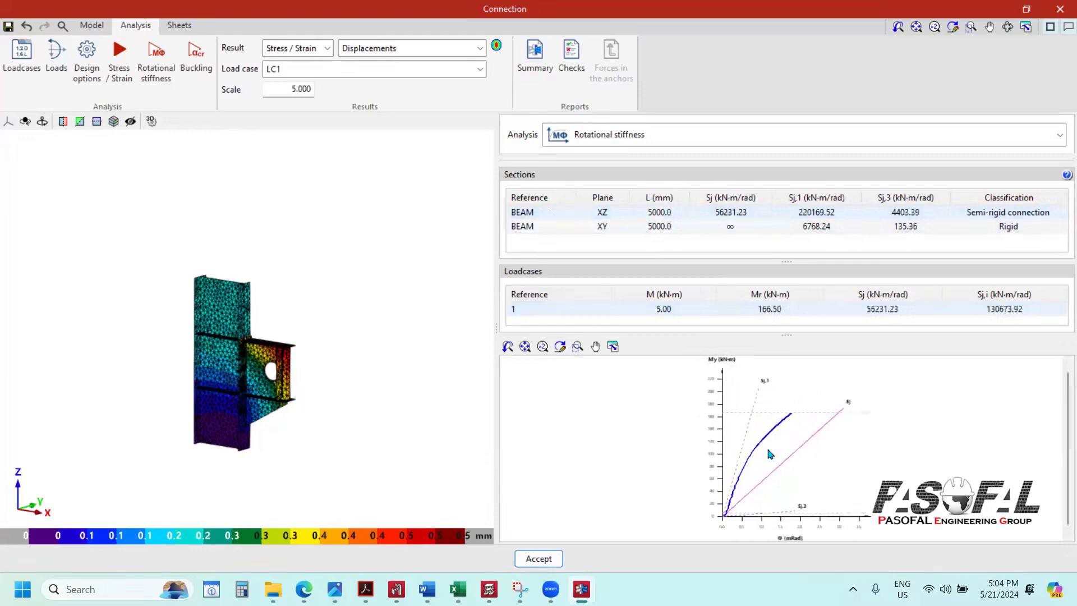
pyautogui.scroll(-1, 763, 446)
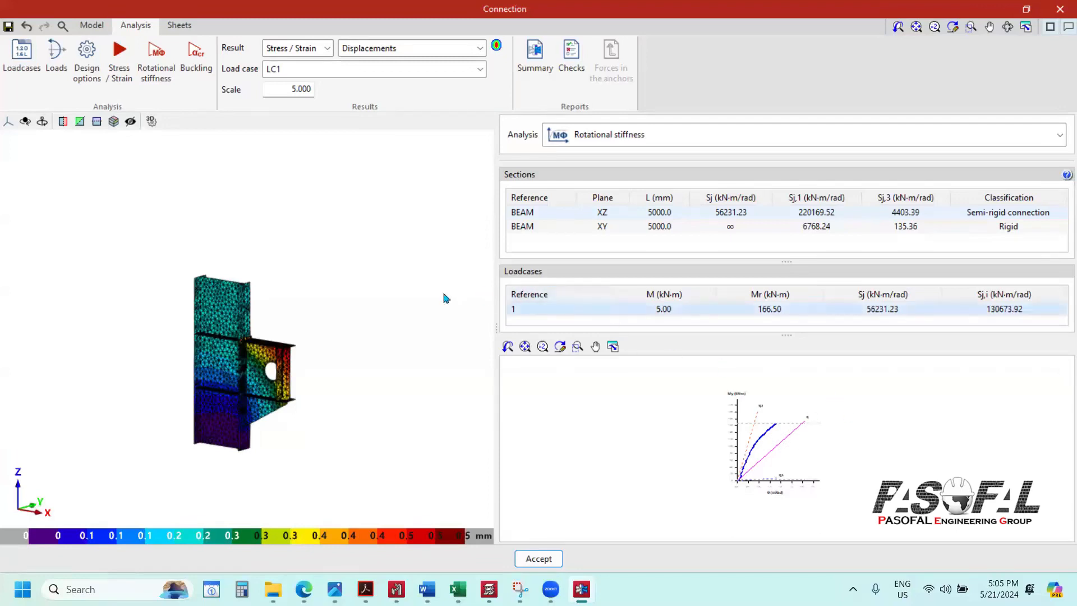
# Step: Alternate between the beam's XZ and XY section results, relating each bending plane to the connection's displacement model
pyautogui.scroll(5, 252, 362)
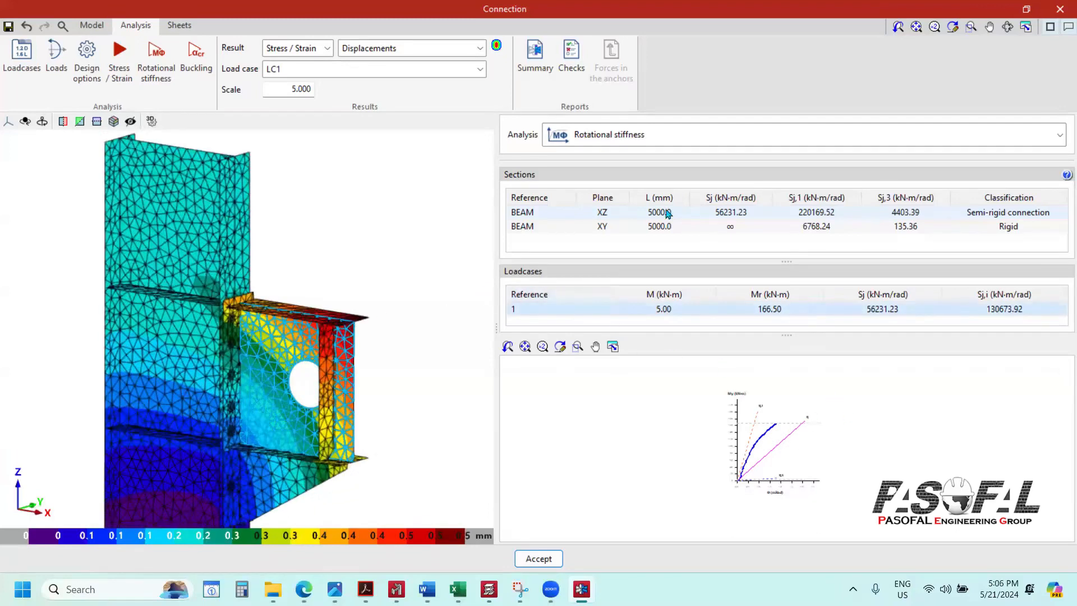
pyautogui.click(605, 226)
pyautogui.click(608, 213)
pyautogui.click(606, 228)
pyautogui.click(606, 214)
pyautogui.click(606, 227)
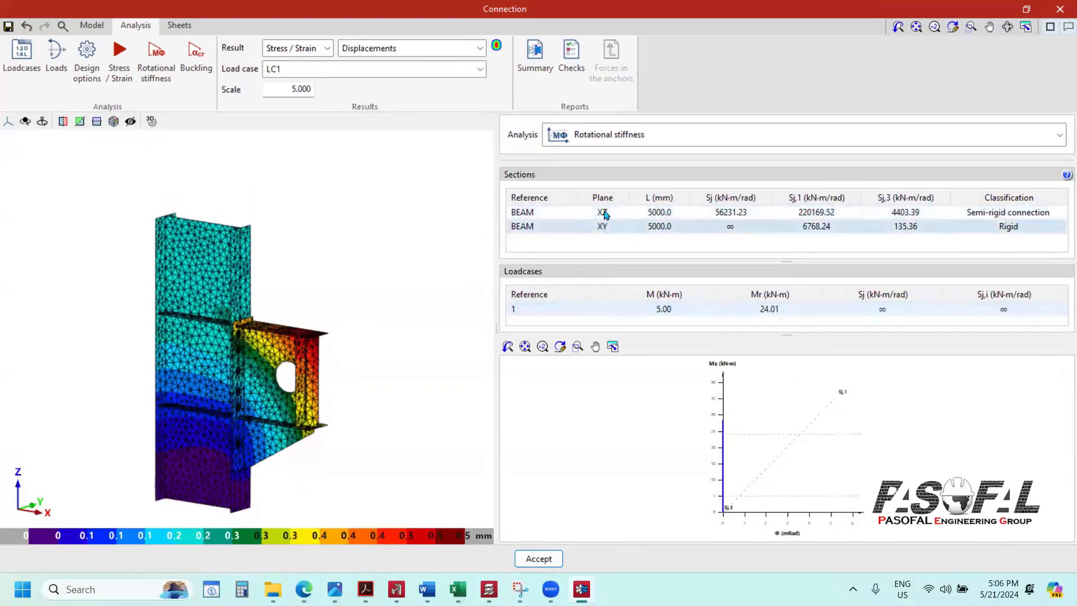
pyautogui.click(606, 213)
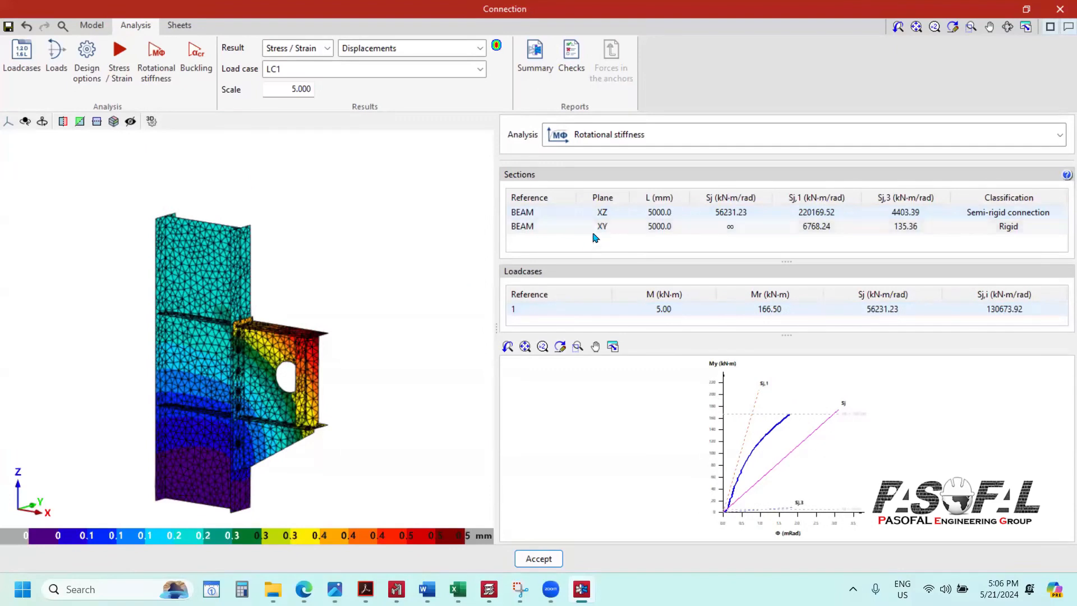
pyautogui.click(605, 227)
pyautogui.click(603, 215)
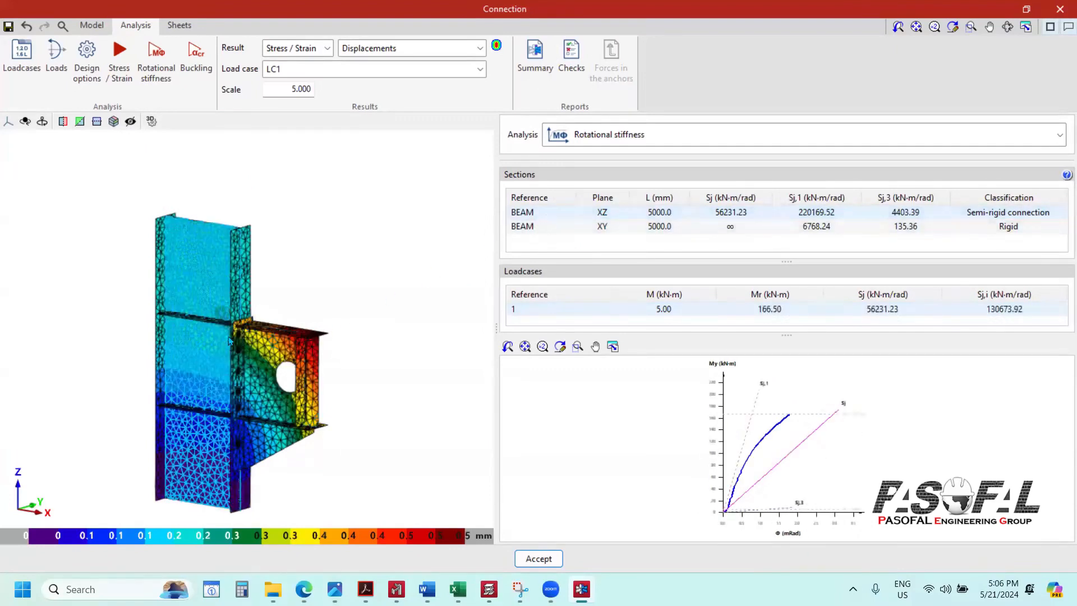
pyautogui.click(603, 227)
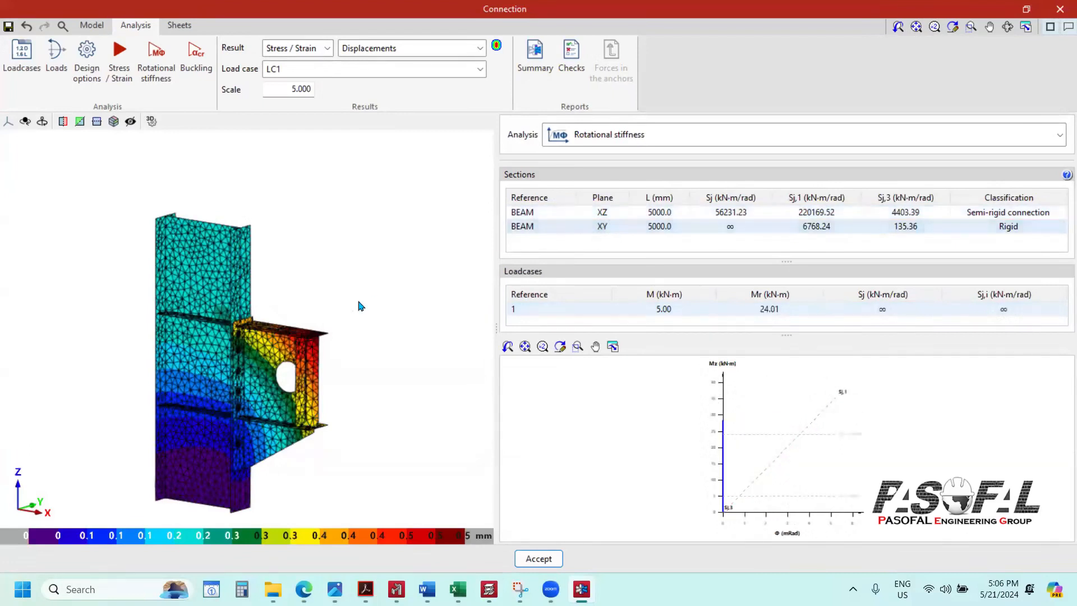
# Step: Examine the displacement contours around the haunch, end plate and bolts alongside the XY and XZ moment-rotation curves
pyautogui.scroll(-3, 360, 304)
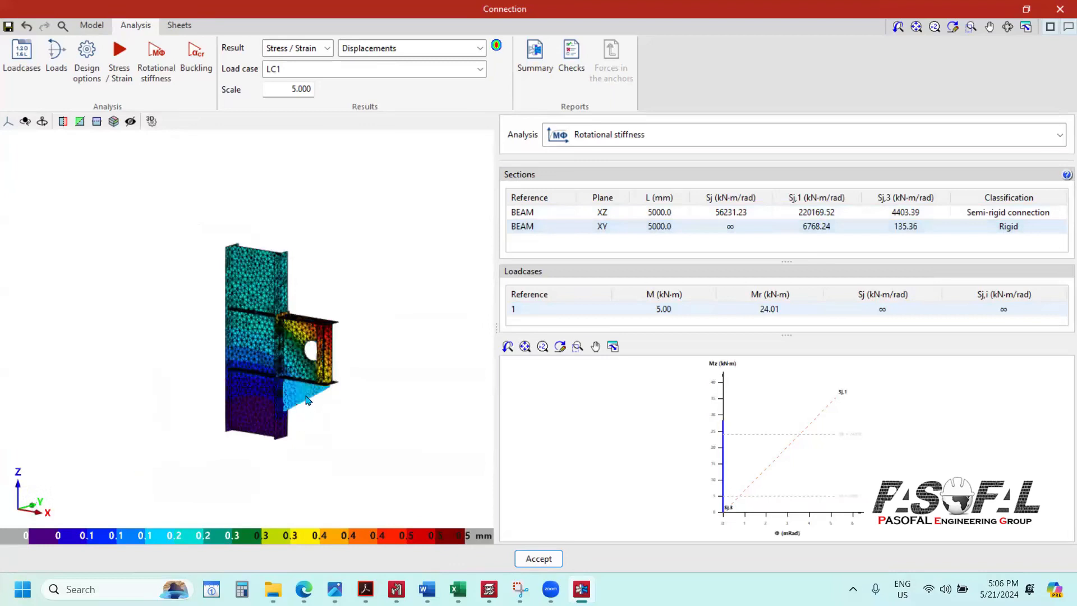
pyautogui.scroll(3, 311, 404)
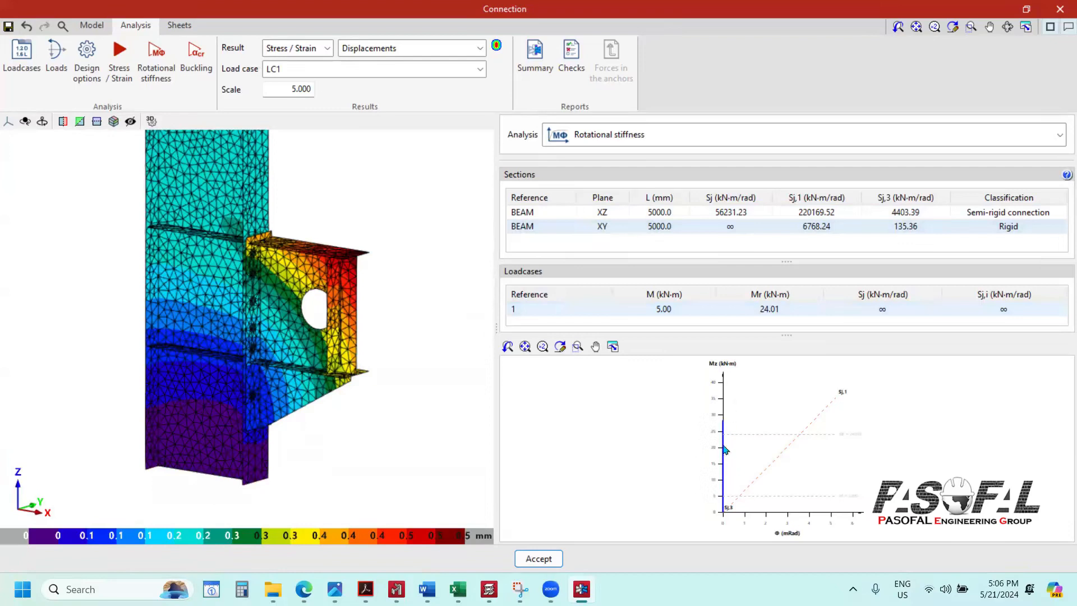
pyautogui.scroll(-2, 721, 440)
pyautogui.scroll(-2, 720, 444)
pyautogui.scroll(2, 721, 438)
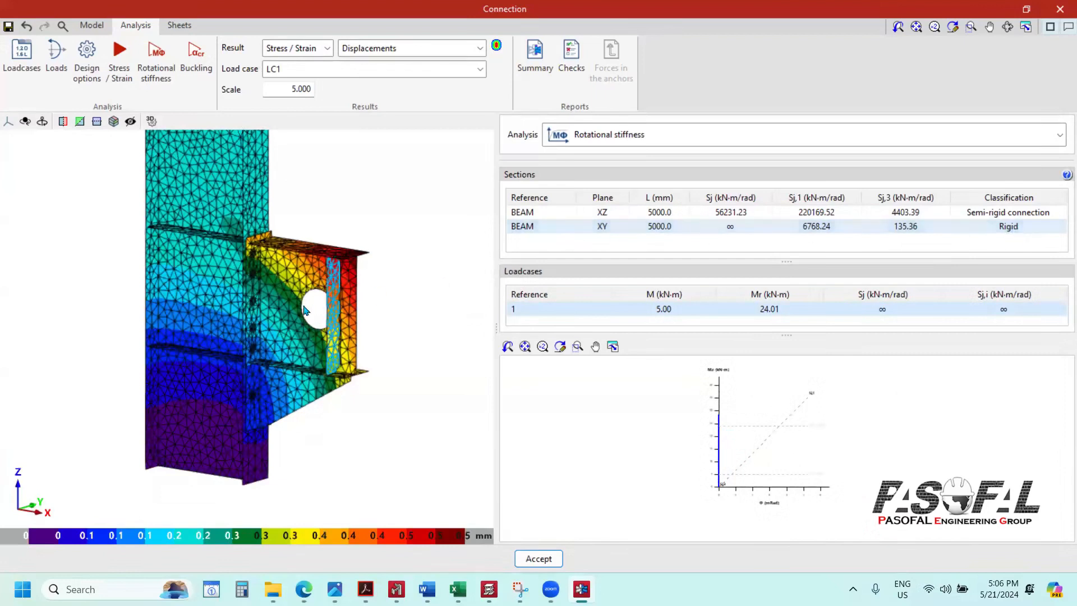
pyautogui.click(604, 217)
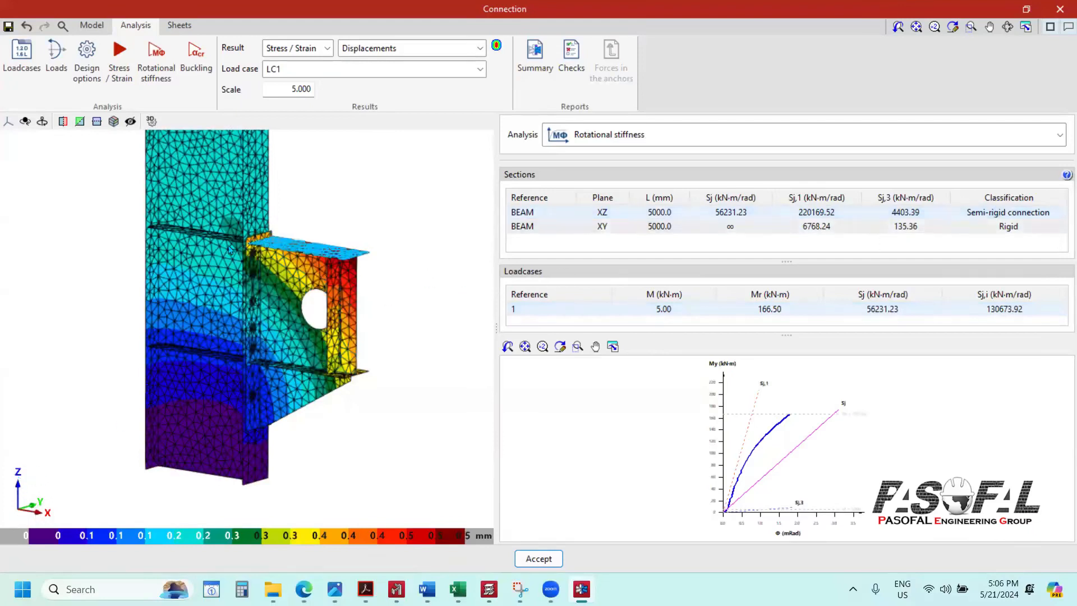
pyautogui.scroll(5, 268, 287)
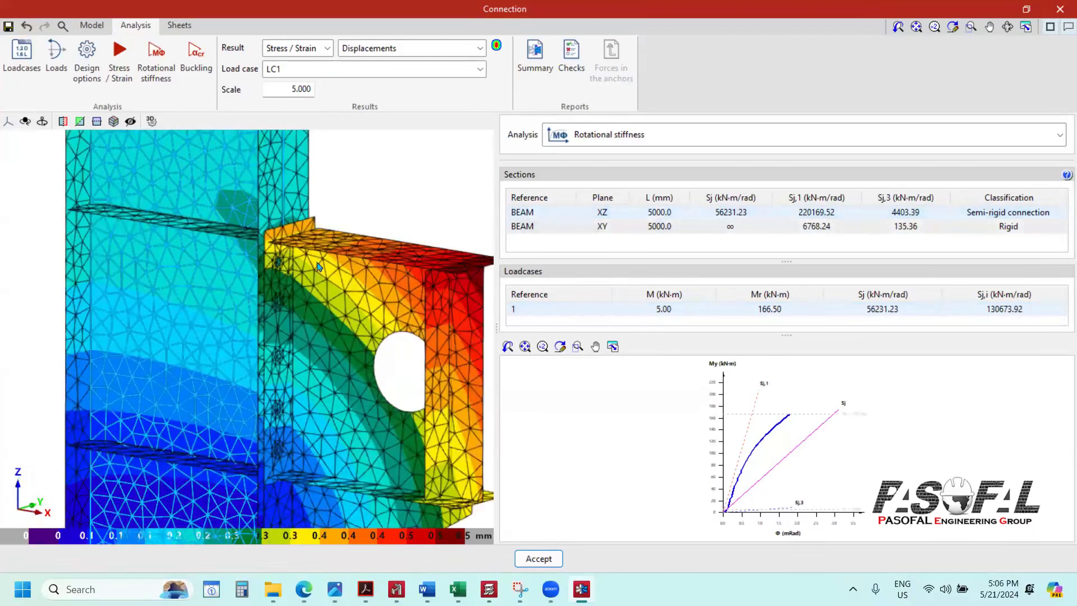
pyautogui.scroll(3, 269, 283)
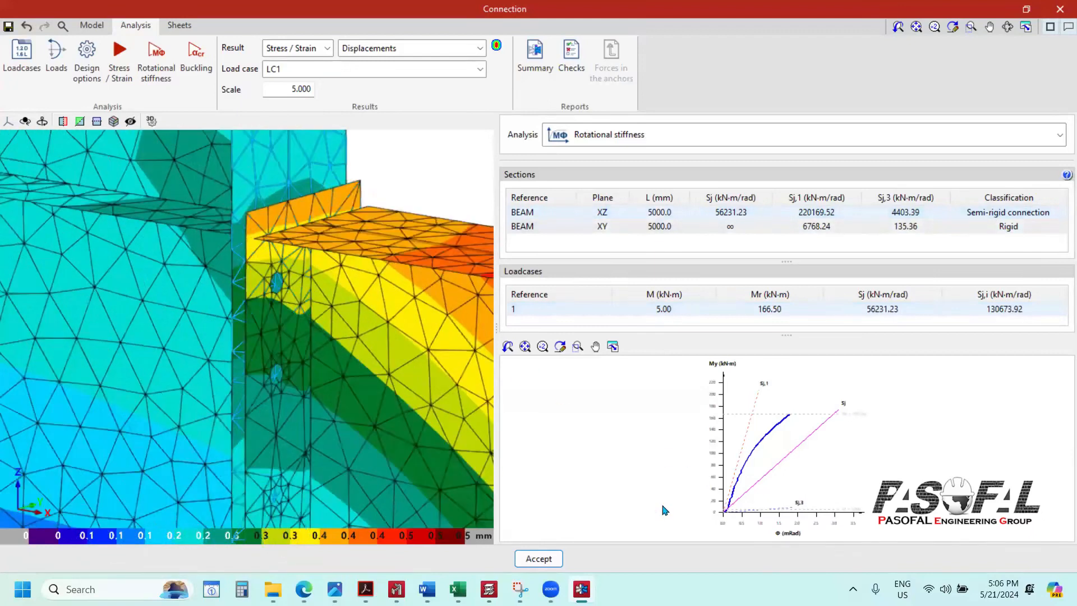
pyautogui.scroll(-1, 268, 287)
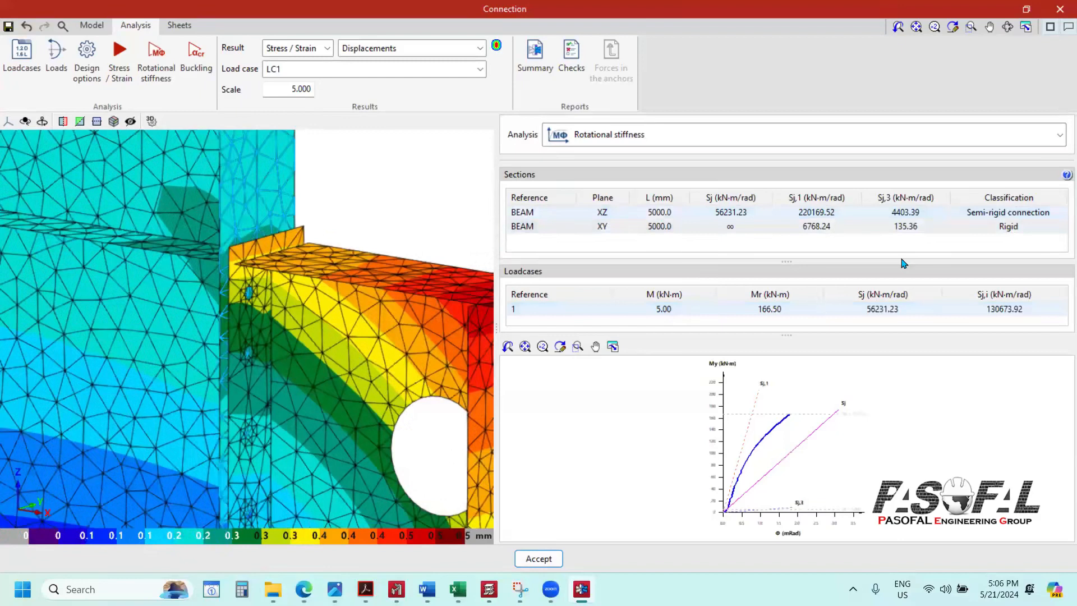
pyautogui.scroll(2, 268, 287)
pyautogui.scroll(-1, 341, 402)
pyautogui.scroll(-2, 347, 360)
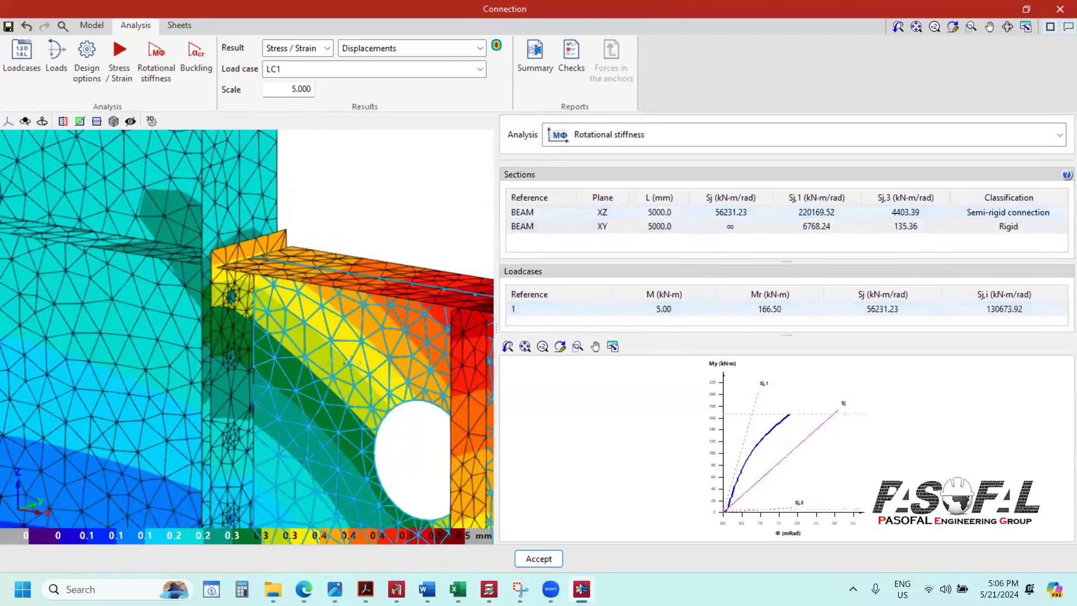
pyautogui.moveTo(206, 468); pyautogui.dragTo(349, 444)
pyautogui.moveTo(438, 300)
pyautogui.mouseDown()
pyautogui.moveTo(418, 291)
pyautogui.moveTo(453, 277)
pyautogui.mouseUp()
pyautogui.moveTo(374, 343); pyautogui.dragTo(399, 387)
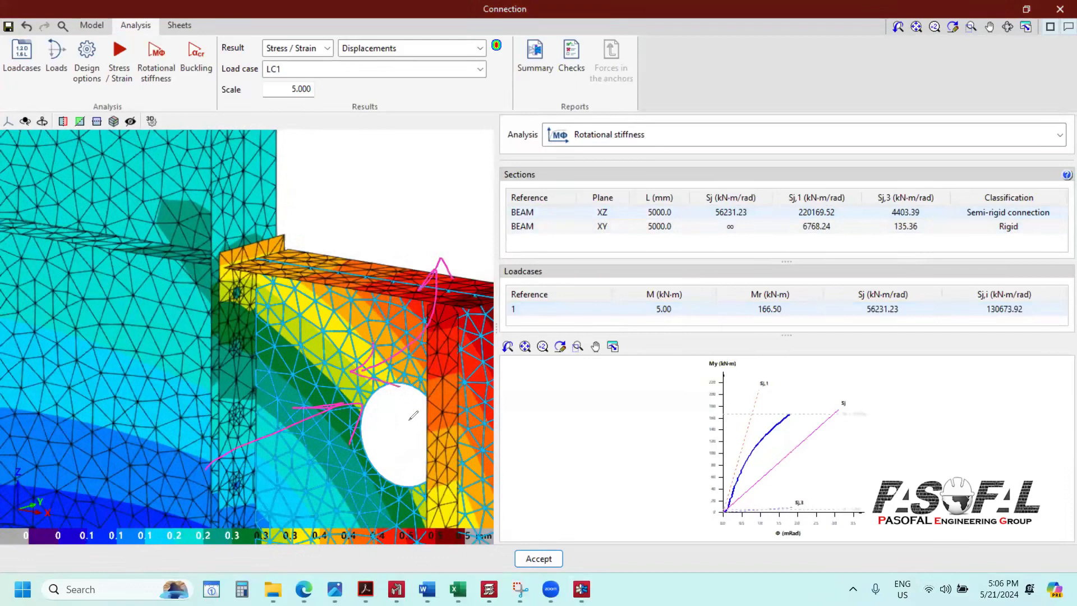
pyautogui.moveTo(253, 217)
pyautogui.mouseDown()
pyautogui.moveTo(248, 252)
pyautogui.moveTo(264, 240)
pyautogui.mouseUp()
pyautogui.moveTo(362, 294)
pyautogui.mouseDown()
pyautogui.moveTo(432, 200)
pyautogui.moveTo(435, 222)
pyautogui.mouseUp()
pyautogui.moveTo(375, 273); pyautogui.dragTo(369, 313)
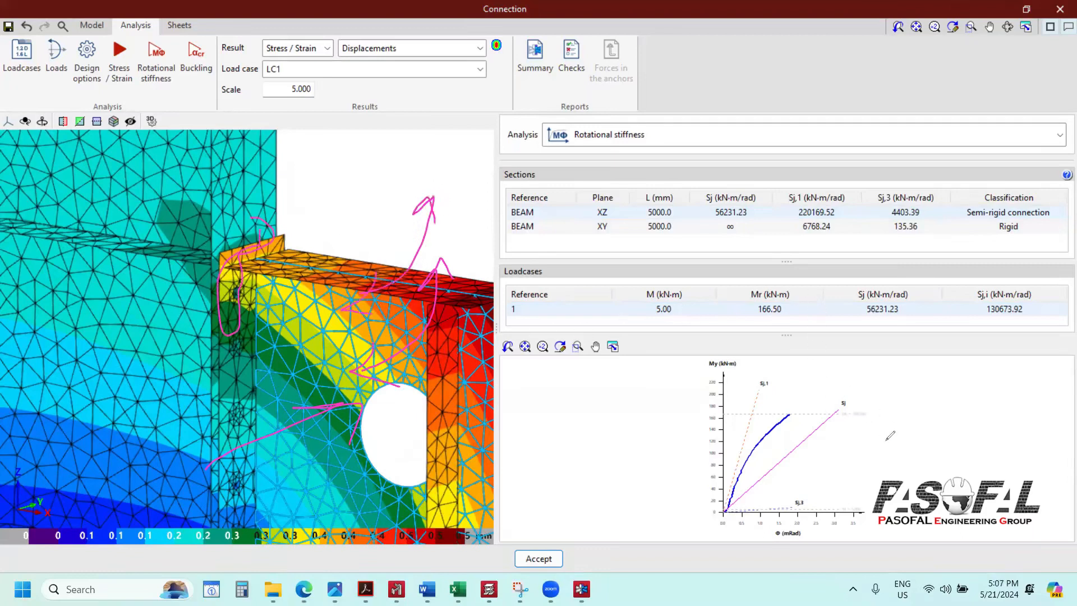
pyautogui.press('Escape')
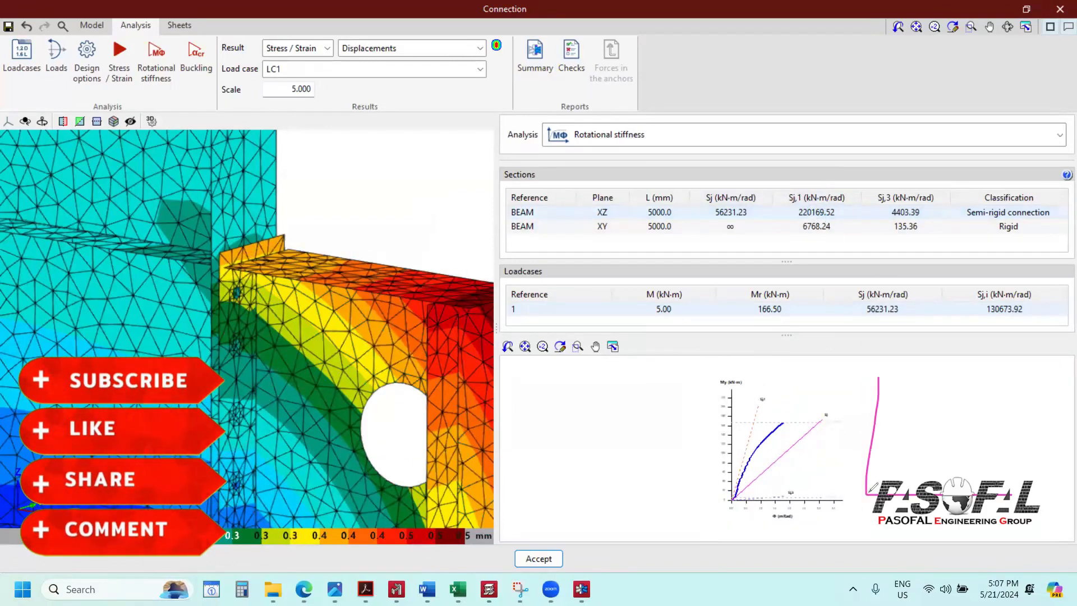
pyautogui.moveTo(867, 494)
pyautogui.mouseDown()
pyautogui.moveTo(889, 441)
pyautogui.moveTo(920, 422)
pyautogui.moveTo(973, 420)
pyautogui.mouseUp()
pyautogui.moveTo(891, 441); pyautogui.dragTo(890, 481)
pyautogui.moveTo(919, 422); pyautogui.dragTo(918, 465)
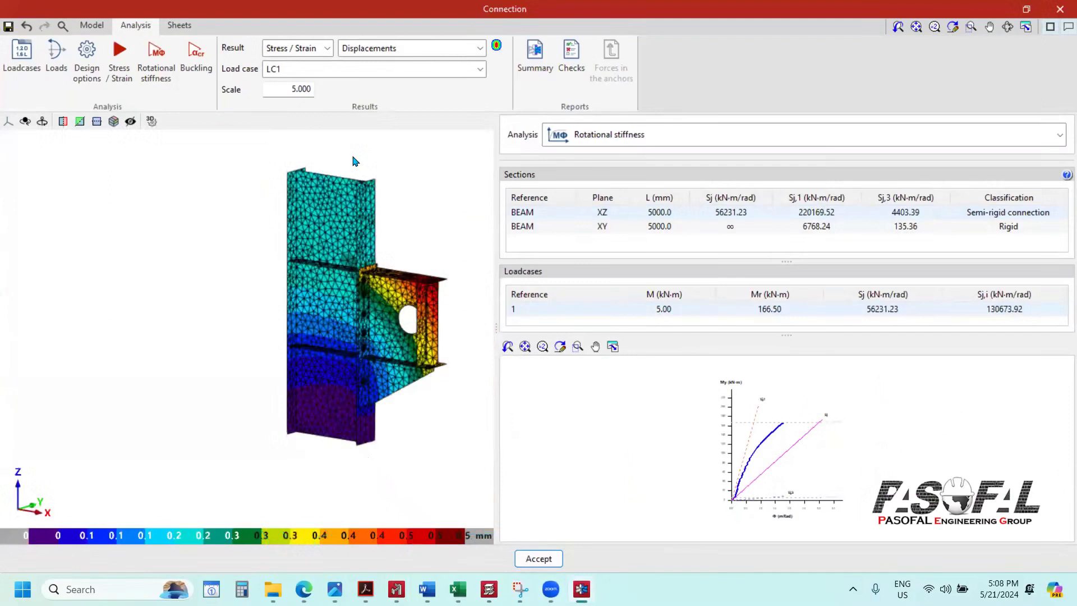
pyautogui.scroll(-2, 418, 376)
pyautogui.scroll(3, 418, 314)
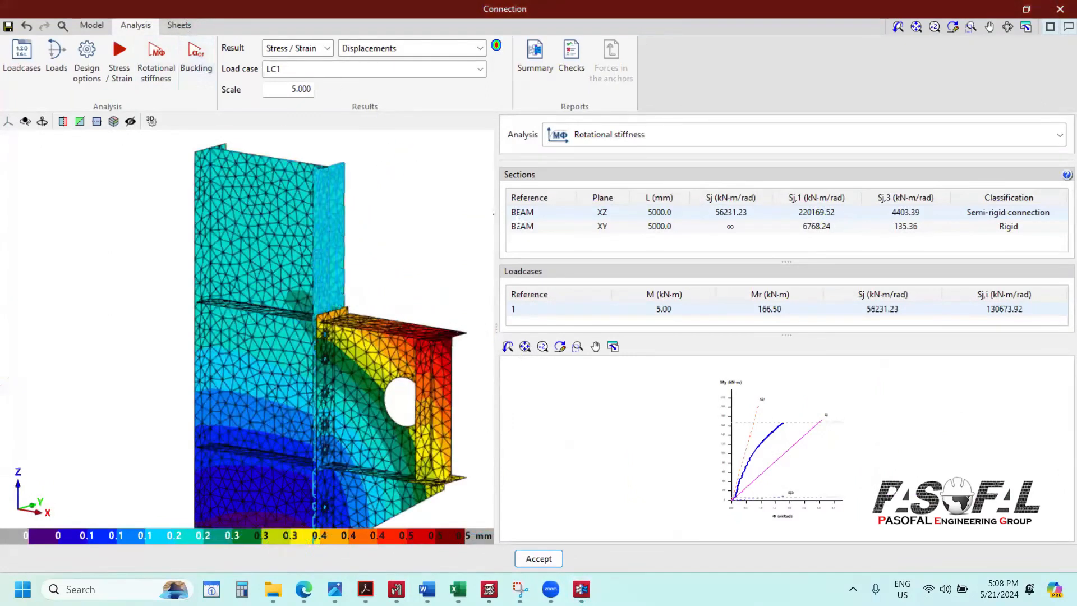
# Step: Insert all predefined views of the connection into the drawing sheets as monochrome images with titles and dimensions, using DIN A3 - Landscape format
pyautogui.click(178, 25)
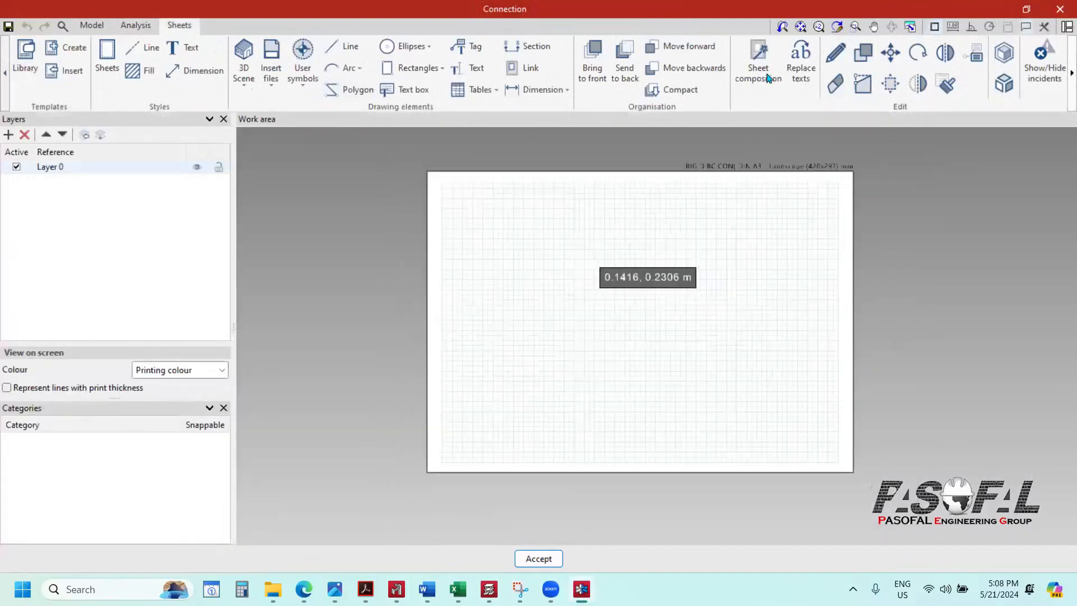
pyautogui.click(247, 93)
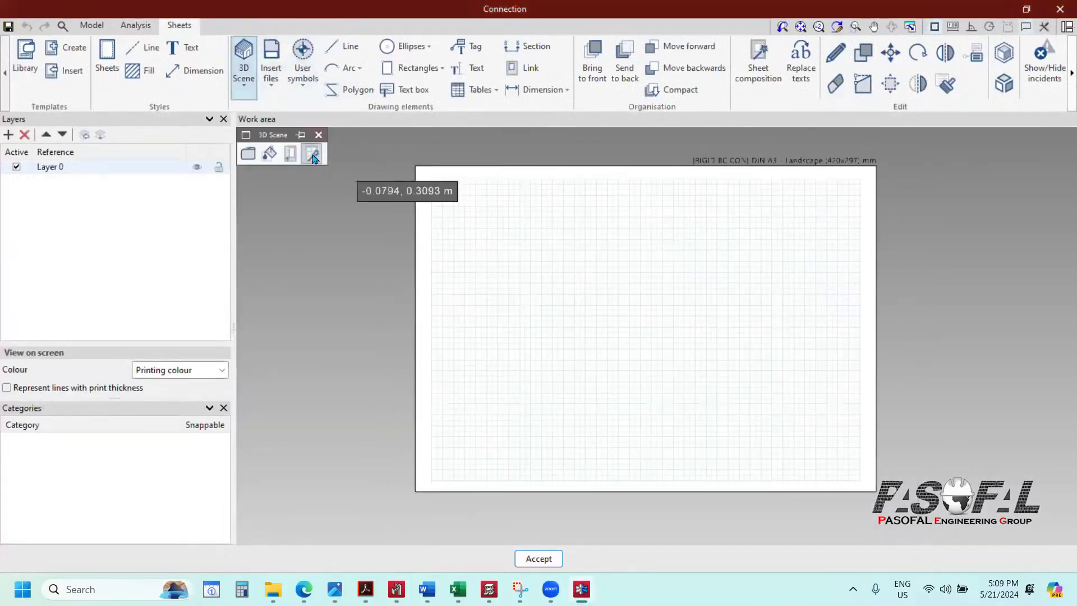
pyautogui.click(312, 154)
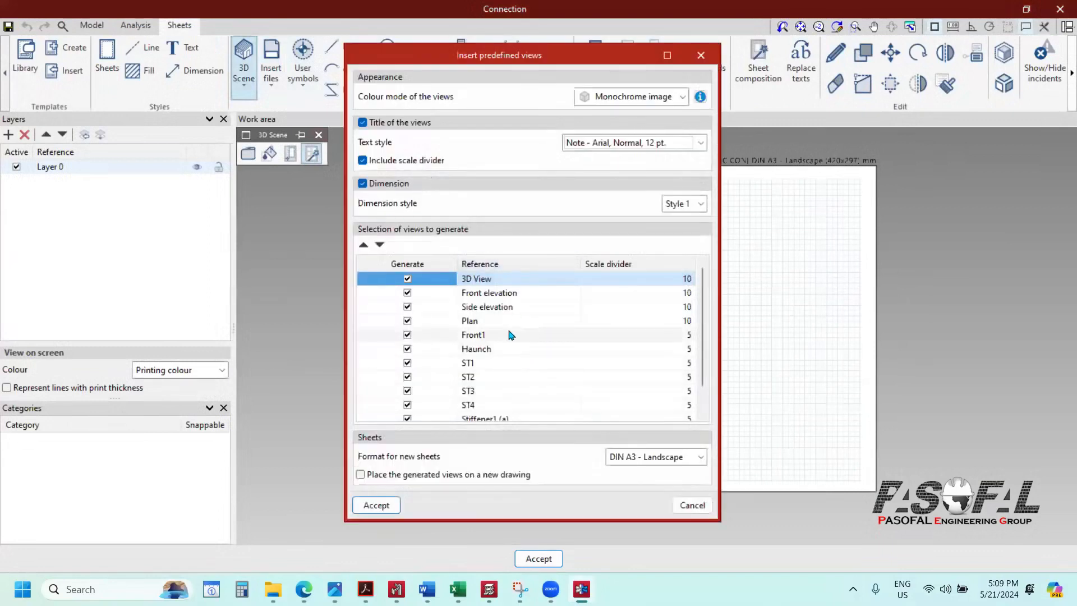
pyautogui.scroll(-1, 433, 342)
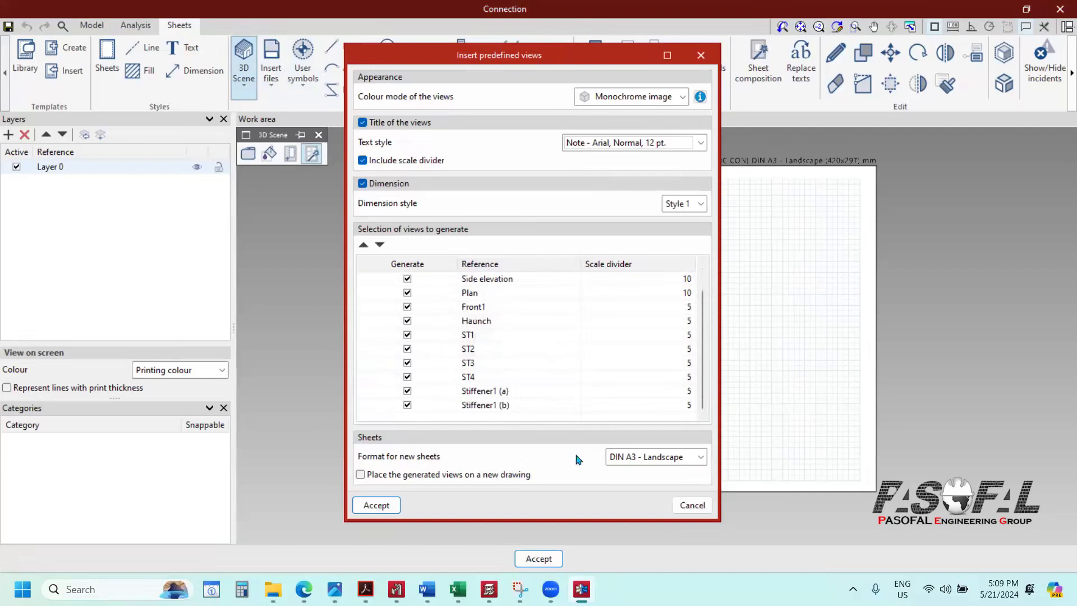
pyautogui.click(647, 464)
pyautogui.click(648, 464)
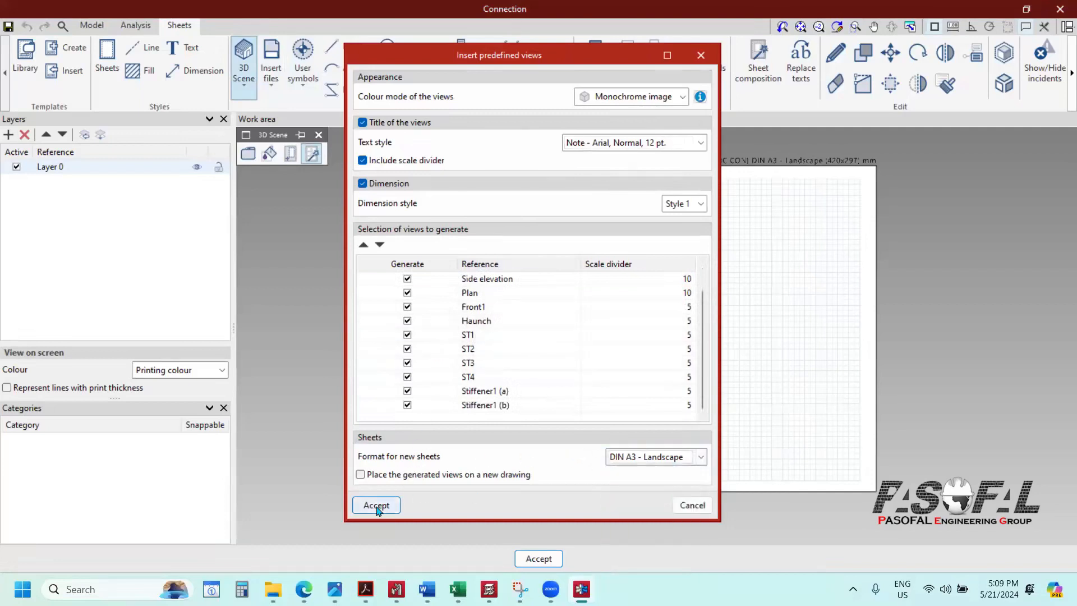
pyautogui.click(376, 506)
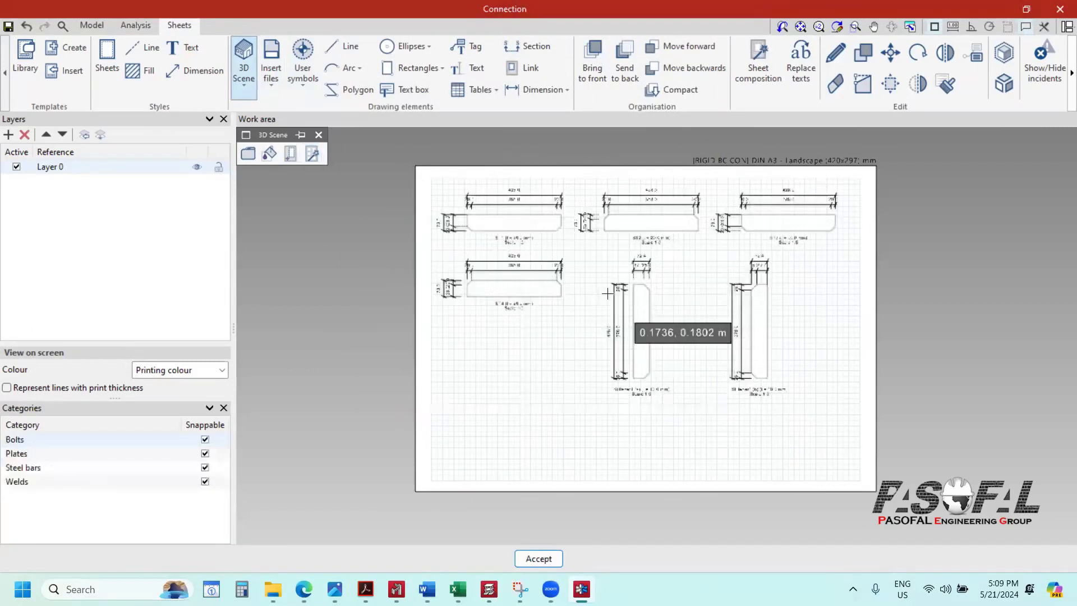
pyautogui.scroll(-1, 530, 359)
pyautogui.scroll(1, 428, 216)
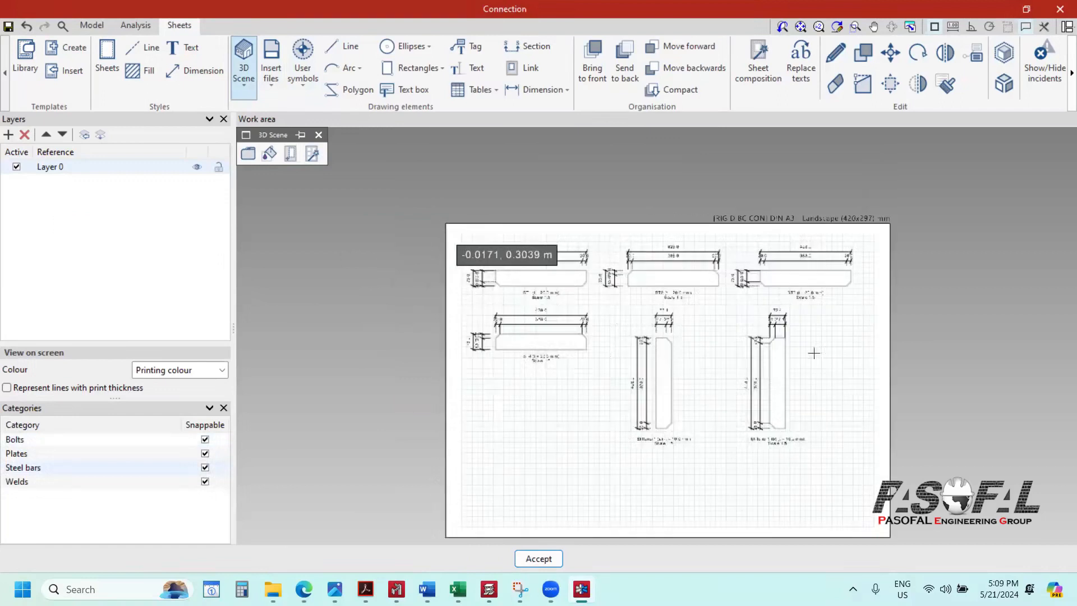
pyautogui.scroll(4, 539, 323)
pyautogui.scroll(1, 638, 362)
# Step: Compose the pending RIGID BC CON. Drawing 1 into the currently selected sheet, with DIN A3 - Landscape as the new sheet format
pyautogui.click(758, 64)
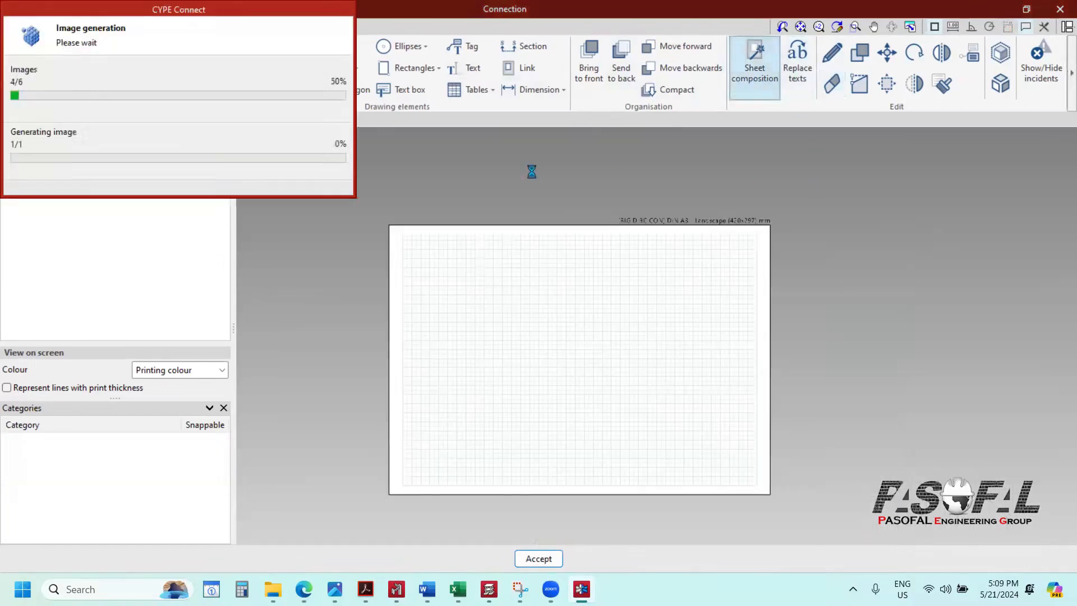
pyautogui.scroll(-3, 629, 286)
pyautogui.scroll(5, 620, 274)
pyautogui.scroll(-3, 700, 259)
pyautogui.scroll(2, 576, 264)
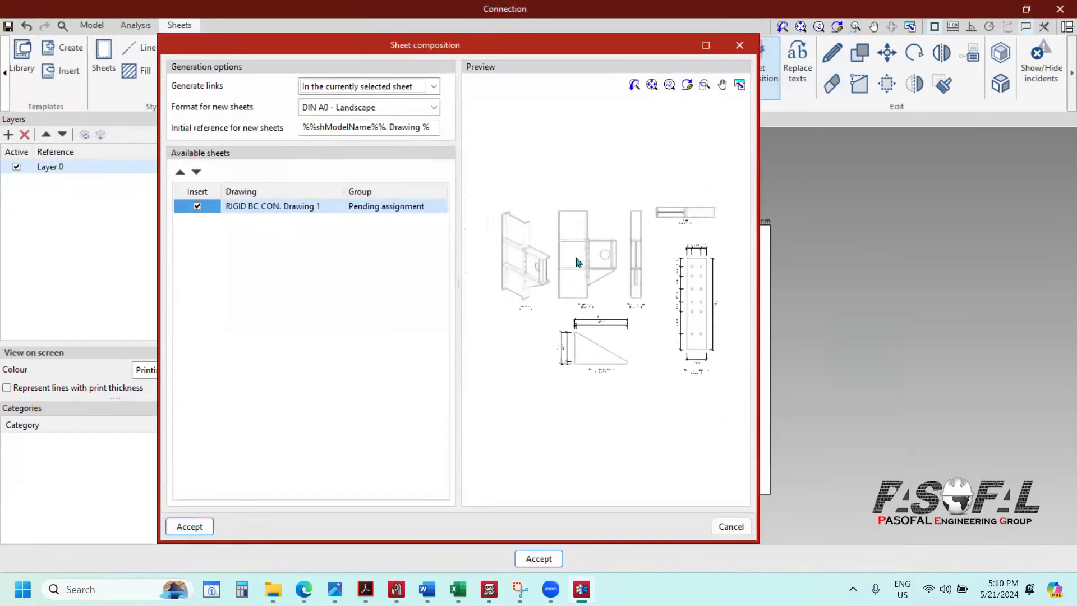
pyautogui.click(432, 108)
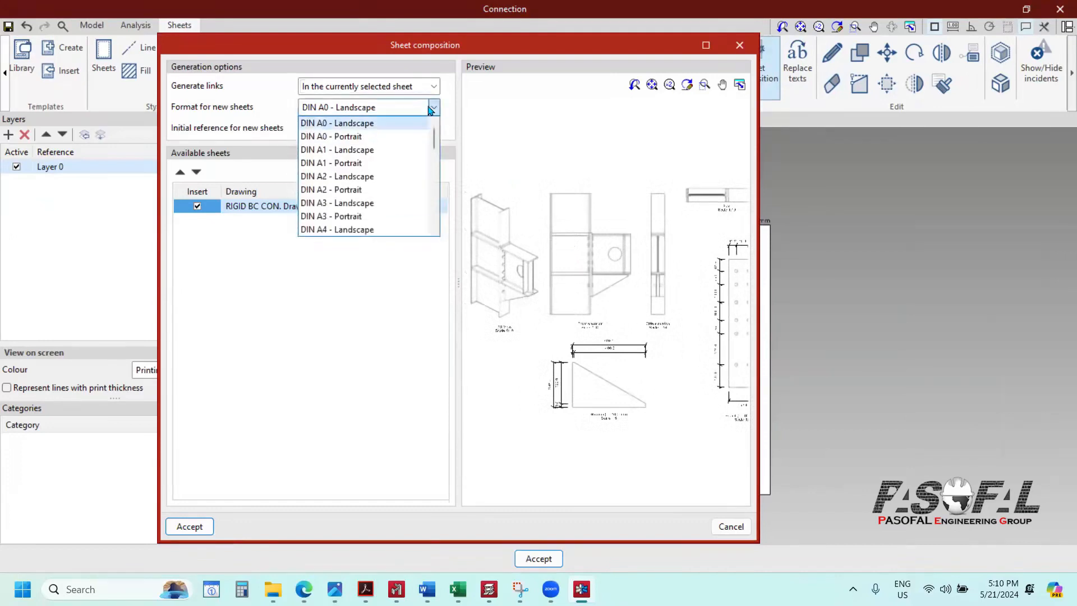
pyautogui.click(347, 208)
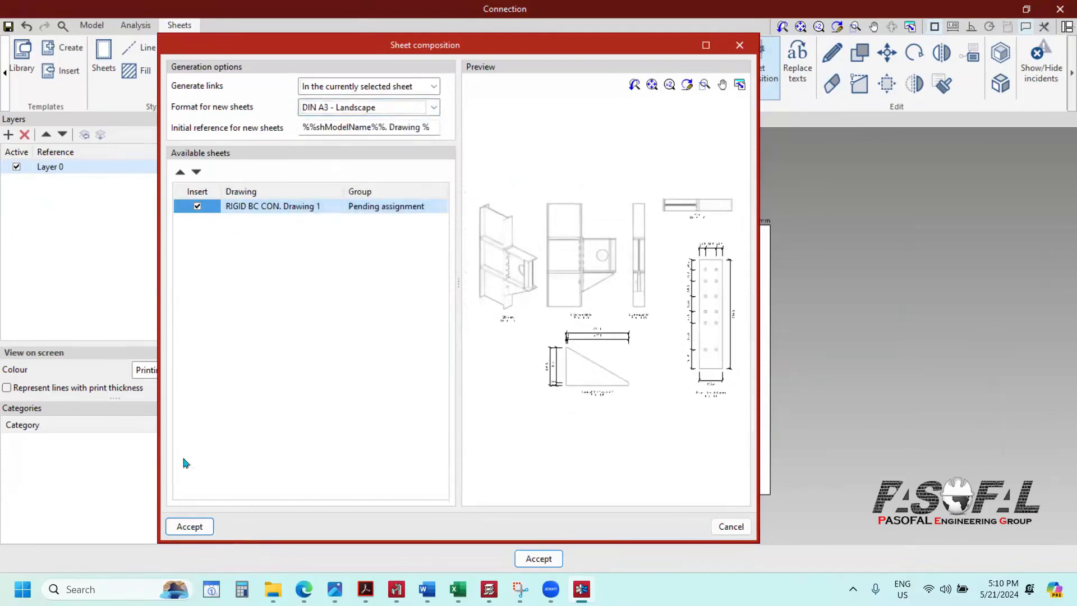
pyautogui.click(187, 527)
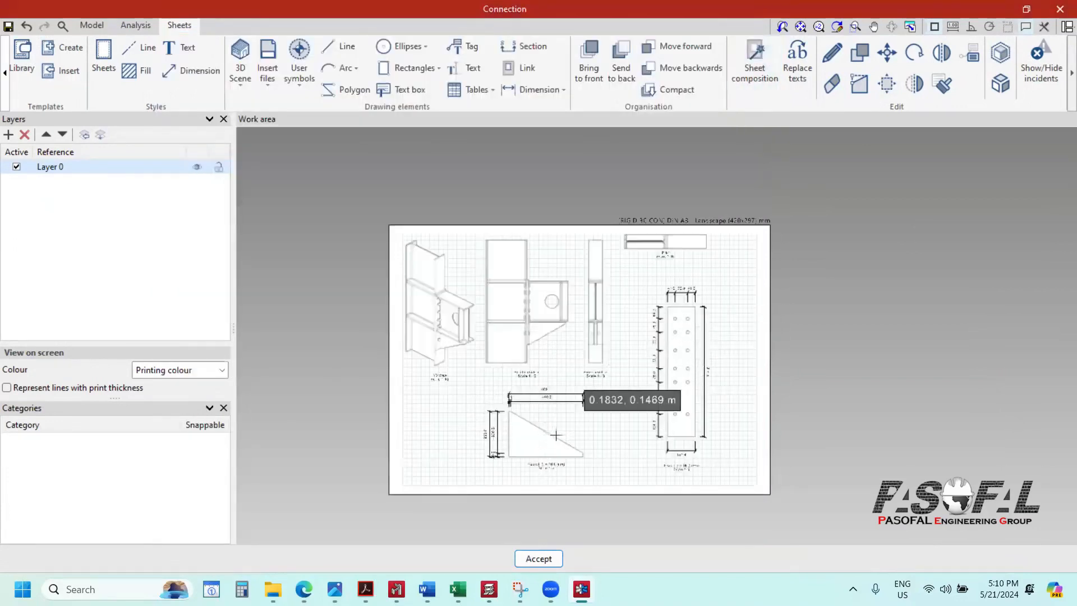
# Step: Examine the elevations, plan, haunch and end plate details on the composed A3 sheet, and return to the node list
pyautogui.scroll(1, 556, 432)
pyautogui.scroll(1, 556, 432)
pyautogui.scroll(2, 584, 226)
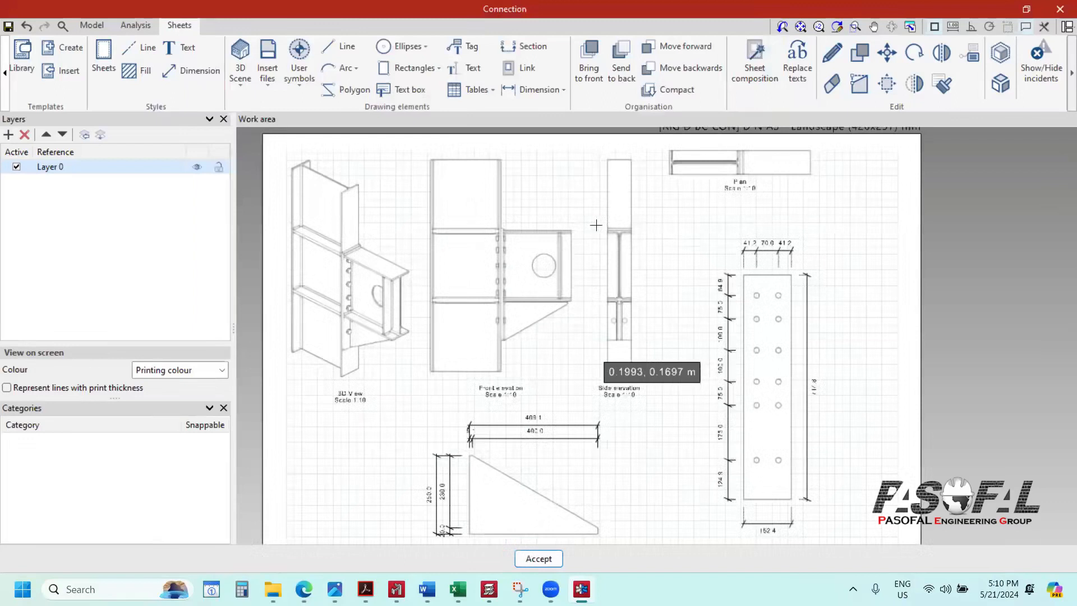
pyautogui.scroll(-1, 785, 258)
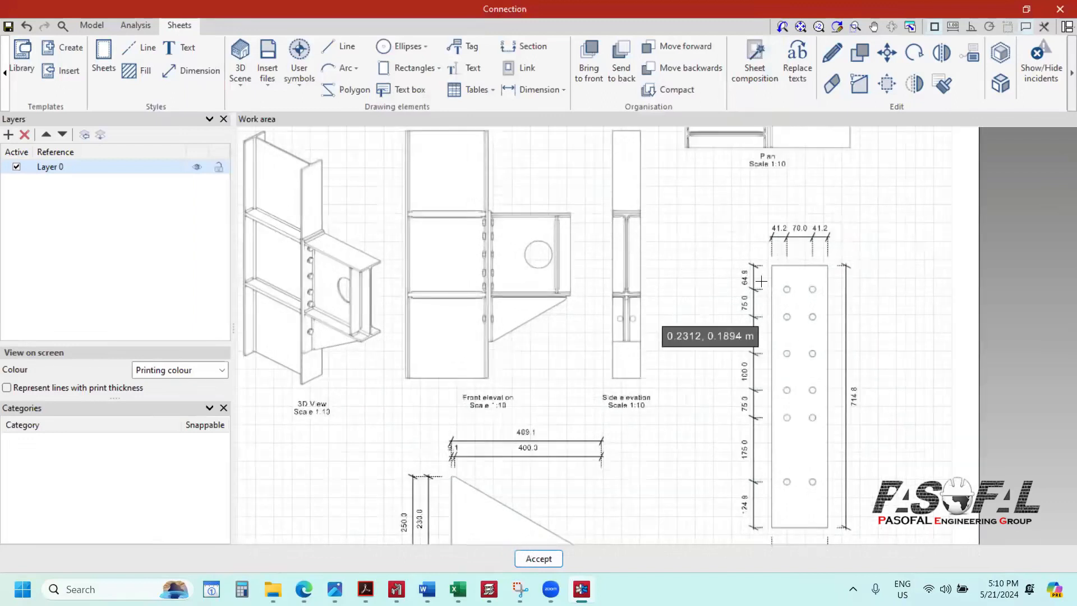
pyautogui.scroll(-2, 762, 281)
pyautogui.scroll(2, 761, 281)
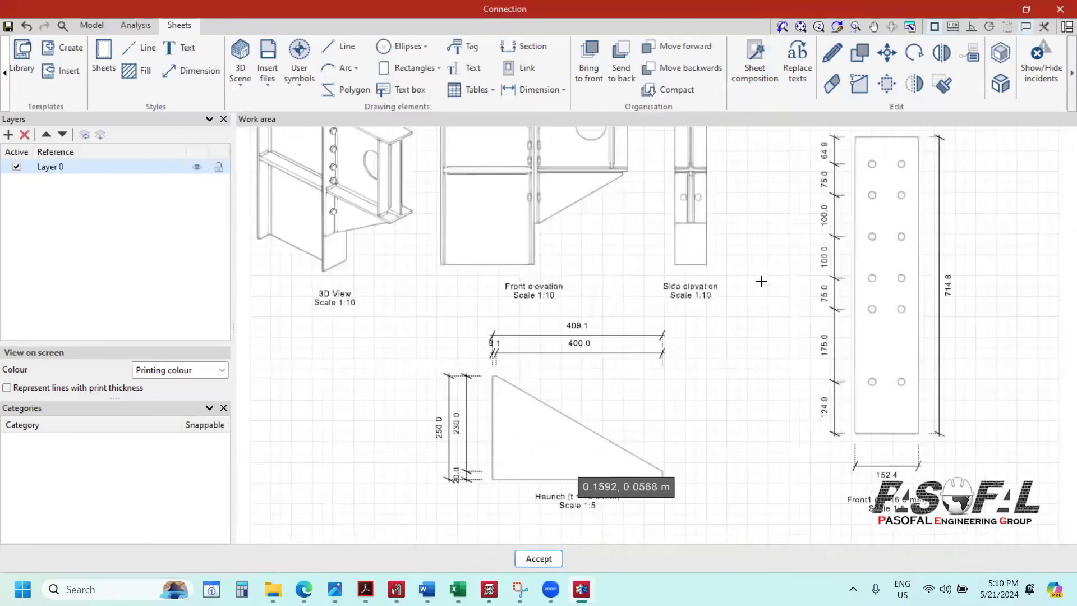
pyautogui.scroll(-2, 761, 281)
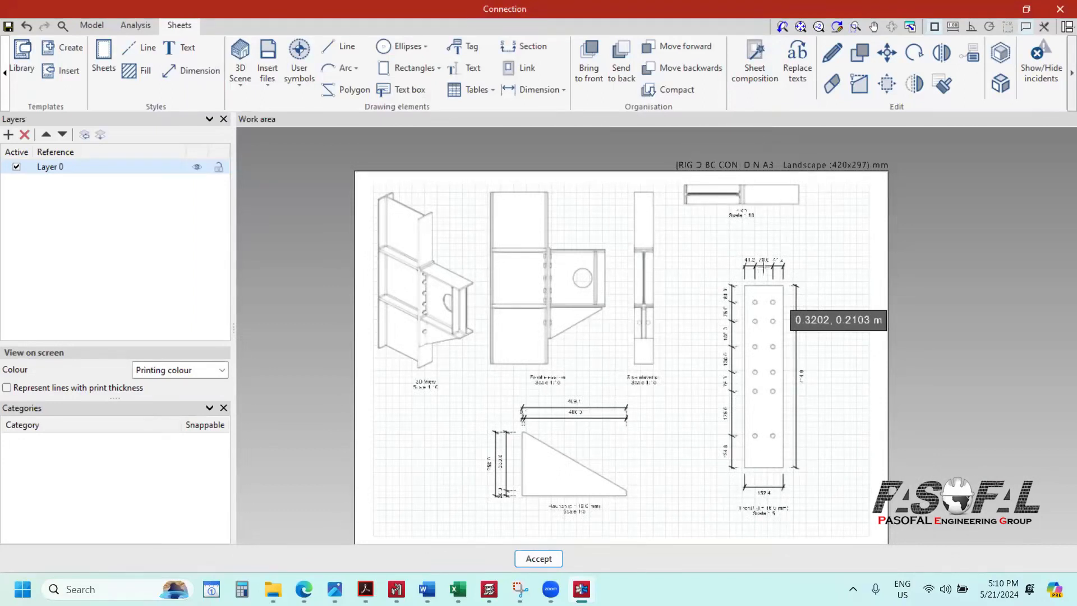
pyautogui.scroll(-1, 699, 244)
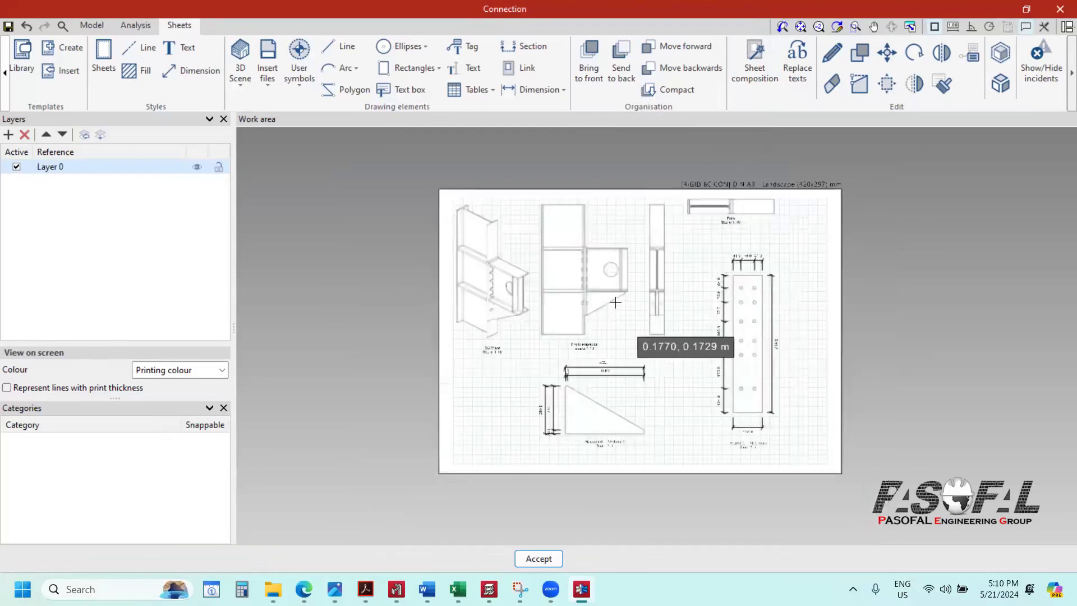
pyautogui.scroll(2, 616, 303)
pyautogui.scroll(-1, 426, 413)
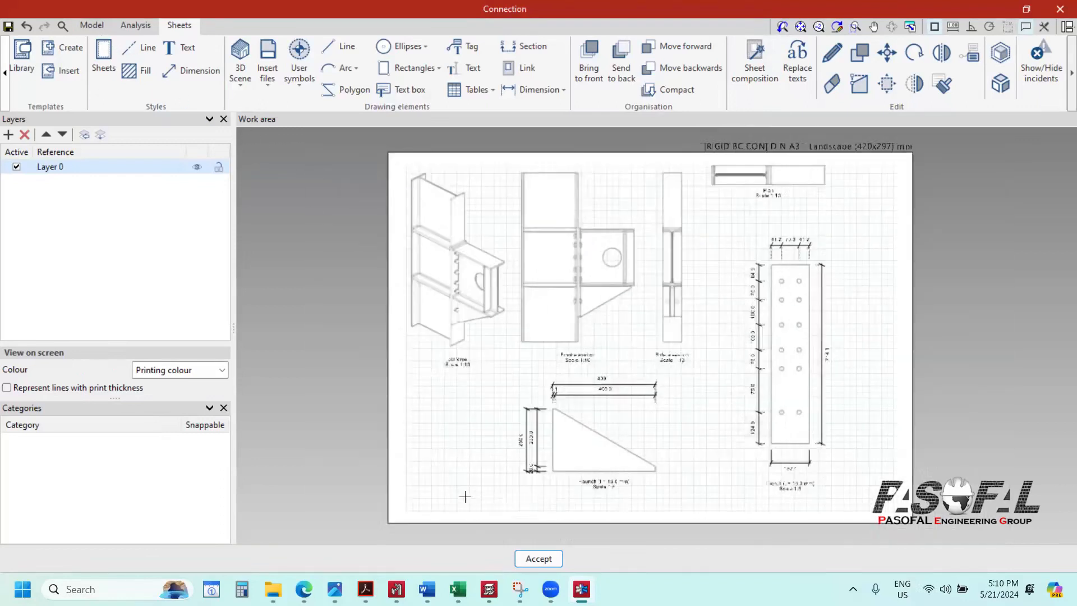
pyautogui.click(539, 559)
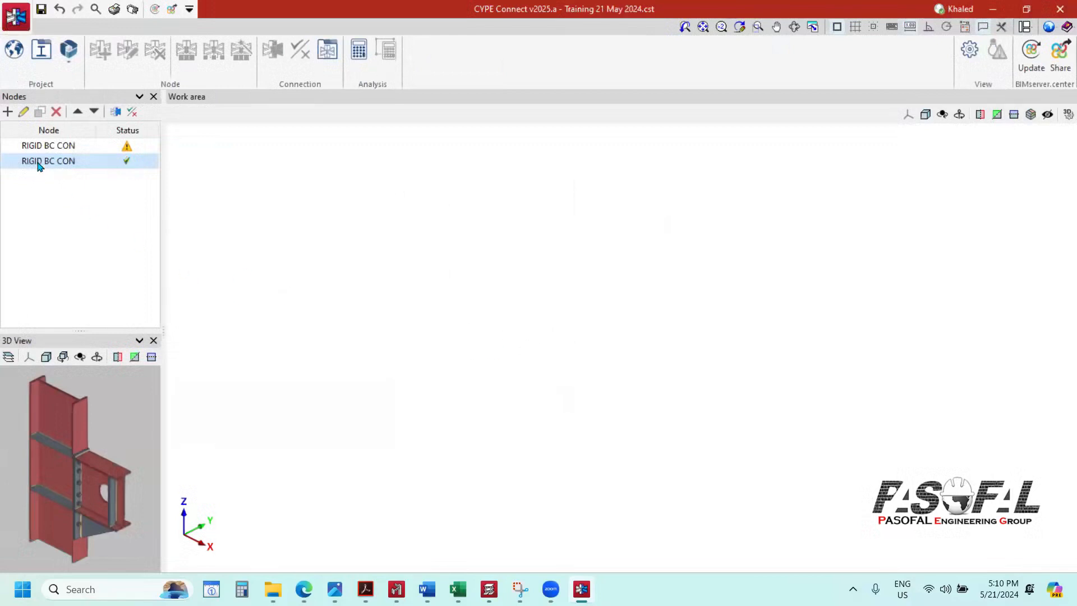
pyautogui.click(23, 112)
pyautogui.scroll(3, 857, 319)
pyautogui.scroll(-2, 854, 317)
pyautogui.scroll(-3, 856, 322)
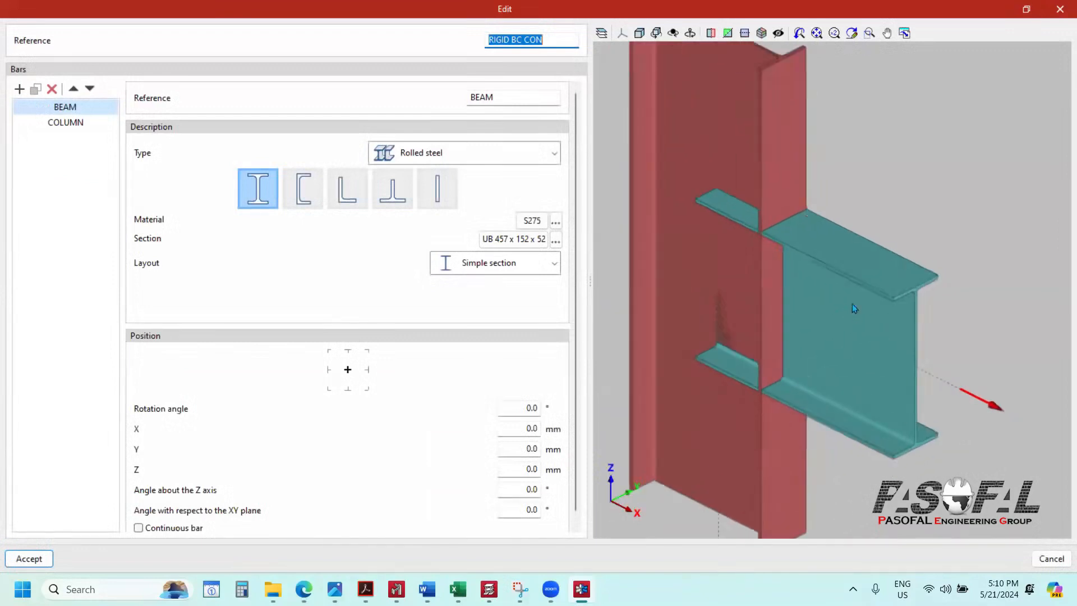
pyautogui.scroll(2, 864, 320)
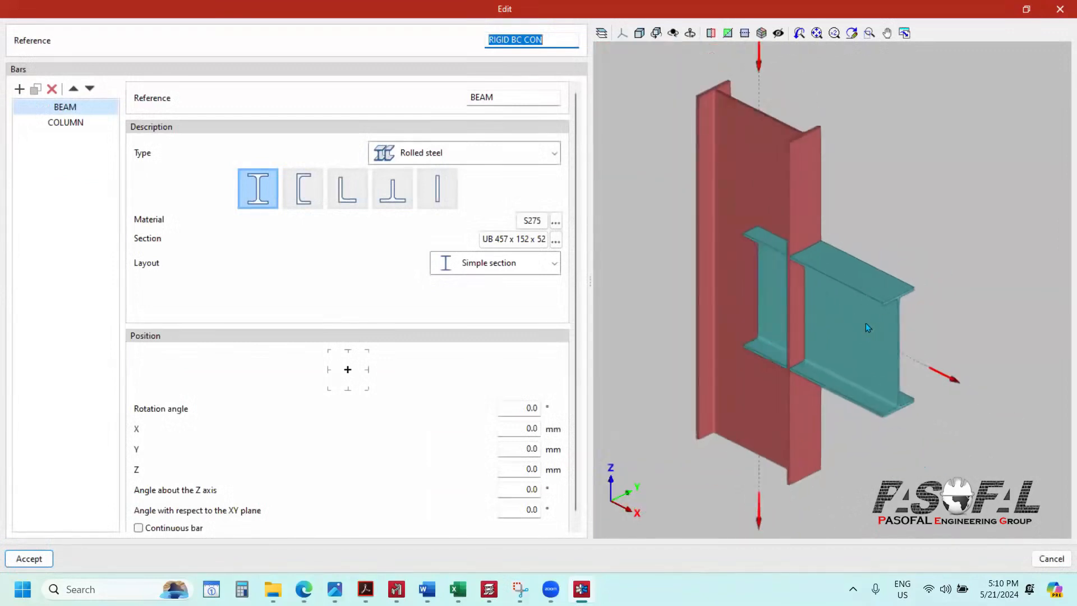
pyautogui.click(1061, 9)
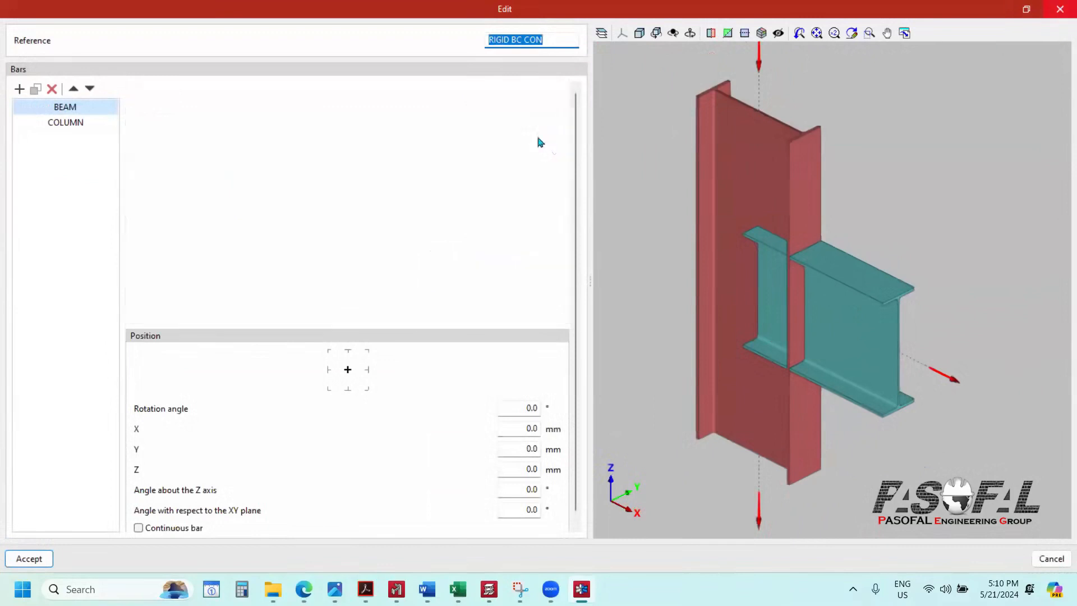
# Step: Edit the first RIGID BC CON node, changing BEAM to a variable-depth I-shape of type Built-up section with rolled steel plates
pyautogui.click(57, 146)
pyautogui.click(23, 111)
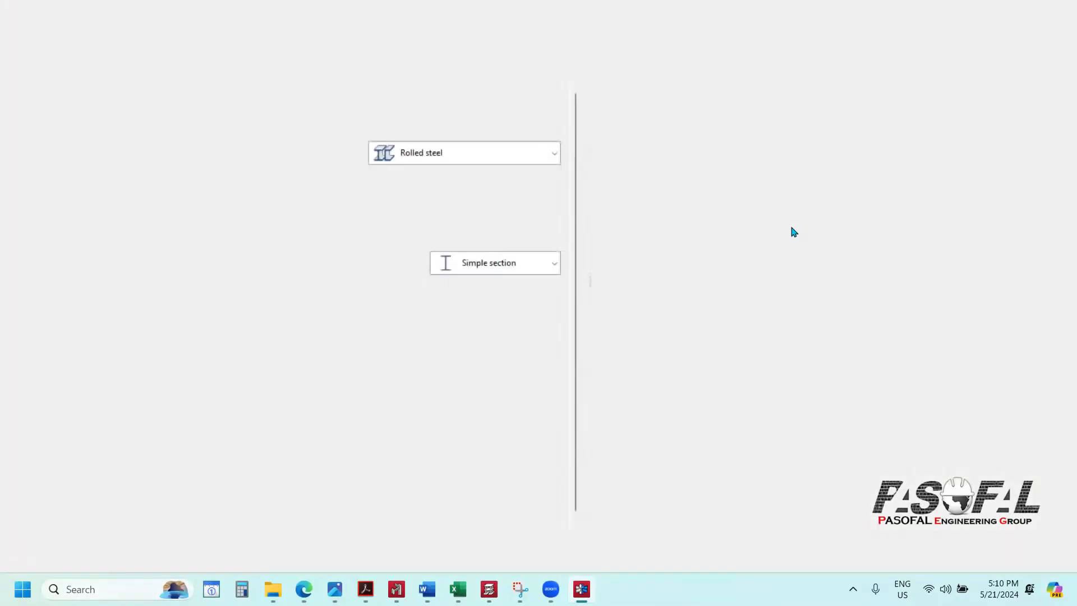
pyautogui.scroll(2, 793, 284)
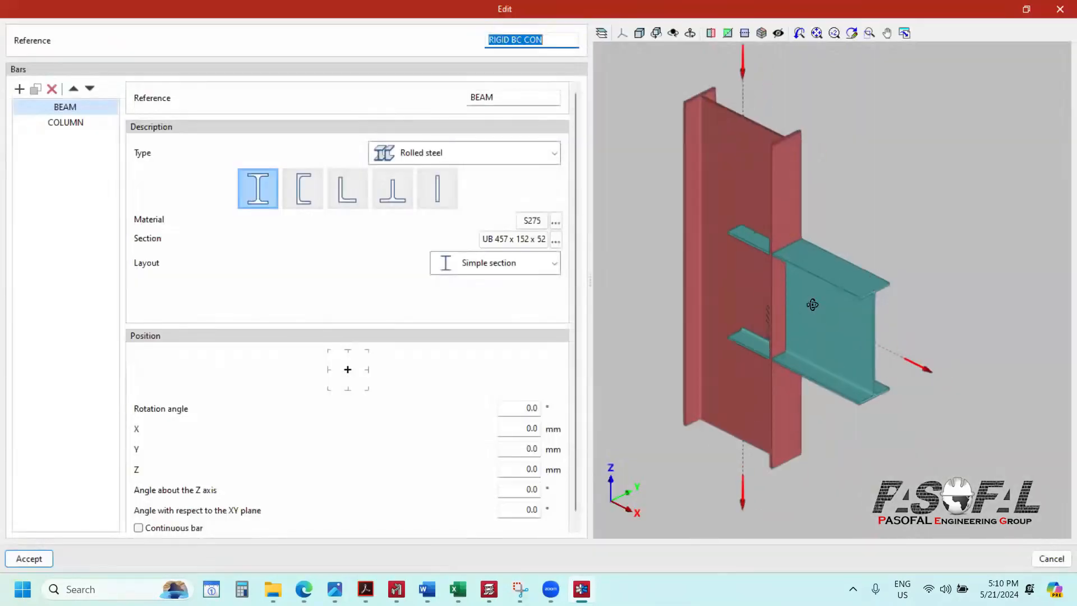
pyautogui.click(478, 161)
pyautogui.click(381, 233)
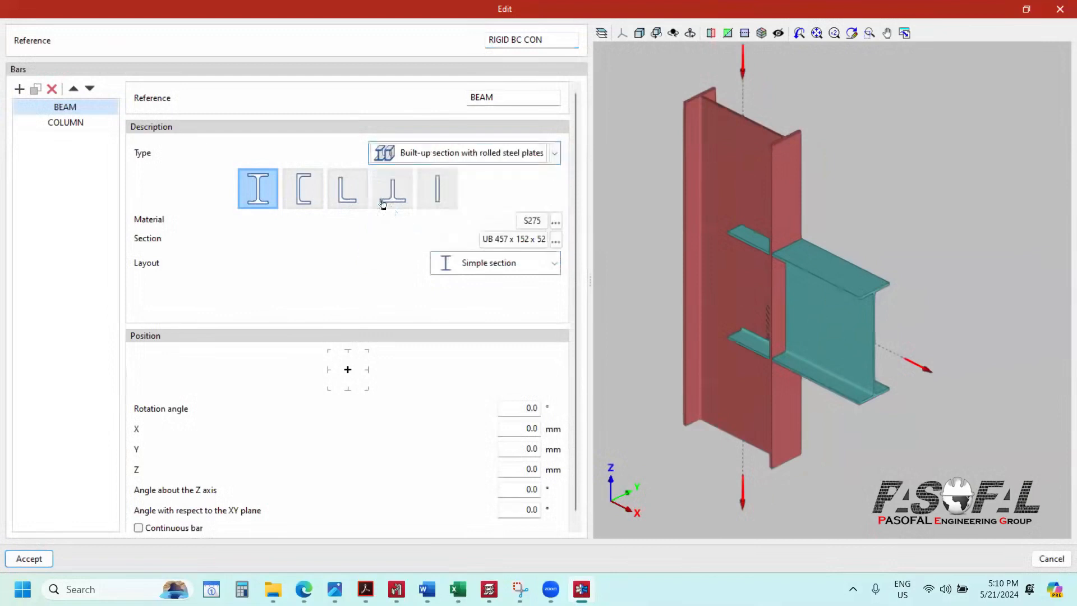
pyautogui.click(376, 198)
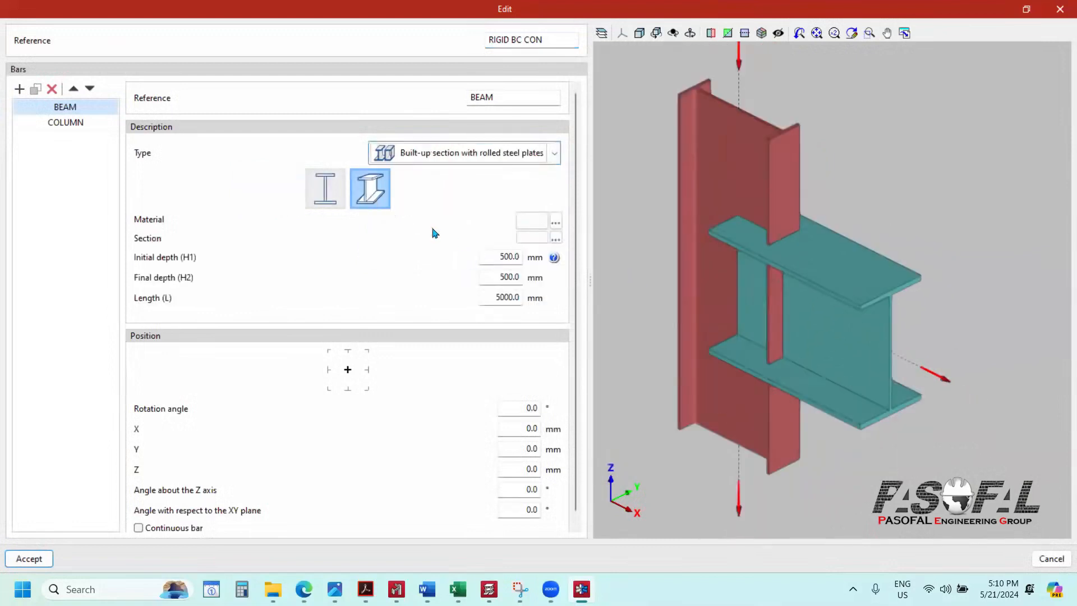
# Step: Assign material S275 to the built-up beam
pyautogui.click(556, 222)
pyautogui.click(532, 287)
pyautogui.click(523, 310)
pyautogui.click(494, 314)
# Step: Define the beam's built-up section with series 1 and section name 1, keeping the default web and flange sizes
pyautogui.click(556, 238)
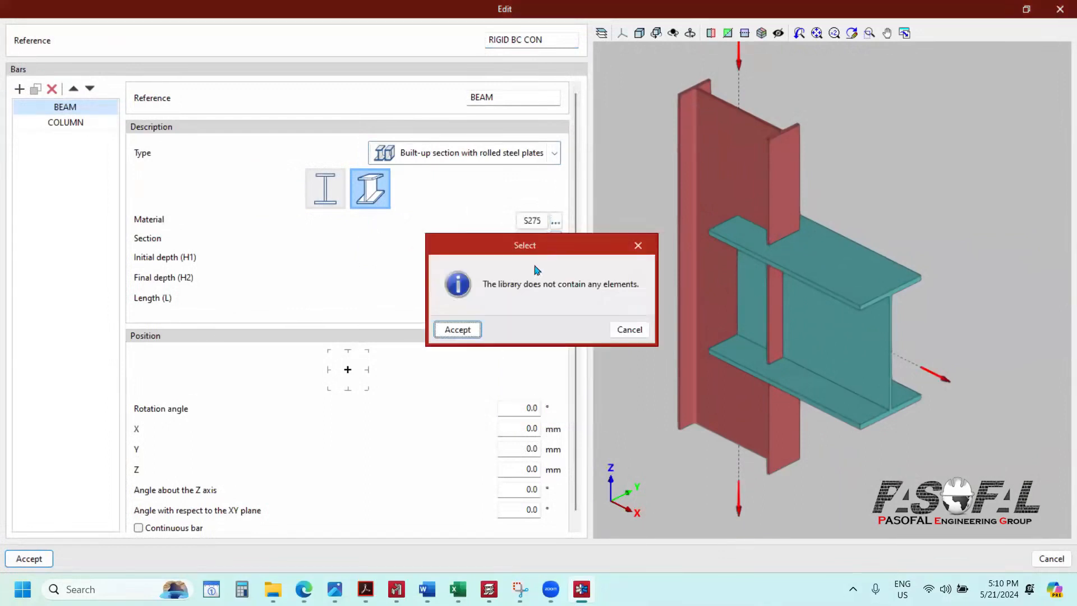
pyautogui.click(638, 246)
pyautogui.click(543, 239)
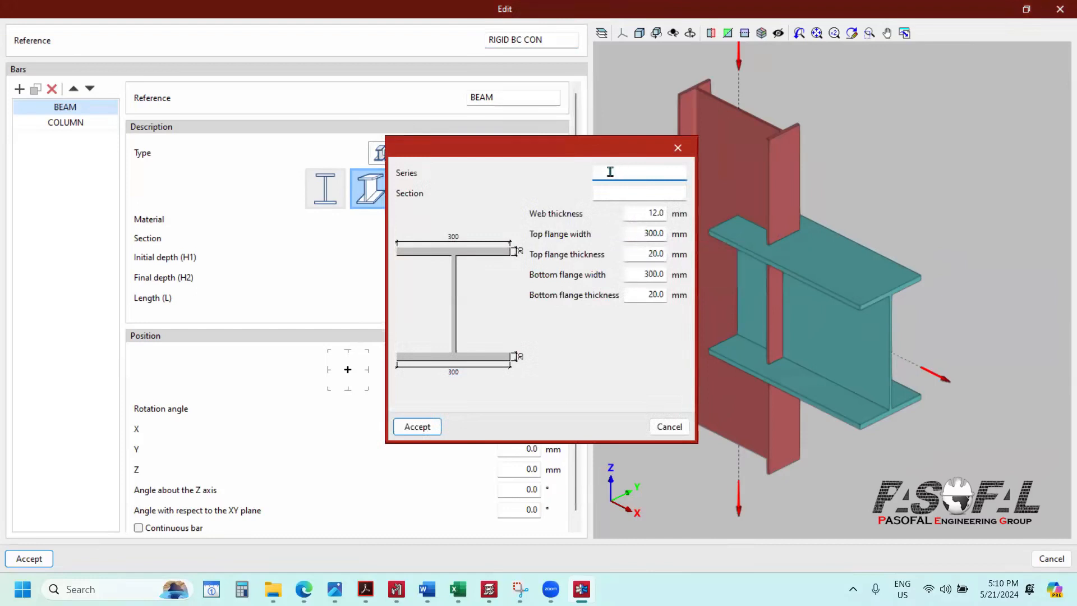
pyautogui.write('1')
pyautogui.click(611, 191)
pyautogui.write('1')
pyautogui.click(429, 428)
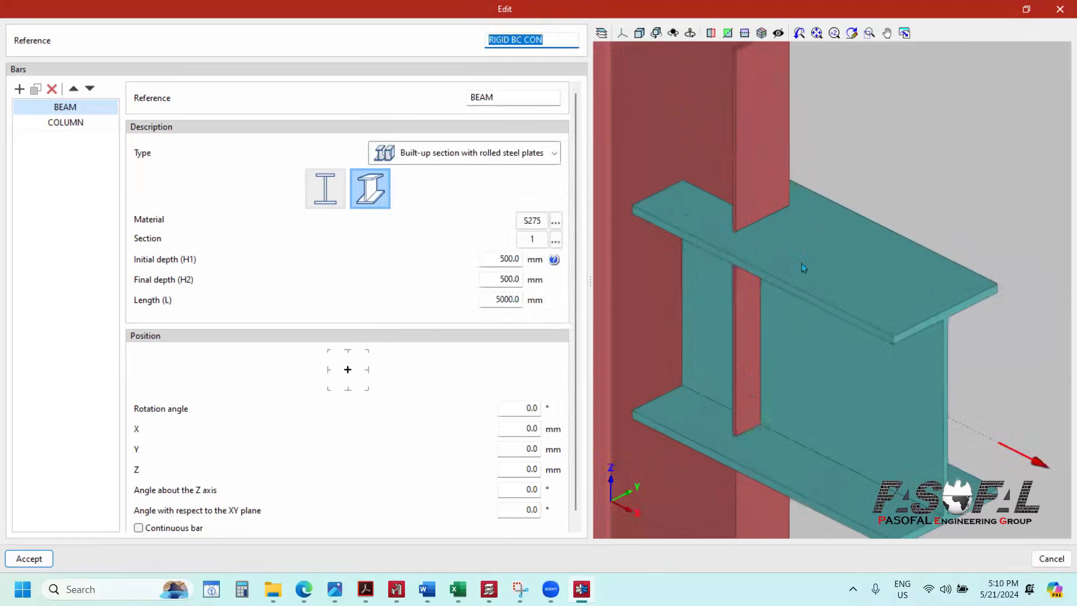
# Step: Set the tapered beam's initial depth (H1) to 600 mm and final depth (H2) to 300 mm
pyautogui.click(490, 261)
pyautogui.moveTo(489, 261); pyautogui.dragTo(523, 270)
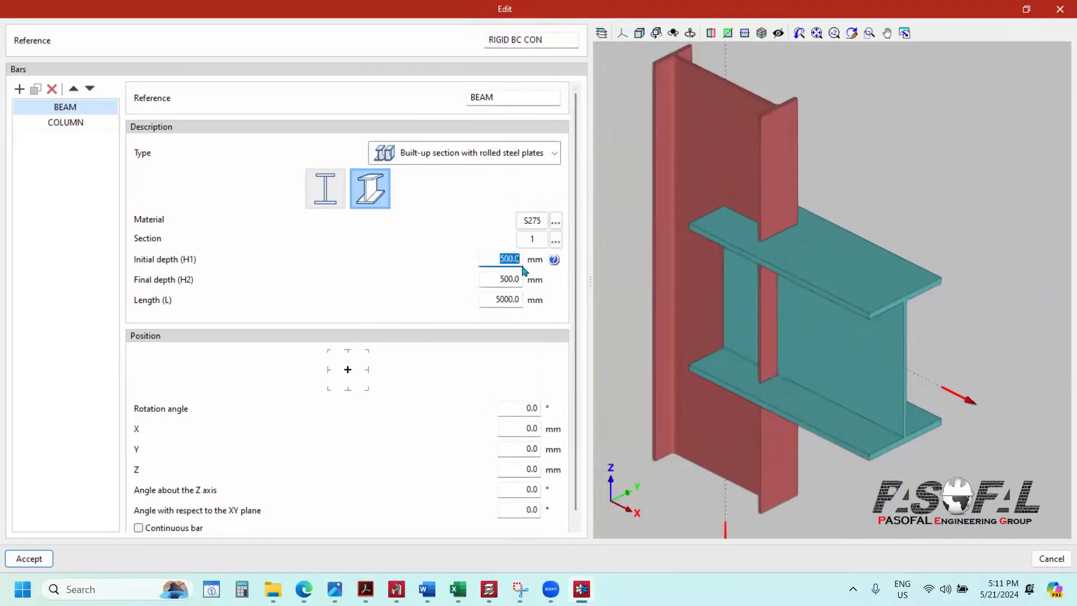
pyautogui.scroll(2, 821, 306)
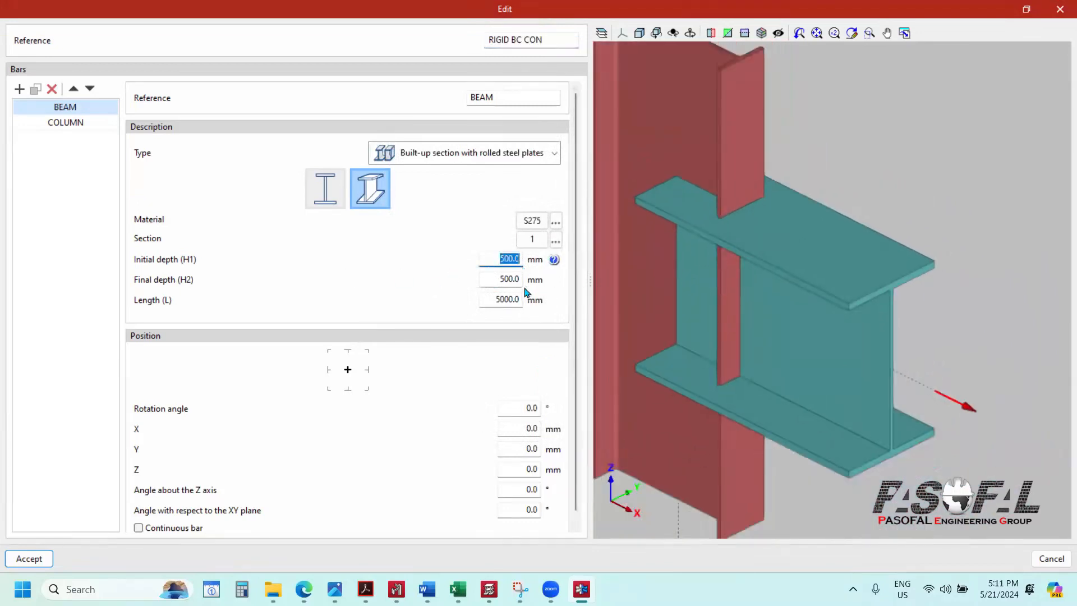
pyautogui.write('600')
pyautogui.moveTo(502, 280); pyautogui.dragTo(530, 284)
pyautogui.write('300')
pyautogui.press('Tab')
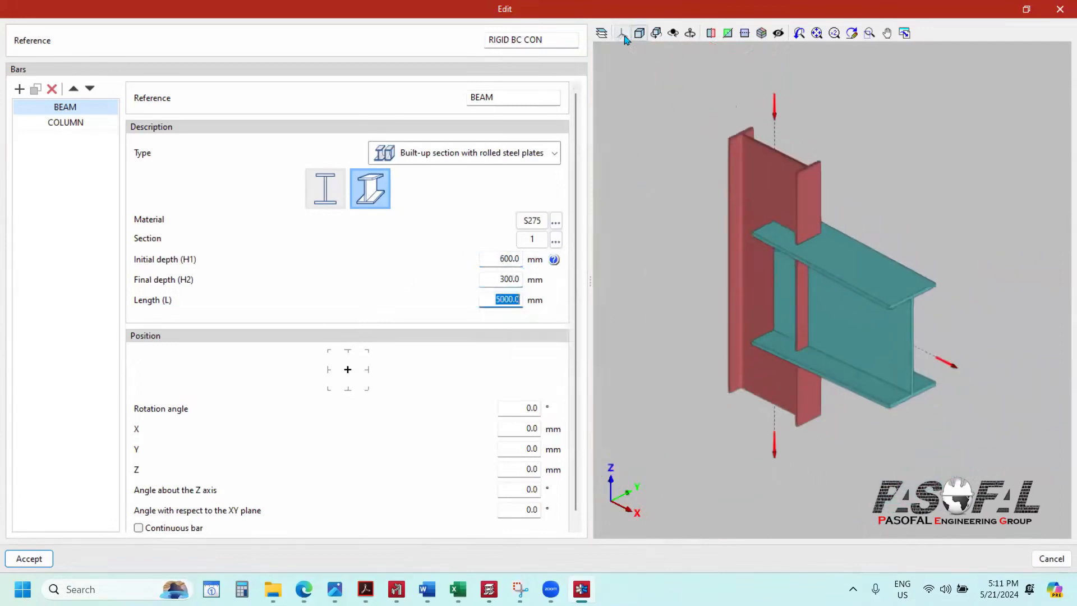
# Step: Show the XZ elevation, set the beam's angle with respect to the XY plane to -15°, and accept the bar changes
pyautogui.click(622, 32)
pyautogui.click(628, 54)
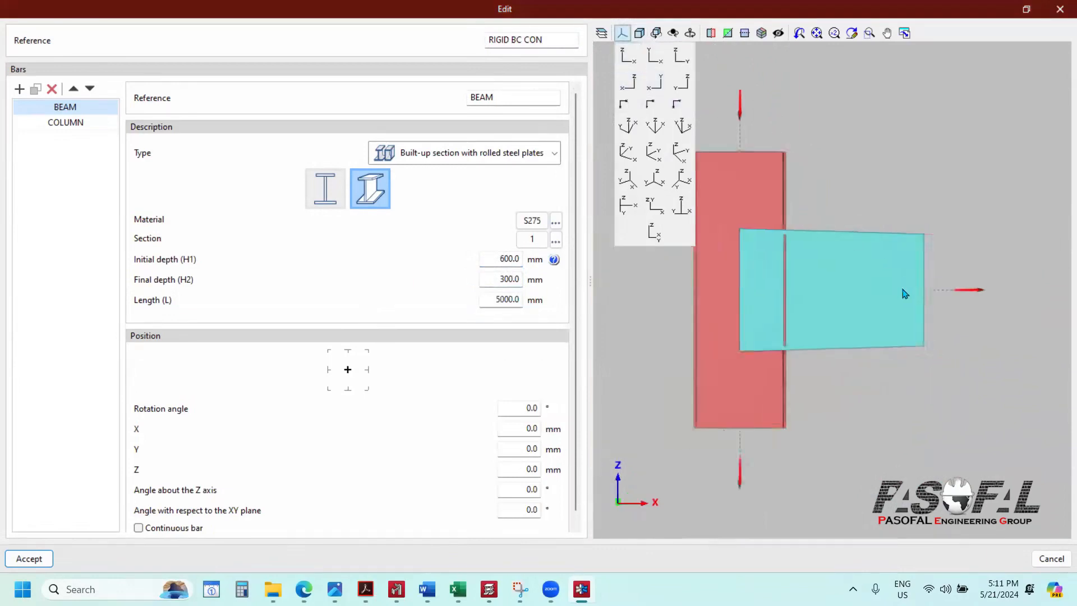
pyautogui.click(622, 33)
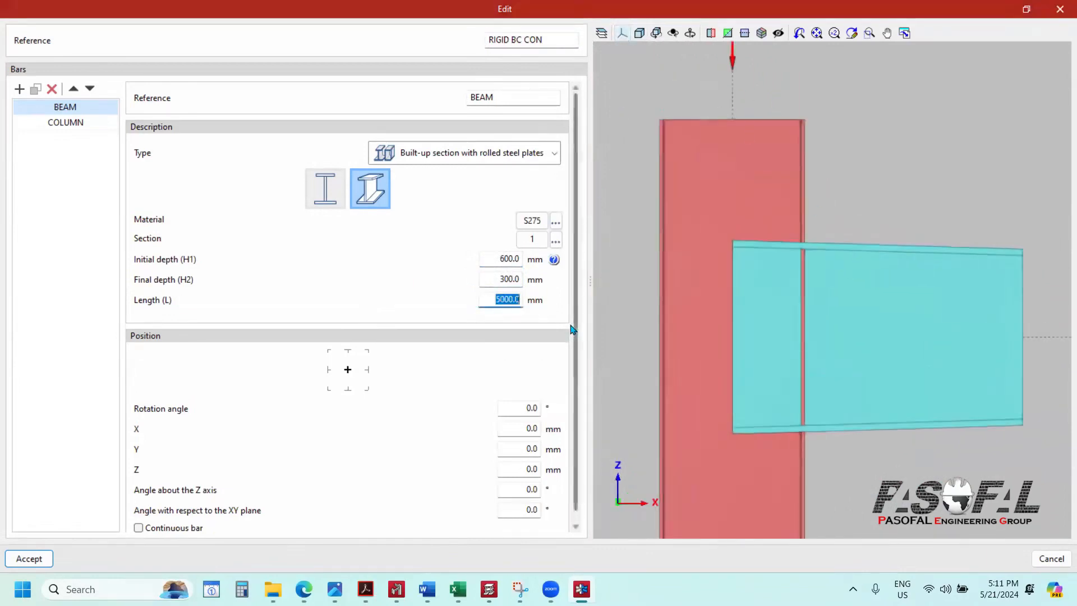
pyautogui.scroll(-2, 884, 330)
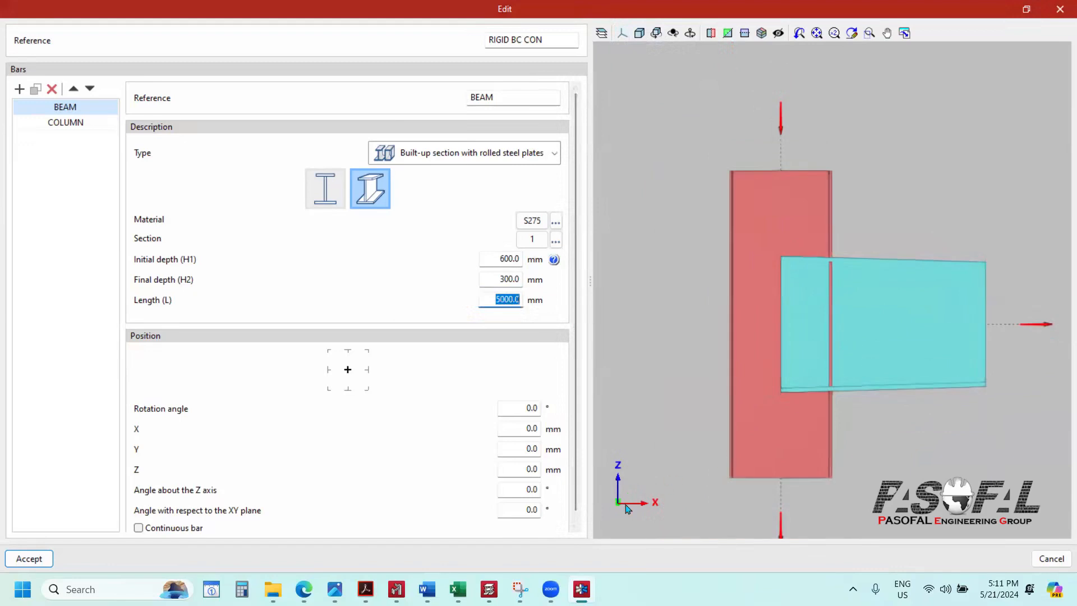
pyautogui.scroll(-1, 514, 499)
pyautogui.click(520, 498)
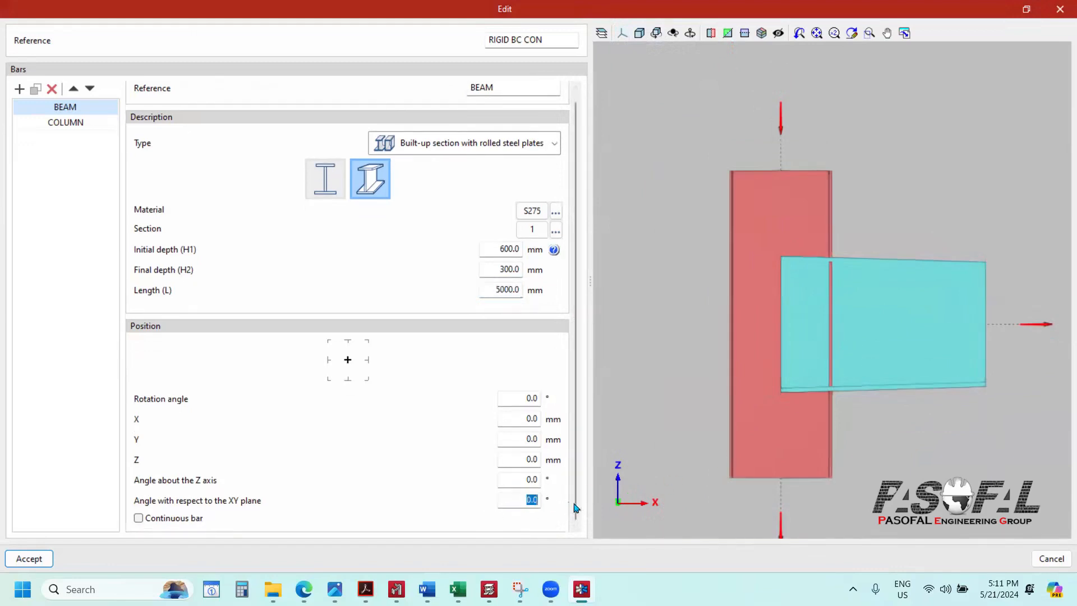
pyautogui.write('15')
pyautogui.click(678, 509)
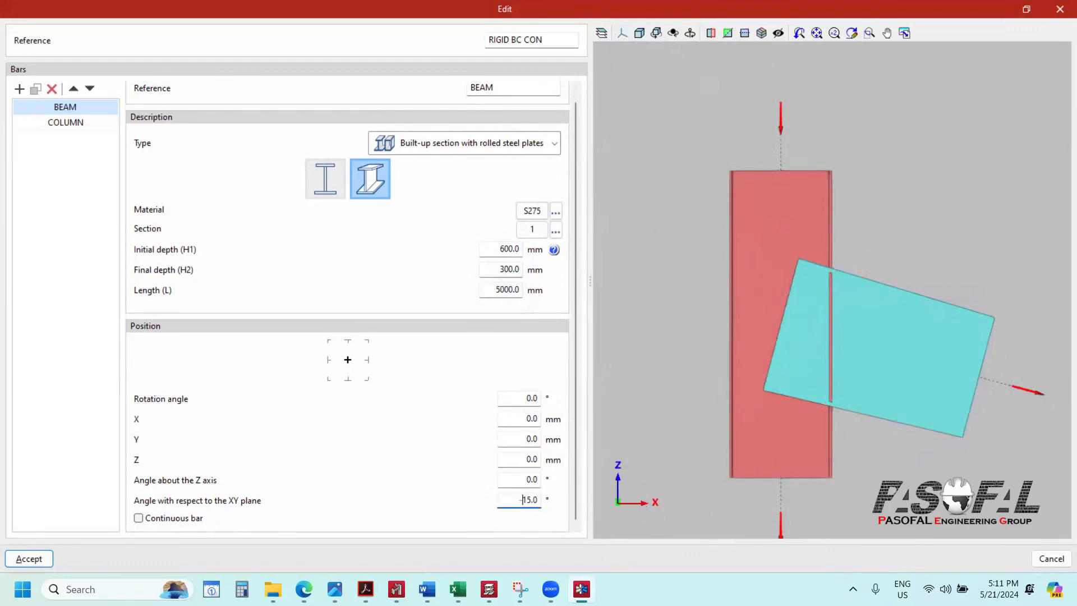
pyautogui.click(1065, 240)
pyautogui.scroll(3, 1060, 243)
pyautogui.scroll(-2, 855, 247)
pyautogui.moveTo(903, 277); pyautogui.dragTo(730, 159, button='middle')
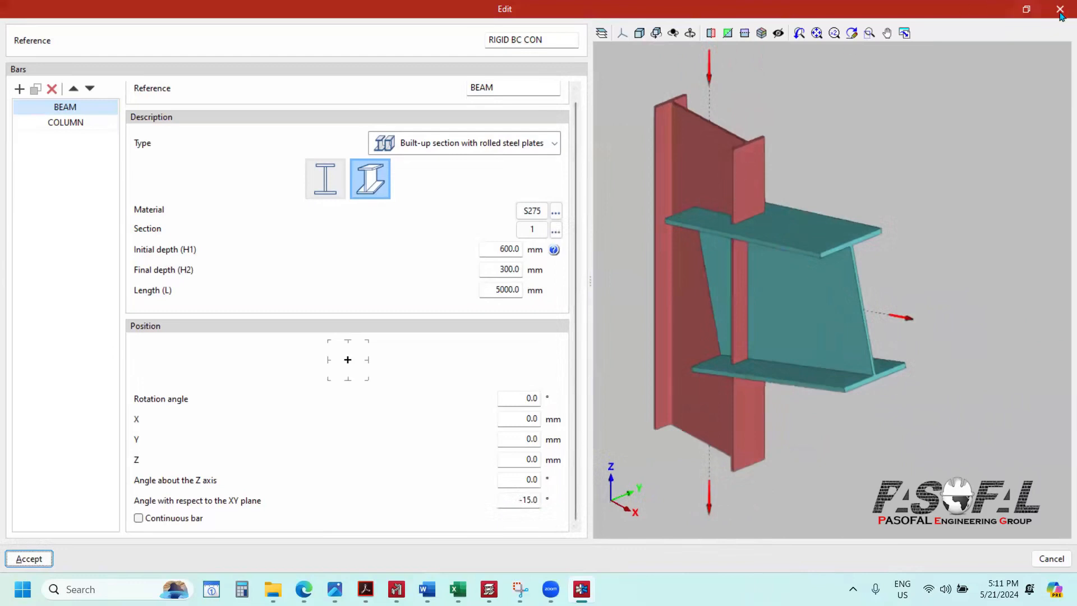
pyautogui.click(26, 559)
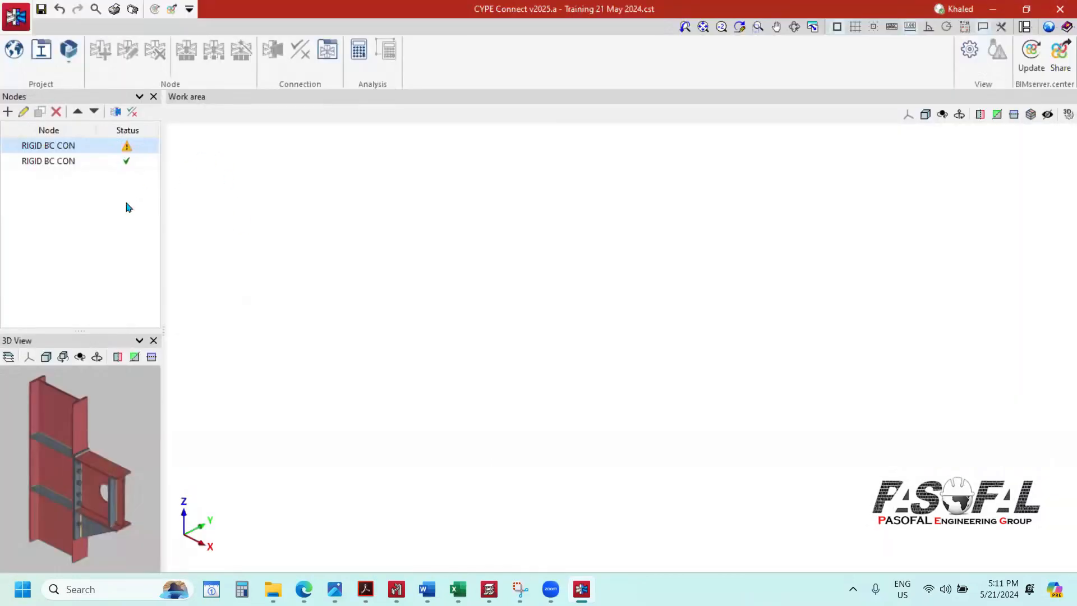
# Step: Open the edited node's connection and examine how the end plate, bolts, haunch and stiffeners adapt to the sloped tapered beam
pyautogui.click(116, 112)
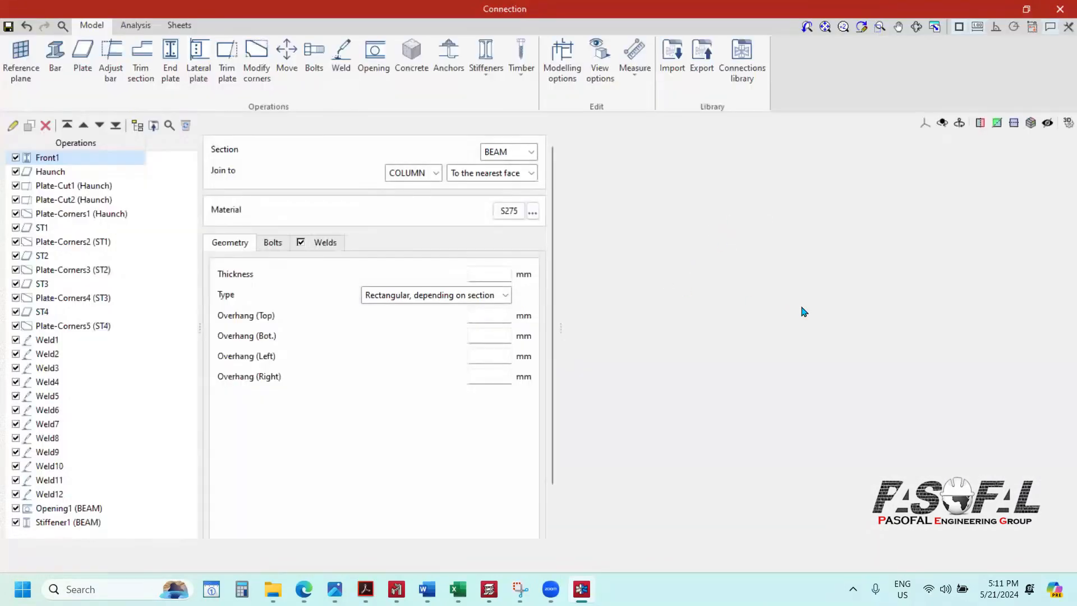
pyautogui.scroll(5, 804, 310)
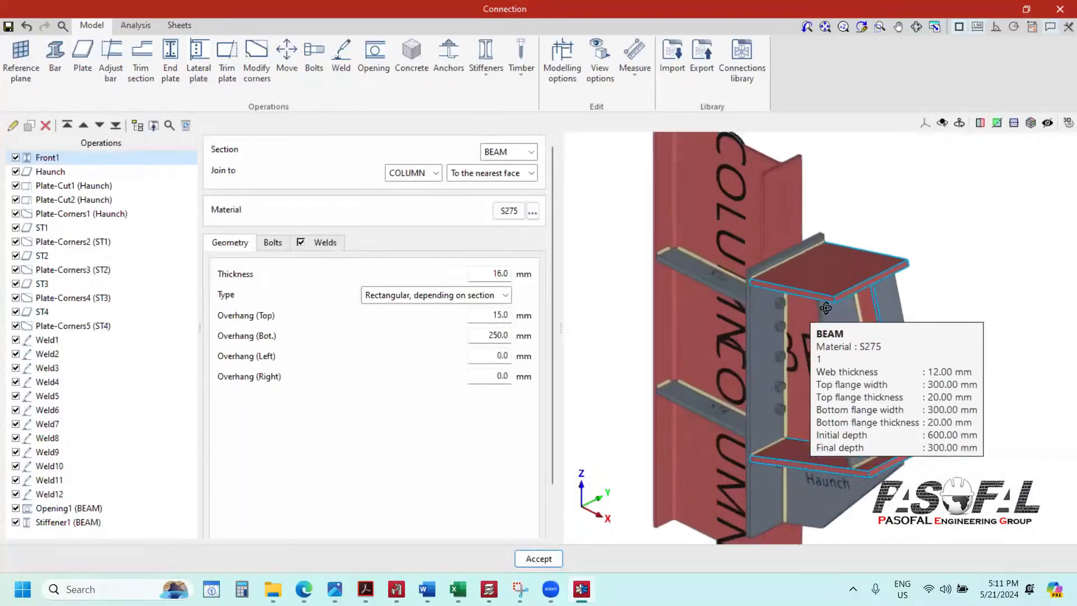
pyautogui.scroll(-2, 785, 314)
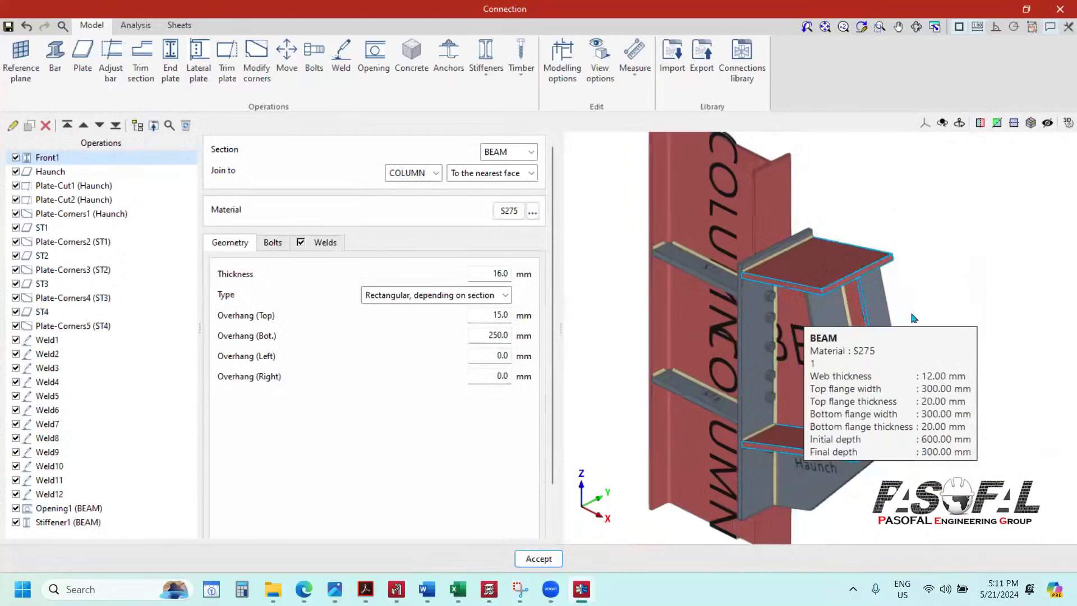
pyautogui.moveTo(808, 333)
pyautogui.mouseDown(button='middle')
pyautogui.moveTo(967, 342)
pyautogui.moveTo(1008, 310)
pyautogui.moveTo(727, 301)
pyautogui.moveTo(725, 411)
pyautogui.mouseUp(button='middle')
pyautogui.moveTo(734, 228); pyautogui.dragTo(983, 298, button='middle')
pyautogui.scroll(-3, 984, 300)
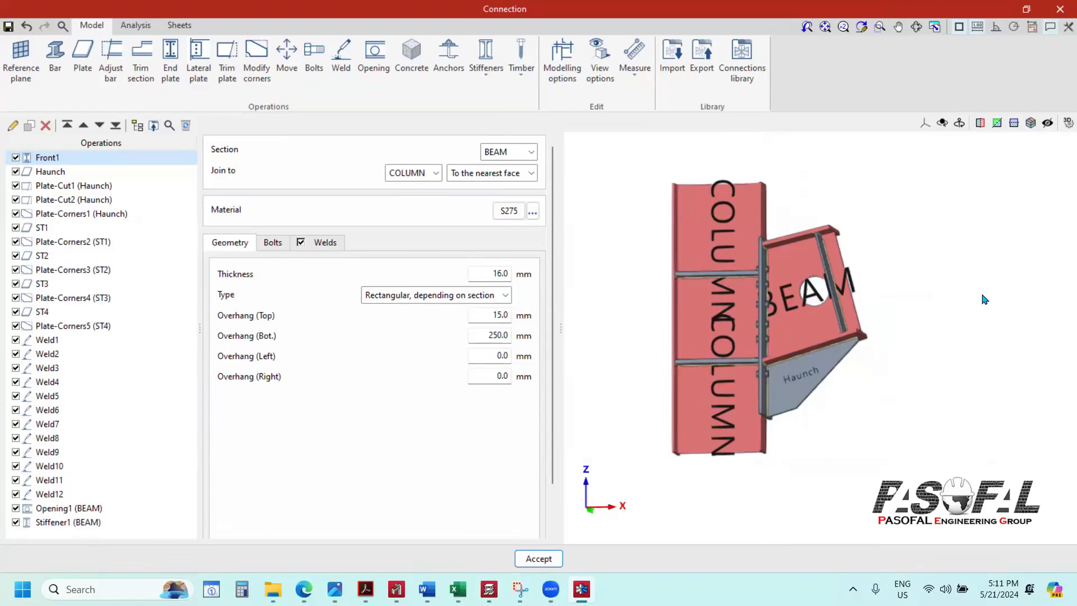
pyautogui.scroll(5, 812, 270)
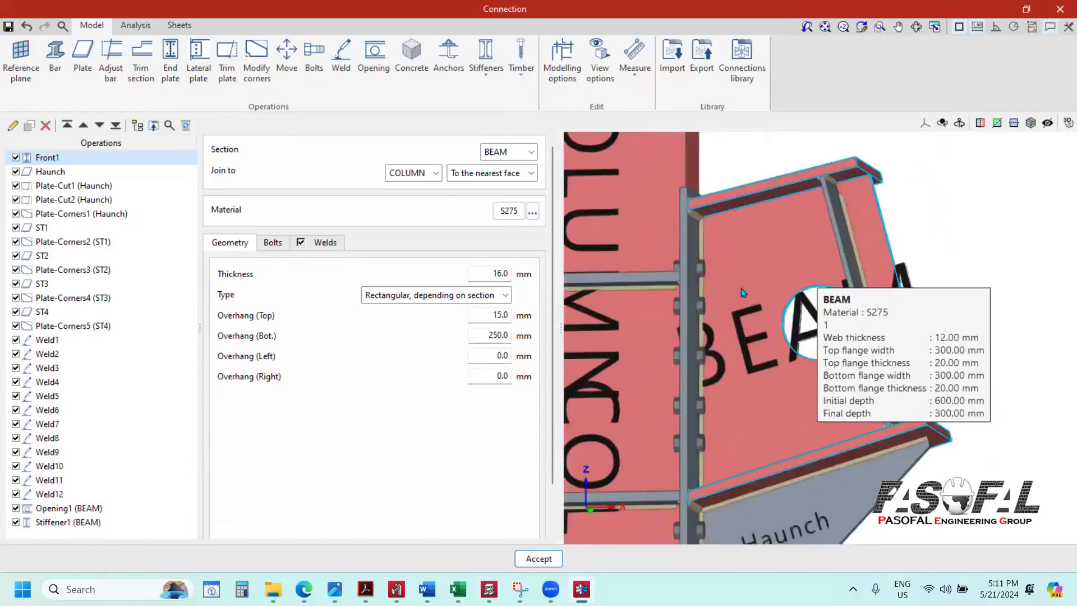
pyautogui.scroll(-5, 742, 288)
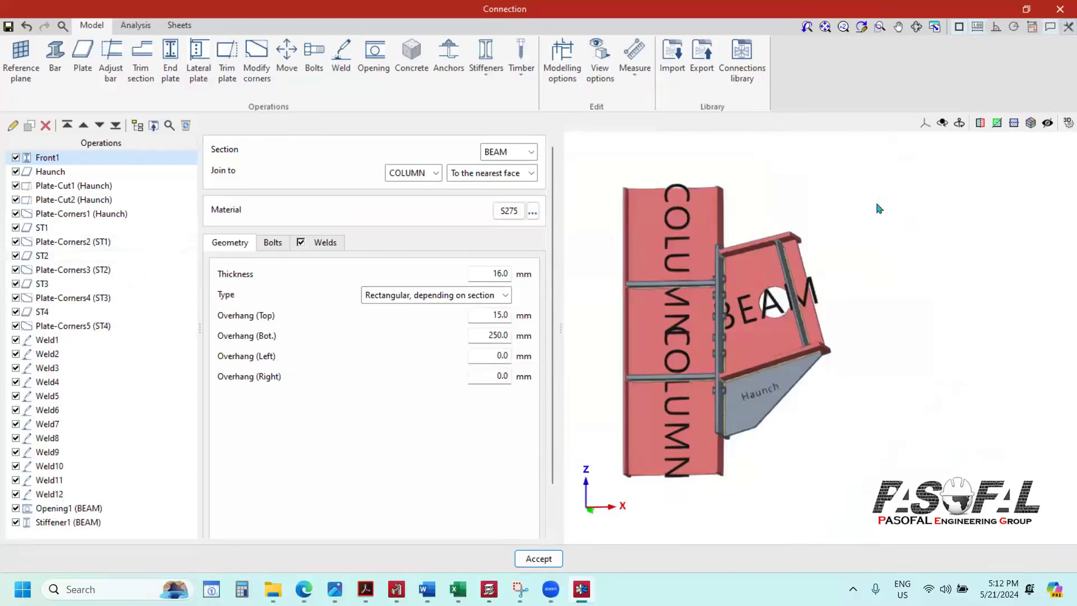
pyautogui.scroll(-2, 812, 283)
pyautogui.scroll(2, 812, 283)
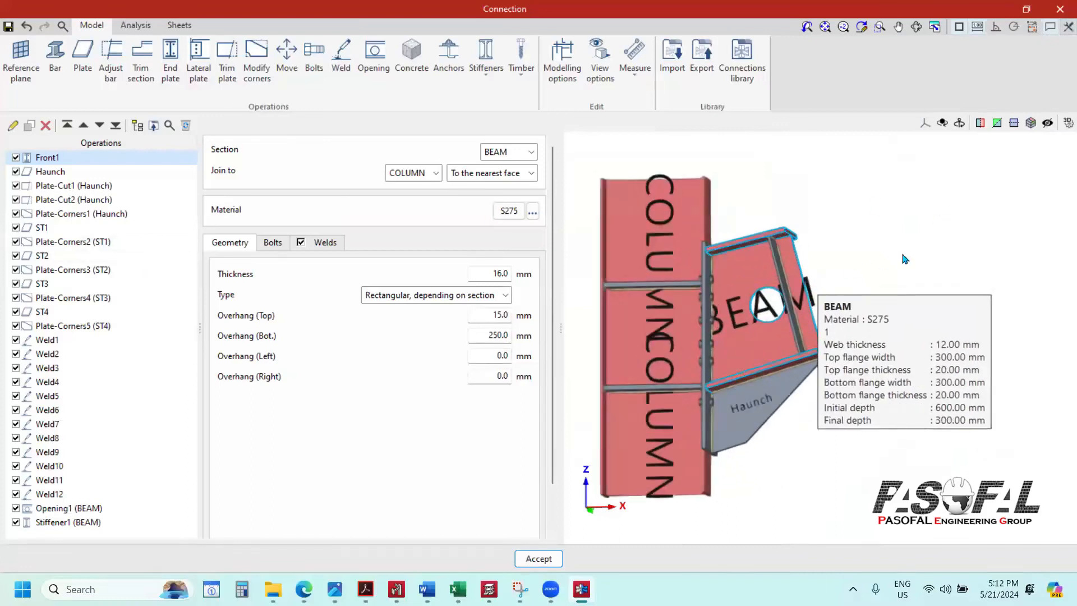
pyautogui.scroll(-2, 904, 259)
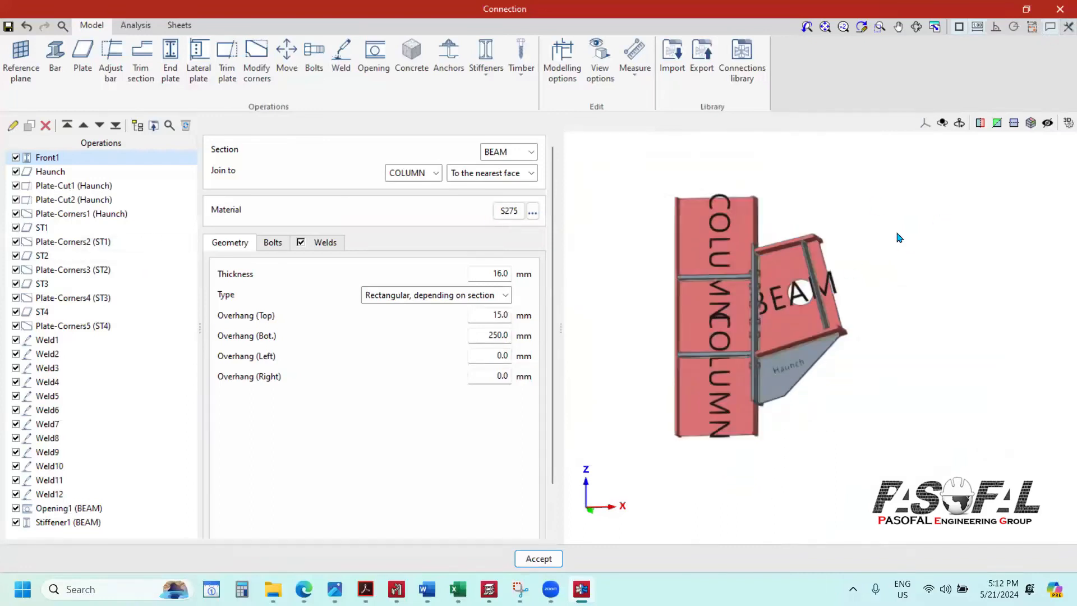